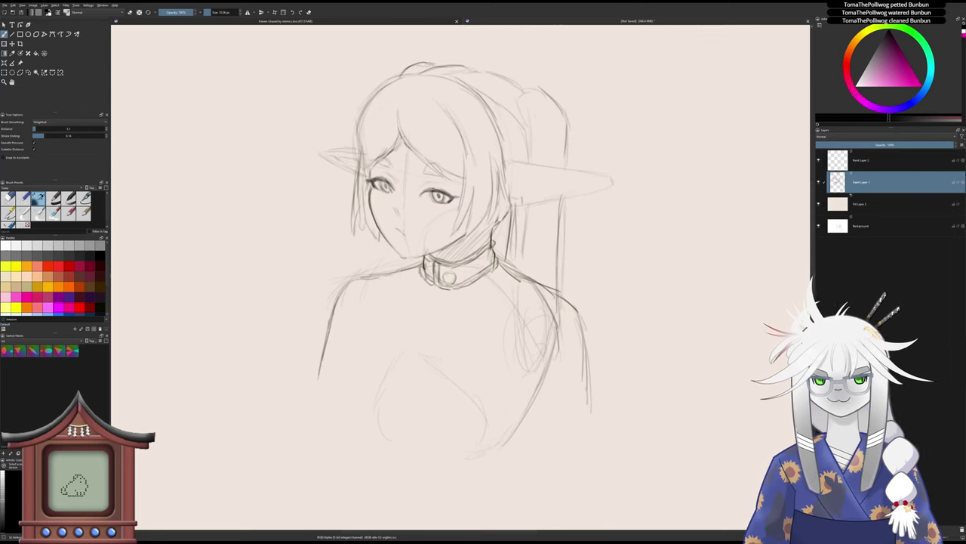
- Sketch light guidelines for the torso's side below the shoulder and a rounded sleeve curve at the opposite shoulder
drag(520, 267, 519, 274)
drag(450, 300, 451, 292)
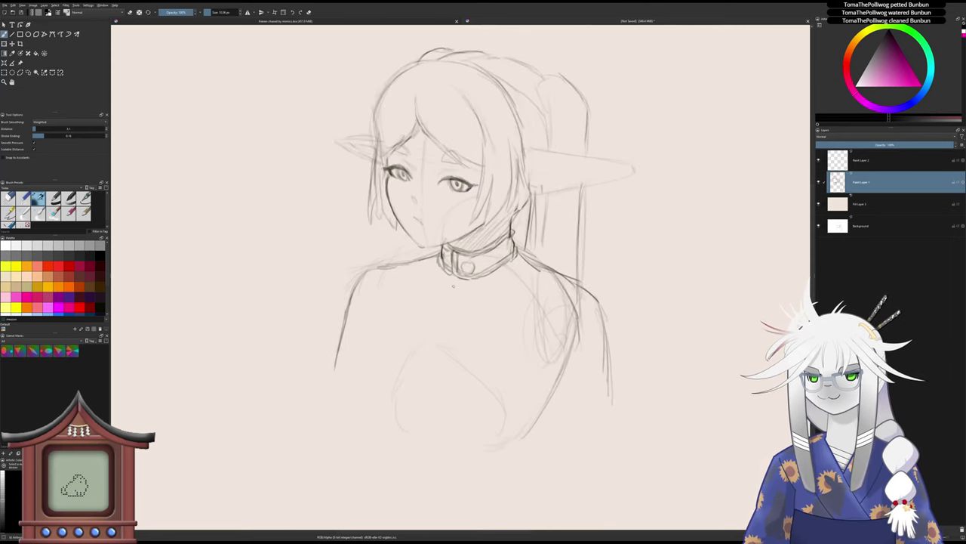
scroll(440, 319, down, 1)
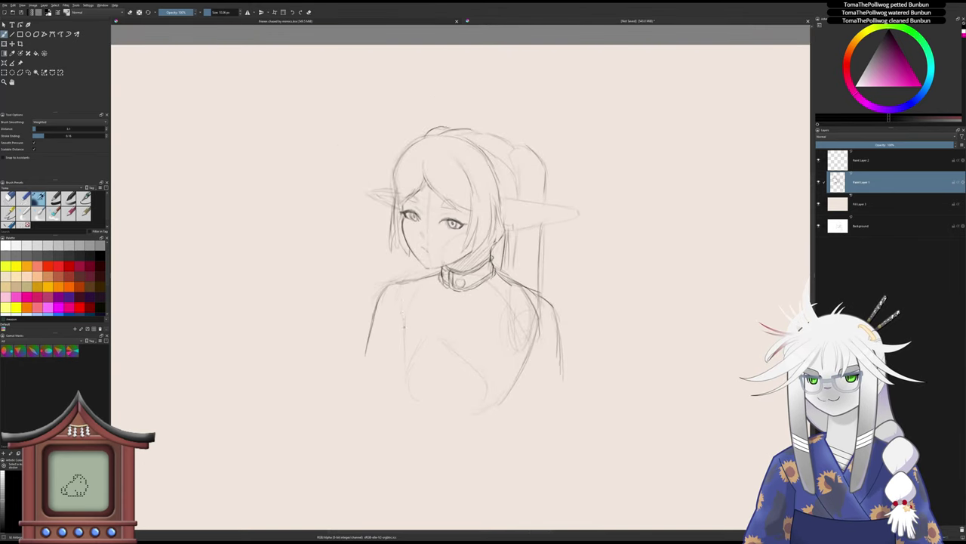
drag(422, 279, 411, 294)
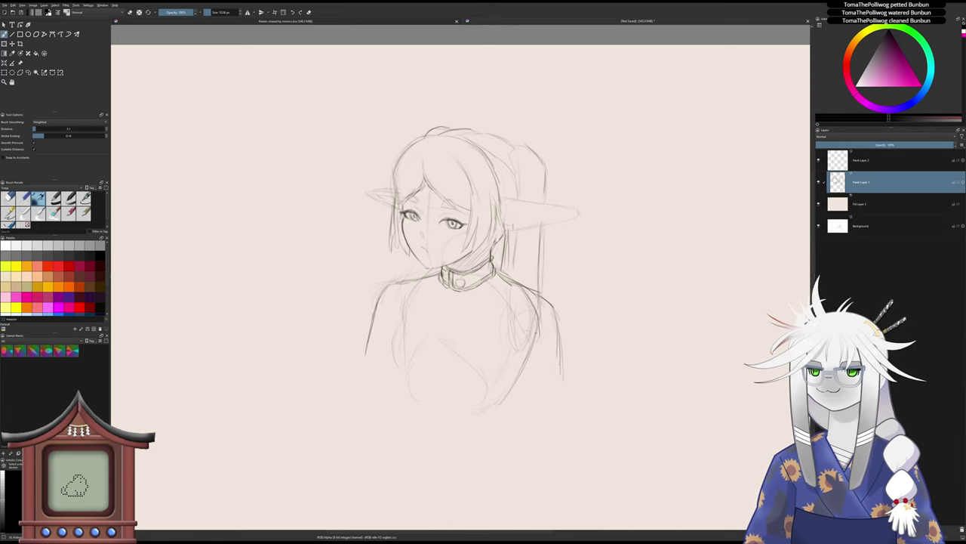
drag(555, 325, 548, 351)
drag(555, 306, 546, 355)
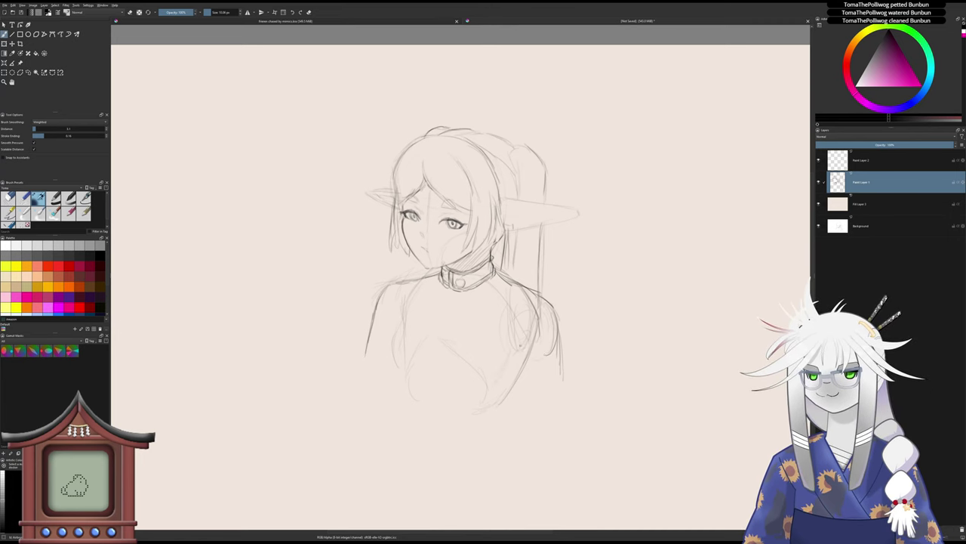
- Extend both arms downward with light strokes and define the torso's side down to the waist
scroll(529, 355, down, 2)
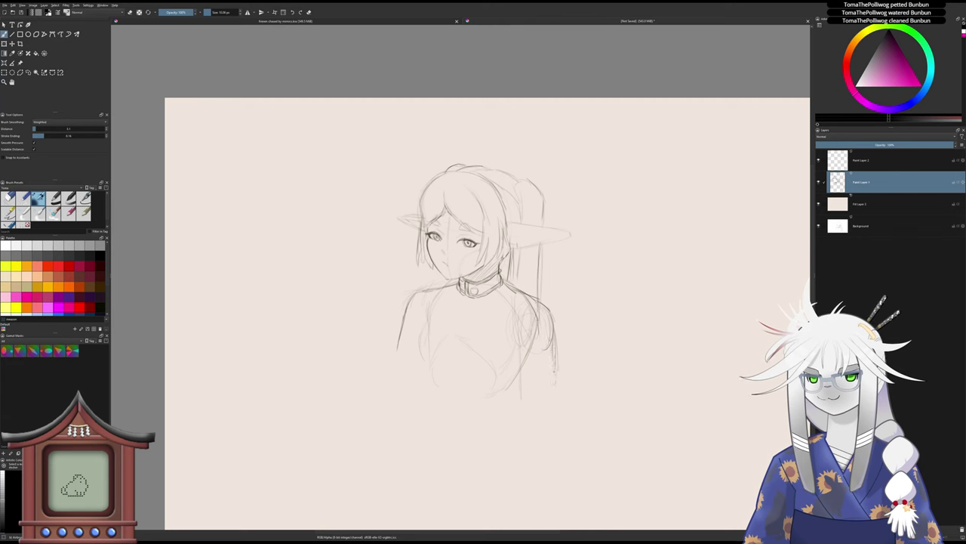
drag(555, 391, 553, 419)
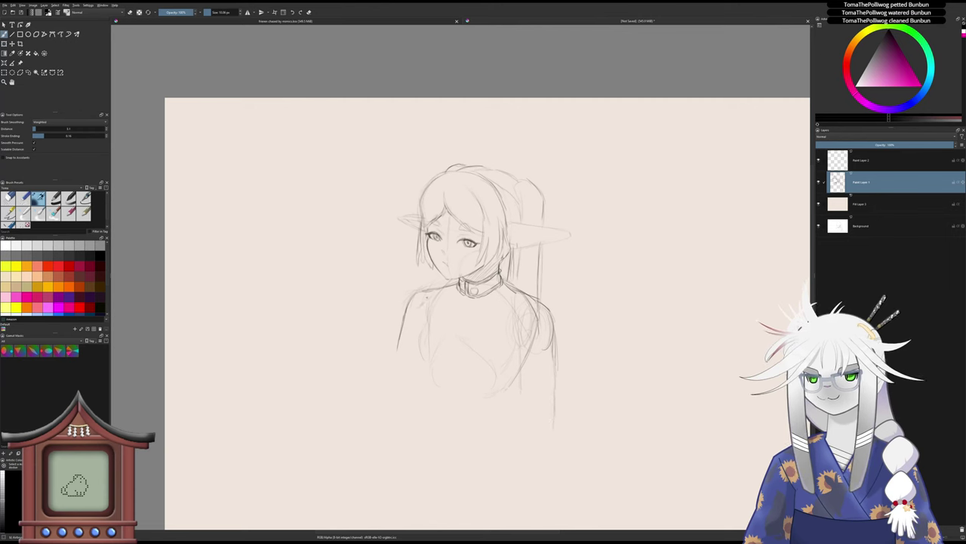
drag(413, 350, 406, 375)
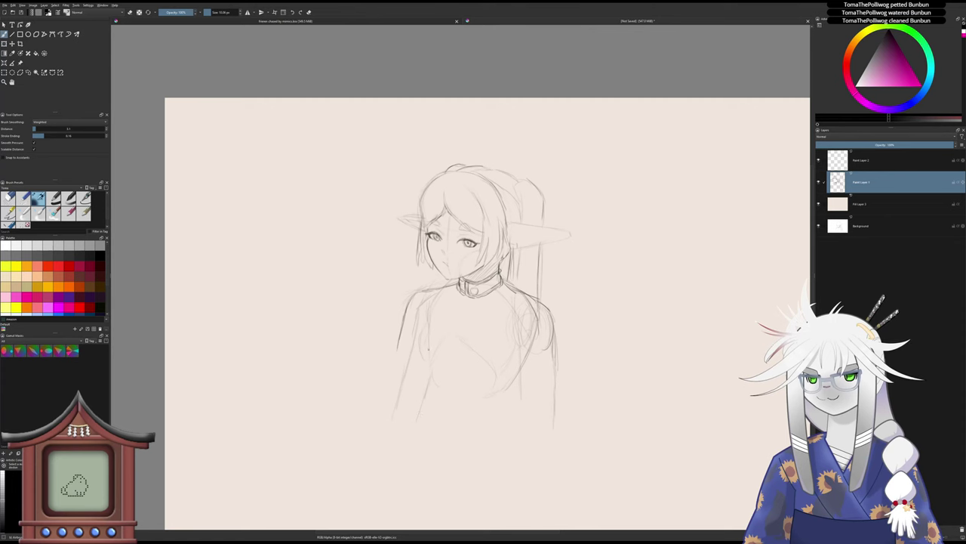
drag(430, 362, 436, 388)
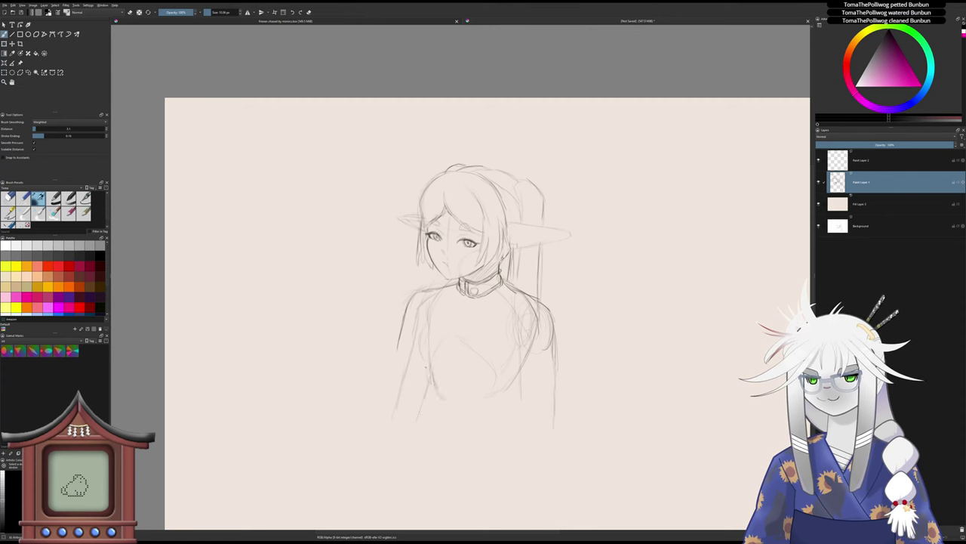
- Erase the wide shoulder and upper arm outline below the shorter ear and redraw it closer to the body
key(e)
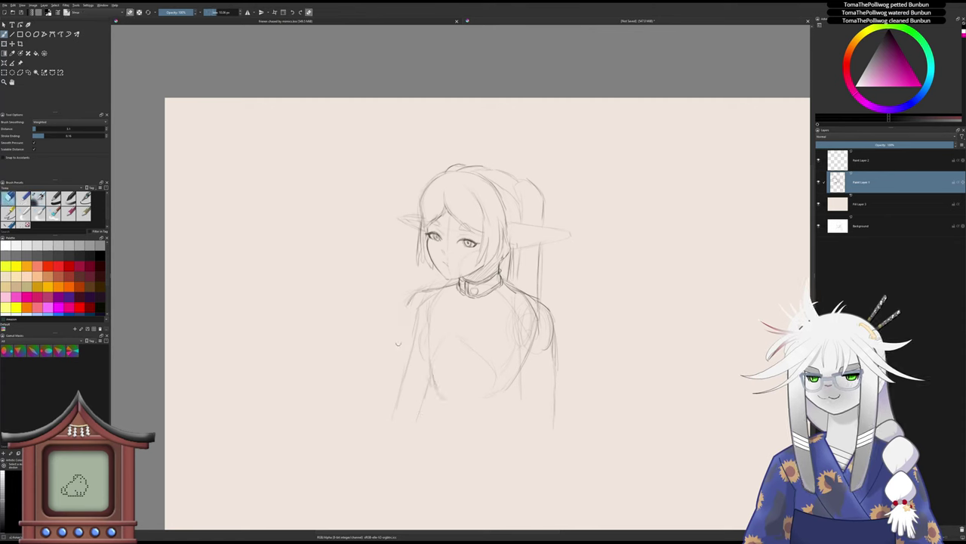
drag(423, 288, 435, 287)
key(/)
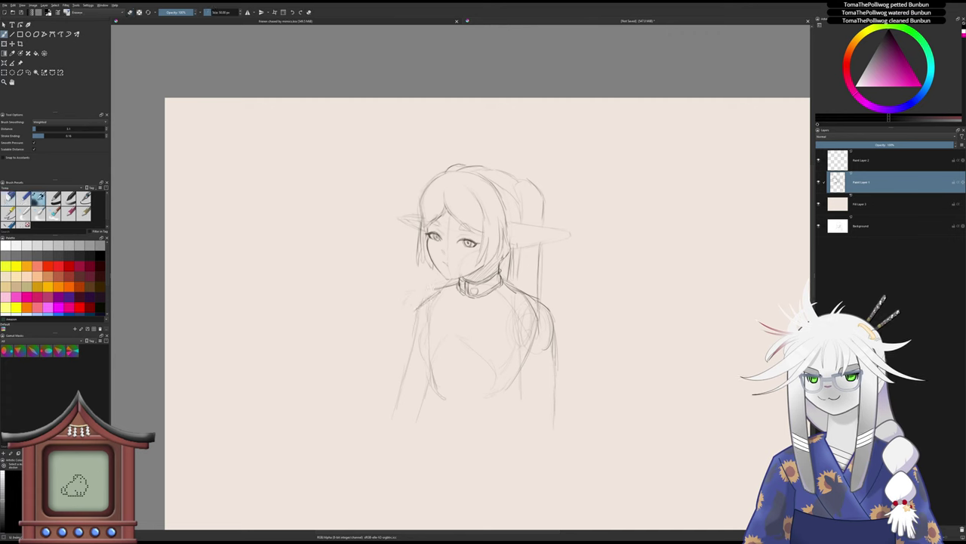
key(e)
mouse_move(437, 289)
mouse_down()
mouse_move(449, 291)
mouse_move(429, 299)
mouse_move(405, 358)
mouse_up()
key(e)
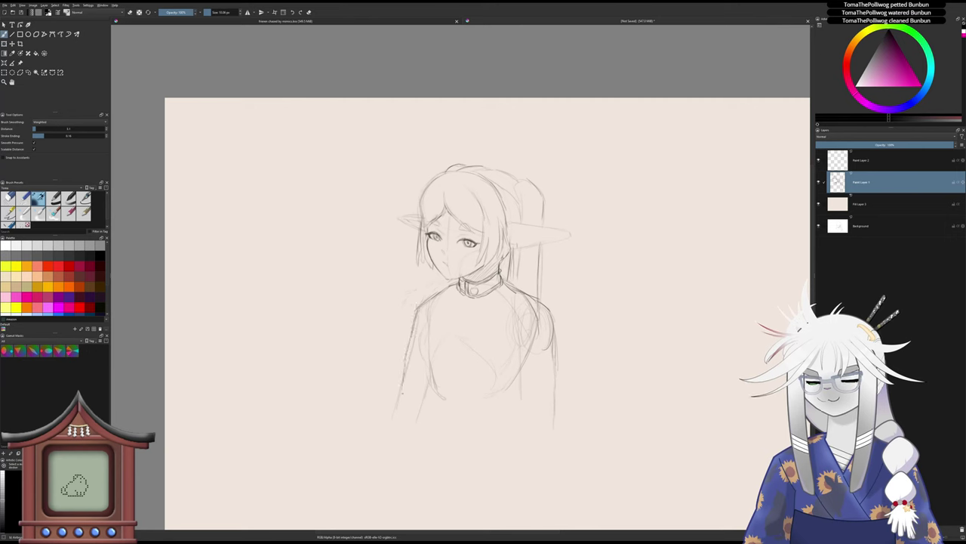
- Sketch the short cape's hem across the arm below the shorter ear, redoing the first stroke at a steeper angle
drag(404, 391, 437, 405)
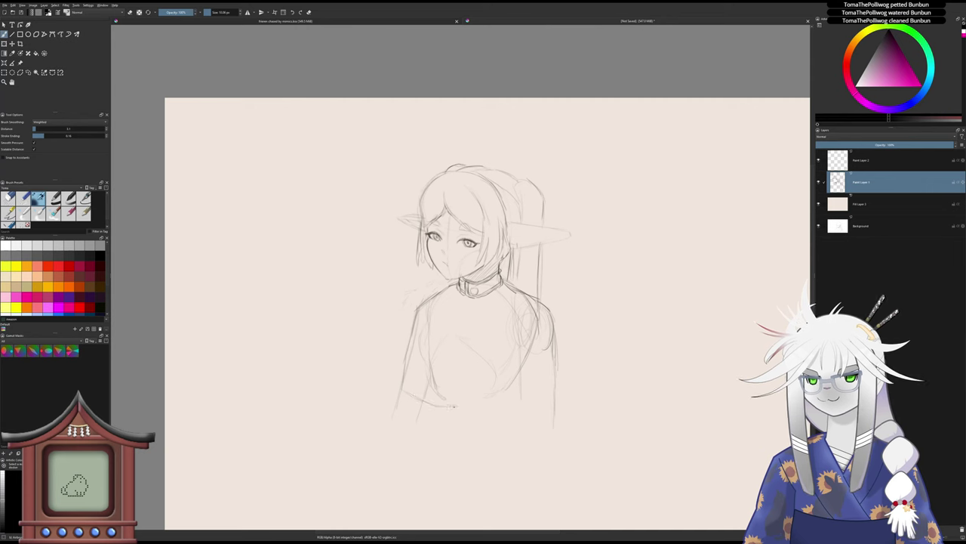
key(ctrl+z)
key(ctrl+z)
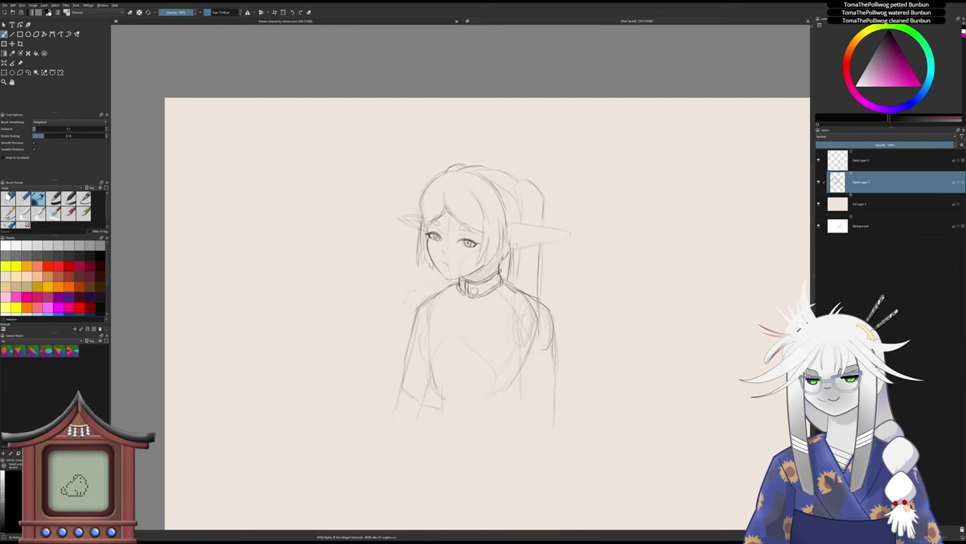
drag(437, 381, 441, 400)
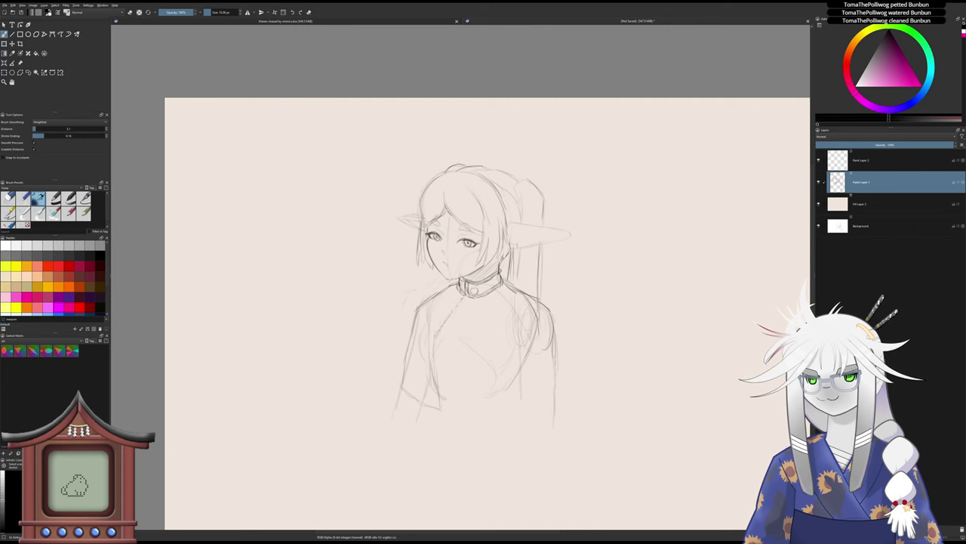
- Sketch the cape's front opening from the collar down to the hem, replacing the first trial line
drag(465, 302, 452, 333)
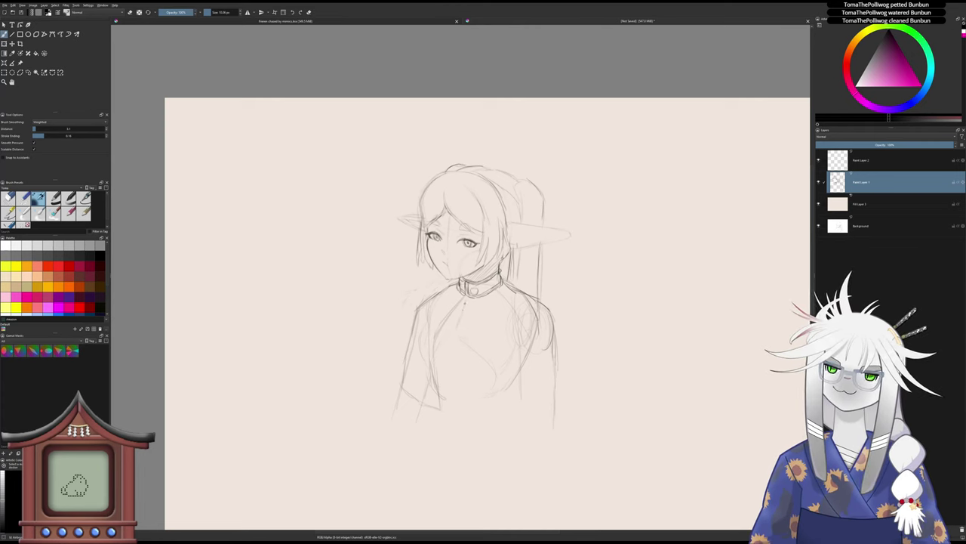
key(ctrl+z)
key(ctrl+z)
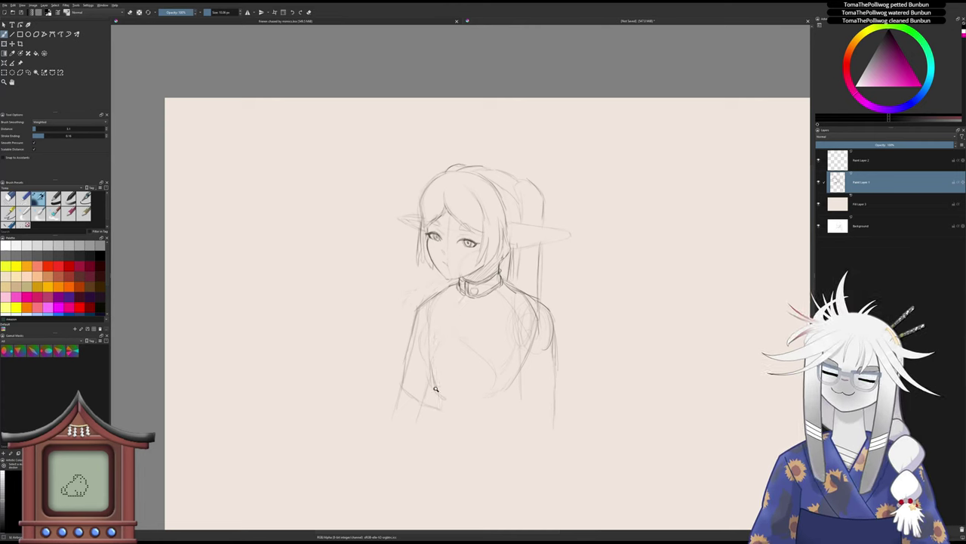
drag(442, 409, 442, 347)
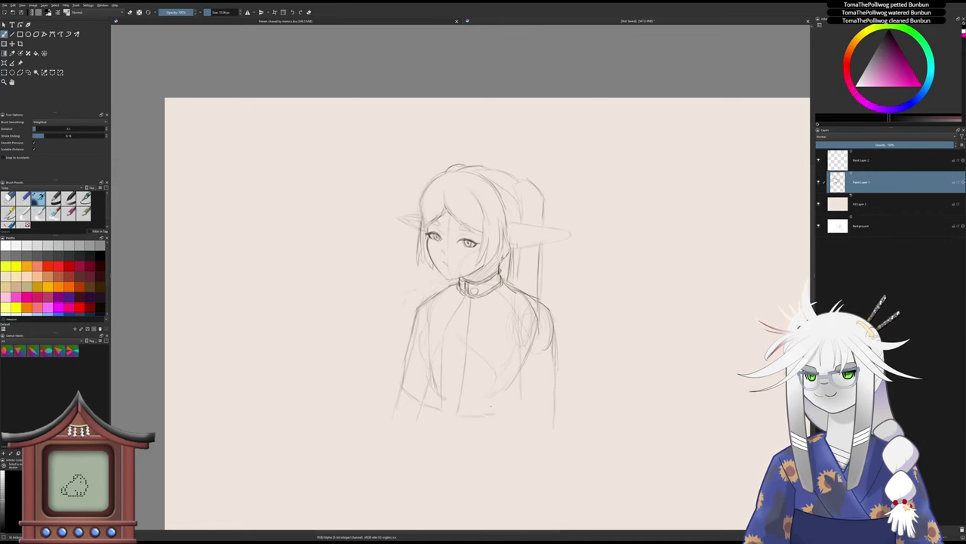
- Draw the cape's outer edge flaring over the arm below the long ear, ending at the hem corner
scroll(491, 406, up, 5)
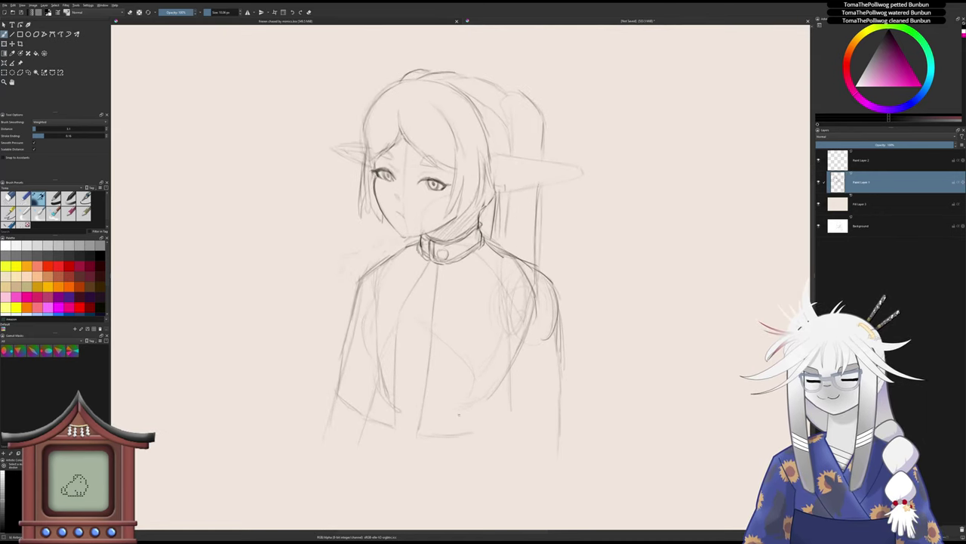
scroll(468, 419, down, 4)
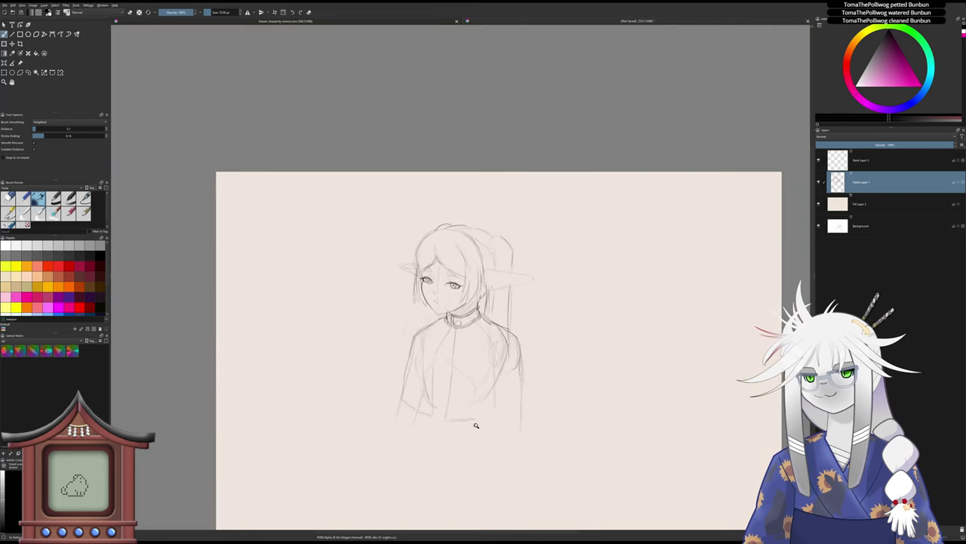
scroll(476, 425, up, 3)
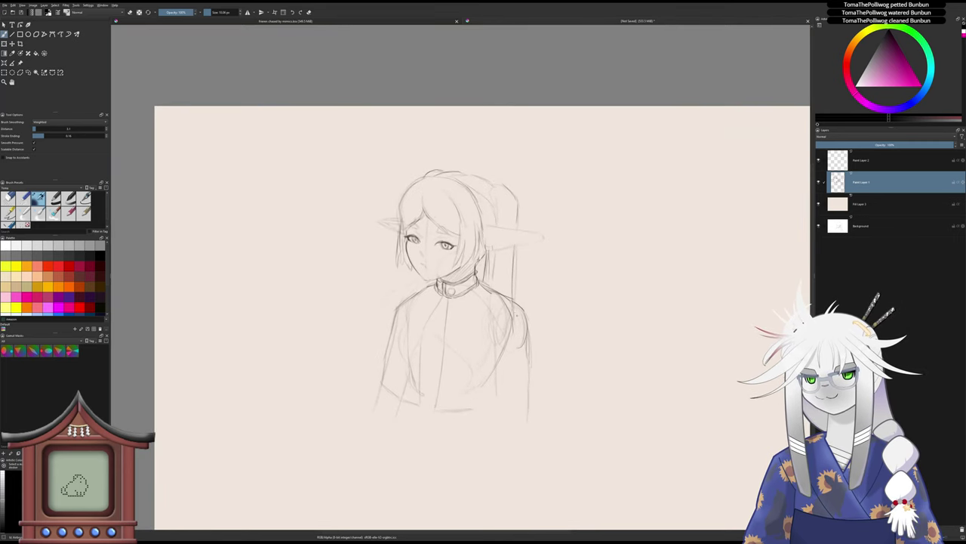
key(slash)
drag(513, 330, 533, 384)
key(slash)
key(ctrl+z)
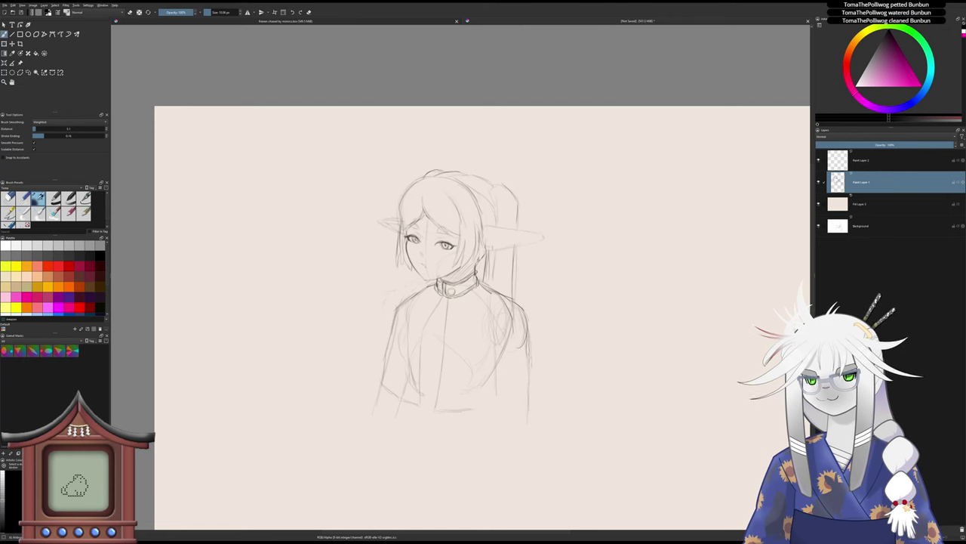
mouse_move(529, 347)
mouse_down()
mouse_move(537, 392)
mouse_move(529, 401)
mouse_up()
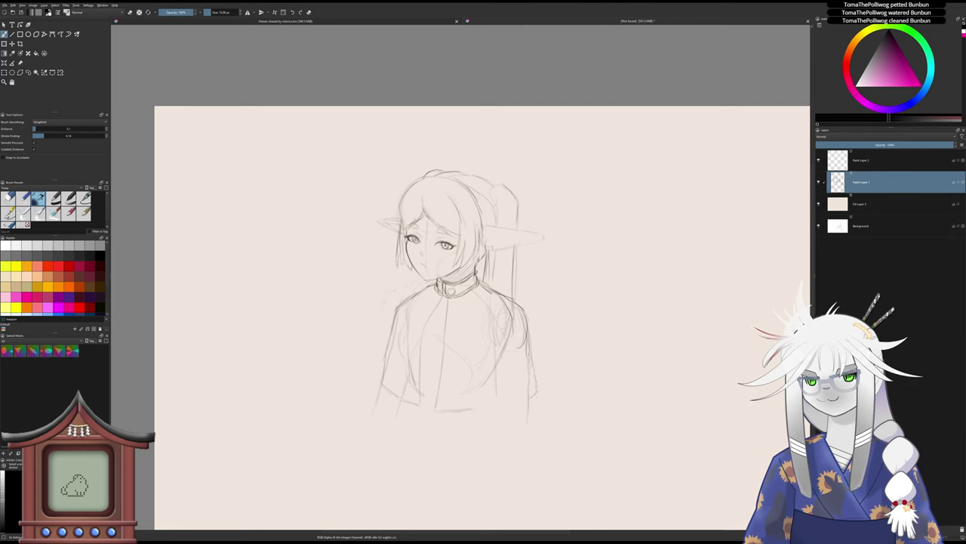
- Rotate the canvas to draw the cape's hem from the front opening to the outer corner, and straighten the view again
key(4)
mouse_move(544, 361)
mouse_down()
mouse_move(550, 321)
mouse_move(509, 363)
mouse_up()
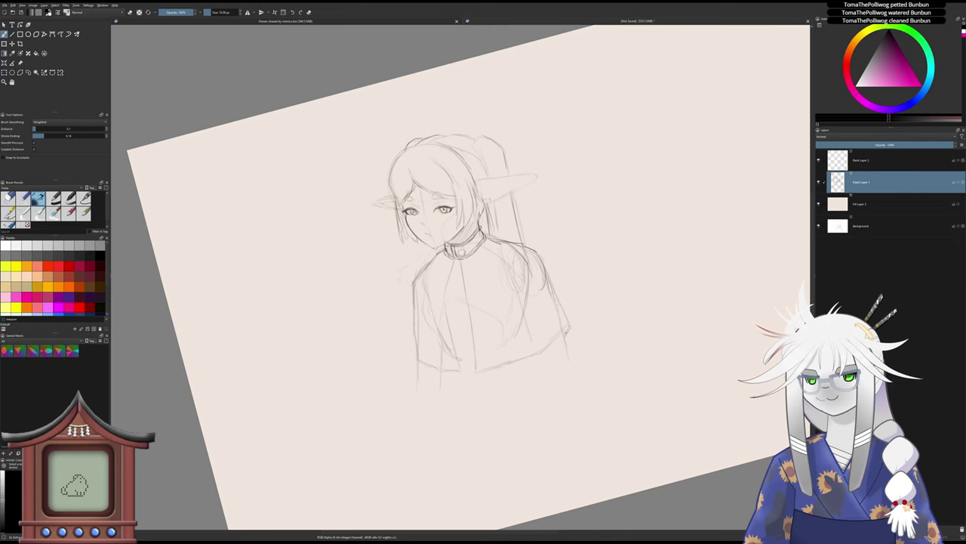
key(e)
key(e)
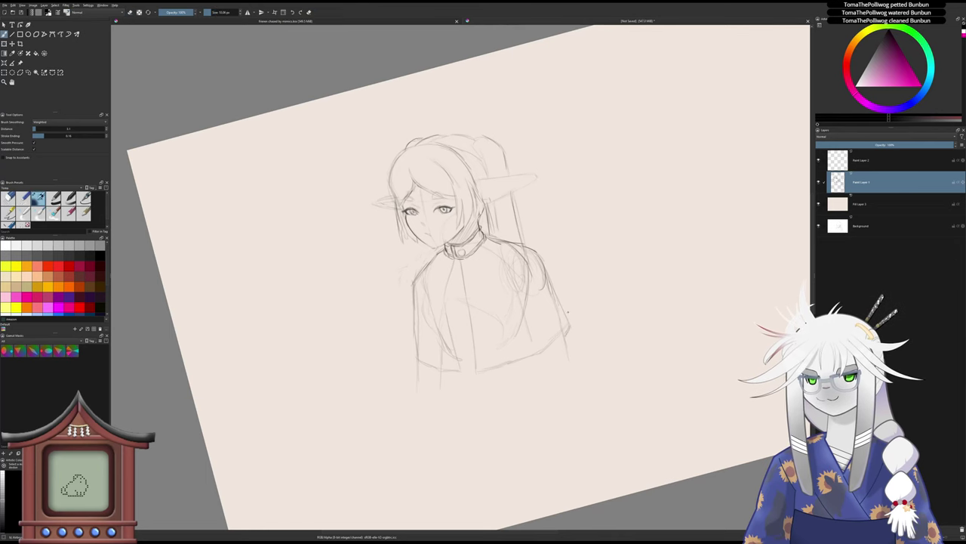
key(5)
drag(553, 305, 531, 310)
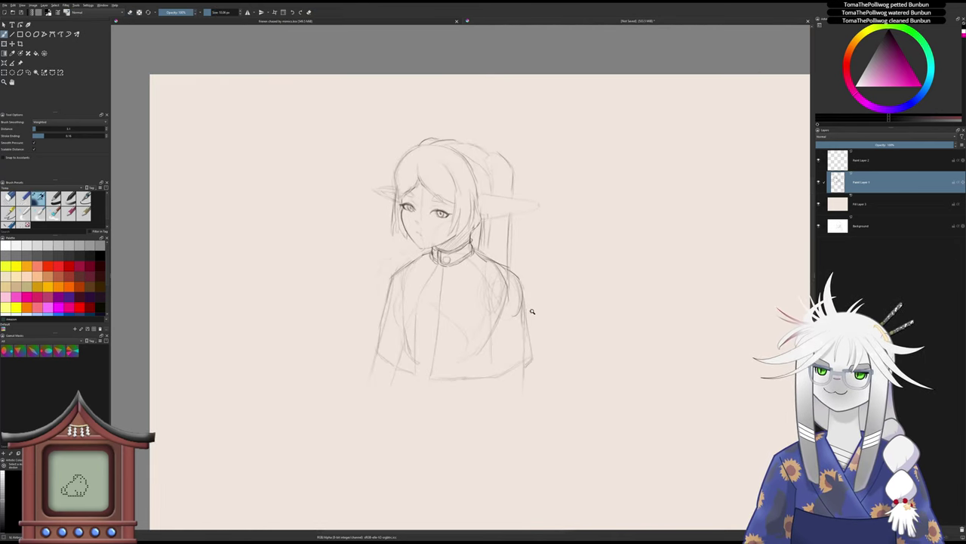
- Sketch horizontal trim lines across the chest and down the front panel between the cape's opening edges to the waist
scroll(530, 309, up, 1)
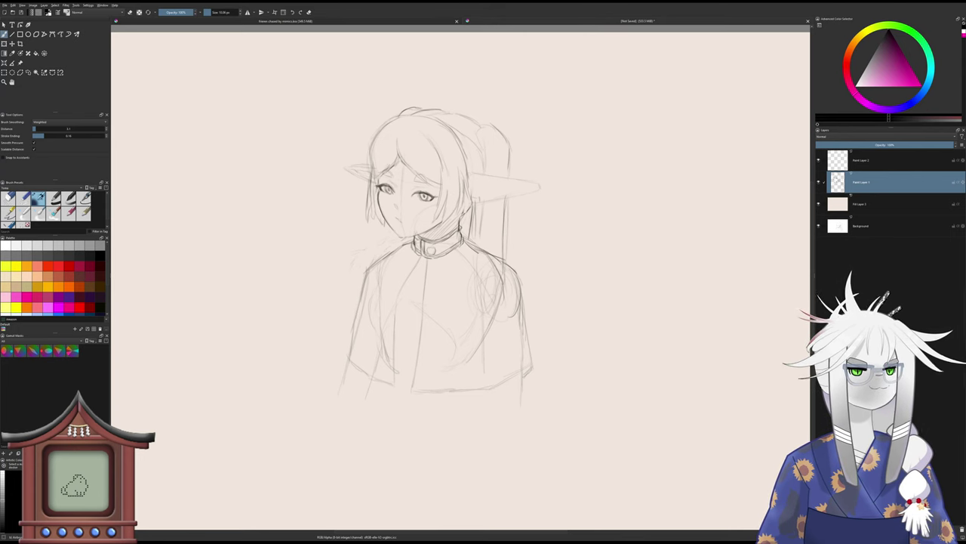
drag(438, 249, 437, 236)
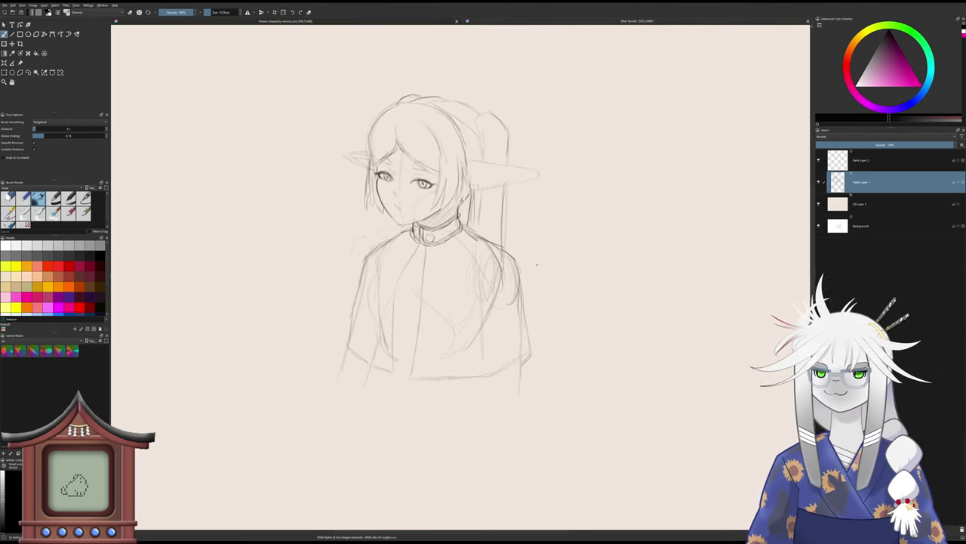
drag(537, 257, 549, 263)
scroll(531, 259, up, 2)
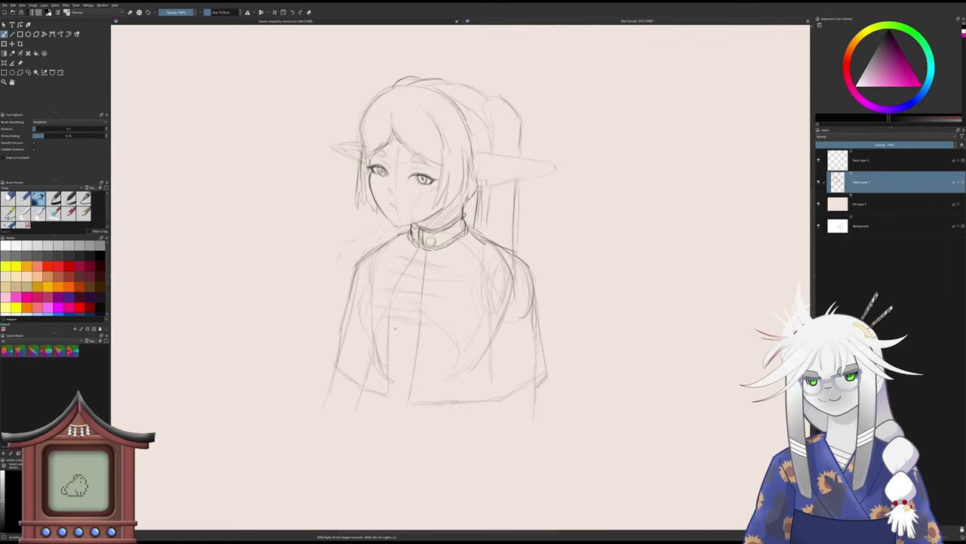
mouse_move(382, 316)
mouse_down()
mouse_move(427, 323)
mouse_move(421, 332)
mouse_up()
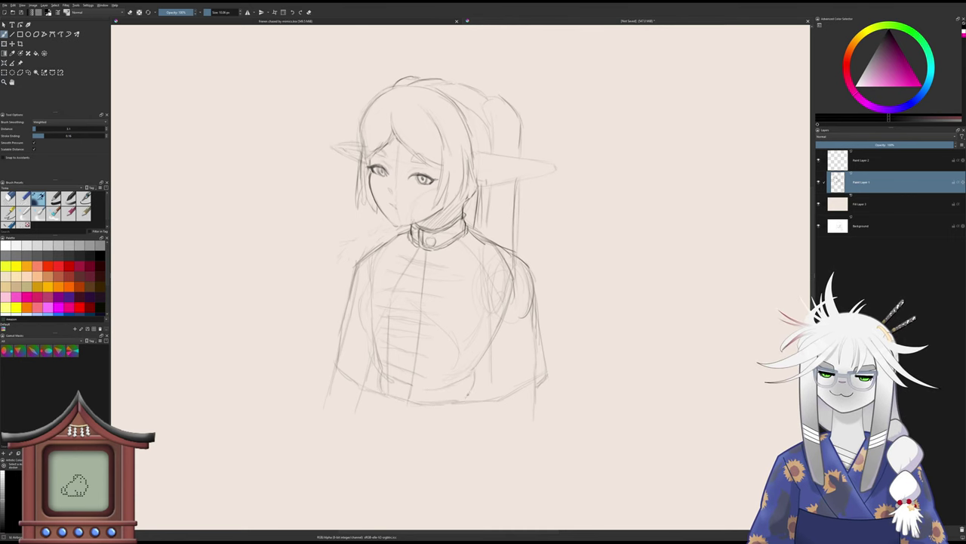
- Draw a belt around the waist with a small rectangular buckle at the front, reworking the buckle strokes
drag(468, 395, 430, 407)
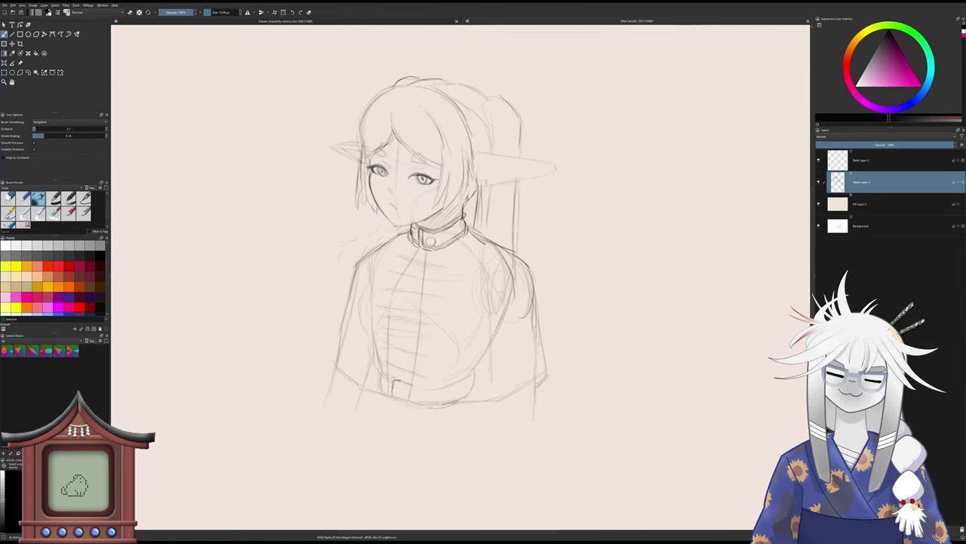
drag(397, 382, 410, 387)
key(ctrl+z)
key(ctrl+z)
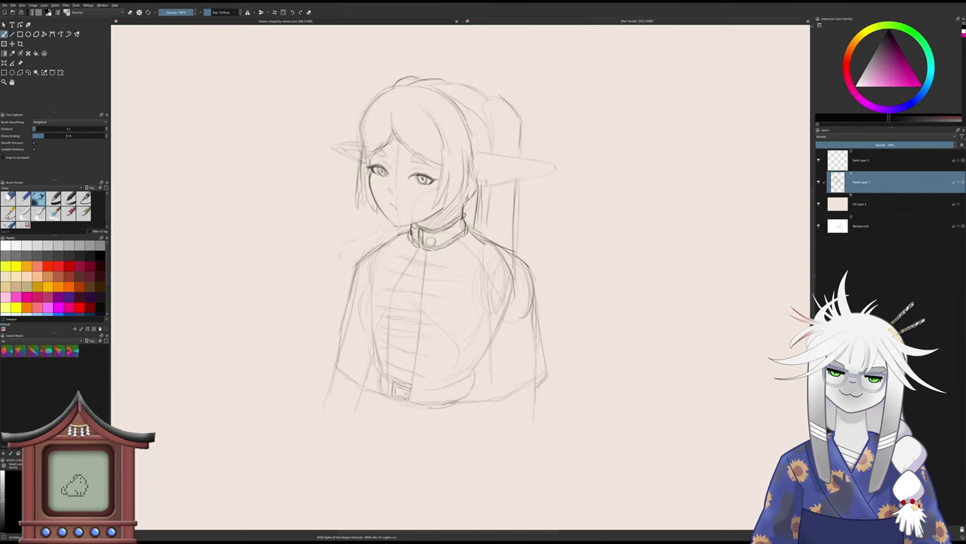
- Draw the skirt's side line flaring down from the belt below the long ear, erasing and redrawing its upper part
scroll(401, 407, down, 2)
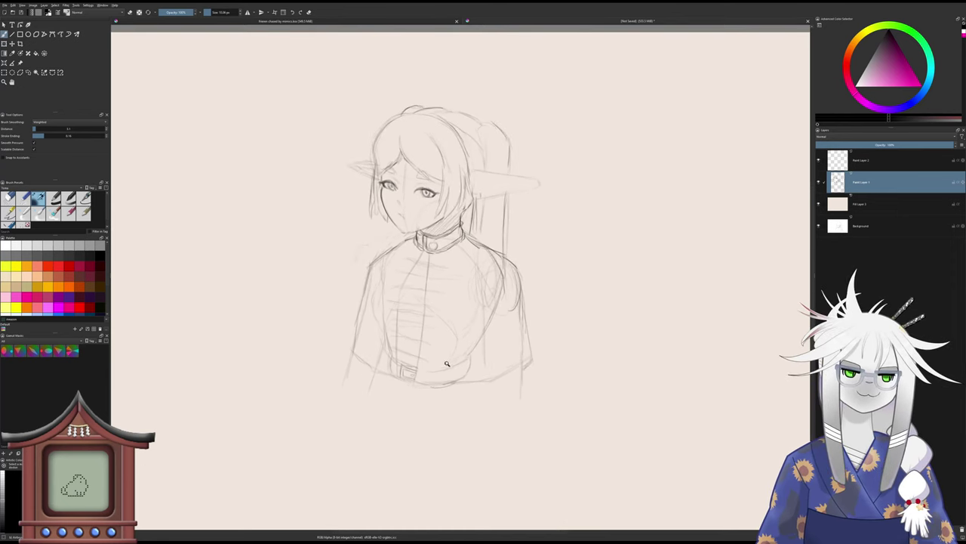
drag(469, 372, 468, 387)
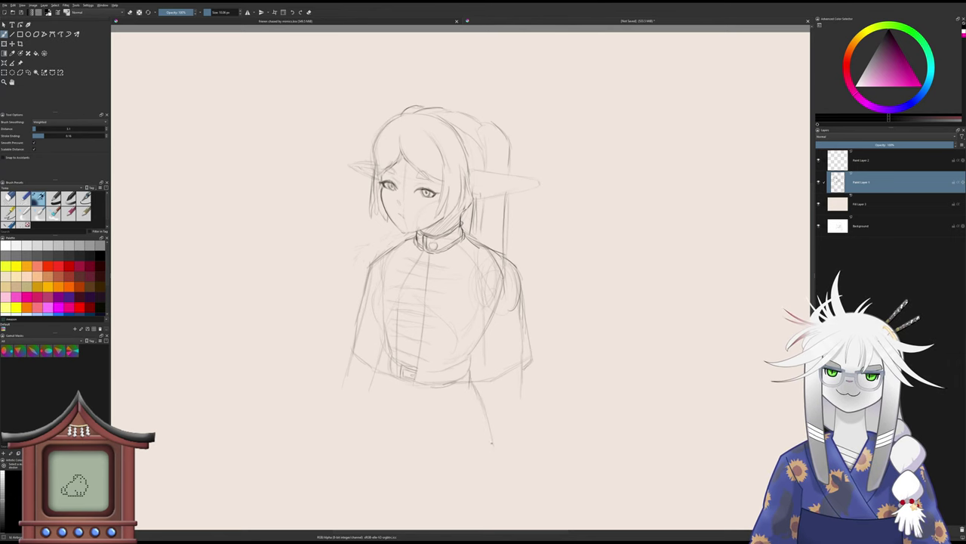
drag(493, 443, 504, 498)
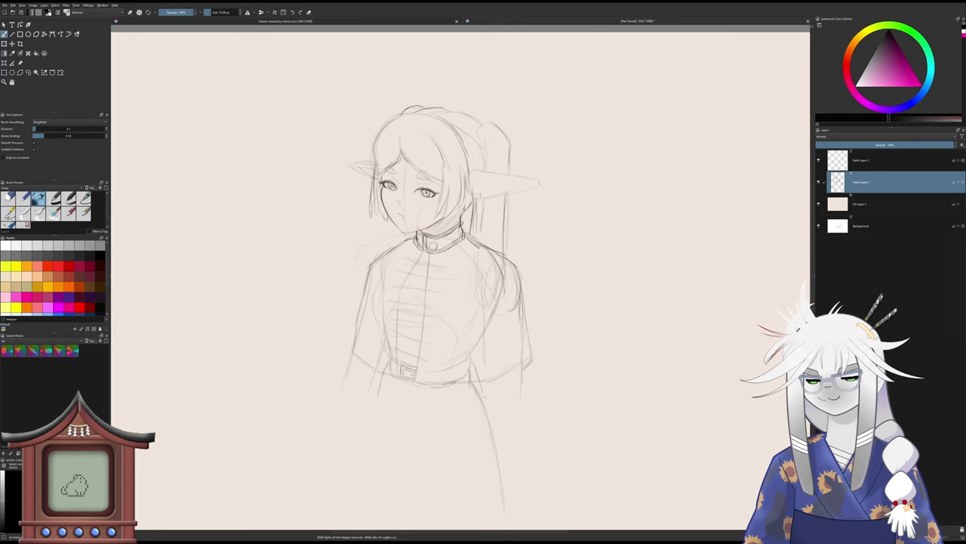
key(slash)
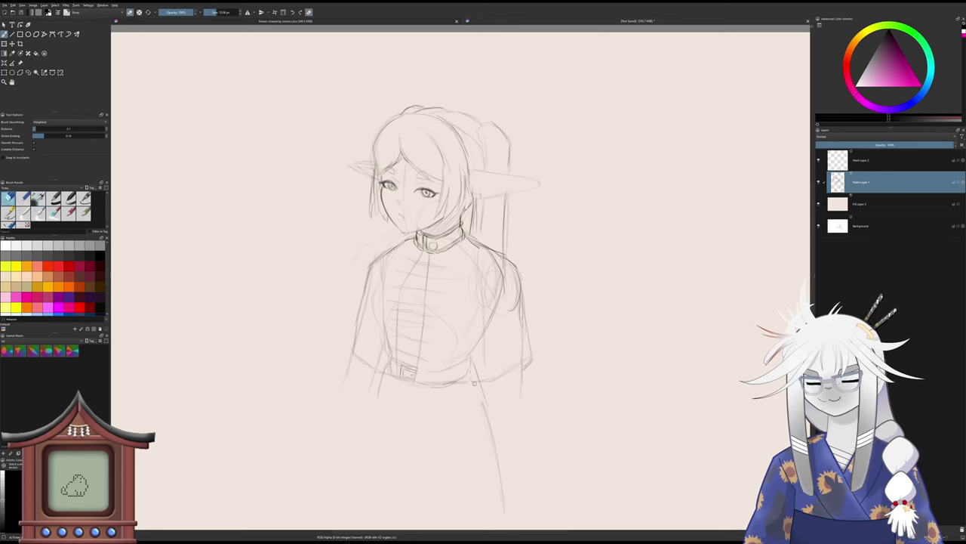
key(slash)
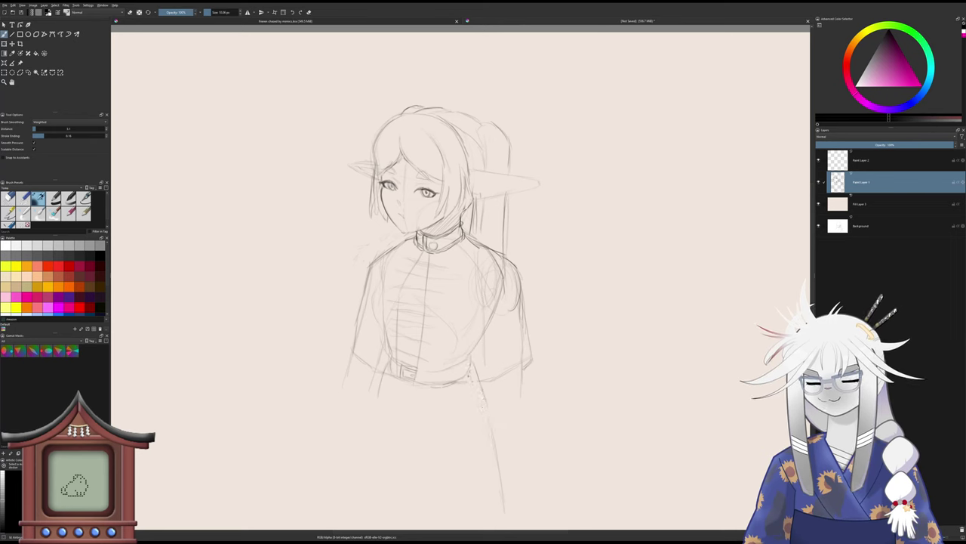
drag(483, 388, 504, 468)
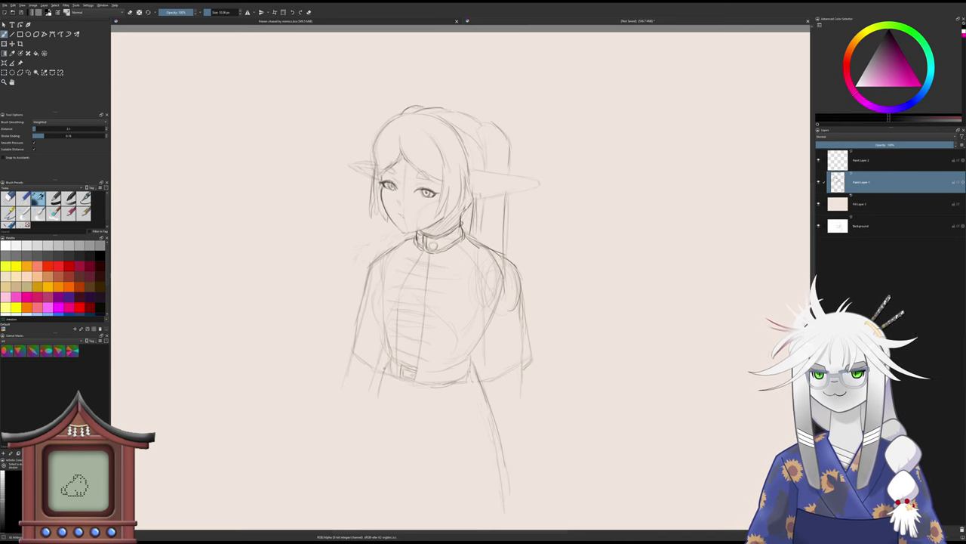
- Draw the skirt's opposite side and a rounded hem, adding light fold lines below the belt
drag(385, 369, 367, 451)
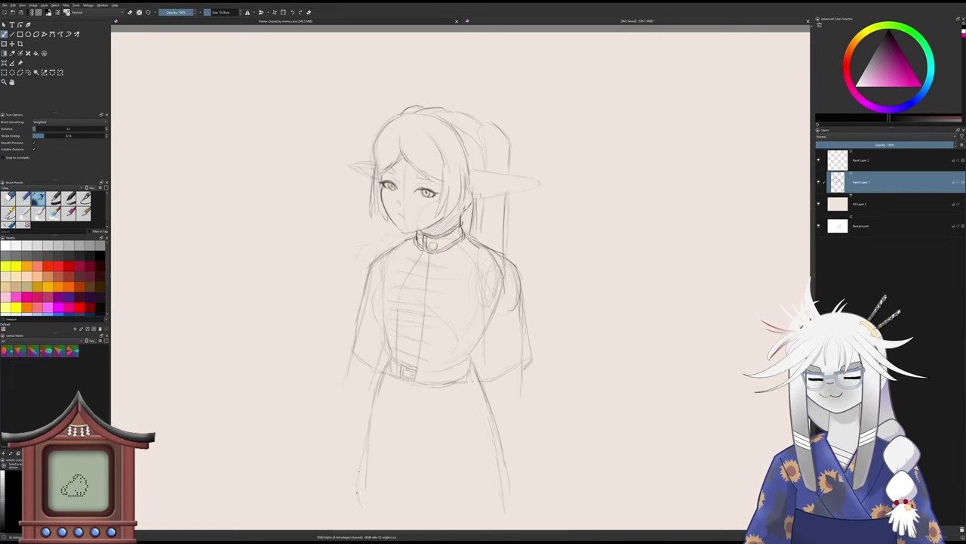
drag(429, 440, 417, 393)
drag(418, 393, 423, 407)
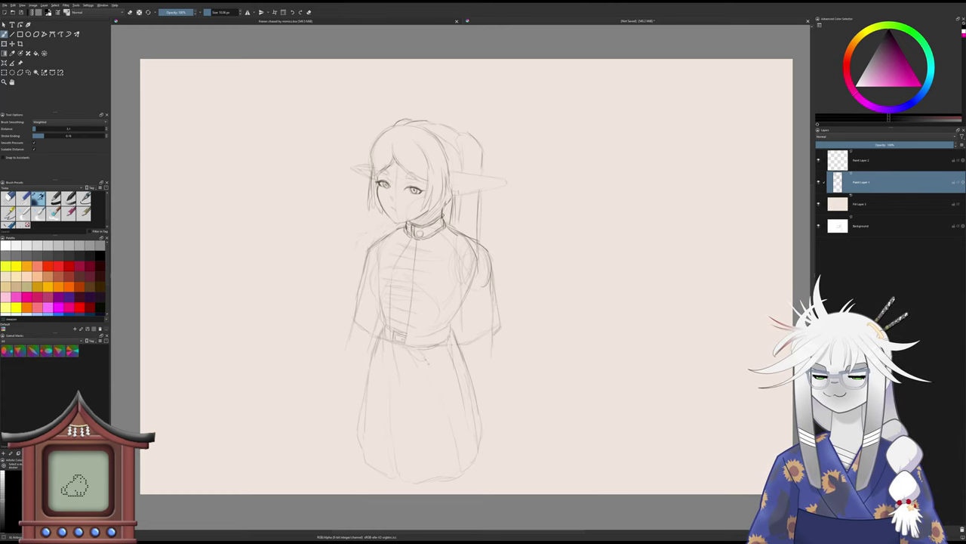
drag(379, 326, 387, 325)
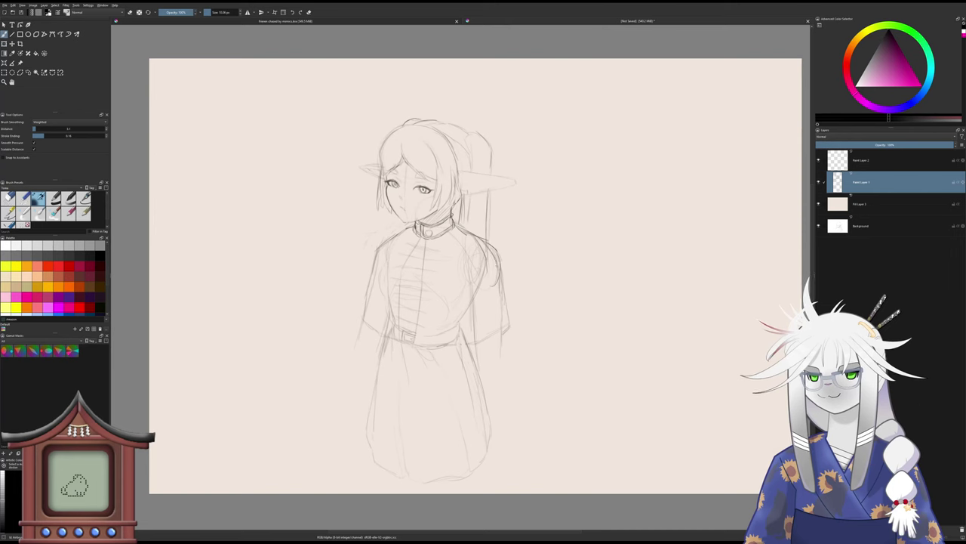
- Reinforce the cape's outer edge below the long ear and clean up the lines where the pigtail meets the shoulder
drag(496, 258, 505, 319)
key(slash)
drag(492, 247, 500, 269)
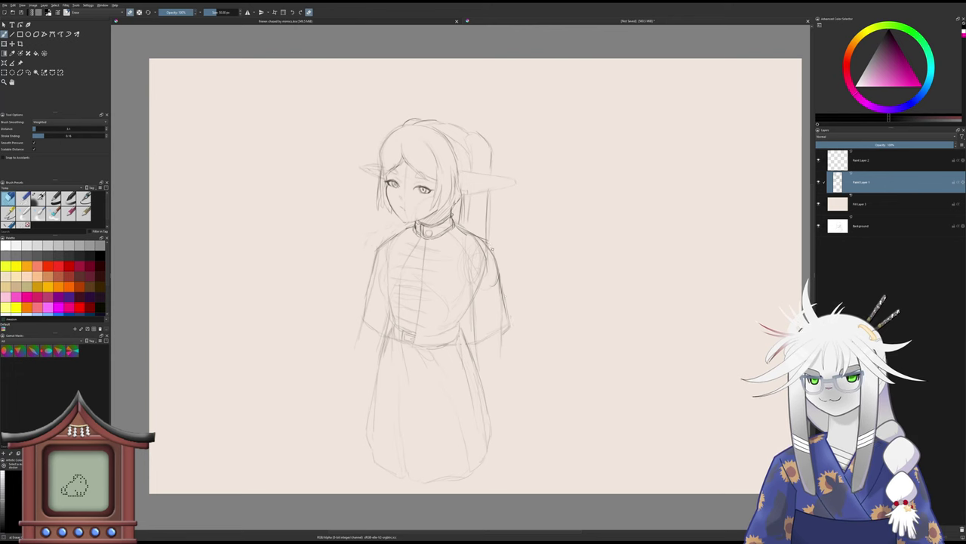
key(e)
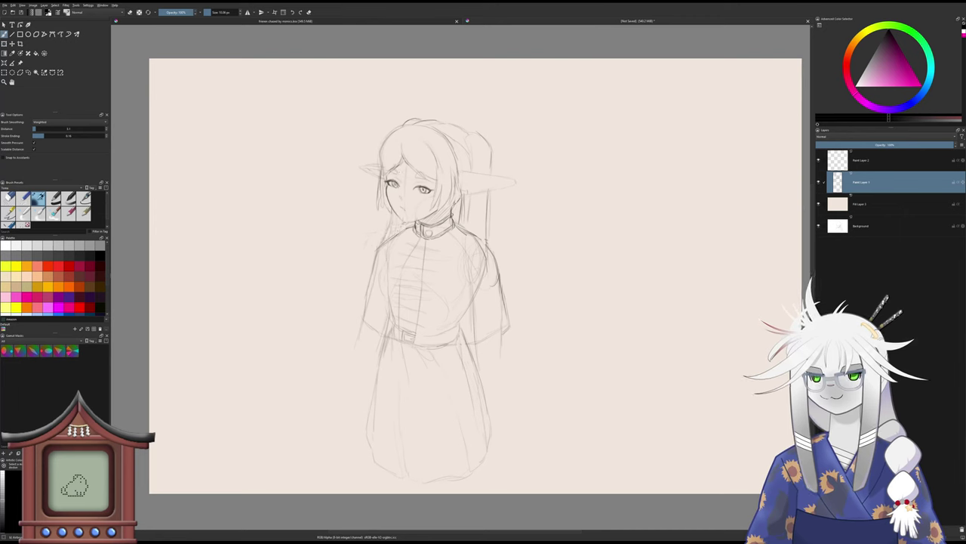
- Rework the iris and darken the upper lashes of the eye nearest the short ear
scroll(410, 218, up, 5)
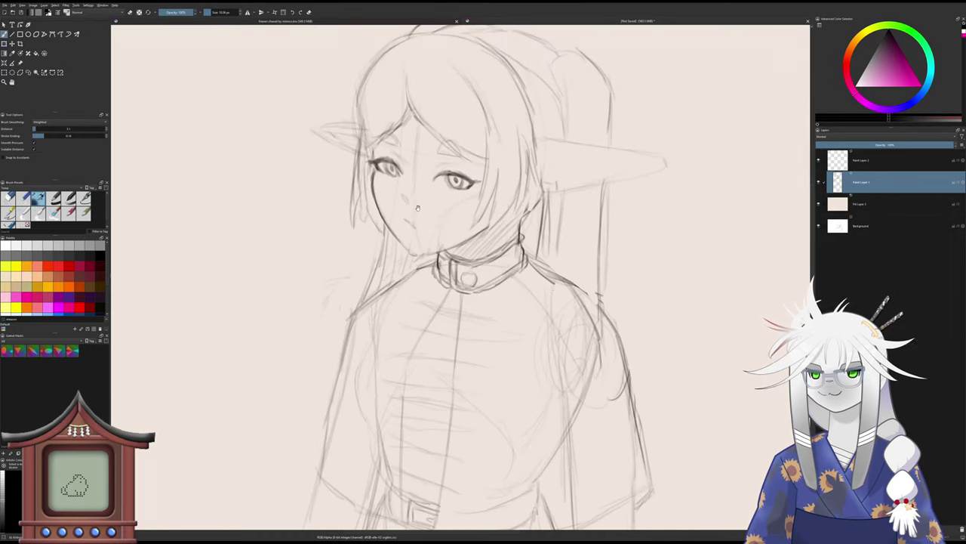
drag(385, 182, 384, 192)
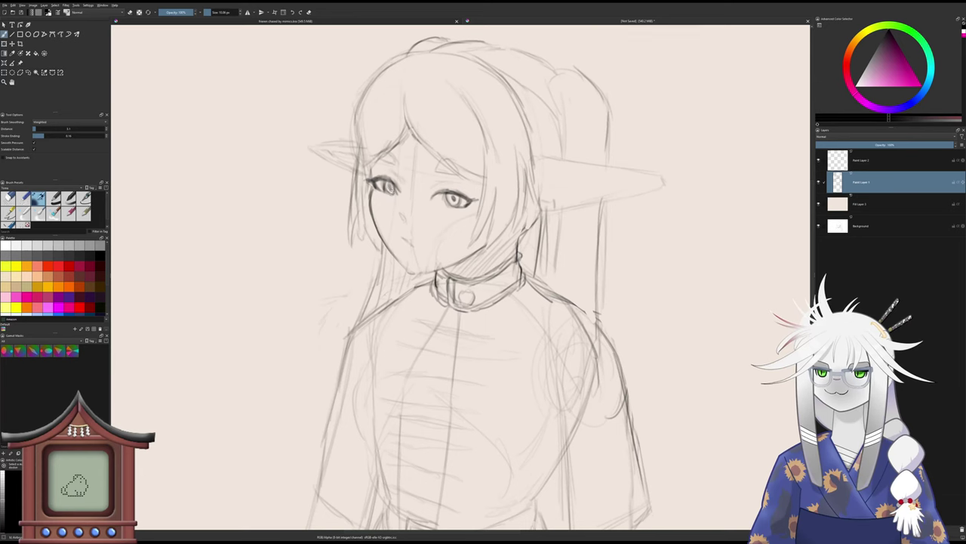
key(e)
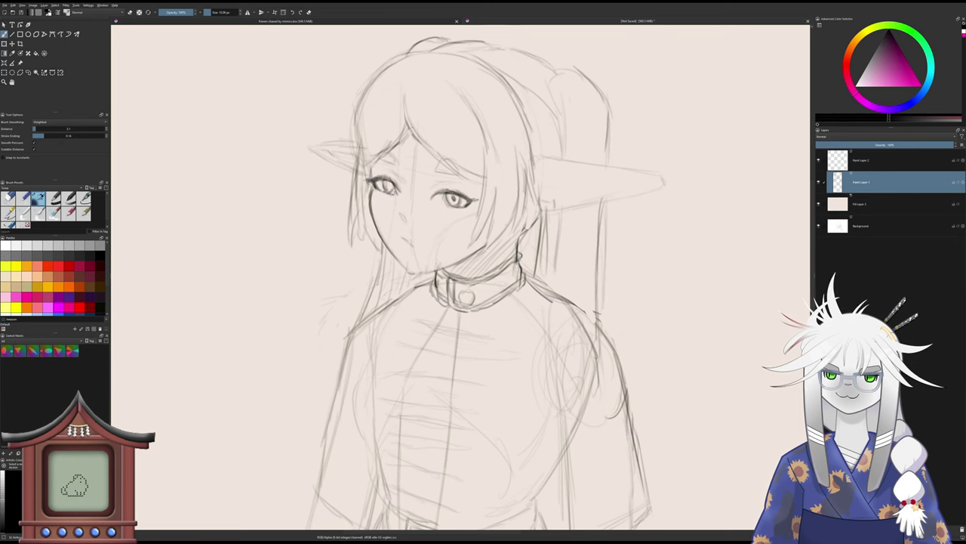
drag(384, 181, 386, 191)
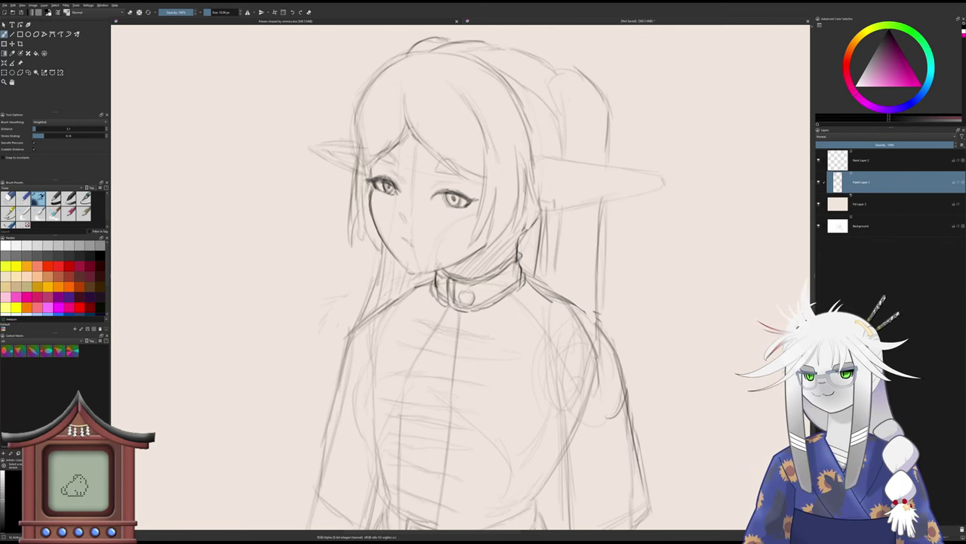
- Rotate the canvas to clean up the lower edge of the eye nearest the short ear, and straighten the view again
scroll(445, 211, down, 4)
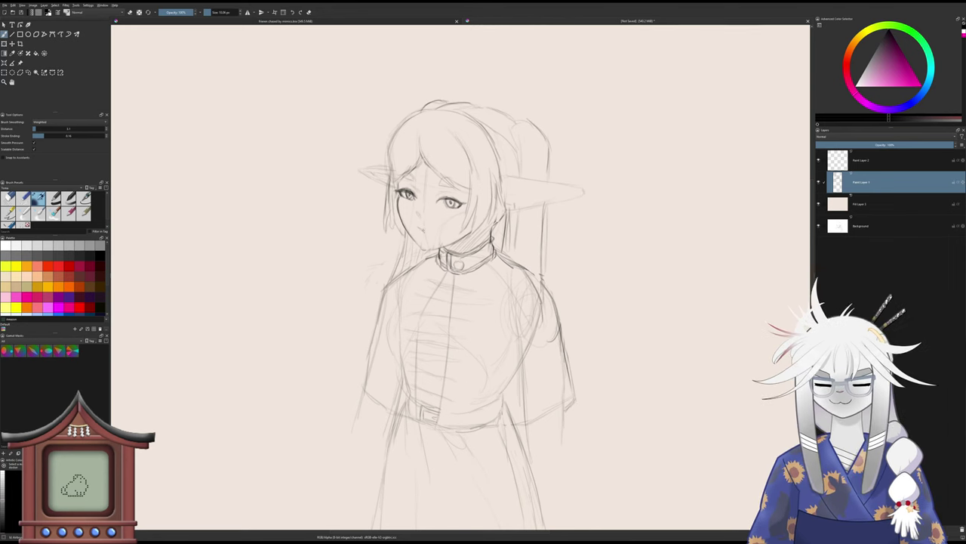
key(4)
key(4)
key(4)
mouse_move(423, 228)
mouse_down()
mouse_move(455, 223)
mouse_move(414, 222)
mouse_move(446, 204)
mouse_move(439, 222)
mouse_move(417, 232)
mouse_up()
scroll(438, 229, up, 4)
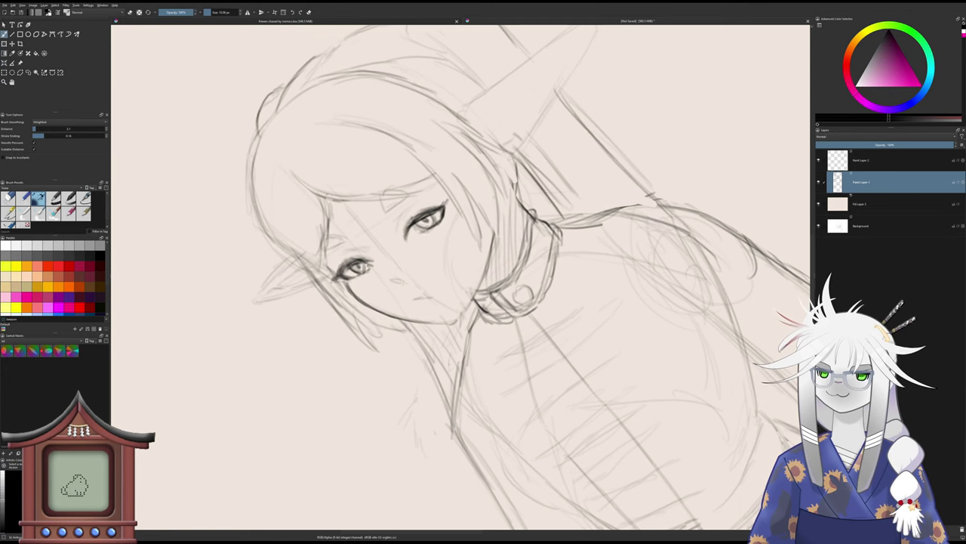
key(slash)
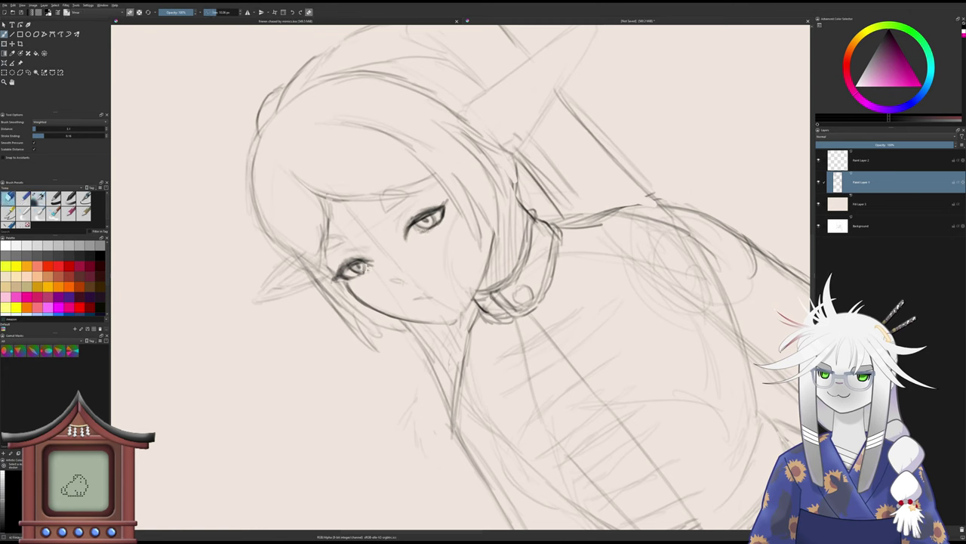
key(slash)
drag(355, 278, 367, 274)
key(slash)
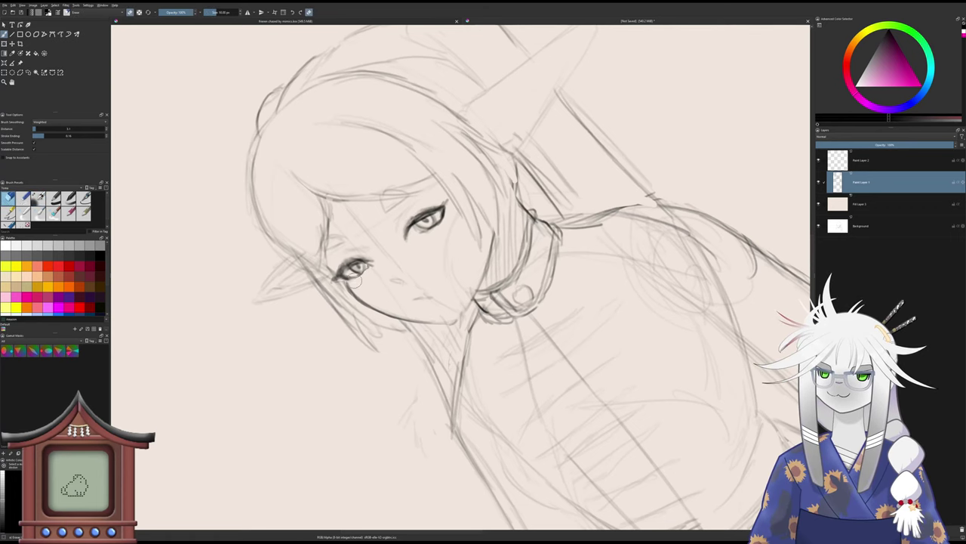
key(slash)
key(6)
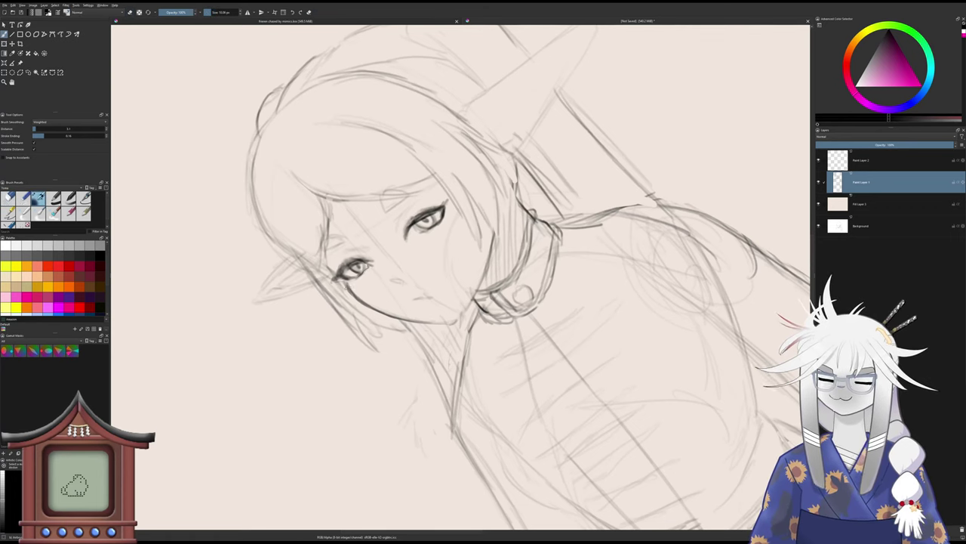
key(6)
key(6)
- Erase the nose mark and redraw it as a small stroke closer to the face's far edge
drag(349, 286, 351, 299)
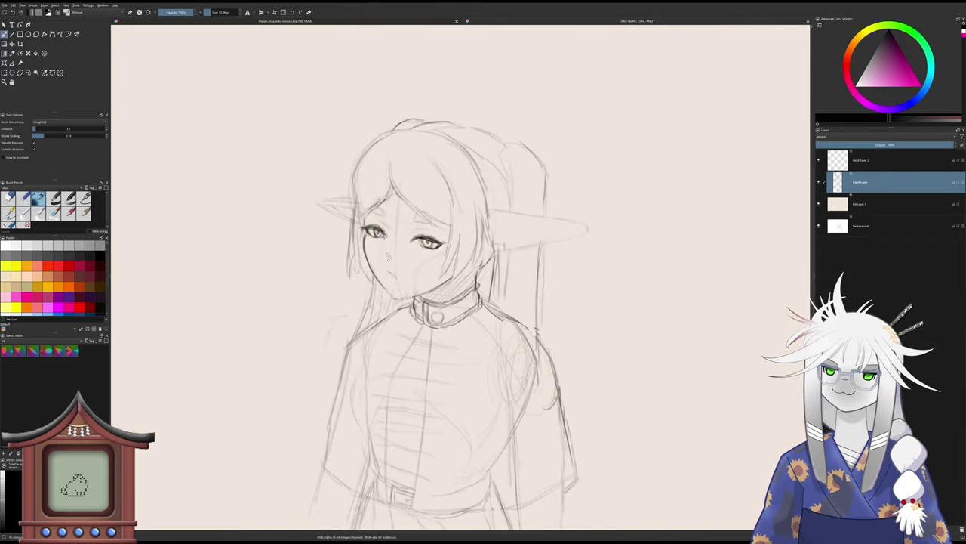
key(slash)
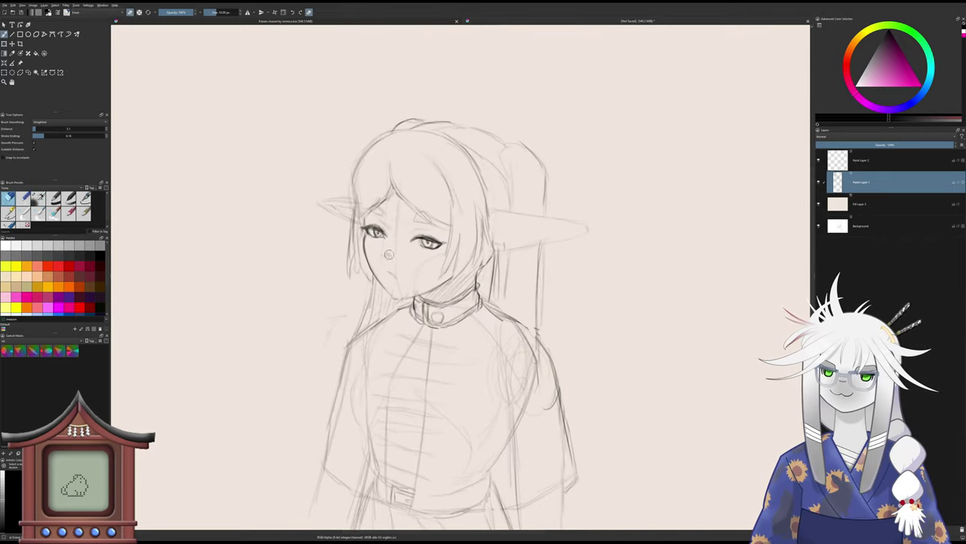
key(slash)
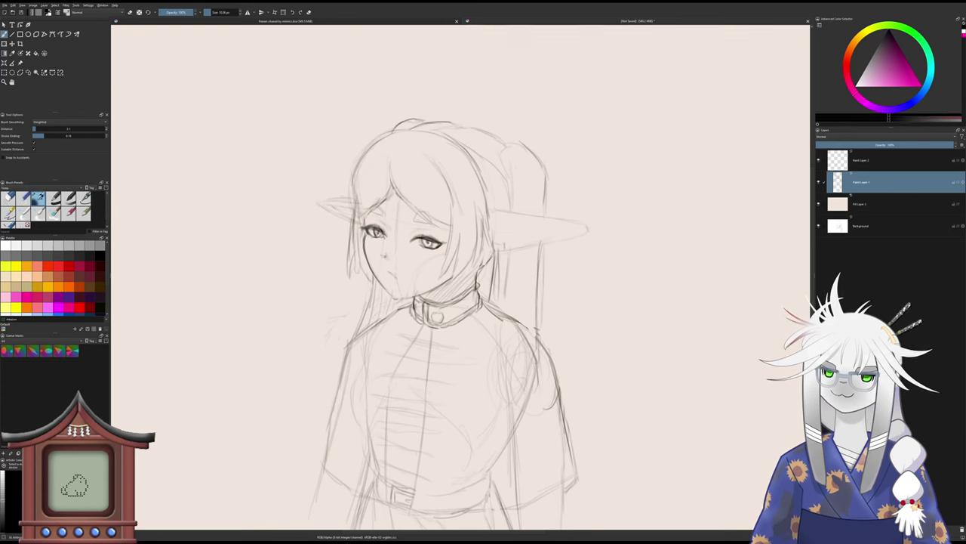
key(slash)
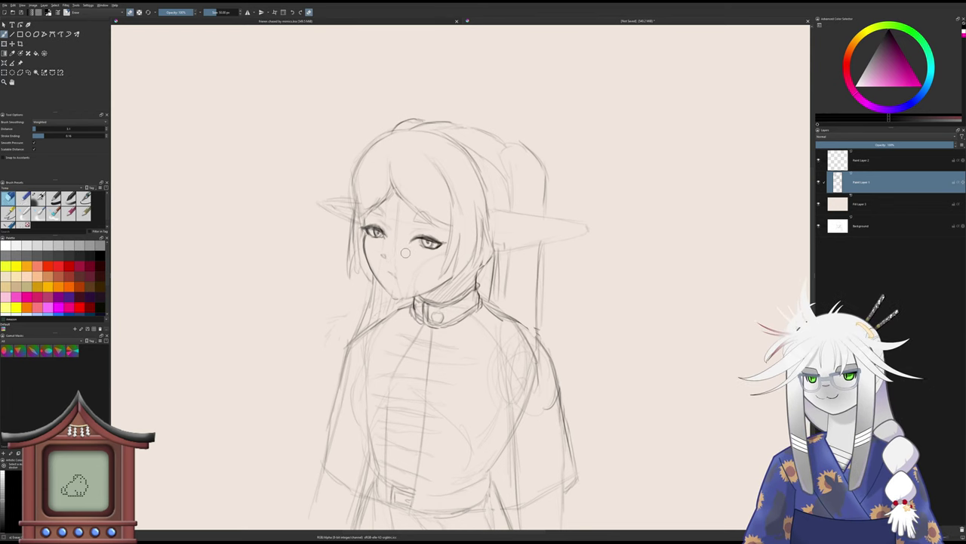
- Redraw the mouth as a small downturned line above the chin and trim it with the eraser
drag(405, 261, 427, 227)
key(slash)
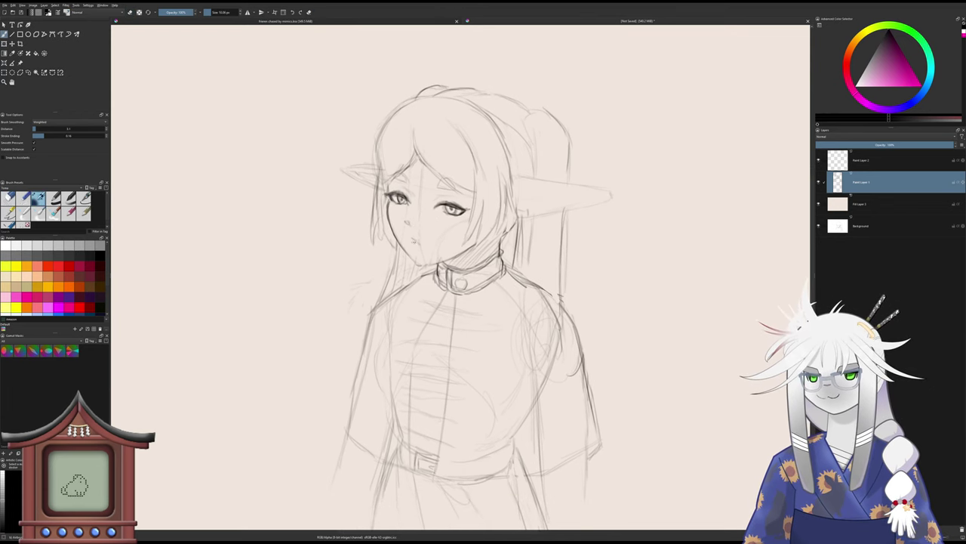
key(slash)
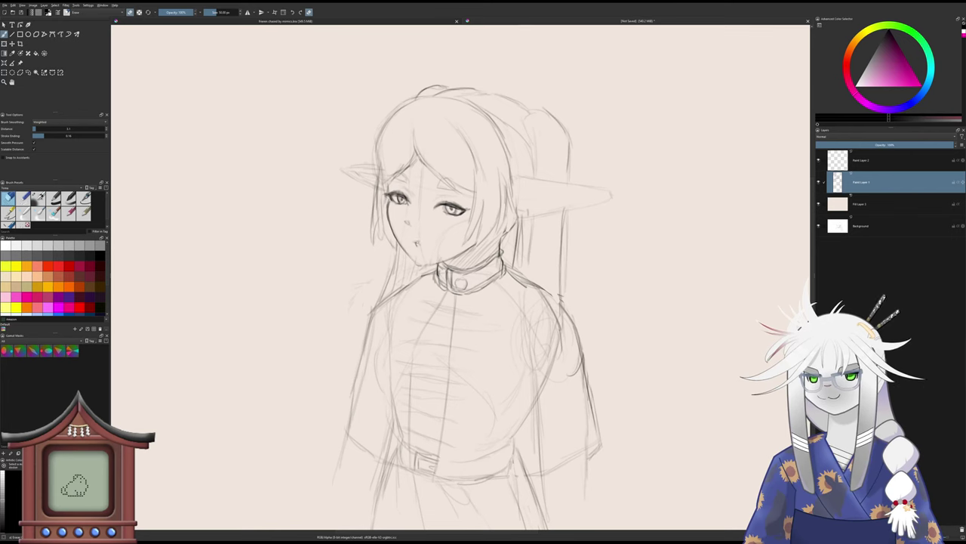
key(slash)
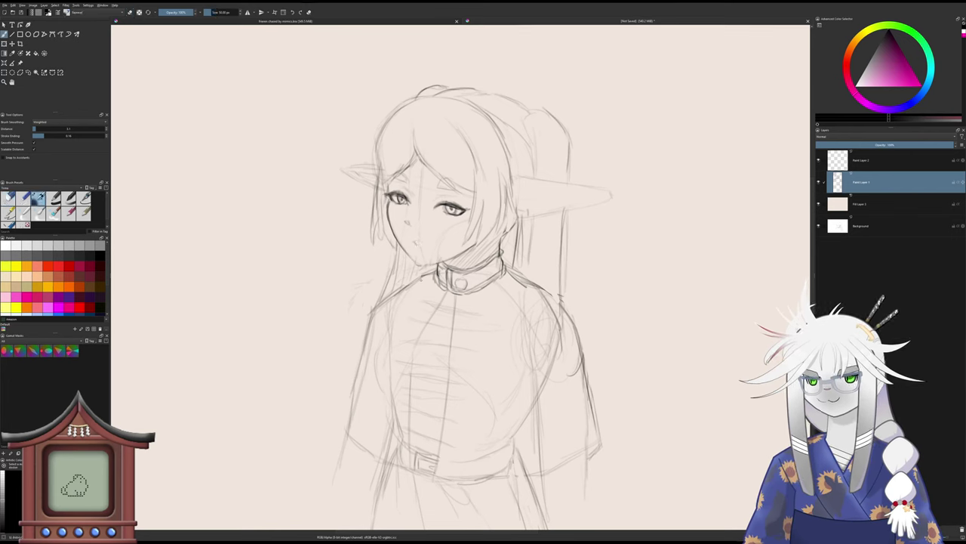
drag(416, 243, 394, 259)
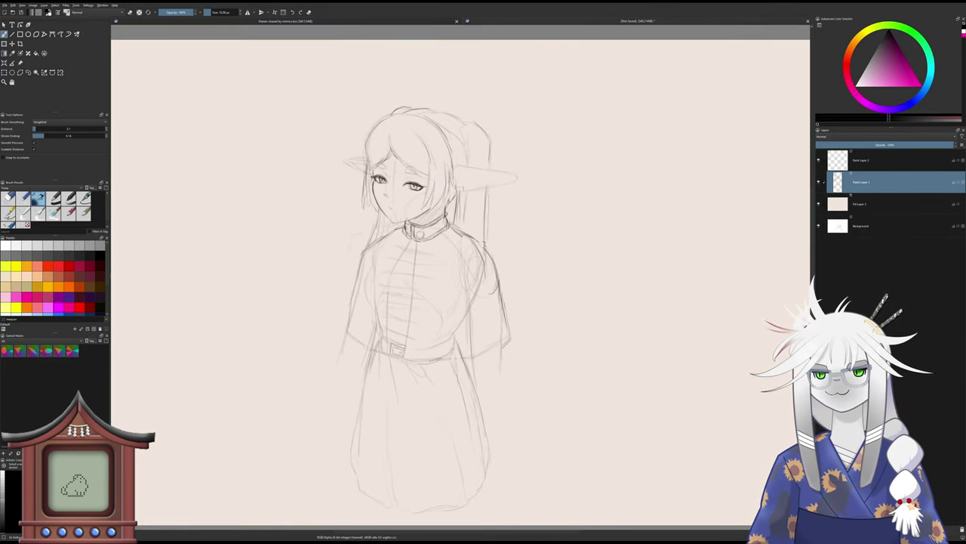
- Draw the pigtail below the long ear sweeping over the shoulder onto the chest, with pointed strands at its end
mouse_move(484, 202)
mouse_down()
mouse_move(477, 254)
mouse_move(441, 313)
mouse_up()
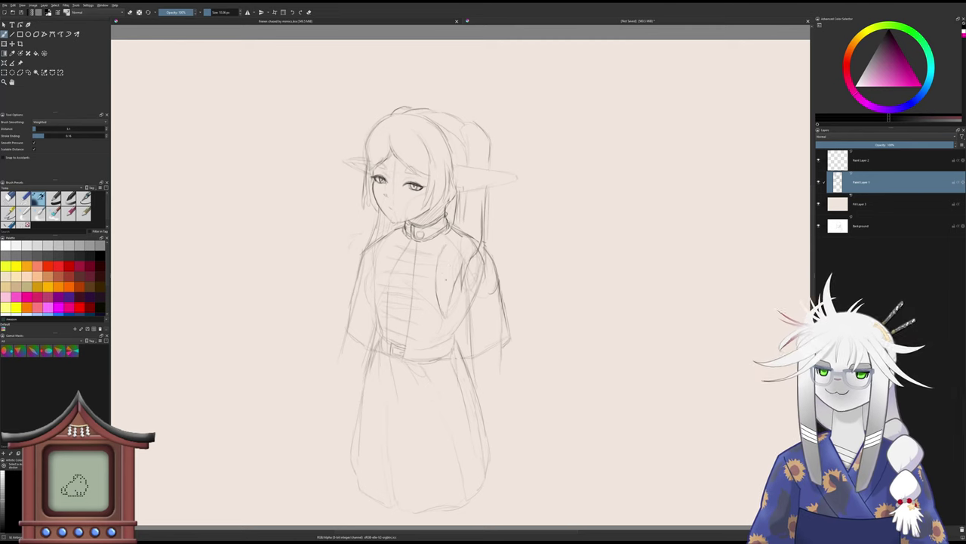
drag(451, 267, 449, 294)
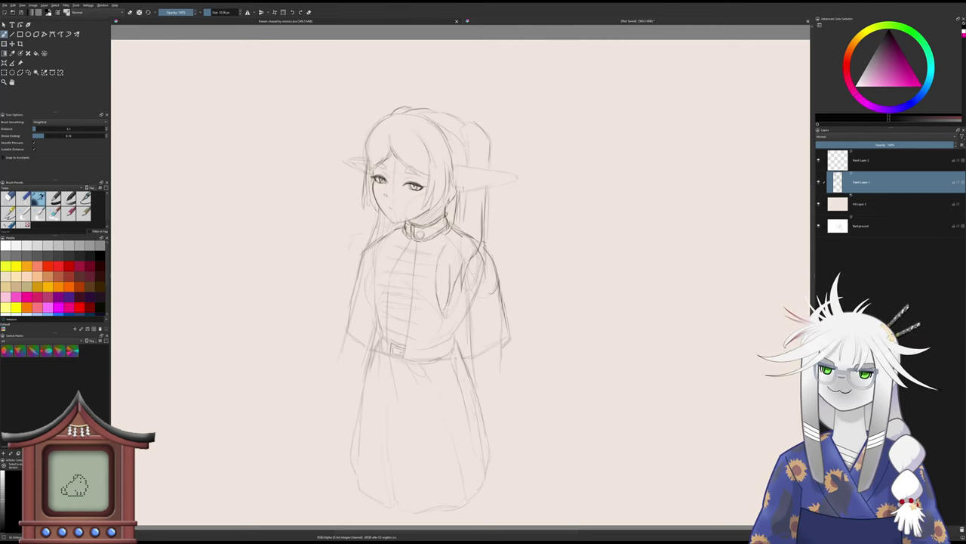
key(slash)
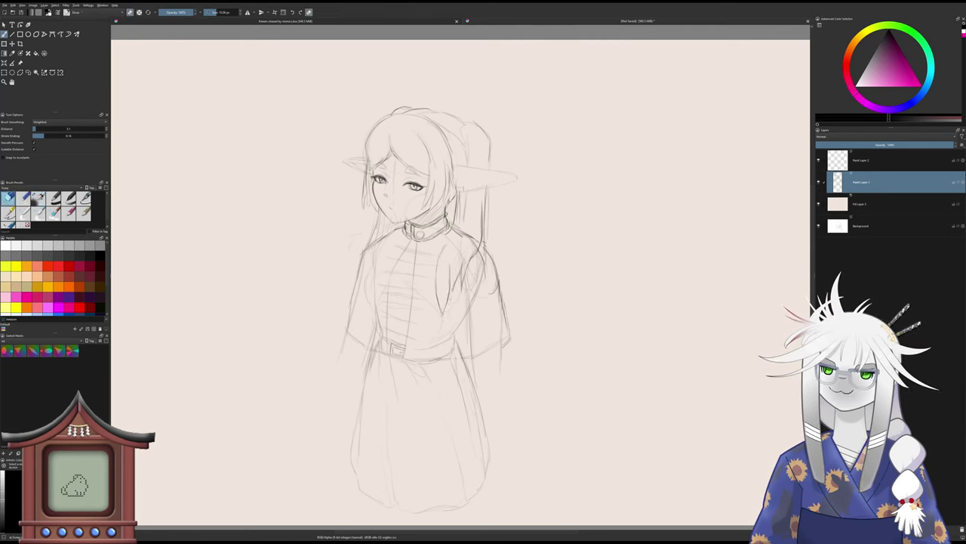
key(e)
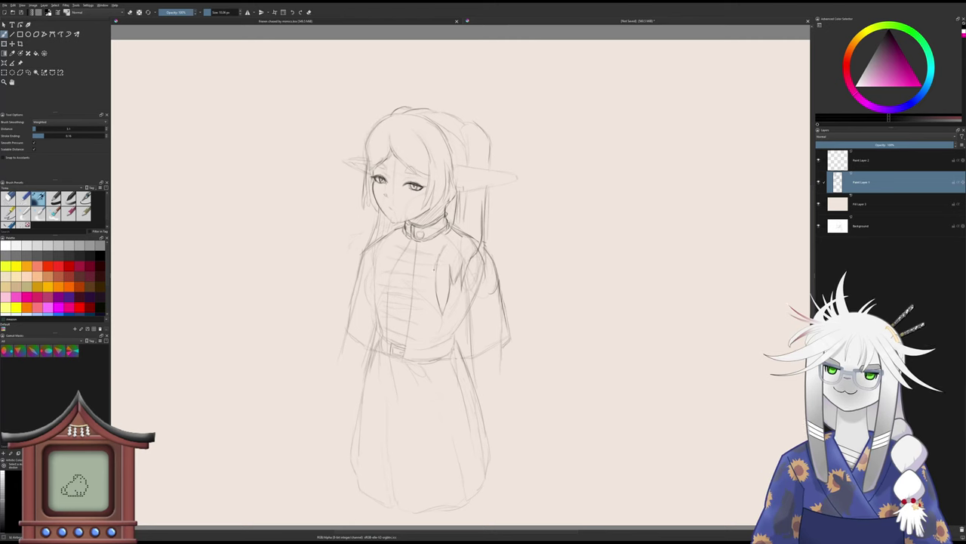
- Add an outer strand to the pigtail on the chest, erase its long tip and redraw it as shorter split strands
mouse_move(434, 255)
mouse_down()
mouse_move(433, 274)
mouse_move(433, 259)
mouse_up()
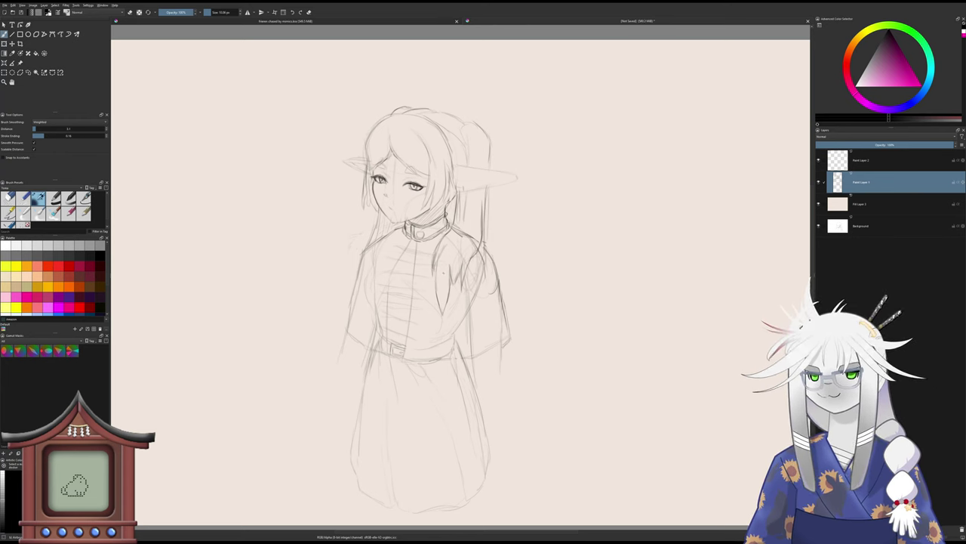
key(slash)
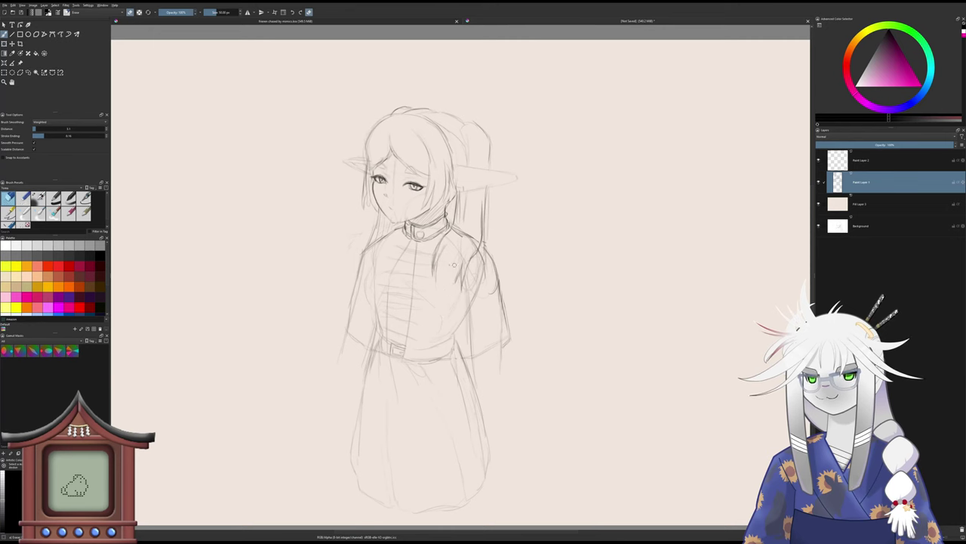
key(slash)
drag(459, 262, 437, 295)
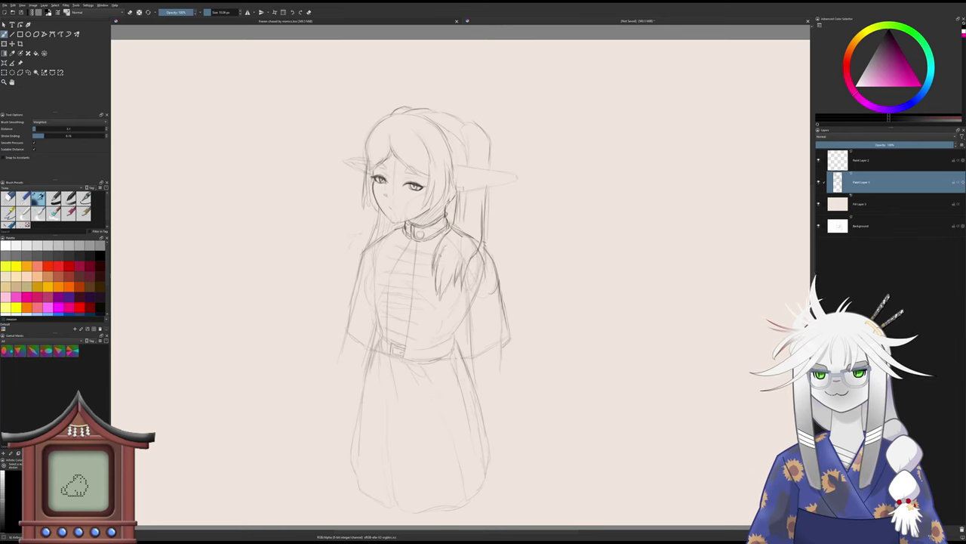
- Add darker strands to the pigtail on the chest and redraw the spot where the hair crosses the near shoulder, trimming stray lines
mouse_move(453, 261)
mouse_down()
mouse_move(445, 293)
mouse_move(452, 277)
mouse_up()
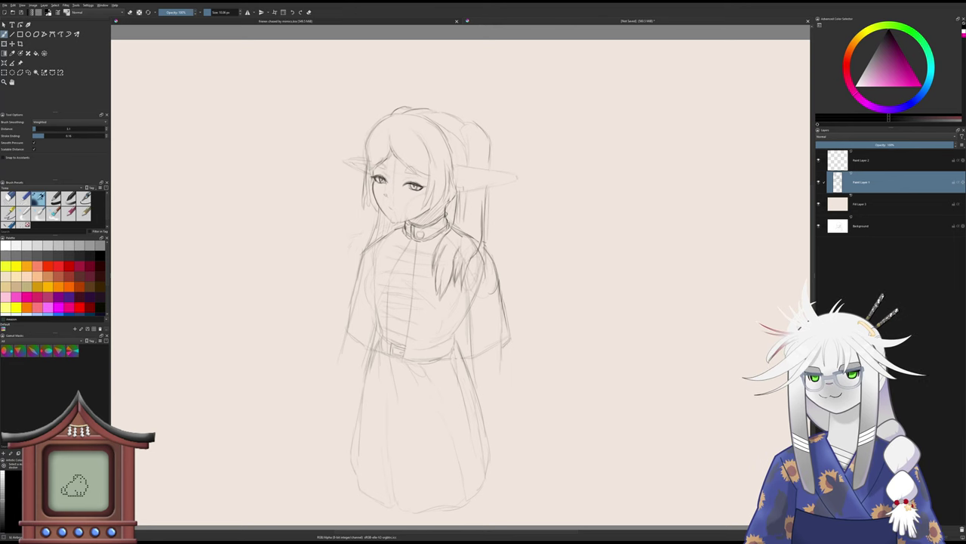
mouse_move(459, 243)
mouse_down()
mouse_move(438, 270)
mouse_move(436, 240)
mouse_up()
key(slash)
key(slash)
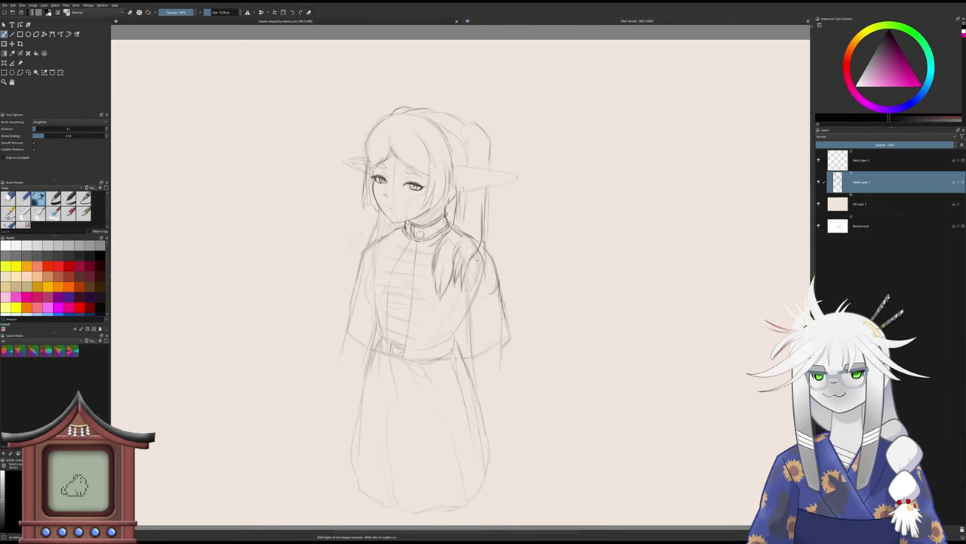
key(slash)
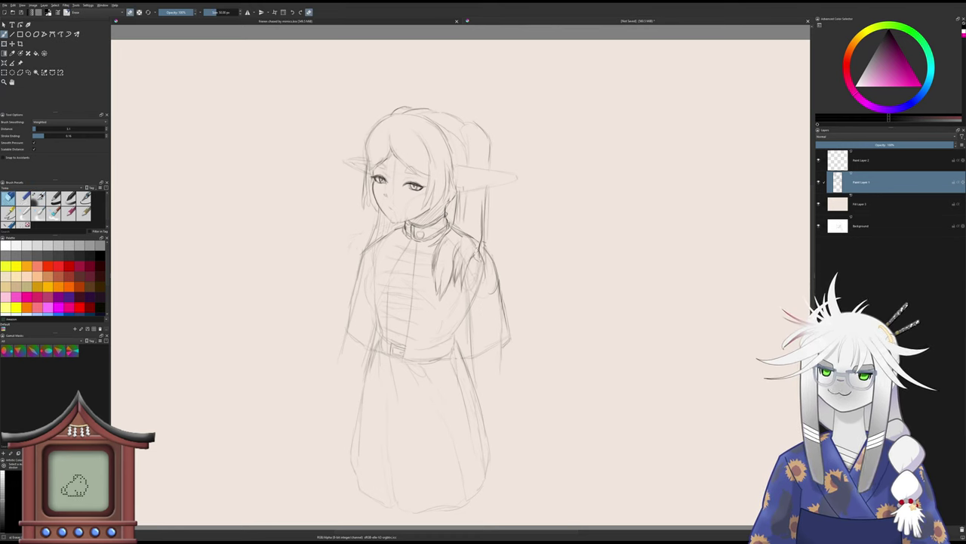
key(slash)
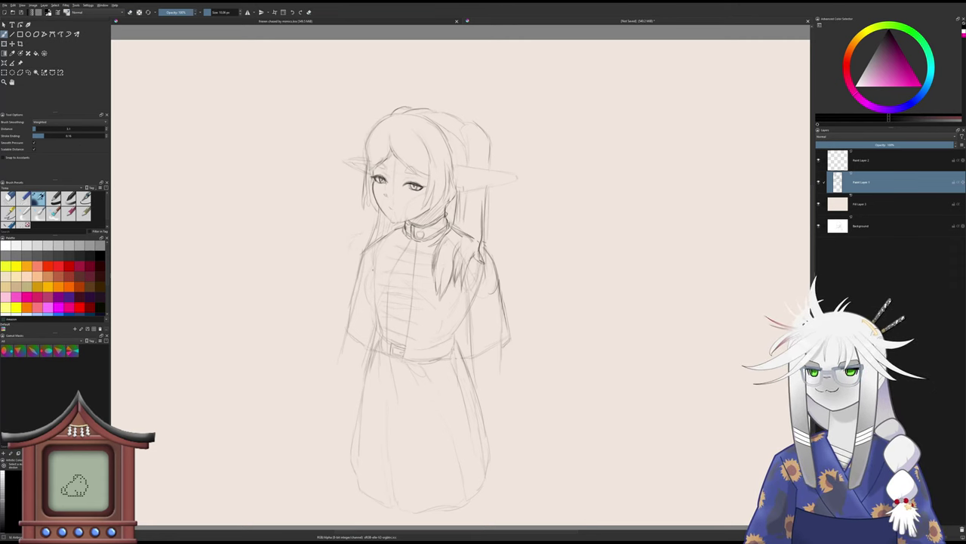
- Draw the second pigtail falling from beside the jaw over the far shoulder, with pointed strands, and erase the cape line beneath it
drag(380, 209, 373, 239)
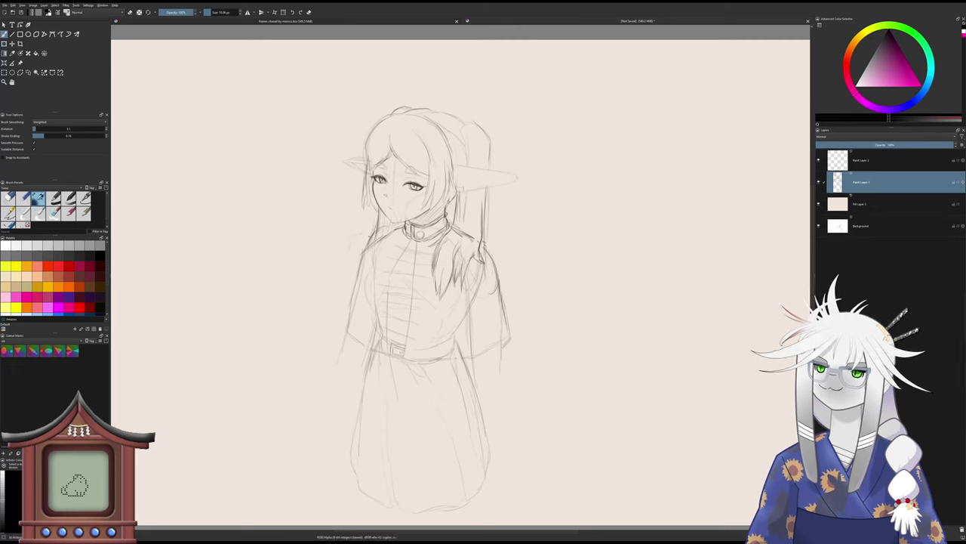
drag(364, 245, 347, 290)
key(e)
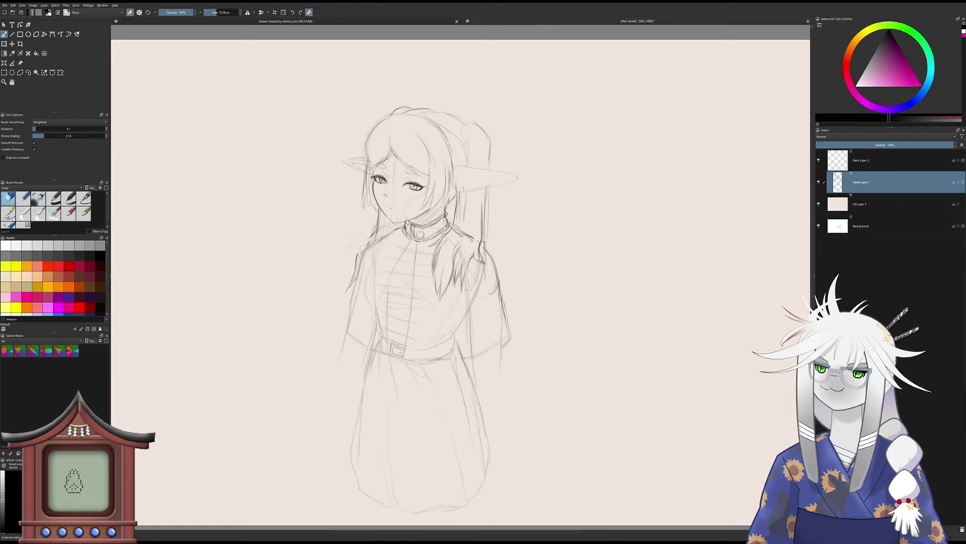
key(e)
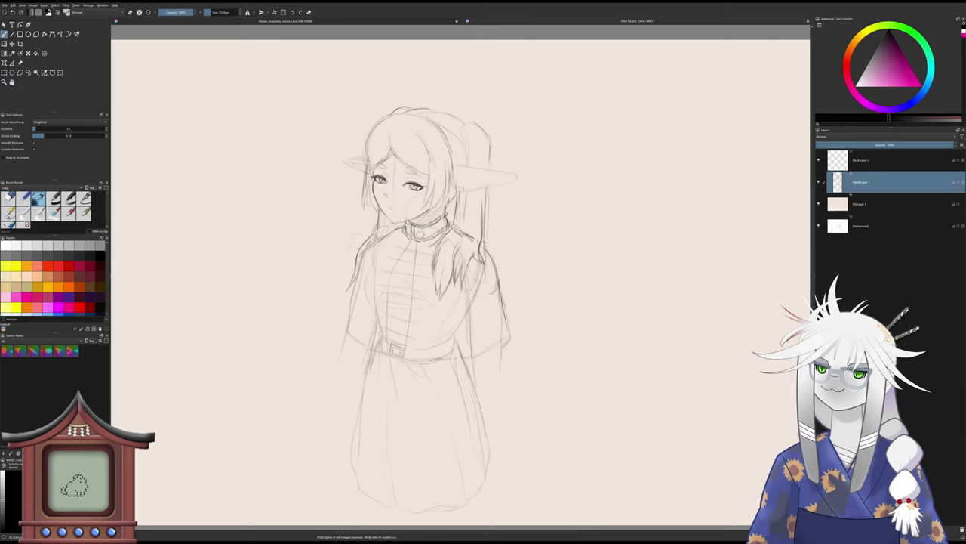
drag(376, 237, 364, 274)
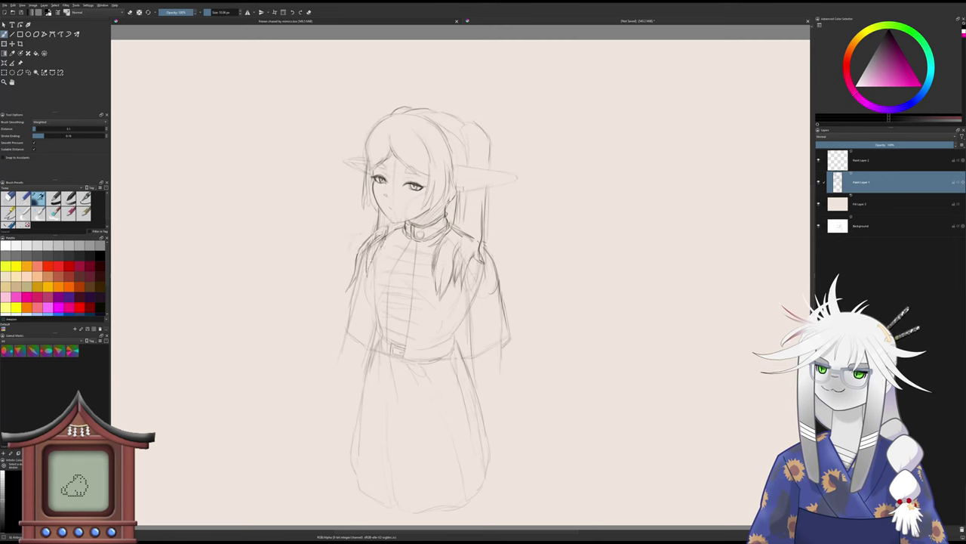
- Clean up the far pigtail by alternately erasing stray lines and redrawing its inner strands and the cape line beside it
key(e)
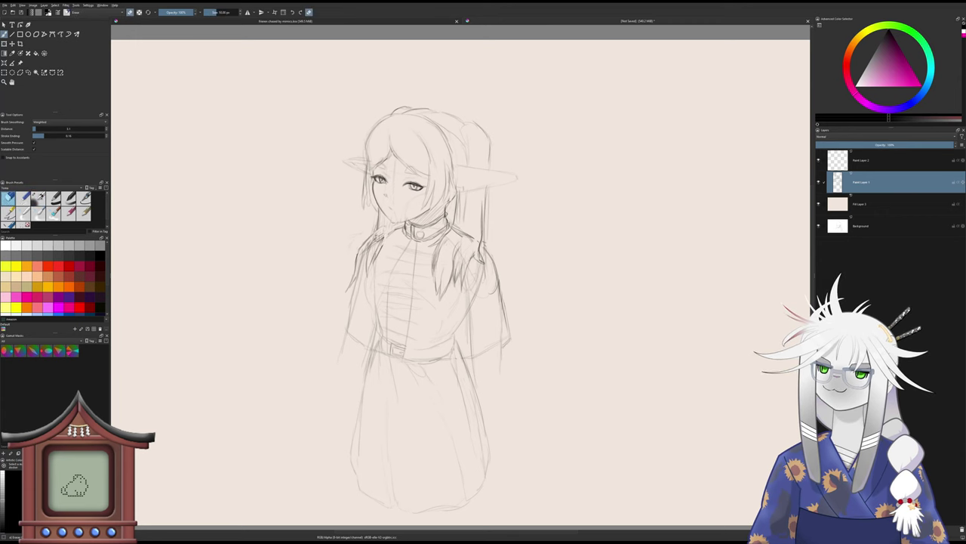
key(e)
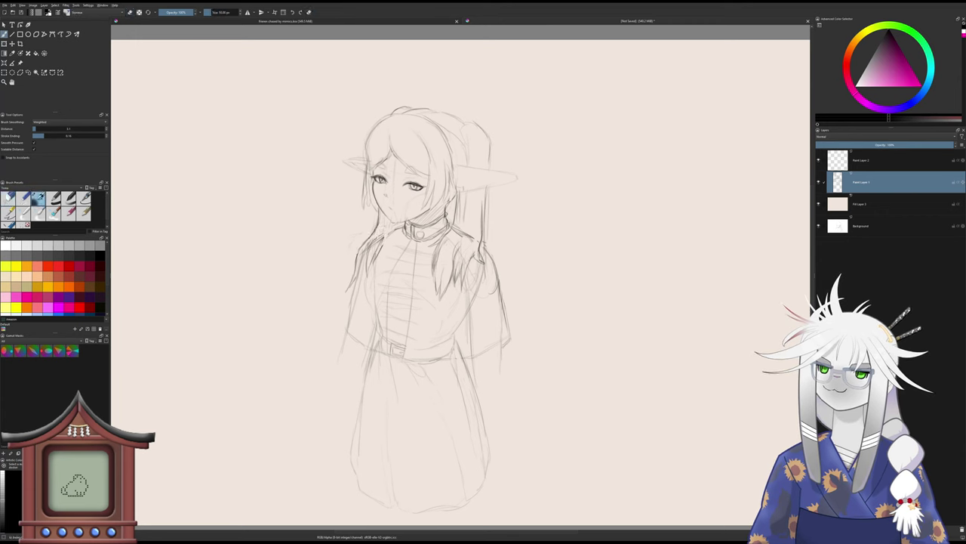
key(e)
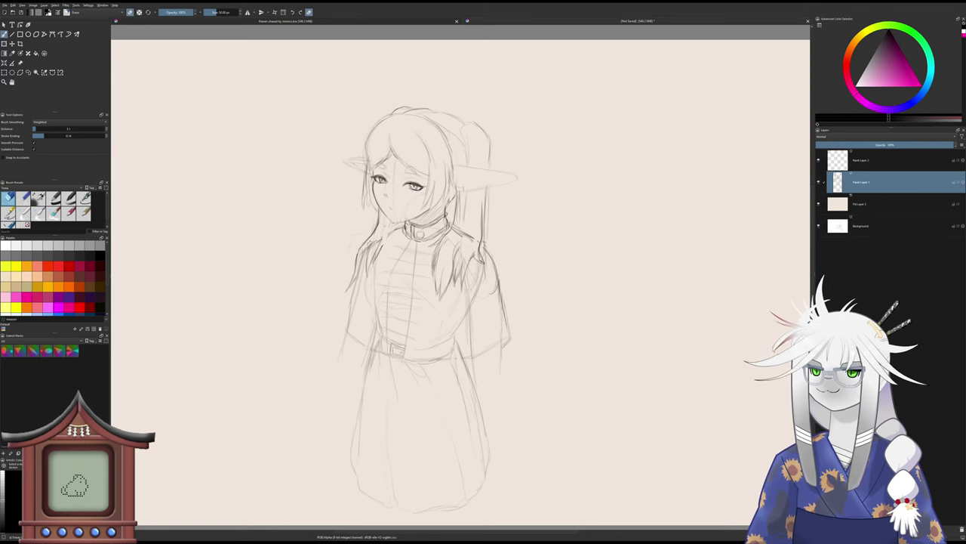
key(e)
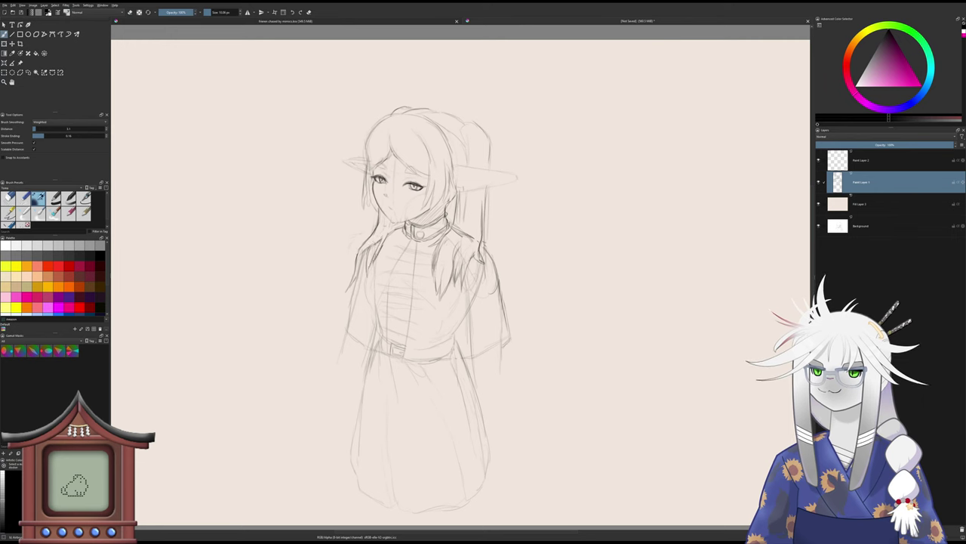
key(e)
drag(373, 245, 372, 249)
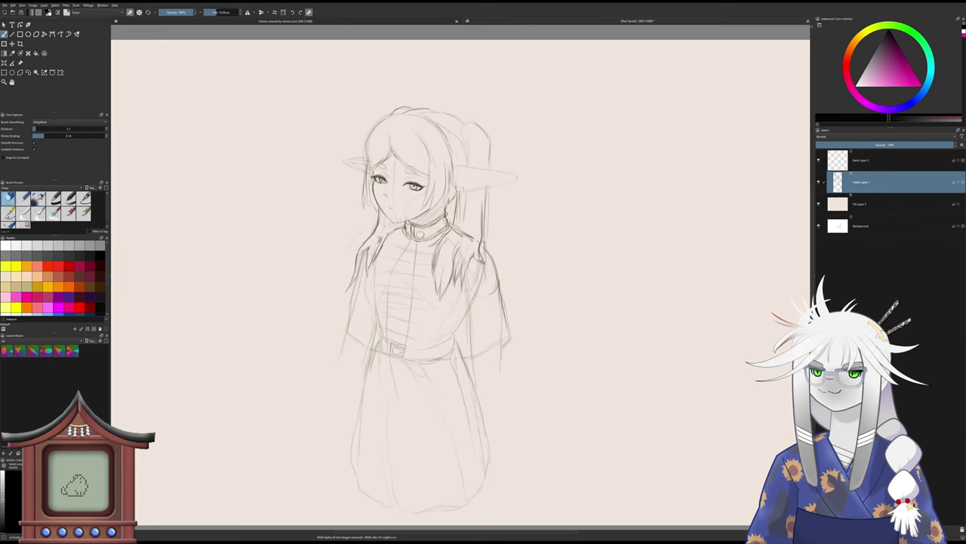
key(e)
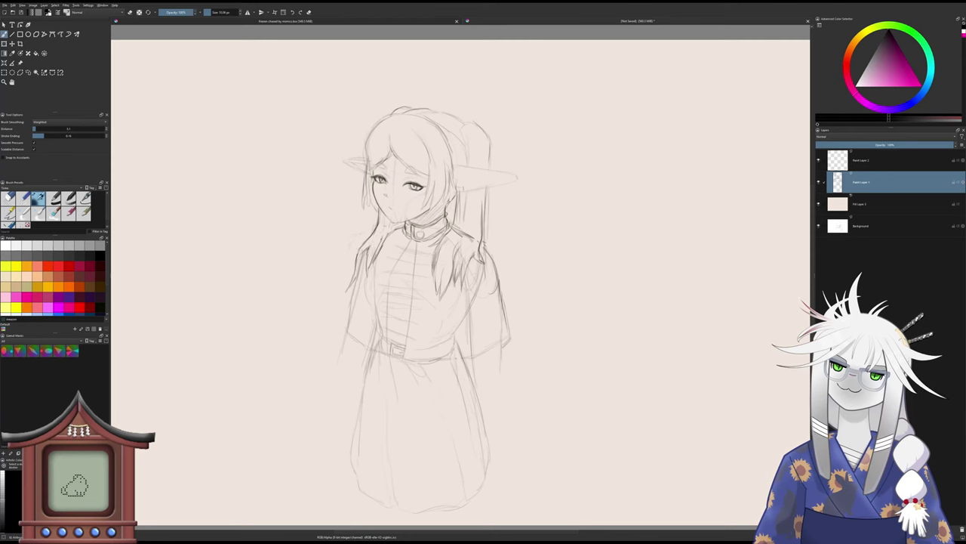
drag(381, 228, 370, 247)
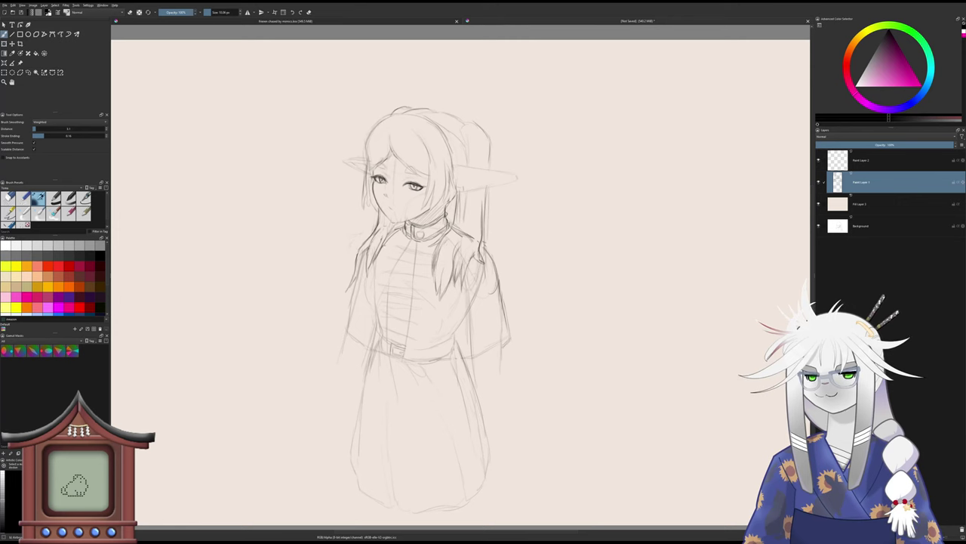
key(slash)
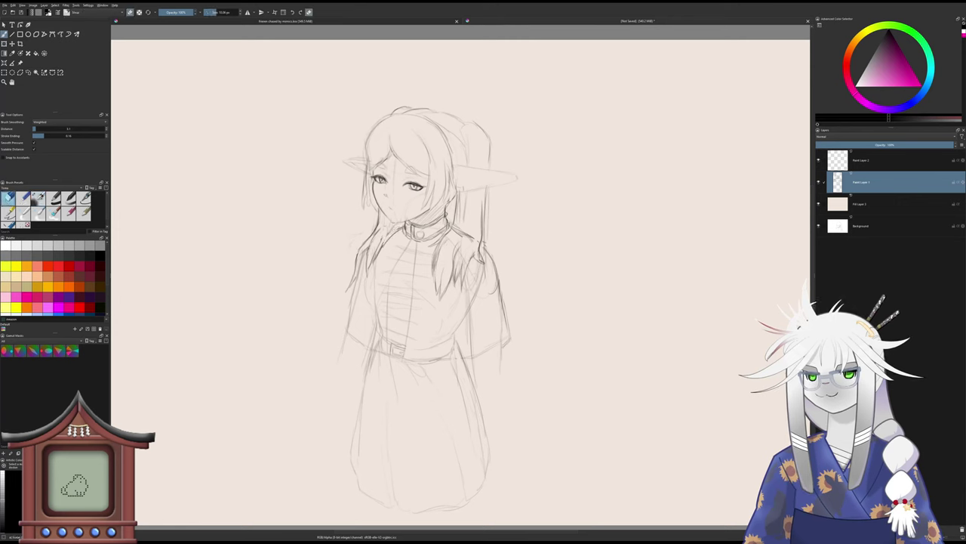
key(slash)
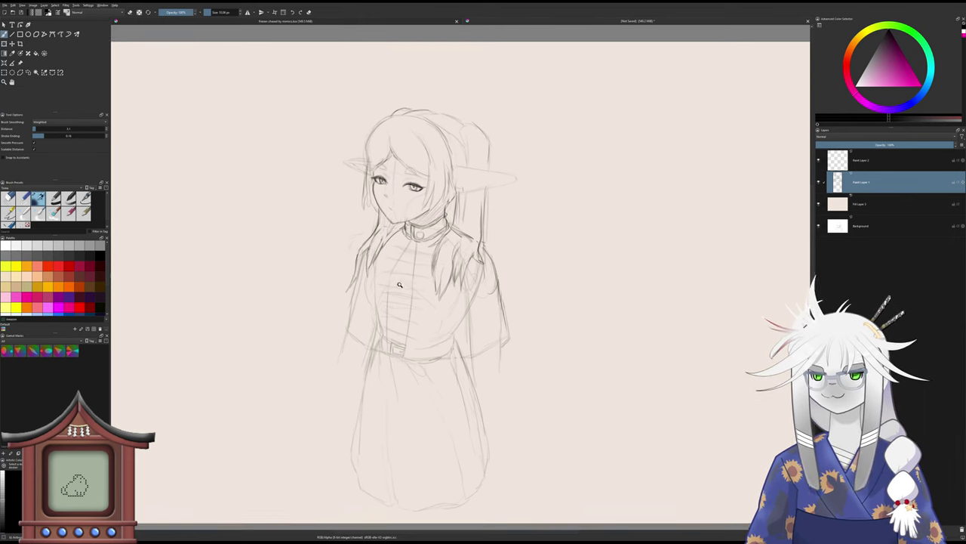
- Draw the cape's two front opening edges from collar to belt, and darken its far side and far hem
scroll(402, 296, down, 1)
scroll(402, 297, up, 1)
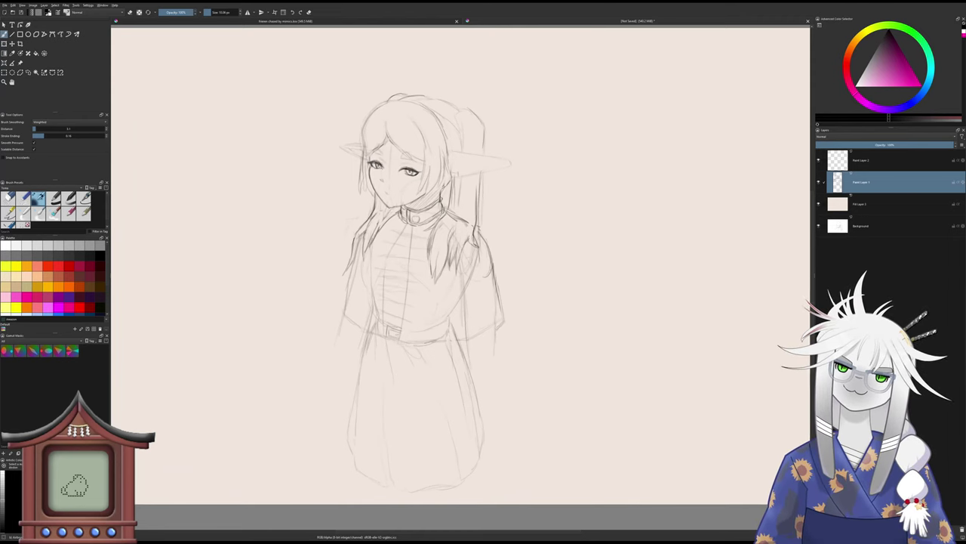
mouse_move(395, 244)
mouse_down()
mouse_move(385, 285)
mouse_move(394, 244)
mouse_up()
key(slash)
key(slash)
mouse_move(385, 289)
mouse_down()
mouse_move(377, 331)
mouse_move(354, 318)
mouse_up()
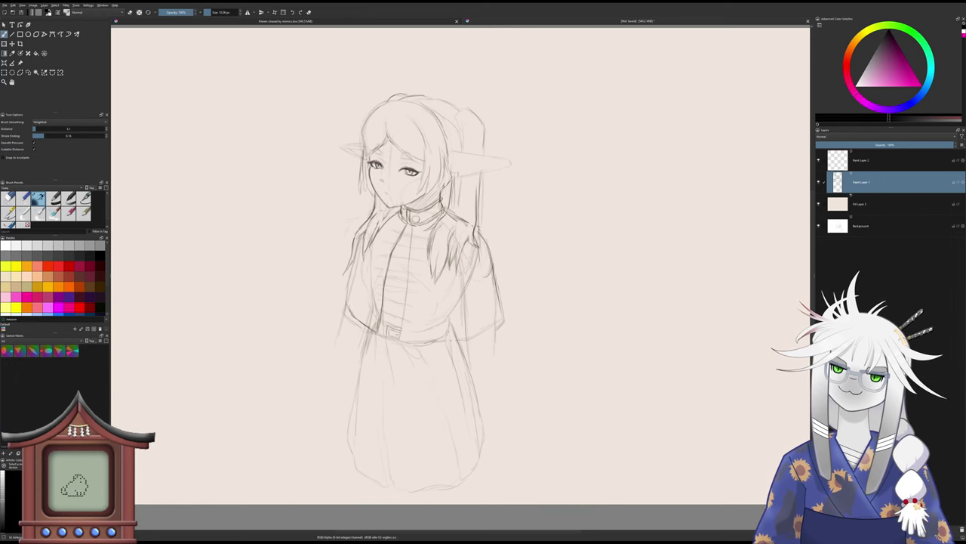
drag(351, 277, 346, 297)
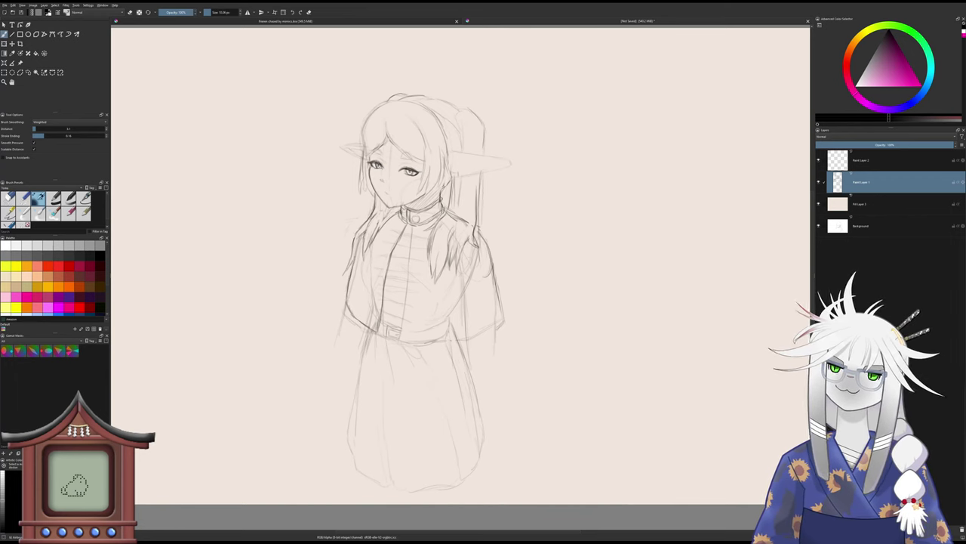
drag(413, 227, 401, 333)
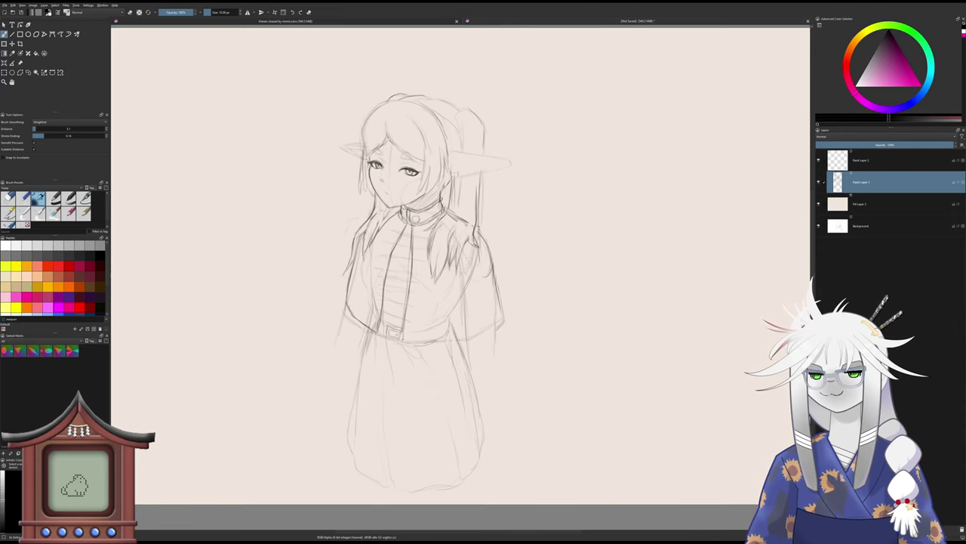
- Add parallel inner lines along the cape's far hem and front opening edges to form a trim
scroll(395, 239, up, 1)
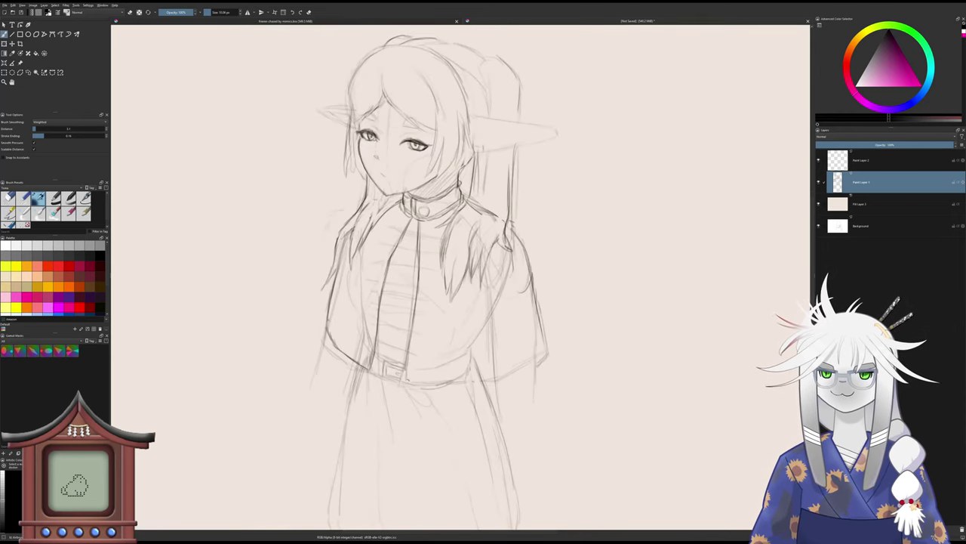
mouse_move(334, 336)
mouse_down()
mouse_move(362, 358)
mouse_move(377, 289)
mouse_up()
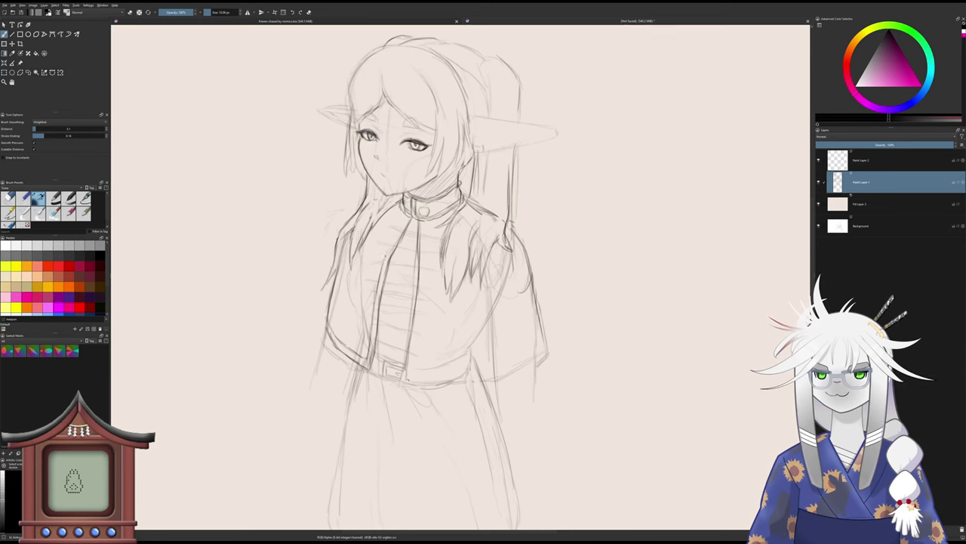
mouse_move(409, 218)
mouse_down()
mouse_move(393, 241)
mouse_move(422, 260)
mouse_move(410, 371)
mouse_move(409, 301)
mouse_up()
- With the canvas rotated, draw the cape's near hem curving from the front opening past the waist, then restore the upright view
key(4)
key(4)
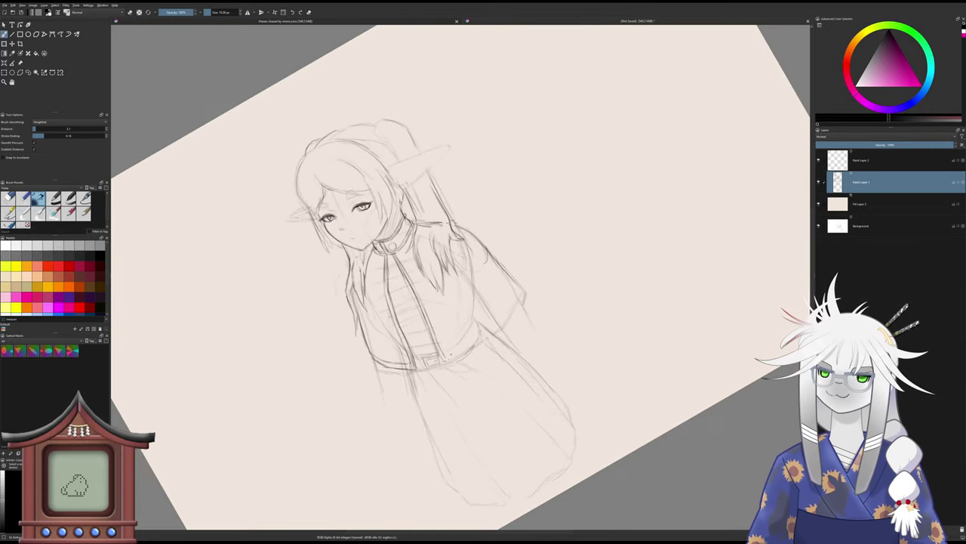
drag(447, 363, 499, 332)
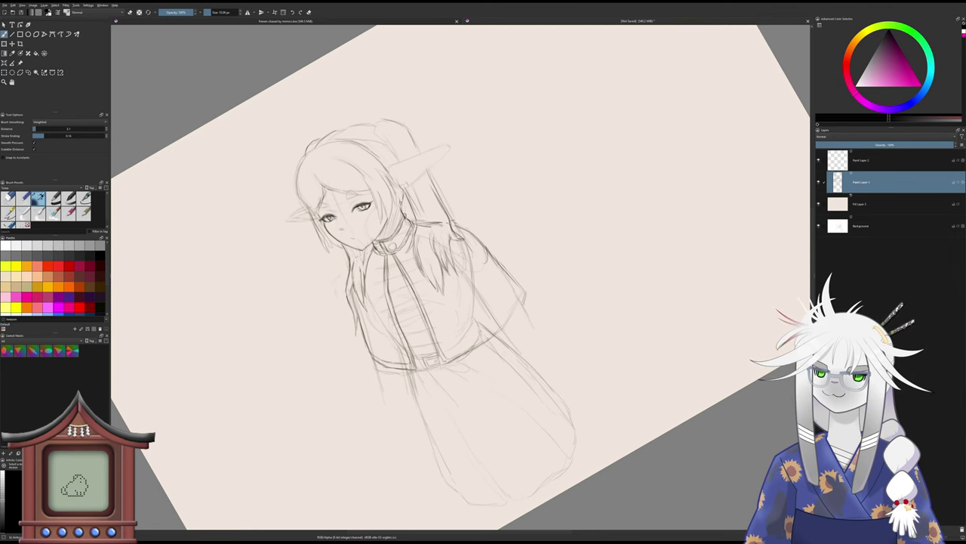
key(6)
key(6)
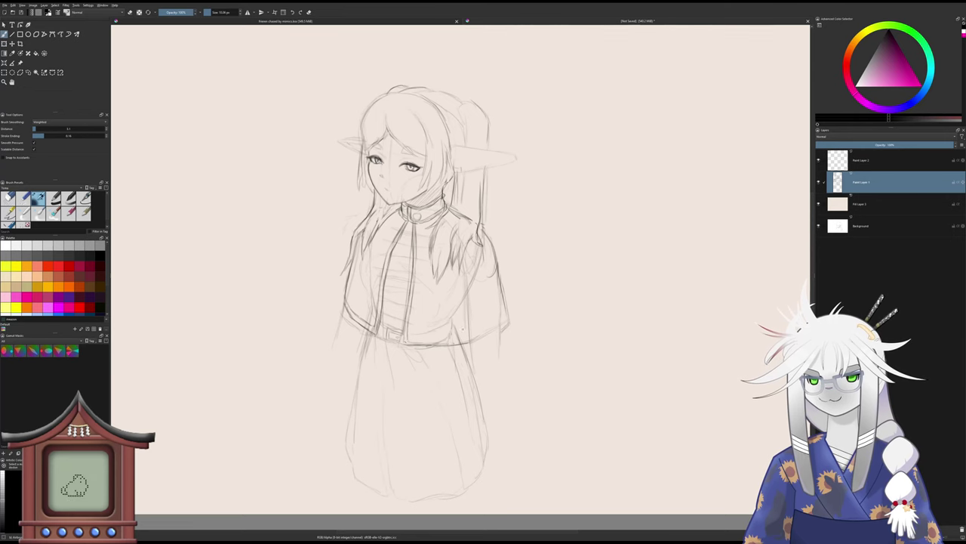
- Erase the cape's near side and redraw it flaring outward with a raised hem and a loose rounded shape beyond it
mouse_move(445, 346)
mouse_down()
mouse_move(488, 299)
mouse_move(492, 334)
mouse_move(470, 350)
mouse_up()
key(slash)
mouse_move(500, 317)
mouse_down()
mouse_move(501, 357)
mouse_move(502, 279)
mouse_move(507, 302)
mouse_up()
key(e)
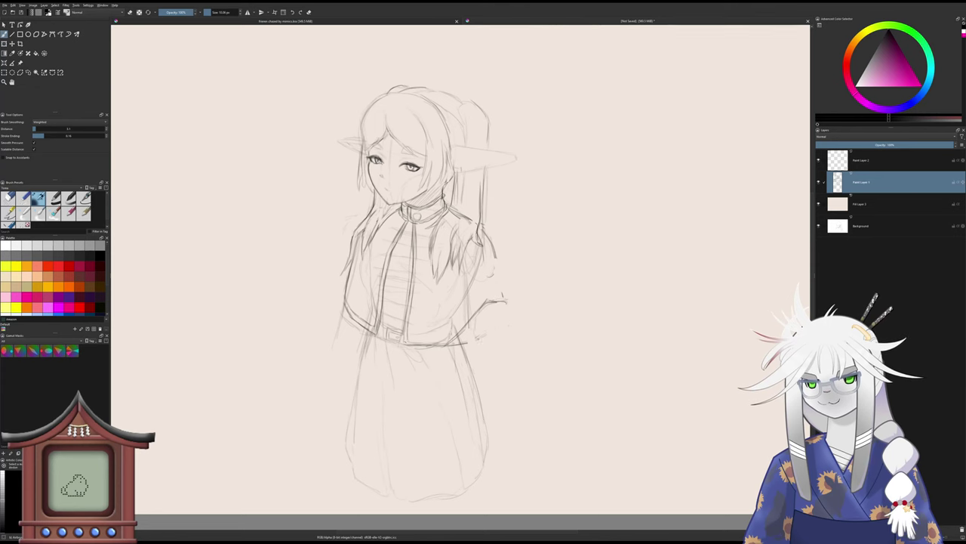
drag(491, 339, 510, 337)
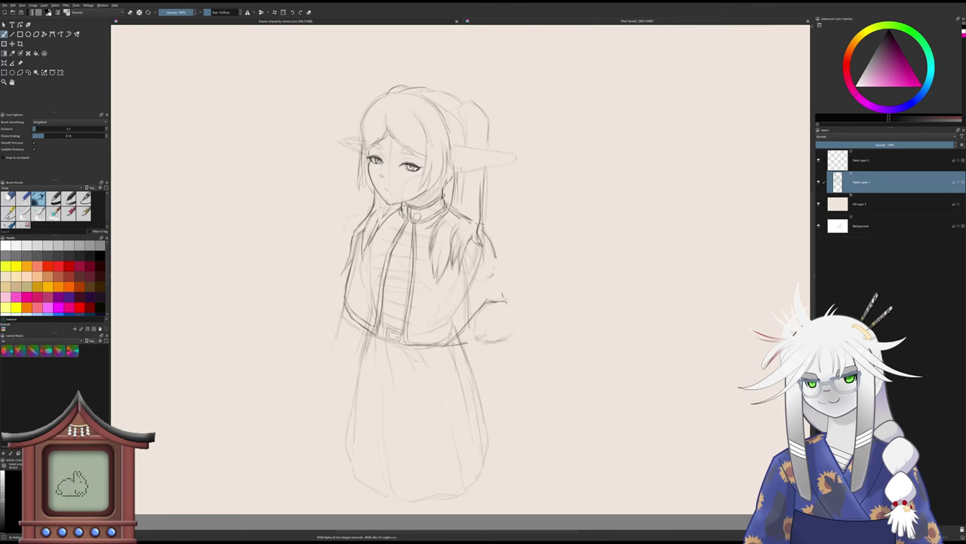
mouse_move(498, 299)
mouse_down()
mouse_move(535, 286)
mouse_move(510, 337)
mouse_up()
mouse_move(500, 296)
mouse_down()
mouse_move(526, 277)
mouse_move(521, 286)
mouse_move(555, 290)
mouse_up()
click(515, 259)
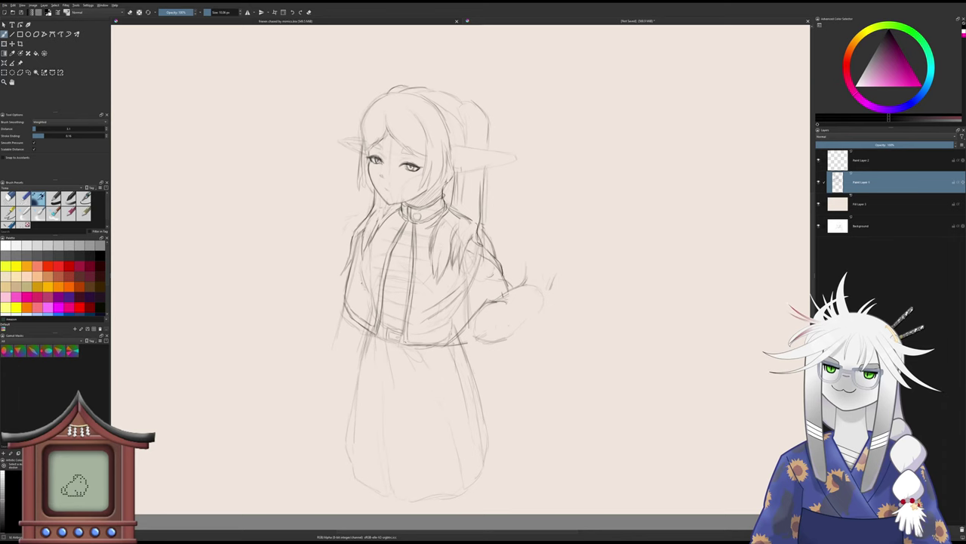
- Add light strokes beside the far pigtail and short fold lines on the near half of the cape
drag(363, 277, 395, 326)
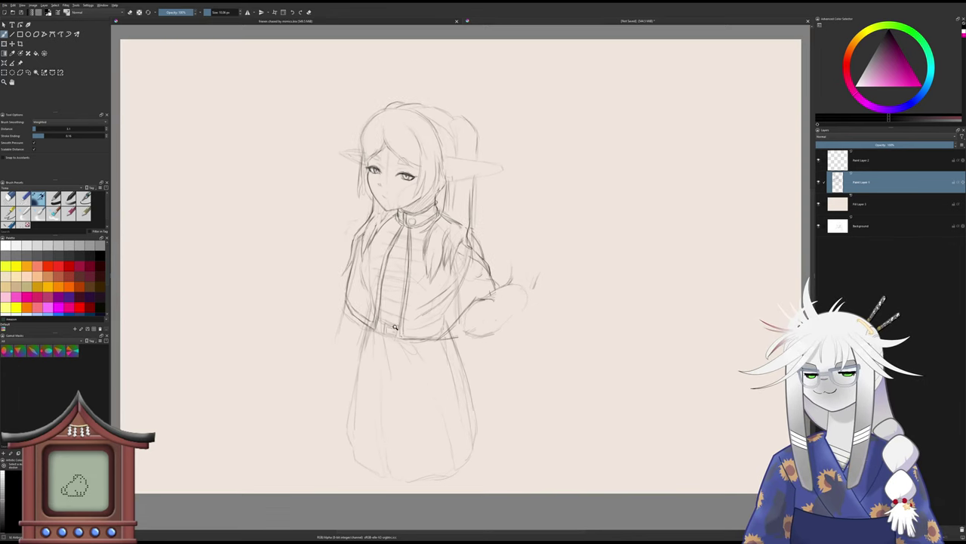
drag(389, 293, 382, 284)
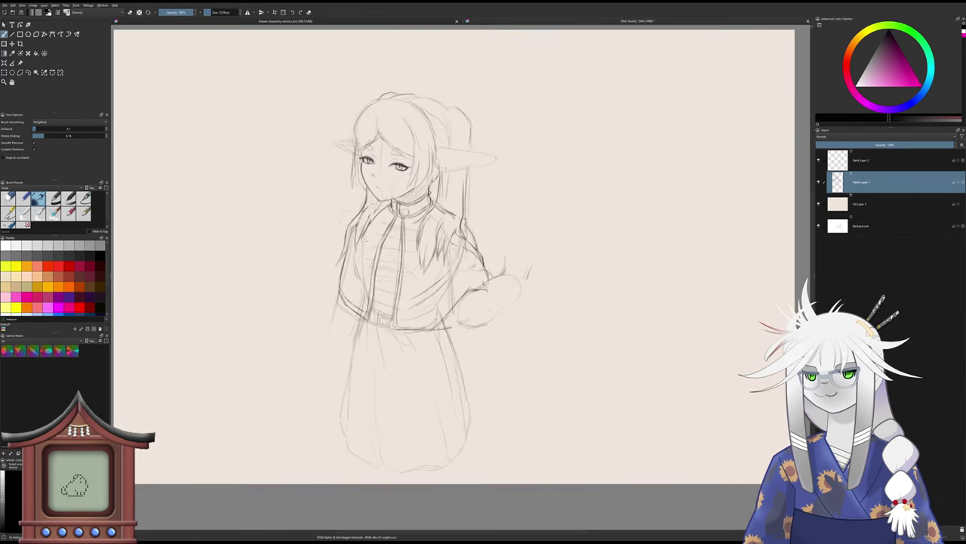
drag(370, 223, 365, 239)
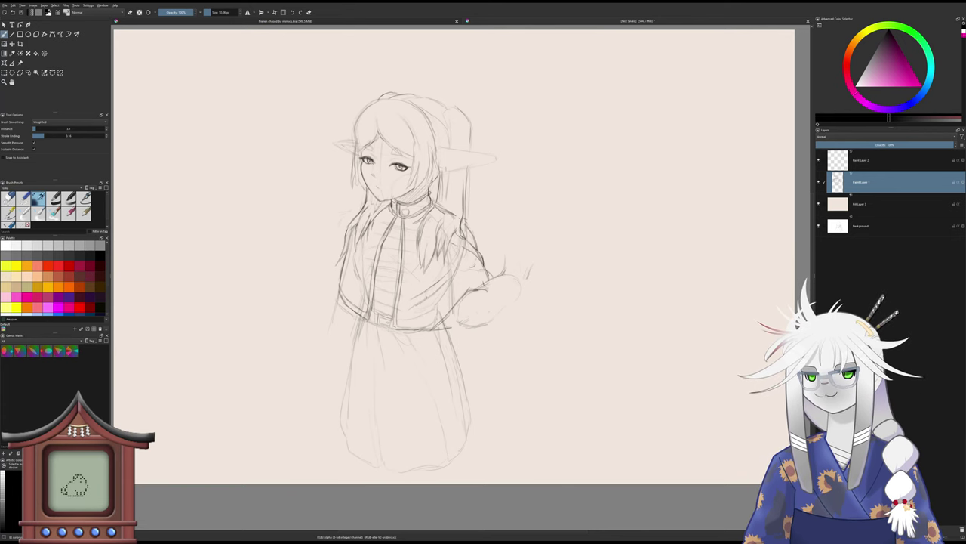
drag(427, 298, 422, 294)
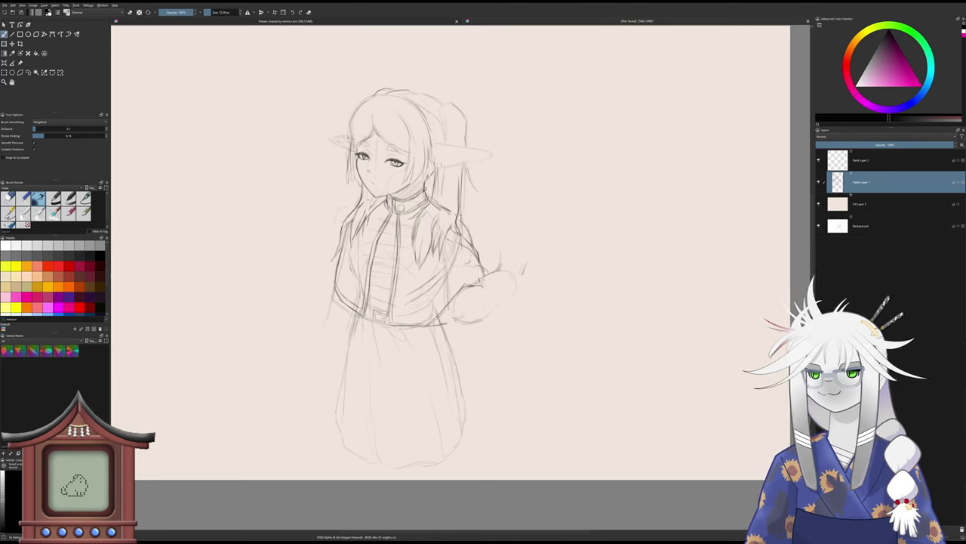
- Sketch loose flyaway strands around the crown of the head, and undo the last stroke beside the far cheek
mouse_move(350, 122)
mouse_down()
mouse_move(347, 139)
mouse_move(349, 106)
mouse_up()
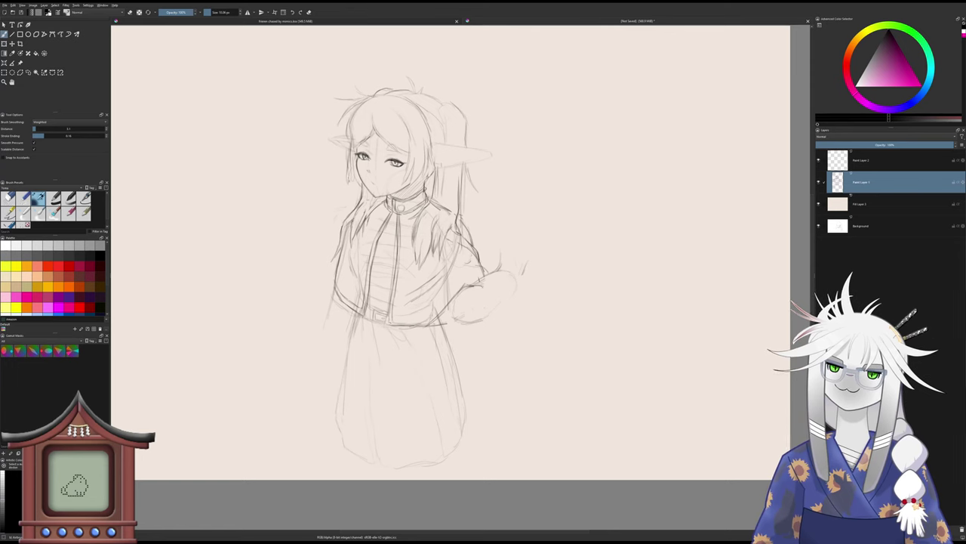
drag(349, 173, 355, 195)
key(ctrl+z)
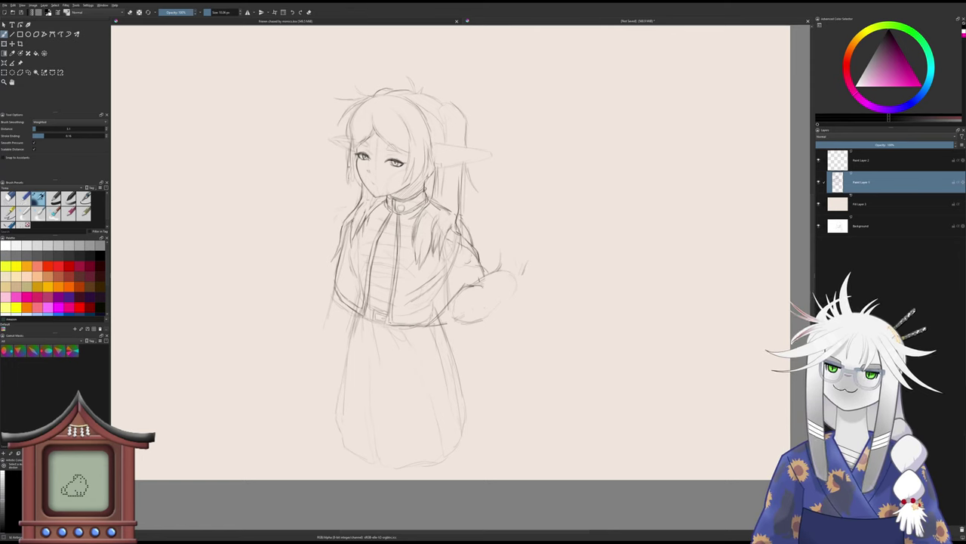
- Draw tapered hair locks framing both cheeks down toward the jaw, undoing and erasing stray marks beside the far cheek
drag(348, 161, 357, 187)
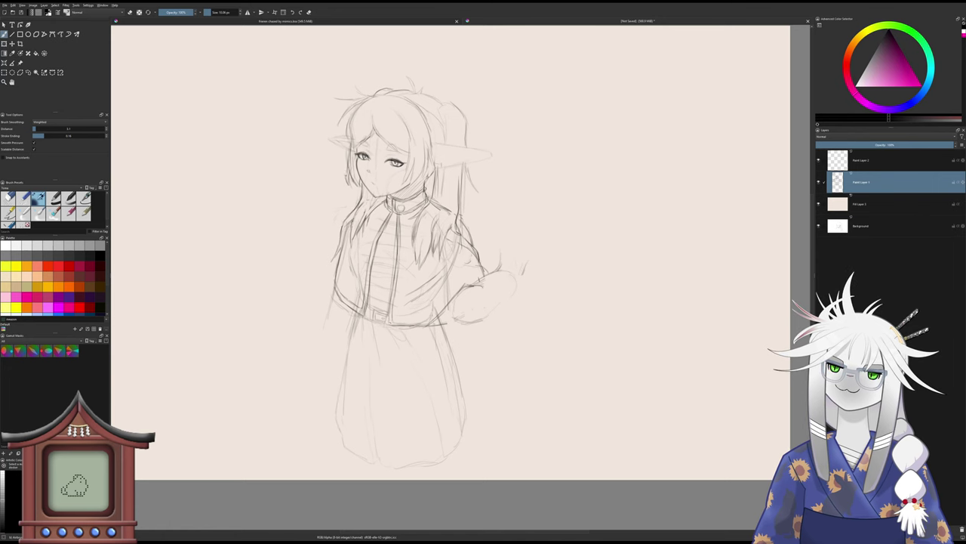
drag(346, 161, 343, 182)
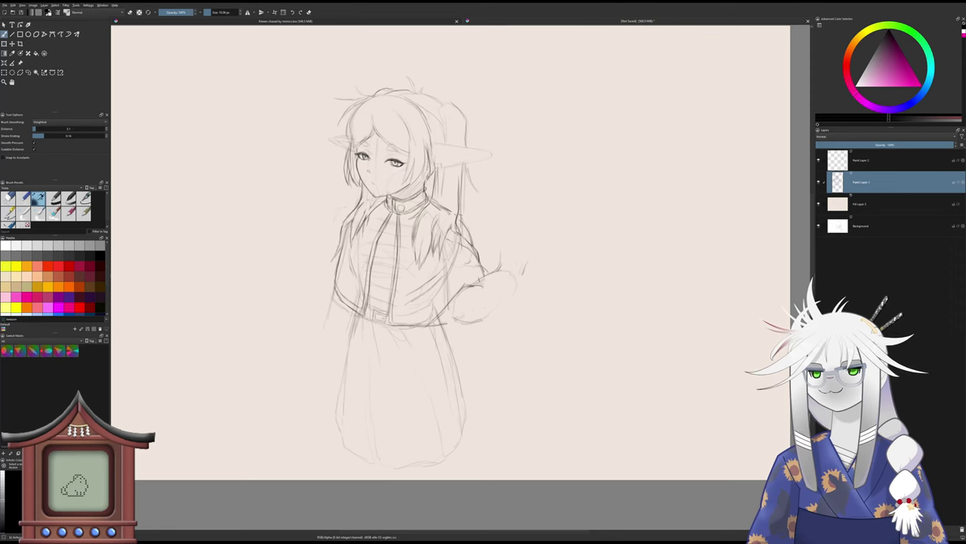
drag(428, 160, 429, 180)
key(ctrl+z)
key(ctrl+z)
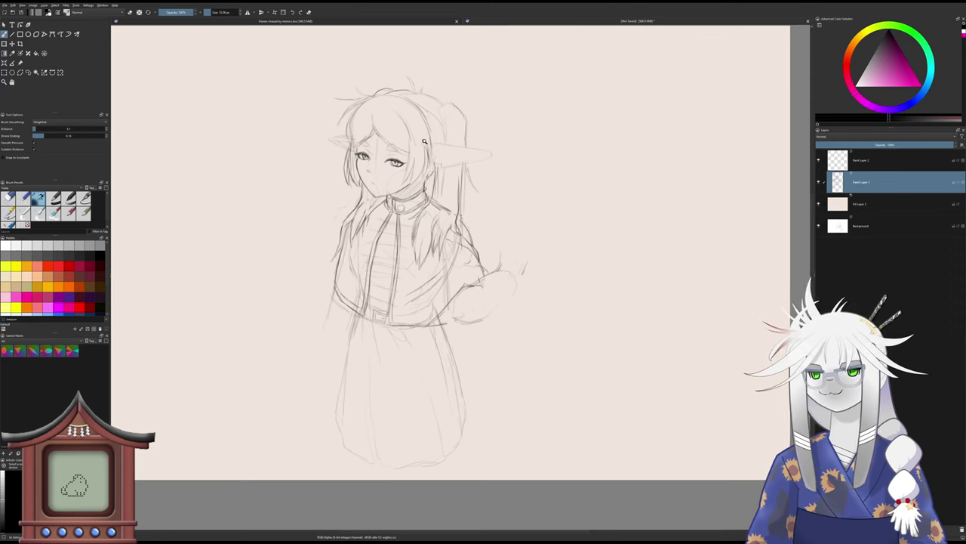
key(ctrl+z)
key(slash)
drag(345, 167, 348, 188)
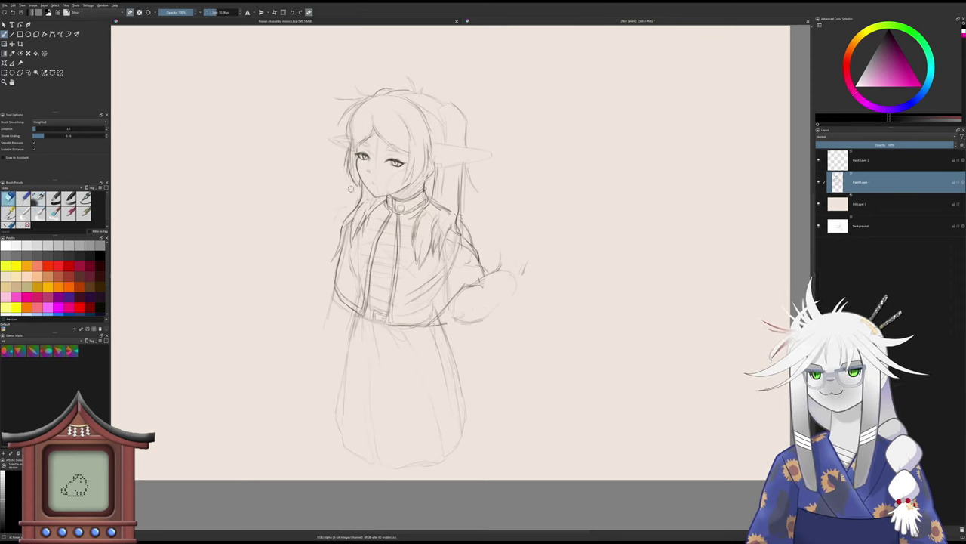
key(slash)
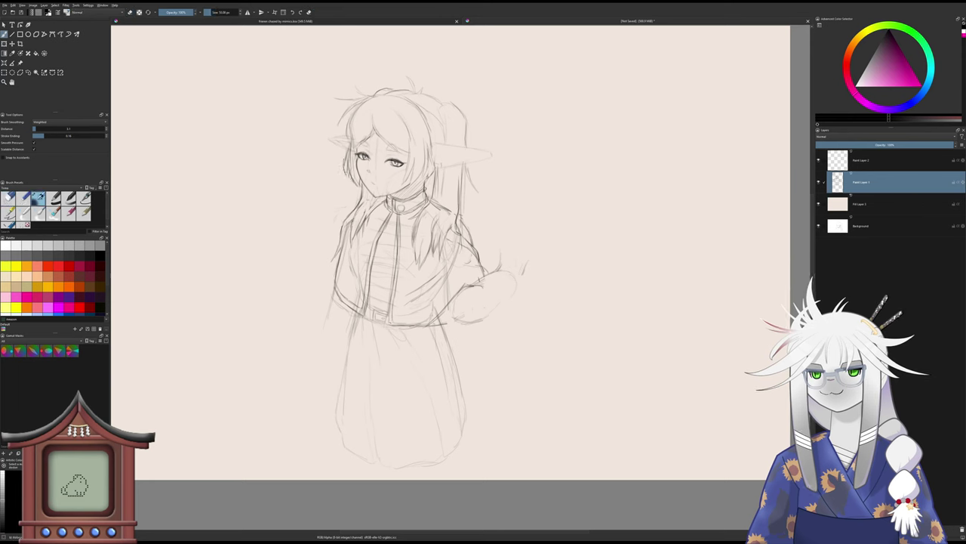
drag(429, 158, 407, 190)
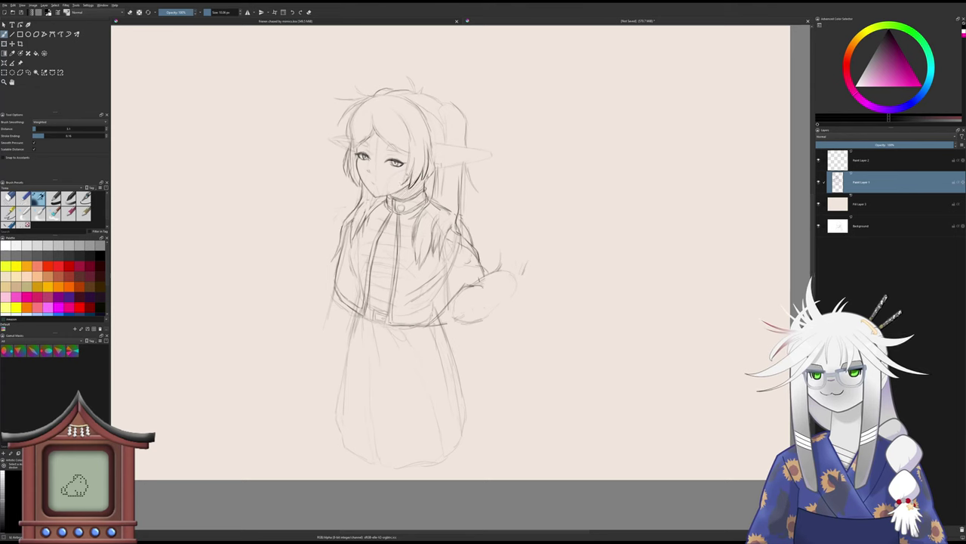
drag(410, 150, 408, 175)
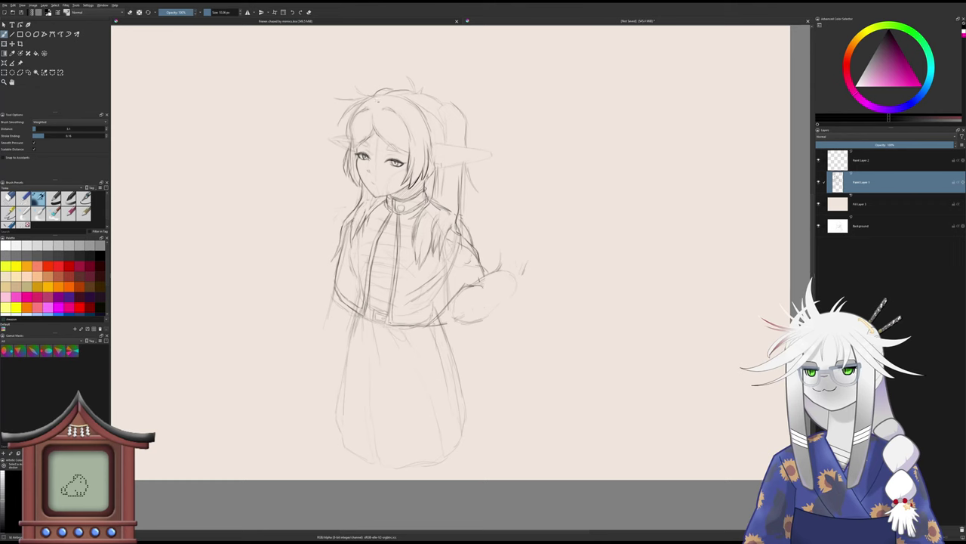
- Erase and redraw the parted fringe over the forehead, adding strokes on the far side of the parting
key(slash)
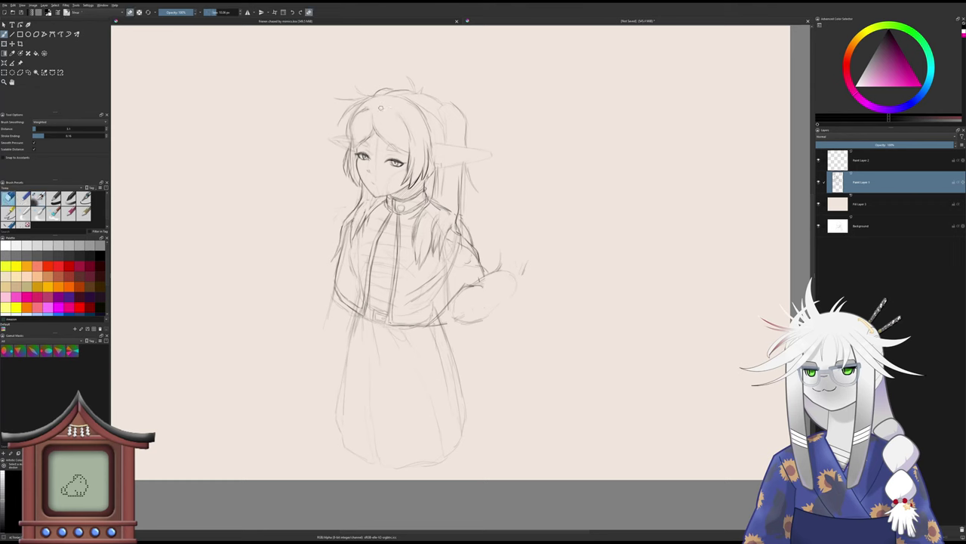
key(slash)
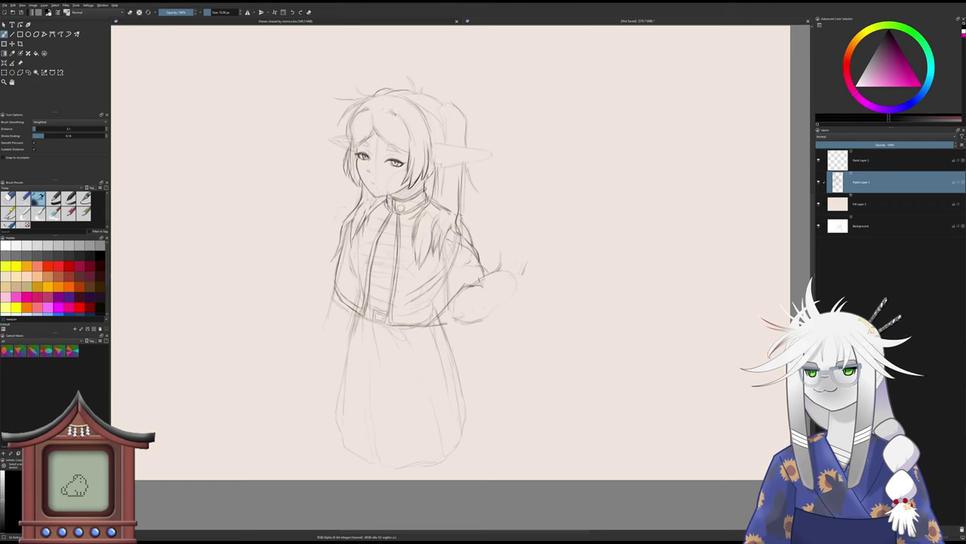
key(slash)
key(slash)
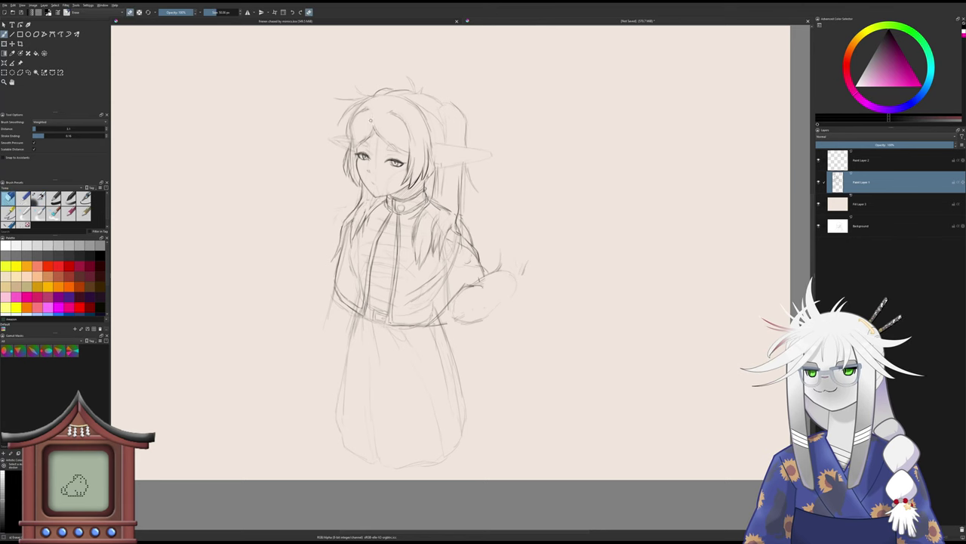
key(slash)
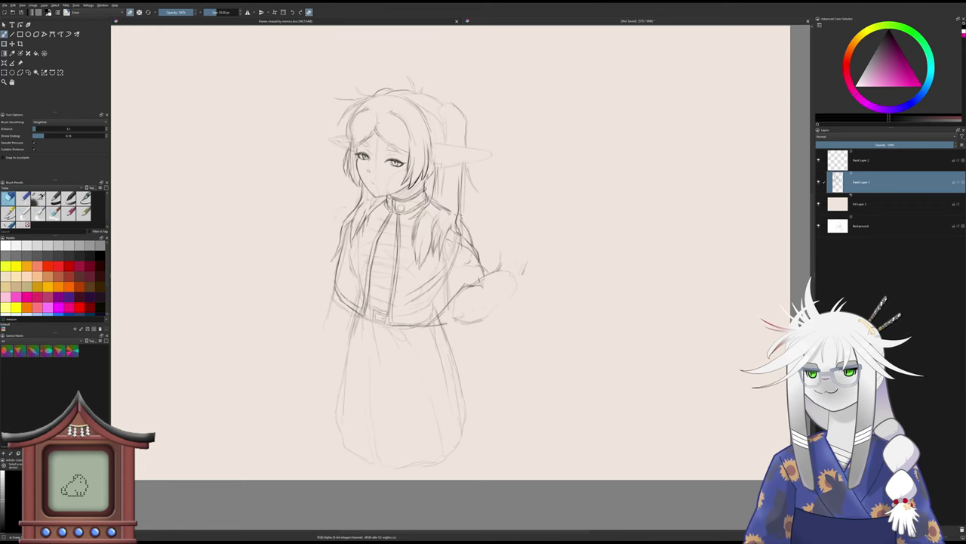
key(slash)
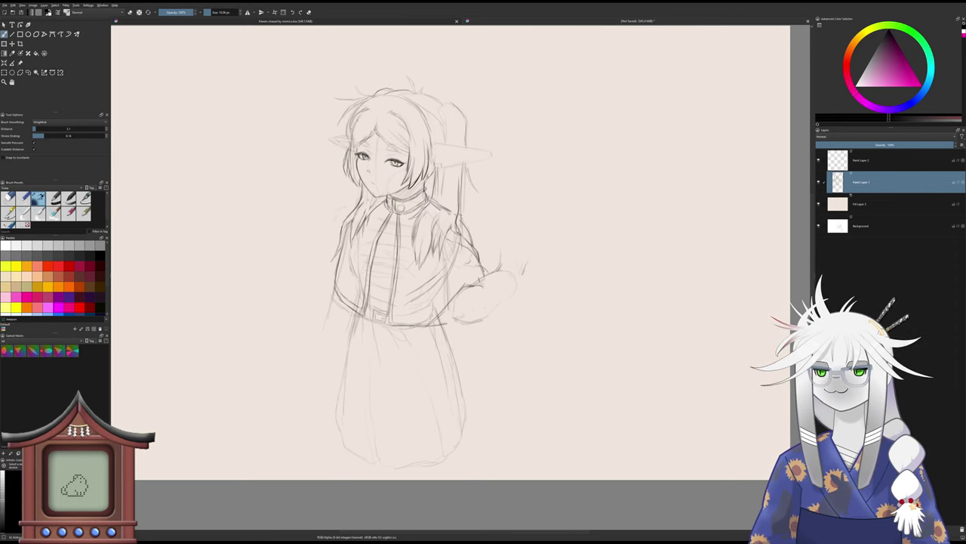
key(slash)
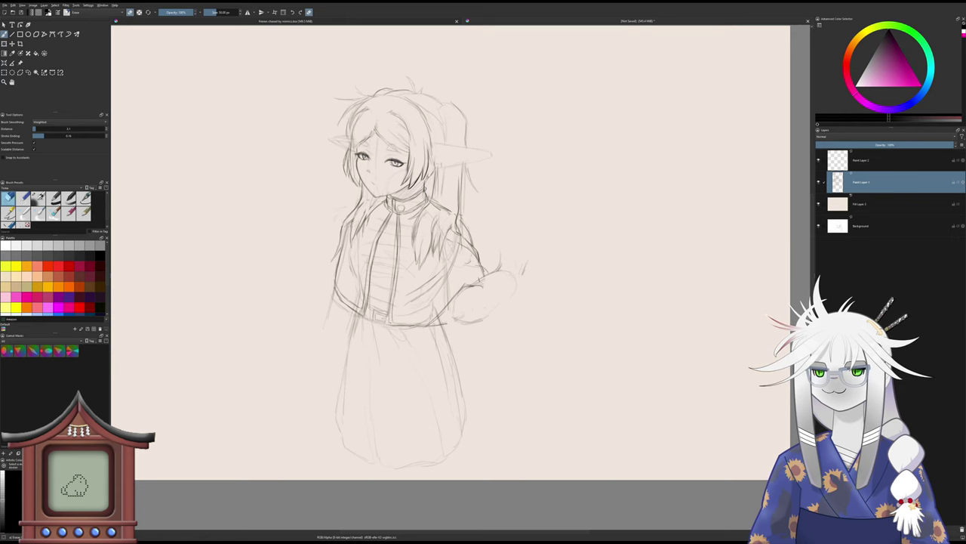
key(slash)
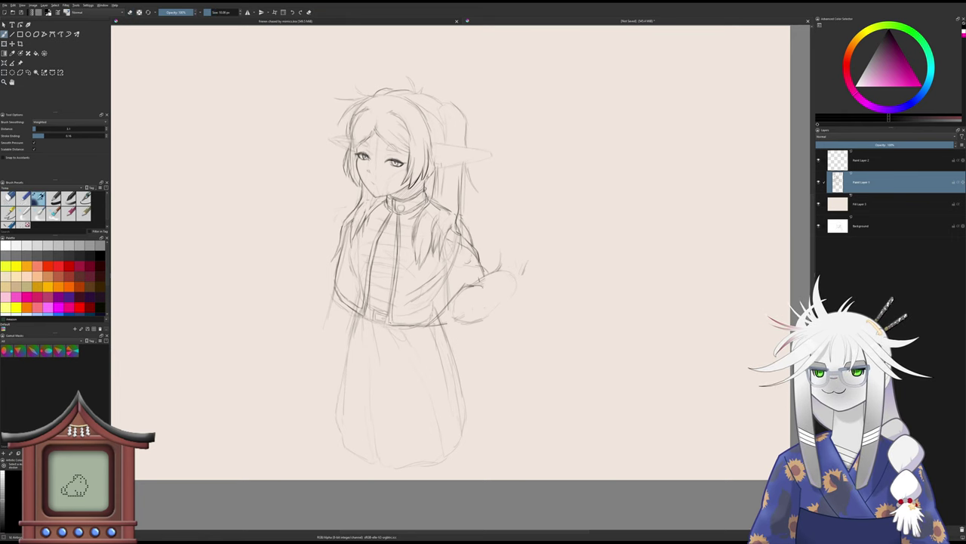
drag(363, 106, 354, 121)
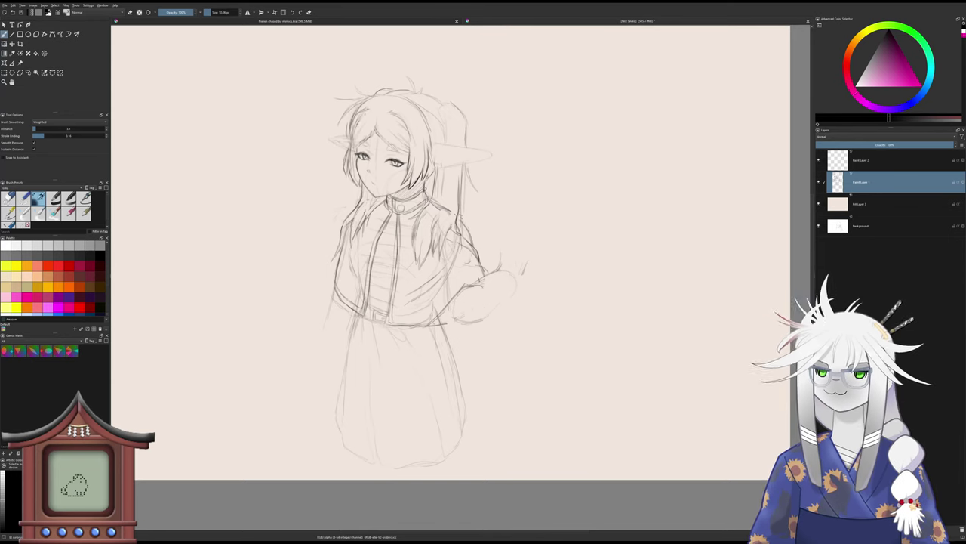
- Strengthen the upper outline of the near forearm where it extends outward from beneath the raised cape hem
drag(420, 226, 432, 200)
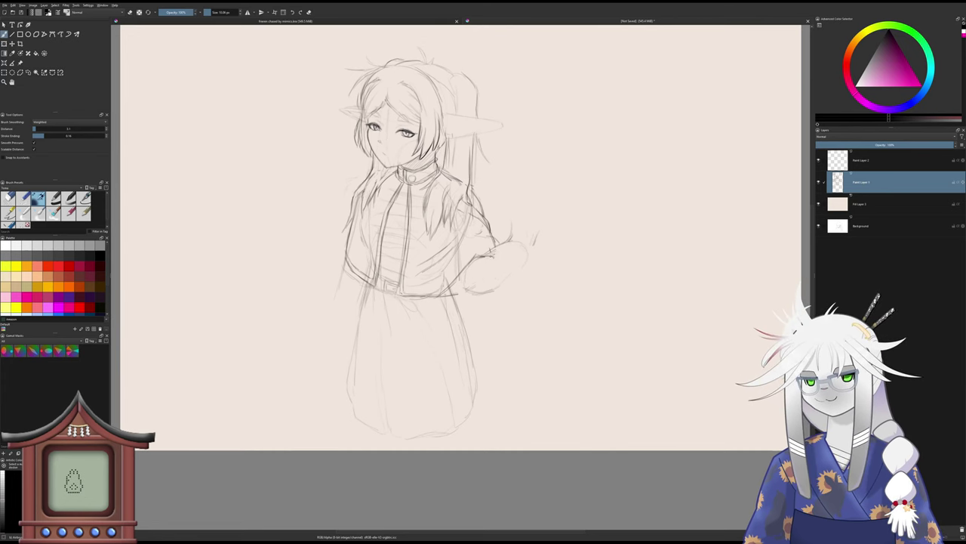
mouse_move(493, 252)
mouse_down()
mouse_move(508, 237)
mouse_move(533, 245)
mouse_move(492, 256)
mouse_up()
key(slash)
key(slash)
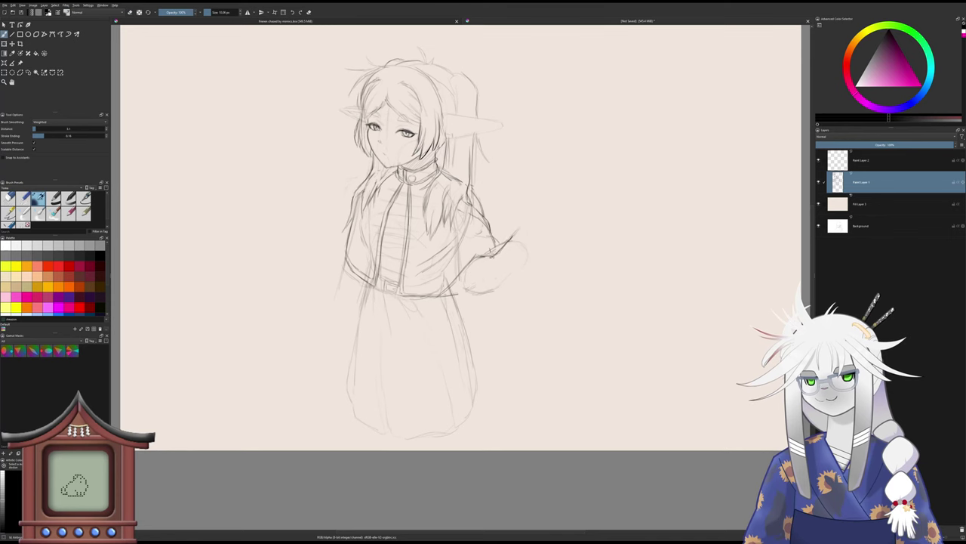
- Mirror the canvas view and lightly clean up the sketch lines inside the outstretched forearm shape
key(m)
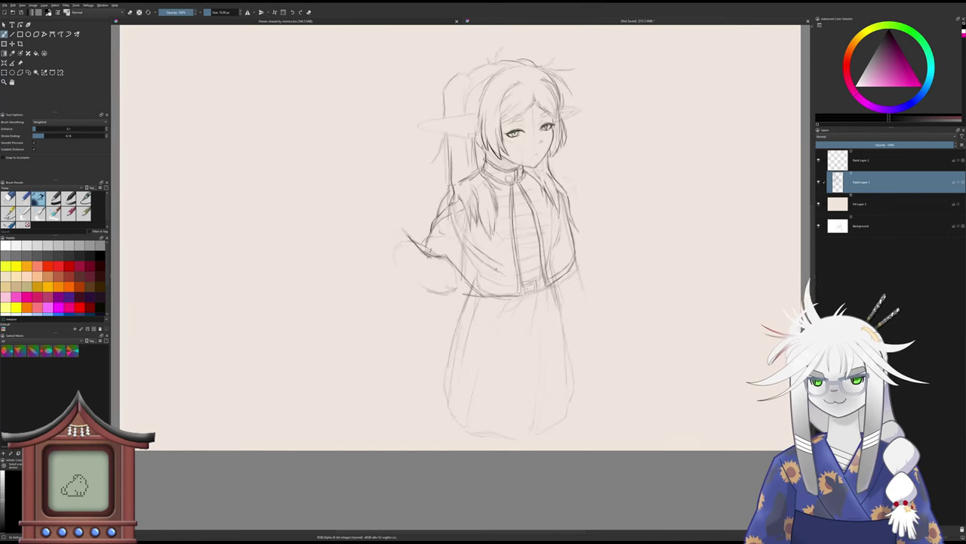
drag(526, 251, 451, 268)
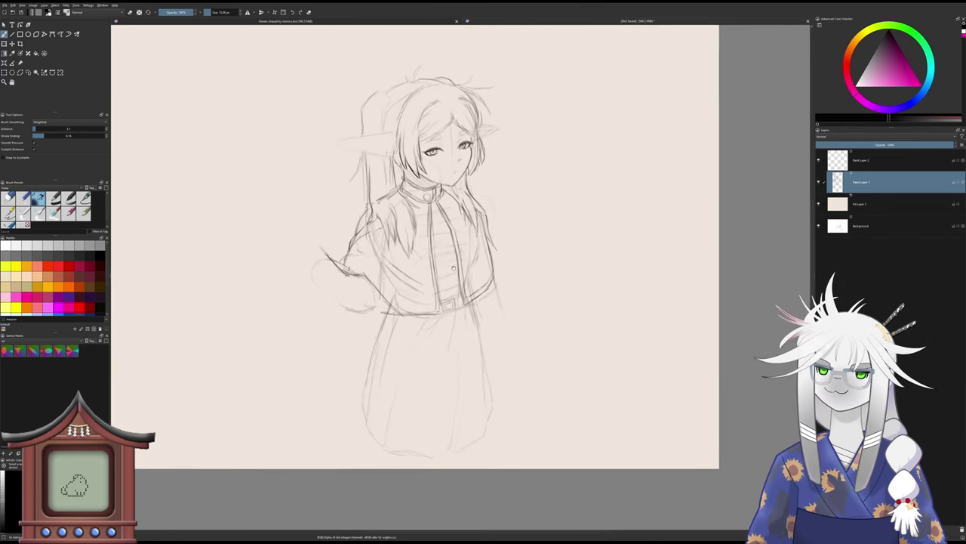
scroll(452, 267, up, 1)
key(slash)
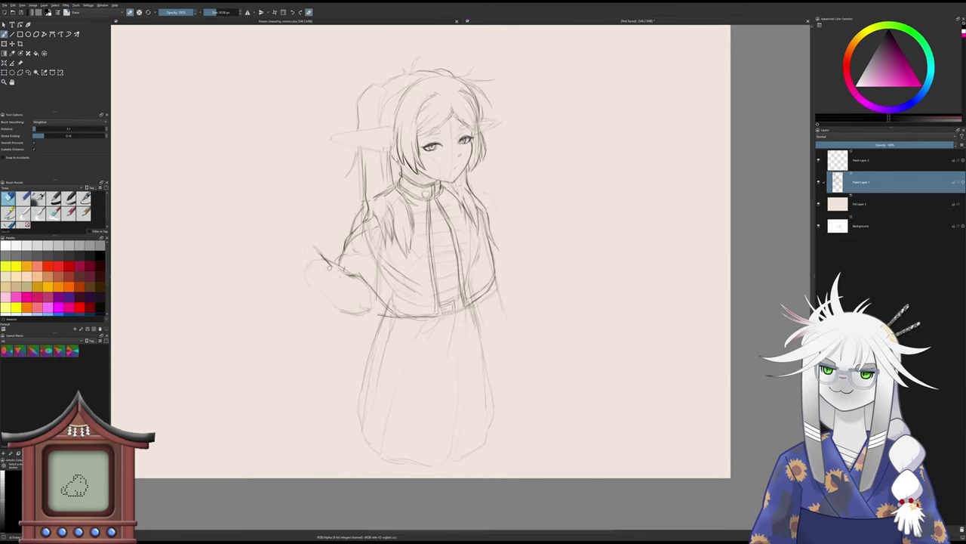
key(slash)
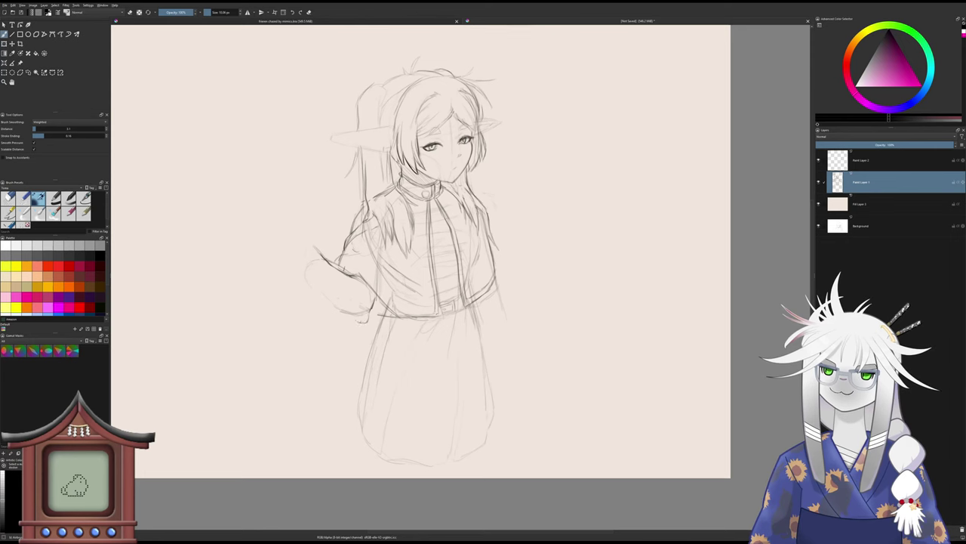
- Draw the underside of the outstretched forearm from the elbow outward, undoing rejected strokes
mouse_move(347, 316)
mouse_down()
mouse_move(297, 267)
mouse_move(337, 307)
mouse_move(321, 305)
mouse_move(290, 262)
mouse_up()
key(ctrl+z)
key(ctrl+z)
key(ctrl+z)
key(ctrl+z)
key(ctrl+z)
key(ctrl+z)
key(ctrl+z)
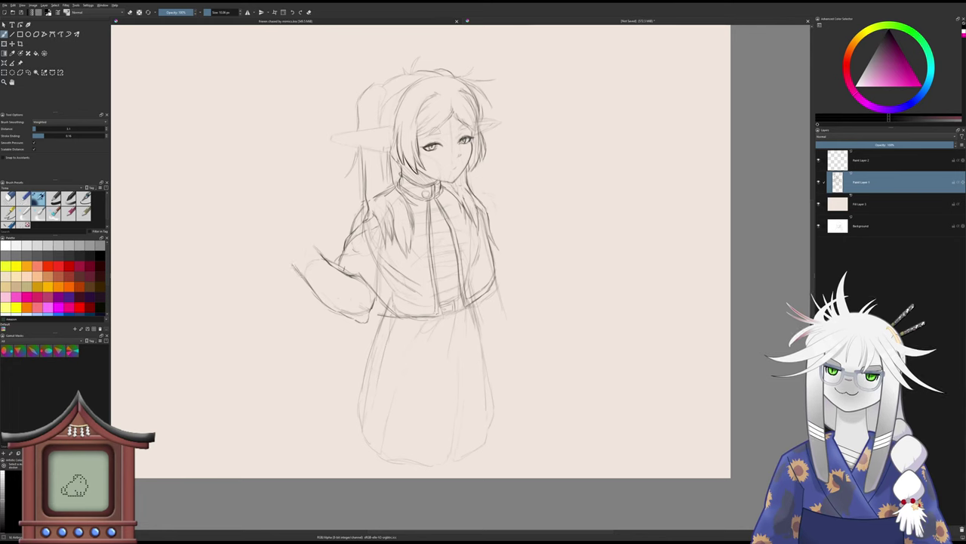
- Try to curve the wrist ends of both forearm outlines upward, erasing and redrawing short strokes
key(e)
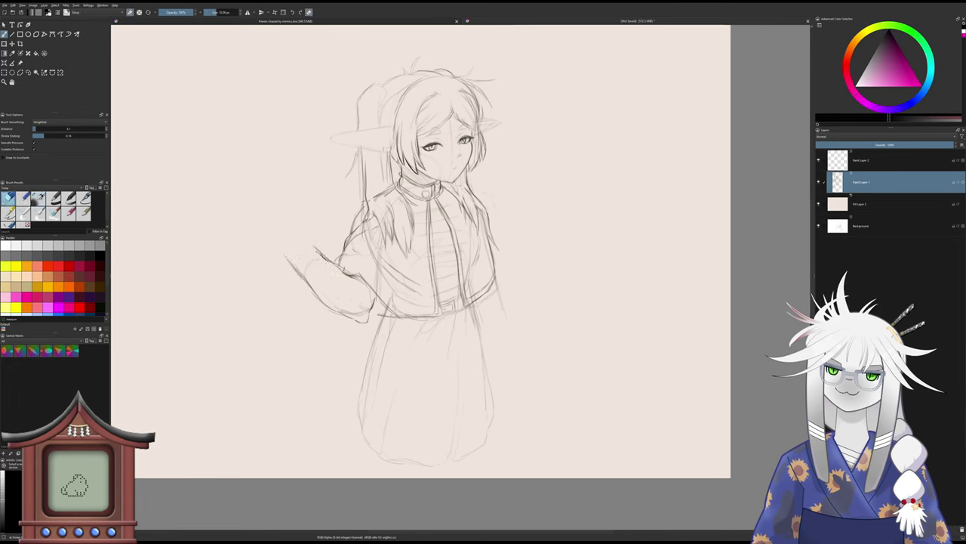
key(e)
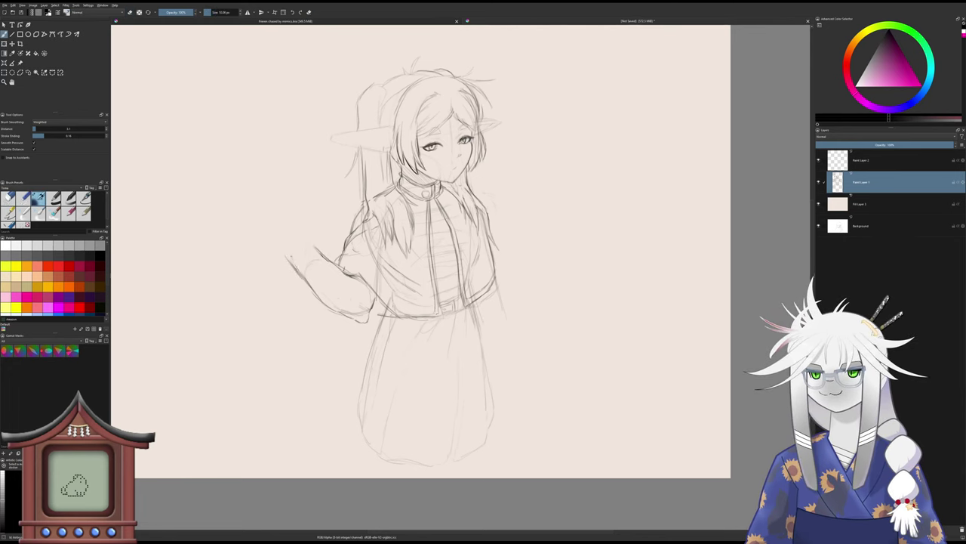
mouse_move(294, 247)
mouse_down()
mouse_move(291, 266)
mouse_move(320, 251)
mouse_move(282, 232)
mouse_up()
key(e)
key(e)
key(e)
key(e)
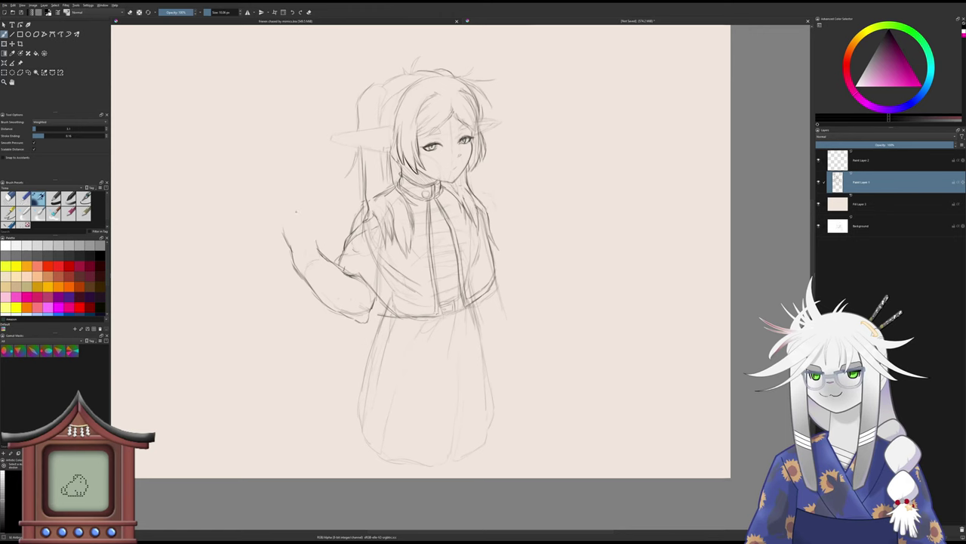
- Erase the upturned wrist ends and redraw the forearm outlines, extending the outer one farther up toward the hand
key(e)
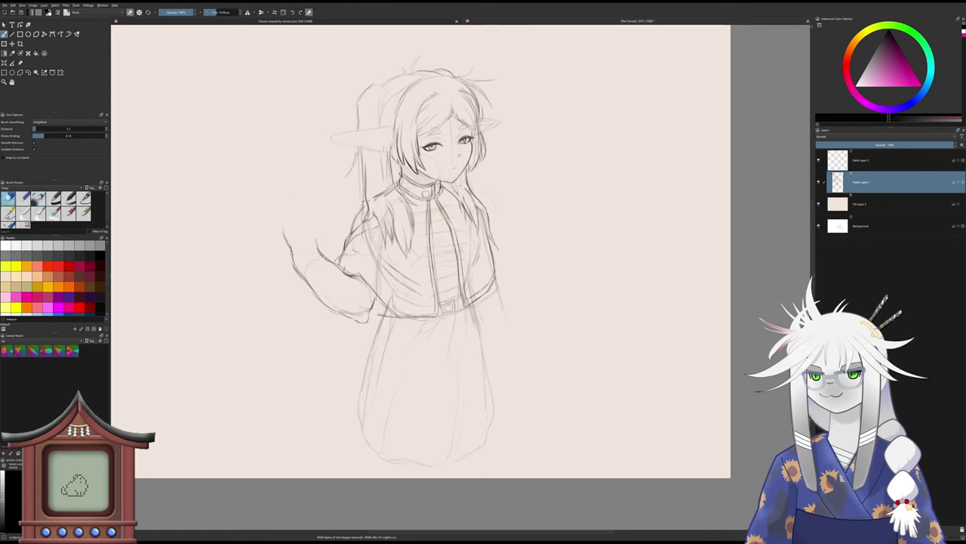
mouse_move(293, 257)
mouse_down()
mouse_move(281, 229)
mouse_move(301, 265)
mouse_move(317, 255)
mouse_move(292, 262)
mouse_move(286, 253)
mouse_move(308, 243)
mouse_up()
key(slash)
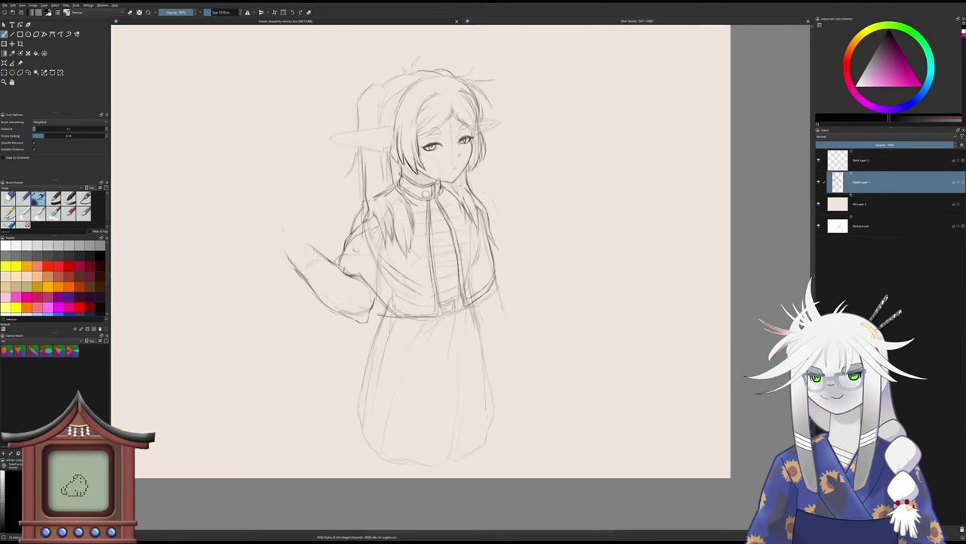
key(e)
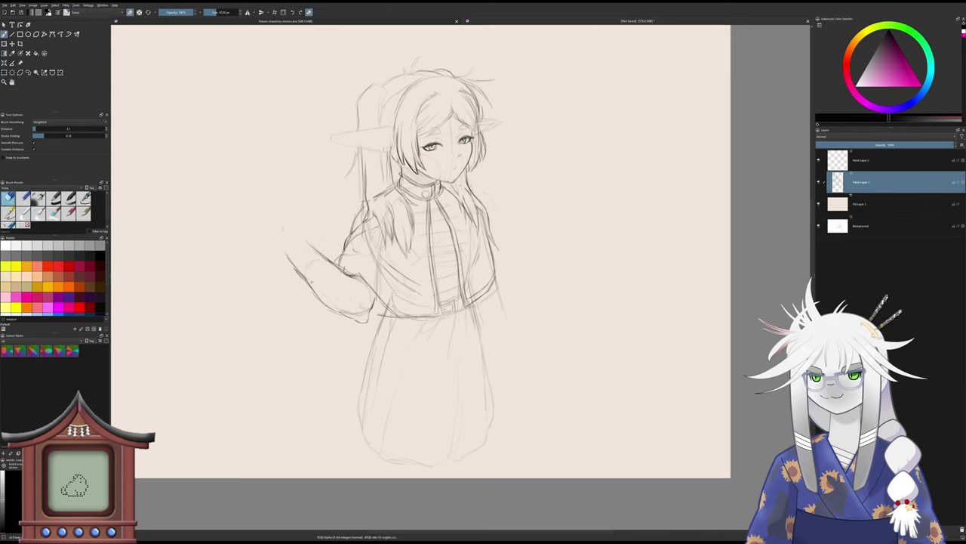
drag(307, 280, 282, 253)
key(e)
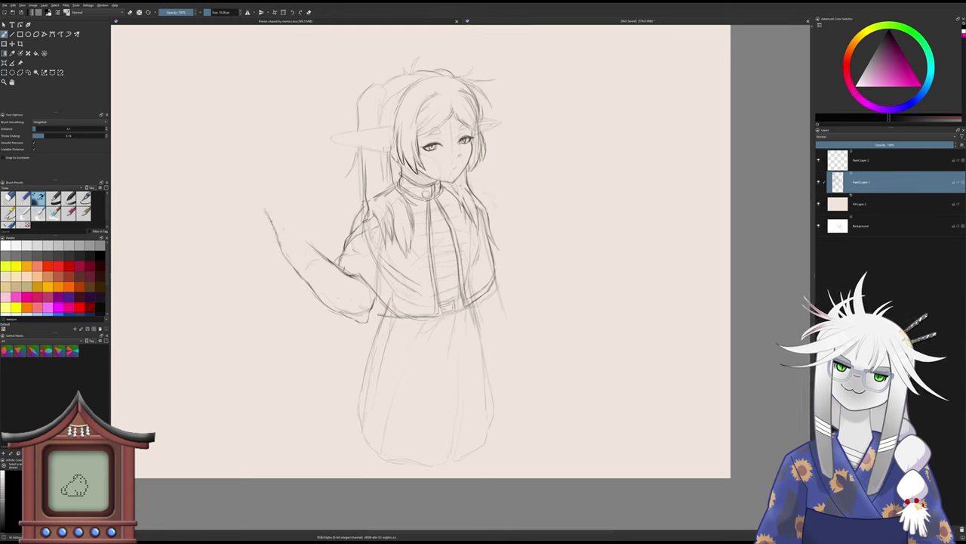
drag(267, 211, 259, 192)
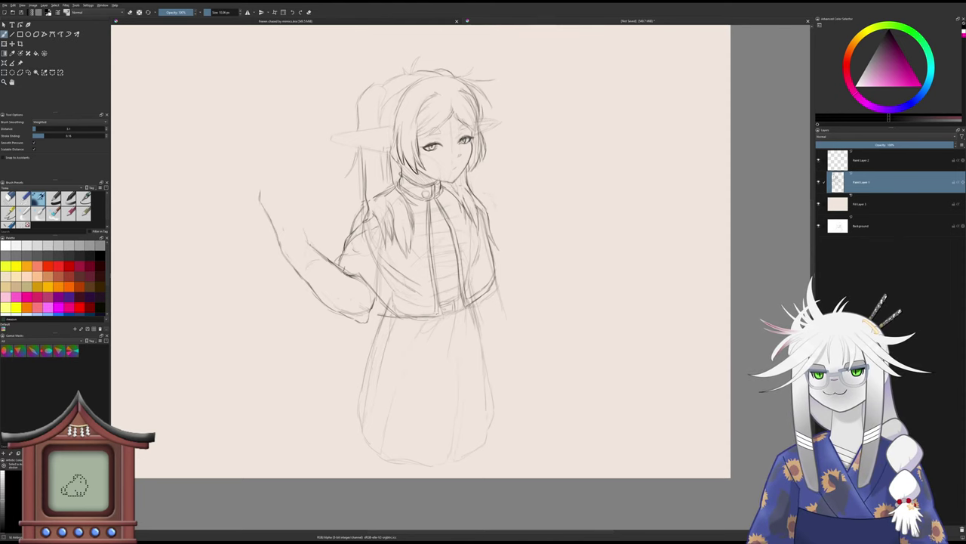
- Erase the tip of the arm outline and sketch the wrist edge and first upright finger of a raised hand
key(slash)
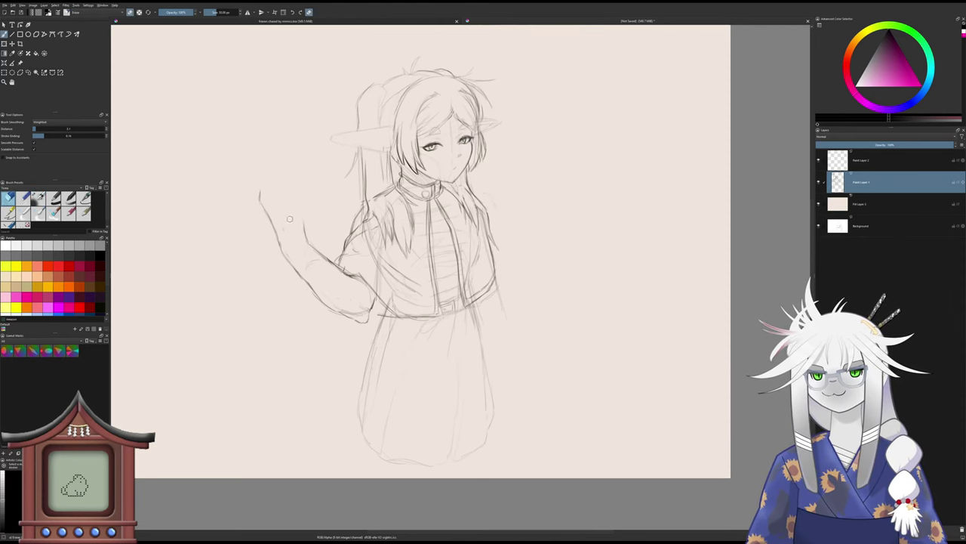
mouse_move(259, 193)
mouse_down()
mouse_move(269, 215)
mouse_move(290, 214)
mouse_up()
key(slash)
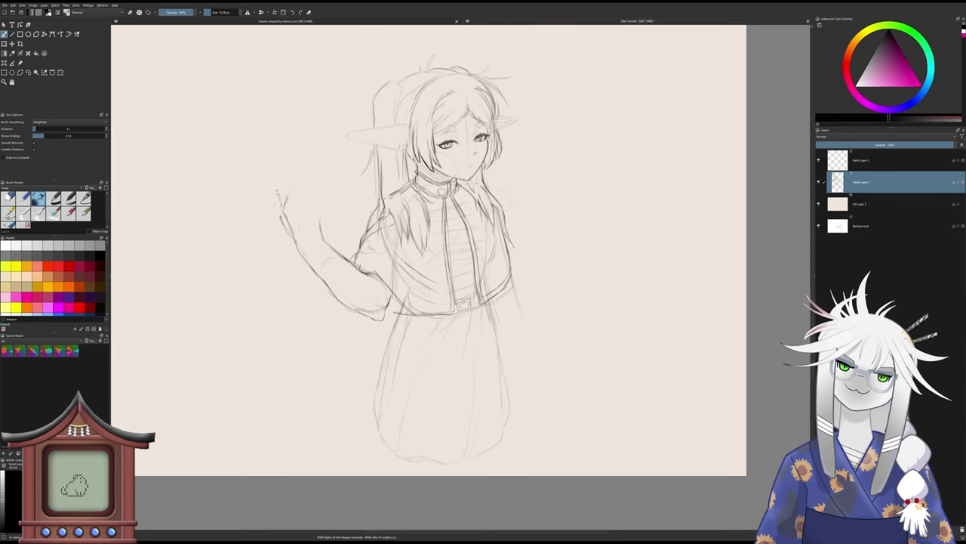
mouse_move(277, 181)
mouse_down()
mouse_move(281, 206)
mouse_move(280, 174)
mouse_move(285, 188)
mouse_up()
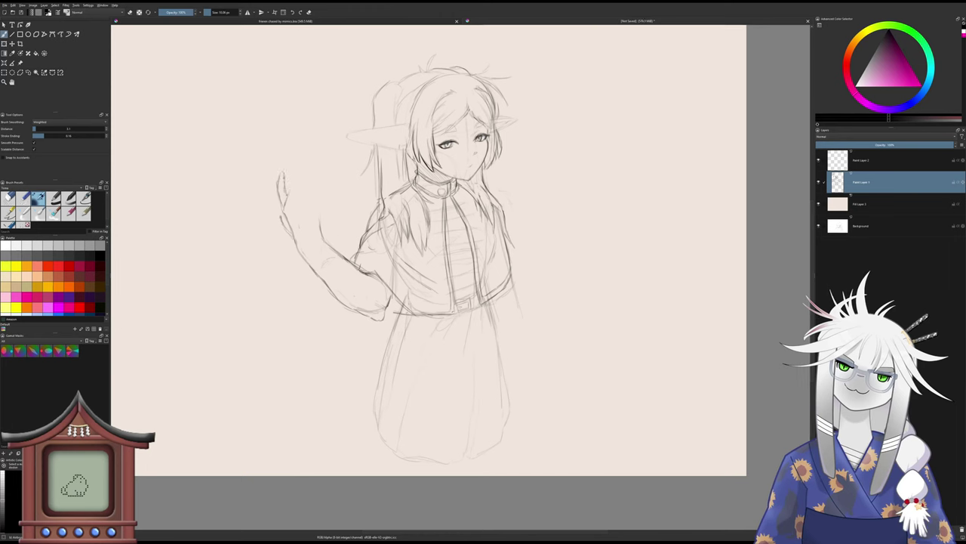
- Sketch the remaining fingers of the raised open hand, adding a shorter bent digit on its outer side
key(slash)
drag(286, 206, 297, 185)
key(slash)
key(slash)
key(slash)
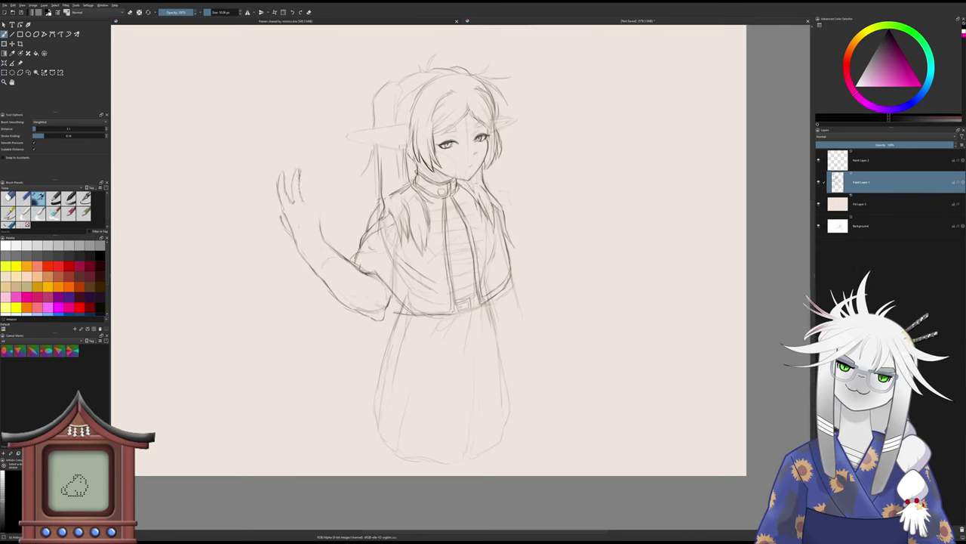
mouse_move(305, 175)
mouse_down()
mouse_move(311, 203)
mouse_move(290, 233)
mouse_move(278, 213)
mouse_up()
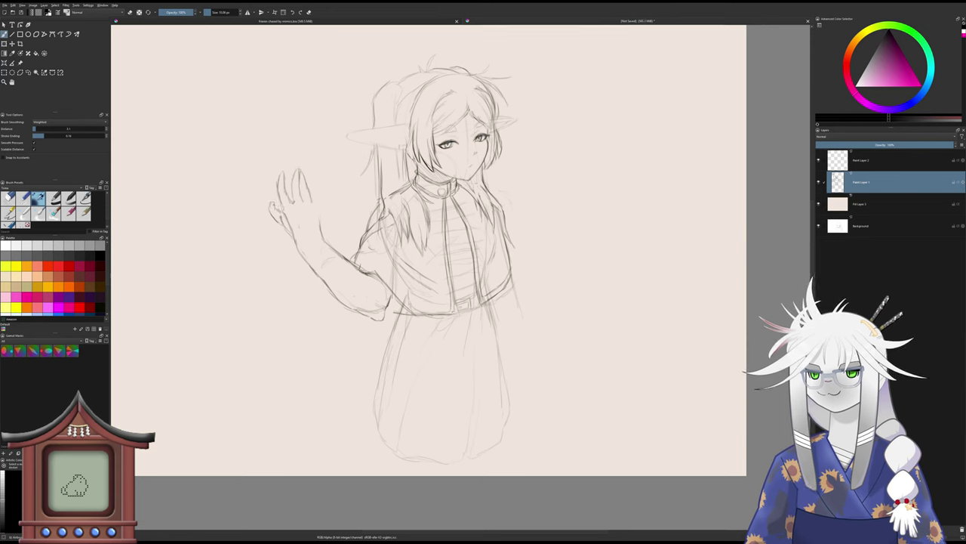
- Erase the rough thumb lines on the raised hand and redraw a cleaner thumb outline
key(slash)
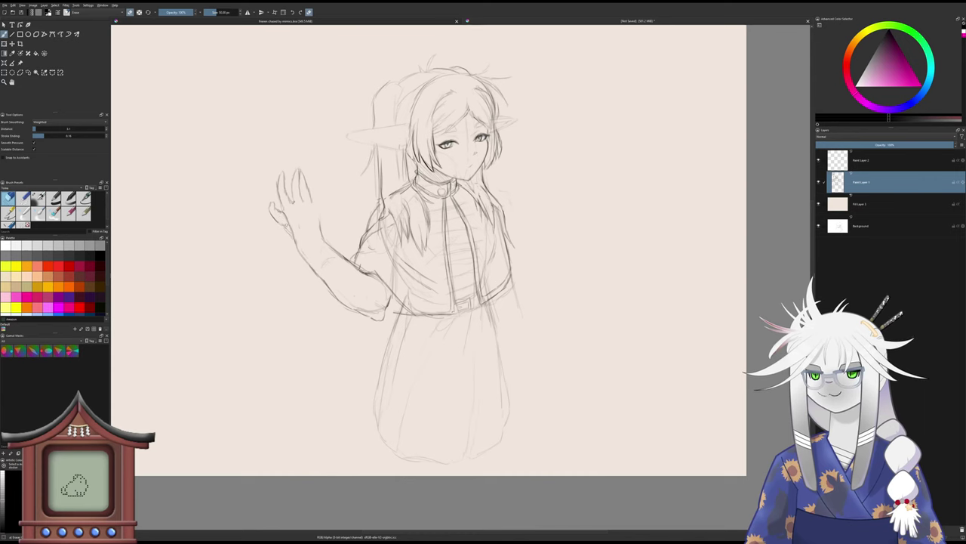
key(e)
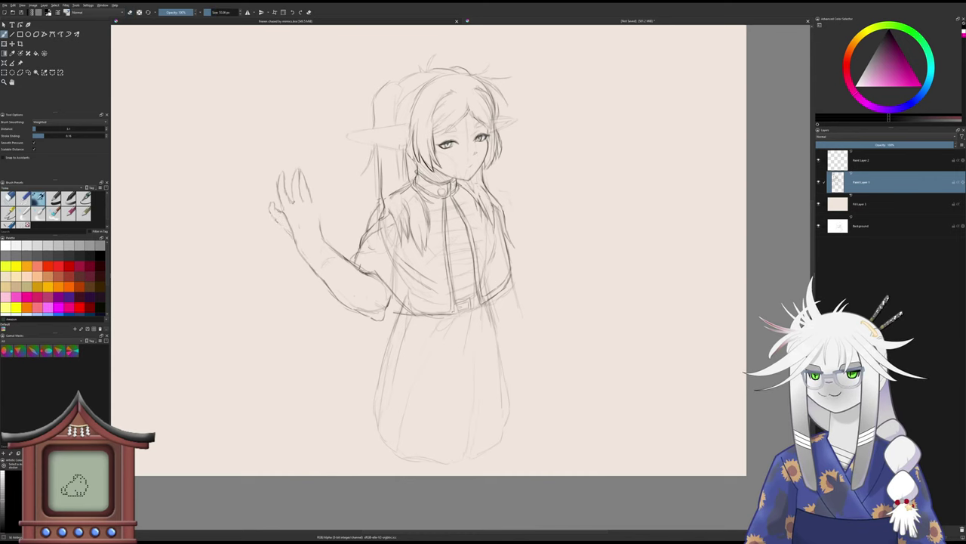
key(e)
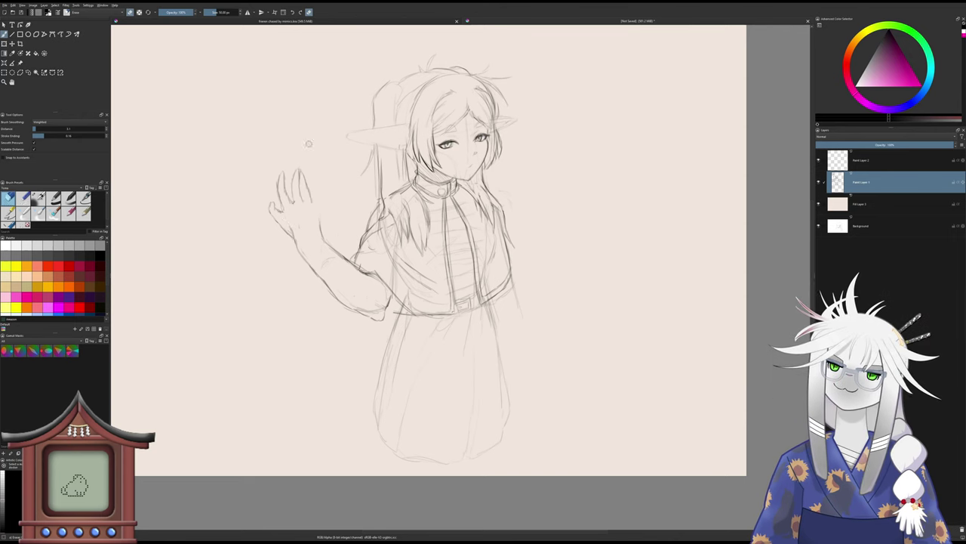
- Sketch the little finger on the body side of the raised hand and clean up the lines around the palm
key(e)
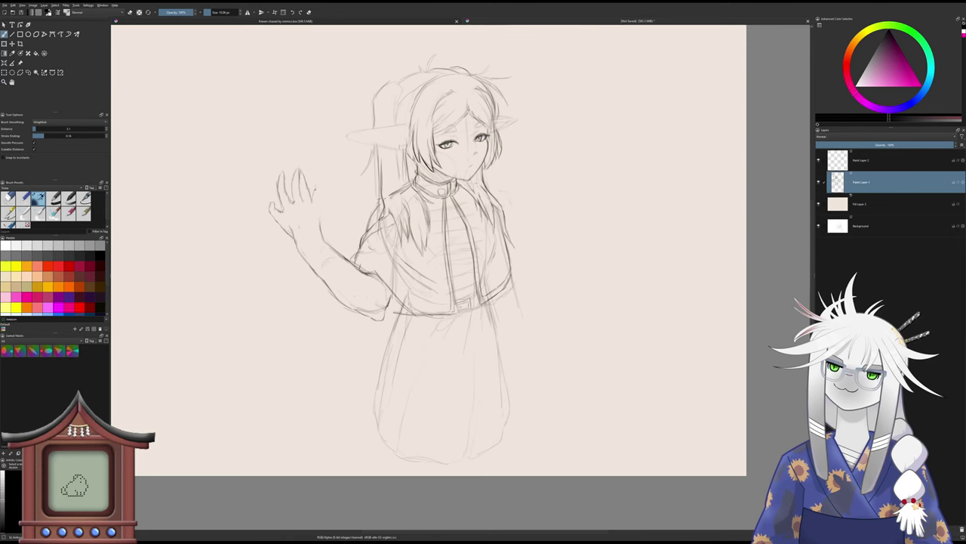
drag(315, 181, 320, 187)
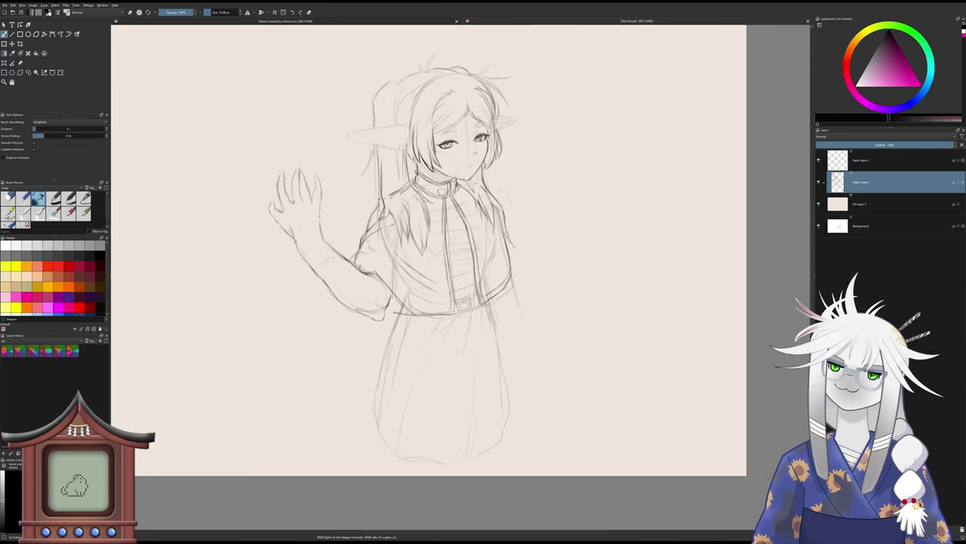
key(e)
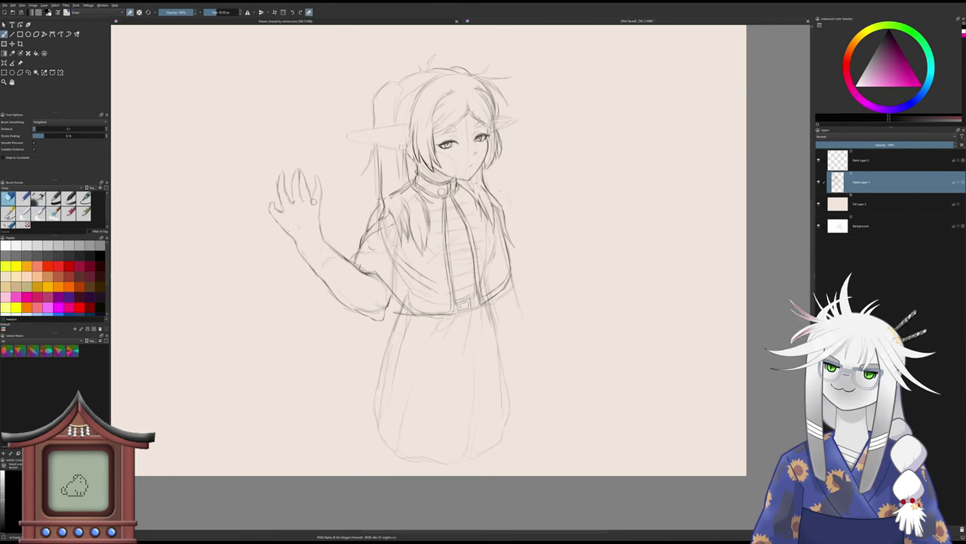
drag(305, 217, 308, 228)
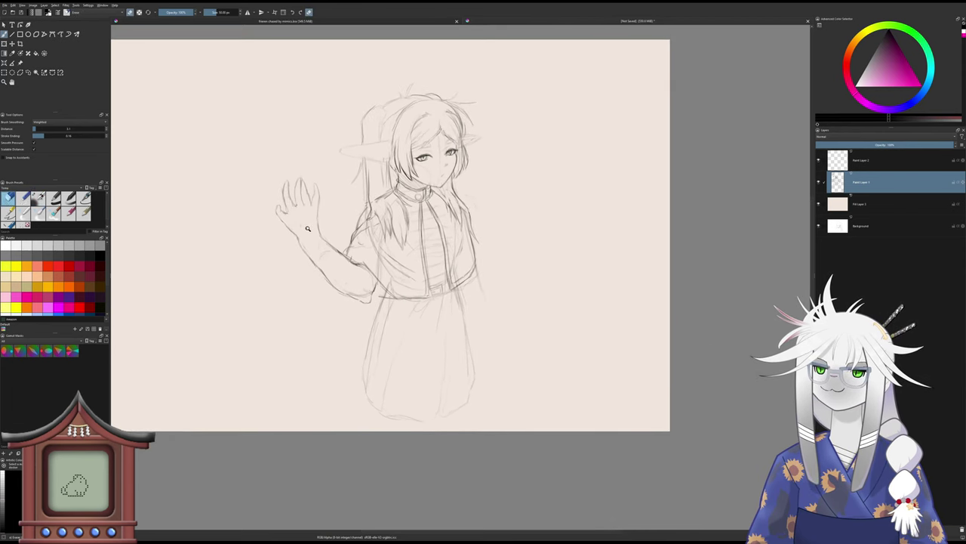
- Select the raised hand with a freehand outline, rotate it slightly and reposition it closer to the forearm, then clear the selection
scroll(308, 228, up, 2)
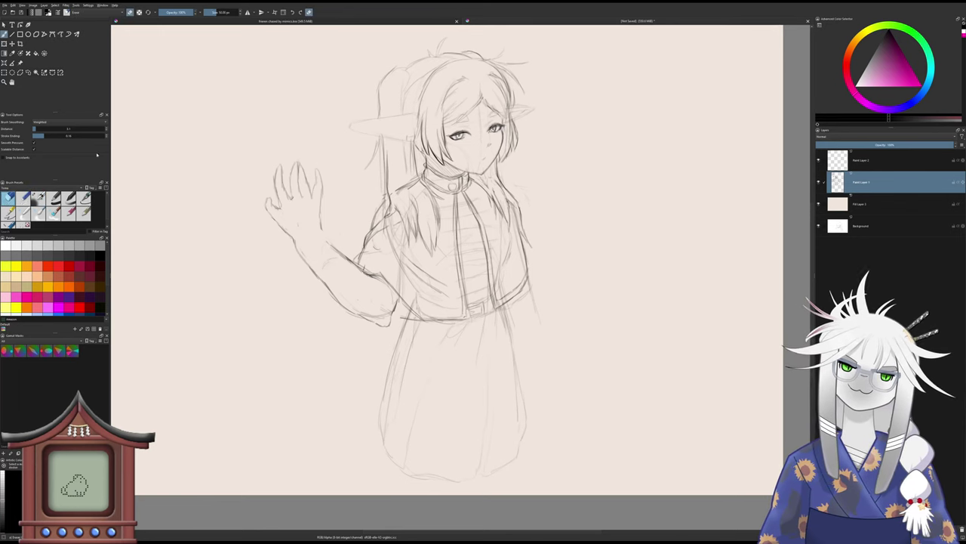
click(29, 73)
mouse_move(281, 265)
mouse_down()
mouse_move(234, 173)
mouse_move(347, 156)
mouse_move(348, 232)
mouse_move(317, 257)
mouse_move(283, 264)
mouse_up()
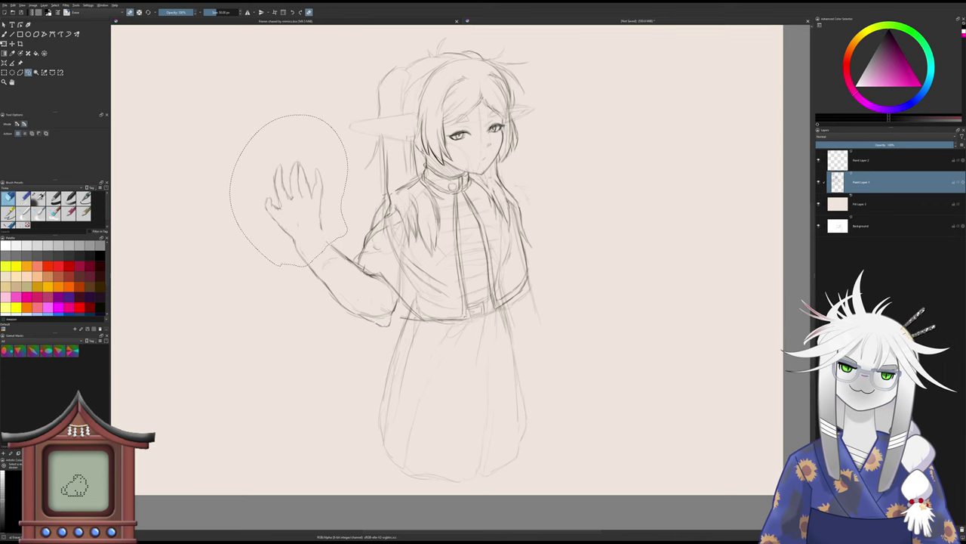
key(ctrl+t)
drag(279, 142, 286, 154)
drag(330, 111, 310, 112)
drag(313, 166, 304, 172)
drag(318, 113, 326, 115)
drag(313, 149, 315, 149)
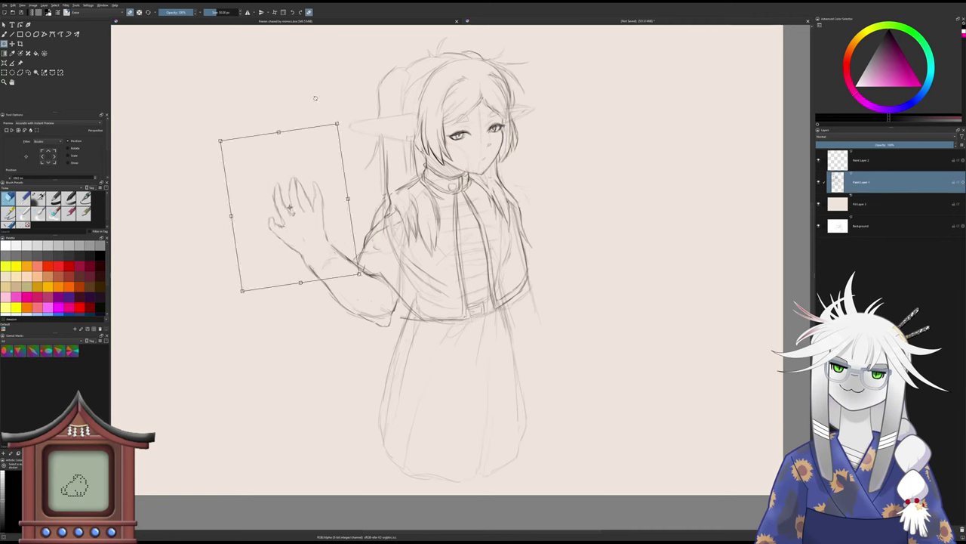
drag(316, 98, 319, 98)
drag(314, 159, 315, 154)
drag(321, 99, 333, 101)
drag(321, 152, 330, 157)
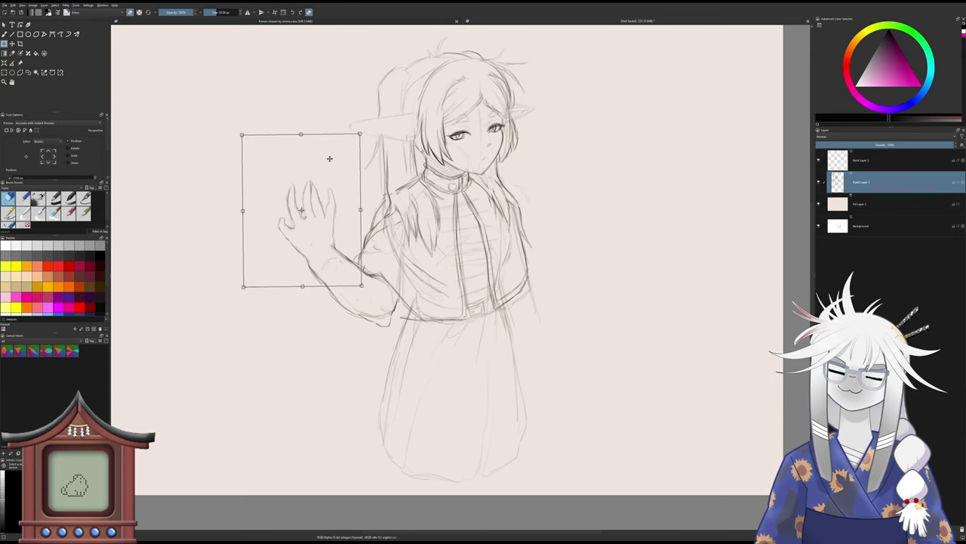
key(b)
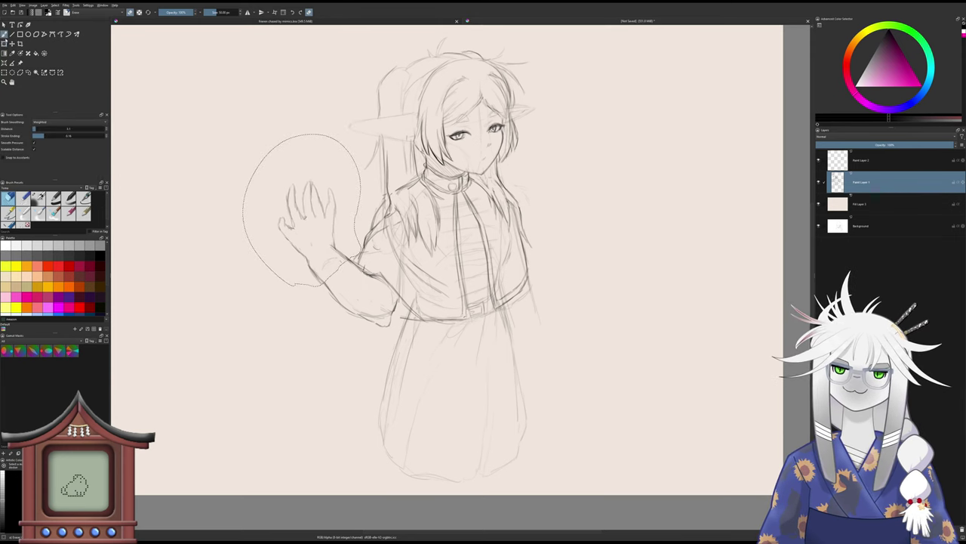
key(ctrl+shift+a)
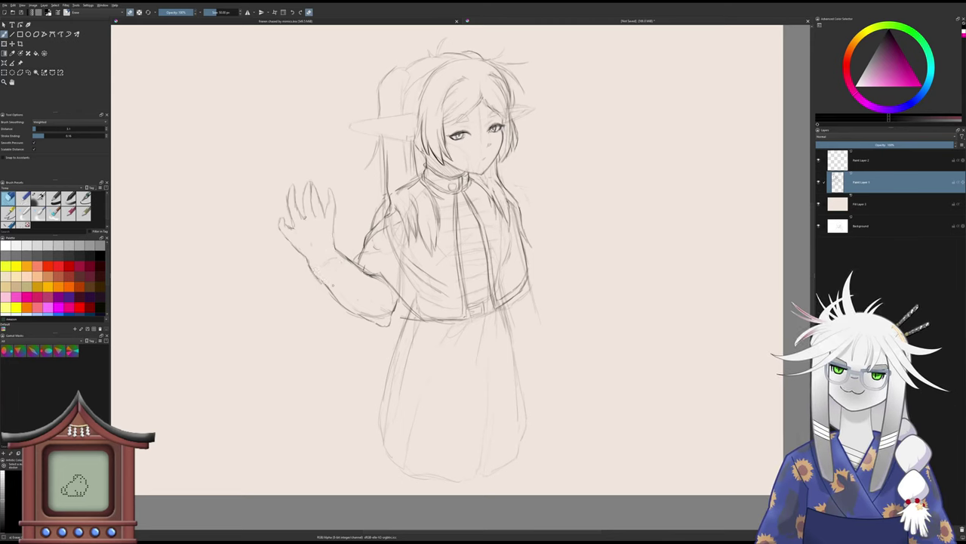
- Erase the mismatched forearm outline below the moved hand and redraw it to join the wrist
key(slash)
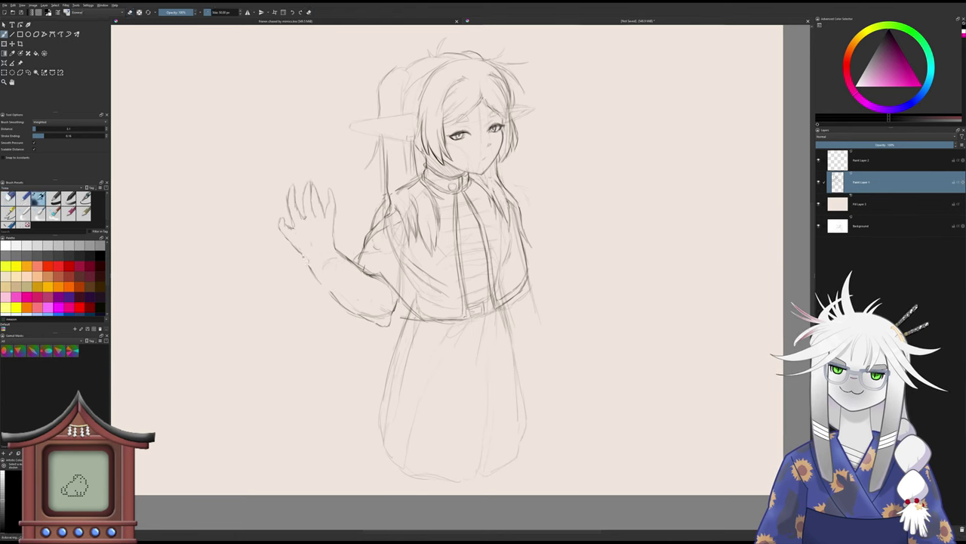
drag(303, 255, 322, 283)
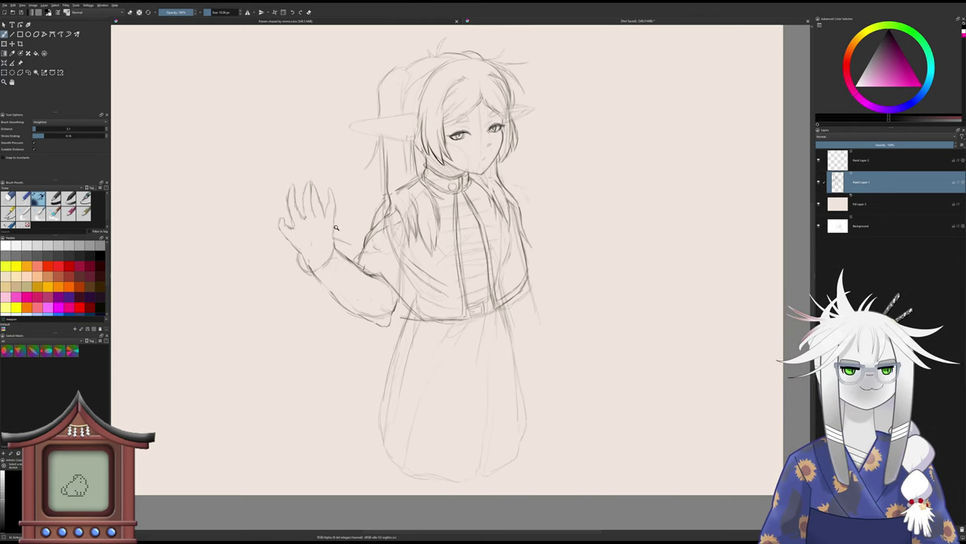
- Undo the sleeve cuff strokes around the wrist and try another curved cuff edge across the forearm
key(ctrl+z)
key(ctrl+z)
key(ctrl+z)
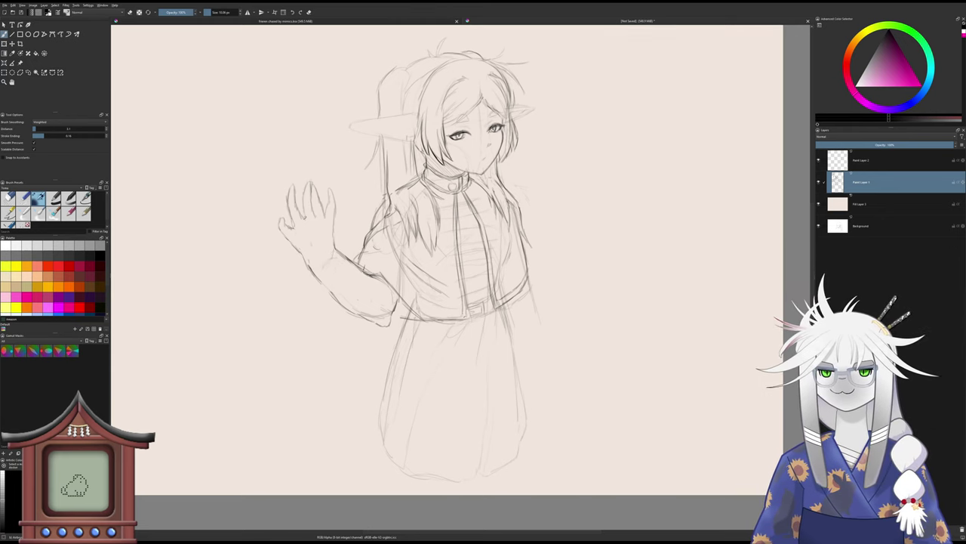
drag(335, 253, 311, 281)
key(ctrl+z)
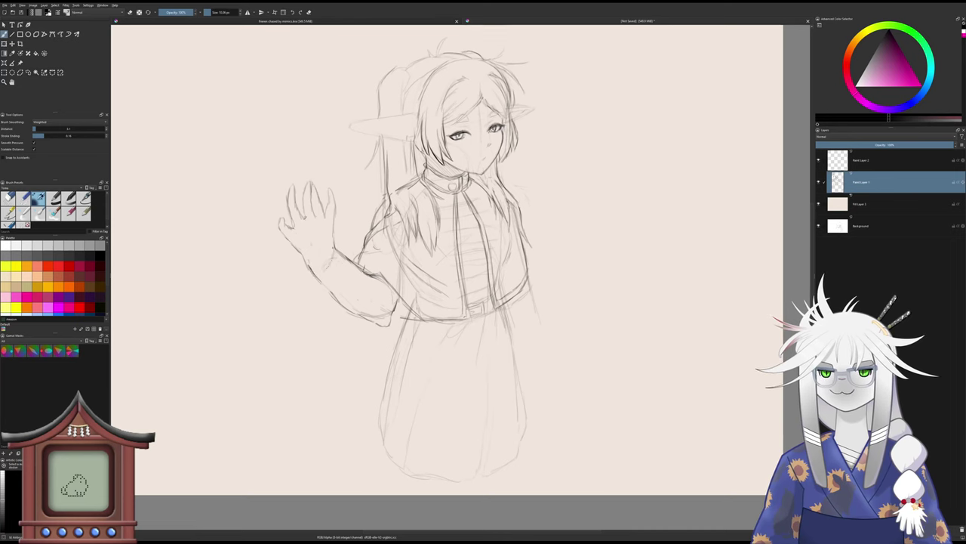
- Sketch a wide flared sleeve with a deep curved opening around the wrist and a hem hanging below the forearm
mouse_move(334, 249)
mouse_down()
mouse_move(319, 288)
mouse_move(310, 290)
mouse_move(306, 266)
mouse_move(311, 293)
mouse_up()
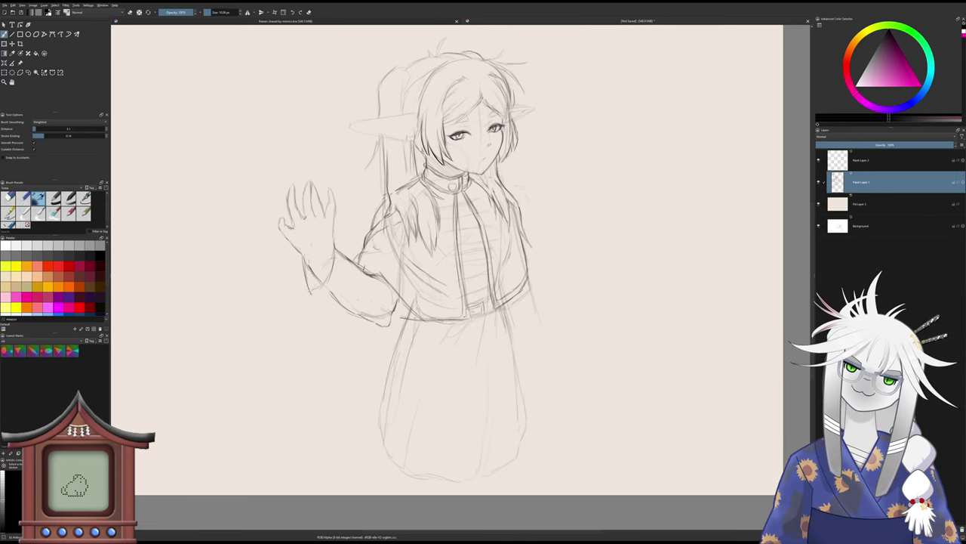
drag(335, 259, 323, 297)
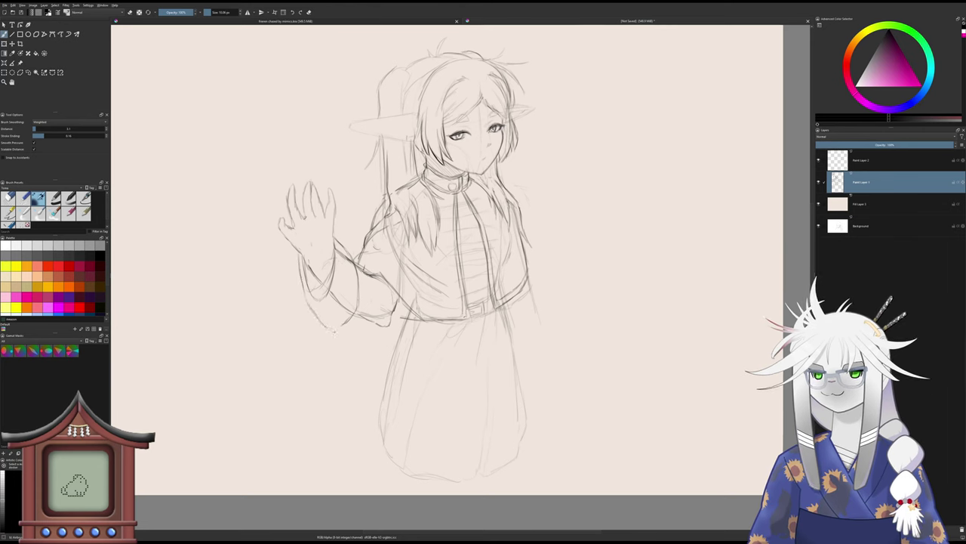
drag(353, 315, 358, 334)
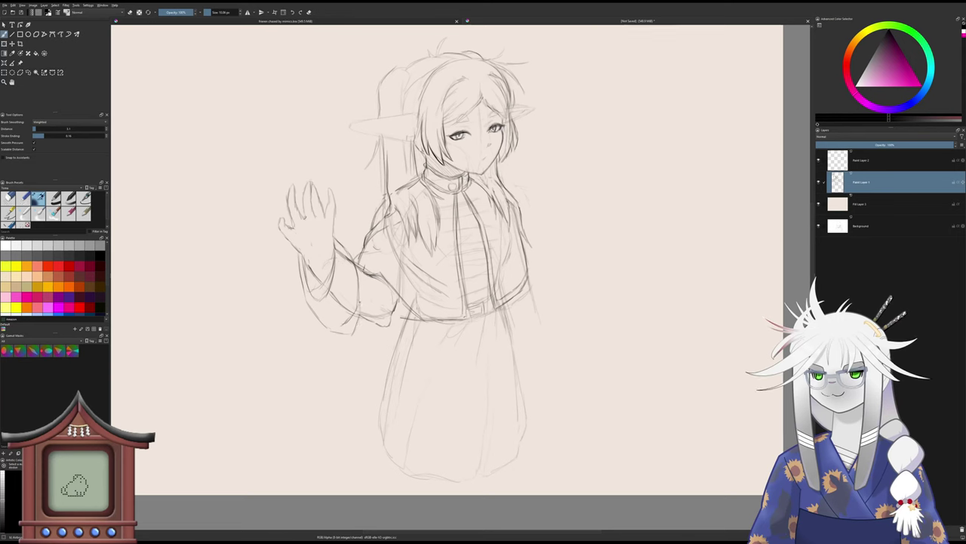
- Erase the old forearm outlines inside the flared sleeve and tidy the overlapping line beside the wrist
key(e)
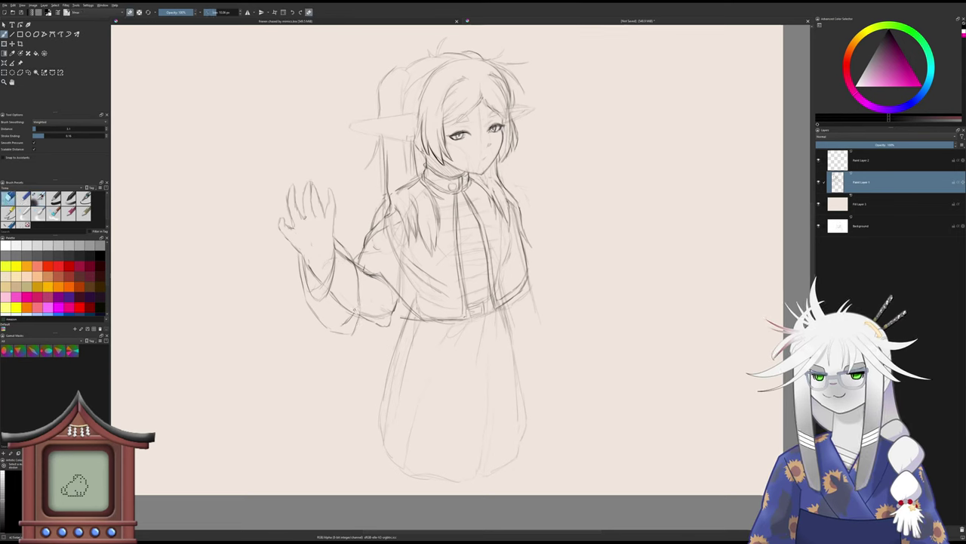
mouse_move(346, 320)
mouse_down()
mouse_move(329, 265)
mouse_move(323, 284)
mouse_up()
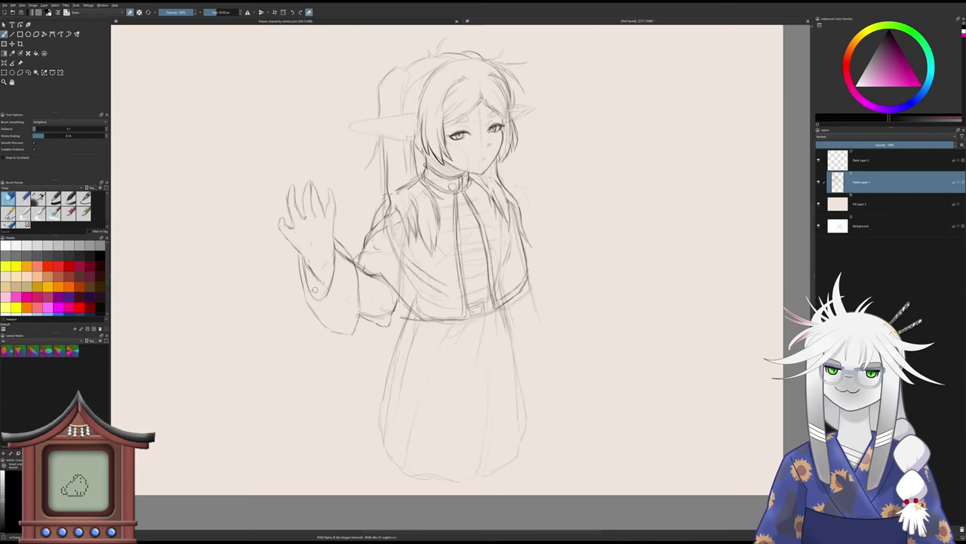
key(/)
key(/)
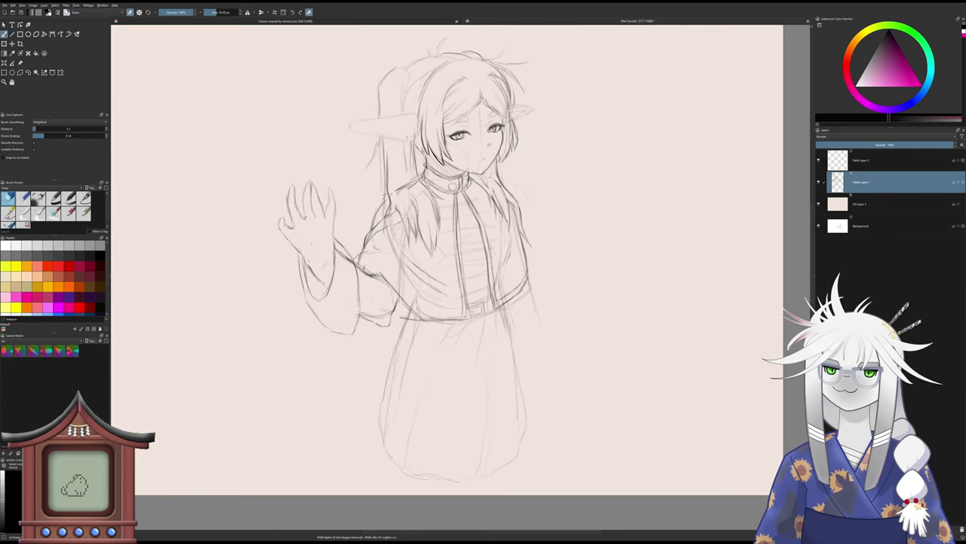
drag(338, 253, 351, 264)
key(/)
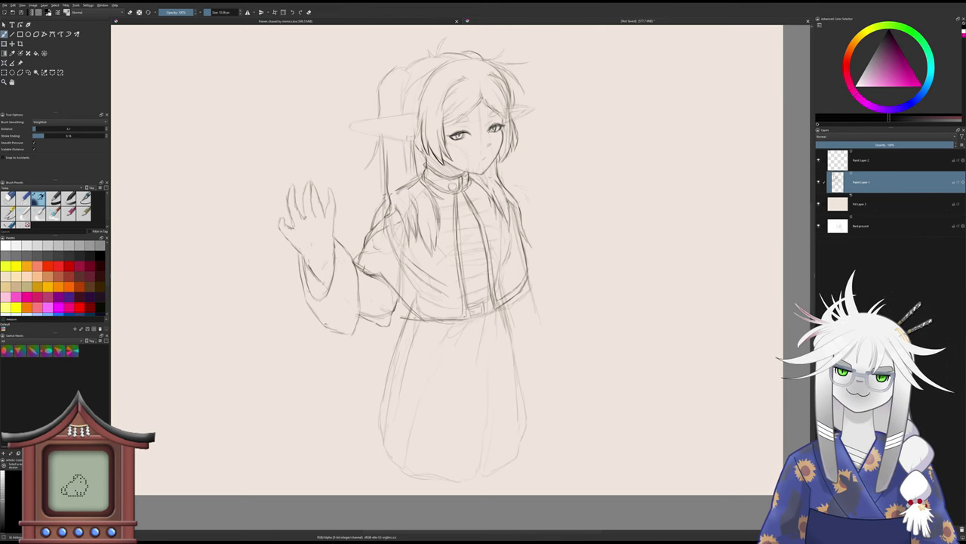
- Strengthen the flared sleeve's lower edge and add parallel strokes along its hem on the elbow side
drag(322, 320, 341, 330)
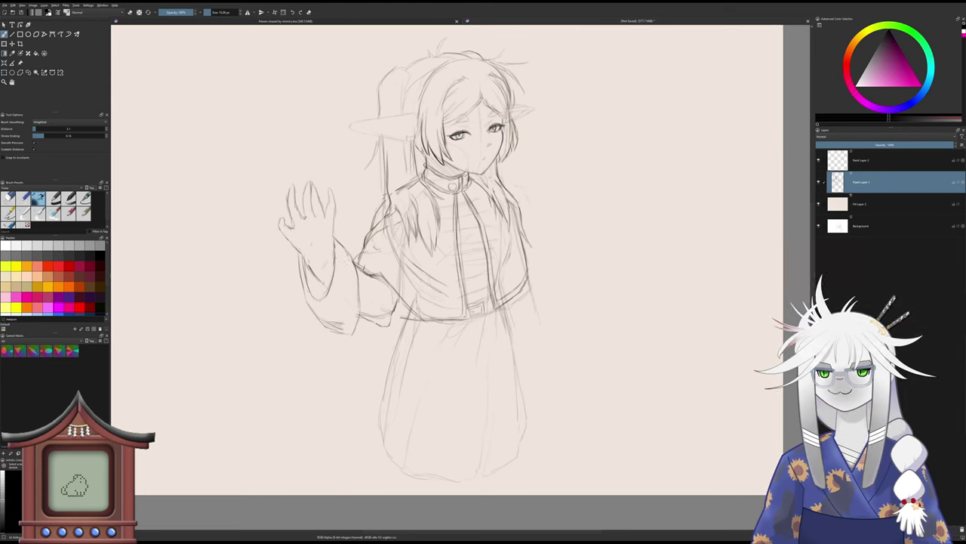
drag(344, 250, 355, 305)
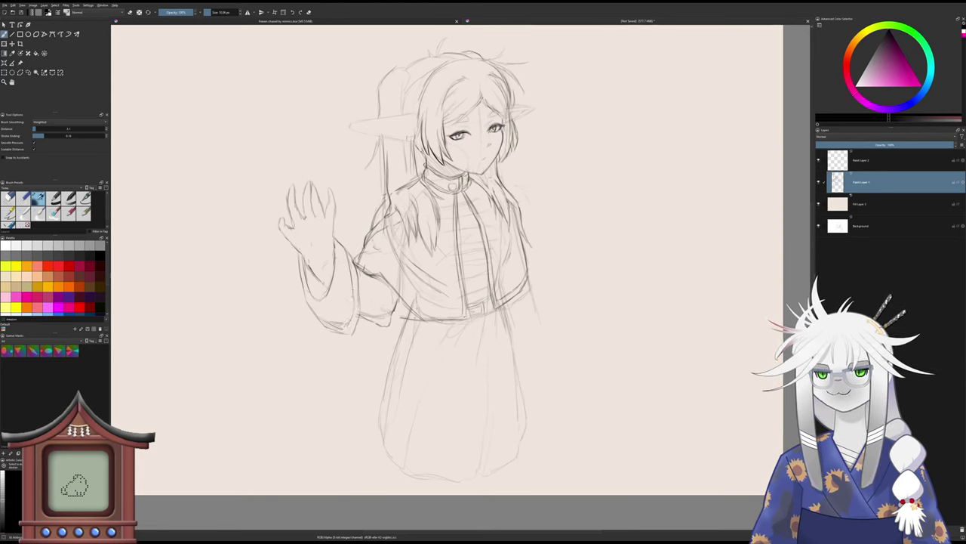
drag(359, 266, 361, 304)
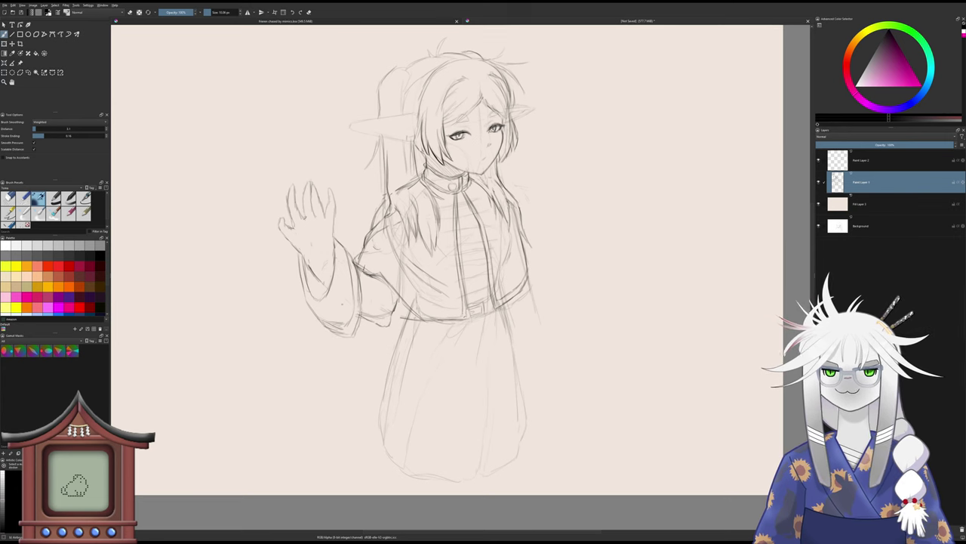
- Erase stray marks inside the flared sleeve and sketch fold lines on the sleeve section near the elbow
key(slash)
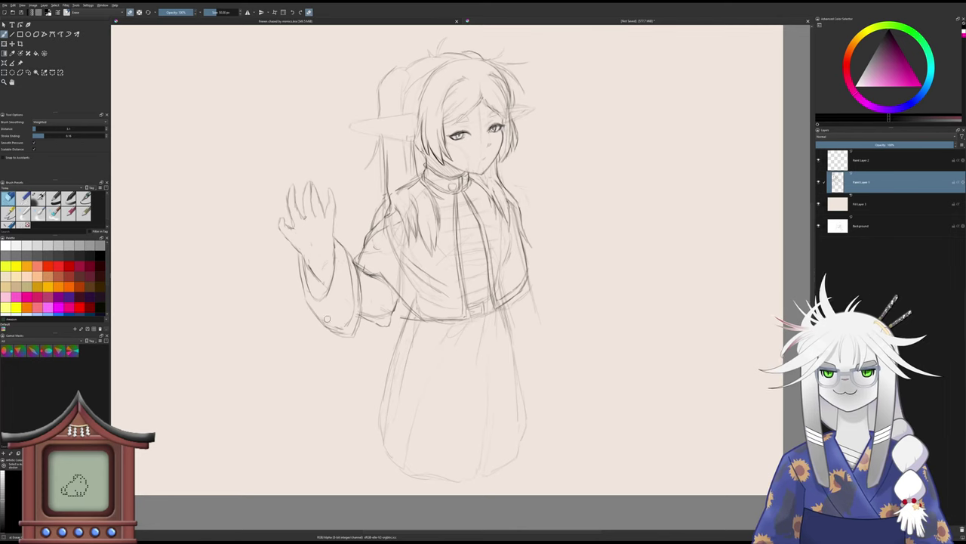
key(e)
drag(341, 236, 322, 240)
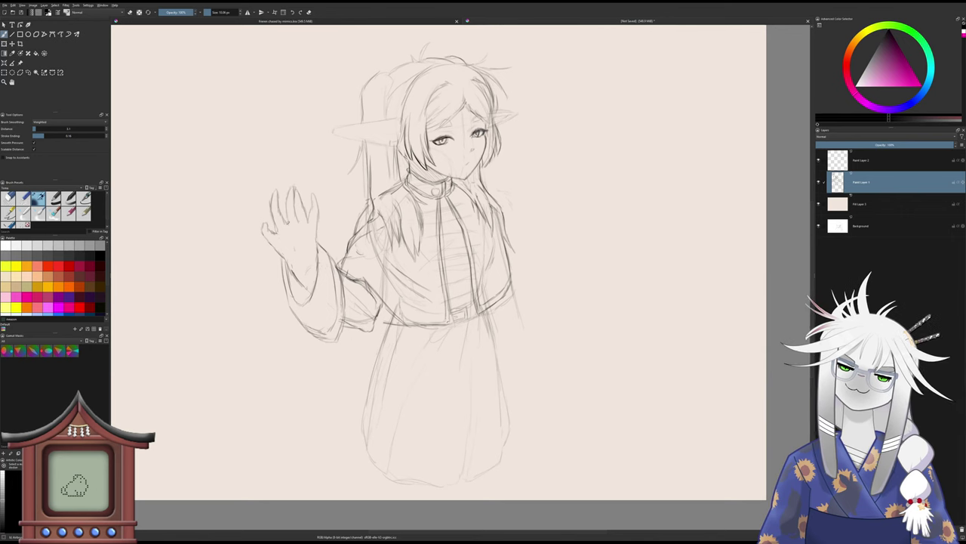
- Erase the raised hand's index finger and overlong fingertips, and redraw the index finger longer and slanting outward
drag(352, 317, 394, 349)
key(e)
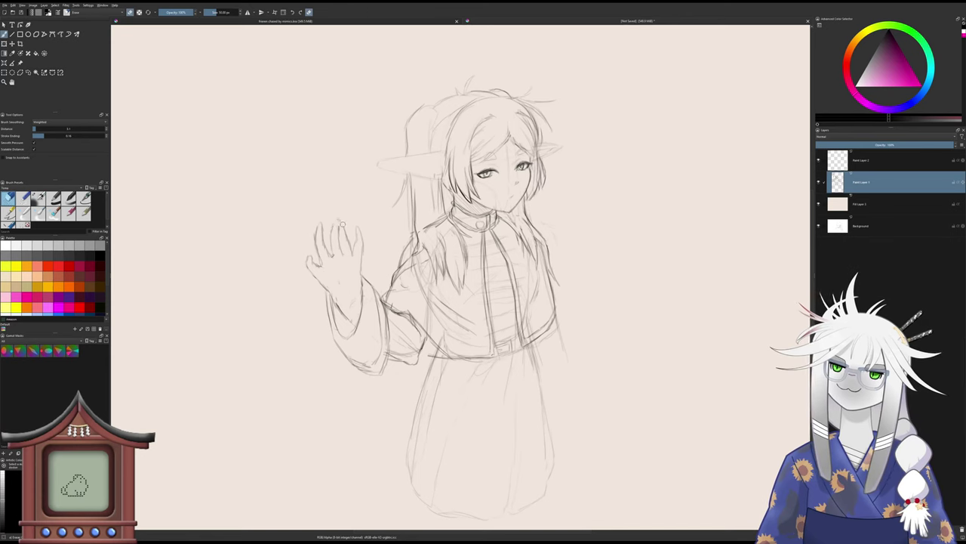
drag(322, 223, 314, 246)
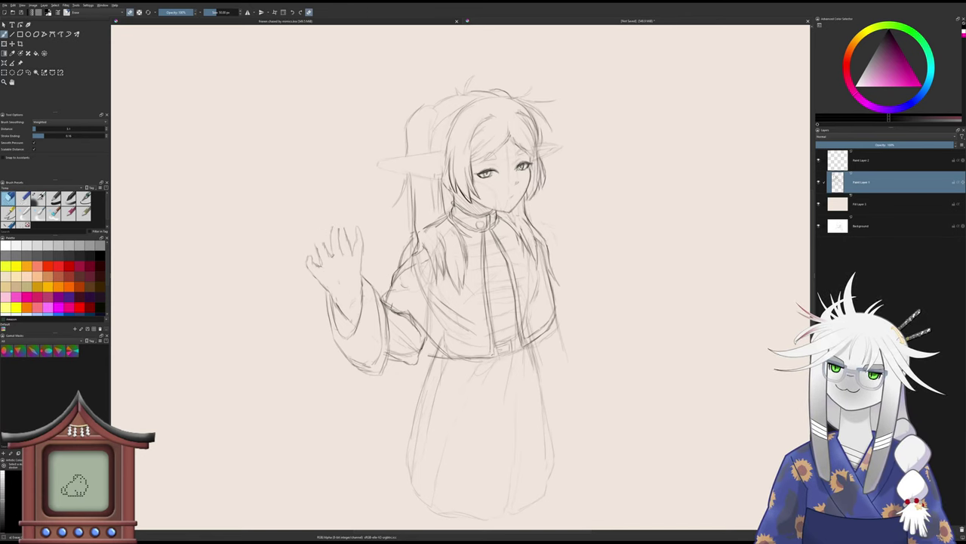
key(e)
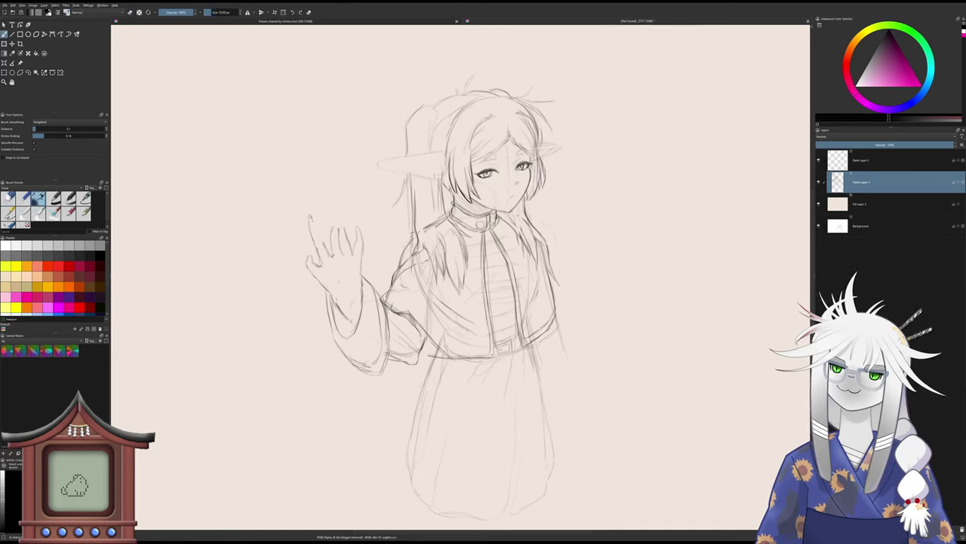
drag(312, 219, 320, 239)
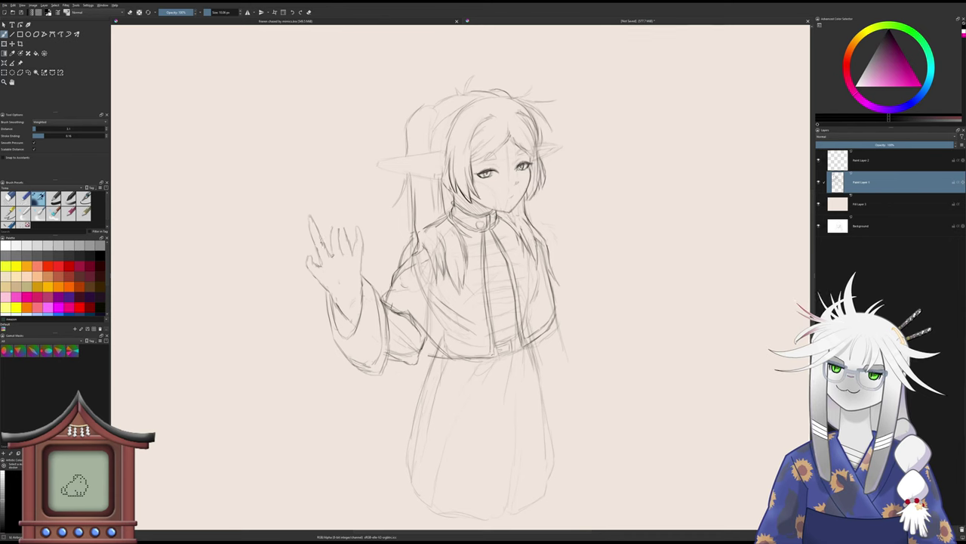
- Erase the little finger of the raised hand and redraw it spread away from the other fingers
key(e)
drag(356, 226, 365, 243)
key(e)
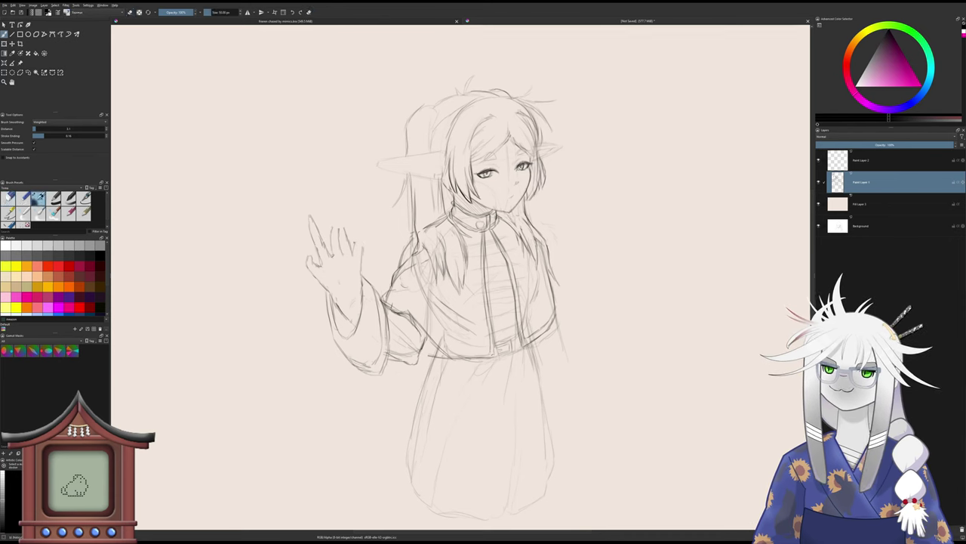
key(e)
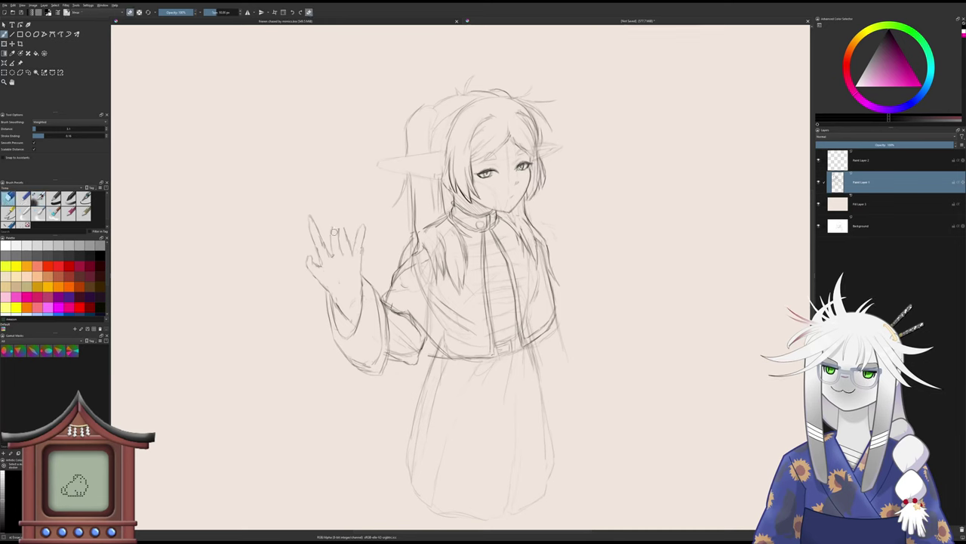
- Touch up the lines at the base of the raised hand's thumb
key(e)
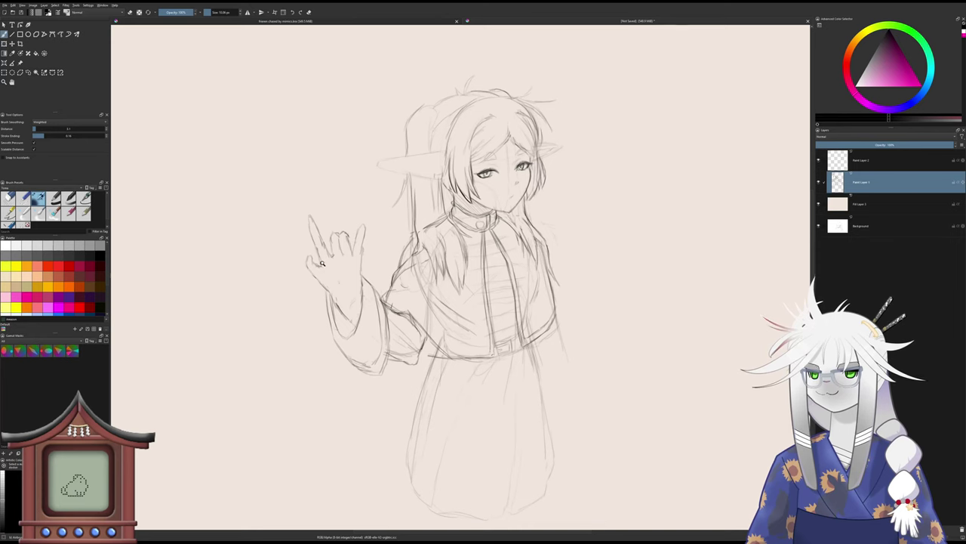
drag(323, 263, 327, 266)
key(slash)
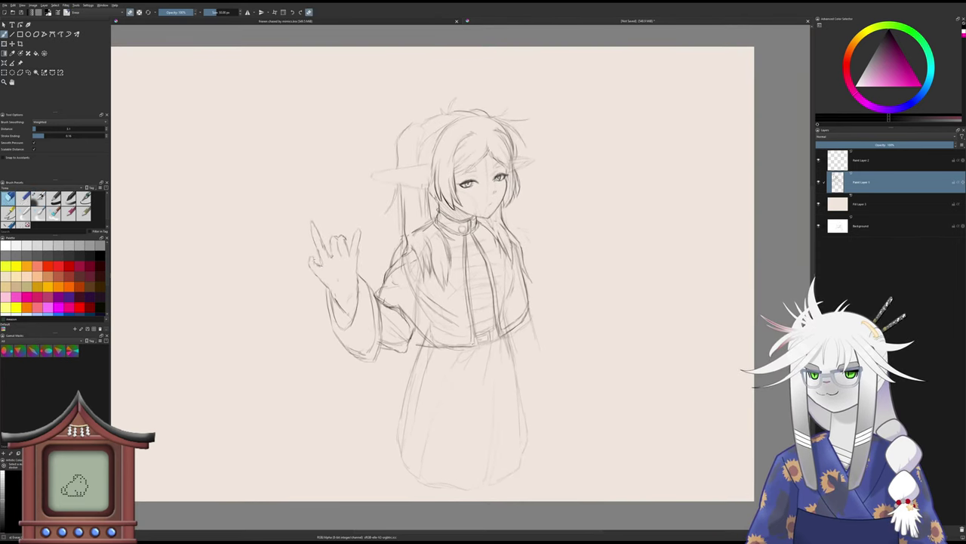
key(slash)
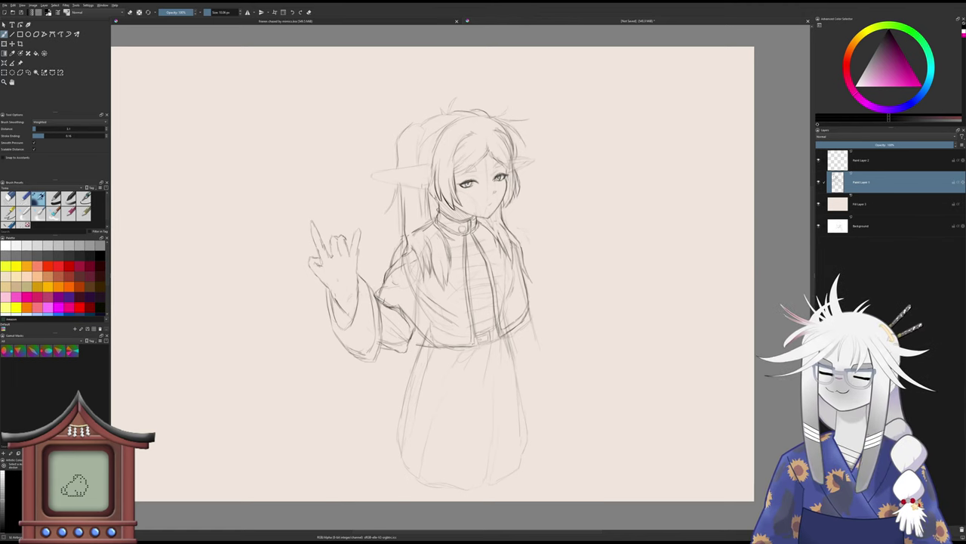
- Add a new paint layer above the sketch layer
key(Insert)
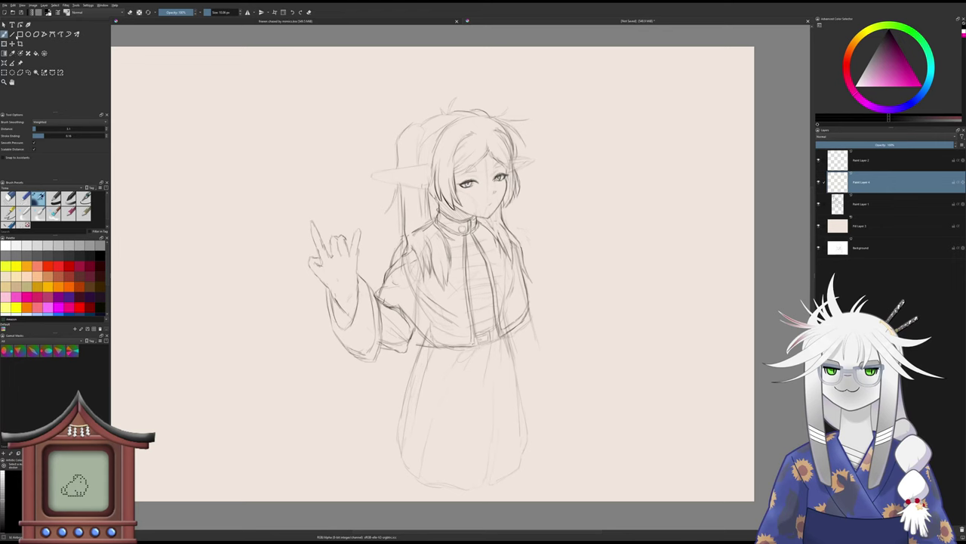
- Try long straight staff lines from the raised hand across the collar to beyond the far shoulder, then undo them
key(v)
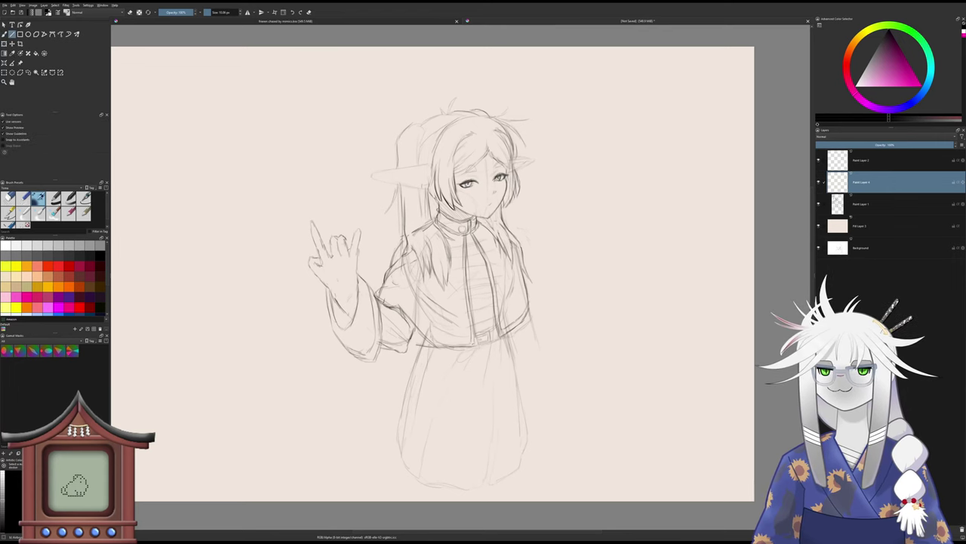
mouse_move(348, 239)
mouse_down()
mouse_move(618, 142)
mouse_move(623, 162)
mouse_move(680, 198)
mouse_move(701, 254)
mouse_move(677, 158)
mouse_move(685, 197)
mouse_move(684, 179)
mouse_up()
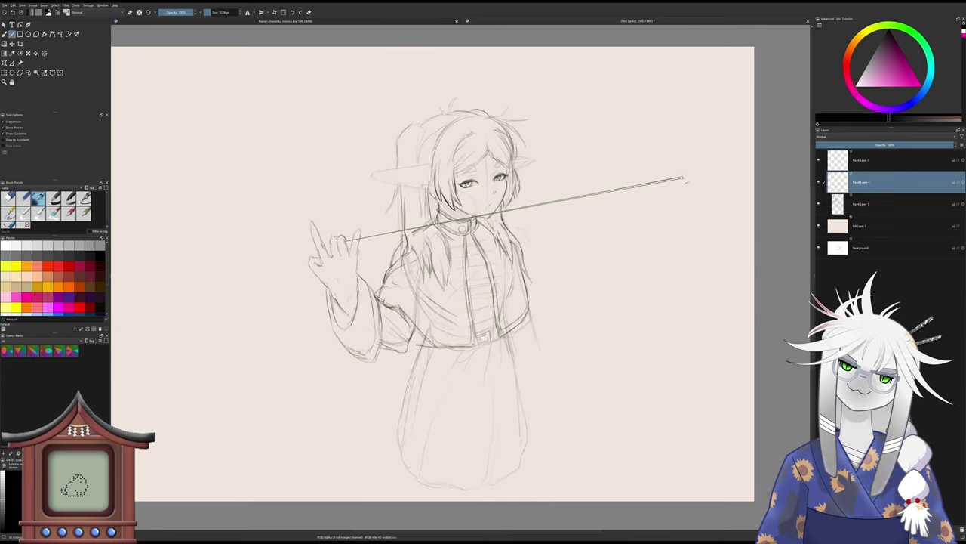
key(ctrl+z)
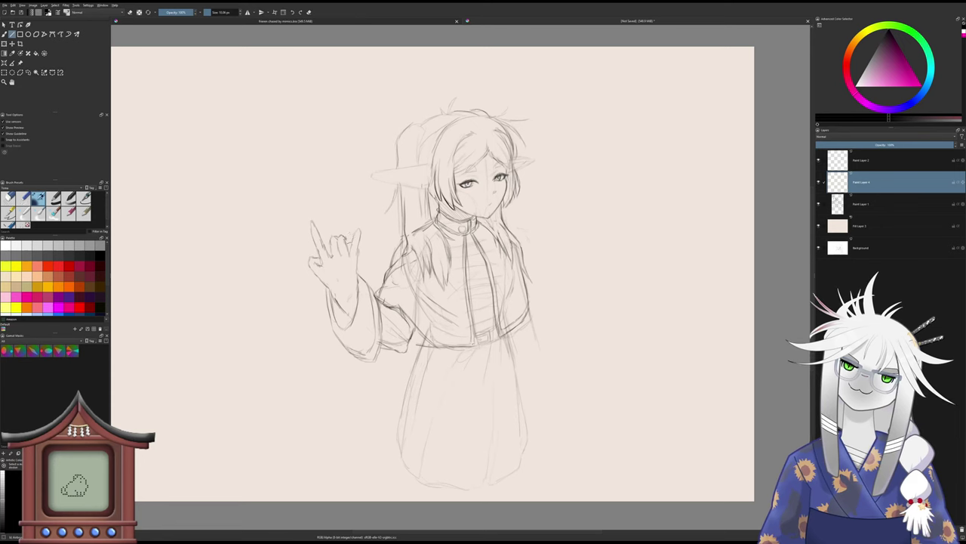
drag(346, 238, 665, 187)
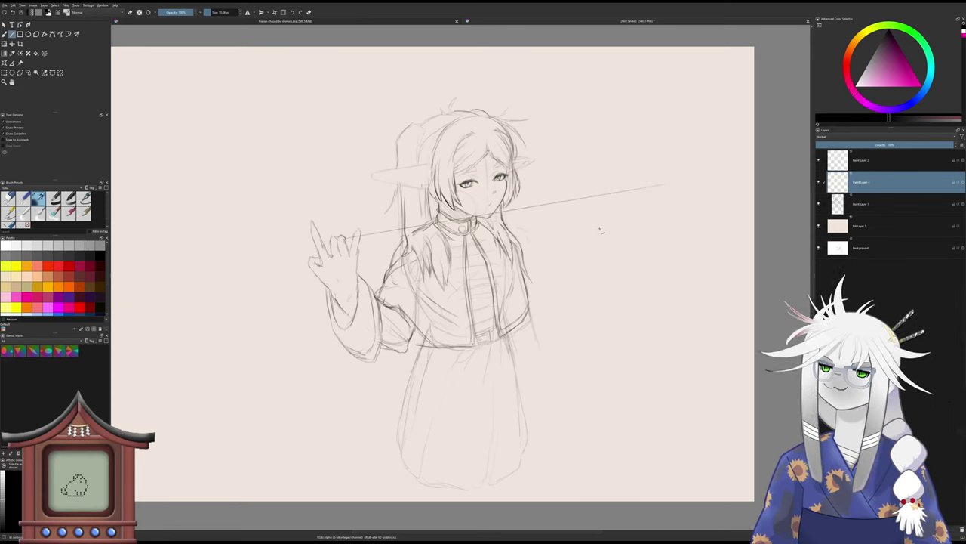
drag(355, 253, 682, 204)
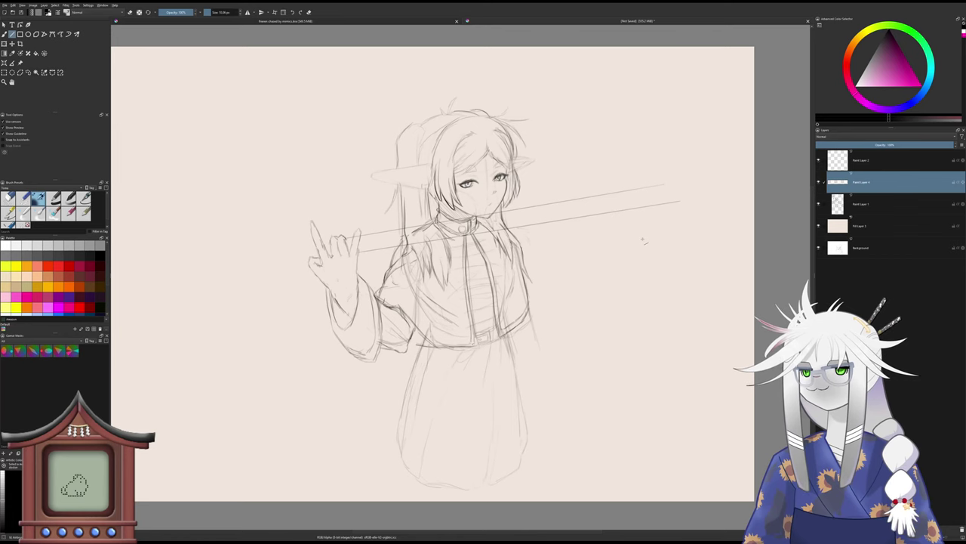
key(ctrl+z)
key(ctrl+z)
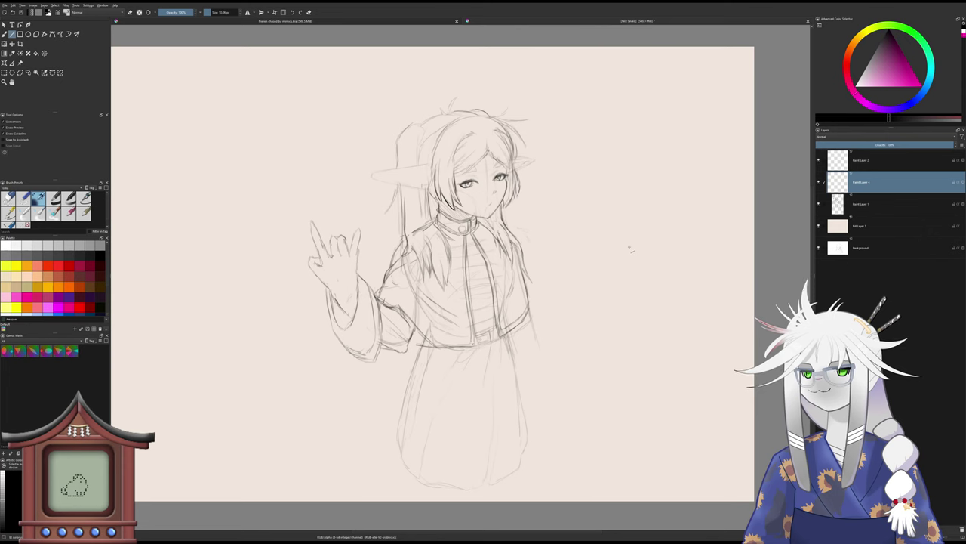
- Erase the raised open hand above the flared sleeve on the sketch layer
click(5, 34)
click(9, 198)
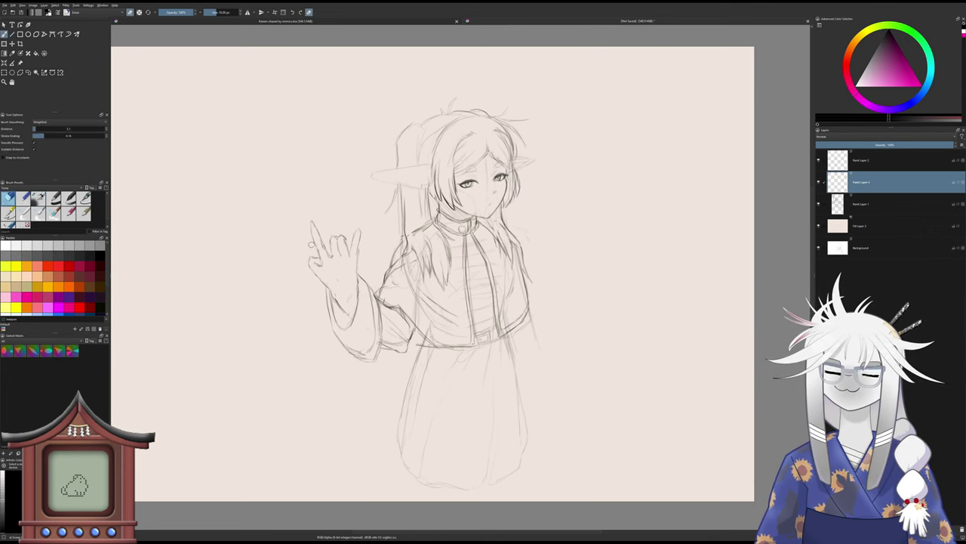
click(861, 204)
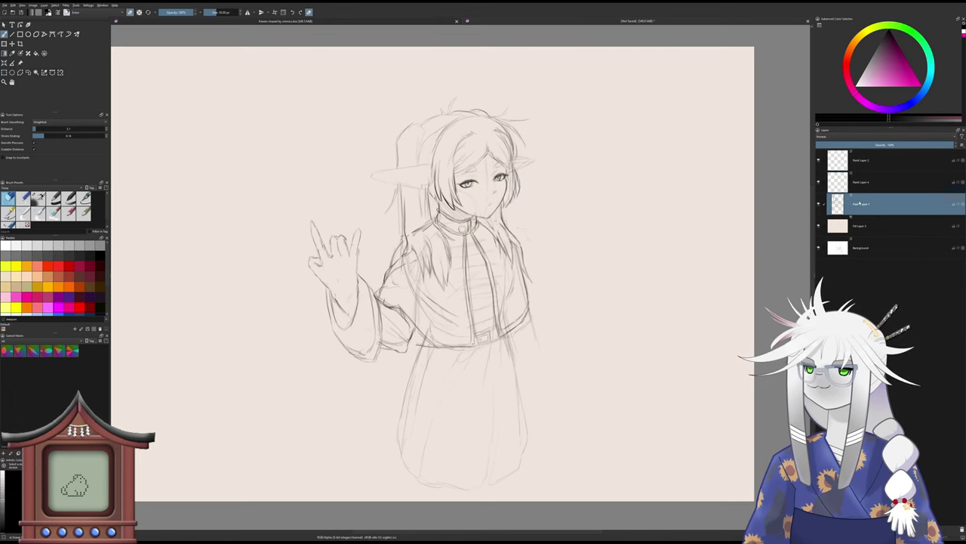
click(819, 205)
click(819, 204)
mouse_move(337, 242)
mouse_down()
mouse_move(313, 263)
mouse_move(324, 228)
mouse_move(303, 240)
mouse_move(318, 207)
mouse_move(297, 259)
mouse_move(322, 233)
mouse_move(305, 280)
mouse_move(352, 233)
mouse_move(332, 267)
mouse_move(358, 254)
mouse_move(360, 264)
mouse_move(345, 249)
mouse_move(320, 279)
mouse_move(350, 281)
mouse_move(358, 264)
mouse_move(314, 252)
mouse_up()
- Sketch a new hand reaching outward from the sleeve, outlining its upper edge, extended finger, palm underside and wrist
key(slash)
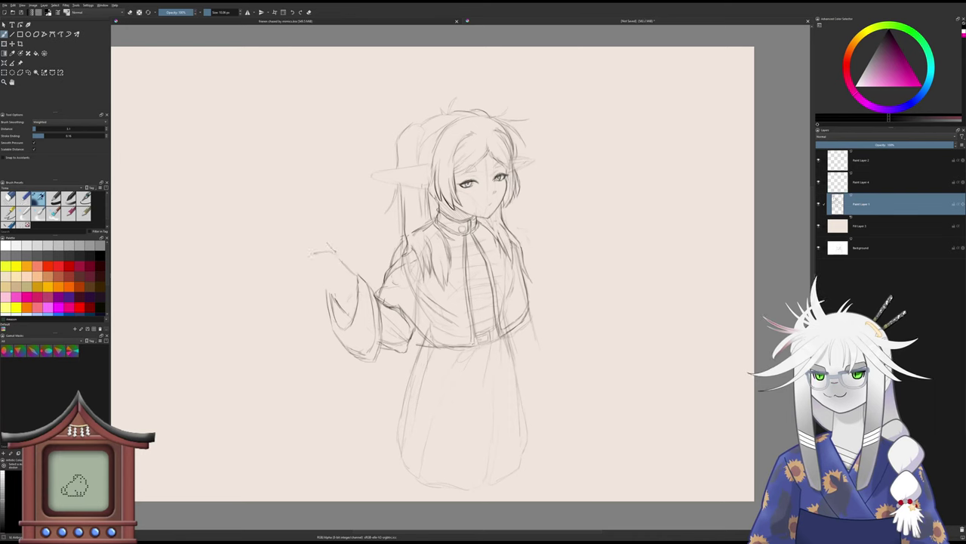
drag(329, 246, 311, 239)
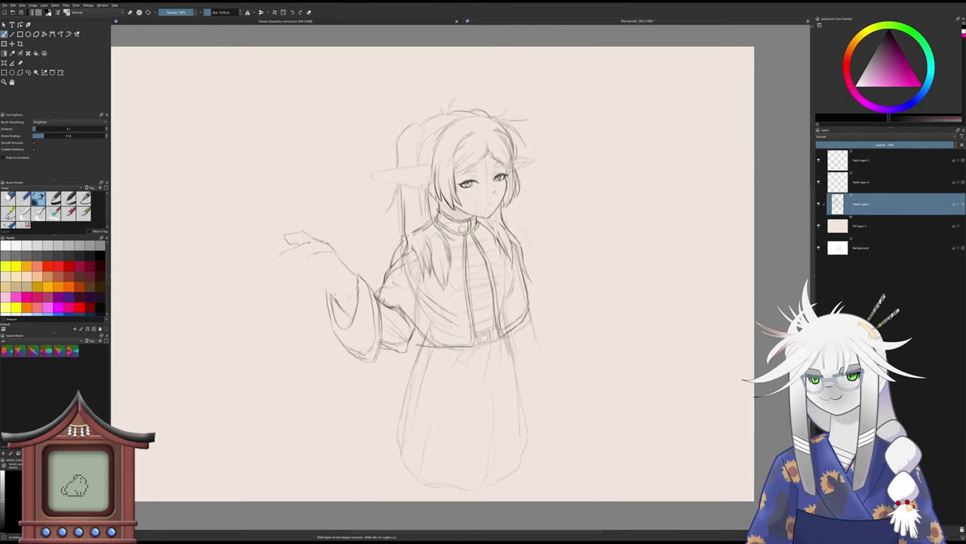
key(slash)
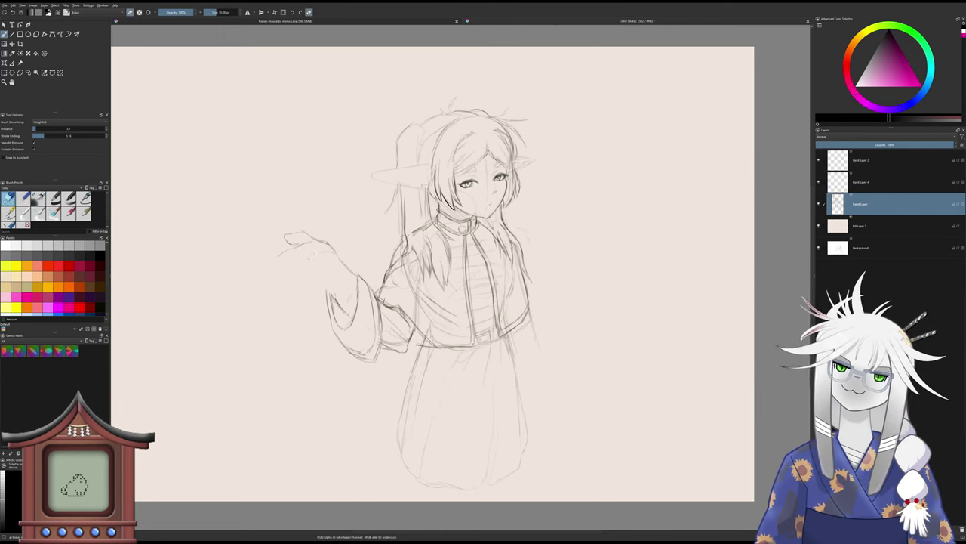
key(slash)
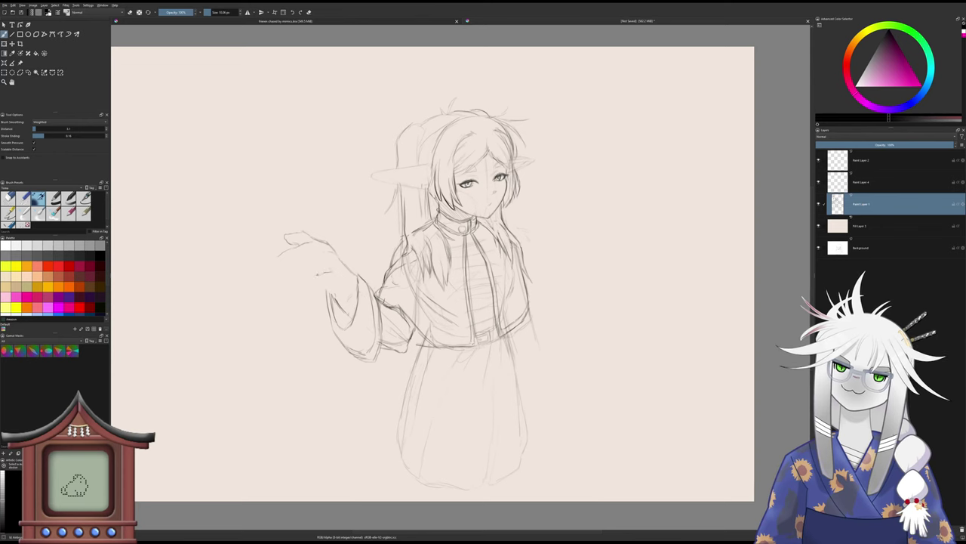
drag(315, 275, 298, 277)
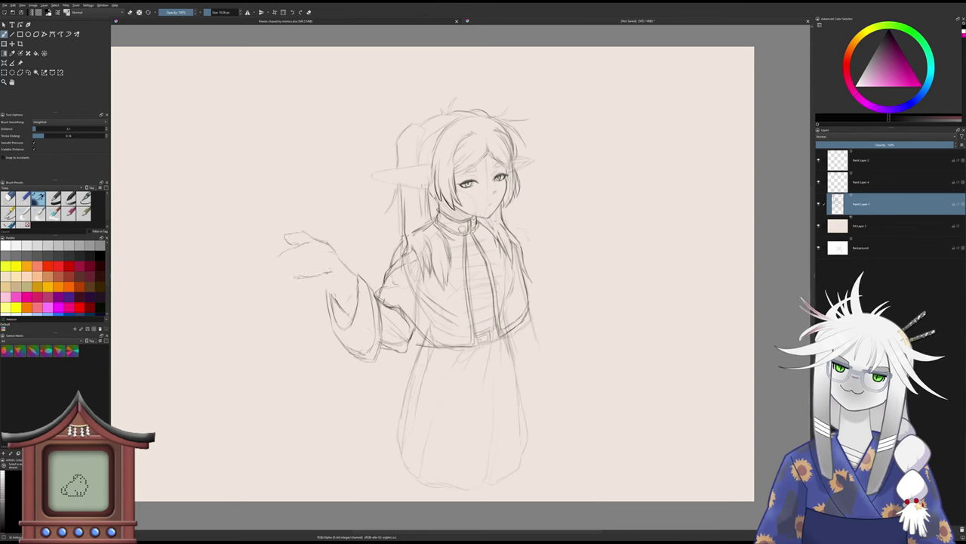
key(slash)
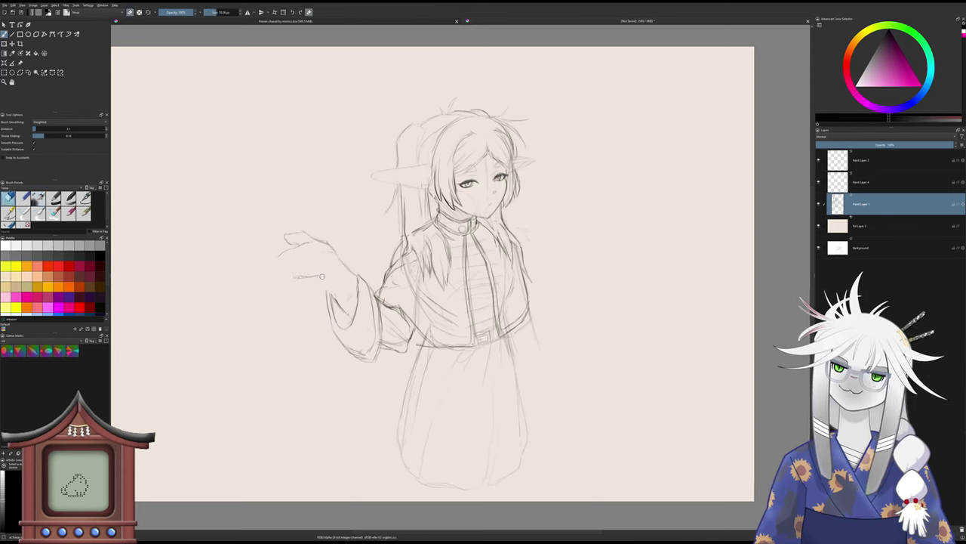
key(slash)
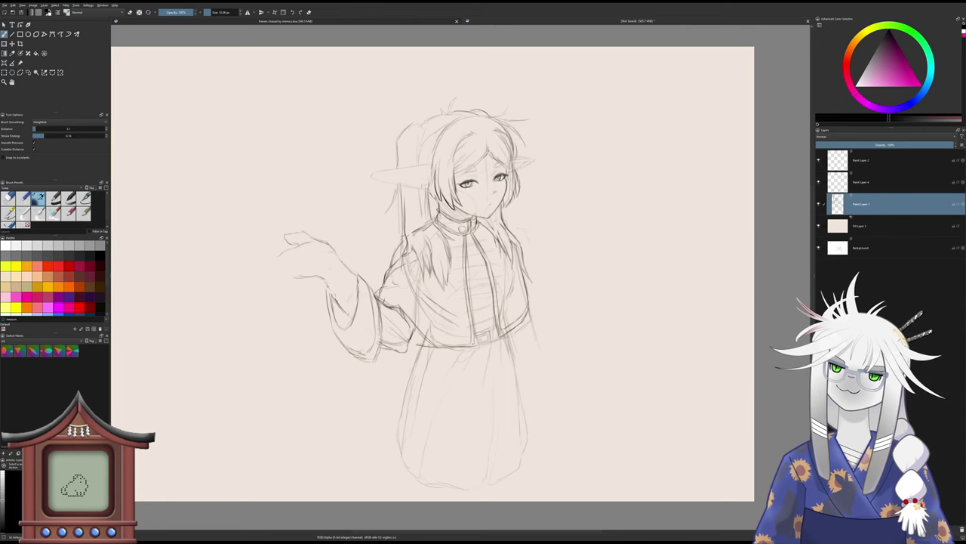
drag(324, 279, 336, 301)
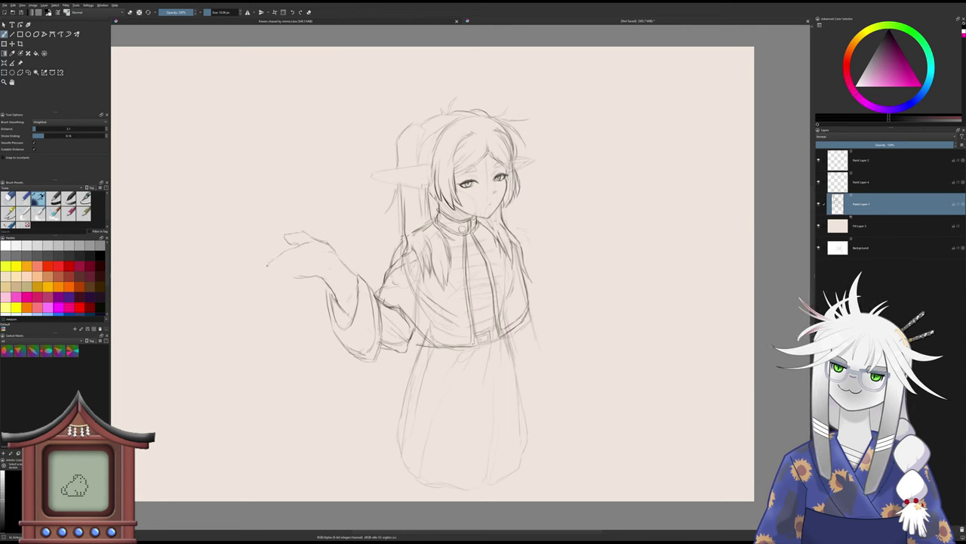
- Refine the new hand's upper fingertip and erase the long outstretched finger line and the overlong palm edge
key(slash)
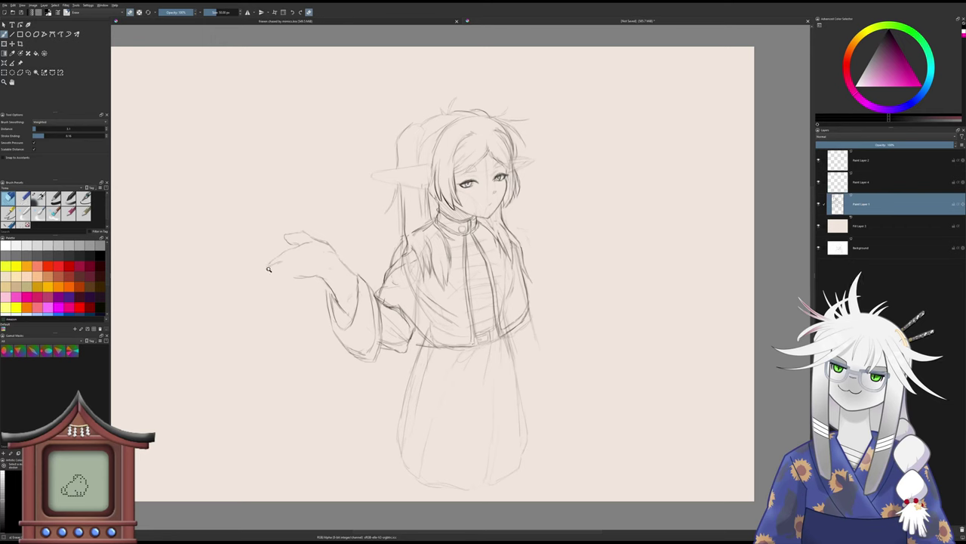
key(slash)
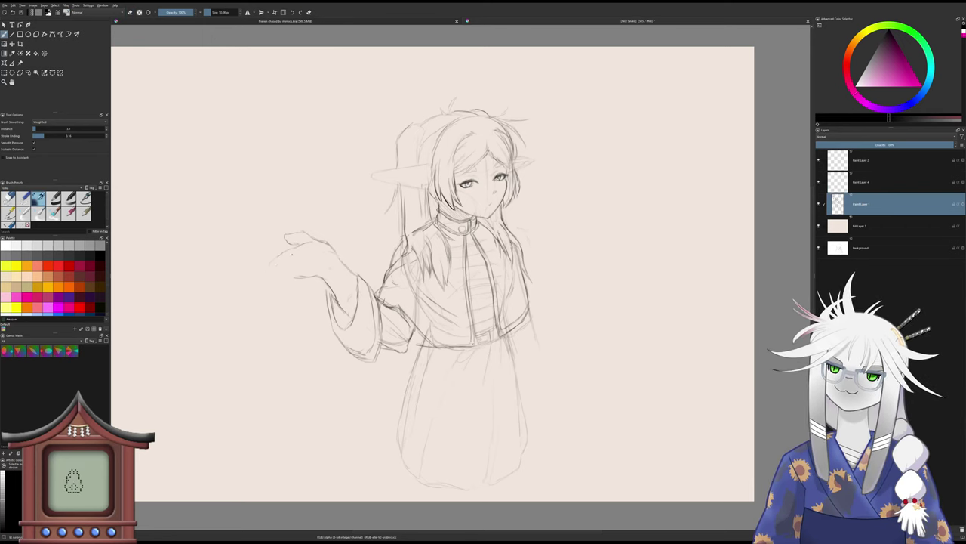
key(slash)
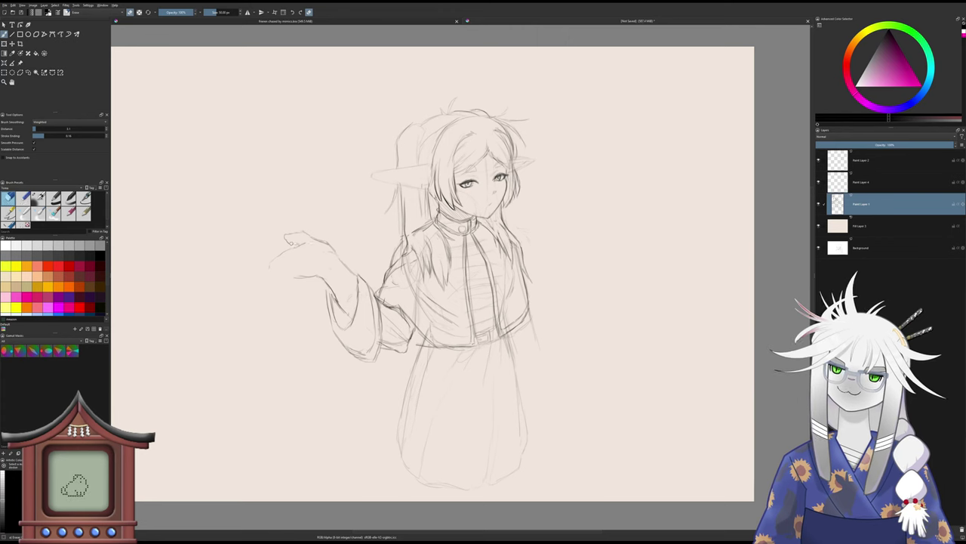
key(slash)
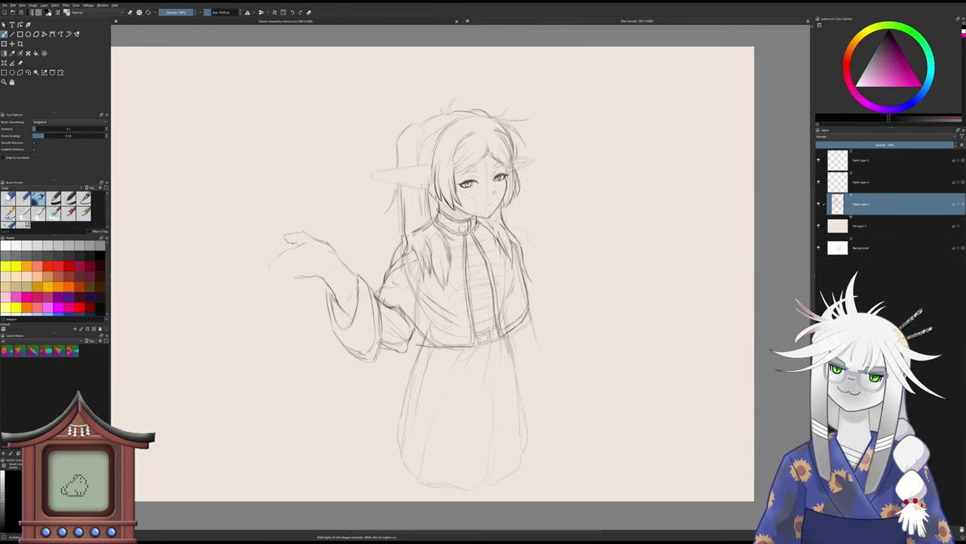
key(slash)
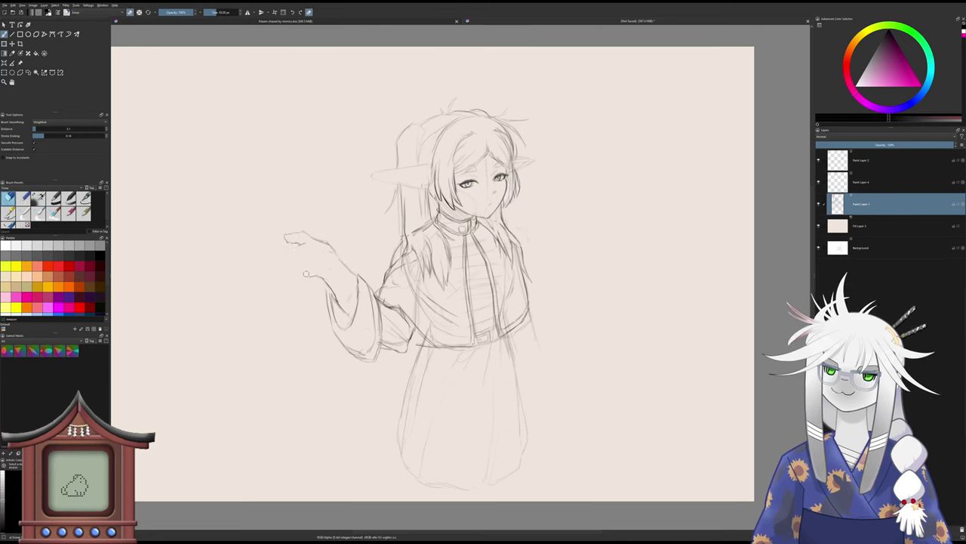
- Sketch shorter, curled fingers beneath the new hand's upper finger, erasing stray lines between them
key(slash)
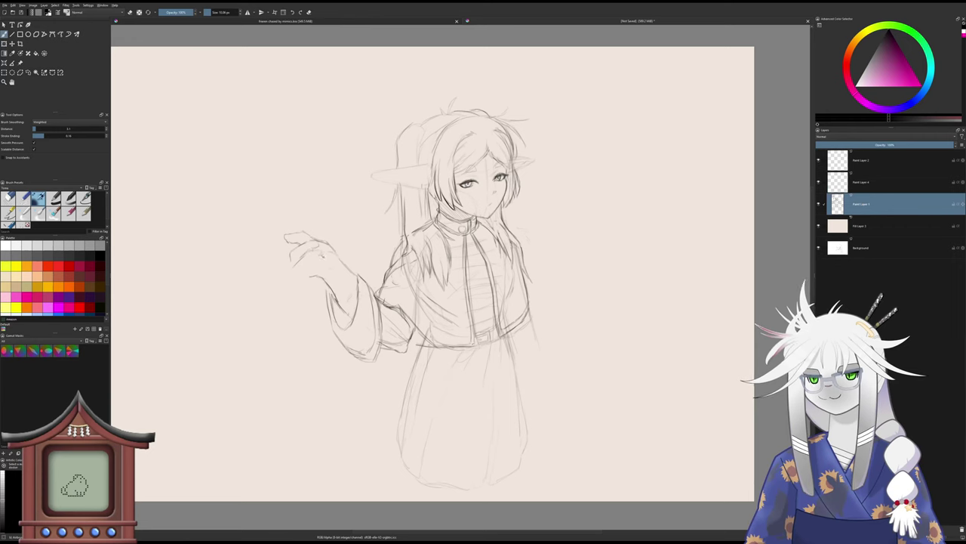
key(slash)
key(slash)
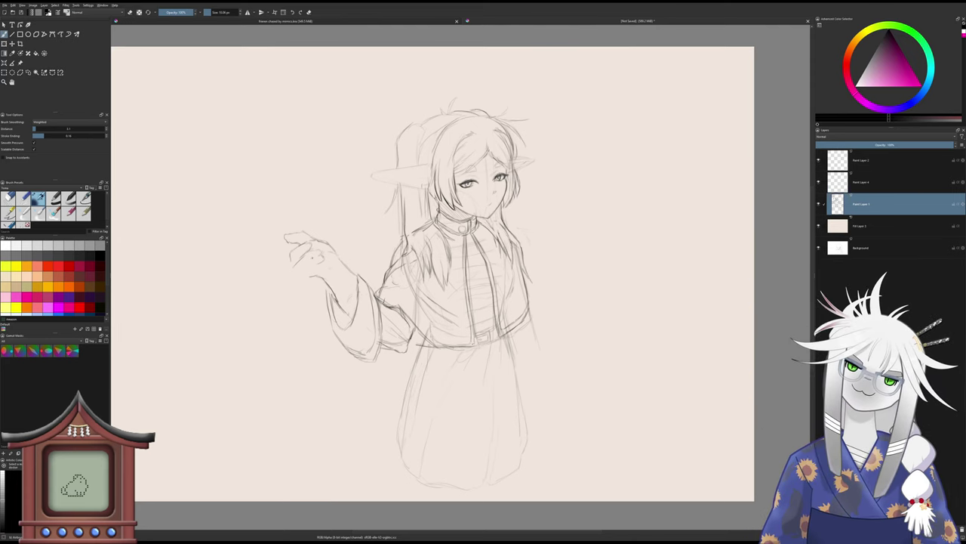
key(slash)
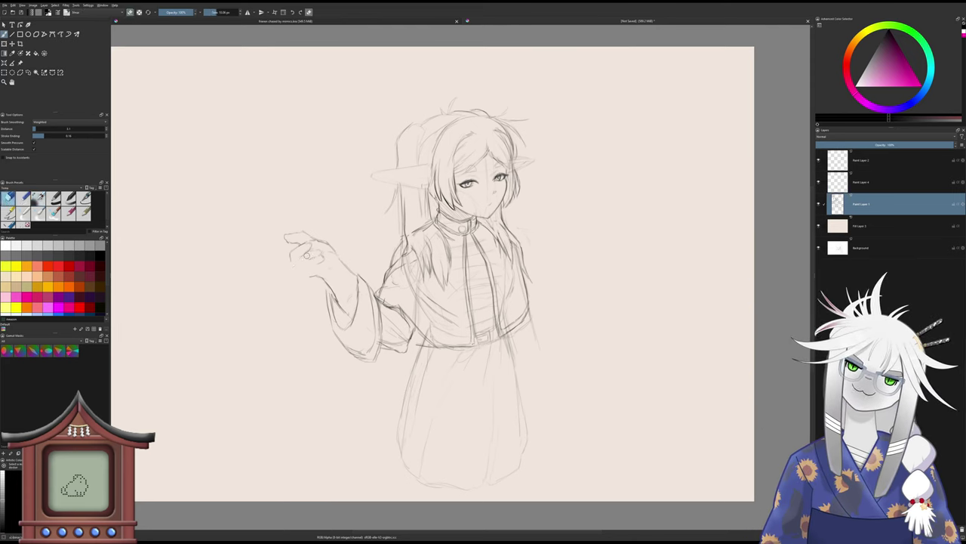
key(slash)
key(slash)
key(slash)
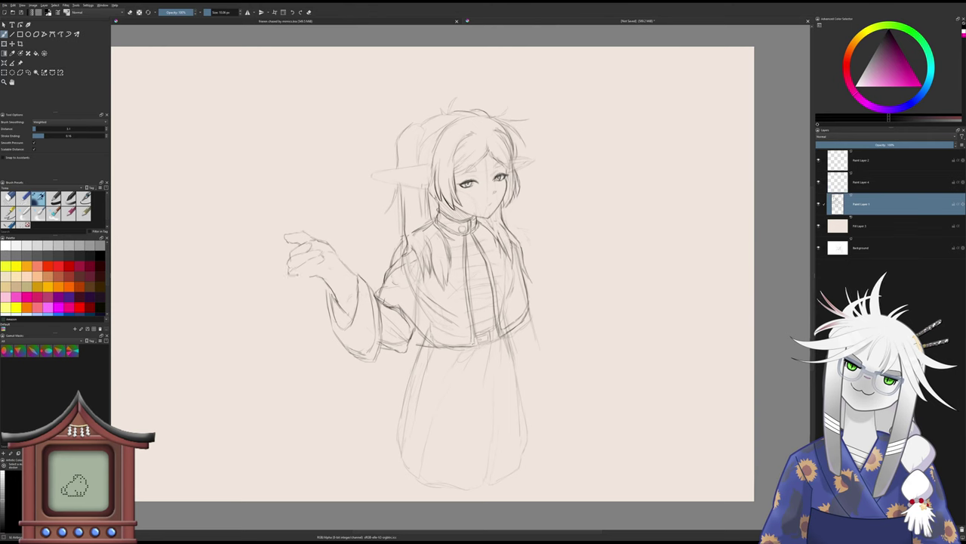
- Clean up the lines between the curled fingers and redraw their knuckles and lower fingertips
key(slash)
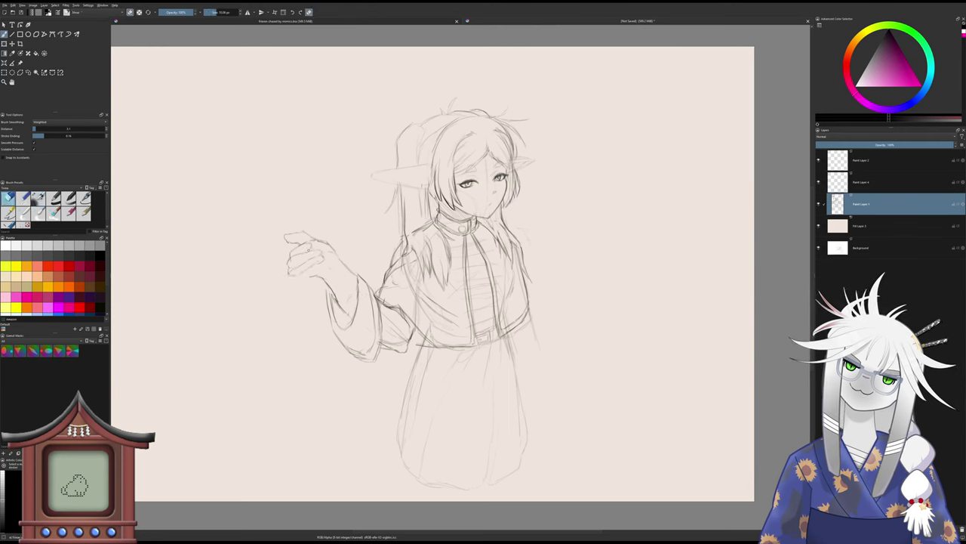
key(slash)
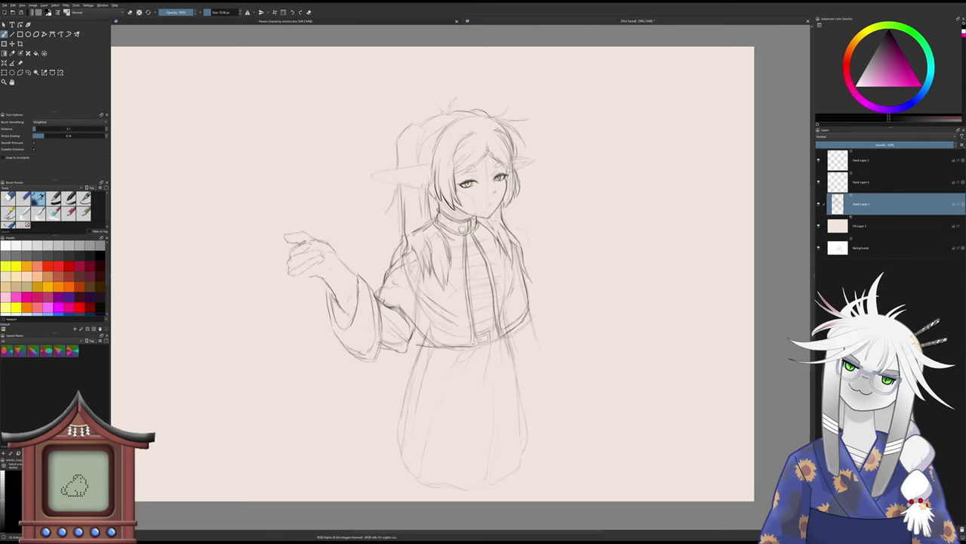
key(slash)
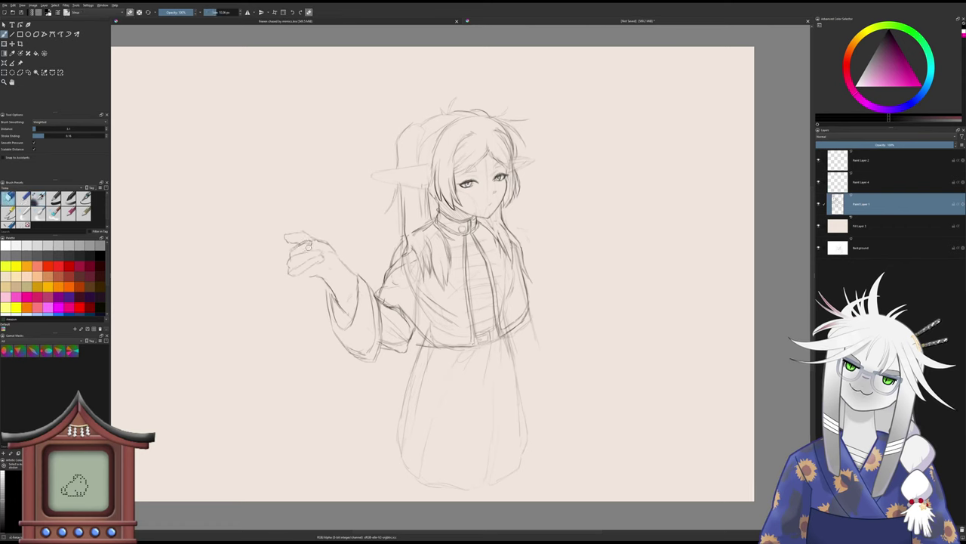
key(slash)
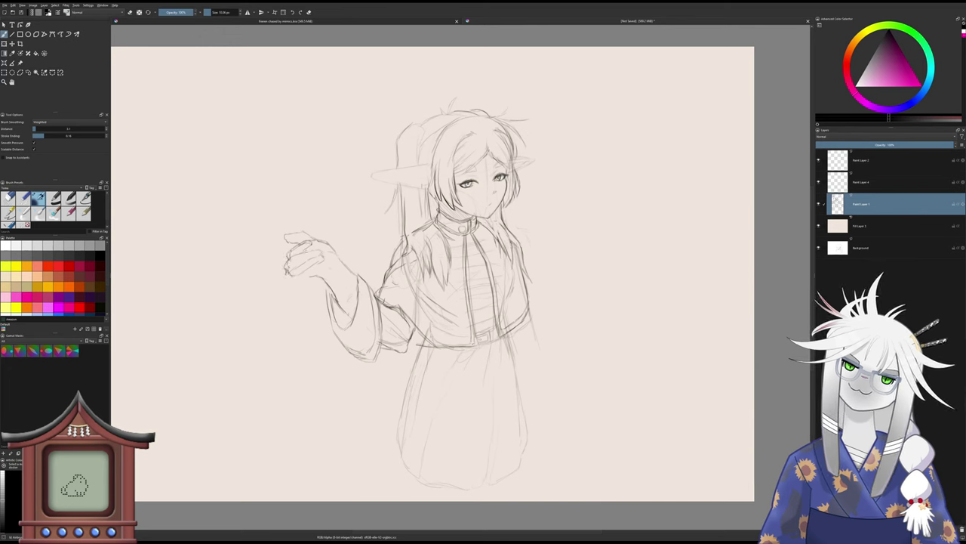
key(slash)
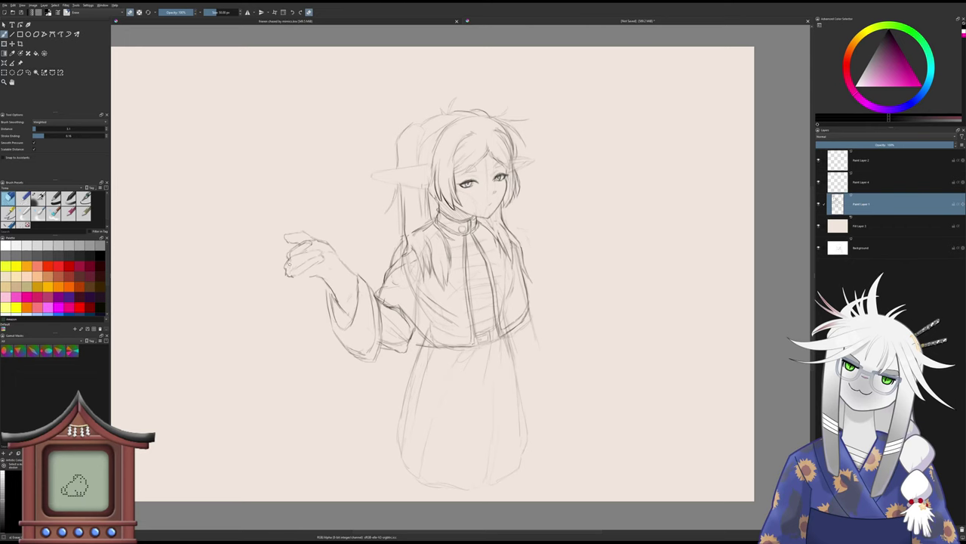
key(slash)
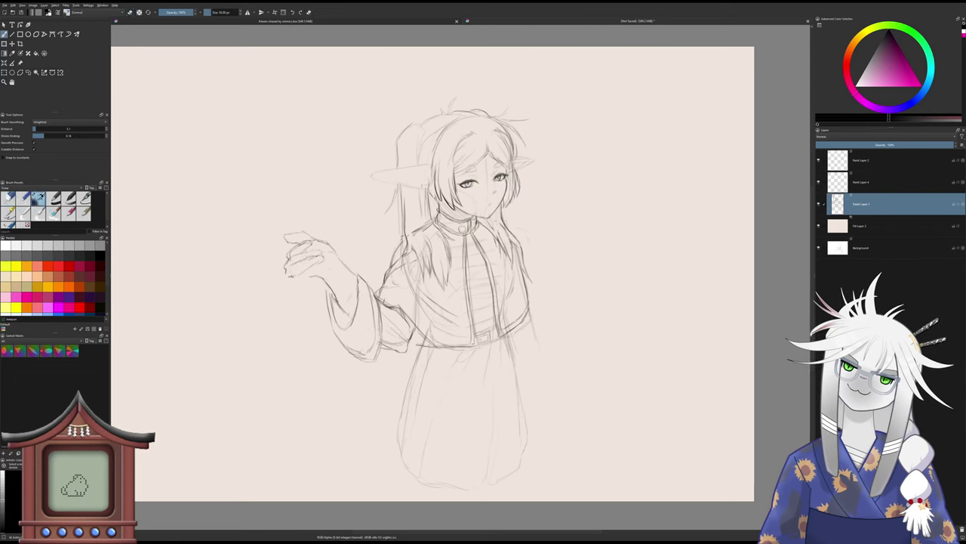
- Erase stray marks inside the palm and between the curled fingers, clearing part of the palm's underside line
key(slash)
key(slash)
key(slash)
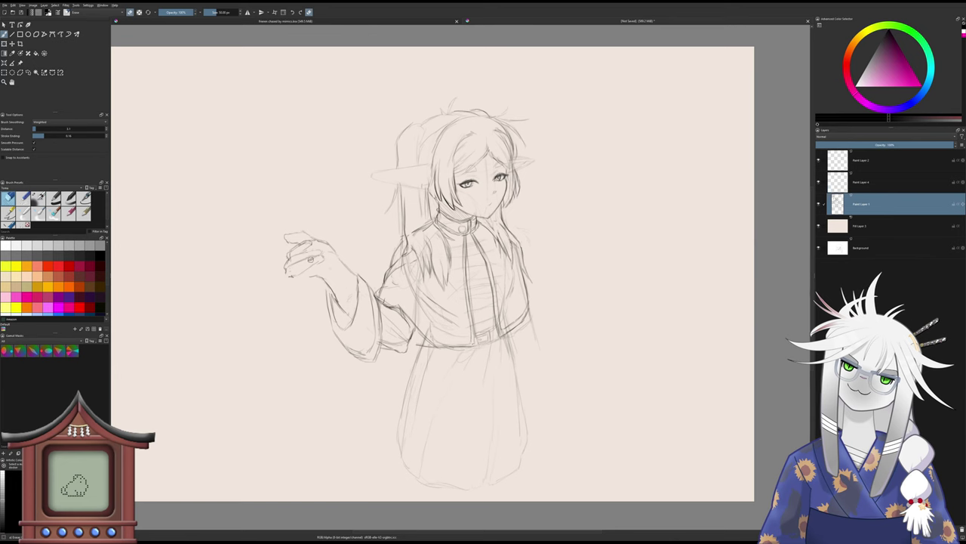
drag(308, 258, 314, 262)
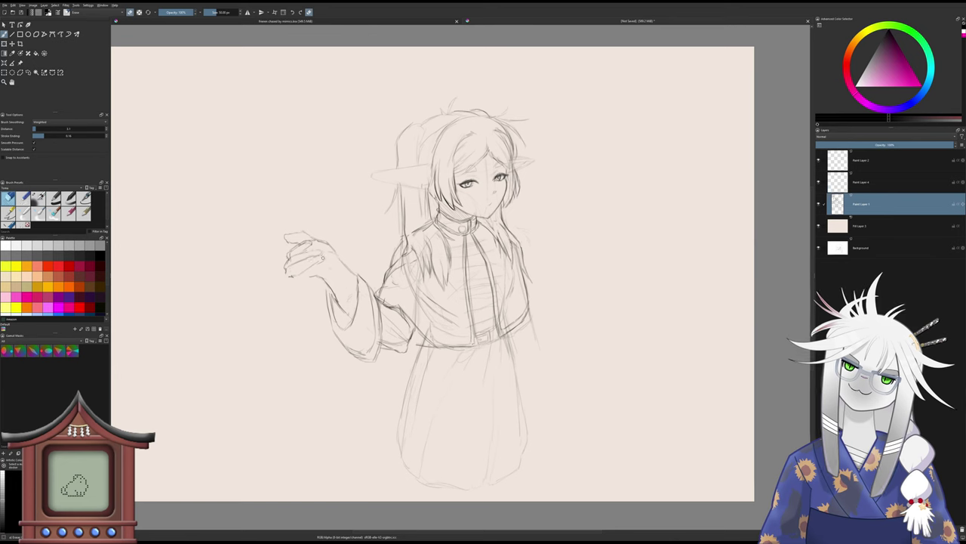
key(slash)
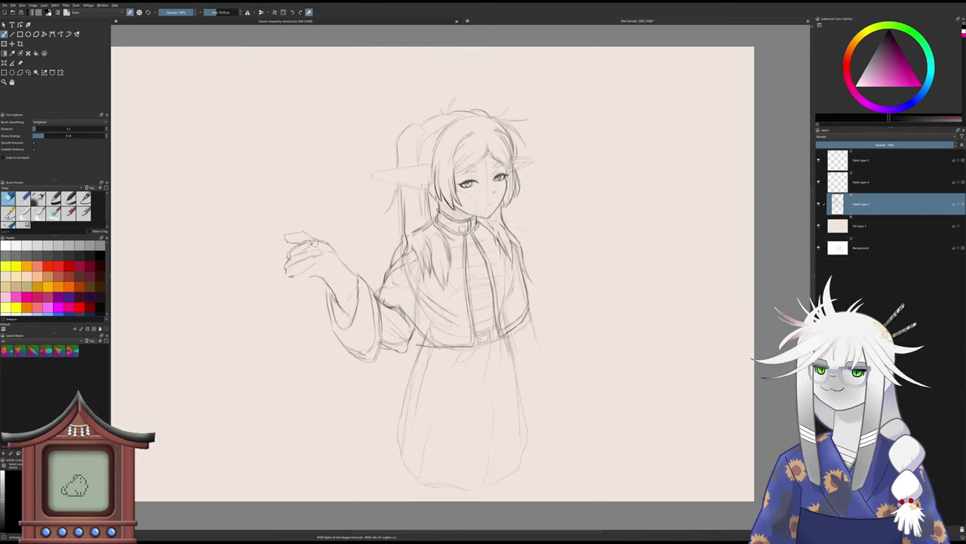
key(slash)
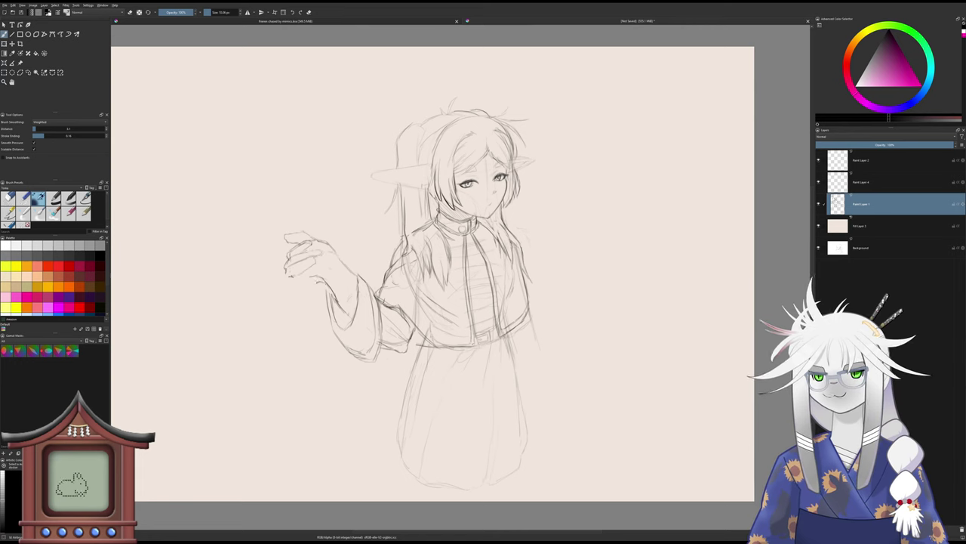
- Sketch a fourth finger beneath the curled fingers with a lower palm underside, and clean up its lower edge
drag(293, 277, 301, 267)
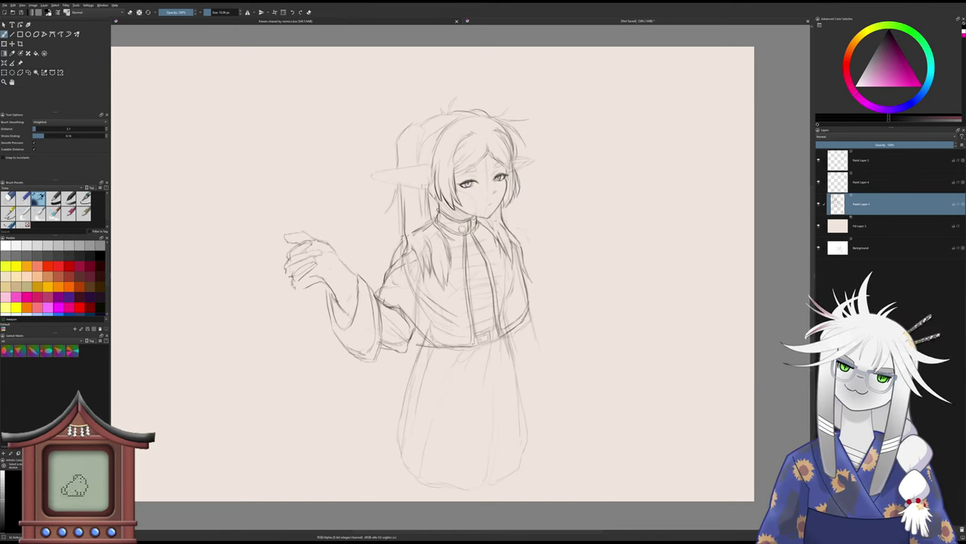
key(e)
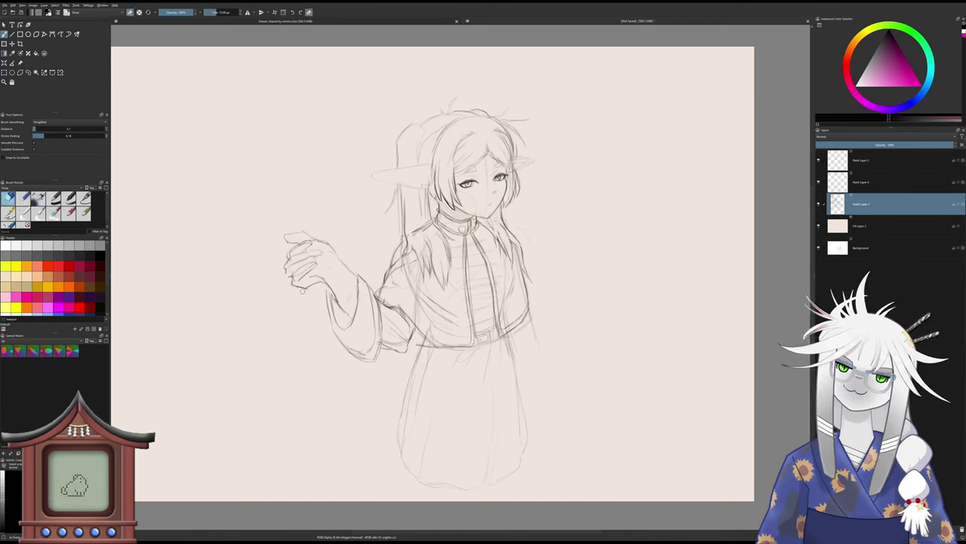
key(e)
key(e)
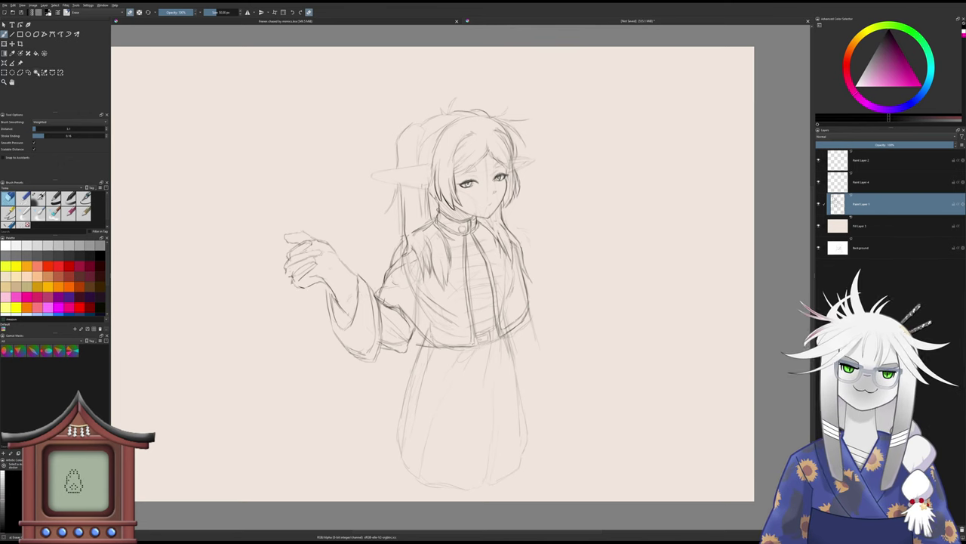
- Select the curled fingers freehand, then shift and distort them outward with raised lower corners before clearing the selection
click(29, 72)
mouse_move(307, 301)
mouse_down()
mouse_move(270, 278)
mouse_move(297, 245)
mouse_move(308, 298)
mouse_move(308, 279)
mouse_move(274, 283)
mouse_up()
key(ctrl+t)
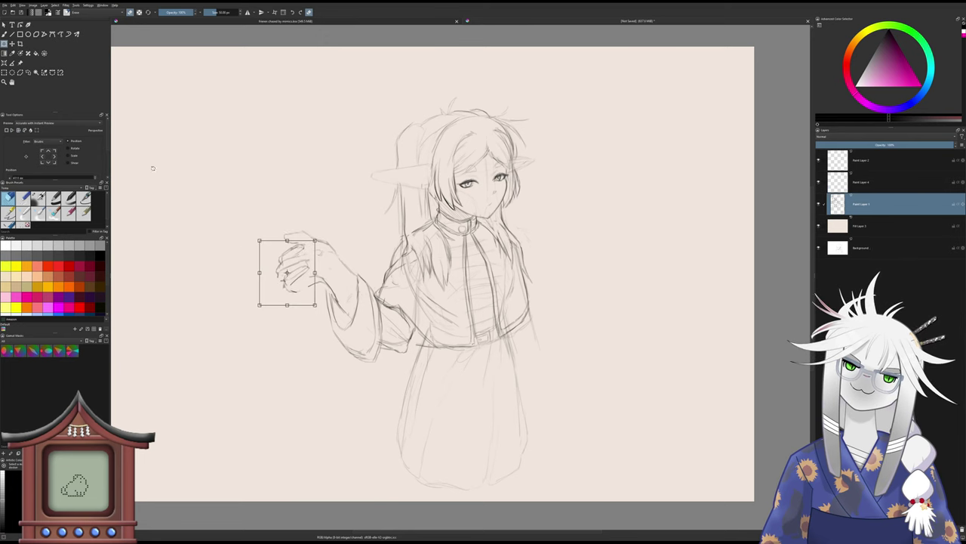
key(ctrl+z)
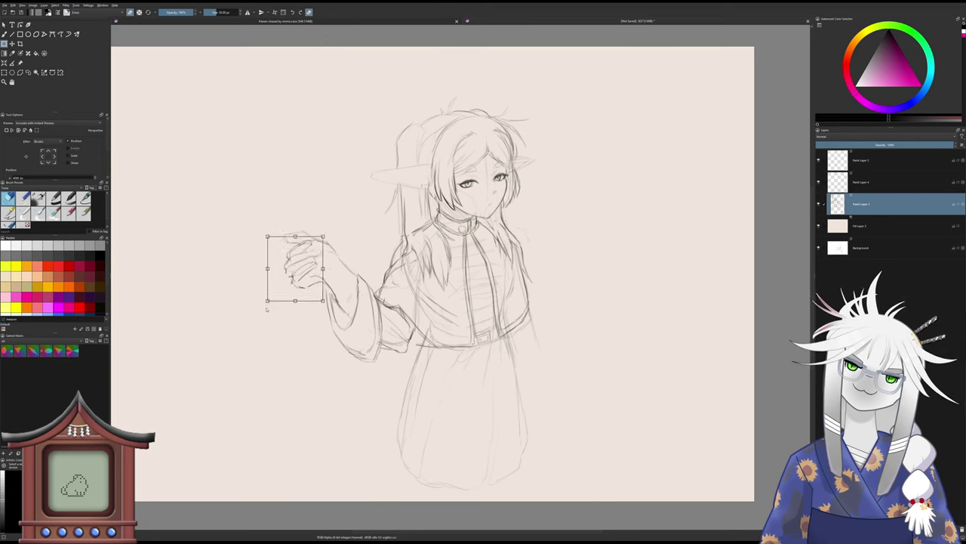
drag(267, 301, 262, 290)
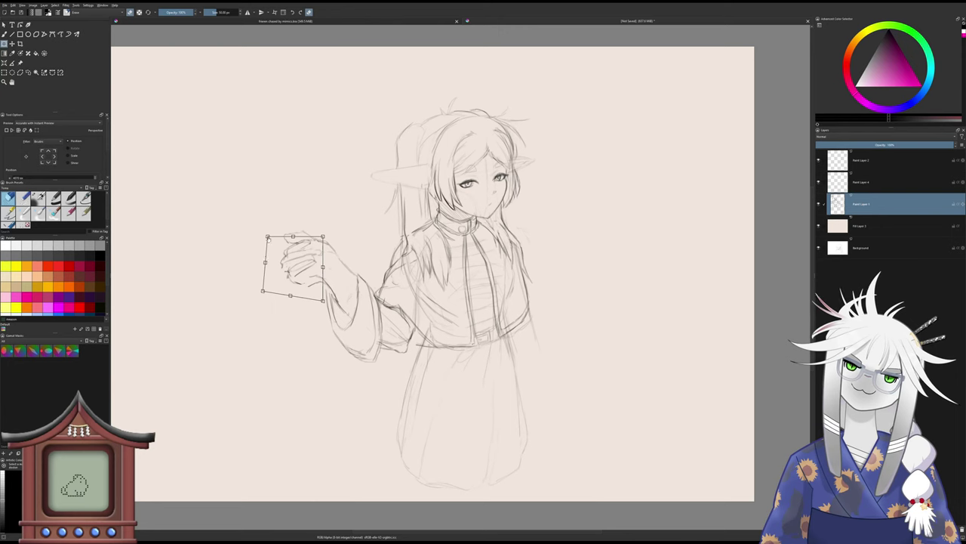
key(Return)
click(263, 249)
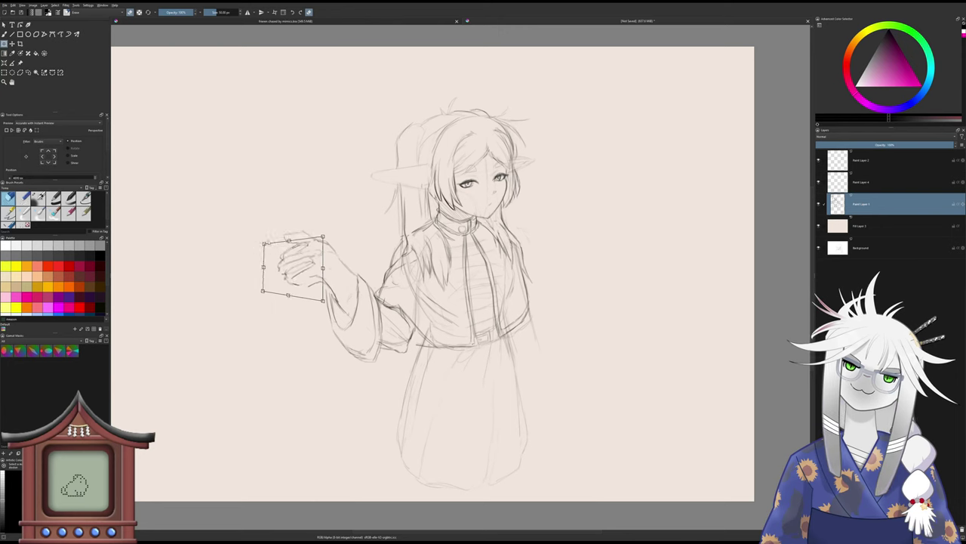
drag(282, 260, 278, 257)
click(5, 35)
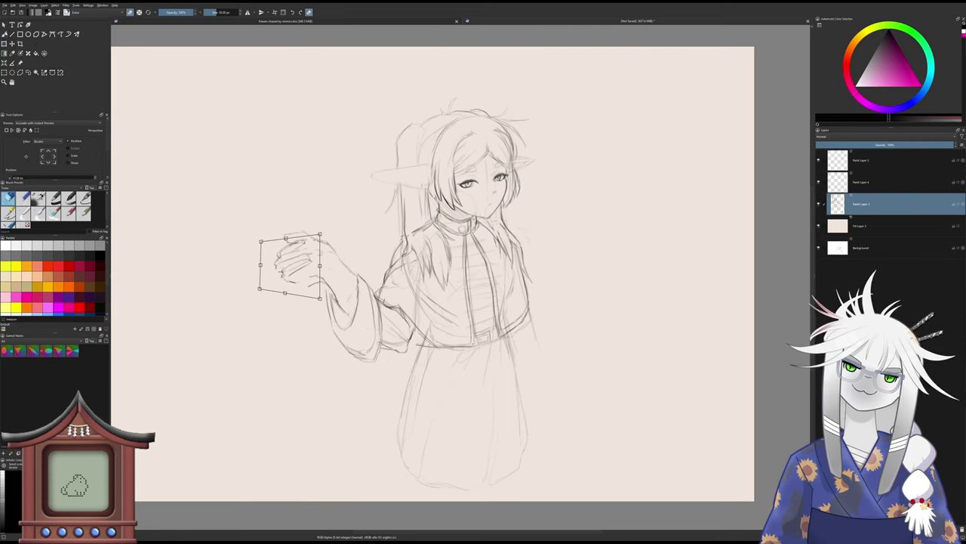
key(ctrl+shift+a)
click(37, 198)
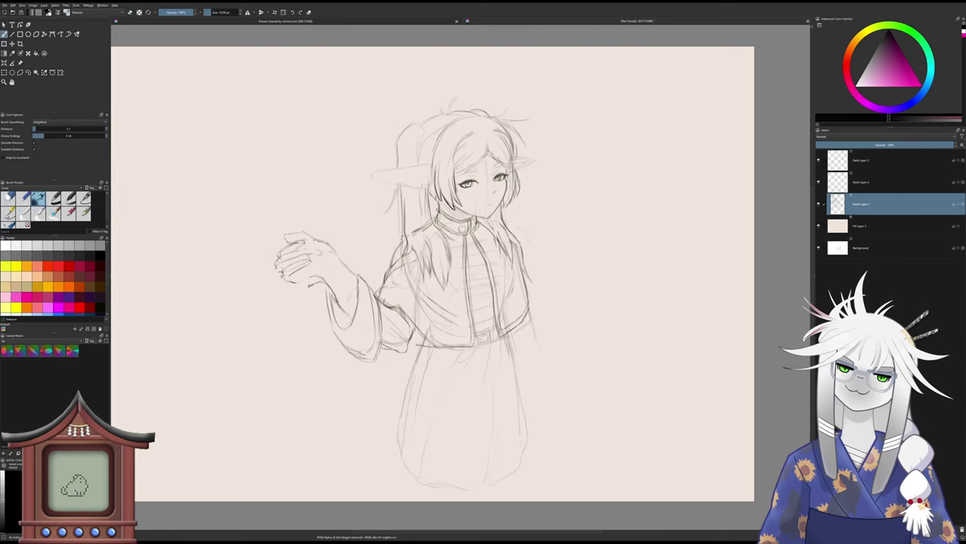
- Redraw the palm's underside between the reshaped fingers and the wrist, erasing rough bits along its edge
key(slash)
key(slash)
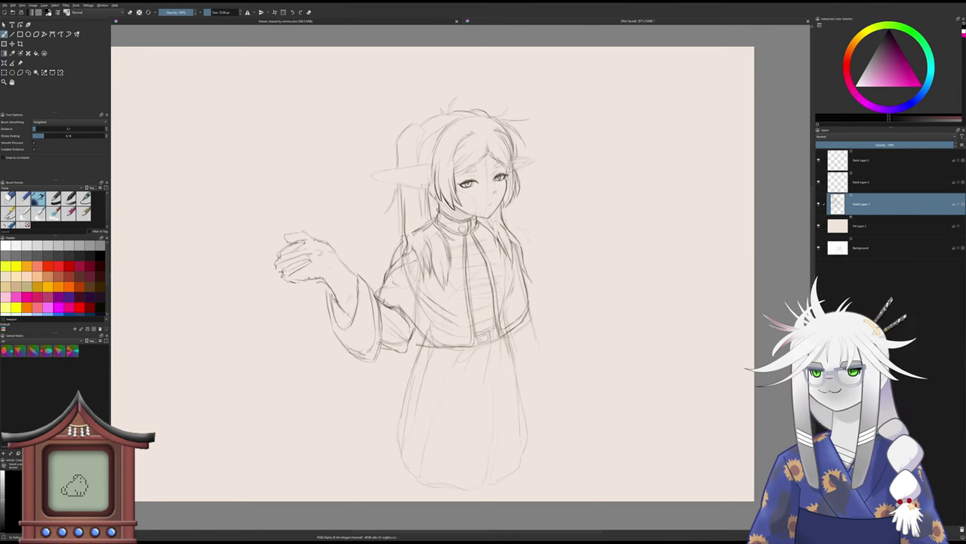
key(slash)
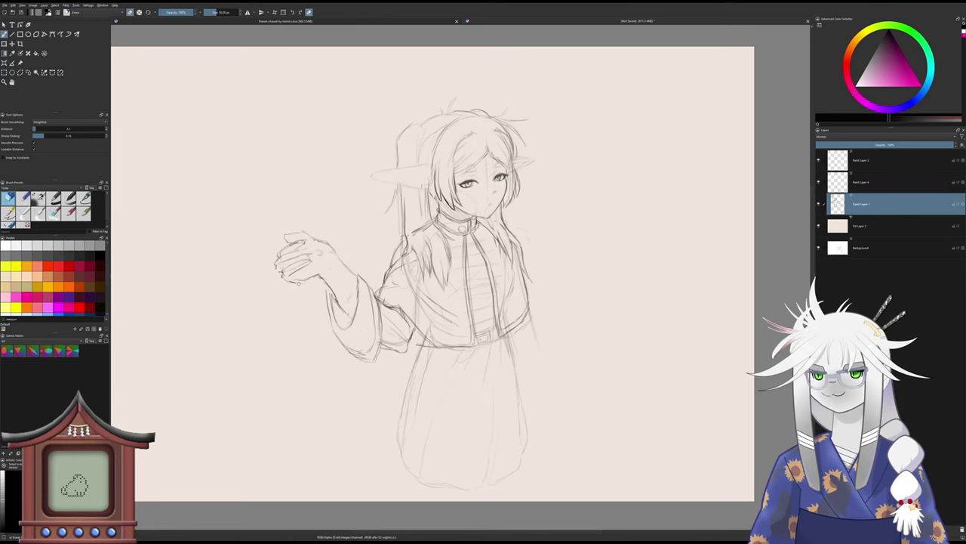
key(slash)
- Redraw the dividing lines between the two lowest curled fingers, making them darker and removing the faint strokes beside them
key(6)
key(6)
key(6)
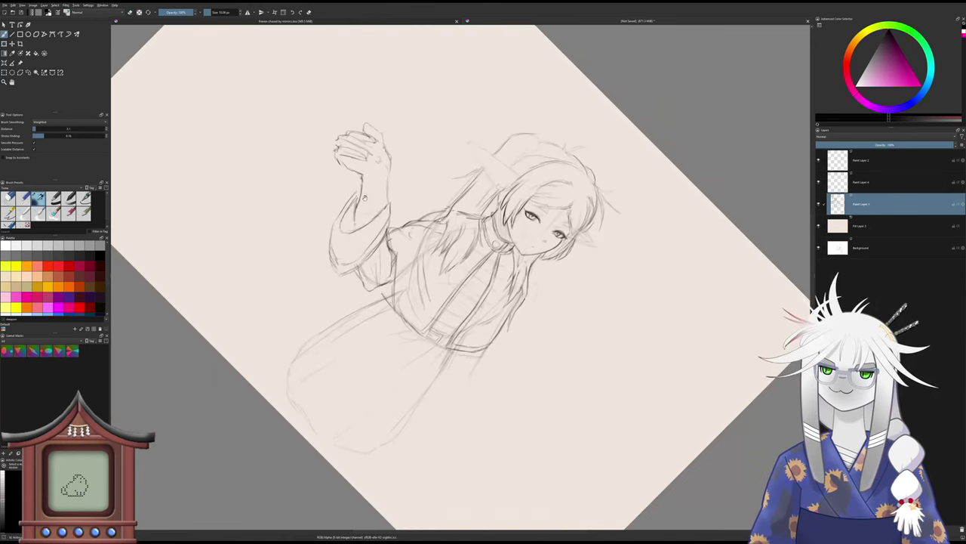
drag(357, 161, 371, 212)
key(6)
key(6)
key(6)
key(6)
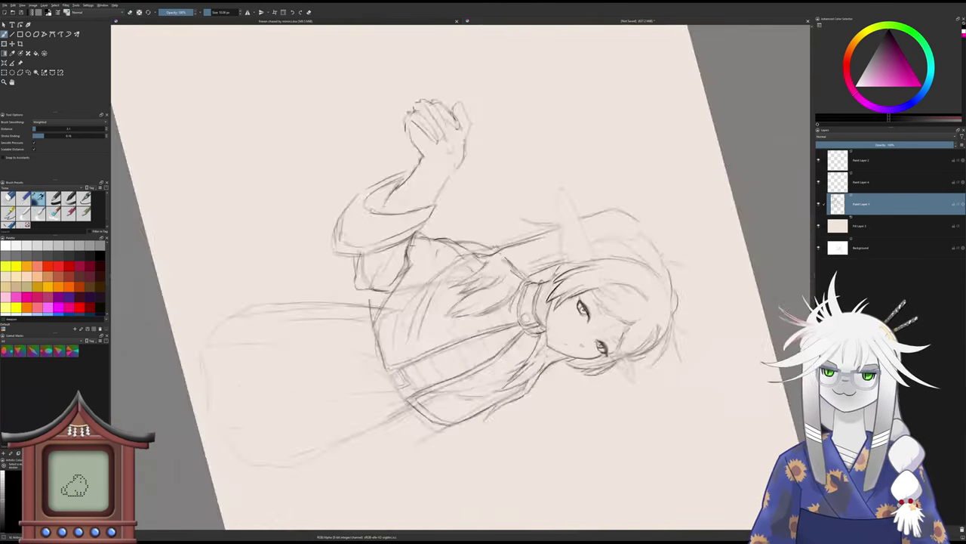
drag(444, 162, 356, 232)
mouse_move(407, 207)
mouse_down()
mouse_move(430, 184)
mouse_move(453, 190)
mouse_move(412, 220)
mouse_move(427, 267)
mouse_move(435, 224)
mouse_move(424, 172)
mouse_up()
mouse_move(420, 231)
mouse_down()
mouse_move(415, 264)
mouse_move(404, 265)
mouse_up()
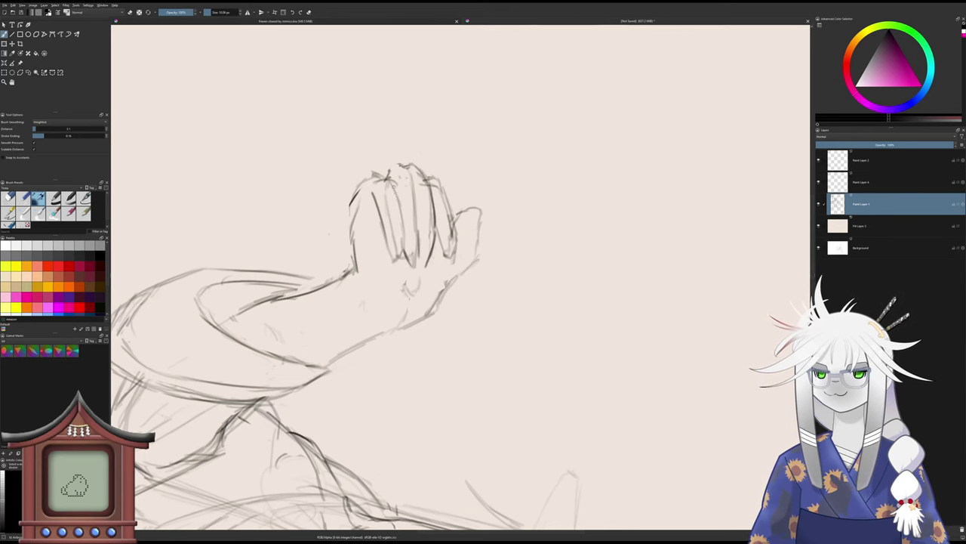
mouse_move(395, 186)
mouse_down()
mouse_move(393, 265)
mouse_move(369, 196)
mouse_move(377, 190)
mouse_move(378, 202)
mouse_up()
key(slash)
key(slash)
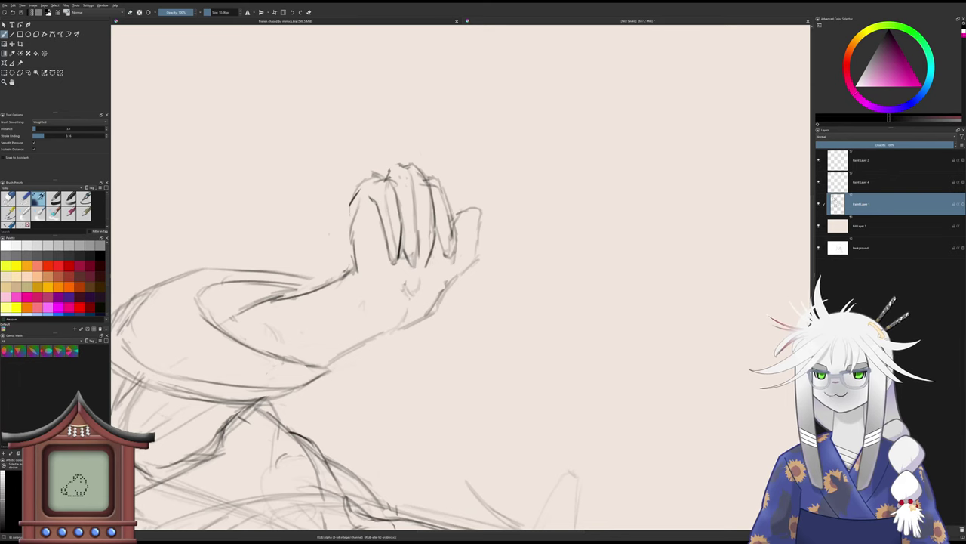
- Darken the topmost curled finger's outline, erase the protruding upper digit and redraw it narrower and closer to the curled fingers
mouse_move(432, 179)
mouse_down()
mouse_move(451, 257)
mouse_move(463, 204)
mouse_move(466, 214)
mouse_move(483, 197)
mouse_move(491, 219)
mouse_move(458, 264)
mouse_up()
key(slash)
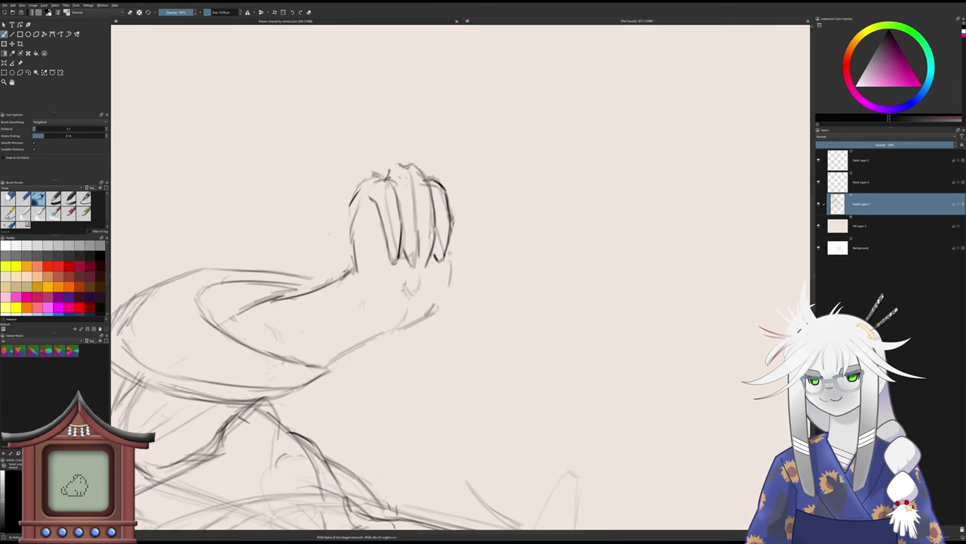
drag(453, 252, 435, 309)
drag(454, 248, 462, 222)
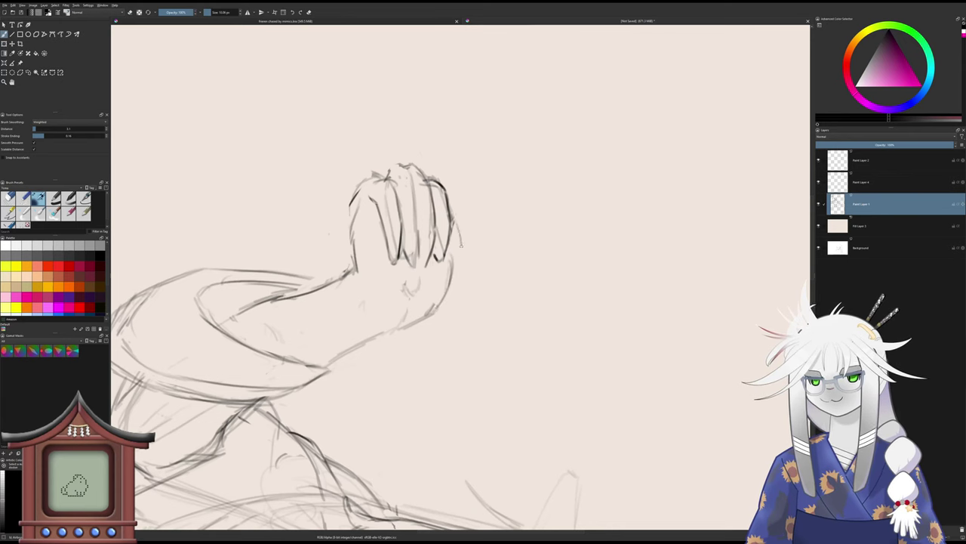
key(ctrl+z)
drag(453, 273, 458, 195)
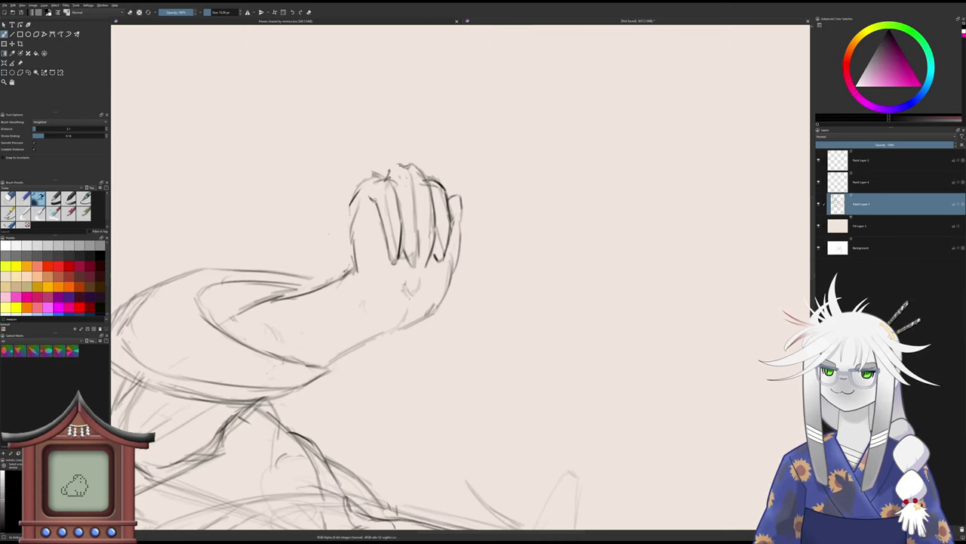
- Redraw the lowest finger's outer edge further inward, erasing the old contour and the stray line inside the finger
drag(371, 187, 360, 214)
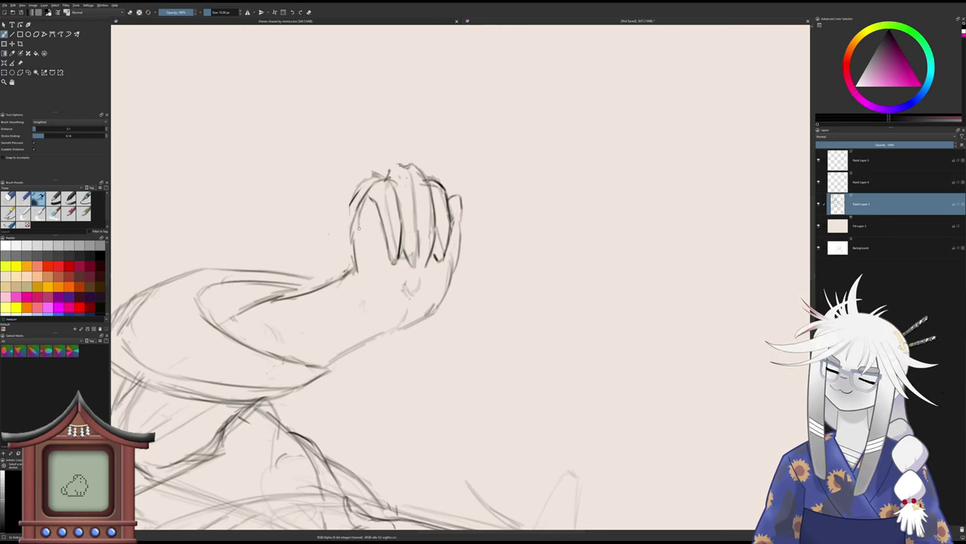
mouse_move(363, 212)
mouse_down()
mouse_move(364, 282)
mouse_move(352, 235)
mouse_move(375, 169)
mouse_up()
key(e)
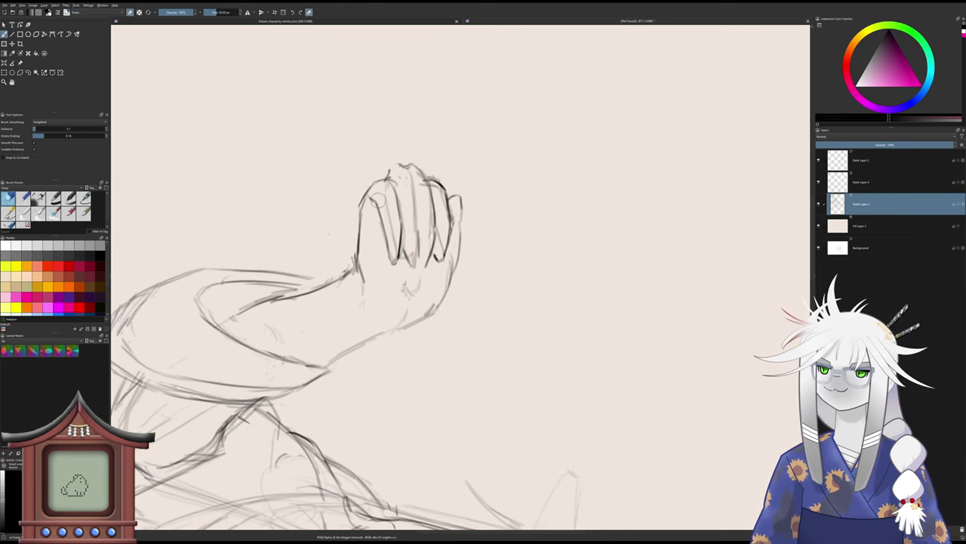
drag(379, 200, 387, 239)
key(e)
drag(416, 276, 417, 301)
key(ctrl+z)
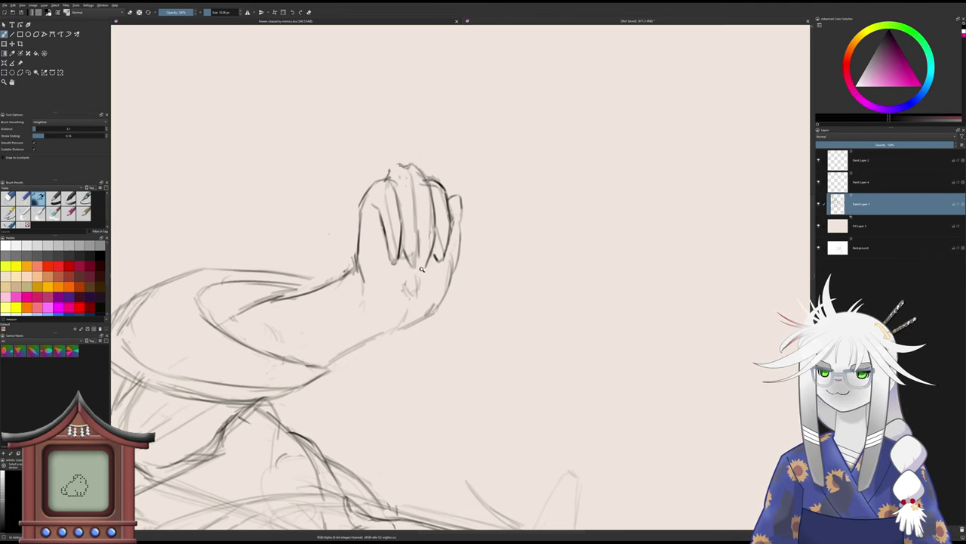
- Darken the dividing lines between the middle fingers, erase leftover strokes and redraw the fingertips as one smooth, rounded contour
mouse_move(418, 261)
mouse_down()
mouse_move(415, 283)
mouse_move(408, 263)
mouse_up()
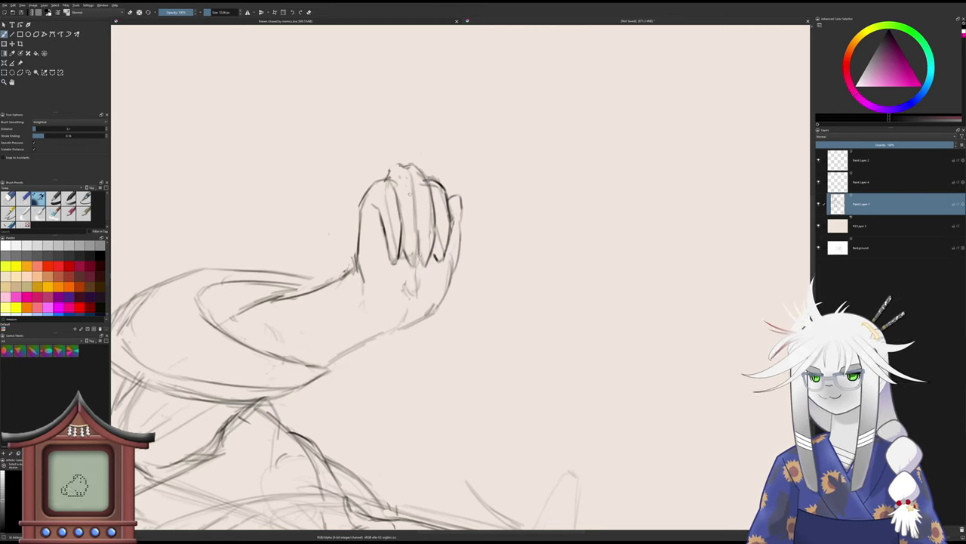
drag(406, 167, 420, 239)
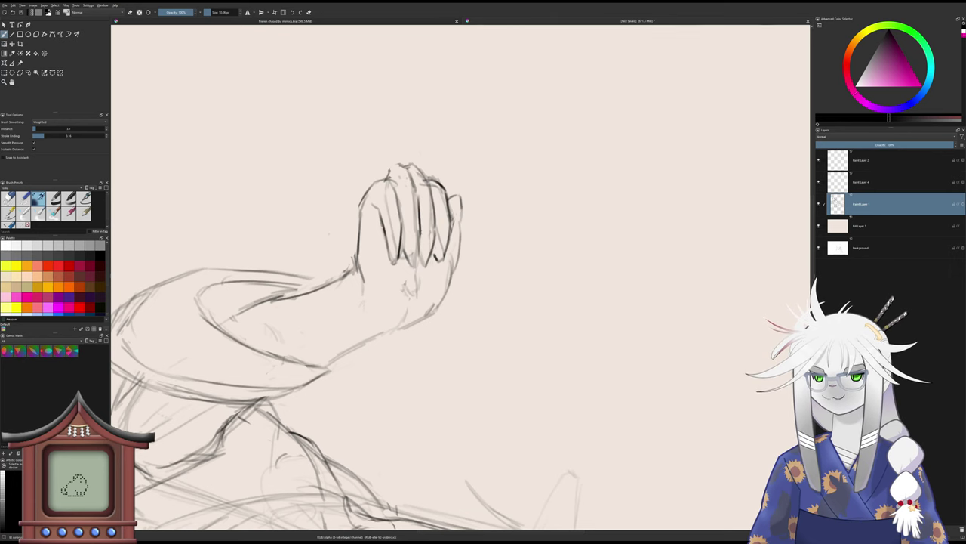
key(slash)
drag(412, 193, 414, 241)
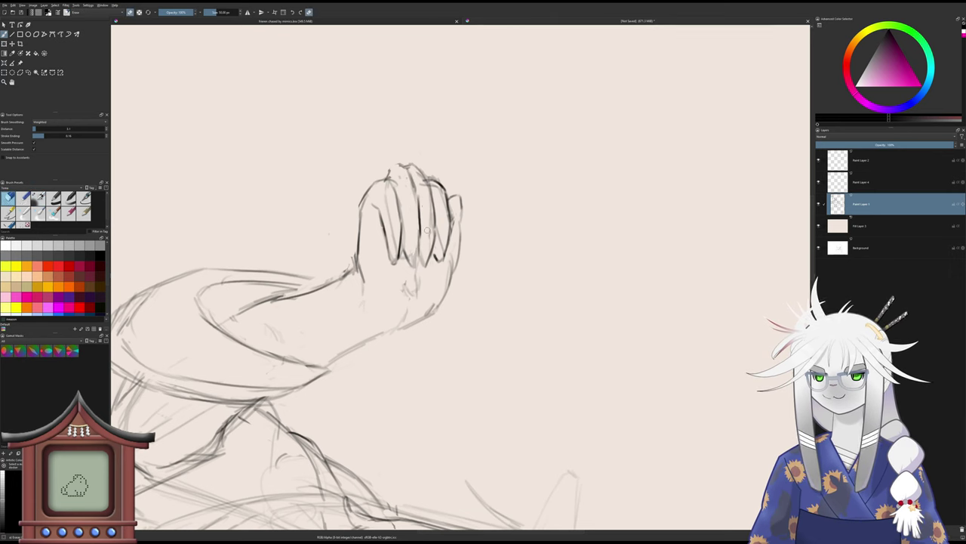
drag(428, 194, 428, 229)
mouse_move(422, 179)
mouse_down()
mouse_move(426, 189)
mouse_move(401, 170)
mouse_move(429, 172)
mouse_move(436, 212)
mouse_move(428, 182)
mouse_move(429, 209)
mouse_up()
key(slash)
key(slash)
key(slash)
key(slash)
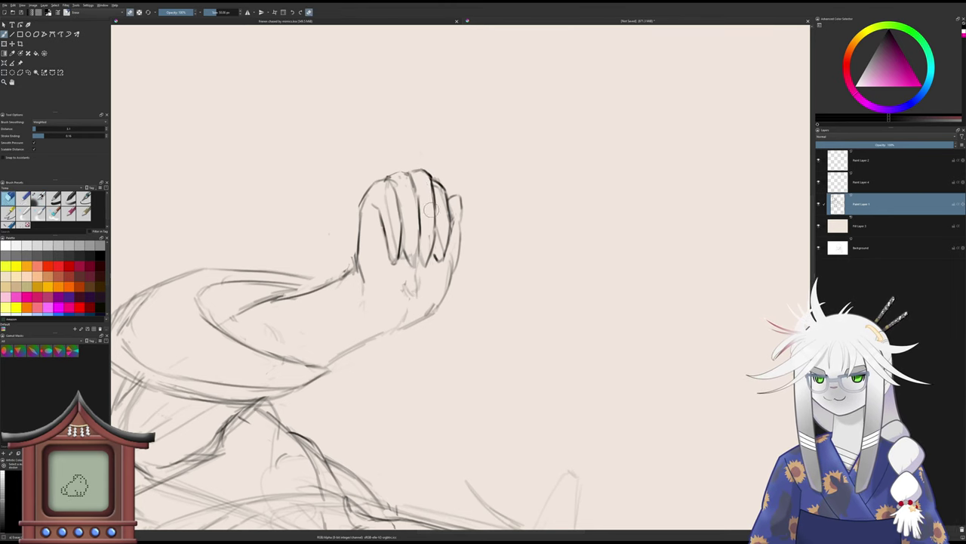
- Outline the curled fingers of the raised hand with a freehand selection and transform them, rotating and shifting them slightly against the palm
scroll(445, 167, down, 2)
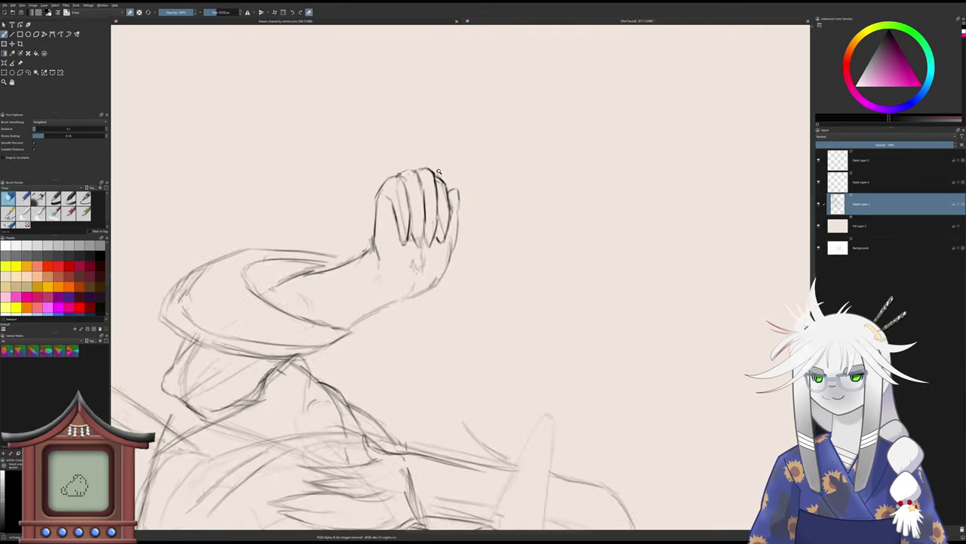
key(5)
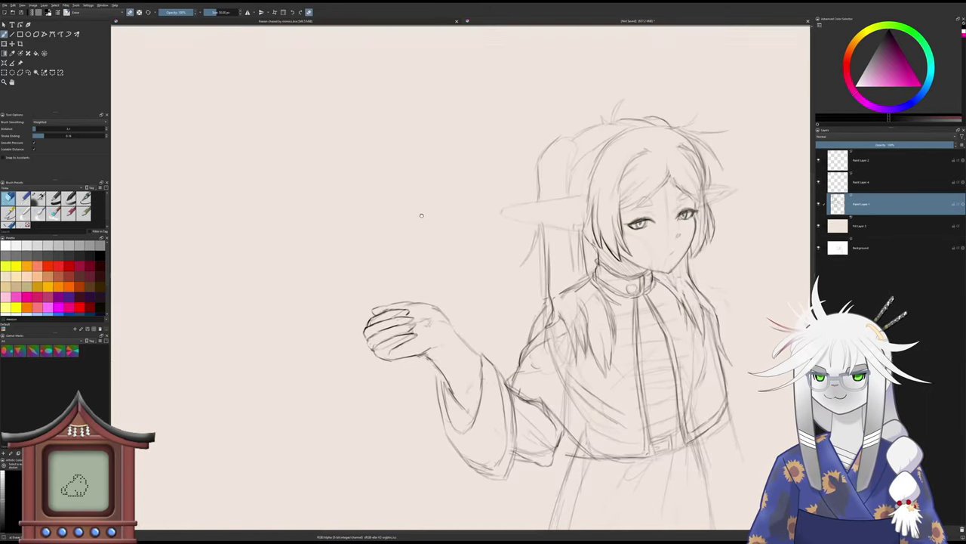
drag(421, 216, 390, 190)
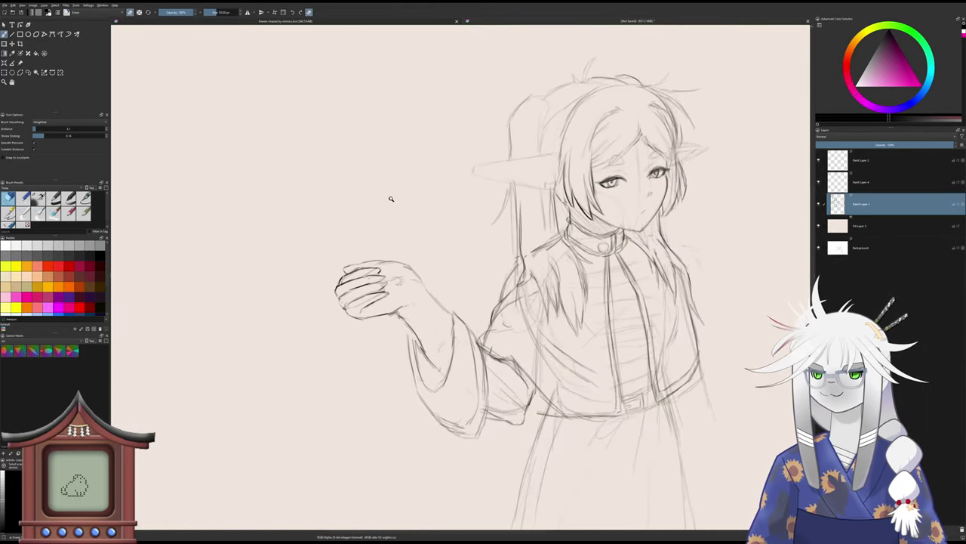
scroll(391, 199, down, 2)
scroll(388, 206, up, 2)
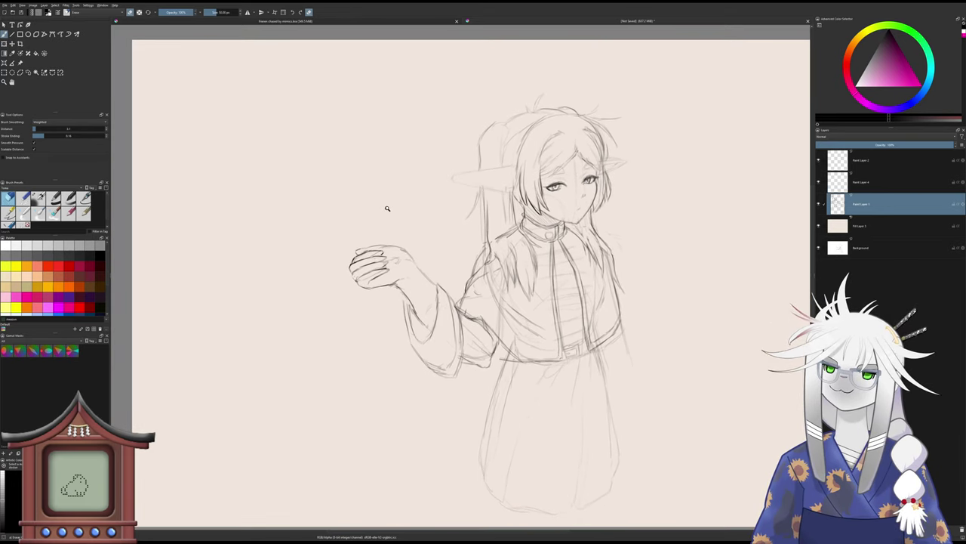
scroll(388, 207, up, 2)
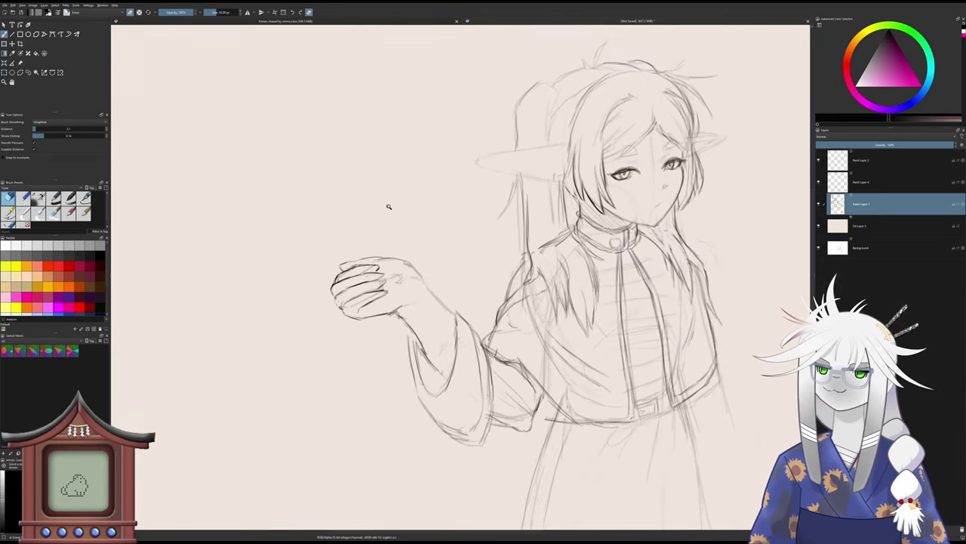
scroll(388, 206, down, 1)
click(28, 72)
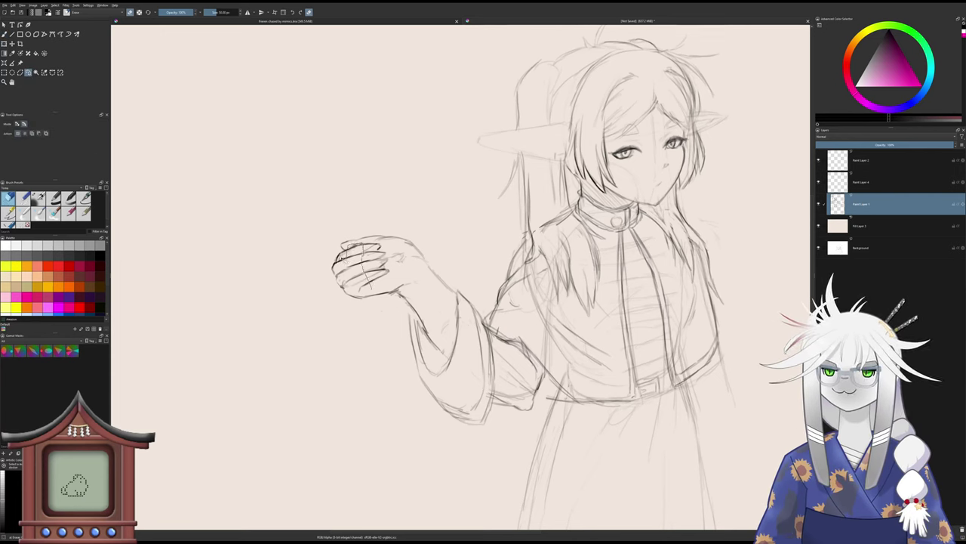
drag(342, 258, 345, 262)
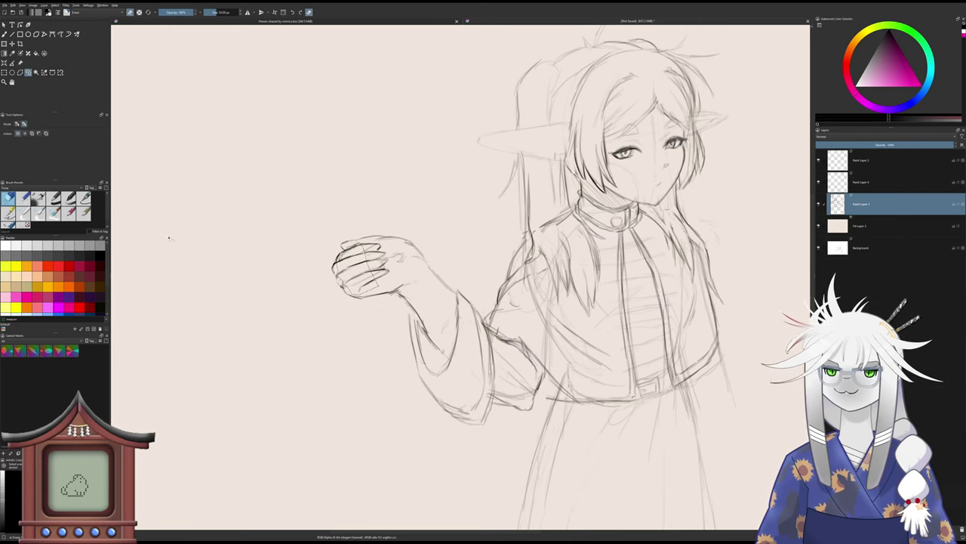
key(ctrl+t)
drag(376, 216, 387, 212)
drag(359, 270, 363, 267)
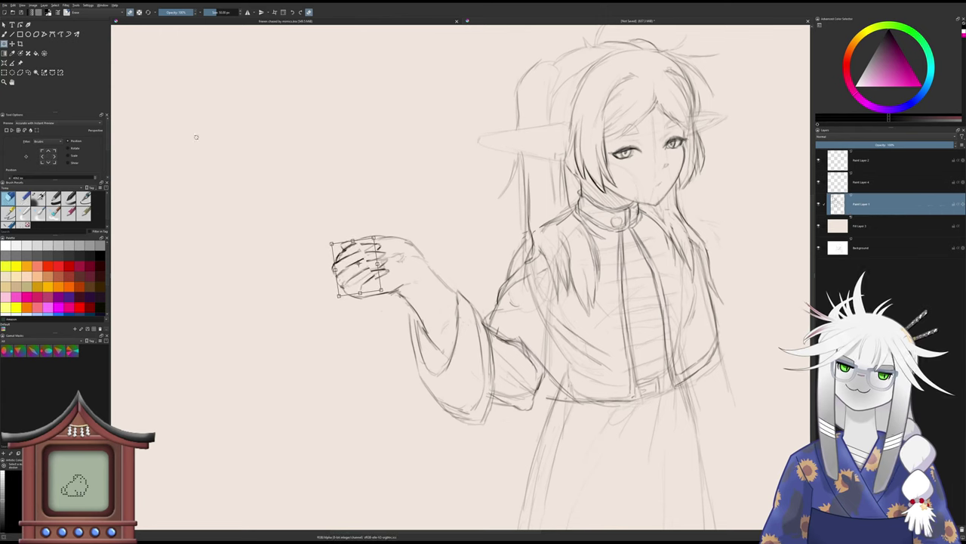
- Select the inner ends of the curled fingers near the palm with a freehand outline and rotate and nudge them slightly
click(28, 72)
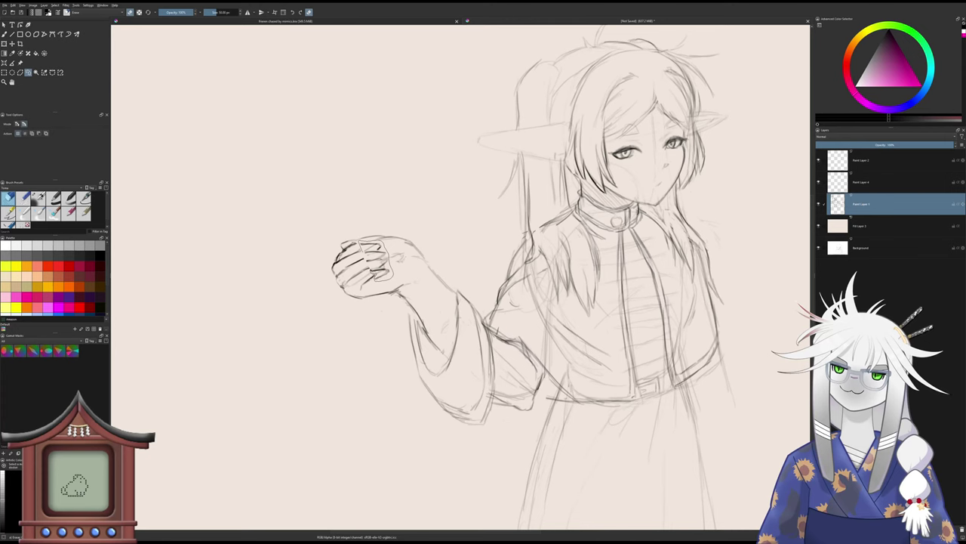
drag(368, 265, 365, 260)
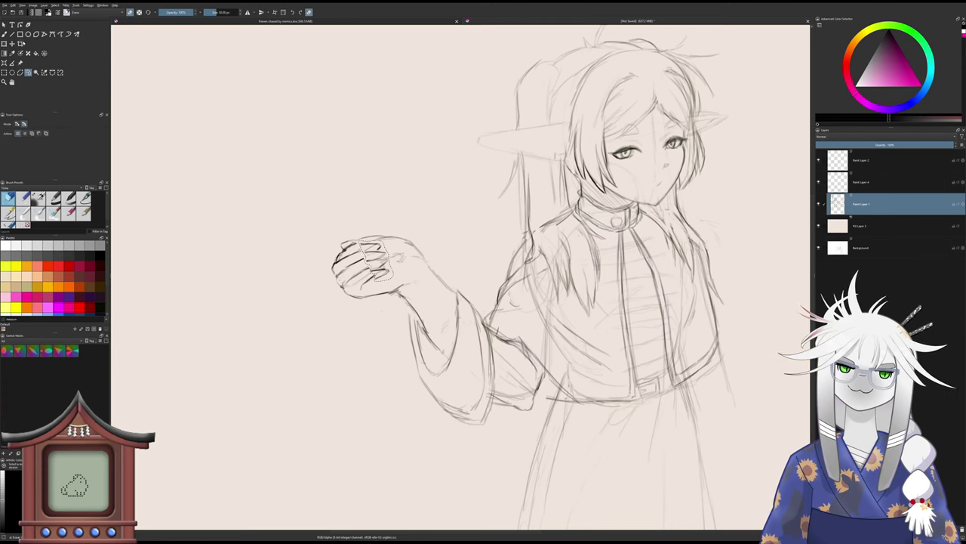
click(6, 44)
key(ctrl+t)
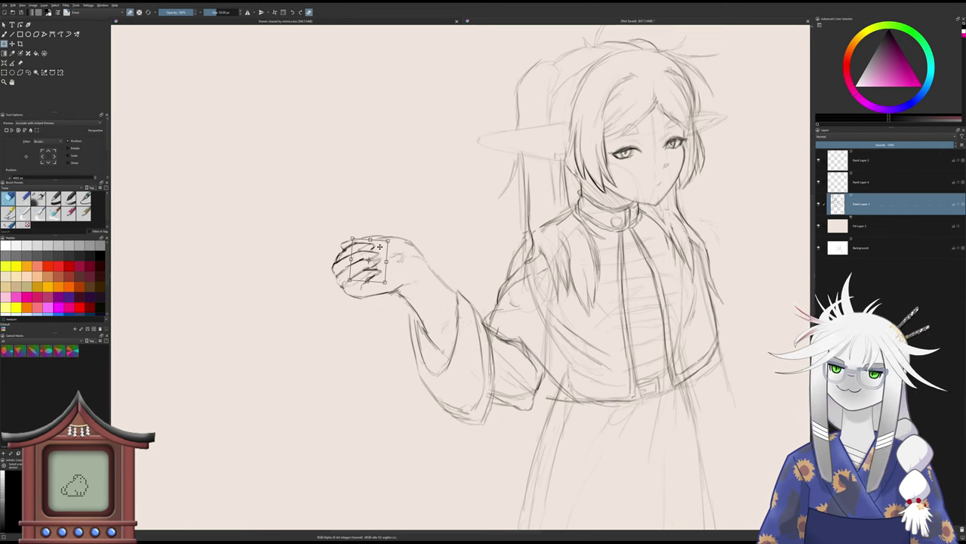
drag(379, 252, 381, 251)
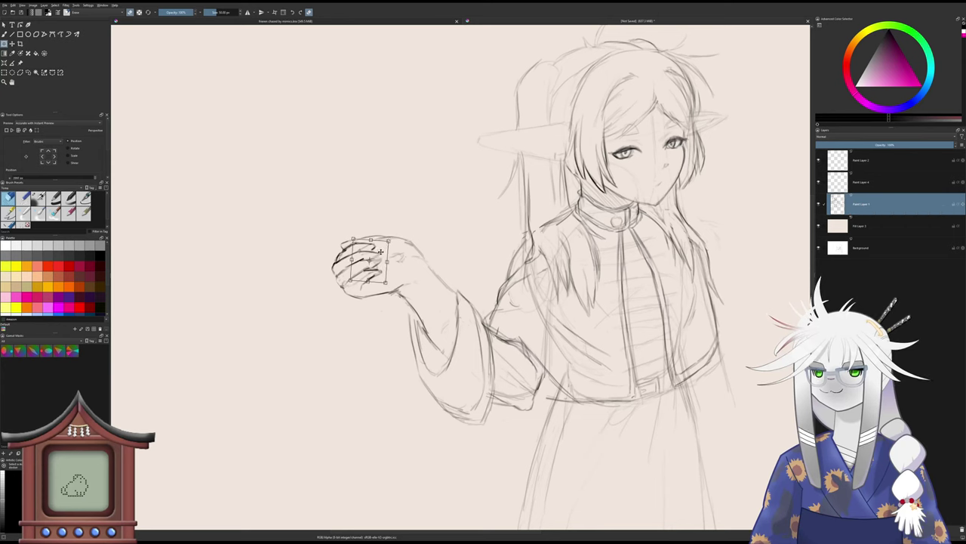
key(b)
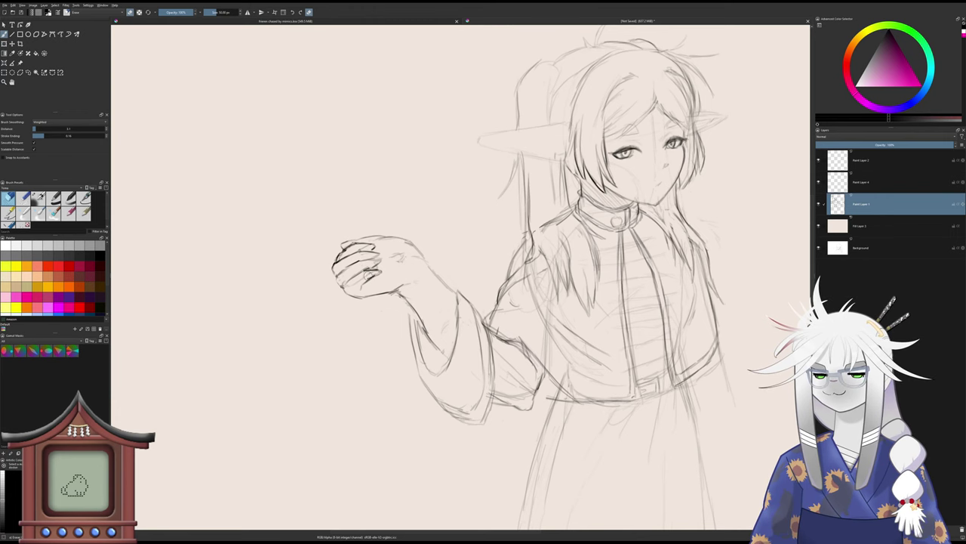
- Sketch the lowered arm's sleeve below the cape beside the skirt, with a longer arm line, flared outer edge and rounded hem
scroll(369, 269, down, 4)
mouse_move(371, 315)
mouse_down()
mouse_move(333, 303)
mouse_move(306, 321)
mouse_up()
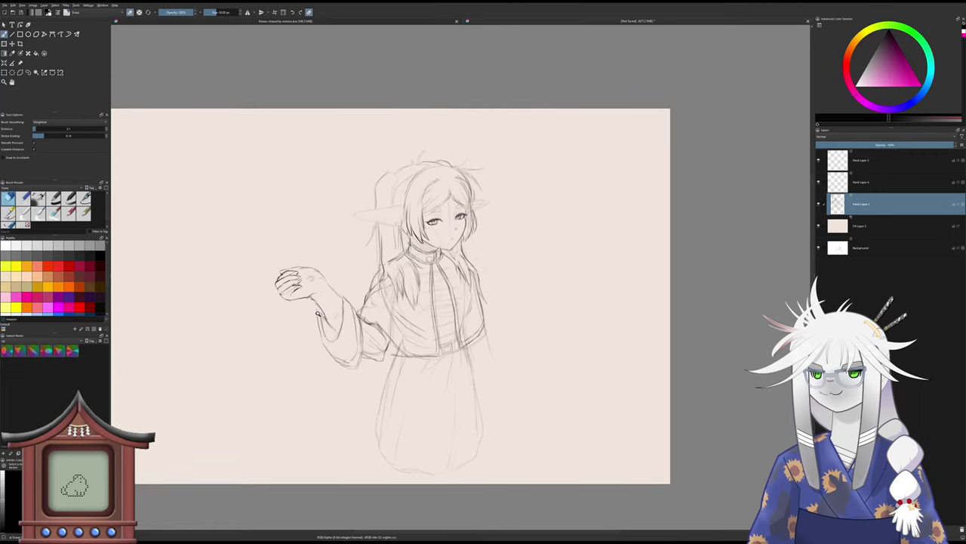
scroll(315, 315, up, 2)
key(/)
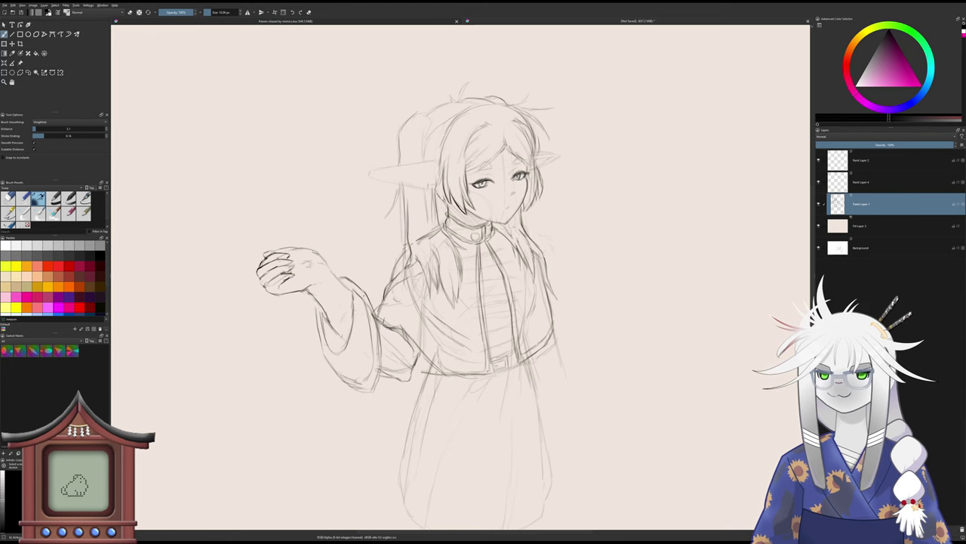
key(/)
key(/)
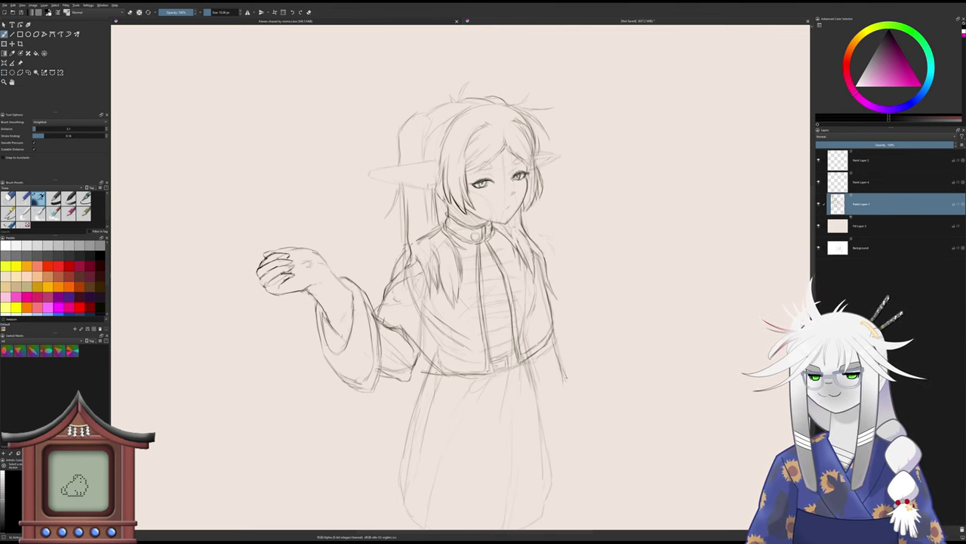
drag(555, 337, 517, 298)
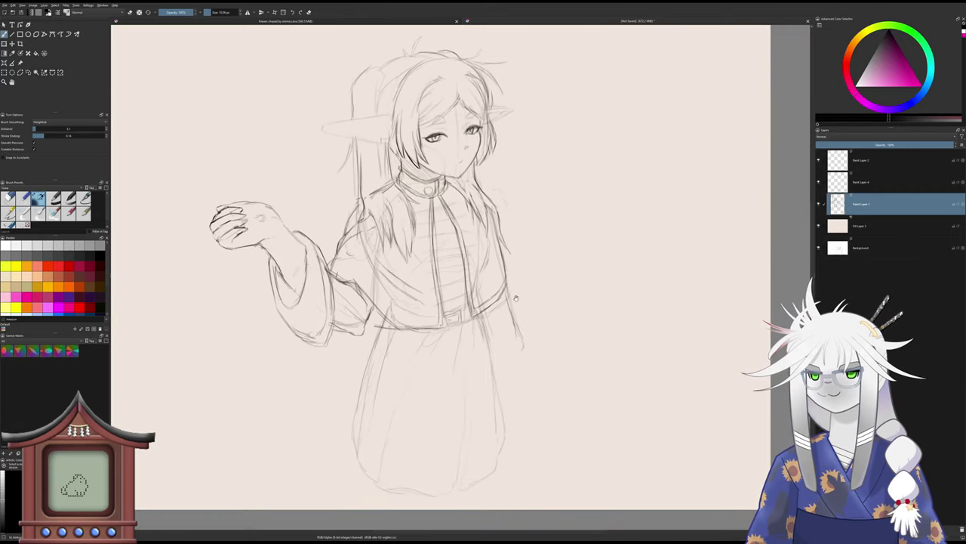
drag(526, 337, 539, 364)
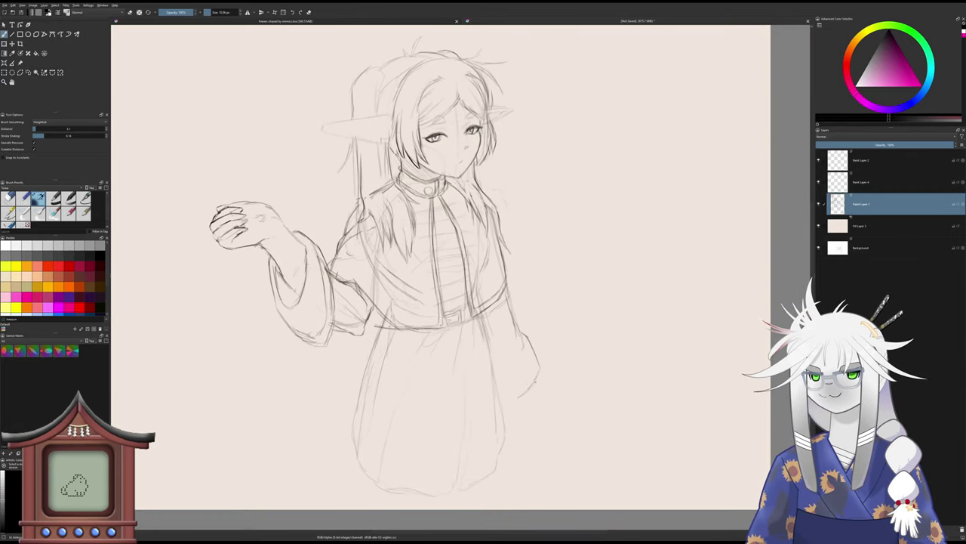
drag(520, 398, 499, 392)
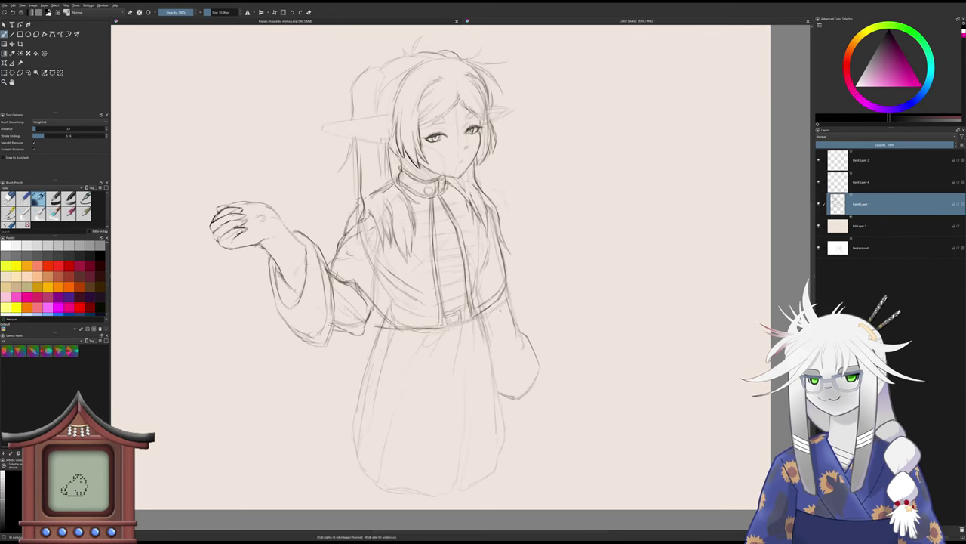
- Refine the lines of both eyes, strengthening the irises and pupils beneath the upper lash lines
mouse_move(440, 155)
mouse_down()
mouse_move(456, 193)
mouse_move(456, 162)
mouse_up()
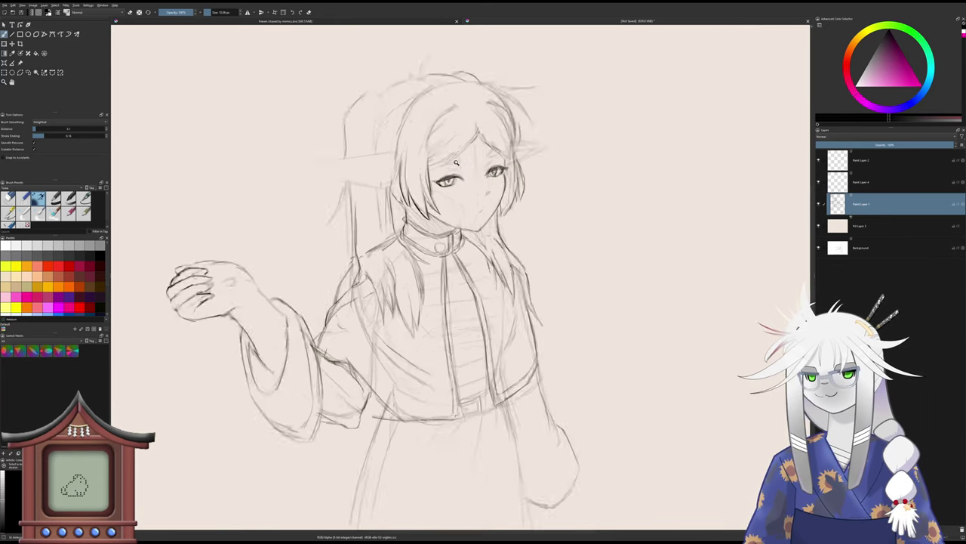
scroll(456, 162, up, 2)
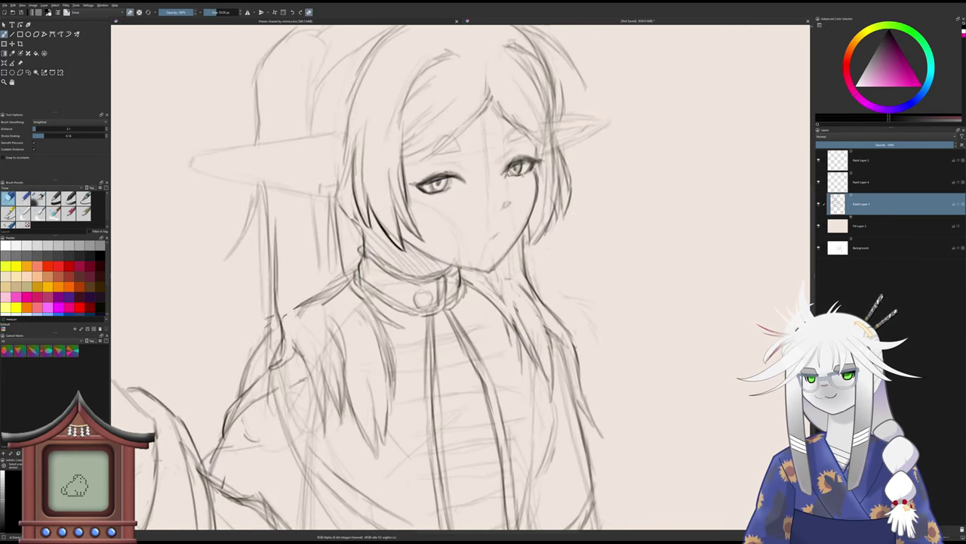
key(slash)
drag(516, 176, 531, 171)
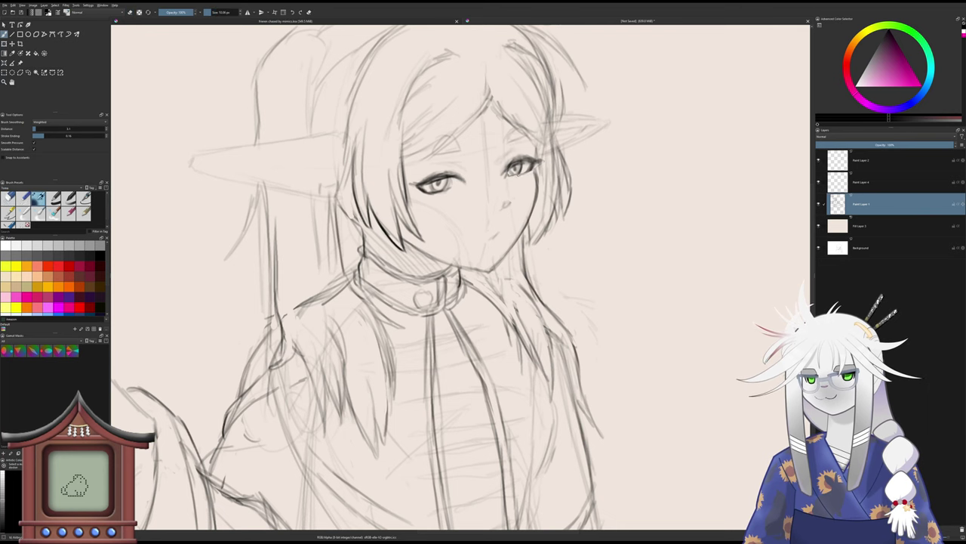
scroll(490, 251, down, 4)
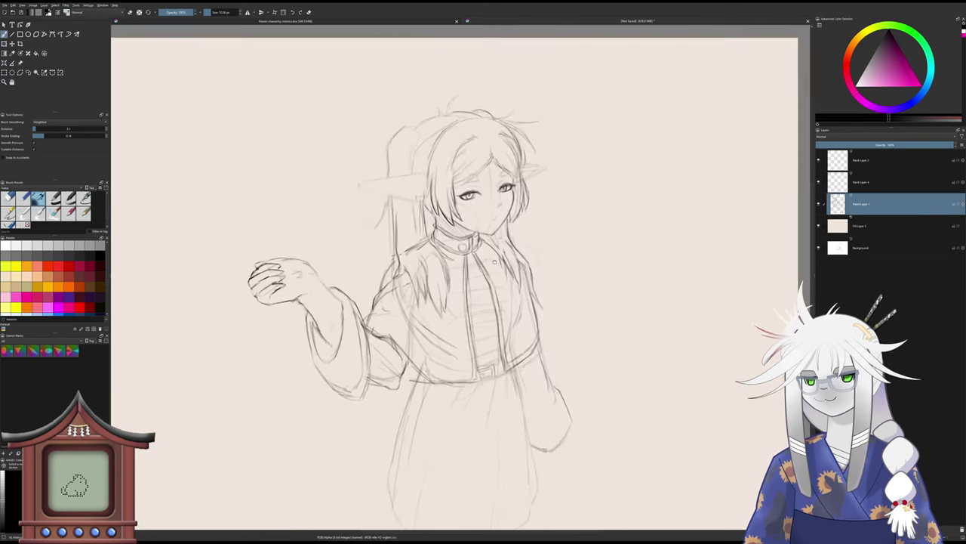
scroll(497, 205, up, 5)
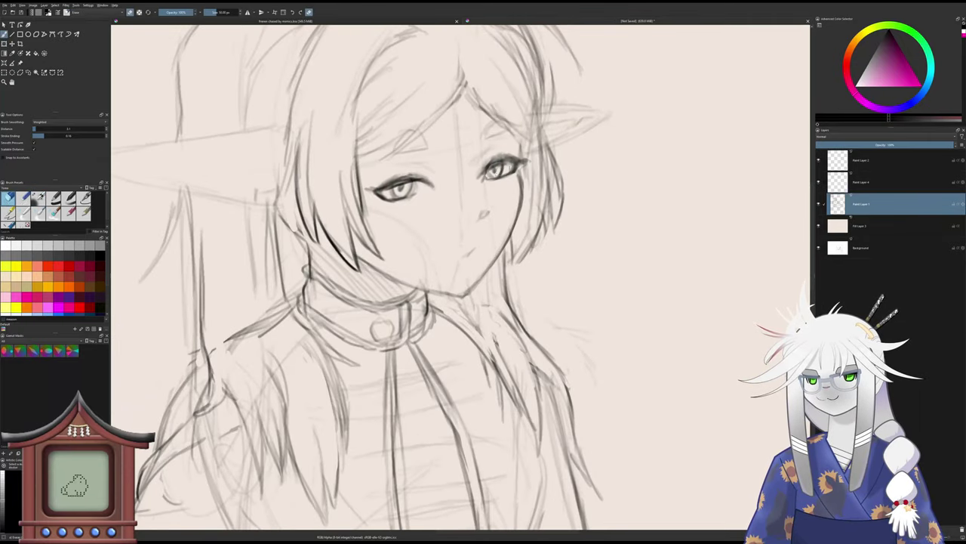
key(slash)
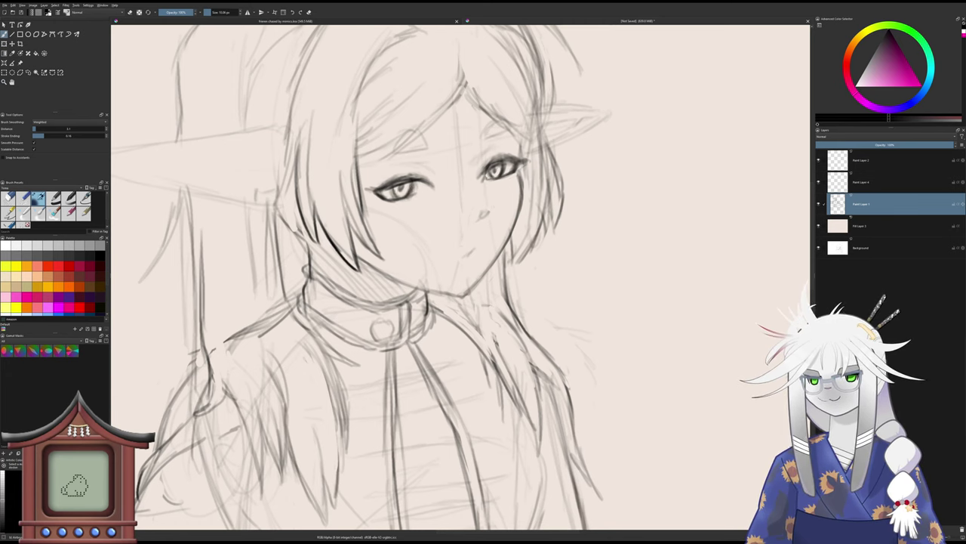
drag(402, 185, 403, 239)
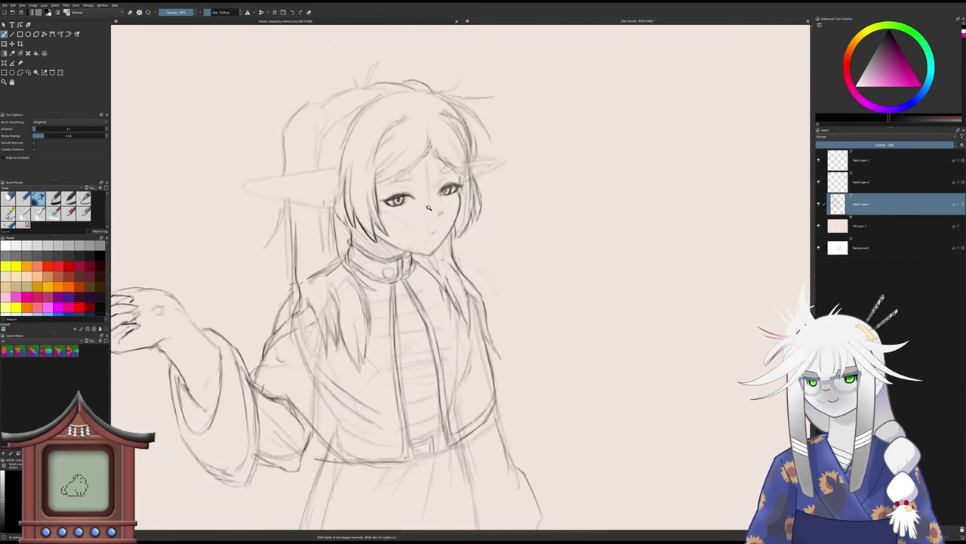
drag(419, 200, 419, 185)
scroll(398, 206, down, 3)
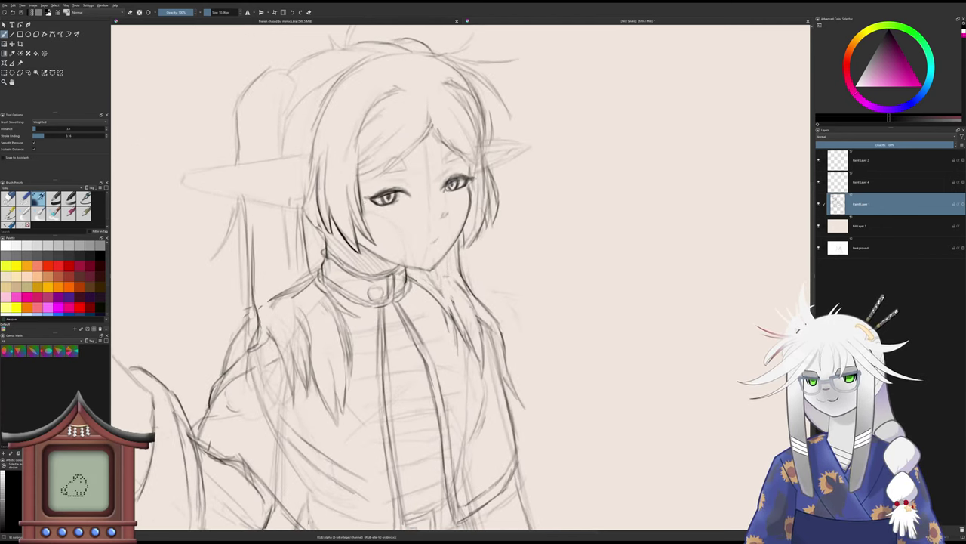
- Touch up both eyes by erasing small spots in the irises and restating their pupils and lines
key(slash)
scroll(398, 205, up, 3)
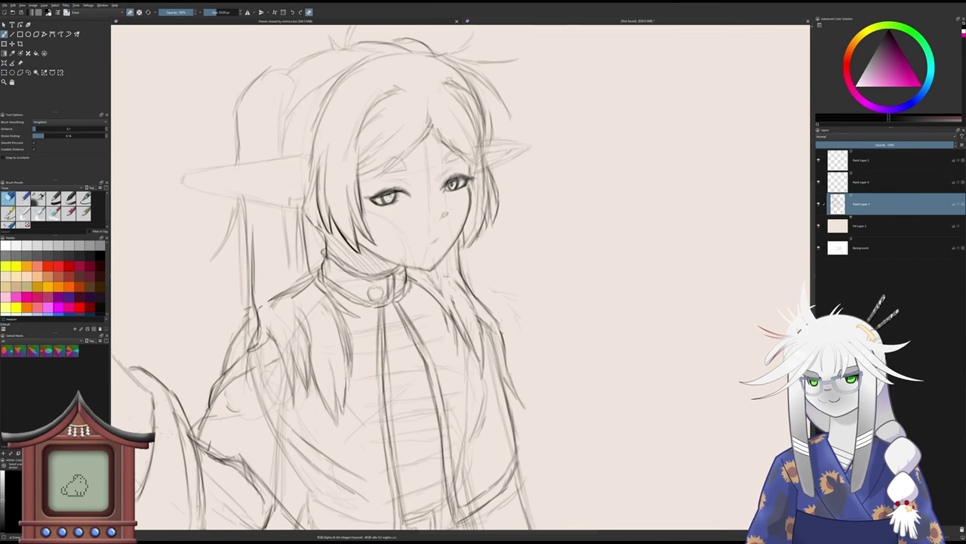
scroll(398, 205, down, 3)
scroll(399, 205, up, 3)
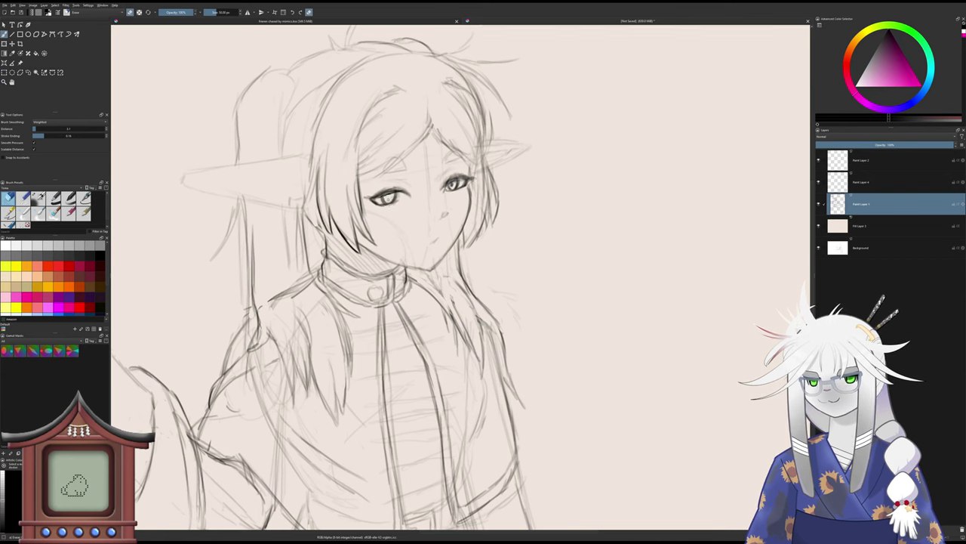
key(slash)
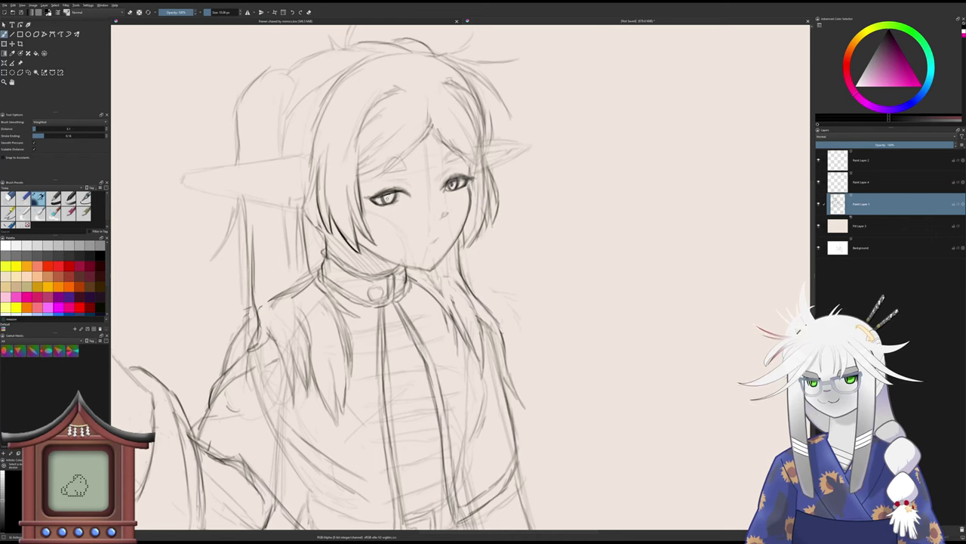
scroll(398, 206, down, 3)
scroll(399, 205, up, 3)
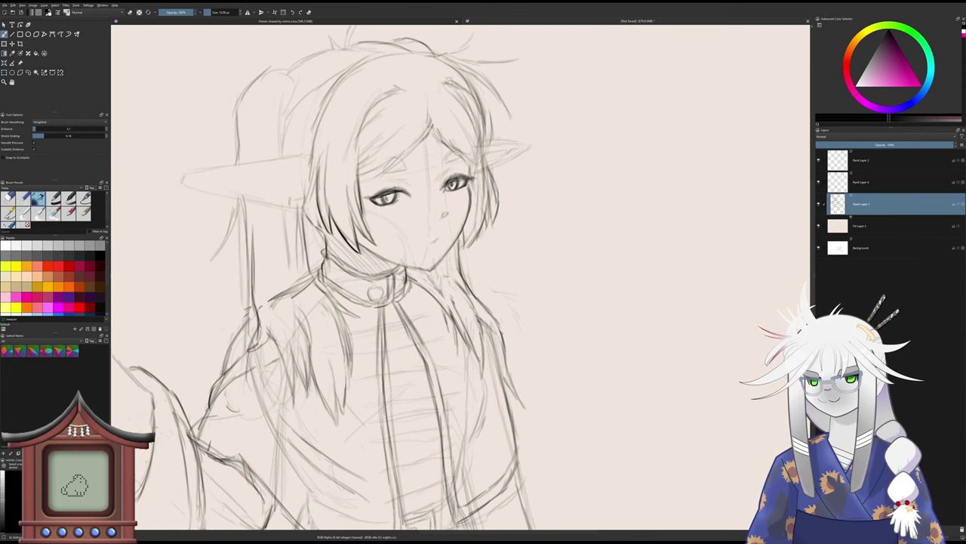
scroll(460, 277, down, 3)
scroll(461, 277, up, 3)
scroll(383, 202, down, 2)
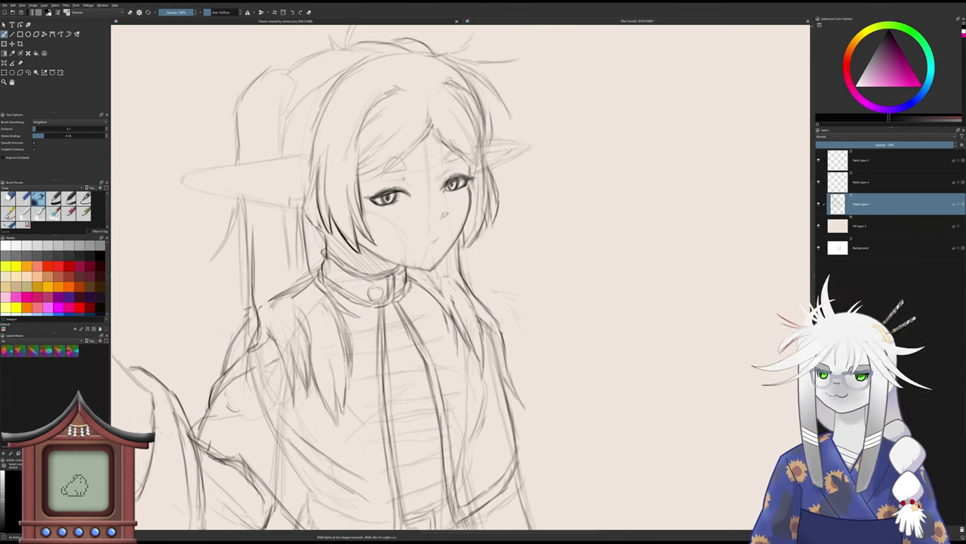
scroll(383, 202, down, 3)
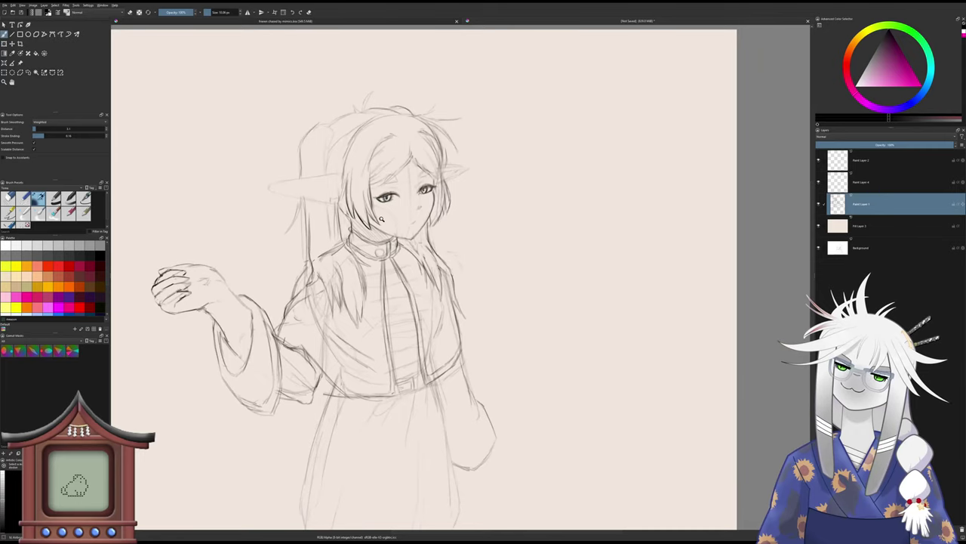
- Clean up the eyelid lines above both eyes and extend the upper lashes outward at the outer corners
scroll(382, 219, up, 3)
key(e)
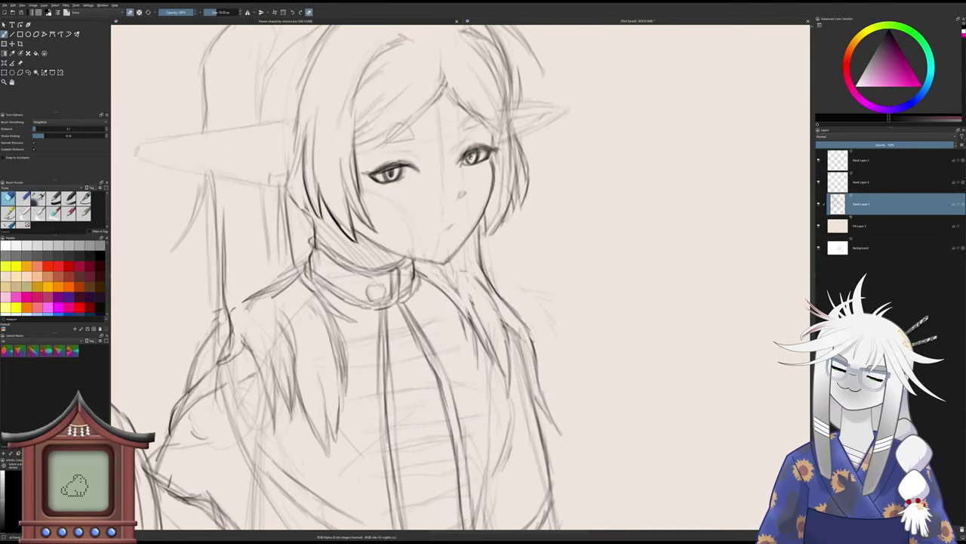
key(e)
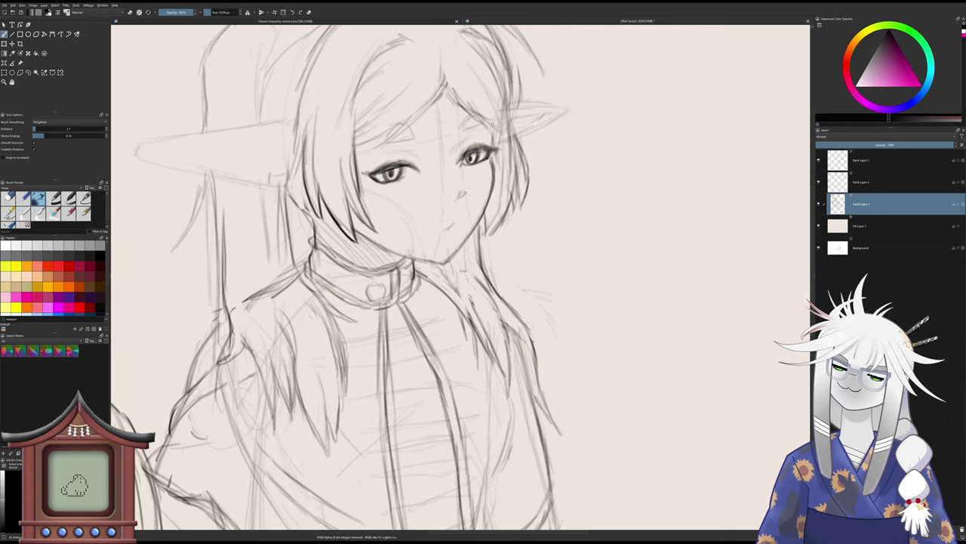
scroll(492, 123, down, 2)
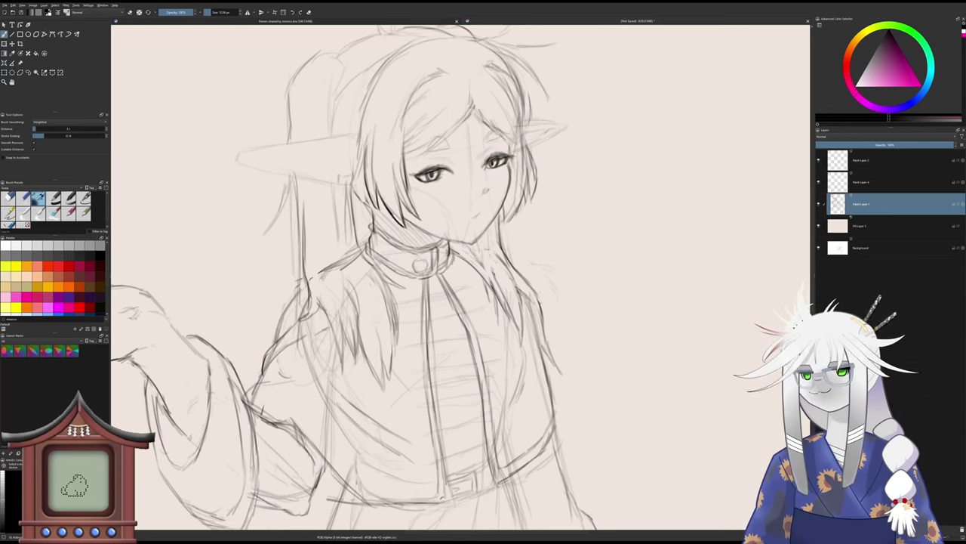
key(e)
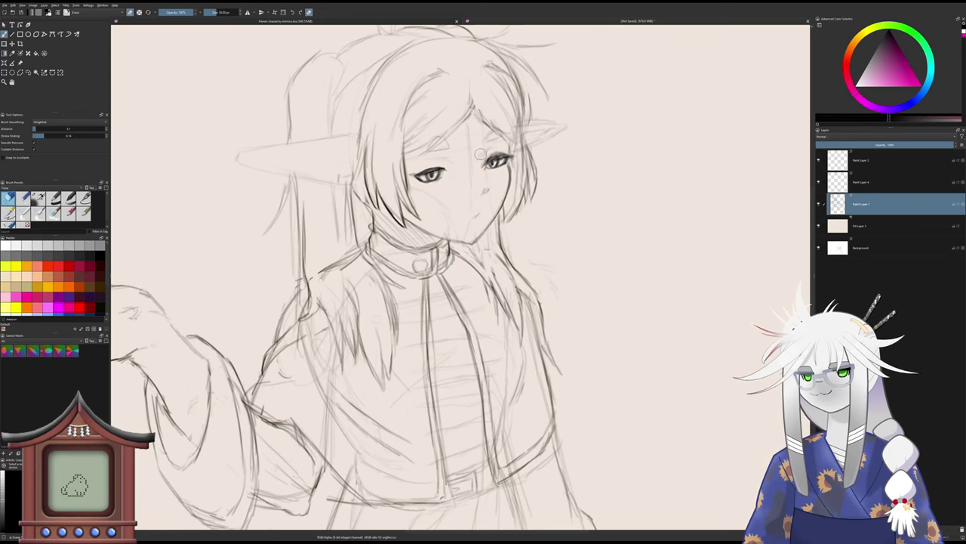
click(38, 198)
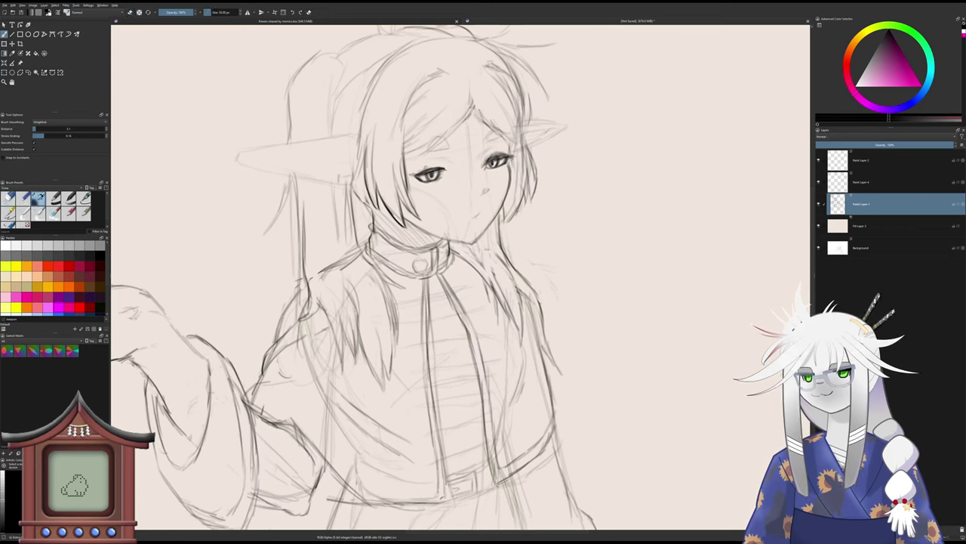
mouse_move(419, 172)
mouse_down()
mouse_move(434, 165)
mouse_move(412, 174)
mouse_up()
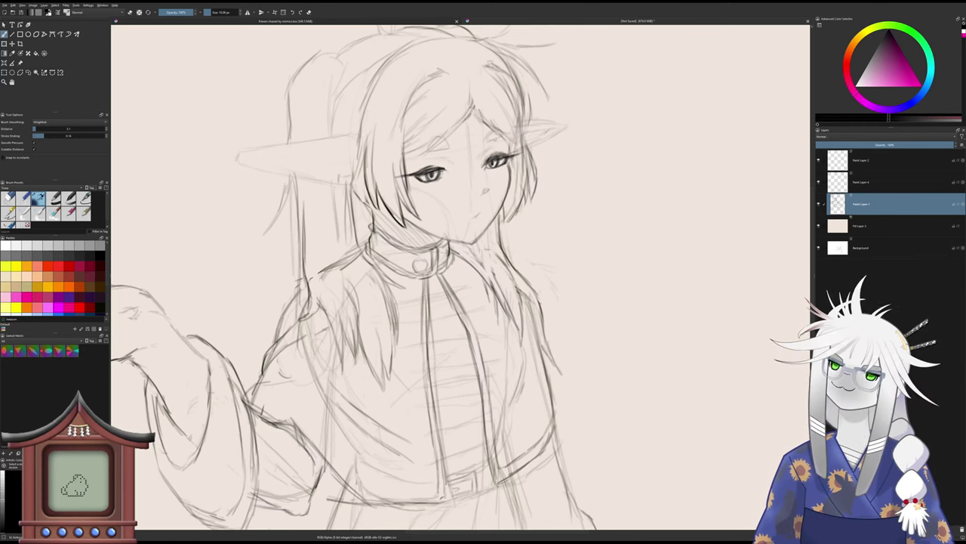
- Draw the curved cuff line across the lowered sleeve, marking off its flared opening
scroll(398, 198, down, 1)
scroll(398, 197, down, 3)
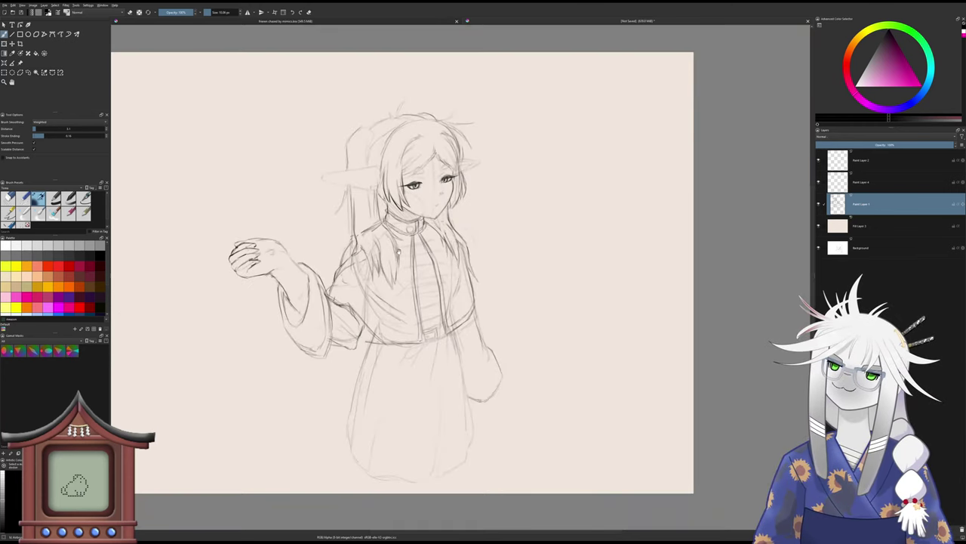
scroll(417, 180, up, 2)
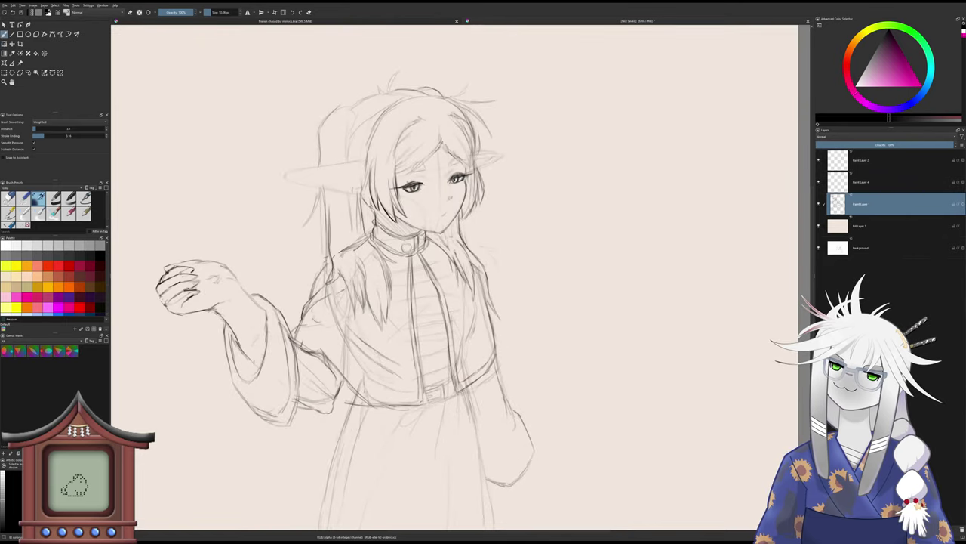
scroll(405, 227, down, 1)
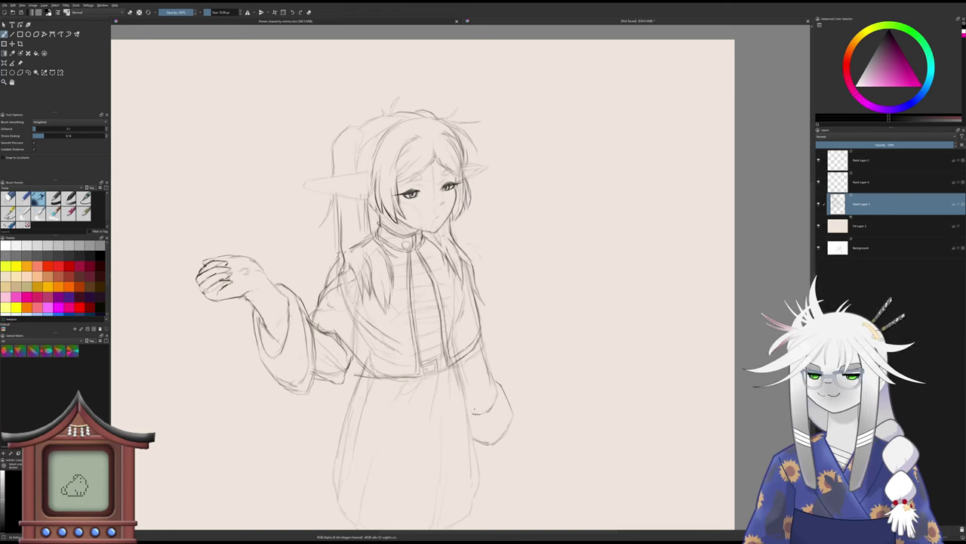
- Redraw the long skirt's outline with darker side edges, folds and a gathered, rounded hem, and define the belt buckle
mouse_move(456, 367)
mouse_down()
mouse_move(481, 469)
mouse_move(498, 400)
mouse_move(487, 456)
mouse_move(450, 479)
mouse_up()
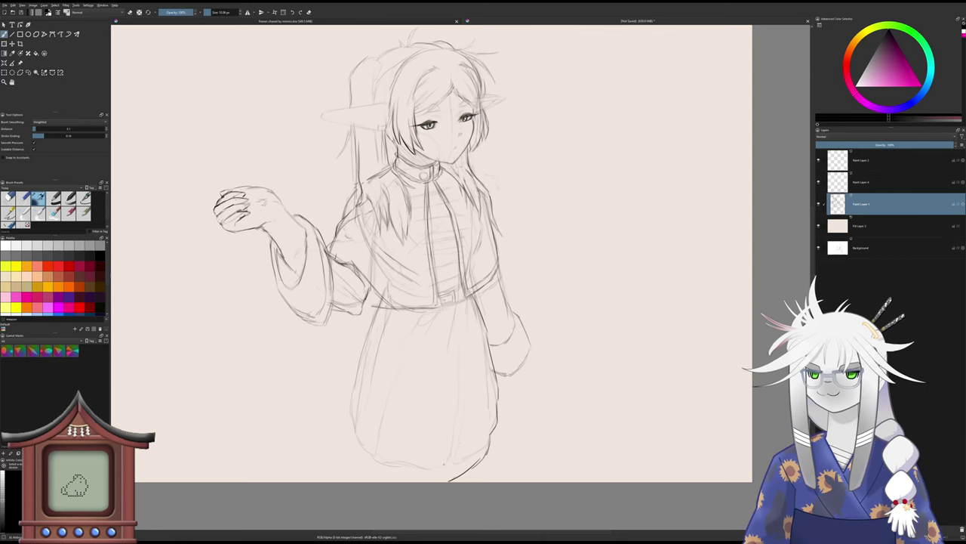
key(ctrl+z)
drag(489, 452, 448, 470)
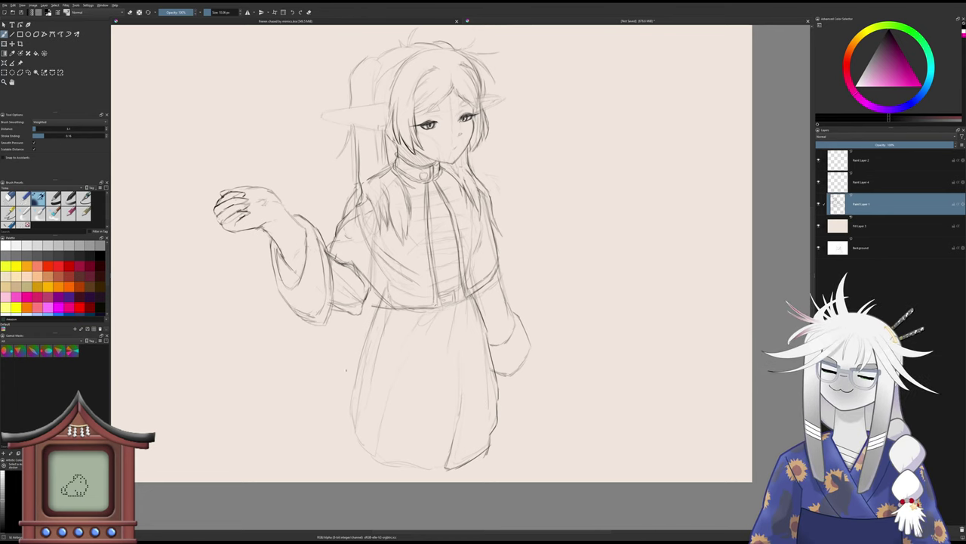
mouse_move(372, 320)
mouse_down()
mouse_move(348, 402)
mouse_move(352, 451)
mouse_move(368, 469)
mouse_move(386, 410)
mouse_move(390, 314)
mouse_up()
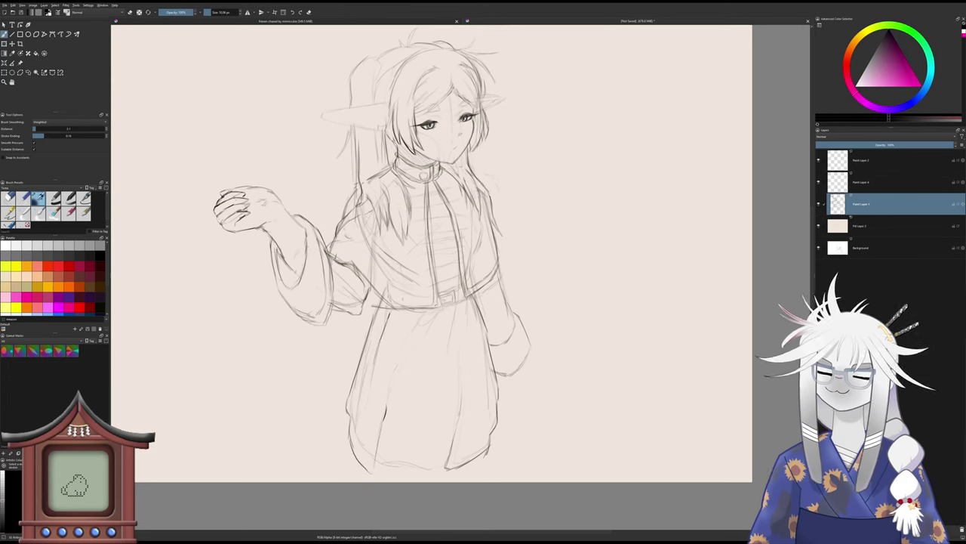
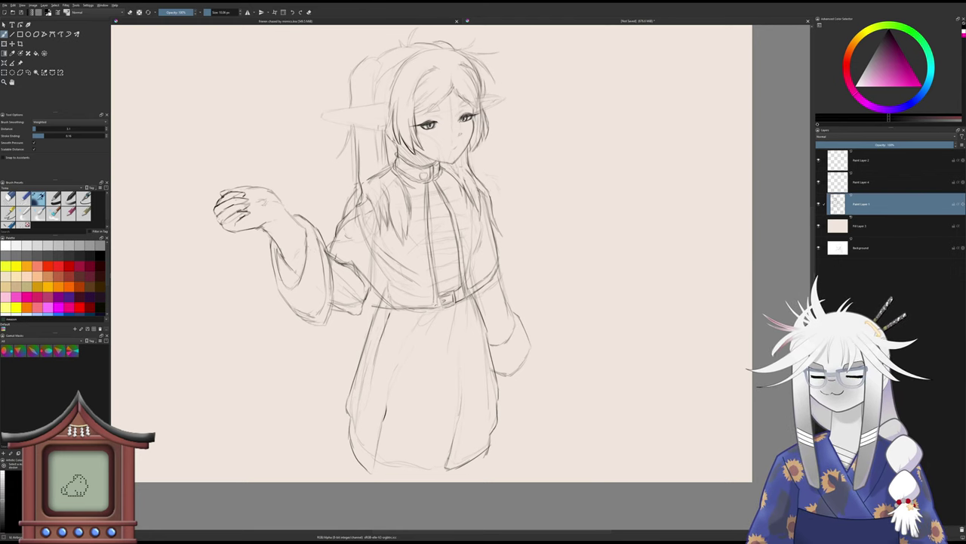
mouse_move(394, 475)
mouse_down()
mouse_move(437, 471)
mouse_move(373, 476)
mouse_up()
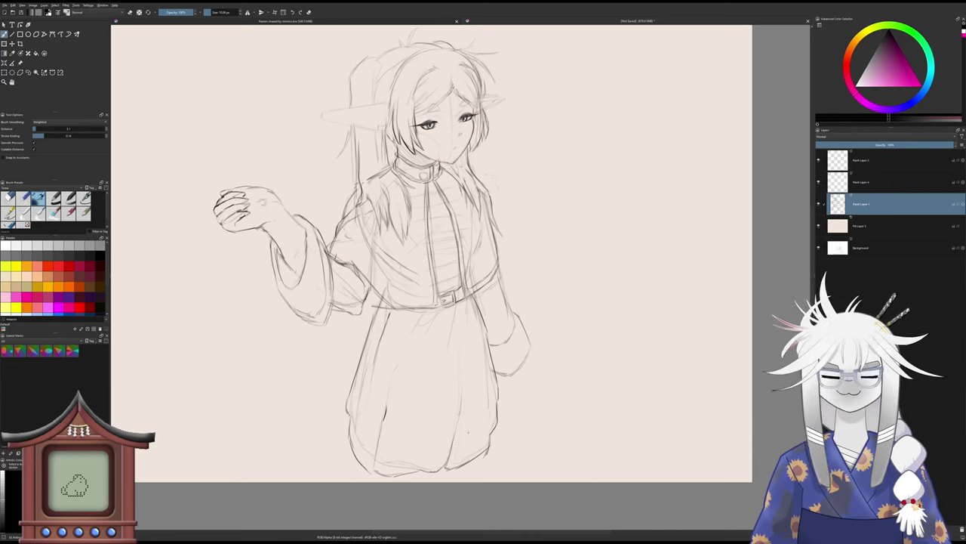
- Sketch the legs from the skirt hem to the canvas edge, redrawing the outer line on the lowered-arm side further inward
drag(492, 443, 482, 480)
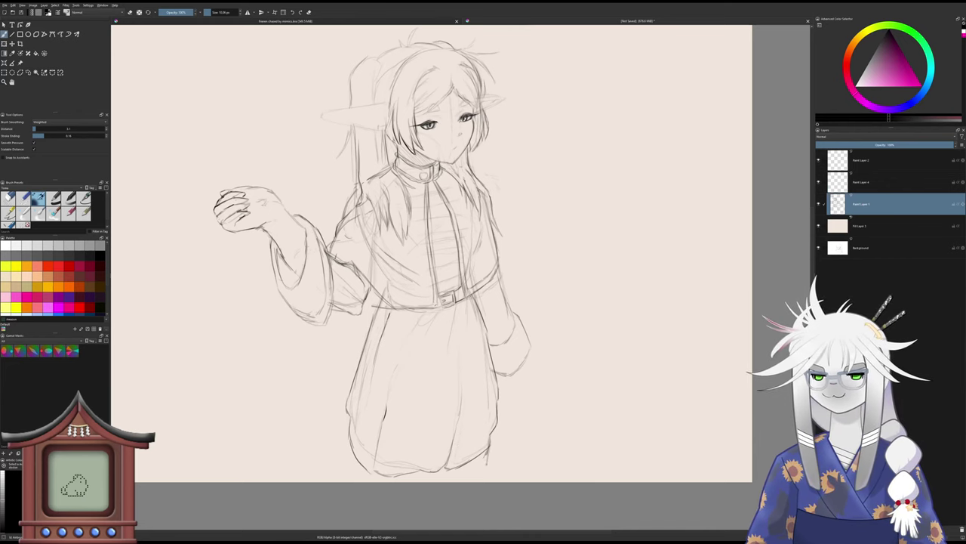
key(ctrl+z)
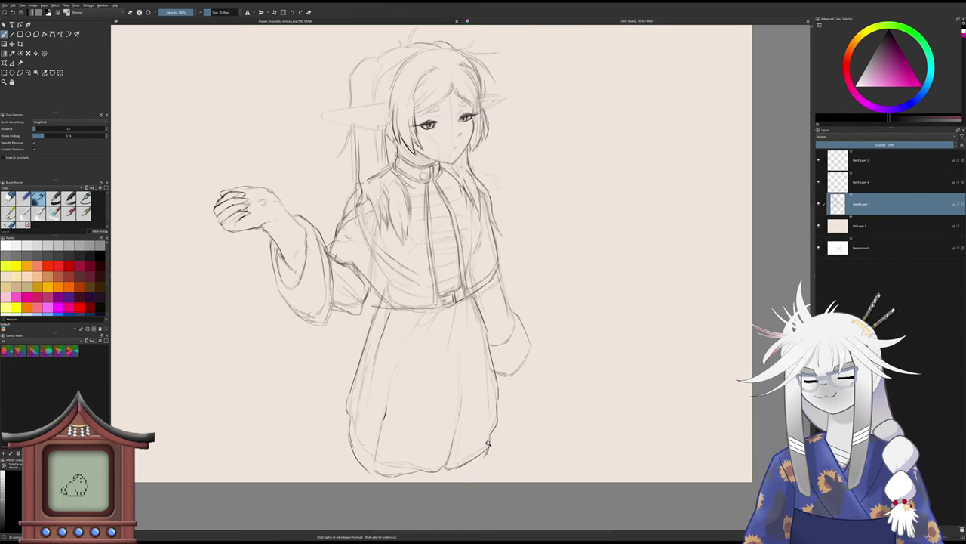
mouse_move(489, 449)
mouse_down()
mouse_move(479, 481)
mouse_move(444, 482)
mouse_up()
key(ctrl+z)
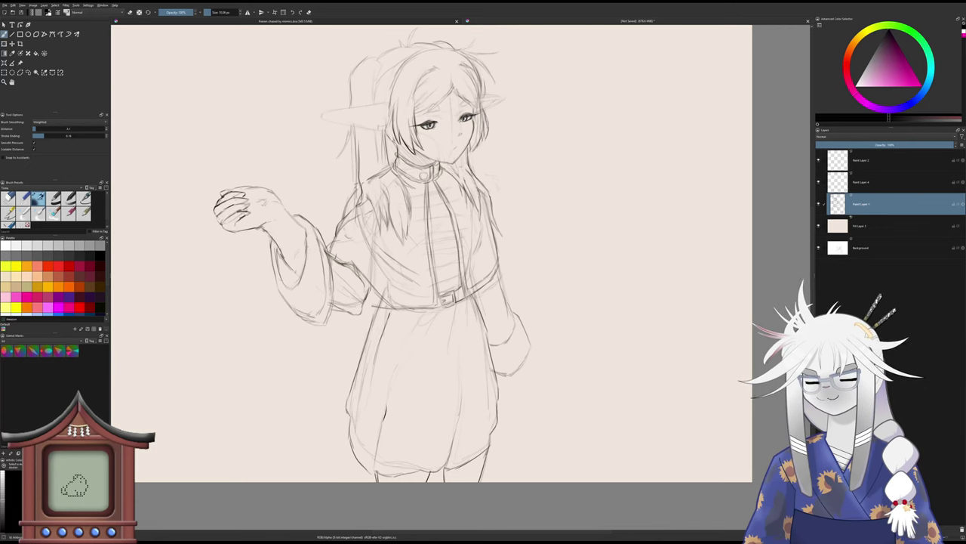
key(e)
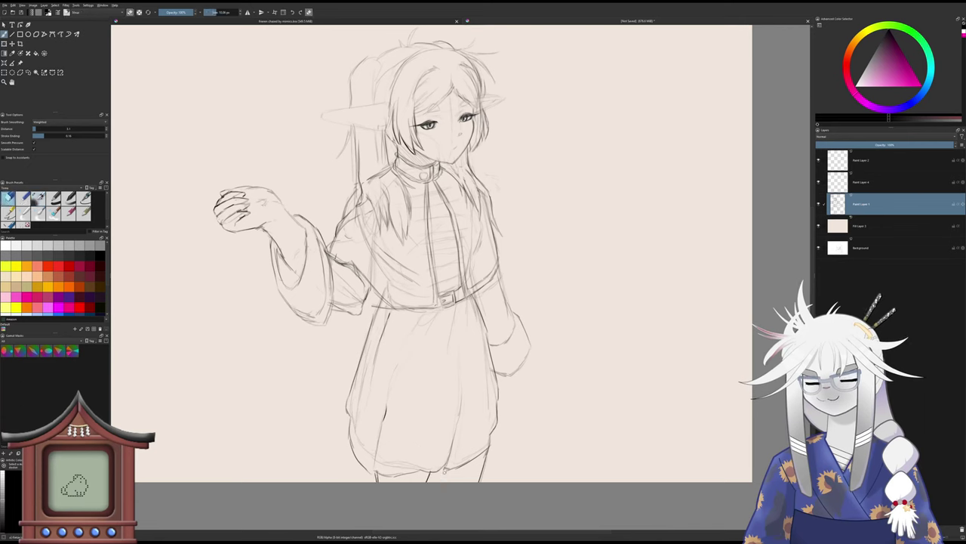
mouse_move(481, 479)
mouse_down()
mouse_move(486, 457)
mouse_move(478, 483)
mouse_up()
key(e)
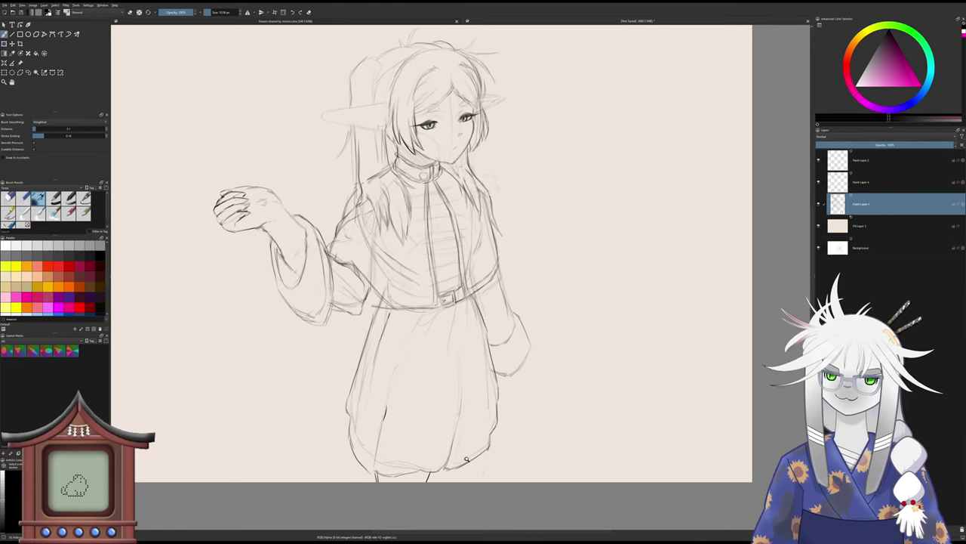
drag(474, 460, 468, 482)
key(ctrl+z)
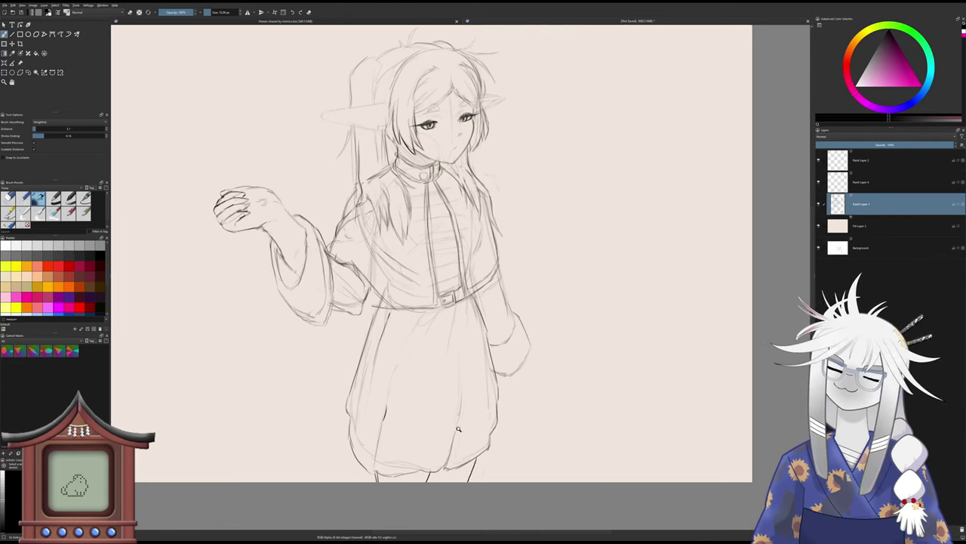
- Move the raised-arm-side leg's outer line and the inner leg line inward, erasing the old strokes below the hem
drag(380, 473, 383, 481)
key(e)
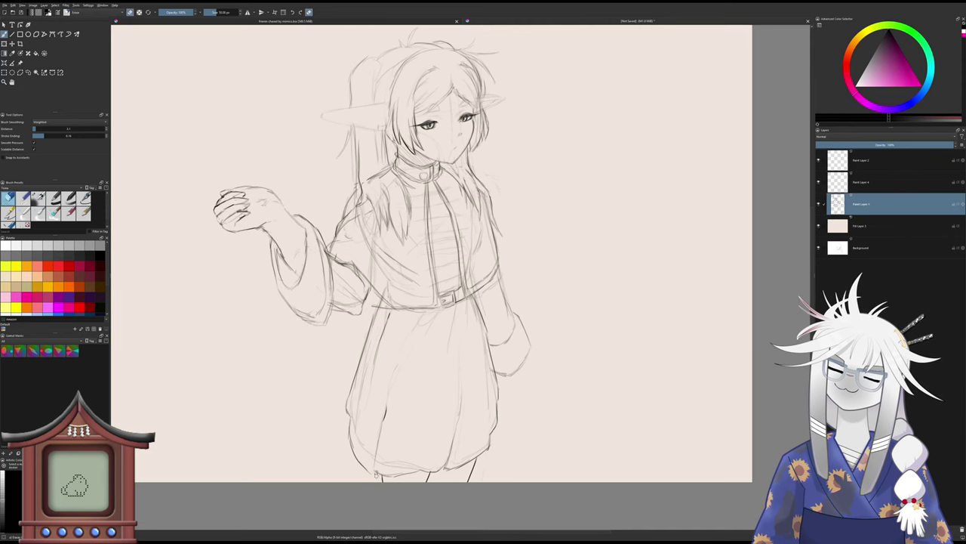
scroll(397, 434, down, 1)
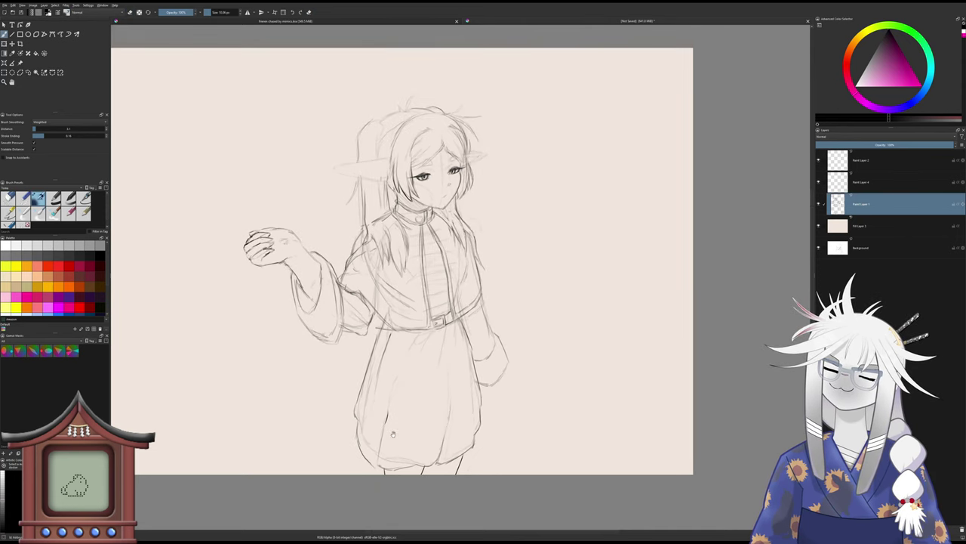
key(e)
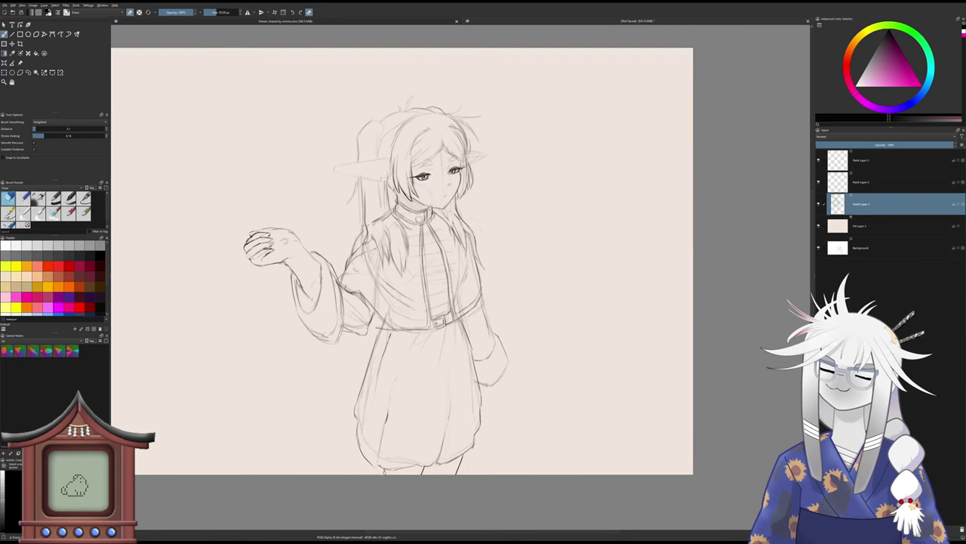
key(e)
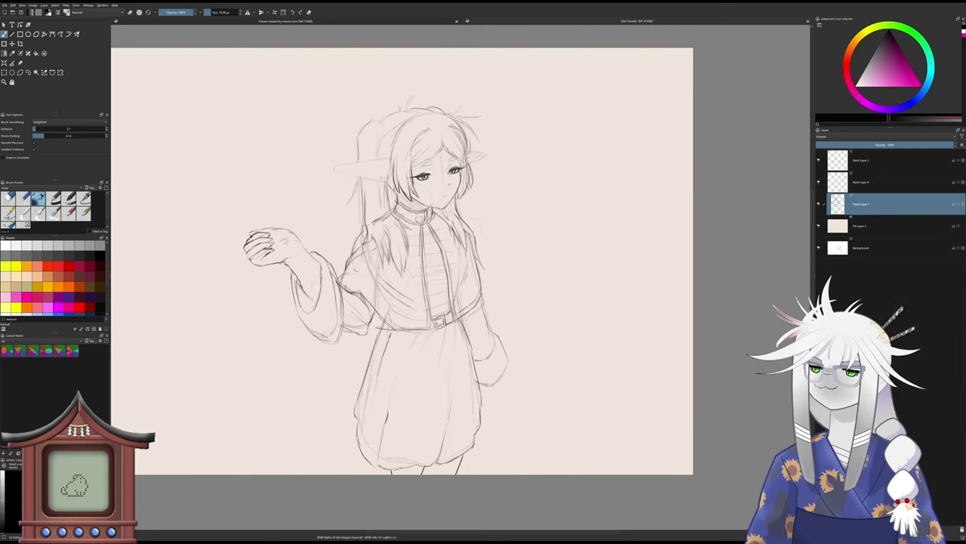
key(e)
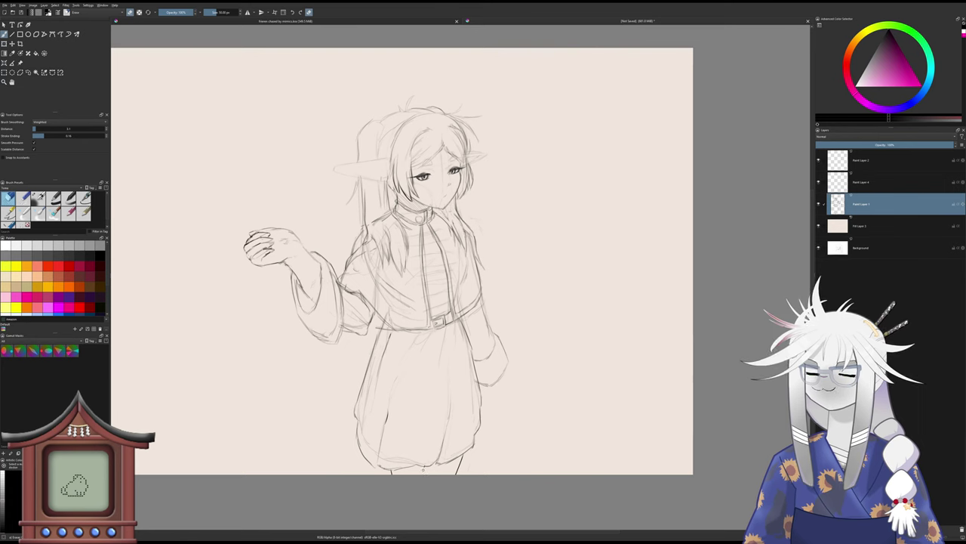
key(e)
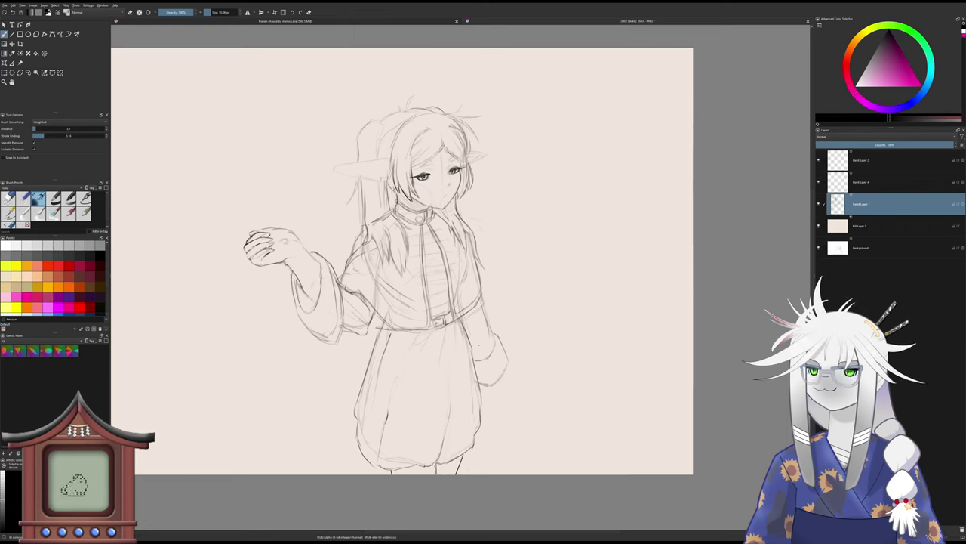
- Darken the lowered arm's sleeve line below the cape and redraw the far ear as a shorter pointed shape
drag(477, 320, 498, 354)
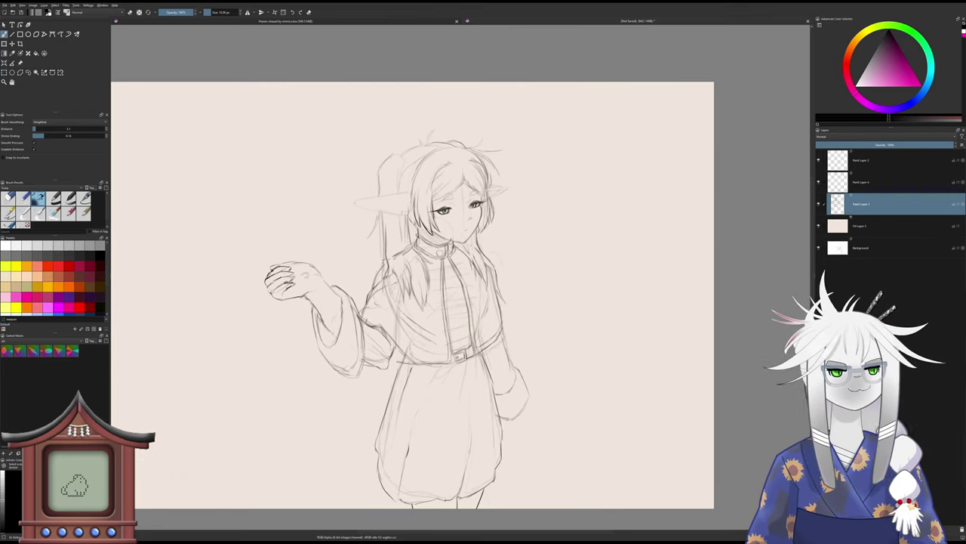
drag(512, 196, 537, 208)
drag(537, 208, 522, 147)
drag(493, 196, 520, 186)
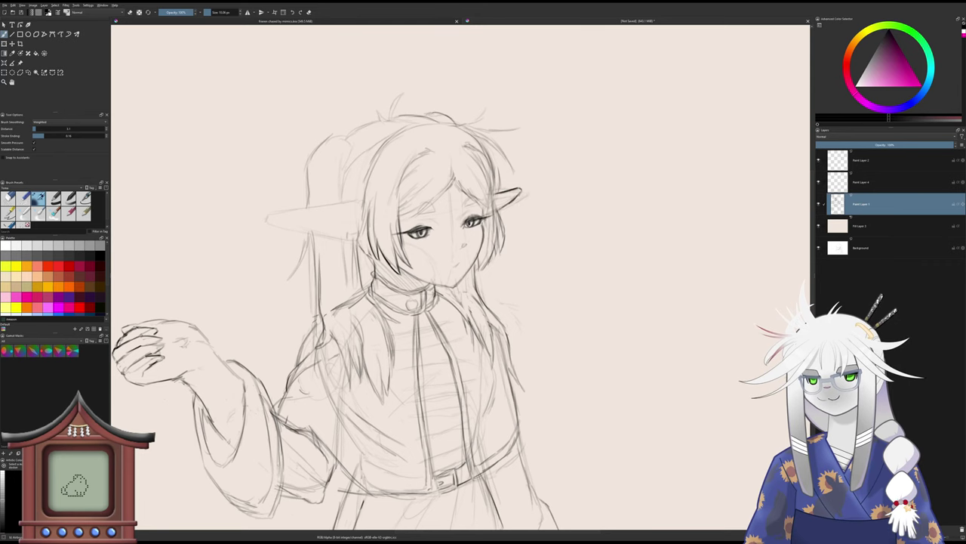
- Redraw the near ear with a darker, shorter pointed outline over its faint long sketch, using a rotated canvas
mouse_move(490, 218)
mouse_down()
mouse_move(418, 295)
mouse_move(463, 274)
mouse_move(472, 254)
mouse_move(461, 218)
mouse_up()
key(4)
key(4)
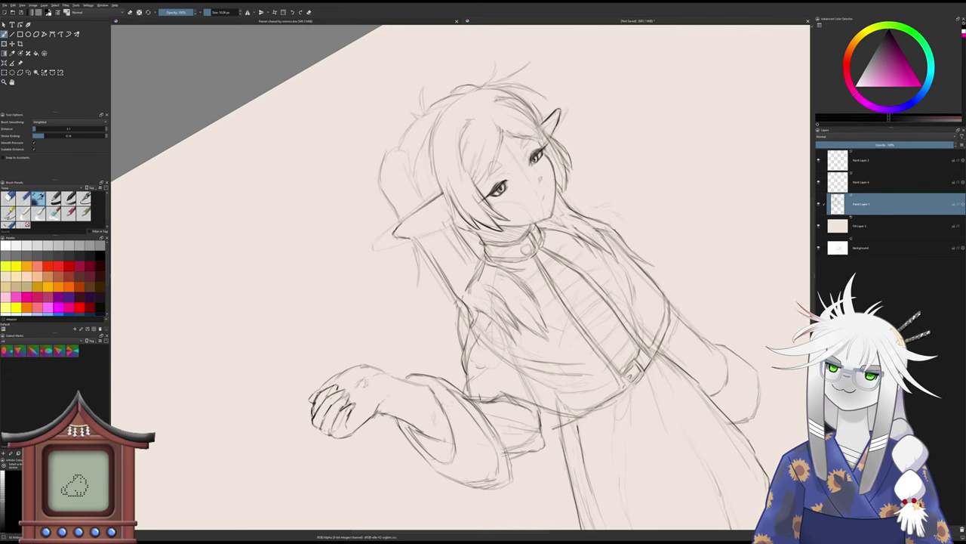
- Undo the last near-ear strokes and redraw its upper and lower edges, tidying the ear's base where it meets the hair
key(ctrl+z)
key(ctrl+z)
key(ctrl+z)
mouse_move(403, 235)
mouse_down()
mouse_move(414, 235)
mouse_move(393, 235)
mouse_move(400, 222)
mouse_move(434, 195)
mouse_up()
key(slash)
key(slash)
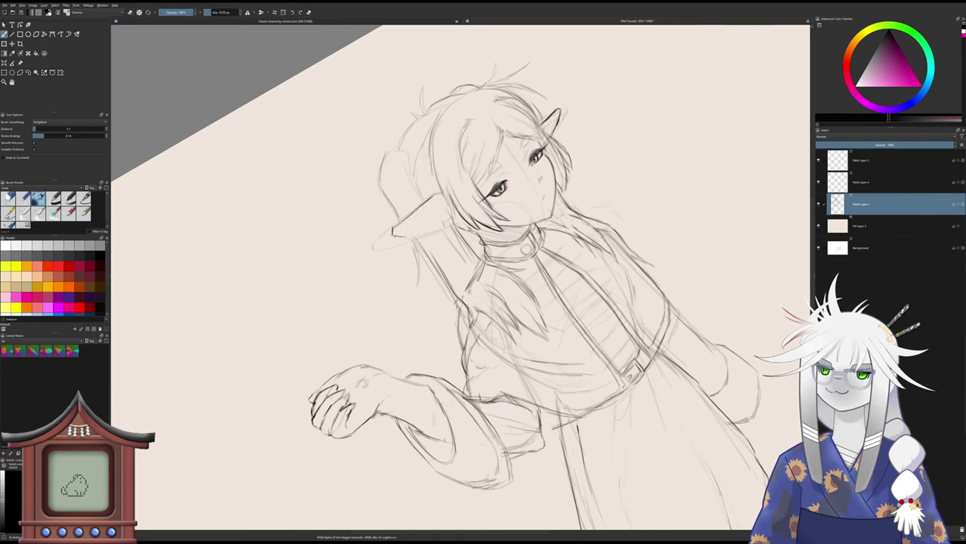
drag(396, 231, 451, 226)
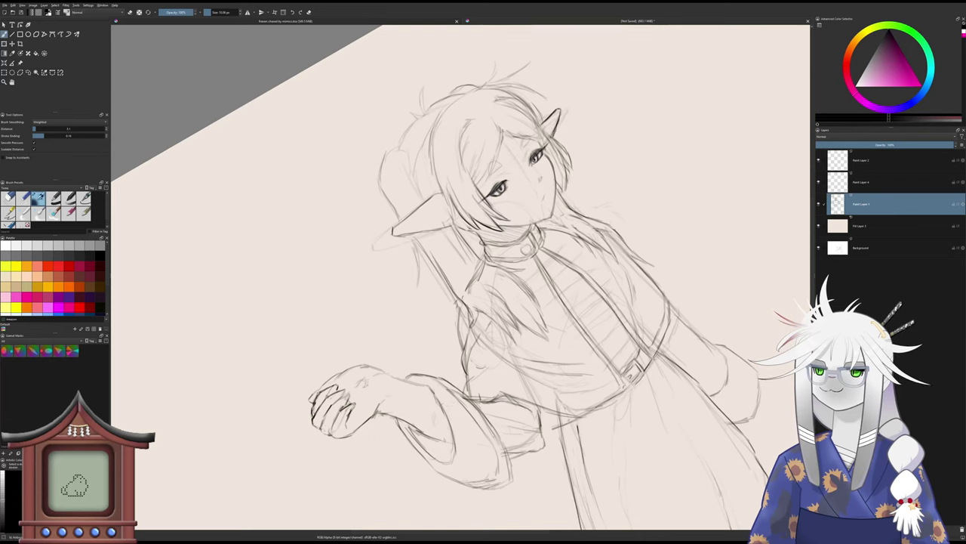
key(slash)
key(/)
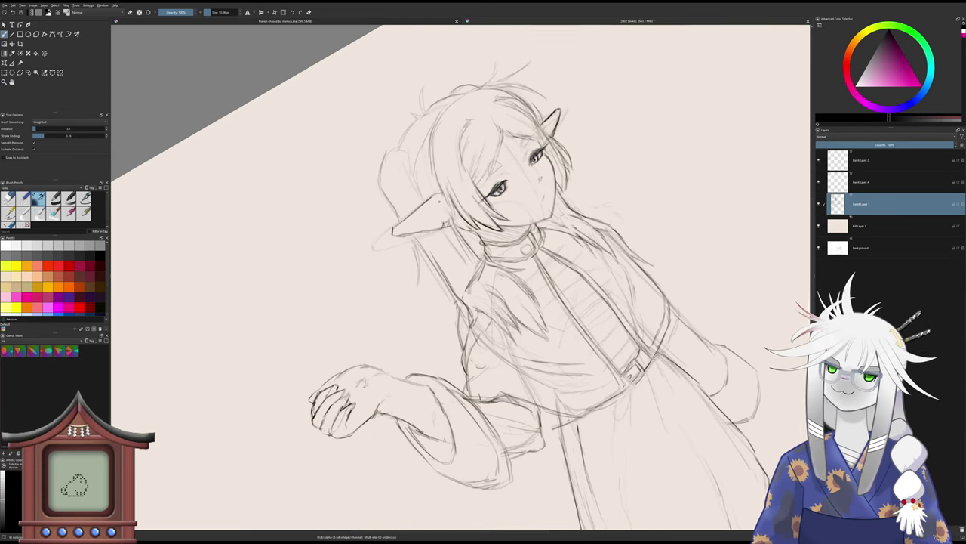
- Sketch a long, narrow dangling earring below the near ear and shade it dark
key(5)
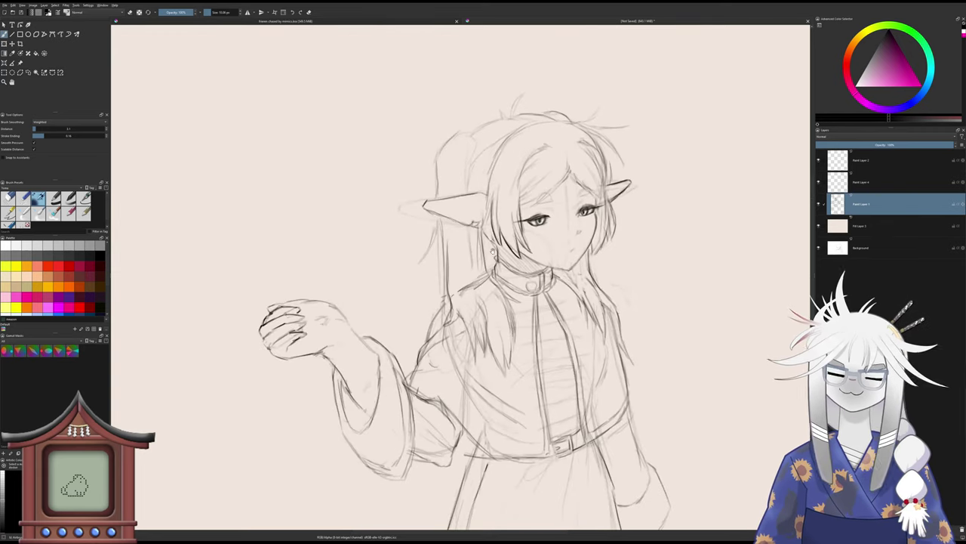
drag(492, 251, 372, 202)
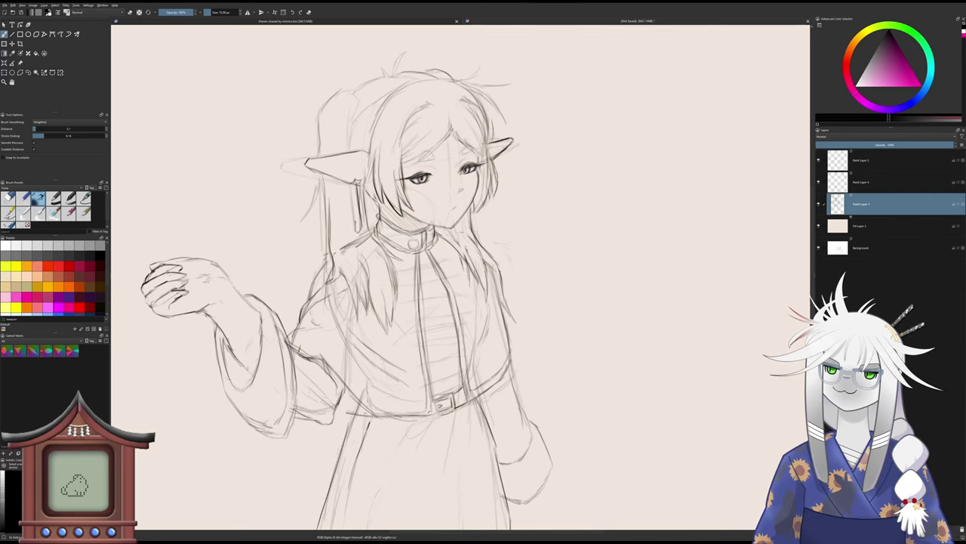
drag(355, 194, 359, 229)
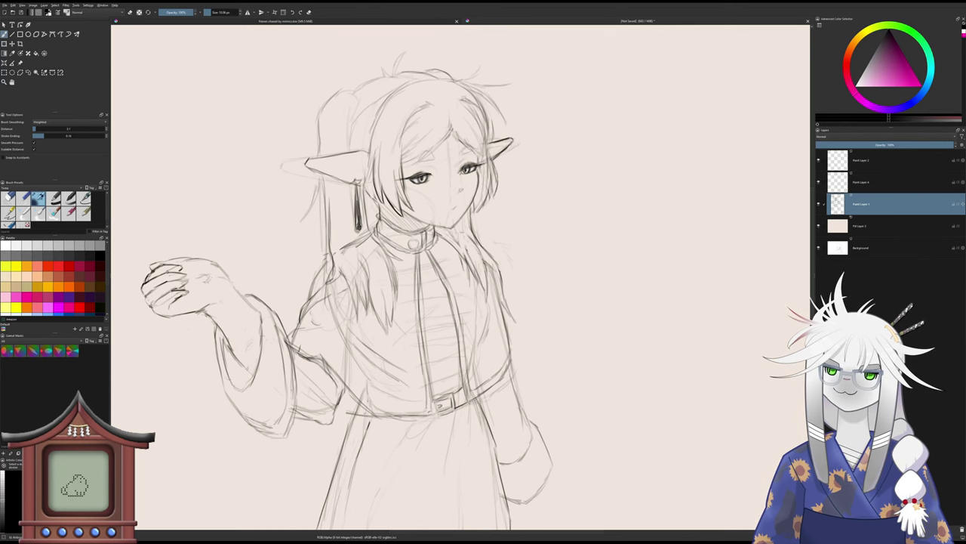
- Darken the near pigtail's outer outline, the crown line beside it and the loose strand behind the near ear
scroll(358, 208, down, 1)
drag(322, 258, 365, 264)
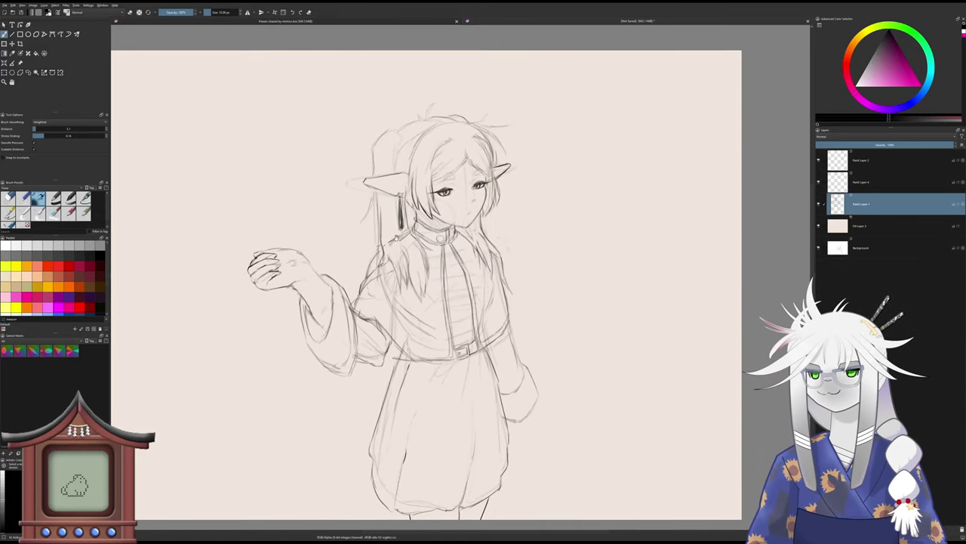
drag(374, 176, 383, 134)
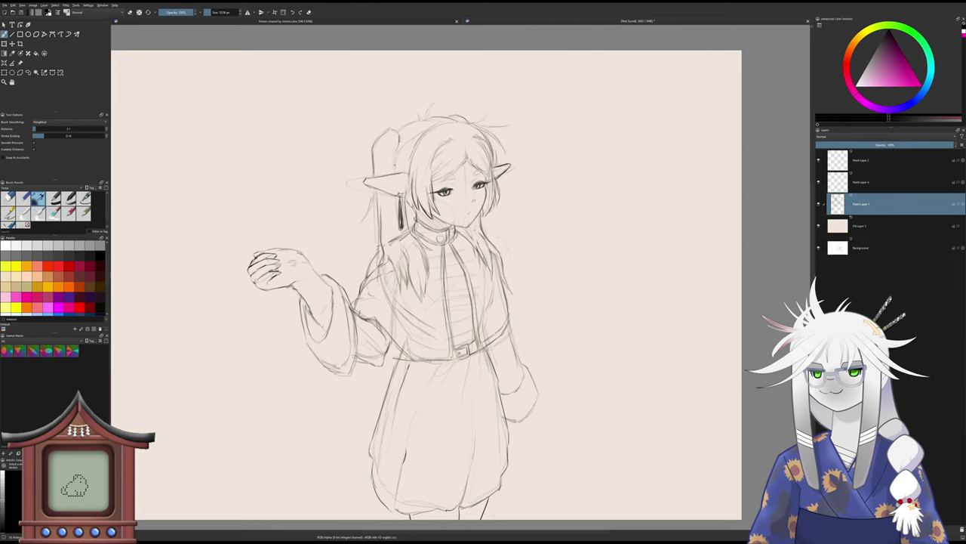
drag(398, 131, 415, 121)
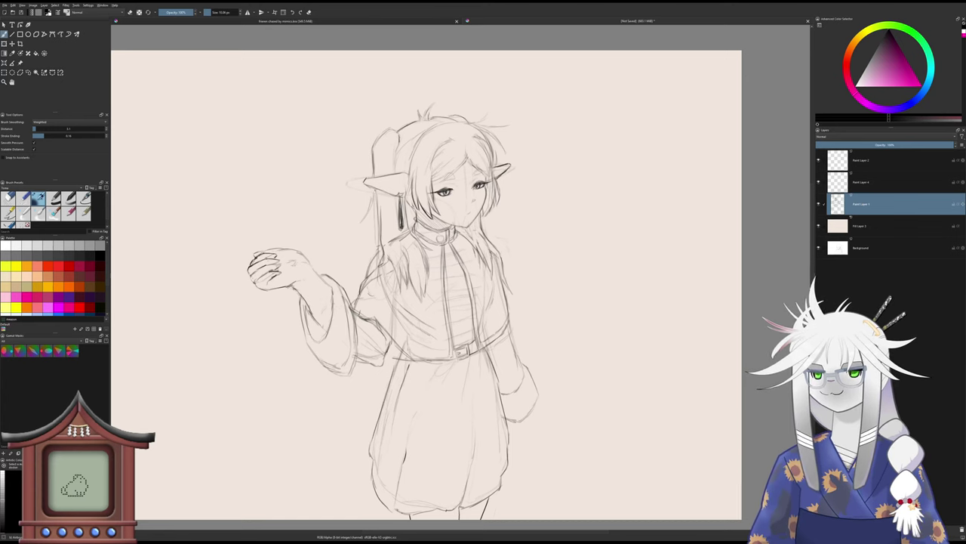
mouse_move(378, 194)
mouse_down()
mouse_move(377, 220)
mouse_move(368, 211)
mouse_up()
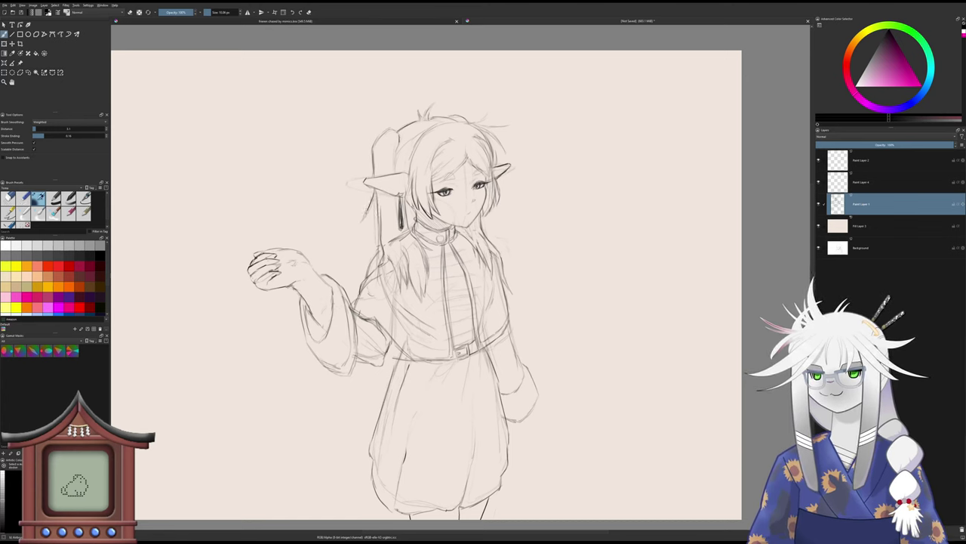
key(slash)
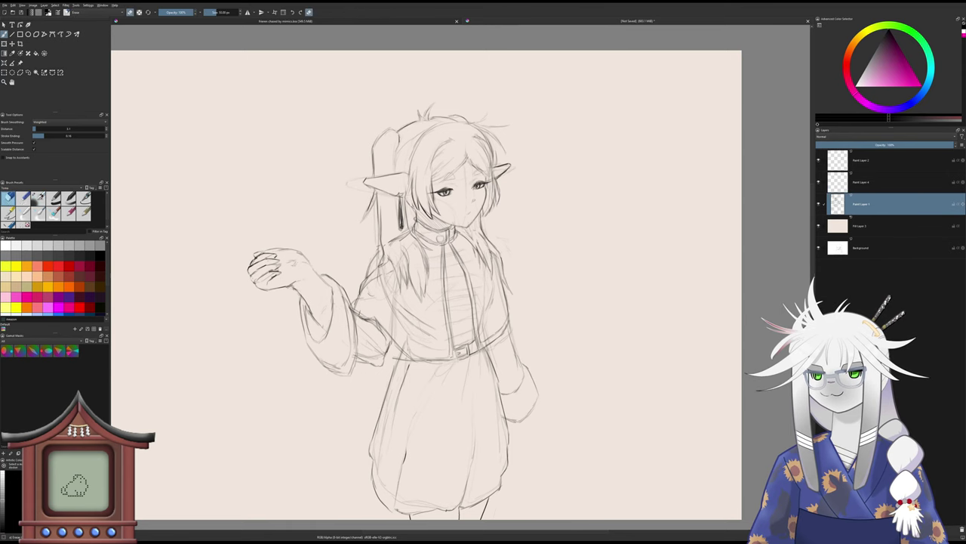
key(slash)
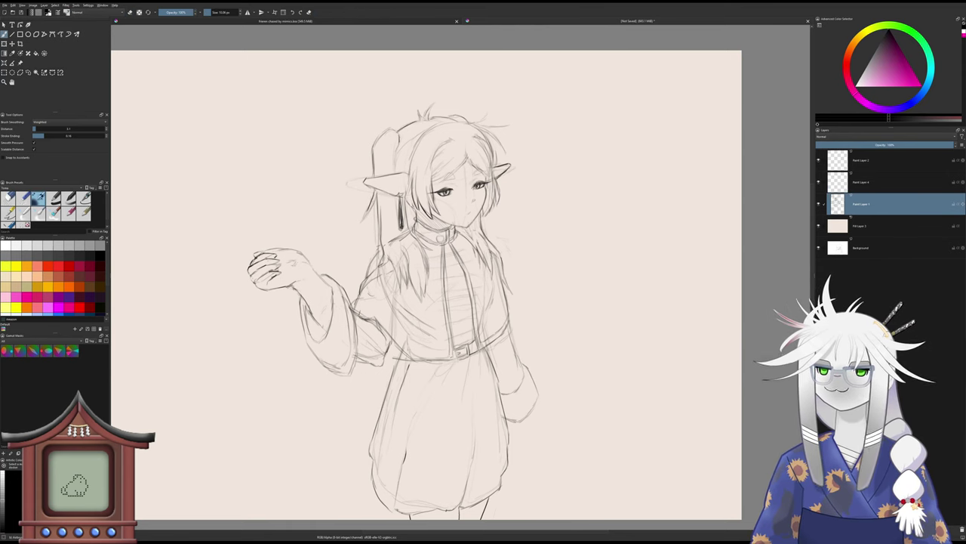
- Shade alternating horizontal stripes on the shirt front between the cape's open edges, from the collar down to the belt
drag(491, 213, 487, 188)
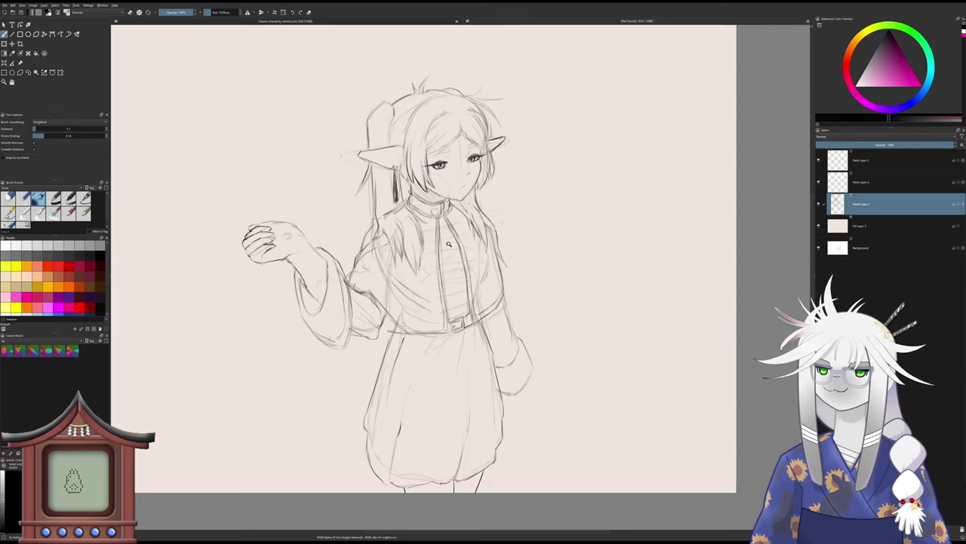
mouse_move(448, 243)
mouse_down()
mouse_move(449, 198)
mouse_move(452, 234)
mouse_up()
key(2)
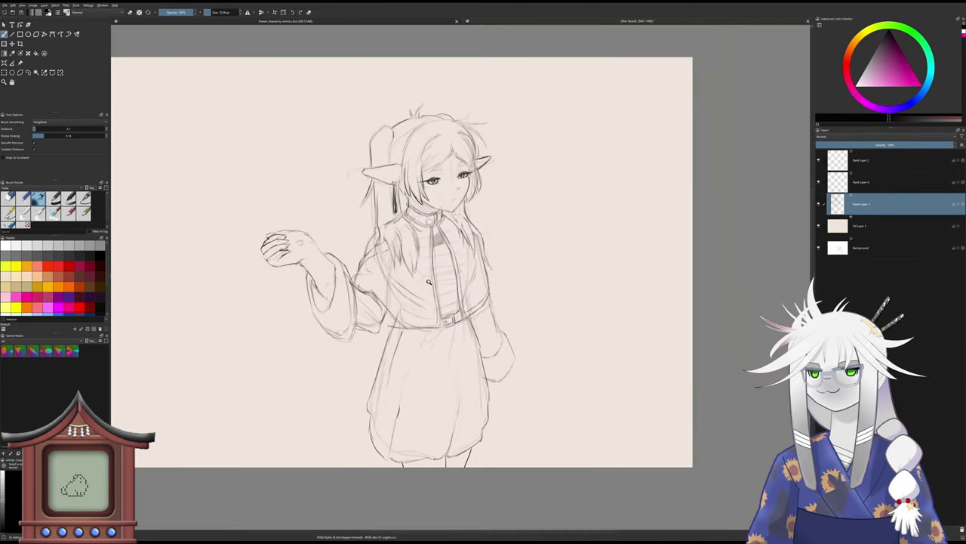
key(4)
key(4)
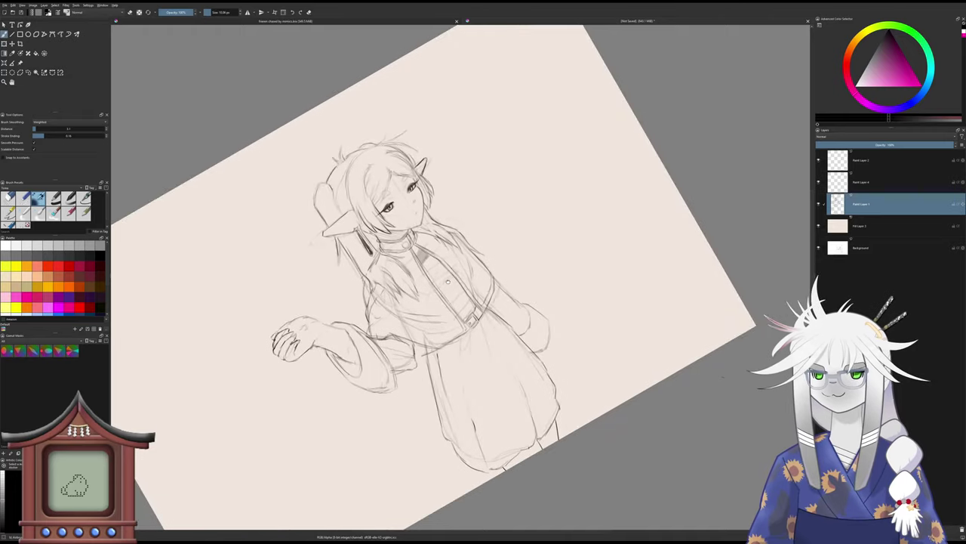
scroll(437, 276, up, 2)
drag(404, 272, 482, 245)
mouse_move(476, 255)
mouse_down()
mouse_move(485, 247)
mouse_move(488, 256)
mouse_up()
drag(473, 272, 476, 270)
mouse_move(469, 270)
mouse_down()
mouse_move(482, 260)
mouse_move(475, 252)
mouse_up()
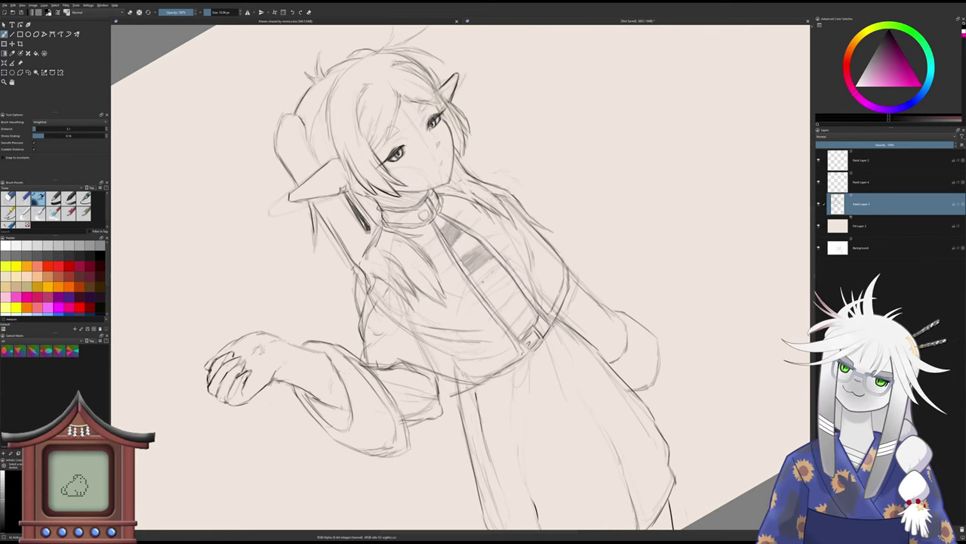
mouse_move(488, 278)
mouse_down()
mouse_move(507, 273)
mouse_move(494, 278)
mouse_up()
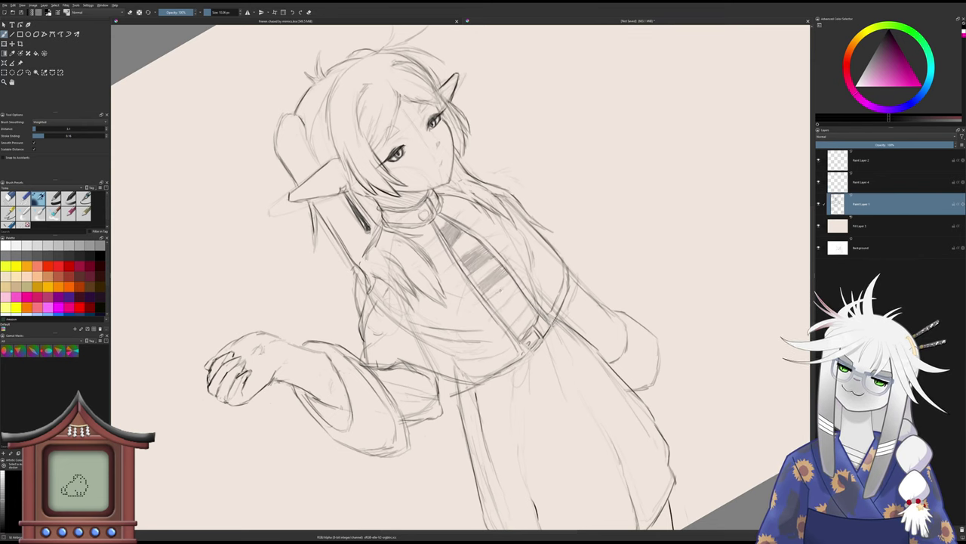
mouse_move(505, 291)
mouse_down()
mouse_move(515, 282)
mouse_move(502, 299)
mouse_move(515, 306)
mouse_move(502, 318)
mouse_move(514, 331)
mouse_move(523, 313)
mouse_move(511, 321)
mouse_up()
drag(527, 309, 515, 322)
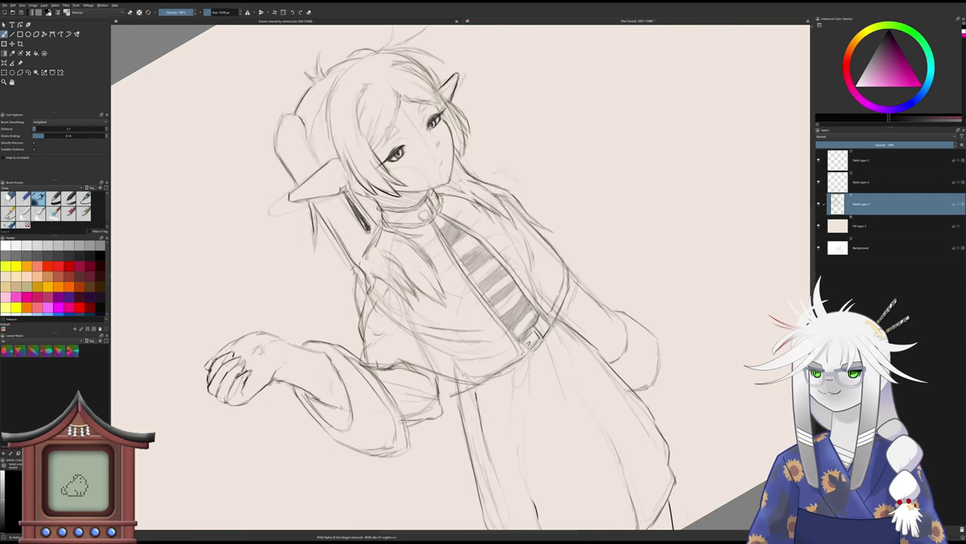
- Select the nose and mouth together with a freehand selection in the mirrored view and nudge them slightly on the face
key(5)
drag(420, 275, 397, 294)
key(m)
scroll(424, 226, up, 6)
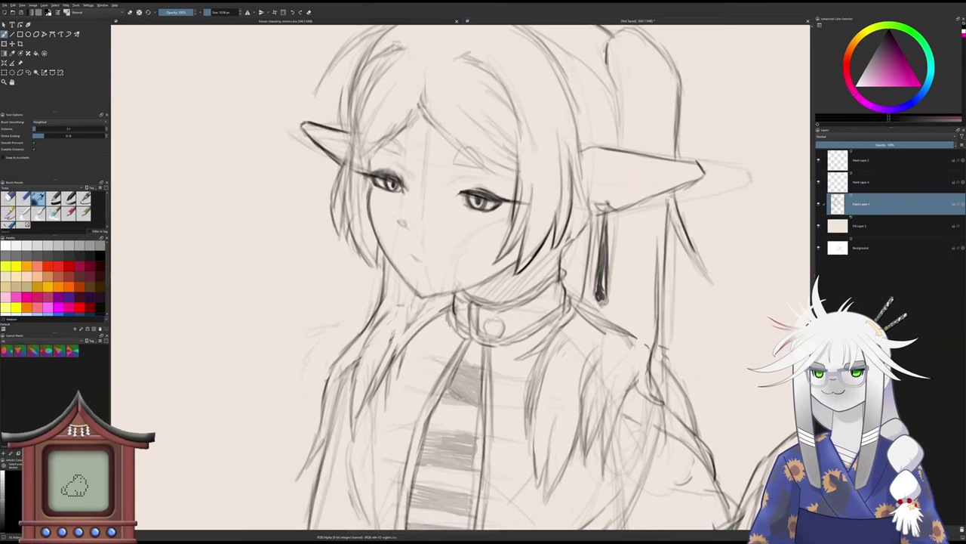
key(slash)
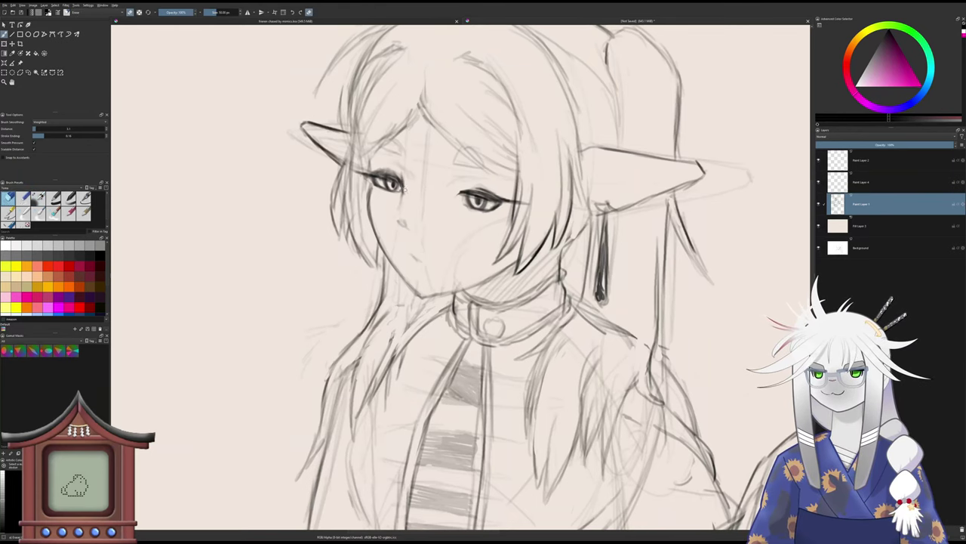
scroll(408, 185, down, 2)
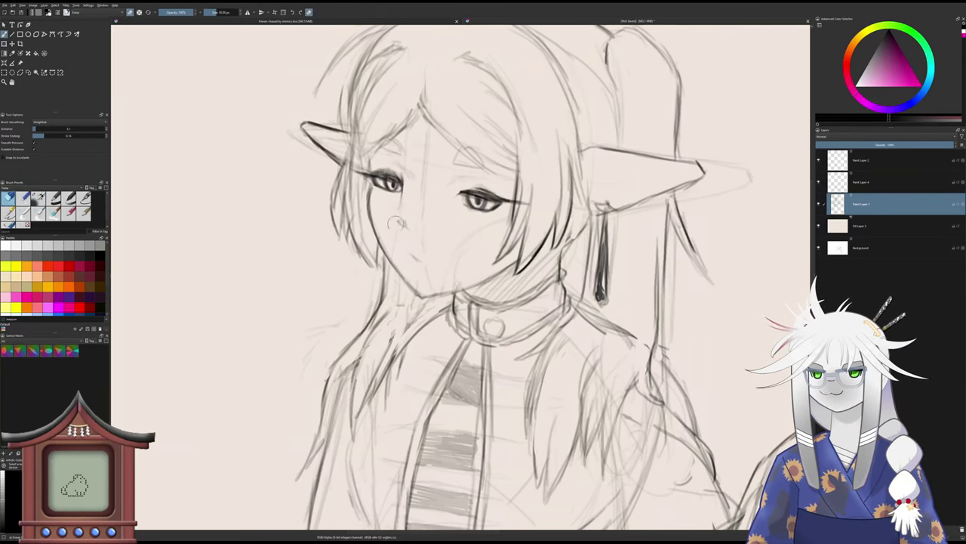
scroll(394, 221, down, 2)
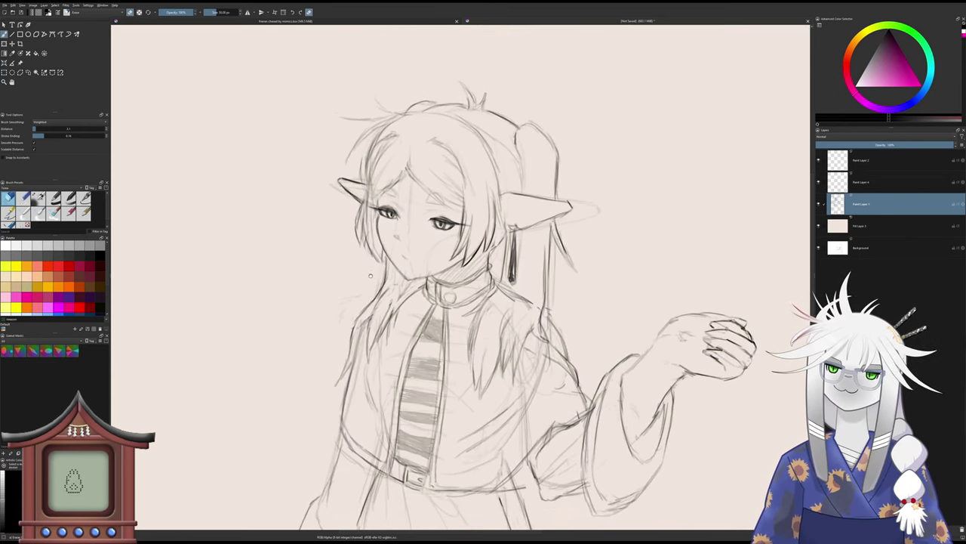
drag(372, 273, 348, 260)
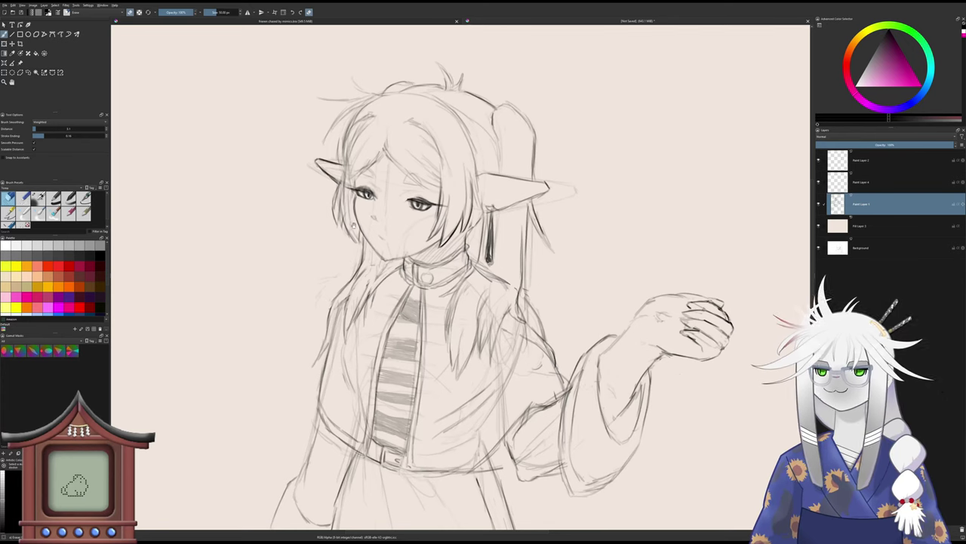
click(28, 72)
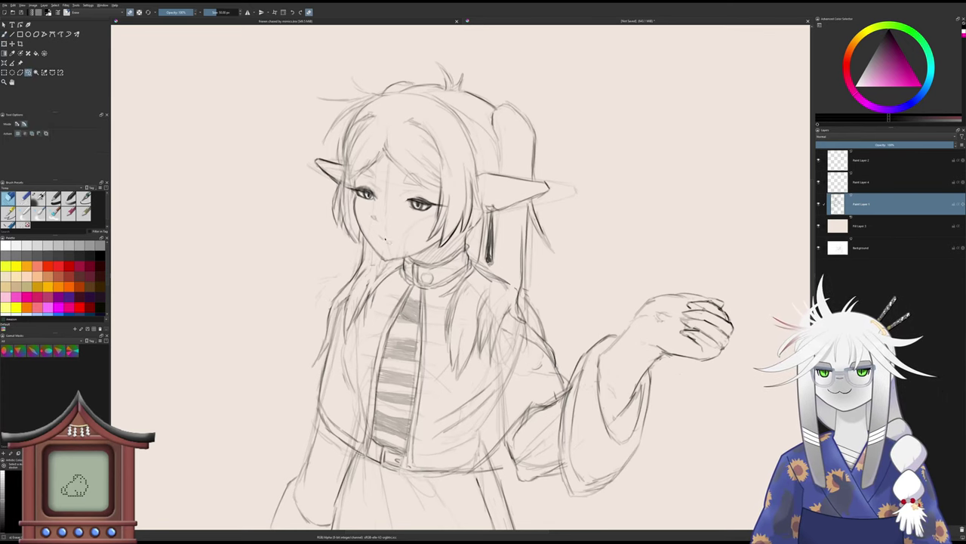
mouse_move(390, 238)
mouse_down()
mouse_move(367, 215)
mouse_move(390, 221)
mouse_up()
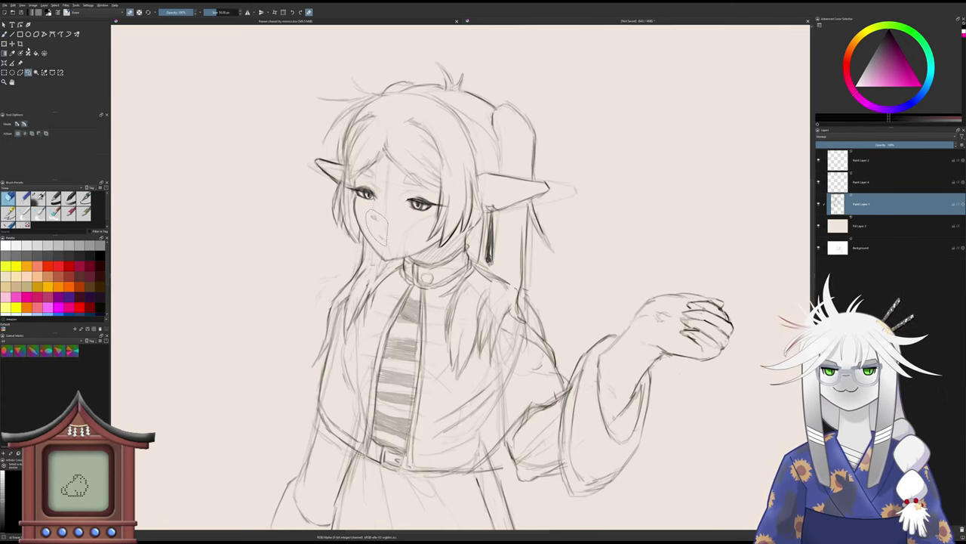
click(4, 43)
key(Return)
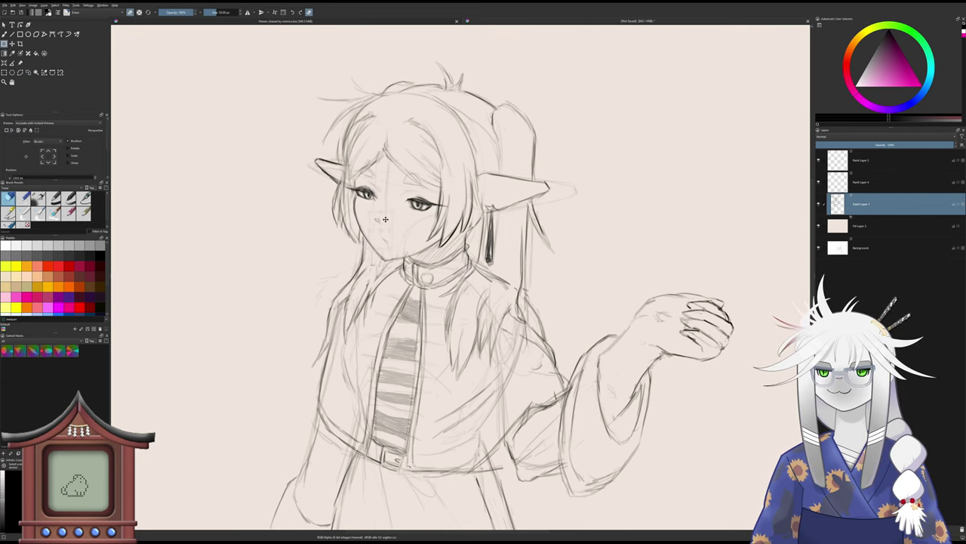
drag(386, 224, 385, 219)
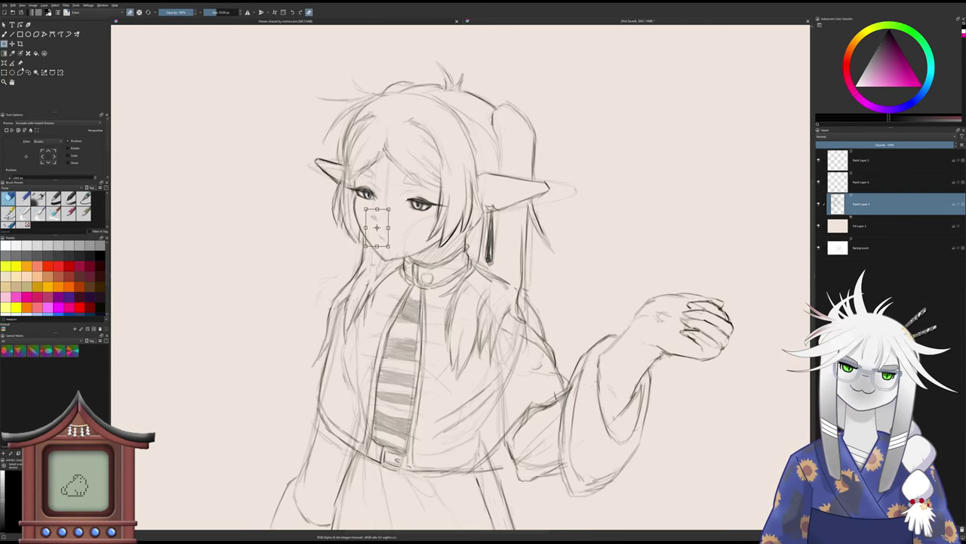
- Select only the nose with a freehand selection and adjust its position slightly above the mouth
click(28, 72)
click(402, 213)
mouse_move(373, 224)
mouse_down()
mouse_move(370, 214)
mouse_move(379, 222)
mouse_up()
key(ctrl+t)
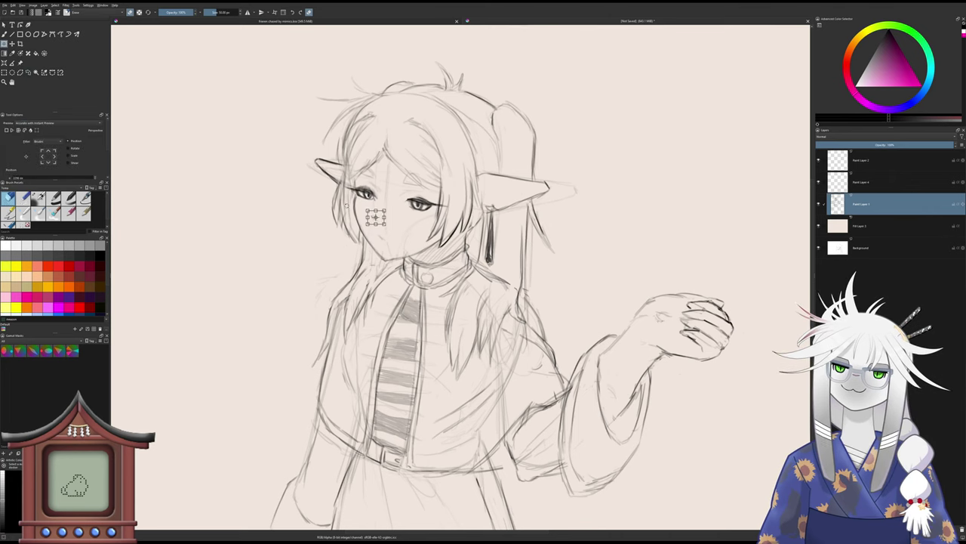
drag(383, 216, 387, 220)
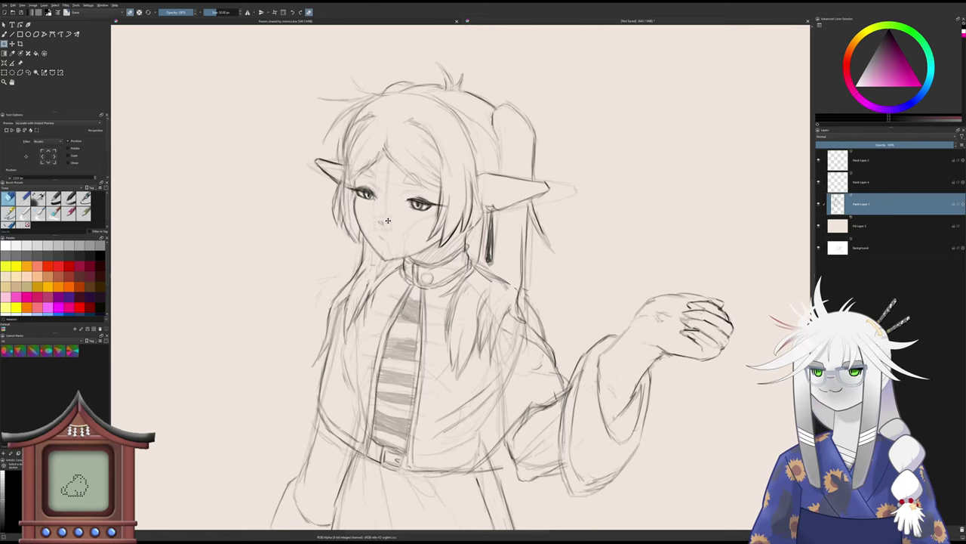
key(ctrl+t)
key(Return)
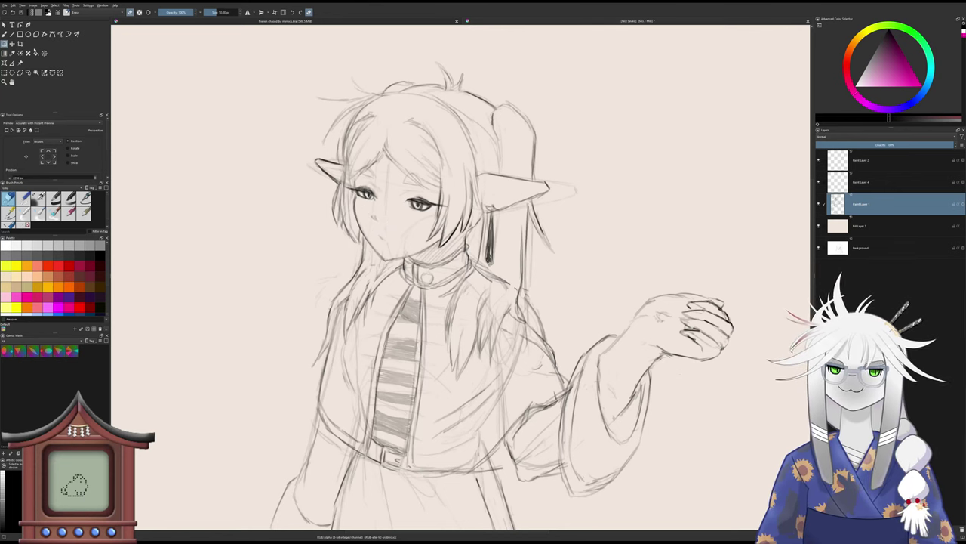
- Erase the lowered arm's sleeve and cuff below the cape beside the skirt
click(4, 34)
drag(233, 281, 226, 316)
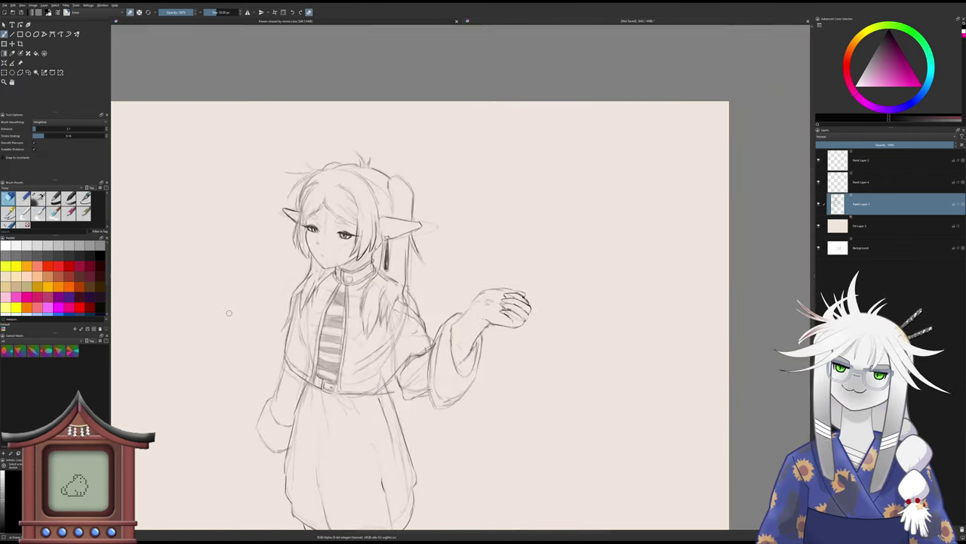
key(m)
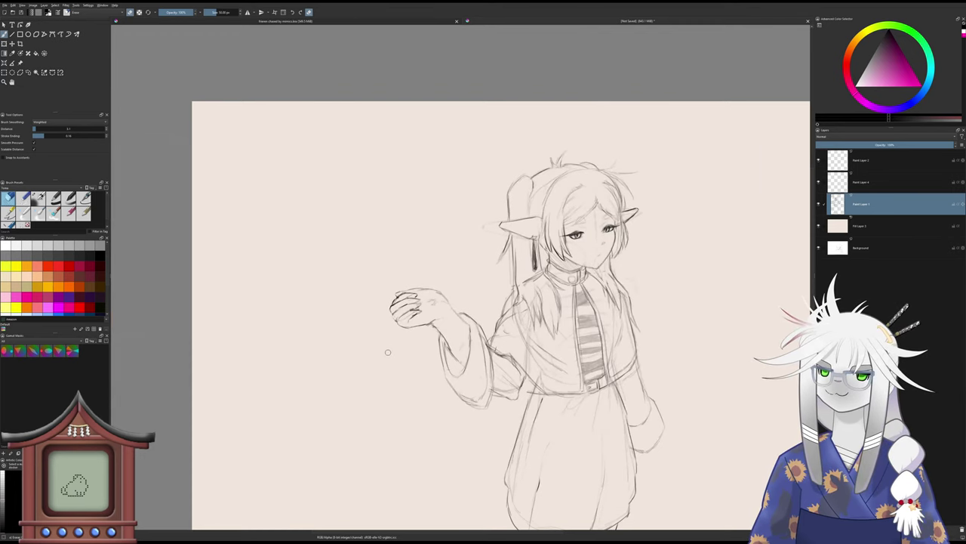
key(m)
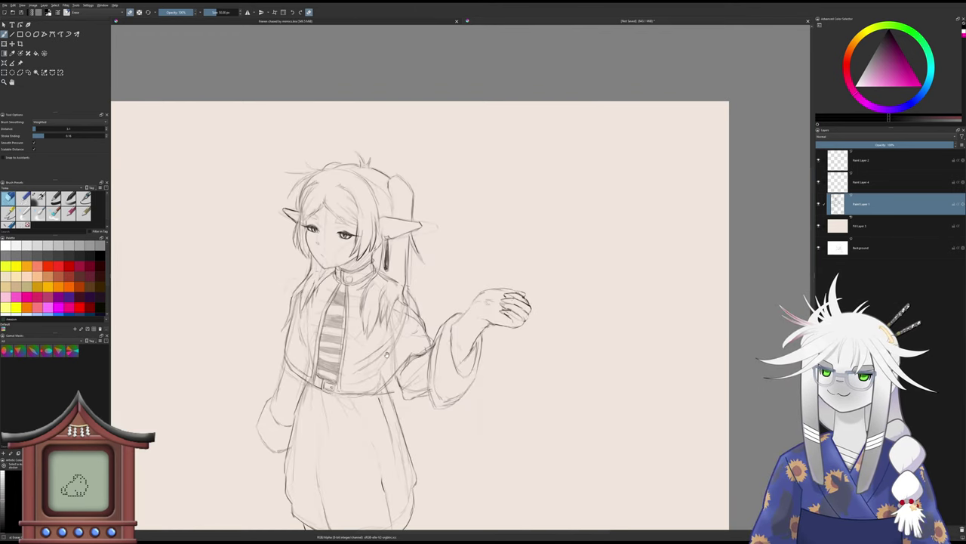
mouse_move(387, 354)
mouse_down()
mouse_move(446, 283)
mouse_move(464, 302)
mouse_up()
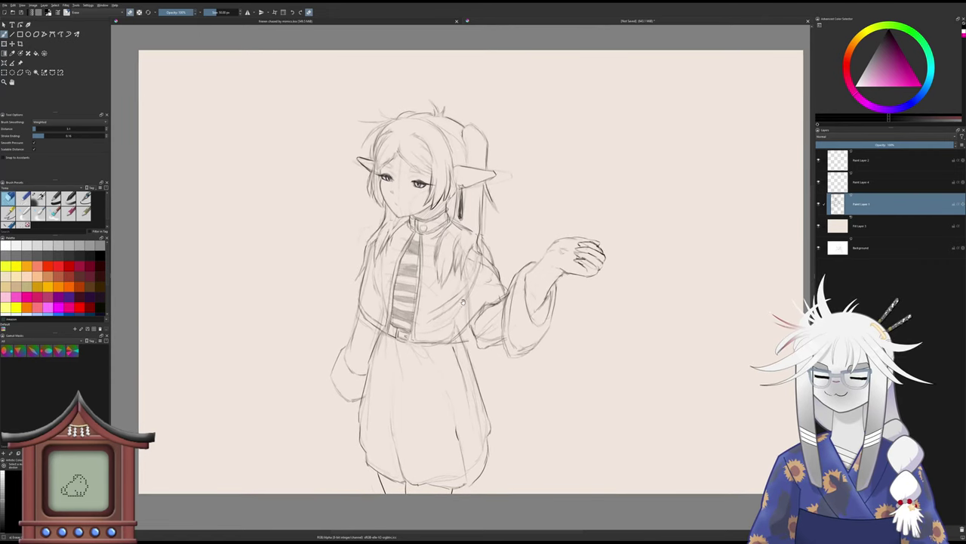
key(slash)
key(slash)
mouse_move(344, 363)
mouse_down()
mouse_move(328, 389)
mouse_move(353, 375)
mouse_move(349, 405)
mouse_move(344, 368)
mouse_move(355, 375)
mouse_move(356, 400)
mouse_up()
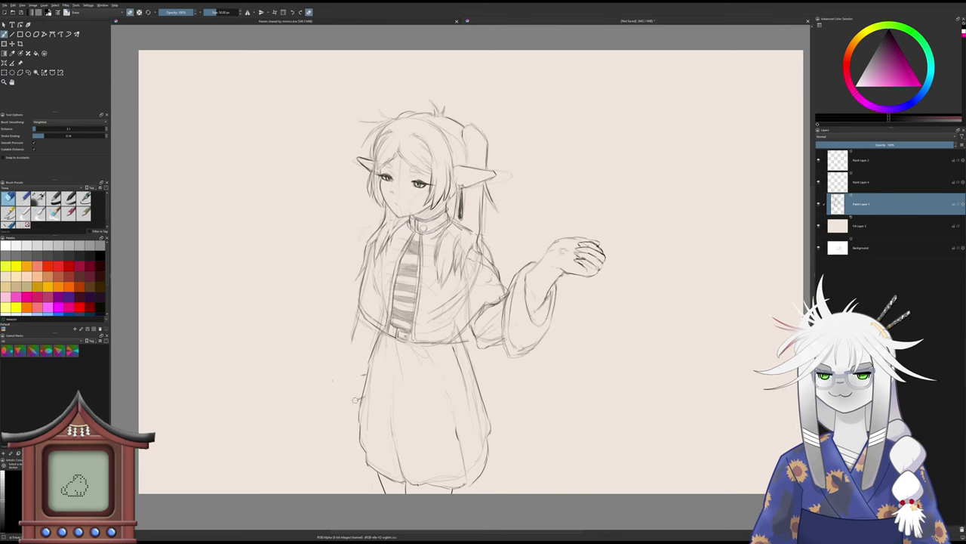
- Redraw the lowered arm's sleeve and its boxy cuff hanging beside the skirt
key(slash)
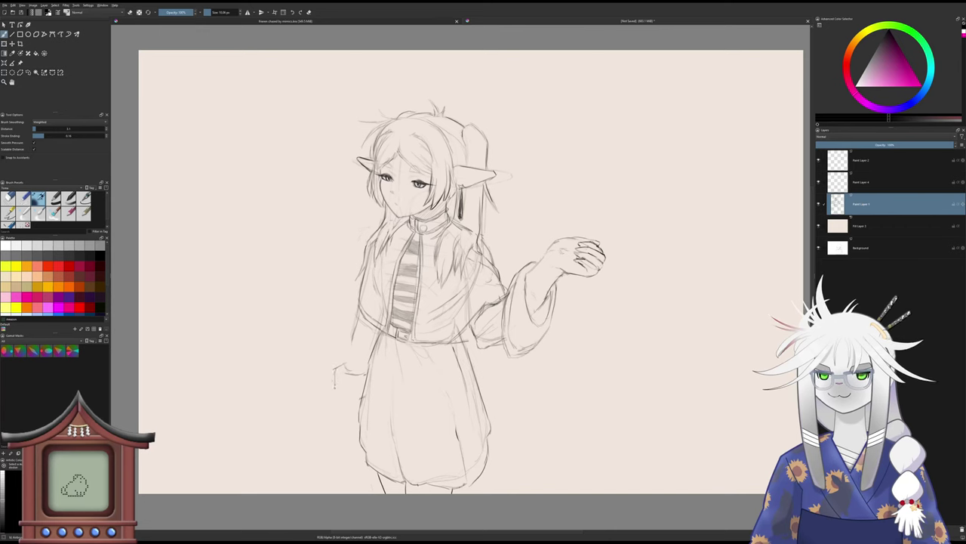
drag(336, 410, 353, 415)
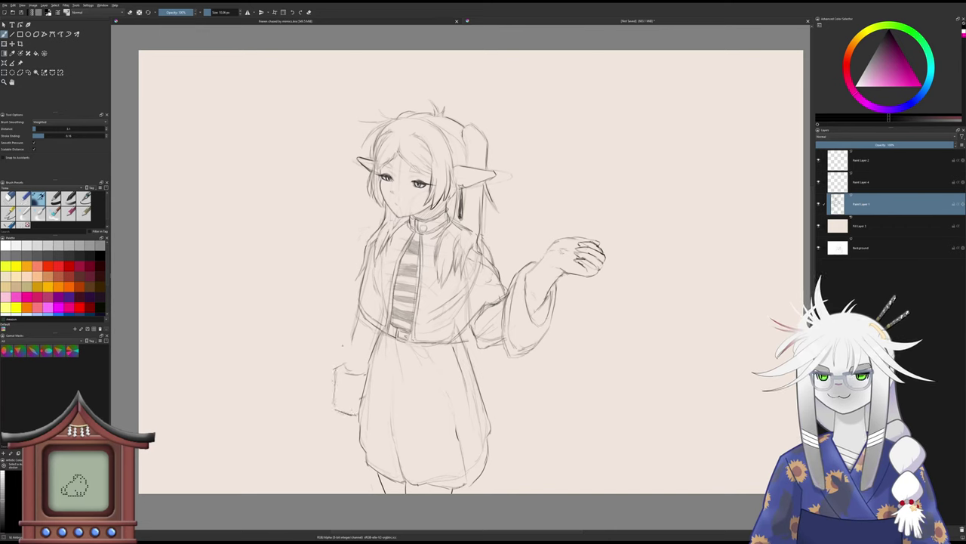
mouse_move(344, 357)
mouse_down()
mouse_move(353, 332)
mouse_move(339, 369)
mouse_up()
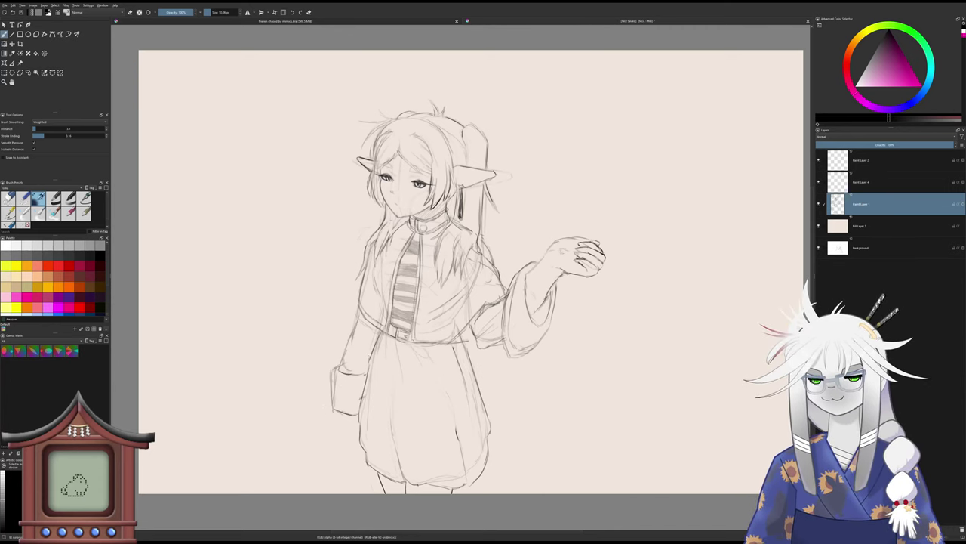
- Clean up the skirt's side edge next to the lowered cuff by erasing the old overlapping outline between waist and hem
mouse_move(368, 363)
mouse_down()
mouse_move(343, 447)
mouse_move(370, 466)
mouse_move(344, 439)
mouse_move(352, 454)
mouse_move(363, 382)
mouse_up()
key(ctrl+z)
key(e)
key(slash)
key(slash)
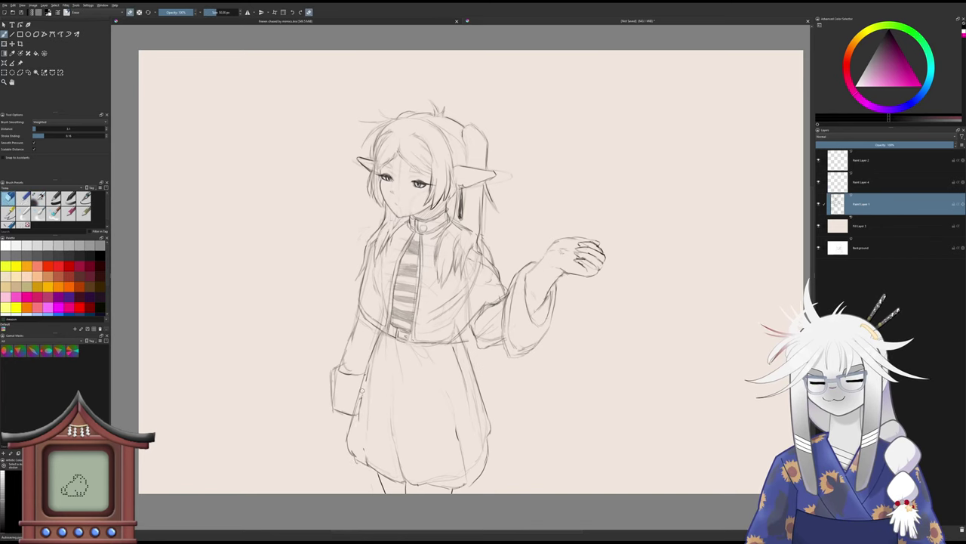
drag(358, 419, 371, 363)
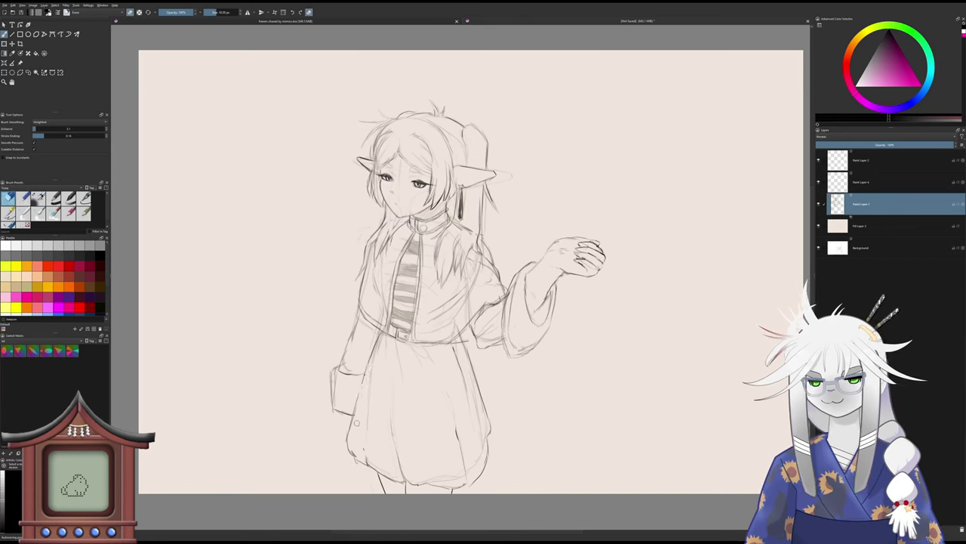
key(e)
mouse_move(356, 414)
mouse_down()
mouse_move(370, 340)
mouse_move(366, 377)
mouse_up()
key(e)
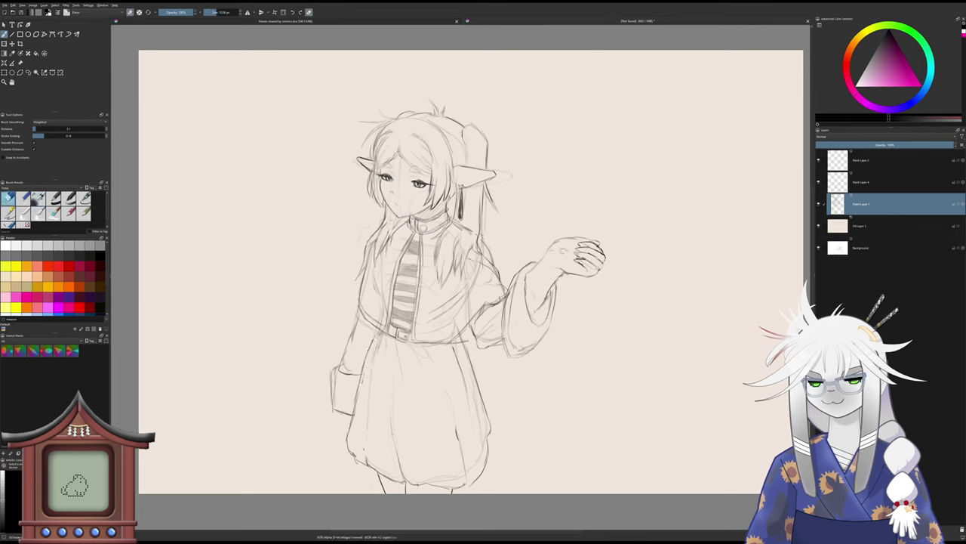
- Erase the skirt's lower corner beneath the lowered cuff and redraw the hem flaring wider, with a small fold at its edge
drag(347, 436, 370, 467)
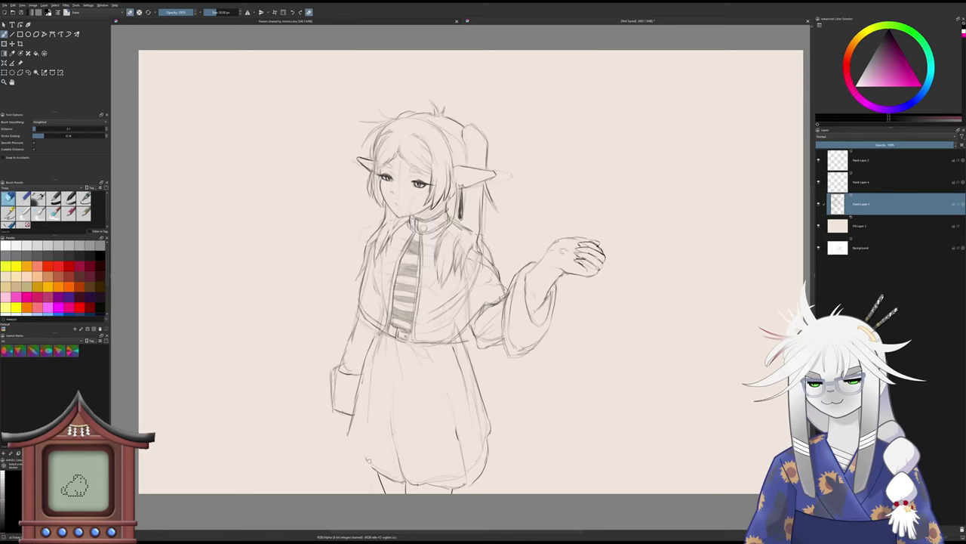
key(e)
drag(354, 422, 371, 467)
key(e)
drag(340, 438, 361, 457)
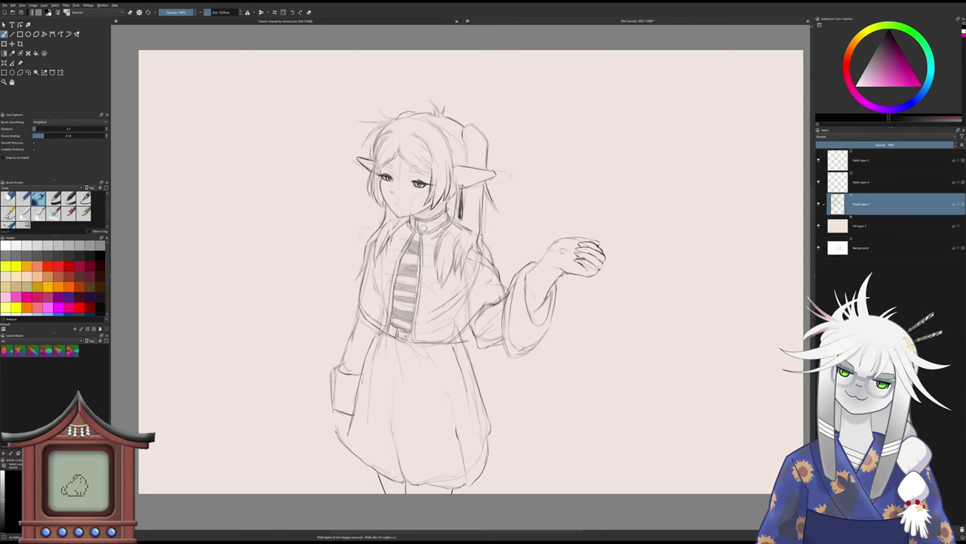
drag(339, 426, 347, 420)
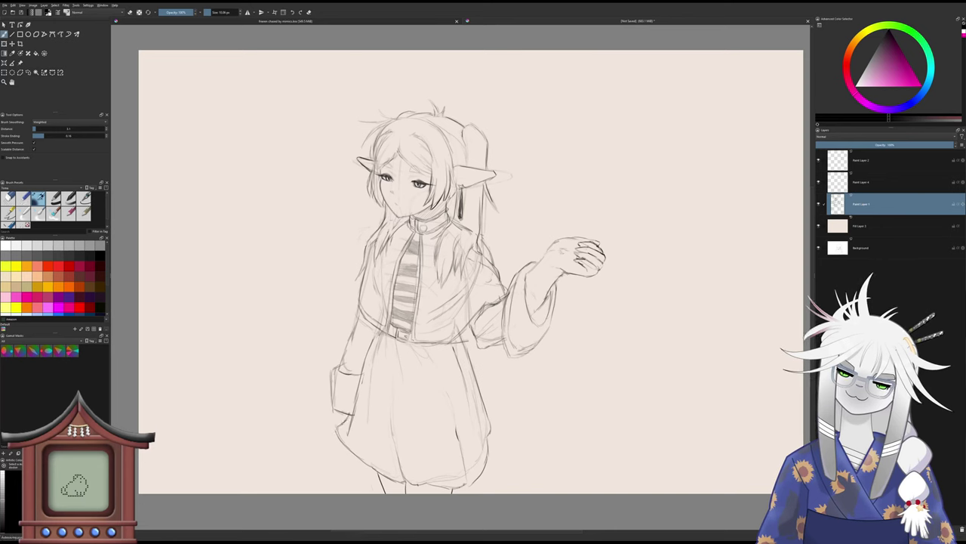
key(e)
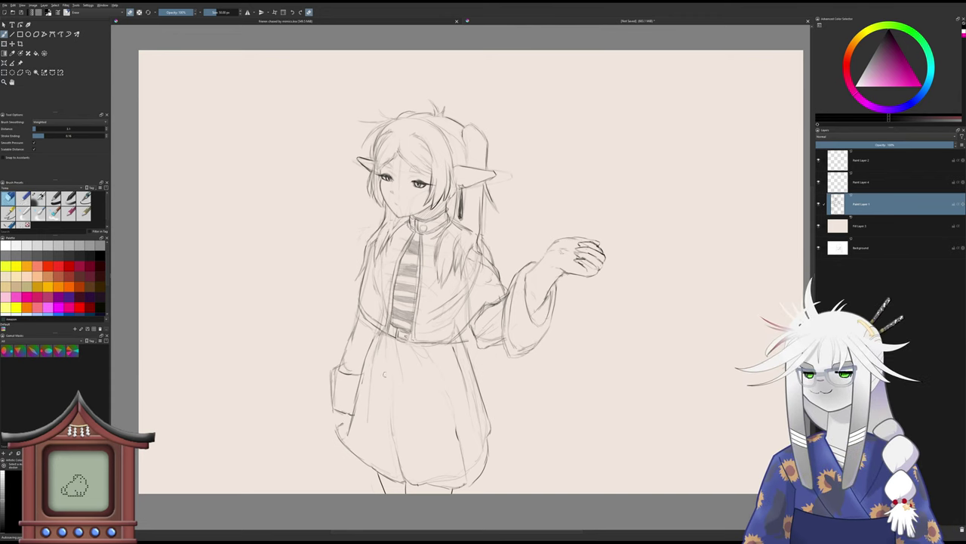
- Widen the skirt on the raised arm's side, erase the old outline there, and add a small bulge above the hem
key(e)
drag(488, 460, 500, 433)
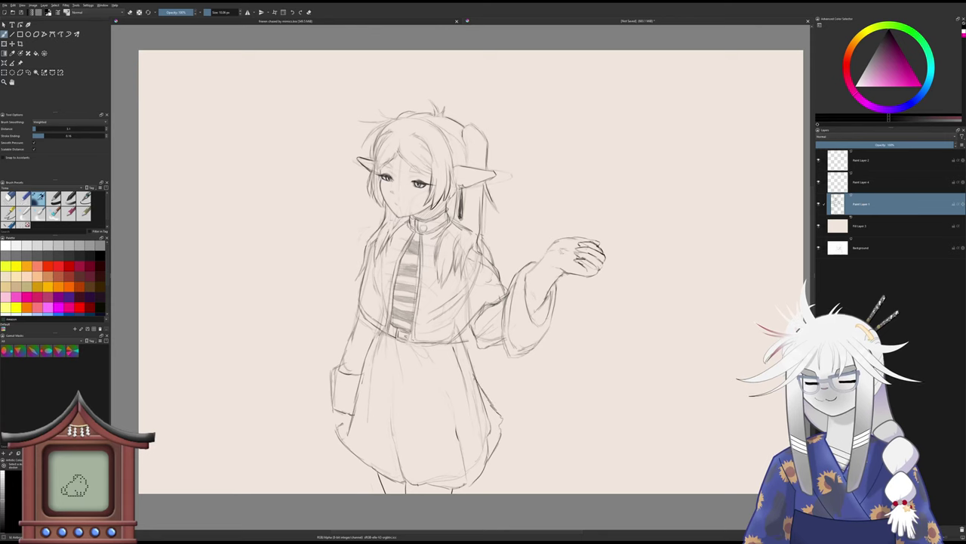
key(e)
drag(489, 432, 486, 459)
key(e)
drag(477, 382, 496, 390)
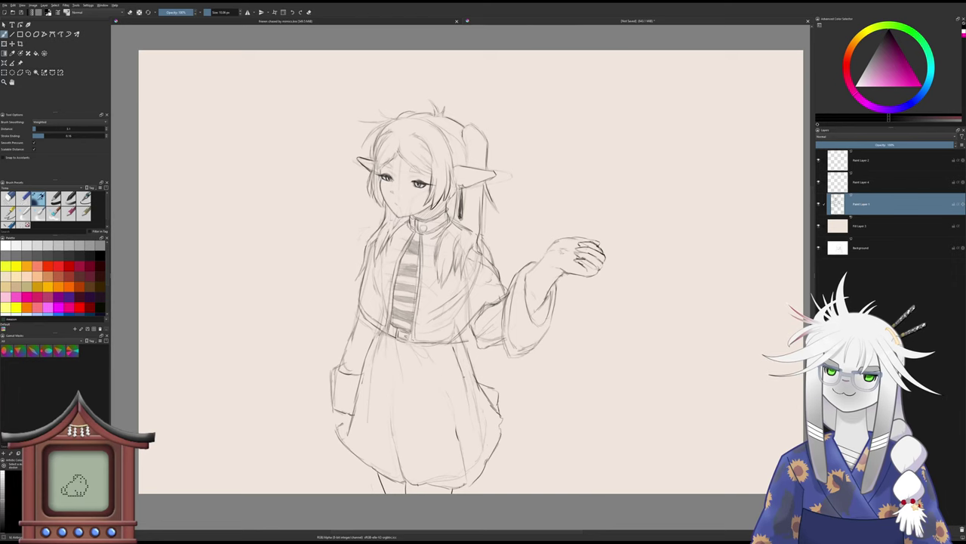
- Transform the whole figure sketch, scaling it down and moving it up to leave canvas space below the legs
scroll(463, 377, down, 2)
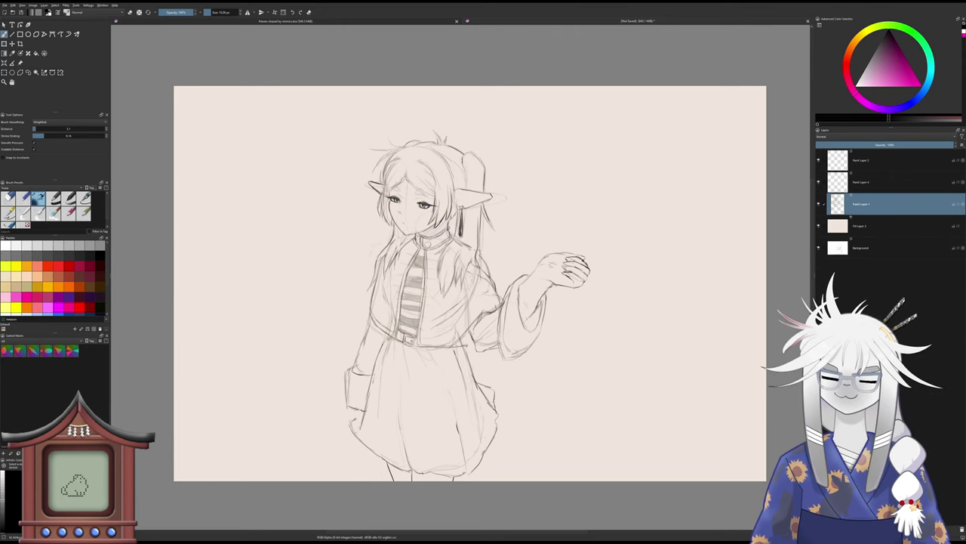
key(e)
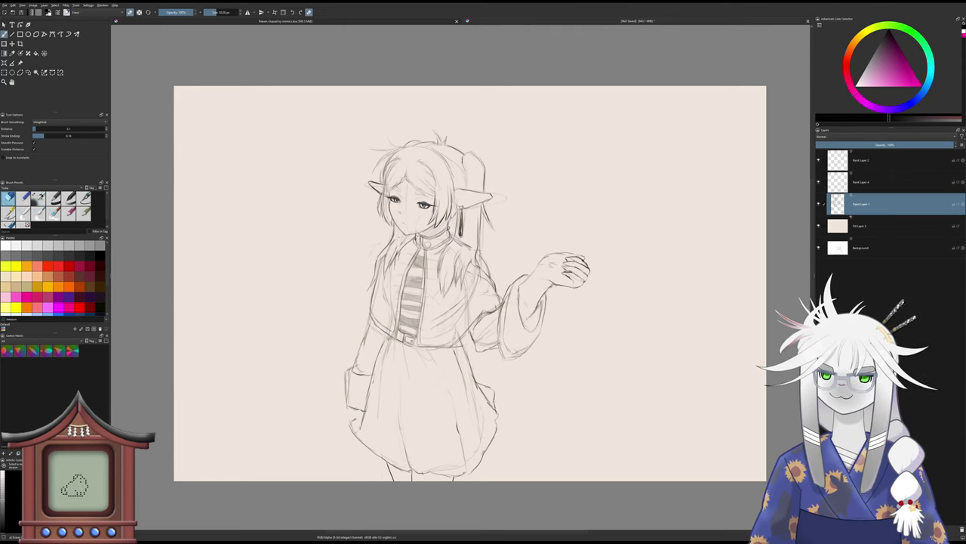
scroll(457, 379, down, 1)
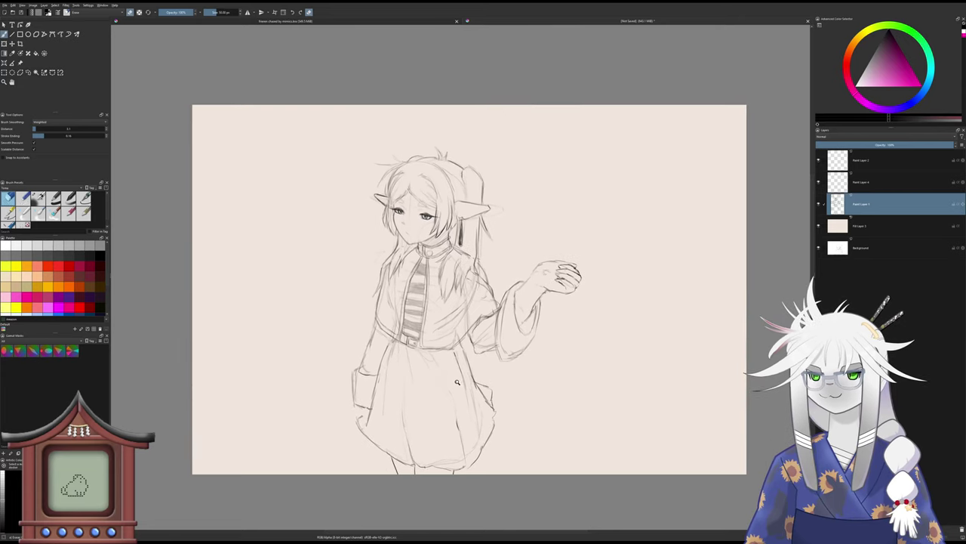
scroll(453, 376, up, 2)
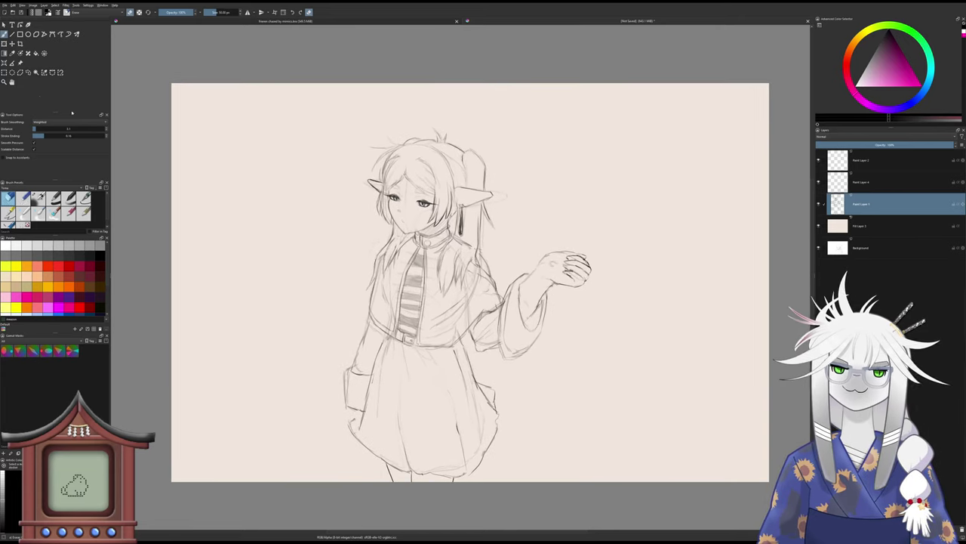
key(ctrl+t)
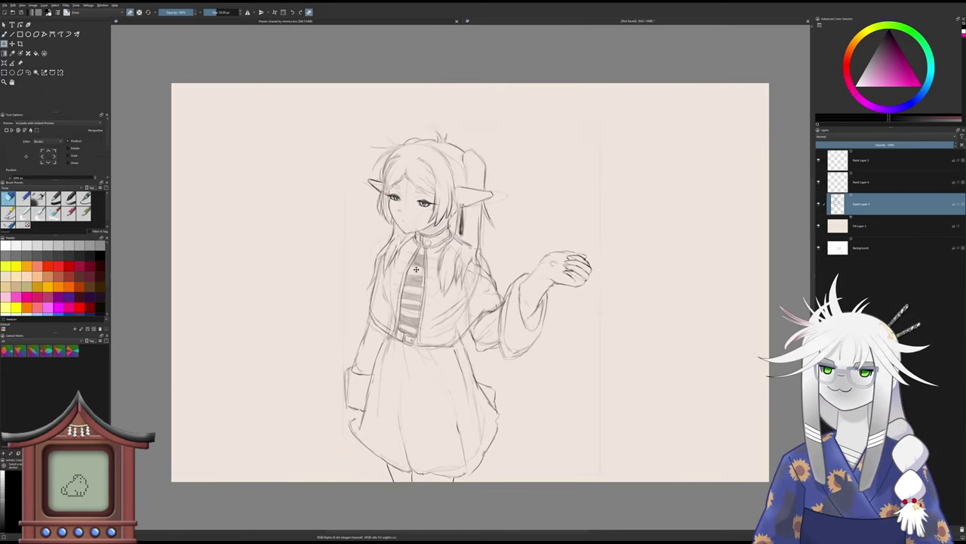
drag(413, 268, 422, 241)
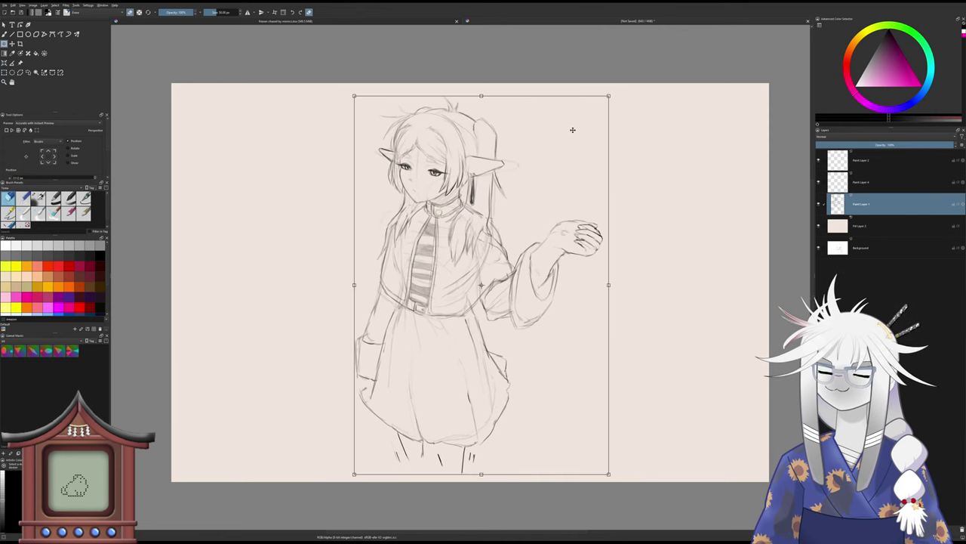
mouse_move(601, 96)
mouse_down()
mouse_move(608, 93)
mouse_move(522, 190)
mouse_move(532, 180)
mouse_up()
drag(496, 244, 525, 178)
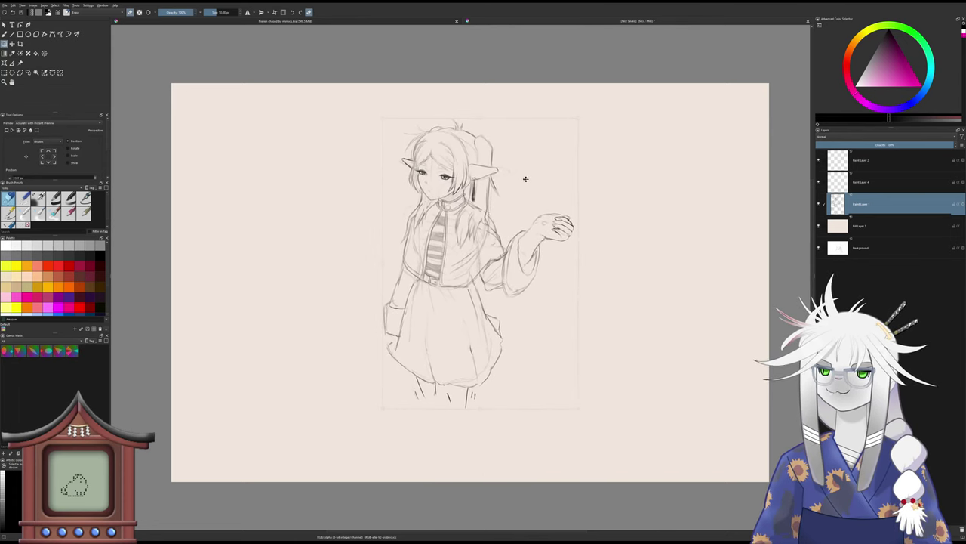
drag(525, 178, 511, 159)
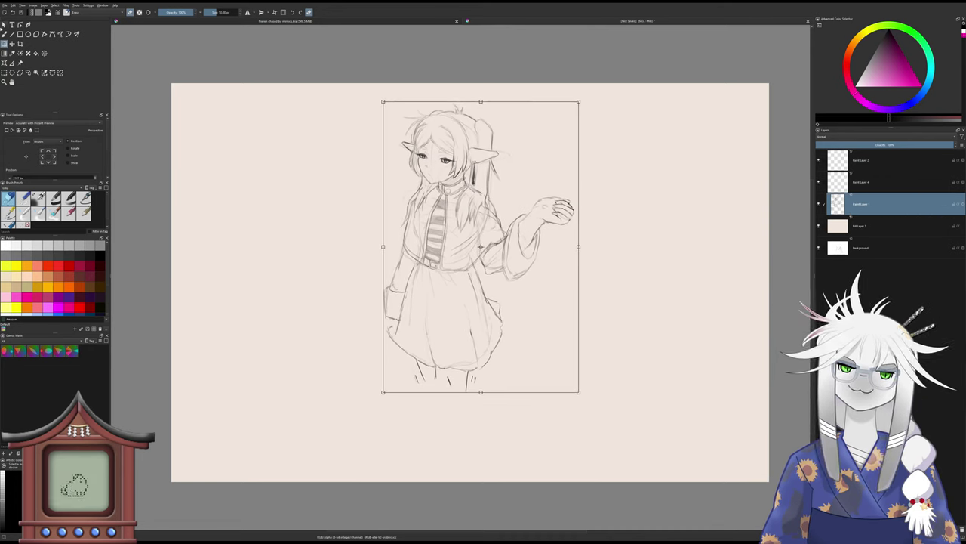
click(4, 35)
- Reduce the brush size for the smaller sketch and try a short stroke beside the lowered arm
click(214, 12)
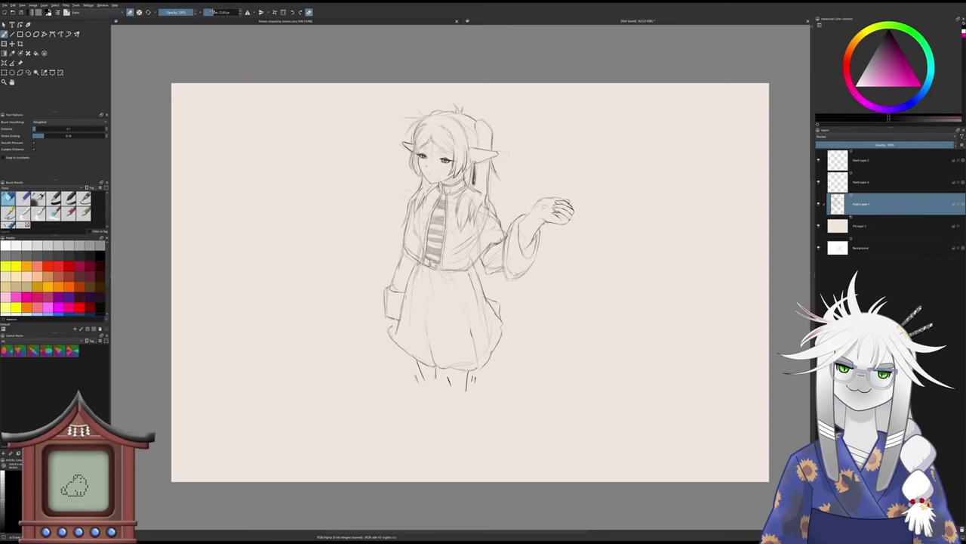
scroll(391, 221, up, 1)
scroll(390, 222, up, 1)
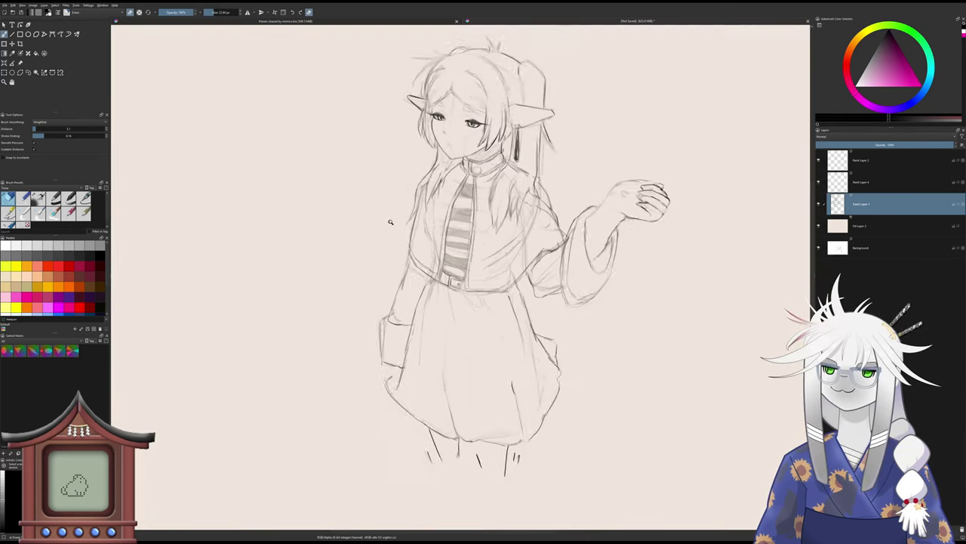
scroll(391, 221, up, 3)
key(bracketleft)
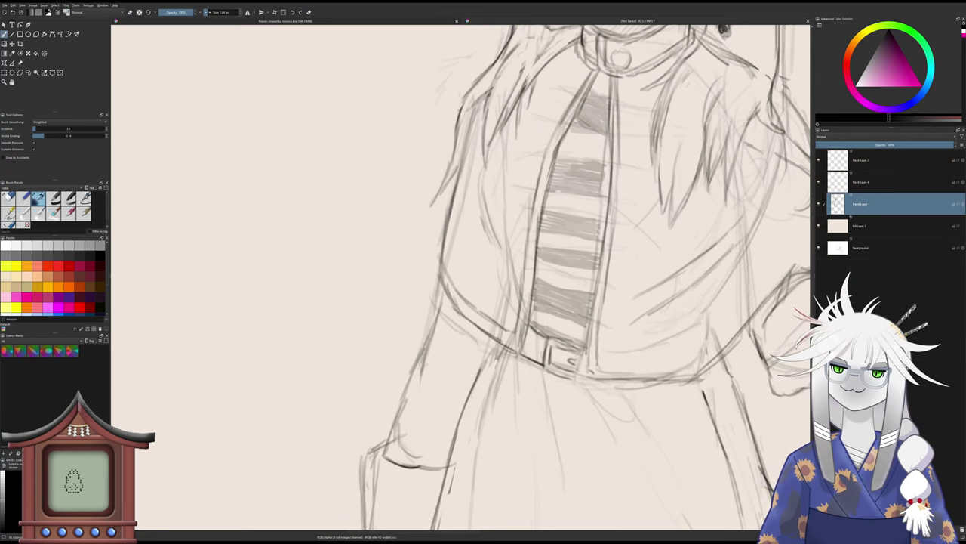
key(bracketleft)
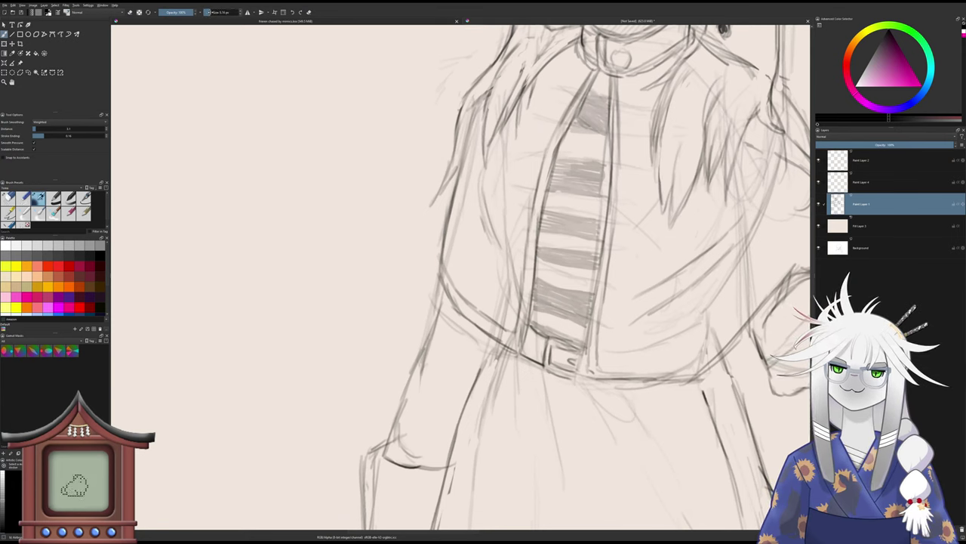
mouse_move(373, 258)
mouse_down()
mouse_move(398, 240)
mouse_move(387, 250)
mouse_move(390, 276)
mouse_up()
key(ctrl+z)
- Mirror the view, select the skirt, legs and lowered forearm with a freehand selection, and rotate them slightly under the torso
scroll(390, 275, down, 2)
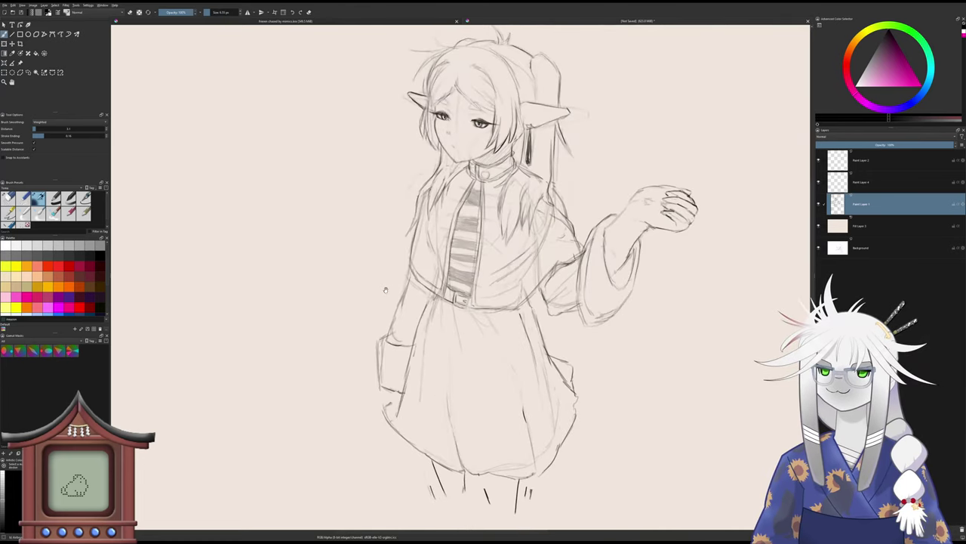
scroll(383, 287, down, 2)
scroll(381, 293, down, 1)
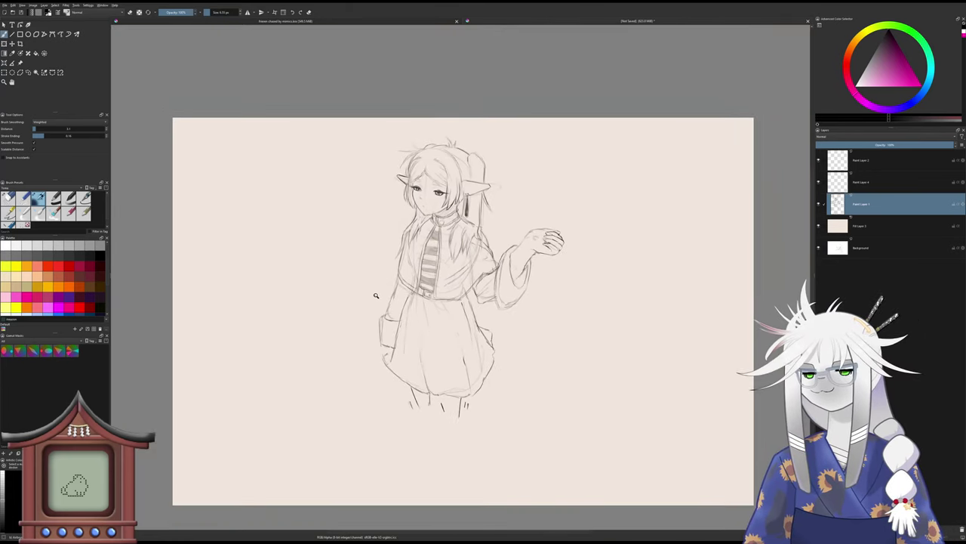
scroll(373, 295, down, 2)
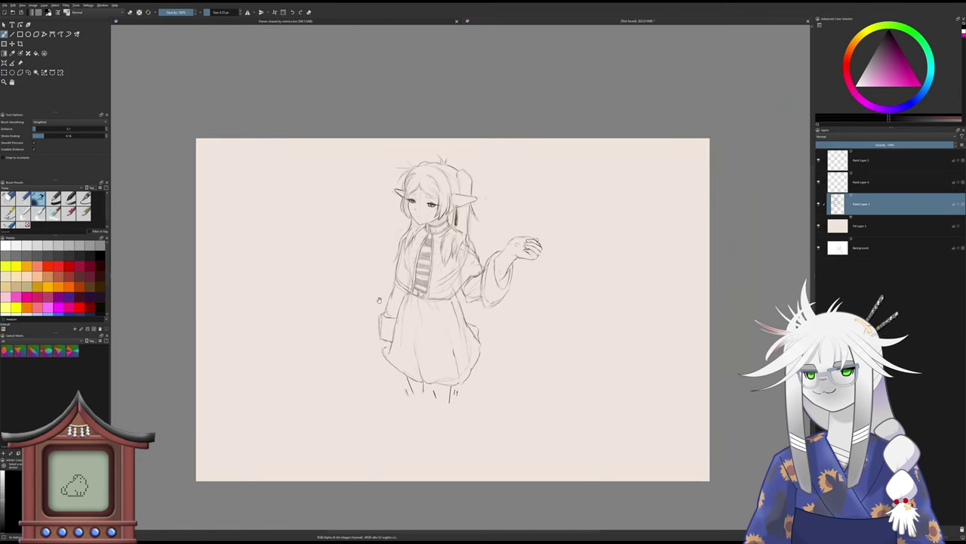
key(m)
drag(387, 293, 347, 281)
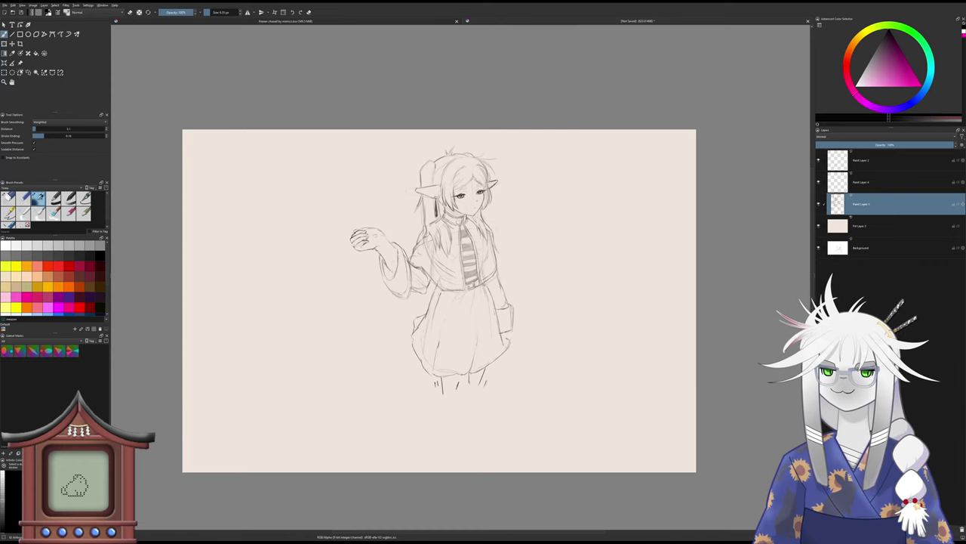
click(27, 73)
mouse_move(413, 389)
mouse_down()
mouse_move(396, 332)
mouse_move(438, 287)
mouse_move(451, 296)
mouse_move(488, 280)
mouse_move(552, 303)
mouse_move(417, 401)
mouse_up()
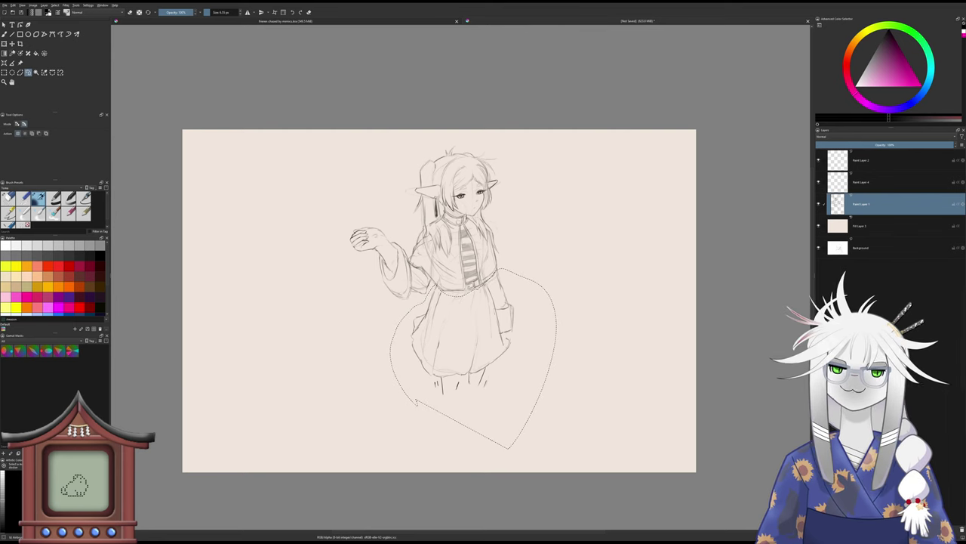
key(ctrl+t)
drag(530, 203, 544, 209)
key(Return)
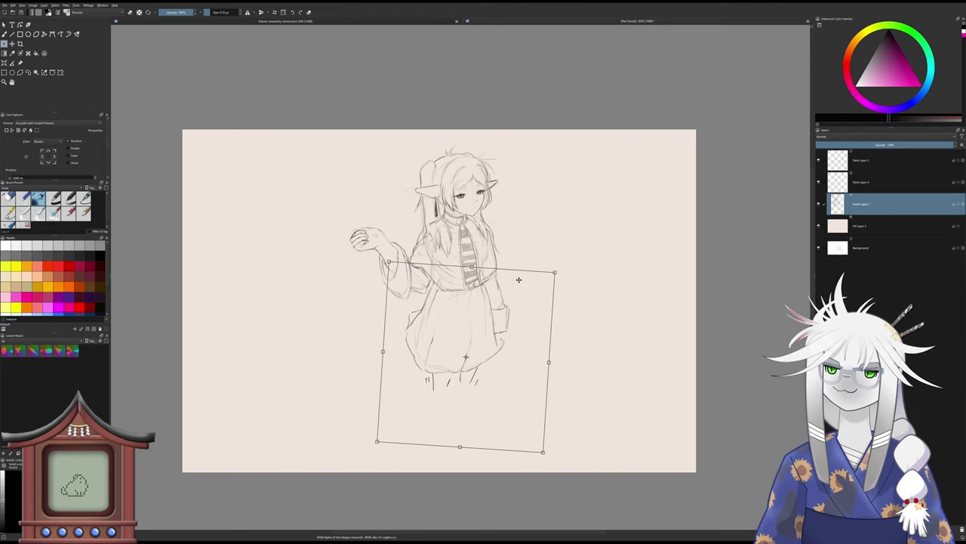
click(28, 73)
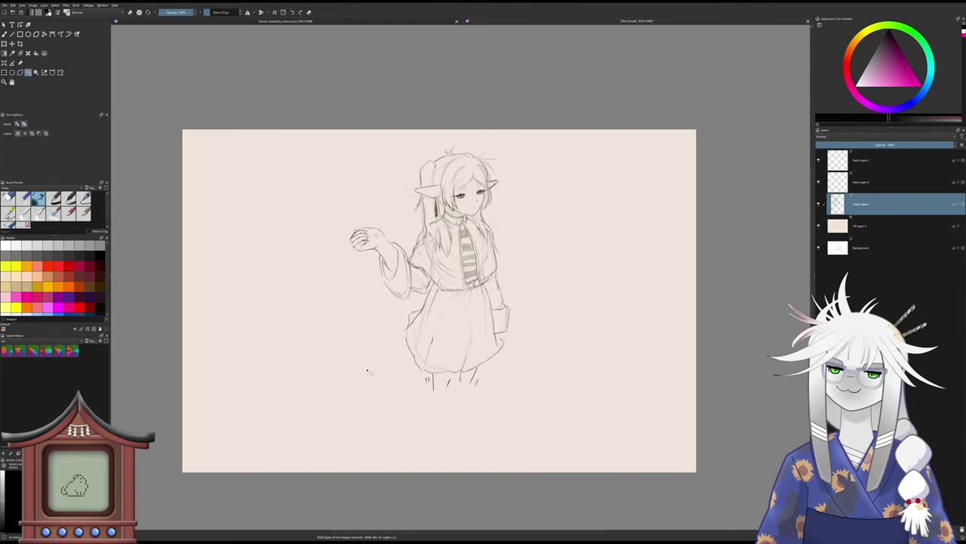
- Select the lower part of the skirt and reshape it with a perspective transform, slanting its upper edge and pulling in the hem corners
mouse_move(401, 370)
mouse_down()
mouse_move(391, 324)
mouse_move(429, 303)
mouse_move(525, 358)
mouse_move(436, 377)
mouse_move(402, 370)
mouse_up()
key(ctrl+t)
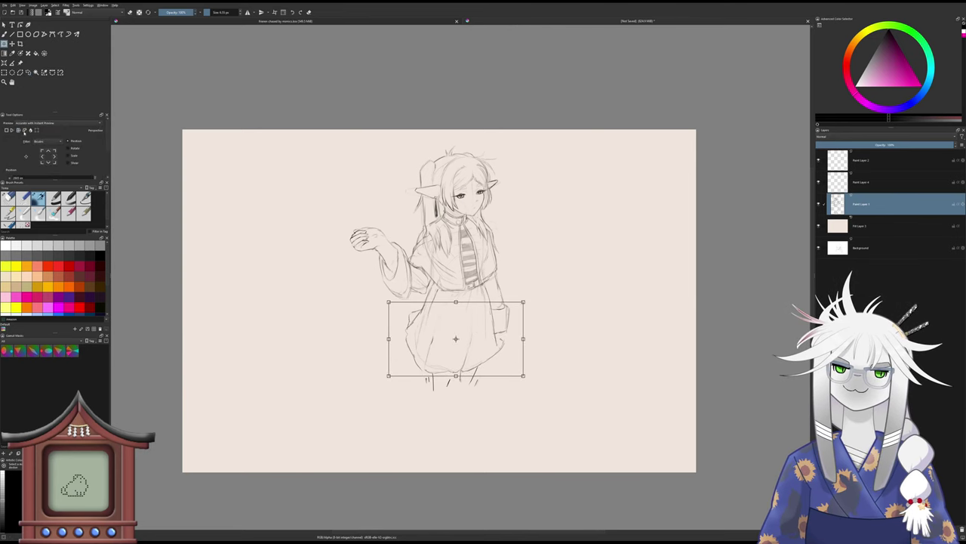
click(25, 131)
click(12, 131)
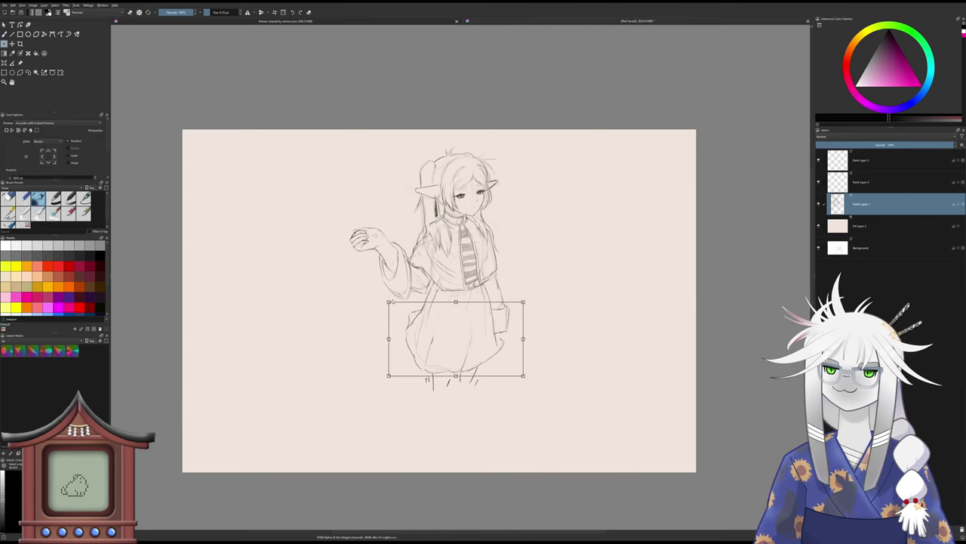
drag(390, 302, 394, 327)
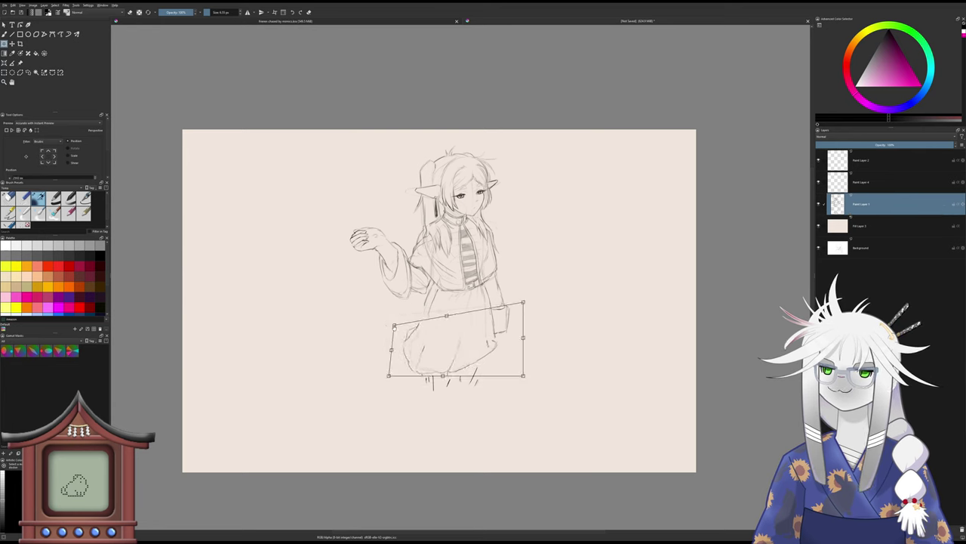
drag(524, 375, 536, 390)
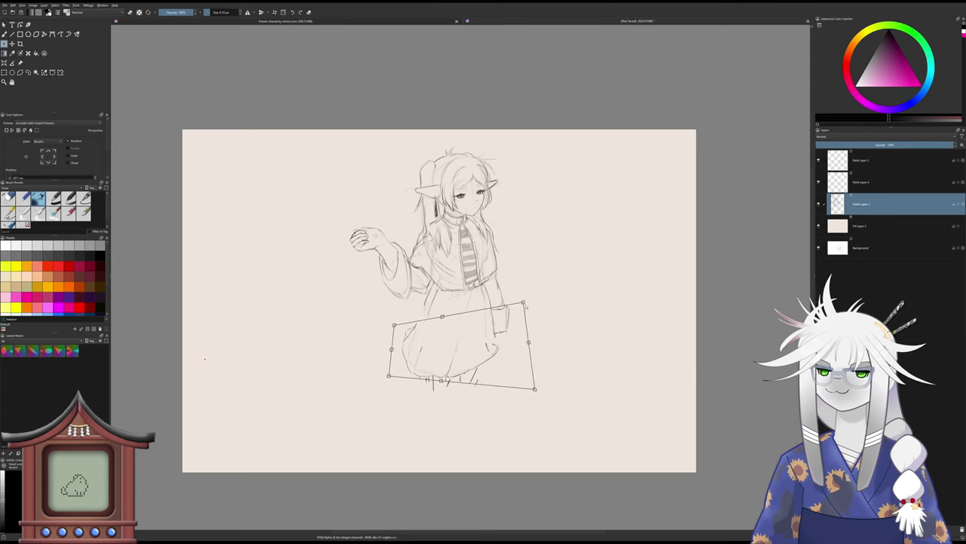
mouse_move(525, 304)
mouse_down()
mouse_move(533, 334)
mouse_move(528, 308)
mouse_up()
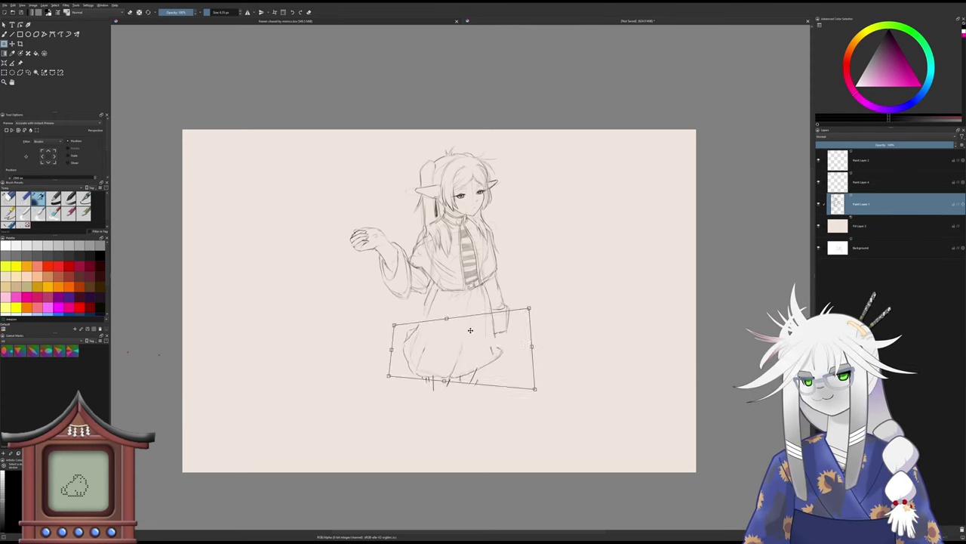
drag(389, 372, 402, 378)
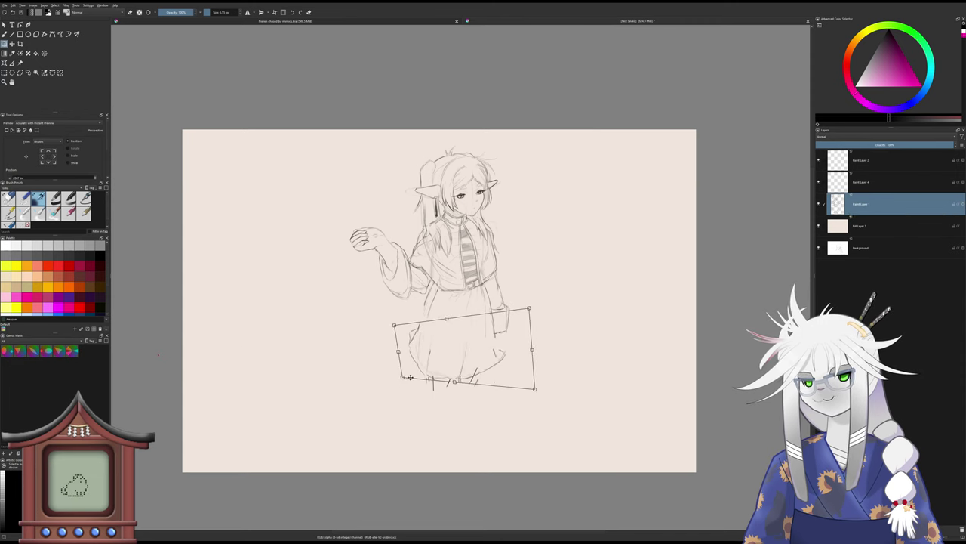
drag(535, 389, 524, 385)
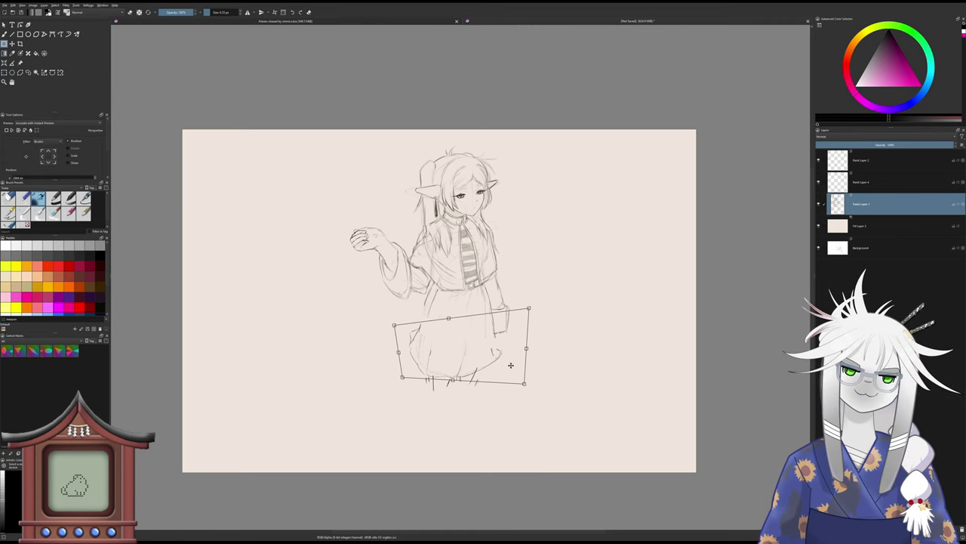
key(b)
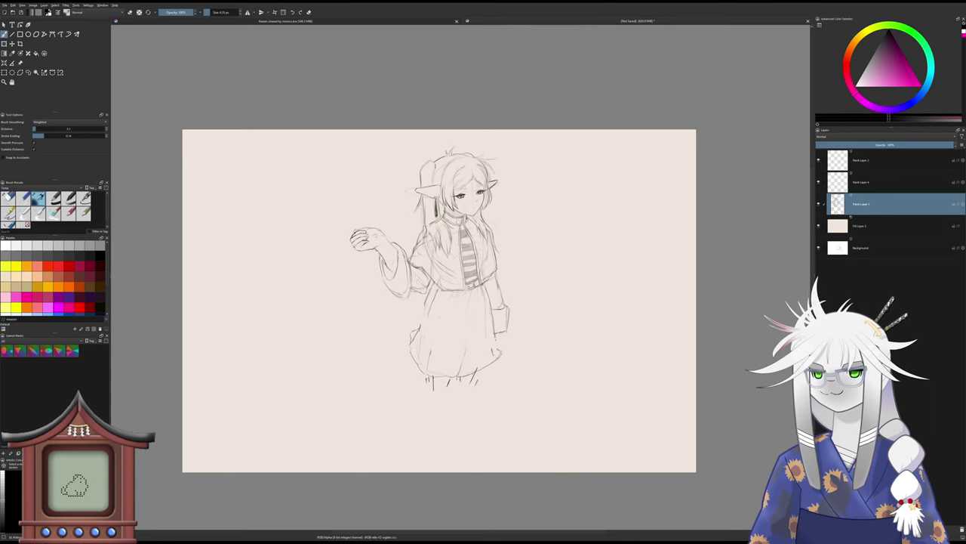
- Clean up the skirt's side outline after the transform by erasing rough lines and redrawing the edge below the raised arm
key(e)
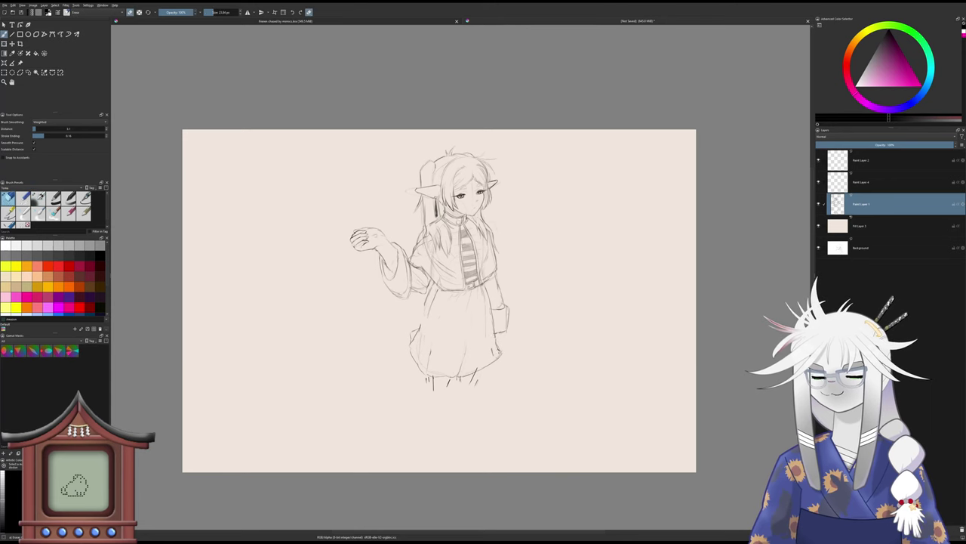
key(e)
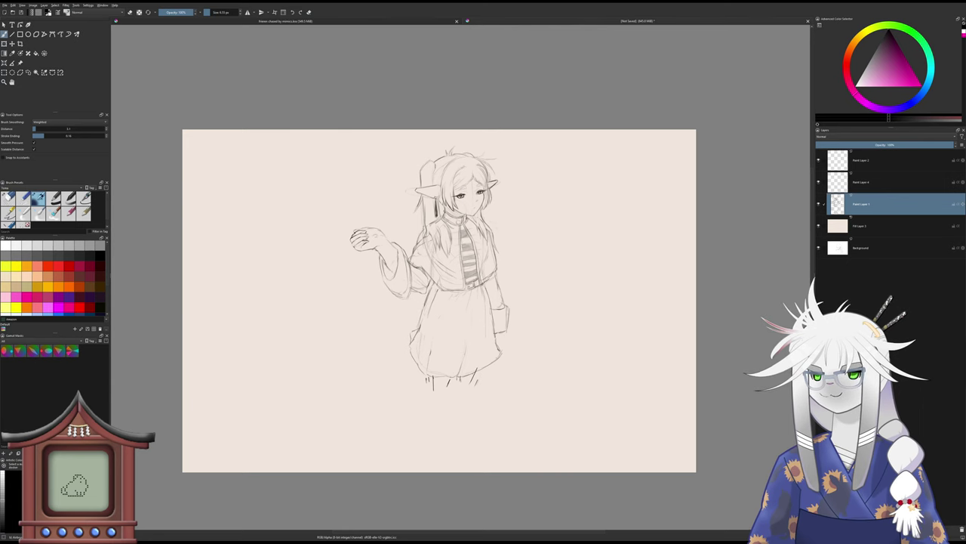
key(e)
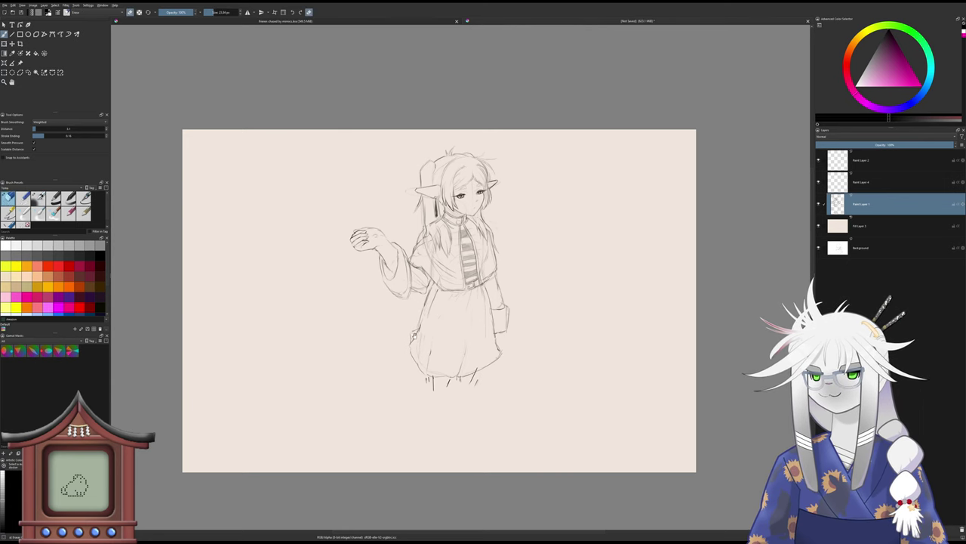
drag(415, 336, 409, 320)
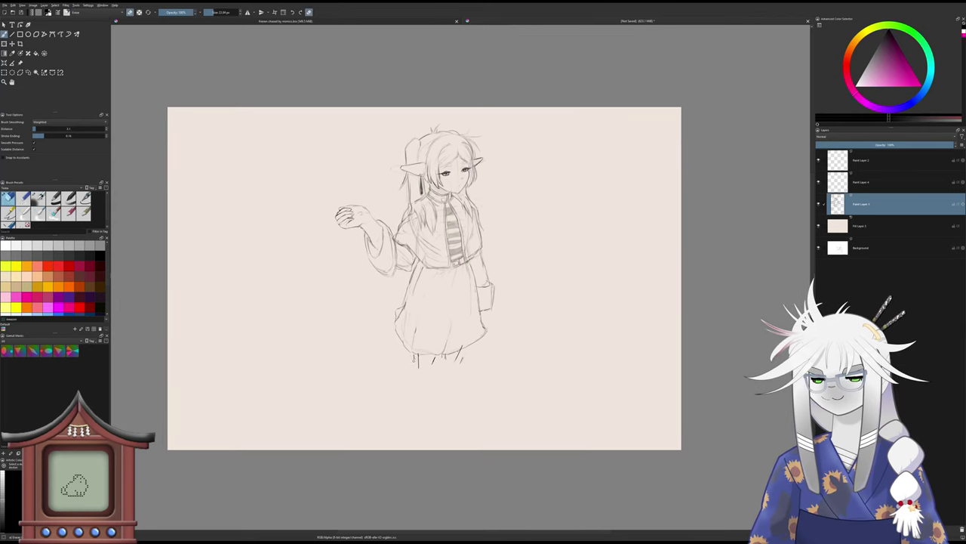
- Erase stray marks beneath the skirt hem and extend the outer line of the leg on the book-hand side
drag(414, 360, 463, 366)
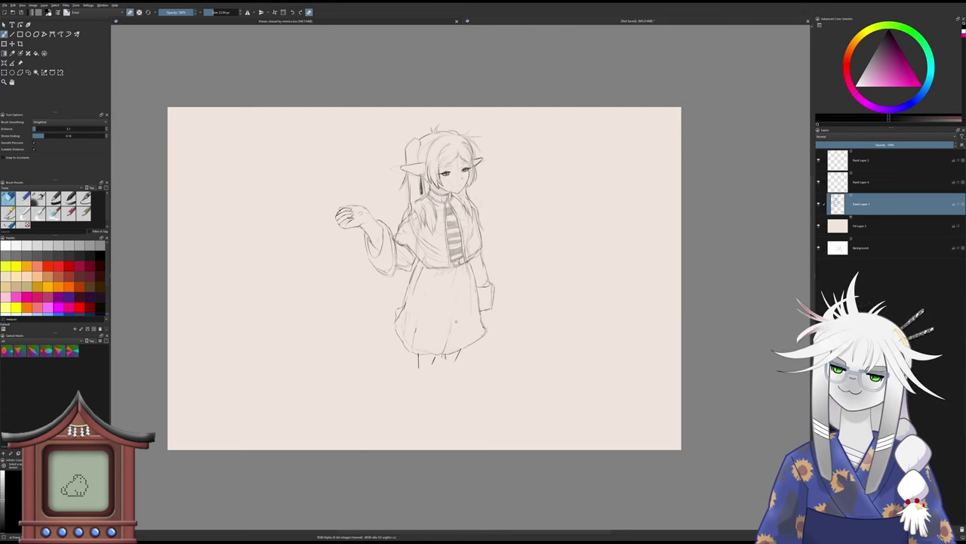
key(slash)
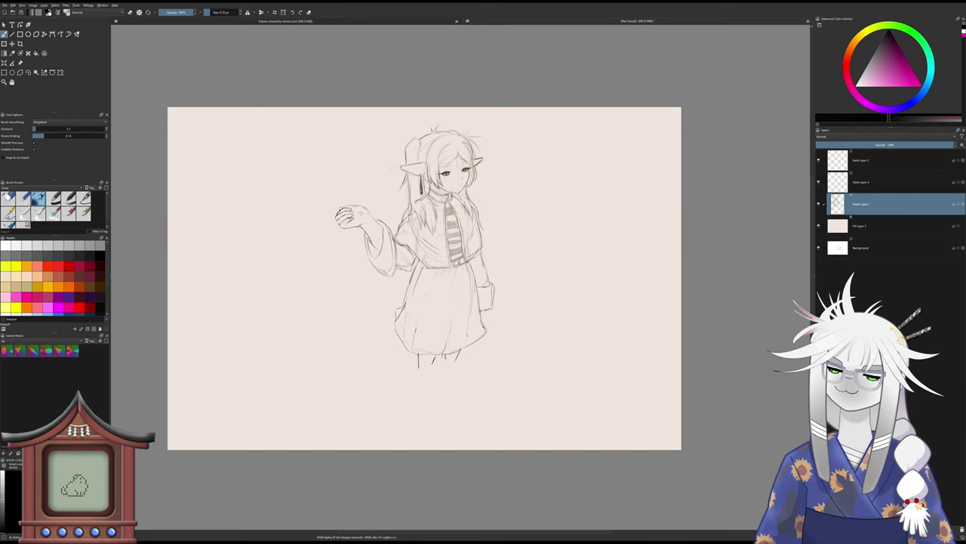
drag(459, 349, 456, 376)
key(slash)
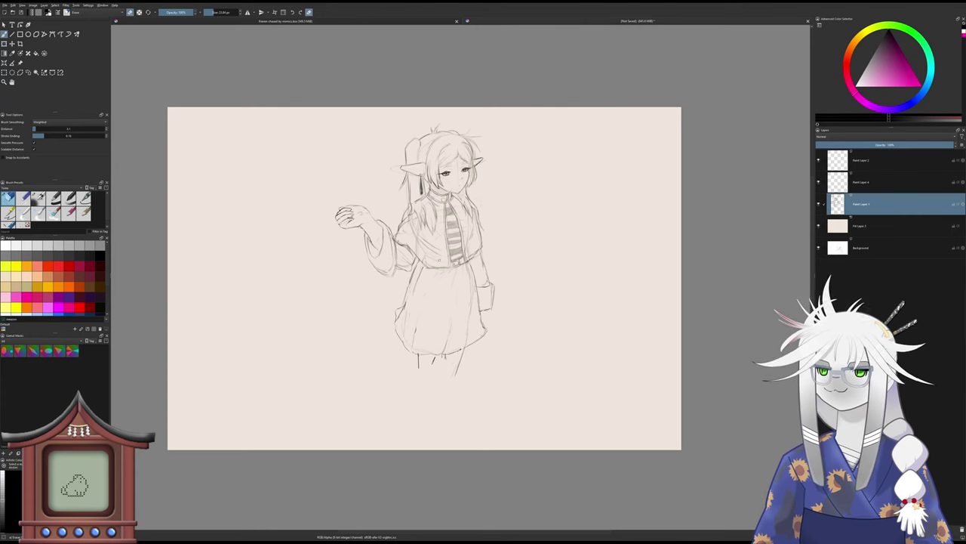
key(slash)
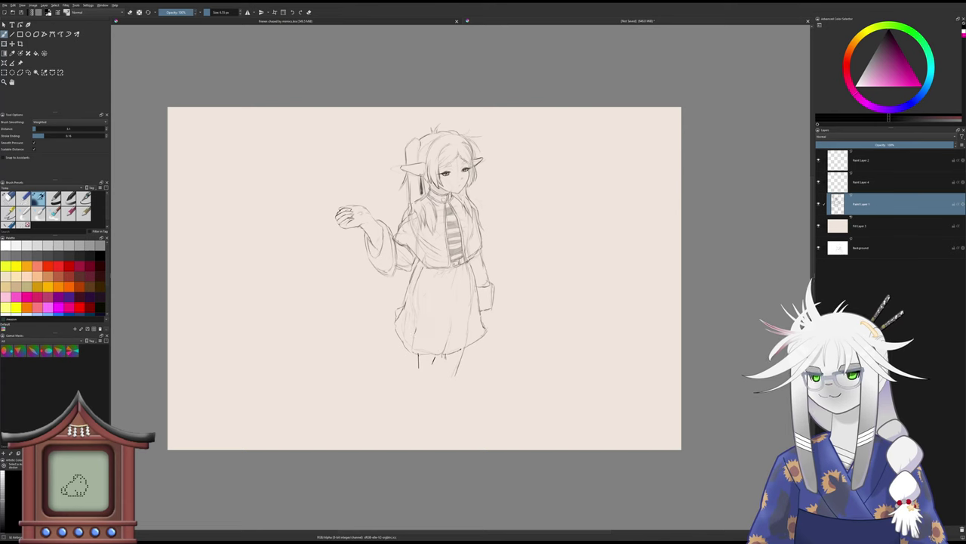
- Sketch the remaining outlines of both legs below the skirt and erase the leftover short mark between them
drag(421, 357, 418, 369)
key(slash)
key(e)
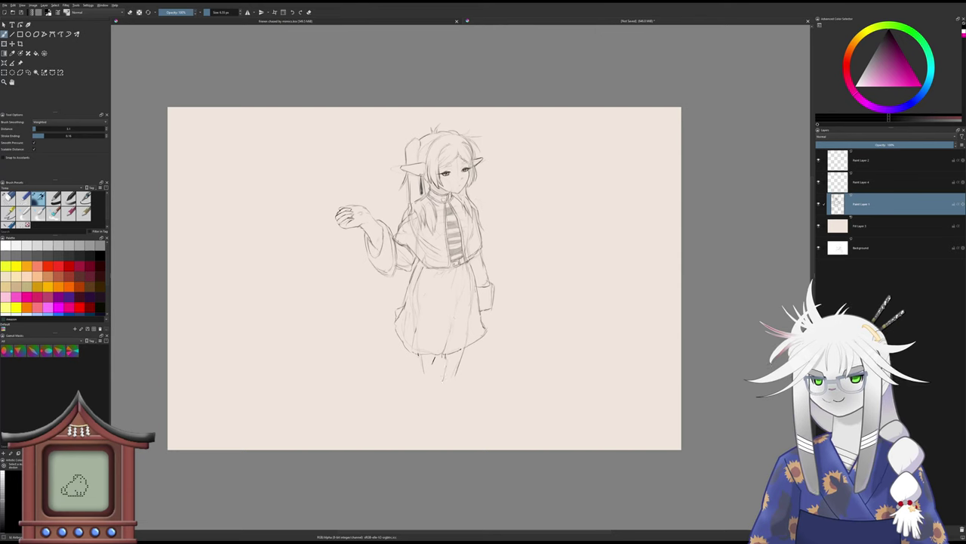
mouse_move(446, 357)
mouse_down()
mouse_move(440, 400)
mouse_move(422, 389)
mouse_up()
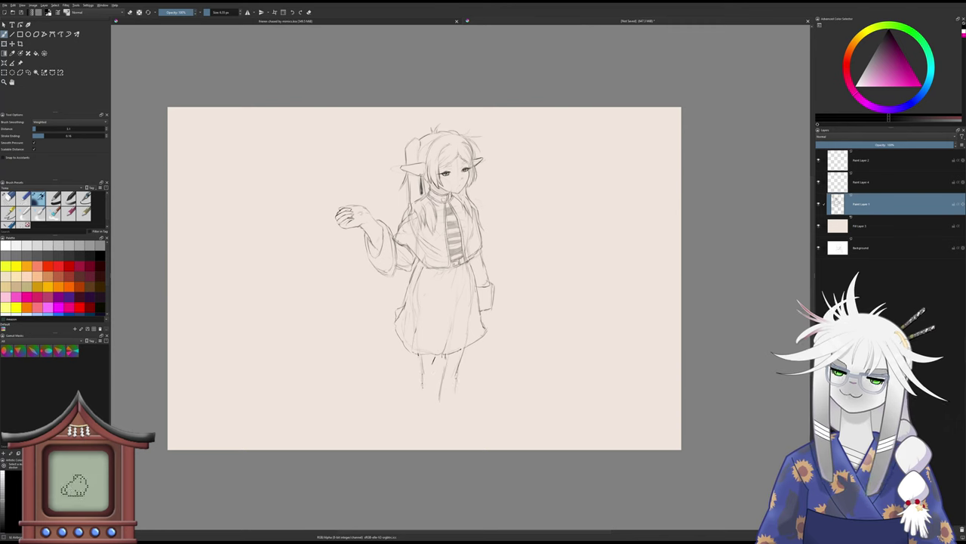
key(slash)
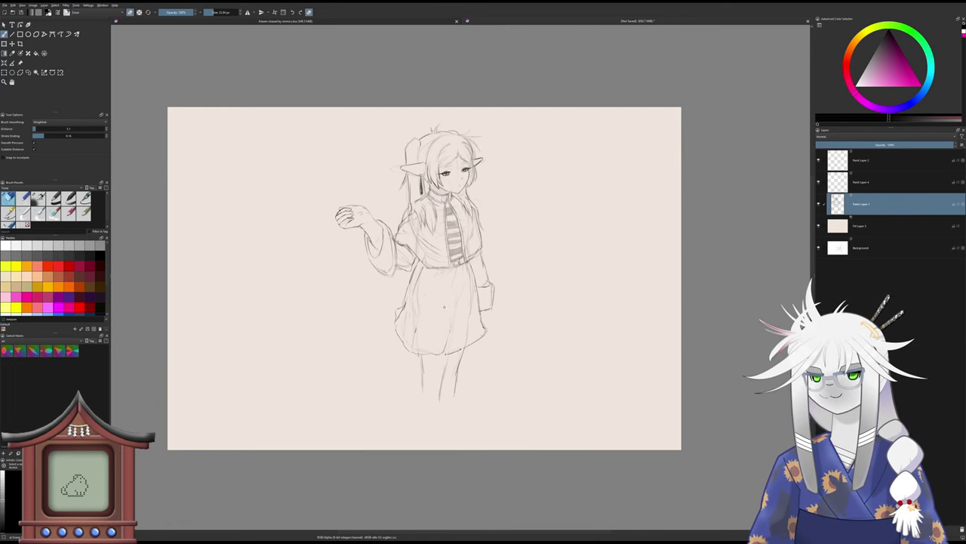
- Add sketch lines around the fingers of the raised hand to rough in its lower part
drag(446, 305, 438, 307)
drag(438, 307, 459, 317)
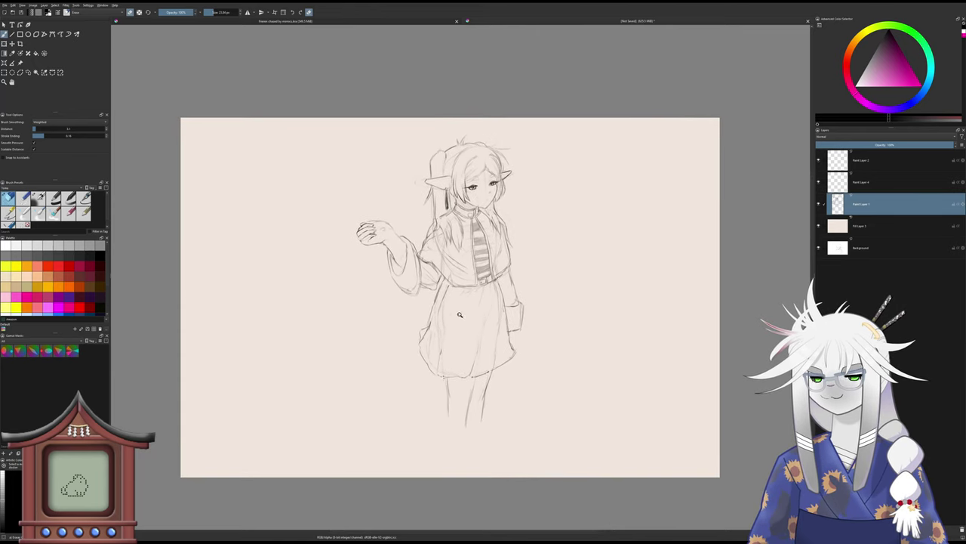
scroll(457, 309, up, 1)
key(slash)
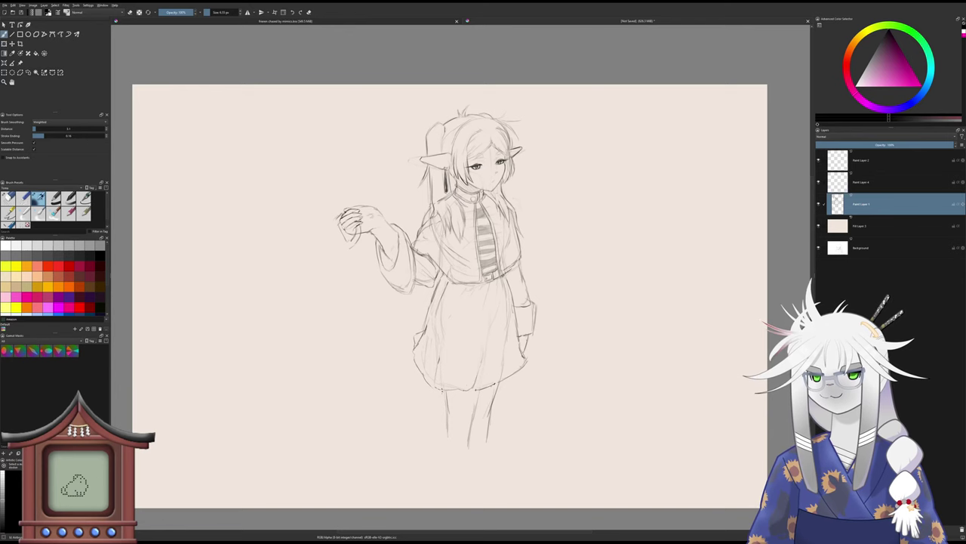
drag(510, 332, 474, 300)
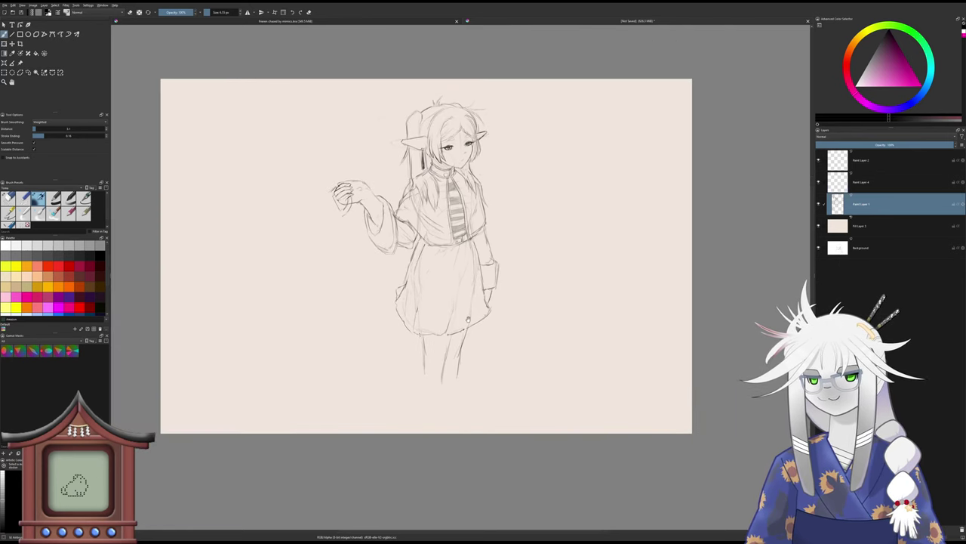
- Erase the fold lines inside the skirt and hatch shading along the skirt's side below the raised arm
key(slash)
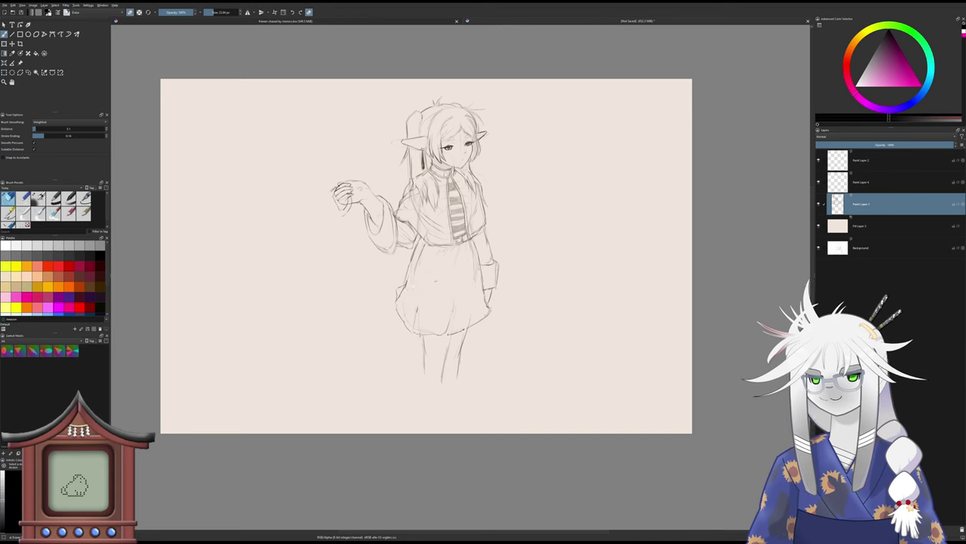
key(/)
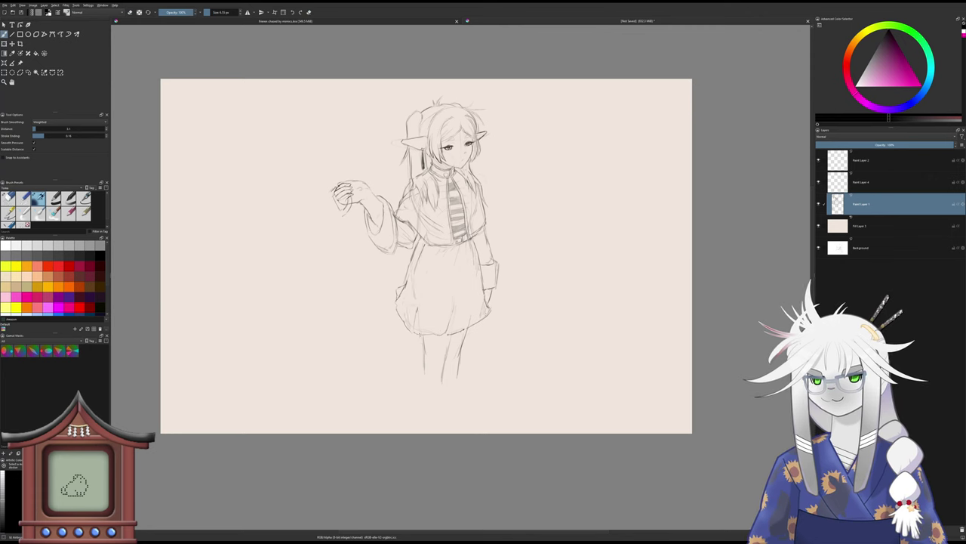
drag(398, 299, 404, 318)
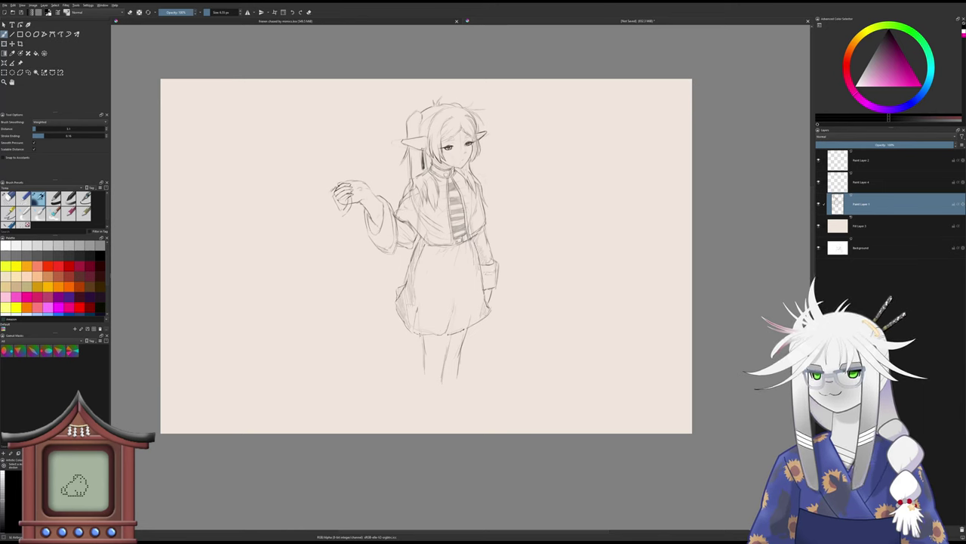
scroll(488, 273, up, 3)
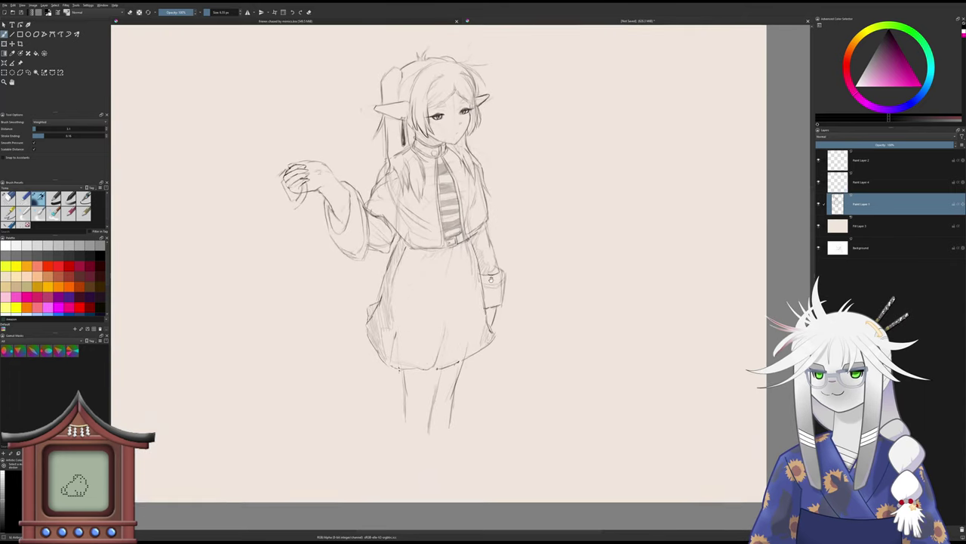
scroll(491, 280, down, 4)
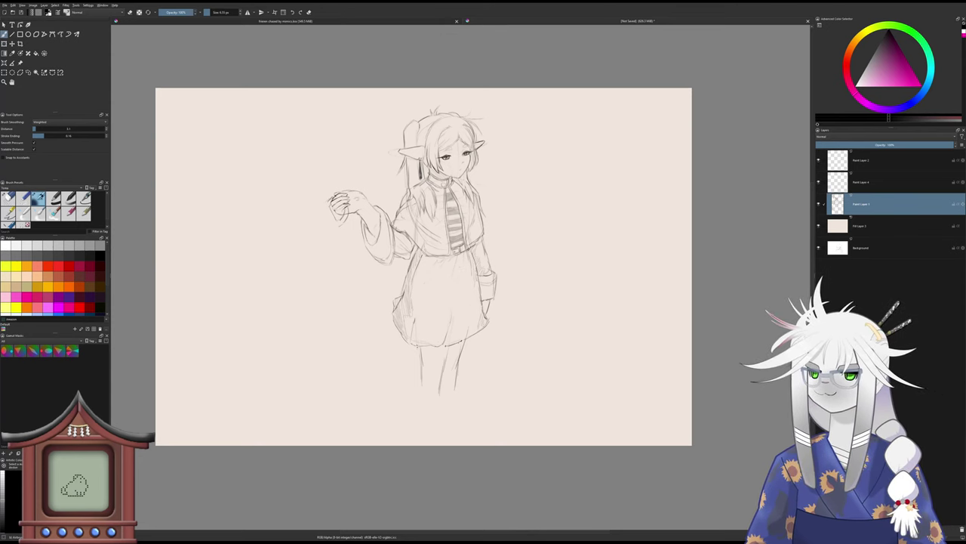
- Add a new paint layer above the sketch and draw the underlying hips and both legs over the skirt and down past the knees
key(Insert)
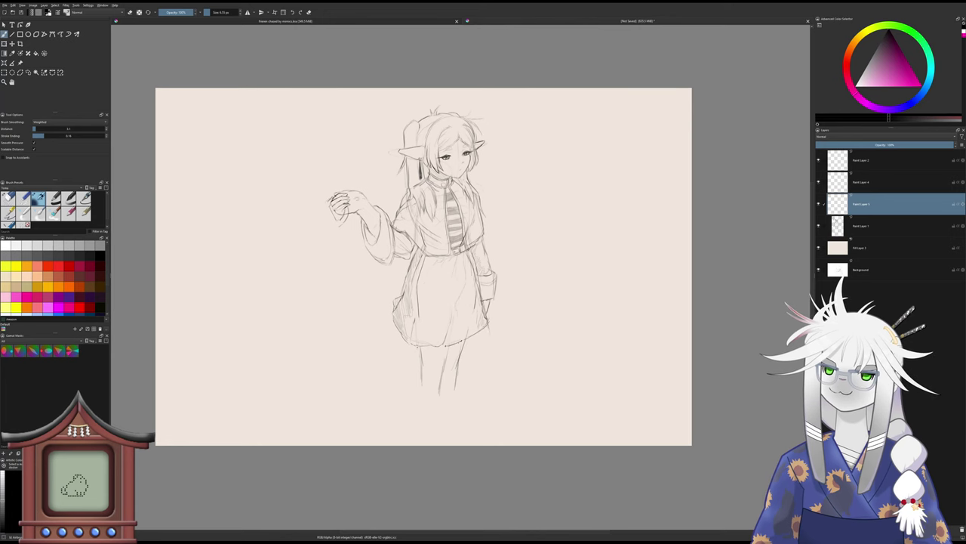
drag(456, 320, 475, 357)
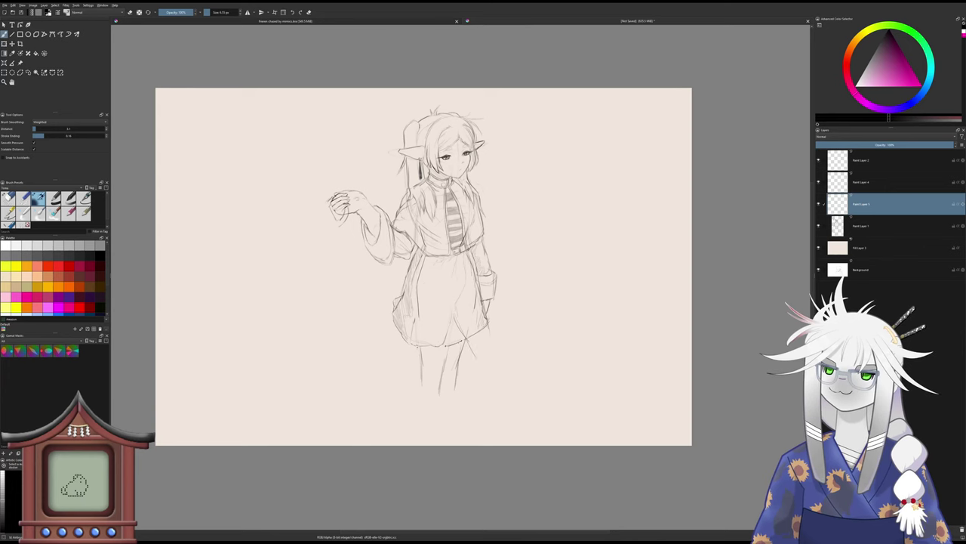
drag(490, 321, 492, 402)
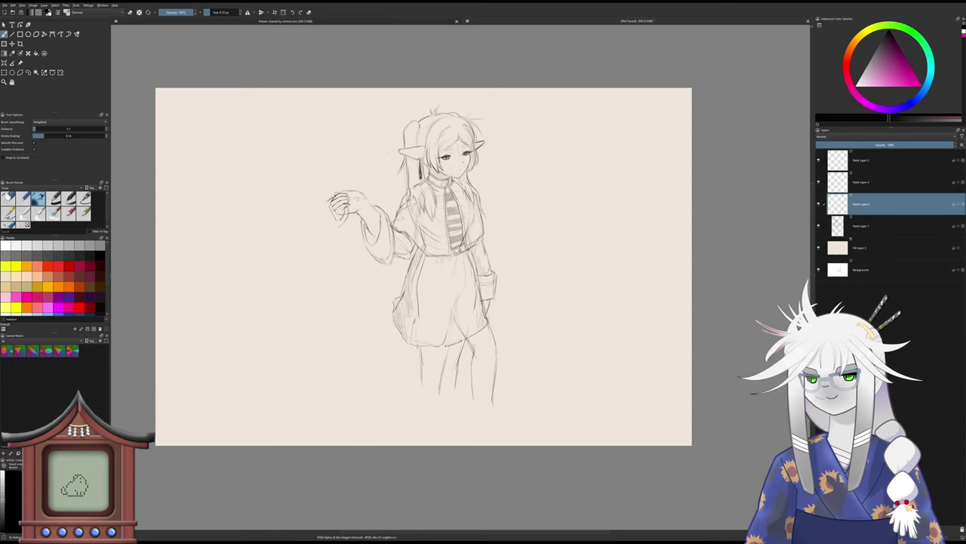
mouse_move(451, 320)
mouse_down()
mouse_move(438, 399)
mouse_move(415, 385)
mouse_up()
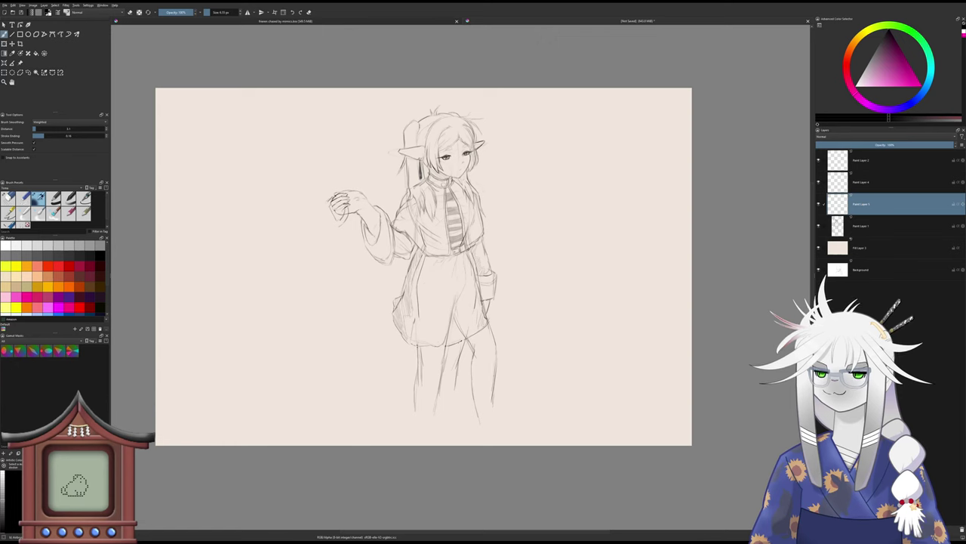
drag(494, 388, 496, 419)
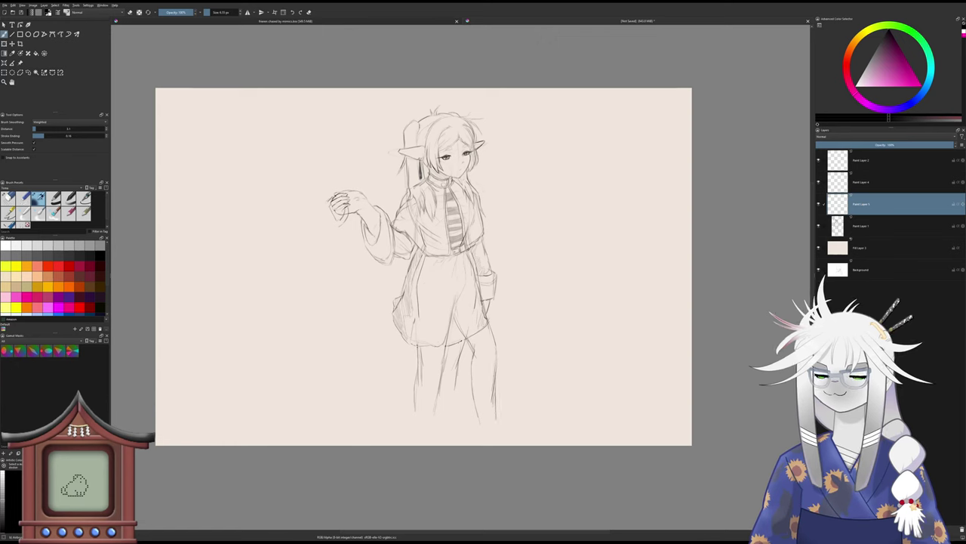
- Erase and redraw the outer contour of the leg under the lowered hand, and reinforce the inner thigh line
click(8, 197)
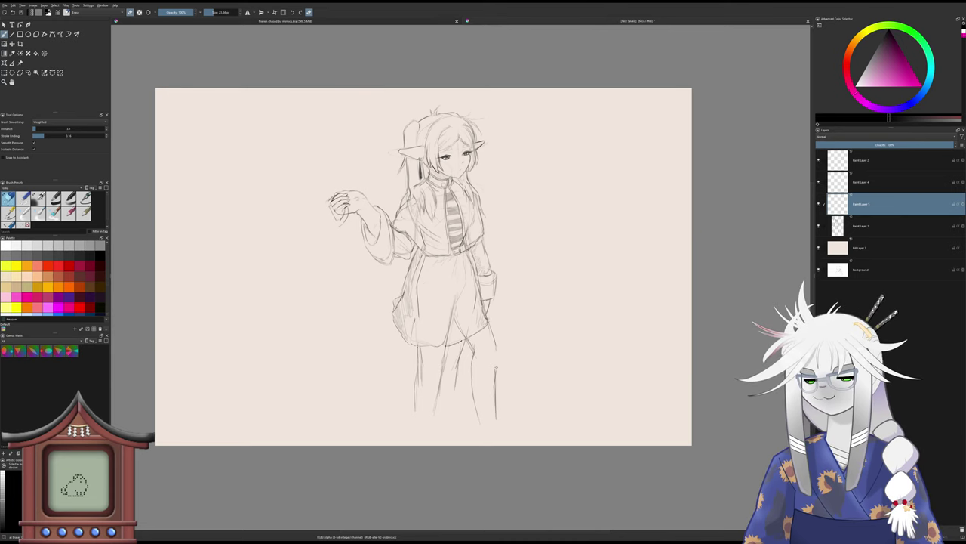
key(slash)
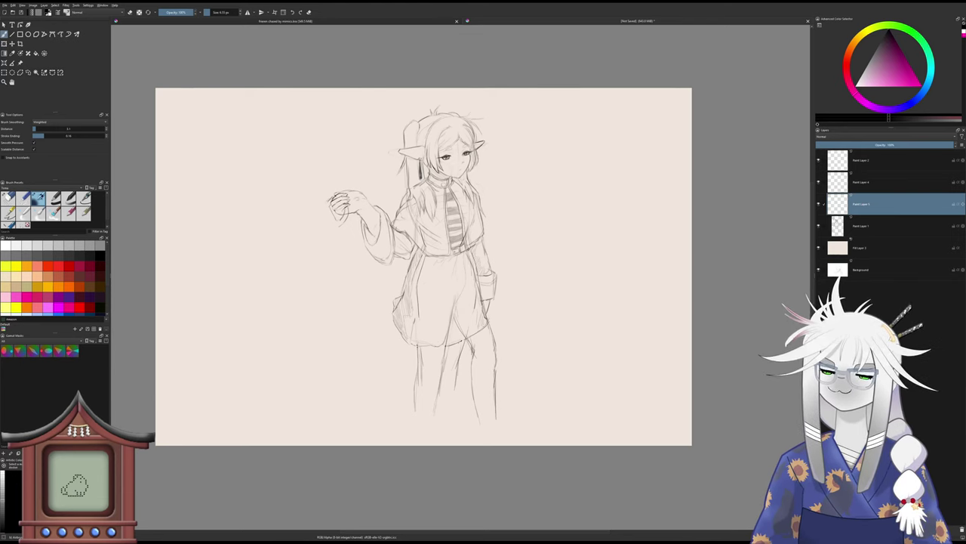
drag(453, 315, 464, 331)
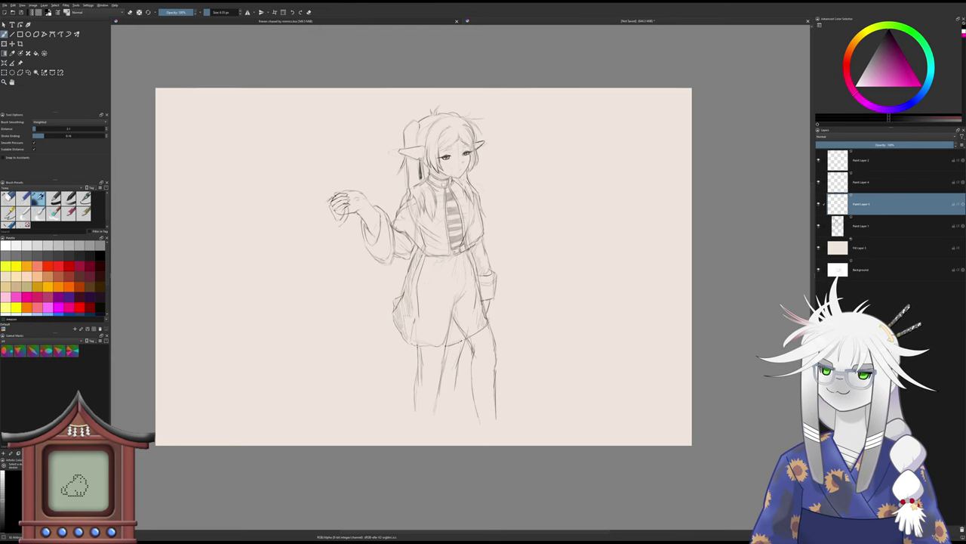
- Erase and redraw the contour lines of the leg under the raised arm, from the skirt down past the knee
mouse_move(418, 312)
mouse_down()
mouse_move(419, 339)
mouse_move(440, 369)
mouse_move(436, 405)
mouse_up()
key(slash)
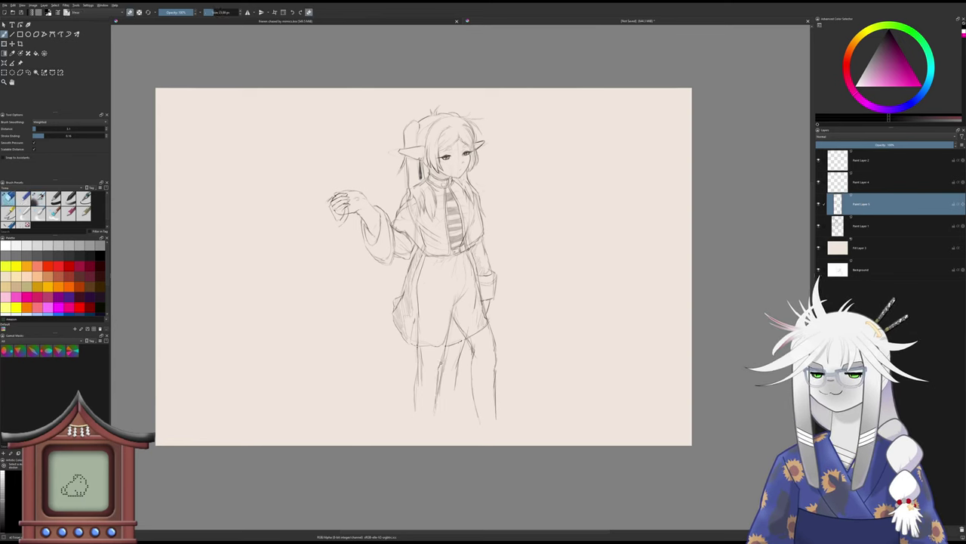
key(slash)
drag(438, 365, 436, 378)
key(slash)
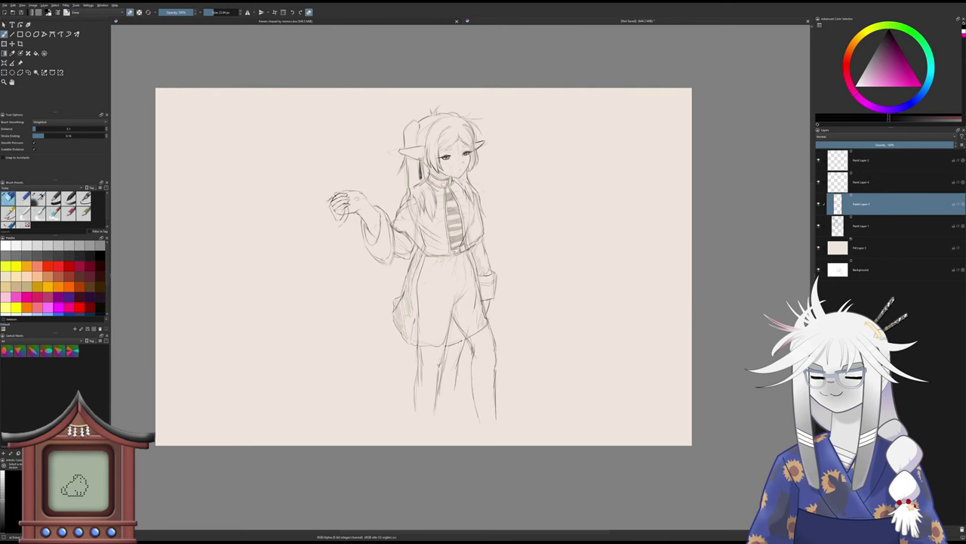
key(slash)
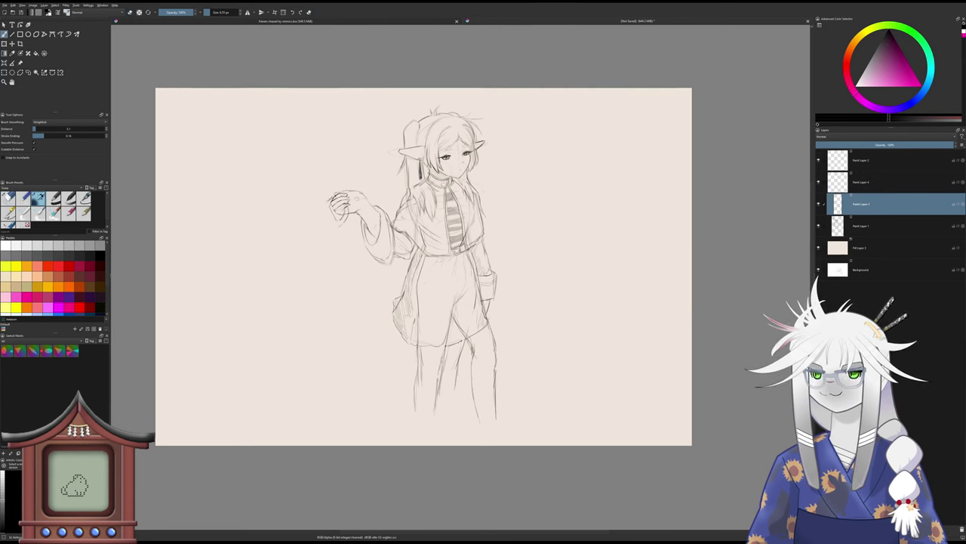
key(slash)
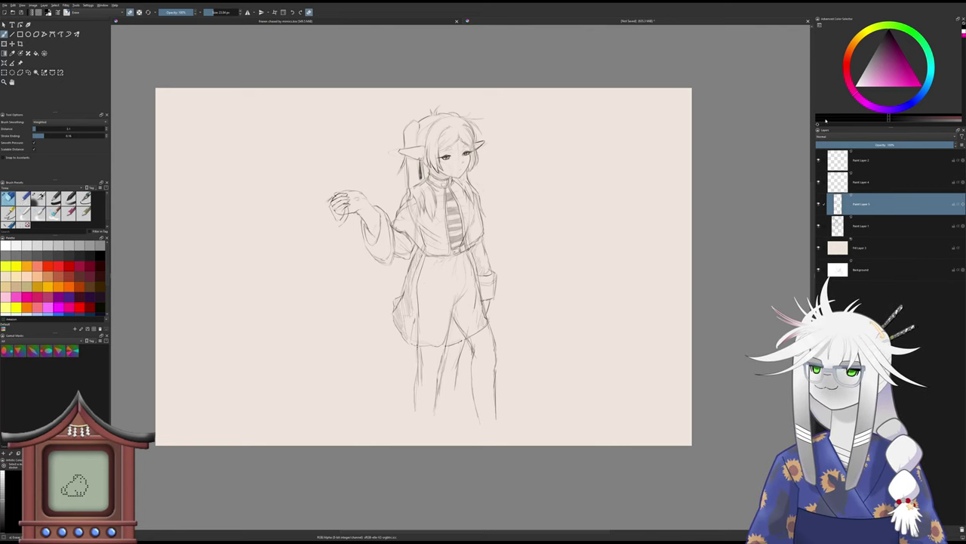
- Lower the leg layer's opacity to about 28% and erase the old leg lines below the skirt on Paint Layer 1
drag(881, 143, 854, 144)
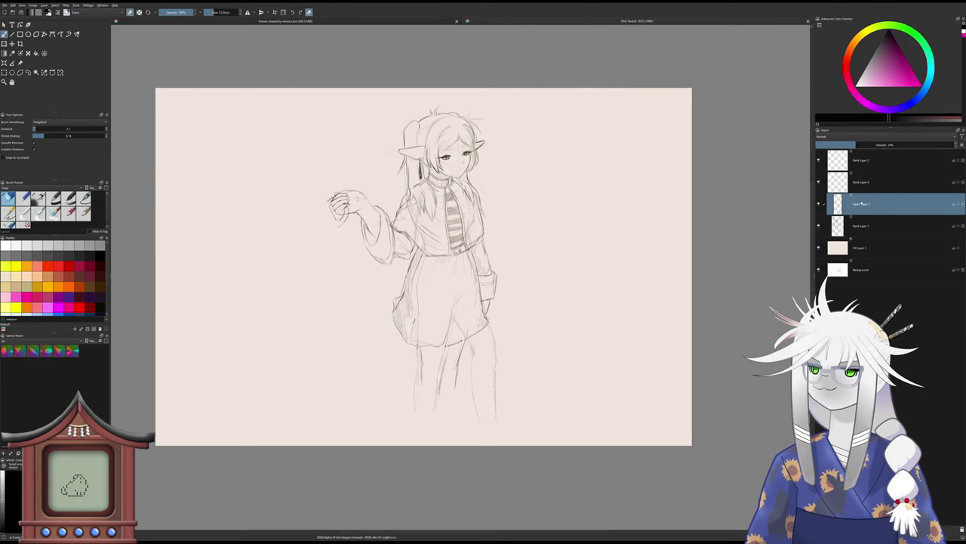
click(866, 225)
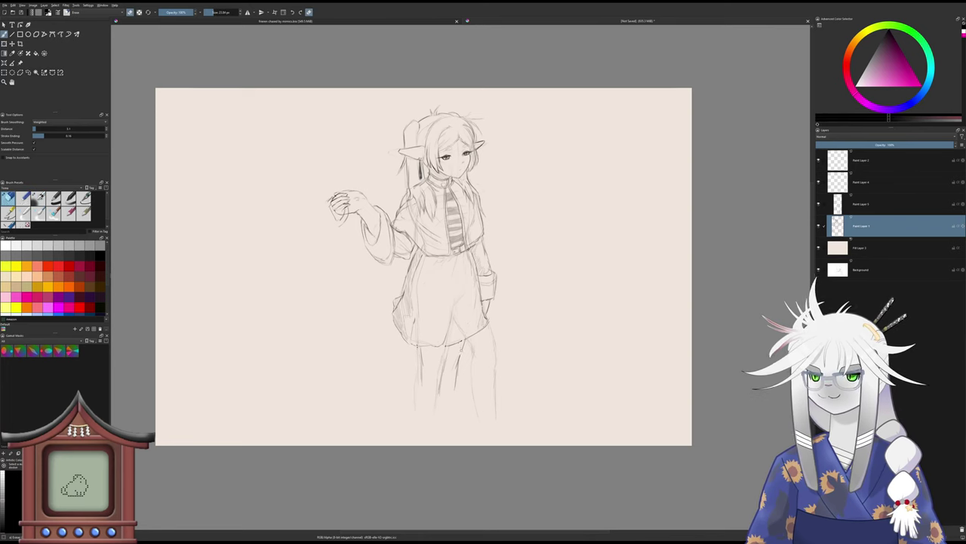
mouse_move(458, 353)
mouse_down()
mouse_move(456, 384)
mouse_move(439, 398)
mouse_up()
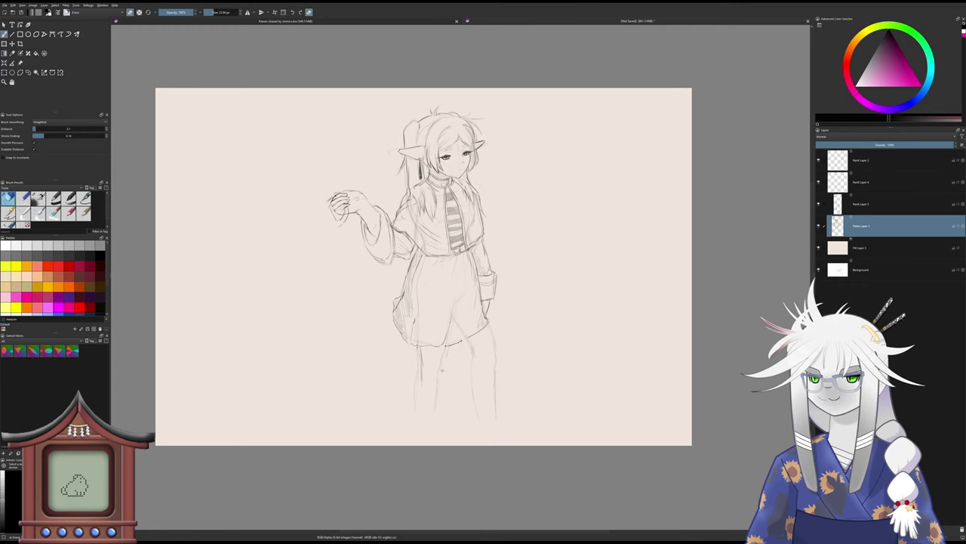
drag(422, 351, 419, 378)
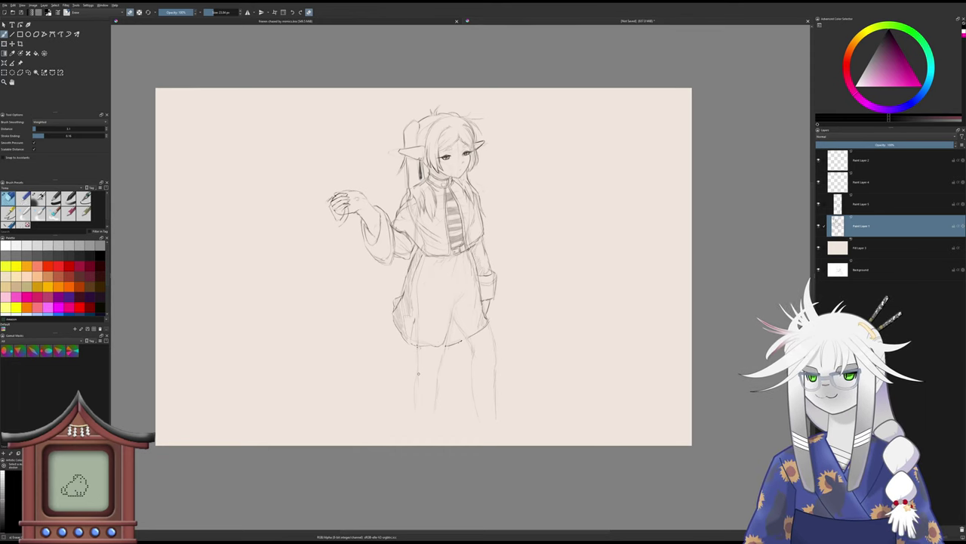
key(slash)
mouse_move(446, 344)
mouse_down()
mouse_move(428, 433)
mouse_move(409, 433)
mouse_up()
drag(413, 390, 410, 417)
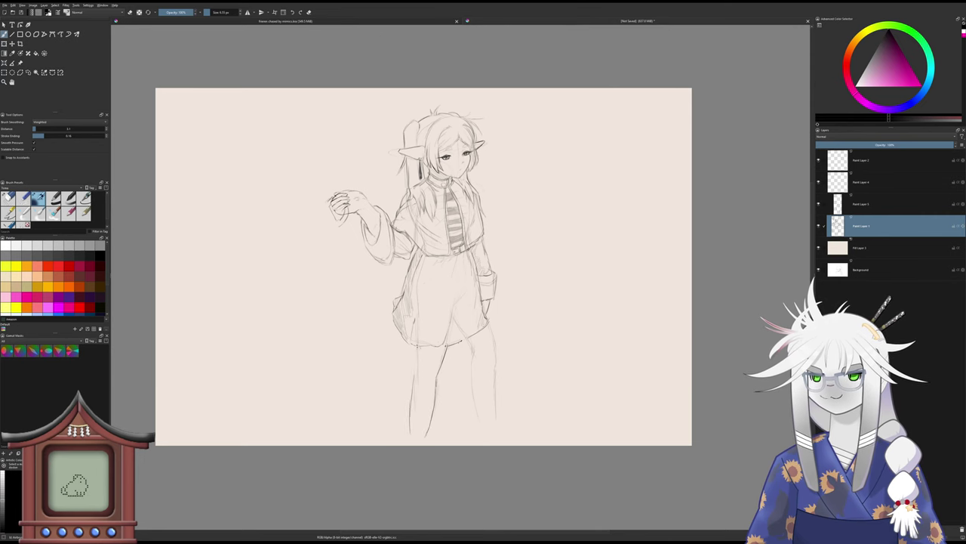
drag(416, 352, 413, 372)
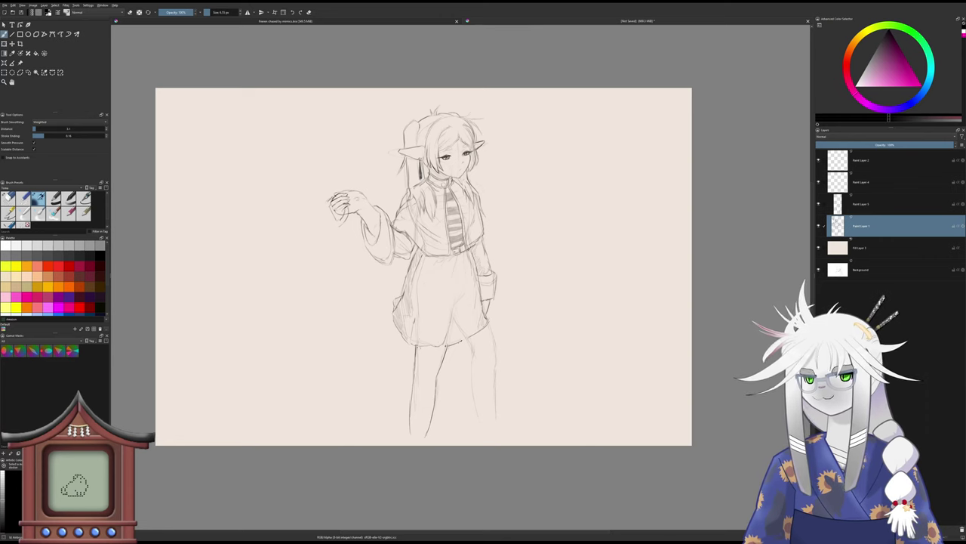
key(ctrl+z)
key(ctrl+z)
key(ctrl+z)
key(ctrl+z)
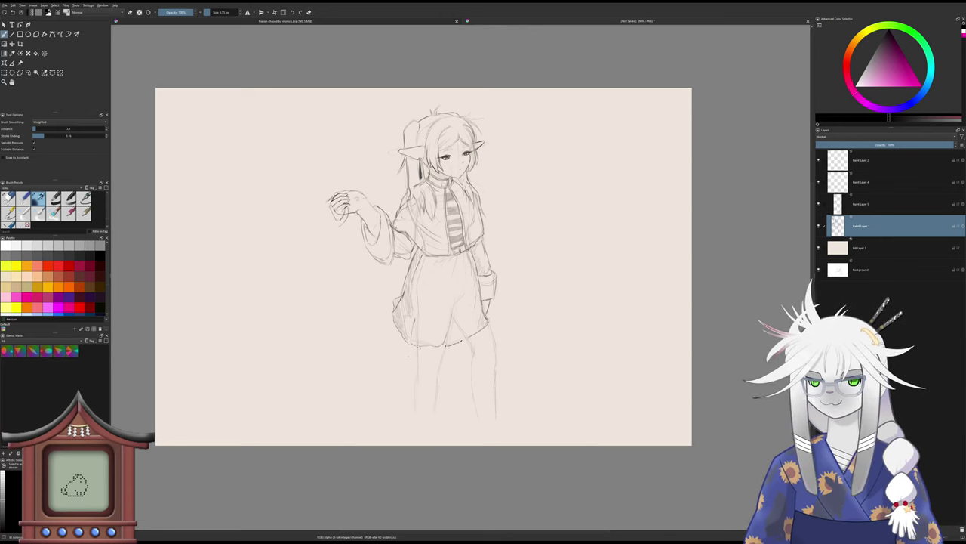
- On Paint Layer 5, redraw the leg under the raised arm longer and slimmer, and mark the knees on both legs
click(877, 203)
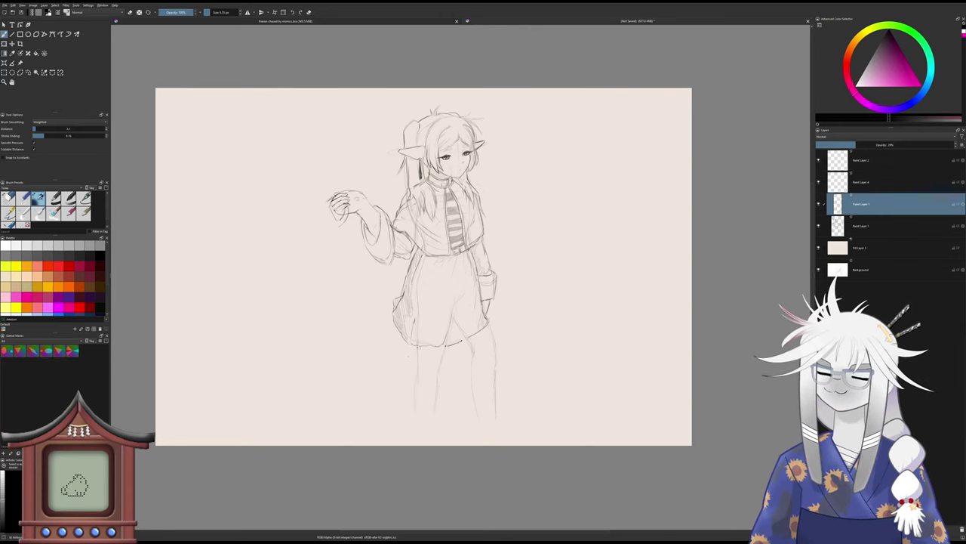
key(slash)
key(slash)
mouse_move(448, 320)
mouse_down()
mouse_move(445, 339)
mouse_move(445, 329)
mouse_up()
key(slash)
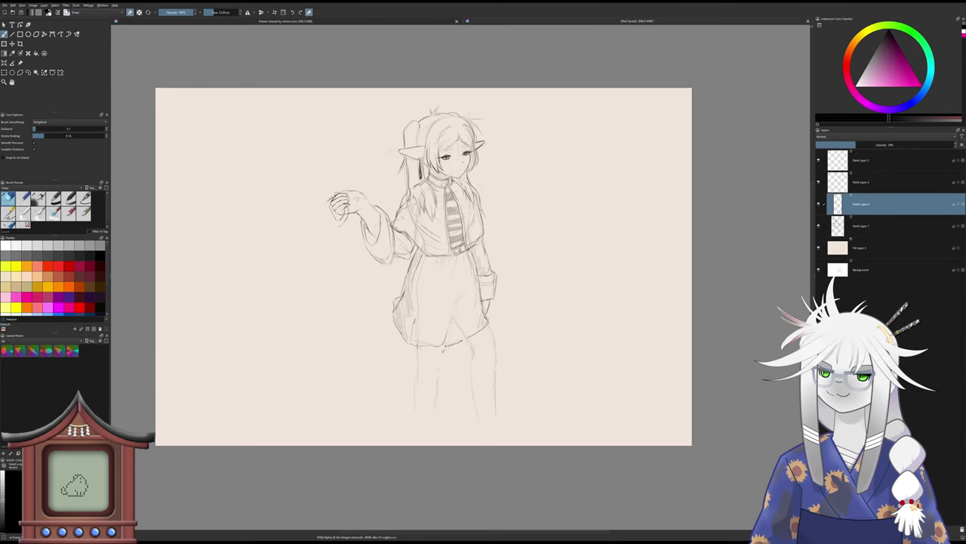
key(slash)
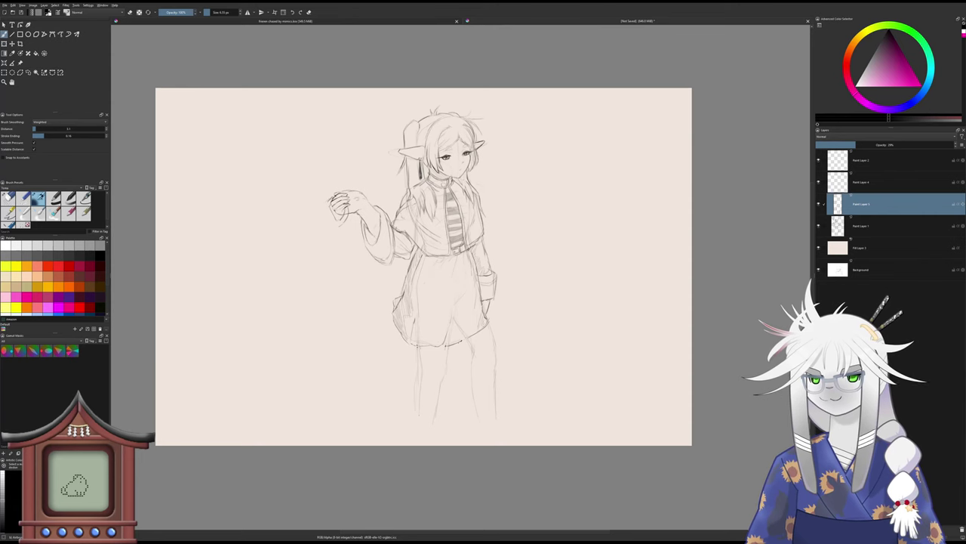
key(slash)
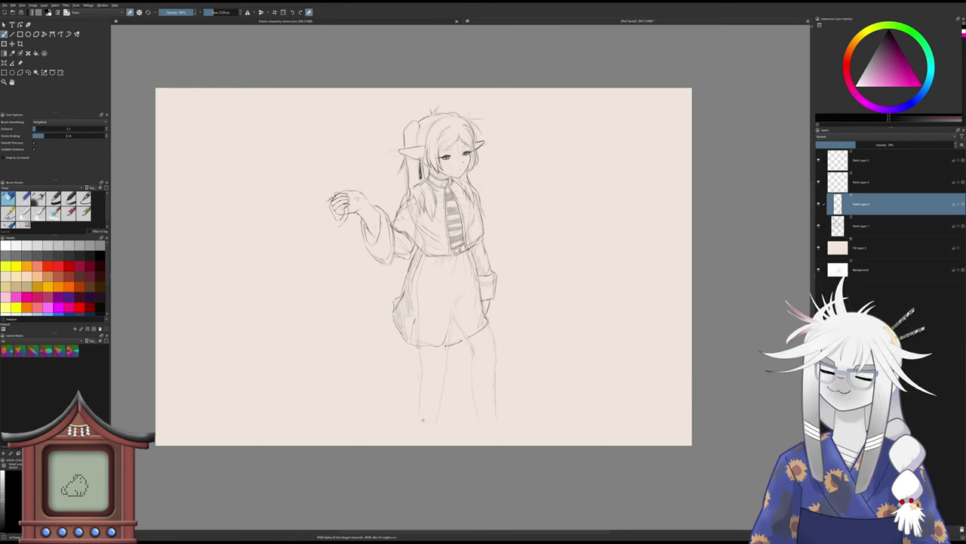
key(slash)
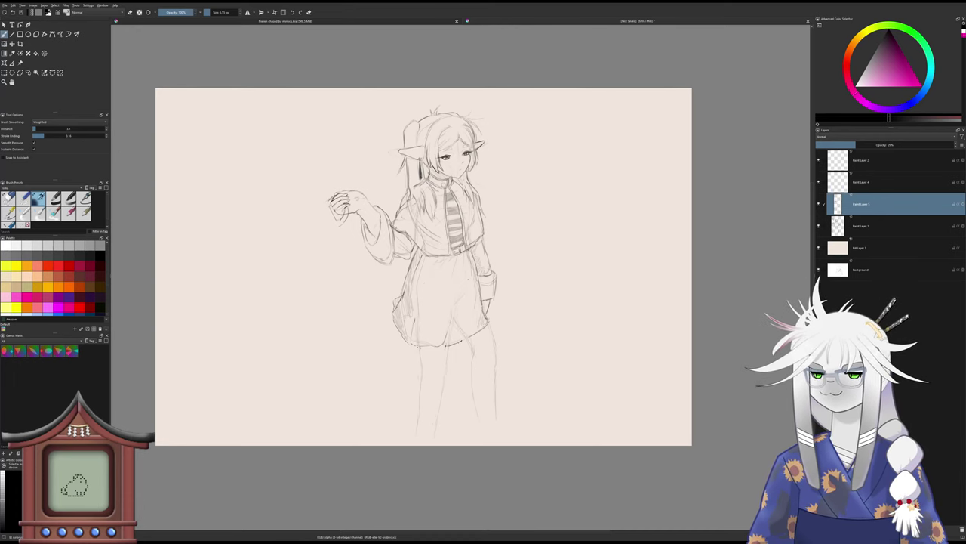
key(e)
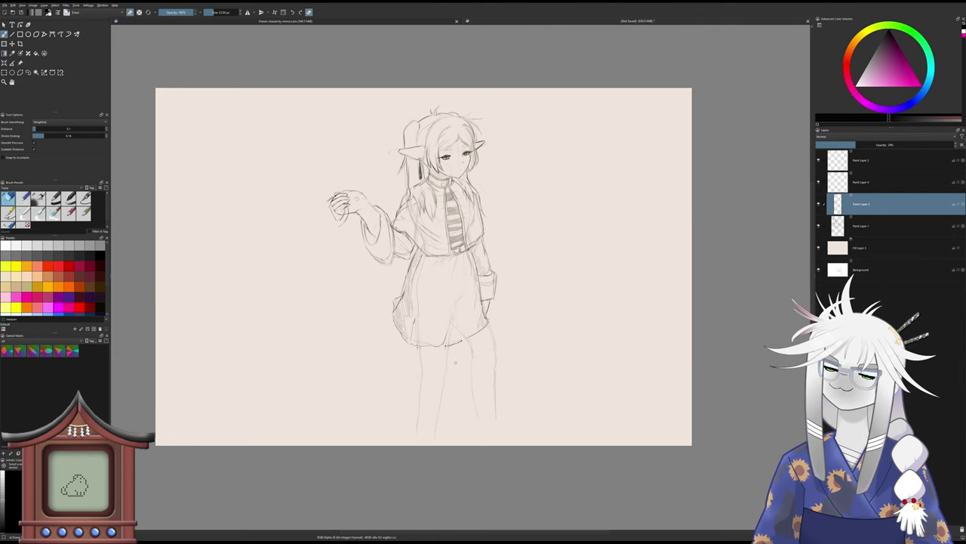
key(e)
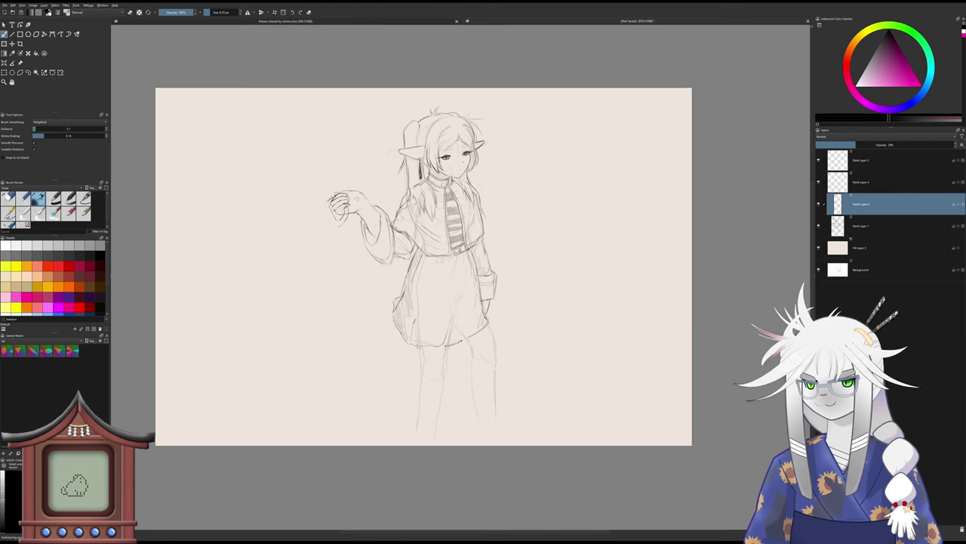
- Erase both legs and the hip lines over the skirt with a larger eraser, and reduce the eraser size
key(e)
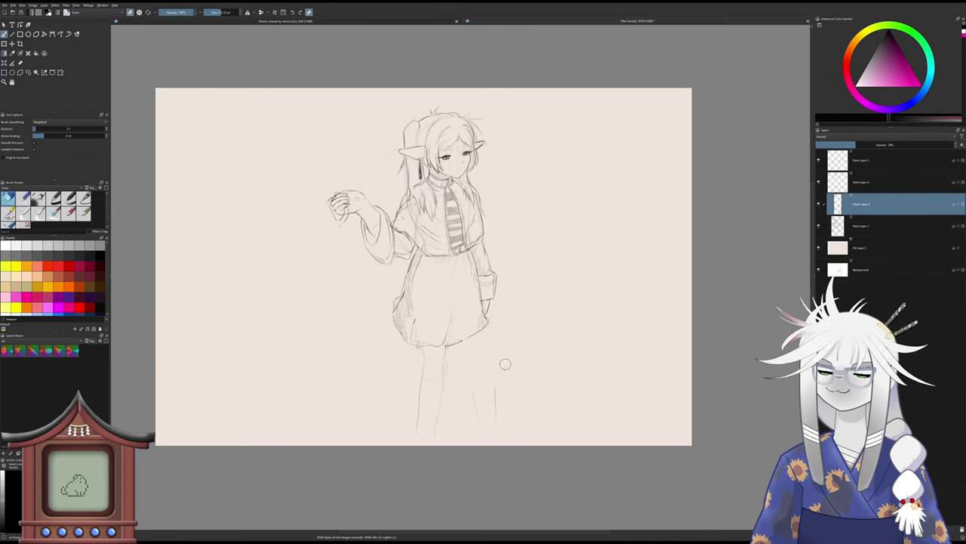
mouse_move(419, 418)
mouse_down()
mouse_move(423, 351)
mouse_move(405, 376)
mouse_move(457, 339)
mouse_move(443, 418)
mouse_move(422, 439)
mouse_move(440, 345)
mouse_up()
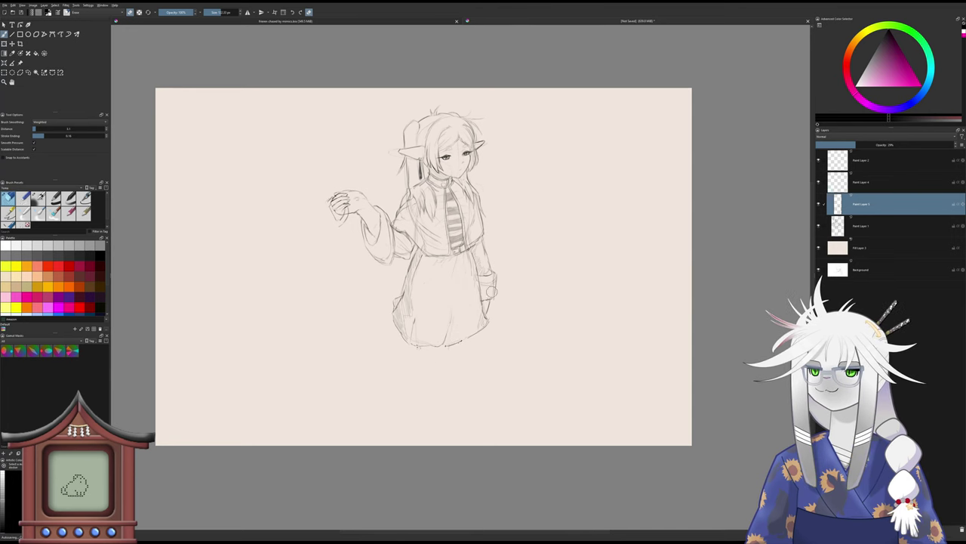
click(213, 13)
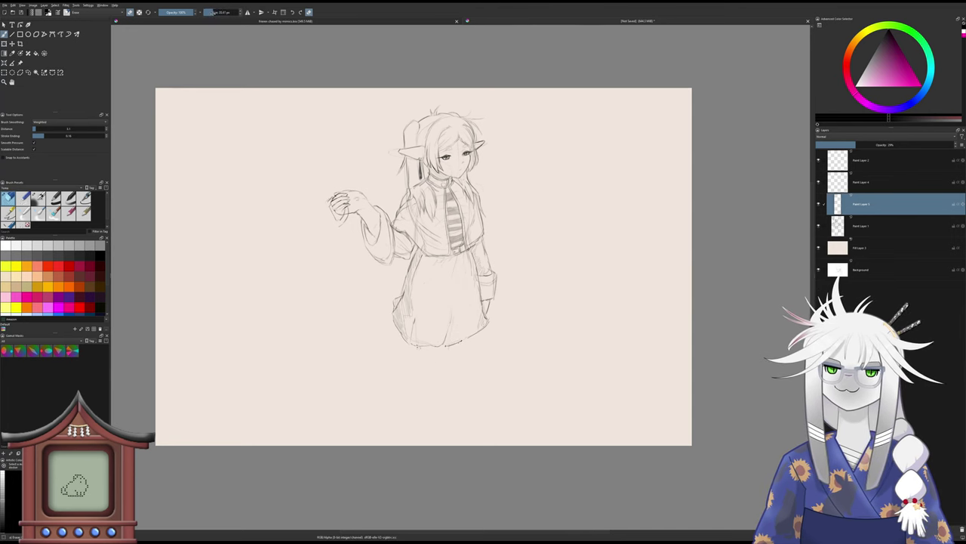
- Restore Paint Layer 5 to 100% opacity, fade Paint Layer 1 to about 38%, and make Paint Layer 5 active again
drag(887, 146, 957, 147)
click(903, 225)
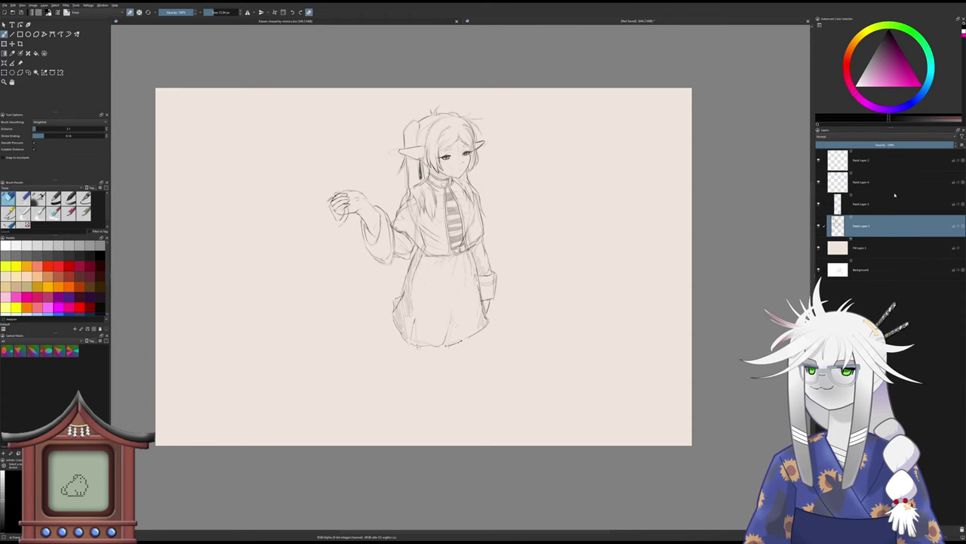
click(868, 144)
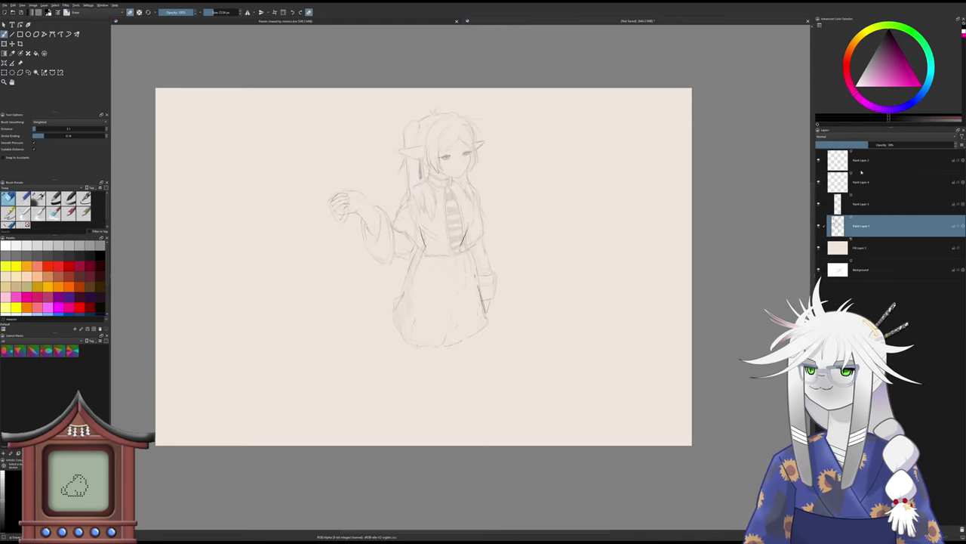
click(827, 204)
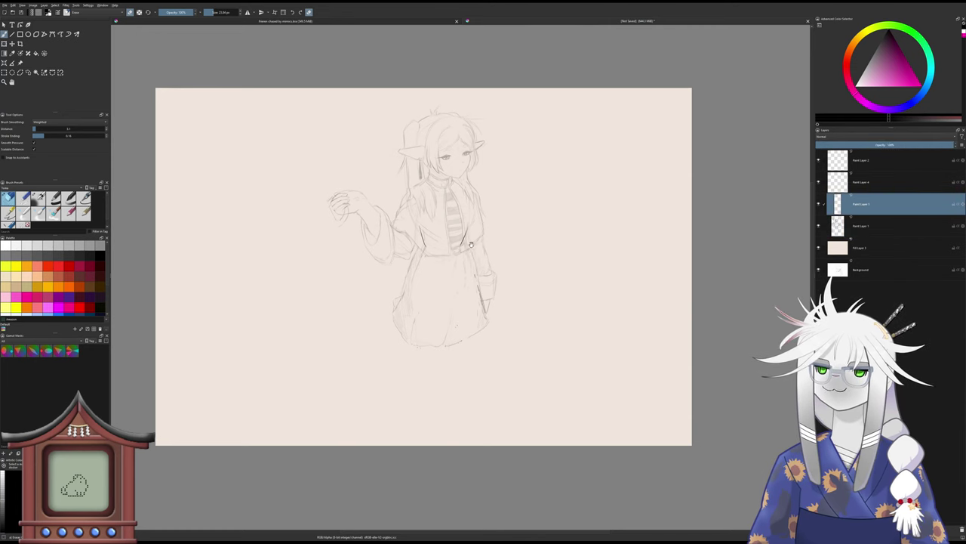
- Draw construction lines for the torso's sides and chest, with a circle for the shoulder of the raised arm
drag(471, 244, 476, 297)
drag(481, 293, 467, 253)
key(slash)
mouse_move(466, 254)
mouse_down()
mouse_move(478, 246)
mouse_move(492, 266)
mouse_move(481, 283)
mouse_up()
key(ctrl+z)
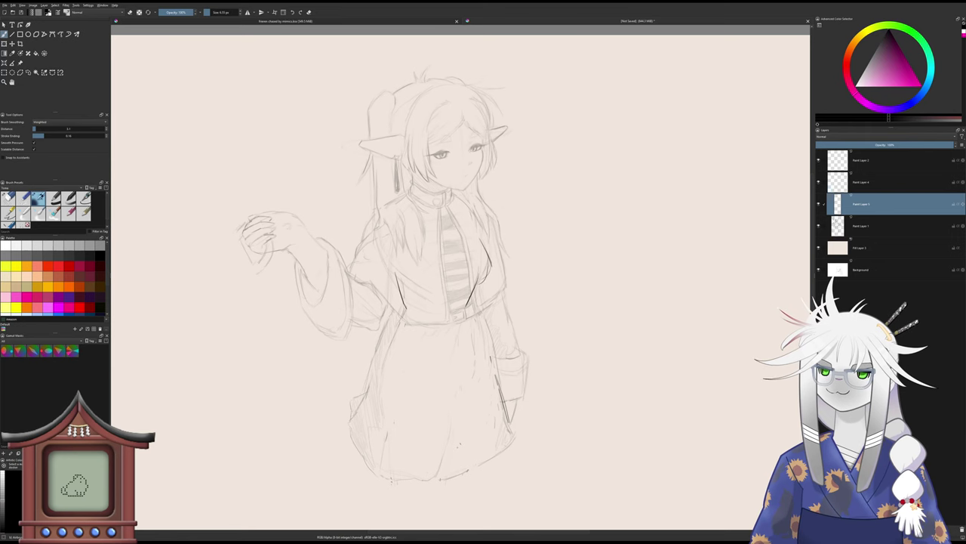
mouse_move(407, 274)
mouse_down()
mouse_move(419, 288)
mouse_move(395, 238)
mouse_move(403, 219)
mouse_move(382, 234)
mouse_move(392, 248)
mouse_up()
mouse_move(394, 212)
mouse_down()
mouse_move(412, 240)
mouse_move(399, 246)
mouse_up()
mouse_move(470, 210)
mouse_down()
mouse_move(482, 243)
mouse_move(473, 232)
mouse_up()
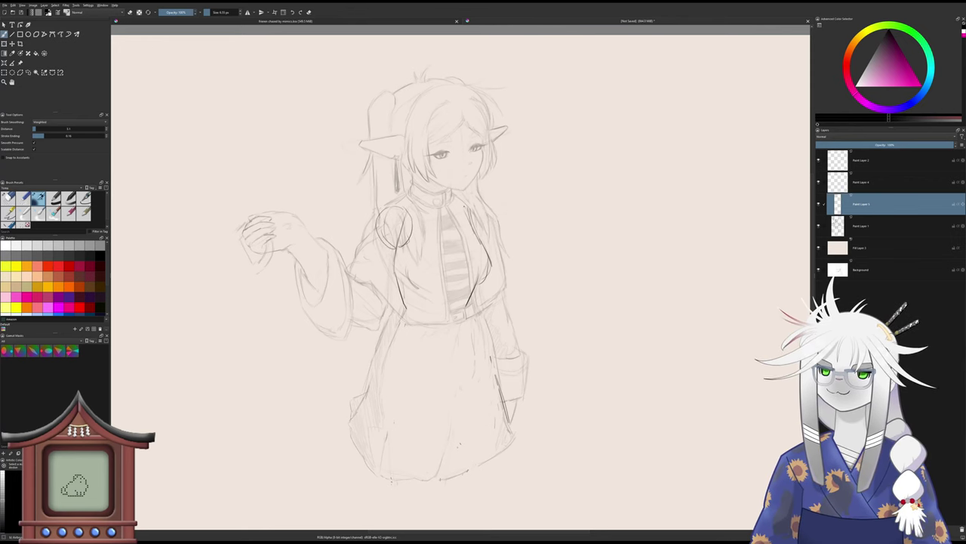
- Draw the shoulder line across the collar with an ellipse for the base of the neck
mouse_move(397, 210)
mouse_down()
mouse_move(432, 195)
mouse_move(415, 192)
mouse_move(423, 183)
mouse_move(449, 184)
mouse_up()
key(ctrl+z)
key(ctrl+z)
key(ctrl+z)
key(ctrl+z)
mouse_move(400, 211)
mouse_down()
mouse_move(448, 193)
mouse_move(472, 209)
mouse_up()
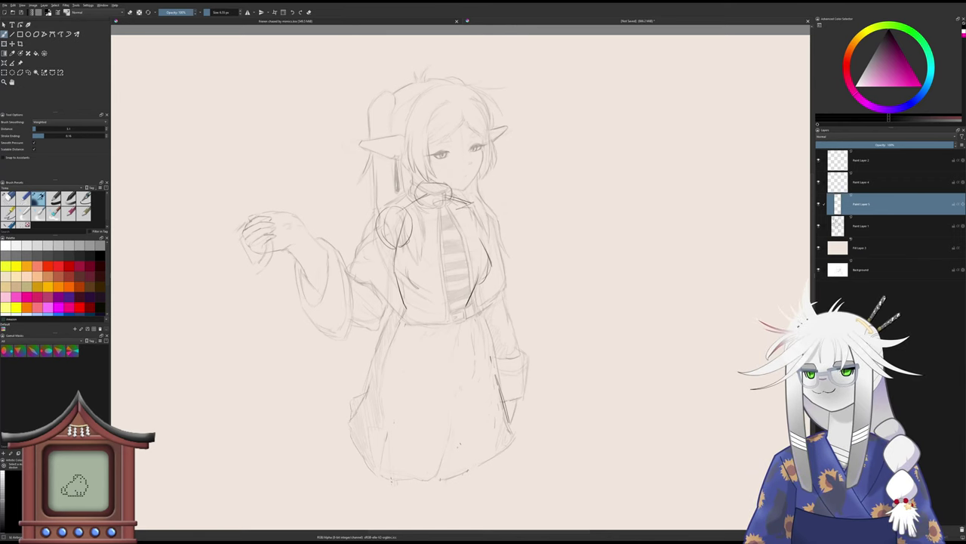
- Draw a rounded head construction outline over the hair and down both sides of the face
drag(410, 145, 415, 172)
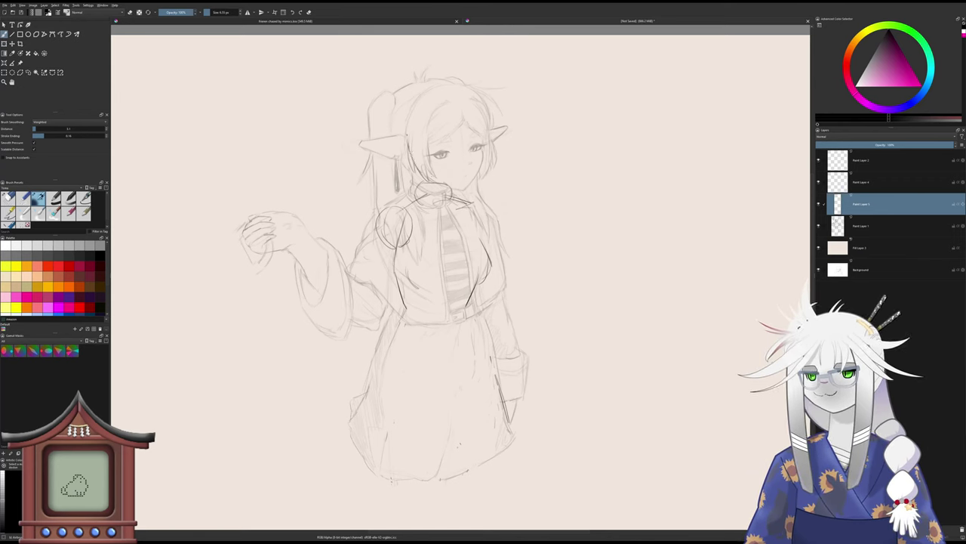
mouse_move(414, 106)
mouse_down()
mouse_move(468, 100)
mouse_move(484, 141)
mouse_up()
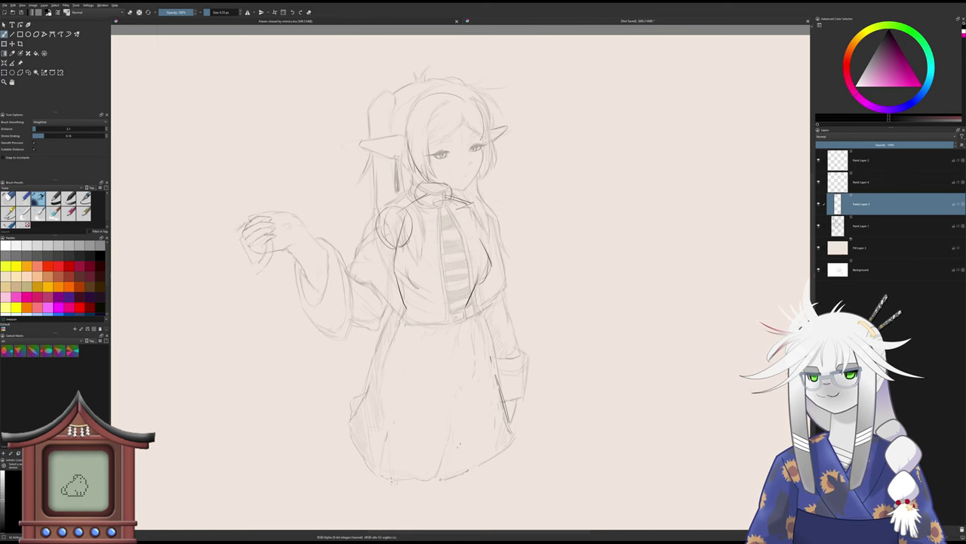
mouse_move(466, 93)
mouse_down()
mouse_move(483, 145)
mouse_move(467, 189)
mouse_up()
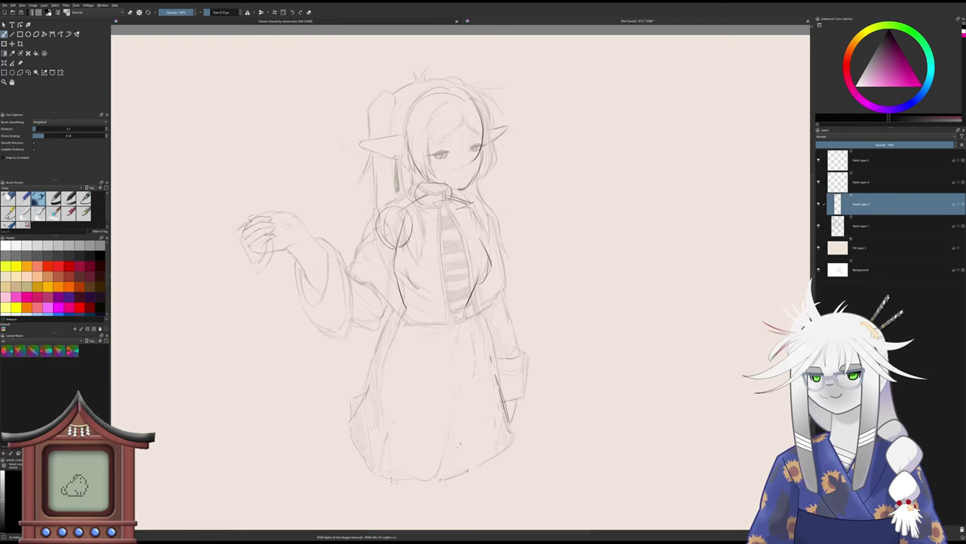
drag(420, 168, 463, 189)
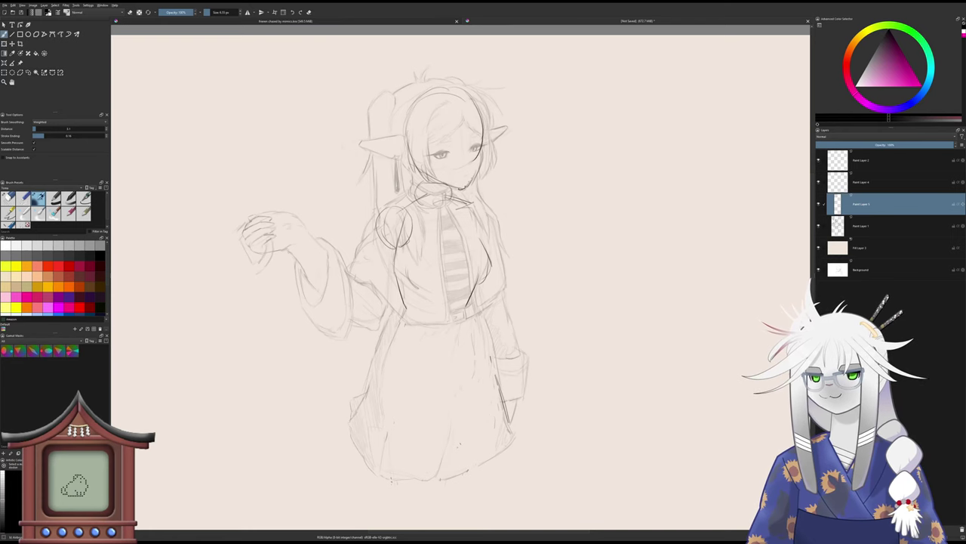
key(ctrl+z)
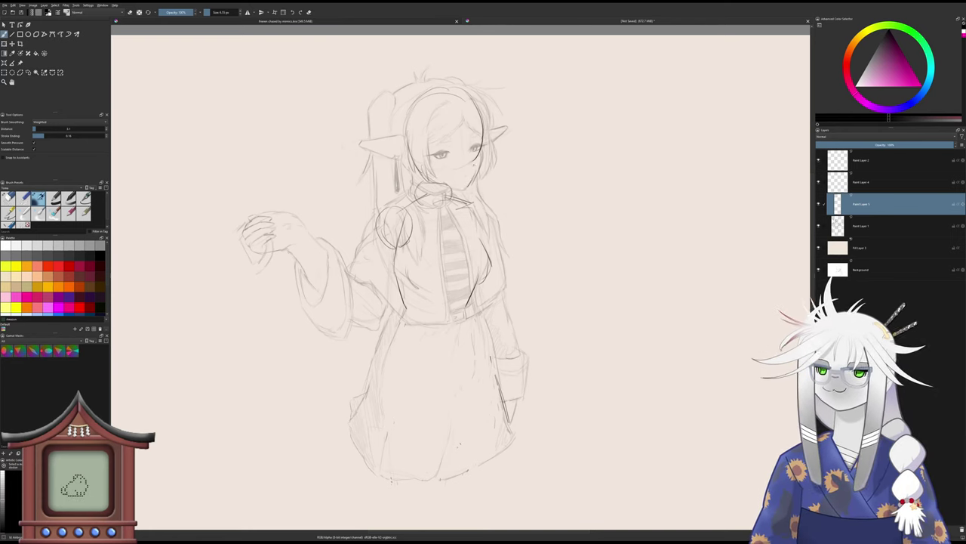
- Erase the jaw line on the lowered-arm side and redraw it from the cheek down to the chin
key(/)
drag(480, 159, 472, 184)
key(/)
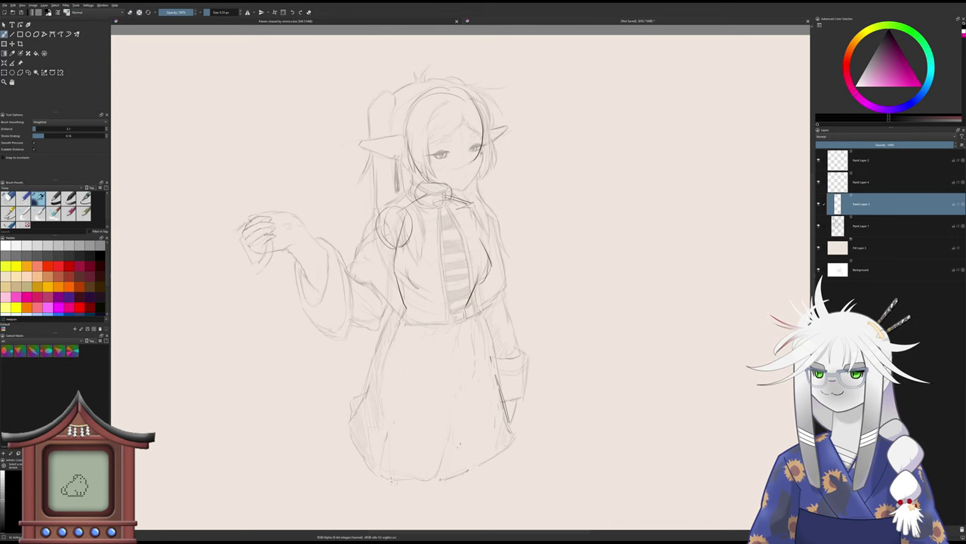
drag(481, 151, 465, 187)
key(ctrl+z)
key(ctrl+z)
mouse_move(481, 154)
mouse_down()
mouse_move(451, 191)
mouse_move(403, 166)
mouse_up()
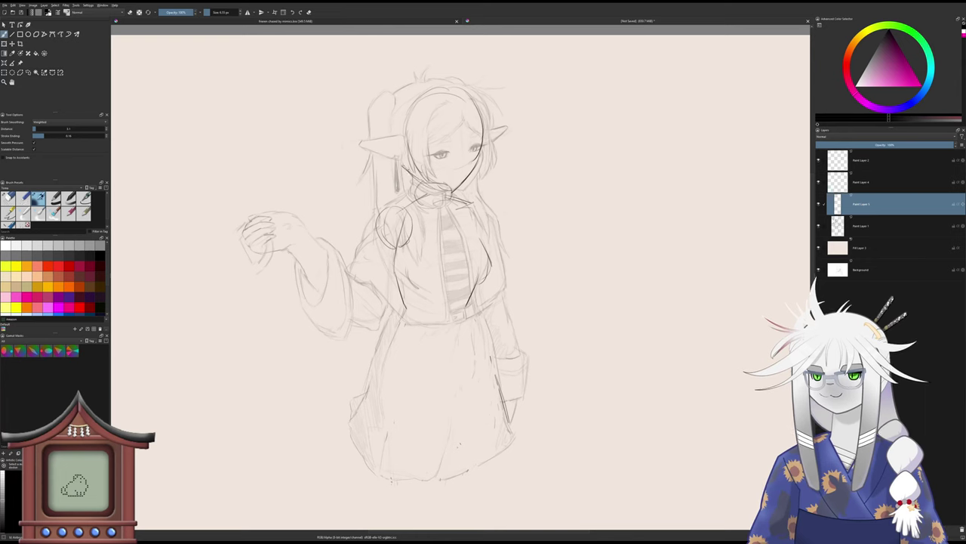
- Undo the last strokes beside the jaw and neck
key(ctrl+z)
key(ctrl+z)
key(ctrl+z)
key(ctrl+z)
key(ctrl+z)
key(ctrl+z)
key(ctrl+z)
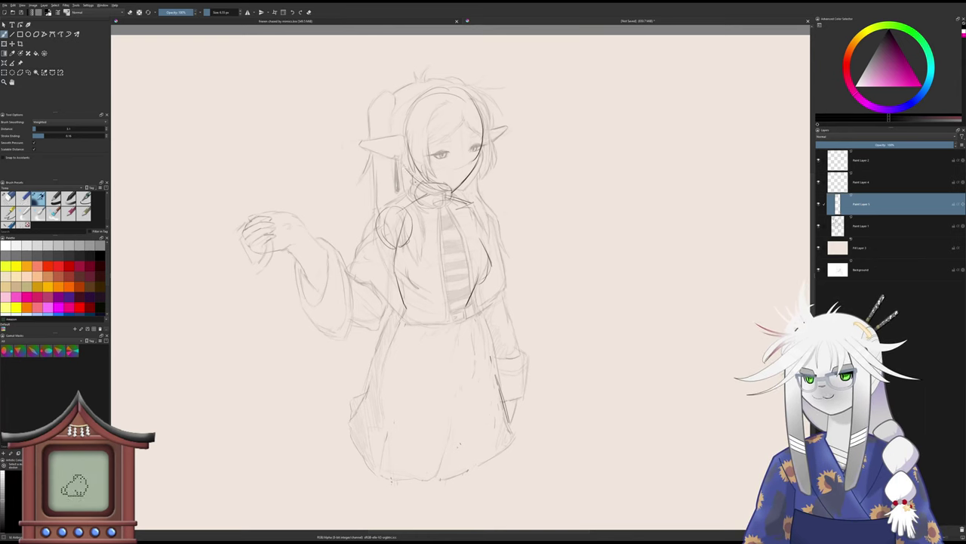
- Undo the last face strokes, draw the face's vertical centre line, and redraw the jaw from the lowered-arm-side cheek to the chin
key(ctrl+z)
key(ctrl+z)
key(ctrl+z)
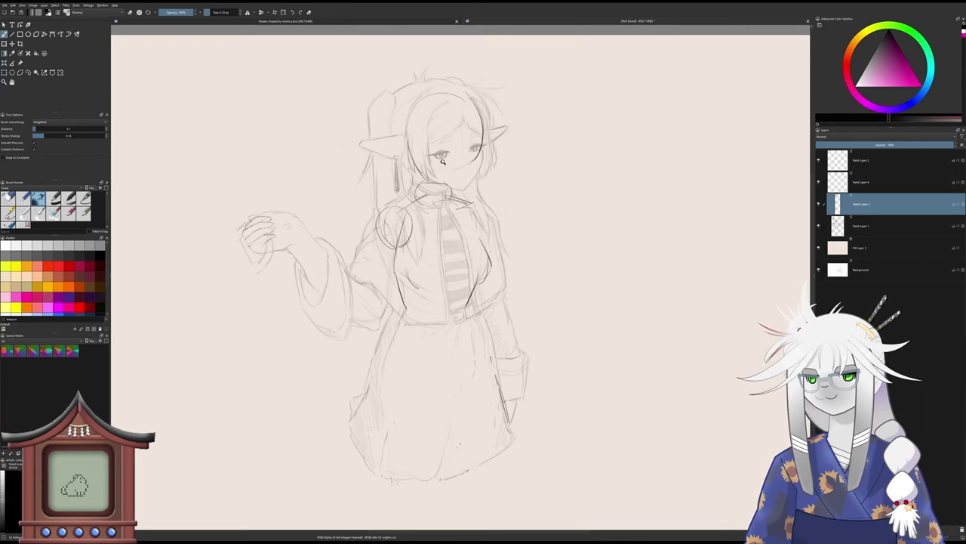
drag(466, 133, 469, 193)
mouse_move(485, 151)
mouse_down()
mouse_move(467, 192)
mouse_move(435, 184)
mouse_up()
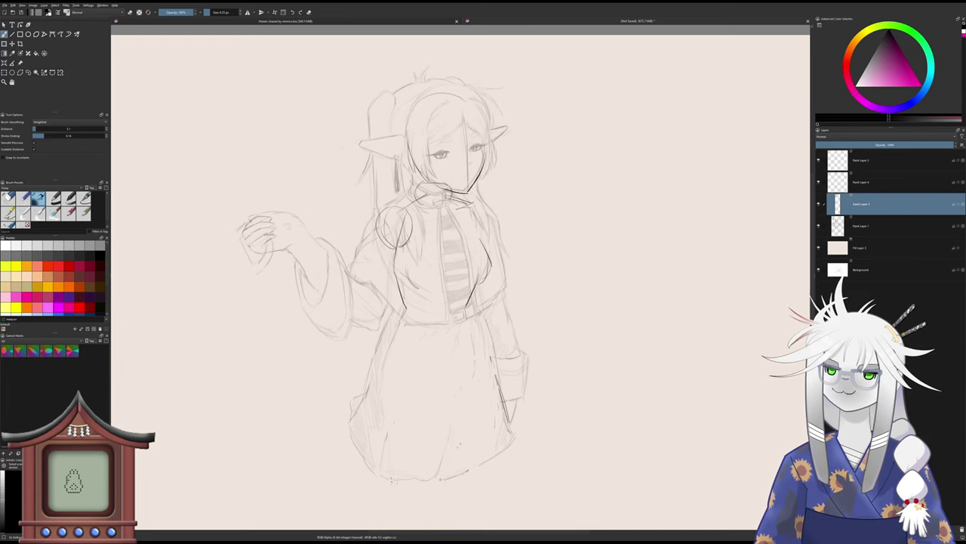
drag(486, 127, 484, 143)
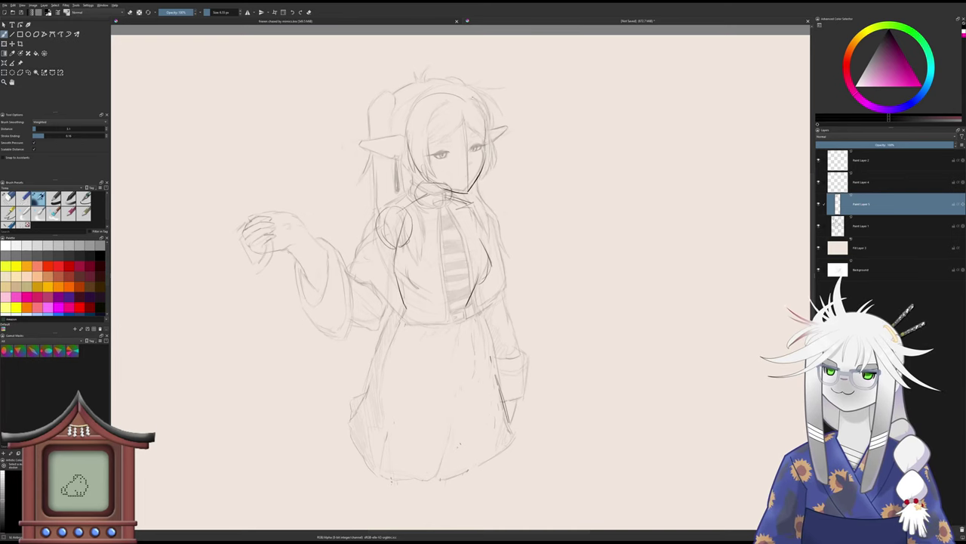
- Draw the skull contour from the crown around the back of the head and down behind the raised-arm-side ear
mouse_move(471, 99)
mouse_down()
mouse_move(422, 92)
mouse_move(401, 112)
mouse_move(396, 138)
mouse_up()
mouse_move(416, 94)
mouse_down()
mouse_move(392, 133)
mouse_move(414, 185)
mouse_up()
mouse_move(399, 152)
mouse_down()
mouse_move(408, 179)
mouse_move(389, 214)
mouse_up()
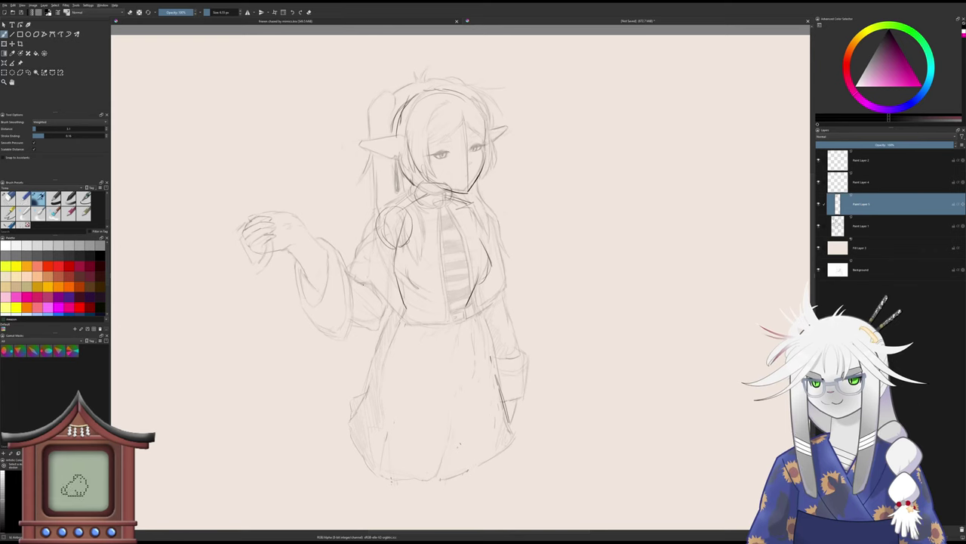
- Mark both elbows with small ellipses and draw the upper arm of the raised arm from shoulder to elbow
drag(367, 303, 363, 316)
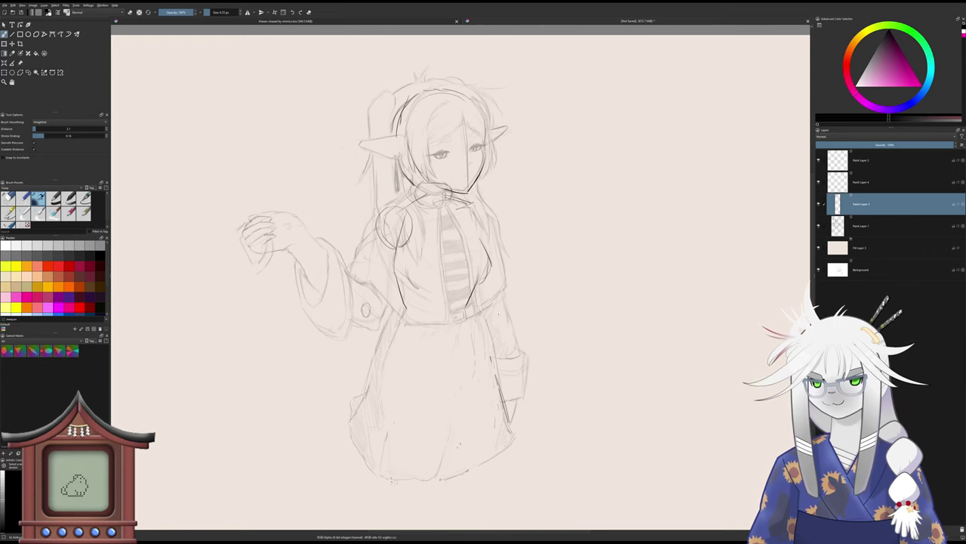
drag(497, 312, 500, 323)
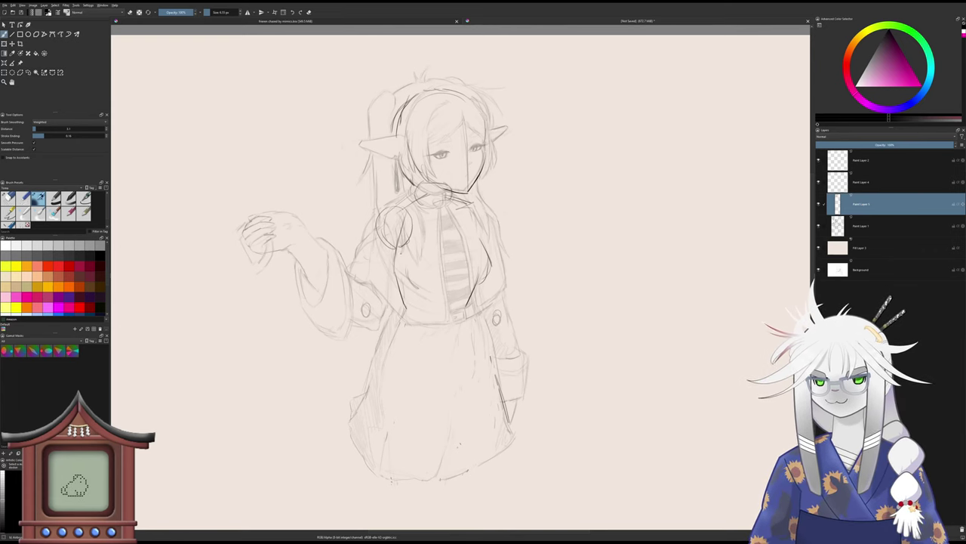
mouse_move(405, 229)
mouse_down()
mouse_move(376, 328)
mouse_move(349, 299)
mouse_move(376, 240)
mouse_move(396, 276)
mouse_up()
- Outline the upper part of the lowered arm down to the elbow and add an ellipse for its shoulder joint
drag(483, 202, 501, 267)
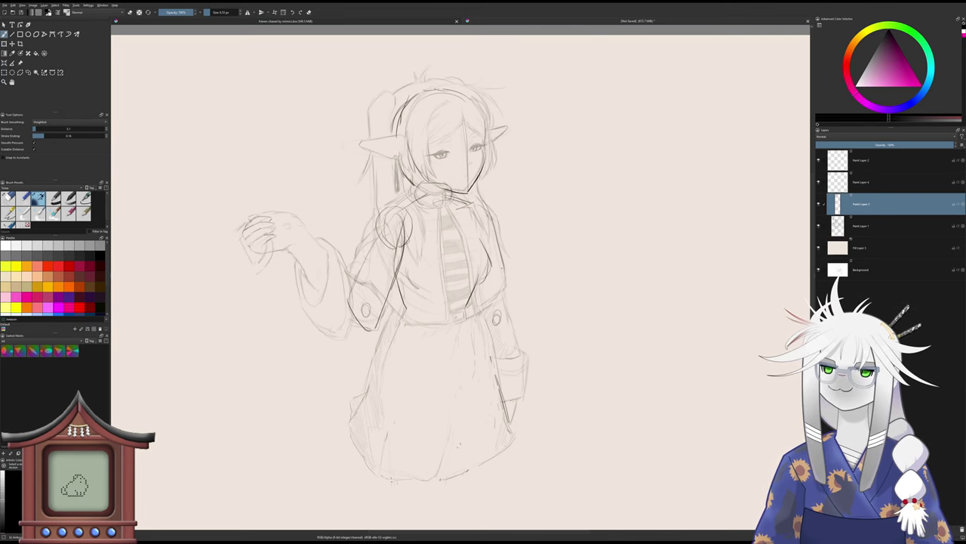
mouse_move(489, 219)
mouse_down()
mouse_move(502, 256)
mouse_move(490, 338)
mouse_up()
mouse_move(494, 299)
mouse_down()
mouse_move(484, 337)
mouse_move(467, 217)
mouse_move(493, 224)
mouse_move(480, 247)
mouse_move(479, 202)
mouse_move(462, 238)
mouse_move(473, 247)
mouse_up()
drag(467, 200, 487, 249)
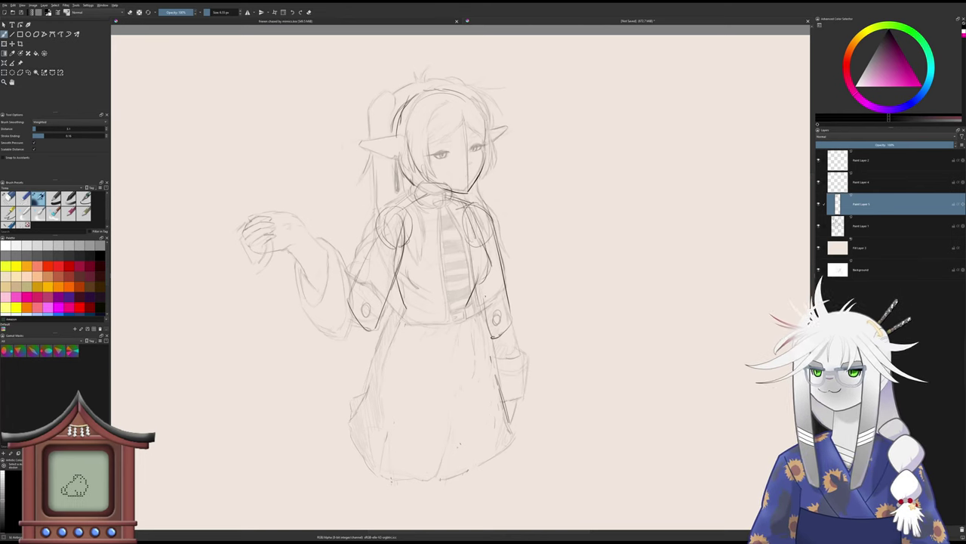
mouse_move(486, 286)
mouse_down()
mouse_move(484, 300)
mouse_move(507, 274)
mouse_up()
- Outline the raised forearm on both sides between the wrist and the elbow, inside the wide sleeve
drag(364, 234, 405, 281)
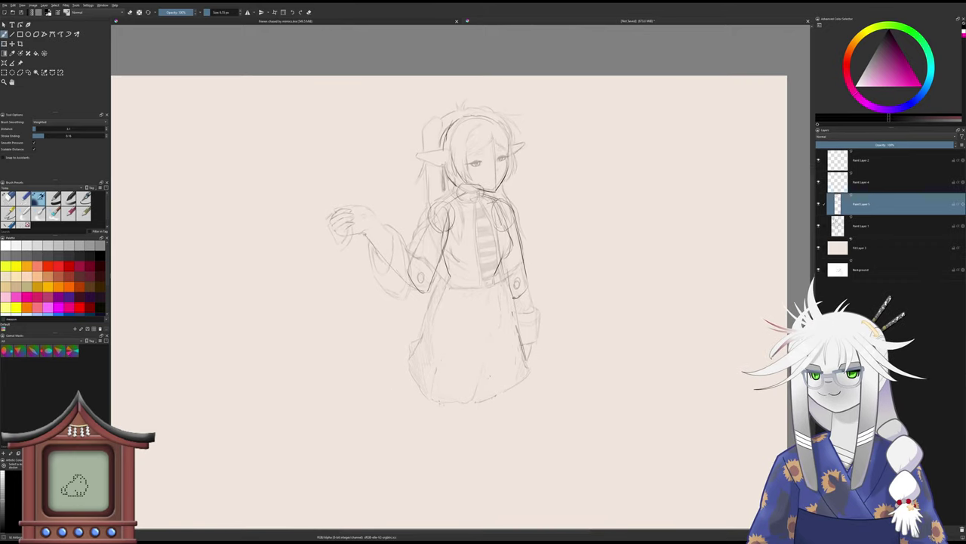
drag(369, 213, 432, 280)
drag(382, 258, 429, 295)
drag(367, 229, 382, 253)
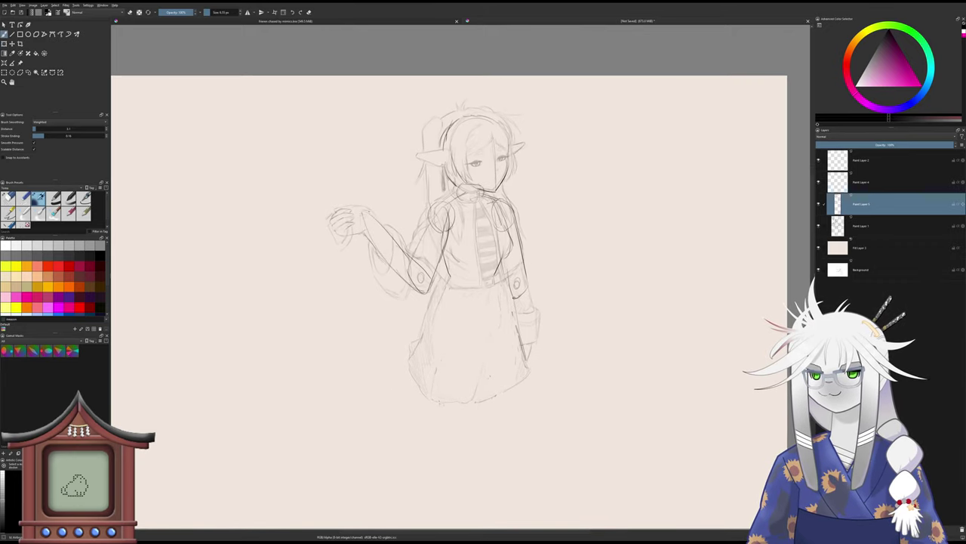
drag(369, 210, 411, 257)
drag(414, 259, 431, 284)
drag(529, 284, 537, 368)
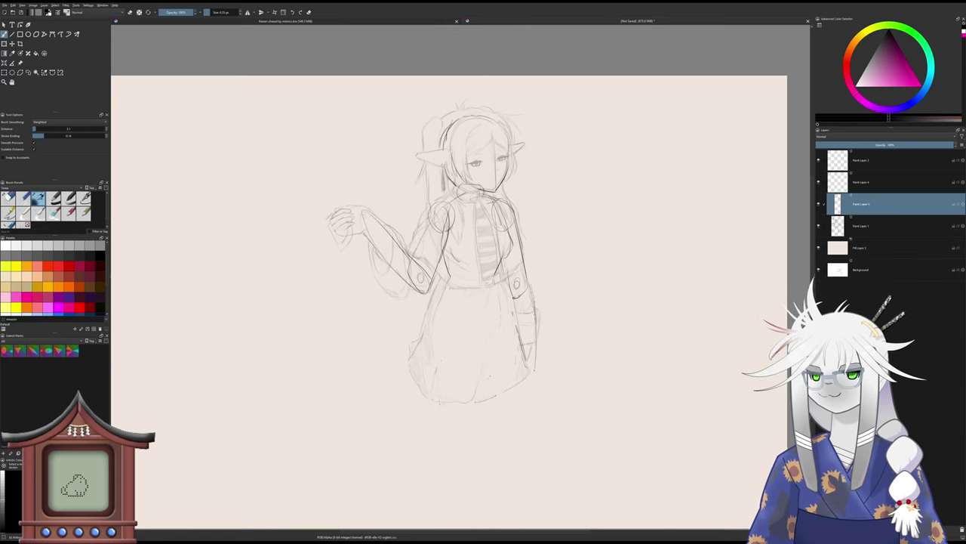
key(ctrl+z)
key(ctrl+z)
key(ctrl+z)
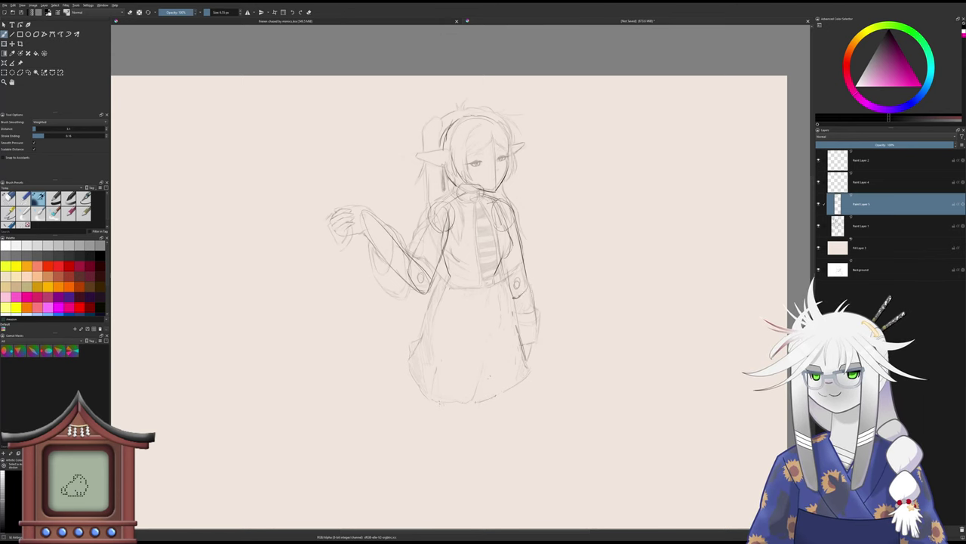
- Outline the lowered forearm from the elbow down through the sleeve cuff to the tapered hand
drag(529, 296, 533, 368)
drag(515, 308, 517, 332)
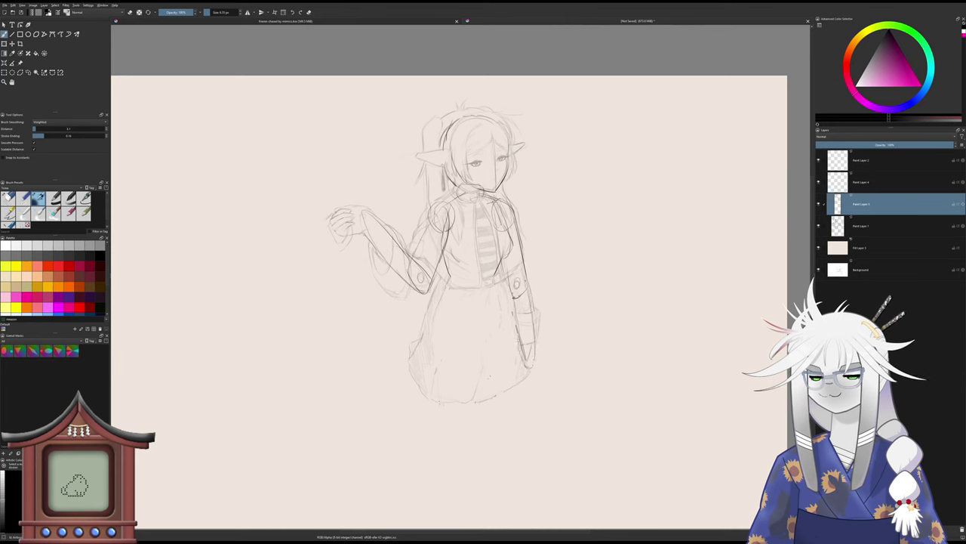
drag(524, 279, 535, 344)
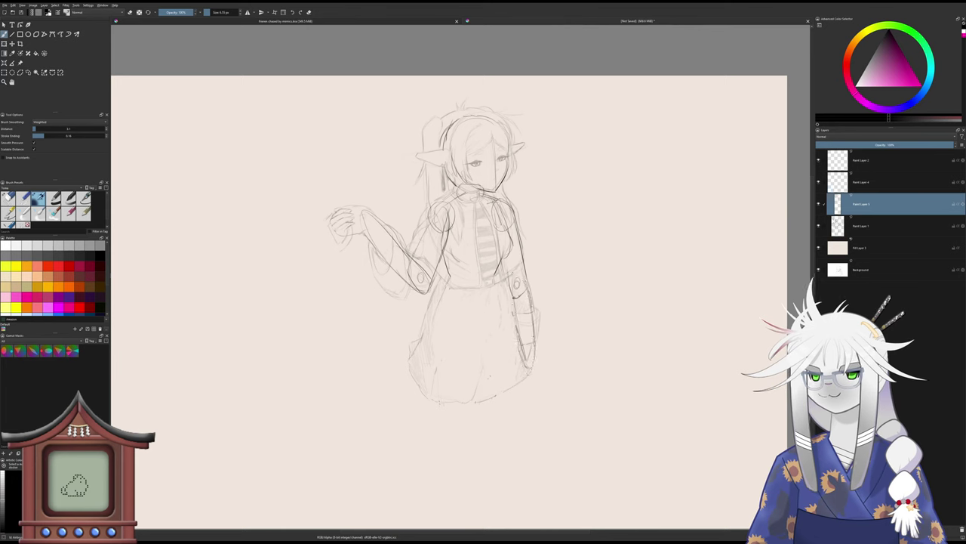
drag(530, 293, 529, 370)
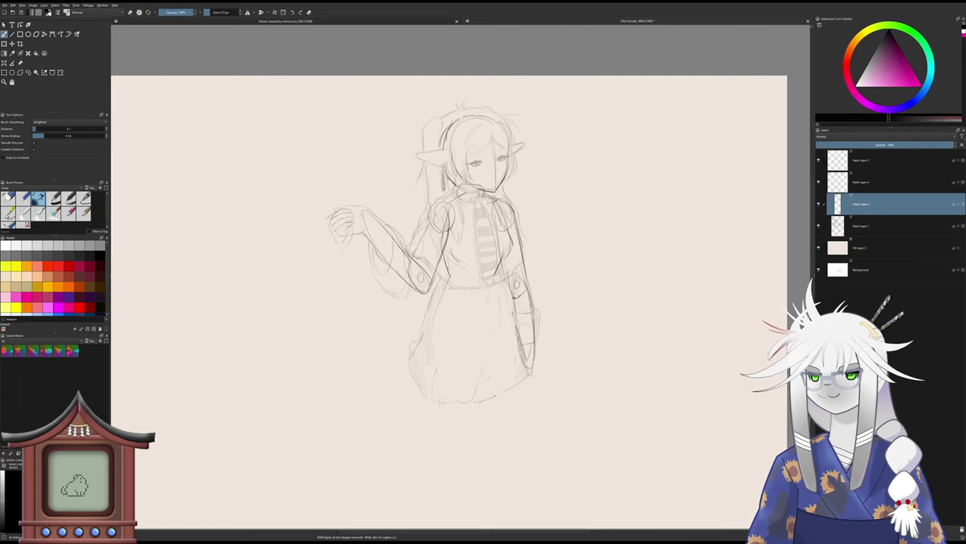
- Draw the outer hip and thigh line on the raised-arm side and mark the crotch with crossing diagonal strokes
mouse_move(502, 280)
mouse_down()
mouse_move(518, 326)
mouse_move(487, 317)
mouse_move(472, 330)
mouse_up()
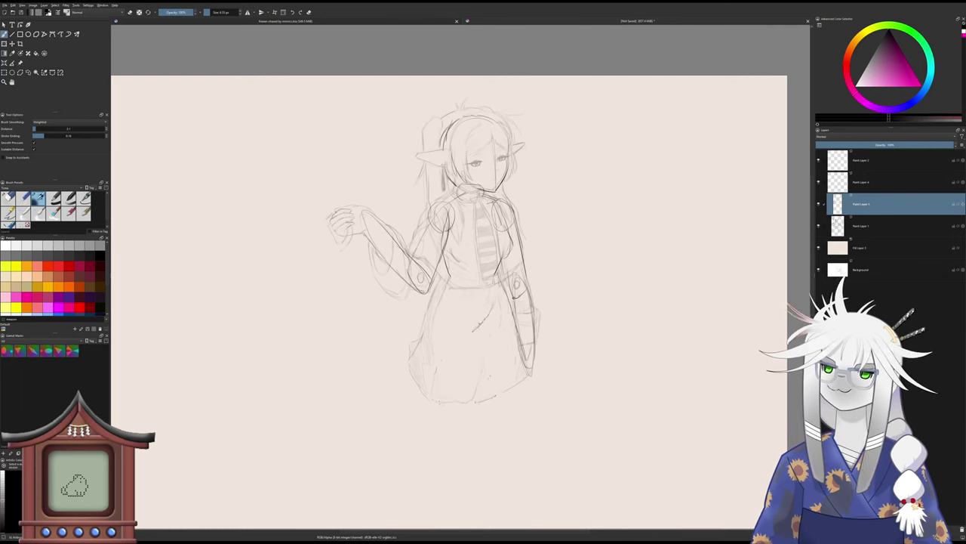
drag(445, 288, 437, 365)
drag(440, 321, 443, 385)
drag(471, 318, 482, 330)
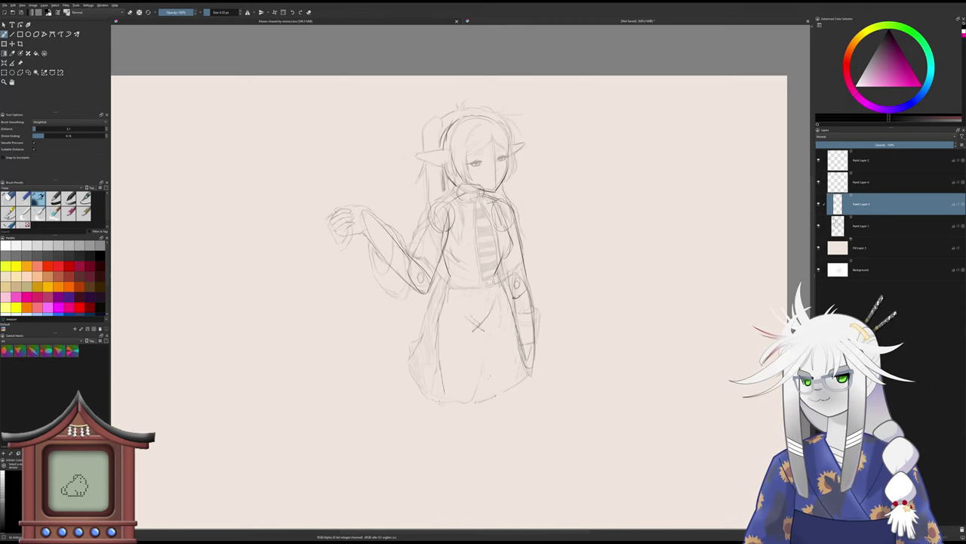
- Erase the crossing diagonal strokes in the middle of the skirt and return to the sketching brush
key(e)
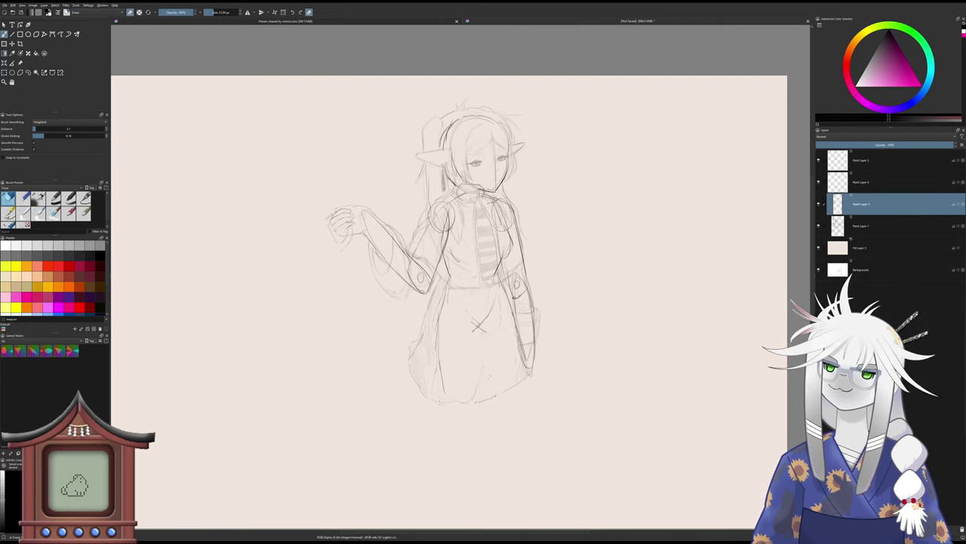
click(226, 12)
mouse_move(484, 308)
mouse_down()
mouse_move(477, 317)
mouse_move(487, 312)
mouse_up()
key(e)
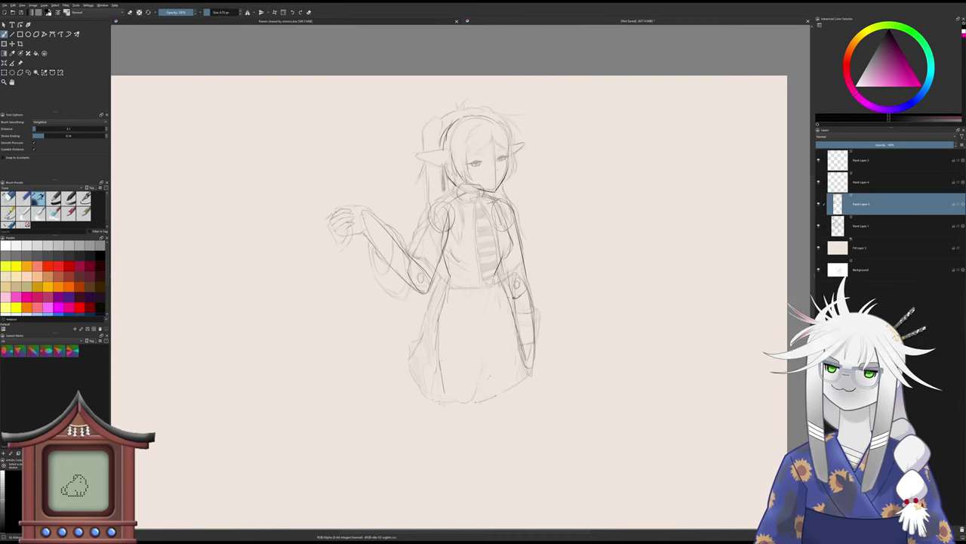
mouse_move(464, 340)
mouse_down()
mouse_move(487, 339)
mouse_move(486, 330)
mouse_up()
key(ctrl+z)
key(ctrl+z)
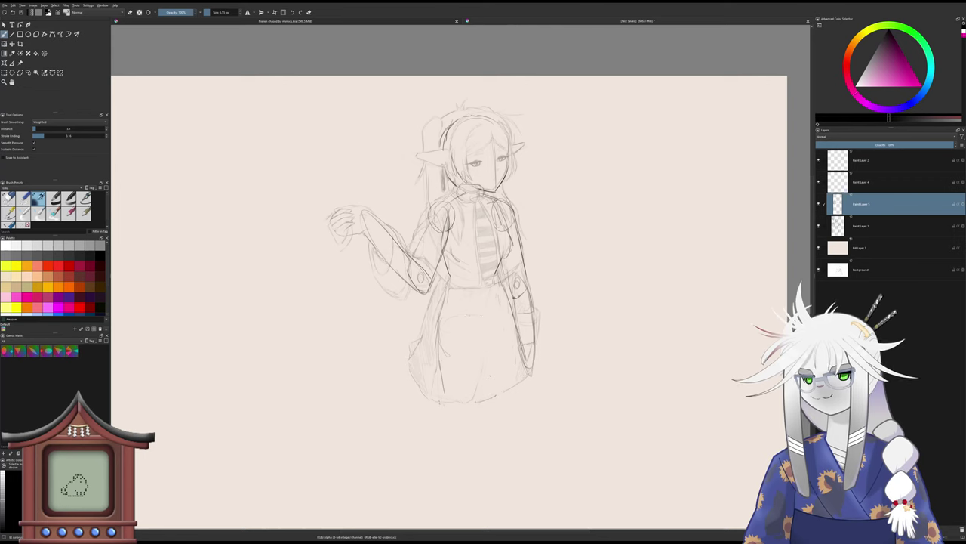
mouse_move(510, 331)
mouse_down()
mouse_move(470, 353)
mouse_move(484, 349)
mouse_up()
key(ctrl+z)
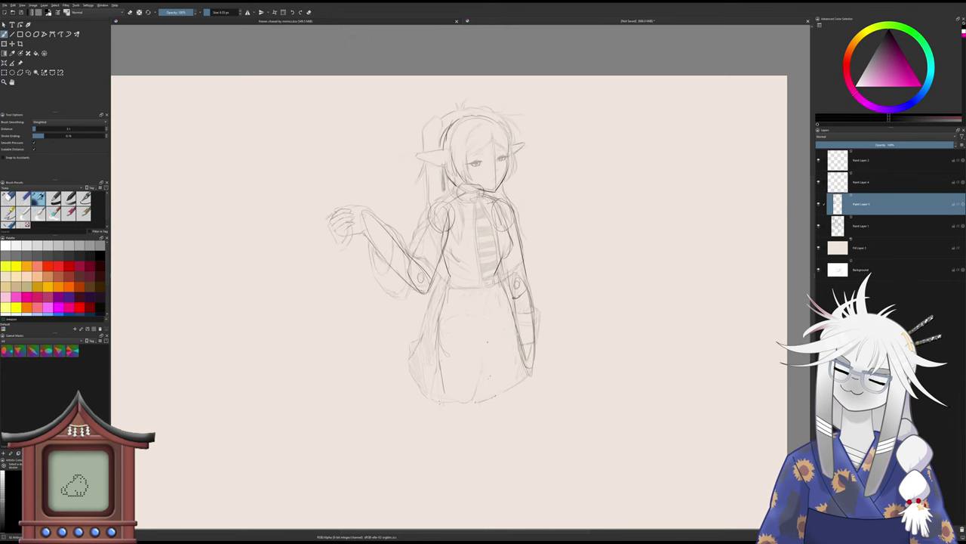
- Draw flat ellipses across the tops of both thighs and curve the hip contours from the waist down to them
drag(478, 347, 520, 335)
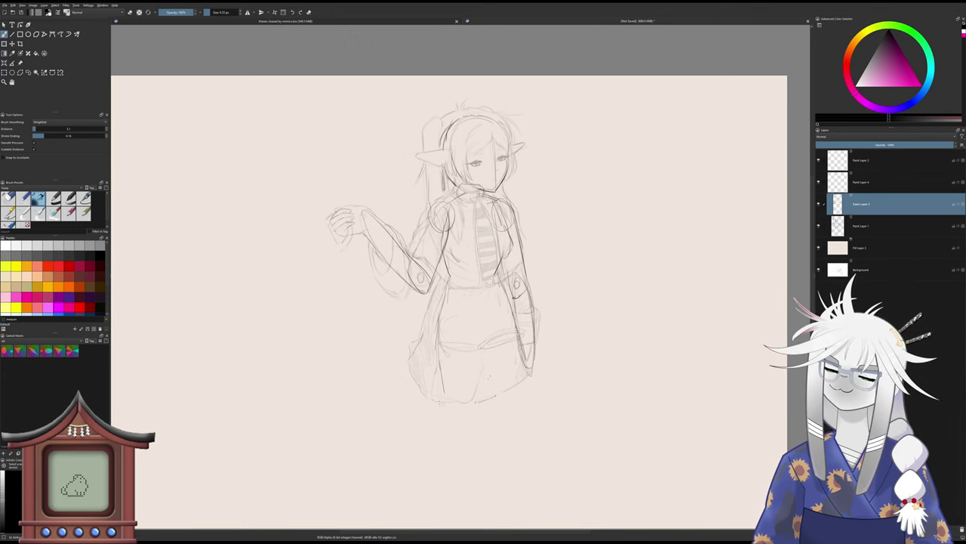
drag(444, 342, 483, 349)
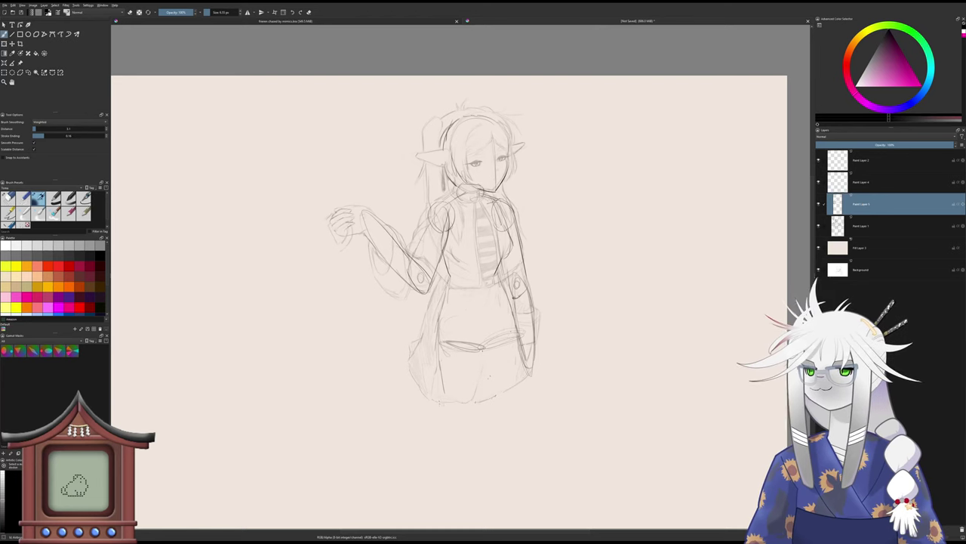
drag(512, 283, 527, 342)
drag(500, 278, 512, 289)
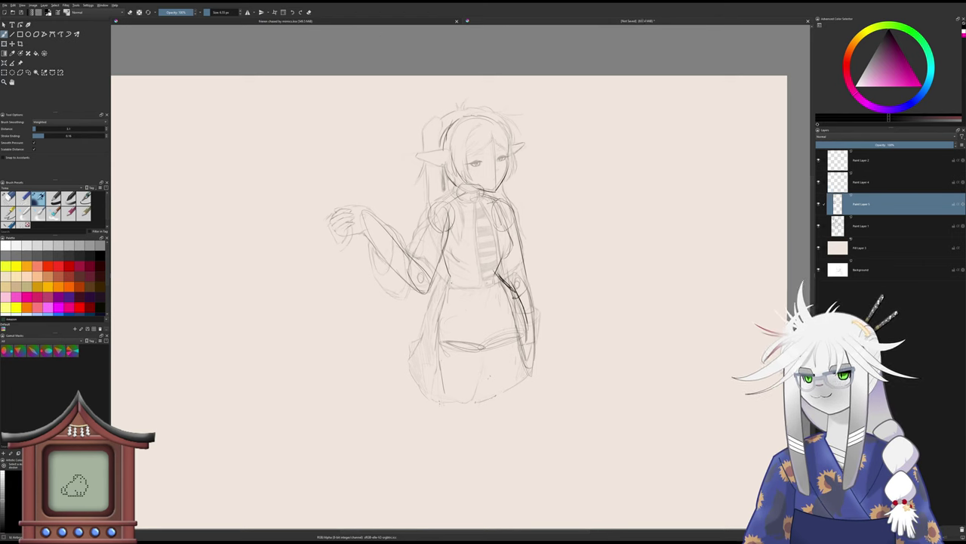
drag(449, 279, 443, 343)
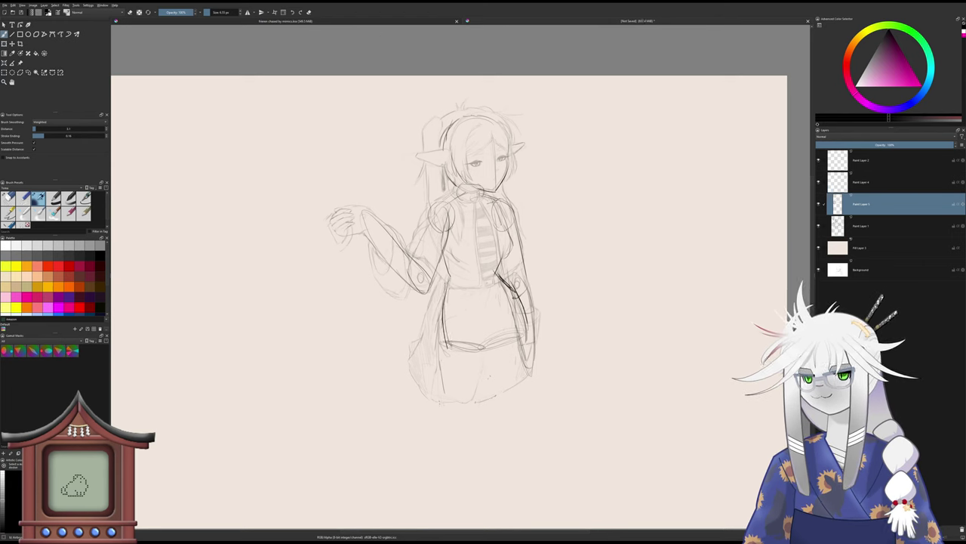
- Draw the thigh on the lowered-arm side with its outer and inner contours running down to the knee
drag(523, 354, 518, 378)
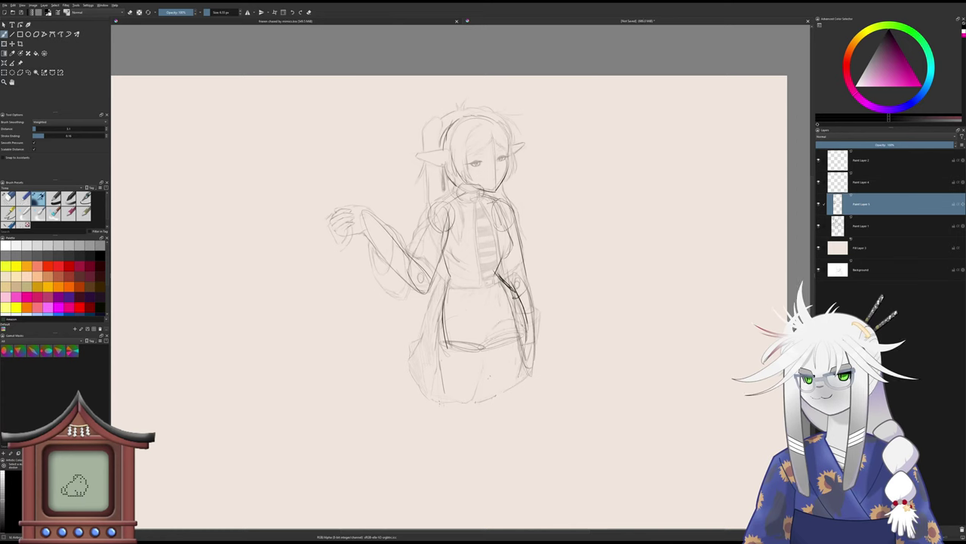
mouse_move(519, 334)
mouse_down()
mouse_move(543, 409)
mouse_move(509, 420)
mouse_up()
drag(488, 370, 506, 419)
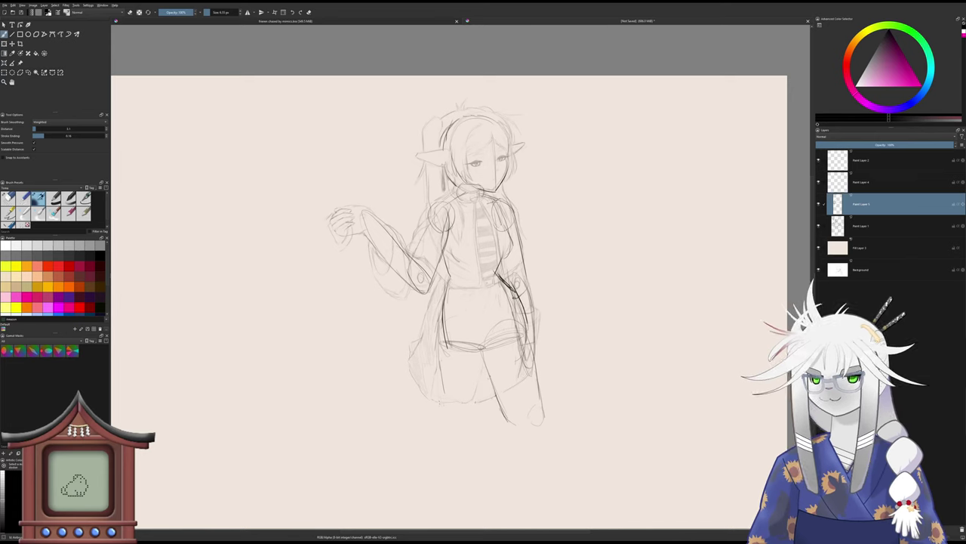
- Draw the inner thigh line of the raised-arm-side leg and erase the overlapping lines between the thighs
drag(493, 332, 475, 414)
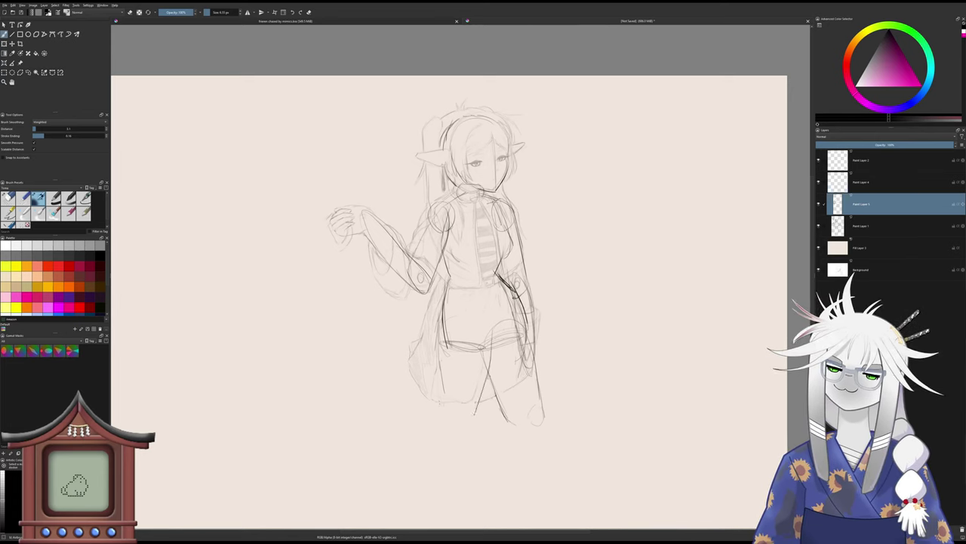
drag(489, 354, 478, 398)
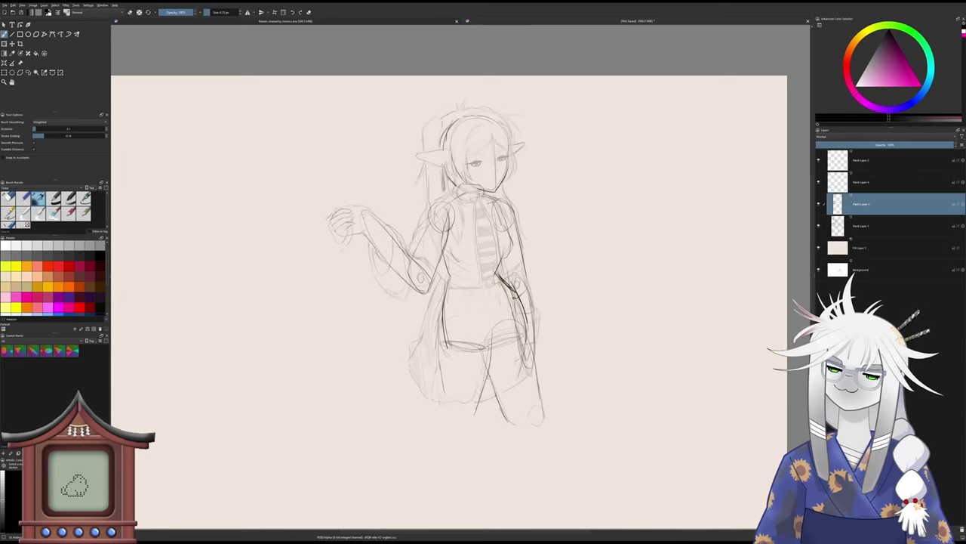
key(slash)
mouse_move(501, 330)
mouse_down()
mouse_move(483, 352)
mouse_move(490, 372)
mouse_move(475, 414)
mouse_up()
key(slash)
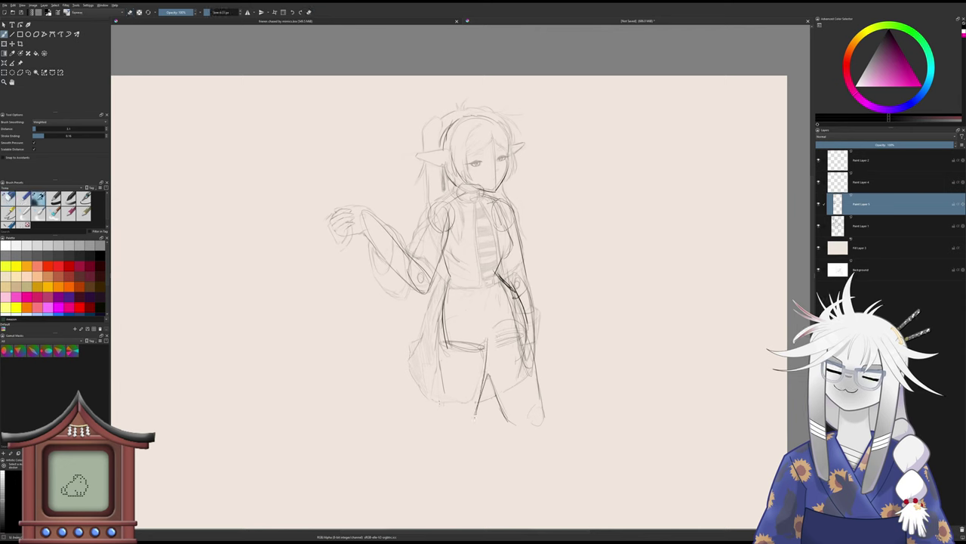
- Extend the outlines of both legs from the thighs past the knees to near the lower edge of the canvas
drag(440, 342, 440, 405)
drag(441, 360, 439, 507)
drag(448, 458, 436, 393)
scroll(436, 393, down, 1)
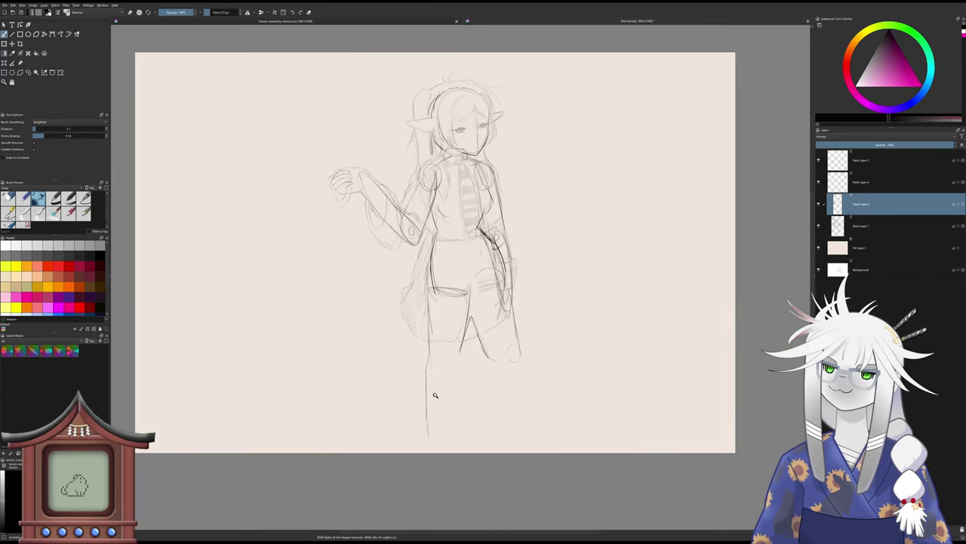
drag(459, 349, 454, 416)
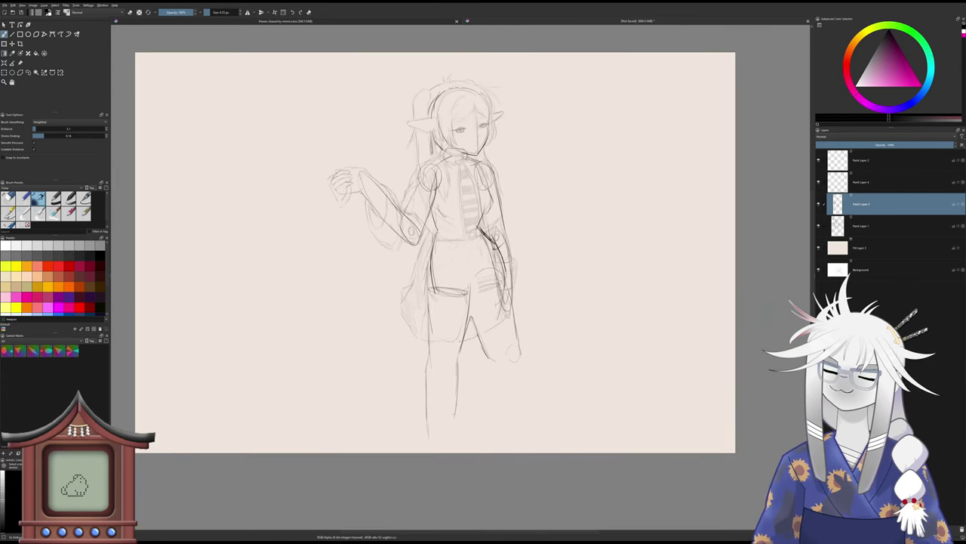
drag(519, 358, 514, 414)
drag(516, 380, 509, 427)
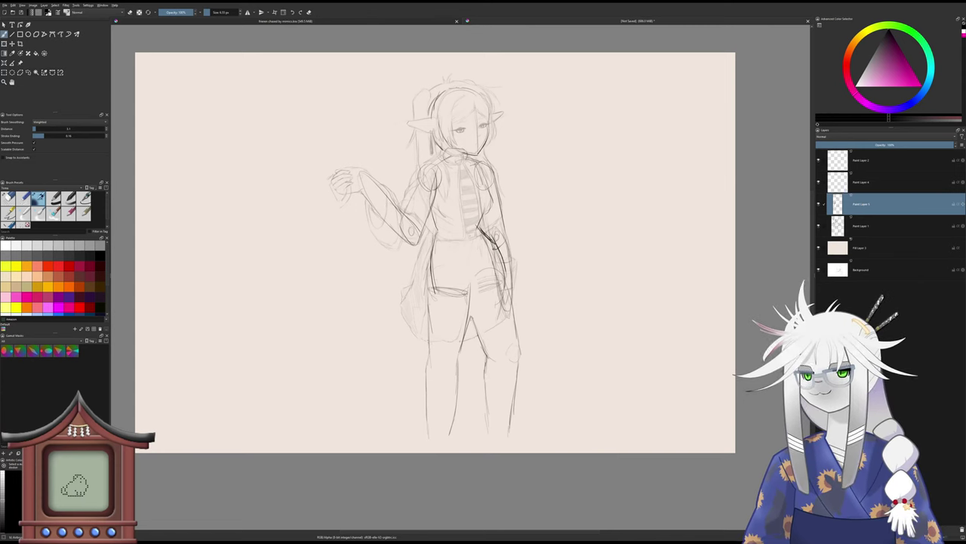
- Erase the lower outlines of the raised-arm-side leg and redraw it slimmer, with straighter inner and outer contours down to the shin
key(e)
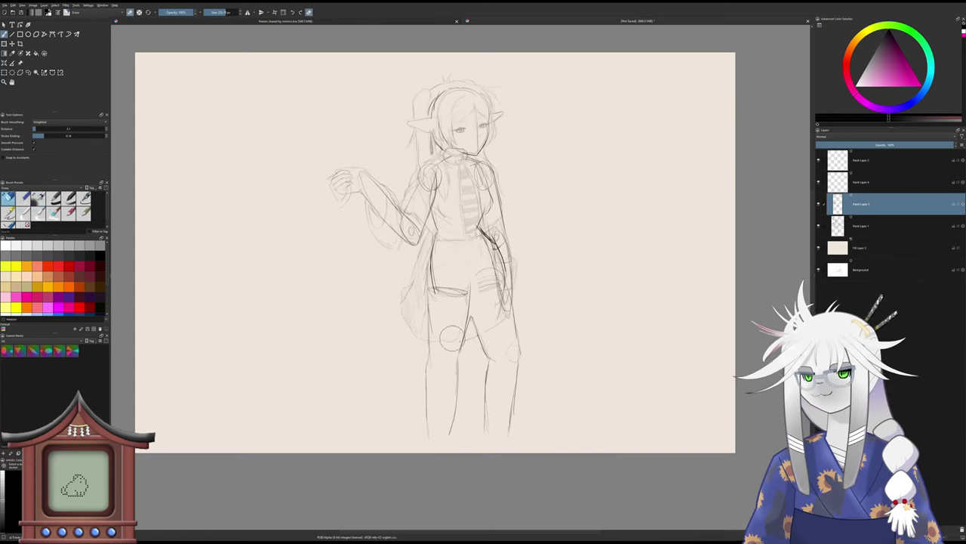
mouse_move(452, 338)
mouse_down()
mouse_move(463, 336)
mouse_move(446, 431)
mouse_move(429, 308)
mouse_move(444, 442)
mouse_up()
key(slash)
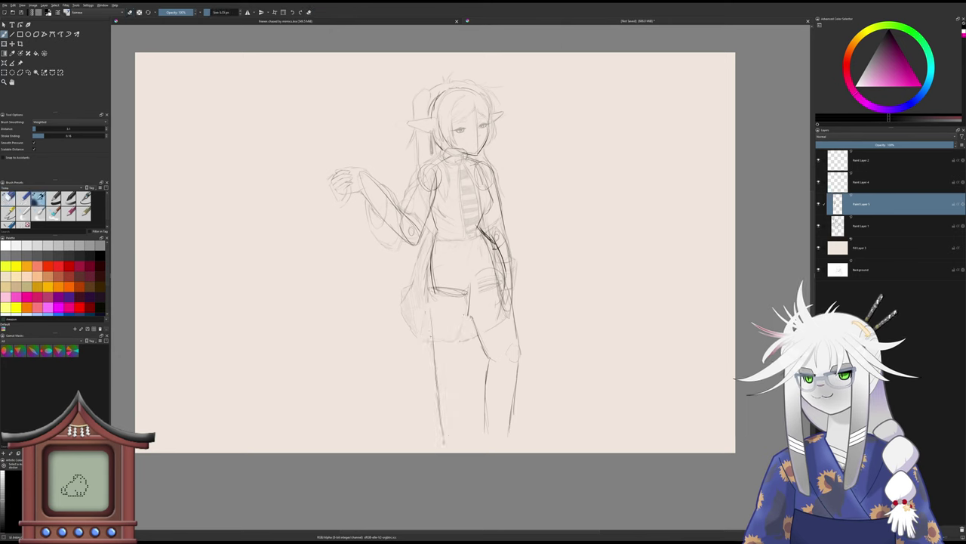
drag(467, 314, 463, 435)
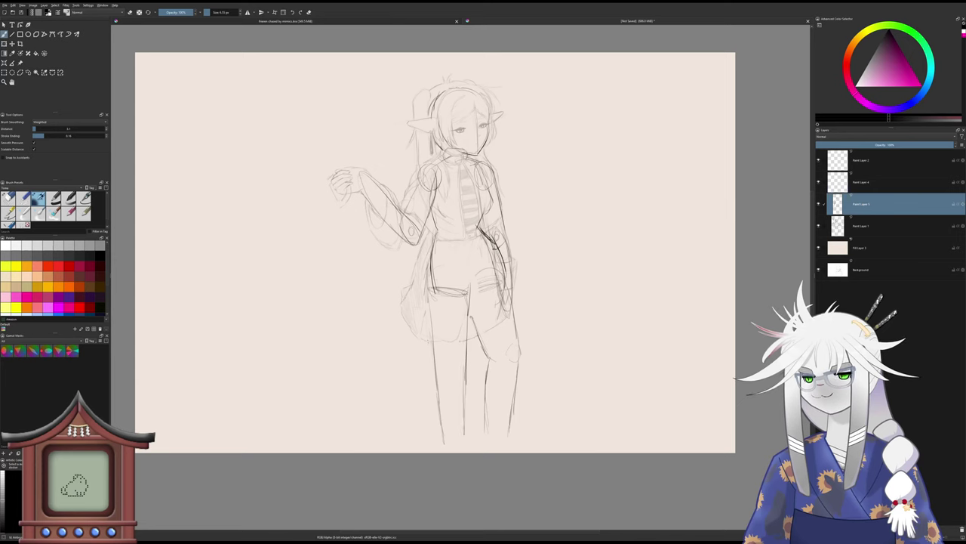
key(ctrl+z)
key(ctrl+z)
drag(469, 321, 465, 438)
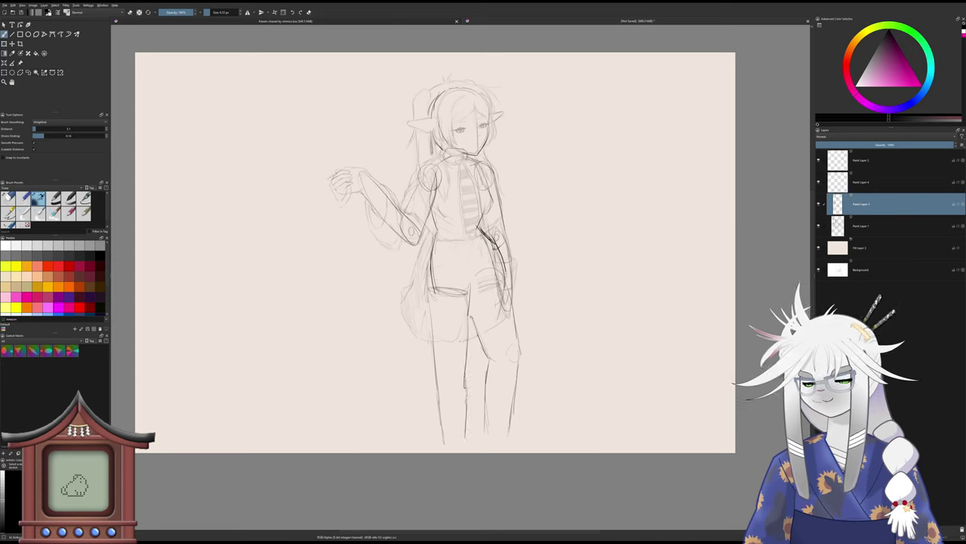
- Reinforce the outer contour of the raised-arm-side thigh and the outer hip curve beside the lowered hand
drag(432, 342, 433, 379)
drag(431, 290, 431, 340)
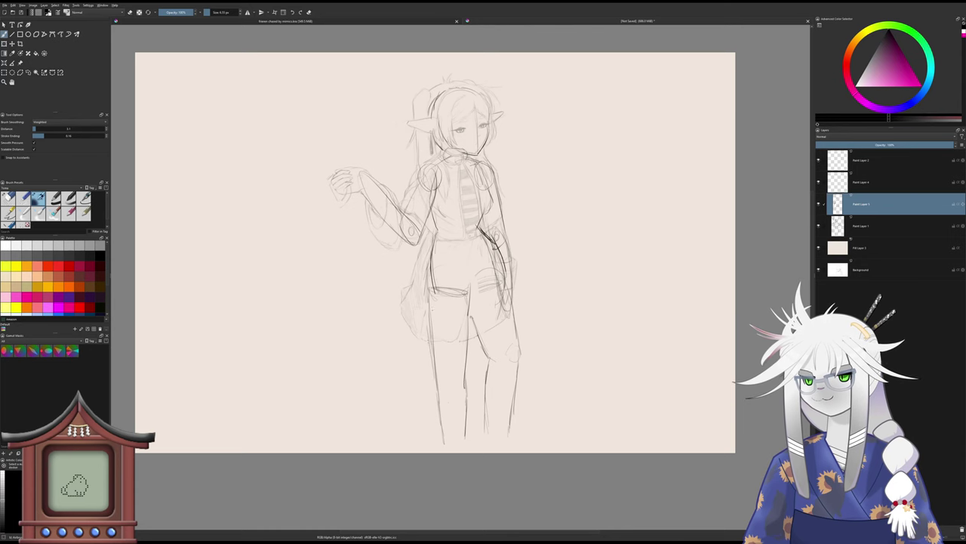
drag(437, 279, 431, 309)
drag(503, 321, 513, 336)
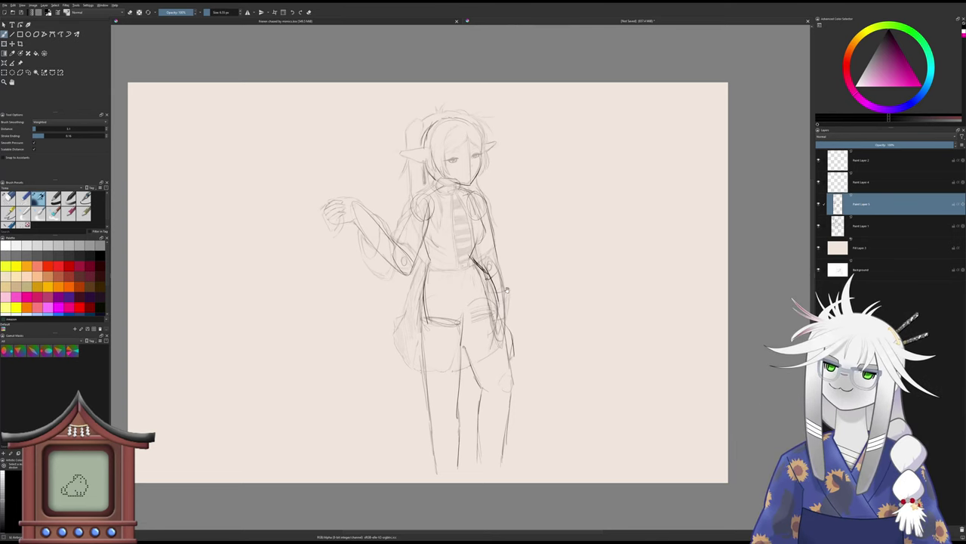
- Transform the clothed sketch and construction layers together, rotating them 90° counterclockwise, enlarging them and placing the figure along the canvas length
drag(508, 291, 508, 295)
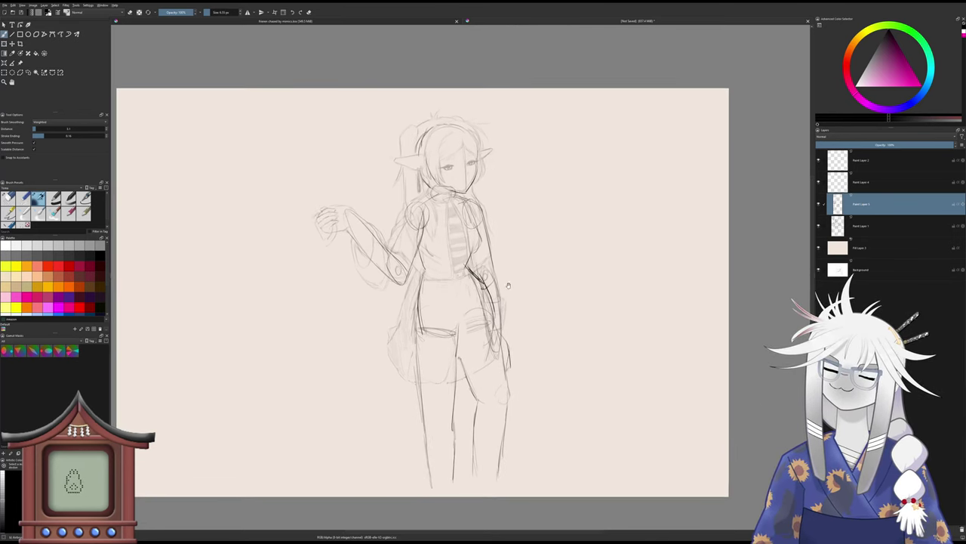
ctrl+click(876, 226)
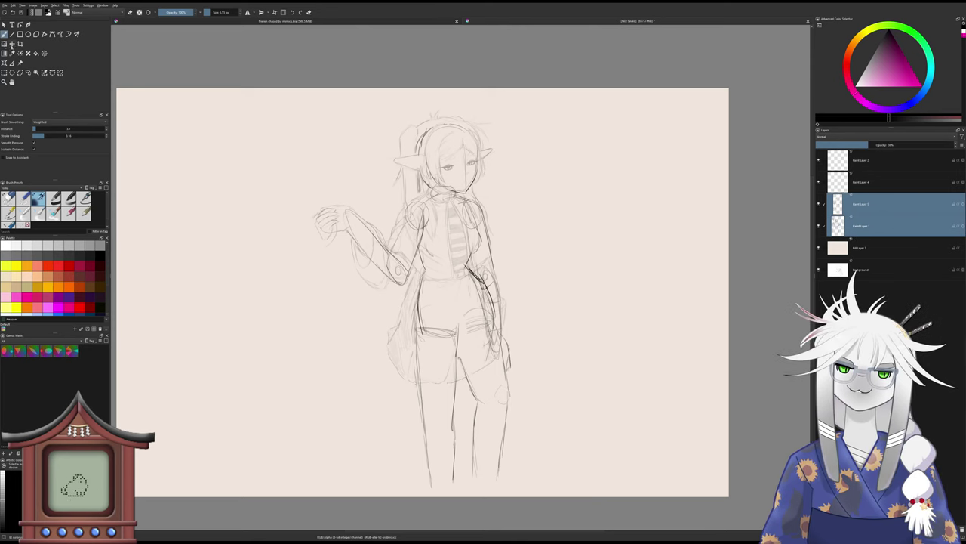
click(4, 44)
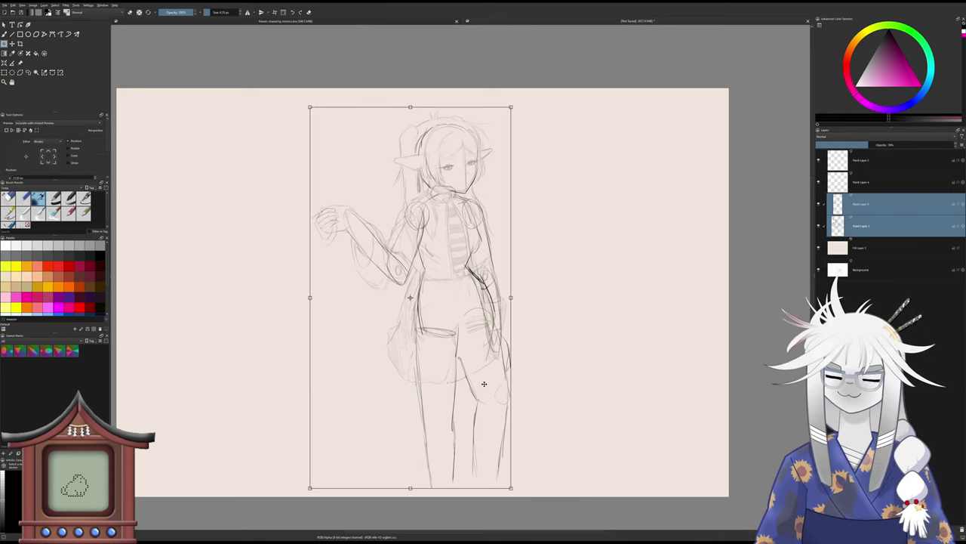
key(Escape)
mouse_move(352, 114)
mouse_down()
mouse_move(302, 162)
mouse_move(274, 218)
mouse_up()
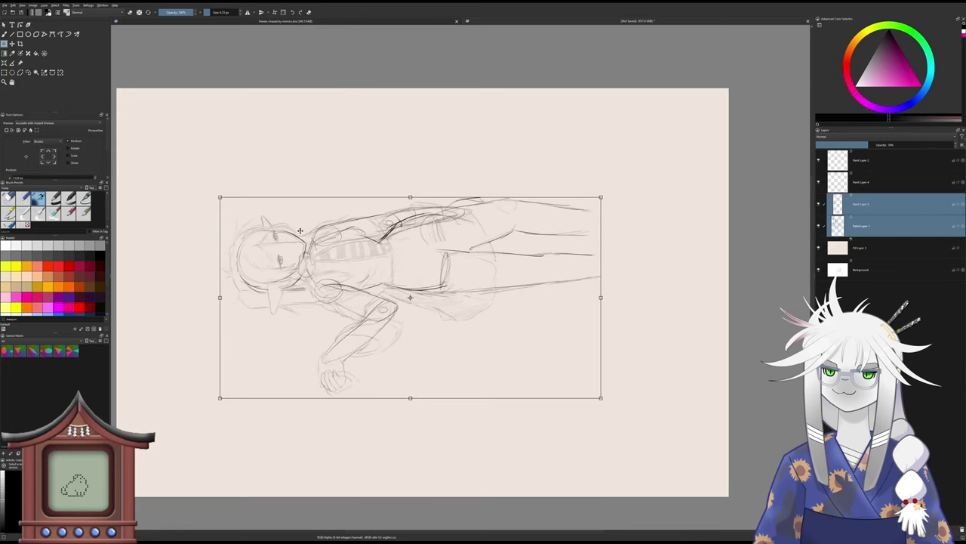
scroll(359, 255, down, 3)
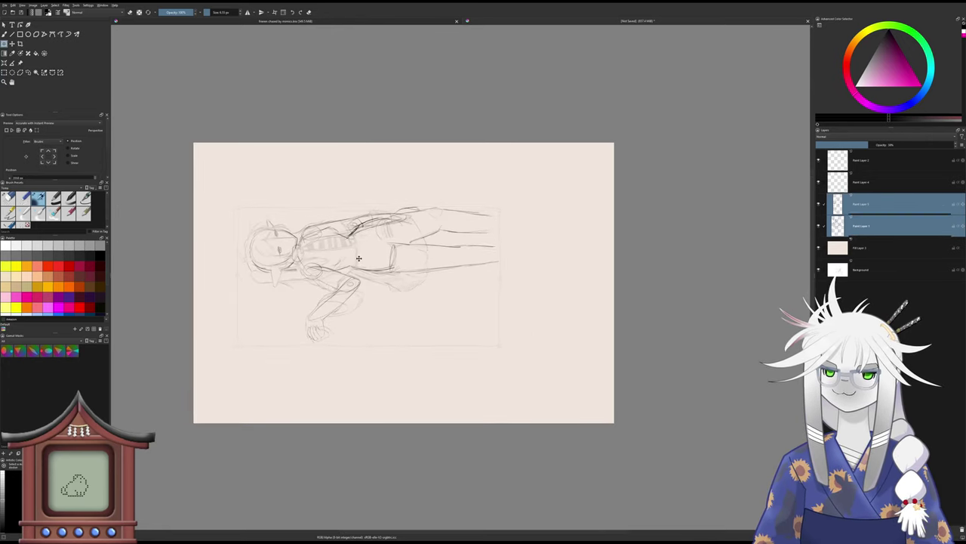
drag(496, 348, 551, 386)
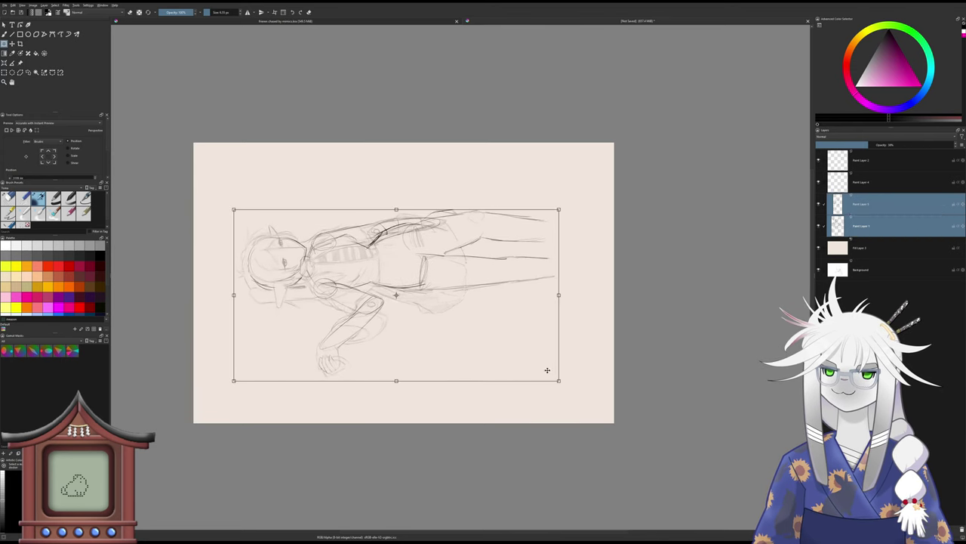
mouse_move(533, 345)
mouse_down()
mouse_move(513, 351)
mouse_move(514, 305)
mouse_up()
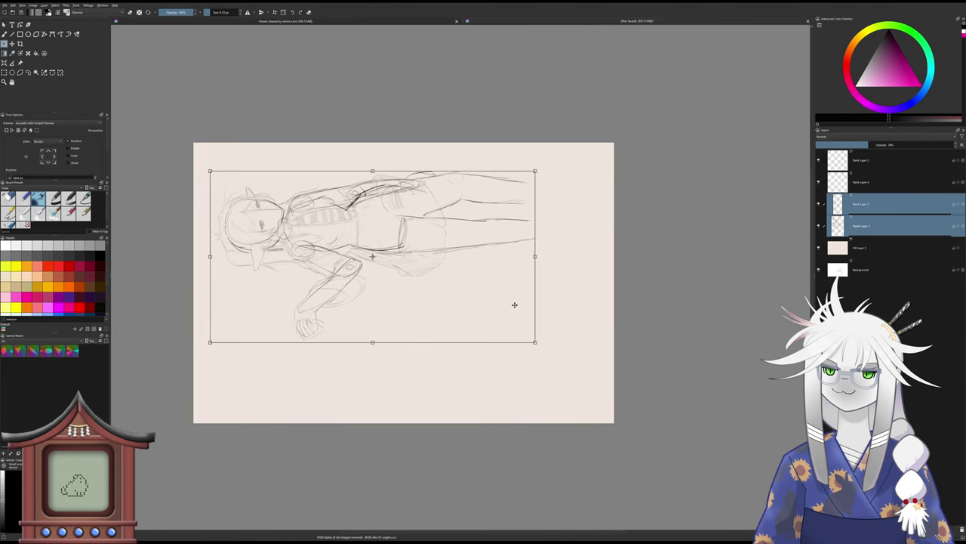
key(b)
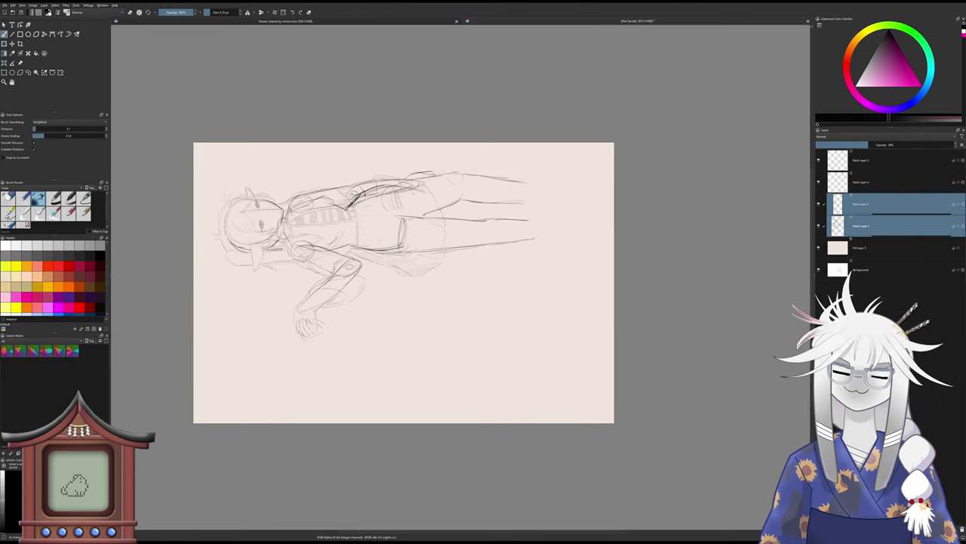
- Rotate the canvas view 90° clockwise to portrait orientation and fit the whole page in view with the figure upright
key(6)
key(6)
key(6)
key(6)
key(6)
key(6)
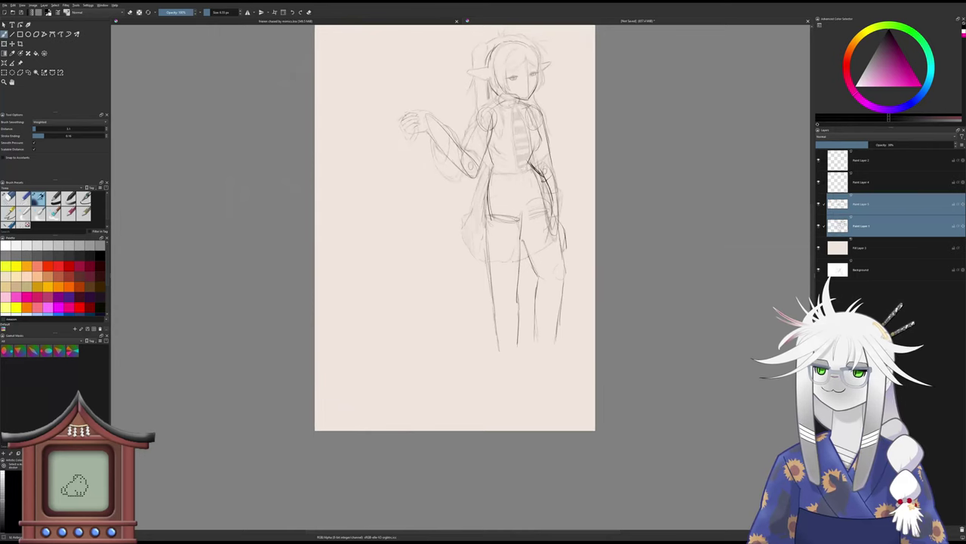
drag(491, 241, 446, 311)
drag(445, 311, 465, 263)
drag(465, 264, 438, 326)
scroll(438, 326, down, 5)
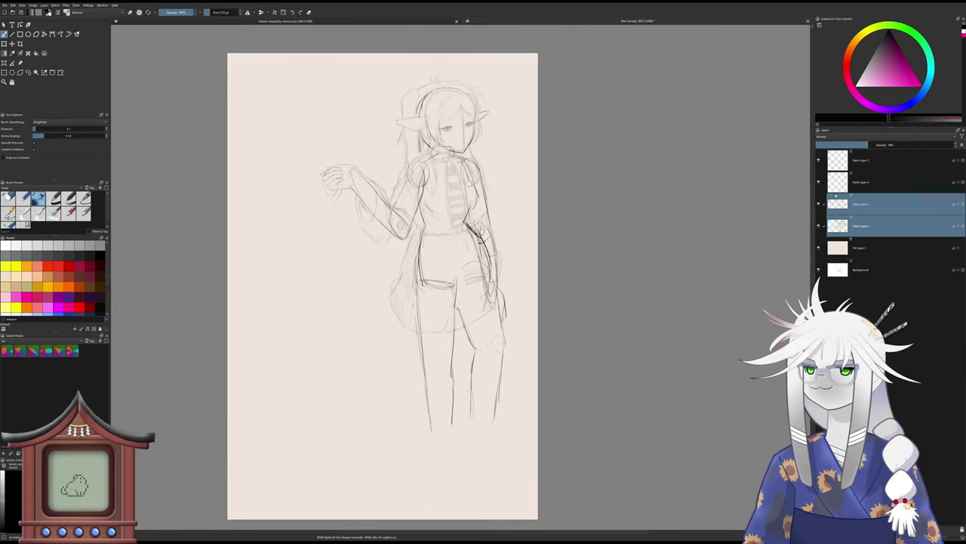
- Raise the faded clothed sketch layer back to 100% opacity and select the construction layer
click(871, 210)
drag(851, 144, 963, 141)
click(884, 222)
click(878, 202)
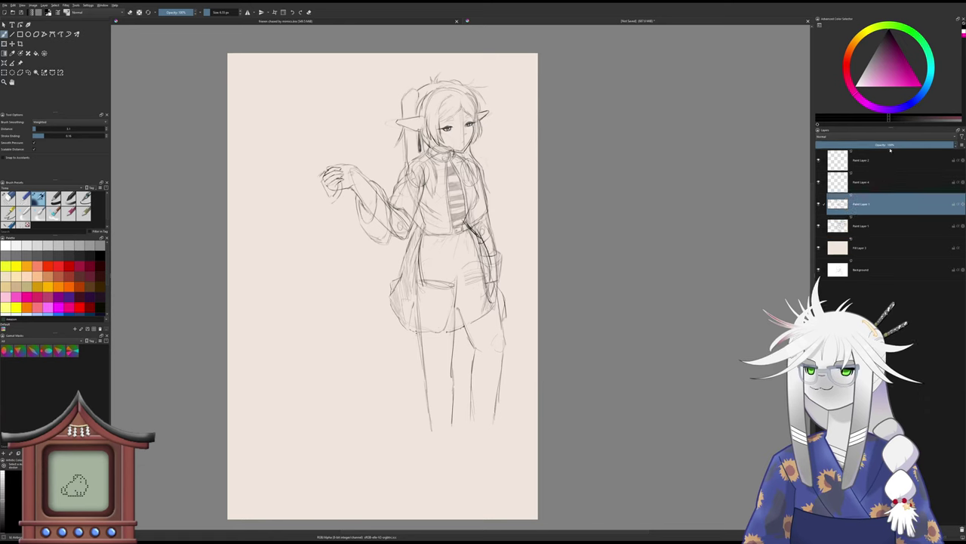
- Recolour the body construction lines blue and lower that layer's opacity to about a third
click(890, 144)
drag(891, 144, 961, 141)
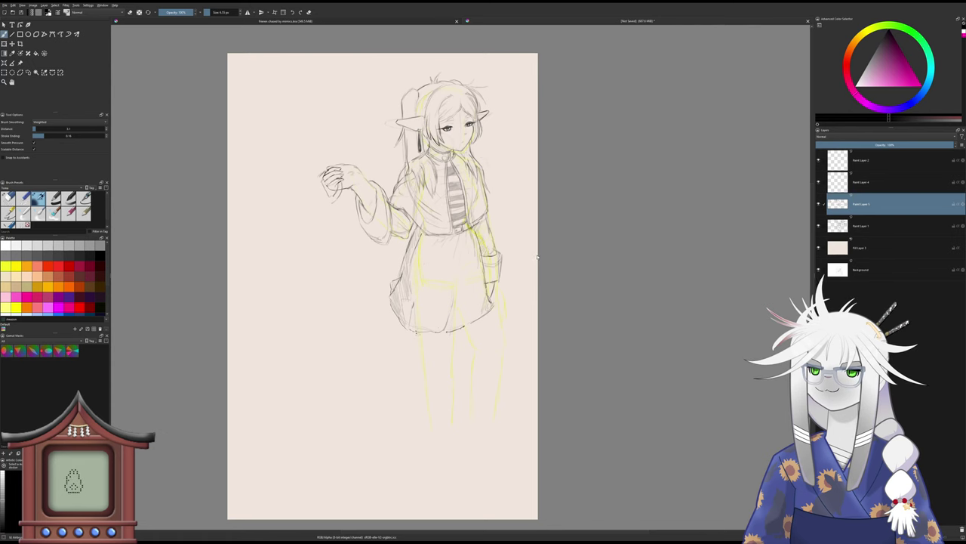
key(ctrl+z)
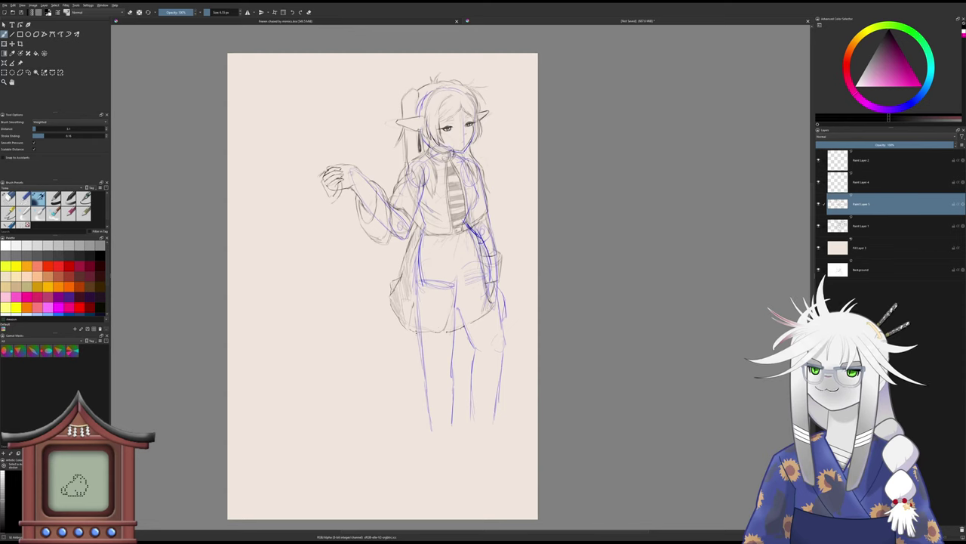
click(889, 225)
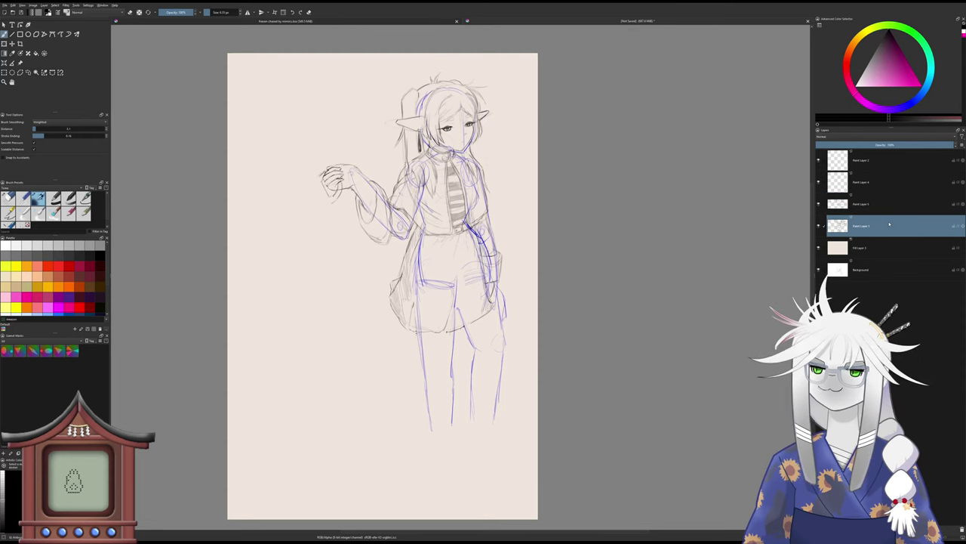
drag(890, 224, 889, 203)
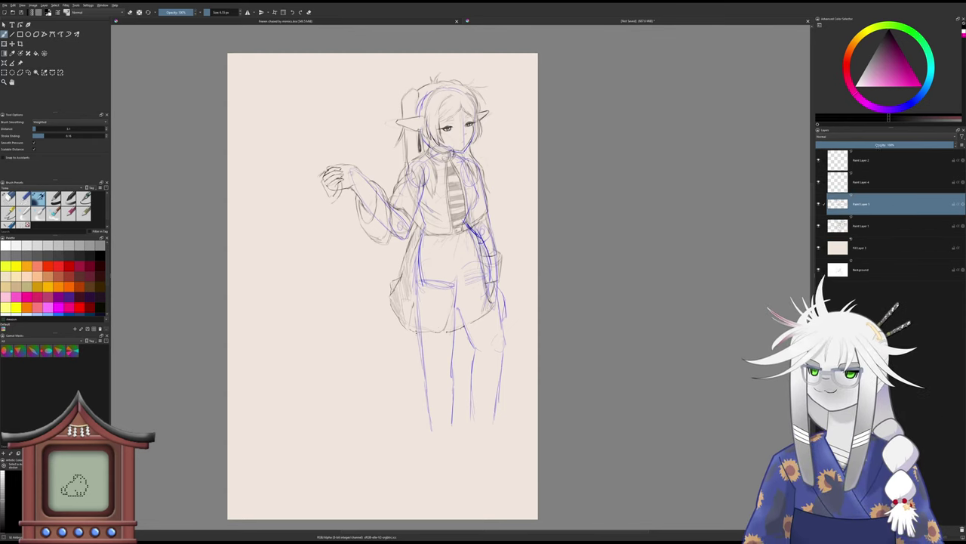
drag(879, 144, 863, 143)
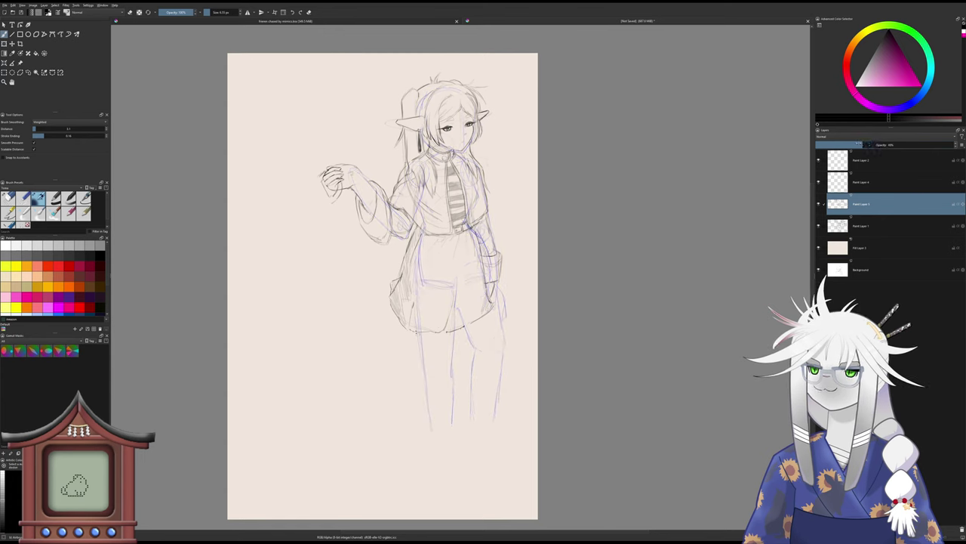
- Lasso the lowered forearm and cuff on the clothed sketch layer, enlarge them slightly, move them down and outward, rotate them slightly, and deselect
click(865, 226)
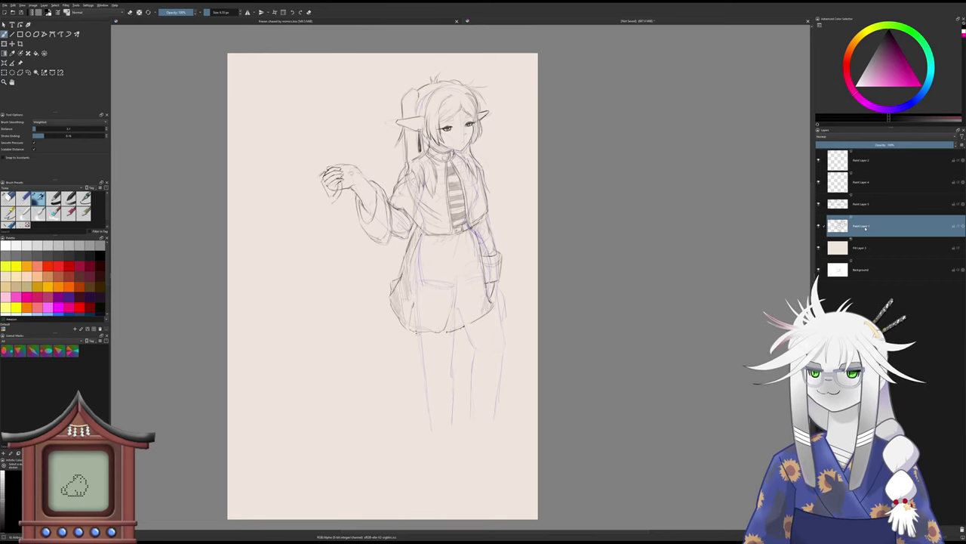
scroll(488, 235, up, 3)
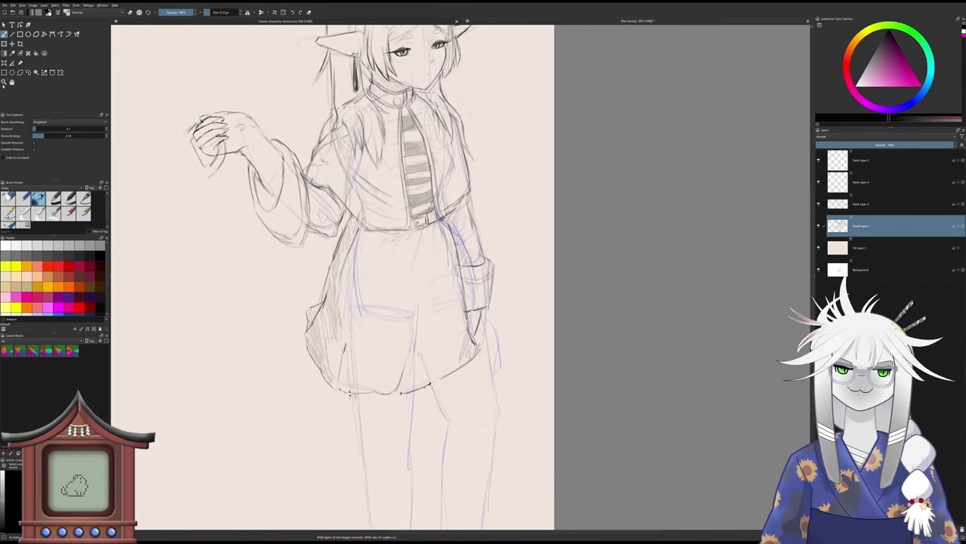
click(28, 73)
mouse_move(499, 225)
mouse_down()
mouse_move(507, 258)
mouse_move(489, 333)
mouse_move(468, 310)
mouse_move(453, 224)
mouse_move(480, 215)
mouse_up()
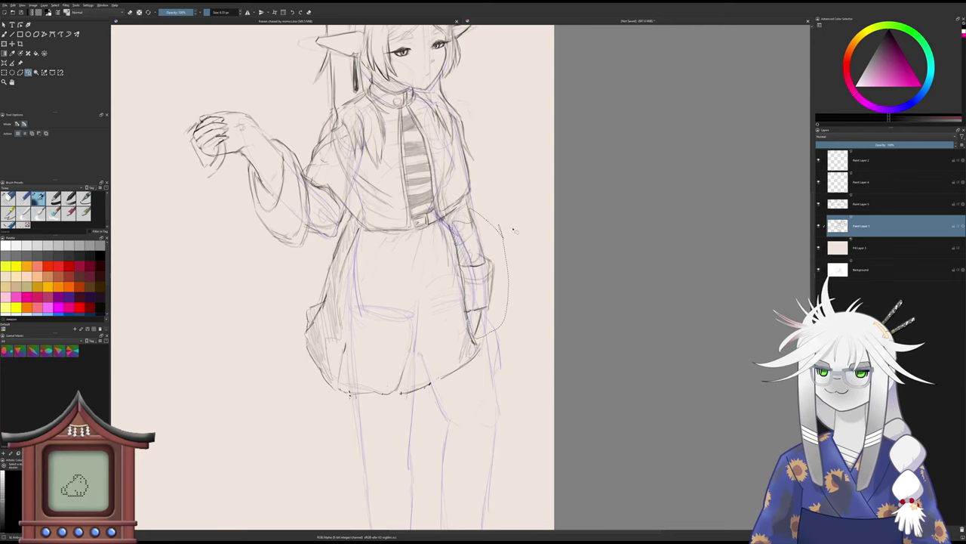
click(3, 44)
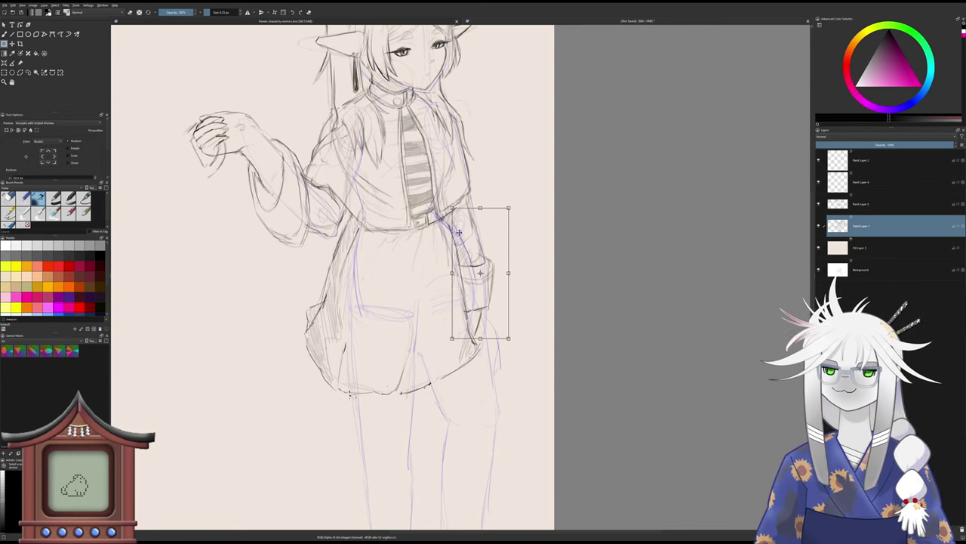
mouse_move(509, 338)
mouse_down()
mouse_move(516, 366)
mouse_move(514, 344)
mouse_move(511, 352)
mouse_up()
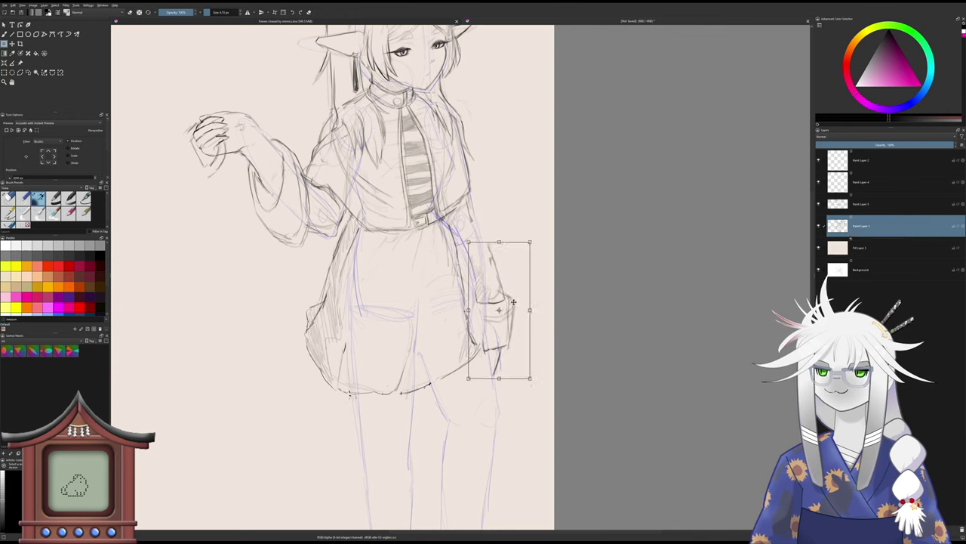
drag(513, 225, 505, 223)
drag(518, 271, 513, 270)
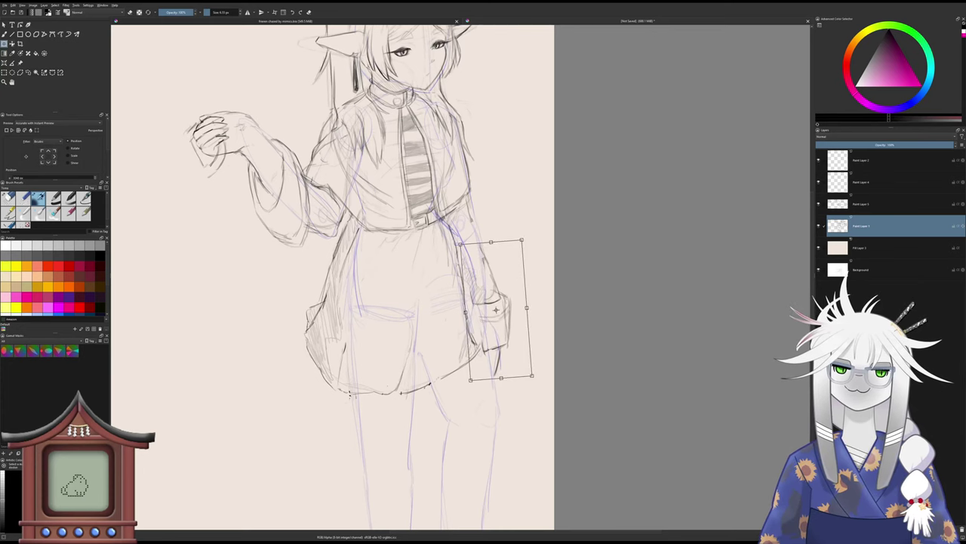
key(b)
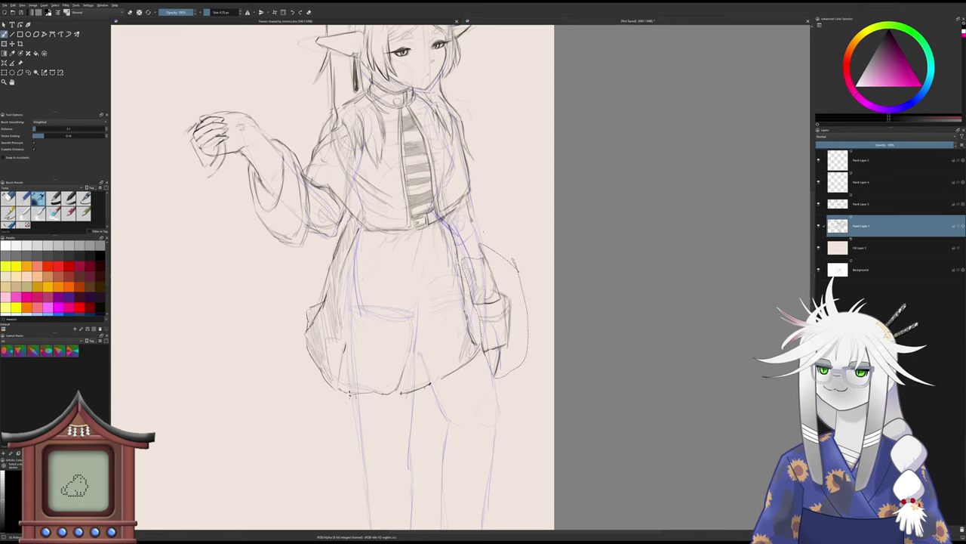
key(ctrl+shift+a)
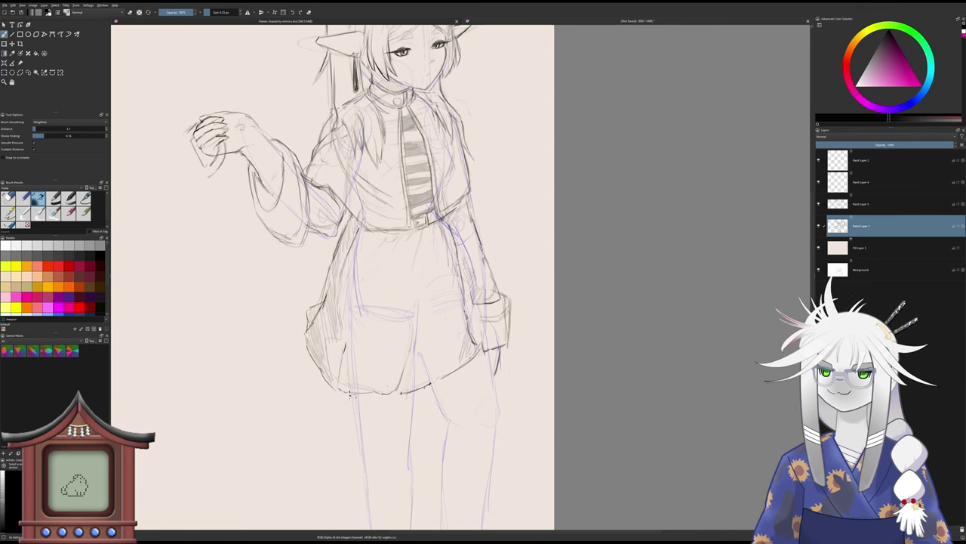
- Redraw the skirt's side contour on the lowered-arm side so it widens out to the repositioned cuff
mouse_move(450, 271)
mouse_down()
mouse_move(449, 280)
mouse_move(461, 274)
mouse_move(467, 255)
mouse_move(499, 329)
mouse_up()
mouse_move(486, 294)
mouse_down()
mouse_move(500, 336)
mouse_move(475, 357)
mouse_up()
key(ctrl+z)
key(ctrl+z)
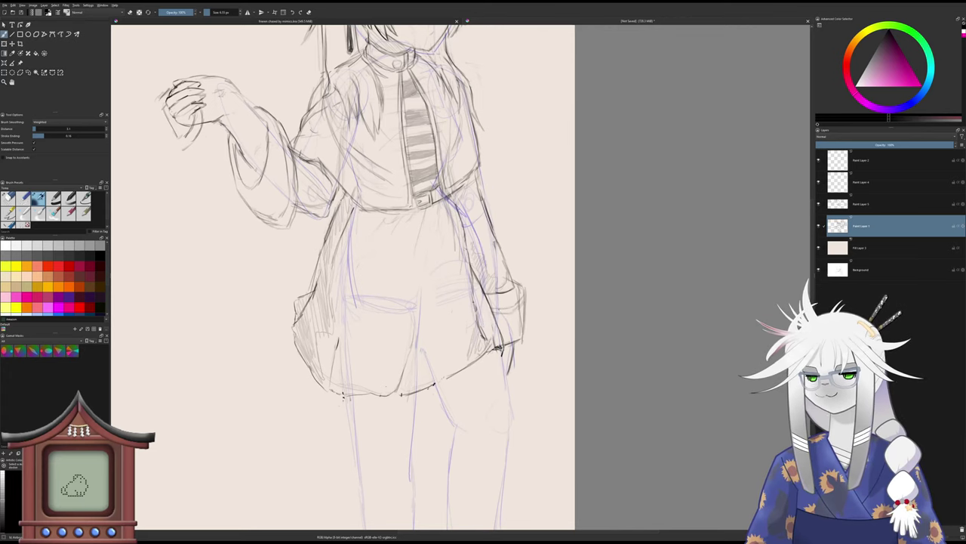
scroll(510, 283, down, 4)
mouse_move(493, 321)
mouse_down()
mouse_move(515, 319)
mouse_move(500, 270)
mouse_move(501, 303)
mouse_up()
key(slash)
key(slash)
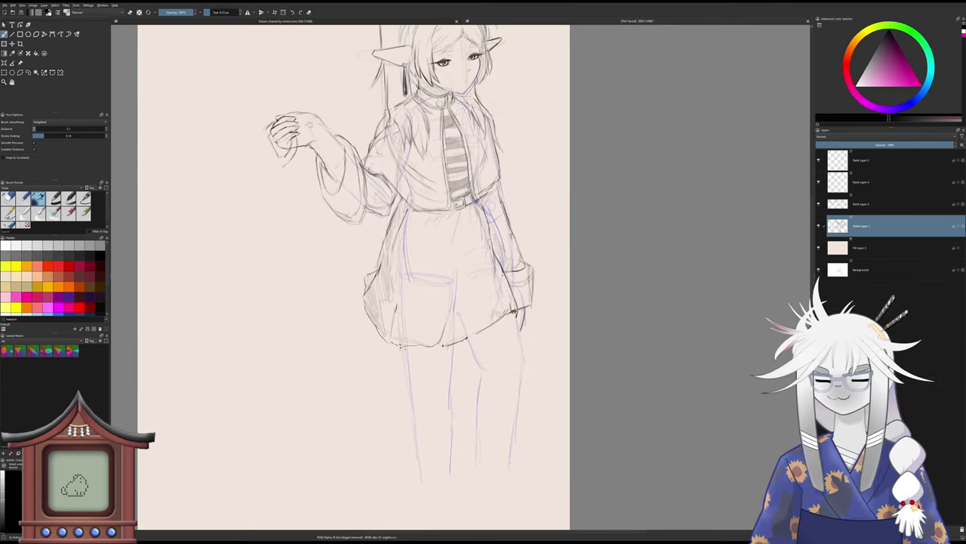
- Redraw the skirt hem curving from the lowered cuff toward the front of the thigh and erase the overlapping hem lines
key(4)
key(4)
key(4)
scroll(494, 295, up, 2)
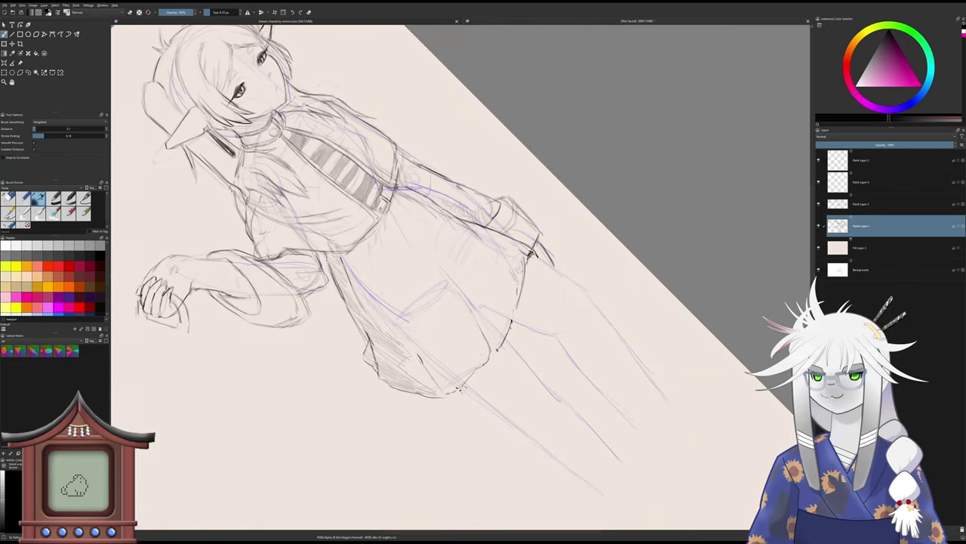
drag(527, 254, 511, 326)
key(slash)
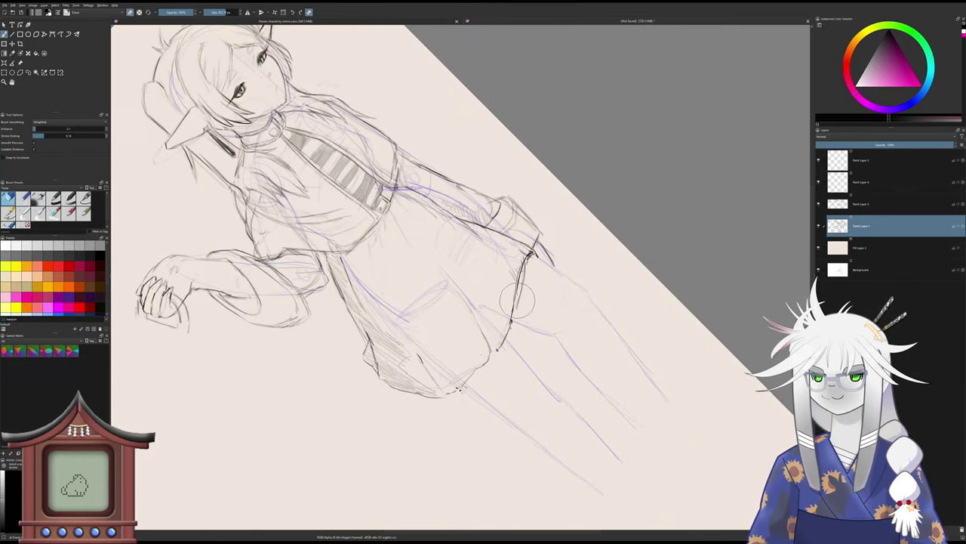
drag(521, 278, 507, 331)
key(slash)
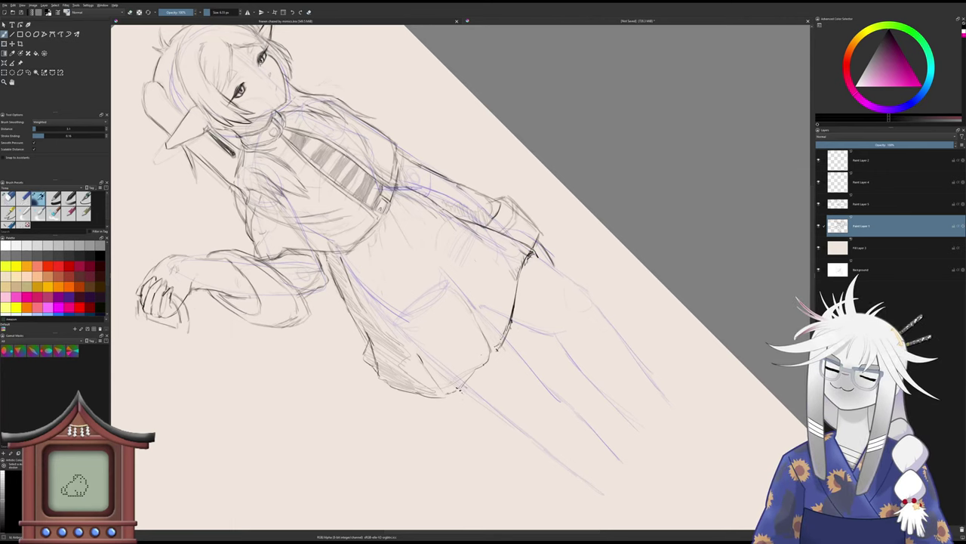
- Erase the leftover overlapping lines at the front of the thigh along the redrawn skirt hem
key(slash)
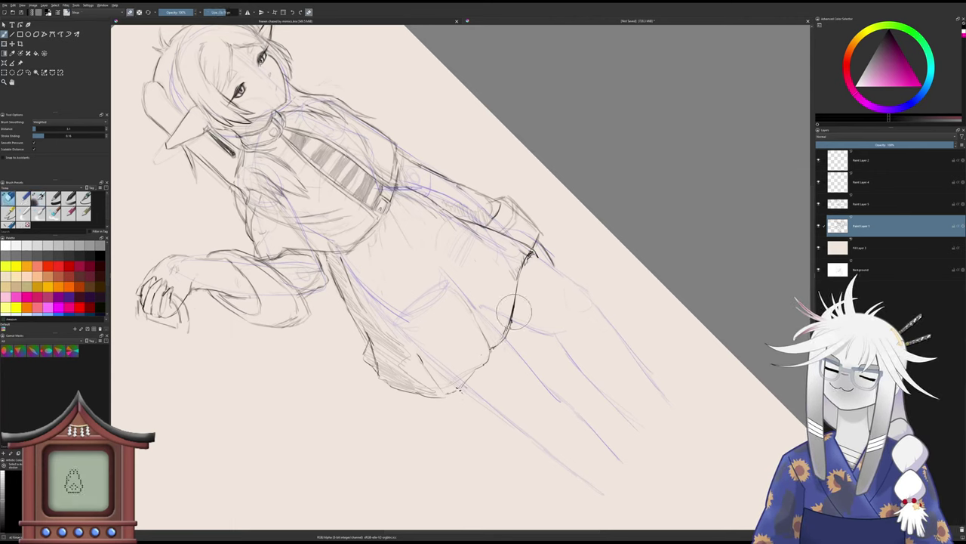
key(5)
key(5)
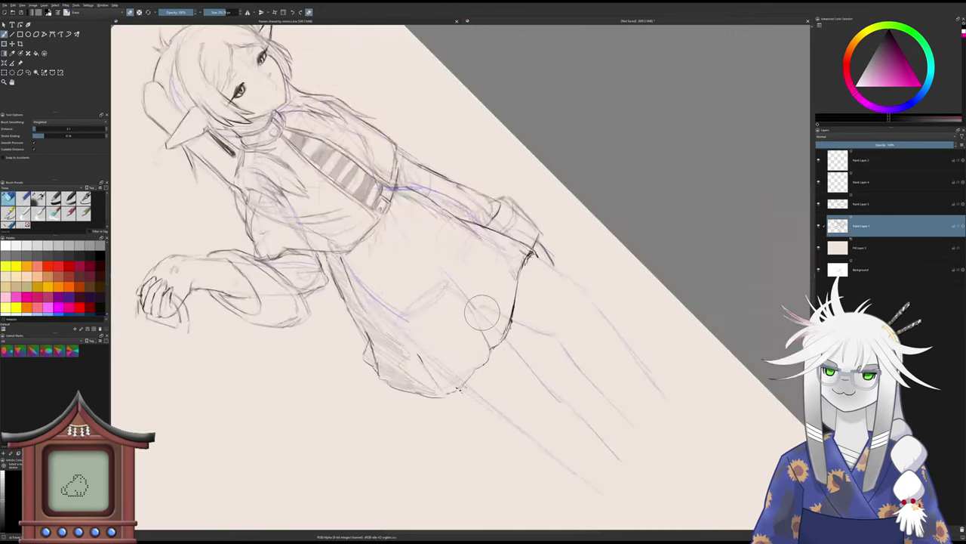
key(6)
key(6)
key(6)
mouse_move(484, 303)
mouse_down()
mouse_move(506, 294)
mouse_move(486, 323)
mouse_up()
key(slash)
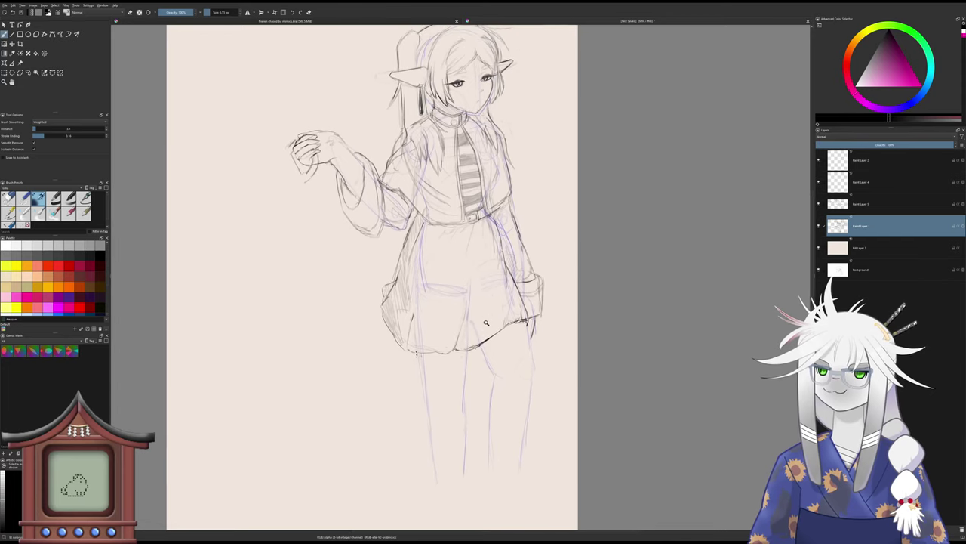
- Draw the inner and outer contours of the raised-arm-side leg from the skirt hem to the calf, redoing the outer line around the knee
scroll(485, 323, down, 2)
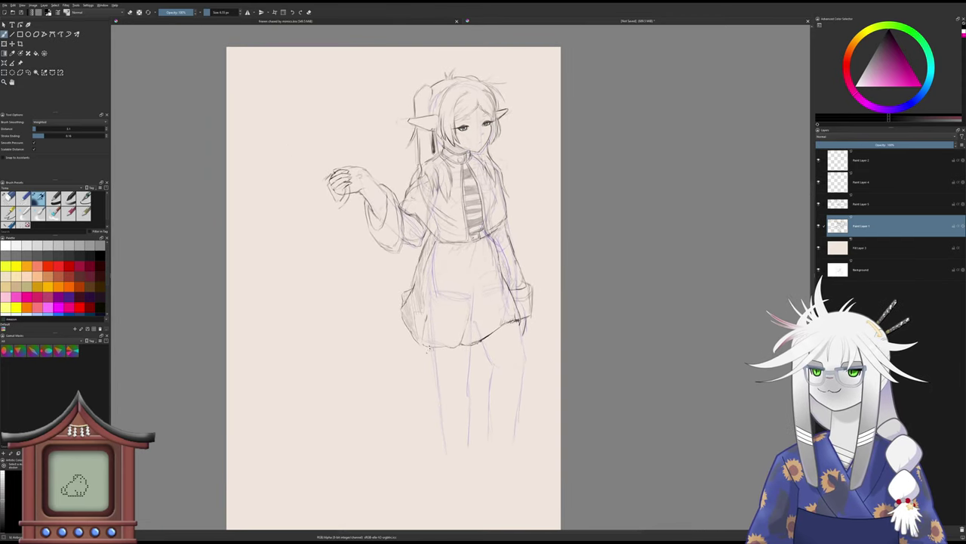
drag(430, 350, 432, 381)
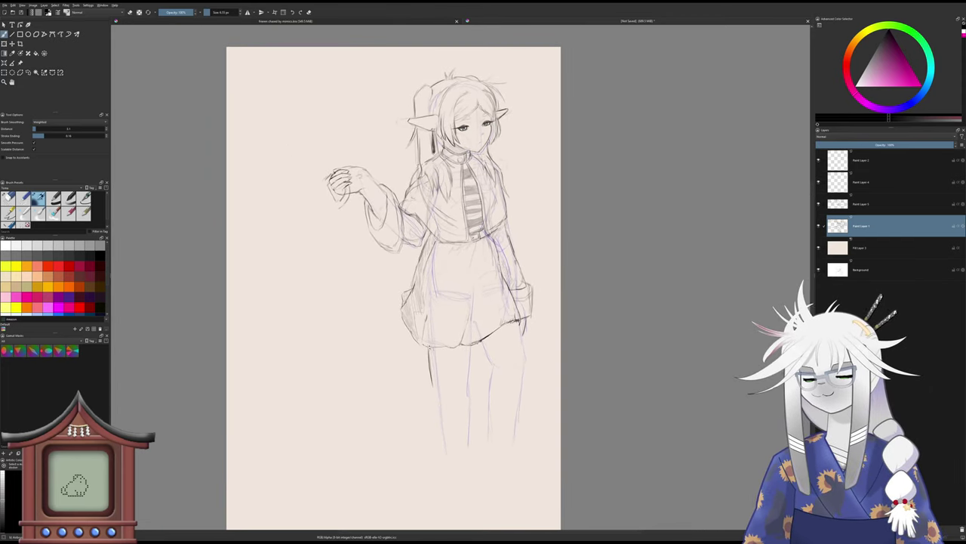
drag(470, 346, 454, 455)
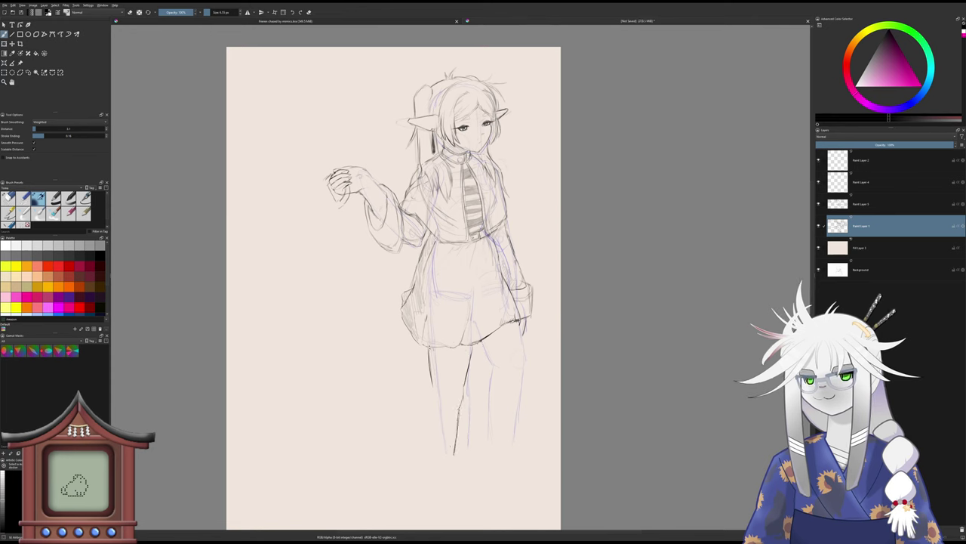
drag(432, 413, 431, 438)
drag(430, 403, 428, 444)
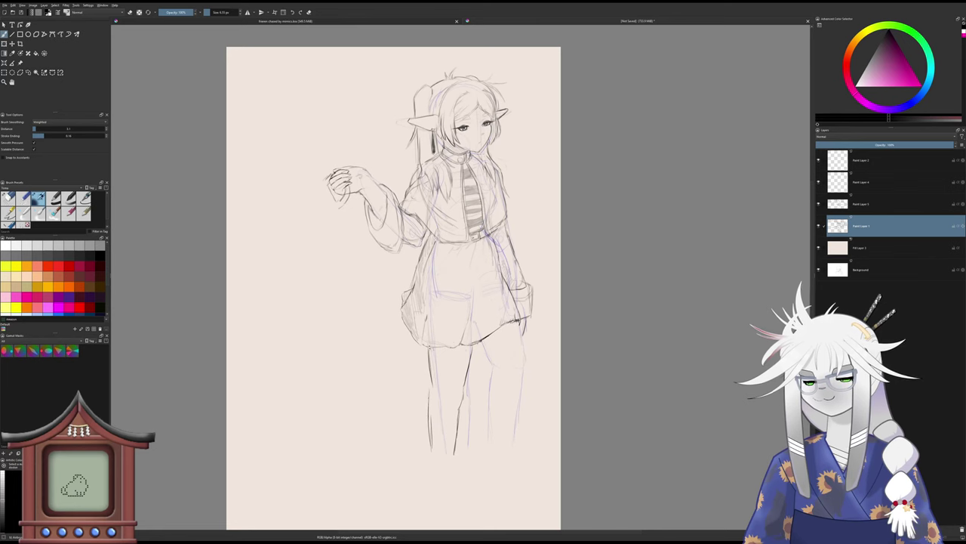
mouse_move(430, 388)
mouse_down()
mouse_move(430, 447)
mouse_move(428, 429)
mouse_up()
key(e)
key(e)
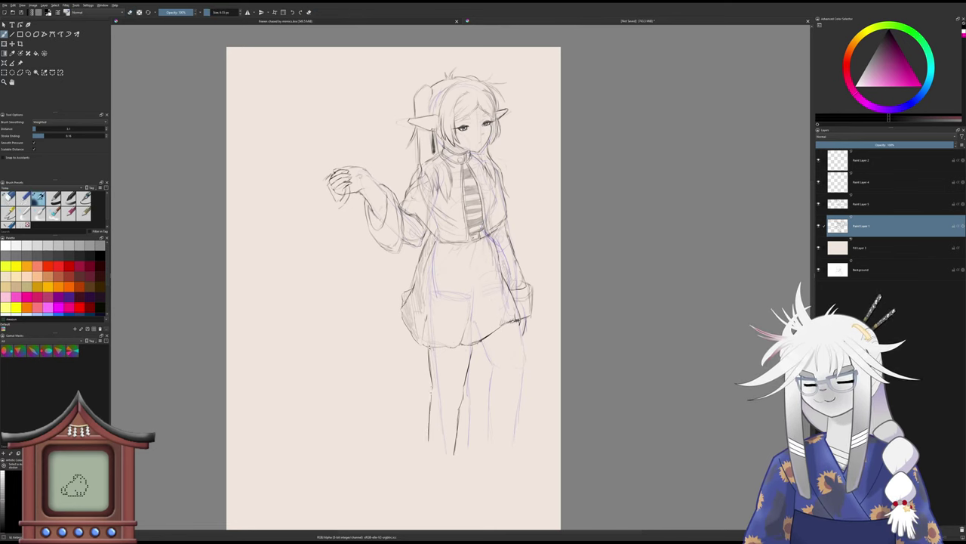
key(ctrl+z)
key(ctrl+z)
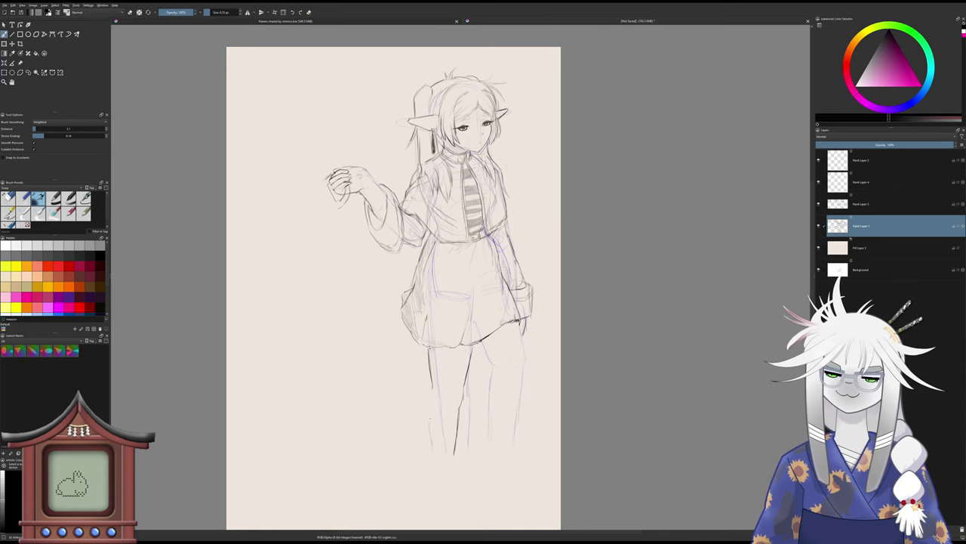
drag(432, 389, 431, 415)
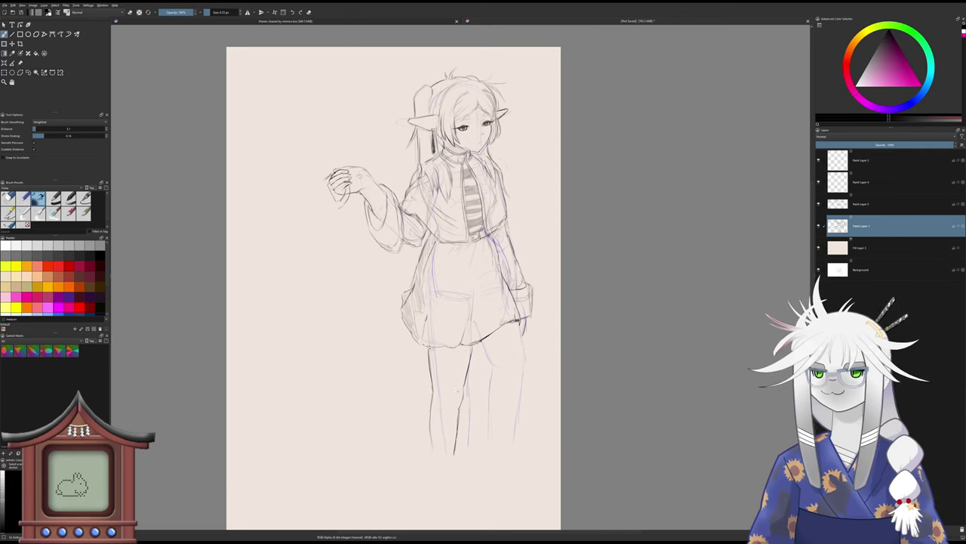
- Clean up the inner knee line of the raised-arm-side leg and extend both of its contours further down the shin
key(/)
drag(465, 391, 462, 402)
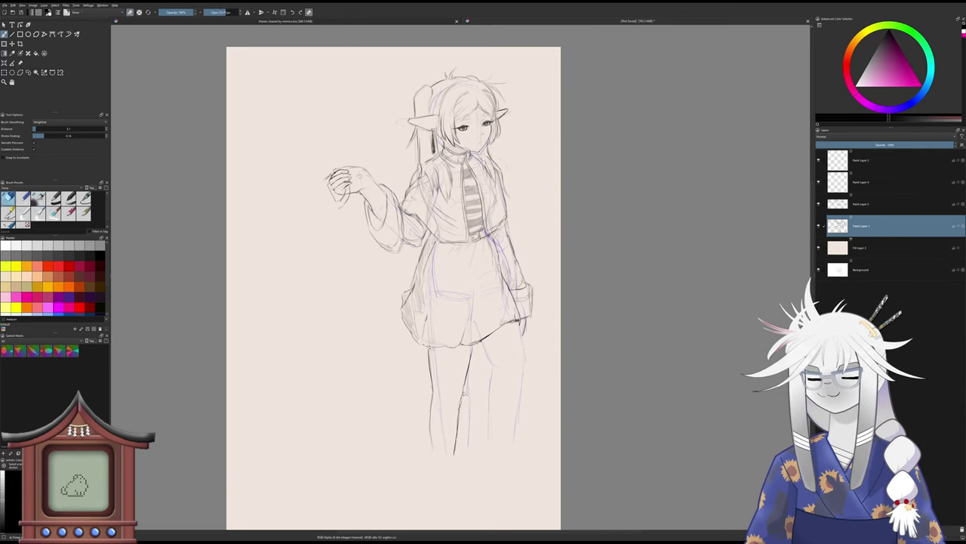
key(/)
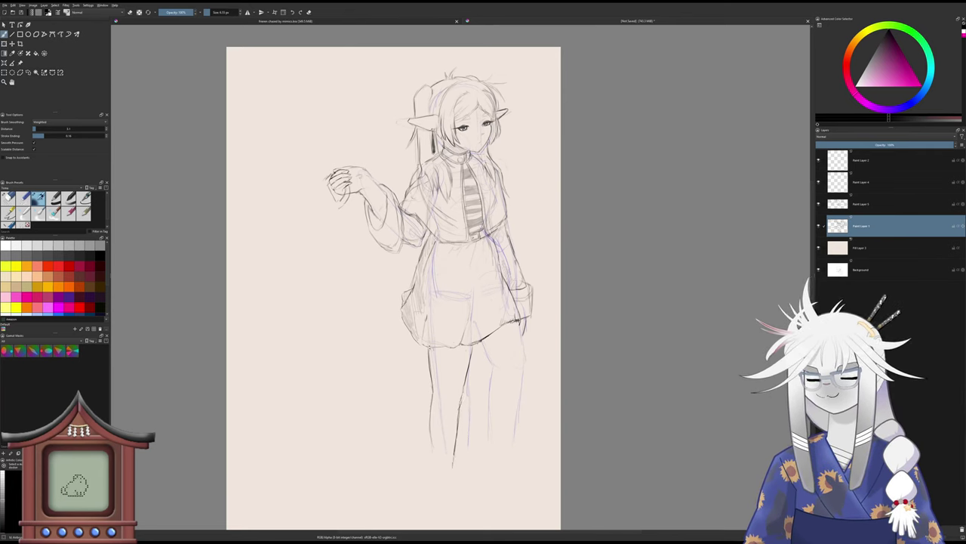
drag(433, 448, 434, 468)
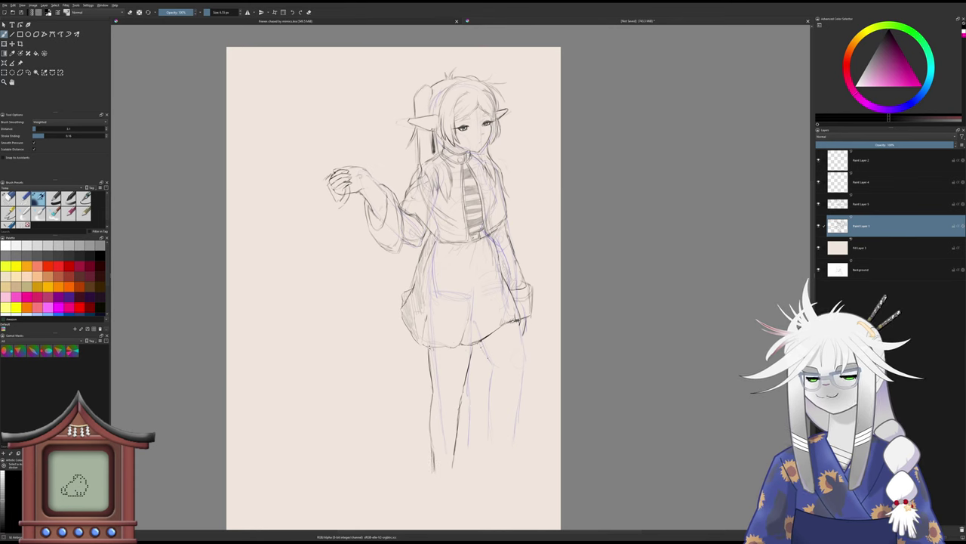
- Draw the thigh and lower-leg contours of the lowered-arm-side leg from the skirt hem down, cleaning up the overlapping lines
drag(520, 322, 526, 348)
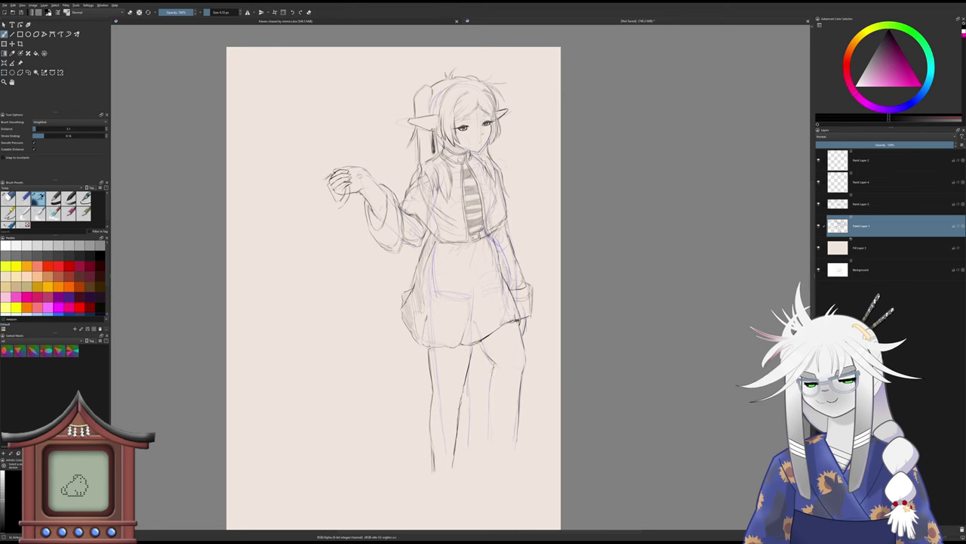
drag(493, 380, 496, 453)
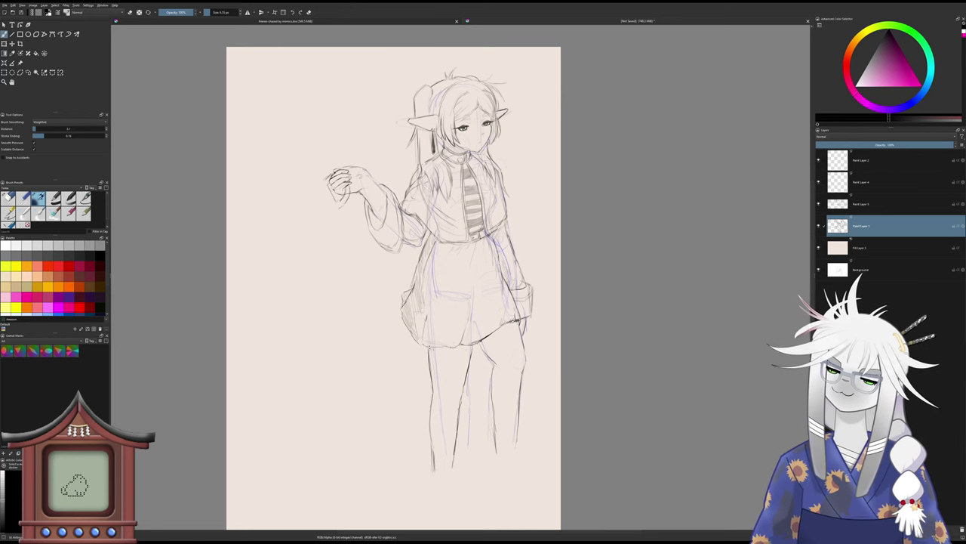
key(slash)
mouse_move(495, 406)
mouse_down()
mouse_move(498, 438)
mouse_move(519, 430)
mouse_up()
key(slash)
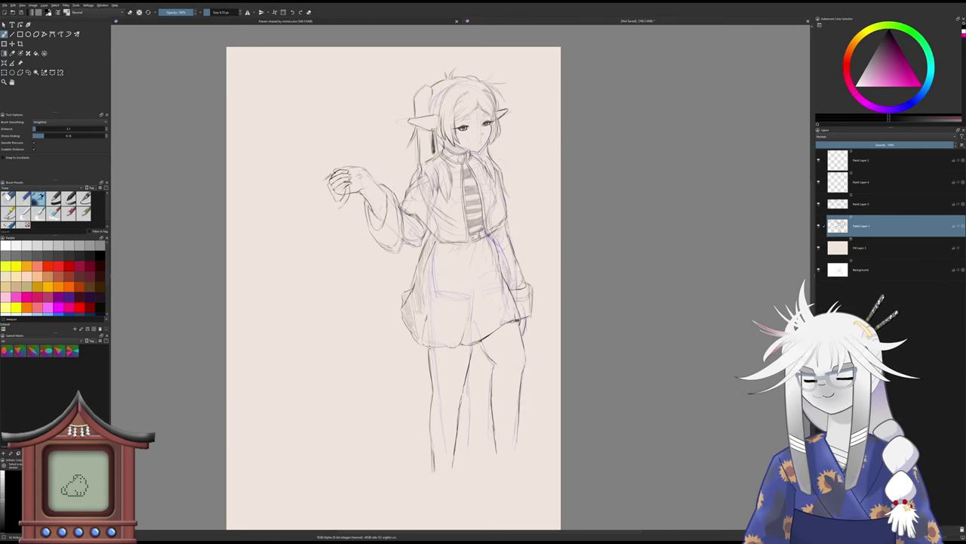
- Redraw the outer calf contour of the lowered-arm-side leg, erase the old line, and extend the inner contour downward
drag(525, 383, 519, 430)
key(/)
key(/)
key(/)
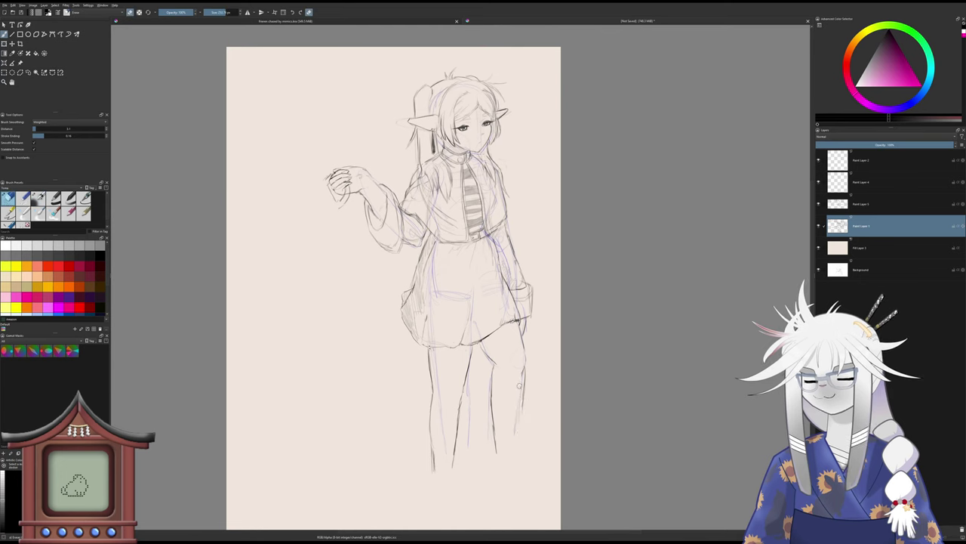
drag(520, 380, 518, 448)
key(/)
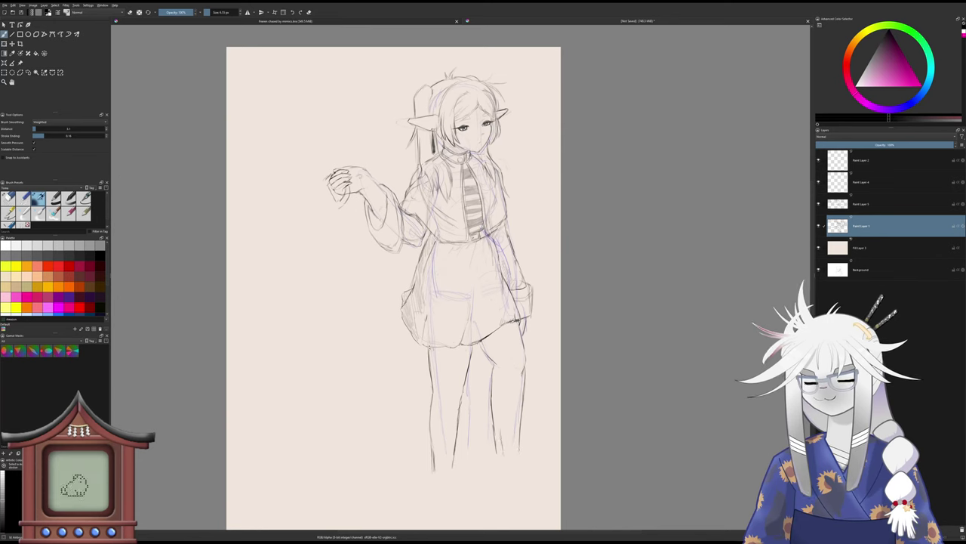
mouse_move(496, 435)
mouse_down()
mouse_move(500, 458)
mouse_move(493, 445)
mouse_up()
key(/)
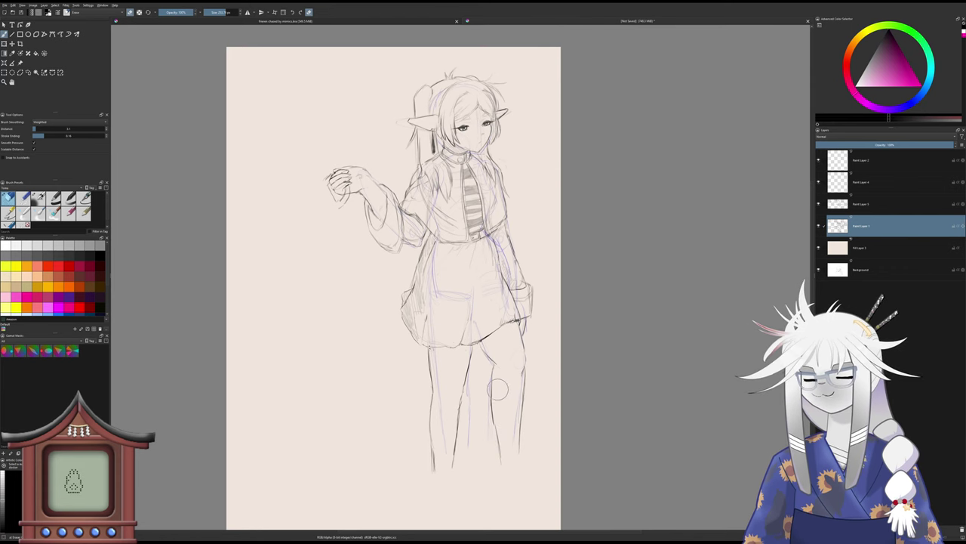
- Reinforce the inner thigh line of the lowered-arm-side leg where it emerges from under the skirt hem
scroll(499, 427, down, 2)
scroll(499, 430, up, 1)
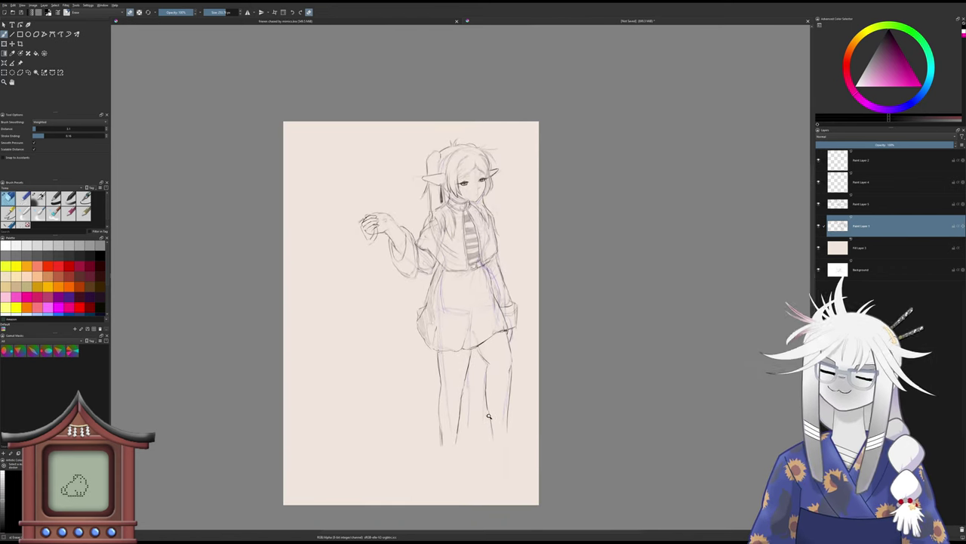
scroll(487, 412, up, 1)
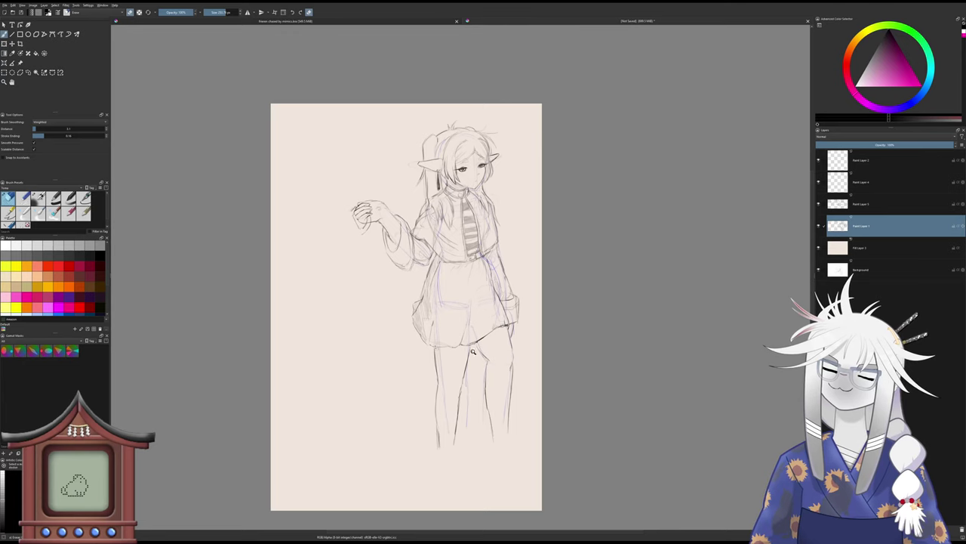
scroll(473, 352, up, 2)
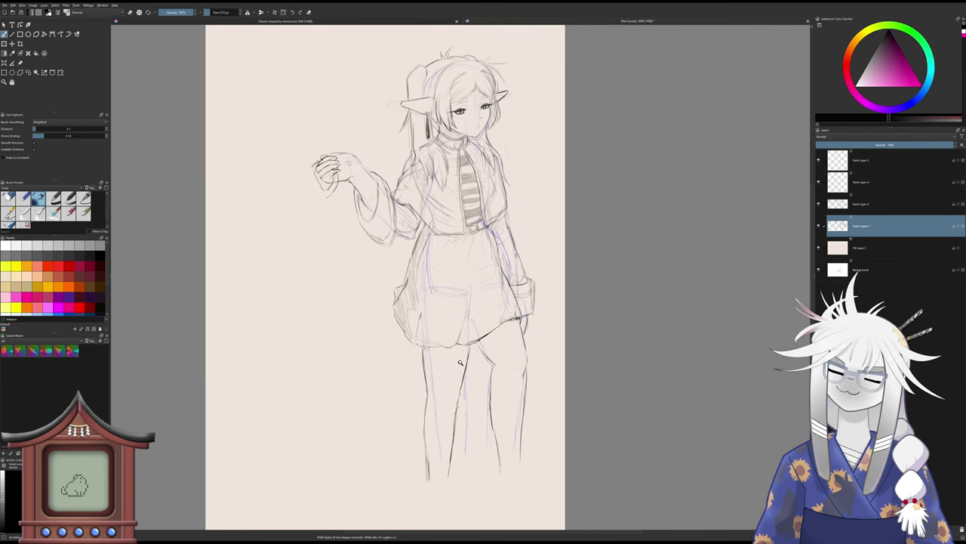
key(6)
key(6)
key(6)
key(6)
scroll(434, 313, up, 3)
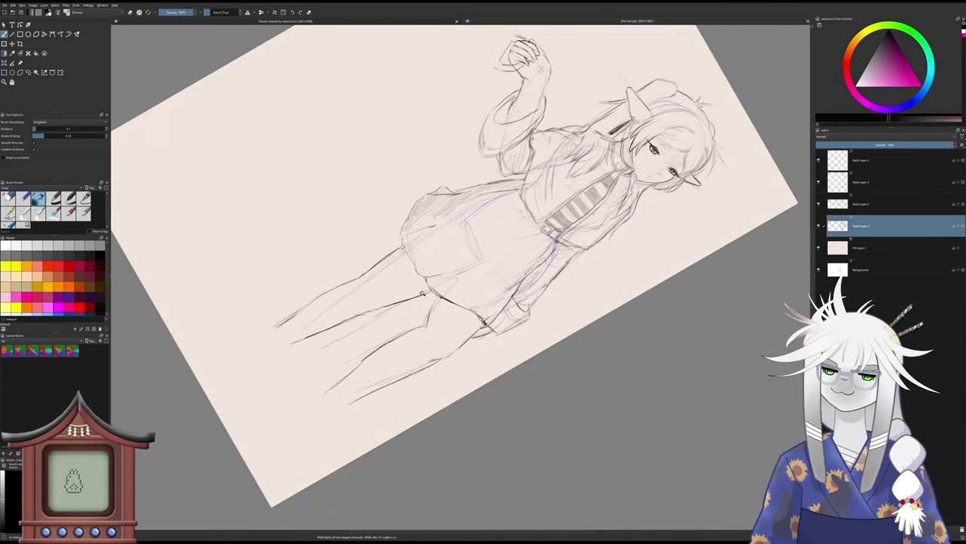
drag(437, 282, 427, 317)
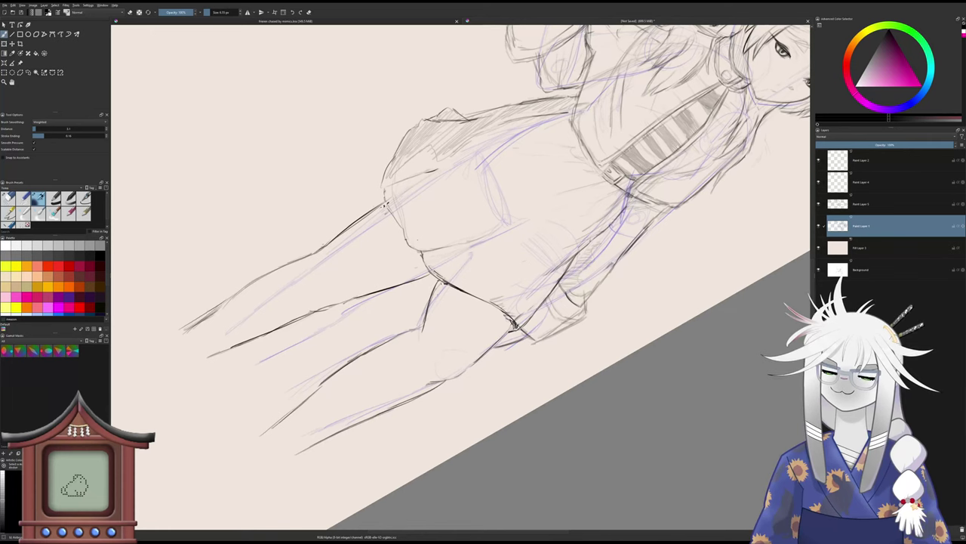
key(4)
key(4)
key(4)
key(4)
key(4)
key(4)
key(4)
key(4)
key(4)
key(4)
key(6)
key(6)
key(6)
key(6)
key(6)
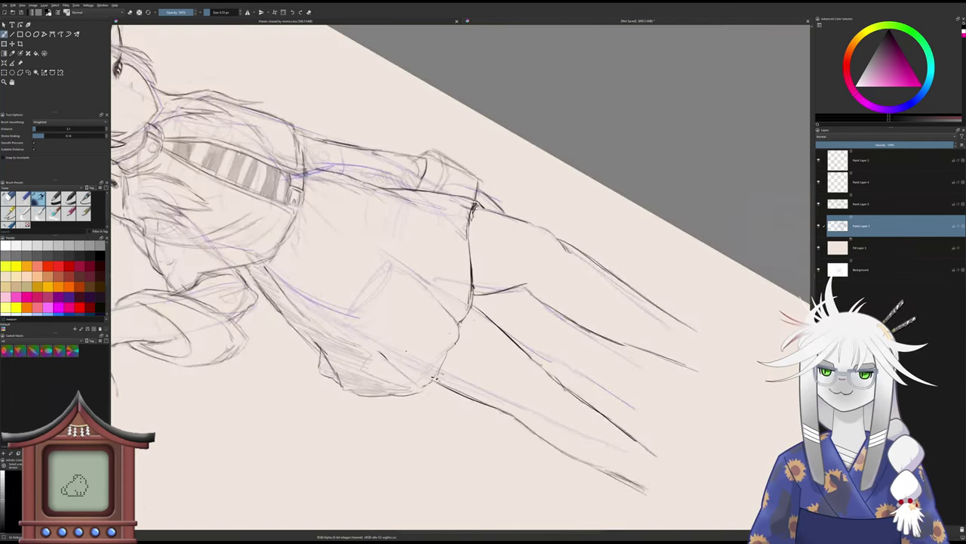
drag(405, 351, 489, 375)
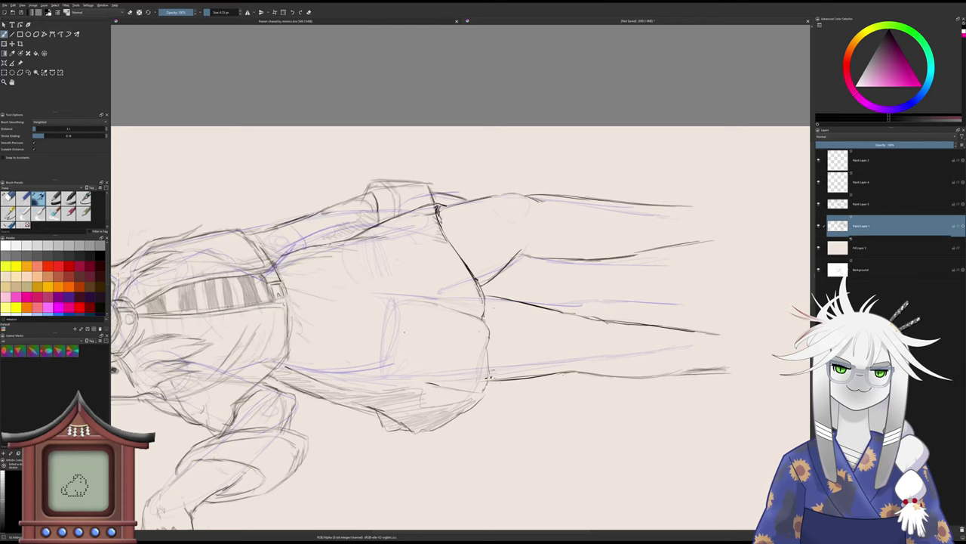
key(5)
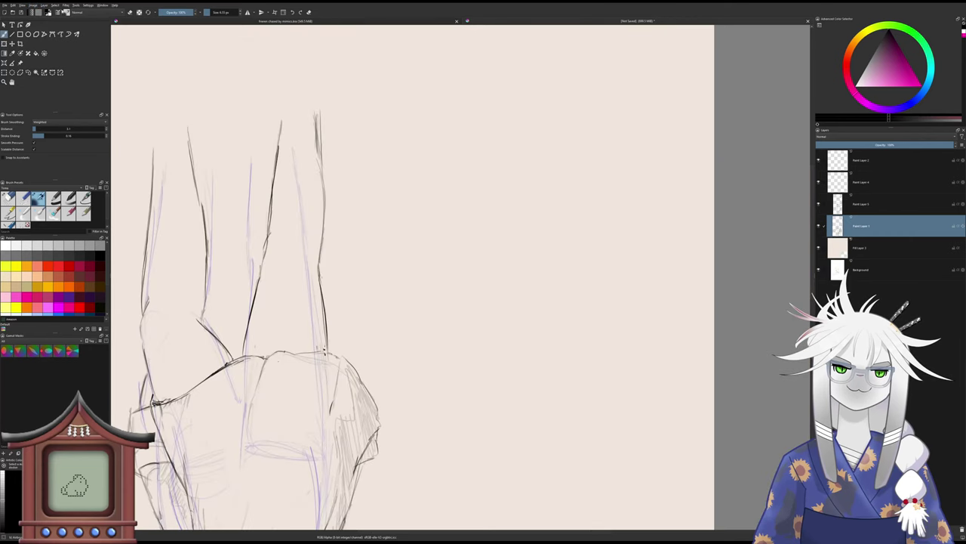
key(ctrl+z)
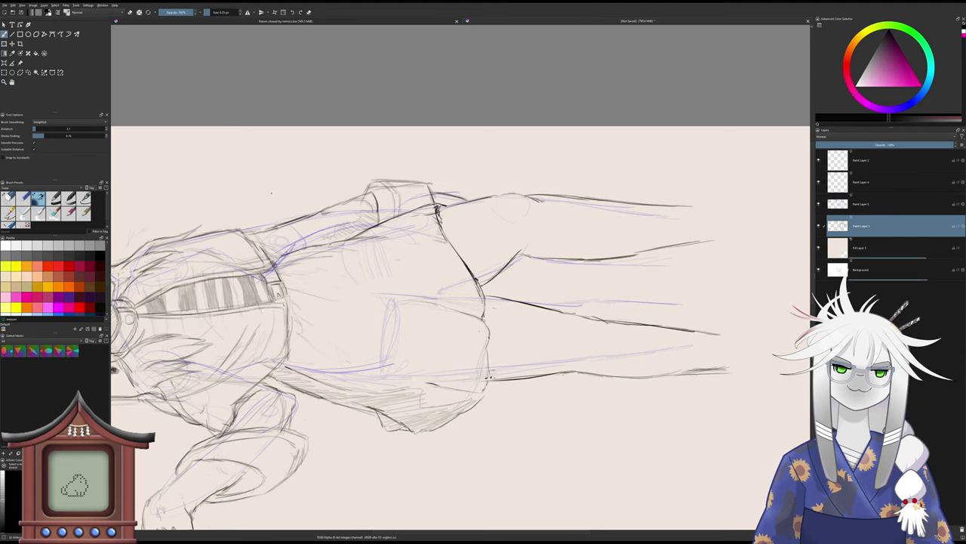
key(5)
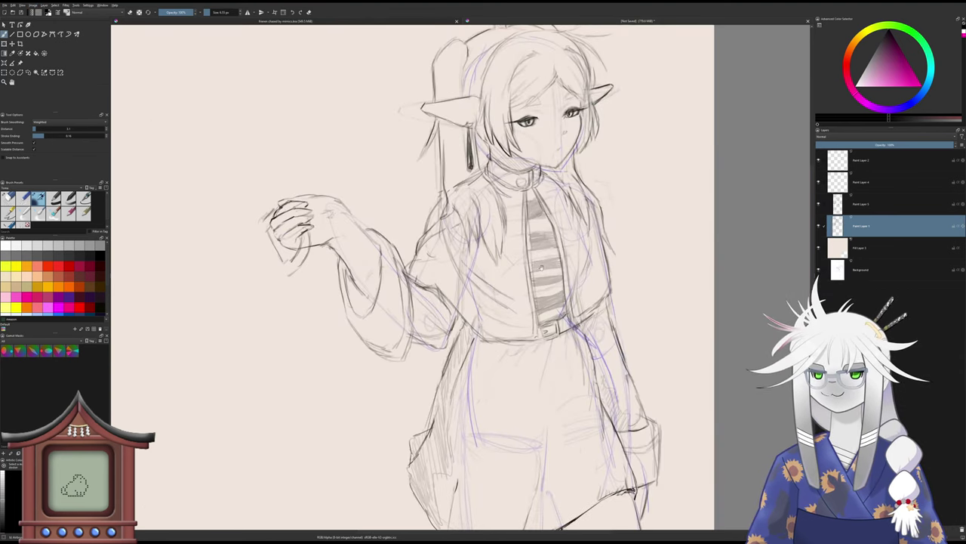
- Draw the boot top across the lowered-arm-side shin and extend both sides of the boot shaft downward from it
drag(541, 267, 528, 285)
scroll(501, 326, down, 3)
drag(501, 329, 458, 235)
scroll(490, 325, up, 2)
drag(489, 332, 486, 284)
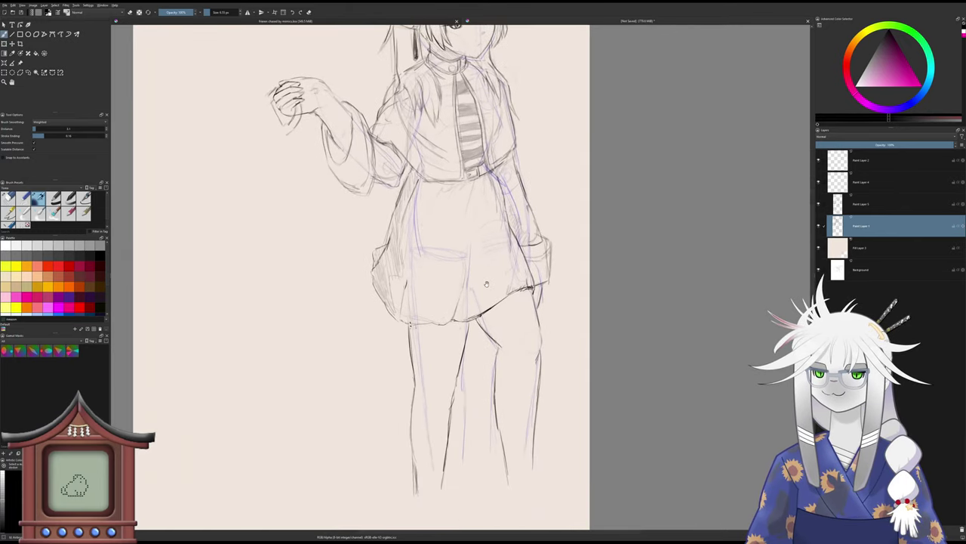
scroll(495, 328, down, 2)
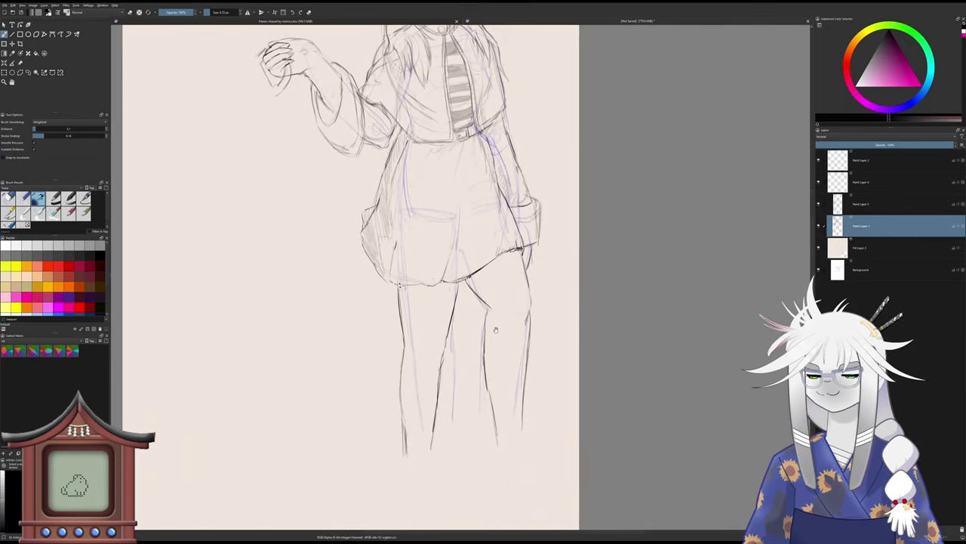
scroll(495, 329, down, 2)
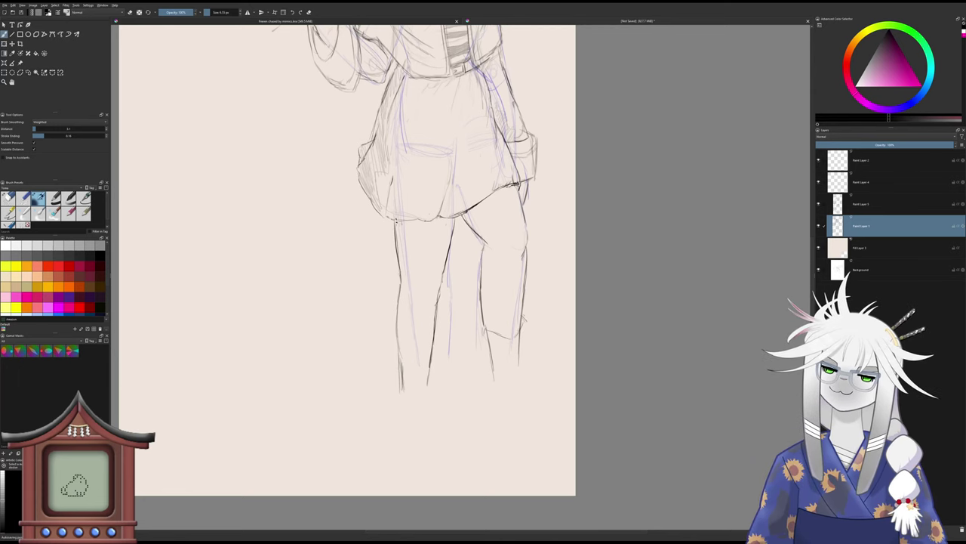
drag(528, 326, 523, 389)
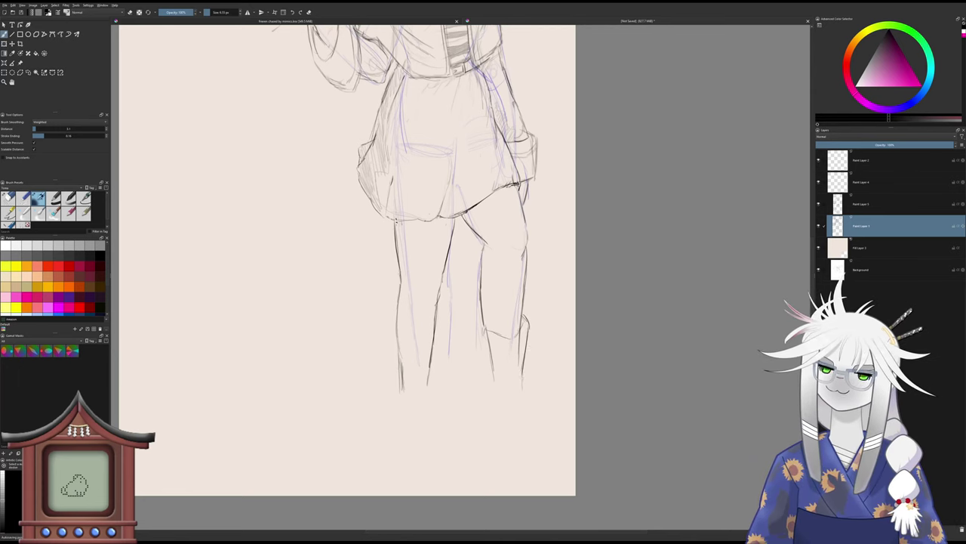
drag(481, 320, 500, 402)
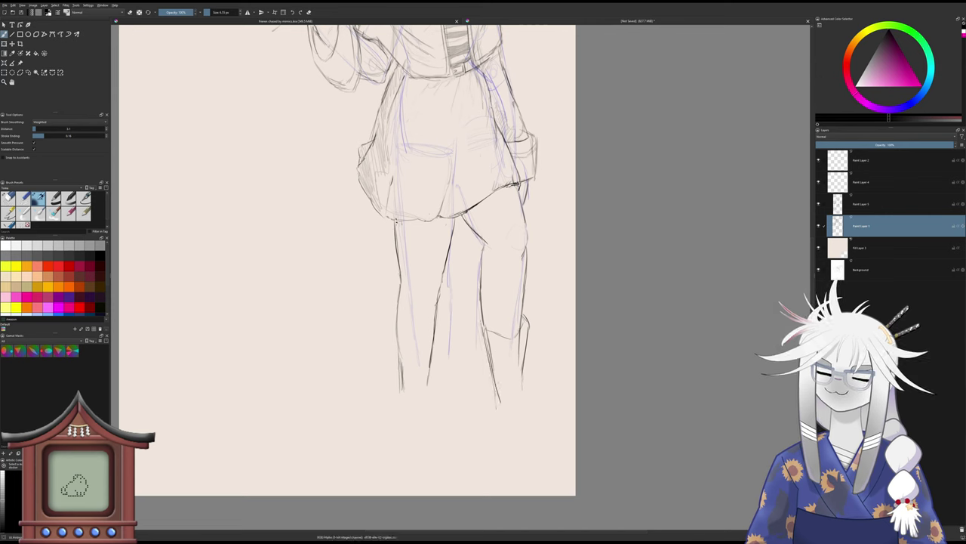
drag(491, 372, 491, 404)
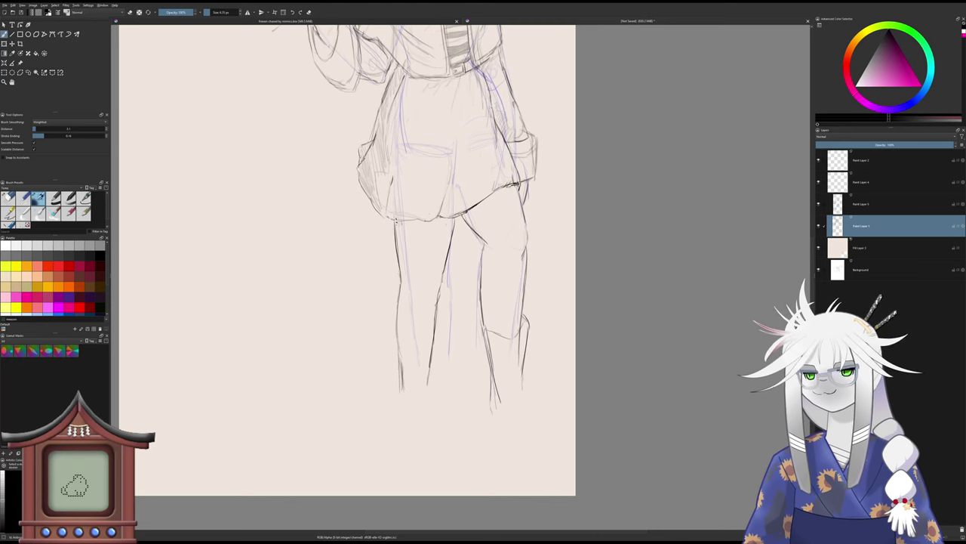
key(ctrl+z)
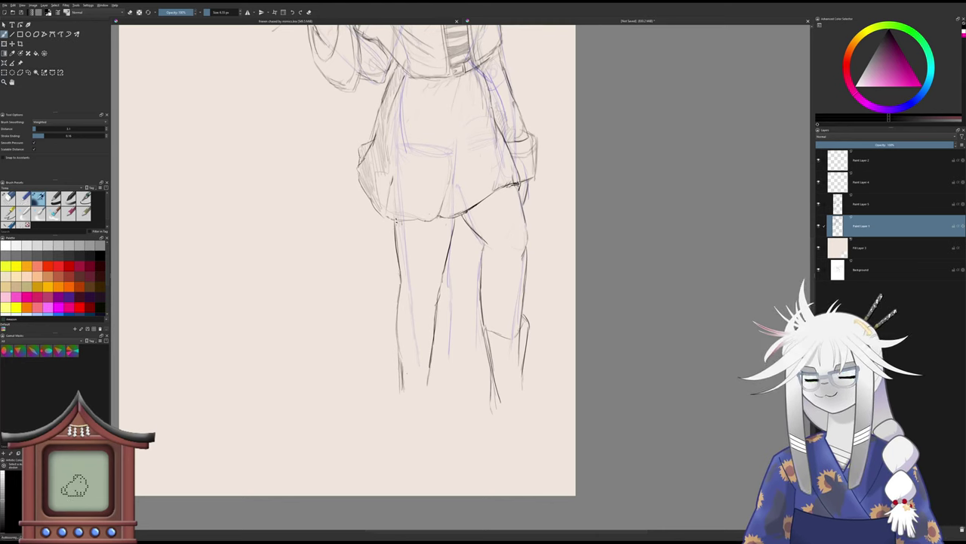
- Draw the boot top on the raised-arm-side shin and sketch both shaft contours down toward the ankle
mouse_move(405, 378)
mouse_down()
mouse_move(430, 382)
mouse_move(431, 427)
mouse_up()
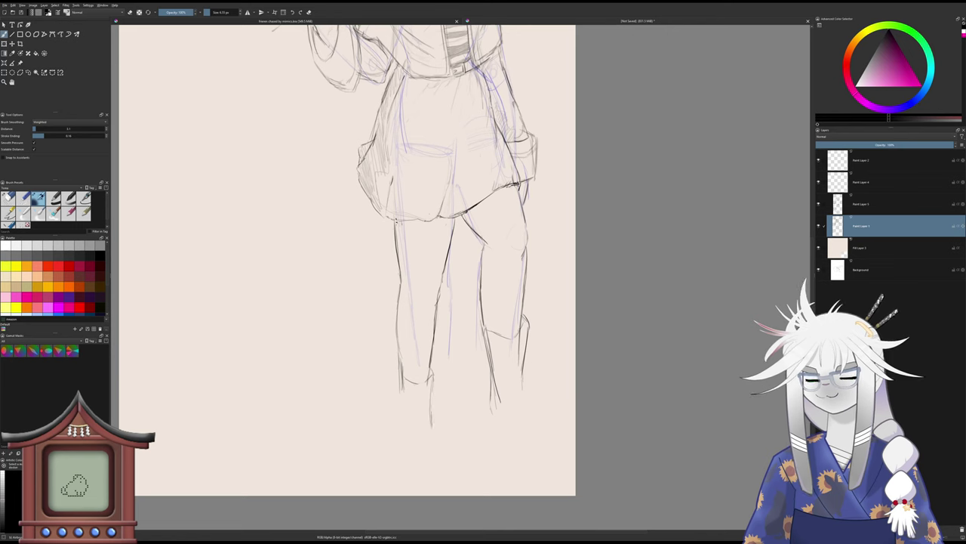
drag(431, 384, 437, 435)
mouse_move(399, 385)
mouse_down()
mouse_move(407, 438)
mouse_move(401, 389)
mouse_move(406, 427)
mouse_up()
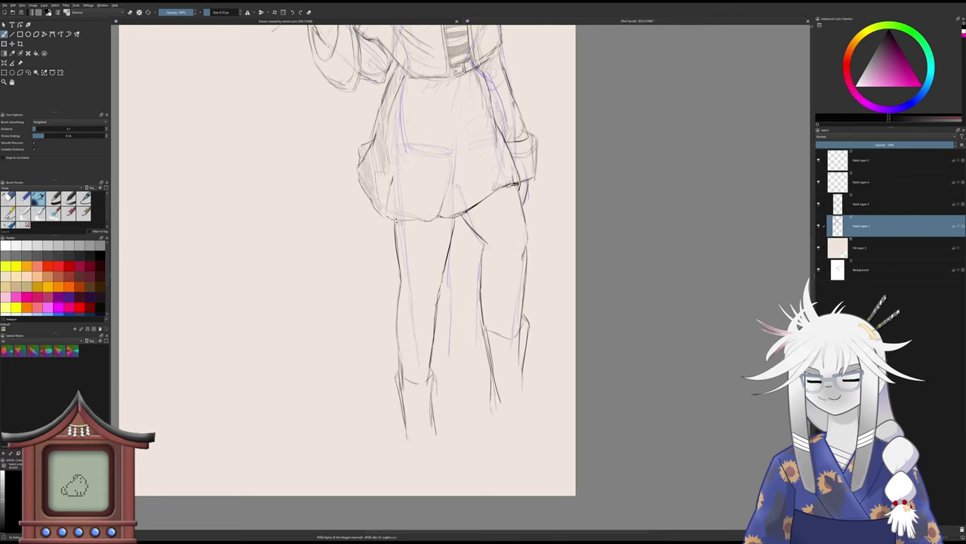
drag(436, 386, 436, 431)
mouse_move(432, 391)
mouse_down()
mouse_move(399, 428)
mouse_move(401, 460)
mouse_up()
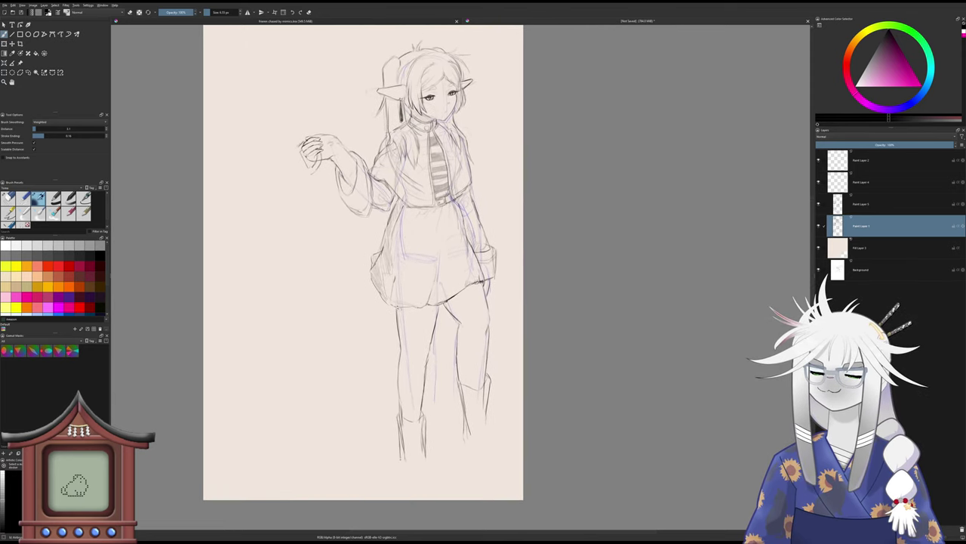
key(ctrl+z)
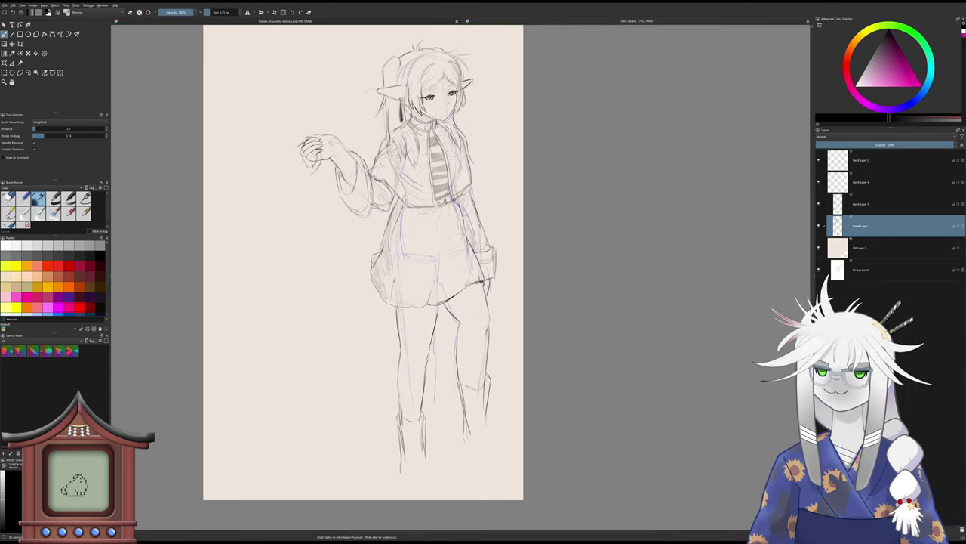
- Rework the central skirt fold, drawing it from the middle of the skirt down to the hem
drag(437, 239, 438, 300)
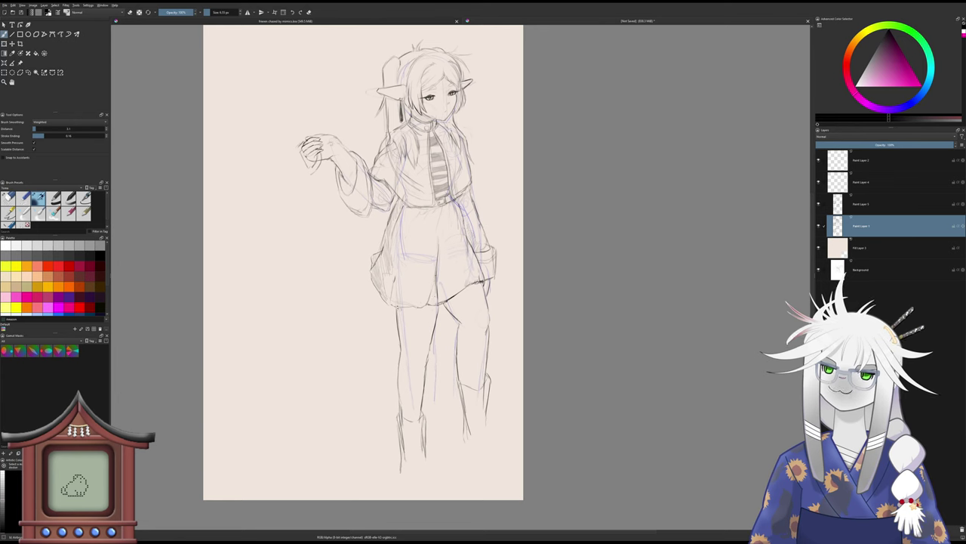
key(ctrl+z)
key(ctrl+z)
key(ctrl+z)
drag(439, 267, 438, 305)
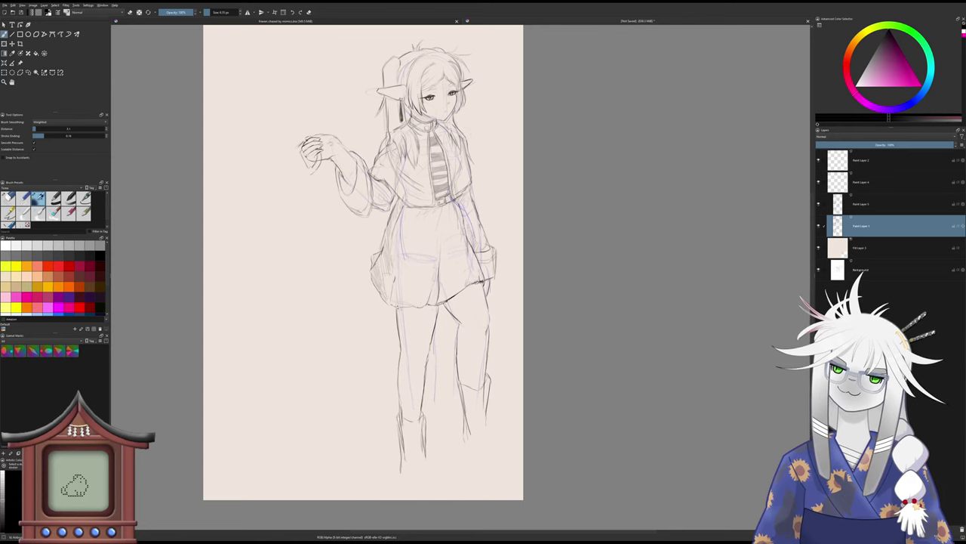
drag(437, 260, 432, 284)
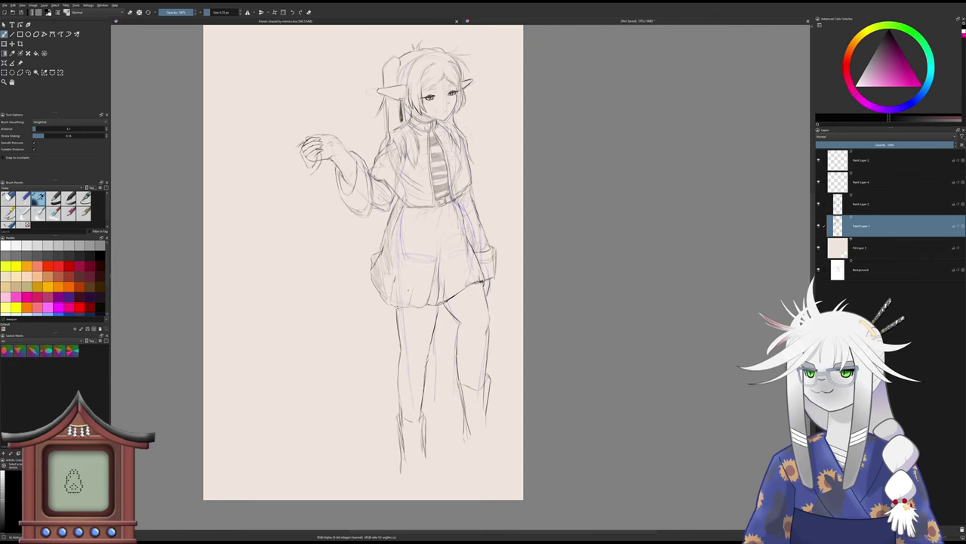
- Draw a narrow belt around the waist between the jacket hem and the skirt, with a buckle below the striped shirt
drag(405, 290, 435, 340)
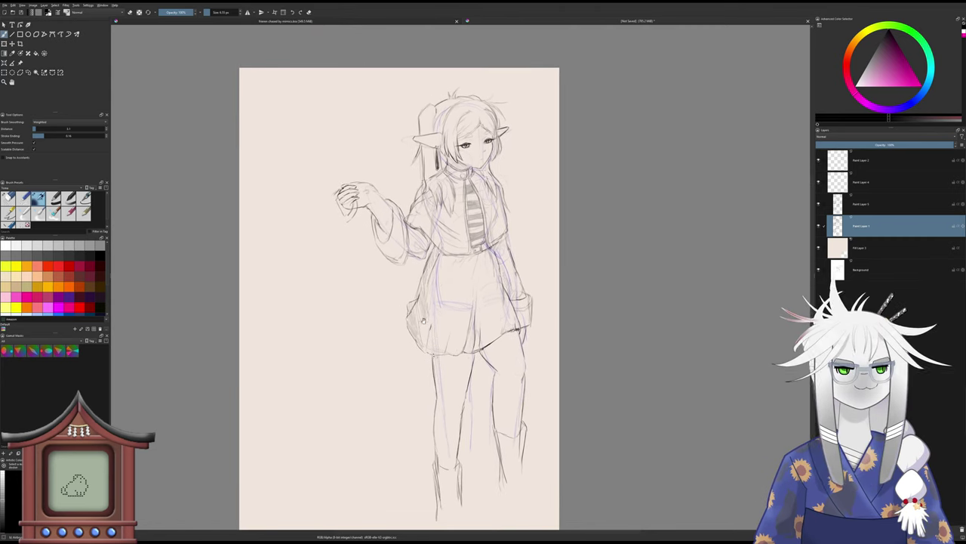
drag(473, 243, 474, 238)
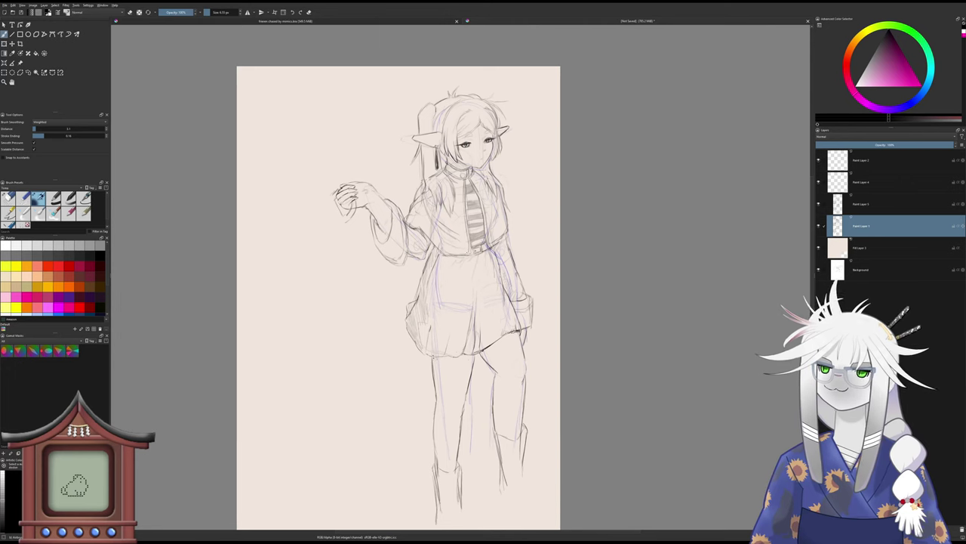
key(4)
key(4)
key(4)
scroll(431, 266, up, 2)
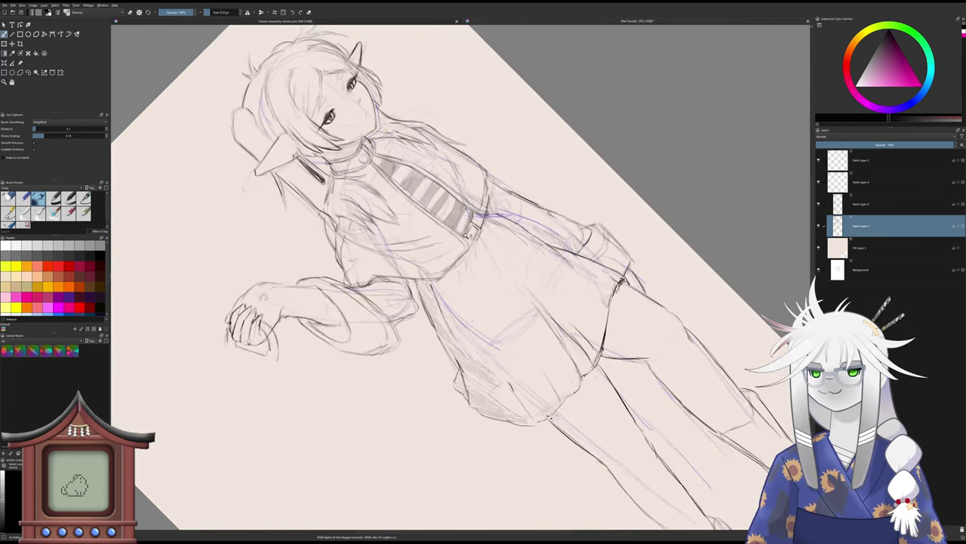
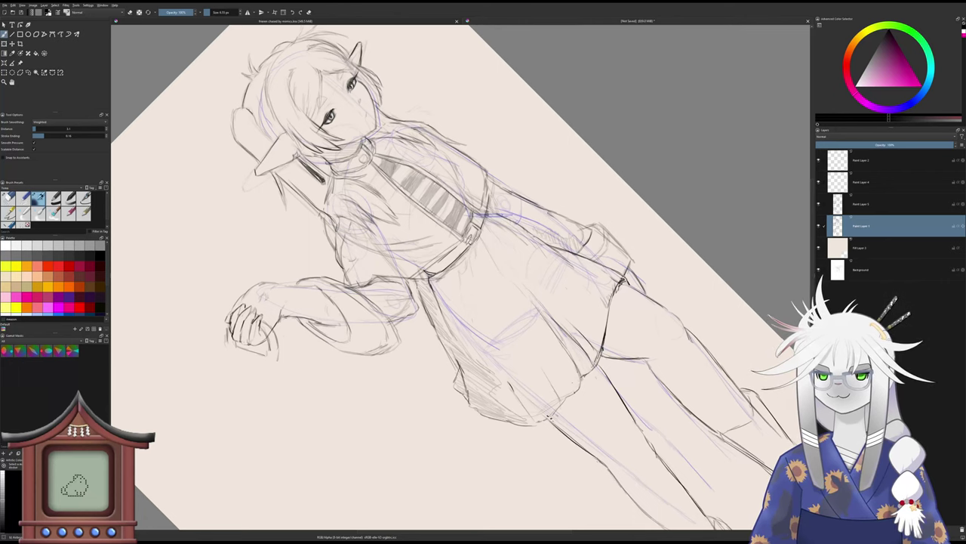
key(5)
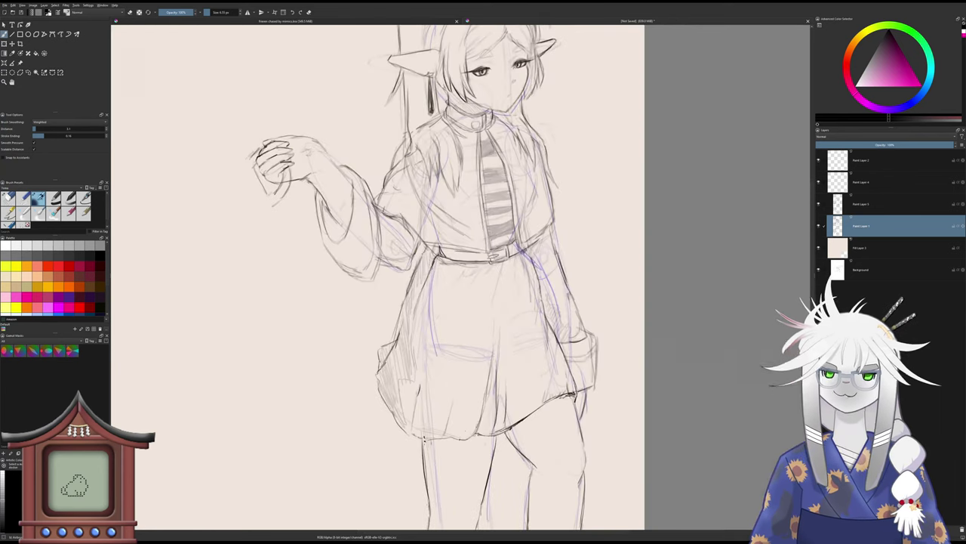
- Redraw the raised-arm-side skirt contour from belt to hem and erase the old shaded bulge outside it
drag(429, 267, 424, 287)
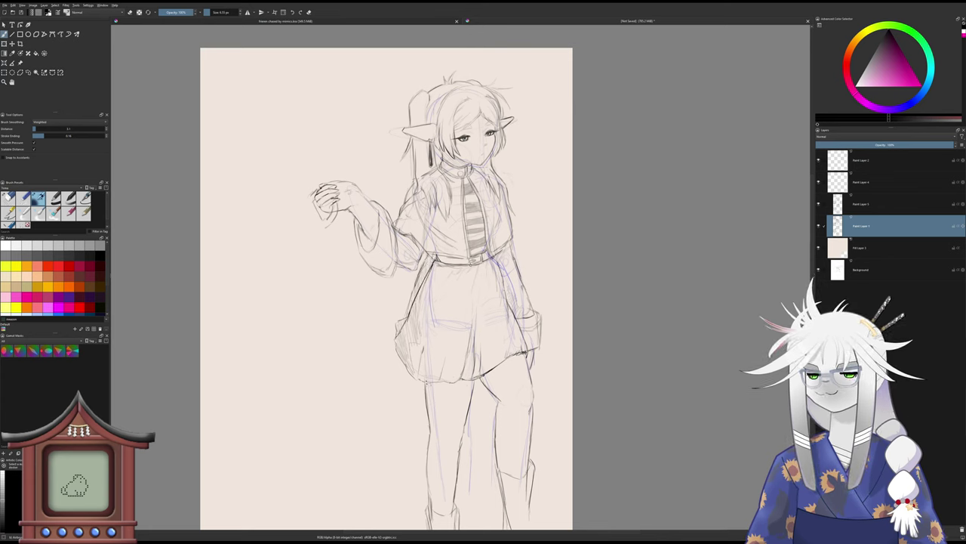
key(/)
mouse_move(406, 292)
mouse_down()
mouse_move(426, 258)
mouse_move(408, 307)
mouse_move(400, 299)
mouse_up()
mouse_move(400, 298)
mouse_down()
mouse_move(399, 312)
mouse_move(397, 298)
mouse_move(375, 297)
mouse_up()
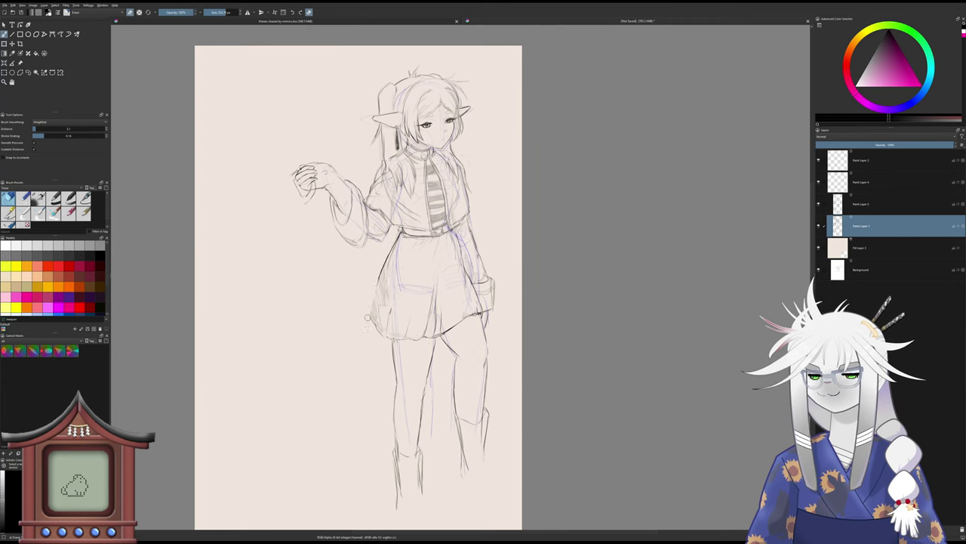
mouse_move(381, 267)
mouse_down()
mouse_move(372, 324)
mouse_move(388, 251)
mouse_move(376, 316)
mouse_move(388, 338)
mouse_move(373, 330)
mouse_move(395, 340)
mouse_move(366, 330)
mouse_move(350, 389)
mouse_up()
key(/)
key(ctrl+z)
key(ctrl+z)
key(slash)
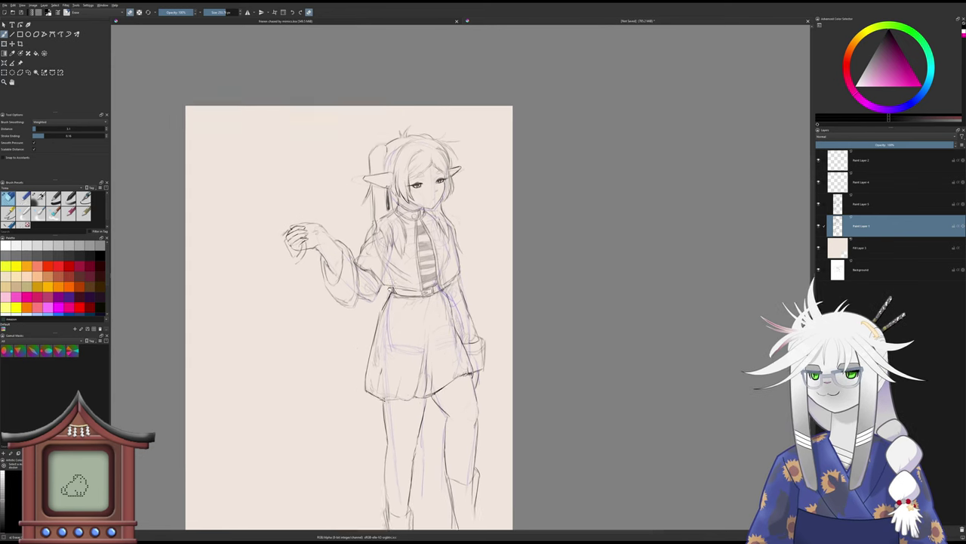
- Select the lower part of the lowered-arm-side eye with a freehand outline and enlarge it slightly with a transform
drag(391, 290, 388, 306)
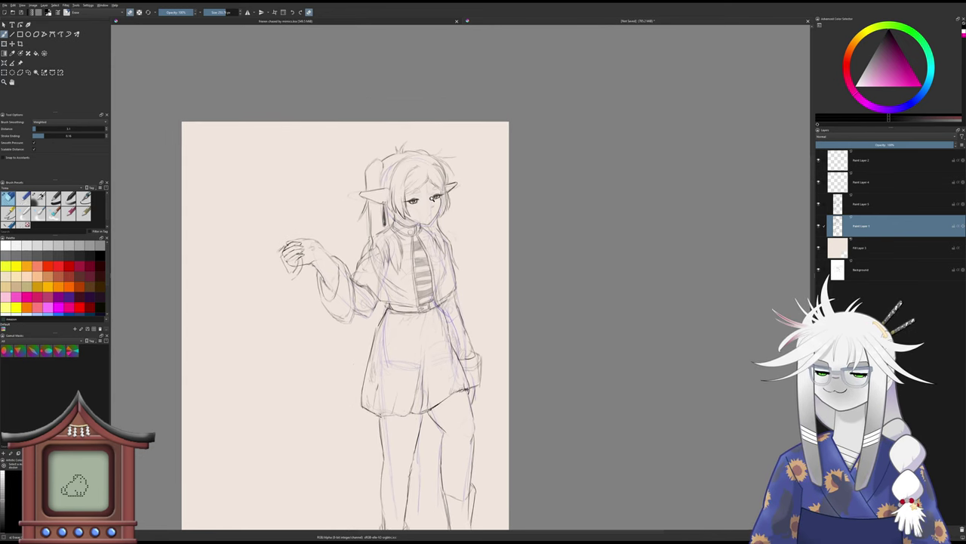
scroll(433, 198, up, 5)
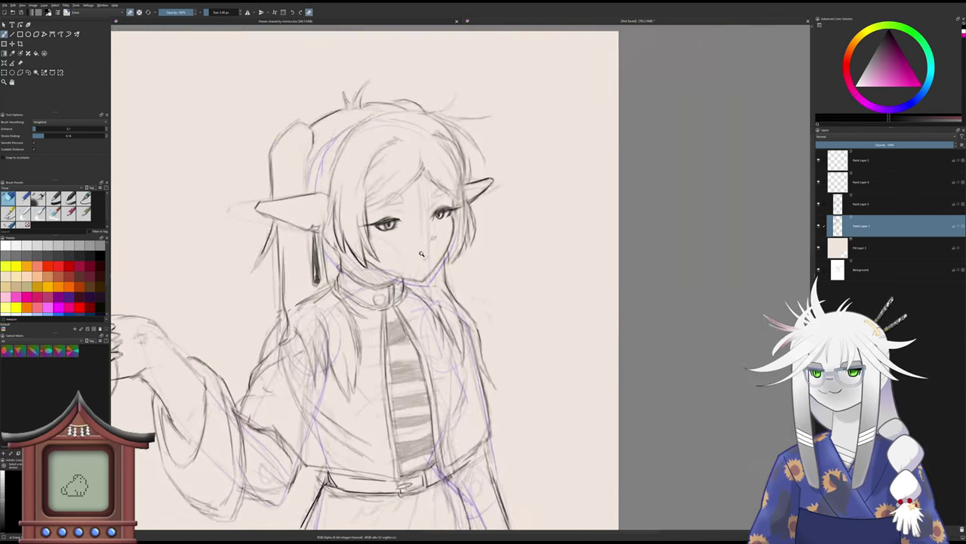
drag(433, 241, 433, 216)
scroll(503, 175, down, 5)
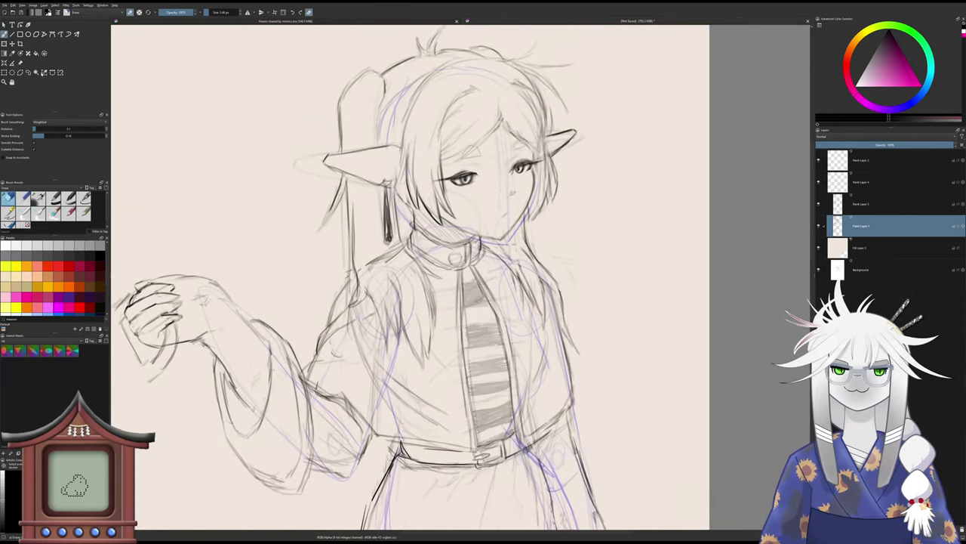
scroll(538, 184, up, 5)
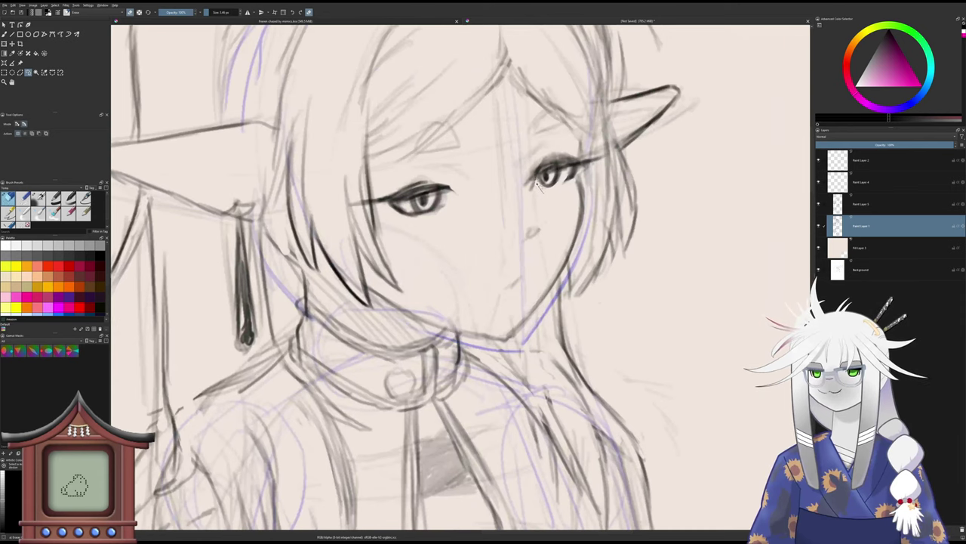
mouse_move(555, 171)
mouse_down()
mouse_move(566, 173)
mouse_move(555, 195)
mouse_up()
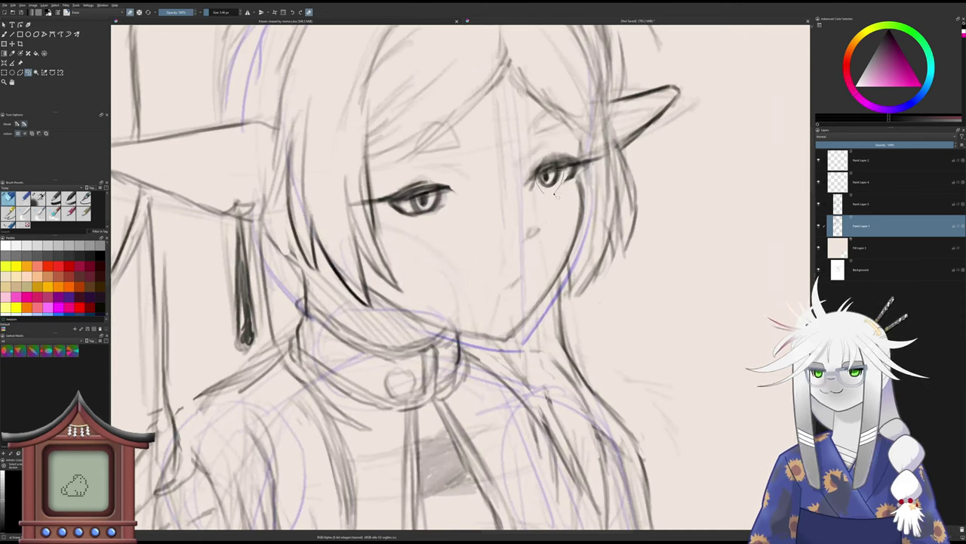
key(ctrl+t)
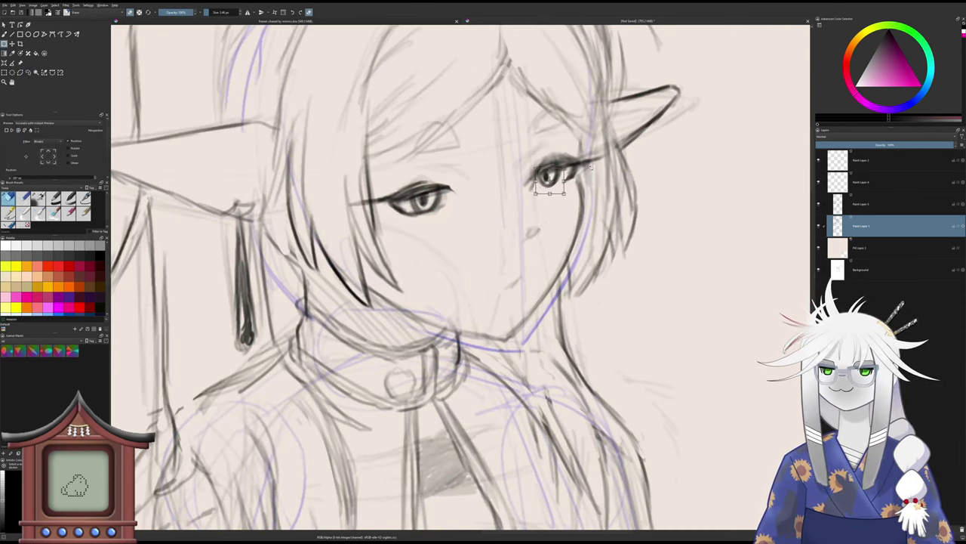
drag(564, 194, 561, 188)
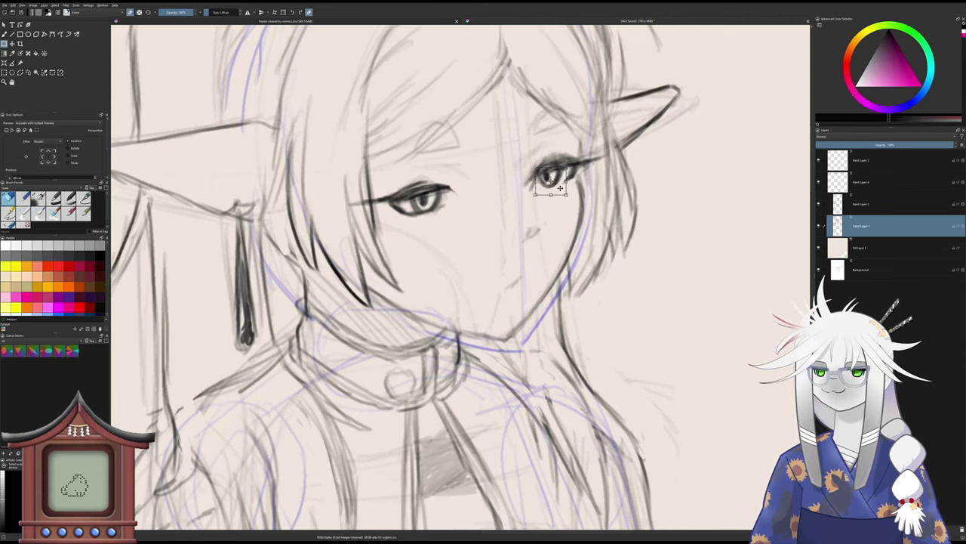
click(29, 73)
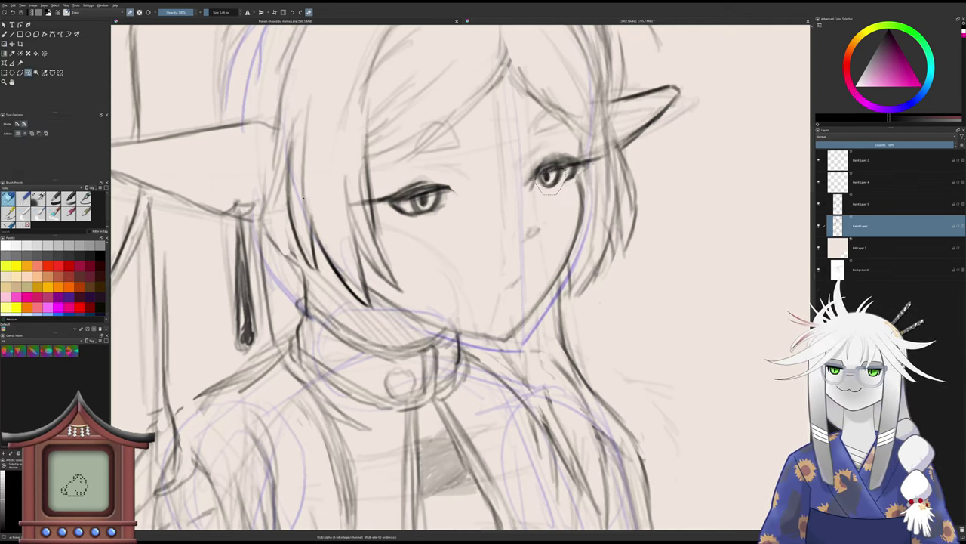
scroll(419, 213, down, 5)
drag(405, 241, 518, 182)
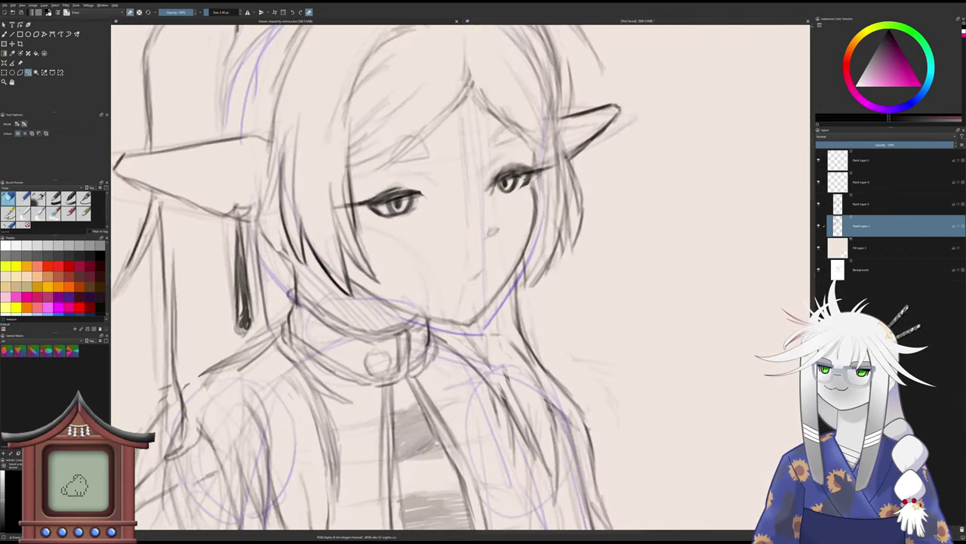
- Touch up the raised-arm-side eye, erasing and redrawing small parts of its lower lid
key(slash)
key(b)
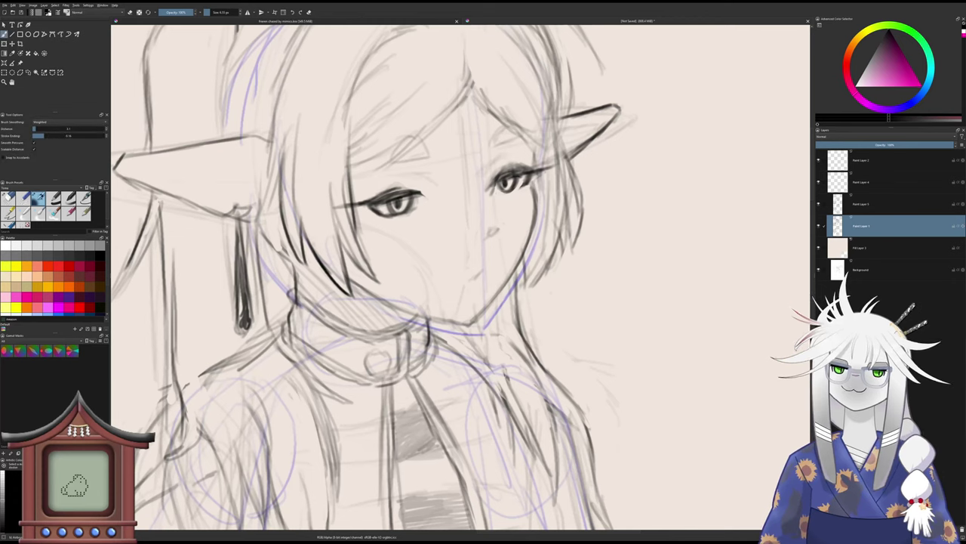
key(e)
key(slash)
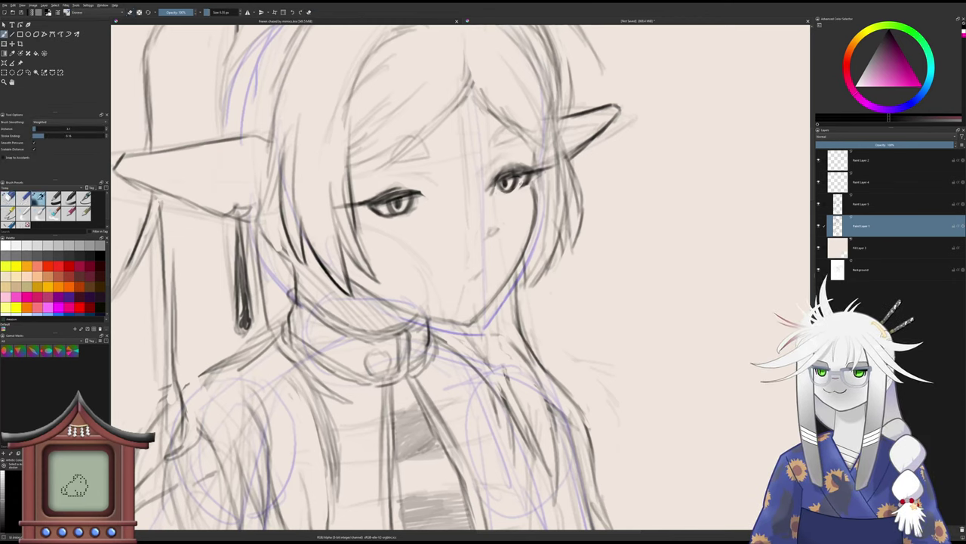
key(e)
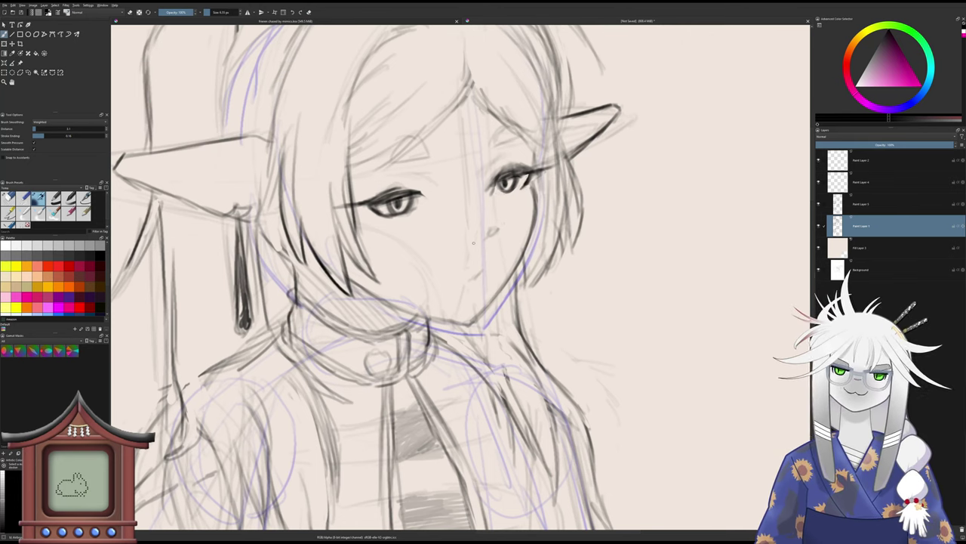
key(4)
key(4)
key(4)
drag(448, 191, 503, 169)
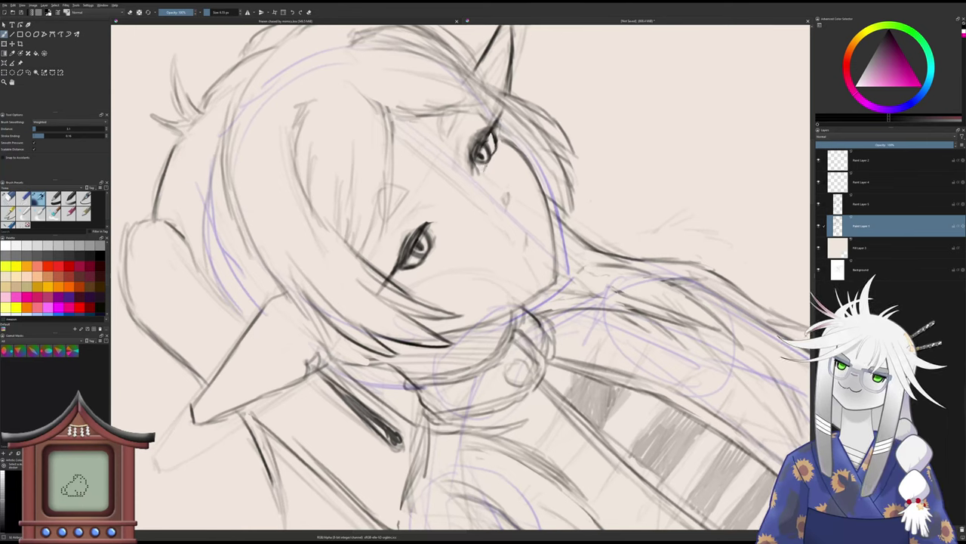
key(slash)
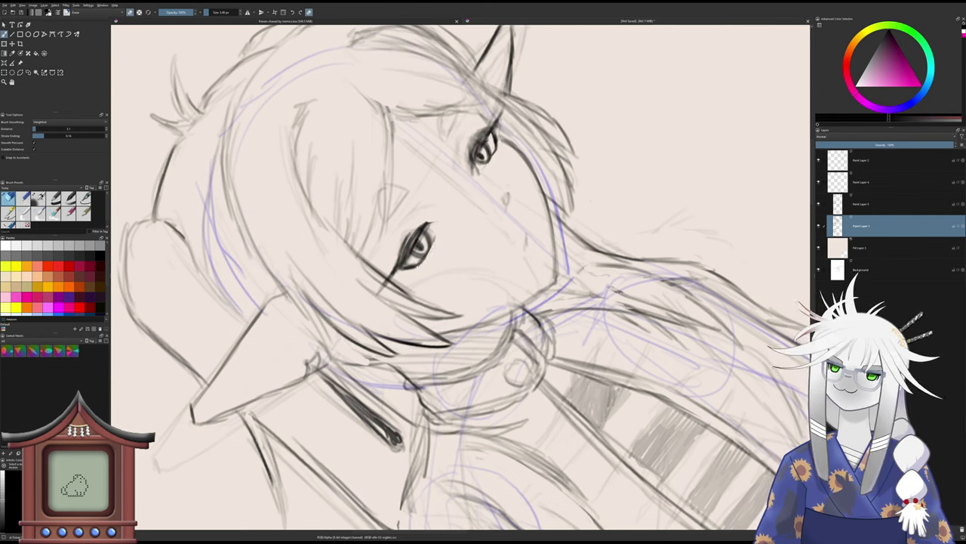
drag(423, 262, 414, 268)
key(slash)
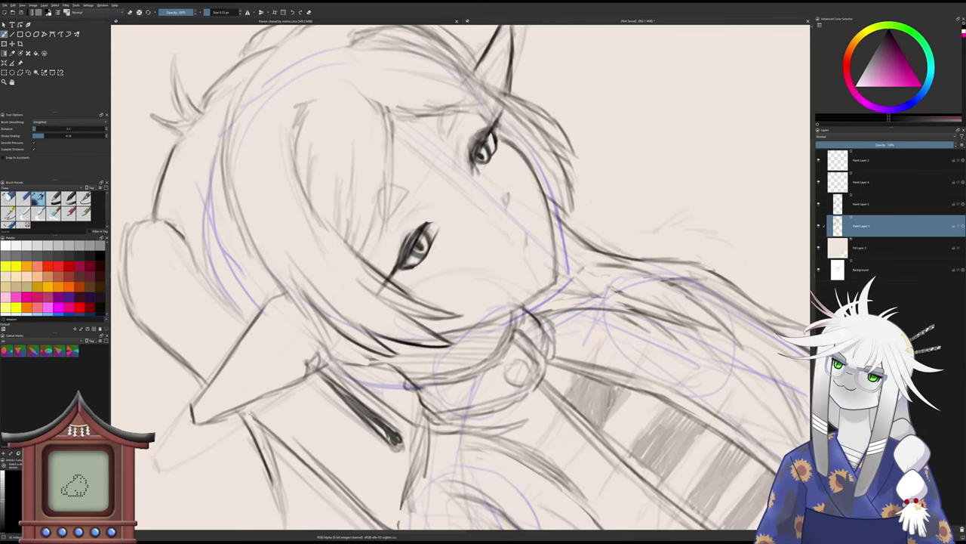
- Refine the lash lines and corners of both eyes with short alternating erasing and drawing strokes
key(slash)
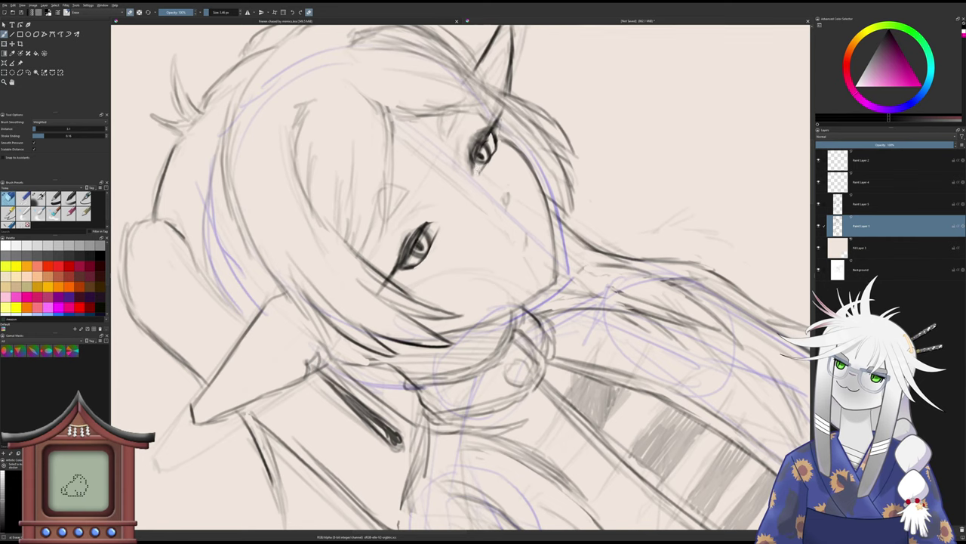
key(slash)
key(slash)
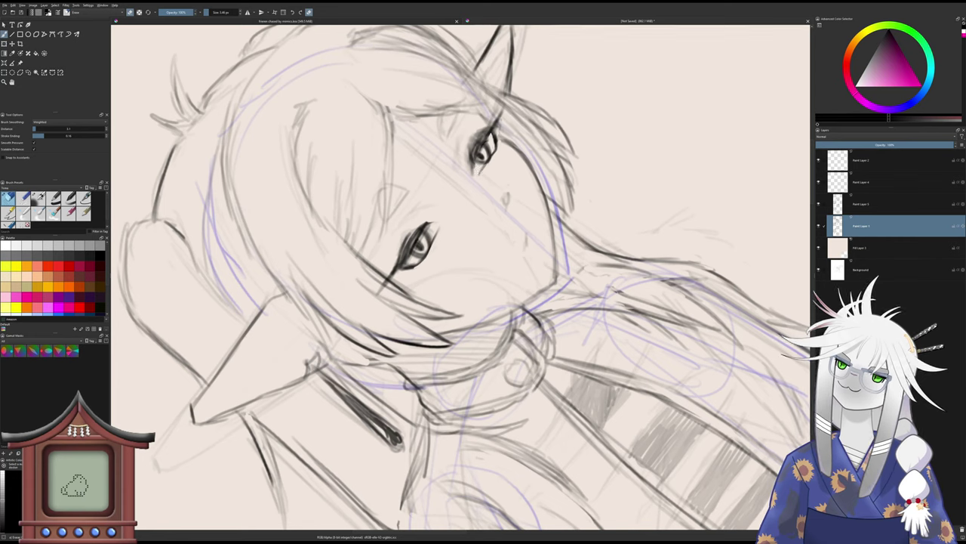
key(slash)
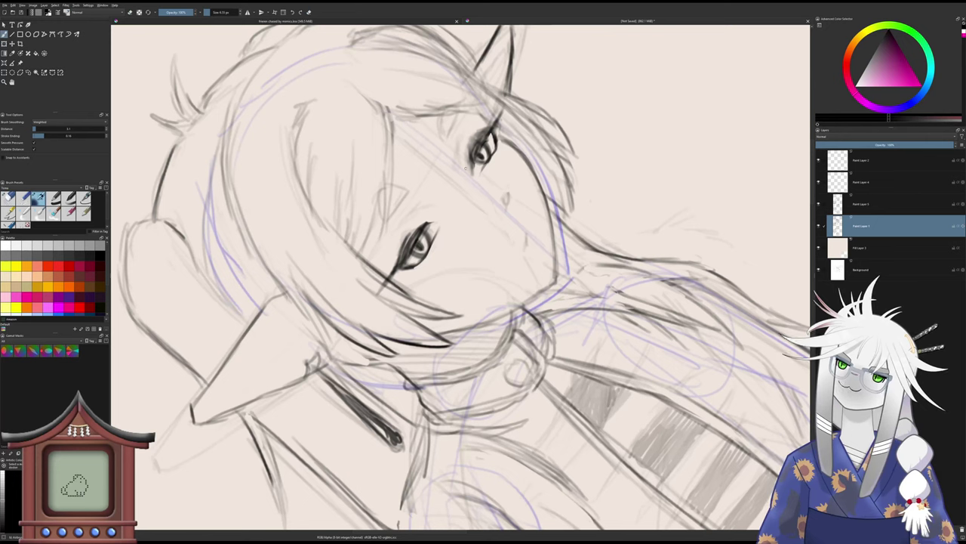
key(slash)
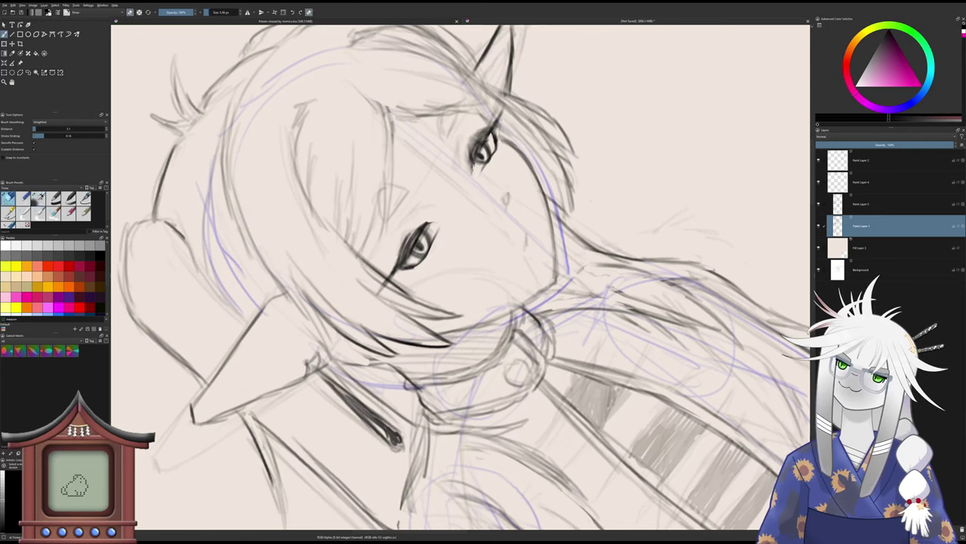
key(slash)
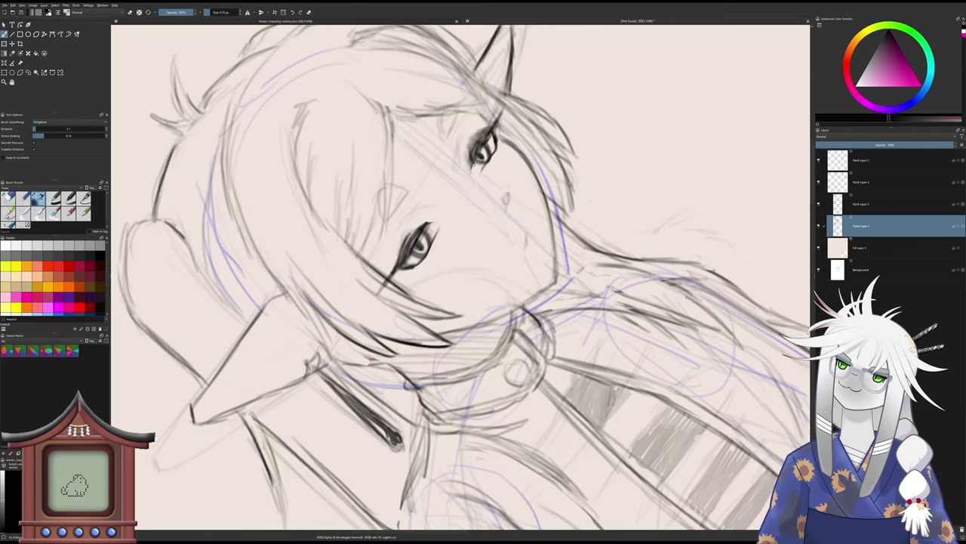
key(slash)
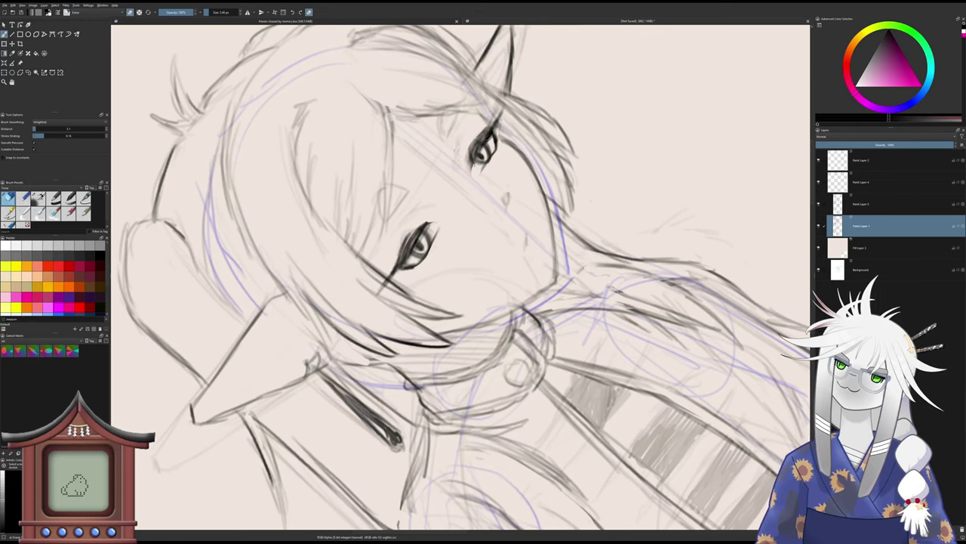
key(slash)
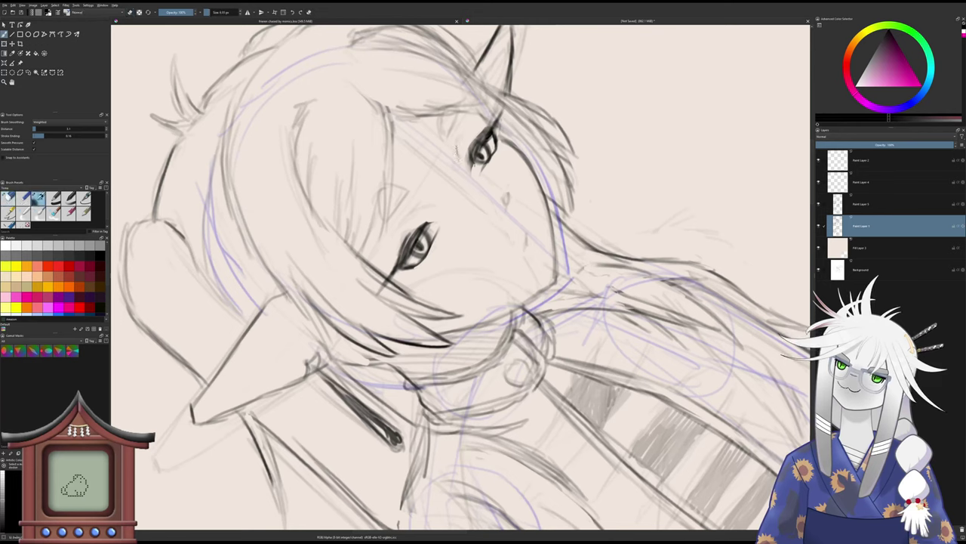
- Draw thin eyelid creases above the upper lashes of both eyes
mouse_move(458, 146)
mouse_down()
mouse_move(462, 136)
mouse_move(464, 144)
mouse_up()
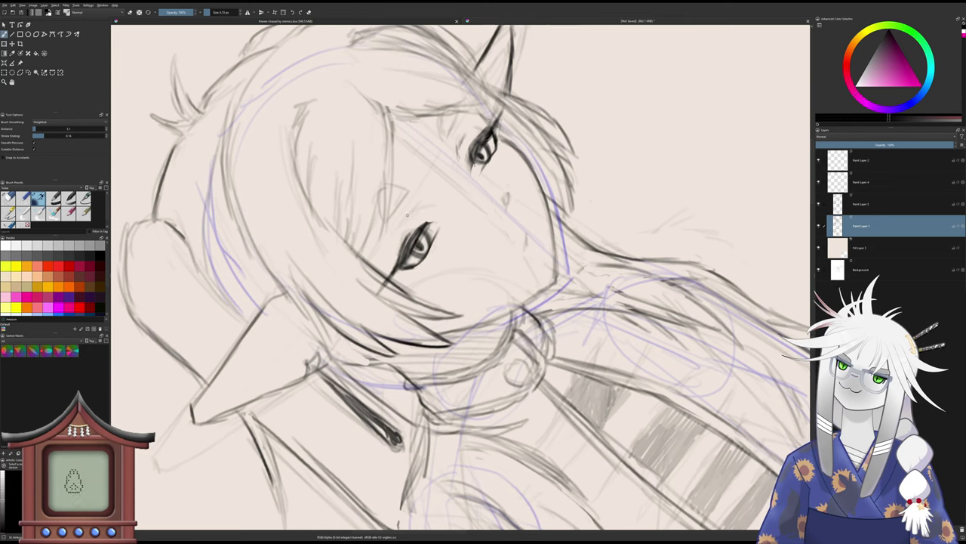
mouse_move(408, 216)
mouse_down()
mouse_move(422, 211)
mouse_move(401, 229)
mouse_move(423, 215)
mouse_up()
drag(391, 250, 392, 258)
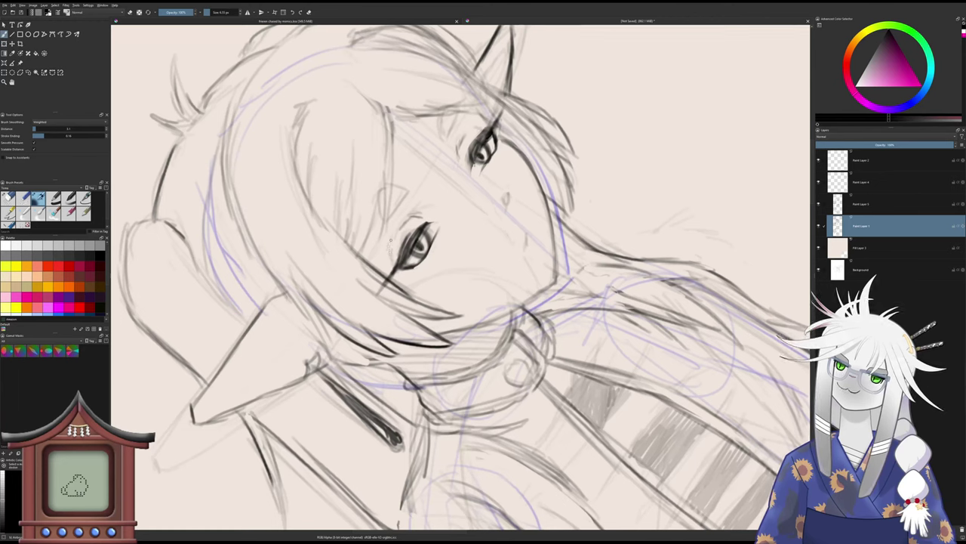
mouse_move(397, 225)
mouse_down()
mouse_move(389, 243)
mouse_move(390, 234)
mouse_up()
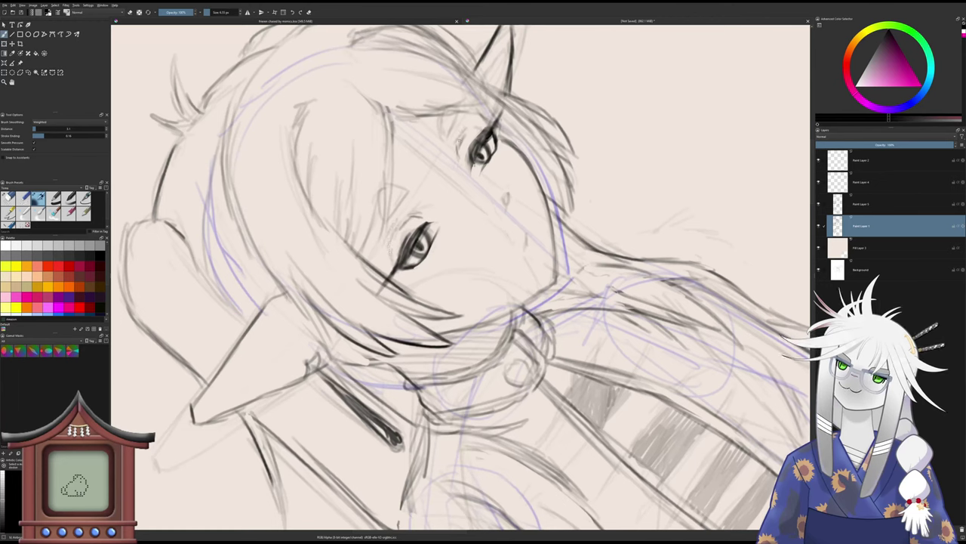
mouse_move(473, 128)
mouse_down()
mouse_move(460, 148)
mouse_move(467, 135)
mouse_up()
key(5)
drag(440, 187, 411, 283)
key(plus)
key(plus)
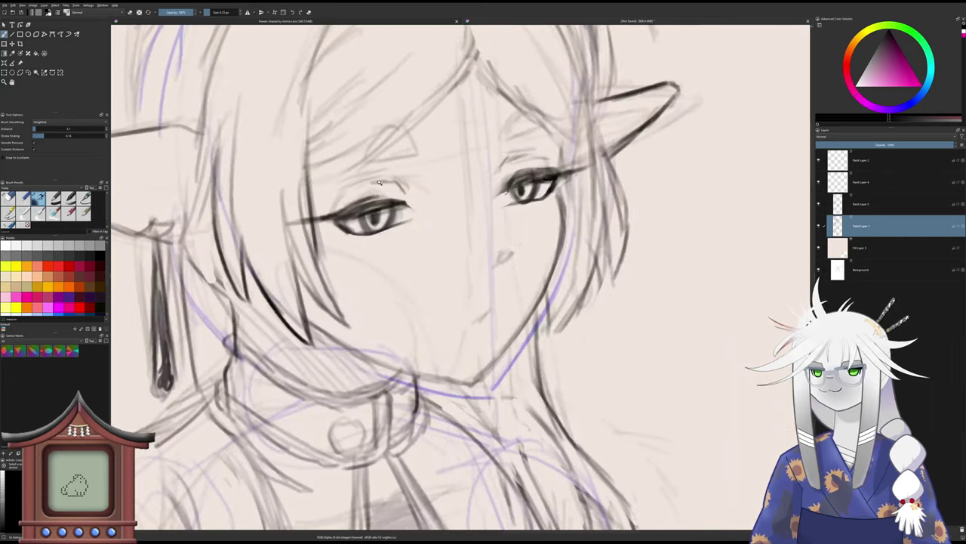
- Select the lower lid of the lowered-arm-side eye with a freehand outline and move it slightly toward the outer corner
key(l)
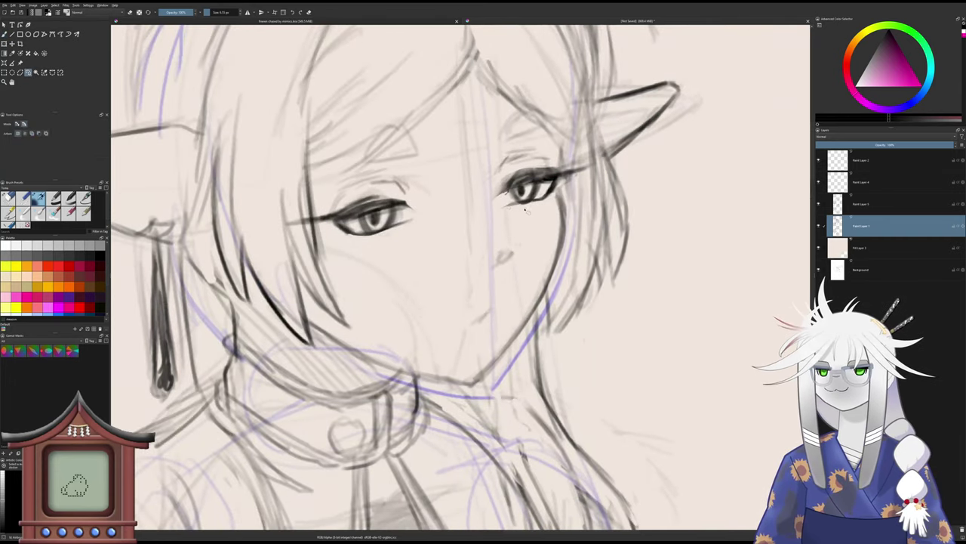
mouse_move(526, 208)
mouse_down()
mouse_move(509, 203)
mouse_move(549, 199)
mouse_move(545, 211)
mouse_up()
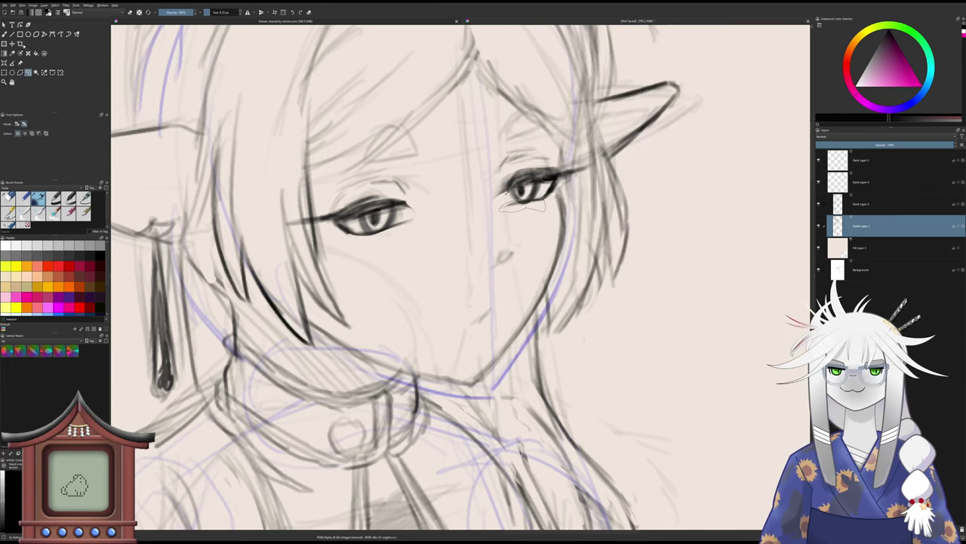
click(10, 43)
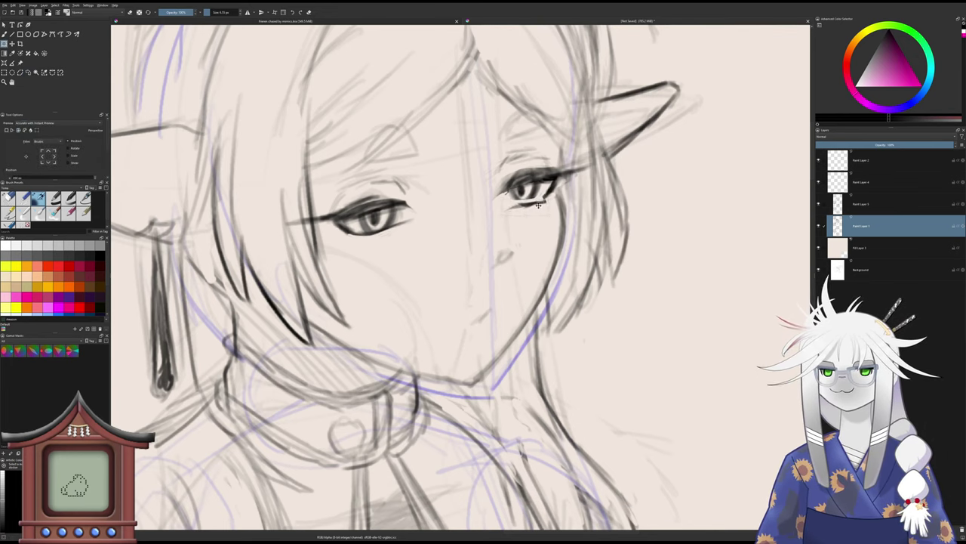
drag(538, 205, 542, 203)
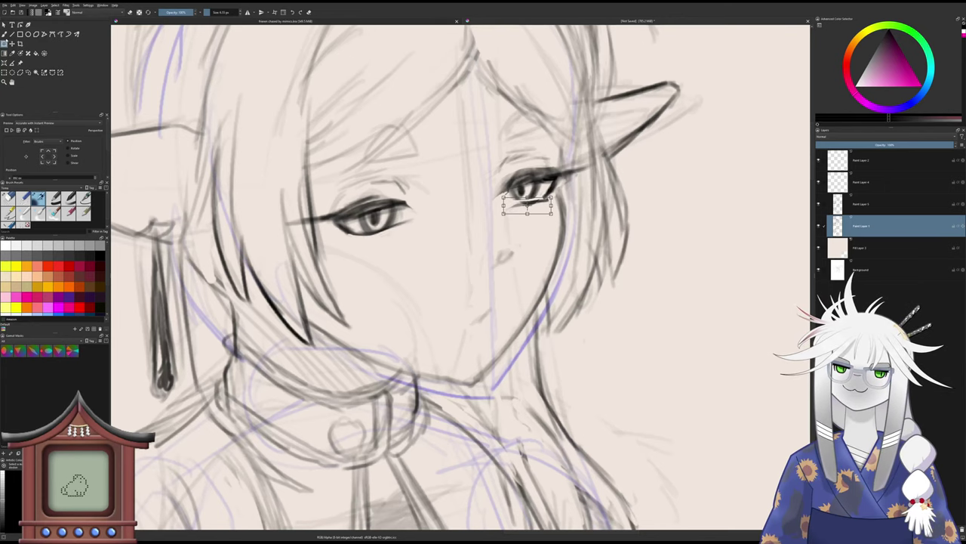
key(b)
key(ctrl+shift+a)
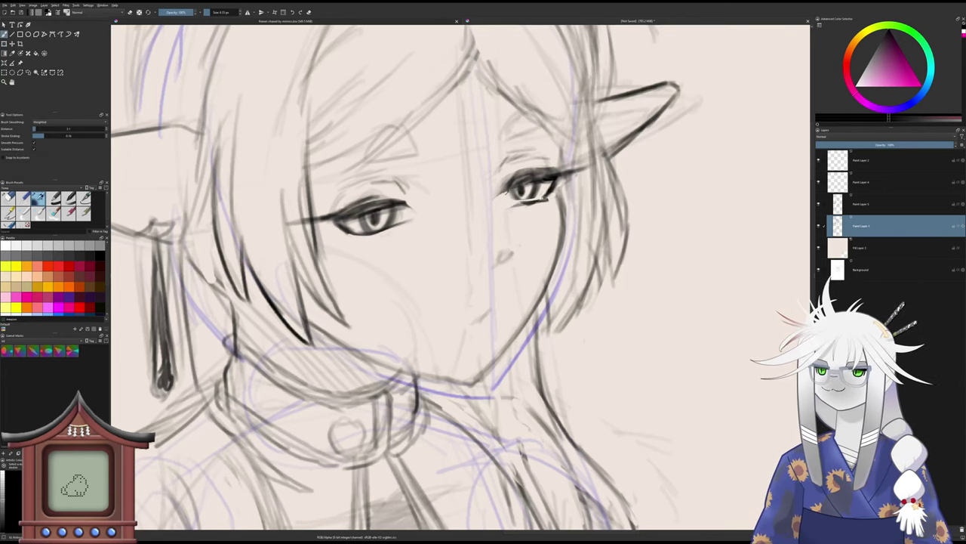
- Redraw the lower lid and outer corner of the lowered-arm-side eye so its outline joins the upper lash
key(e)
mouse_move(546, 190)
mouse_down()
mouse_move(505, 263)
mouse_move(524, 205)
mouse_up()
key(slash)
key(e)
key(e)
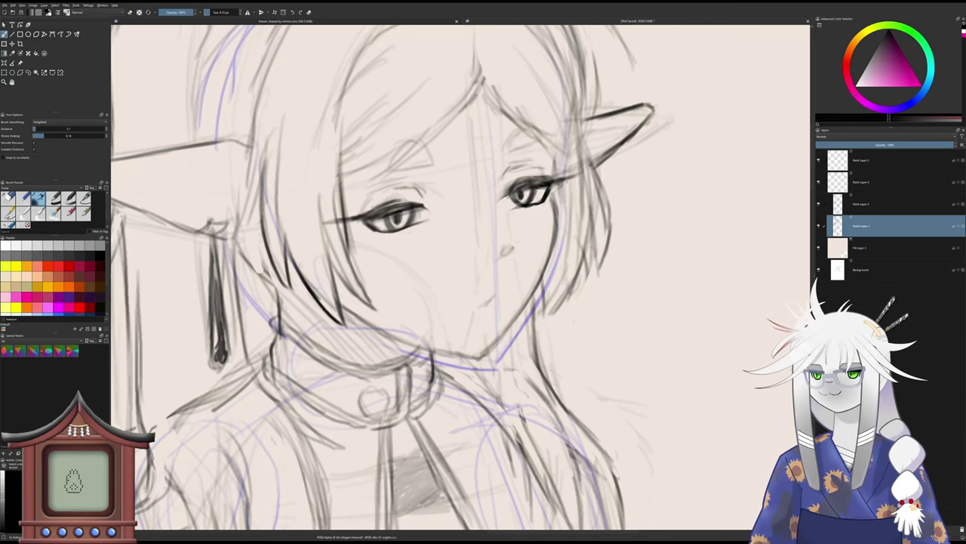
mouse_move(496, 202)
mouse_down()
mouse_move(549, 178)
mouse_move(471, 232)
mouse_move(461, 288)
mouse_move(465, 190)
mouse_up()
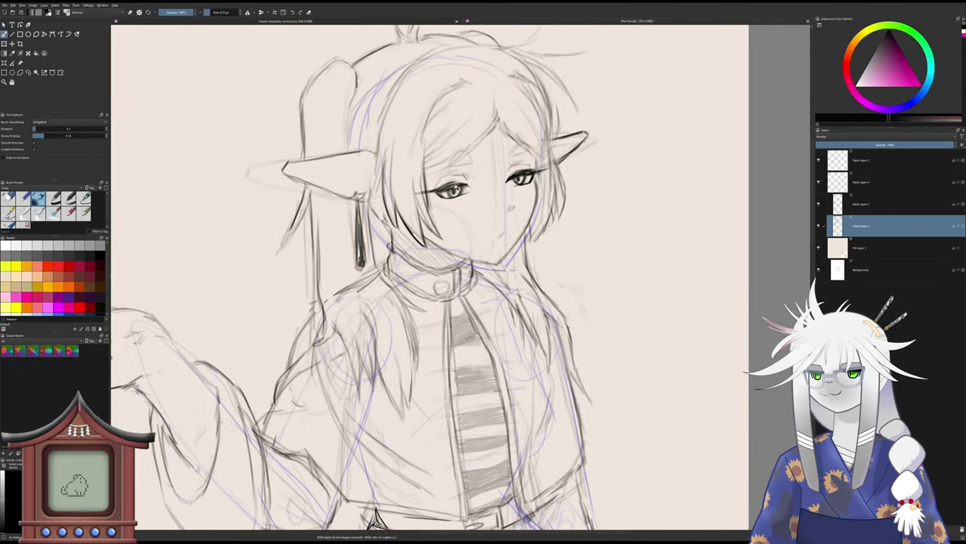
drag(448, 187, 463, 185)
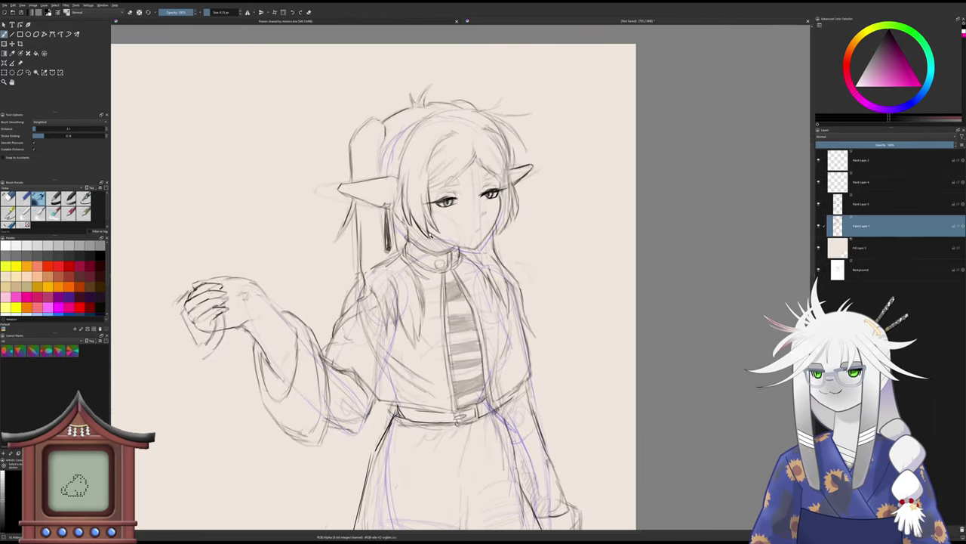
- Clean up the inner corner of the lowered-arm-side eye and darken its upper lash line
scroll(476, 195, up, 3)
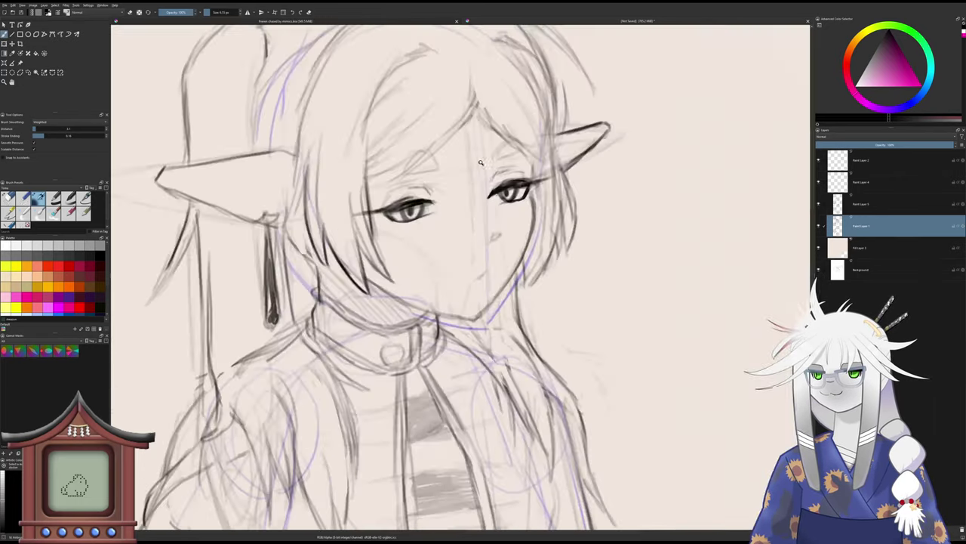
key(slash)
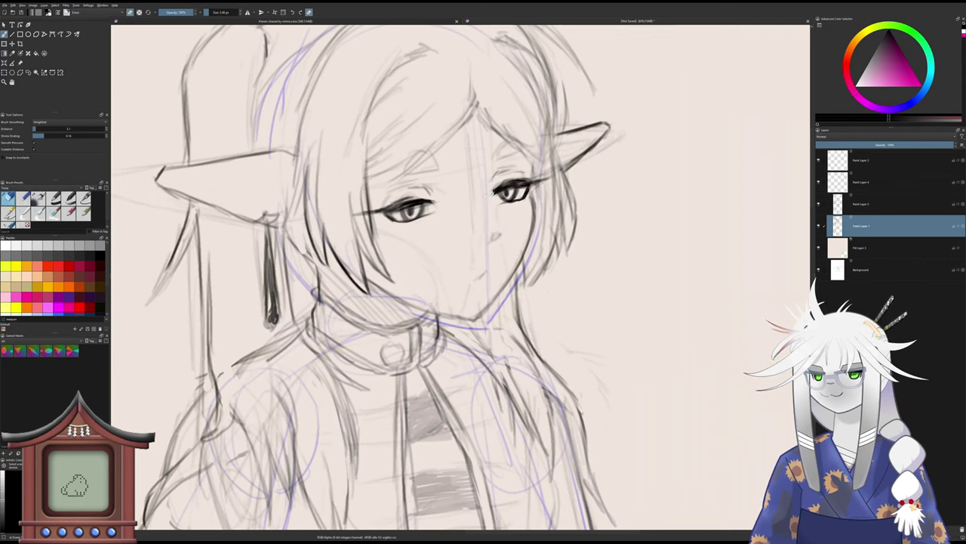
key(slash)
drag(494, 190, 528, 177)
mouse_move(441, 206)
mouse_down()
mouse_move(431, 235)
mouse_move(474, 220)
mouse_up()
drag(473, 220, 466, 193)
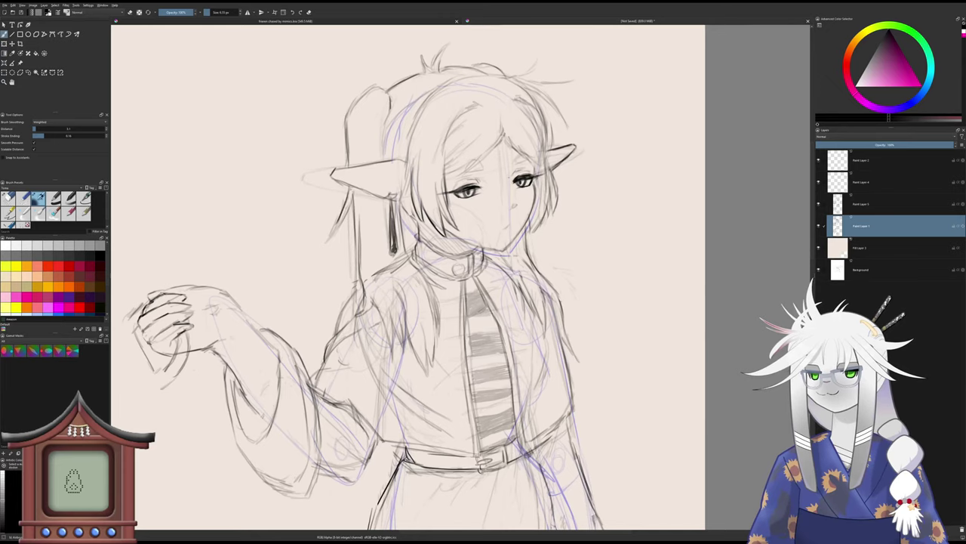
- Rework the small nose with a short sketched line, erasing stray marks around it
scroll(509, 181, up, 1)
key(slash)
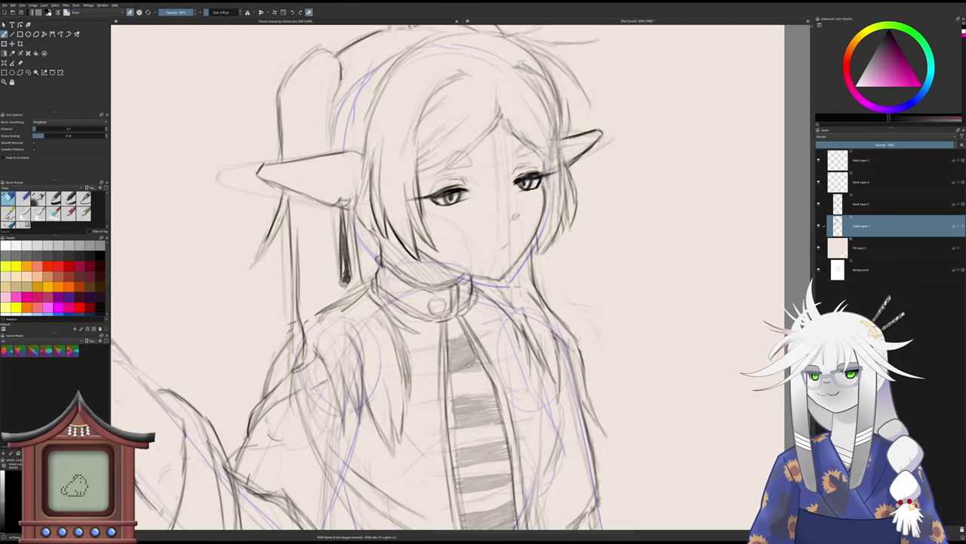
key(/)
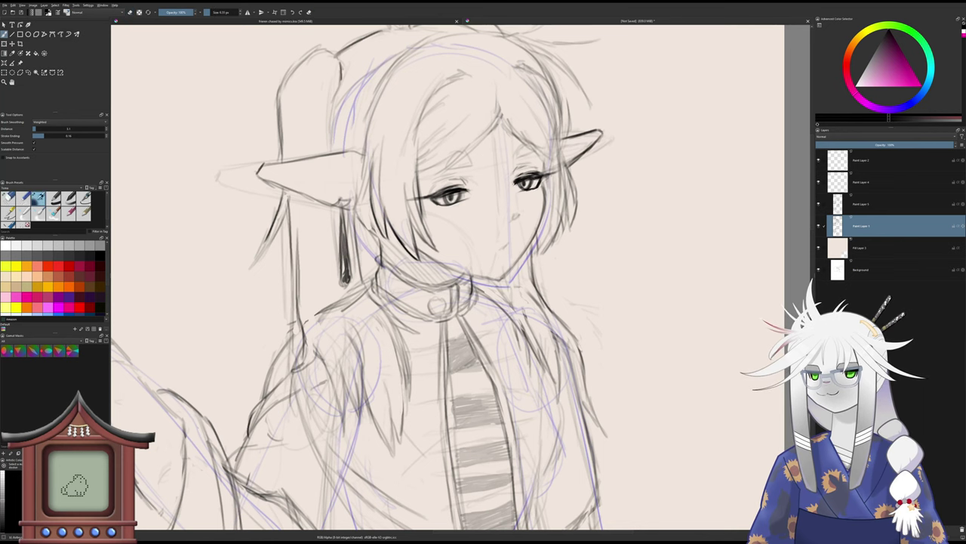
scroll(468, 200, down, 4)
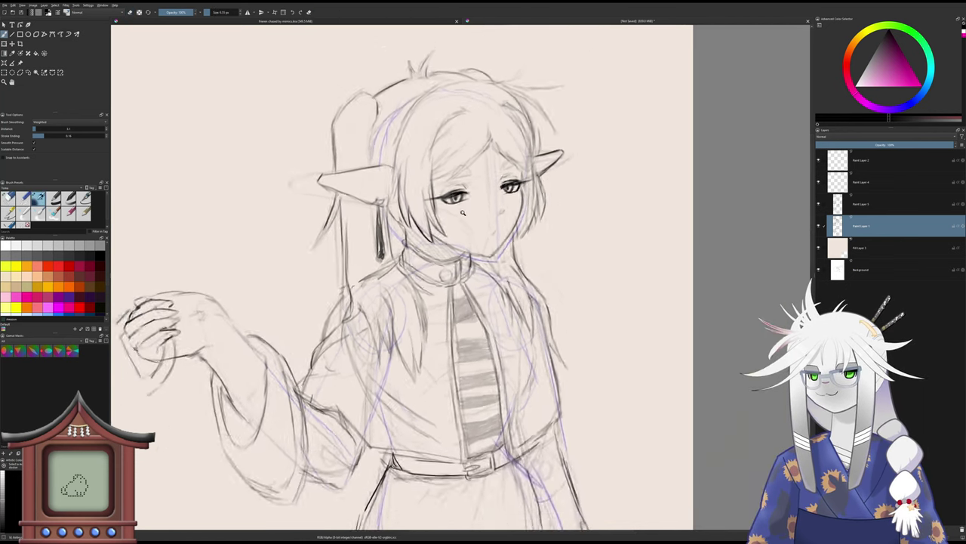
scroll(458, 224, down, 2)
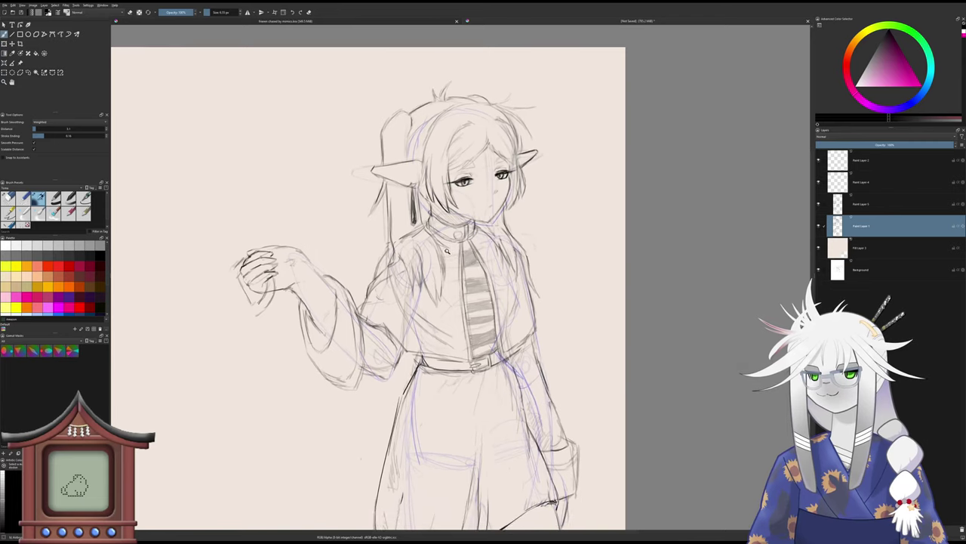
scroll(487, 178, up, 2)
key(/)
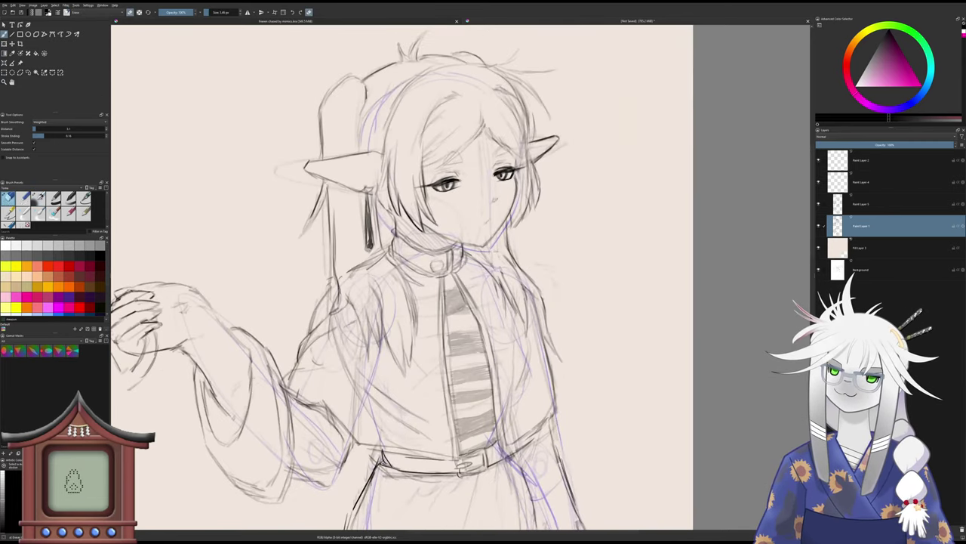
key(/)
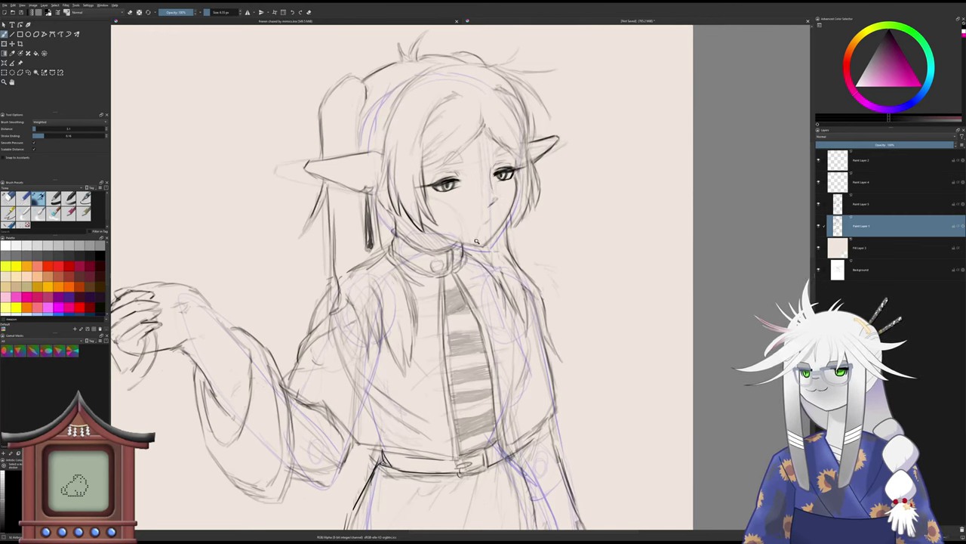
scroll(478, 241, down, 3)
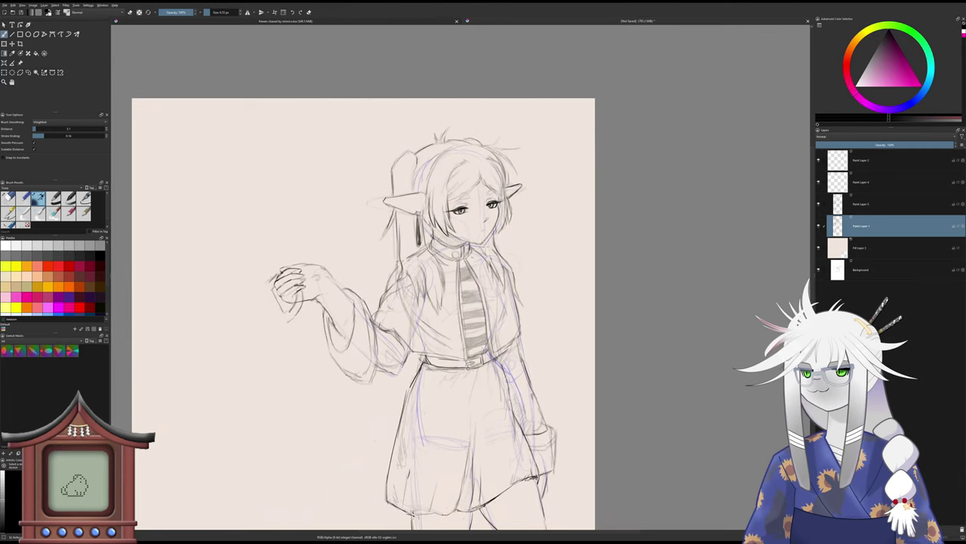
- Bring the full figure into view and mirror the canvas view to check her proportions
scroll(486, 230, up, 3)
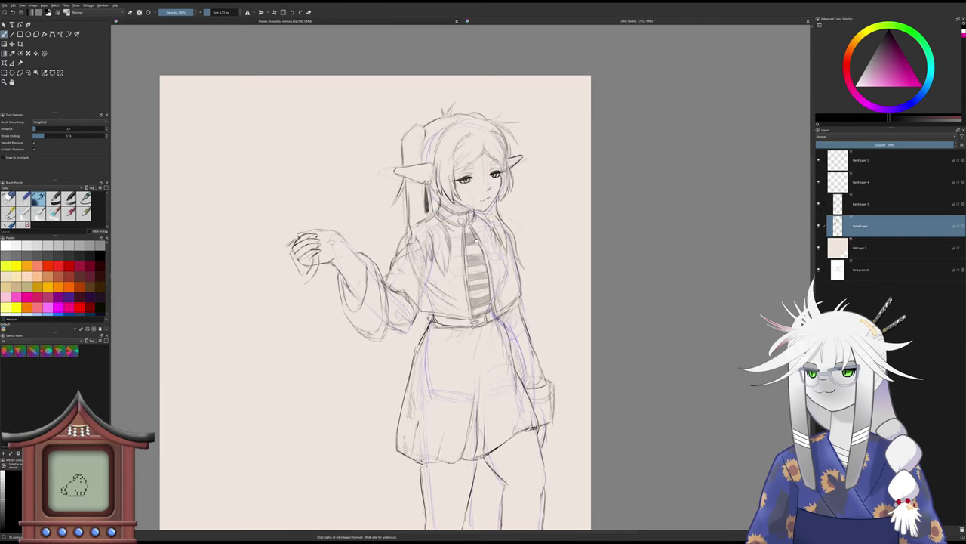
drag(476, 240, 483, 215)
drag(464, 255, 462, 243)
scroll(462, 244, down, 1)
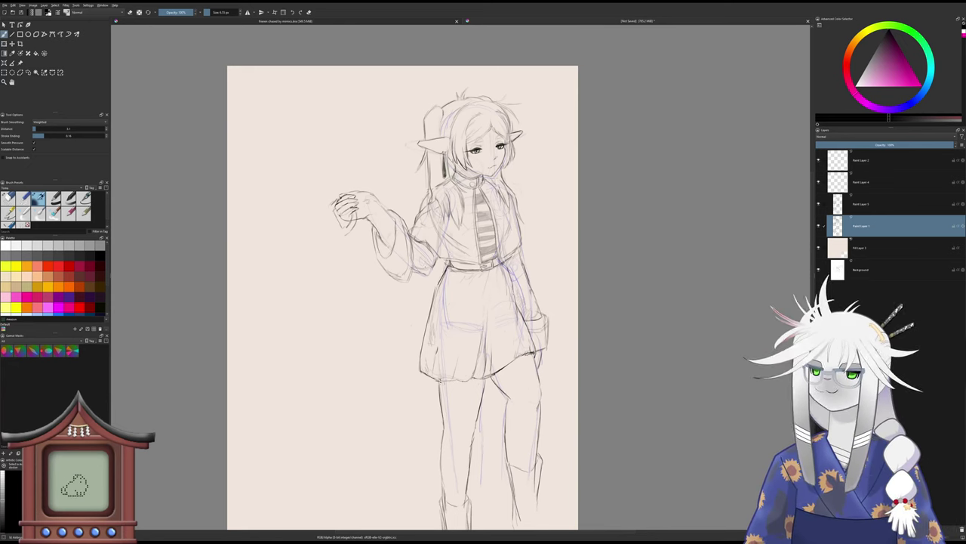
key(m)
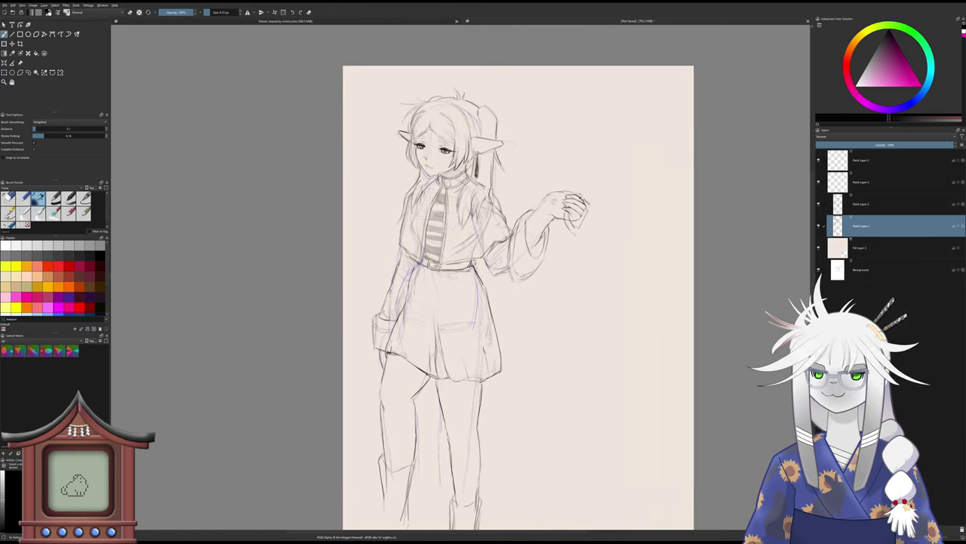
- Compare the sketch with and without the blue body construction layer, leaving that layer hidden
click(819, 204)
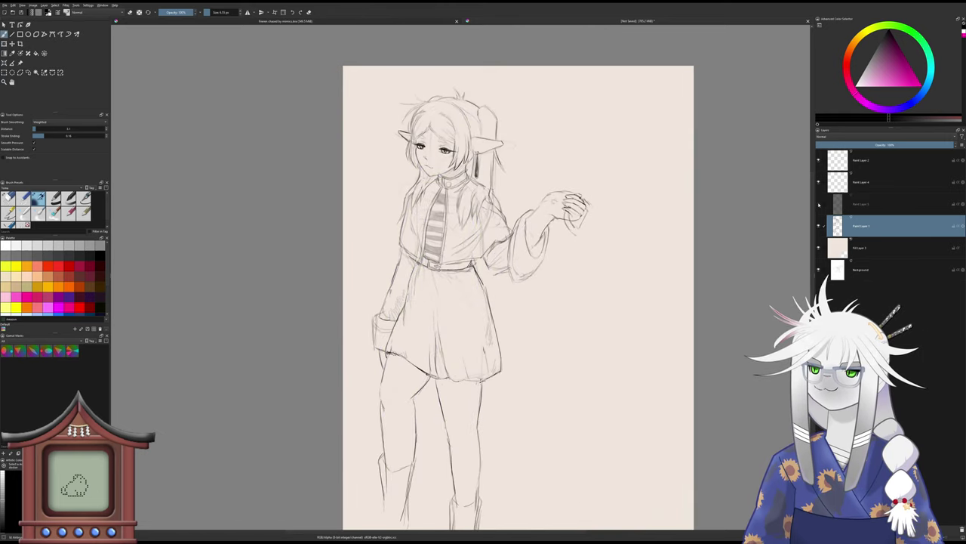
click(819, 204)
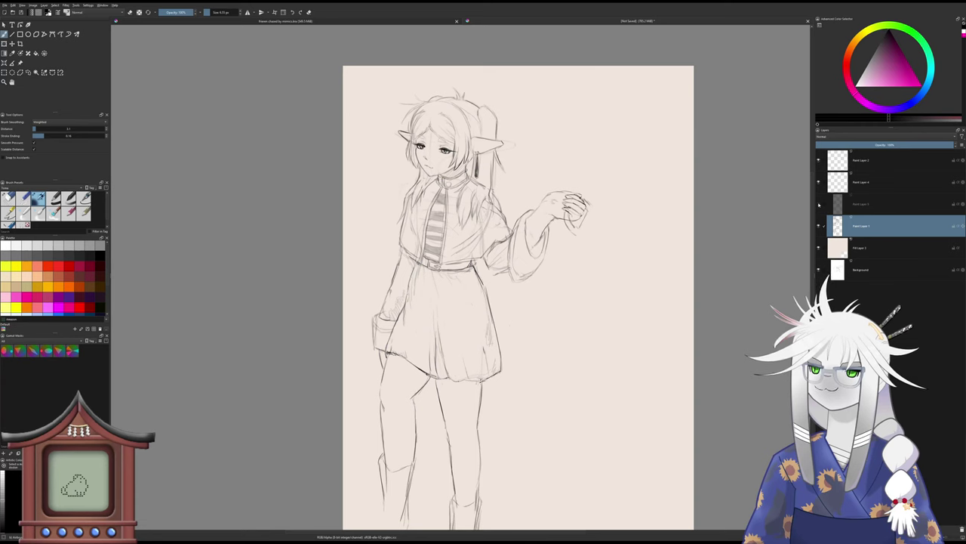
click(818, 204)
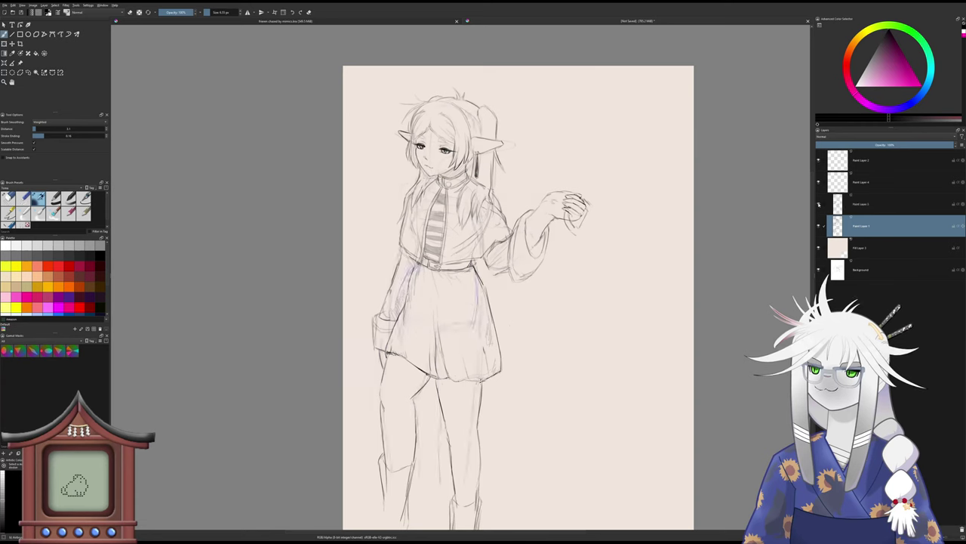
click(818, 204)
click(818, 204)
click(818, 204)
click(818, 204)
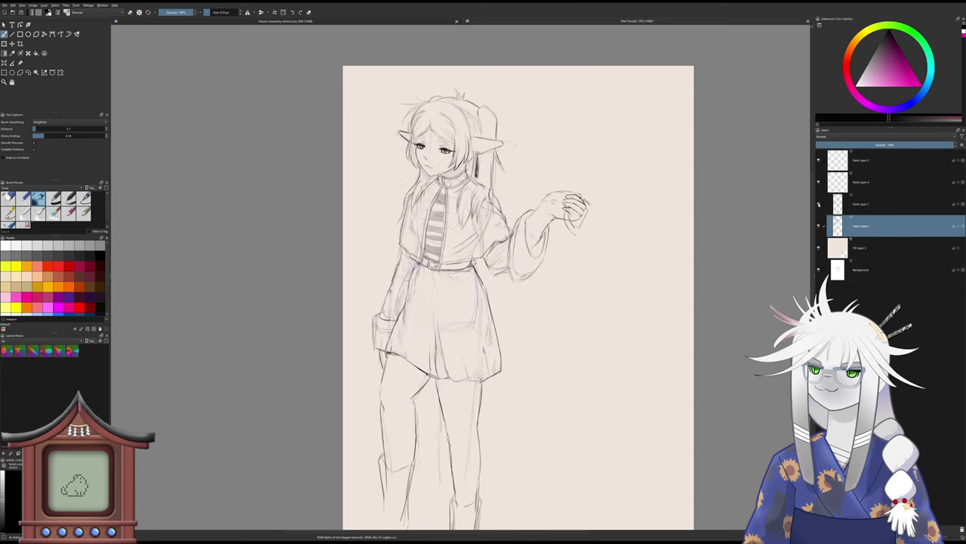
click(818, 203)
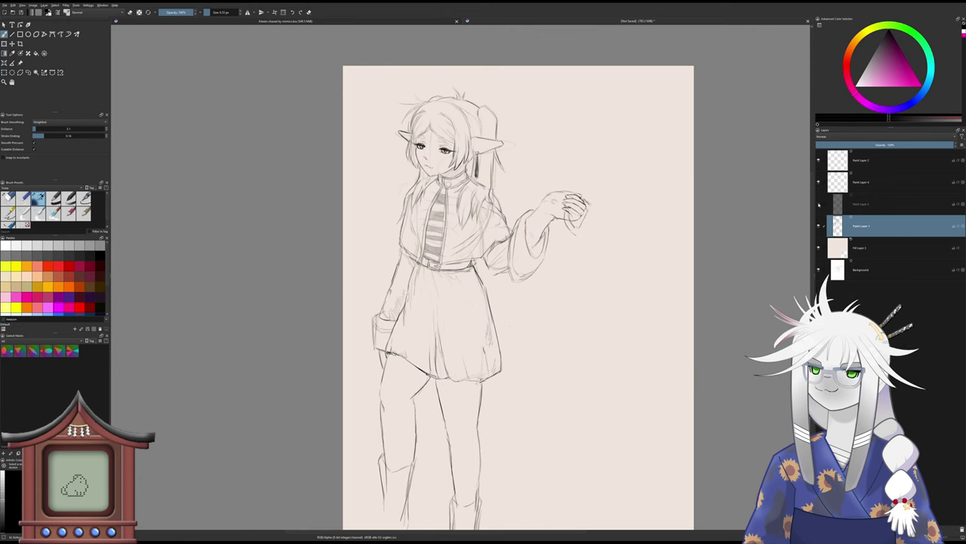
click(818, 204)
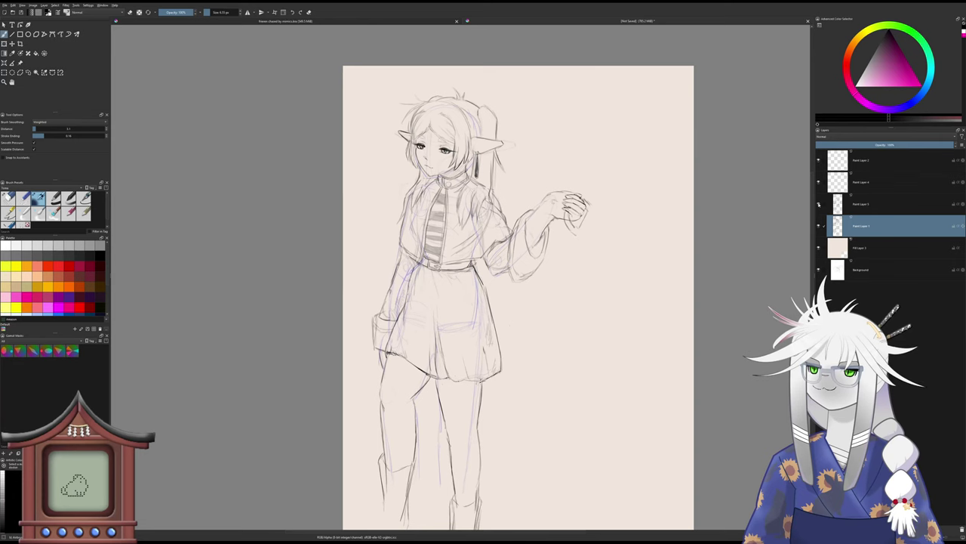
click(819, 204)
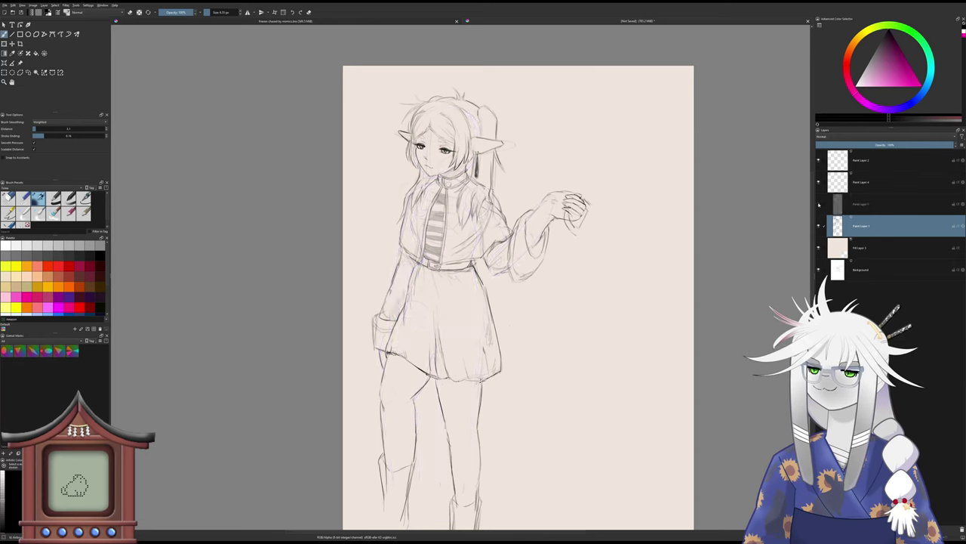
click(819, 204)
click(818, 204)
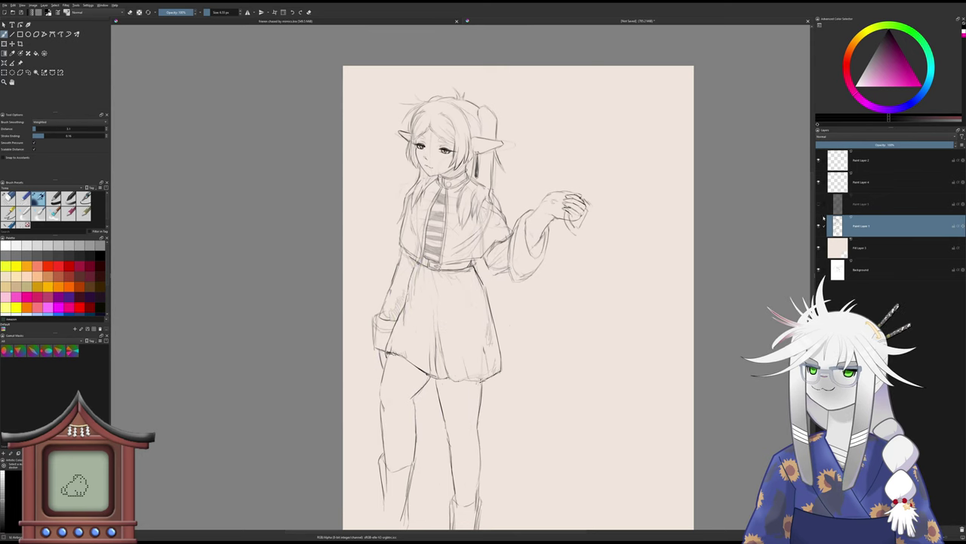
- Erase the stray marks beside the raised-arm-side ear tip and sketch the folds inside that ear
mouse_move(692, 259)
mouse_down()
mouse_move(672, 215)
mouse_move(644, 207)
mouse_move(635, 226)
mouse_up()
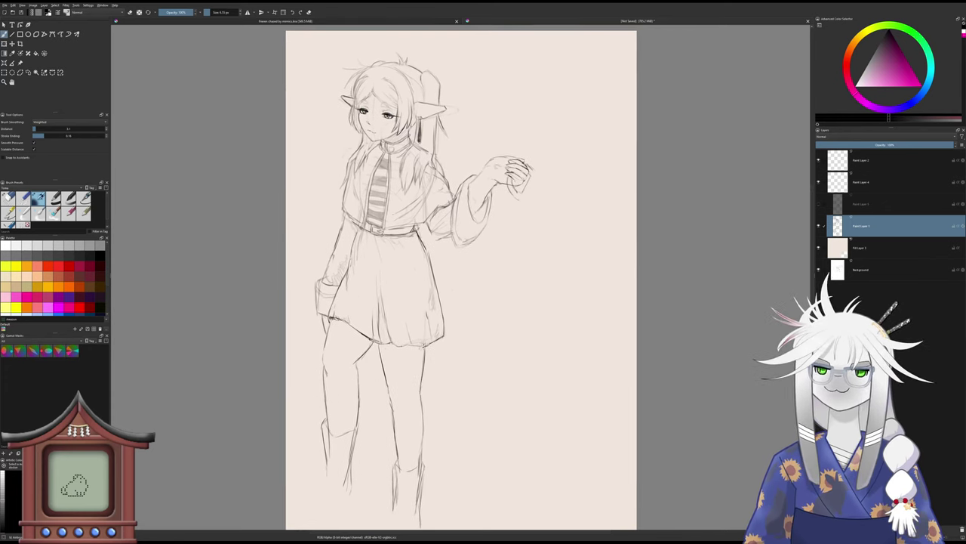
key(e)
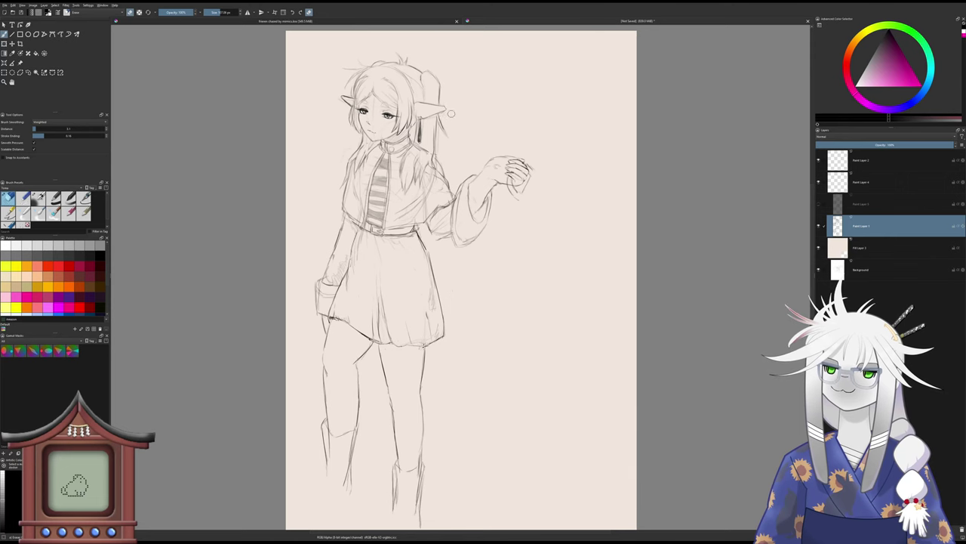
key(e)
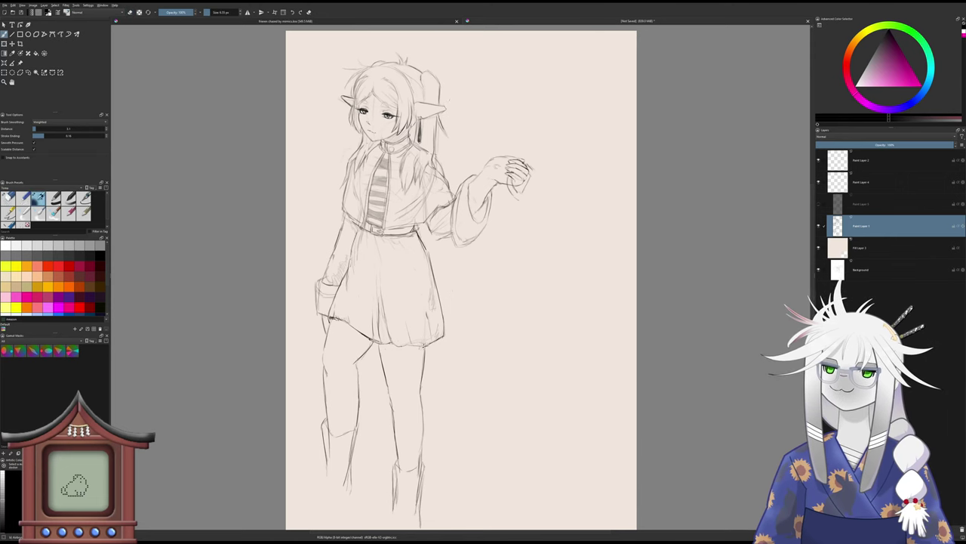
scroll(403, 107, up, 4)
drag(379, 51, 456, 182)
key(4)
key(4)
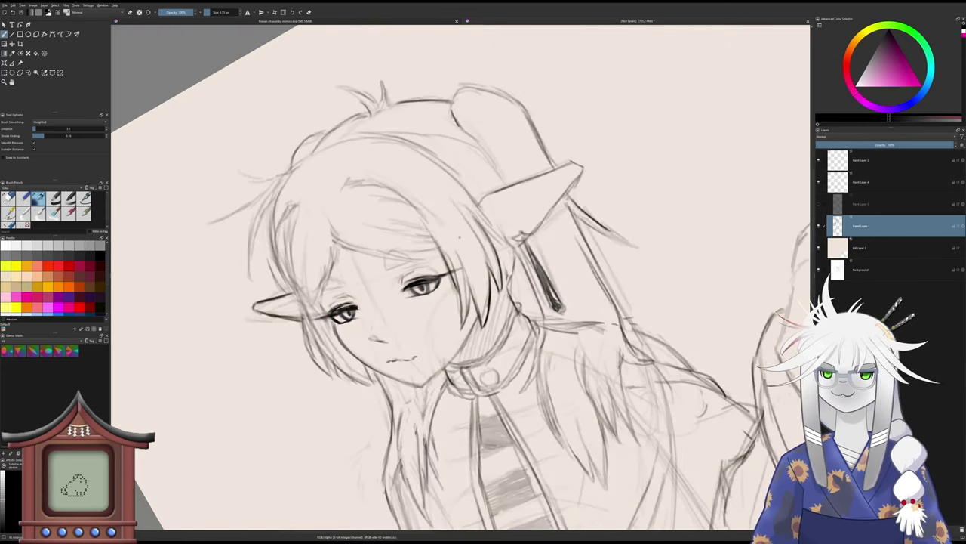
drag(470, 237, 491, 225)
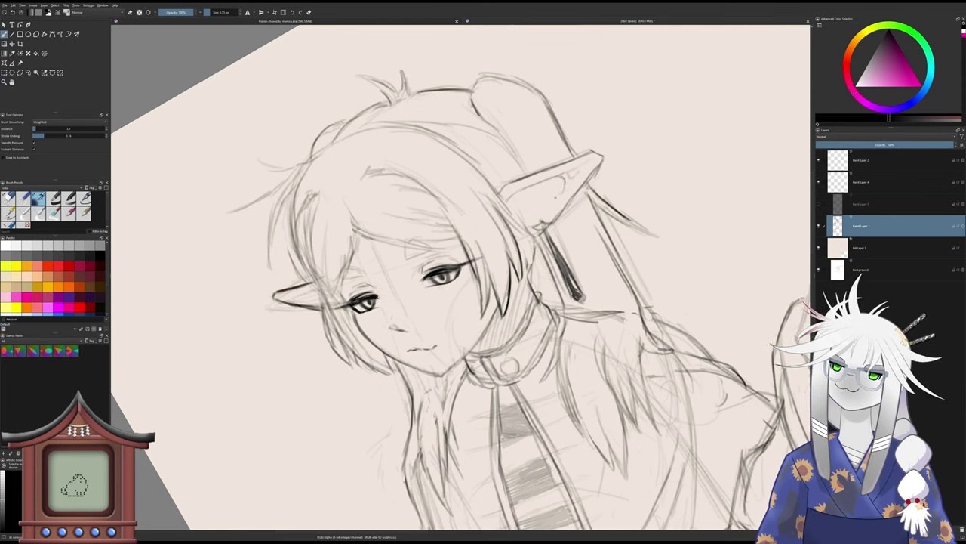
key(e)
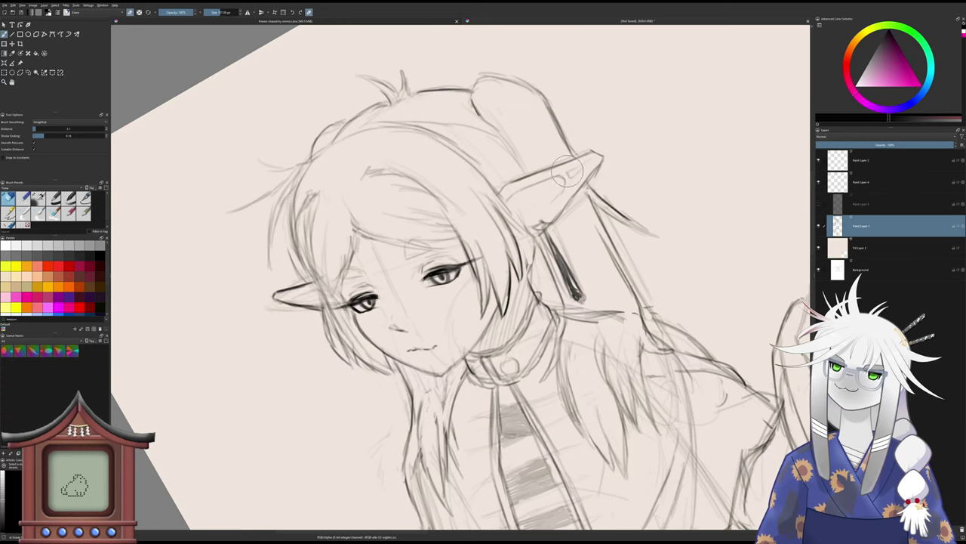
key(e)
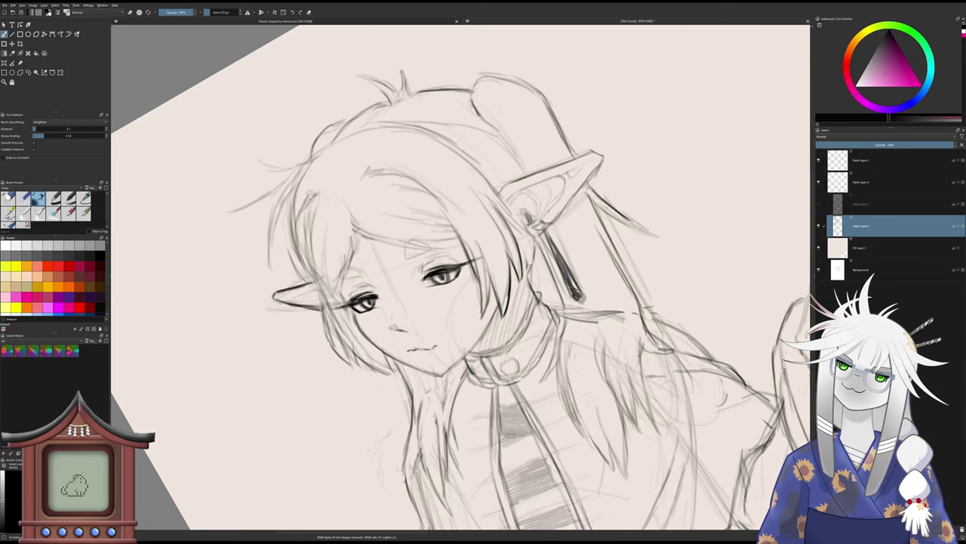
- Try out short fold lines inside the smaller far ear, alternating between sketching and erasing
drag(508, 220, 550, 181)
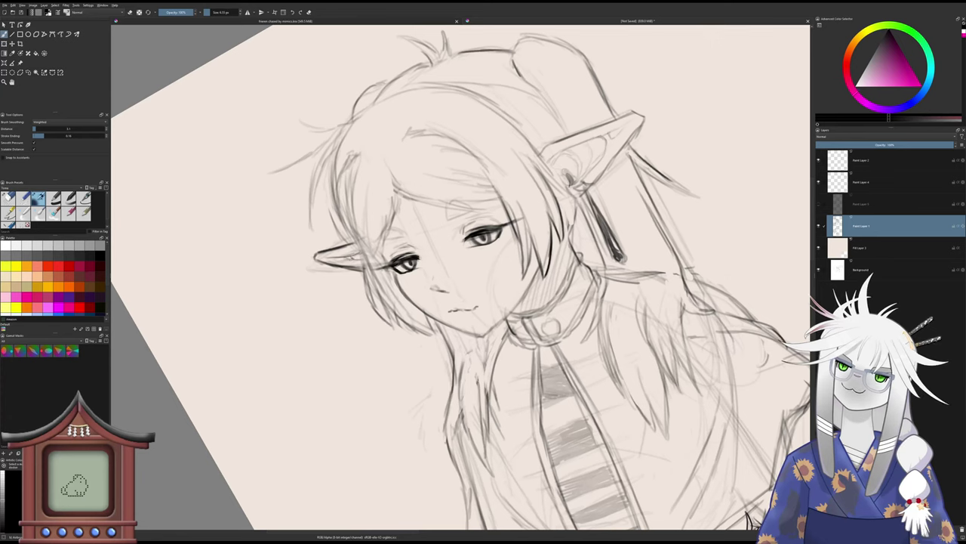
key(slash)
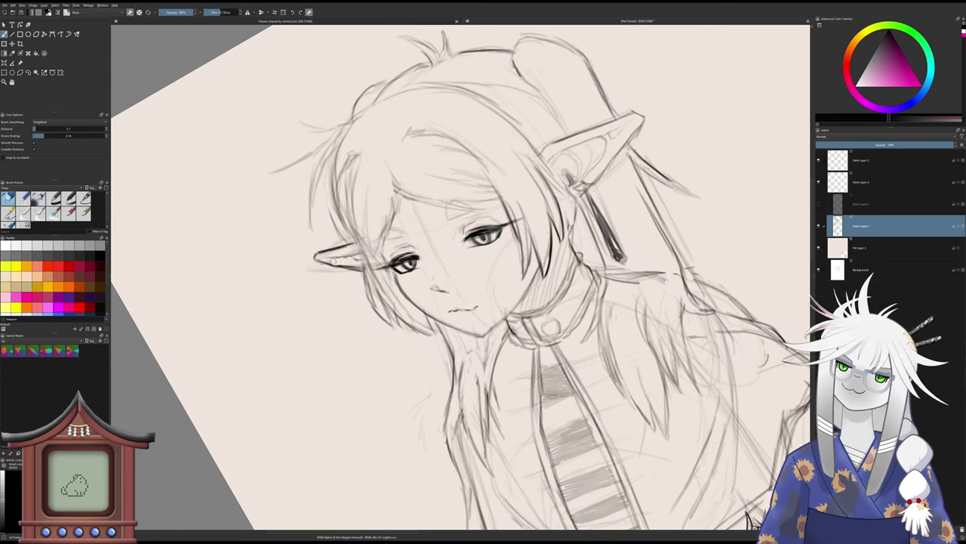
key(slash)
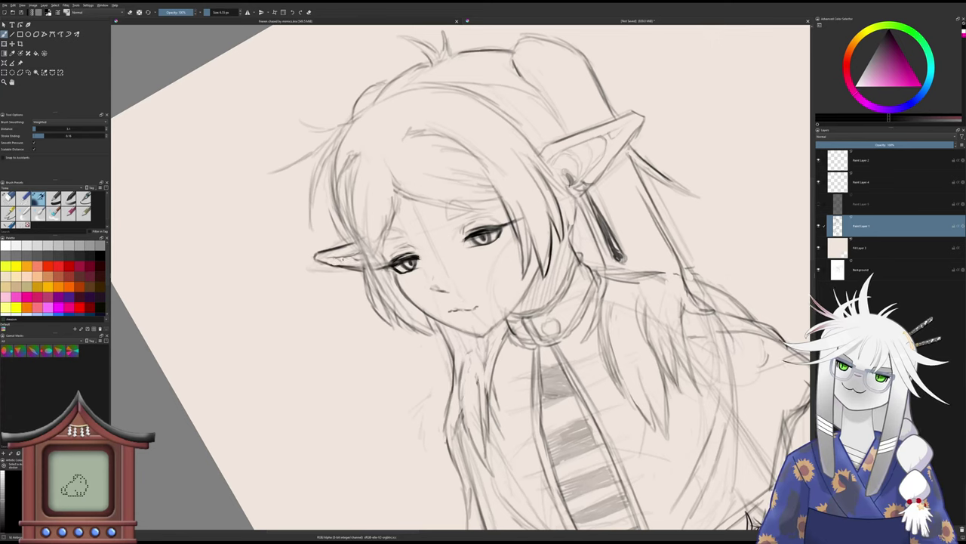
key(slash)
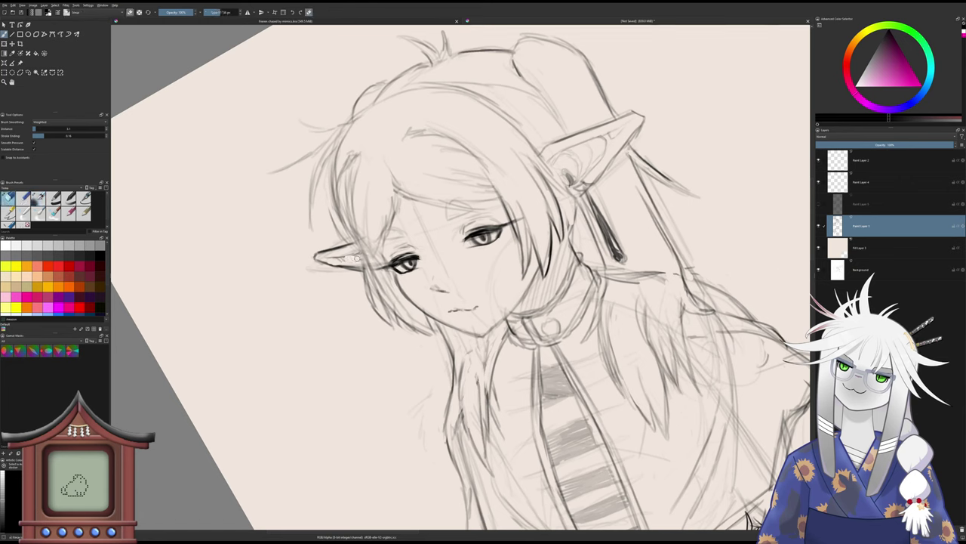
key(slash)
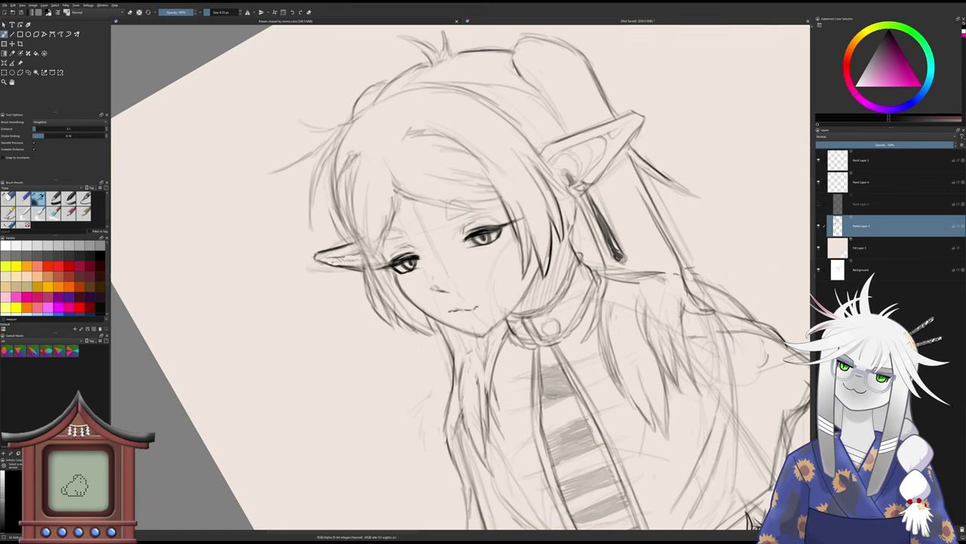
key(slash)
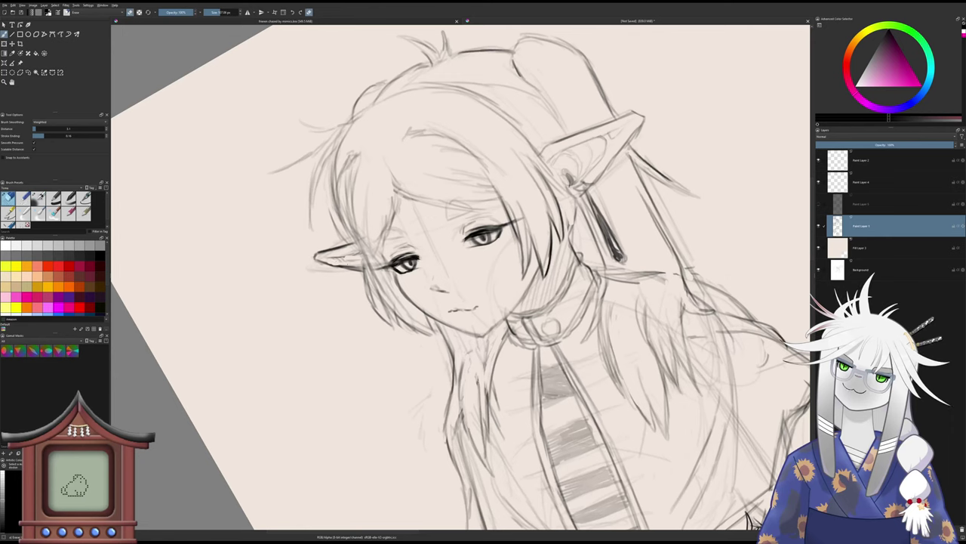
key(slash)
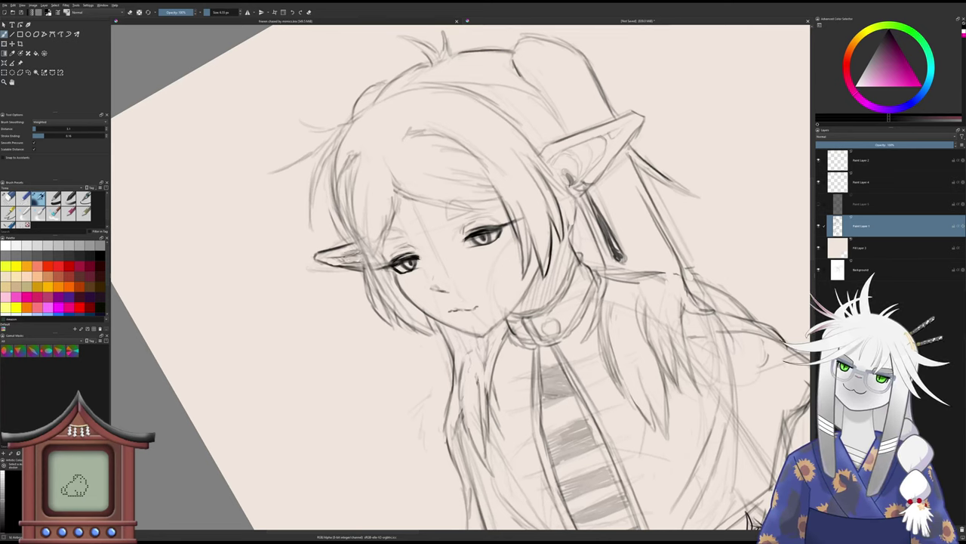
key(slash)
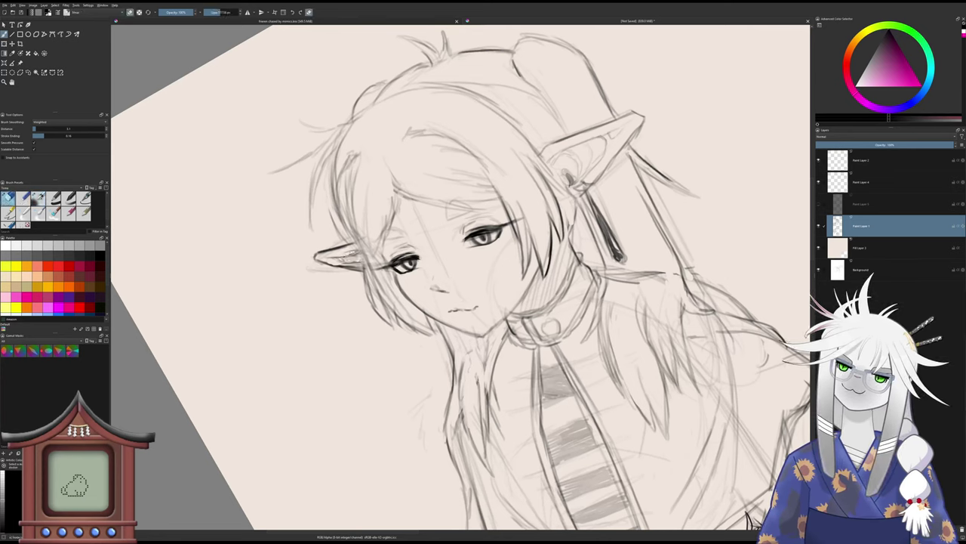
key(slash)
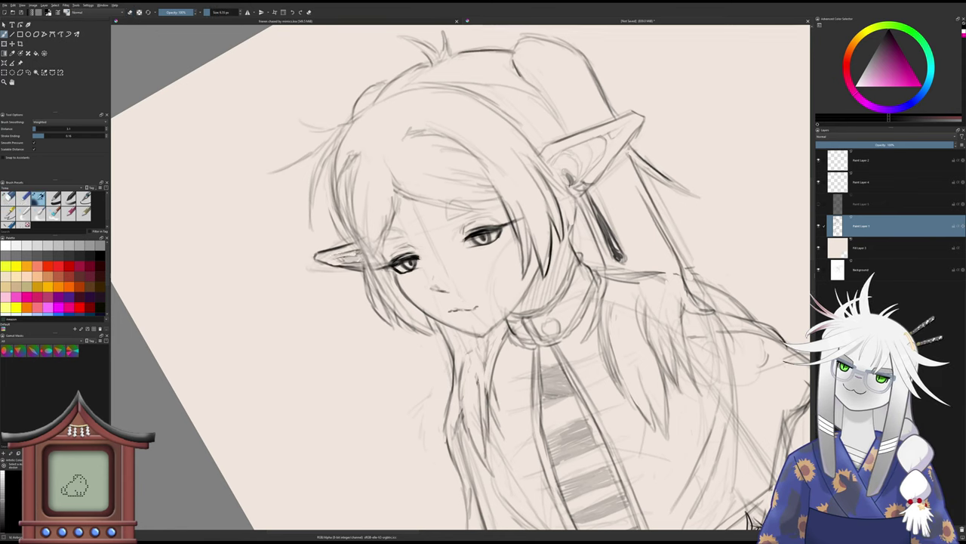
key(slash)
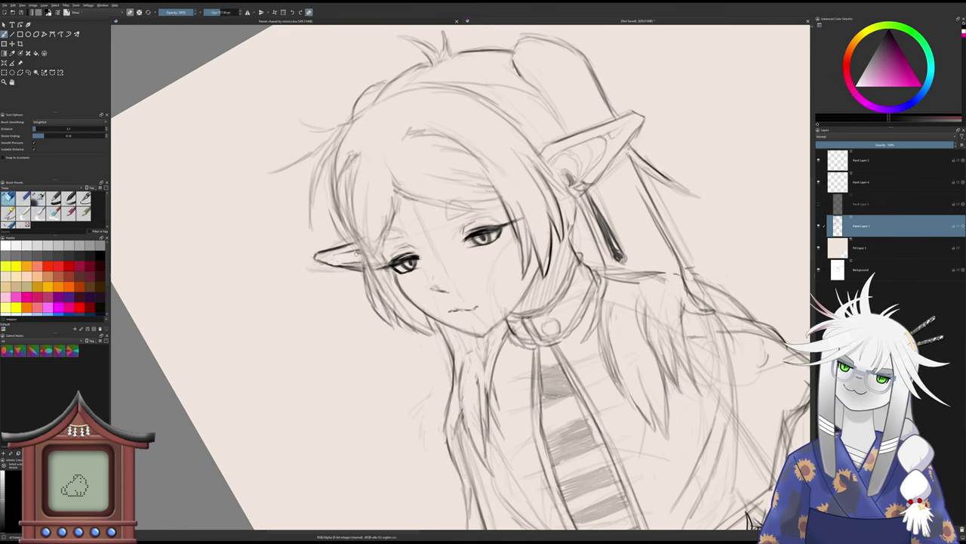
key(slash)
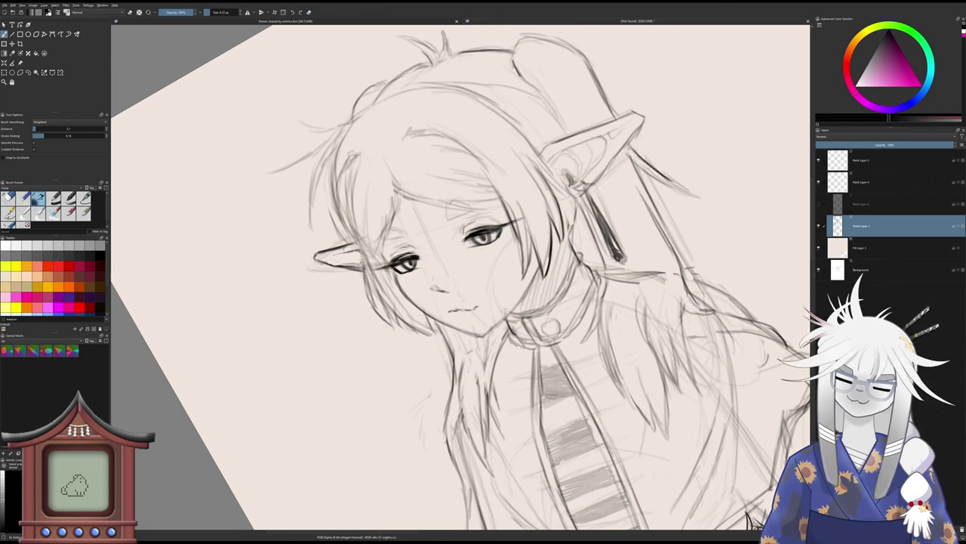
- Sketch an inner rim line inside the smaller far ear with the canvas view rotated sideways
key(6)
key(6)
key(6)
key(6)
key(6)
key(6)
key(6)
key(6)
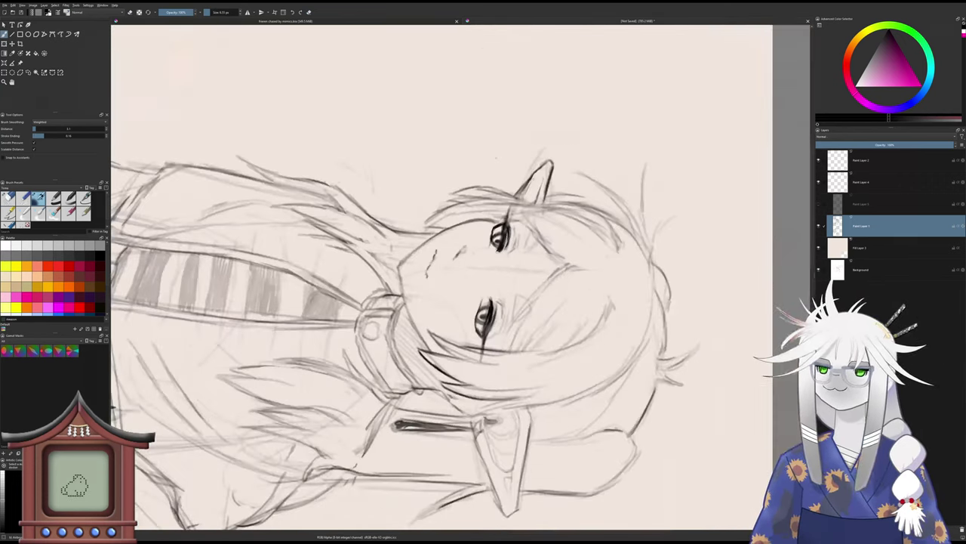
drag(537, 181, 526, 192)
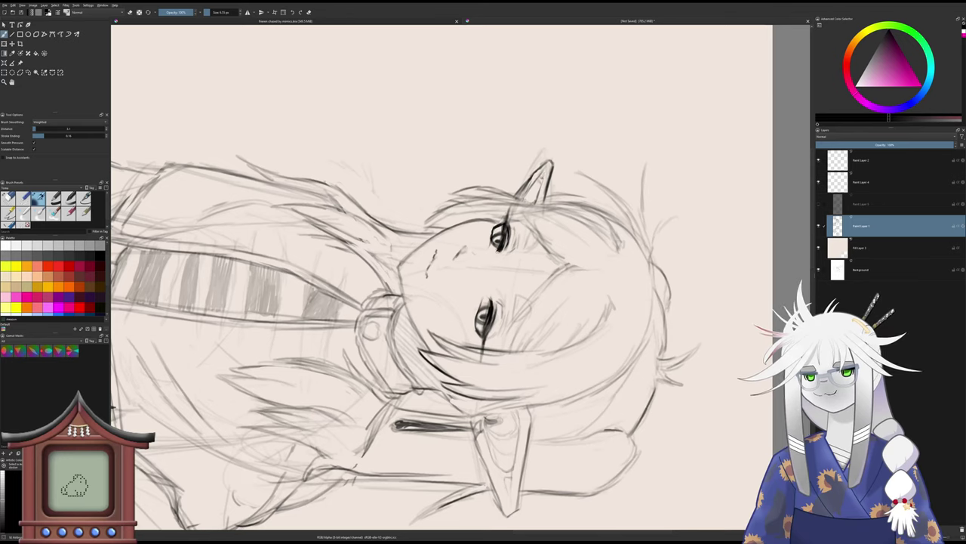
- Erase and redraw the inner fold lines of the smaller far ear with the canvas view rotated sideways
key(5)
key(6)
key(6)
key(6)
key(6)
key(6)
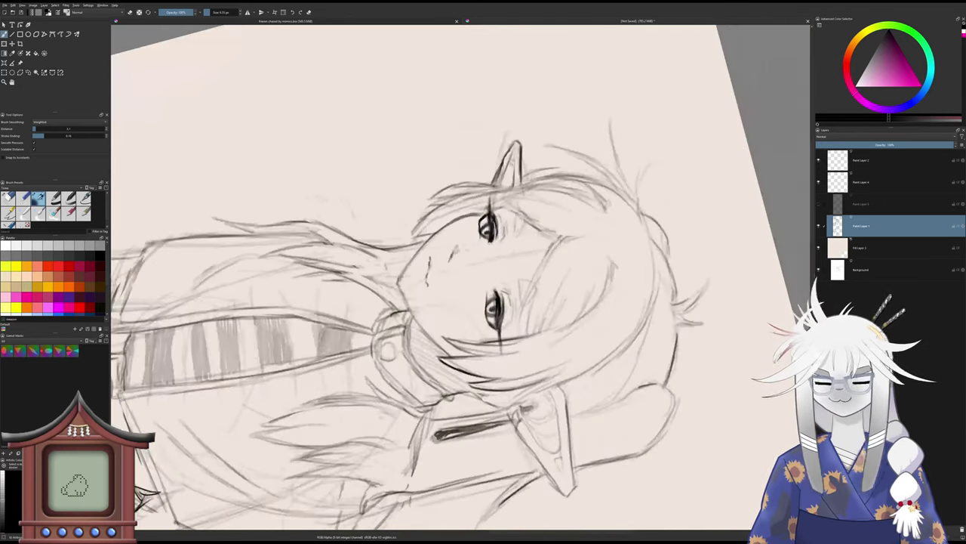
key(slash)
drag(522, 179, 513, 160)
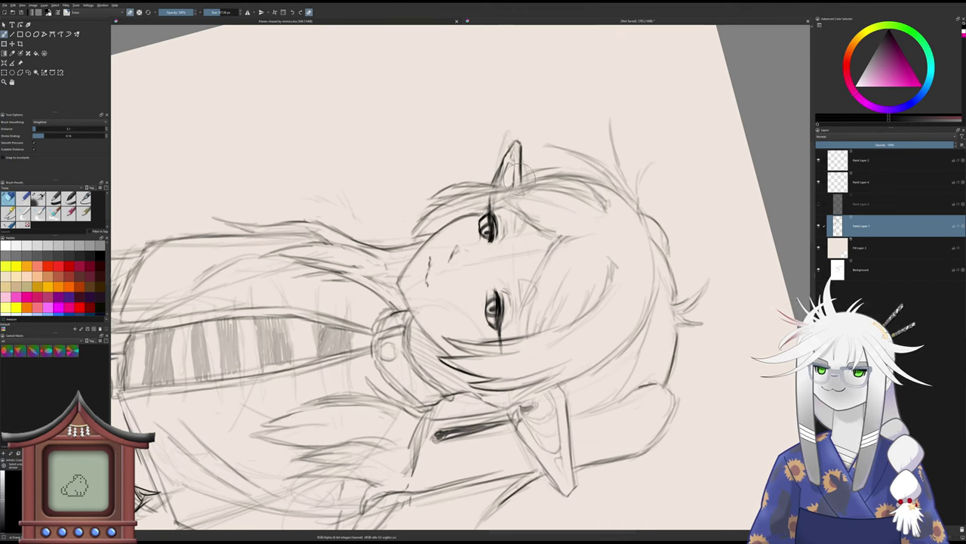
key(/)
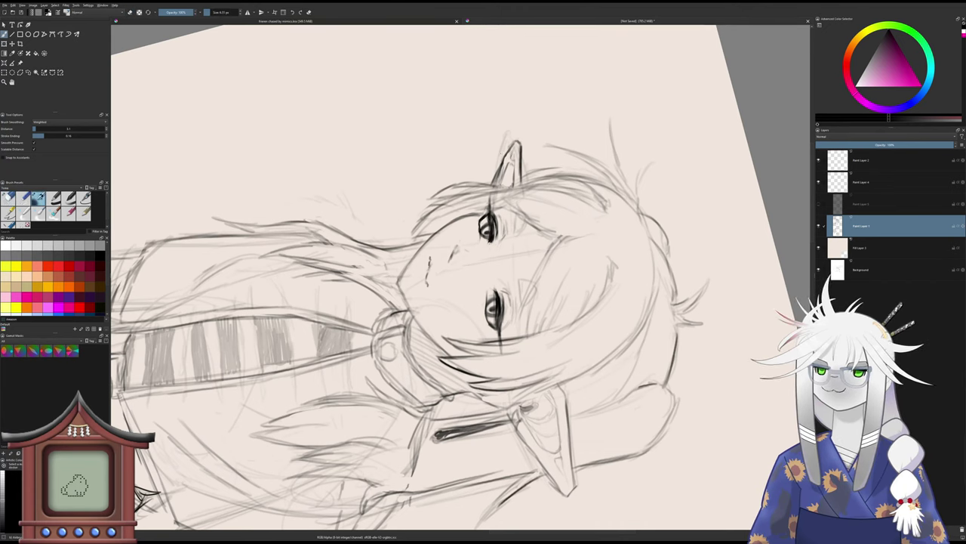
key(/)
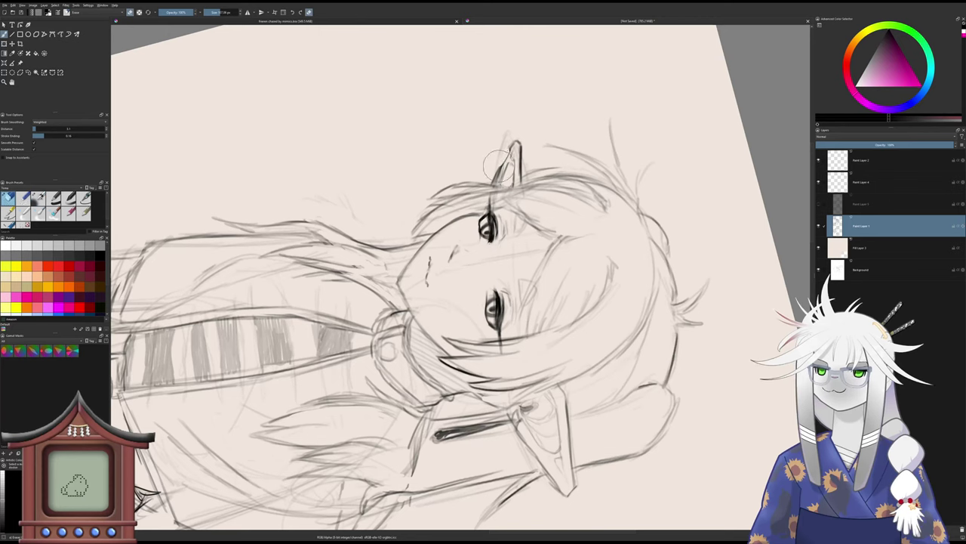
key(/)
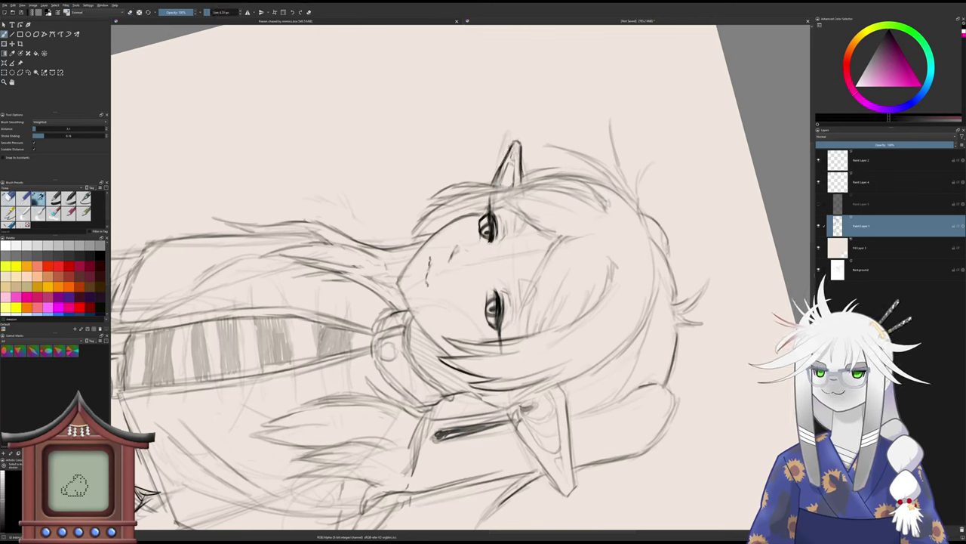
key(5)
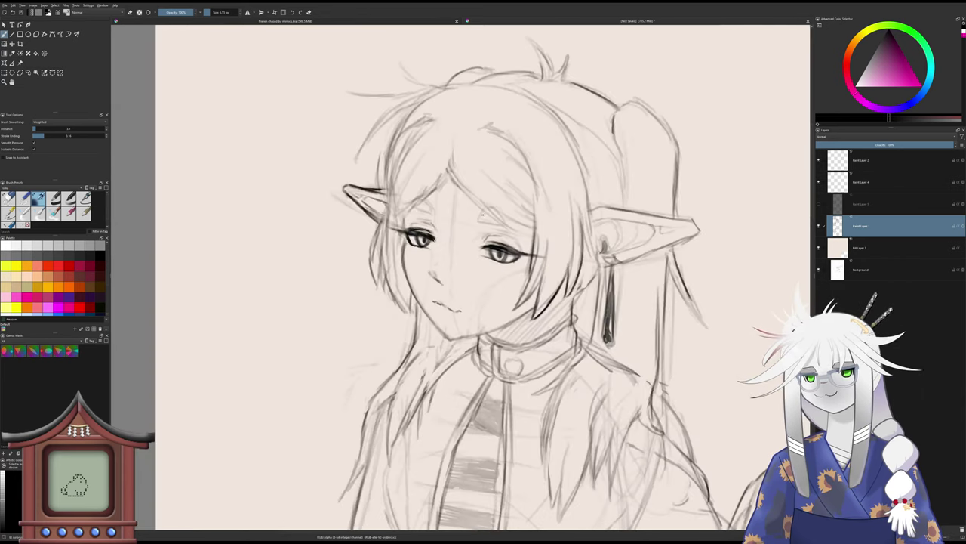
- Rework the hair lines just above the larger ear, alternating between erasing stray marks and sketching strands
scroll(547, 299, down, 2)
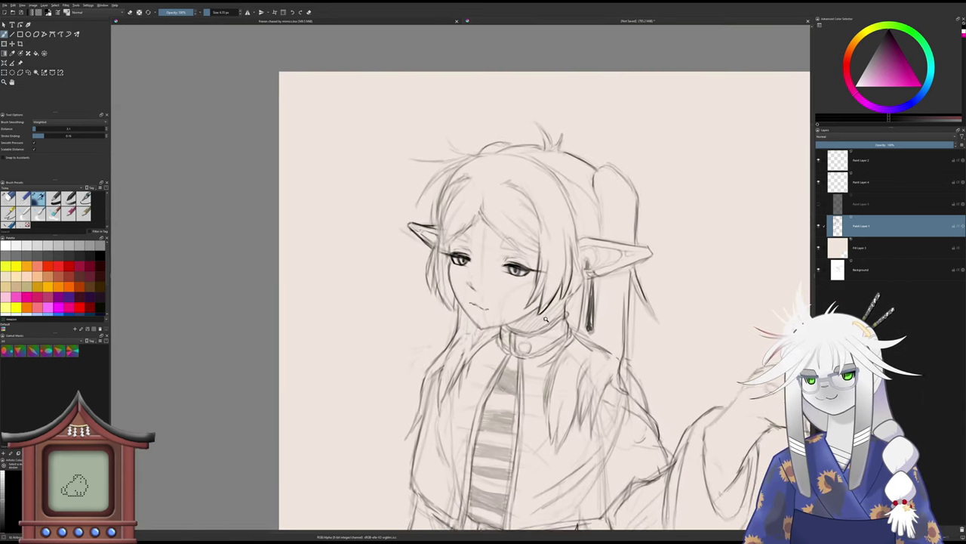
drag(551, 332, 517, 315)
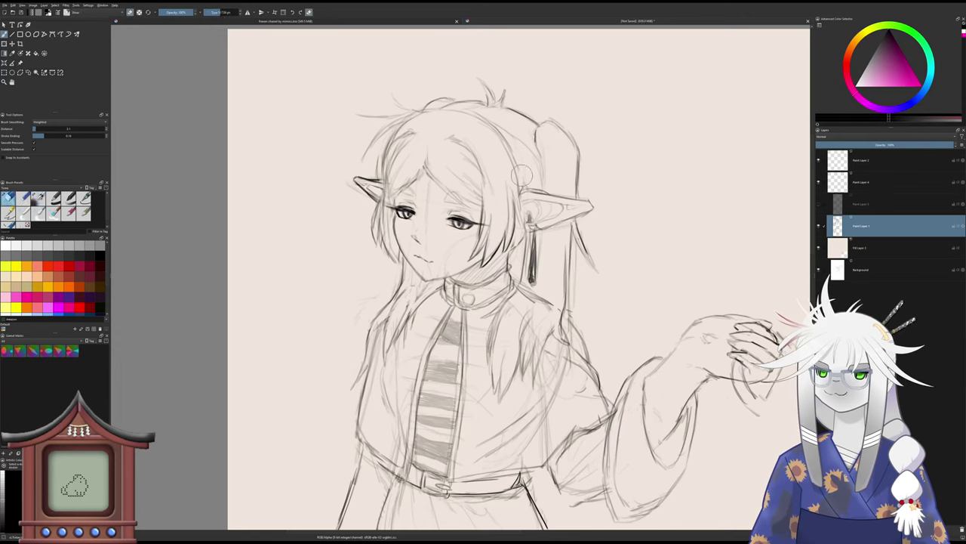
key(e)
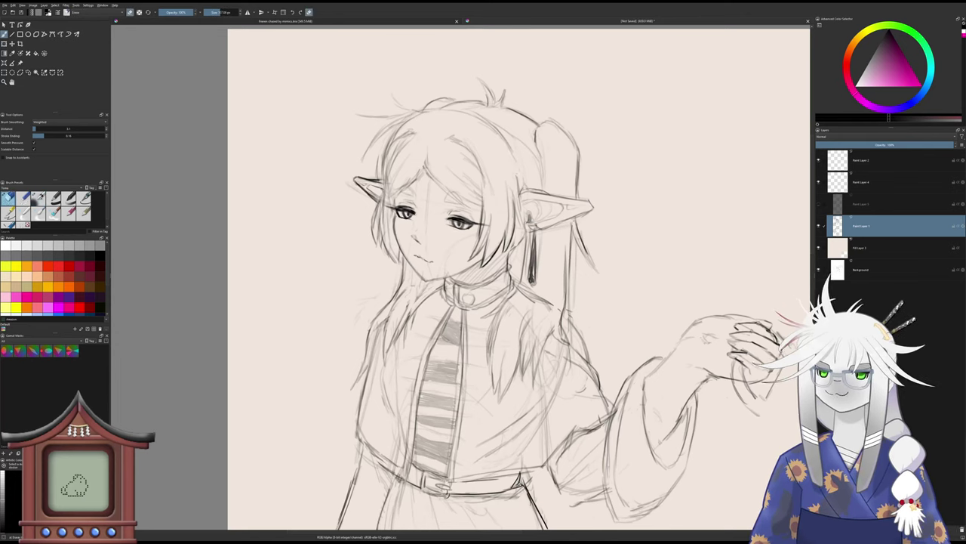
key(e)
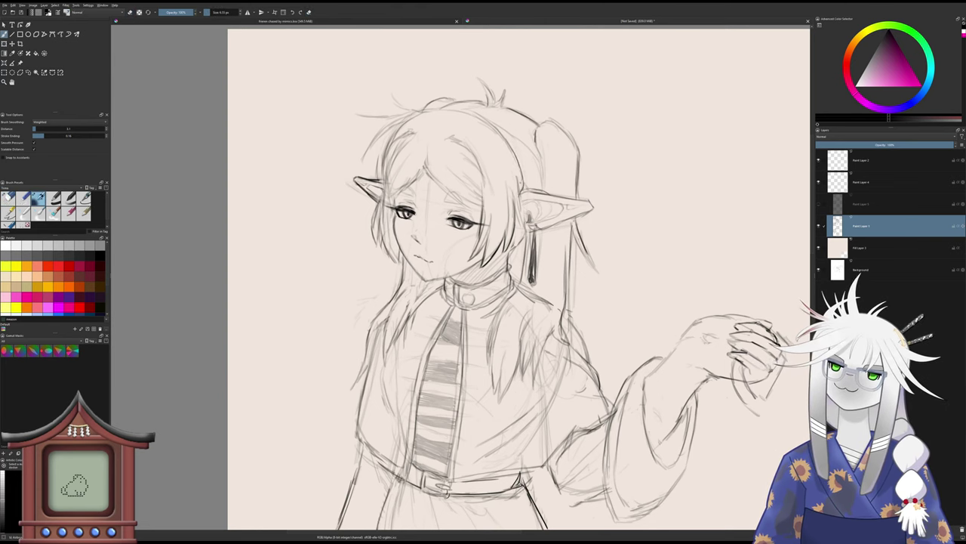
key(e)
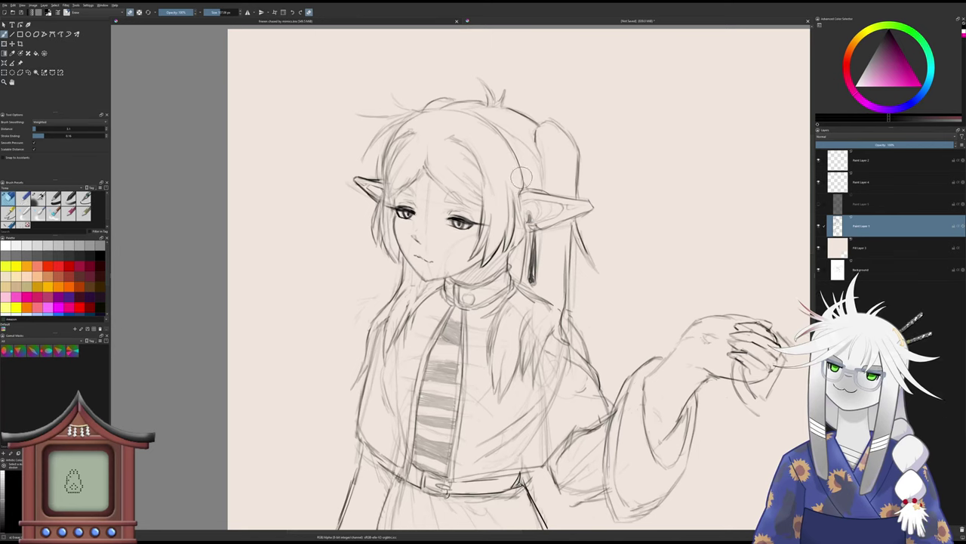
key(e)
key(e)
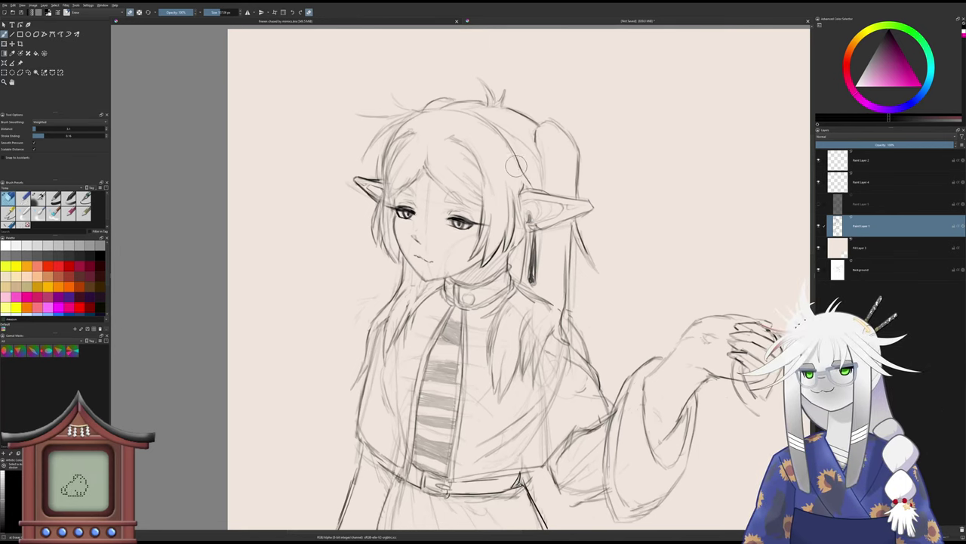
key(e)
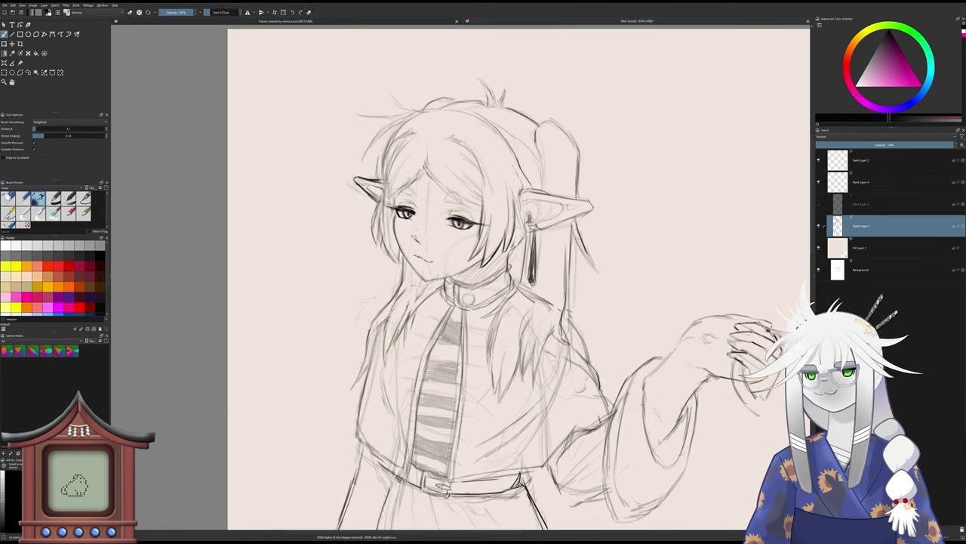
drag(530, 177, 515, 159)
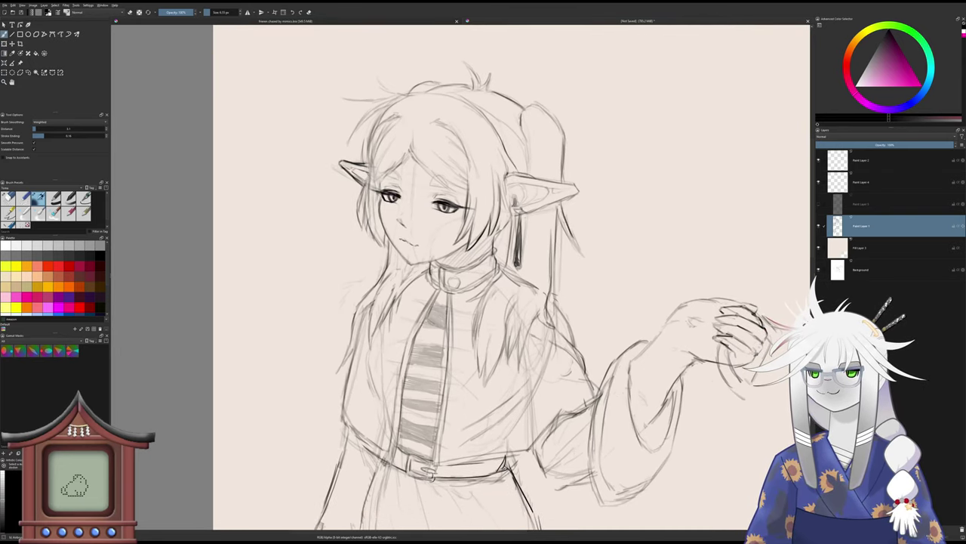
- Clean up and resketch the inner edge of the wide sleeve opening around the raised forearm
drag(515, 227, 516, 246)
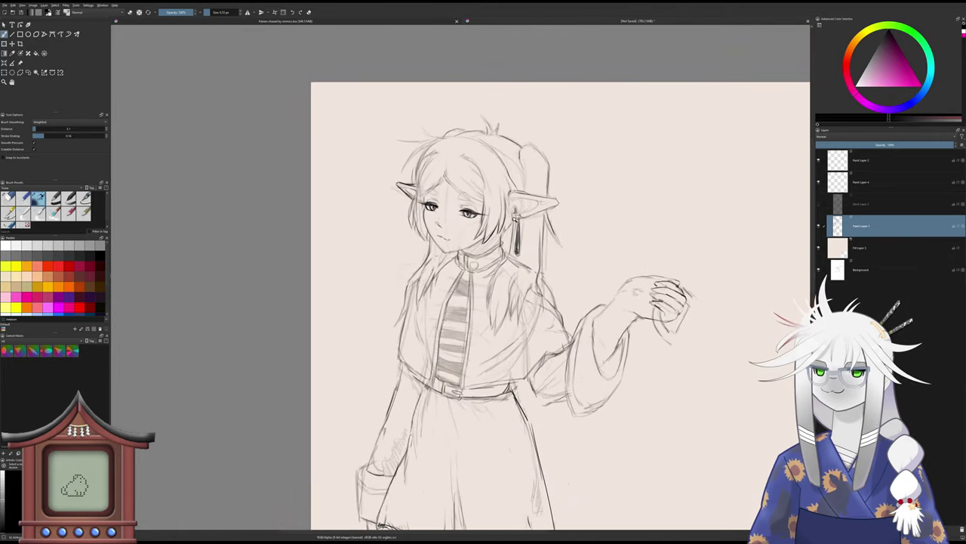
key(slash)
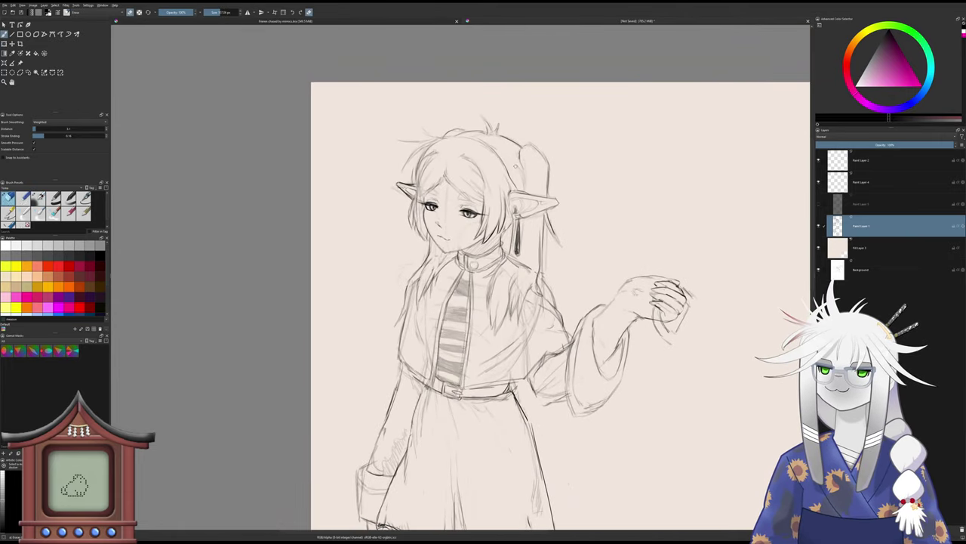
scroll(540, 183, up, 2)
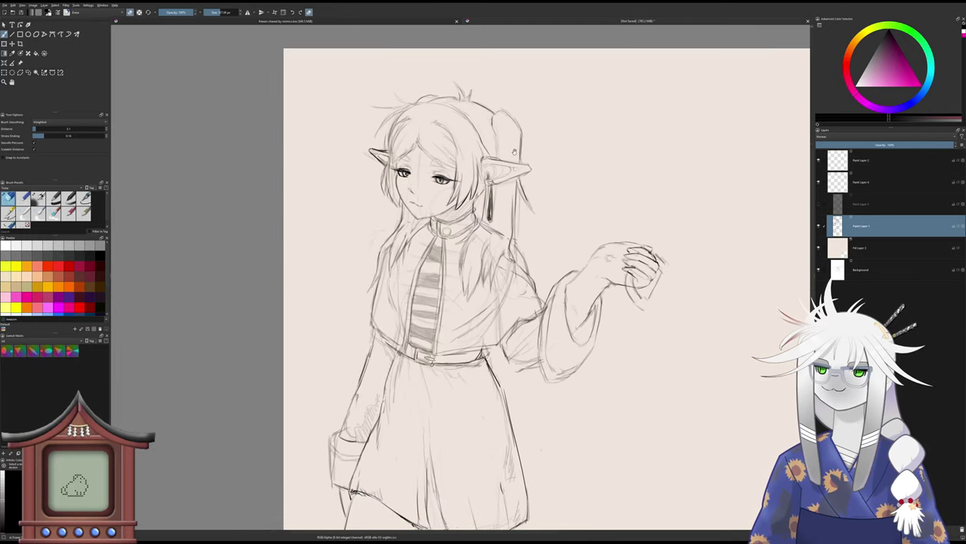
scroll(521, 170, up, 2)
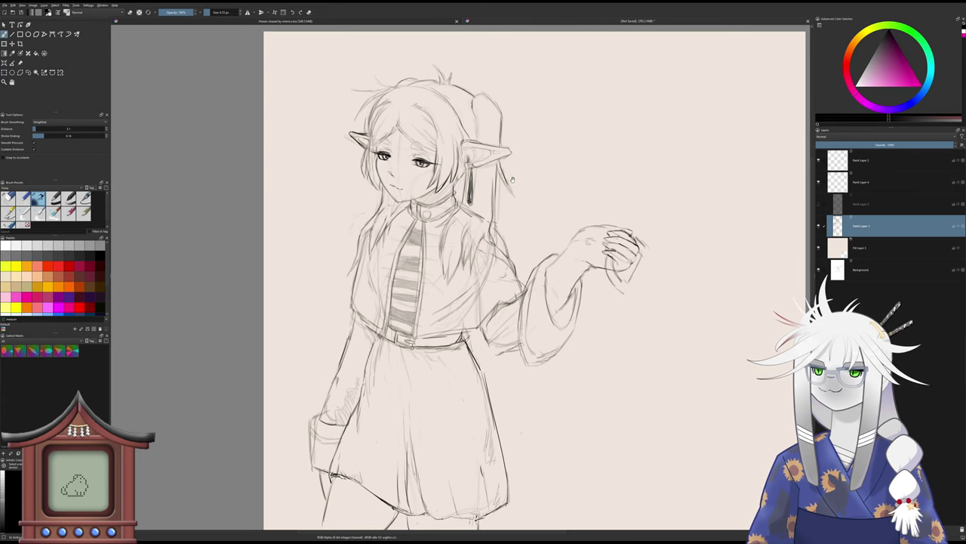
scroll(512, 178, down, 1)
scroll(504, 167, down, 1)
scroll(503, 173, down, 1)
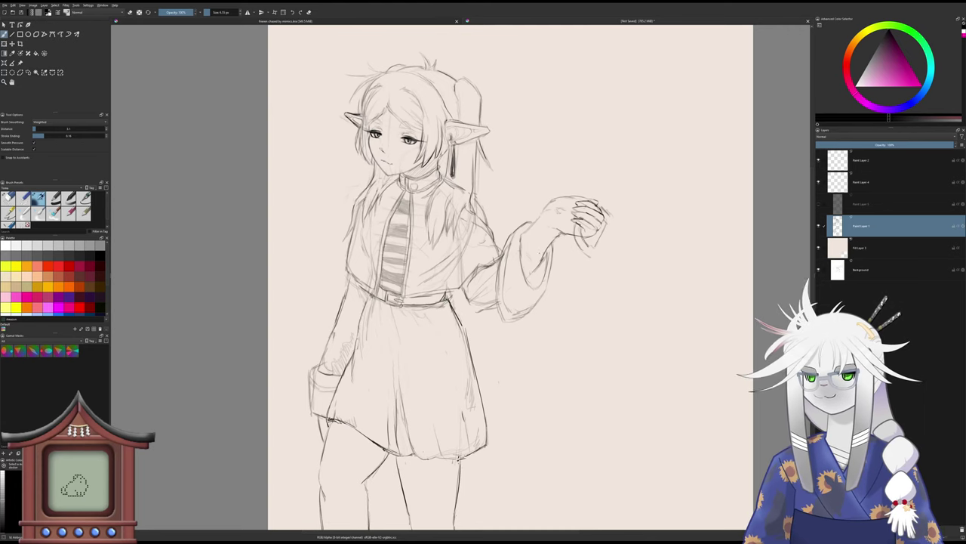
drag(541, 257, 527, 272)
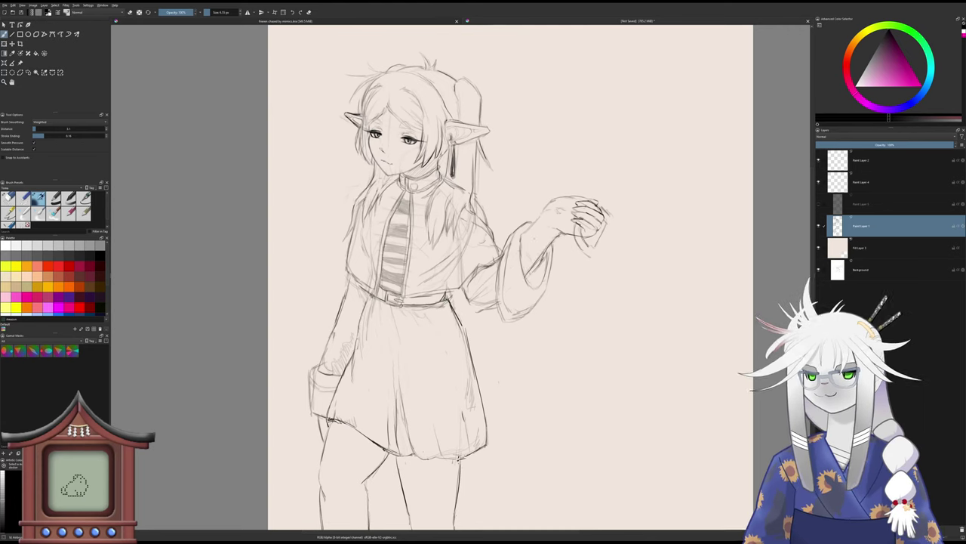
key(slash)
drag(534, 272, 537, 266)
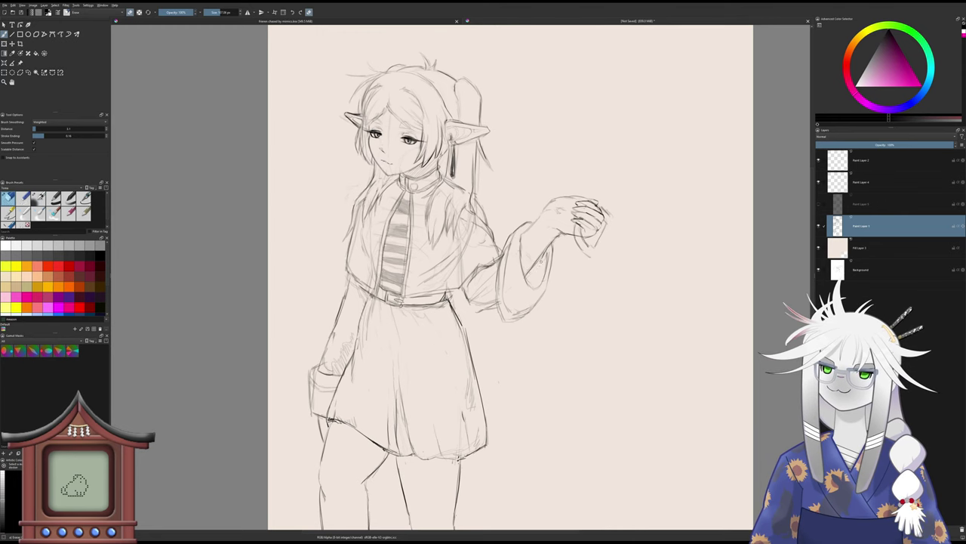
key(slash)
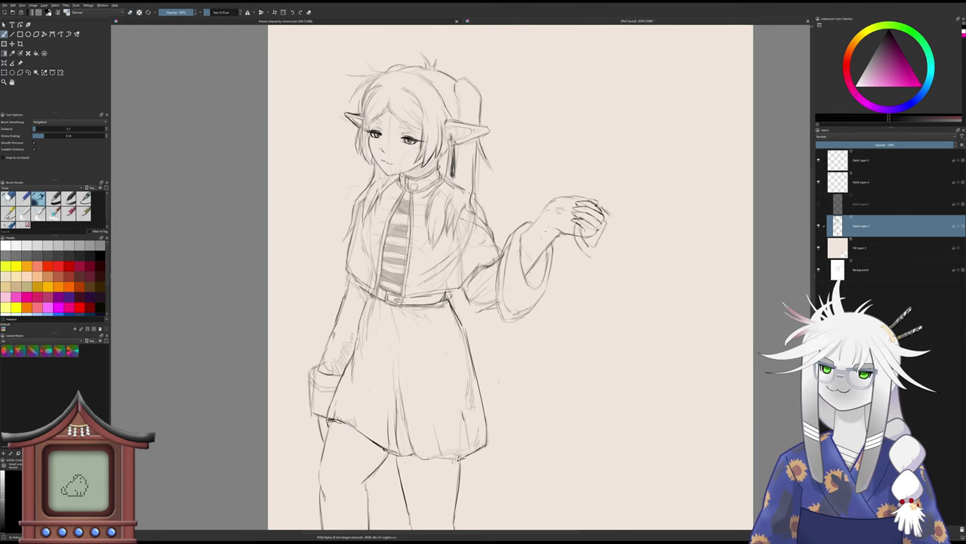
drag(535, 249, 521, 243)
- Redraw the wide cuff of the lowered arm's sleeve with a broader outer edge and erase its old inner lines
drag(522, 244, 522, 247)
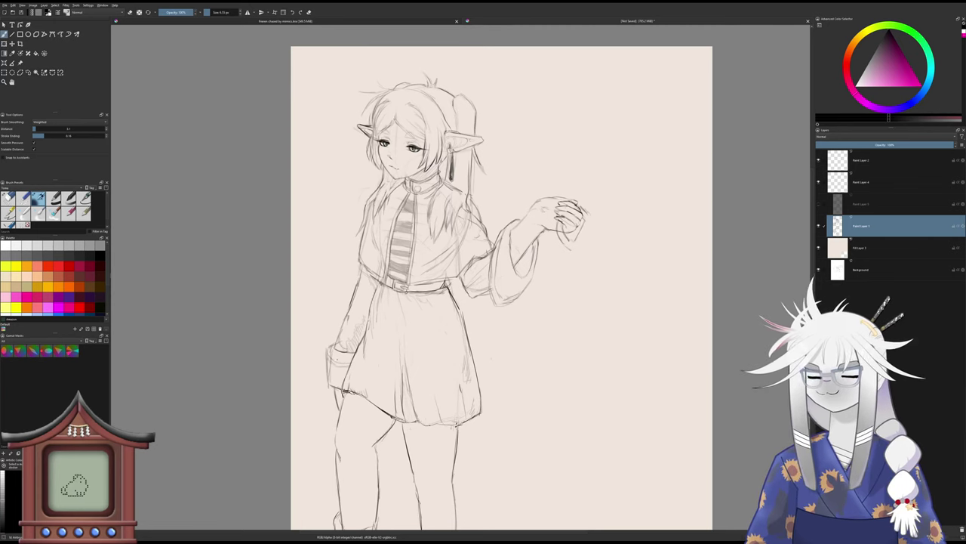
mouse_move(325, 369)
mouse_down()
mouse_move(323, 382)
mouse_move(320, 349)
mouse_up()
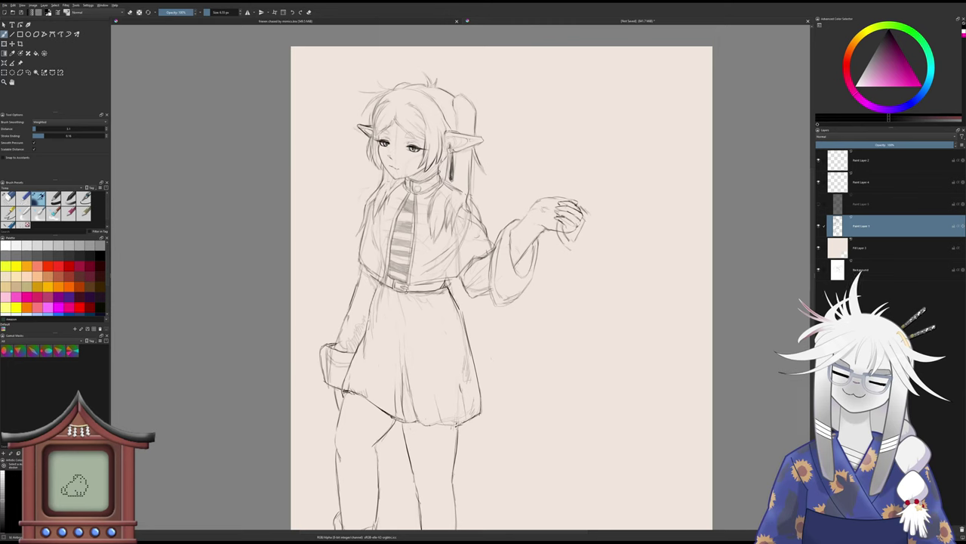
key(slash)
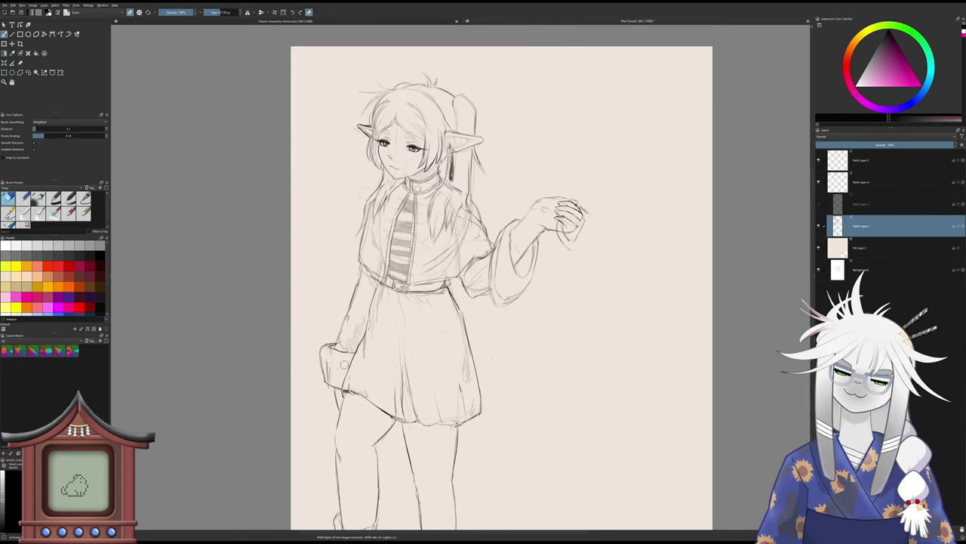
key(slash)
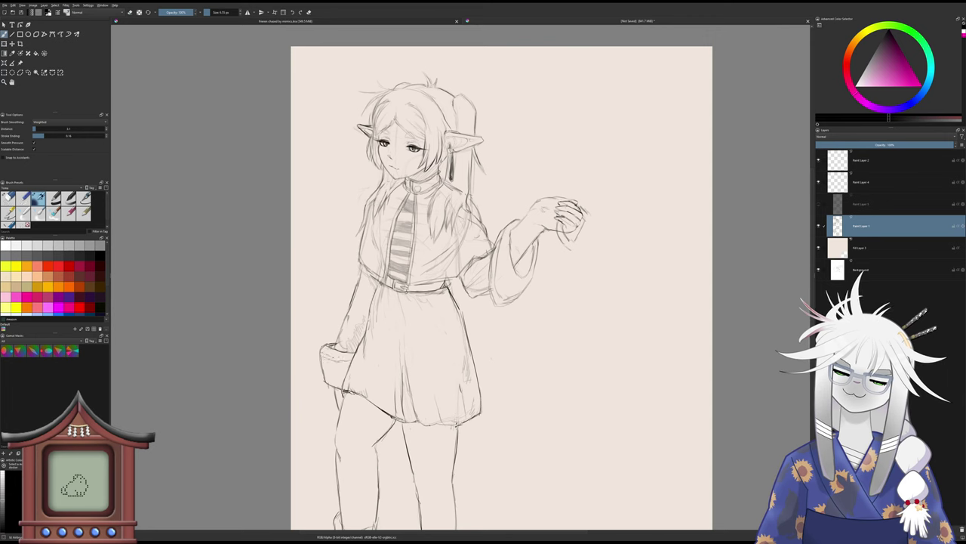
mouse_move(335, 357)
mouse_down()
mouse_move(354, 359)
mouse_move(360, 326)
mouse_up()
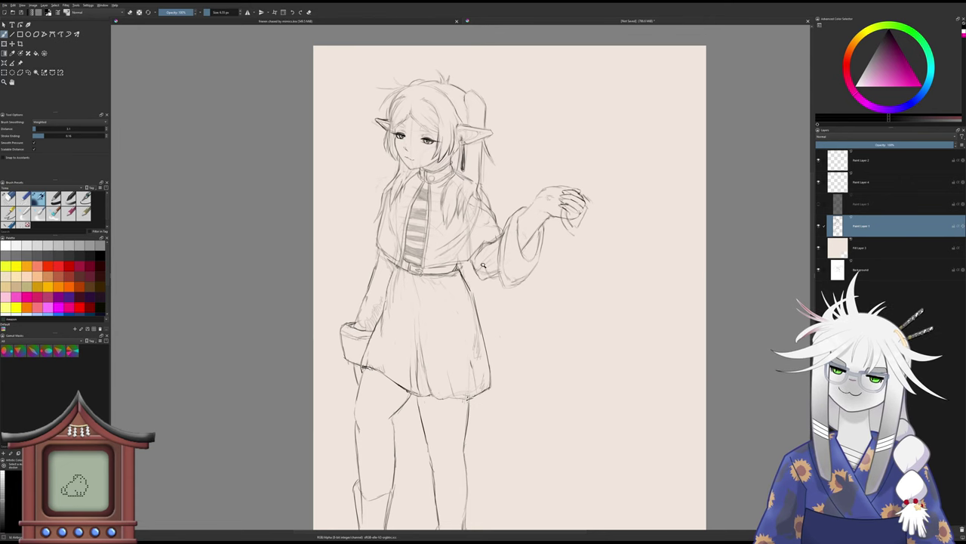
- Erase stray marks on the upper skirt and sketch short lines below the belt
key(e)
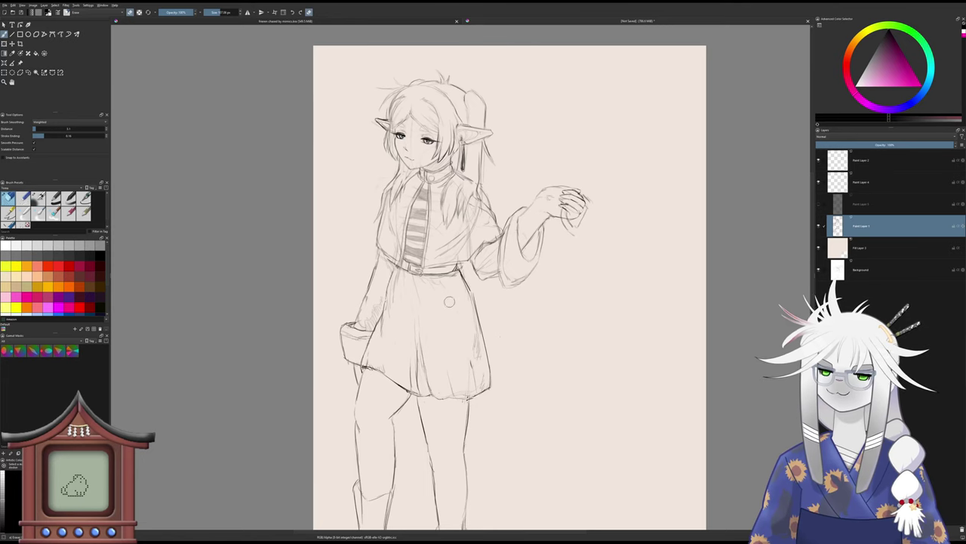
key(e)
drag(453, 298, 453, 305)
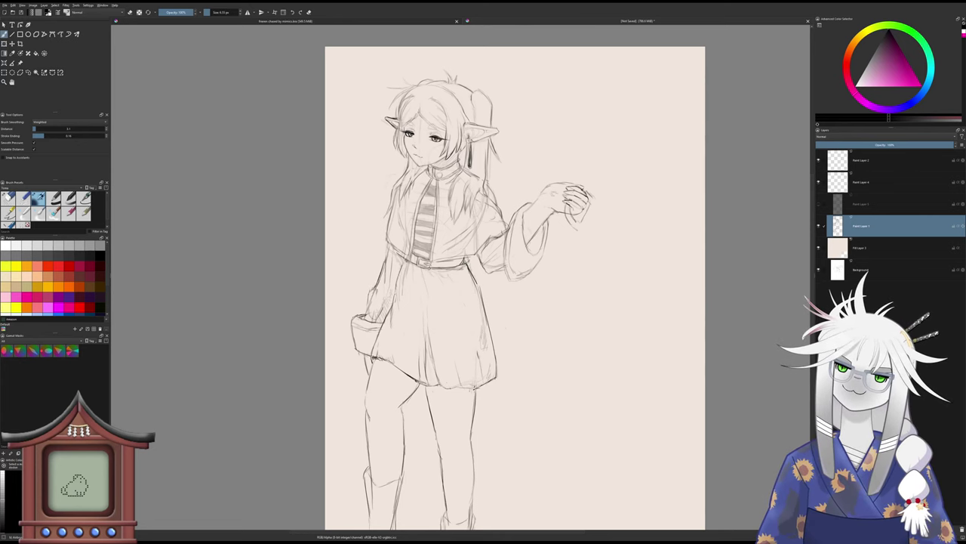
- Erase stray marks on the lowered arm's sleeve just above the wide cuff and resketch its edge
key(e)
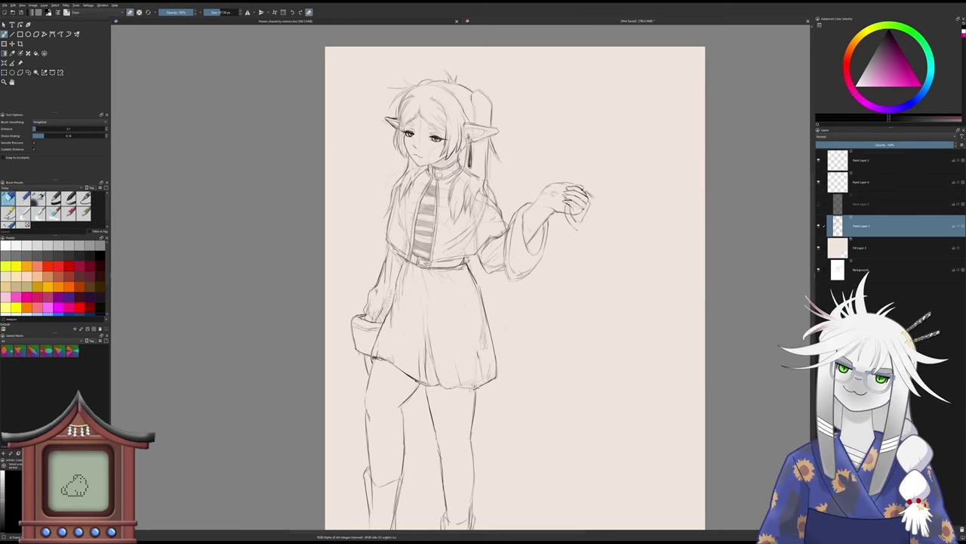
drag(368, 306, 368, 313)
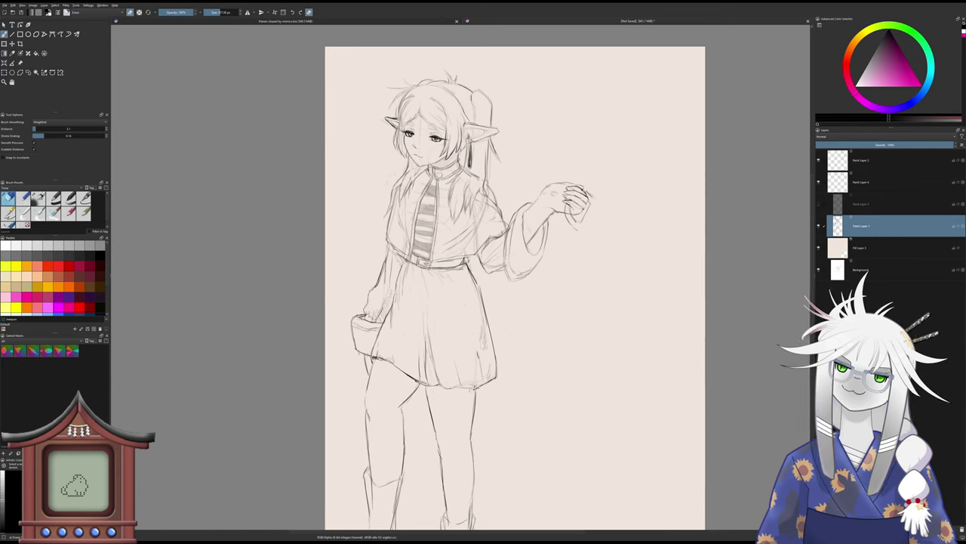
key(e)
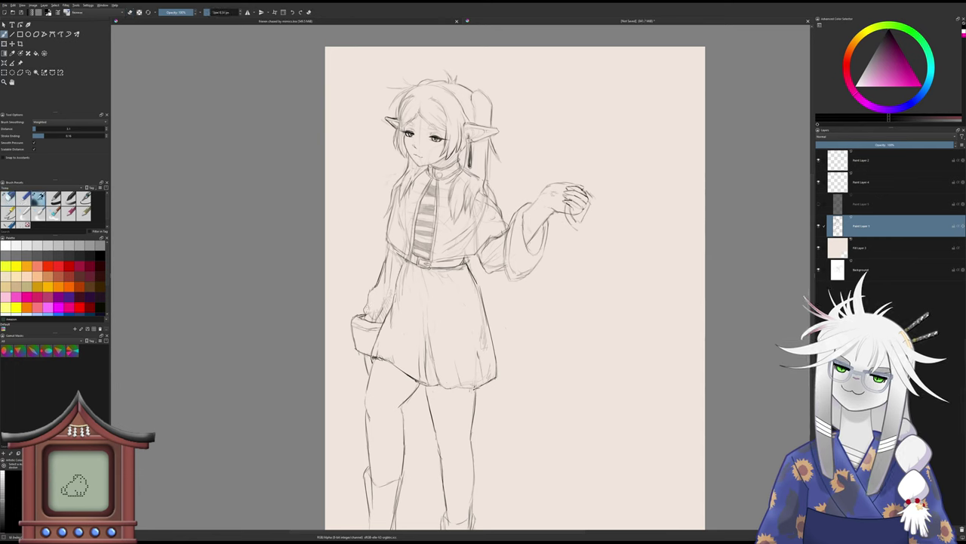
key(e)
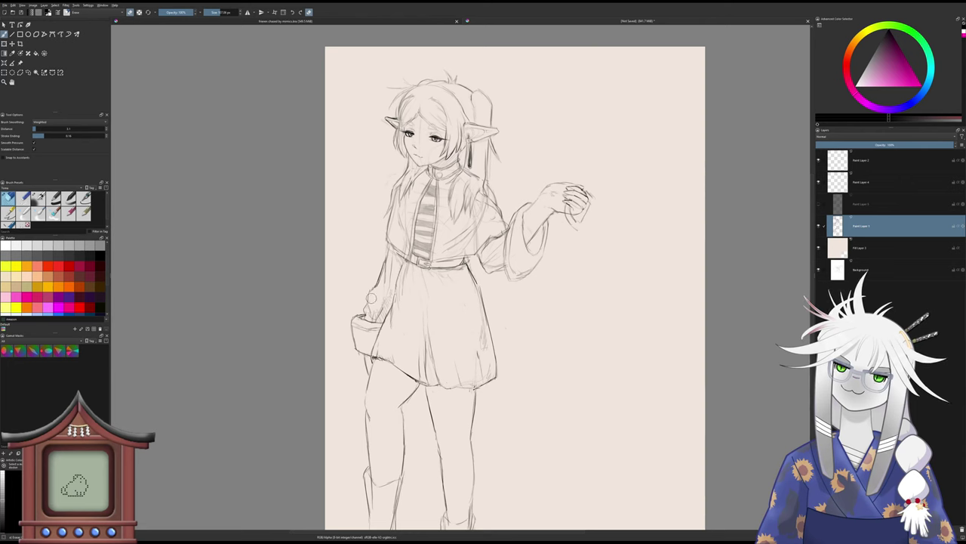
key(e)
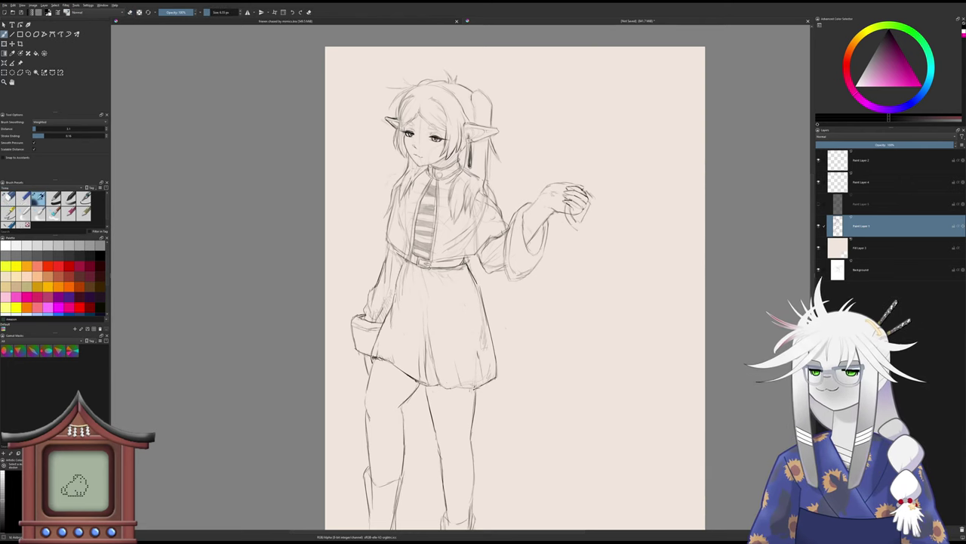
- Clean up the fold lines inside the lowered arm's sleeve beside the skirt and resketch its forearm lines
key(e)
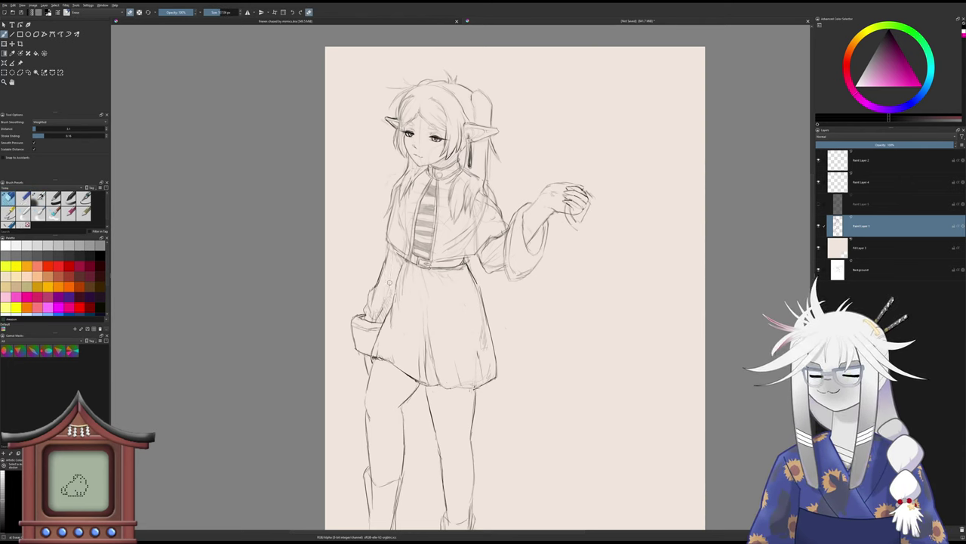
key(e)
key(e)
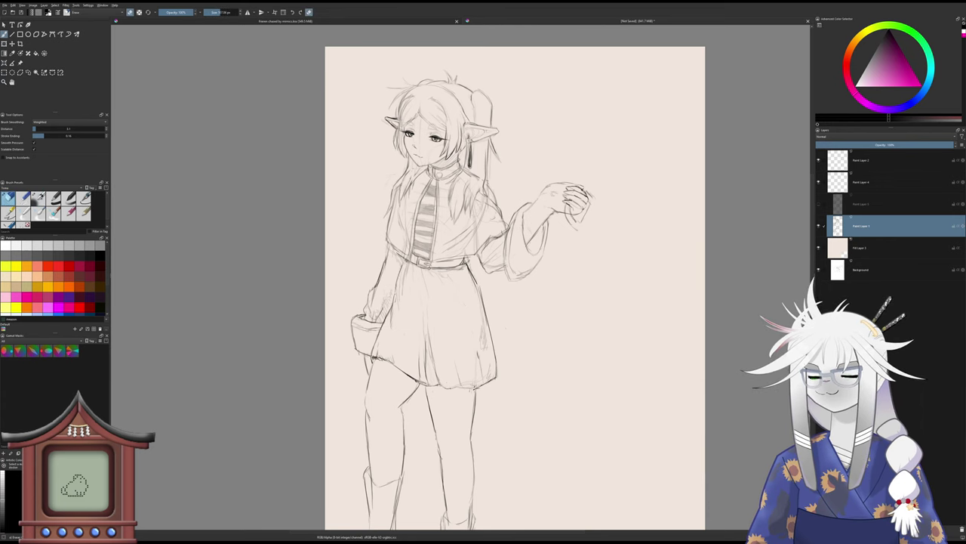
drag(382, 304, 379, 316)
key(e)
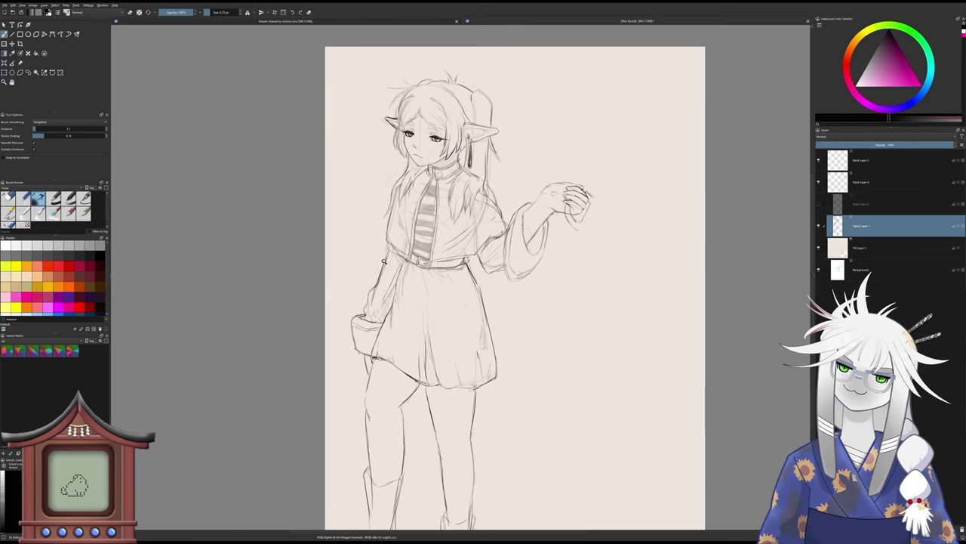
- Rework the lowered arm's outer sleeve contour from the cape down to the cuff, erasing rough lines and resketching them
key(e)
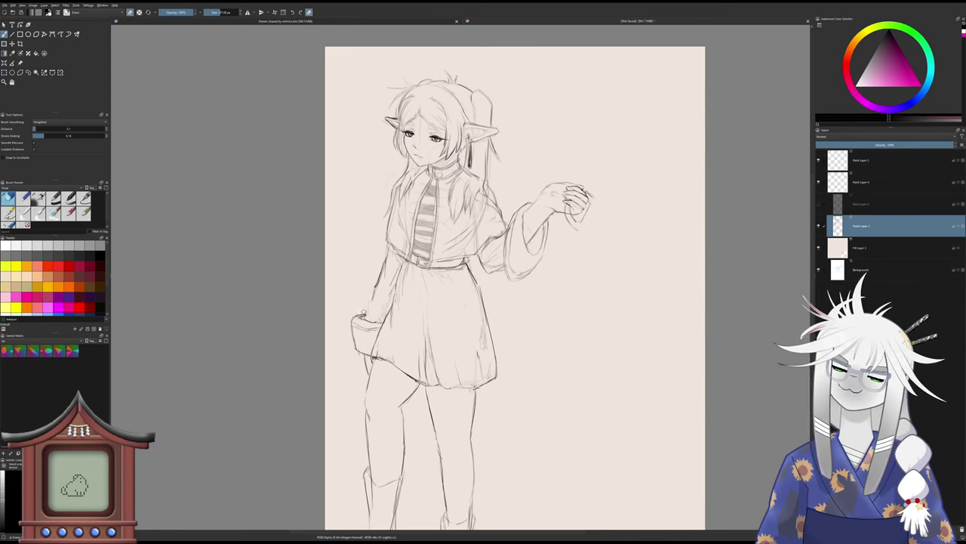
key(e)
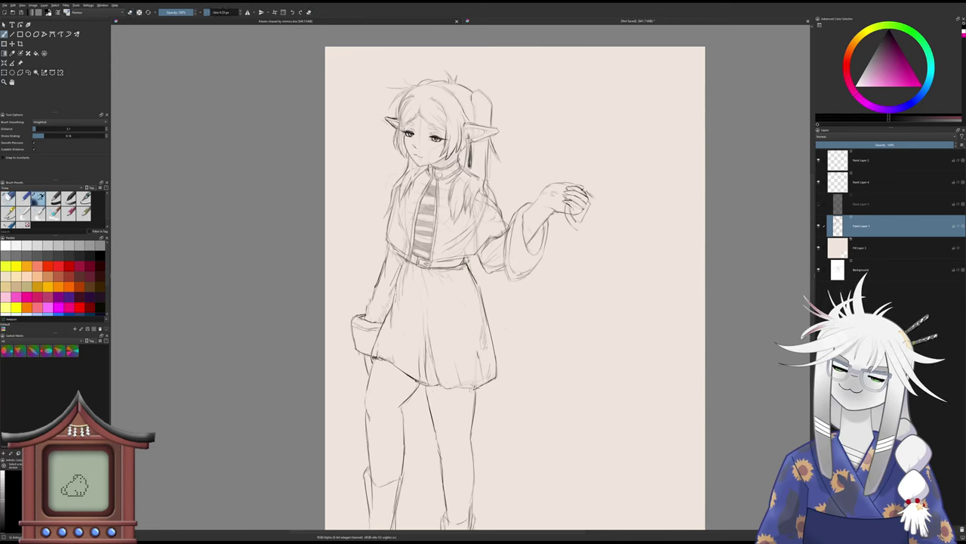
key(e)
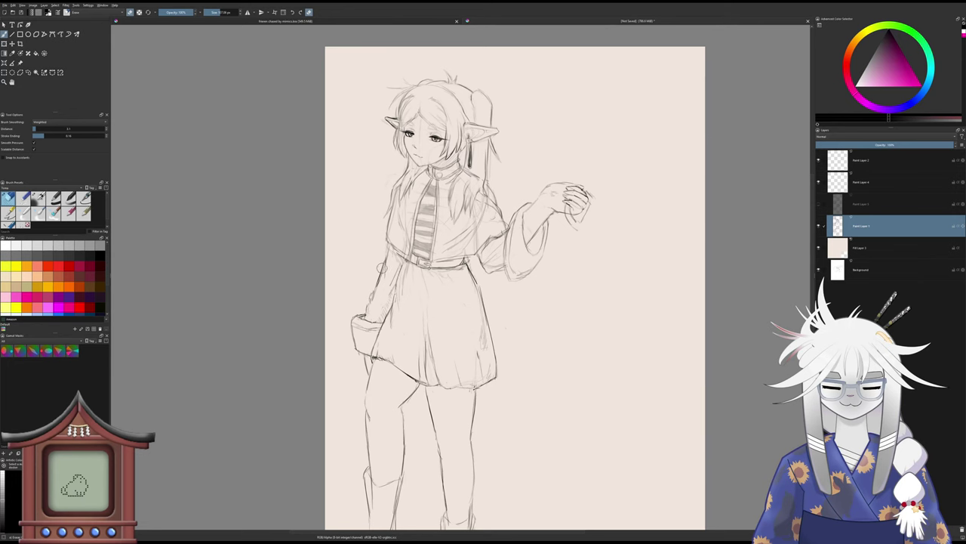
key(e)
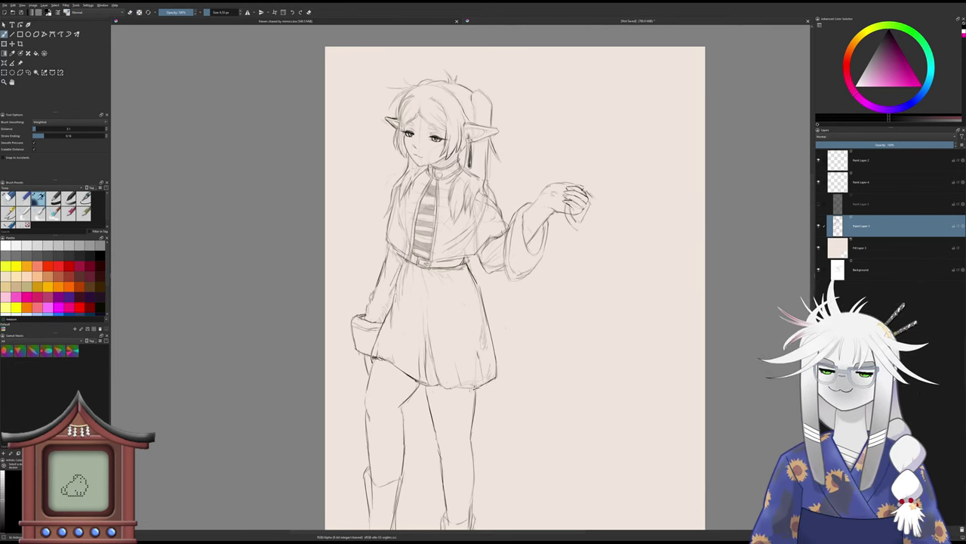
scroll(394, 310, up, 3)
key(e)
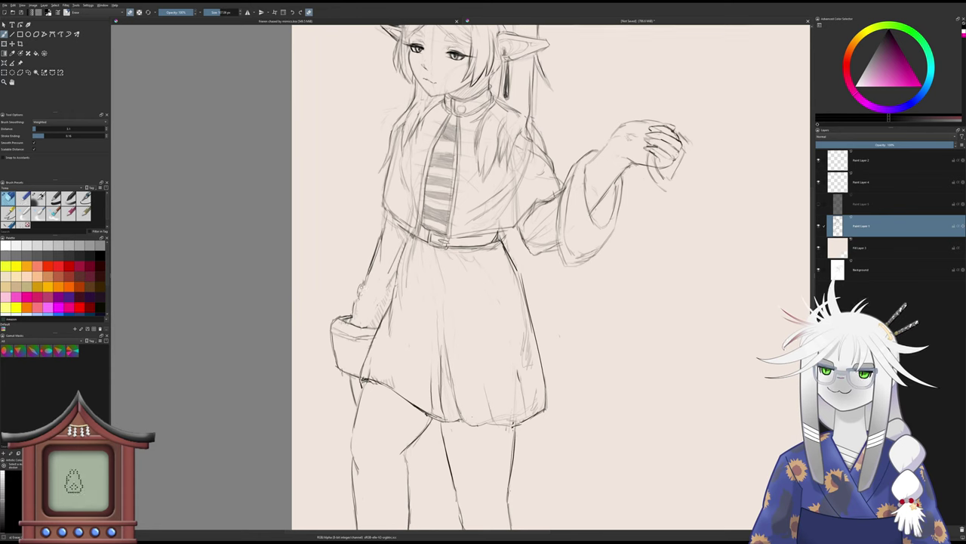
key(e)
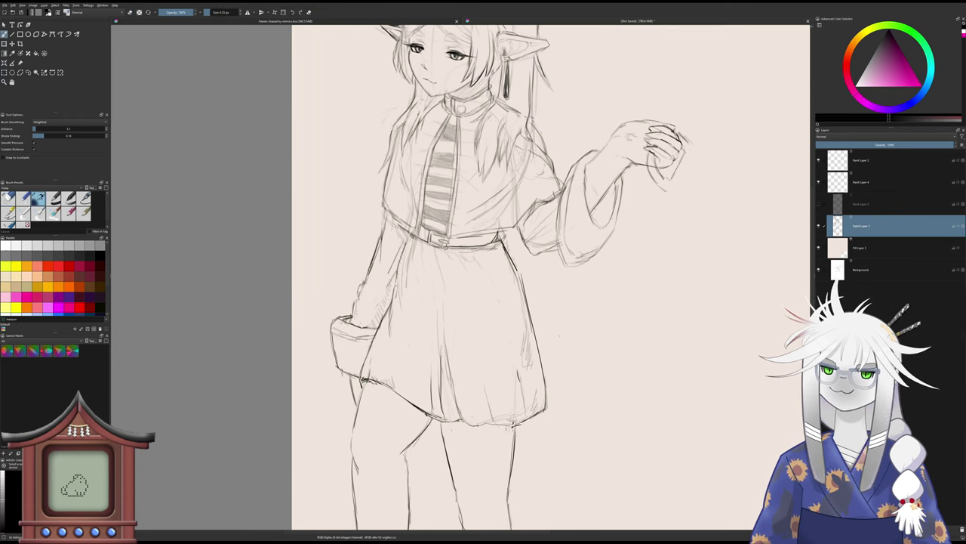
key(e)
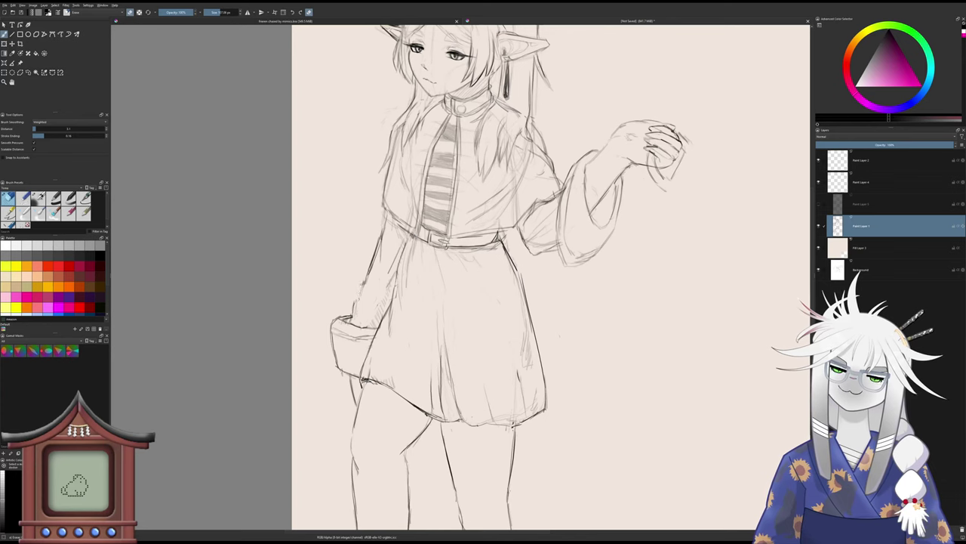
- Reshape the inner knee contour of the leg on the raised-hand side with short erased and resketched lines
scroll(367, 271, down, 2)
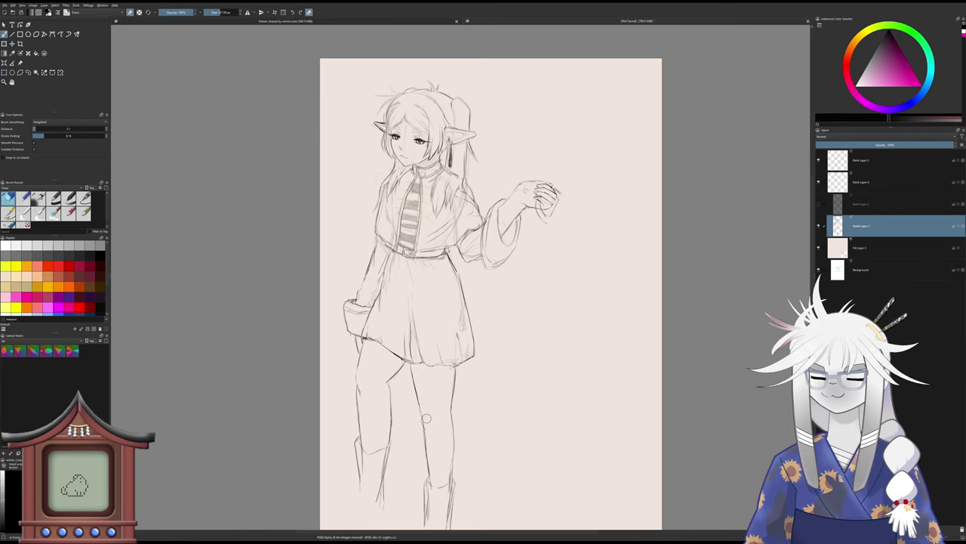
key(slash)
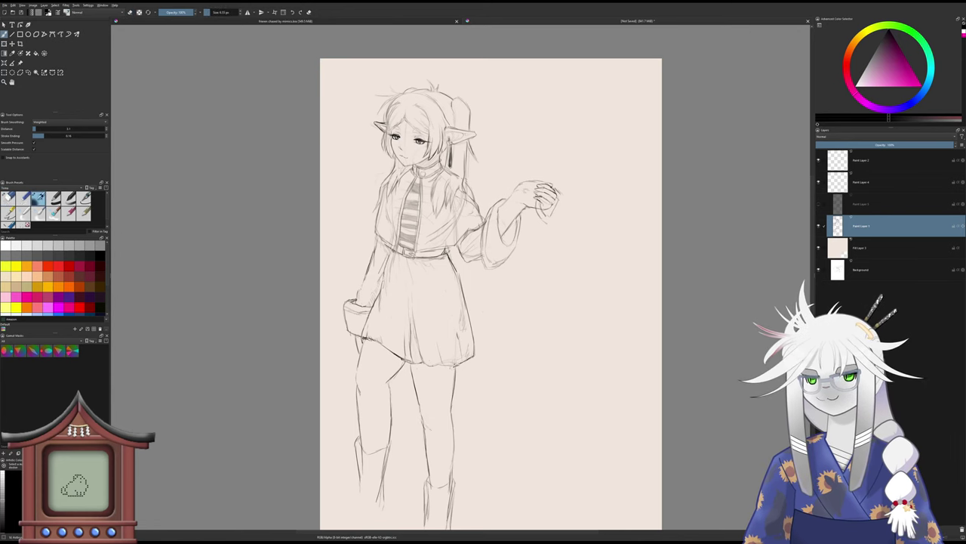
key(slash)
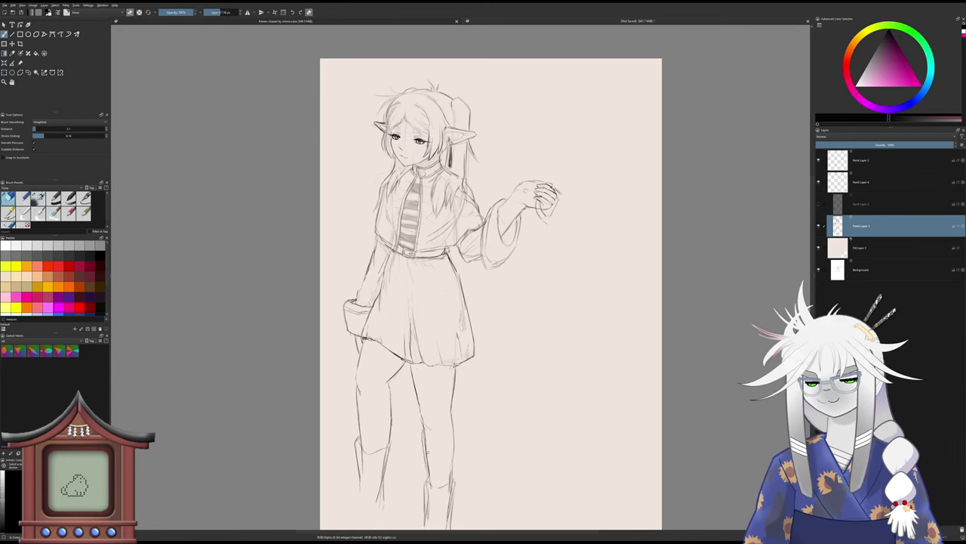
key(slash)
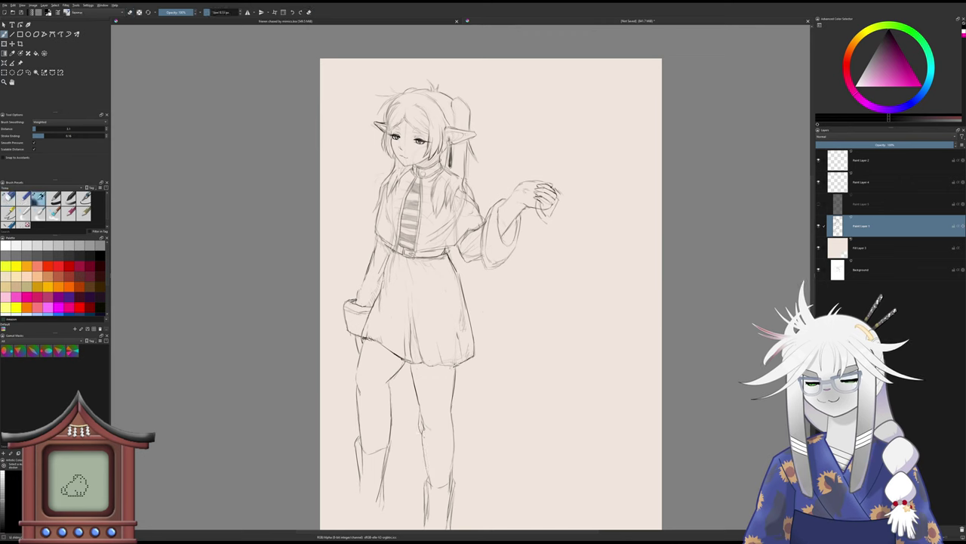
- Erase the inner thigh line of the same leg and resketch it from the skirt hem to the knee
key(slash)
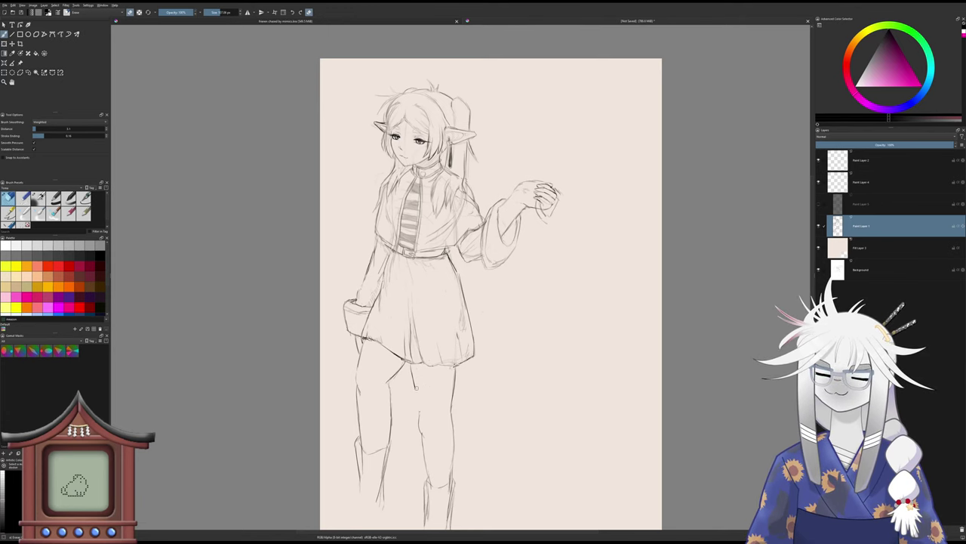
key(slash)
key(slash)
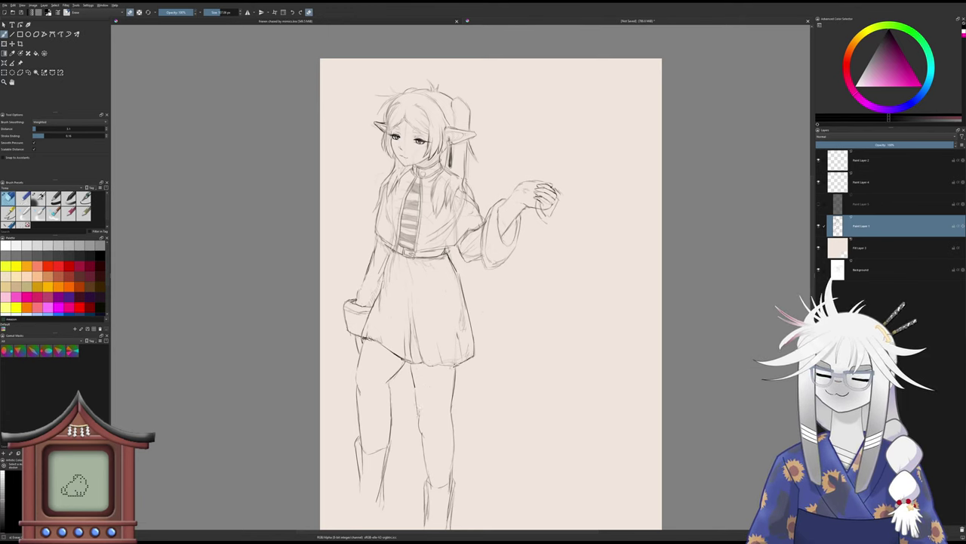
key(slash)
key(slash)
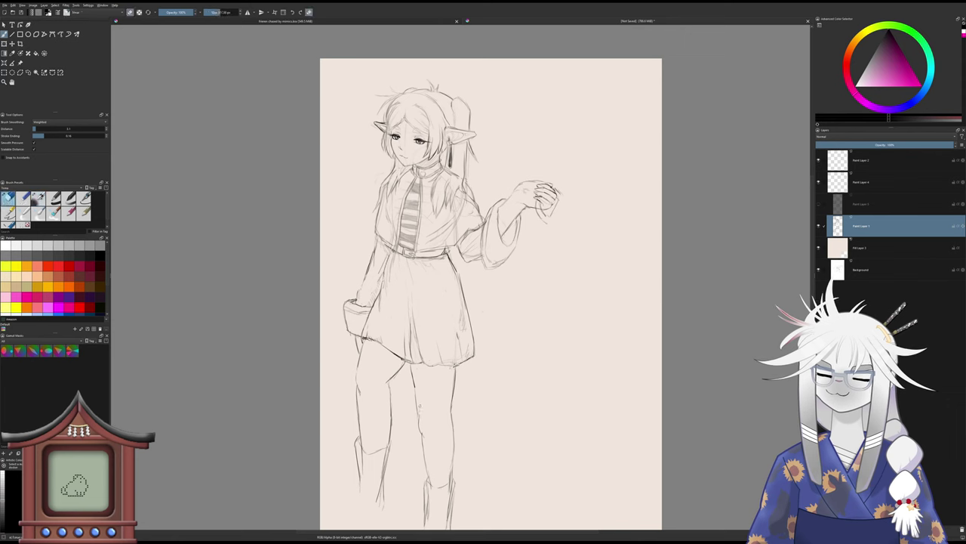
key(slash)
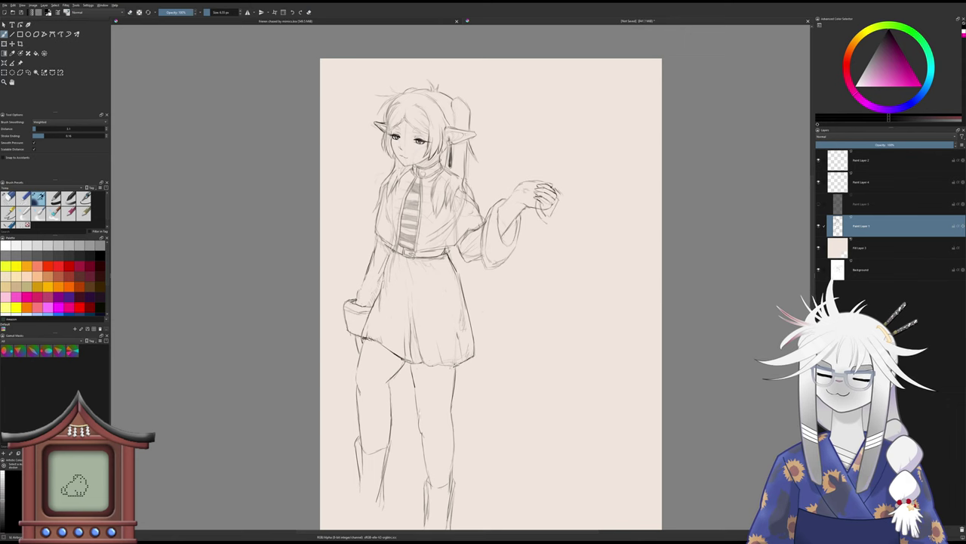
key(slash)
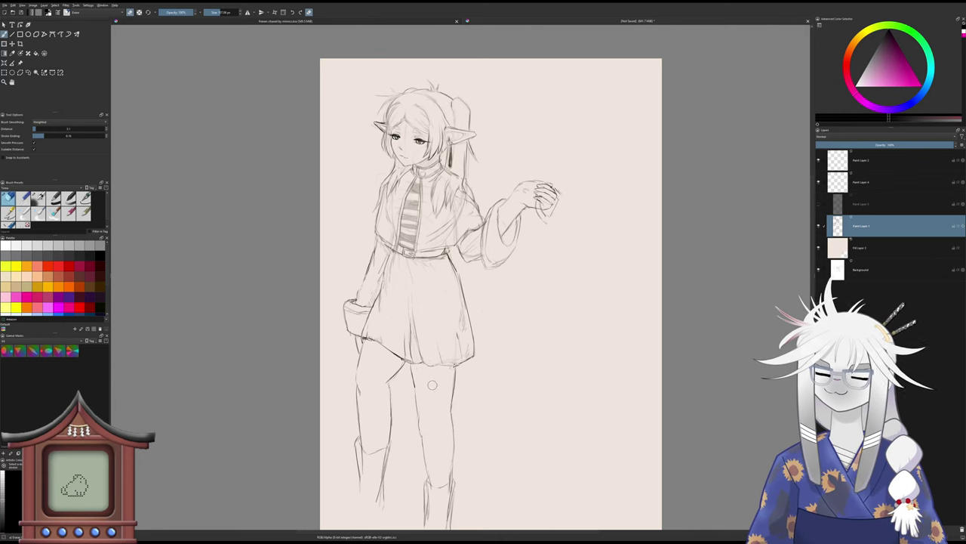
- Erase and resketch the outer contour of the same leg from the skirt hem past the knee
drag(431, 383, 416, 371)
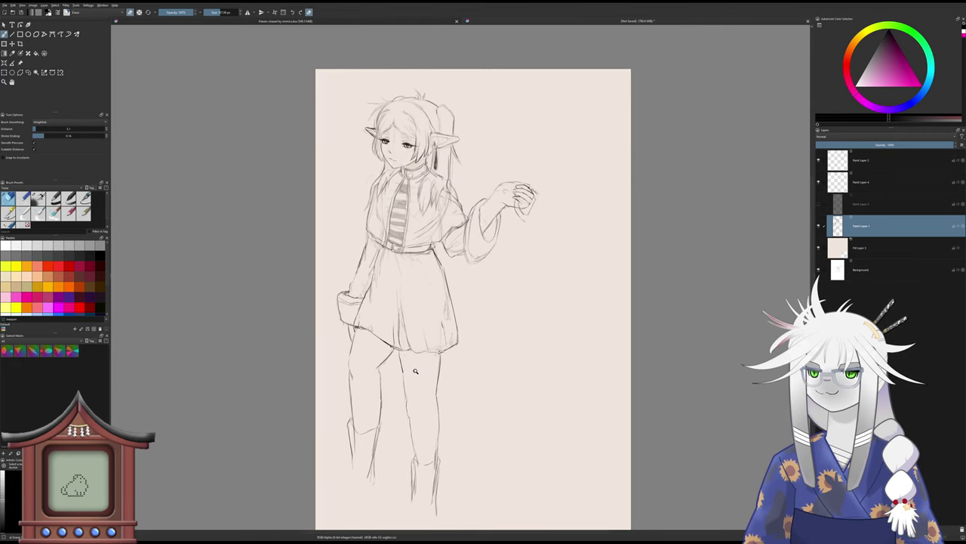
mouse_move(435, 367)
mouse_down()
mouse_move(440, 360)
mouse_move(437, 378)
mouse_up()
key(slash)
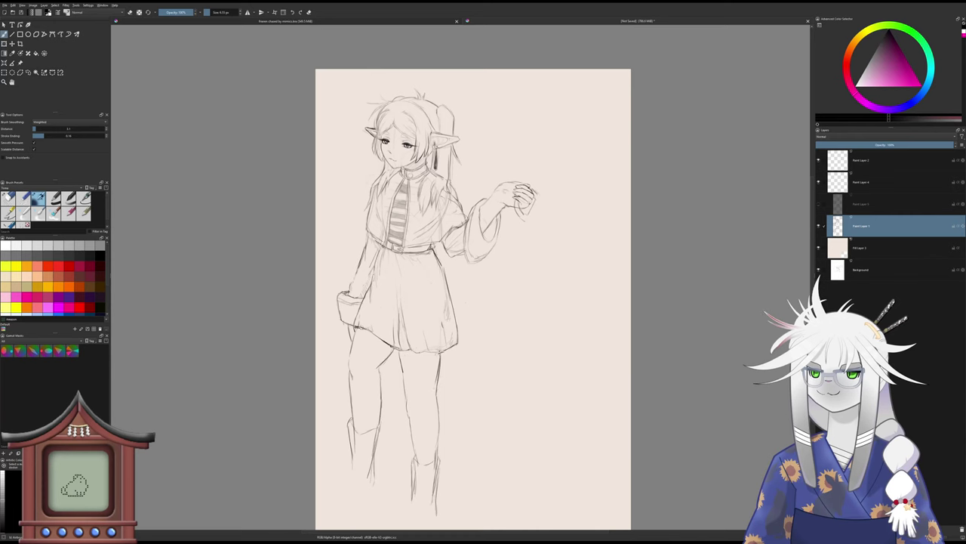
key(slash)
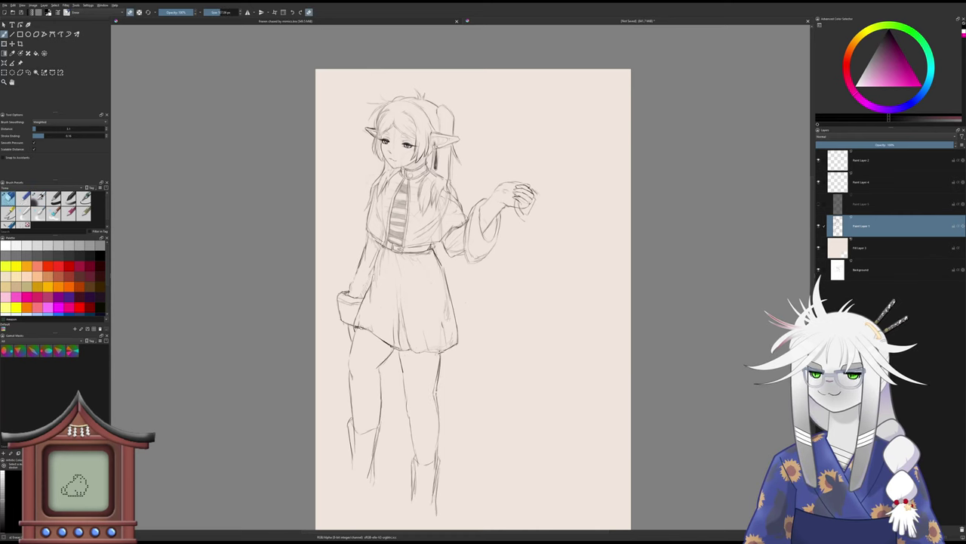
drag(437, 391, 438, 408)
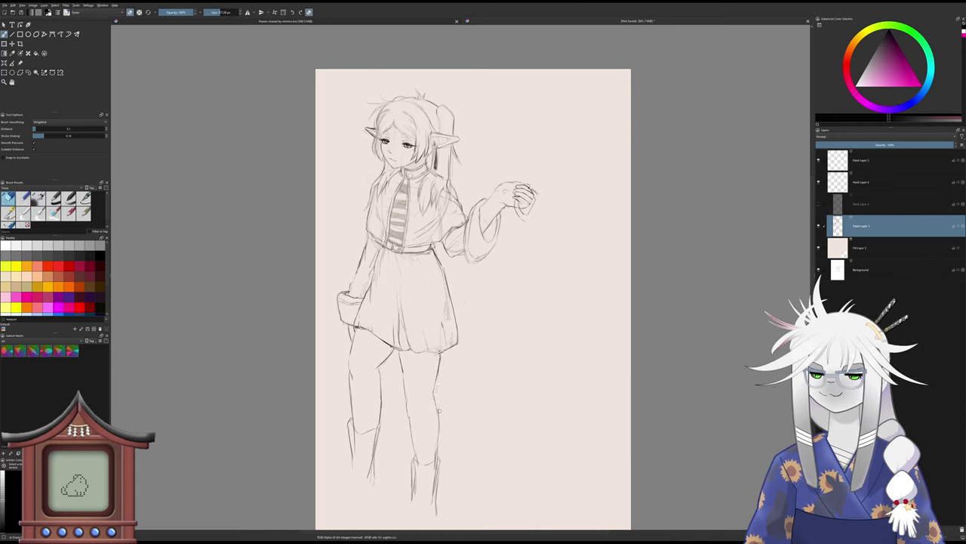
drag(453, 359, 433, 345)
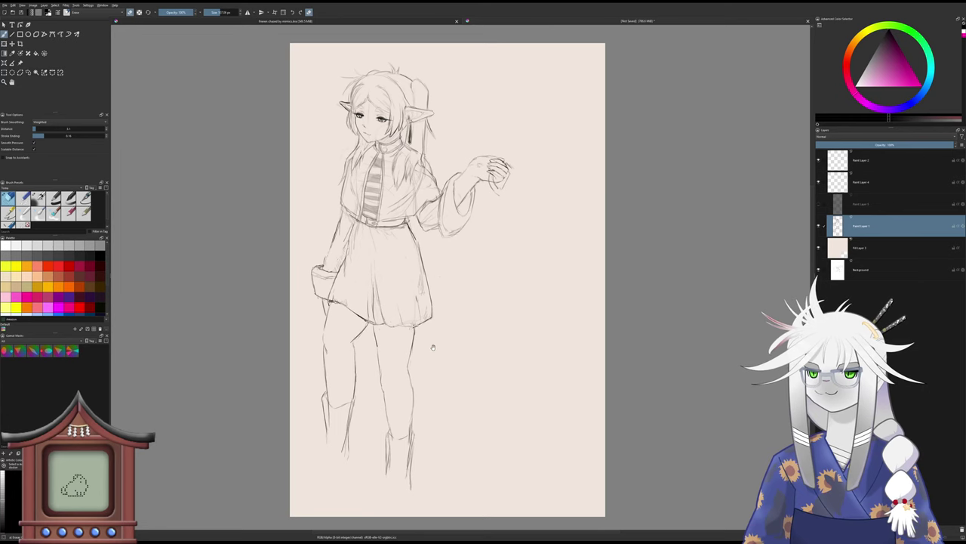
- Retouch the nose and mouth lines and clean up the area between the eyes
drag(433, 348, 434, 349)
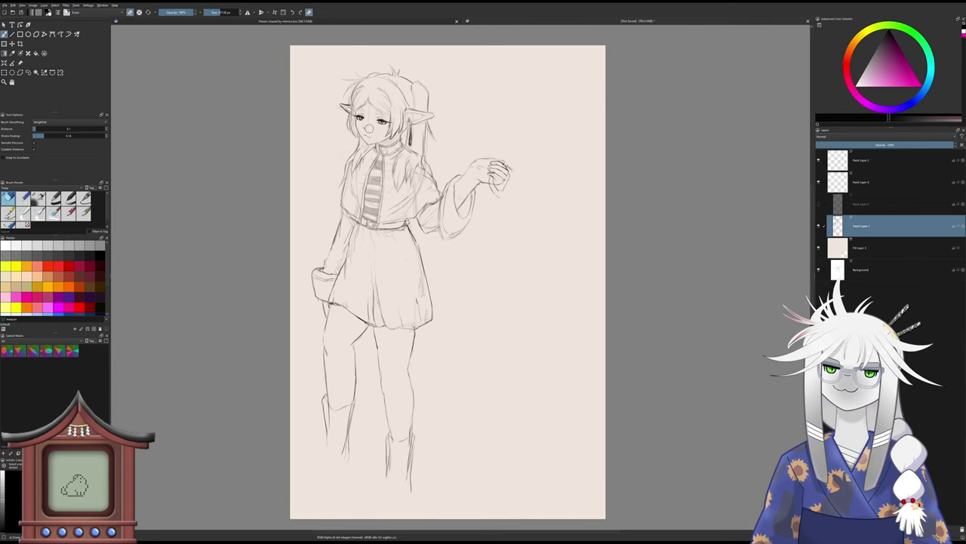
drag(326, 166, 357, 192)
drag(394, 139, 479, 116)
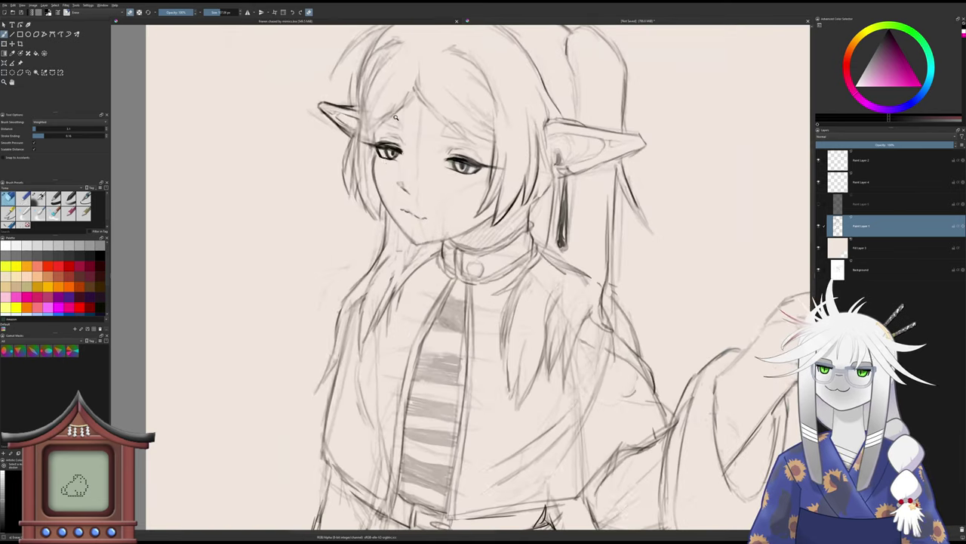
key(slash)
mouse_move(403, 156)
mouse_down()
mouse_move(407, 143)
mouse_move(404, 167)
mouse_up()
scroll(396, 187, down, 5)
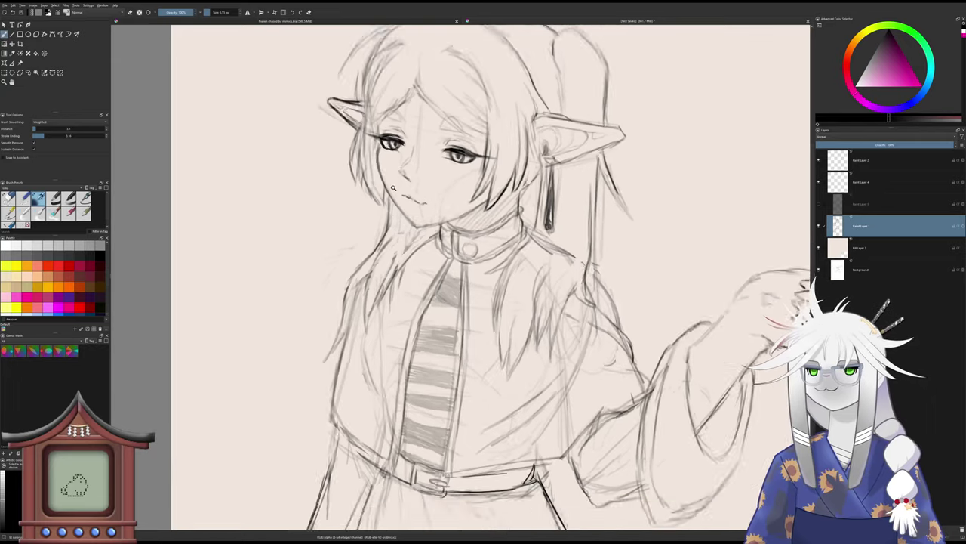
scroll(396, 187, up, 1)
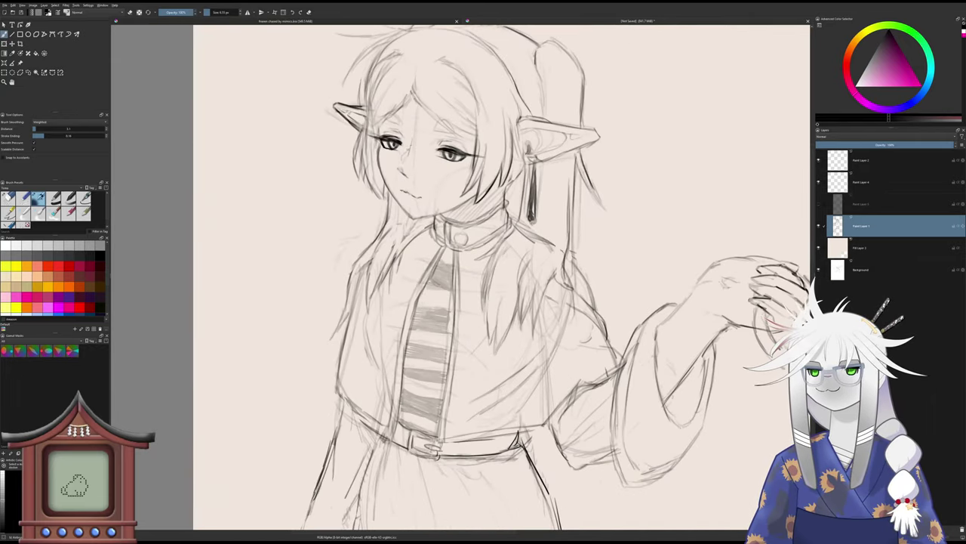
scroll(396, 186, down, 4)
scroll(397, 186, up, 4)
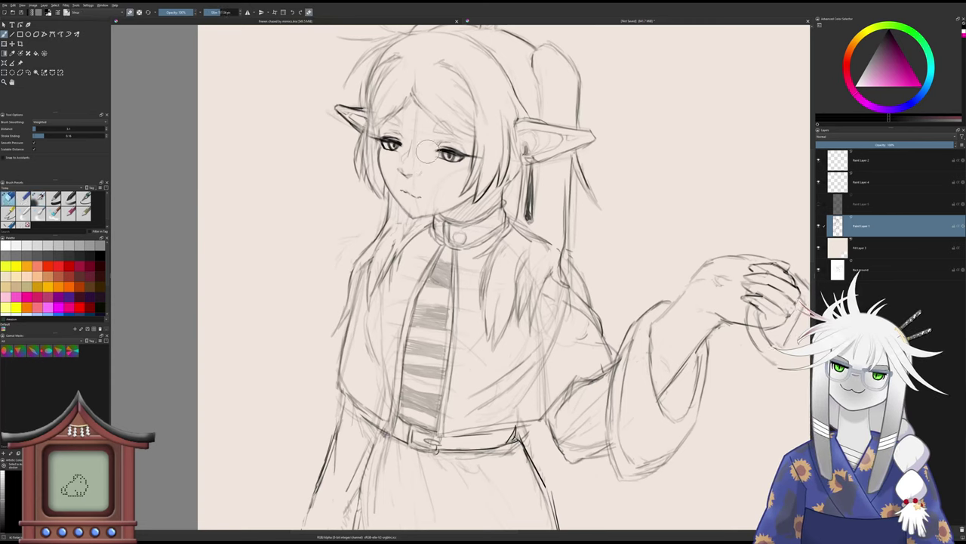
scroll(406, 209, down, 2)
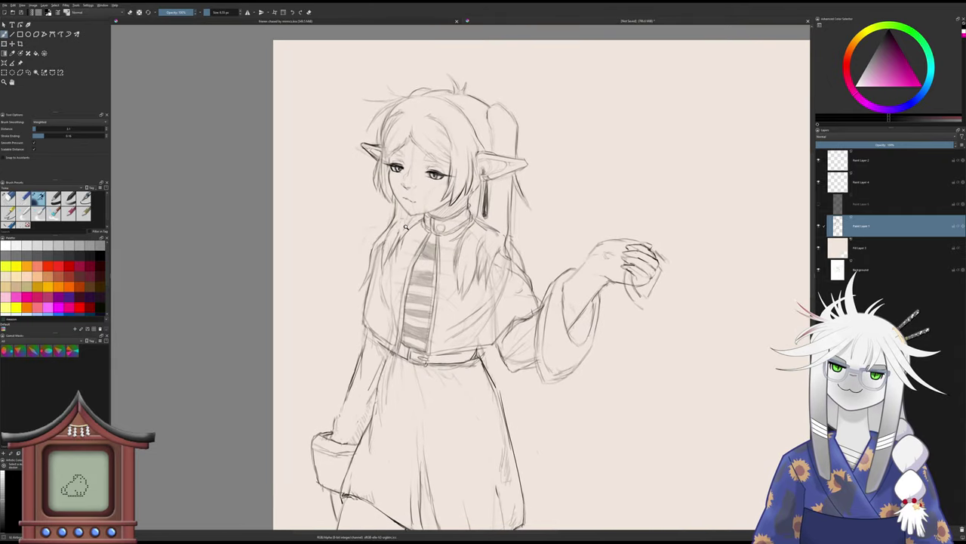
- Erase and redraw the nose line on the face and clean up the marks between the eyebrows
scroll(406, 227, up, 2)
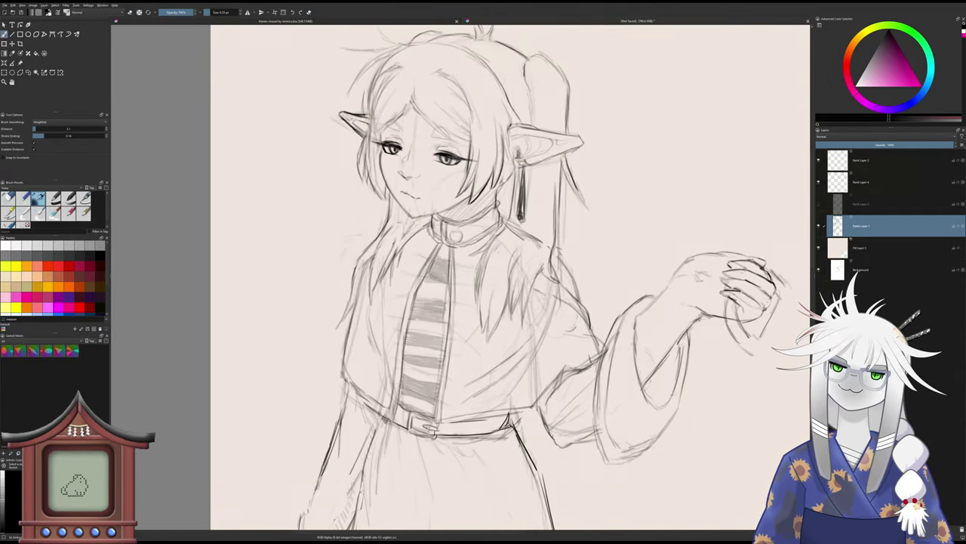
key(slash)
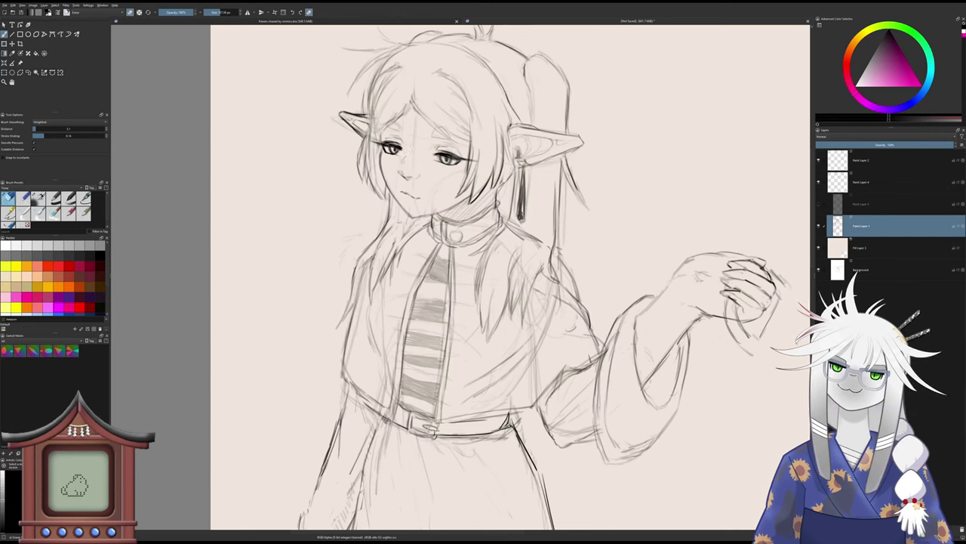
key(slash)
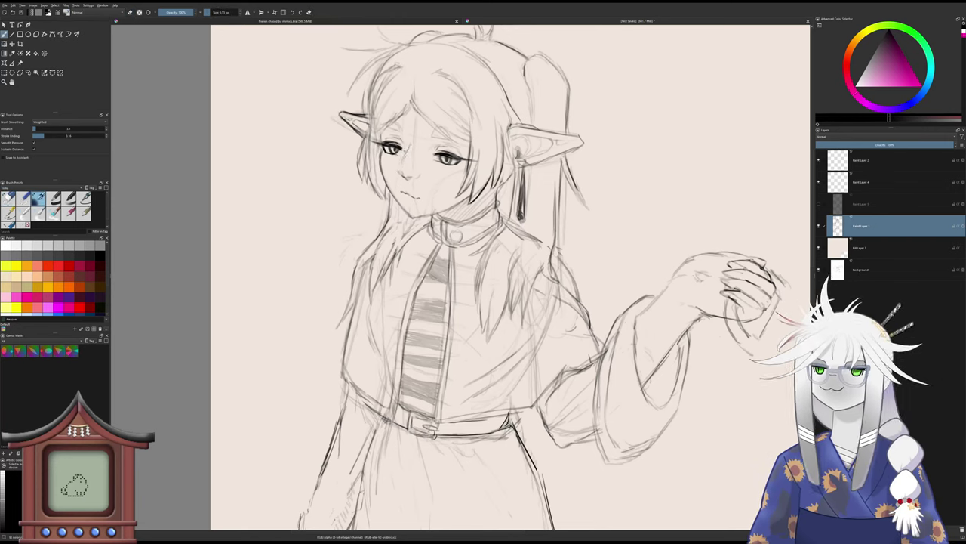
key(slash)
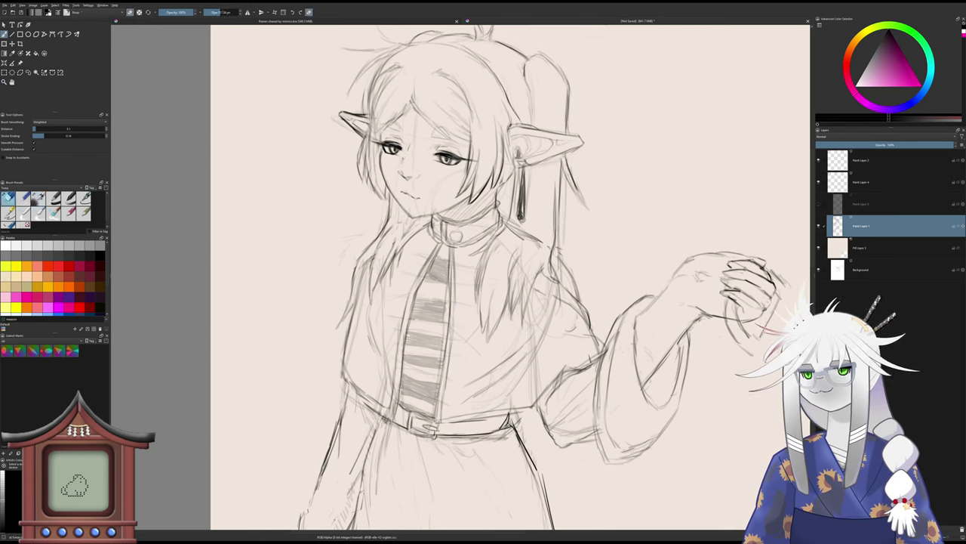
key(slash)
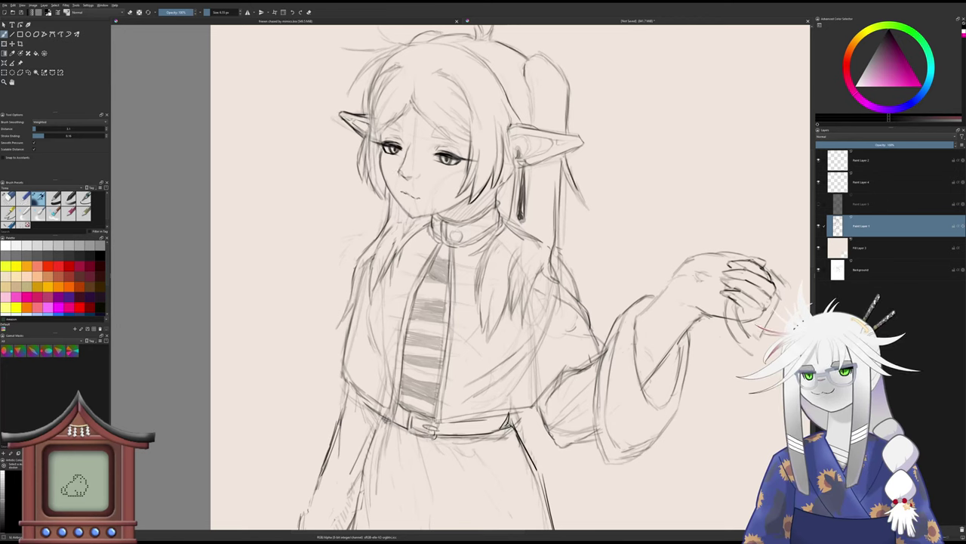
key(slash)
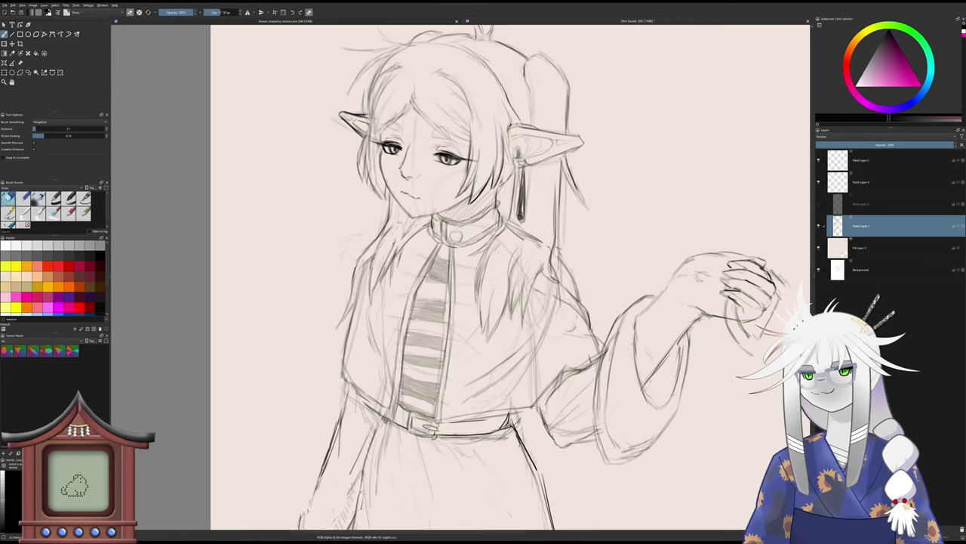
key(e)
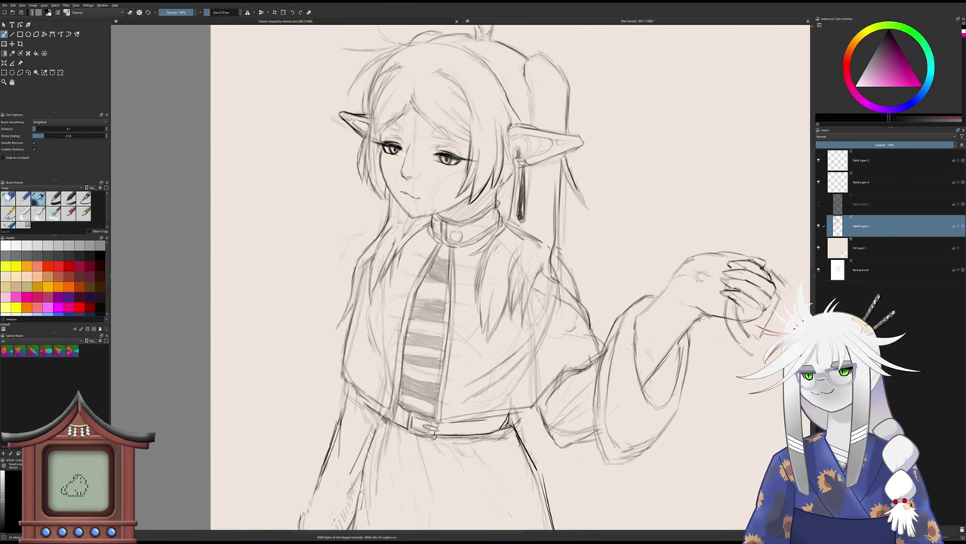
key(e)
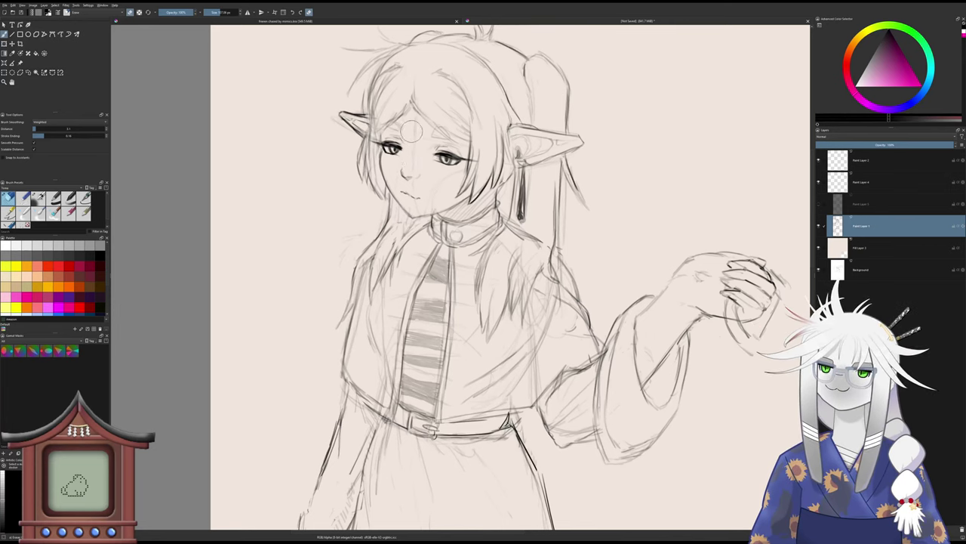
key(e)
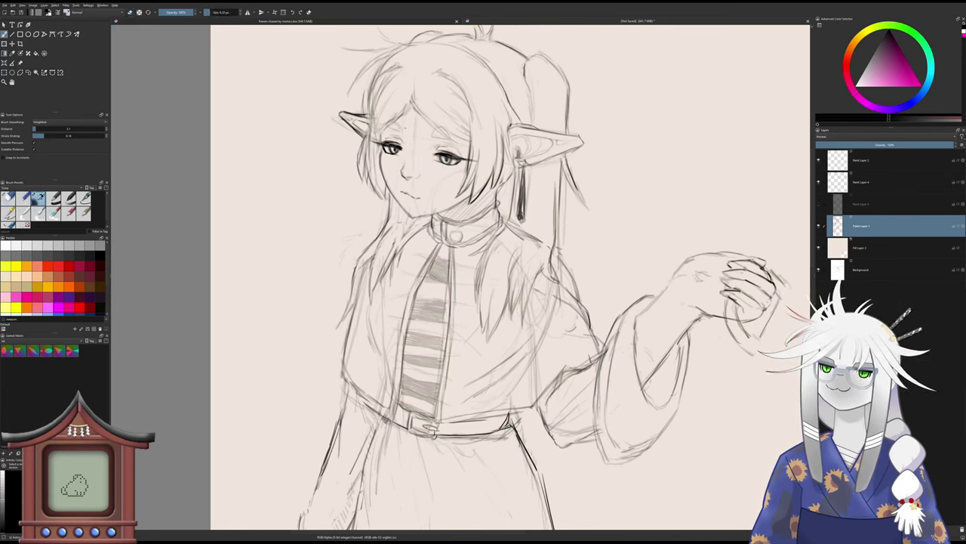
scroll(391, 215, down, 2)
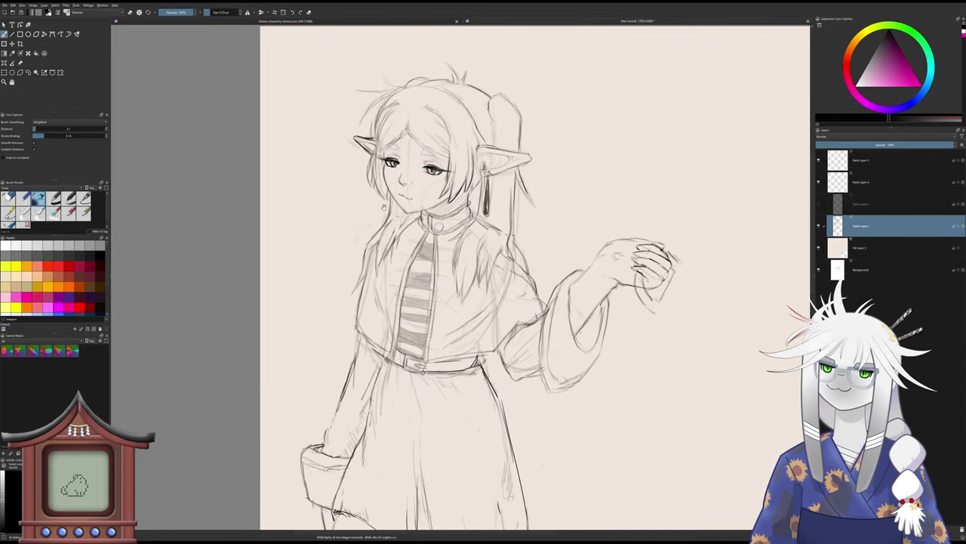
- Erase the drooping corner of the mouth and redraw the mouth line as a gentle smile
scroll(383, 215, up, 3)
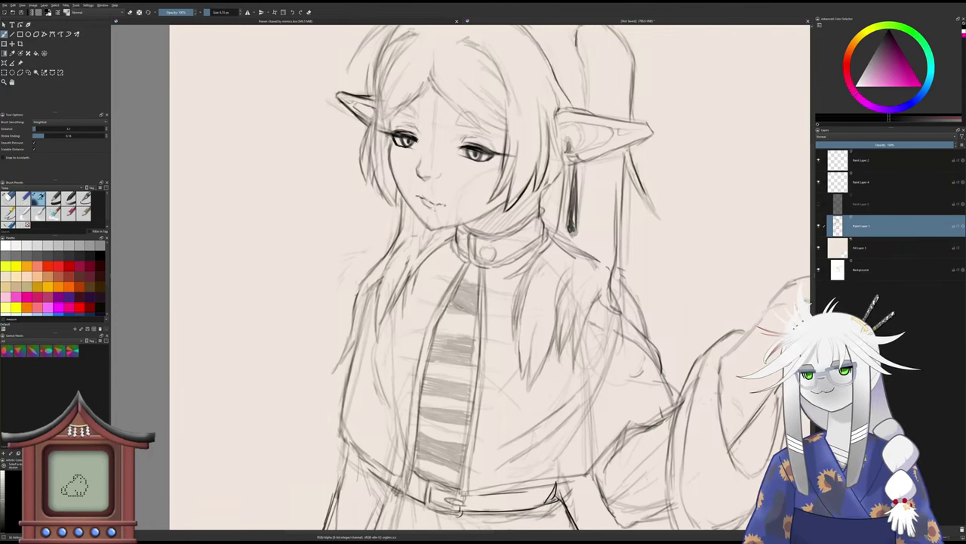
key(slash)
drag(444, 205, 433, 204)
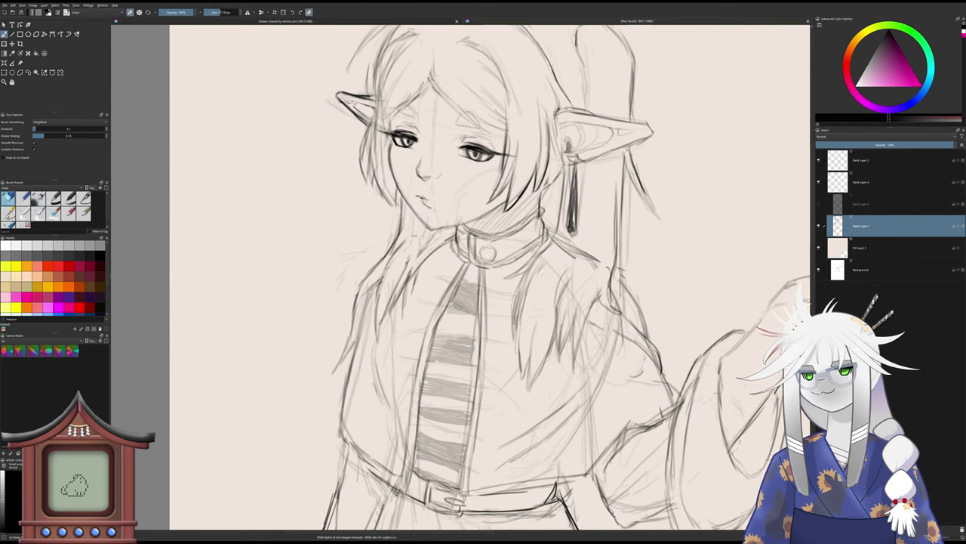
key(slash)
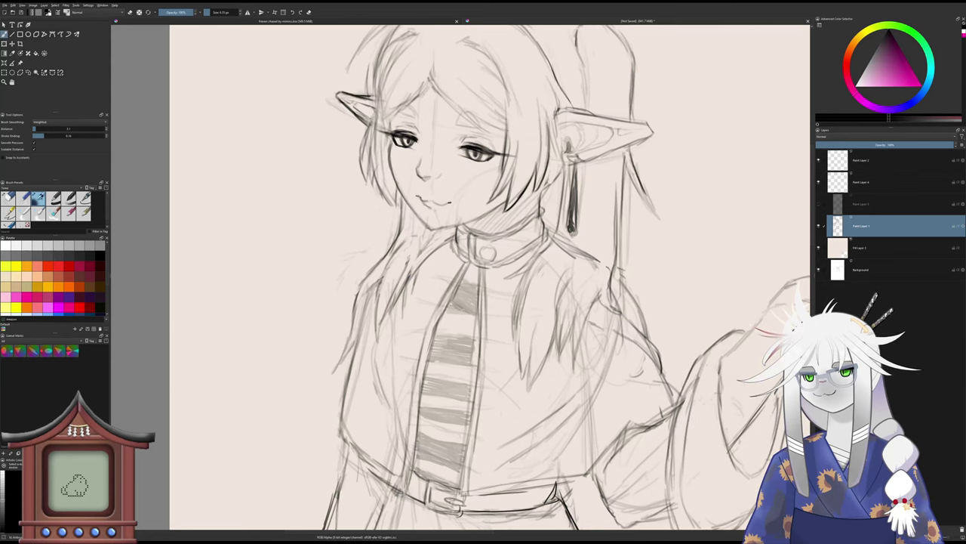
- Erase the leftover construction curve on the cheek and sketch light blush hatching under the eyes
click(8, 198)
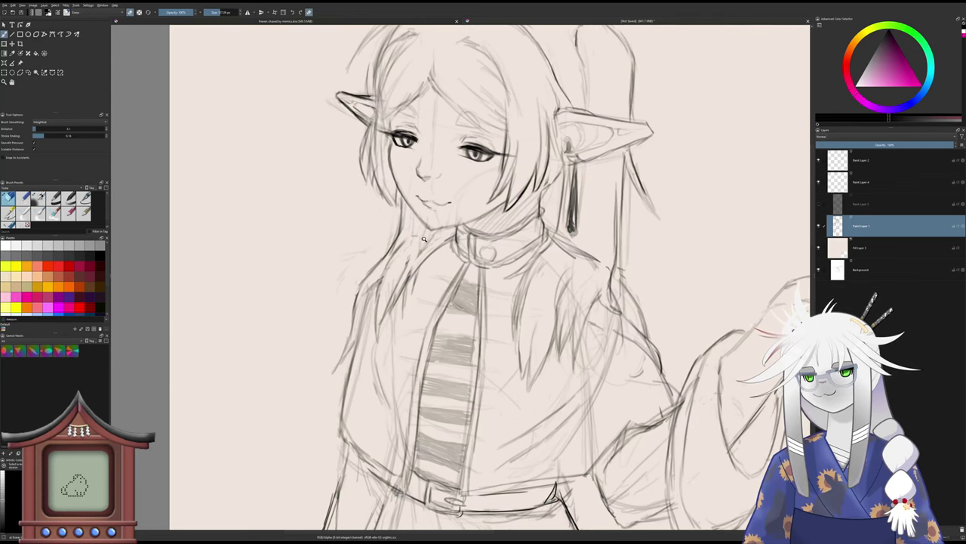
drag(424, 239, 422, 249)
scroll(421, 250, down, 2)
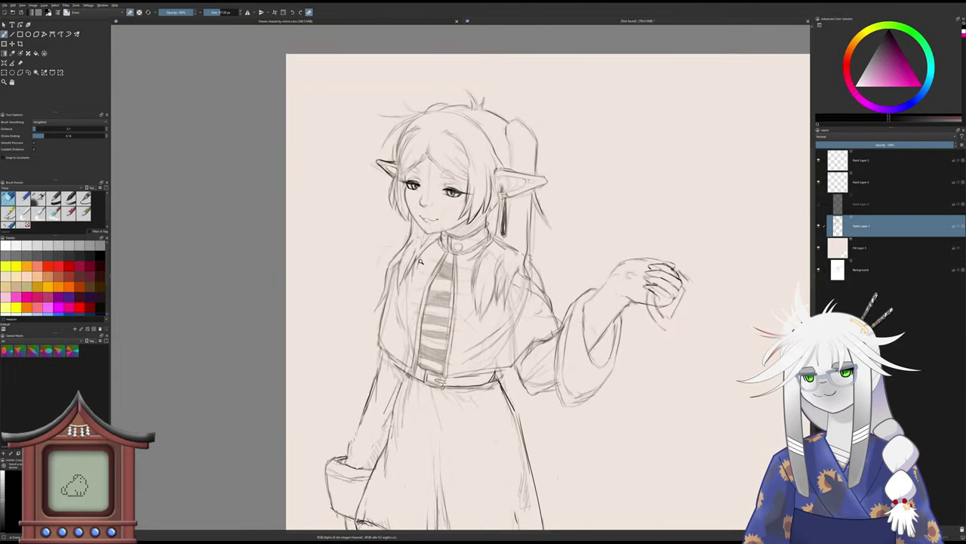
scroll(422, 242, up, 1)
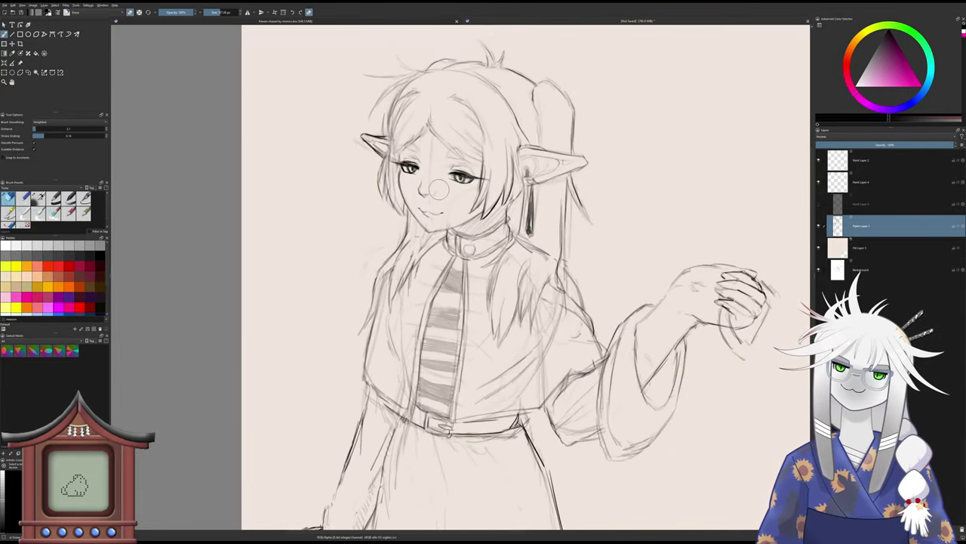
key(slash)
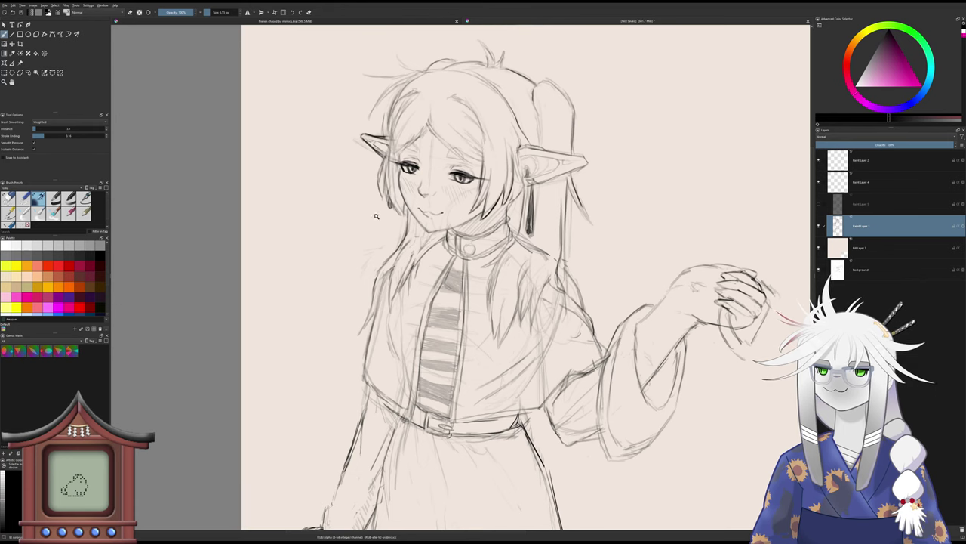
- Sketch a dark hanging earring beside the hair on the far side of the face, below the far ear
scroll(376, 216, down, 3)
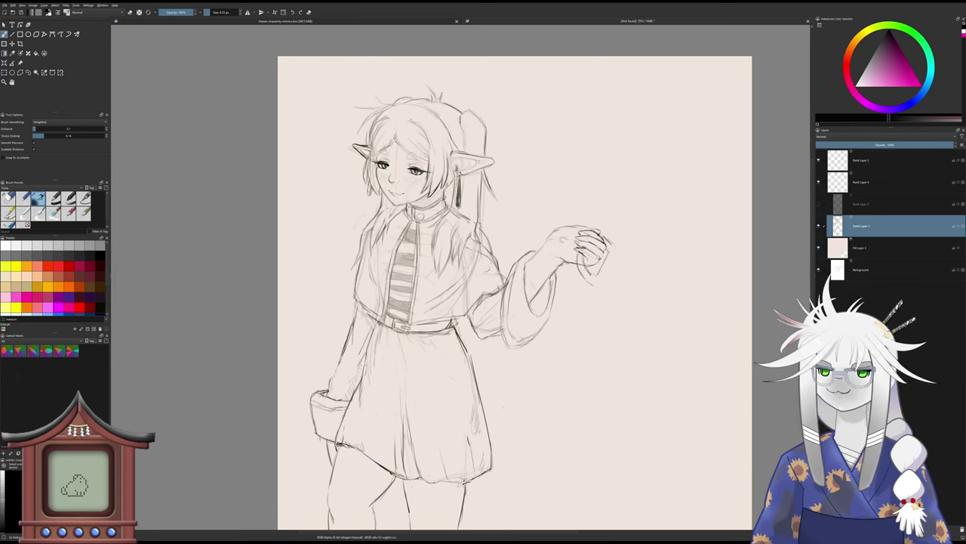
drag(368, 183, 369, 196)
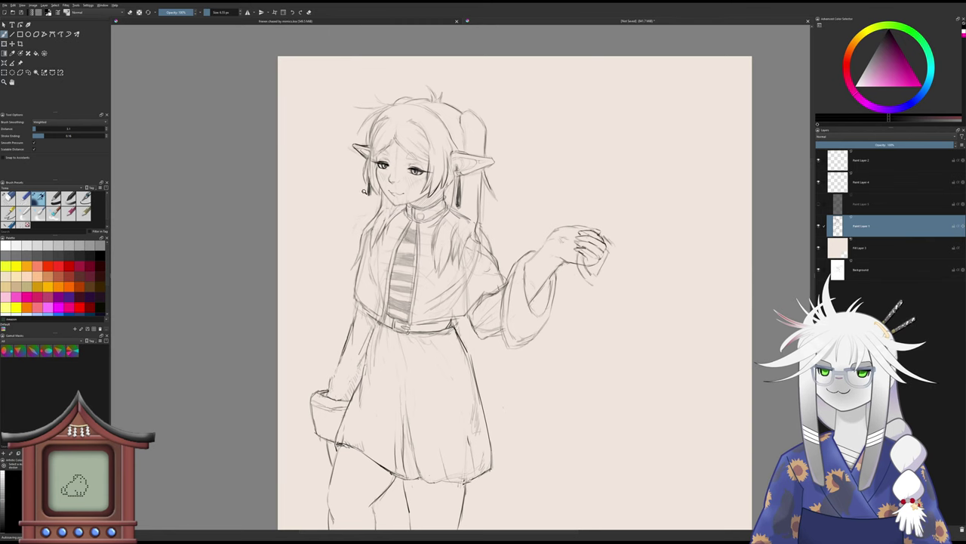
mouse_move(365, 191)
mouse_down()
mouse_move(364, 175)
mouse_move(371, 199)
mouse_up()
key(slash)
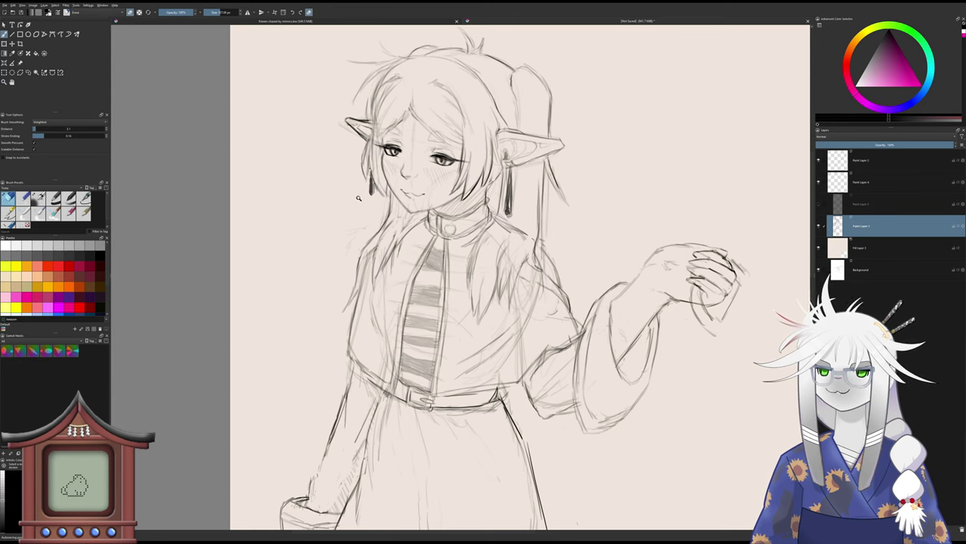
click(37, 197)
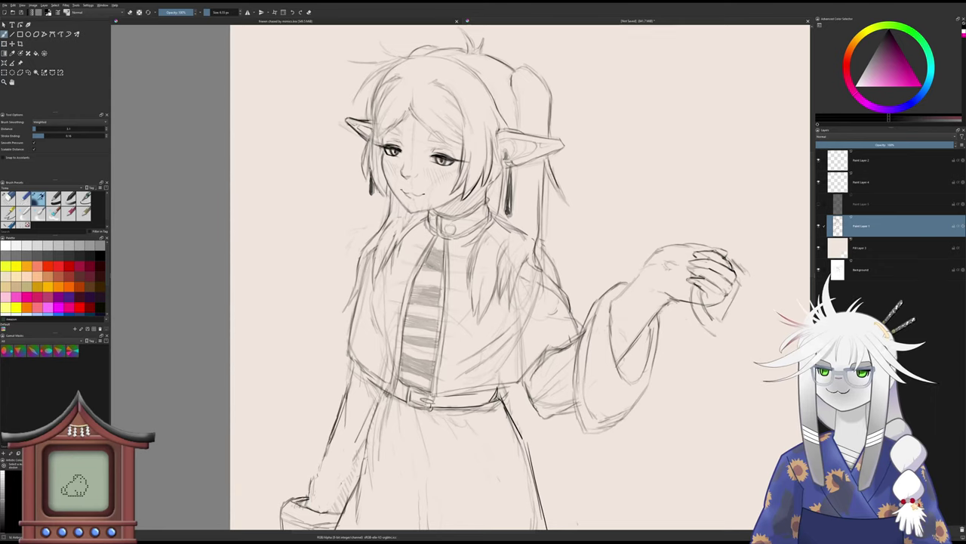
- Erase the stray construction lines across the cape, keeping its folds and the hair strands over the shoulder clean
mouse_move(381, 219)
mouse_down()
mouse_move(376, 247)
mouse_move(366, 224)
mouse_up()
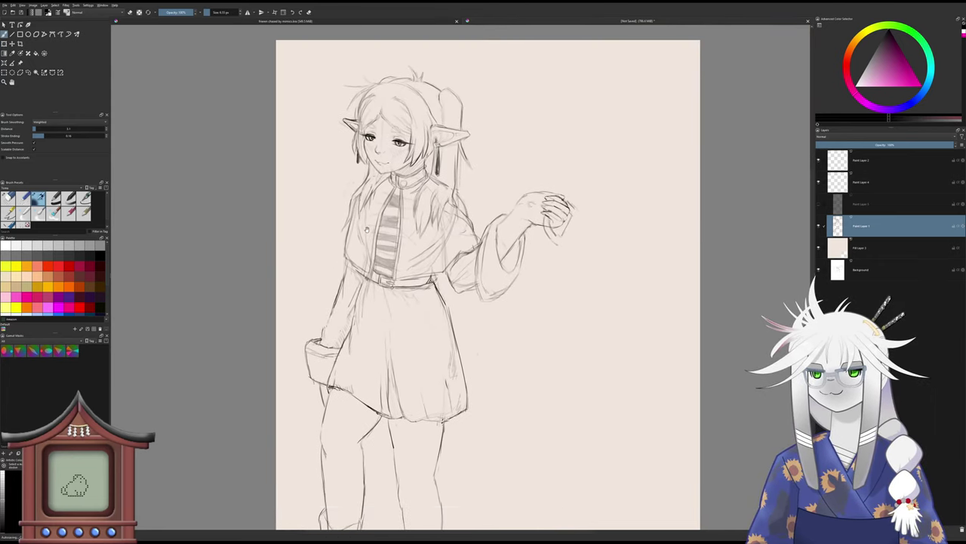
drag(367, 230, 368, 227)
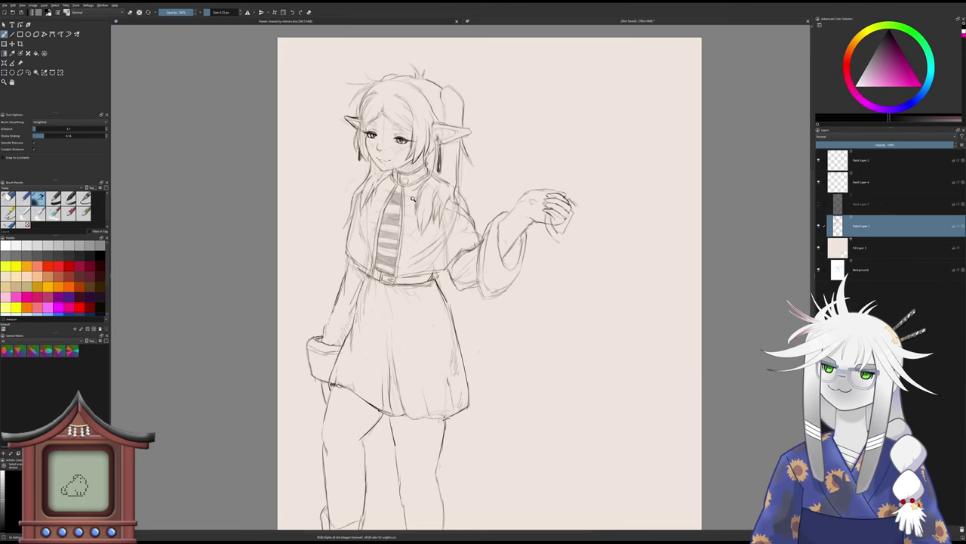
drag(413, 198, 411, 212)
mouse_move(415, 246)
mouse_down()
mouse_move(415, 229)
mouse_move(449, 230)
mouse_move(449, 214)
mouse_up()
click(9, 197)
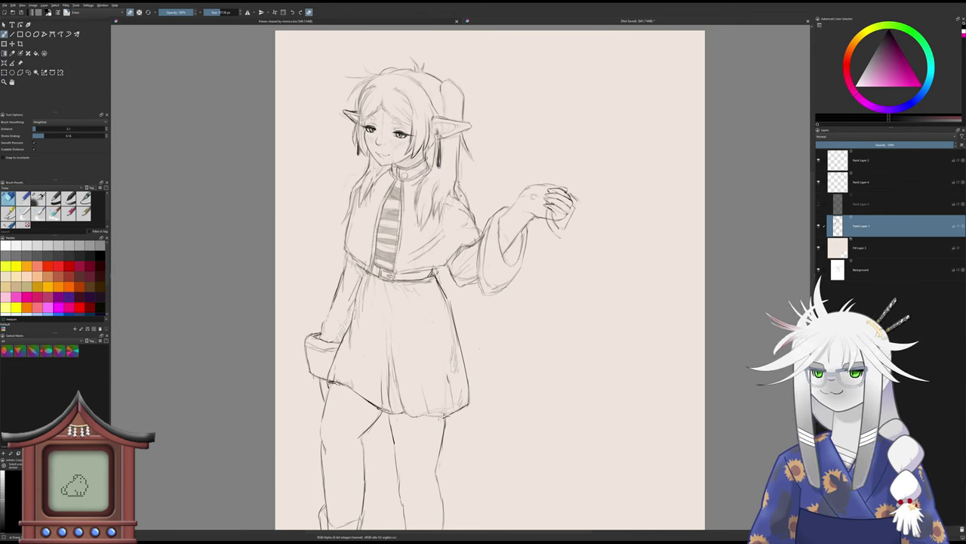
key(slash)
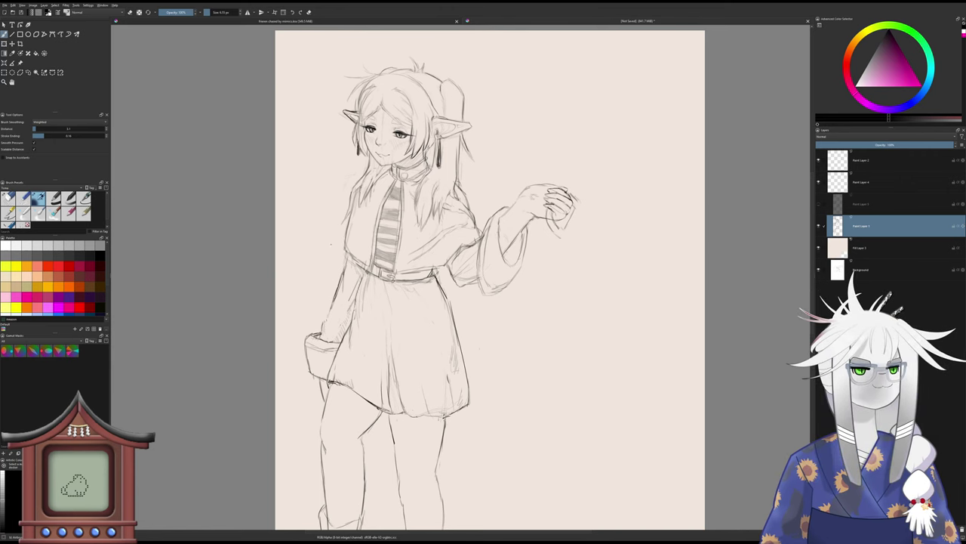
- Clear the cape's shoulder on the raised-arm side and sketch the side lines of a hanging strap there
scroll(466, 189, up, 2)
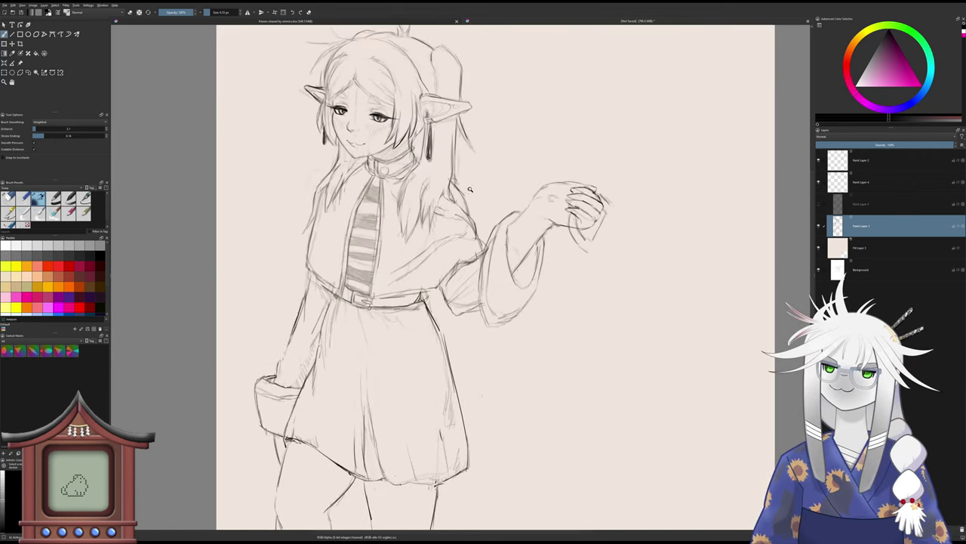
key(slash)
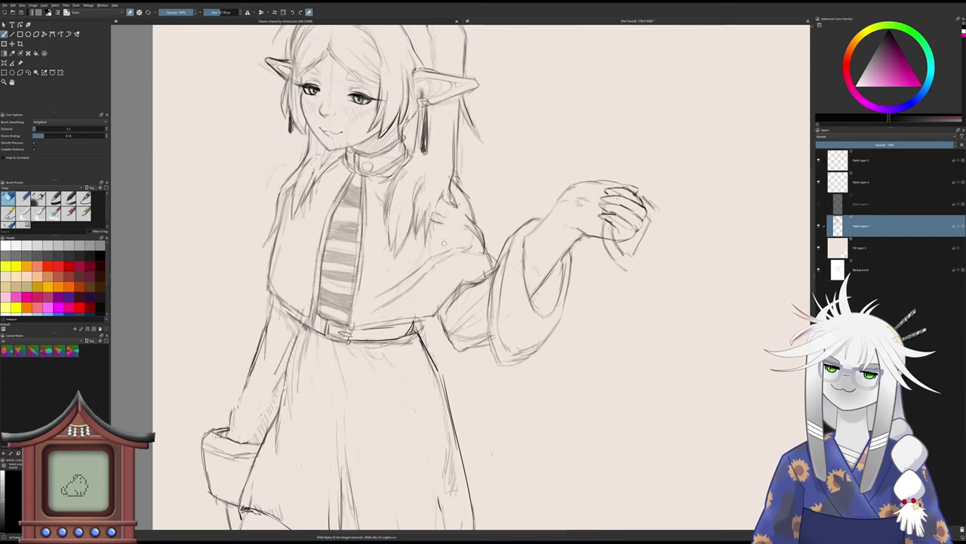
key(/)
mouse_move(446, 226)
mouse_down()
mouse_move(444, 210)
mouse_move(461, 196)
mouse_move(464, 236)
mouse_up()
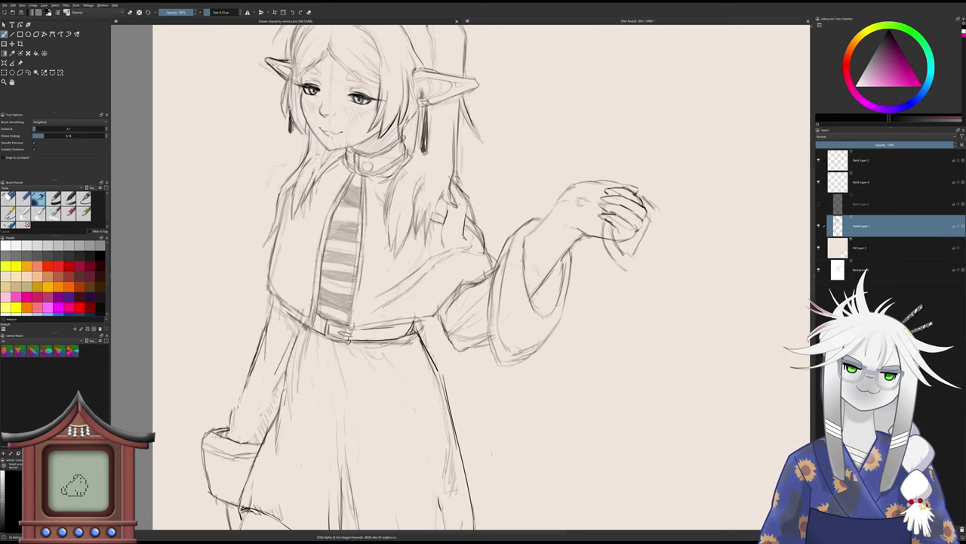
drag(446, 214, 442, 197)
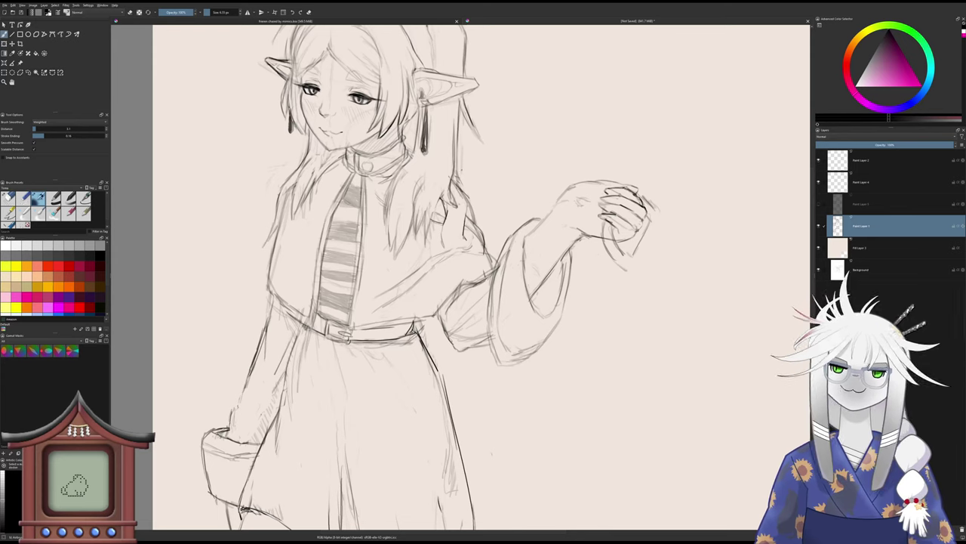
- Erase the cape fold around the strap's lower end and close the strap with a rounded outline
key(slash)
drag(462, 231, 473, 241)
key(slash)
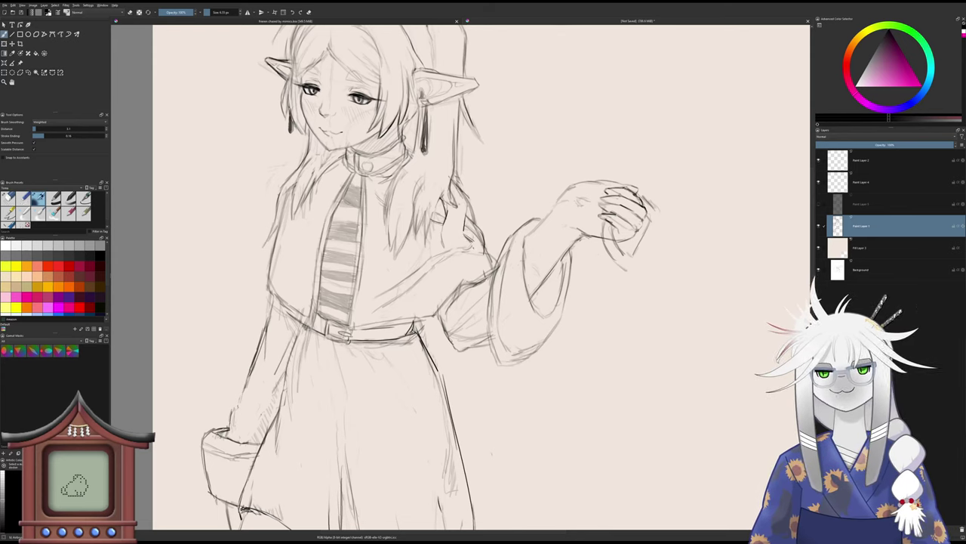
key(slash)
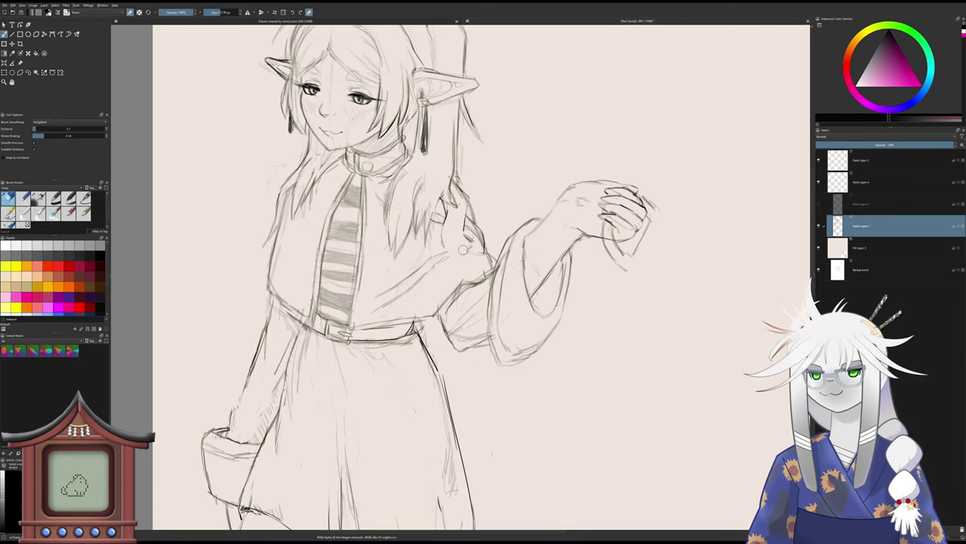
key(slash)
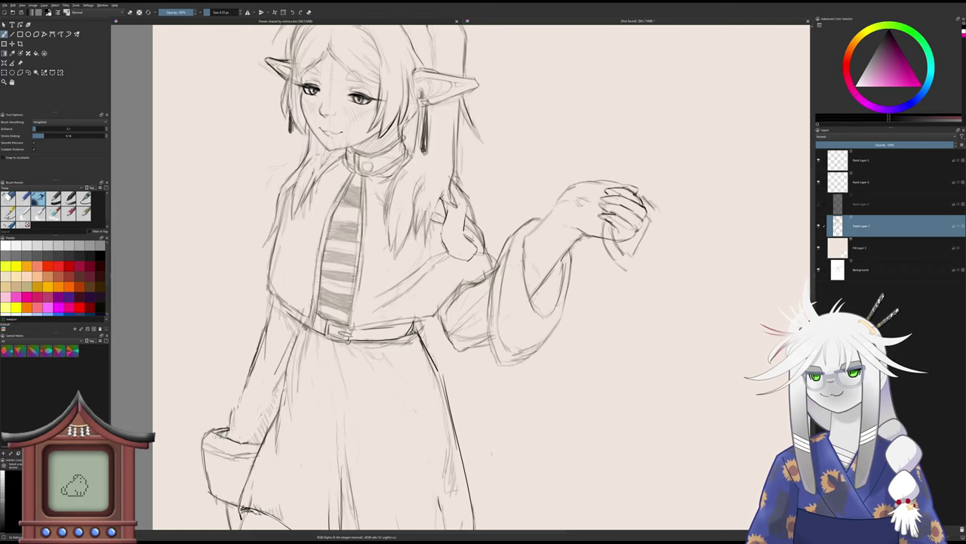
- Add a second outline and a shaded round stud to the rounded end of the shoulder strap
scroll(440, 235, down, 2)
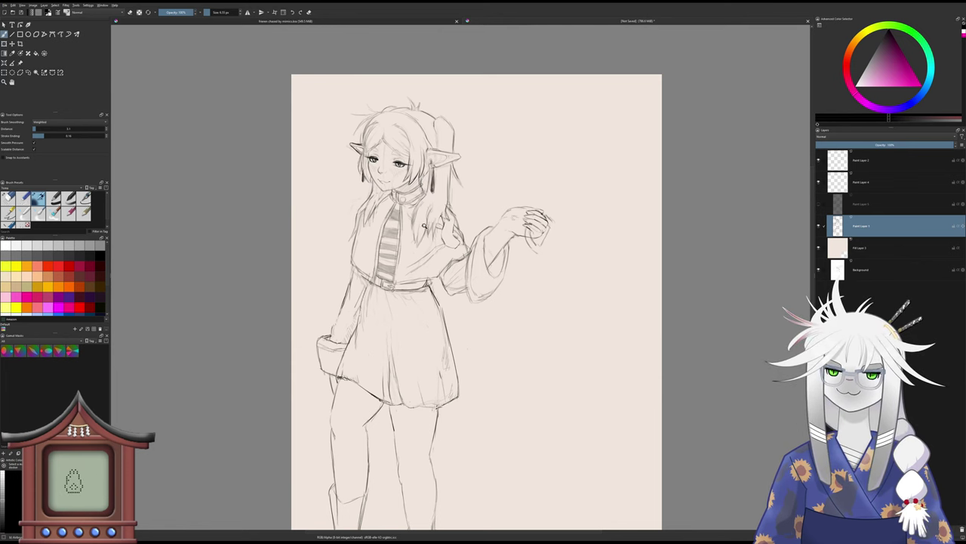
scroll(424, 225, down, 3)
scroll(424, 225, up, 4)
scroll(408, 238, down, 3)
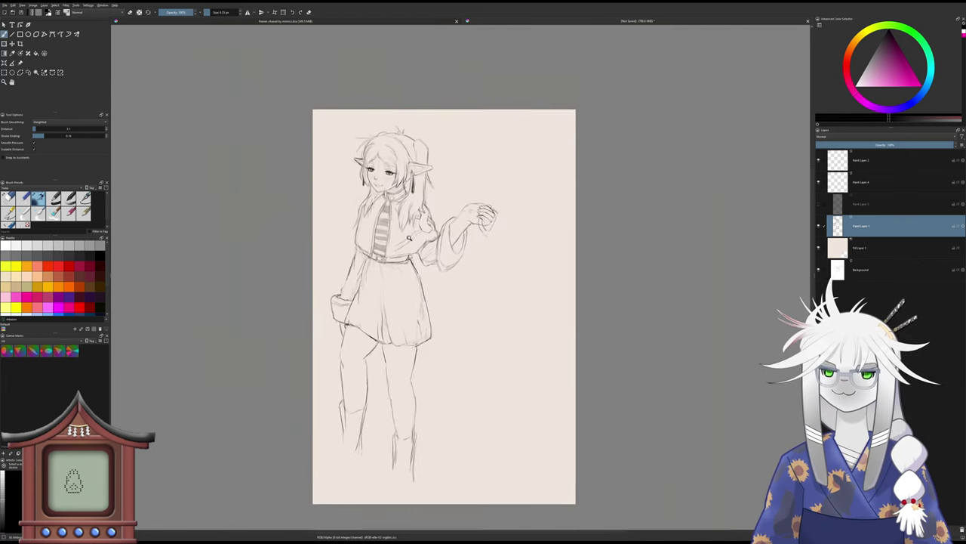
scroll(408, 237, up, 2)
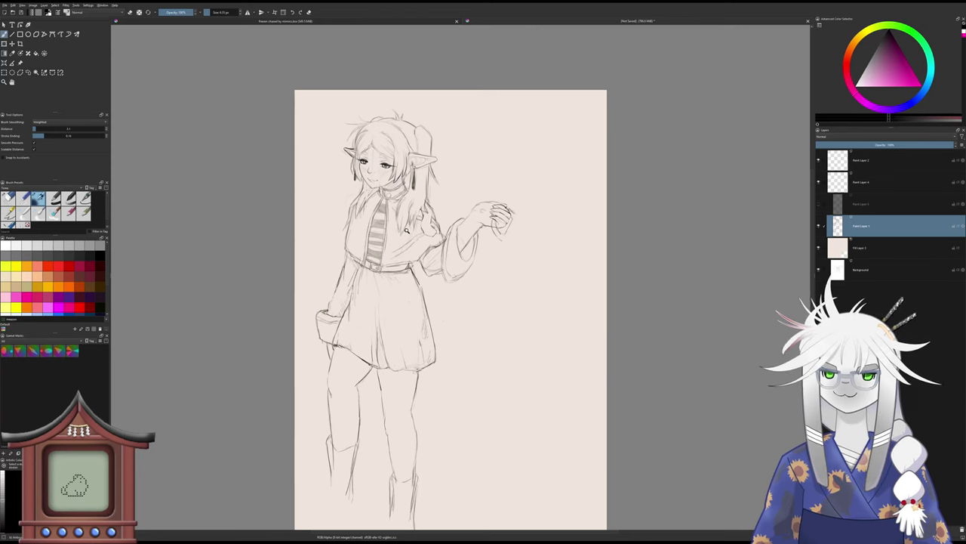
scroll(408, 228, up, 3)
scroll(418, 209, up, 2)
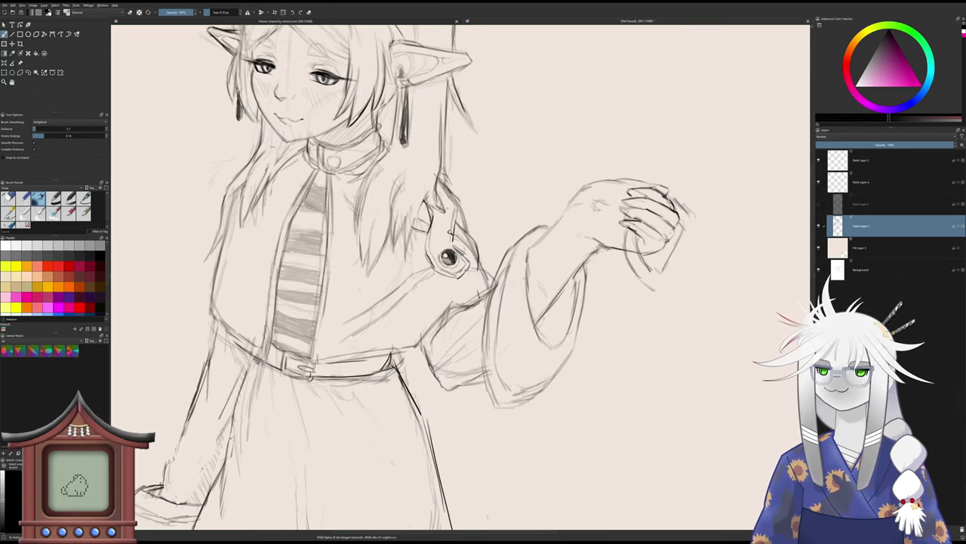
- Try to shade a dark gem in the round clasp at the front of the collar
scroll(445, 232, down, 2)
drag(382, 216, 445, 230)
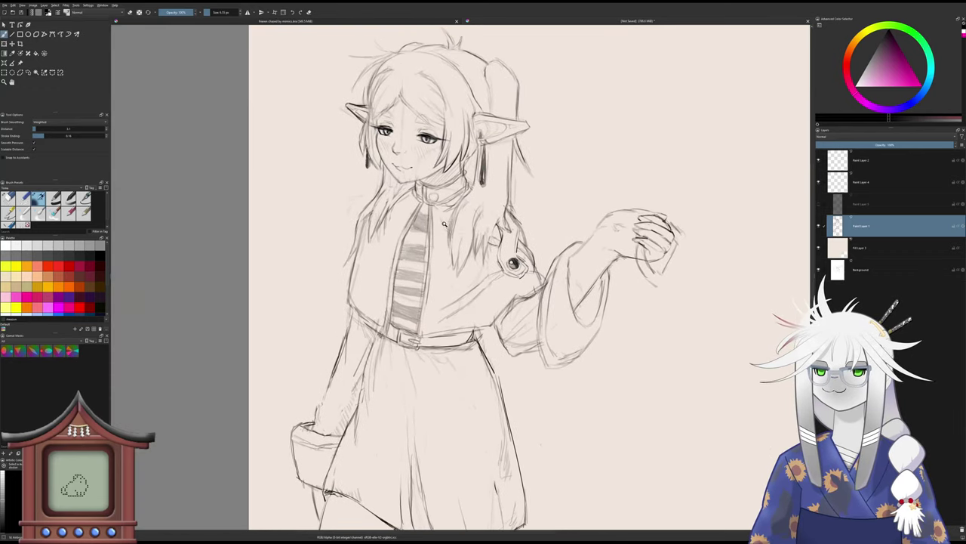
scroll(444, 225, up, 3)
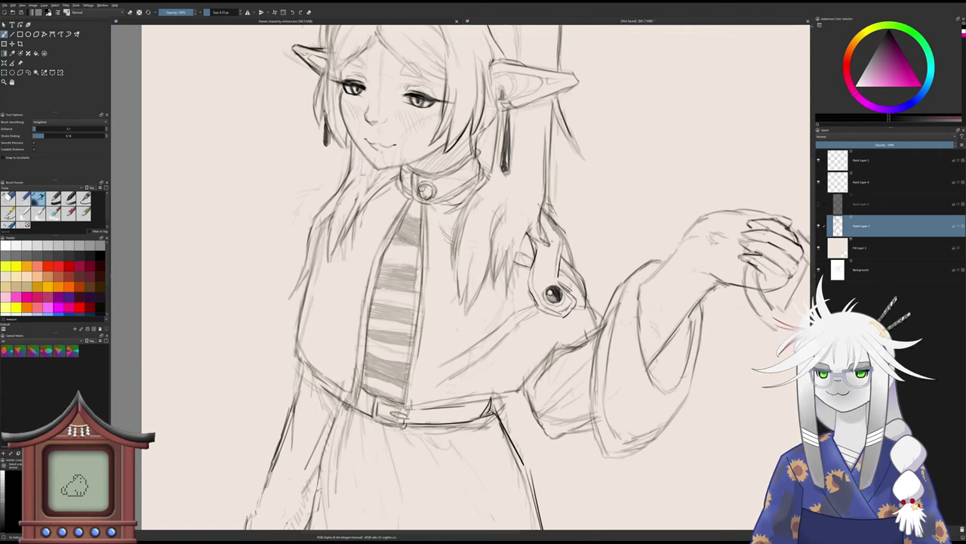
drag(424, 187, 426, 189)
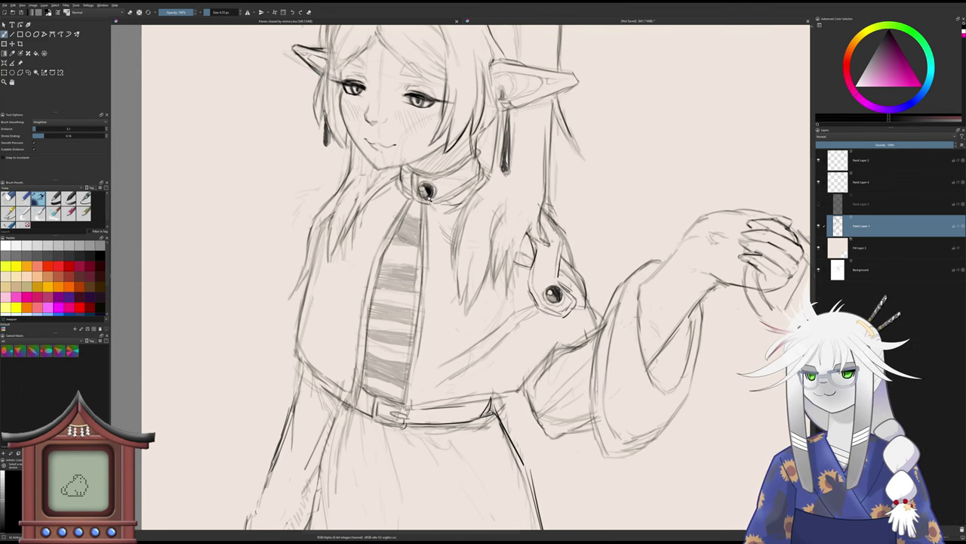
mouse_move(429, 200)
mouse_down()
mouse_move(422, 236)
mouse_move(418, 207)
mouse_up()
key(ctrl+z)
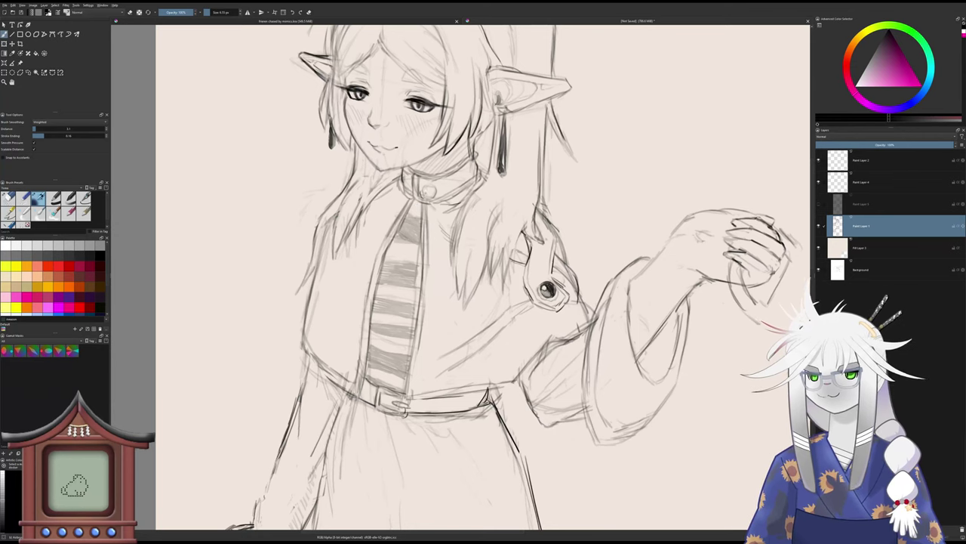
- Erase the round clasp from the collar and sketch short dark strokes where the hair meets the neck
key(slash)
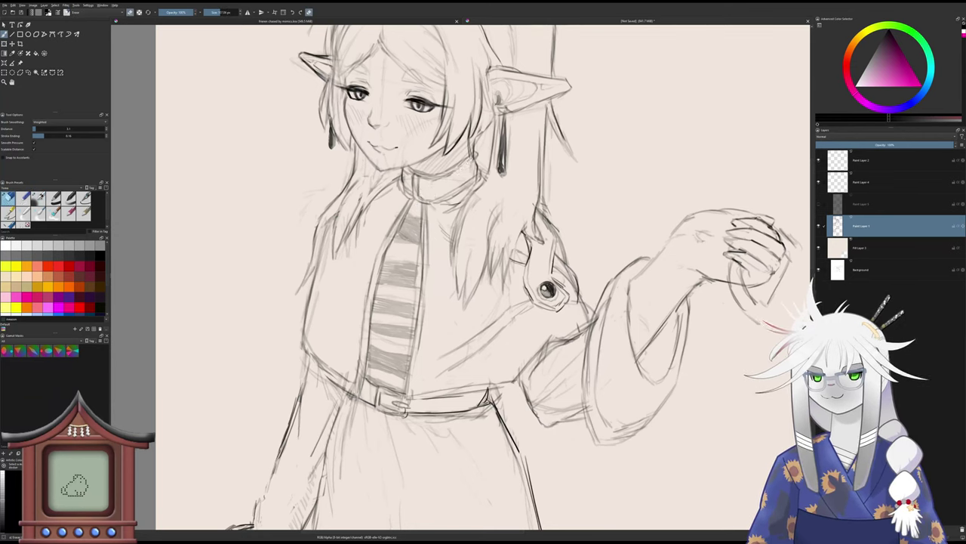
key(slash)
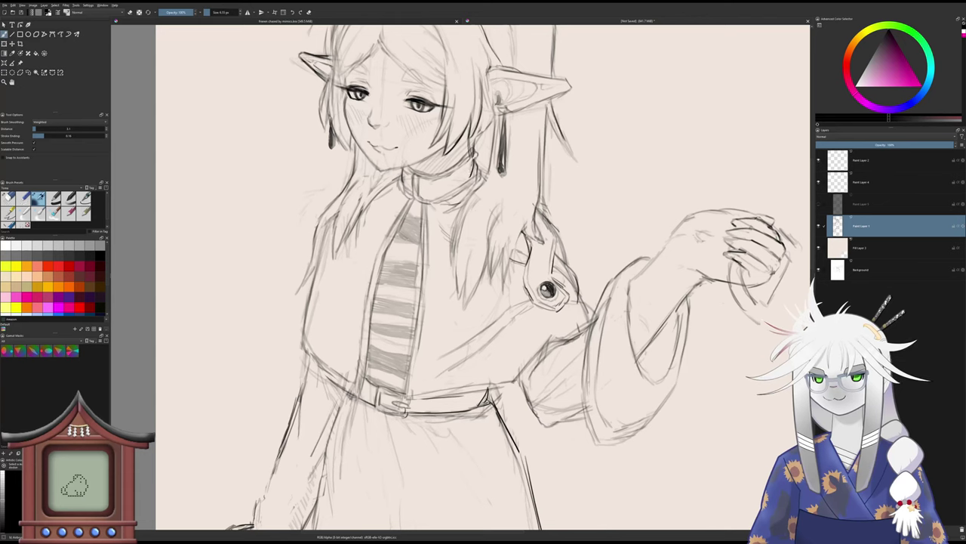
key(slash)
drag(474, 162, 476, 173)
key(slash)
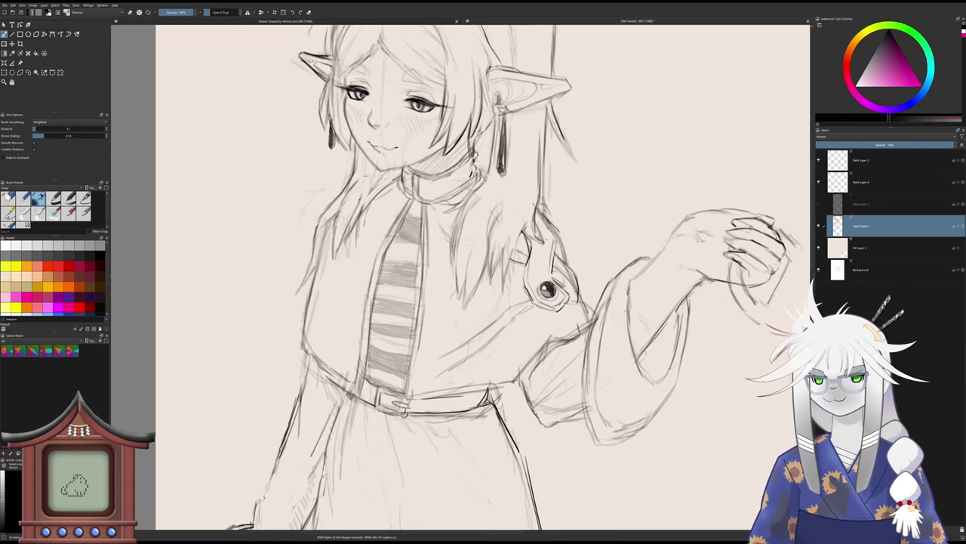
key(slash)
key(slash)
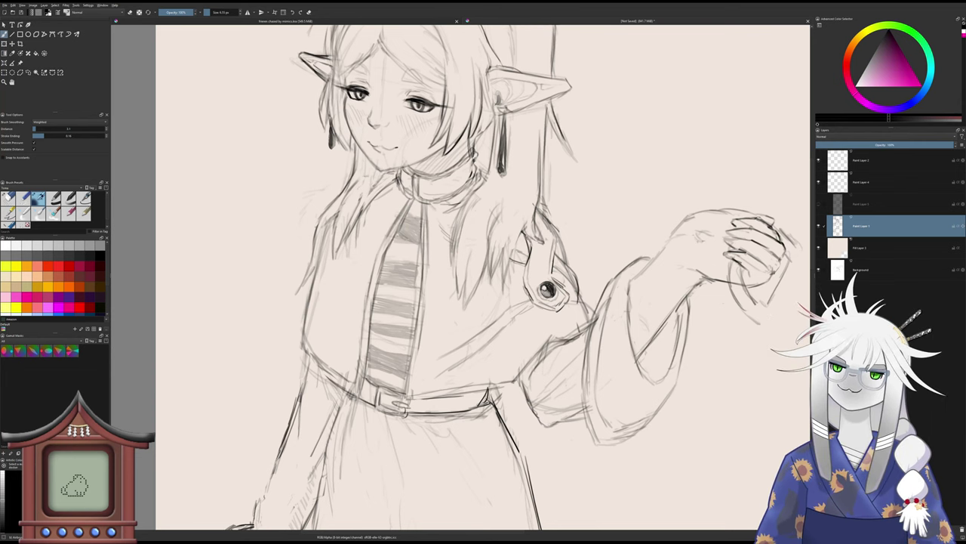
- Erase and redraw the small hair and collar lines beside the neck, beneath the long earring
drag(380, 196, 371, 218)
scroll(371, 217, up, 1)
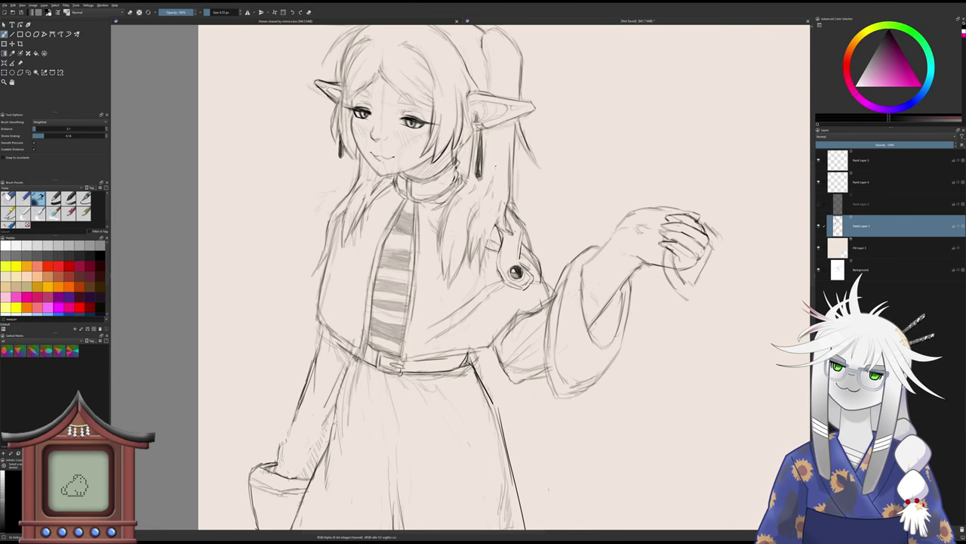
drag(495, 165, 497, 137)
scroll(496, 110, down, 1)
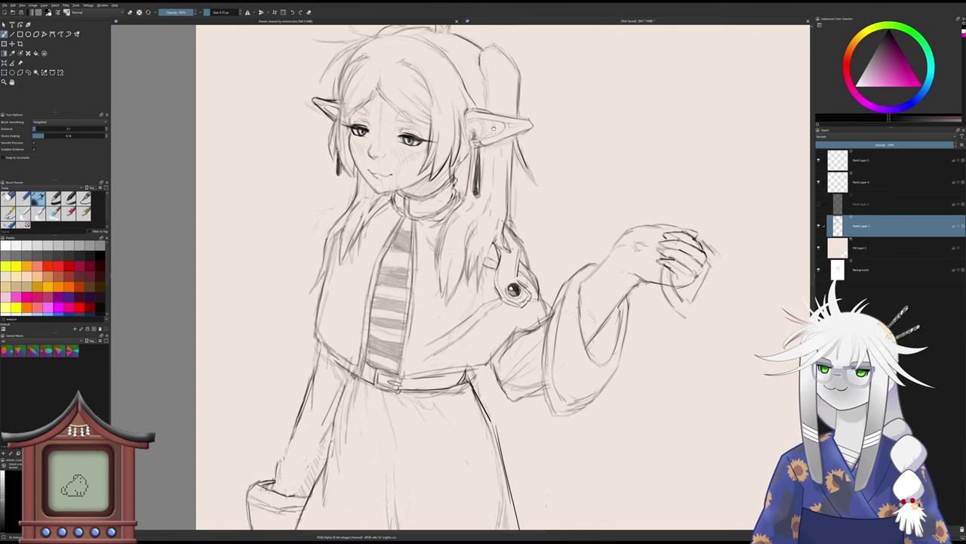
scroll(480, 155, down, 1)
scroll(481, 155, down, 1)
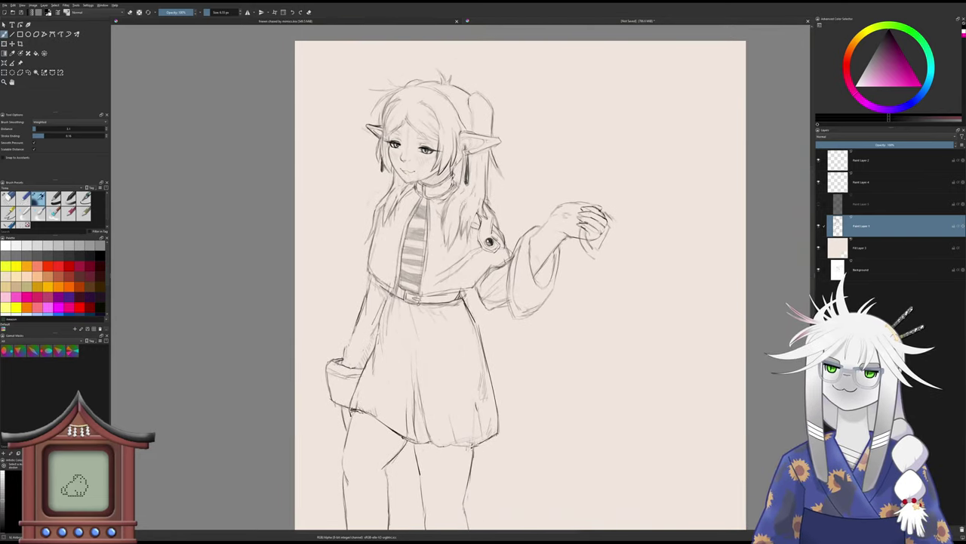
scroll(420, 189, up, 1)
key(slash)
drag(430, 188, 422, 178)
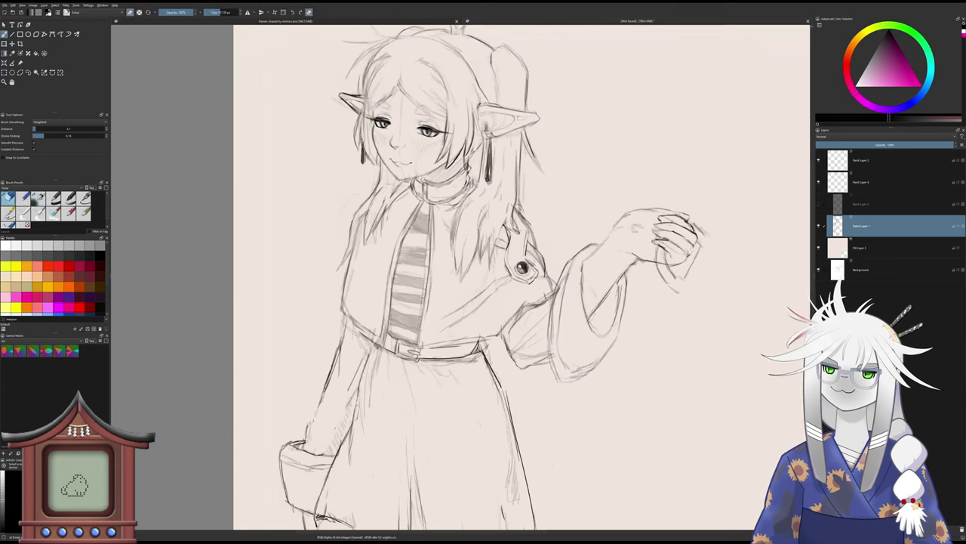
key(slash)
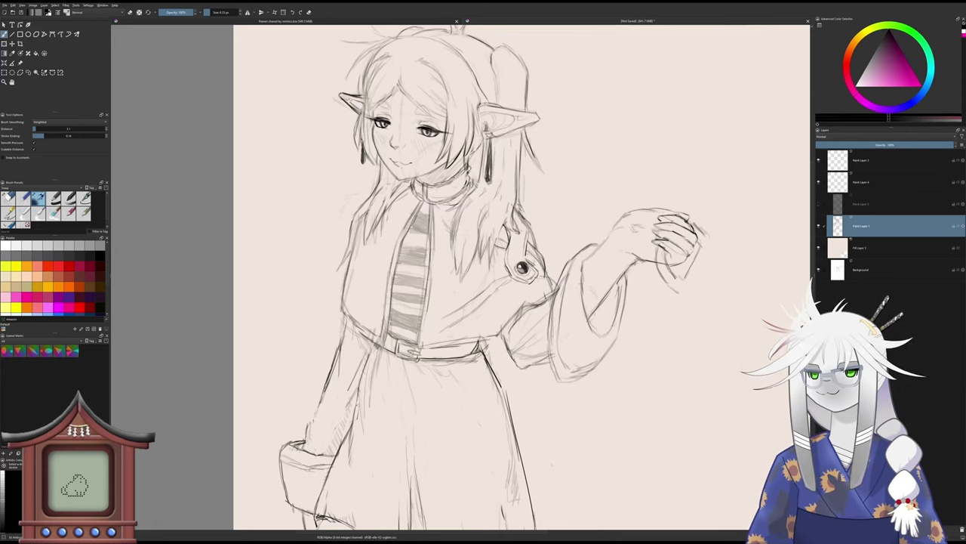
key(slash)
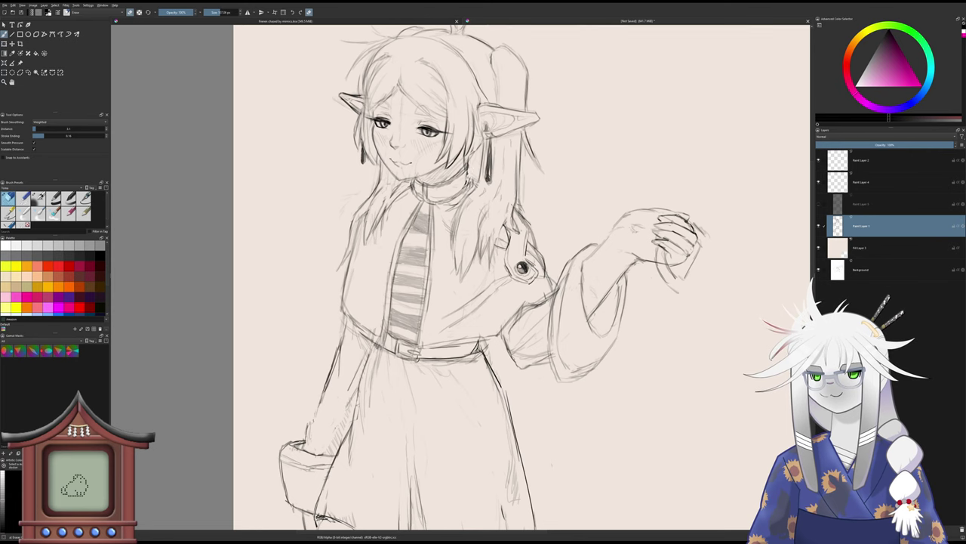
key(slash)
key(slash)
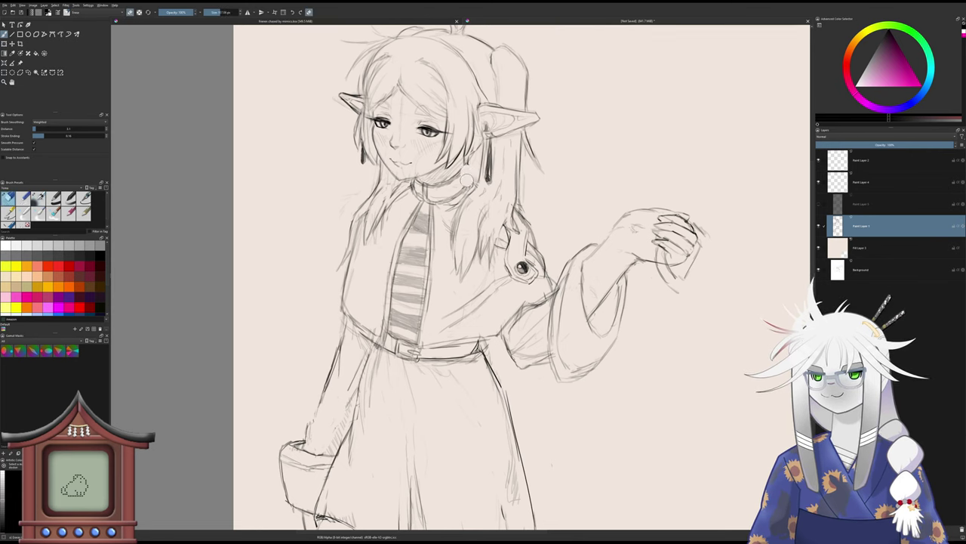
key(slash)
key(slash)
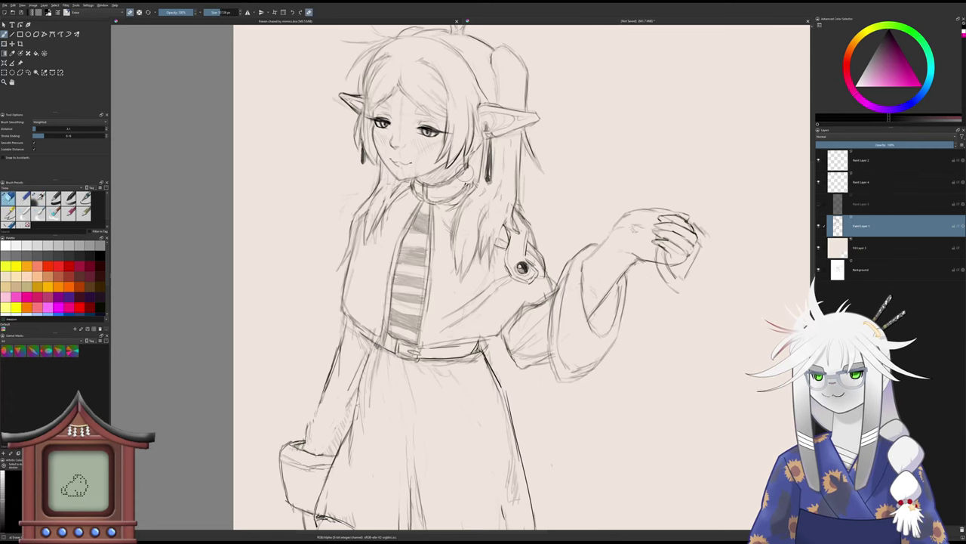
key(slash)
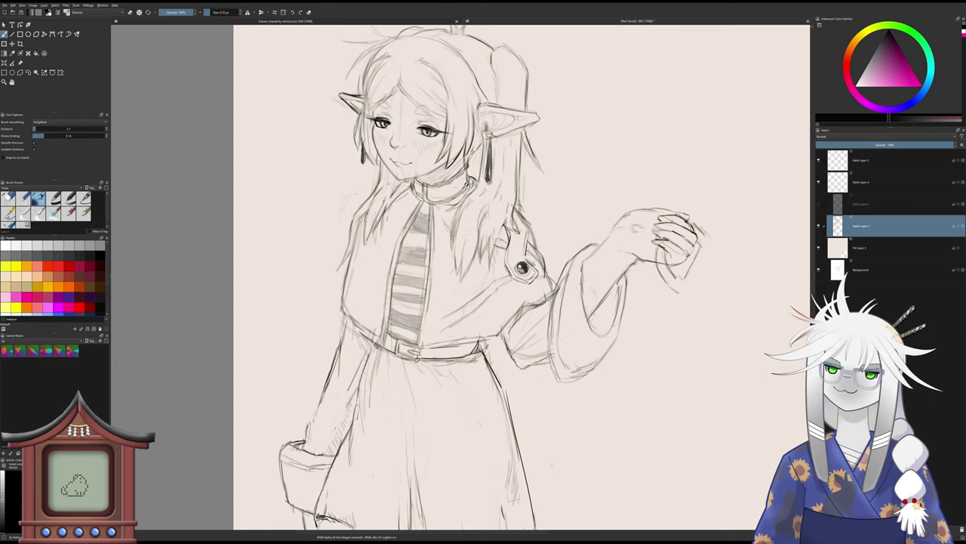
- Make a freehand selection around the character's face, hair and near part of the ears
drag(451, 195, 447, 214)
scroll(447, 213, down, 1)
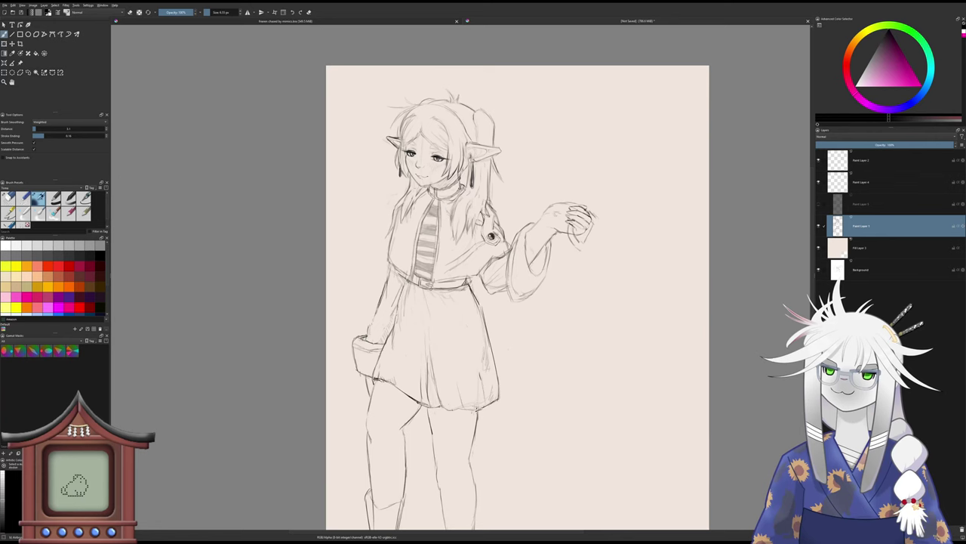
scroll(457, 193, up, 3)
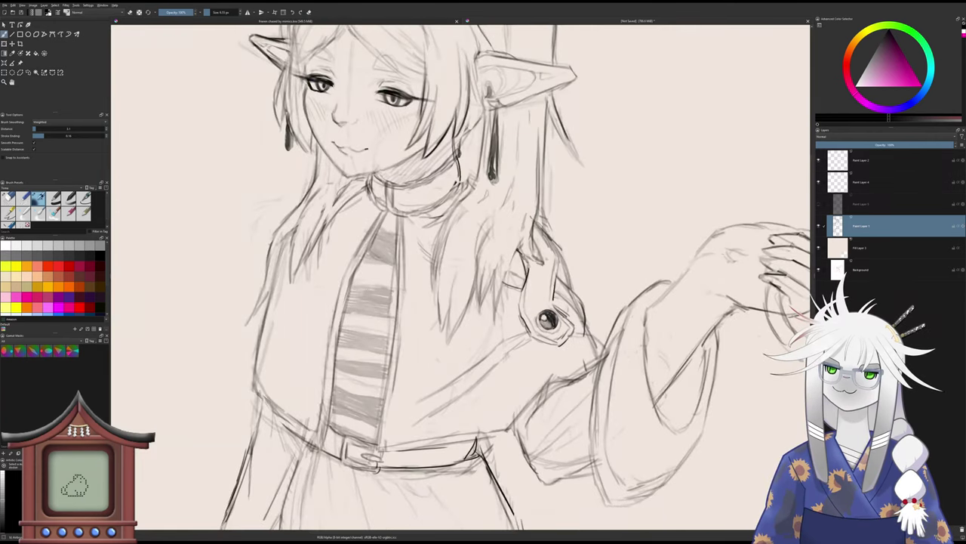
scroll(449, 224, down, 5)
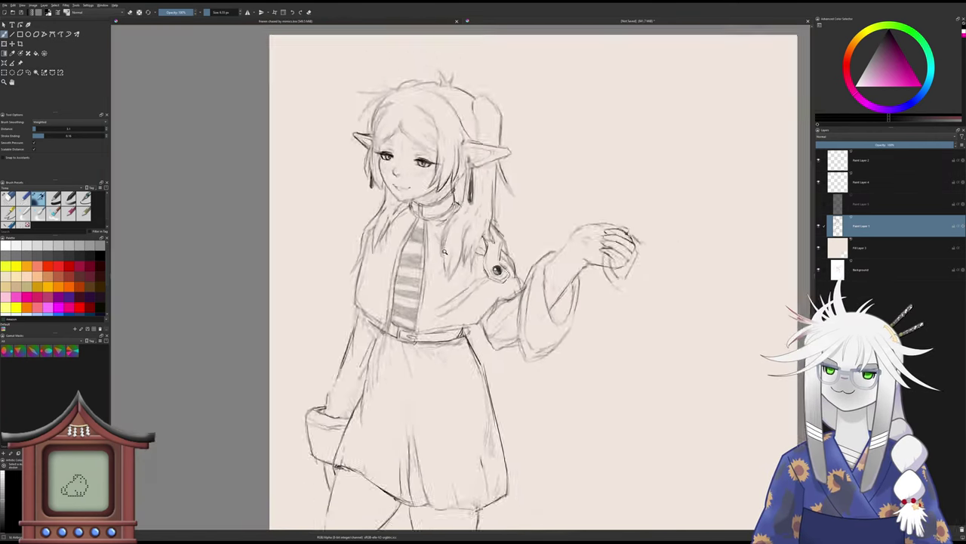
drag(443, 271, 443, 272)
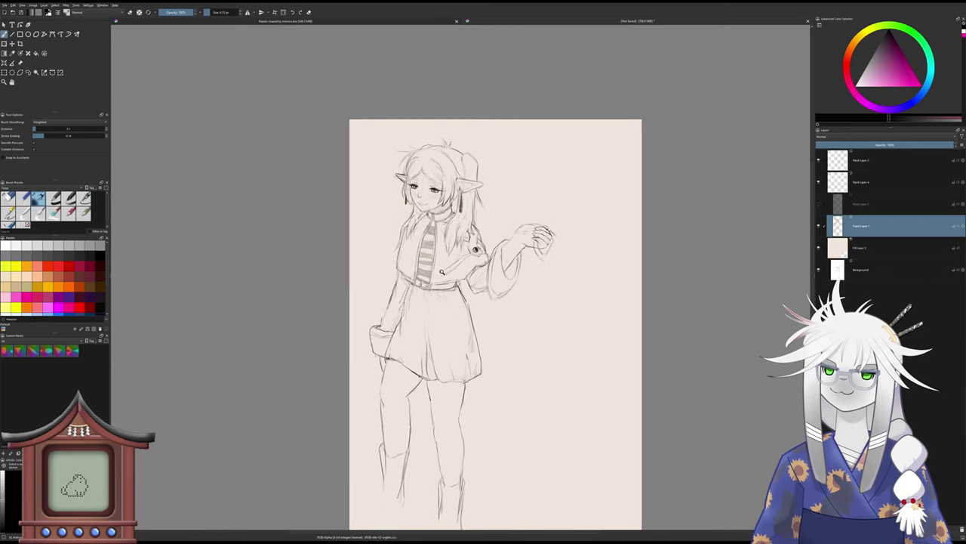
scroll(442, 268, up, 2)
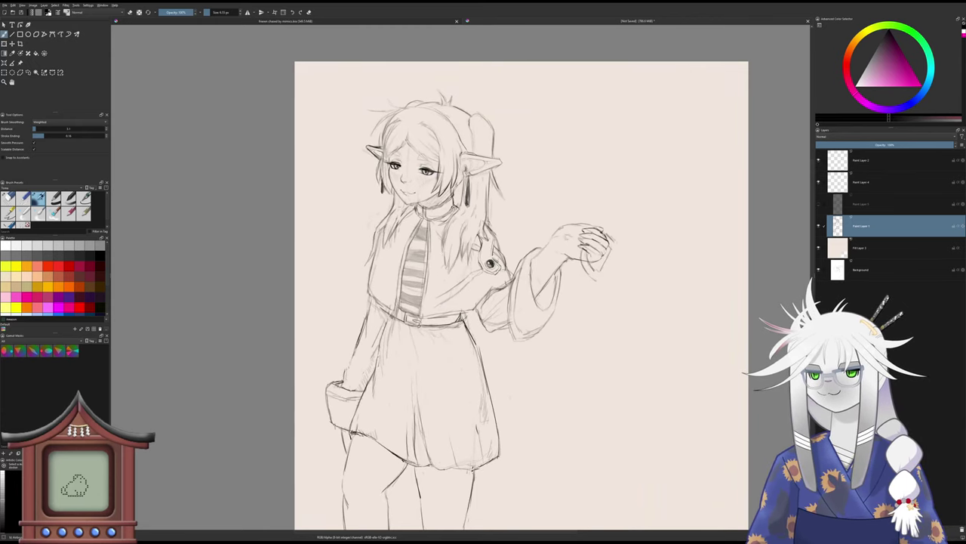
click(28, 72)
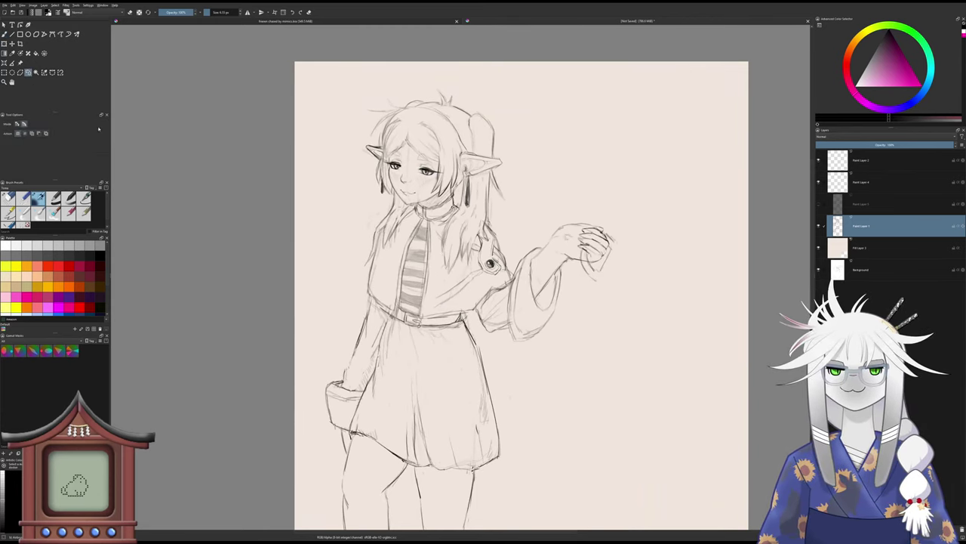
drag(468, 154, 456, 194)
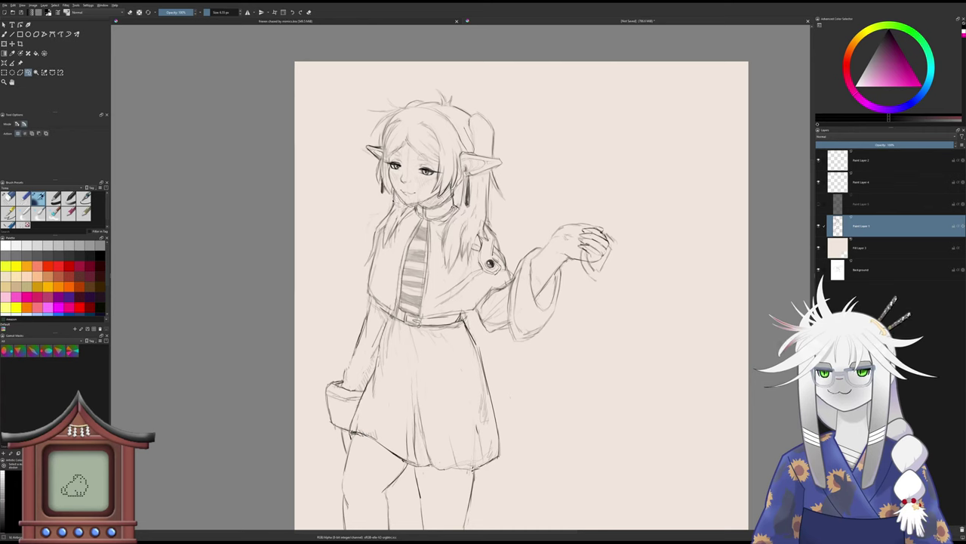
mouse_move(394, 200)
mouse_down()
mouse_move(364, 166)
mouse_move(363, 114)
mouse_move(442, 78)
mouse_move(477, 110)
mouse_move(456, 198)
mouse_up()
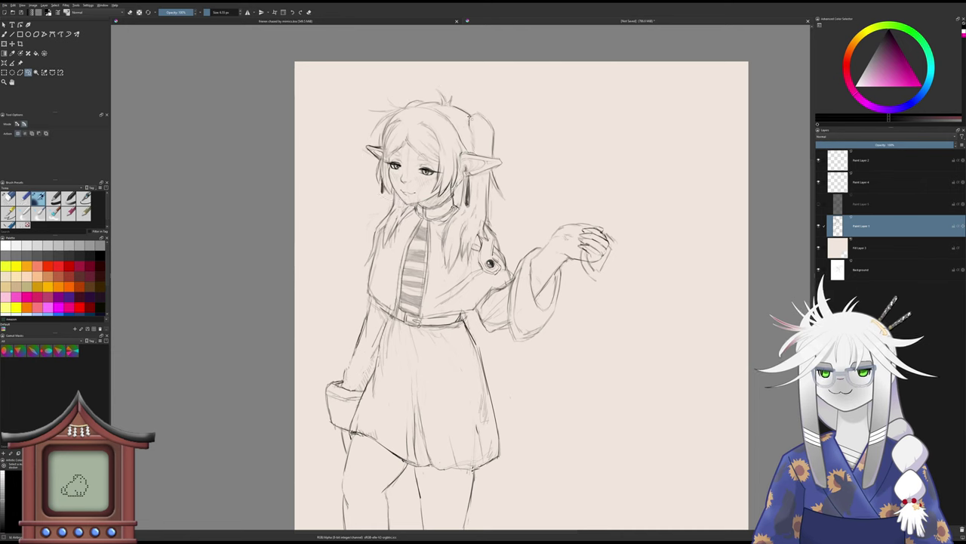
- Shift the selected head slightly toward the raised hand, tilt it a little counterclockwise, and deselect it
click(4, 43)
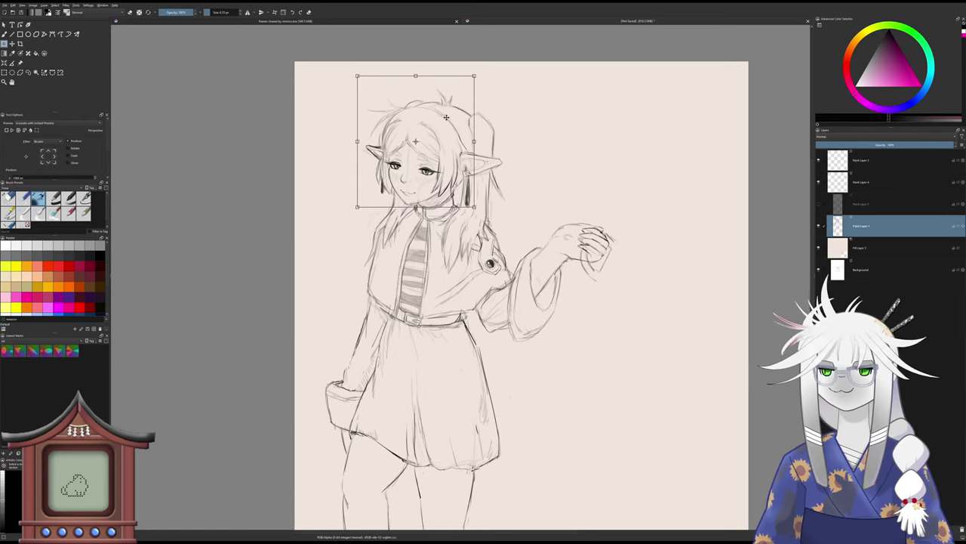
drag(452, 110, 456, 108)
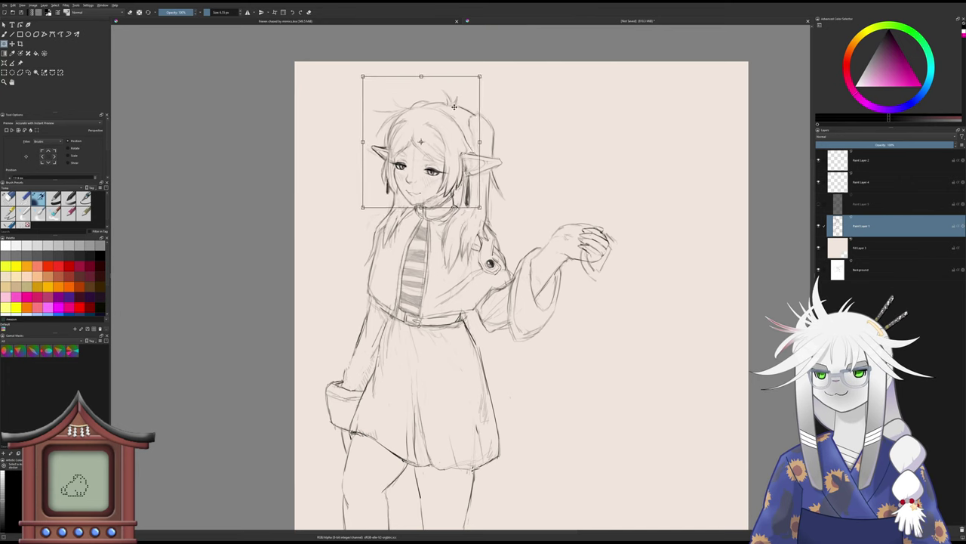
drag(492, 65, 483, 71)
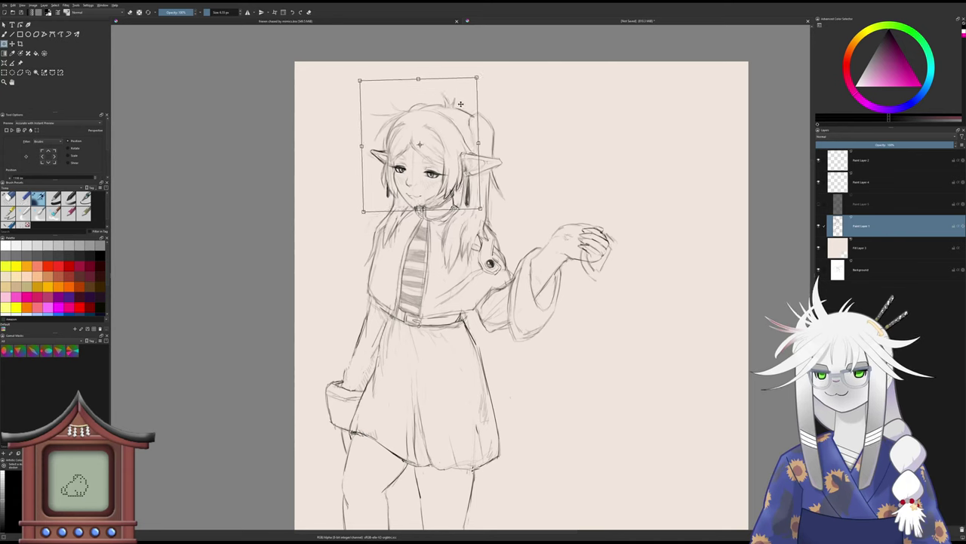
drag(459, 102, 458, 103)
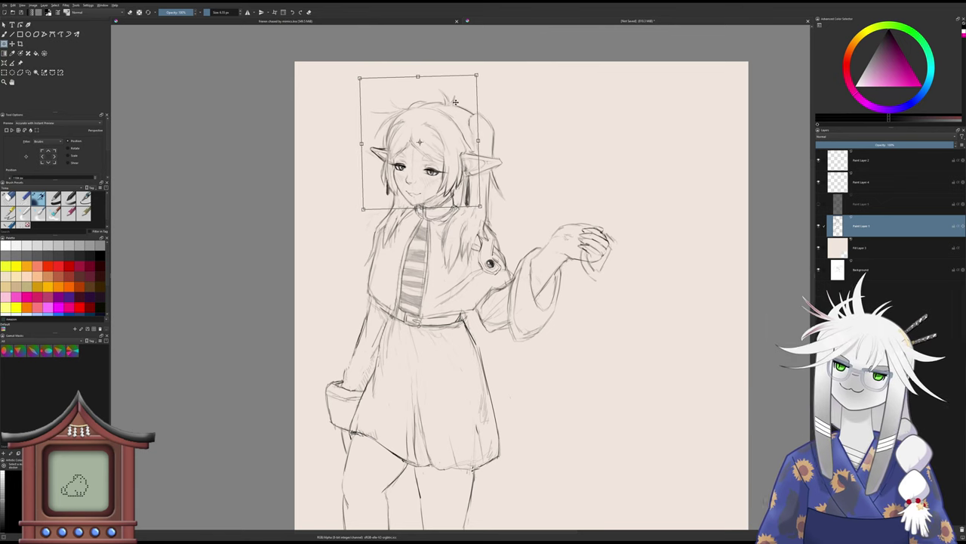
click(4, 35)
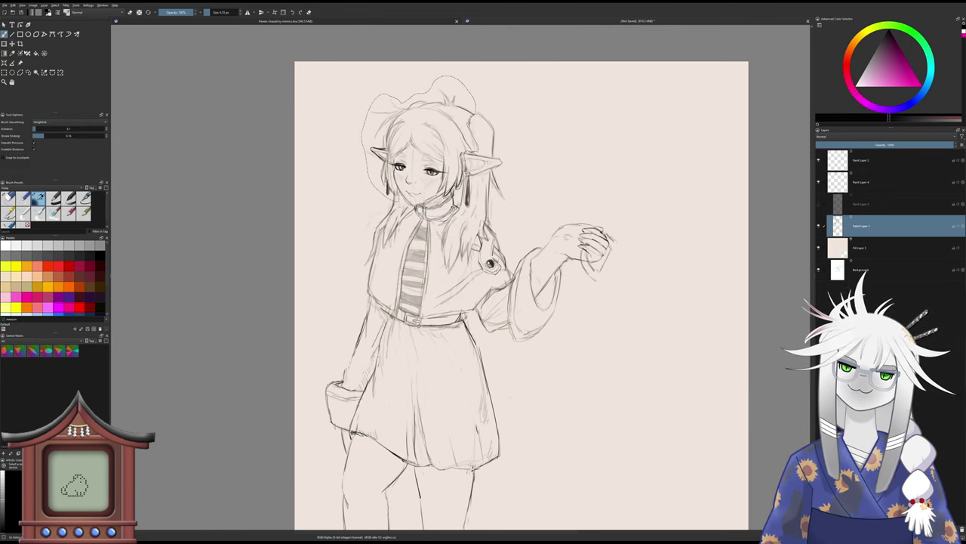
key(ctrl+shift+a)
- Mirror the canvas view to check the whole figure's proportions, and restore the normal orientation
scroll(395, 222, down, 2)
key(m)
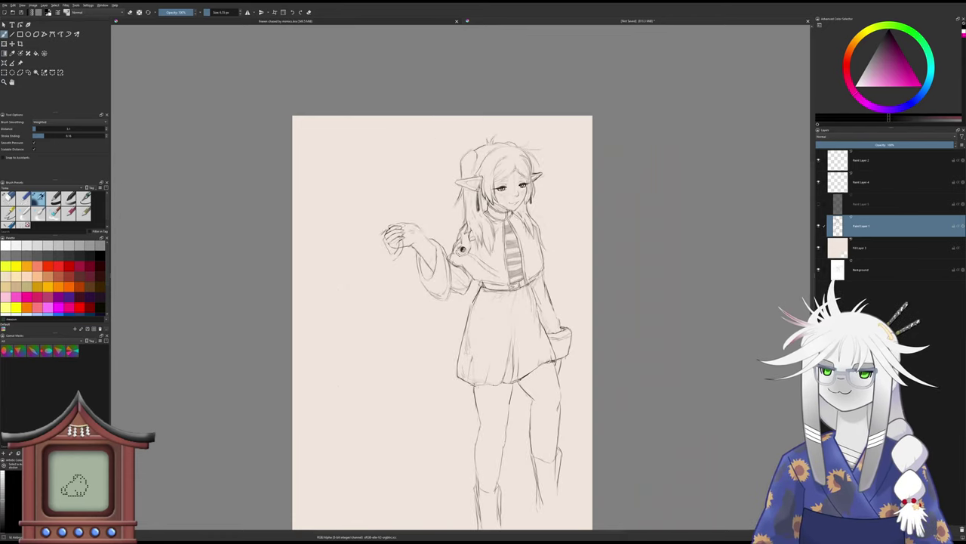
drag(421, 229, 385, 174)
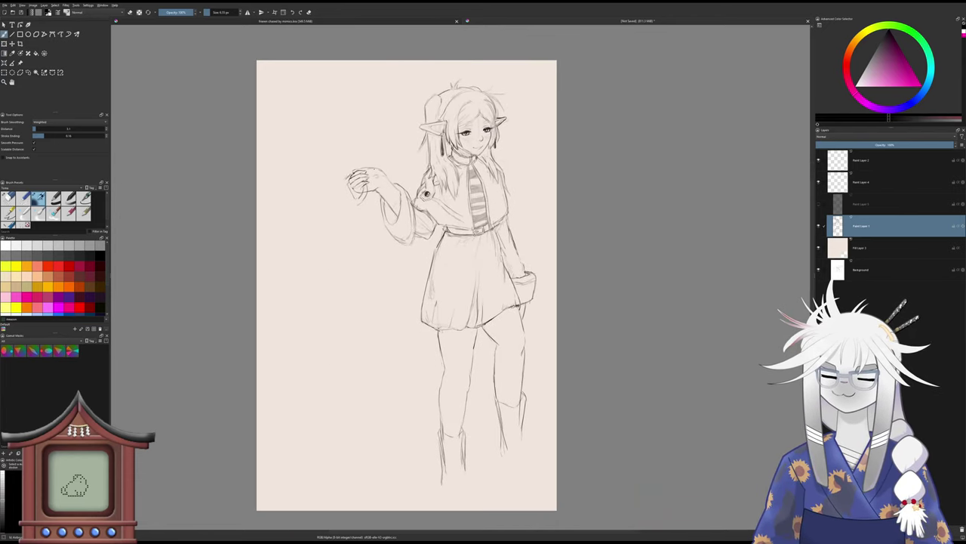
key(m)
drag(450, 136, 421, 182)
scroll(421, 182, up, 3)
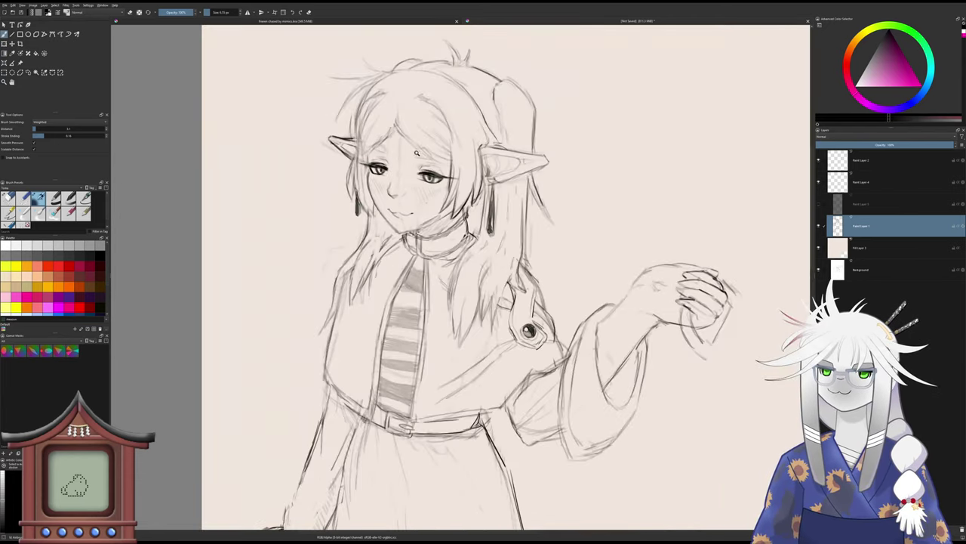
- Examine the figure's pose and proportions from the head down to the skirt and legs
key(slash)
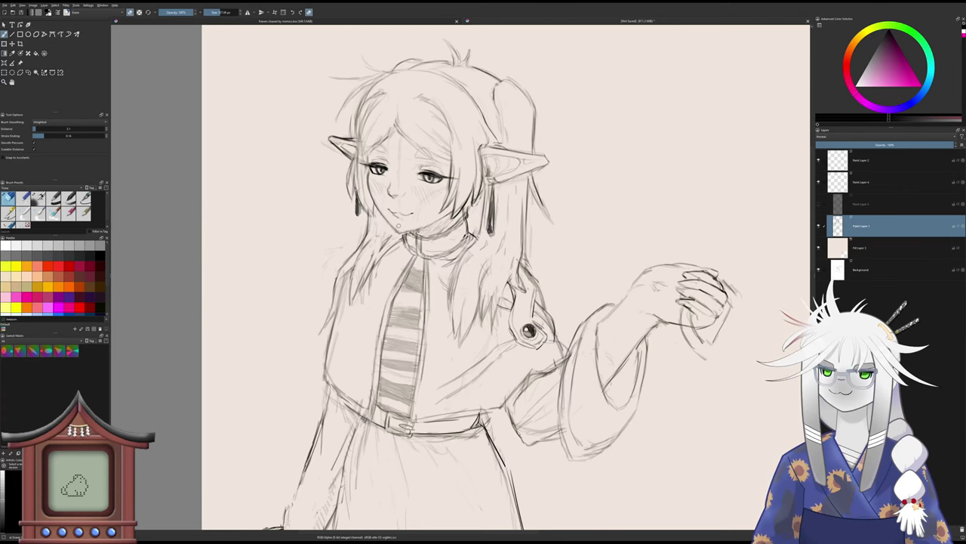
scroll(481, 97, down, 1)
scroll(481, 96, down, 1)
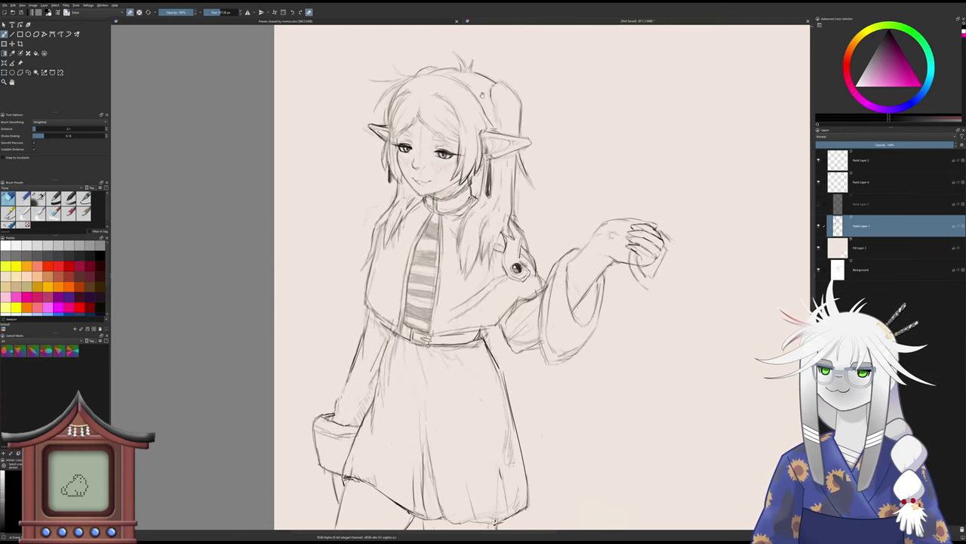
mouse_move(483, 107)
mouse_down()
mouse_move(464, 96)
mouse_move(446, 127)
mouse_up()
key(slash)
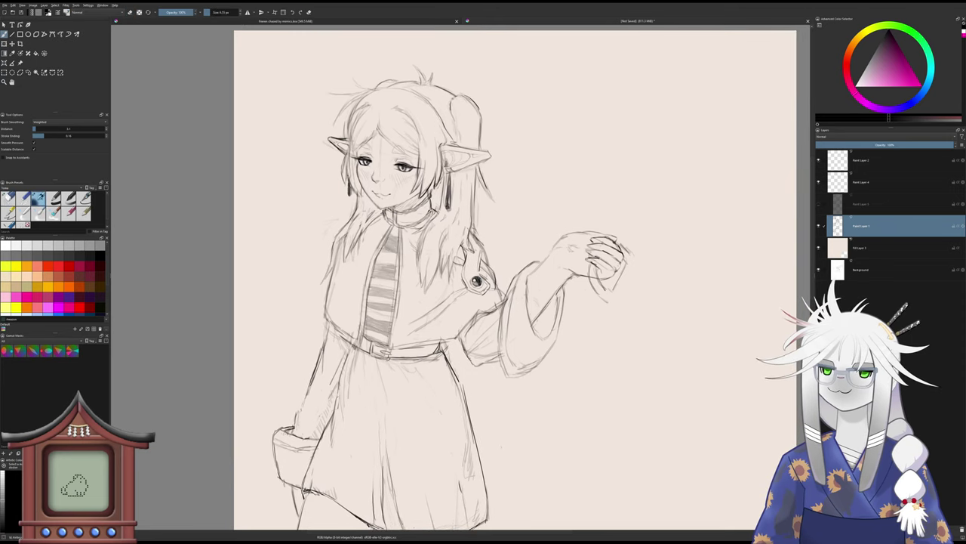
key(/)
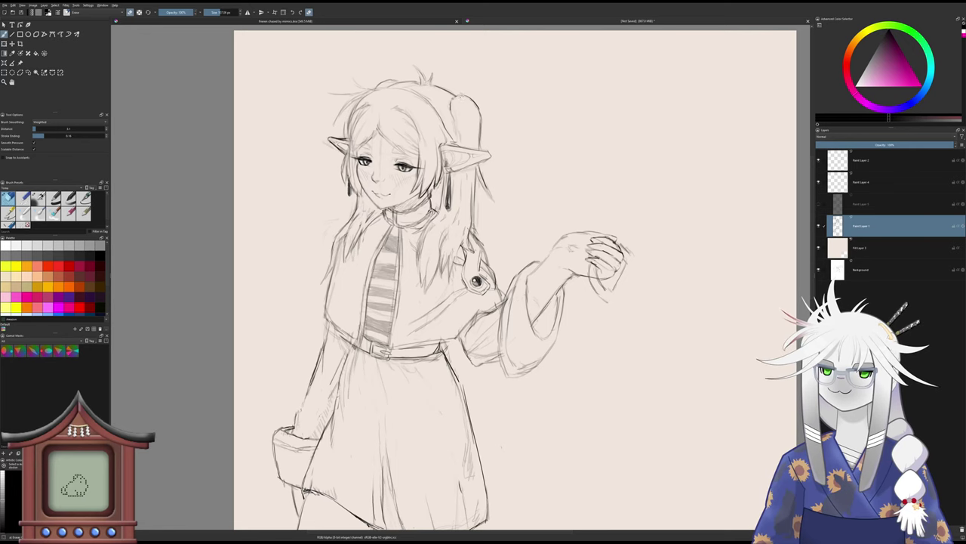
key(/)
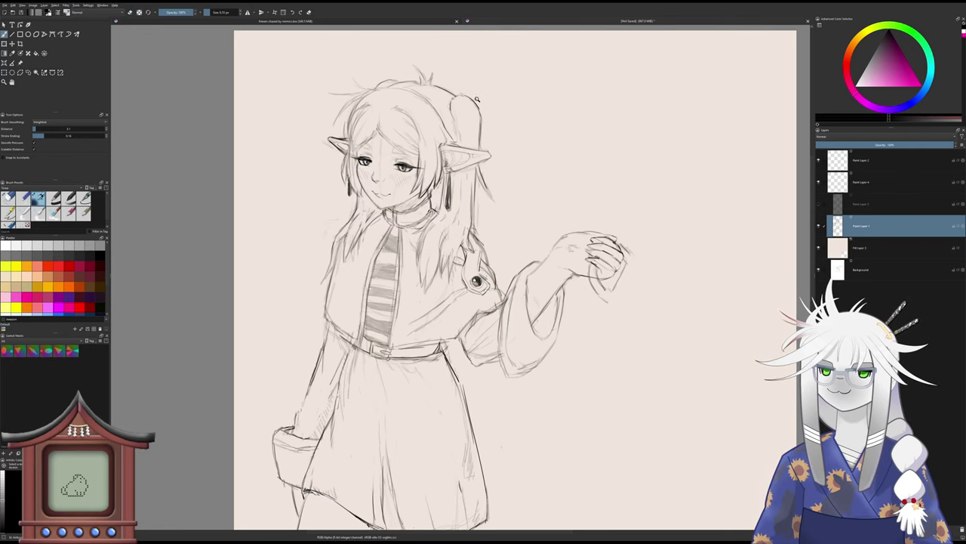
scroll(478, 98, down, 1)
drag(478, 111, 461, 97)
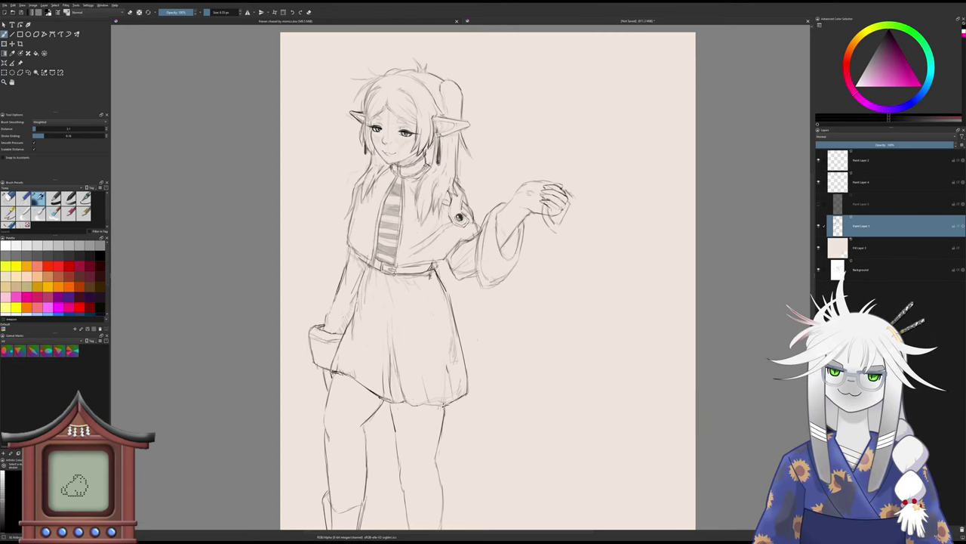
- Erase and redraw the skirt's hip contour just below the belt on the raised-arm side
drag(432, 276, 455, 318)
key(slash)
mouse_move(443, 285)
mouse_down()
mouse_move(436, 275)
mouse_move(450, 302)
mouse_up()
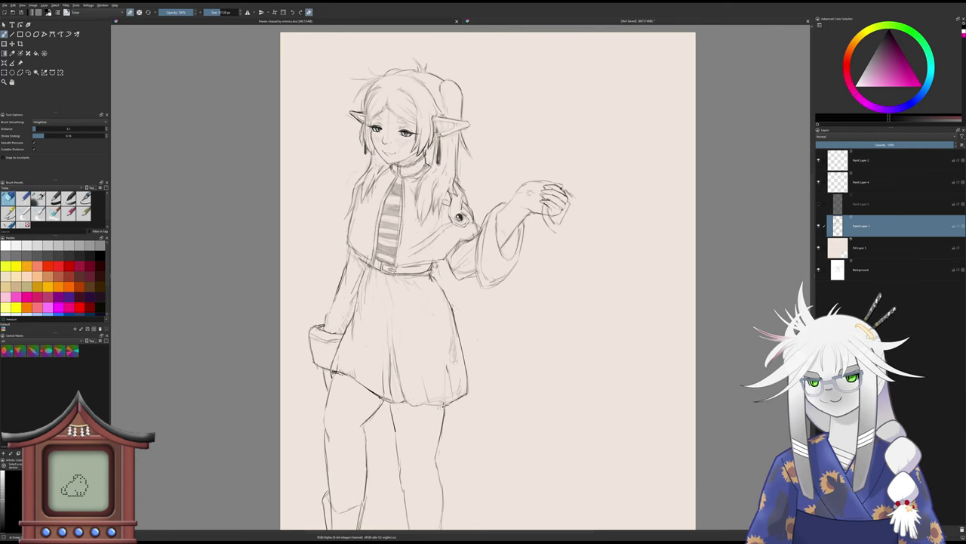
key(e)
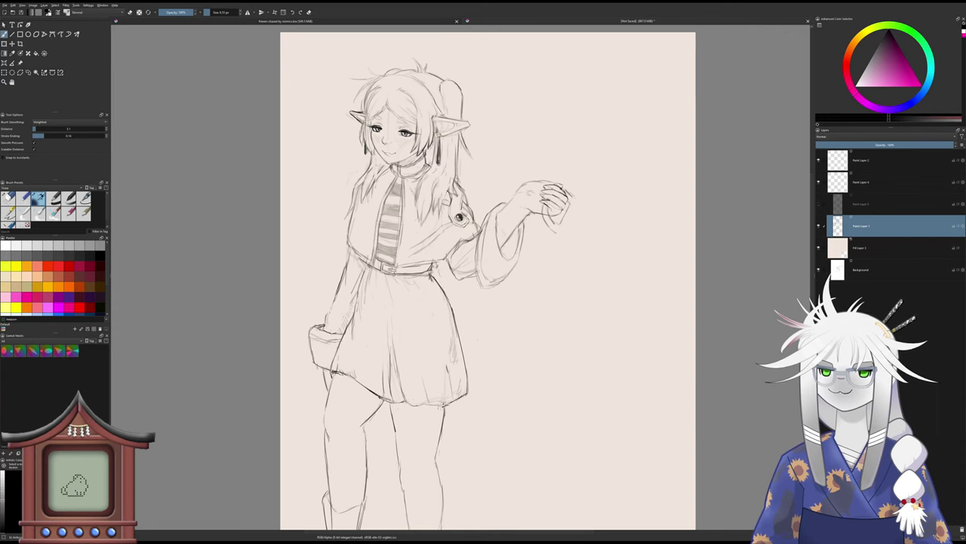
drag(452, 317, 435, 281)
key(e)
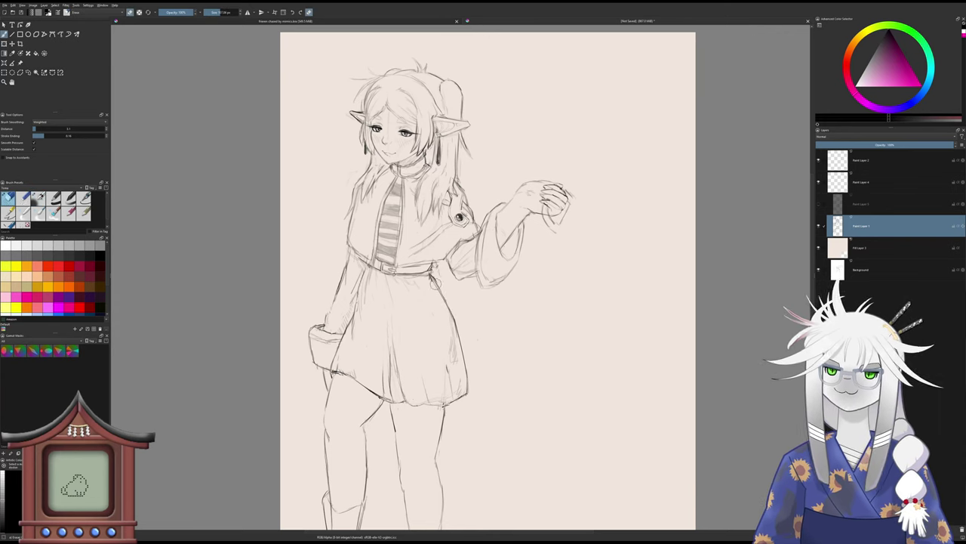
key(e)
mouse_move(443, 291)
mouse_down()
mouse_move(456, 316)
mouse_move(444, 304)
mouse_up()
key(slash)
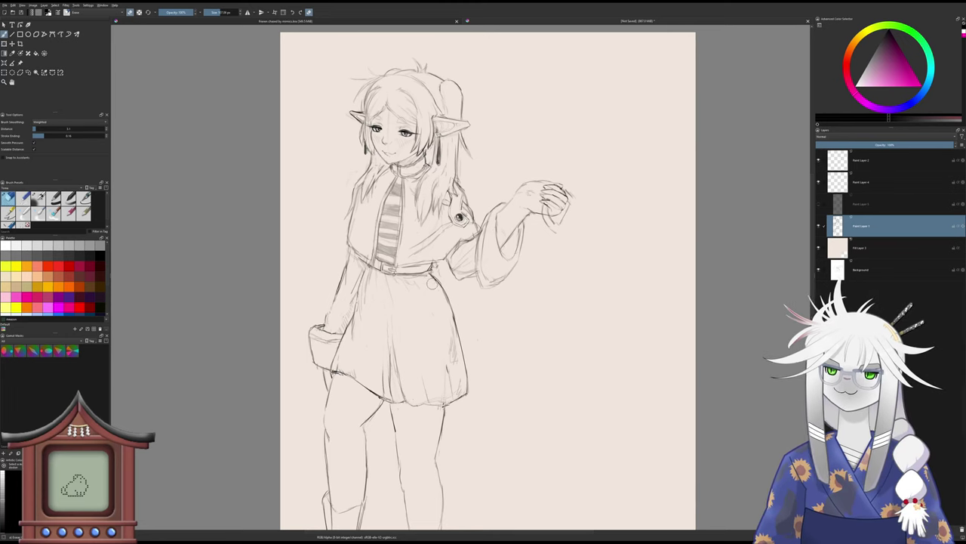
key(/)
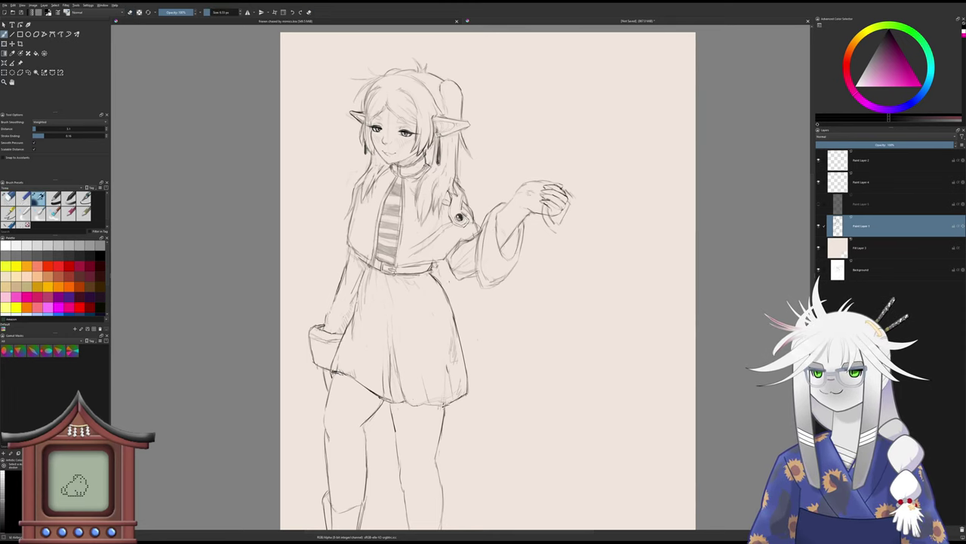
- Examine the corrected figure both as a whole and close up around the head and torso
scroll(453, 299, down, 1)
mouse_move(469, 274)
mouse_down()
mouse_move(457, 257)
mouse_move(440, 283)
mouse_up()
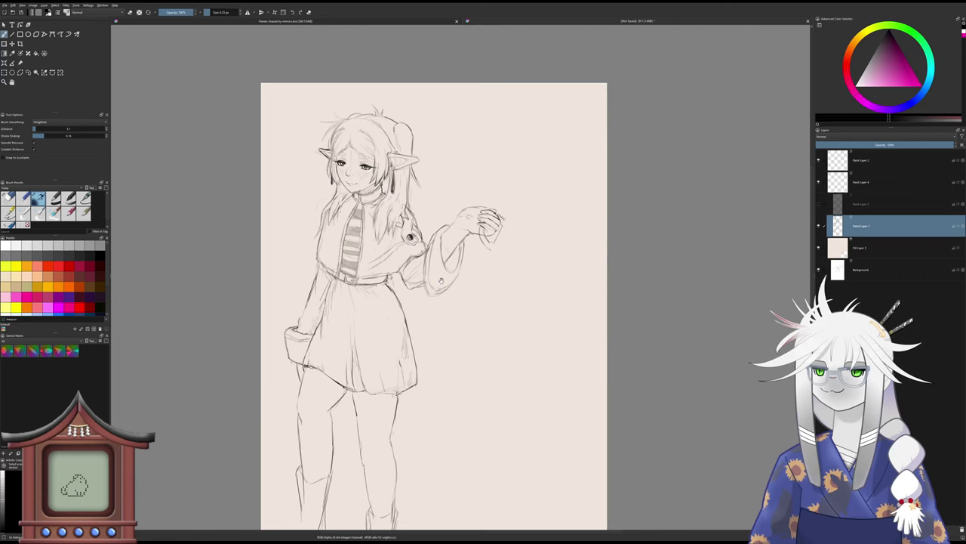
drag(443, 279, 431, 280)
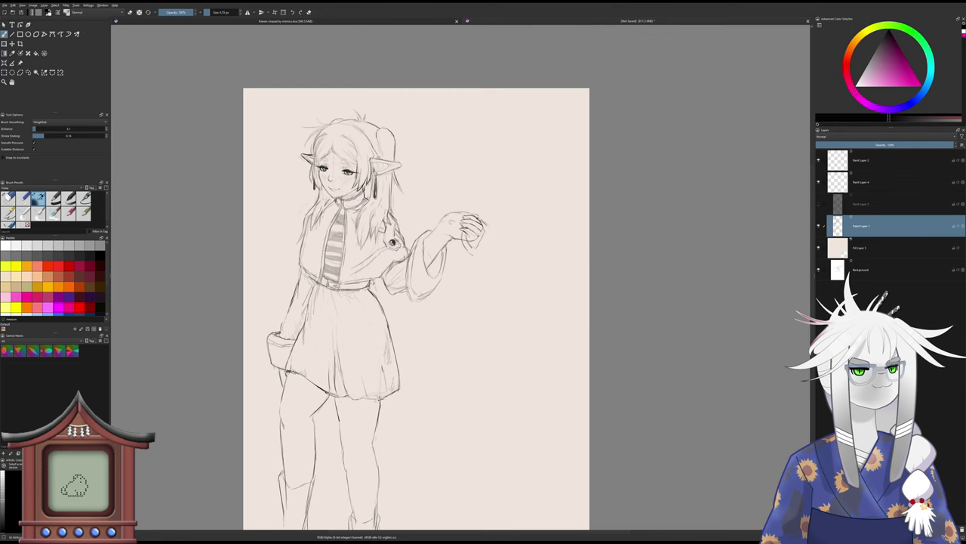
drag(376, 198, 484, 262)
scroll(486, 242, up, 4)
scroll(478, 261, down, 1)
scroll(479, 259, down, 1)
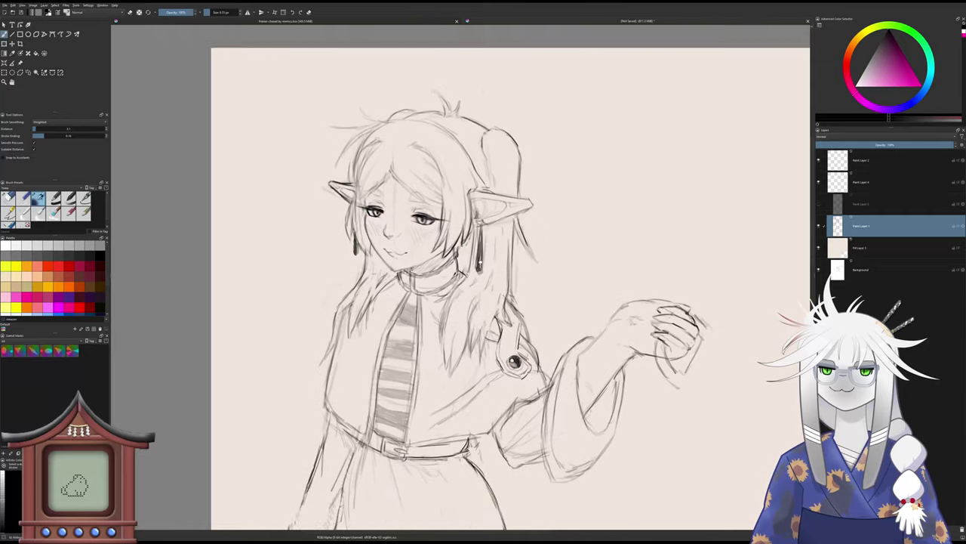
drag(491, 310, 462, 261)
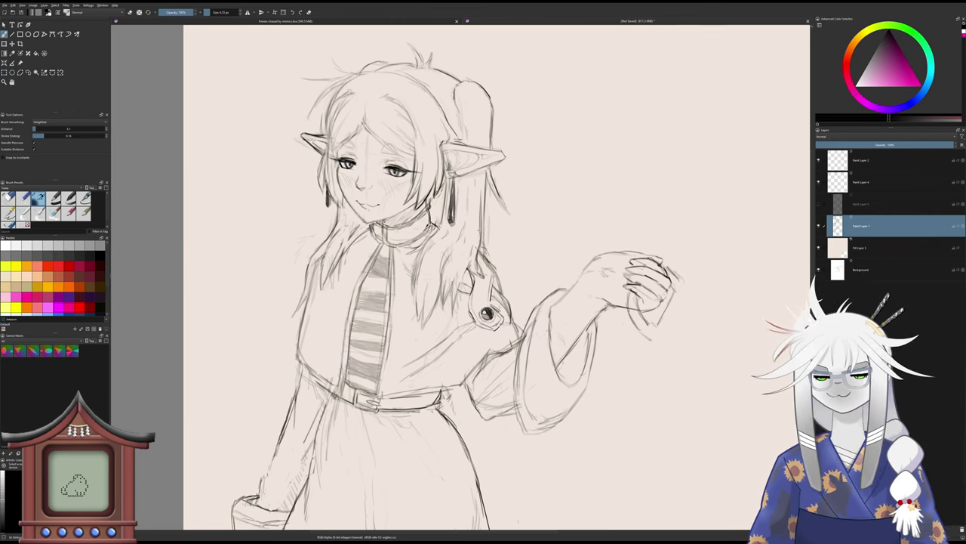
scroll(634, 308, down, 3)
scroll(652, 314, down, 2)
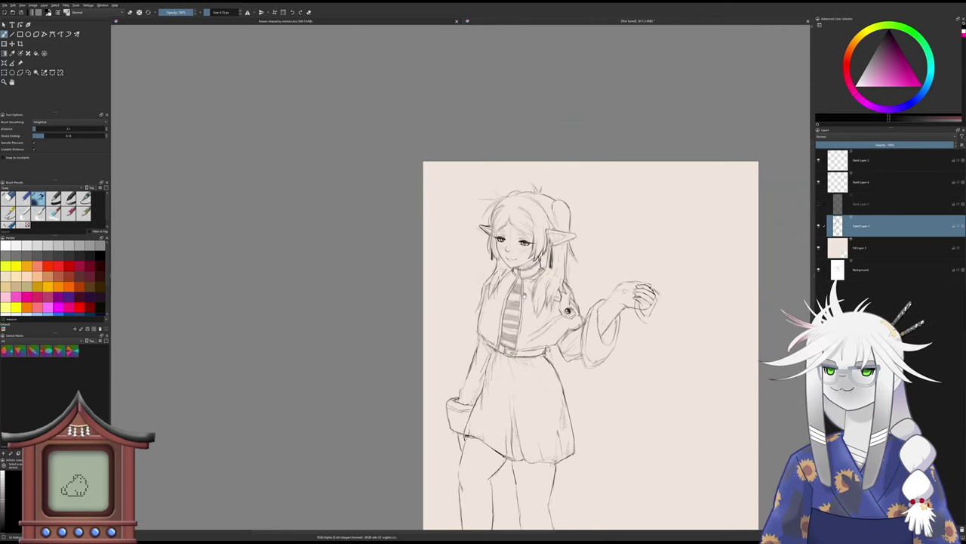
scroll(489, 247, up, 3)
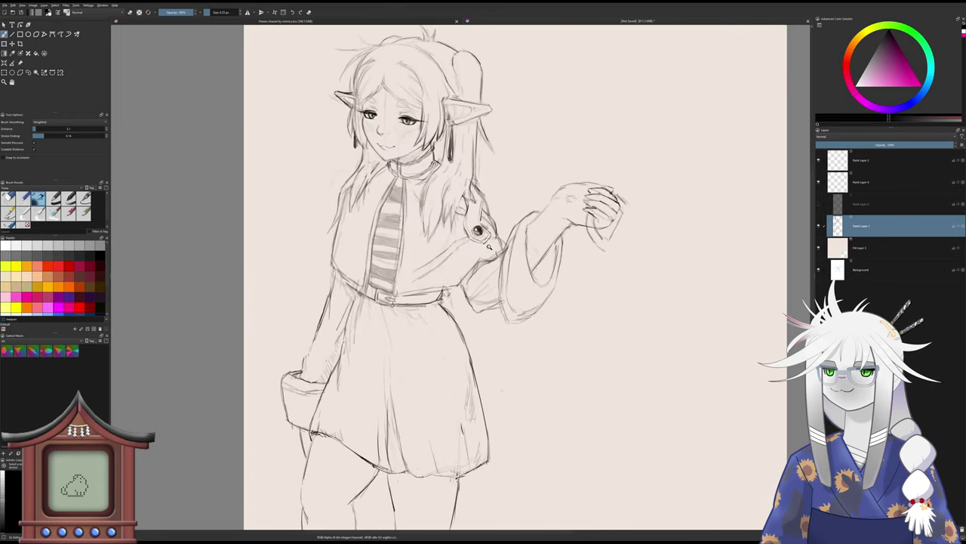
- Darken the stripes of the shirt between the cape's front edges with dense pencil hatching
scroll(489, 247, up, 3)
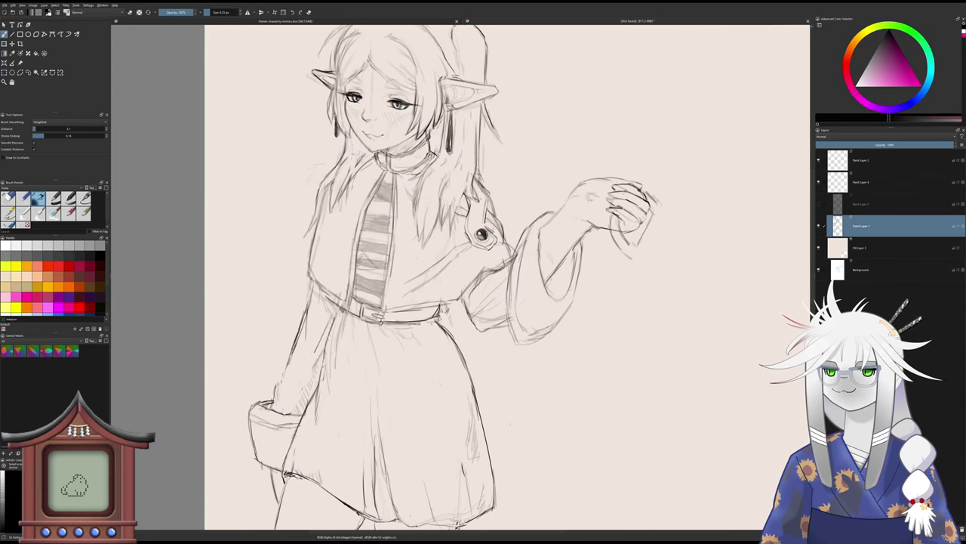
scroll(366, 265, down, 1)
scroll(367, 269, down, 1)
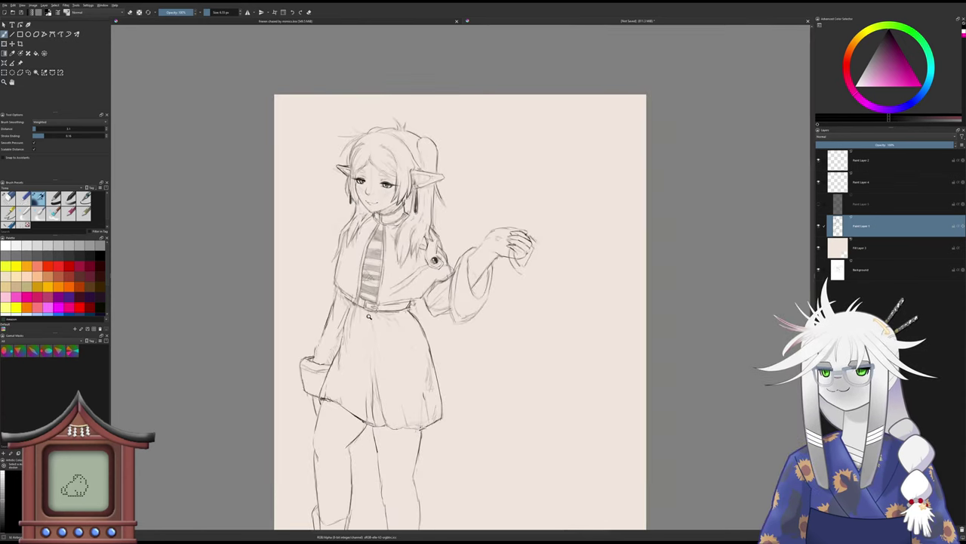
scroll(368, 270, up, 2)
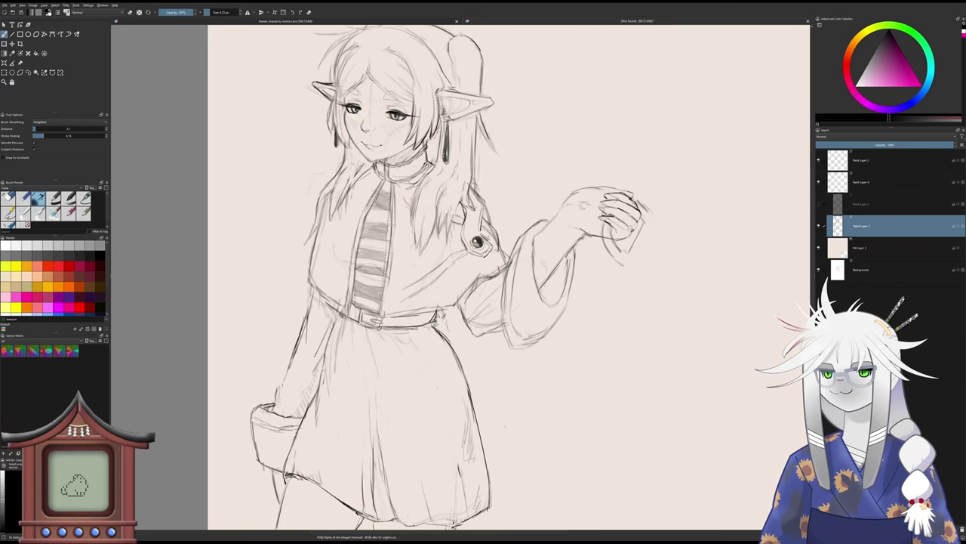
drag(364, 264, 383, 275)
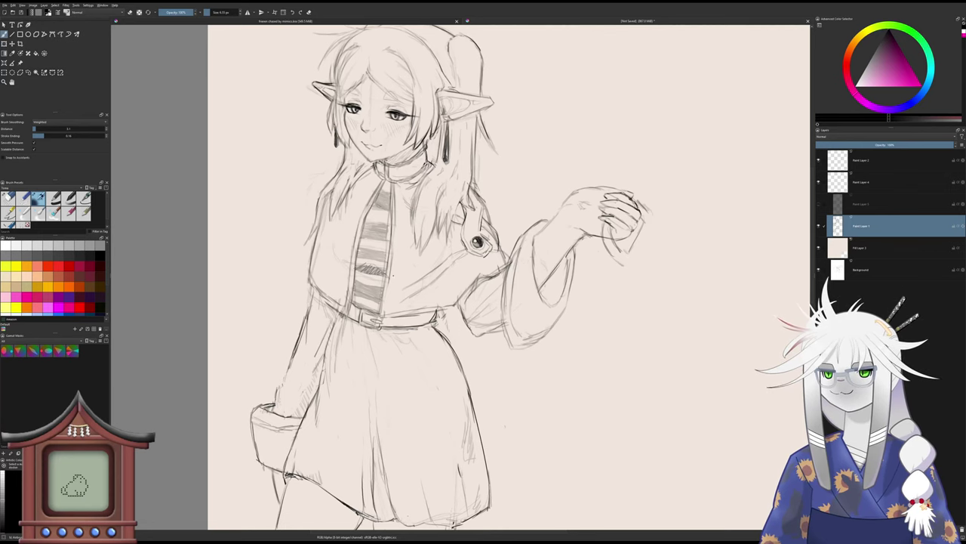
key(e)
scroll(389, 260, down, 2)
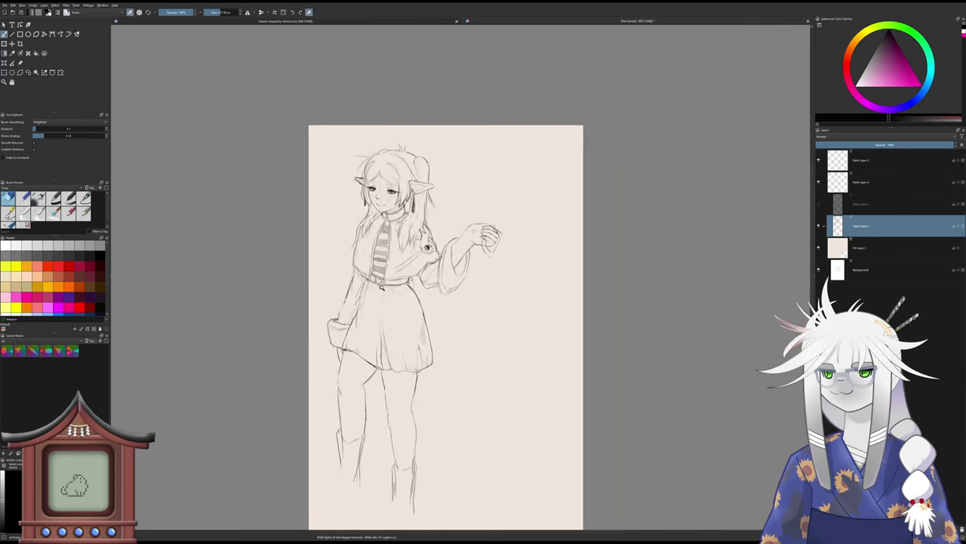
scroll(381, 268, up, 1)
scroll(381, 264, up, 1)
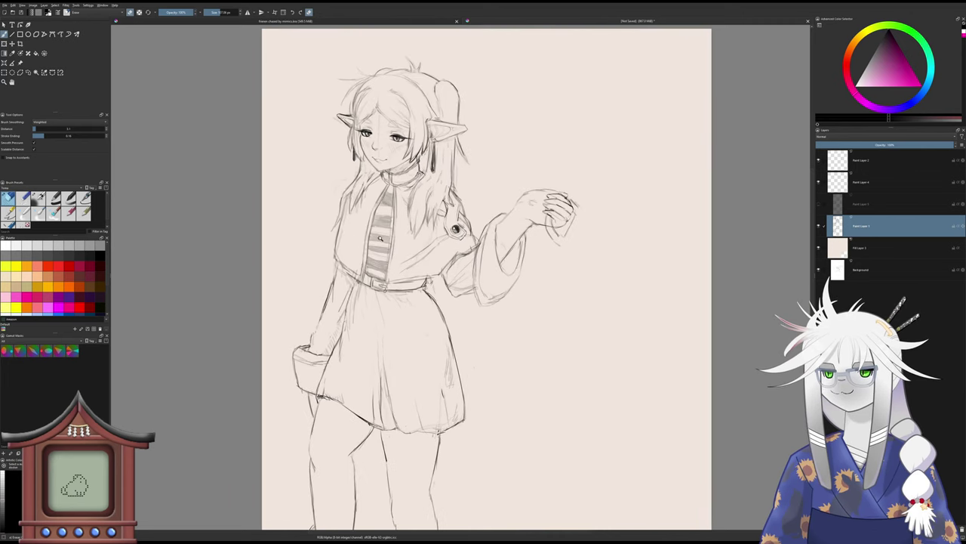
key(e)
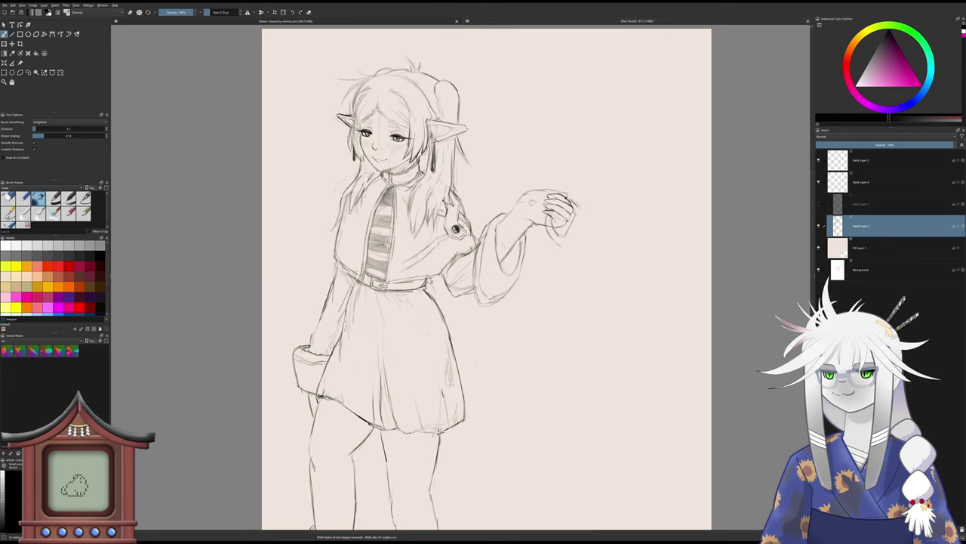
mouse_move(381, 246)
mouse_down()
mouse_move(369, 258)
mouse_move(383, 264)
mouse_move(374, 269)
mouse_up()
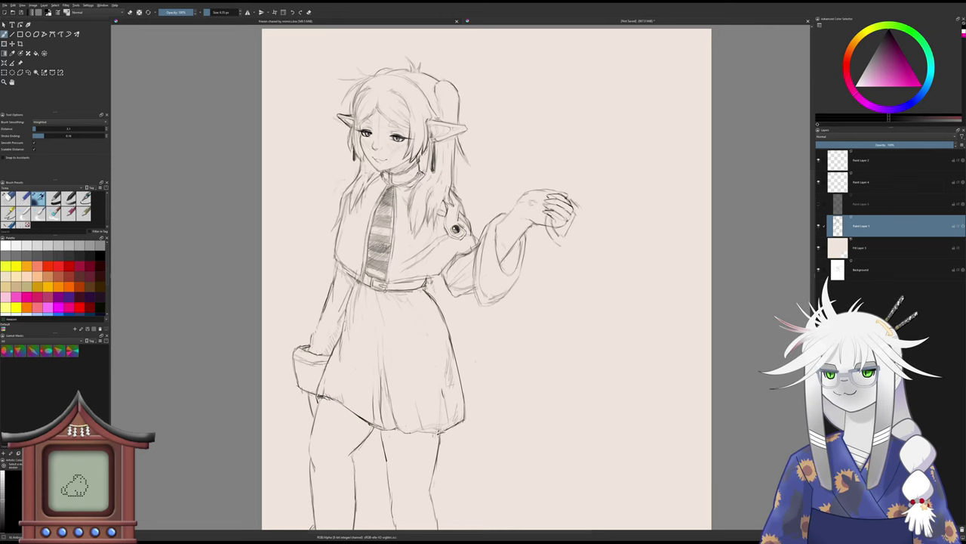
- Hatch light shading onto the skirt below the belt, the raised arm's sleeve and the hair
drag(408, 234, 384, 236)
scroll(382, 237, down, 1)
scroll(417, 276, up, 3)
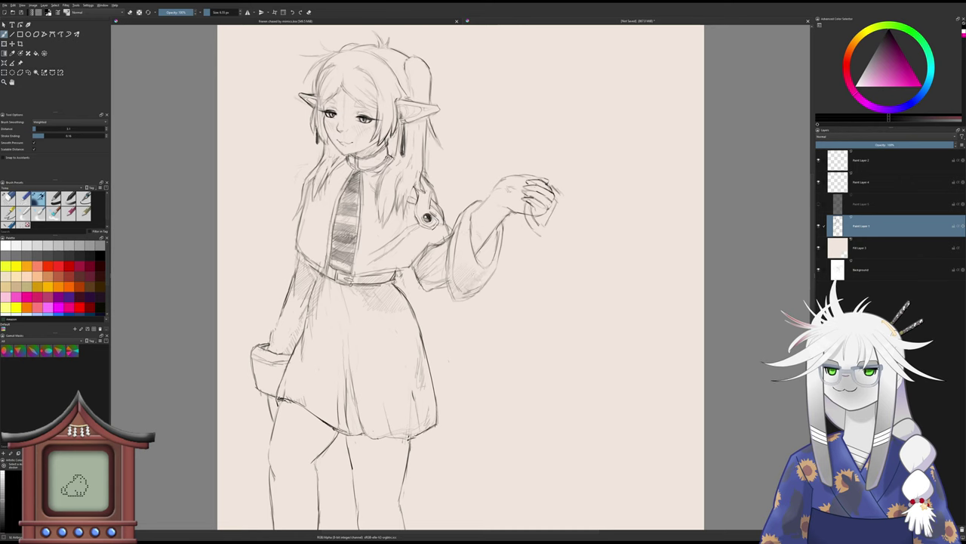
drag(496, 262, 488, 278)
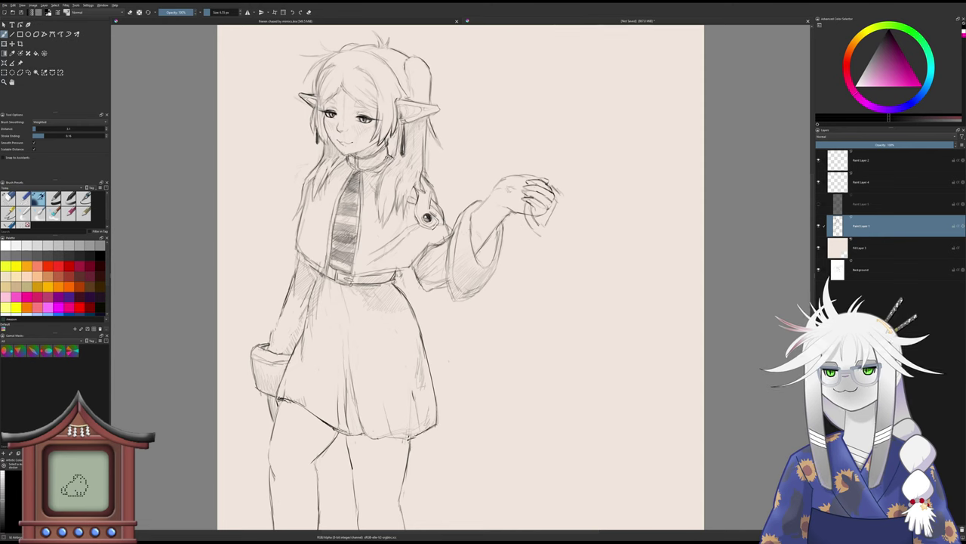
- Shade the cape's folds around the round brooch and touch up the lines at the opposite shoulder
key(slash)
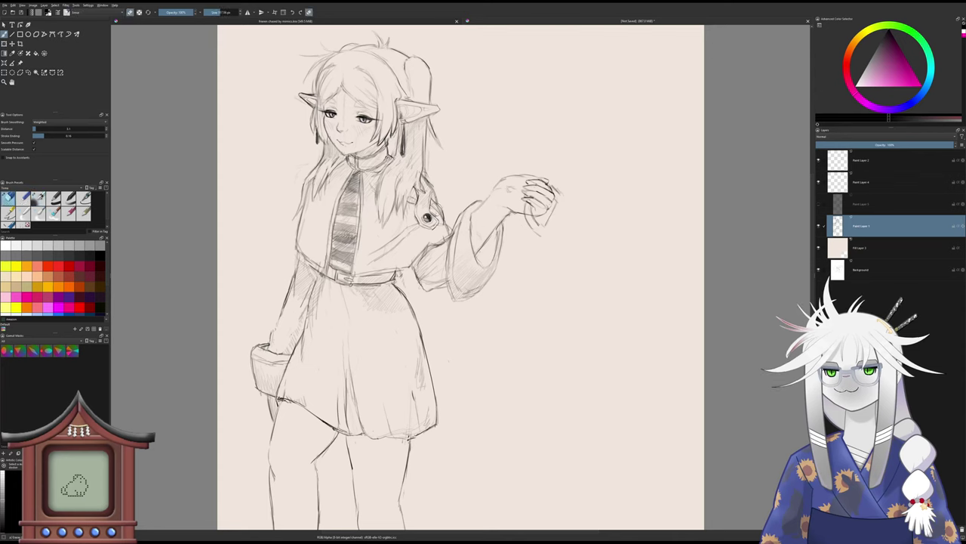
key(slash)
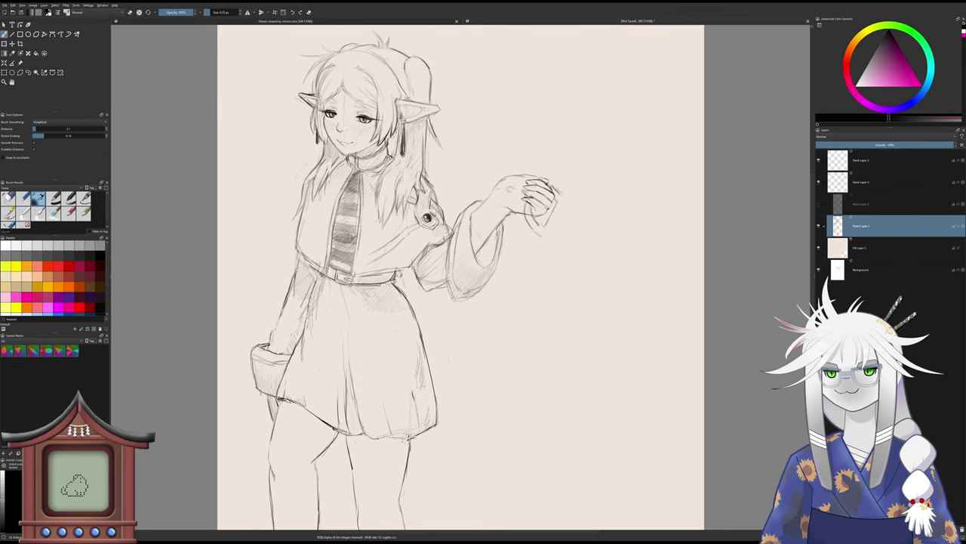
key(slash)
key(slash)
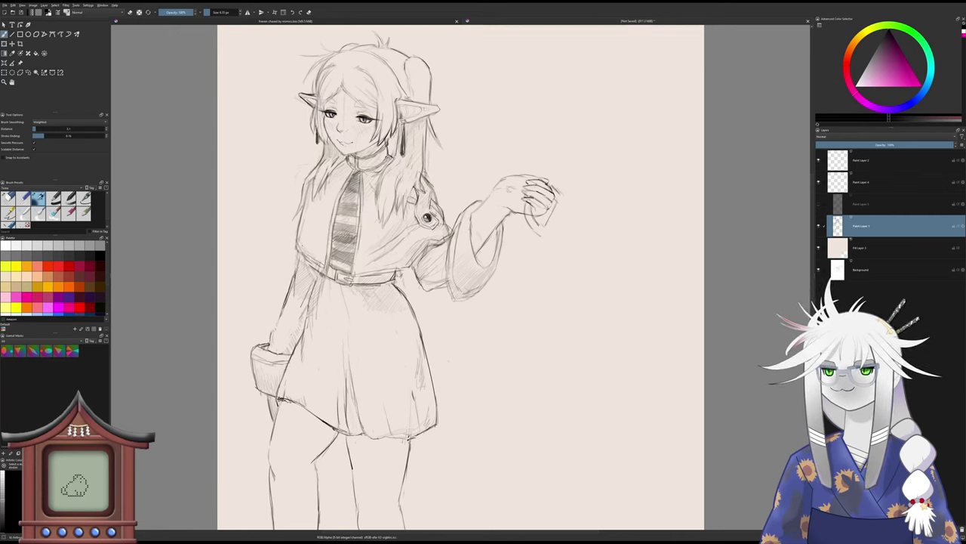
key(slash)
mouse_move(305, 178)
mouse_down()
mouse_move(310, 189)
mouse_move(308, 180)
mouse_up()
key(slash)
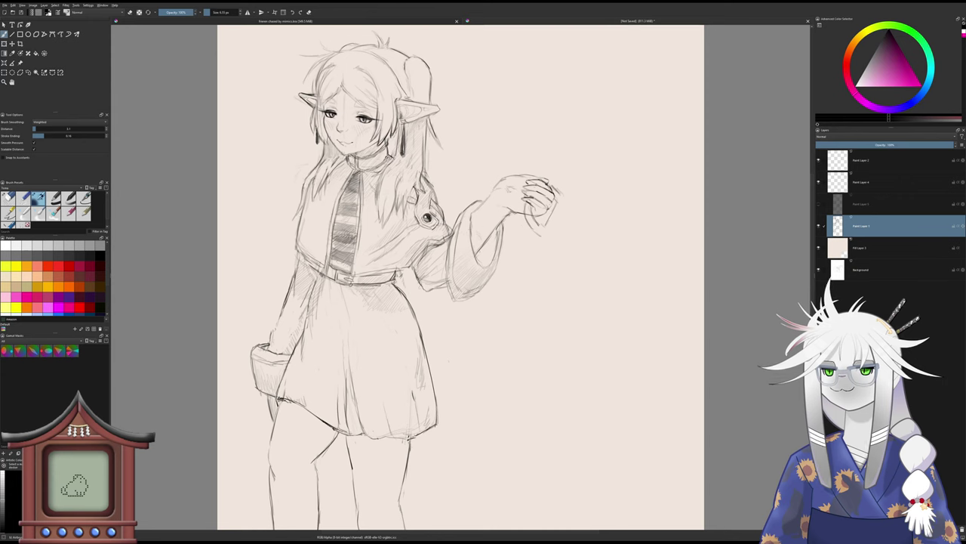
- Add hatched shading to the lowered arm's sleeve and the adjacent skirt folds
drag(290, 215, 293, 234)
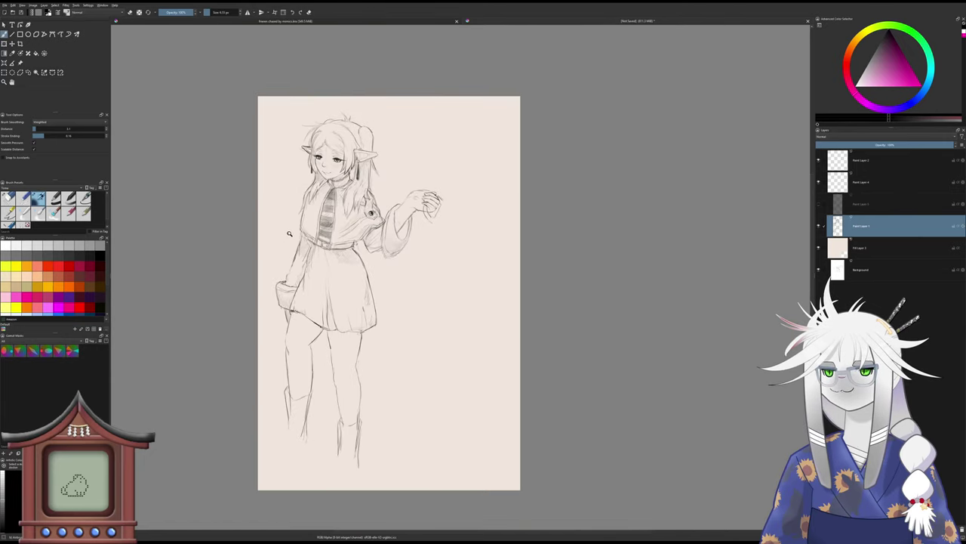
drag(289, 233, 290, 226)
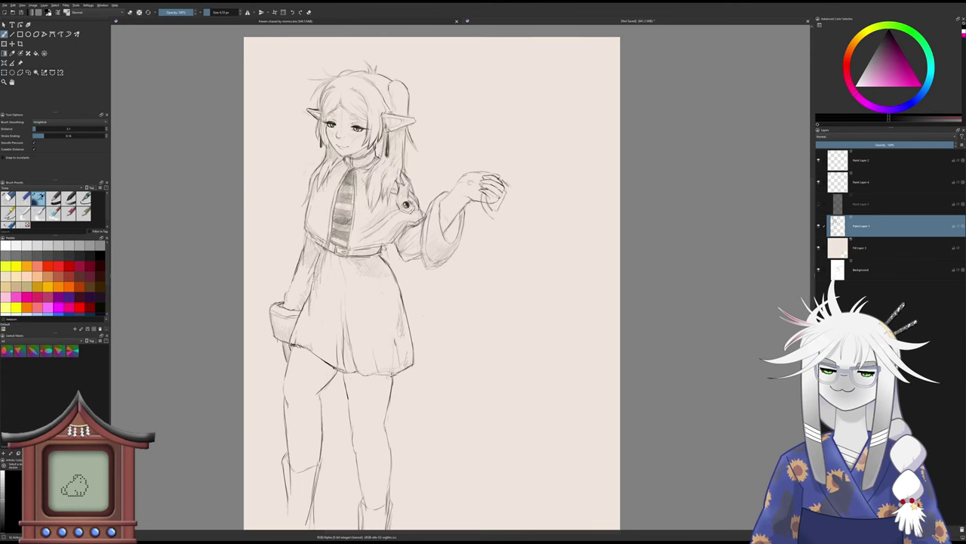
scroll(469, 278, up, 2)
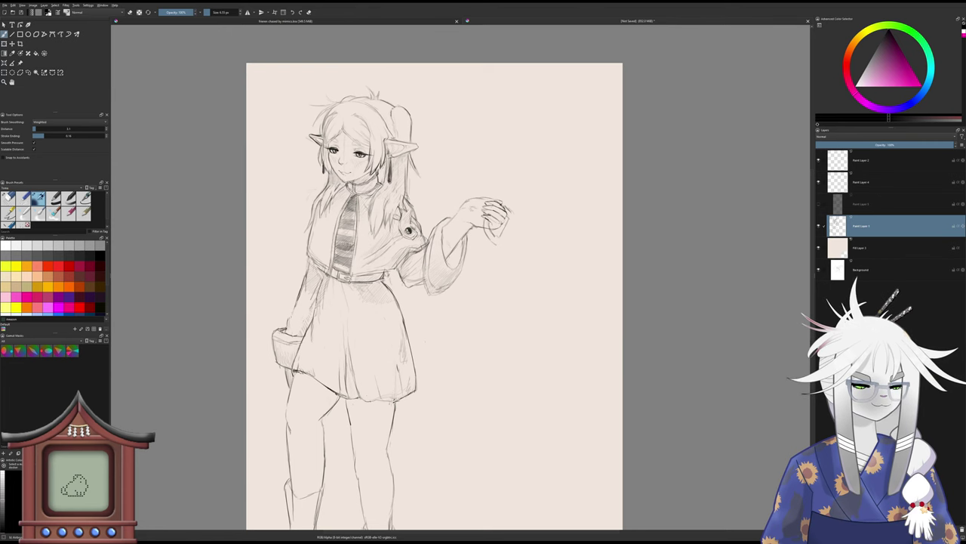
scroll(277, 219, up, 3)
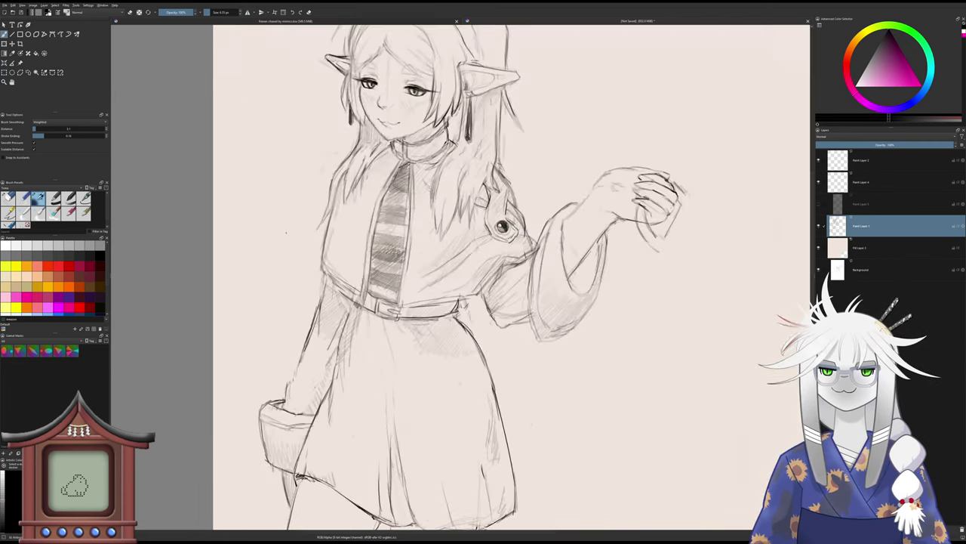
- Fade the pencil sketch layer to about half opacity and add a new paint layer above it
scroll(277, 218, down, 4)
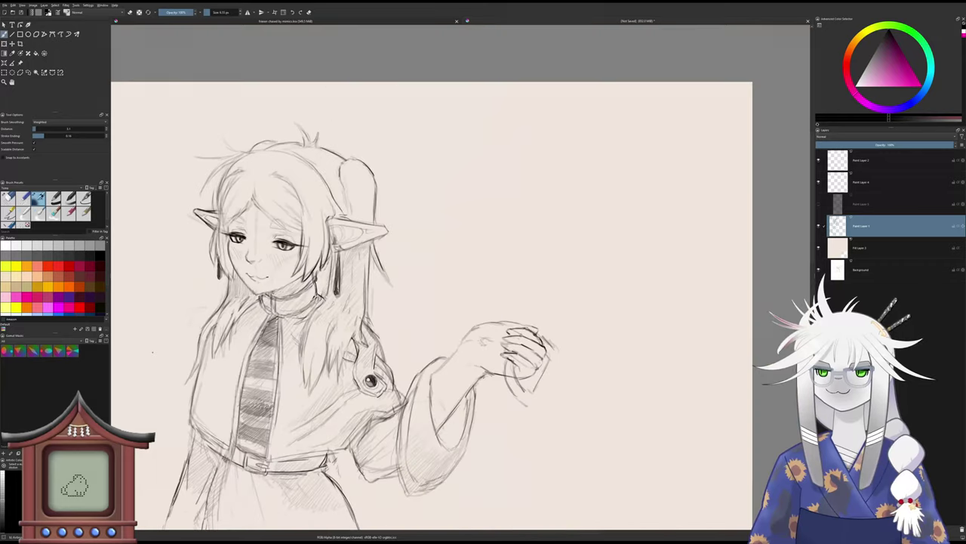
drag(152, 351, 202, 266)
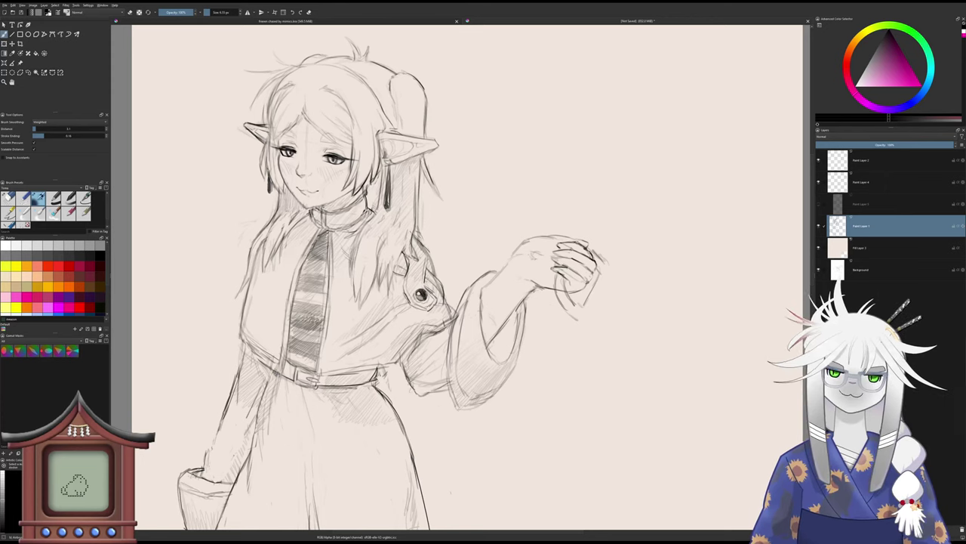
scroll(451, 284, down, 2)
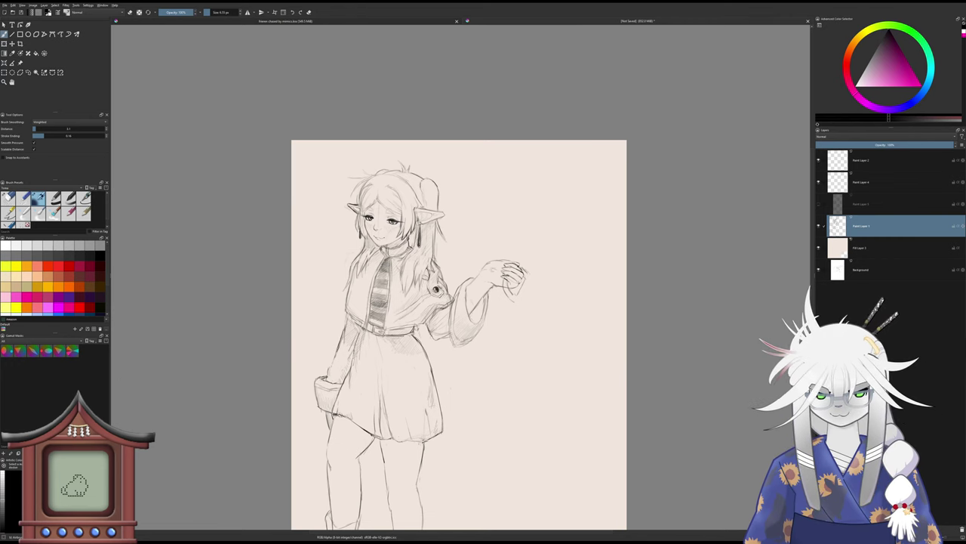
drag(853, 145, 889, 144)
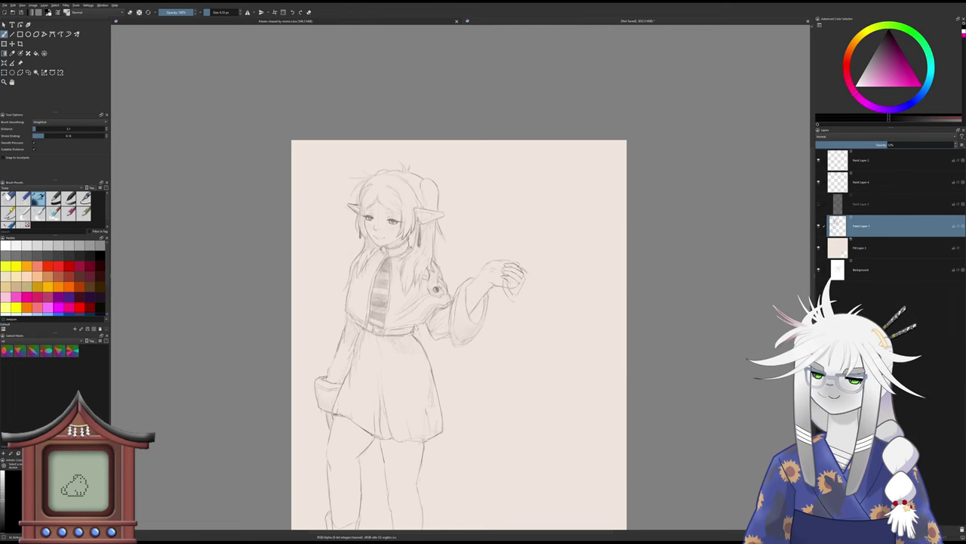
key(Insert)
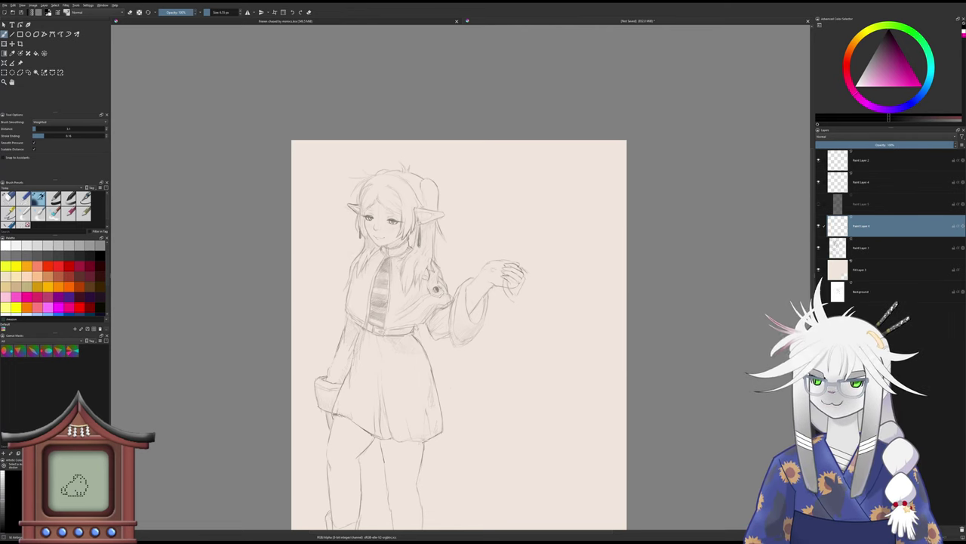
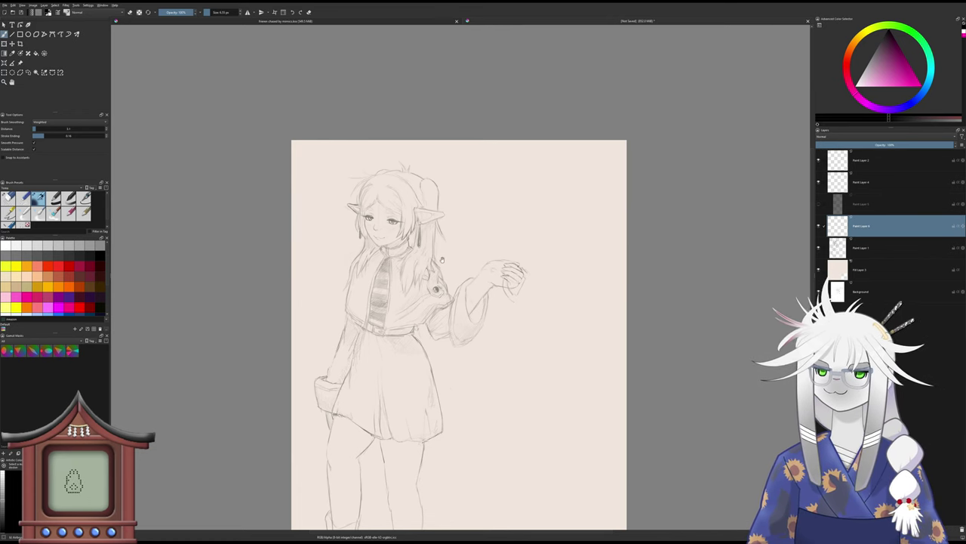
- Make the faded sketch layer below the new paint layer active again
drag(442, 261, 426, 217)
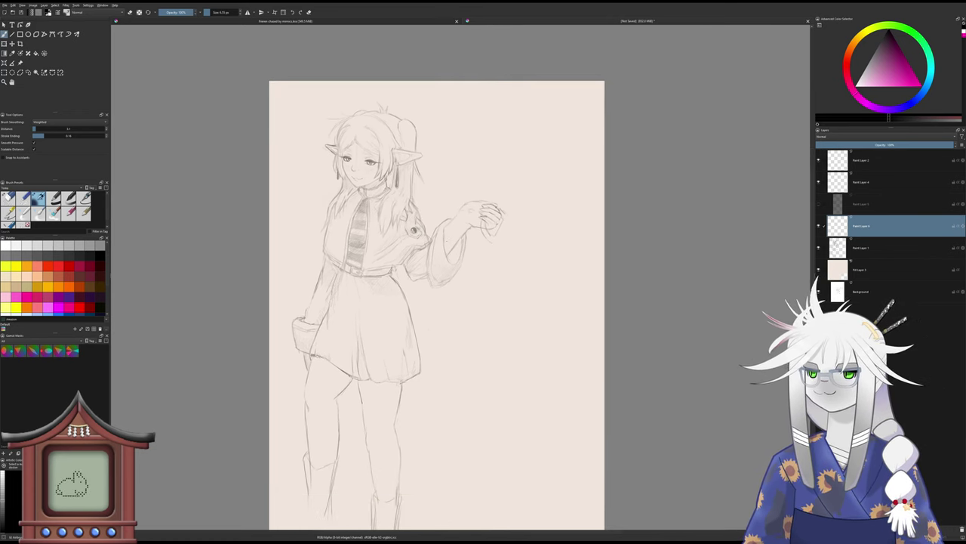
drag(451, 373, 455, 360)
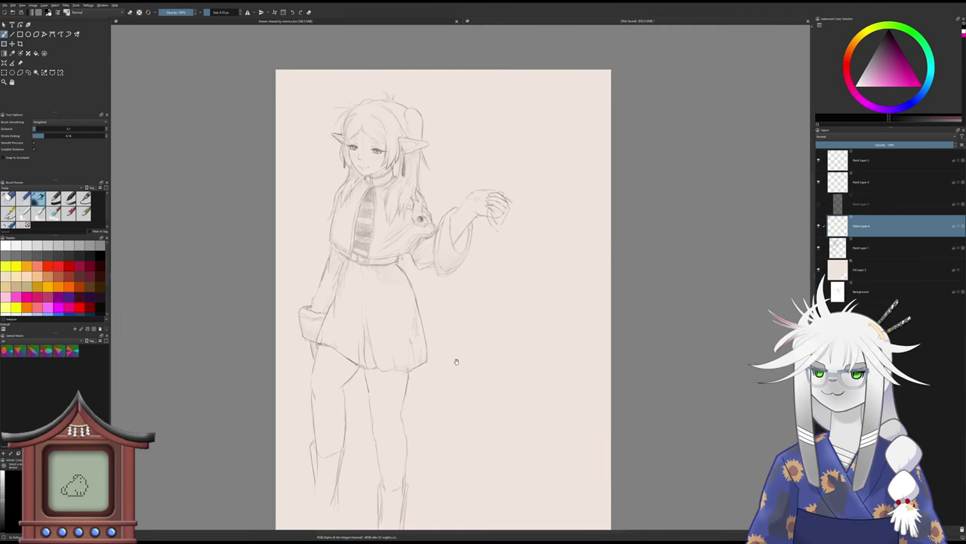
scroll(498, 318, down, 3)
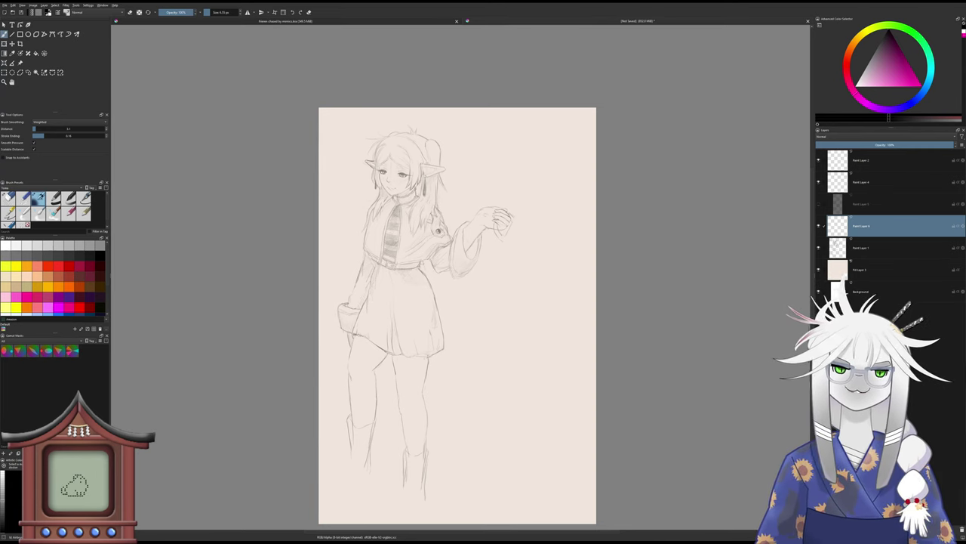
click(27, 72)
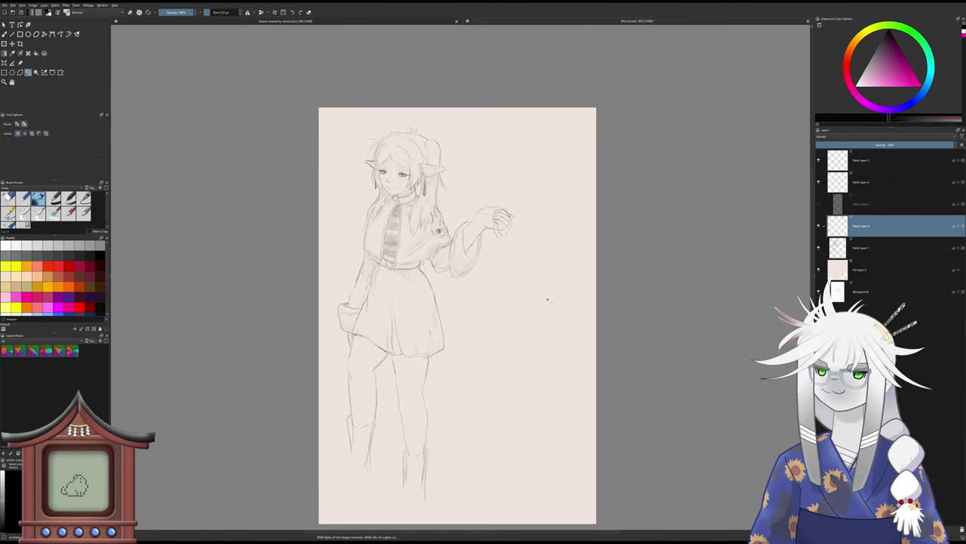
click(858, 241)
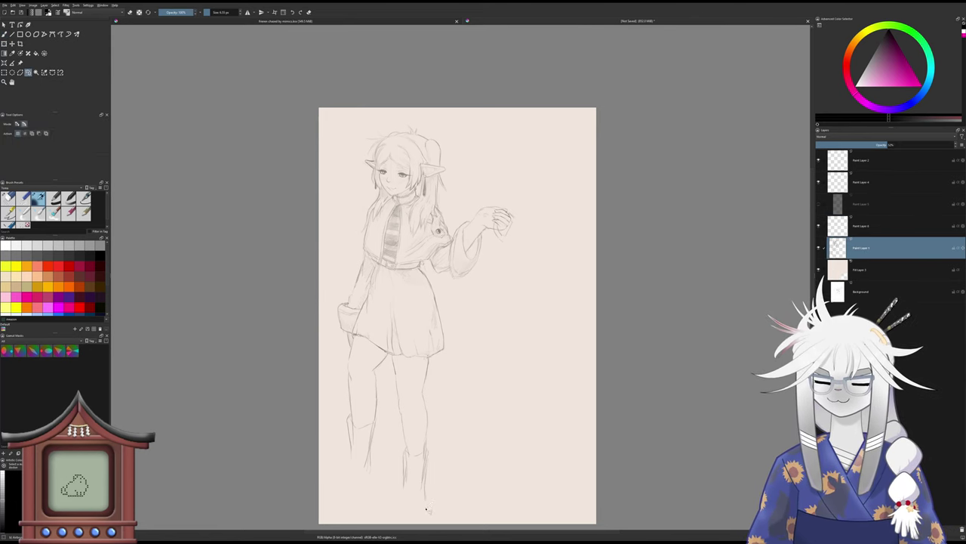
mouse_move(427, 510)
mouse_down()
mouse_move(457, 399)
mouse_move(429, 361)
mouse_move(389, 358)
mouse_move(358, 338)
mouse_move(341, 365)
mouse_move(346, 479)
mouse_move(422, 507)
mouse_up()
key(ctrl+t)
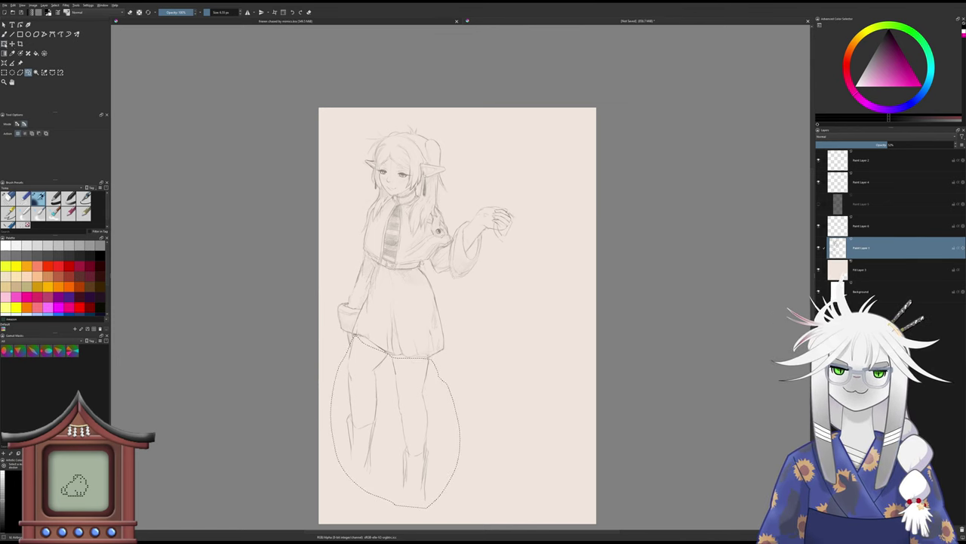
mouse_move(419, 391)
mouse_down()
mouse_move(431, 365)
mouse_move(423, 393)
mouse_up()
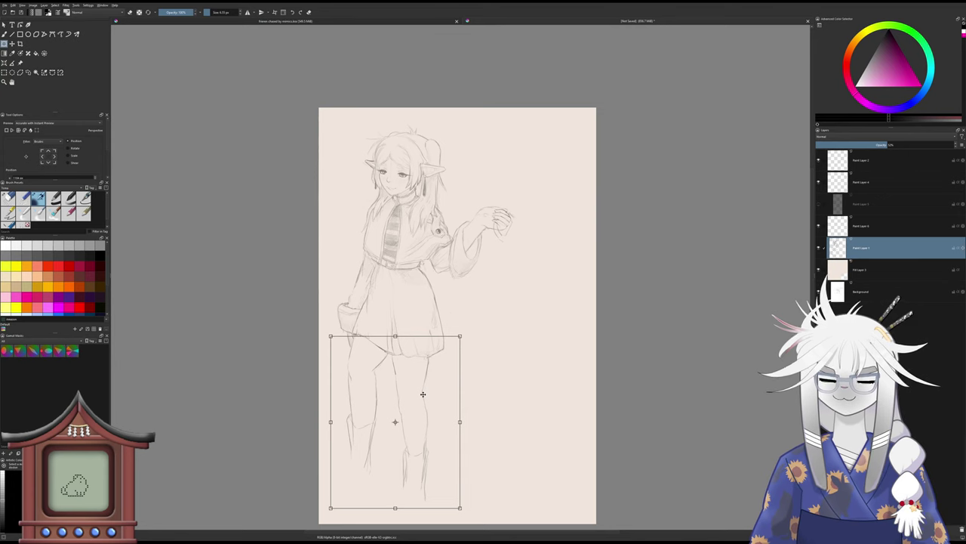
key(b)
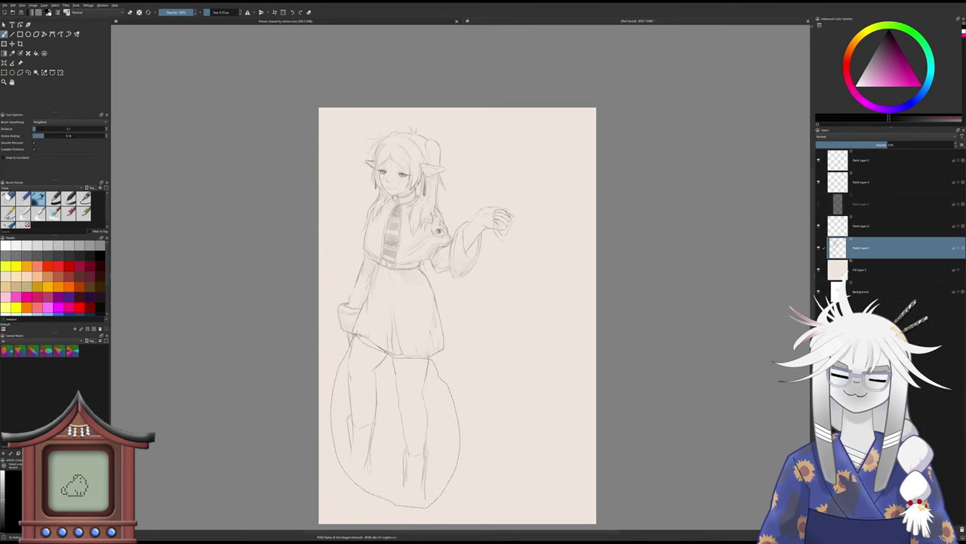
key(ctrl+shift+a)
- Erase the rough boot shaft lines below the calf of the leg on the raised arm's side
scroll(338, 390, up, 1)
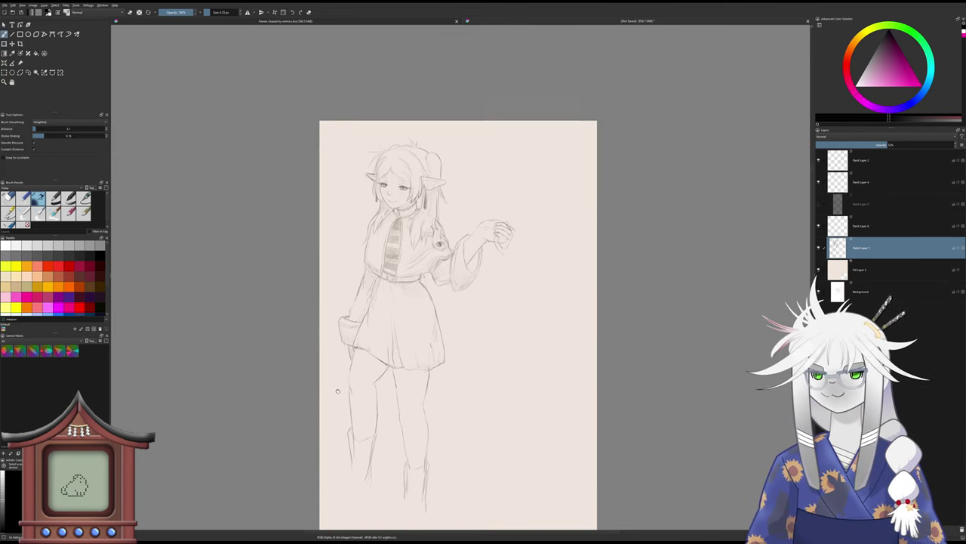
scroll(337, 391, down, 4)
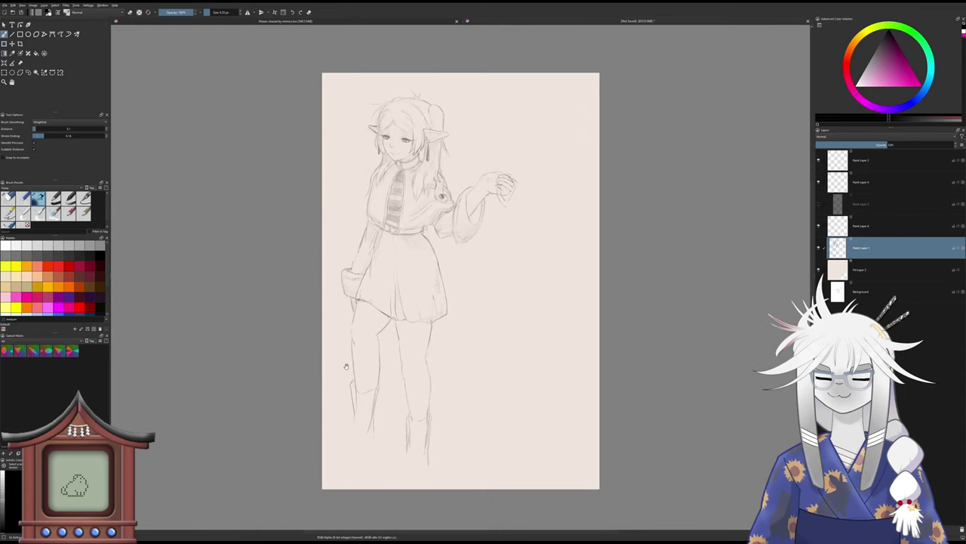
scroll(420, 423, up, 2)
scroll(419, 412, down, 1)
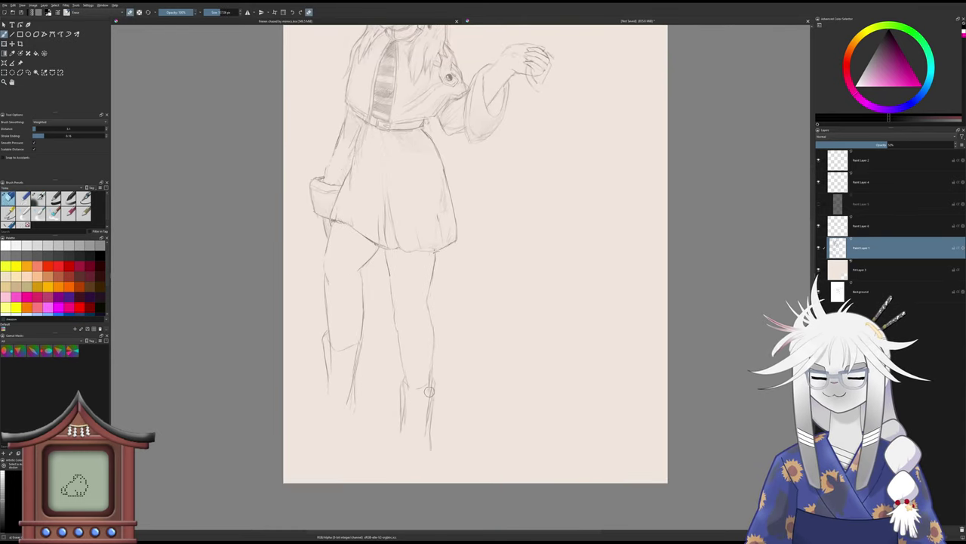
mouse_move(429, 391)
mouse_down()
mouse_move(432, 437)
mouse_move(402, 394)
mouse_up()
key(/)
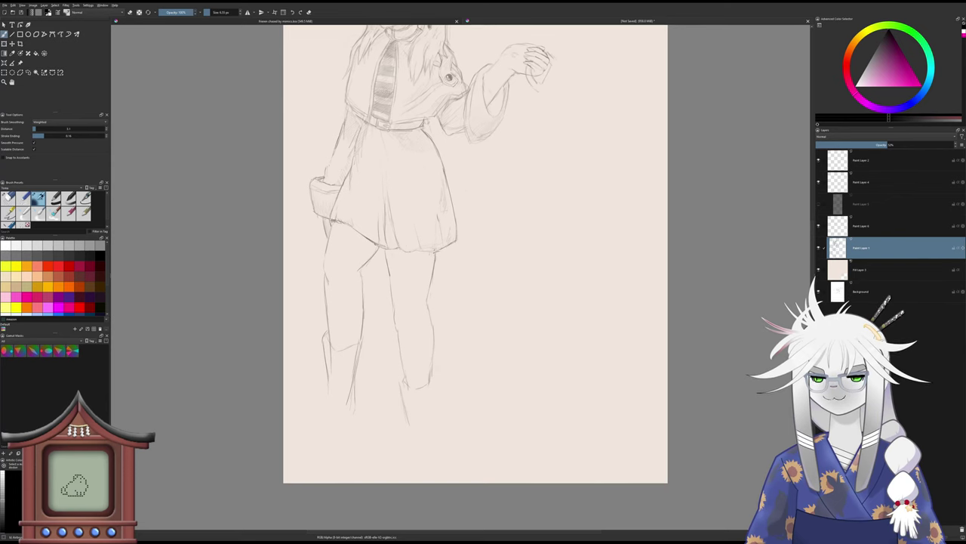
- Redraw both sides of that boot's shaft down to the ankle and undo the diagonal foot line
scroll(428, 384, up, 2)
drag(431, 395, 438, 320)
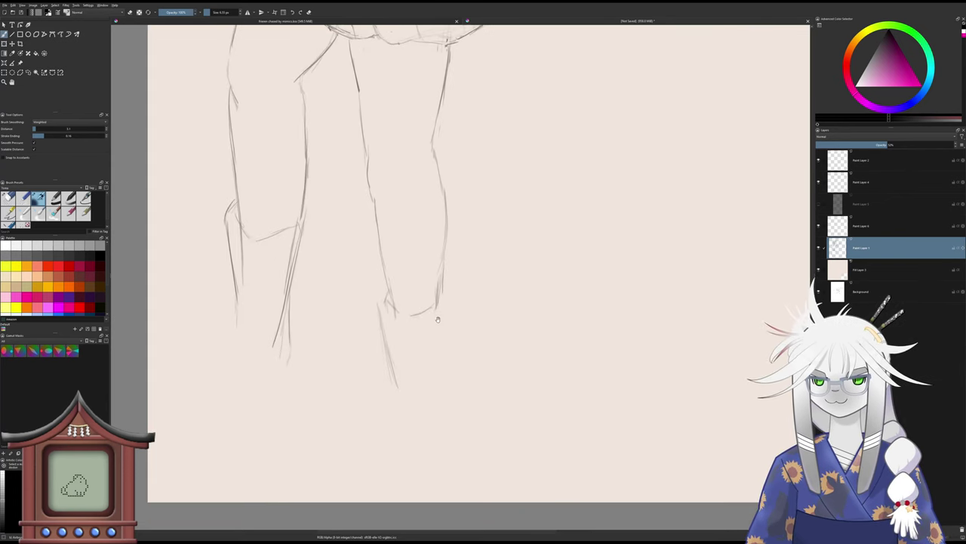
drag(452, 284, 447, 381)
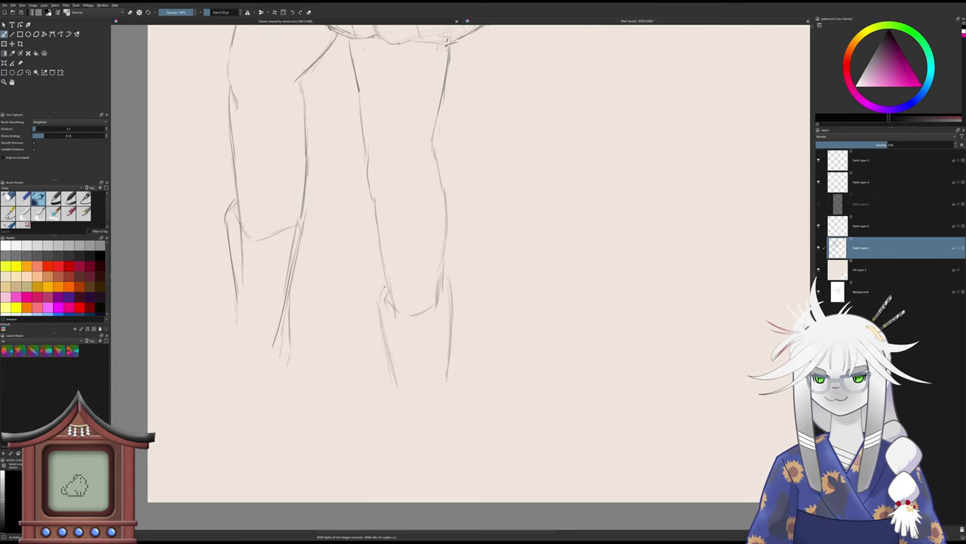
drag(380, 314, 401, 415)
drag(450, 340, 455, 443)
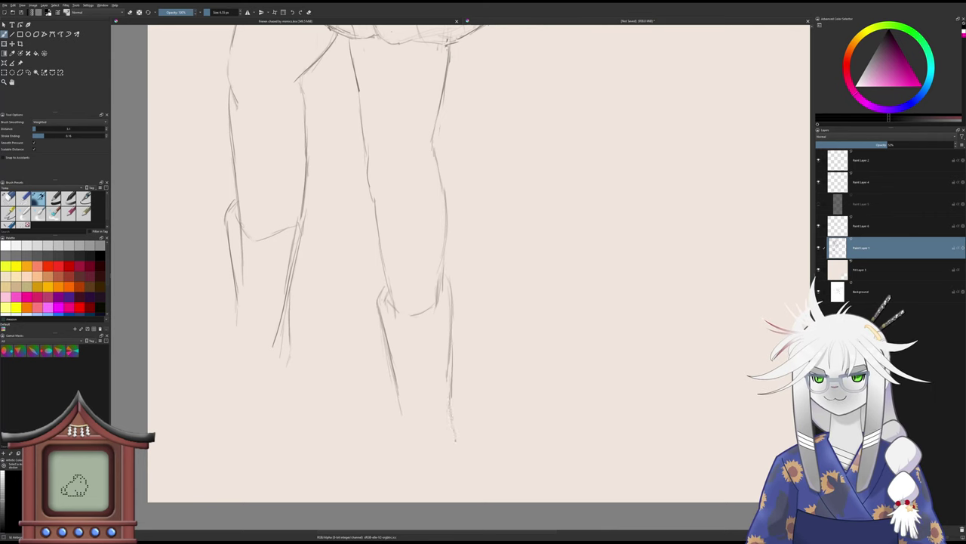
drag(394, 377, 395, 443)
mouse_move(395, 407)
mouse_down()
mouse_move(394, 445)
mouse_move(352, 499)
mouse_up()
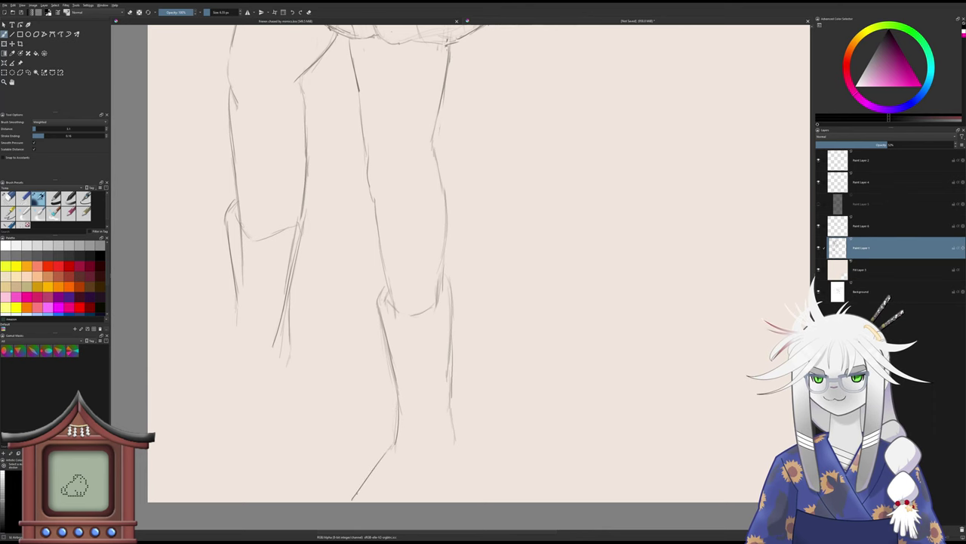
key(ctrl+z)
- Refine the boot opening on the other leg, sketching the cuff's corner and cleaning up its curved top edge
scroll(358, 463, down, 5)
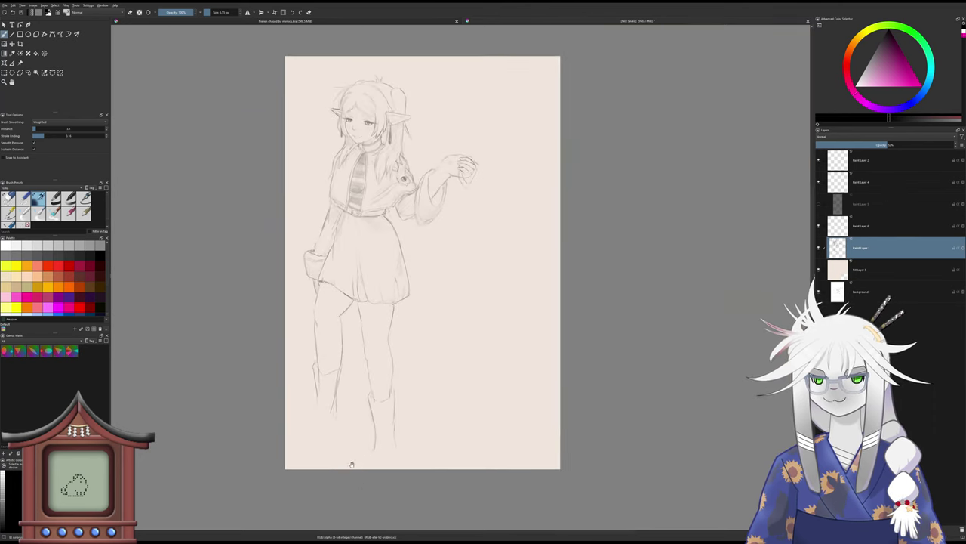
scroll(340, 443, up, 5)
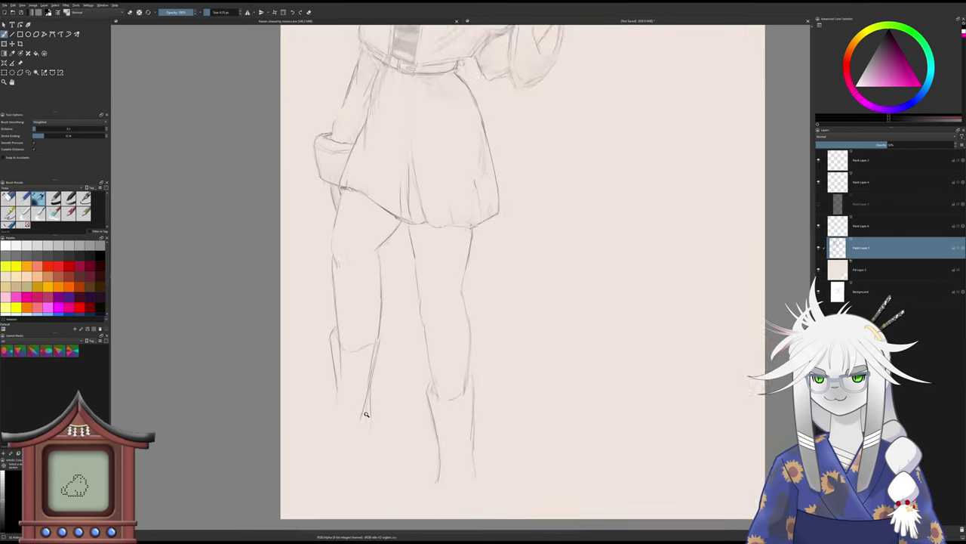
scroll(366, 413, up, 2)
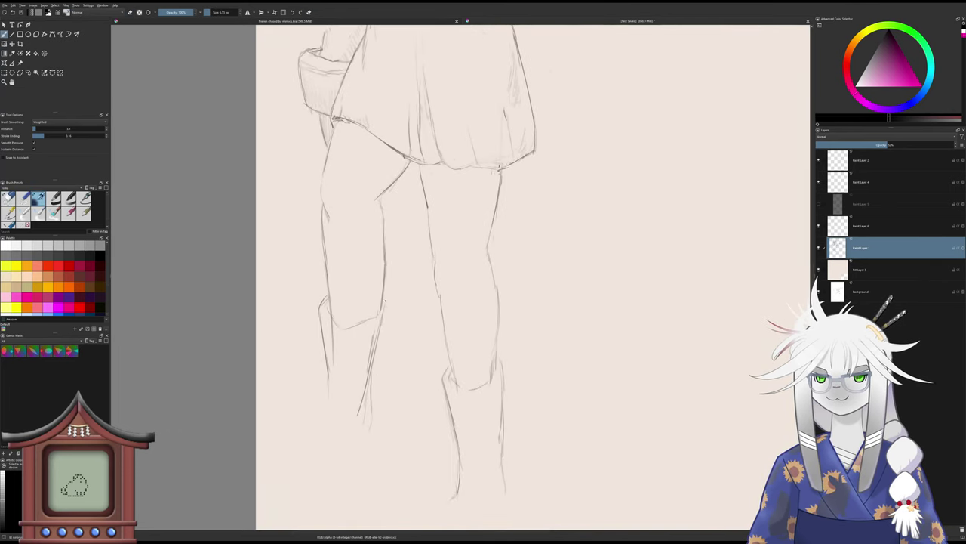
drag(387, 309, 376, 339)
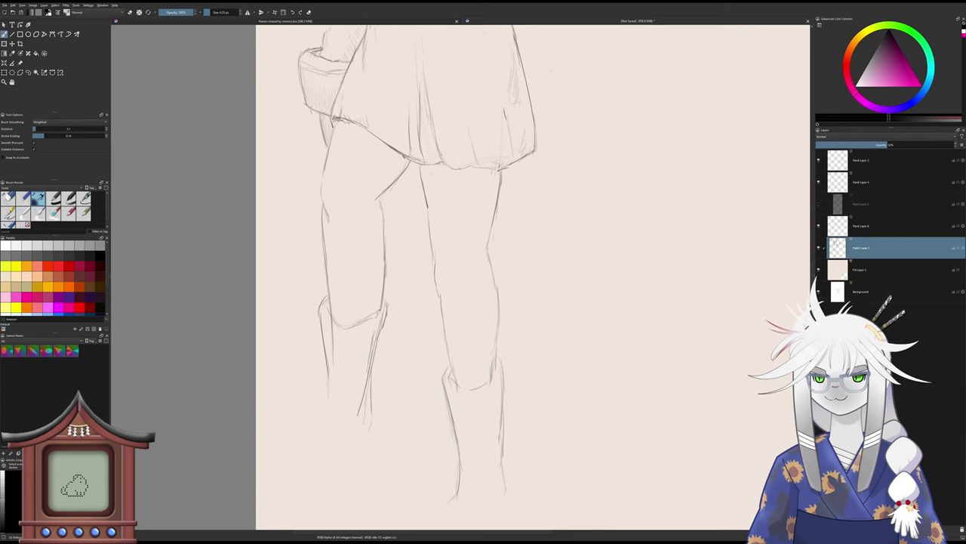
key(e)
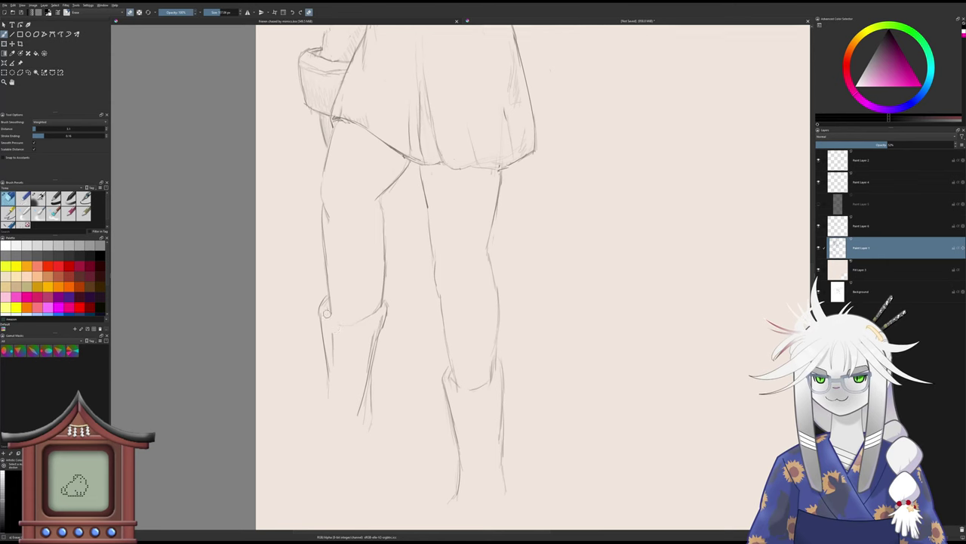
key(e)
drag(330, 309, 336, 323)
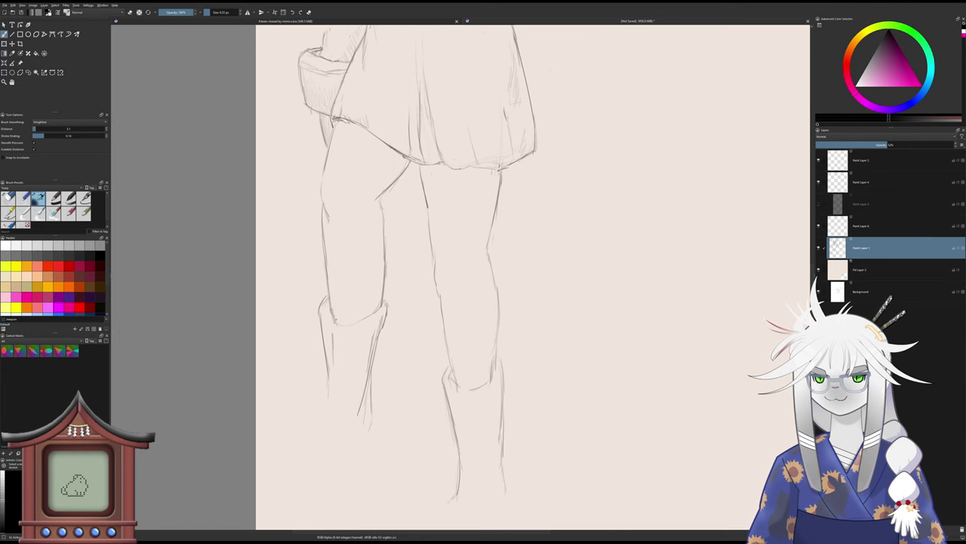
- Erase the outer corner of this boot's cuff and redraw the outer side of the shaft further down
key(e)
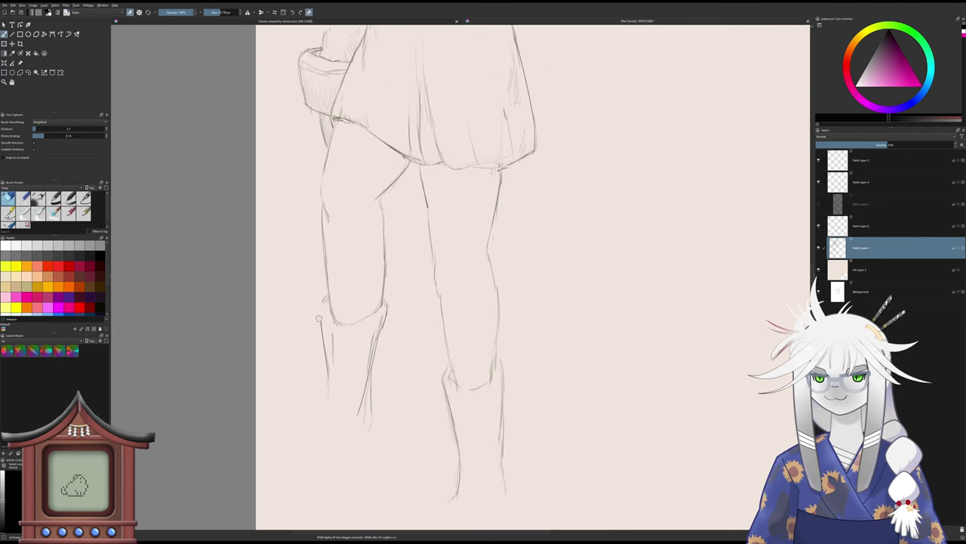
key(e)
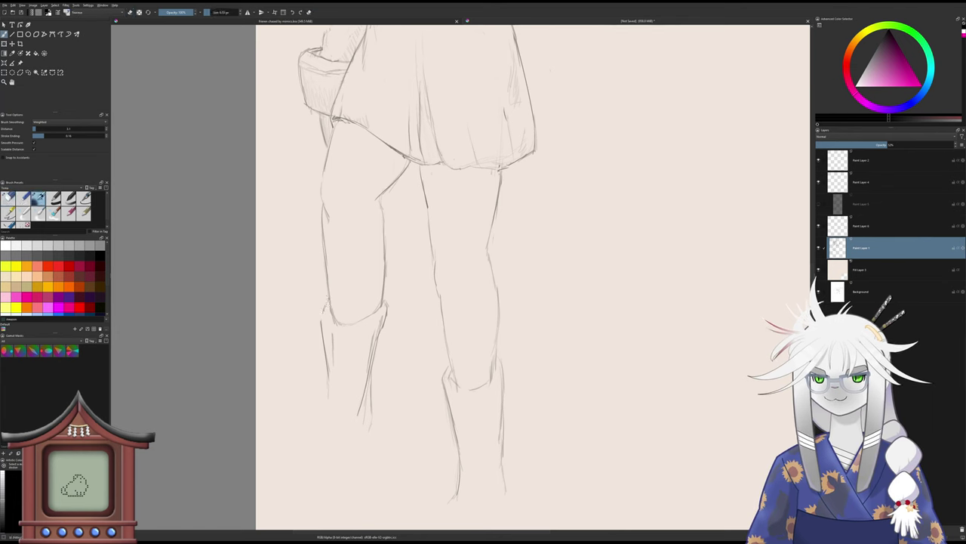
drag(323, 310, 334, 400)
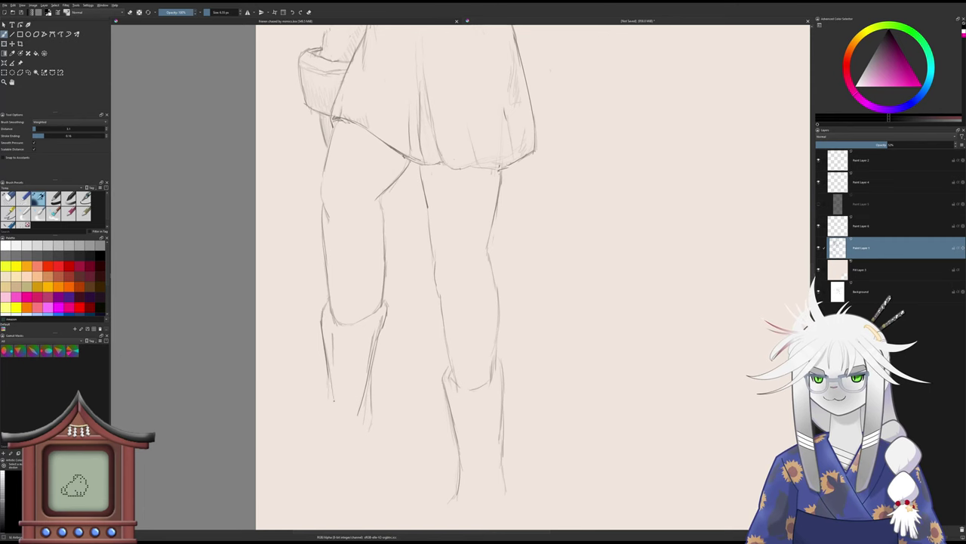
- Erase the slanted inner side of the same boot and redraw it as a straighter, nearly vertical shaft line
key(e)
mouse_move(378, 333)
mouse_down()
mouse_move(379, 315)
mouse_move(363, 393)
mouse_move(373, 429)
mouse_up()
key(e)
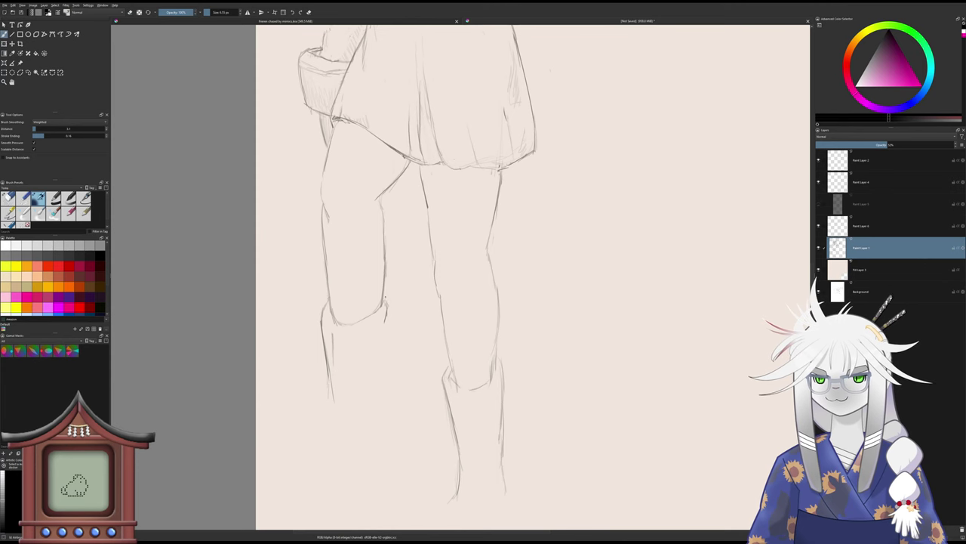
drag(387, 310, 384, 383)
drag(386, 349, 379, 408)
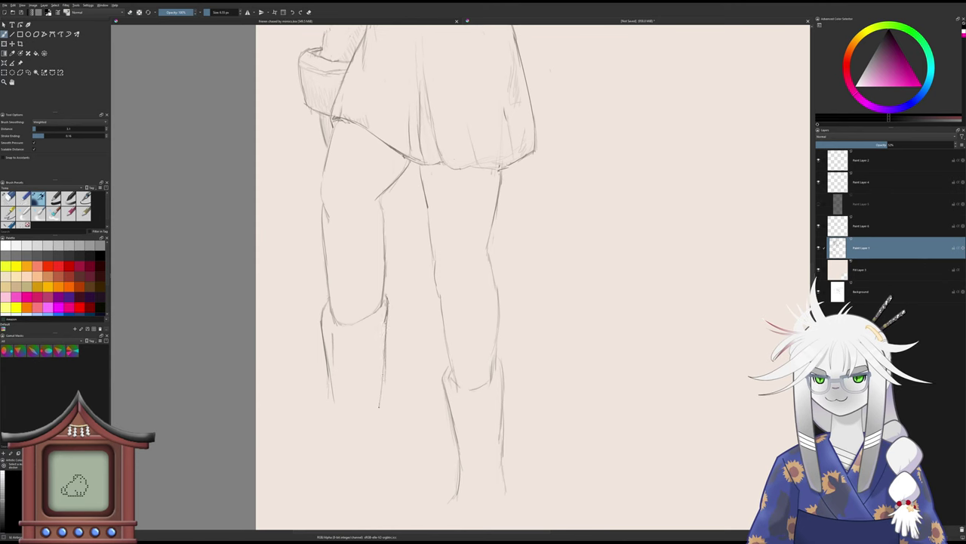
drag(387, 332, 386, 364)
- Erase the inner side of the left-hand boot's shaft, redraw it further down and extend the outer side toward the ankle
key(e)
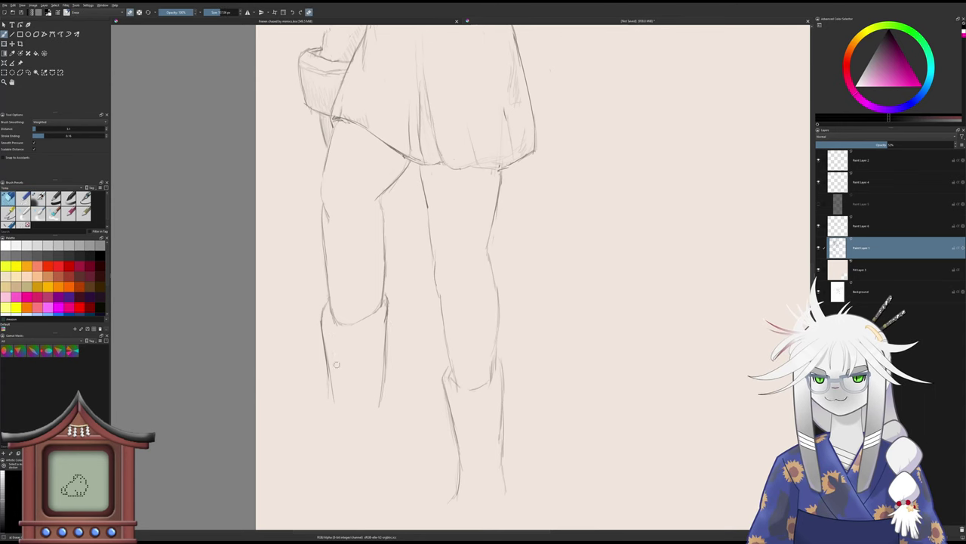
mouse_move(385, 308)
mouse_down()
mouse_move(385, 299)
mouse_move(381, 404)
mouse_up()
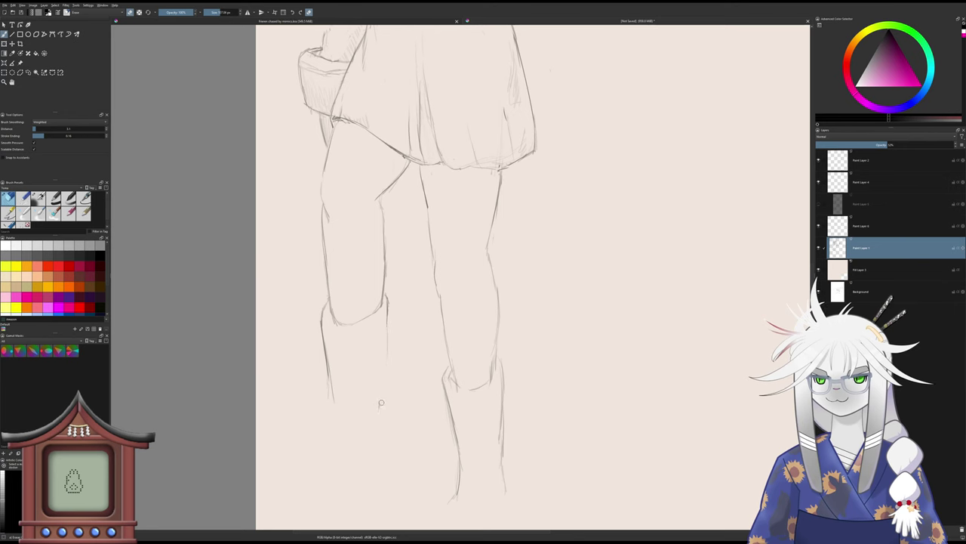
key(slash)
mouse_move(388, 323)
mouse_down()
mouse_move(387, 395)
mouse_move(370, 427)
mouse_move(392, 388)
mouse_up()
drag(406, 349, 401, 404)
key(ctrl+z)
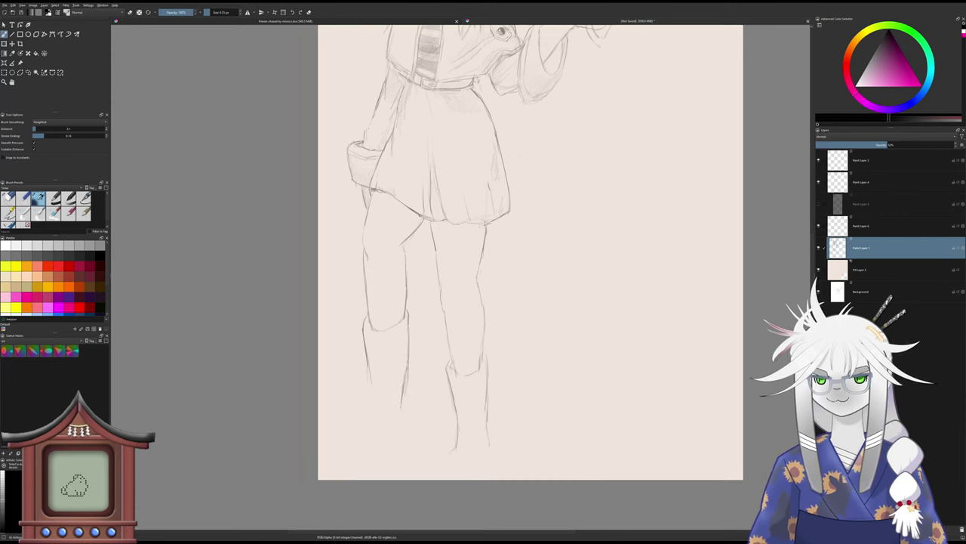
drag(369, 376, 375, 400)
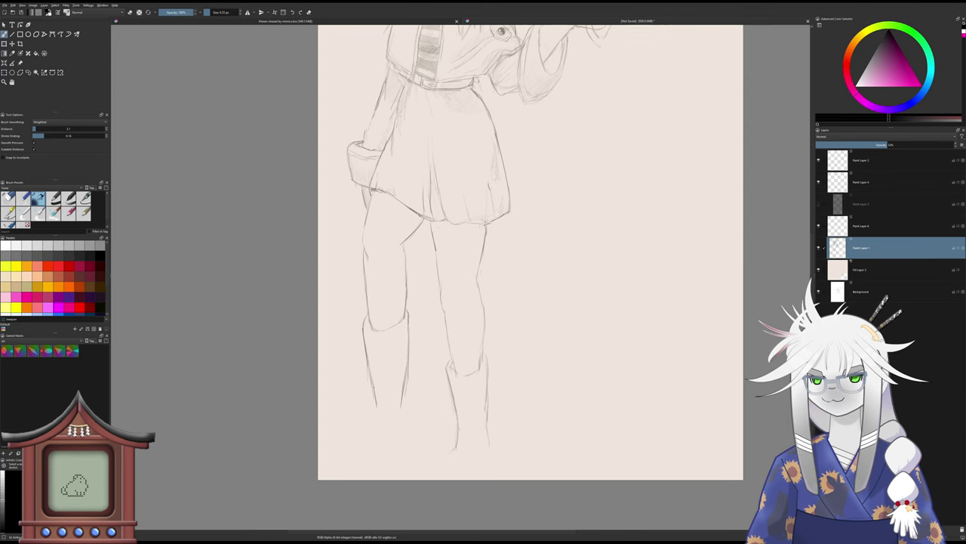
- Redraw the inner side of the right-hand boot's shaft as a cleaner line and reinforce its outer side
drag(450, 385, 456, 433)
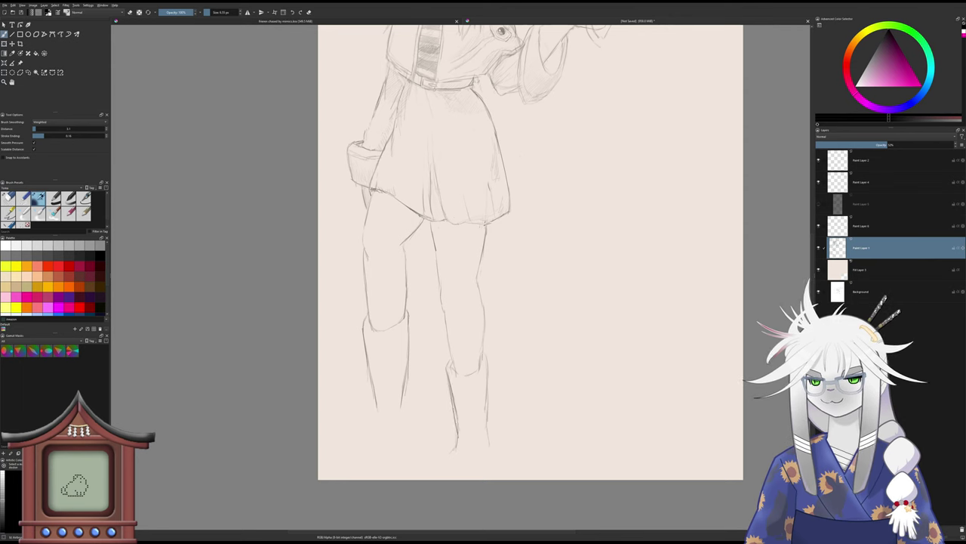
key(slash)
drag(453, 389, 458, 438)
key(e)
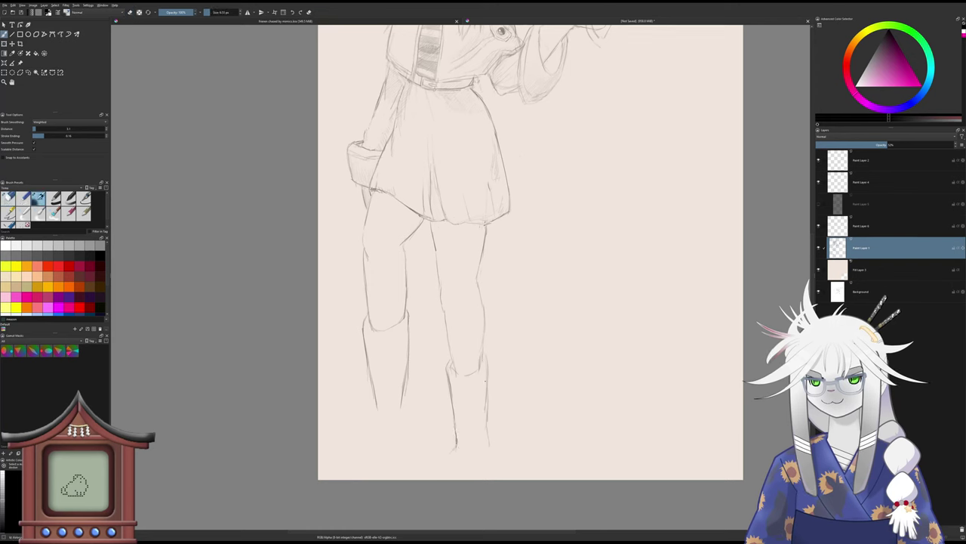
drag(488, 380, 489, 411)
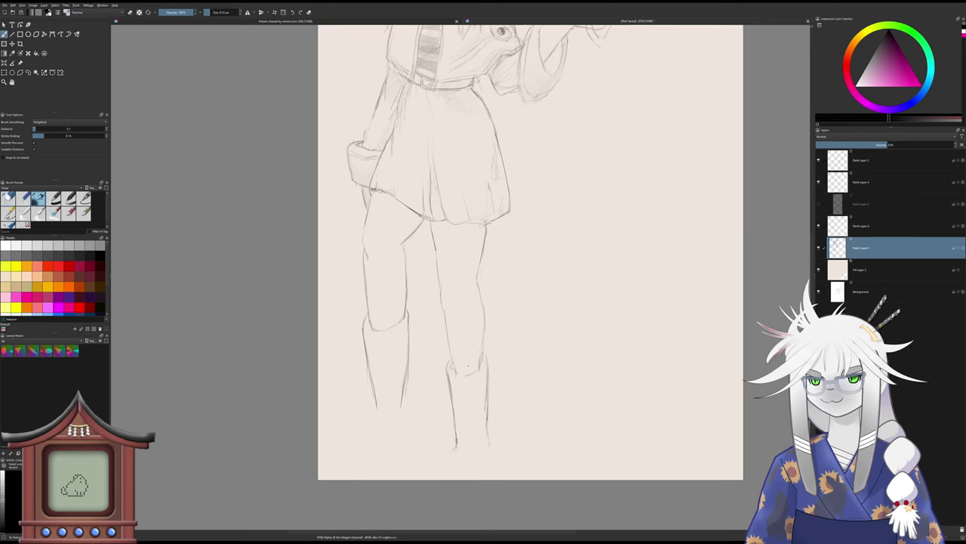
- Erase the curved cuff edge of the right-hand boot and redraw it as a flatter rim meeting the calf
key(e)
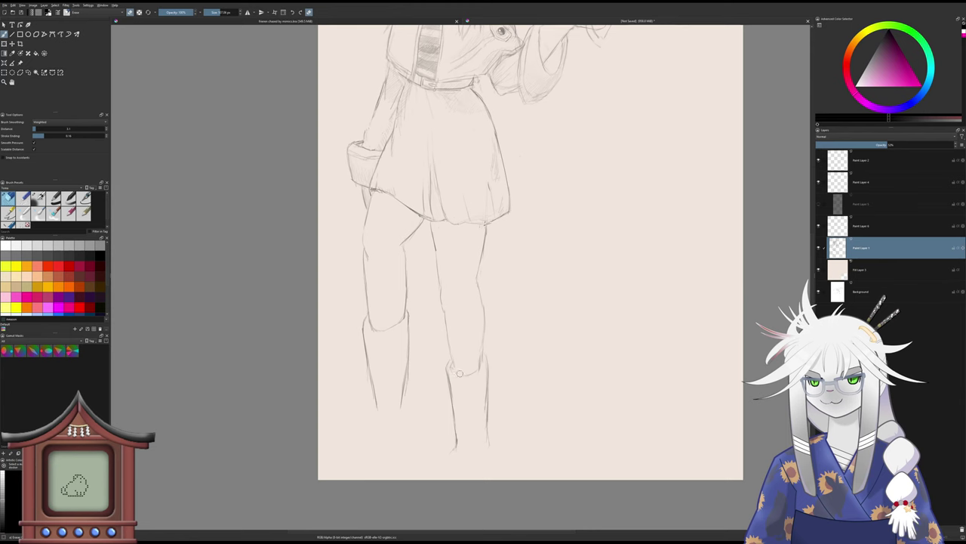
key(e)
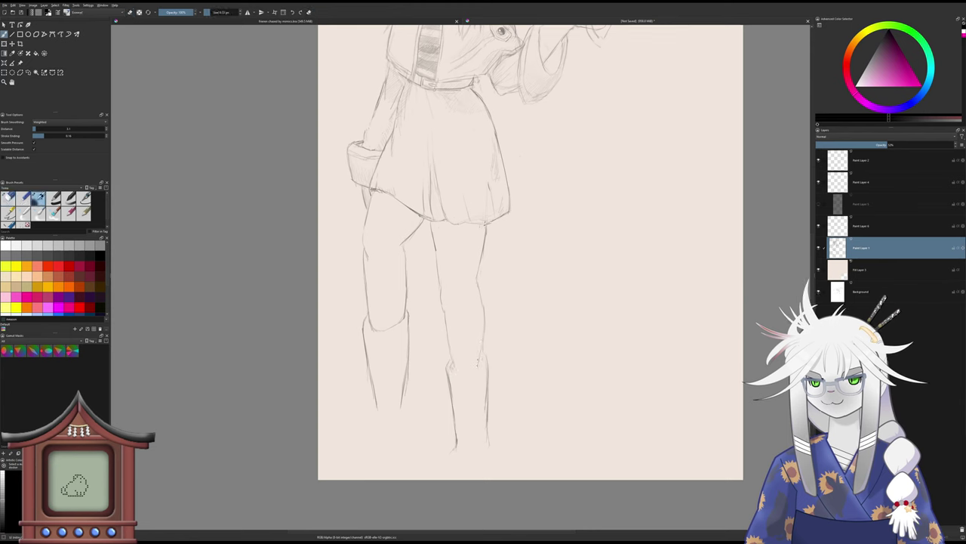
mouse_move(484, 306)
mouse_down()
mouse_move(482, 359)
mouse_move(456, 368)
mouse_up()
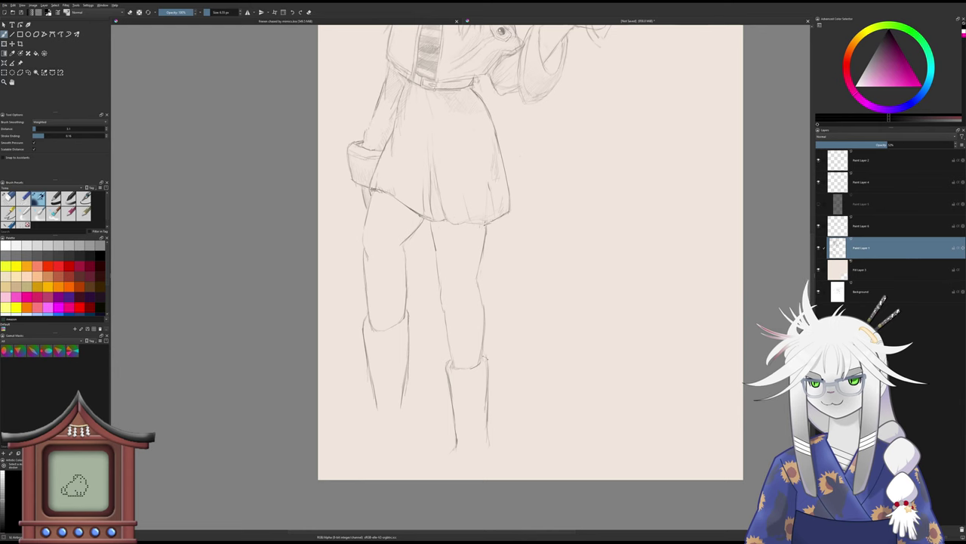
- Erase the lower outer side of the right-hand boot's shaft and redraw it as a straight line
key(/)
drag(485, 403, 486, 449)
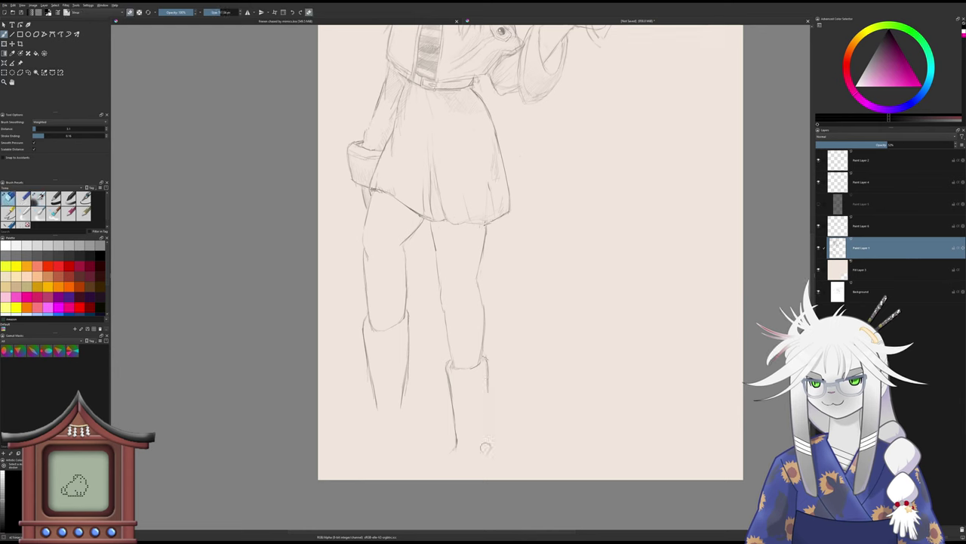
key(/)
drag(487, 404, 485, 428)
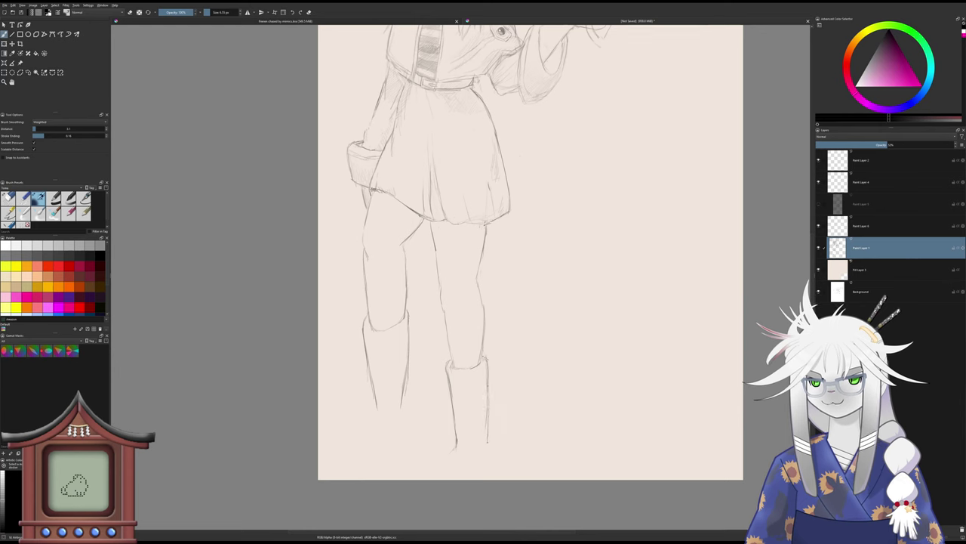
- Redraw the inner side of the left-hand boot's shaft nearly vertical and straighten the lower end of its outer side
drag(409, 339, 403, 406)
key(/)
key(/)
drag(408, 373, 410, 399)
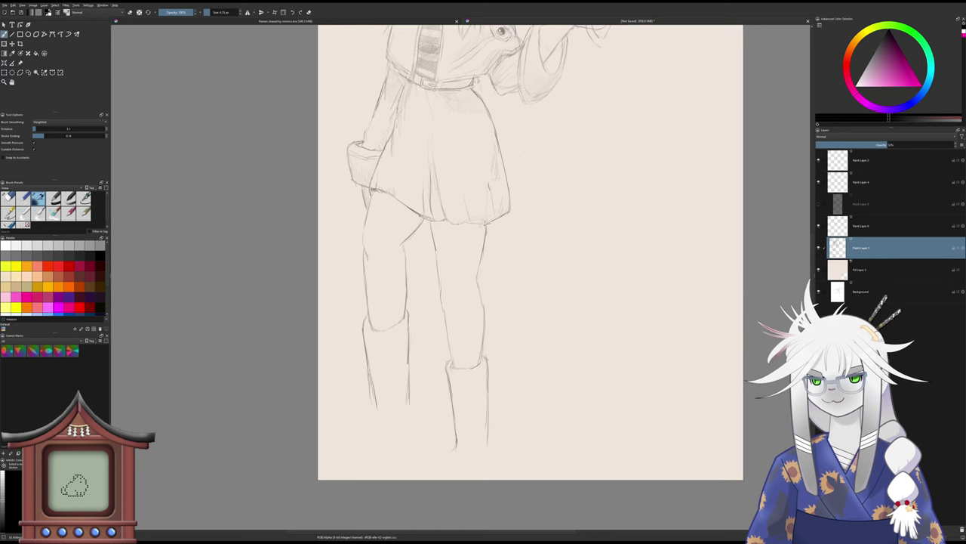
key(slash)
drag(370, 387, 378, 409)
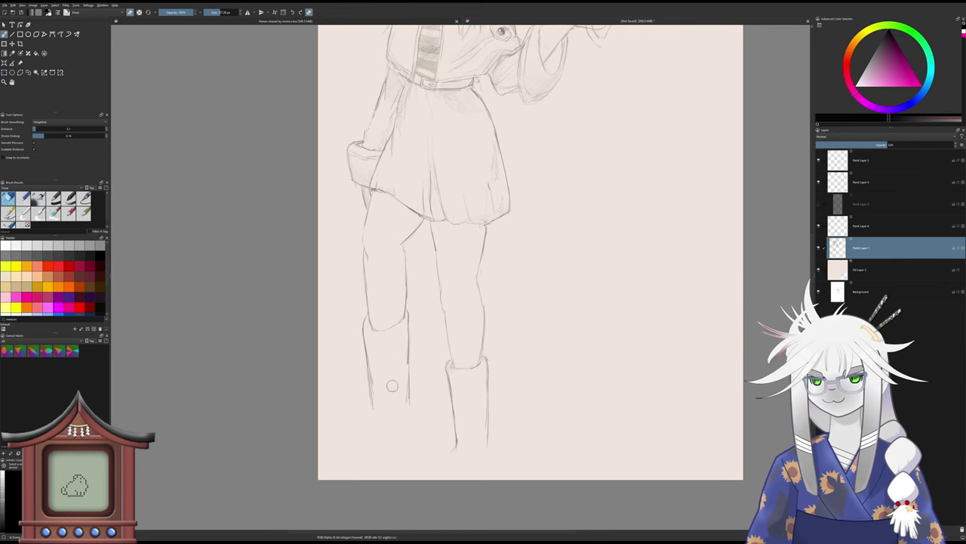
- Erase both sides of the right-hand boot's shaft and redraw them as straight, nearly vertical lines below the cuff
scroll(384, 399, down, 3)
scroll(422, 377, up, 3)
drag(440, 352, 444, 427)
key(slash)
drag(436, 360, 439, 411)
key(slash)
drag(463, 356, 470, 422)
key(slash)
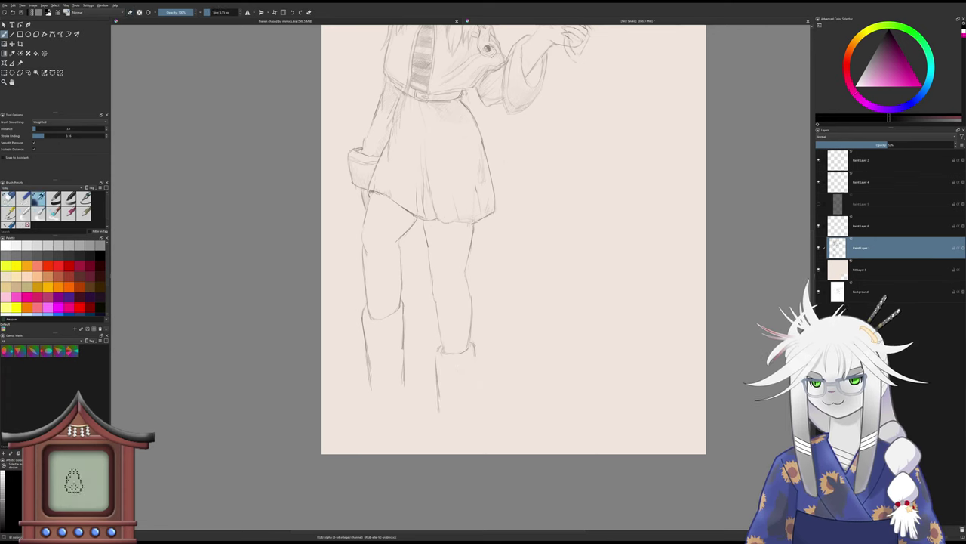
drag(476, 364, 476, 404)
drag(471, 330, 454, 403)
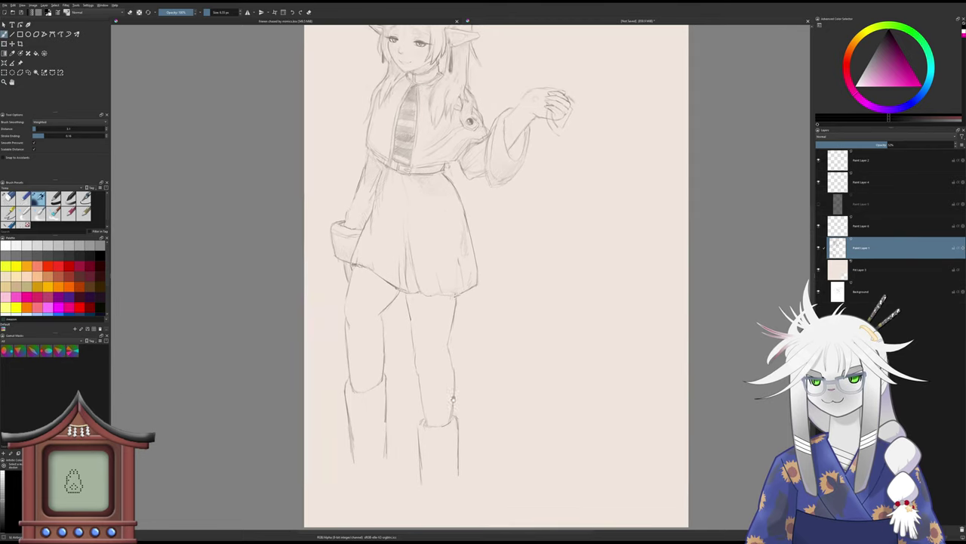
drag(459, 365, 459, 378)
scroll(460, 377, down, 1)
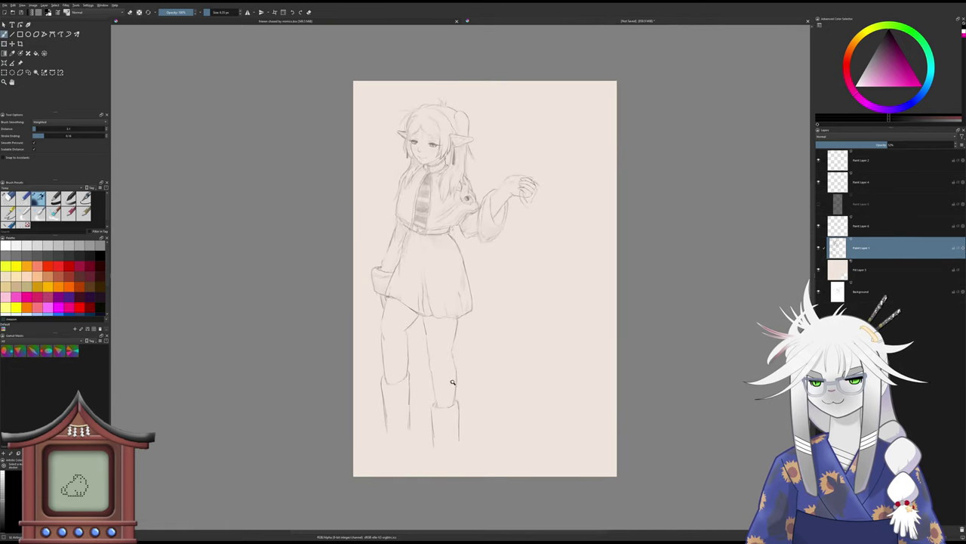
scroll(453, 382, up, 2)
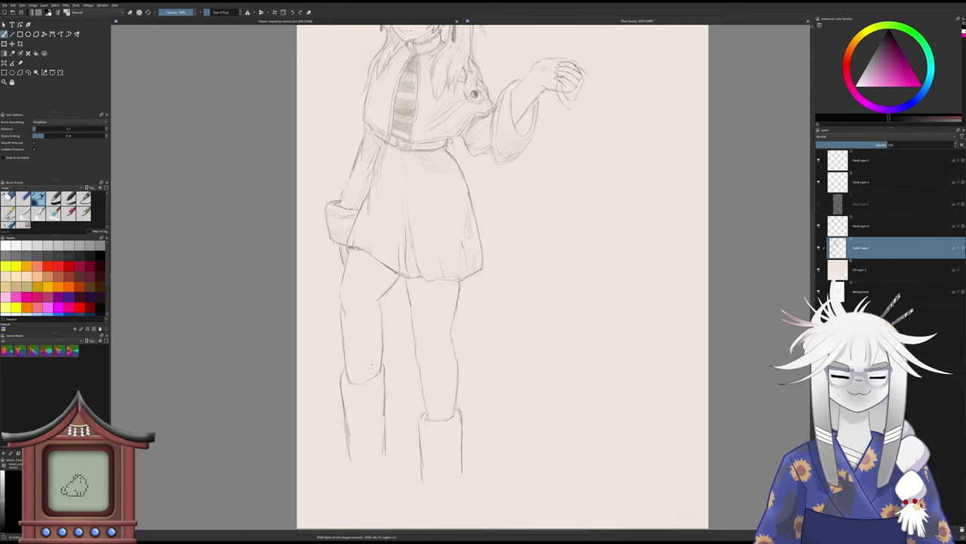
- Redraw the left-hand boot with a higher inner cuff corner, a wider shaft and a rounded ankle curve
key(e)
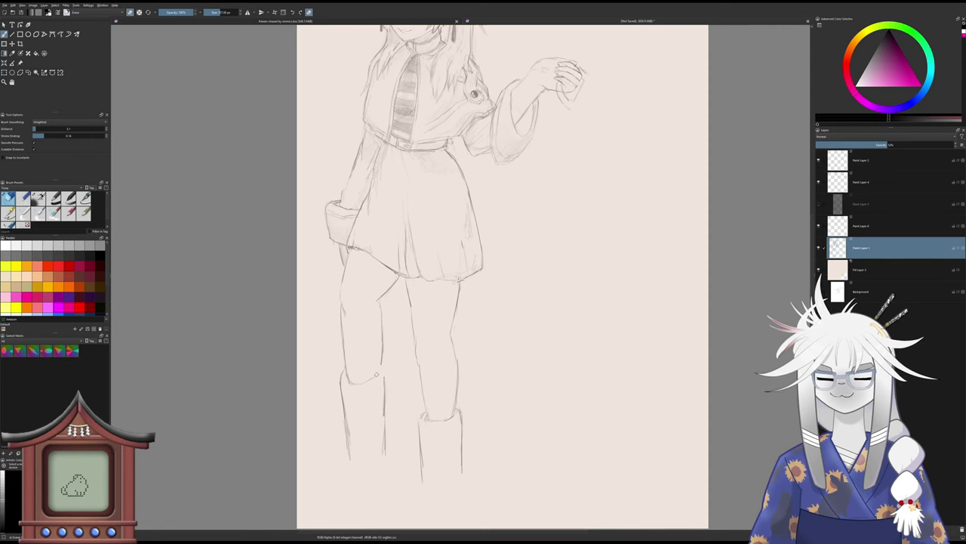
key(e)
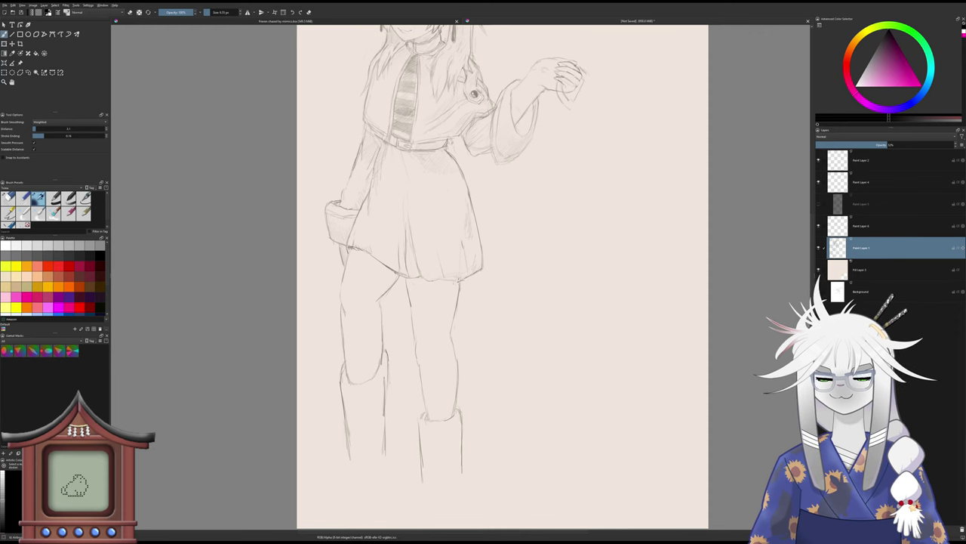
drag(389, 366, 390, 433)
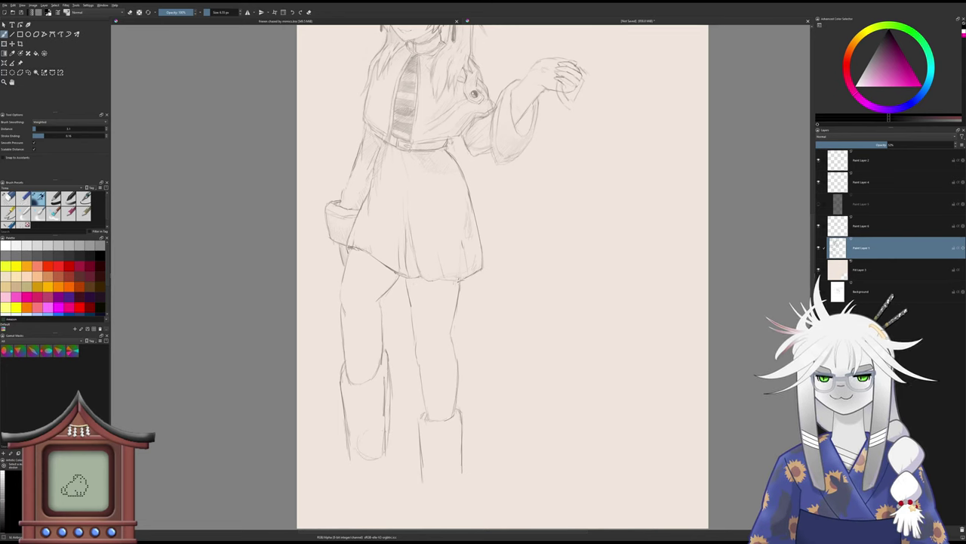
drag(346, 408, 355, 441)
drag(392, 367, 392, 448)
drag(393, 403, 392, 427)
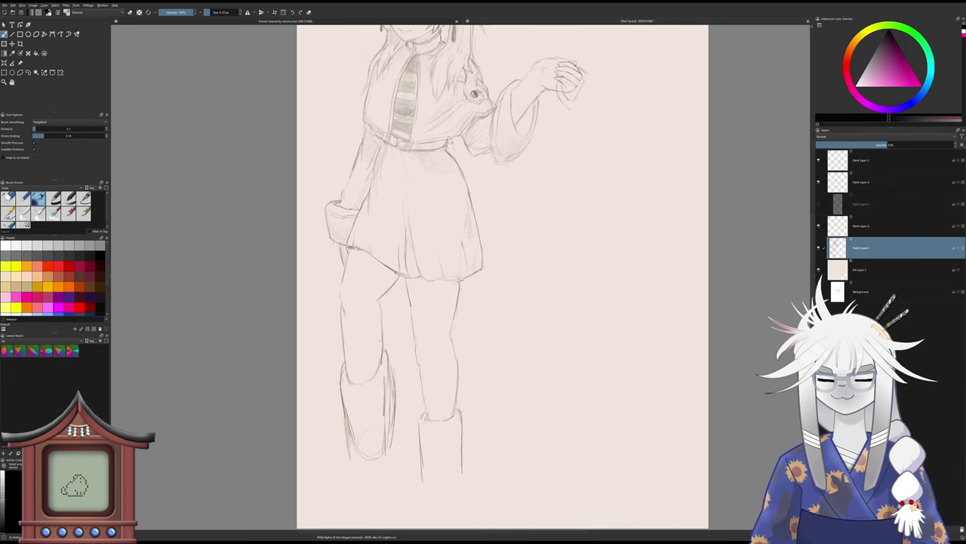
key(ctrl+z)
key(ctrl+z)
key(ctrl+z)
key(ctrl+z)
- Erase the old inner shaft line of the left-hand boot, reinforce the new contour and clean up stray lines near the ankle
key(slash)
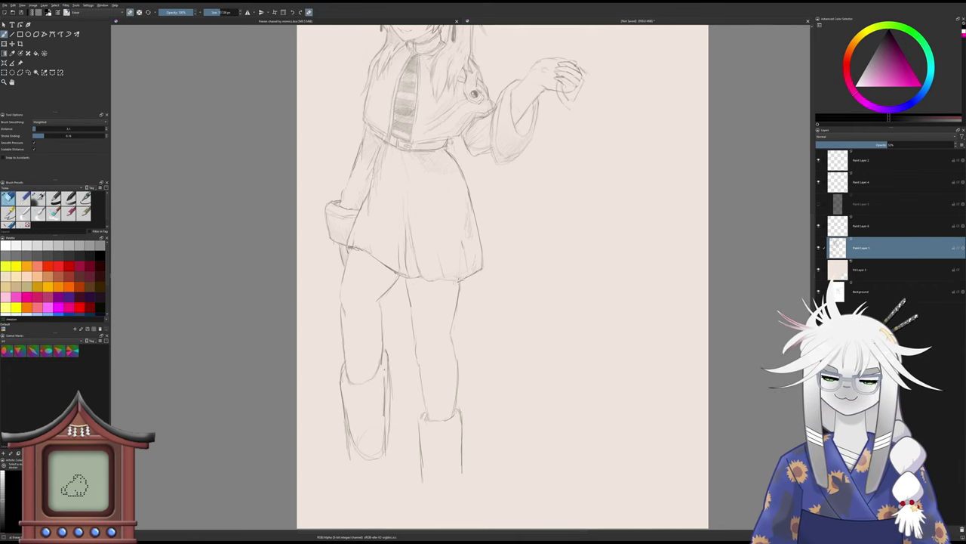
drag(383, 378, 387, 434)
key(slash)
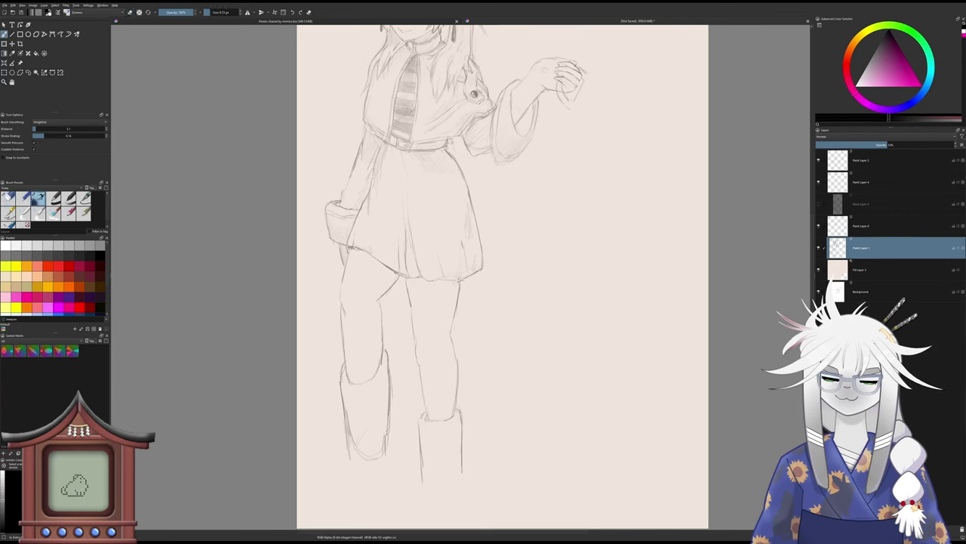
key(/)
drag(389, 362, 391, 380)
key(slash)
key(/)
mouse_move(335, 422)
mouse_down()
mouse_move(347, 457)
mouse_move(346, 434)
mouse_move(390, 407)
mouse_up()
scroll(367, 460, down, 1)
key(/)
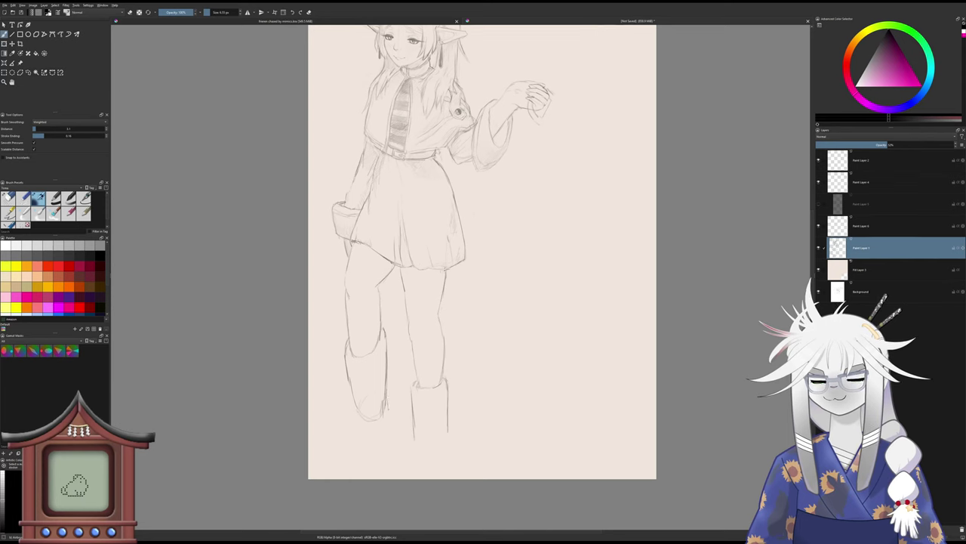
- Sketch the left-hand boot's long foot slanting down from the ankle, with heel, rounded toe and instep line
mouse_move(387, 395)
mouse_down()
mouse_move(379, 429)
mouse_move(361, 462)
mouse_move(344, 468)
mouse_up()
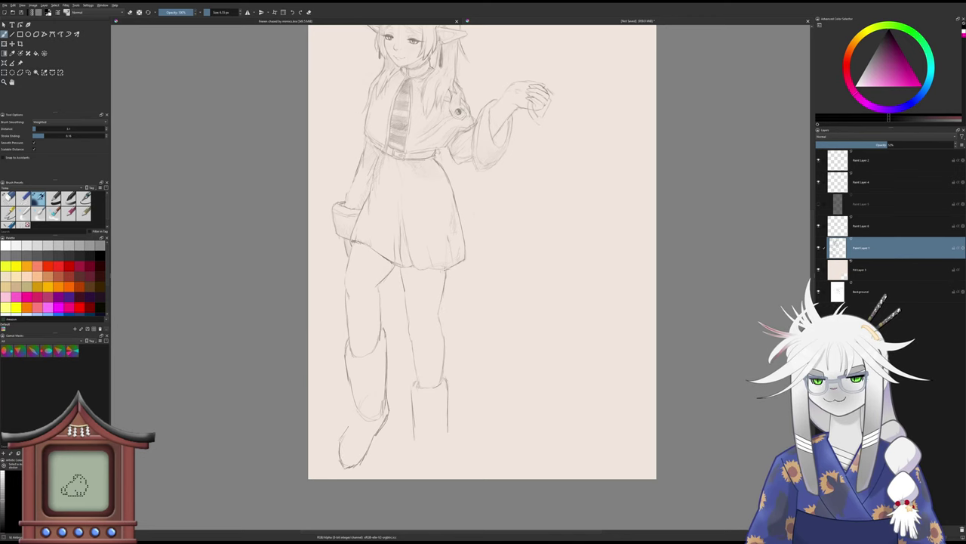
drag(352, 421, 341, 441)
mouse_move(354, 409)
mouse_down()
mouse_move(351, 422)
mouse_move(348, 369)
mouse_move(354, 408)
mouse_up()
scroll(349, 365, down, 2)
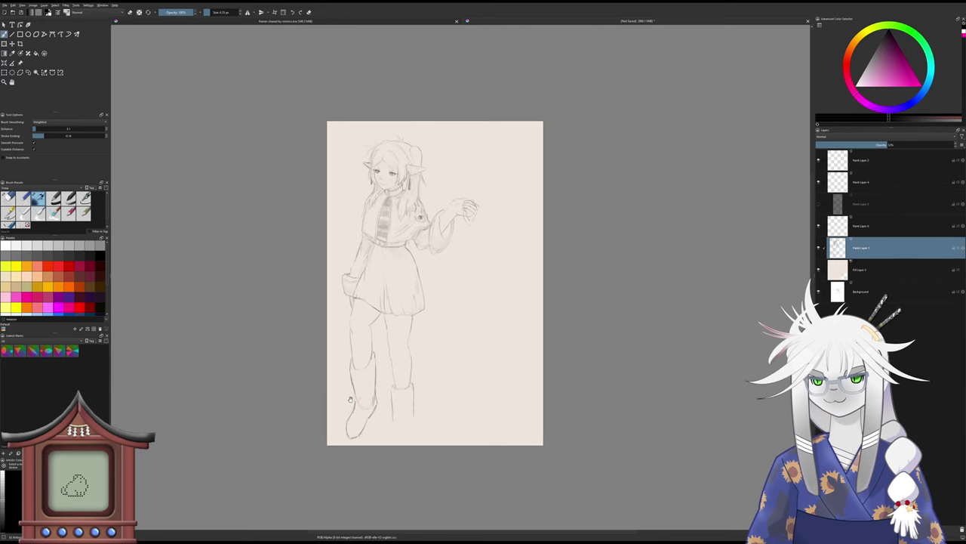
scroll(350, 400, up, 2)
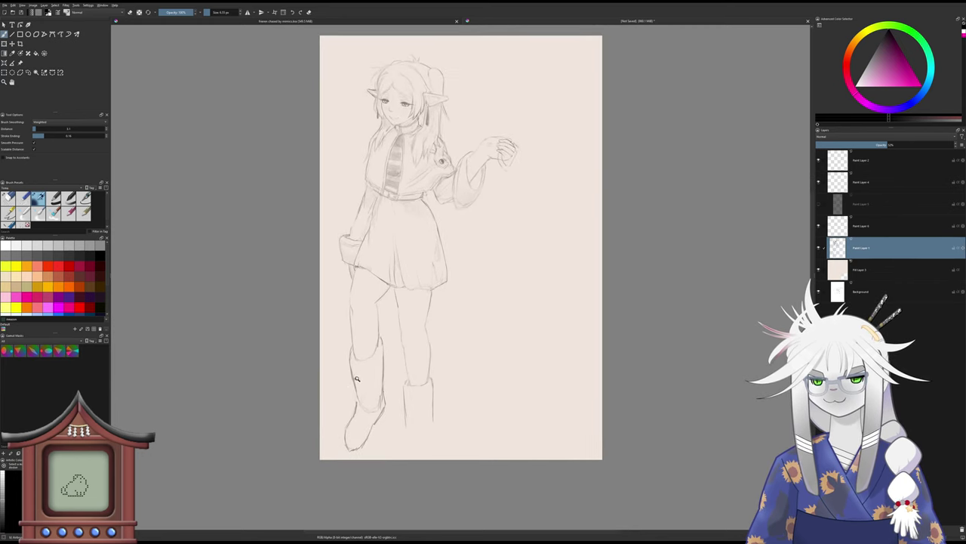
- Erase the long foot of the left-hand boot and redraw it shorter, with a rounded toe and a sole line
key(slash)
mouse_move(383, 392)
mouse_down()
mouse_move(361, 447)
mouse_move(342, 440)
mouse_move(351, 417)
mouse_up()
key(slash)
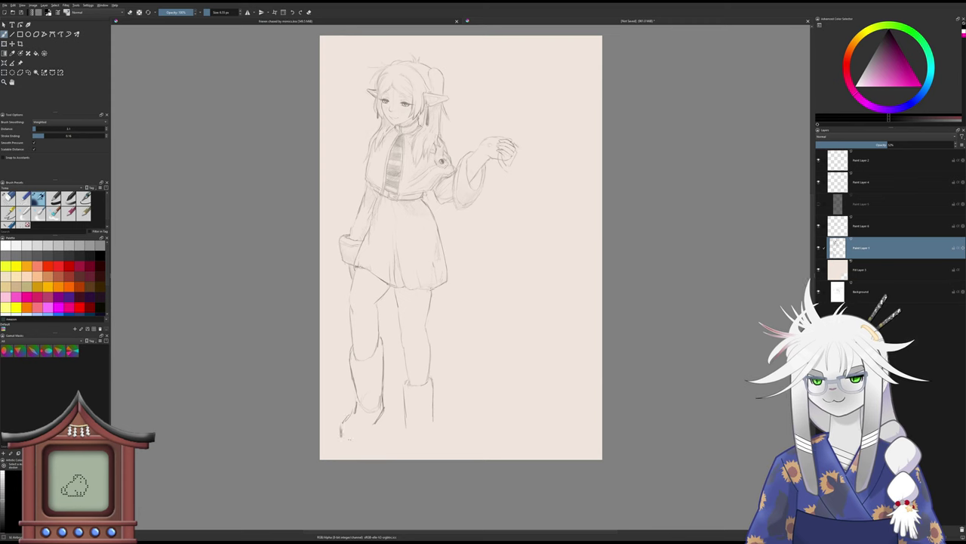
drag(375, 424, 361, 439)
drag(349, 440, 360, 442)
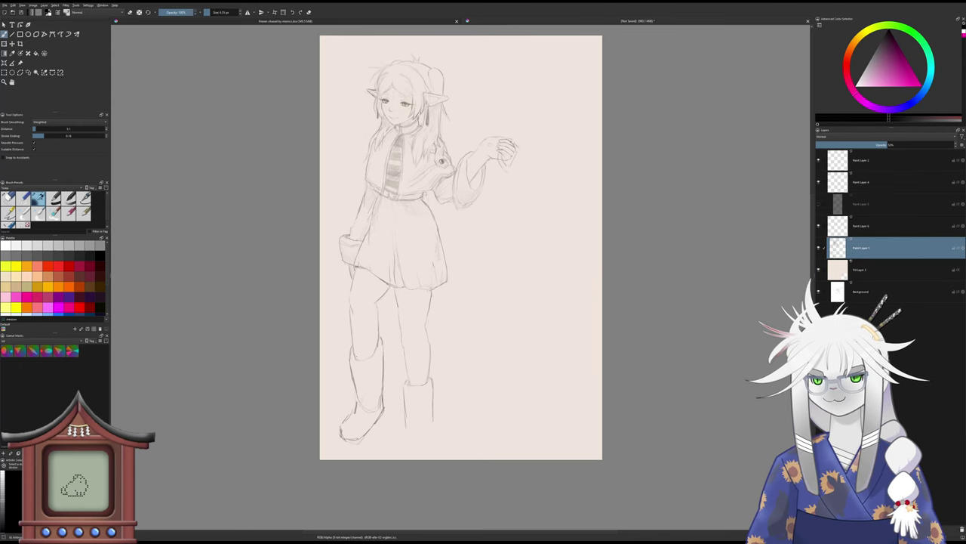
- Select the left-hand boot with a freehand outline, scale it down slightly, rotate it slightly counterclockwise and move it inward
click(29, 74)
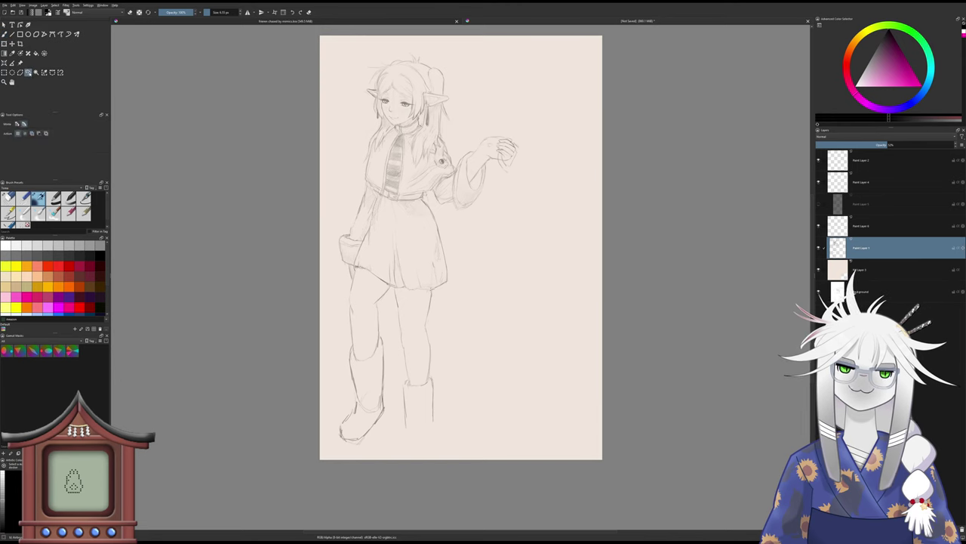
mouse_move(347, 382)
mouse_down()
mouse_move(352, 341)
mouse_move(359, 353)
mouse_move(388, 344)
mouse_move(389, 433)
mouse_move(358, 454)
mouse_move(330, 398)
mouse_move(389, 339)
mouse_move(370, 363)
mouse_up()
key(ctrl+t)
key(Return)
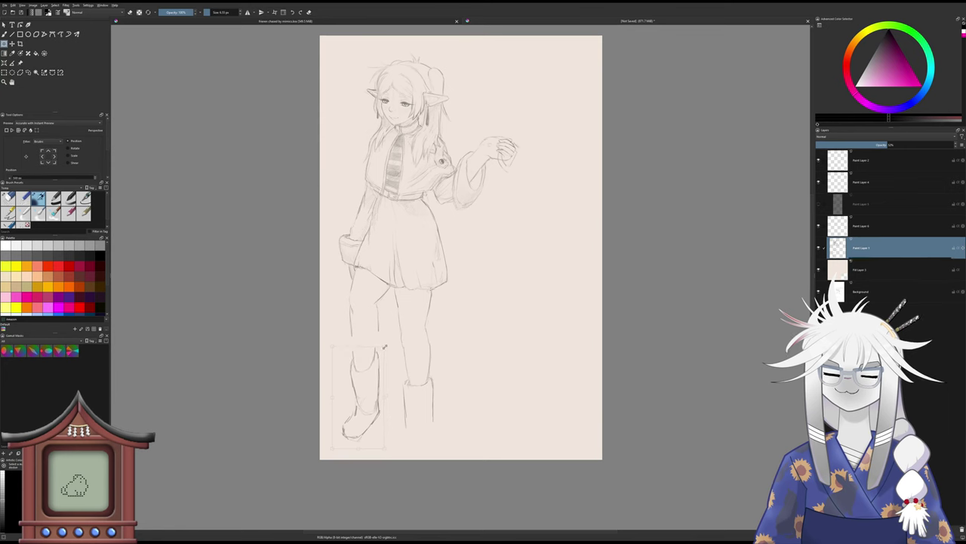
mouse_move(383, 349)
mouse_down()
mouse_move(373, 367)
mouse_move(380, 338)
mouse_up()
key(Return)
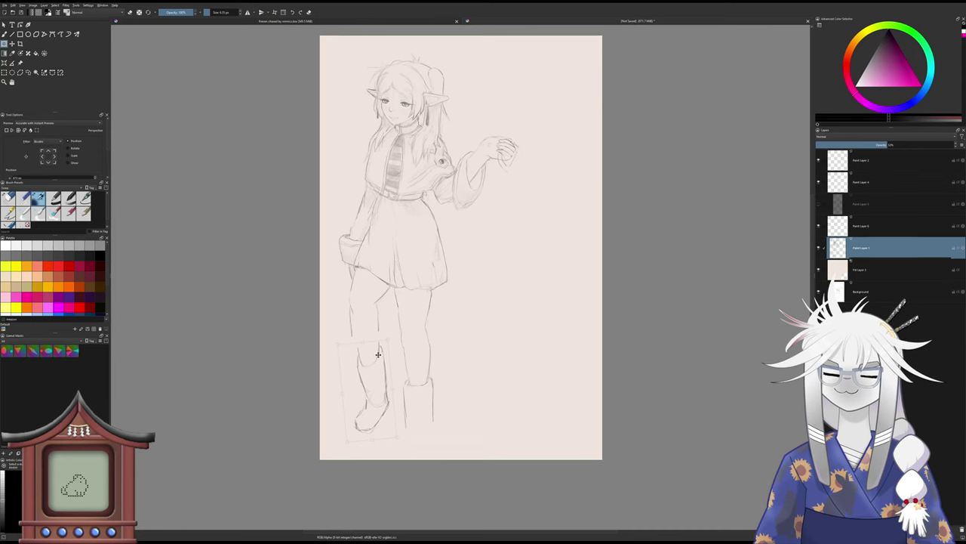
drag(387, 342, 385, 345)
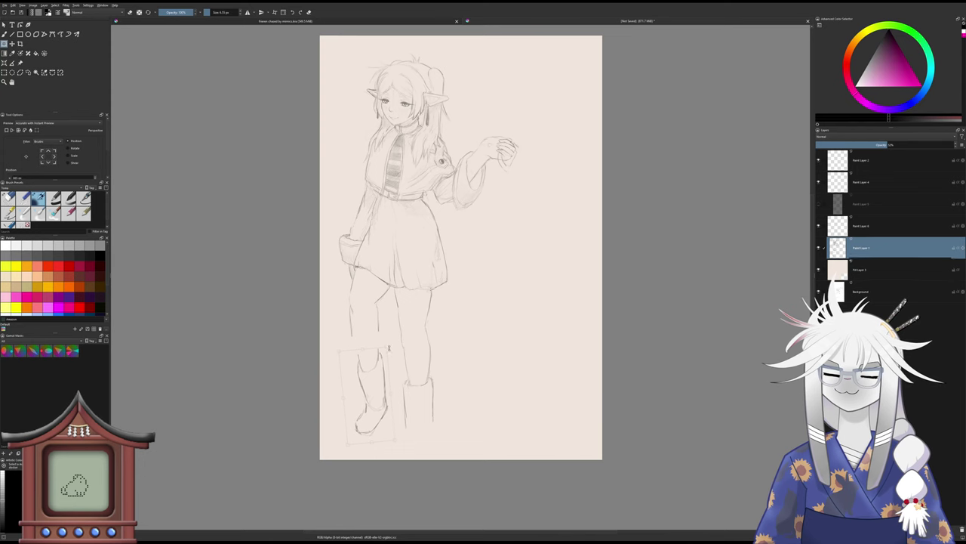
drag(390, 348, 382, 362)
click(381, 363)
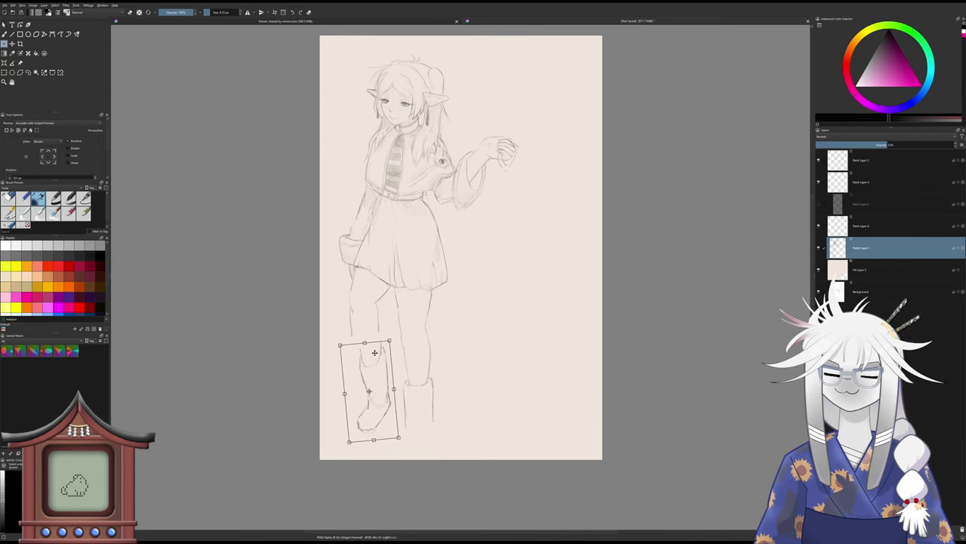
key(b)
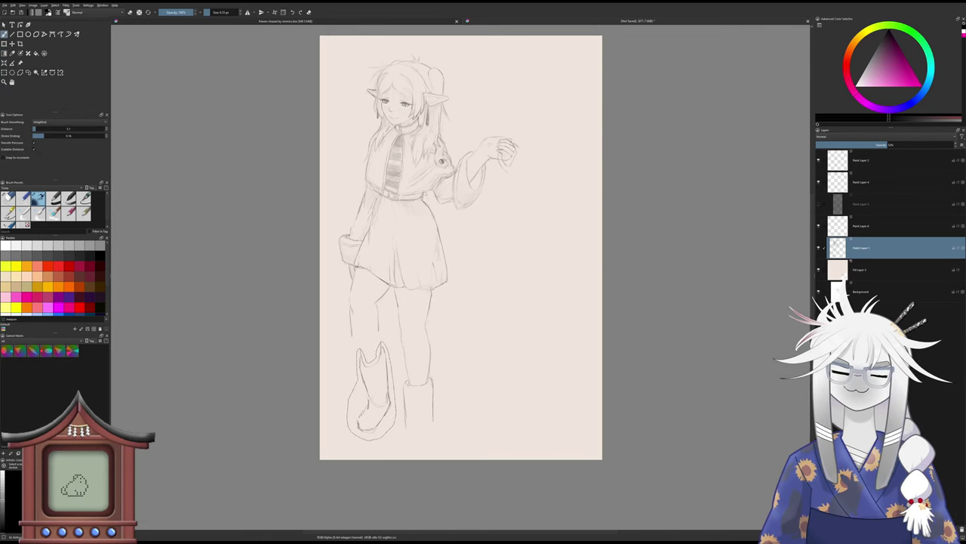
- Redraw both contours of the left-hand leg from the knee into the repositioned boot and clean up the outer calf line
drag(364, 299, 385, 355)
key(slash)
key(slash)
key(slash)
drag(375, 302, 362, 370)
key(slash)
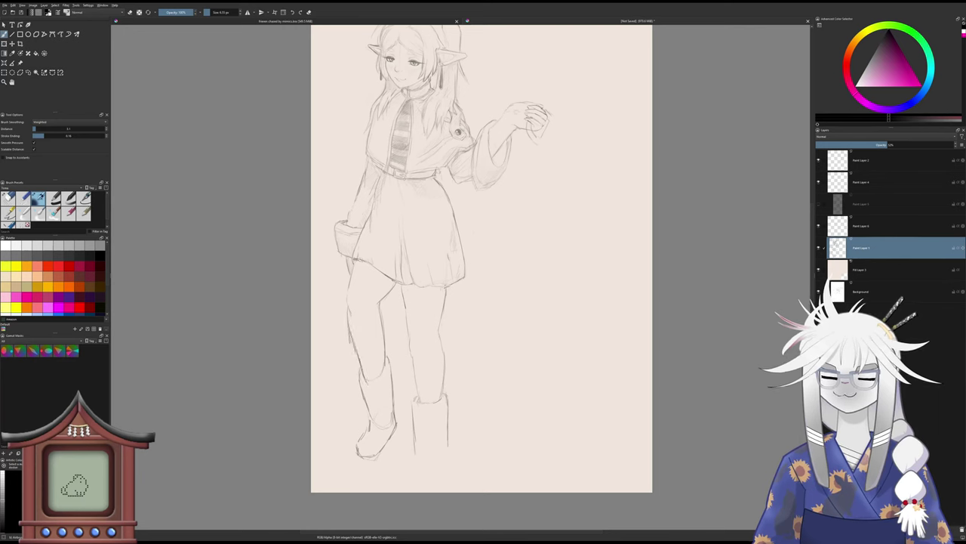
key(slash)
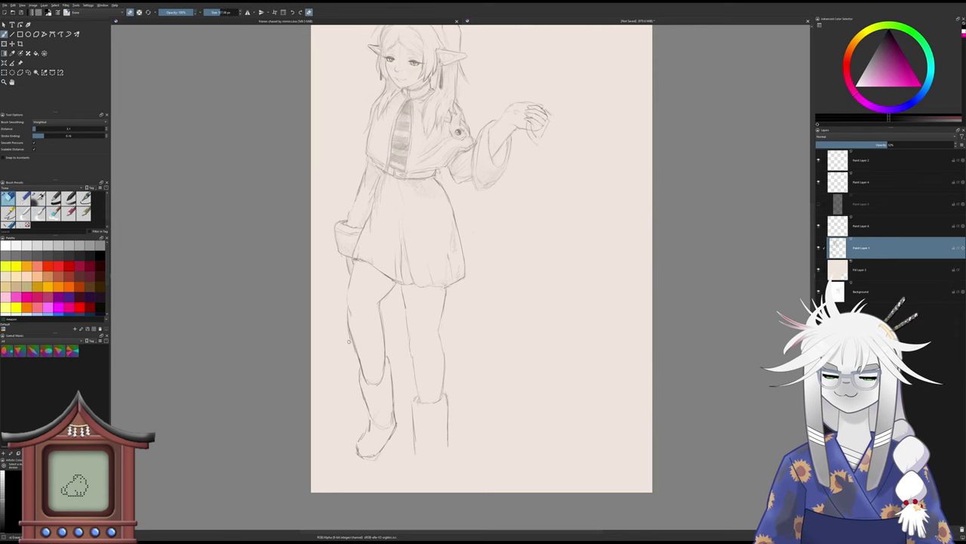
drag(346, 336, 343, 343)
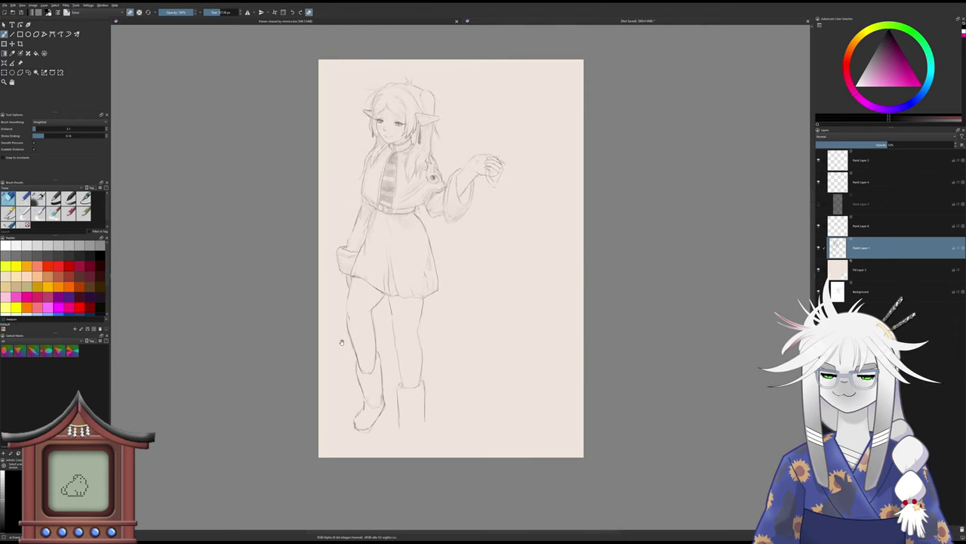
- Lengthen the right-hand boot's shaft and sketch the start of its foot down to the canvas's lower edge
key(slash)
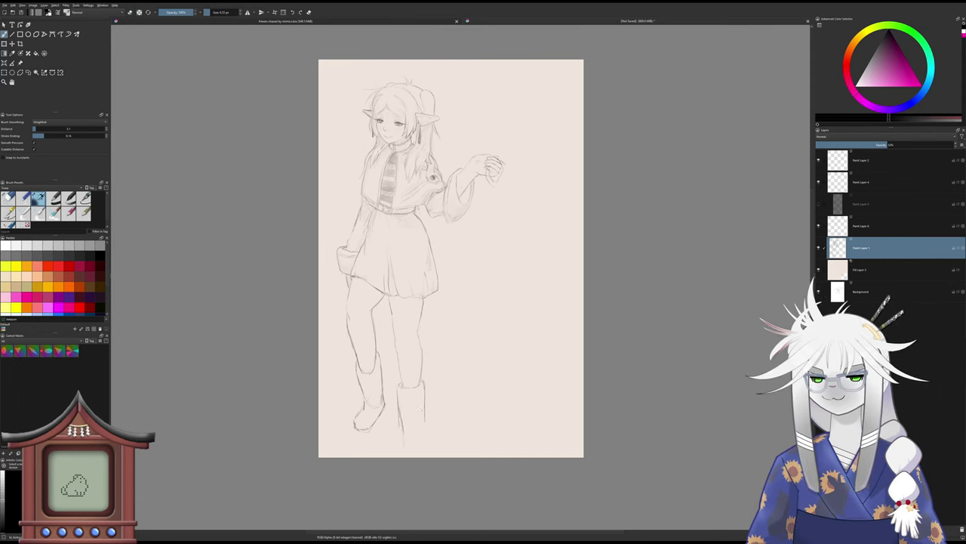
drag(423, 411, 425, 434)
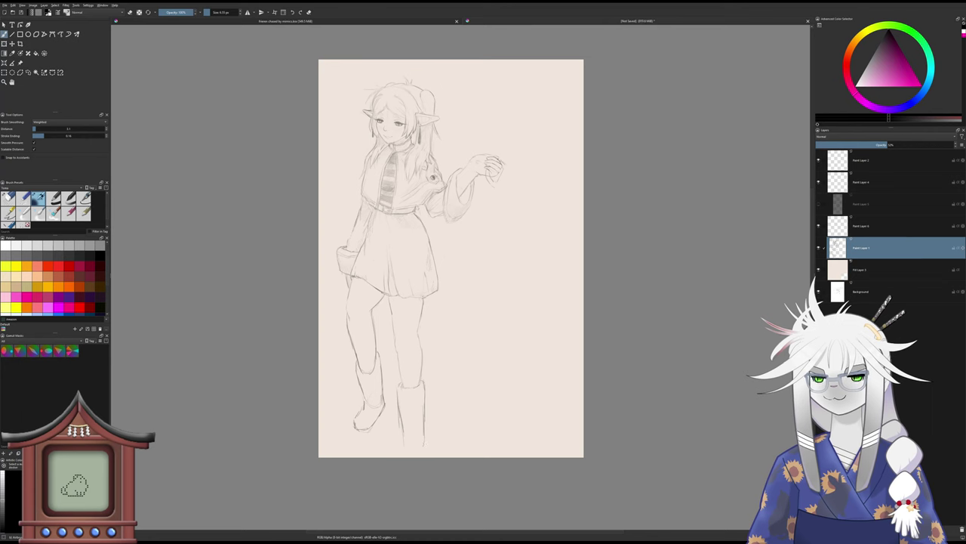
key(ctrl+z)
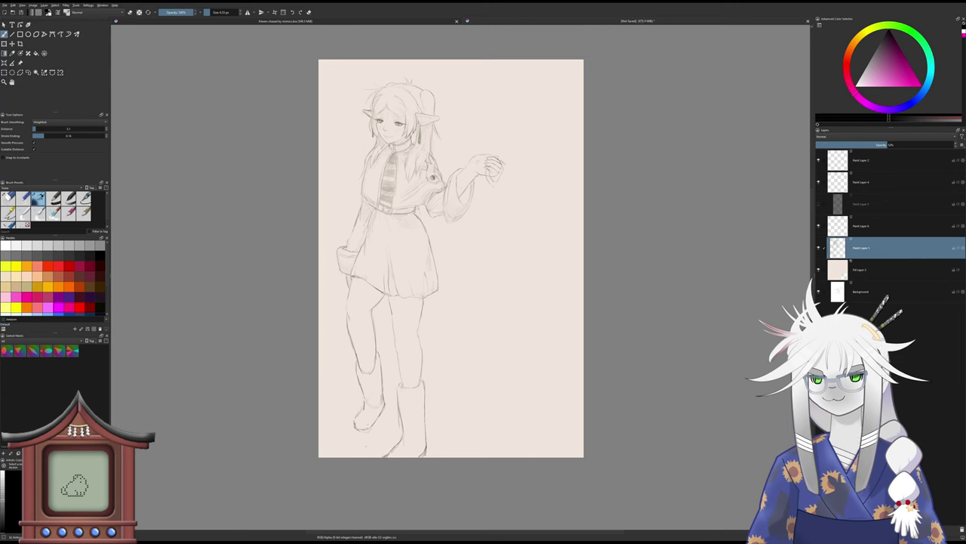
drag(405, 386, 355, 415)
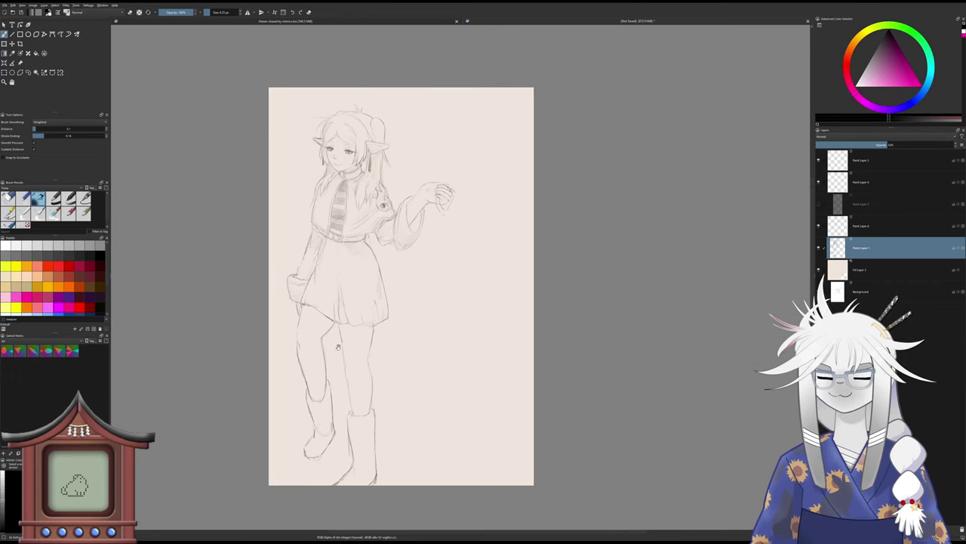
drag(286, 275, 285, 270)
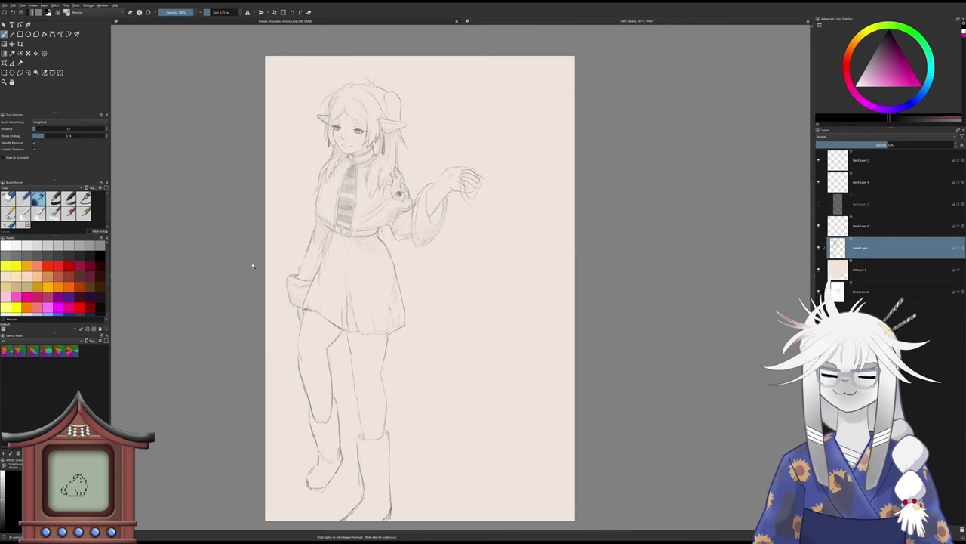
- Draw two faint, nearly parallel straight lines across the canvas, slanting down from the hanging hand's cuff behind the legs
click(12, 34)
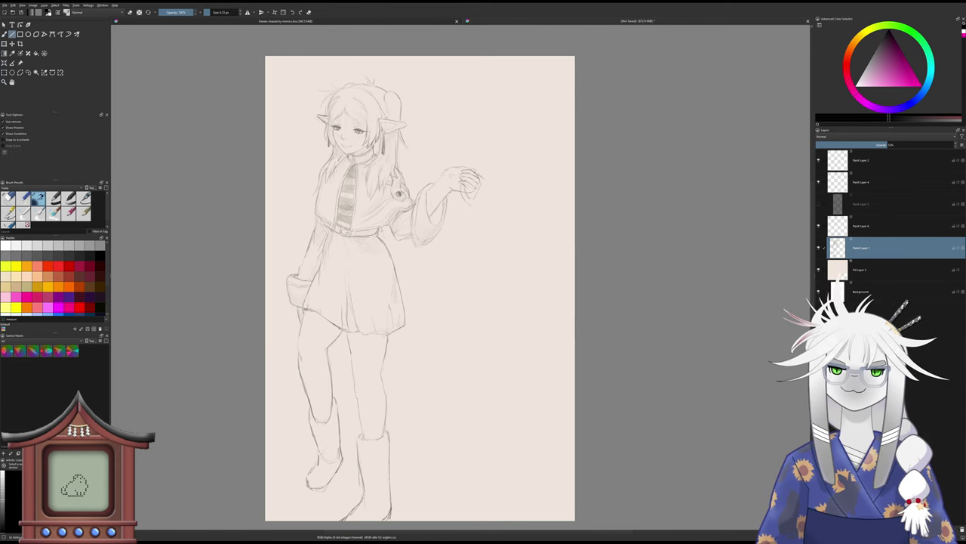
mouse_move(245, 299)
mouse_down()
mouse_move(364, 353)
mouse_move(612, 434)
mouse_up()
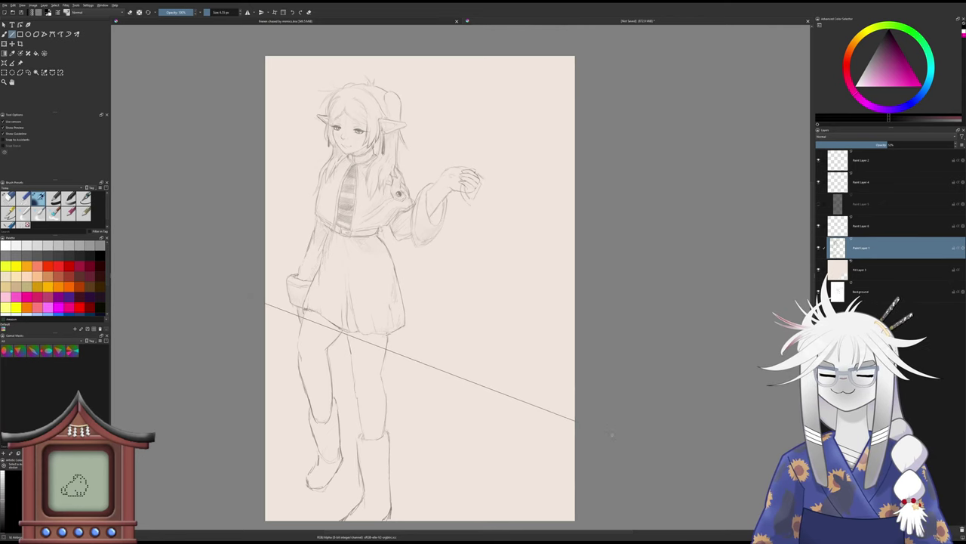
key(ctrl+z)
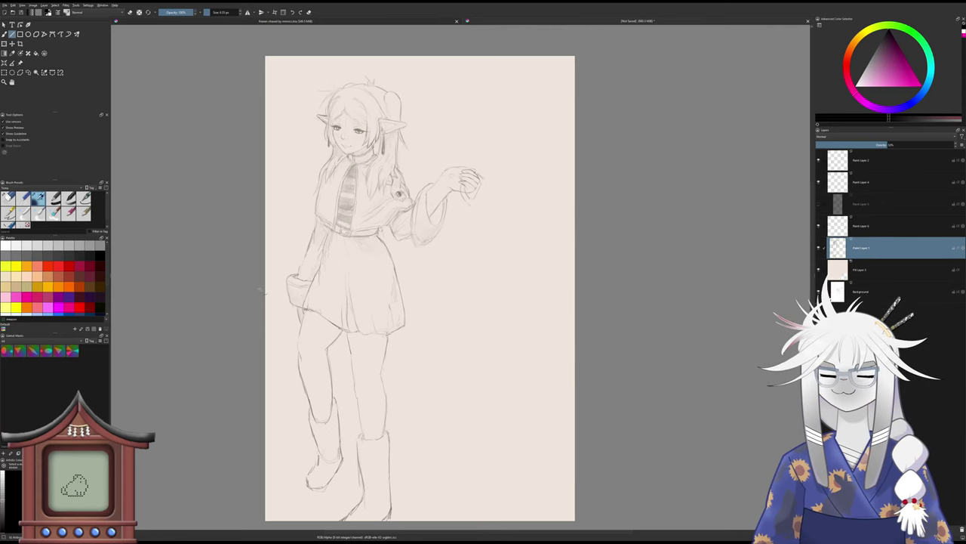
drag(262, 289, 593, 410)
key(ctrl+z)
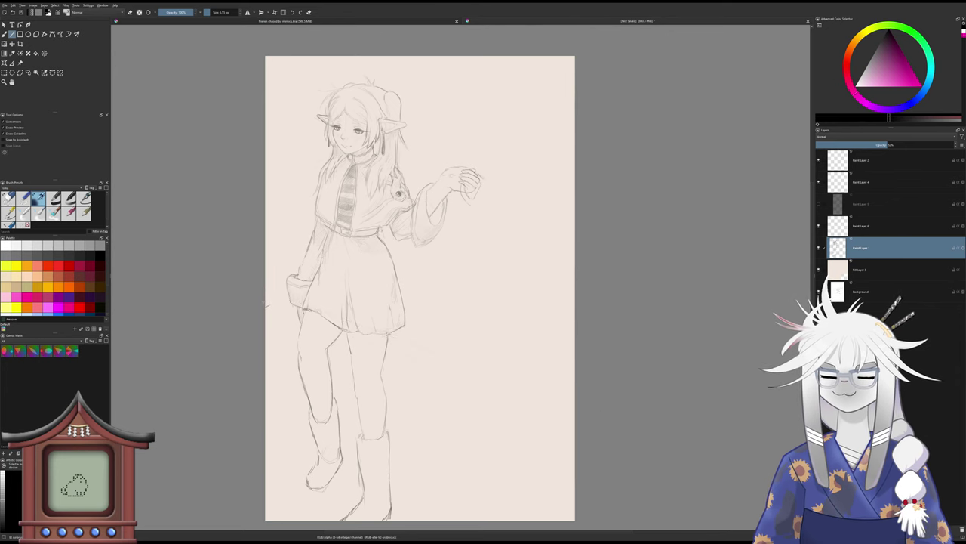
drag(265, 305, 590, 424)
key(Escape)
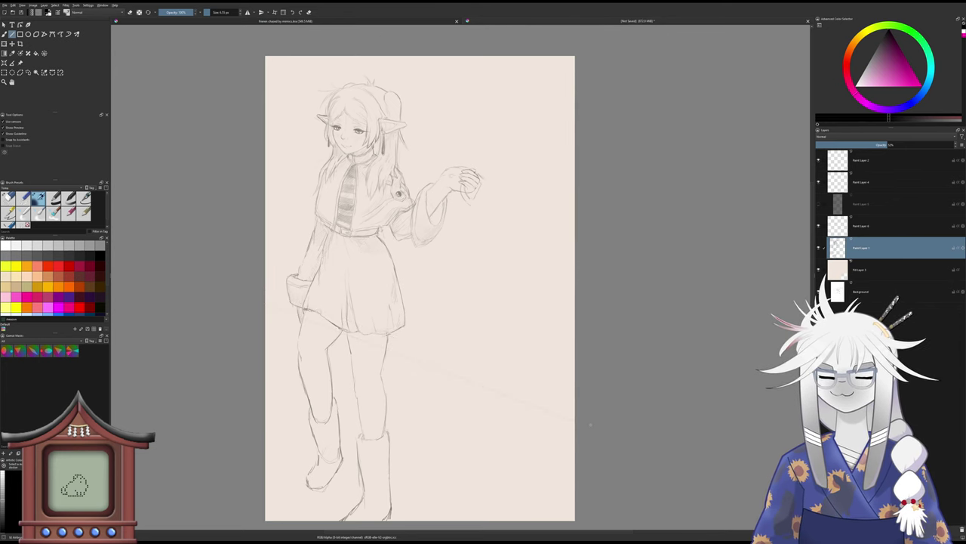
drag(266, 297, 622, 426)
key(Escape)
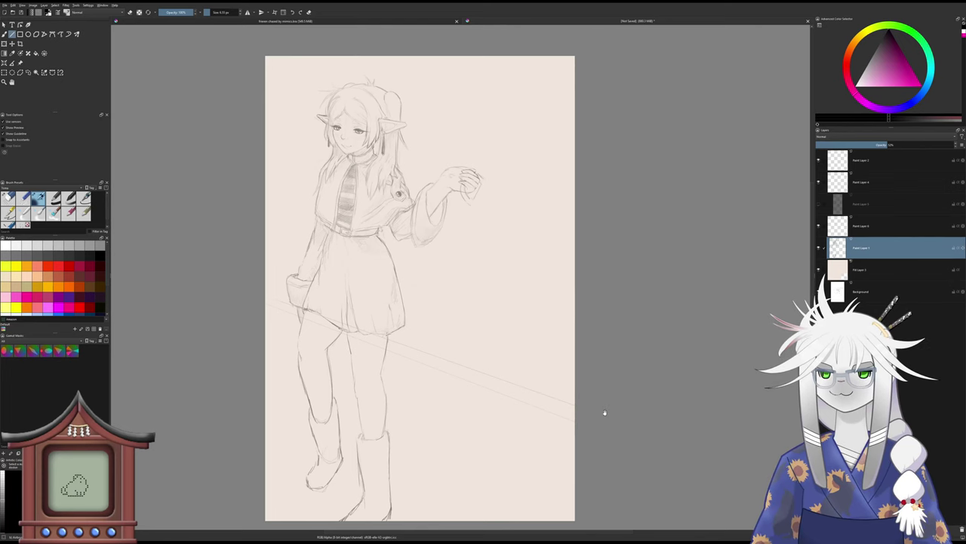
drag(589, 399, 576, 397)
key(b)
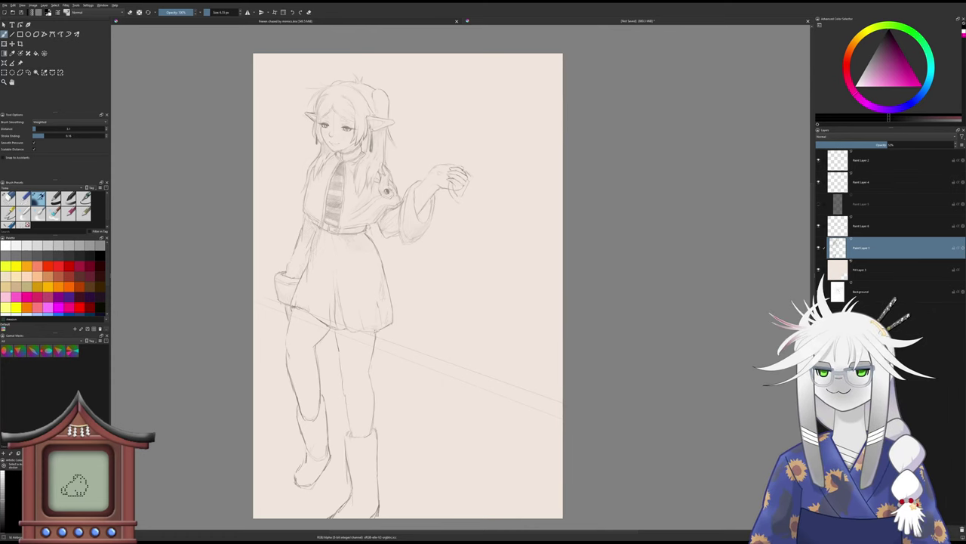
- Examine the character's face, upper body and skirt up close and compare them with the overall pose
drag(499, 233, 593, 306)
drag(444, 204, 441, 187)
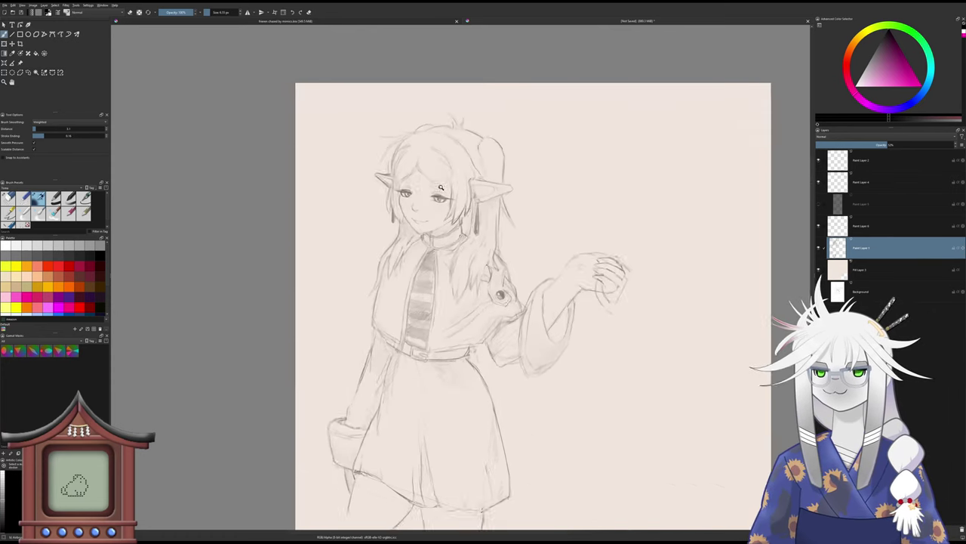
scroll(441, 187, up, 1)
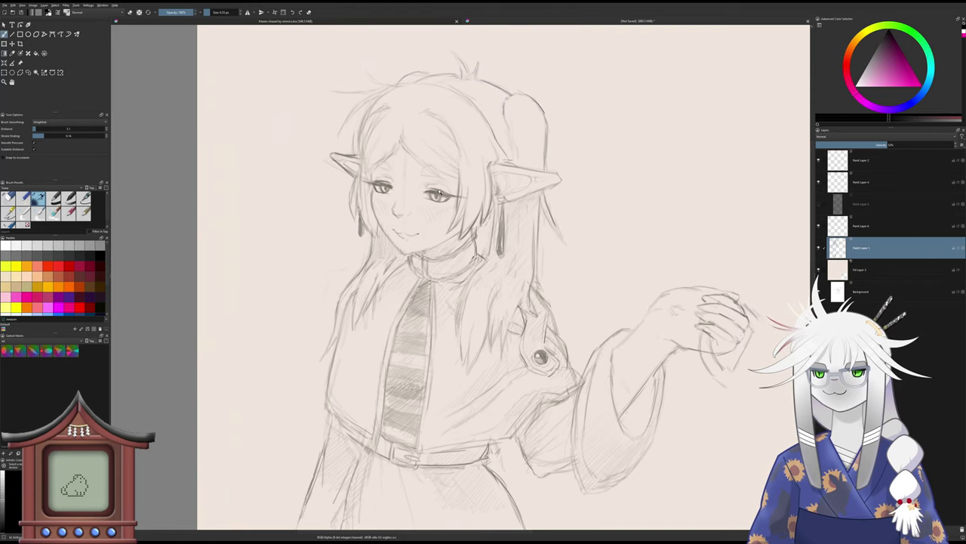
scroll(441, 194, down, 1)
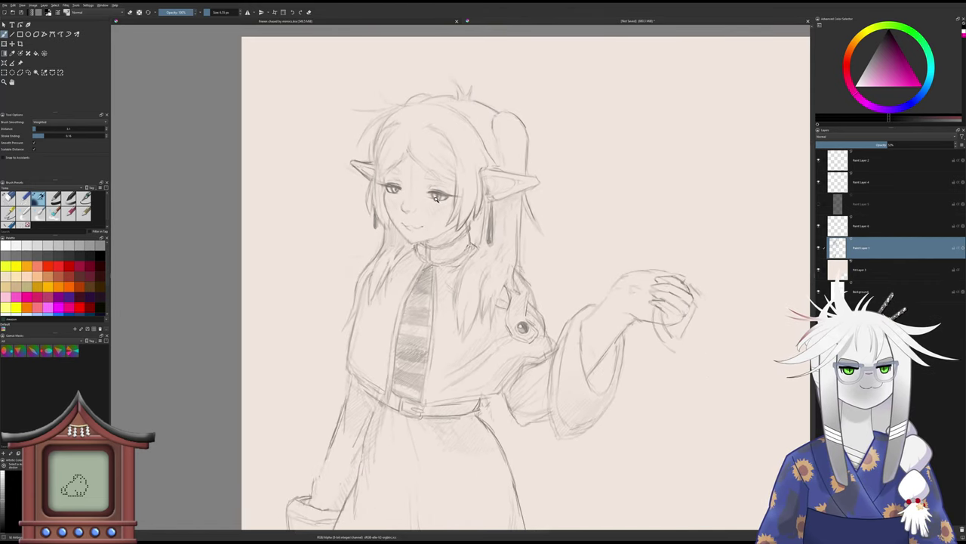
drag(436, 198, 438, 207)
mouse_move(459, 250)
mouse_down()
mouse_move(419, 220)
mouse_move(428, 234)
mouse_up()
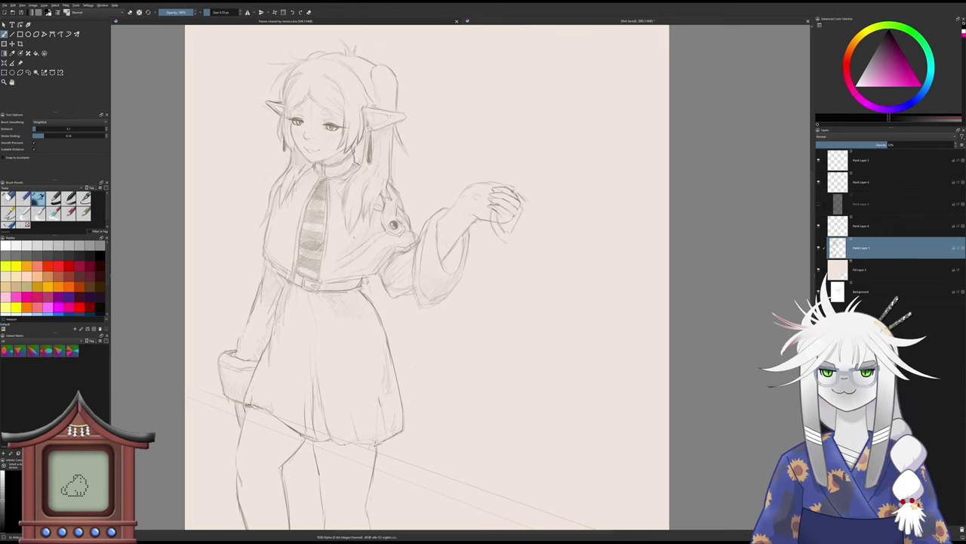
drag(348, 245, 372, 242)
scroll(289, 231, up, 2)
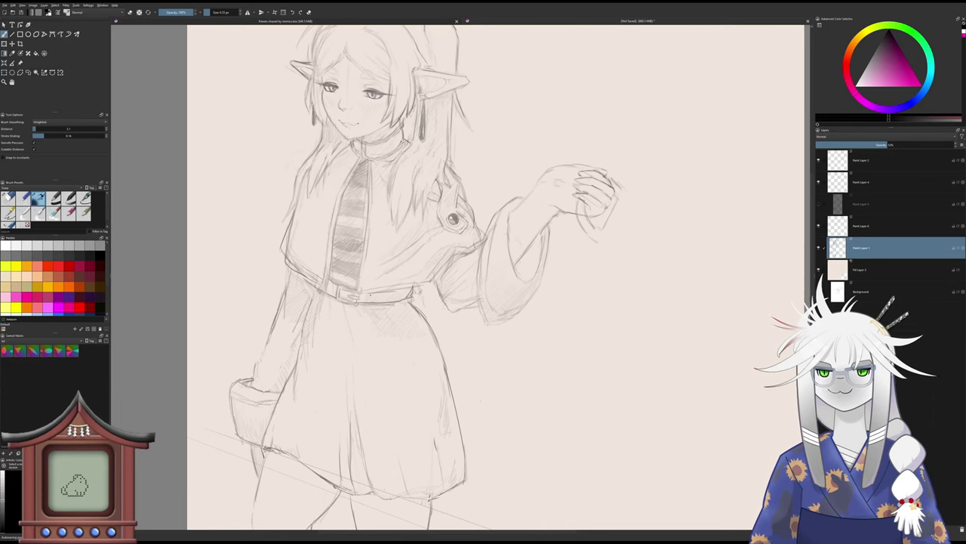
scroll(385, 290, down, 2)
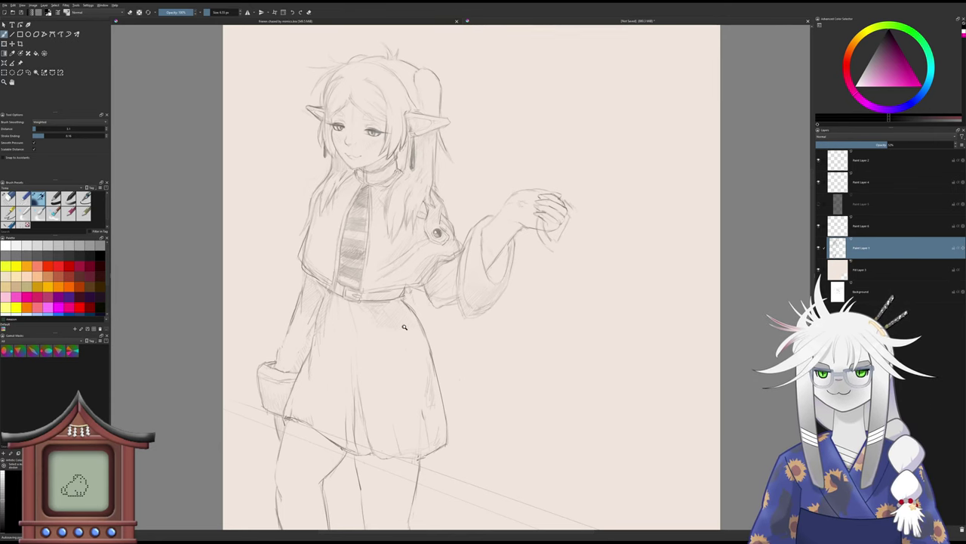
drag(403, 327, 403, 330)
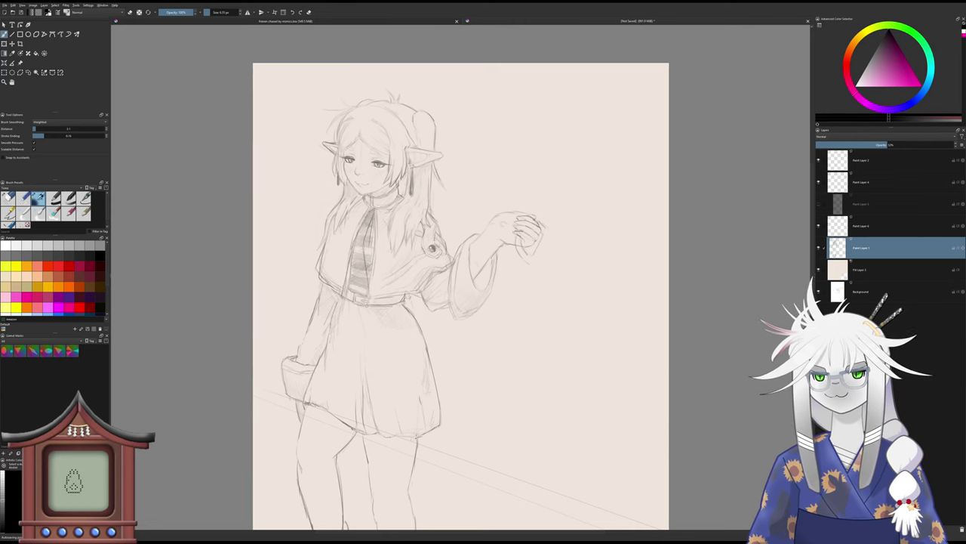
- Erase part of the striped panel on the chest and redraw it narrower with a curved edge
key(e)
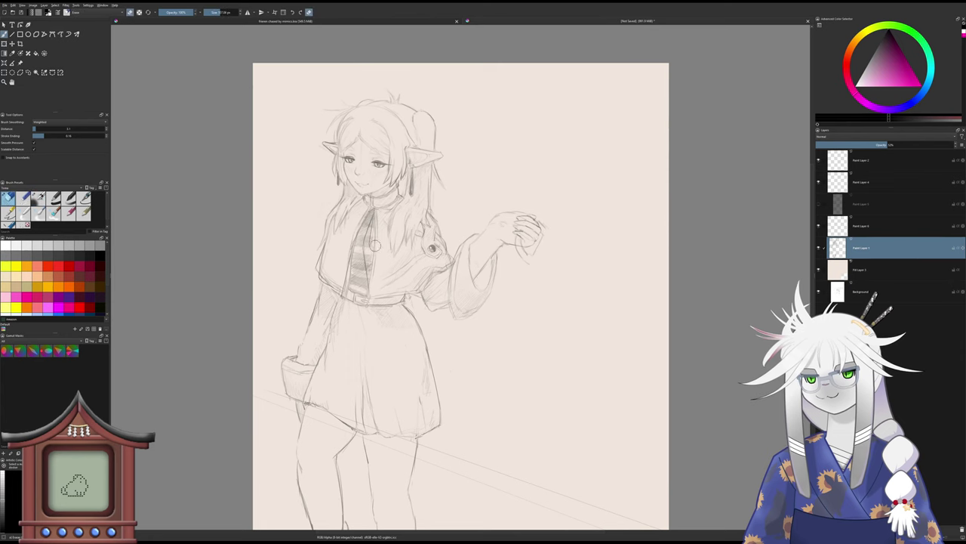
mouse_move(367, 243)
mouse_down()
mouse_move(368, 317)
mouse_move(360, 283)
mouse_up()
key(slash)
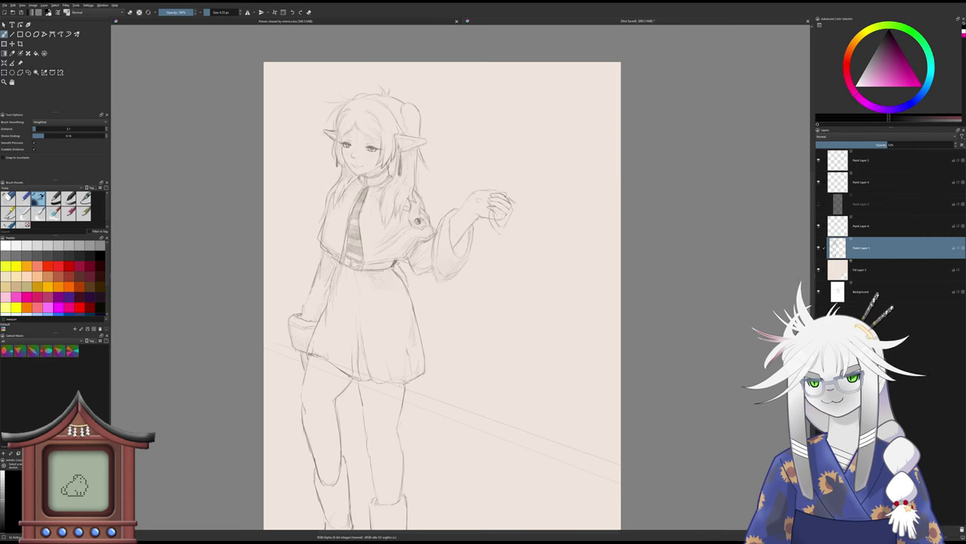
- Rework the skirt's outline at the waist near the belt's end and beside the hanging arm, cleaning up sketchy strokes
key(slash)
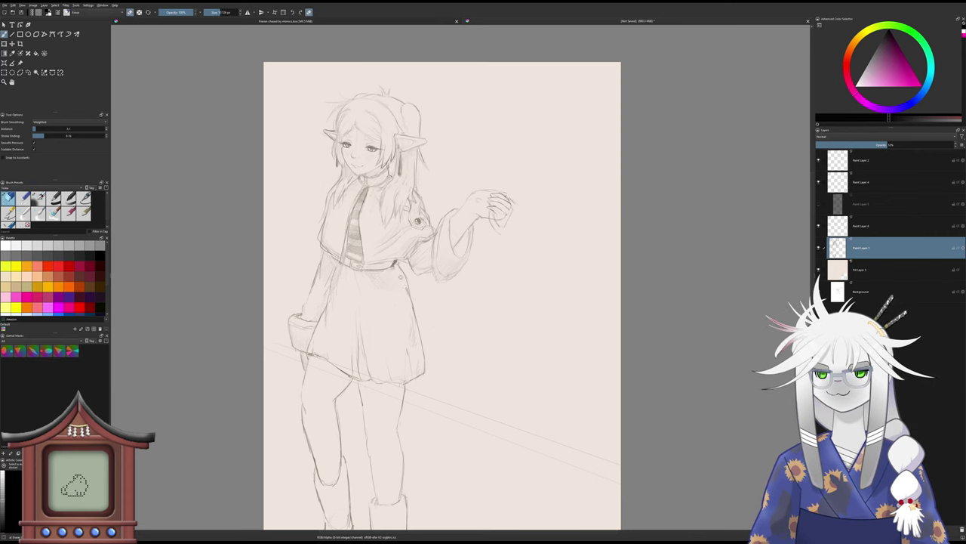
key(slash)
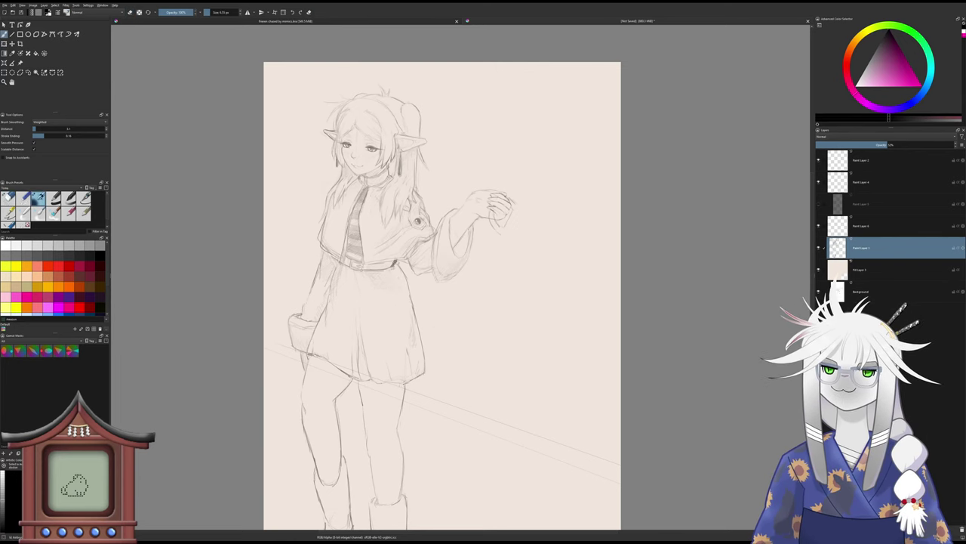
mouse_move(399, 264)
mouse_down()
mouse_move(413, 301)
mouse_move(402, 316)
mouse_move(391, 286)
mouse_up()
scroll(390, 285, up, 2)
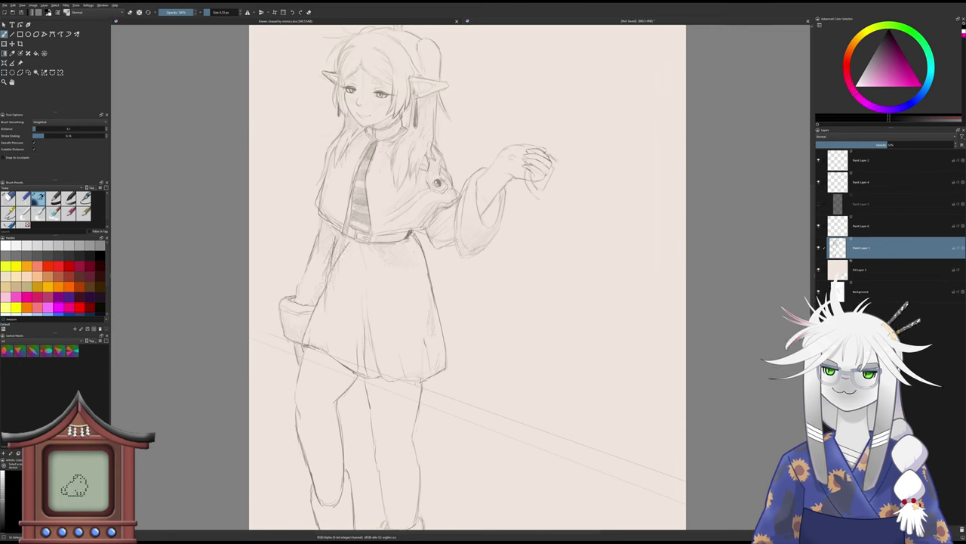
mouse_move(328, 260)
mouse_down()
mouse_move(306, 327)
mouse_move(320, 294)
mouse_up()
key(slash)
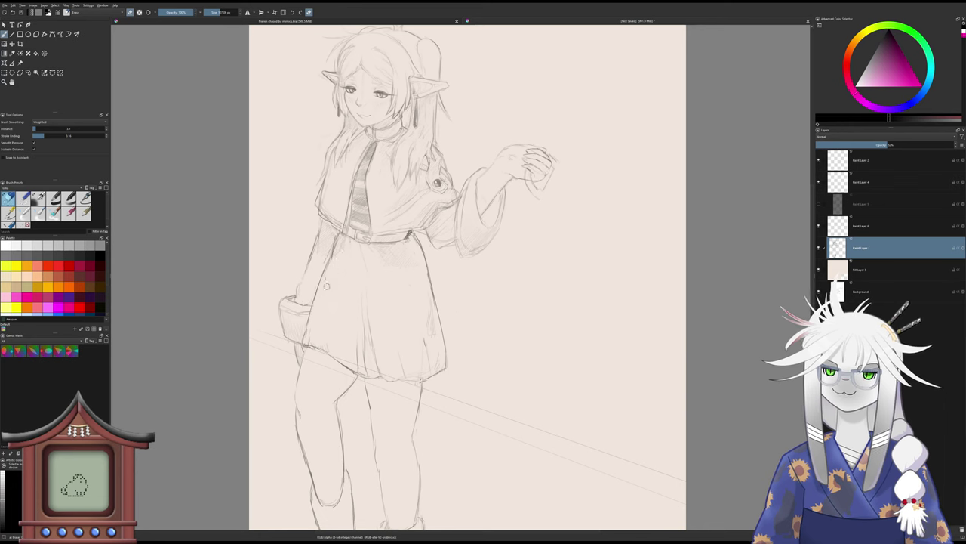
key(slash)
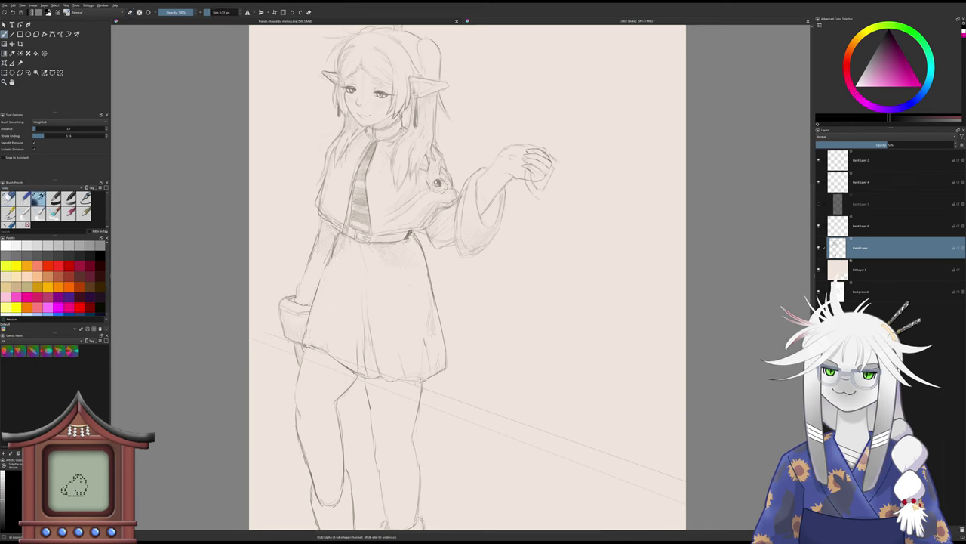
- Redraw the skirt's side edge beside the hanging arm and erase the sketchy strokes near the cuff
drag(326, 272, 308, 319)
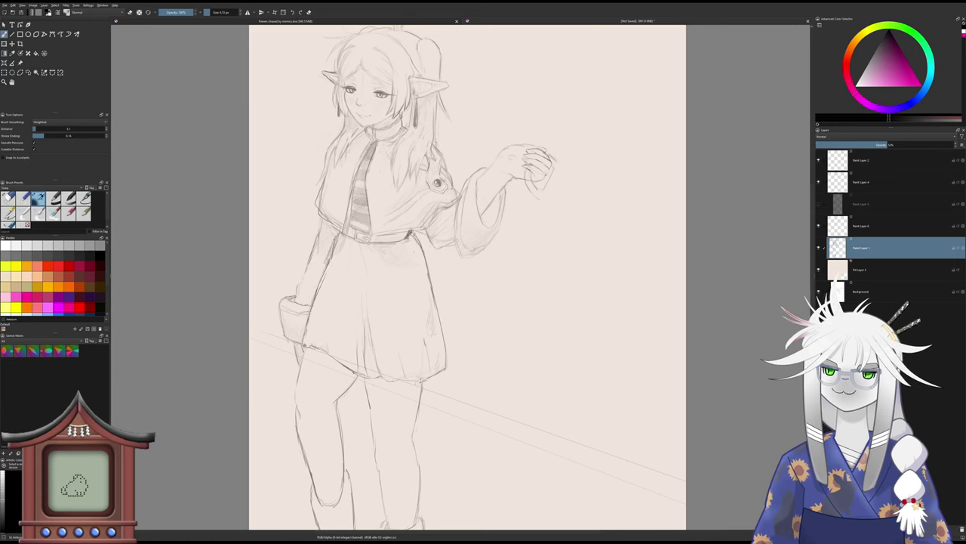
key(slash)
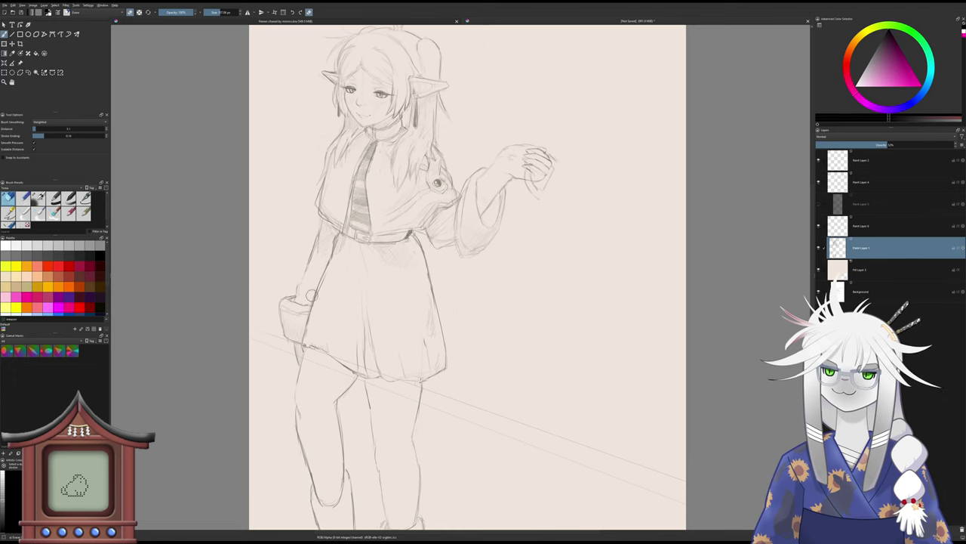
mouse_move(312, 296)
mouse_down()
mouse_move(303, 311)
mouse_move(314, 311)
mouse_up()
scroll(313, 310, down, 1)
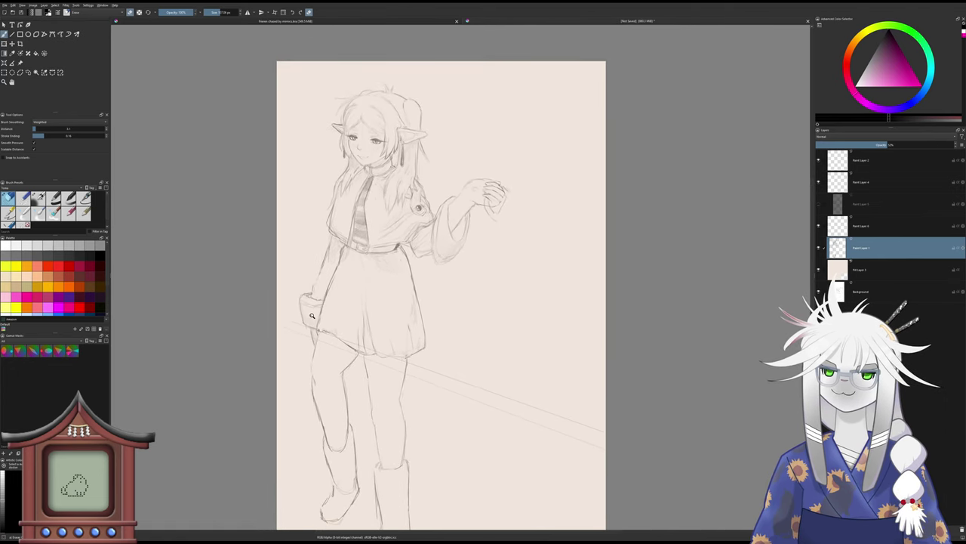
scroll(306, 330, down, 1)
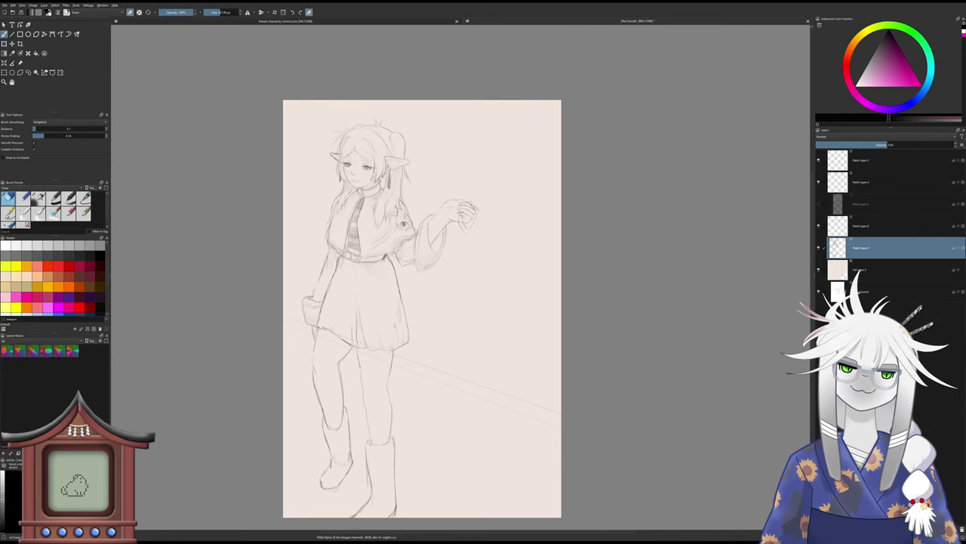
- Lasso the front boot below the knee and shift it slightly upward
key(l)
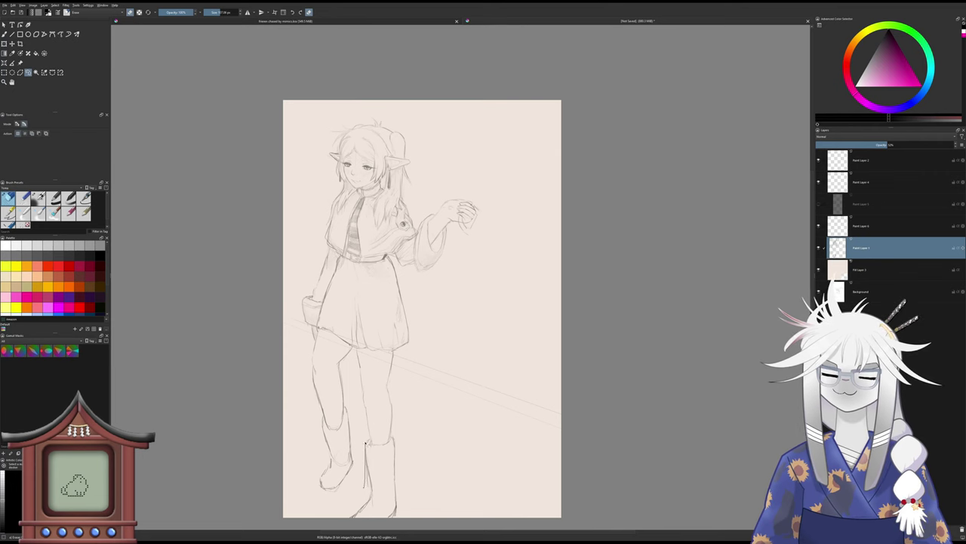
mouse_move(389, 436)
mouse_down()
mouse_move(406, 435)
mouse_move(407, 518)
mouse_up()
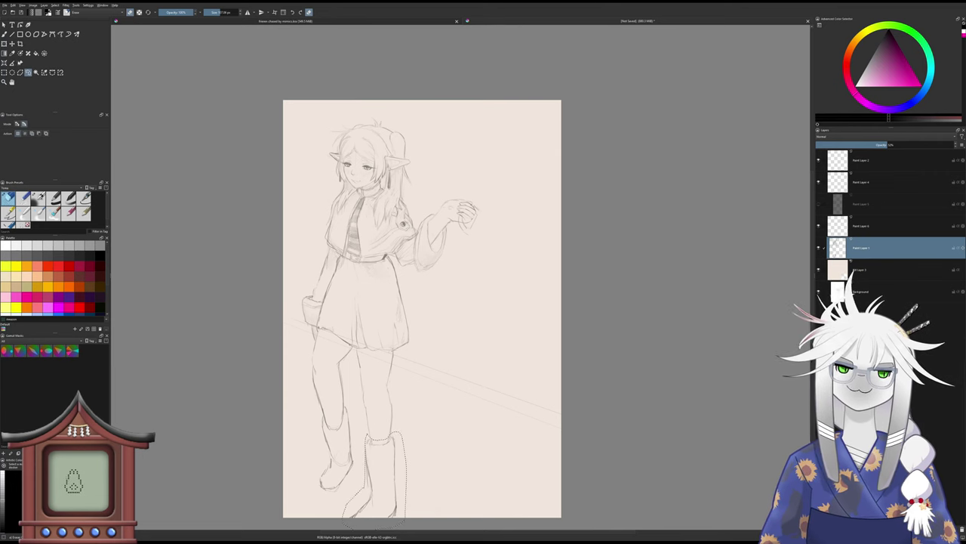
key(ctrl+t)
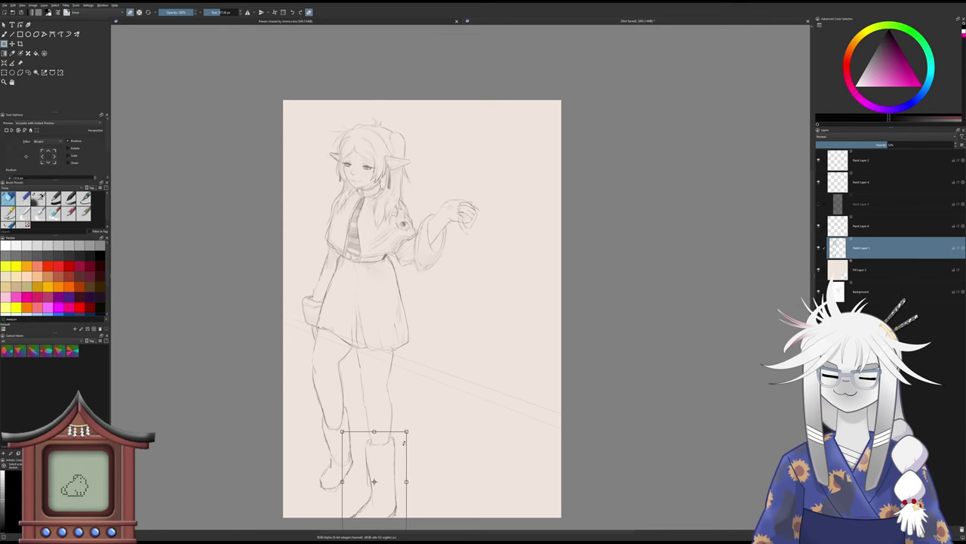
key(Escape)
drag(401, 446, 394, 458)
key(Return)
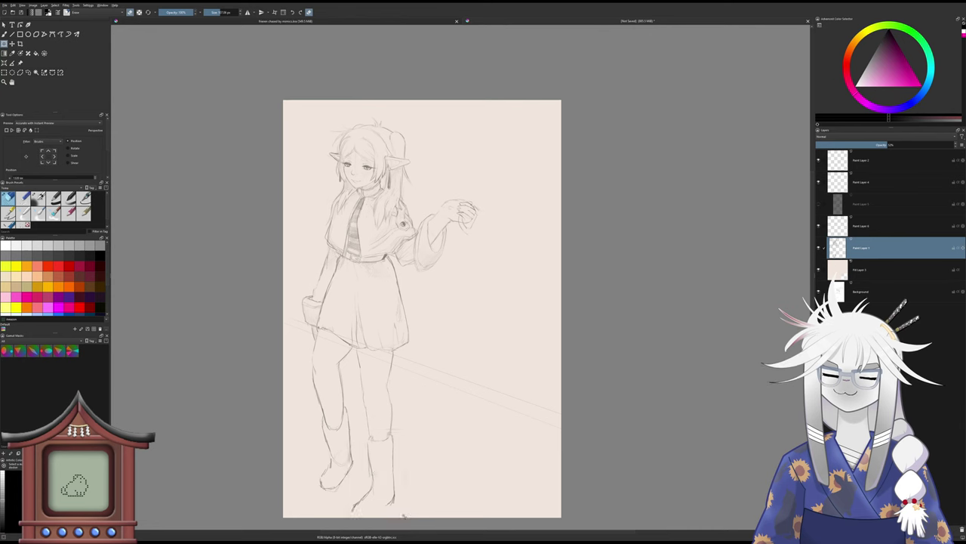
- Adjust the front boot's position, tilt it slightly clockwise so the foot swings toward the other boot, and clear the selection
key(ctrl+t)
drag(399, 504, 397, 507)
drag(398, 505, 397, 507)
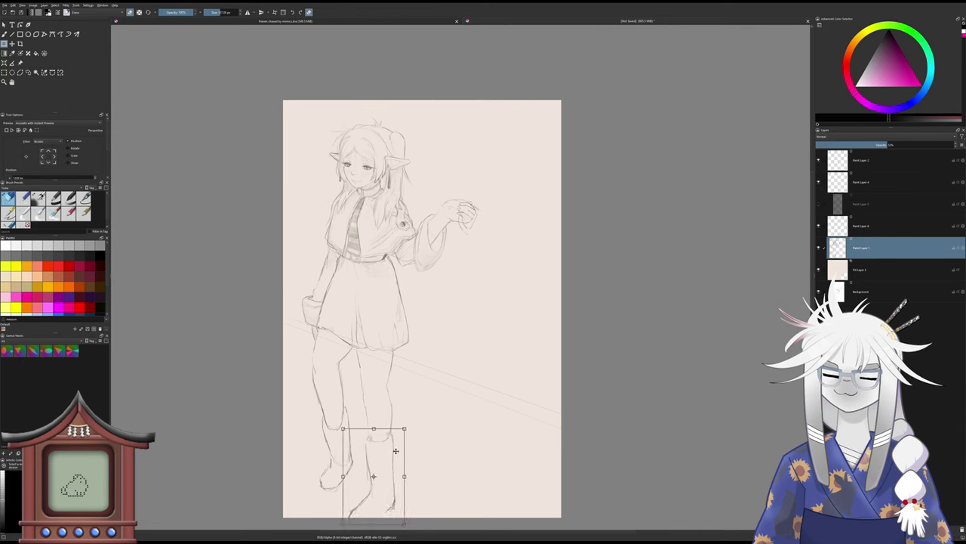
drag(409, 421, 410, 421)
drag(396, 450, 403, 424)
key(ctrl+t)
drag(391, 447, 398, 449)
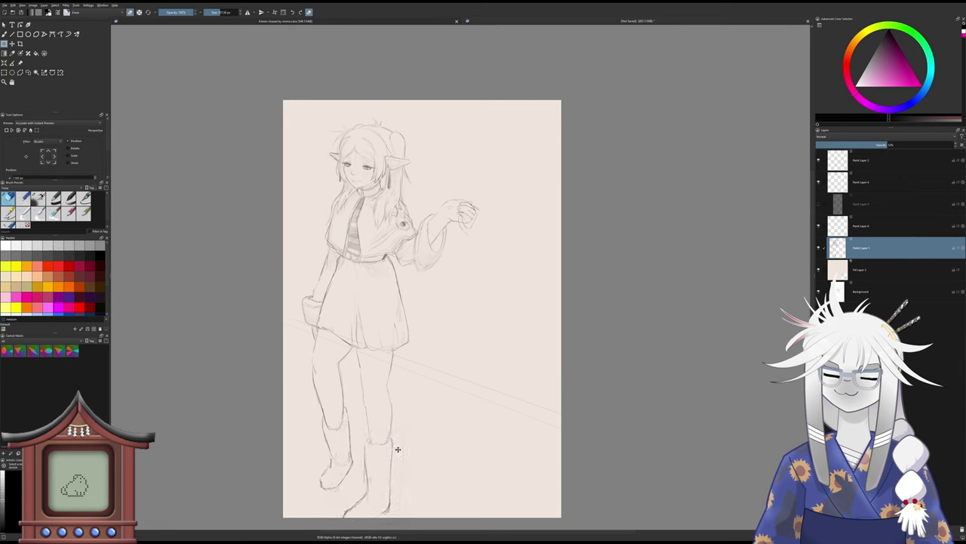
click(398, 449)
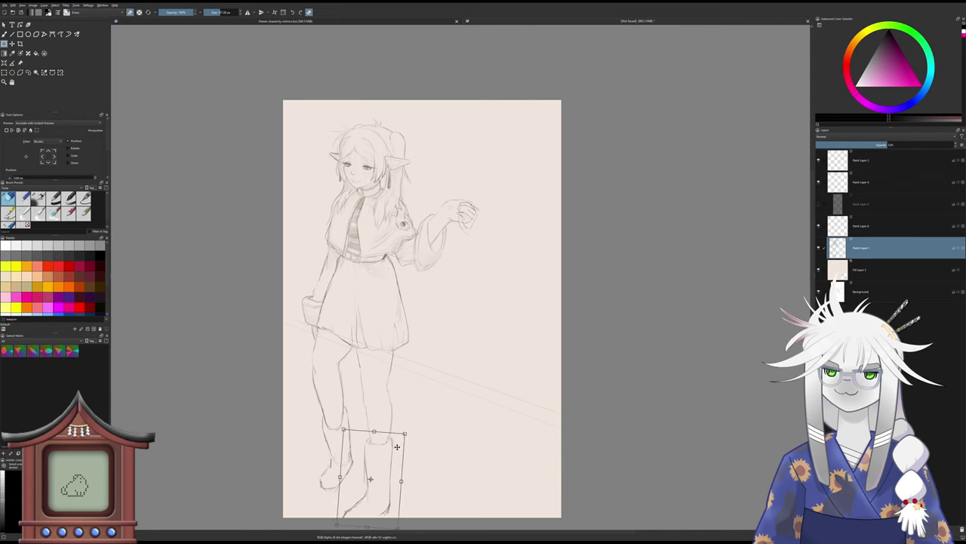
key(b)
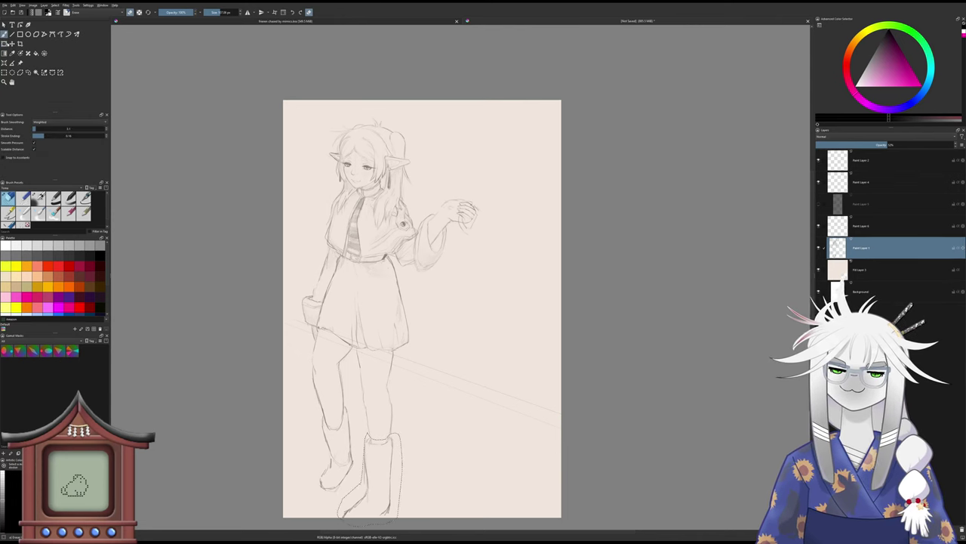
key(ctrl+shift+a)
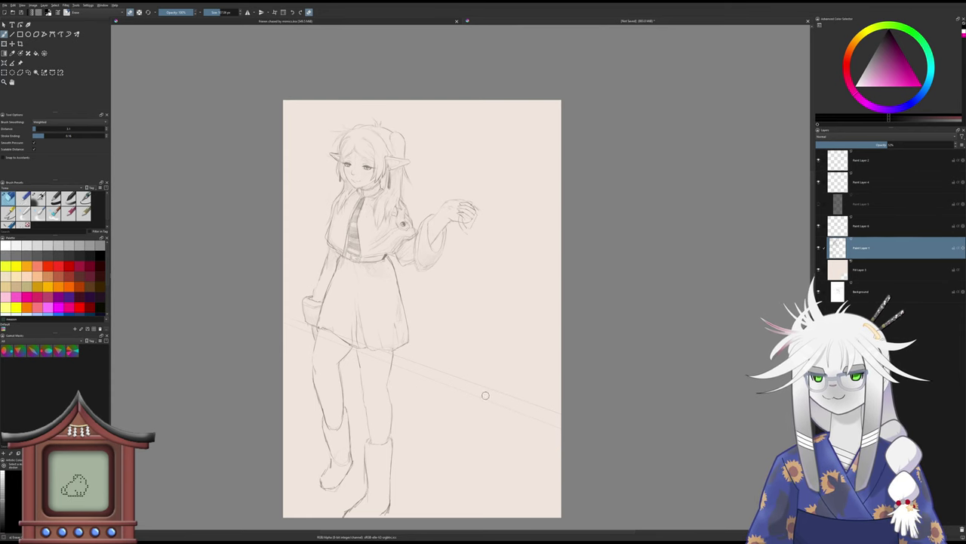
- Try to sketch a curved ring across the two slanted lines near their lower end, and undo the strokes
drag(484, 395, 481, 386)
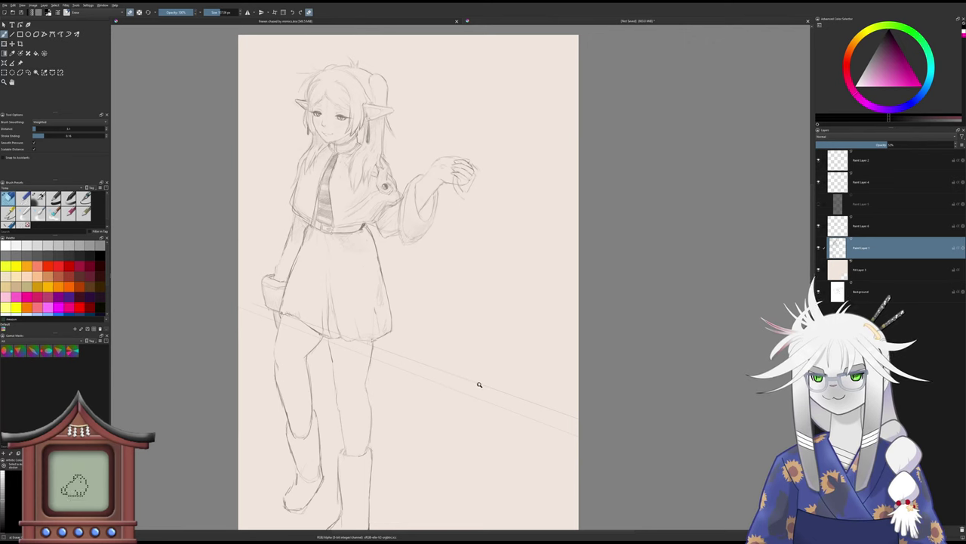
key(slash)
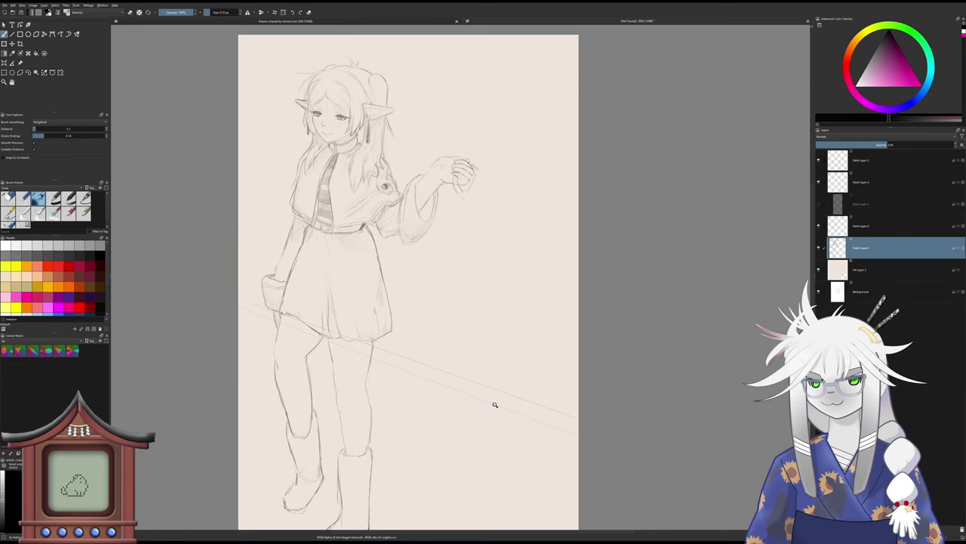
scroll(495, 400, up, 3)
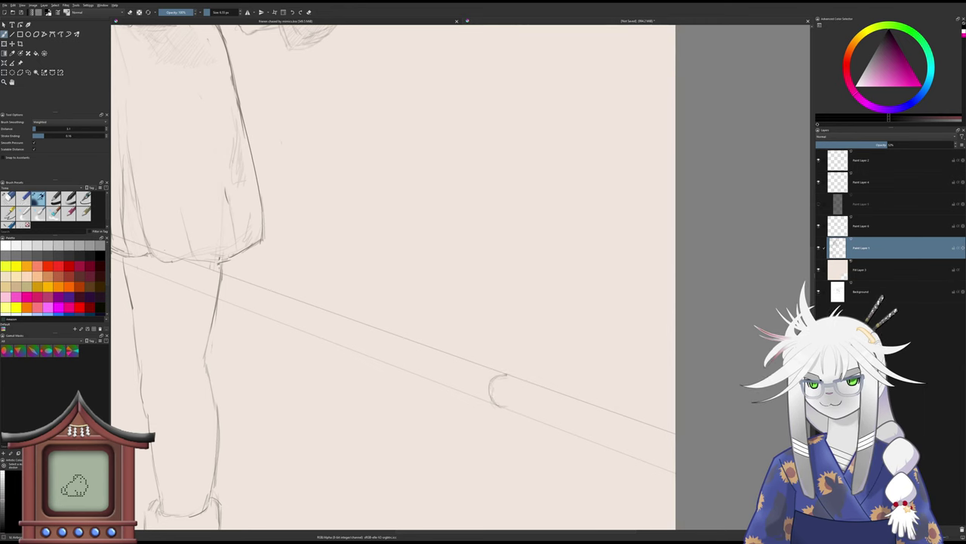
drag(510, 374, 521, 373)
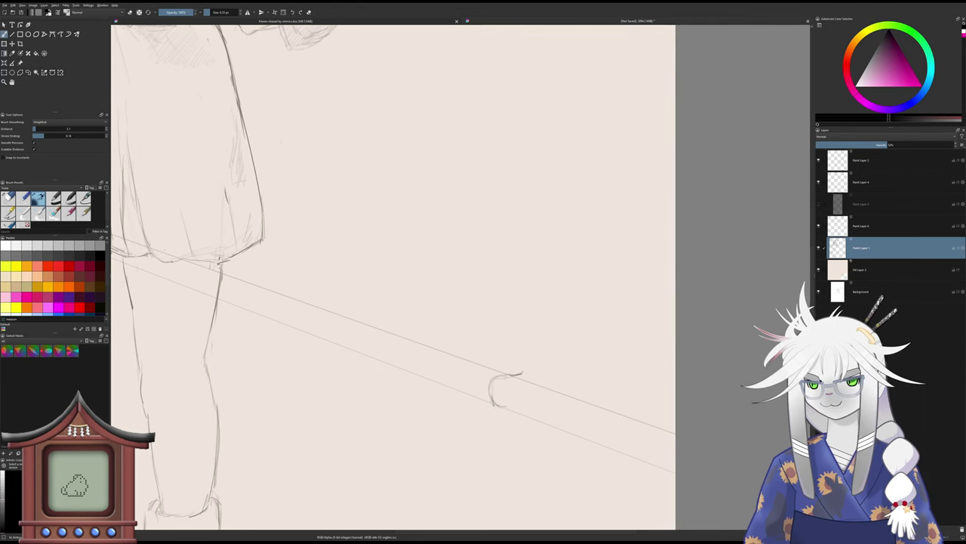
drag(494, 414, 510, 374)
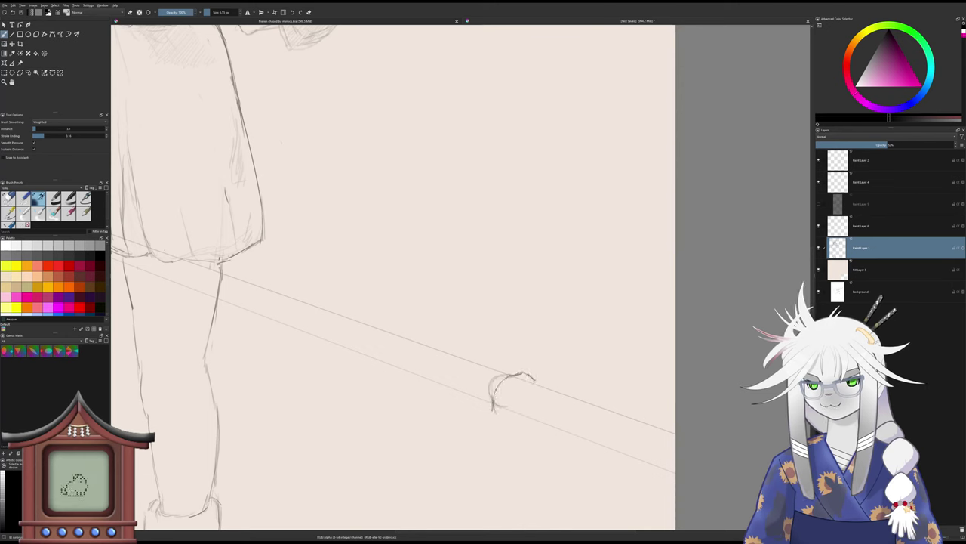
mouse_move(495, 414)
mouse_down()
mouse_move(515, 417)
mouse_move(514, 428)
mouse_up()
key(ctrl+z)
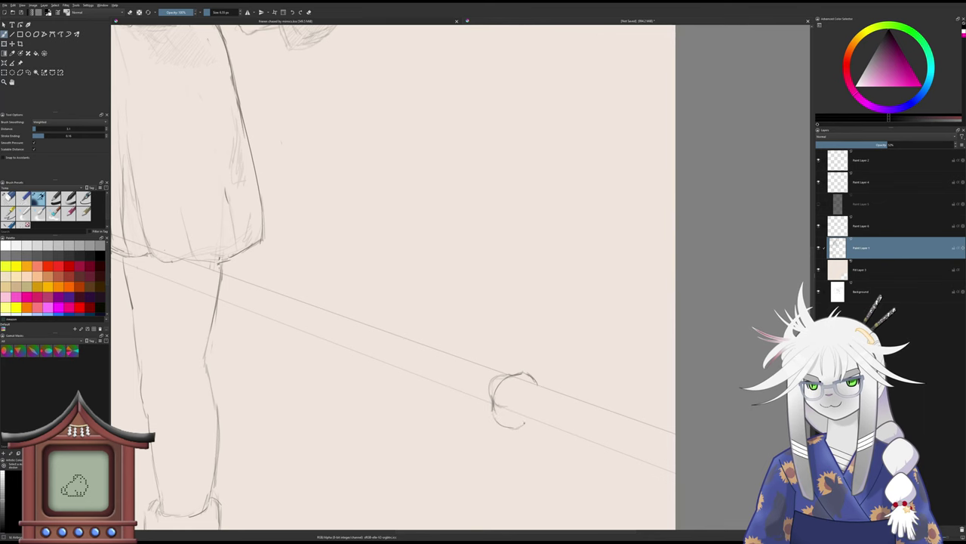
key(ctrl+z)
key(ctrl+z)
key(ctrl+z)
key(ctrl+z)
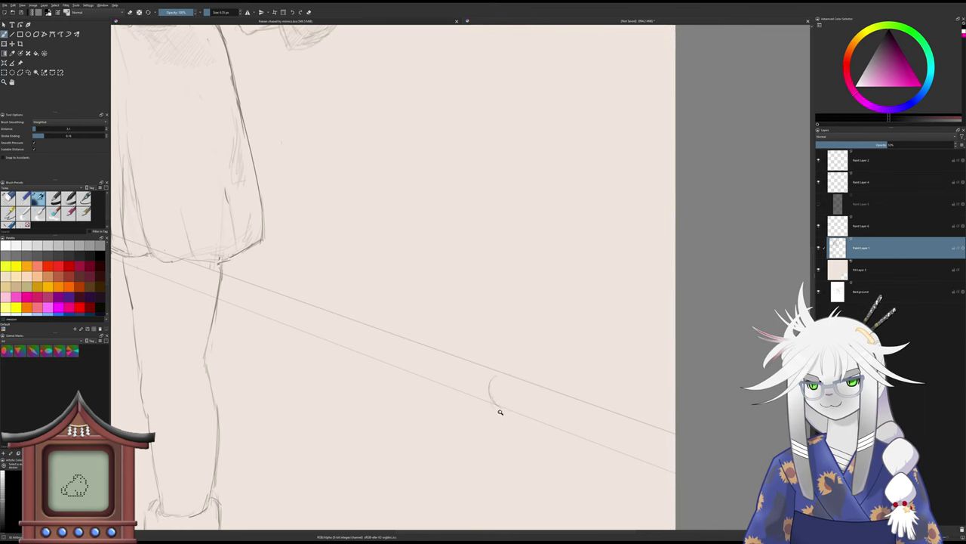
key(ctrl+z)
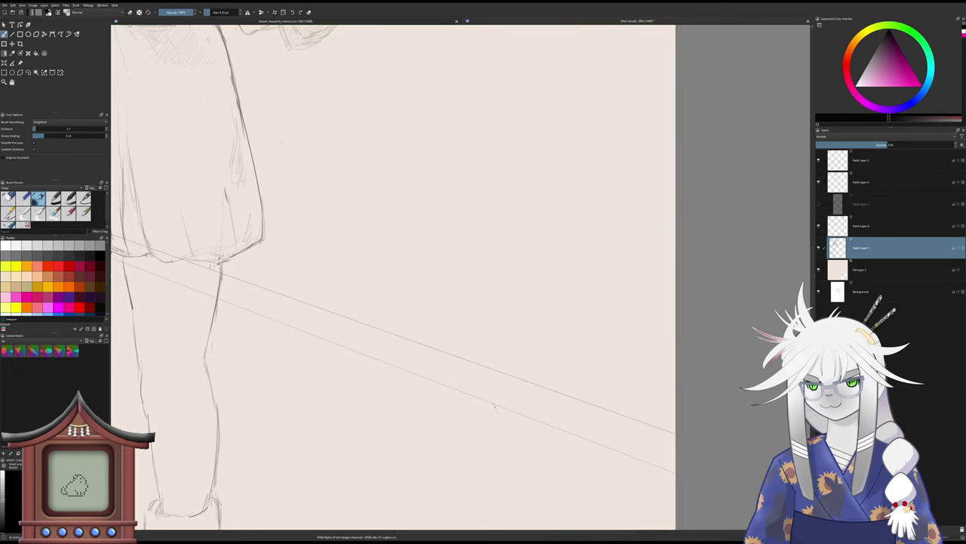
- Sketch a rounded collar from two curved edges around the slanted shaft near its lower end, slightly wider than the shaft
drag(494, 392, 499, 415)
drag(509, 371, 517, 370)
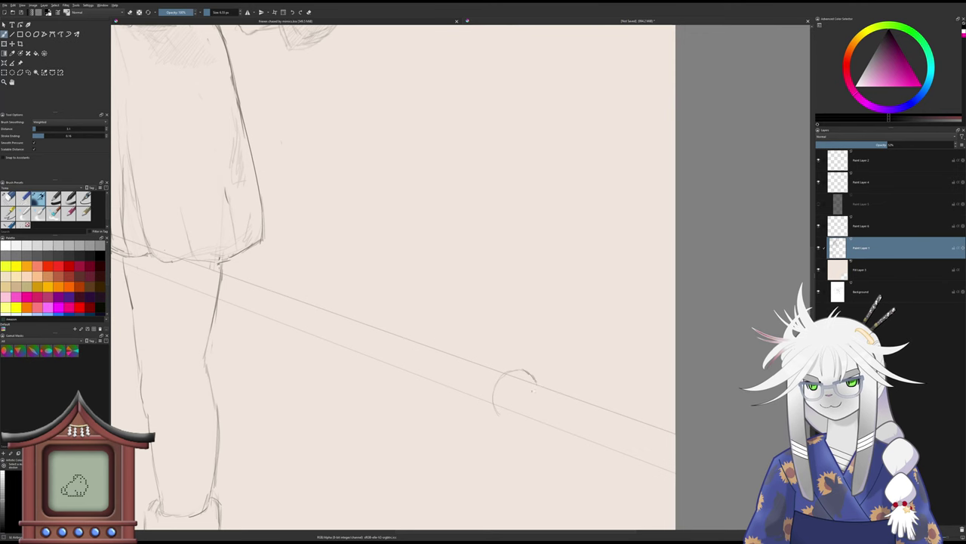
drag(494, 407, 517, 418)
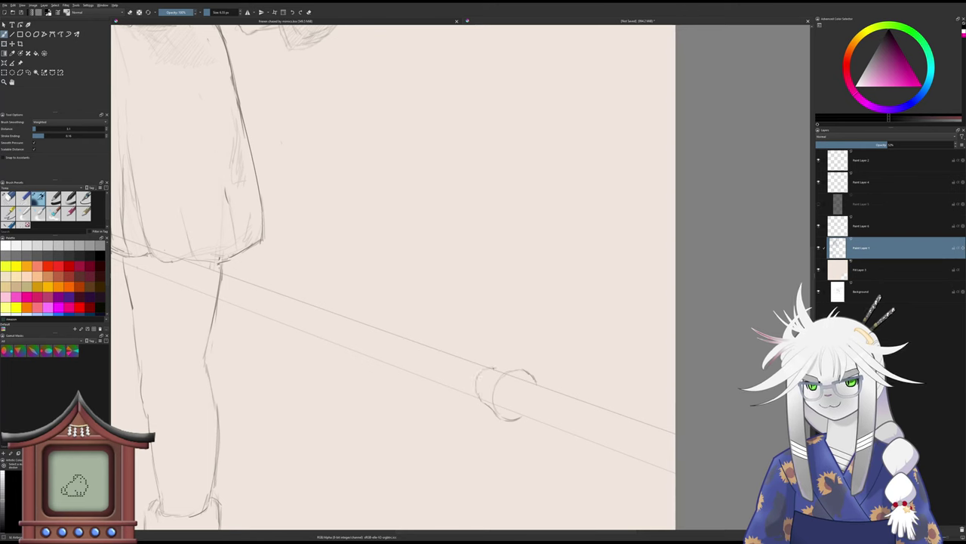
drag(496, 369, 518, 369)
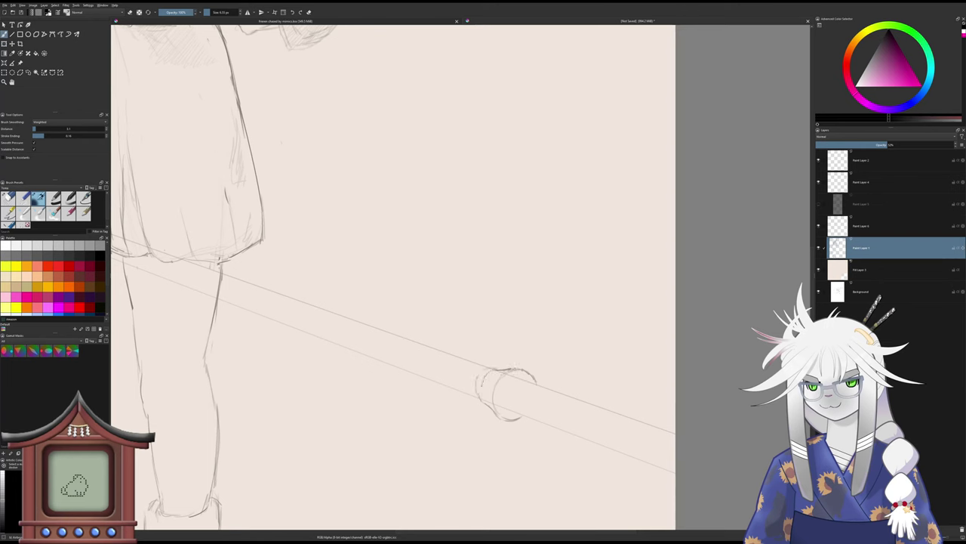
key(e)
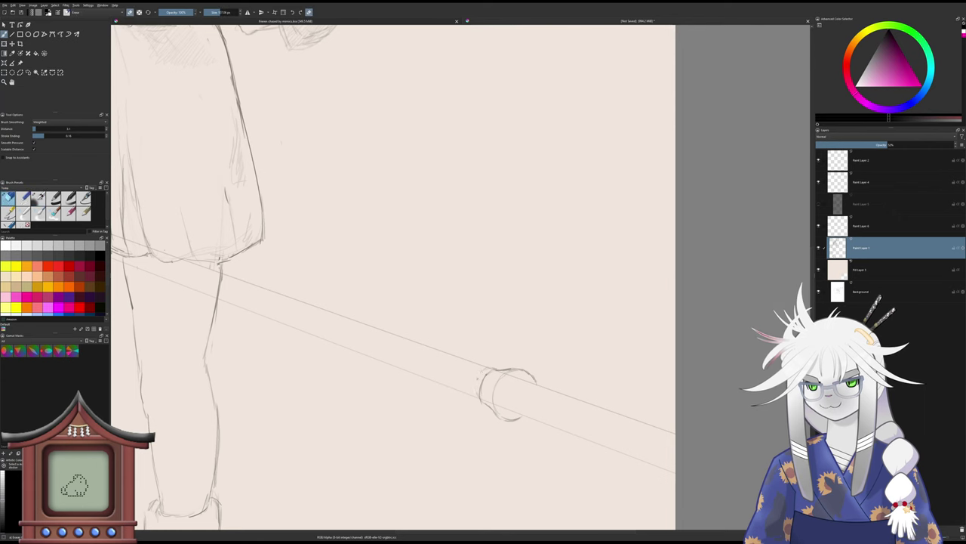
scroll(487, 369, down, 6)
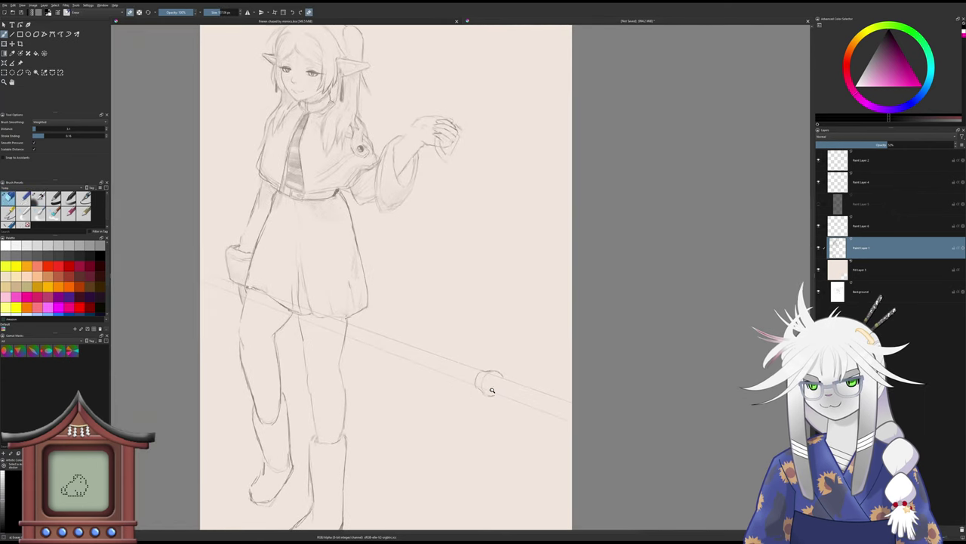
- Extend the collar along the shaft with a second bulging segment and a narrow ring at its lower end
scroll(483, 377, up, 4)
key(e)
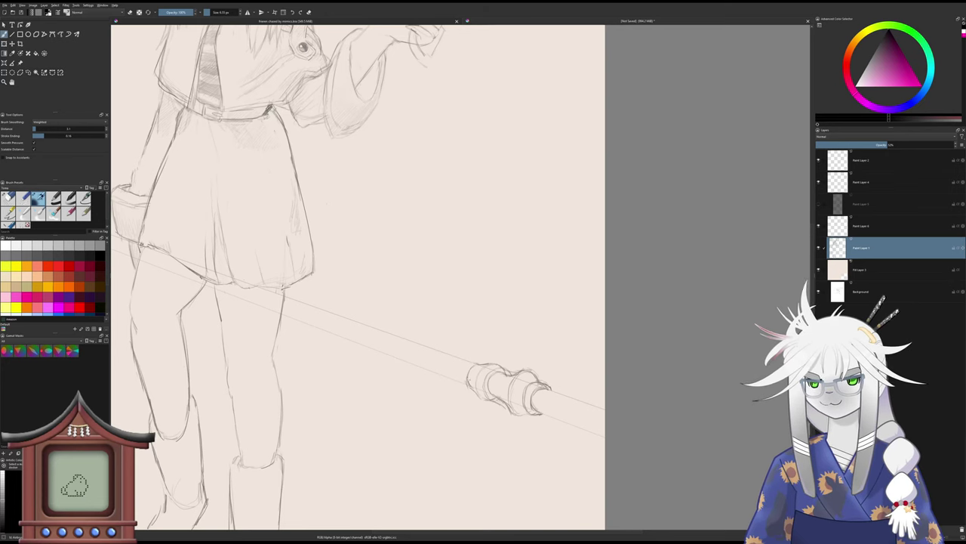
key(slash)
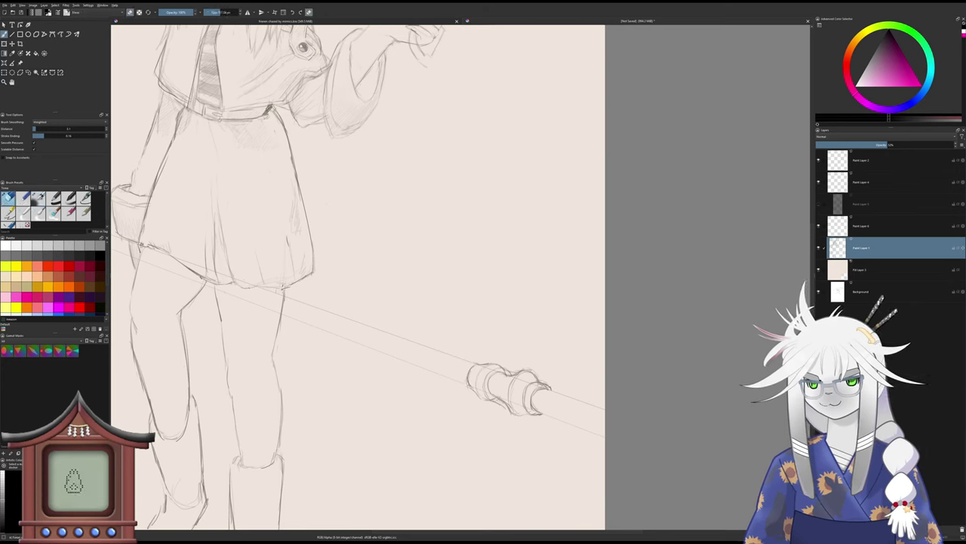
key(e)
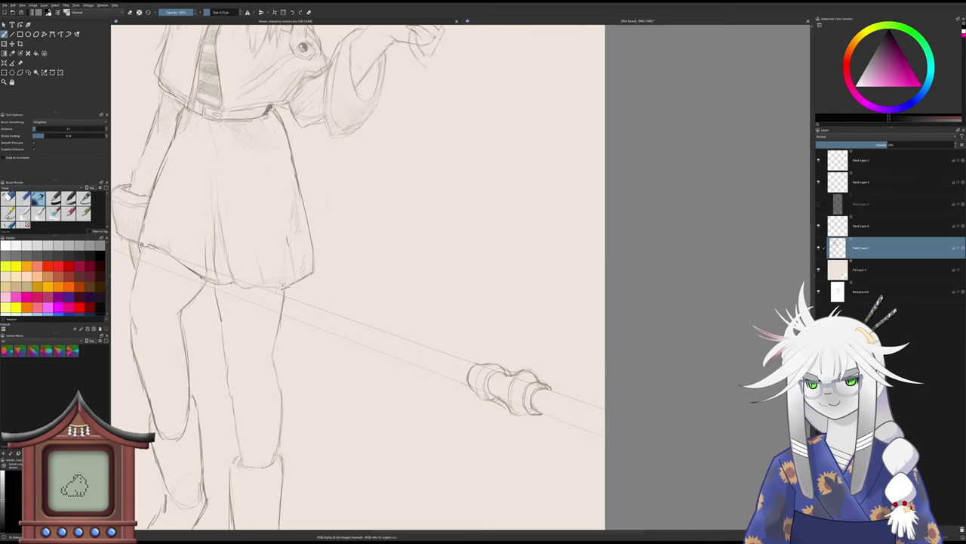
scroll(460, 392, down, 4)
scroll(460, 400, up, 4)
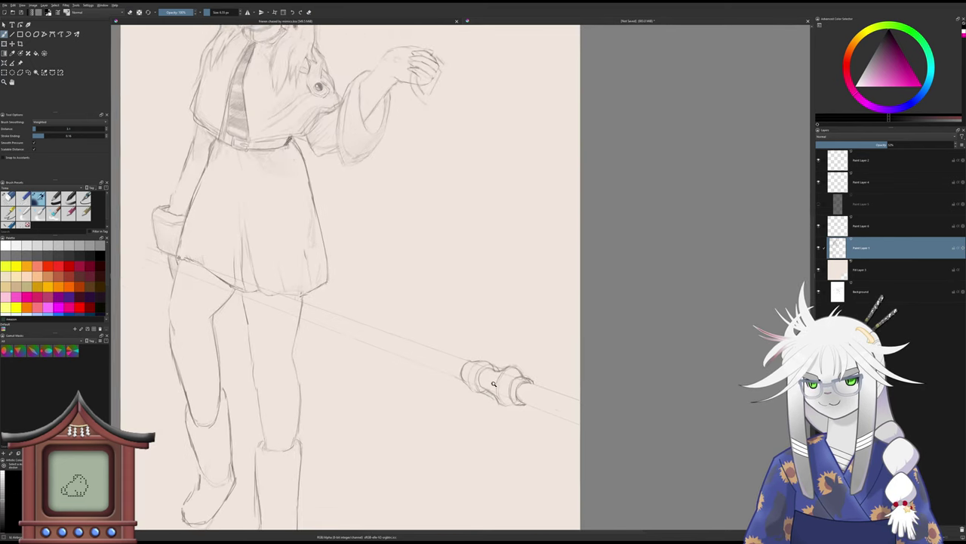
- Erase the messy lines where the collar's two segments meet and redraw their outlines more cleanly
scroll(494, 383, up, 1)
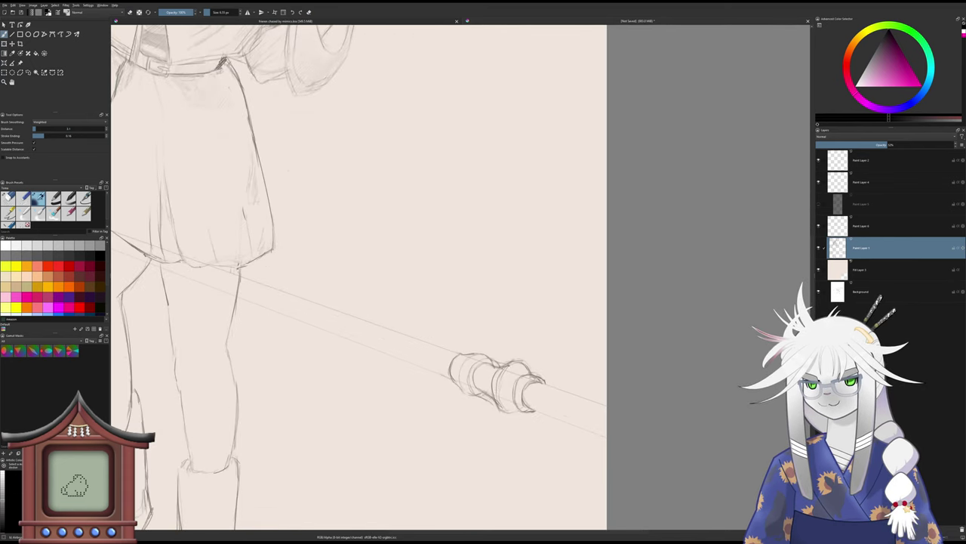
key(e)
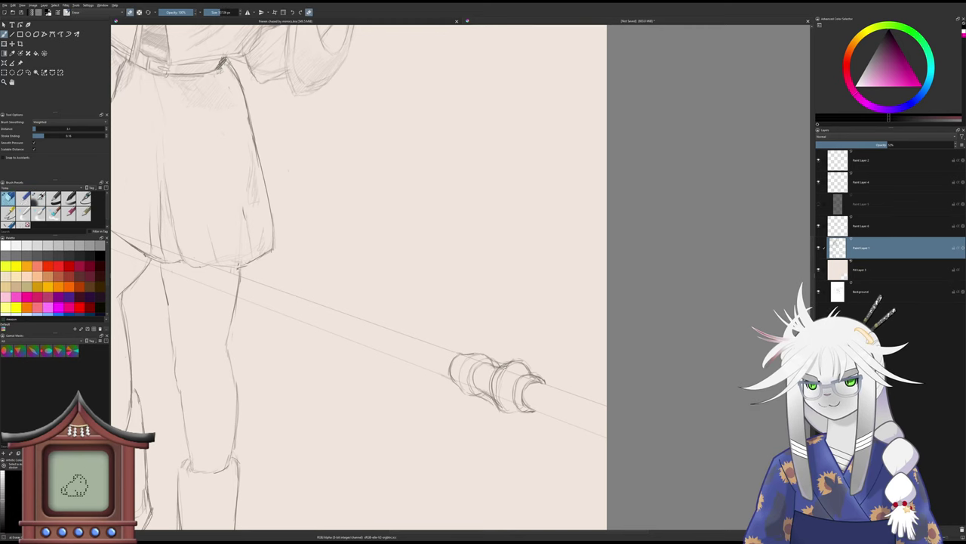
drag(509, 365, 495, 387)
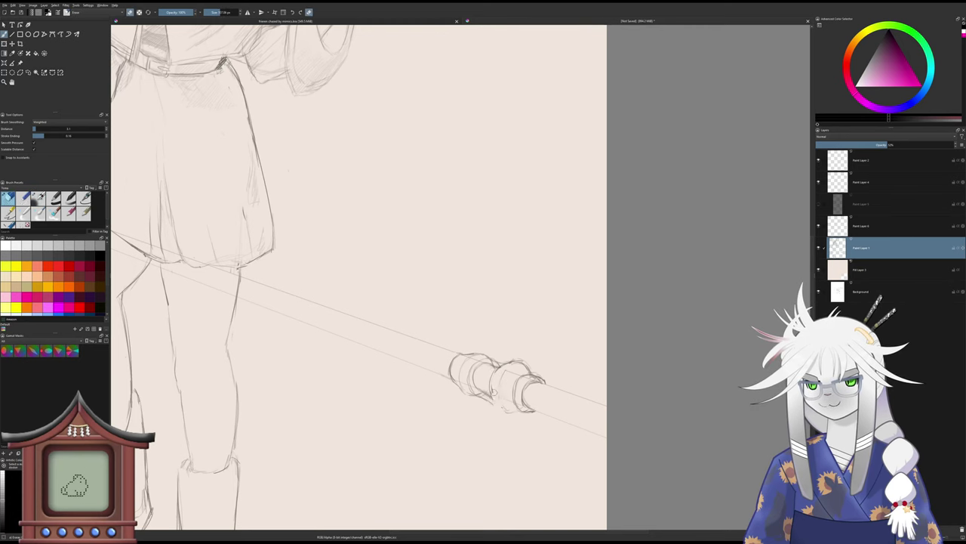
key(e)
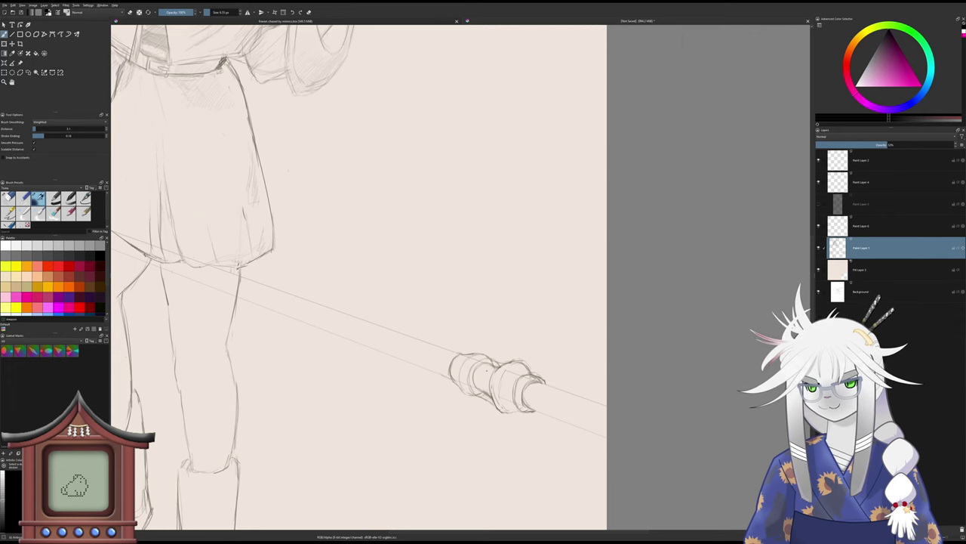
scroll(487, 371, down, 3)
scroll(487, 370, up, 2)
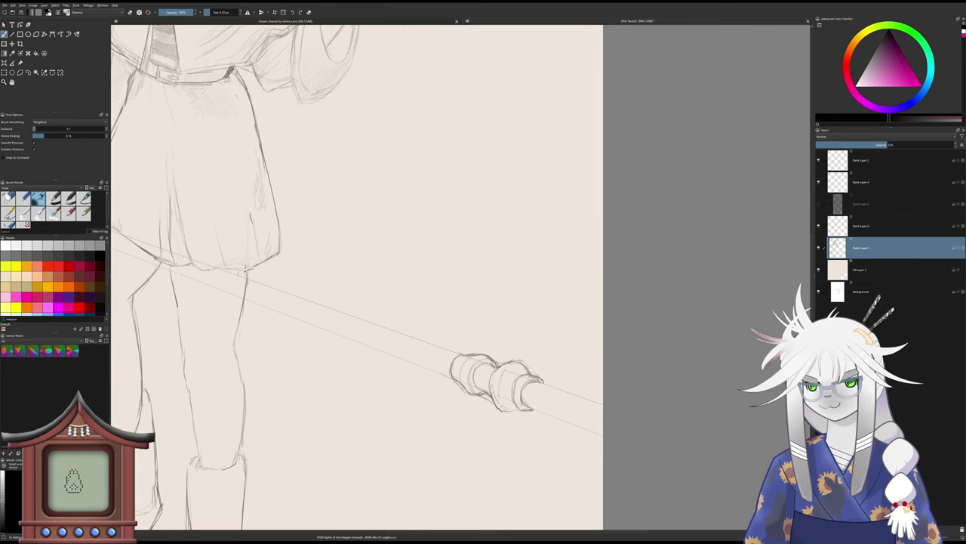
- Try to sketch a short line running down from the collar's lower end, and undo the strokes
scroll(479, 406, down, 3)
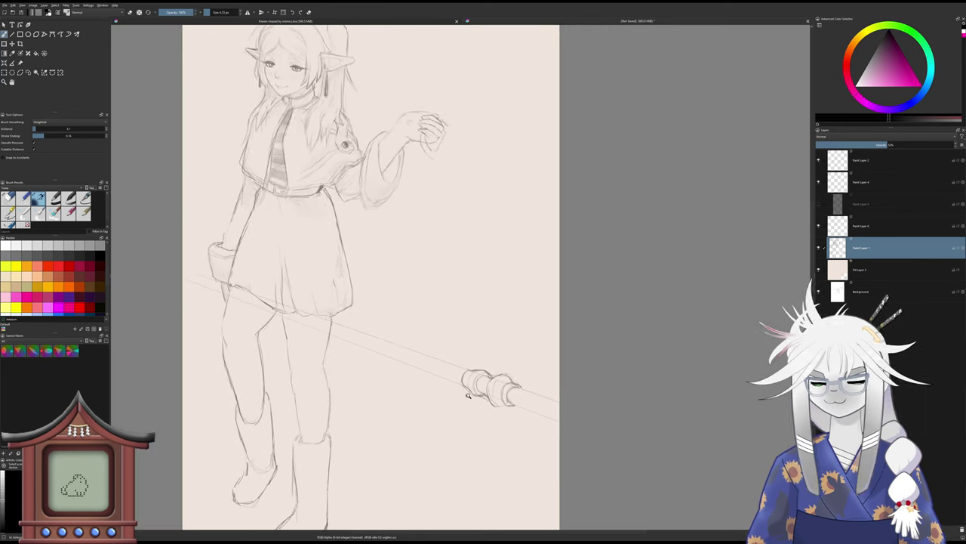
scroll(492, 365, up, 2)
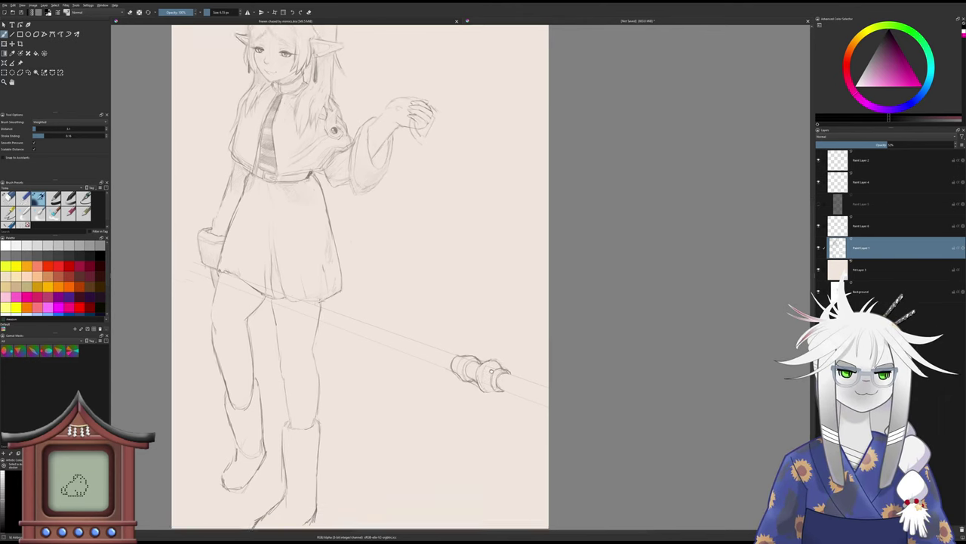
scroll(492, 365, up, 1)
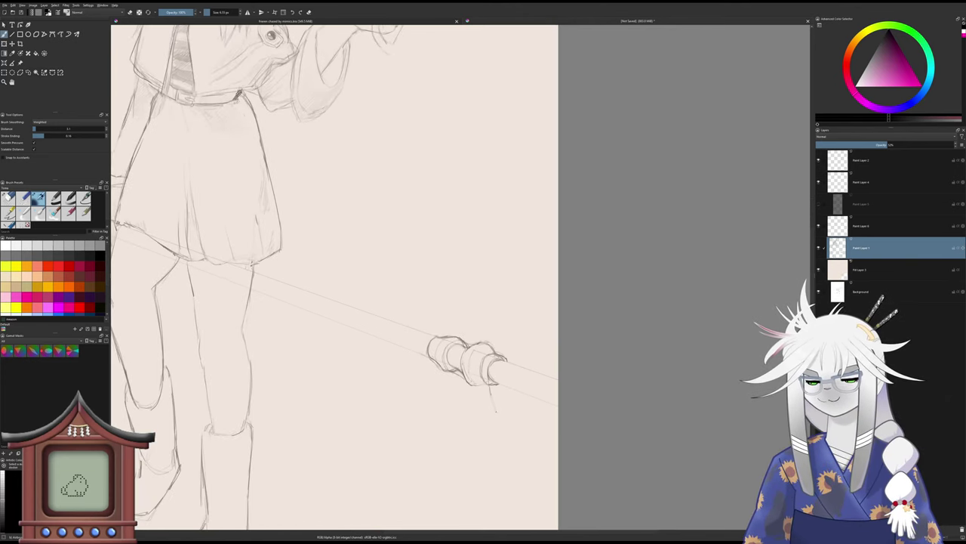
key(ctrl+z)
key(ctrl+z)
- Try to sketch a large arc through the staff's lower end, sweeping up to the canvas edge and down below the shaft, and undo the strokes
drag(486, 388, 483, 446)
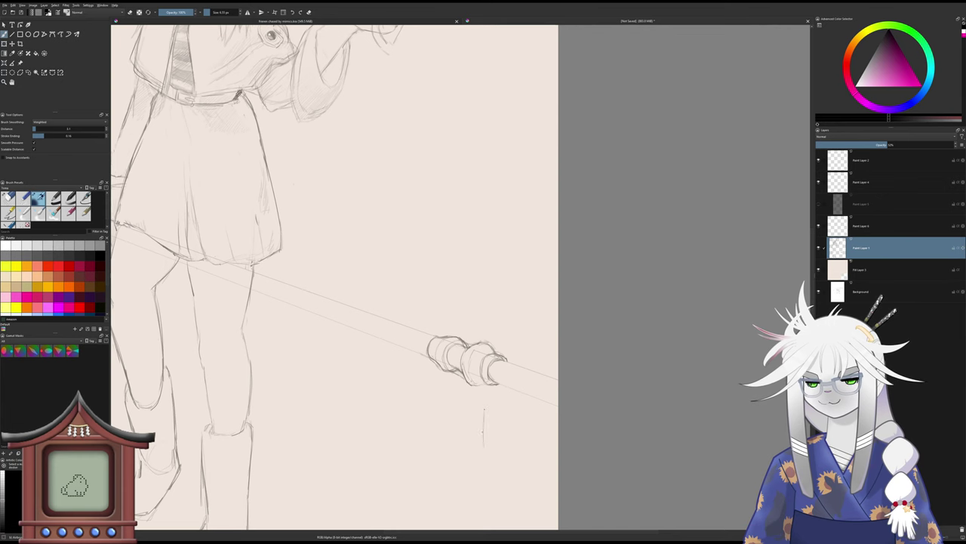
drag(487, 379, 485, 390)
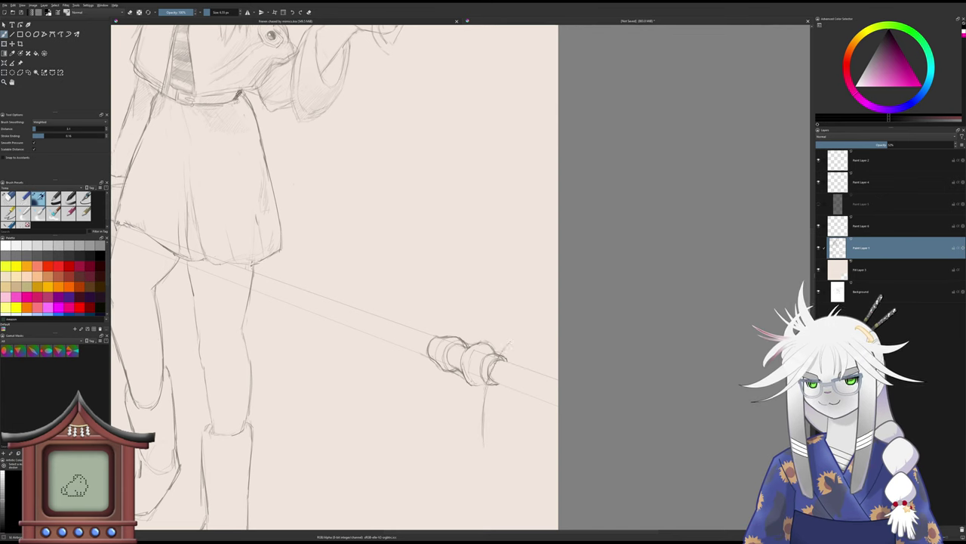
drag(504, 346, 544, 310)
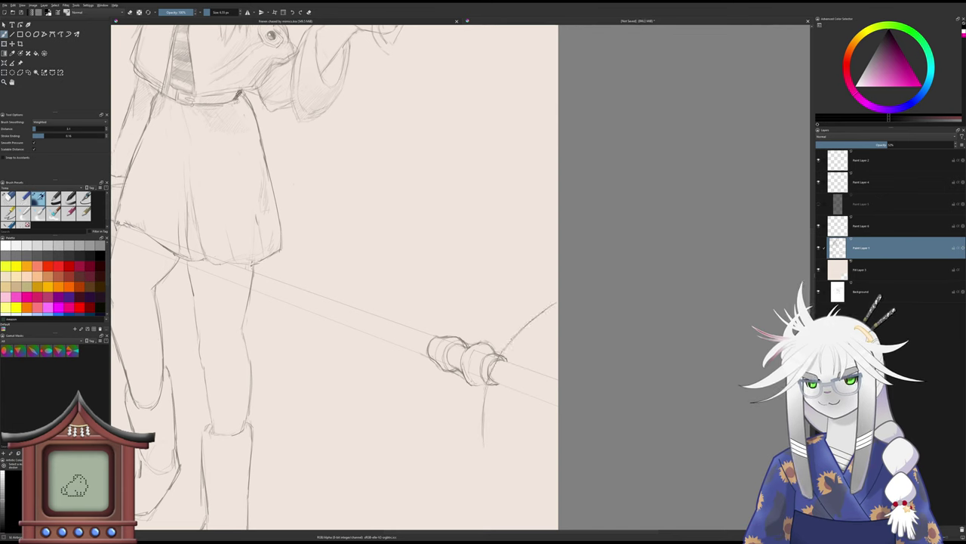
mouse_move(495, 358)
mouse_down()
mouse_move(478, 424)
mouse_move(476, 456)
mouse_move(482, 436)
mouse_move(485, 456)
mouse_up()
scroll(477, 405, up, 2)
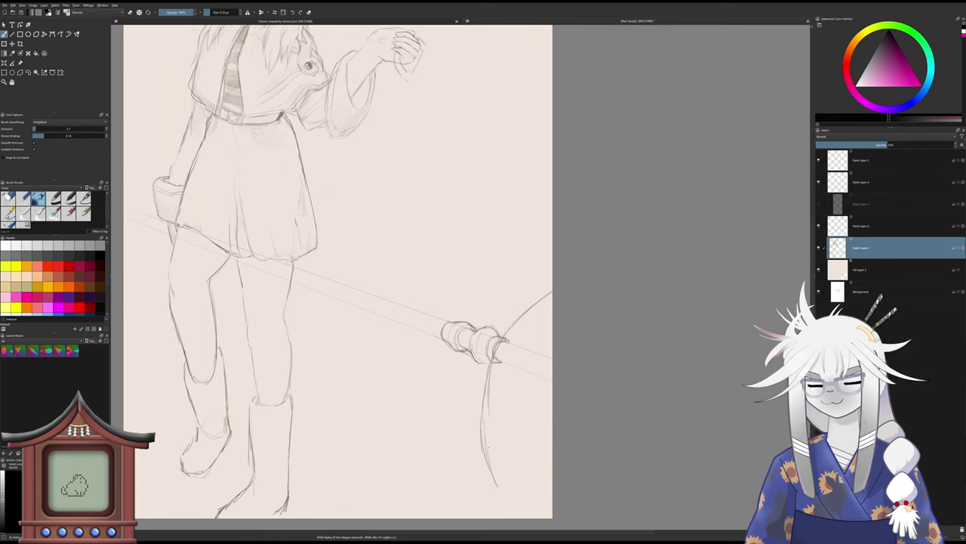
scroll(470, 430, down, 2)
scroll(470, 430, down, 2)
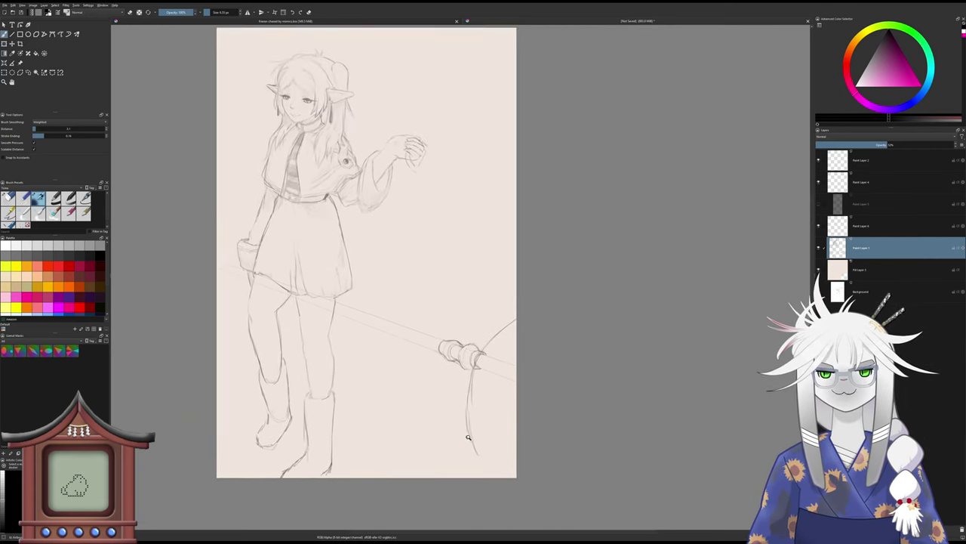
key(ctrl+z)
key(ctrl+z)
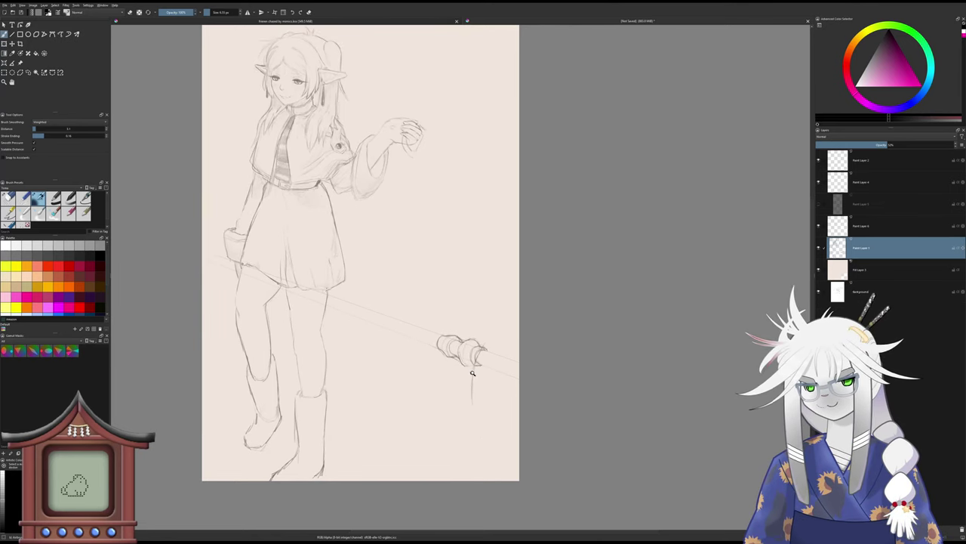
key(ctrl+z)
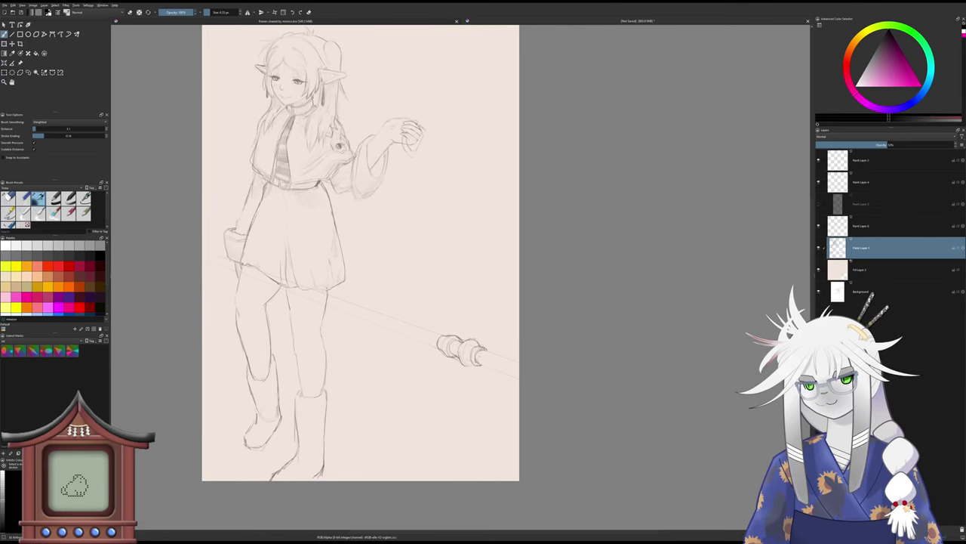
key(ctrl+shift+z)
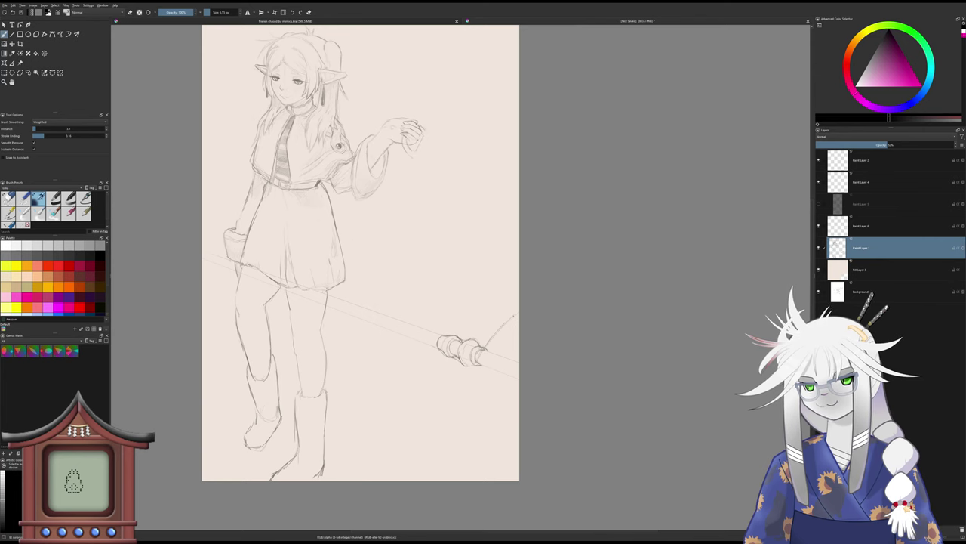
key(ctrl+z)
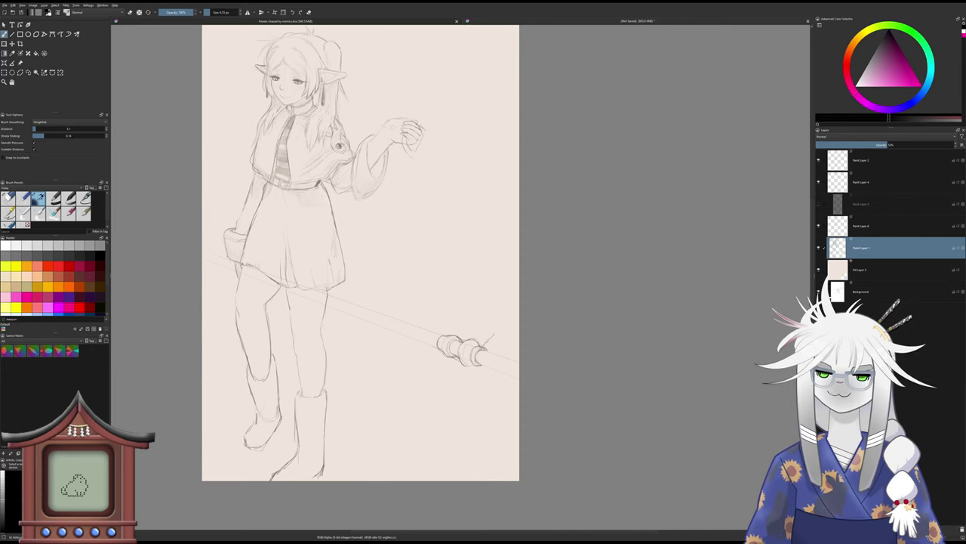
- Sketch a large rounded crescent outline beyond the collar, running off the canvas edge, with a smaller inner ring around the shaft
drag(494, 335, 504, 327)
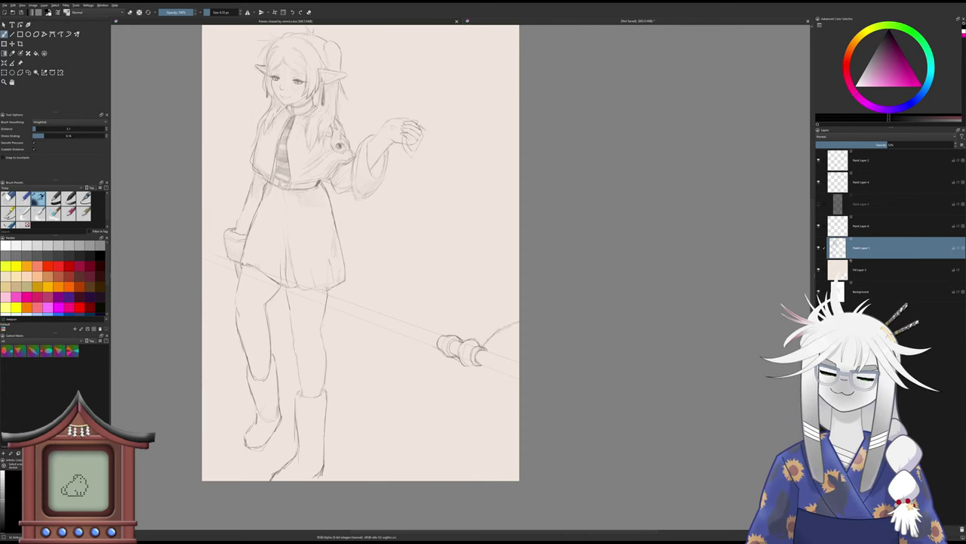
key(ctrl+z)
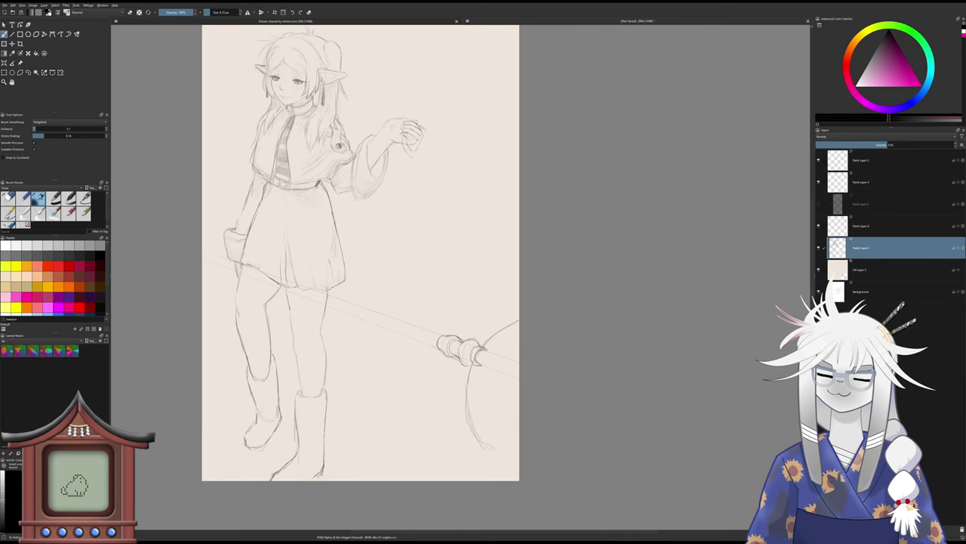
drag(481, 442, 508, 464)
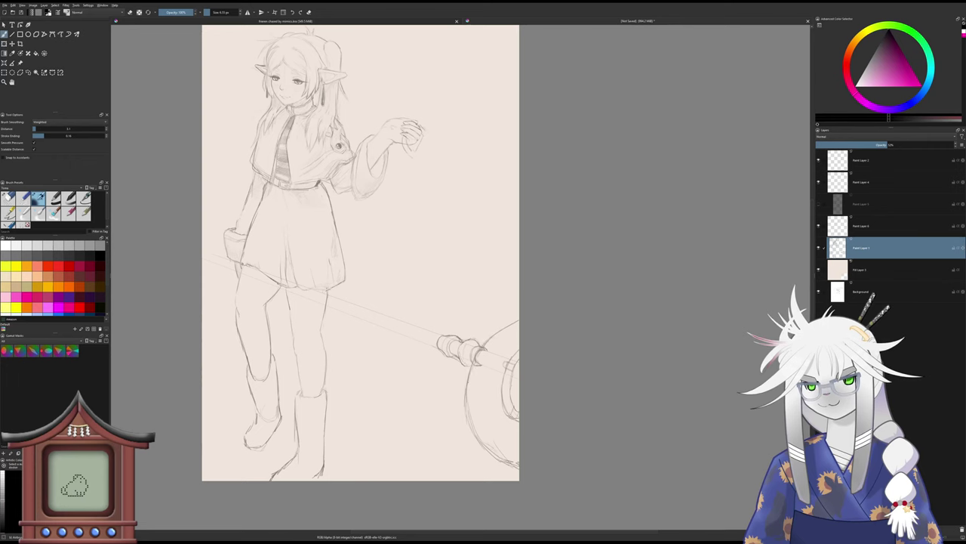
- Redraw the crescent's upper arc at a steeper angle toward the canvas edge and add curved bands across its lower half
key(slash)
key(slash)
key(slash)
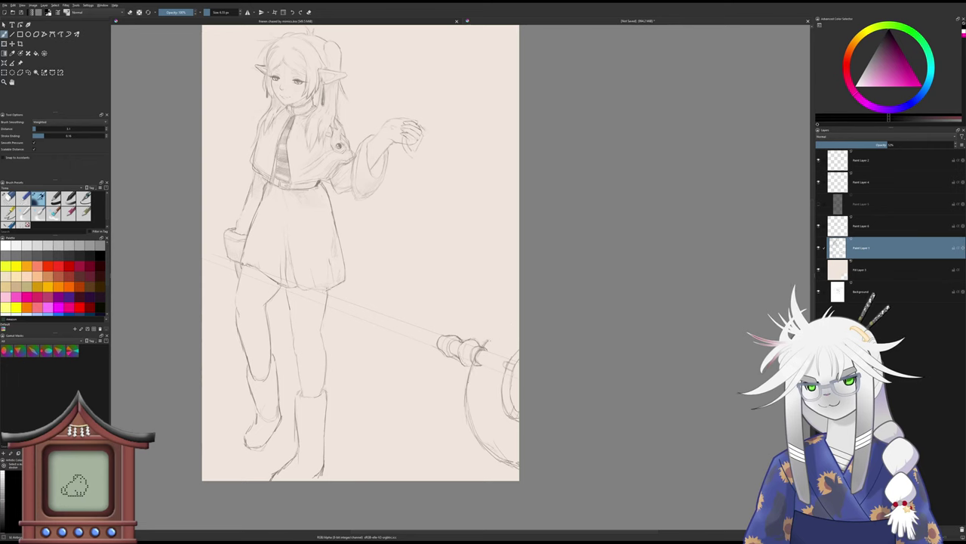
key(slash)
drag(486, 346, 511, 315)
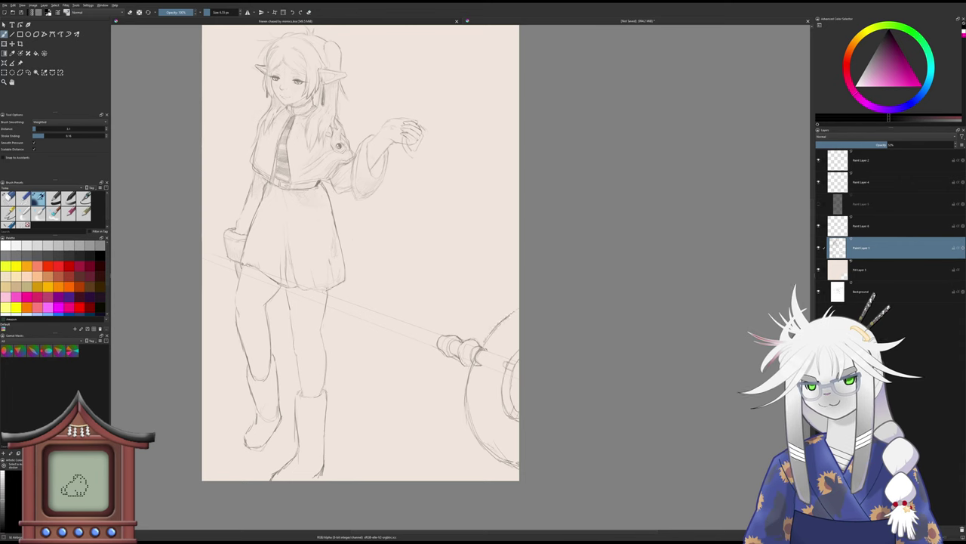
drag(476, 353, 496, 326)
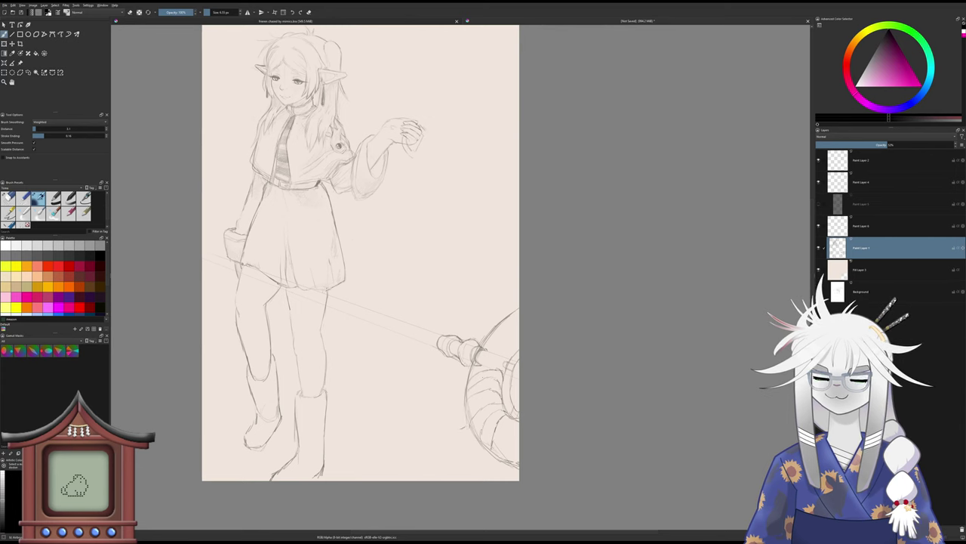
- Try to sketch a wavy line and a long vertical line beside the crescent's lower half, and undo the strokes
drag(443, 431, 462, 428)
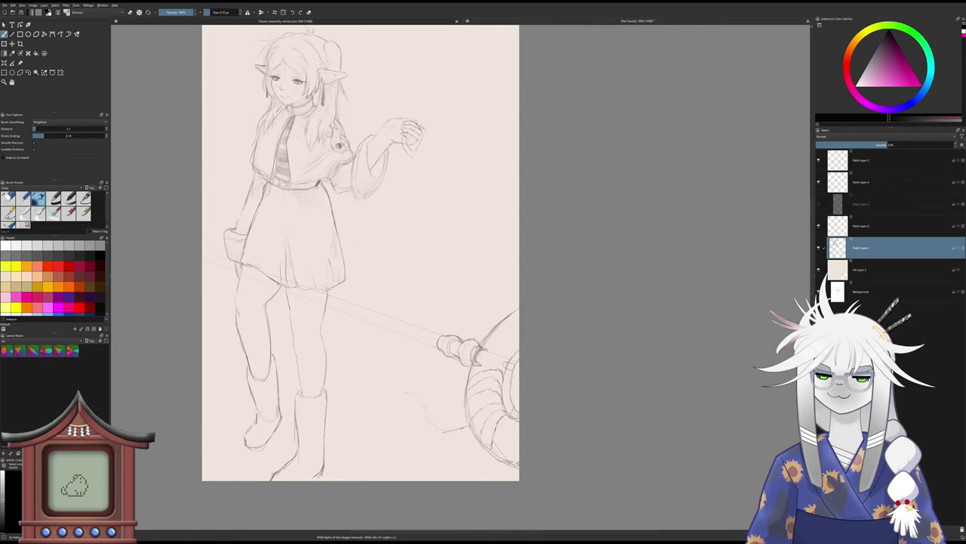
drag(473, 430, 474, 481)
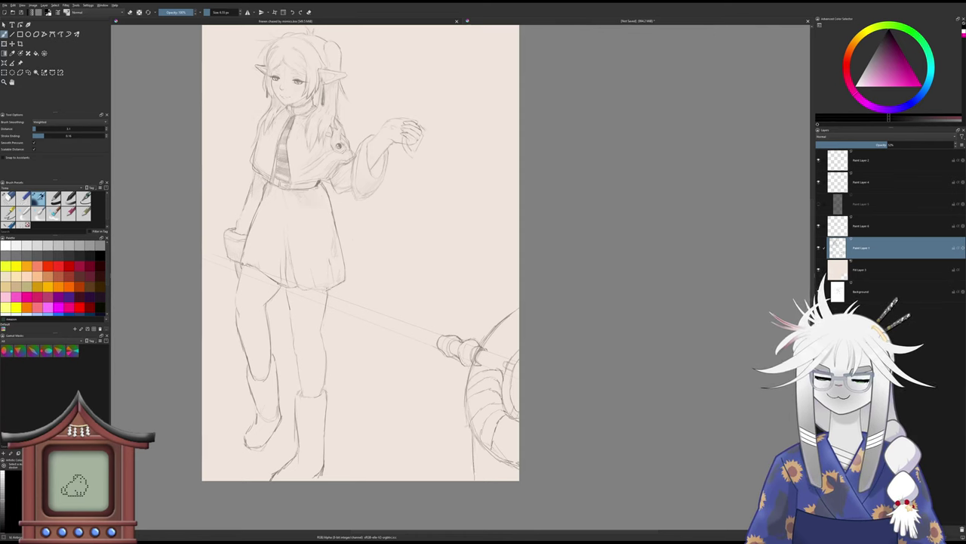
key(ctrl+z)
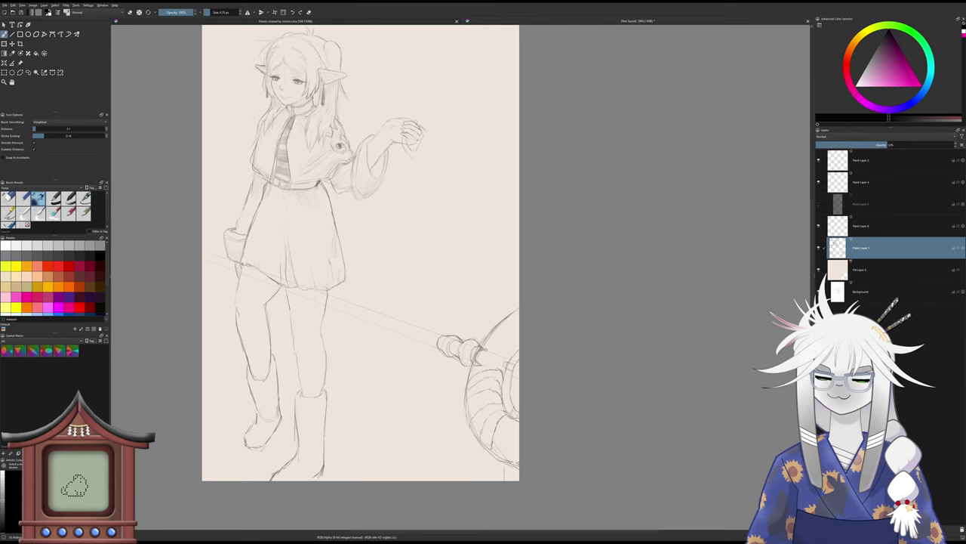
- Sketch two short vertical lines from the crescent's underside to the canvas bottom, with a small slanted mark beside them
drag(491, 454, 490, 480)
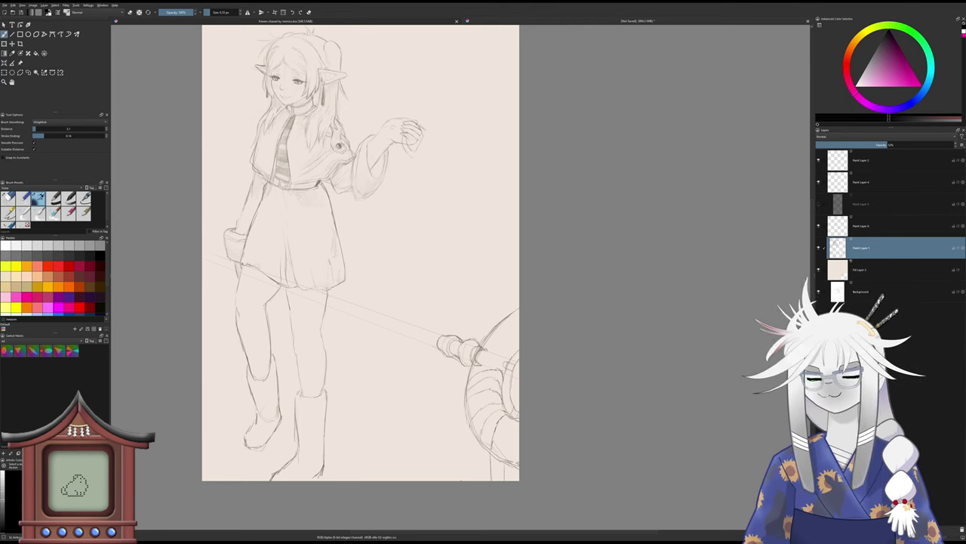
drag(435, 459, 420, 474)
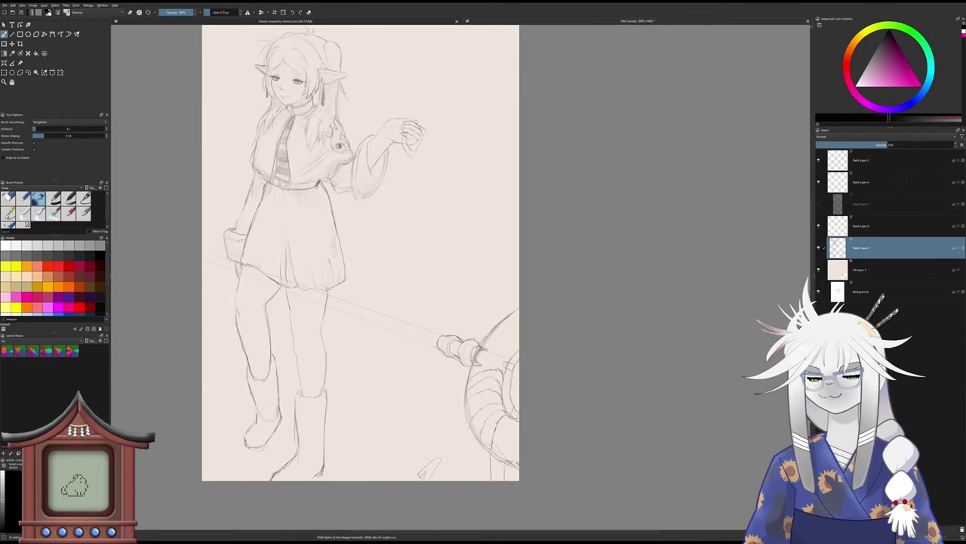
key(ctrl+z)
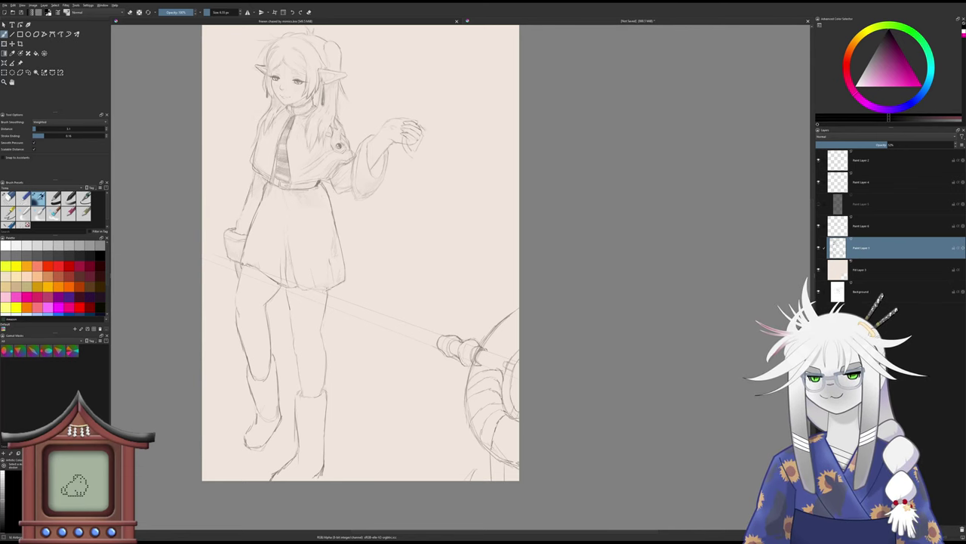
scroll(424, 466, down, 1)
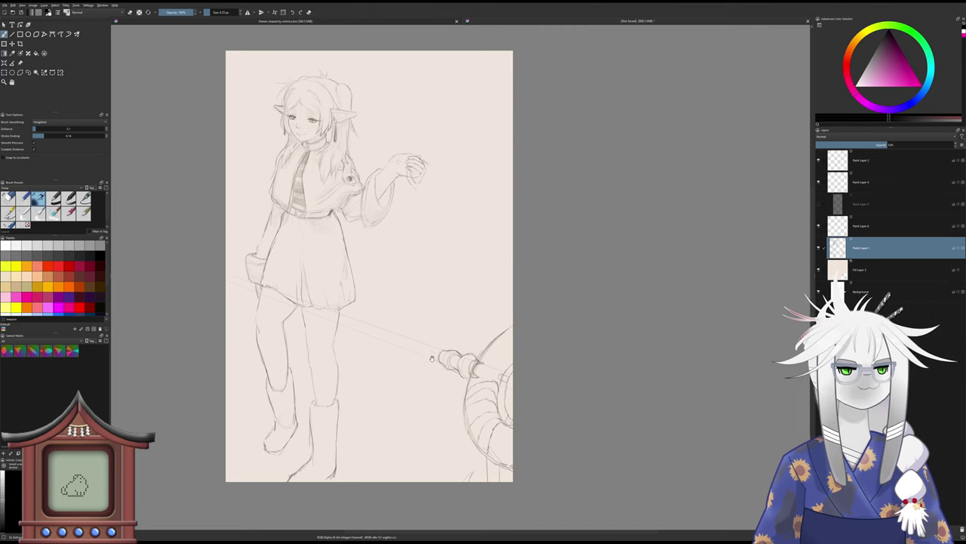
- Strengthen the joint between the collar and the crescent with darker contour strokes and refine the staff head's outlines
mouse_move(451, 360)
mouse_down()
mouse_move(459, 364)
mouse_move(468, 339)
mouse_up()
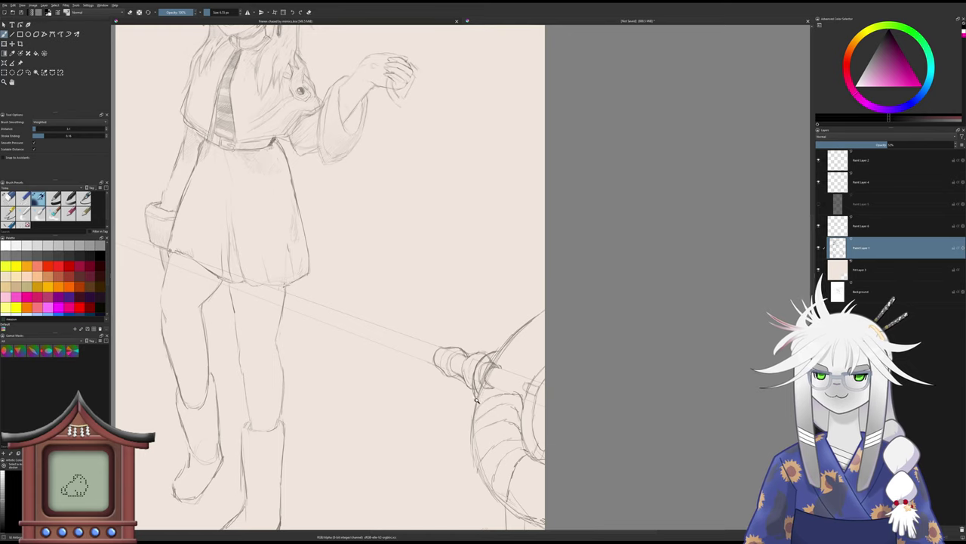
mouse_move(478, 401)
mouse_down()
mouse_move(453, 419)
mouse_move(465, 422)
mouse_move(443, 410)
mouse_up()
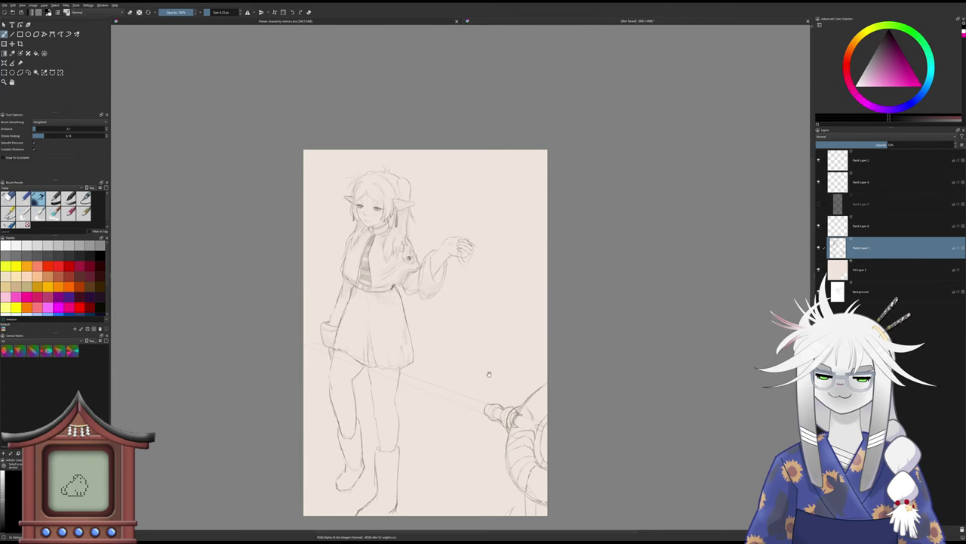
scroll(492, 371, up, 1)
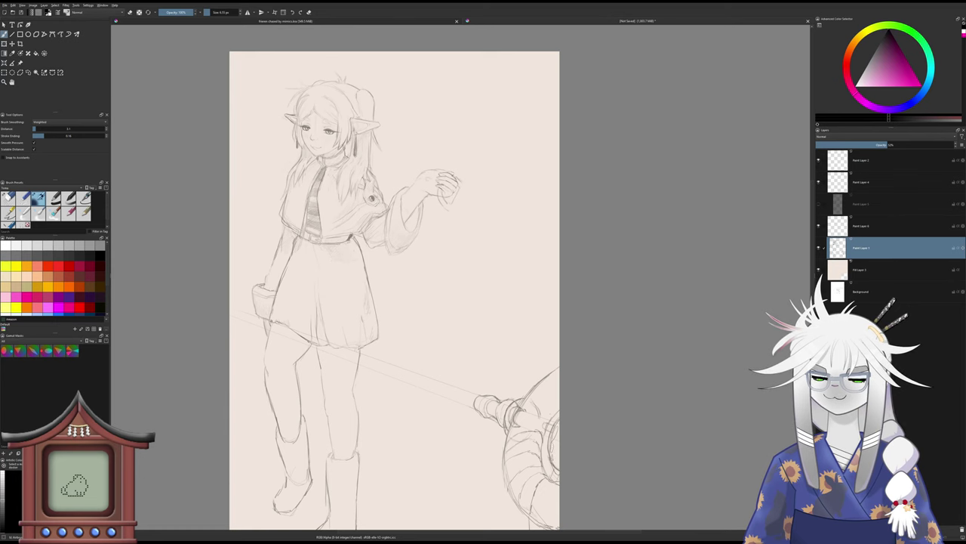
drag(524, 409, 532, 416)
scroll(531, 411, down, 1)
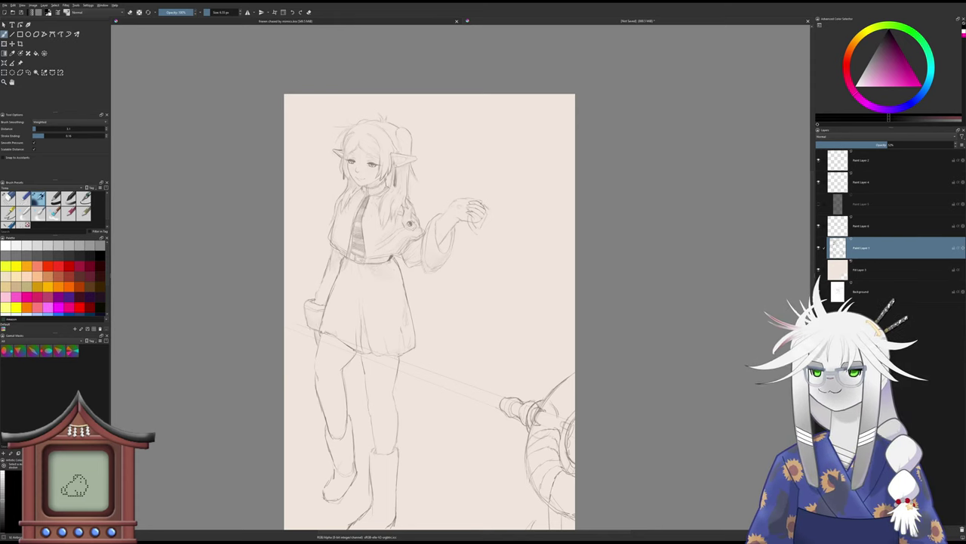
- Add a new paint layer above the sketch layer and set the sketch layer's opacity to 100%
key(Insert)
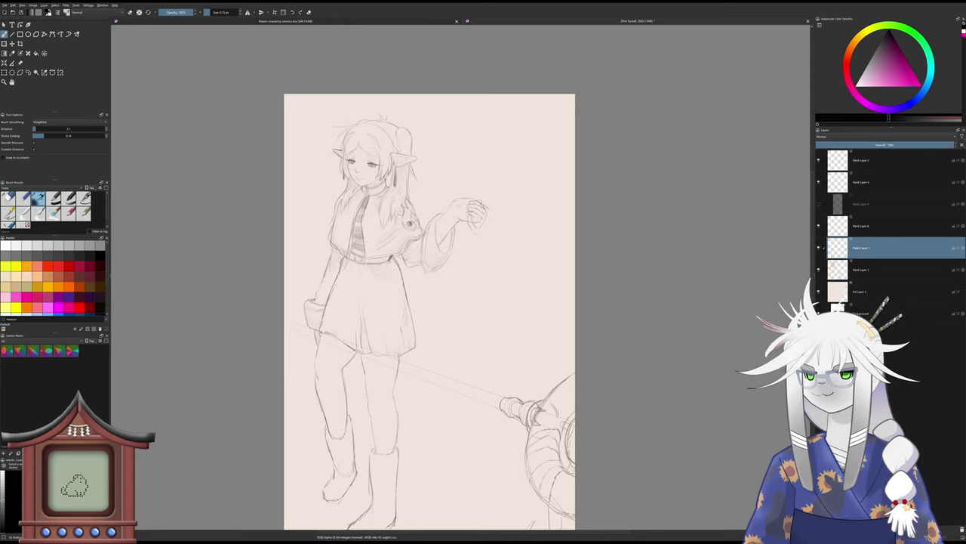
click(873, 262)
drag(896, 146, 964, 151)
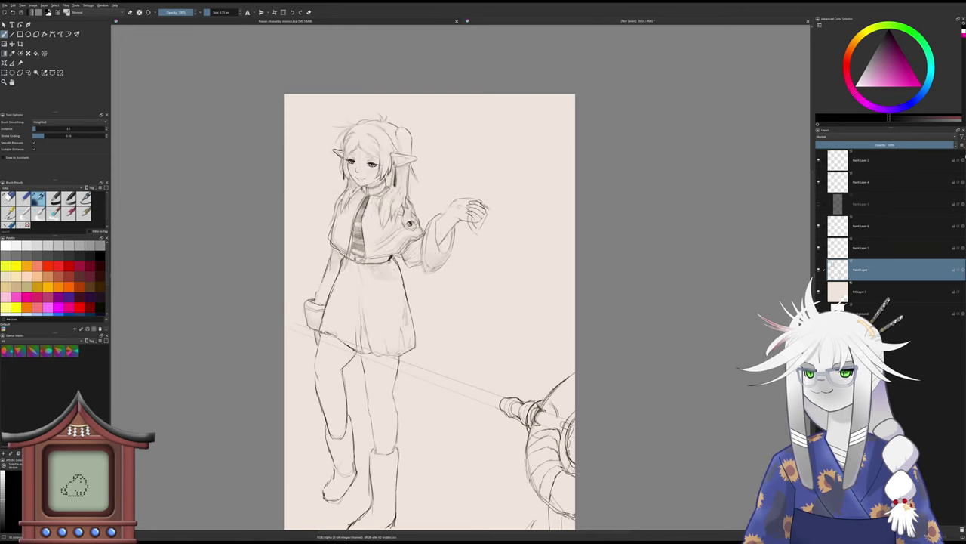
scroll(391, 230, up, 3)
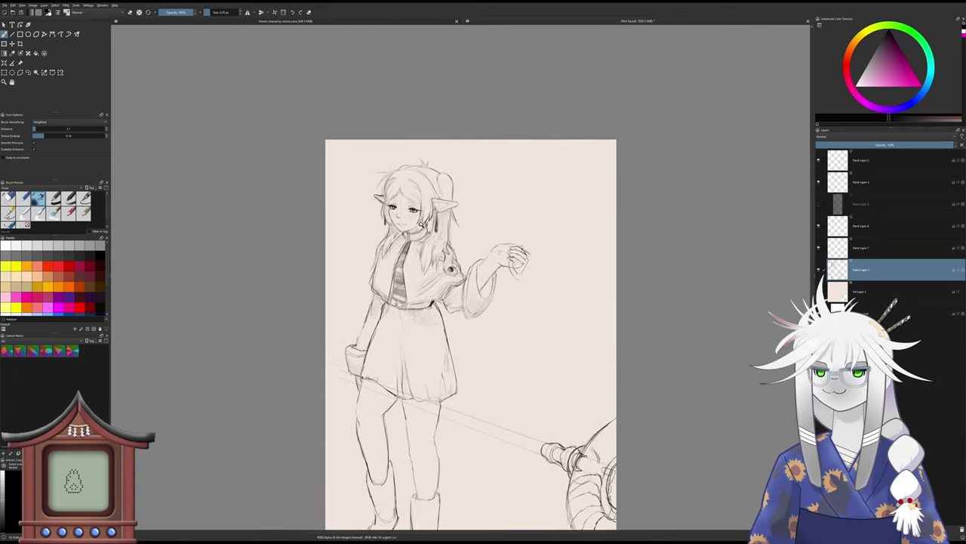
scroll(412, 196, up, 3)
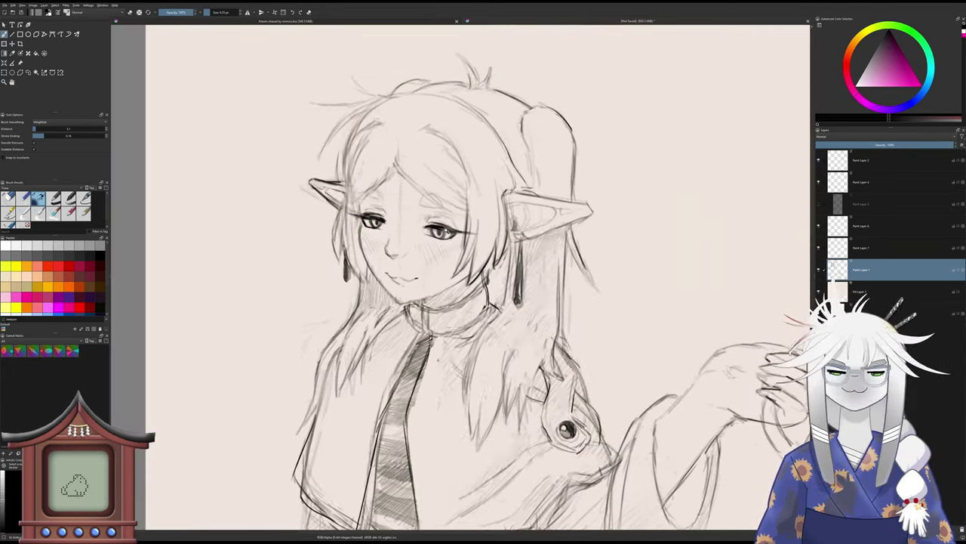
key(slash)
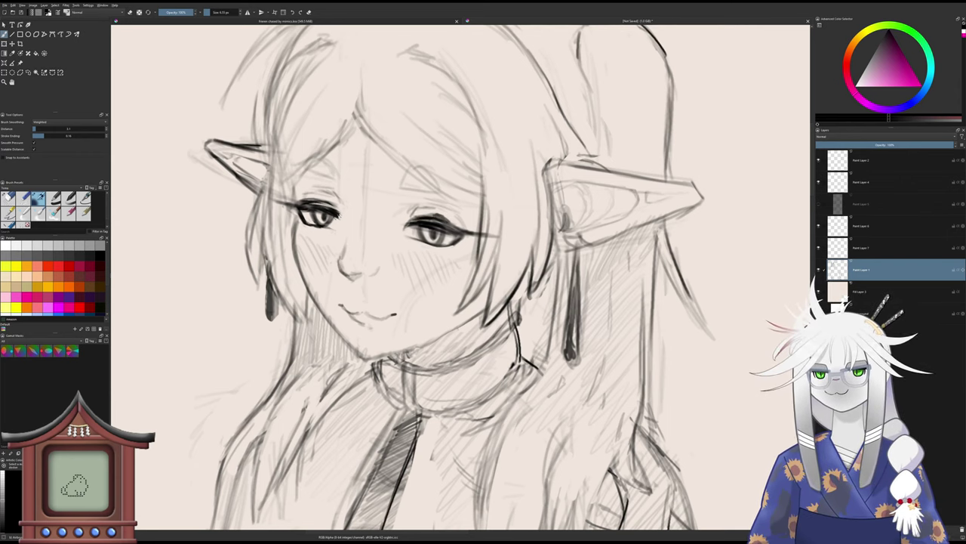
mouse_move(382, 231)
mouse_down()
mouse_move(371, 269)
mouse_move(416, 259)
mouse_move(387, 197)
mouse_up()
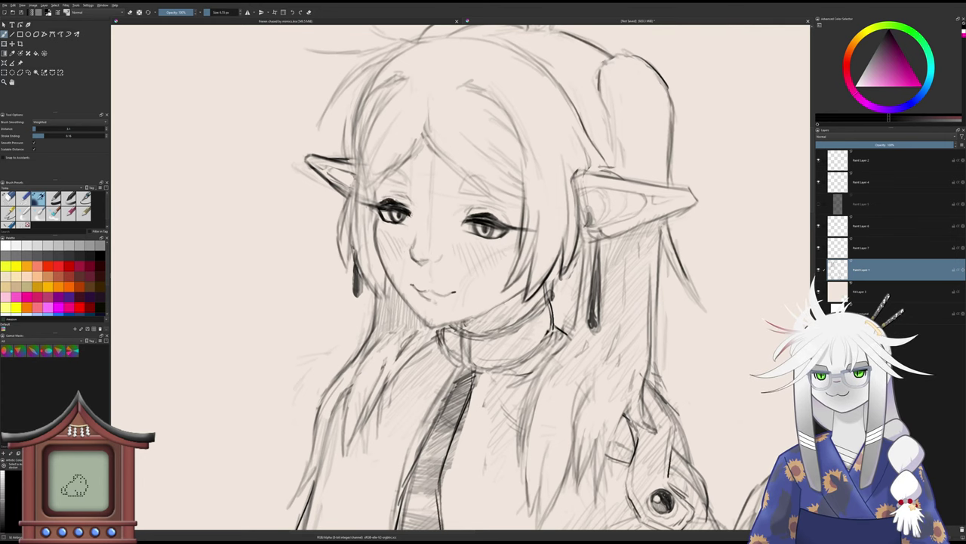
- Clean up the far cheek's contour beside the eye and redraw its line down along the face
mouse_move(363, 241)
mouse_down()
mouse_move(360, 278)
mouse_move(427, 230)
mouse_up()
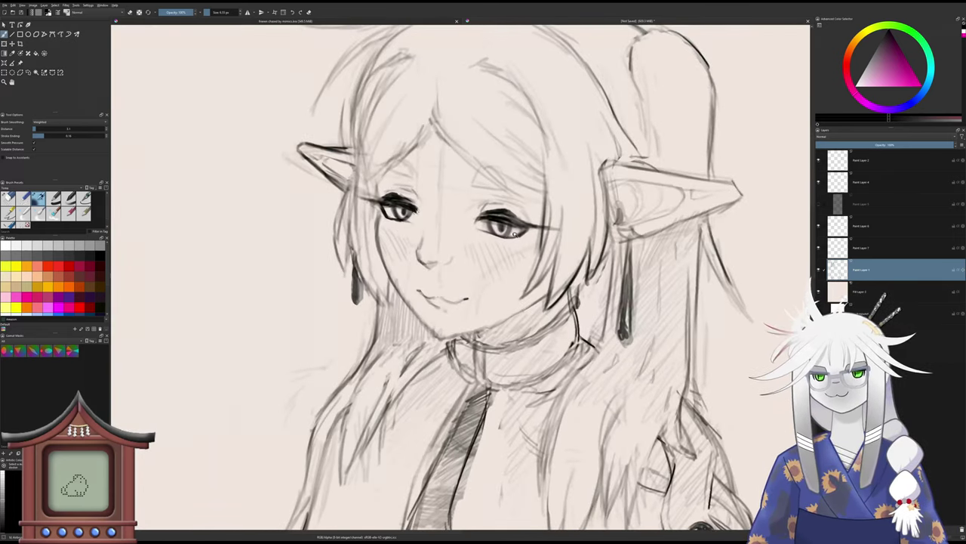
scroll(521, 234, up, 1)
key(slash)
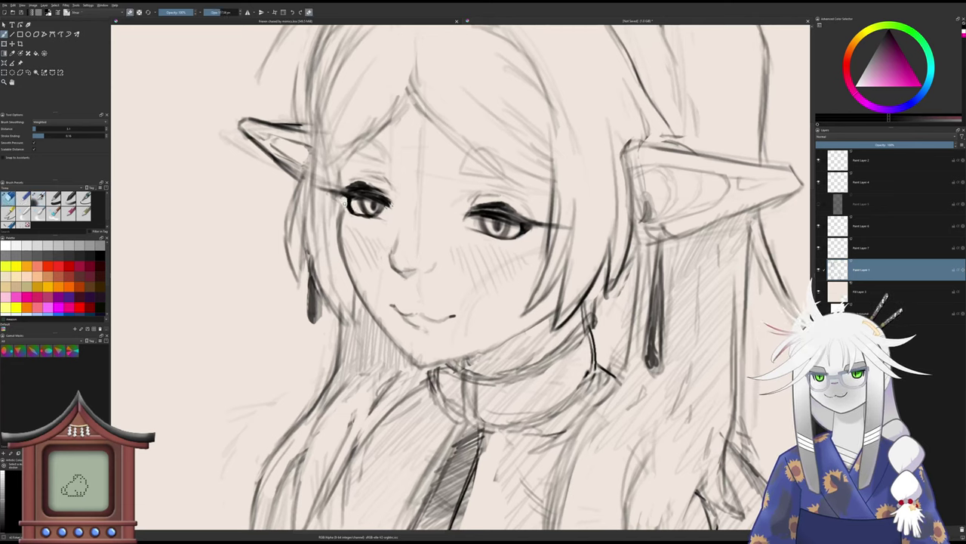
mouse_move(343, 194)
mouse_down()
mouse_move(351, 211)
mouse_move(341, 198)
mouse_up()
drag(340, 216, 340, 203)
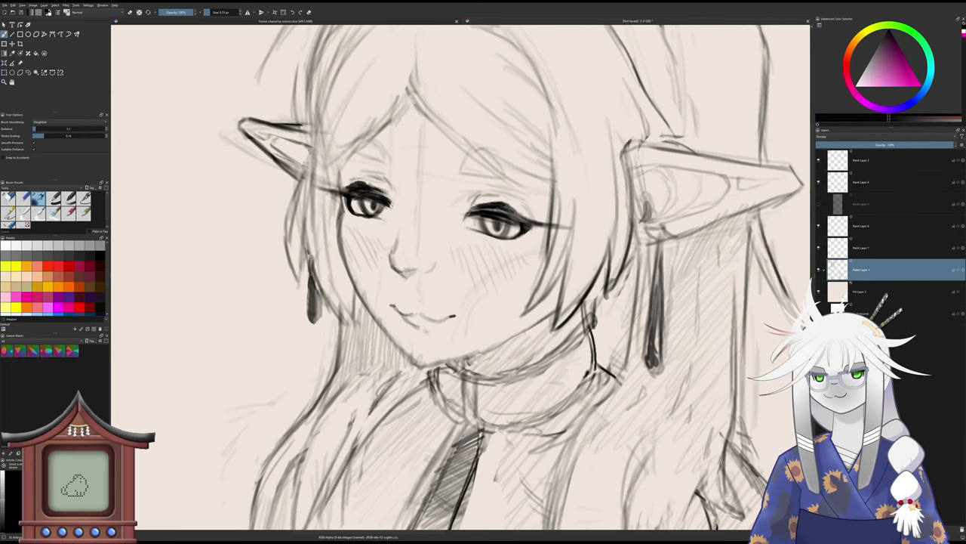
mouse_move(336, 249)
mouse_down()
mouse_move(342, 331)
mouse_move(343, 250)
mouse_up()
- Erase stray hatching and marks beneath both eyes with the eraser brush
click(8, 198)
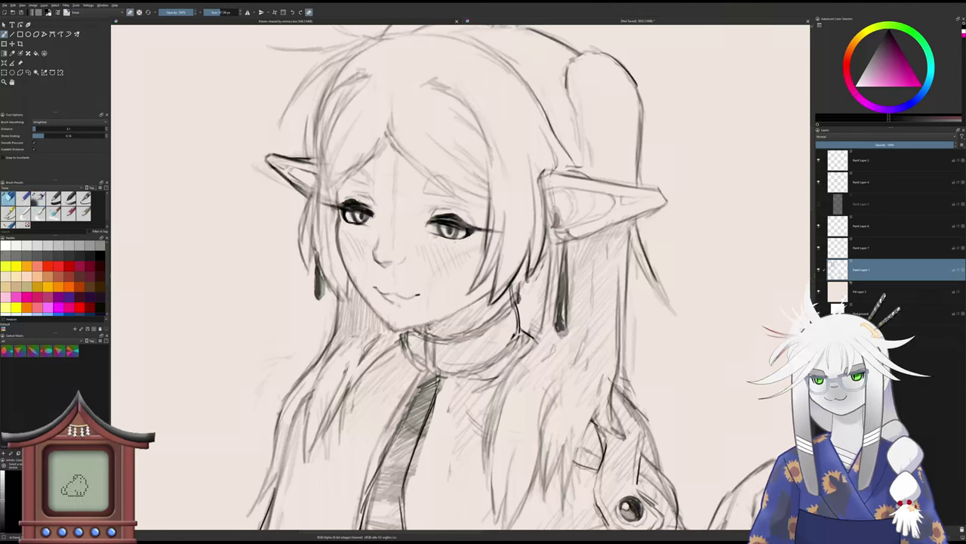
drag(428, 233, 441, 237)
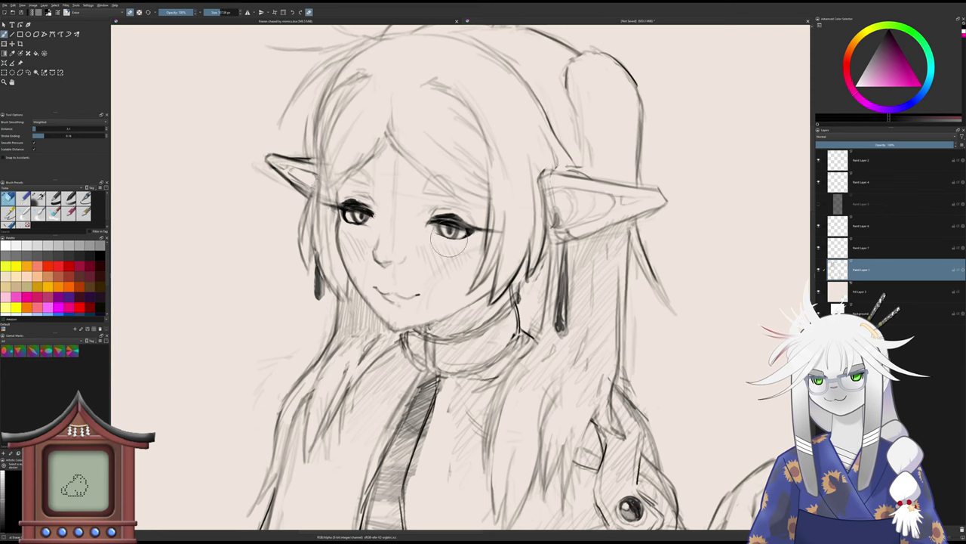
mouse_move(370, 225)
mouse_down()
mouse_move(359, 227)
mouse_move(366, 224)
mouse_up()
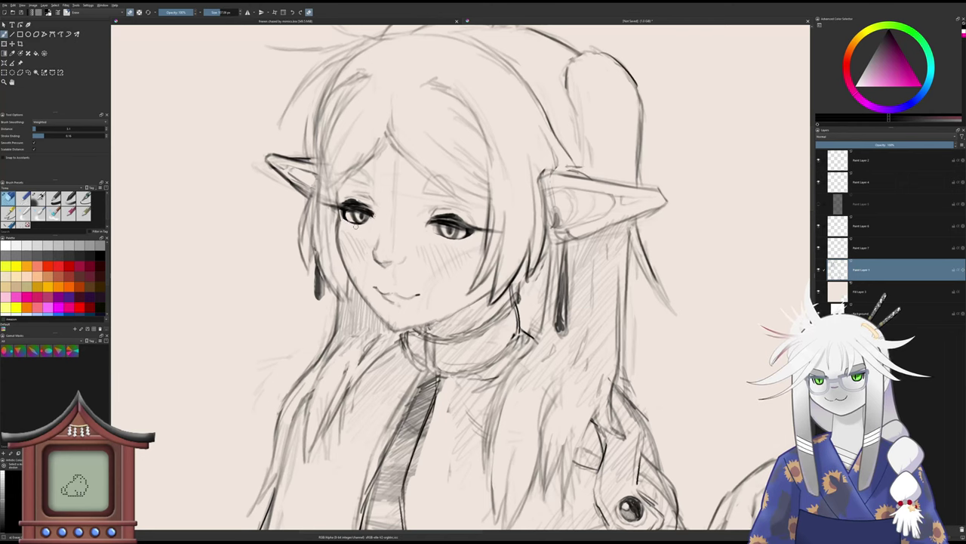
key(slash)
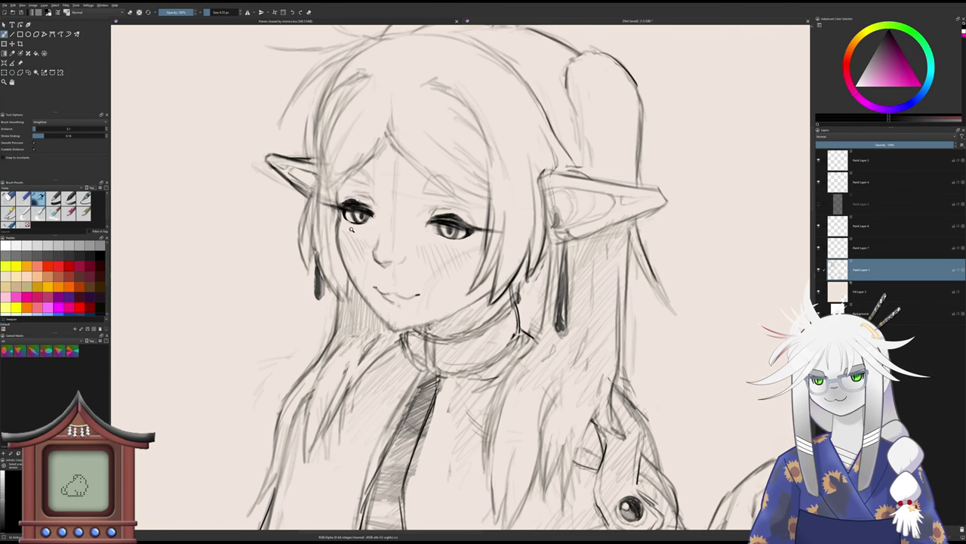
- Touch up the small shadow mark beneath the lower lip, erasing its excess
scroll(351, 226, down, 8)
drag(332, 277, 357, 252)
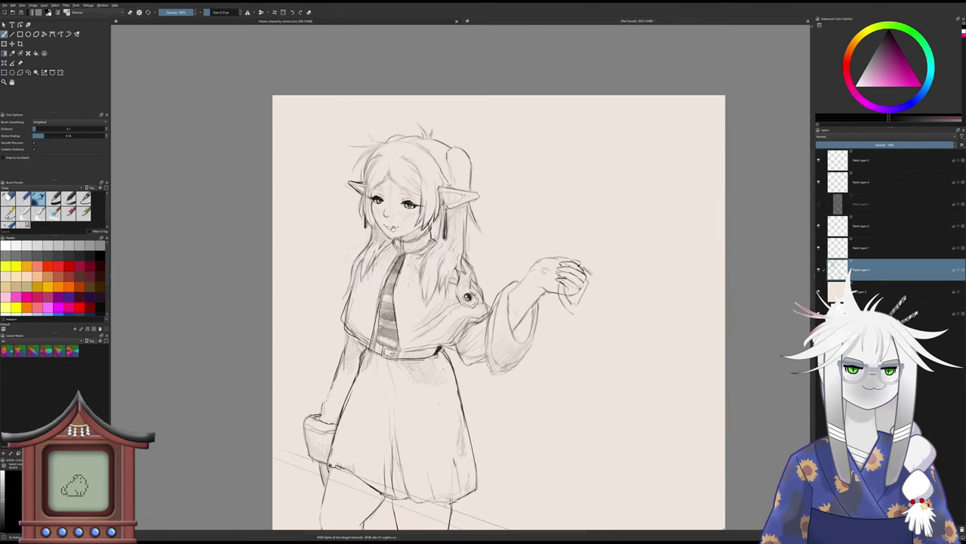
scroll(432, 220, up, 5)
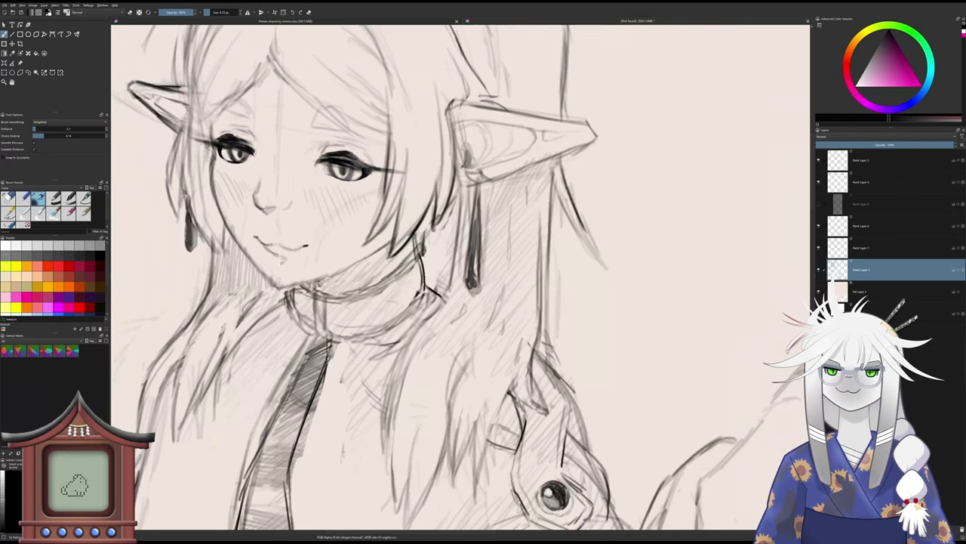
scroll(296, 288, down, 5)
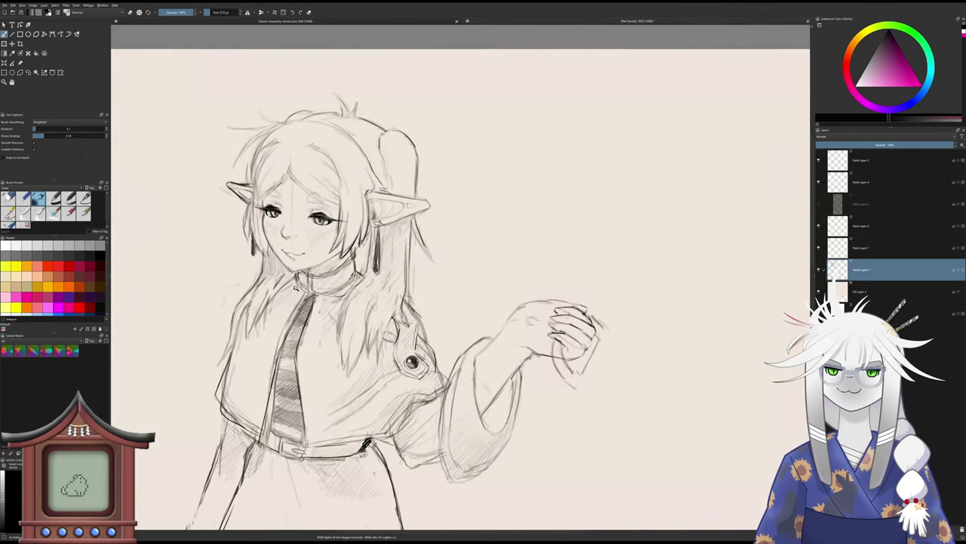
scroll(295, 284, up, 3)
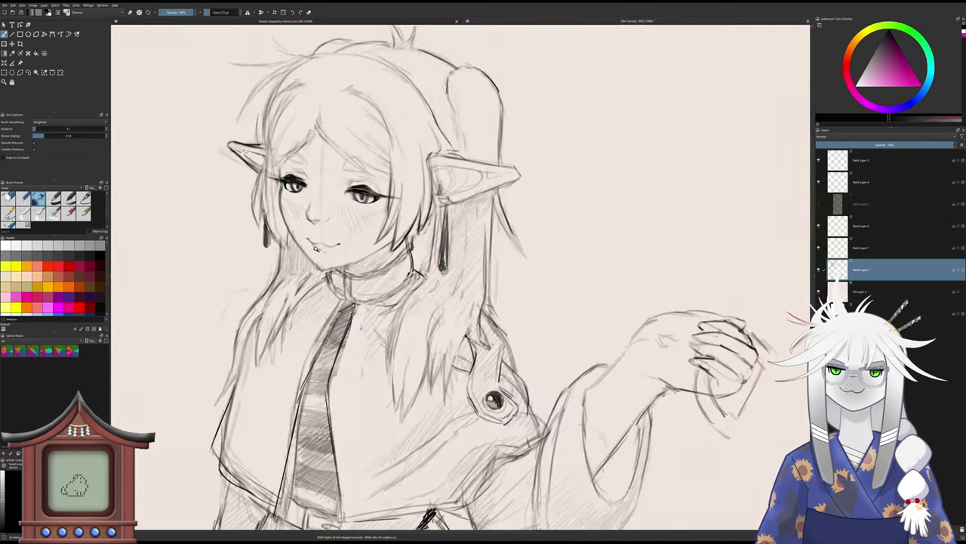
key(slash)
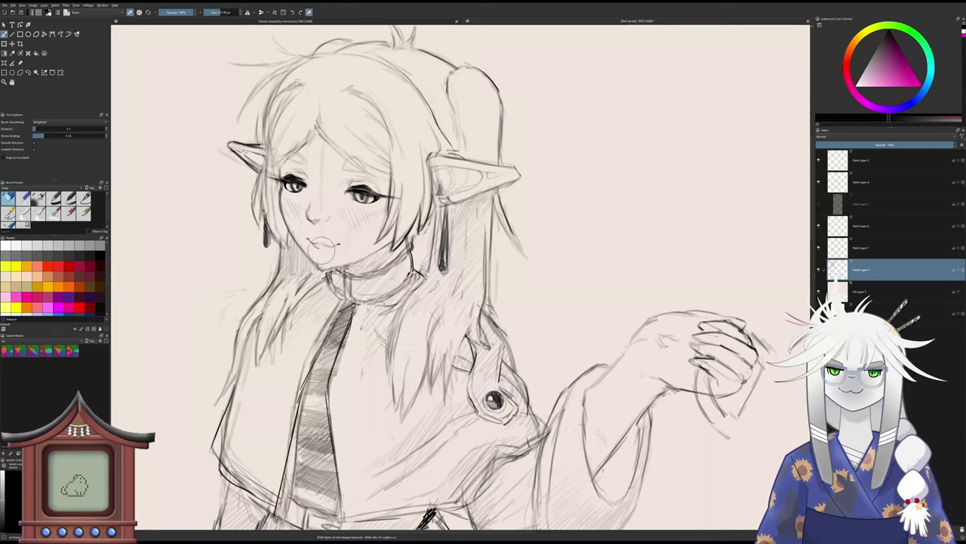
key(/)
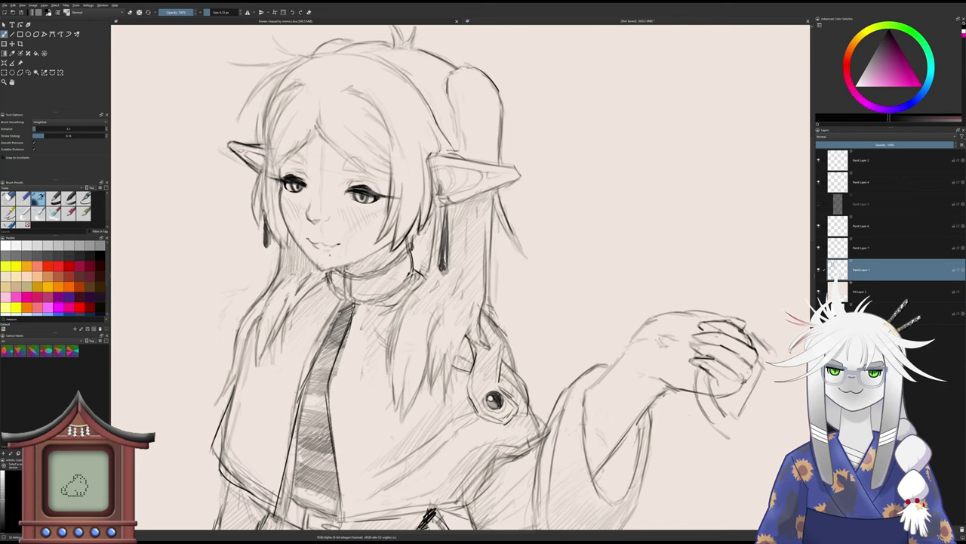
key(/)
click(329, 255)
key(/)
- Select the nose with a freehand selection and adjust its position and tilt with the Transform tool
scroll(296, 307, down, 2)
drag(286, 312, 312, 302)
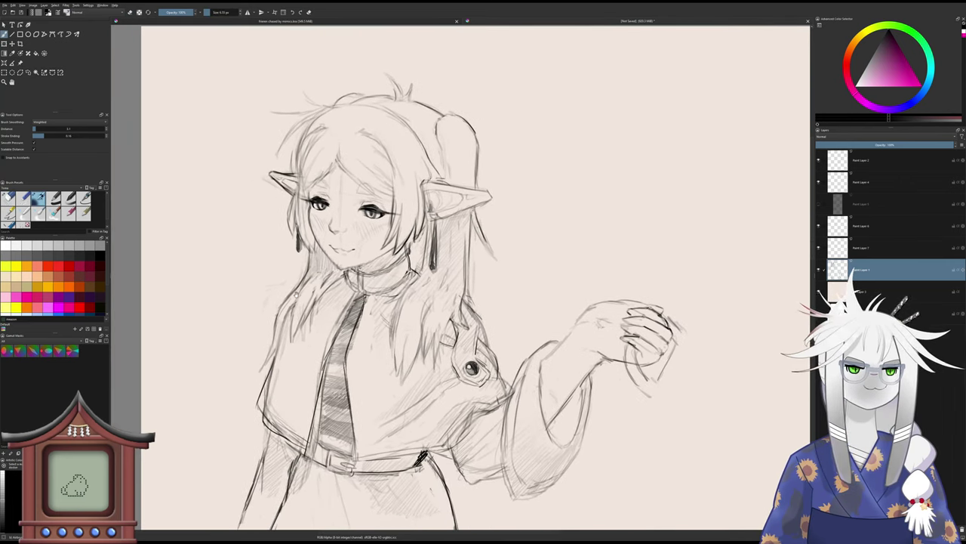
drag(204, 251, 244, 261)
click(28, 72)
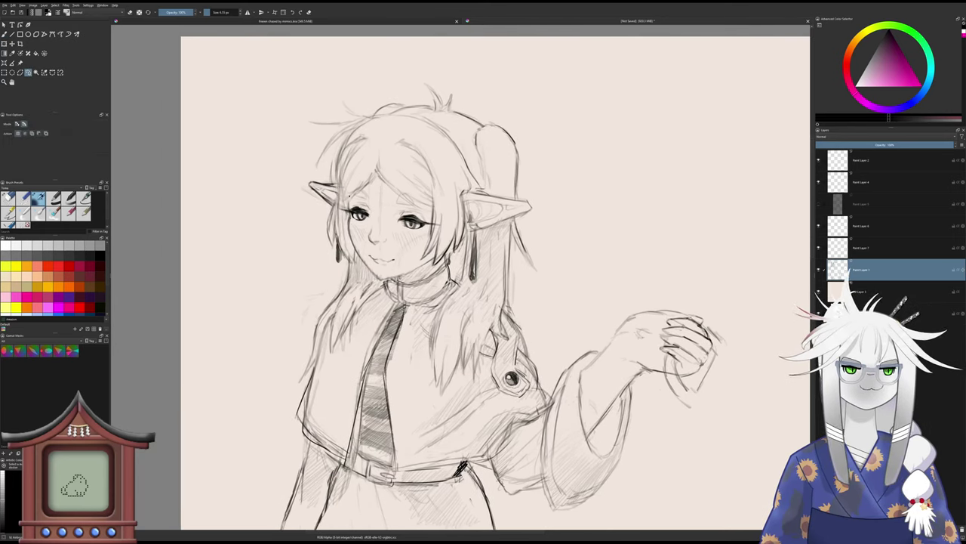
mouse_move(385, 225)
mouse_down()
mouse_move(392, 246)
mouse_move(369, 249)
mouse_move(372, 226)
mouse_up()
key(ctrl+t)
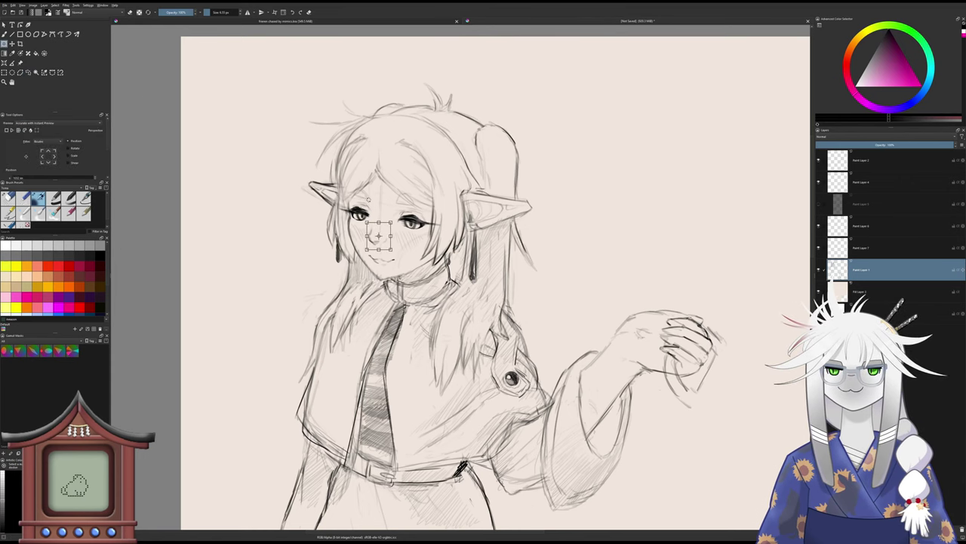
key(Return)
key(ctrl+shift+a)
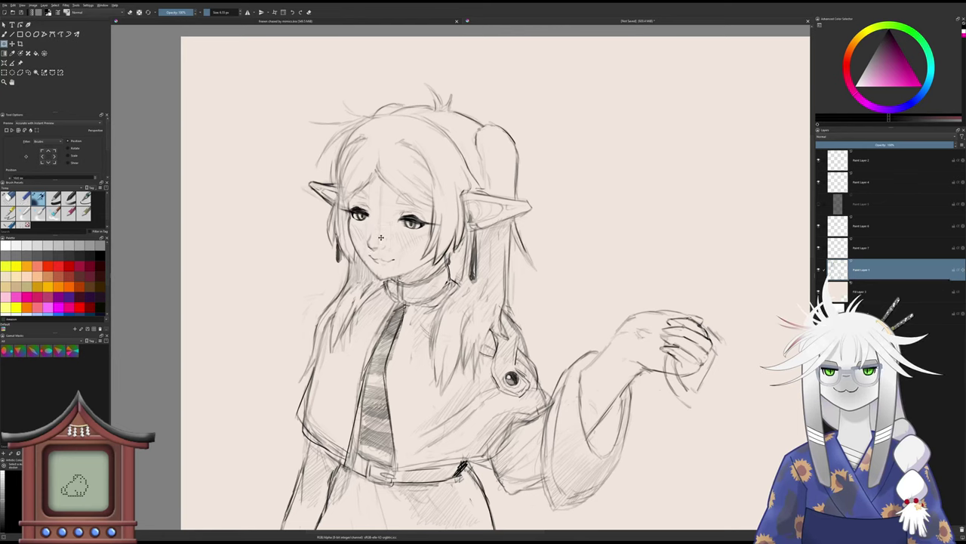
drag(381, 238, 393, 216)
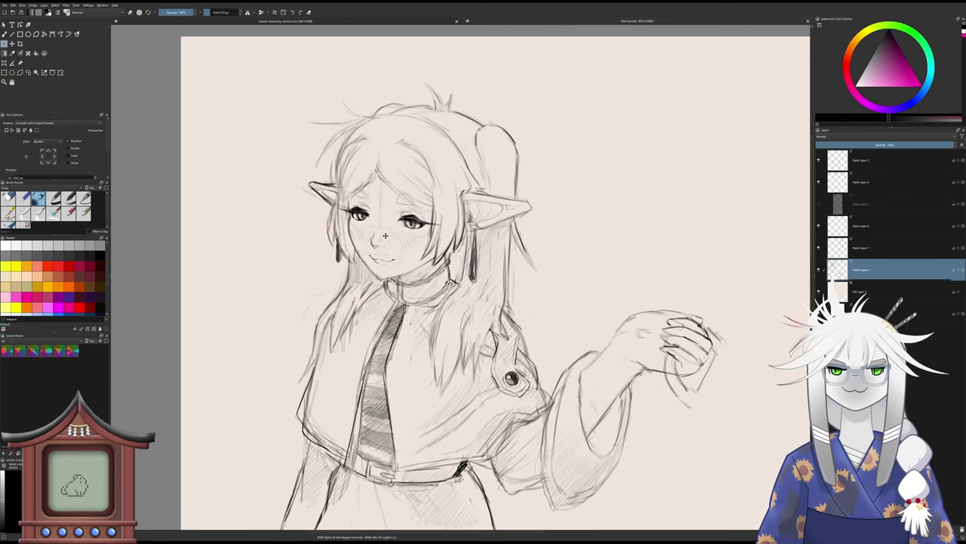
key(ctrl+t)
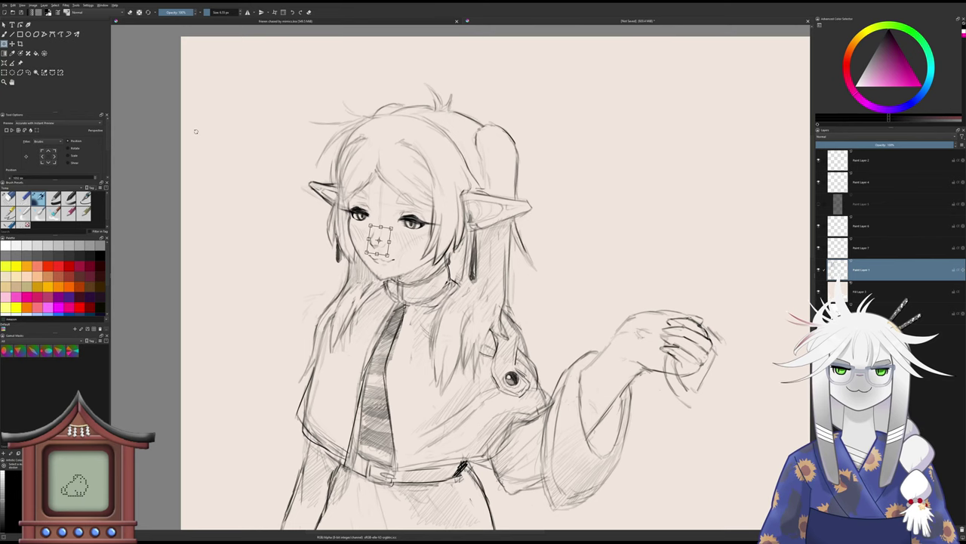
key(b)
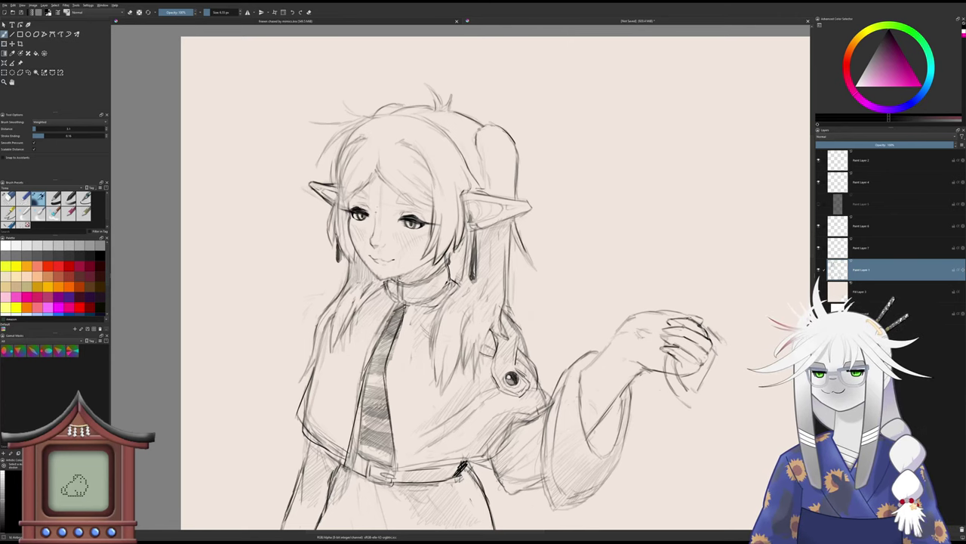
- Sketch the back edge of the raised sleeve's opening beneath the forearm, clean it with the eraser, and start shading the inside
scroll(360, 245, down, 3)
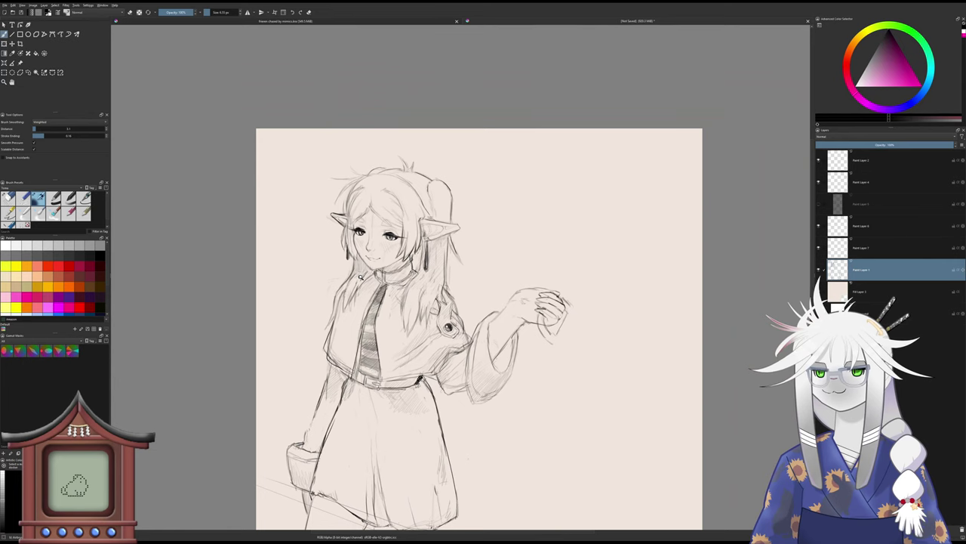
drag(361, 279, 356, 260)
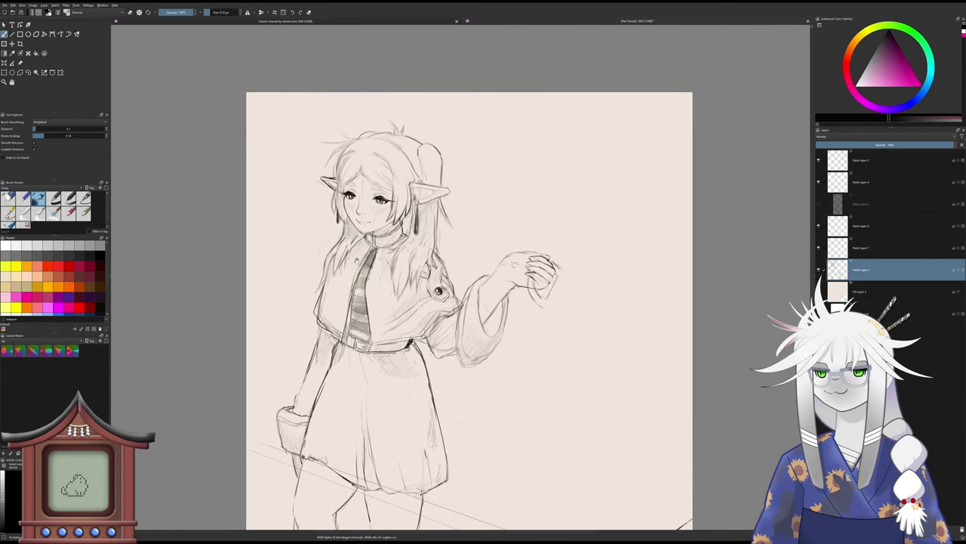
scroll(358, 265, down, 2)
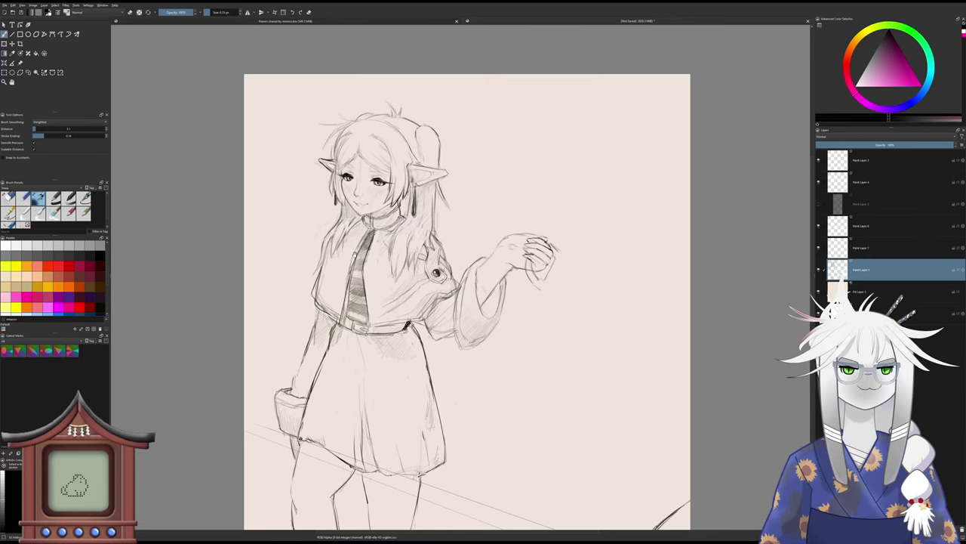
scroll(355, 257, down, 3)
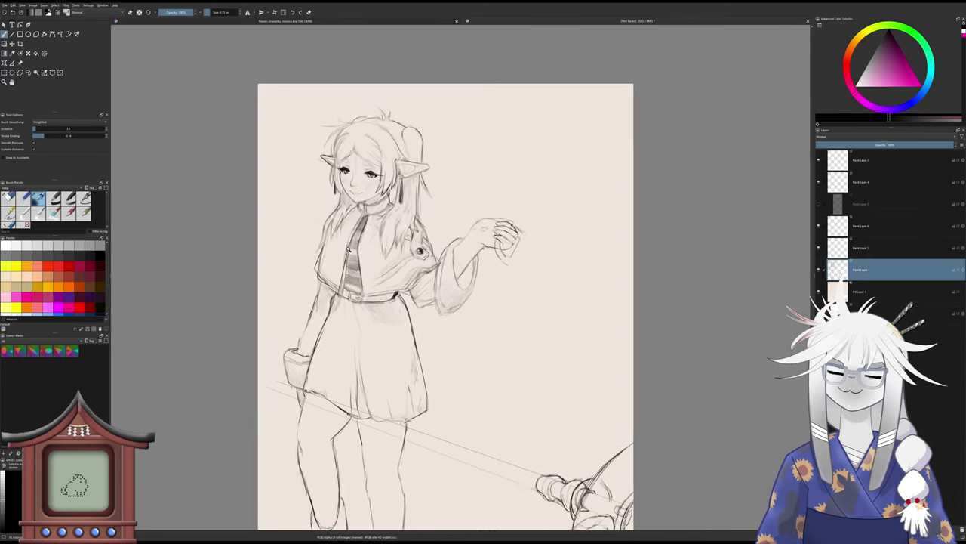
scroll(351, 255, down, 1)
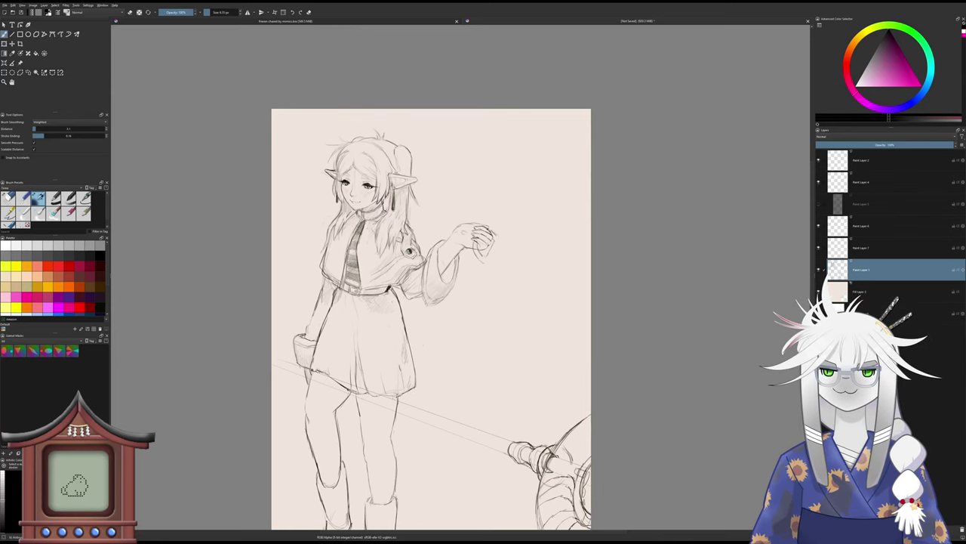
scroll(425, 277, up, 2)
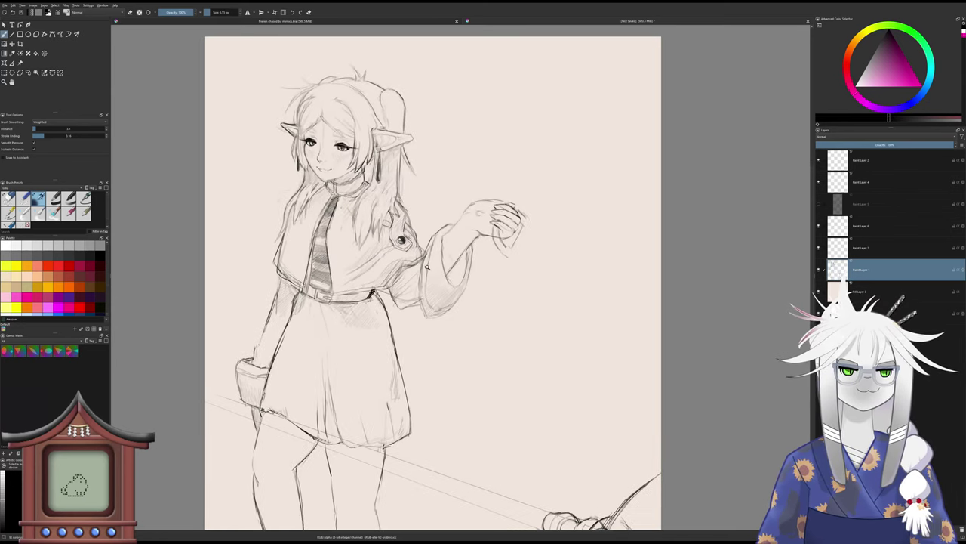
scroll(426, 268, up, 1)
scroll(428, 262, up, 1)
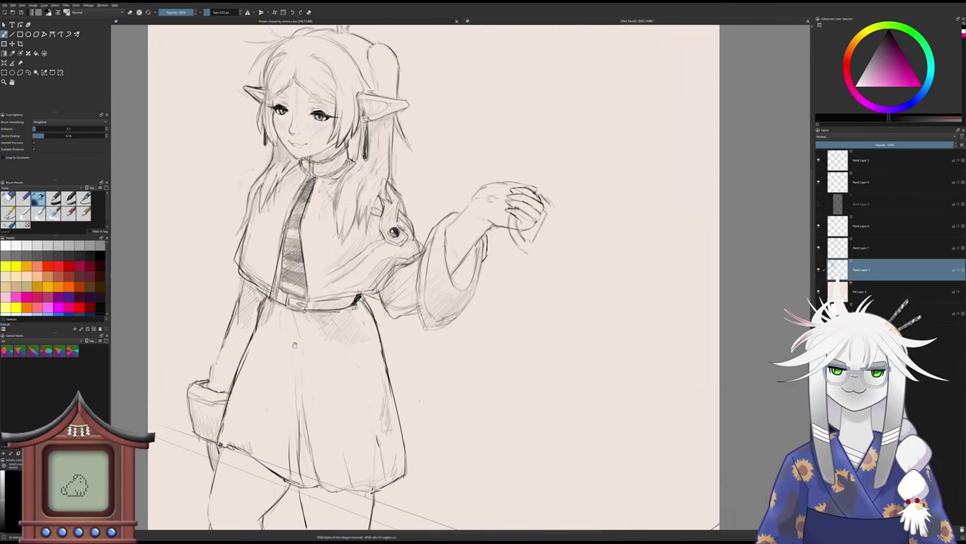
drag(294, 347, 342, 324)
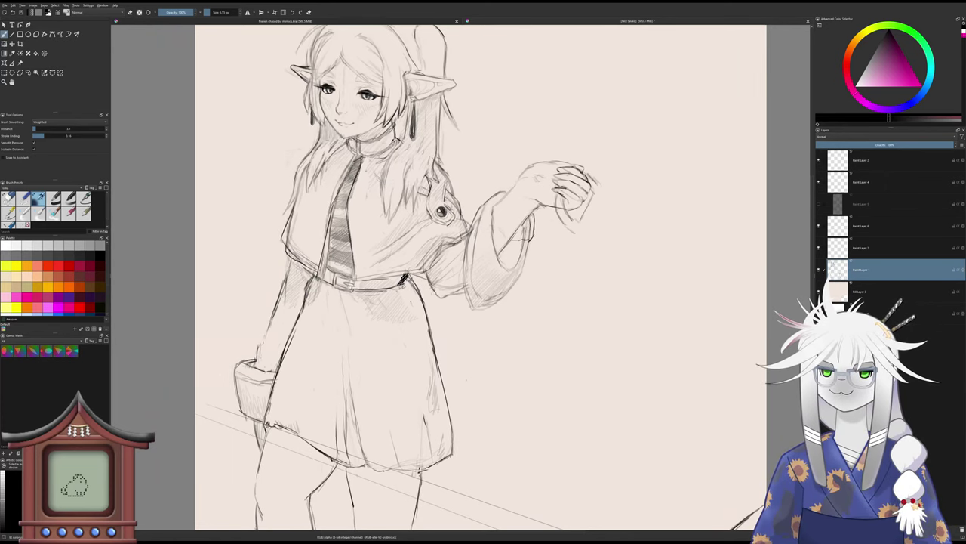
key(e)
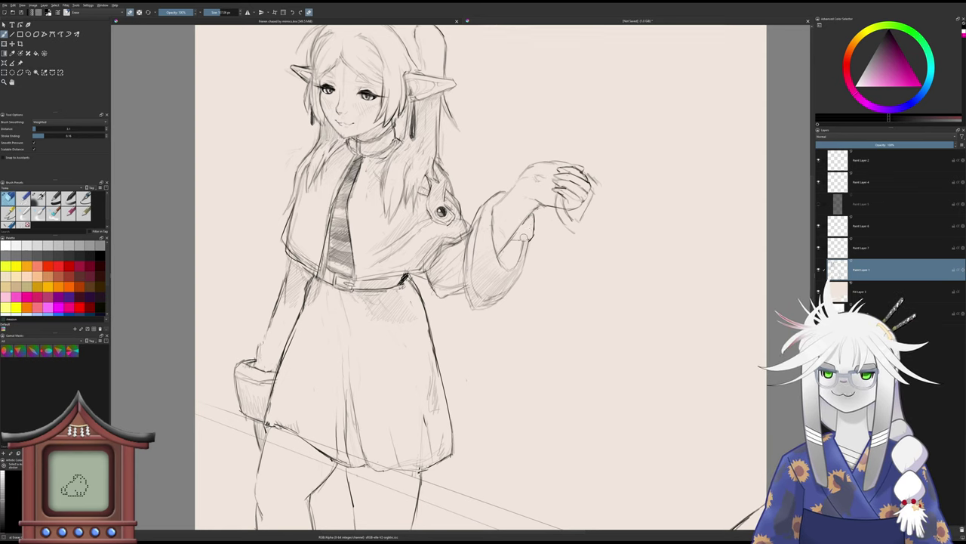
key(e)
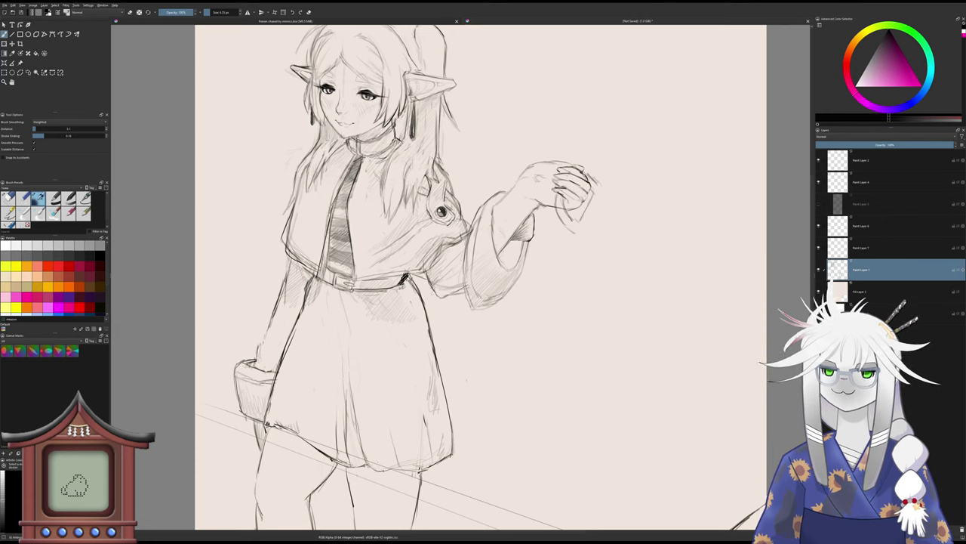
- Fill the inside of the raised sleeve's opening with dark diagonal hatching
drag(512, 259, 465, 271)
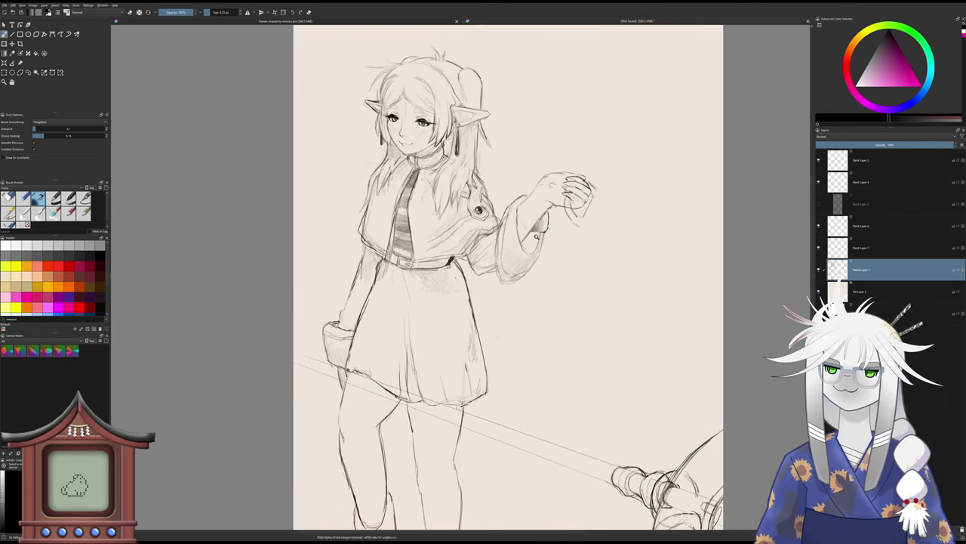
drag(537, 238, 553, 219)
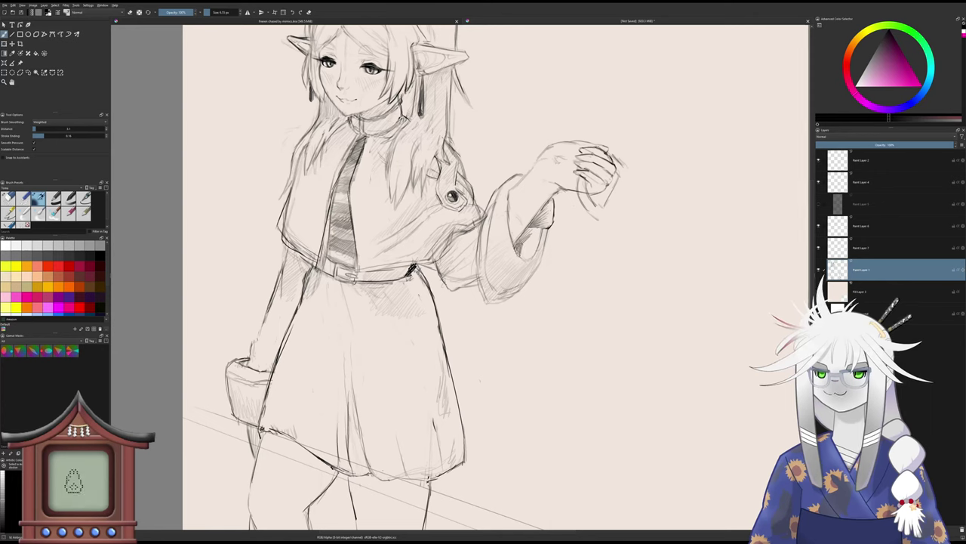
mouse_move(521, 252)
mouse_down()
mouse_move(535, 243)
mouse_move(529, 256)
mouse_up()
mouse_move(539, 240)
mouse_down()
mouse_move(529, 257)
mouse_move(532, 241)
mouse_up()
mouse_move(537, 227)
mouse_down()
mouse_move(527, 240)
mouse_move(524, 228)
mouse_up()
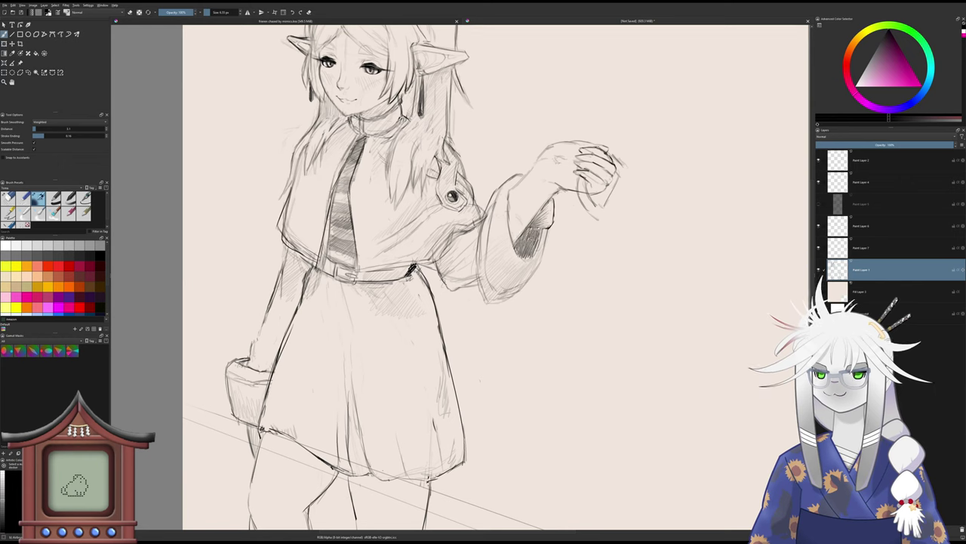
drag(540, 240, 537, 252)
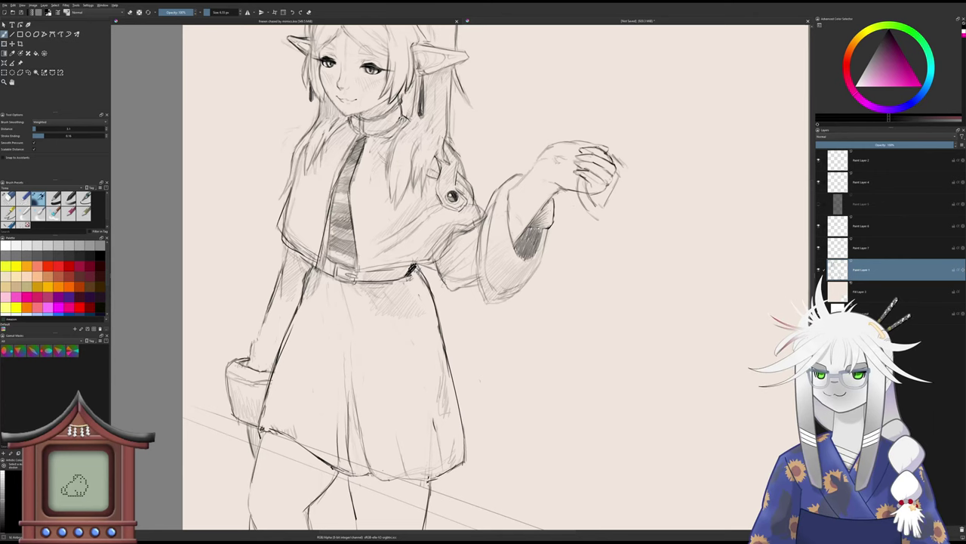
- Undo the latest hatching strokes inside the raised sleeve and redo the shading with short diagonal strokes
drag(539, 227, 521, 249)
key(ctrl+z)
key(ctrl+z)
key(ctrl+z)
key(ctrl+z)
drag(540, 228, 526, 246)
drag(540, 232, 533, 241)
drag(540, 233, 532, 250)
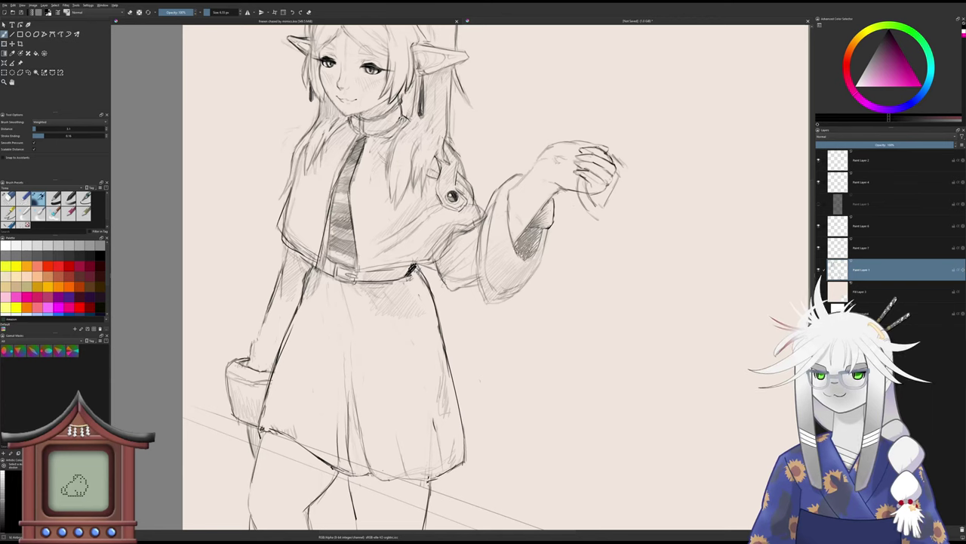
- Add short hatching strokes to the shading inside the raised sleeve's opening
drag(539, 237, 533, 250)
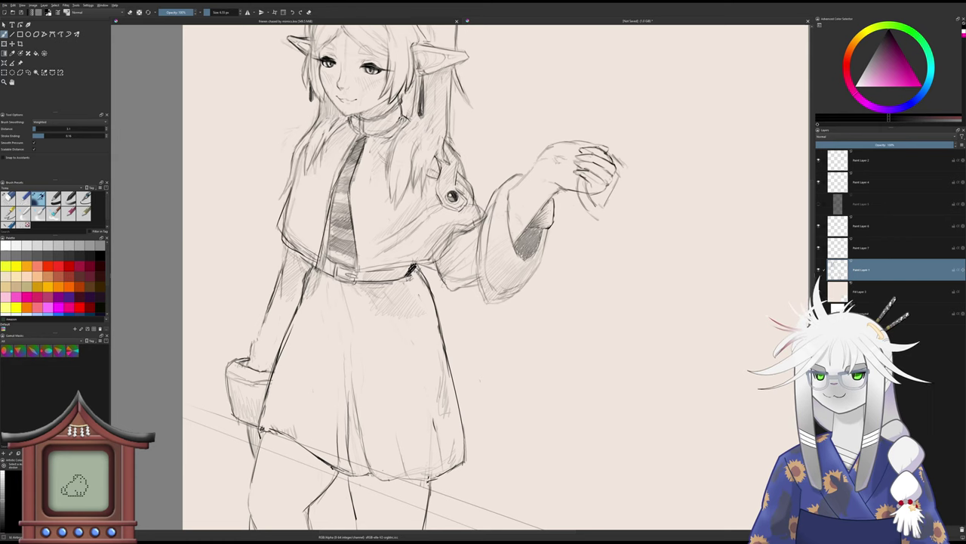
mouse_move(523, 251)
mouse_down()
mouse_move(514, 261)
mouse_move(525, 255)
mouse_up()
- Sketch a vertical strap with a rounded upper end over the lowered sleeve's cuff and undo the last two strokes
scroll(357, 320, up, 2)
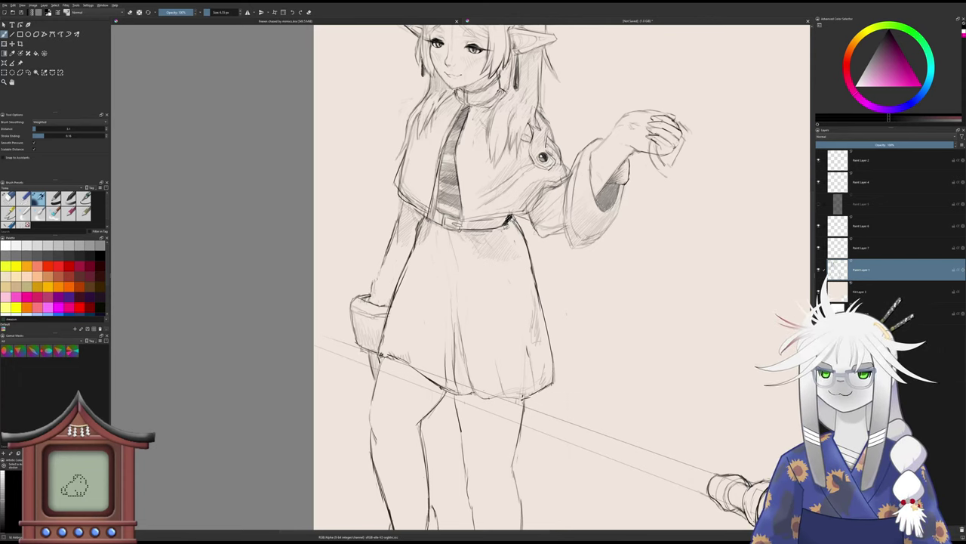
drag(375, 353, 375, 325)
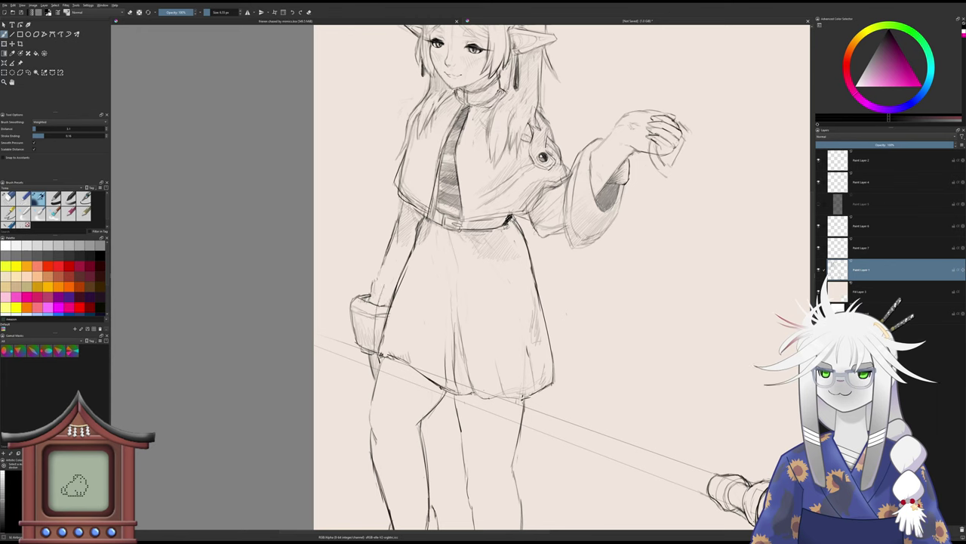
mouse_move(376, 280)
mouse_down()
mouse_move(360, 348)
mouse_move(384, 285)
mouse_up()
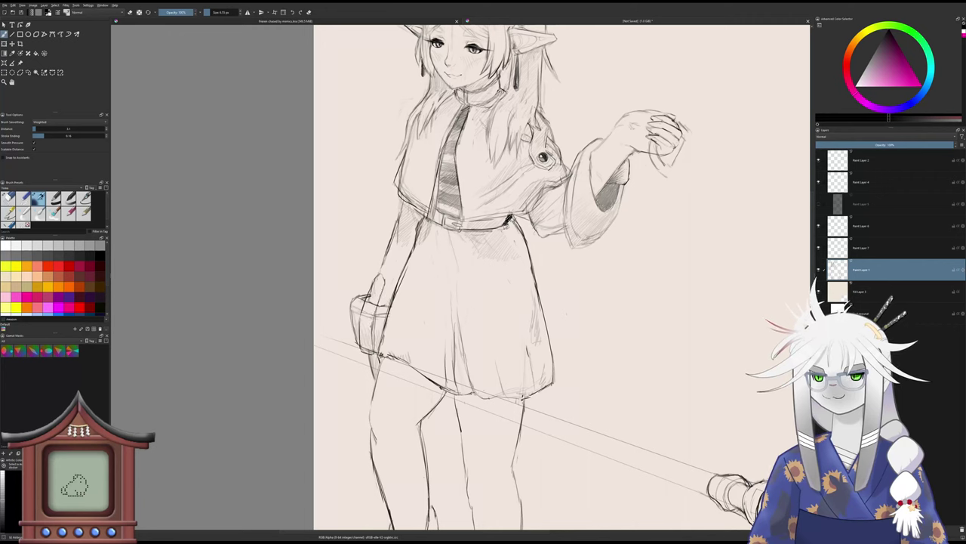
mouse_move(370, 330)
mouse_down()
mouse_move(372, 342)
mouse_move(382, 287)
mouse_up()
key(ctrl+z)
key(ctrl+z)
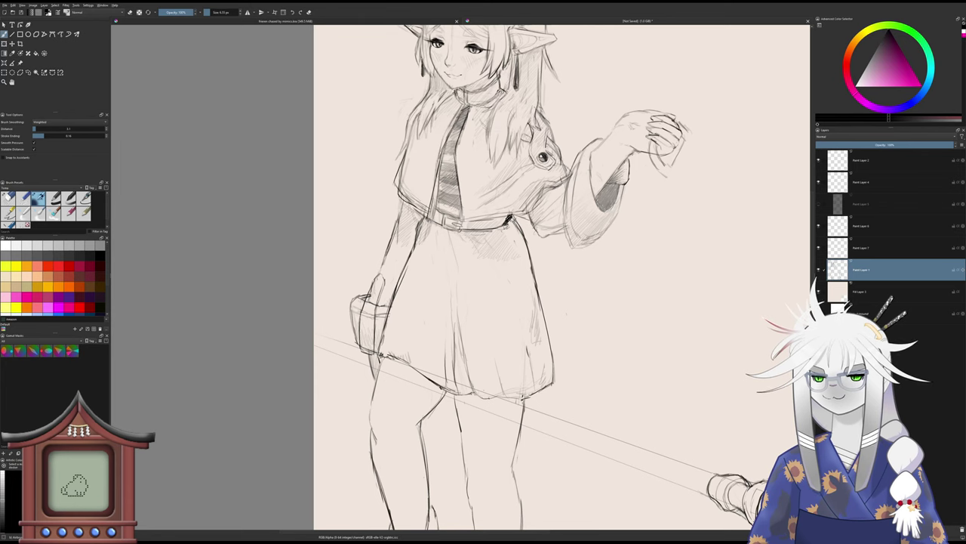
- Erase the cuff lines crossing the strap, redraw the strap's edges and add a small oval in its rounded end
key(slash)
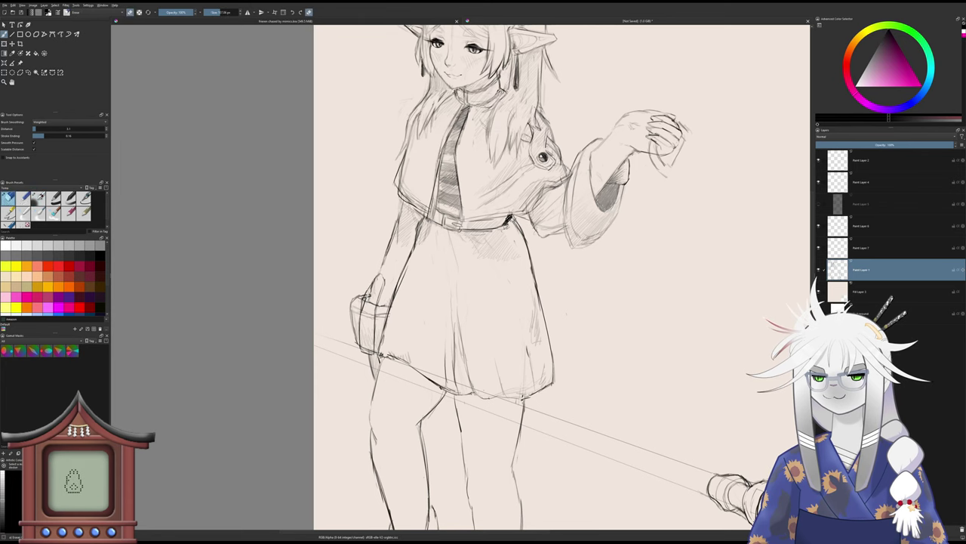
drag(374, 282, 374, 289)
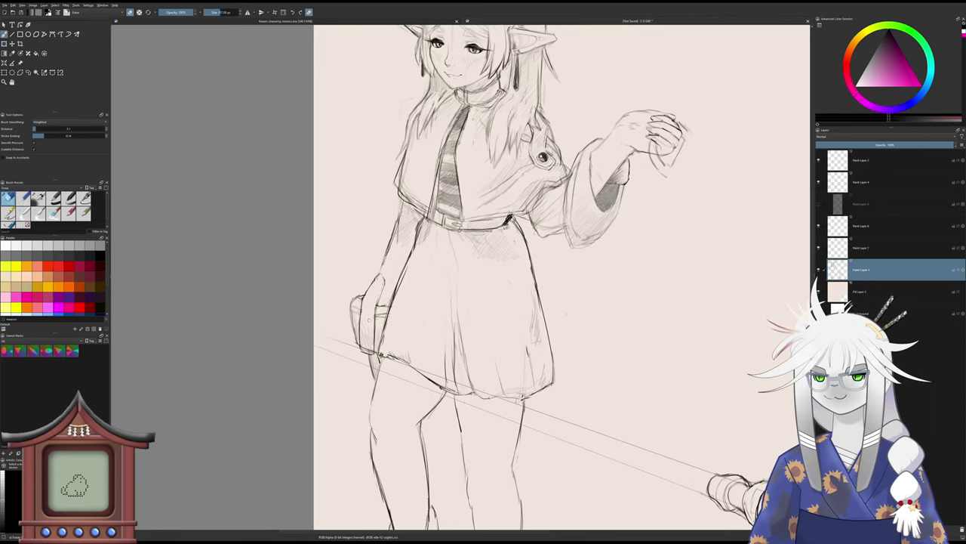
key(slash)
drag(381, 291, 377, 324)
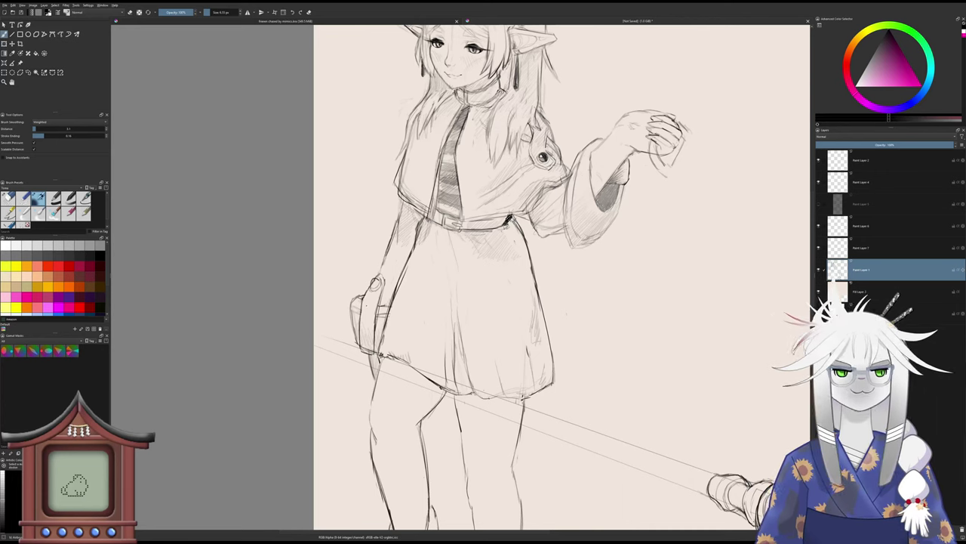
- Refine the lowered cuff's outline and the band lines beside the strap, alternating between eraser and pencil
key(slash)
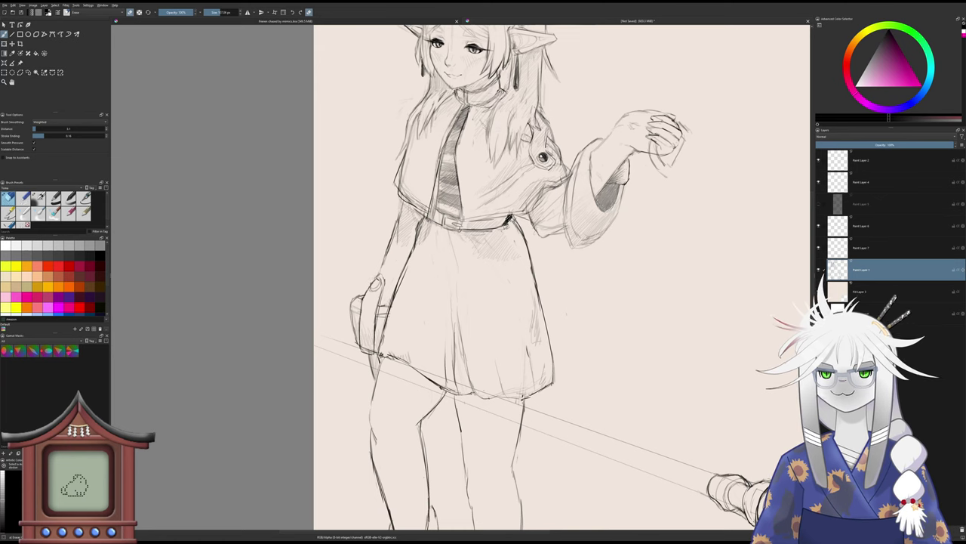
key(slash)
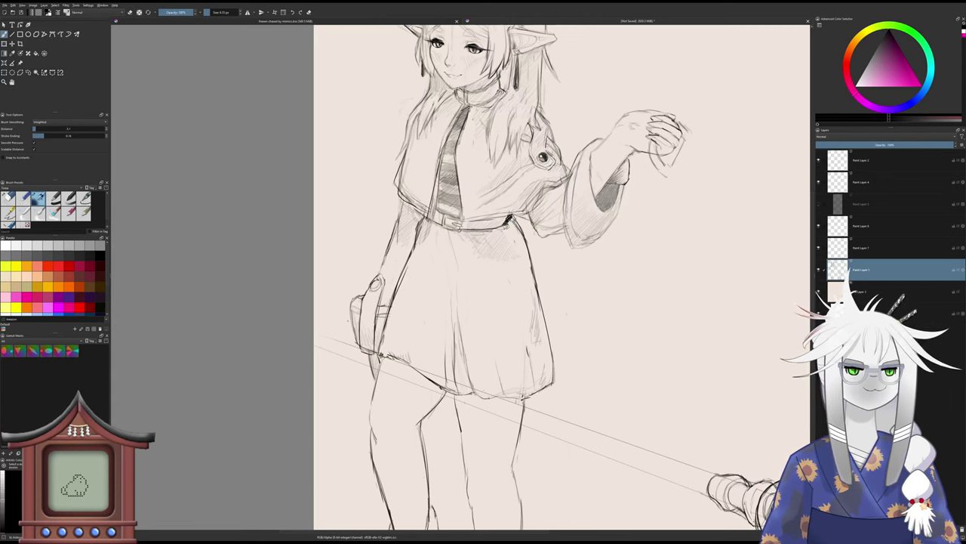
key(slash)
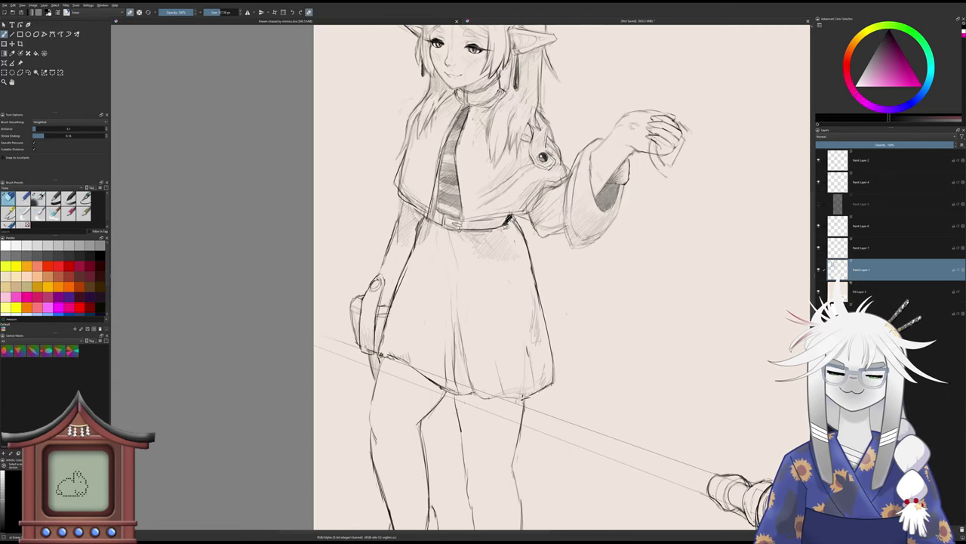
key(slash)
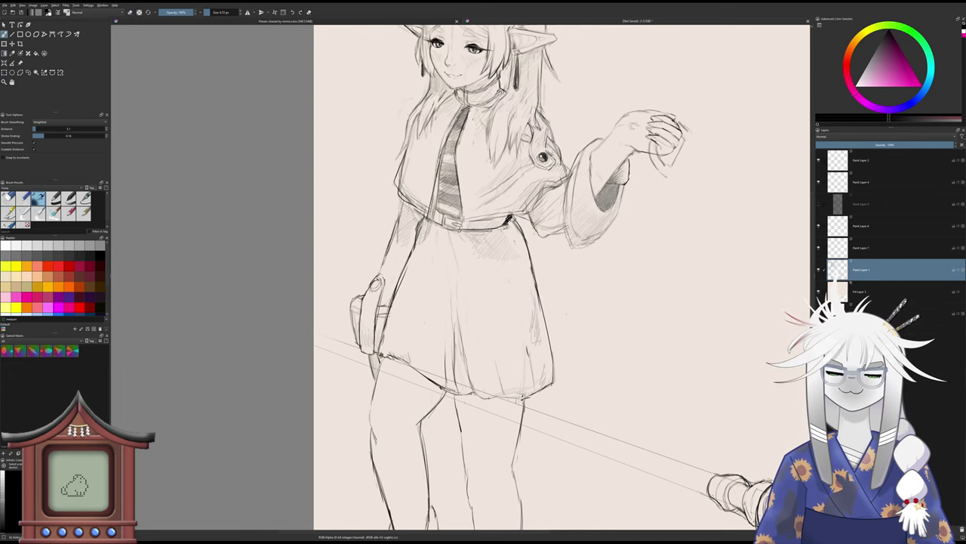
key(slash)
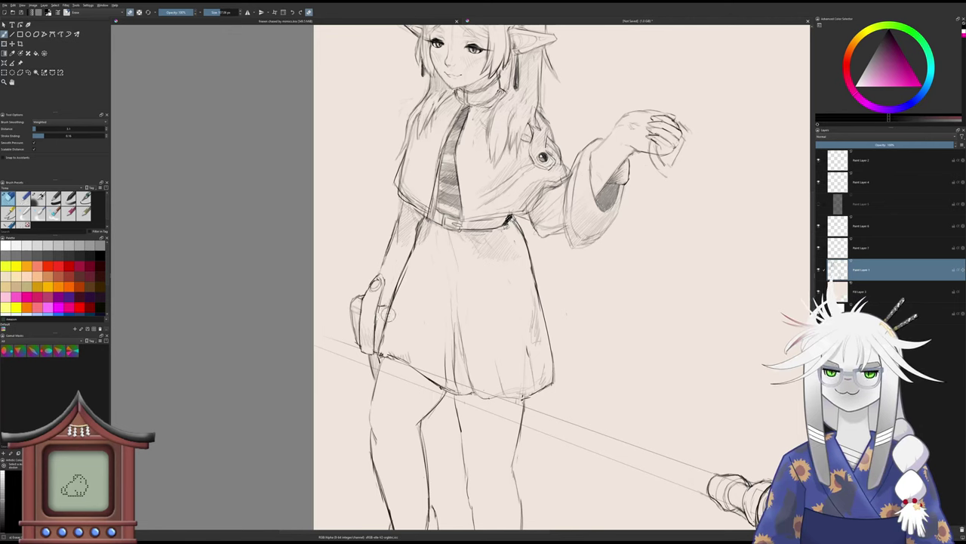
key(slash)
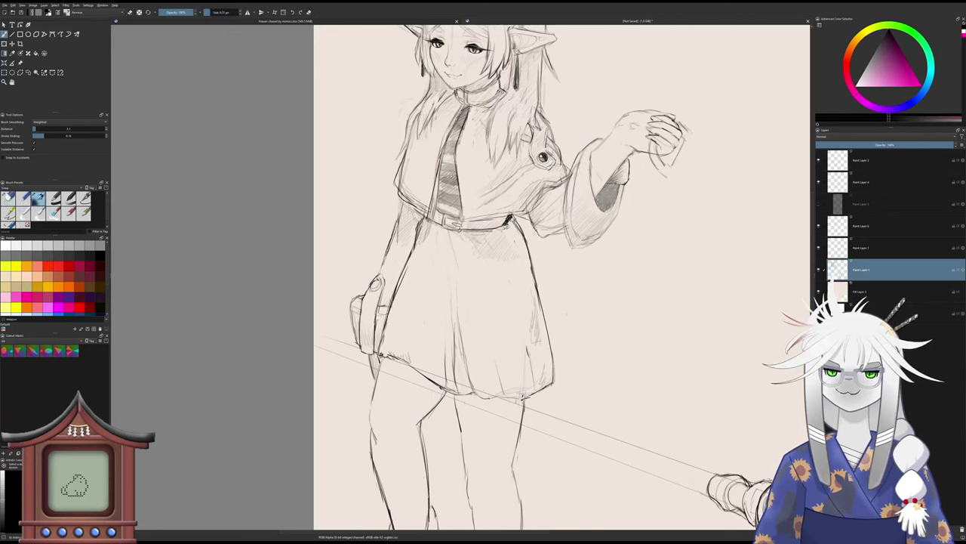
key(slash)
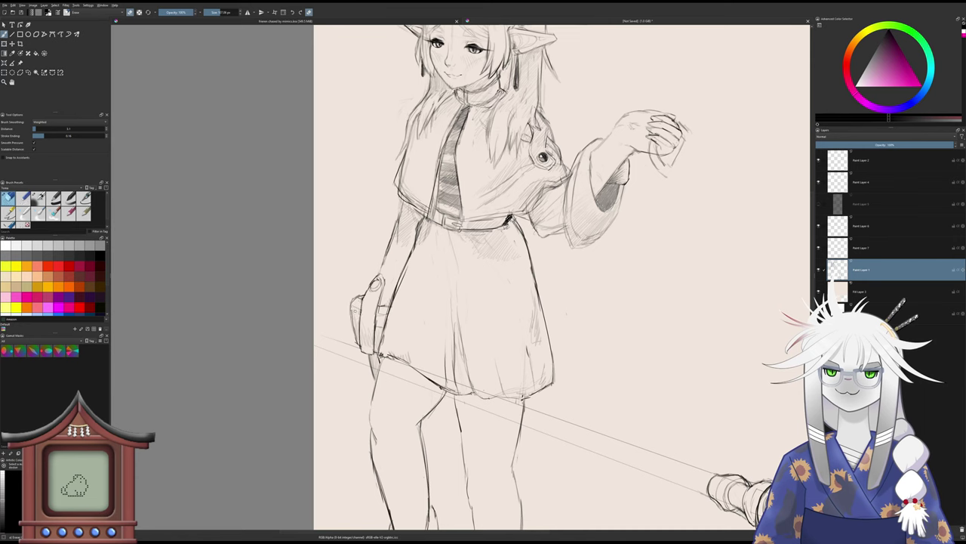
key(slash)
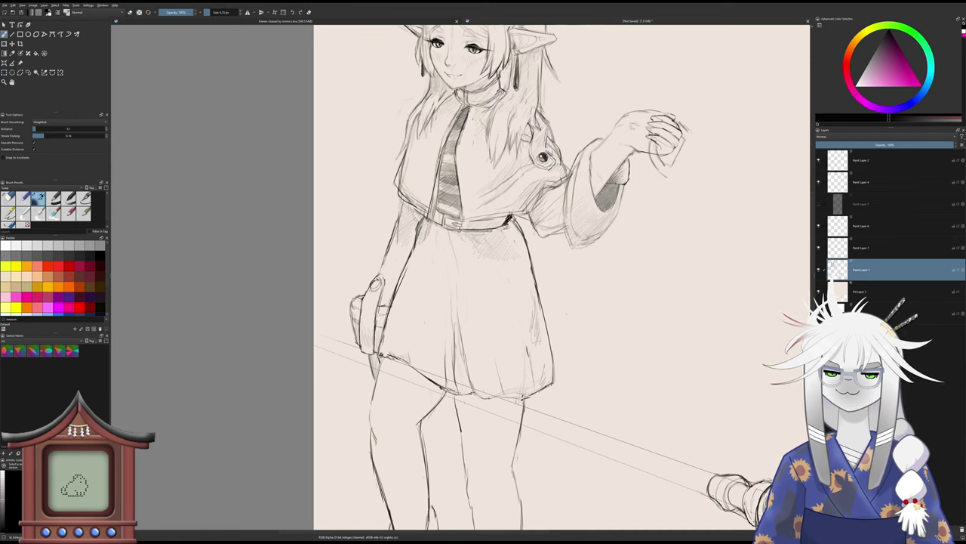
- Clean the raised sleeve's outer edge with the eraser and redraw its contour with firmer pencil lines
drag(552, 173, 530, 188)
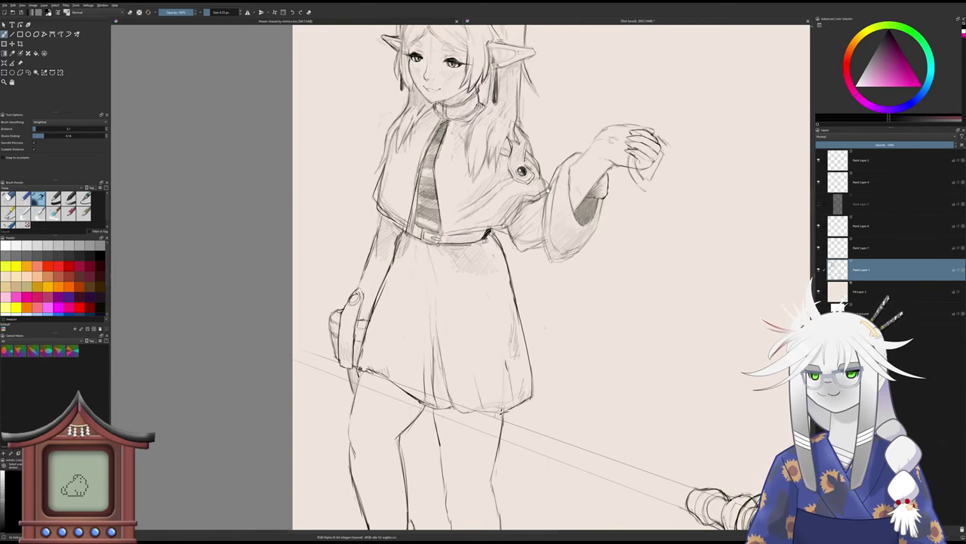
key(slash)
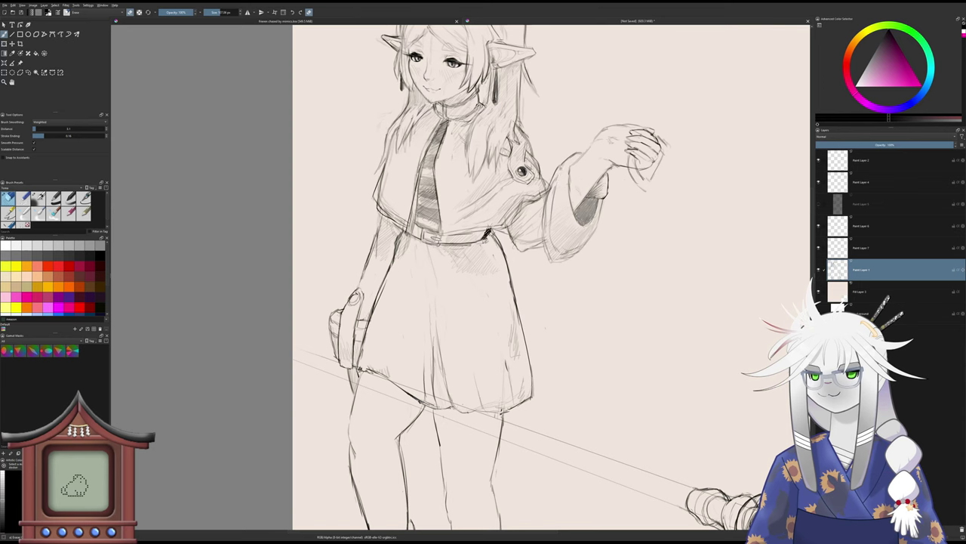
key(slash)
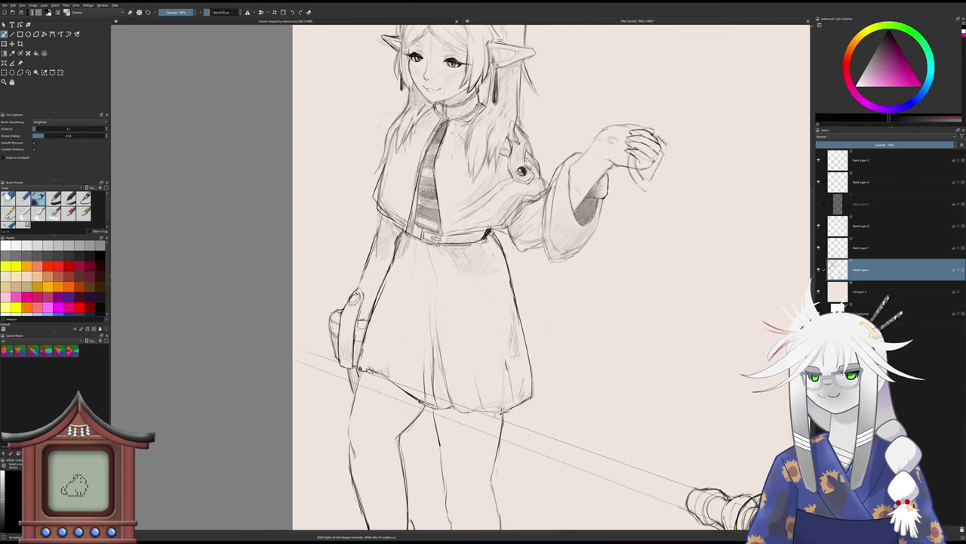
key(slash)
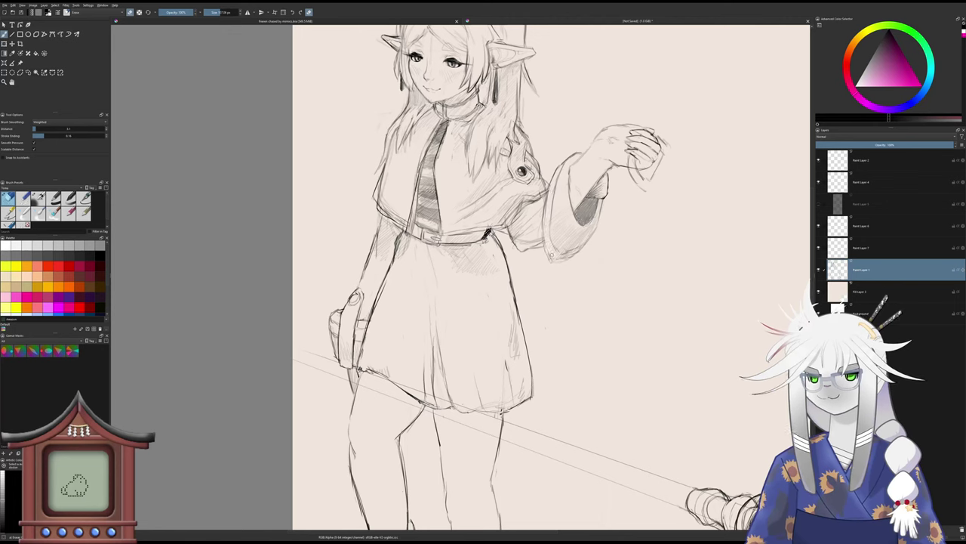
key(slash)
drag(555, 170, 540, 210)
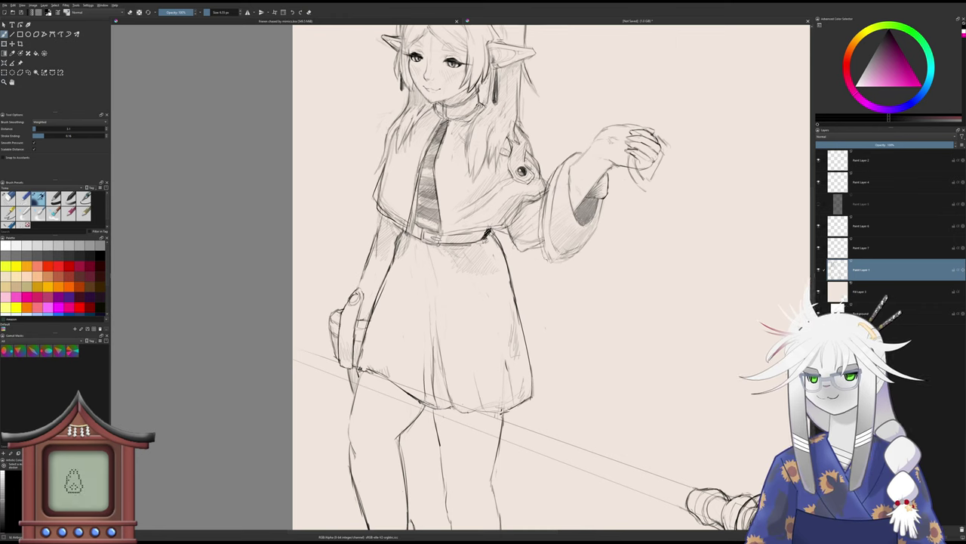
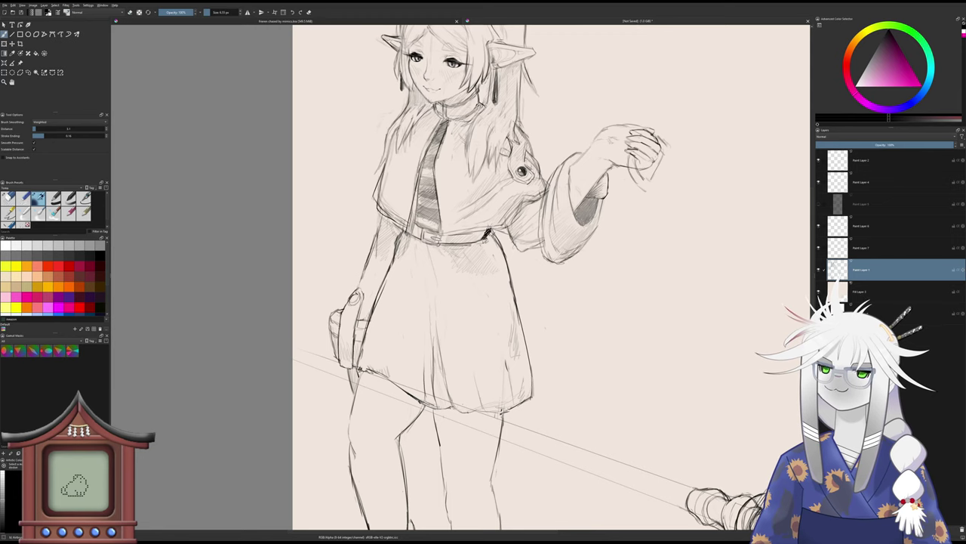
- Erase the rough lines at the collar's front and draw a small shaded round gem there
scroll(562, 269, down, 2)
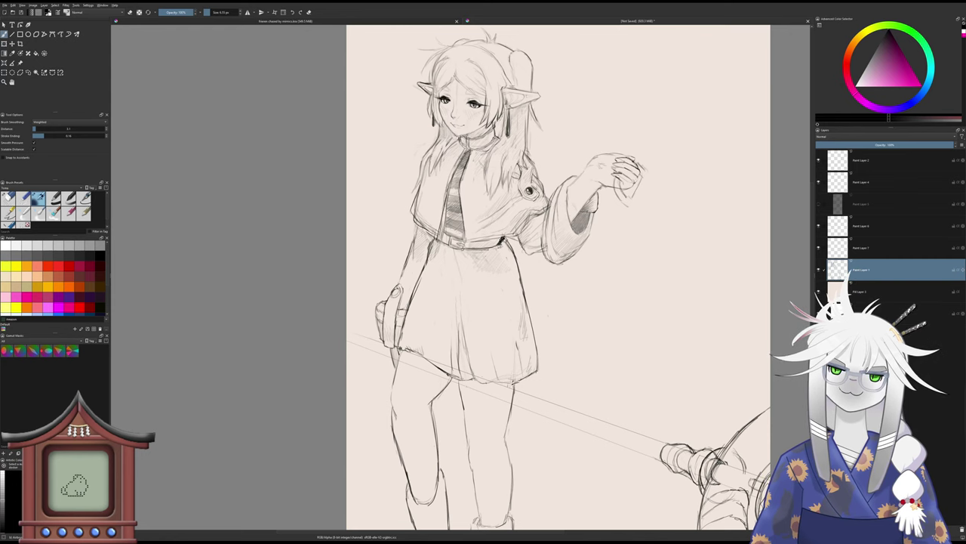
drag(516, 355, 492, 353)
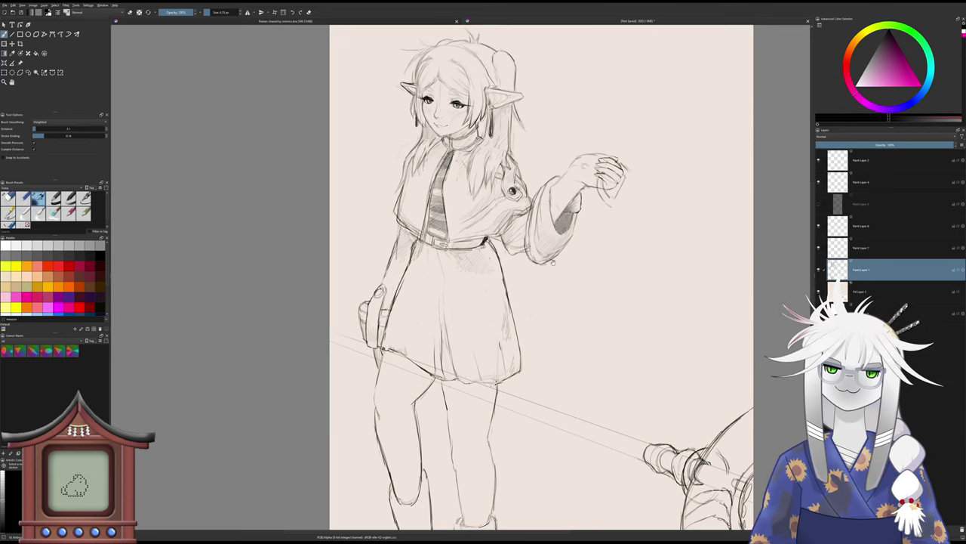
scroll(455, 137, up, 4)
key(slash)
mouse_move(462, 148)
mouse_down()
mouse_move(462, 173)
mouse_move(443, 156)
mouse_up()
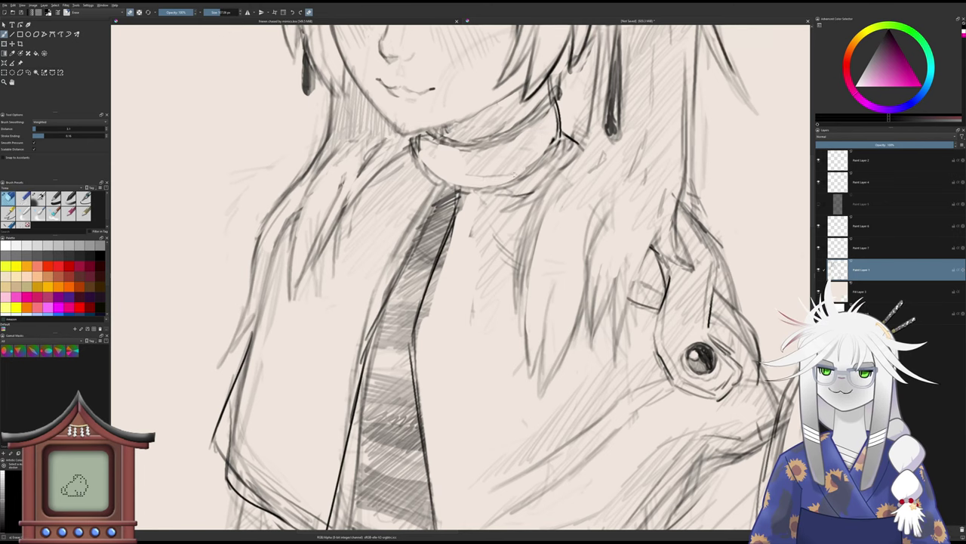
scroll(501, 160, down, 5)
drag(481, 194, 483, 223)
scroll(480, 208, up, 4)
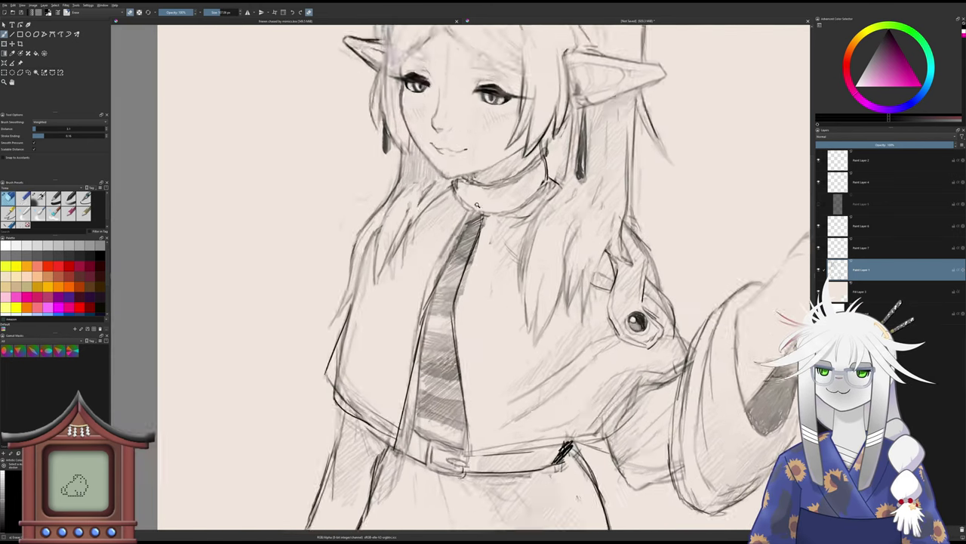
key(slash)
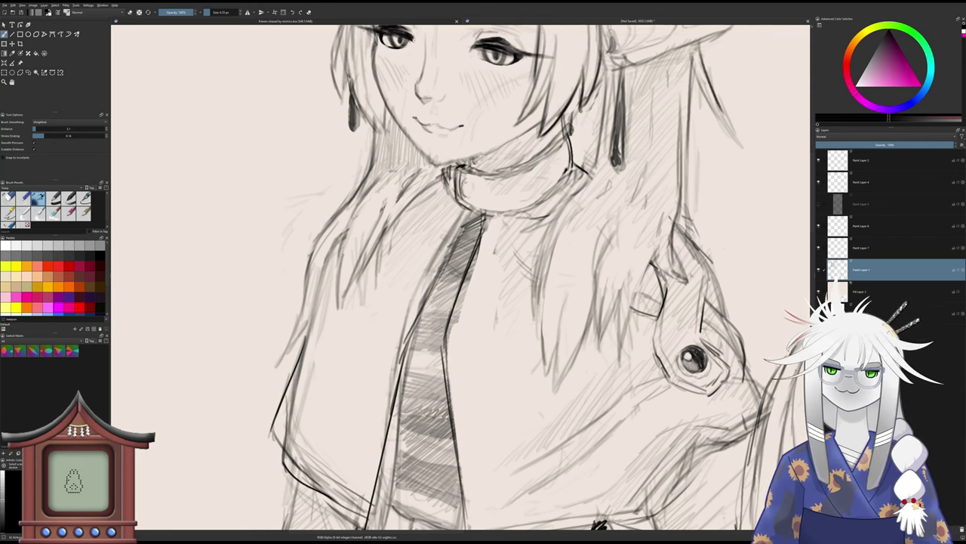
mouse_move(468, 194)
mouse_down()
mouse_move(475, 198)
mouse_move(465, 192)
mouse_move(473, 182)
mouse_up()
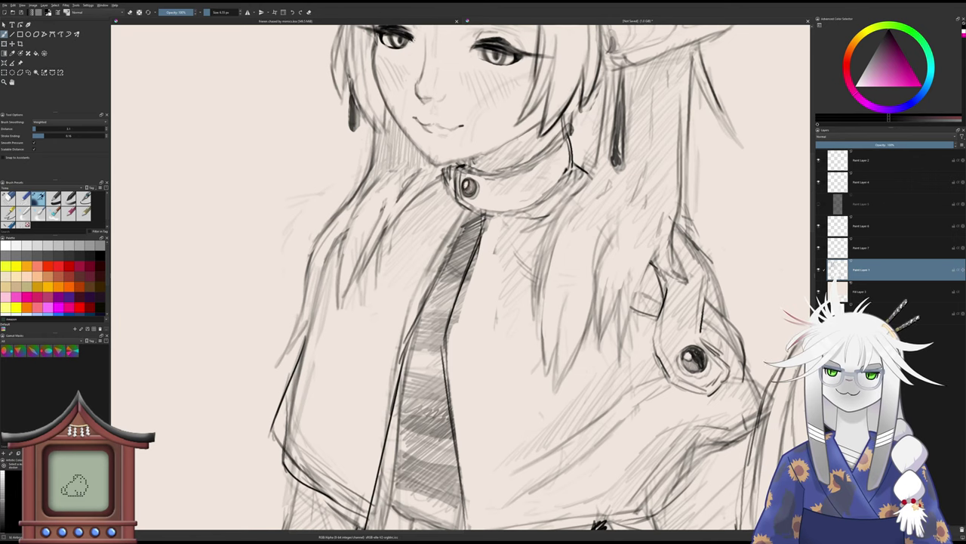
- Draw a dark round gem with a highlight in the rounded end of the lowered cuff's strap
drag(475, 182, 455, 239)
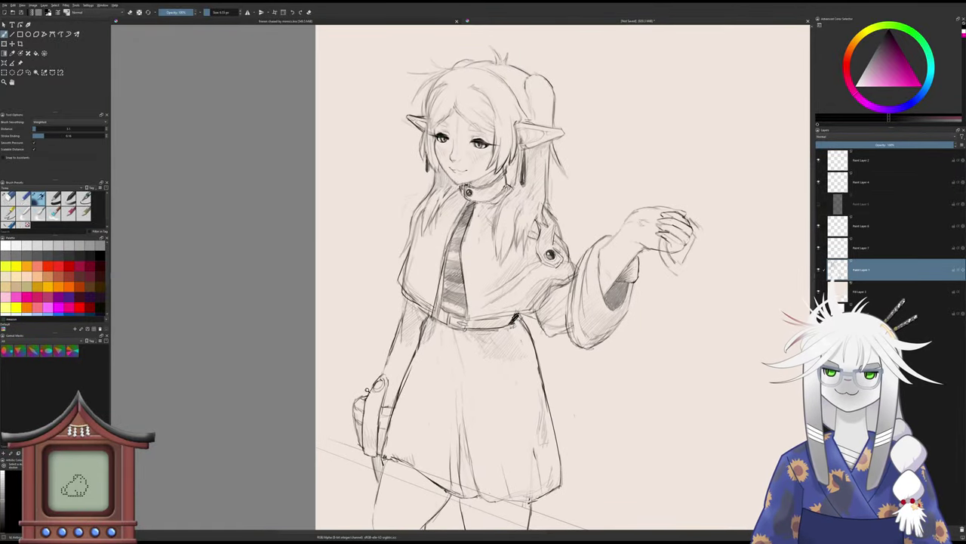
drag(374, 393, 384, 367)
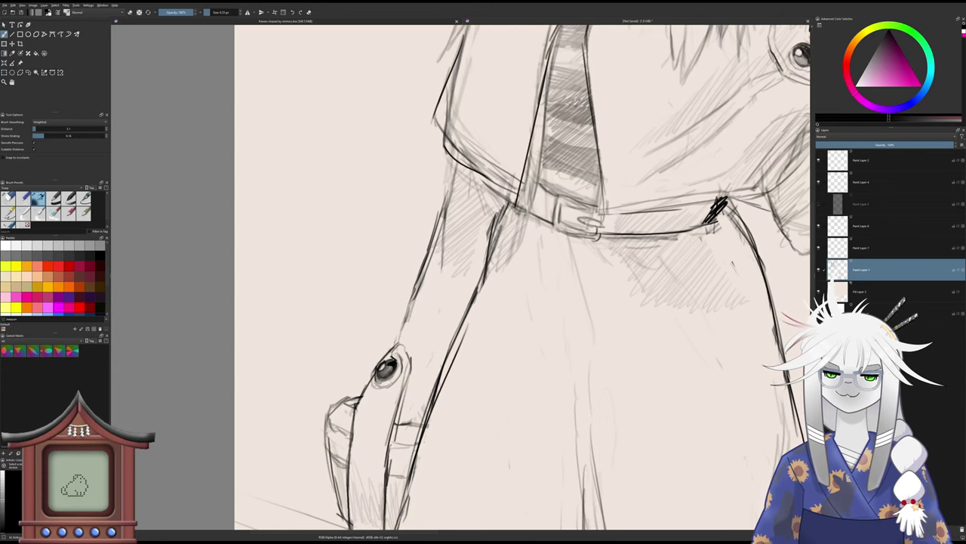
mouse_move(396, 362)
mouse_down()
mouse_move(392, 397)
mouse_move(382, 387)
mouse_move(395, 371)
mouse_move(369, 366)
mouse_up()
scroll(374, 140, up, 2)
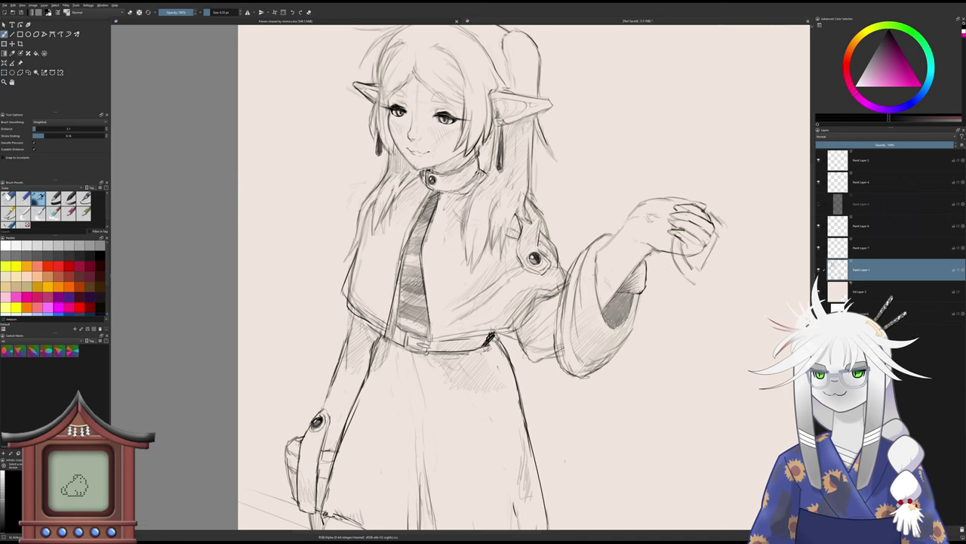
key(slash)
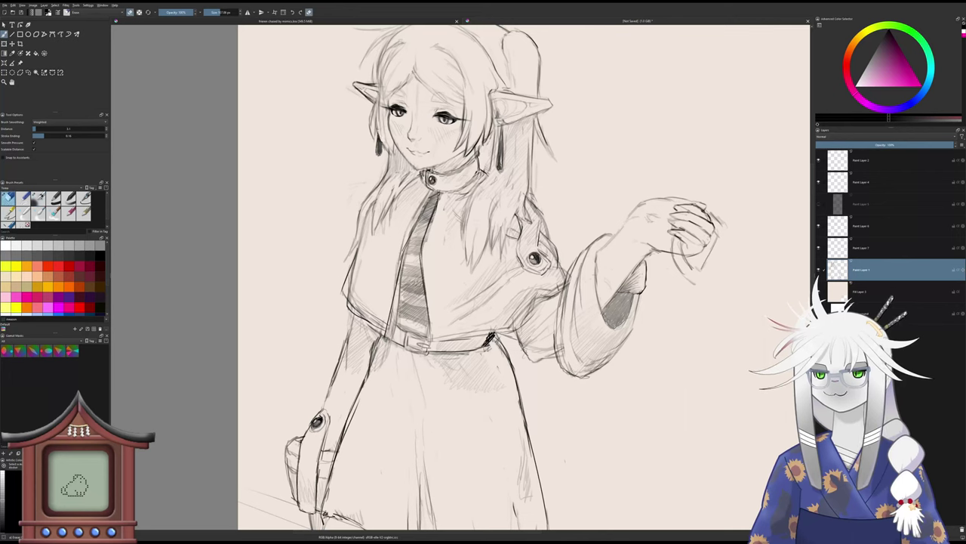
key(slash)
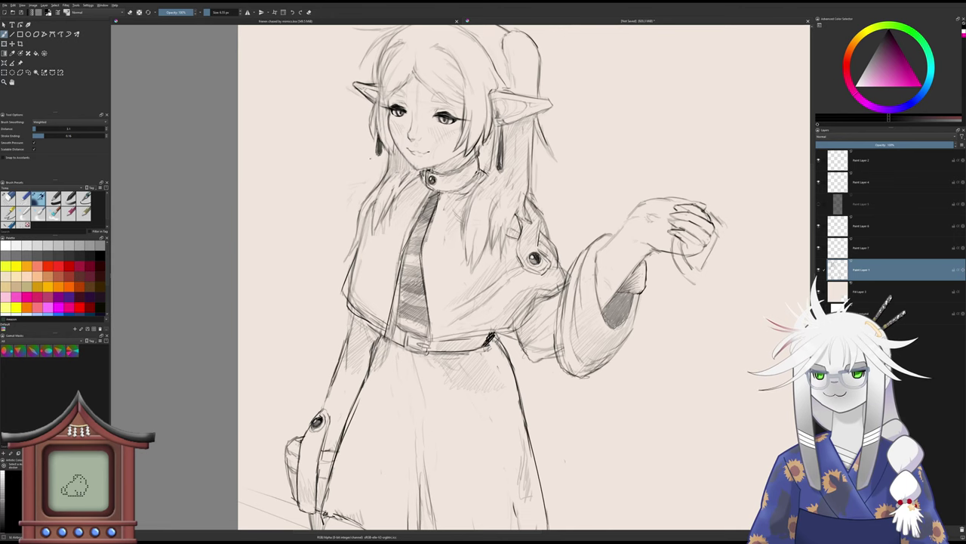
drag(363, 179, 360, 189)
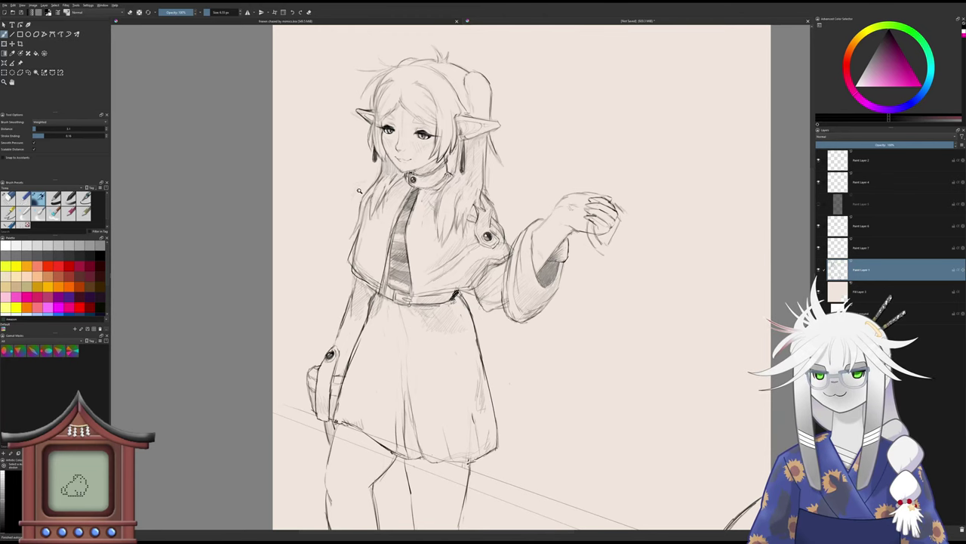
scroll(359, 190, down, 3)
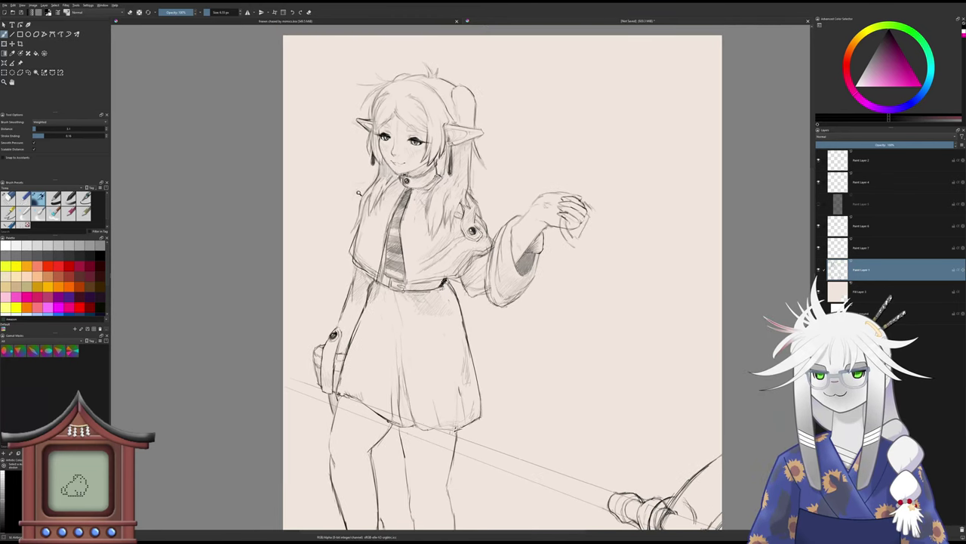
- Touch up the belt below the striped shirt and erase rough lines along the cape's front opening
scroll(360, 192, down, 2)
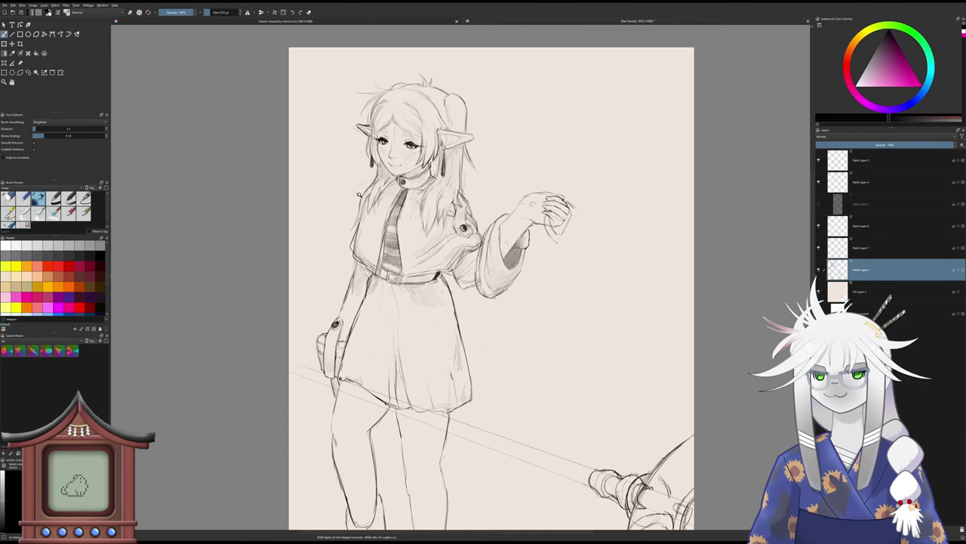
scroll(359, 194, down, 3)
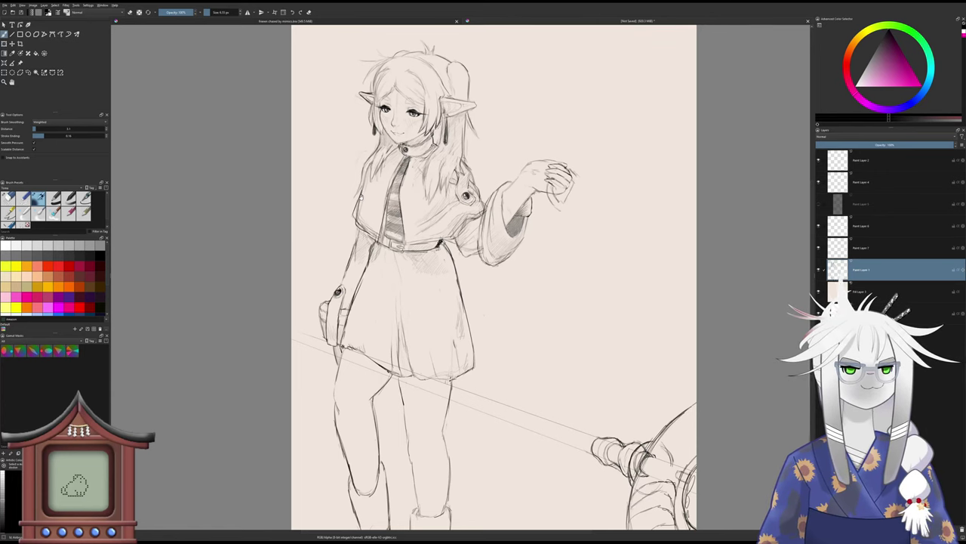
scroll(406, 173, up, 2)
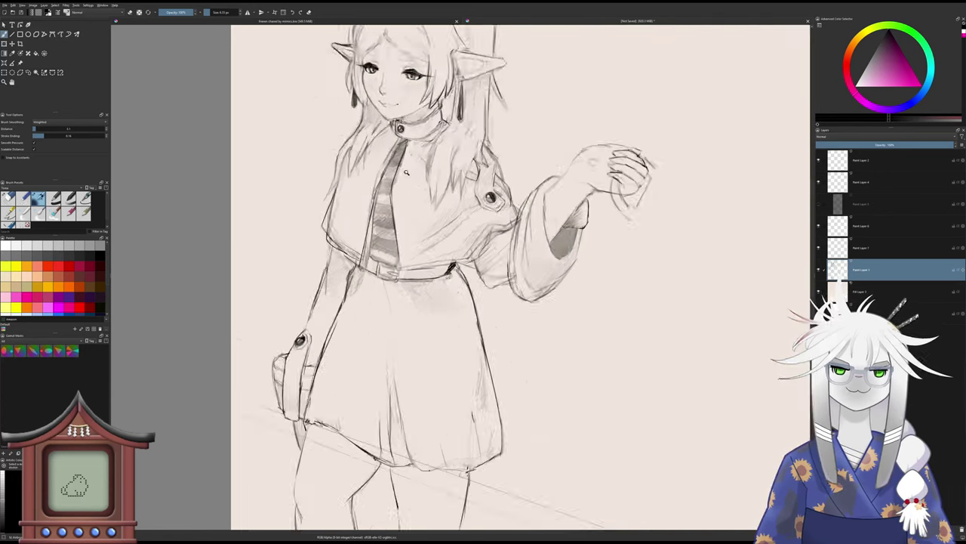
scroll(406, 172, up, 1)
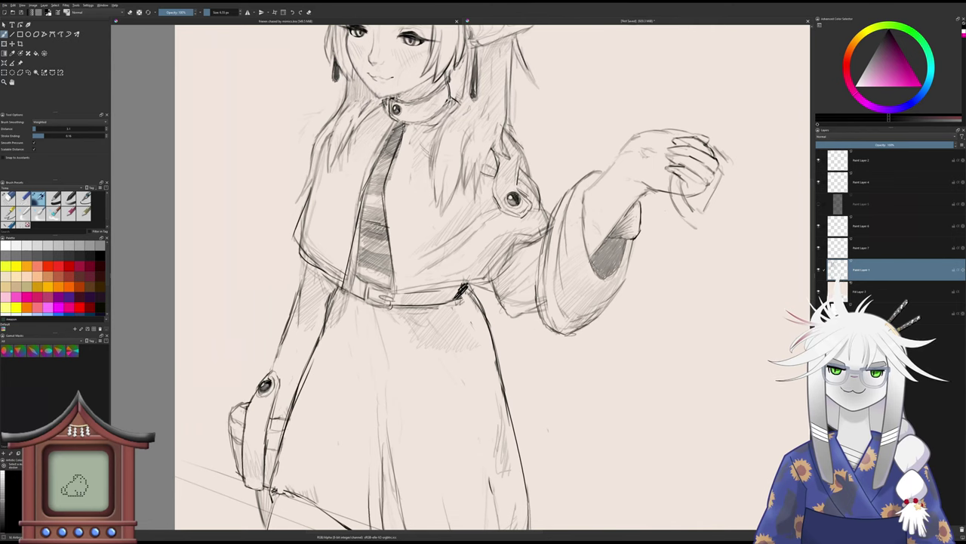
key(slash)
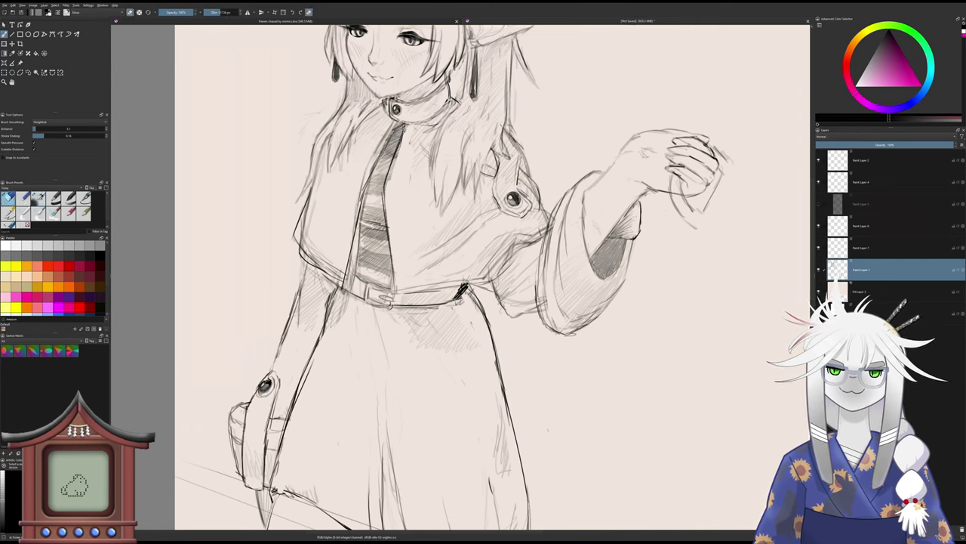
key(slash)
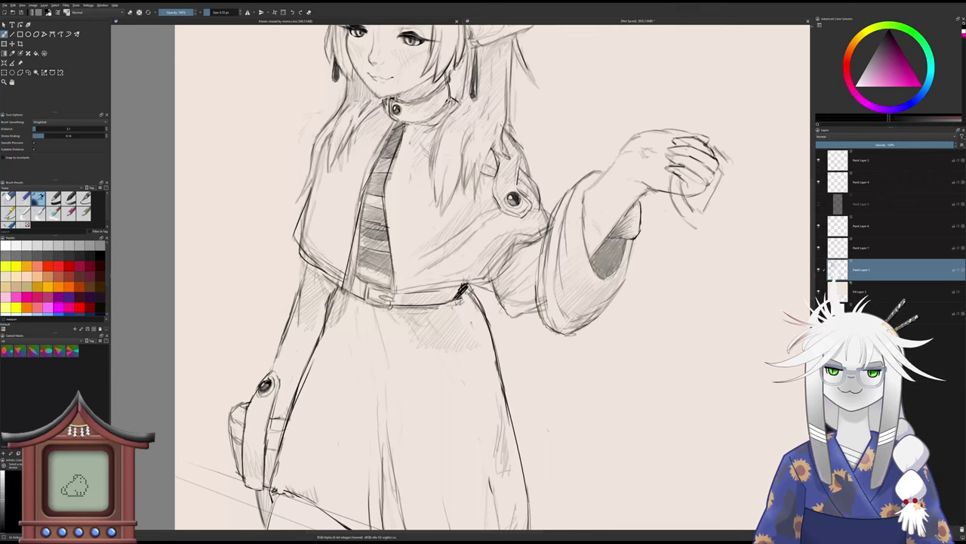
mouse_move(388, 284)
mouse_down()
mouse_move(394, 309)
mouse_move(381, 285)
mouse_up()
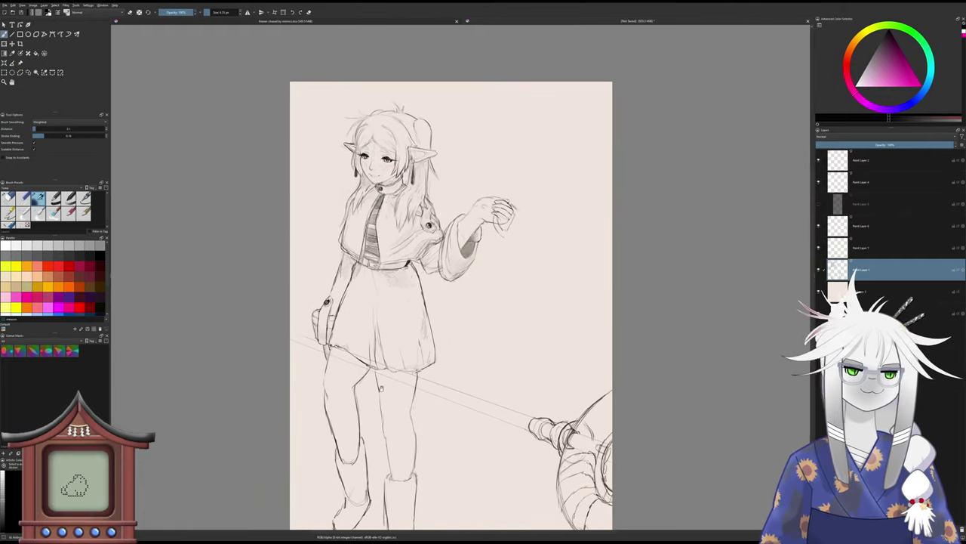
drag(410, 250, 402, 215)
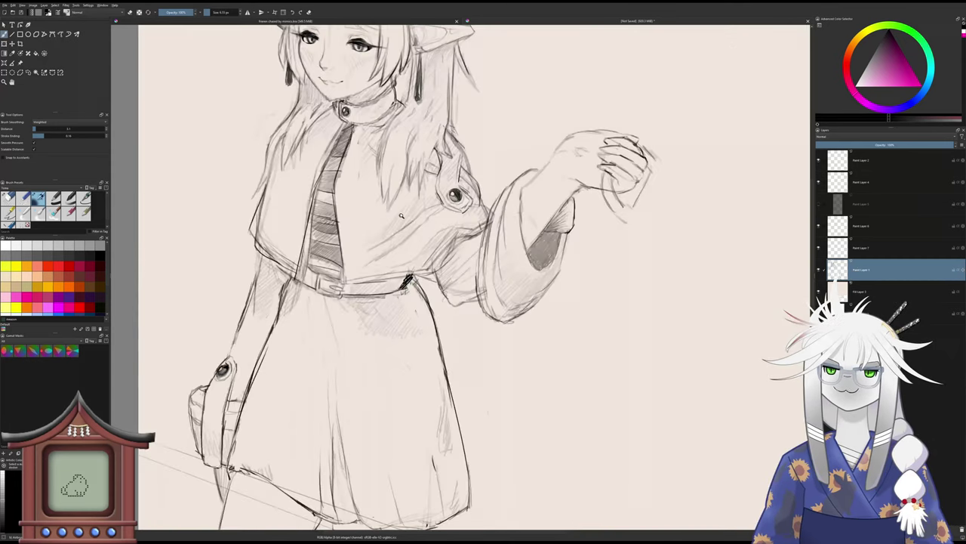
key(slash)
drag(353, 149, 340, 177)
key(slash)
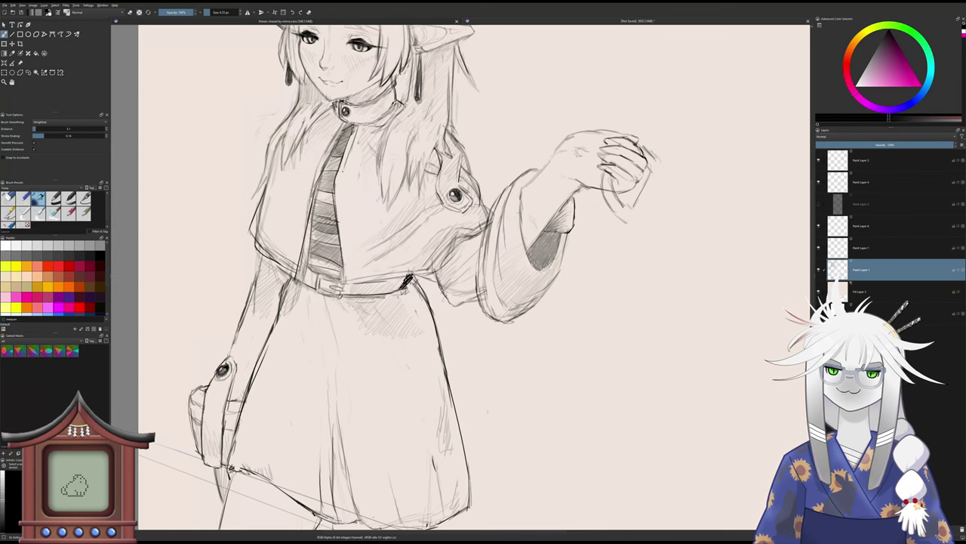
- Draw a trim band parallel to the cape's front edge, on the raised arm's side of the striped shirt
drag(344, 210, 351, 247)
drag(346, 224, 354, 265)
drag(349, 237, 358, 283)
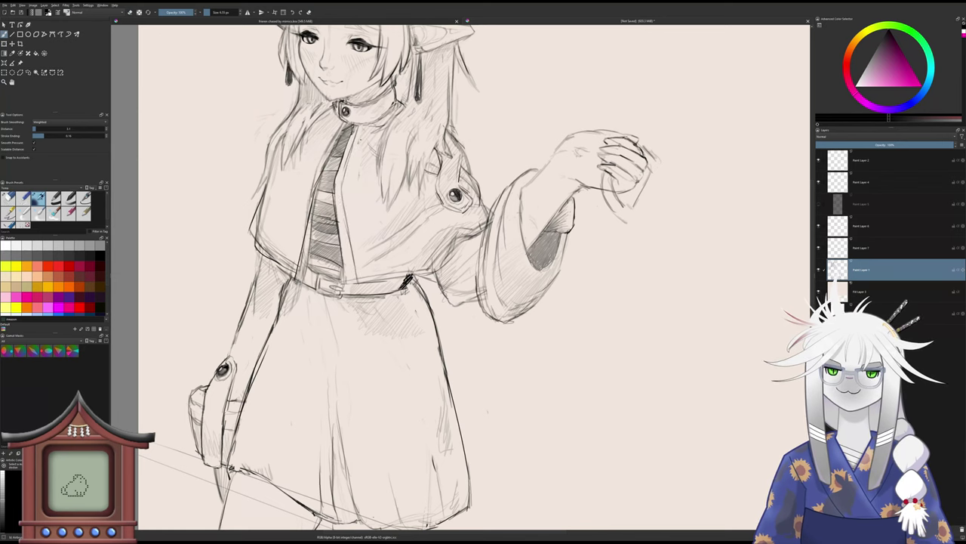
mouse_move(365, 127)
mouse_down()
mouse_move(349, 190)
mouse_move(367, 278)
mouse_up()
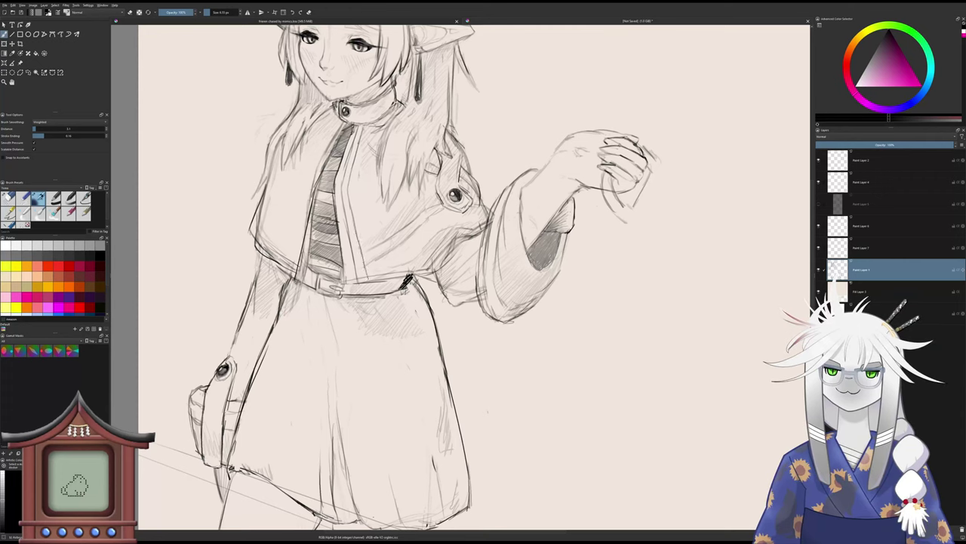
- Sketch the matching trim band along the cape's other front edge, on the lowered arm's side, undoing a stray stroke
drag(294, 270, 291, 245)
drag(299, 260, 302, 200)
mouse_move(308, 207)
mouse_down()
mouse_move(304, 181)
mouse_move(323, 131)
mouse_up()
key(ctrl+z)
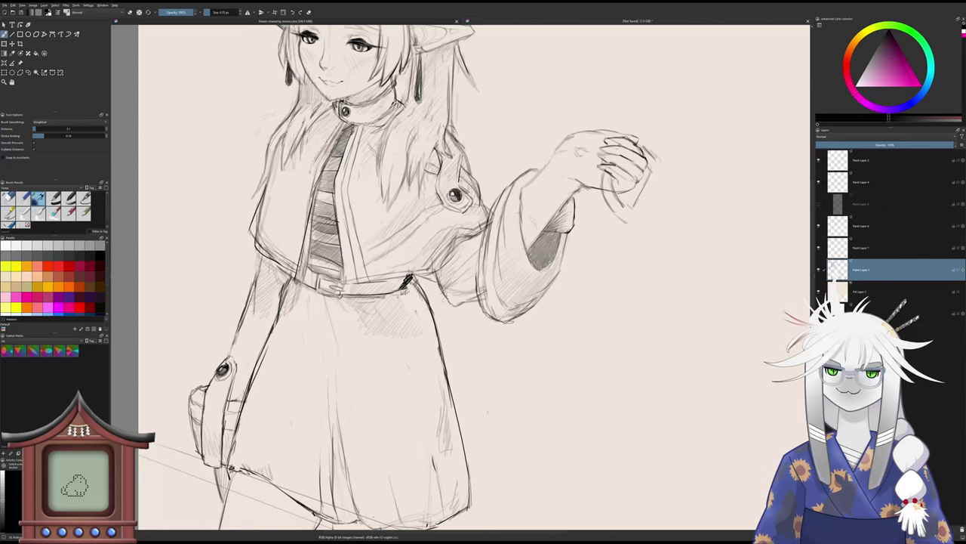
drag(310, 174, 297, 238)
mouse_move(301, 213)
mouse_down()
mouse_move(294, 247)
mouse_move(313, 186)
mouse_move(301, 278)
mouse_move(300, 267)
mouse_up()
key(slash)
key(e)
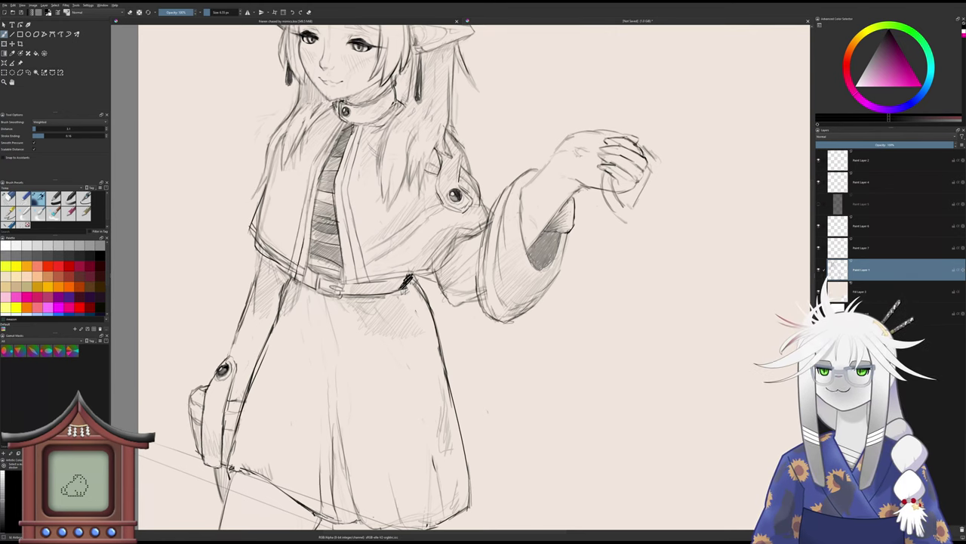
- Rotate the canvas to draw the trim line along the cape's hem, reset the rotation and tidy the trim's corners
key(4)
key(4)
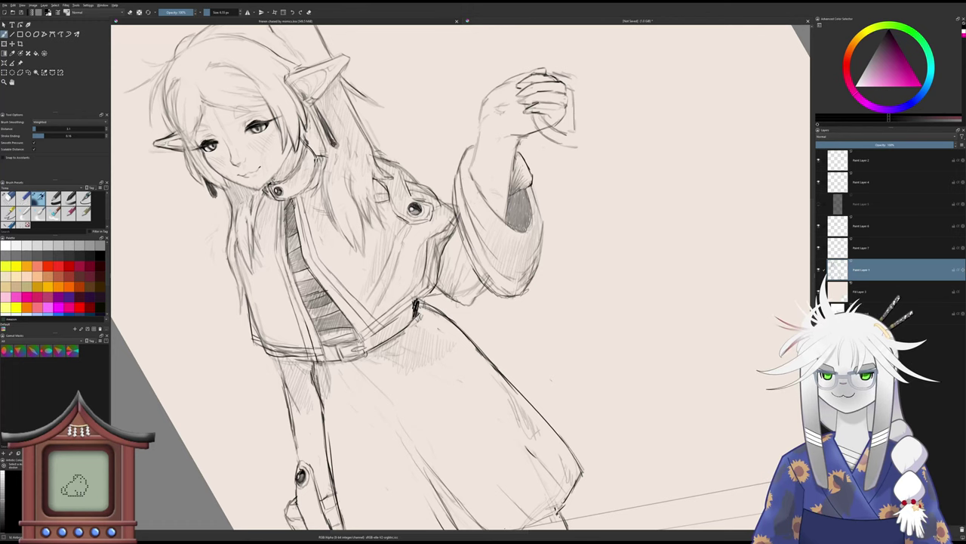
key(5)
mouse_move(397, 266)
mouse_down()
mouse_move(393, 280)
mouse_move(367, 219)
mouse_move(385, 265)
mouse_up()
mouse_move(378, 230)
mouse_down()
mouse_move(392, 299)
mouse_move(382, 241)
mouse_up()
key(slash)
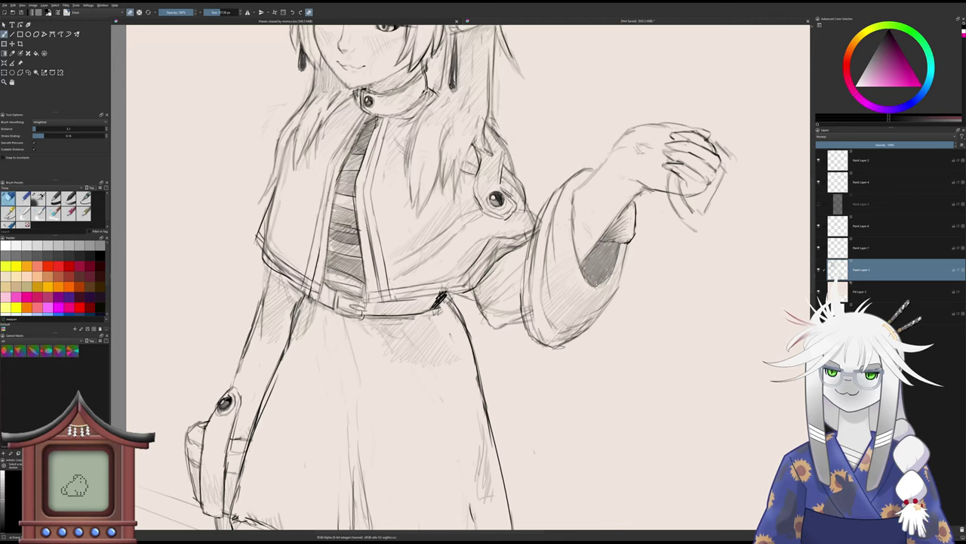
key(/)
mouse_move(371, 302)
mouse_down()
mouse_move(363, 252)
mouse_move(367, 272)
mouse_up()
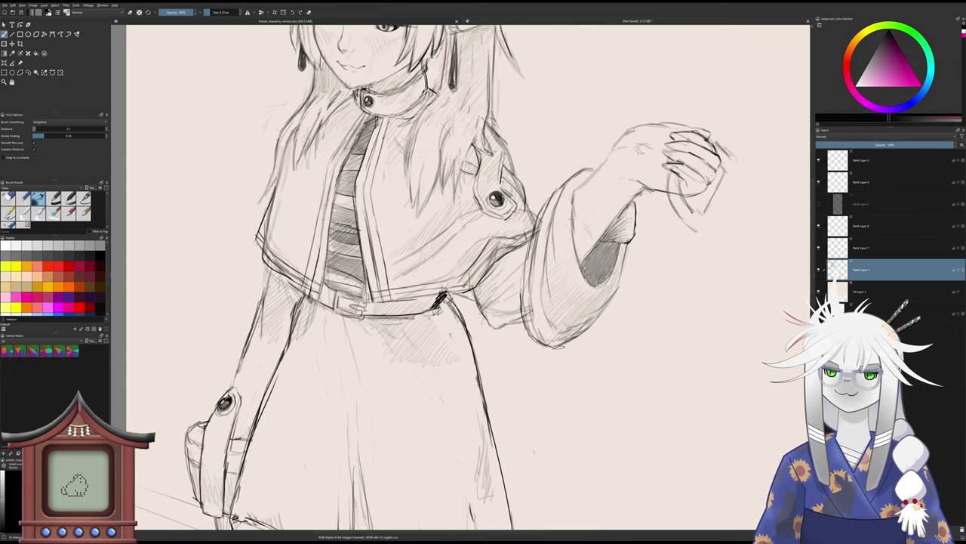
- Erase the spot on the near ear's lobe and draw a small round stud above the hanging earring
scroll(361, 268, down, 4)
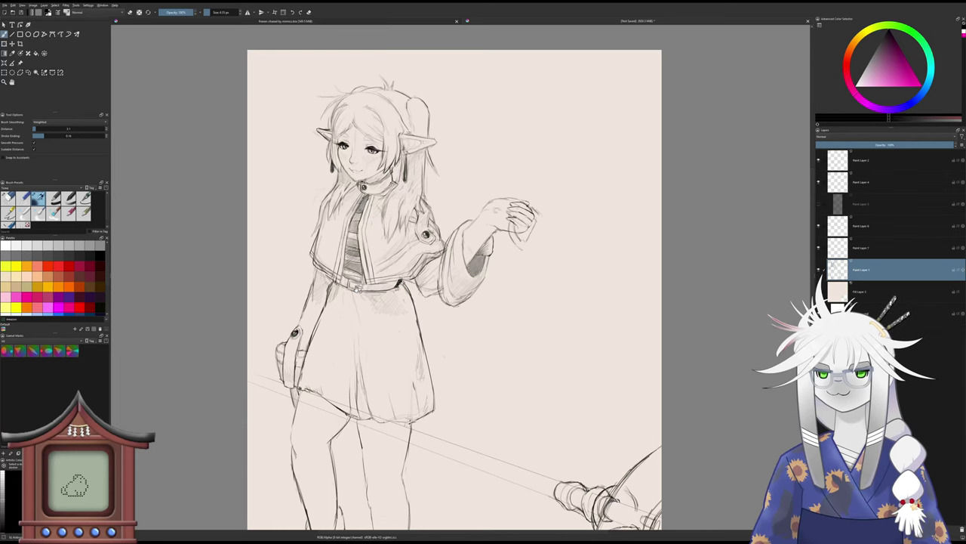
drag(358, 290, 348, 272)
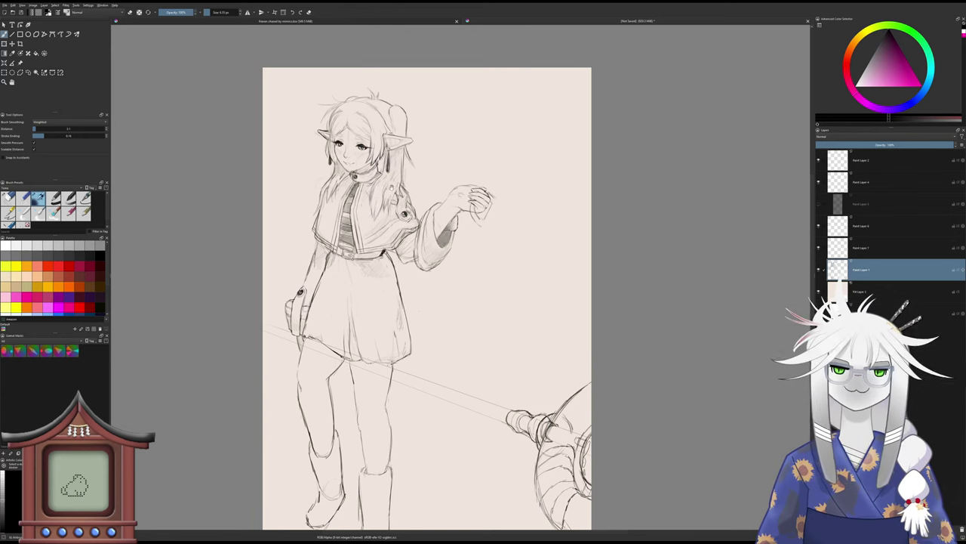
scroll(386, 151, up, 4)
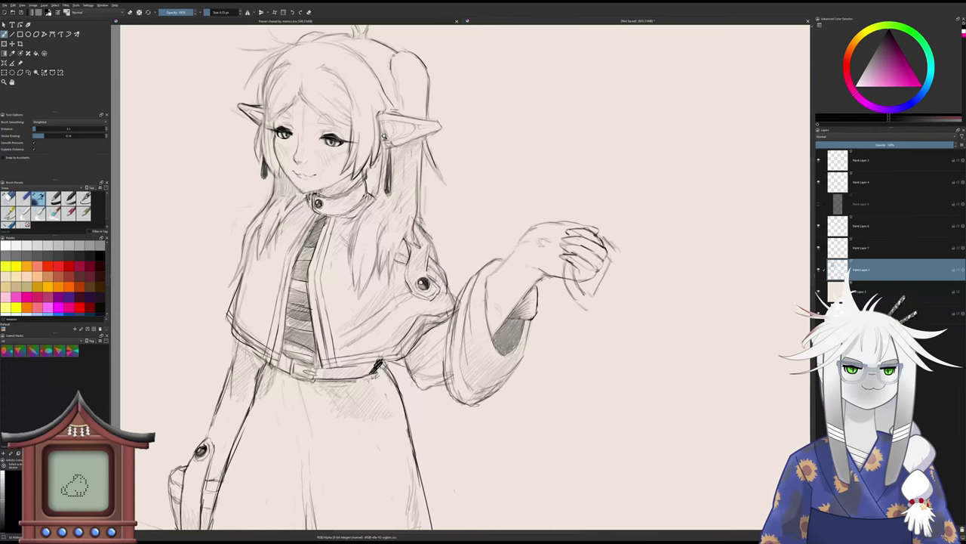
scroll(383, 135, up, 1)
key(/)
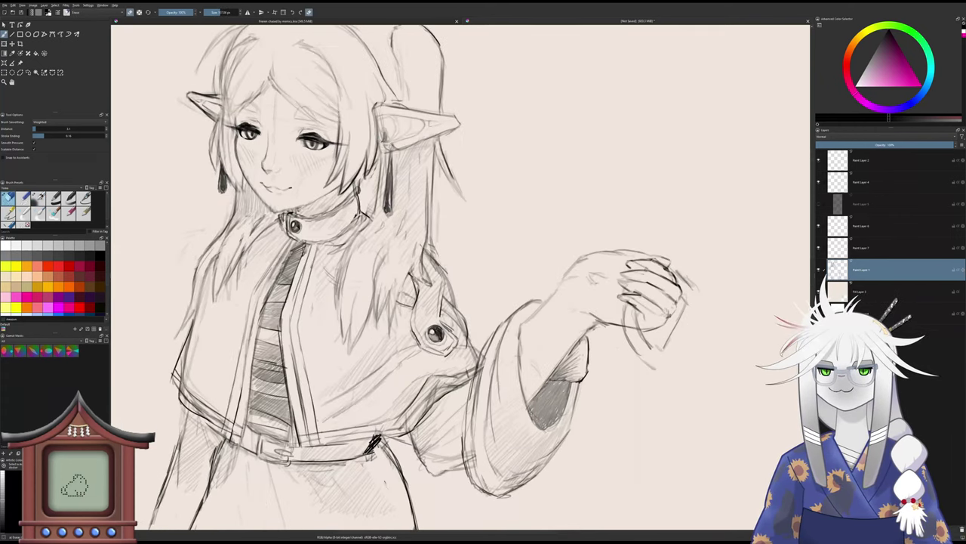
key(/)
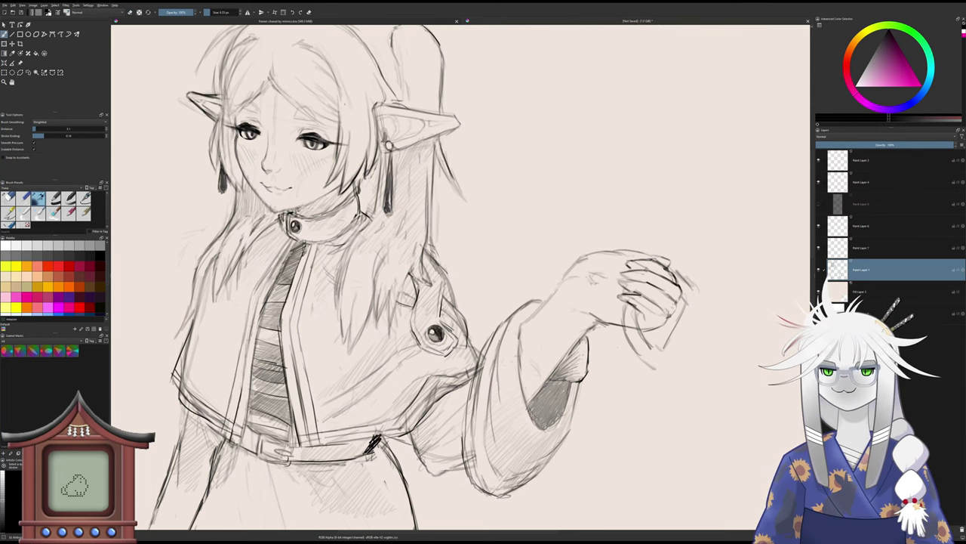
drag(326, 208, 353, 203)
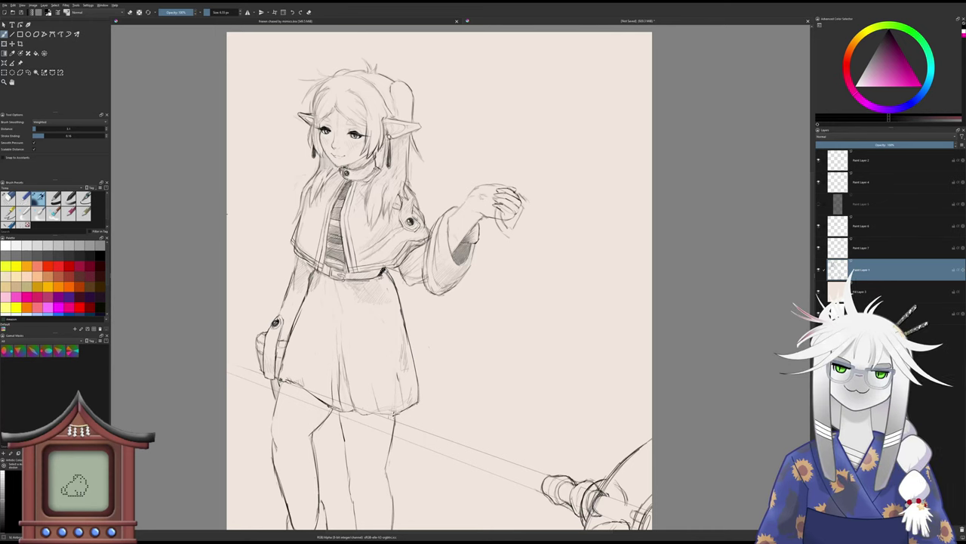
- Outline a short, rounded eyebrow above each eye
drag(342, 108, 343, 49)
mouse_move(356, 164)
mouse_down()
mouse_move(355, 175)
mouse_move(391, 166)
mouse_move(366, 175)
mouse_up()
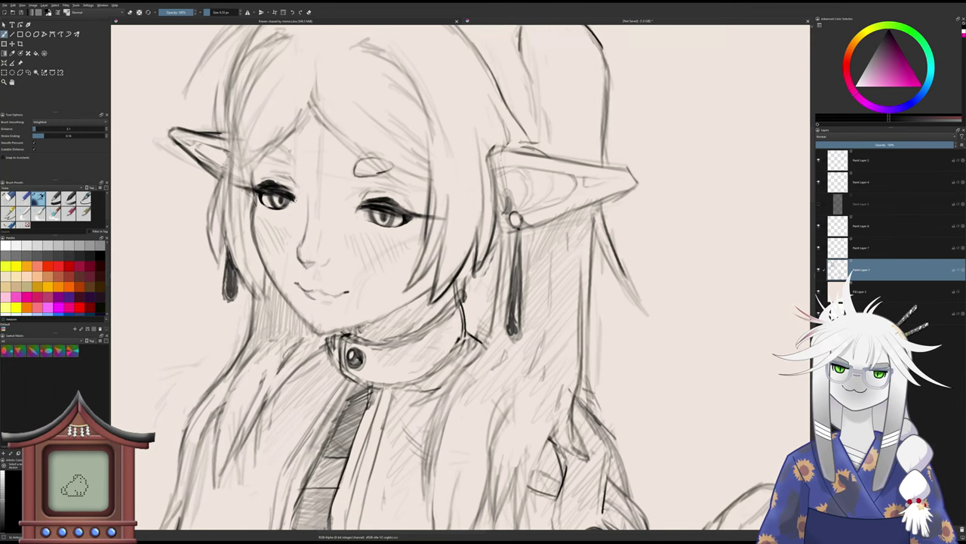
mouse_move(290, 148)
mouse_down()
mouse_move(287, 167)
mouse_move(276, 146)
mouse_move(286, 149)
mouse_up()
key(ctrl+z)
key(ctrl+z)
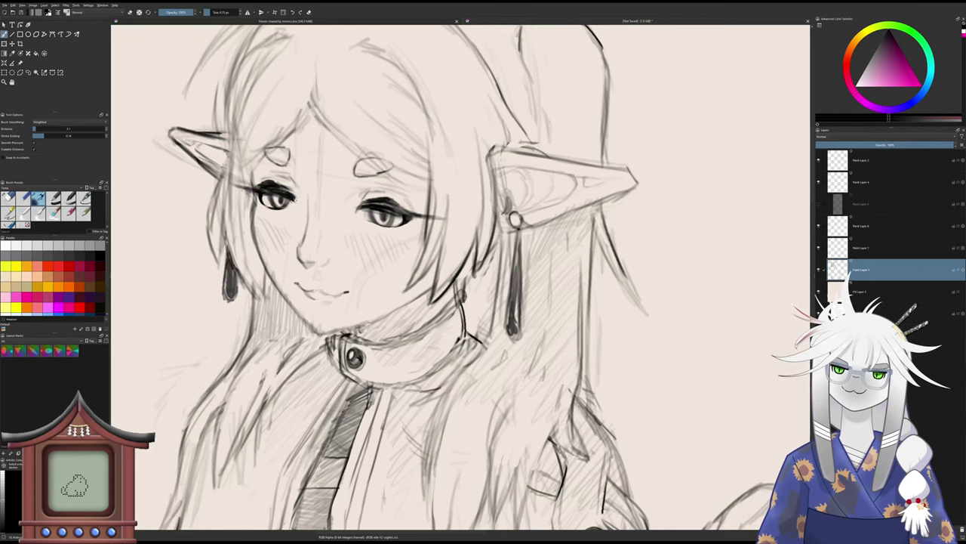
- Undo part of the eyebrow outlines and lighten the remaining brow strokes with the eraser
drag(273, 196, 274, 248)
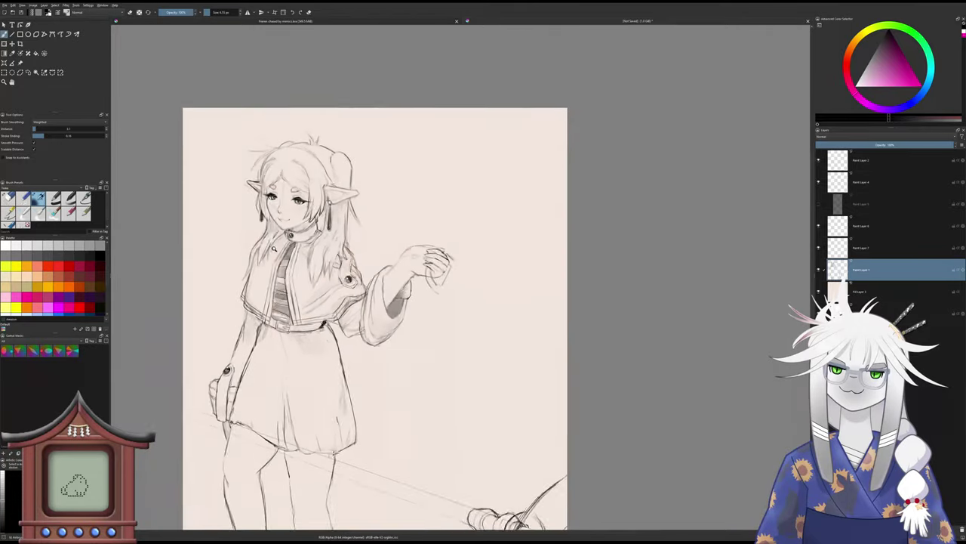
scroll(271, 218, up, 5)
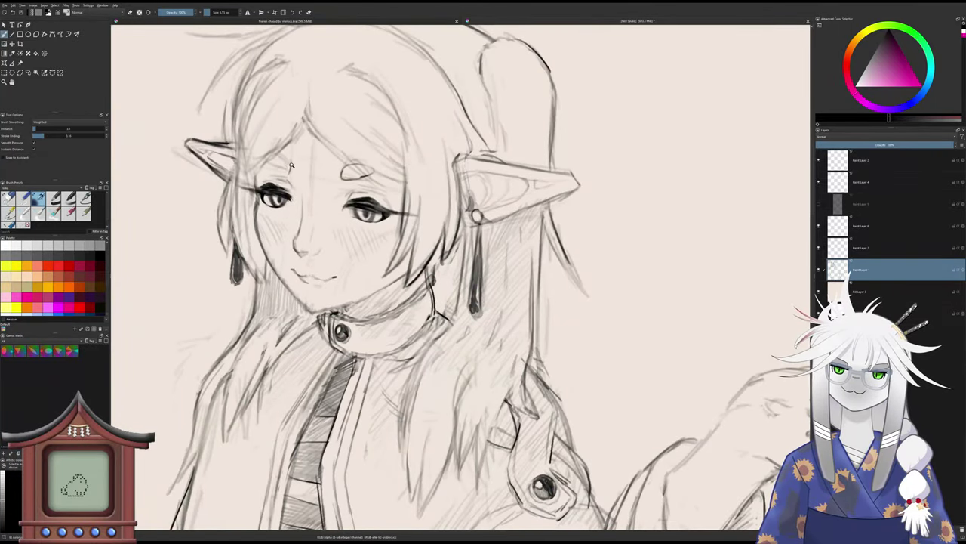
key(ctrl+z)
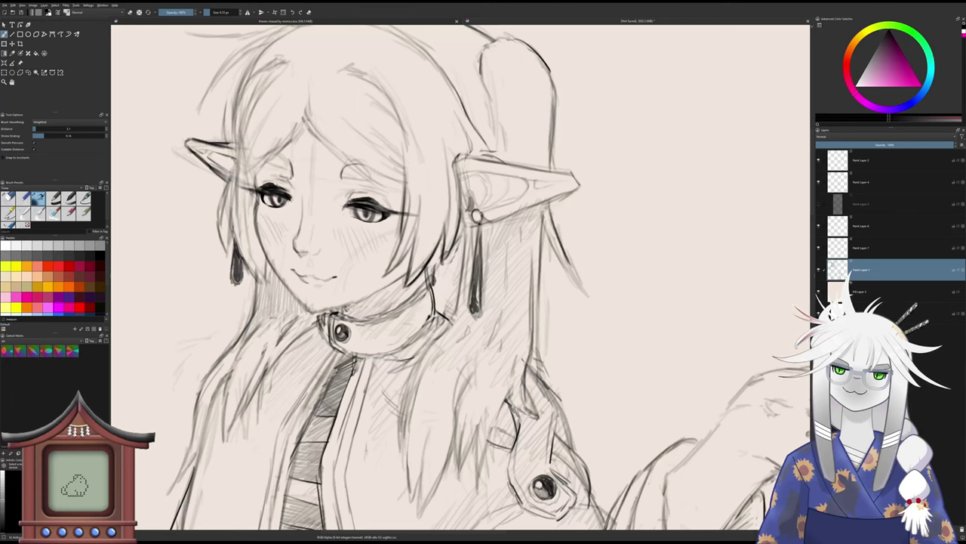
mouse_move(274, 164)
mouse_down()
mouse_move(290, 163)
mouse_move(301, 188)
mouse_move(382, 188)
mouse_move(431, 235)
mouse_up()
key(slash)
key(slash)
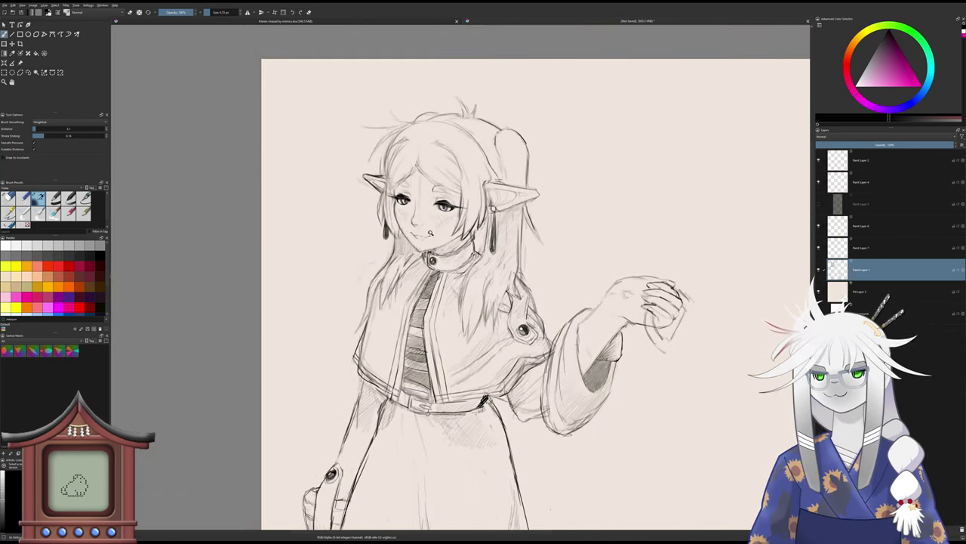
- Mirror the canvas view and redraw both eyebrows as closed, rounded outlines
key(m)
scroll(519, 200, up, 5)
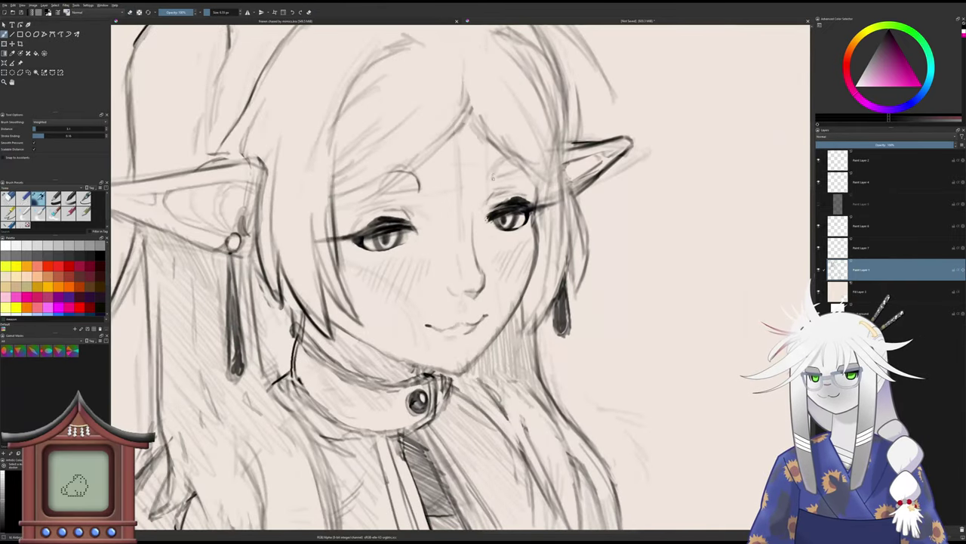
mouse_move(493, 178)
mouse_down()
mouse_move(506, 160)
mouse_move(520, 163)
mouse_move(521, 178)
mouse_move(495, 181)
mouse_move(505, 159)
mouse_up()
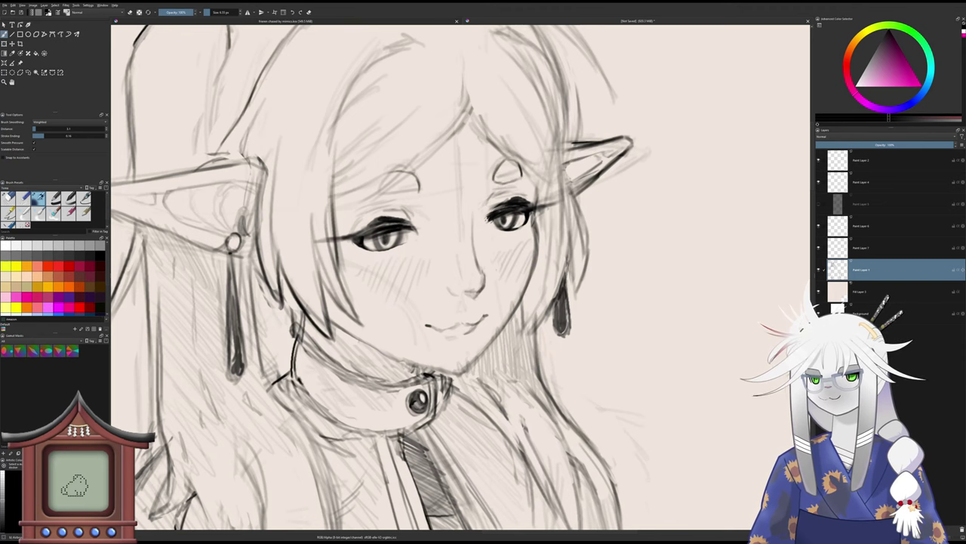
mouse_move(415, 177)
mouse_down()
mouse_move(418, 193)
mouse_move(400, 197)
mouse_move(378, 179)
mouse_up()
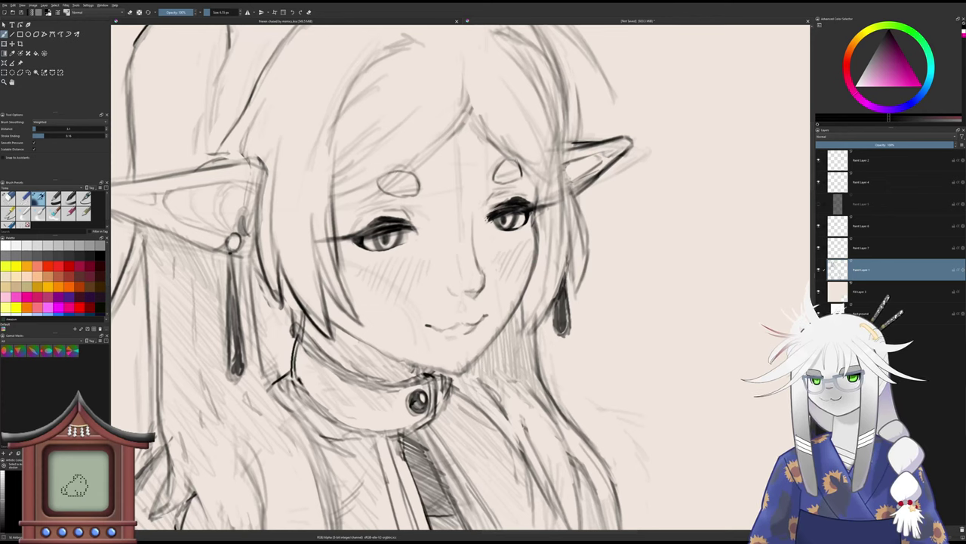
mouse_move(516, 161)
mouse_down()
mouse_move(524, 172)
mouse_move(516, 181)
mouse_move(519, 164)
mouse_up()
- Clean up both eyebrows with the eraser and firm up their rounded outlines in pencil
key(slash)
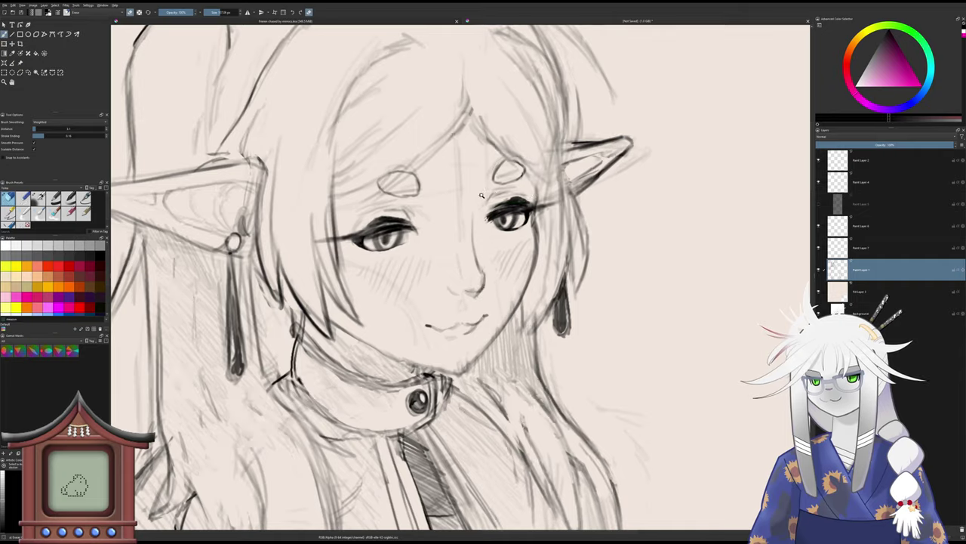
mouse_move(482, 195)
mouse_down()
mouse_move(473, 250)
mouse_move(496, 168)
mouse_up()
mouse_move(490, 164)
mouse_down()
mouse_move(483, 150)
mouse_move(497, 161)
mouse_up()
key(slash)
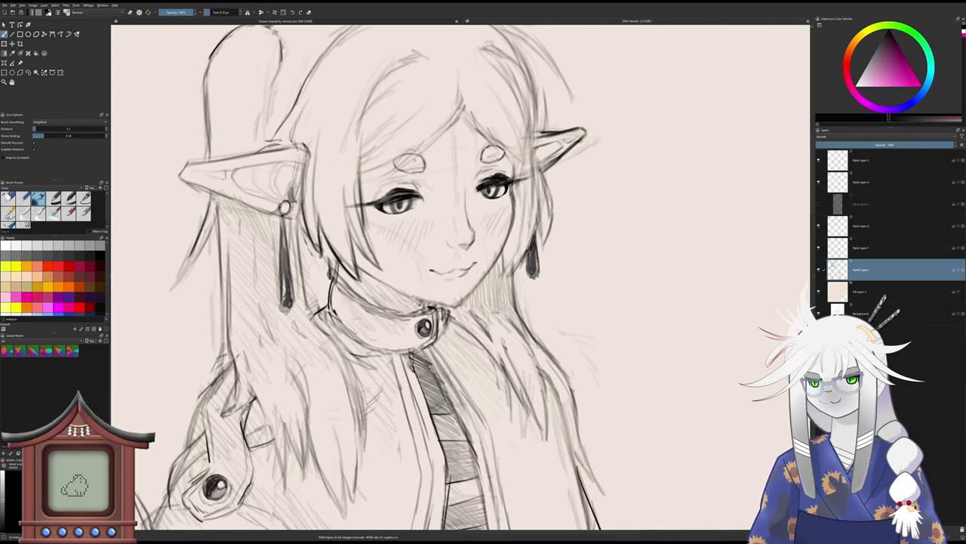
key(slash)
mouse_move(416, 154)
mouse_down()
mouse_move(425, 161)
mouse_move(384, 220)
mouse_up()
key(slash)
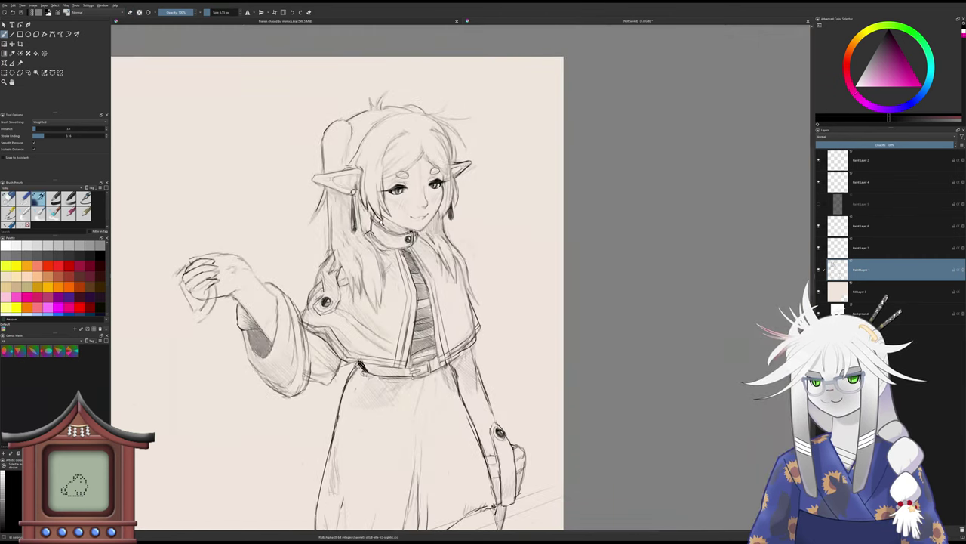
drag(415, 189, 446, 157)
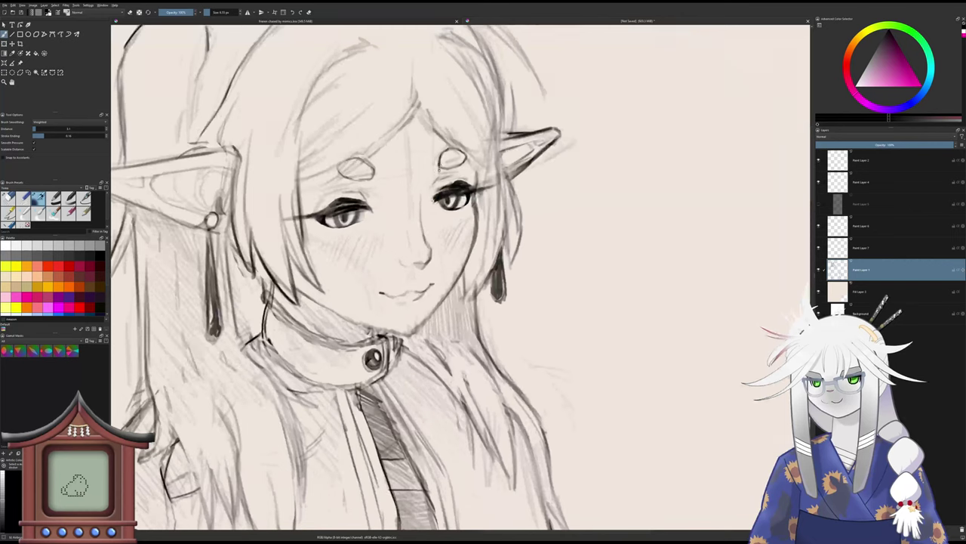
- Lighten the outline of the eyebrow on the far side of the face with the eraser, and switch back to the pencil
key(/)
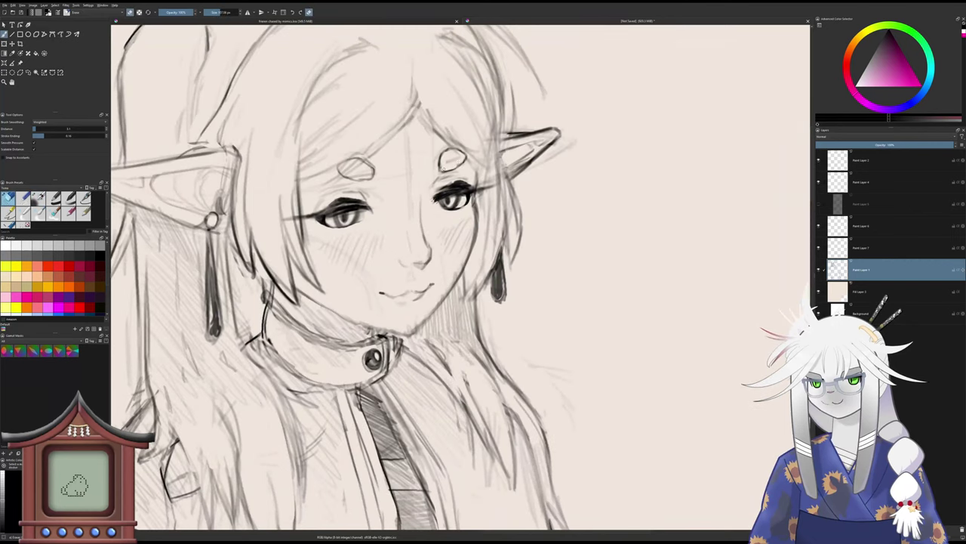
drag(447, 162, 457, 156)
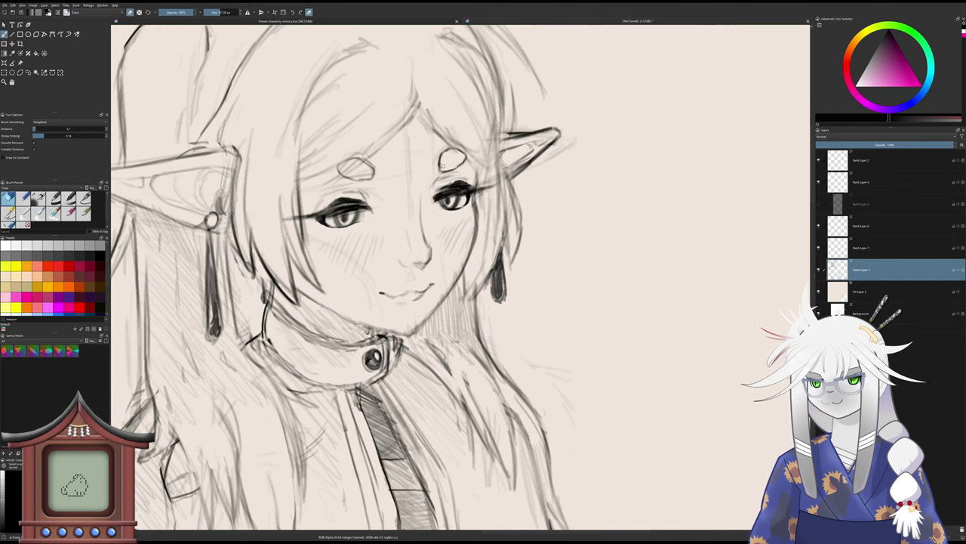
scroll(430, 188, down, 5)
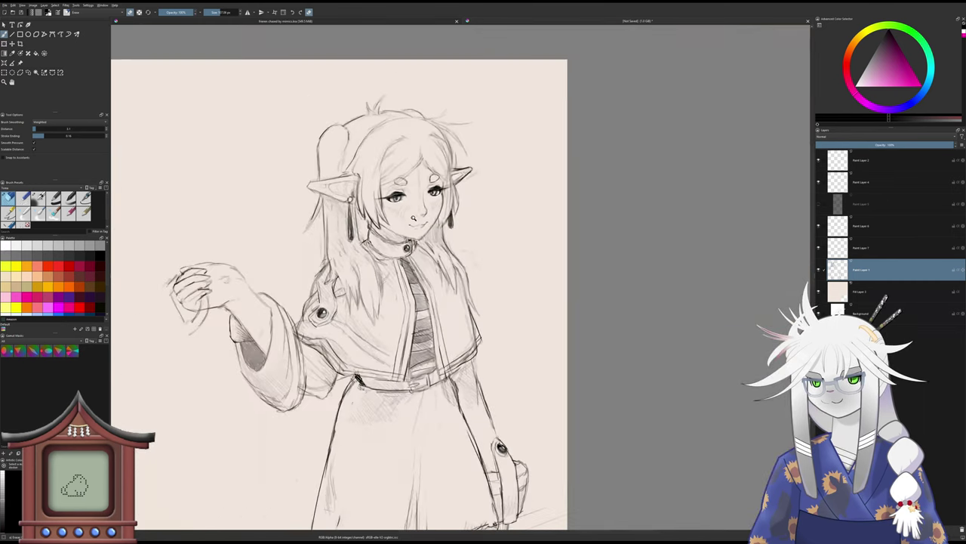
scroll(413, 218, up, 5)
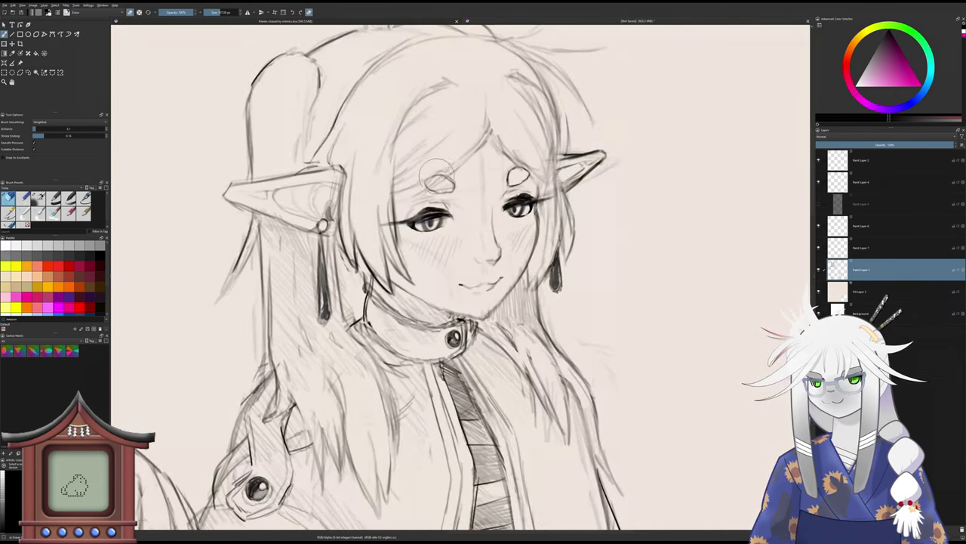
click(38, 198)
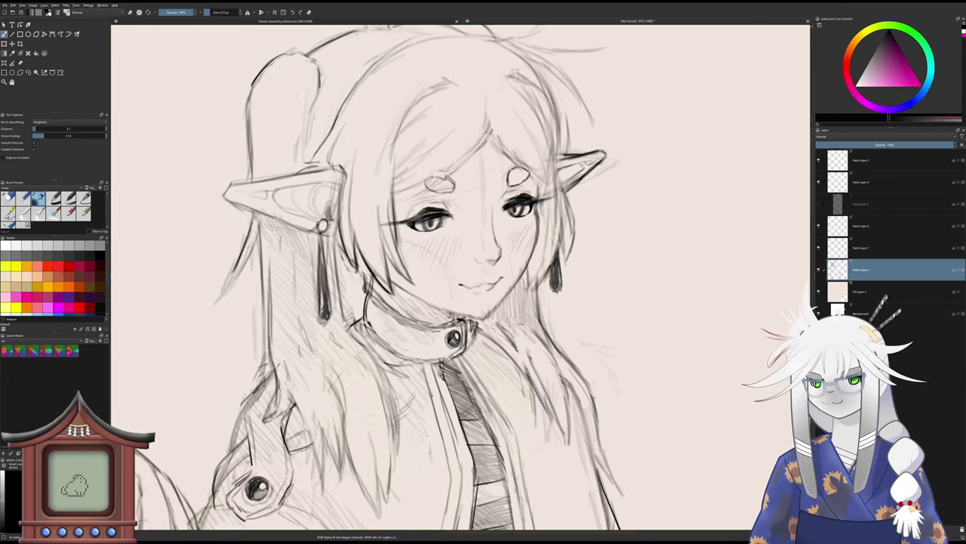
- Firm up both eyebrow outlines into rounder, fuller ovals, touching them up with pencil and eraser
scroll(427, 220, down, 5)
scroll(426, 221, up, 5)
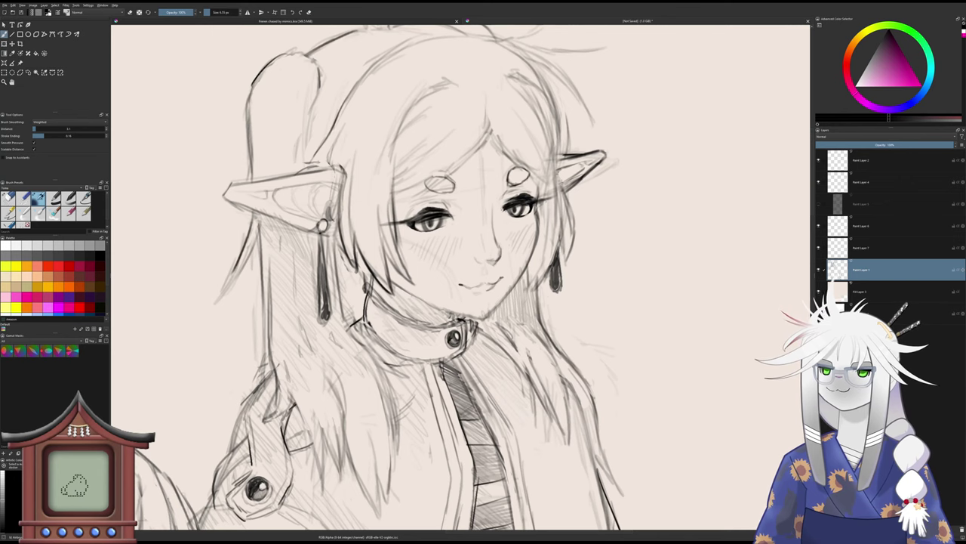
scroll(491, 188, down, 2)
scroll(489, 195, down, 4)
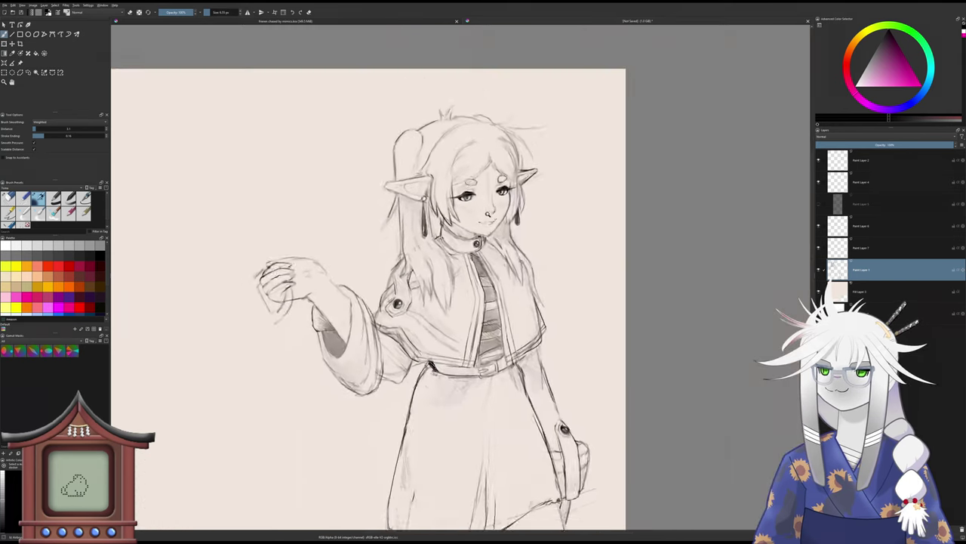
scroll(488, 207, up, 2)
scroll(488, 207, up, 4)
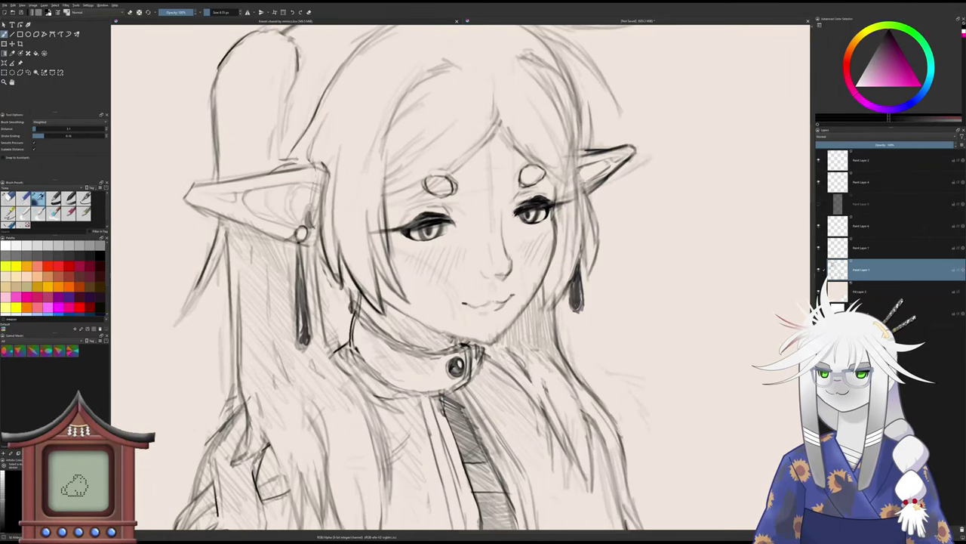
key(e)
key(slash)
drag(399, 217, 391, 277)
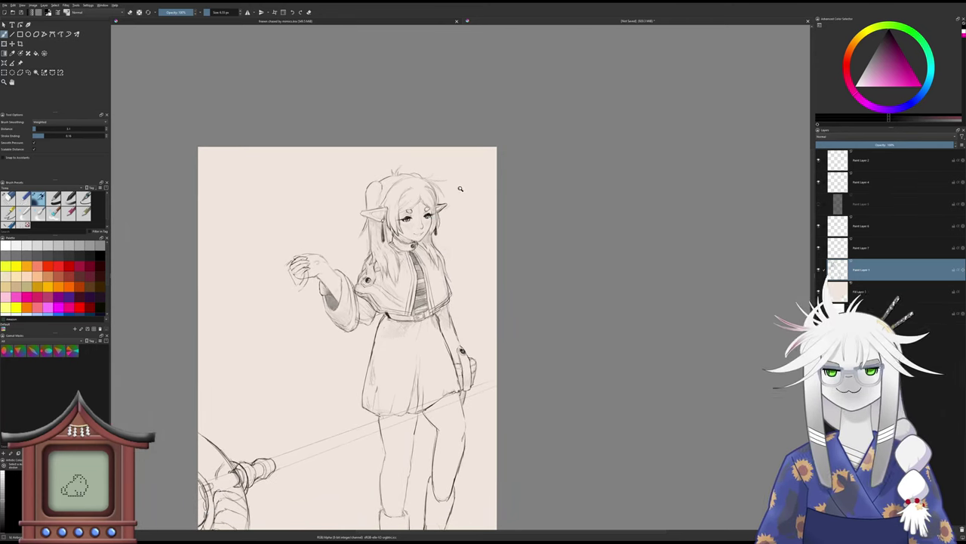
- Retrace the curved outlines of the far and near eyebrows with short pencil strokes
drag(459, 189, 457, 179)
drag(385, 259, 485, 198)
drag(483, 198, 480, 172)
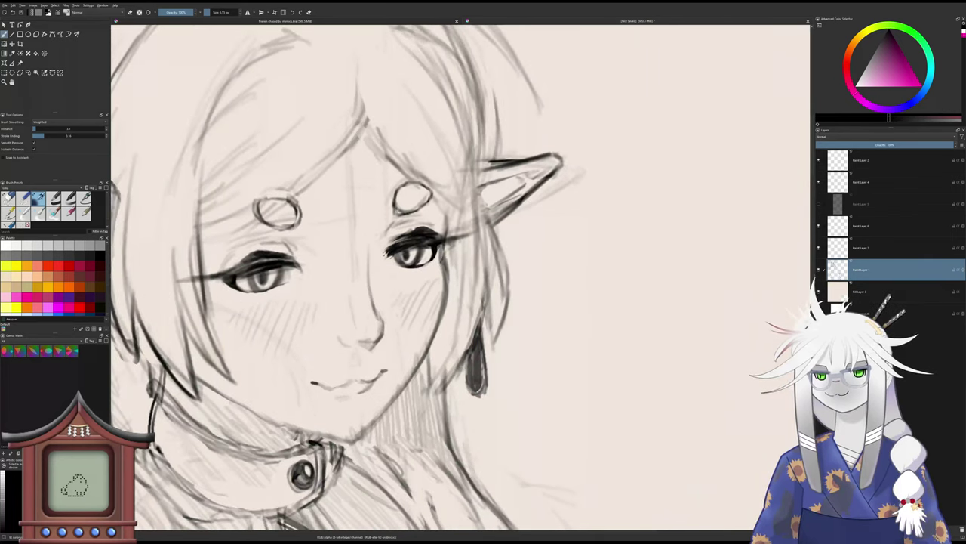
mouse_move(395, 202)
mouse_down()
mouse_move(418, 211)
mouse_move(430, 201)
mouse_up()
drag(365, 232, 572, 210)
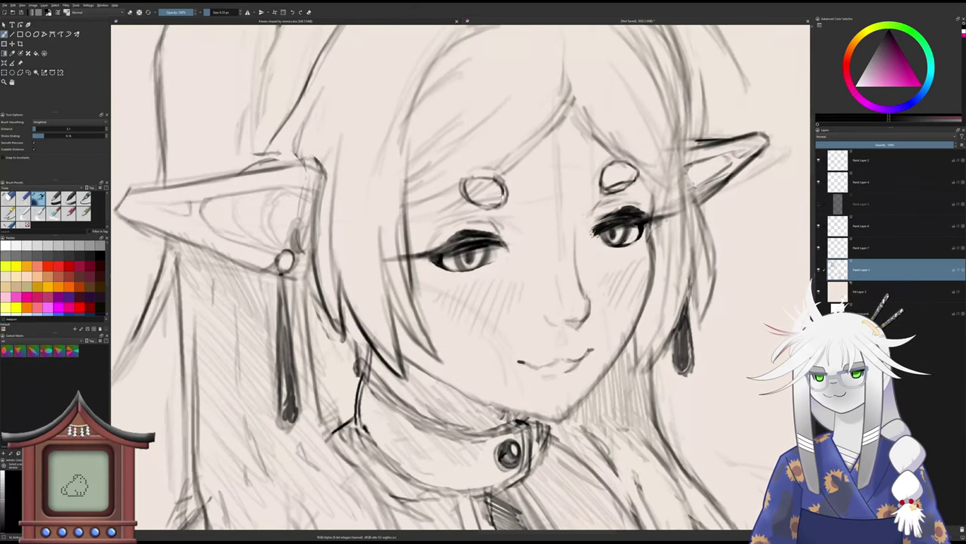
drag(468, 199, 502, 204)
key(minus)
key(minus)
key(minus)
key(minus)
key(minus)
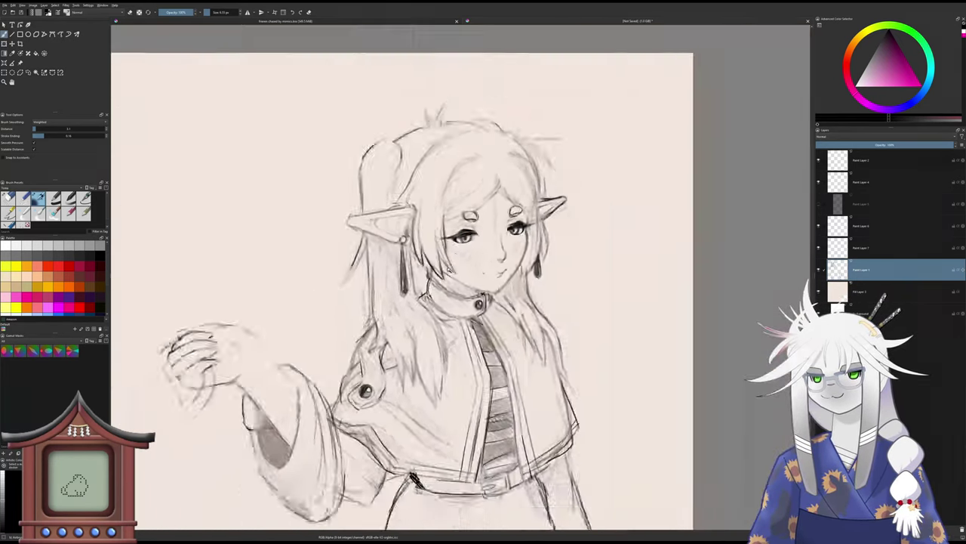
mouse_move(446, 287)
mouse_down()
mouse_move(447, 301)
mouse_move(430, 276)
mouse_up()
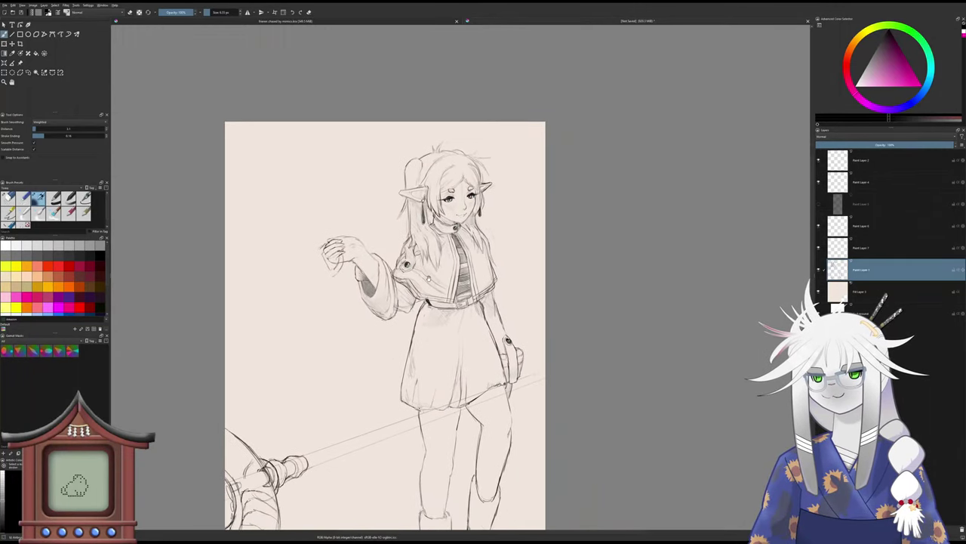
drag(456, 237, 456, 146)
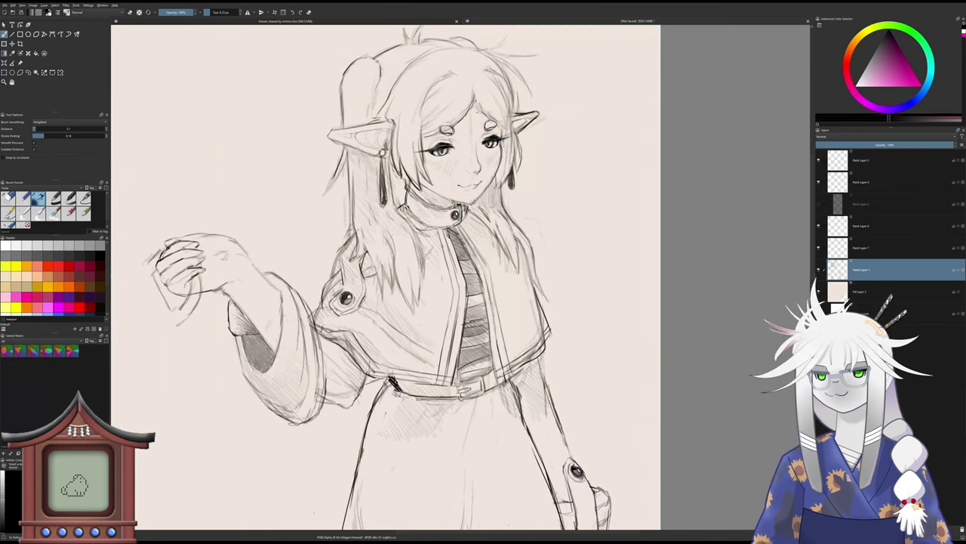
- Sketch over the fringe and the far cheek line, undo the last strokes, and redraw the cheek contour down to the jaw
drag(475, 106, 500, 129)
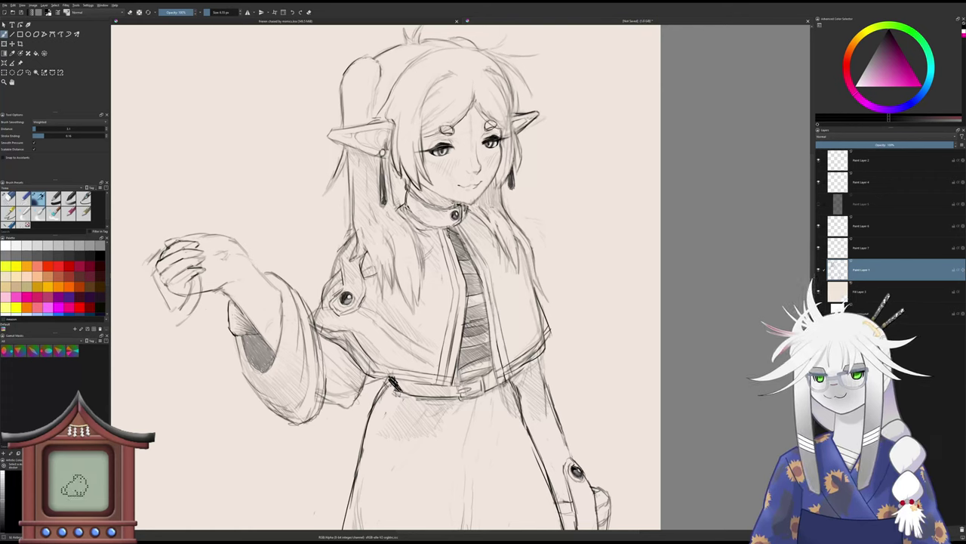
drag(499, 165, 482, 193)
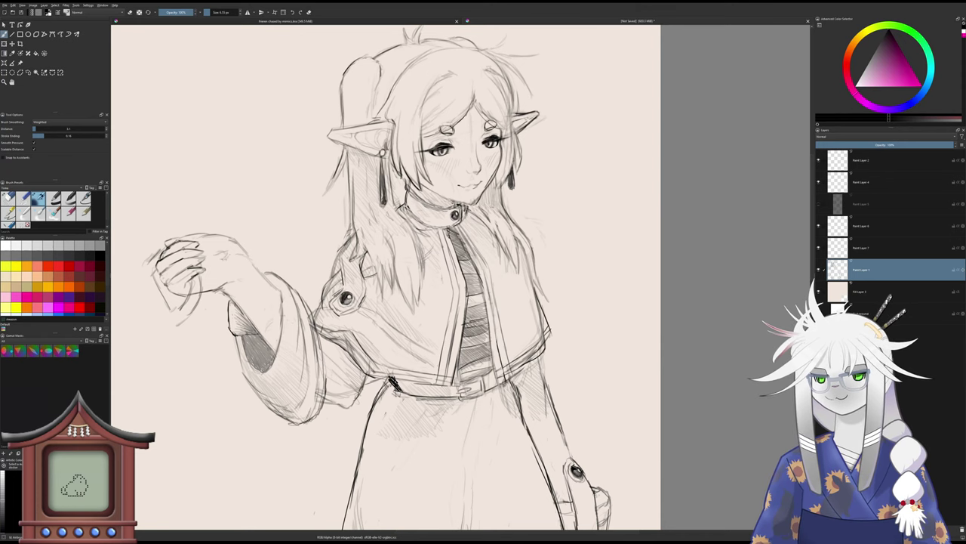
key(ctrl+z)
key(ctrl+z)
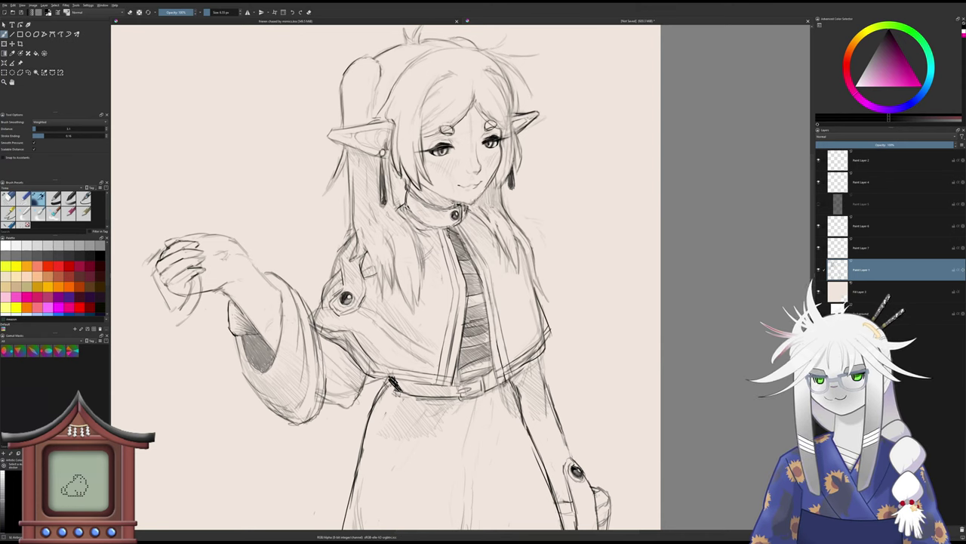
drag(499, 167, 481, 197)
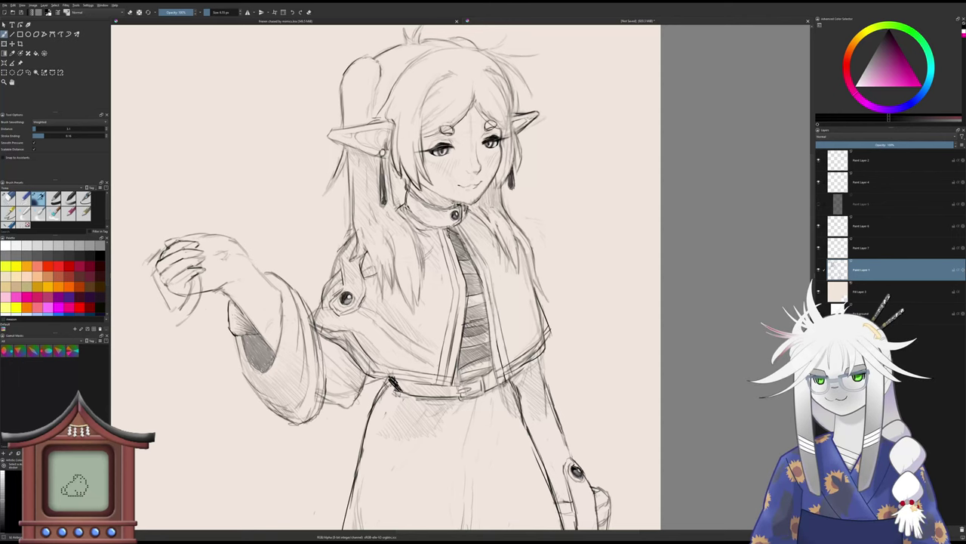
- Add a new paint layer above the current sketch layer and reselect the sketch layer beneath it
scroll(451, 209, down, 4)
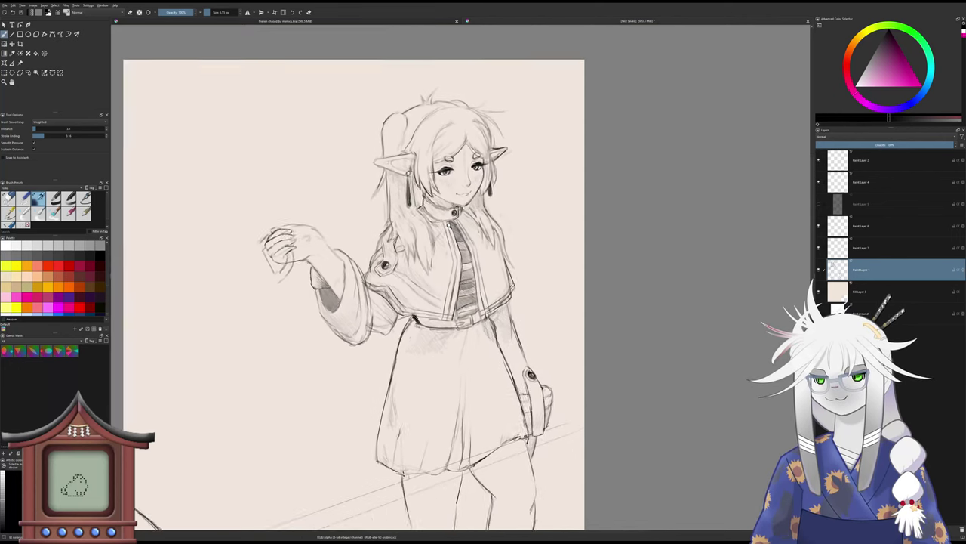
scroll(446, 225, down, 3)
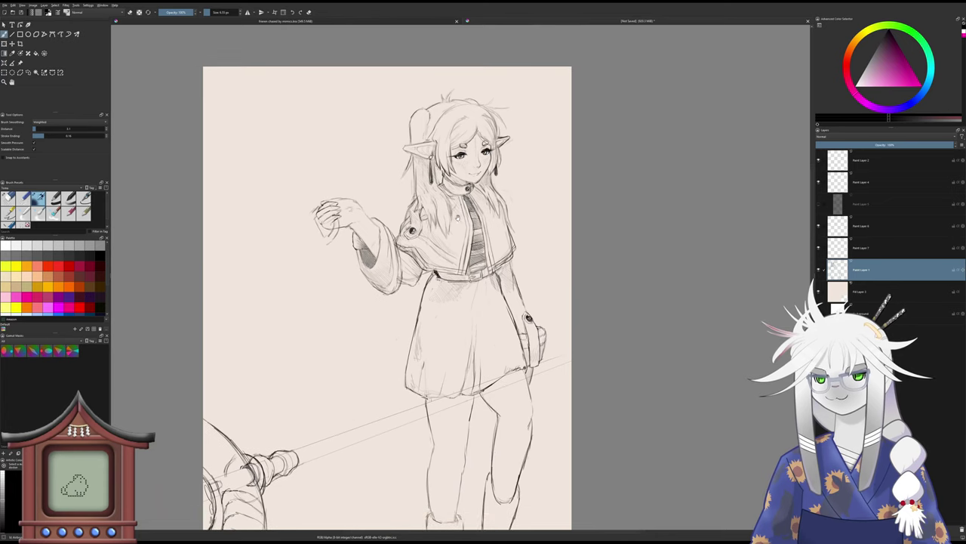
mouse_move(432, 250)
mouse_down()
mouse_move(465, 151)
mouse_move(442, 172)
mouse_up()
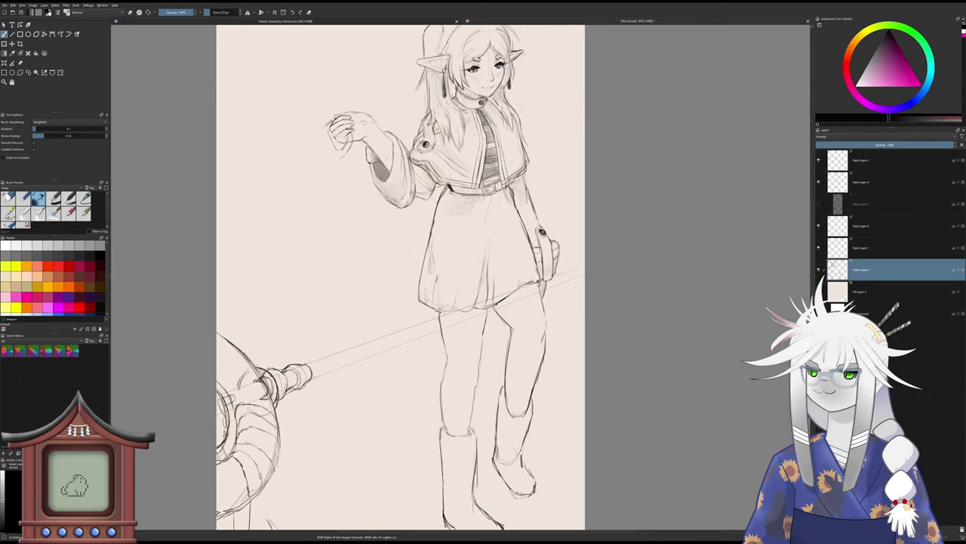
click(820, 529)
click(885, 293)
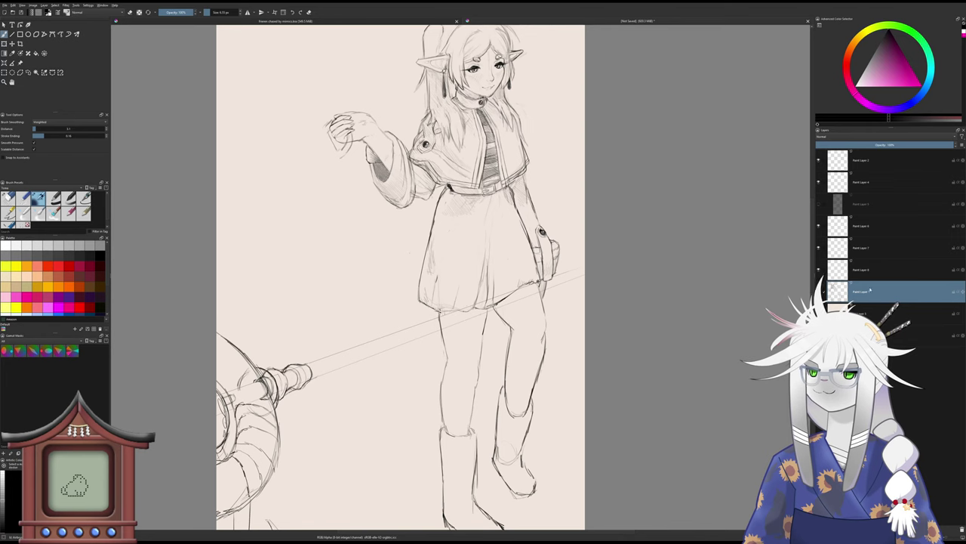
- Add a new paint layer beneath the sketch layers and choose a very light grey brush colour for the hair
click(870, 308)
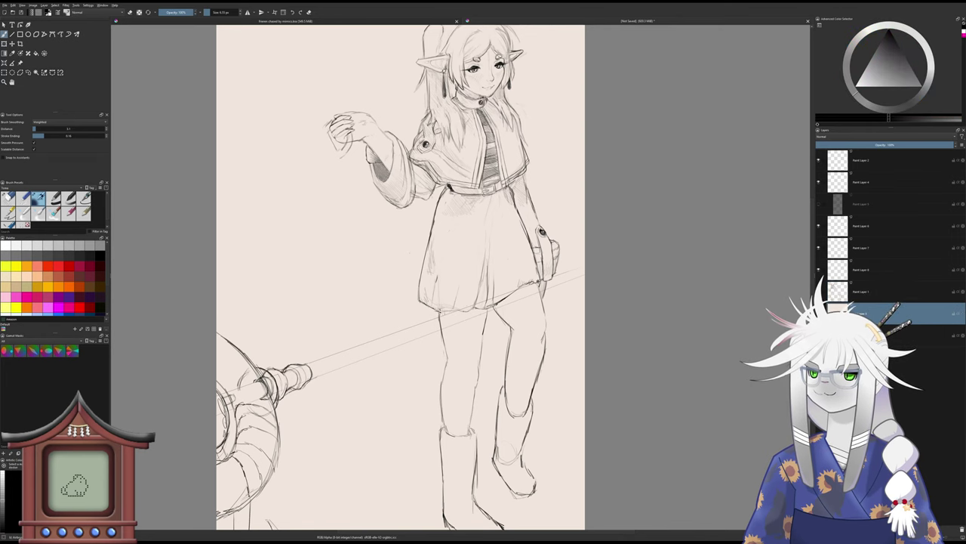
key(Insert)
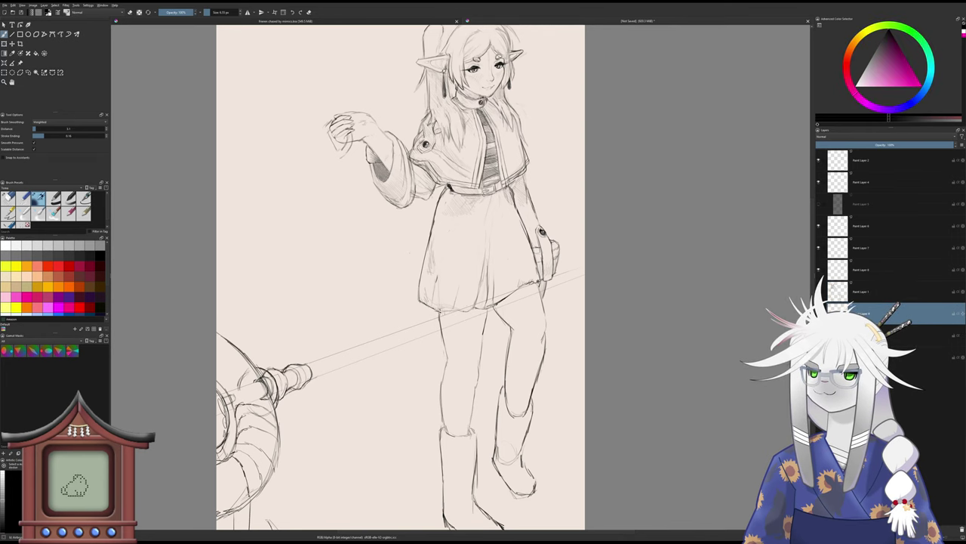
scroll(744, 434, down, 1)
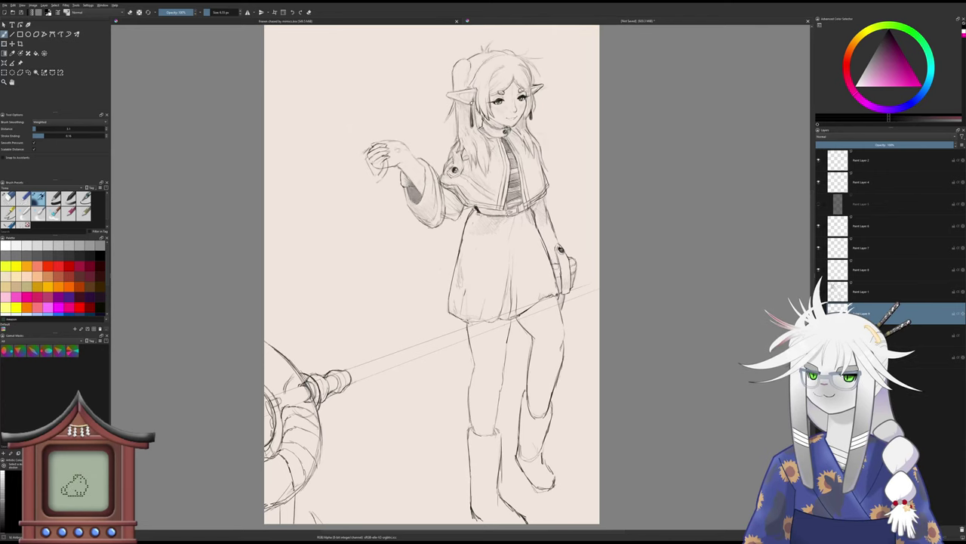
click(865, 35)
click(877, 74)
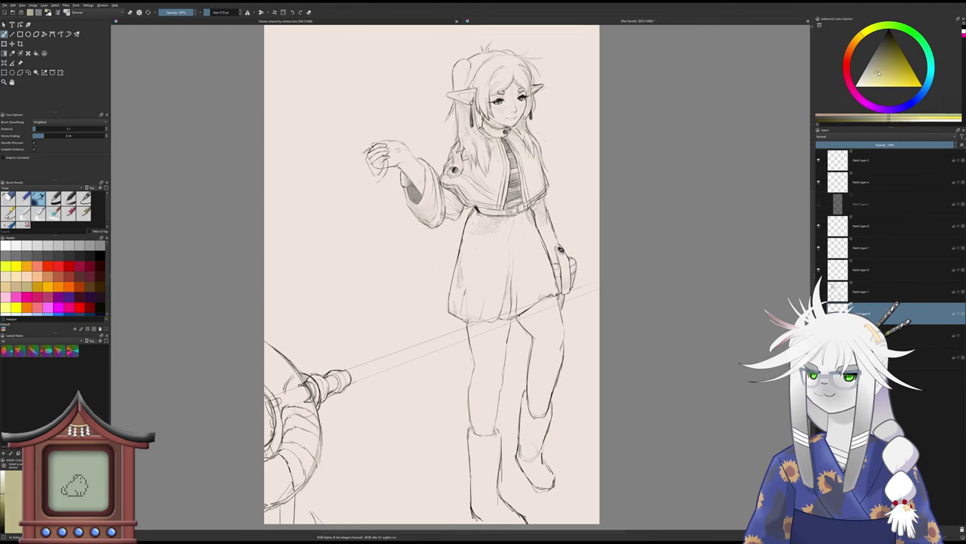
drag(876, 73, 850, 78)
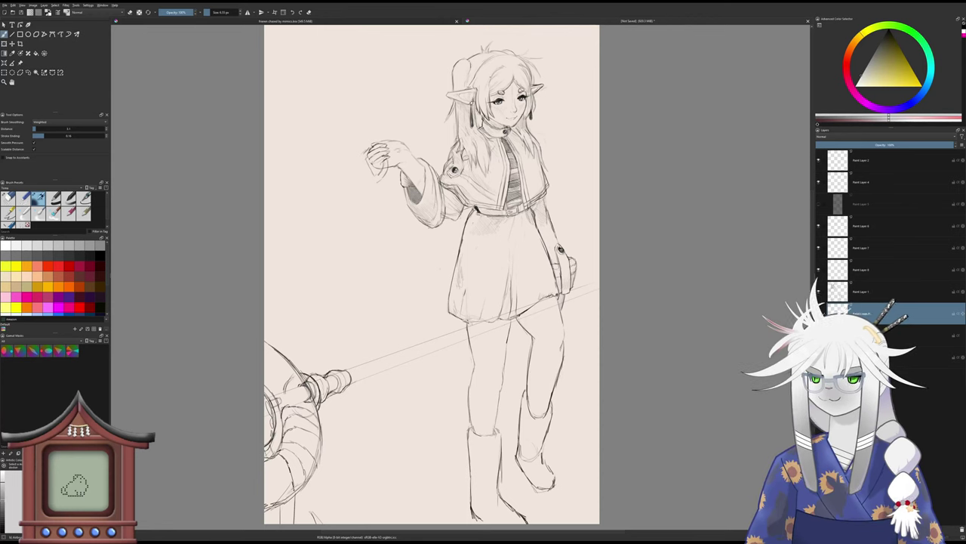
- Fill the lock of hair hanging between the near ear and the face with light grey, up towards the crown
scroll(490, 54, up, 6)
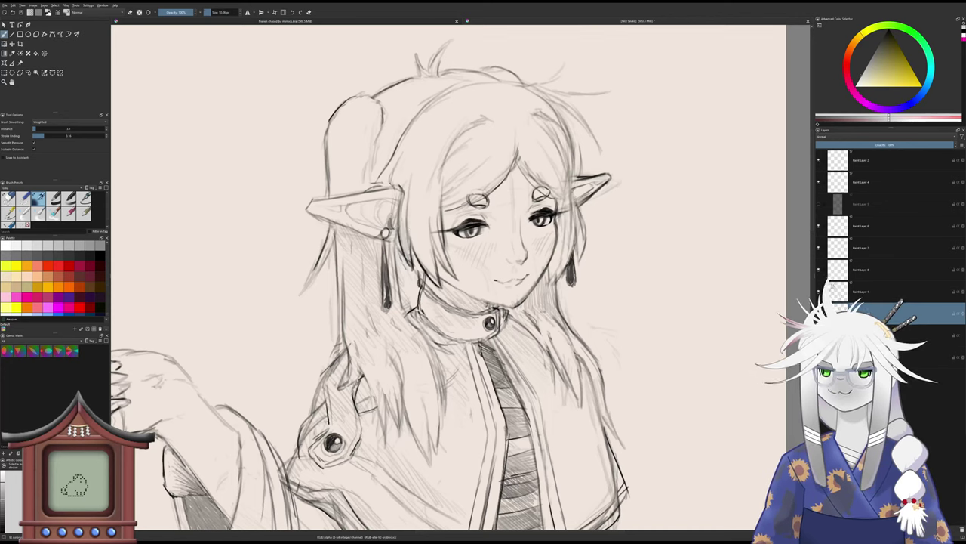
mouse_move(410, 229)
mouse_down()
mouse_move(411, 183)
mouse_move(416, 242)
mouse_move(430, 272)
mouse_move(420, 242)
mouse_up()
mouse_move(426, 234)
mouse_down()
mouse_move(434, 278)
mouse_move(430, 251)
mouse_up()
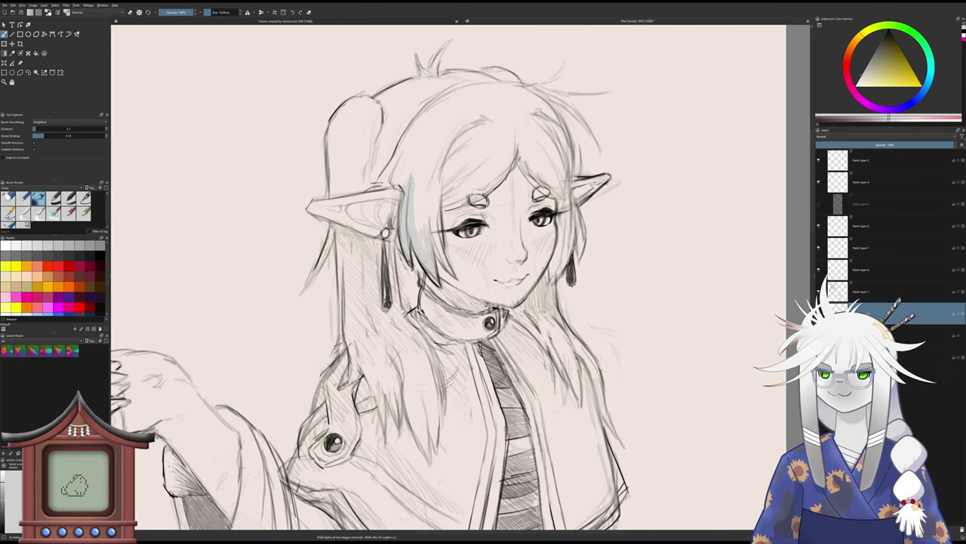
drag(417, 213, 418, 228)
drag(418, 183, 425, 226)
drag(421, 182, 434, 266)
drag(427, 189, 435, 247)
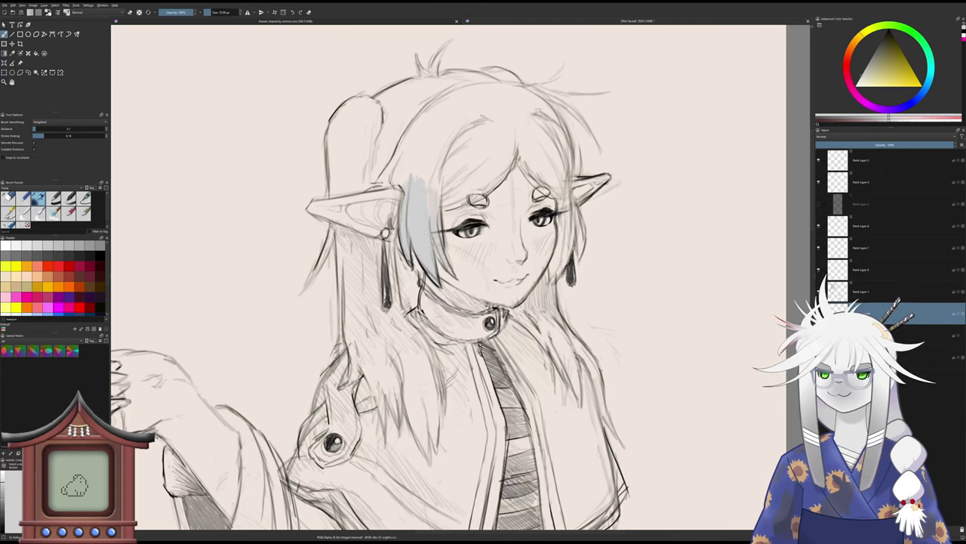
mouse_move(437, 205)
mouse_down()
mouse_move(442, 167)
mouse_move(440, 194)
mouse_up()
mouse_move(440, 154)
mouse_down()
mouse_move(435, 178)
mouse_move(437, 144)
mouse_up()
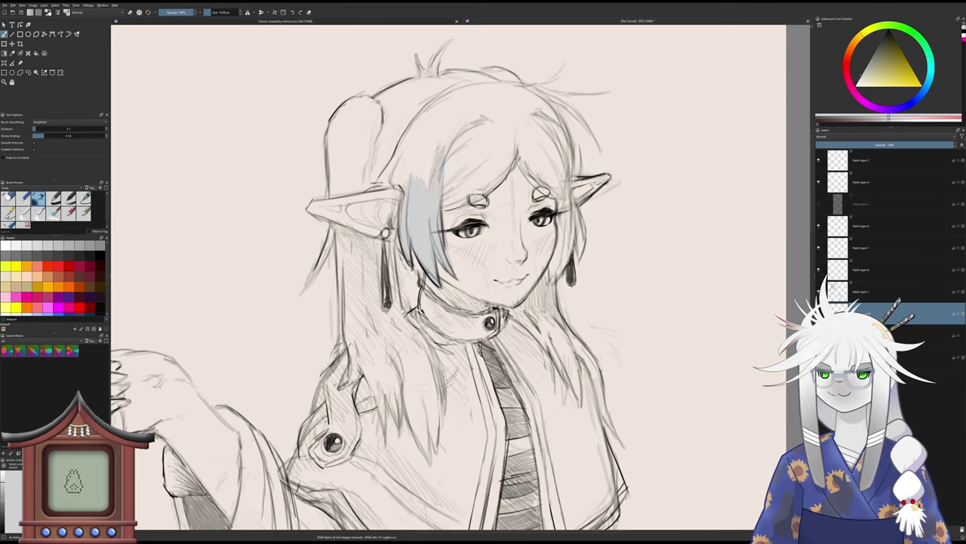
mouse_move(427, 188)
mouse_down()
mouse_move(425, 143)
mouse_move(421, 152)
mouse_up()
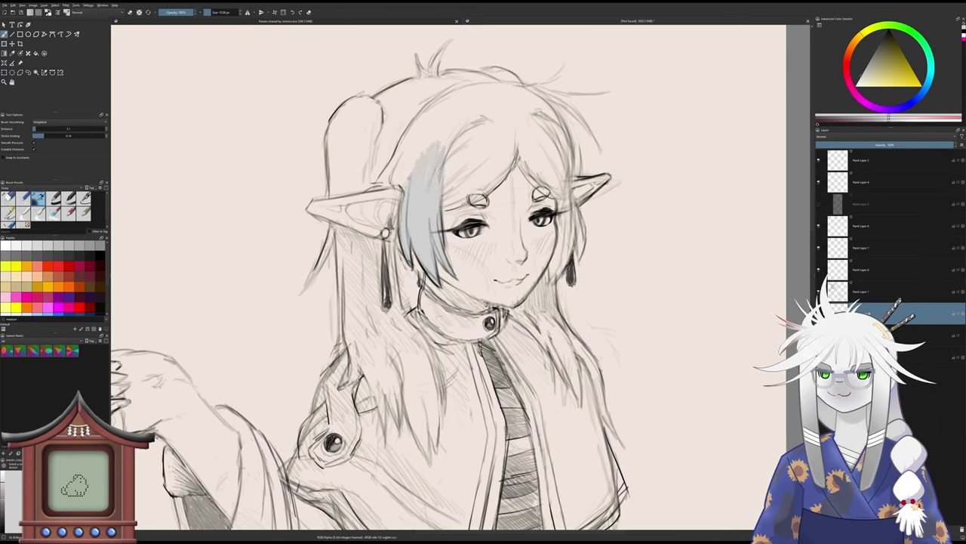
- Brush light grey into the upper part of the long hair tail hanging behind the near ear and earring
scroll(403, 183, down, 2)
scroll(396, 255, up, 2)
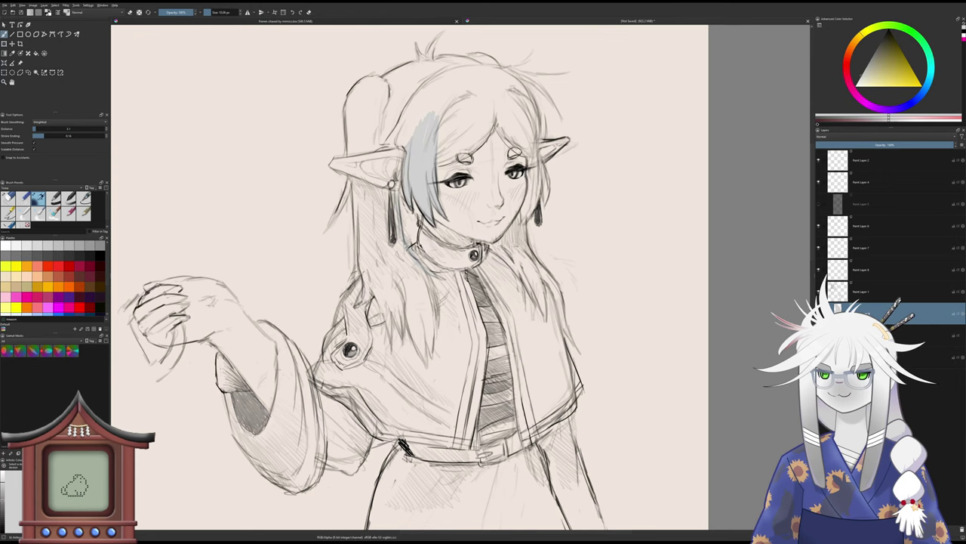
mouse_move(409, 253)
mouse_down()
mouse_move(422, 290)
mouse_move(410, 280)
mouse_up()
drag(399, 221, 416, 278)
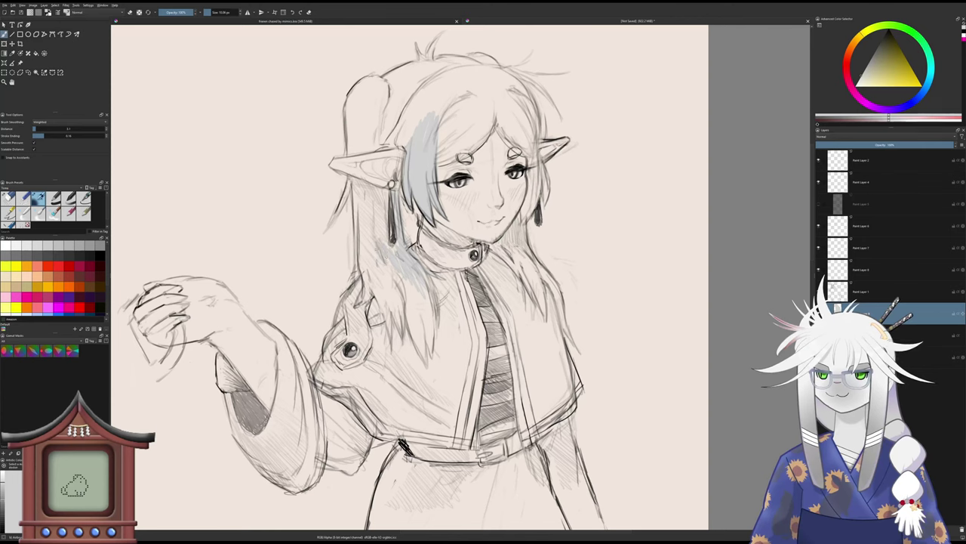
drag(373, 235, 380, 289)
mouse_move(367, 245)
mouse_down()
mouse_move(371, 276)
mouse_move(364, 264)
mouse_up()
drag(359, 213, 360, 252)
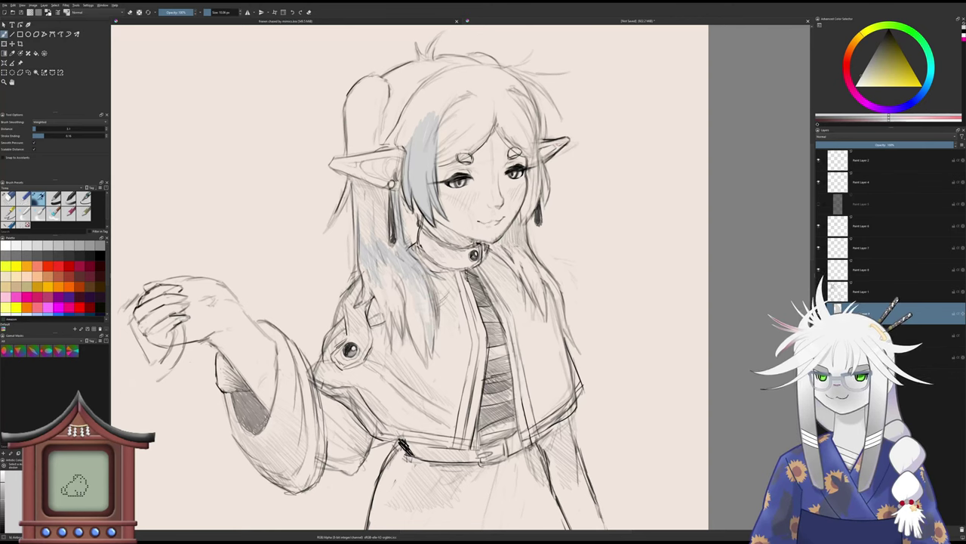
- Fill the lower tips of the near-side hair tail over the cape with light grey and touch up its strands behind the ear
drag(414, 306, 421, 331)
drag(403, 279, 426, 353)
drag(398, 279, 400, 302)
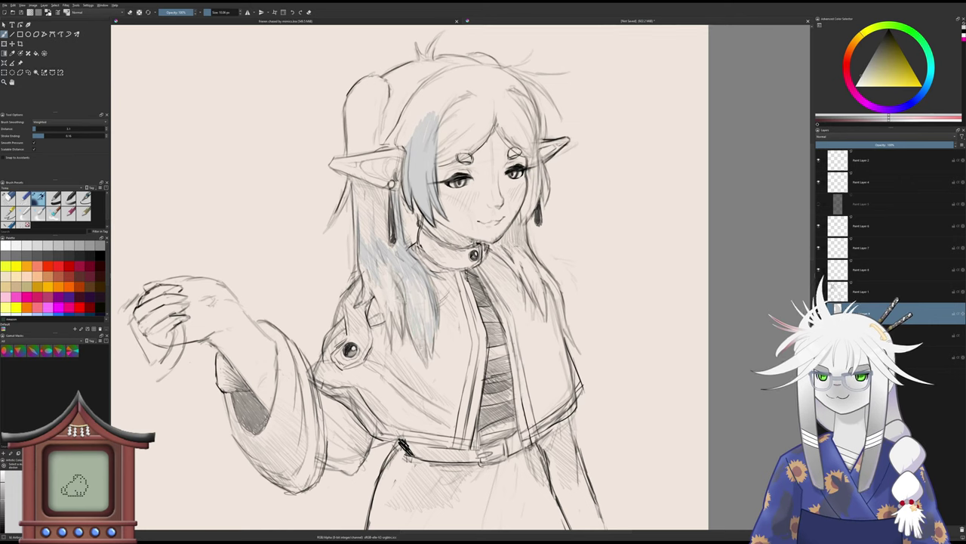
drag(389, 324, 394, 337)
mouse_move(383, 302)
mouse_down()
mouse_move(390, 327)
mouse_move(383, 299)
mouse_up()
drag(361, 264, 370, 302)
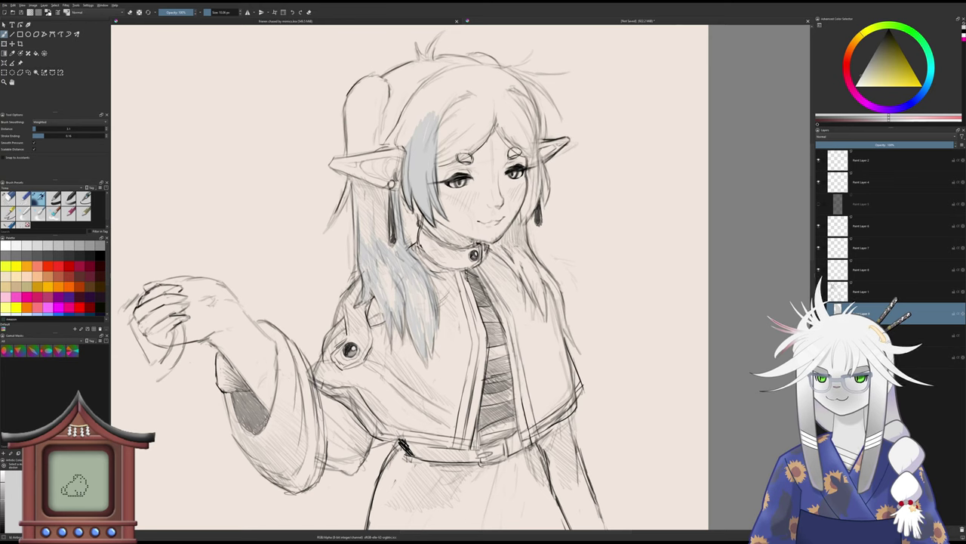
drag(383, 264, 392, 285)
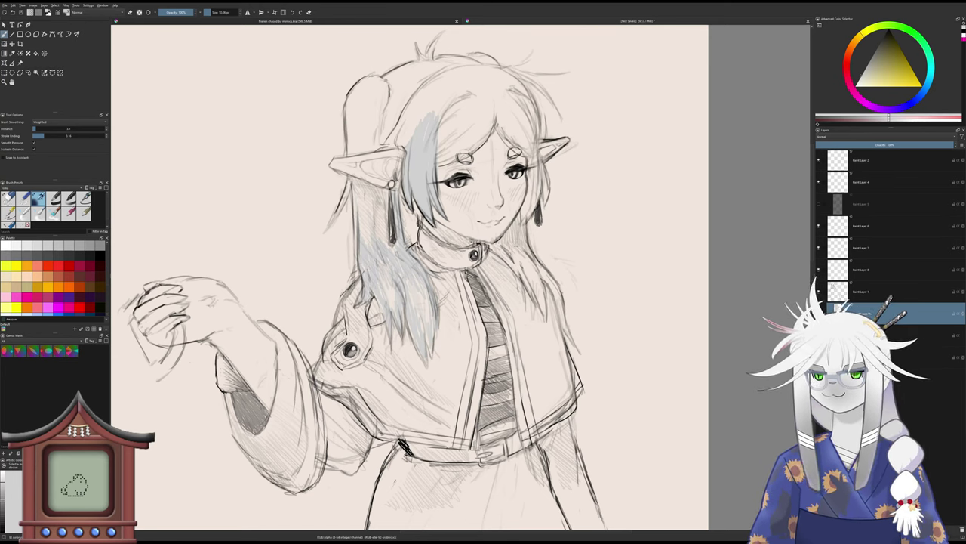
drag(355, 193, 356, 220)
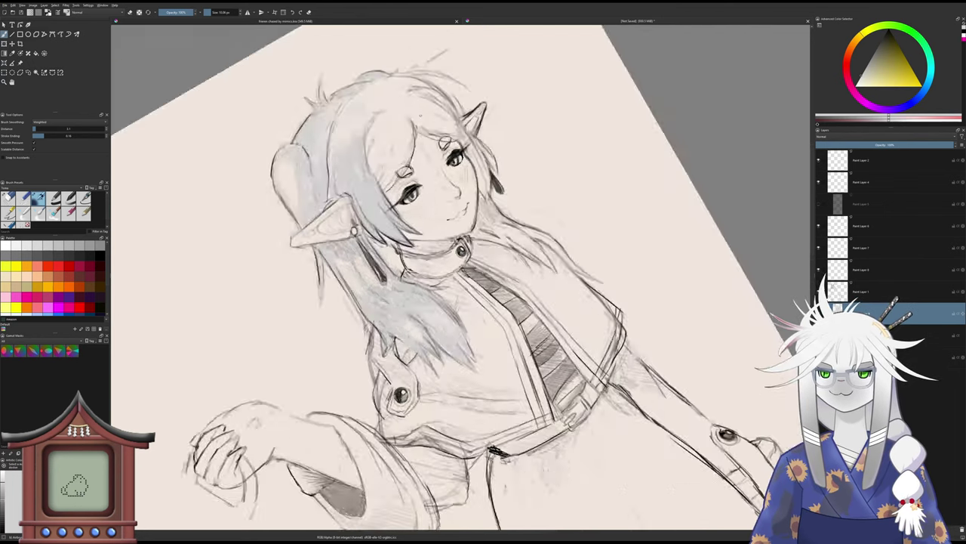
- Rotate the canvas to paint the hair across the crown light grey, and restore the upright view
key(4)
key(4)
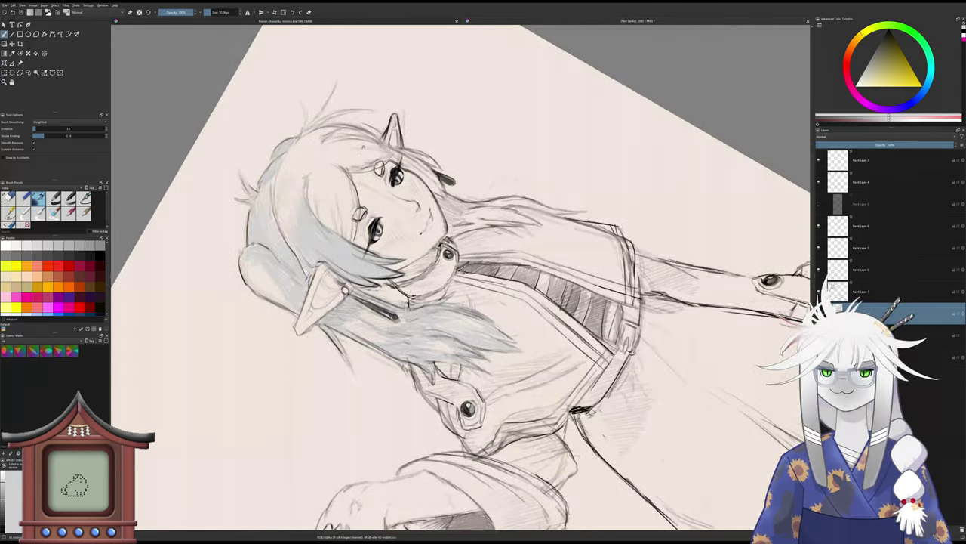
drag(276, 194, 333, 203)
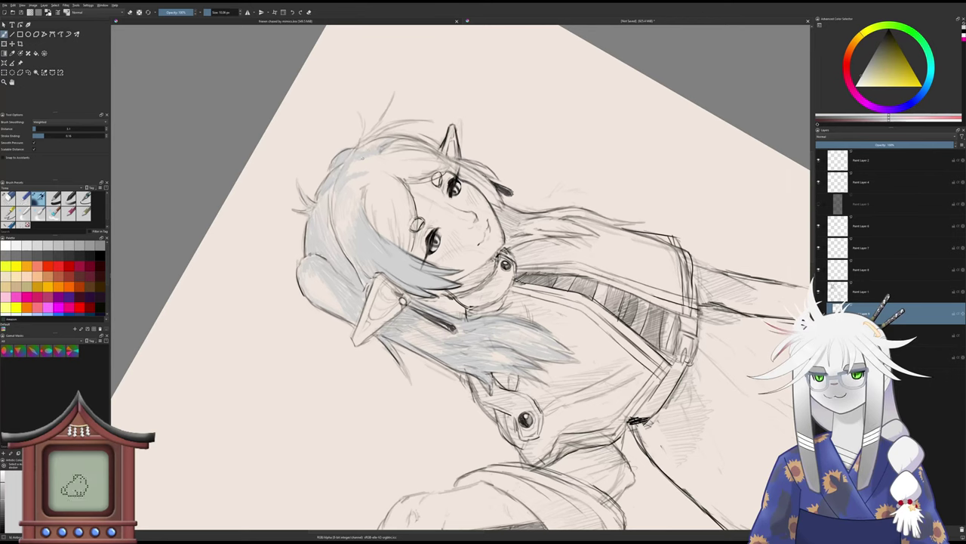
drag(351, 173, 377, 159)
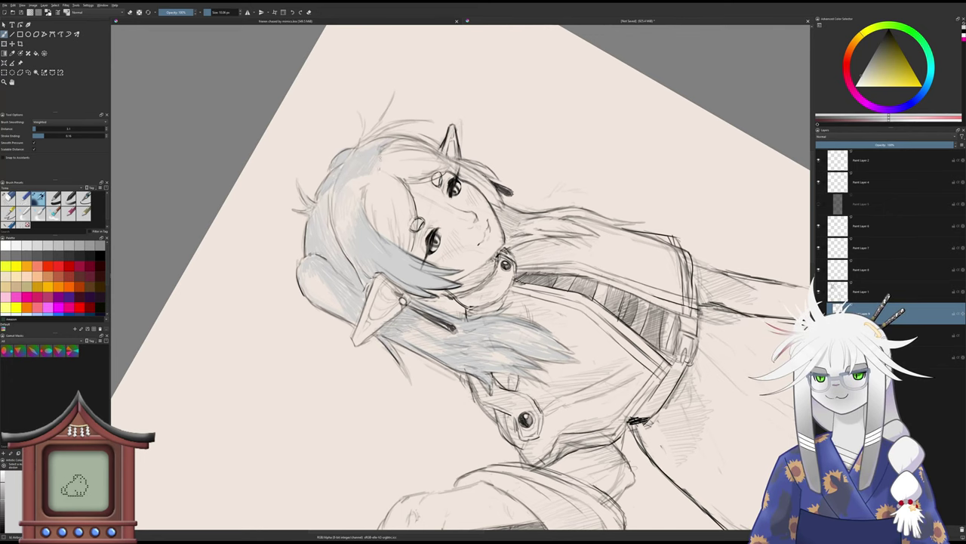
key(5)
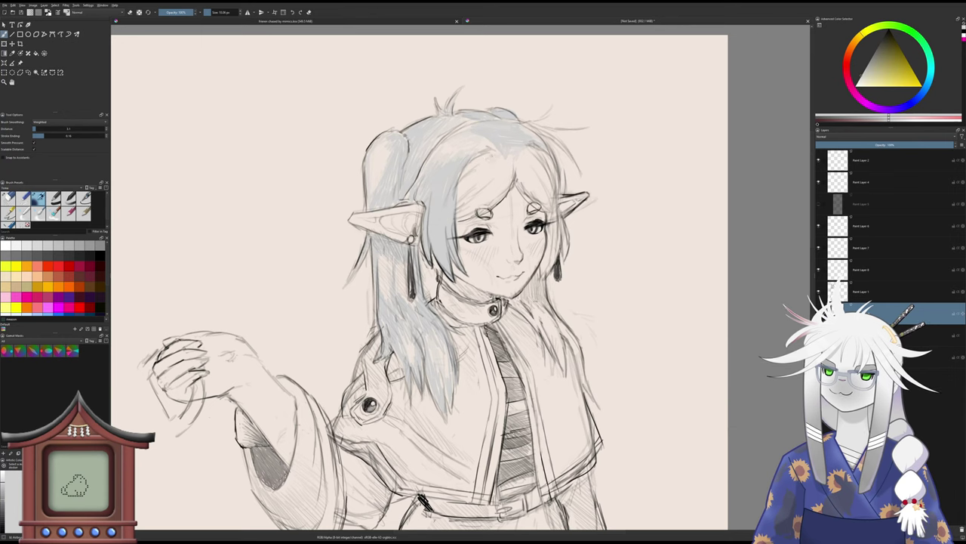
- Paint the fringe above the forehead and the far-side strands framing the face light grey
drag(480, 159, 466, 171)
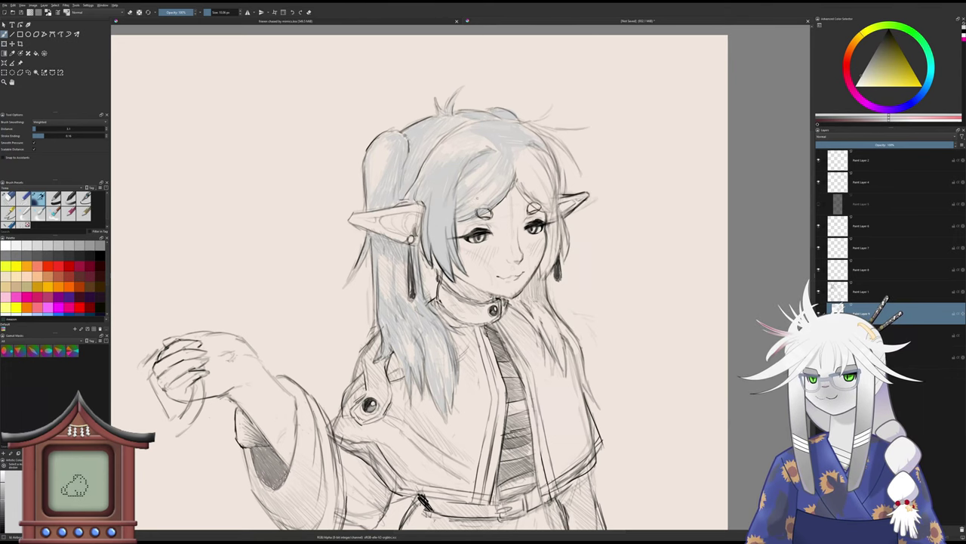
drag(478, 197, 431, 188)
scroll(474, 167, down, 1)
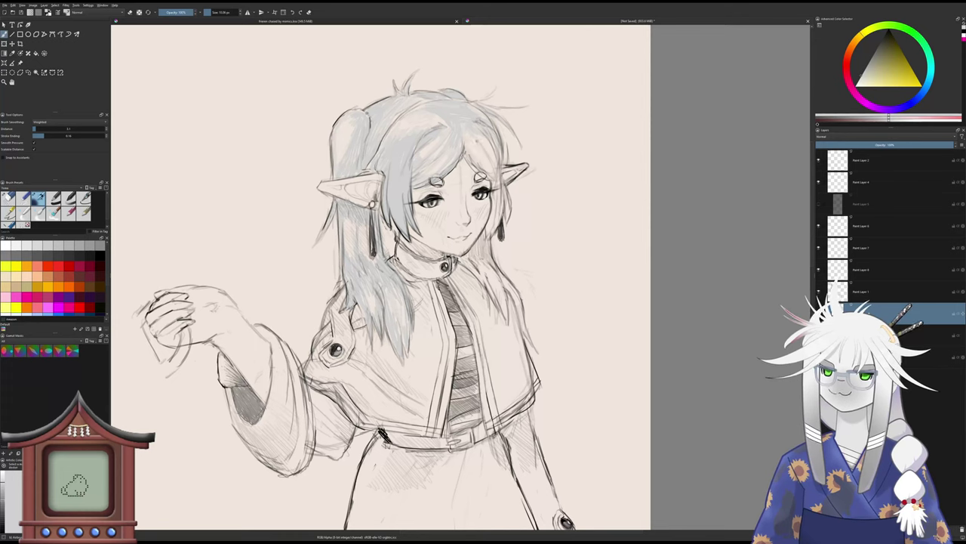
mouse_move(488, 157)
mouse_down()
mouse_move(493, 175)
mouse_move(484, 166)
mouse_up()
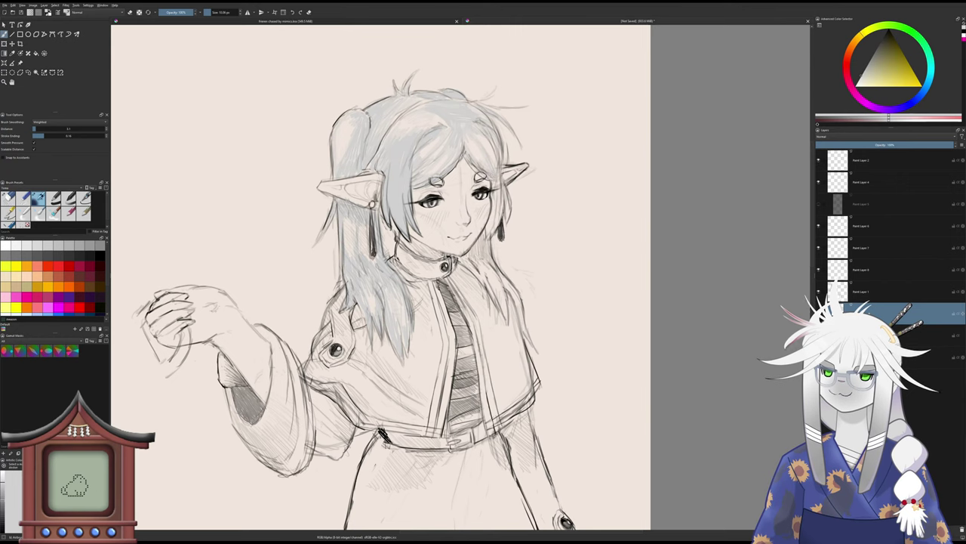
drag(487, 142, 496, 175)
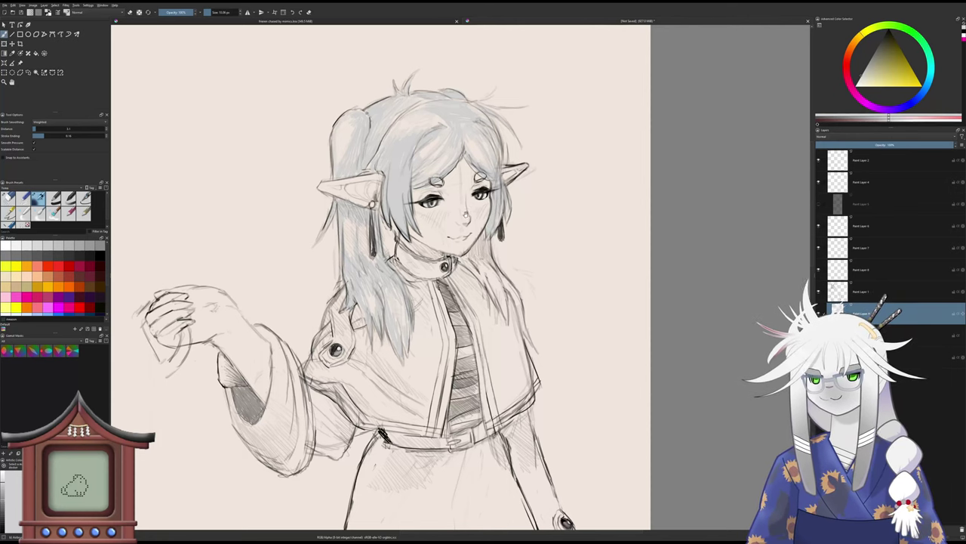
drag(461, 203, 493, 188)
- Clean up the hair colour with the eraser brush and fill the far-side hair tail over the shoulder with light grey
key(slash)
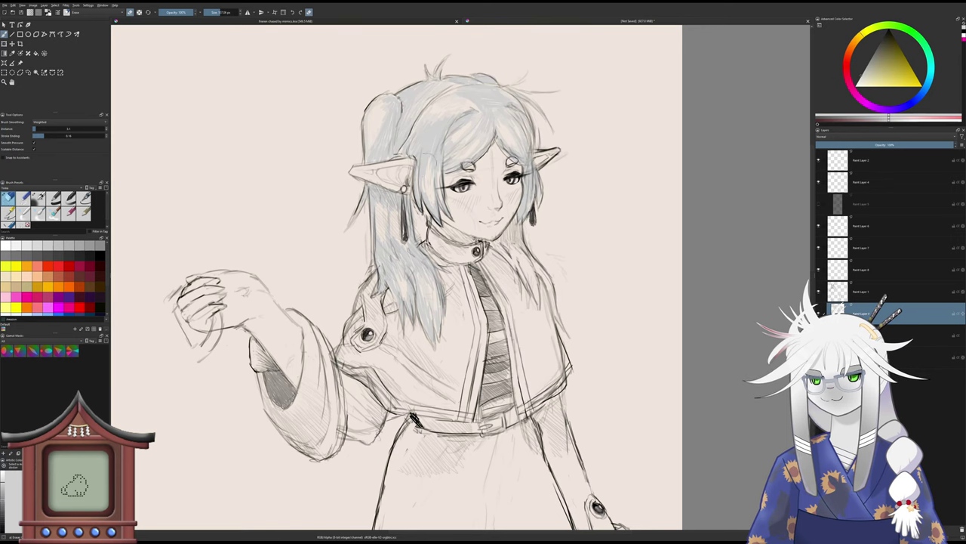
key(slash)
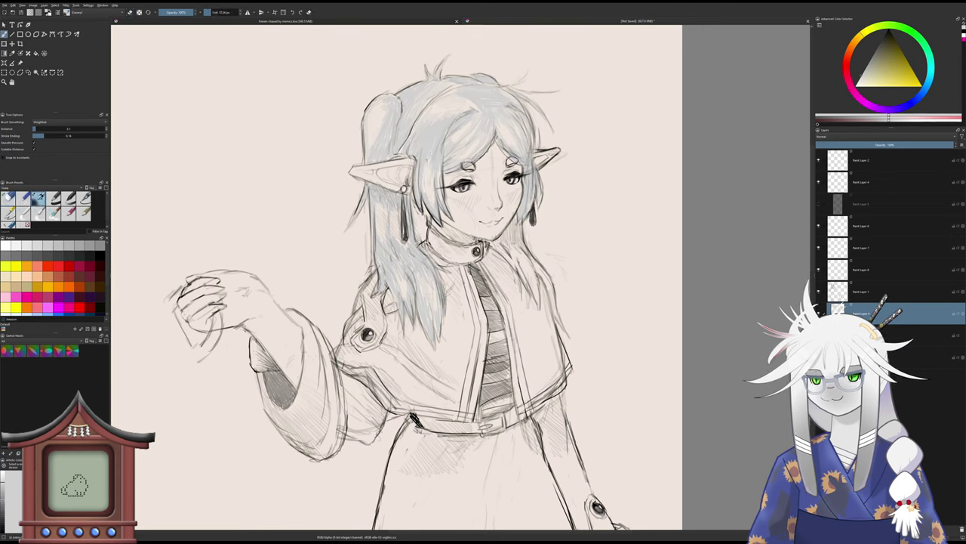
key(e)
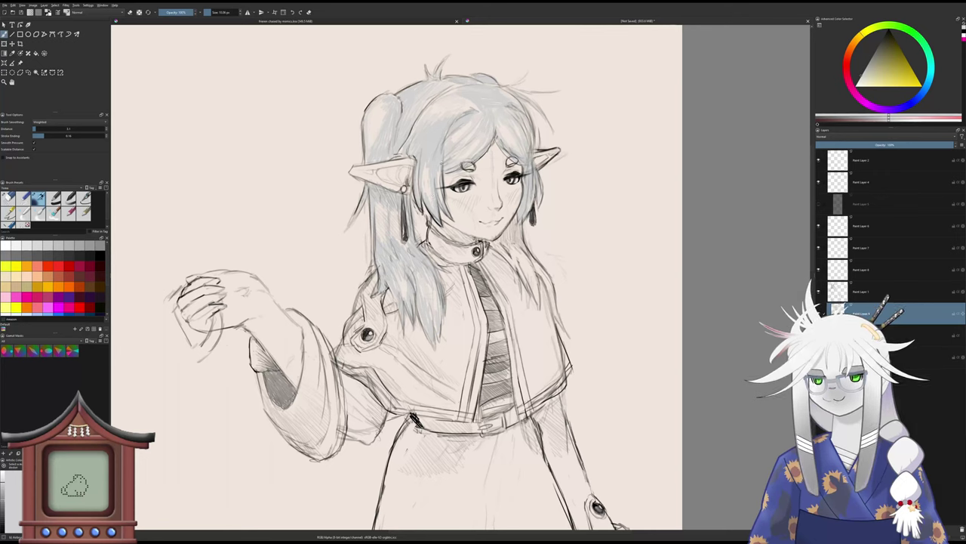
key(slash)
key(slash)
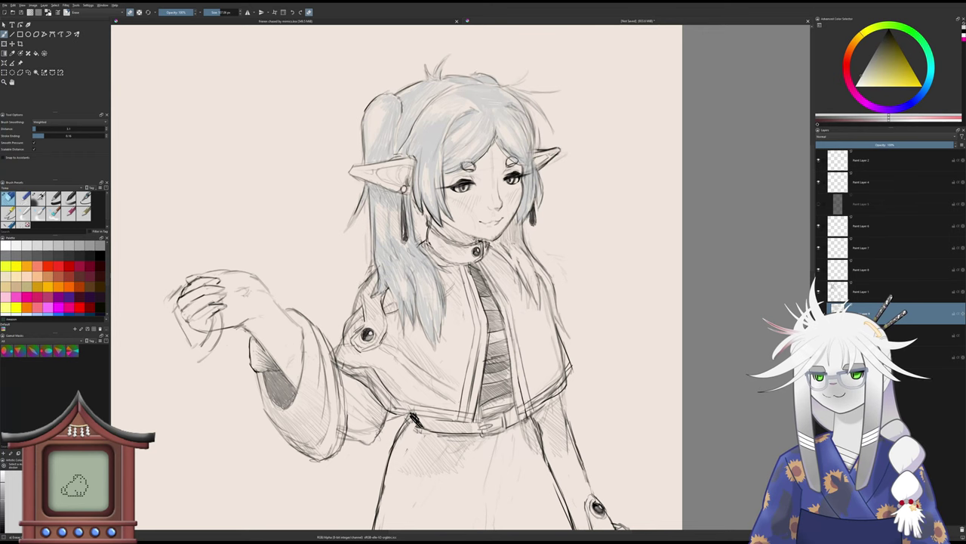
mouse_move(431, 129)
mouse_down()
mouse_move(425, 190)
mouse_move(417, 183)
mouse_up()
key(slash)
drag(497, 196, 461, 146)
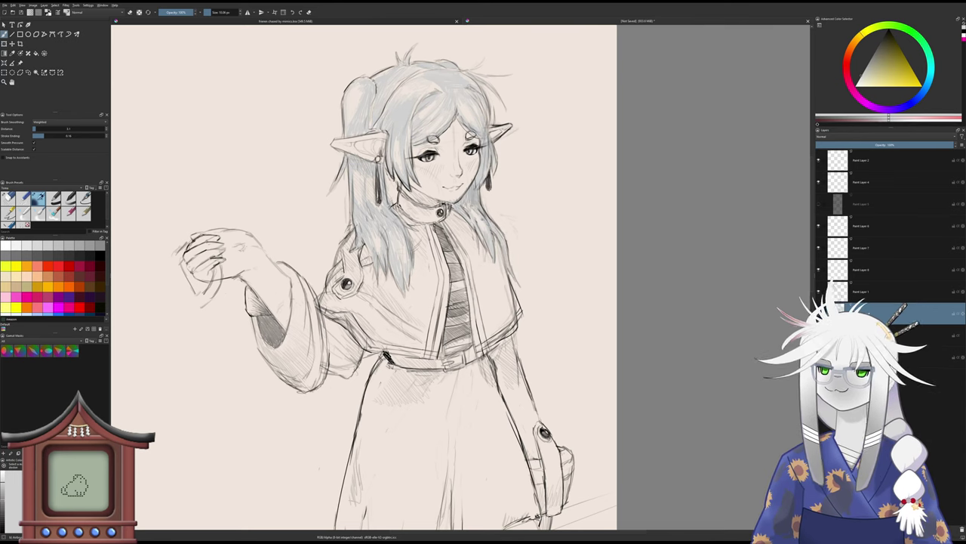
scroll(462, 217, down, 2)
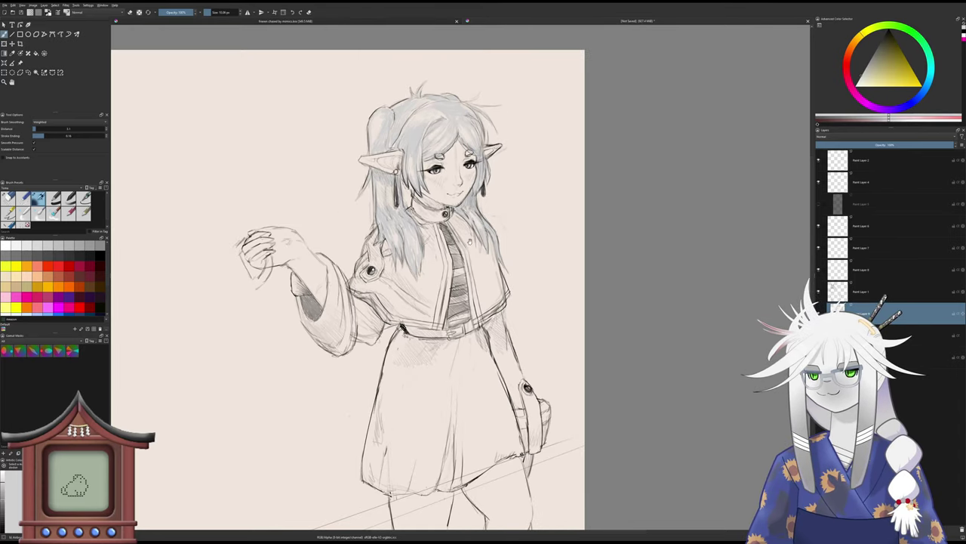
- Change the brush colour to a pale green
click(915, 33)
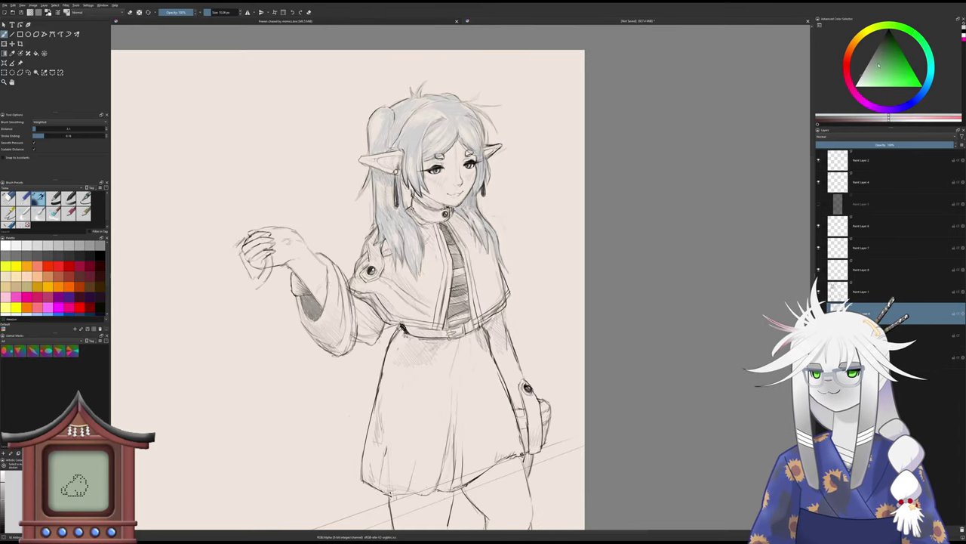
drag(878, 66, 878, 97)
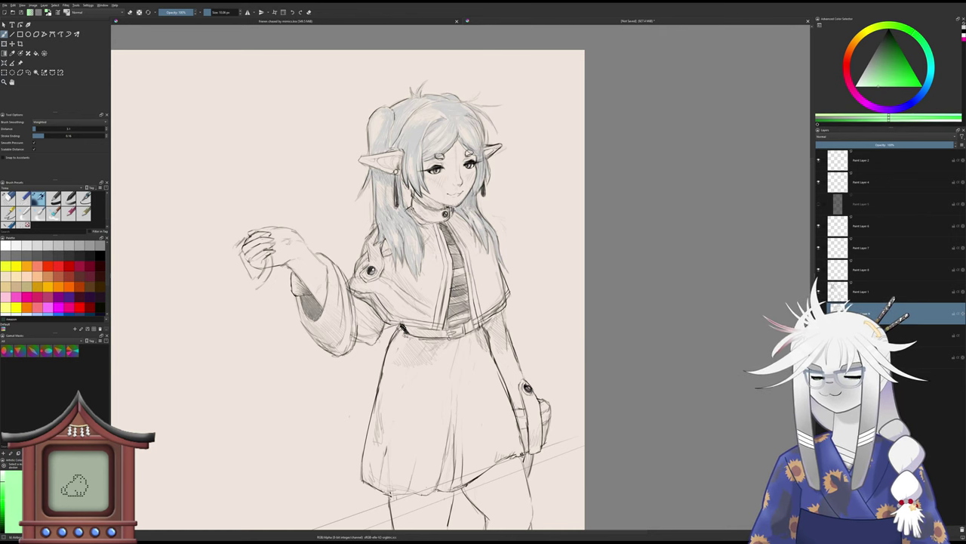
drag(456, 136, 477, 155)
scroll(477, 156, up, 1)
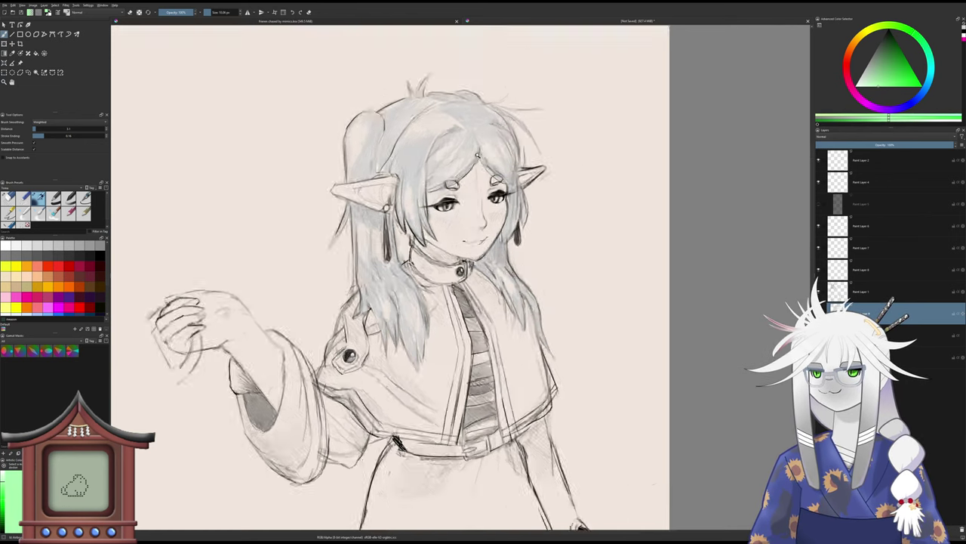
scroll(477, 156, up, 1)
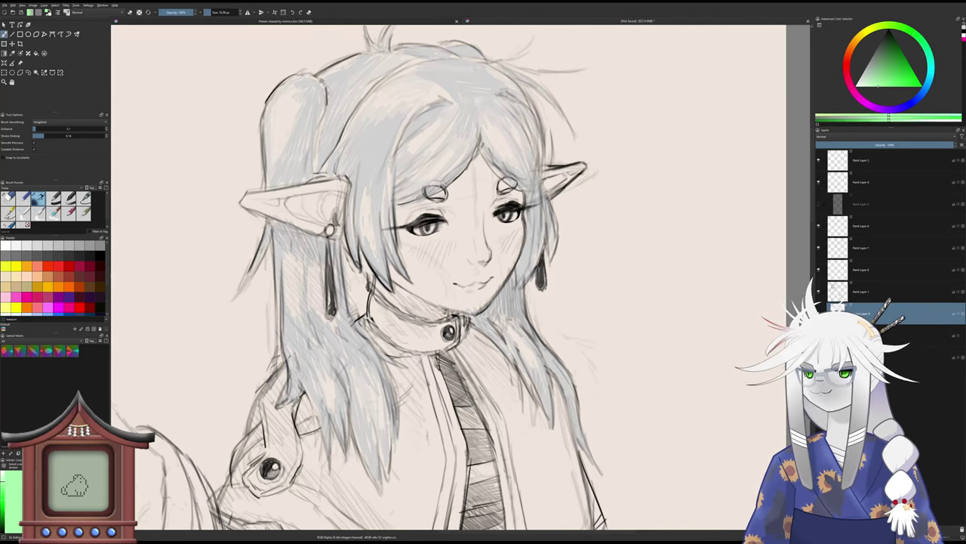
- On the layer above the hair colour, draw in black the ends of both curved prongs of the object in the raised hand
scroll(604, 300, down, 1)
key(d)
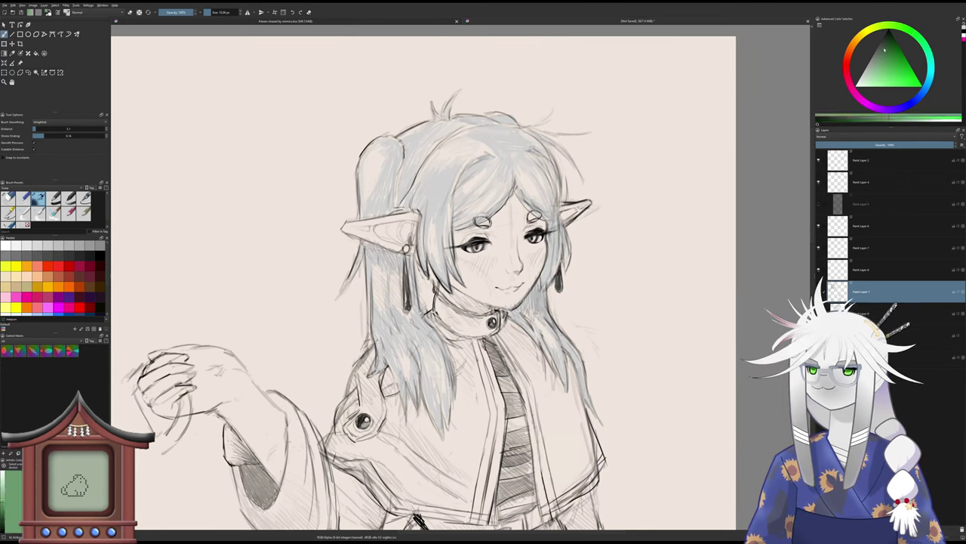
drag(534, 324, 612, 348)
key(4)
key(4)
key(4)
key(4)
mouse_move(528, 384)
mouse_down()
mouse_move(513, 358)
mouse_move(544, 341)
mouse_up()
scroll(513, 356, up, 3)
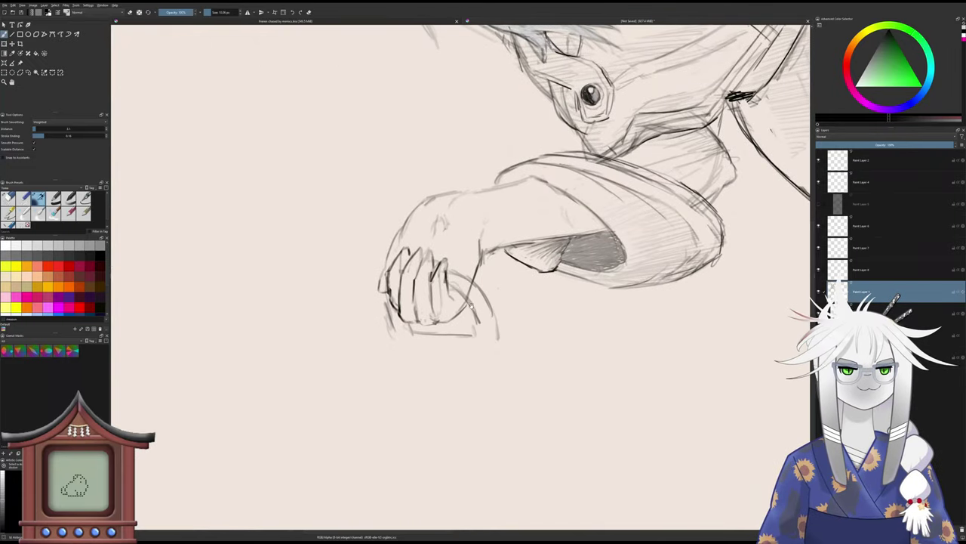
mouse_move(473, 313)
mouse_down()
mouse_move(482, 348)
mouse_move(505, 340)
mouse_move(487, 348)
mouse_up()
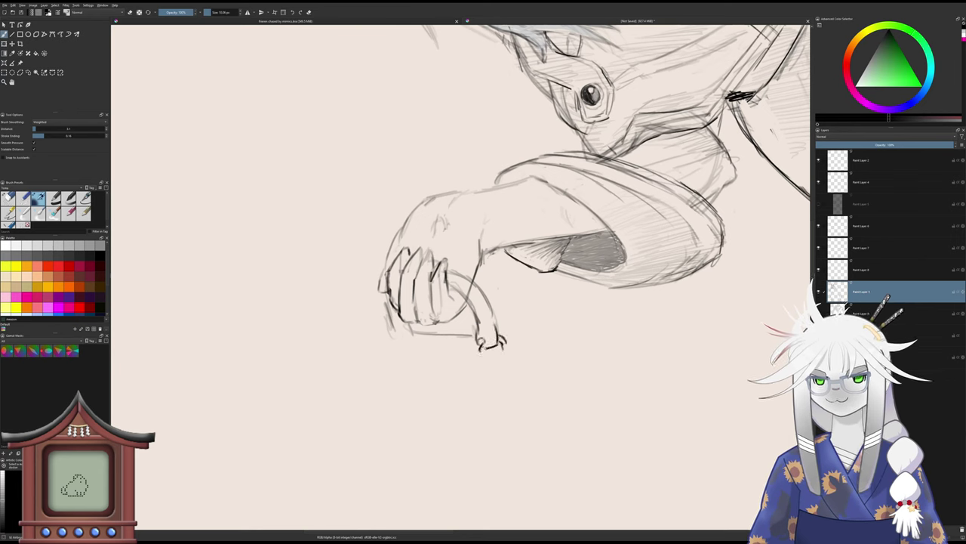
mouse_move(392, 335)
mouse_down()
mouse_move(391, 349)
mouse_move(394, 335)
mouse_move(420, 334)
mouse_move(414, 326)
mouse_move(417, 337)
mouse_up()
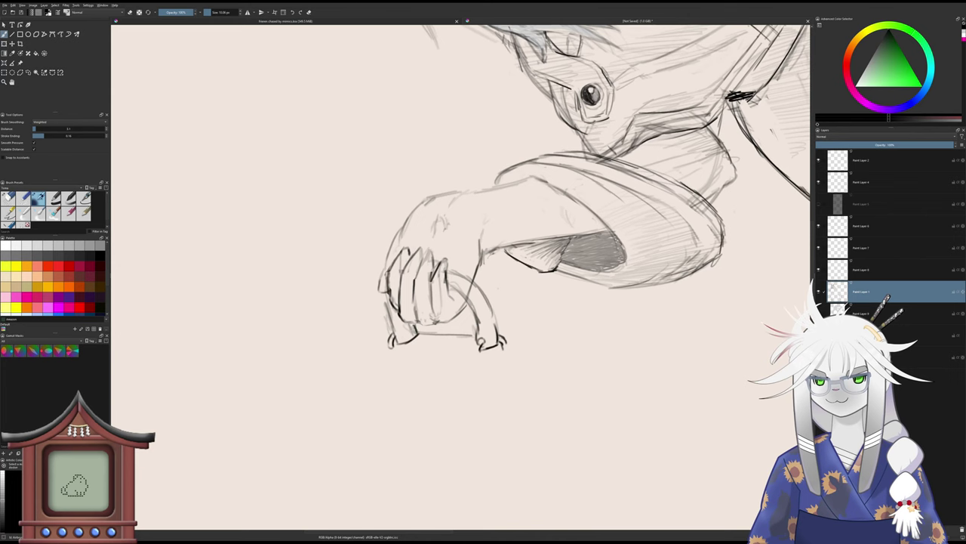
drag(388, 300, 393, 323)
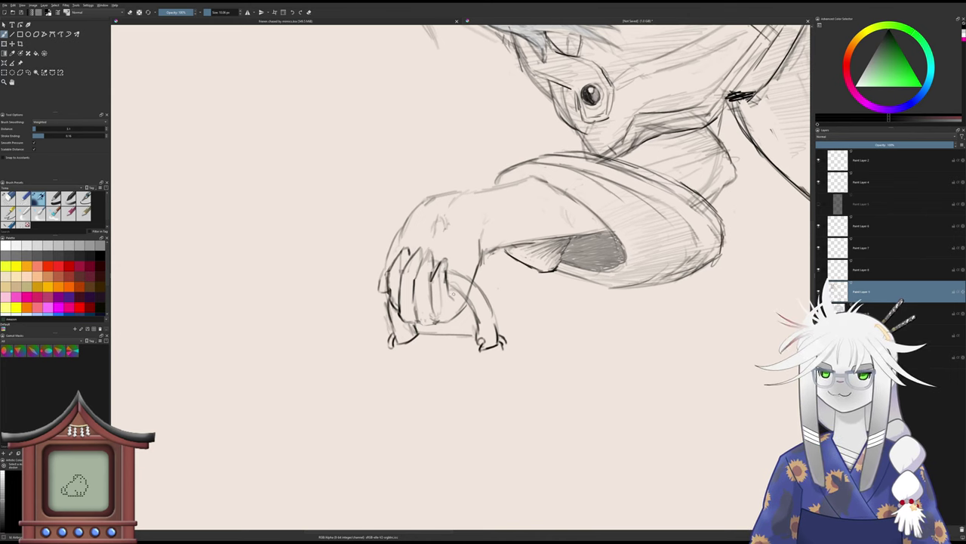
- Trace both edges of the longer curved prong with dark lines from the fingers down to its end
mouse_move(453, 293)
mouse_down()
mouse_move(479, 344)
mouse_move(470, 311)
mouse_move(481, 334)
mouse_up()
key(slash)
key(slash)
mouse_move(453, 291)
mouse_down()
mouse_move(476, 330)
mouse_move(458, 279)
mouse_move(482, 295)
mouse_up()
mouse_move(457, 276)
mouse_down()
mouse_move(493, 312)
mouse_move(456, 272)
mouse_move(494, 301)
mouse_move(473, 284)
mouse_move(499, 330)
mouse_up()
key(slash)
key(ctrl+z)
key(slash)
mouse_move(496, 325)
mouse_down()
mouse_move(501, 336)
mouse_move(484, 298)
mouse_move(460, 311)
mouse_up()
key(slash)
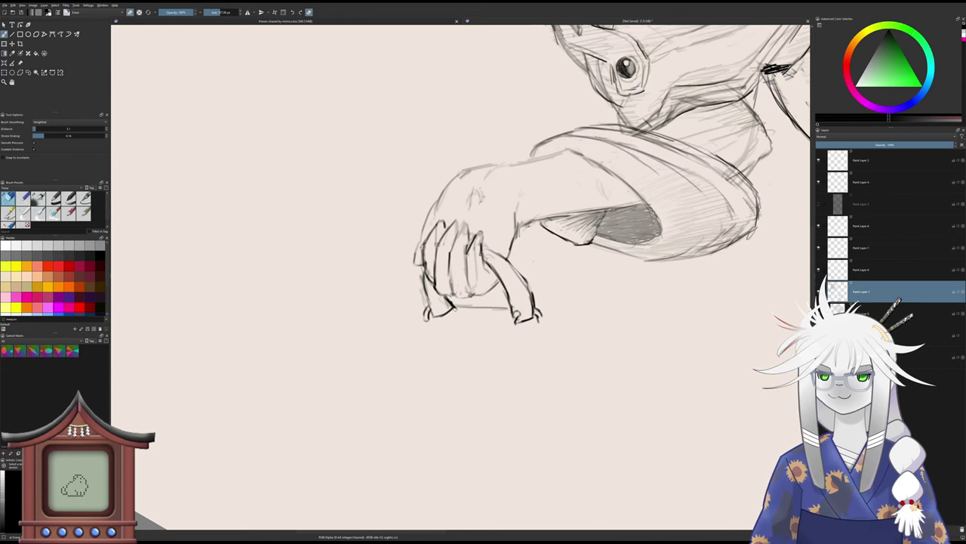
- Darken the inner corner of the shorter prong and erase the guide line joining the two prongs
key(slash)
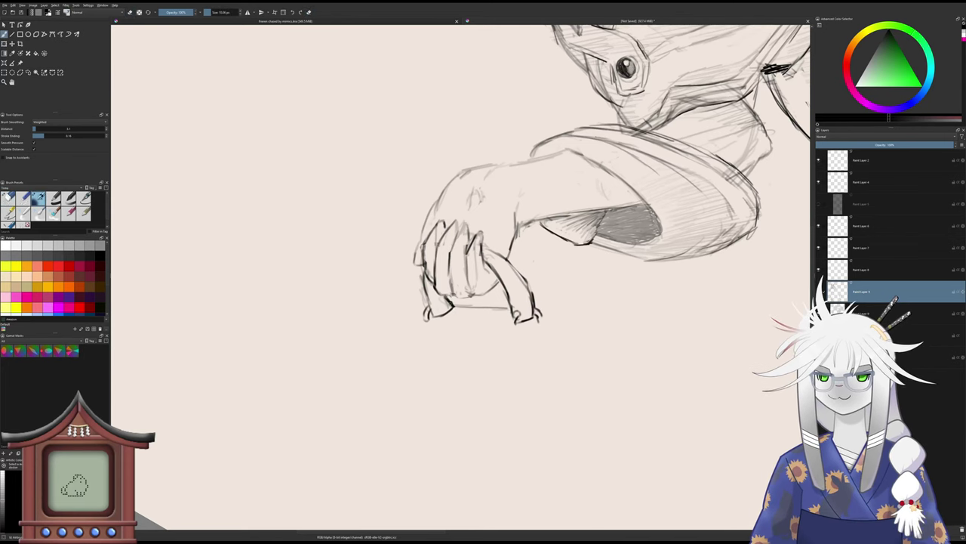
drag(447, 297, 458, 306)
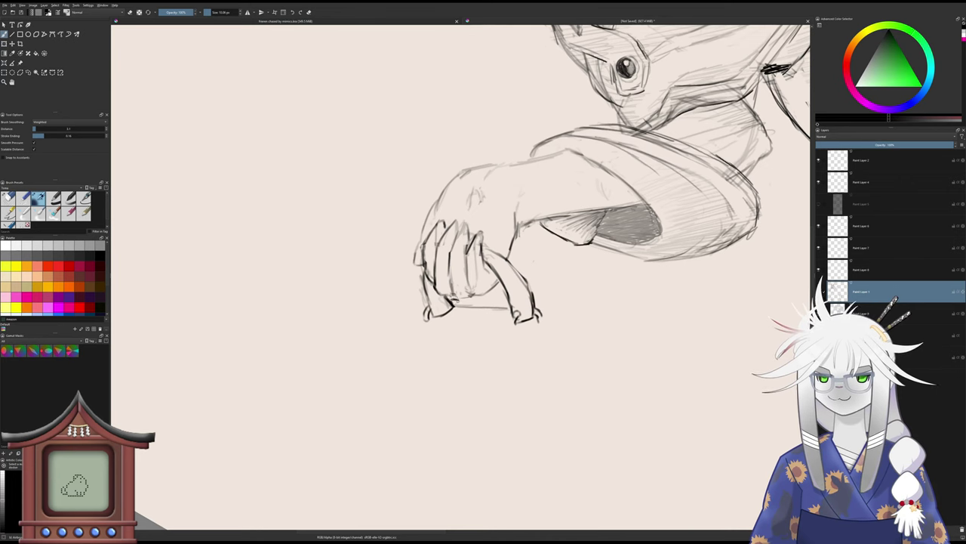
key(e)
drag(455, 306, 504, 310)
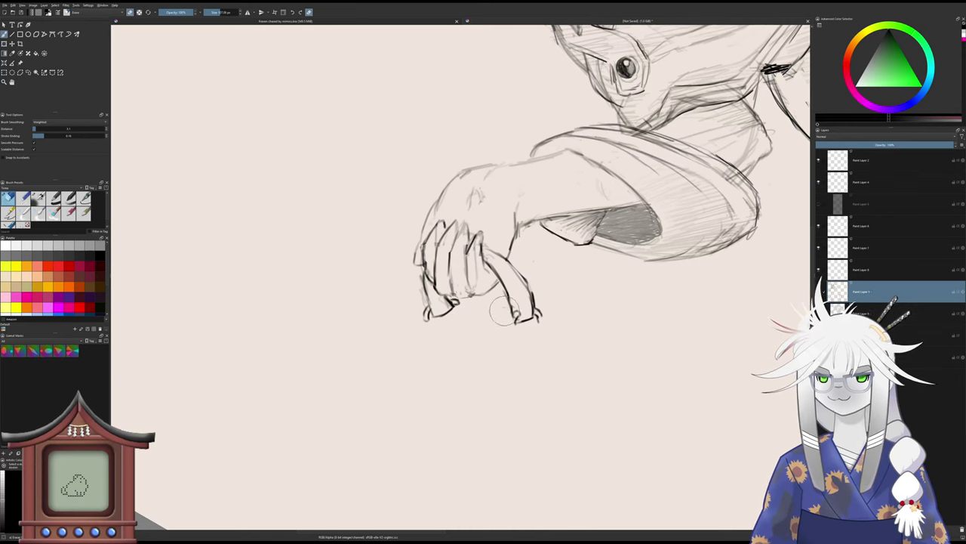
key(slash)
key(slash)
key(e)
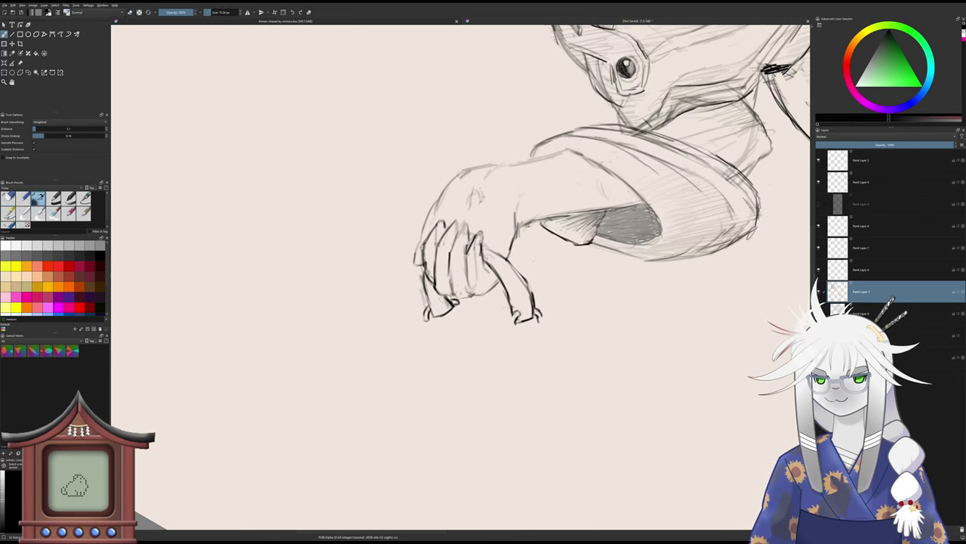
- Redraw the inner corner of the longer prong's end and darken the outer edge of the shorter prong
mouse_move(508, 287)
mouse_down()
mouse_move(521, 316)
mouse_move(499, 275)
mouse_up()
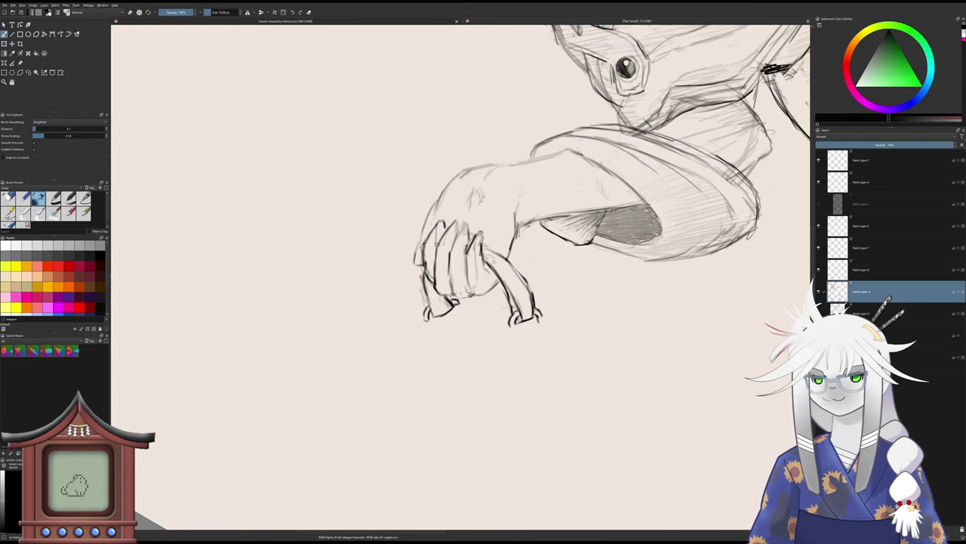
drag(427, 308, 422, 267)
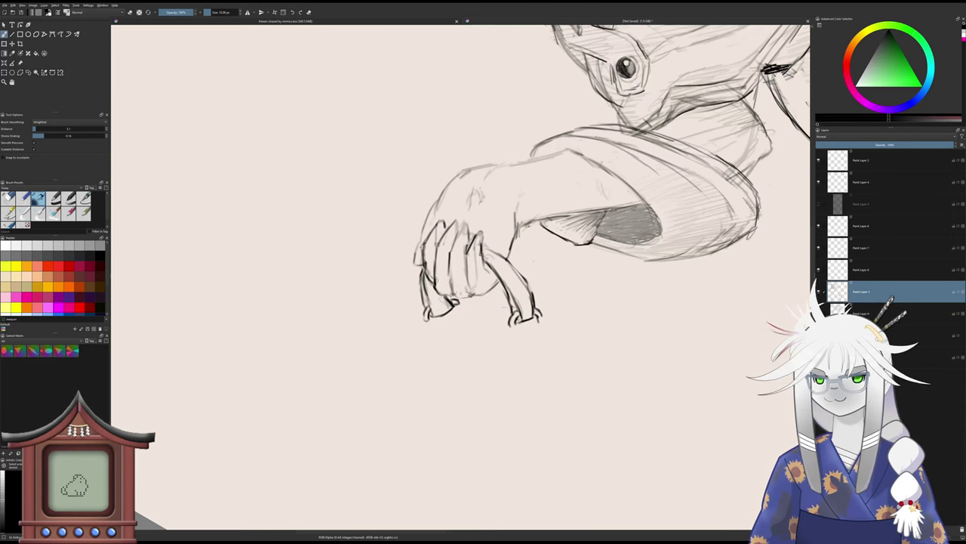
scroll(429, 294, down, 4)
scroll(428, 325, up, 3)
- Erase the rough strokes along the longer prong and redraw its outer edge as a clean curve
key(slash)
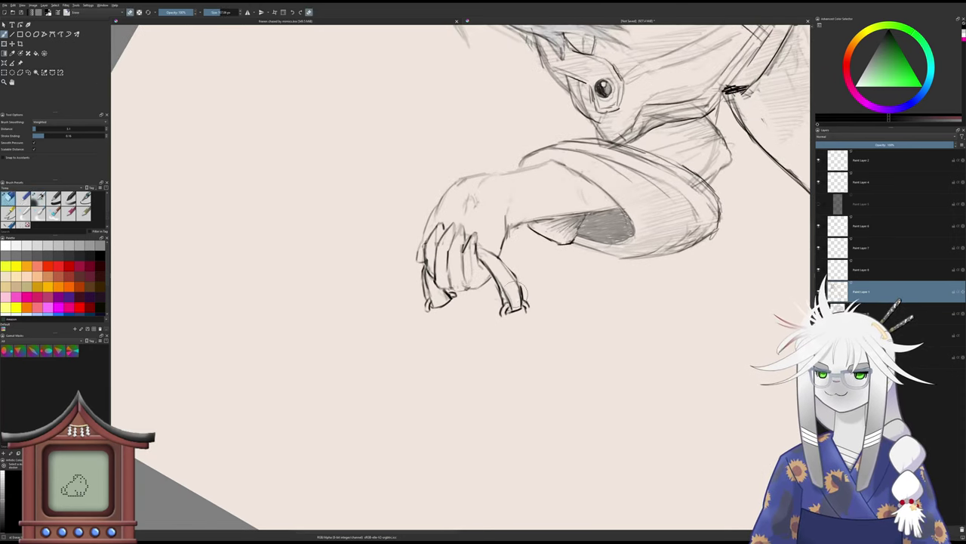
mouse_move(521, 286)
mouse_down()
mouse_move(499, 311)
mouse_move(511, 313)
mouse_up()
key(e)
mouse_move(518, 279)
mouse_down()
mouse_move(526, 312)
mouse_move(500, 296)
mouse_move(523, 311)
mouse_up()
key(e)
key(e)
drag(508, 267, 521, 296)
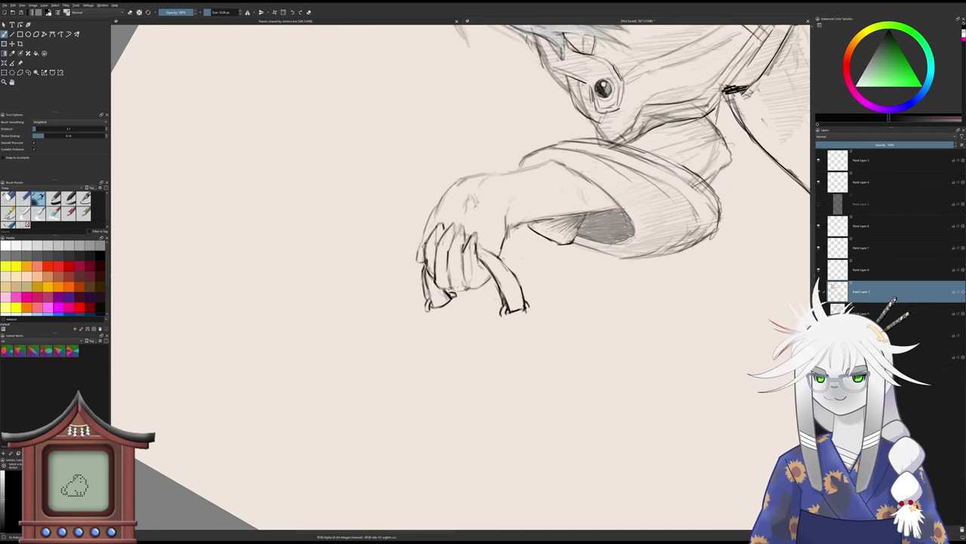
drag(501, 258, 514, 272)
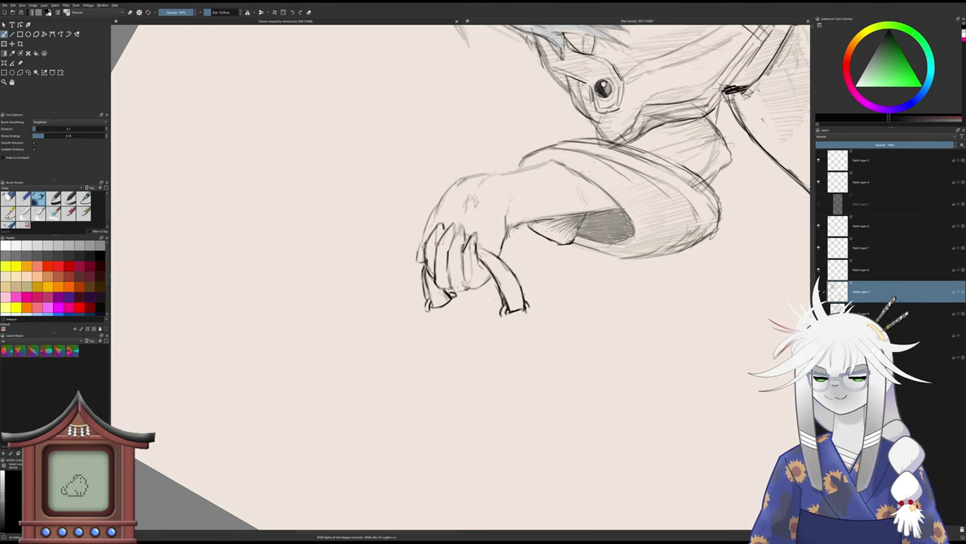
- Clean up the outer edge of the shorter prong and retrace the longer prong's inner edge and the shorter prong's end
key(e)
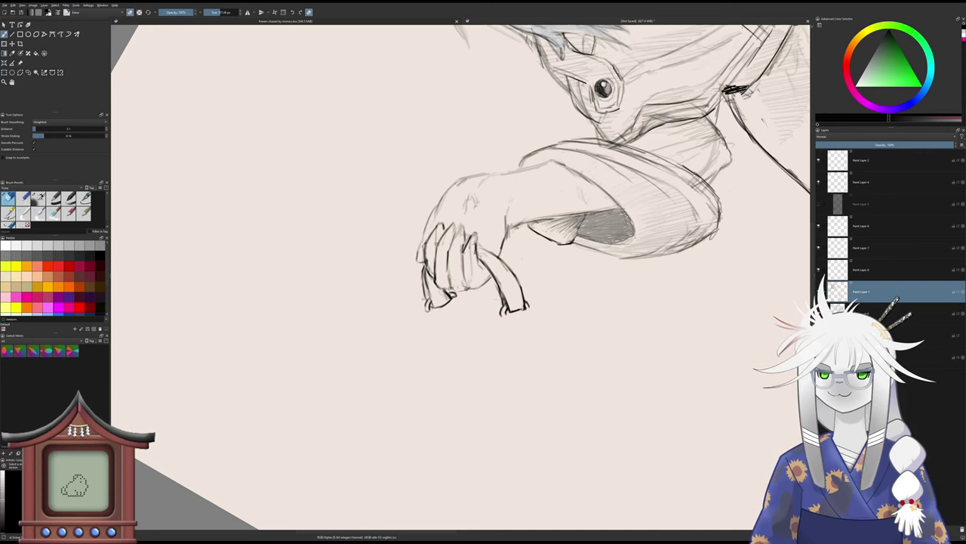
mouse_move(422, 299)
mouse_down()
mouse_move(421, 266)
mouse_move(418, 289)
mouse_move(423, 277)
mouse_up()
key(slash)
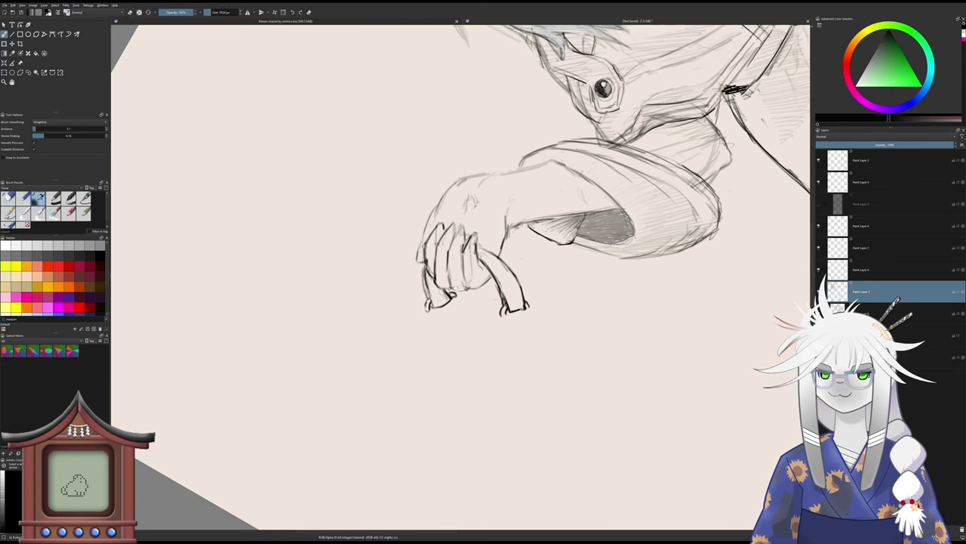
drag(480, 260, 500, 289)
key(slash)
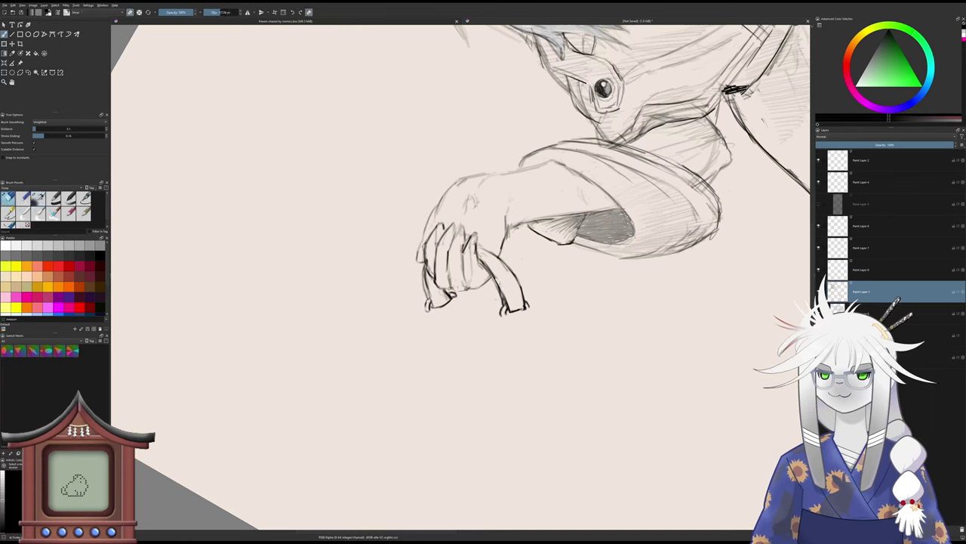
key(slash)
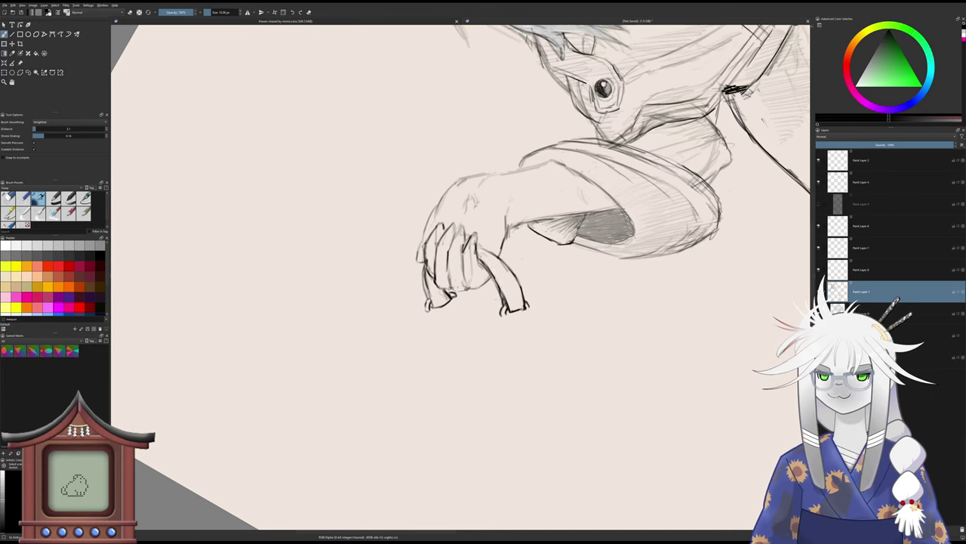
drag(494, 278, 502, 291)
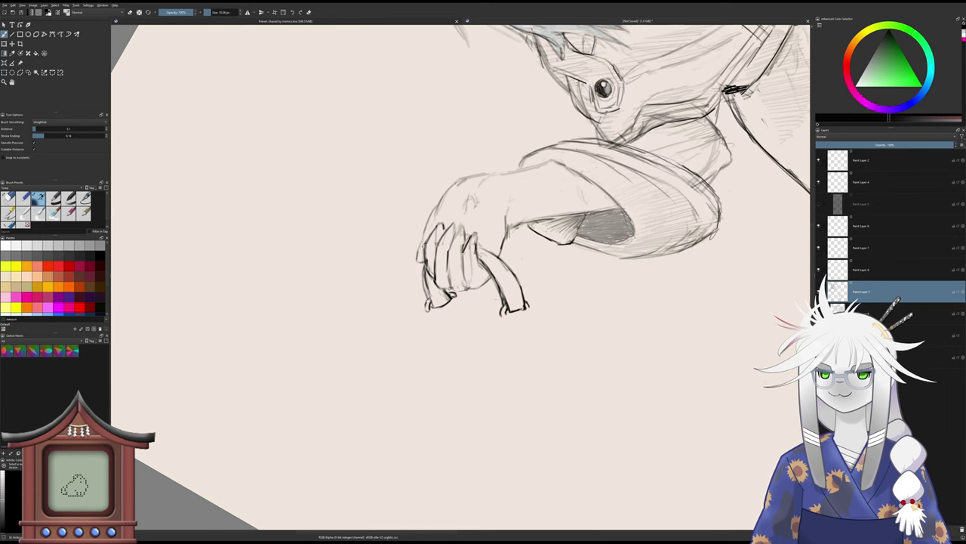
mouse_move(438, 299)
mouse_down()
mouse_move(448, 308)
mouse_move(436, 309)
mouse_up()
- Rework the ends of both prongs, adding small rounded tips at their corners
key(slash)
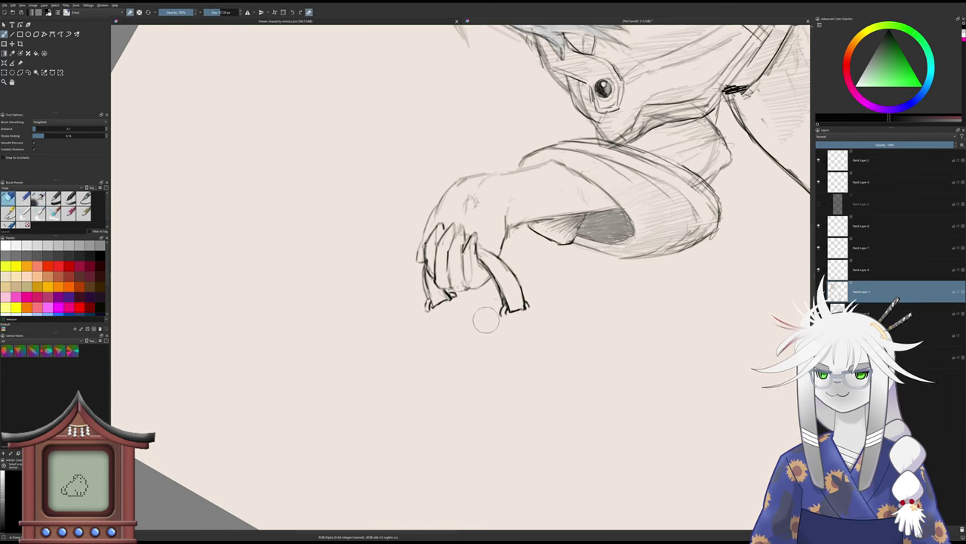
mouse_move(517, 314)
mouse_down()
mouse_move(508, 315)
mouse_move(517, 312)
mouse_up()
key(slash)
key(ctrl+z)
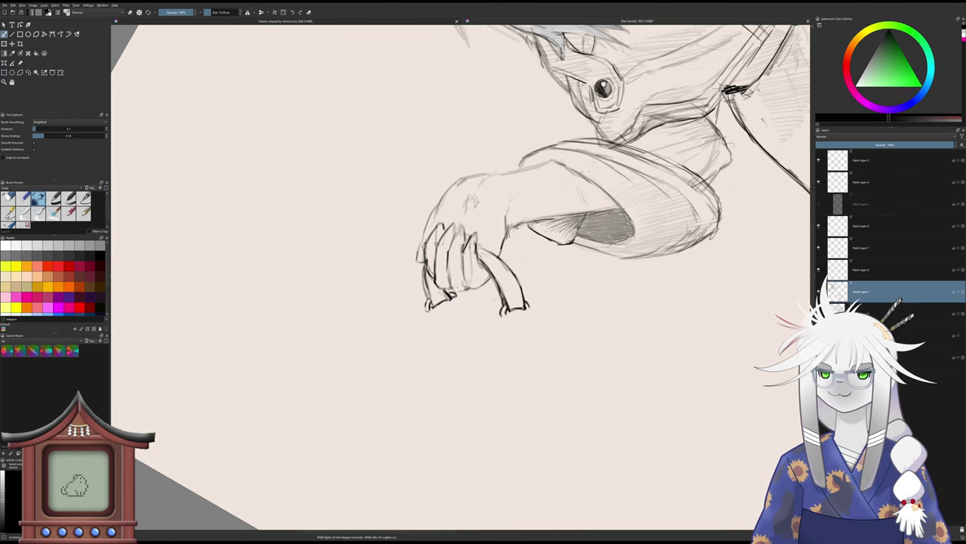
mouse_move(436, 304)
mouse_down()
mouse_move(451, 297)
mouse_move(432, 341)
mouse_move(431, 328)
mouse_move(477, 310)
mouse_up()
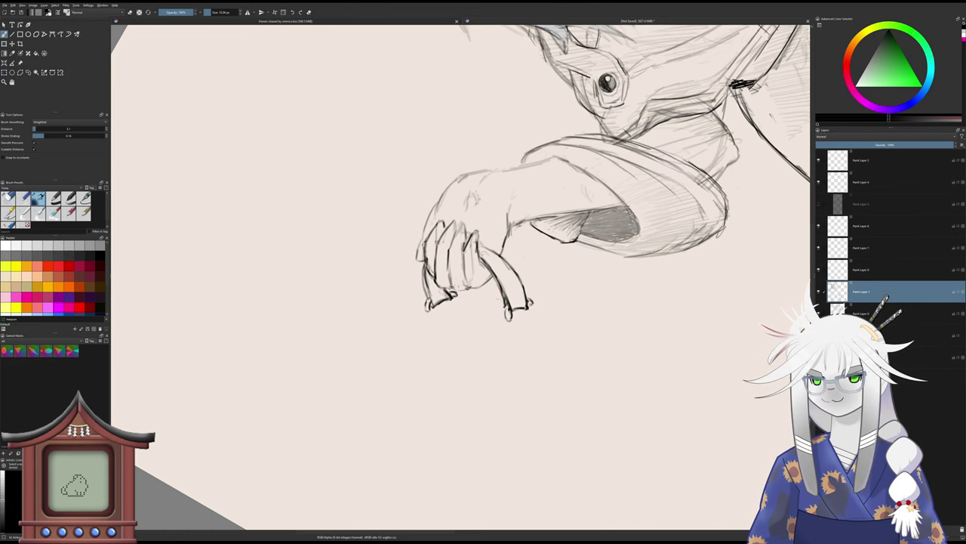
- Erase stray marks around the longer prong and refine its inner edge line near the fingers
key(slash)
mouse_move(520, 327)
mouse_down()
mouse_move(520, 349)
mouse_move(516, 276)
mouse_move(487, 284)
mouse_up()
key(slash)
key(slash)
key(slash)
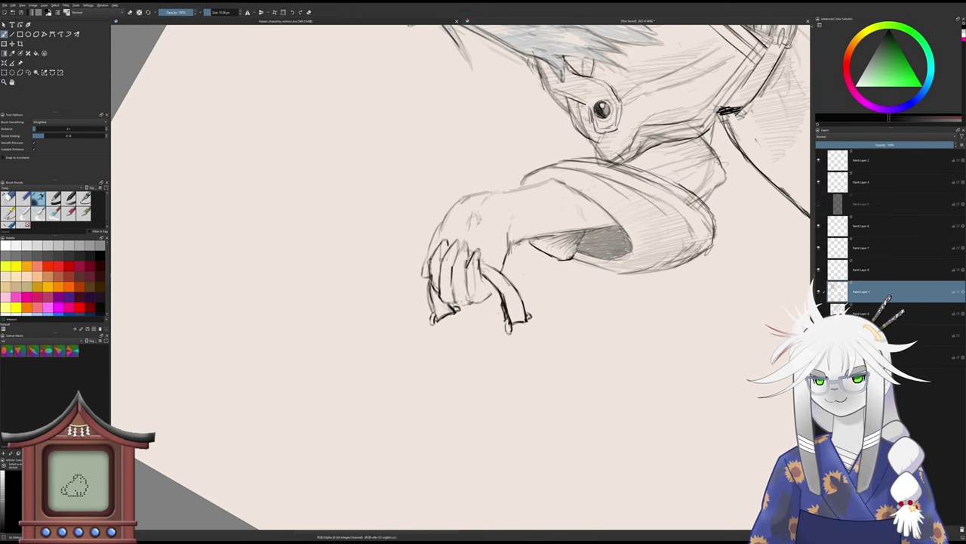
key(slash)
key(slash)
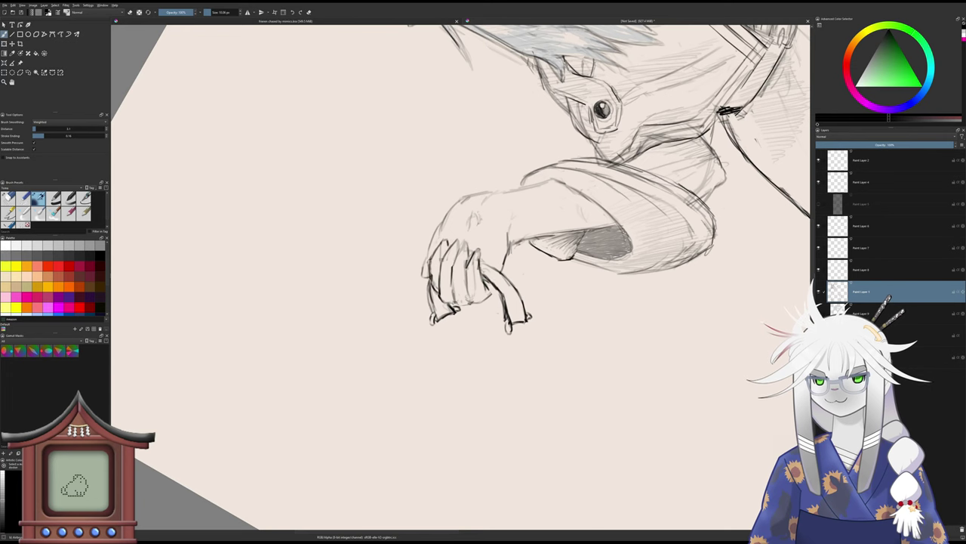
key(slash)
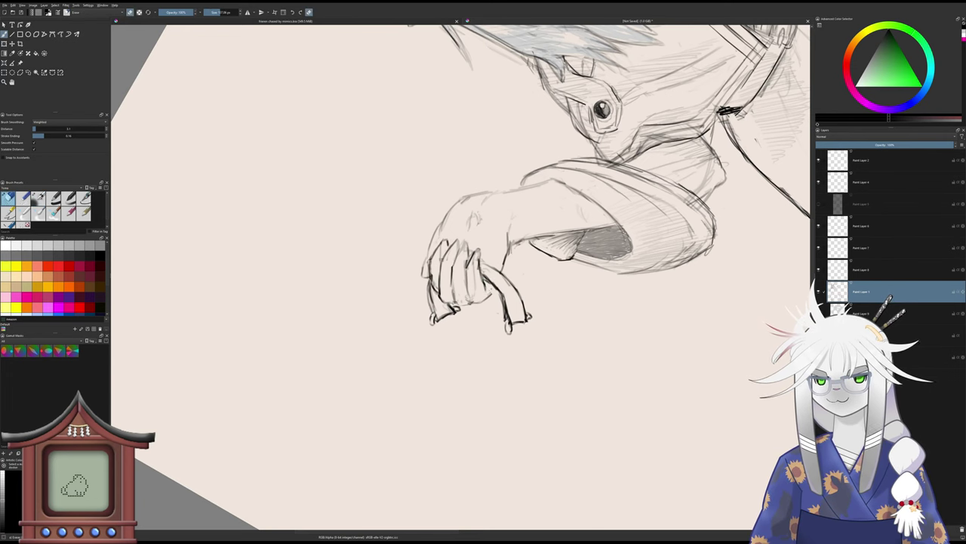
key(slash)
- Draw flat oval shapes extending to both sides of each prong's end on the held object
scroll(489, 304, down, 3)
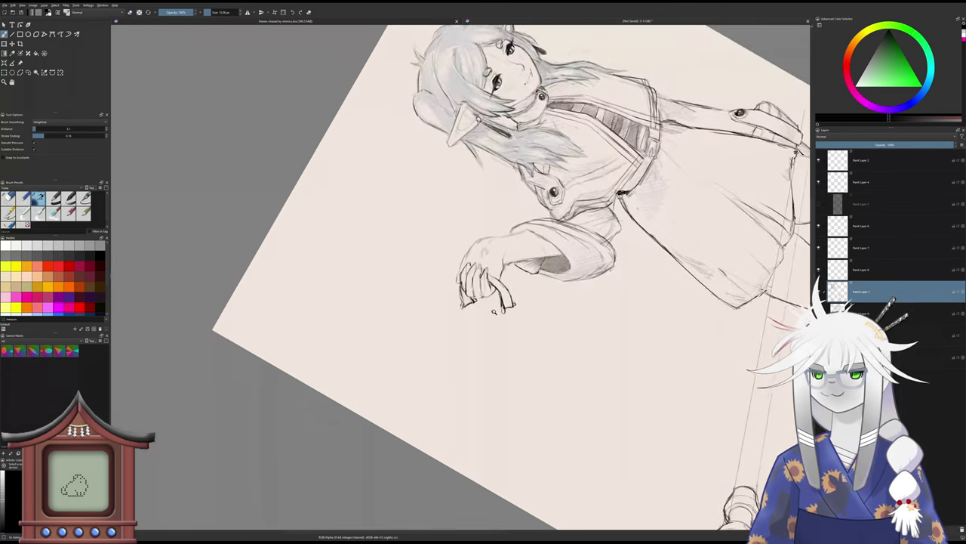
drag(488, 308, 488, 308)
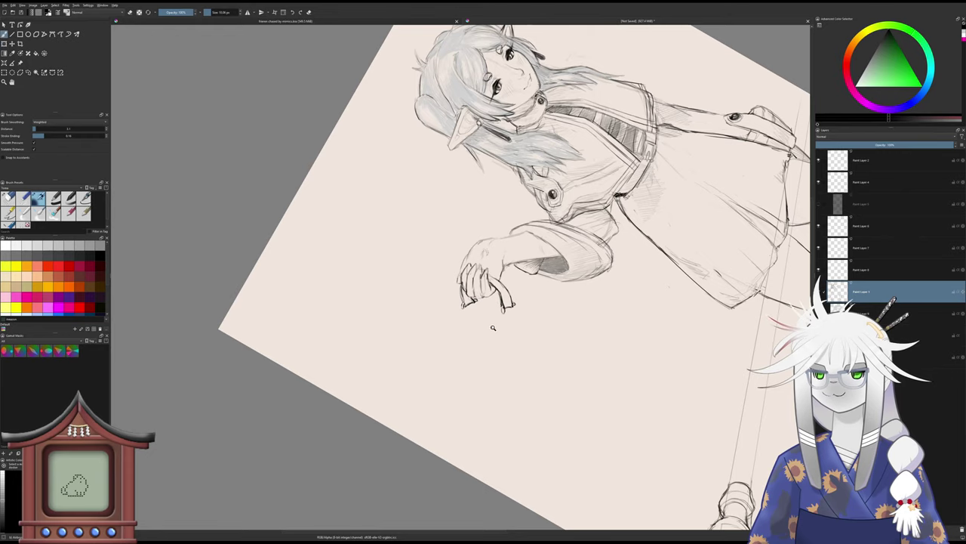
scroll(491, 317, up, 1)
scroll(493, 320, up, 1)
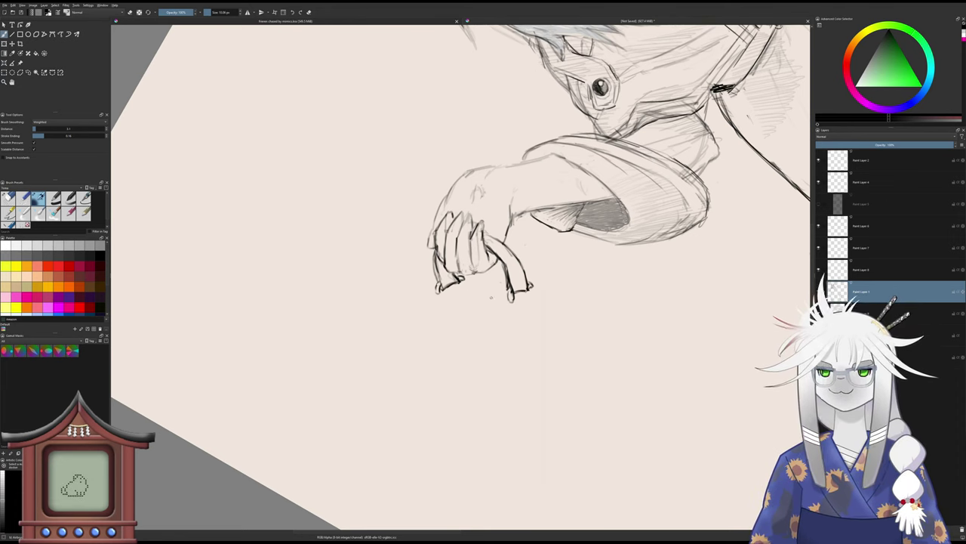
mouse_move(492, 299)
mouse_down()
mouse_move(506, 292)
mouse_move(467, 284)
mouse_move(425, 295)
mouse_move(432, 278)
mouse_up()
key(ctrl+z)
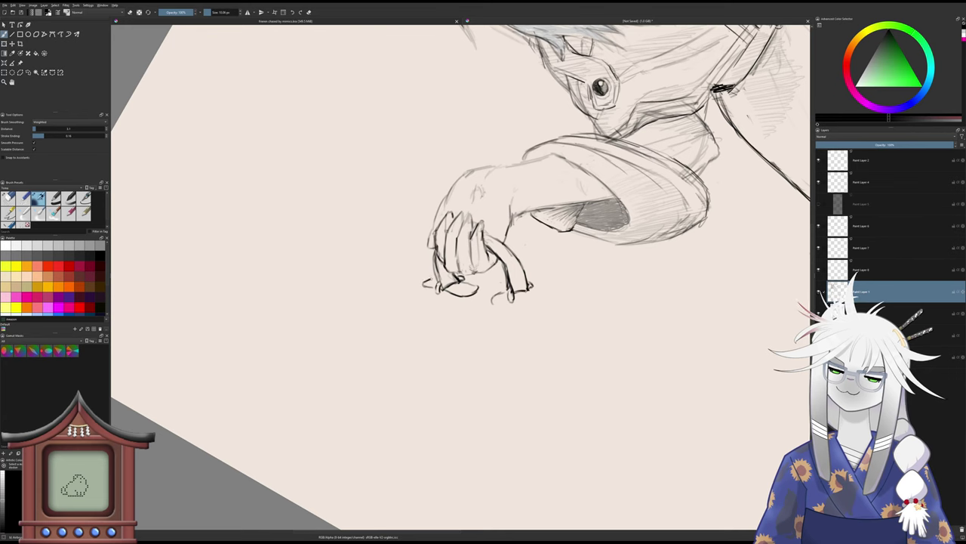
key(slash)
mouse_move(495, 301)
mouse_down()
mouse_move(539, 301)
mouse_move(534, 287)
mouse_move(545, 297)
mouse_up()
key(slash)
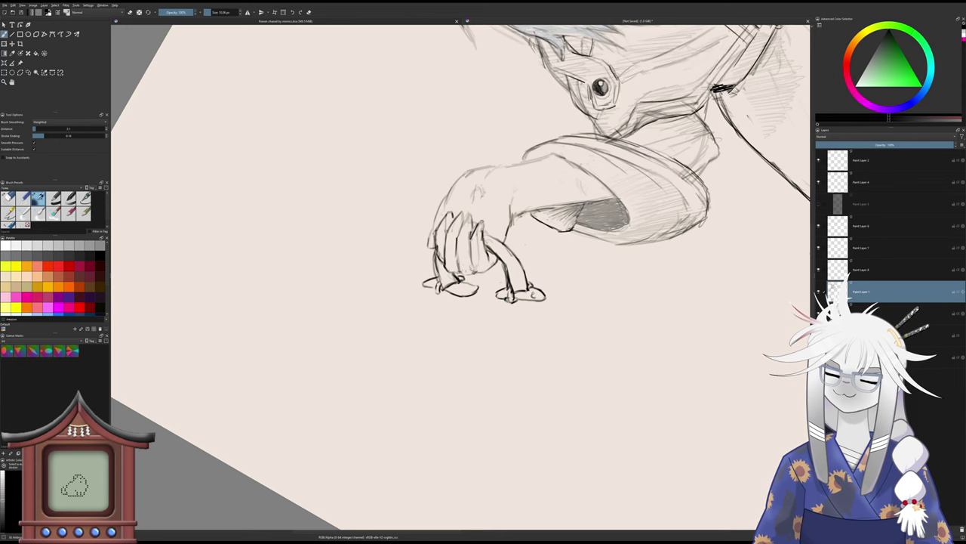
- Draw small ovals inside the flat plates at both prong ends and clean up the longer prong's plate
mouse_move(533, 291)
mouse_down()
mouse_move(542, 298)
mouse_move(438, 285)
mouse_up()
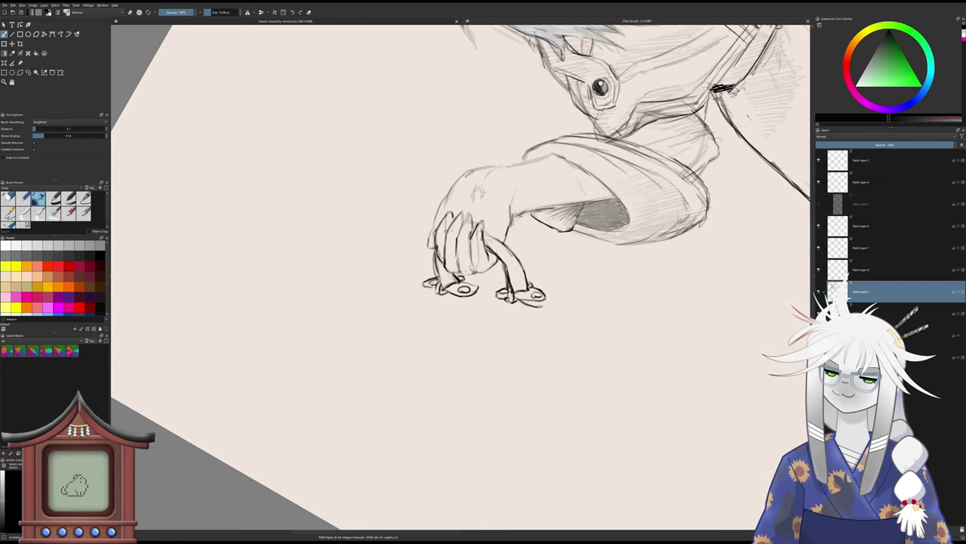
key(slash)
drag(541, 292, 548, 306)
key(e)
- Select the longer prong's end with its plates freehand and reshape it with a perspective transform
scroll(510, 340, down, 3)
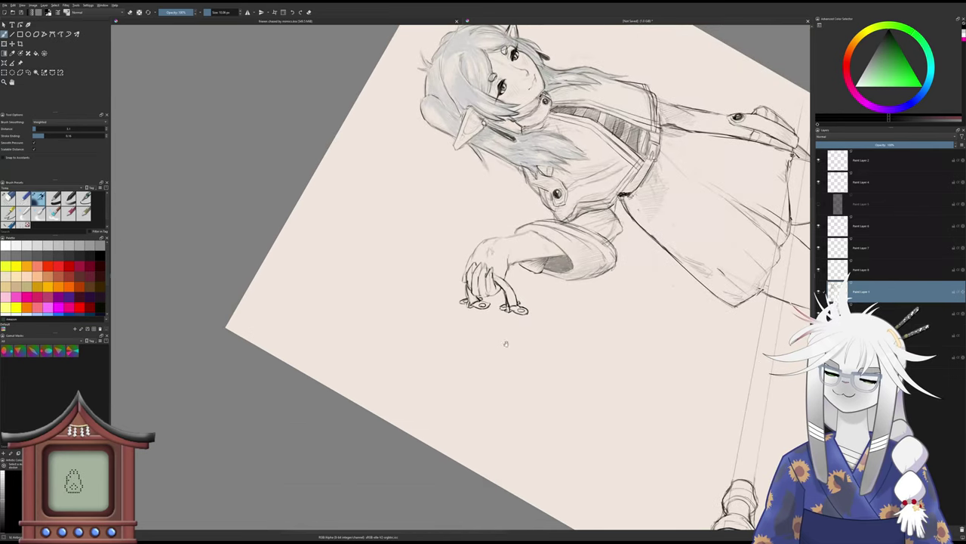
key(6)
key(6)
key(6)
key(6)
key(6)
drag(485, 331, 502, 280)
scroll(469, 280, up, 2)
scroll(468, 269, up, 1)
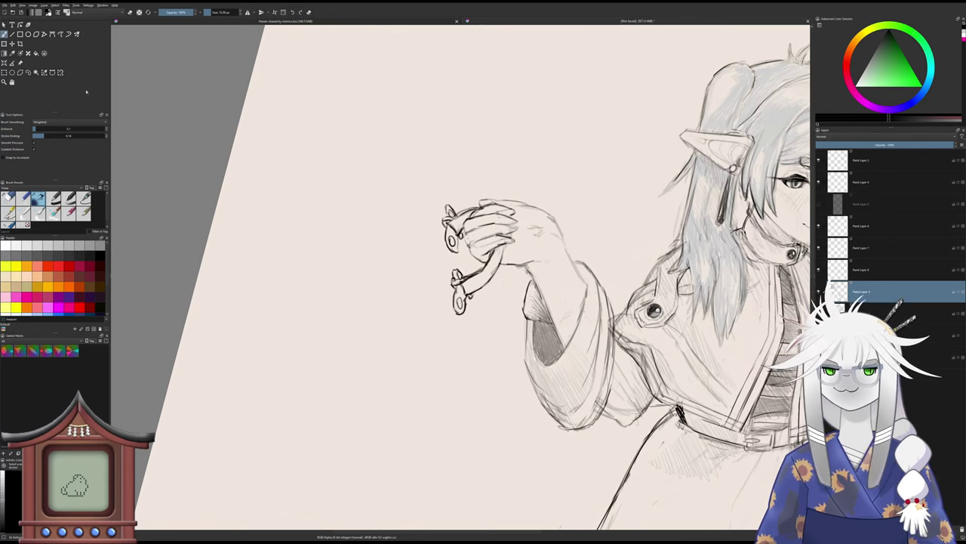
click(28, 72)
mouse_move(450, 266)
mouse_down()
mouse_move(453, 317)
mouse_move(475, 276)
mouse_move(450, 264)
mouse_up()
key(ctrl+t)
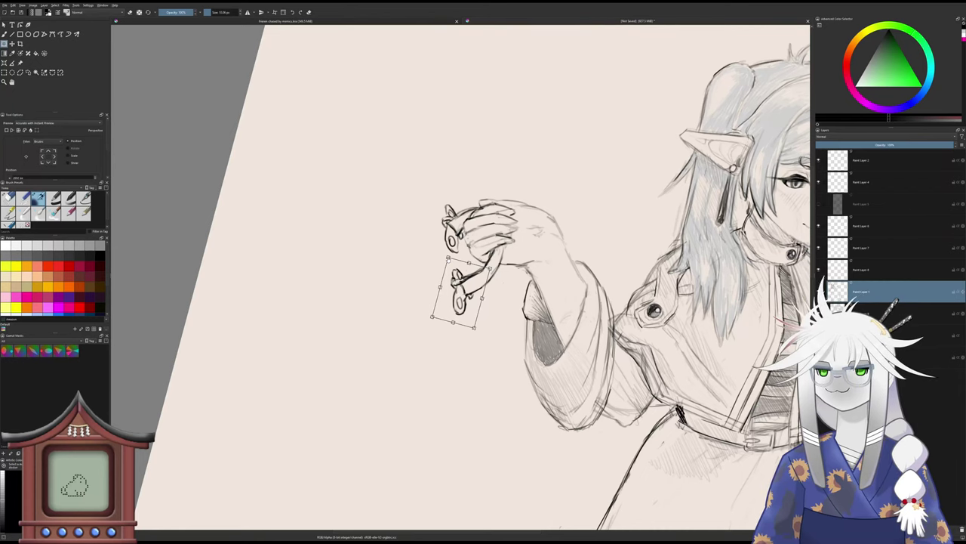
key(Return)
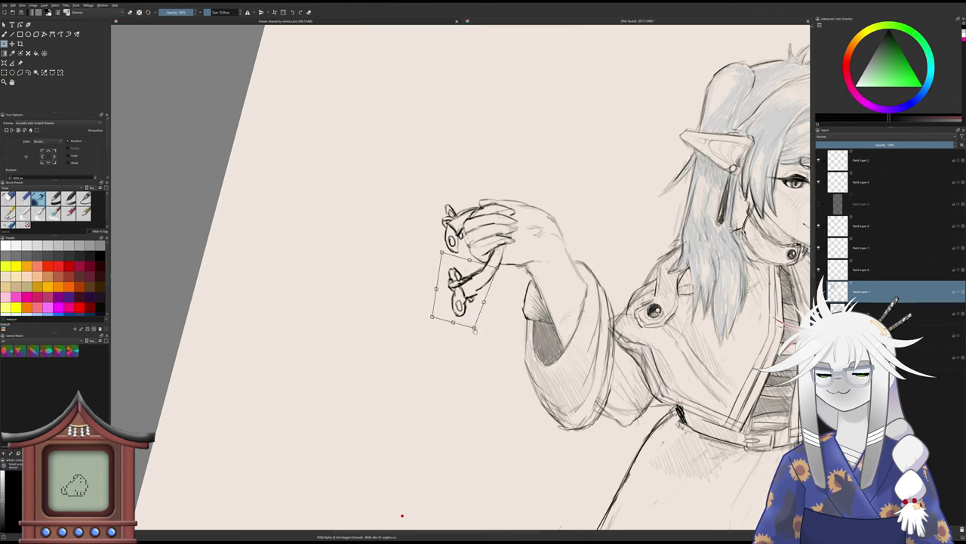
drag(475, 331, 476, 320)
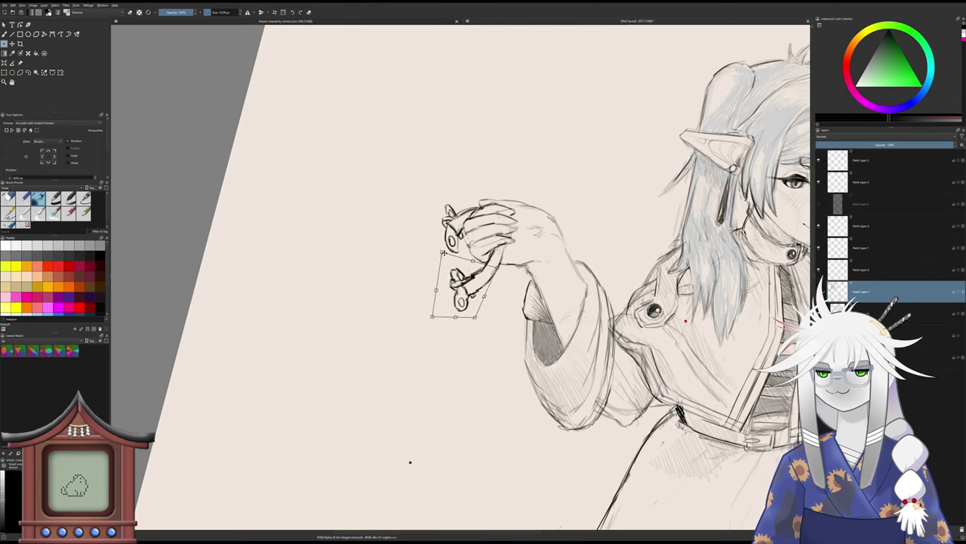
drag(442, 252, 436, 243)
click(5, 34)
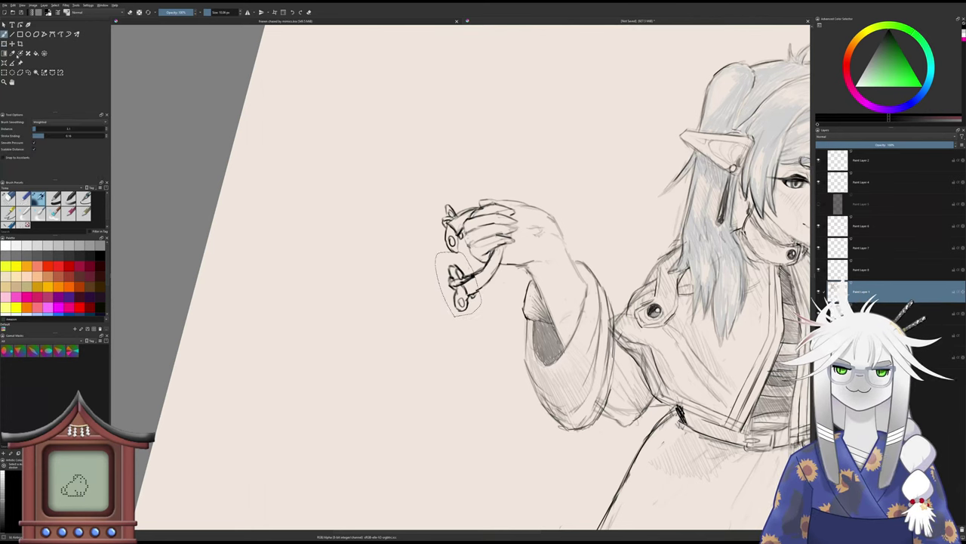
- Sketch faint guide strokes beside the handle and a long straight edge line extending past both sides of the hand
mouse_move(397, 320)
mouse_down()
mouse_move(396, 339)
mouse_move(376, 291)
mouse_up()
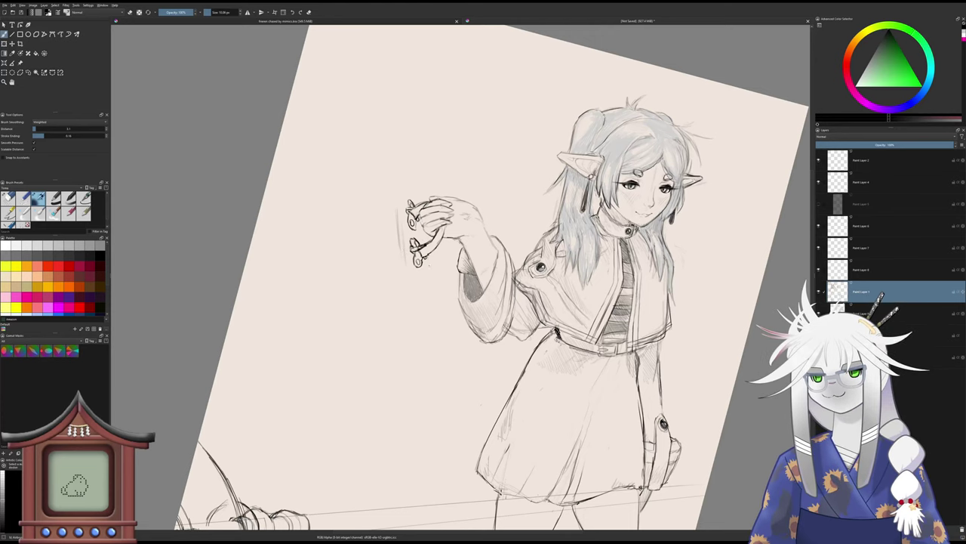
drag(429, 264, 433, 290)
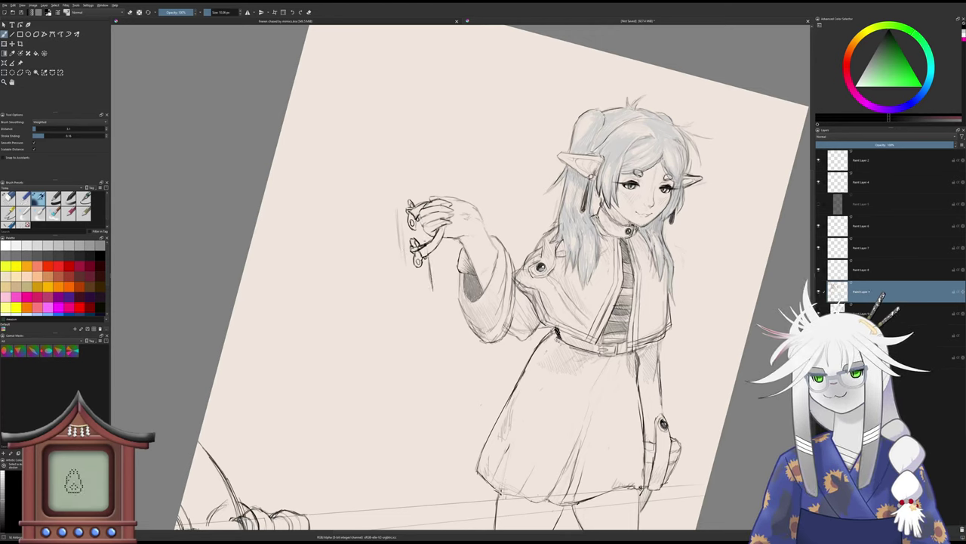
drag(424, 205, 421, 154)
drag(422, 187, 420, 121)
drag(422, 178, 421, 152)
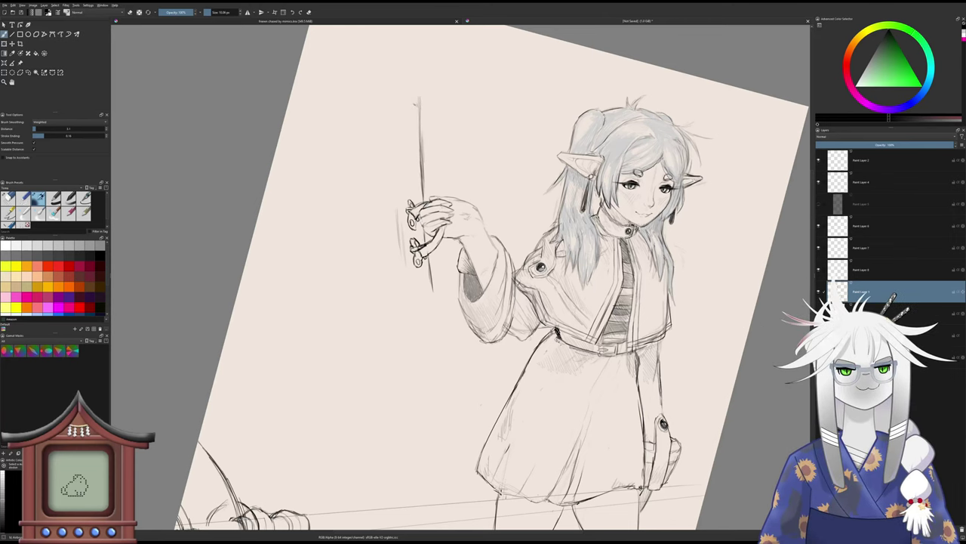
drag(431, 283, 438, 338)
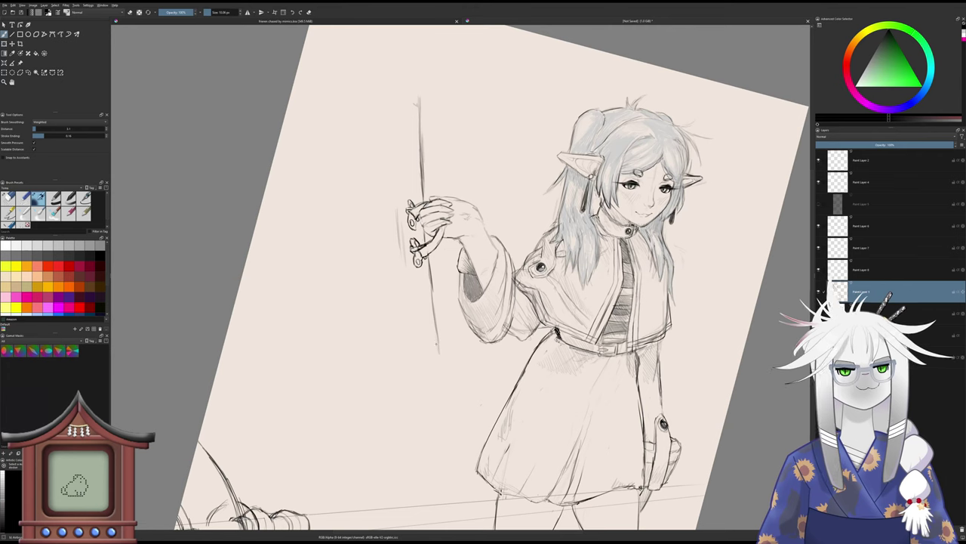
- Sketch an angular clasp on the edge line beyond the longer prong, with two short strap edges leading away from it
key(4)
key(4)
key(4)
key(4)
key(4)
key(4)
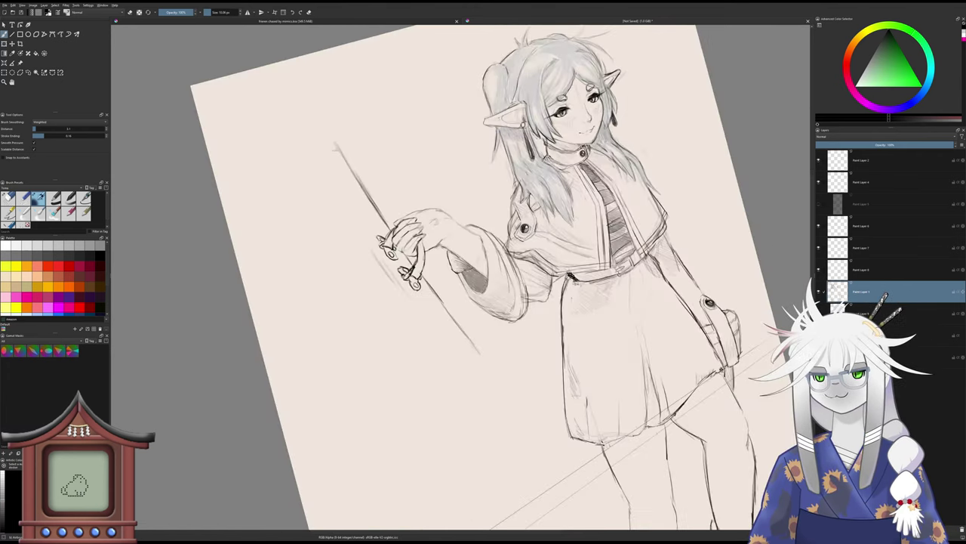
drag(418, 302, 487, 246)
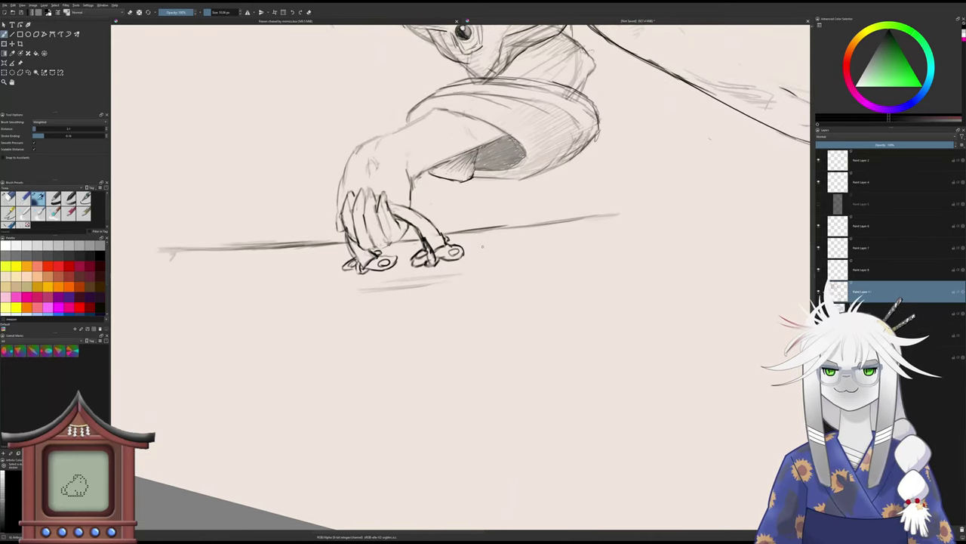
mouse_move(489, 230)
mouse_down()
mouse_move(485, 243)
mouse_move(501, 219)
mouse_move(529, 228)
mouse_move(512, 240)
mouse_move(514, 232)
mouse_up()
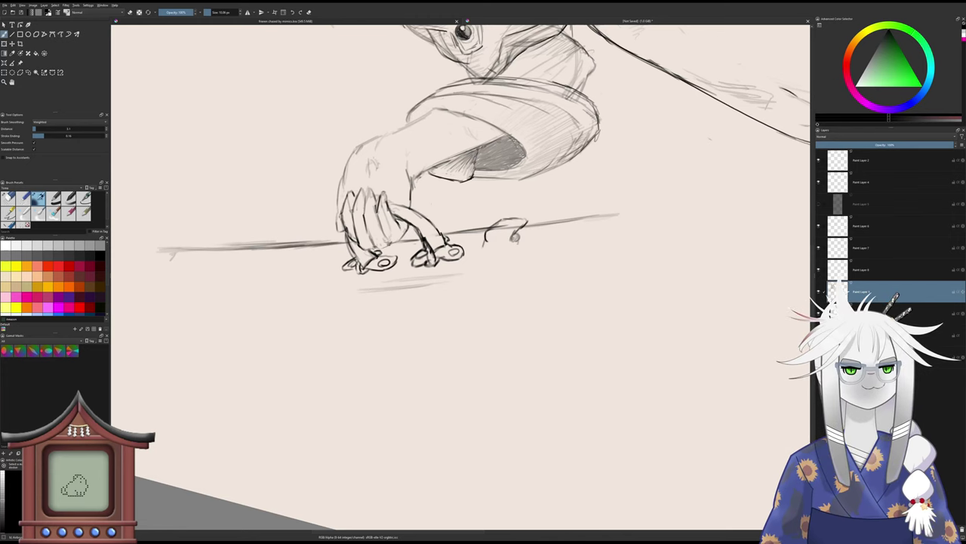
mouse_move(516, 234)
mouse_down()
mouse_move(495, 257)
mouse_move(481, 253)
mouse_move(512, 242)
mouse_move(494, 253)
mouse_move(504, 279)
mouse_up()
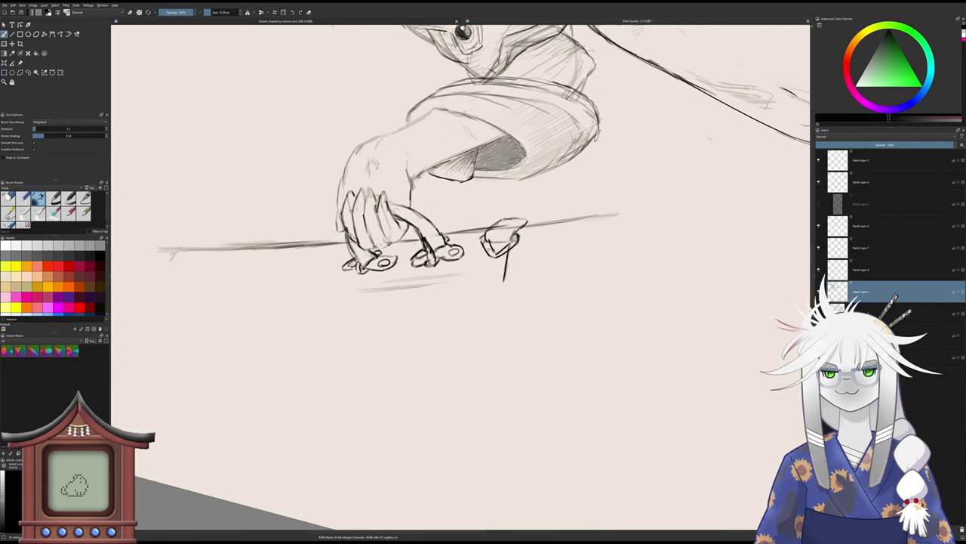
drag(485, 245, 475, 284)
mouse_move(521, 234)
mouse_down()
mouse_move(510, 256)
mouse_move(515, 247)
mouse_up()
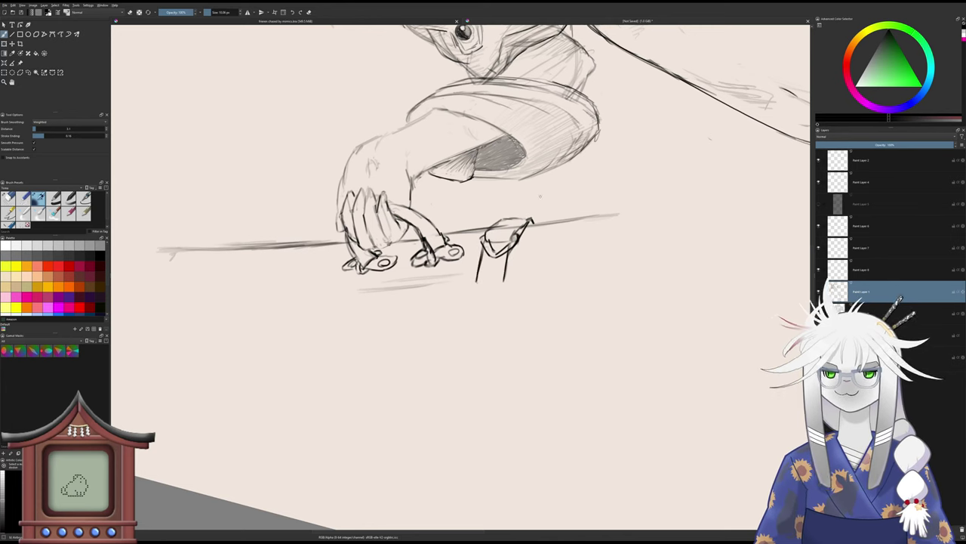
- Sketch a matching angular clasp on the edge line beside the shorter prong, with one short strap edge
scroll(495, 238, down, 1)
drag(494, 237, 577, 233)
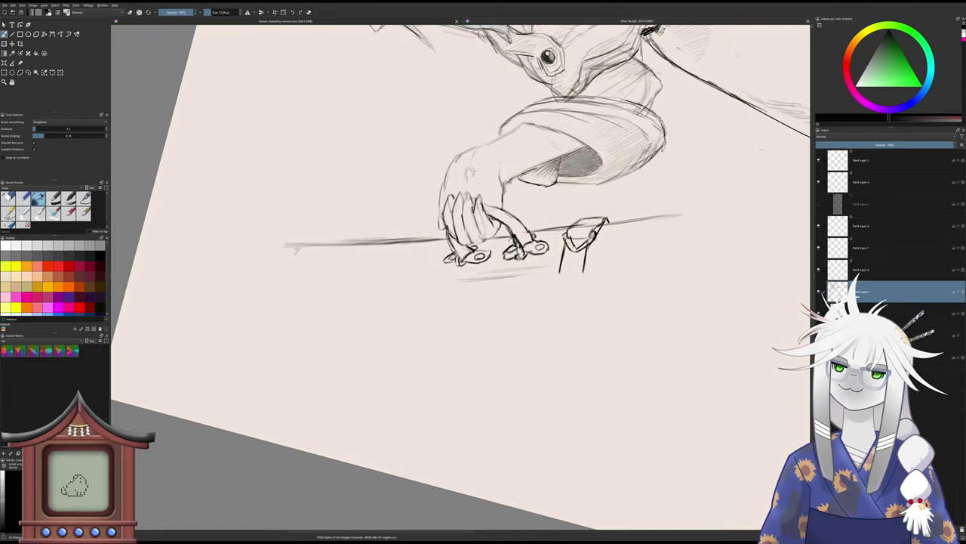
drag(428, 231, 431, 232)
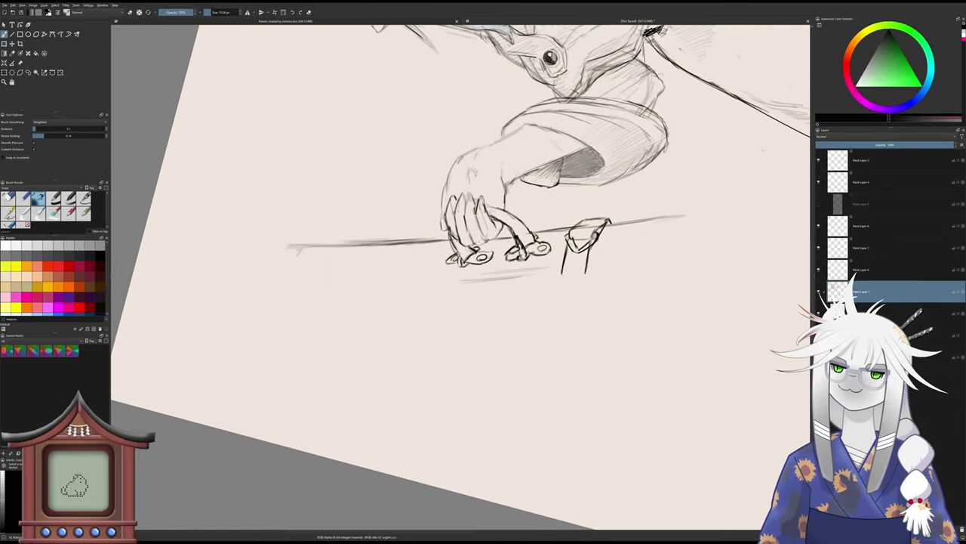
drag(438, 242, 434, 288)
key(ctrl+z)
key(ctrl+z)
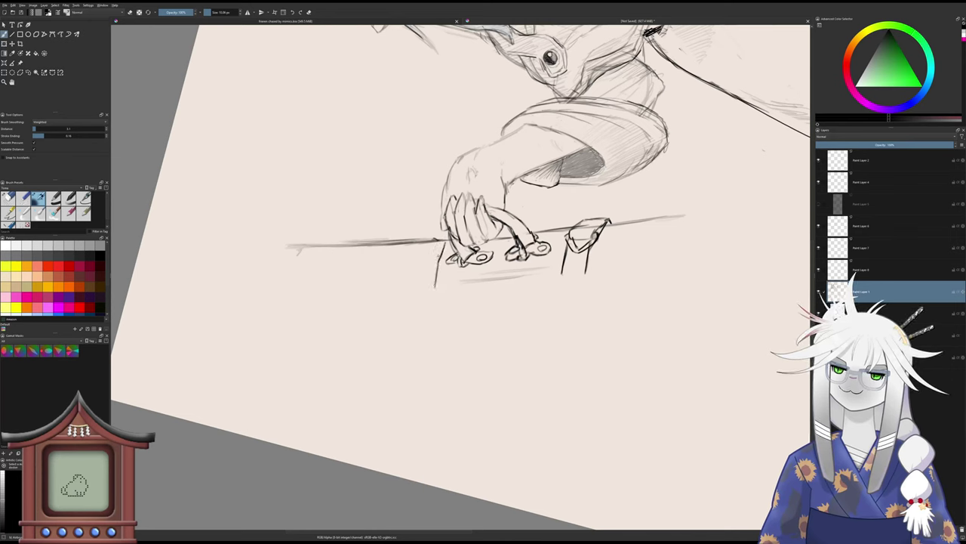
mouse_move(441, 251)
mouse_down()
mouse_move(420, 271)
mouse_move(431, 241)
mouse_move(444, 236)
mouse_up()
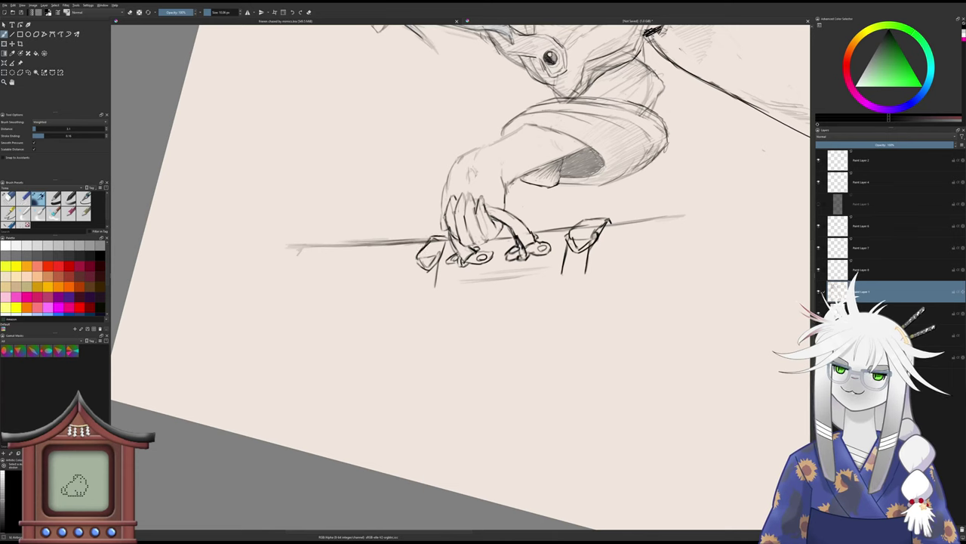
mouse_move(446, 240)
mouse_down()
mouse_move(436, 259)
mouse_move(428, 238)
mouse_up()
key(slash)
key(slash)
- Add the second strap edge below the clasp beside the shorter prong, then clean up and darken its lines
click(7, 198)
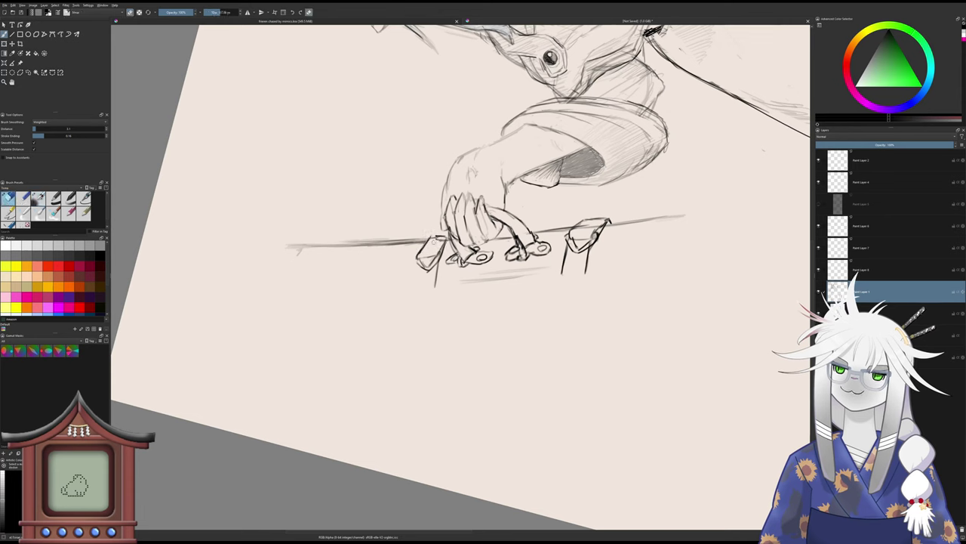
key(slash)
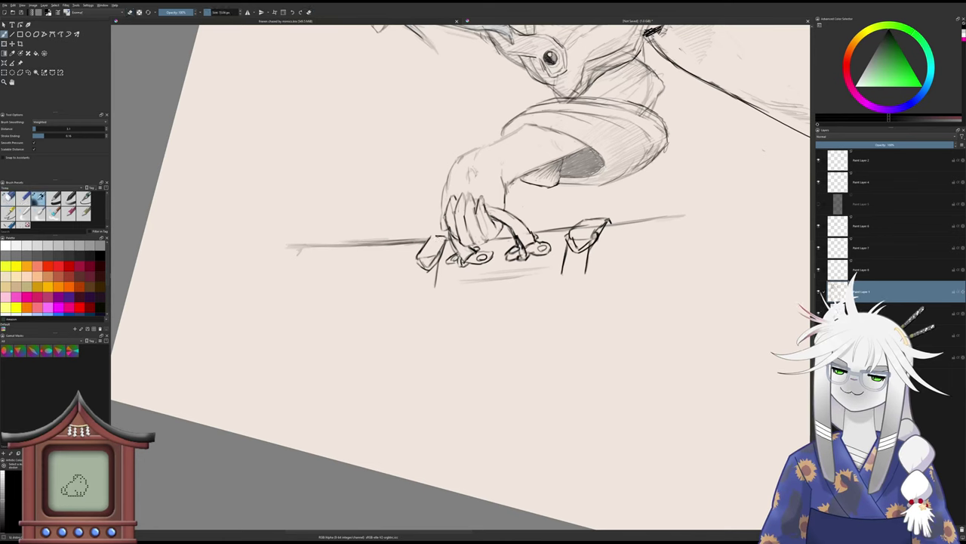
key(slash)
mouse_move(418, 255)
mouse_down()
mouse_move(432, 236)
mouse_move(414, 287)
mouse_up()
key(slash)
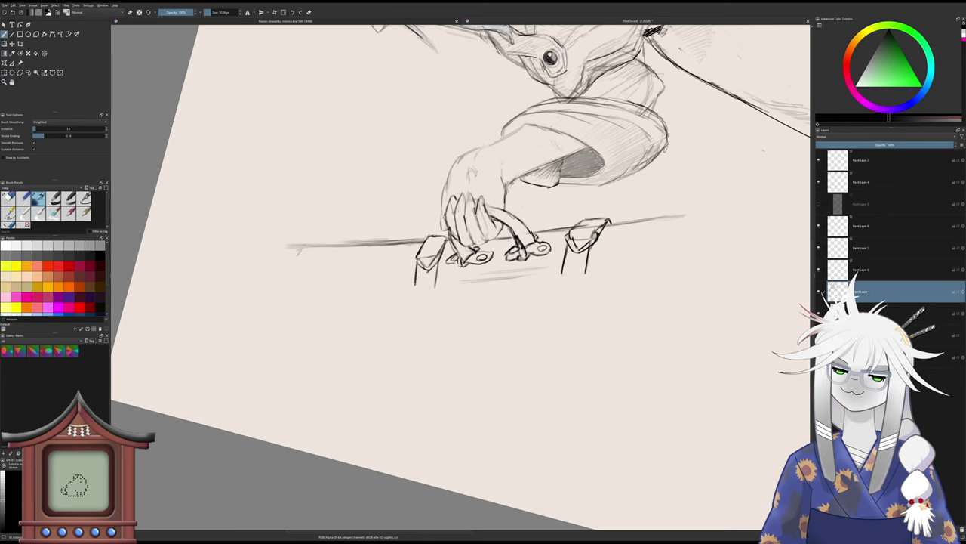
key(/)
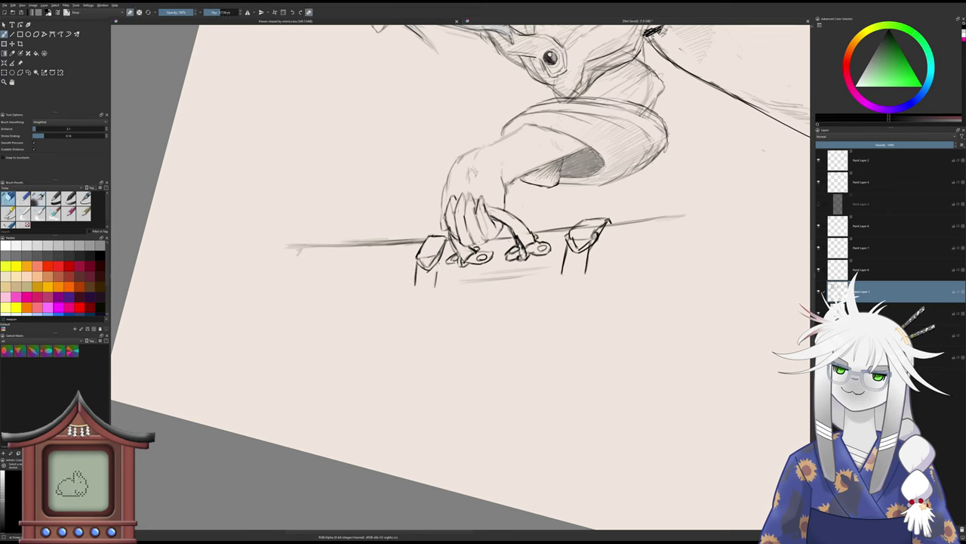
drag(434, 275, 436, 287)
key(/)
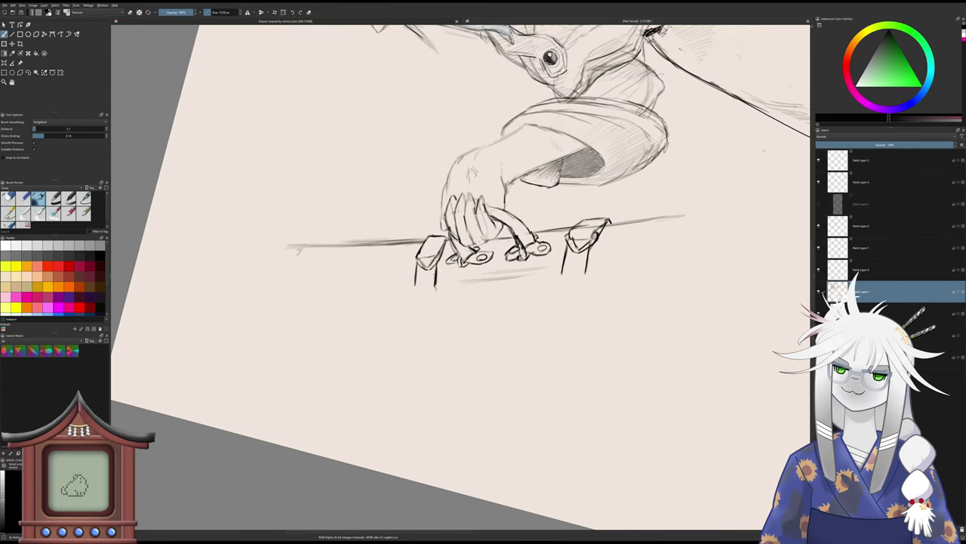
key(/)
key(/)
key(/)
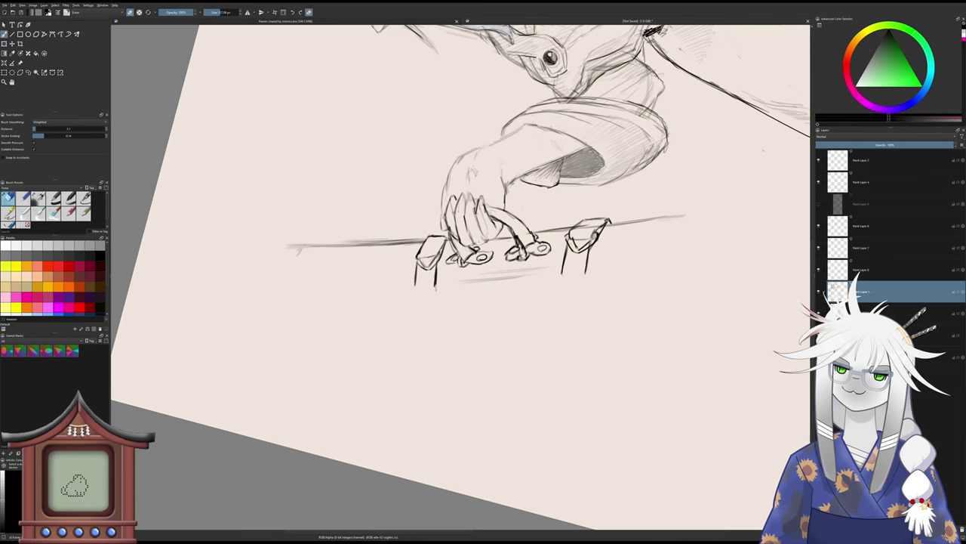
key(/)
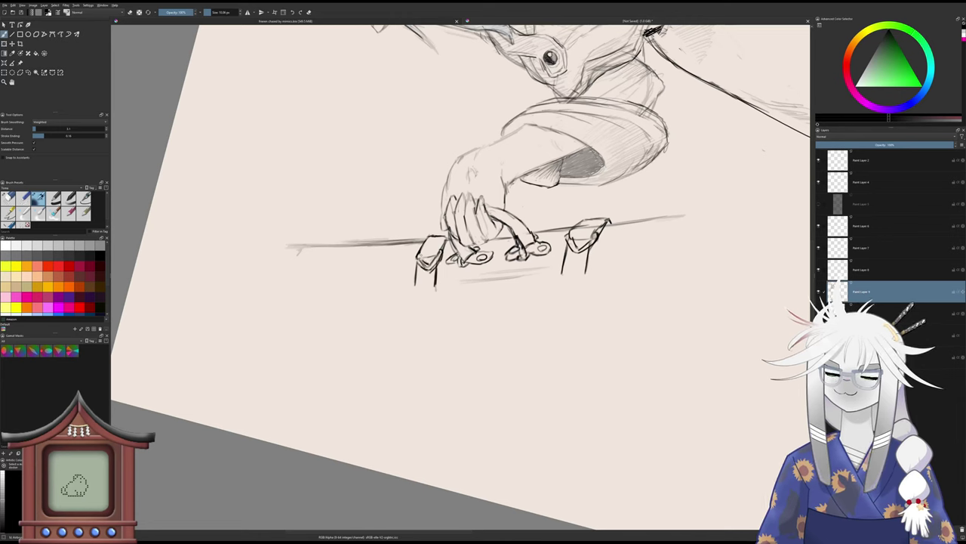
drag(411, 281, 410, 286)
- Erase the outer strap edge and the excess line at the corner of the clasp beside the shorter prong
scroll(416, 274, up, 2)
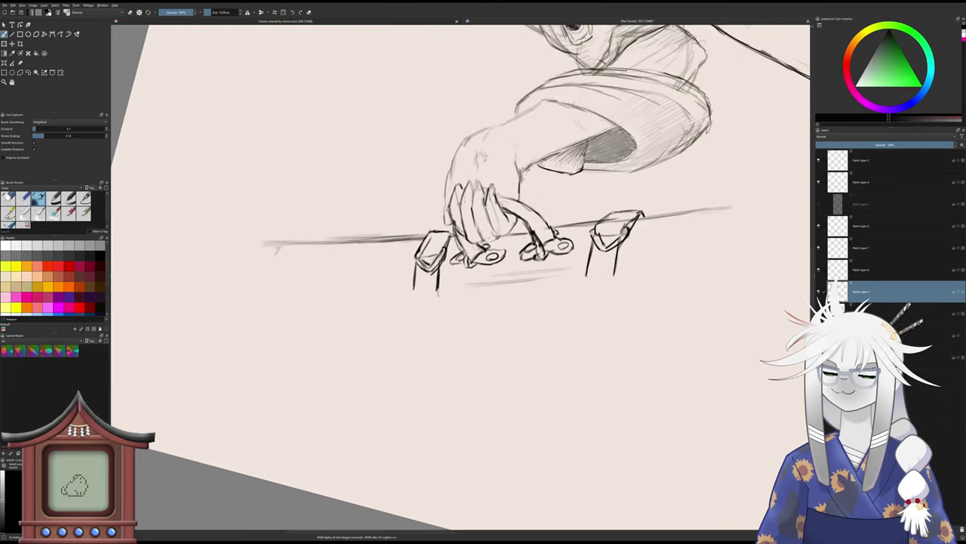
mouse_move(433, 232)
mouse_down()
mouse_move(416, 301)
mouse_move(428, 231)
mouse_move(415, 259)
mouse_move(439, 254)
mouse_up()
key(slash)
key(slash)
key(slash)
key(slash)
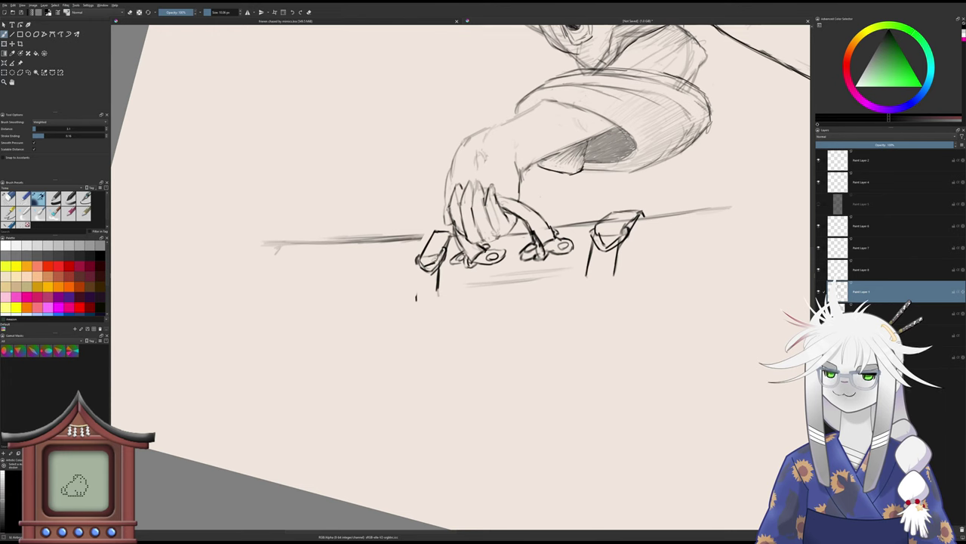
key(e)
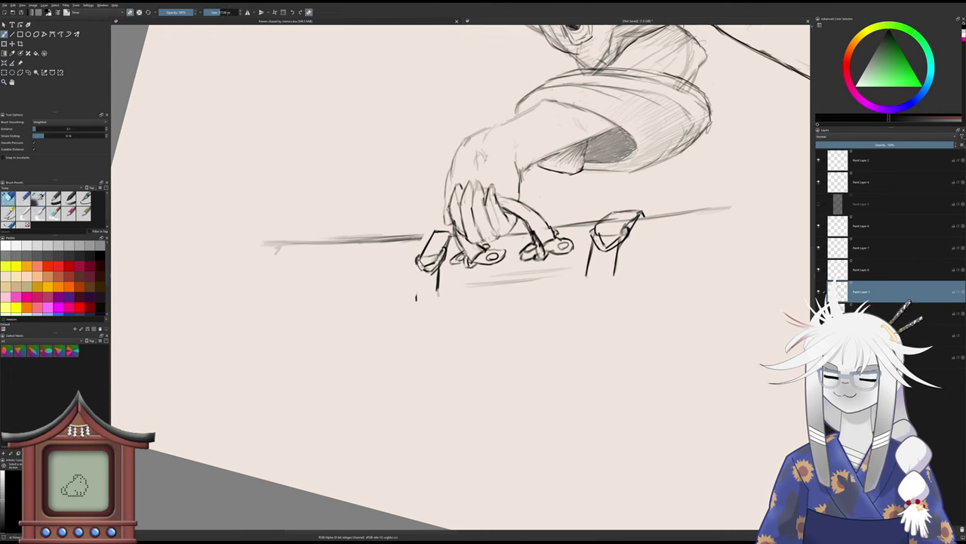
key(e)
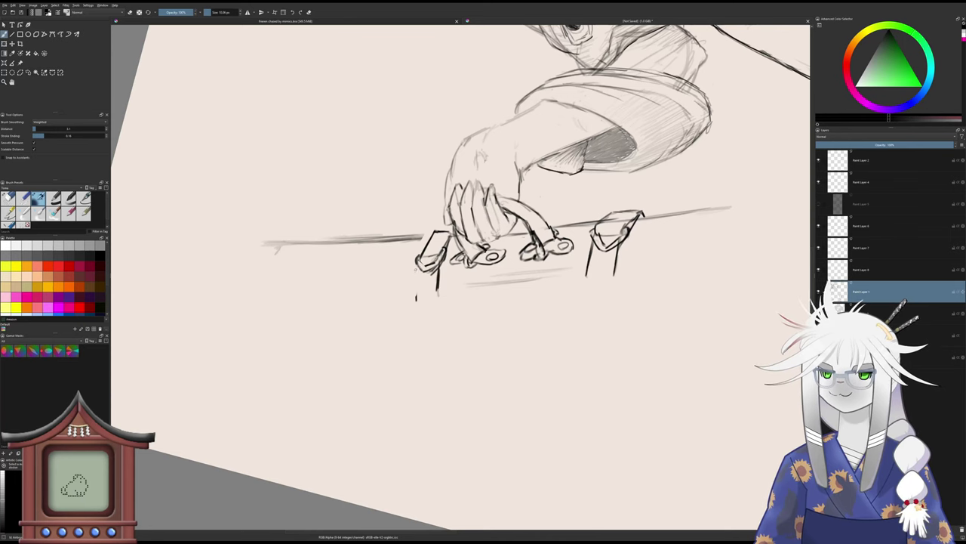
- Try to redraw the two strap edges below the clasp beside the shorter prong with a longer inner edge
key(e)
drag(417, 304, 433, 310)
key(e)
mouse_move(438, 274)
mouse_down()
mouse_move(434, 326)
mouse_move(412, 319)
mouse_up()
key(ctrl+z)
key(ctrl+z)
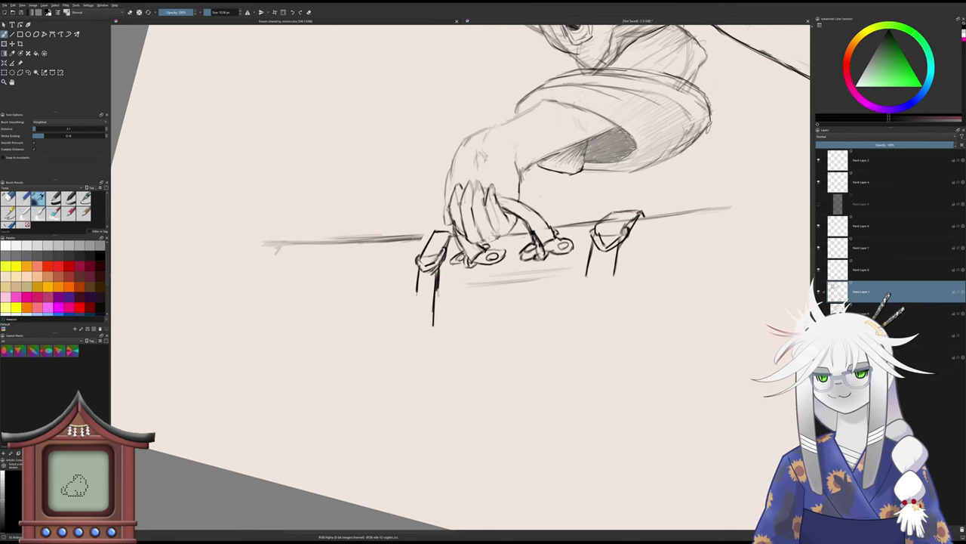
- Redraw both edges of the strap beside the shorter prong as long, parallel slanted lines
key(e)
mouse_move(437, 272)
mouse_down()
mouse_move(416, 292)
mouse_move(419, 270)
mouse_move(434, 299)
mouse_move(429, 323)
mouse_up()
key(ctrl+z)
key(ctrl+z)
key(ctrl+z)
key(ctrl+z)
key(ctrl+z)
key(e)
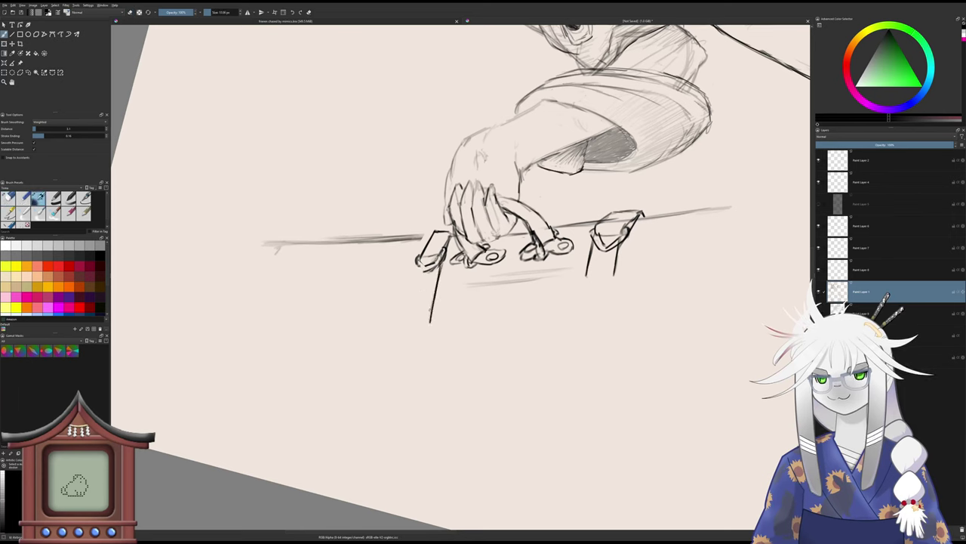
drag(419, 265, 411, 301)
key(ctrl+z)
mouse_move(421, 266)
mouse_down()
mouse_move(407, 325)
mouse_move(429, 321)
mouse_move(424, 353)
mouse_move(410, 311)
mouse_up()
key(ctrl+z)
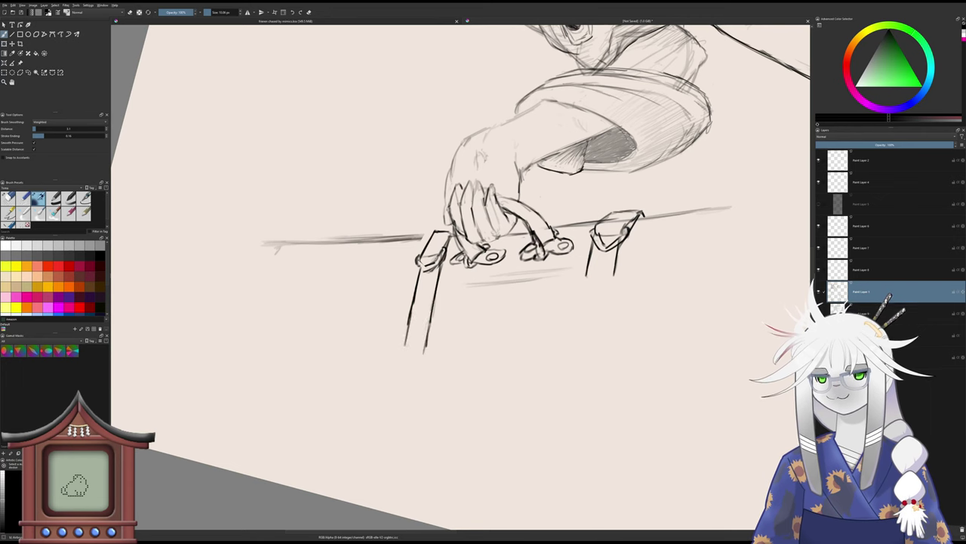
- Lengthen both edges of the second strap into parallel slanted lines, and tidy the top corner of the first clasp
drag(588, 270, 578, 351)
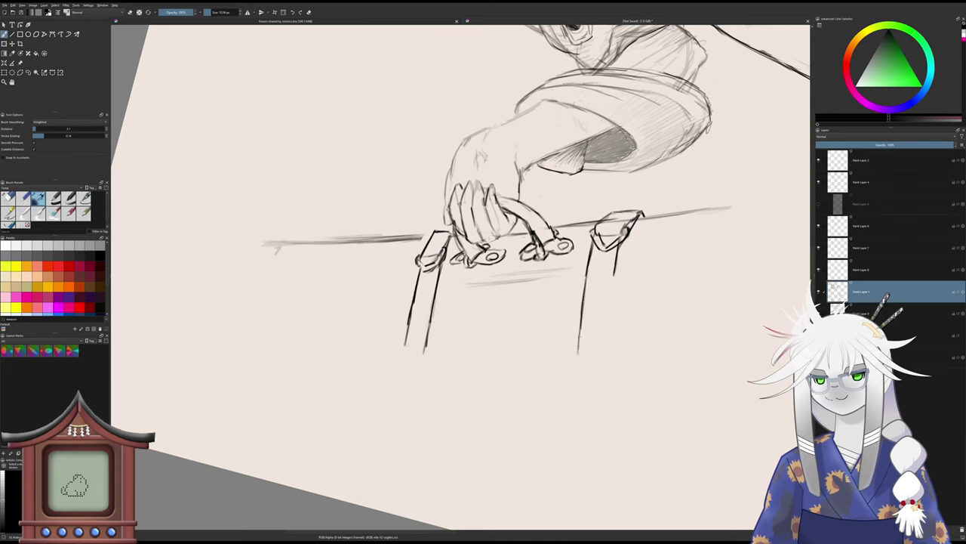
drag(615, 272, 607, 368)
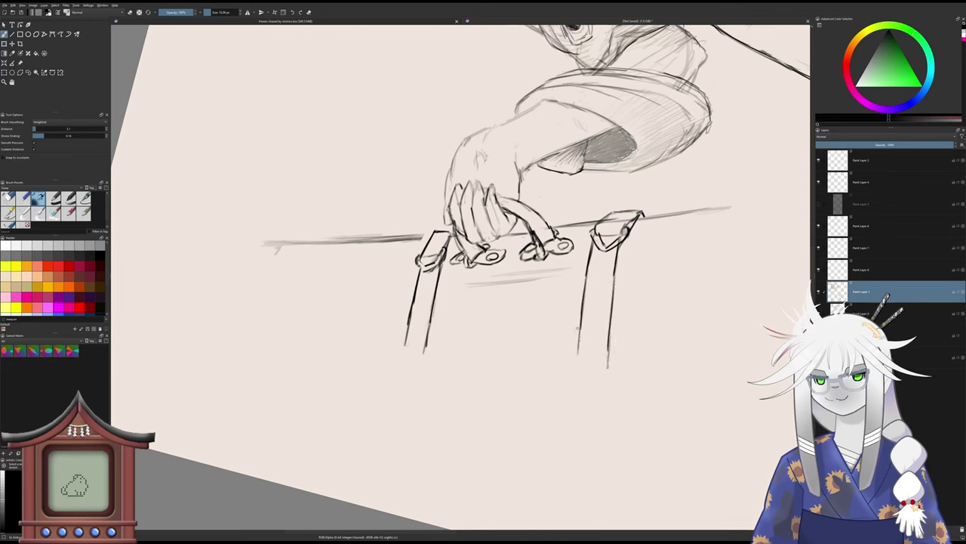
mouse_move(578, 328)
mouse_down()
mouse_move(577, 368)
mouse_move(579, 347)
mouse_up()
mouse_move(428, 233)
mouse_down()
mouse_move(420, 256)
mouse_move(435, 231)
mouse_up()
key(slash)
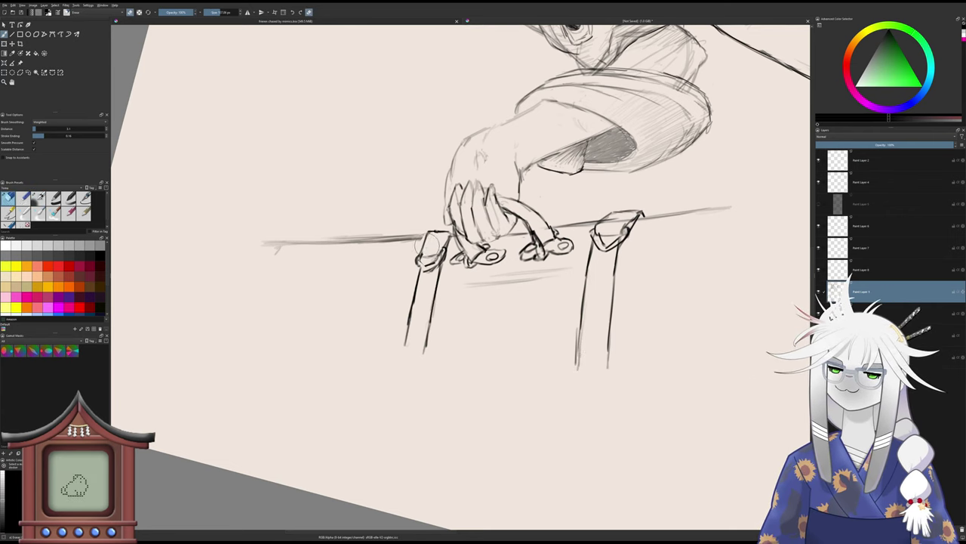
key(slash)
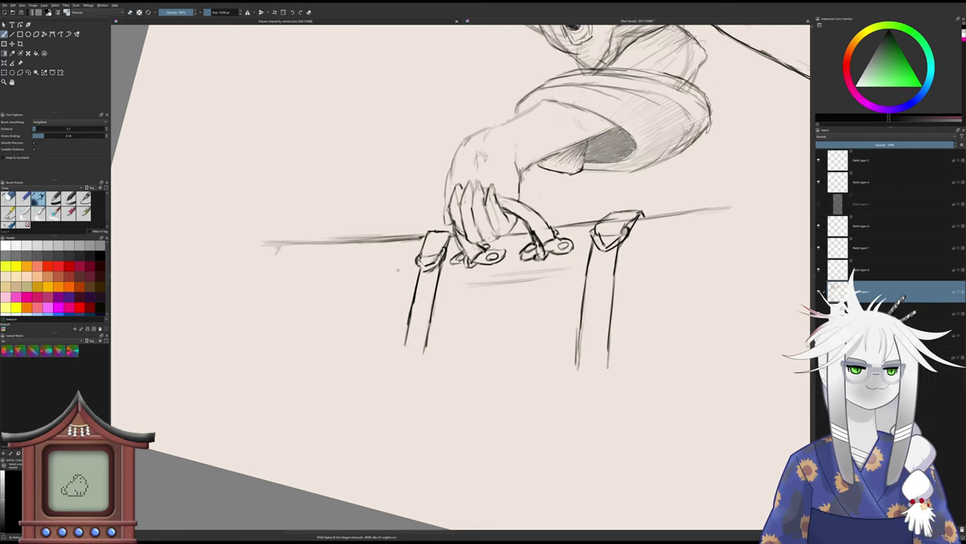
- Sketch the lower strap's bend, with both of its edges folding diagonally down over the side of the case
scroll(494, 280, down, 4)
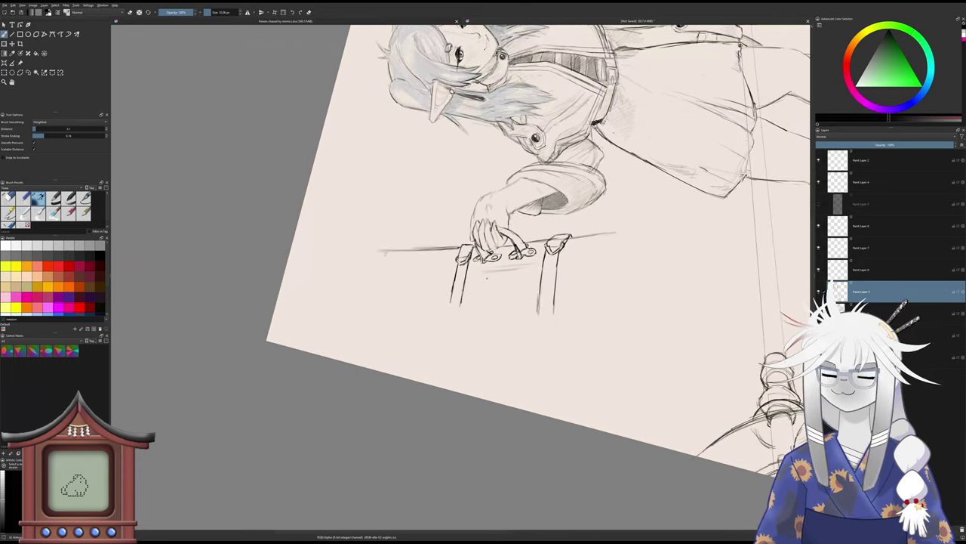
key(5)
drag(514, 317, 475, 227)
scroll(461, 243, up, 3)
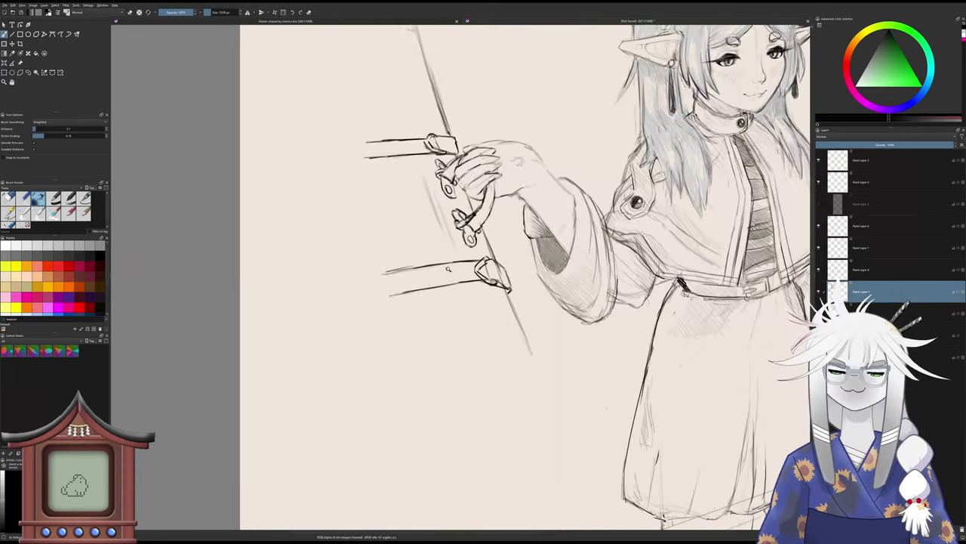
mouse_move(412, 291)
mouse_down()
mouse_move(388, 360)
mouse_move(412, 270)
mouse_up()
key(ctrl+z)
key(ctrl+z)
key(ctrl+z)
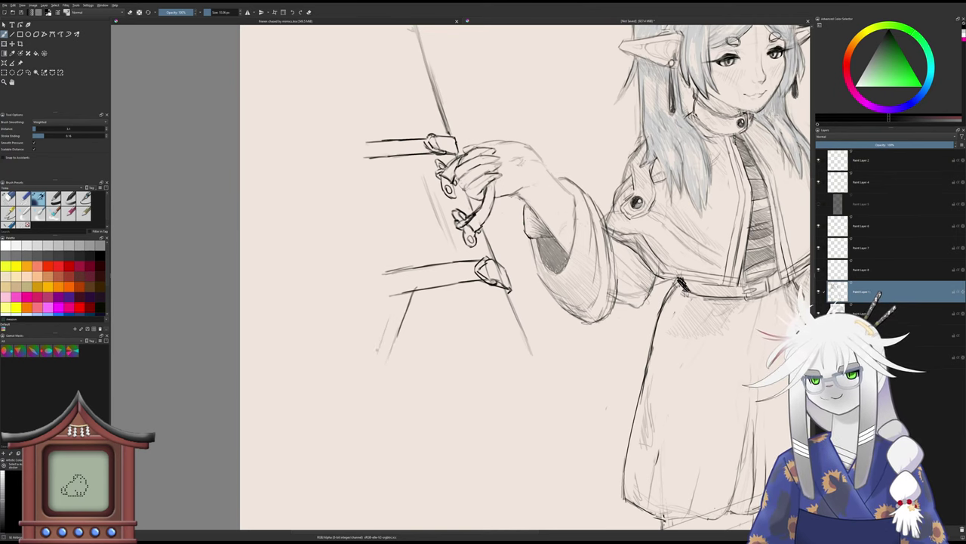
drag(378, 352, 405, 276)
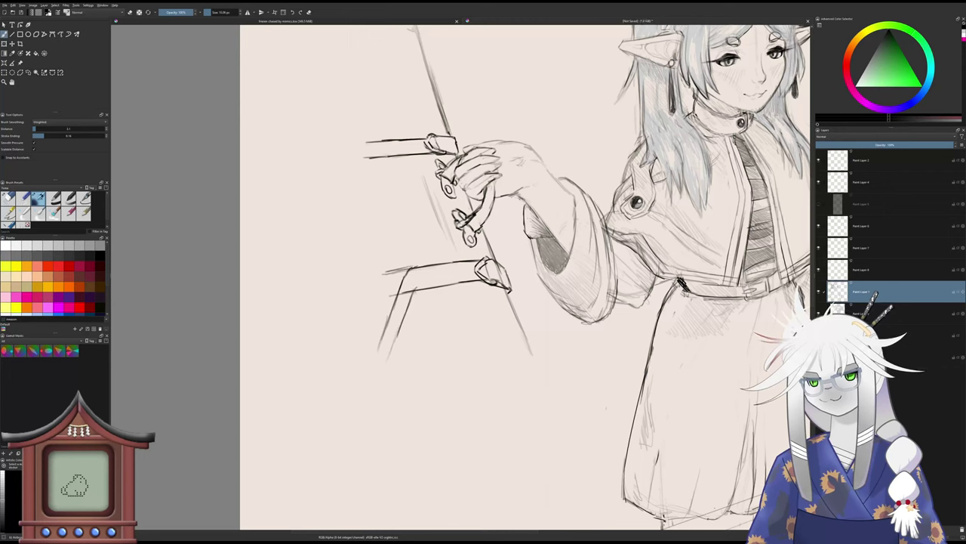
- Erase the overshooting line ends outside the lower strap's bend and soften its corner
click(7, 197)
mouse_move(408, 301)
mouse_down()
mouse_move(415, 265)
mouse_move(397, 267)
mouse_up()
mouse_move(374, 300)
mouse_down()
mouse_move(376, 333)
mouse_move(376, 302)
mouse_up()
scroll(375, 303, up, 4)
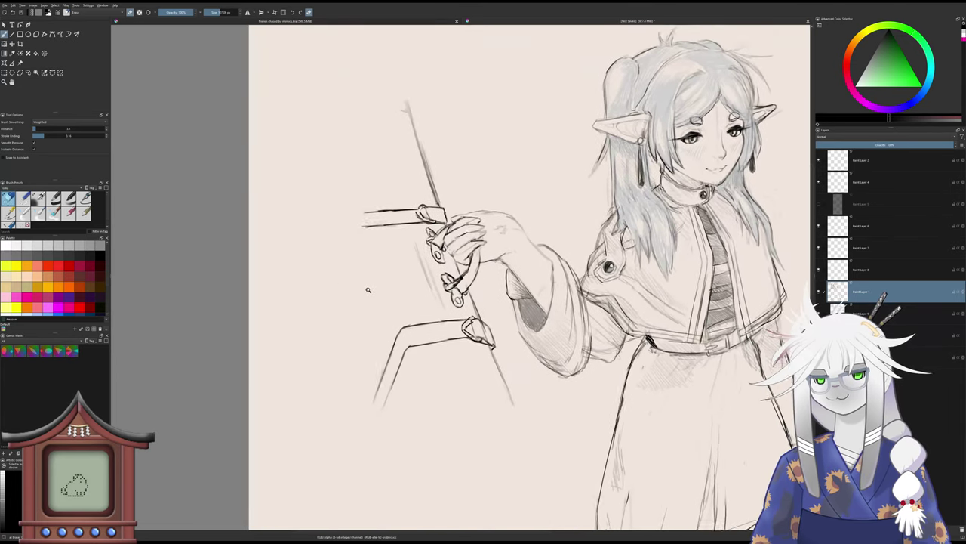
- Draw both edges of the upper strap bending diagonally down over the case, and trim the overshoot at the bend
key(slash)
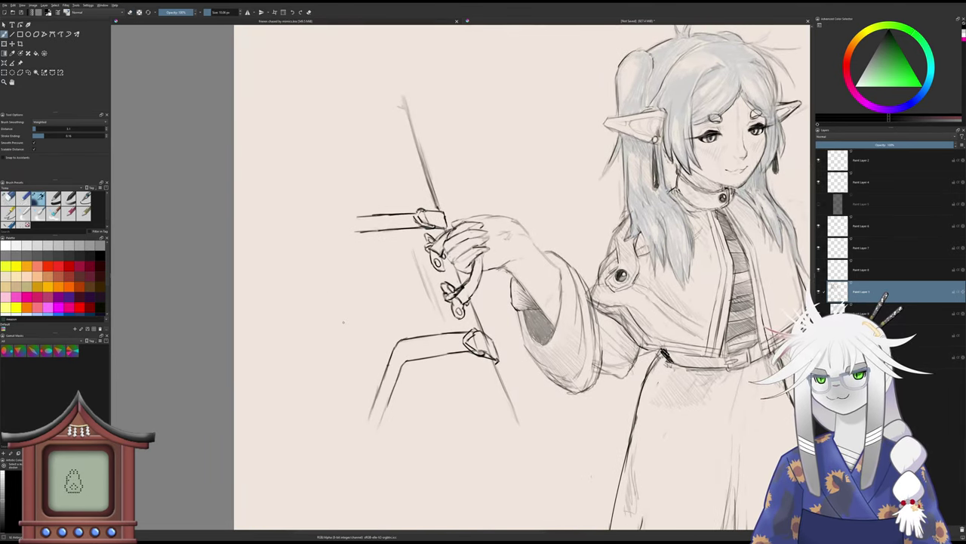
drag(346, 322, 368, 233)
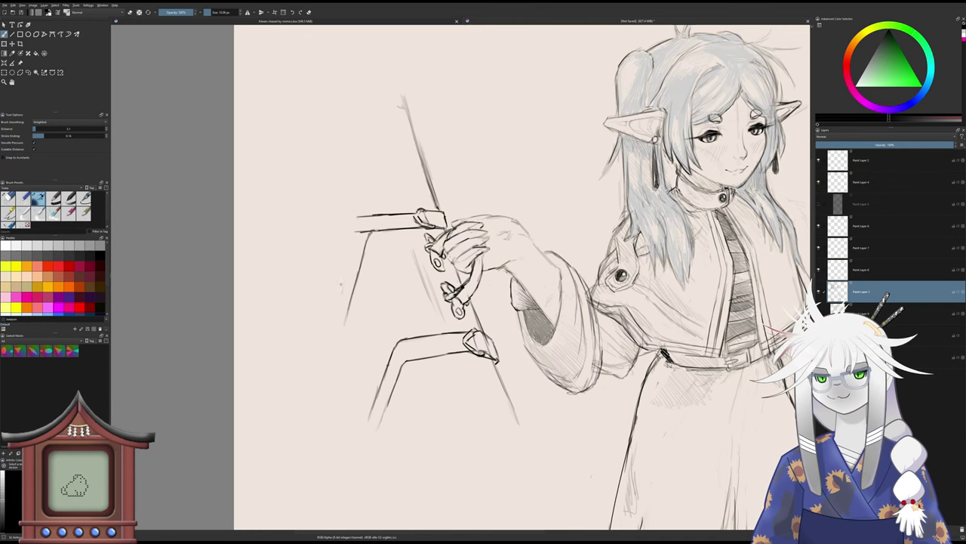
drag(340, 288, 357, 222)
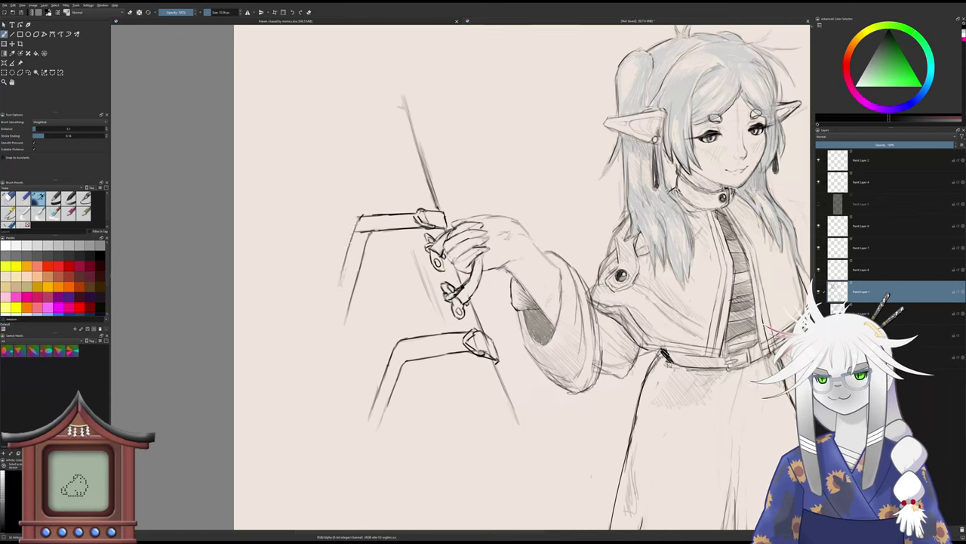
key(/)
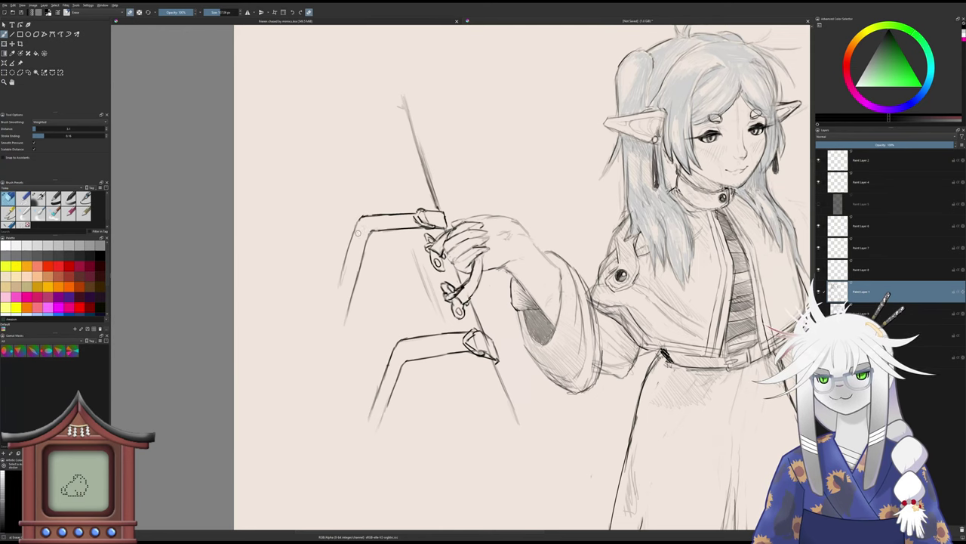
key(/)
key(ctrl+z)
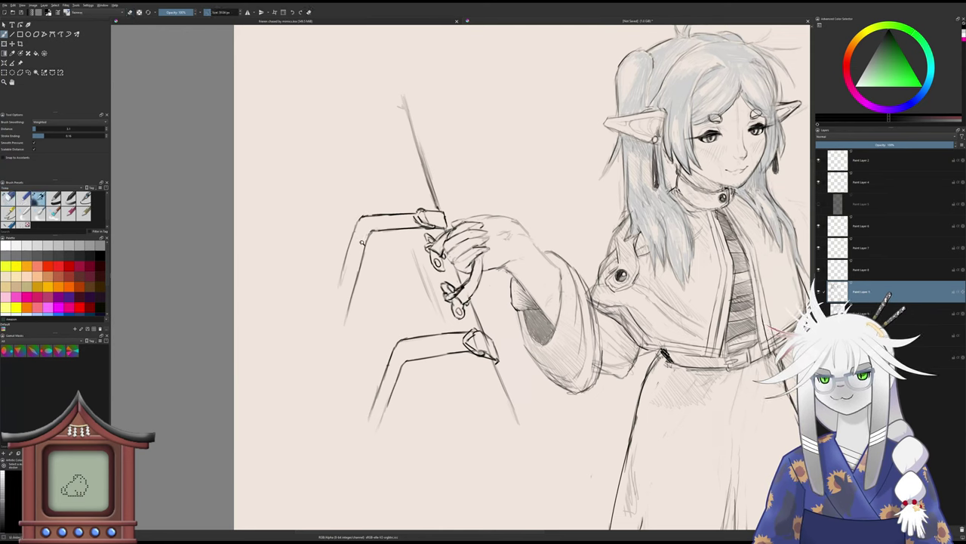
- Redraw both edges of the upper strap's hanging section at a wider slant
mouse_move(367, 235)
mouse_down()
mouse_move(335, 319)
mouse_move(372, 235)
mouse_up()
key(/)
key(/)
drag(327, 303, 348, 244)
mouse_move(330, 300)
mouse_down()
mouse_move(354, 230)
mouse_move(338, 278)
mouse_move(347, 248)
mouse_up()
key(ctrl+z)
key(ctrl+z)
mouse_move(329, 306)
mouse_down()
mouse_move(353, 239)
mouse_move(329, 304)
mouse_up()
drag(357, 220, 336, 284)
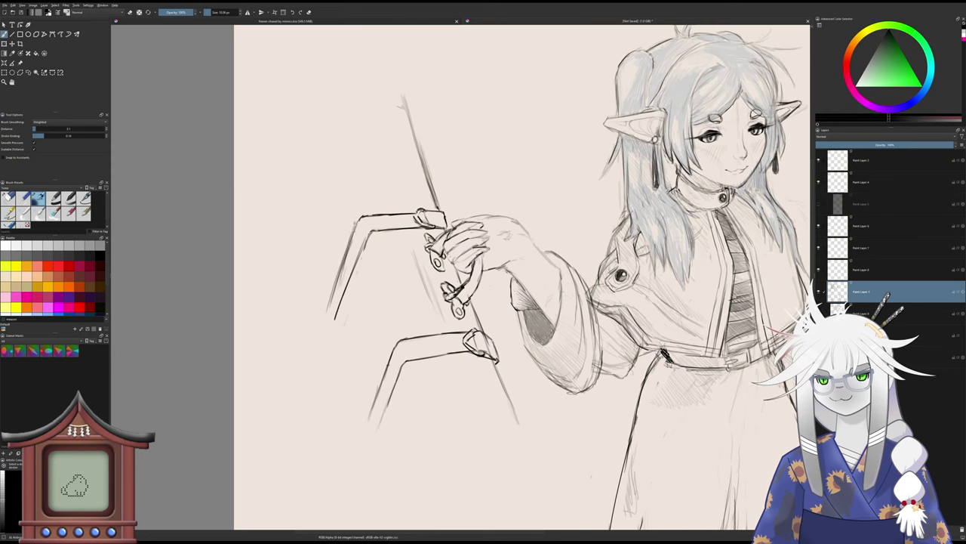
- Erase leftover strokes along the upper strap's hanging section and retouch its edge lines
key(/)
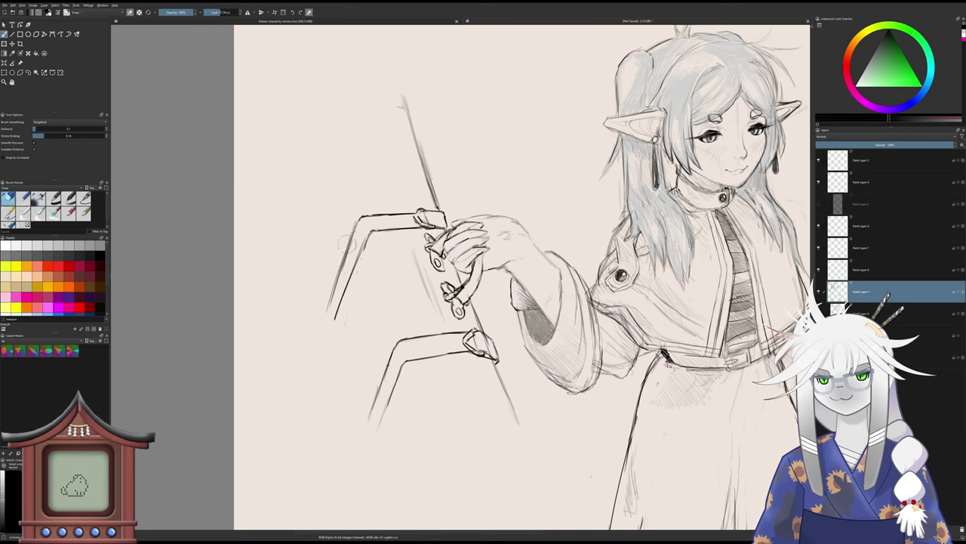
drag(345, 250, 325, 306)
key(/)
drag(341, 271, 334, 292)
- Draw a narrow rounded loop across each strap just below its bend
scroll(336, 290, down, 2)
drag(332, 325, 332, 309)
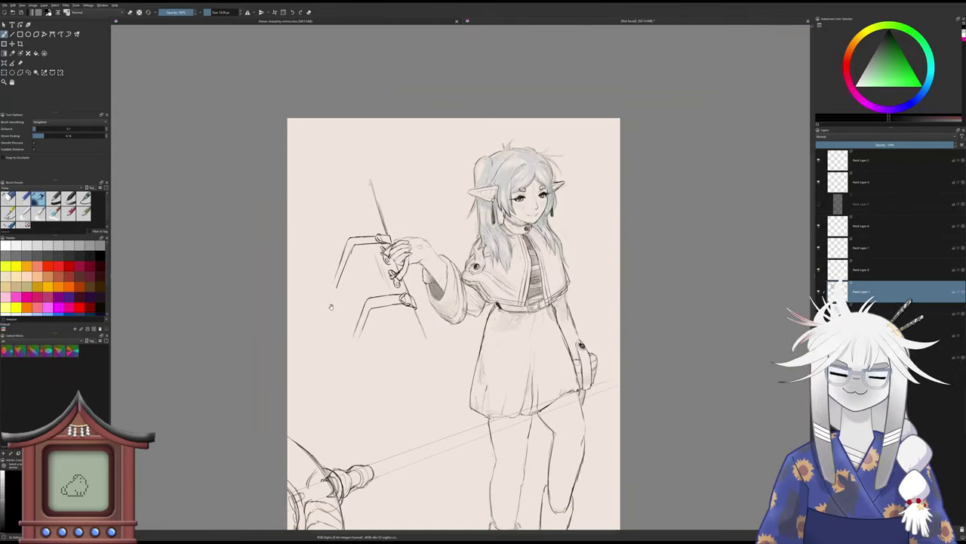
scroll(370, 293, up, 2)
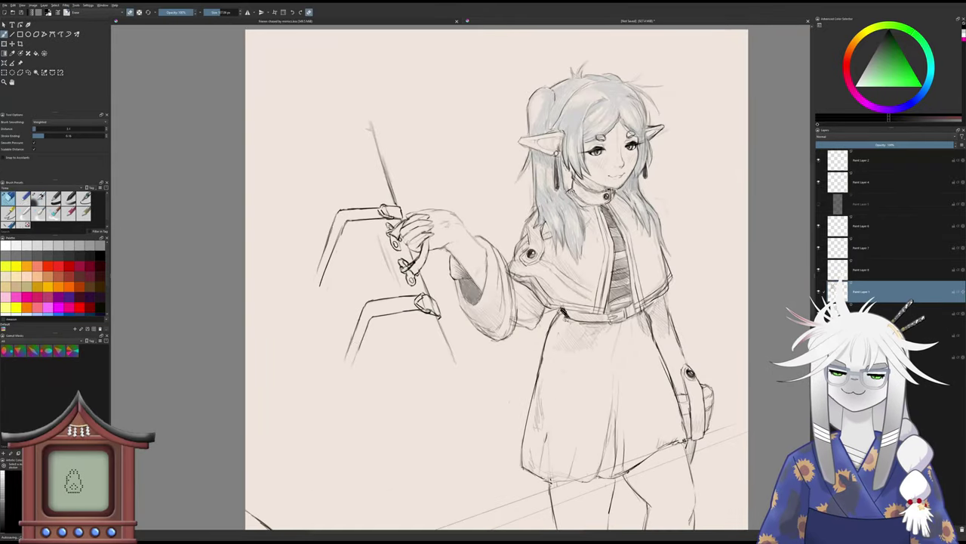
mouse_move(360, 344)
mouse_down()
mouse_move(354, 317)
mouse_move(369, 345)
mouse_up()
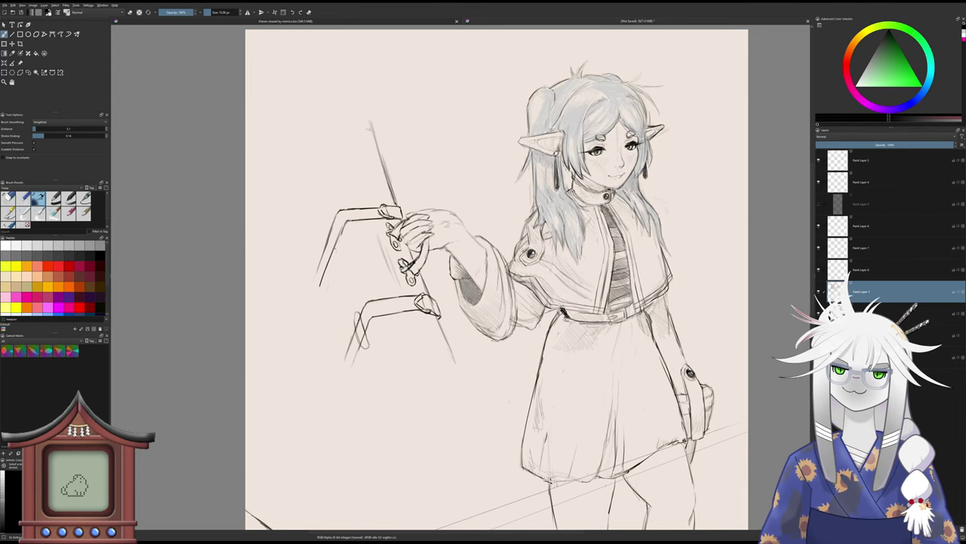
mouse_move(334, 252)
mouse_down()
mouse_move(327, 213)
mouse_move(344, 254)
mouse_move(315, 291)
mouse_move(313, 265)
mouse_up()
key(slash)
key(slash)
- Try another rounded loop at the upper strap's end, then undo it
mouse_move(326, 259)
mouse_down()
mouse_move(320, 286)
mouse_move(314, 272)
mouse_move(322, 286)
mouse_up()
key(ctrl+z)
key(ctrl+z)
key(ctrl+z)
key(ctrl+z)
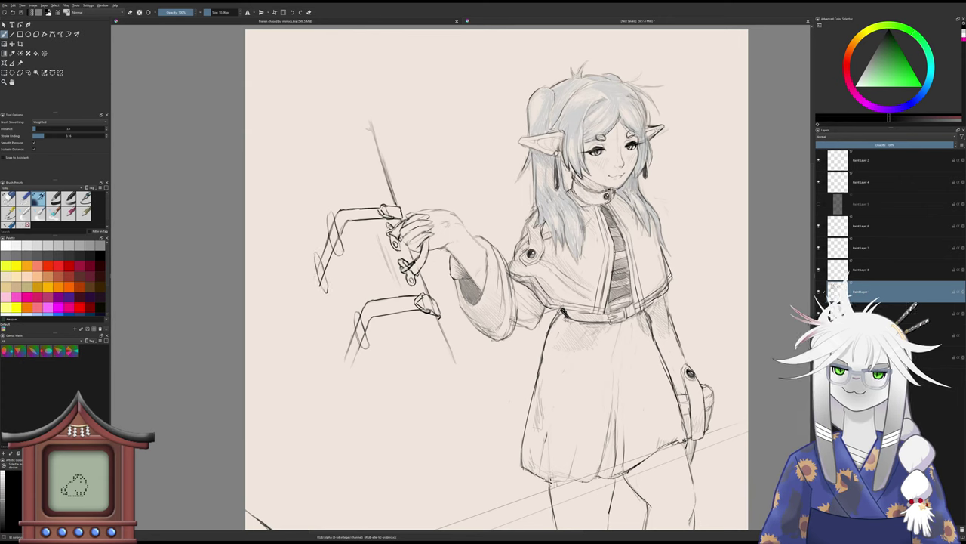
key(ctrl+z)
key(ctrl+z)
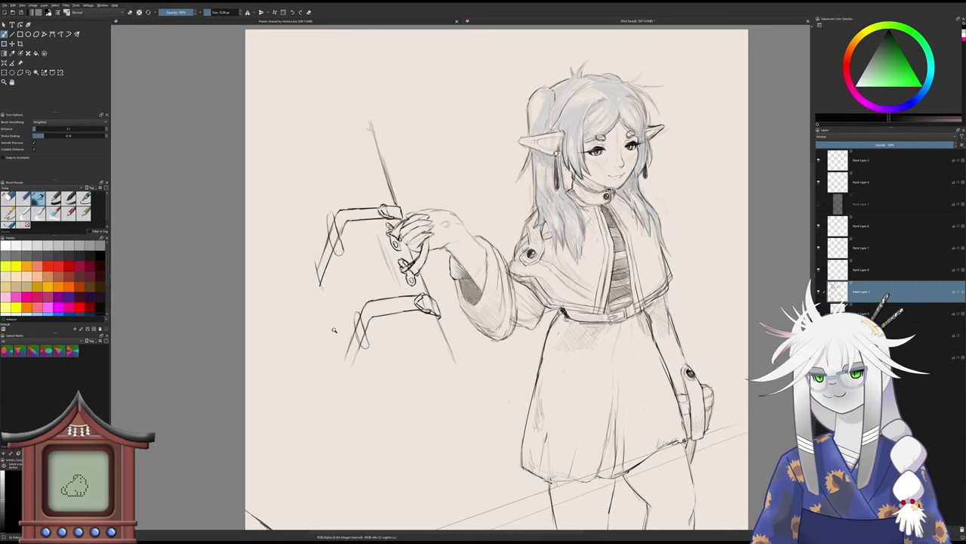
key(ctrl+z)
- Extend the hanging sections of both straps further down with long, parallel slanted edges
drag(319, 285, 307, 318)
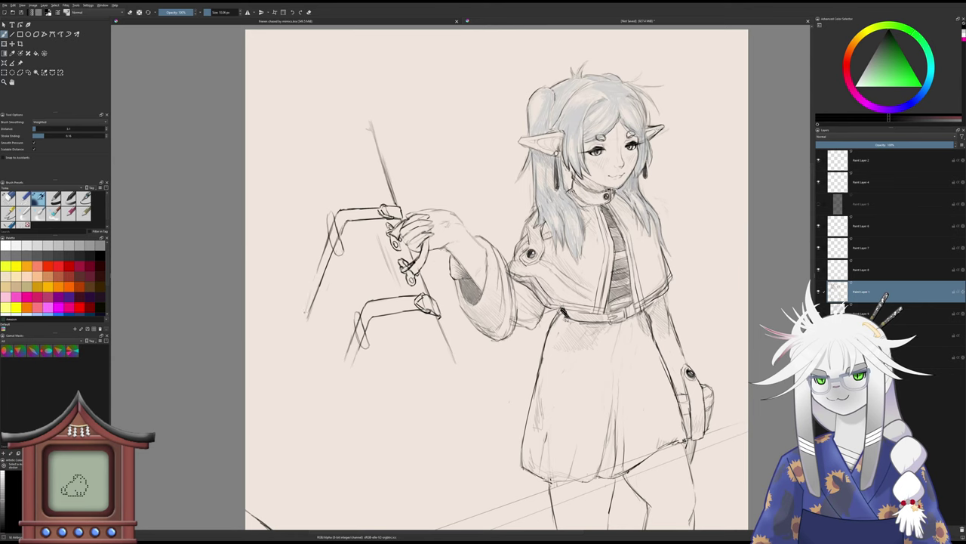
mouse_move(314, 277)
mouse_down()
mouse_move(305, 308)
mouse_move(308, 296)
mouse_up()
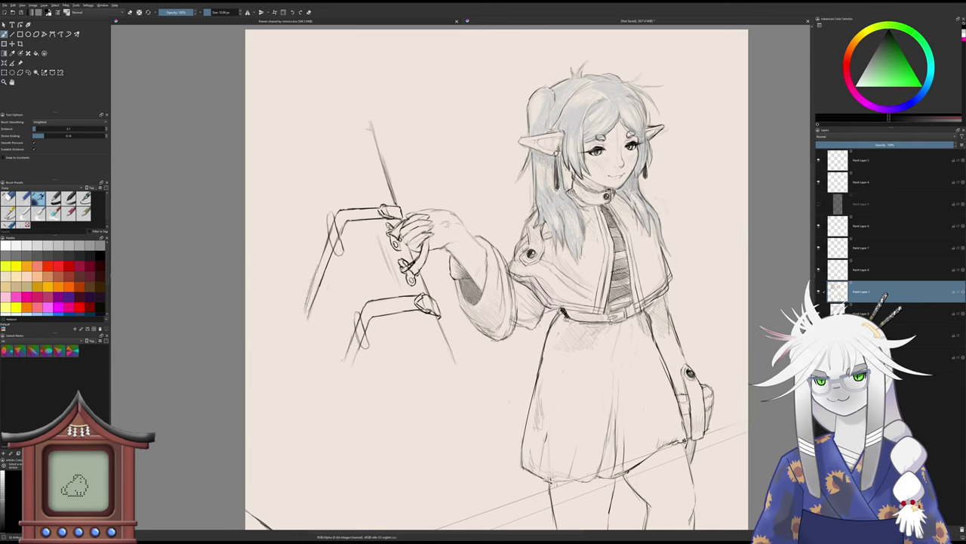
mouse_move(347, 348)
mouse_down()
mouse_move(333, 385)
mouse_move(338, 373)
mouse_move(346, 381)
mouse_move(323, 411)
mouse_move(326, 423)
mouse_move(325, 400)
mouse_move(327, 423)
mouse_up()
- Sketch the case's outline with a long edge along the strap ends, a short top edge and a slanted upper side
key(e)
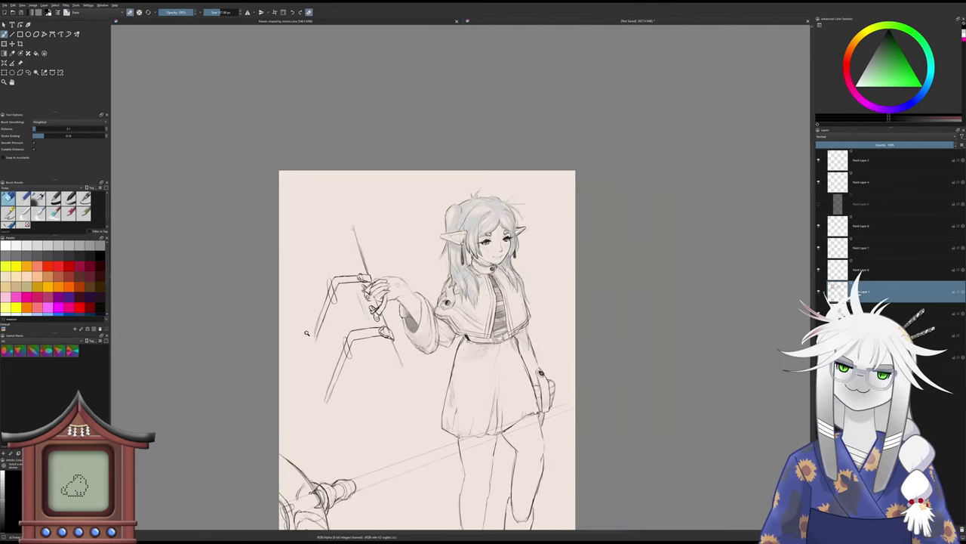
scroll(311, 332, up, 2)
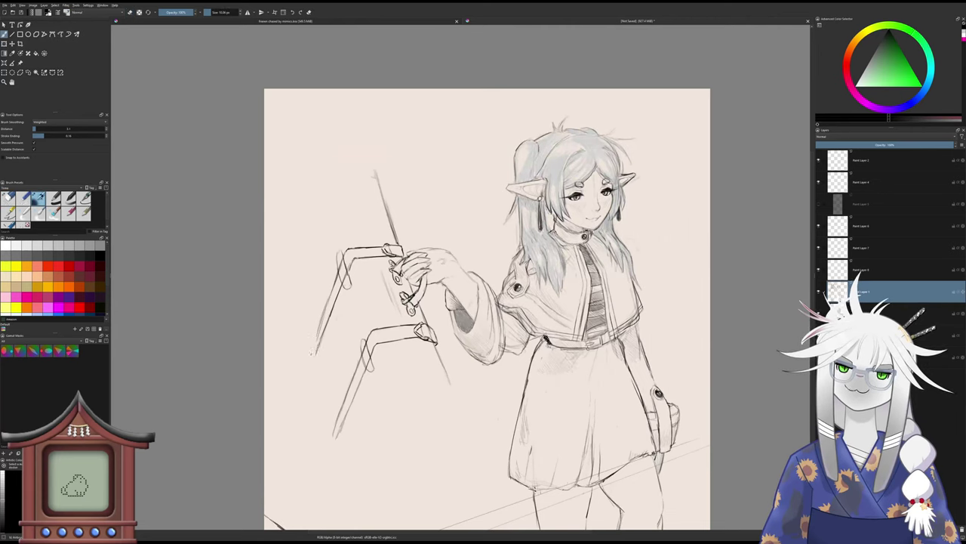
mouse_move(309, 354)
mouse_down()
mouse_move(319, 322)
mouse_move(302, 391)
mouse_up()
key(slash)
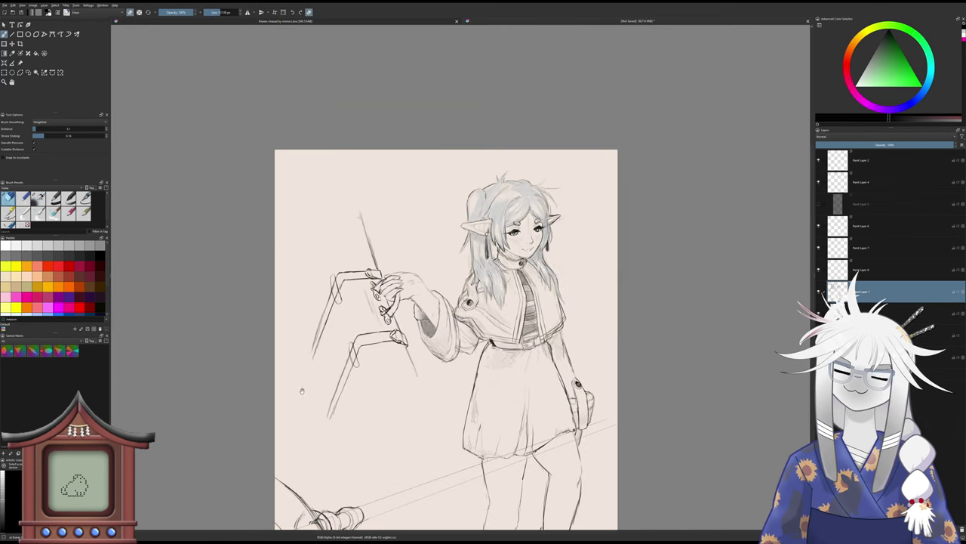
scroll(301, 390, down, 2)
key(slash)
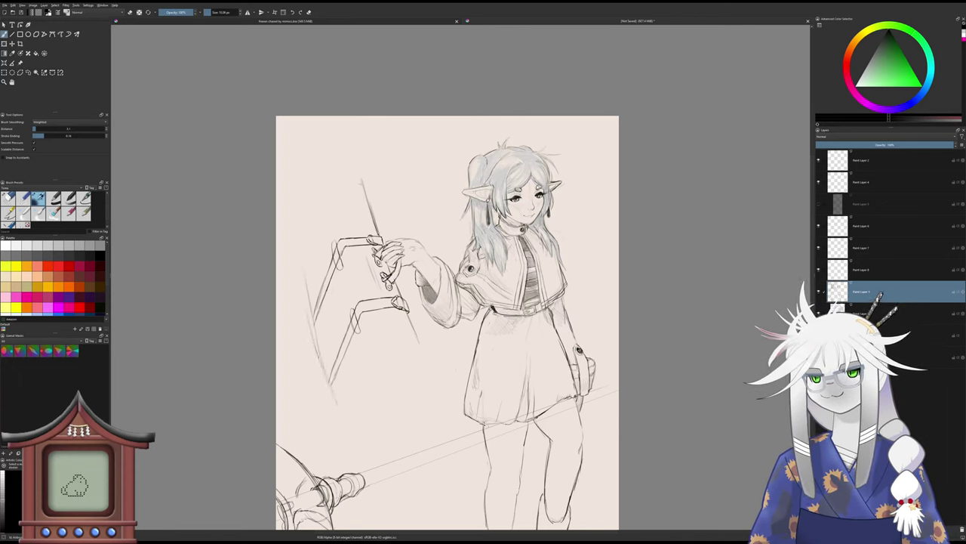
drag(311, 305, 327, 377)
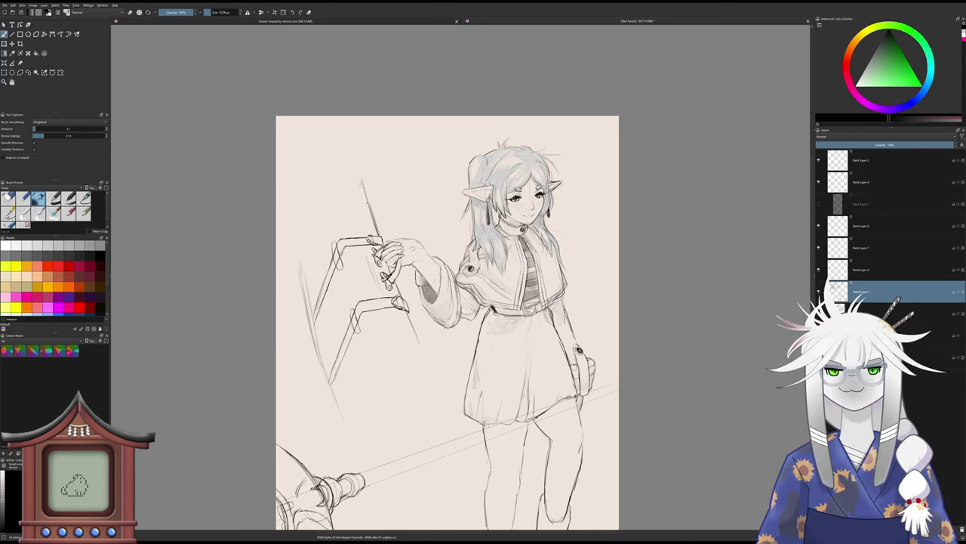
drag(354, 198, 340, 198)
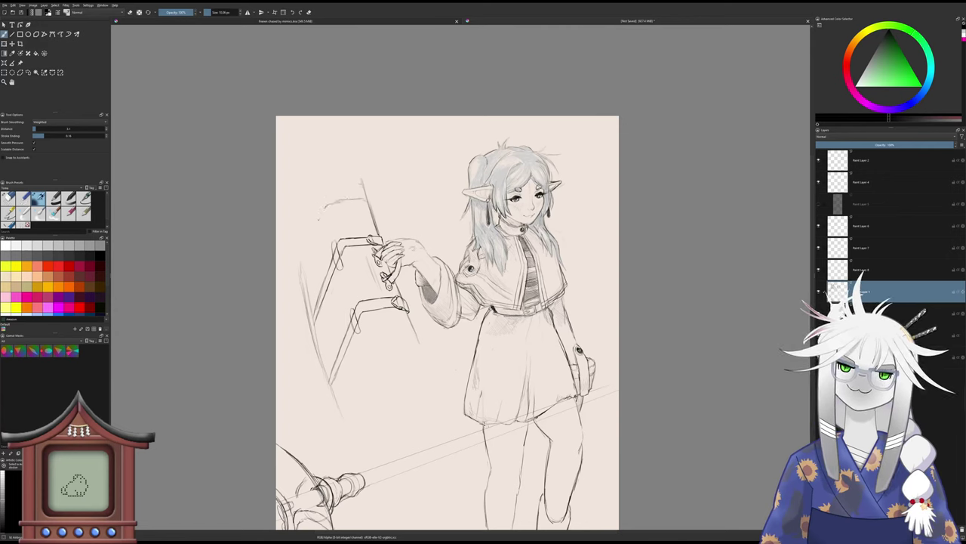
drag(323, 210, 301, 268)
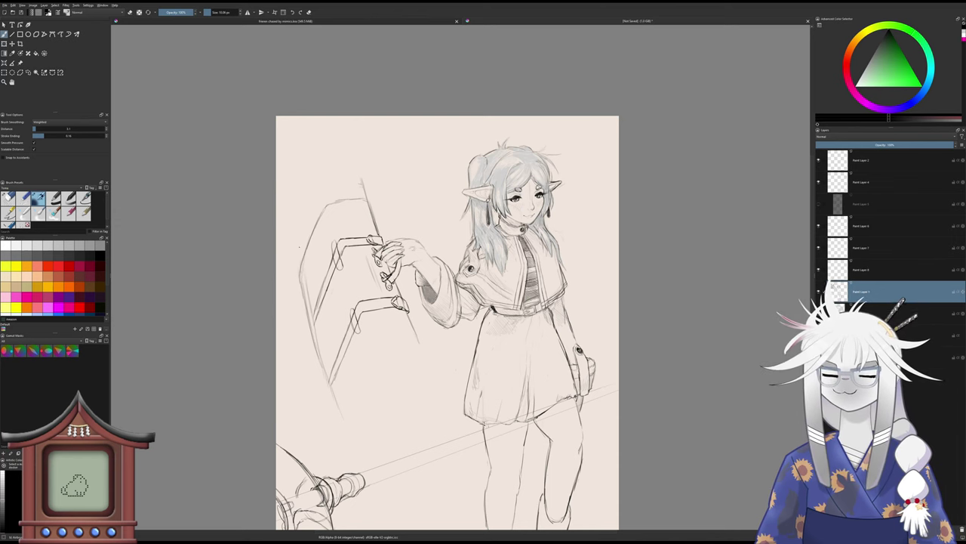
- Darken the case's short top edge from the handle side to the outer corner
key(4)
key(4)
key(4)
mouse_move(299, 268)
mouse_down()
mouse_move(324, 223)
mouse_move(352, 265)
mouse_move(344, 276)
mouse_up()
scroll(334, 282, up, 1)
mouse_move(377, 238)
mouse_down()
mouse_move(344, 277)
mouse_move(377, 229)
mouse_move(345, 273)
mouse_move(370, 224)
mouse_move(353, 217)
mouse_up()
key(slash)
key(slash)
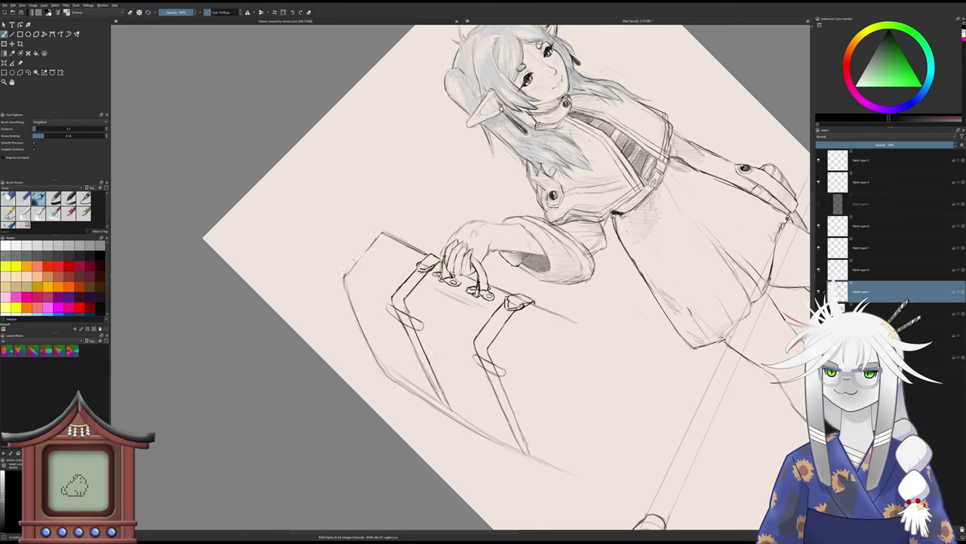
drag(362, 256, 344, 277)
drag(370, 244, 359, 258)
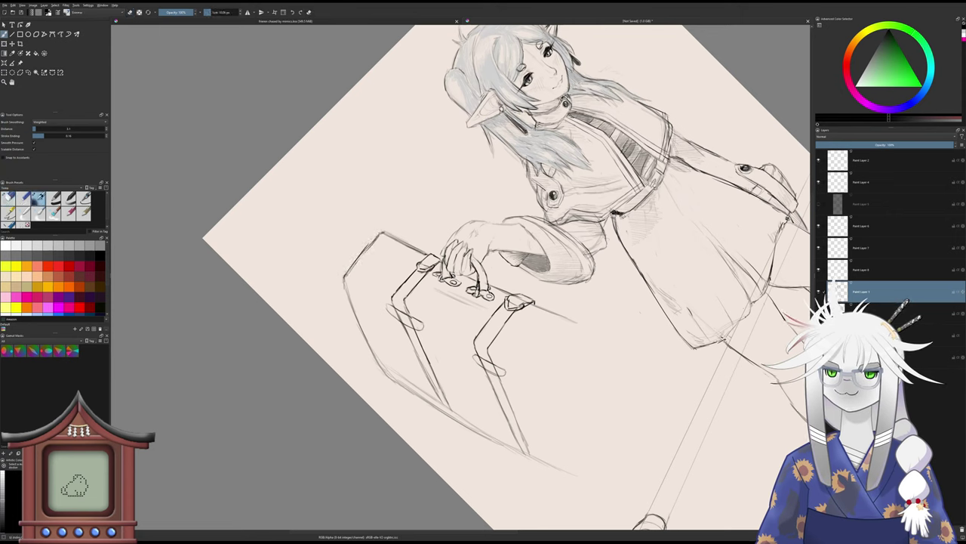
- Strengthen the case's slanted upper side between the top corner and the outermost corner
key(5)
key(ctrl+e)
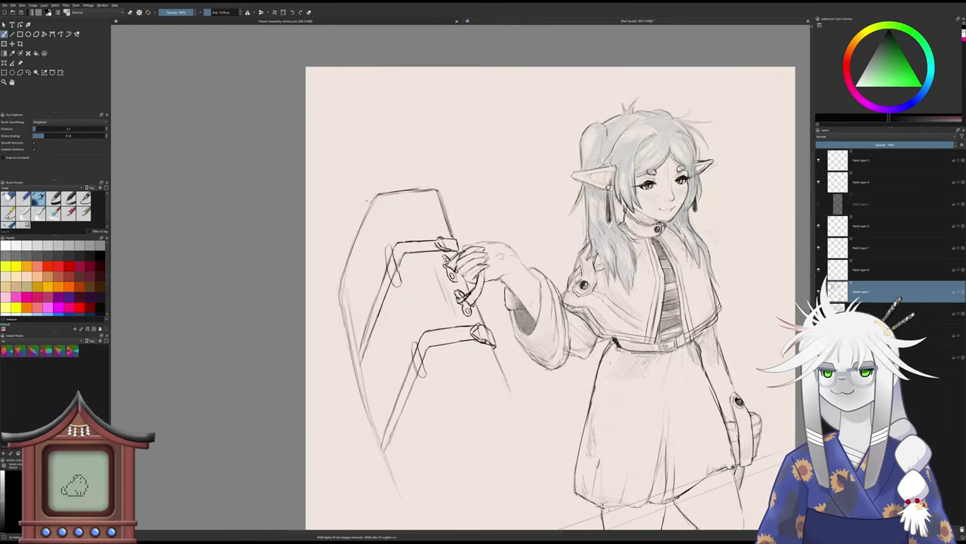
drag(371, 203, 358, 241)
drag(370, 206, 346, 274)
drag(362, 231, 339, 306)
drag(357, 258, 346, 286)
drag(366, 228, 341, 284)
- Erase the loose sketch lines along the outside of the case's slanted upper side
key(slash)
mouse_move(365, 215)
mouse_down()
mouse_move(341, 295)
mouse_move(346, 273)
mouse_up()
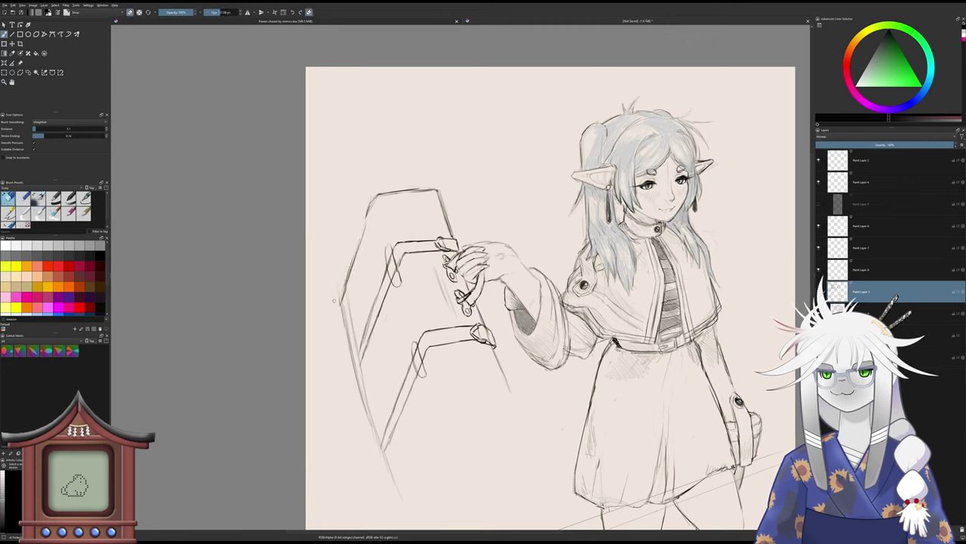
key(slash)
- Sketch the case's faint inner fold line along its length and the end edge of the handle face below the lower strap
mouse_move(370, 207)
mouse_down()
mouse_move(341, 300)
mouse_move(326, 218)
mouse_up()
drag(326, 218, 310, 204)
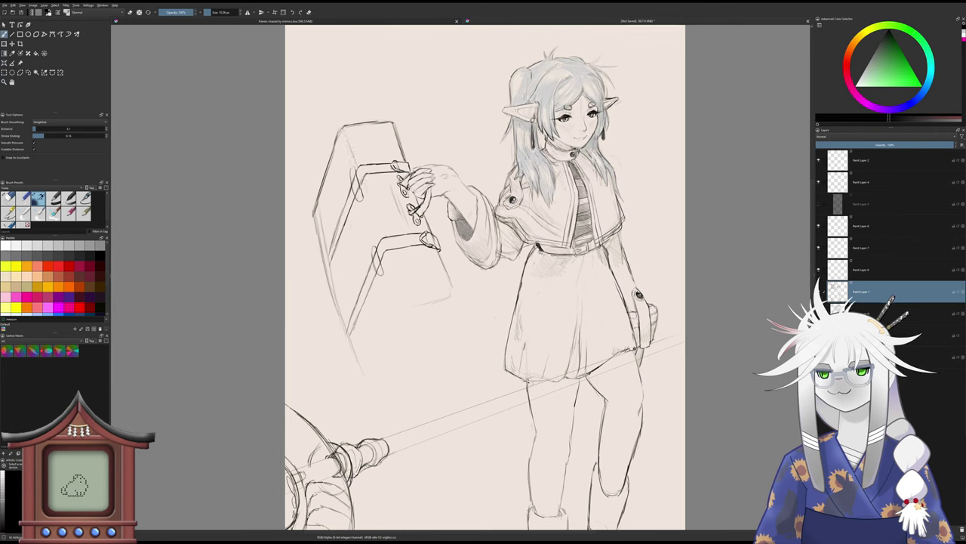
key(slash)
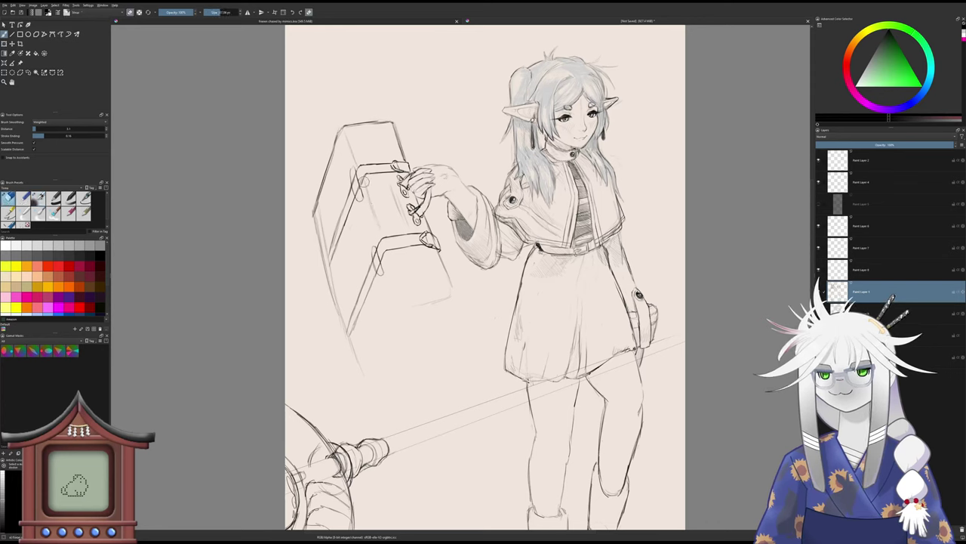
key(slash)
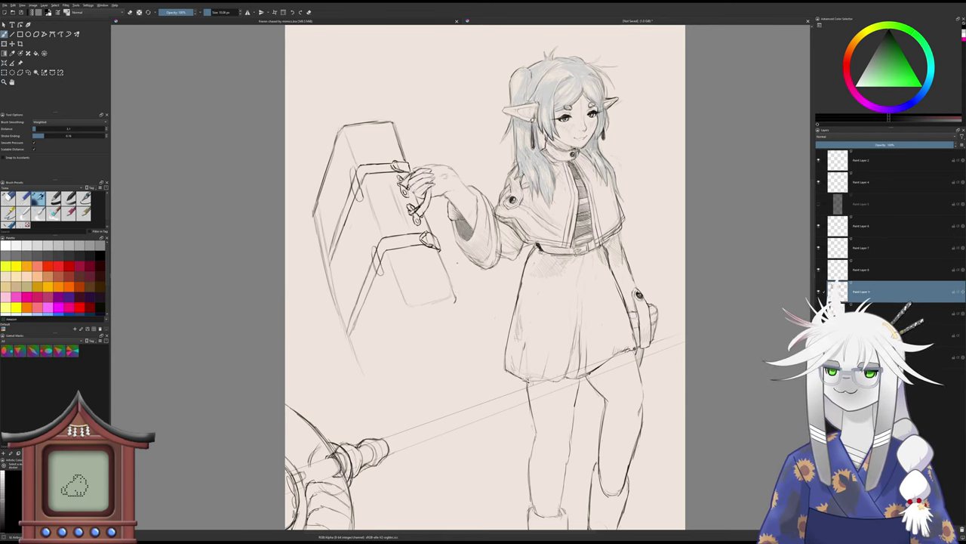
- Undo the latest dark strokes on the case's lower outer side and the handle face's end corner
scroll(449, 274, down, 2)
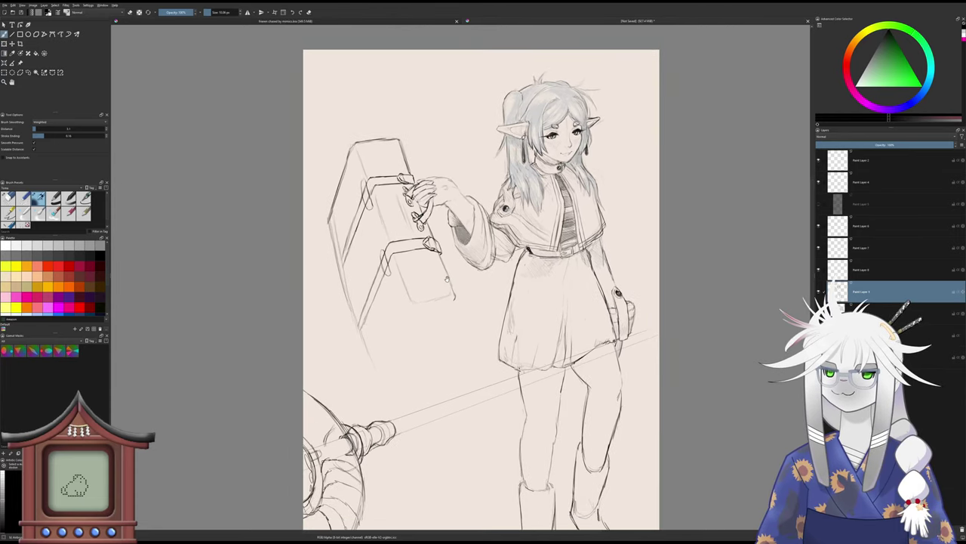
drag(446, 278, 442, 262)
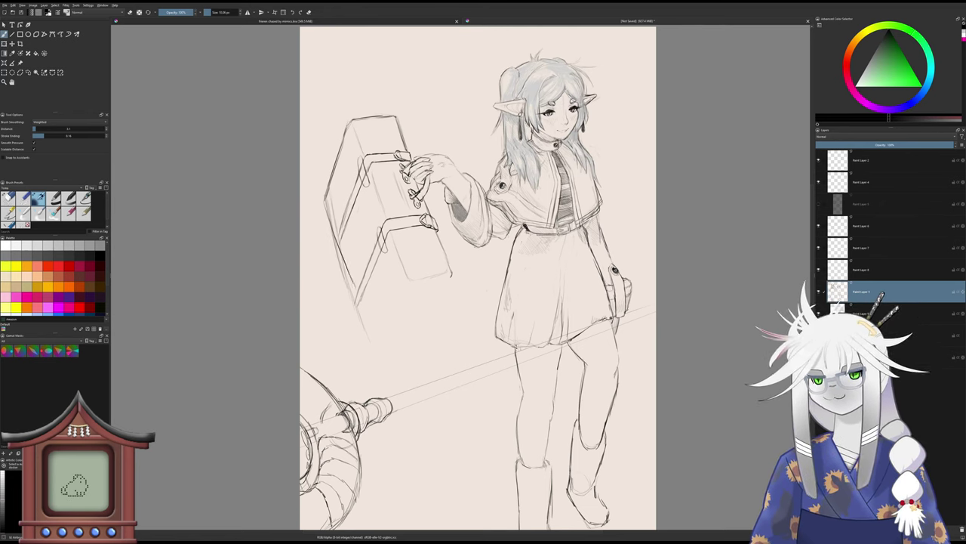
key(ctrl+z)
key(ctrl+z)
key(ctrl+z)
key(ctrl+z)
key(ctrl+z)
key(ctrl+z)
key(ctrl+z)
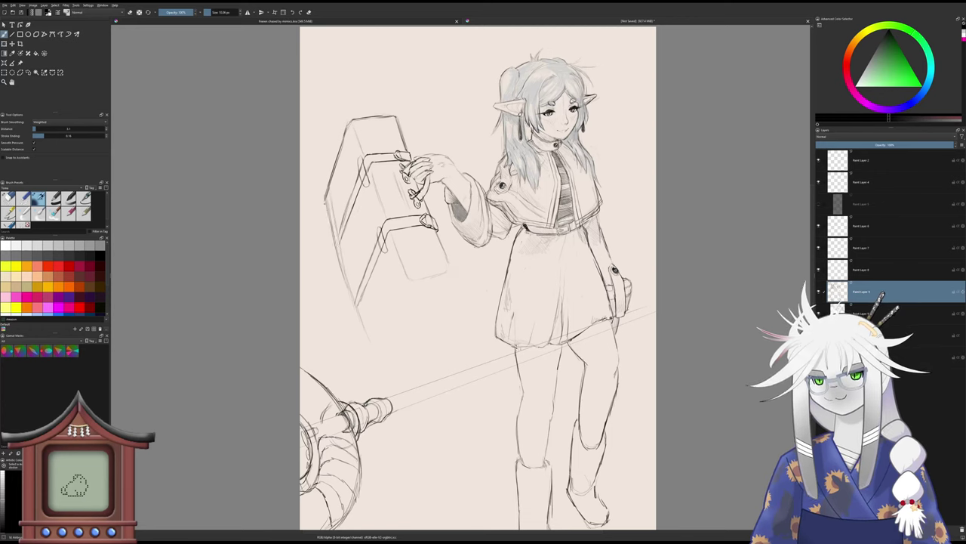
- Redraw the case's long lower outer side in one dark line and erase the loose parallel lines beside it
drag(330, 227, 368, 323)
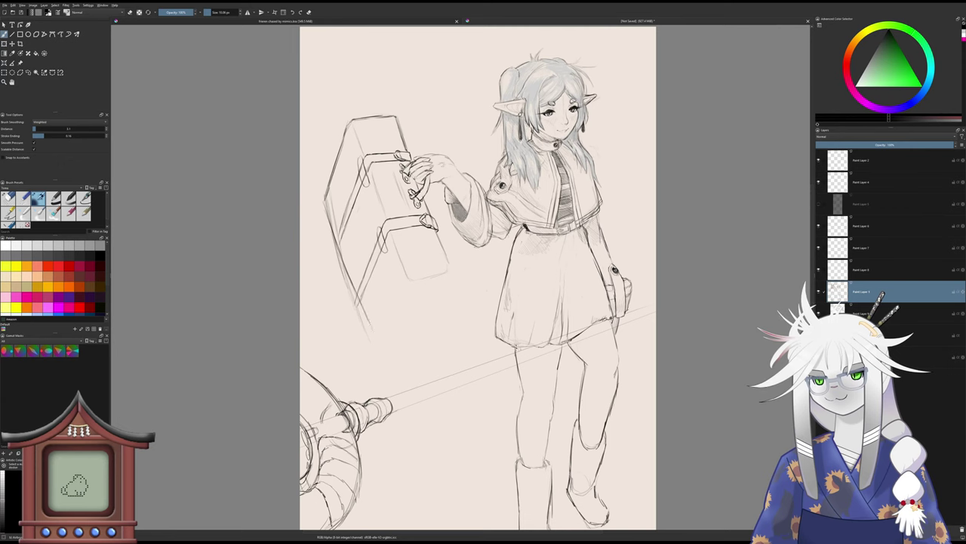
key(slash)
mouse_move(325, 242)
mouse_down()
mouse_move(342, 268)
mouse_move(340, 256)
mouse_up()
mouse_move(345, 273)
mouse_down()
mouse_move(365, 325)
mouse_move(349, 289)
mouse_up()
mouse_move(358, 318)
mouse_down()
mouse_move(365, 330)
mouse_move(364, 314)
mouse_up()
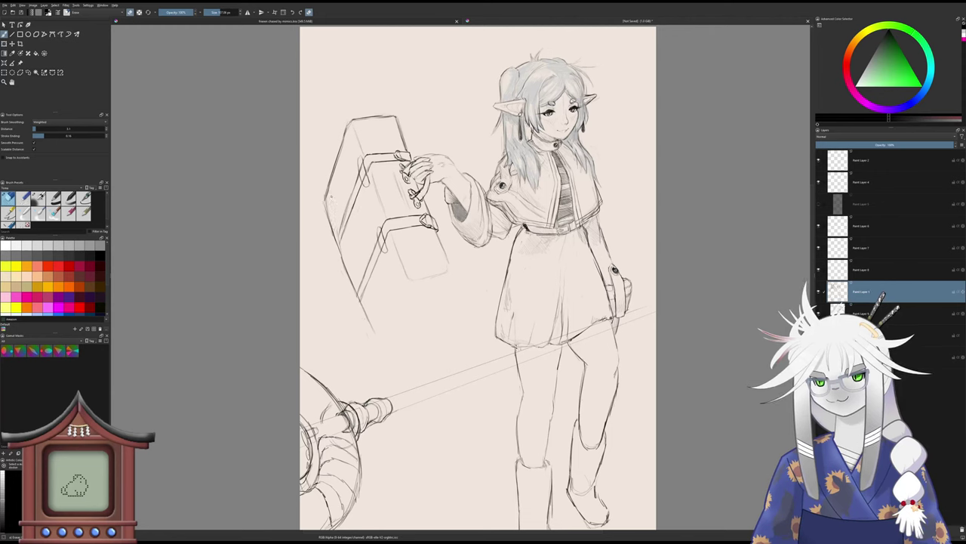
key(slash)
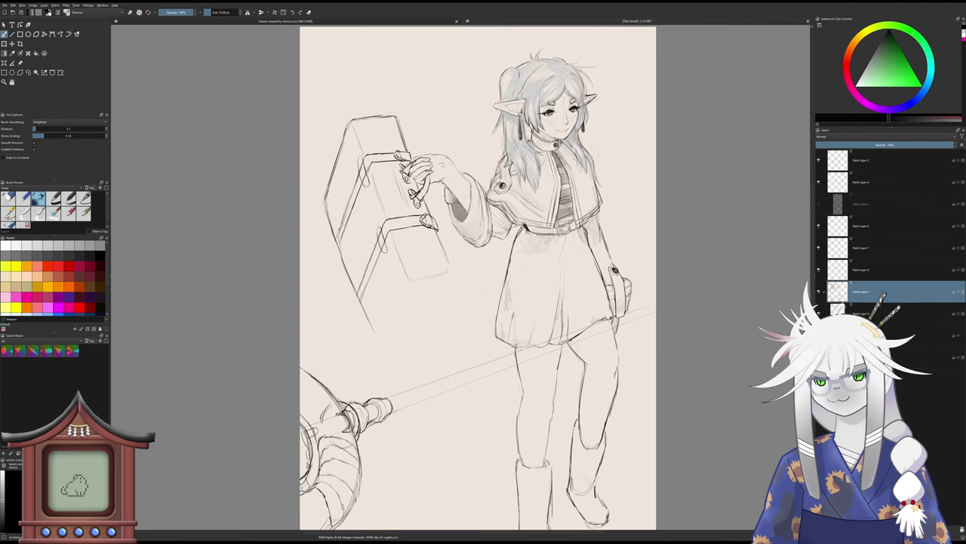
- Draw short strap ends wrapping over the case's outer edge and trim the excess below the upper strap
scroll(334, 223, up, 2)
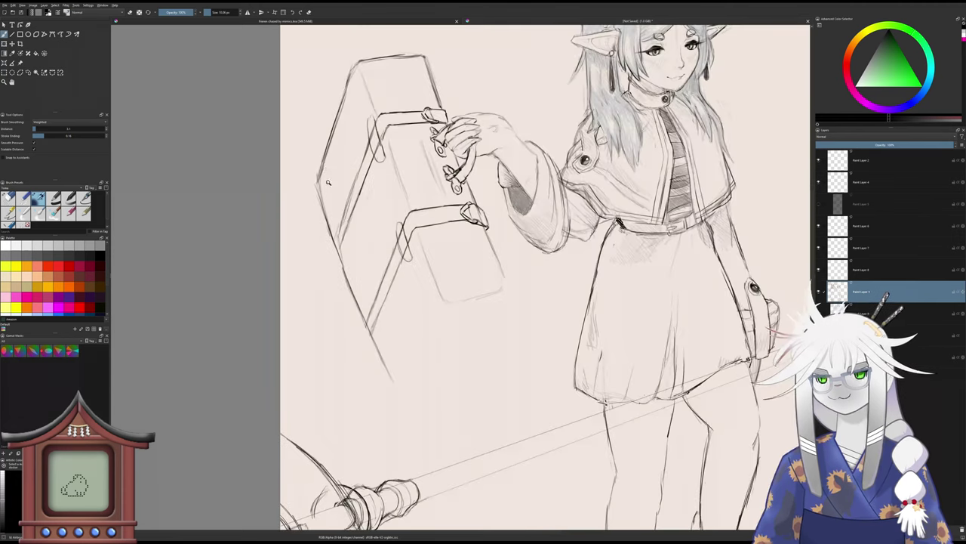
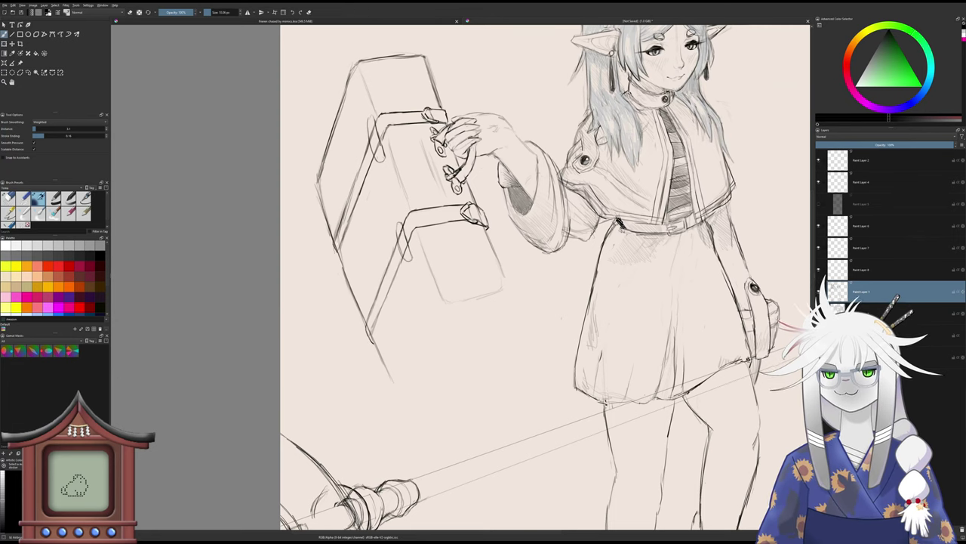
key(slash)
mouse_move(339, 257)
mouse_down()
mouse_move(335, 246)
mouse_move(339, 262)
mouse_up()
key(slash)
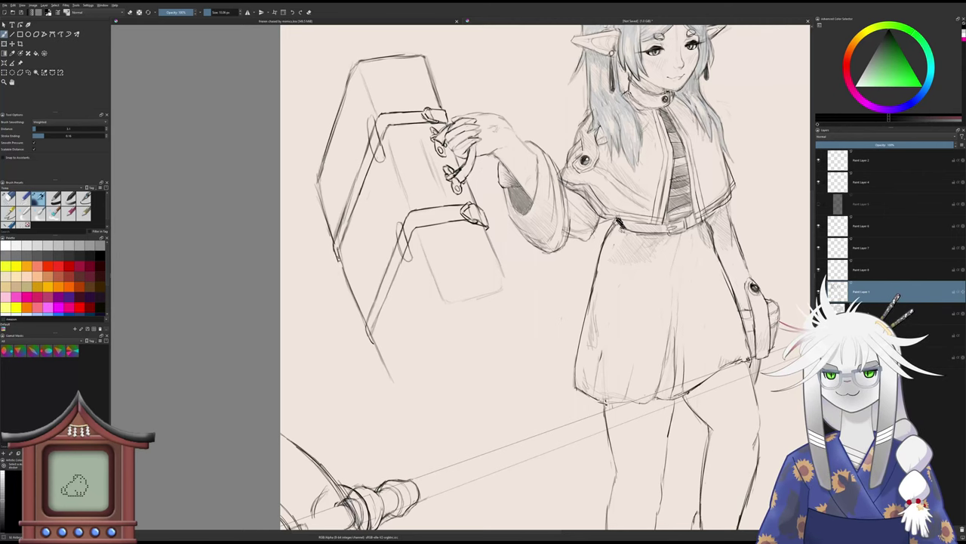
- Extend the case's outer side to its lower corner and close the lower end with a slanted side and short bottom edge
scroll(344, 252, down, 4)
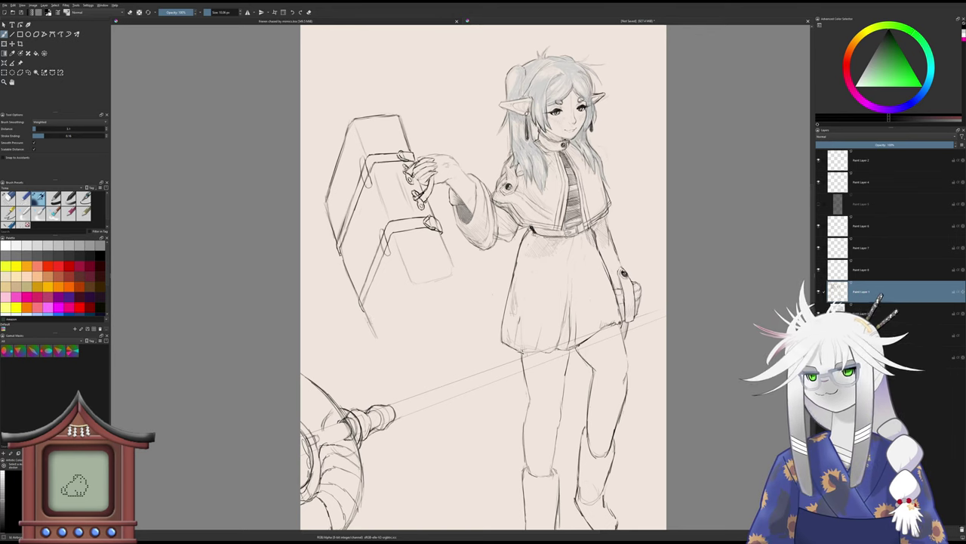
drag(374, 335, 384, 353)
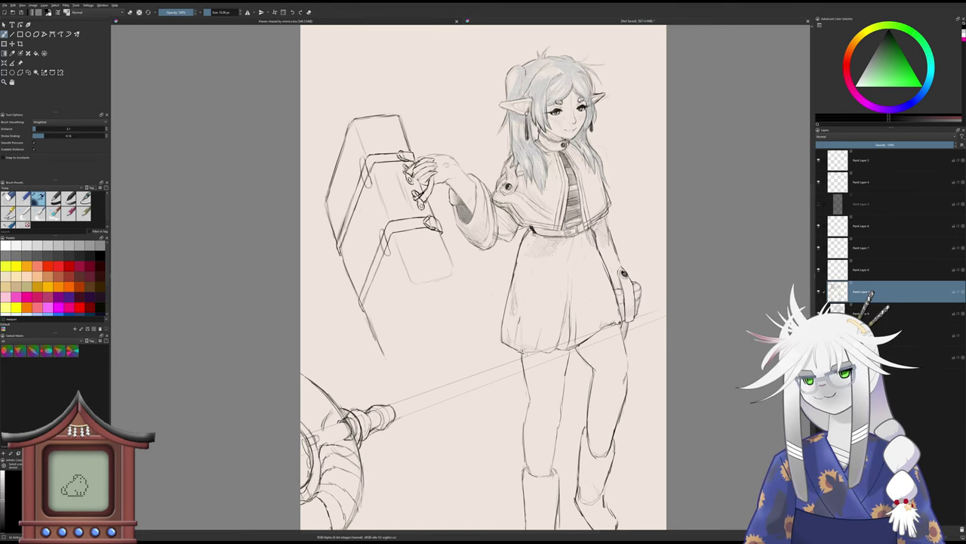
key(m)
drag(386, 317, 354, 300)
key(/)
mouse_move(513, 311)
mouse_down()
mouse_move(504, 340)
mouse_move(519, 310)
mouse_move(515, 321)
mouse_up()
key(/)
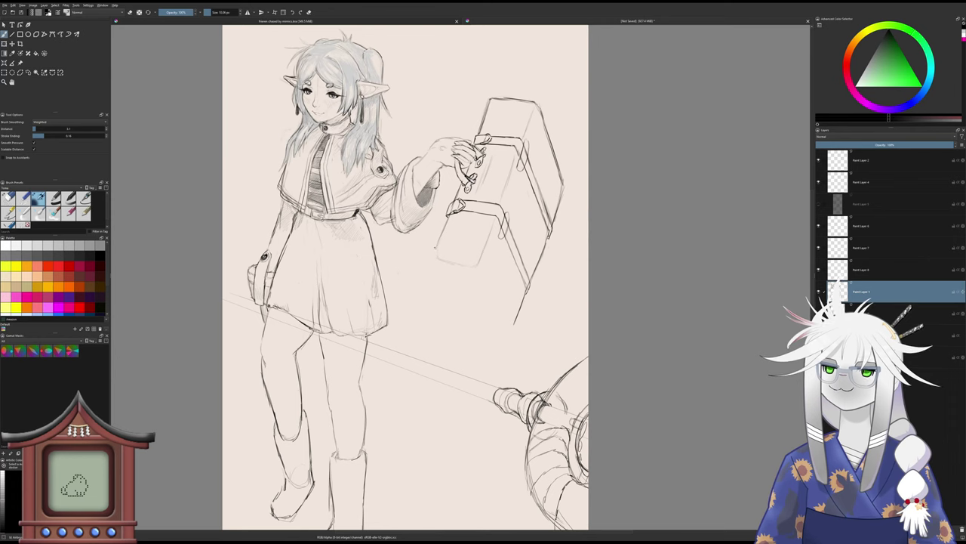
drag(437, 262, 468, 312)
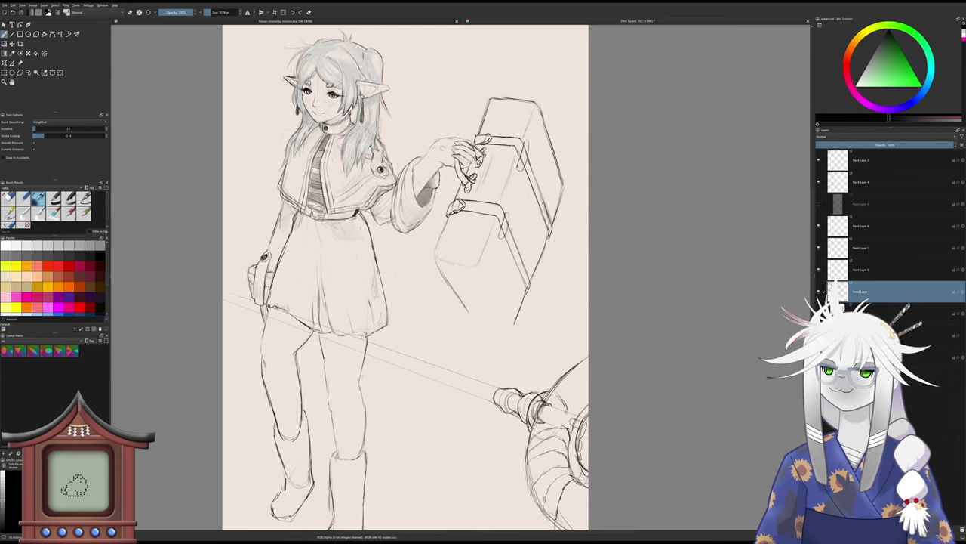
mouse_move(439, 266)
mouse_down()
mouse_move(477, 317)
mouse_move(512, 326)
mouse_up()
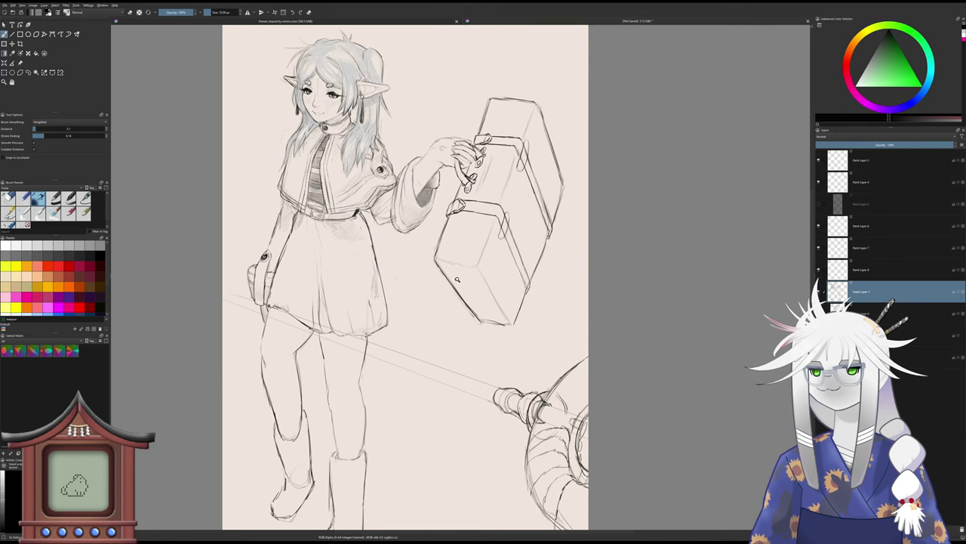
- Erase the doubled and overshooting lines around the case's top corner nearest the character
scroll(459, 284, down, 2)
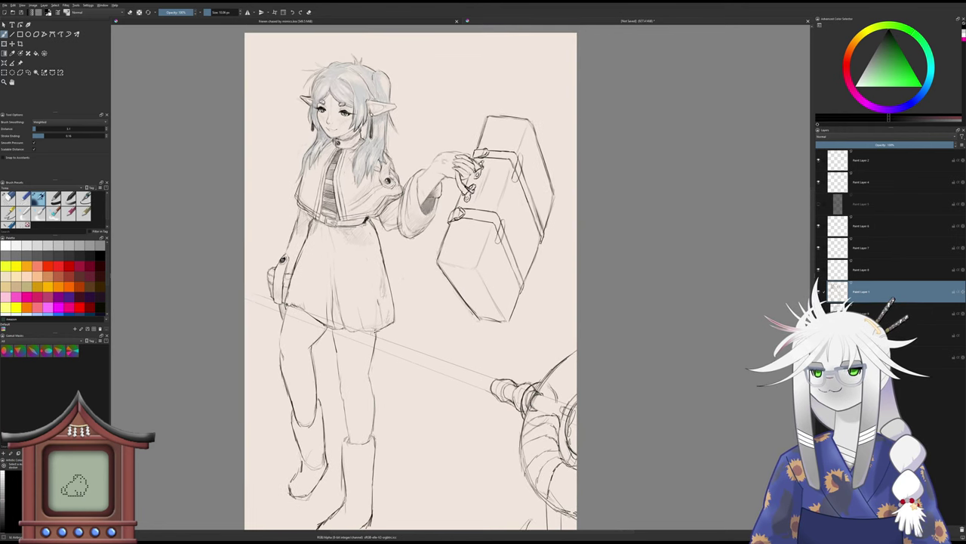
scroll(482, 165, up, 3)
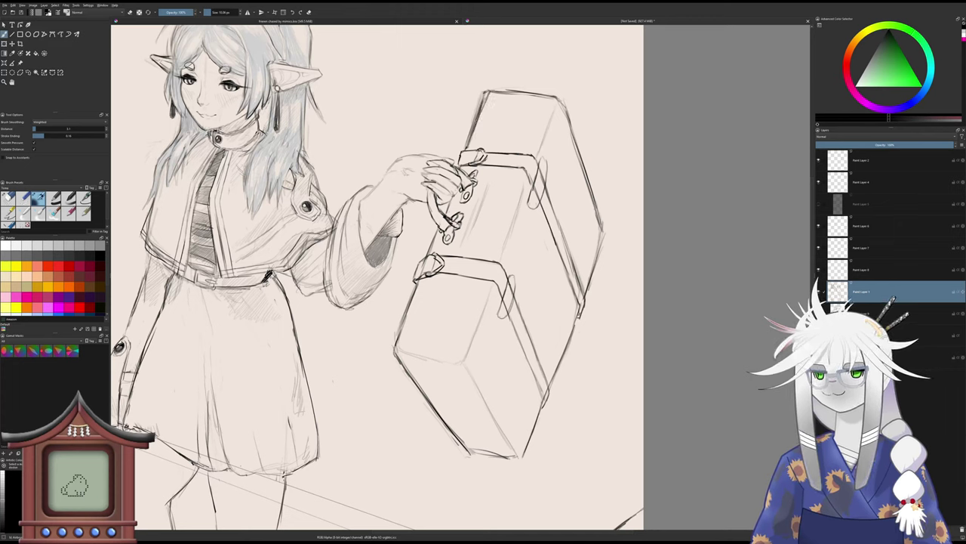
key(slash)
drag(471, 124, 482, 89)
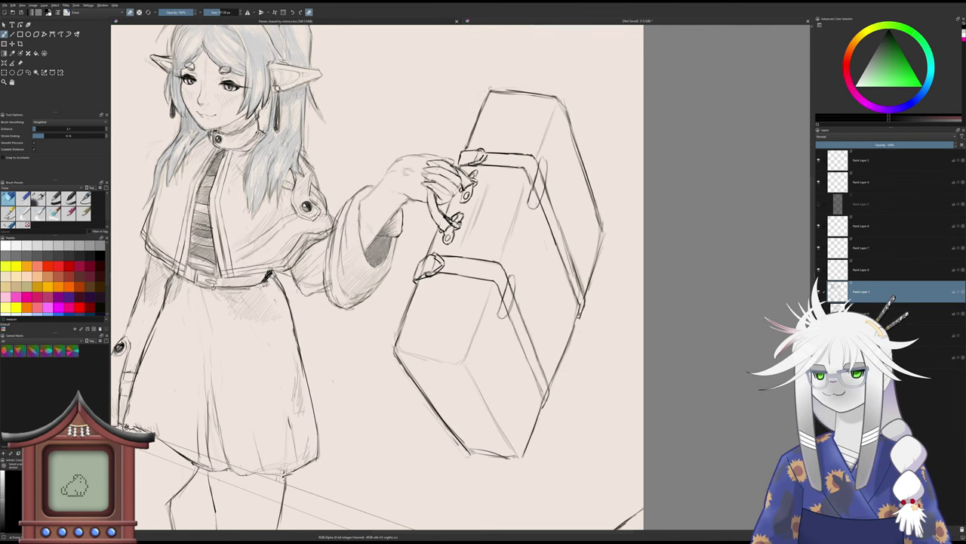
key(4)
key(4)
key(4)
key(4)
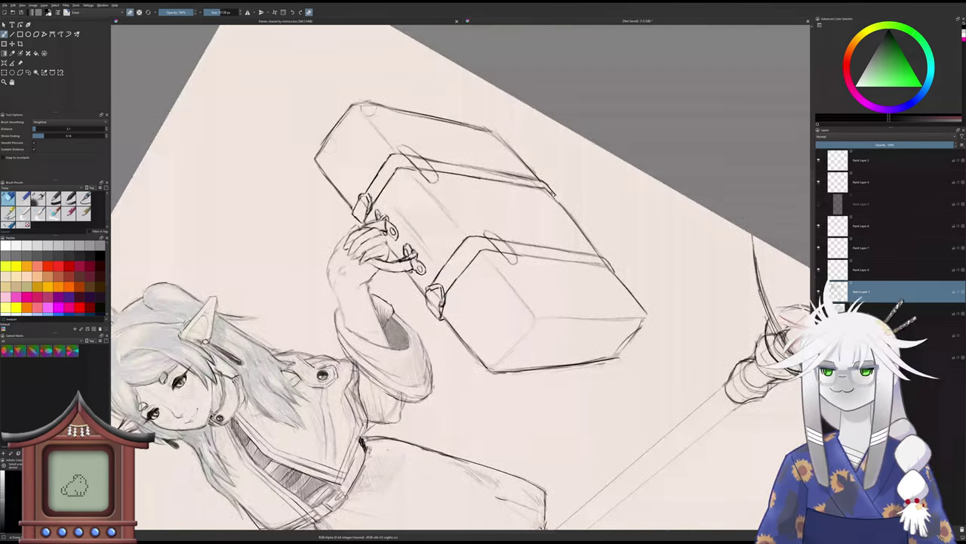
mouse_move(353, 106)
mouse_down()
mouse_move(327, 143)
mouse_move(345, 116)
mouse_up()
click(37, 199)
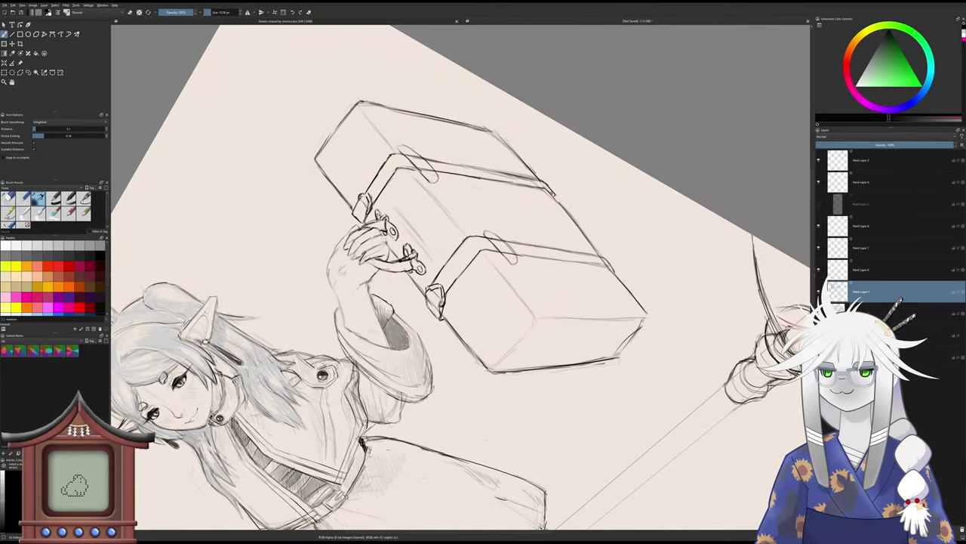
- Redraw the case's short top edge with darker strokes up to the outer corner
key(5)
scroll(354, 150, down, 3)
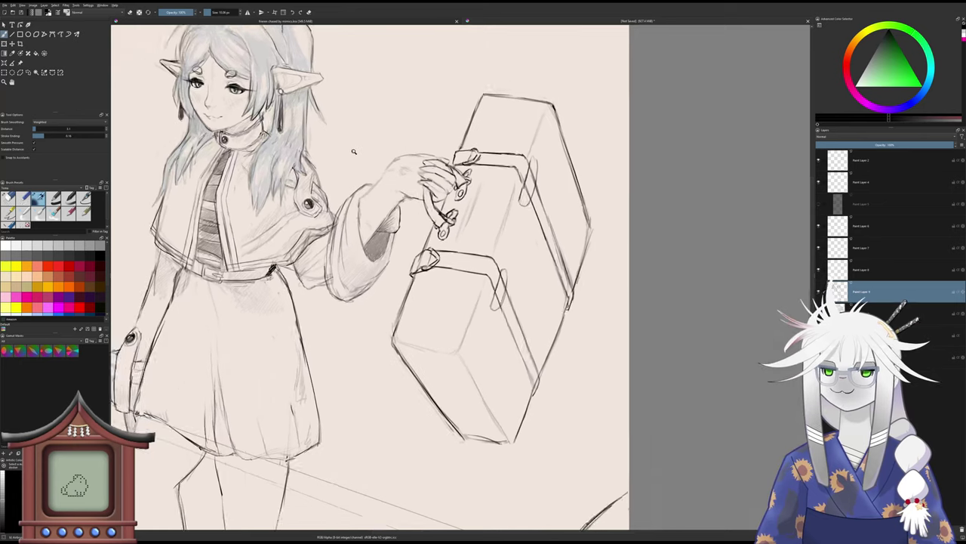
key(4)
key(4)
key(4)
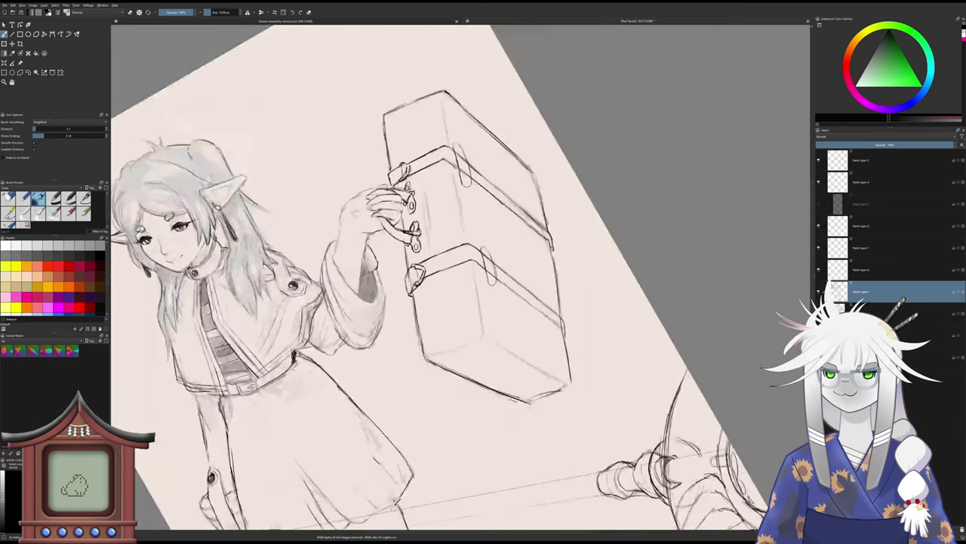
drag(436, 111, 483, 118)
scroll(483, 119, up, 2)
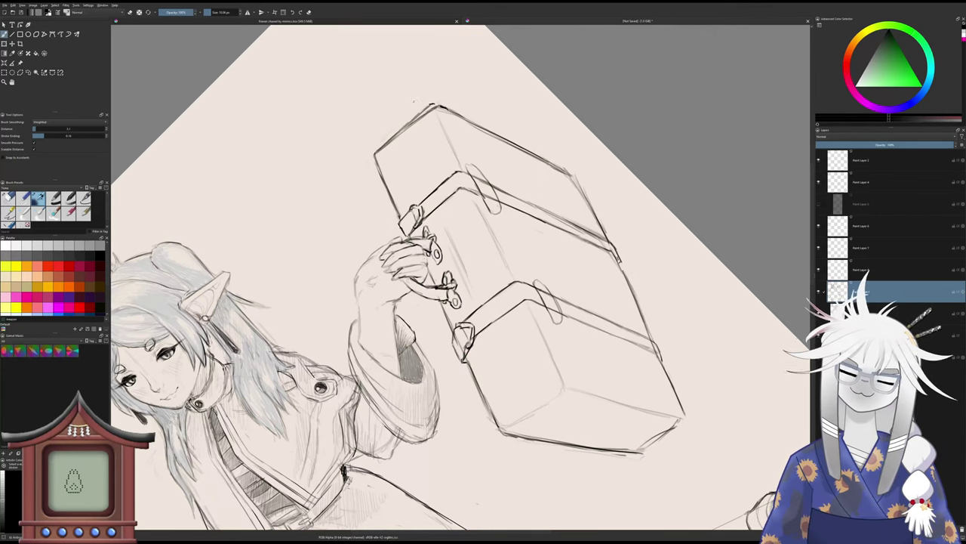
key(5)
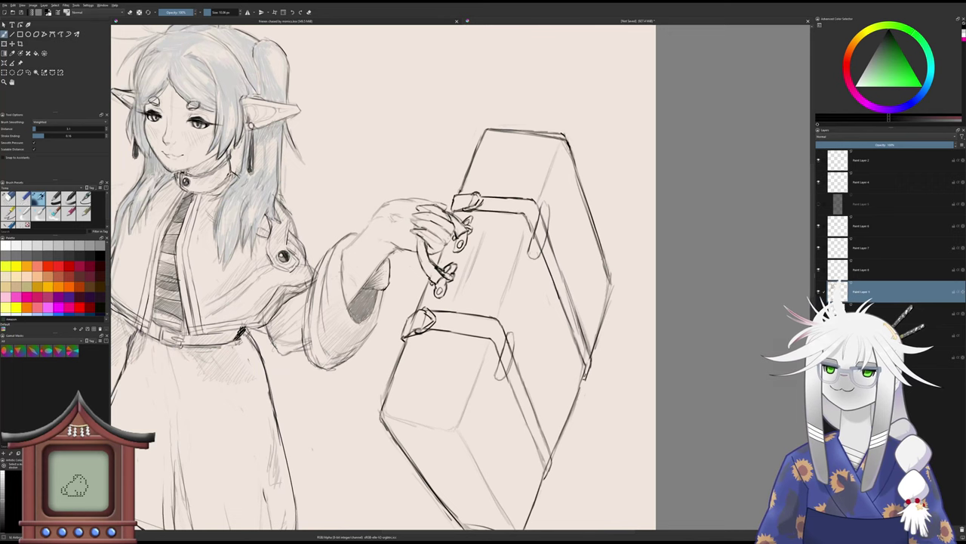
- Erase the overlapping strokes at the case's top outer corner and redraw it slightly rounded
key(slash)
key(2)
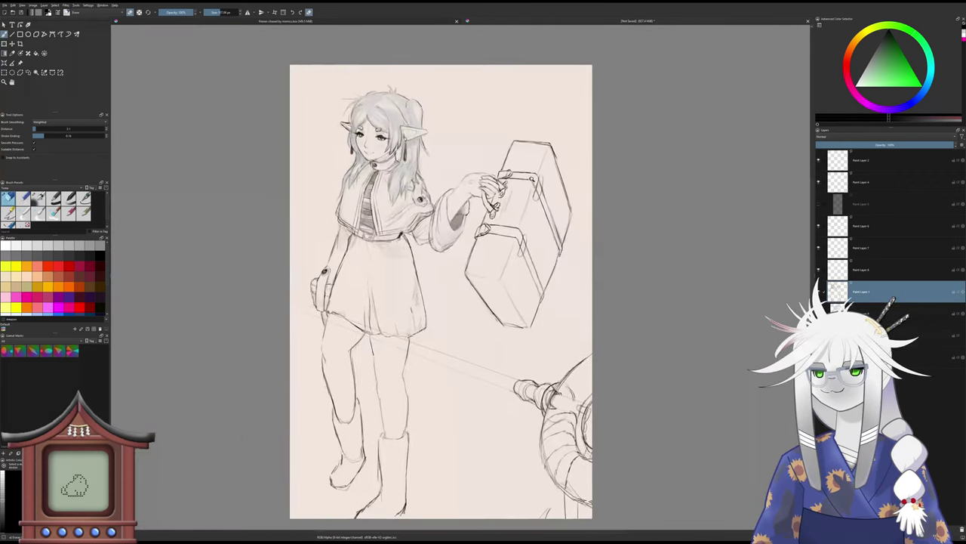
drag(533, 178, 537, 176)
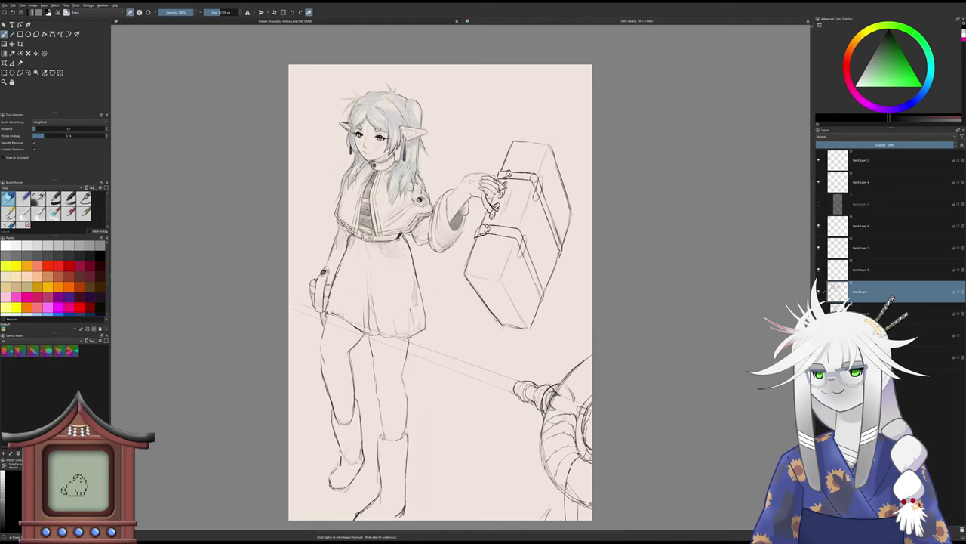
key(4)
key(4)
key(4)
key(4)
drag(432, 140, 488, 162)
drag(488, 161, 489, 151)
scroll(489, 151, up, 2)
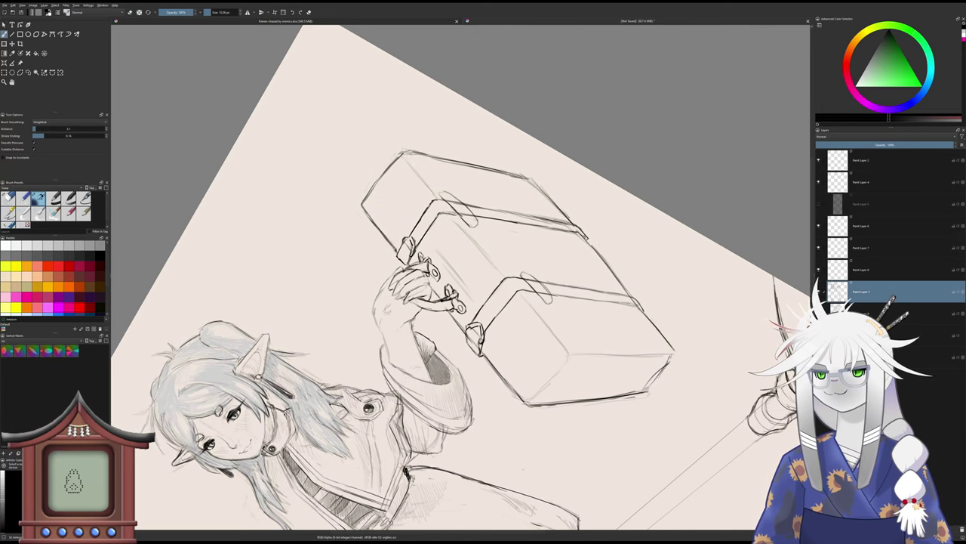
- Darken the case's slanted upper side down from the top outer corner and clean up the stray marks beside it
key(5)
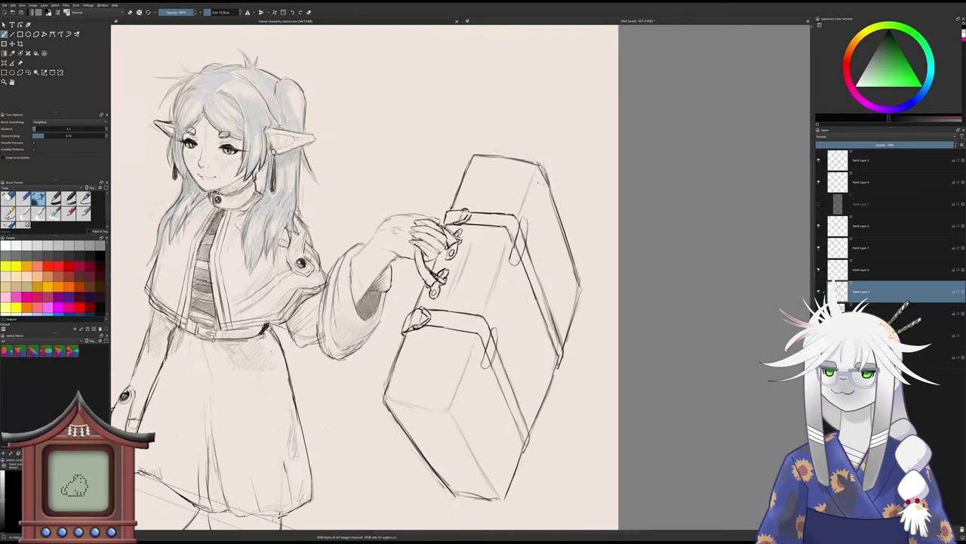
drag(540, 165, 567, 227)
key(/)
scroll(575, 242, down, 3)
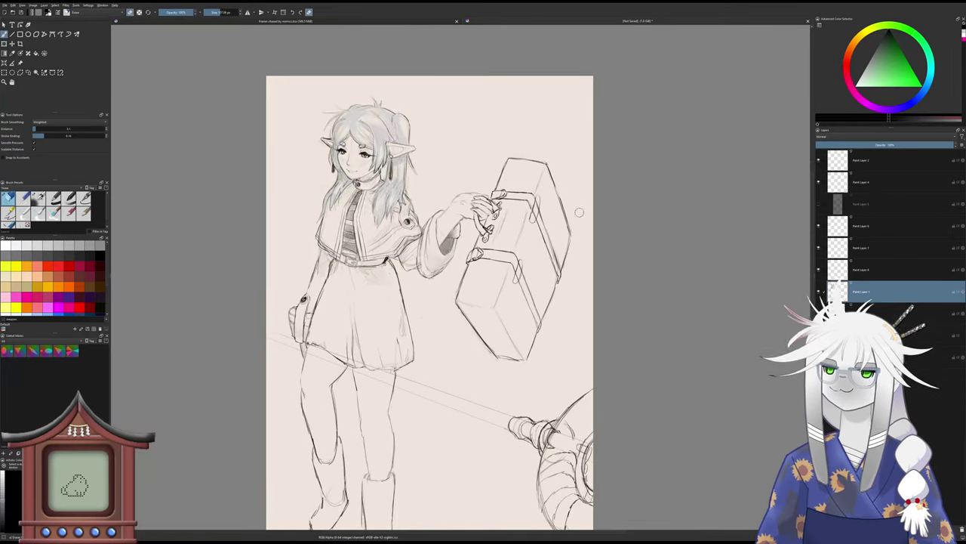
key(slash)
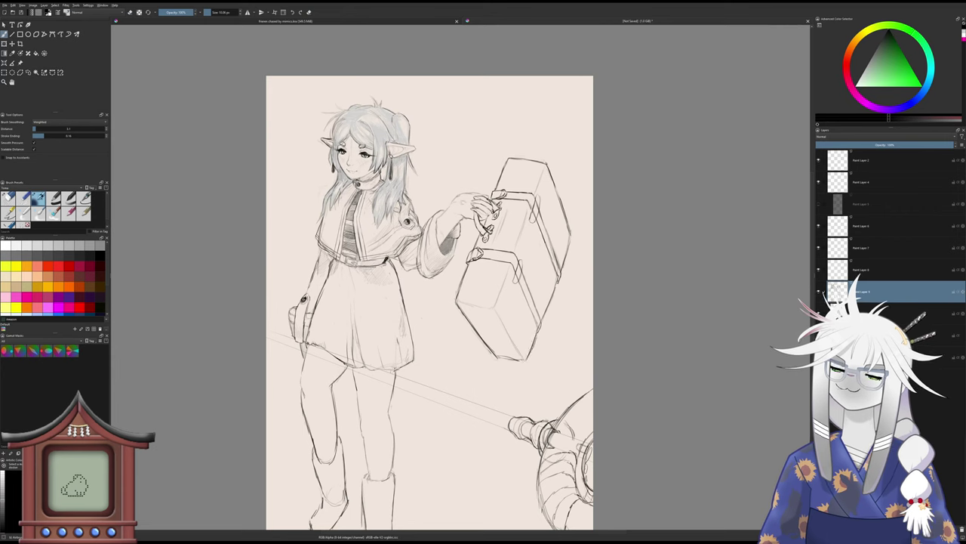
- Erase the doubled strokes beside the case's long lower slanted edge, leaving a single dark line
drag(462, 314, 489, 353)
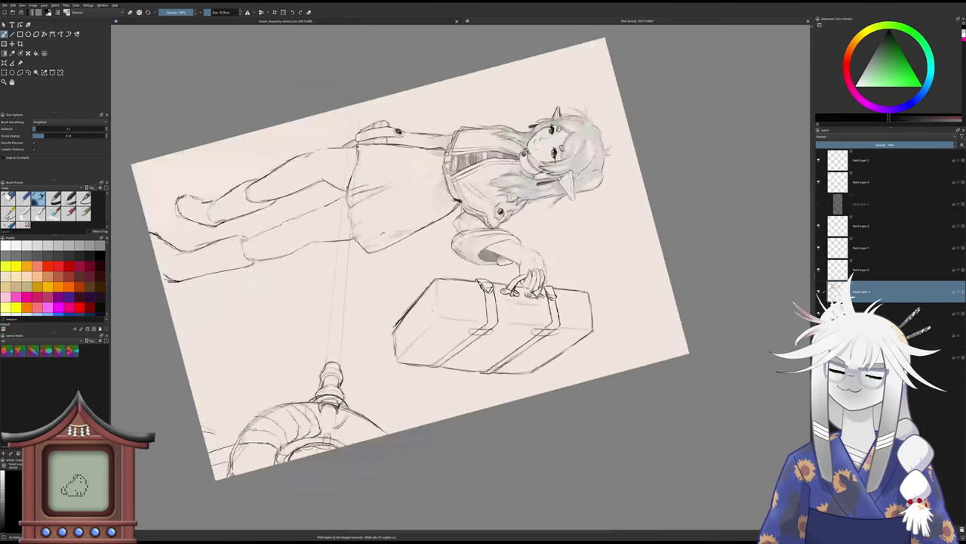
mouse_move(433, 311)
mouse_down()
mouse_move(473, 284)
mouse_move(444, 257)
mouse_move(421, 288)
mouse_up()
scroll(448, 316, up, 3)
key(slash)
drag(459, 245, 423, 282)
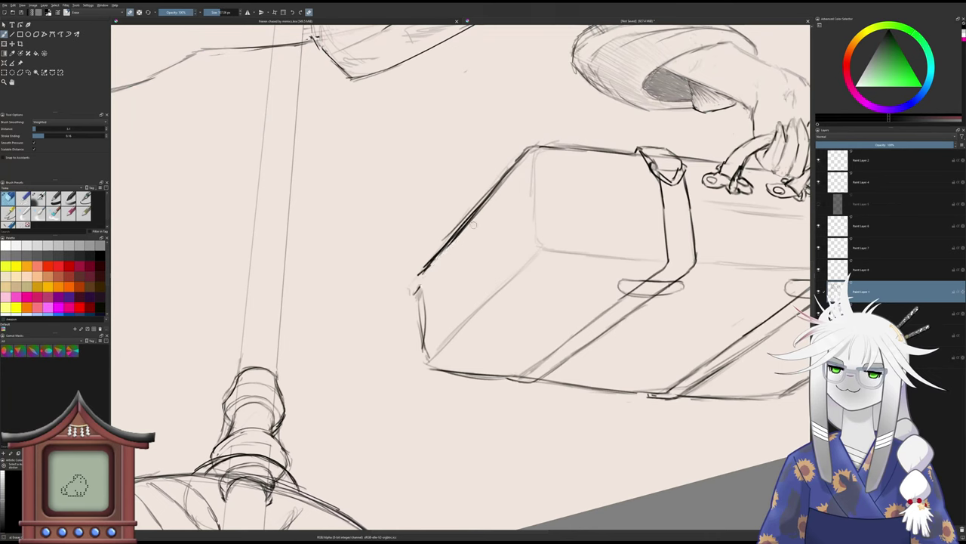
mouse_move(475, 225)
mouse_down()
mouse_move(453, 247)
mouse_move(441, 240)
mouse_up()
drag(489, 187, 446, 235)
drag(479, 207, 440, 246)
- Erase the case's short bottom edge, redraw it as one slightly curved stroke, and trim the overshooting lines at its corner
mouse_move(445, 244)
mouse_down()
mouse_move(409, 297)
mouse_move(426, 307)
mouse_move(418, 357)
mouse_move(421, 318)
mouse_up()
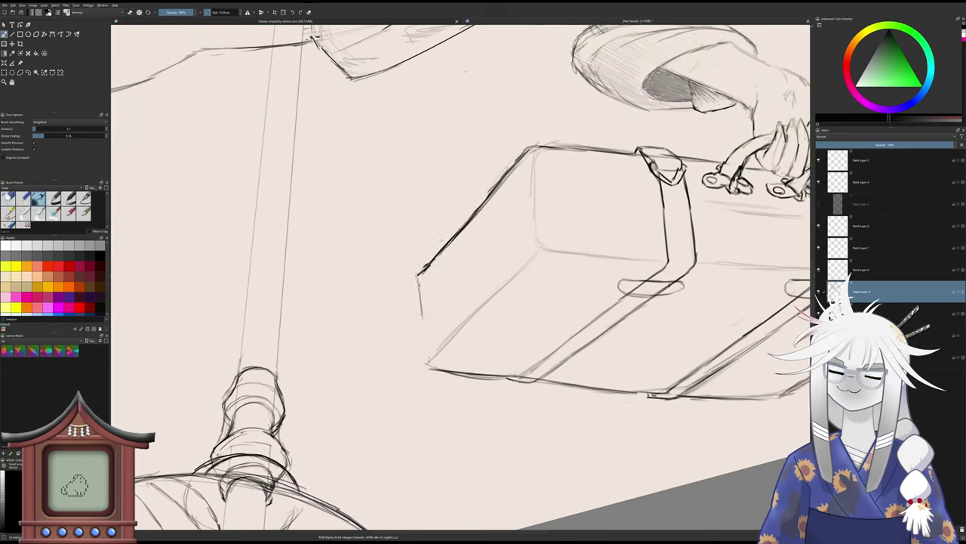
drag(418, 278, 424, 358)
key(ctrl+z)
key(ctrl+z)
drag(420, 274, 410, 286)
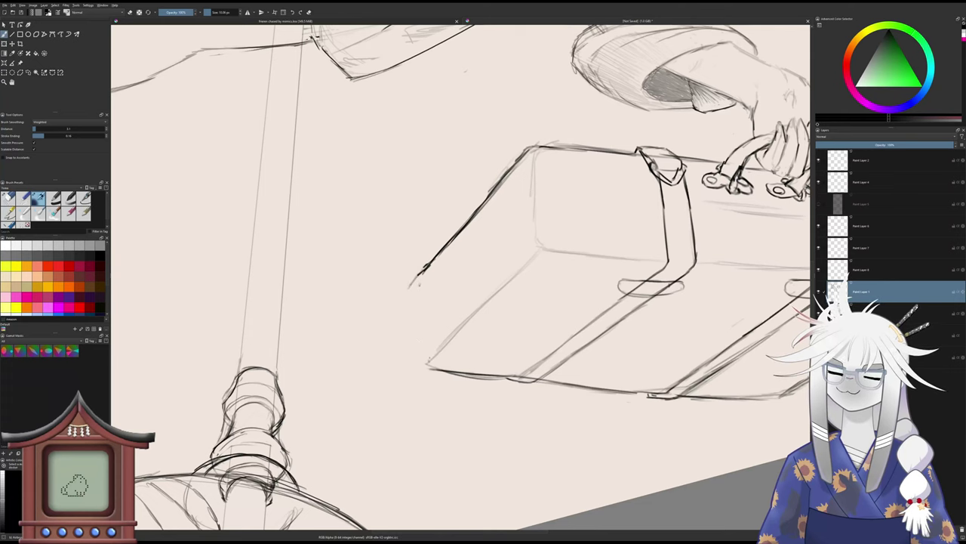
key(ctrl+z)
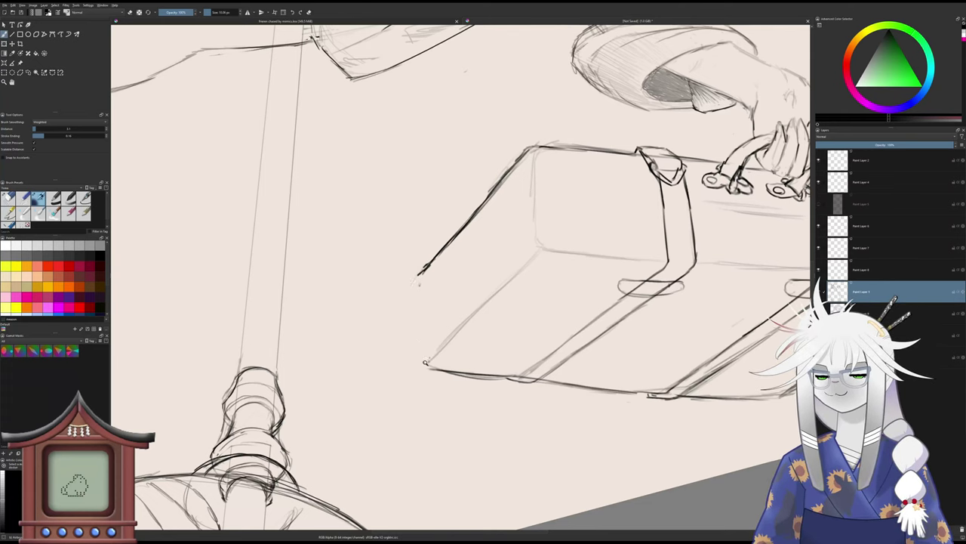
mouse_move(425, 360)
mouse_down()
mouse_move(421, 275)
mouse_move(454, 237)
mouse_up()
key(slash)
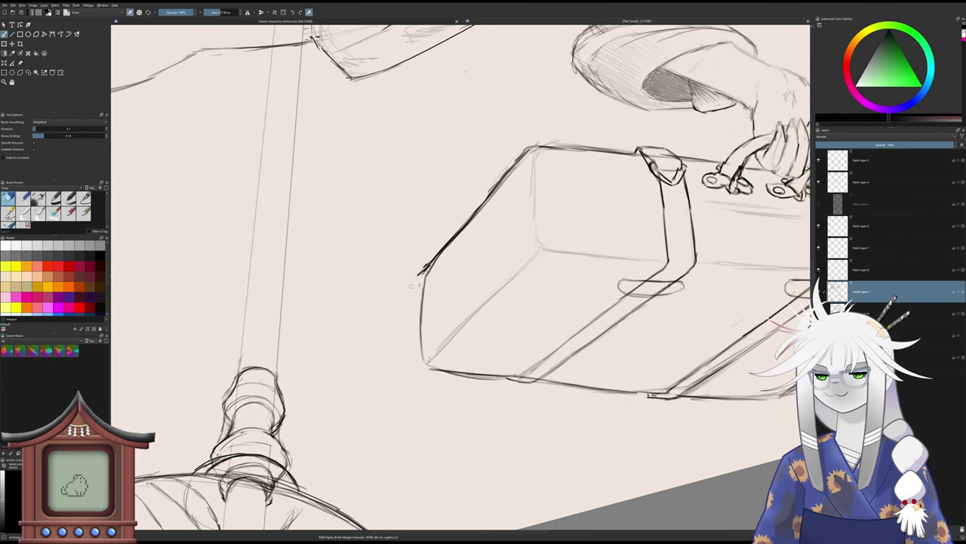
mouse_move(420, 268)
mouse_down()
mouse_move(440, 245)
mouse_move(432, 299)
mouse_up()
- Erase the small elongated loops drawn over the bends of both case straps
key(5)
scroll(430, 295, up, 3)
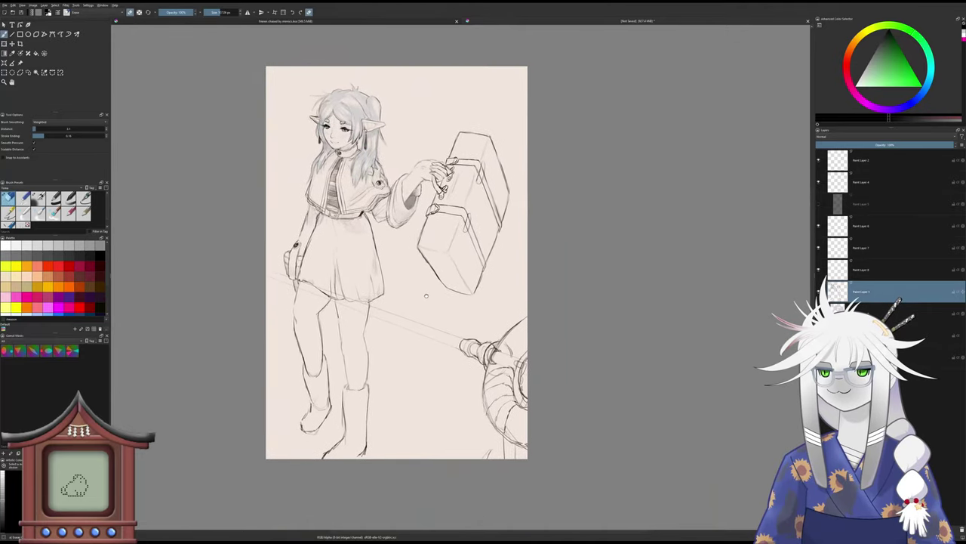
scroll(426, 280, up, 1)
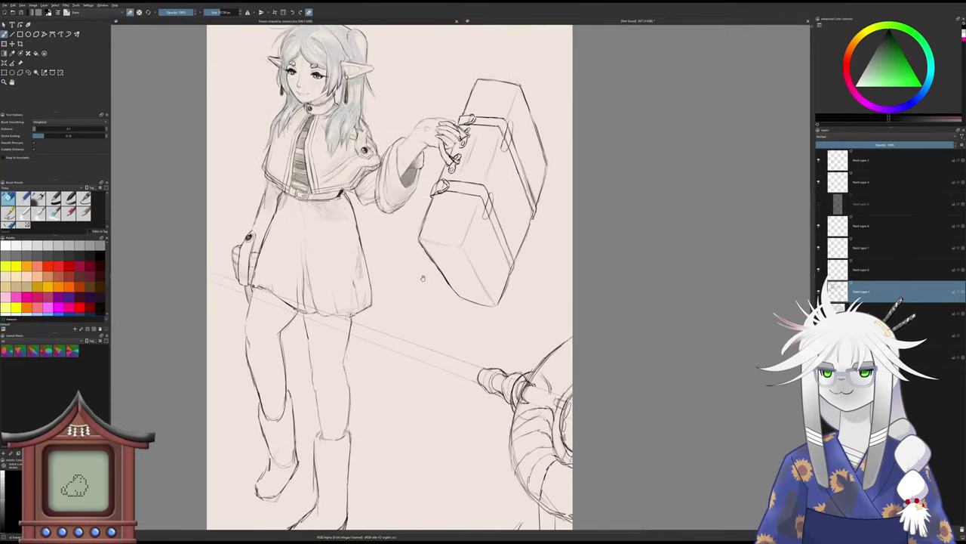
scroll(468, 219, up, 2)
scroll(476, 176, down, 1)
scroll(472, 170, up, 3)
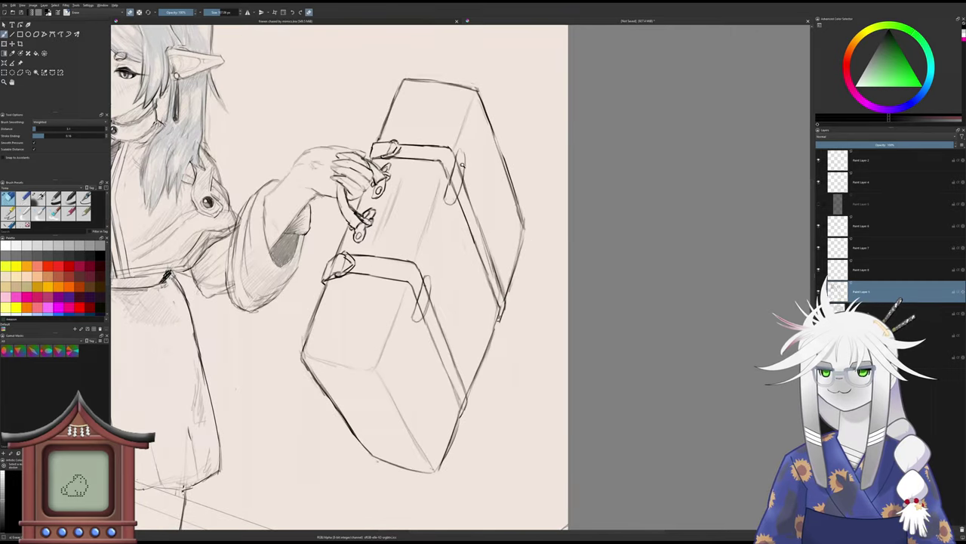
key(slash)
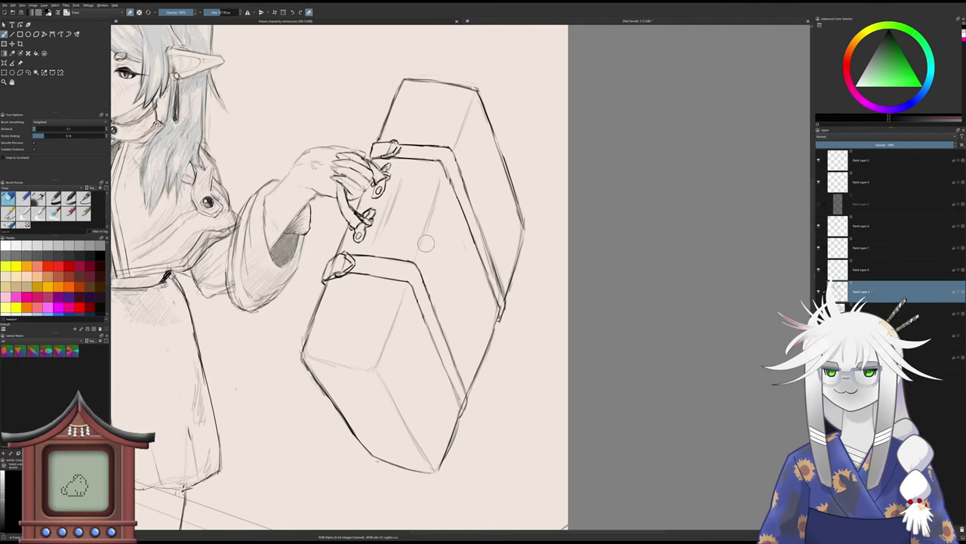
- Draw curved corner guards on both top corners of the case, giving the one nearest the character a doubled inner line
scroll(380, 292, down, 2)
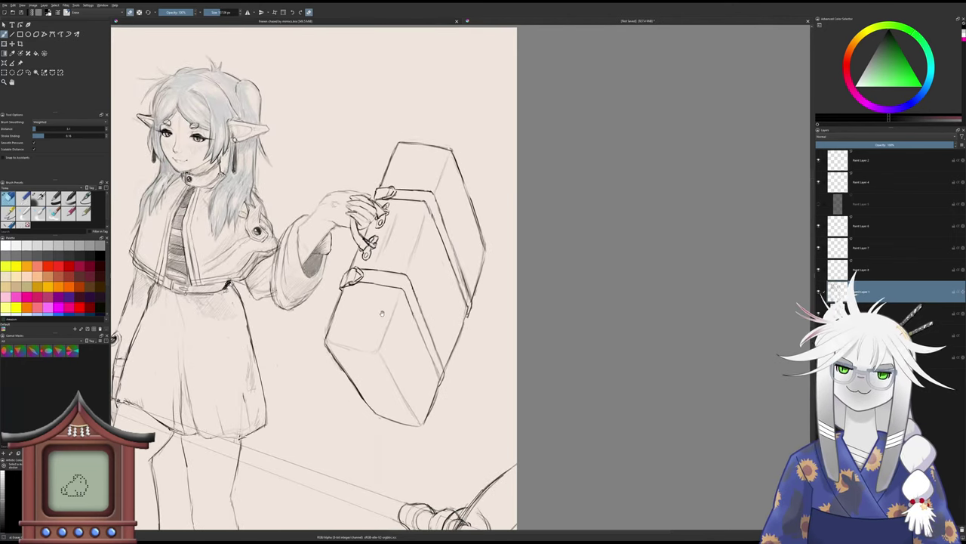
drag(383, 313, 412, 297)
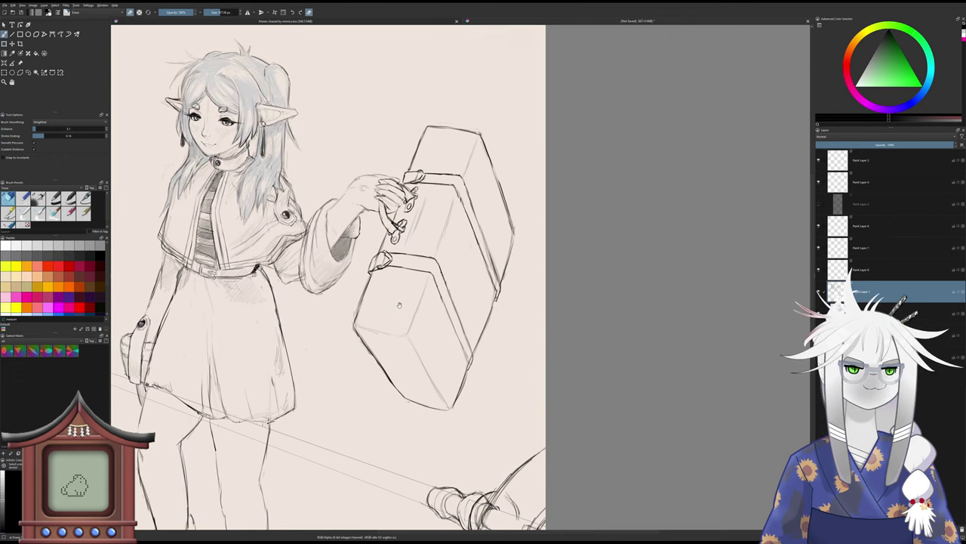
key(slash)
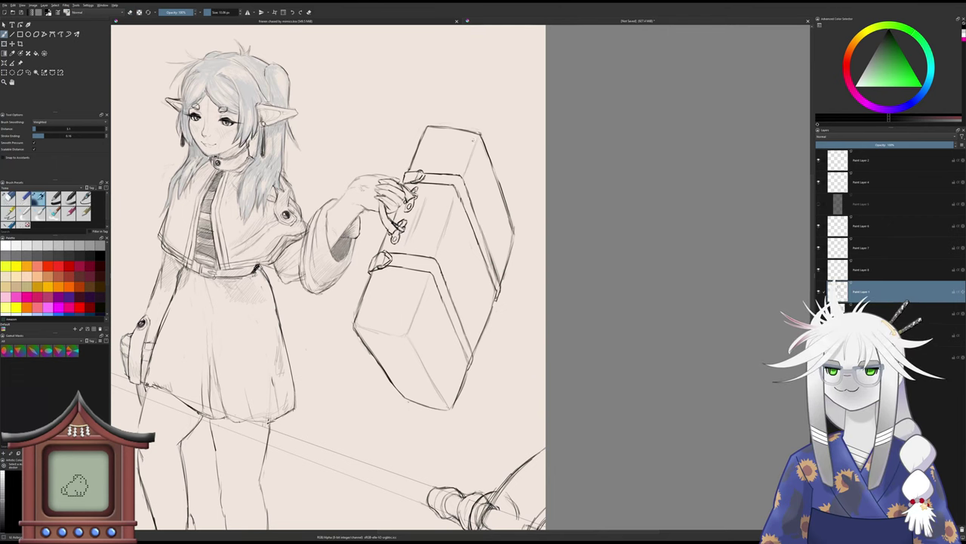
drag(470, 143, 471, 132)
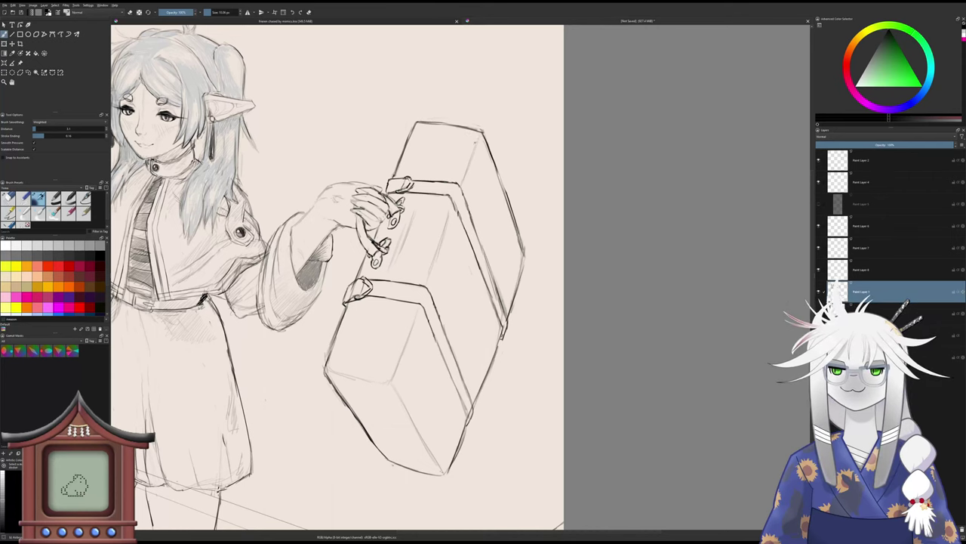
mouse_move(469, 141)
mouse_down()
mouse_move(486, 130)
mouse_move(489, 145)
mouse_up()
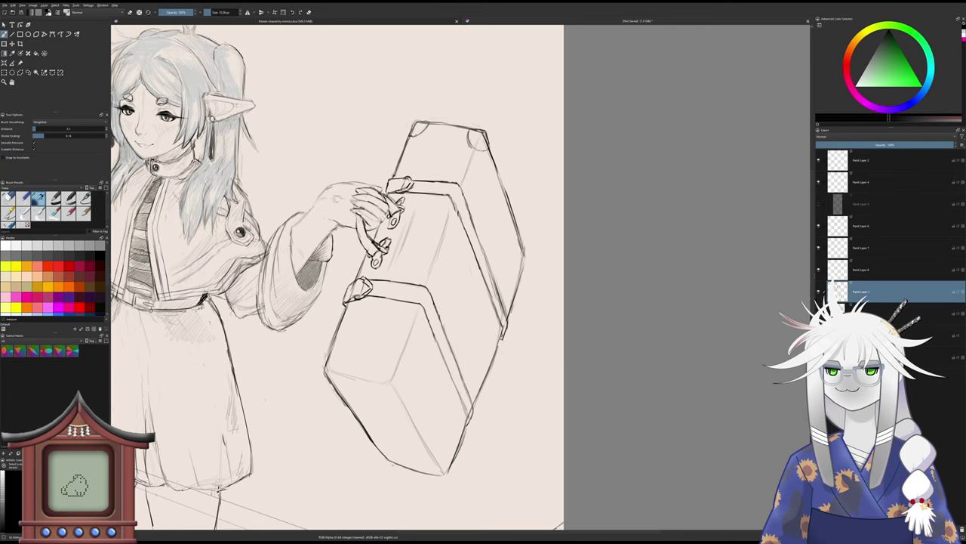
key(ctrl+z)
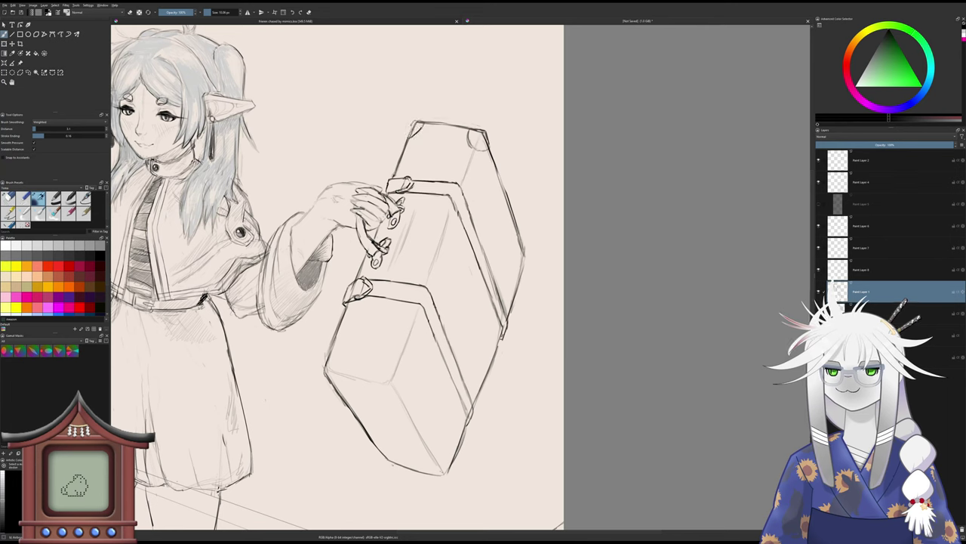
drag(417, 135, 407, 141)
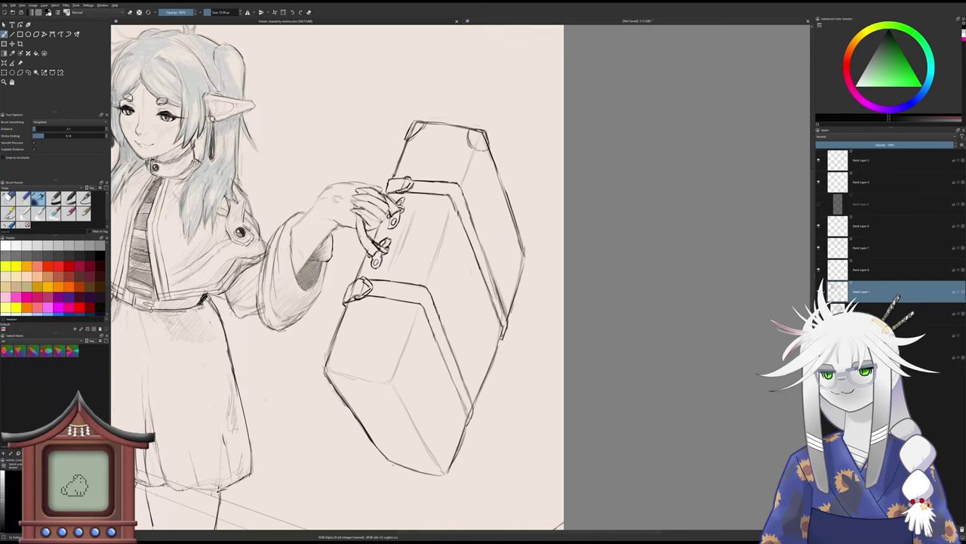
key(2)
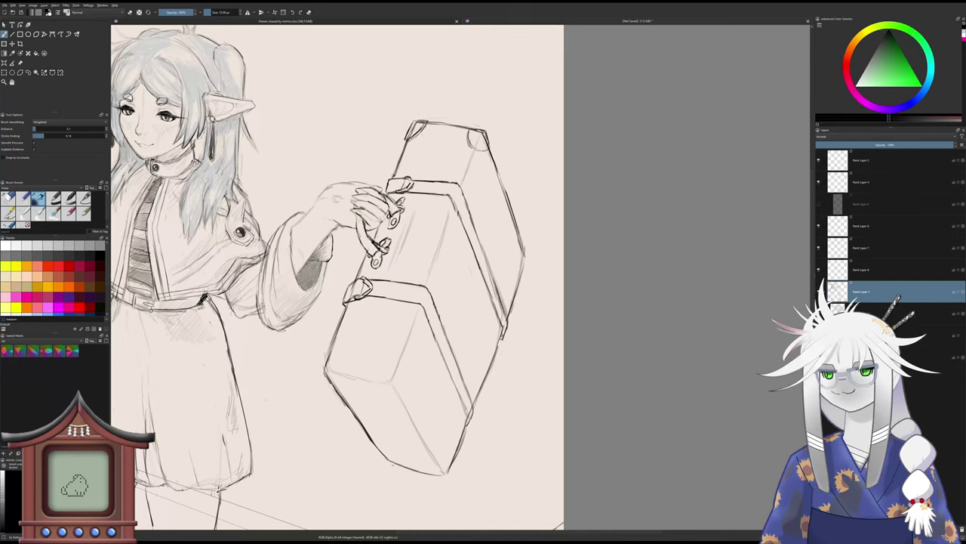
- Outline the guard on the case's outer top corner with a second line and redraw the side edge below it
key(1)
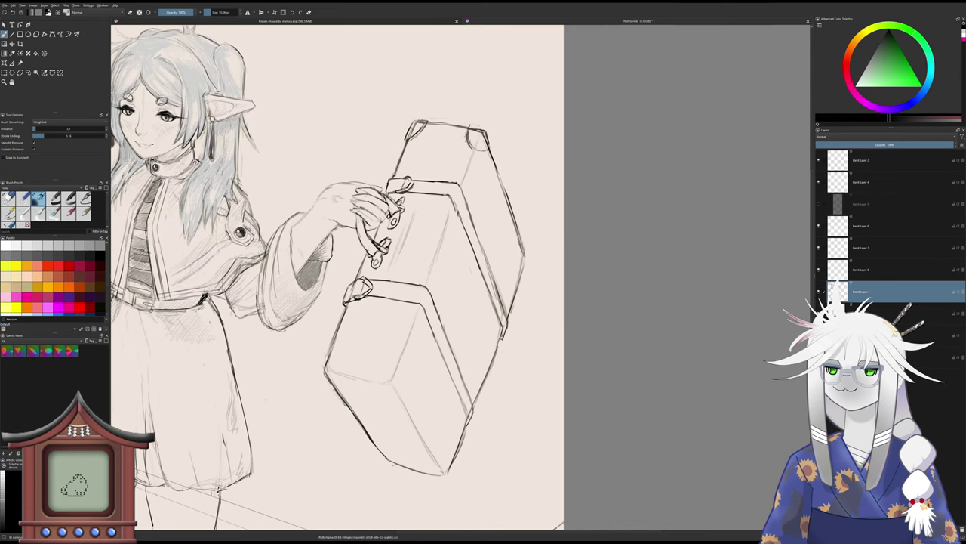
key(2)
key(1)
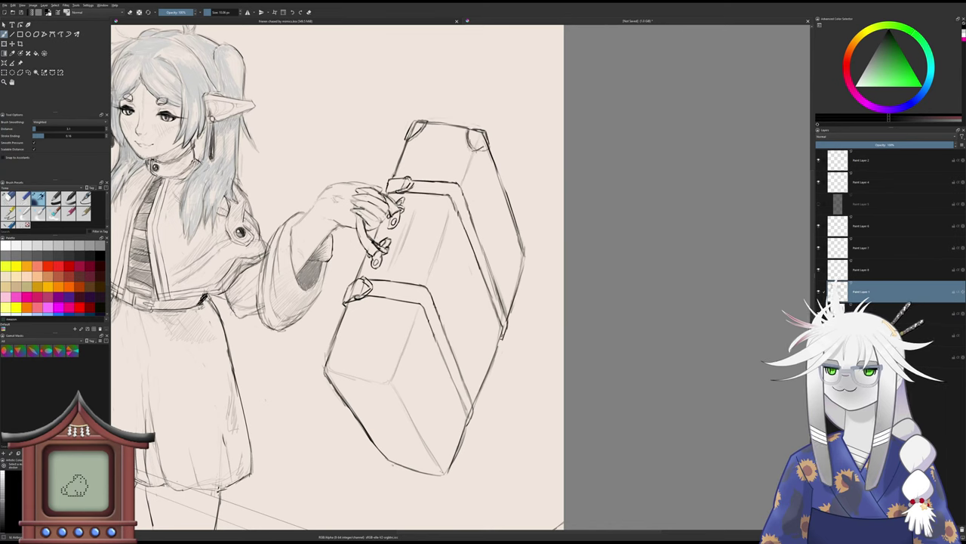
key(e)
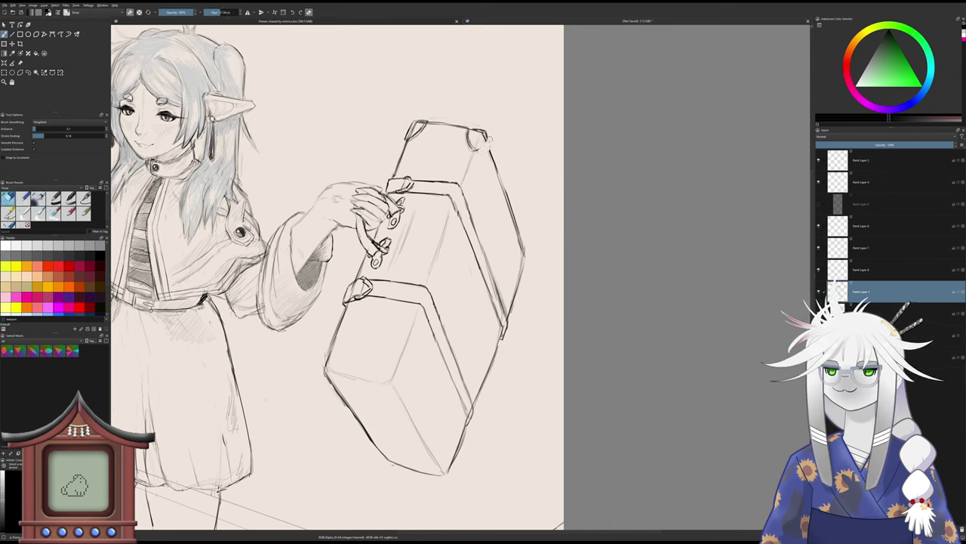
key(slash)
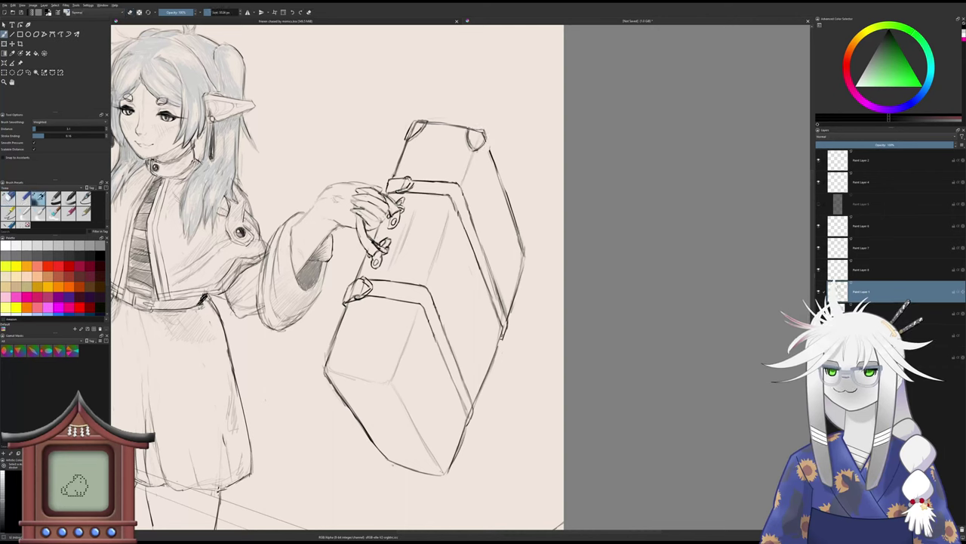
drag(486, 141, 493, 159)
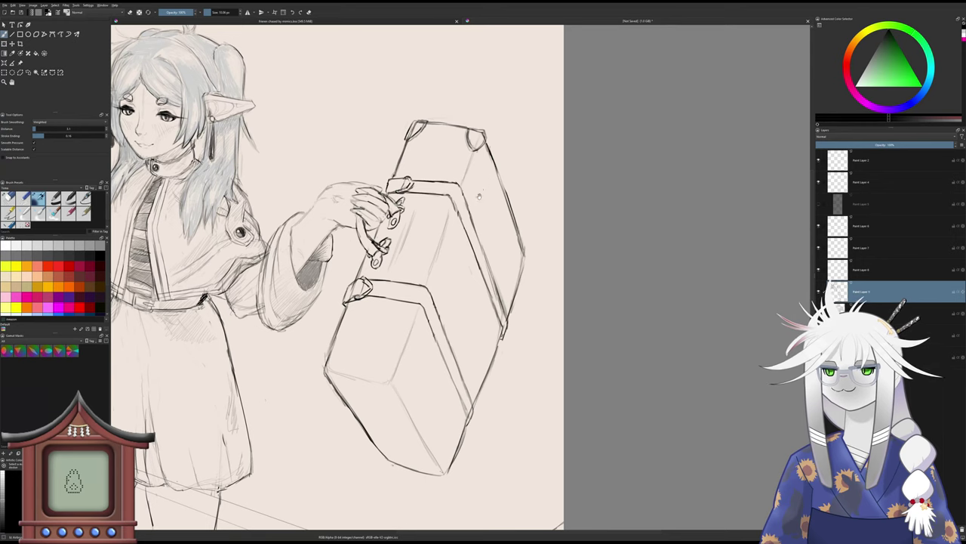
- Erase the rough lines around the outer top corner guard and redraw its outer contour more cleanly
drag(478, 197, 486, 163)
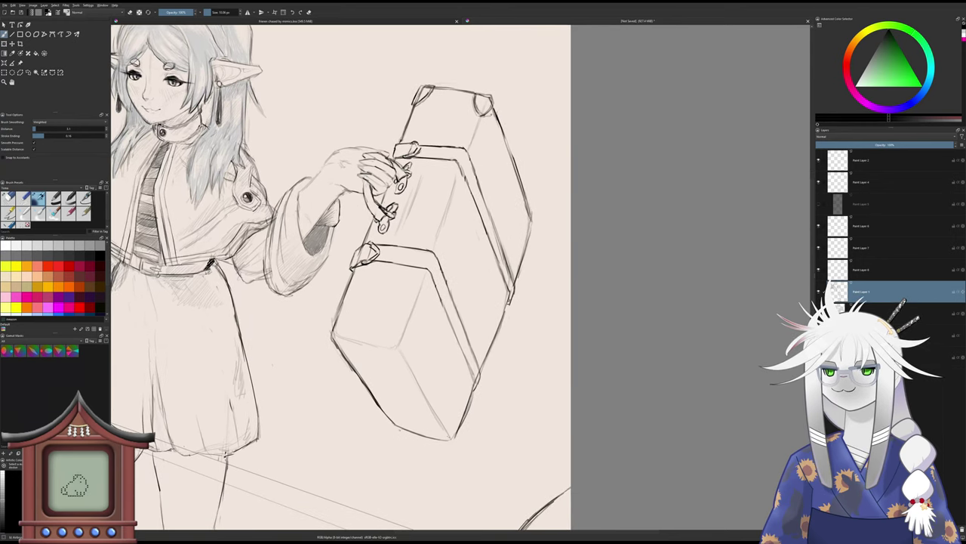
click(8, 197)
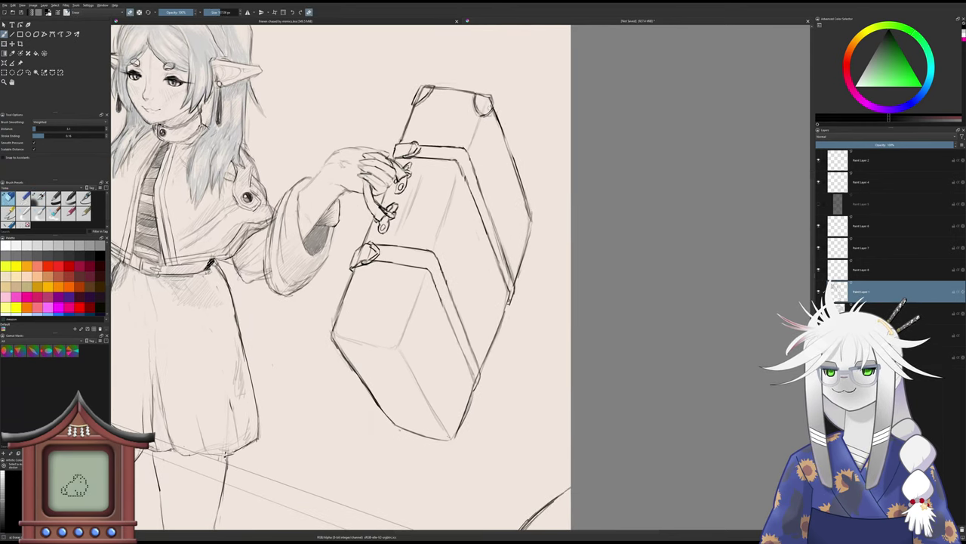
mouse_move(493, 104)
mouse_down()
mouse_move(478, 92)
mouse_move(490, 93)
mouse_move(493, 111)
mouse_up()
key(slash)
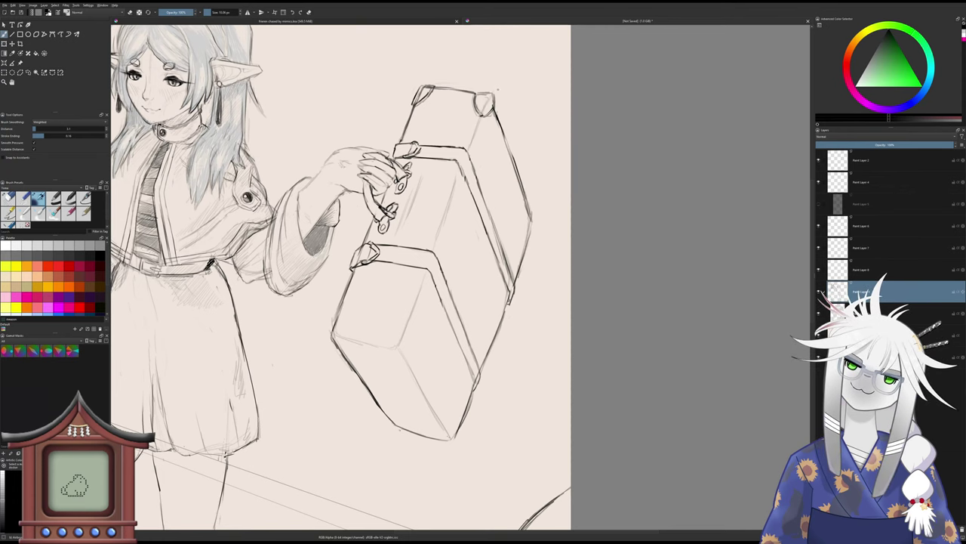
mouse_move(481, 86)
mouse_down()
mouse_move(480, 130)
mouse_move(495, 85)
mouse_up()
key(slash)
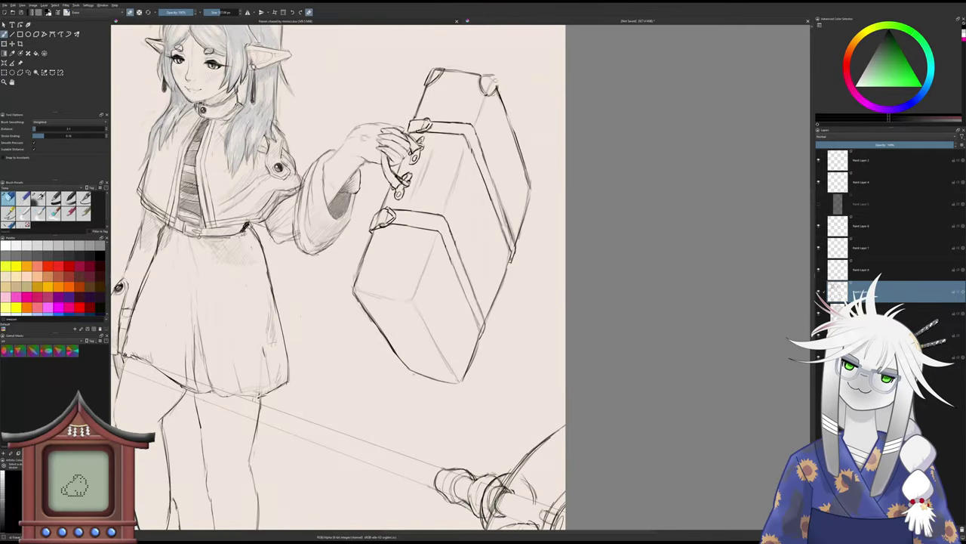
key(slash)
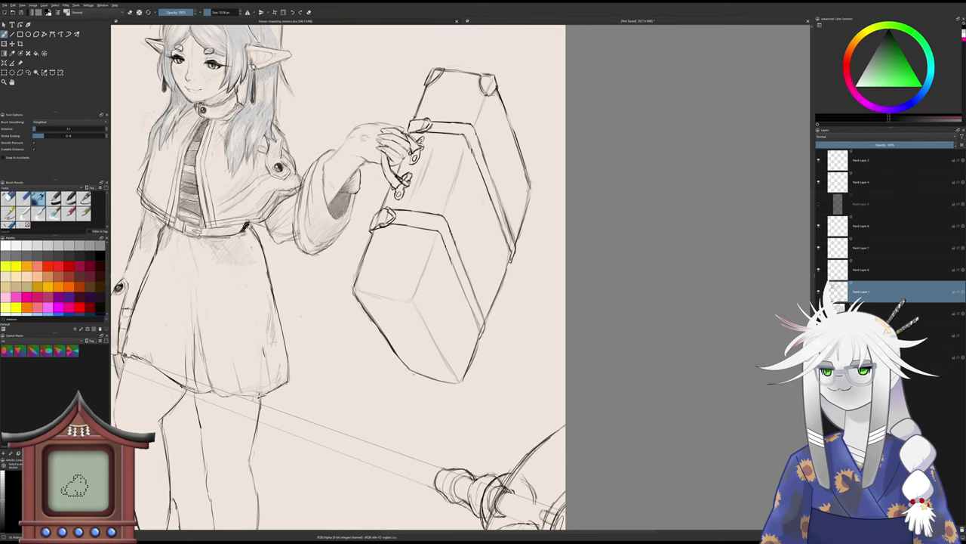
- Draw corner guards on the case's outermost side corner and on the two corners of its short bottom edge
drag(526, 184, 527, 195)
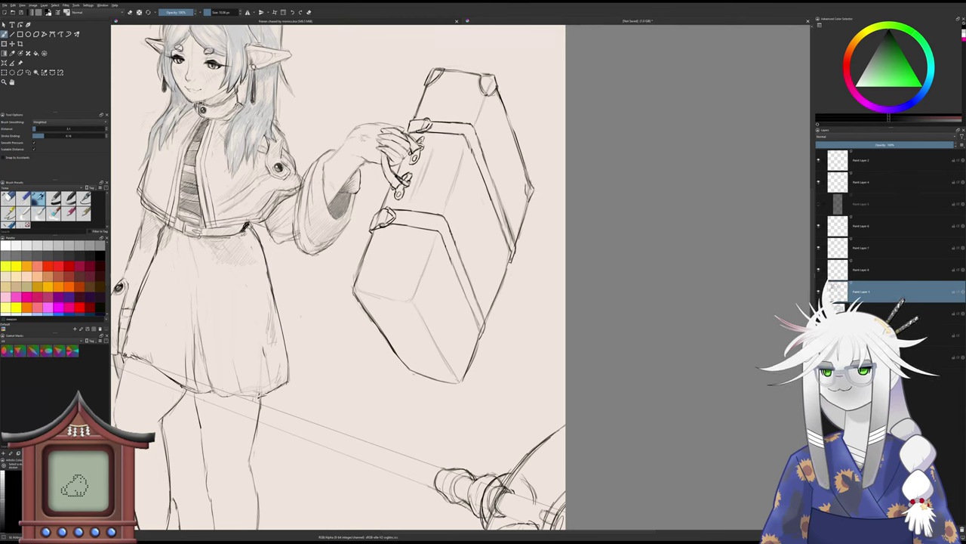
drag(527, 184, 528, 198)
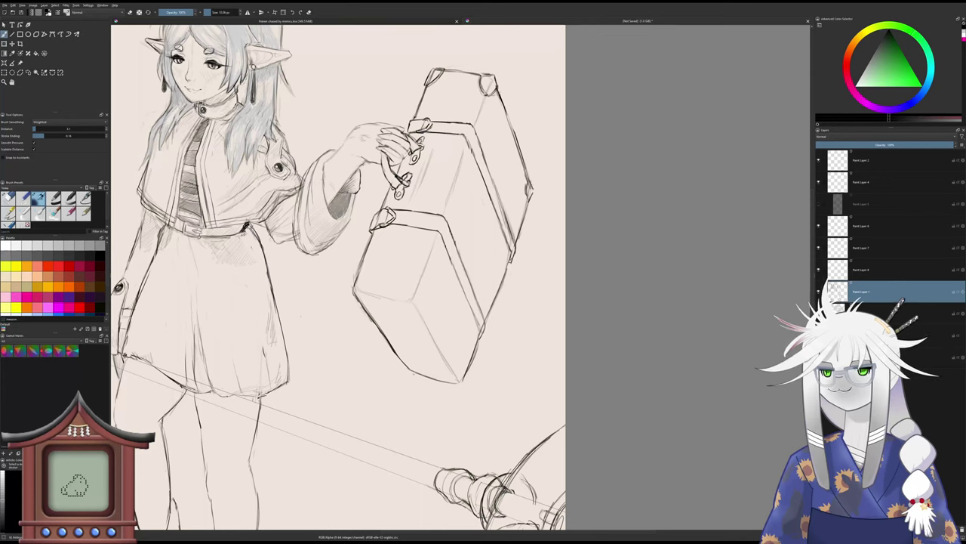
key(e)
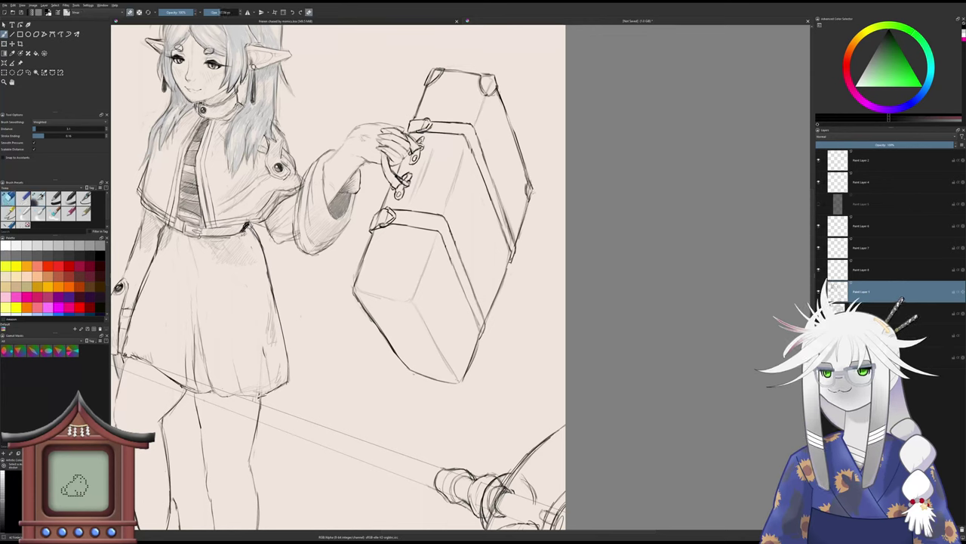
key(e)
drag(491, 246, 512, 205)
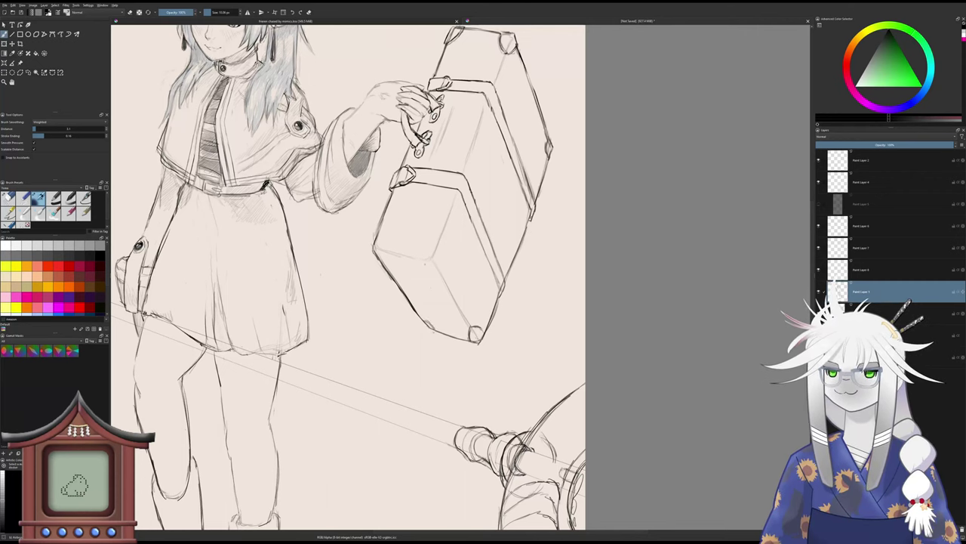
- Draw a rounded guard on the case's inner front corner and another on the lower corner nearest the character's skirt
mouse_move(421, 262)
mouse_down()
mouse_move(441, 270)
mouse_move(440, 248)
mouse_move(437, 272)
mouse_up()
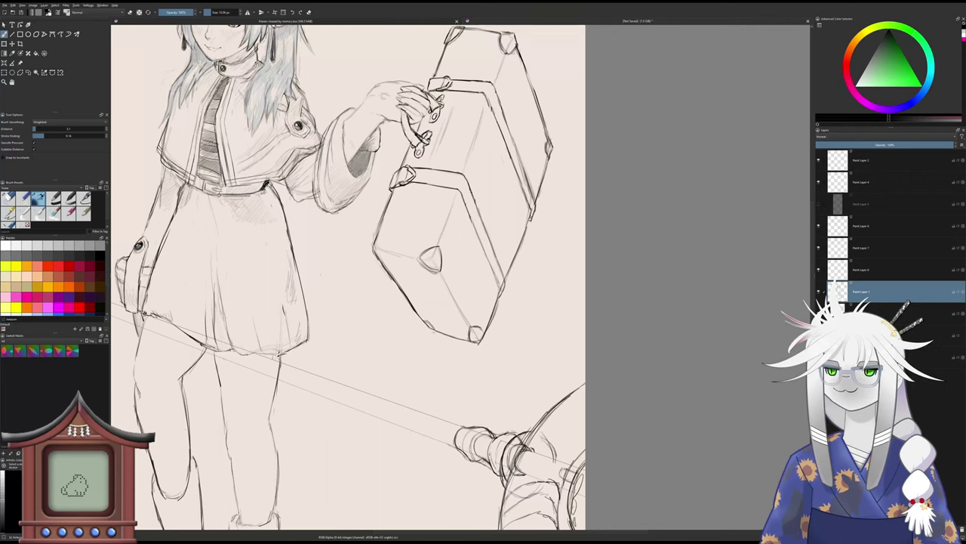
drag(380, 232, 384, 253)
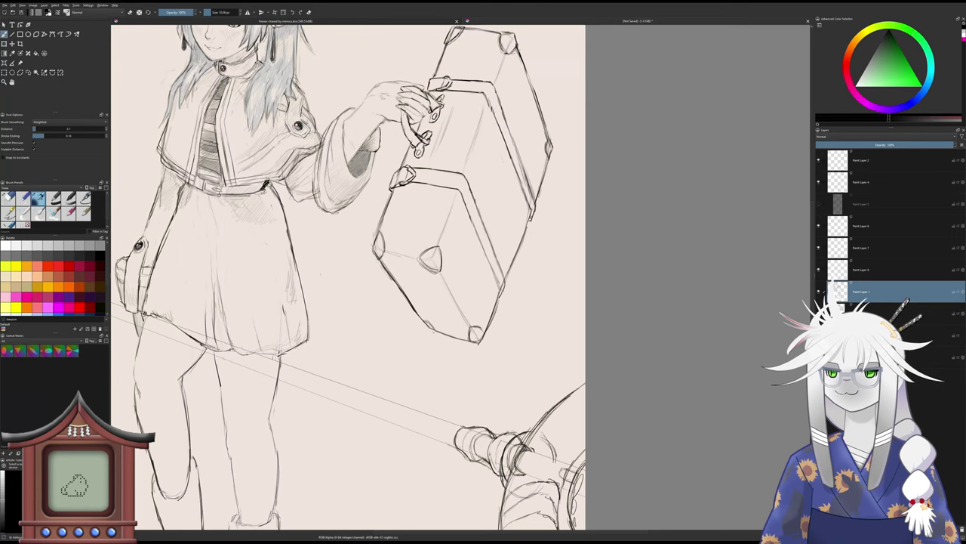
scroll(365, 281, down, 3)
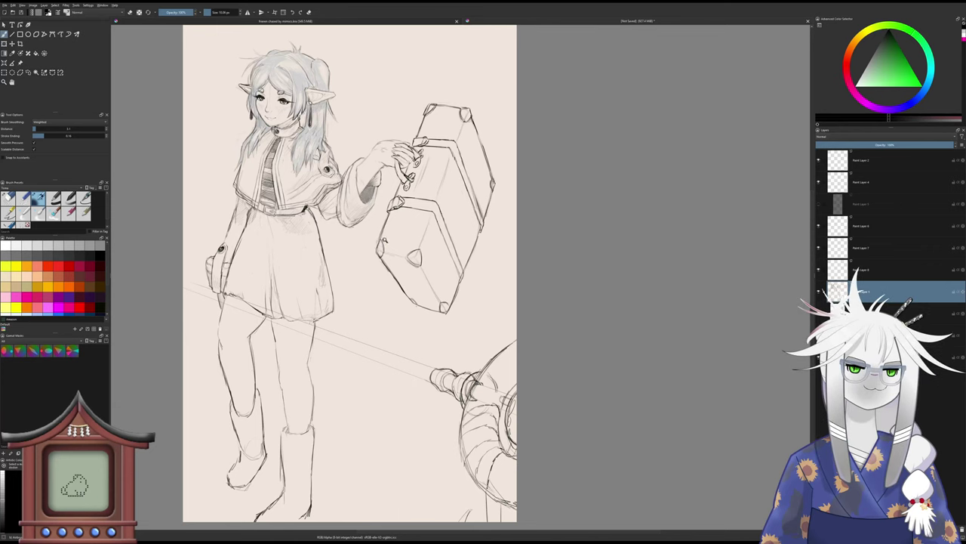
scroll(405, 238, up, 2)
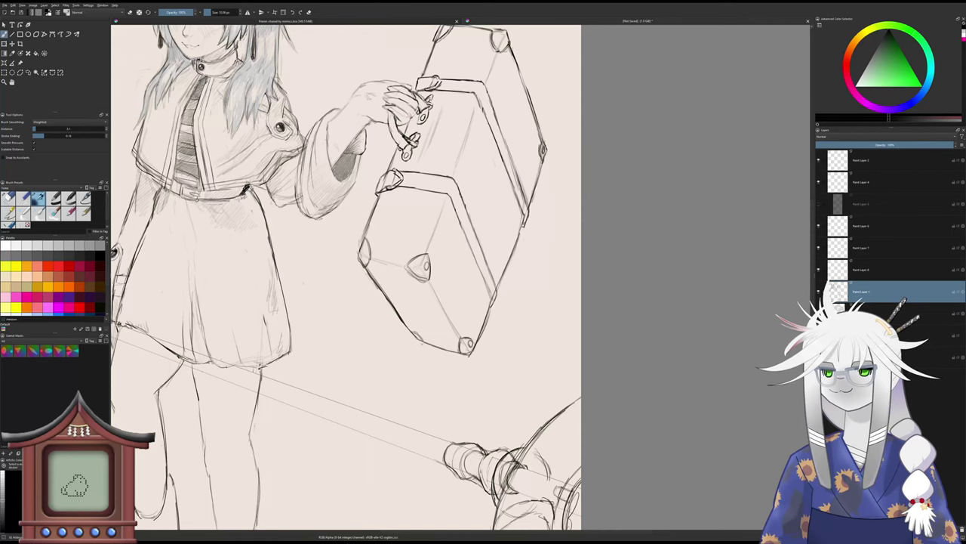
drag(527, 78, 529, 102)
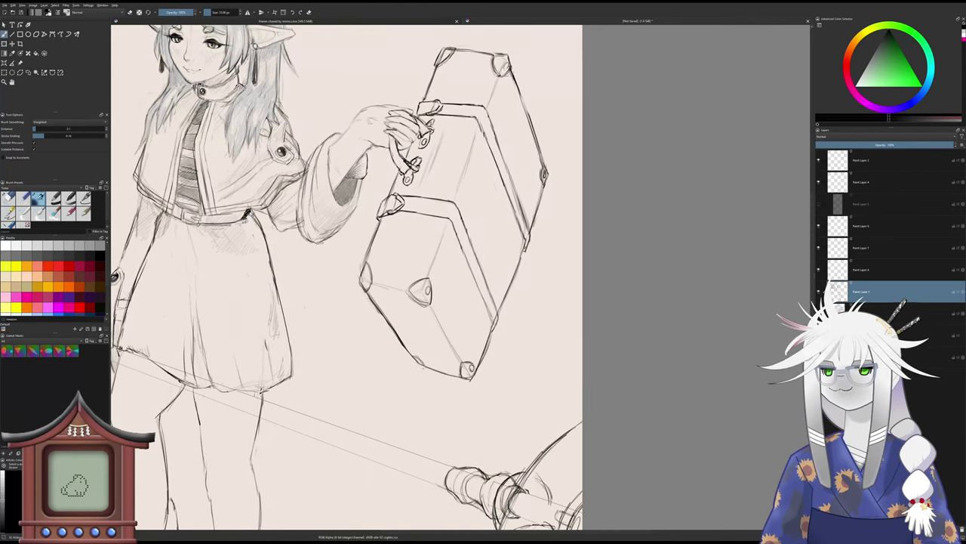
scroll(462, 114, down, 3)
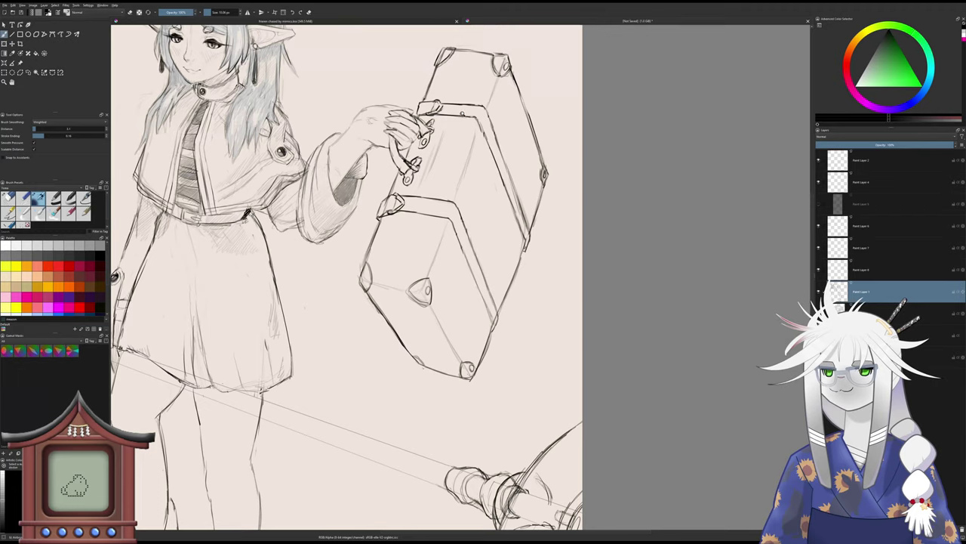
scroll(464, 120, down, 1)
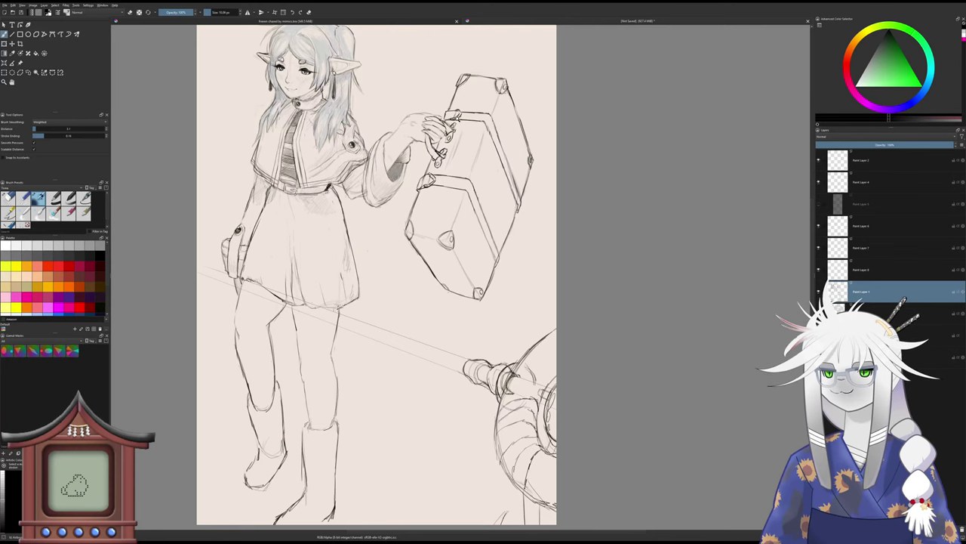
drag(469, 115, 504, 178)
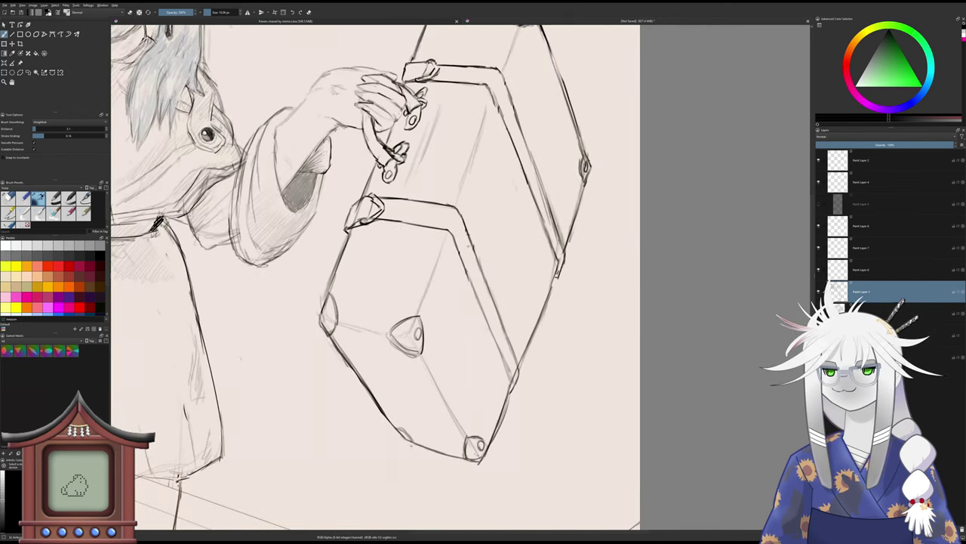
key(/)
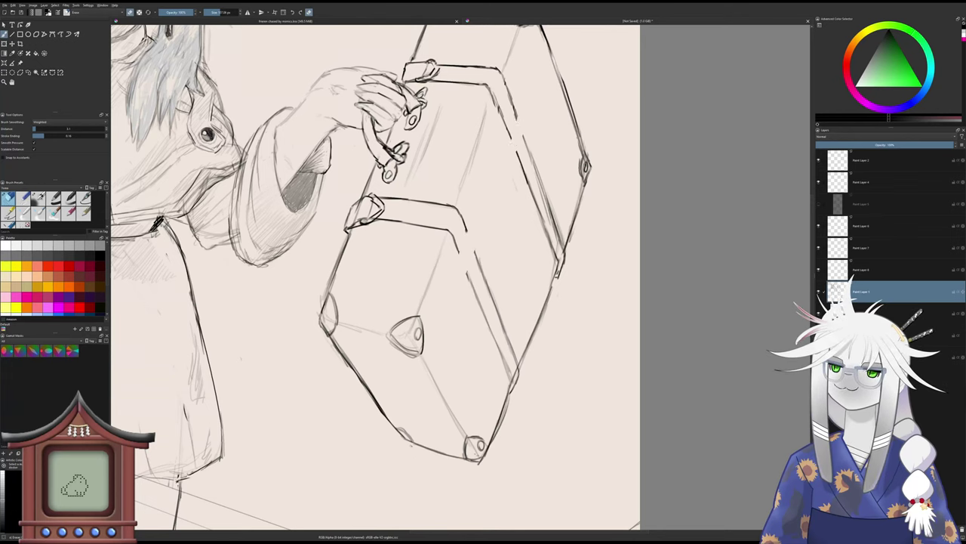
key(/)
mouse_move(523, 134)
mouse_down()
mouse_move(513, 155)
mouse_move(505, 144)
mouse_move(519, 116)
mouse_move(518, 141)
mouse_up()
key(/)
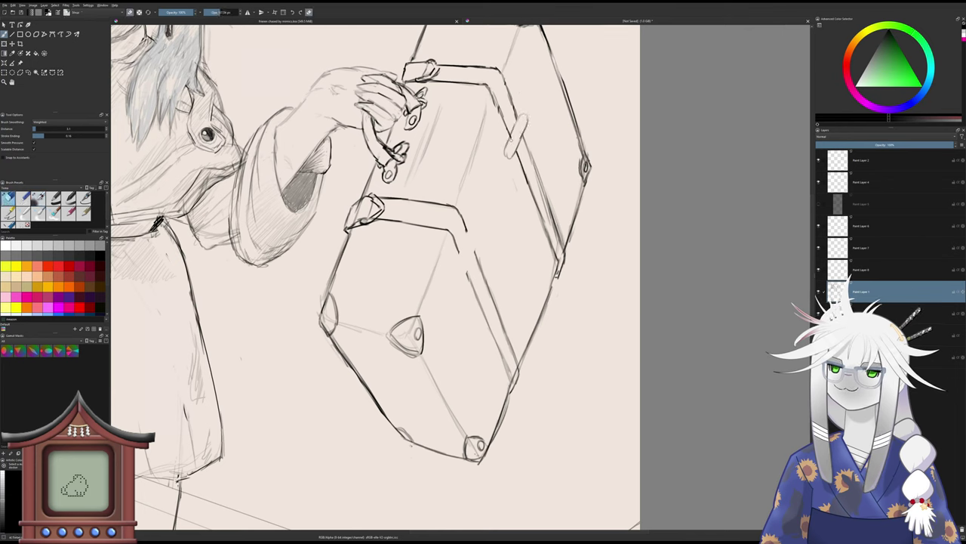
key(/)
mouse_move(475, 231)
mouse_down()
mouse_move(465, 277)
mouse_move(455, 281)
mouse_move(453, 249)
mouse_move(473, 227)
mouse_up()
drag(468, 235, 462, 270)
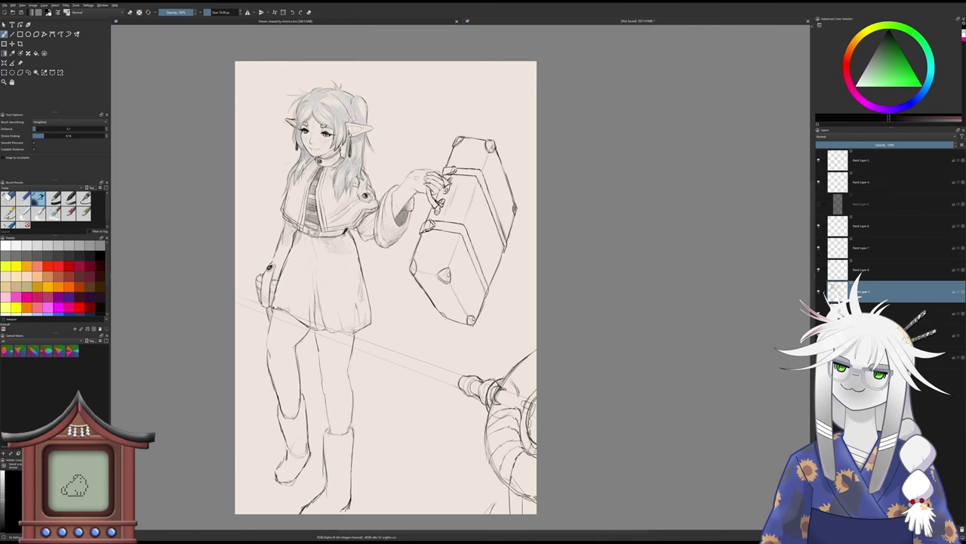
- Sketch light guide lines lengthwise along the case's broad face, parallel to its long edge and crossing both straps
drag(473, 229, 476, 210)
key(slash)
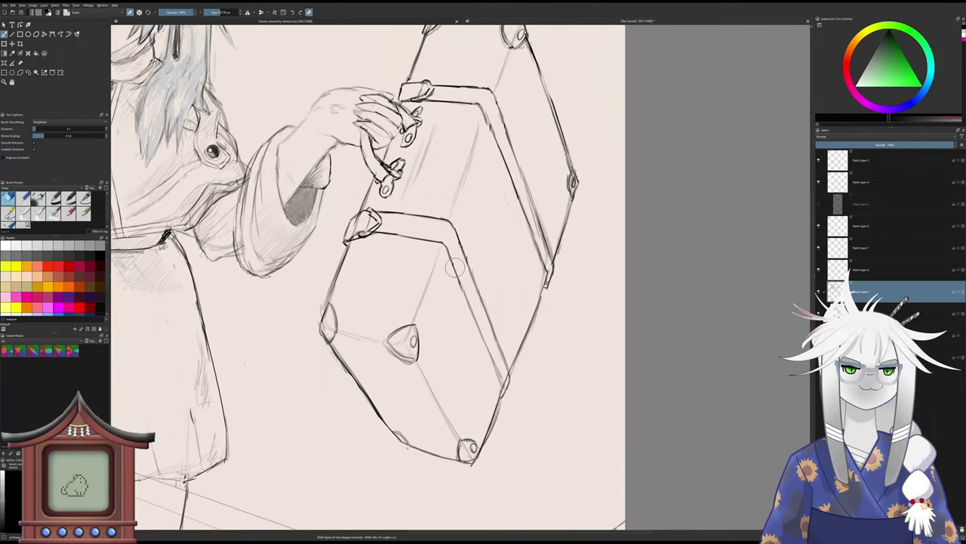
key(slash)
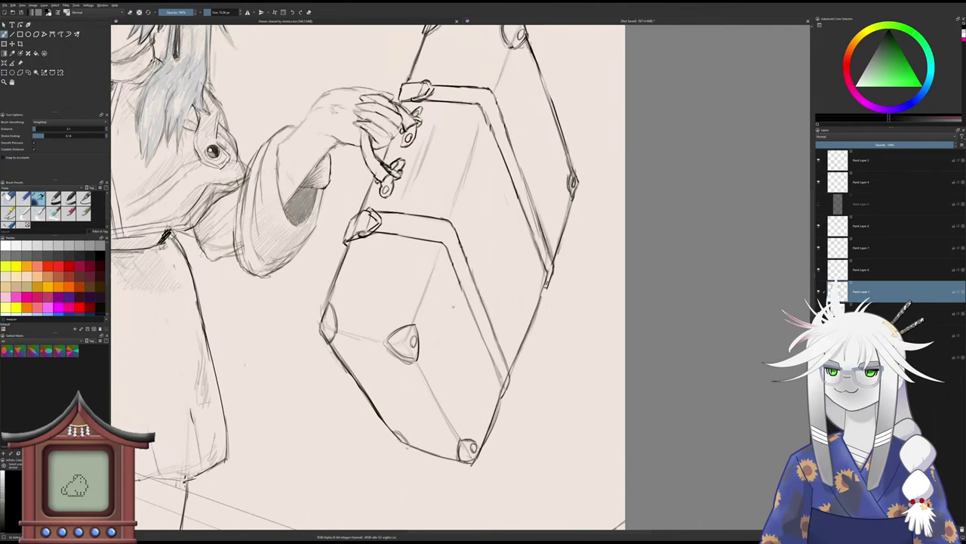
drag(493, 207, 502, 176)
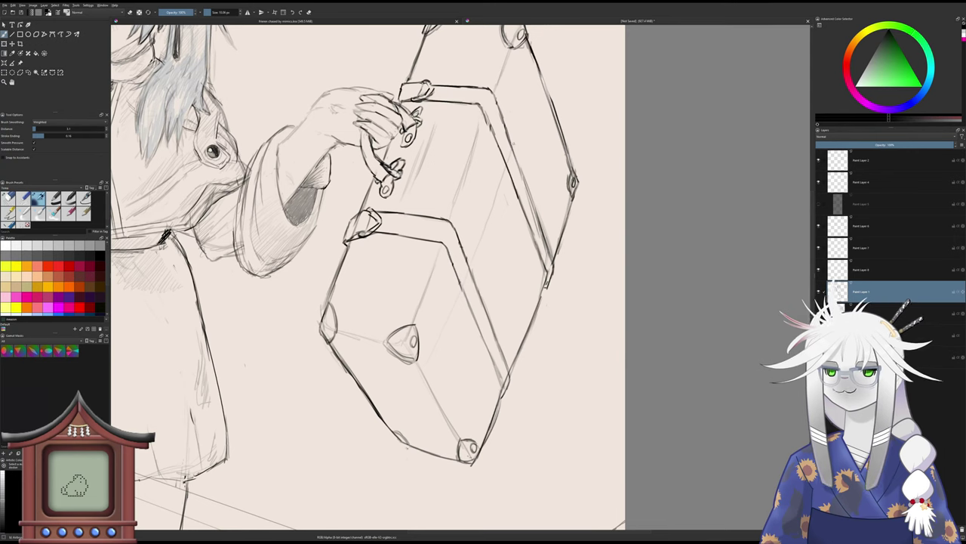
mouse_move(514, 144)
mouse_down()
mouse_move(536, 70)
mouse_move(523, 117)
mouse_move(537, 69)
mouse_up()
key(ctrl+z)
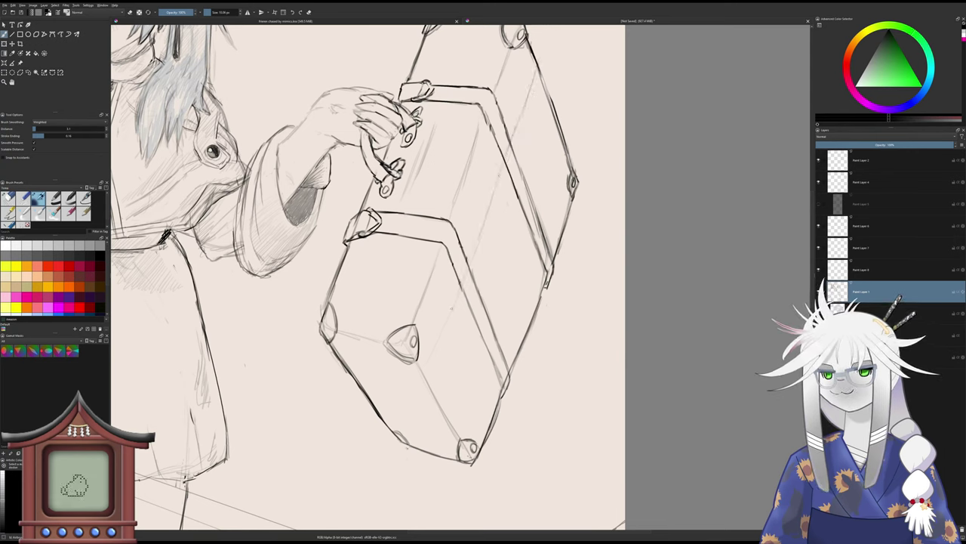
scroll(434, 336, down, 2)
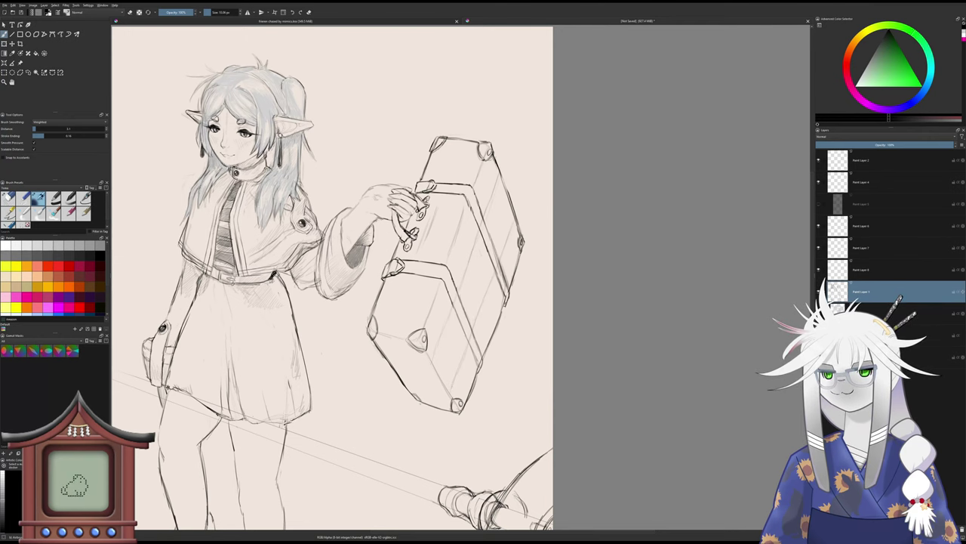
- Draw a narrow rounded band across each of the case's two straps, aligned with the inner guide line
mouse_move(464, 270)
mouse_down()
mouse_move(443, 253)
mouse_move(464, 232)
mouse_move(437, 249)
mouse_move(442, 263)
mouse_move(407, 347)
mouse_move(433, 243)
mouse_up()
drag(476, 169, 445, 227)
mouse_move(462, 127)
mouse_down()
mouse_move(442, 178)
mouse_move(474, 100)
mouse_move(484, 114)
mouse_move(451, 192)
mouse_move(443, 179)
mouse_move(473, 103)
mouse_move(482, 113)
mouse_move(460, 160)
mouse_up()
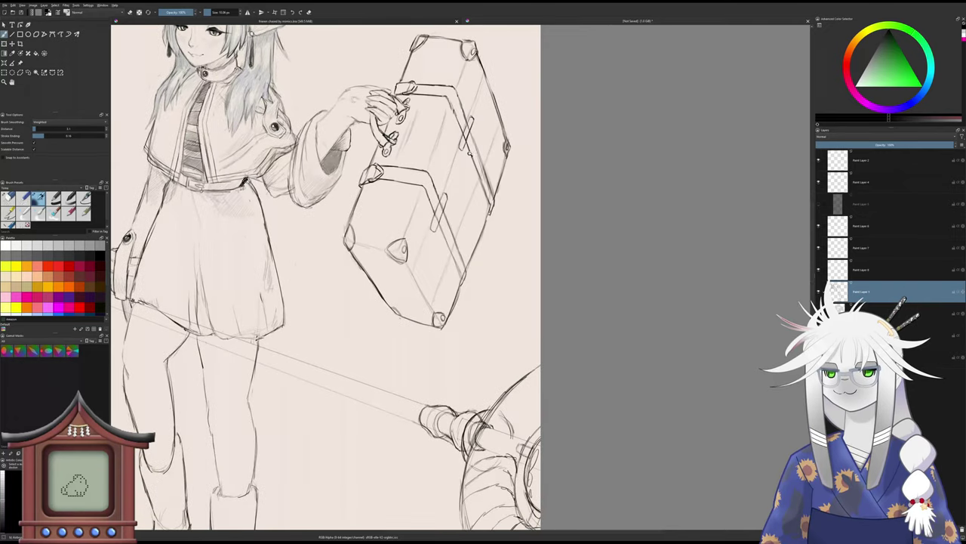
- Add small oval rivets at both ends of the rounded bands on the two straps
scroll(465, 154, up, 2)
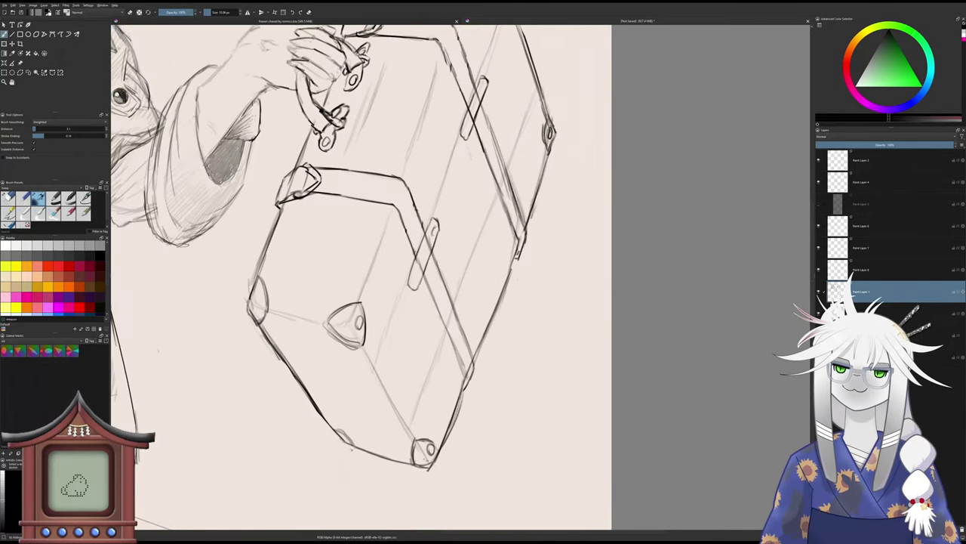
drag(435, 227, 433, 235)
mouse_move(417, 269)
mouse_down()
mouse_move(415, 279)
mouse_move(418, 270)
mouse_up()
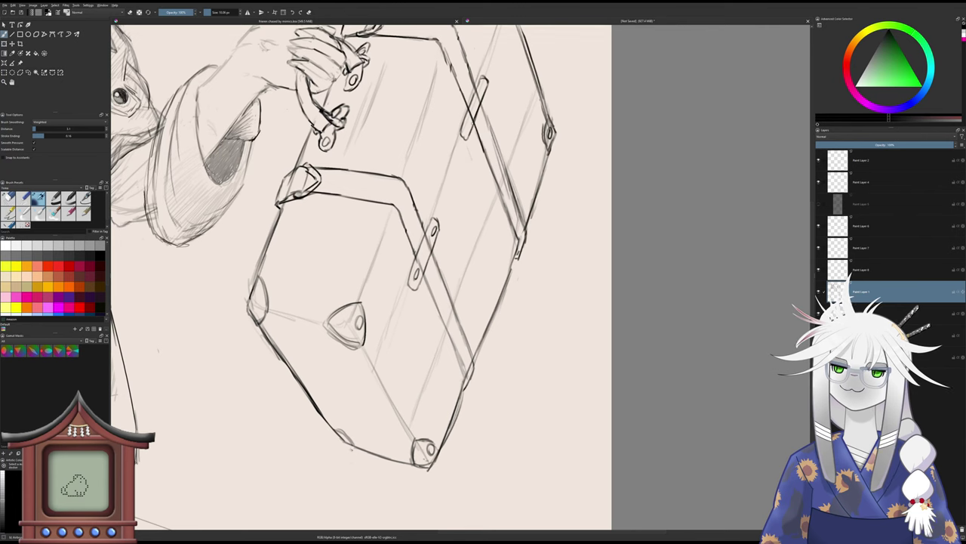
drag(470, 119, 465, 131)
drag(486, 82, 482, 91)
key(ctrl+z)
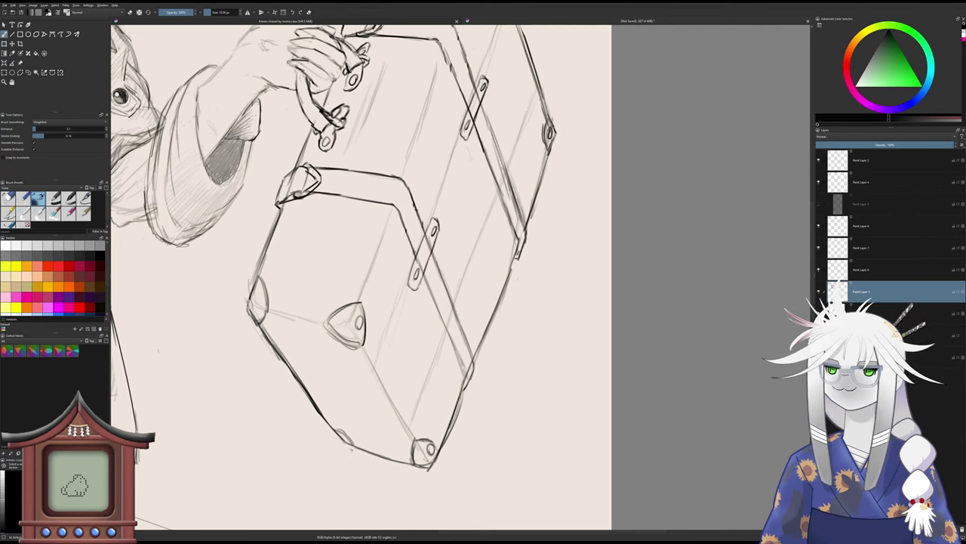
- Draw a second rounded band across each strap along the outer guide line, with rivets on the upper strap's band
mouse_move(508, 152)
mouse_down()
mouse_move(494, 200)
mouse_move(490, 182)
mouse_move(489, 192)
mouse_up()
drag(508, 154, 492, 196)
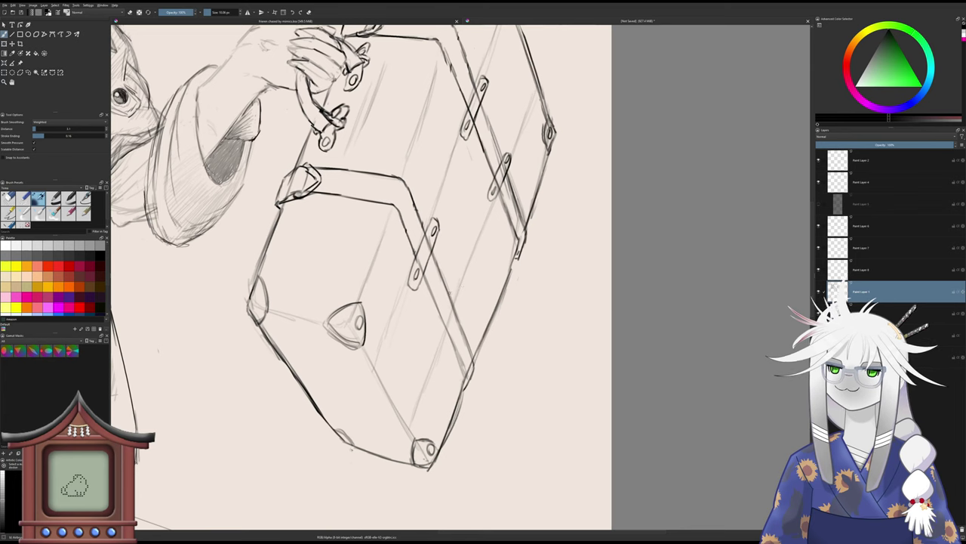
mouse_move(449, 294)
mouse_down()
mouse_move(459, 279)
mouse_move(440, 341)
mouse_move(458, 285)
mouse_move(445, 328)
mouse_up()
key(slash)
key(slash)
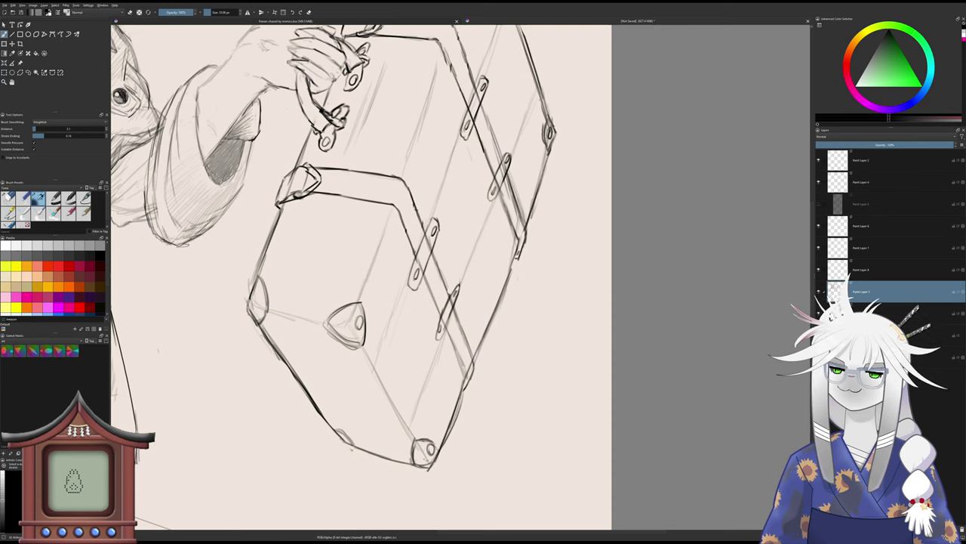
- Redraw the rivet on the lower strap's outer band, erase the strap lines showing through it and tidy its upper end
key(e)
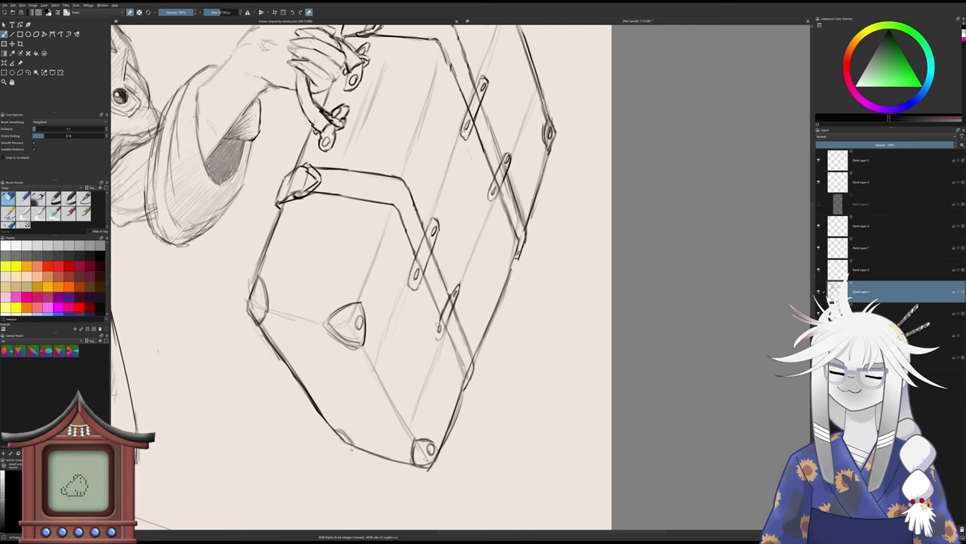
key(e)
drag(438, 318, 435, 337)
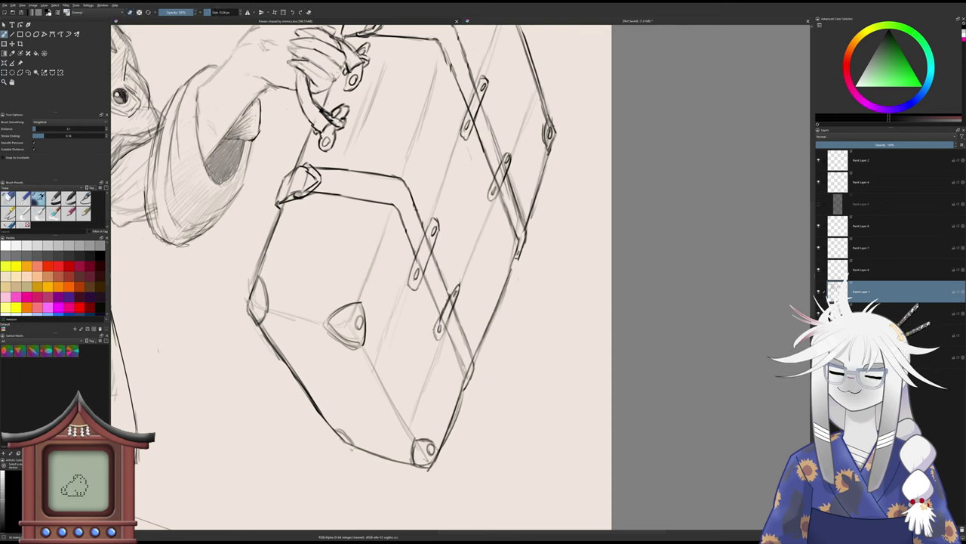
key(e)
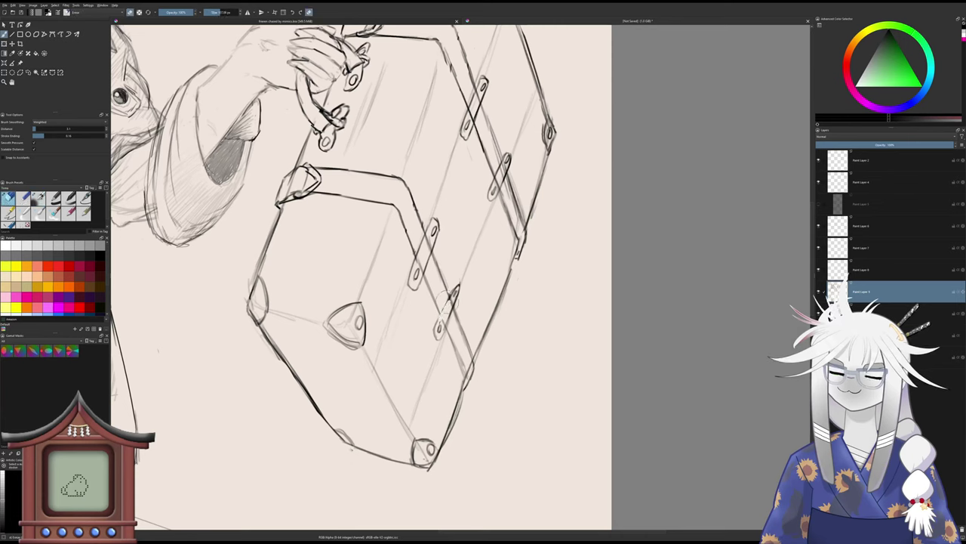
key(e)
key(e)
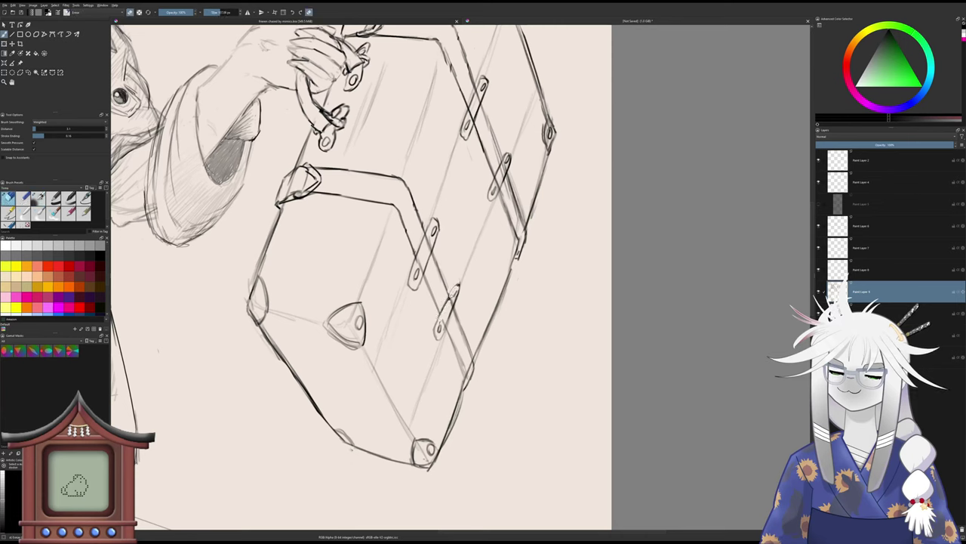
key(e)
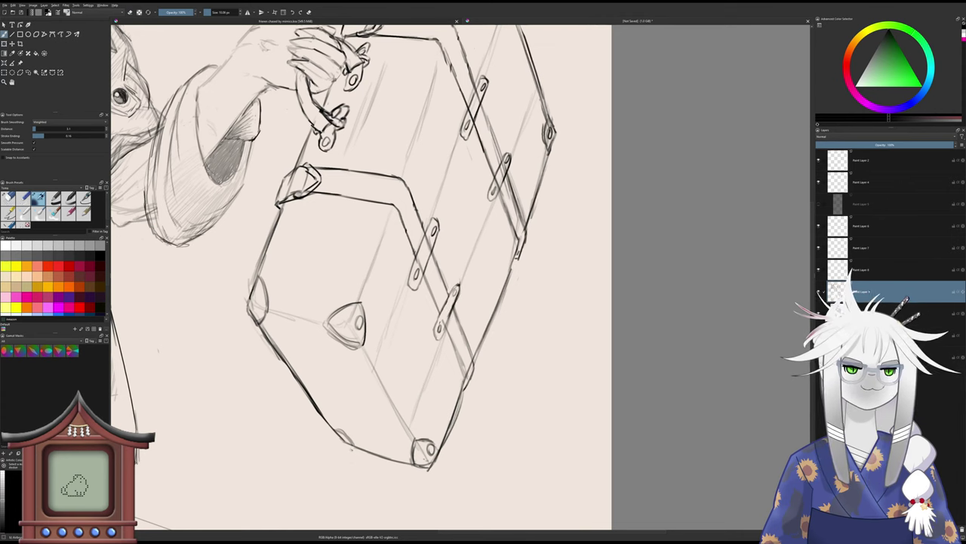
key(e)
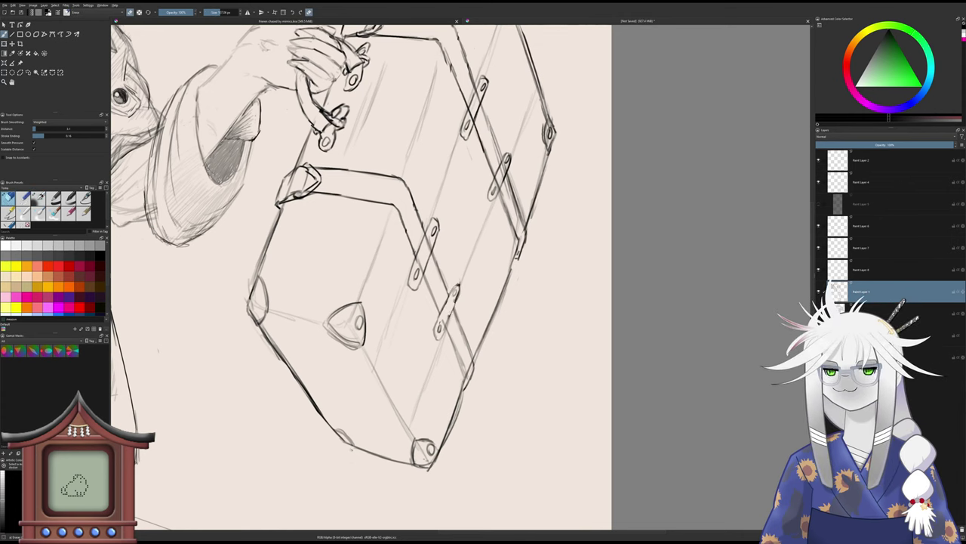
key(e)
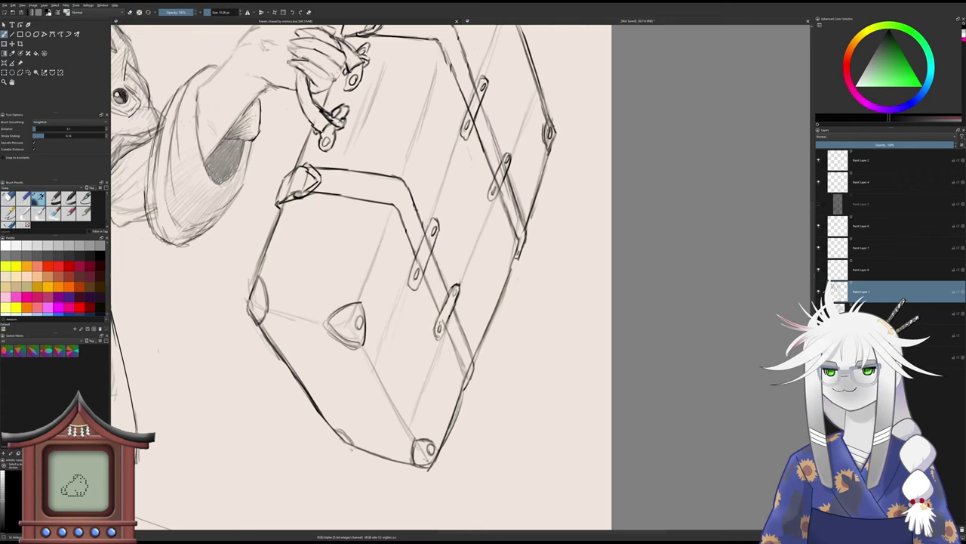
- Erase the rough sketch strokes beside the handle and start a lengthwise line on the case's upper end section
scroll(438, 319, down, 8)
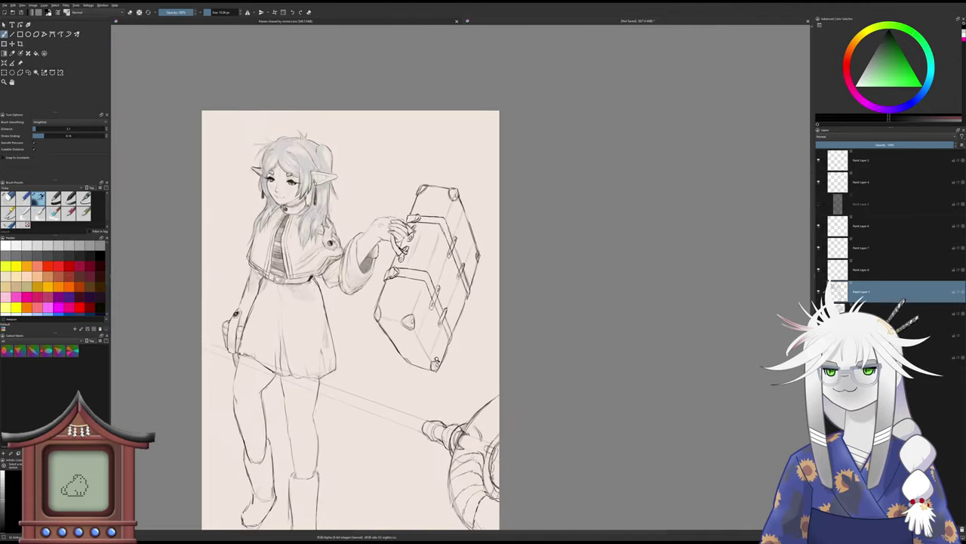
scroll(438, 318, down, 2)
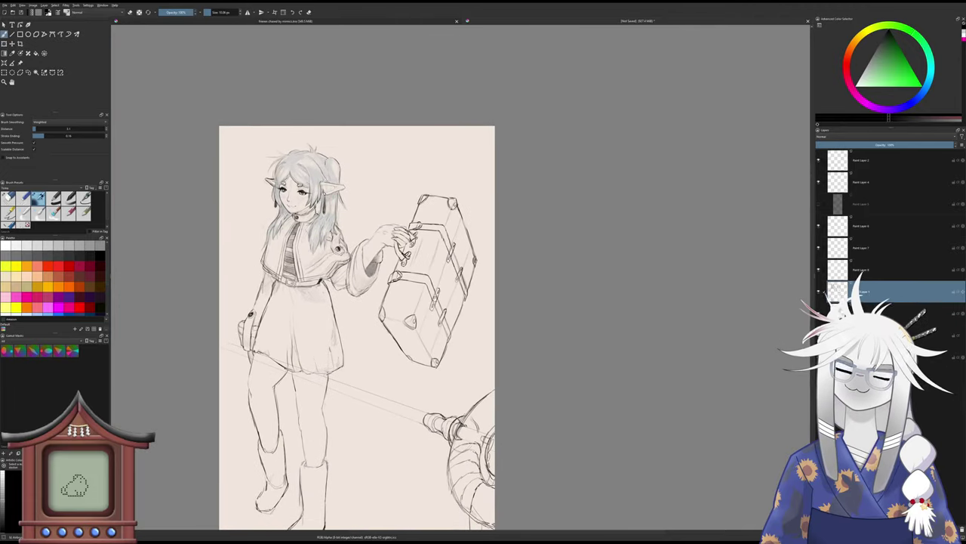
scroll(432, 255, up, 3)
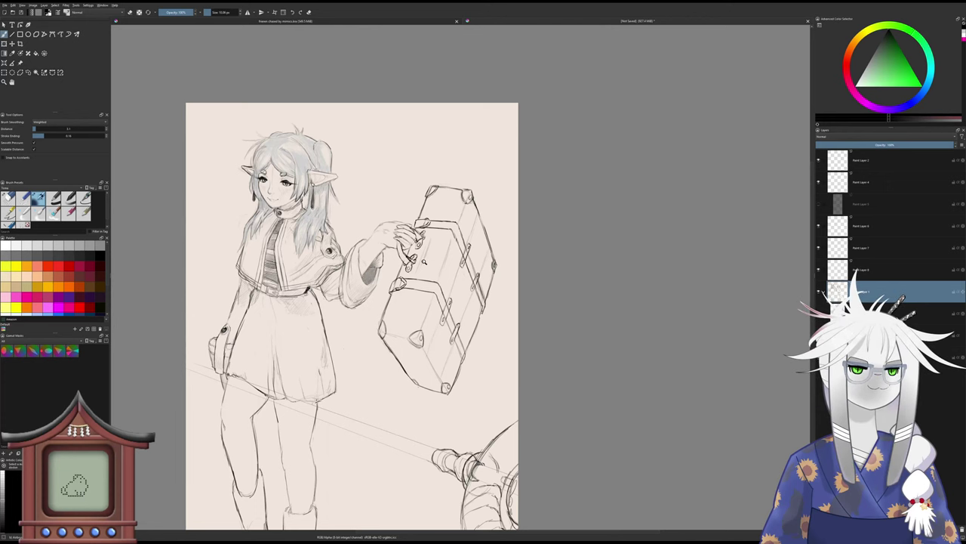
scroll(424, 262, up, 4)
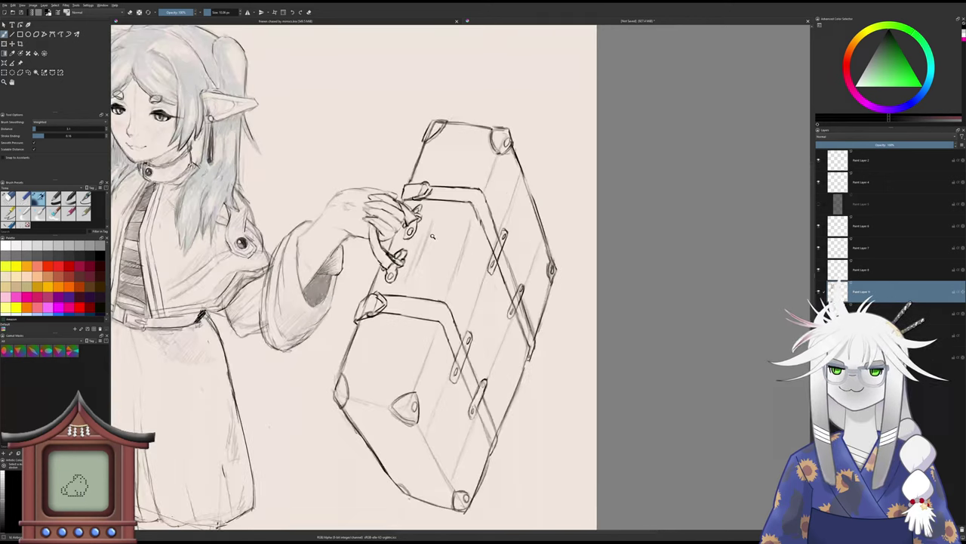
key(slash)
key(slash)
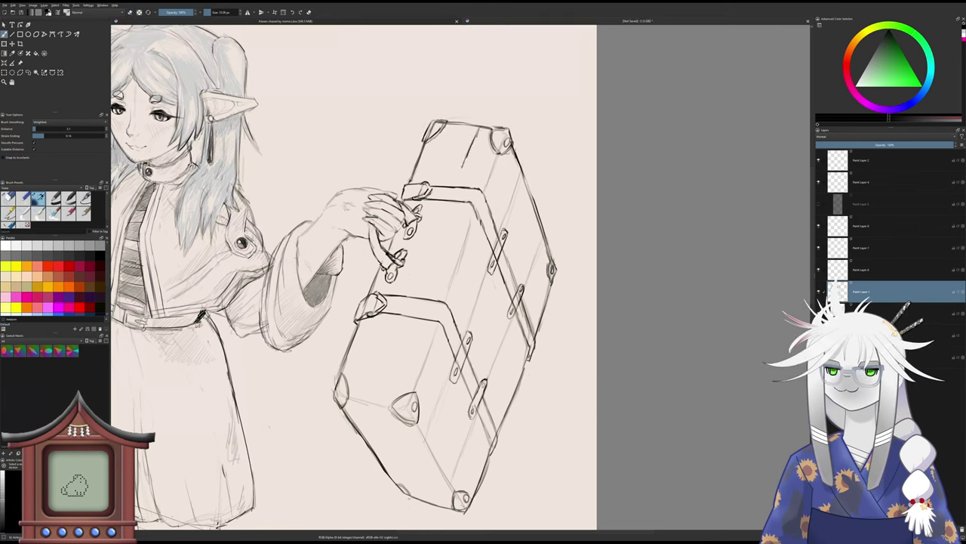
- Draw lengthwise surface lines on the case's middle section between the two straps
drag(433, 221, 417, 265)
drag(419, 247, 410, 270)
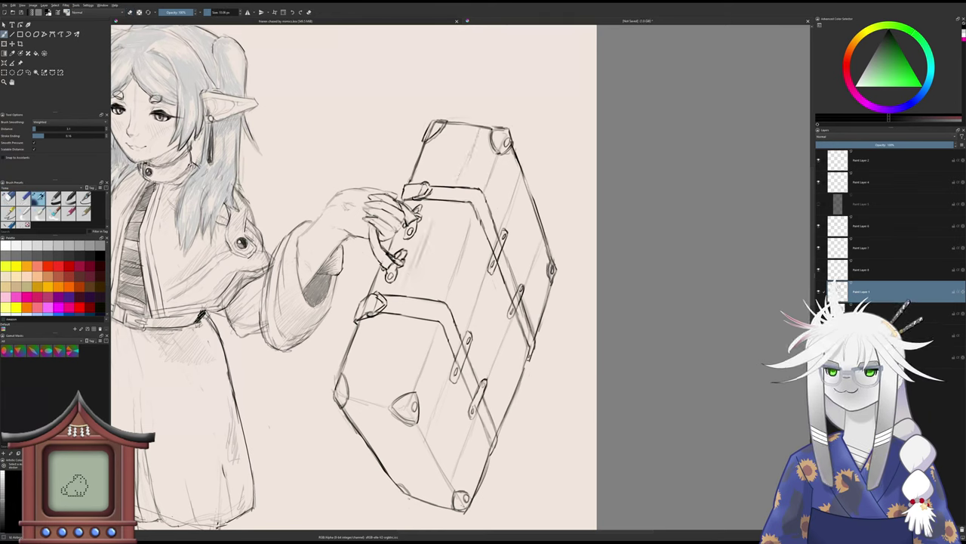
drag(449, 206, 428, 263)
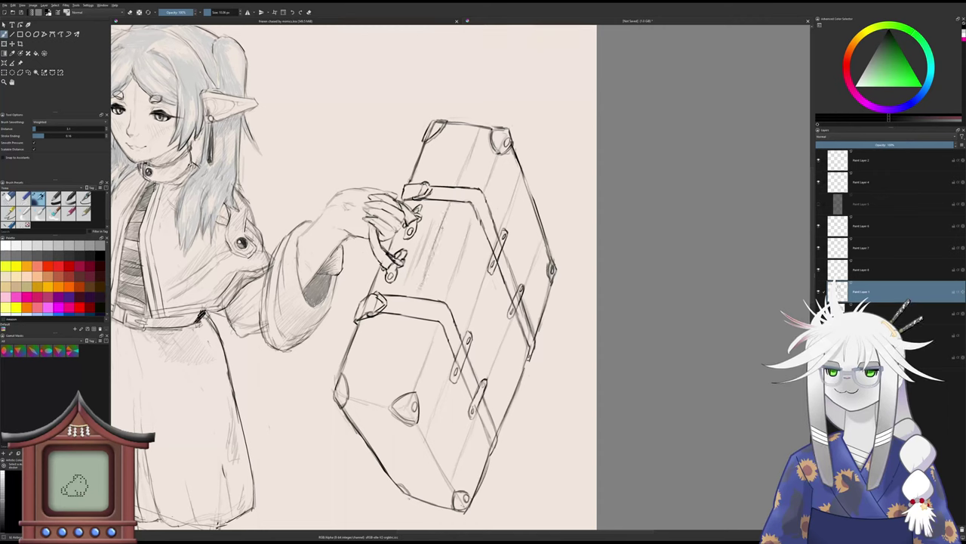
drag(446, 217, 431, 255)
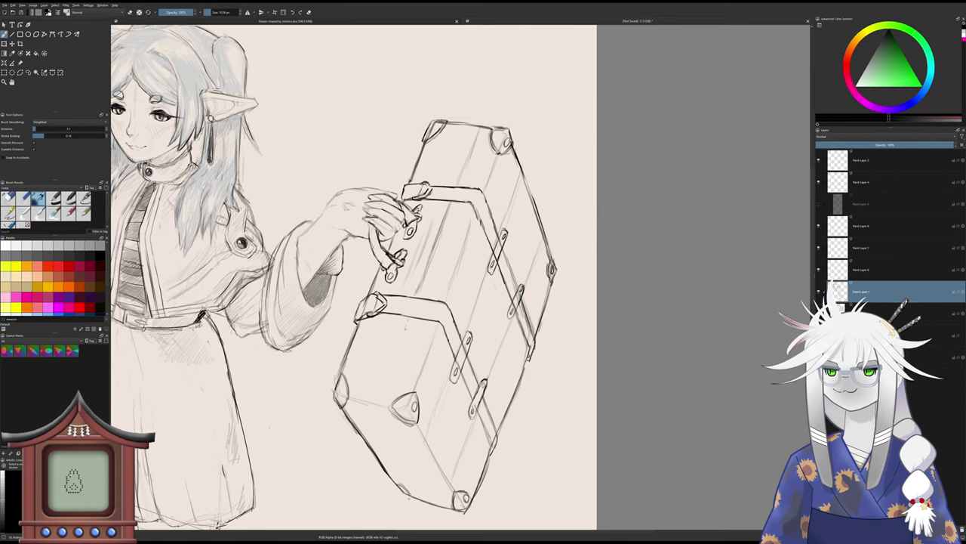
- Continue the lengthwise surface lines on the case's lower section, from the lower strap toward the bottom end
drag(401, 339, 381, 387)
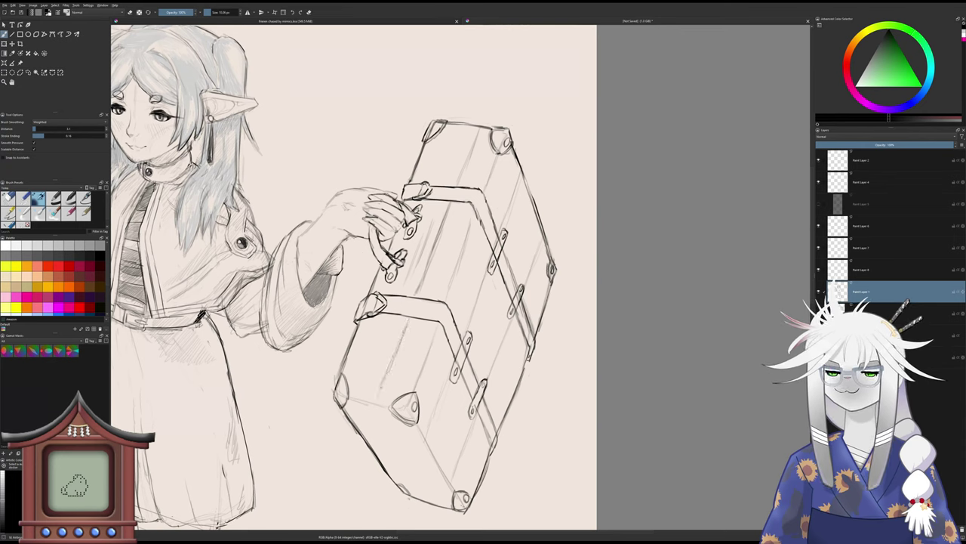
drag(407, 325, 386, 385)
mouse_move(405, 329)
mouse_down()
mouse_move(390, 377)
mouse_move(385, 318)
mouse_move(393, 366)
mouse_up()
drag(421, 353, 403, 380)
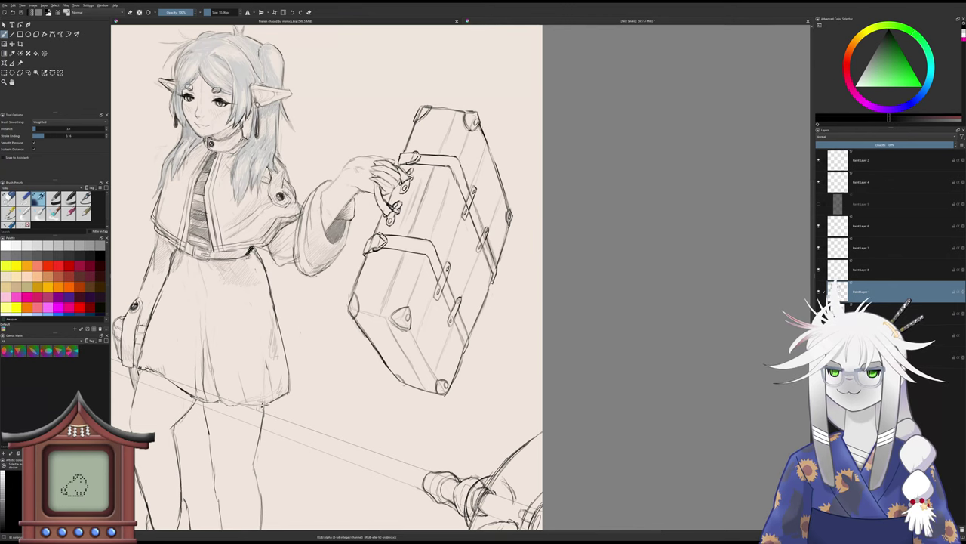
- Go over the lengthwise lines on the case's lower and middle sections to strengthen them
drag(384, 313, 405, 254)
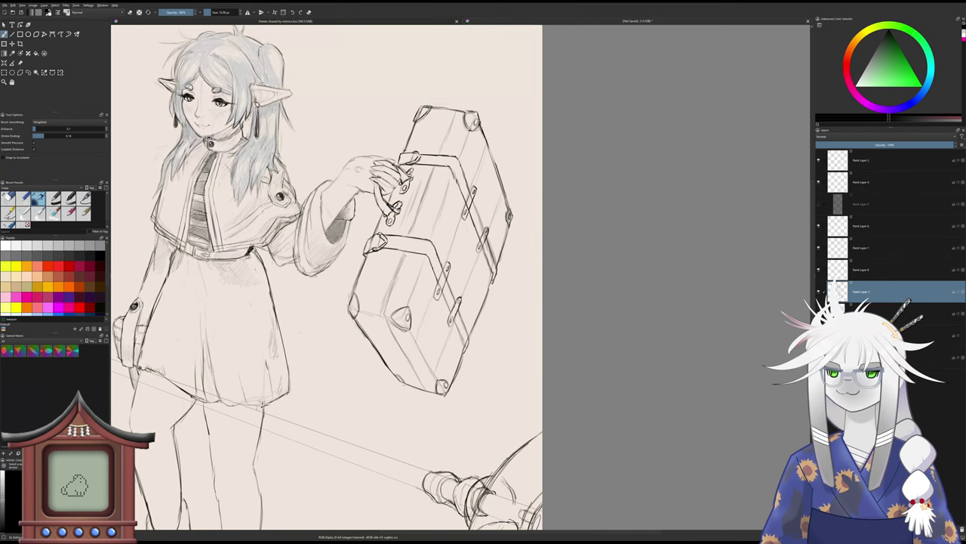
scroll(386, 277, up, 1)
drag(381, 321, 408, 254)
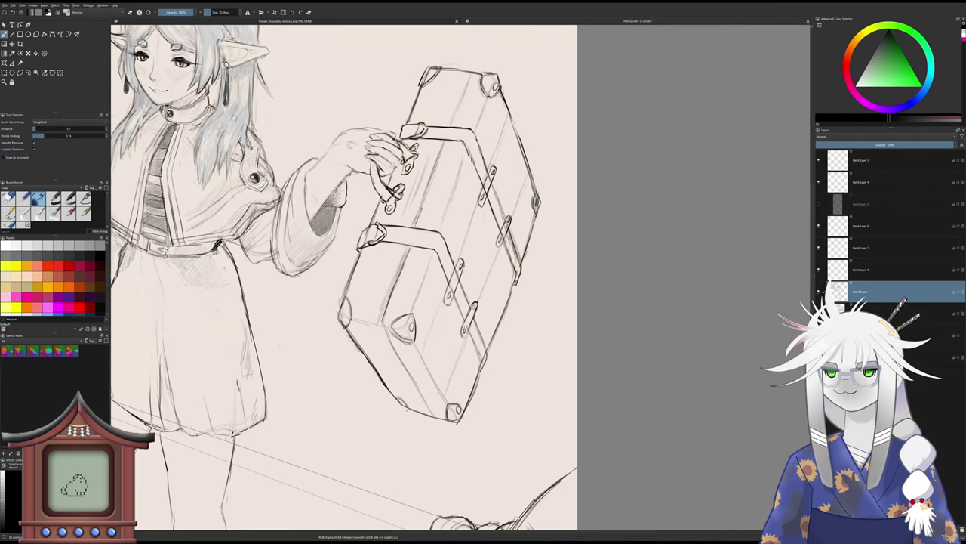
drag(422, 205, 446, 143)
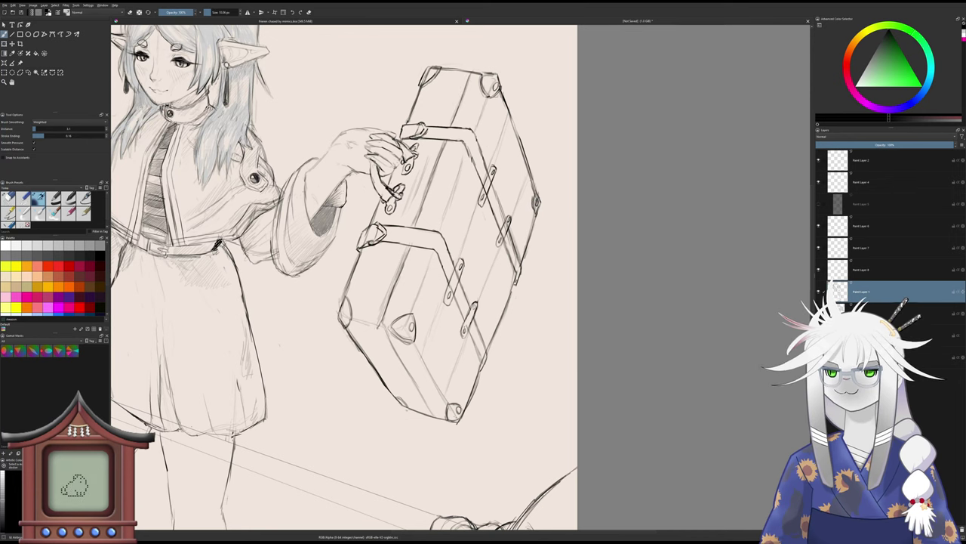
- Erase the sketchy inner edge of the case's lower end face and redraw it as one cleaner line beside the corner guard
key(e)
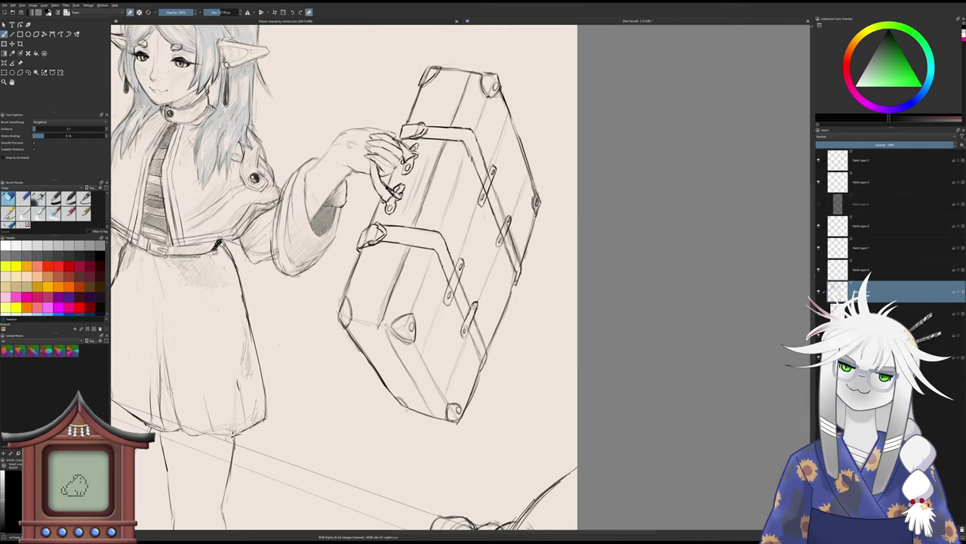
drag(393, 348, 423, 394)
key(slash)
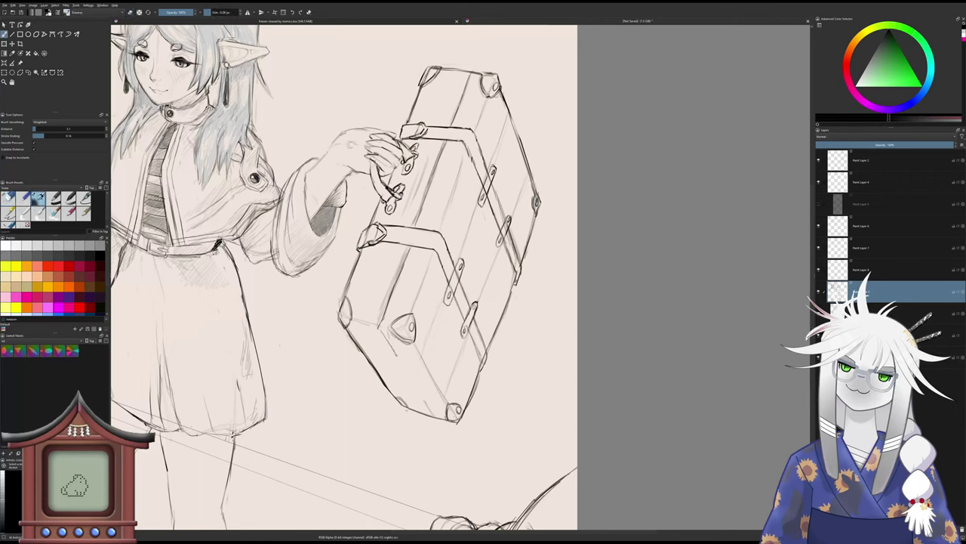
drag(383, 333, 439, 416)
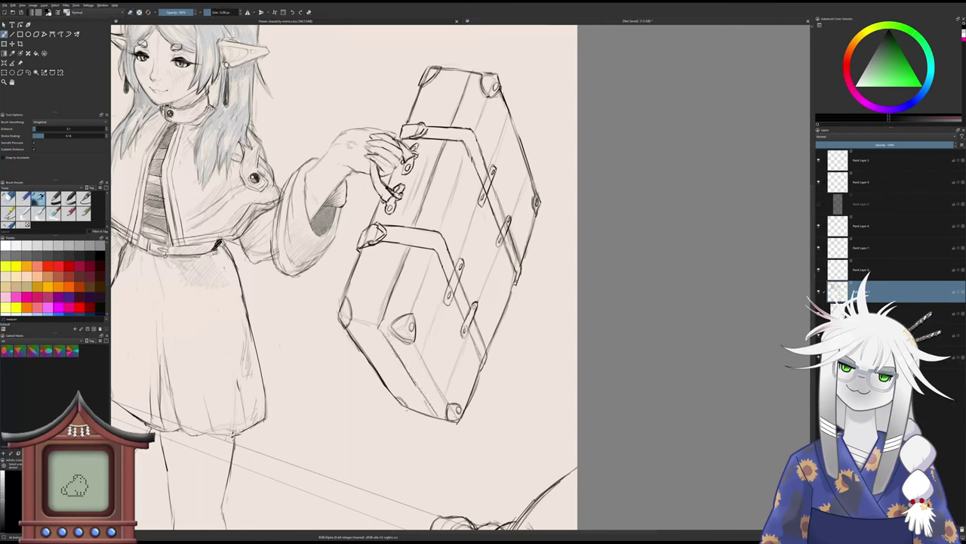
- Erase rough parts of the lengthwise surface lines around the case's two straps and redraw them more cleanly
key(e)
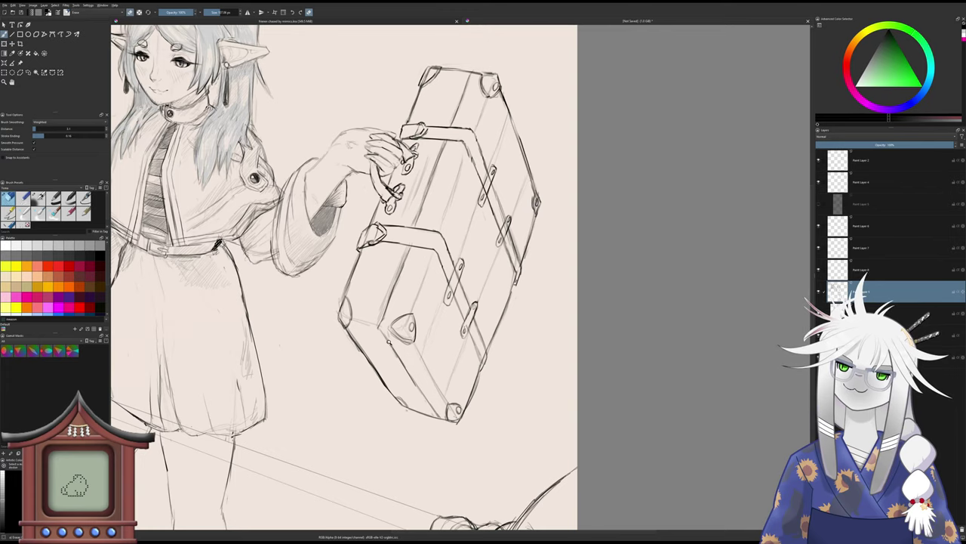
scroll(398, 354, down, 2)
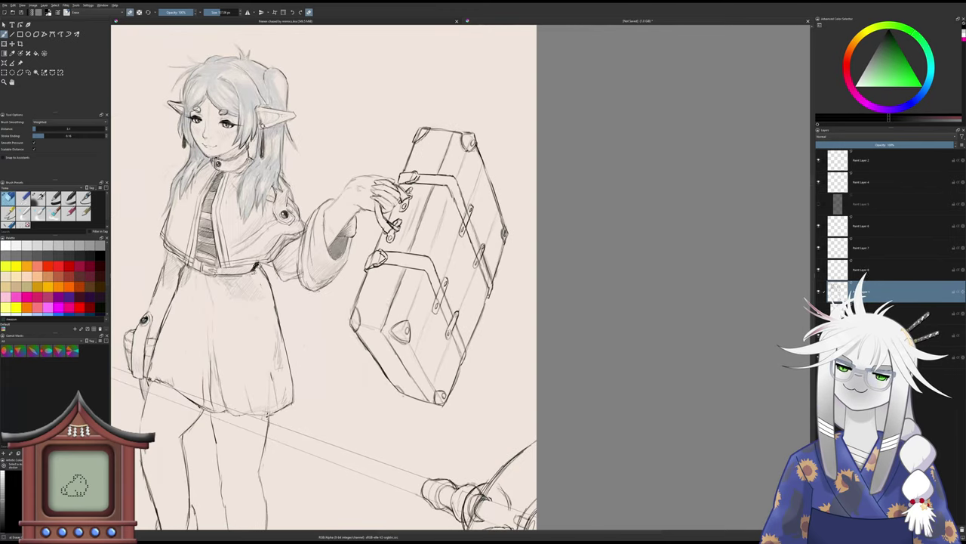
drag(391, 295, 403, 269)
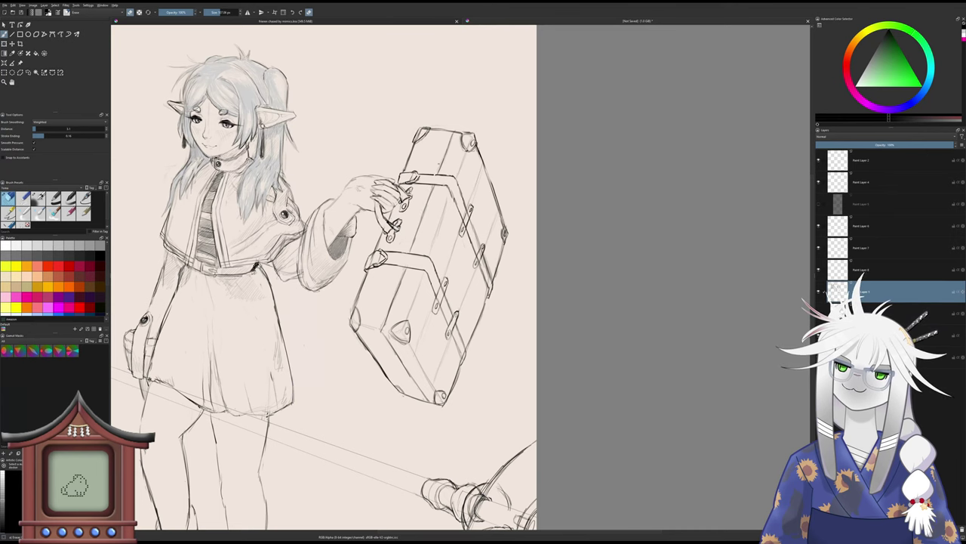
drag(413, 223, 433, 203)
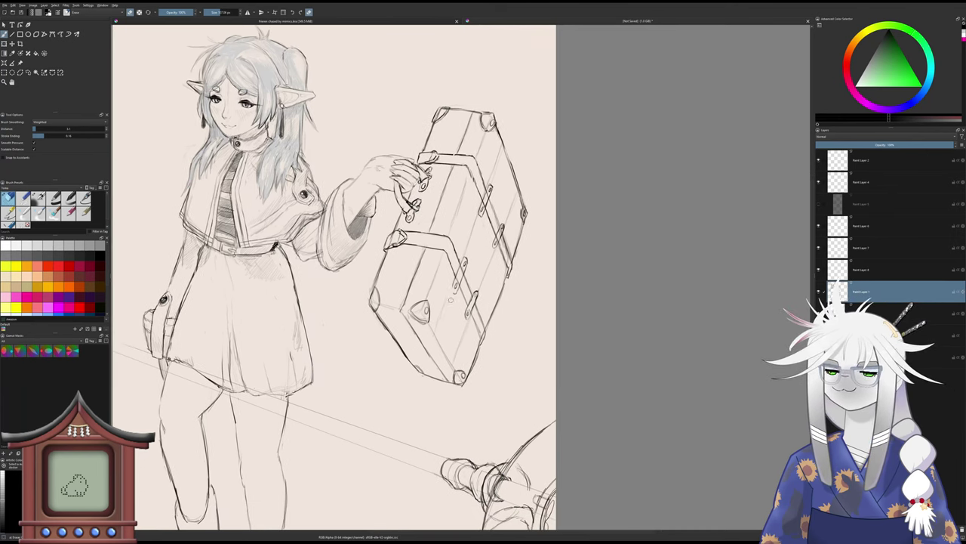
key(slash)
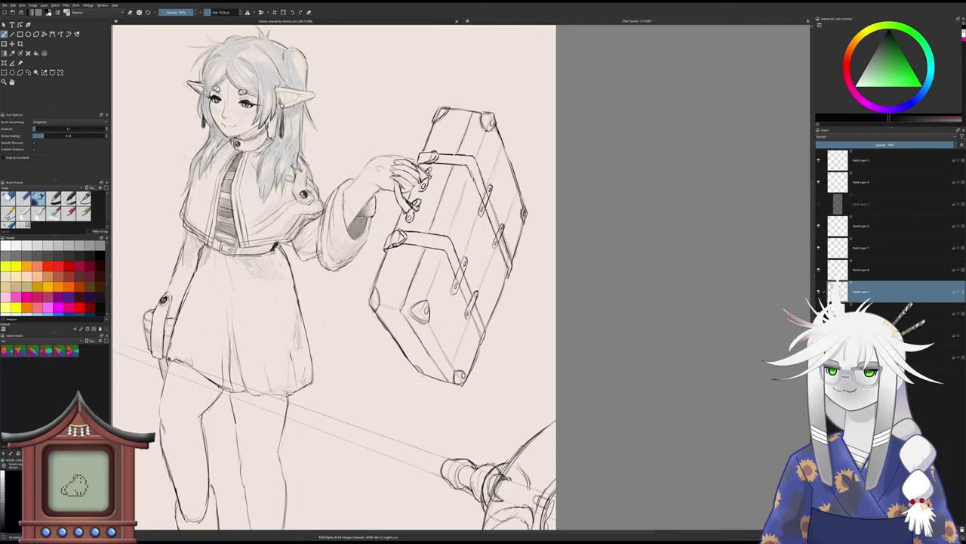
key(slash)
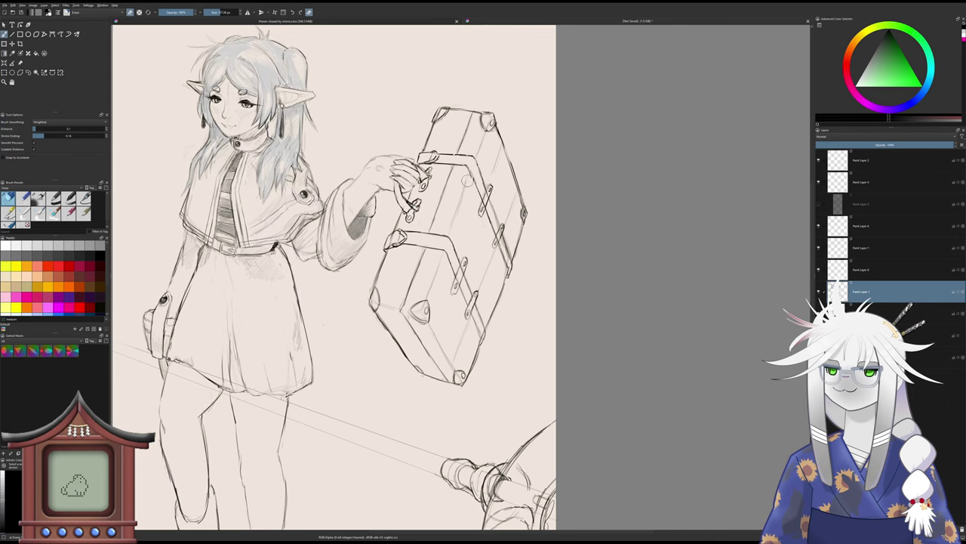
key(slash)
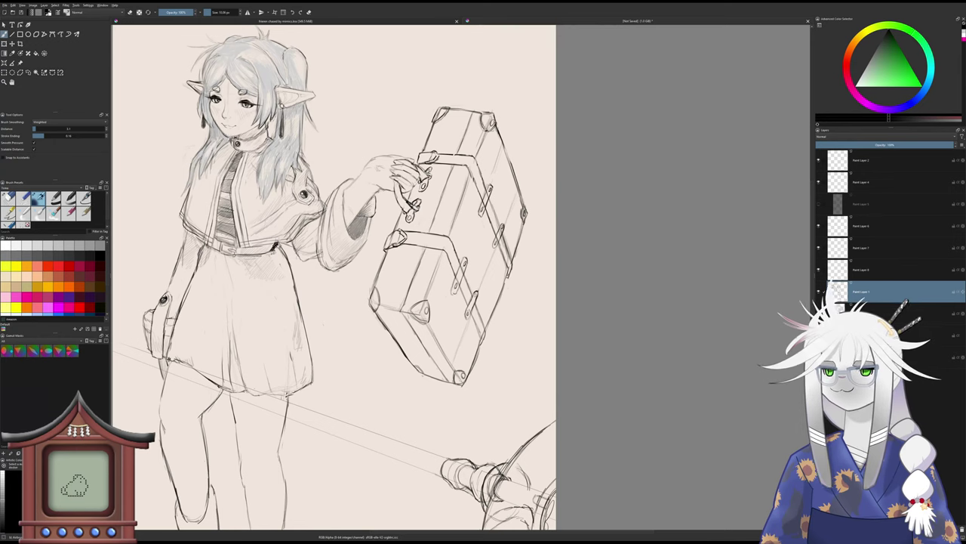
key(slash)
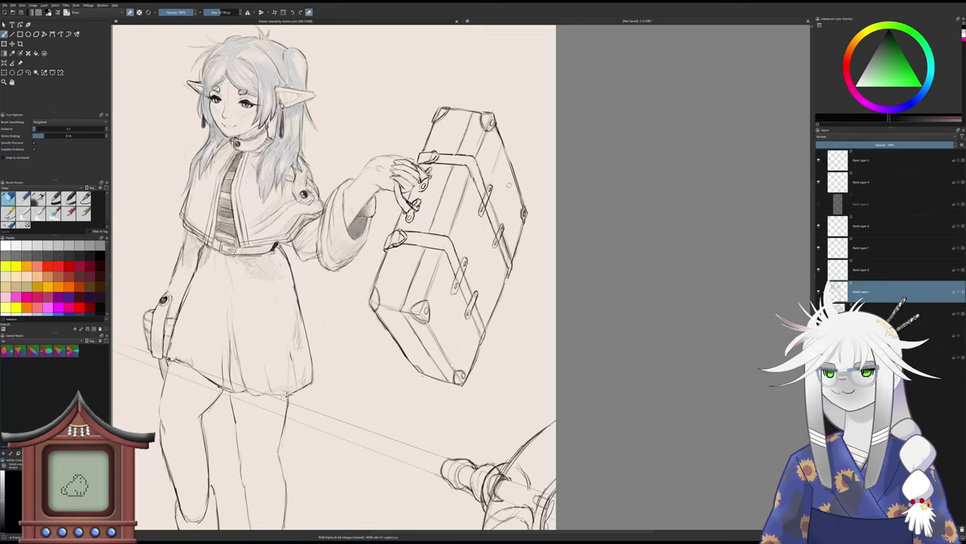
- Mirror the canvas view and check the case's shape against the whole figure
key(m)
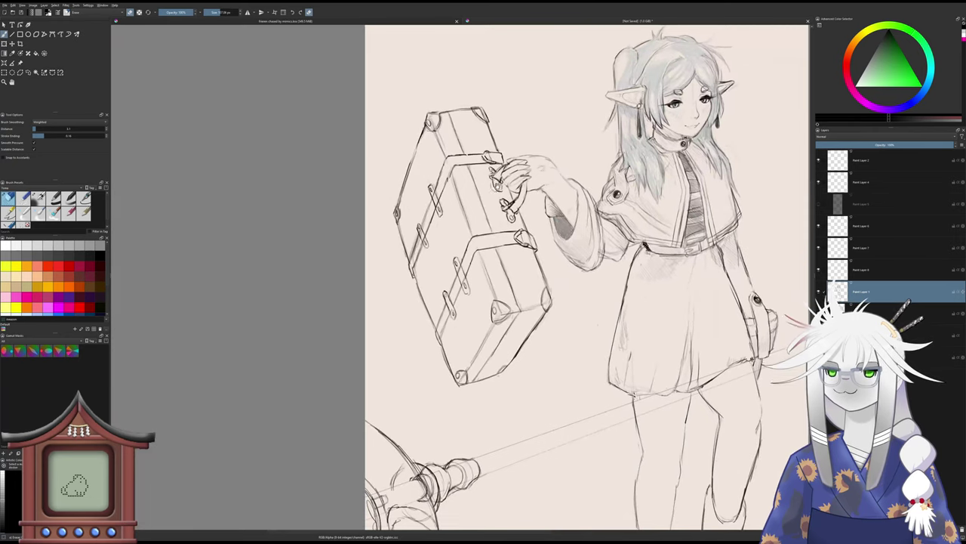
drag(496, 188, 444, 182)
scroll(470, 188, down, 2)
scroll(478, 188, down, 1)
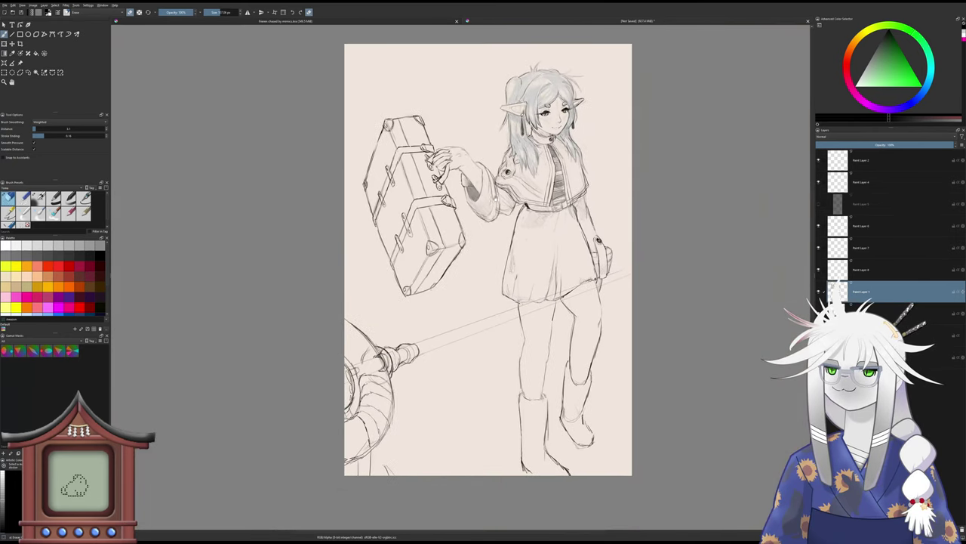
drag(494, 204, 479, 204)
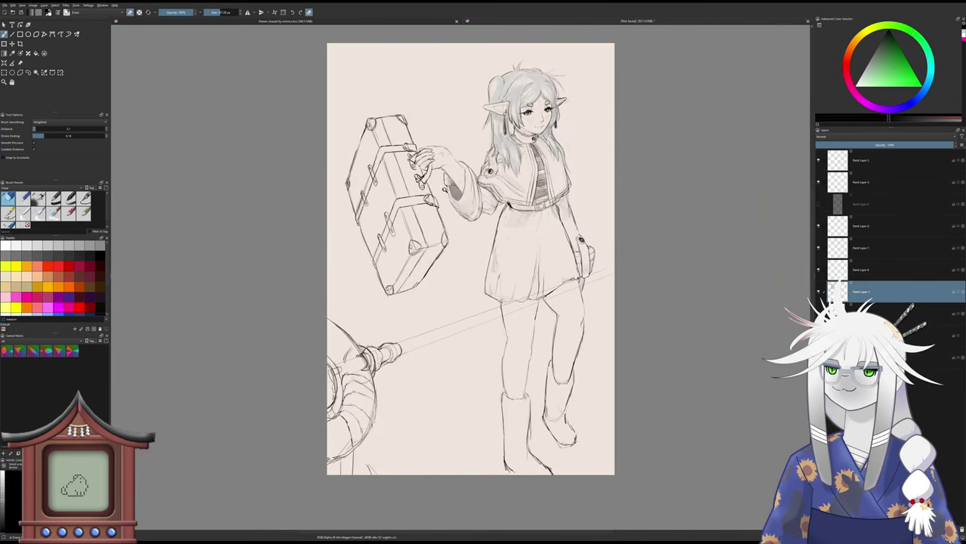
scroll(447, 192, up, 2)
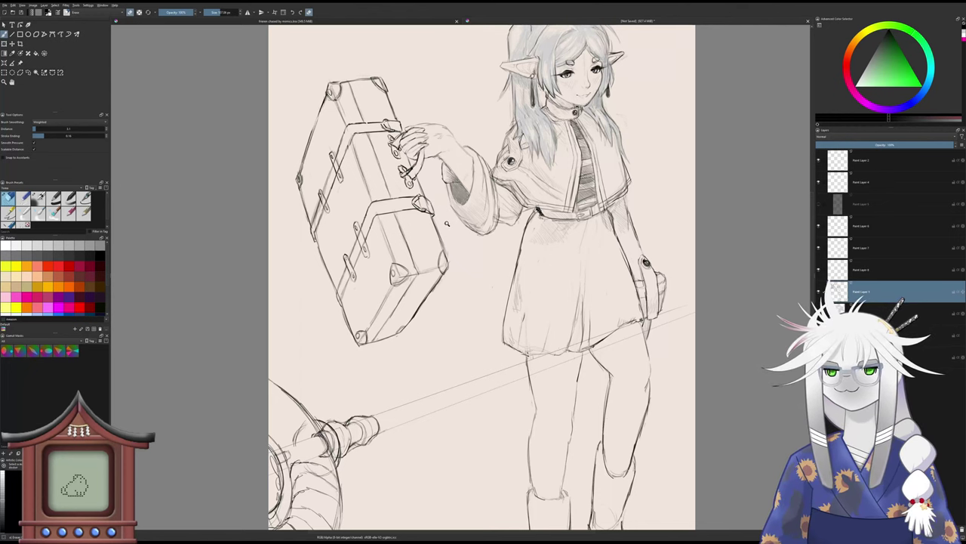
drag(444, 223, 417, 225)
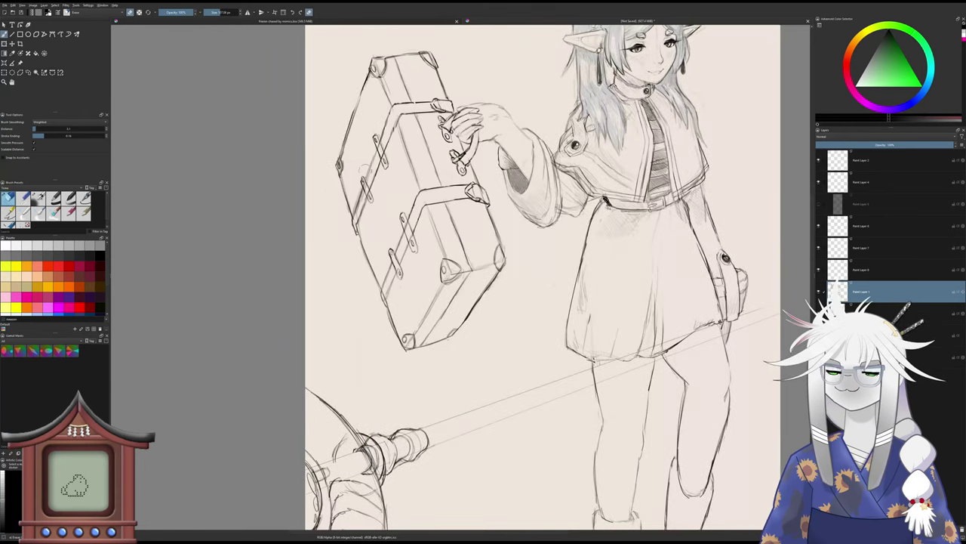
- Lasso the outer riveted band on the lower strap, shift it slightly with the Transform tool and deselect it
click(28, 72)
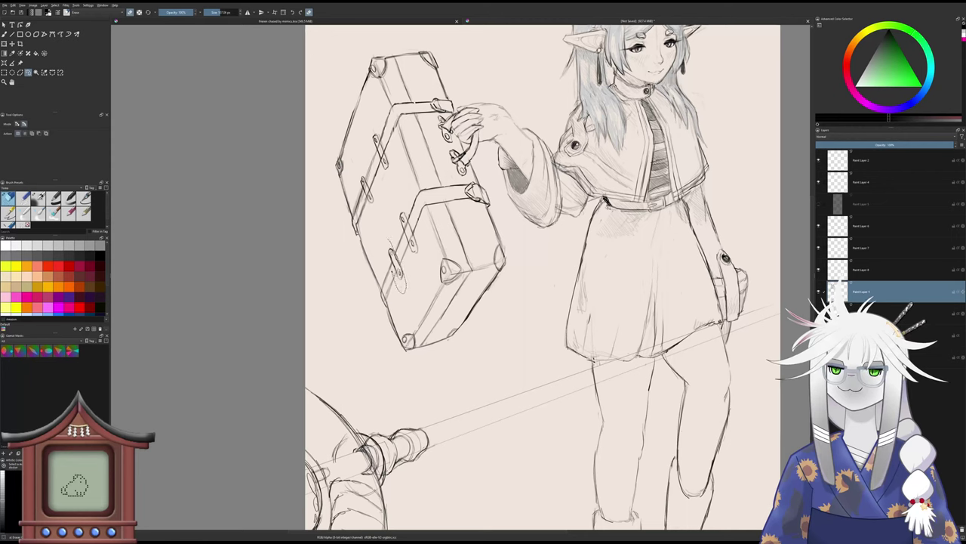
key(ctrl+t)
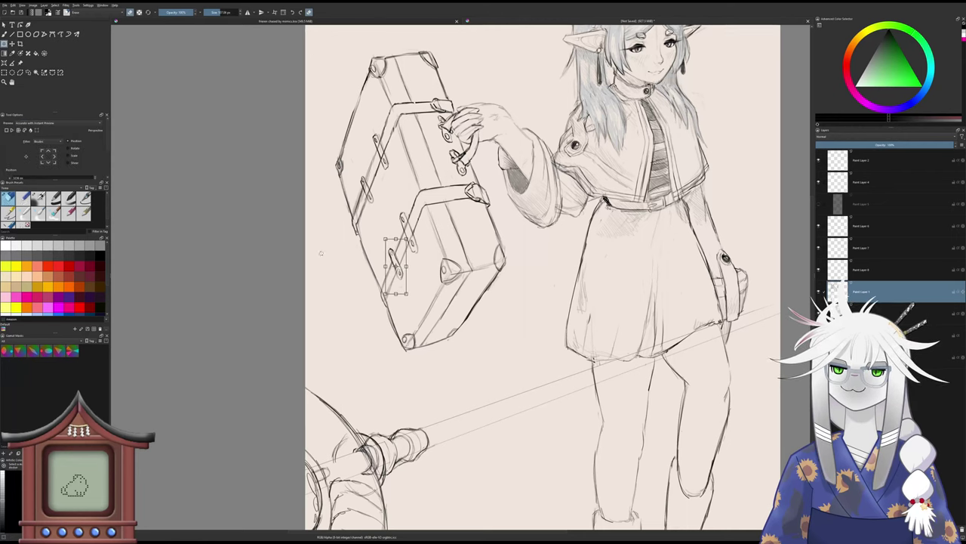
mouse_move(390, 249)
mouse_down()
mouse_move(398, 231)
mouse_move(395, 255)
mouse_up()
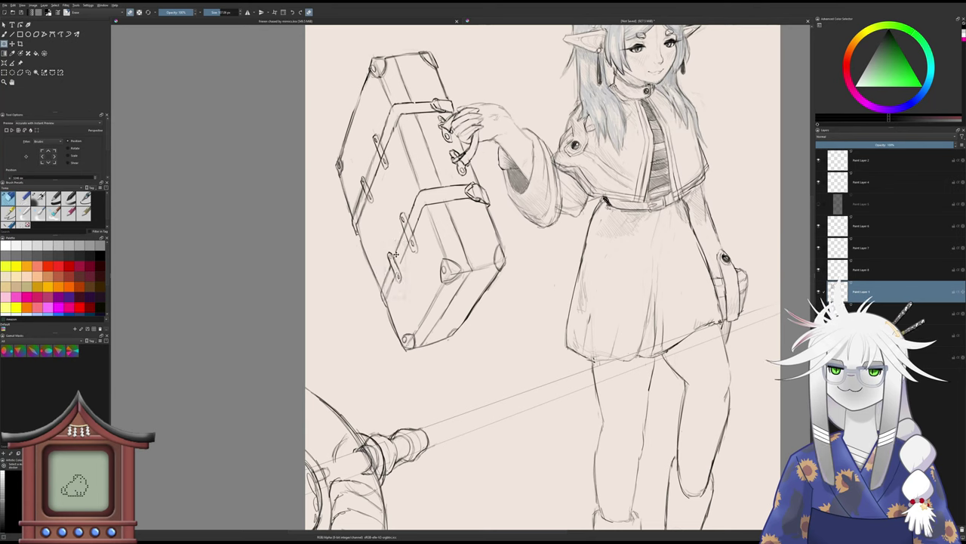
key(ctrl+t)
key(b)
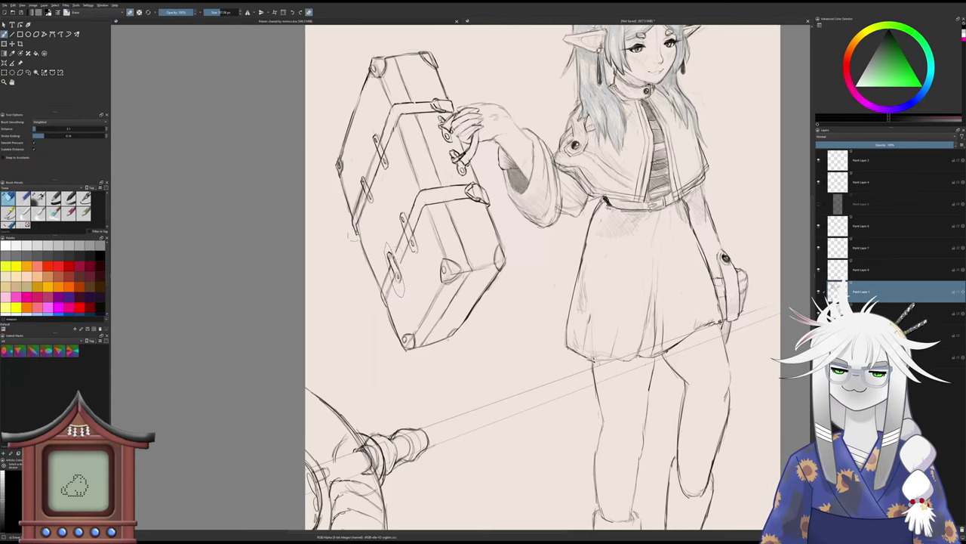
key(ctrl+shift+a)
key(slash)
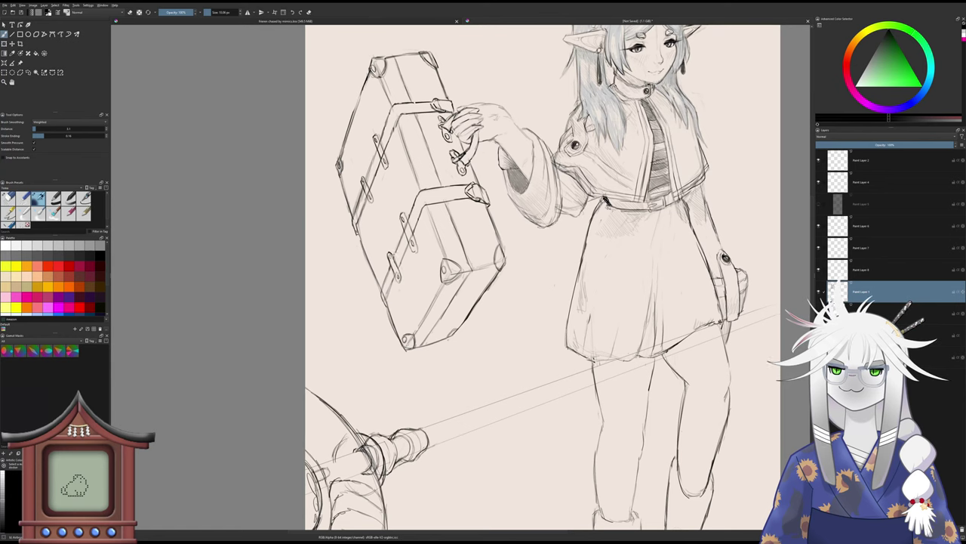
- Erase the rough strokes along the outer edge of the case's lower end and redraw it smoothly between the corner guards
scroll(386, 244, down, 3)
drag(375, 303, 333, 286)
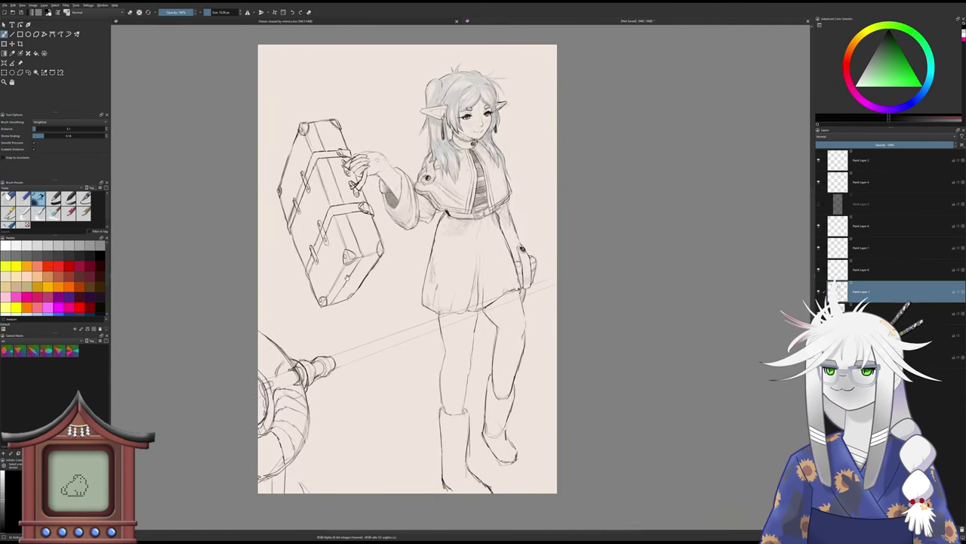
key(slash)
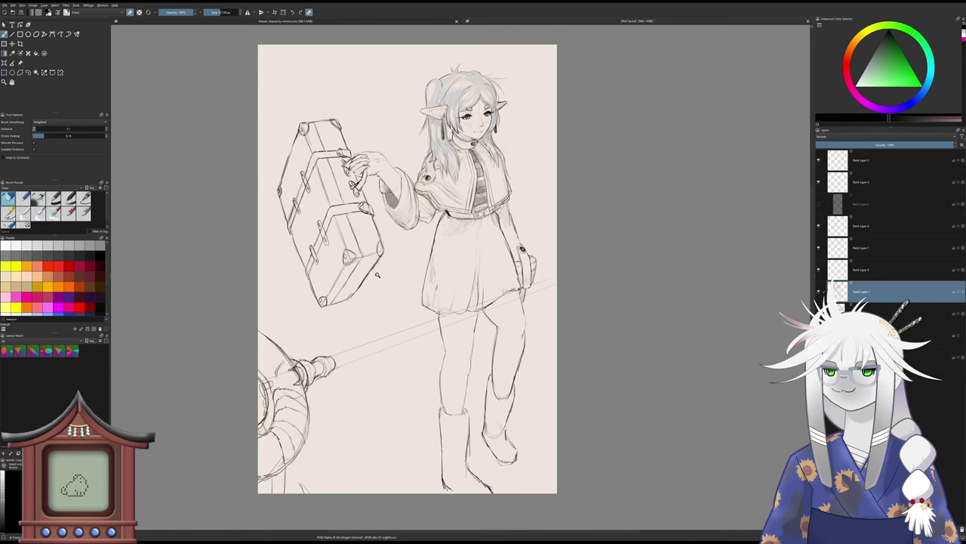
scroll(376, 274, up, 3)
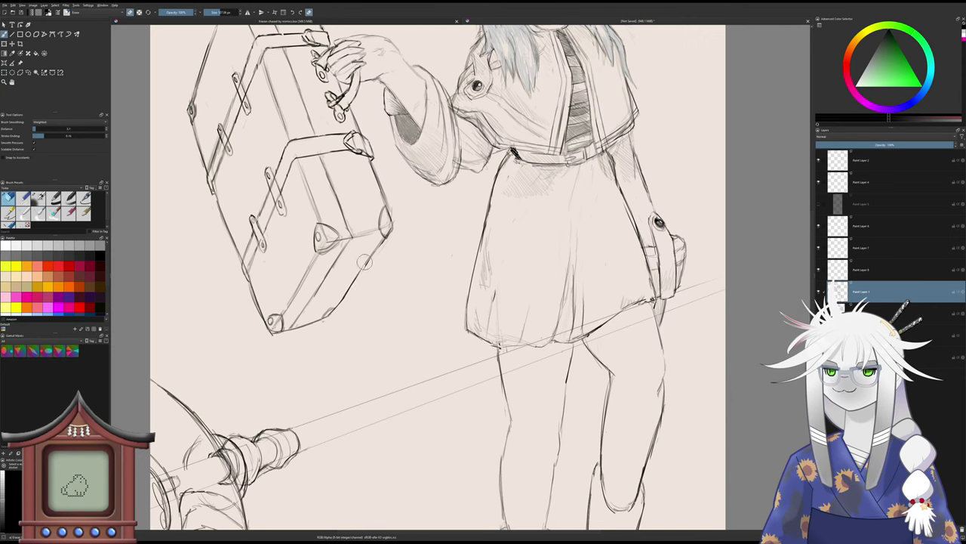
key(slash)
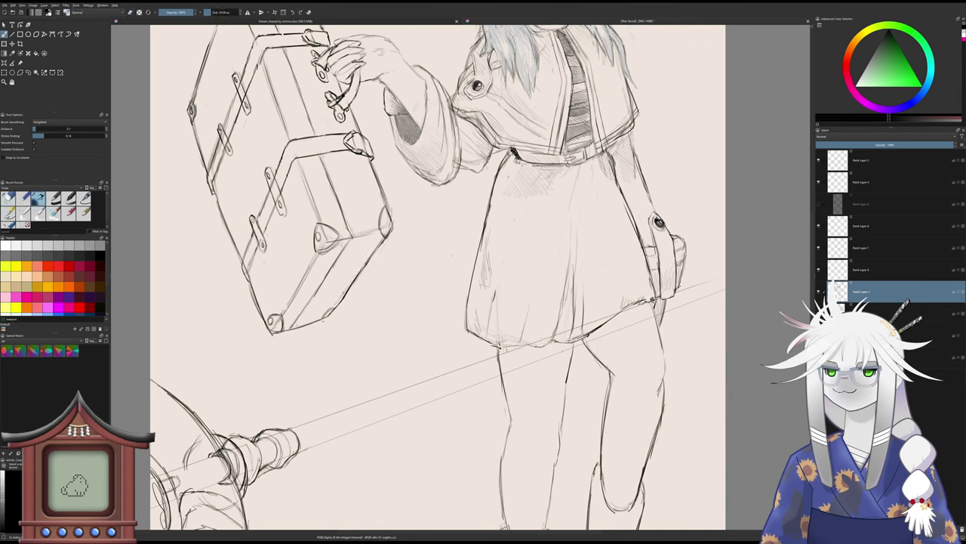
key(slash)
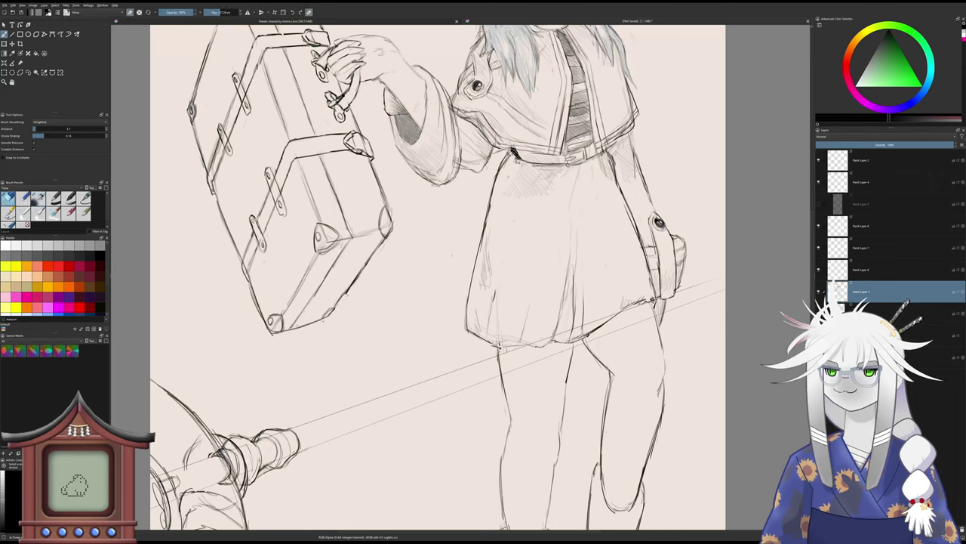
key(slash)
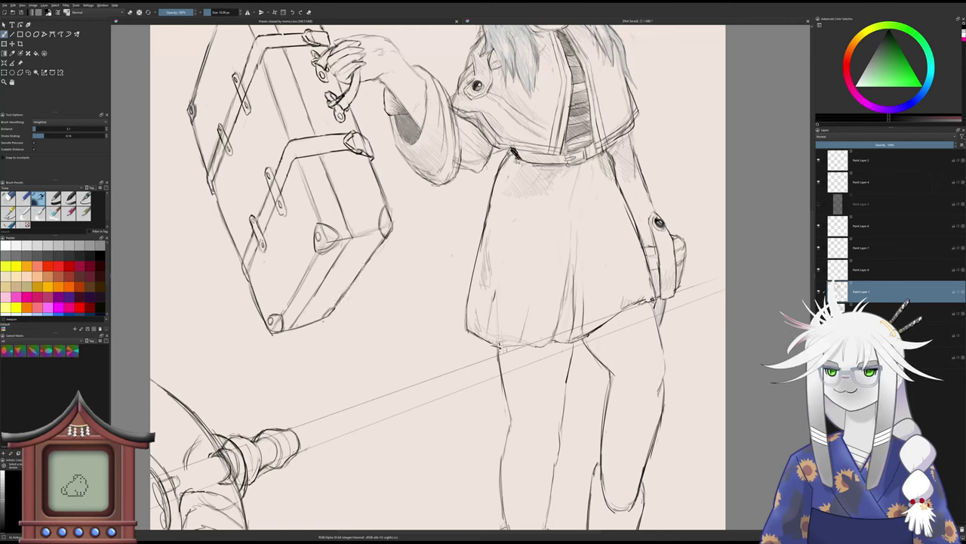
- Redraw both edges of the staff's shaft as darker straight lines between the skirt hem and the staff's turned collar
key(slash)
scroll(367, 277, down, 5)
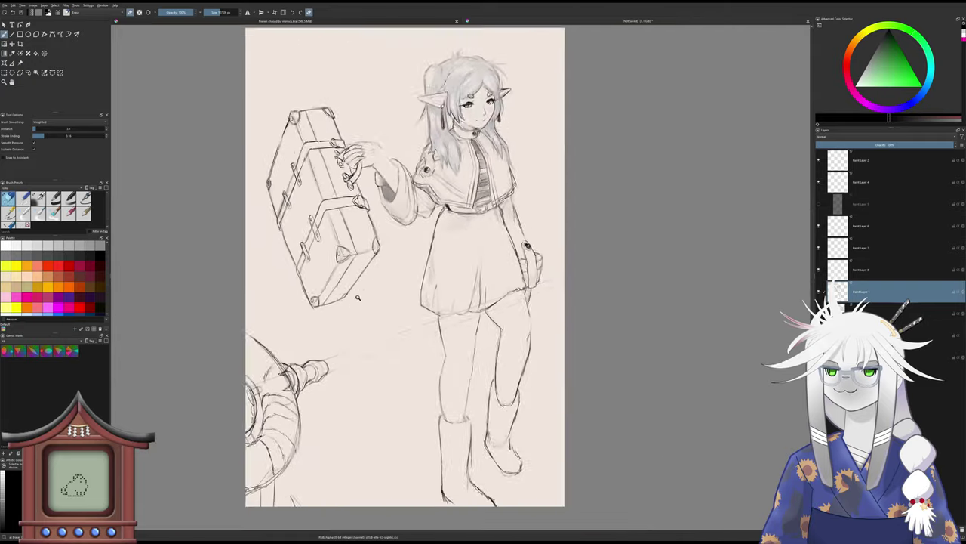
drag(361, 304, 347, 308)
key(slash)
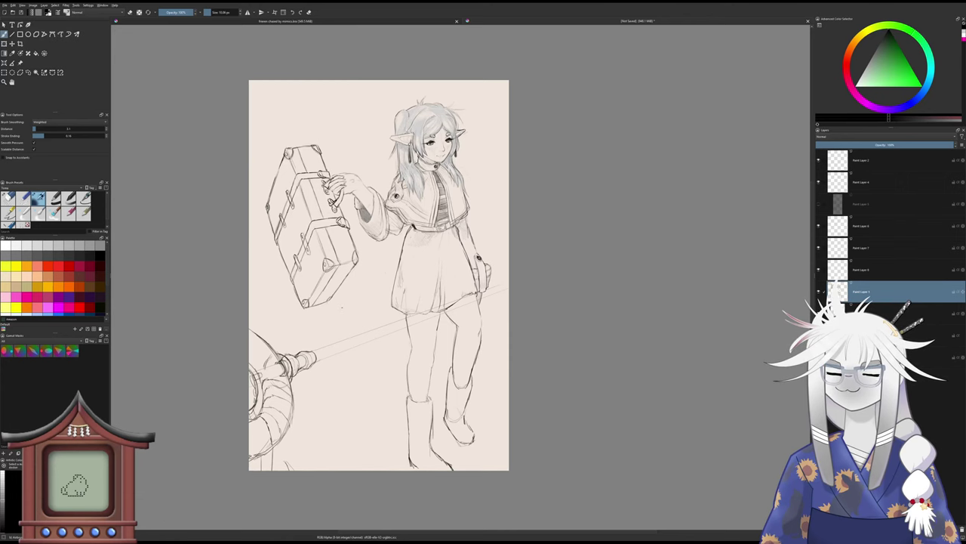
key(m)
drag(550, 262, 413, 160)
key(6)
key(6)
key(6)
key(6)
key(6)
drag(398, 347, 409, 187)
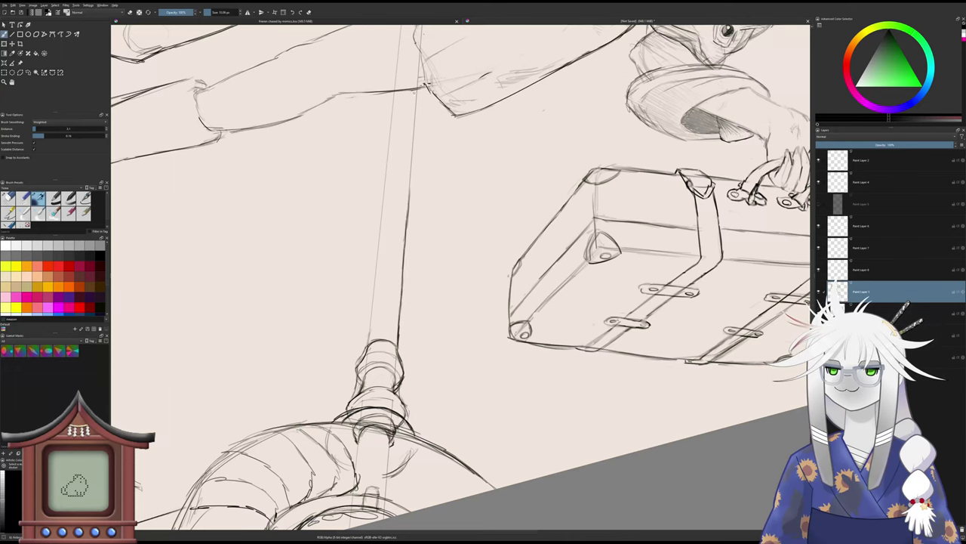
mouse_move(418, 106)
mouse_down()
mouse_move(416, 90)
mouse_move(407, 204)
mouse_up()
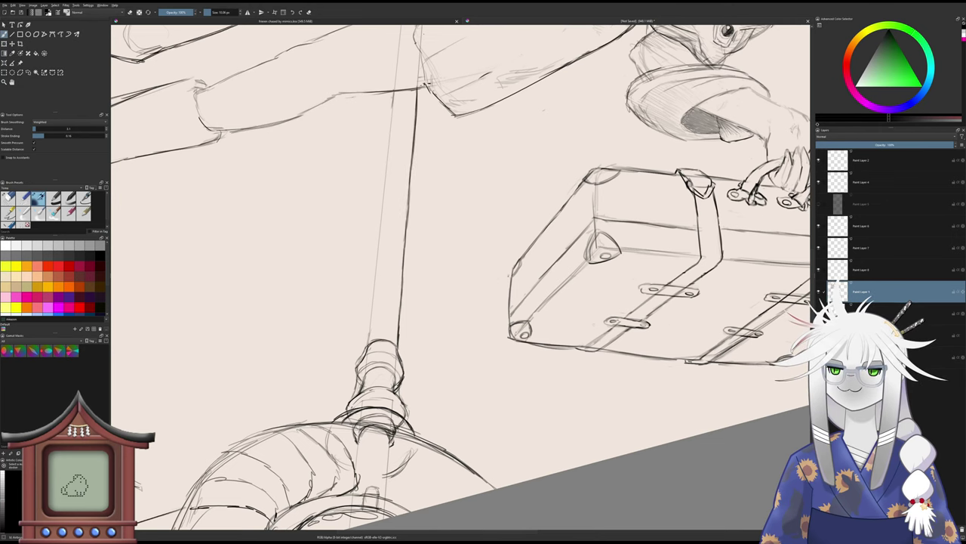
drag(394, 90, 377, 270)
drag(378, 237, 369, 337)
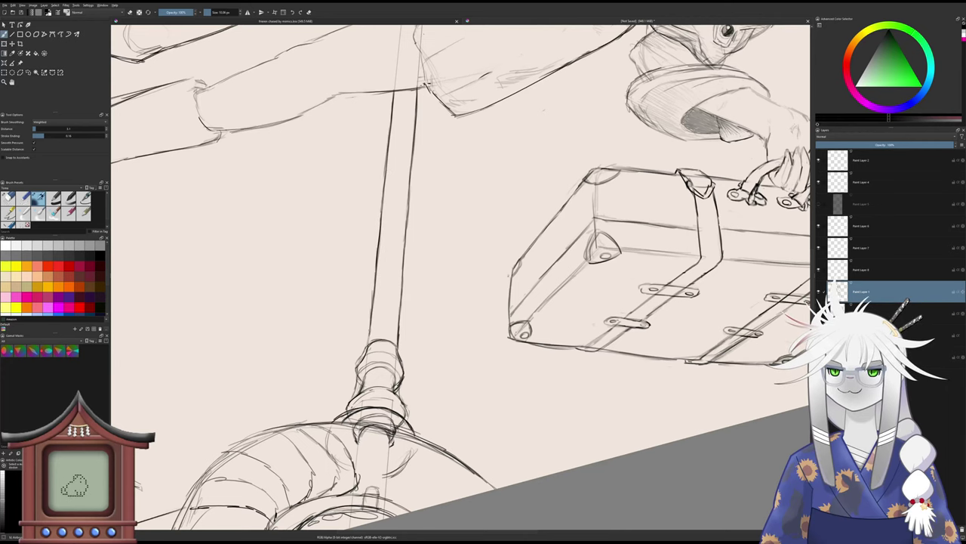
- Continue both dark edges of the staff's shaft past the lowered hand to the edge of the canvas
key(2)
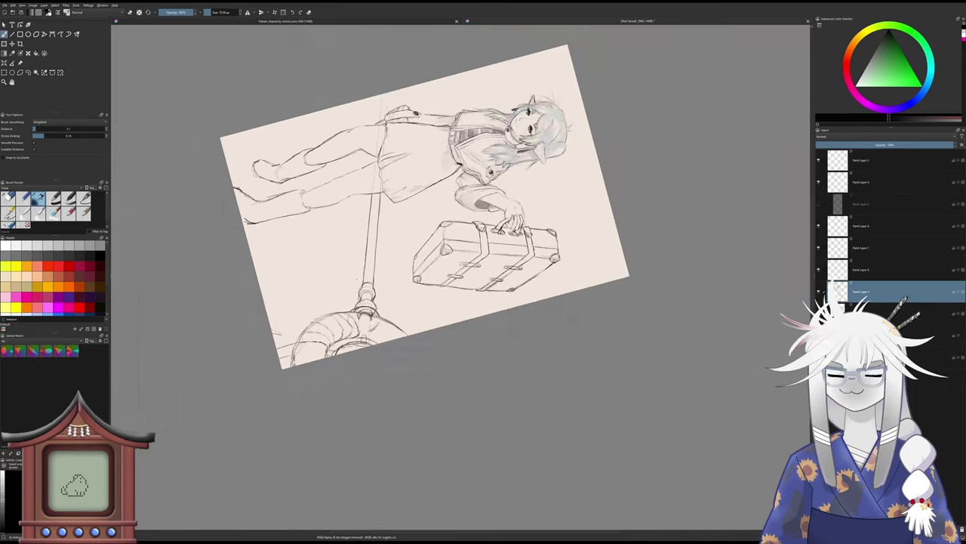
key(5)
drag(343, 295, 359, 285)
scroll(337, 305, up, 6)
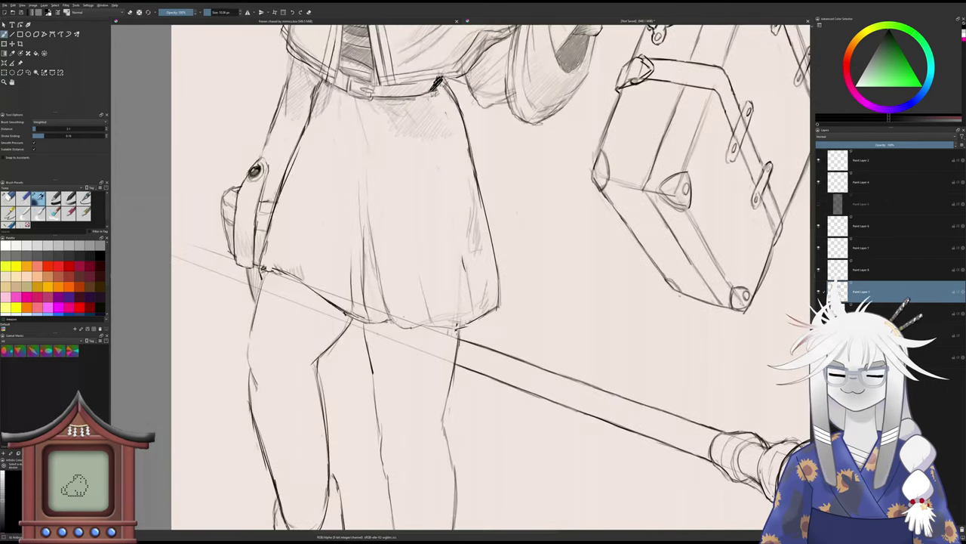
key(6)
key(6)
key(6)
key(6)
key(plus)
key(plus)
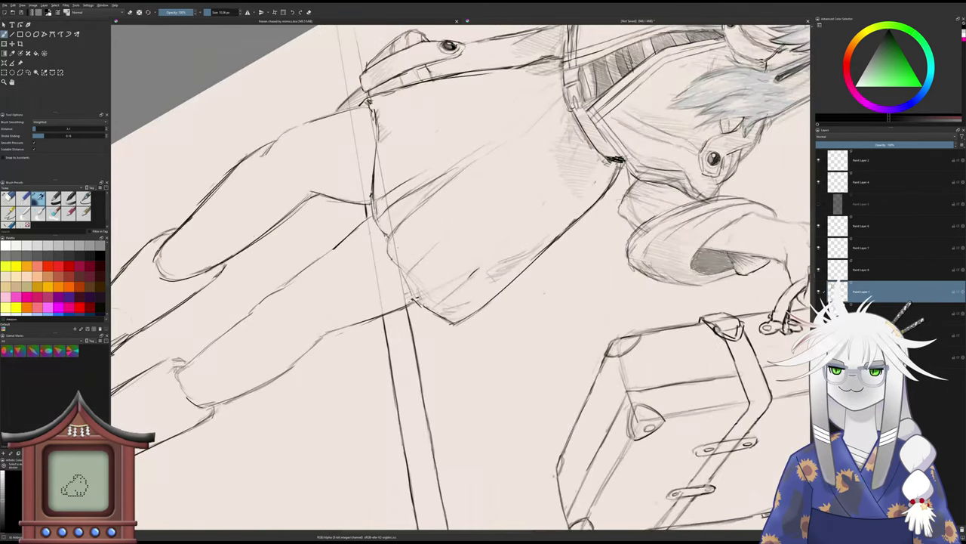
drag(348, 174, 376, 287)
drag(363, 130, 374, 195)
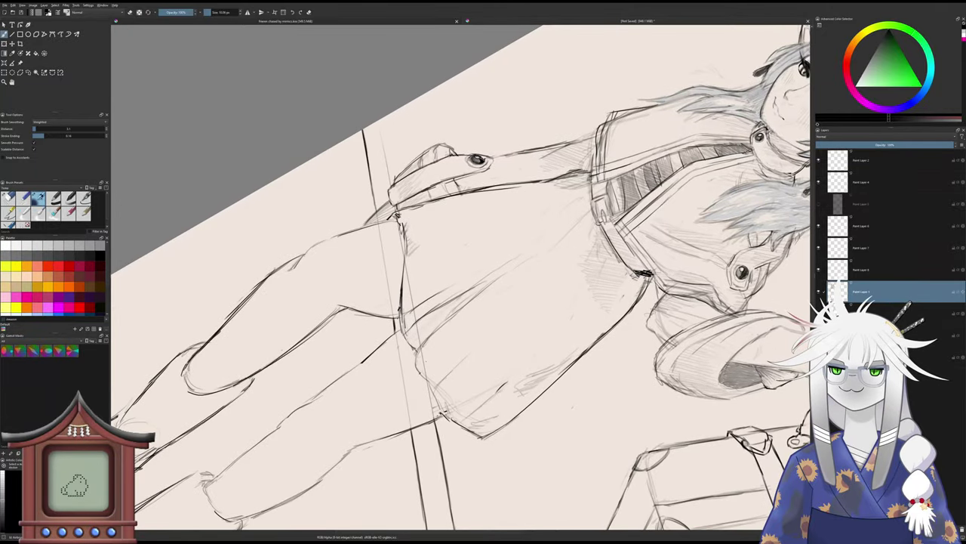
drag(379, 119, 389, 185)
key(5)
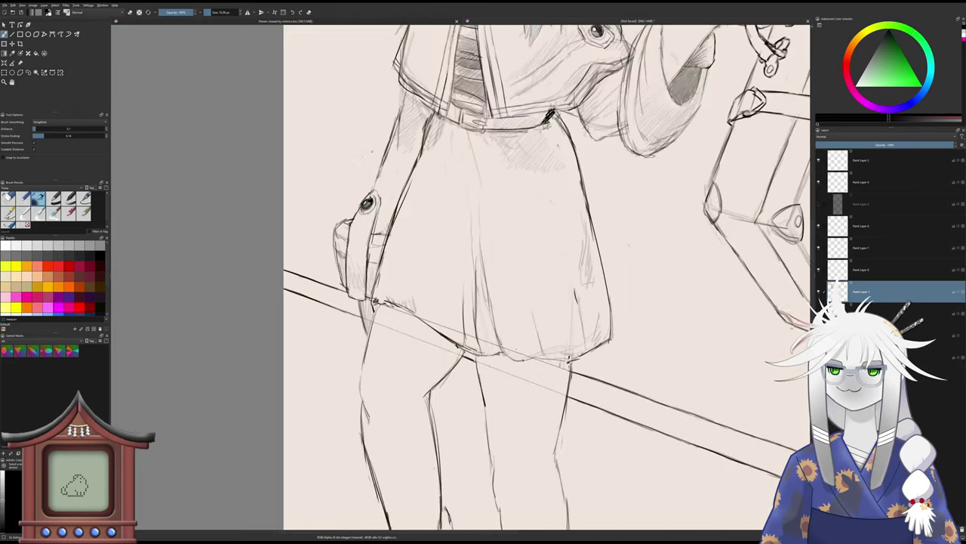
- Examine the whole figure, then the face, hair and ears up close at a tilted view
scroll(401, 212, down, 5)
mouse_move(409, 233)
mouse_down()
mouse_move(384, 226)
mouse_move(364, 244)
mouse_move(366, 235)
mouse_up()
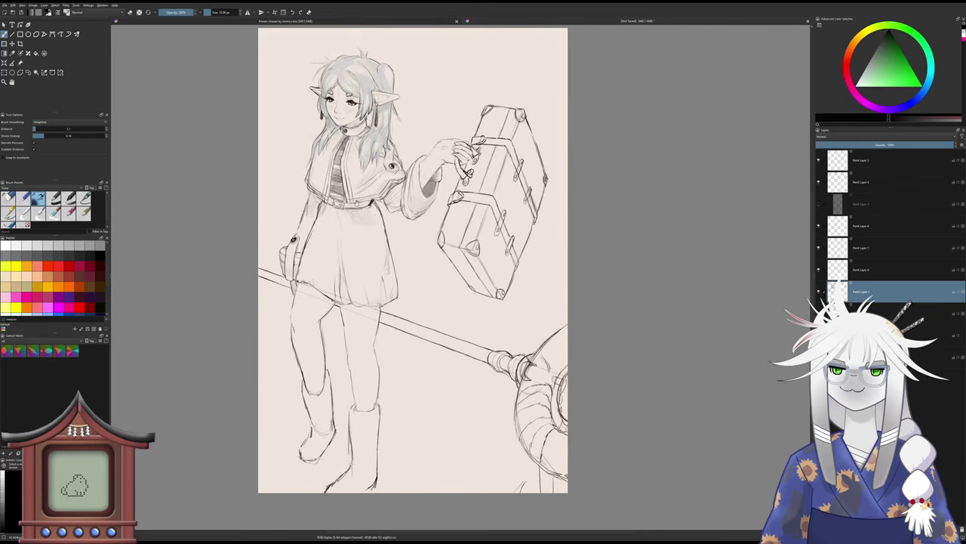
drag(358, 203, 406, 253)
drag(380, 191, 340, 189)
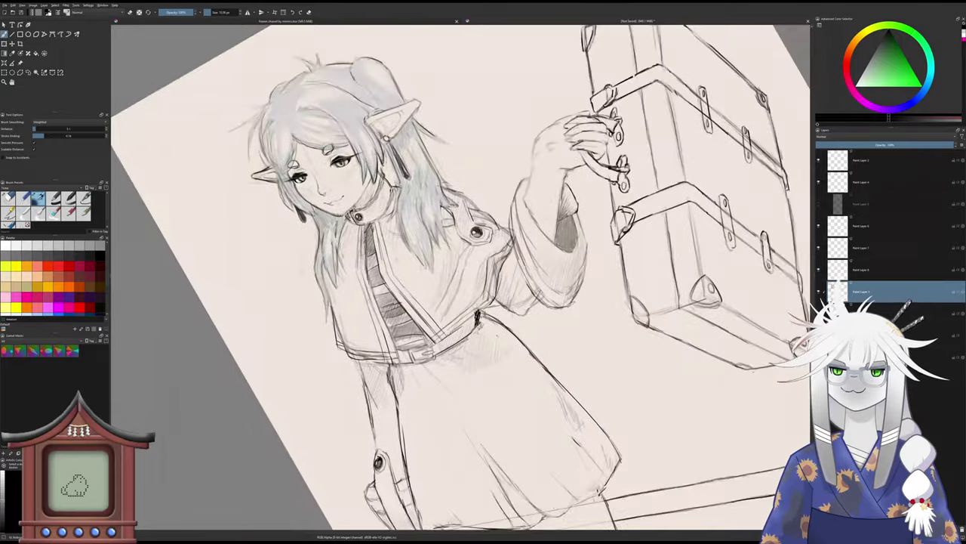
drag(336, 145, 380, 169)
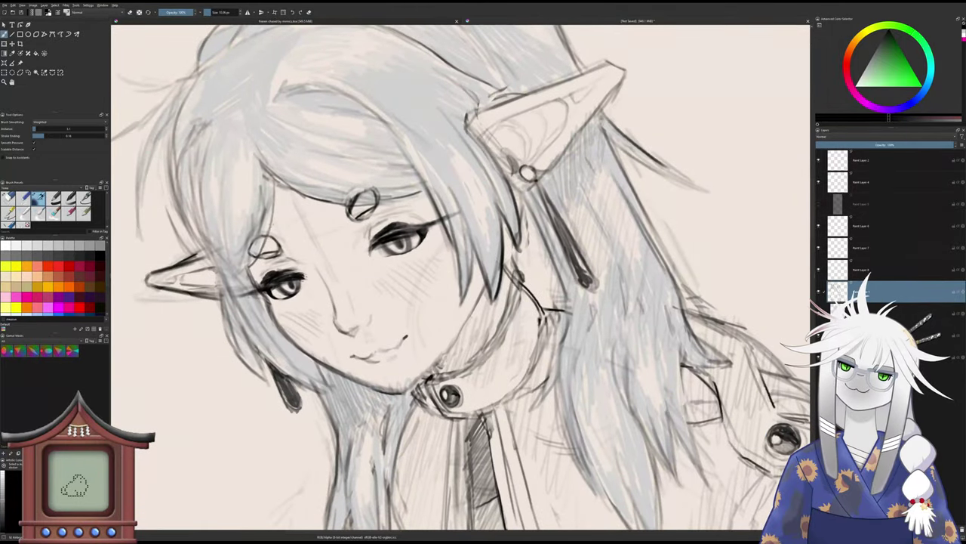
drag(261, 236, 280, 247)
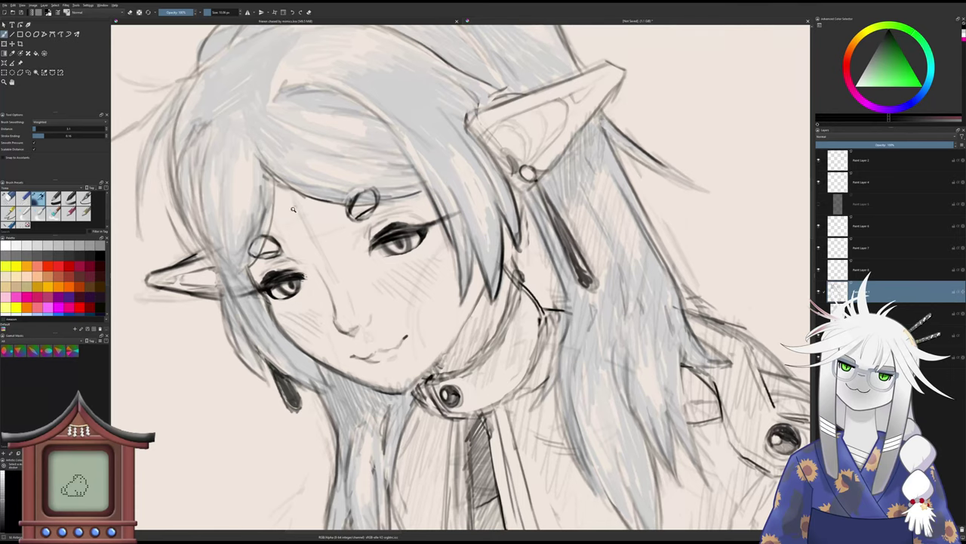
mouse_move(293, 209)
mouse_down()
mouse_move(295, 242)
mouse_move(294, 214)
mouse_up()
drag(362, 234, 376, 216)
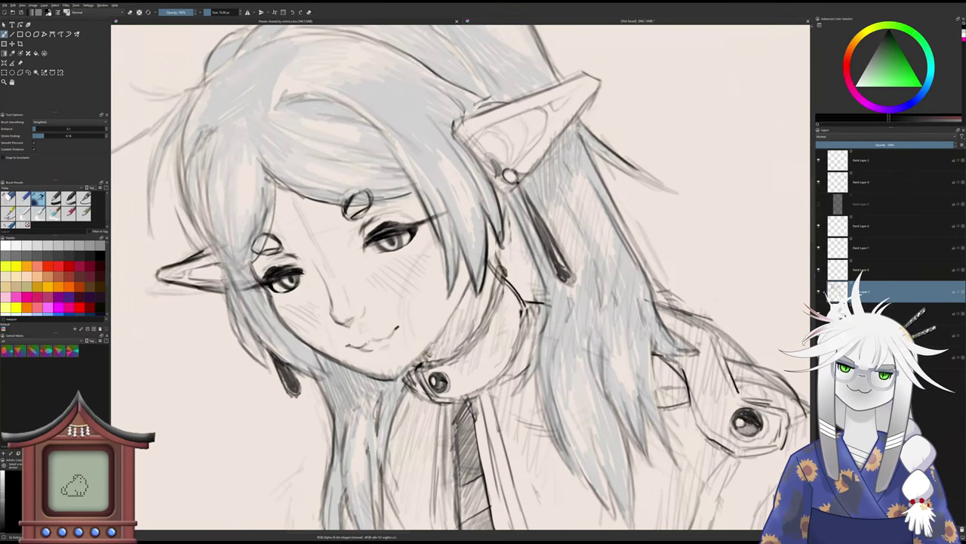
drag(334, 223, 320, 303)
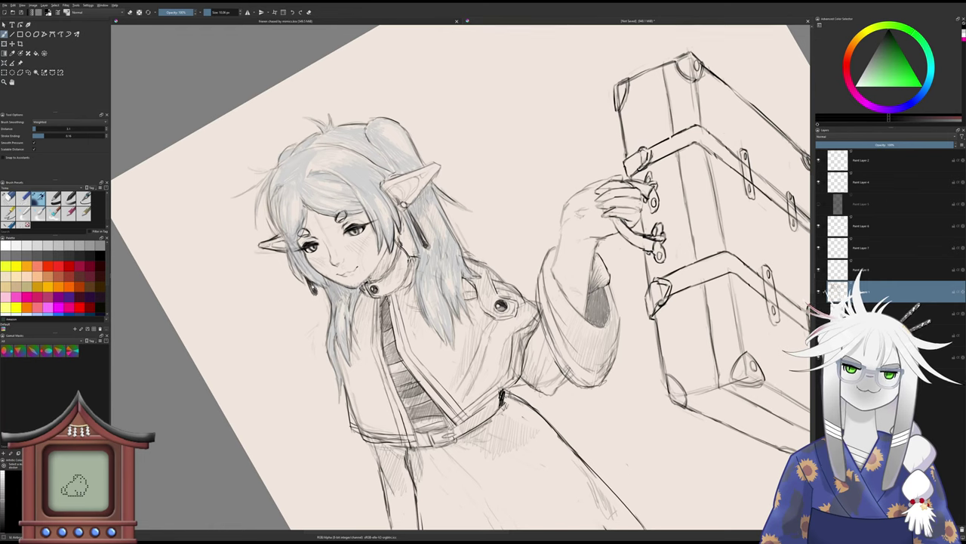
key(5)
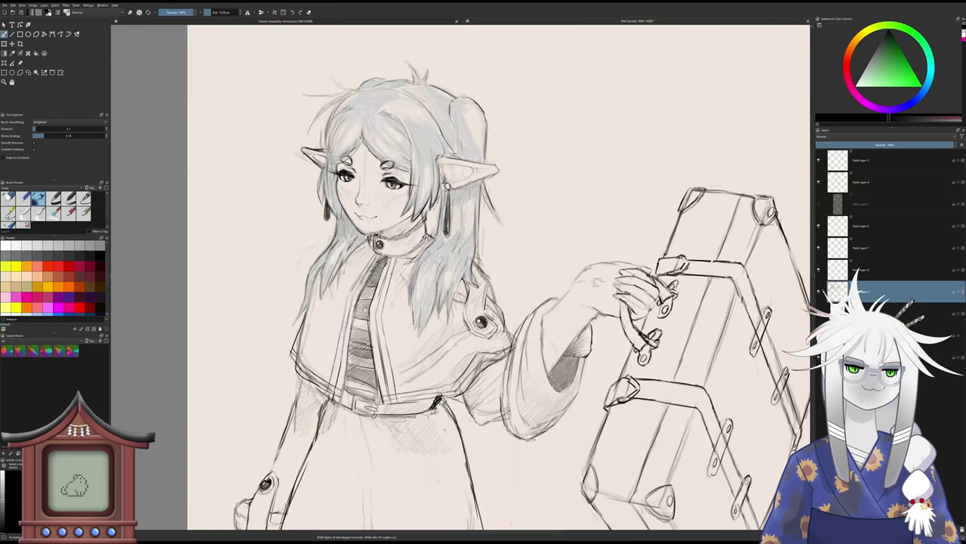
- Add short vertical fold strokes to the lower part of the striped shirt just above the belt
drag(414, 312, 414, 268)
mouse_move(359, 331)
mouse_down()
mouse_move(356, 354)
mouse_move(356, 337)
mouse_up()
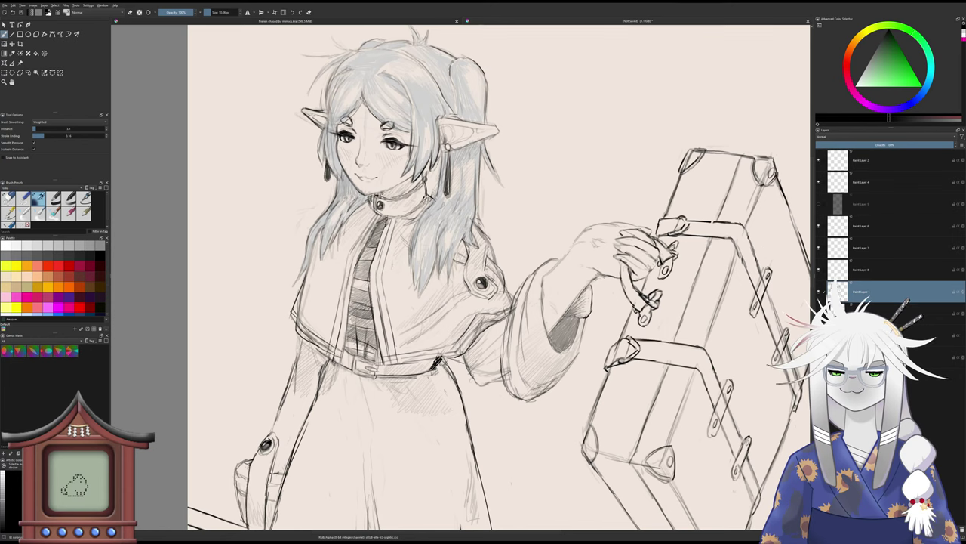
drag(349, 355, 344, 325)
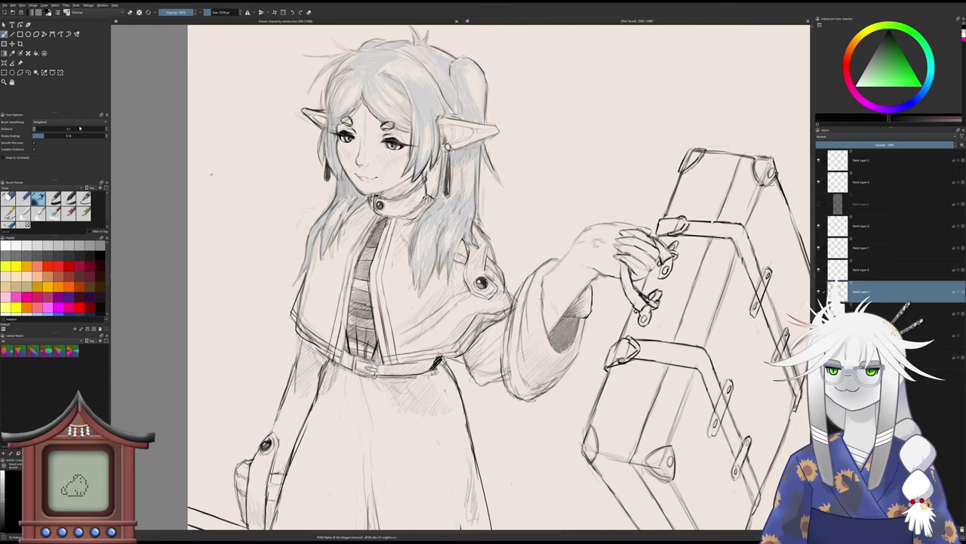
- Outline the lower part of the bent leg in dark reddish brown with a larger brush, on a new layer beneath the line work
scroll(446, 329, down, 2)
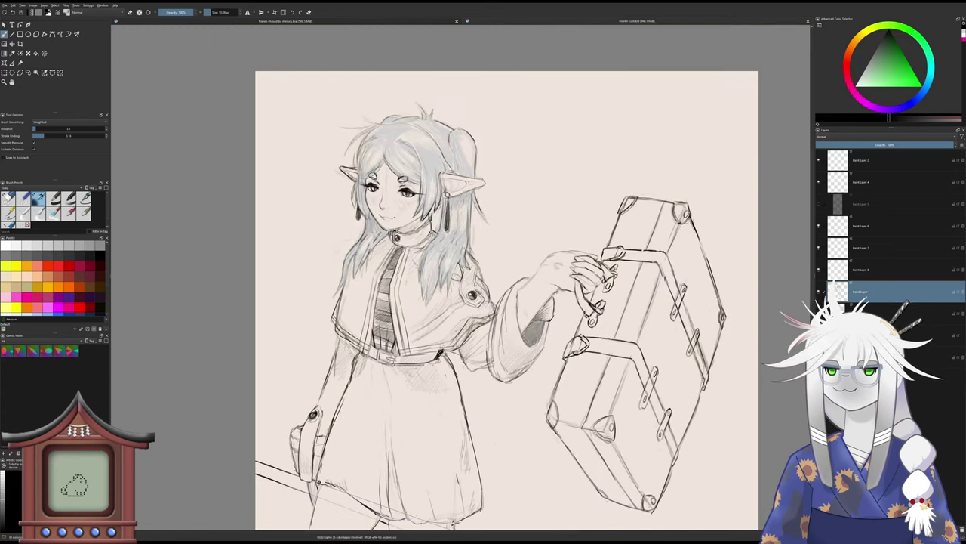
drag(465, 260, 402, 171)
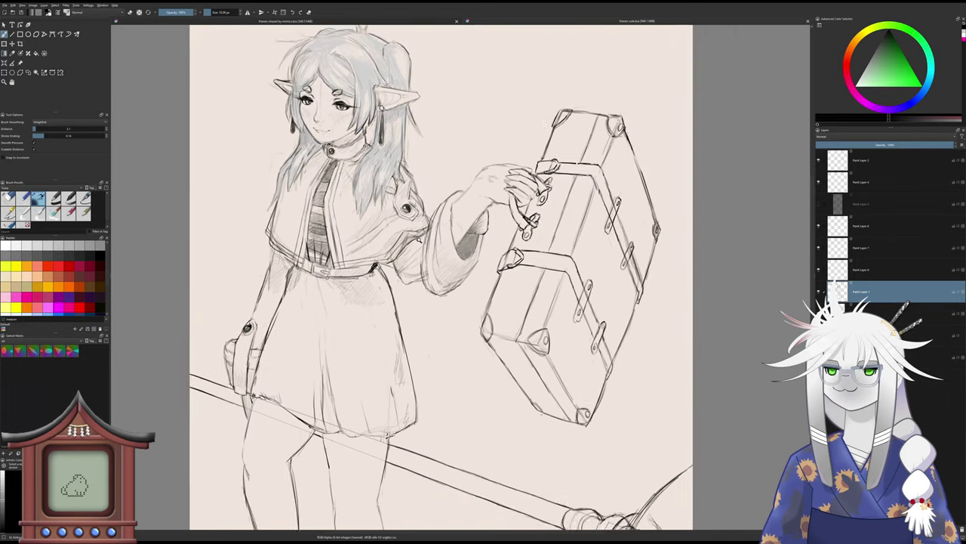
scroll(422, 257, down, 2)
scroll(429, 272, down, 2)
mouse_move(435, 297)
mouse_down()
mouse_move(418, 261)
mouse_move(405, 290)
mouse_move(417, 267)
mouse_up()
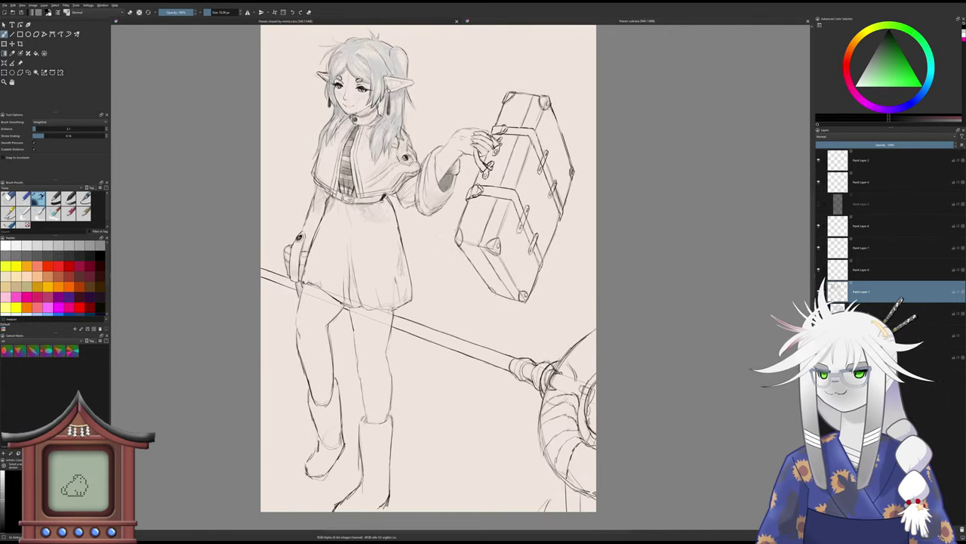
click(868, 313)
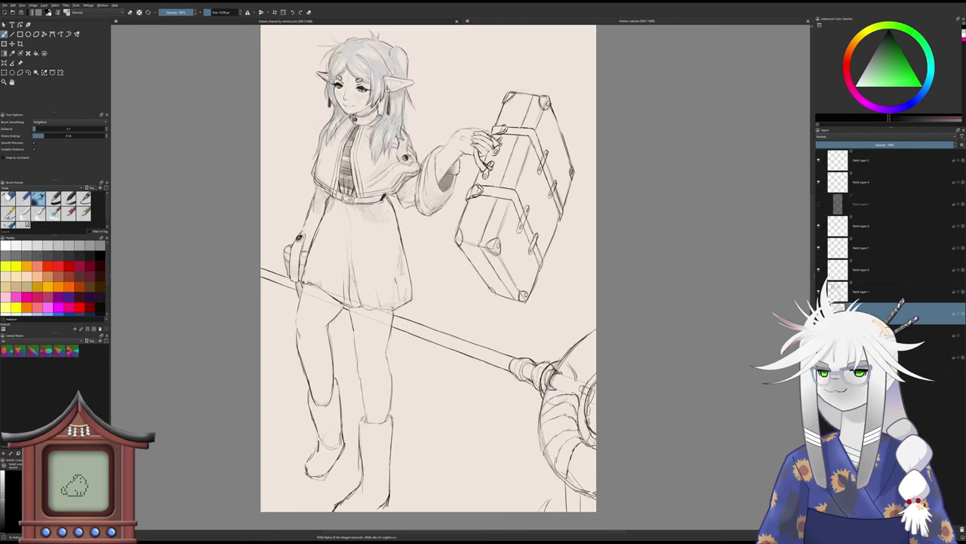
click(883, 45)
click(846, 60)
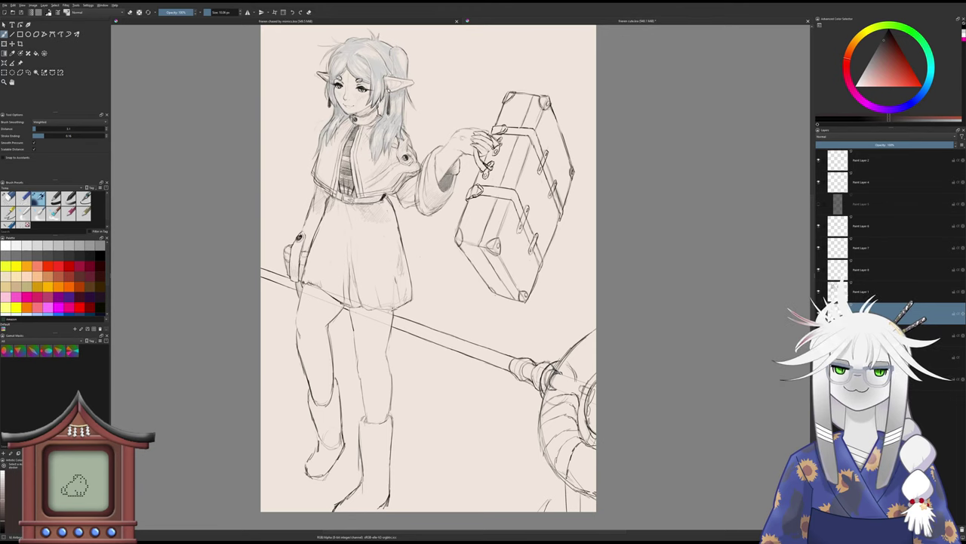
scroll(329, 242, up, 4)
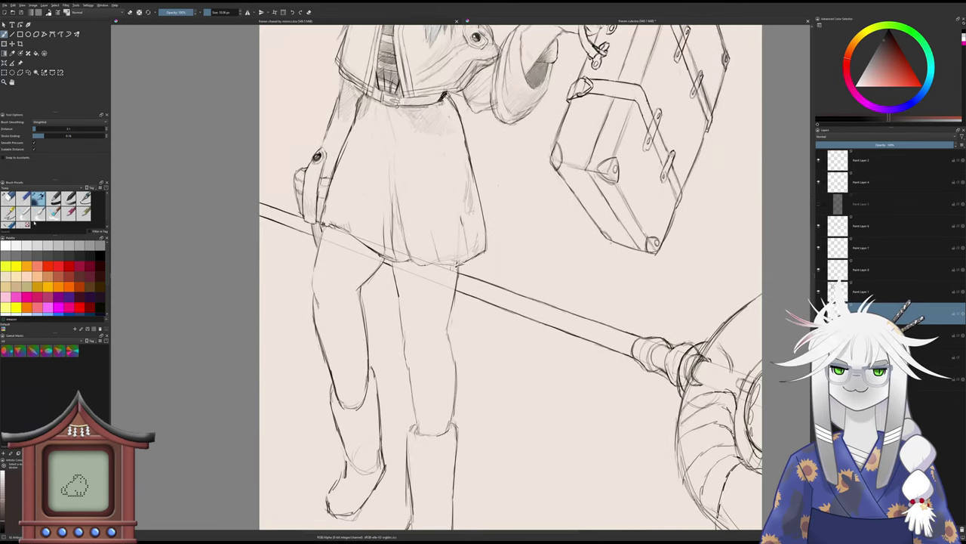
click(216, 11)
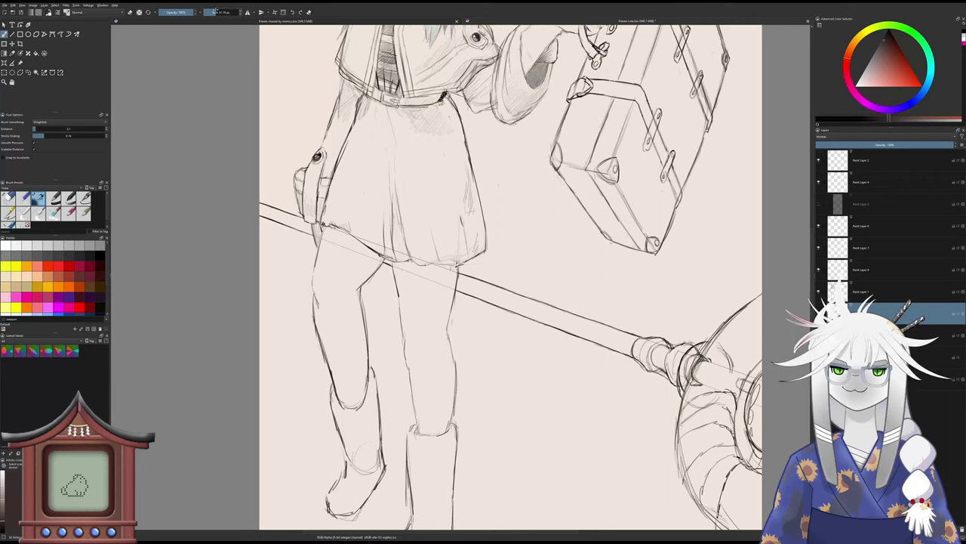
mouse_move(349, 271)
mouse_down()
mouse_move(348, 294)
mouse_move(361, 280)
mouse_move(345, 304)
mouse_move(354, 288)
mouse_move(365, 349)
mouse_move(356, 407)
mouse_move(340, 397)
mouse_move(317, 286)
mouse_up()
key(e)
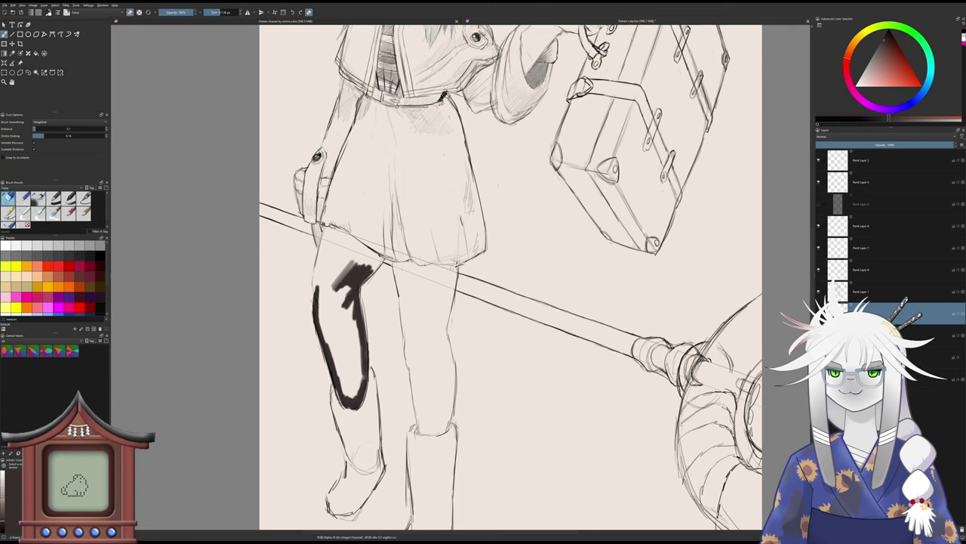
- Fill the bent leg with solid dark reddish brown from the skirt hem down to the boot top
key(slash)
mouse_move(325, 328)
mouse_down()
mouse_move(330, 358)
mouse_move(324, 314)
mouse_move(339, 388)
mouse_move(361, 397)
mouse_up()
drag(341, 357, 347, 388)
mouse_move(339, 338)
mouse_down()
mouse_move(346, 373)
mouse_move(360, 372)
mouse_up()
mouse_move(355, 311)
mouse_down()
mouse_move(354, 349)
mouse_move(349, 337)
mouse_move(336, 356)
mouse_up()
mouse_move(338, 307)
mouse_down()
mouse_move(337, 333)
mouse_move(337, 323)
mouse_up()
drag(344, 293, 346, 320)
mouse_move(351, 301)
mouse_down()
mouse_move(352, 314)
mouse_move(339, 317)
mouse_move(337, 308)
mouse_up()
mouse_move(332, 287)
mouse_down()
mouse_move(330, 334)
mouse_move(326, 325)
mouse_up()
mouse_move(323, 285)
mouse_down()
mouse_move(323, 340)
mouse_move(326, 311)
mouse_up()
mouse_move(340, 267)
mouse_down()
mouse_move(337, 302)
mouse_move(342, 286)
mouse_up()
drag(349, 284, 344, 302)
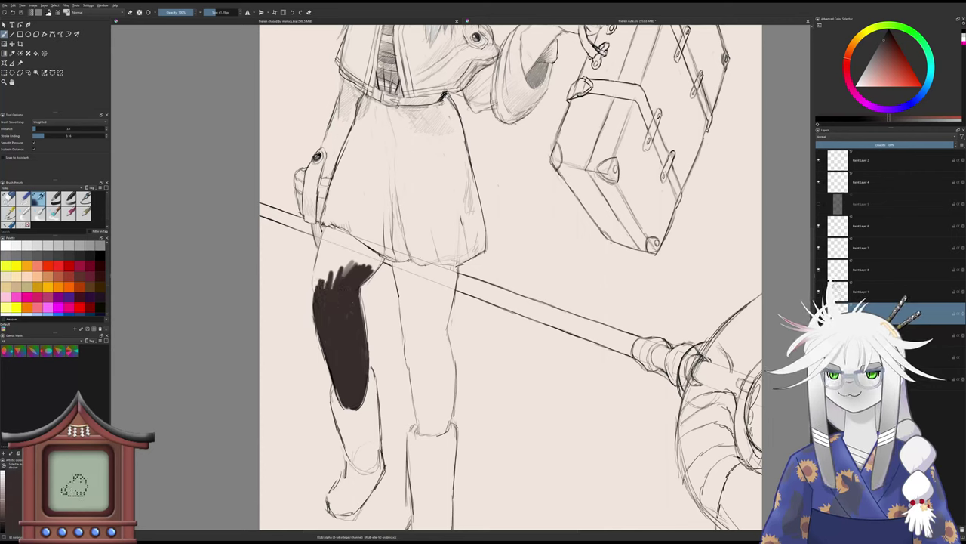
mouse_move(317, 273)
mouse_down()
mouse_move(315, 292)
mouse_move(324, 227)
mouse_move(370, 250)
mouse_move(376, 268)
mouse_move(345, 235)
mouse_move(373, 272)
mouse_move(348, 268)
mouse_move(336, 231)
mouse_move(321, 273)
mouse_move(331, 261)
mouse_move(330, 281)
mouse_move(338, 273)
mouse_up()
key(slash)
key(slash)
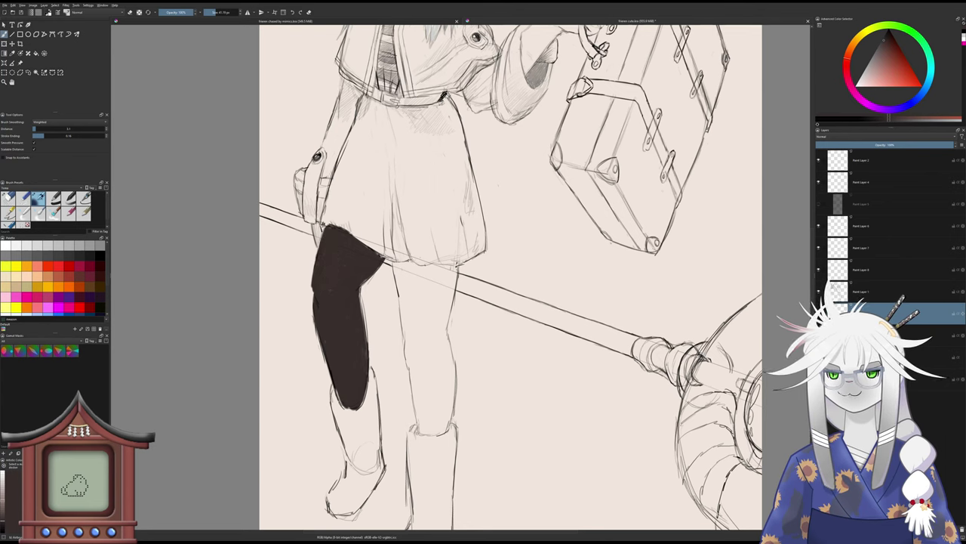
- Block in the top of the straight leg below the skirt hem in dark reddish brown and start its inner edge
scroll(343, 295, down, 3)
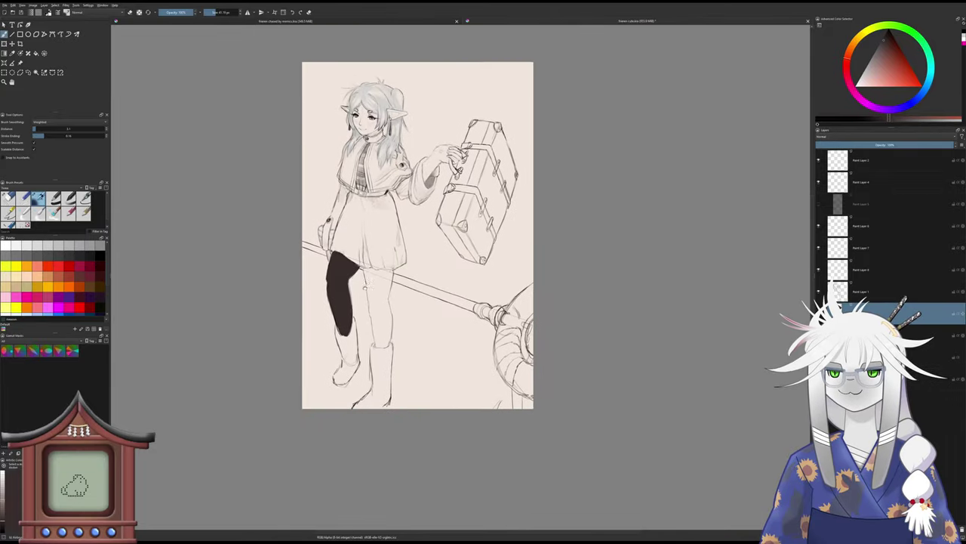
scroll(351, 279, up, 4)
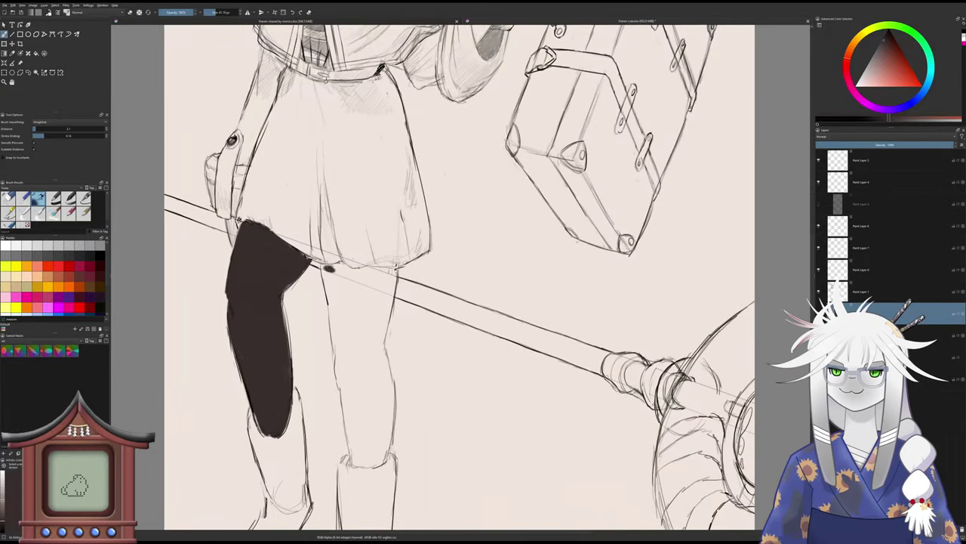
mouse_move(324, 267)
mouse_down()
mouse_move(361, 274)
mouse_move(397, 264)
mouse_move(392, 311)
mouse_move(384, 274)
mouse_move(325, 277)
mouse_move(331, 302)
mouse_move(365, 297)
mouse_move(366, 305)
mouse_move(379, 278)
mouse_move(381, 341)
mouse_move(365, 302)
mouse_move(362, 331)
mouse_up()
scroll(369, 315, down, 4)
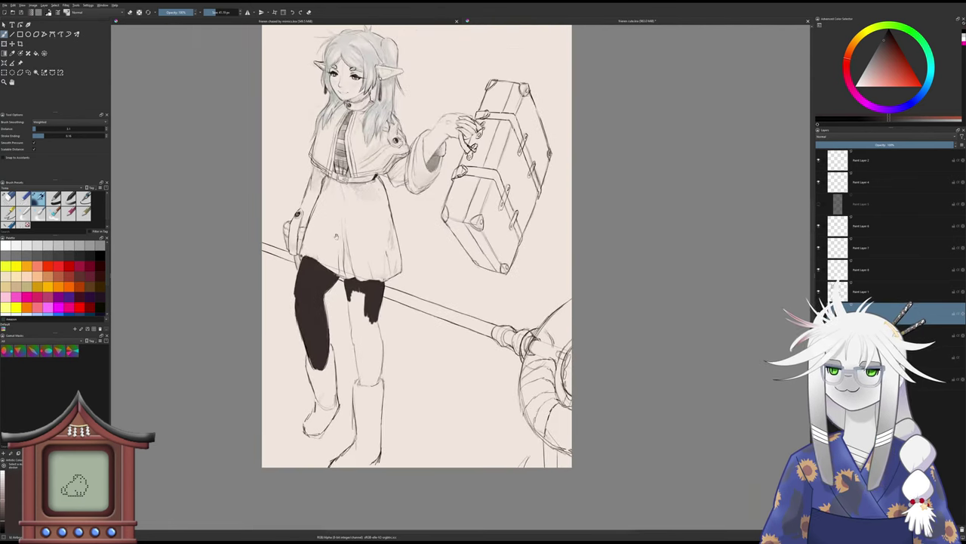
mouse_move(343, 273)
mouse_down()
mouse_move(352, 269)
mouse_move(358, 360)
mouse_move(354, 344)
mouse_up()
scroll(355, 291, up, 3)
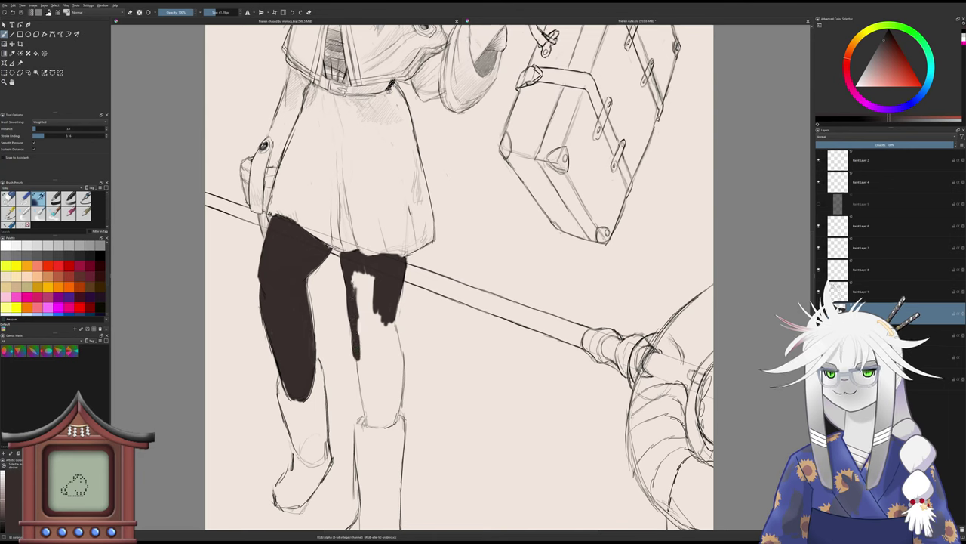
- Fill the rest of the straight leg with solid dark reddish brown down to the boot top
mouse_move(355, 305)
mouse_down()
mouse_move(356, 280)
mouse_move(360, 293)
mouse_move(365, 274)
mouse_move(370, 294)
mouse_move(376, 273)
mouse_move(358, 302)
mouse_move(366, 305)
mouse_move(363, 290)
mouse_move(367, 317)
mouse_move(373, 305)
mouse_move(378, 323)
mouse_move(383, 314)
mouse_move(383, 338)
mouse_move(391, 324)
mouse_move(395, 340)
mouse_move(395, 321)
mouse_move(398, 360)
mouse_move(400, 335)
mouse_move(401, 387)
mouse_move(390, 355)
mouse_move(359, 323)
mouse_move(361, 352)
mouse_move(372, 319)
mouse_move(381, 369)
mouse_move(389, 343)
mouse_move(387, 377)
mouse_move(365, 348)
mouse_move(361, 374)
mouse_move(356, 355)
mouse_move(377, 401)
mouse_move(371, 377)
mouse_move(365, 400)
mouse_up()
drag(363, 372, 367, 424)
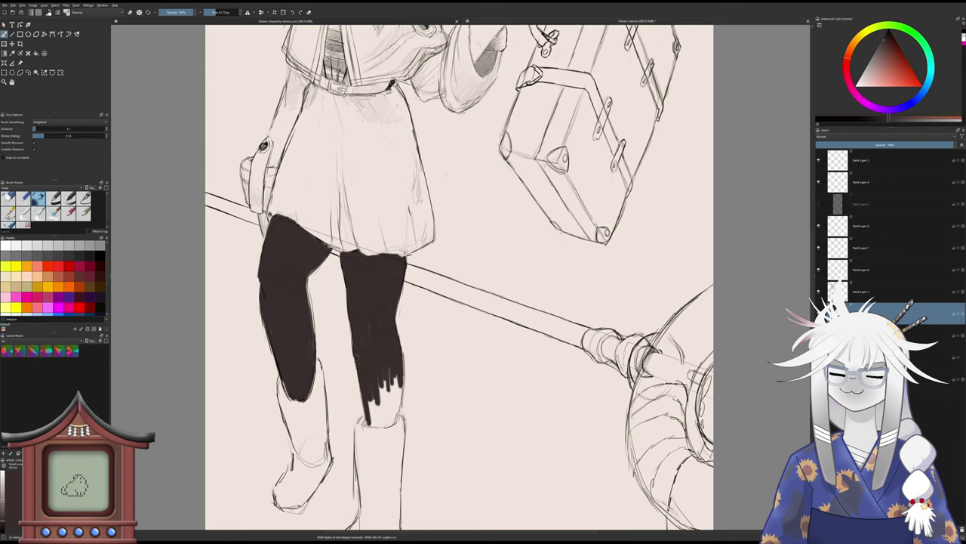
drag(376, 382, 388, 407)
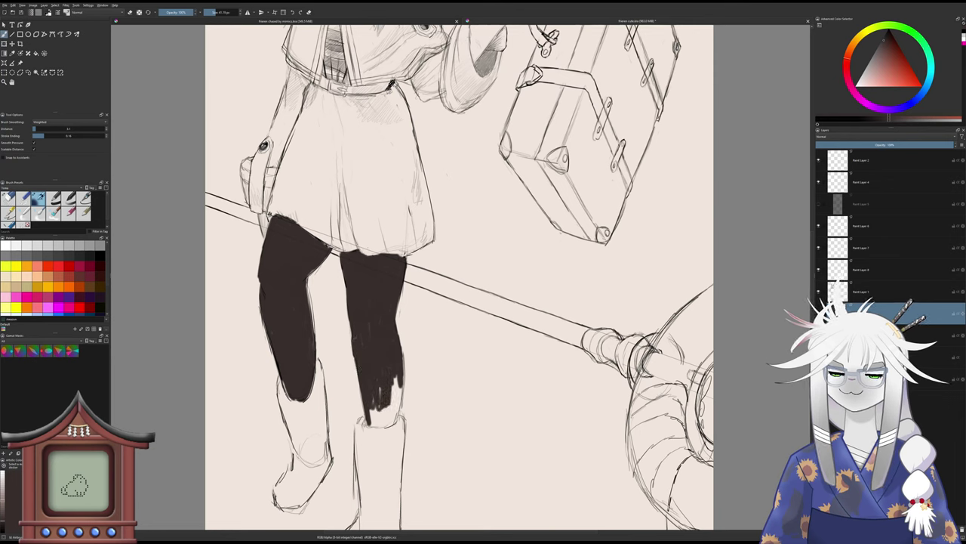
drag(395, 375, 393, 421)
mouse_move(398, 396)
mouse_down()
mouse_move(392, 426)
mouse_move(365, 421)
mouse_move(394, 428)
mouse_move(371, 426)
mouse_move(393, 397)
mouse_up()
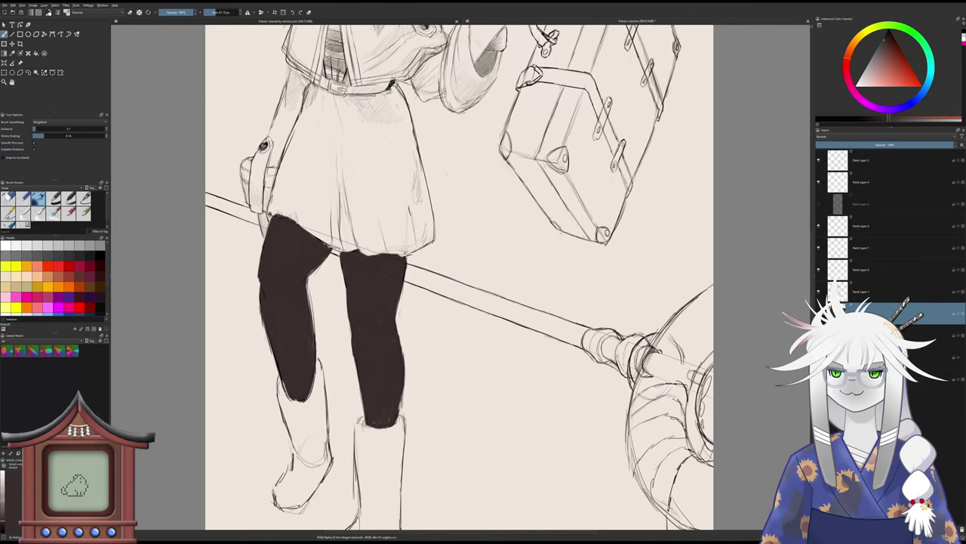
scroll(301, 289, down, 4)
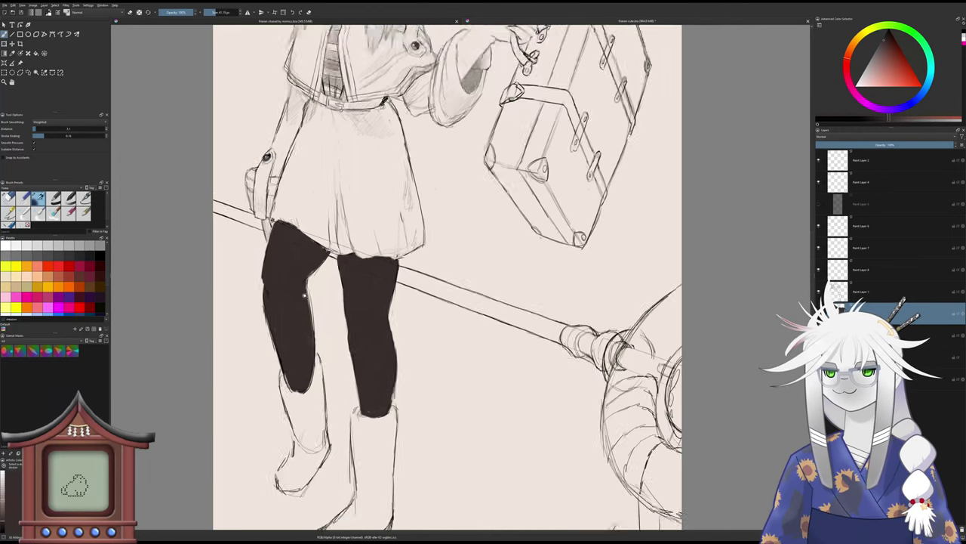
scroll(321, 297, up, 4)
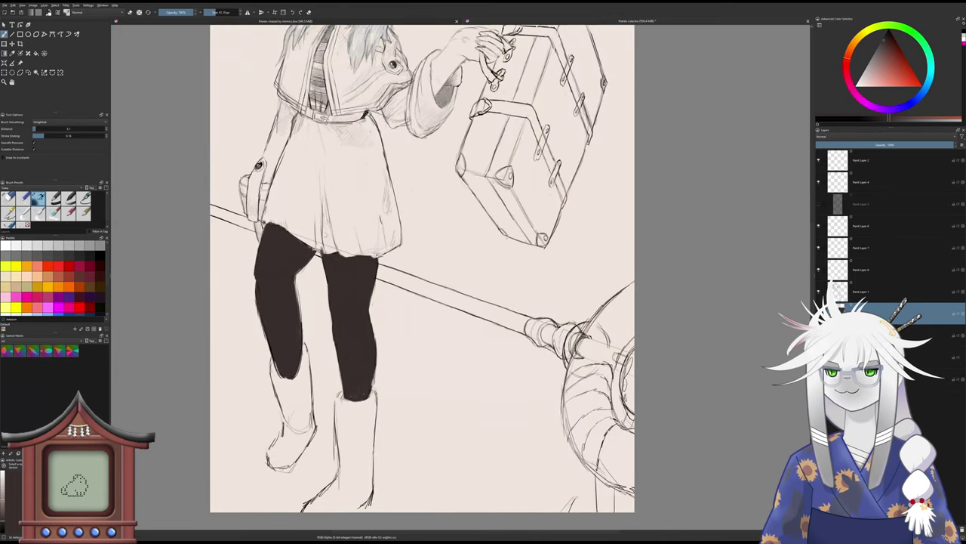
- Lower the leg colour layer's opacity slightly and add a new layer above it
key(slash)
scroll(319, 199, down, 3)
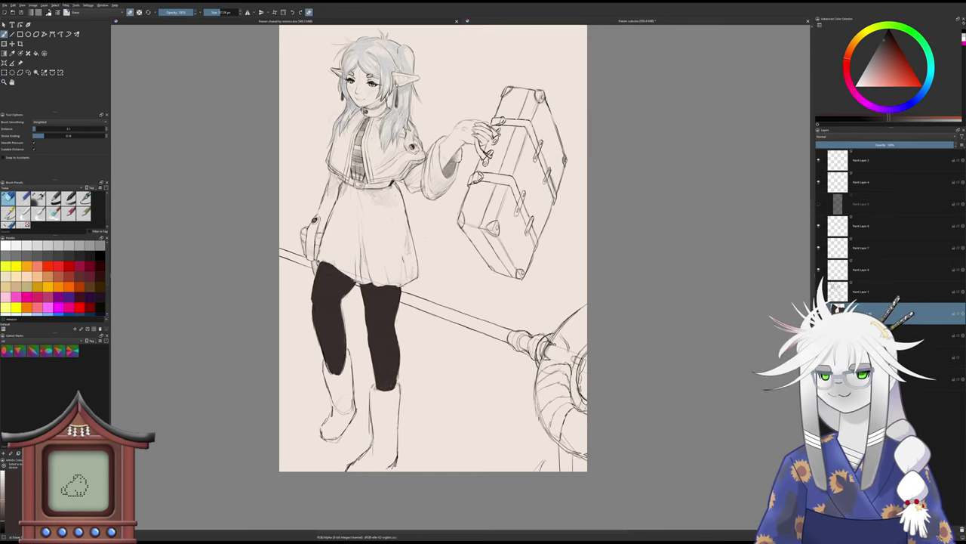
click(904, 146)
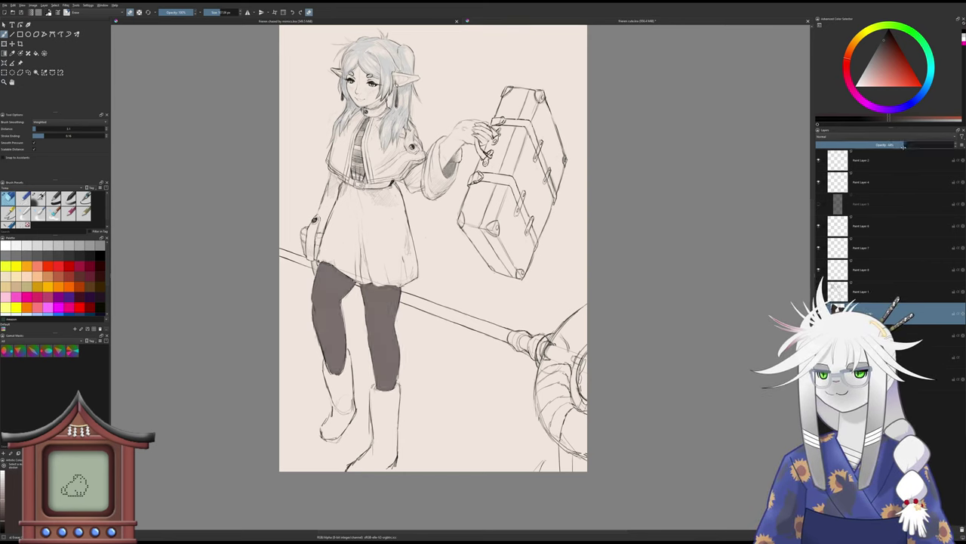
click(921, 144)
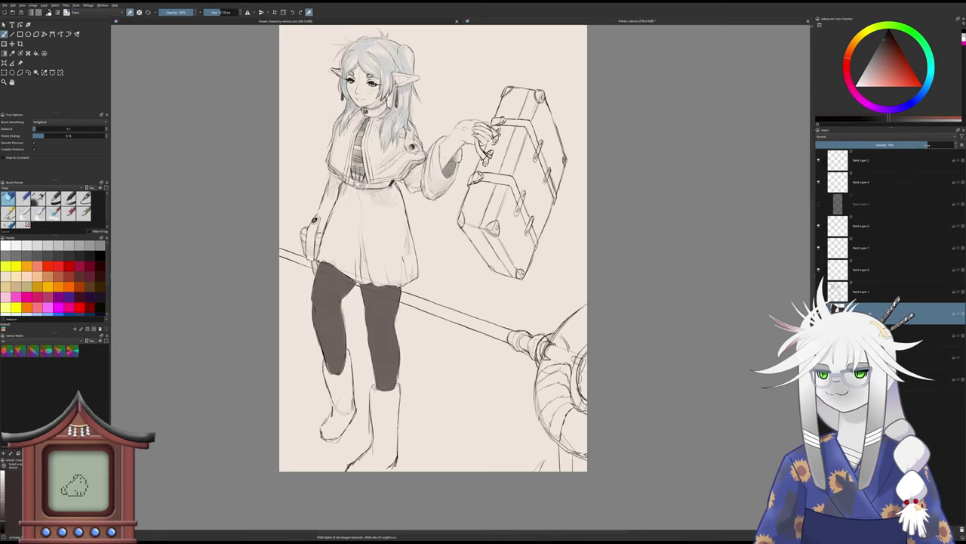
drag(934, 145, 937, 146)
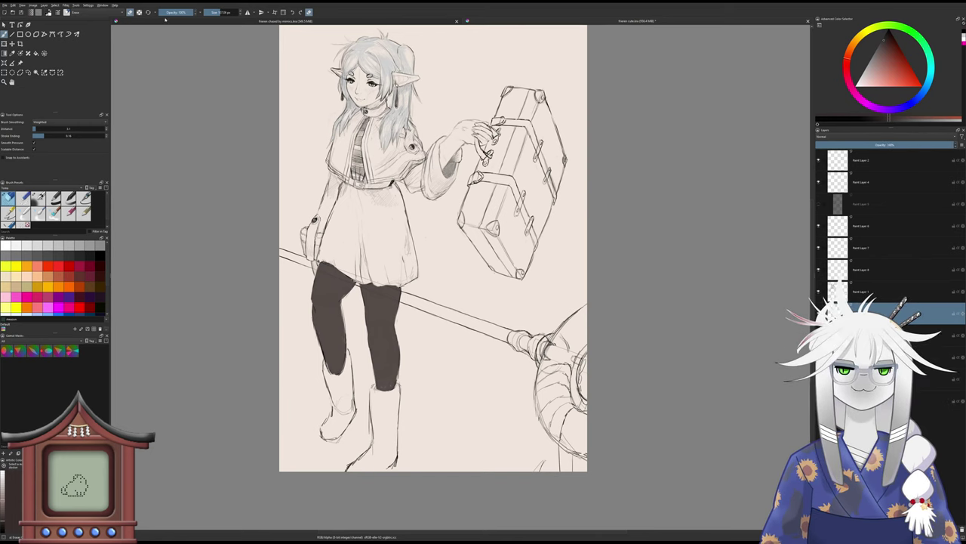
- Choose a thin black brush and sketch a first curved cuff line inside the top of the bent leg's boot
click(212, 12)
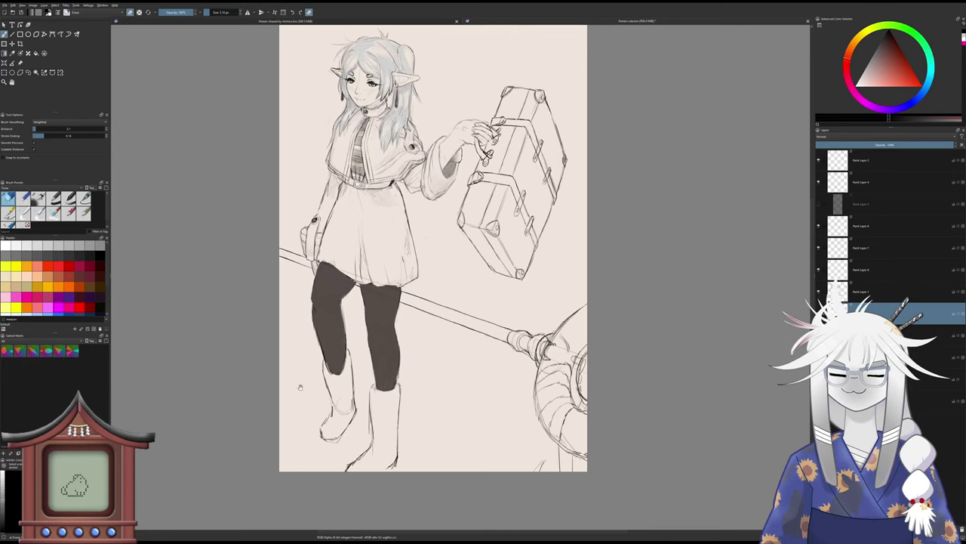
drag(299, 387, 307, 314)
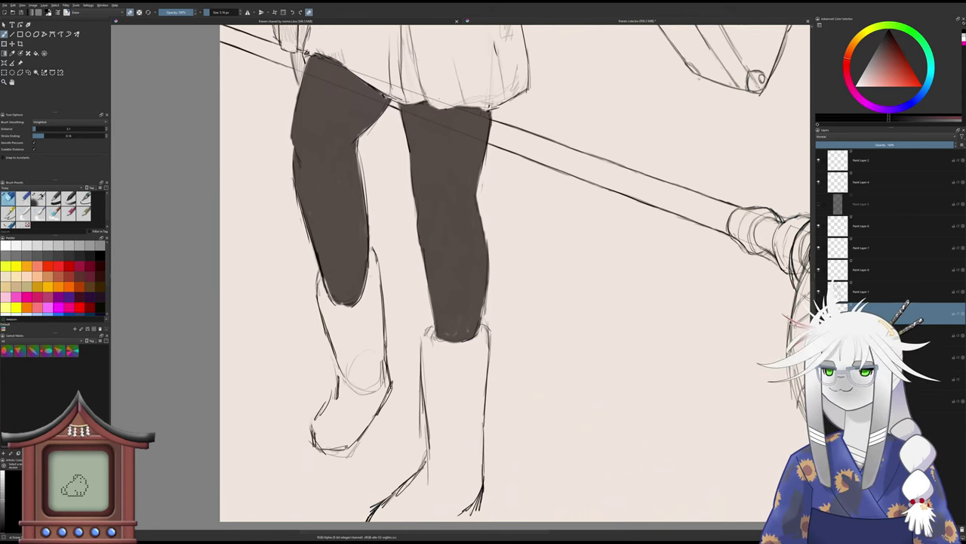
key(slash)
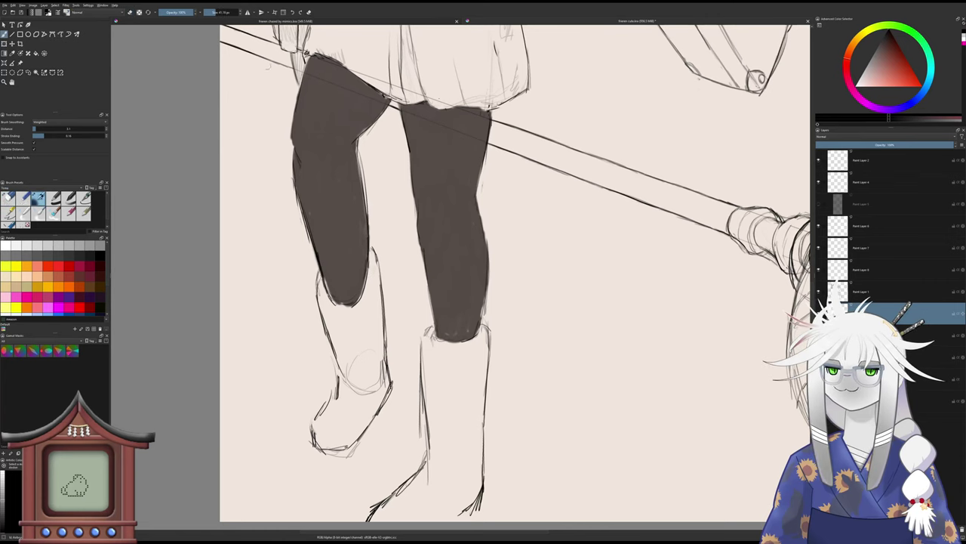
key(slash)
key(slash)
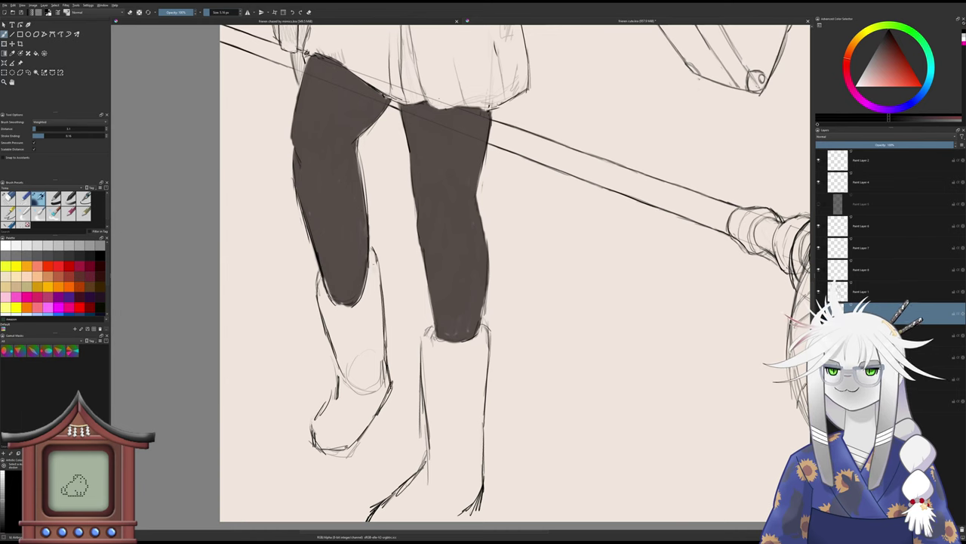
mouse_move(377, 259)
mouse_down()
mouse_move(356, 318)
mouse_move(317, 284)
mouse_move(331, 314)
mouse_up()
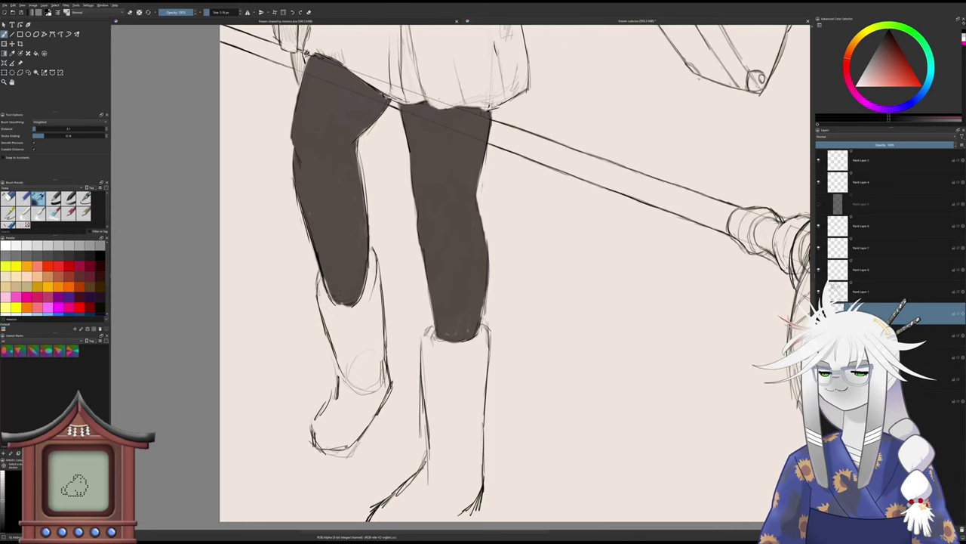
- Toggle the line-work layer's visibility to check which layer holds the strokes, and make Paint Layer 1 the active layer
click(818, 292)
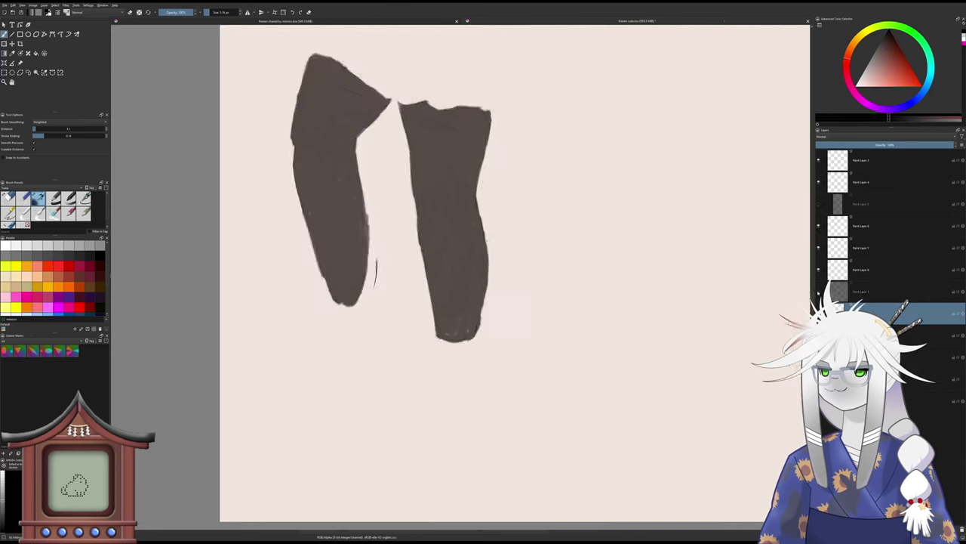
click(819, 292)
click(819, 292)
click(818, 291)
click(873, 287)
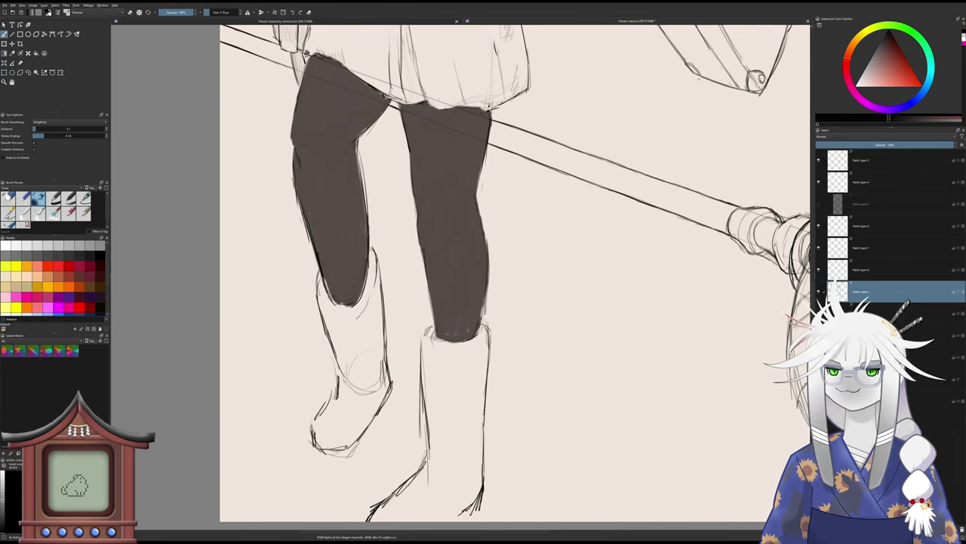
- Sketch the folded cuff of the bent leg's boot with curved lines around the calf and a raised back edge
mouse_move(319, 282)
mouse_down()
mouse_move(322, 318)
mouse_move(338, 336)
mouse_up()
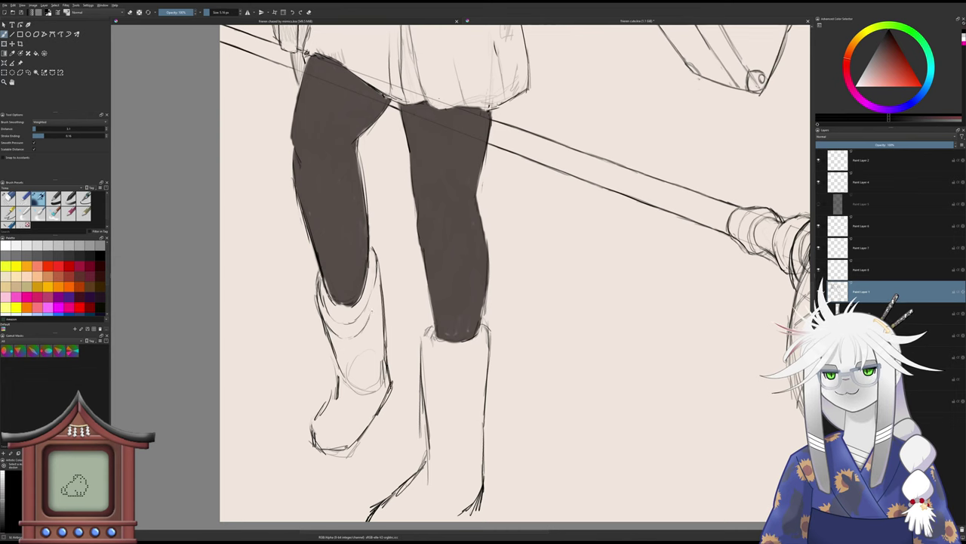
drag(381, 273, 377, 309)
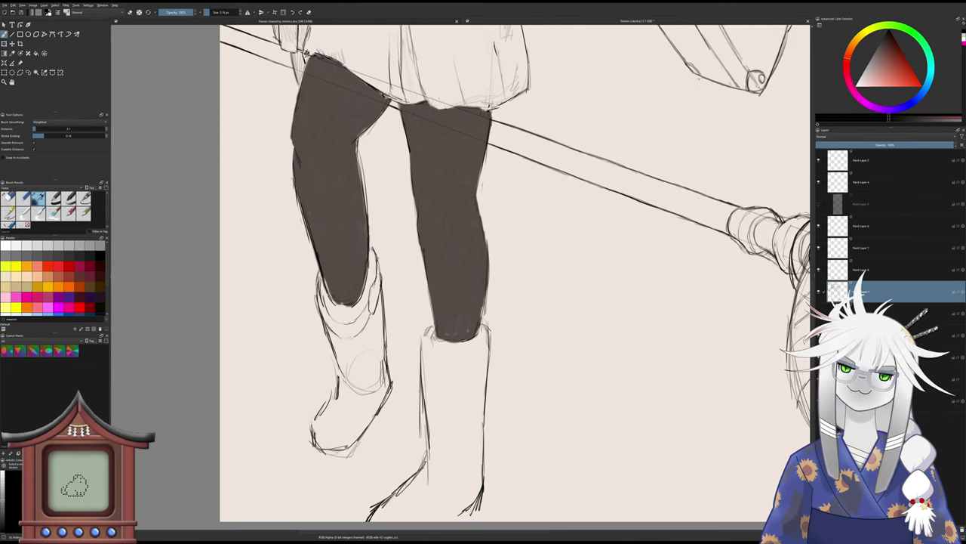
drag(375, 247, 382, 277)
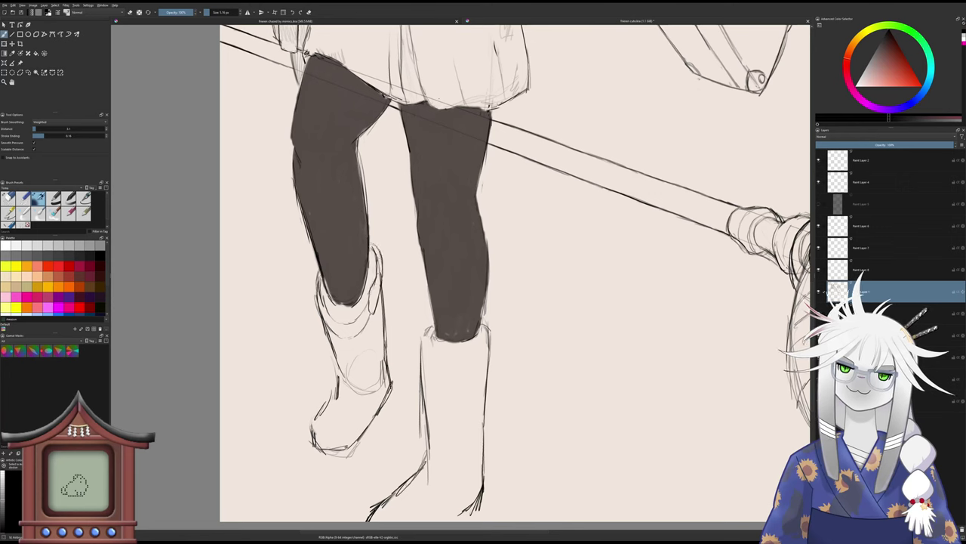
key(e)
key(e)
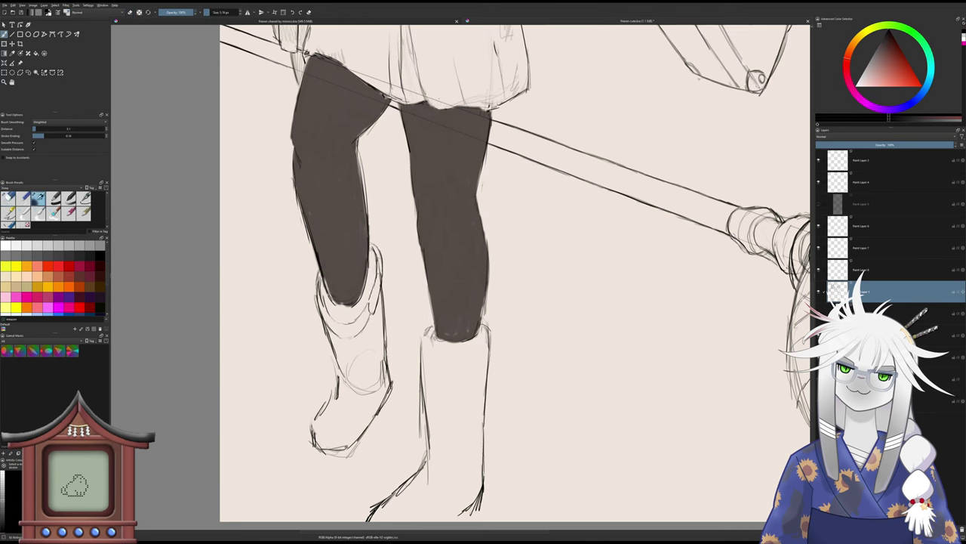
- Refine the lower edge of the bent leg's boot cuff by alternately erasing and redrawing its curve
key(e)
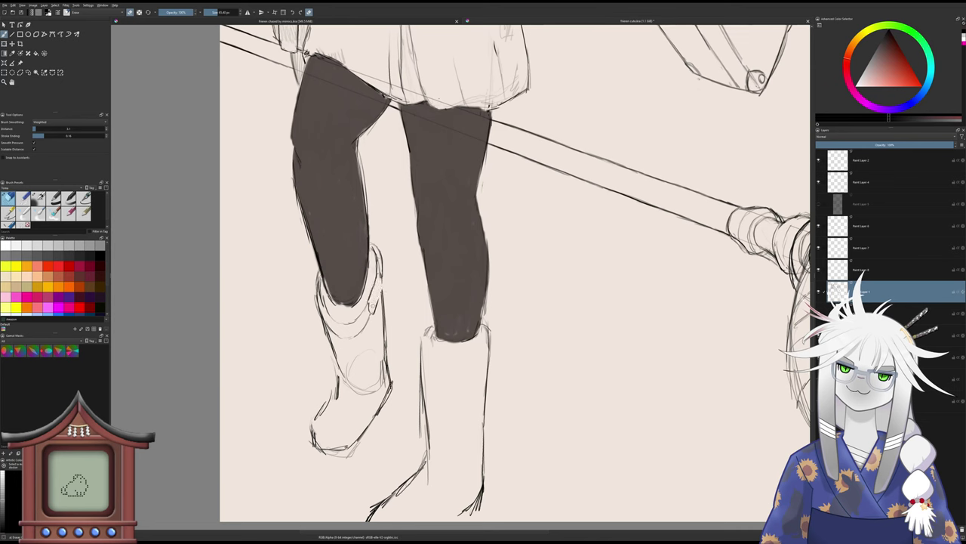
key(e)
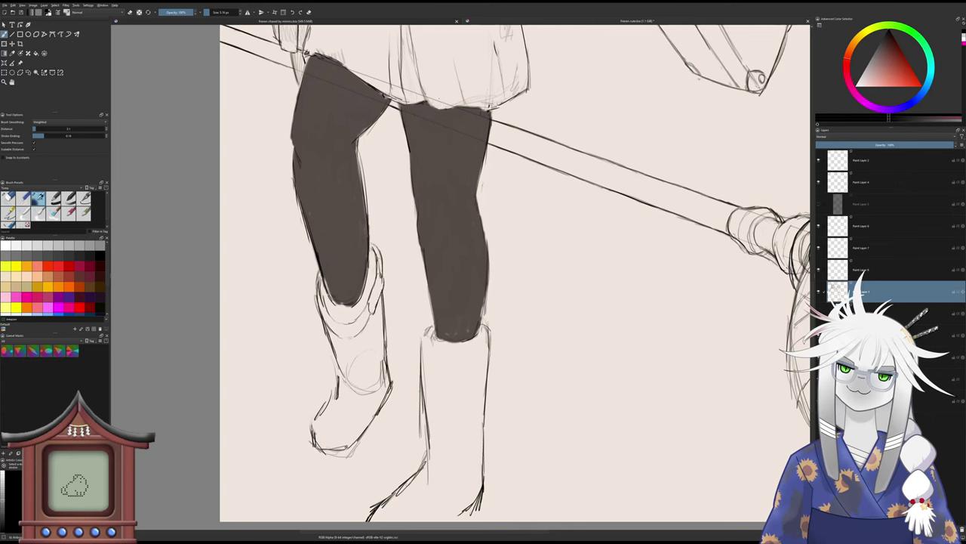
key(e)
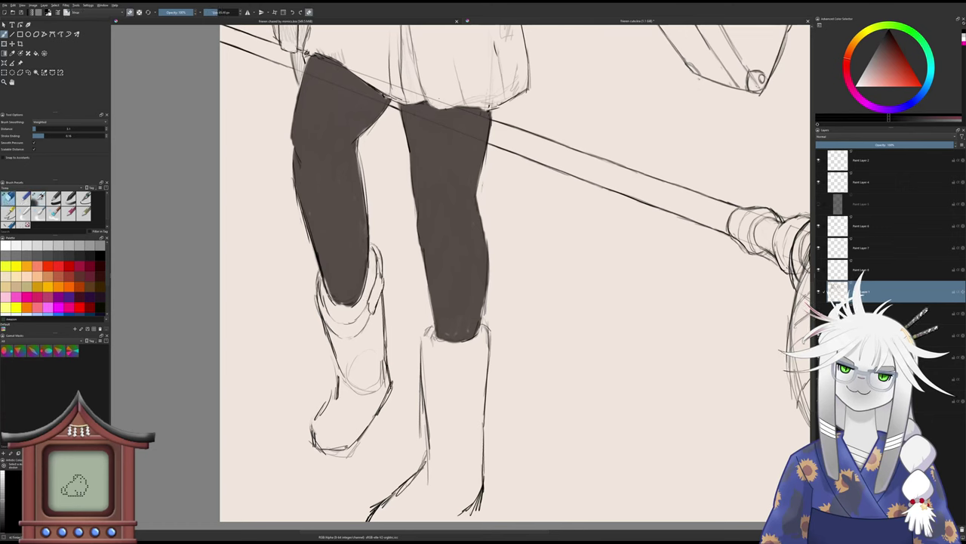
key(e)
key(e)
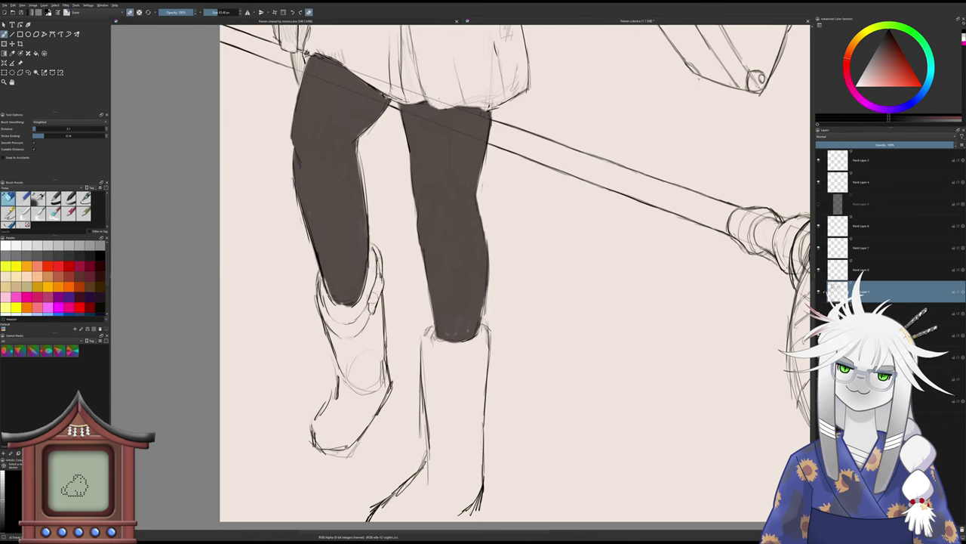
key(e)
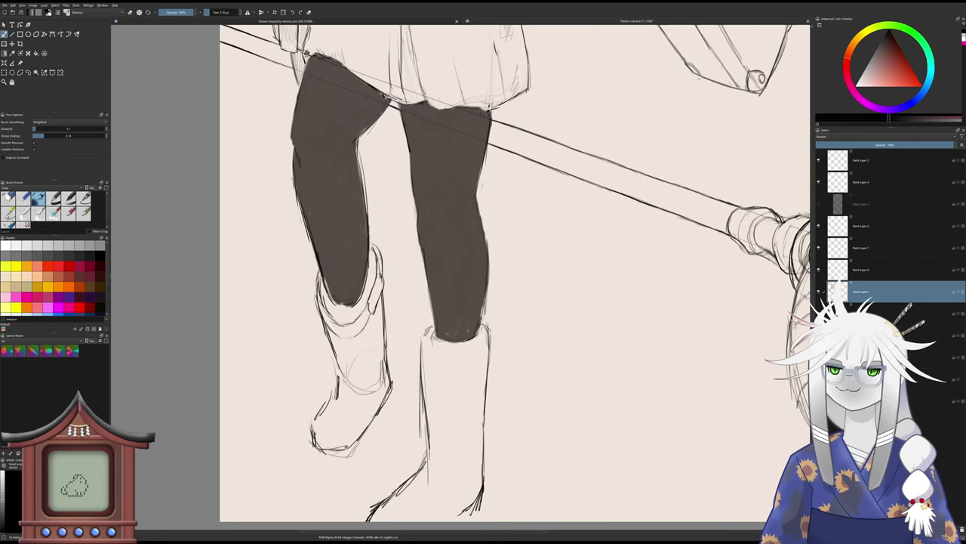
key(e)
drag(324, 301, 330, 322)
key(e)
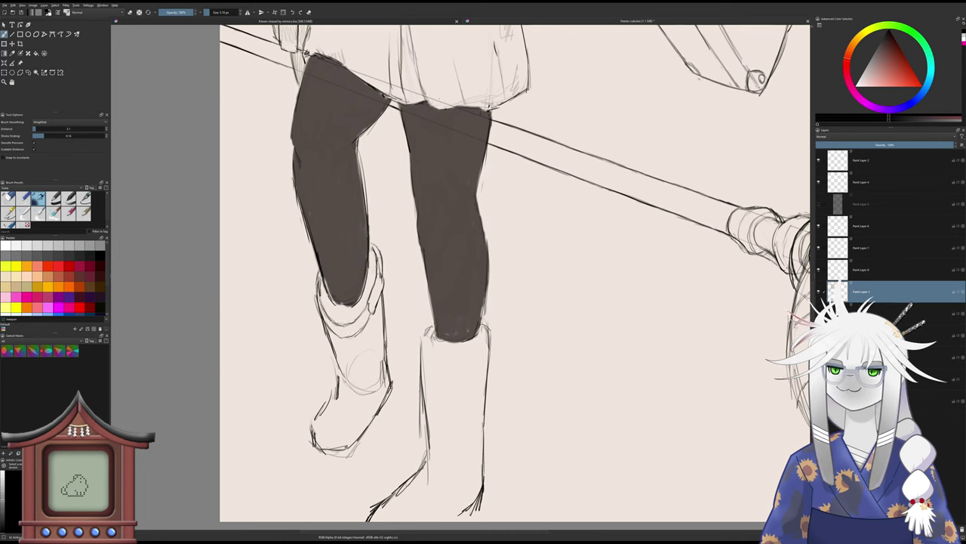
- Clean up and rework the front edge of the bent leg's boot shaft just below the cuff
key(e)
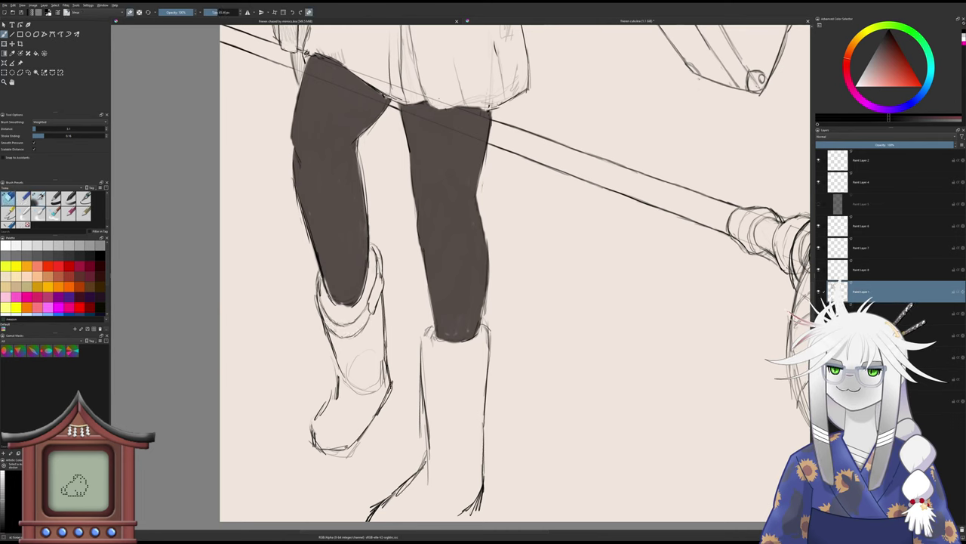
key(e)
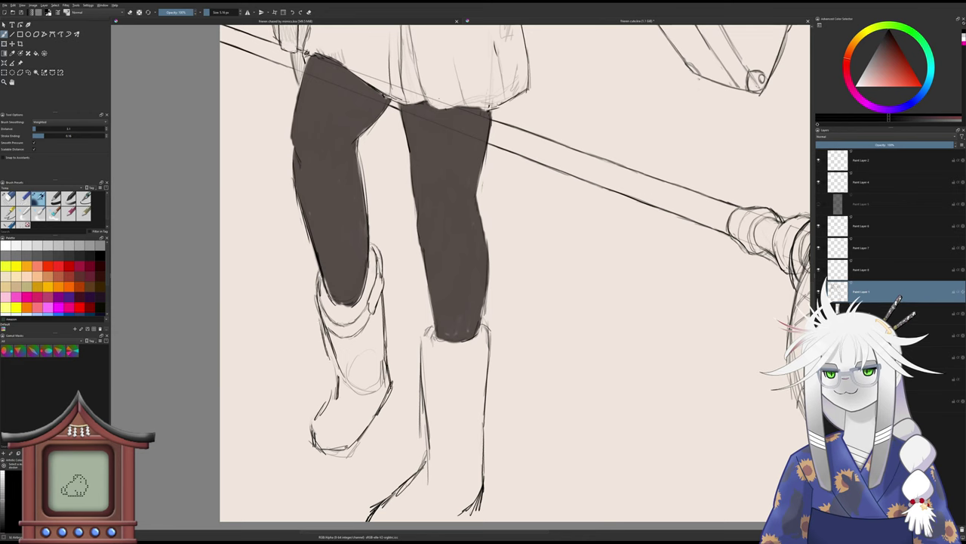
key(e)
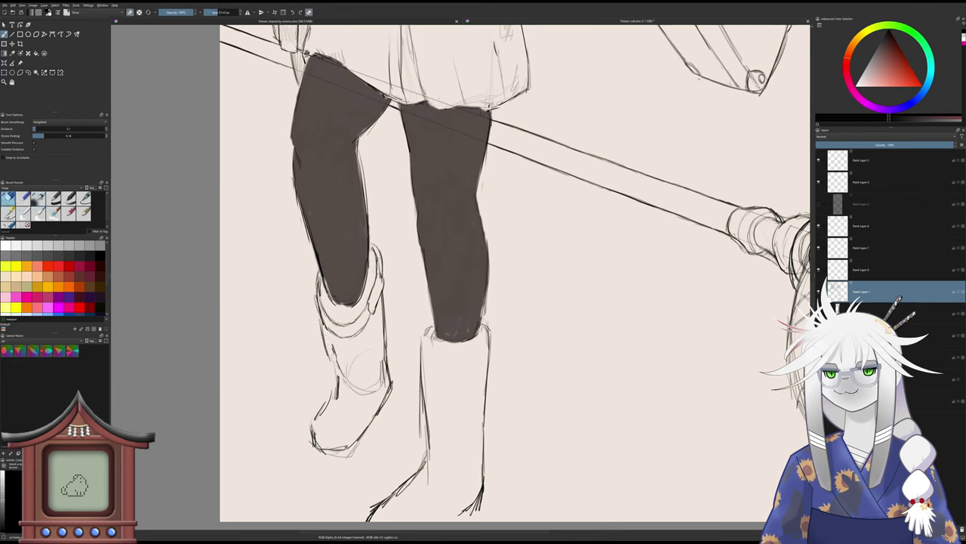
key(e)
key(e)
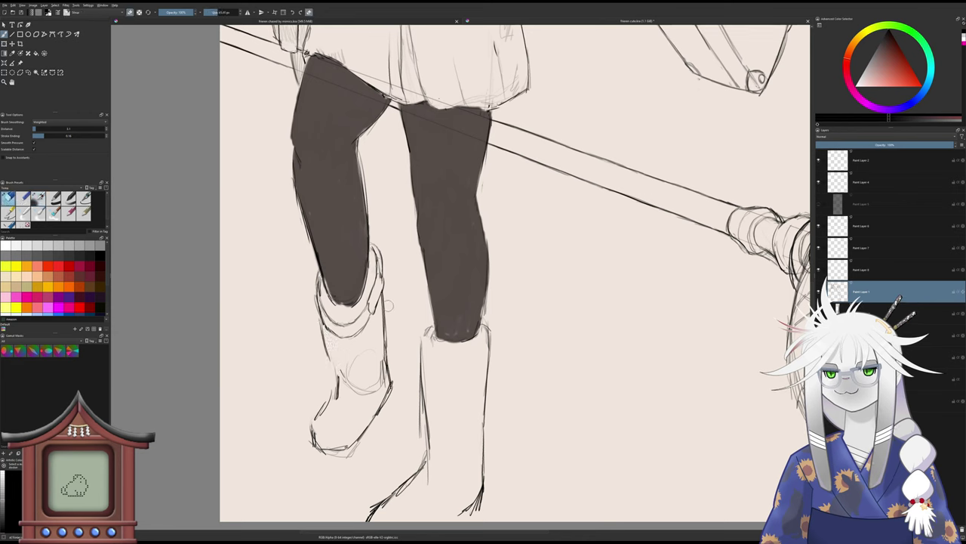
key(e)
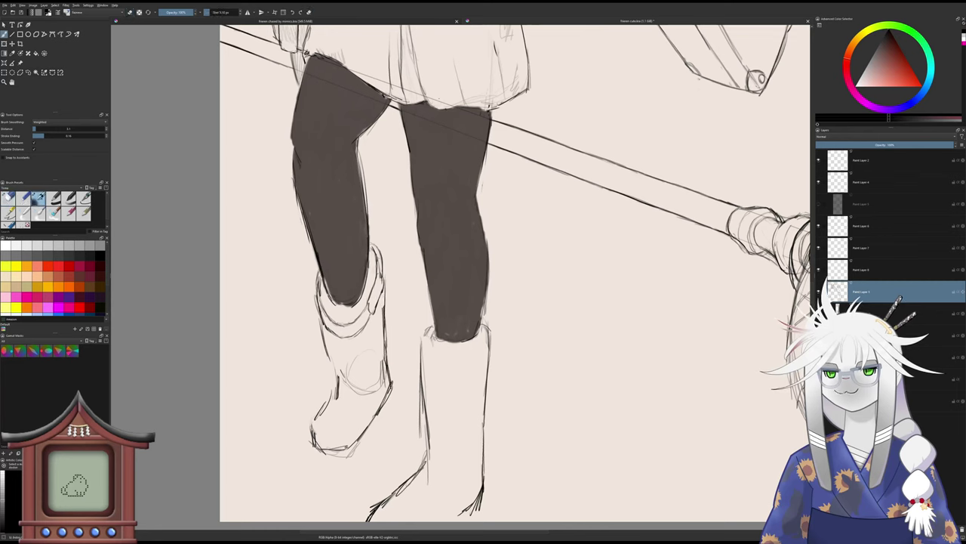
- Erase the bent leg's old foot outline and lower boot shaft below the cuff
mouse_move(383, 267)
mouse_down()
mouse_move(382, 389)
mouse_move(361, 442)
mouse_move(330, 453)
mouse_up()
key(e)
key(e)
key(e)
drag(360, 383, 314, 447)
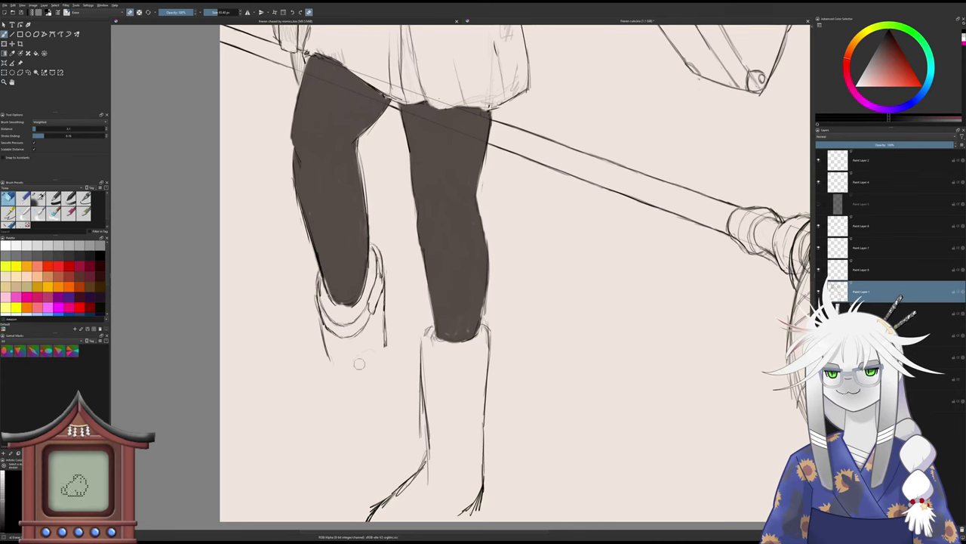
key(e)
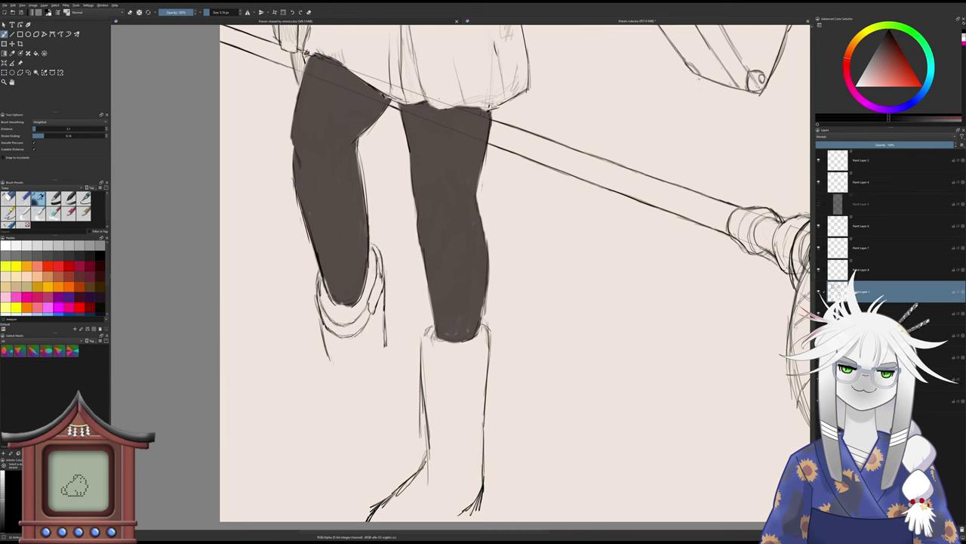
- Sketch a curved double-lined band around the bottom of the bent leg's boot shaft
drag(385, 346, 357, 380)
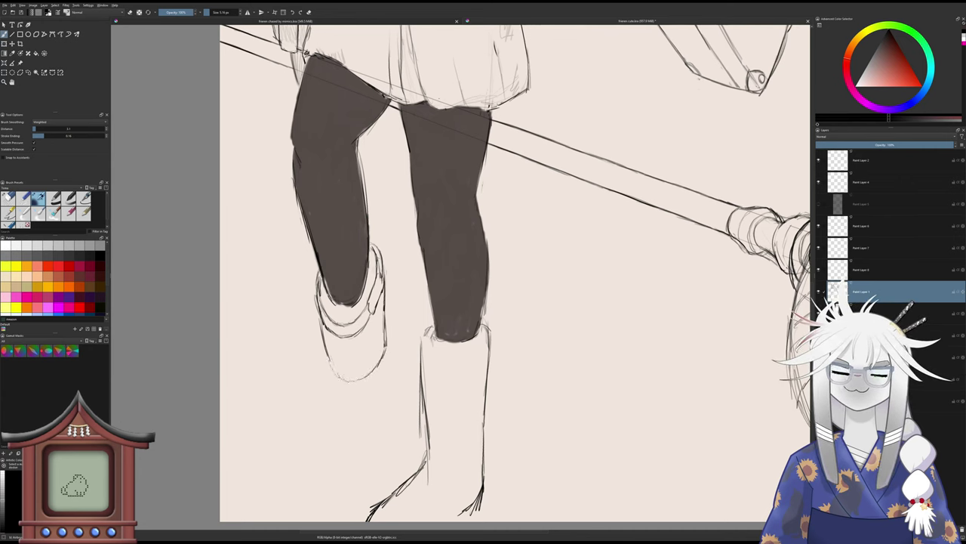
drag(324, 351, 349, 382)
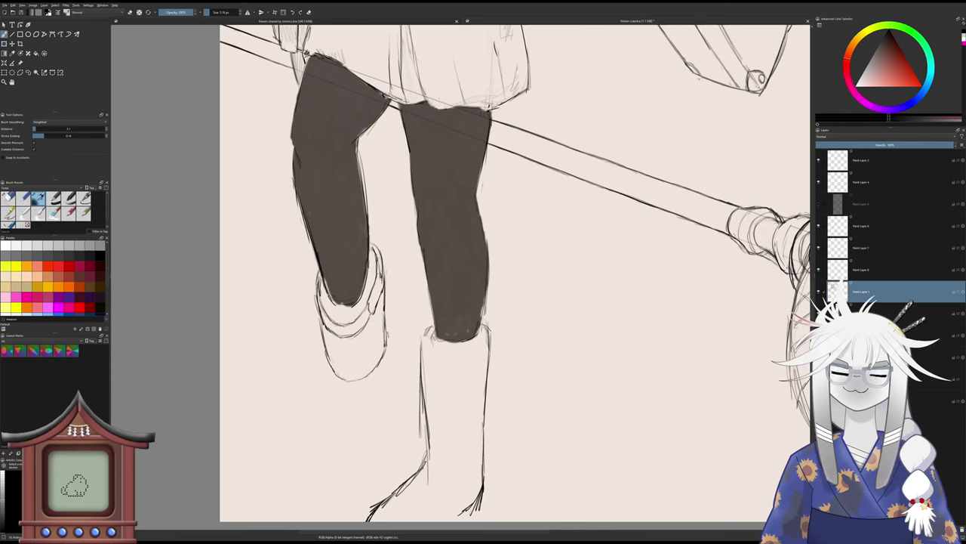
mouse_move(386, 331)
mouse_down()
mouse_move(388, 366)
mouse_move(365, 391)
mouse_move(325, 366)
mouse_up()
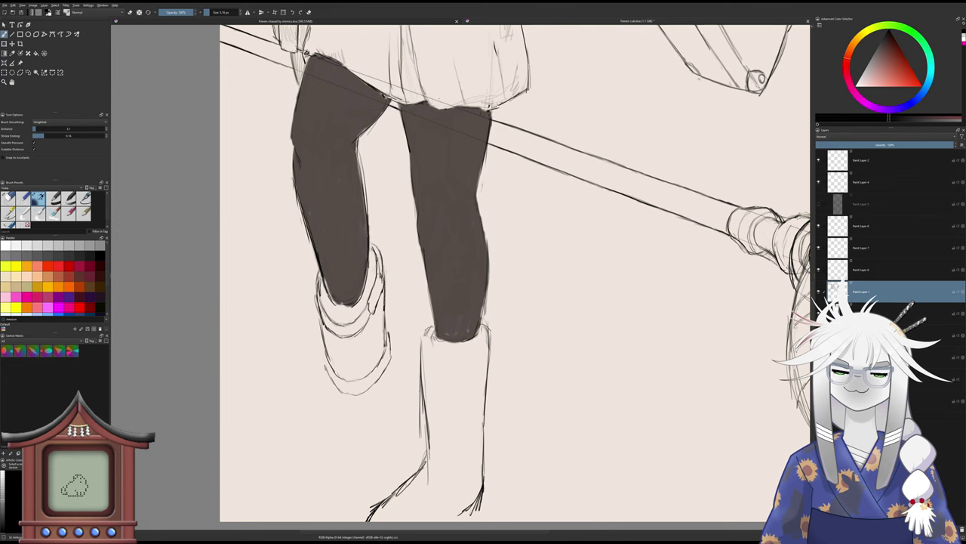
scroll(327, 404, down, 5)
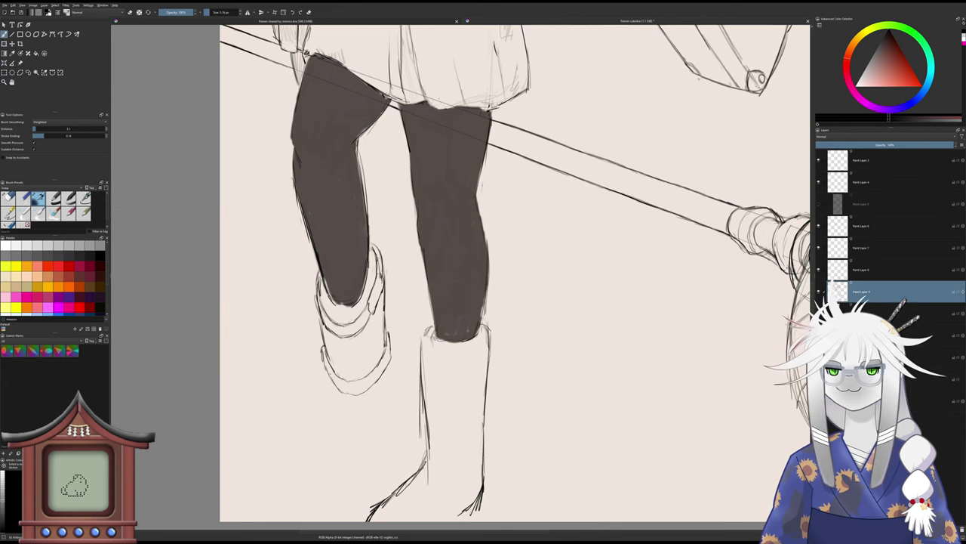
scroll(327, 409, up, 5)
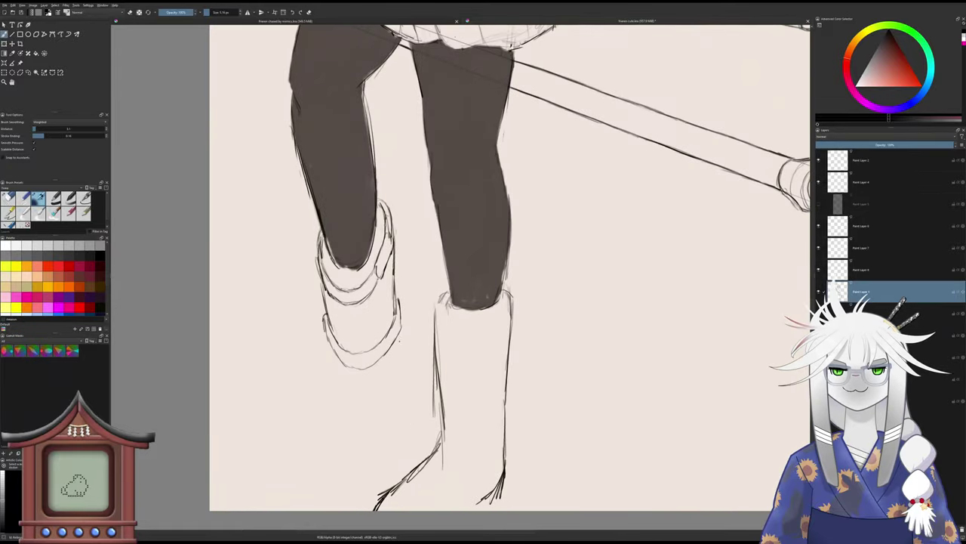
- Start the back line of the bent leg's foot below the band, undoing the stray strokes
mouse_move(399, 333)
mouse_down()
mouse_move(401, 372)
mouse_move(363, 406)
mouse_up()
key(ctrl+z)
key(ctrl+z)
drag(361, 370, 356, 403)
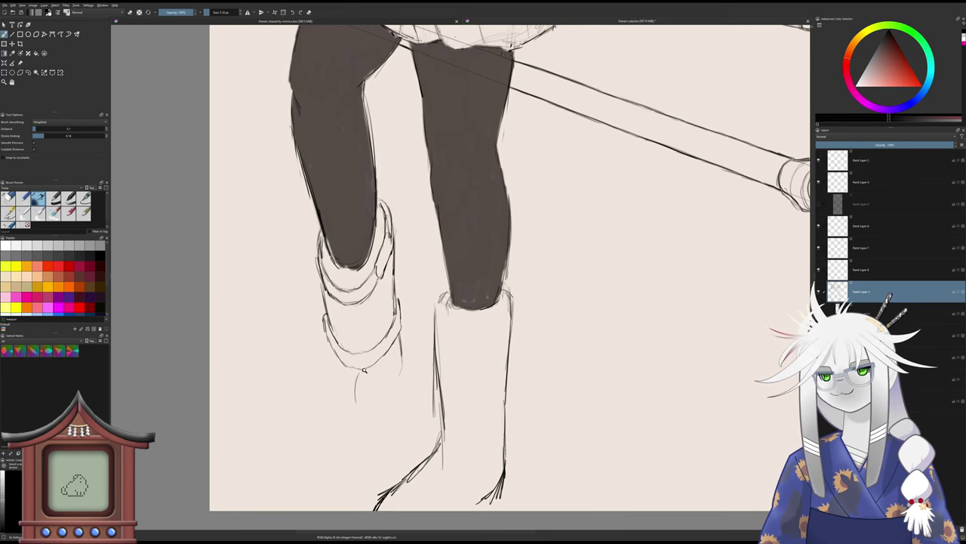
key(ctrl+z)
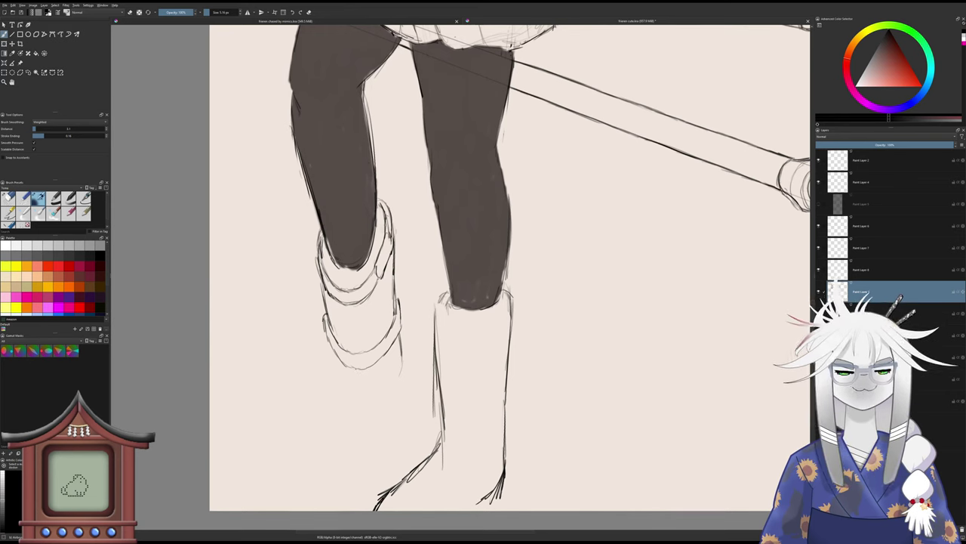
- Sketch the front contour and inner seam lines of the bent leg's foot, redrawing the instep out towards the toe
mouse_move(359, 369)
mouse_down()
mouse_move(350, 429)
mouse_move(359, 445)
mouse_move(348, 386)
mouse_move(318, 413)
mouse_move(333, 380)
mouse_move(324, 336)
mouse_up()
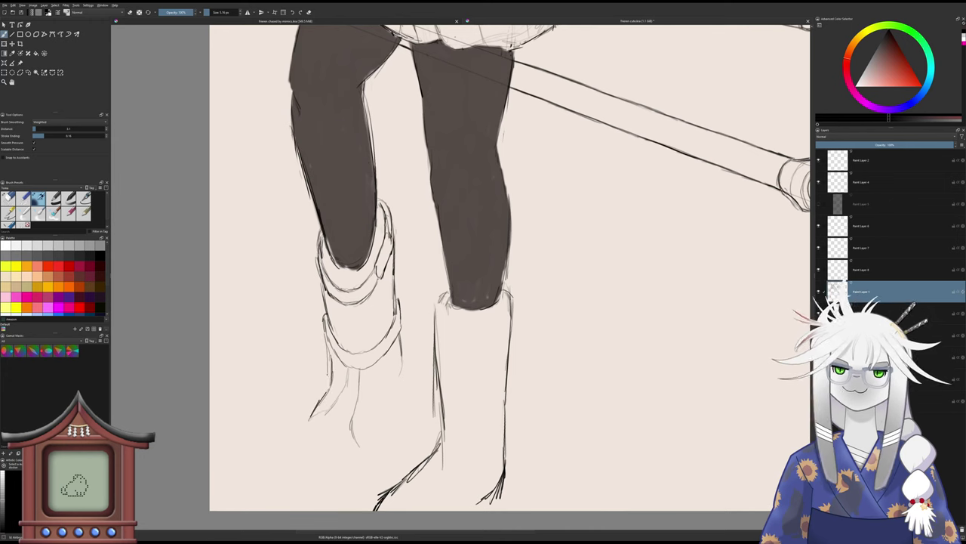
key(ctrl+z)
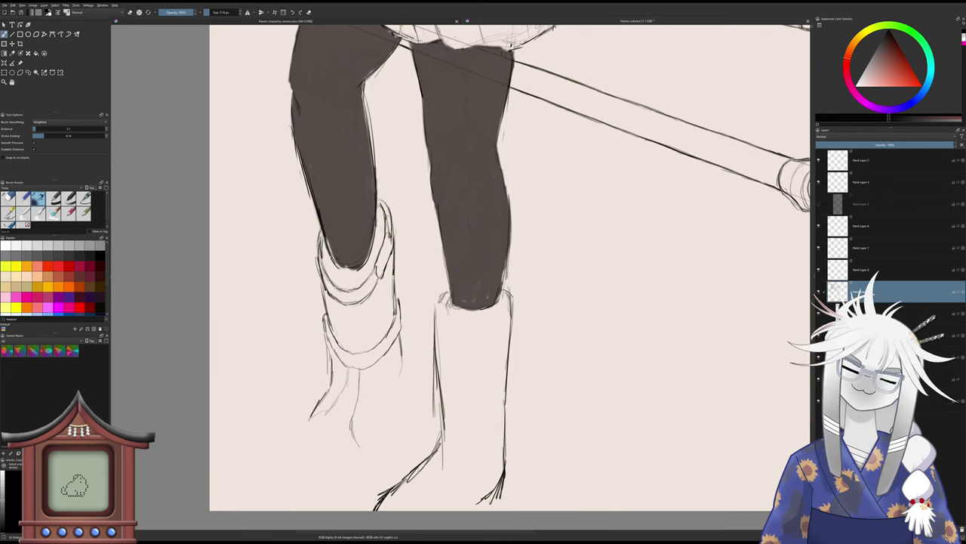
key(ctrl+z)
key(ctrl+z)
mouse_move(330, 345)
mouse_down()
mouse_move(328, 379)
mouse_move(309, 412)
mouse_up()
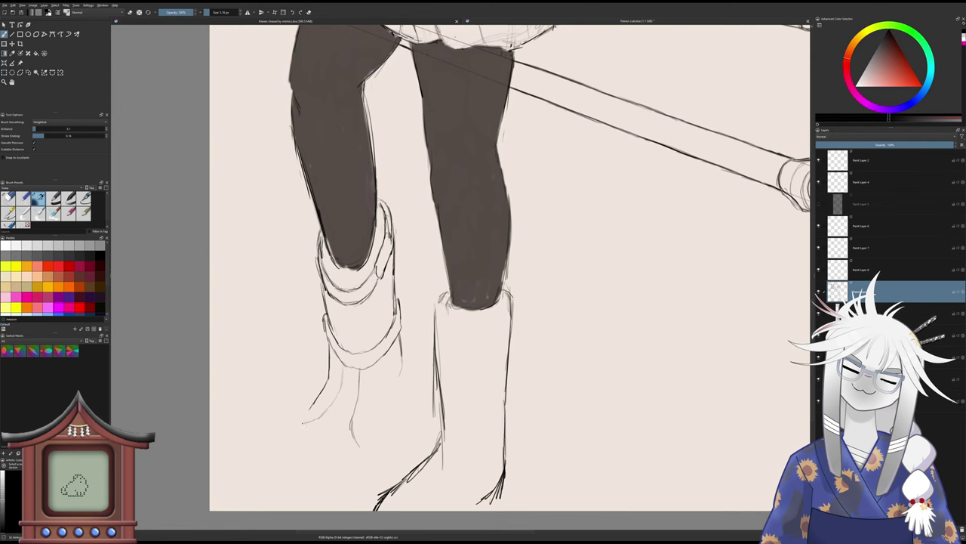
drag(308, 411, 295, 425)
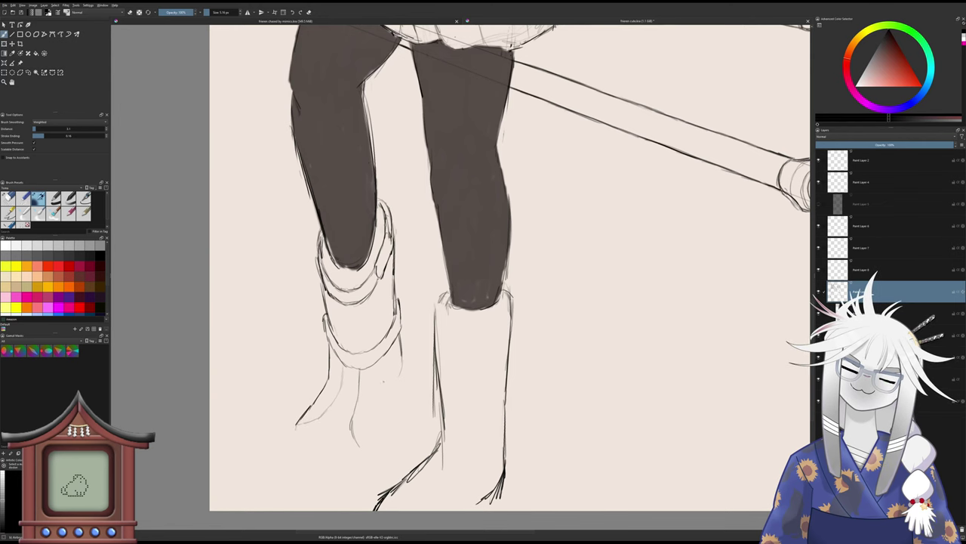
- Extend and darken the back edge of the bent leg's foot from the band down to the heel
scroll(393, 362, down, 2)
drag(376, 406, 390, 384)
scroll(417, 355, up, 1)
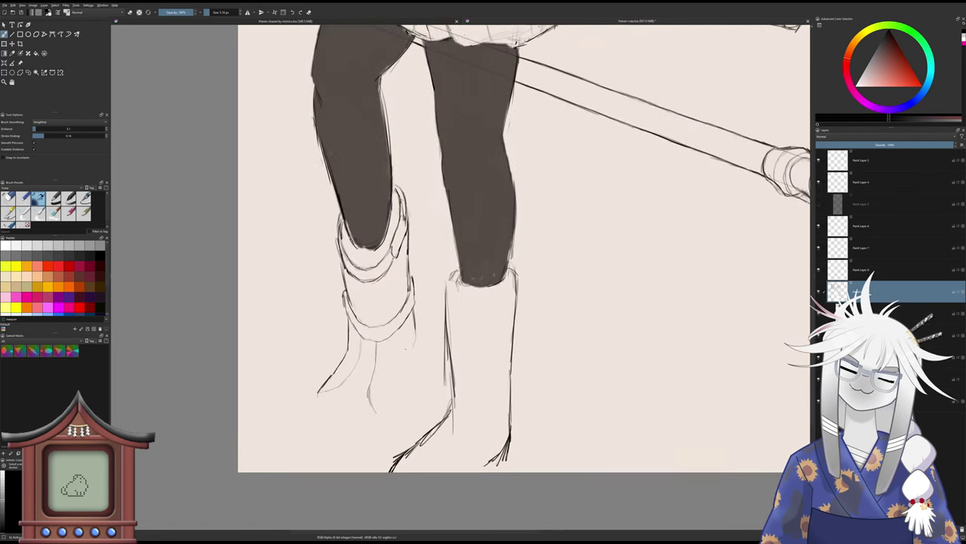
key(slash)
key(e)
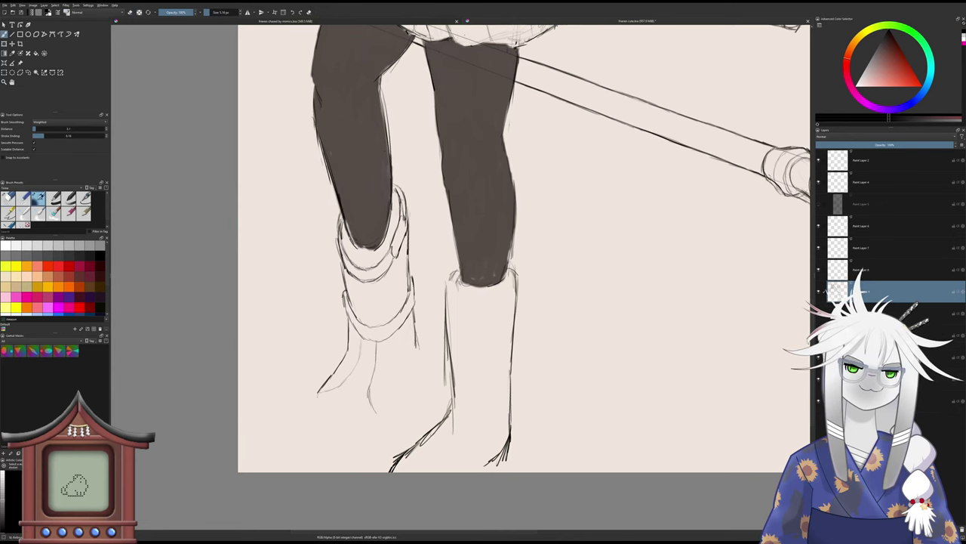
drag(414, 336, 416, 374)
drag(416, 345, 416, 385)
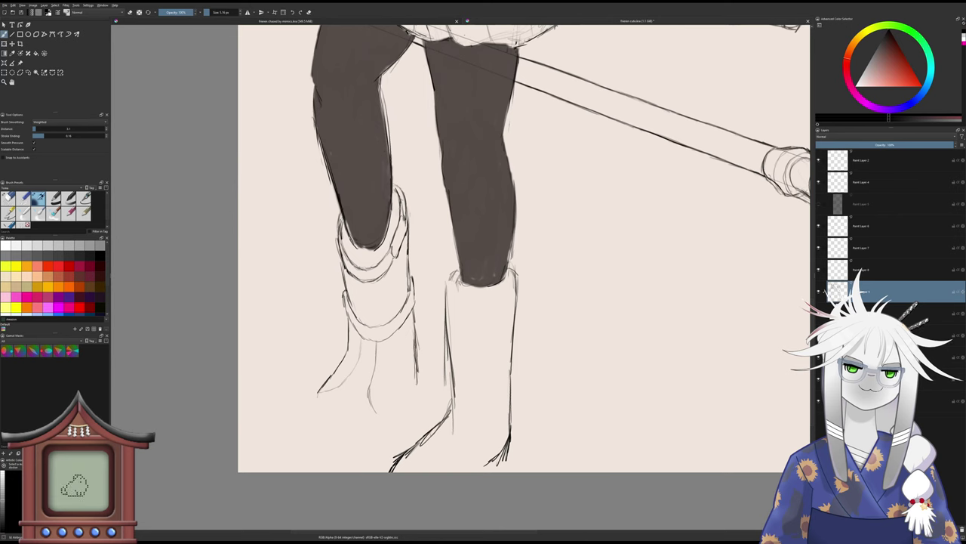
drag(417, 346, 411, 413)
- Thin out the bent leg's heel line and erase its overlap with the back end of the boot band
key(slash)
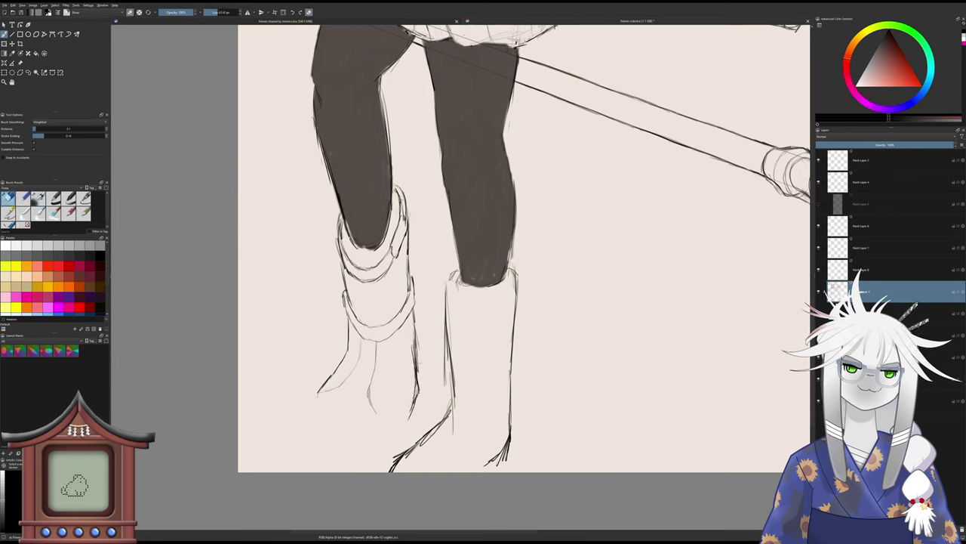
mouse_move(422, 360)
mouse_down()
mouse_move(407, 410)
mouse_move(408, 398)
mouse_up()
key(slash)
key(ctrl+z)
key(ctrl+z)
key(slash)
mouse_move(418, 330)
mouse_down()
mouse_move(415, 274)
mouse_move(412, 320)
mouse_move(398, 328)
mouse_up()
key(e)
key(e)
key(e)
key(e)
key(e)
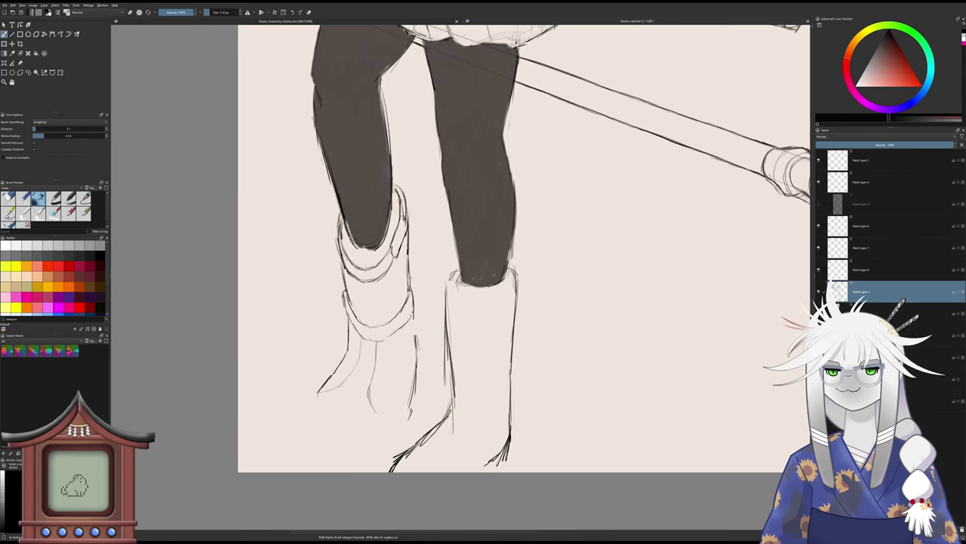
- Redraw the edges of the lower band on the bent leg's boot
mouse_move(413, 316)
mouse_down()
mouse_move(390, 337)
mouse_move(350, 322)
mouse_up()
key(slash)
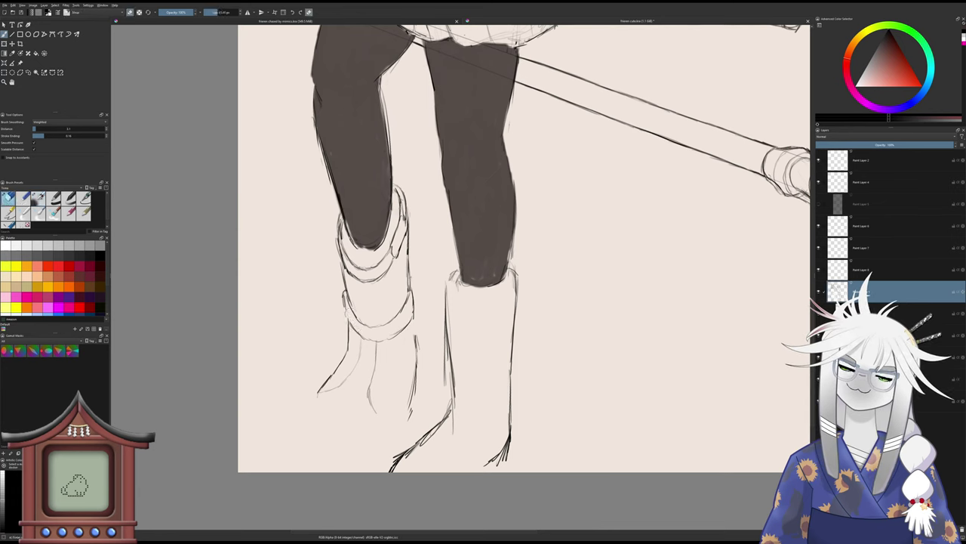
key(slash)
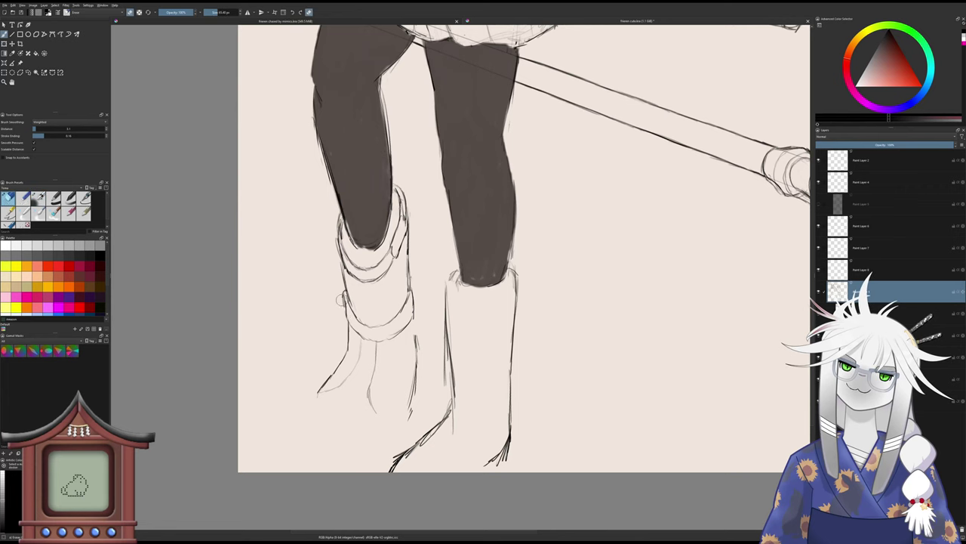
- Erase and redraw the outer edge of the straight leg's boot shaft so that it flares at the top
scroll(337, 325, down, 4)
scroll(335, 349, up, 1)
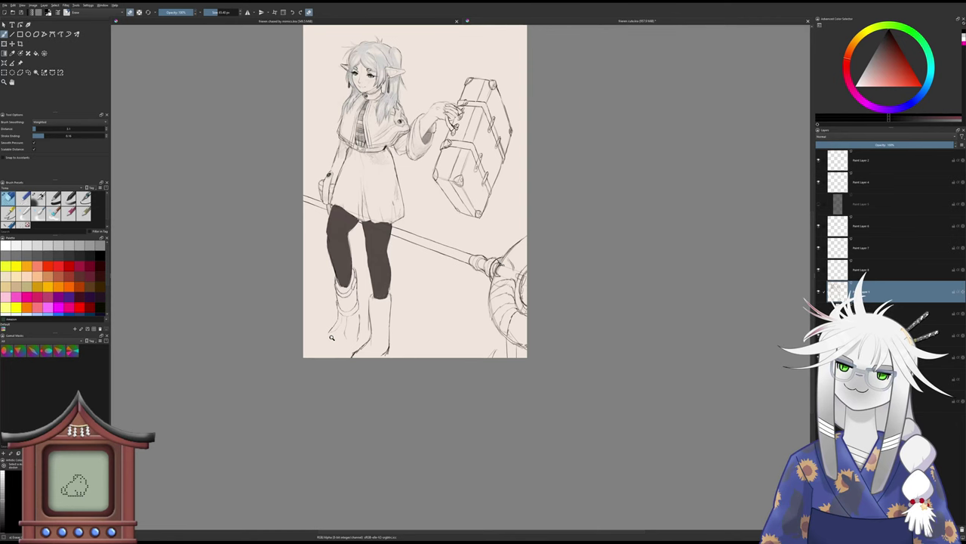
scroll(344, 321, up, 2)
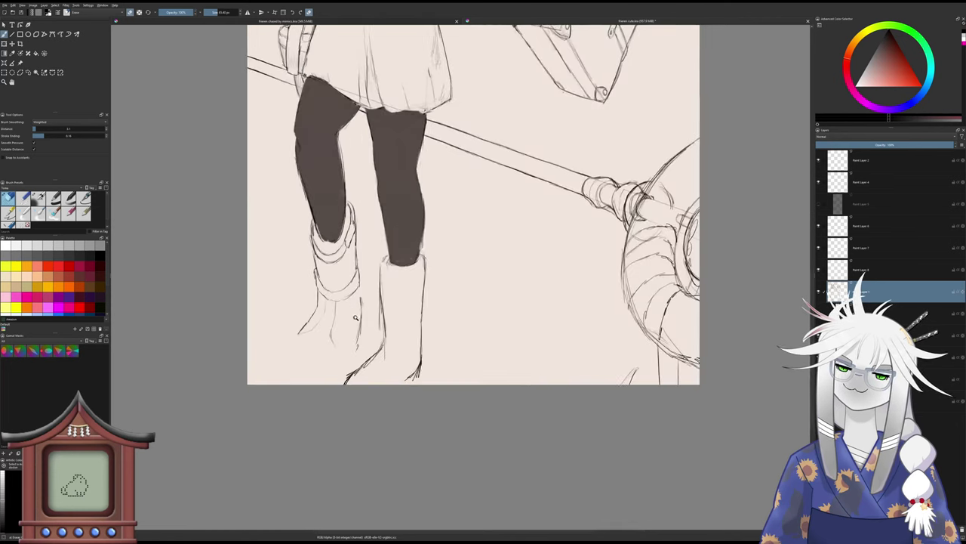
scroll(355, 317, up, 2)
key(slash)
mouse_move(453, 235)
mouse_down()
mouse_move(471, 240)
mouse_move(460, 353)
mouse_up()
key(slash)
mouse_move(465, 243)
mouse_down()
mouse_move(460, 223)
mouse_move(458, 329)
mouse_move(457, 288)
mouse_up()
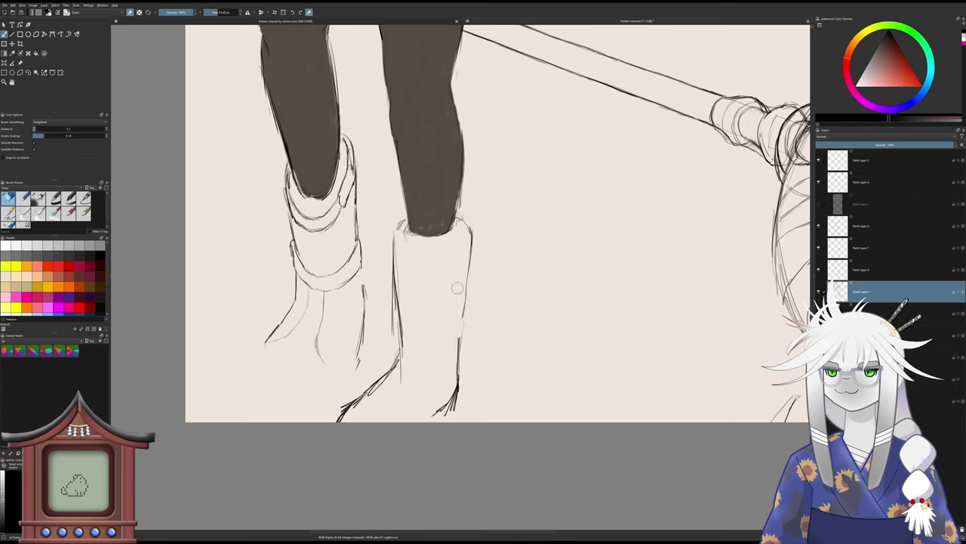
key(/)
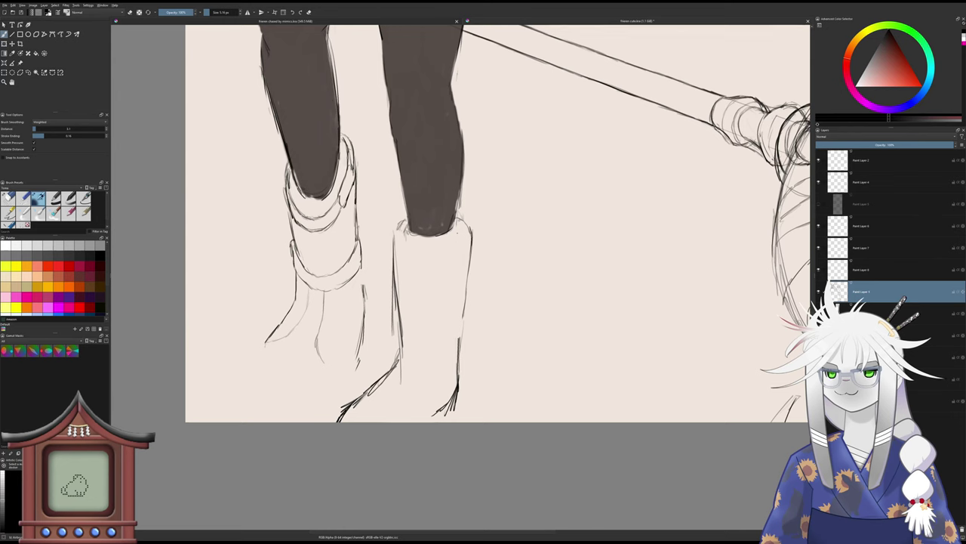
- Add inner rim lines around the opening of both boots where the legs enter
drag(436, 237, 463, 228)
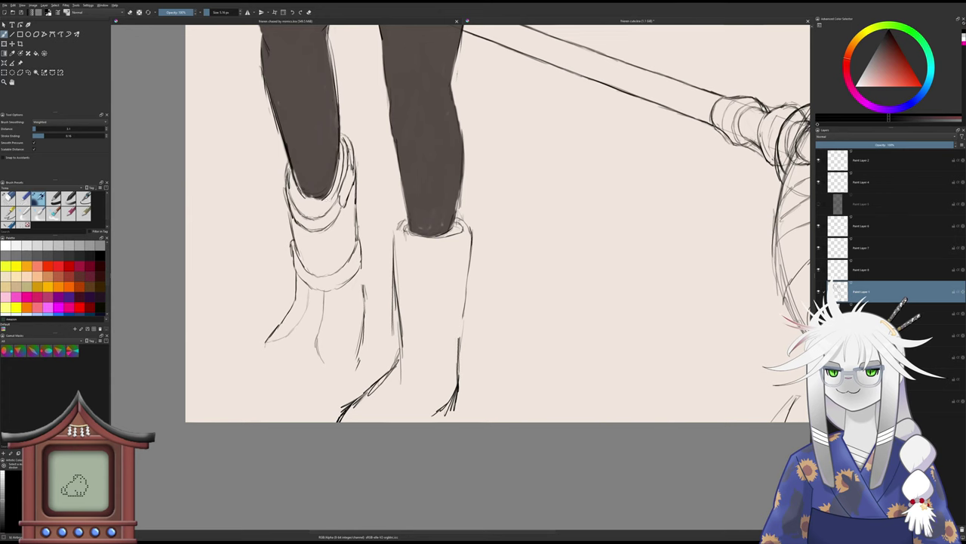
mouse_move(345, 142)
mouse_down()
mouse_move(321, 207)
mouse_move(311, 212)
mouse_move(293, 177)
mouse_up()
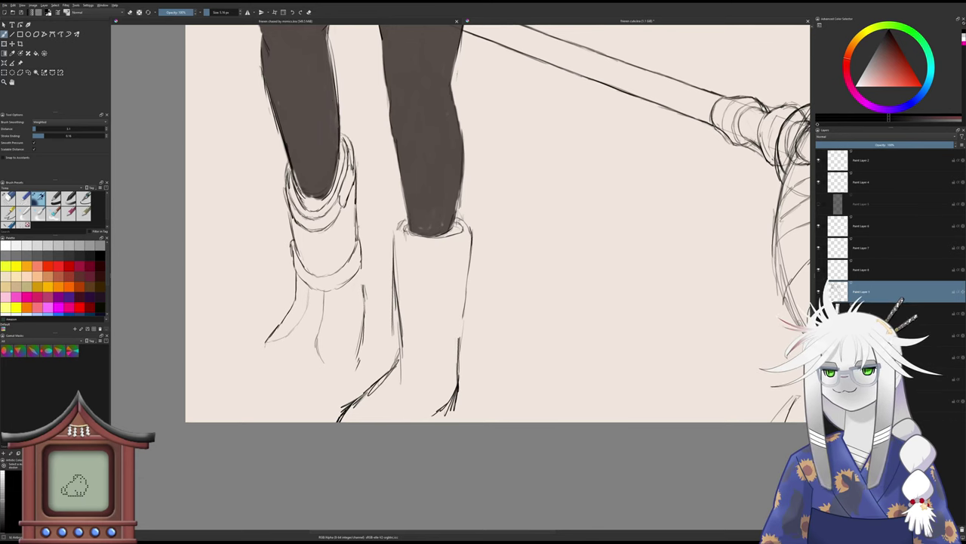
click(467, 258)
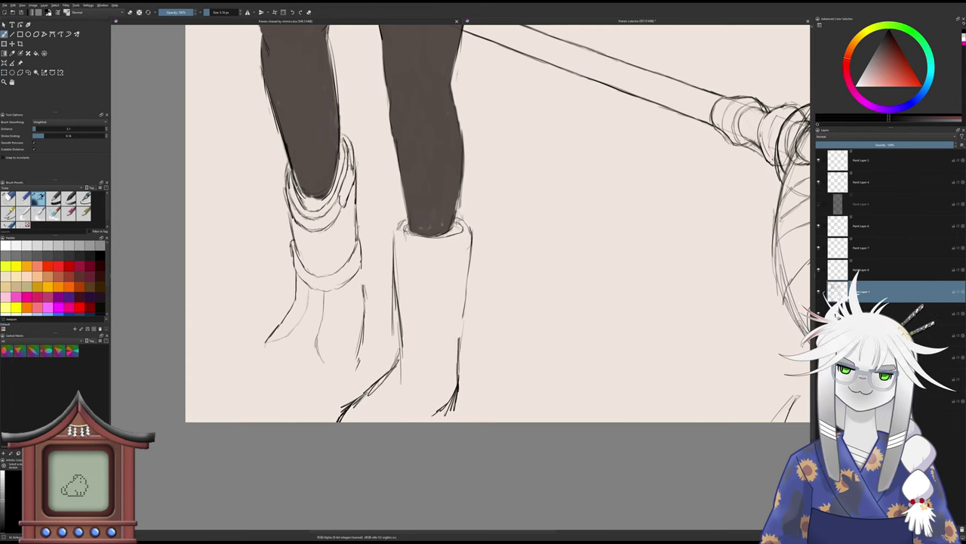
- Sketch a cuff band with a rounded tab around the top of the straight leg's boot, overlapping the shaft edges
drag(453, 247, 438, 249)
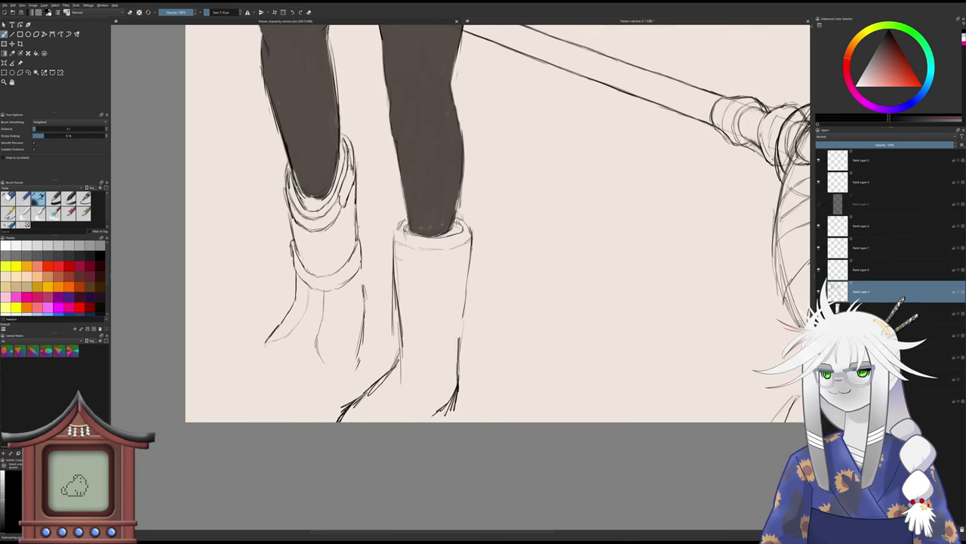
drag(468, 261, 395, 262)
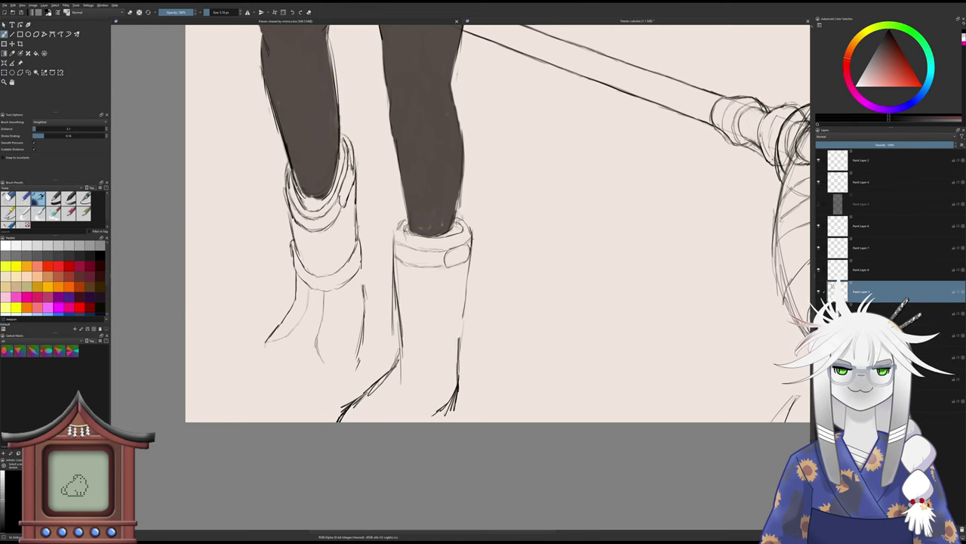
drag(474, 239, 473, 251)
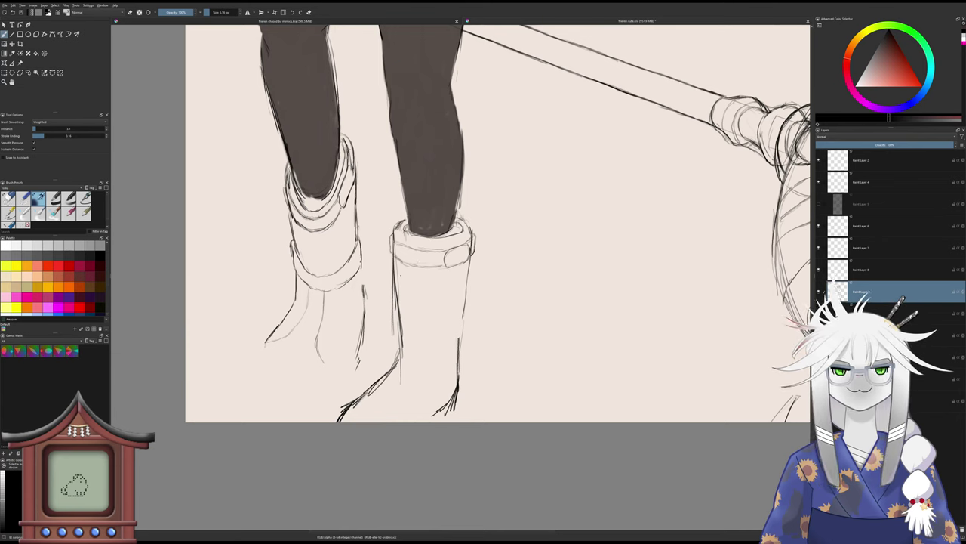
drag(396, 282, 413, 269)
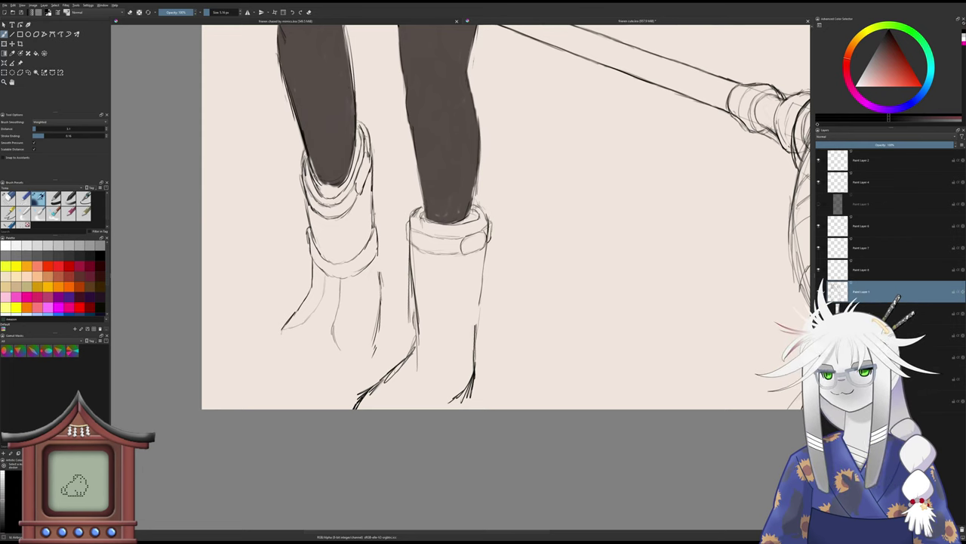
- Sketch a curved band at the bottom of the straight leg's boot shaft and erase the old foot lines below it
drag(443, 327, 472, 316)
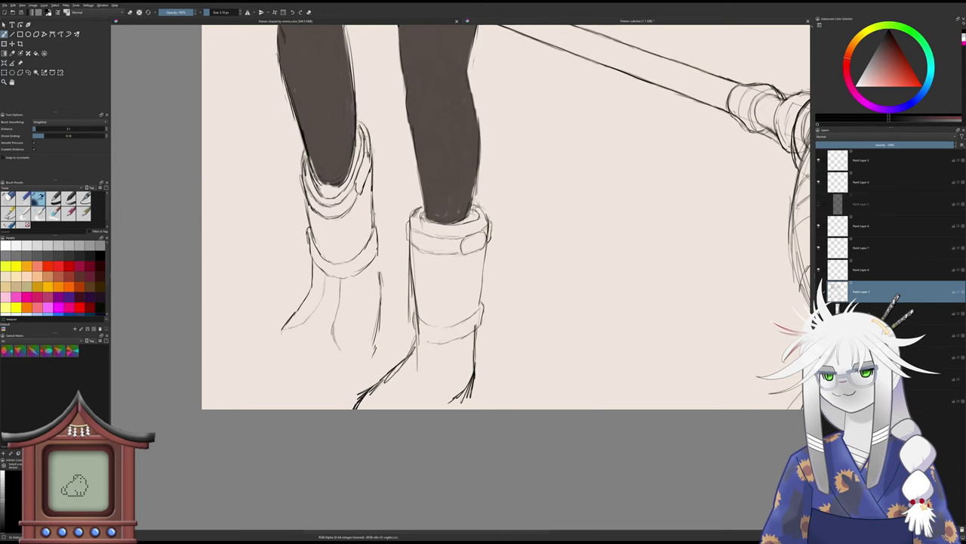
mouse_move(416, 330)
mouse_down()
mouse_move(437, 345)
mouse_move(451, 342)
mouse_move(352, 404)
mouse_up()
key(slash)
mouse_move(399, 370)
mouse_down()
mouse_move(415, 351)
mouse_move(472, 348)
mouse_move(477, 328)
mouse_move(463, 388)
mouse_move(473, 388)
mouse_up()
key(/)
key(/)
key(/)
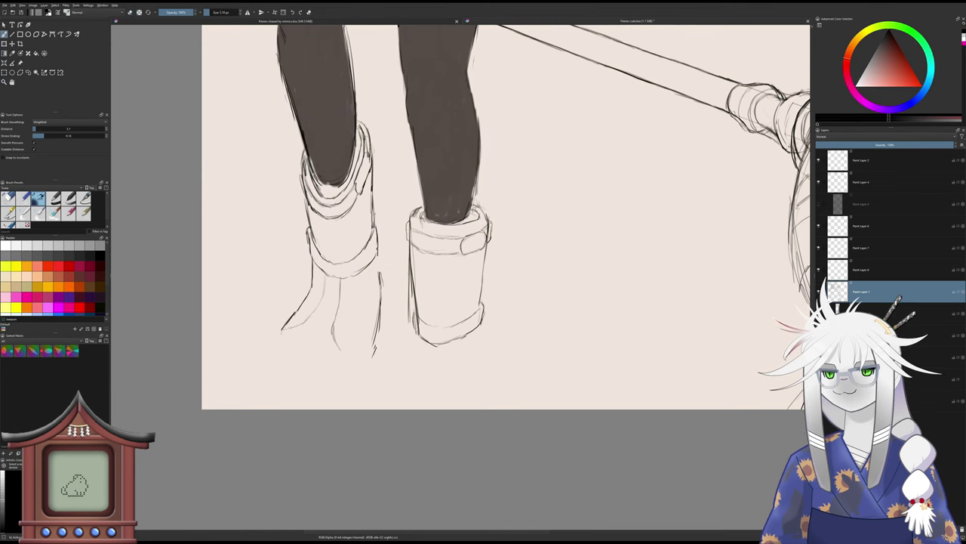
- Erase the sketched foot lines beneath the left boot's lower cuff
mouse_move(373, 200)
mouse_down()
mouse_move(379, 249)
mouse_move(353, 285)
mouse_move(376, 269)
mouse_move(377, 333)
mouse_move(355, 385)
mouse_move(373, 354)
mouse_move(370, 365)
mouse_move(347, 313)
mouse_move(336, 346)
mouse_move(343, 286)
mouse_move(305, 311)
mouse_move(316, 301)
mouse_move(300, 293)
mouse_move(318, 276)
mouse_up()
key(/)
key(/)
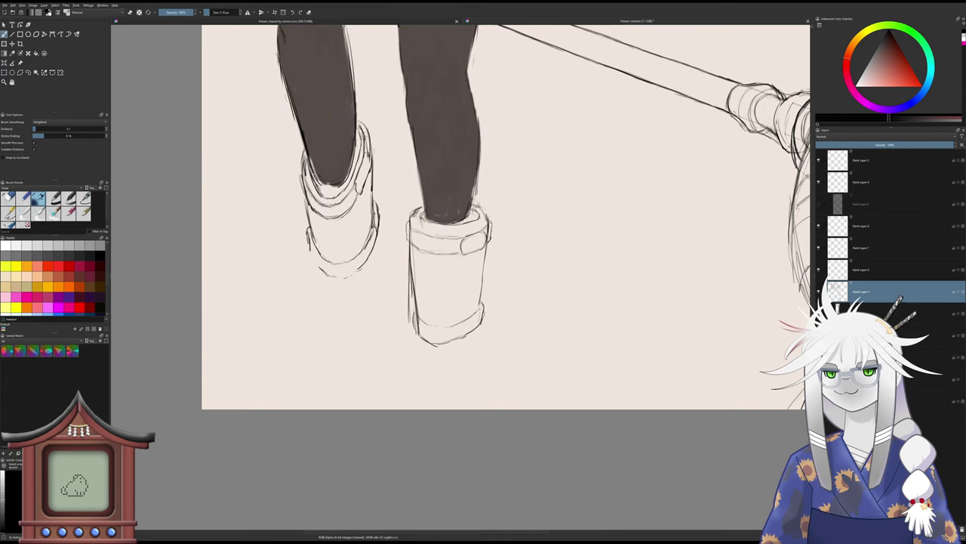
- Clean up and redraw the outline of the left boot's lower cuff, alternating between eraser and brush
key(/)
drag(307, 225, 311, 251)
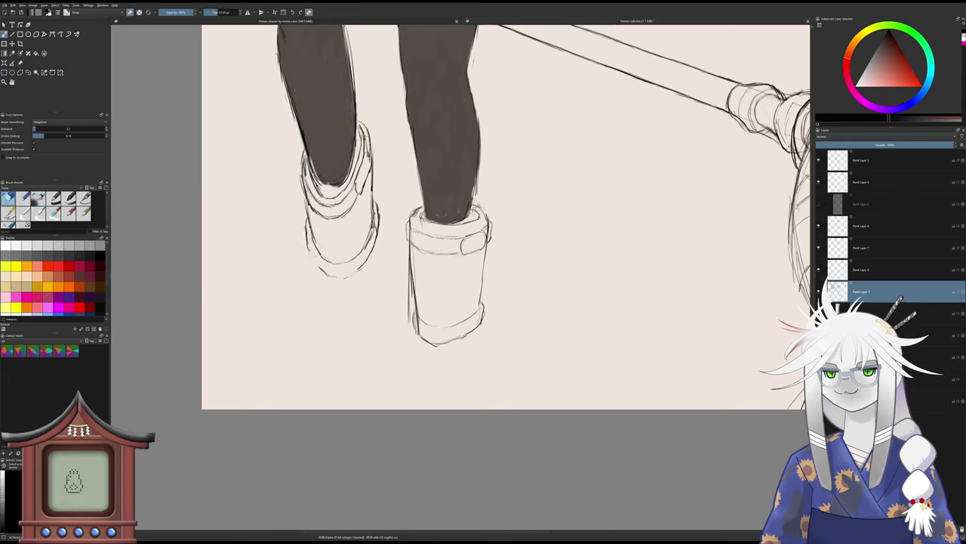
key(/)
key(/)
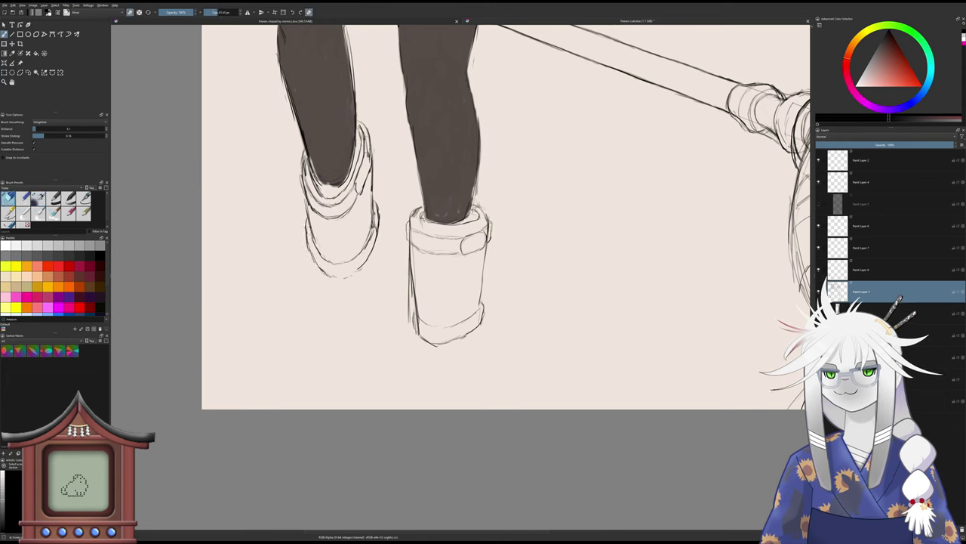
key(/)
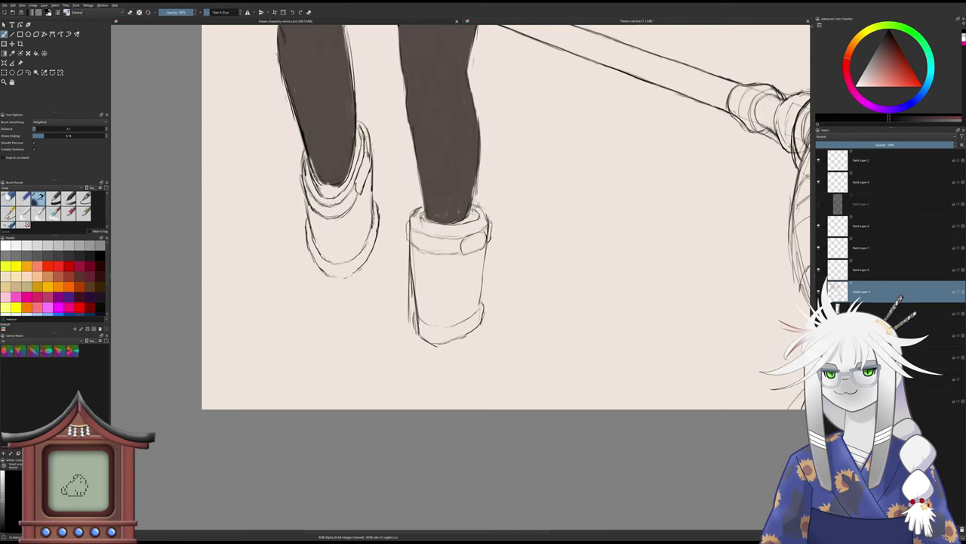
key(/)
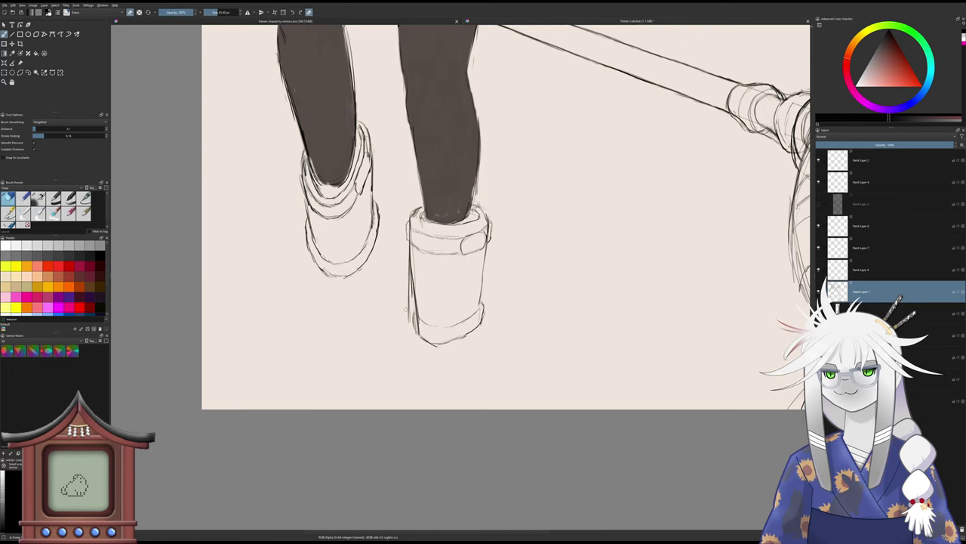
- Erase the stray lines beside the right boot's shaft and redraw its two side edges
mouse_move(407, 320)
mouse_down()
mouse_move(406, 268)
mouse_move(415, 301)
mouse_up()
key(/)
drag(412, 258, 414, 308)
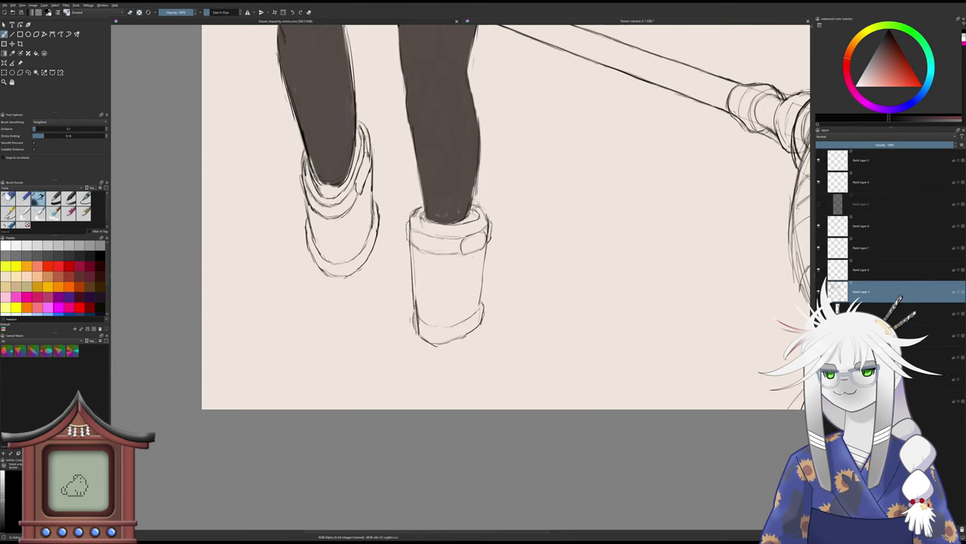
key(/)
drag(485, 255, 482, 294)
key(/)
drag(488, 246, 482, 306)
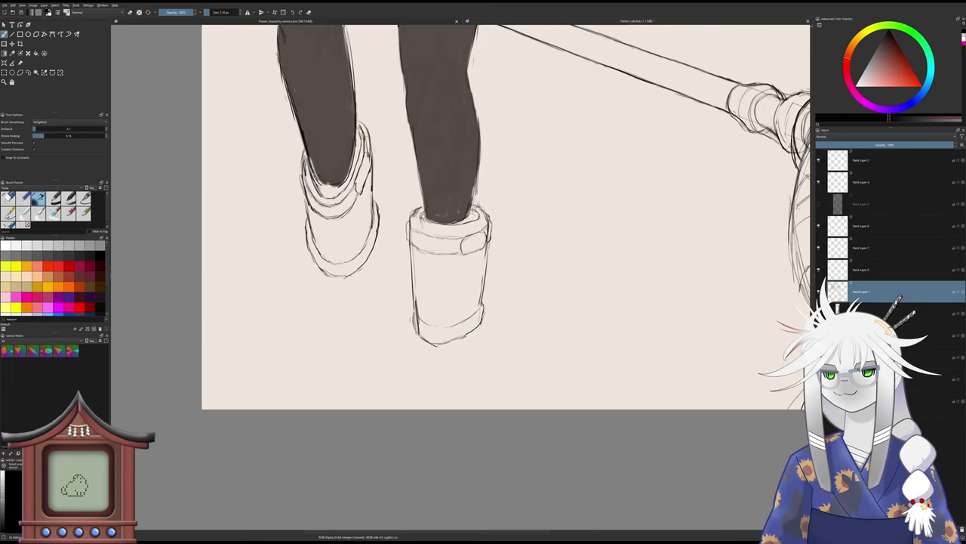
scroll(477, 243, down, 6)
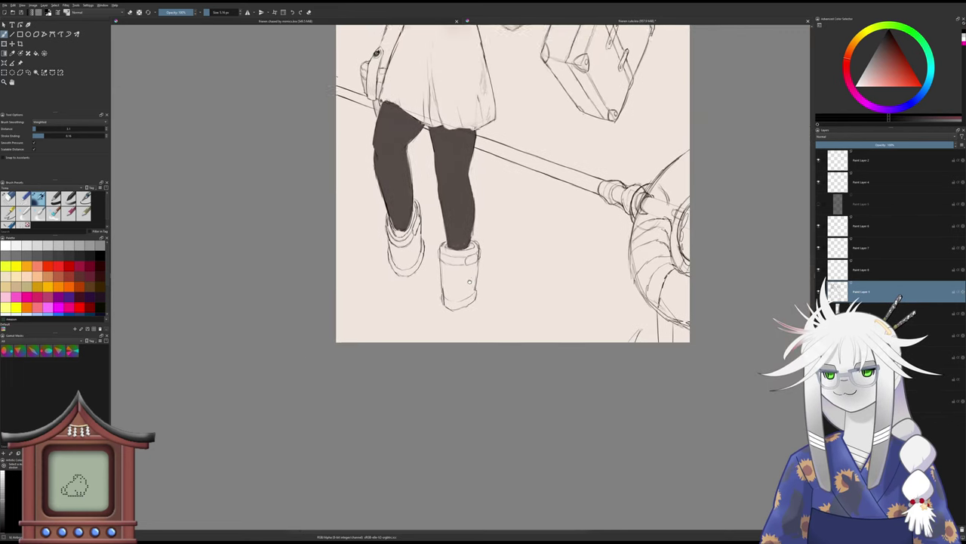
mouse_move(473, 274)
mouse_down()
mouse_move(455, 310)
mouse_move(426, 334)
mouse_move(408, 336)
mouse_move(428, 320)
mouse_move(430, 329)
mouse_move(390, 344)
mouse_up()
scroll(408, 336, up, 6)
key(/)
mouse_move(397, 339)
mouse_down()
mouse_move(359, 342)
mouse_move(350, 328)
mouse_move(360, 338)
mouse_up()
mouse_move(373, 333)
mouse_down()
mouse_move(363, 339)
mouse_move(398, 339)
mouse_move(367, 368)
mouse_move(402, 365)
mouse_up()
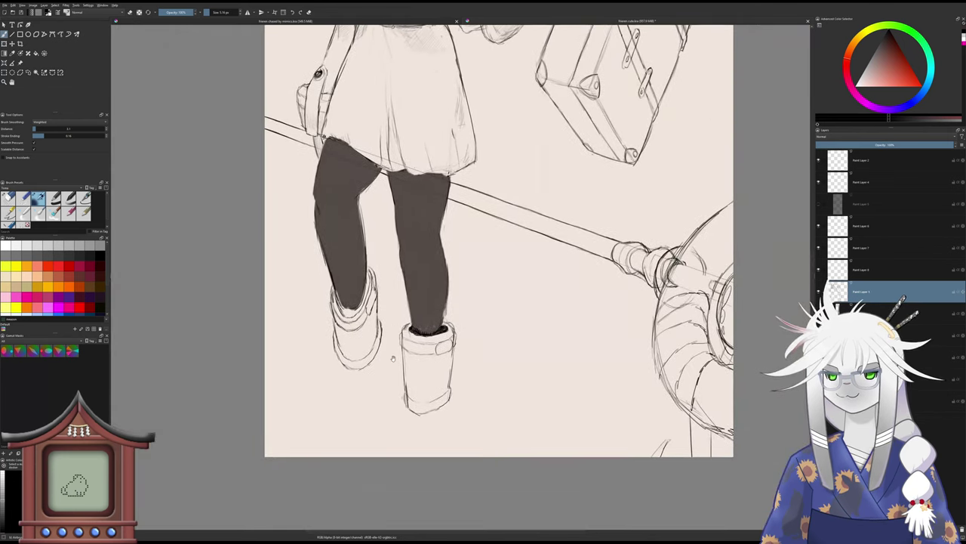
key(ctrl+z)
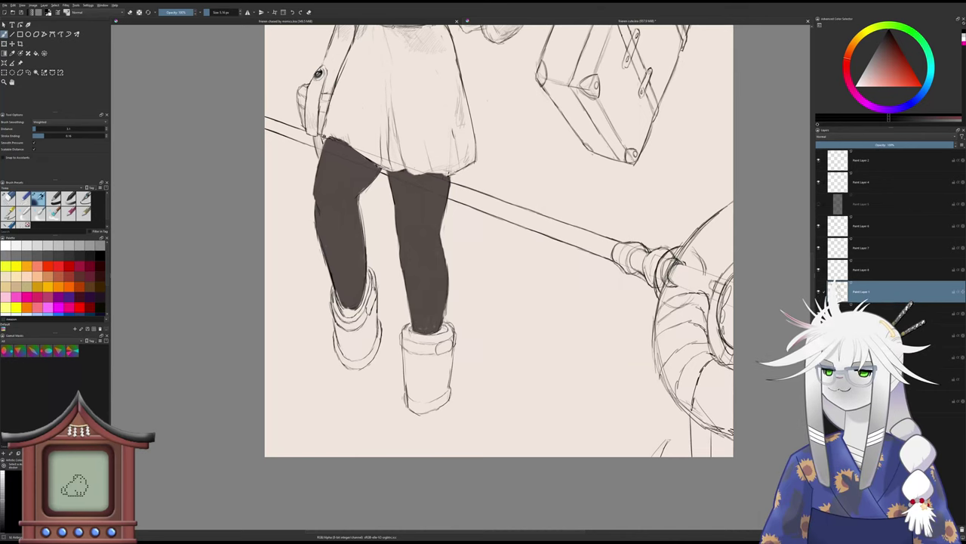
- Add a new paint layer below the line art and paint the right boot's opening black with a larger brush
click(877, 335)
key(Insert)
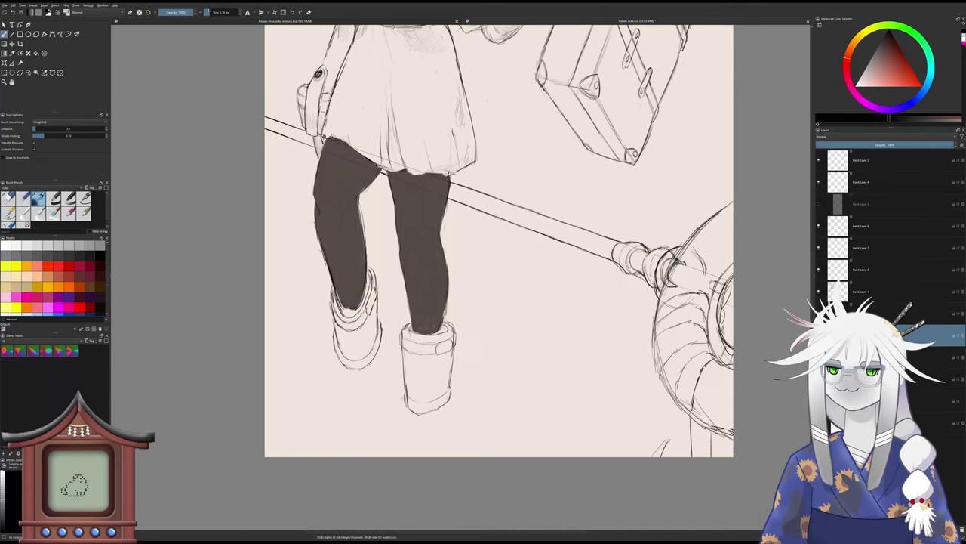
drag(208, 11, 218, 10)
scroll(397, 353, up, 3)
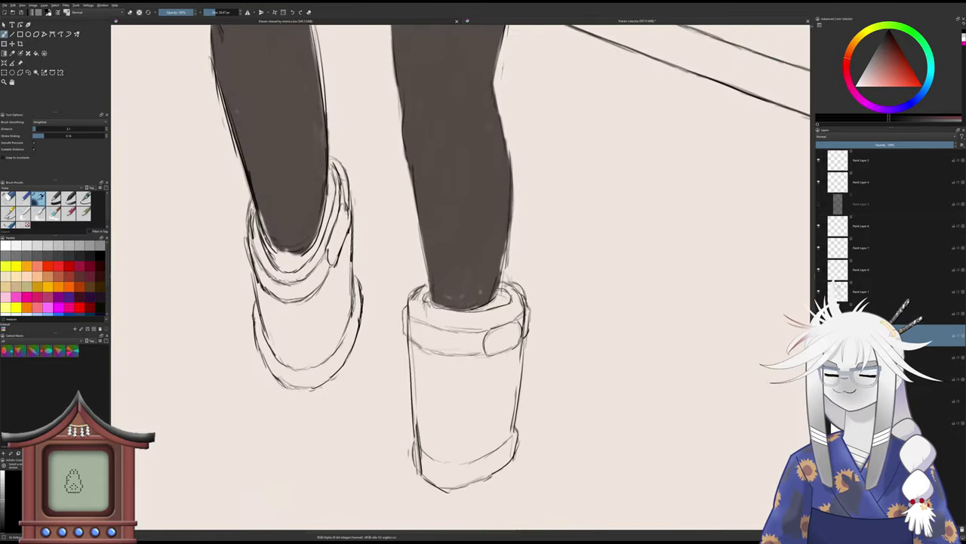
mouse_move(477, 307)
mouse_down()
mouse_move(508, 297)
mouse_move(429, 298)
mouse_move(492, 299)
mouse_move(476, 308)
mouse_move(480, 296)
mouse_up()
key(slash)
key(e)
key(e)
- Paint the left boot's opening black around the leg
mouse_move(345, 219)
mouse_down()
mouse_move(339, 233)
mouse_move(332, 183)
mouse_move(330, 202)
mouse_up()
key(e)
mouse_move(332, 169)
mouse_down()
mouse_move(320, 237)
mouse_move(304, 261)
mouse_move(309, 252)
mouse_move(274, 255)
mouse_move(260, 219)
mouse_move(284, 264)
mouse_move(308, 244)
mouse_move(324, 195)
mouse_move(299, 254)
mouse_move(277, 250)
mouse_move(280, 268)
mouse_move(259, 216)
mouse_up()
- Erase the black paint that spills over the left leg and the boot's rim
key(e)
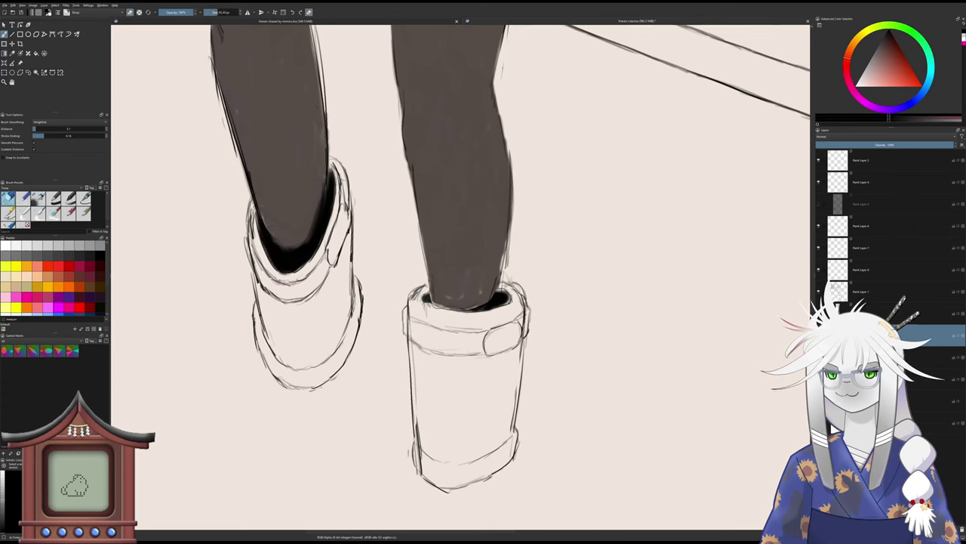
drag(320, 190, 312, 229)
drag(335, 168, 332, 188)
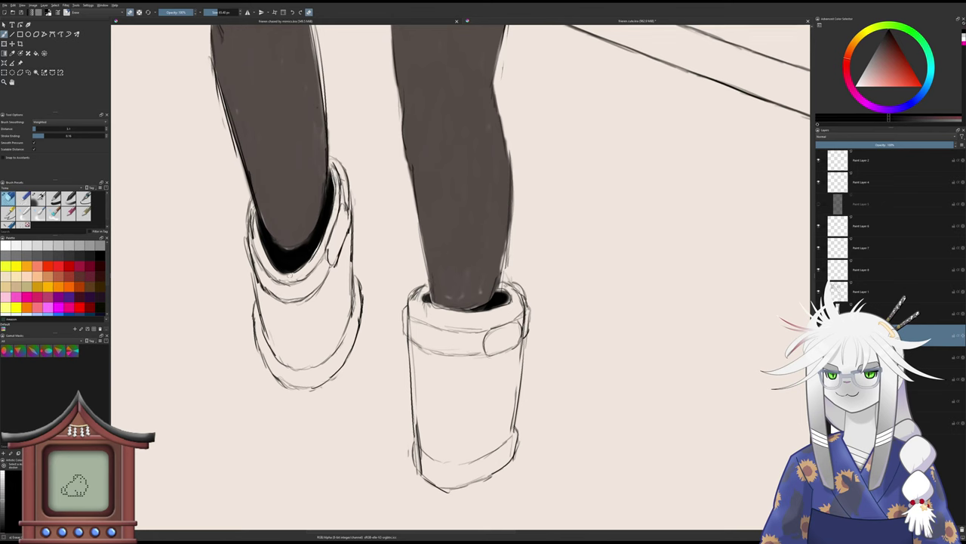
drag(281, 277, 271, 259)
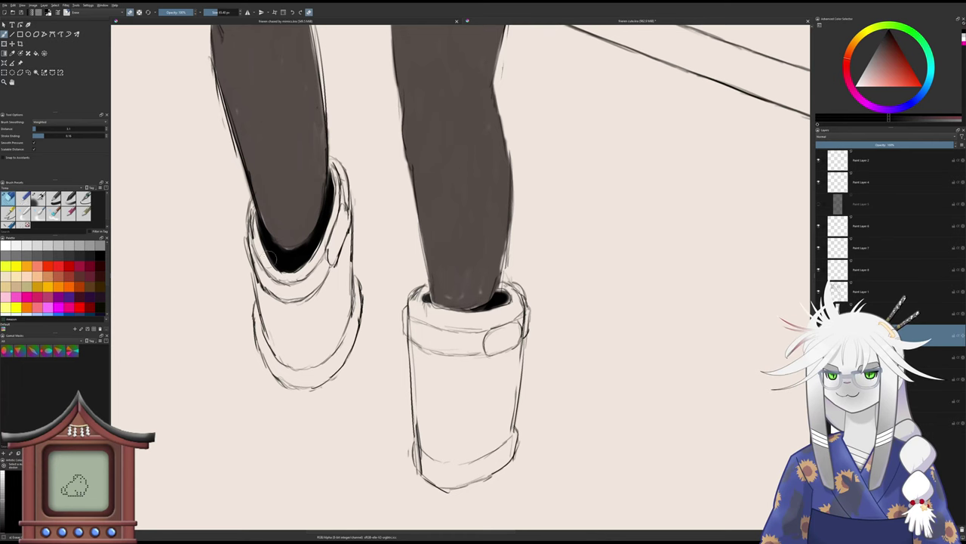
scroll(290, 277, down, 5)
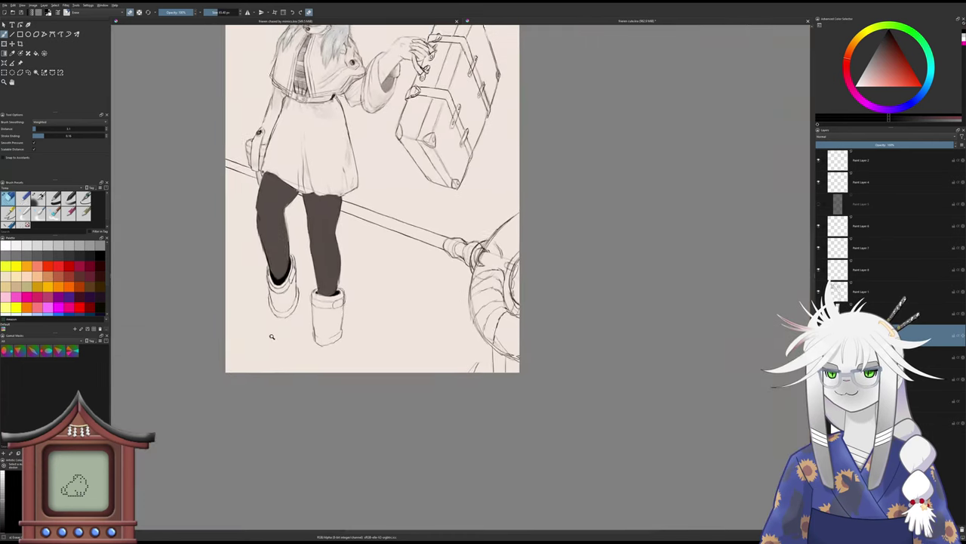
drag(266, 313, 283, 336)
scroll(281, 336, up, 1)
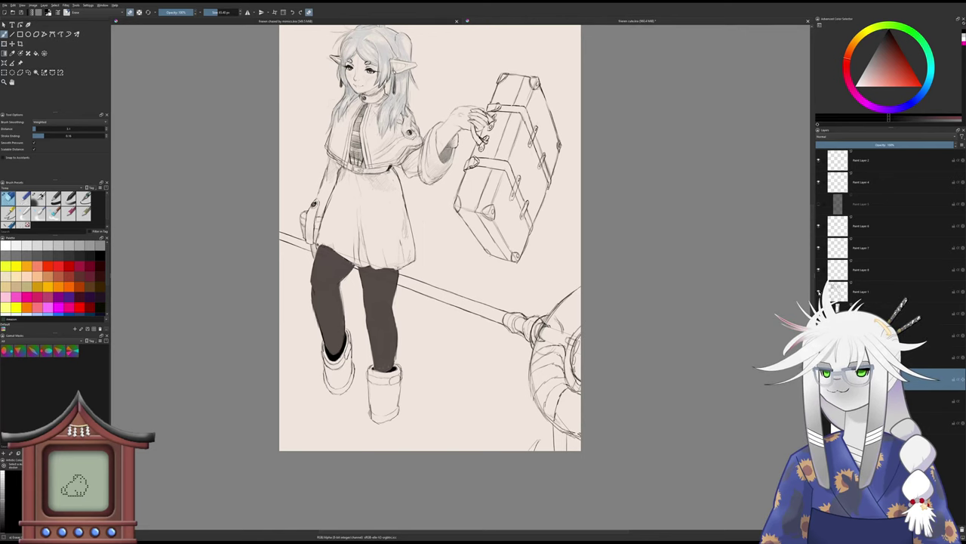
- Return to the boot line-art layer and clean up the left boot's lower edge with a 10 px eraser
click(819, 292)
click(819, 292)
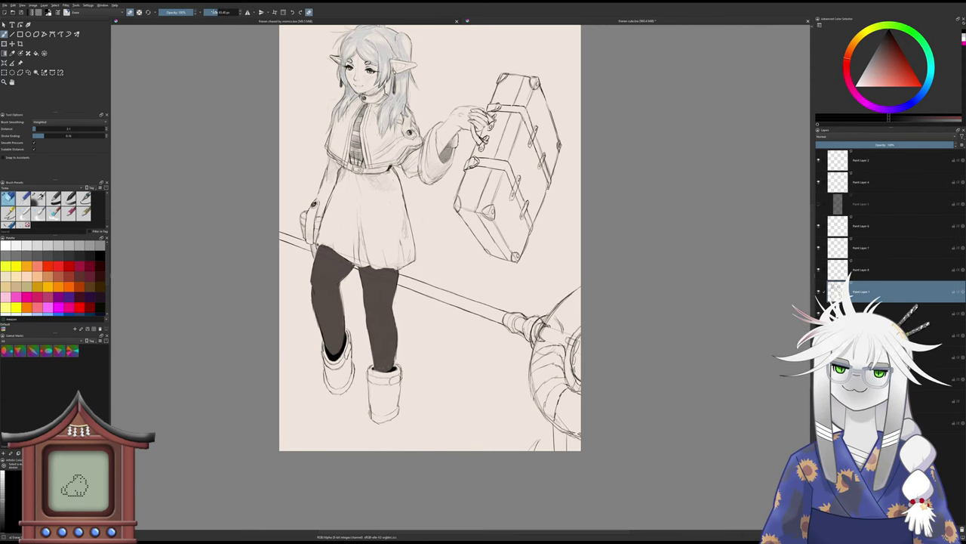
drag(215, 13, 208, 13)
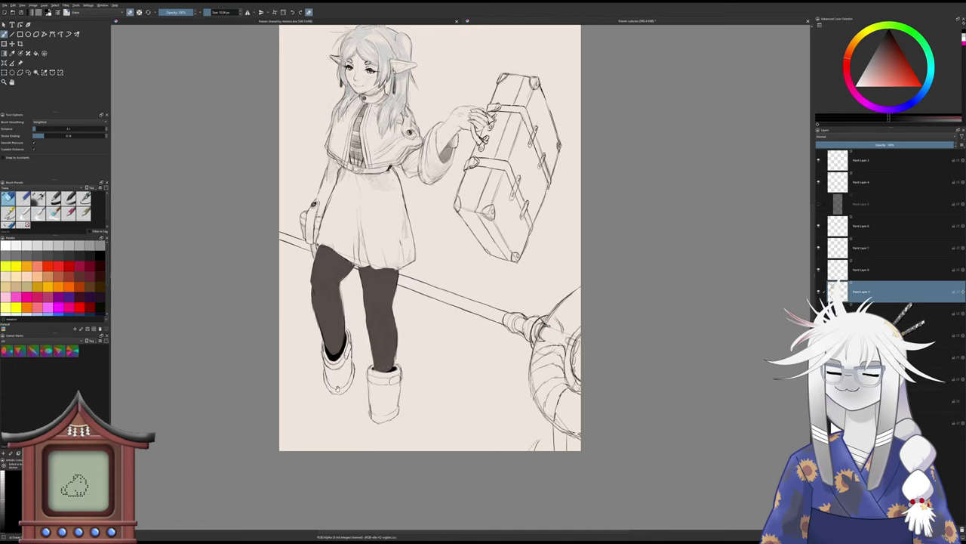
drag(339, 391, 357, 360)
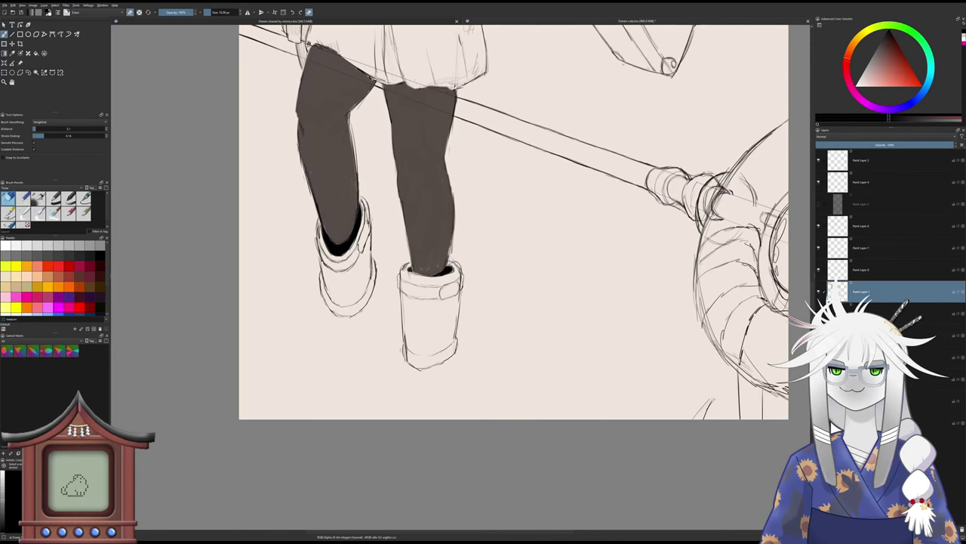
drag(474, 170, 438, 254)
scroll(439, 249, down, 4)
scroll(439, 250, up, 3)
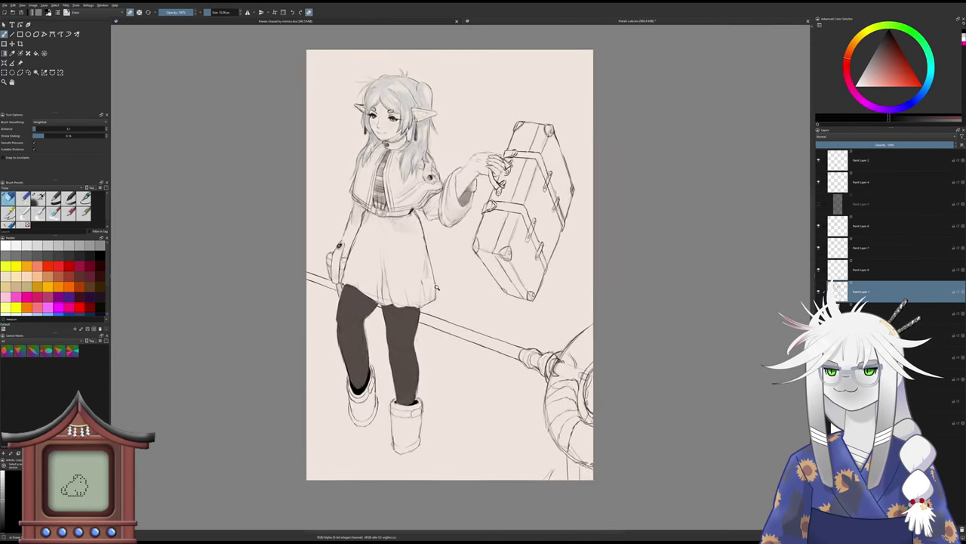
drag(444, 279, 443, 271)
scroll(441, 272, down, 1)
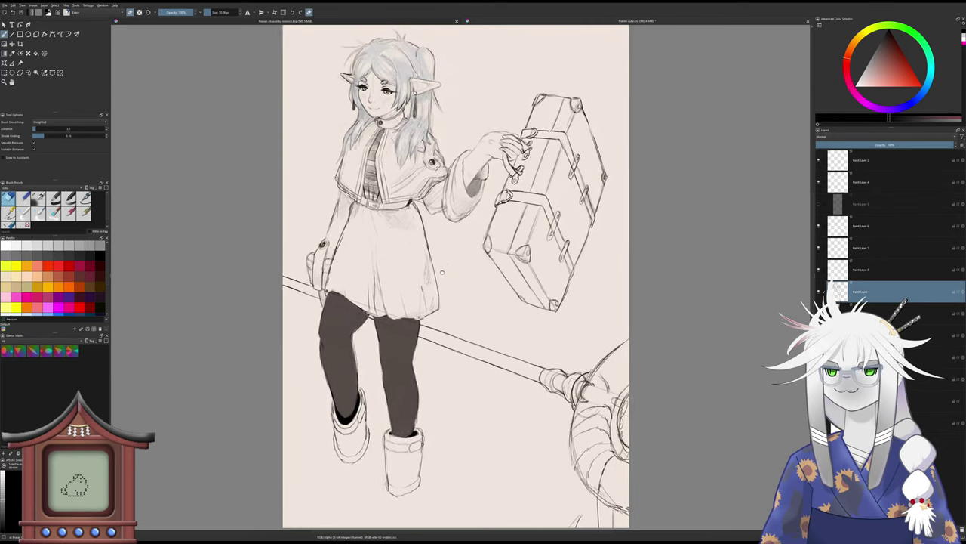
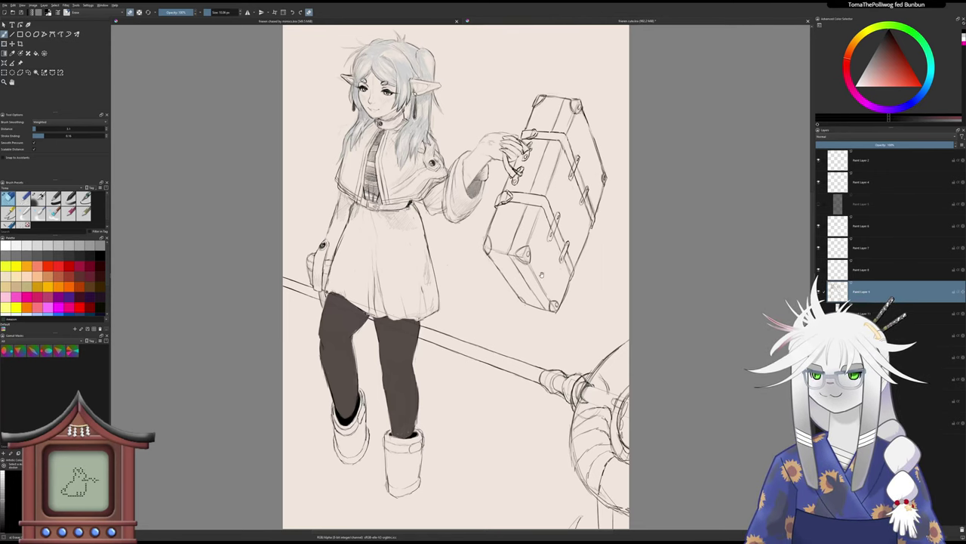
- Sketch the foot below the right boot's cuff with a thin brush, drawing its front, ankle and heel lines
mouse_move(542, 273)
mouse_down()
mouse_move(516, 292)
mouse_move(513, 242)
mouse_up()
drag(507, 325, 537, 266)
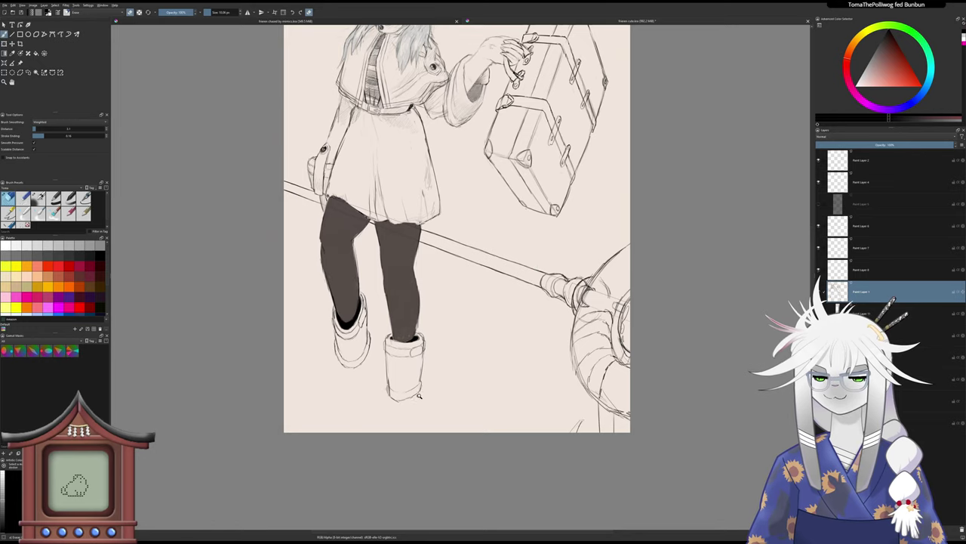
scroll(420, 375, up, 1)
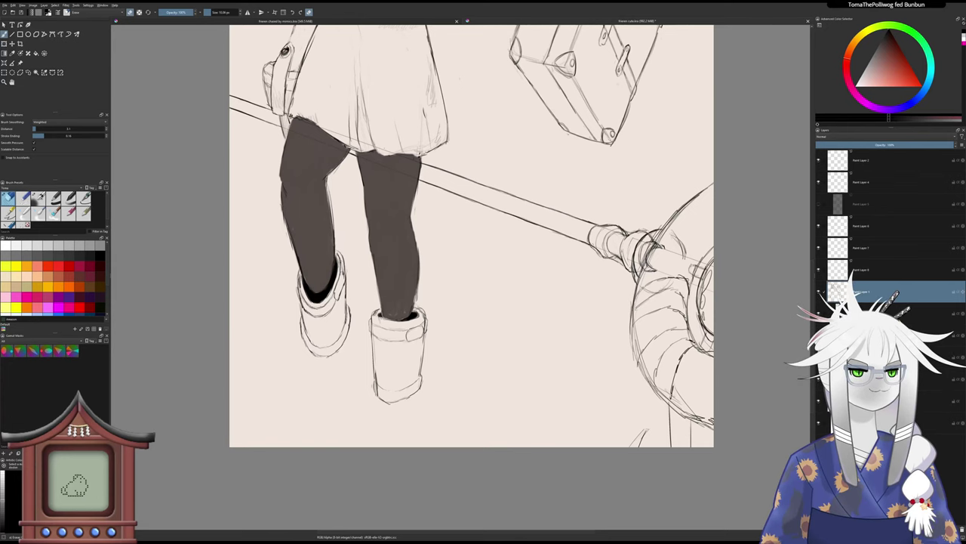
drag(386, 409, 392, 380)
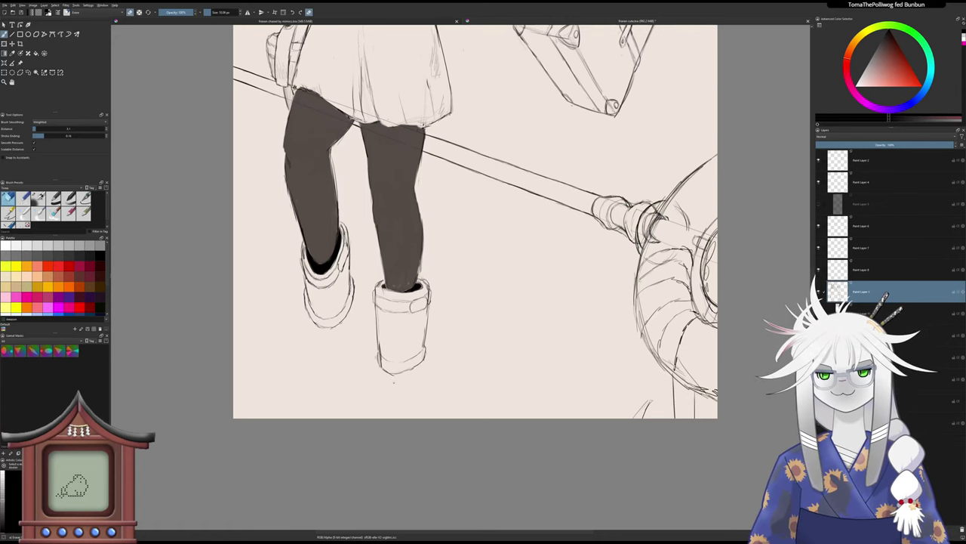
key(slash)
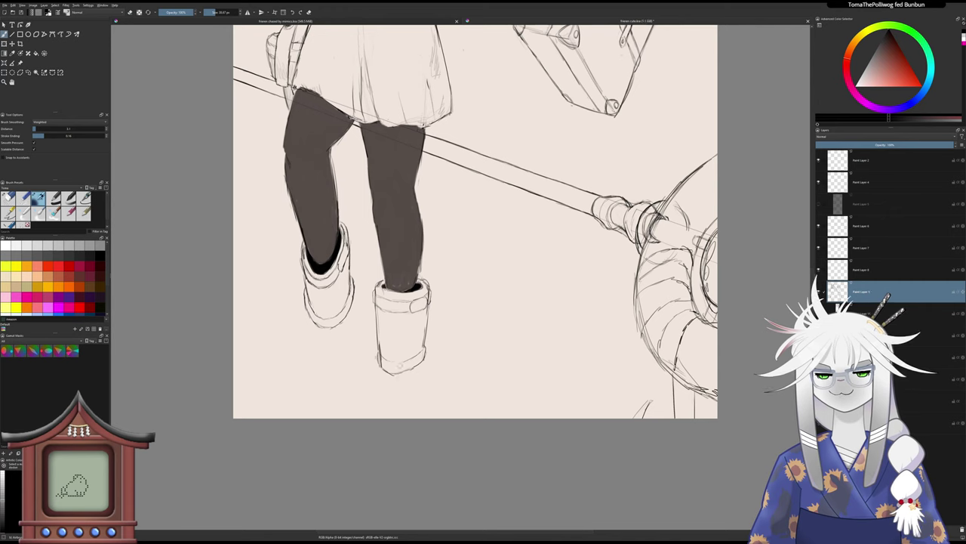
click(209, 12)
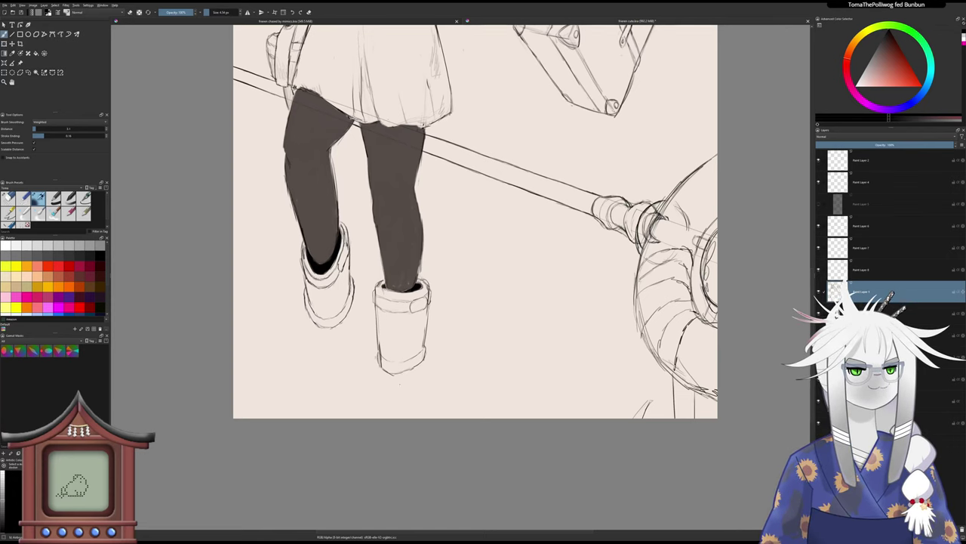
drag(401, 374, 411, 410)
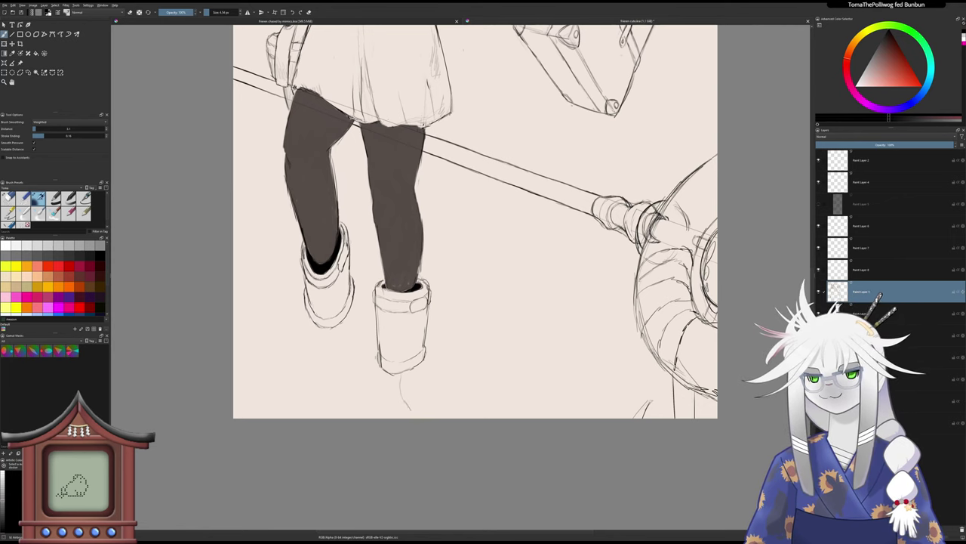
drag(424, 361, 425, 387)
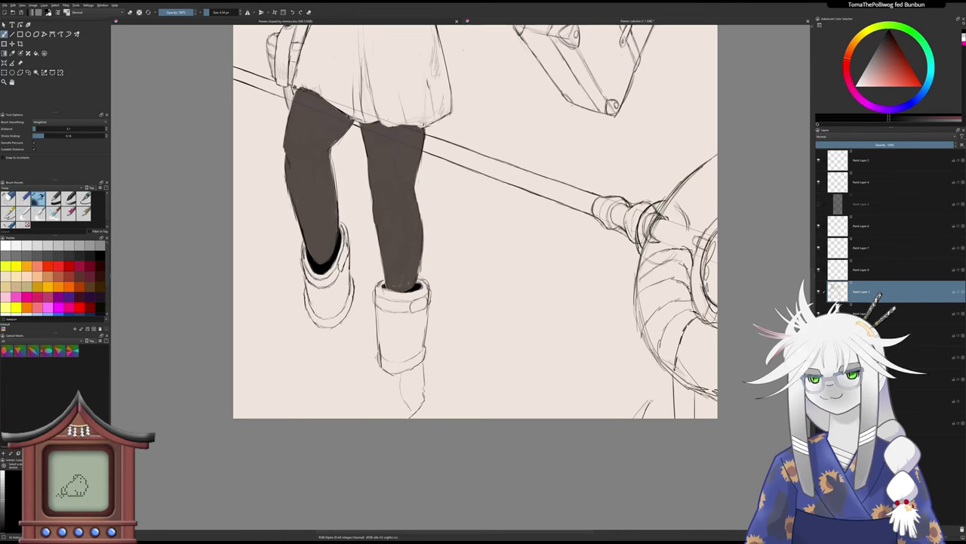
drag(340, 416, 362, 396)
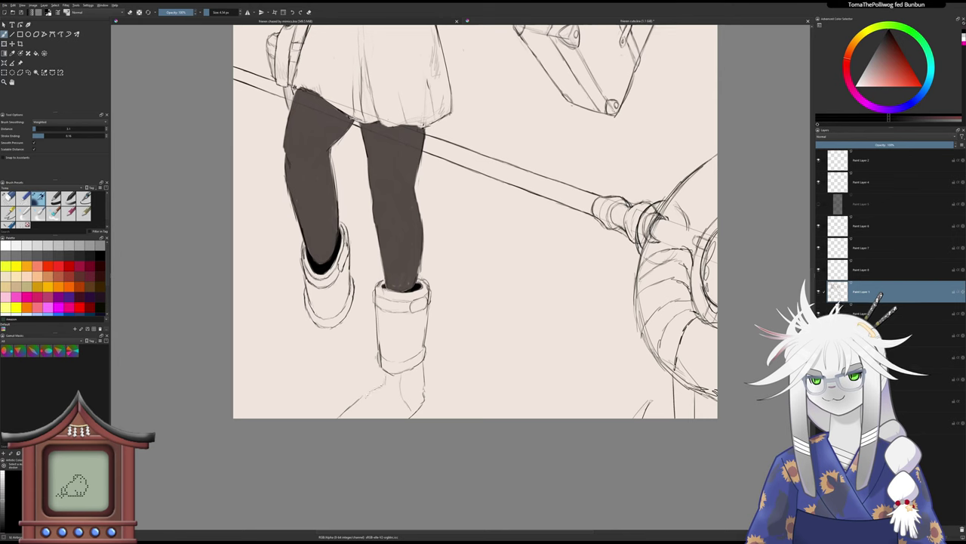
- Refine the heel and back line of the right boot's foot, alternating thin brush strokes with the eraser
key(slash)
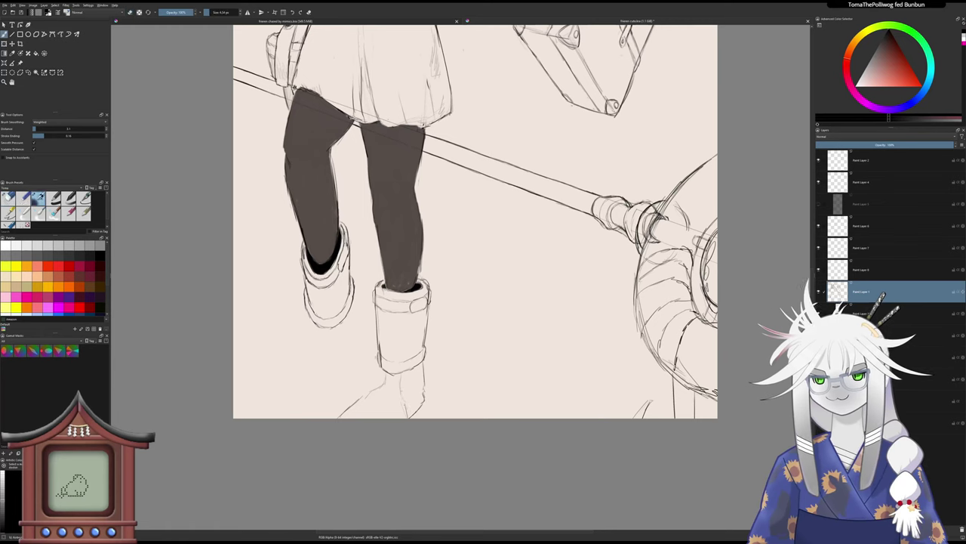
key(slash)
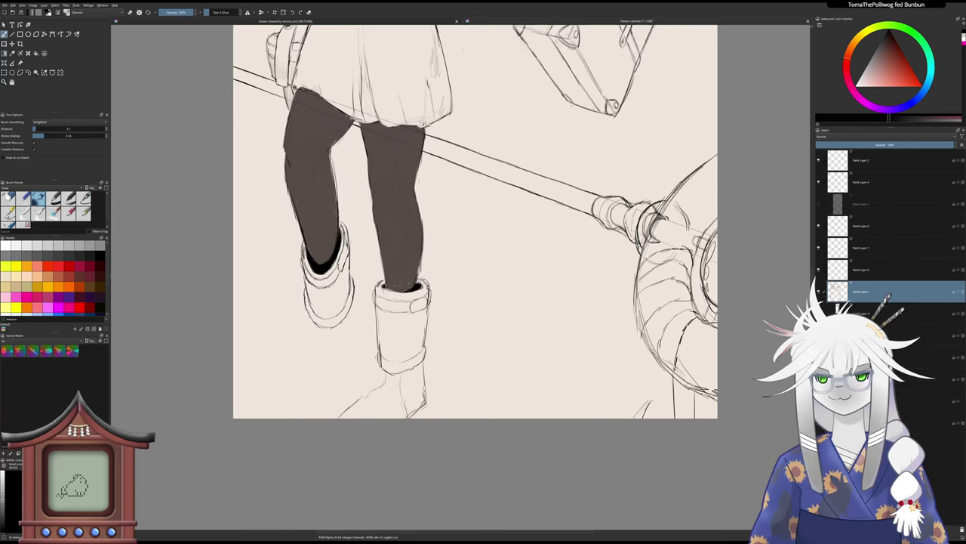
key(e)
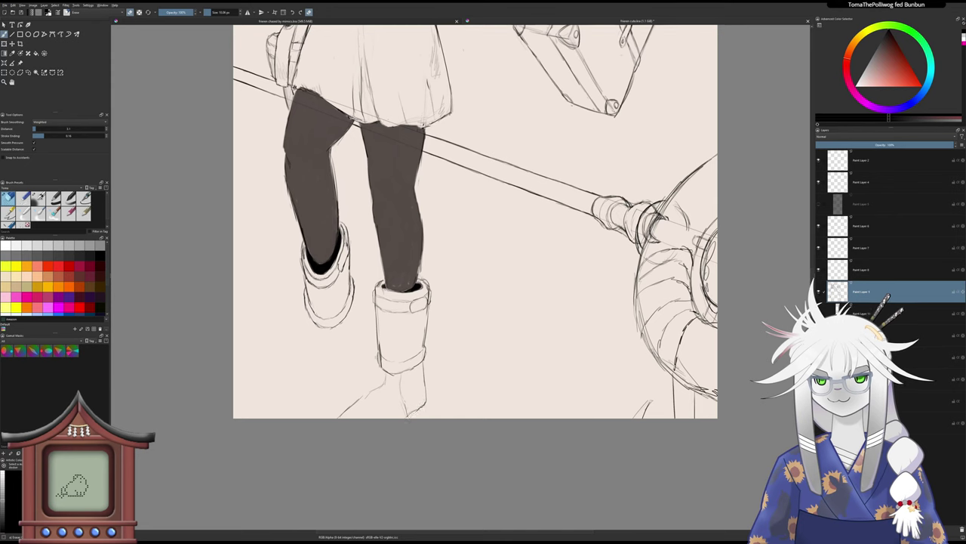
key(/)
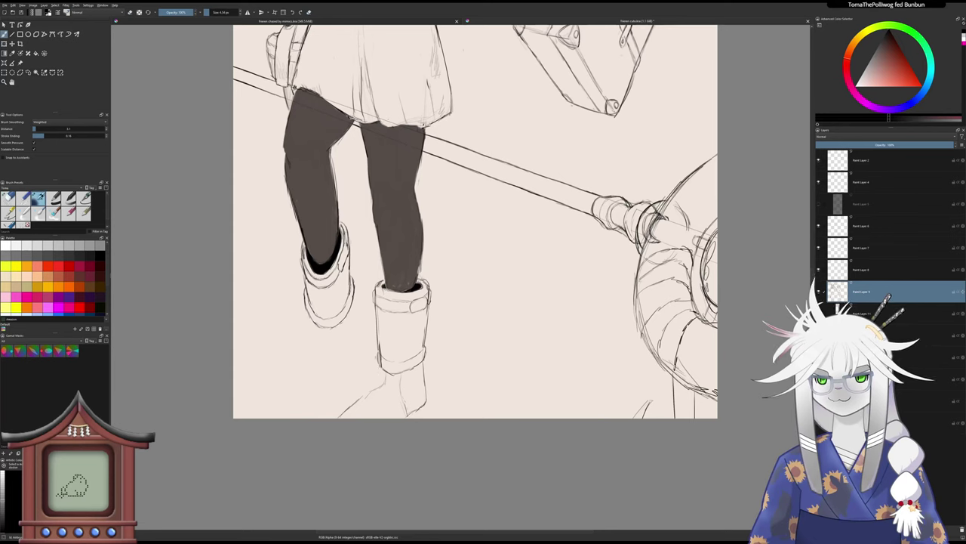
- Draw firmer ankle, instep and pointed toe lines on the right boot, erasing the excess sketch lines around the toe
drag(380, 367, 381, 383)
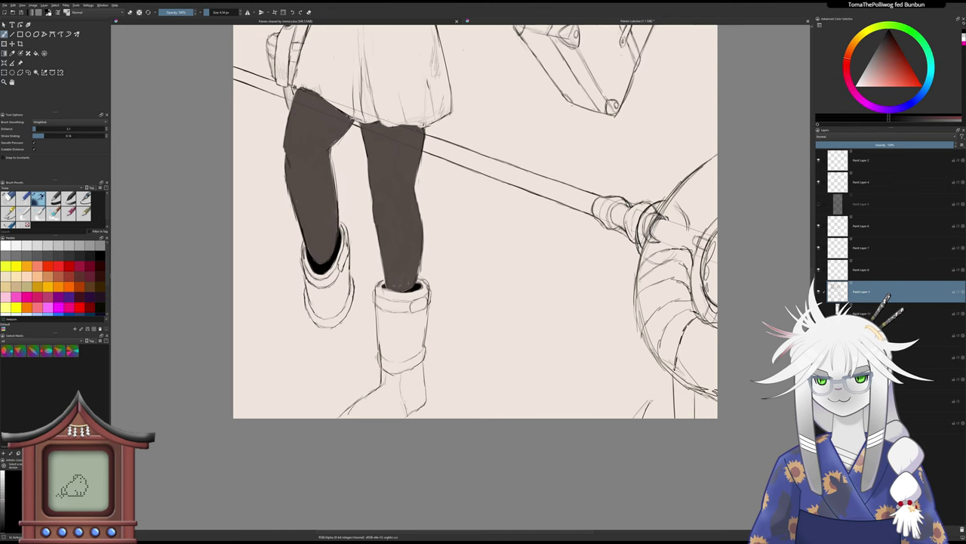
key(slash)
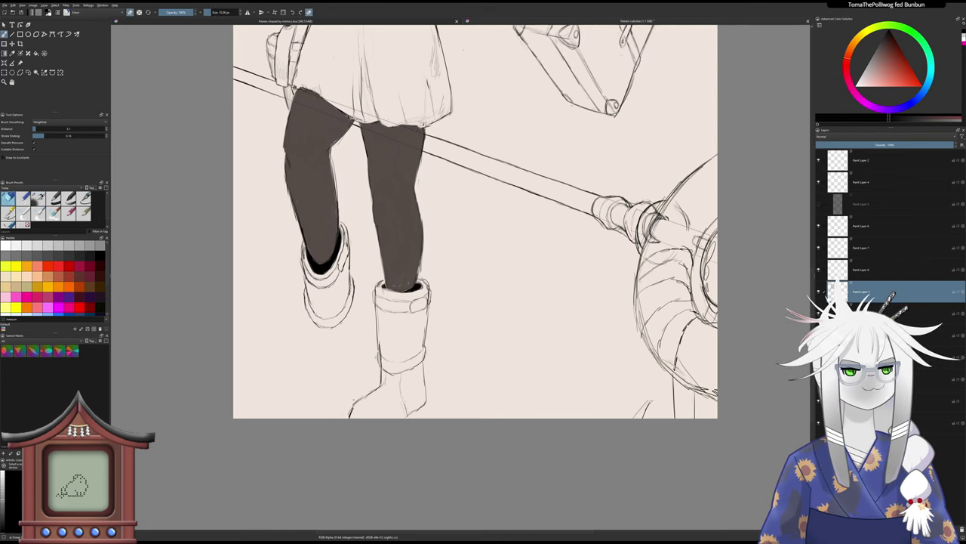
key(slash)
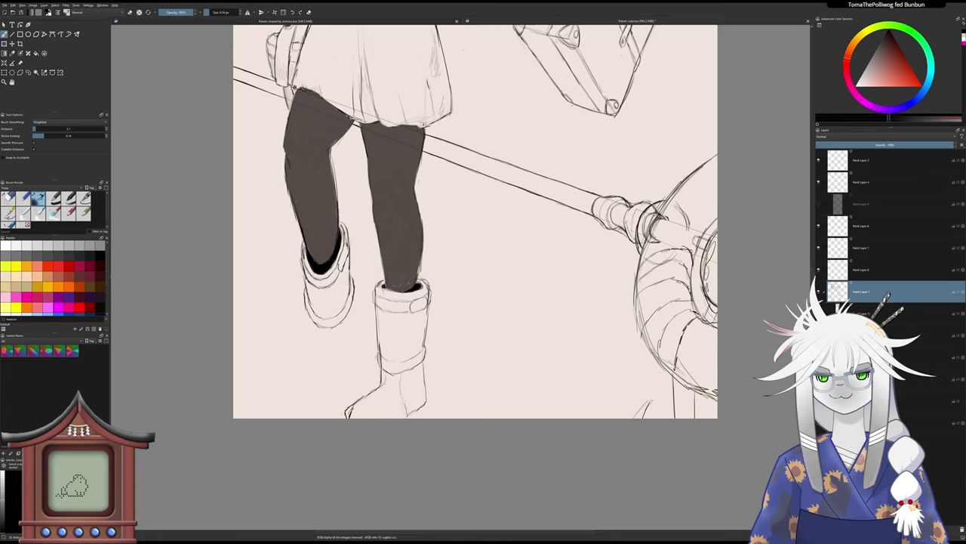
key(slash)
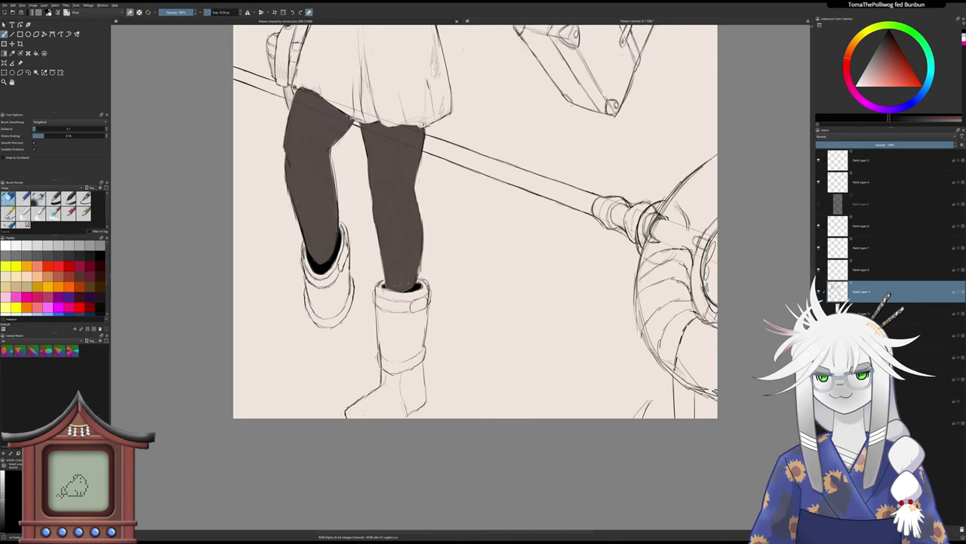
key(slash)
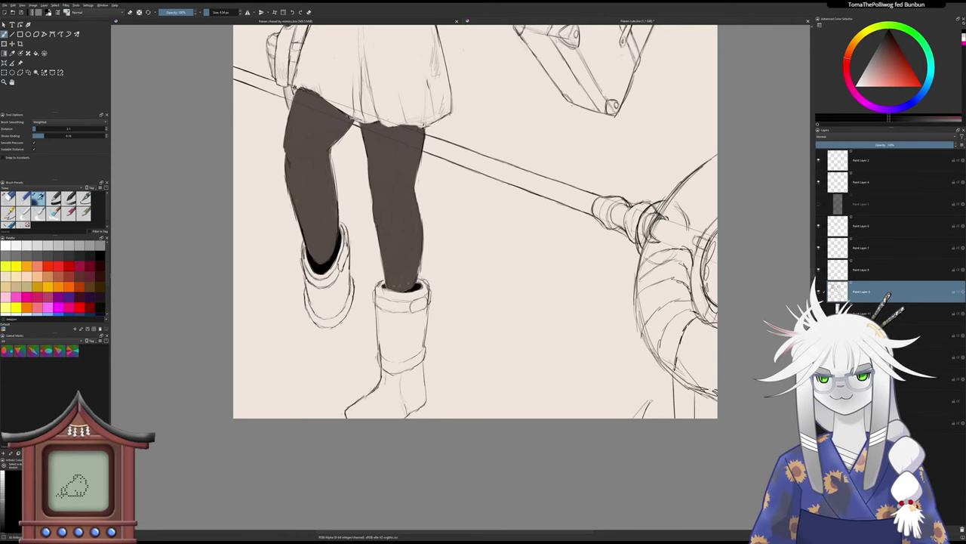
mouse_move(382, 416)
mouse_down()
mouse_move(382, 436)
mouse_move(371, 418)
mouse_up()
- Sketch the foot below the left boot's cuff with two long side lines and a rounded toe
scroll(365, 403, up, 2)
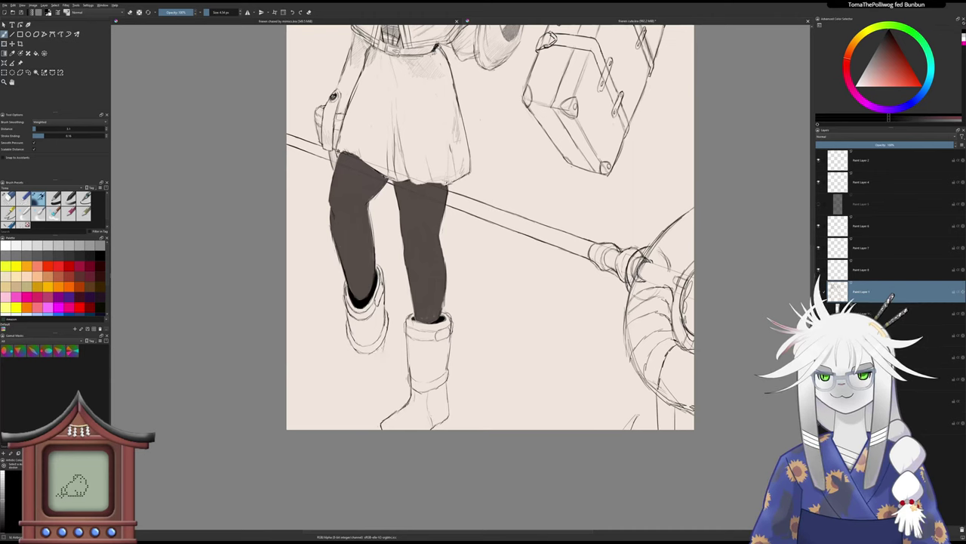
mouse_move(382, 342)
mouse_down()
mouse_move(372, 394)
mouse_move(353, 410)
mouse_move(340, 392)
mouse_move(343, 351)
mouse_move(355, 383)
mouse_move(343, 387)
mouse_up()
key(slash)
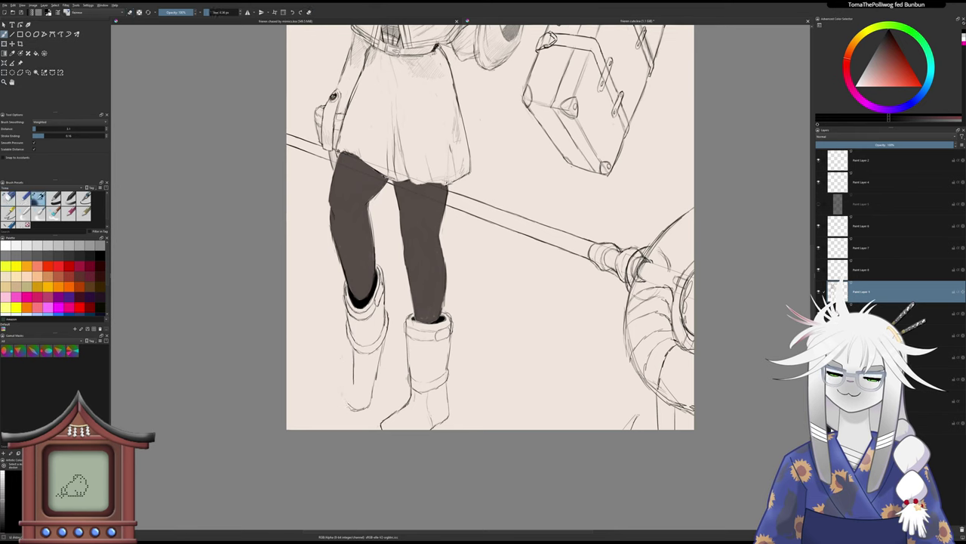
key(slash)
drag(386, 372, 383, 398)
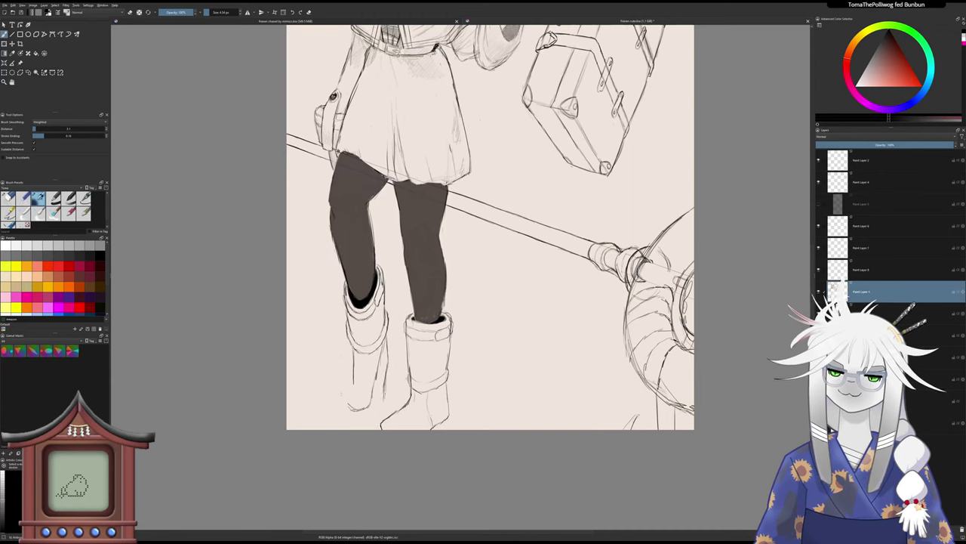
- Redraw the left boot's outer foot line and close the rounded toe, erasing the rough lines it replaces
key(slash)
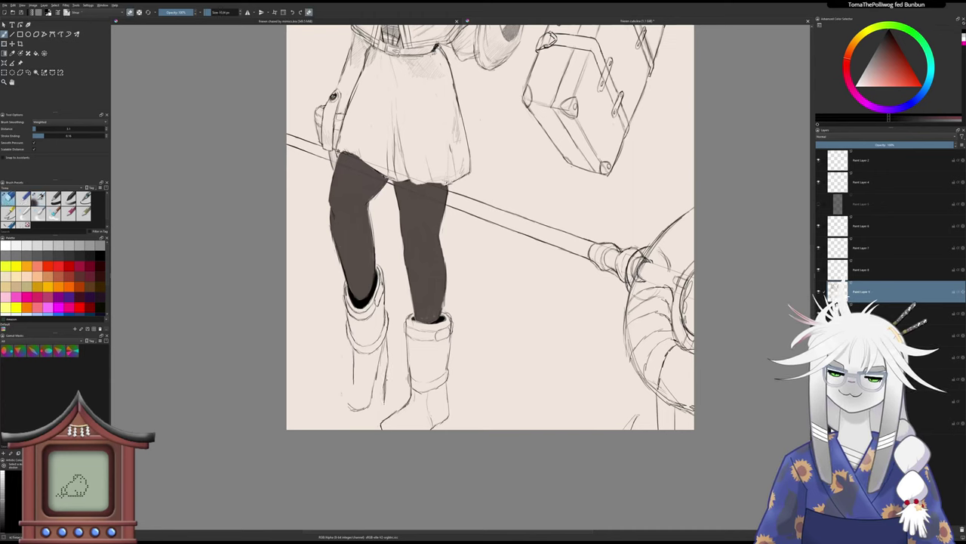
key(slash)
mouse_move(388, 372)
mouse_down()
mouse_move(380, 412)
mouse_move(372, 397)
mouse_up()
key(slash)
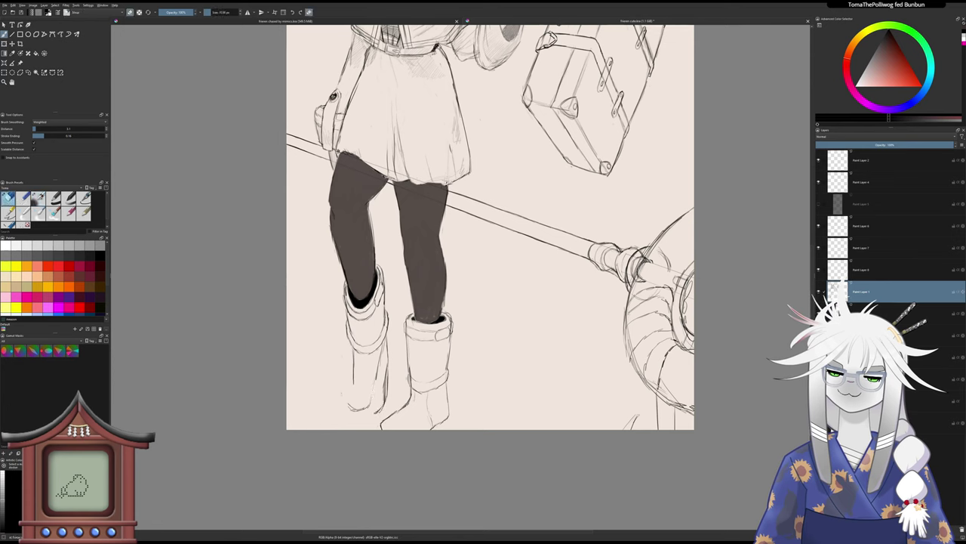
key(slash)
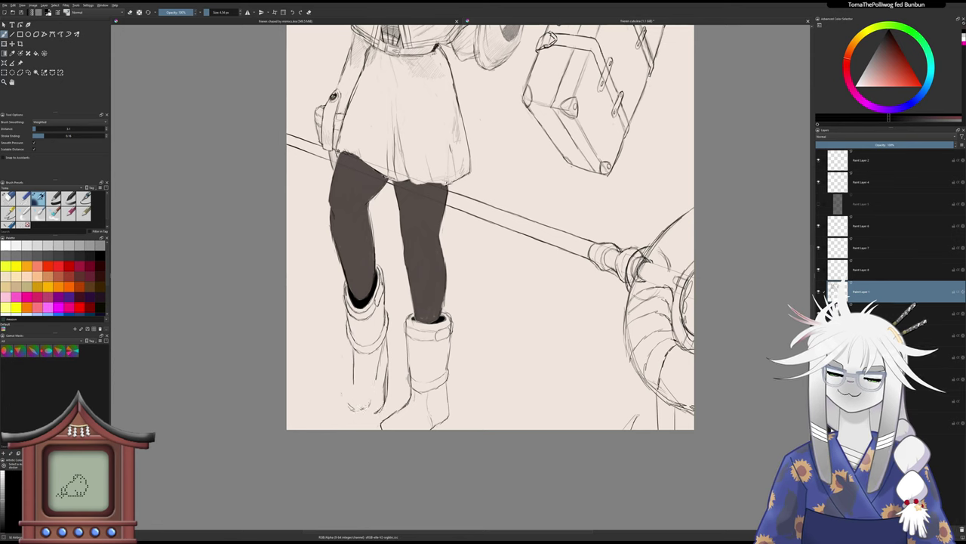
mouse_move(365, 398)
mouse_down()
mouse_move(358, 410)
mouse_move(374, 414)
mouse_up()
drag(353, 379, 353, 403)
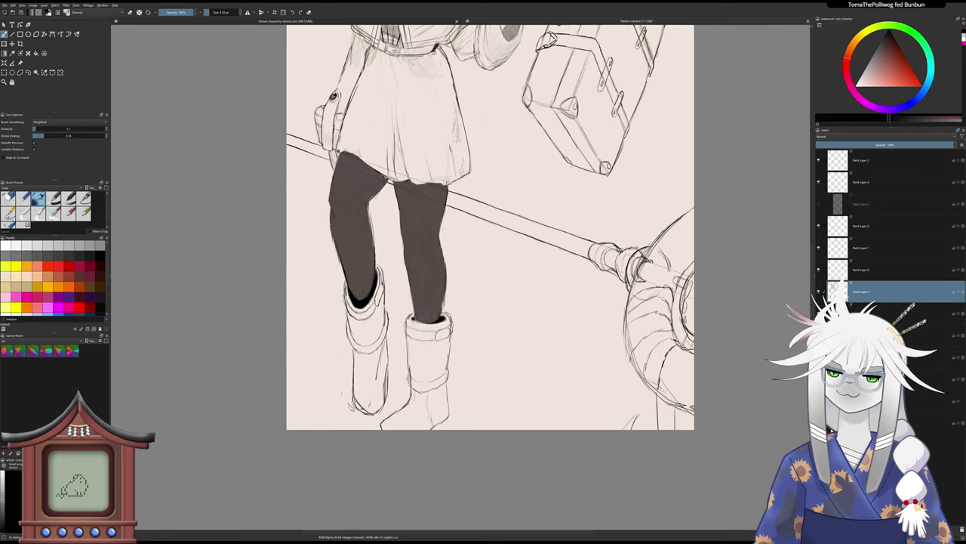
- Add curved ankle lines below the left boot's cuff and erase the leftover side line inside the foot
drag(354, 367, 355, 376)
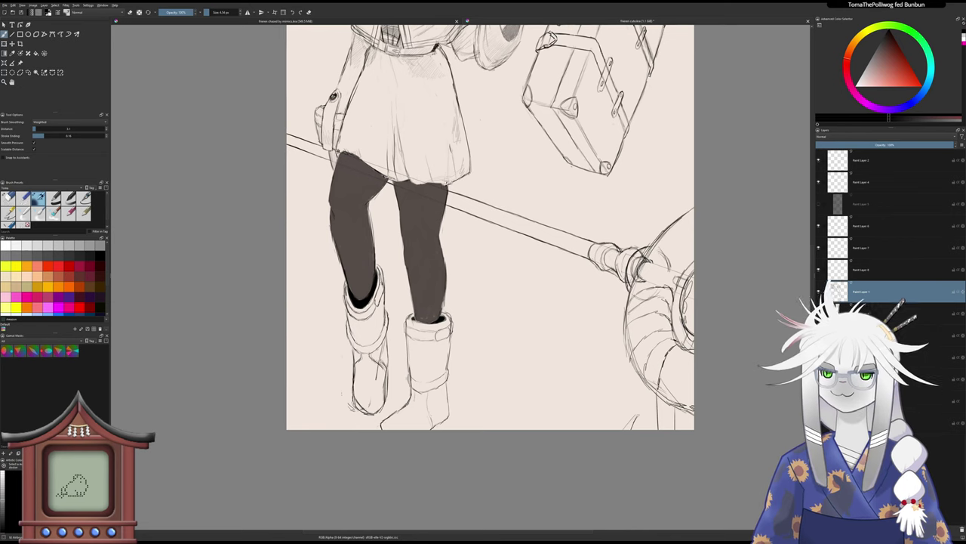
key(slash)
drag(378, 362, 388, 399)
key(e)
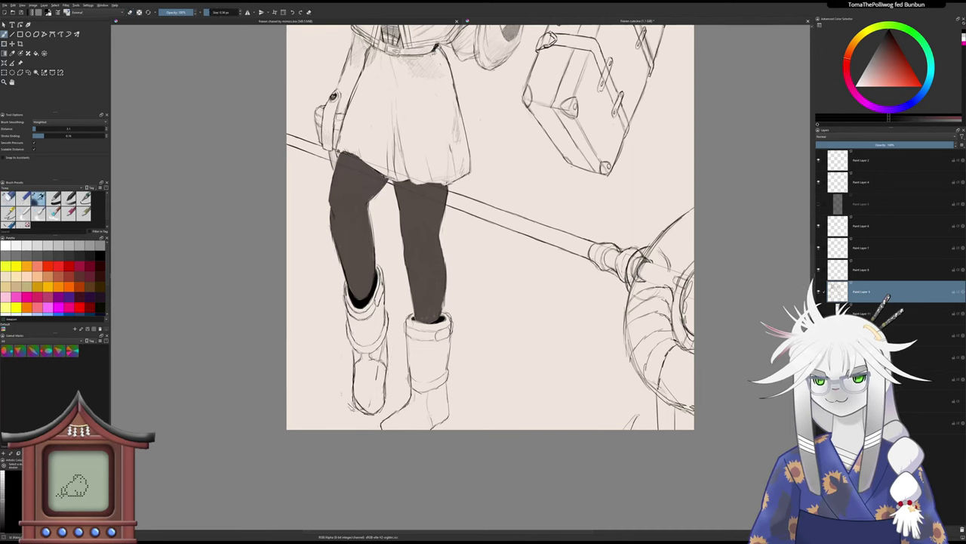
key(e)
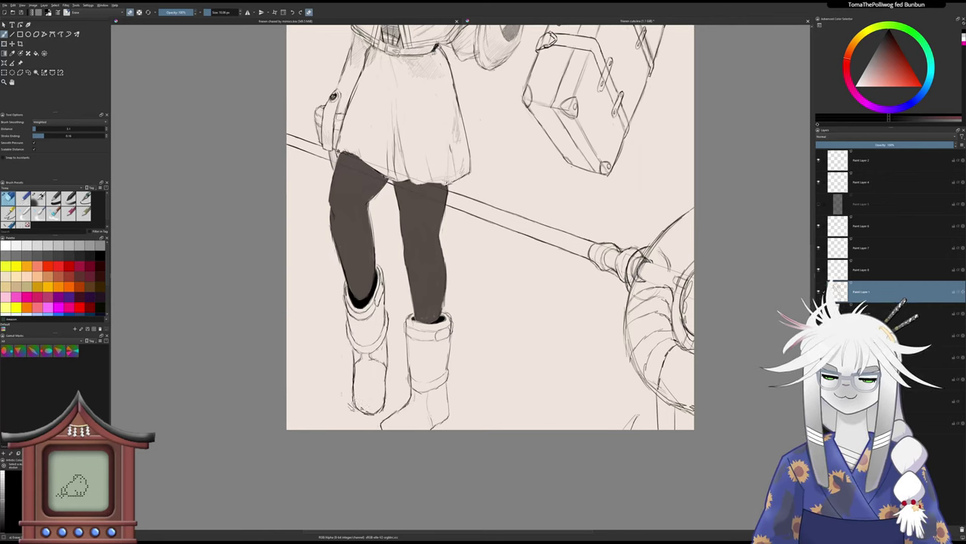
- Erase the left boot's rough toe edge with the 10 px eraser and redraw it as a clean rounded curve
key(/)
key(/)
key(/)
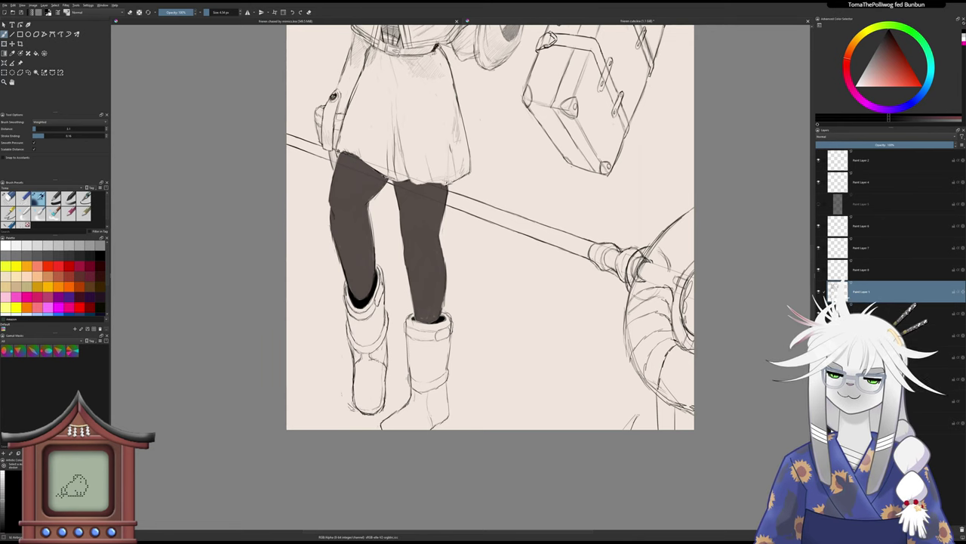
key(slash)
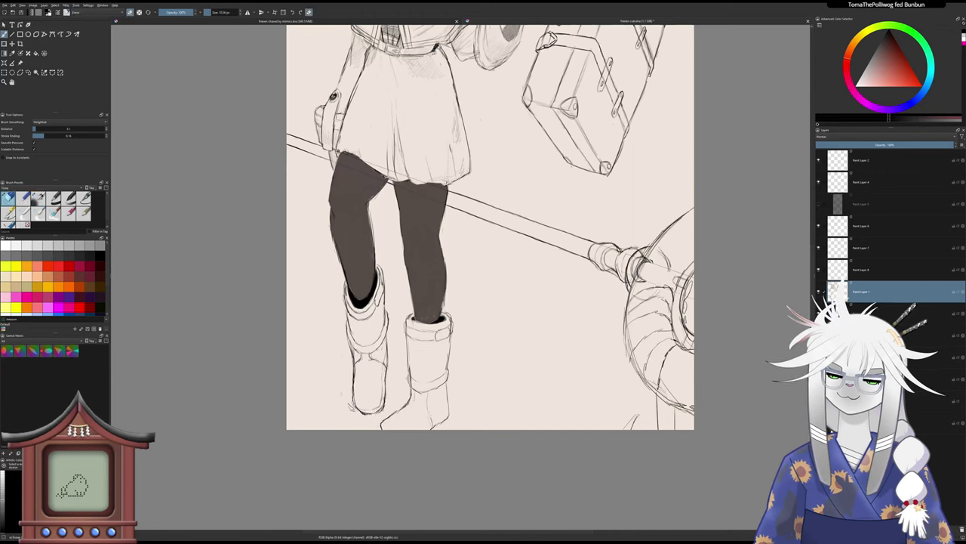
mouse_move(364, 414)
mouse_down()
mouse_move(376, 413)
mouse_move(365, 411)
mouse_up()
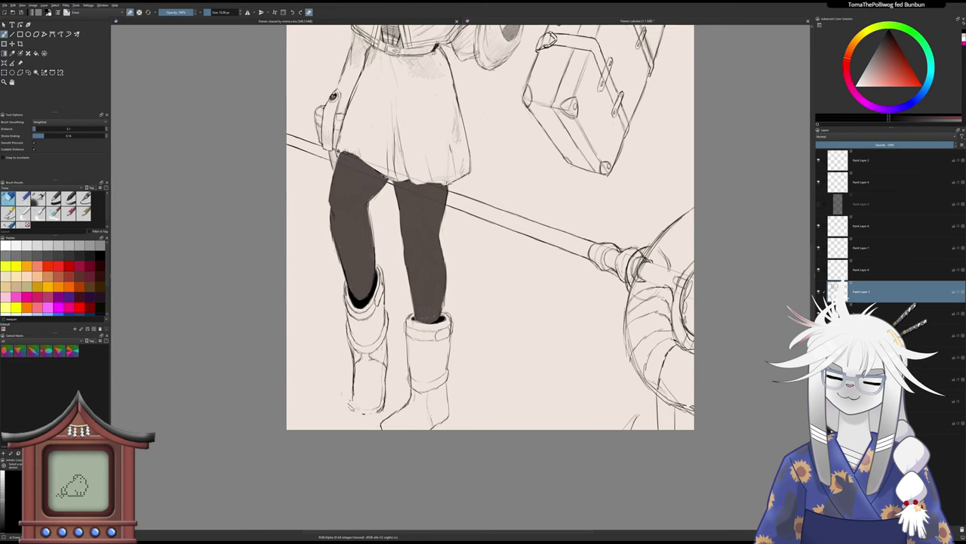
drag(349, 404, 352, 410)
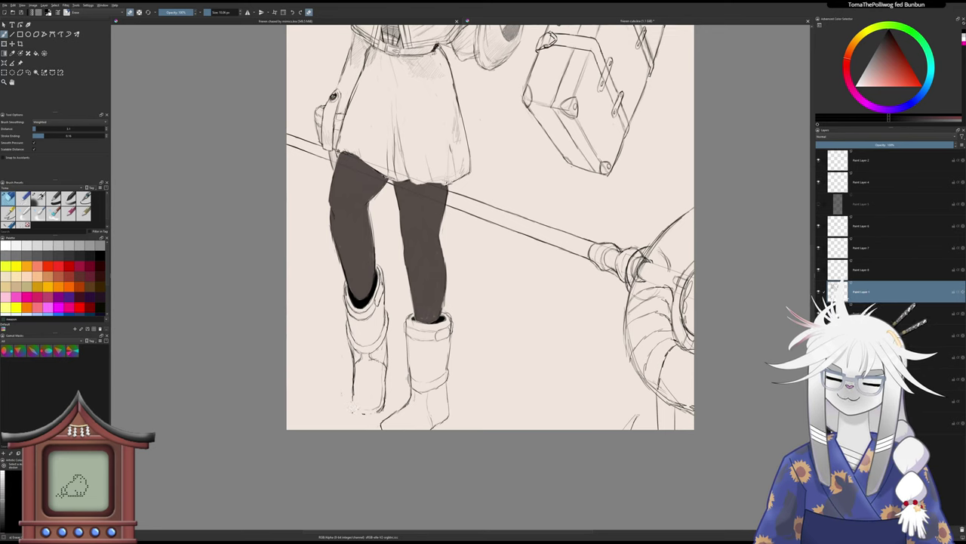
key(slash)
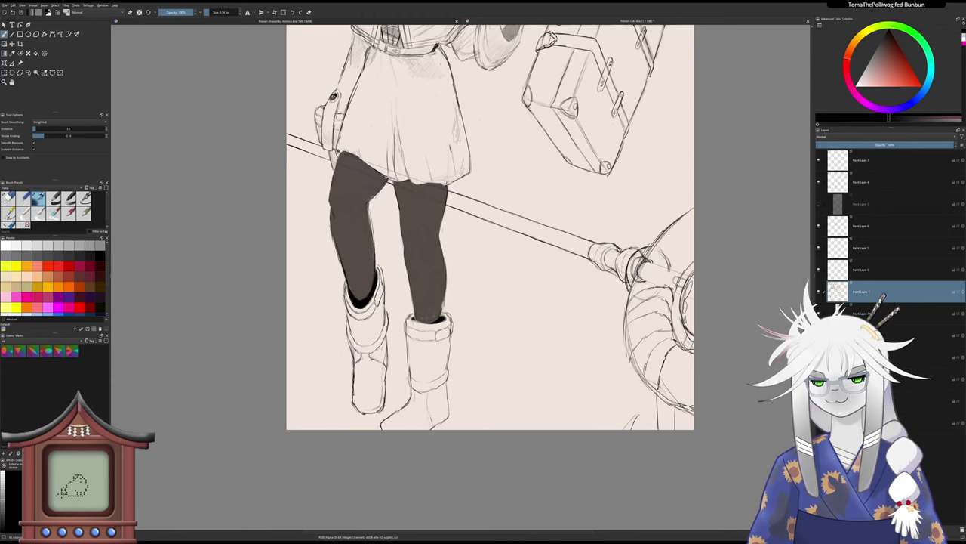
- Erase the outer side line of the left boot's foot and redraw it slightly further in
key(slash)
key(slash)
key(slash)
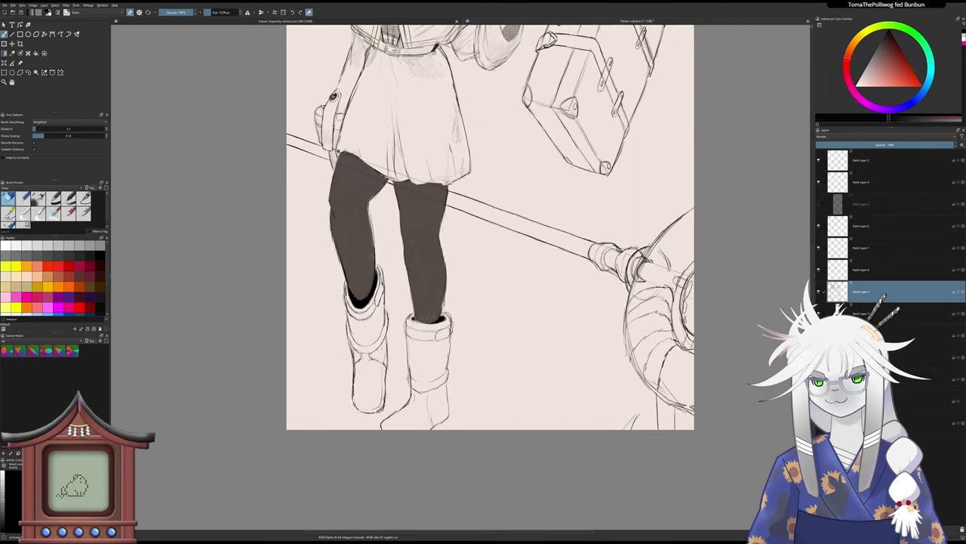
key(slash)
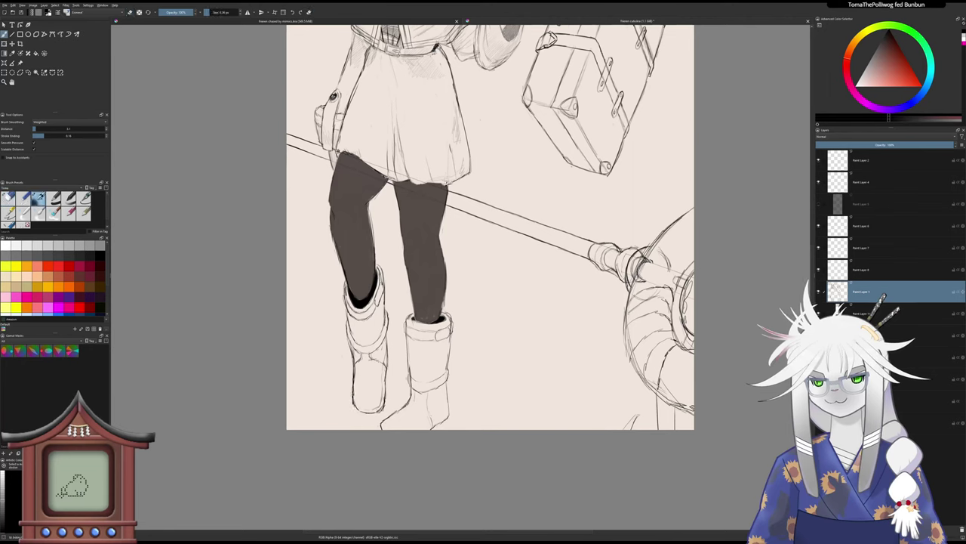
key(slash)
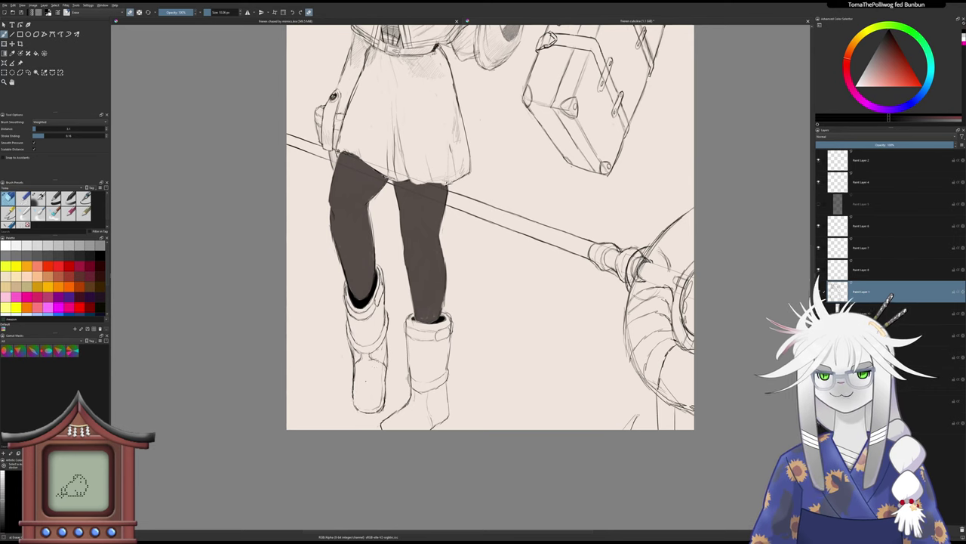
key(slash)
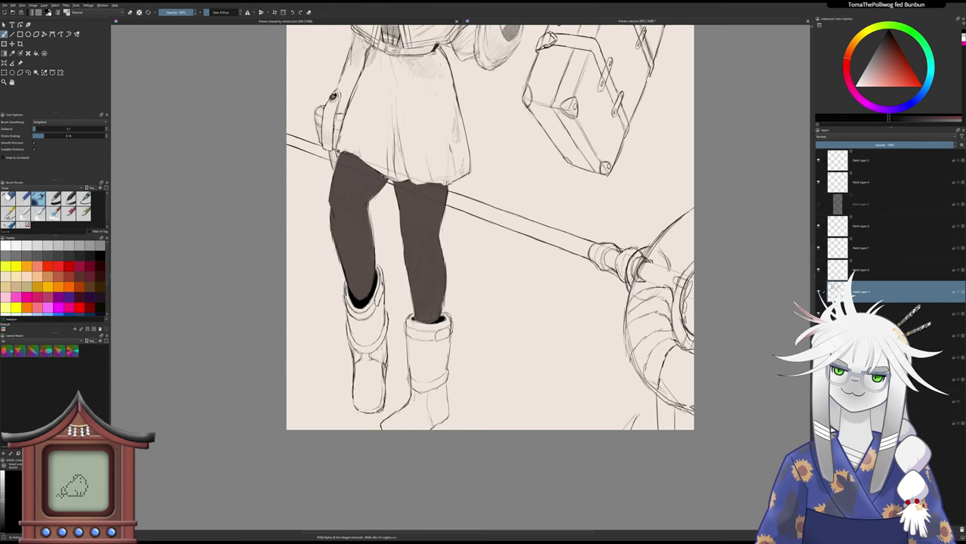
- Reshape the left boot's outer contour between the cuff and the ankle with short brush strokes and the eraser
drag(386, 365, 384, 342)
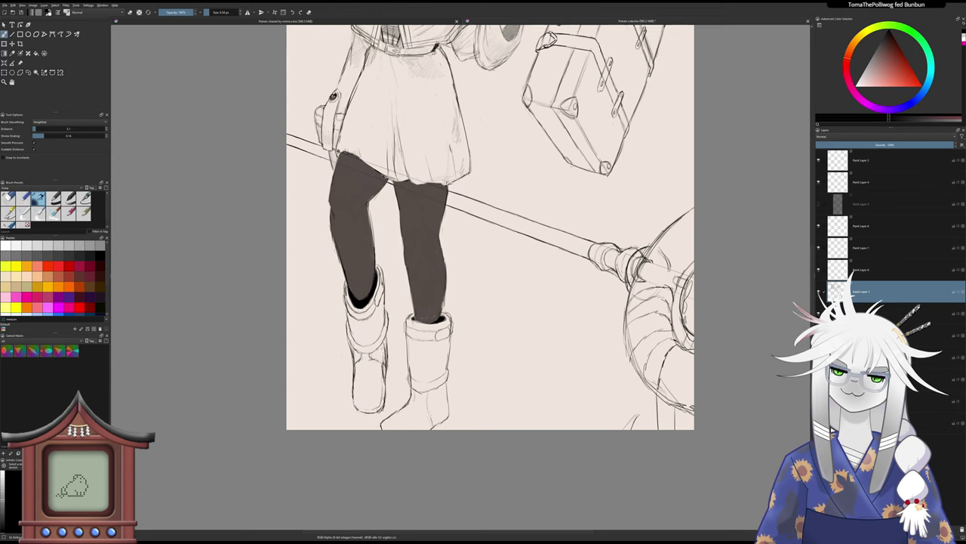
key(slash)
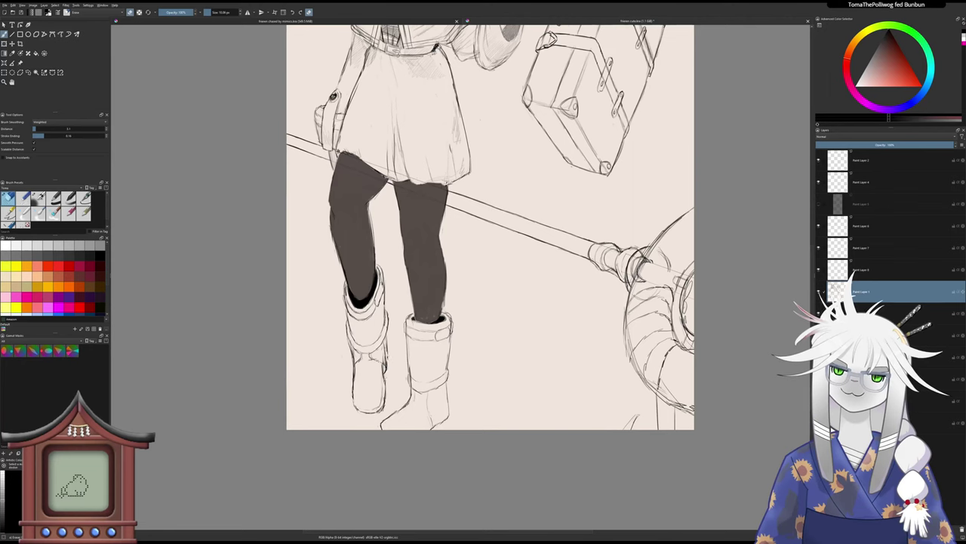
key(slash)
drag(384, 335, 386, 357)
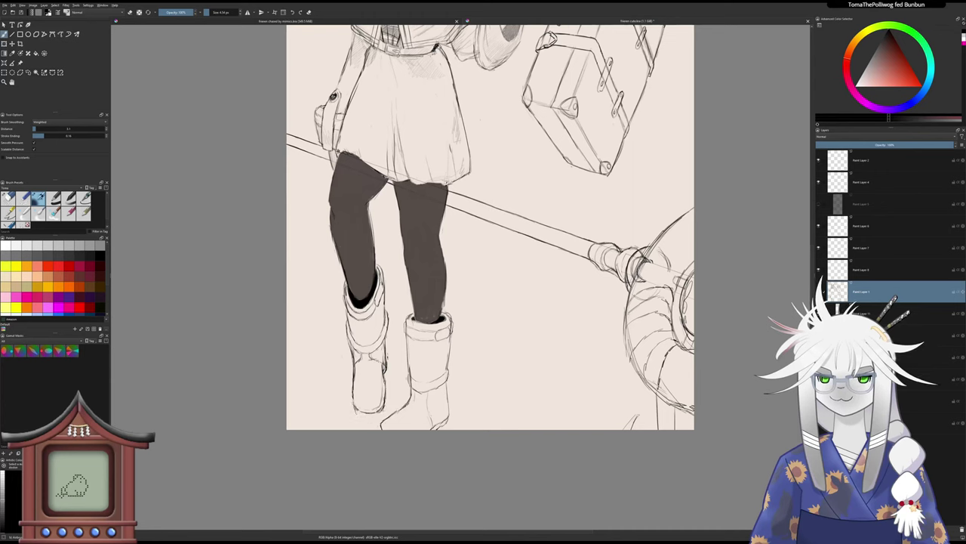
- Mirror the canvas view, erase the rounded toe of the boot with the larger black opening and redraw it
key(m)
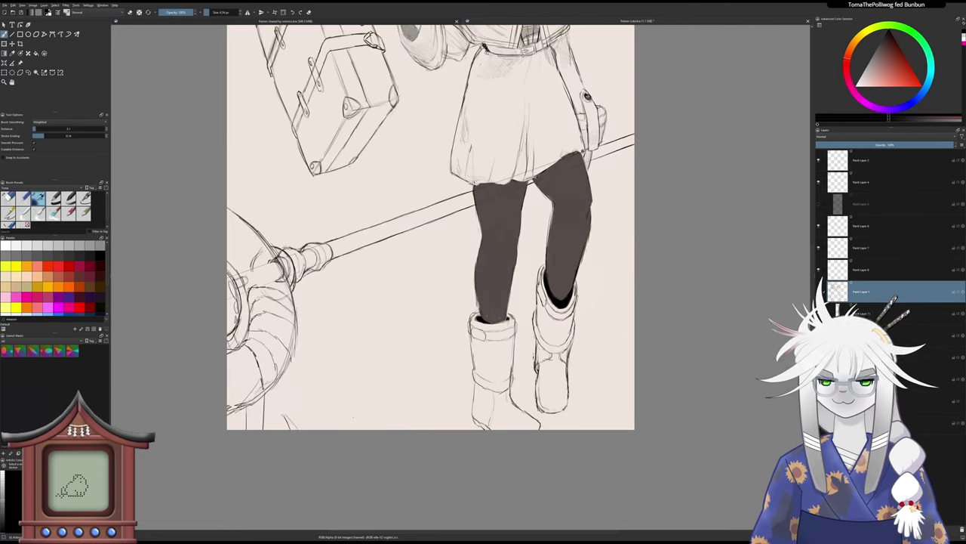
drag(516, 408, 496, 401)
drag(496, 402, 496, 392)
key(slash)
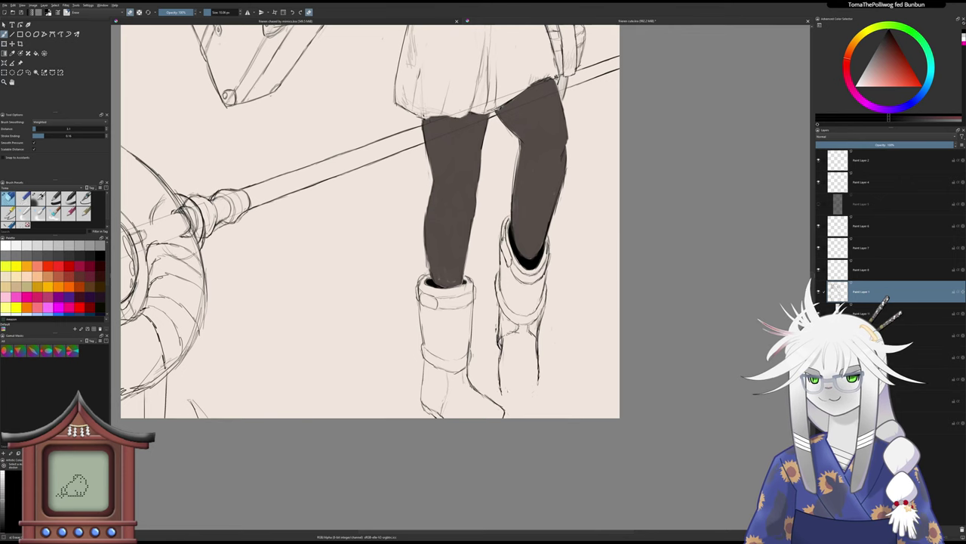
key(/)
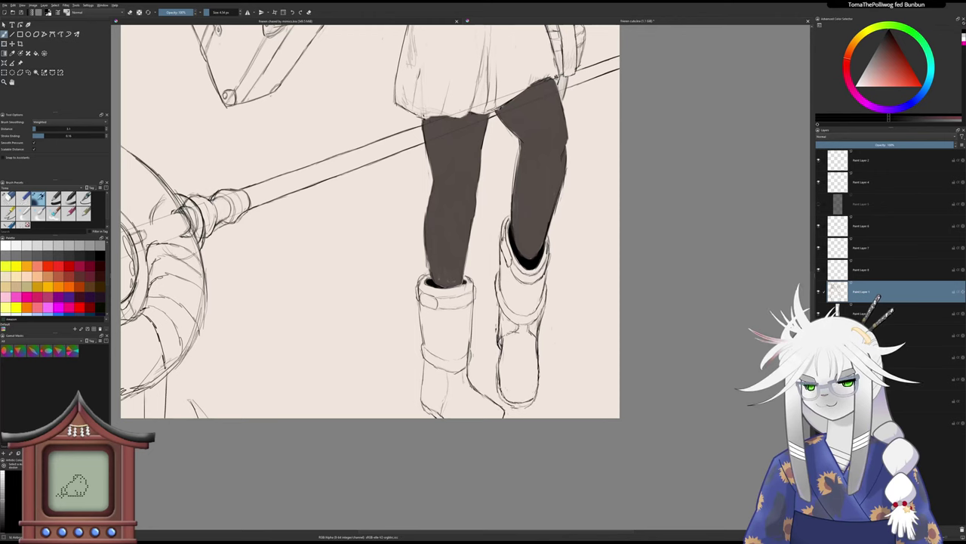
key(slash)
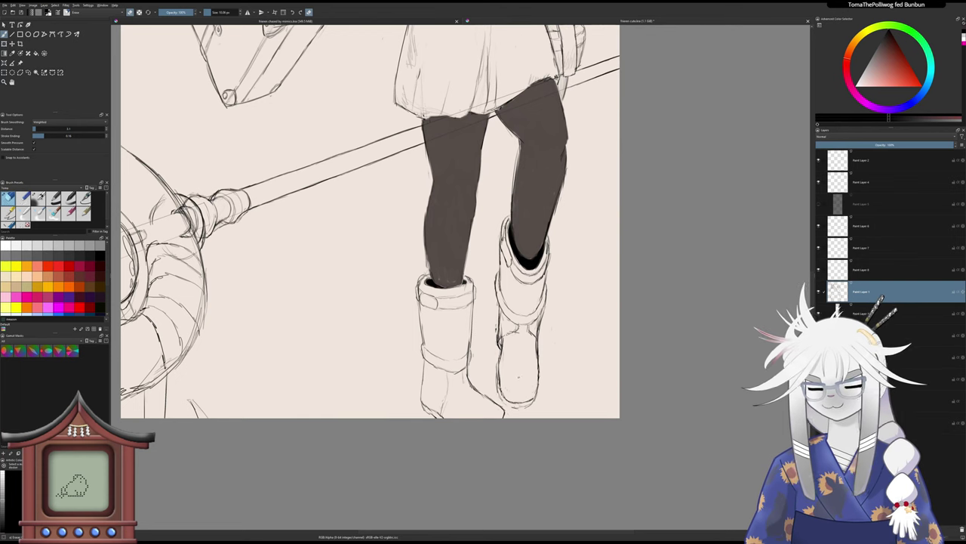
- Redraw and darken the rounded toe outline of the boot with the larger black opening
key(4)
key(4)
key(4)
key(4)
key(4)
key(4)
drag(571, 275, 510, 295)
scroll(516, 289, up, 3)
key(slash)
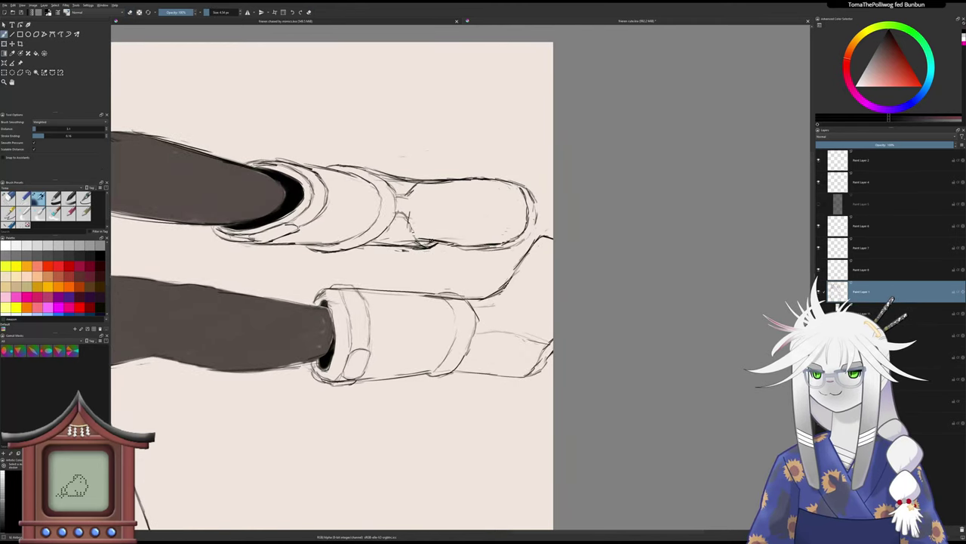
mouse_move(535, 208)
mouse_down()
mouse_move(532, 228)
mouse_move(510, 247)
mouse_up()
key(5)
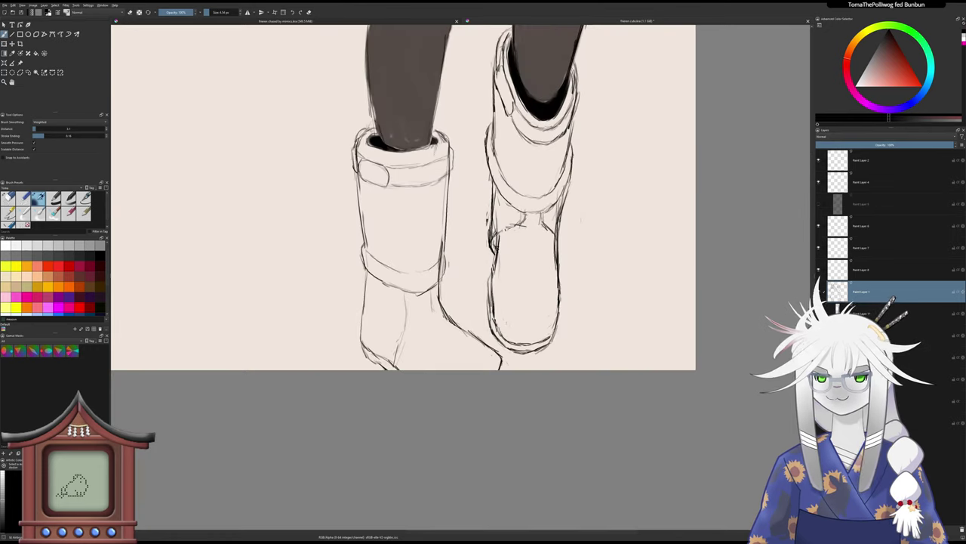
scroll(484, 327, down, 2)
scroll(486, 347, down, 4)
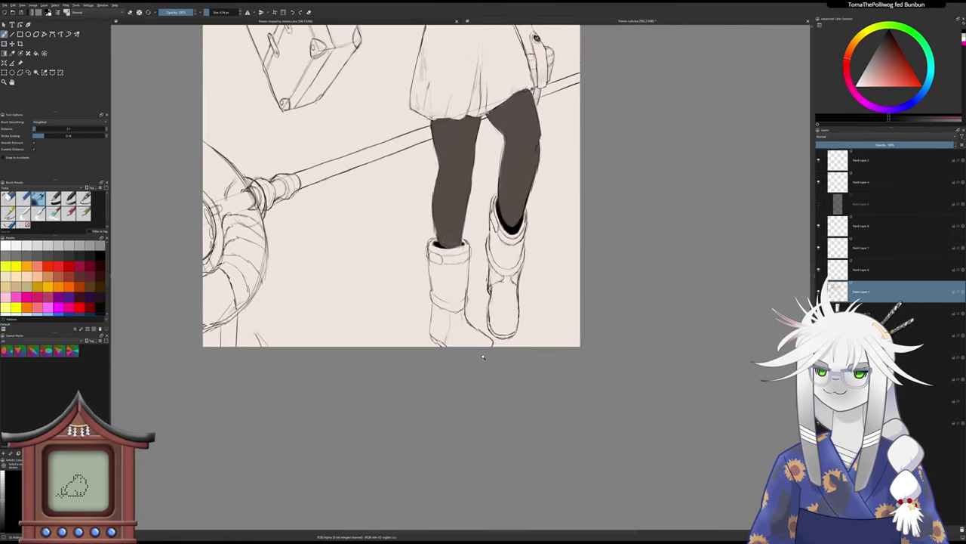
drag(484, 348, 440, 433)
scroll(440, 434, down, 1)
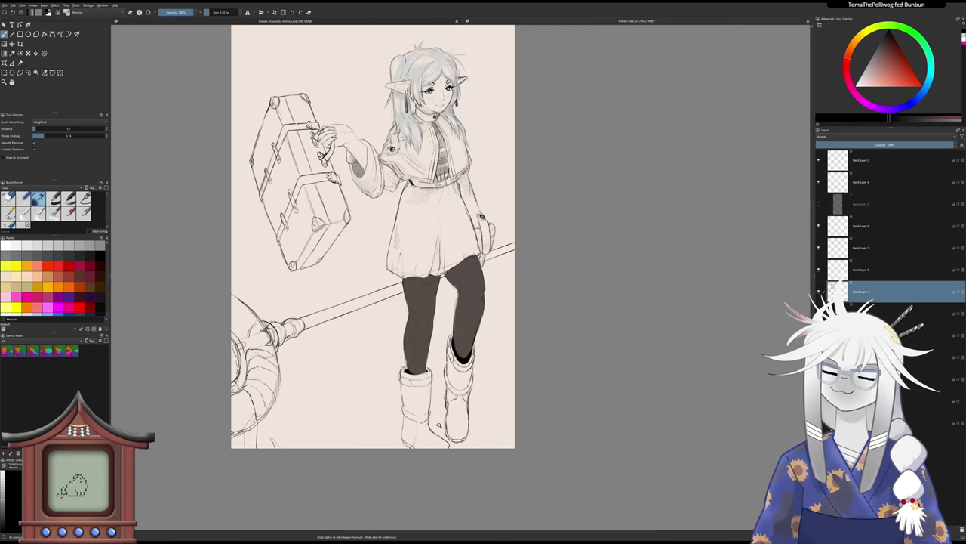
- Extend the instep line of the boot with the smaller opening to the canvas edge, erasing its old toe corner and redrawing the middle section
scroll(439, 422, up, 3)
drag(451, 441, 478, 464)
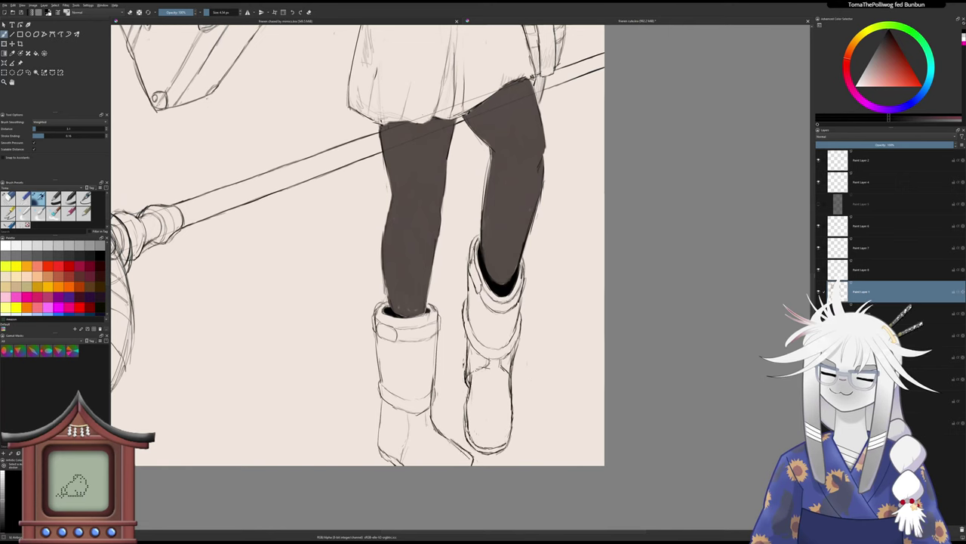
key(slash)
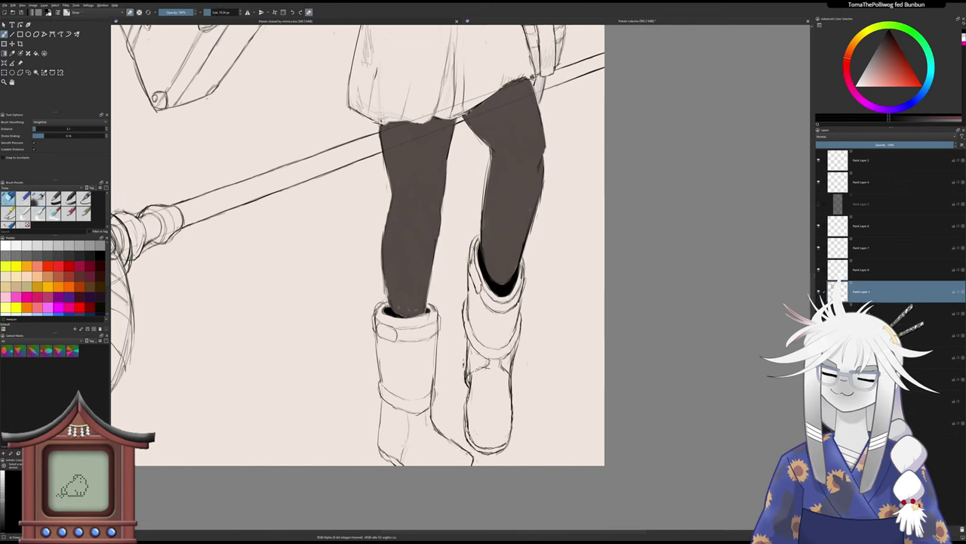
key(slash)
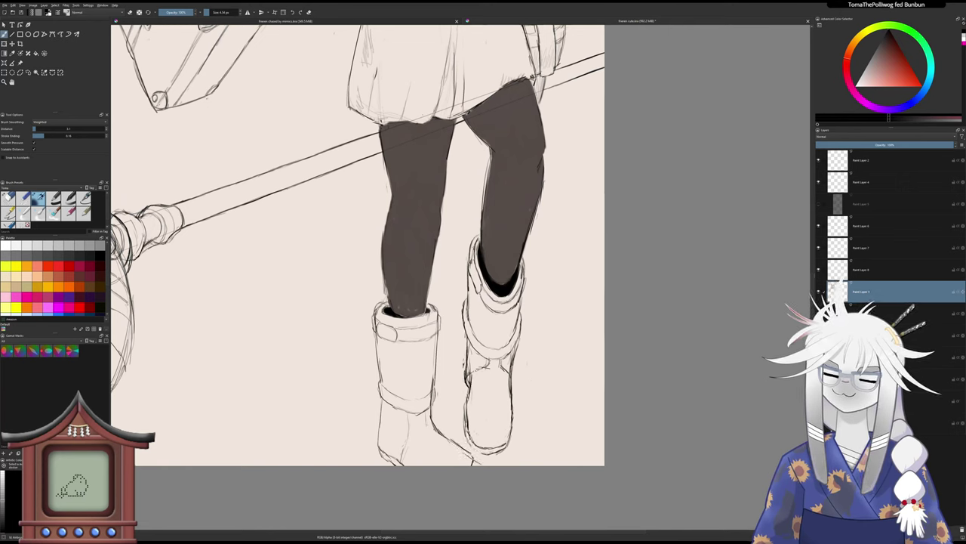
drag(472, 459, 485, 465)
key(slash)
drag(451, 441, 468, 454)
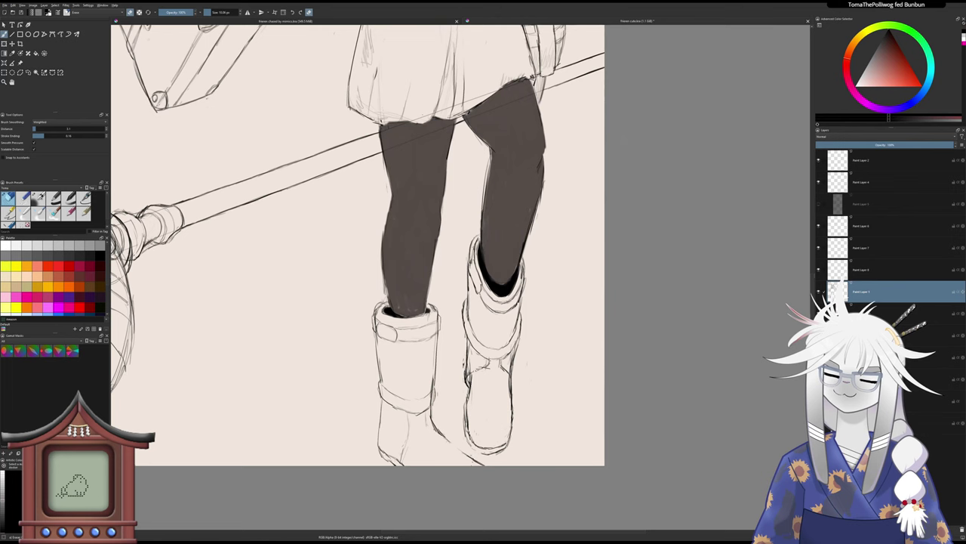
key(slash)
drag(451, 442, 463, 455)
- Widen the toe of the boot with the larger opening by redrawing its outer side and trimming the old edge with the eraser
drag(447, 408, 455, 474)
scroll(450, 423, down, 2)
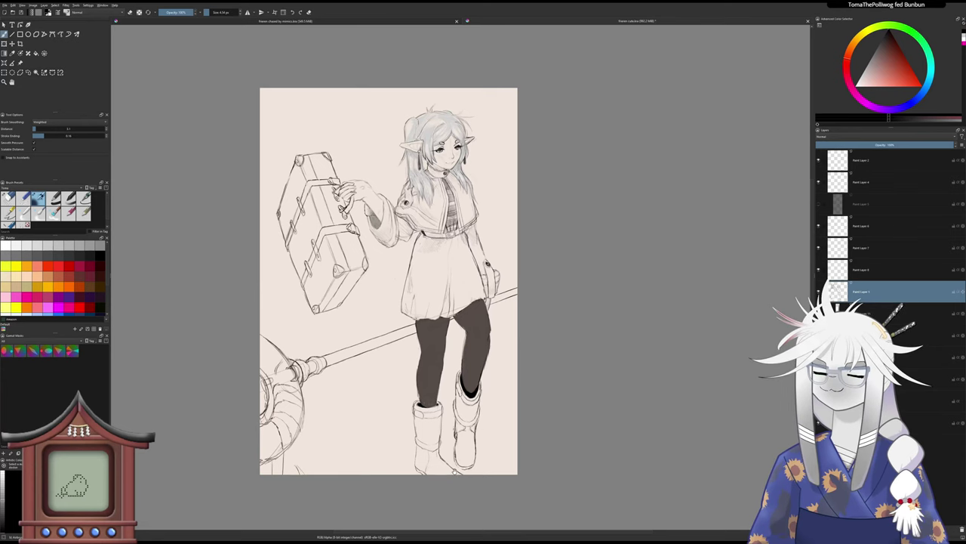
scroll(455, 460, up, 2)
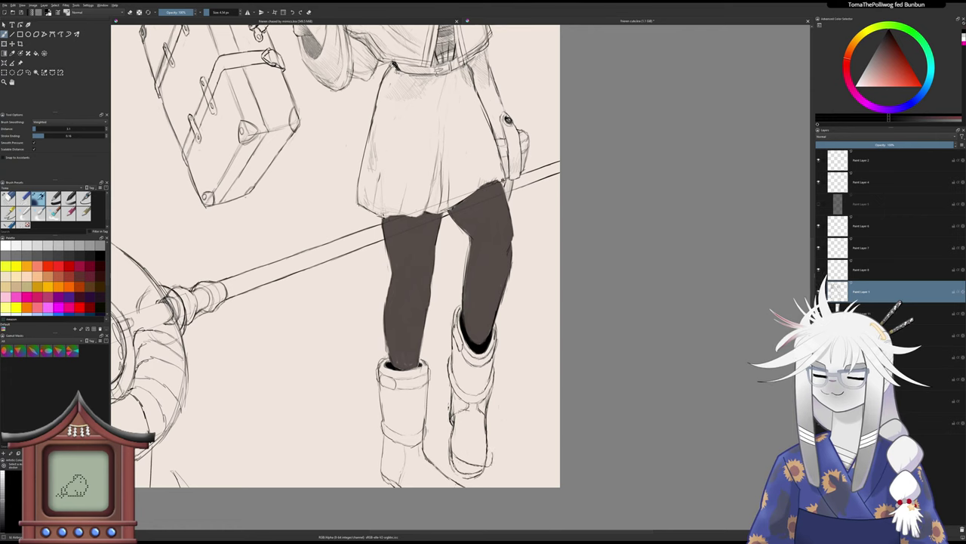
drag(493, 433, 488, 451)
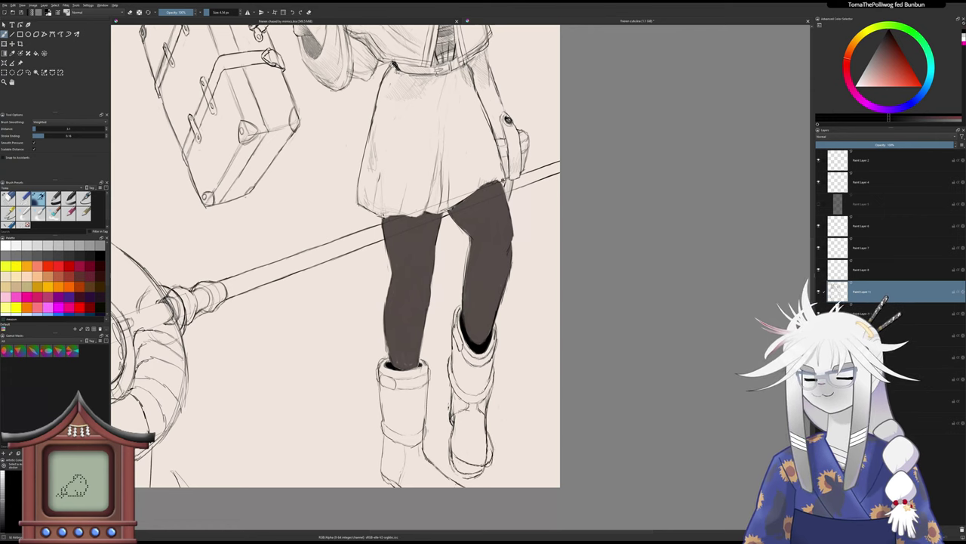
key(slash)
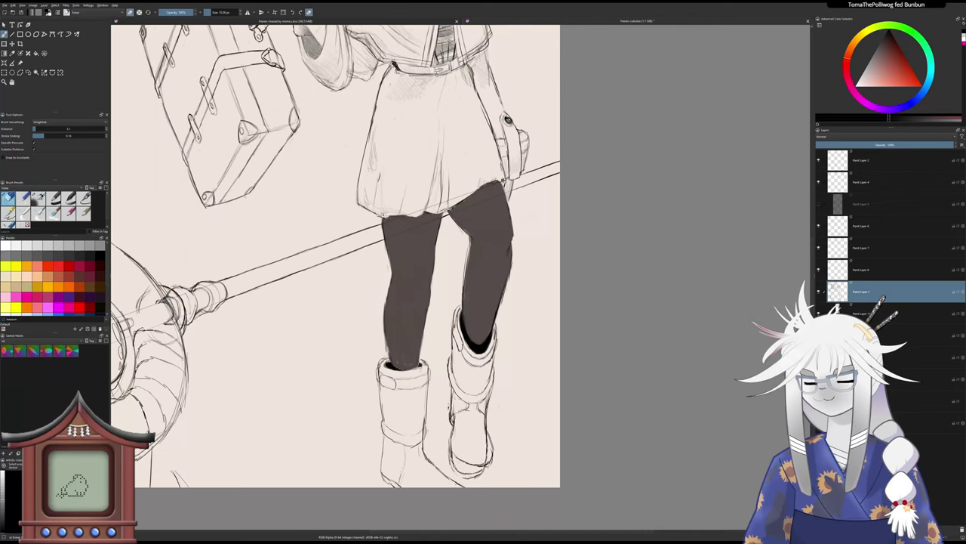
scroll(490, 463, down, 3)
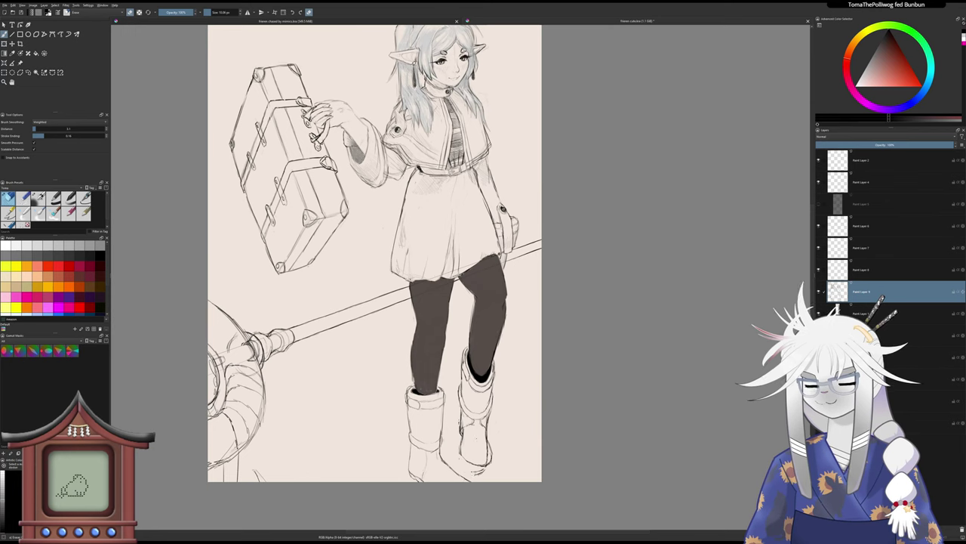
- Draw a curved toe-cap line across the foot of the boot with the larger opening and erase the stray lines below its toe
key(slash)
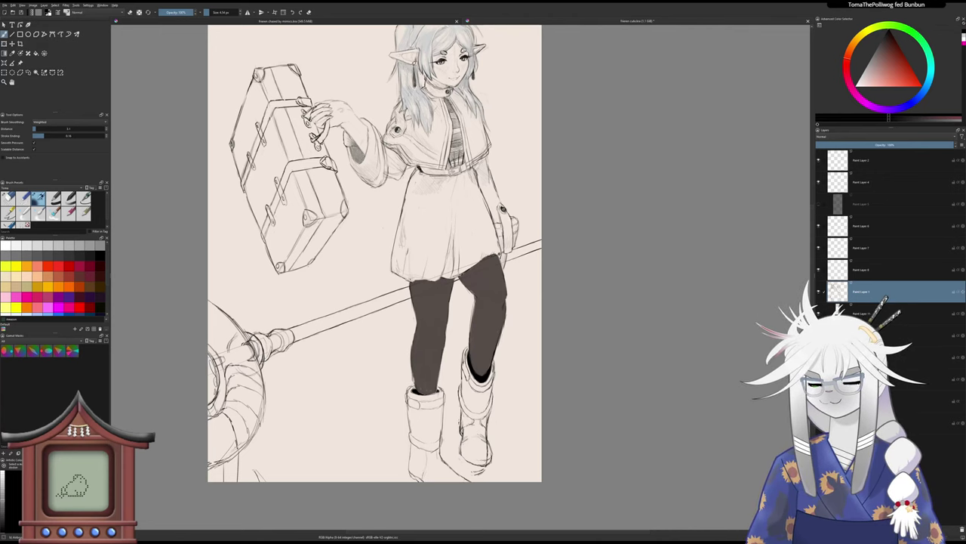
scroll(480, 446, up, 1)
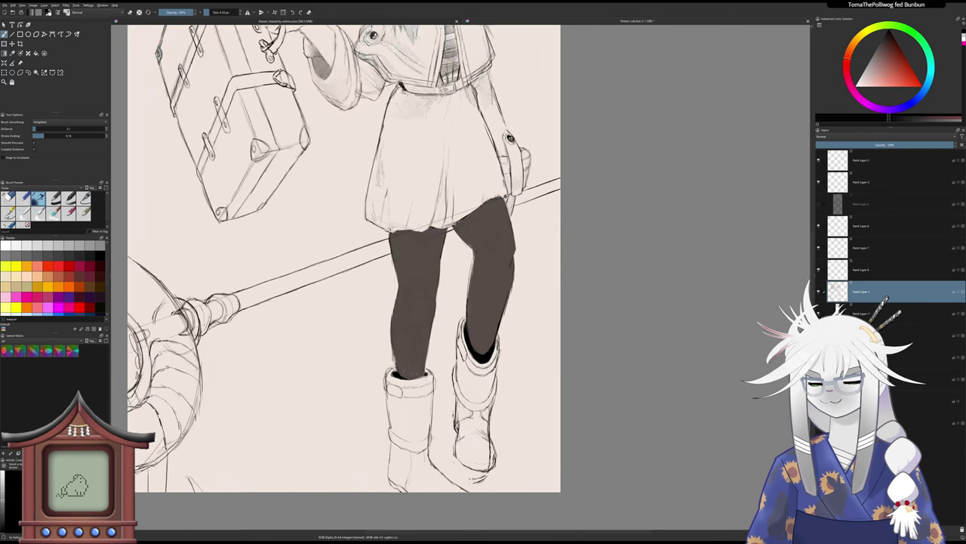
click(9, 197)
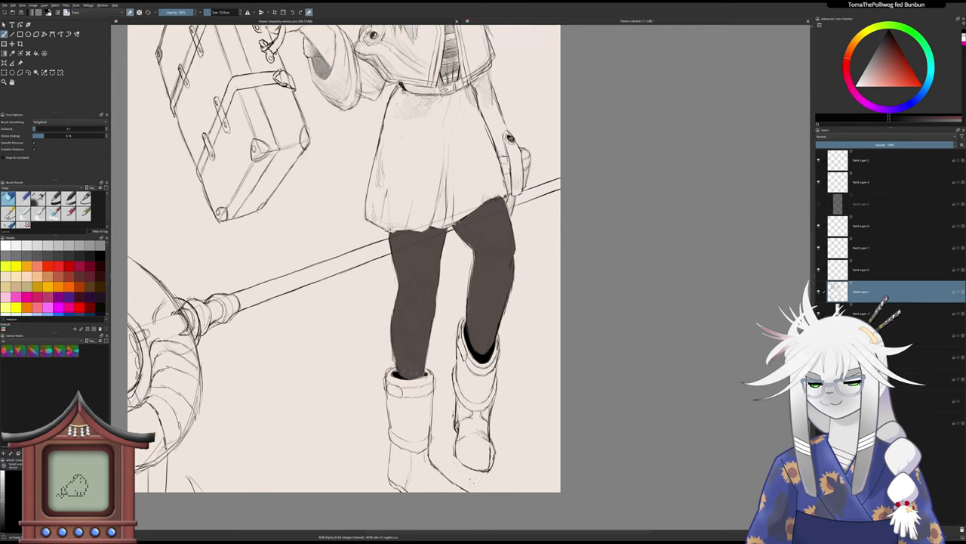
key(slash)
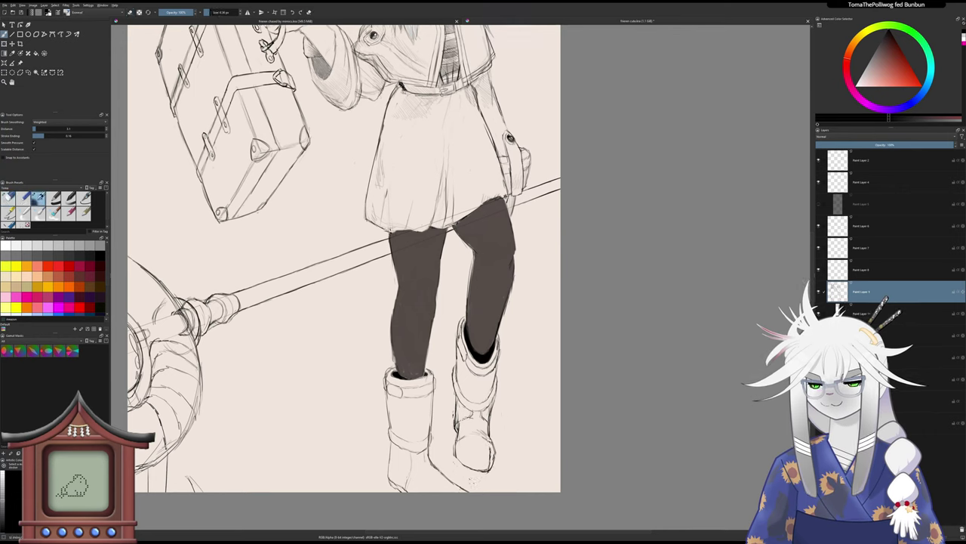
key(slash)
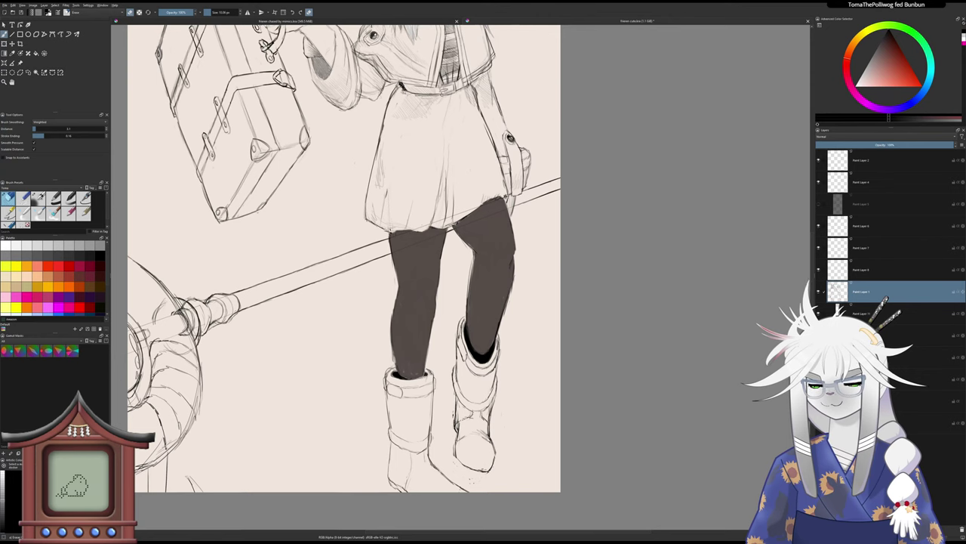
key(slash)
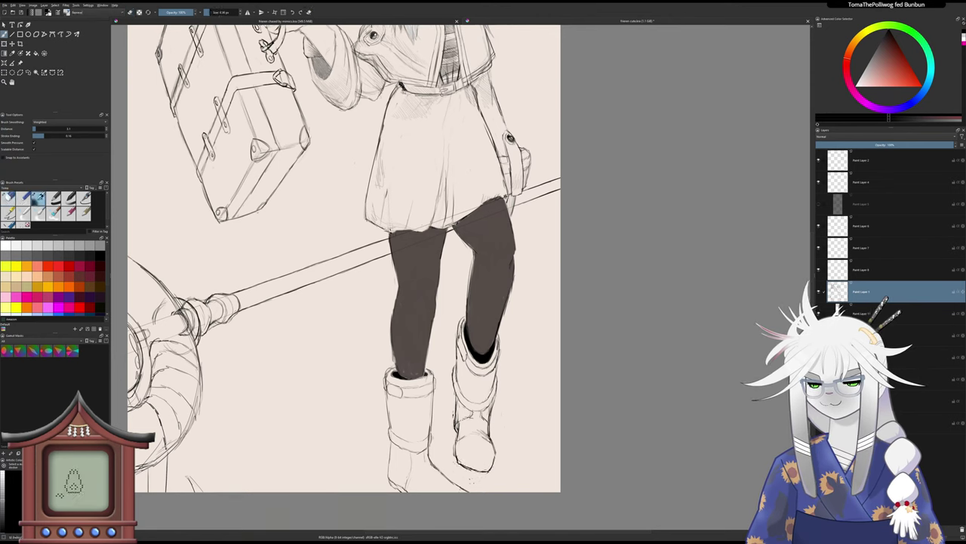
- Thicken the inner and lower toe contour of the boot with the larger opening and trim its outer edge with the eraser
key(6)
key(6)
key(6)
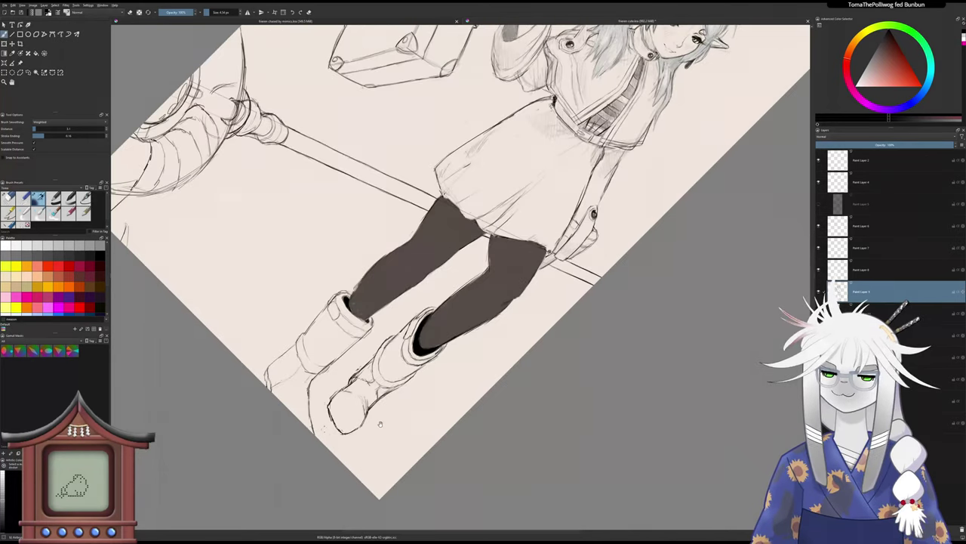
drag(382, 423, 486, 369)
drag(454, 386, 447, 372)
scroll(447, 371, up, 1)
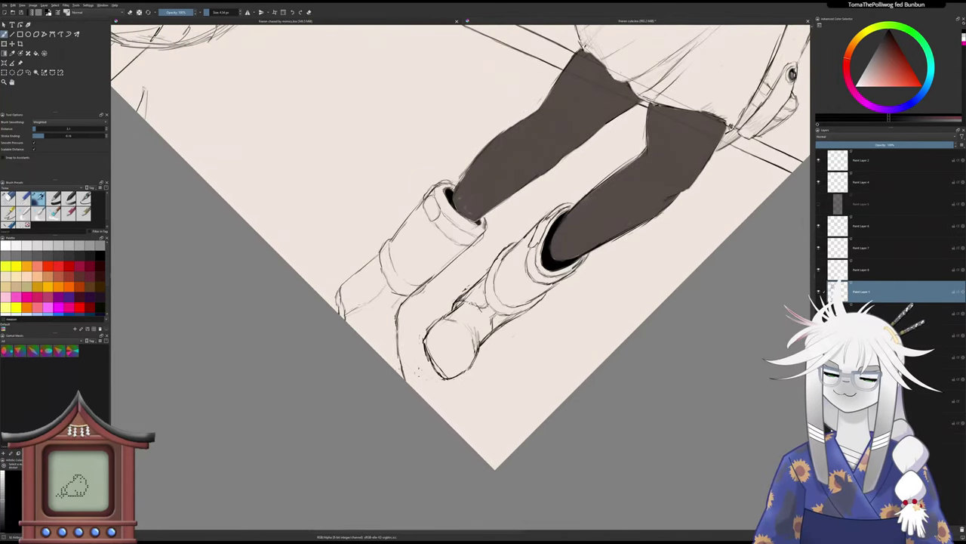
drag(423, 345, 440, 372)
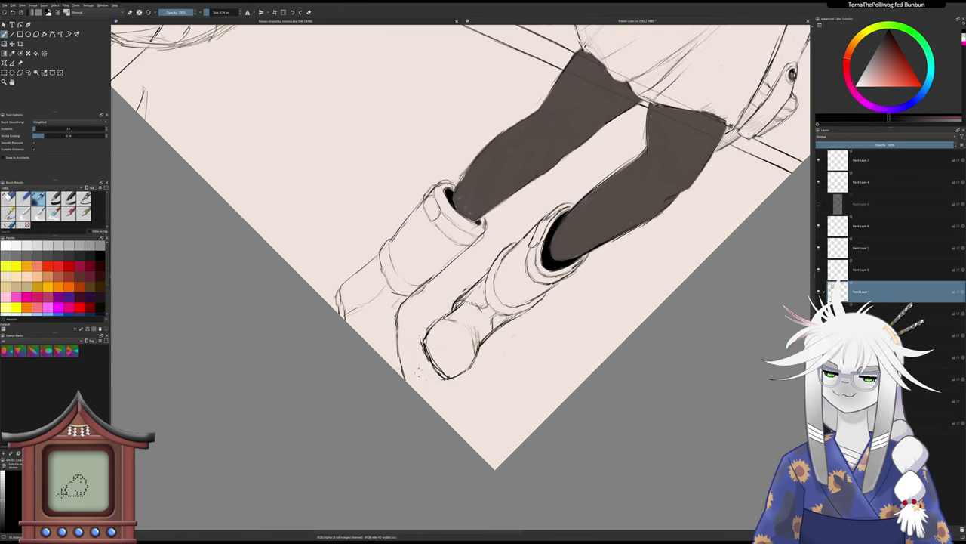
mouse_move(421, 338)
mouse_down()
mouse_move(429, 327)
mouse_move(427, 359)
mouse_up()
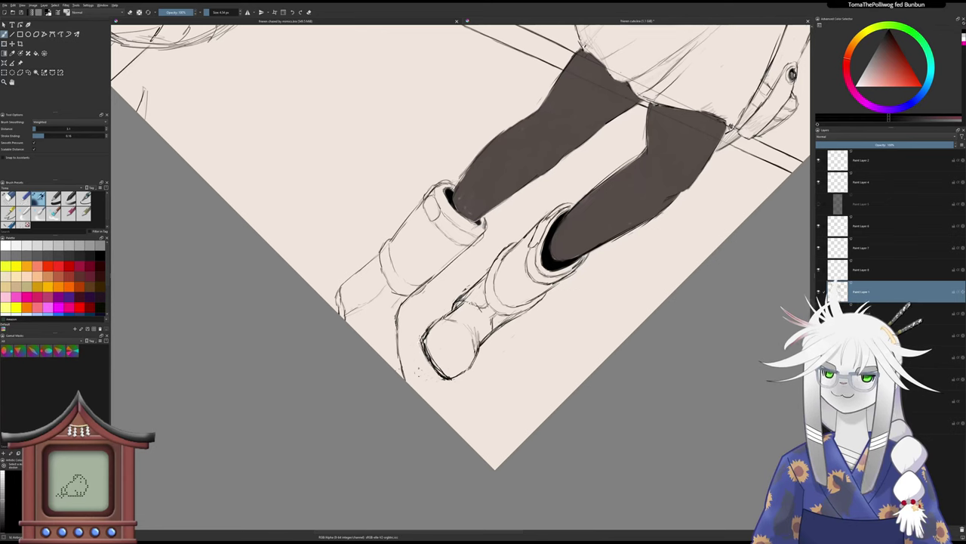
key(slash)
mouse_move(421, 336)
mouse_down()
mouse_move(420, 349)
mouse_move(420, 332)
mouse_up()
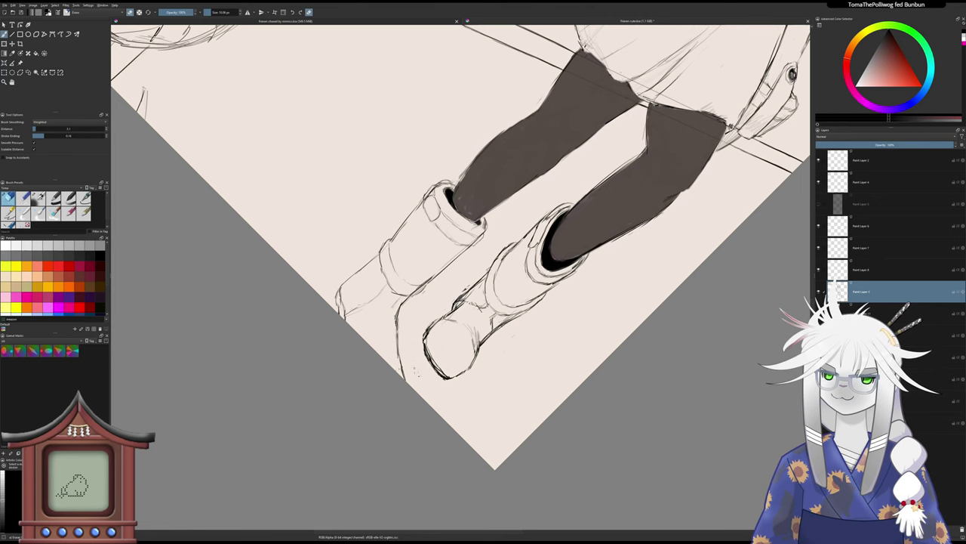
scroll(425, 382, down, 2)
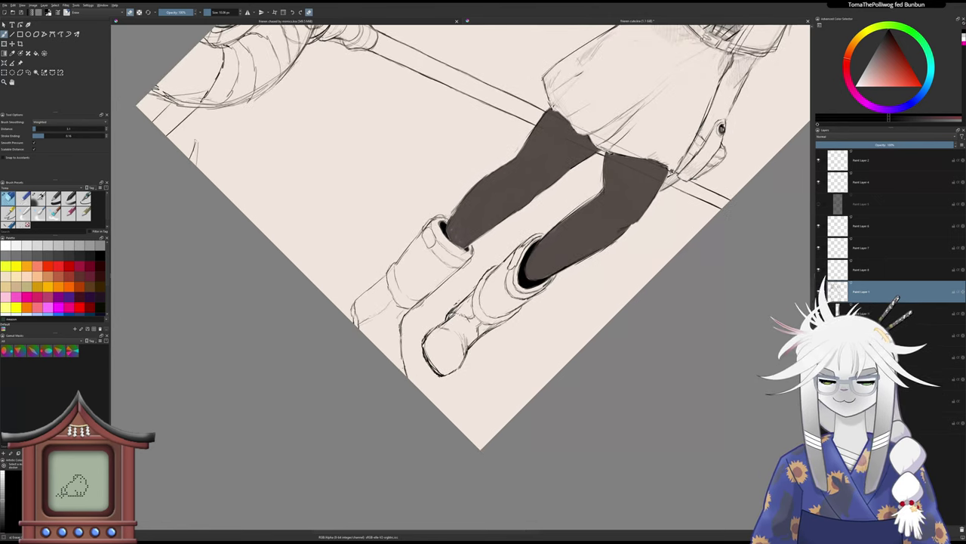
key(5)
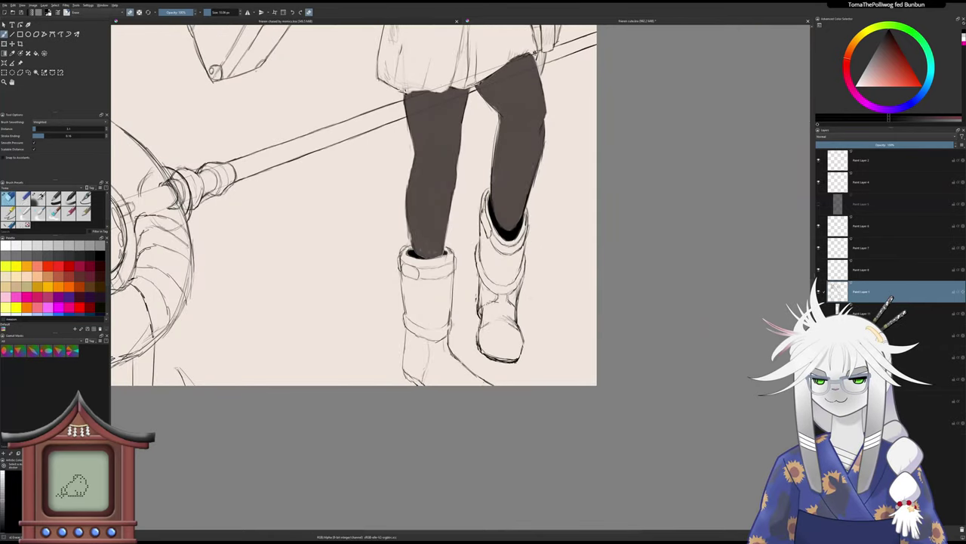
- Touch up the inner ankle contour of the boot with the larger opening using short brush strokes and the eraser
key(slash)
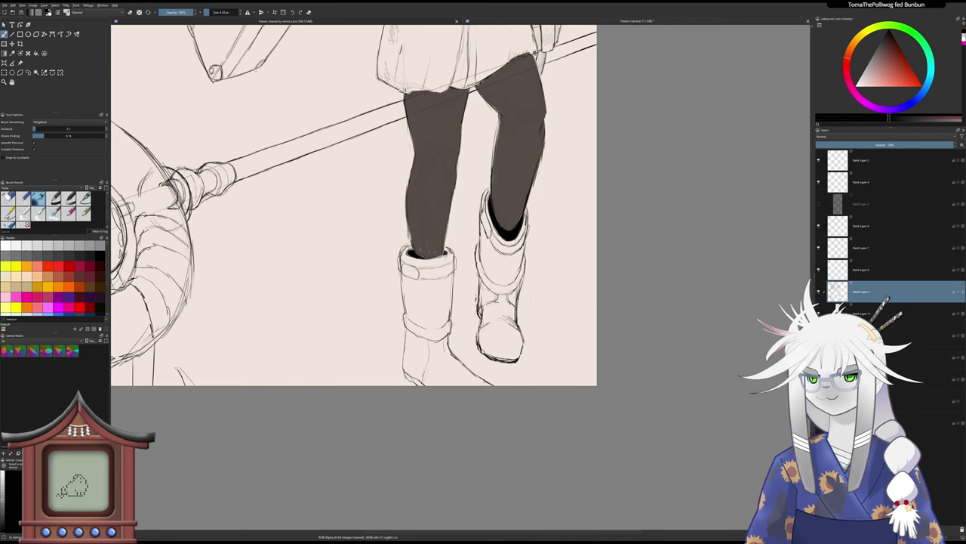
mouse_move(464, 291)
mouse_down()
mouse_move(456, 297)
mouse_move(473, 316)
mouse_move(471, 306)
mouse_up()
key(slash)
key(e)
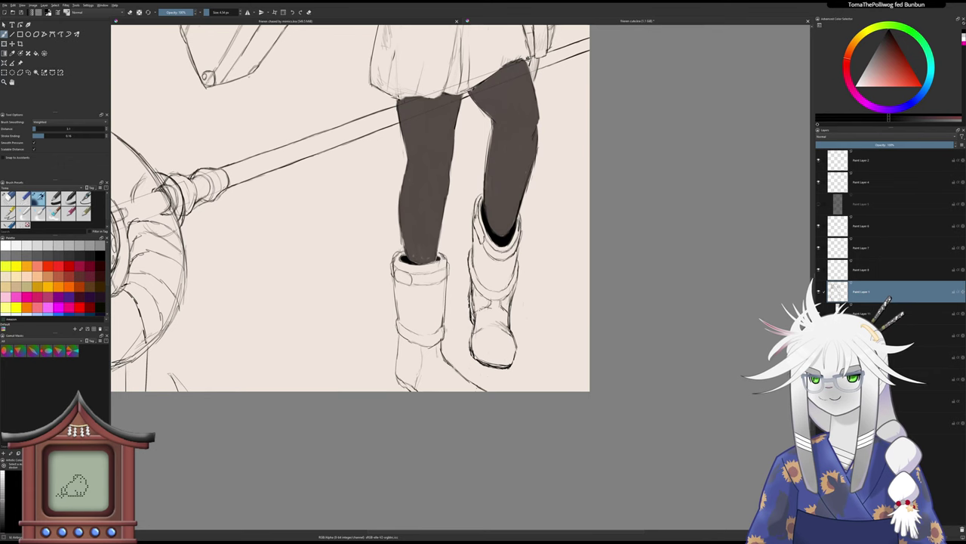
key(e)
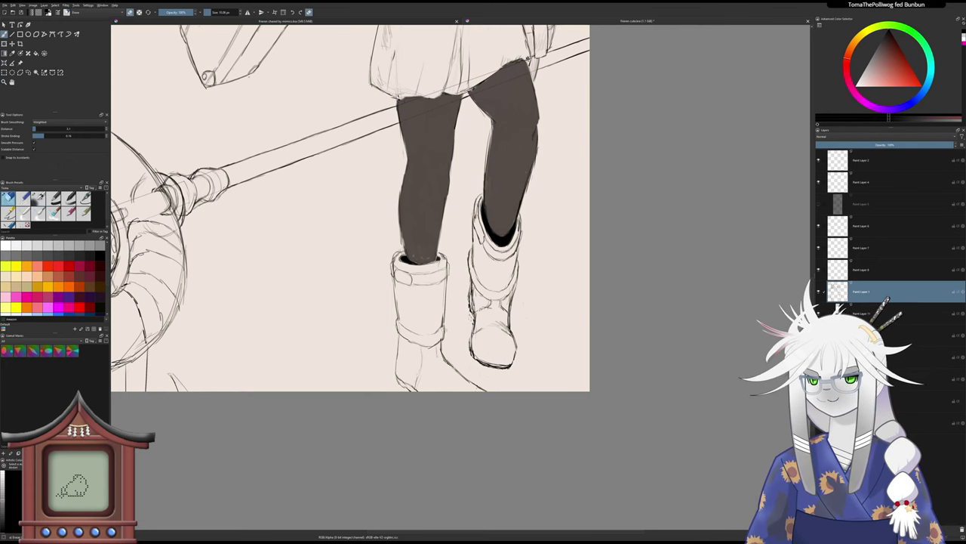
scroll(444, 324, down, 3)
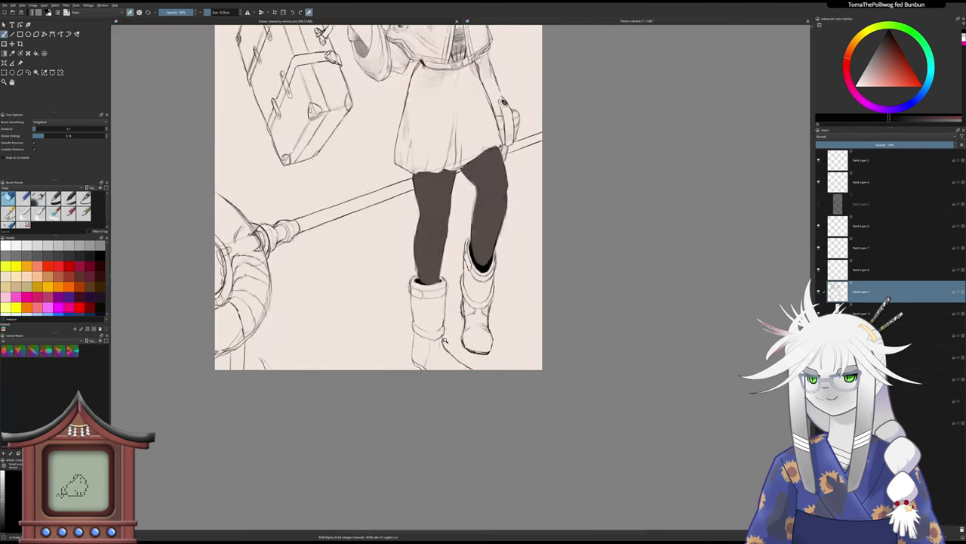
drag(443, 322, 431, 359)
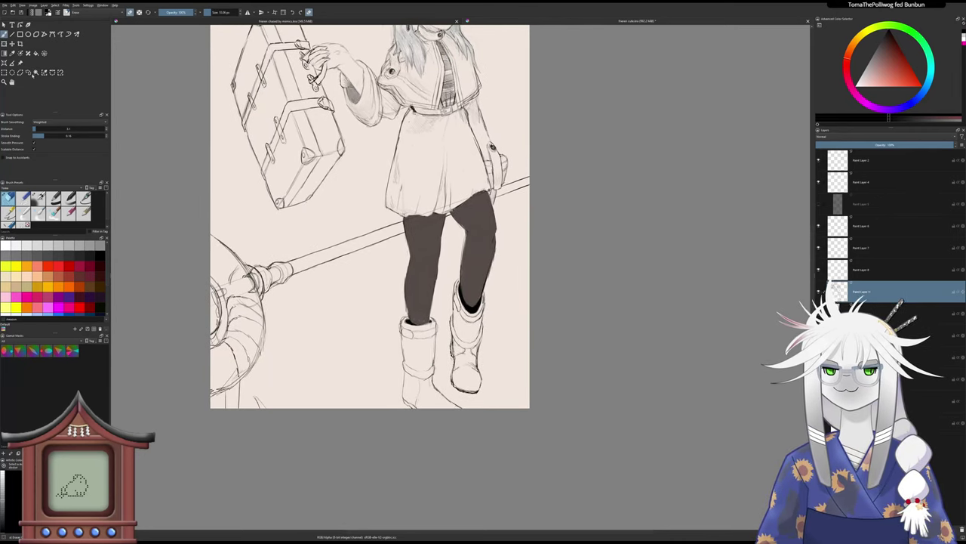
- Select the foot of the boot with the larger opening and distort its shape with a perspective transform
click(29, 72)
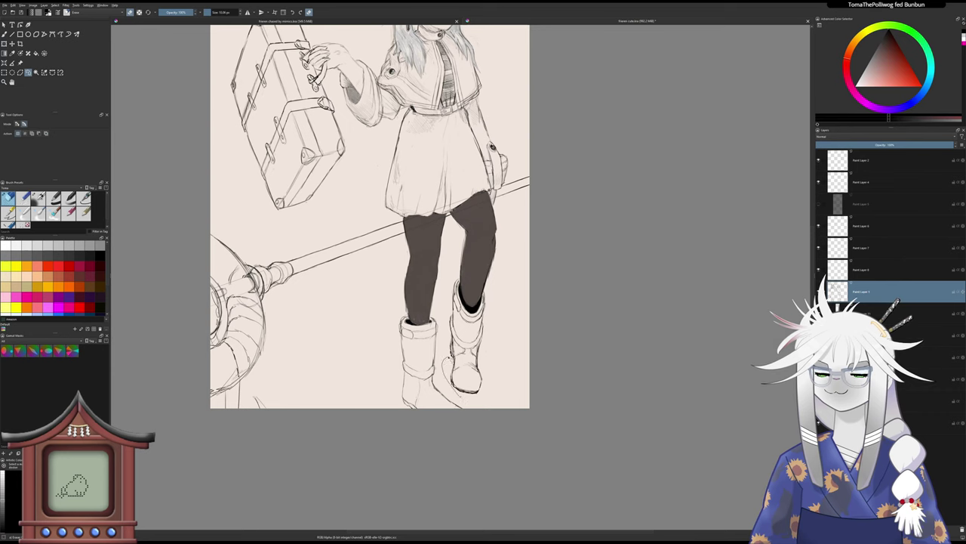
mouse_move(474, 351)
mouse_down()
mouse_move(500, 386)
mouse_move(452, 353)
mouse_up()
key(ctrl+t)
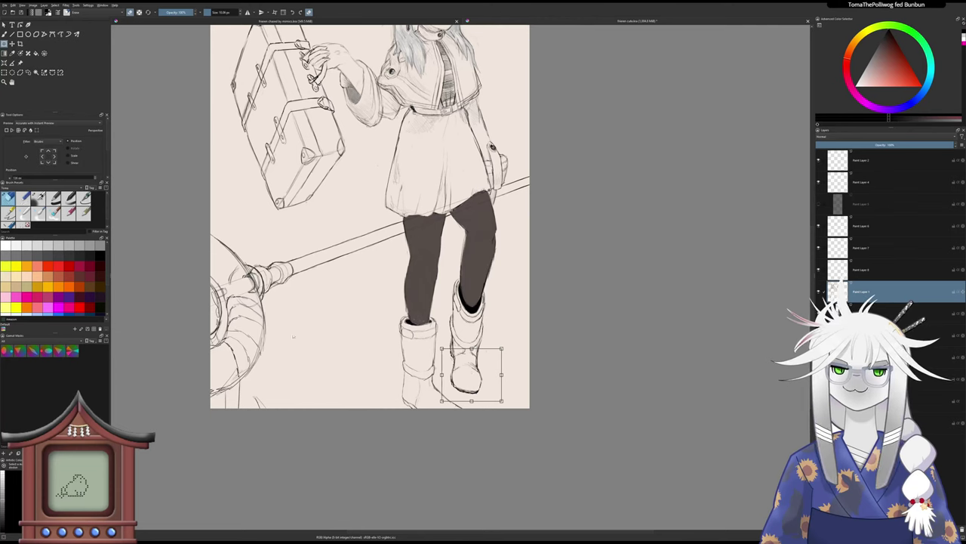
key(Return)
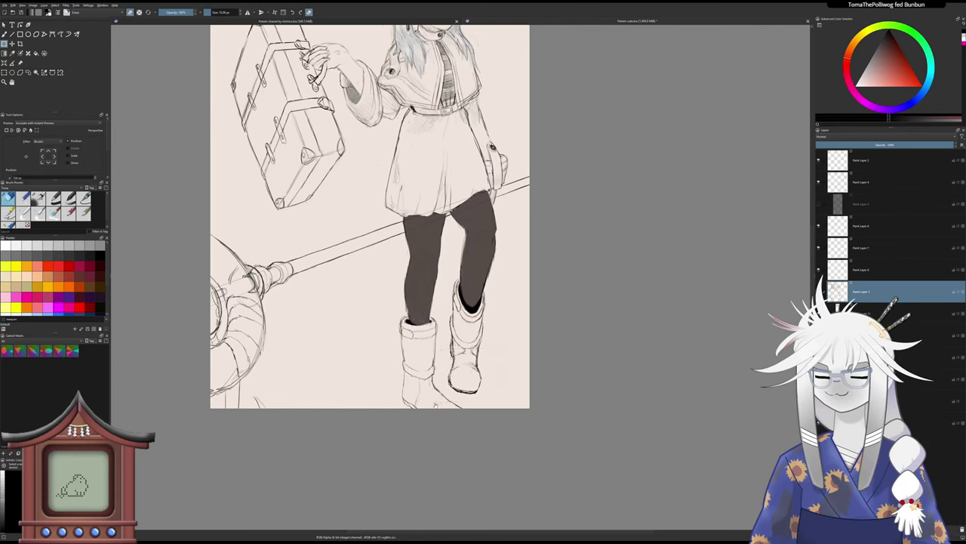
drag(435, 406, 434, 409)
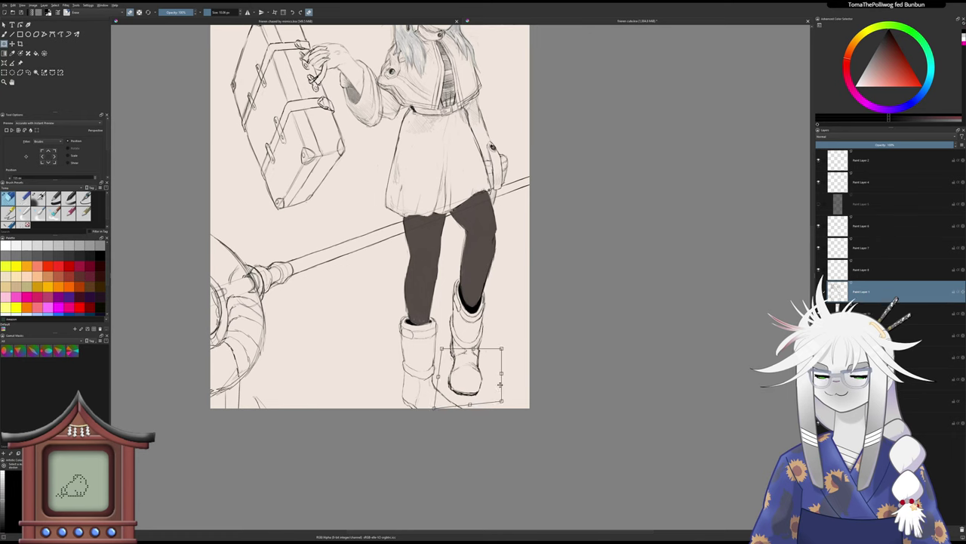
key(Return)
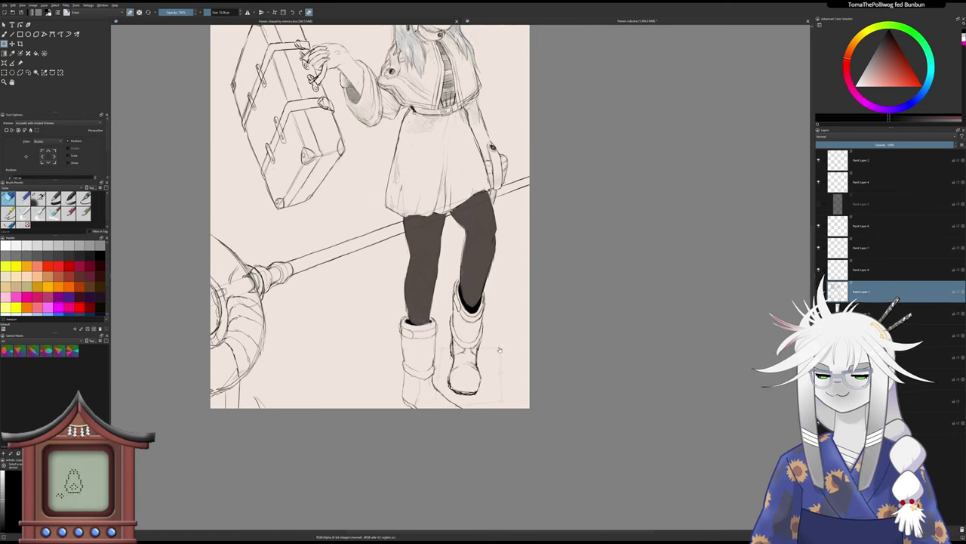
drag(500, 349, 502, 348)
drag(504, 401, 506, 401)
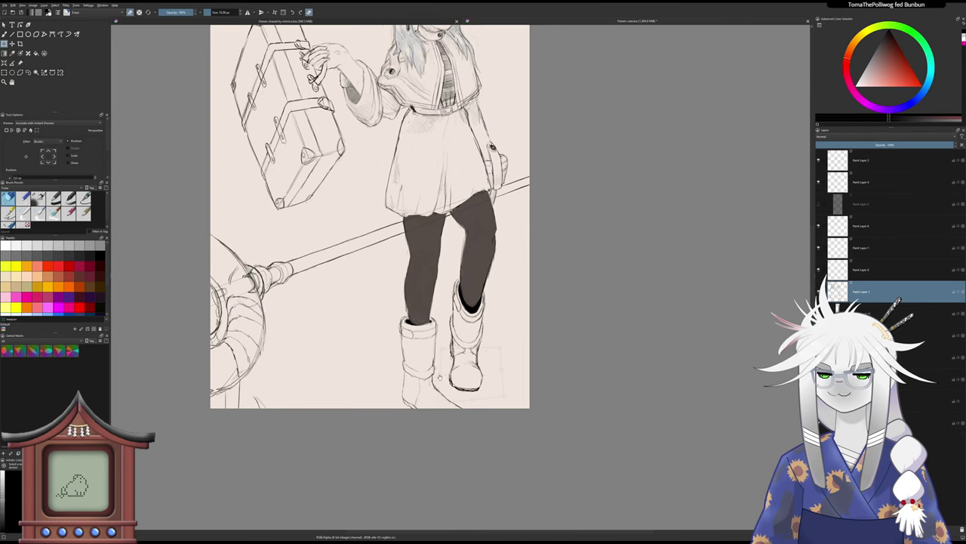
- Skew the selected foot so its outer lower side tilts upward, apply the transform and clear the selection
key(ctrl+t)
drag(468, 392, 505, 391)
key(Return)
drag(442, 350, 438, 351)
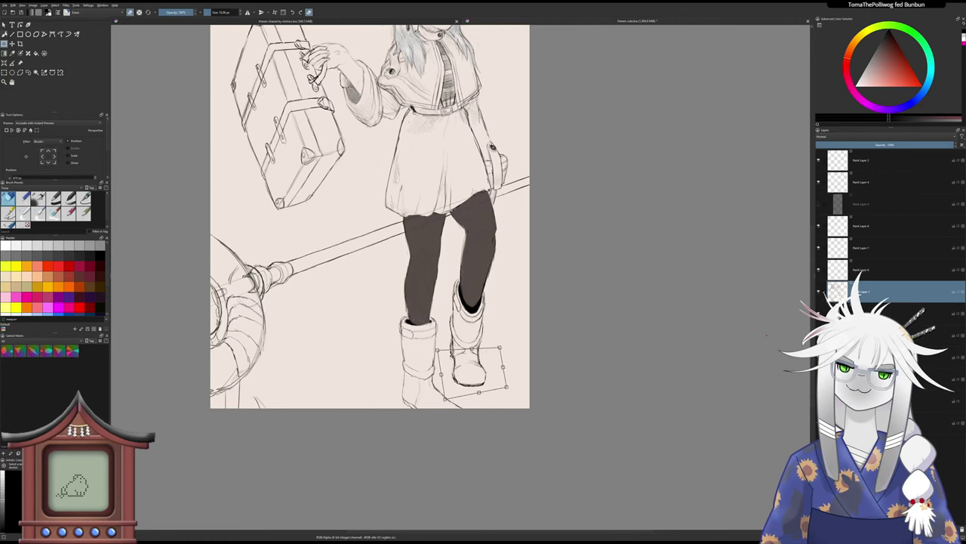
key(b)
key(ctrl+shift+a)
- Examine the whole figure in normal and mirrored view to check the reshaped boots against the pose
scroll(437, 344, down, 1)
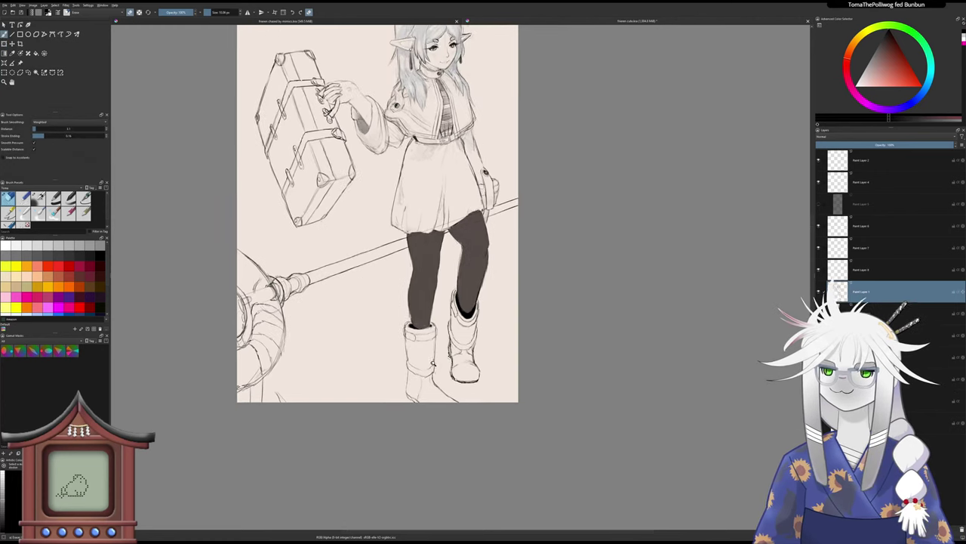
drag(434, 309, 434, 397)
scroll(433, 398, up, 1)
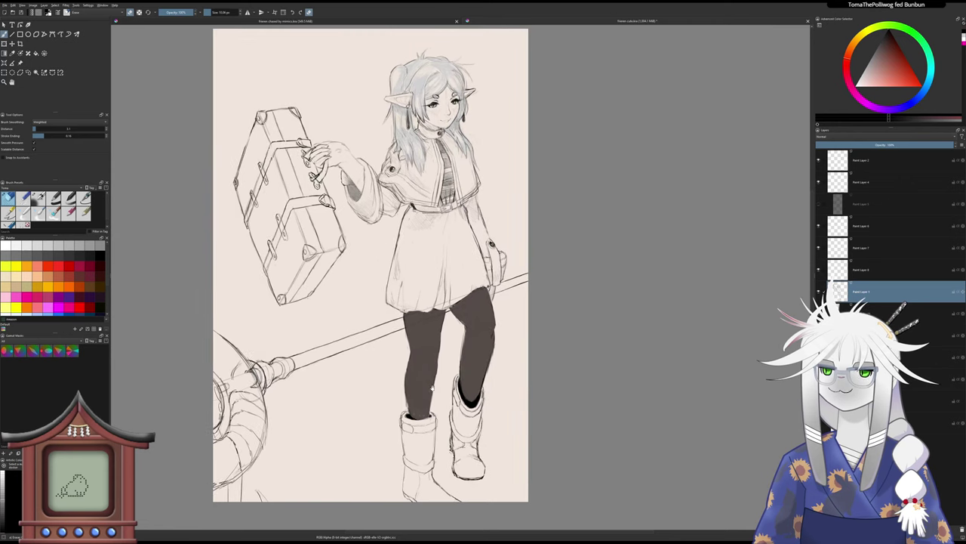
key(m)
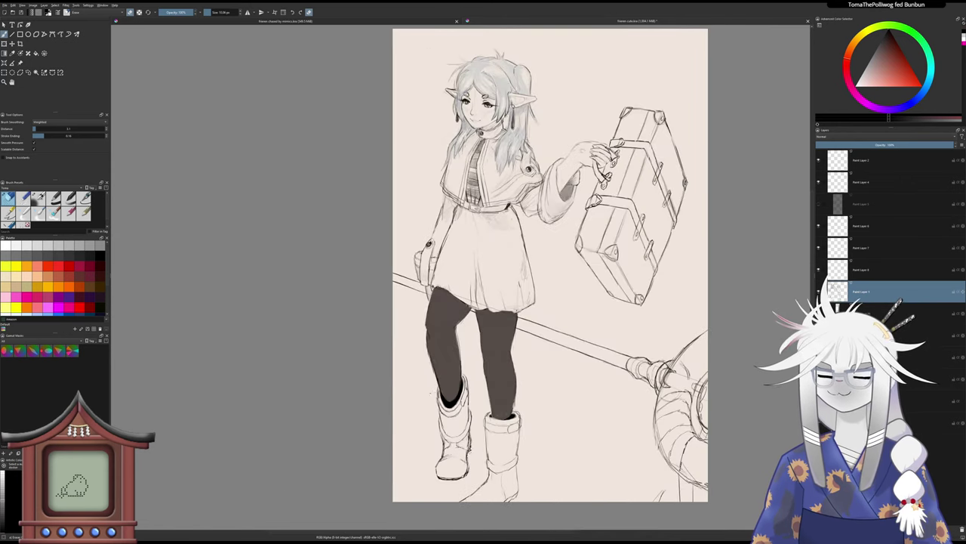
drag(459, 423, 416, 387)
scroll(416, 386, up, 3)
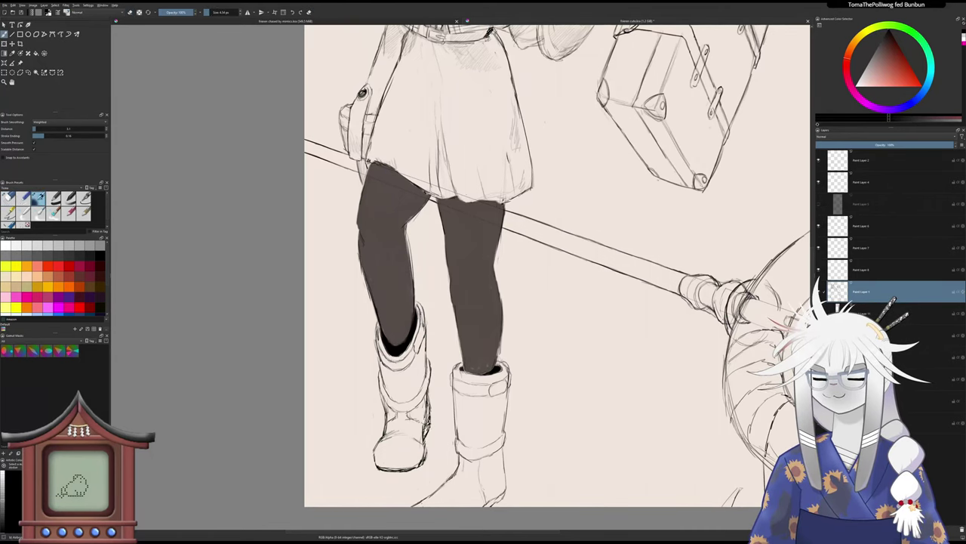
key(e)
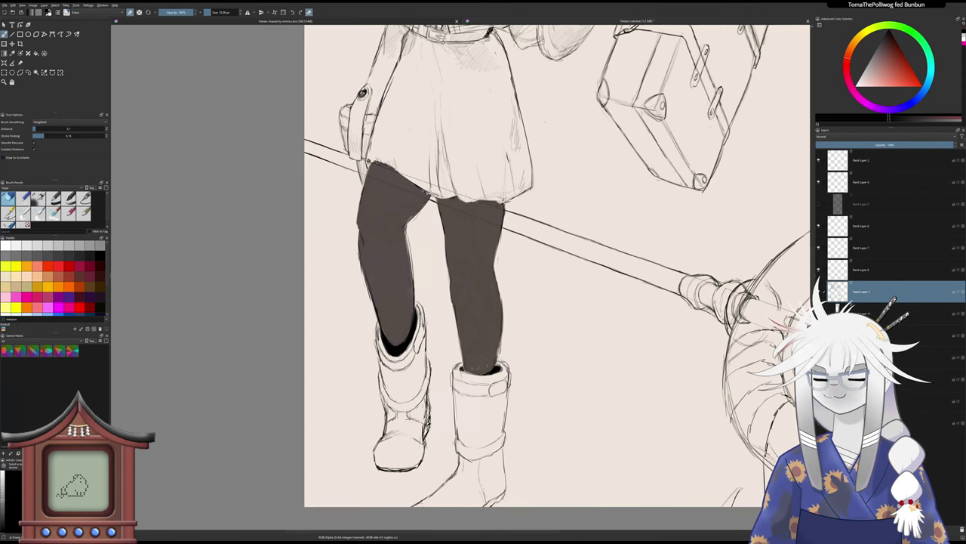
scroll(416, 461, down, 3)
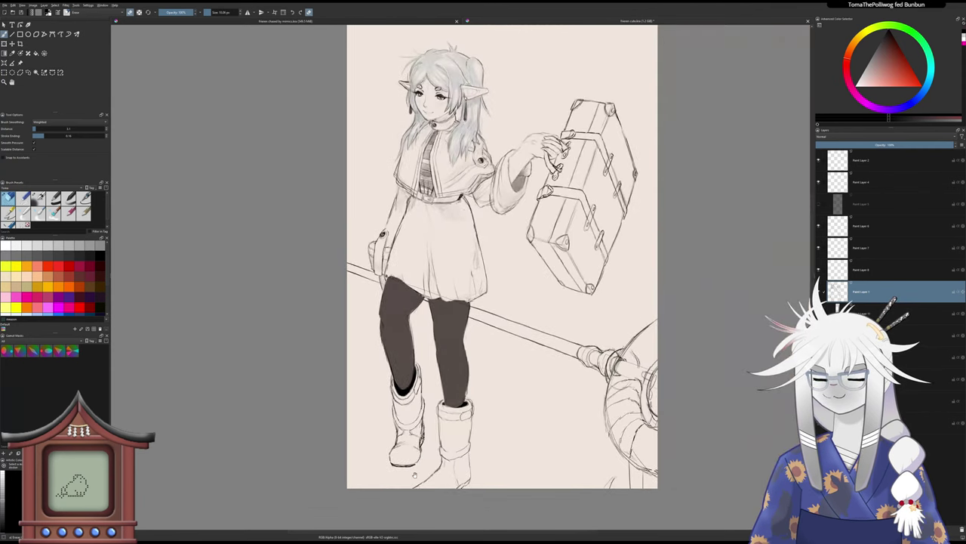
drag(431, 466, 401, 453)
scroll(388, 468, down, 2)
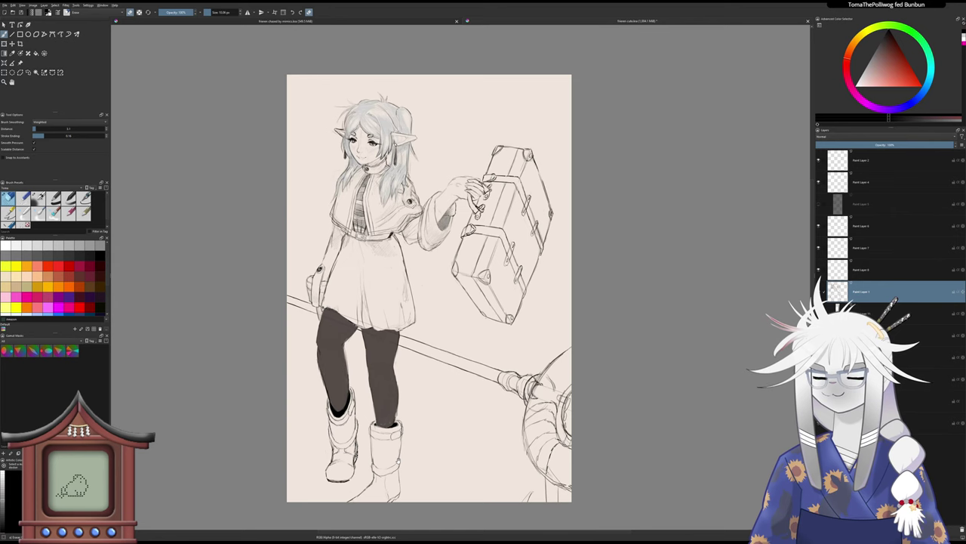
drag(398, 462, 390, 463)
key(m)
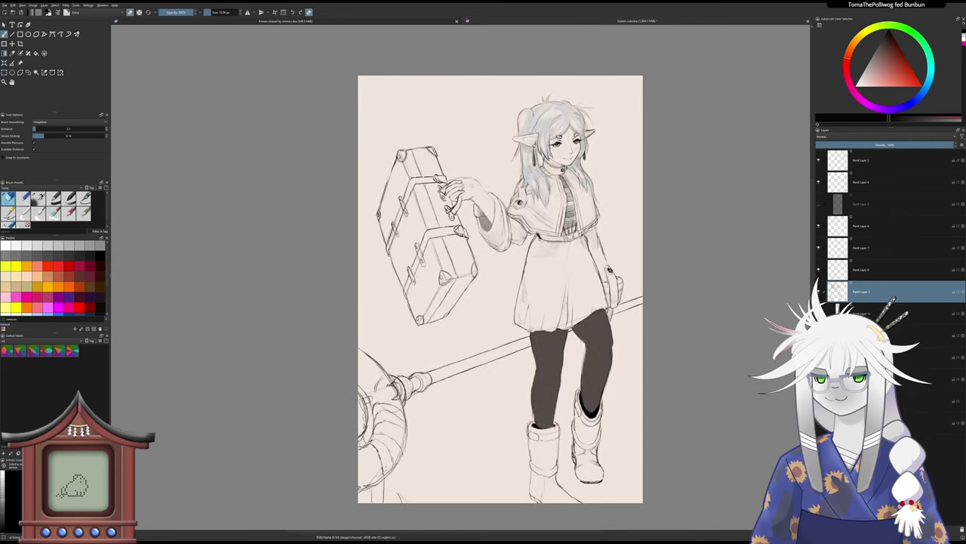
drag(444, 376, 385, 382)
- Touch up the pale blue colouring on the crown of the hair on its colour layer with brush and eraser
click(876, 379)
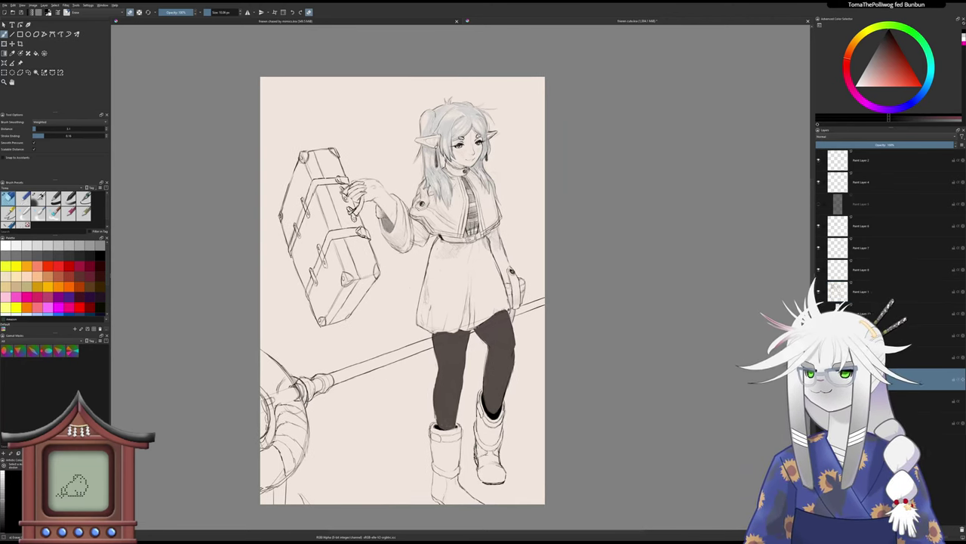
scroll(493, 129, up, 3)
key(slash)
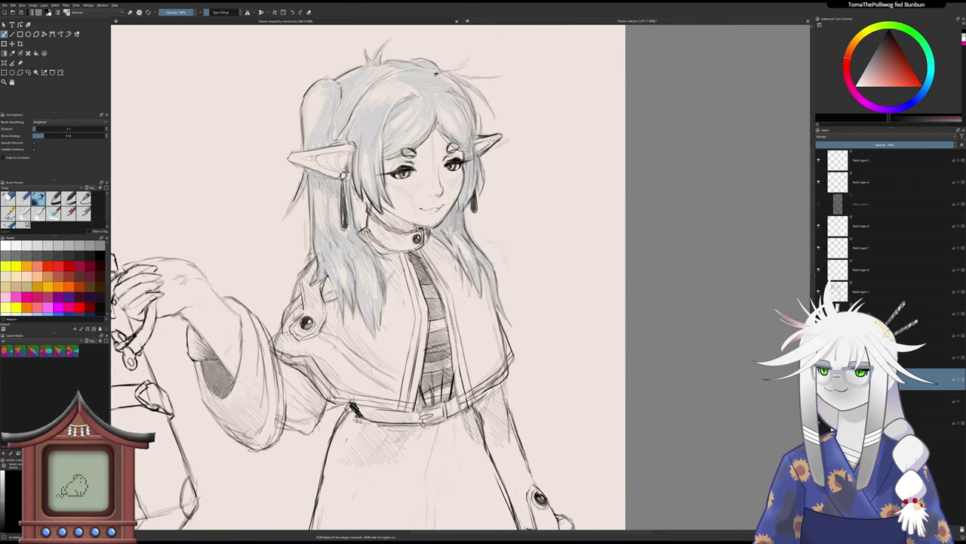
key(slash)
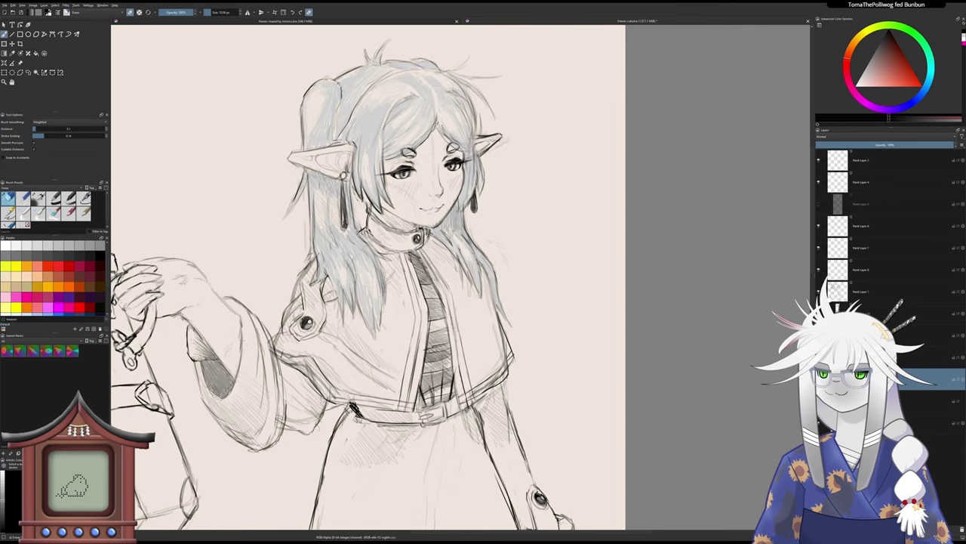
drag(408, 70, 400, 96)
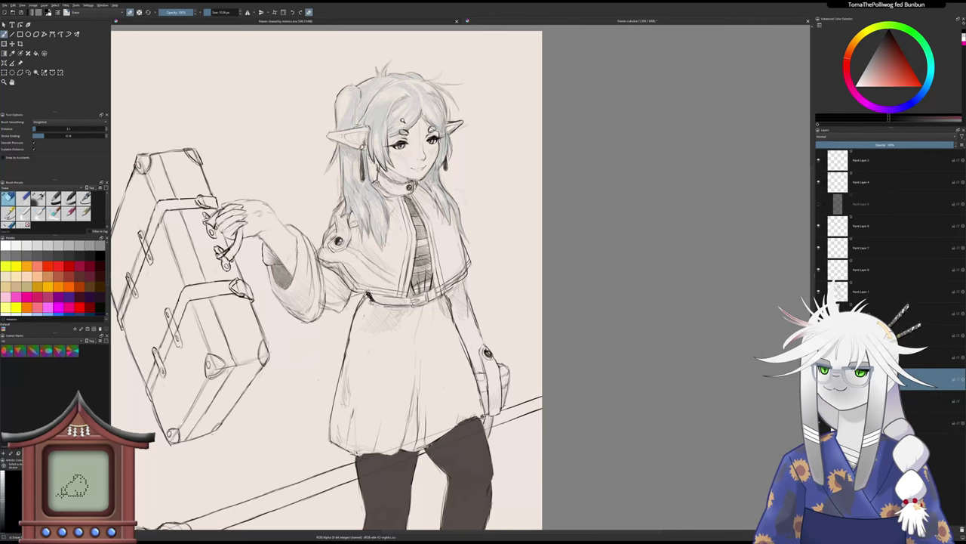
drag(384, 135, 409, 158)
- Enlarge the brush slightly and choose a muted olive-gold paint colour
click(214, 12)
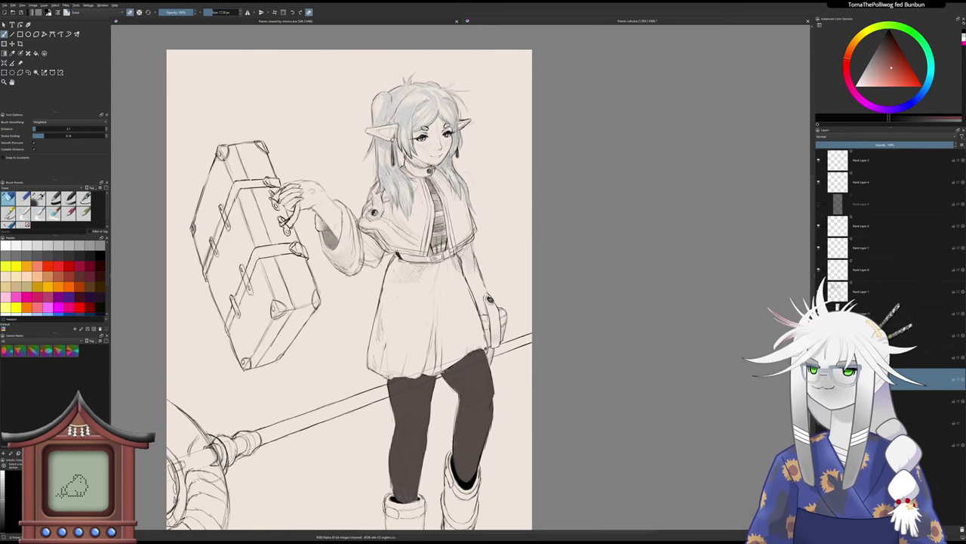
click(854, 42)
drag(896, 79, 885, 84)
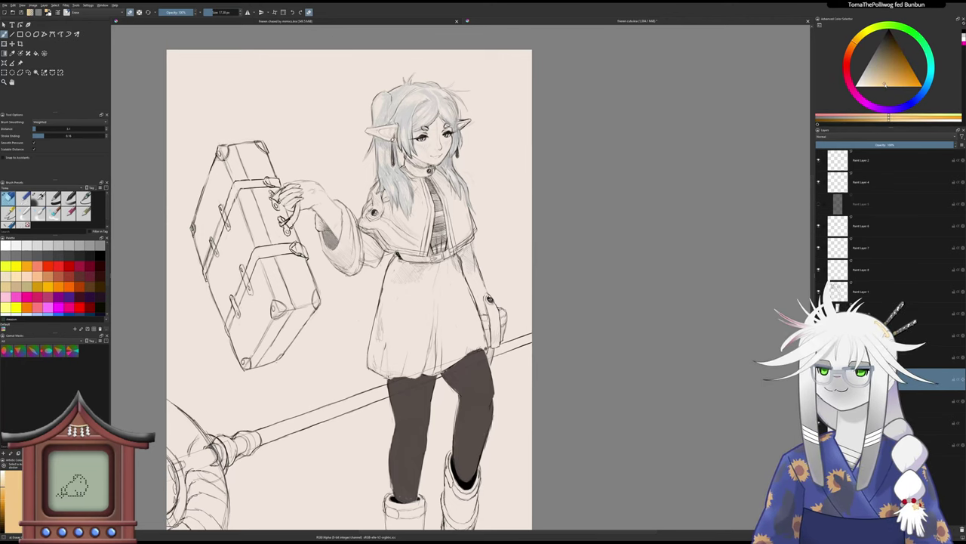
click(881, 79)
click(863, 36)
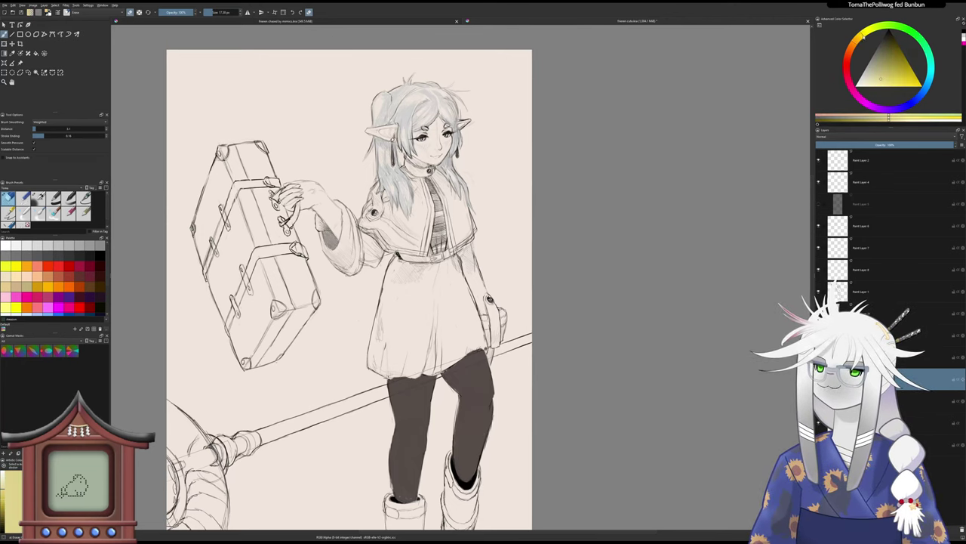
click(884, 72)
click(883, 74)
click(886, 70)
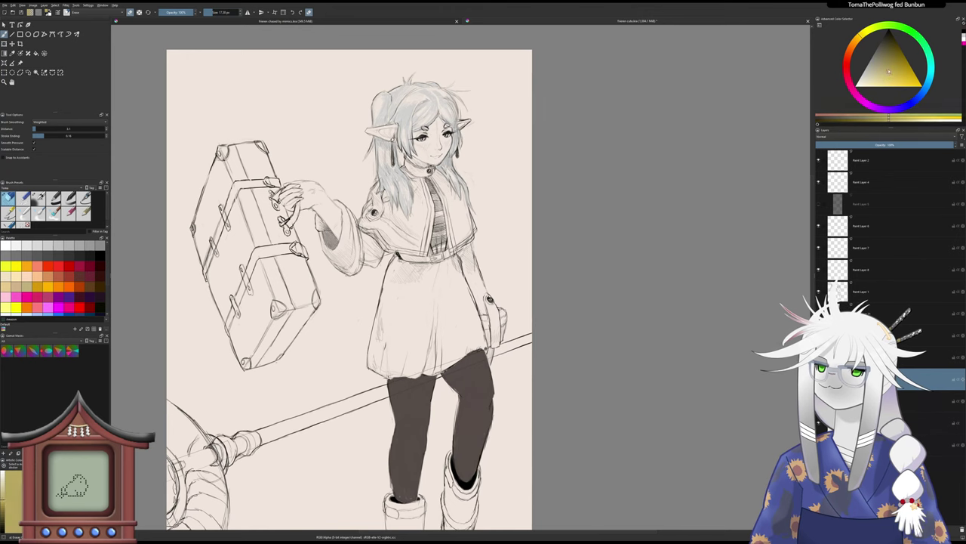
click(887, 66)
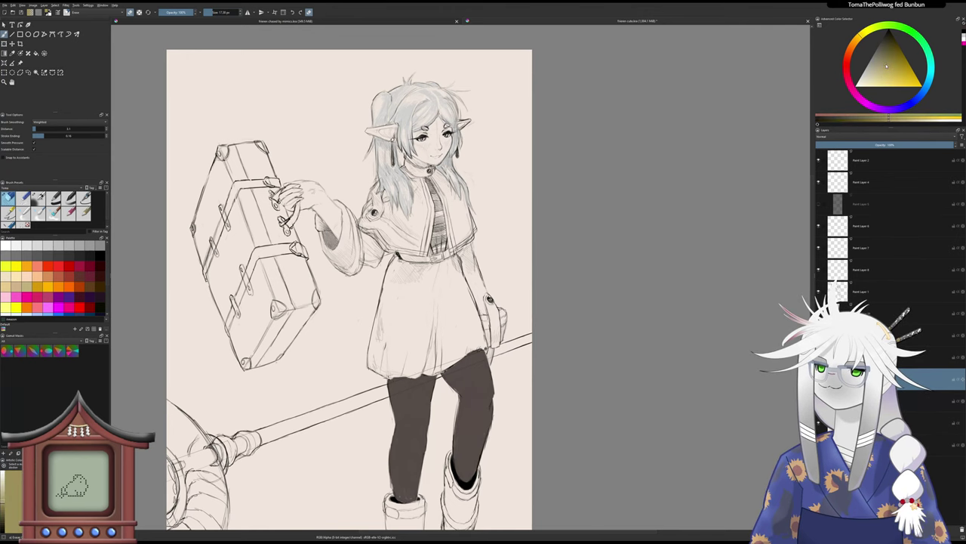
drag(445, 171, 479, 207)
- Paint olive-gold trim along the upper and lower edges of the collar with a larger brush, undoing unsatisfactory strokes
scroll(459, 199, up, 4)
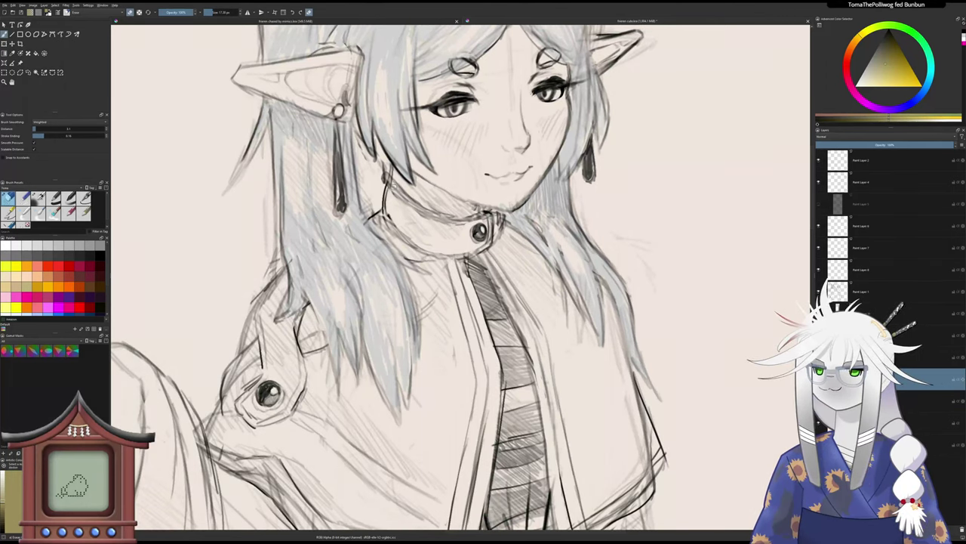
key(slash)
drag(388, 178, 399, 193)
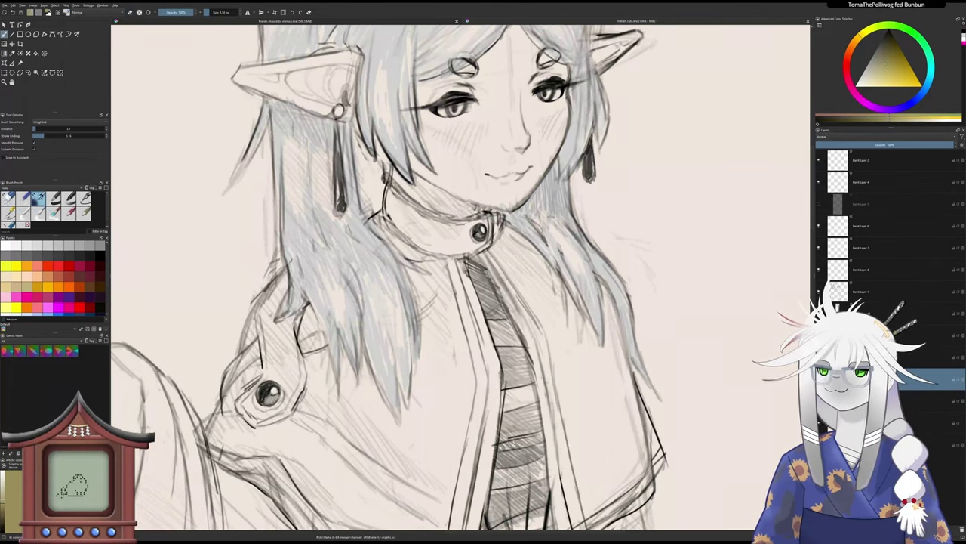
key(ctrl+z)
click(215, 13)
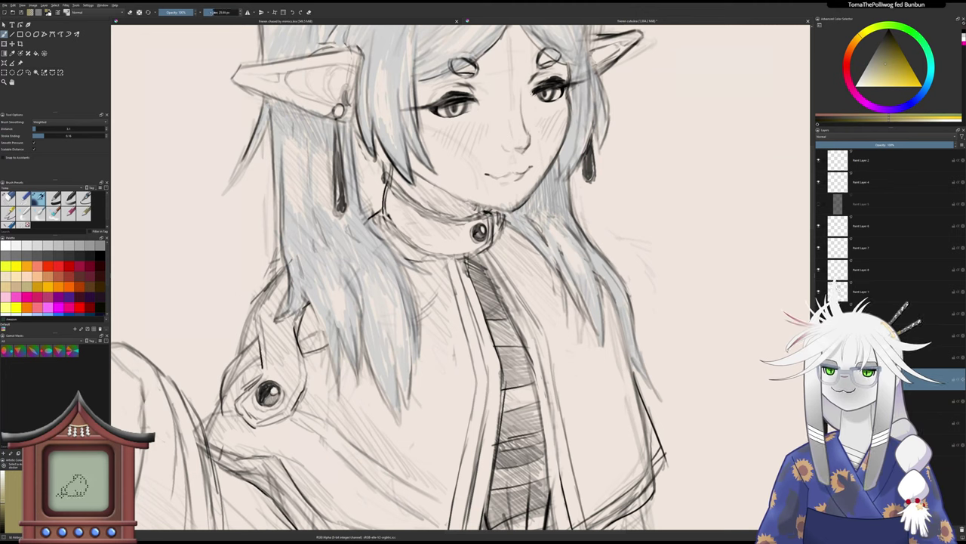
mouse_move(388, 177)
mouse_down()
mouse_move(415, 207)
mouse_move(454, 221)
mouse_up()
mouse_move(385, 209)
mouse_down()
mouse_move(384, 221)
mouse_move(450, 260)
mouse_up()
key(ctrl+z)
key(ctrl+z)
scroll(430, 243, down, 4)
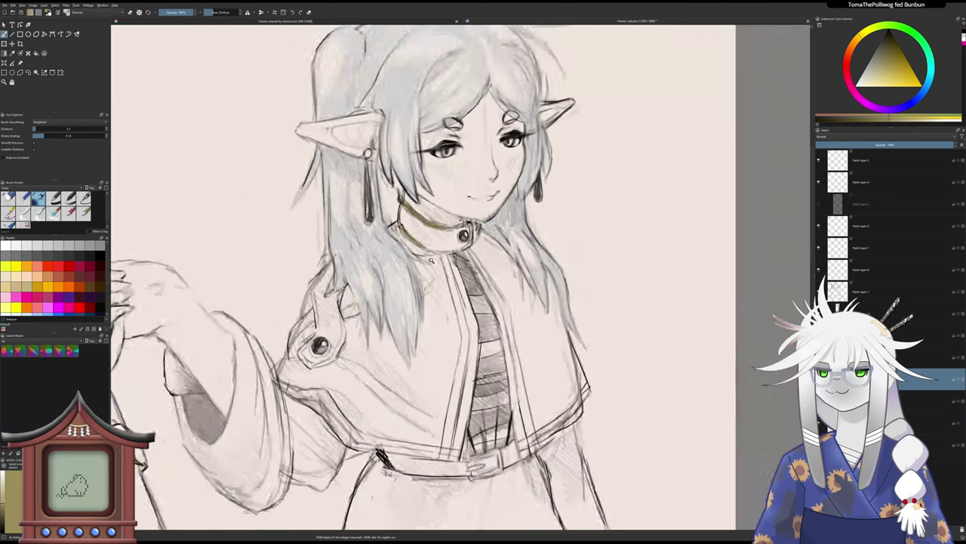
- Extend the olive-gold collar trim around the button end and fill in the collar's back edge
key(4)
key(4)
key(4)
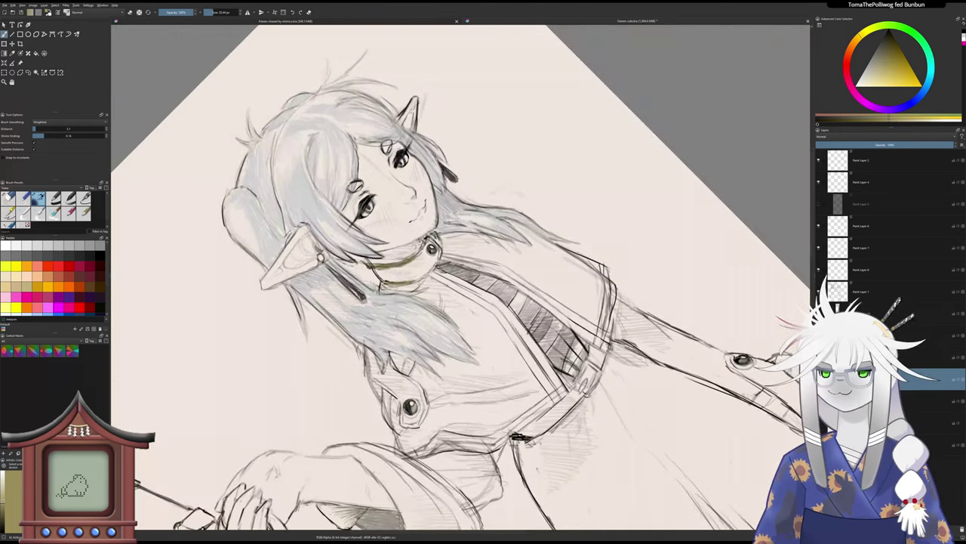
drag(417, 251, 426, 236)
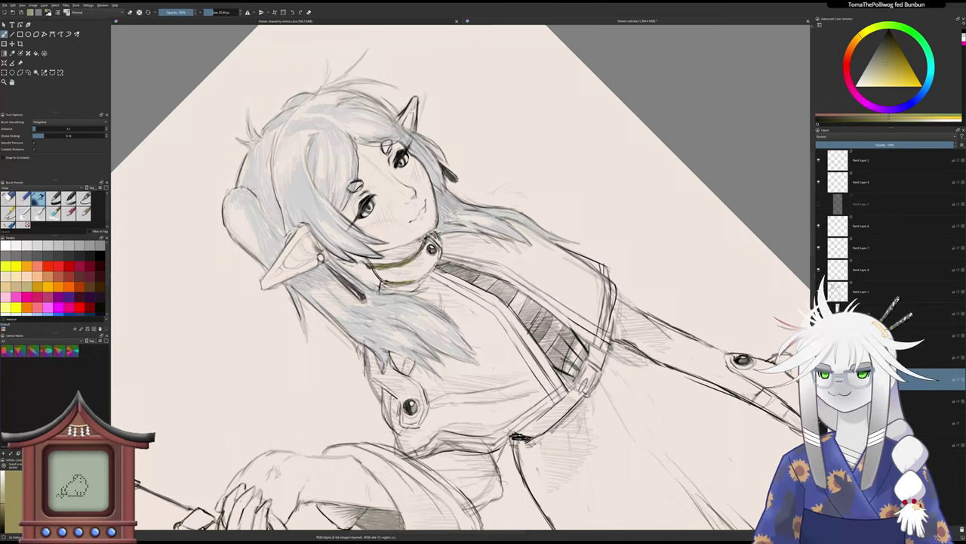
drag(440, 252, 413, 283)
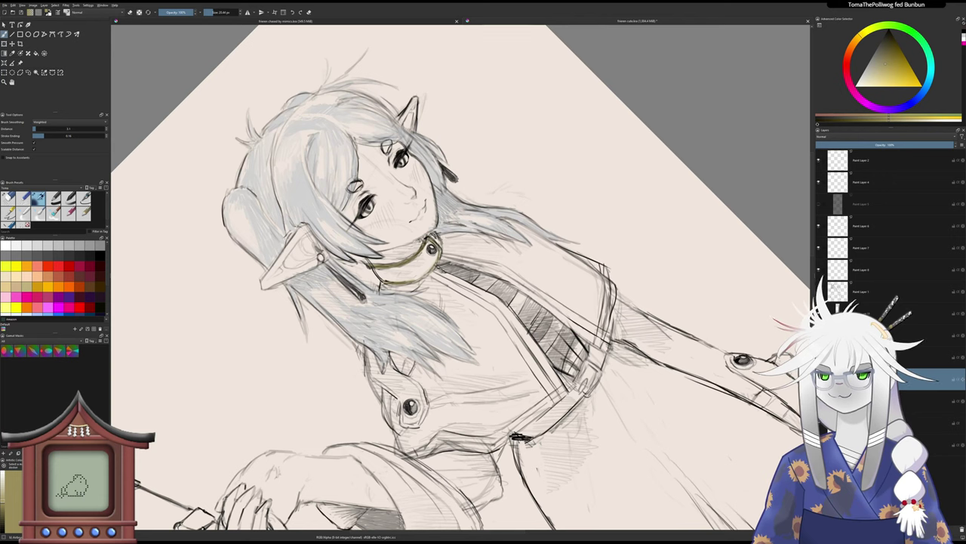
mouse_move(441, 240)
mouse_down()
mouse_move(442, 256)
mouse_move(412, 285)
mouse_up()
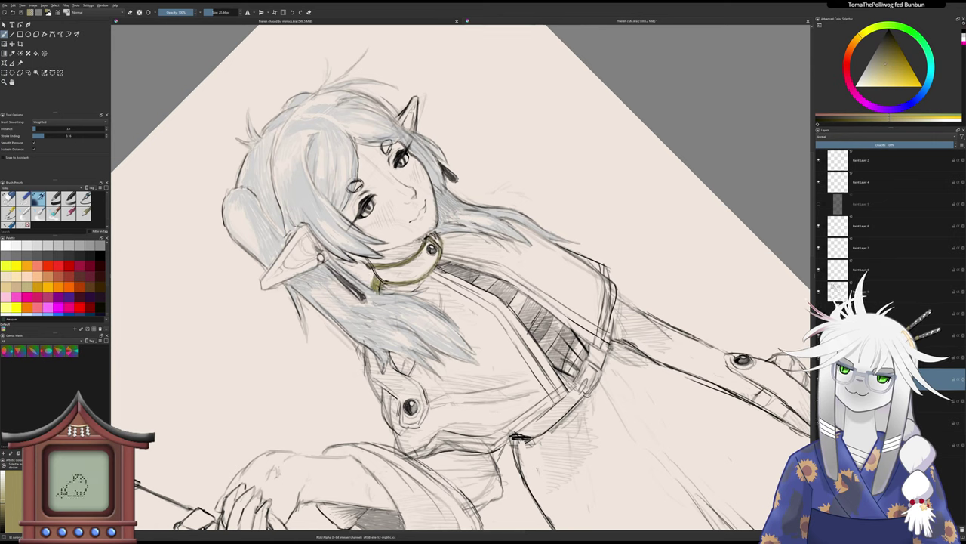
key(5)
- Paint olive-gold trim down the cape's front opening edge on the suitcase side, from the collar to the belt
scroll(370, 287, down, 3)
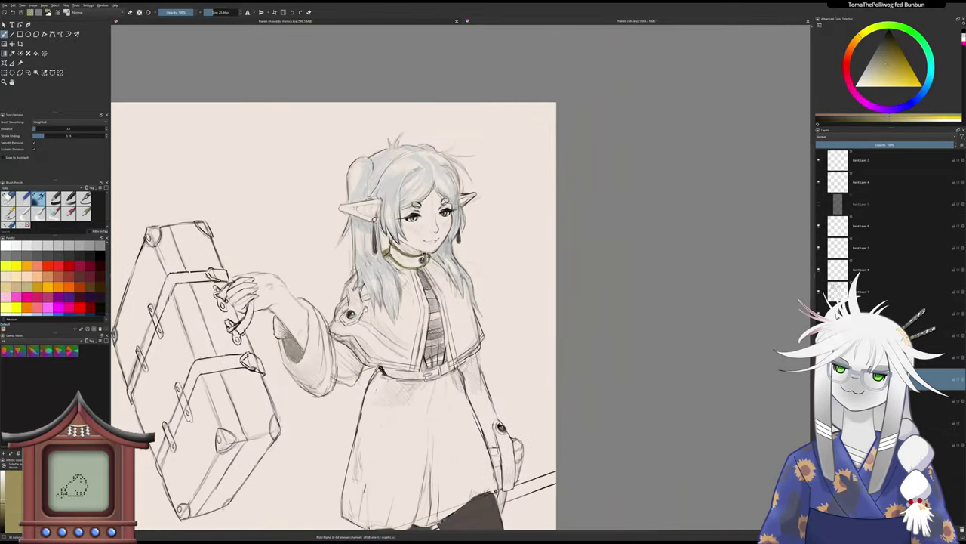
key(plus)
key(plus)
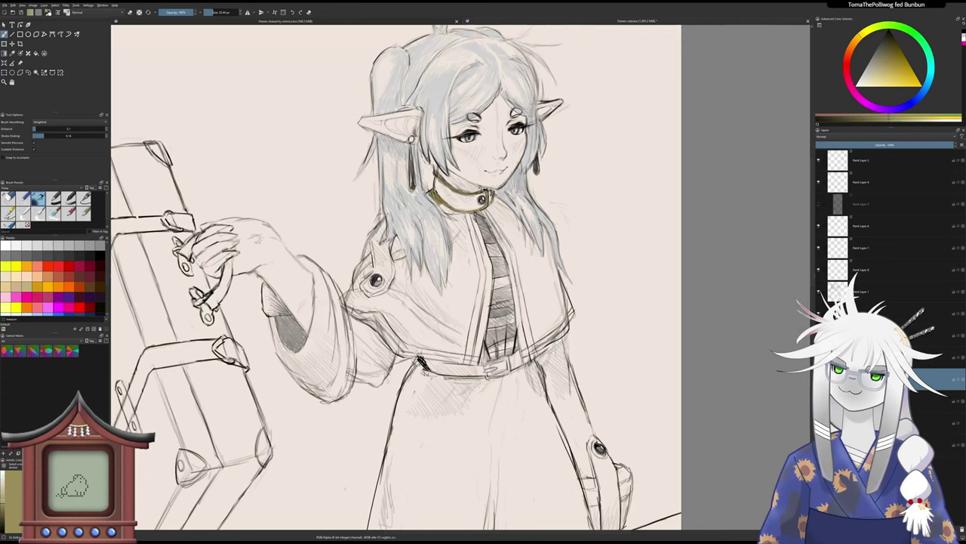
key(slash)
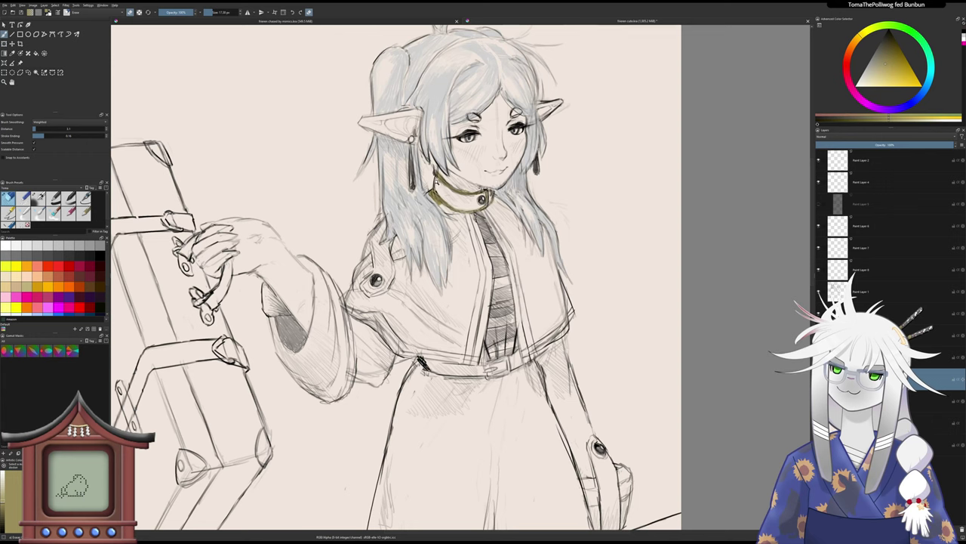
key(slash)
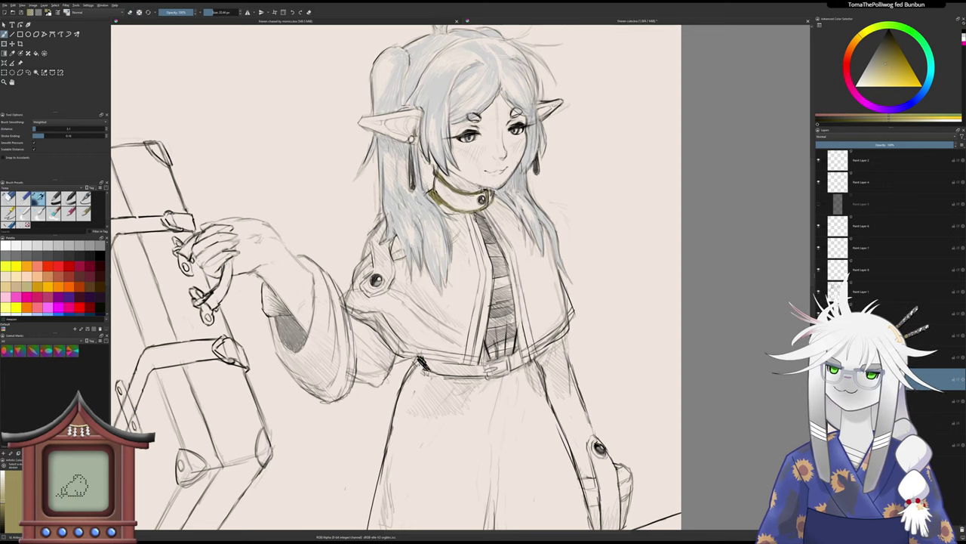
mouse_move(471, 215)
mouse_down()
mouse_move(481, 244)
mouse_move(472, 226)
mouse_move(471, 240)
mouse_up()
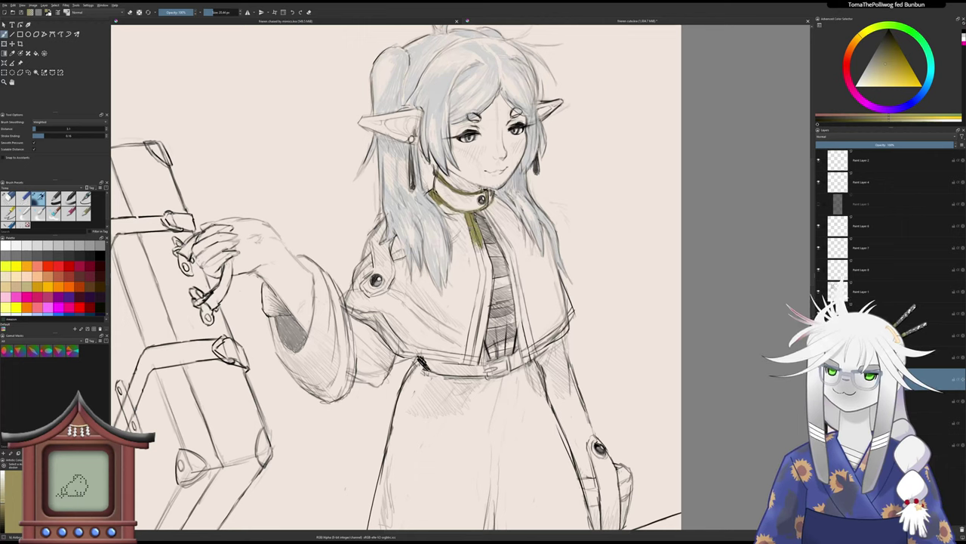
drag(484, 260, 482, 303)
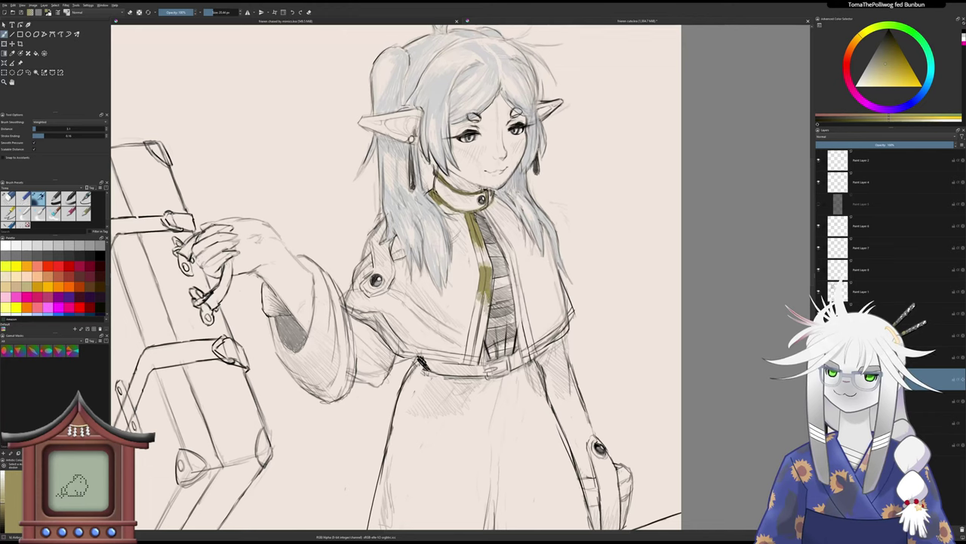
mouse_move(479, 305)
mouse_down()
mouse_move(475, 351)
mouse_move(474, 338)
mouse_up()
drag(472, 315, 467, 363)
mouse_move(469, 345)
mouse_down()
mouse_move(467, 359)
mouse_move(467, 345)
mouse_up()
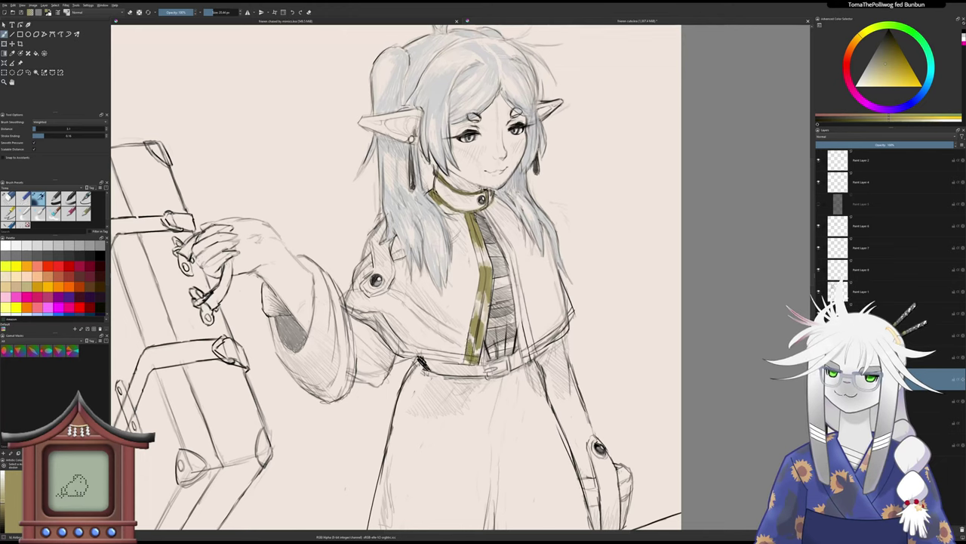
drag(480, 292, 477, 313)
drag(475, 278, 475, 313)
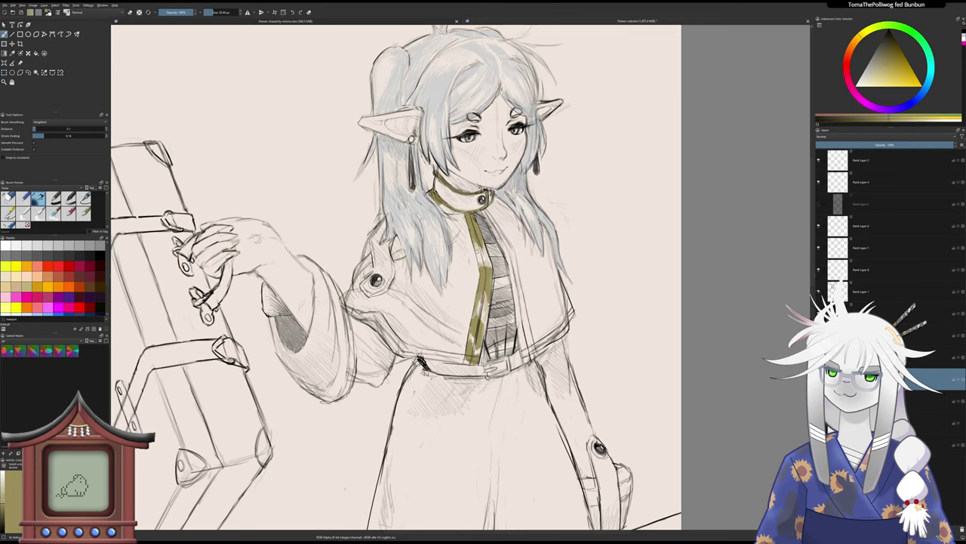
mouse_move(477, 247)
mouse_down()
mouse_move(482, 319)
mouse_move(469, 341)
mouse_up()
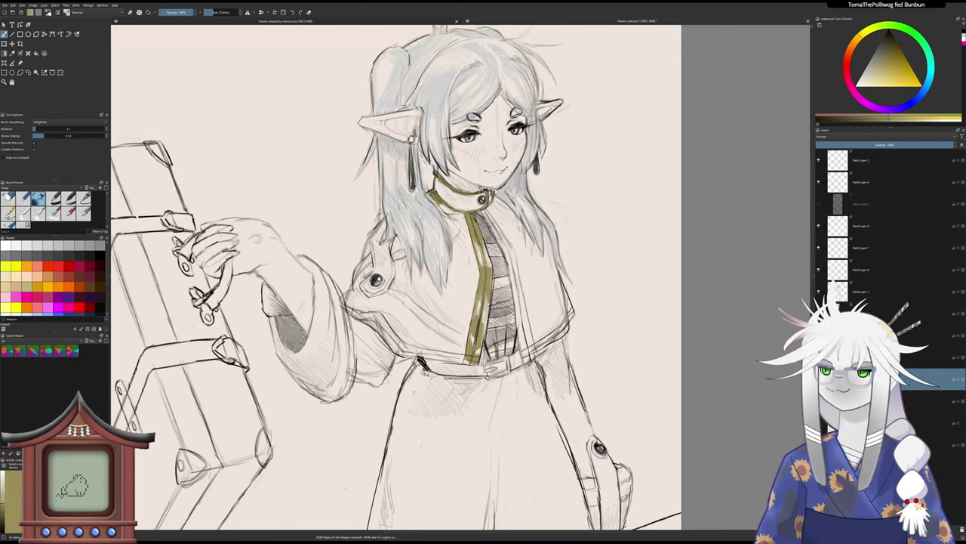
- Paint matching olive-gold trim down the cape's other front edge and square off the trim's lower end at the belt
drag(440, 286, 409, 275)
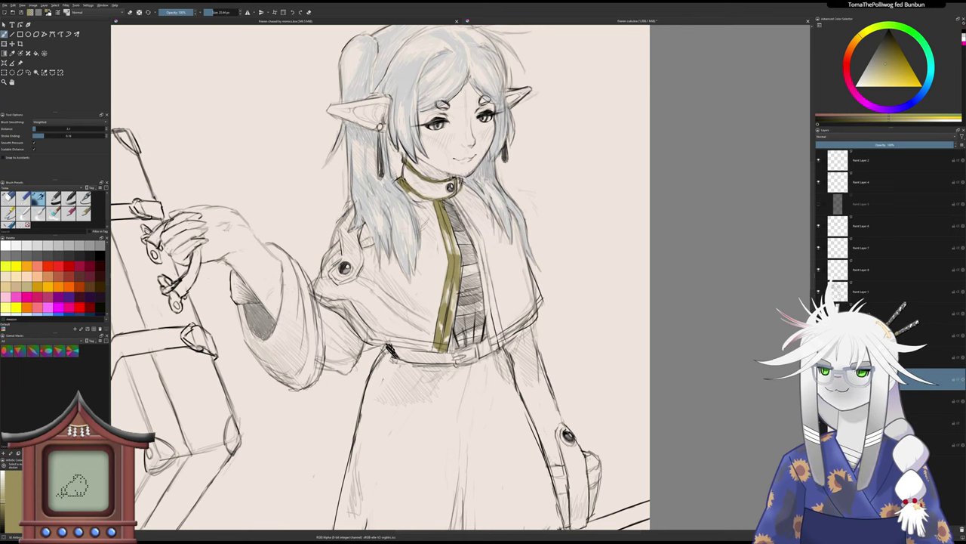
drag(452, 199, 462, 212)
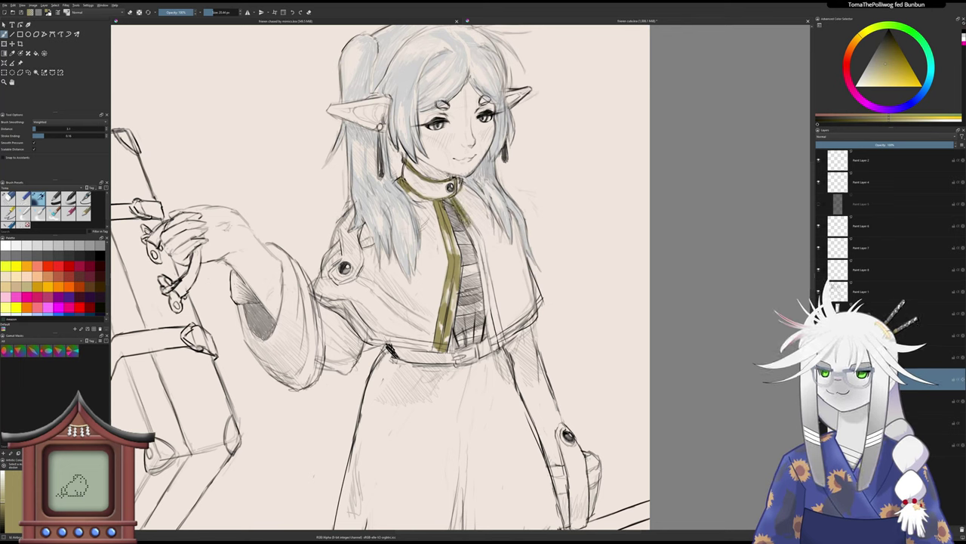
drag(465, 222, 473, 238)
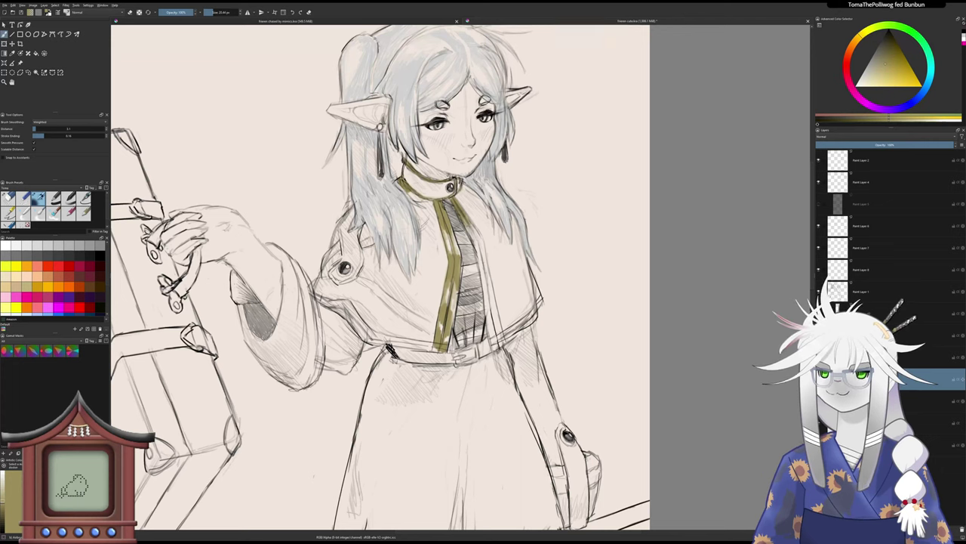
mouse_move(479, 256)
mouse_down()
mouse_move(498, 314)
mouse_move(489, 314)
mouse_up()
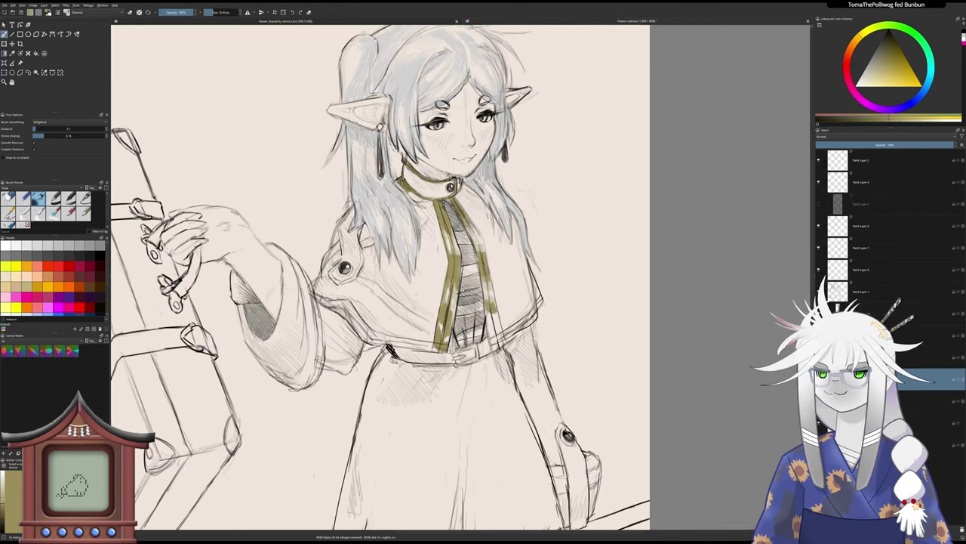
mouse_move(486, 304)
mouse_down()
mouse_move(491, 330)
mouse_move(496, 324)
mouse_up()
drag(497, 311, 498, 347)
drag(496, 333, 501, 342)
drag(500, 330, 500, 351)
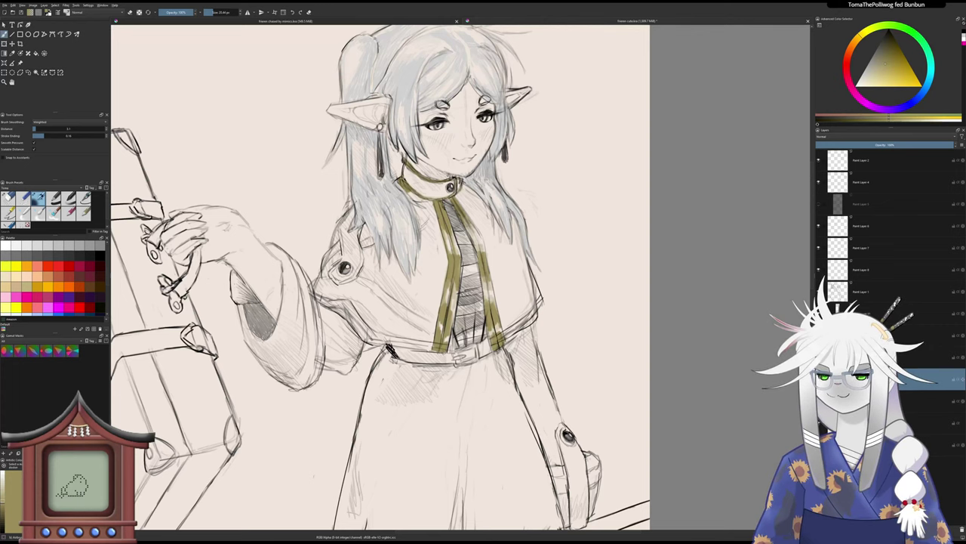
drag(431, 351, 444, 351)
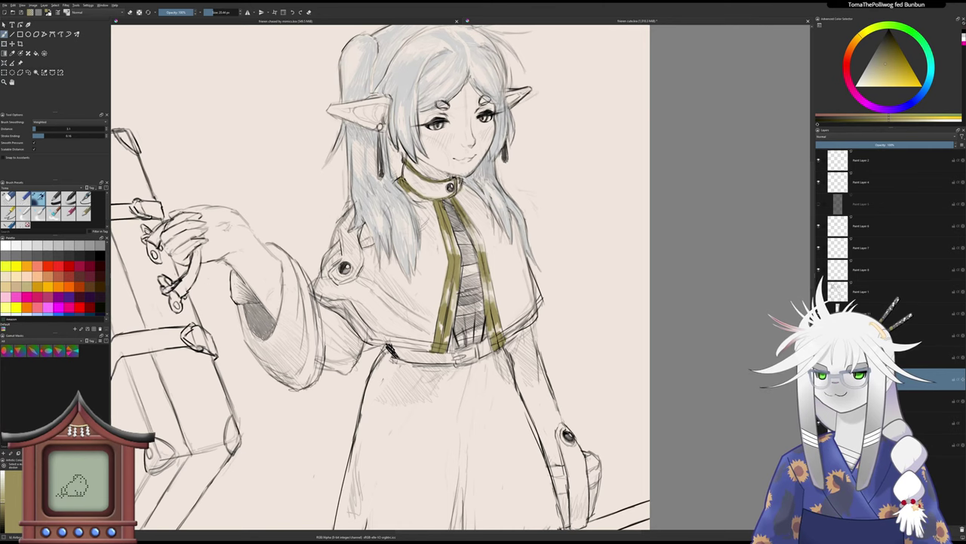
- Paint olive-gold trim along the cape's bottom hem on the side away from the suitcase, cleaning it up with the eraser
key(4)
key(4)
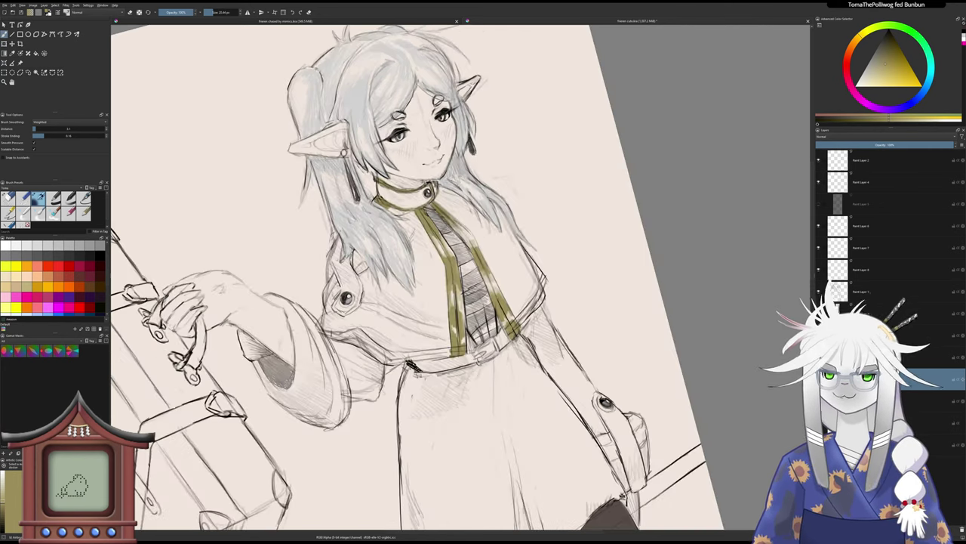
scroll(495, 260, down, 3)
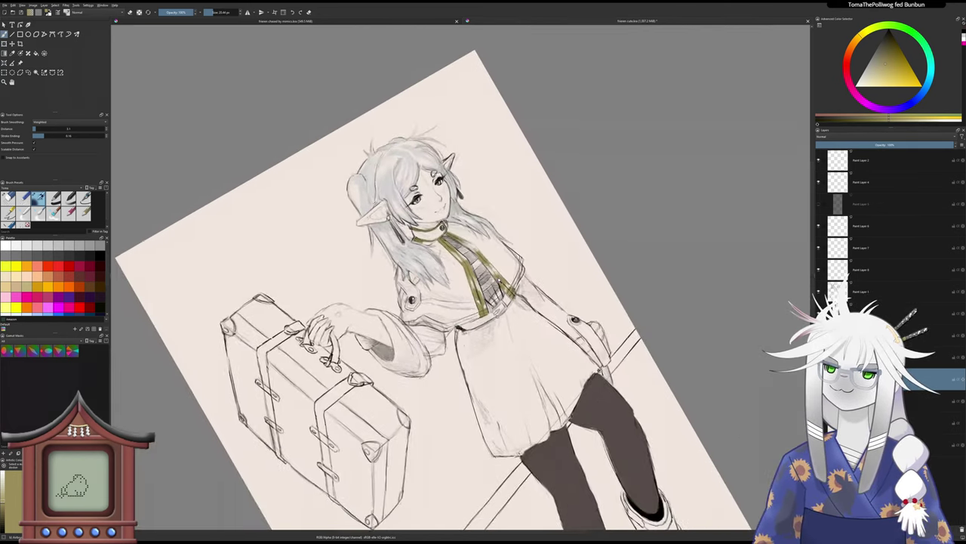
scroll(492, 261, up, 4)
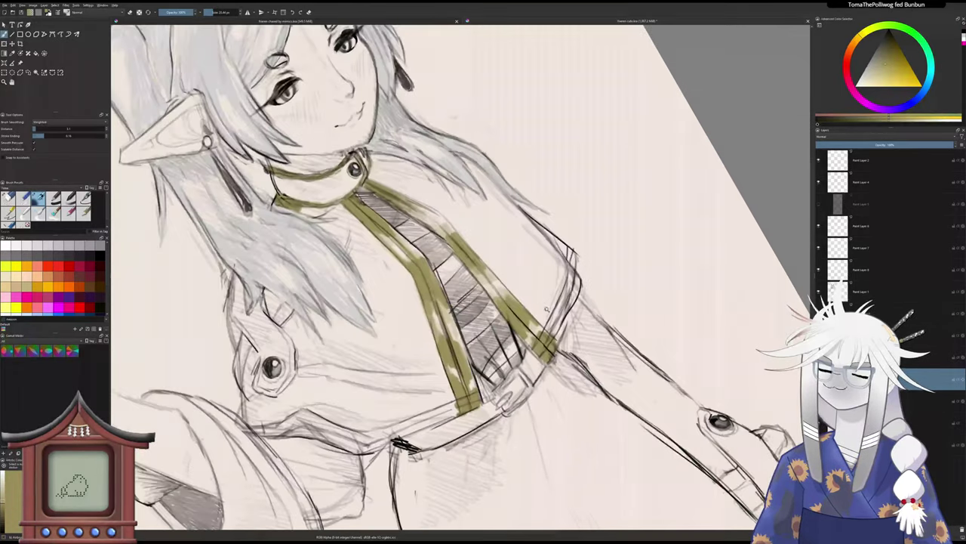
scroll(492, 262, down, 1)
drag(547, 330, 571, 303)
drag(557, 340, 573, 296)
drag(571, 305, 578, 291)
drag(554, 313, 577, 292)
key(slash)
mouse_move(563, 308)
mouse_down()
mouse_move(577, 293)
mouse_move(561, 305)
mouse_move(575, 270)
mouse_move(563, 251)
mouse_up()
key(slash)
drag(578, 284, 567, 311)
- Paint olive-gold trim along the cape's bottom hem on the suitcase side, undoing and redoing the strokes at its outer end
drag(538, 346, 553, 283)
key(4)
key(4)
scroll(551, 284, up, 1)
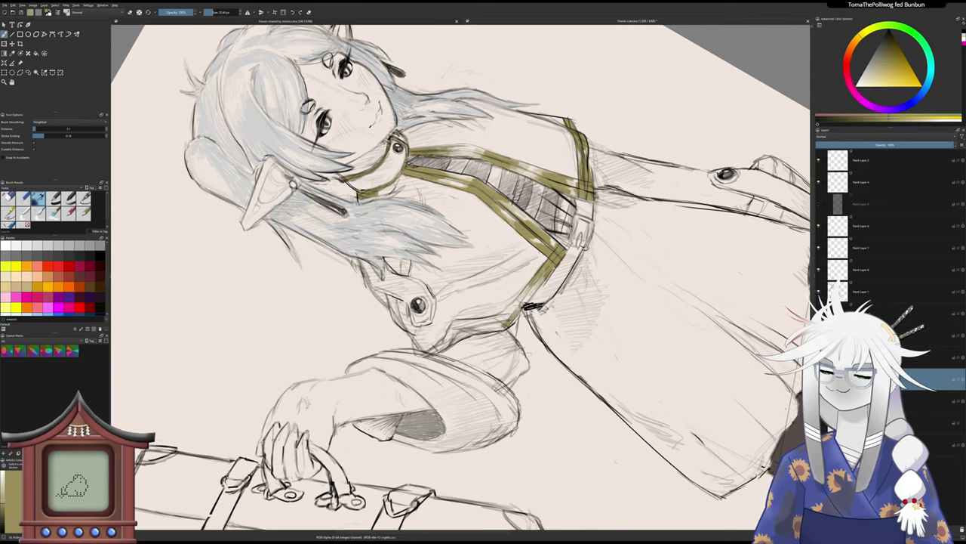
drag(505, 323, 498, 317)
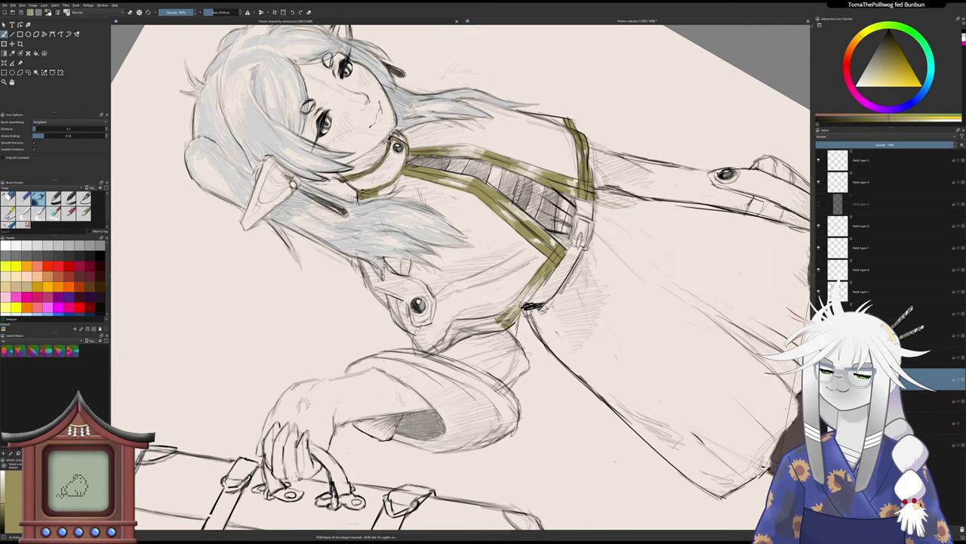
key(ctrl+z)
key(ctrl+z)
key(ctrl+z)
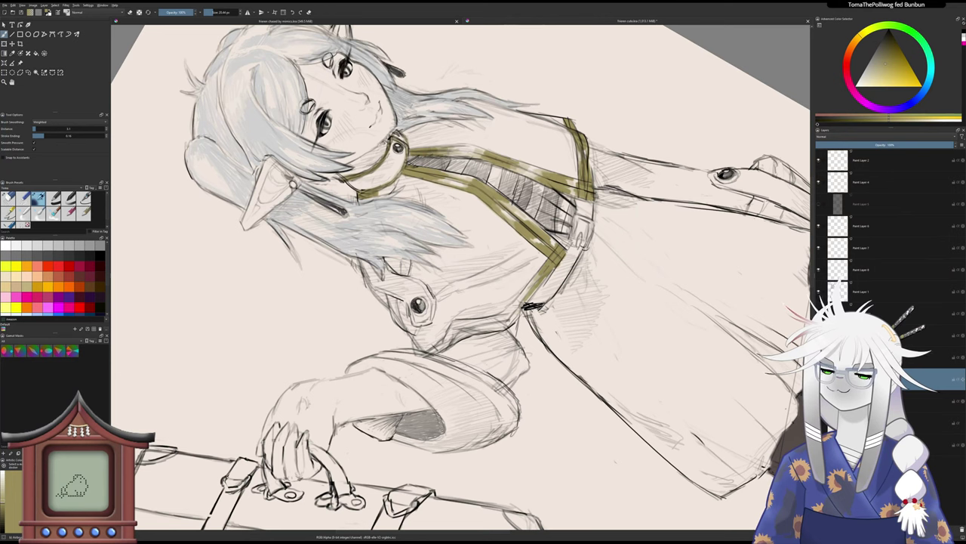
mouse_move(513, 310)
mouse_down()
mouse_move(501, 318)
mouse_move(522, 297)
mouse_move(496, 329)
mouse_up()
- Continue the olive-gold hem trim up the cape's side edge beside the raised sleeve
key(6)
key(6)
key(6)
key(6)
key(6)
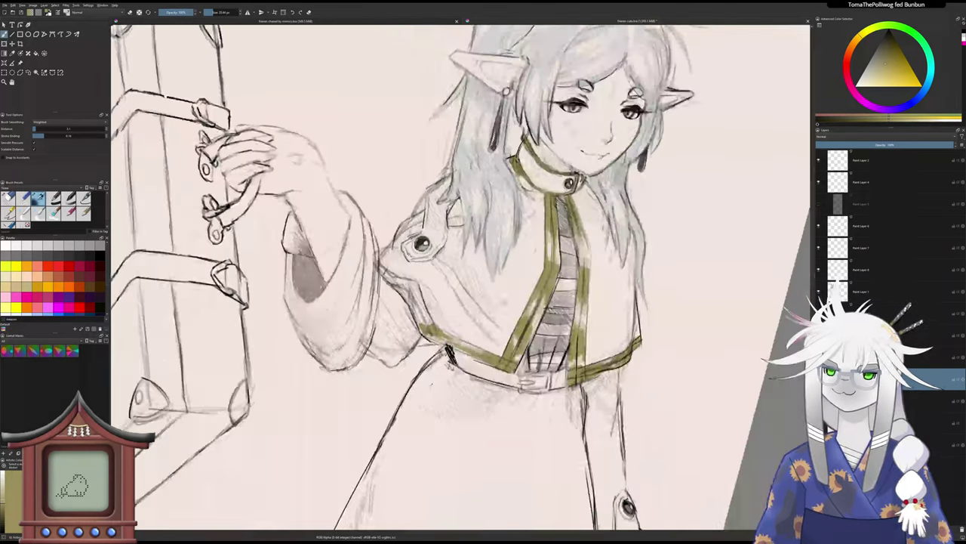
mouse_move(423, 325)
mouse_down()
mouse_move(395, 283)
mouse_move(418, 301)
mouse_move(412, 282)
mouse_move(378, 265)
mouse_up()
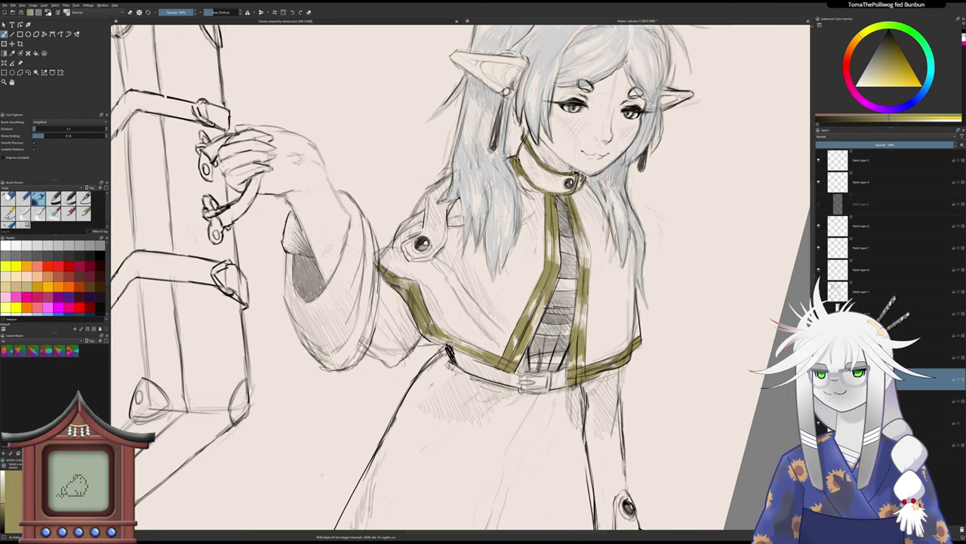
- Outline the buttoned shoulder strap on the cape in olive-gold, following its edges around the button
mouse_move(440, 196)
mouse_down()
mouse_move(432, 186)
mouse_move(439, 176)
mouse_move(424, 219)
mouse_up()
drag(438, 201, 430, 216)
drag(443, 199, 441, 210)
drag(452, 201, 442, 237)
drag(445, 239, 434, 254)
mouse_move(440, 246)
mouse_down()
mouse_move(413, 260)
mouse_move(403, 247)
mouse_up()
mouse_move(411, 258)
mouse_down()
mouse_move(405, 243)
mouse_move(403, 253)
mouse_move(444, 216)
mouse_move(441, 206)
mouse_up()
mouse_move(450, 199)
mouse_down()
mouse_move(434, 207)
mouse_move(448, 202)
mouse_up()
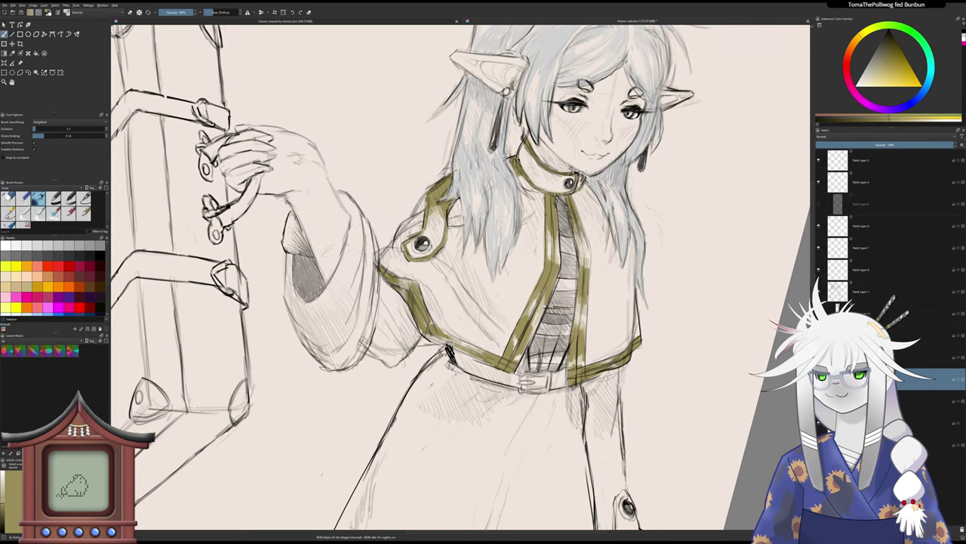
- Fill the inside of the shoulder strap with olive-gold strokes up to and around the button
mouse_move(438, 212)
mouse_down()
mouse_move(440, 238)
mouse_move(425, 234)
mouse_move(408, 251)
mouse_move(416, 255)
mouse_move(424, 233)
mouse_up()
mouse_move(434, 212)
mouse_down()
mouse_move(418, 240)
mouse_move(430, 230)
mouse_up()
drag(433, 226, 423, 234)
drag(443, 216, 414, 256)
mouse_move(425, 249)
mouse_down()
mouse_move(416, 256)
mouse_move(431, 244)
mouse_up()
drag(436, 234, 427, 249)
drag(431, 246, 399, 259)
- Touch up the shoulder strap's olive-gold fill and erase the excess along its inner edge
key(e)
key(slash)
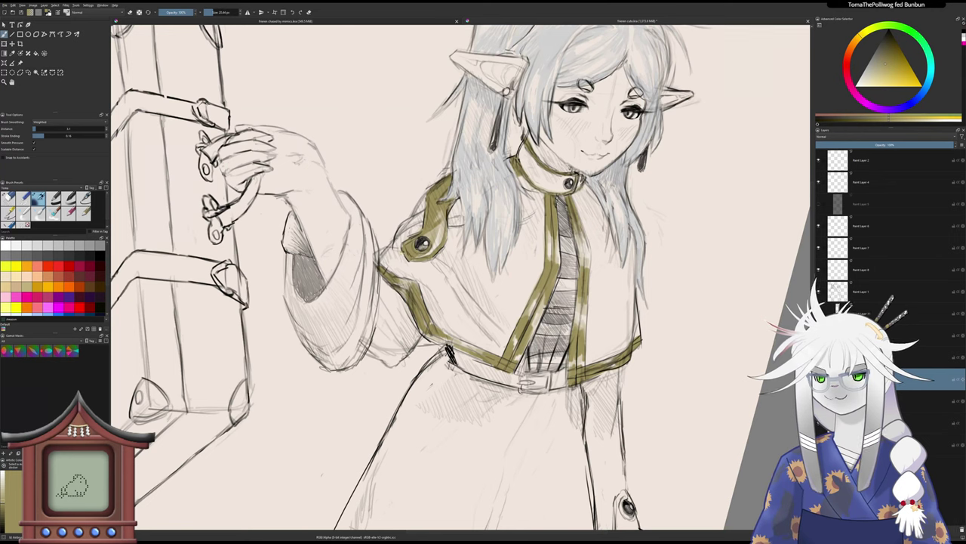
key(slash)
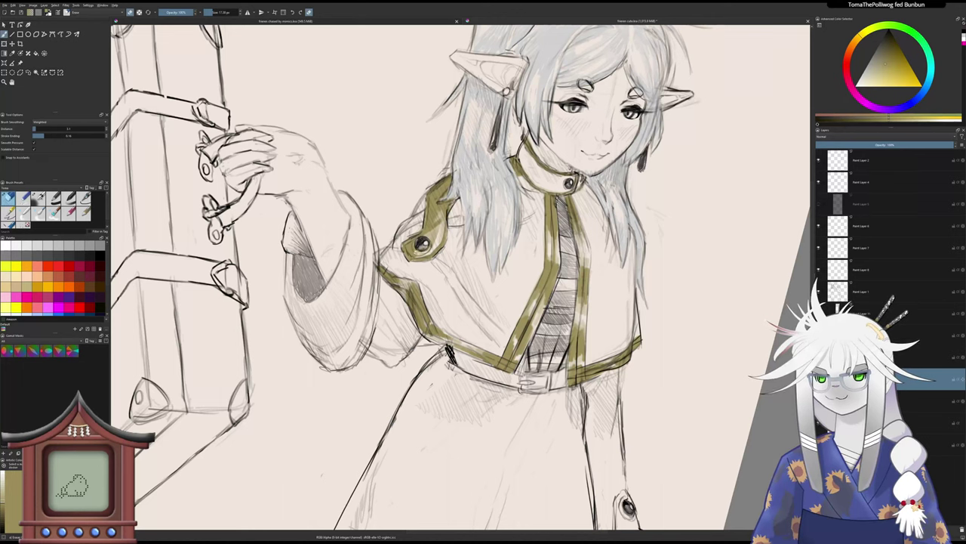
key(e)
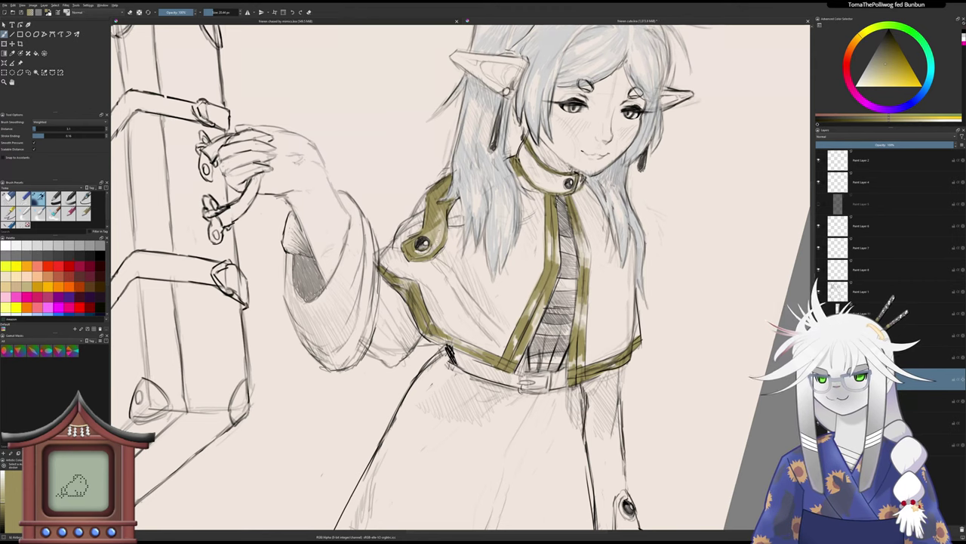
mouse_move(439, 234)
mouse_down()
mouse_move(432, 250)
mouse_move(438, 238)
mouse_up()
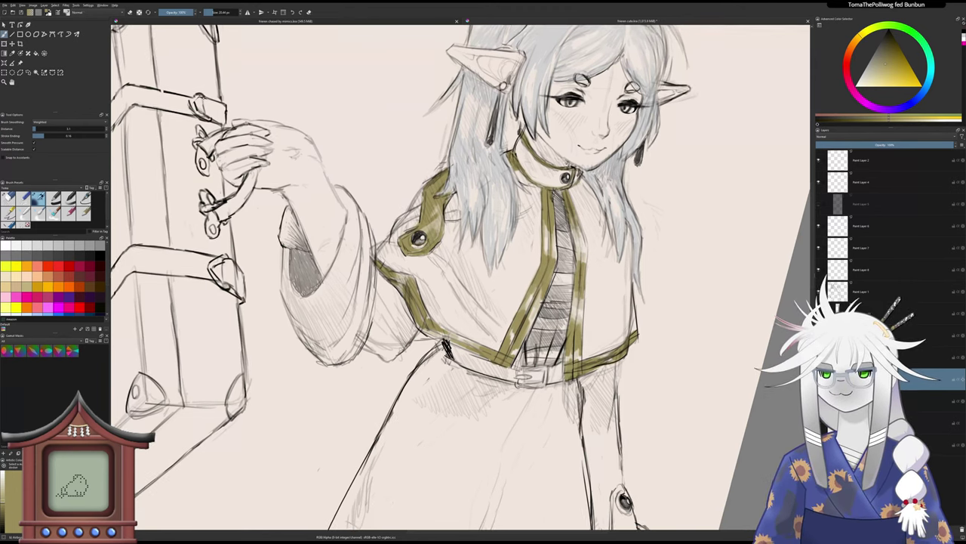
key(slash)
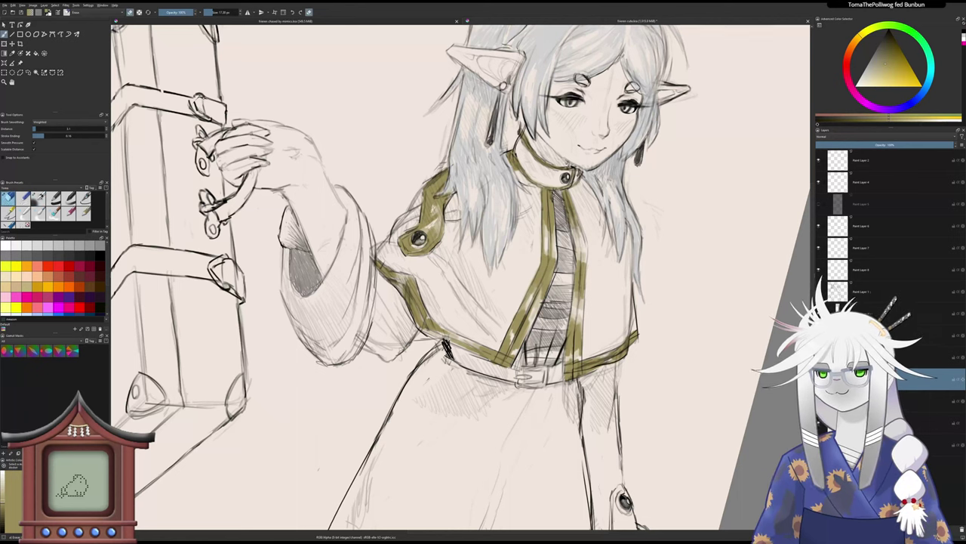
drag(445, 218, 440, 240)
key(slash)
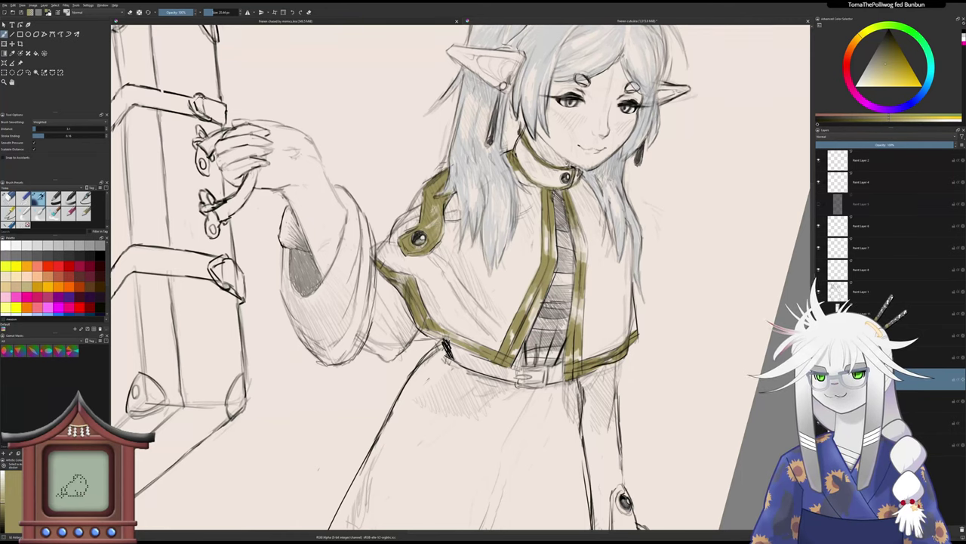
scroll(430, 226, down, 1)
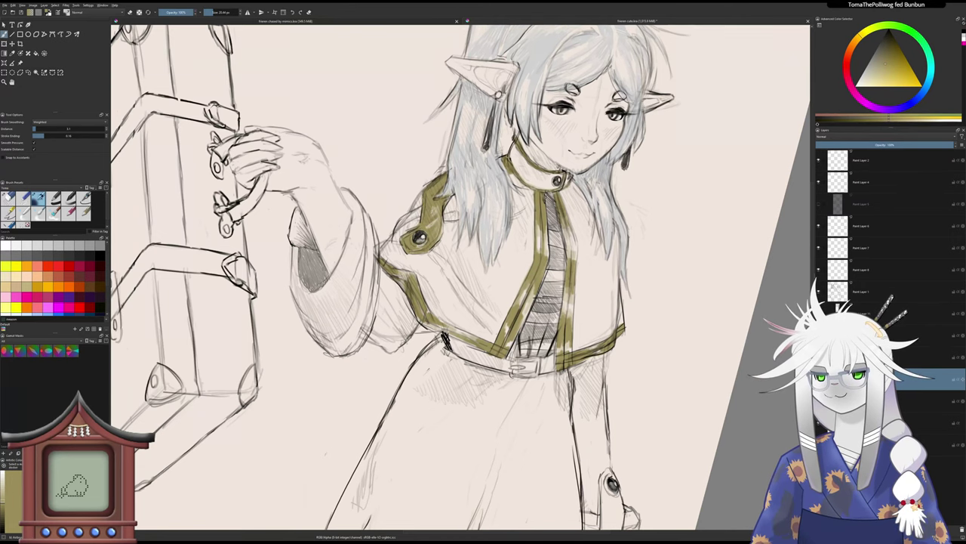
scroll(422, 219, down, 8)
scroll(422, 219, up, 3)
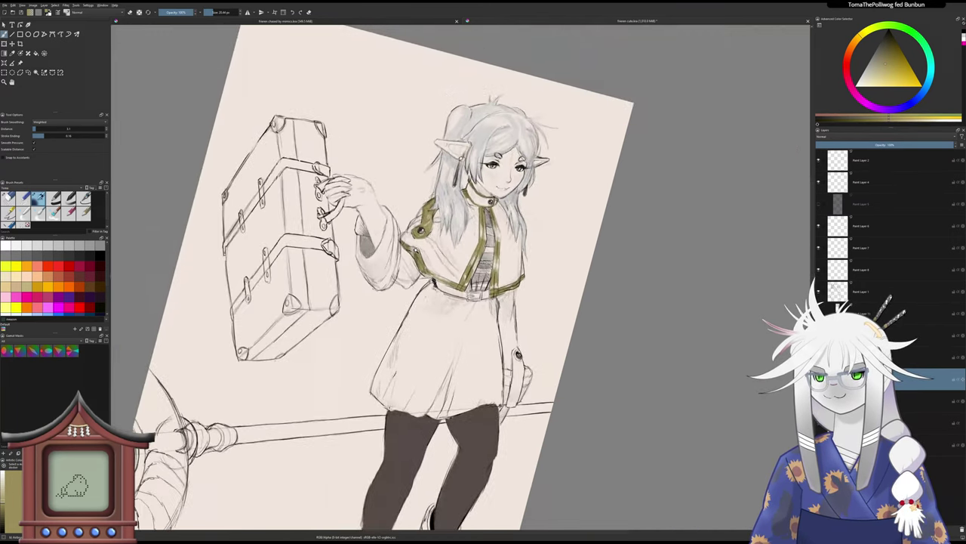
key(5)
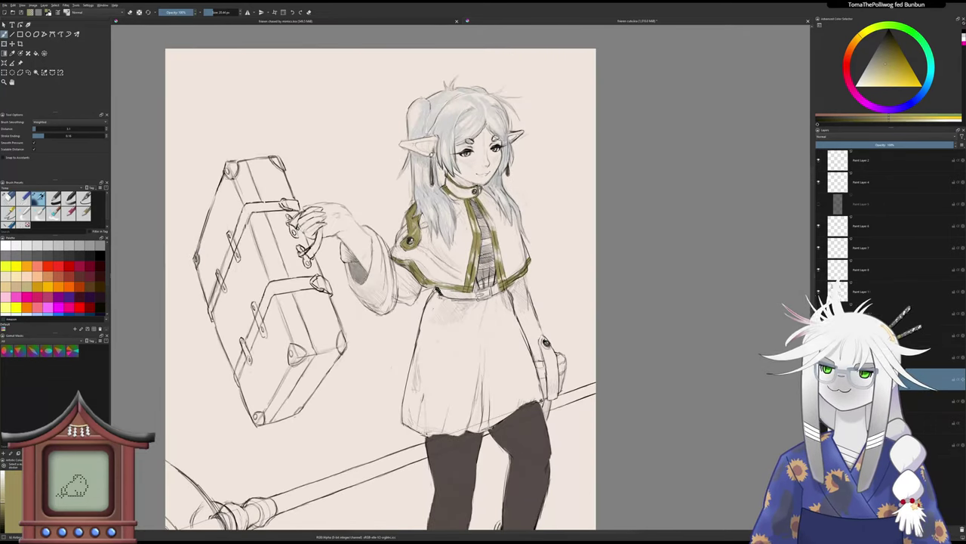
drag(408, 295, 379, 296)
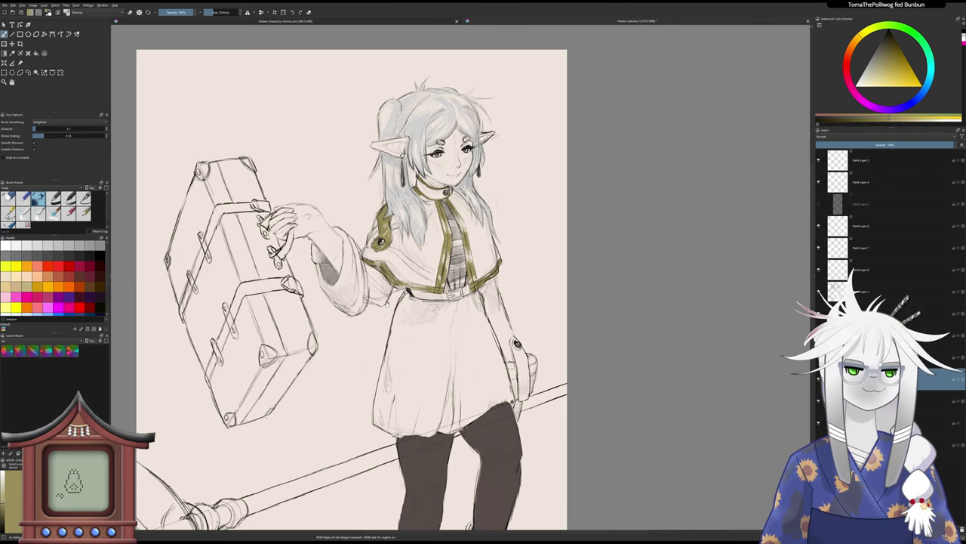
drag(510, 357, 431, 323)
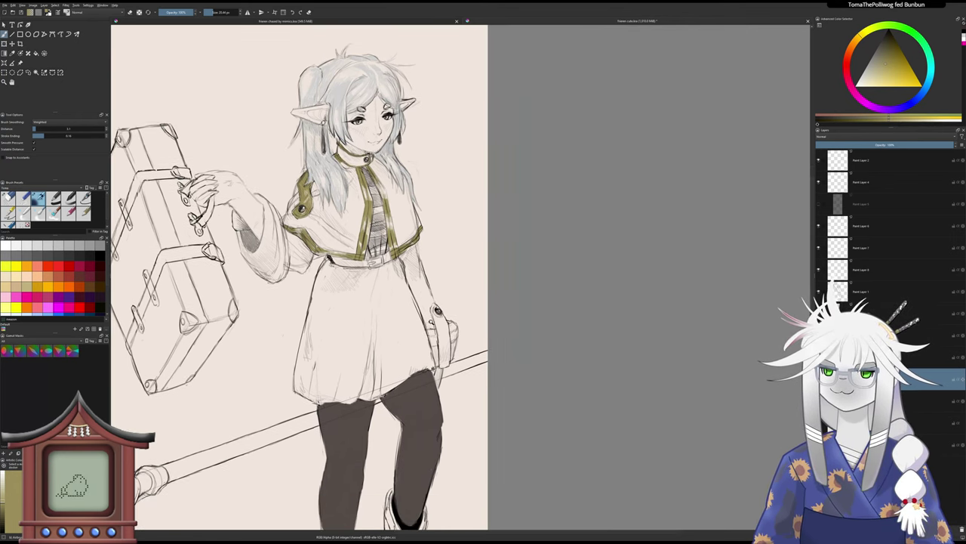
- Paint olive-gold around the button at the upper end of the lowered sleeve's cuff strap, erasing spill-over along the way
scroll(427, 324, up, 3)
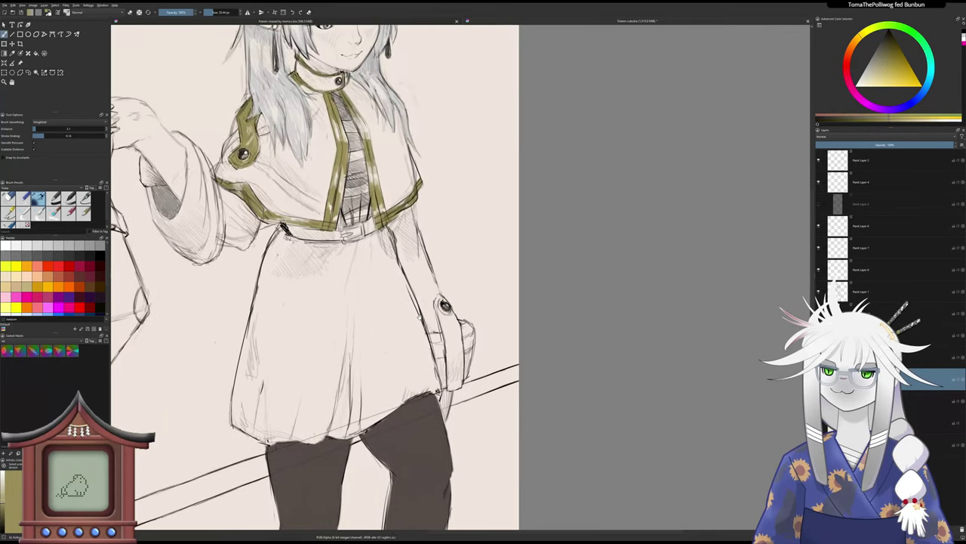
drag(420, 318, 463, 285)
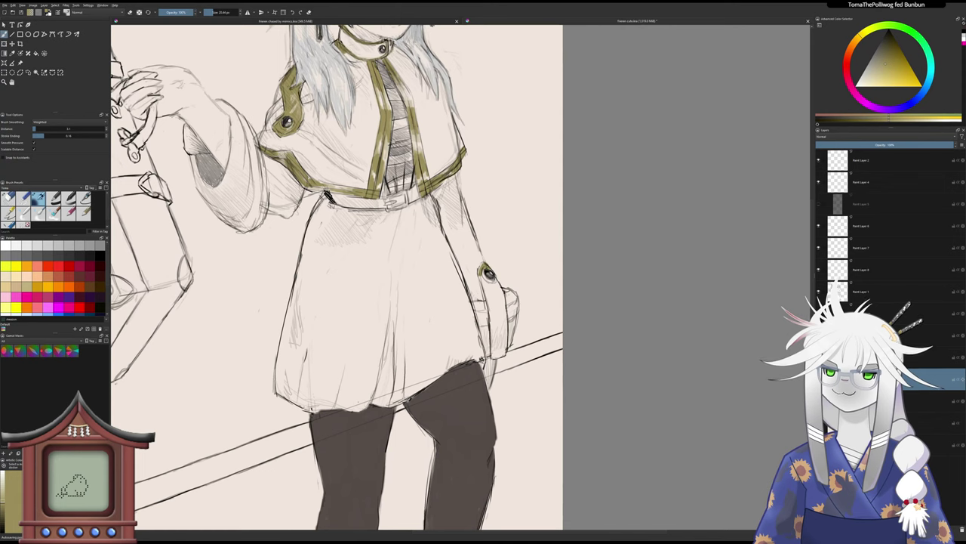
drag(481, 265, 477, 274)
key(slash)
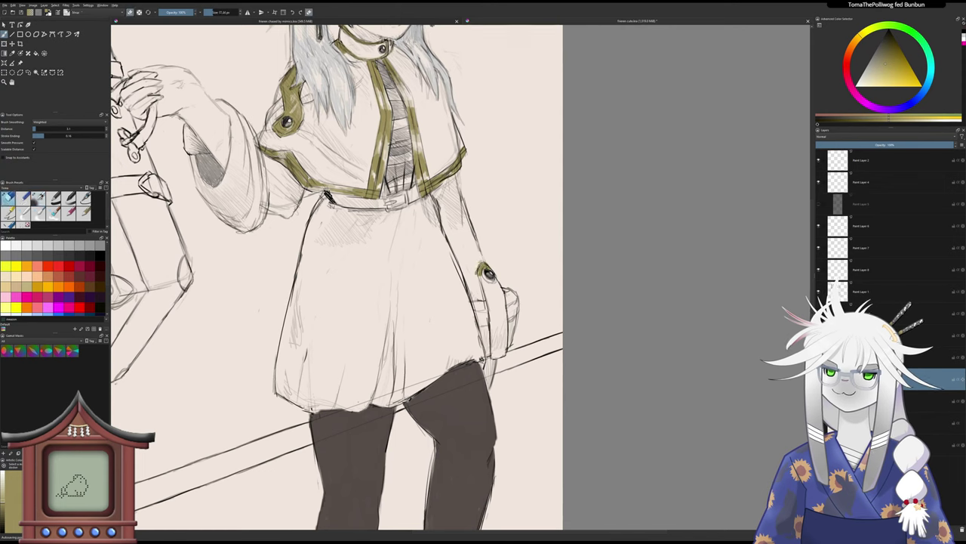
key(slash)
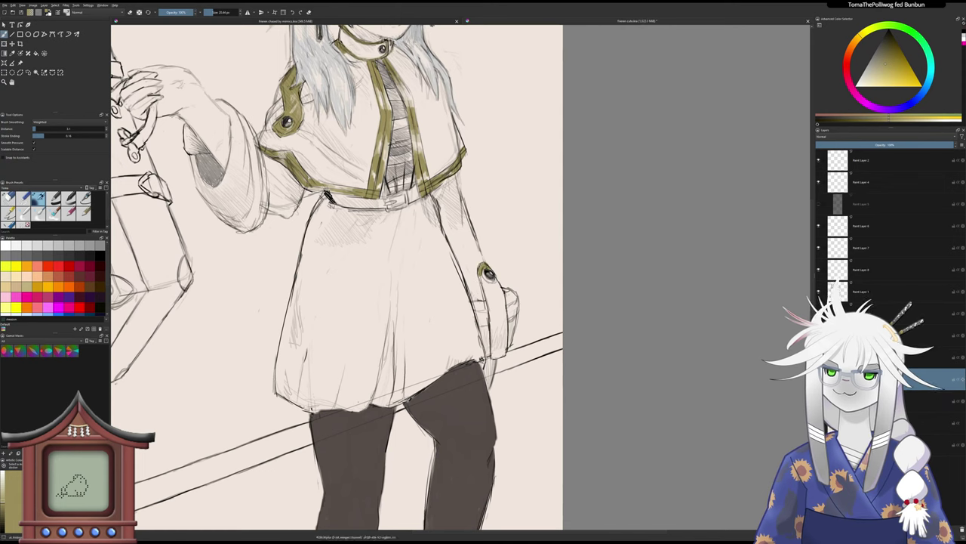
mouse_move(480, 274)
mouse_down()
mouse_move(483, 285)
mouse_move(484, 273)
mouse_up()
key(slash)
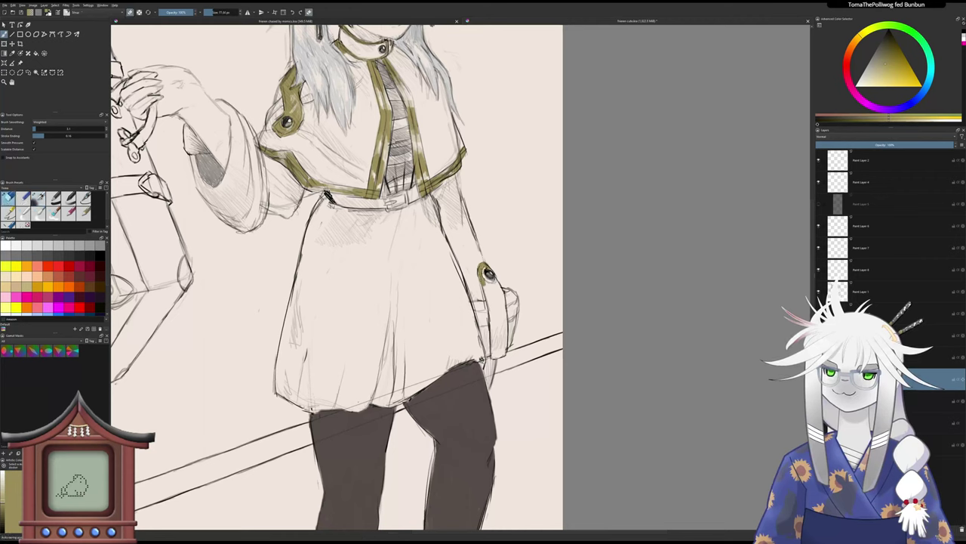
key(slash)
drag(484, 281, 491, 283)
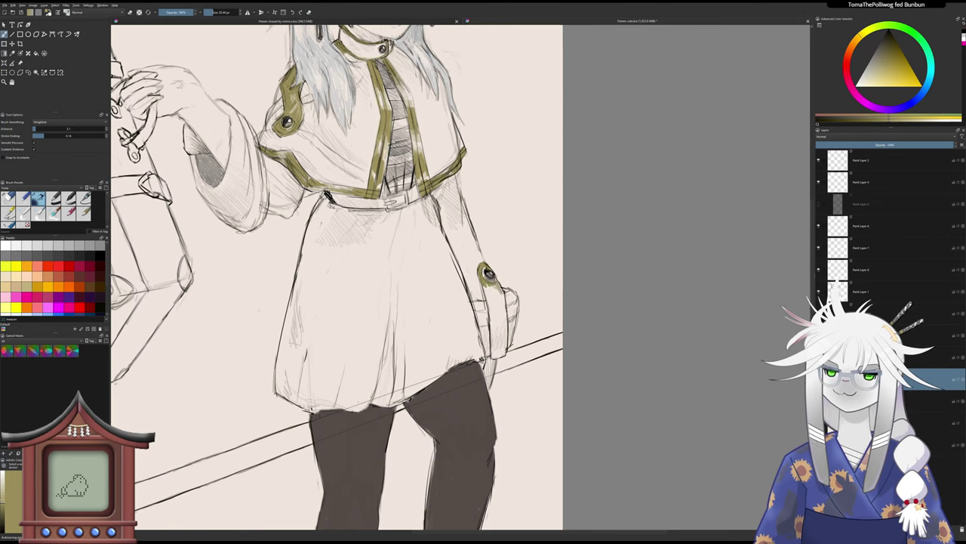
- Fill the cuff strap on the lowered sleeve with olive-gold strokes from below the button down to its end
mouse_move(496, 285)
mouse_down()
mouse_move(486, 294)
mouse_move(501, 312)
mouse_up()
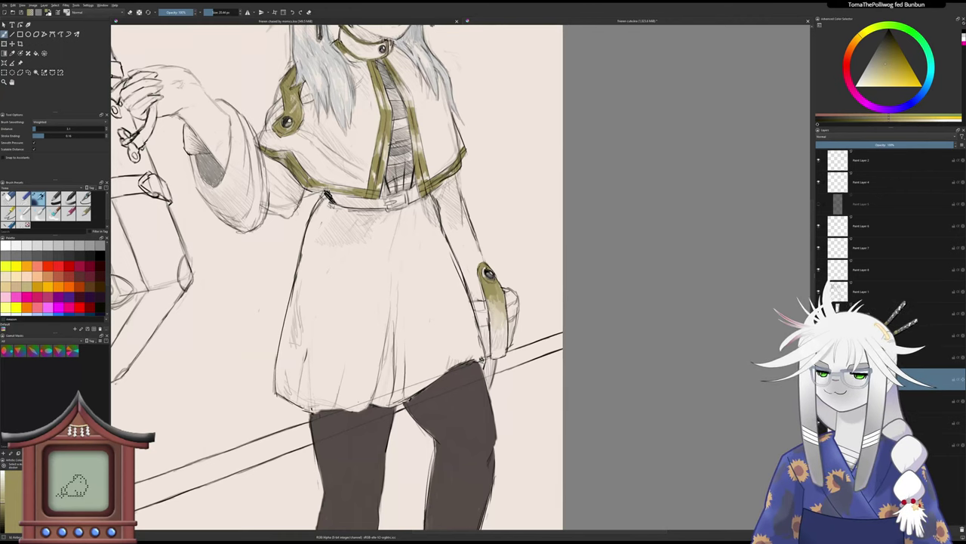
mouse_move(493, 314)
mouse_down()
mouse_move(505, 335)
mouse_move(493, 332)
mouse_move(505, 338)
mouse_move(500, 359)
mouse_up()
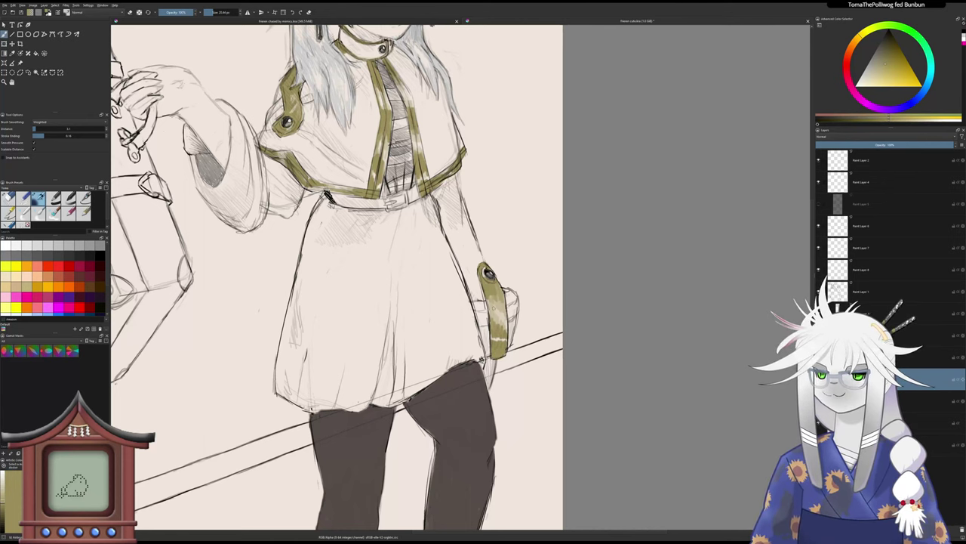
drag(489, 300, 504, 317)
drag(504, 304, 508, 329)
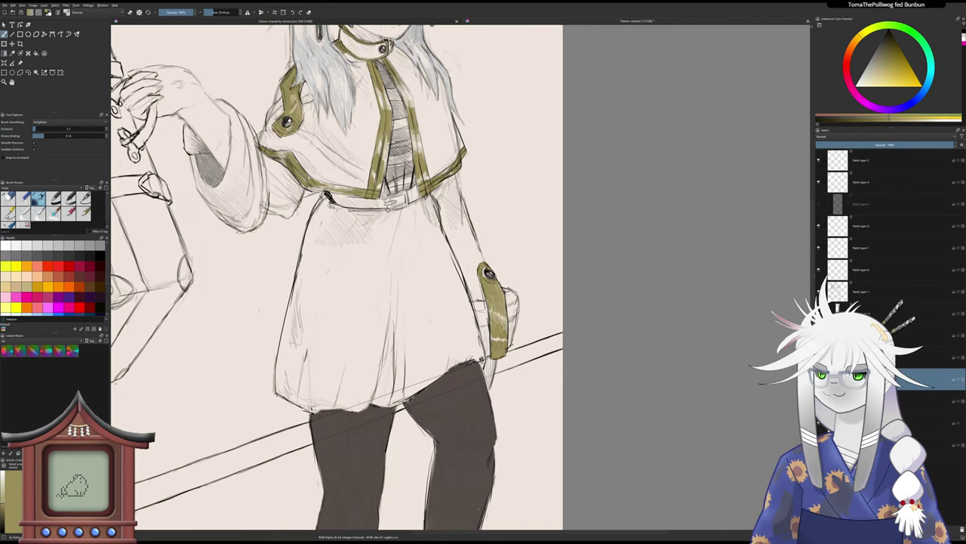
key(minus)
key(equal)
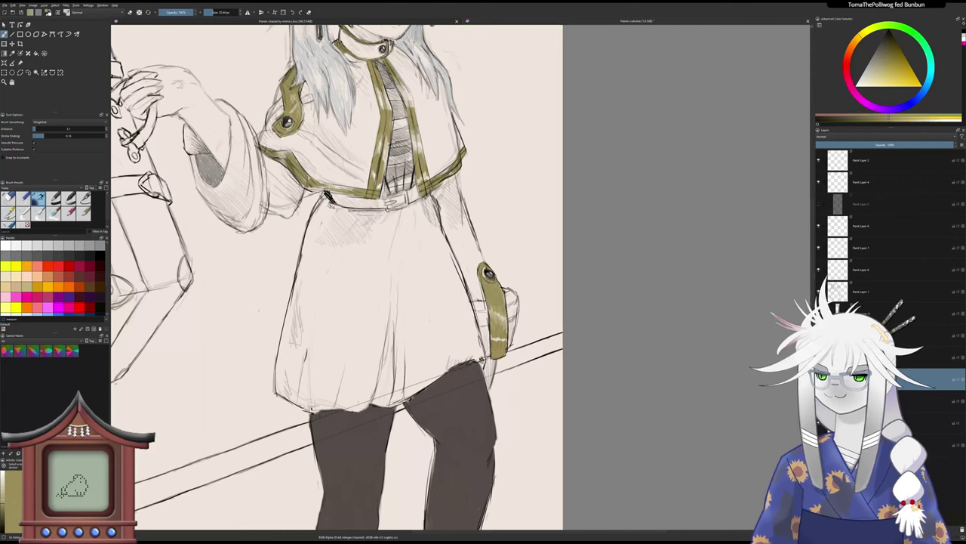
- Clean up the cuff strap's olive-gold edges beside the button, alternating between eraser and brush
key(slash)
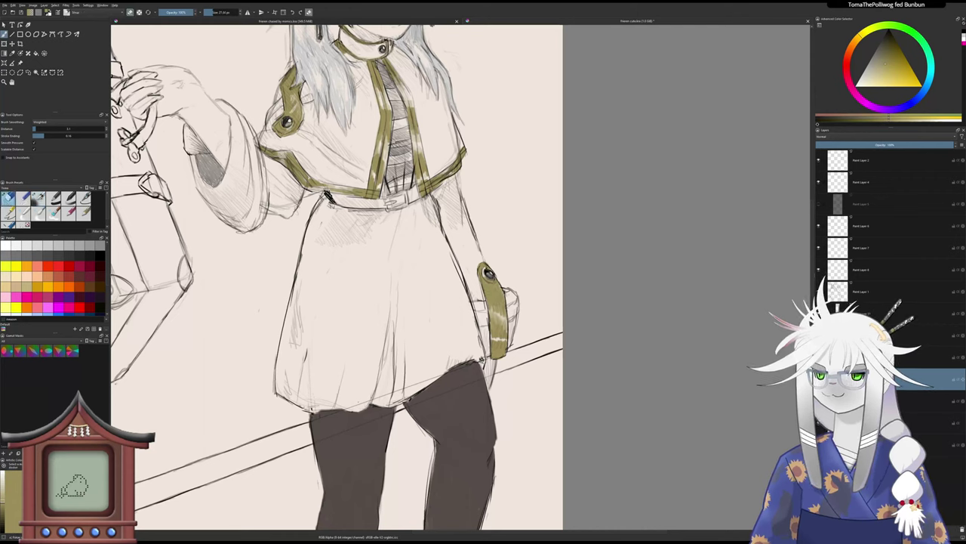
drag(483, 276, 485, 292)
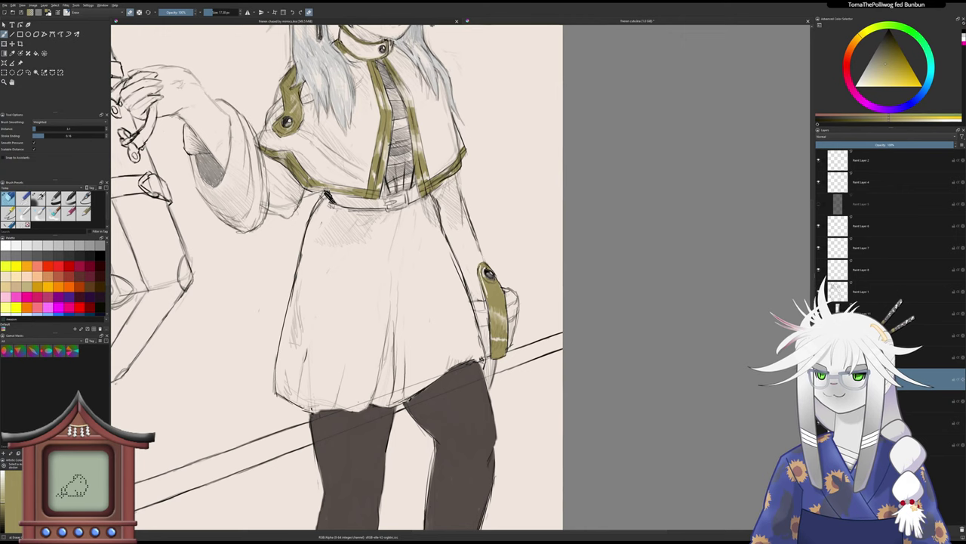
key(minus)
key(equal)
key(minus)
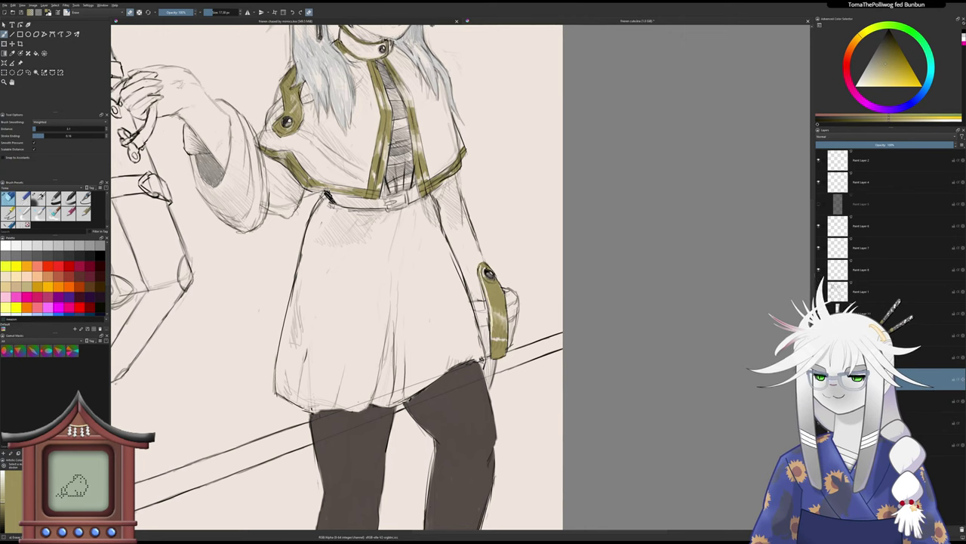
key(equal)
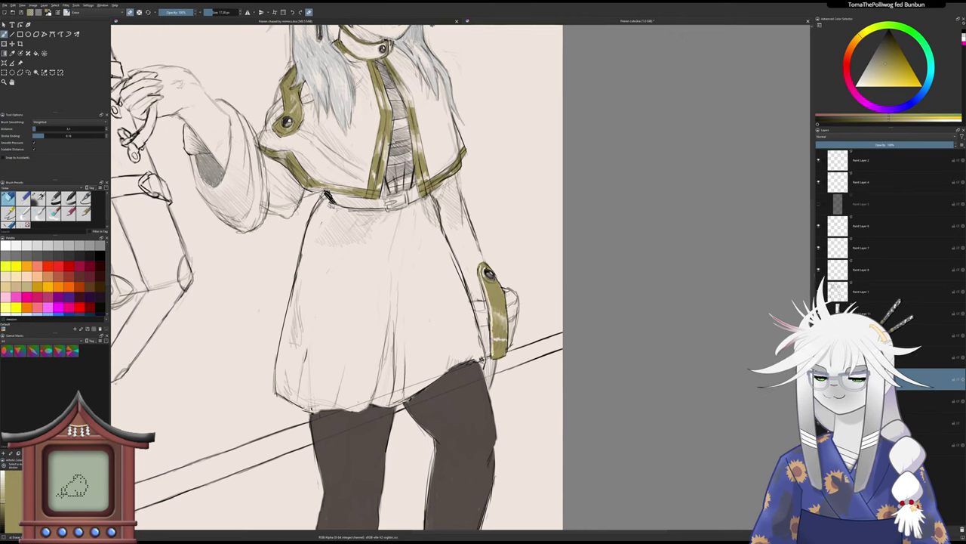
key(minus)
key(equal)
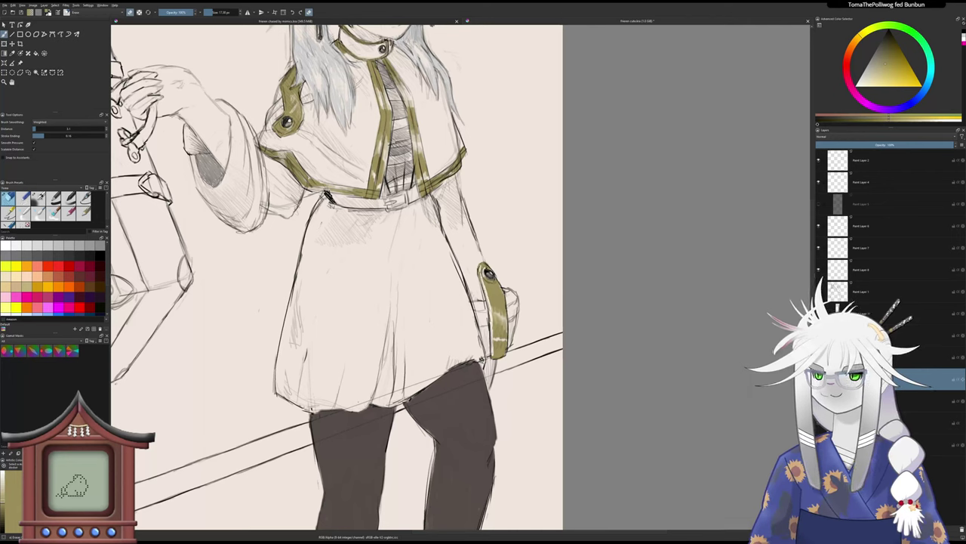
key(slash)
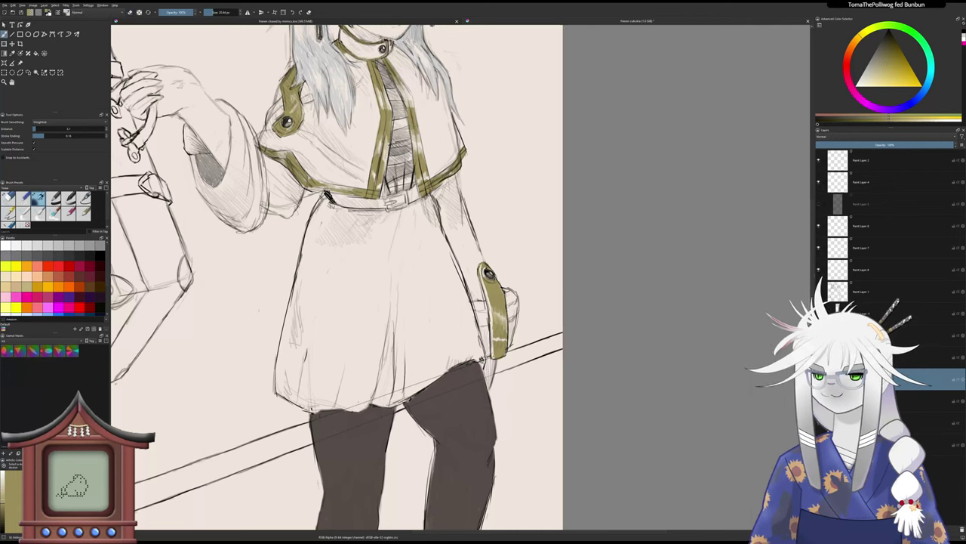
key(minus)
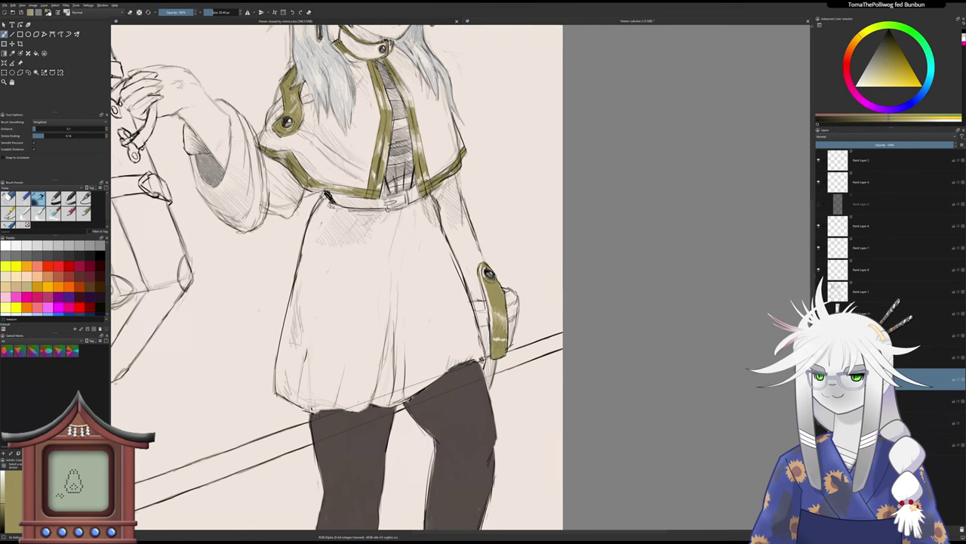
key(equal)
key(slash)
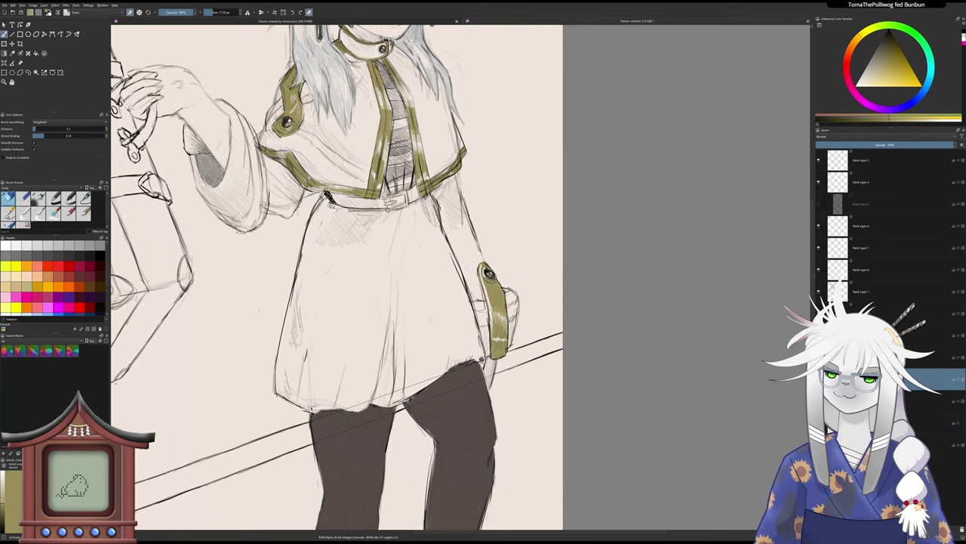
- Paint the olive-gold bands of the lowered sleeve's cuff on both sides of the strap, leaving the middle stripe unpainted
key(minus)
key(minus)
key(minus)
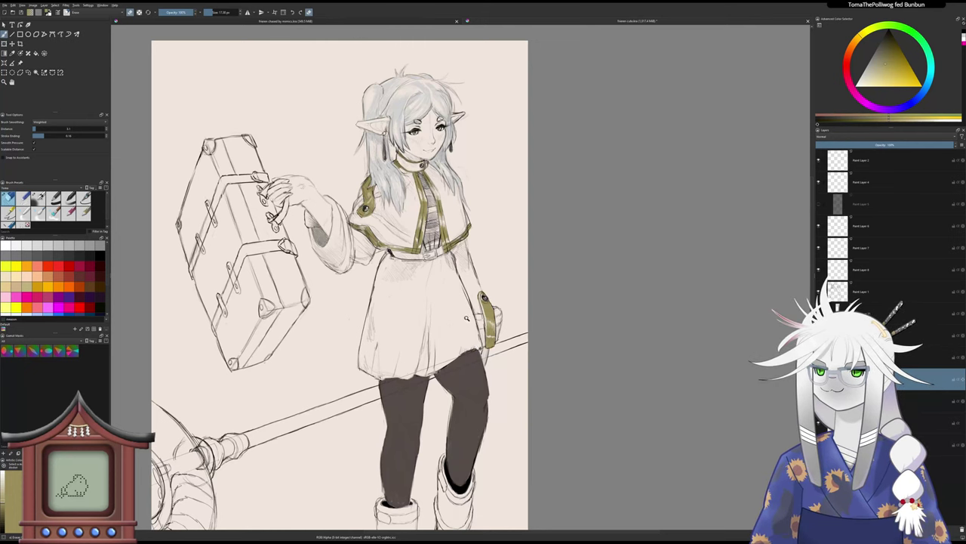
drag(379, 253, 391, 261)
key(plus)
key(plus)
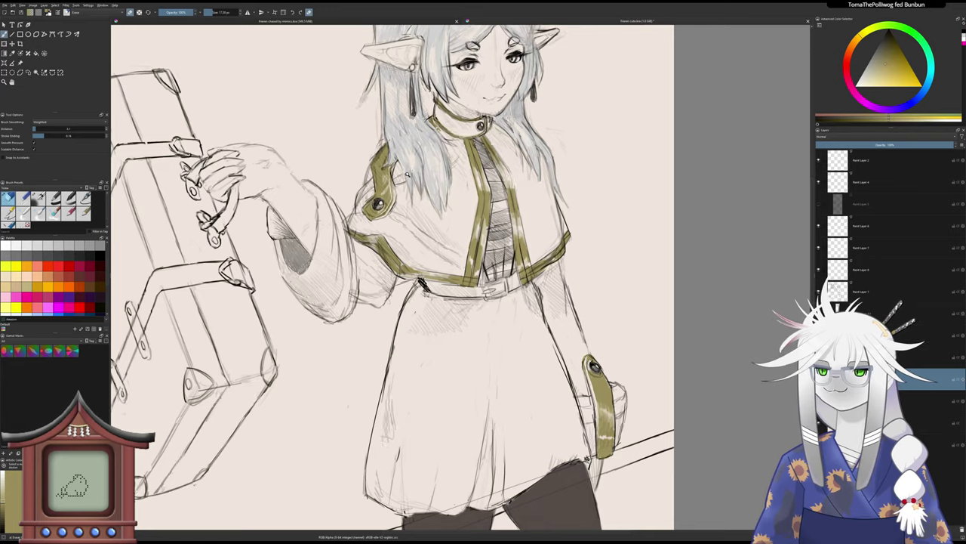
drag(408, 172, 392, 212)
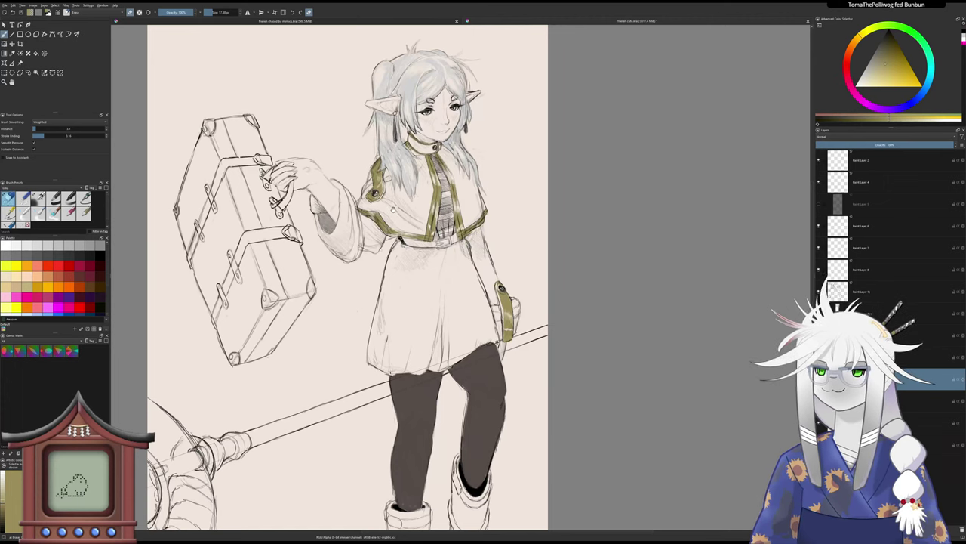
drag(483, 299, 466, 272)
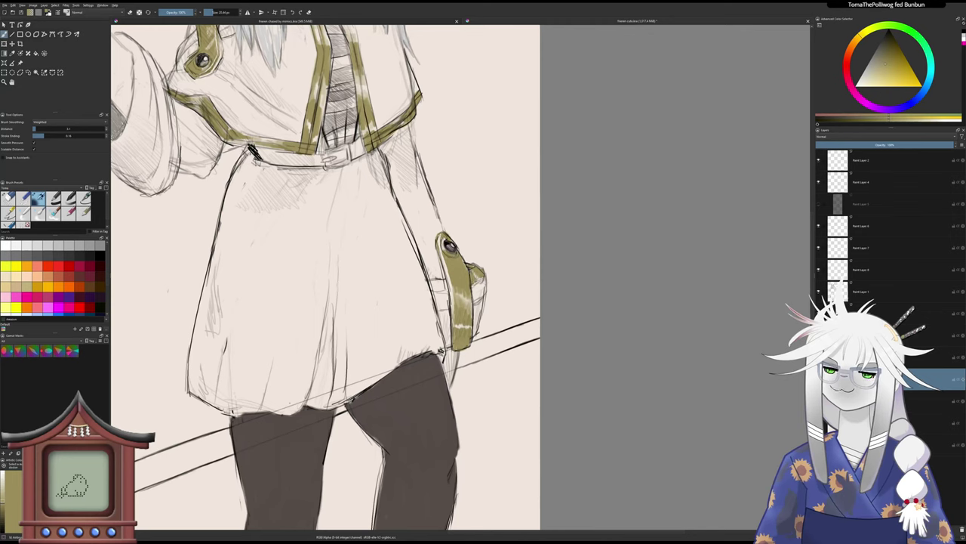
drag(447, 280, 431, 285)
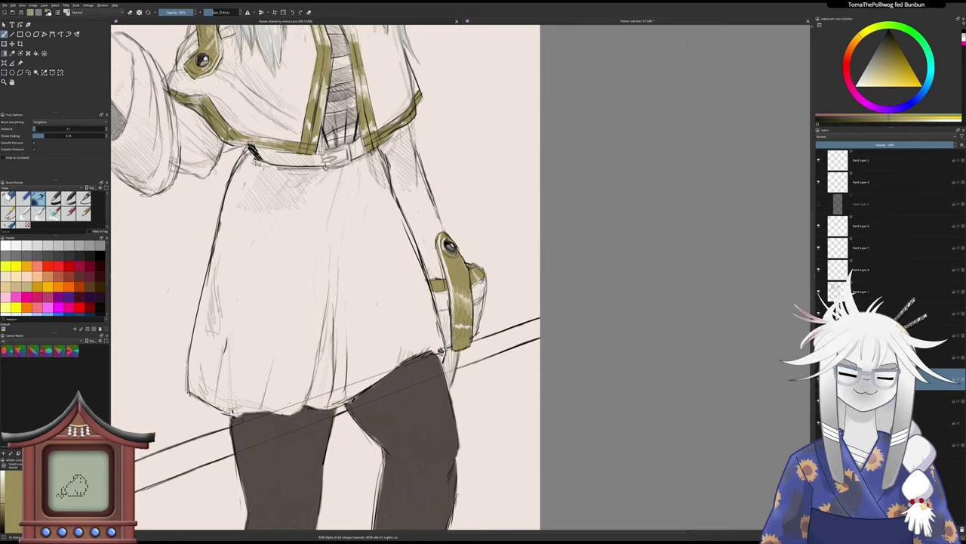
key(e)
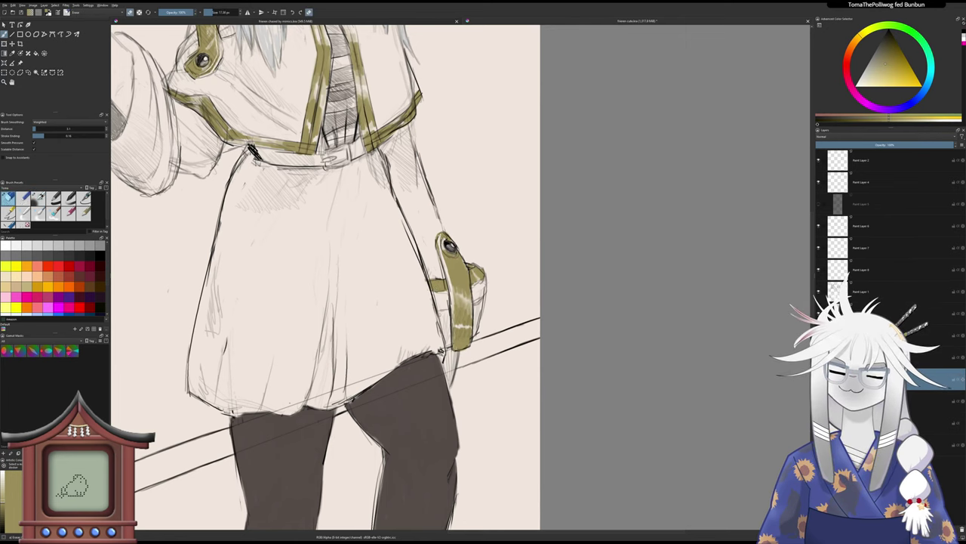
key(e)
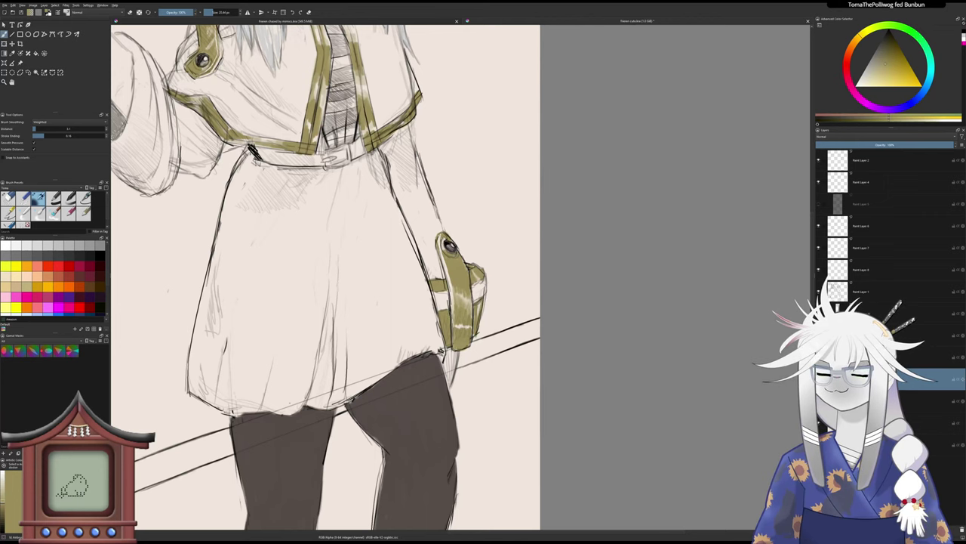
mouse_move(447, 314)
mouse_down()
mouse_move(386, 333)
mouse_move(444, 342)
mouse_up()
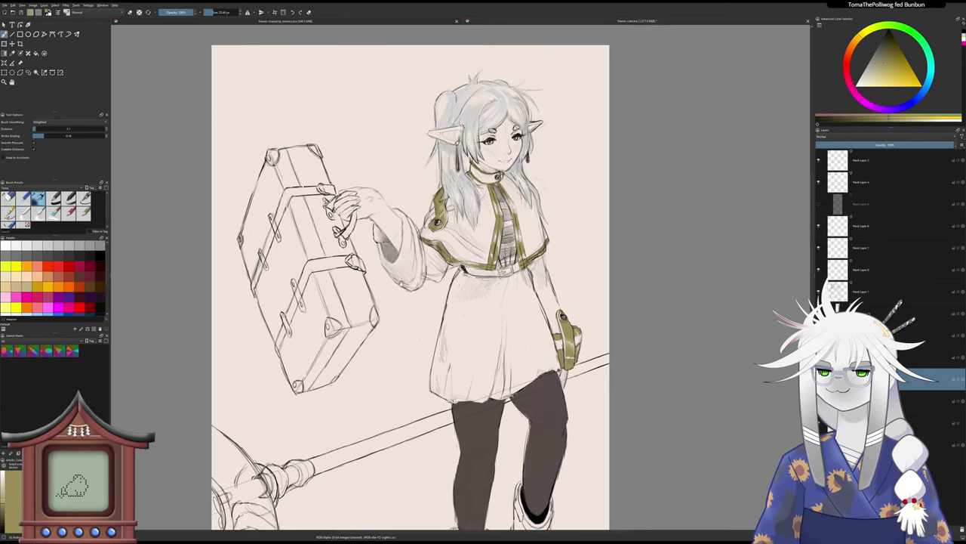
- Block in the raised sleeve's wide cuff in olive-gold, covering the far inner patch and following the opening's edges
scroll(409, 263, up, 1)
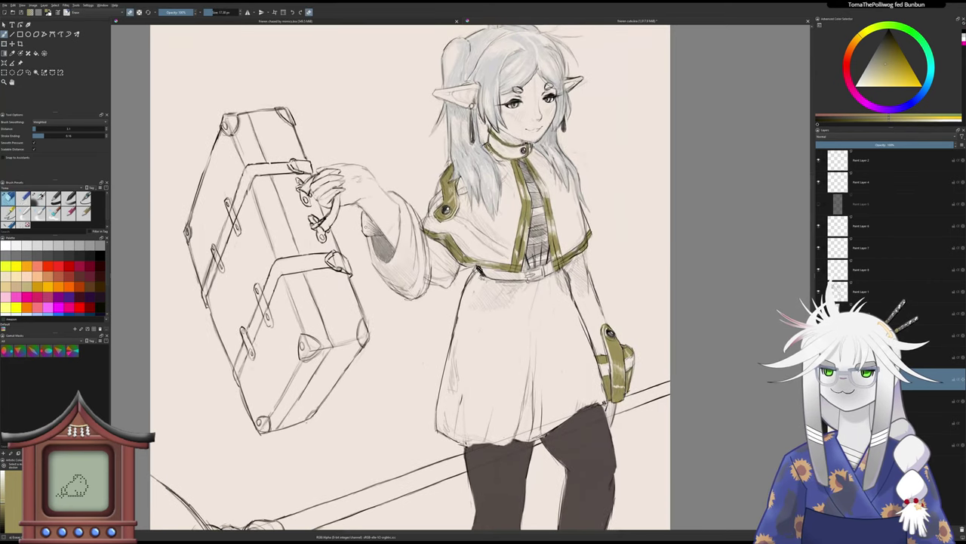
key(e)
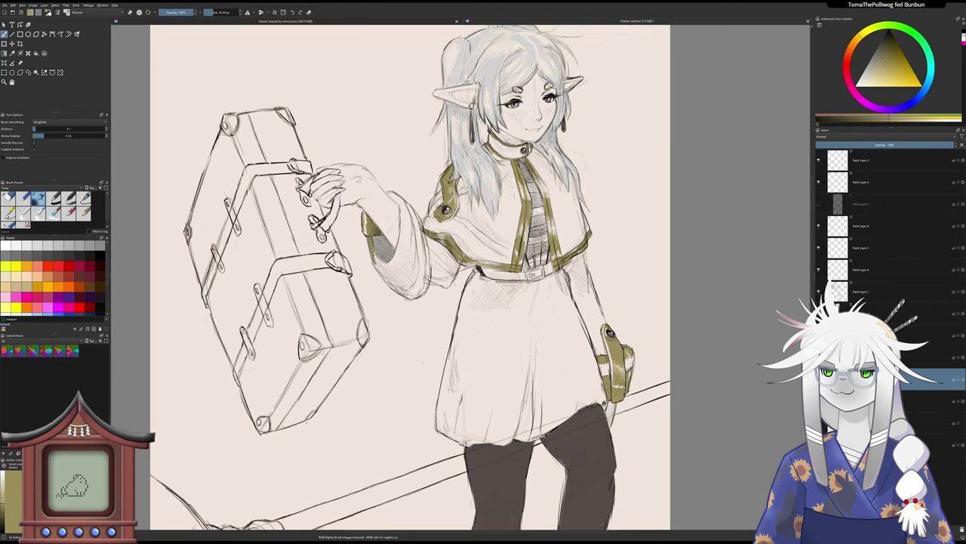
mouse_move(383, 264)
mouse_down()
mouse_move(394, 283)
mouse_move(391, 269)
mouse_up()
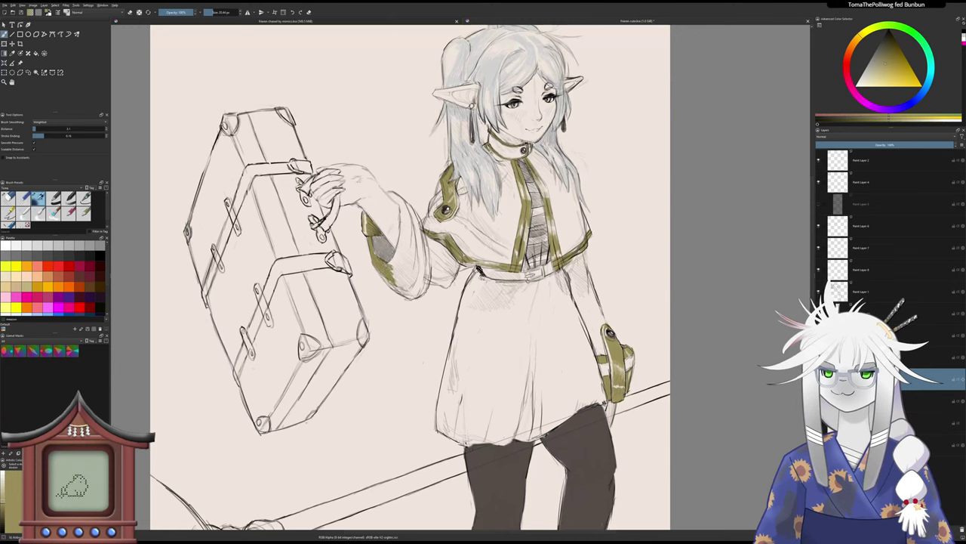
mouse_move(390, 199)
mouse_down()
mouse_move(404, 204)
mouse_move(397, 257)
mouse_up()
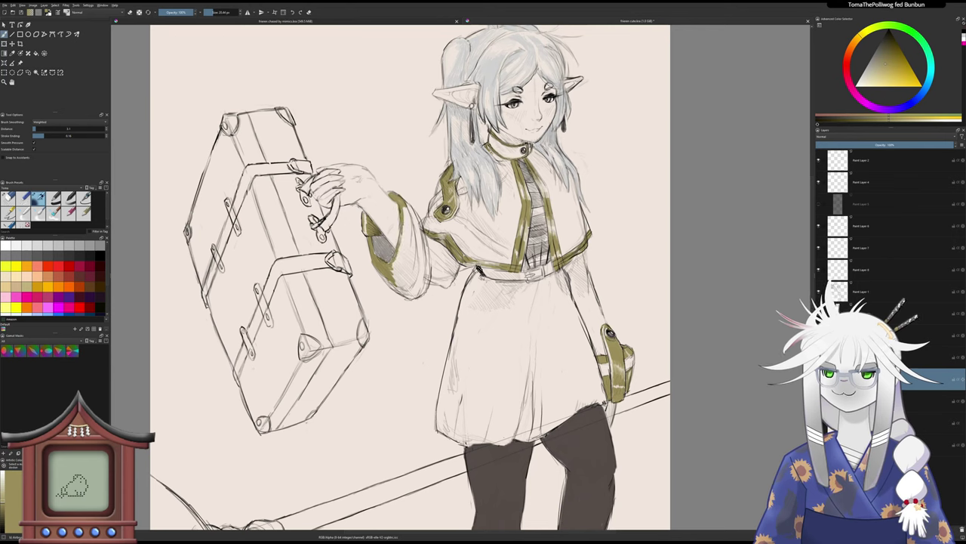
drag(406, 206, 408, 270)
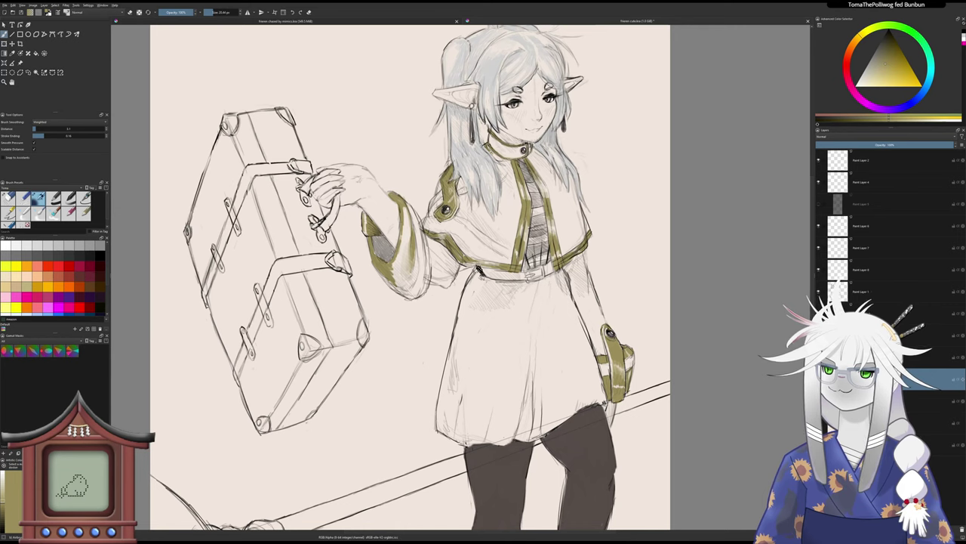
drag(417, 251, 415, 281)
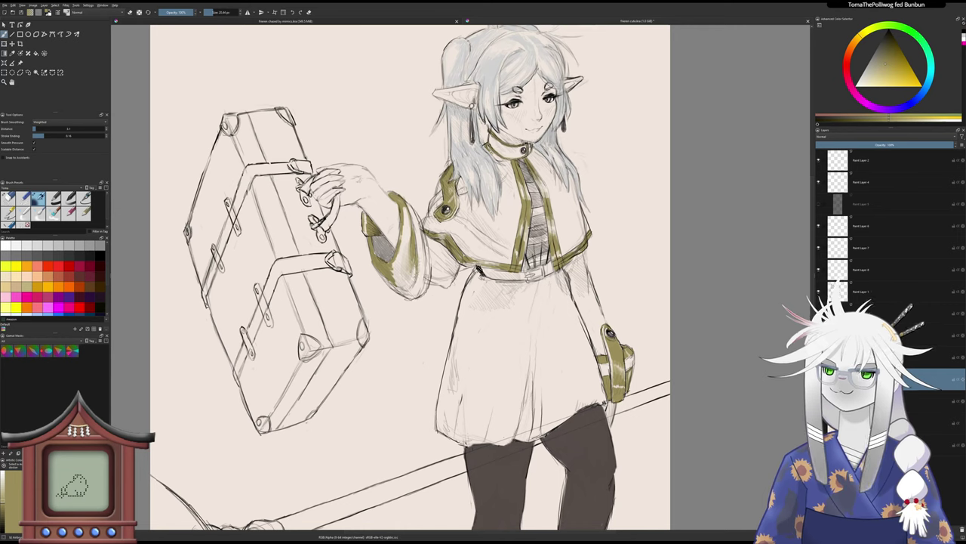
- Fill the raised sleeve's cuff band with long curved olive-gold strokes from its upper edge down to the lower bend
mouse_move(418, 217)
mouse_down()
mouse_move(423, 294)
mouse_move(378, 273)
mouse_move(408, 284)
mouse_up()
drag(417, 286, 407, 279)
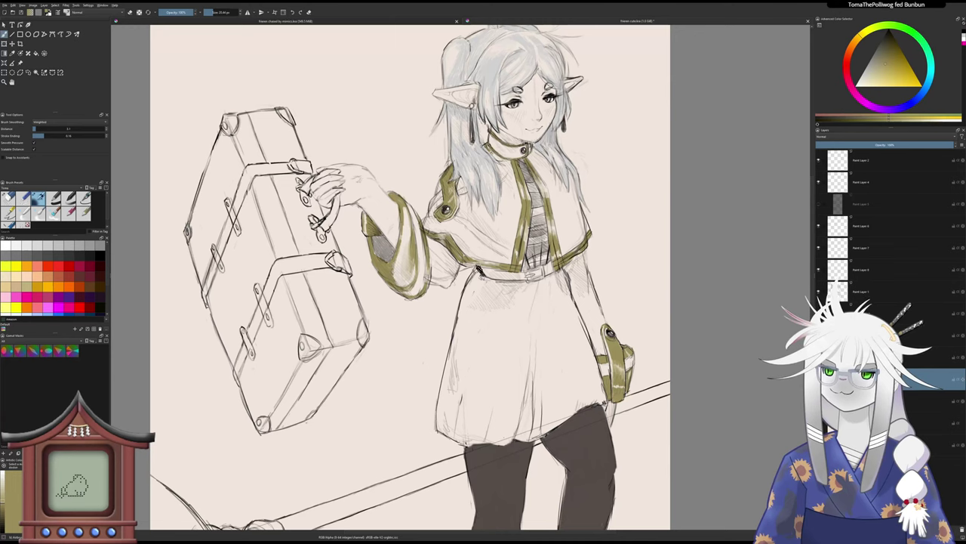
drag(404, 212, 405, 284)
drag(414, 270, 407, 278)
drag(413, 264, 403, 278)
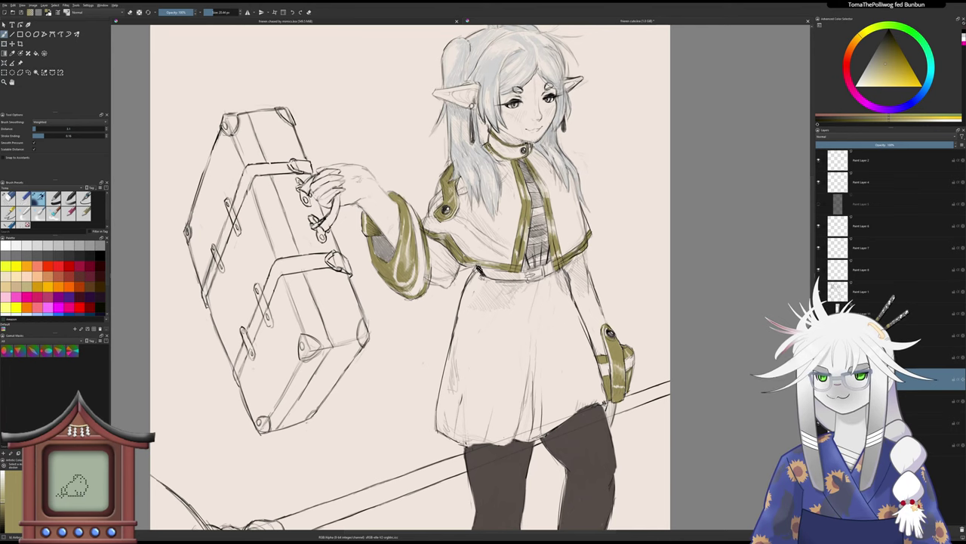
mouse_move(397, 268)
mouse_down()
mouse_move(394, 278)
mouse_move(396, 265)
mouse_up()
drag(403, 246, 396, 263)
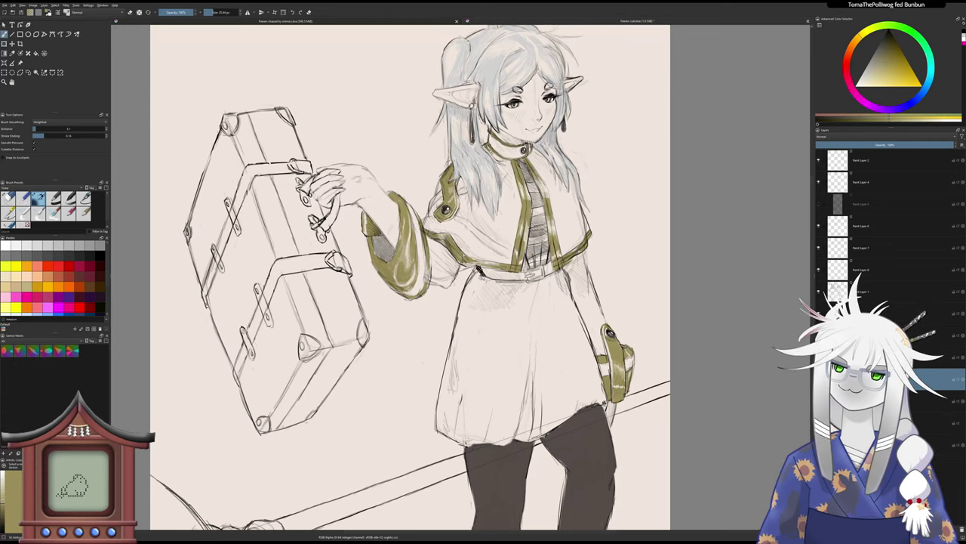
- Touch up the olive-gold along the raised sleeve cuff's outer edge and inner folds, alternating between brush and eraser
drag(428, 265, 425, 275)
drag(431, 267, 427, 285)
drag(428, 271, 422, 287)
mouse_move(427, 257)
mouse_down()
mouse_move(422, 286)
mouse_move(418, 240)
mouse_move(425, 274)
mouse_move(429, 262)
mouse_up()
key(slash)
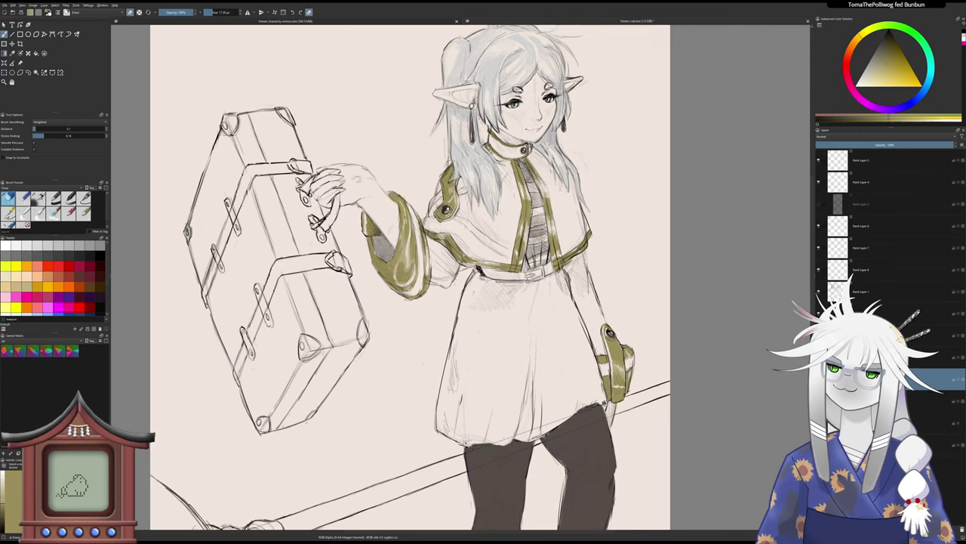
drag(404, 232, 402, 240)
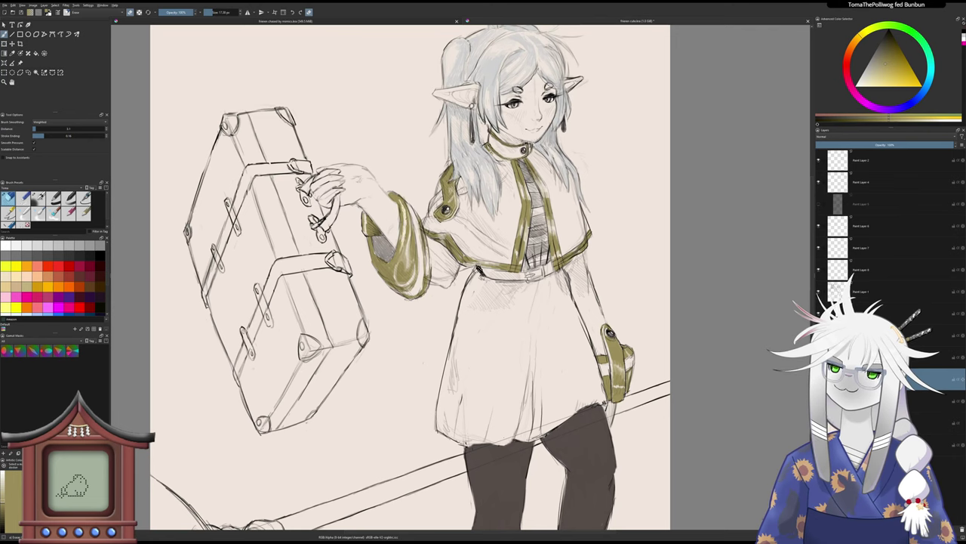
key(slash)
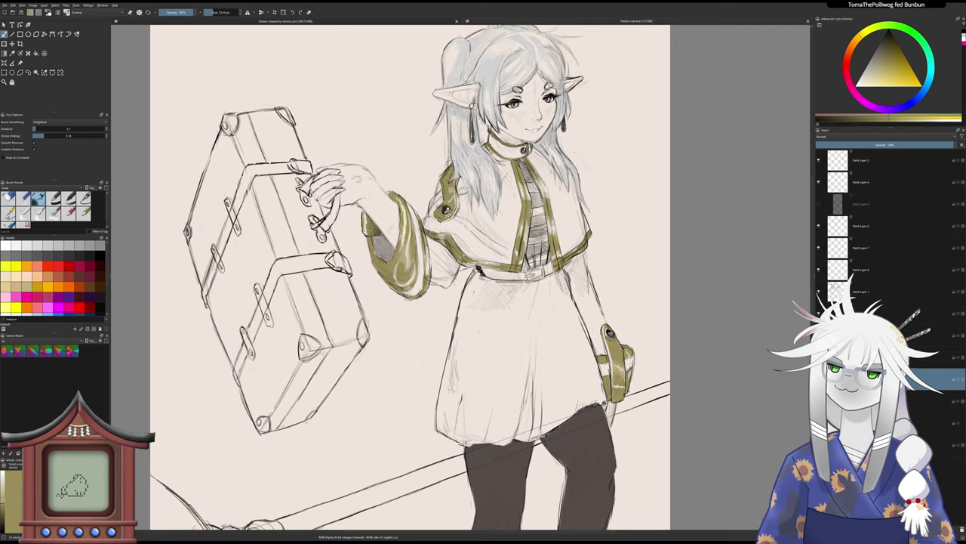
drag(401, 227, 401, 252)
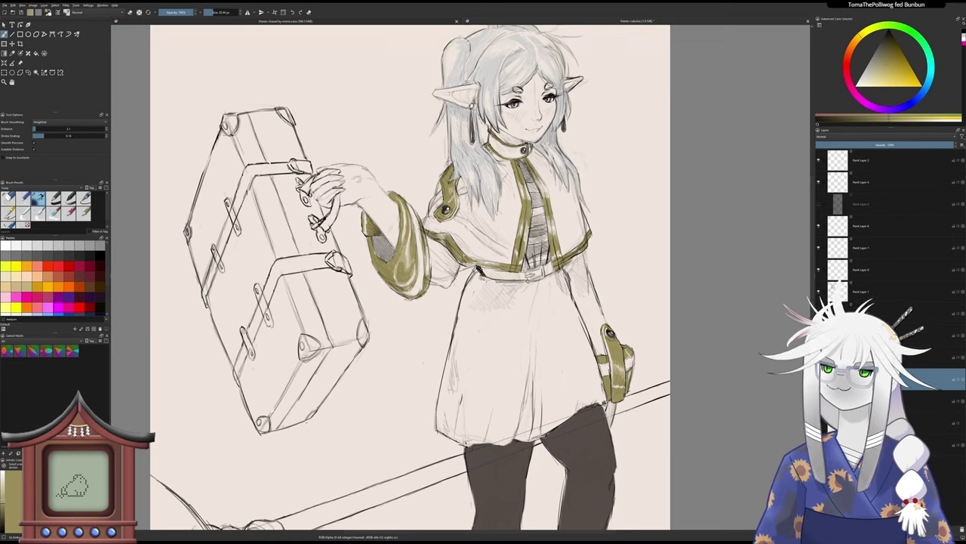
- Erase stray olive-gold along the shaded opening of the raised sleeve's cuff
scroll(387, 258, down, 2)
scroll(381, 256, up, 3)
key(slash)
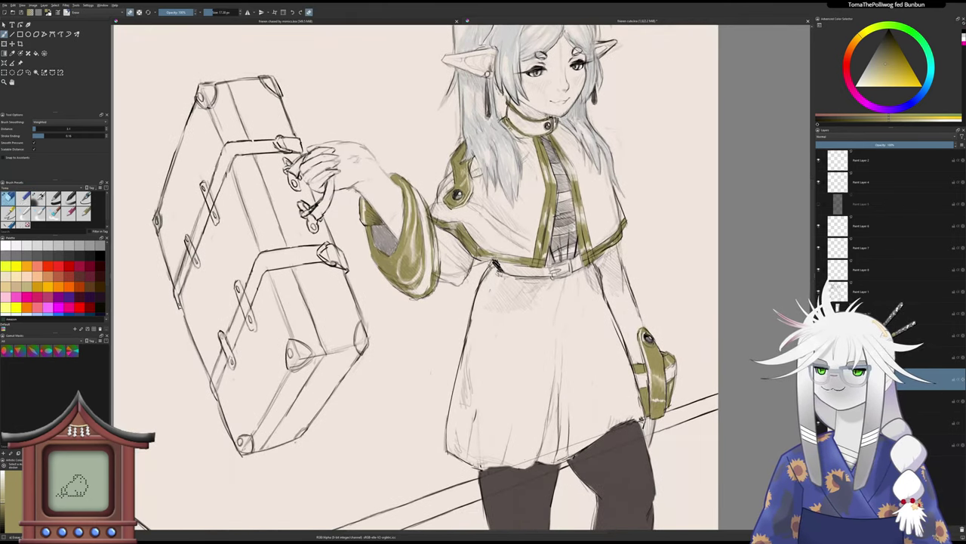
drag(372, 239, 383, 255)
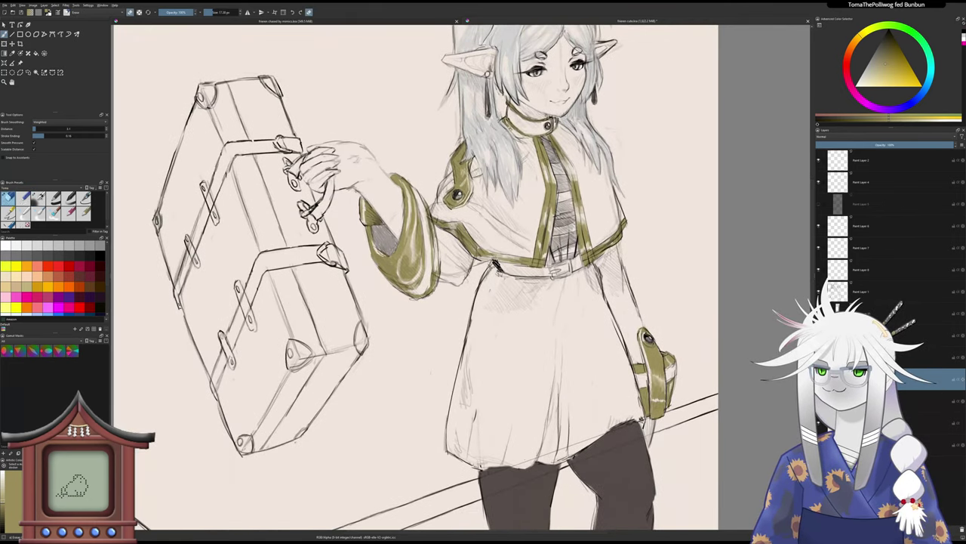
key(/)
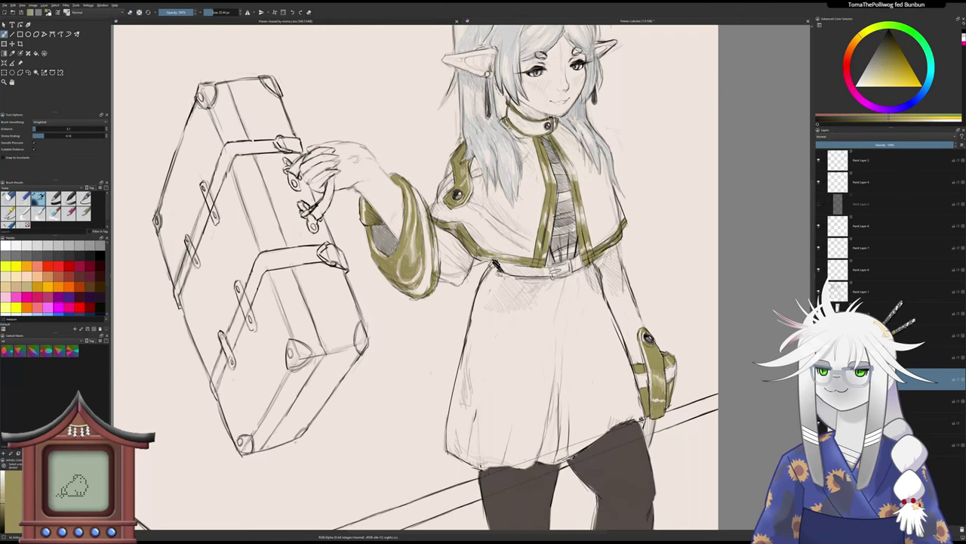
scroll(378, 293, down, 3)
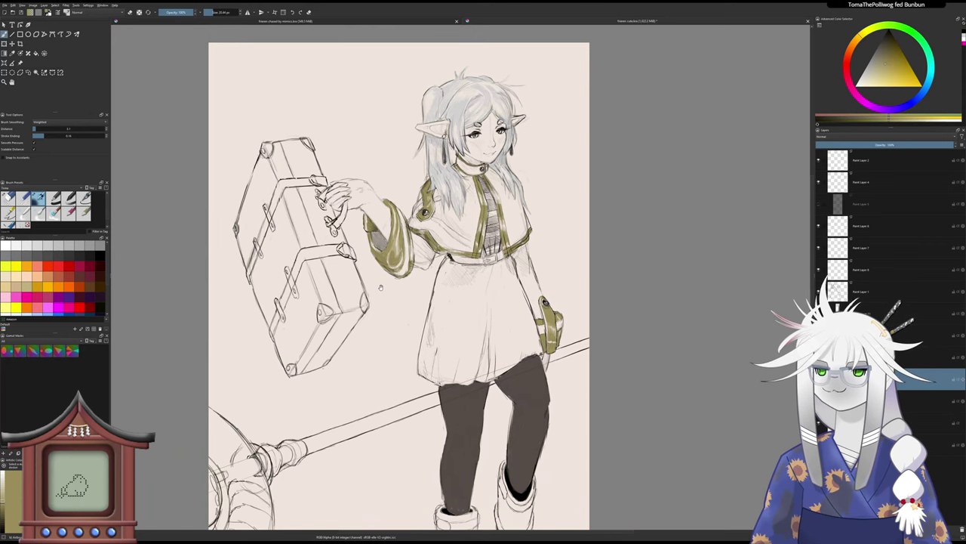
drag(389, 282, 384, 253)
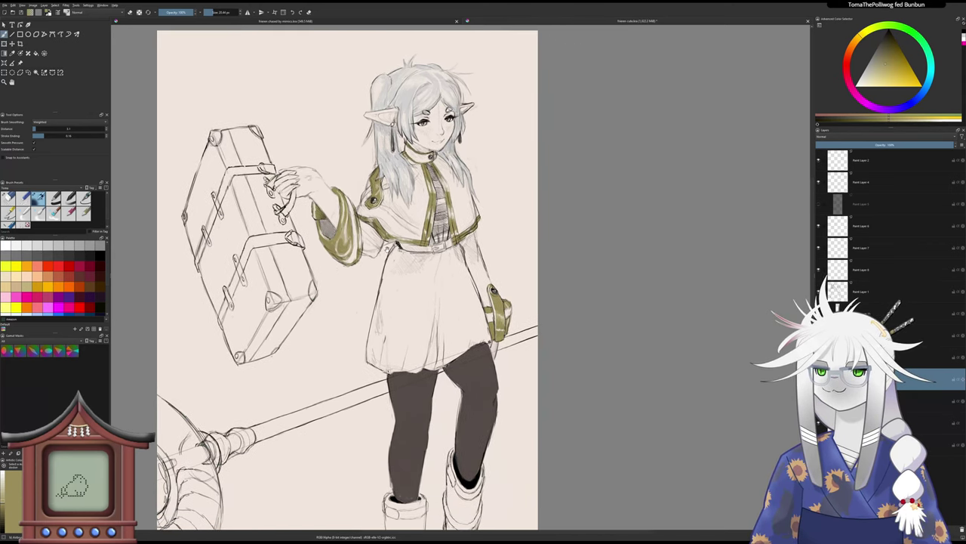
scroll(487, 301, up, 2)
key(slash)
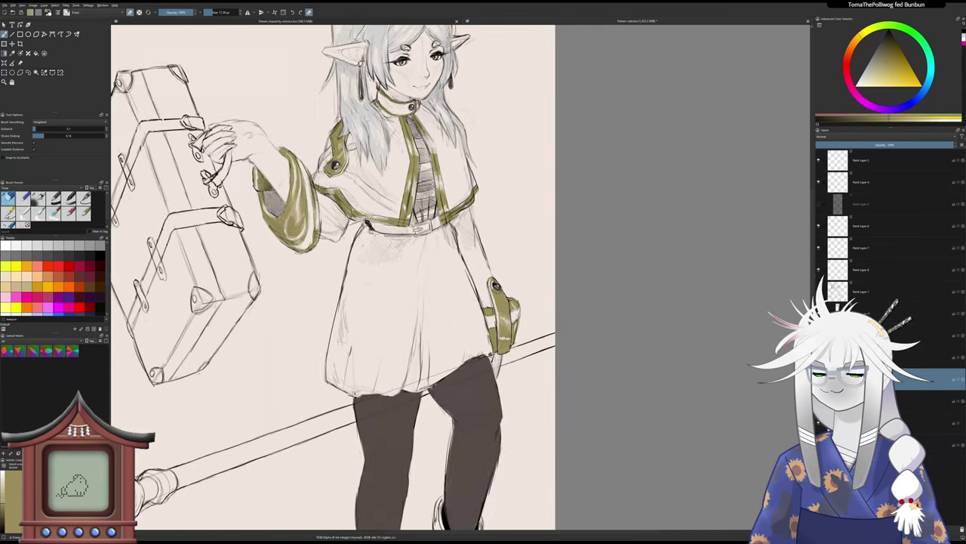
key(slash)
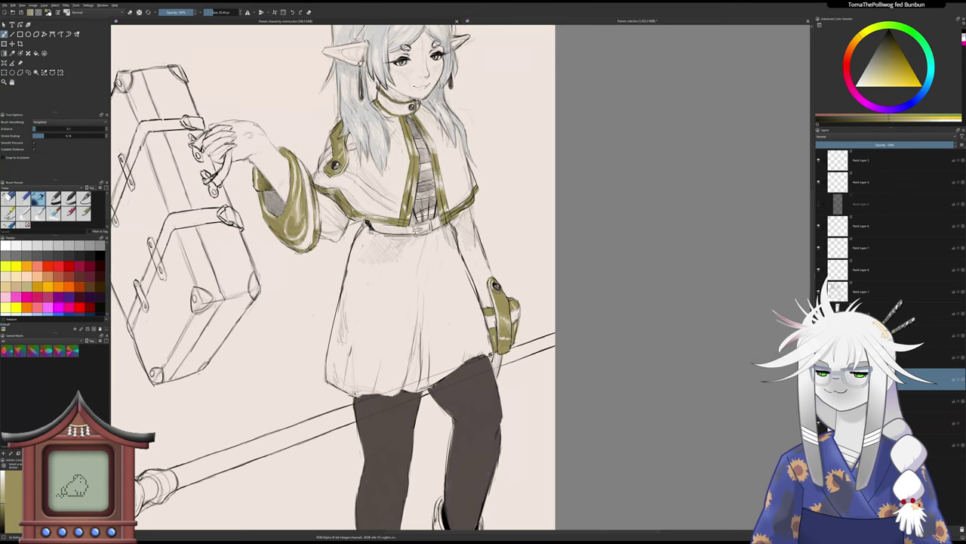
key(slash)
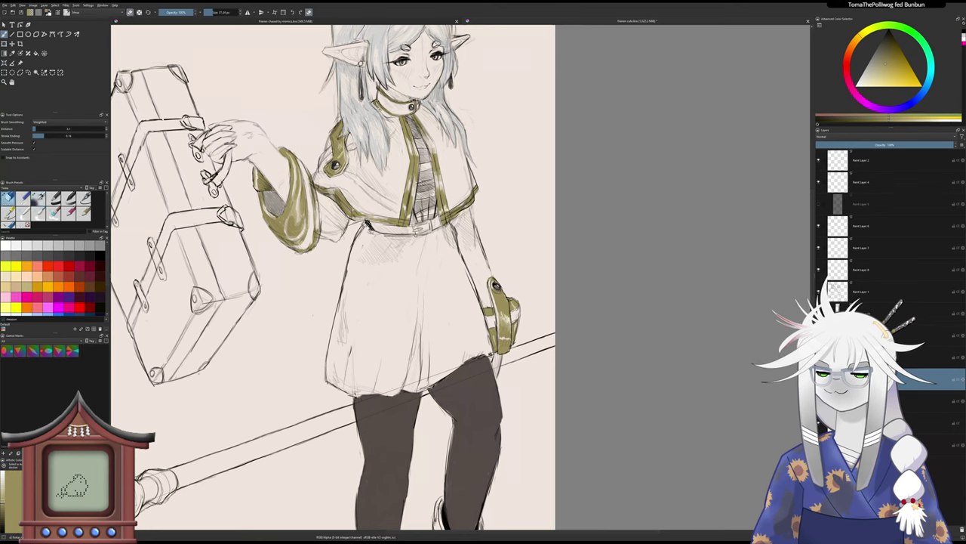
key(slash)
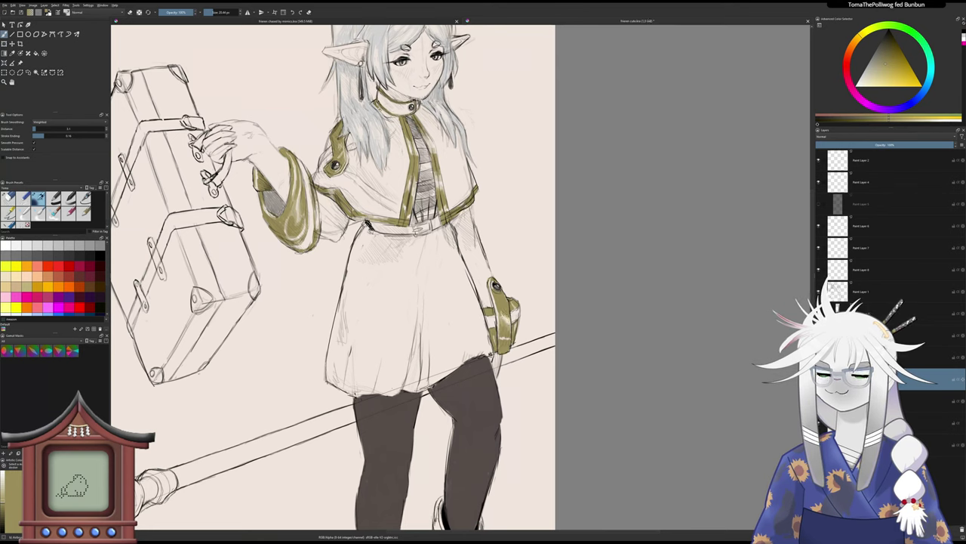
key(slash)
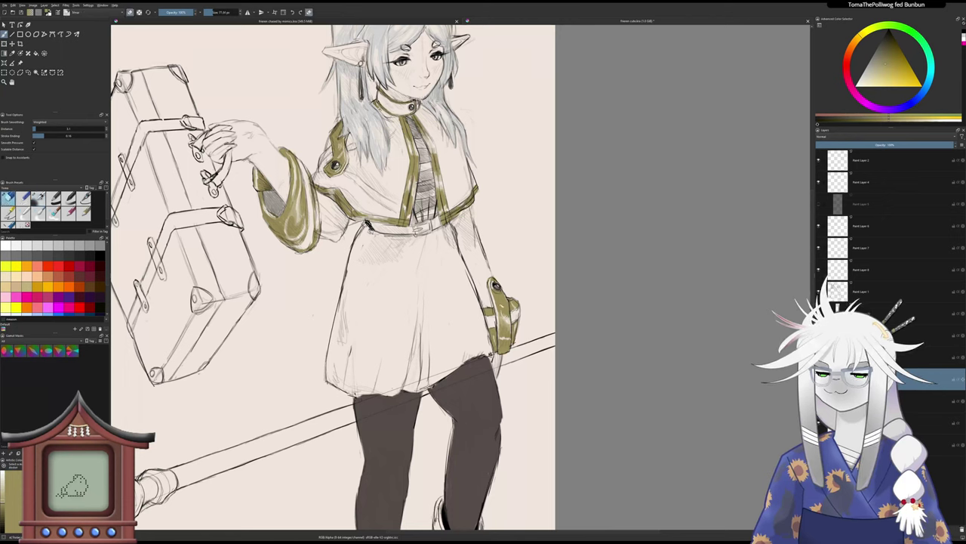
key(slash)
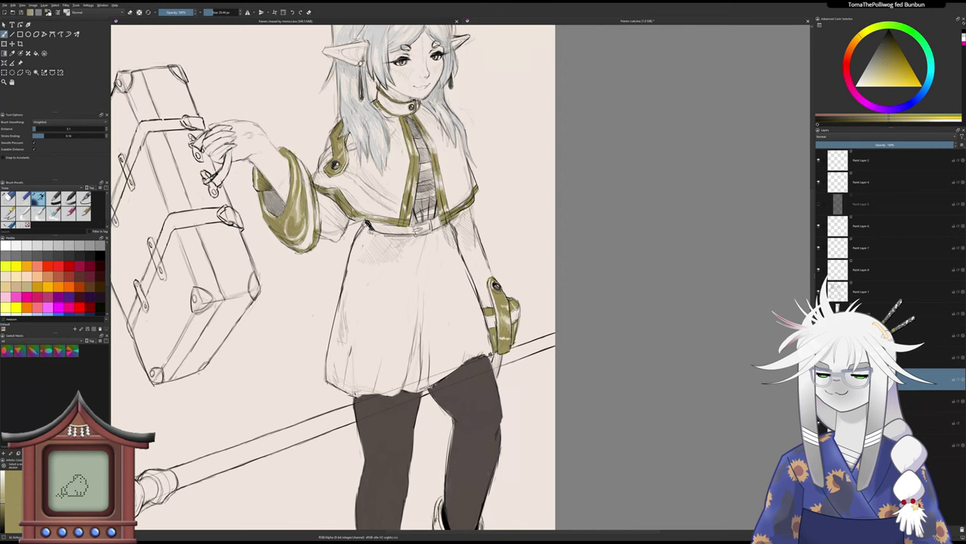
key(minus)
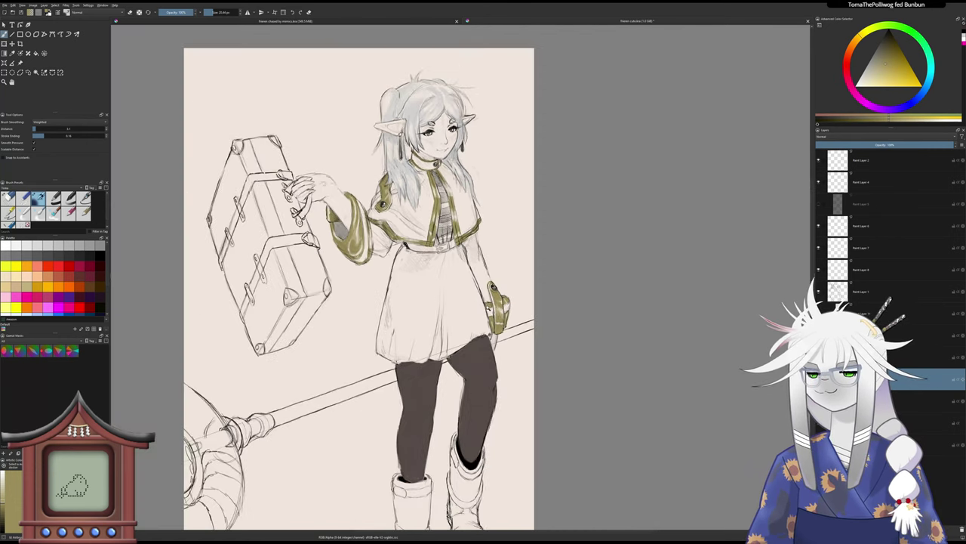
key(plus)
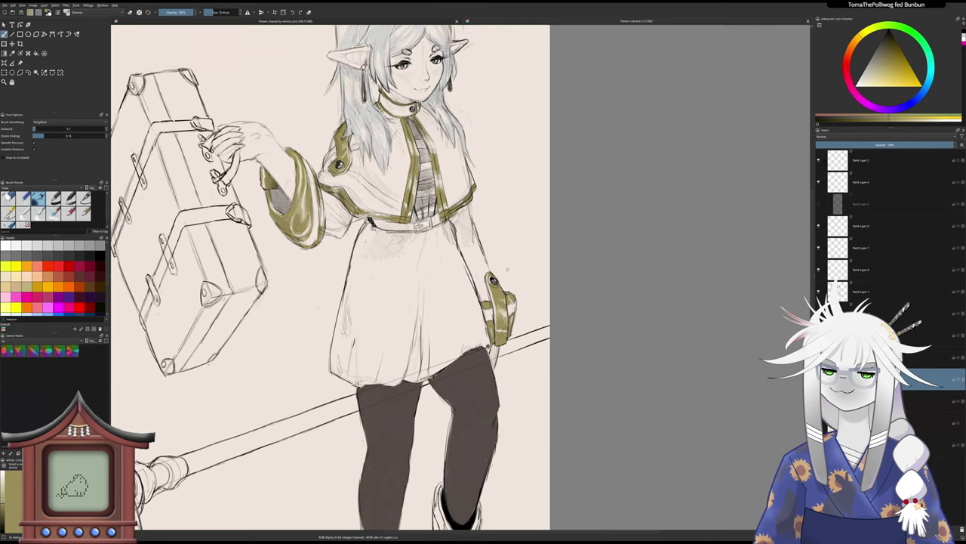
drag(467, 340, 482, 342)
scroll(482, 342, down, 1)
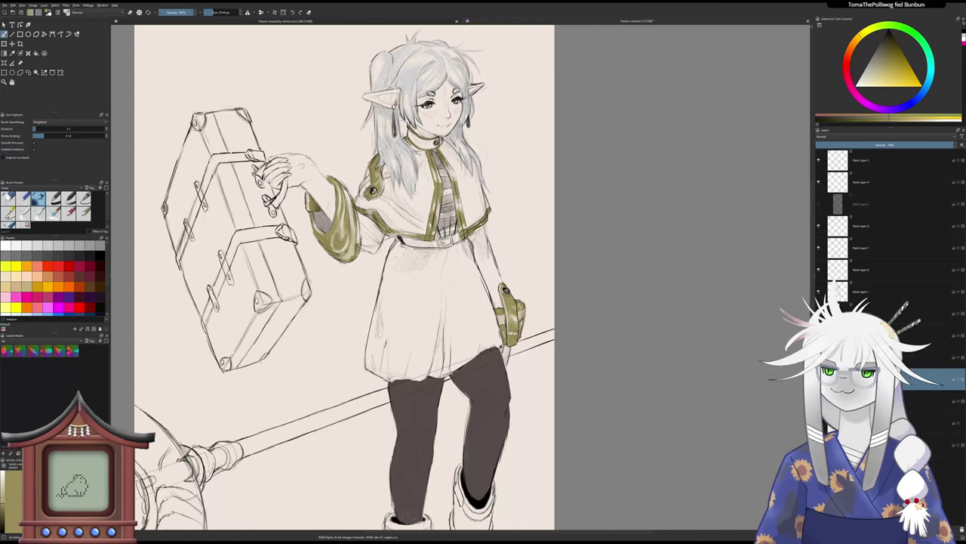
key(slash)
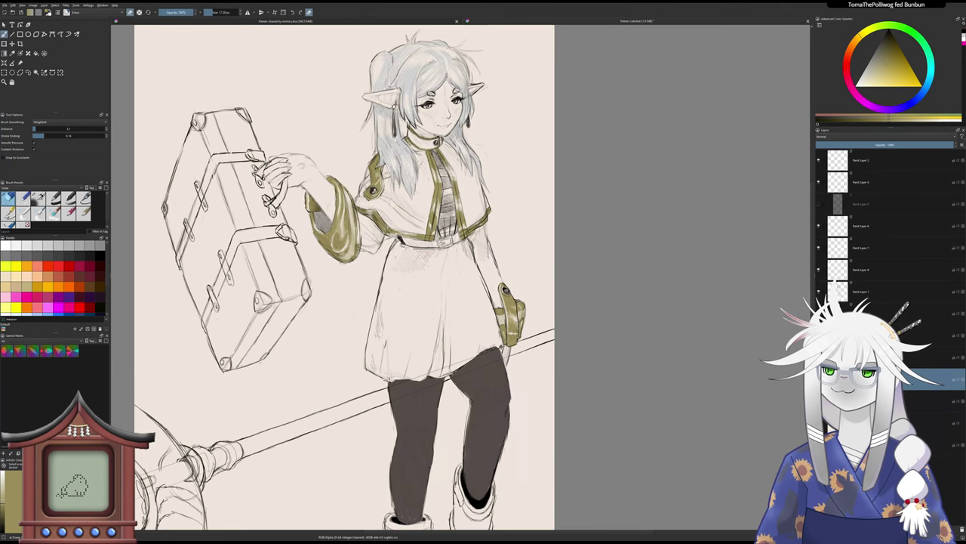
key(slash)
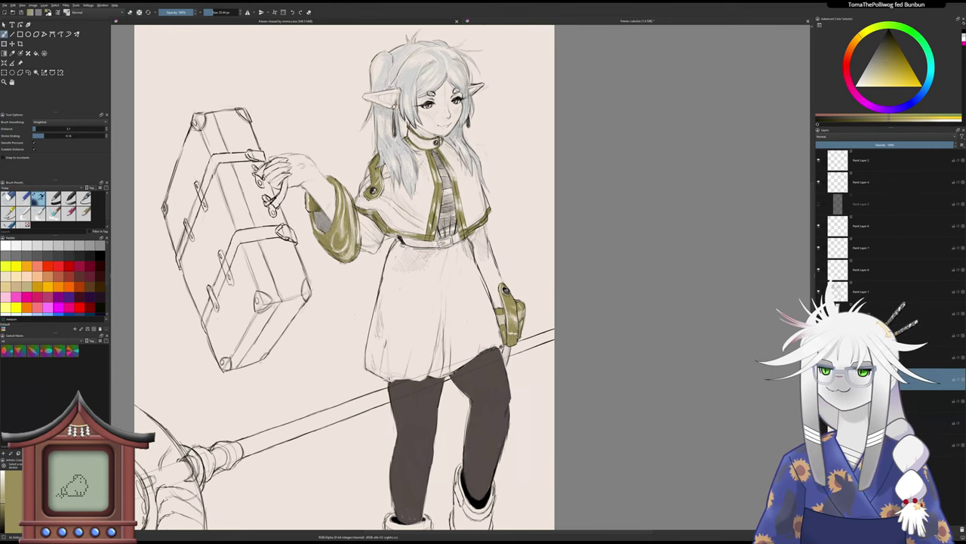
drag(333, 202, 357, 201)
drag(325, 164, 342, 179)
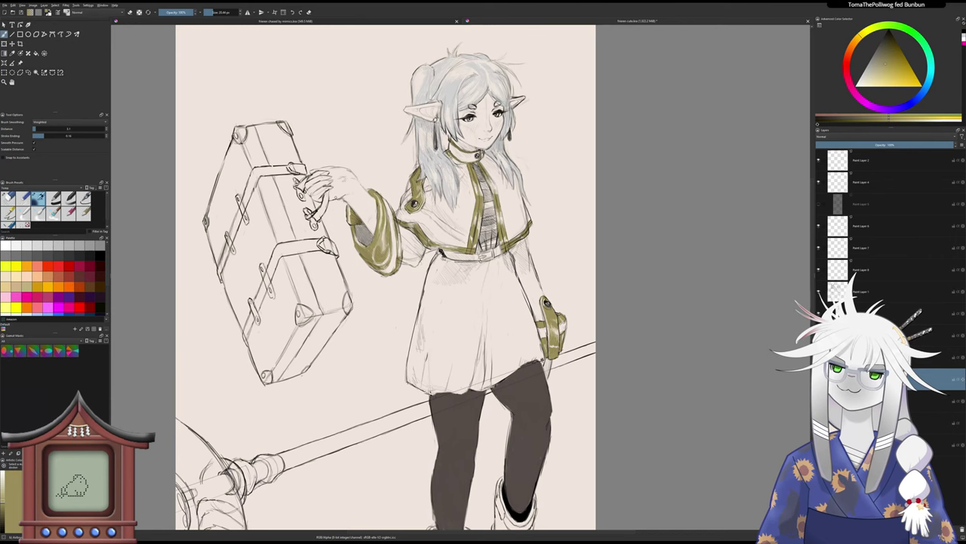
mouse_move(346, 203)
mouse_down()
mouse_move(332, 208)
mouse_move(332, 222)
mouse_up()
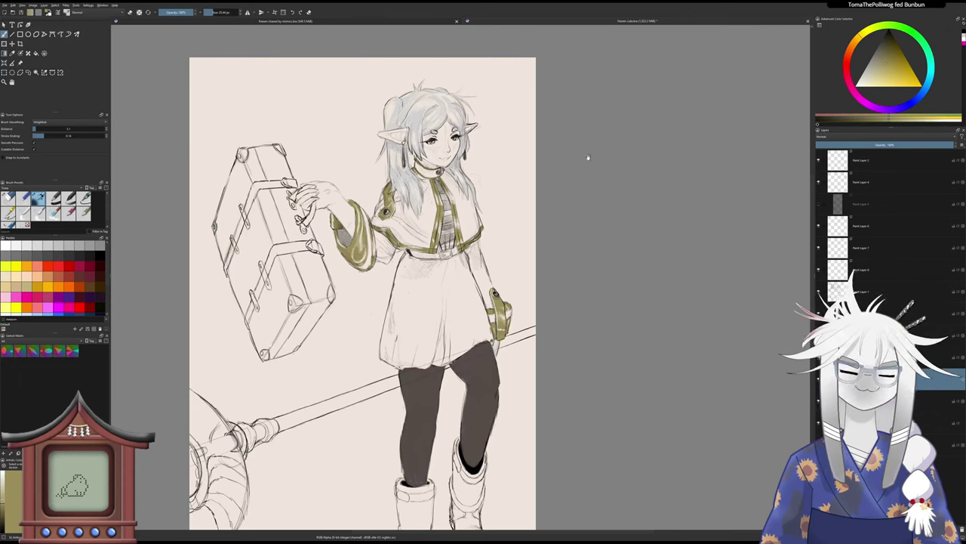
- Choose a dark crimson and paint the short section of staff emerging behind the lowered hand, up to the canvas edge
click(847, 69)
drag(899, 75, 901, 55)
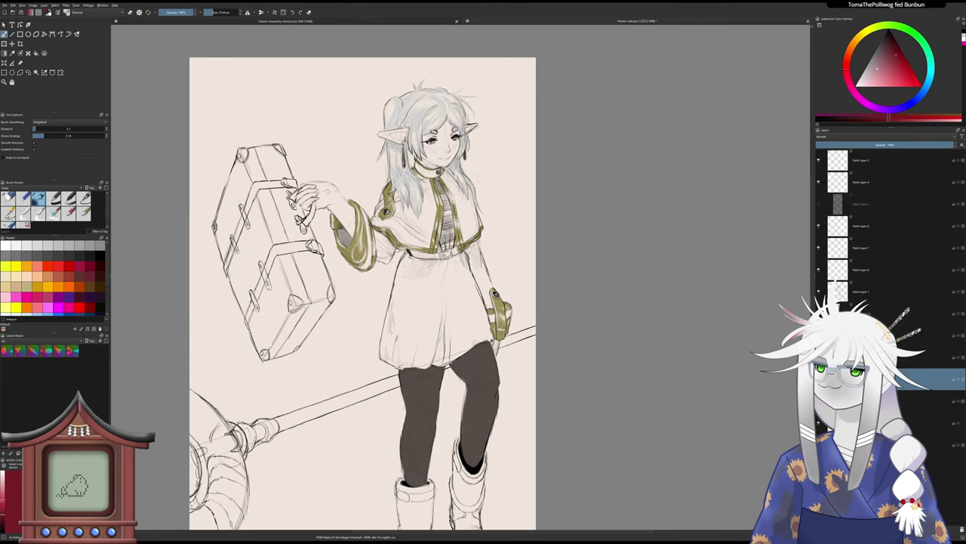
drag(542, 283, 536, 259)
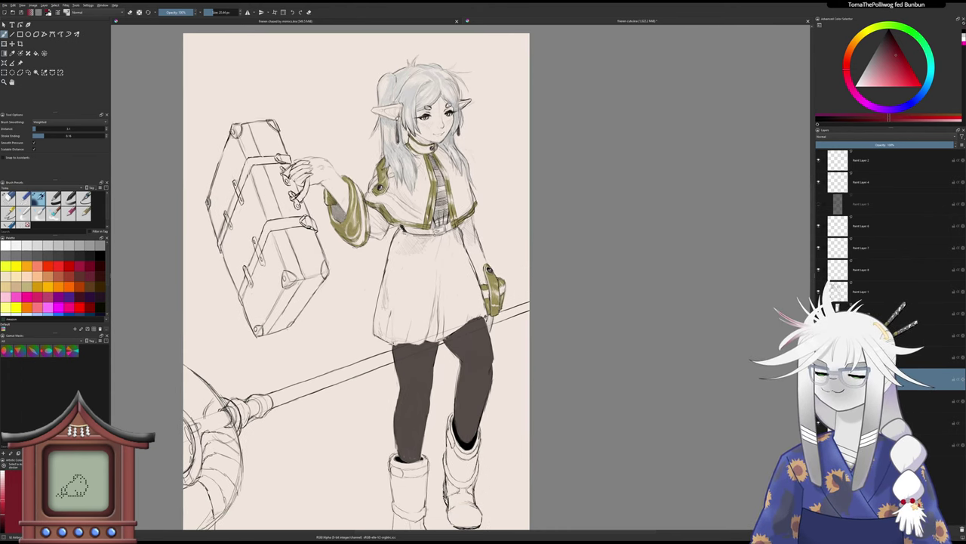
key(4)
key(4)
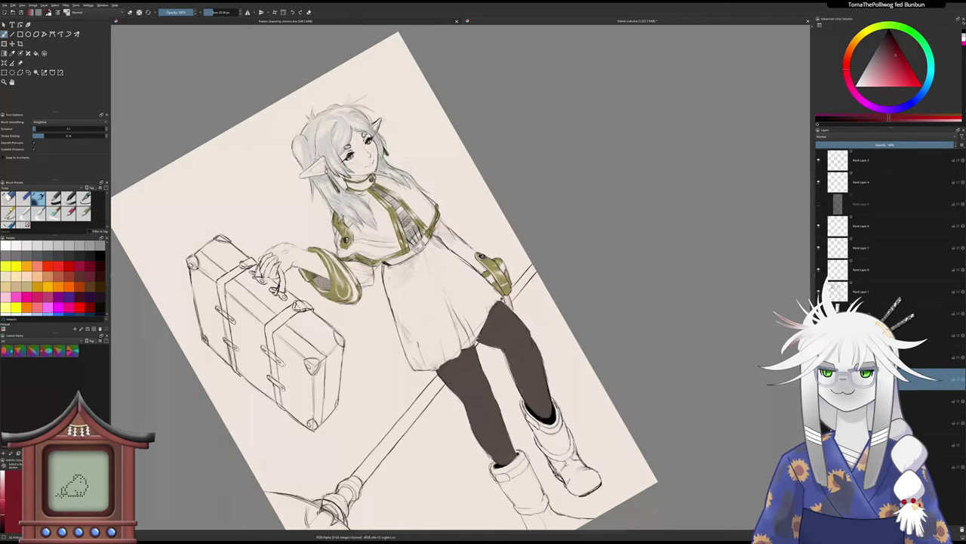
drag(517, 310, 520, 300)
scroll(520, 300, up, 2)
mouse_move(521, 266)
mouse_down()
mouse_move(544, 231)
mouse_move(548, 240)
mouse_move(533, 261)
mouse_move(522, 266)
mouse_move(521, 256)
mouse_move(507, 286)
mouse_up()
key(/)
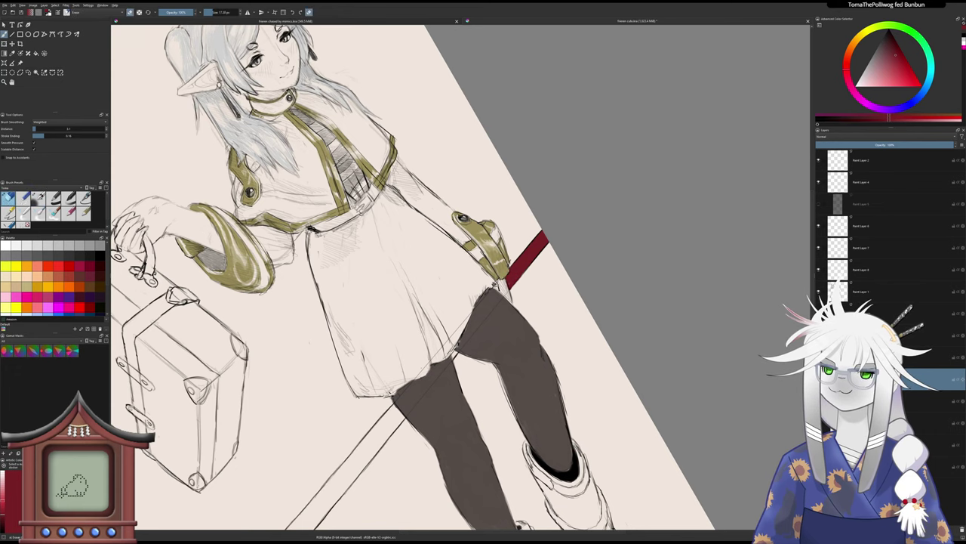
key(/)
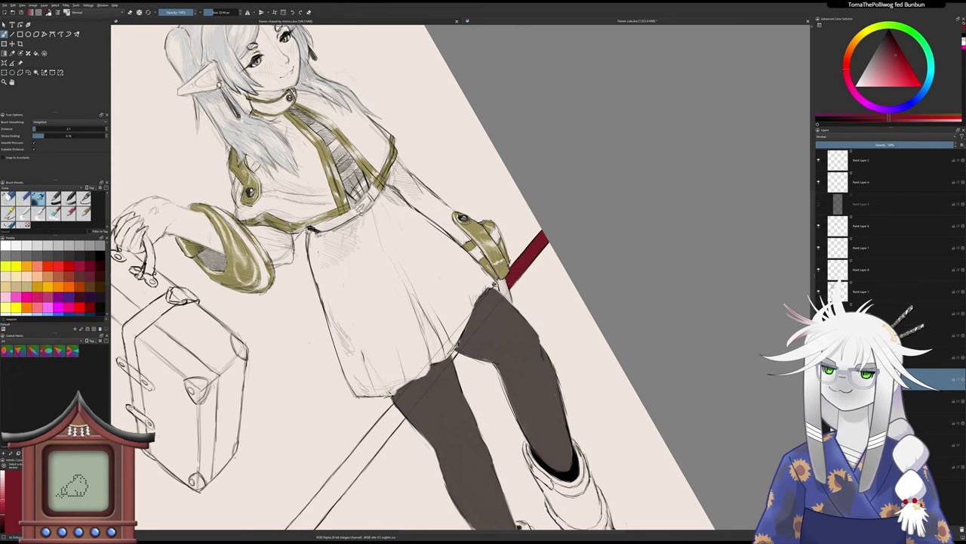
- Paint the small piece of staff showing between the legs under the skirt hem in dark crimson
drag(502, 282, 556, 203)
key(/)
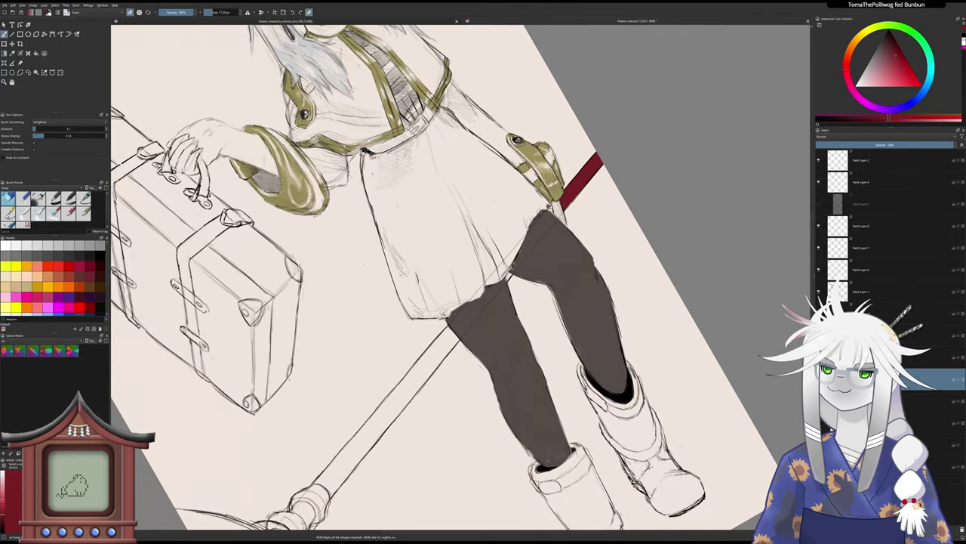
key(/)
drag(510, 274, 507, 278)
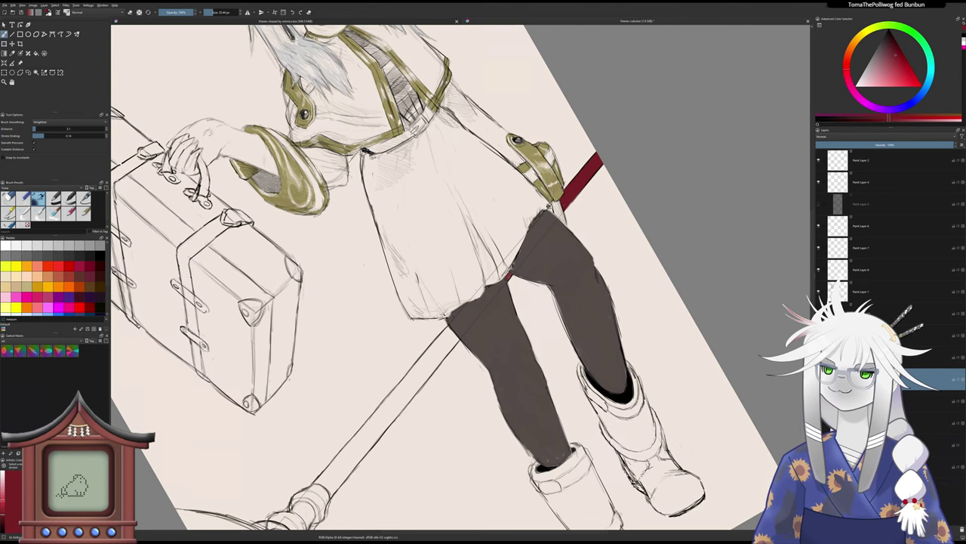
- Block in the staff's long shaft with dark crimson strokes from the thigh down towards the fitting at its head
scroll(474, 315, down, 2)
mouse_move(468, 342)
mouse_down()
mouse_move(506, 290)
mouse_move(489, 280)
mouse_up()
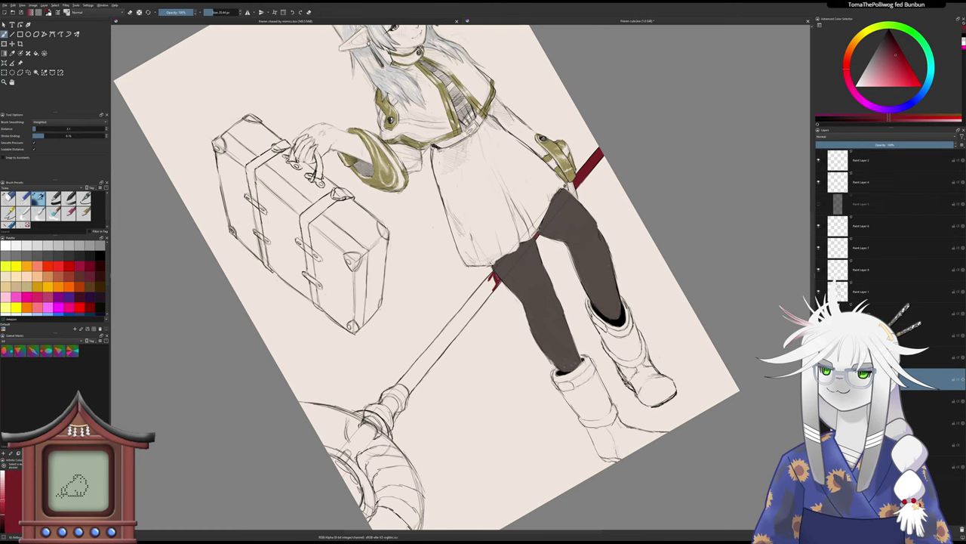
mouse_move(490, 276)
mouse_down()
mouse_move(471, 298)
mouse_move(481, 295)
mouse_up()
drag(495, 280, 481, 298)
drag(497, 284, 480, 304)
drag(496, 285, 481, 305)
mouse_move(494, 291)
mouse_down()
mouse_move(462, 318)
mouse_move(482, 292)
mouse_move(457, 317)
mouse_move(462, 326)
mouse_move(472, 318)
mouse_move(439, 351)
mouse_move(453, 320)
mouse_move(427, 354)
mouse_up()
mouse_move(432, 347)
mouse_down()
mouse_move(479, 283)
mouse_move(461, 313)
mouse_move(502, 275)
mouse_up()
mouse_move(462, 319)
mouse_down()
mouse_move(497, 280)
mouse_move(452, 334)
mouse_move(455, 290)
mouse_up()
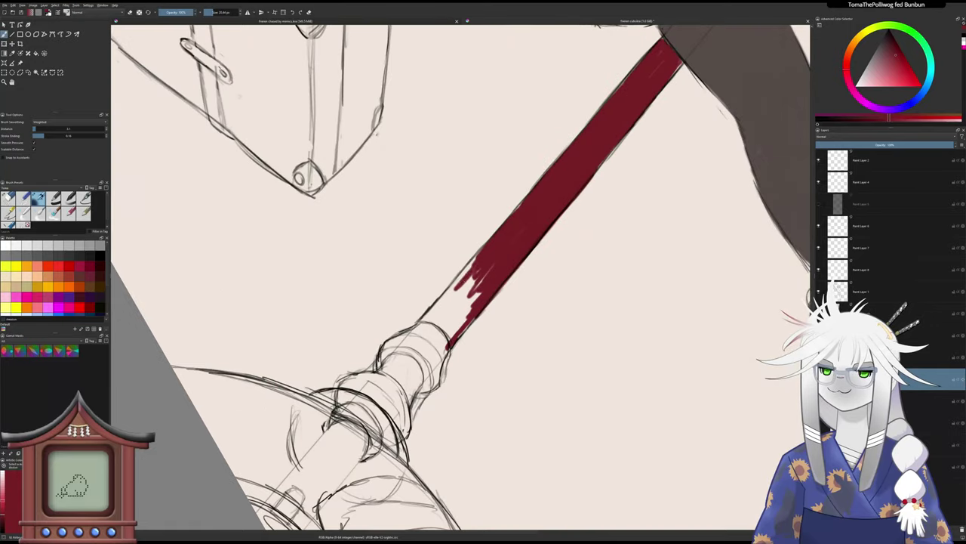
- Fill the remaining gap at the shaft's lower end in dark crimson and clean its curved edge against the fitting
mouse_move(481, 249)
mouse_down()
mouse_move(423, 320)
mouse_move(450, 338)
mouse_up()
key(e)
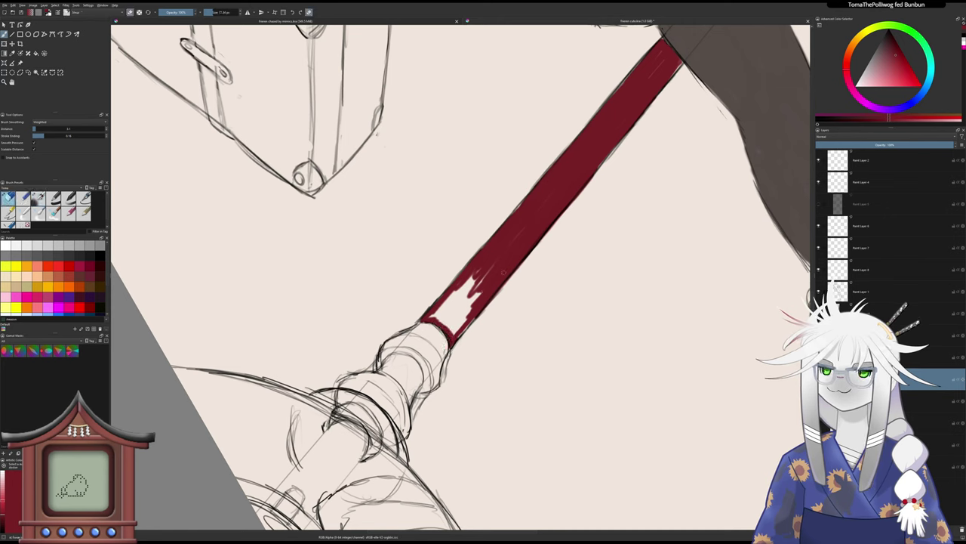
key(e)
mouse_move(502, 288)
mouse_down()
mouse_move(494, 300)
mouse_move(451, 301)
mouse_move(431, 317)
mouse_move(452, 321)
mouse_move(471, 302)
mouse_up()
key(slash)
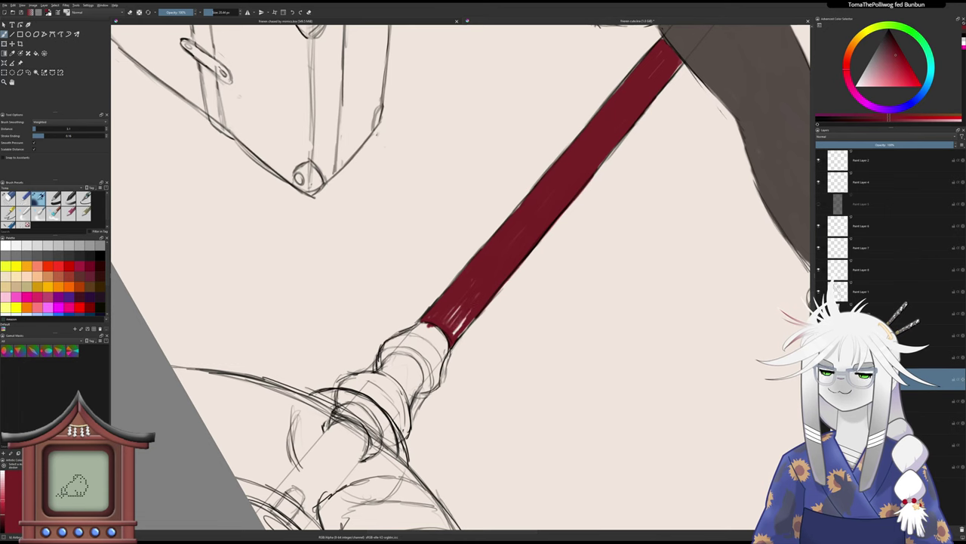
mouse_move(455, 334)
mouse_down()
mouse_move(465, 310)
mouse_move(458, 305)
mouse_move(433, 329)
mouse_up()
key(e)
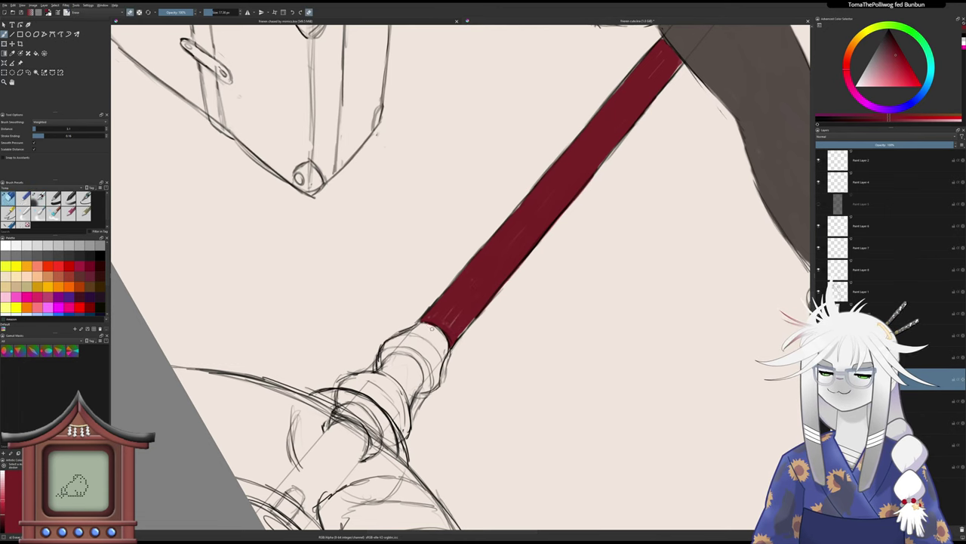
scroll(434, 317, down, 4)
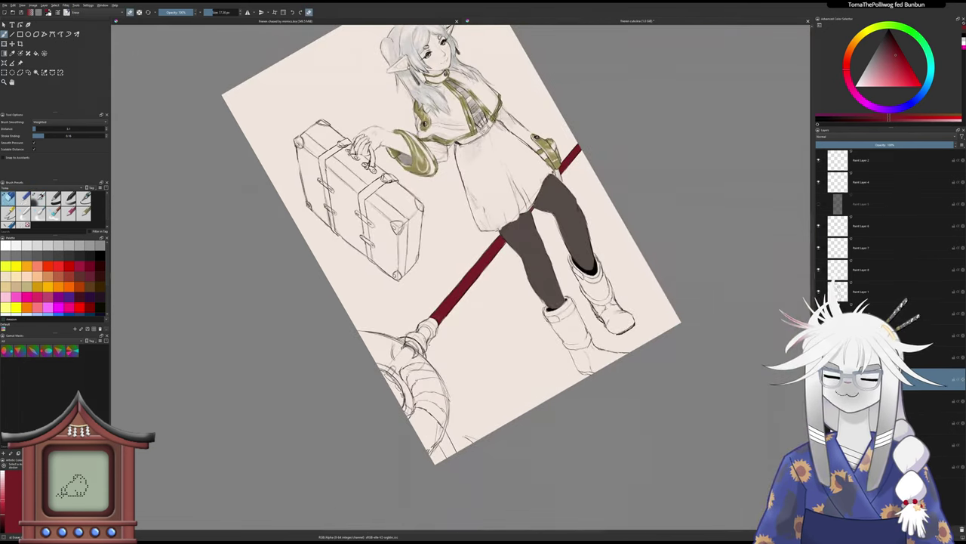
- Fill the round gem in the staff's head, at the canvas edge, with dark crimson
key(5)
drag(476, 274, 436, 286)
scroll(328, 366, up, 2)
key(/)
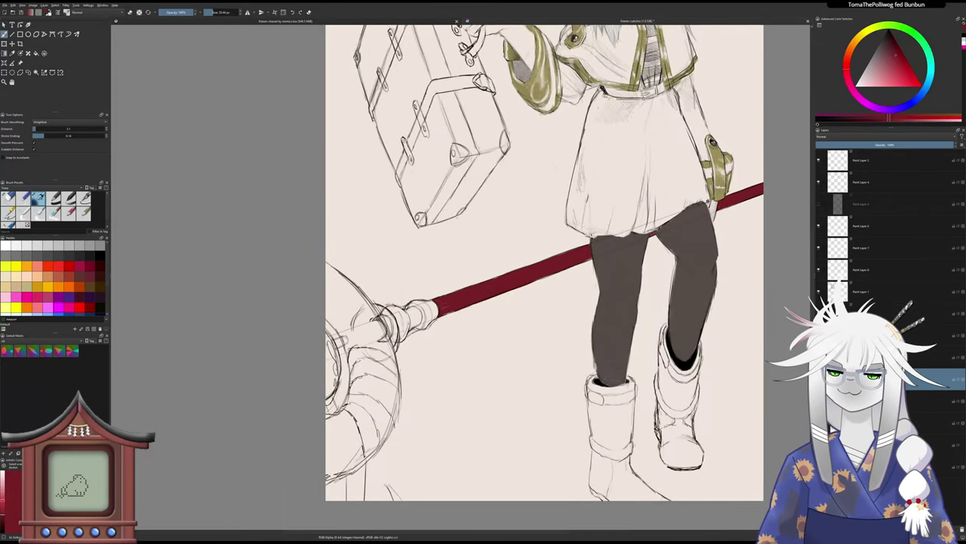
mouse_move(327, 337)
mouse_down()
mouse_move(333, 373)
mouse_move(339, 364)
mouse_move(335, 353)
mouse_move(332, 392)
mouse_move(329, 366)
mouse_move(326, 374)
mouse_up()
drag(330, 342, 333, 394)
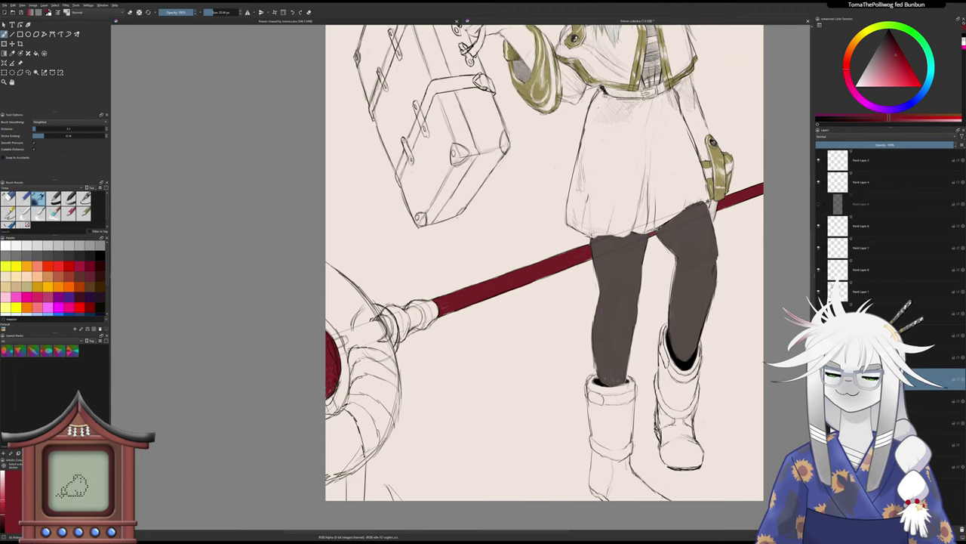
- Carve small curved highlights out of the crimson gem with the eraser, undoing and reworking their shapes with the brush
key(slash)
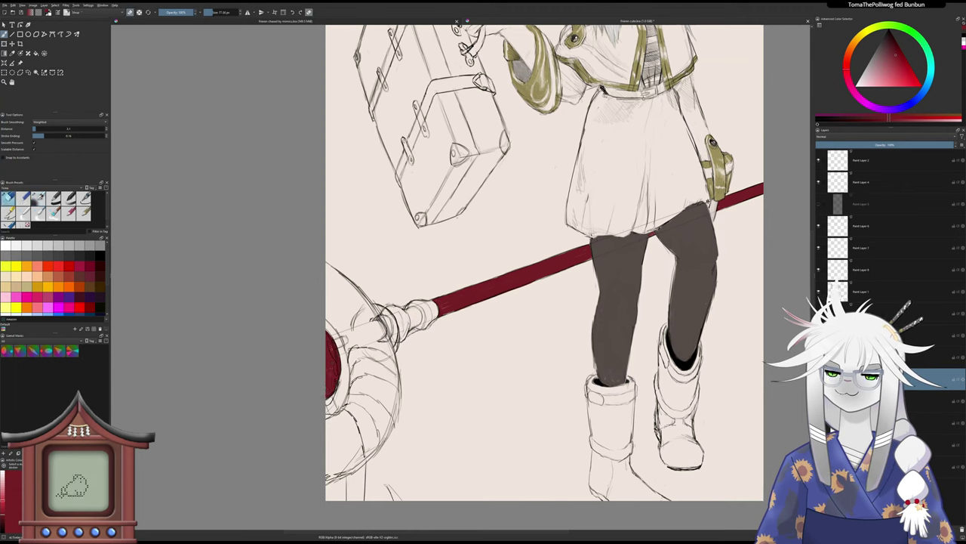
drag(331, 345, 334, 355)
key(ctrl+z)
key(ctrl+z)
key(ctrl+z)
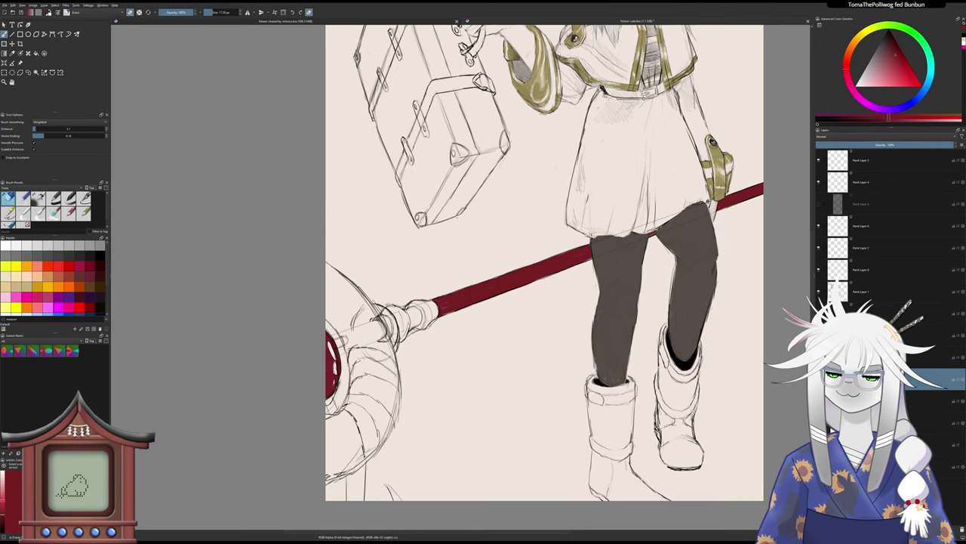
key(slash)
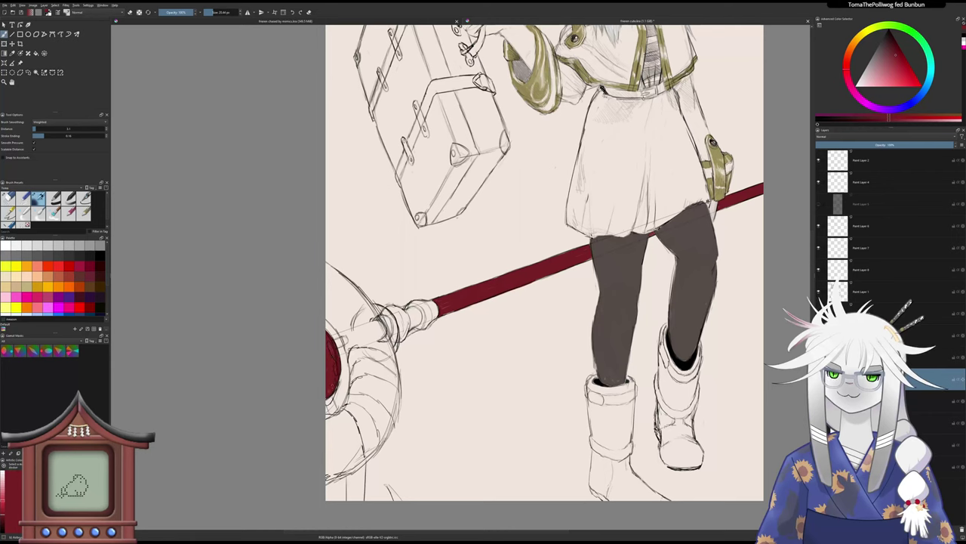
key(slash)
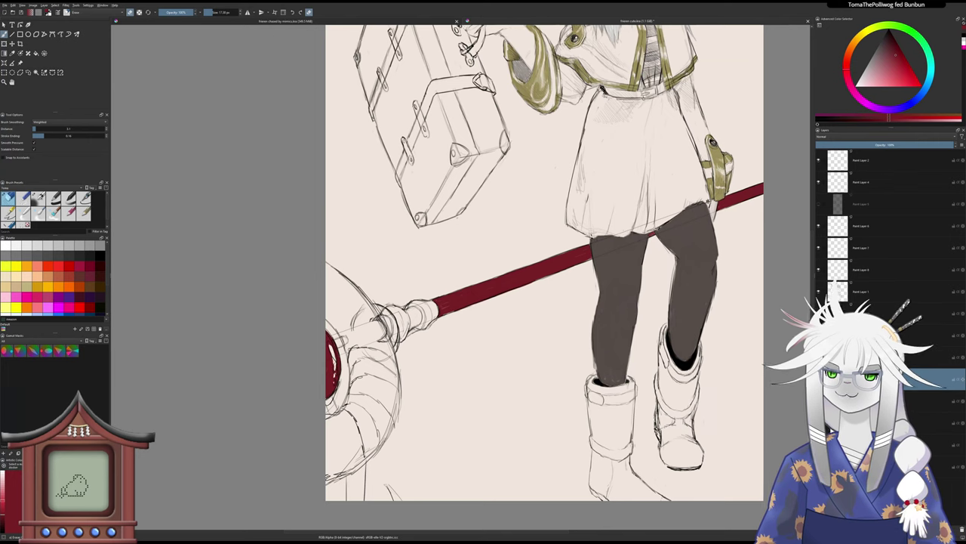
key(slash)
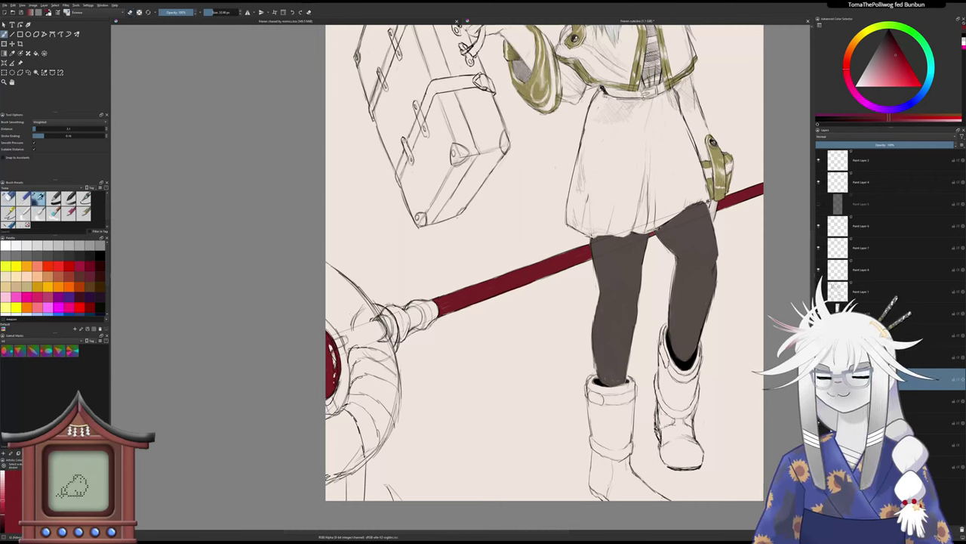
key(slash)
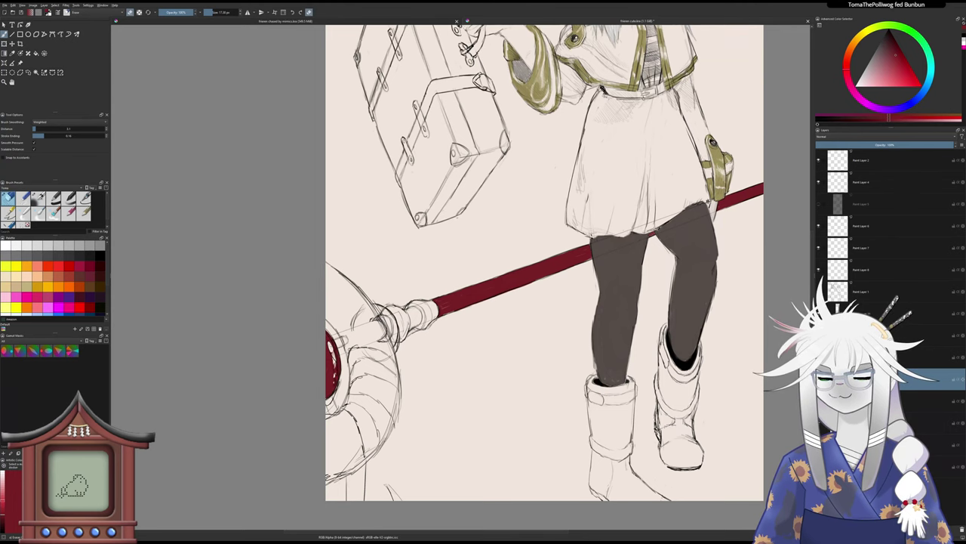
scroll(343, 399, down, 1)
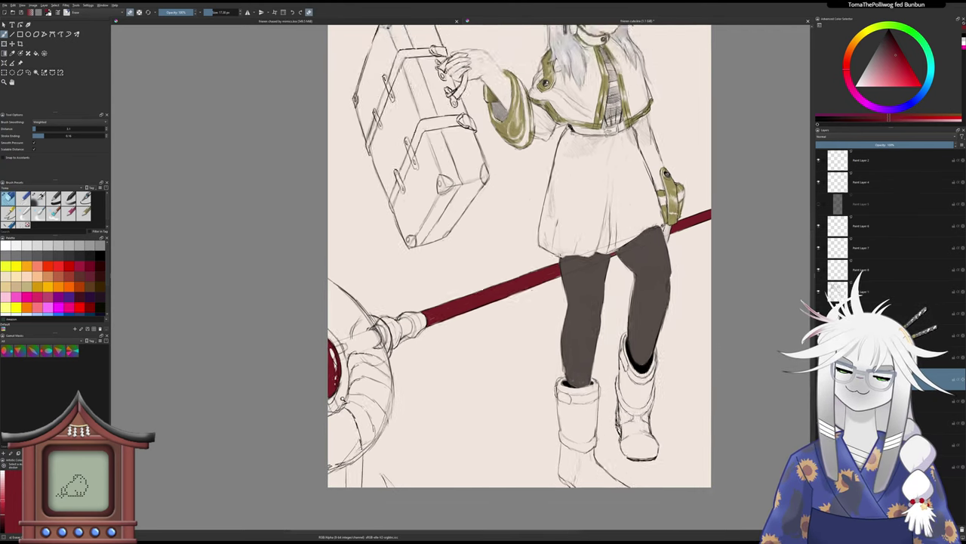
scroll(343, 398, down, 1)
drag(420, 310, 323, 347)
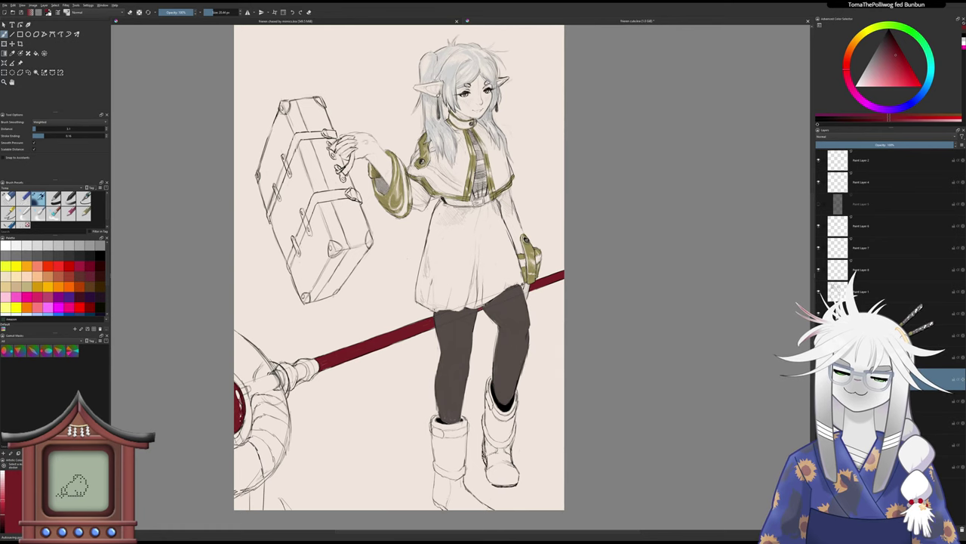
mouse_move(265, 372)
mouse_down()
mouse_move(277, 380)
mouse_move(280, 368)
mouse_move(273, 384)
mouse_move(256, 378)
mouse_move(261, 365)
mouse_up()
key(slash)
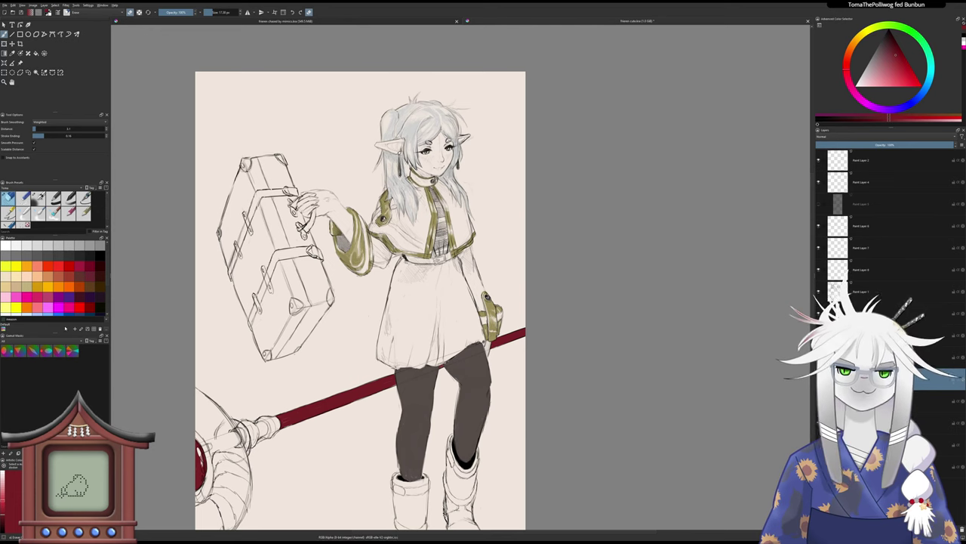
mouse_move(413, 172)
mouse_down()
mouse_move(410, 214)
mouse_move(381, 210)
mouse_move(379, 197)
mouse_move(382, 243)
mouse_move(381, 206)
mouse_up()
scroll(409, 207, up, 3)
key(slash)
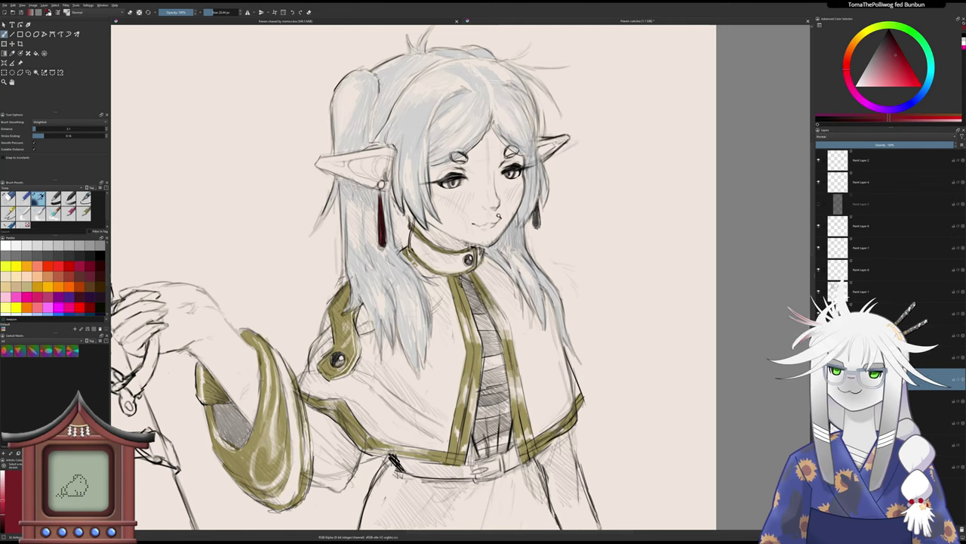
key(ctrl+z)
key(ctrl+z)
key(ctrl+z)
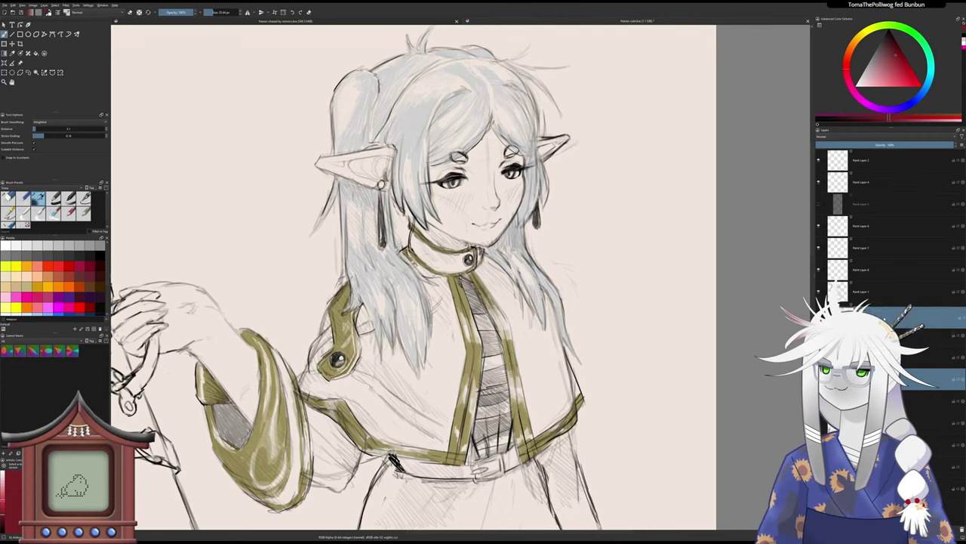
- Paint both drop earrings dark crimson on Paint Layer 10 using a smaller brush
click(852, 291)
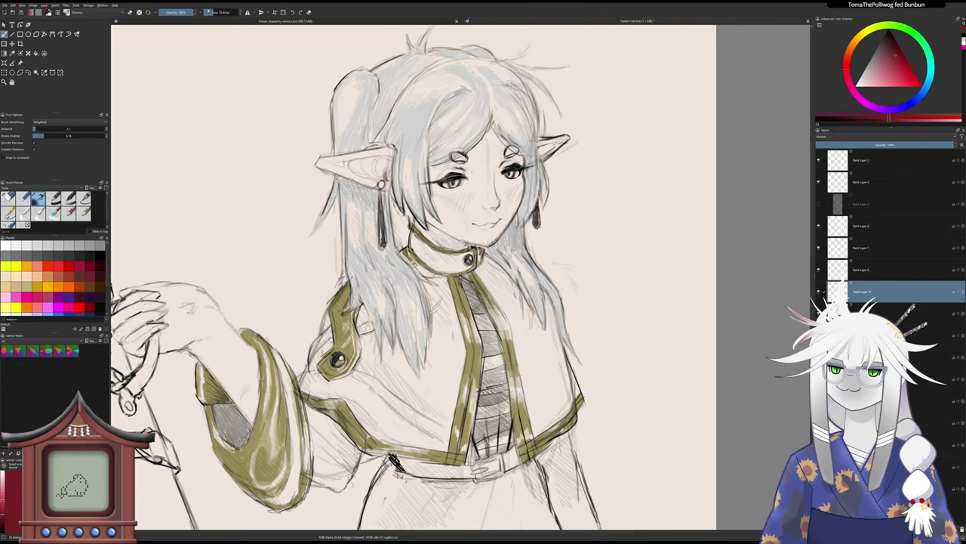
click(211, 12)
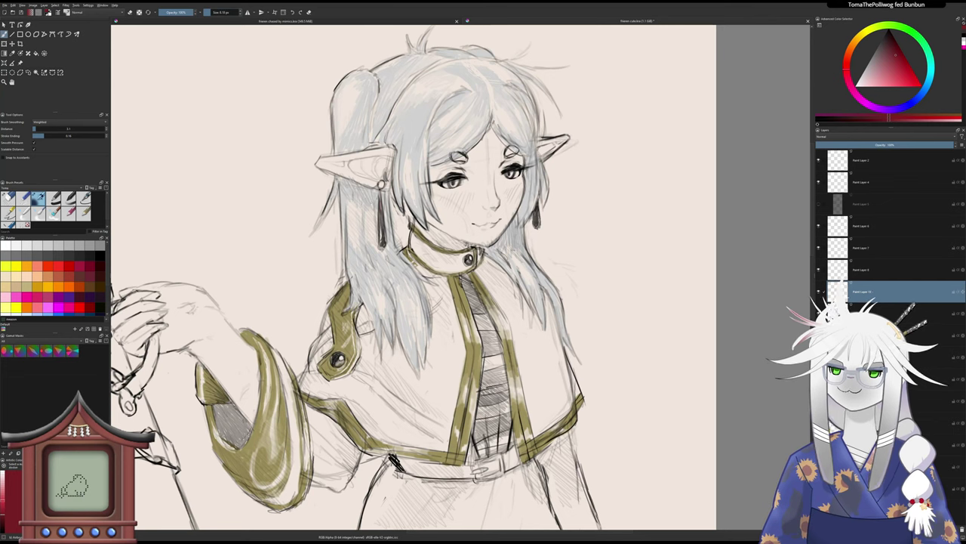
drag(381, 196, 384, 237)
mouse_move(383, 238)
mouse_down()
mouse_move(383, 216)
mouse_move(382, 249)
mouse_up()
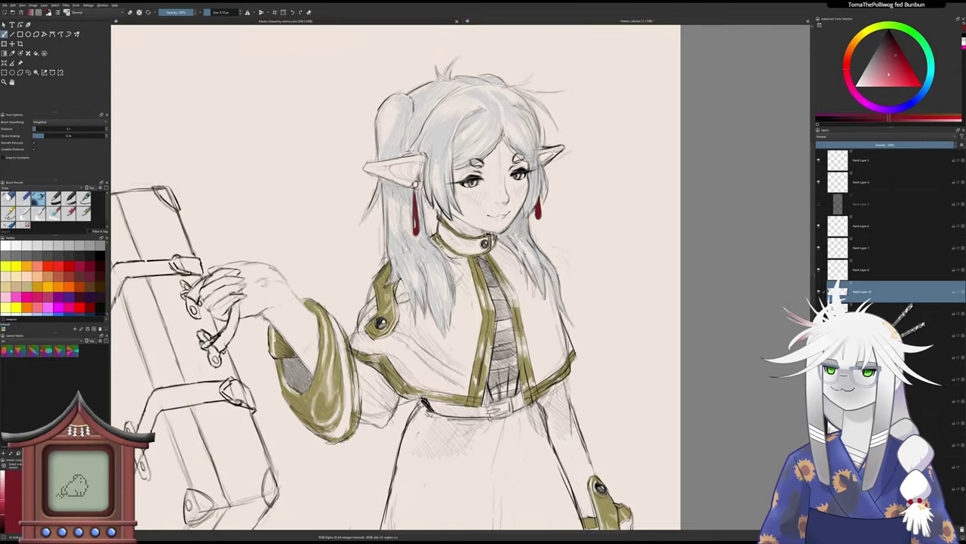
- Repaint both drop earrings in a brighter crimson, and add darker edges and white highlights
click(883, 88)
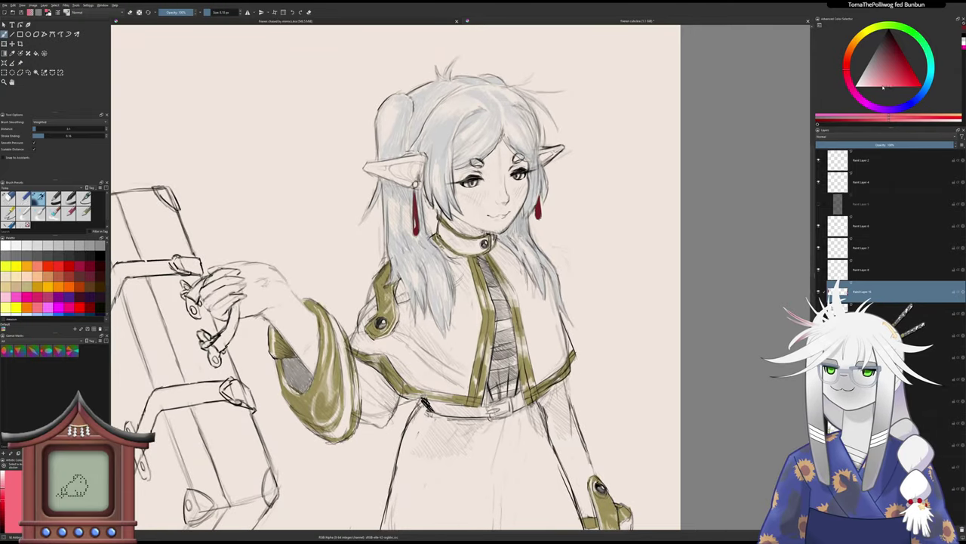
click(899, 77)
scroll(435, 192, up, 3)
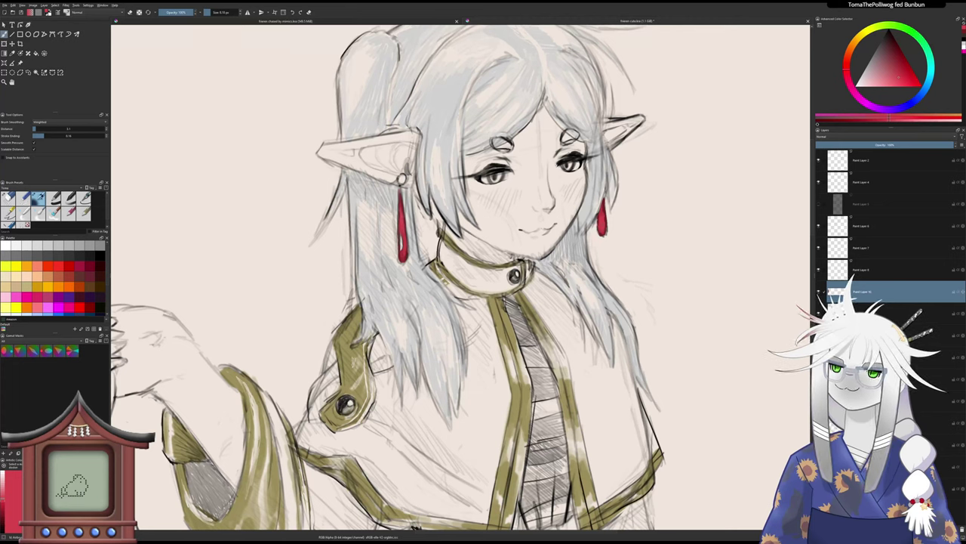
drag(402, 234, 403, 253)
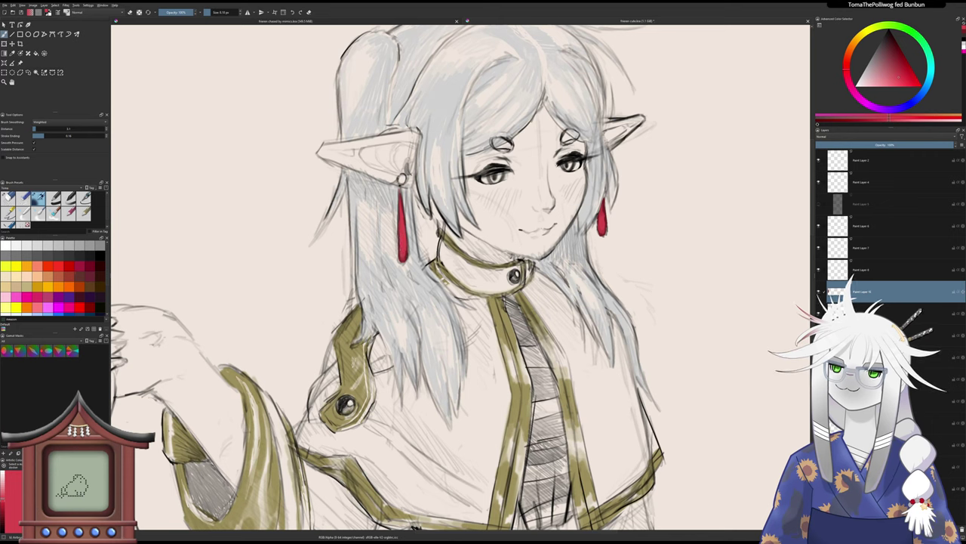
click(908, 49)
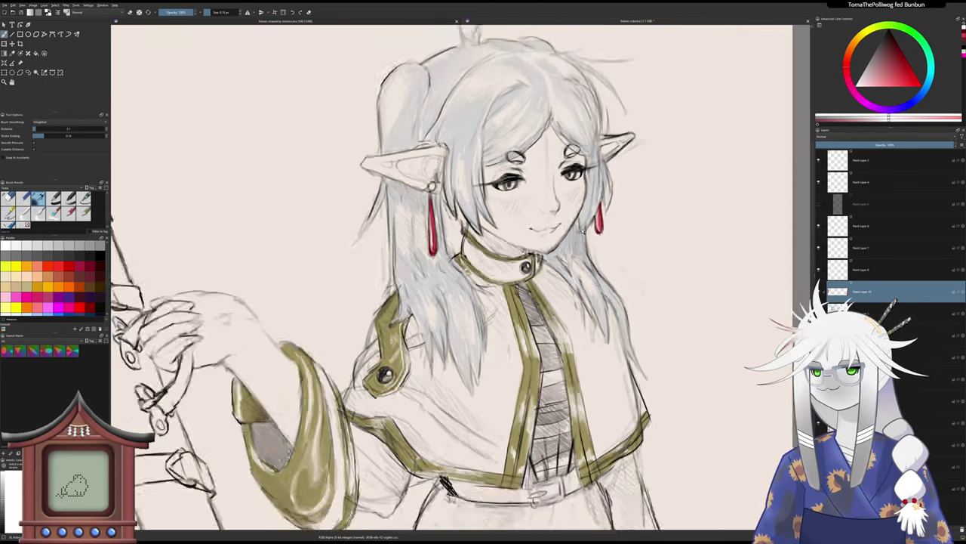
- Choose a brighter crimson and paint lighter streaks along the staff's shaft on the staff's colour layer
scroll(583, 232, down, 5)
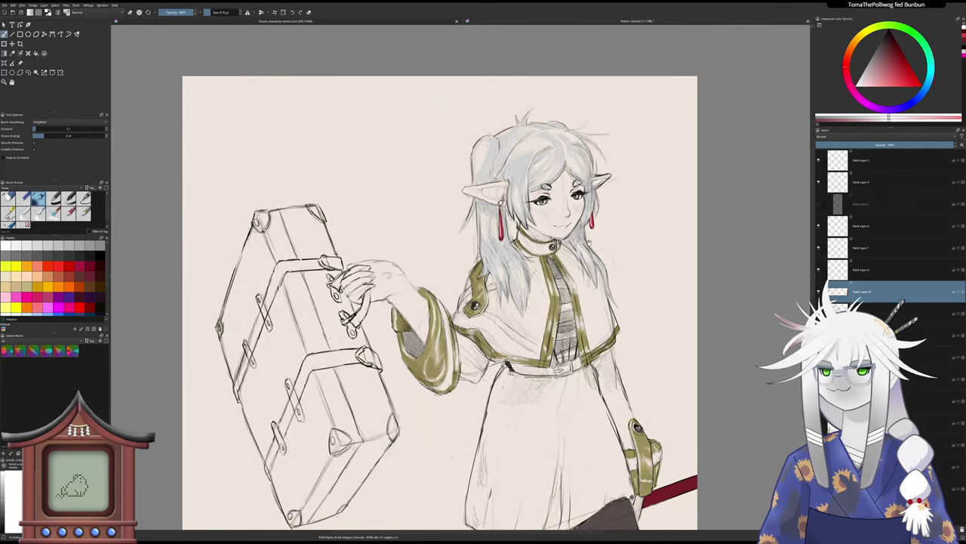
drag(590, 247, 534, 233)
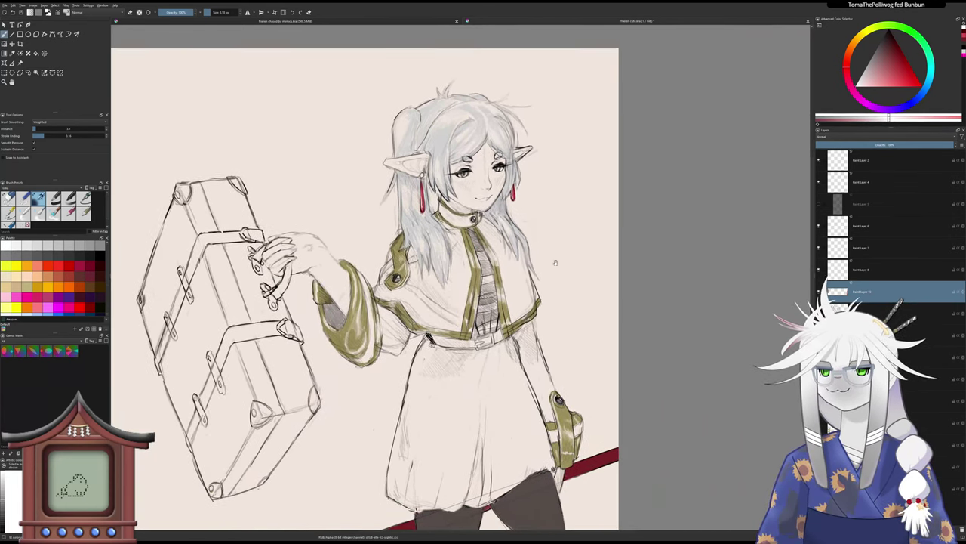
drag(570, 279, 570, 231)
mouse_move(570, 231)
mouse_down()
mouse_move(572, 248)
mouse_move(567, 238)
mouse_up()
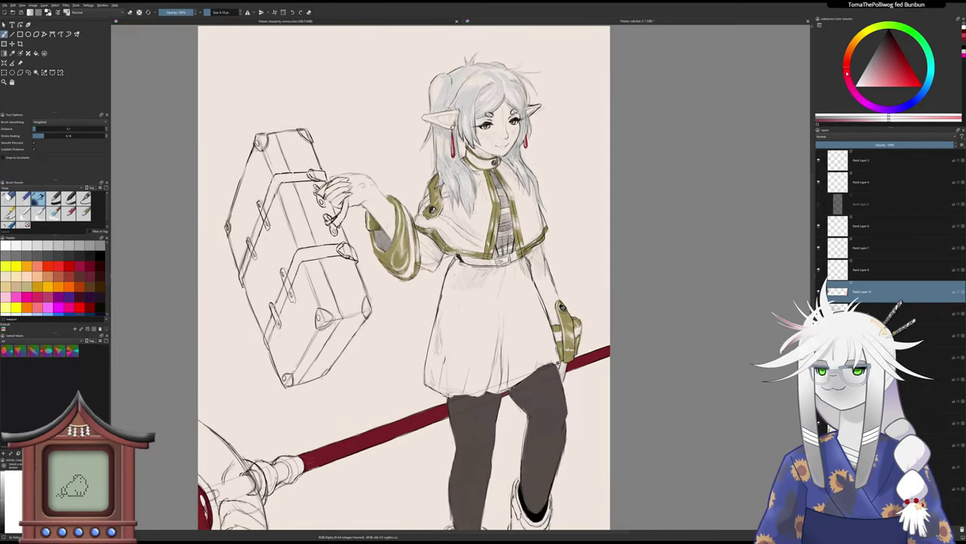
click(897, 75)
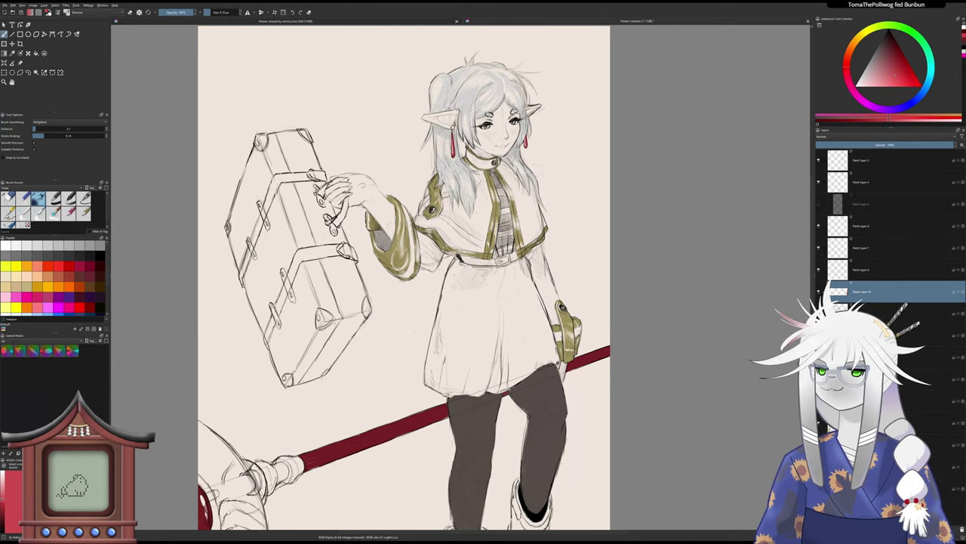
click(868, 401)
drag(569, 405, 593, 361)
scroll(592, 361, up, 2)
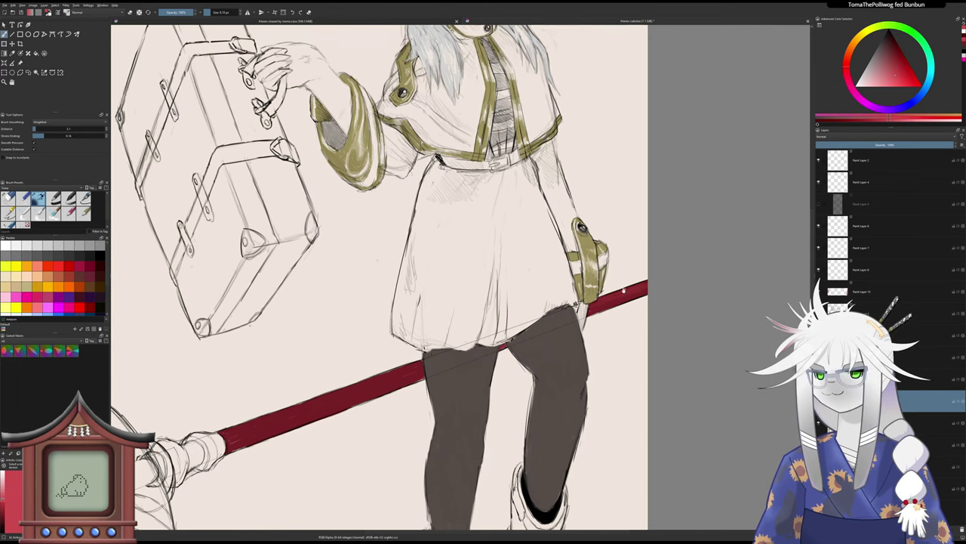
drag(663, 253, 721, 212)
drag(591, 266, 665, 211)
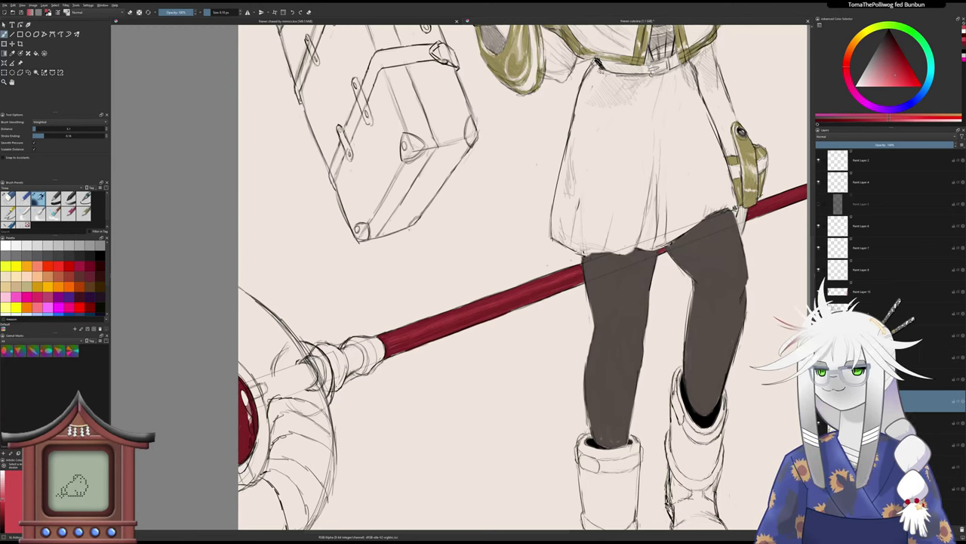
drag(621, 271, 491, 265)
drag(632, 251, 556, 248)
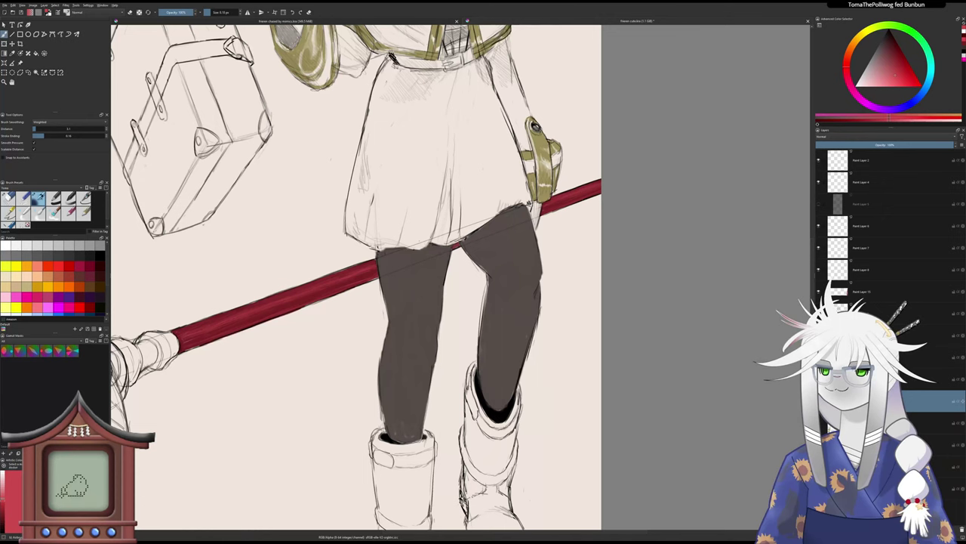
- Look over the whole illustration to check the balance of the crimson staff and earrings
scroll(524, 256, down, 4)
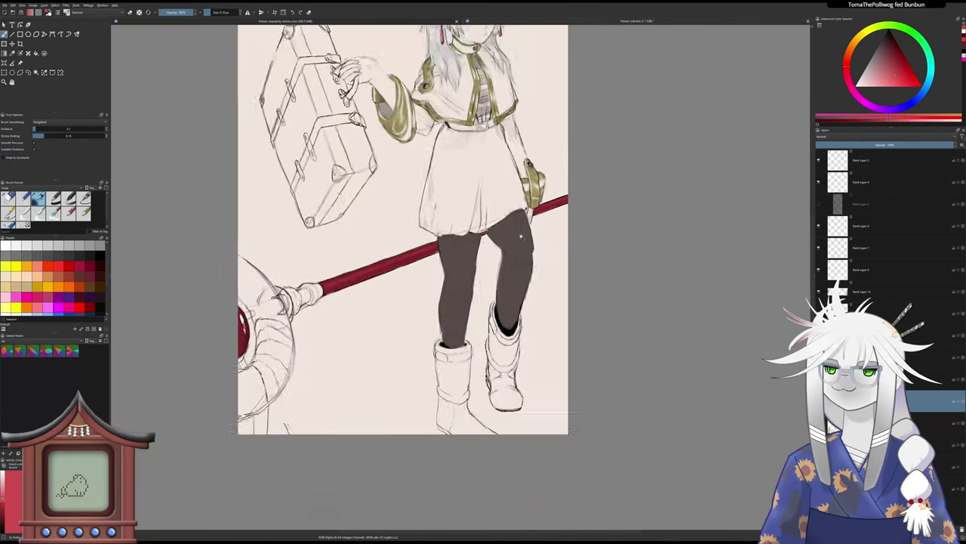
drag(524, 257, 530, 280)
scroll(459, 286, up, 3)
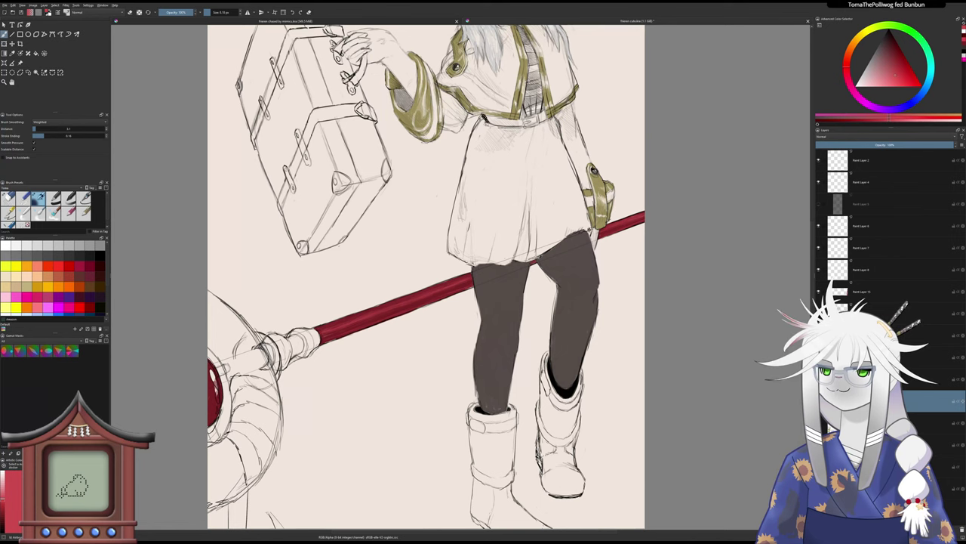
drag(642, 189, 646, 227)
drag(651, 196, 633, 231)
scroll(632, 231, up, 2)
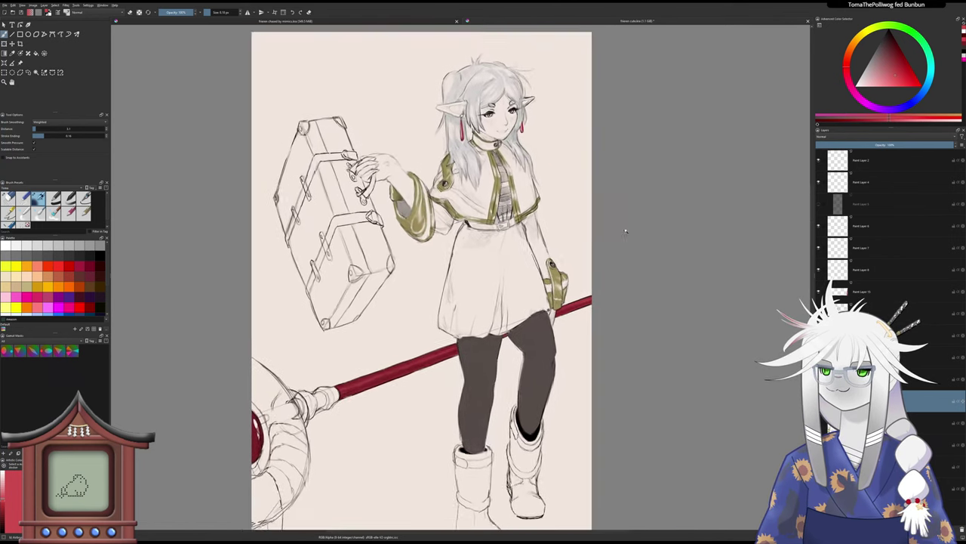
scroll(619, 224, down, 2)
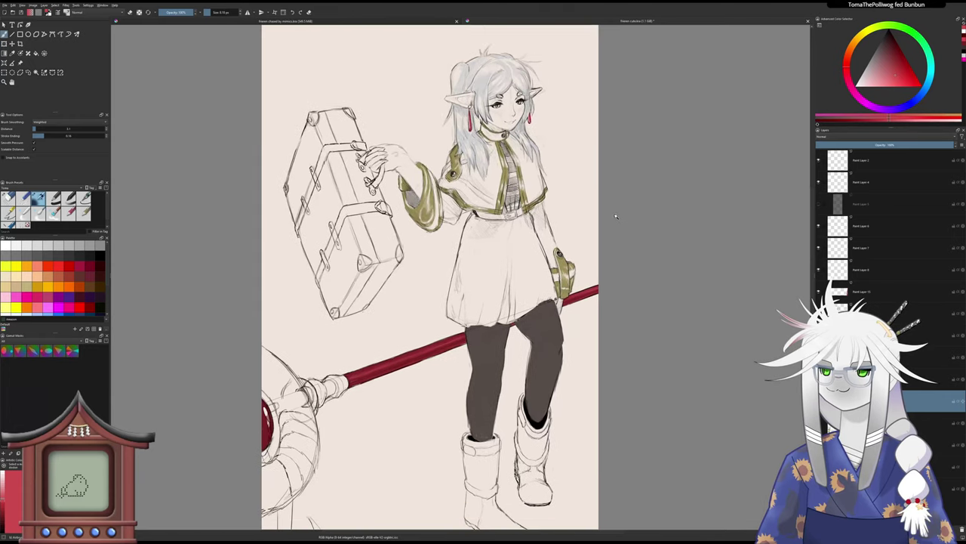
scroll(615, 218, up, 1)
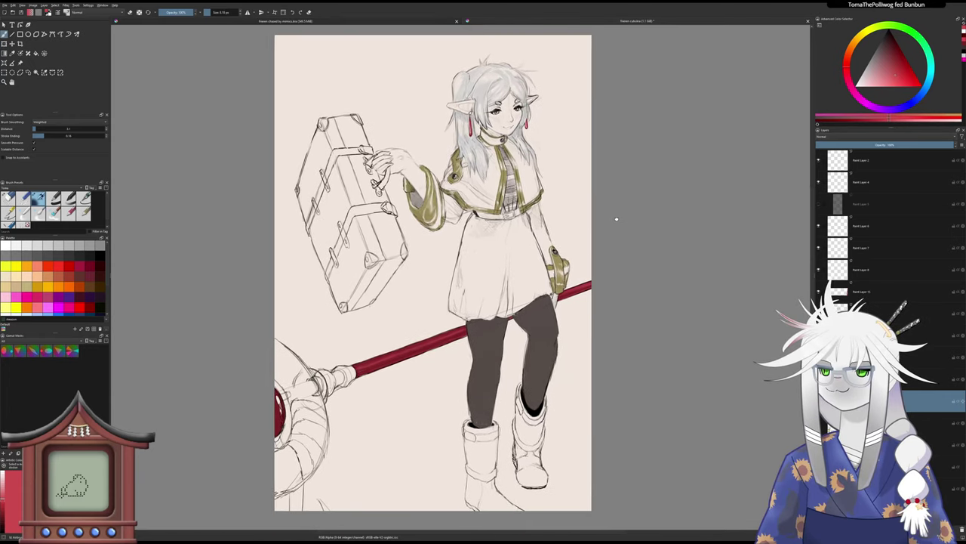
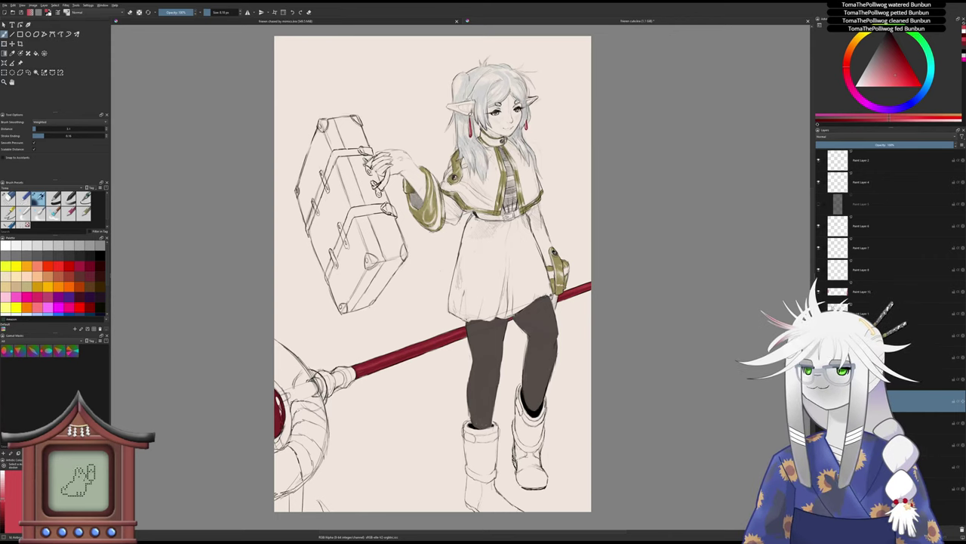
- Choose a light bright green and paint it into the irises of both eyes
click(912, 33)
drag(891, 70, 880, 95)
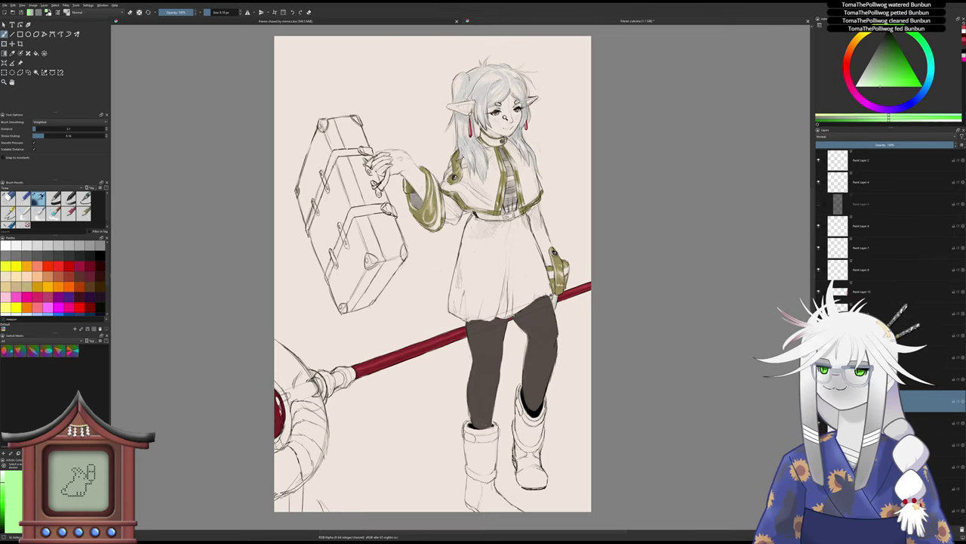
drag(505, 117, 462, 189)
scroll(461, 189, up, 3)
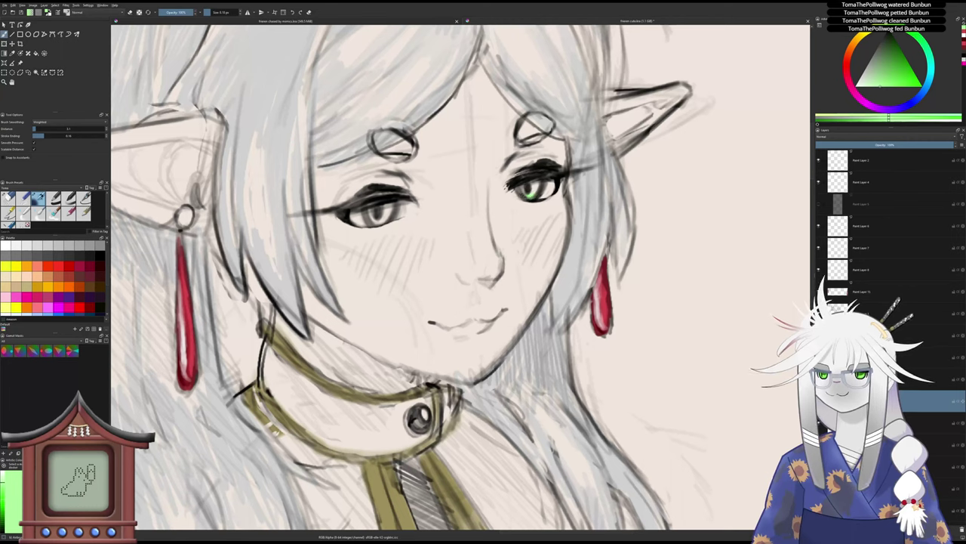
drag(387, 214, 385, 219)
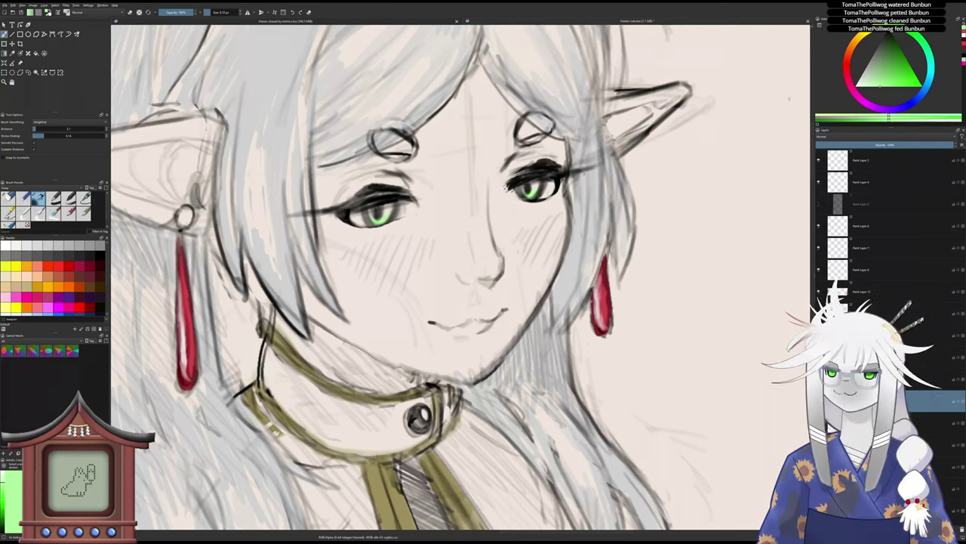
- Blend a minty teal-green into both irises, and add a medium blue along their upper parts
click(928, 46)
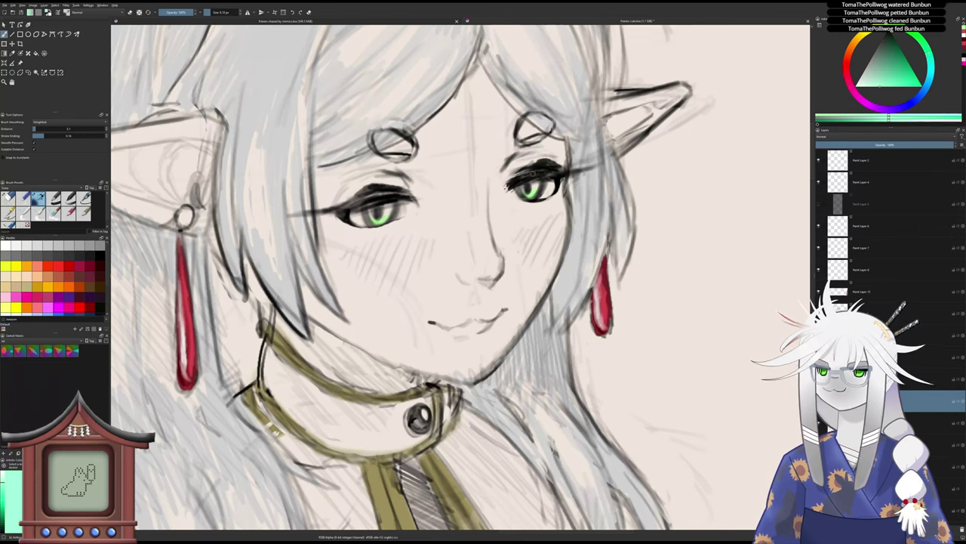
drag(535, 182, 533, 190)
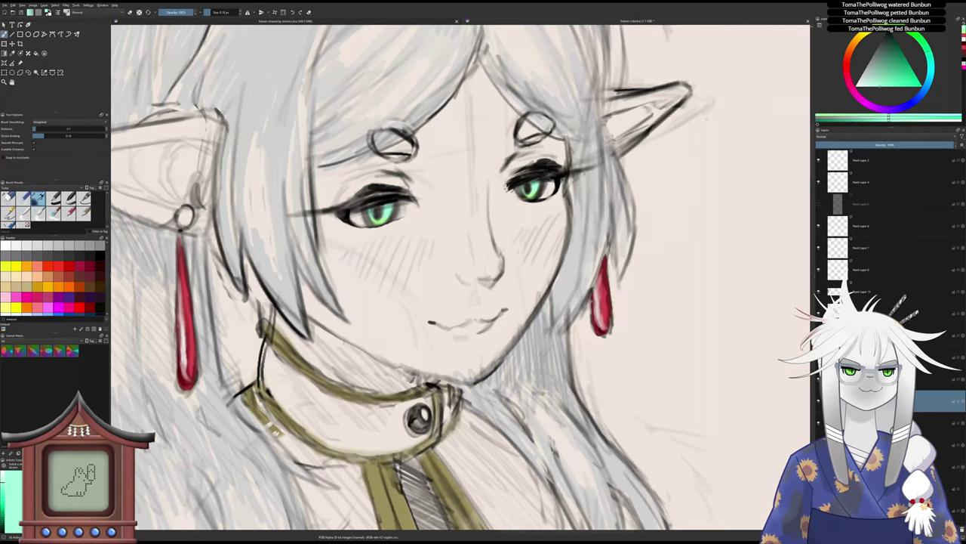
click(926, 87)
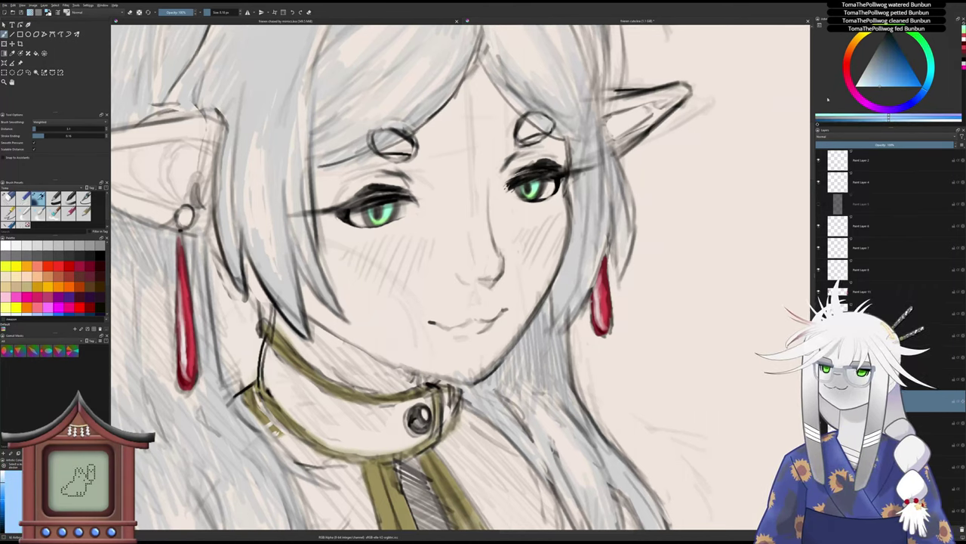
drag(880, 85, 881, 80)
drag(537, 180, 541, 188)
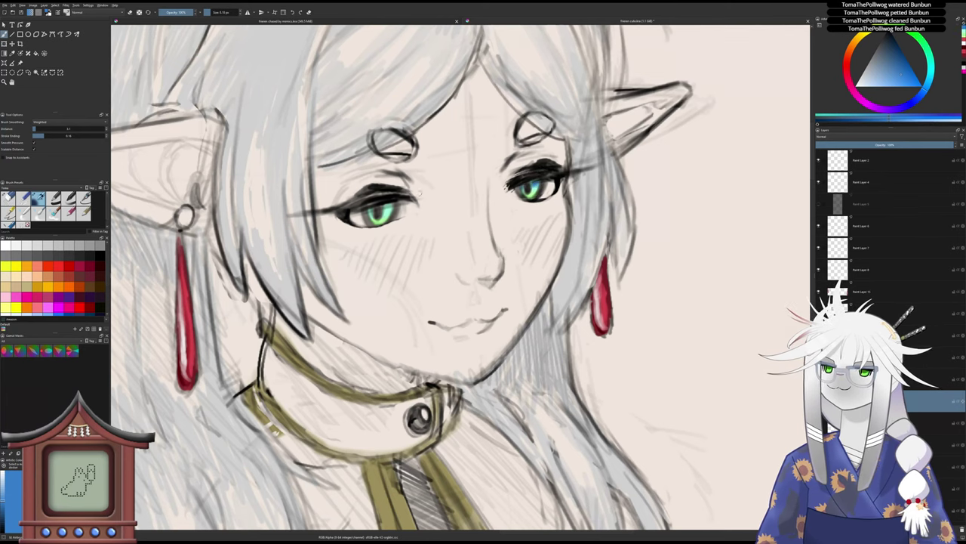
mouse_move(389, 207)
mouse_down()
mouse_move(370, 213)
mouse_move(386, 209)
mouse_up()
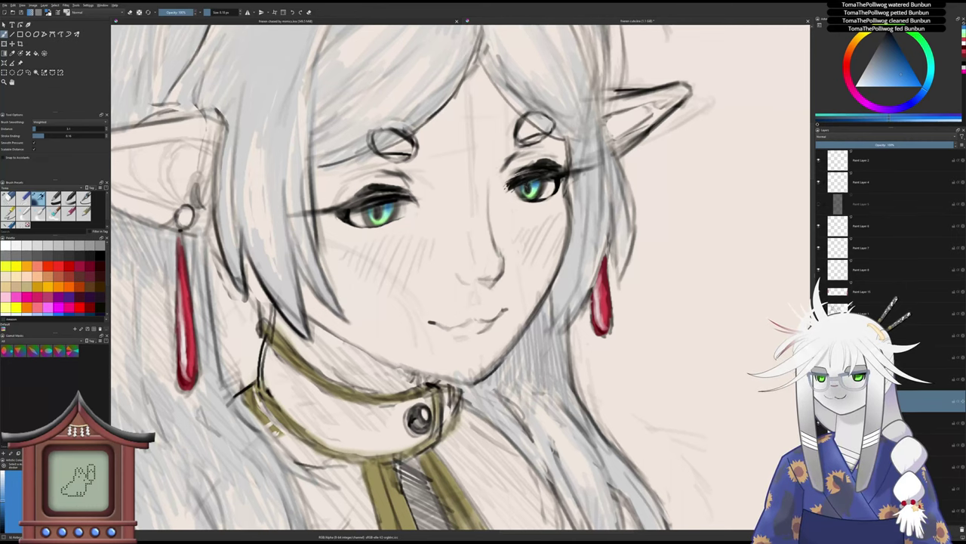
- Set the brush colour to white and add a new paint layer directly above Paint Layer 6
mouse_move(521, 169)
mouse_down()
mouse_move(515, 232)
mouse_move(515, 173)
mouse_up()
scroll(515, 173, down, 2)
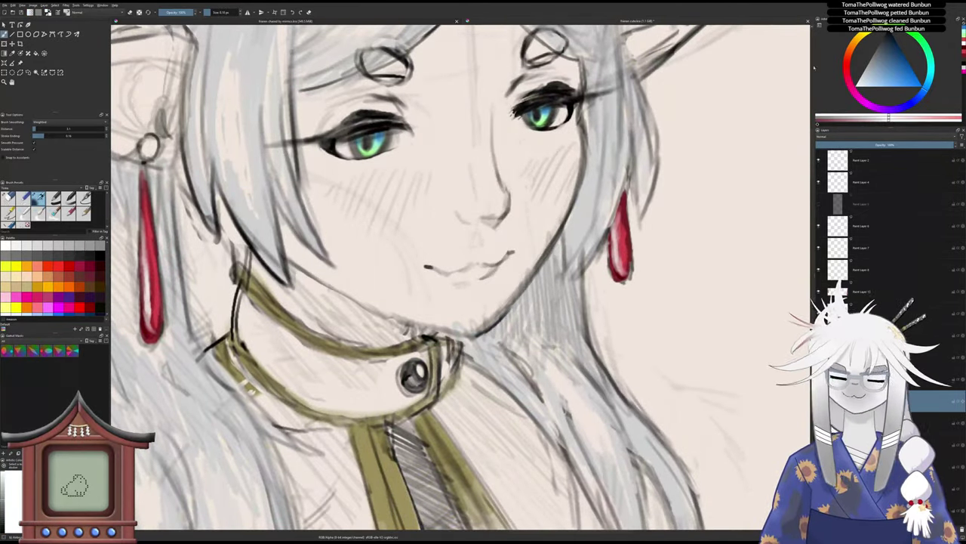
click(879, 226)
click(819, 529)
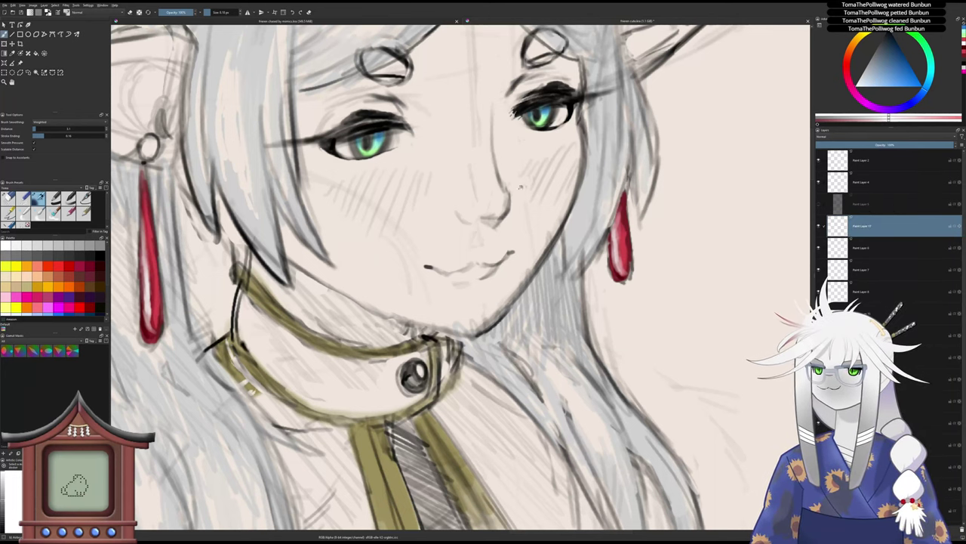
- Paint the whites of both eyes and small white highlights on the irises, using a smaller brush
drag(507, 174, 544, 258)
scroll(390, 229, up, 1)
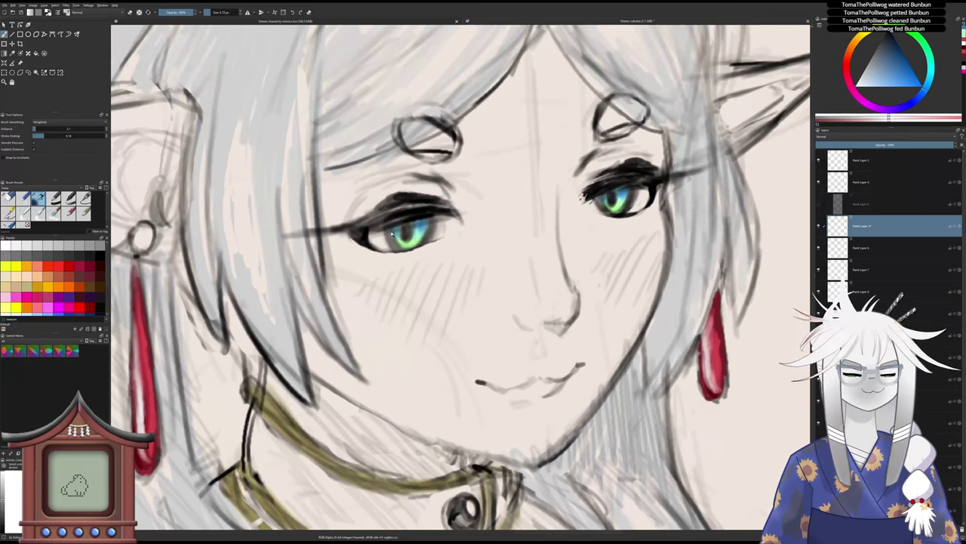
scroll(392, 232, up, 2)
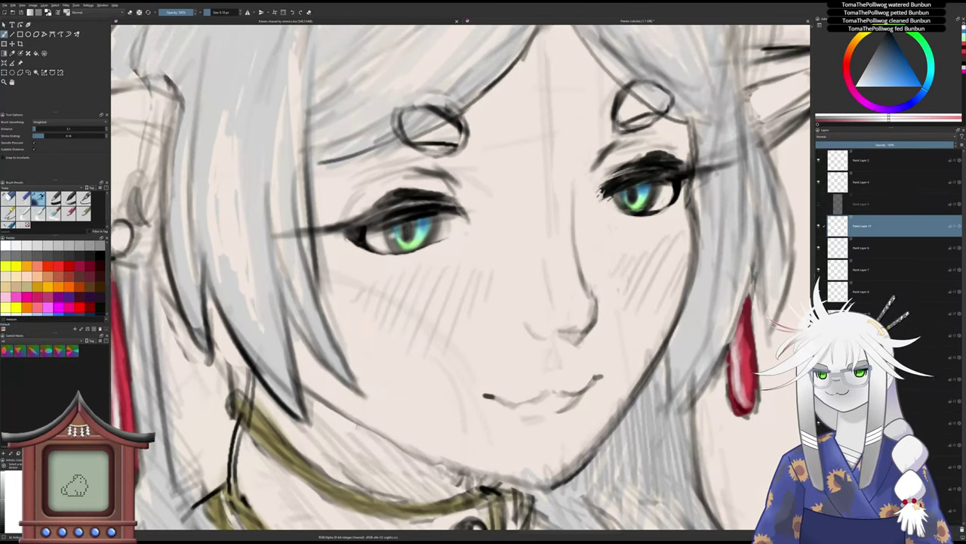
drag(392, 234, 391, 239)
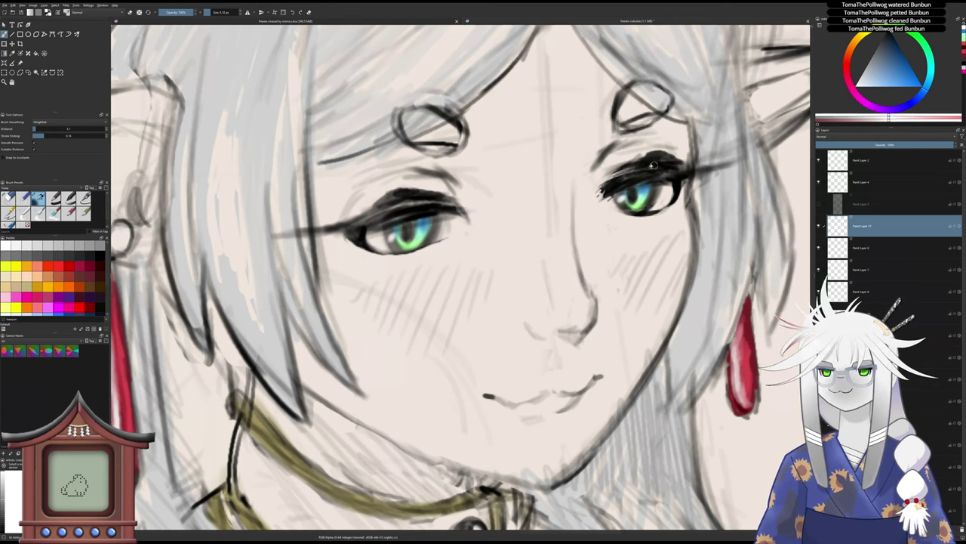
drag(621, 185, 618, 182)
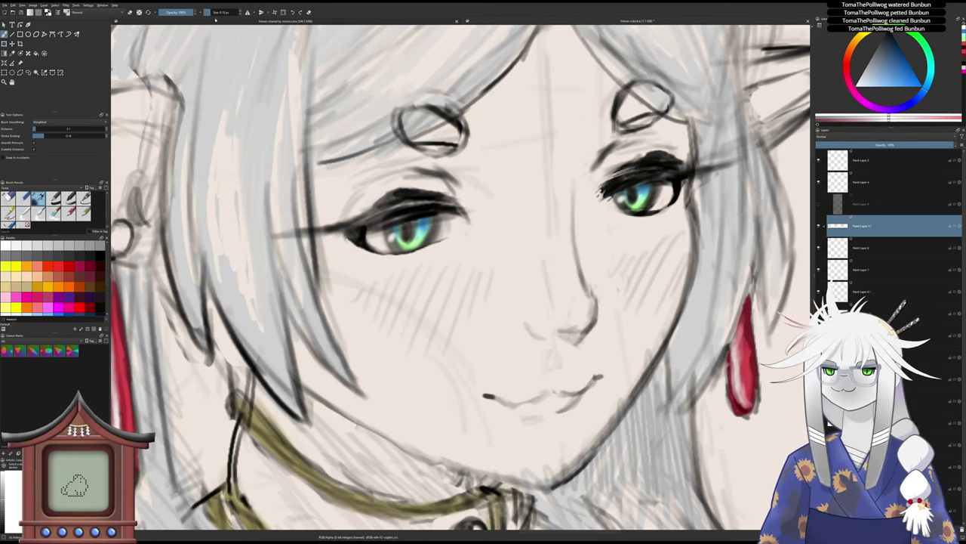
drag(209, 13, 207, 12)
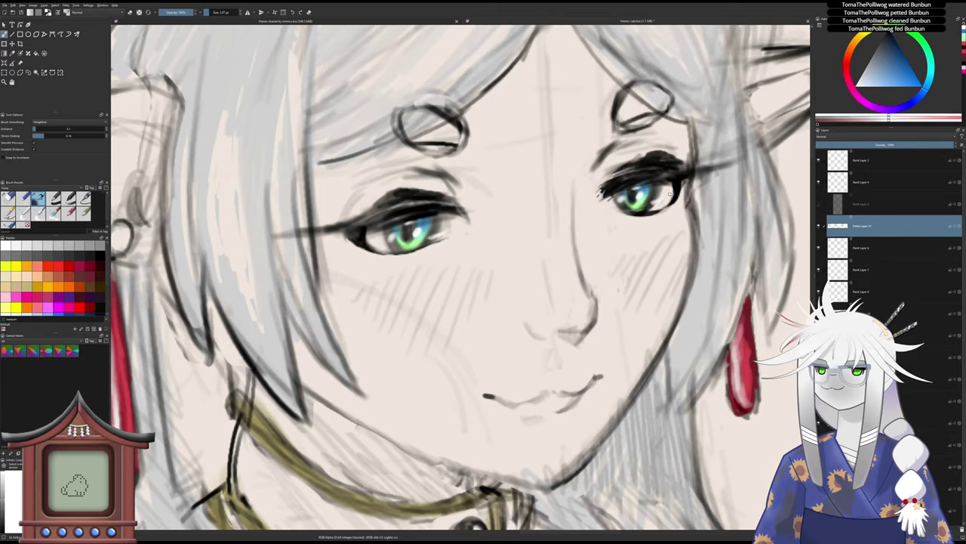
drag(654, 190, 574, 220)
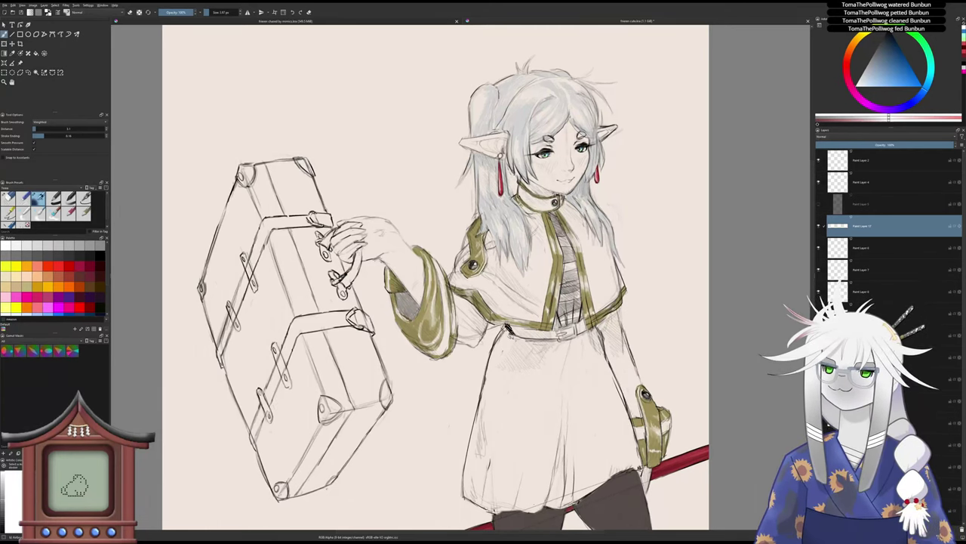
scroll(537, 155, up, 10)
scroll(527, 113, down, 3)
scroll(498, 166, up, 4)
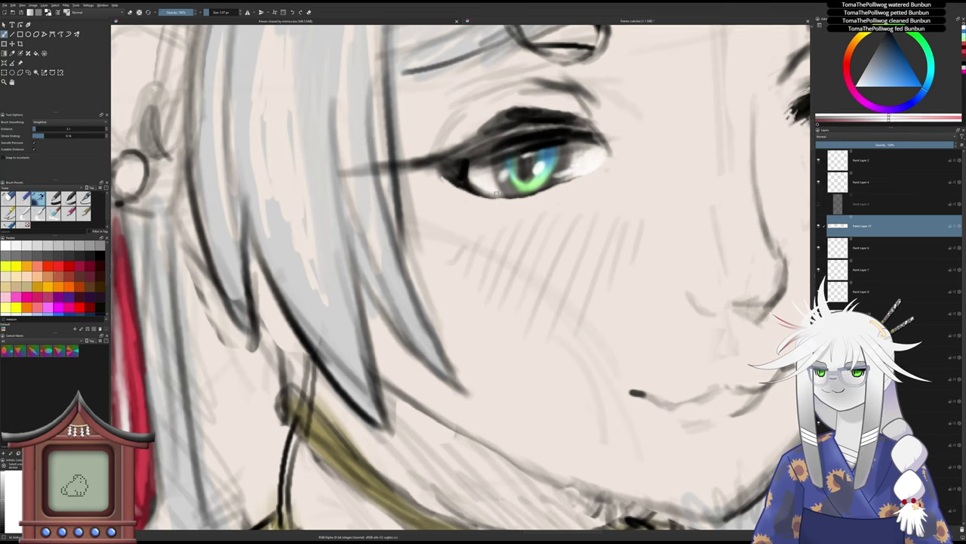
scroll(494, 189, down, 2)
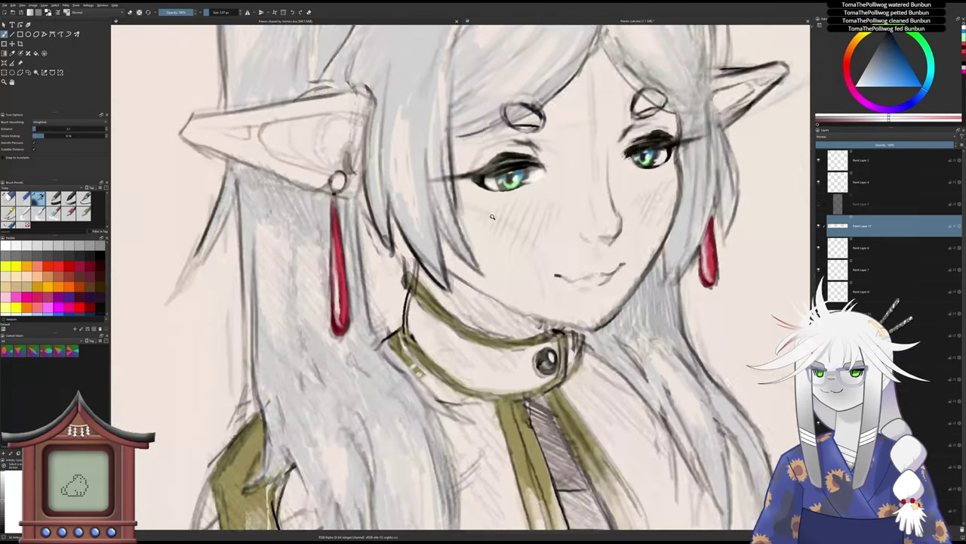
- Erase the excess white spilling past the inner corner of the near eye and touch up its edge
drag(520, 165, 441, 182)
scroll(452, 183, up, 1)
scroll(451, 183, up, 2)
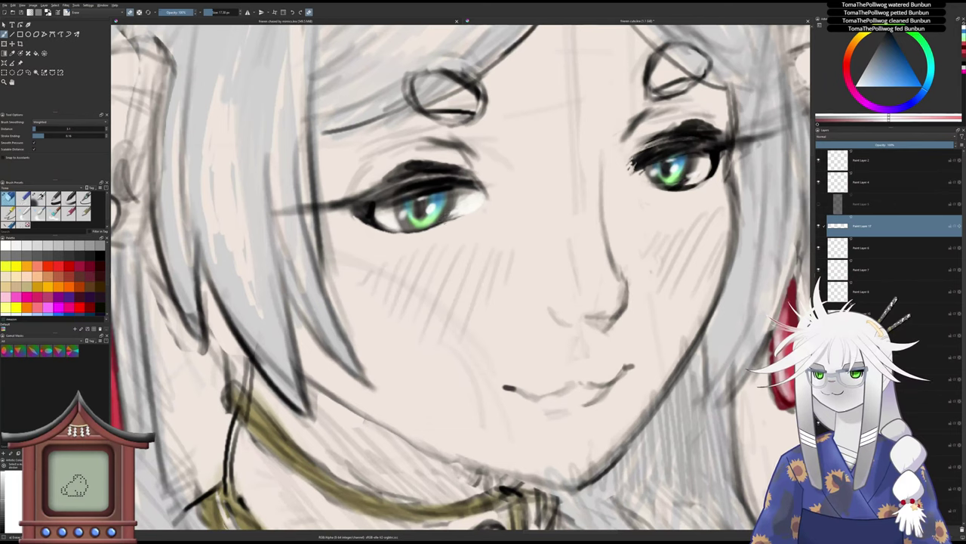
key(slash)
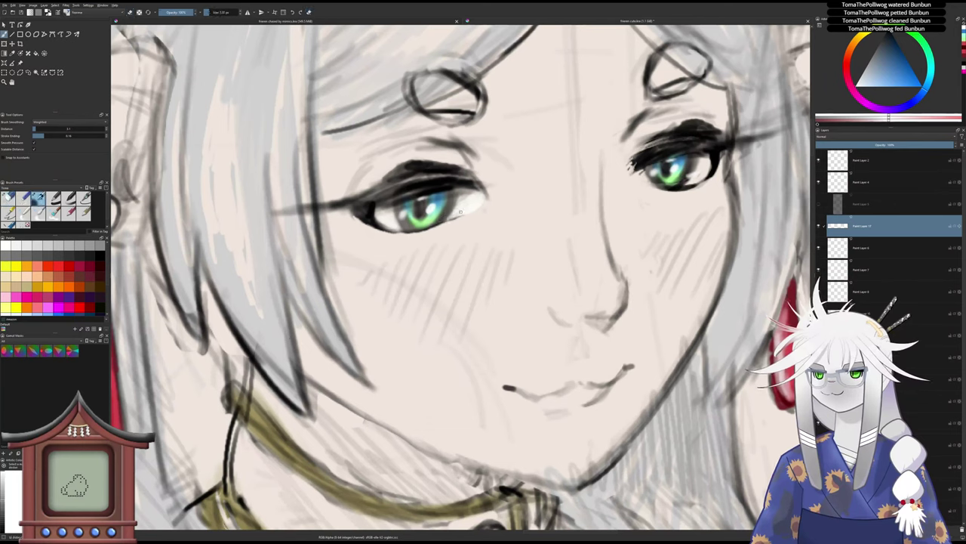
scroll(455, 215, down, 5)
scroll(455, 261, up, 4)
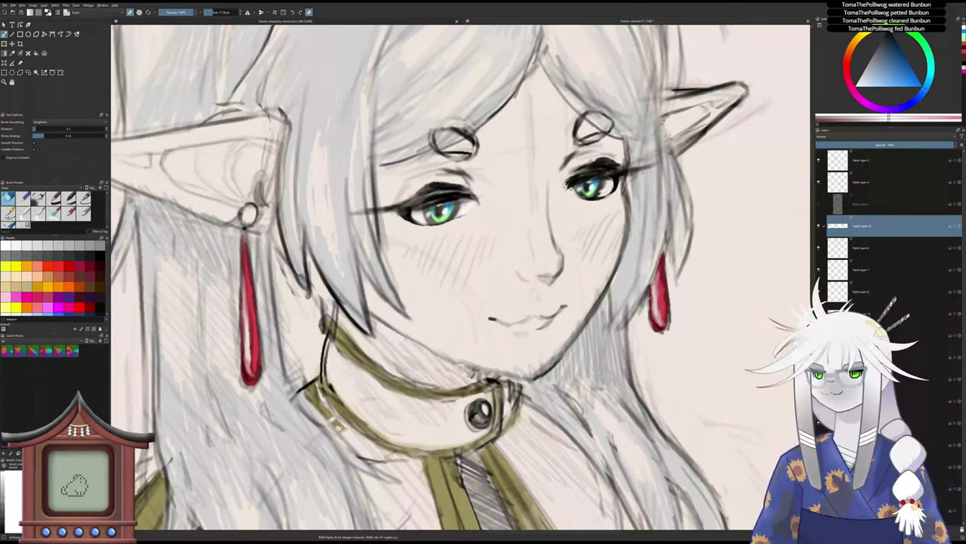
scroll(453, 211, down, 4)
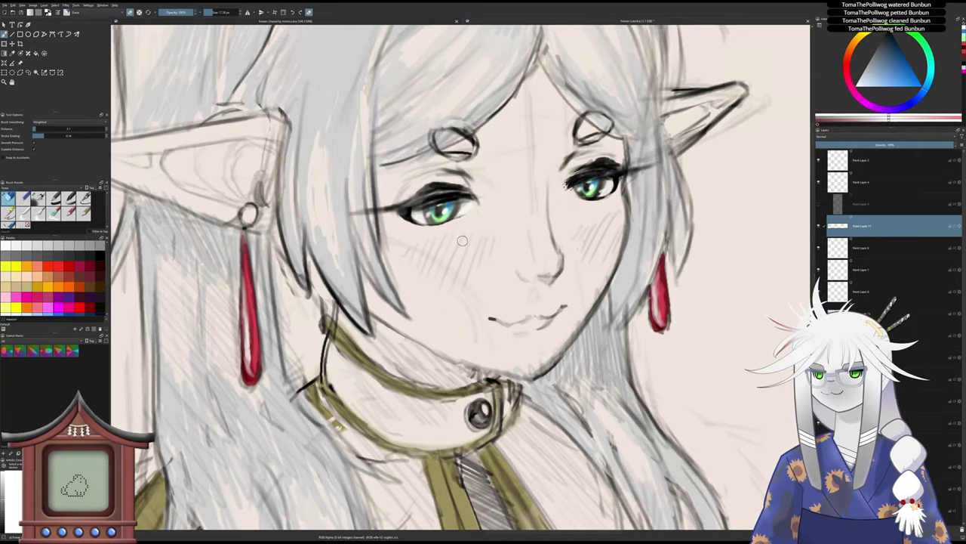
scroll(446, 215, up, 4)
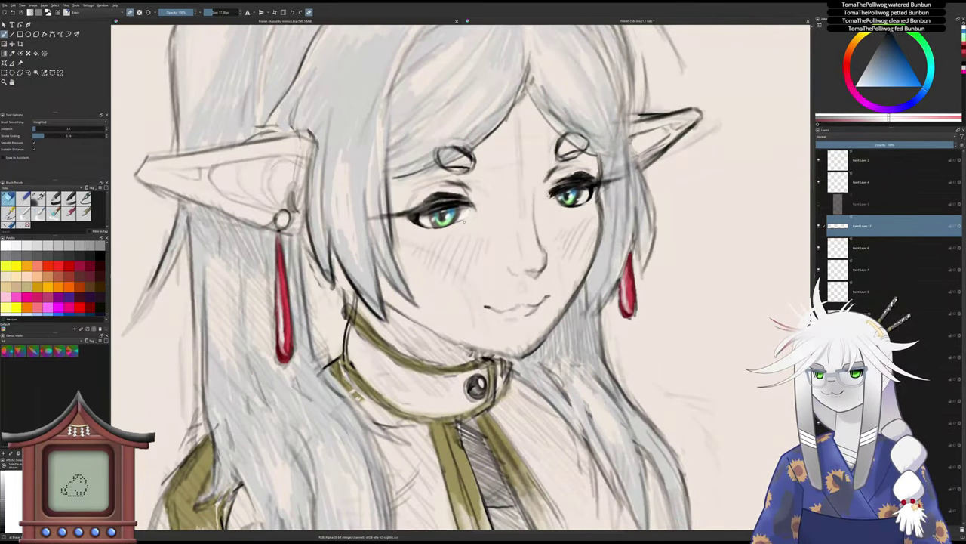
scroll(463, 220, up, 2)
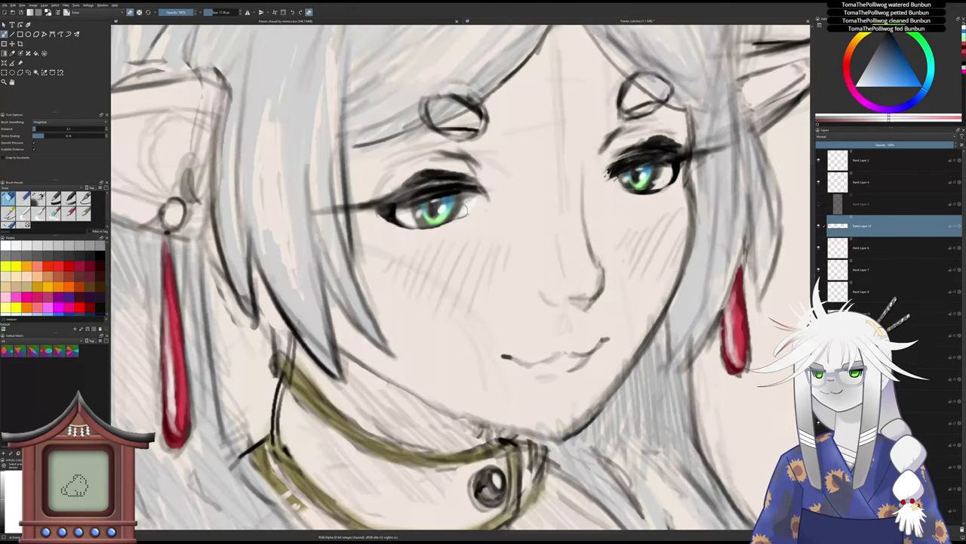
drag(460, 213, 460, 210)
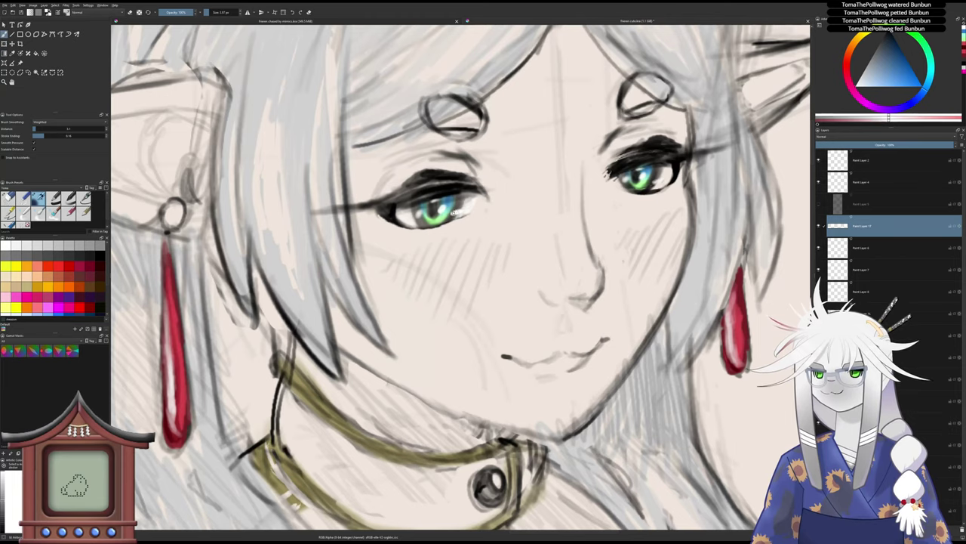
- Examine the coloured eyes both close up and from a distance against the face and hair
scroll(444, 235, down, 4)
scroll(442, 275, down, 1)
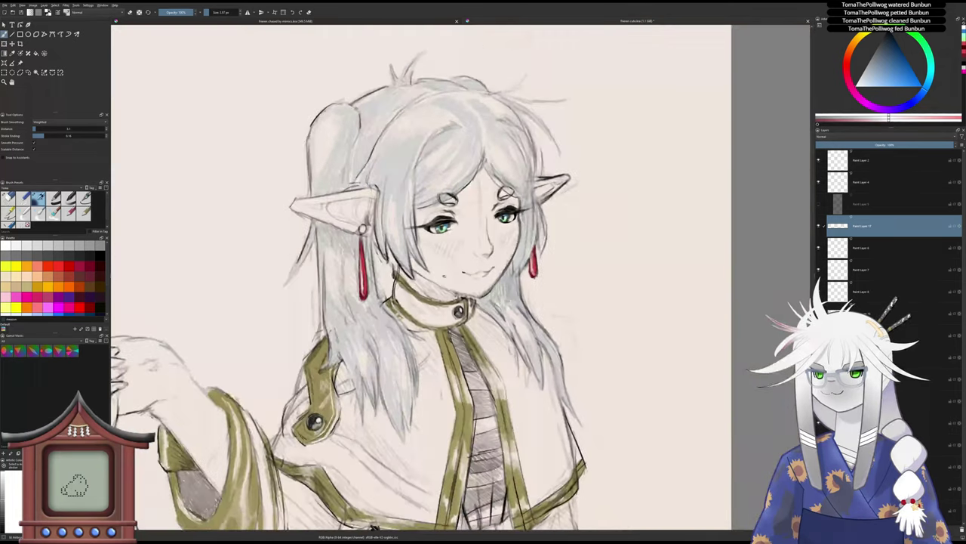
scroll(441, 275, up, 3)
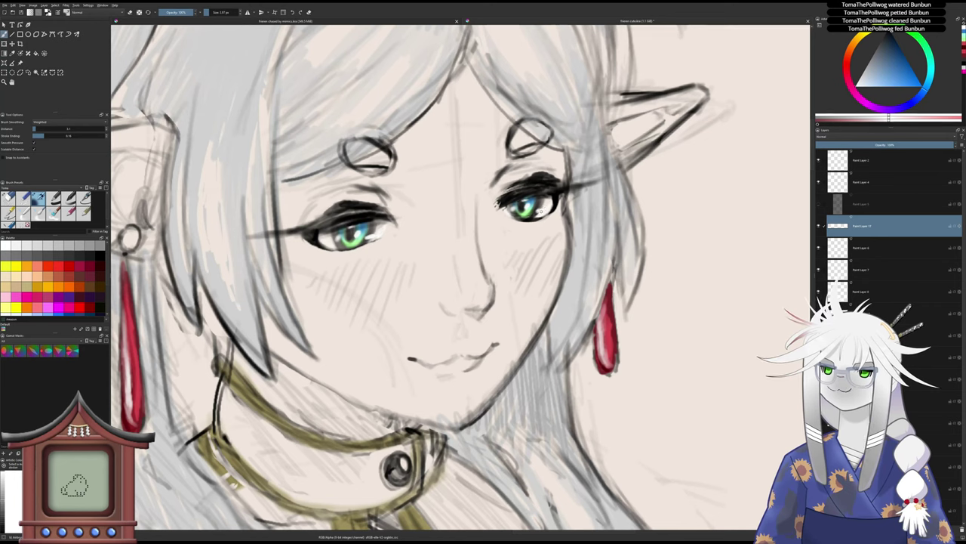
scroll(544, 203, down, 3)
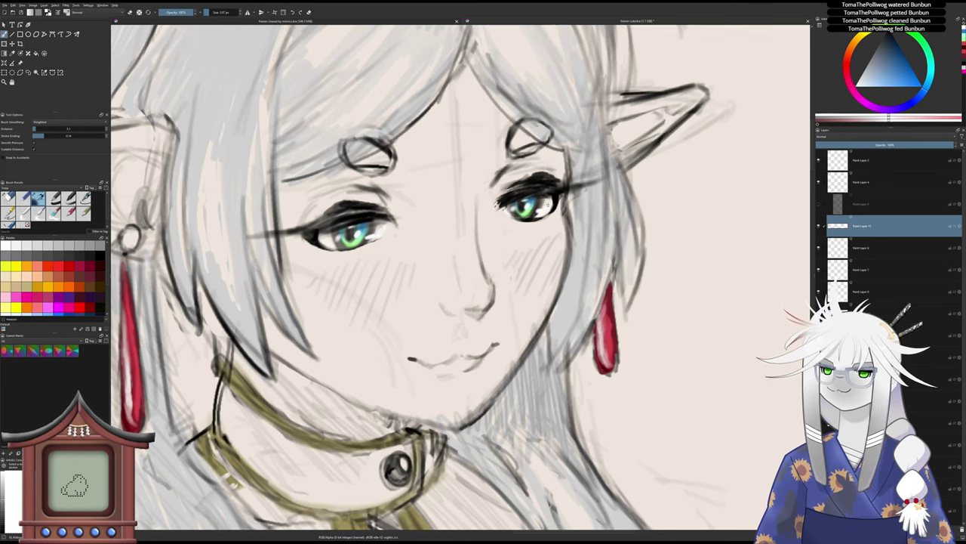
scroll(544, 202, up, 3)
scroll(536, 218, down, 3)
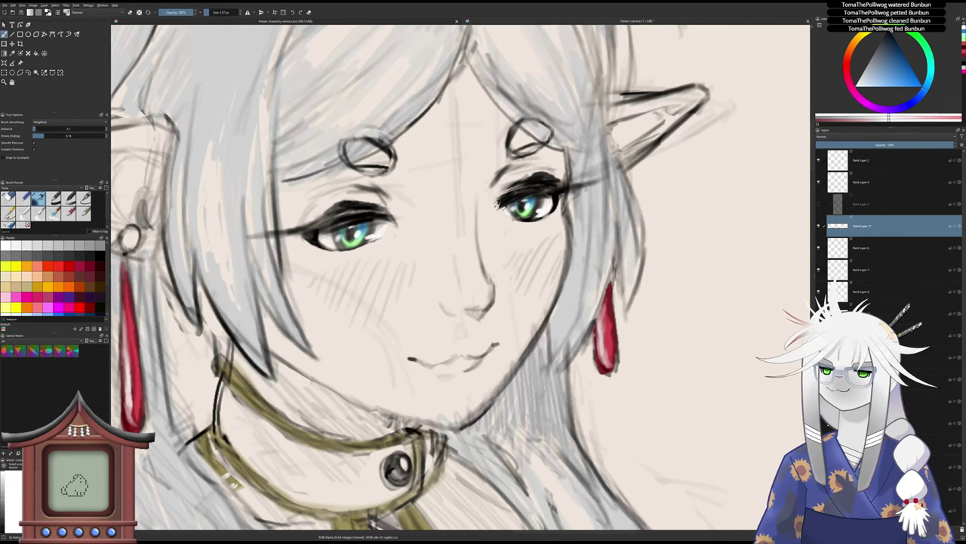
scroll(536, 218, up, 3)
scroll(504, 211, down, 3)
scroll(503, 211, up, 3)
scroll(505, 213, down, 3)
scroll(504, 214, up, 3)
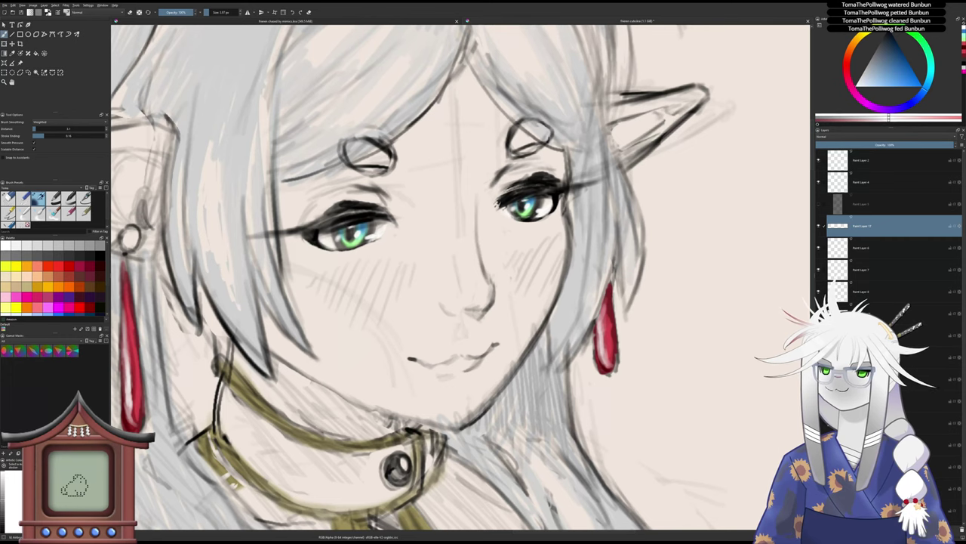
scroll(505, 214, down, 3)
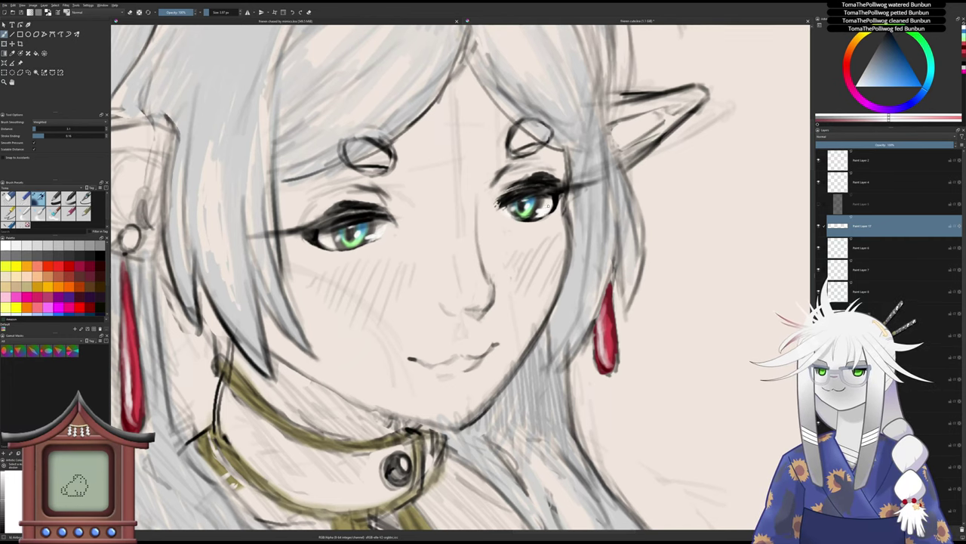
scroll(504, 213, up, 3)
scroll(504, 214, down, 4)
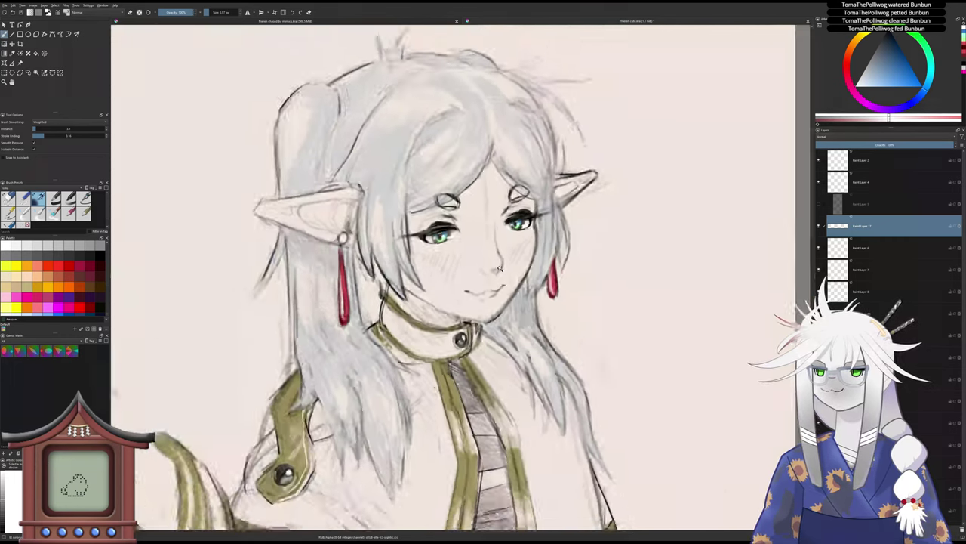
drag(460, 287, 475, 274)
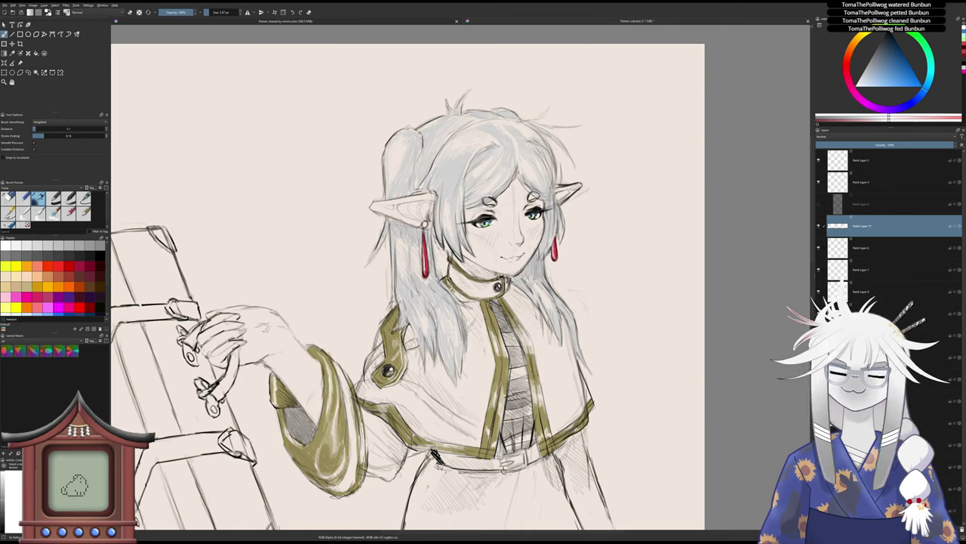
- Select a muted rose and a lower paint layer, then brush soft eyeshadow over both upper eyelids
click(847, 75)
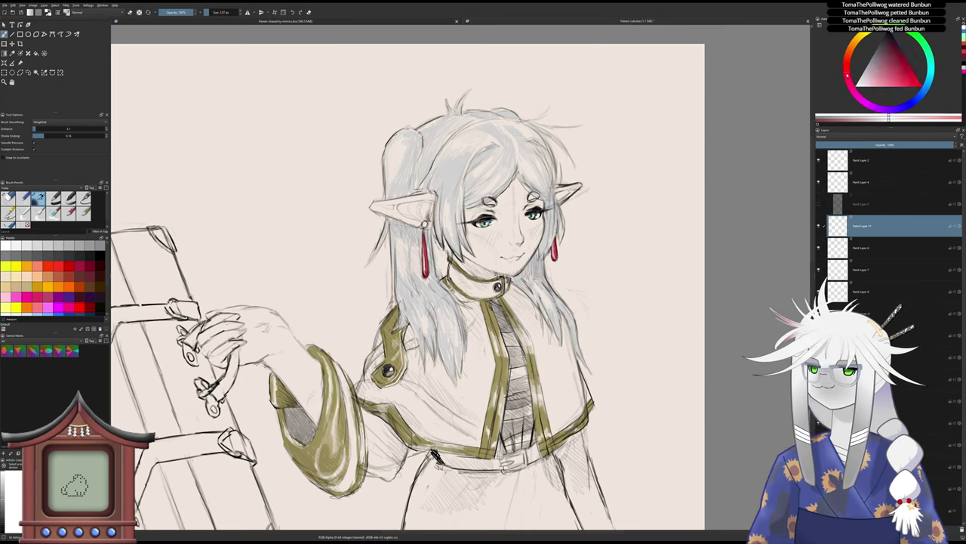
drag(892, 74, 884, 62)
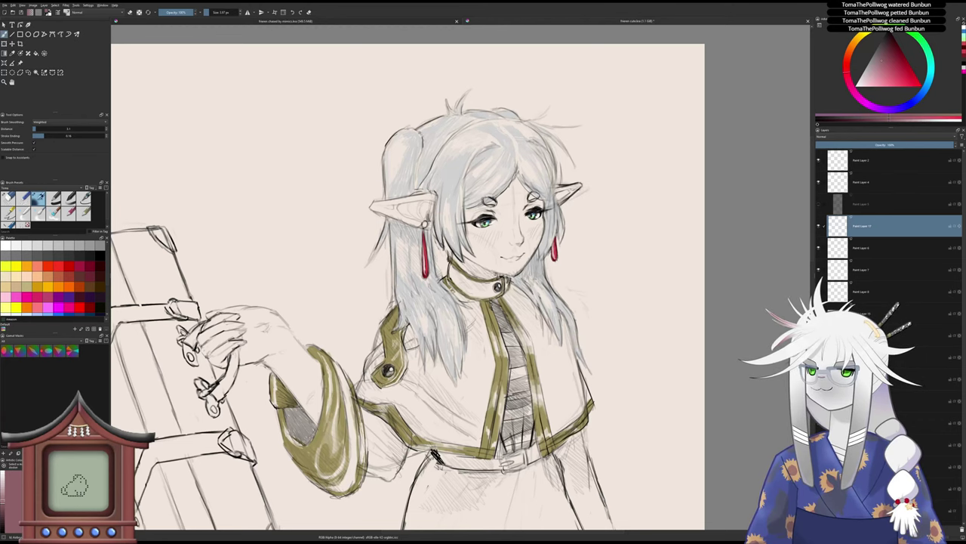
click(884, 467)
scroll(482, 218, up, 6)
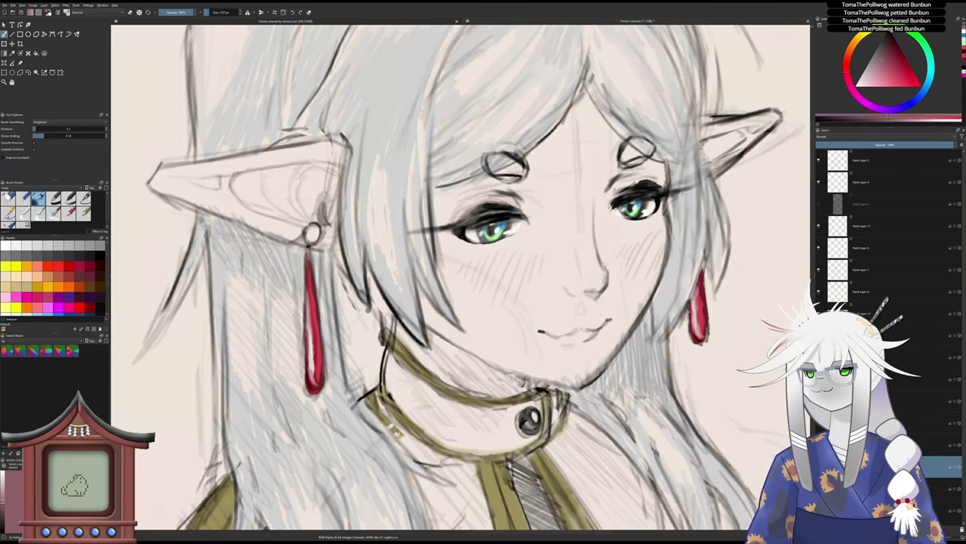
drag(617, 191, 644, 180)
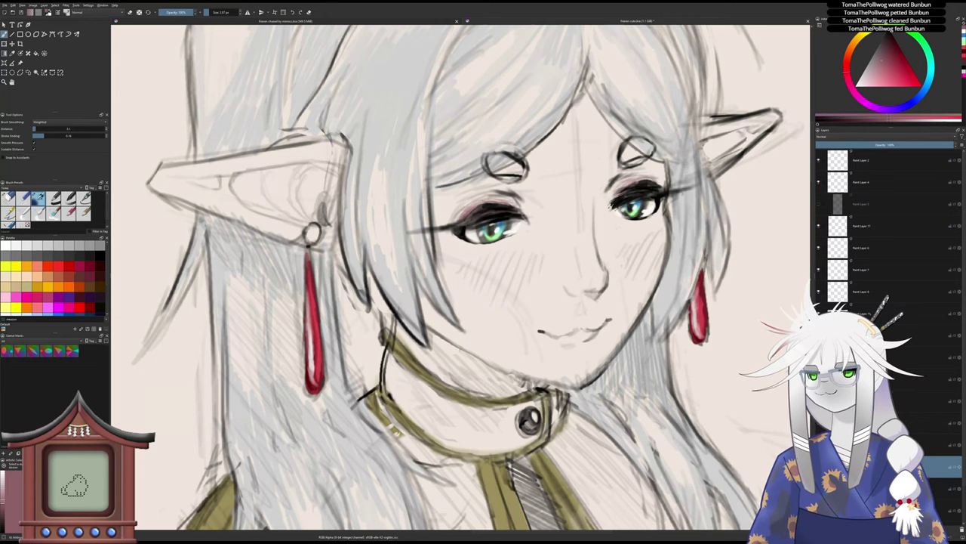
scroll(567, 215, down, 6)
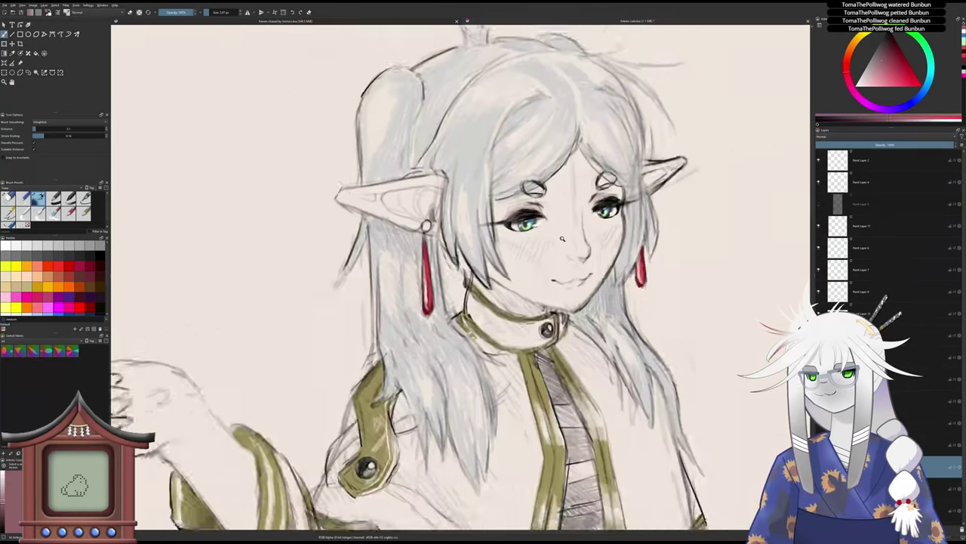
scroll(555, 260, up, 1)
drag(539, 294, 516, 262)
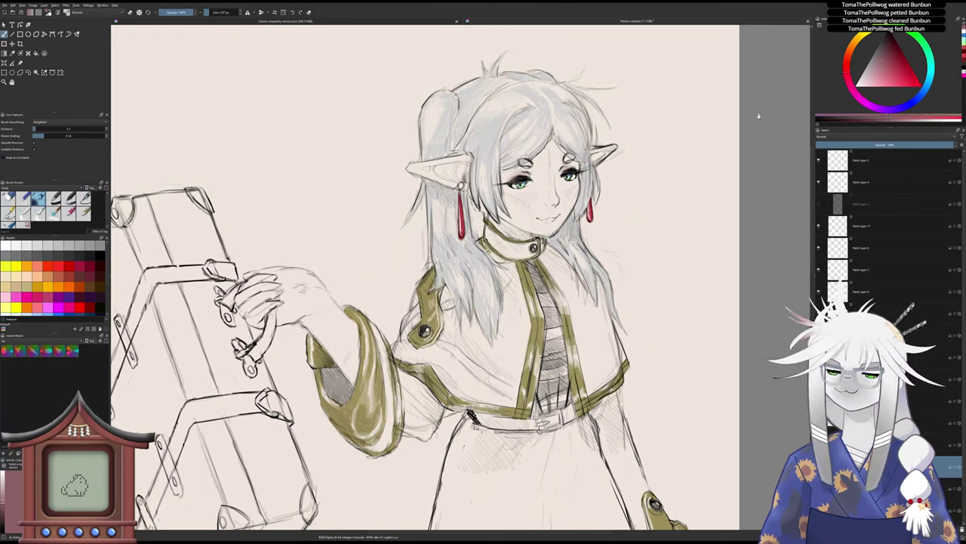
- Set the brush colour to a light lilac pink and paint it over the eyeshadow on both upper eyelids
click(866, 105)
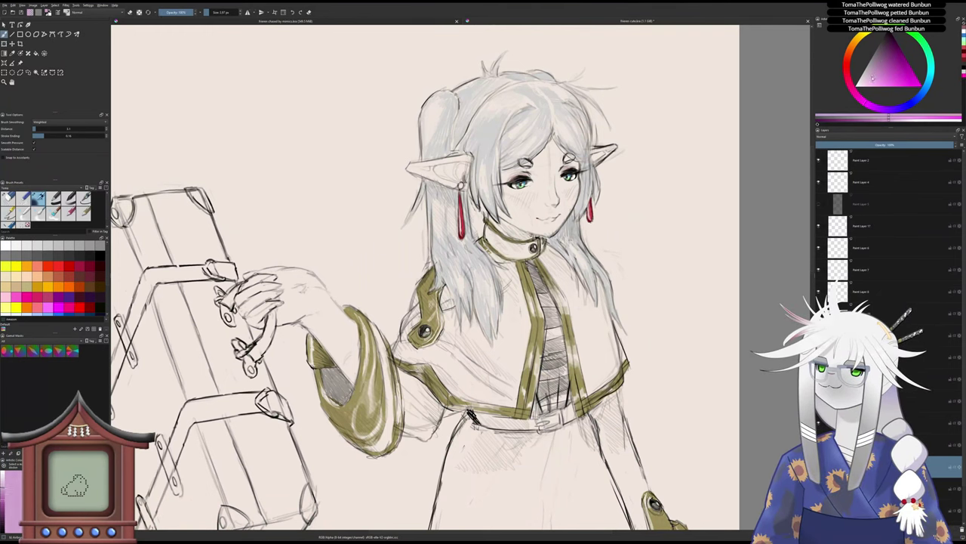
scroll(565, 147, up, 5)
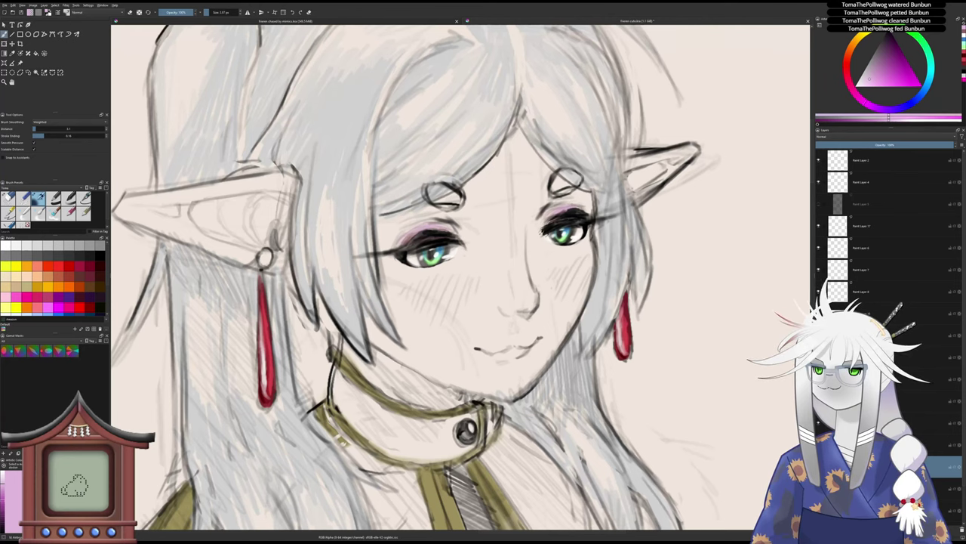
scroll(533, 243, down, 3)
drag(481, 335, 509, 281)
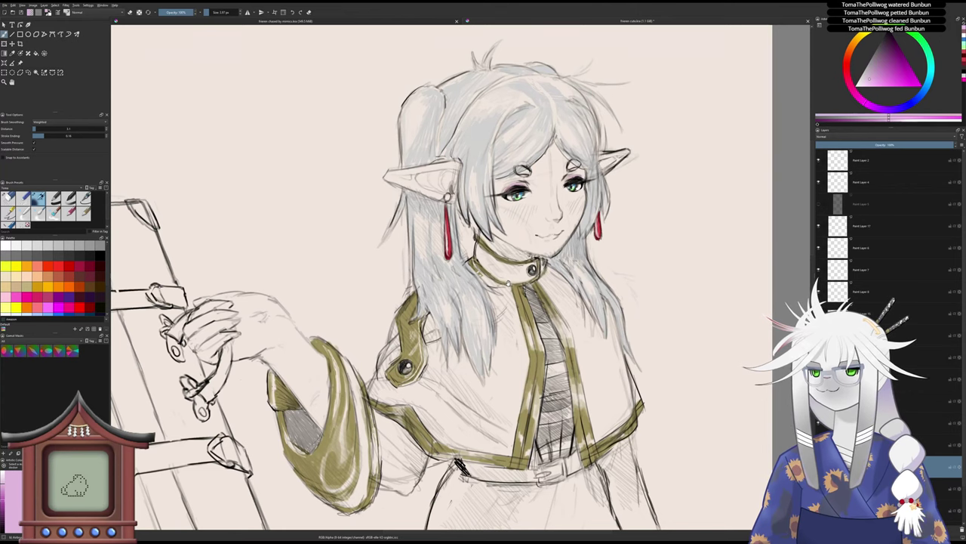
- Soften the edges of the eyeshadow on the upper eyelids with the eraser
scroll(528, 246, up, 3)
key(/)
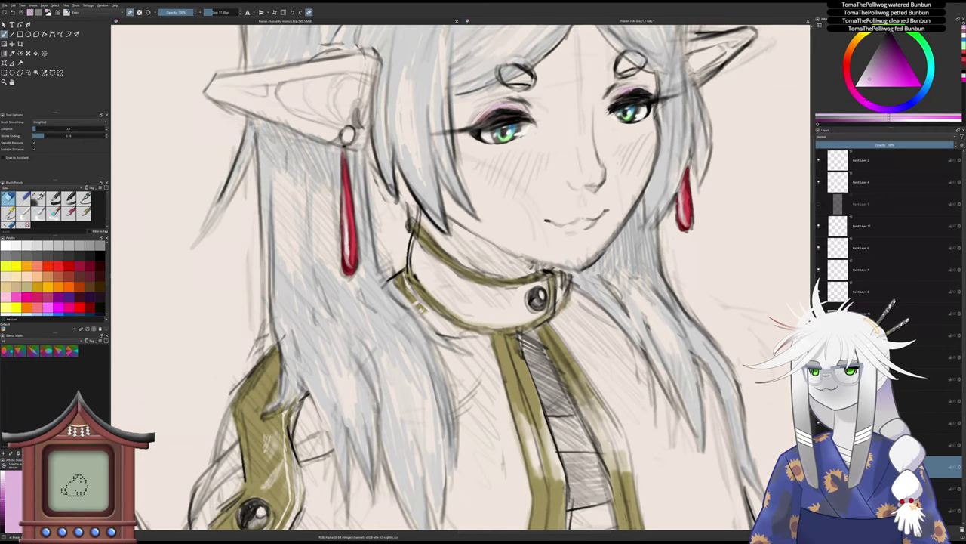
scroll(440, 148, down, 3)
drag(441, 150, 458, 170)
drag(446, 208, 453, 208)
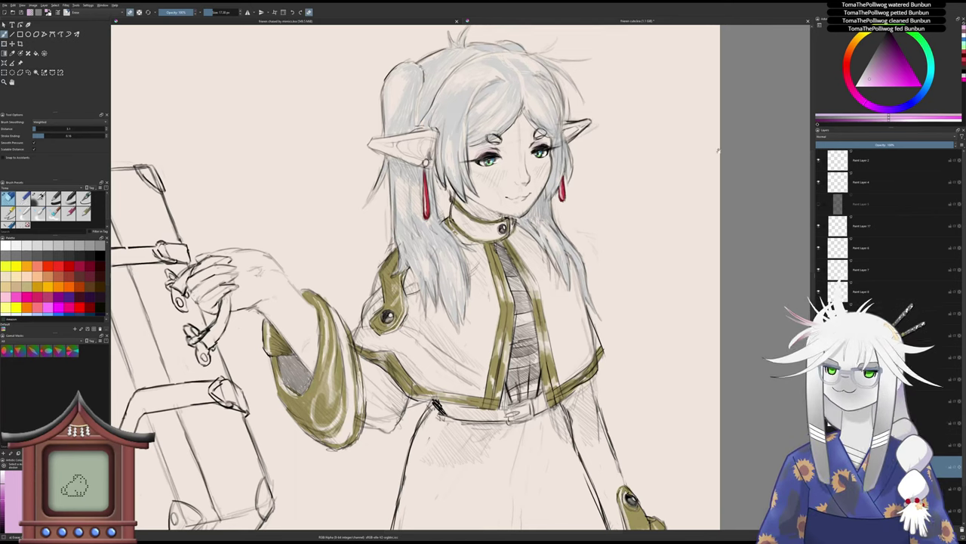
- Set the brush colour to light pink, paint a base tone on the lips and erase the excess around them
click(847, 79)
drag(868, 81, 870, 80)
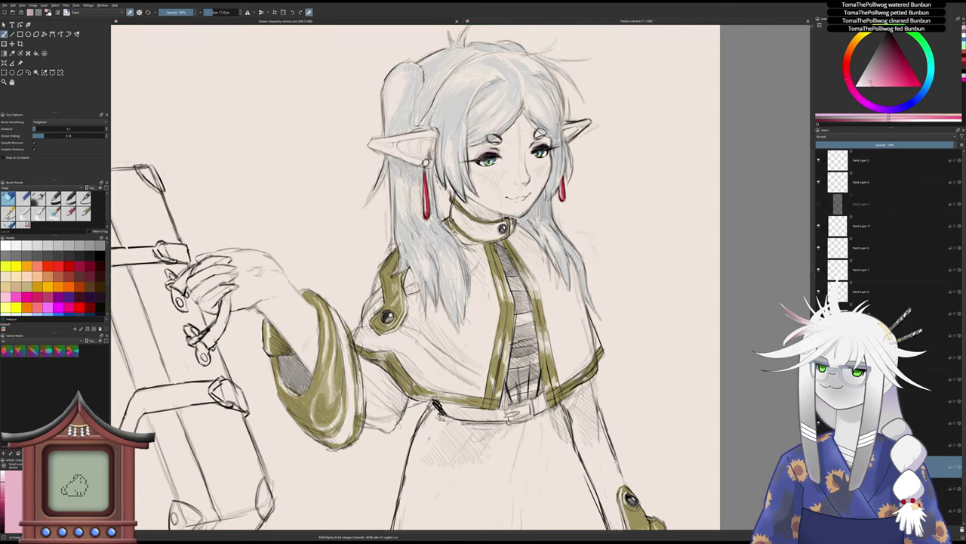
scroll(532, 164, up, 3)
drag(474, 257, 519, 232)
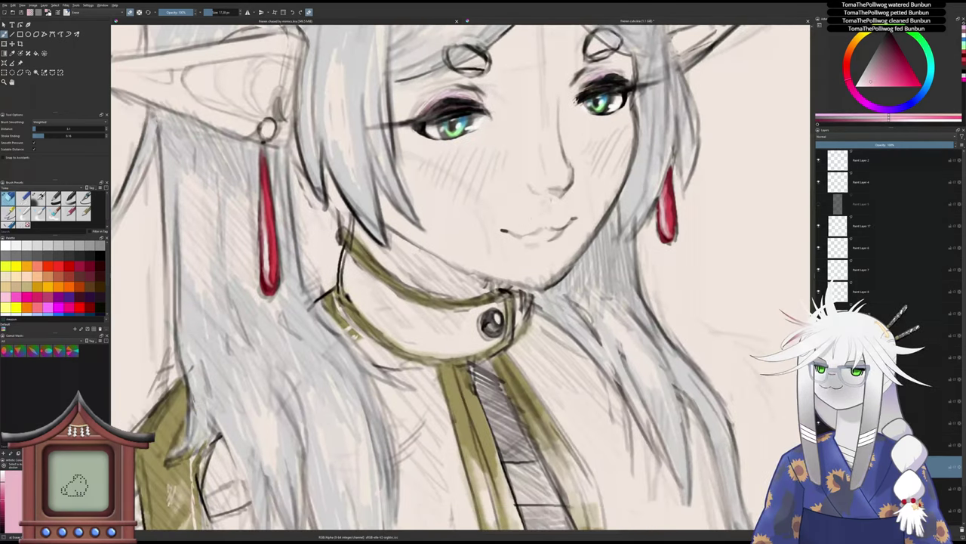
key(/)
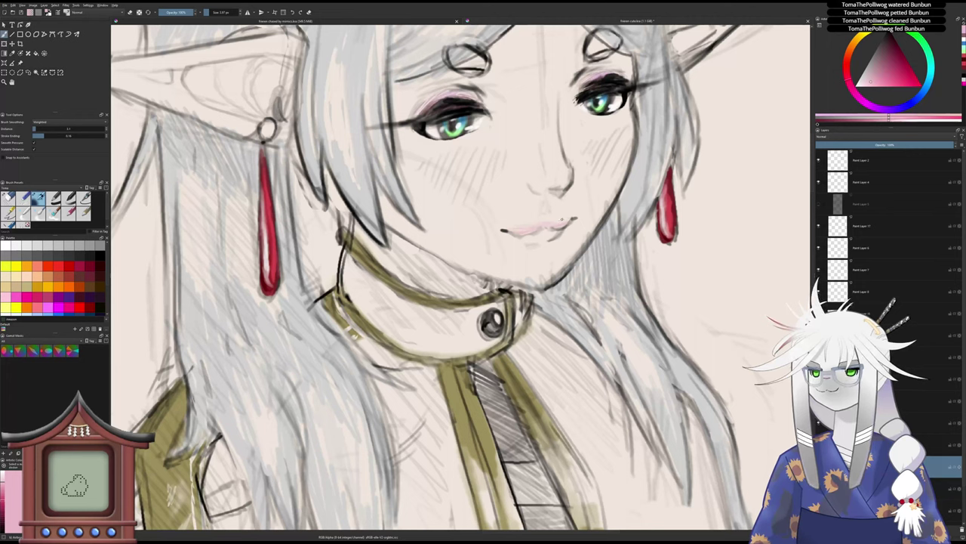
key(slash)
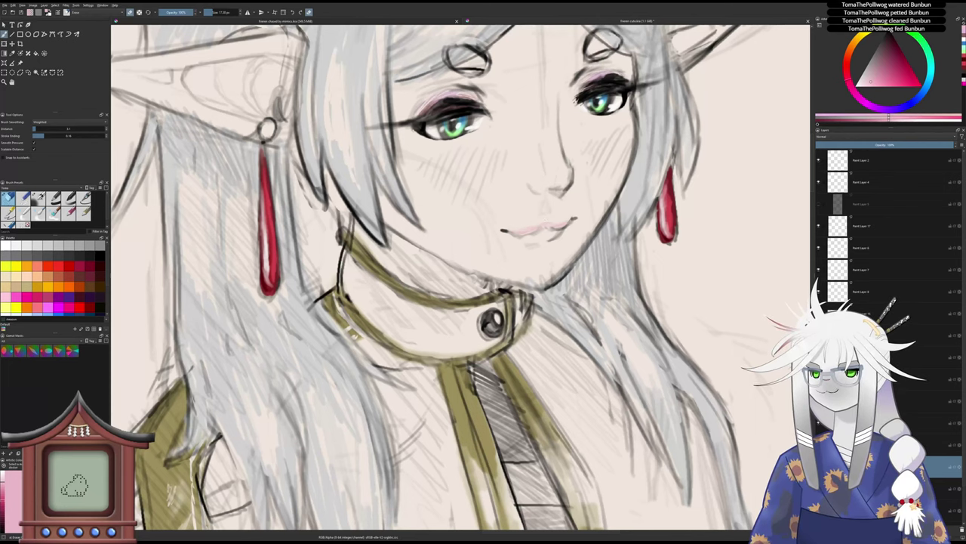
scroll(515, 256, down, 3)
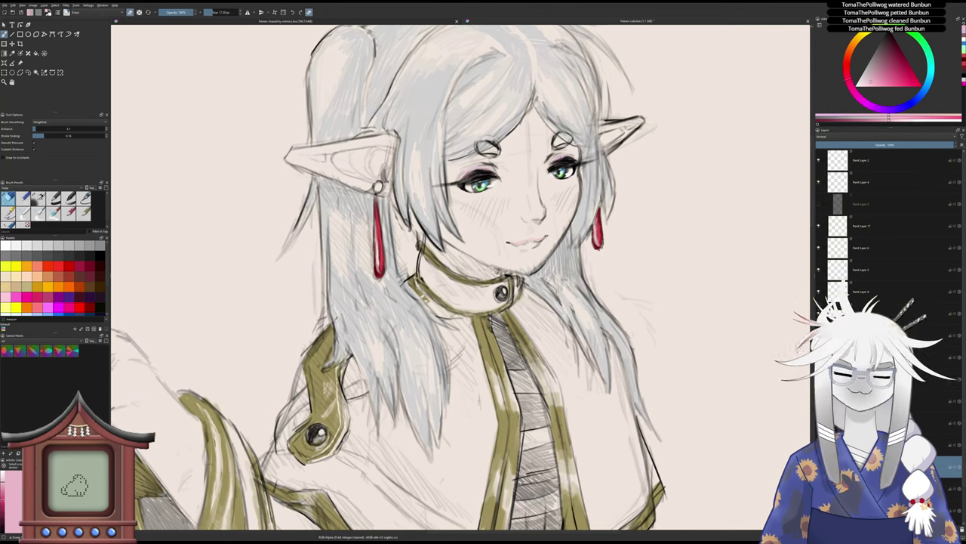
- Paint the upper lip with a deeper pink along the line of the mouth
scroll(494, 228, up, 4)
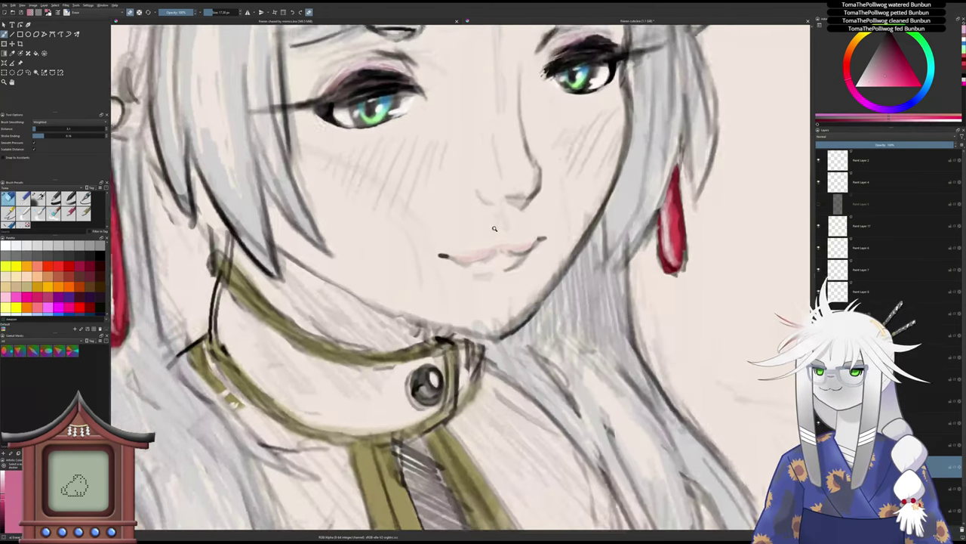
key(slash)
drag(519, 250, 458, 260)
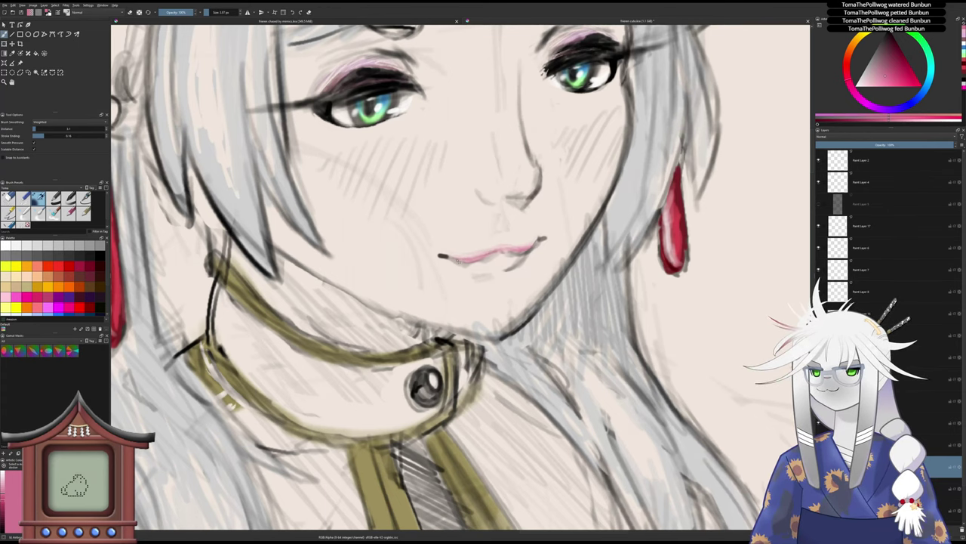
scroll(441, 255, down, 6)
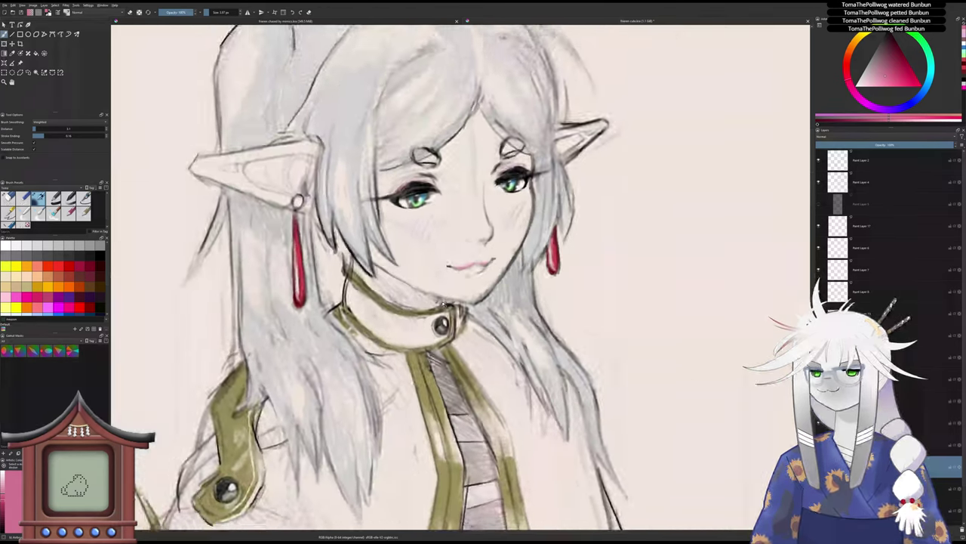
- Tilt the canvas, sample the light pink from the lips, and fill and blend both lips with it
mouse_move(441, 306)
mouse_down()
mouse_move(485, 287)
mouse_move(504, 291)
mouse_up()
key(4)
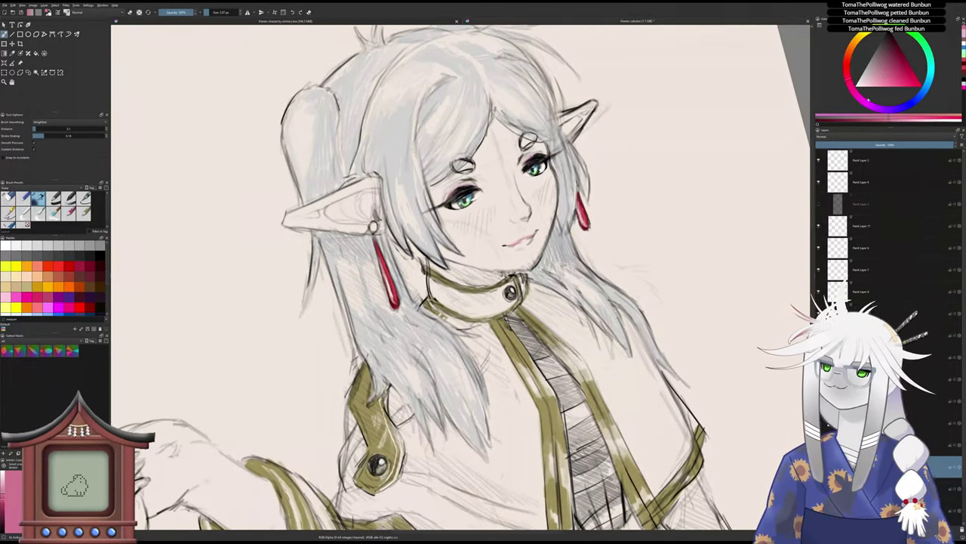
ctrl+click(518, 243)
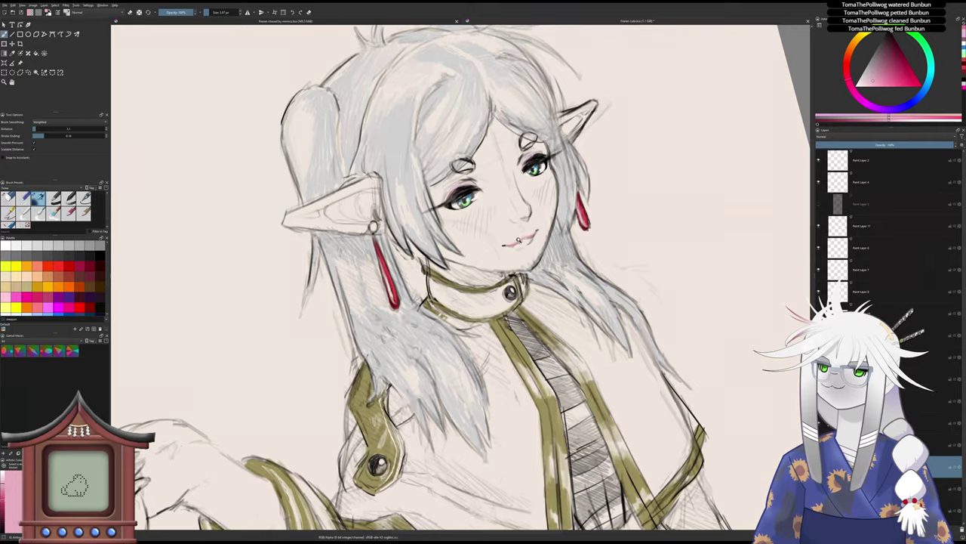
scroll(517, 223, up, 4)
drag(508, 252, 525, 244)
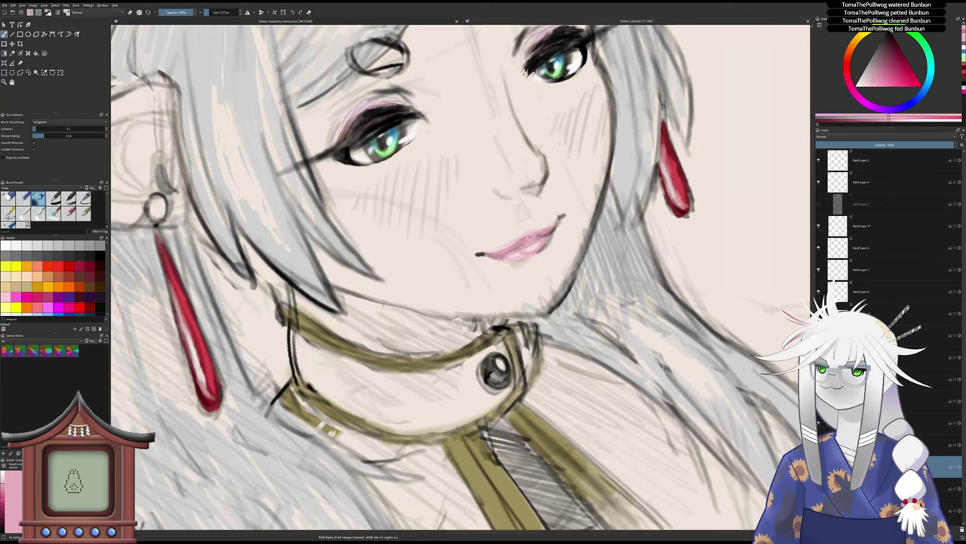
drag(552, 231, 495, 257)
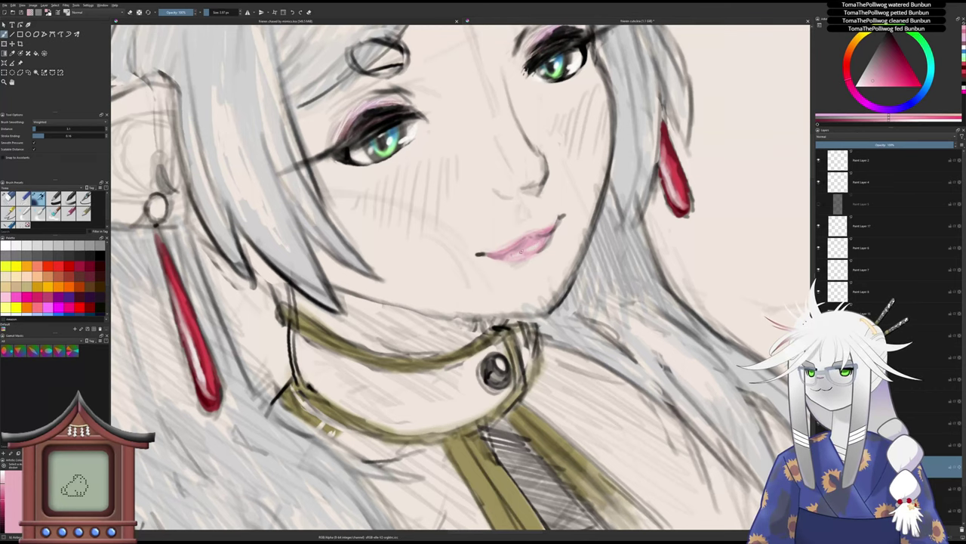
mouse_move(518, 251)
mouse_down()
mouse_move(518, 296)
mouse_move(517, 256)
mouse_up()
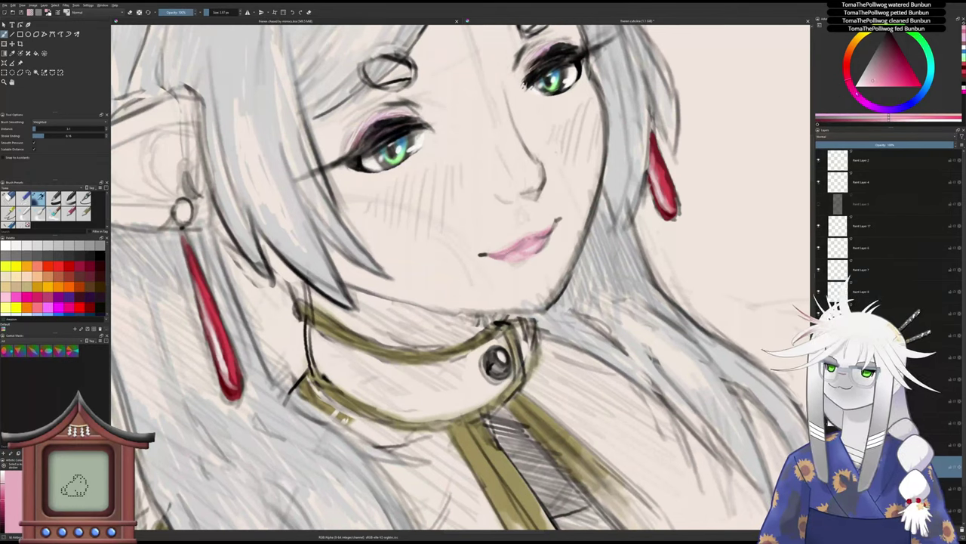
- Brighten the lower lip with a paler pink and deepen the lip shading with a muted rose
drag(880, 75, 870, 83)
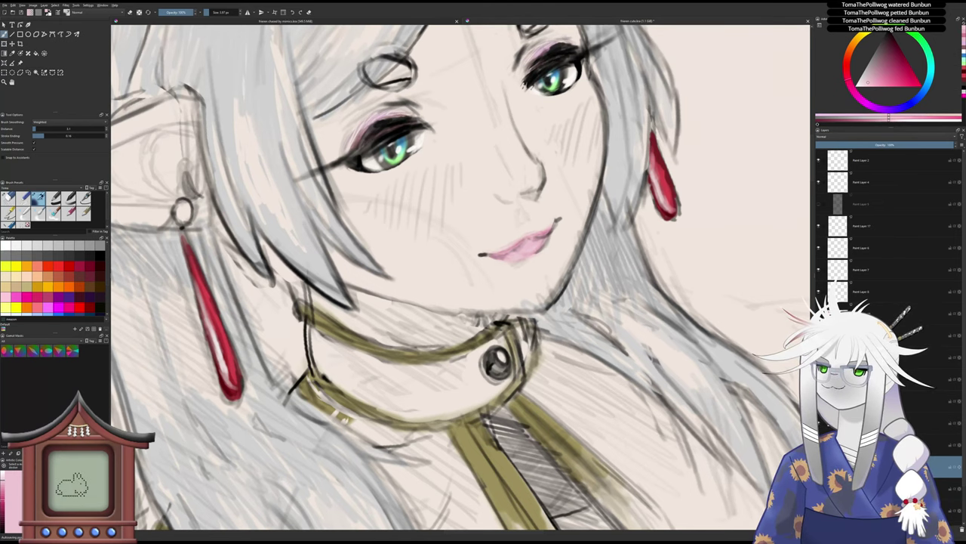
scroll(509, 256, down, 3)
scroll(496, 258, up, 2)
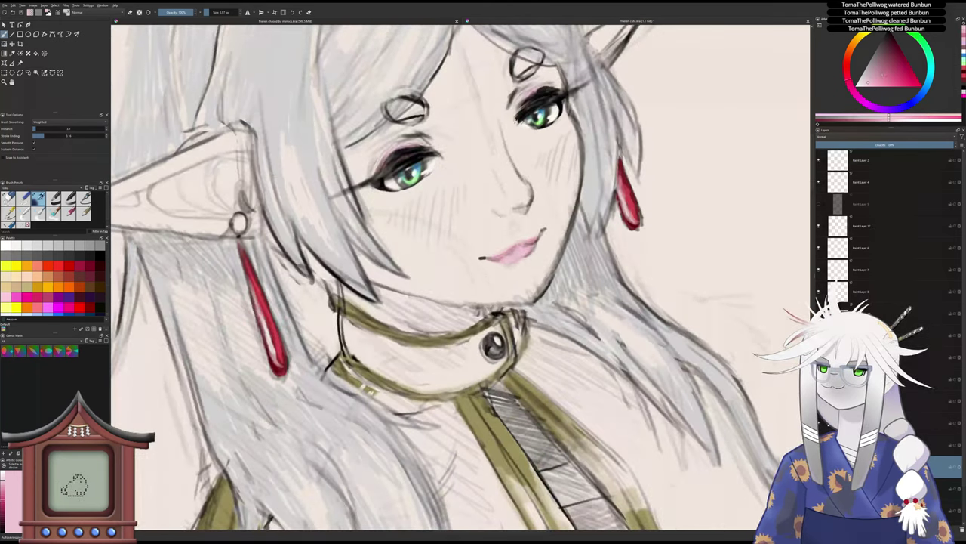
click(879, 74)
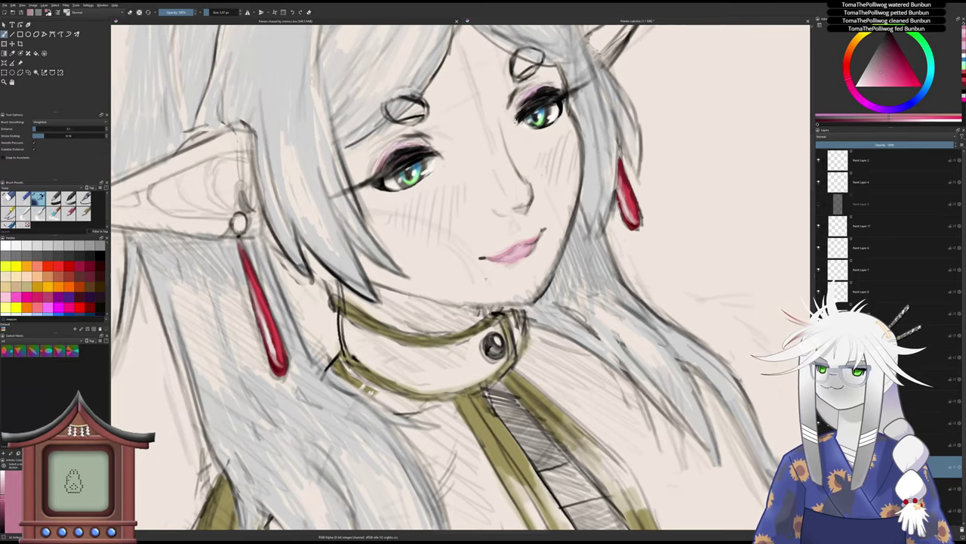
scroll(472, 285, down, 4)
scroll(470, 288, up, 4)
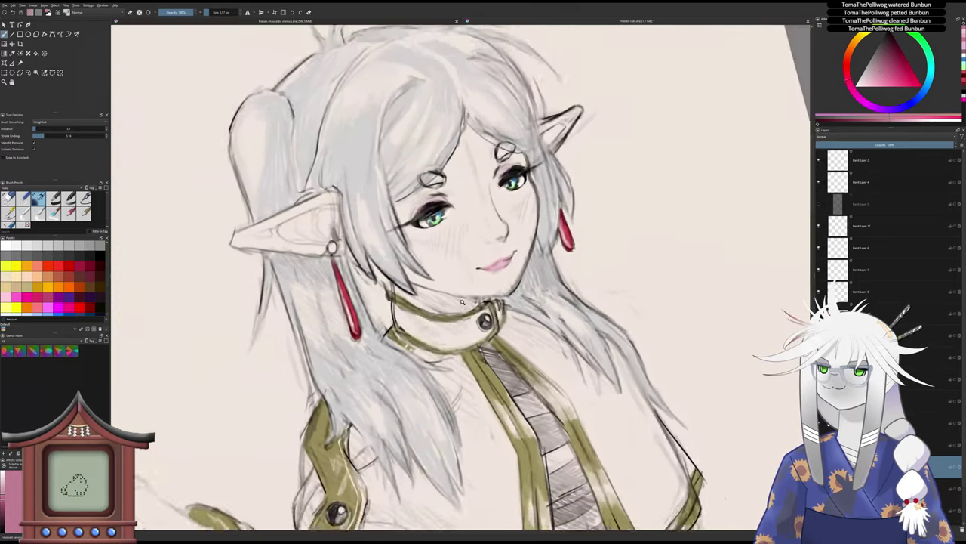
- Switch the brush colour to white and dab small highlights on the lips
key(plus)
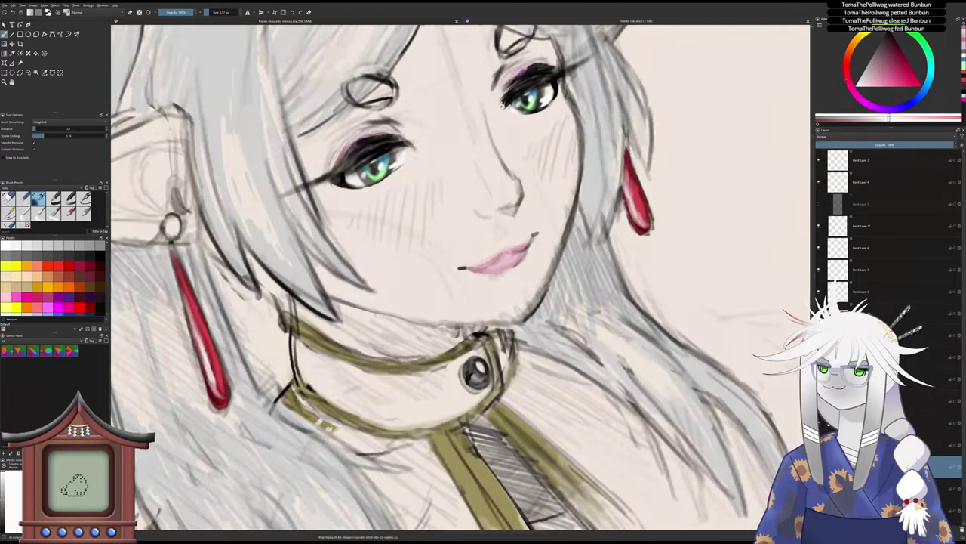
drag(494, 269, 499, 268)
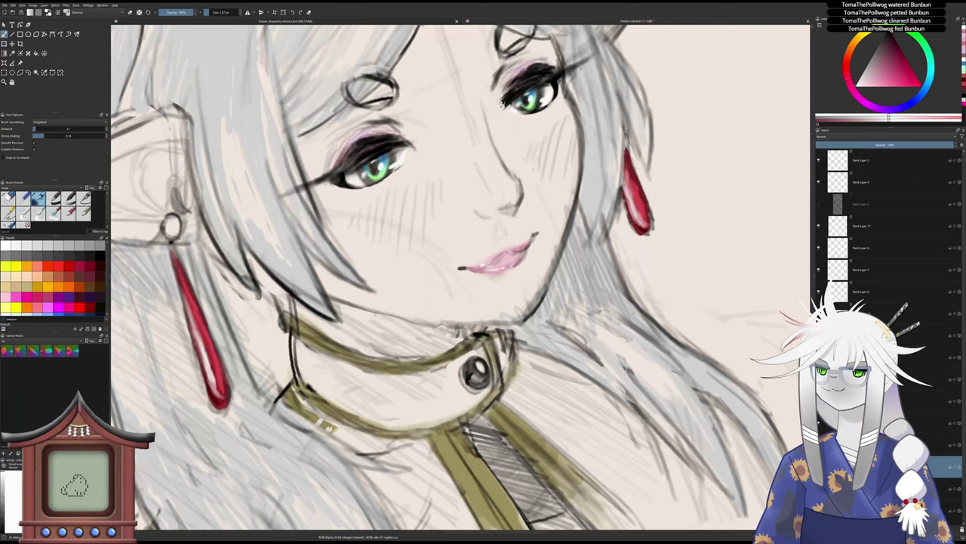
scroll(495, 284, down, 3)
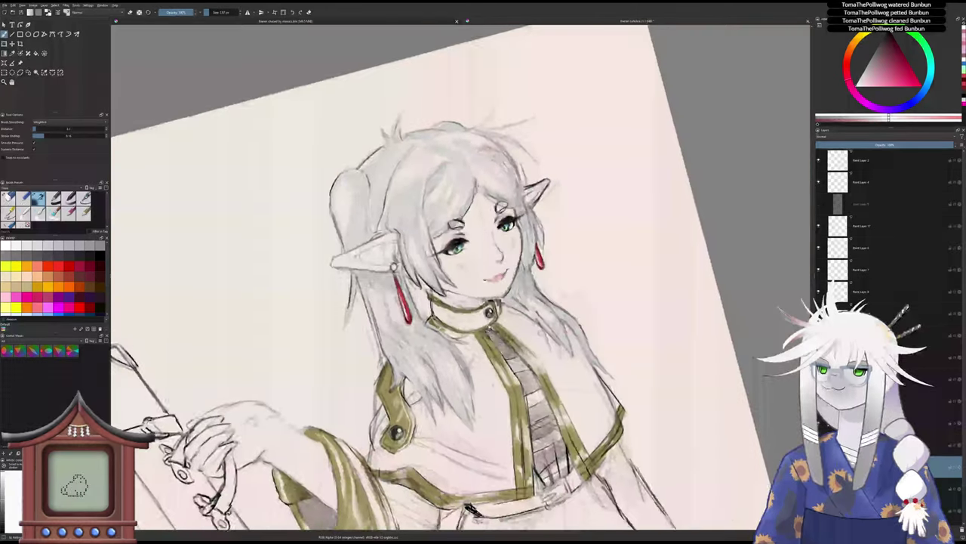
- Refine the white lip highlights, concentrating the brightest spot on the lower lip, and check them at different distances
drag(489, 326, 495, 257)
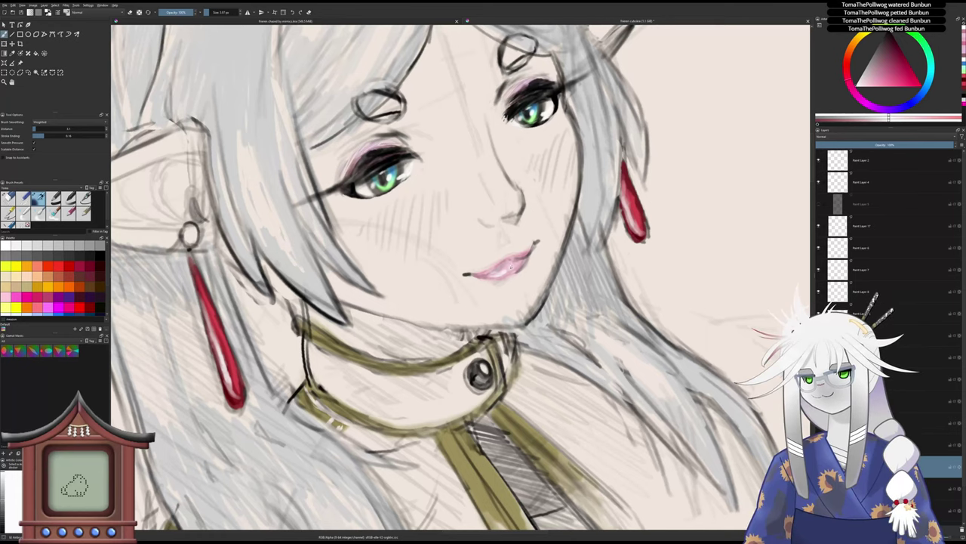
mouse_move(481, 300)
mouse_down()
mouse_move(487, 337)
mouse_move(487, 311)
mouse_up()
scroll(487, 312, up, 3)
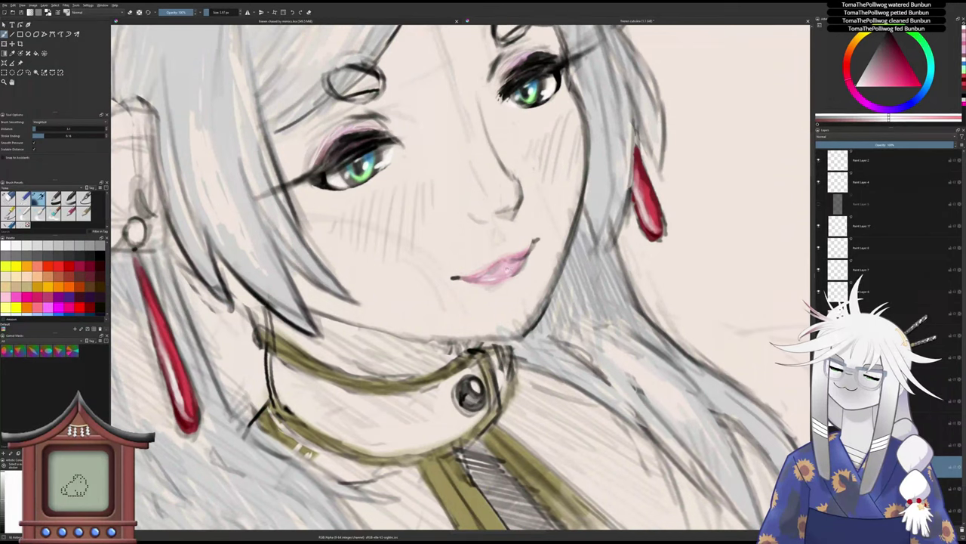
scroll(487, 311, down, 3)
scroll(487, 311, up, 3)
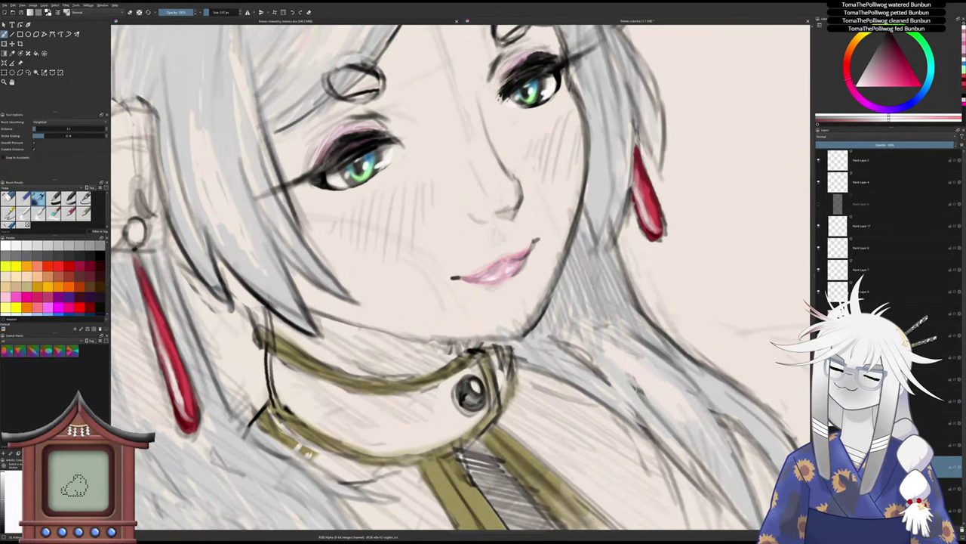
scroll(456, 308, down, 3)
scroll(456, 309, up, 3)
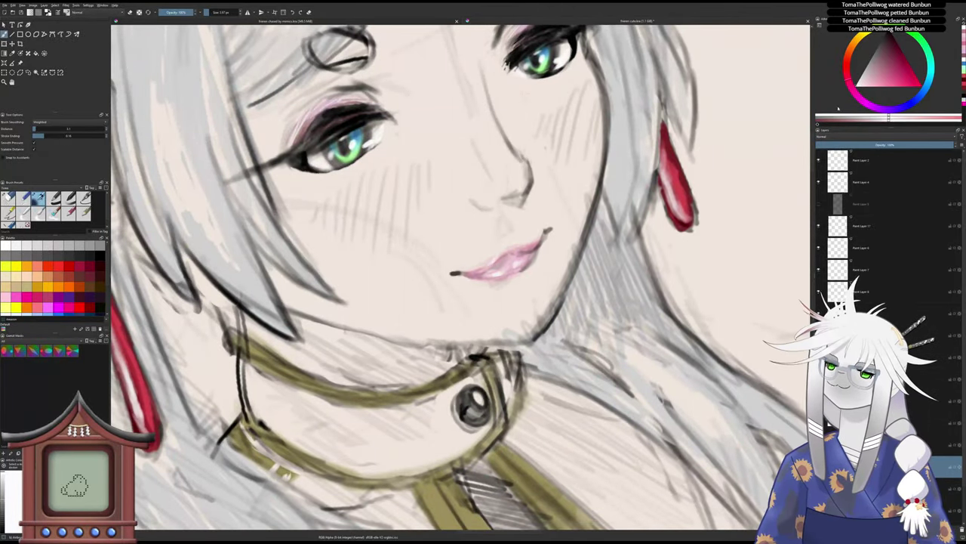
- Soften the edges of the lips with a pale pink and deepen their shading with a muted pink
drag(874, 84, 866, 84)
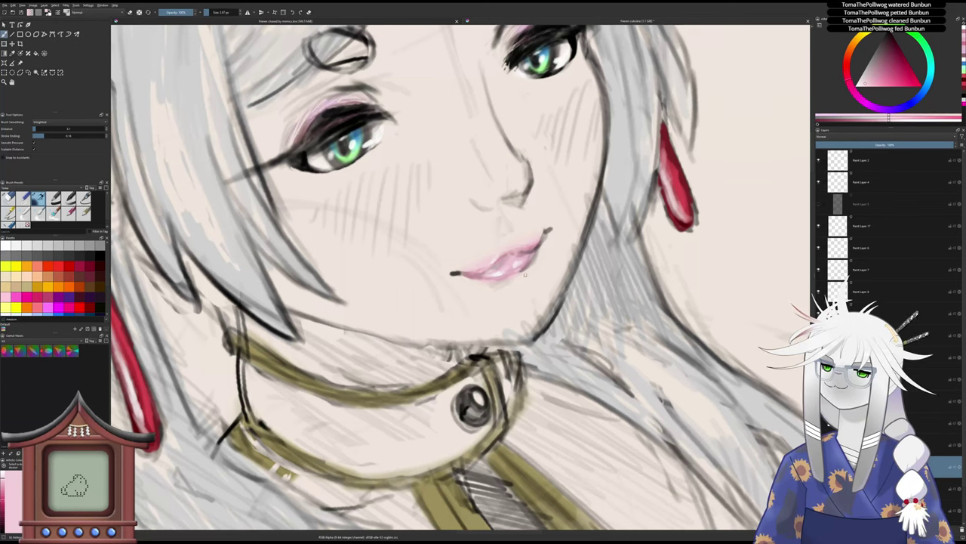
scroll(487, 281, down, 5)
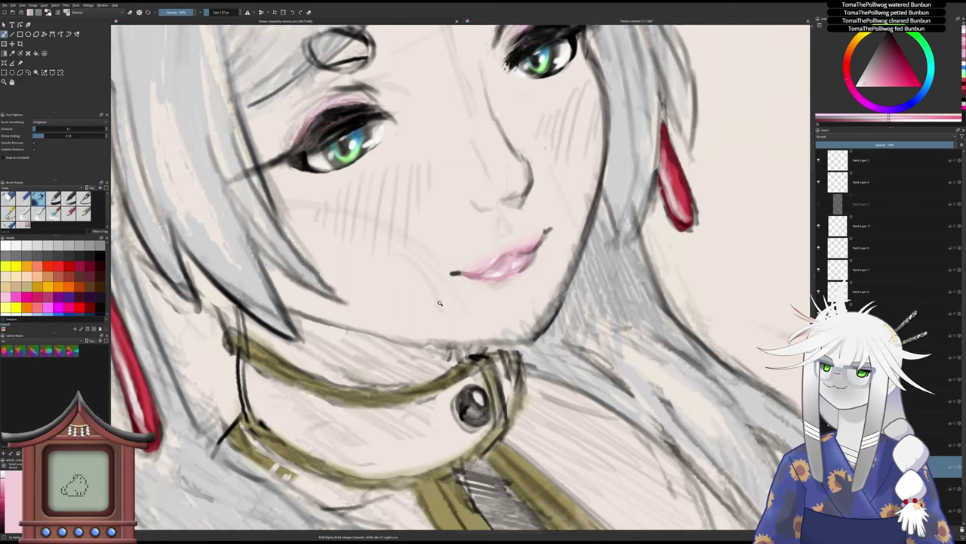
mouse_move(443, 343)
mouse_down()
mouse_move(477, 302)
mouse_move(445, 338)
mouse_up()
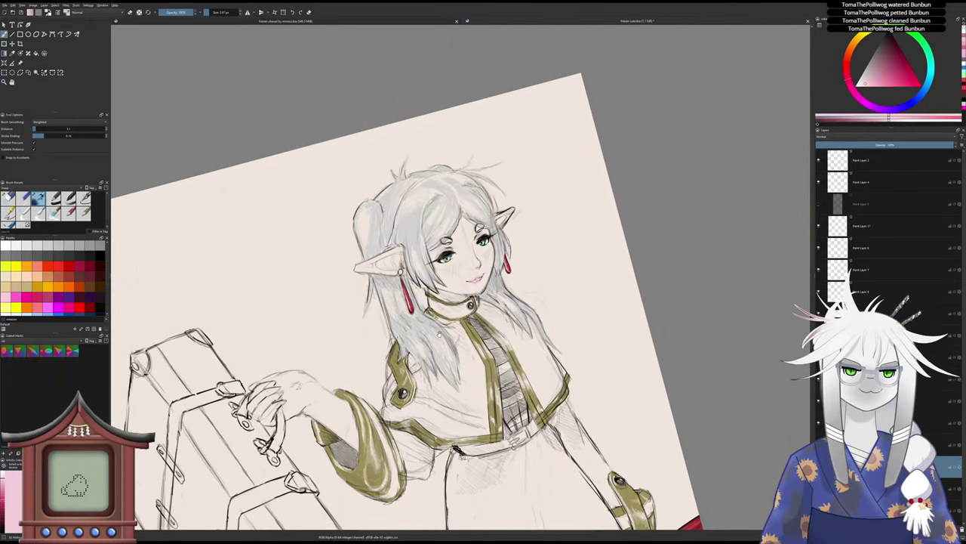
scroll(492, 259, up, 2)
scroll(492, 259, up, 4)
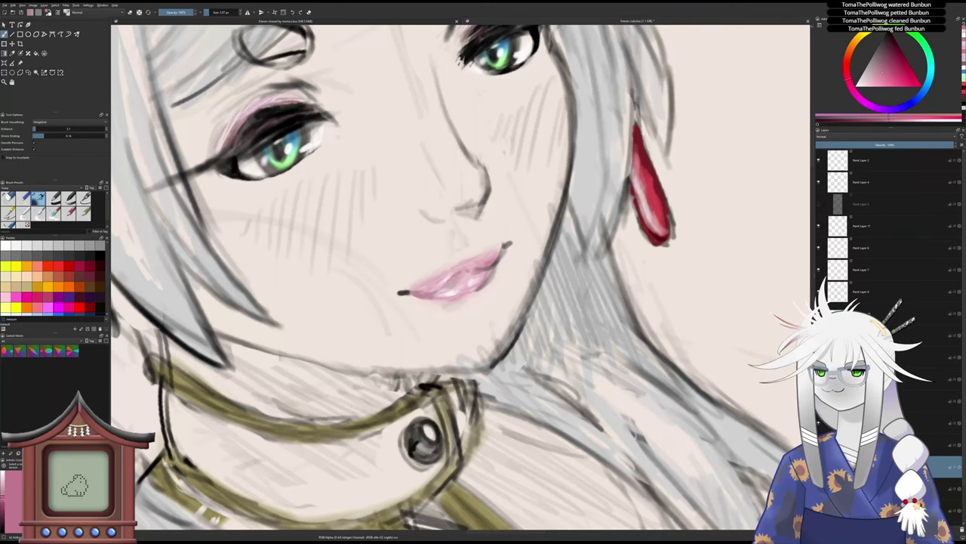
scroll(420, 279, down, 5)
scroll(404, 317, down, 2)
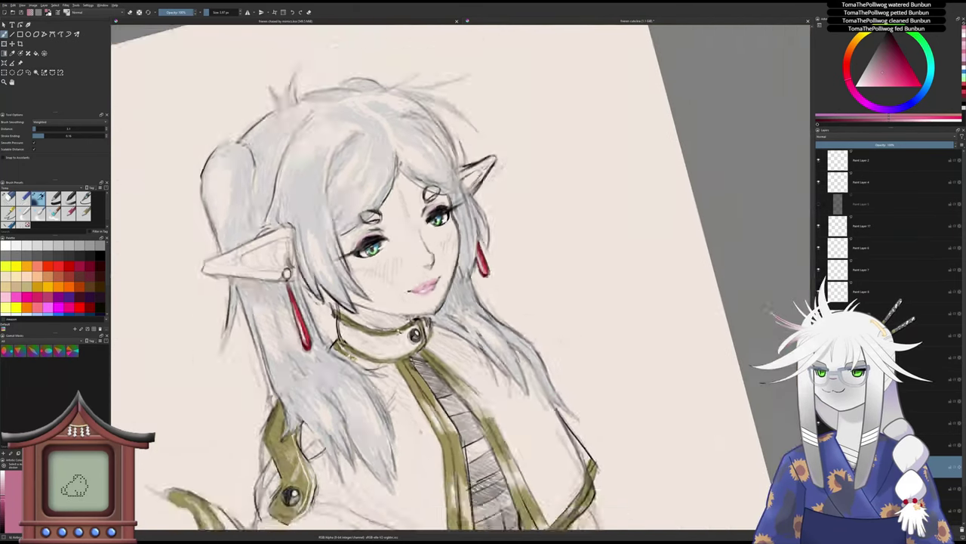
scroll(448, 271, down, 5)
scroll(447, 270, up, 5)
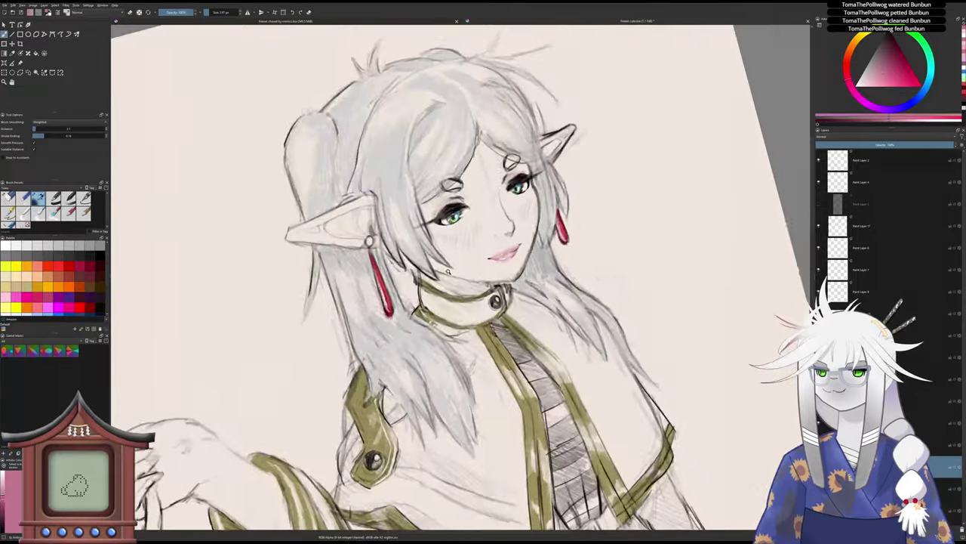
scroll(447, 271, up, 2)
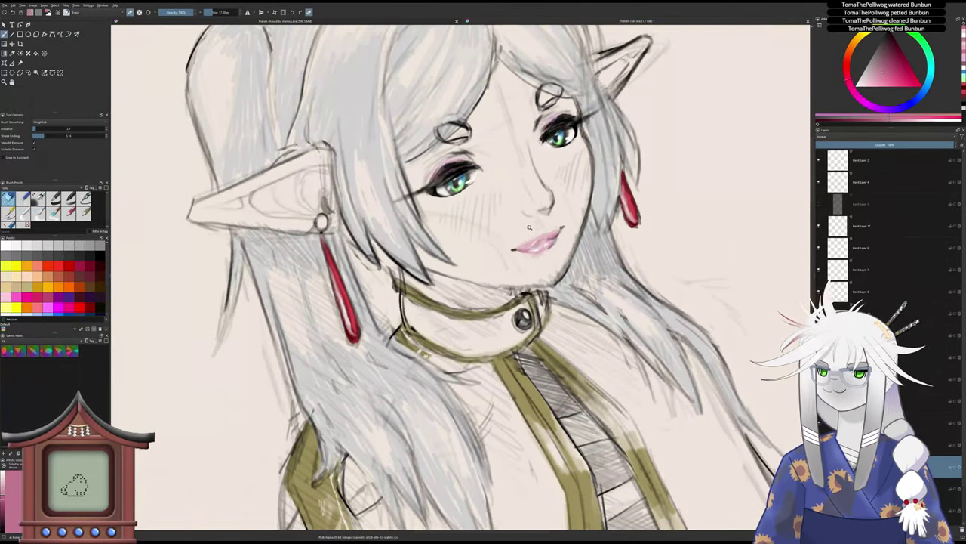
- Erase stray marks around the mouth, switch back to the paint brush, and straighten the canvas
scroll(512, 246, down, 3)
scroll(513, 247, up, 3)
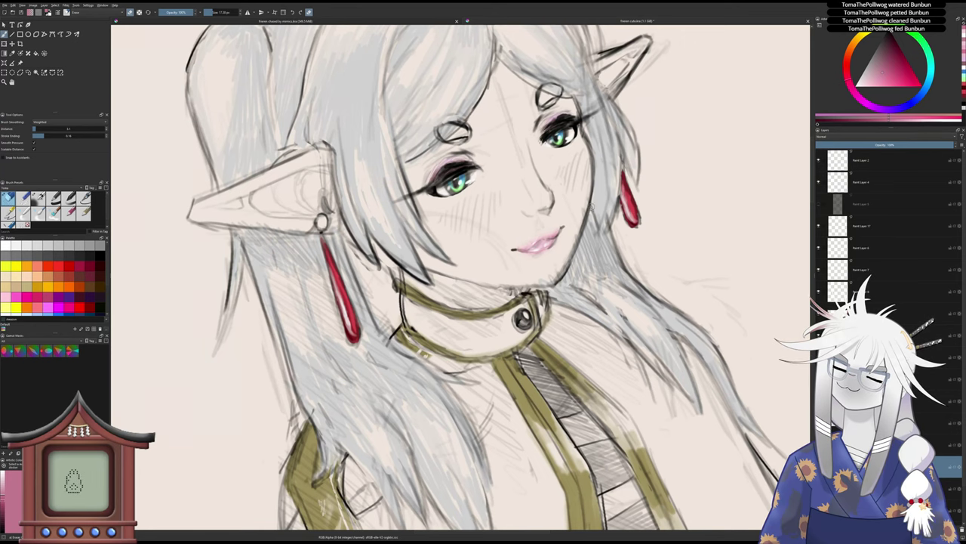
mouse_move(577, 242)
mouse_down()
mouse_move(578, 278)
mouse_move(570, 225)
mouse_up()
key(slash)
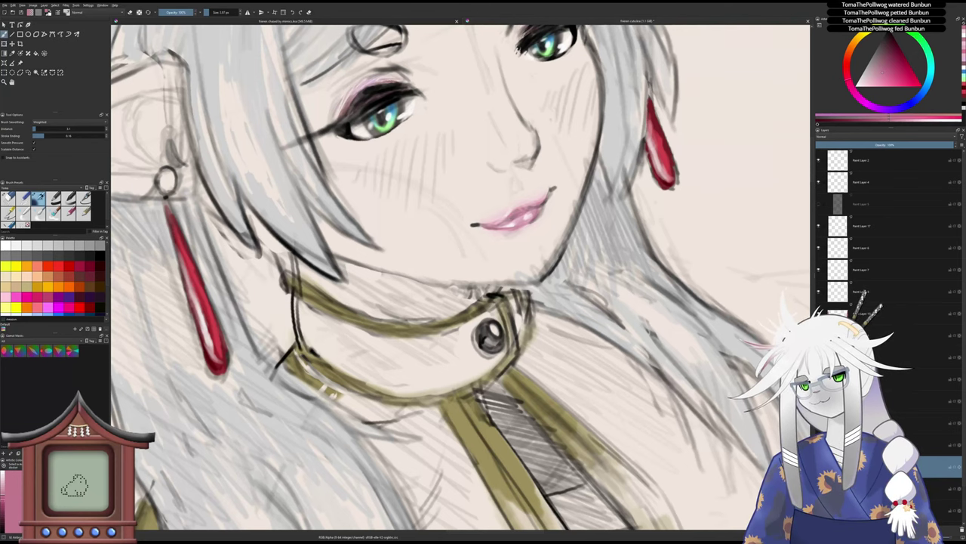
scroll(493, 229, down, 2)
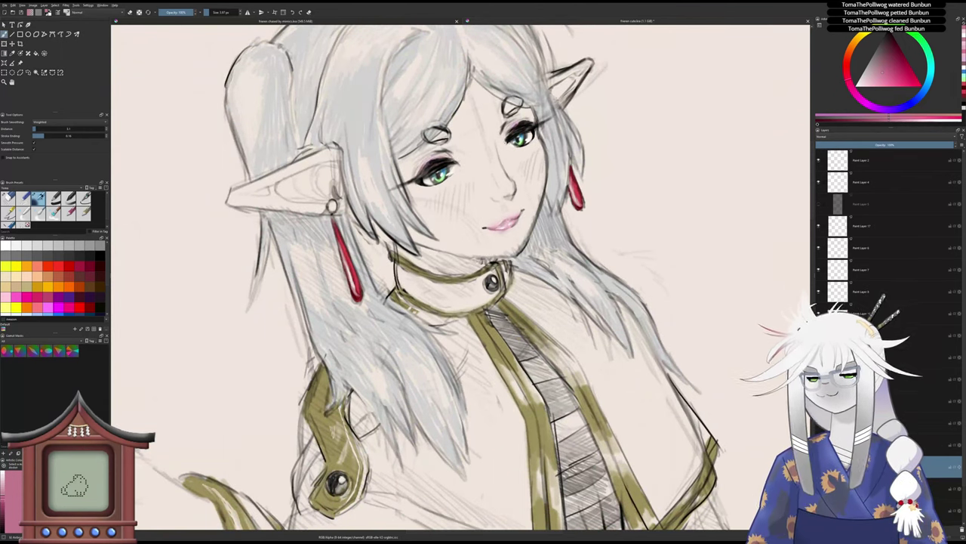
key(5)
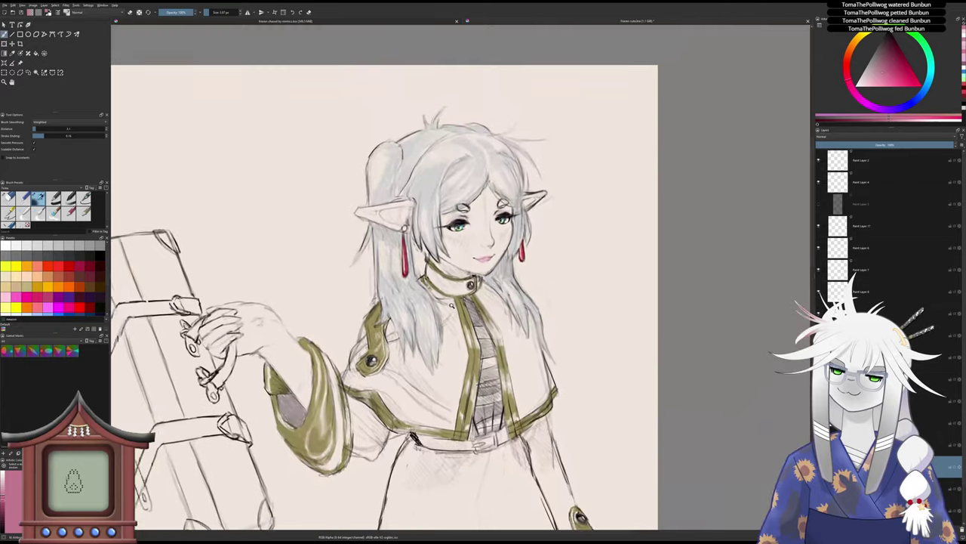
drag(451, 305, 447, 314)
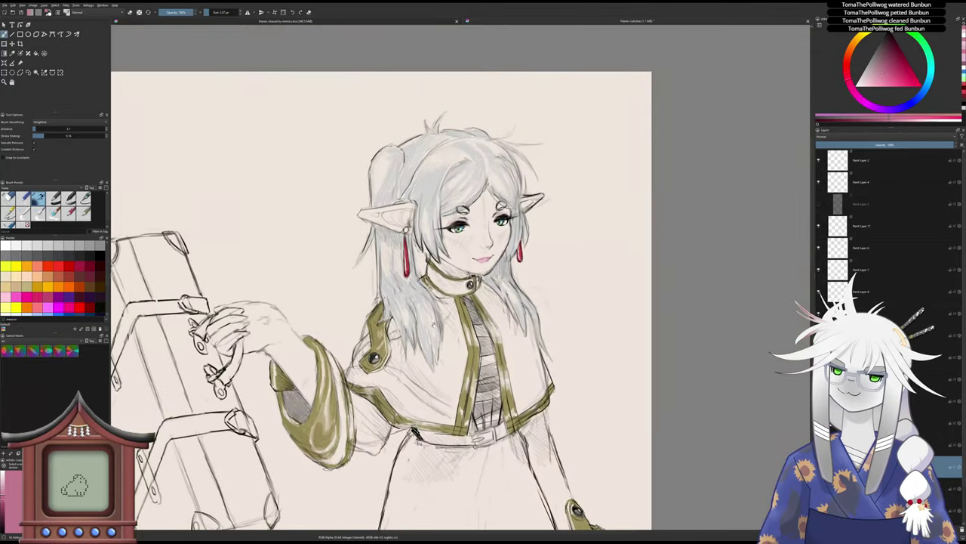
drag(418, 351, 444, 318)
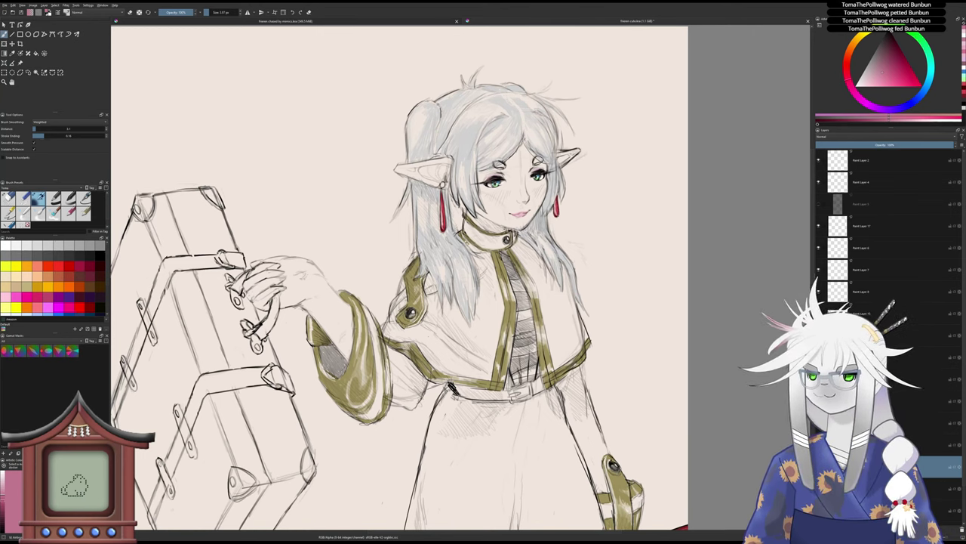
- Select the lower colour layer, sample the light grey from the hair, and fill both eyebrows with it using a larger brush
scroll(923, 248, down, 1)
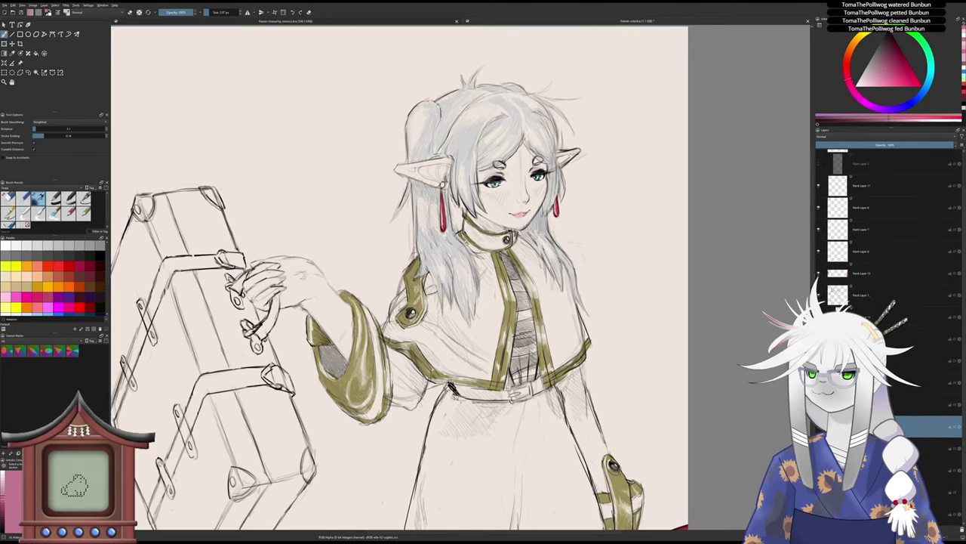
click(878, 471)
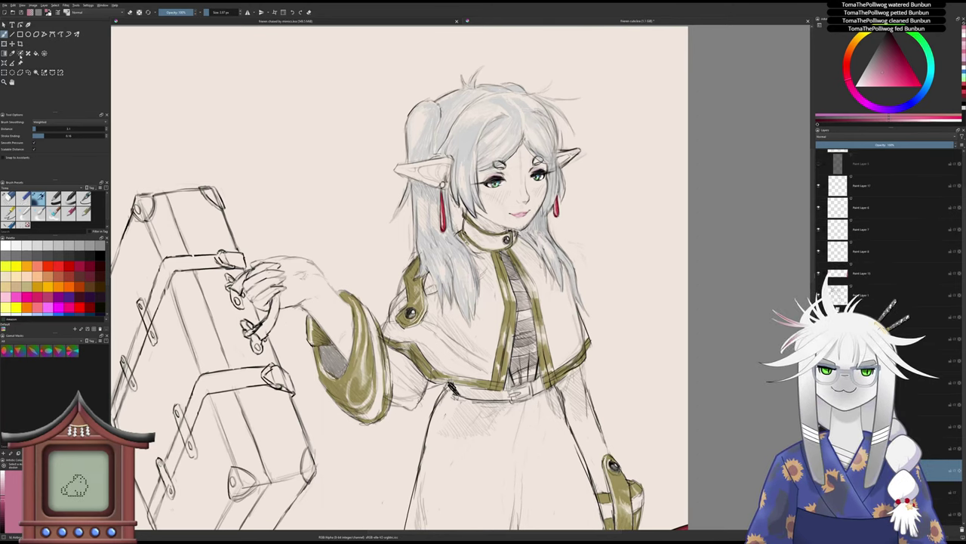
click(21, 55)
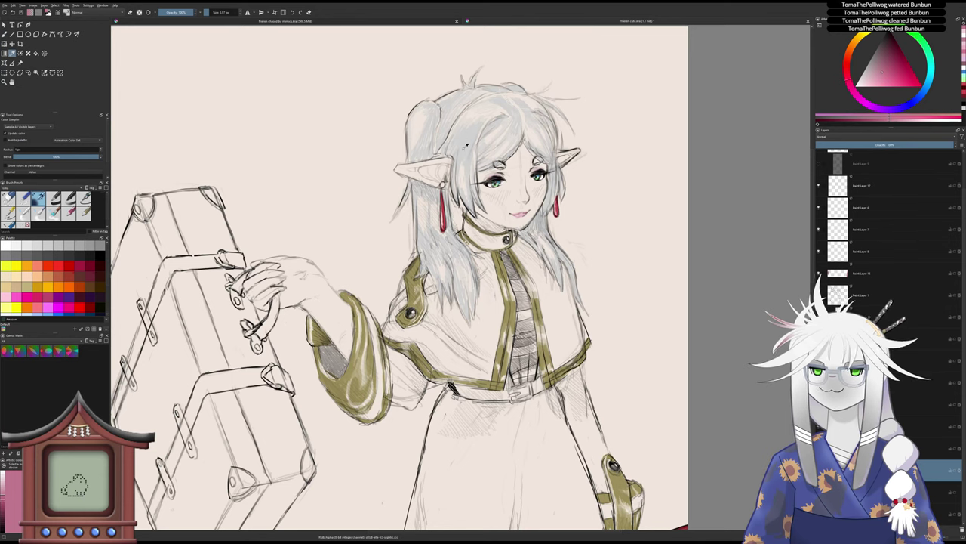
click(471, 139)
click(470, 138)
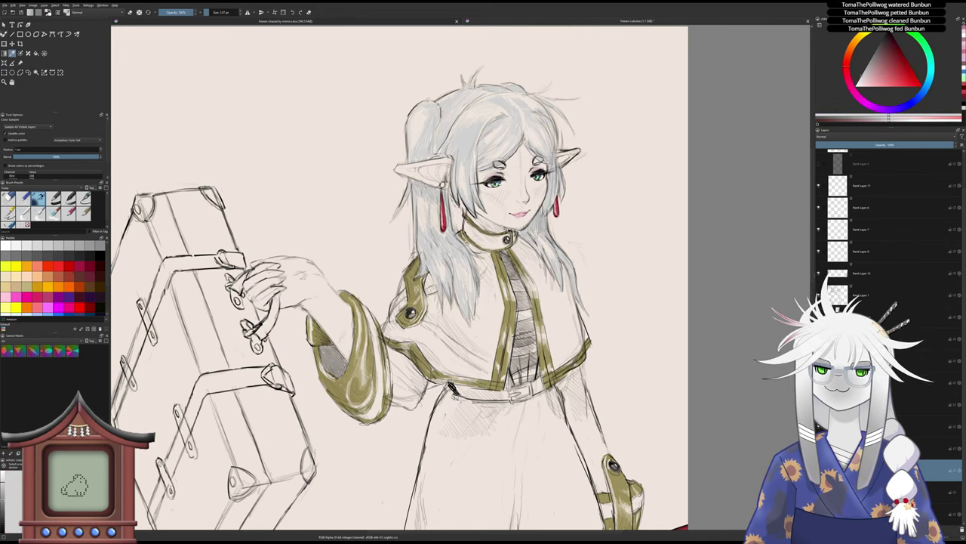
key(b)
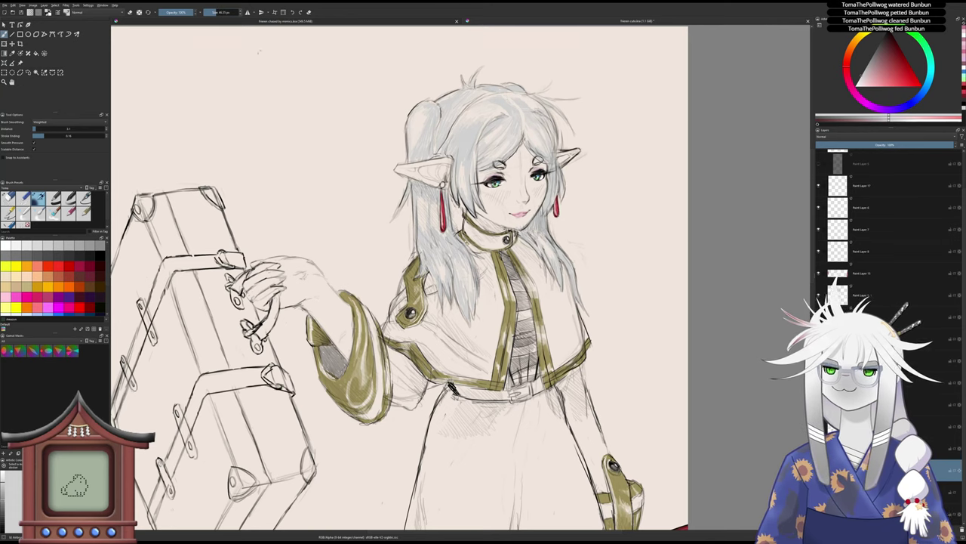
scroll(512, 199, up, 5)
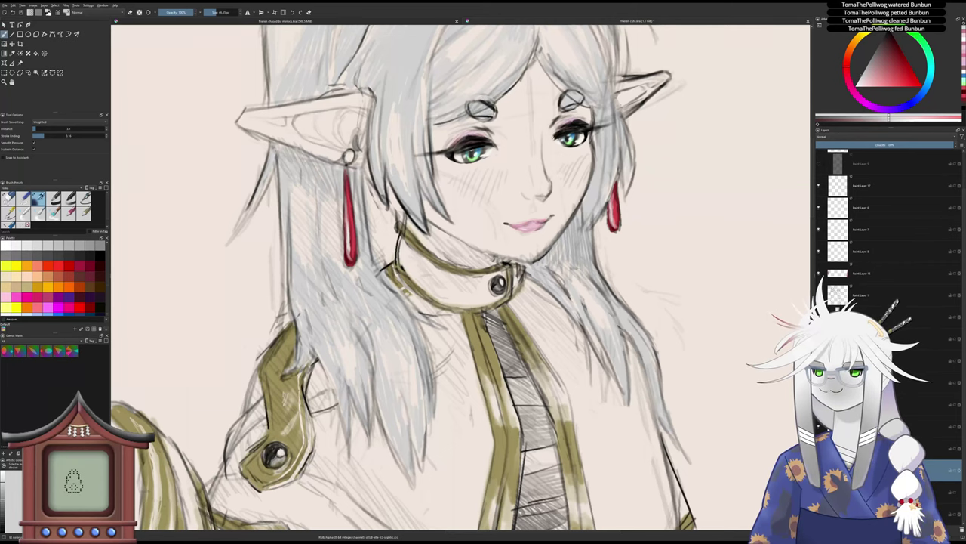
scroll(470, 171, down, 5)
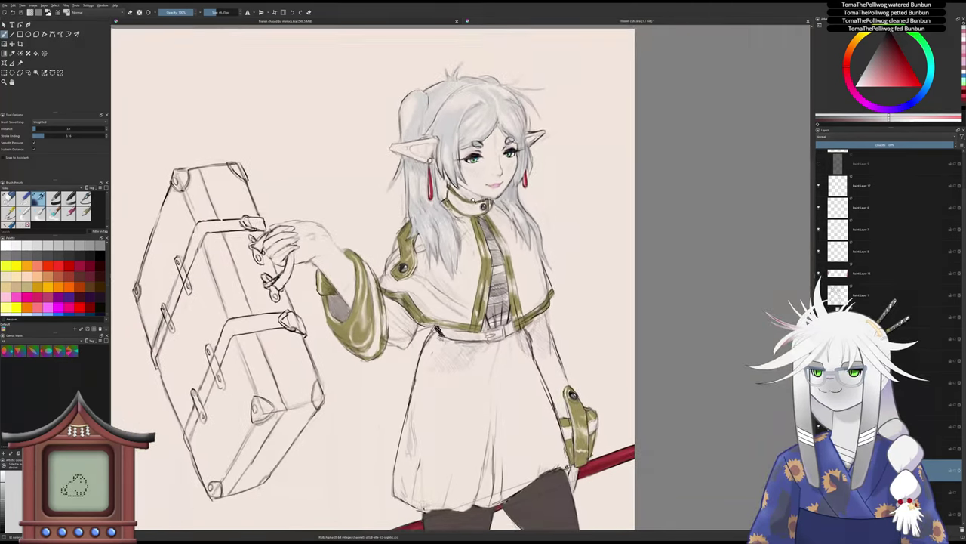
drag(594, 265, 595, 271)
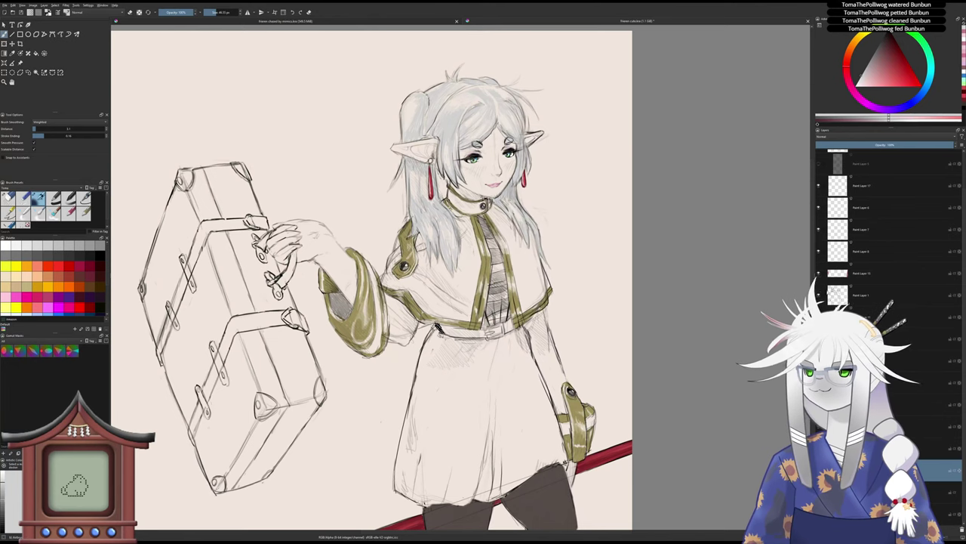
- Tilt the canvas and erase the sketch lines crossing the eyebrows on the line-art layer
click(861, 296)
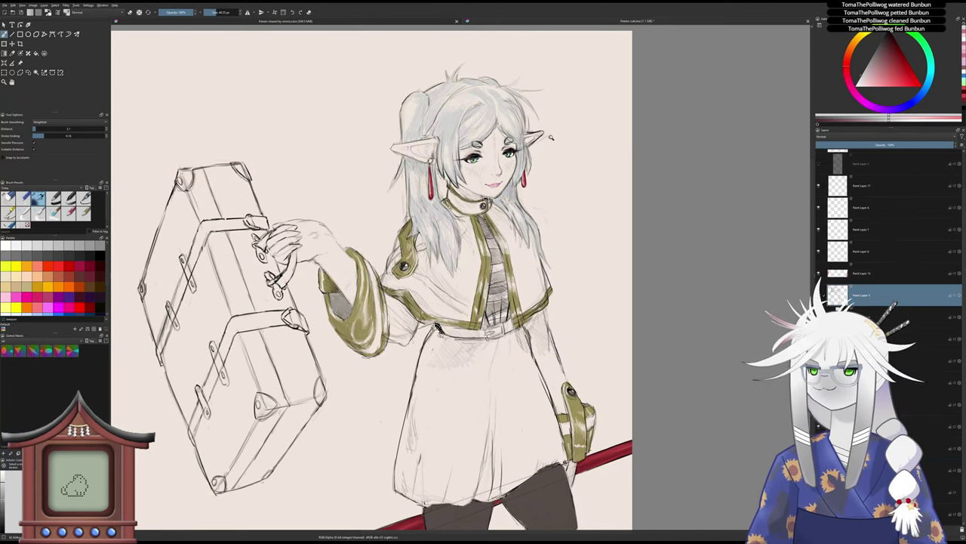
scroll(551, 137, up, 5)
key(slash)
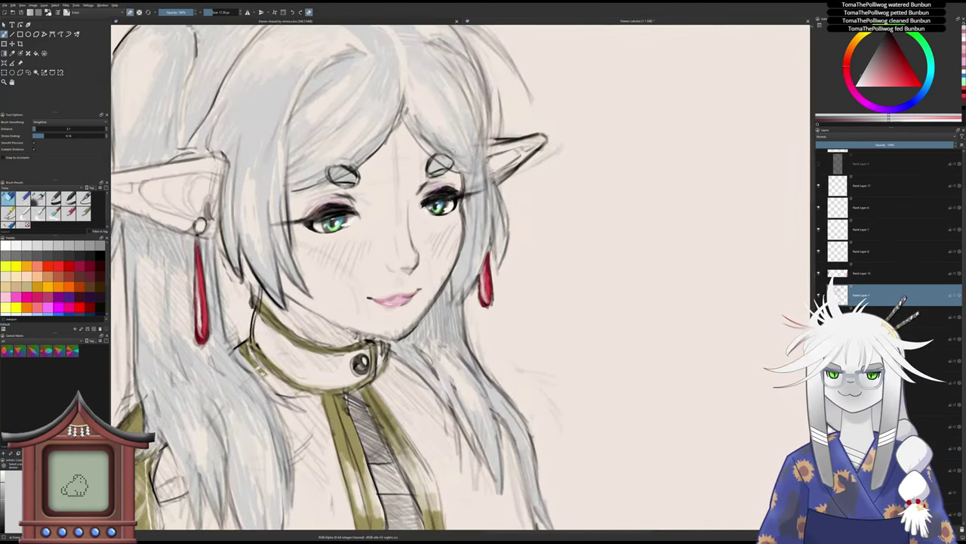
key(4)
key(4)
drag(378, 193, 419, 191)
scroll(419, 191, up, 3)
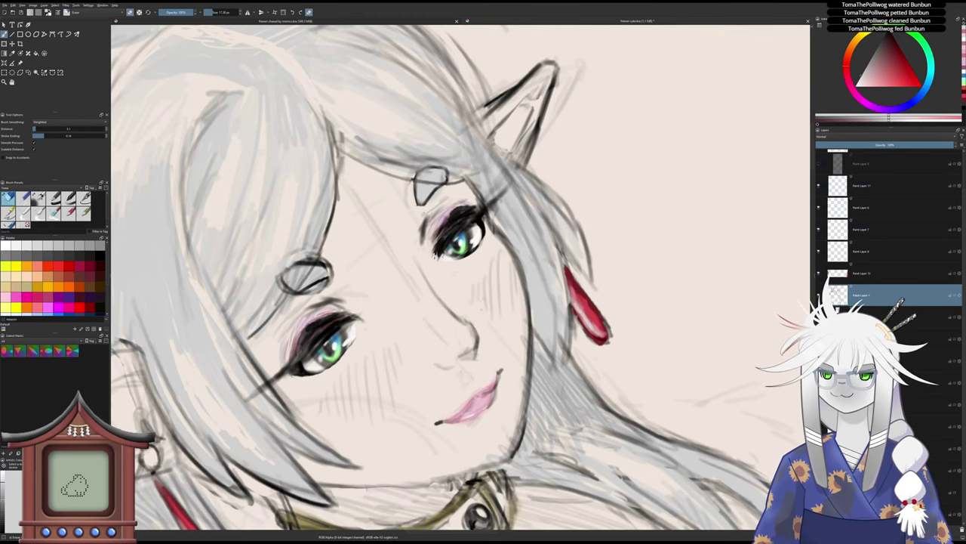
drag(393, 200, 518, 147)
drag(457, 226, 451, 231)
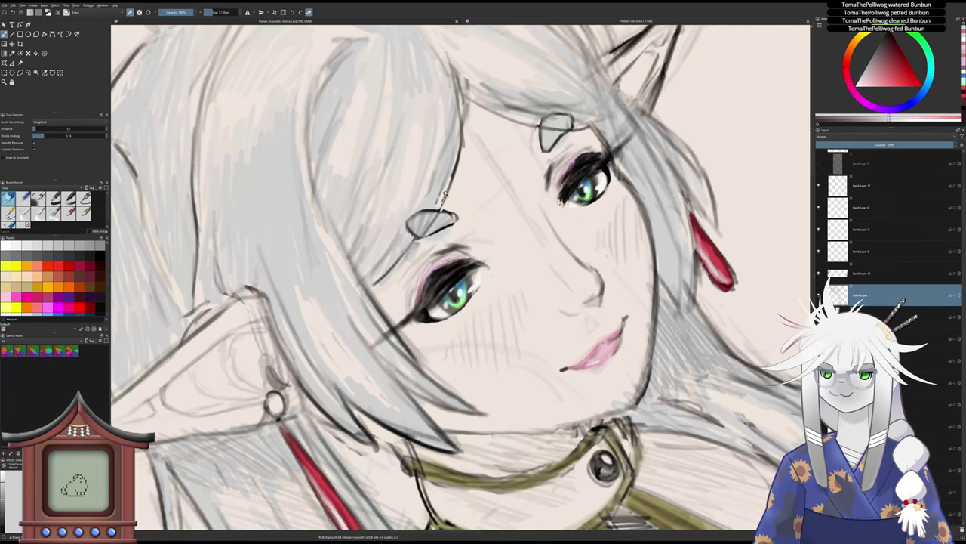
scroll(448, 199, down, 4)
scroll(445, 206, down, 2)
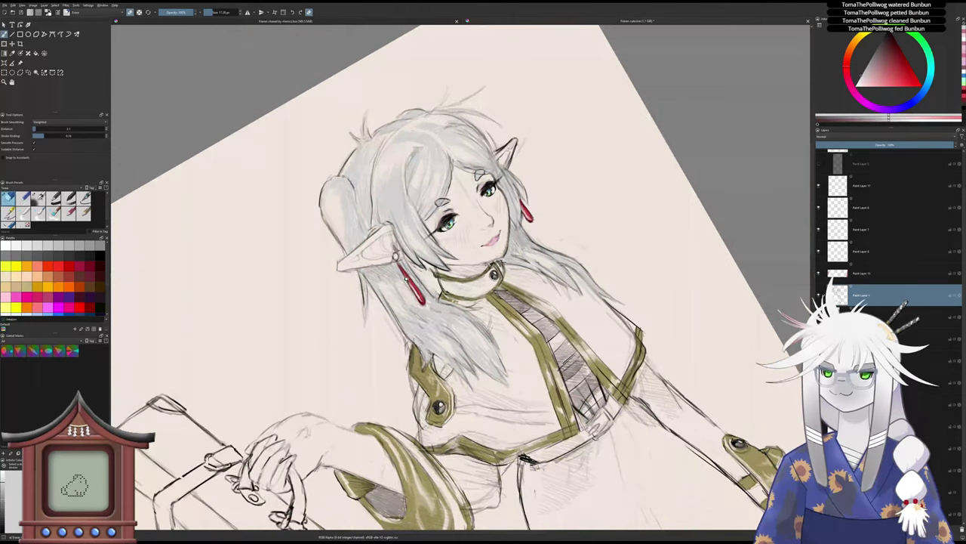
- Return to the lower colour layer with the paint brush to continue colouring around the eyebrows
click(890, 471)
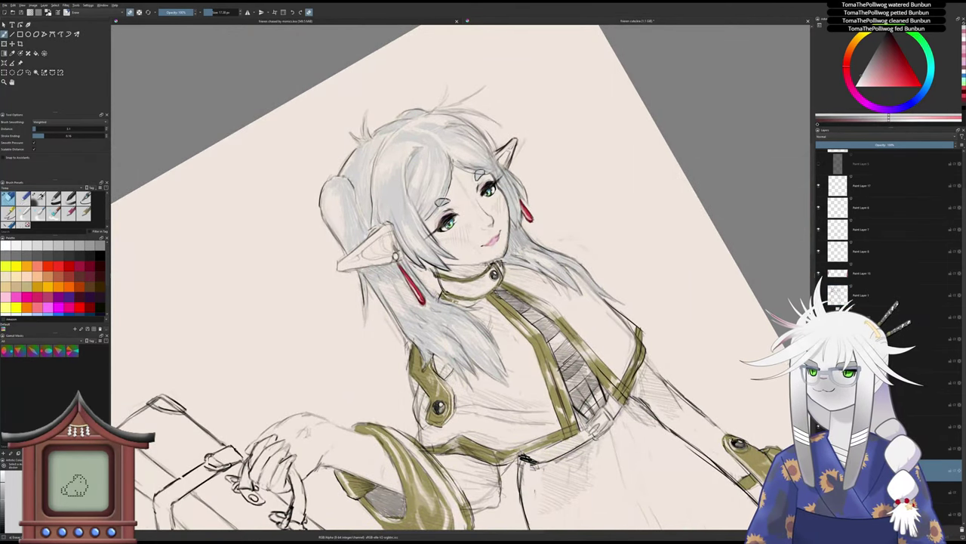
click(37, 198)
scroll(486, 160, up, 3)
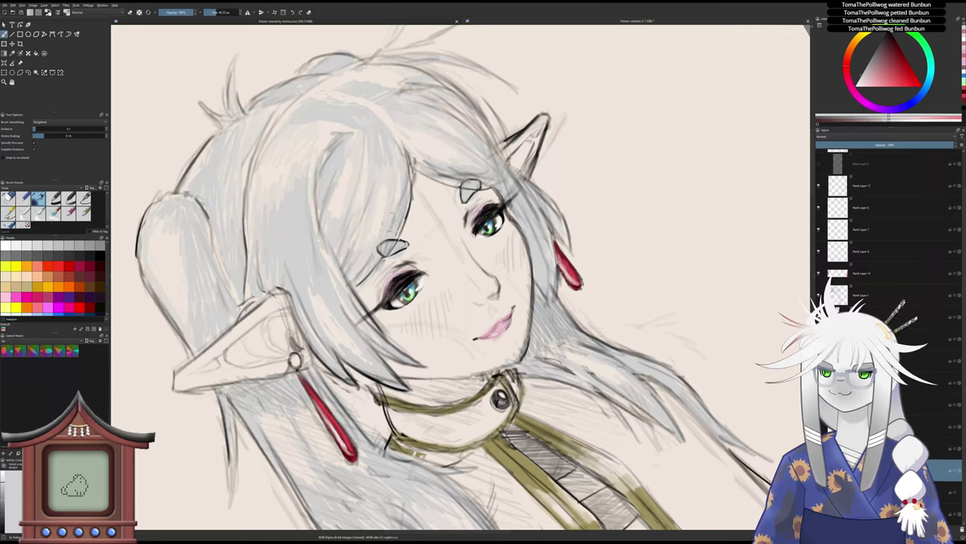
key(slash)
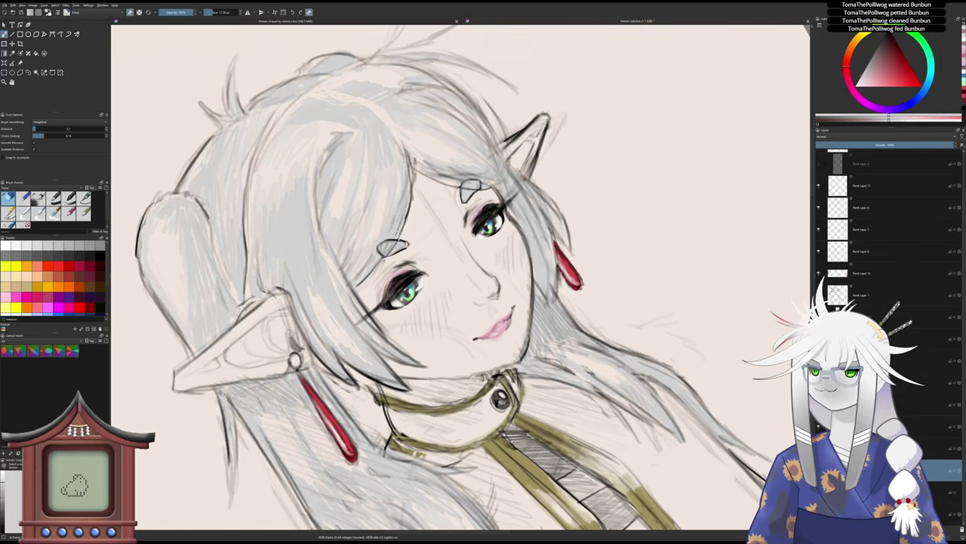
click(879, 298)
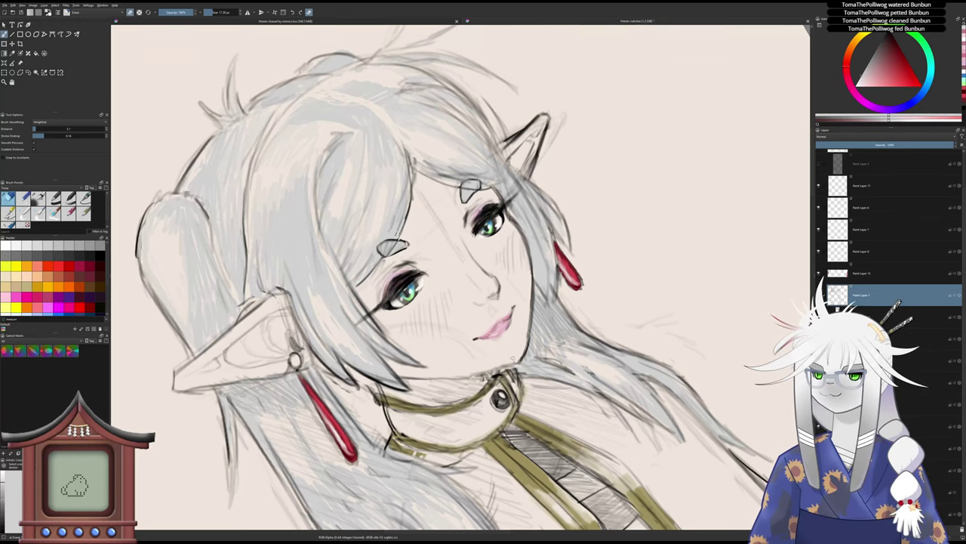
key(4)
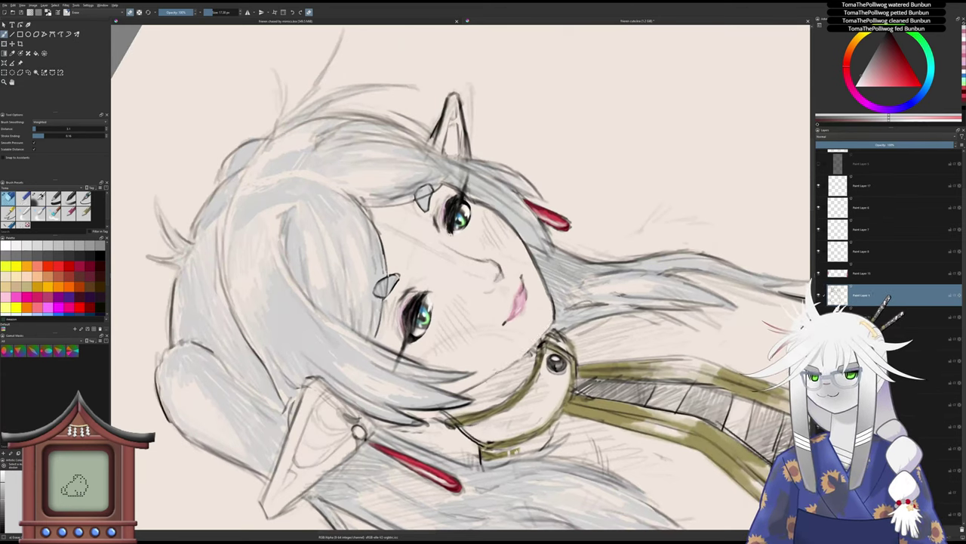
key(5)
drag(493, 368, 485, 440)
mouse_move(483, 438)
mouse_down()
mouse_move(498, 335)
mouse_move(492, 358)
mouse_up()
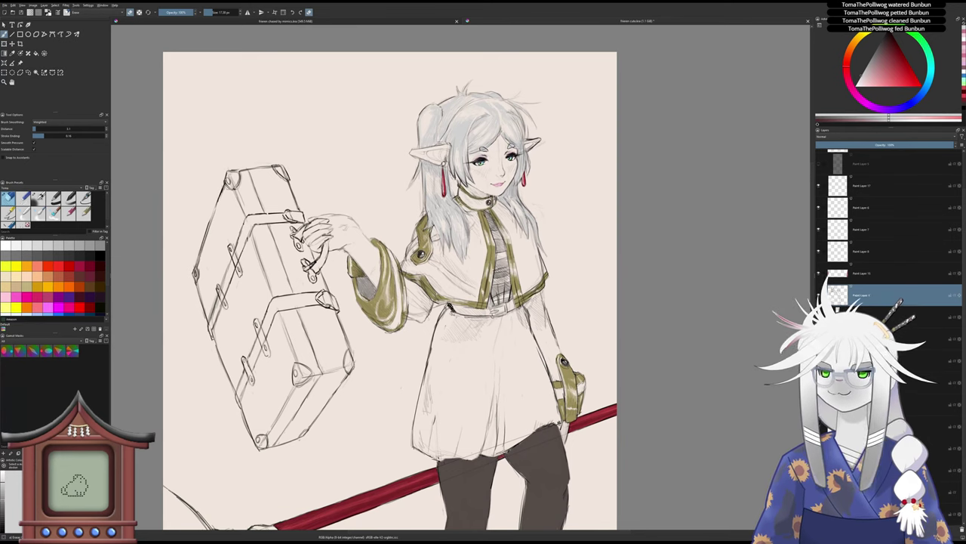
- Switch to a paint layer lower in the stack and set the brush colour to a pale peach skin tone
click(876, 404)
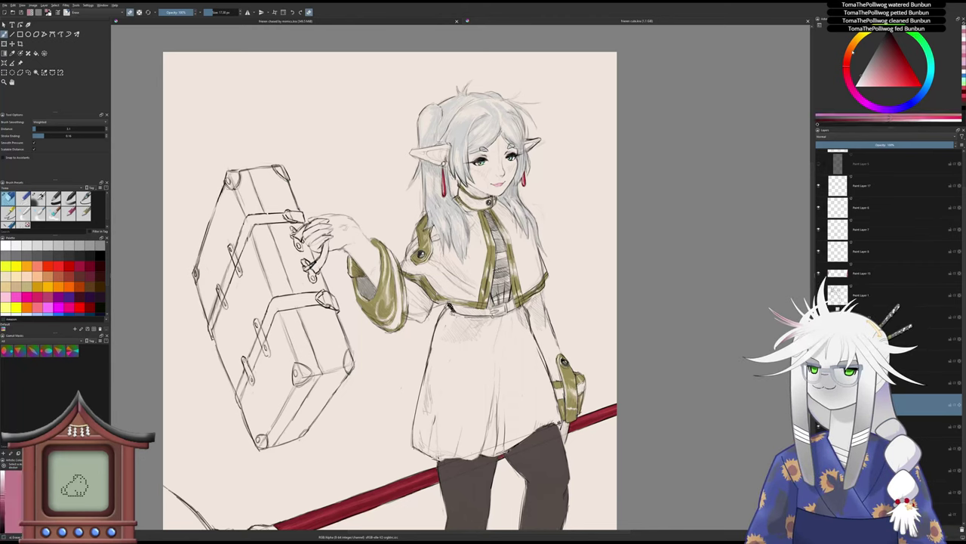
click(852, 53)
click(877, 86)
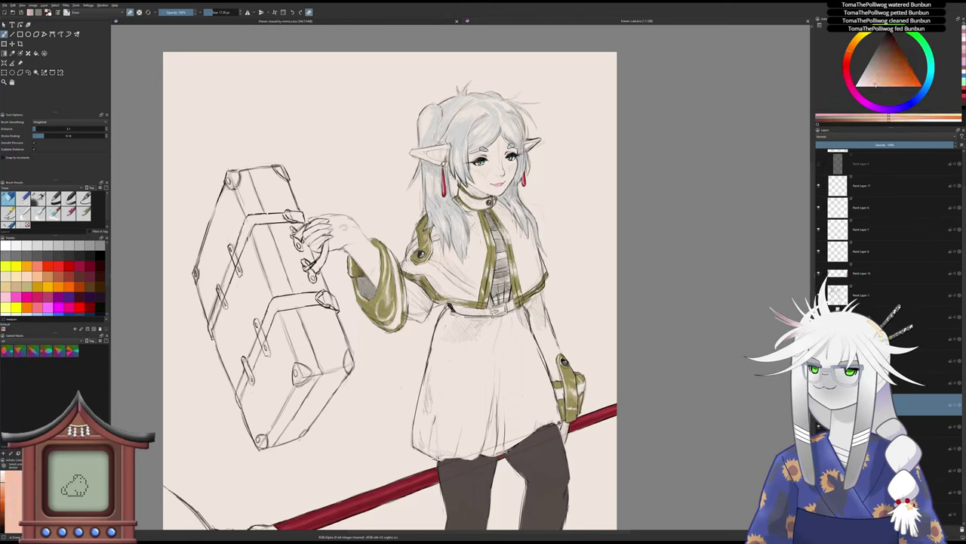
drag(875, 84, 873, 83)
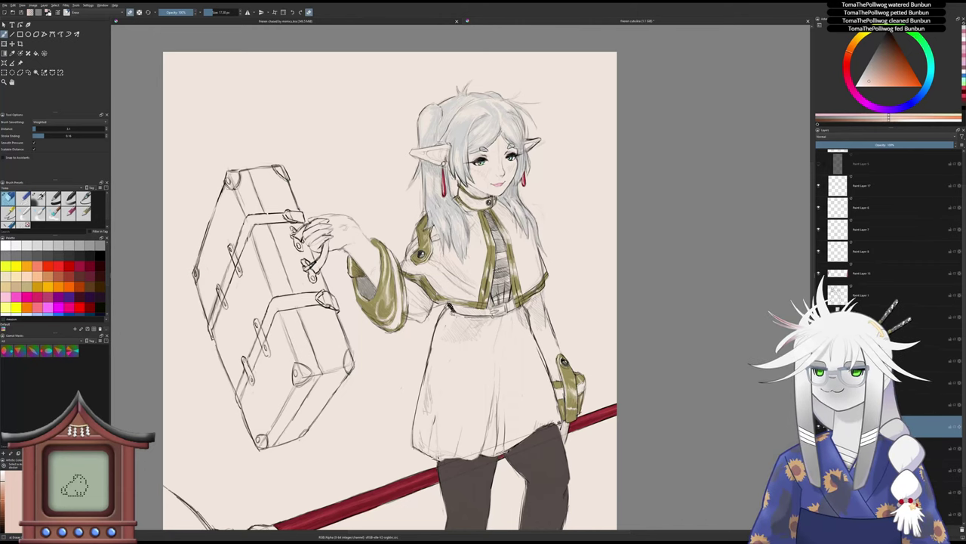
- Paint the fingers and knuckles of the hand holding the suitcase with the pale peach skin tone
scroll(312, 246, up, 2)
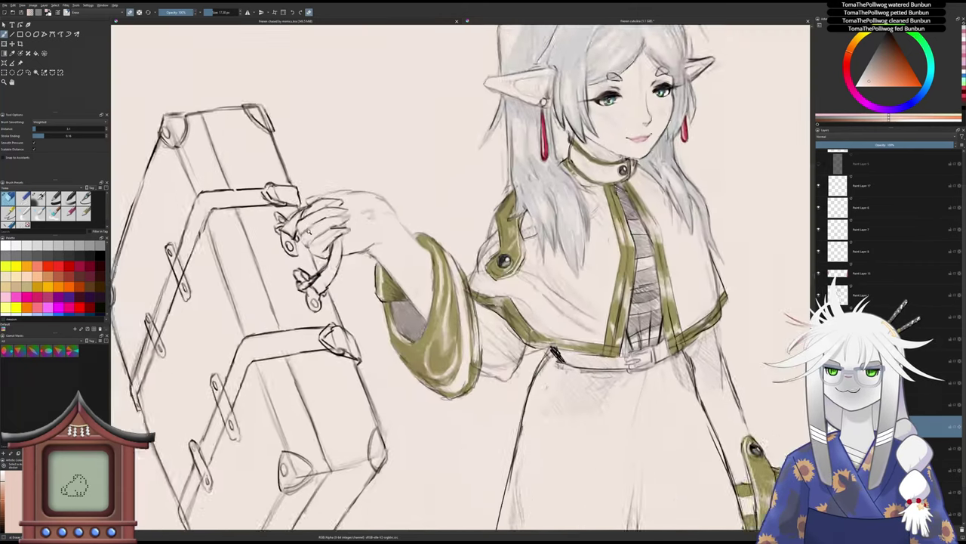
scroll(312, 243, up, 2)
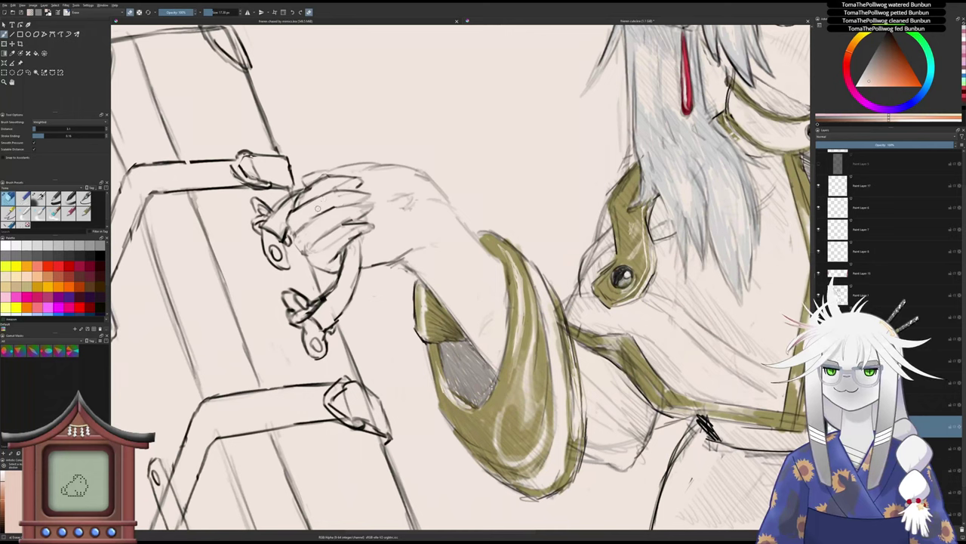
key(slash)
mouse_move(329, 201)
mouse_down()
mouse_move(304, 214)
mouse_move(317, 195)
mouse_move(305, 204)
mouse_move(310, 180)
mouse_move(358, 180)
mouse_move(340, 200)
mouse_move(380, 186)
mouse_move(326, 225)
mouse_move(365, 230)
mouse_move(317, 250)
mouse_move(302, 230)
mouse_move(298, 241)
mouse_move(297, 222)
mouse_up()
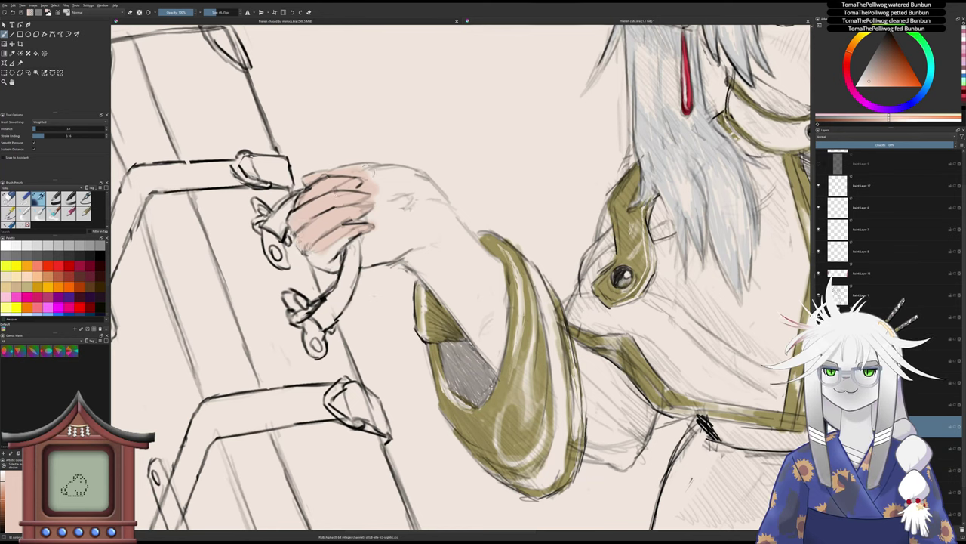
drag(361, 172, 391, 183)
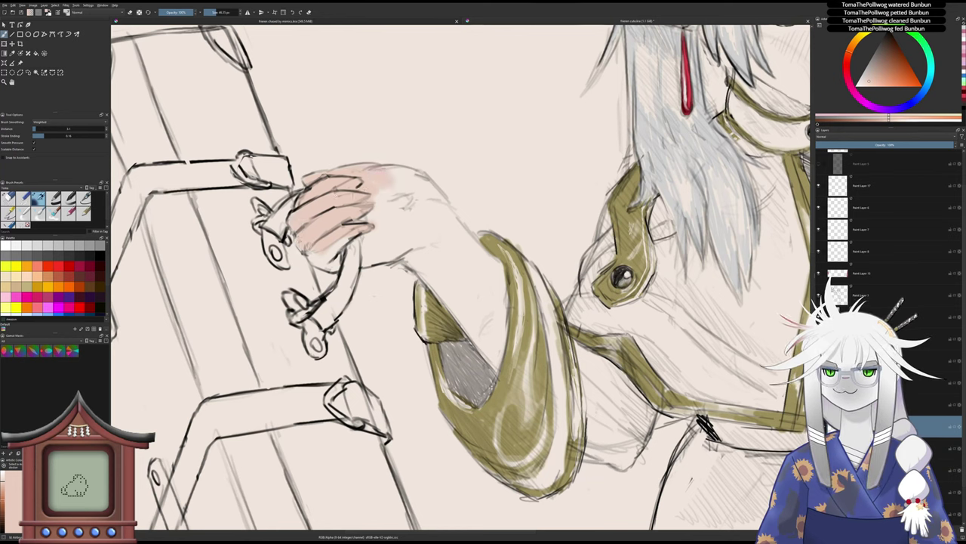
mouse_move(331, 252)
mouse_down()
mouse_move(306, 264)
mouse_move(341, 268)
mouse_move(330, 268)
mouse_up()
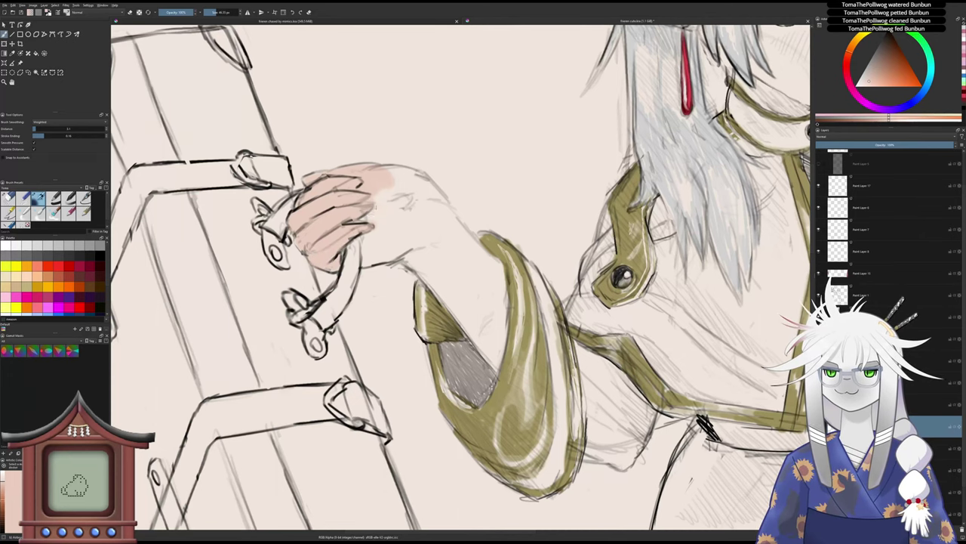
drag(375, 207, 380, 211)
- Fill the back of the hand, the wrist and the forearm down to the sleeve opening with the same skin tone
key(6)
key(6)
key(6)
key(6)
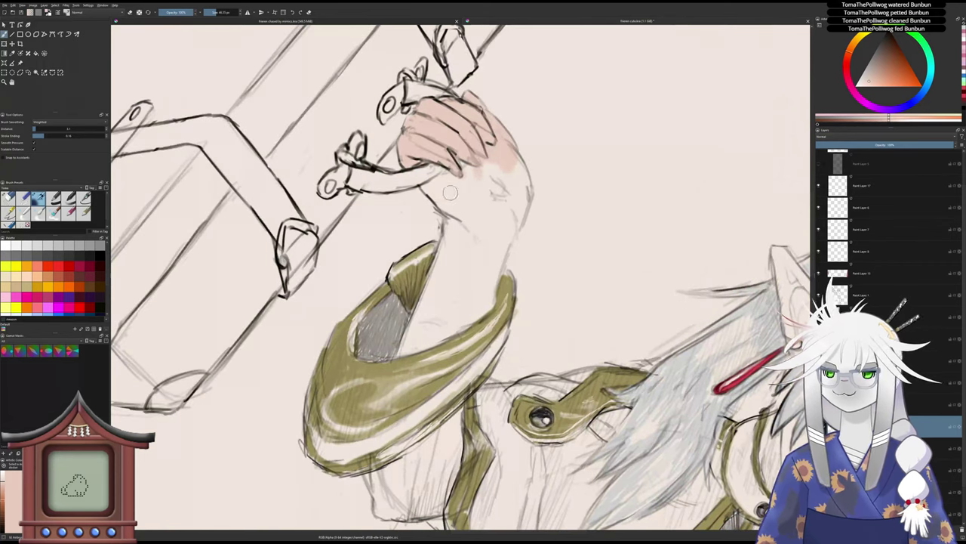
mouse_move(450, 192)
mouse_down()
mouse_move(432, 181)
mouse_move(426, 194)
mouse_move(444, 198)
mouse_move(459, 222)
mouse_move(474, 164)
mouse_move(511, 168)
mouse_move(527, 153)
mouse_move(500, 251)
mouse_up()
mouse_move(516, 217)
mouse_down()
mouse_move(502, 257)
mouse_move(514, 202)
mouse_up()
mouse_move(480, 250)
mouse_down()
mouse_move(492, 195)
mouse_move(455, 254)
mouse_up()
mouse_move(463, 204)
mouse_down()
mouse_move(420, 319)
mouse_move(458, 255)
mouse_up()
mouse_move(446, 314)
mouse_down()
mouse_move(476, 252)
mouse_move(491, 261)
mouse_up()
mouse_move(480, 302)
mouse_down()
mouse_move(485, 285)
mouse_move(469, 323)
mouse_move(477, 315)
mouse_move(403, 352)
mouse_move(407, 323)
mouse_move(471, 308)
mouse_up()
scroll(458, 245, down, 3)
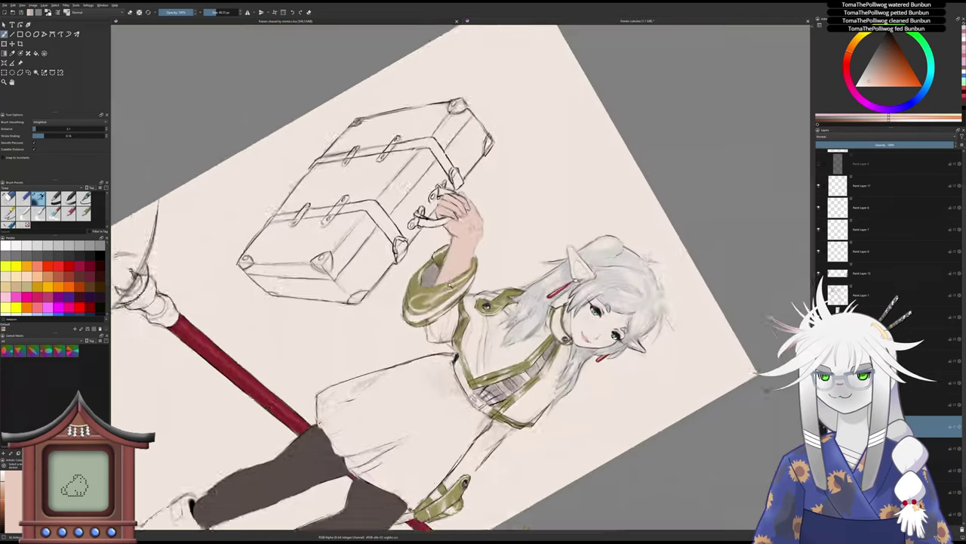
- Examine the character's skirt, leggings and boots for any areas of bare skin
key(5)
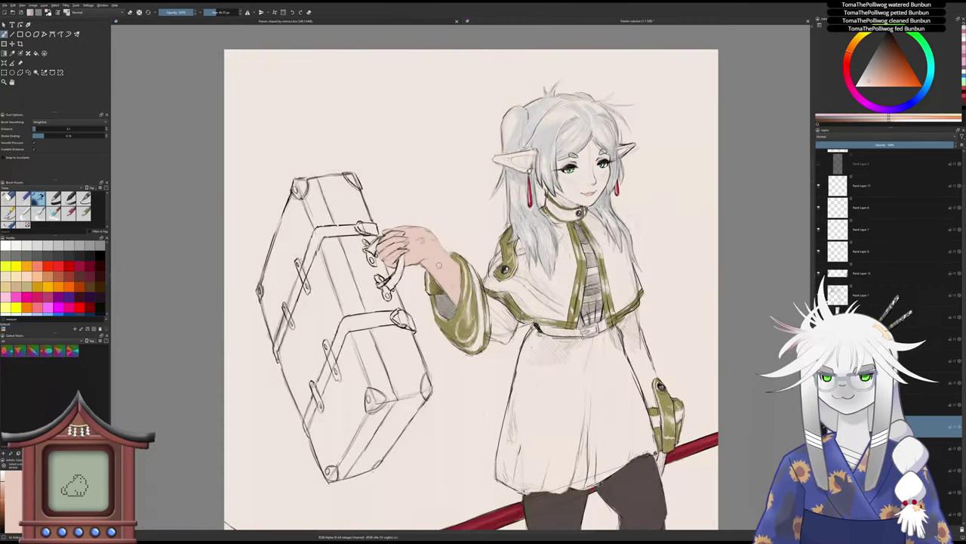
drag(510, 250, 417, 253)
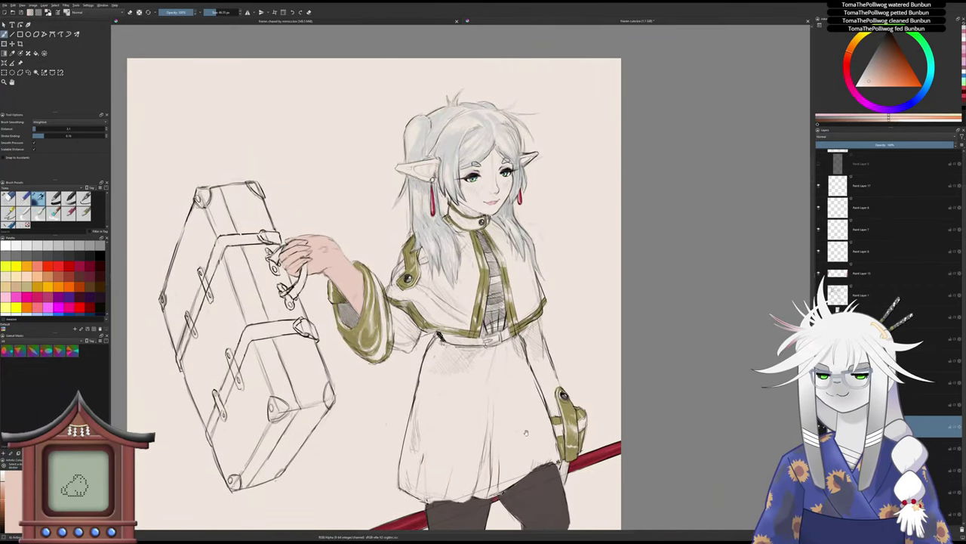
mouse_move(526, 433)
mouse_down()
mouse_move(488, 361)
mouse_move(503, 280)
mouse_move(503, 313)
mouse_move(492, 253)
mouse_up()
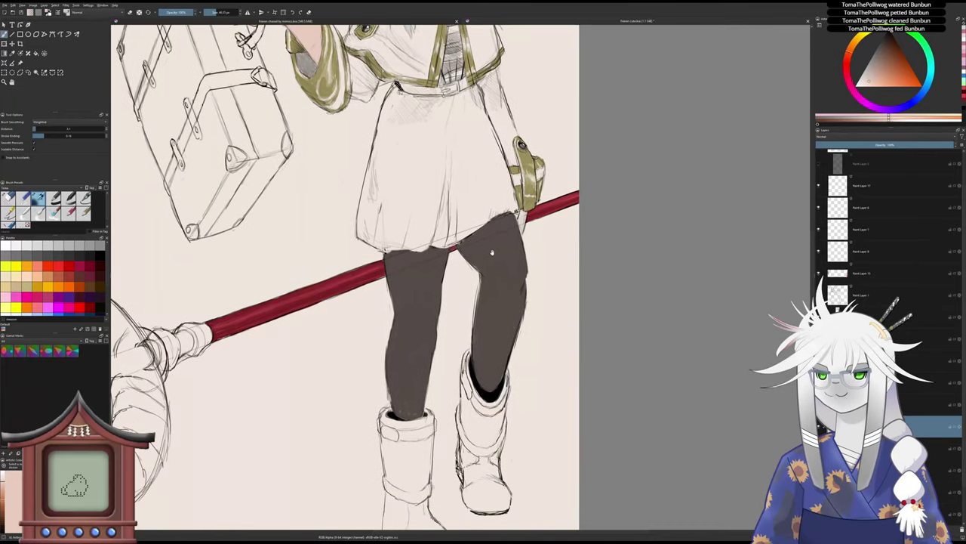
scroll(491, 261, up, 2)
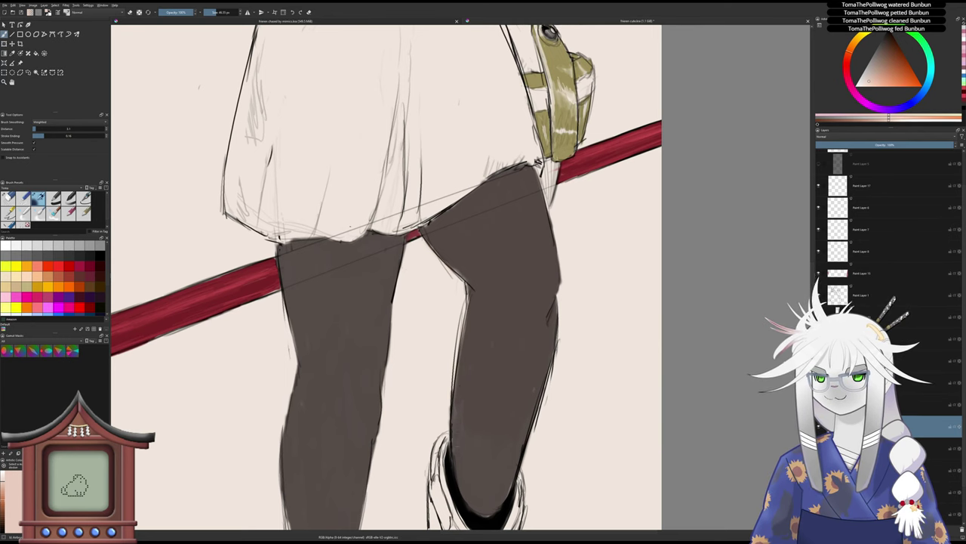
scroll(456, 249, down, 4)
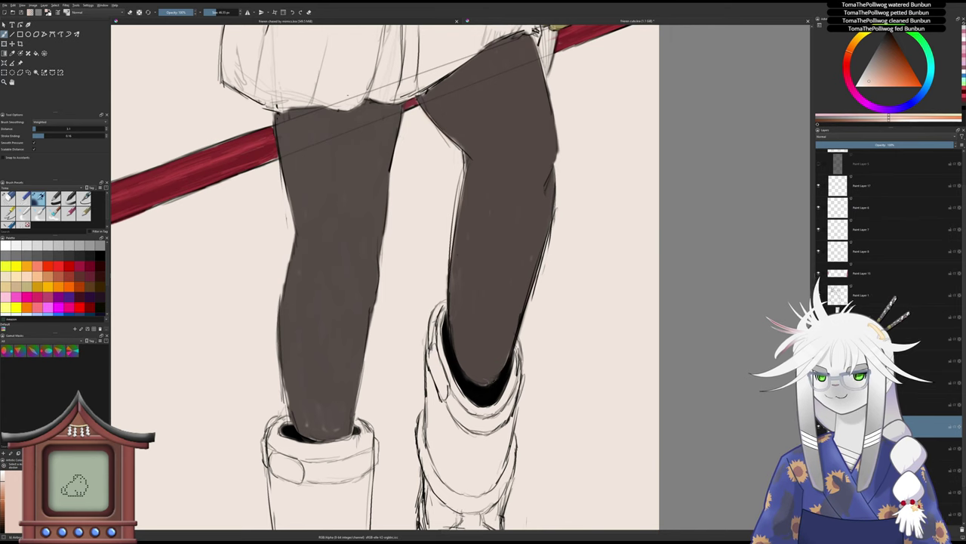
drag(472, 275, 547, 272)
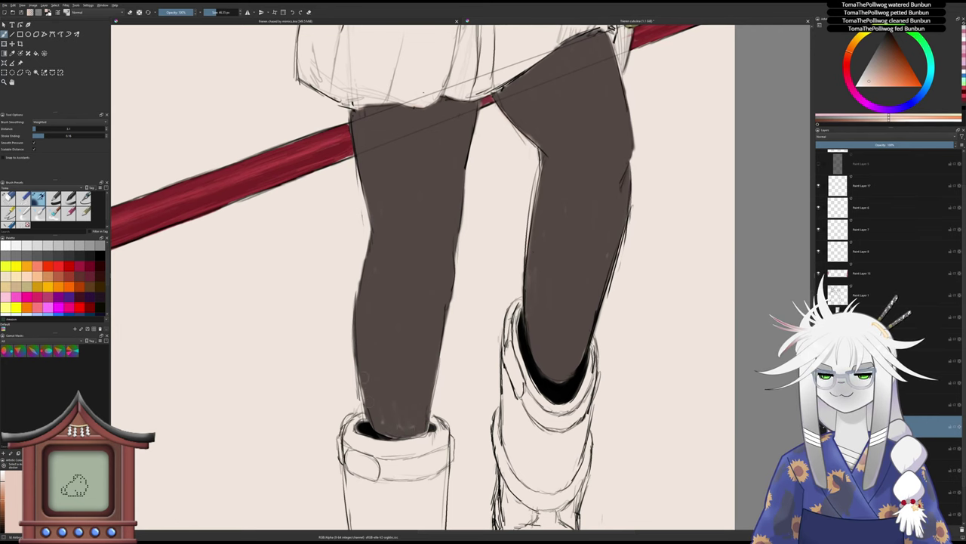
drag(400, 263, 410, 329)
scroll(390, 257, up, 4)
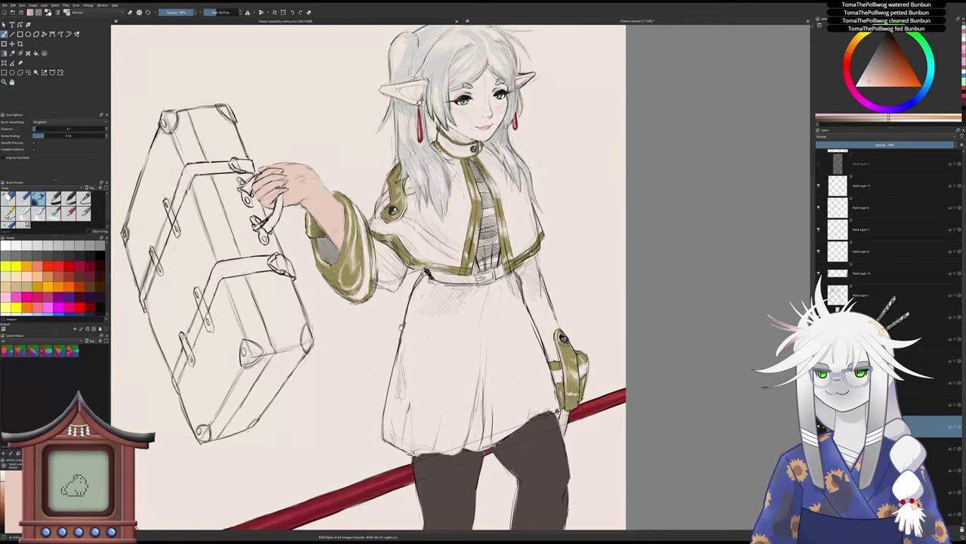
- Paint both of the character's pointed ears with the pale peach skin tone
drag(468, 184, 434, 271)
scroll(434, 271, up, 6)
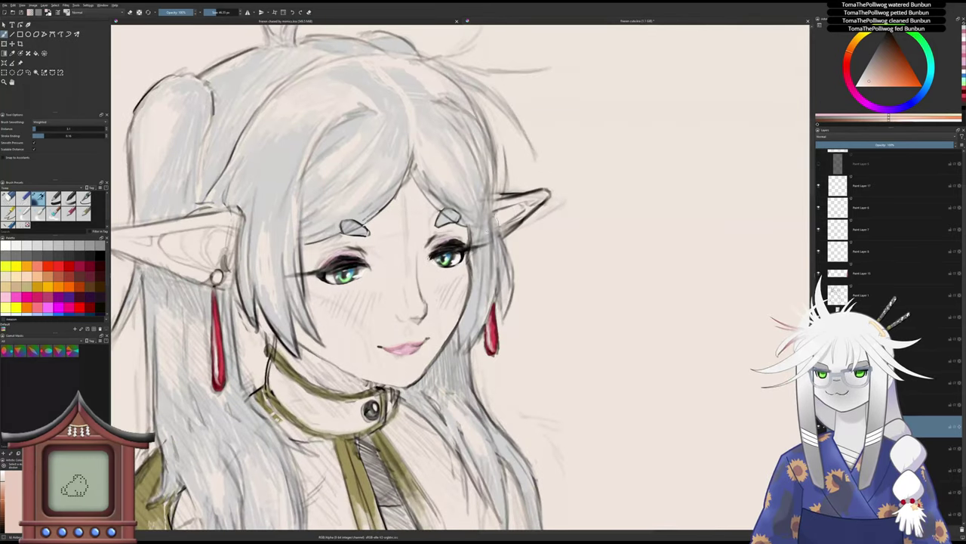
mouse_move(498, 225)
mouse_down()
mouse_move(505, 206)
mouse_move(531, 200)
mouse_move(519, 215)
mouse_up()
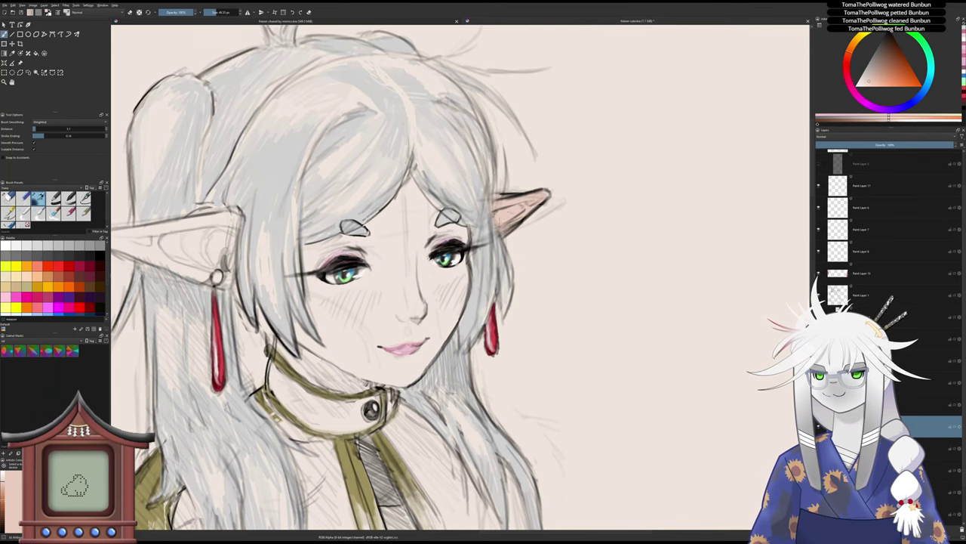
scroll(460, 238, down, 4)
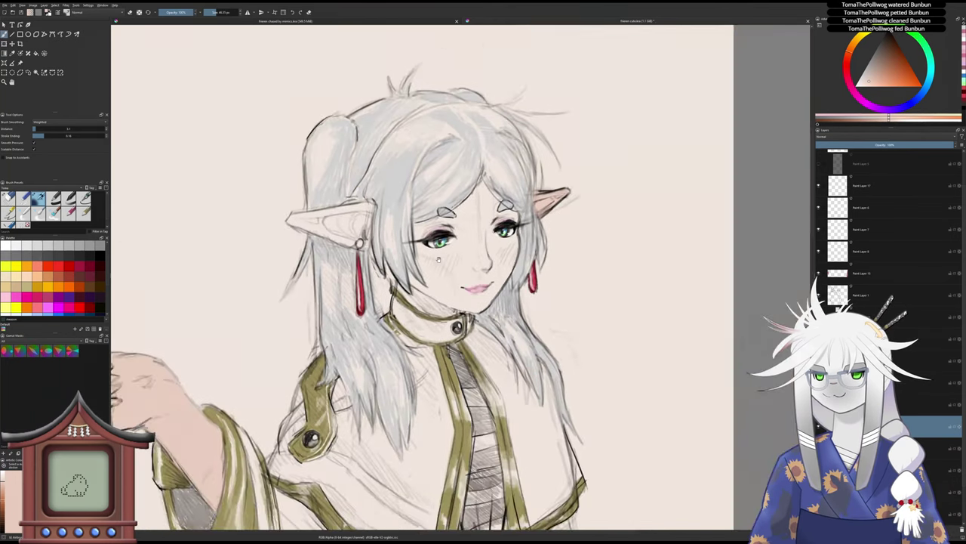
key(4)
key(4)
mouse_move(410, 242)
mouse_down()
mouse_move(467, 233)
mouse_move(369, 246)
mouse_move(426, 201)
mouse_move(442, 230)
mouse_move(429, 222)
mouse_move(389, 239)
mouse_move(429, 239)
mouse_move(392, 243)
mouse_up()
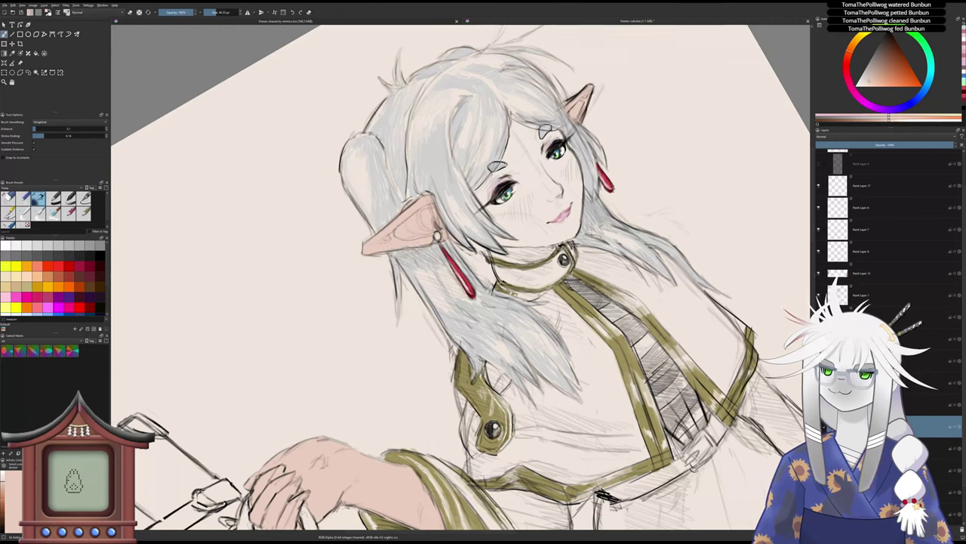
click(8, 198)
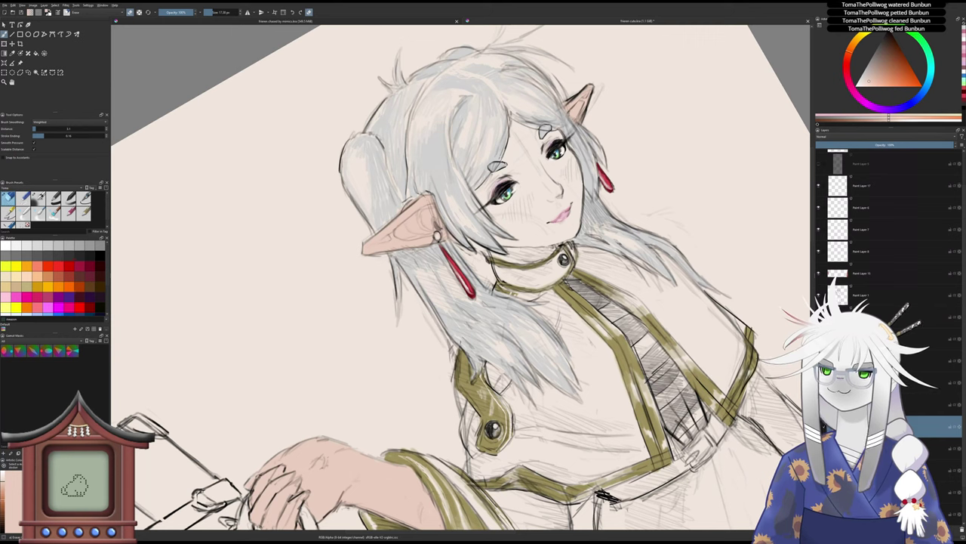
key(e)
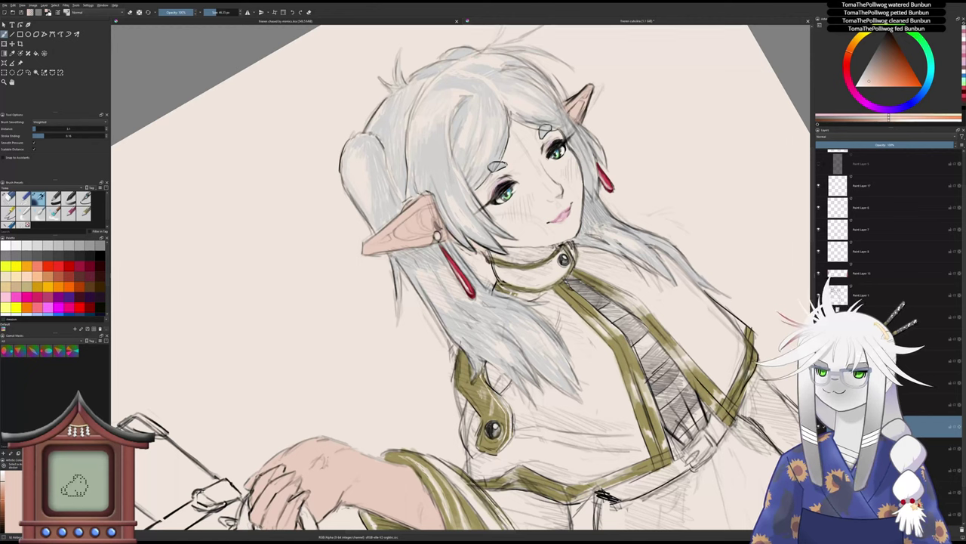
- Fill the neck above the collar and the whole face with the skin tone, leaving the eyes and lips clear
mouse_move(510, 242)
mouse_down()
mouse_move(536, 239)
mouse_move(525, 254)
mouse_move(559, 244)
mouse_up()
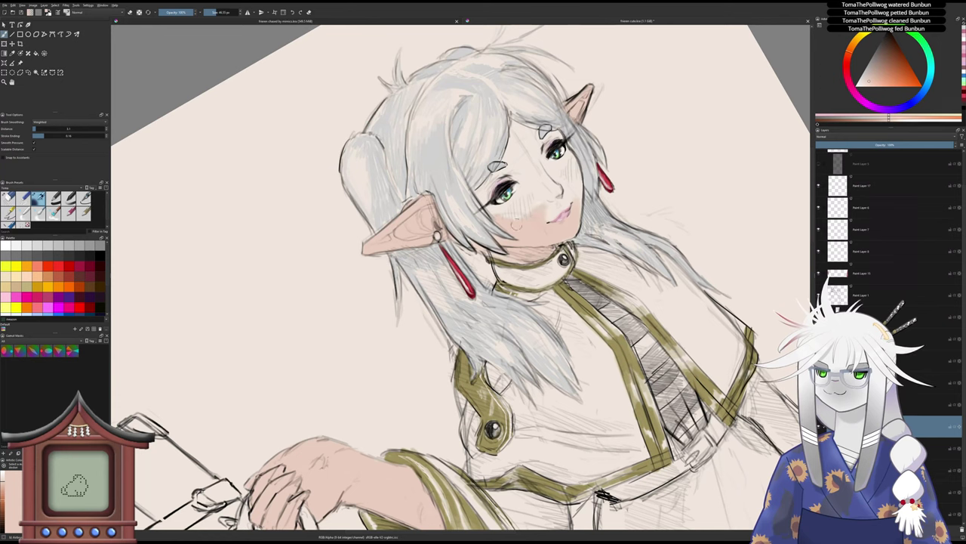
mouse_move(535, 210)
mouse_down()
mouse_move(510, 211)
mouse_move(512, 203)
mouse_up()
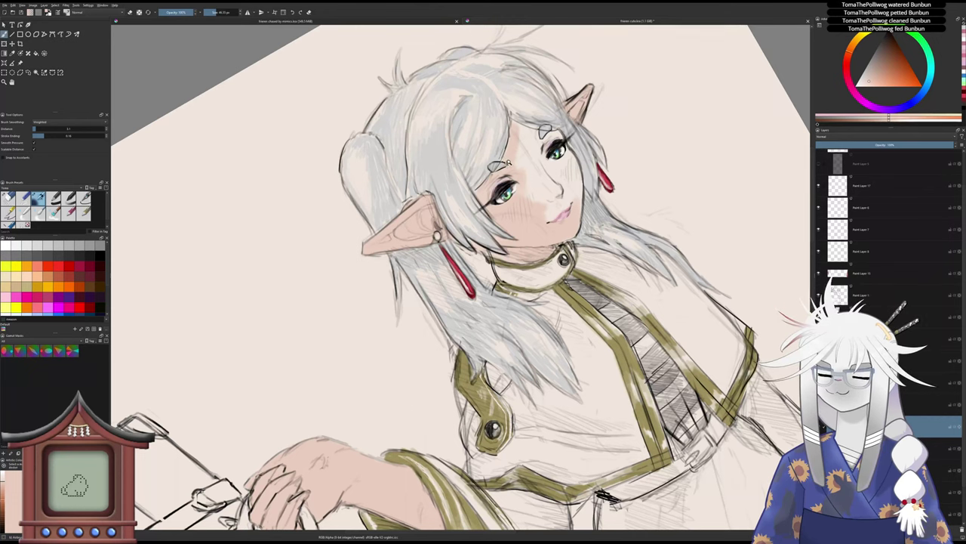
scroll(511, 160, up, 2)
key(slash)
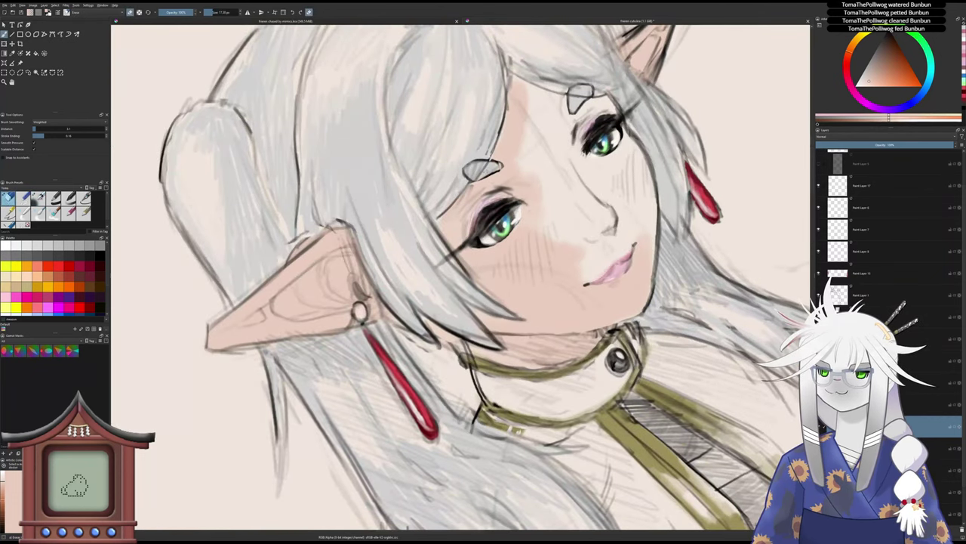
key(slash)
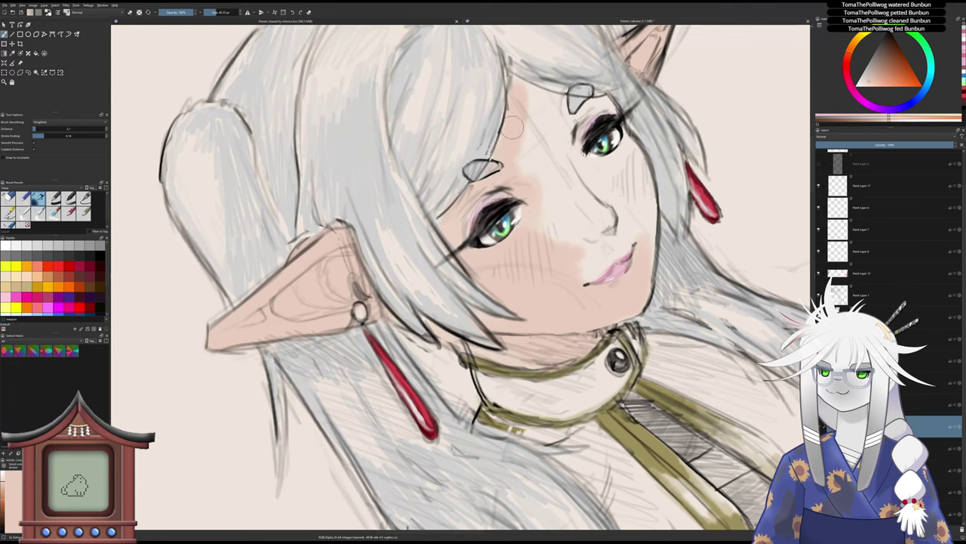
key(slash)
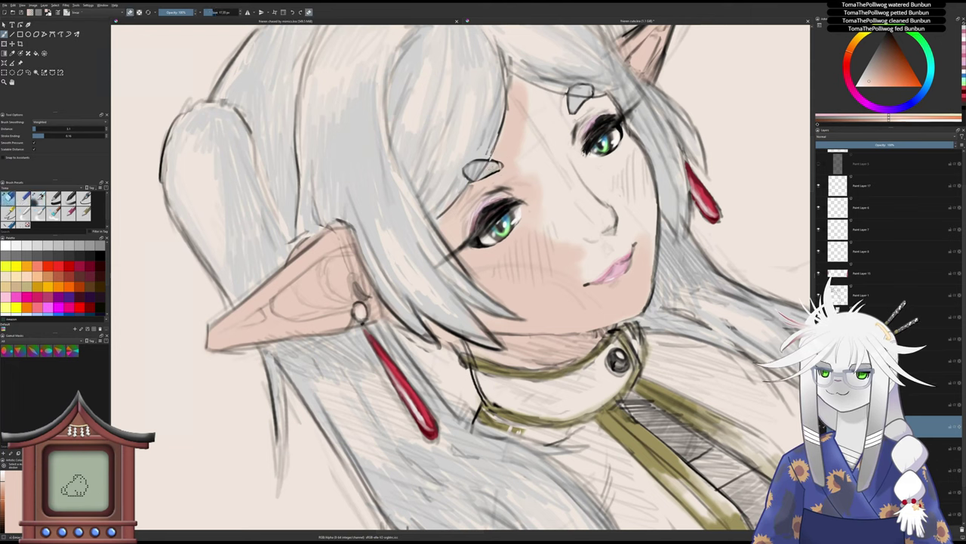
key(e)
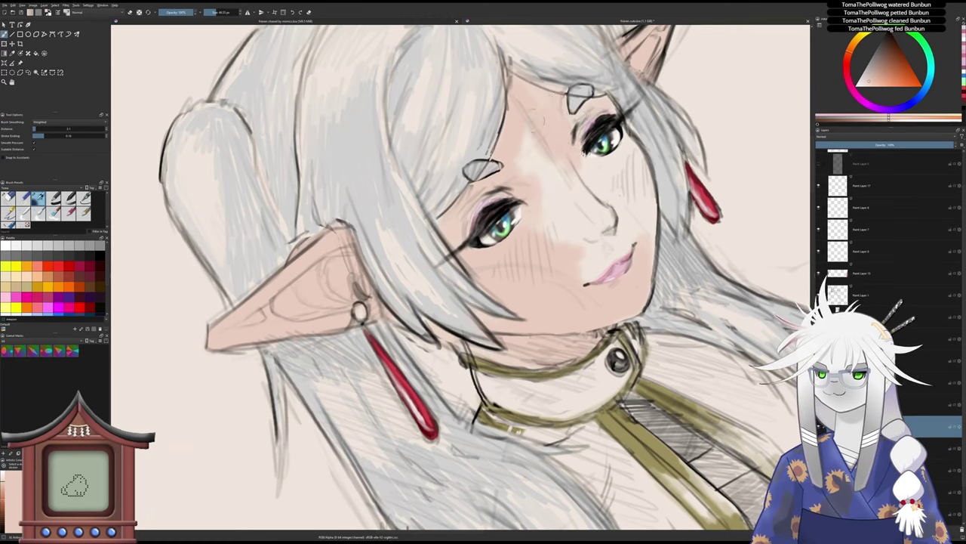
mouse_move(533, 139)
mouse_down()
mouse_move(539, 201)
mouse_move(556, 182)
mouse_move(530, 245)
mouse_move(553, 192)
mouse_move(567, 173)
mouse_move(573, 183)
mouse_move(572, 157)
mouse_up()
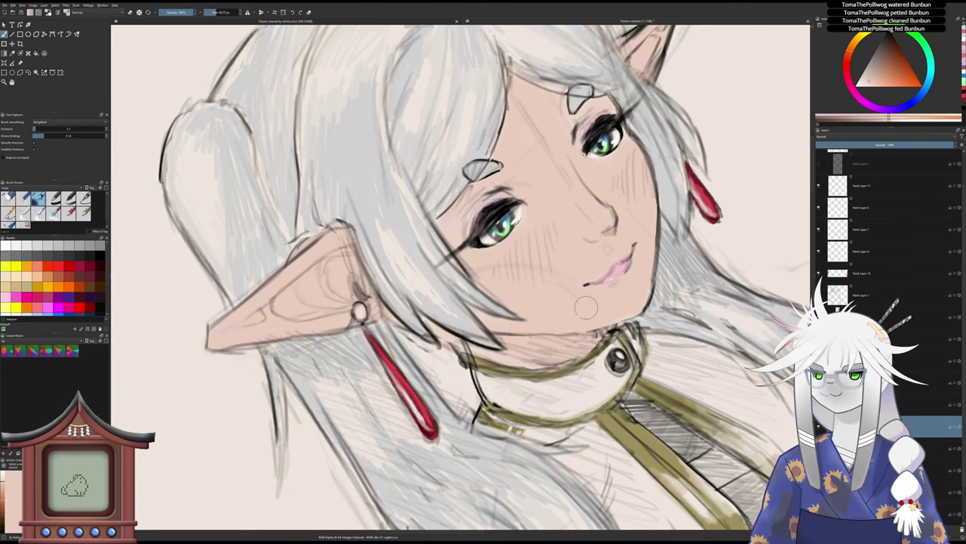
scroll(567, 286, down, 5)
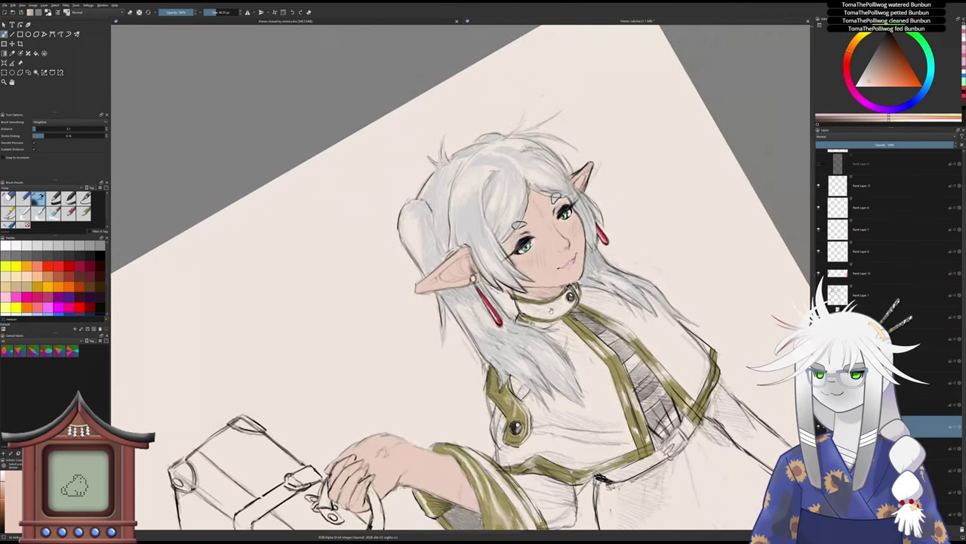
- Reset the canvas rotation and examine the figure from the face down to the skirt and leggings
scroll(537, 254, up, 2)
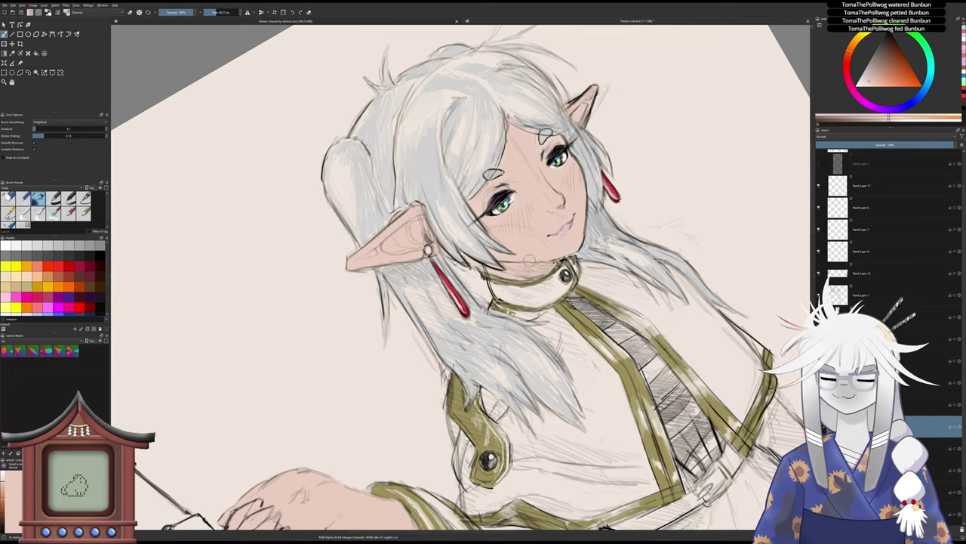
key(5)
drag(485, 292, 484, 395)
drag(484, 394, 477, 277)
drag(452, 184, 405, 96)
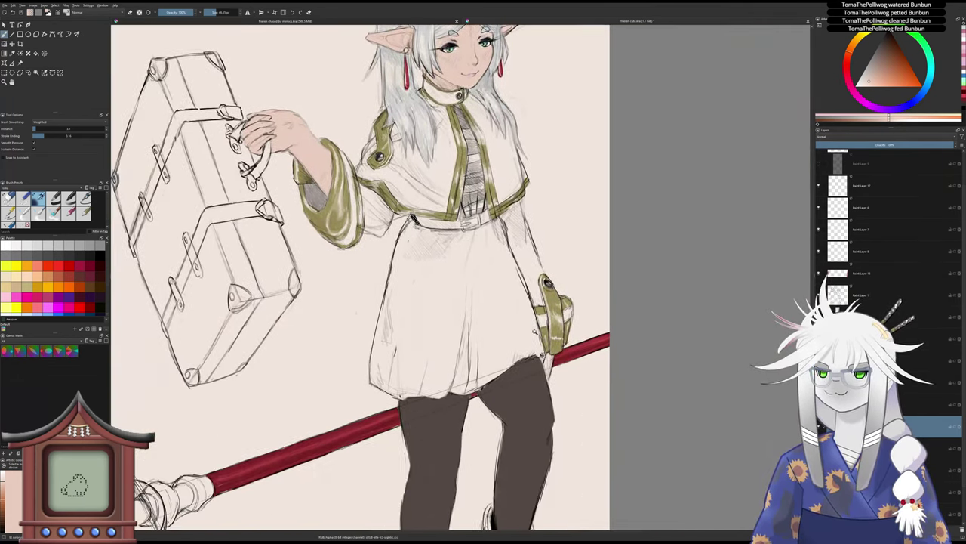
scroll(549, 358, up, 2)
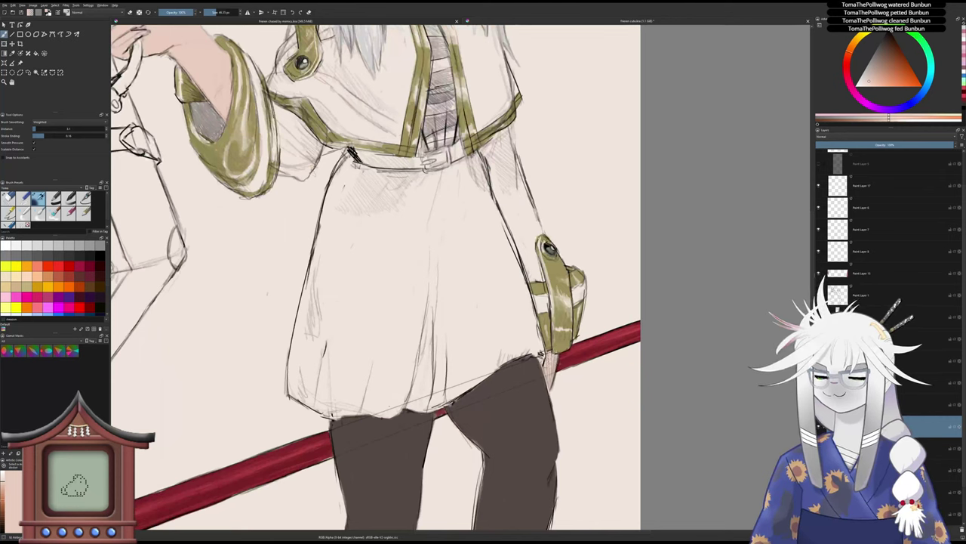
scroll(527, 319, down, 2)
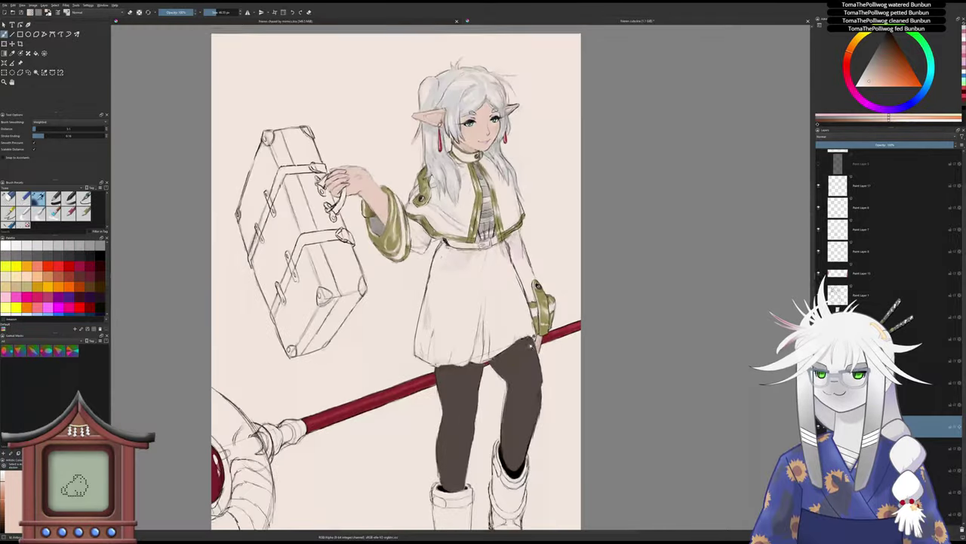
scroll(524, 352, up, 1)
drag(511, 339, 523, 364)
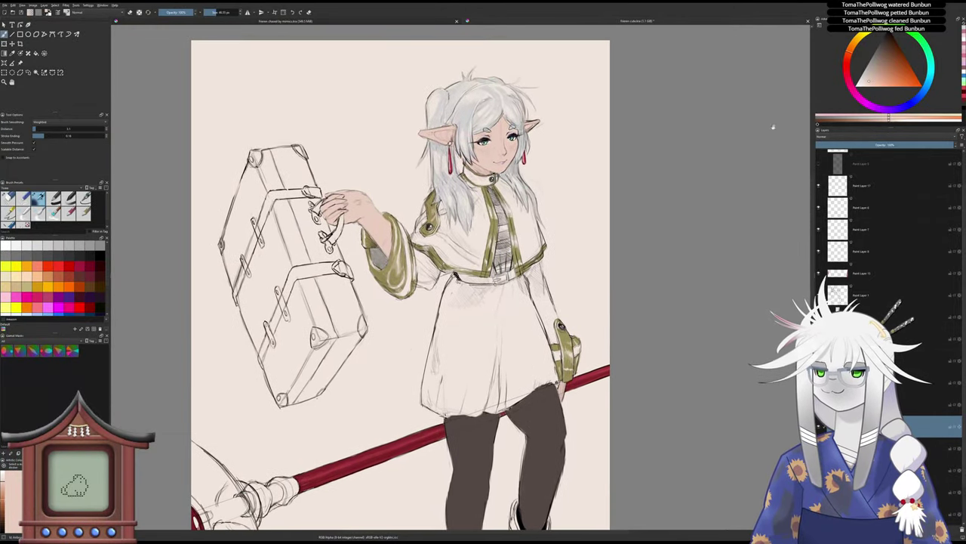
- Sample the olive green from the wide sleeve's trim and paint the round earring stud with a smaller brush
drag(878, 83, 888, 79)
click(853, 47)
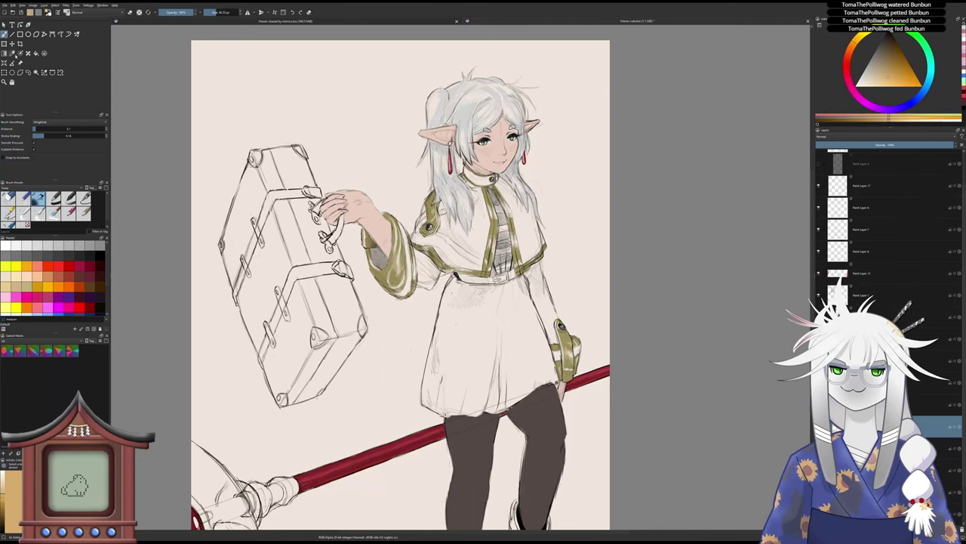
key(p)
click(385, 276)
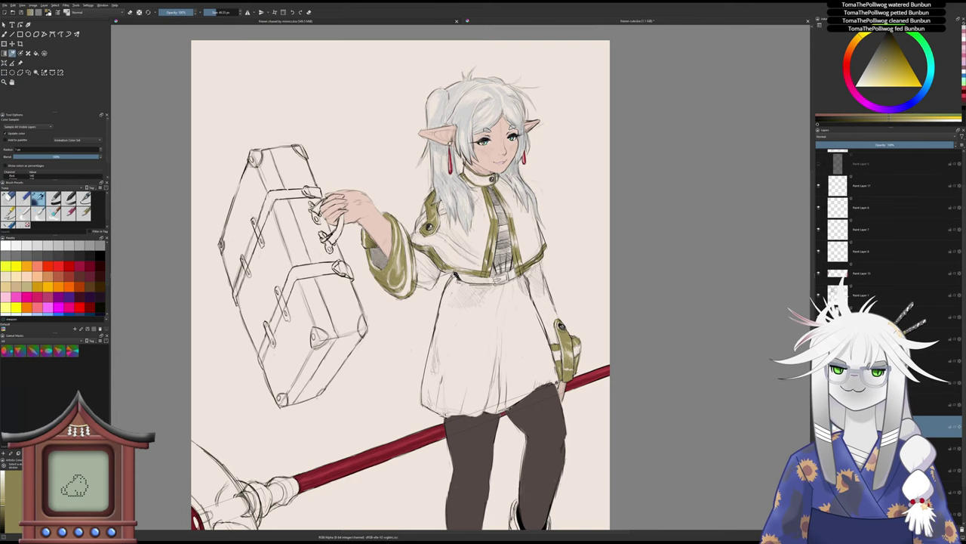
key(b)
click(212, 12)
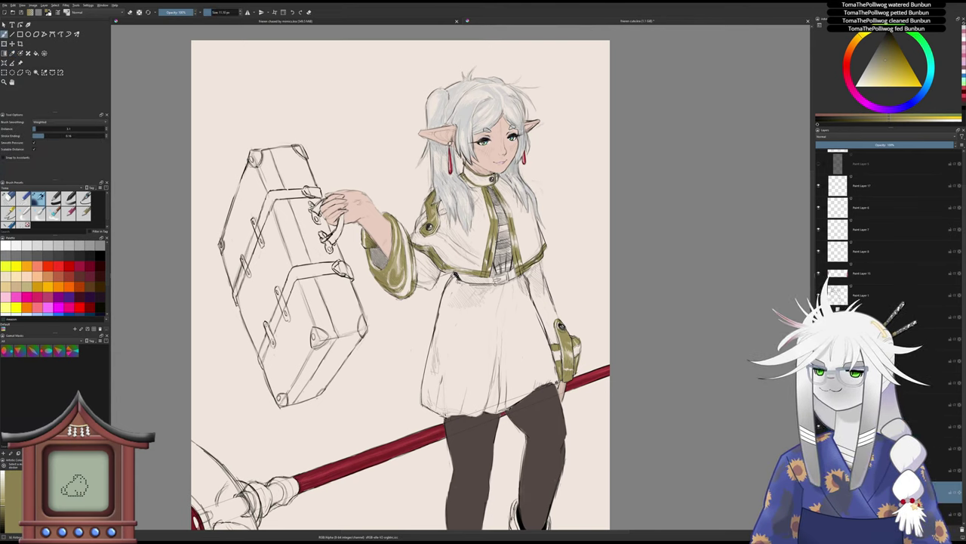
scroll(451, 135, up, 2)
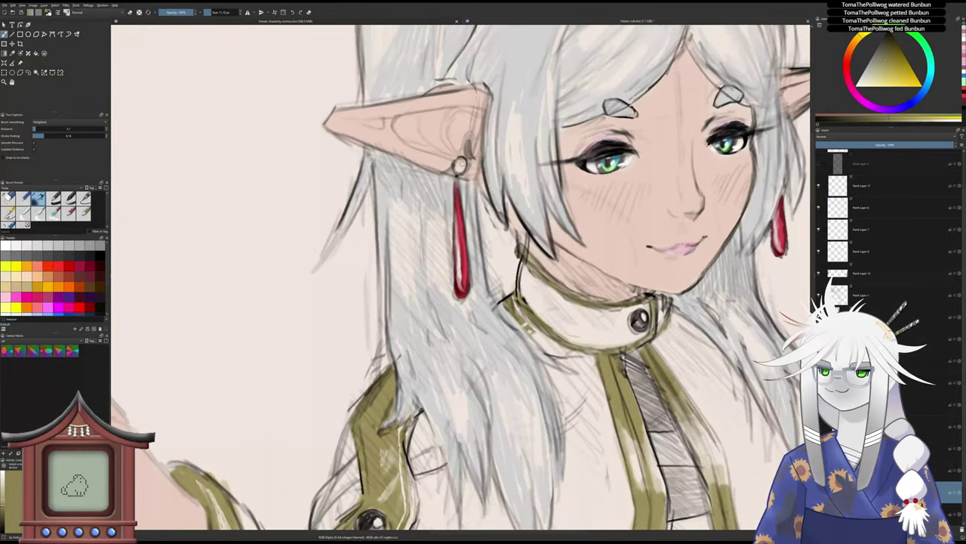
drag(460, 165, 461, 165)
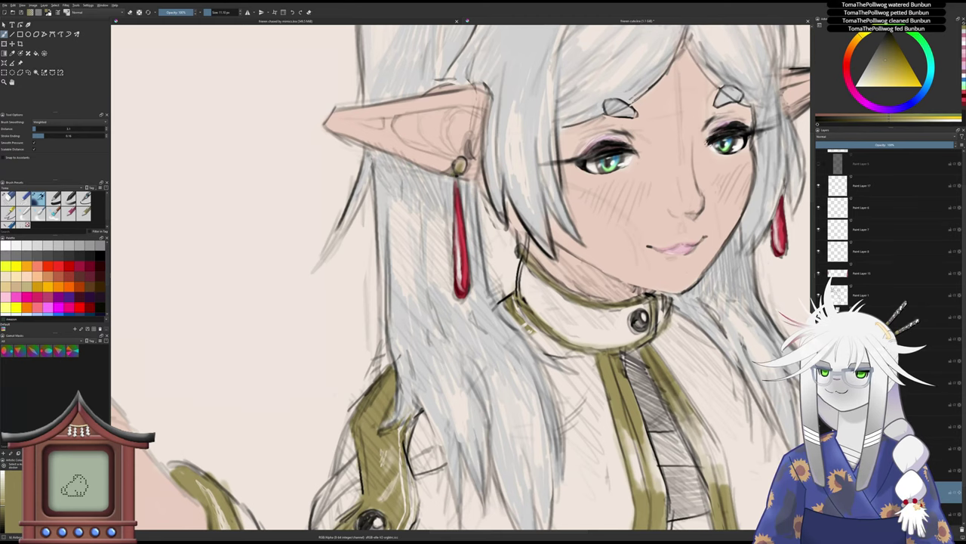
- Erase excess paint around the earring stud and its red pendant
key(e)
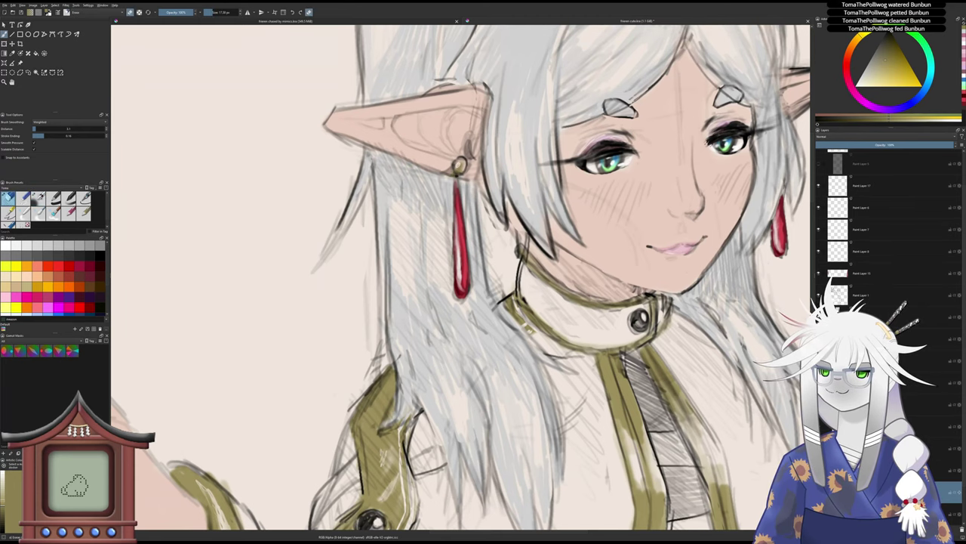
drag(444, 196, 445, 219)
scroll(445, 217, up, 3)
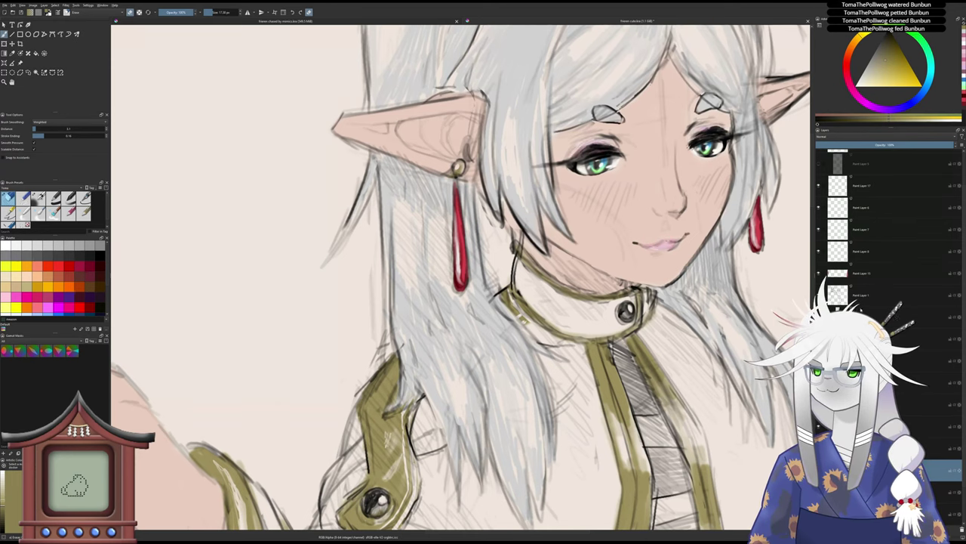
- Identify the required paint layer by toggling its visibility, make it active, and refine the highlights on the earring stud
click(962, 318)
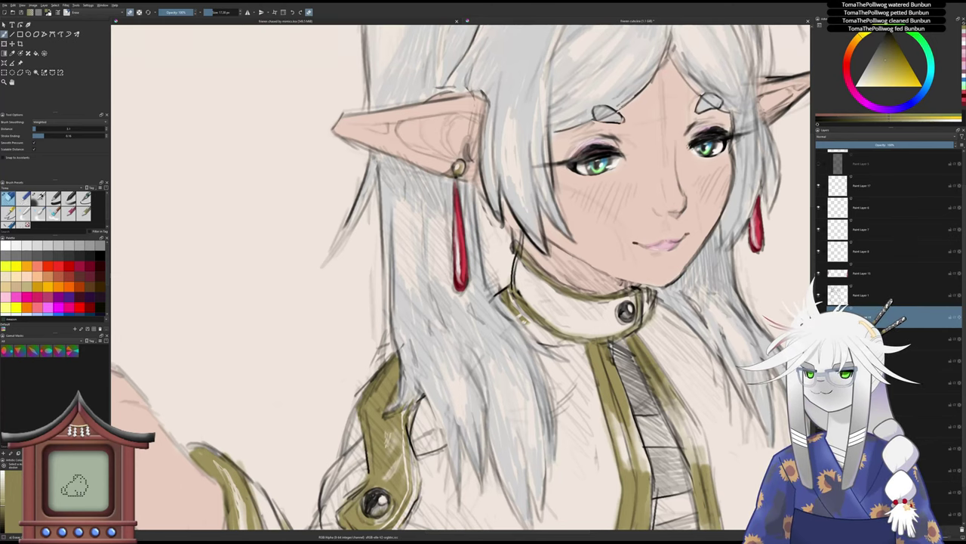
click(819, 427)
click(818, 426)
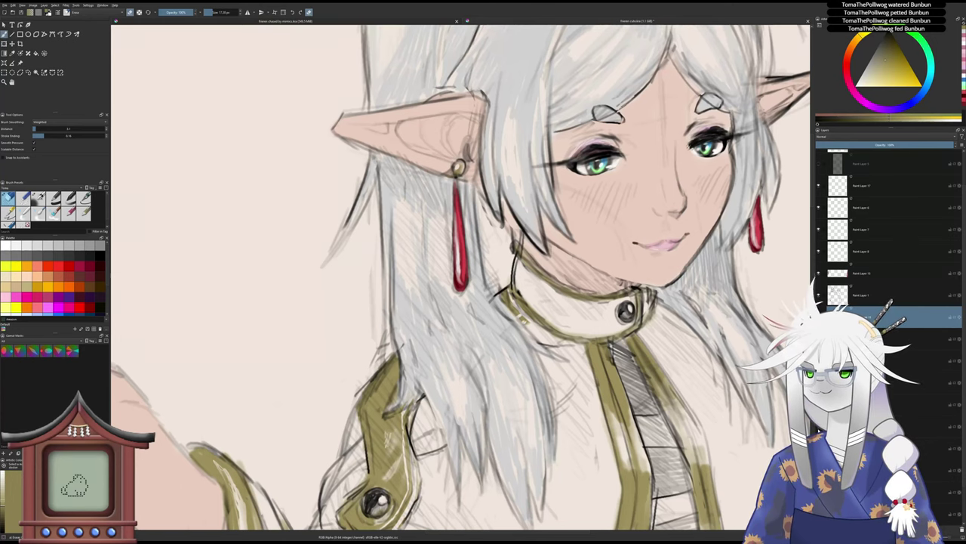
click(865, 427)
scroll(467, 161, up, 1)
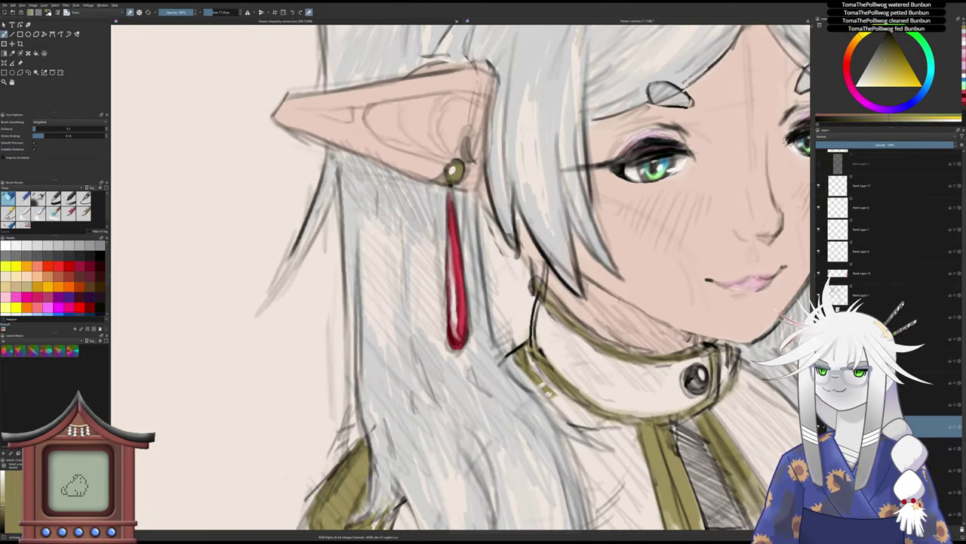
key(/)
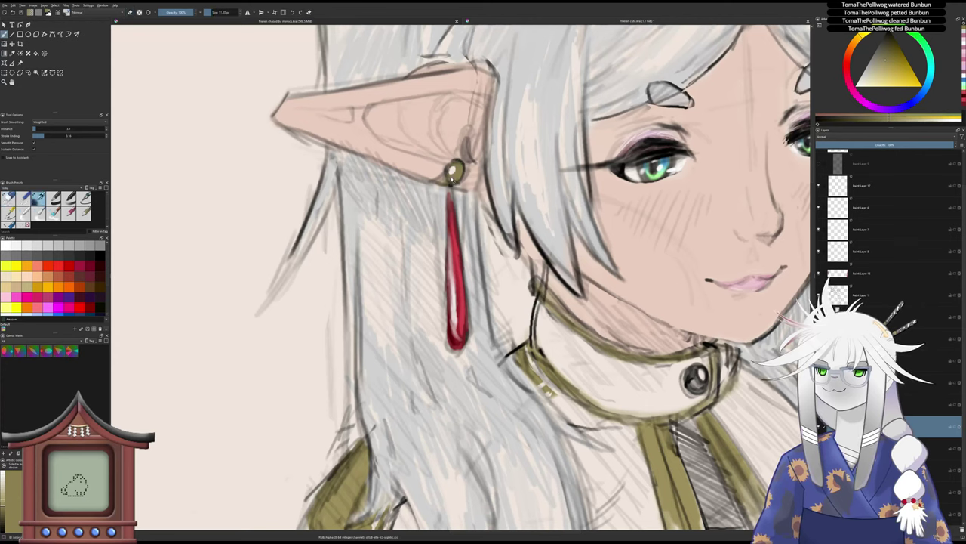
key(/)
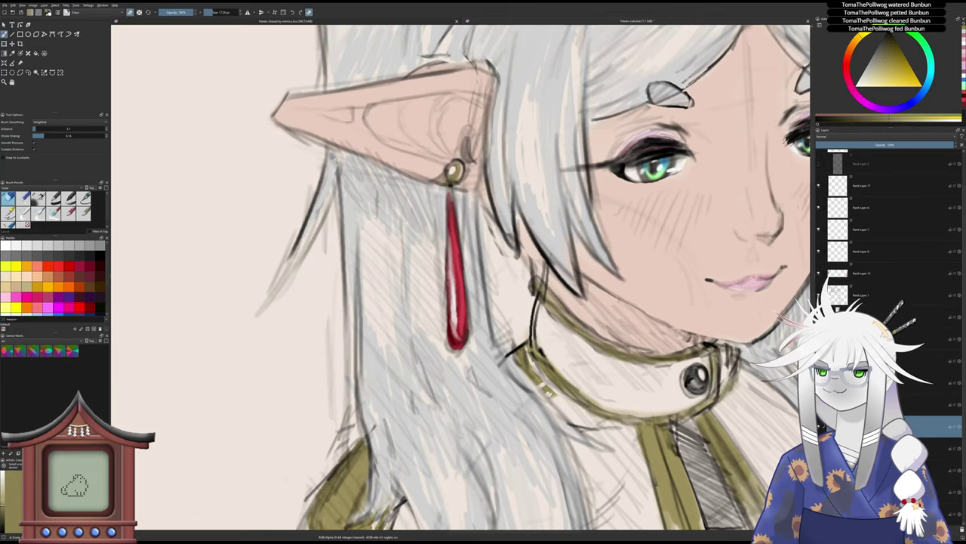
scroll(452, 171, down, 5)
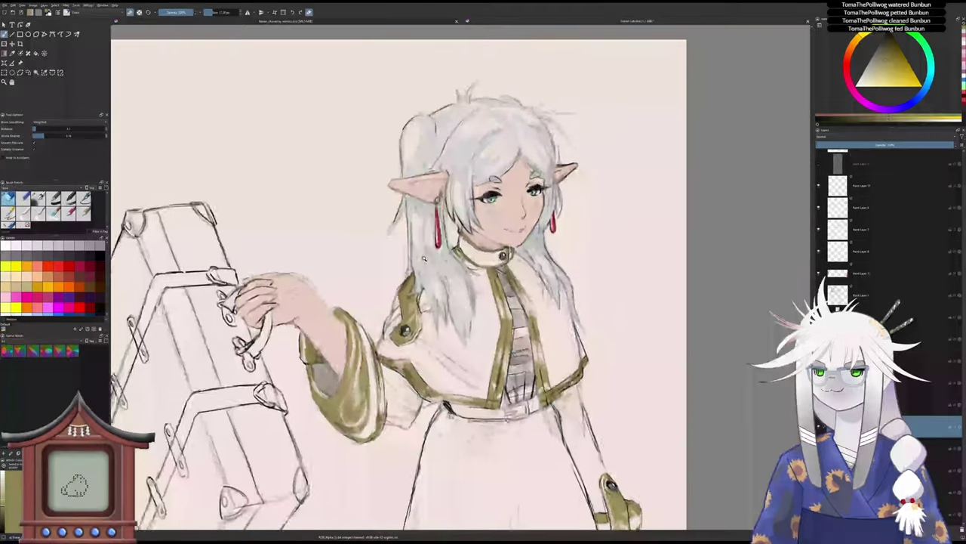
scroll(437, 226, down, 2)
drag(438, 226, 450, 205)
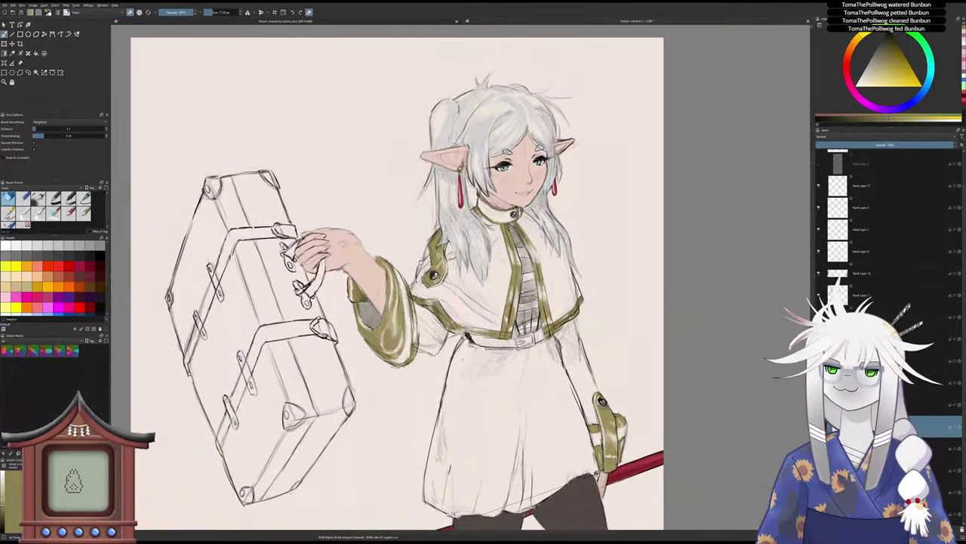
scroll(428, 286, down, 2)
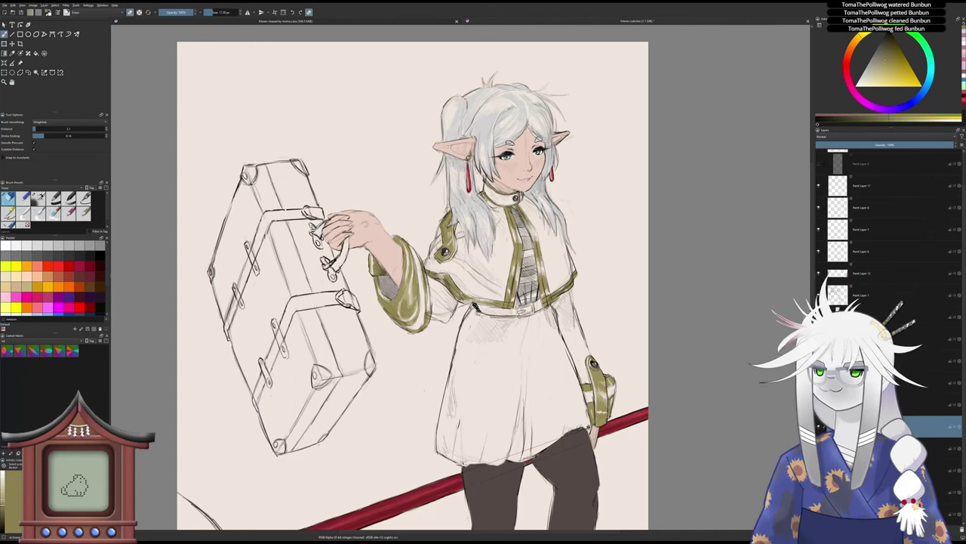
- Reset the painting colour to black and paint the dark areas inside the belt buckle, leaving a light highlight between them
key(d)
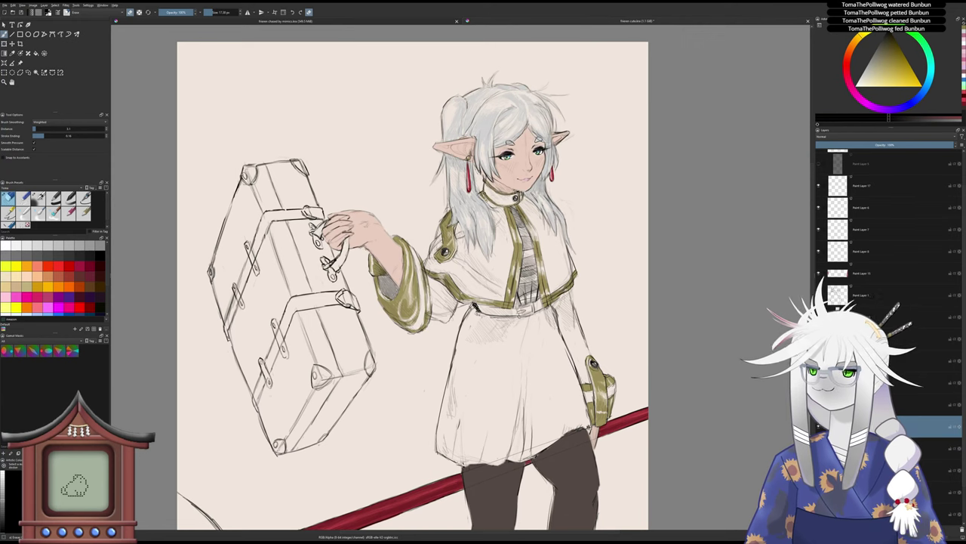
scroll(533, 330, up, 4)
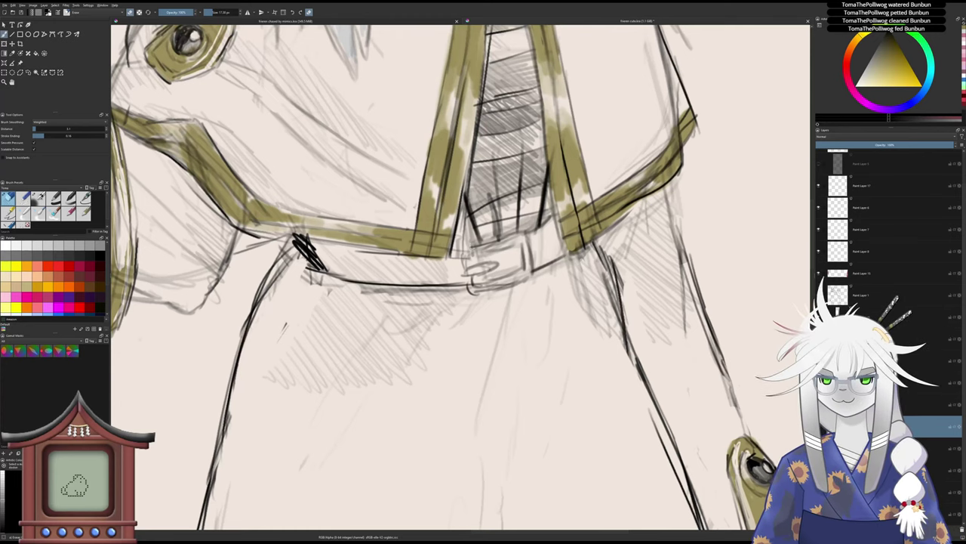
key(4)
key(4)
scroll(495, 246, up, 1)
drag(470, 282, 474, 278)
key(slash)
key(slash)
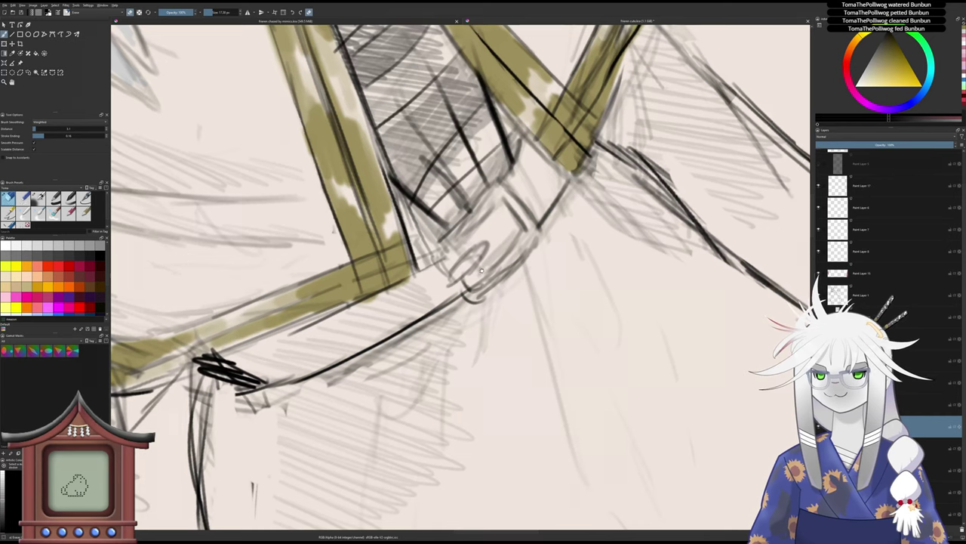
key(slash)
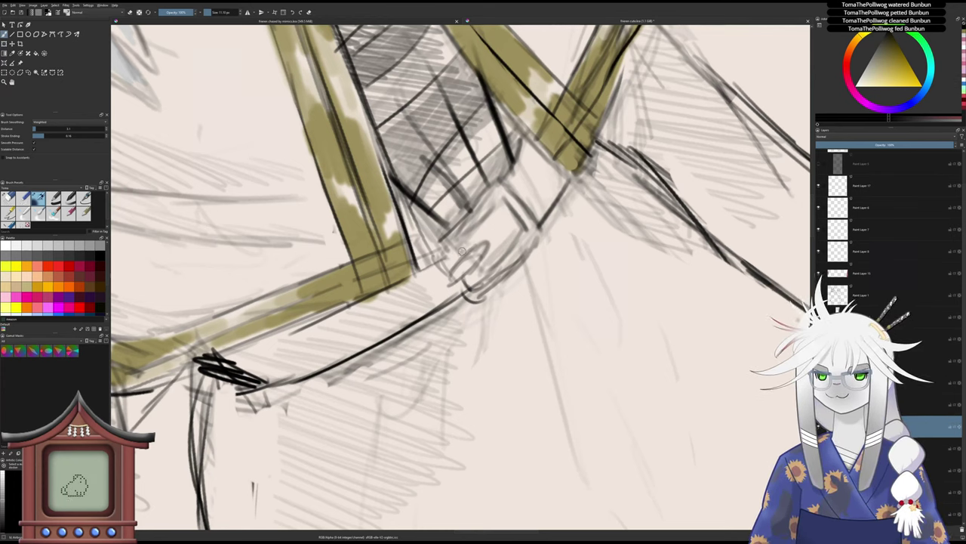
drag(462, 251, 487, 236)
mouse_move(502, 206)
mouse_down()
mouse_move(484, 225)
mouse_move(508, 213)
mouse_move(496, 233)
mouse_move(509, 219)
mouse_move(493, 240)
mouse_move(511, 220)
mouse_move(516, 228)
mouse_move(496, 249)
mouse_move(525, 231)
mouse_move(498, 251)
mouse_up()
mouse_move(498, 205)
mouse_down()
mouse_move(464, 239)
mouse_move(486, 272)
mouse_move(496, 255)
mouse_move(483, 269)
mouse_up()
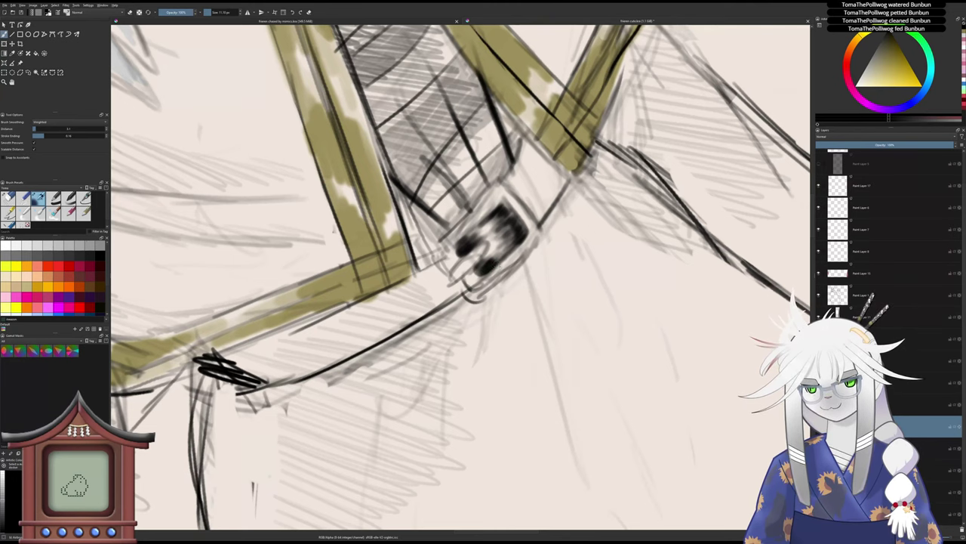
mouse_move(510, 219)
mouse_down()
mouse_move(504, 207)
mouse_move(525, 228)
mouse_move(504, 204)
mouse_up()
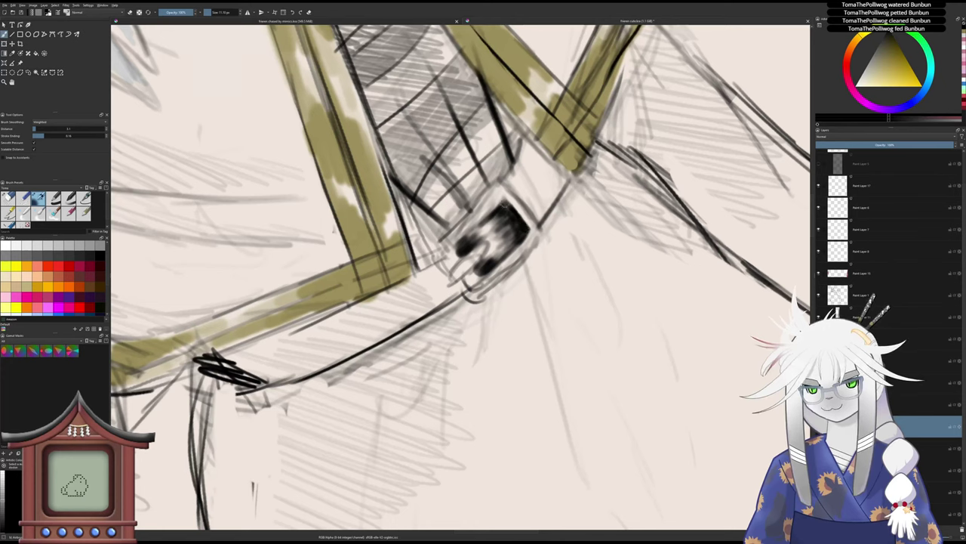
drag(454, 249, 487, 272)
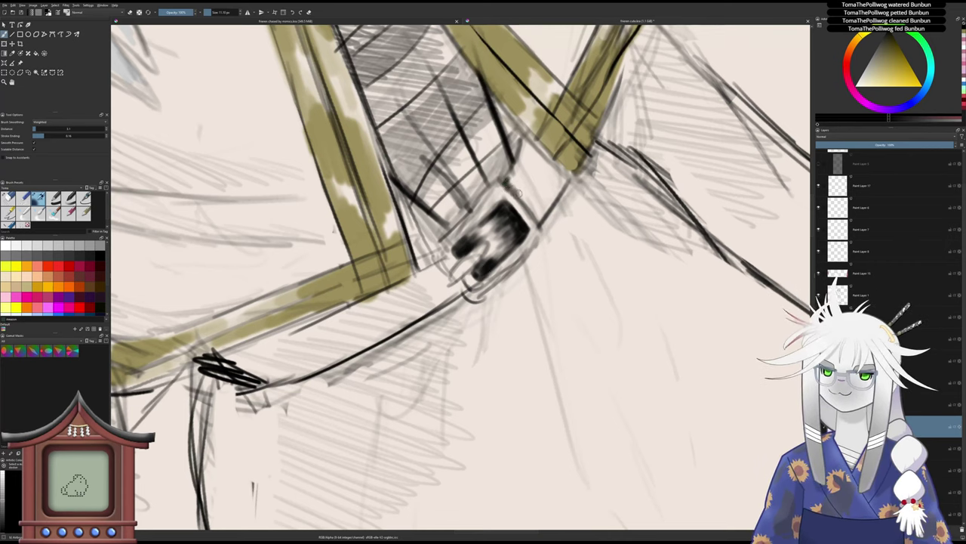
- Fill the short belt section between the buckle and the cape's olive trim with black strokes
drag(525, 198, 528, 205)
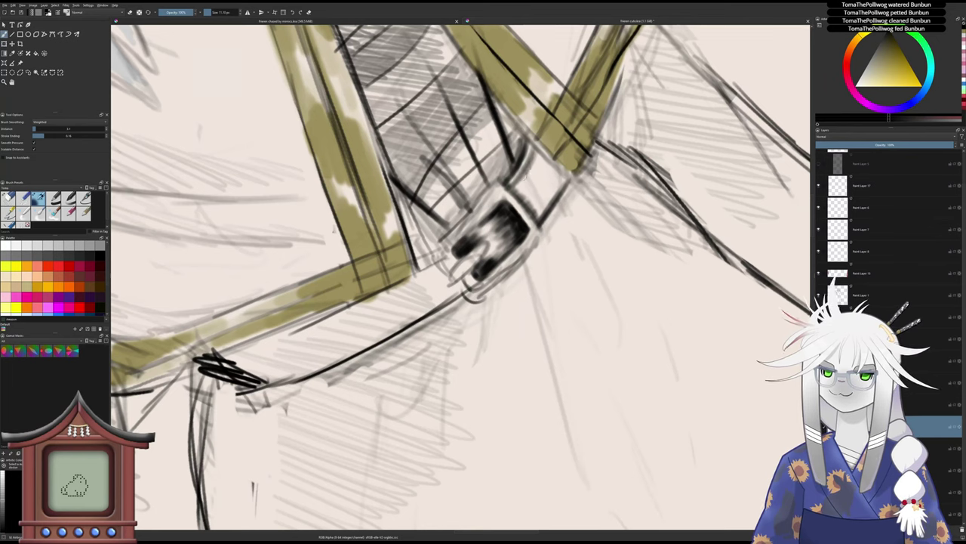
mouse_move(516, 189)
mouse_down()
mouse_move(539, 148)
mouse_move(550, 158)
mouse_up()
mouse_move(519, 205)
mouse_down()
mouse_move(551, 161)
mouse_move(563, 174)
mouse_up()
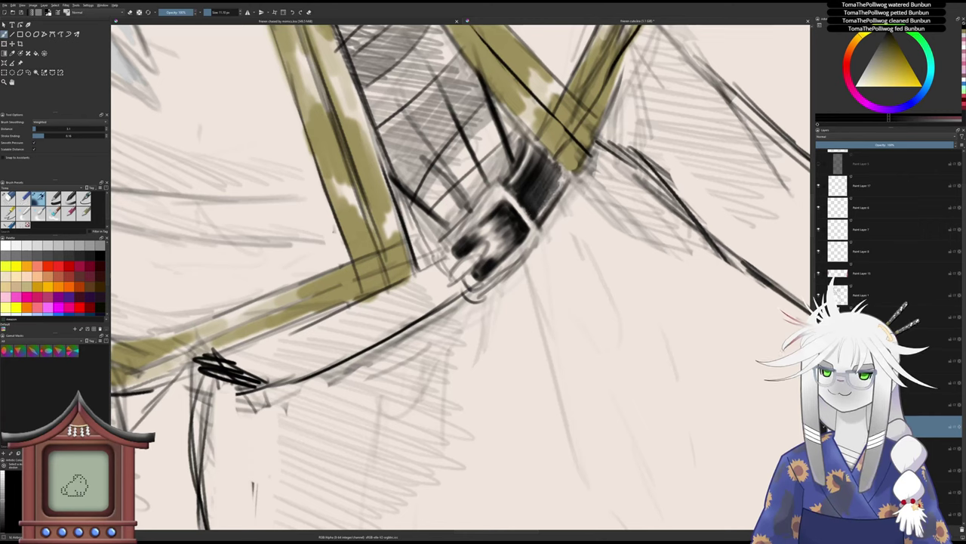
drag(536, 220, 569, 179)
drag(544, 216, 572, 181)
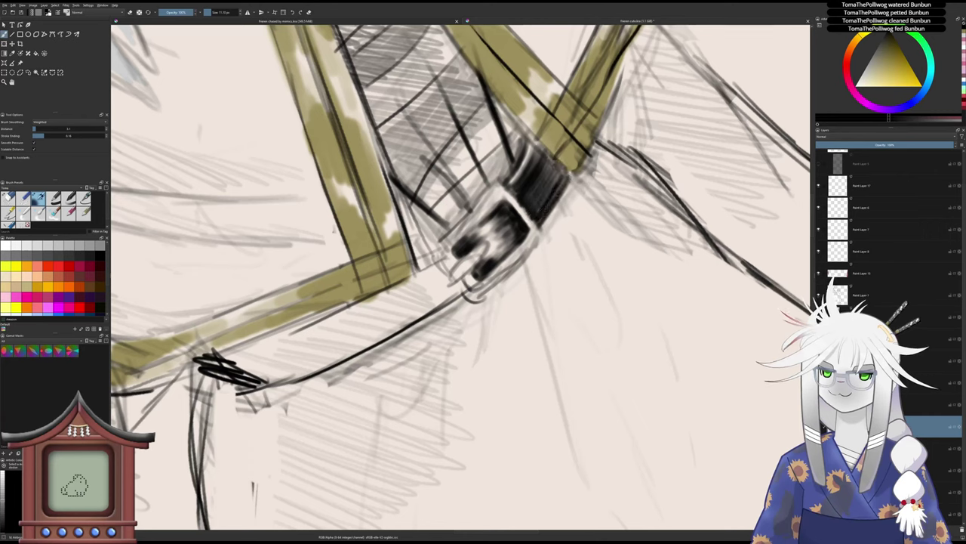
mouse_move(522, 122)
mouse_down()
mouse_move(563, 169)
mouse_move(552, 156)
mouse_up()
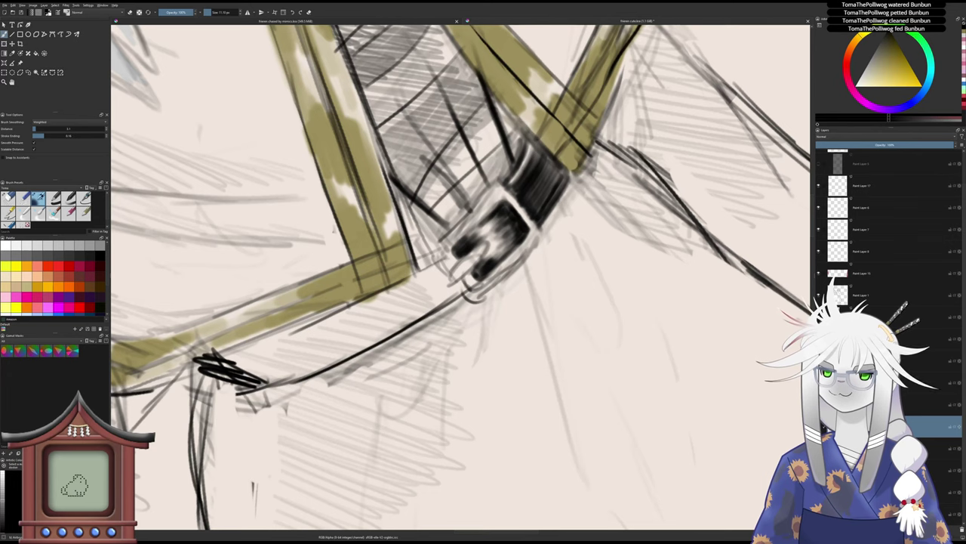
drag(502, 103, 546, 141)
- Reset the canvas rotation and examine the black buckle and belt within the whole figure
scroll(530, 161, down, 2)
scroll(527, 180, down, 2)
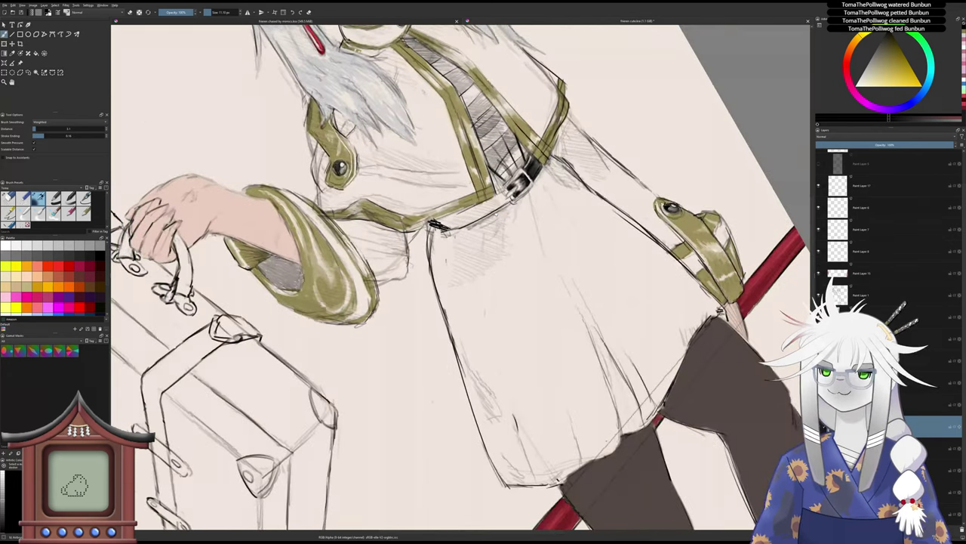
drag(499, 212, 519, 261)
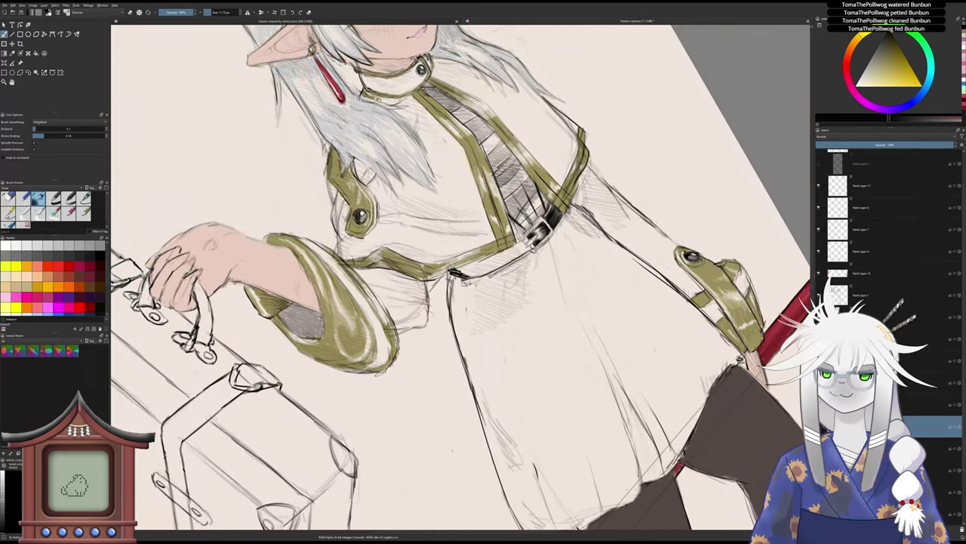
key(5)
scroll(494, 232, down, 2)
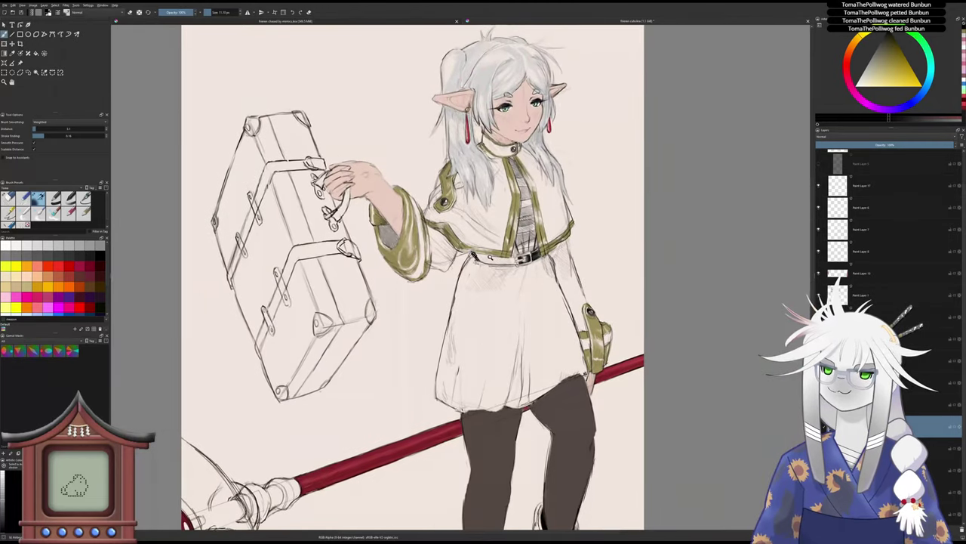
scroll(487, 236, up, 2)
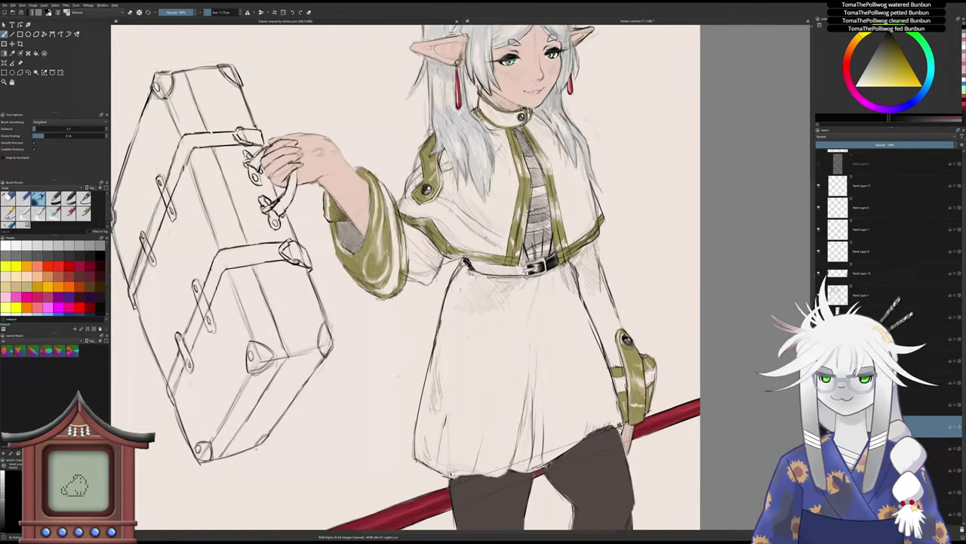
- Rotate the canvas sideways and fill the long belt section between the buckle and the cape's far corner with black strokes, leaving a grey-and-white highlight
key(6)
key(6)
key(6)
key(6)
key(6)
key(6)
key(6)
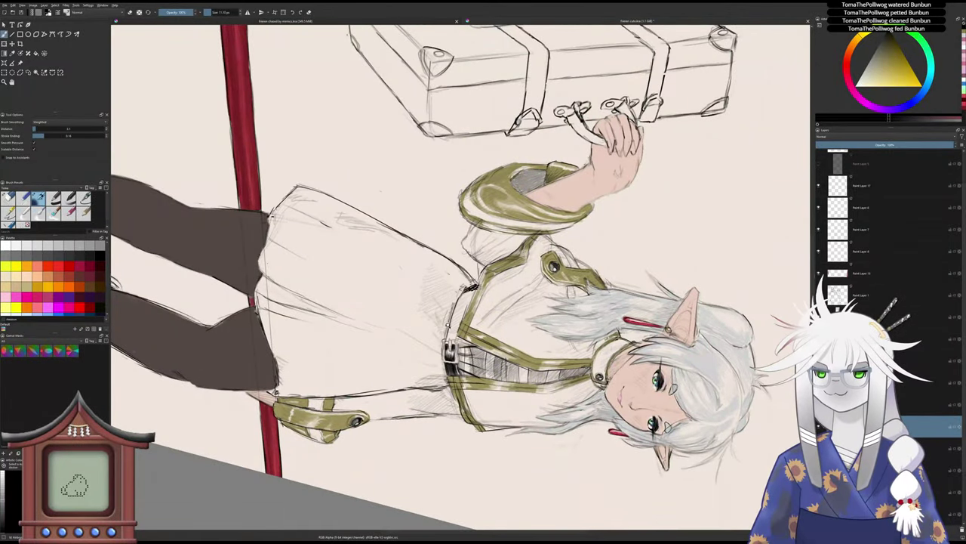
scroll(449, 355, up, 4)
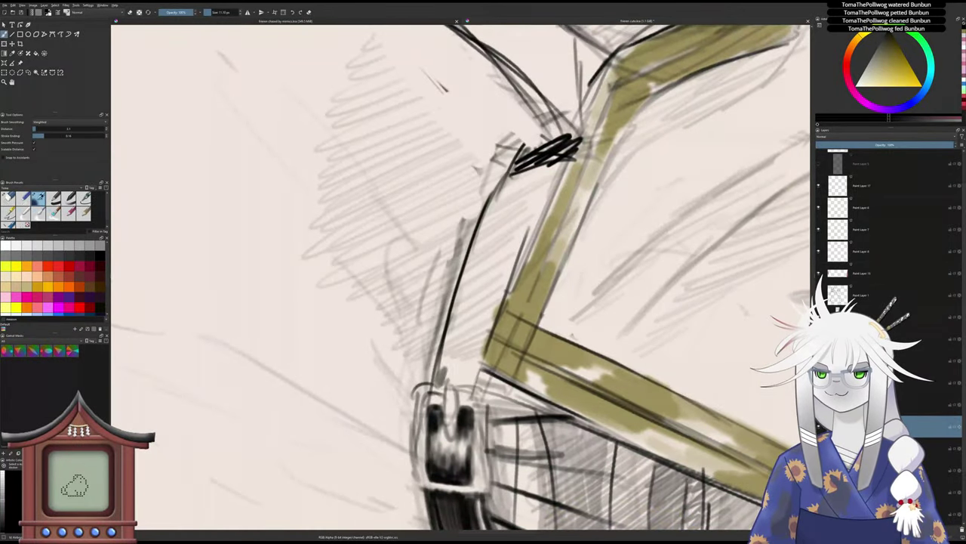
mouse_move(445, 358)
mouse_down()
mouse_move(449, 376)
mouse_move(466, 352)
mouse_move(480, 361)
mouse_up()
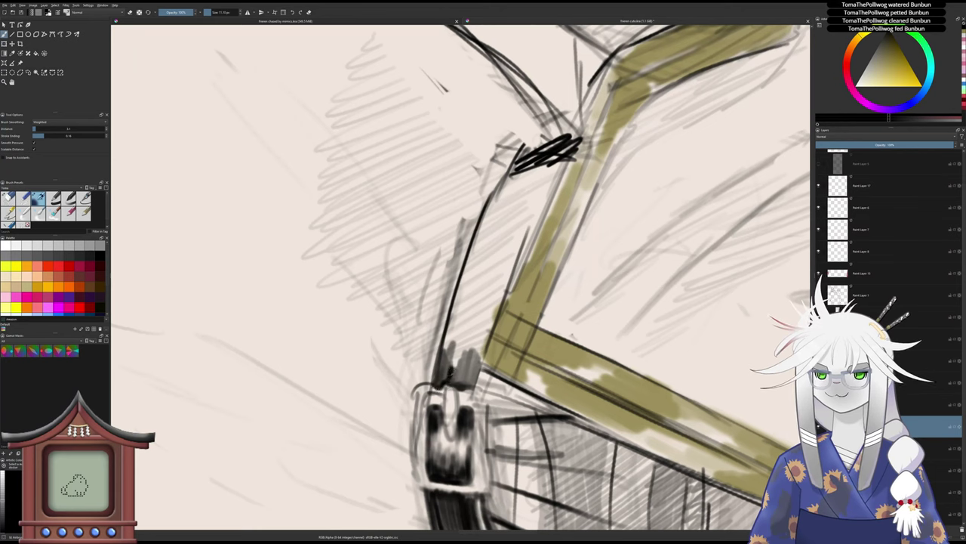
mouse_move(442, 361)
mouse_down()
mouse_move(451, 336)
mouse_move(458, 370)
mouse_move(466, 334)
mouse_move(462, 378)
mouse_move(480, 336)
mouse_move(484, 349)
mouse_move(477, 332)
mouse_move(468, 355)
mouse_move(459, 332)
mouse_move(452, 363)
mouse_move(442, 361)
mouse_move(469, 377)
mouse_move(476, 356)
mouse_move(451, 378)
mouse_move(467, 368)
mouse_move(452, 333)
mouse_move(464, 323)
mouse_move(487, 336)
mouse_move(480, 351)
mouse_move(456, 323)
mouse_move(449, 339)
mouse_up()
mouse_move(464, 287)
mouse_down()
mouse_move(504, 178)
mouse_move(556, 135)
mouse_move(542, 151)
mouse_move(566, 150)
mouse_move(576, 130)
mouse_move(548, 183)
mouse_move(555, 152)
mouse_move(533, 175)
mouse_move(533, 157)
mouse_move(513, 169)
mouse_move(526, 162)
mouse_move(513, 200)
mouse_move(543, 162)
mouse_move(536, 202)
mouse_move(567, 160)
mouse_move(545, 184)
mouse_move(542, 168)
mouse_move(522, 194)
mouse_move(529, 170)
mouse_move(493, 203)
mouse_move(499, 213)
mouse_move(547, 183)
mouse_move(539, 213)
mouse_move(543, 189)
mouse_move(491, 258)
mouse_move(471, 256)
mouse_move(466, 291)
mouse_move(487, 283)
mouse_move(545, 204)
mouse_move(509, 288)
mouse_move(545, 195)
mouse_move(487, 336)
mouse_move(541, 175)
mouse_up()
drag(494, 298, 476, 366)
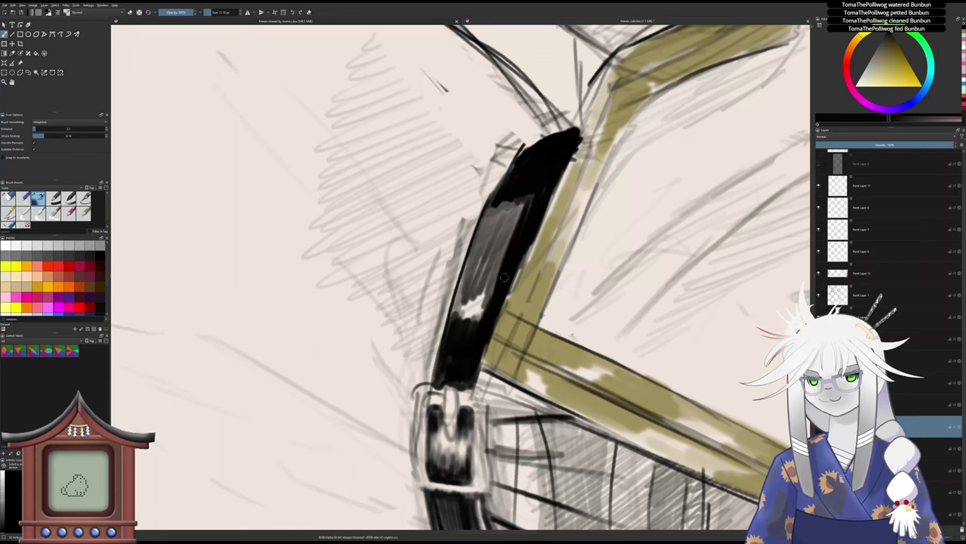
- Erase a thin light line along the belt edge beside the cape trim and narrow it with black strokes
key(slash)
mouse_move(524, 252)
mouse_down()
mouse_move(533, 222)
mouse_move(522, 257)
mouse_up()
drag(545, 190, 521, 265)
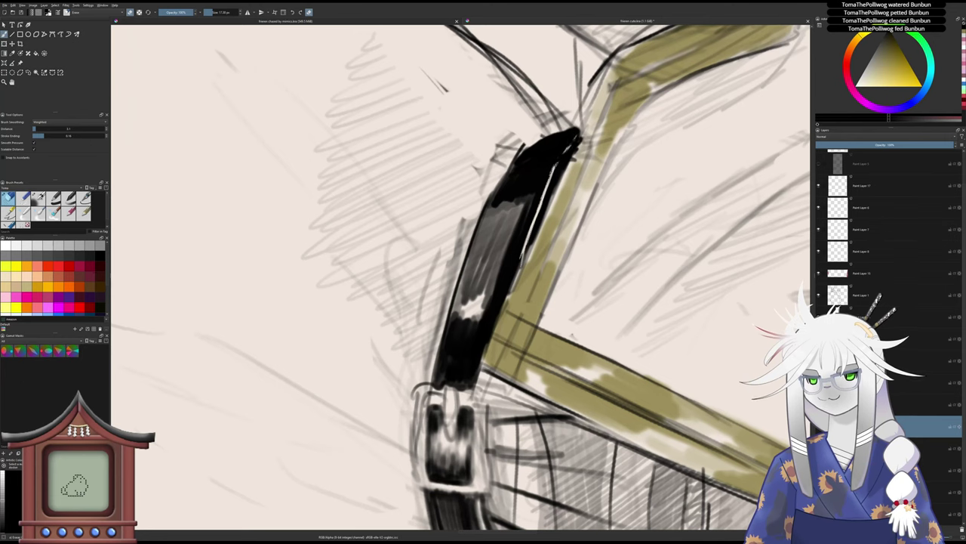
key(slash)
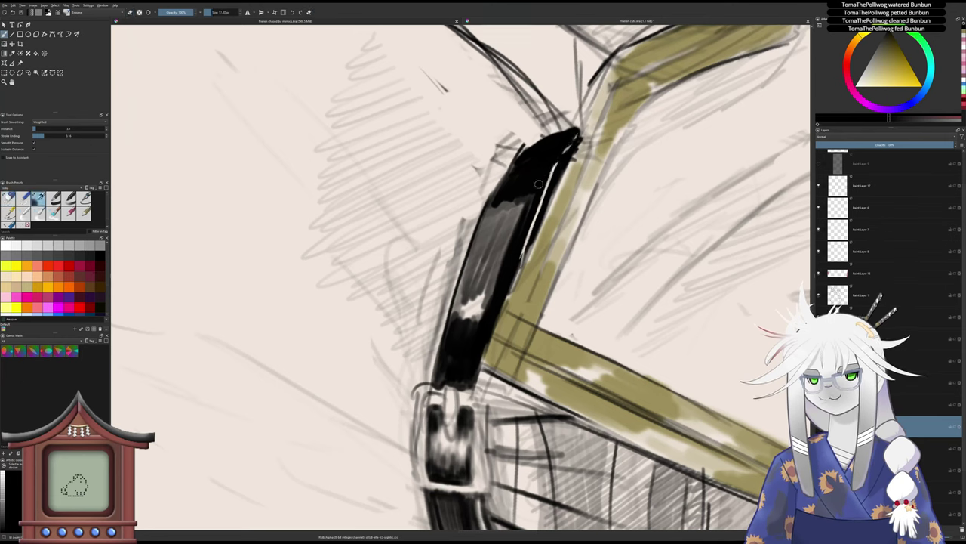
drag(534, 212, 559, 159)
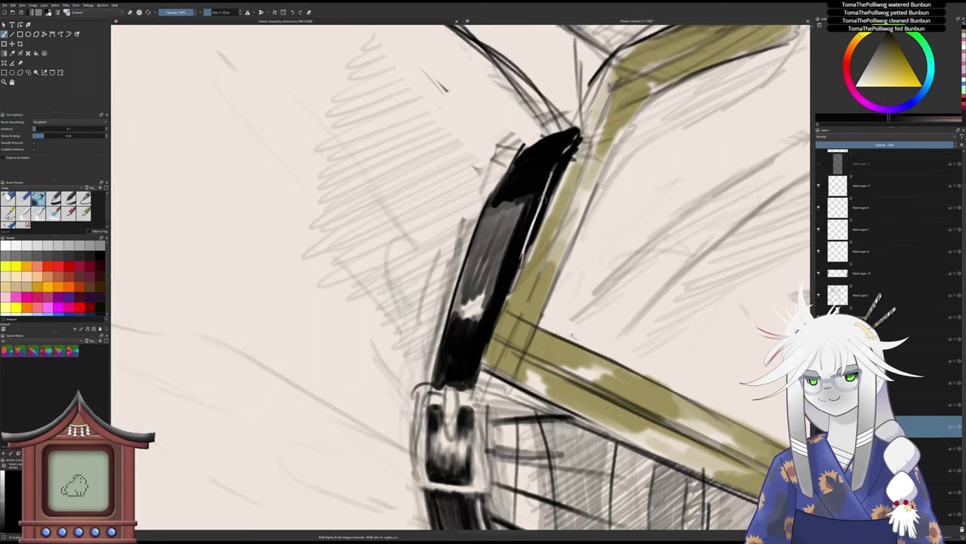
mouse_move(533, 218)
mouse_down()
mouse_move(507, 310)
mouse_move(474, 354)
mouse_move(514, 173)
mouse_up()
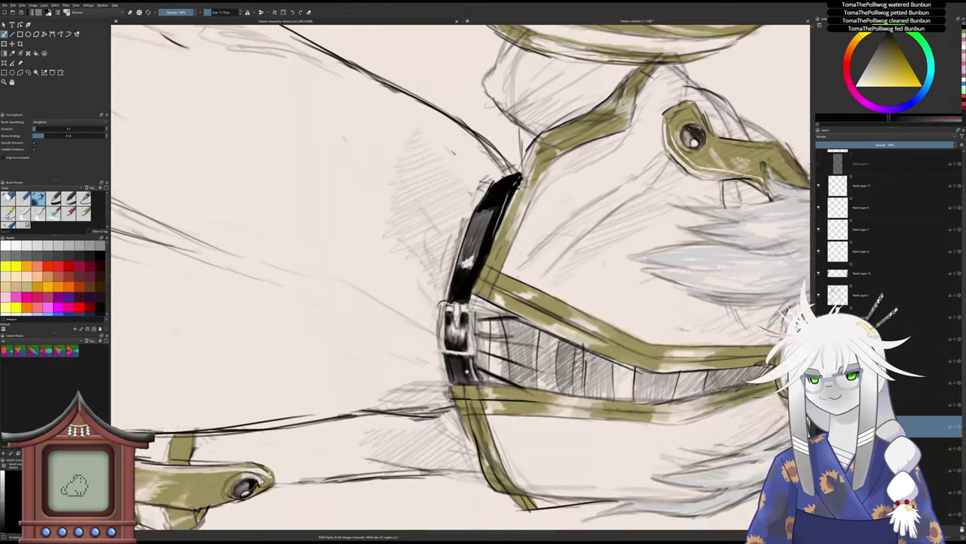
- Paint over the grey and white highlight in the middle of the long belt section with solid black
mouse_move(467, 373)
mouse_down()
mouse_move(443, 352)
mouse_move(484, 359)
mouse_move(487, 381)
mouse_move(481, 353)
mouse_move(466, 349)
mouse_move(470, 385)
mouse_move(454, 349)
mouse_move(462, 386)
mouse_move(446, 378)
mouse_move(438, 342)
mouse_move(438, 384)
mouse_up()
scroll(445, 329, down, 2)
mouse_move(459, 230)
mouse_down()
mouse_move(447, 274)
mouse_move(479, 217)
mouse_up()
scroll(448, 268, up, 2)
key(e)
key(e)
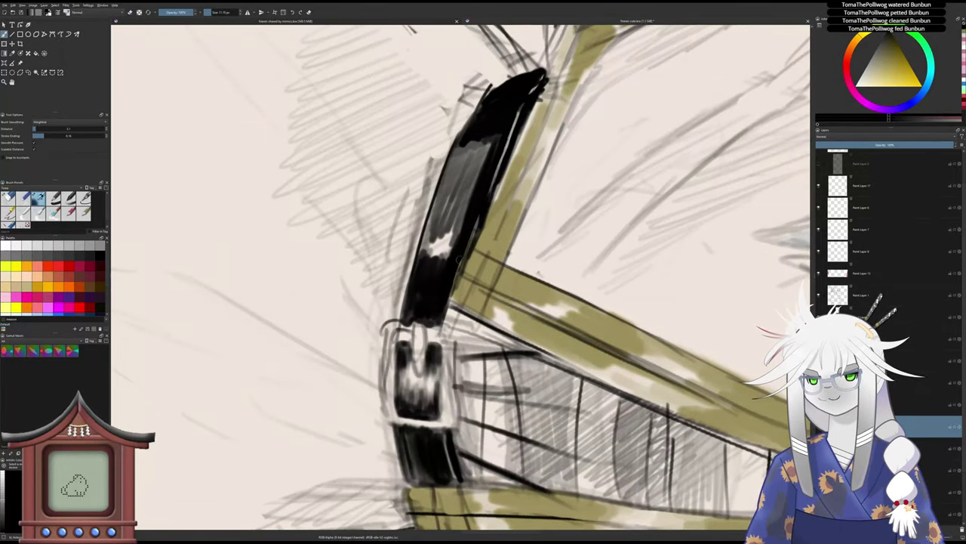
mouse_move(475, 202)
mouse_down()
mouse_move(499, 132)
mouse_move(466, 178)
mouse_move(485, 135)
mouse_move(457, 170)
mouse_move(468, 133)
mouse_move(462, 163)
mouse_move(485, 135)
mouse_move(474, 193)
mouse_move(437, 267)
mouse_move(448, 221)
mouse_move(427, 257)
mouse_move(437, 210)
mouse_move(422, 247)
mouse_move(423, 257)
mouse_move(460, 195)
mouse_move(444, 274)
mouse_move(495, 136)
mouse_up()
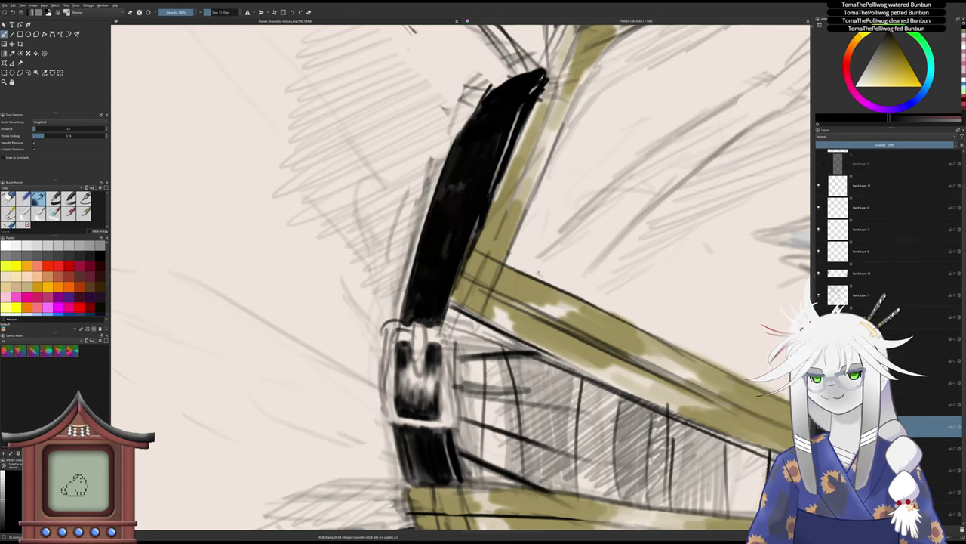
scroll(452, 192, down, 4)
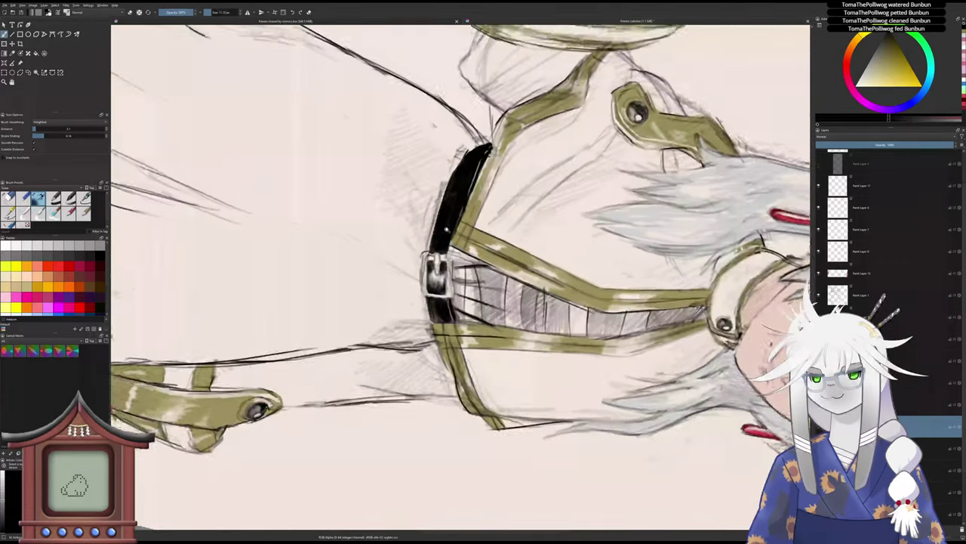
- Darken the belt inside the buckle frame with black, erase a thin light edge along it, and reset the canvas rotation
scroll(429, 285, up, 5)
mouse_move(432, 234)
mouse_down()
mouse_move(438, 226)
mouse_move(447, 272)
mouse_move(462, 256)
mouse_move(467, 277)
mouse_move(477, 222)
mouse_move(479, 272)
mouse_move(475, 219)
mouse_move(466, 283)
mouse_move(446, 277)
mouse_move(438, 212)
mouse_move(431, 283)
mouse_move(452, 275)
mouse_move(429, 215)
mouse_move(426, 272)
mouse_move(431, 198)
mouse_move(427, 285)
mouse_move(490, 254)
mouse_move(487, 215)
mouse_move(483, 278)
mouse_move(481, 217)
mouse_up()
key(e)
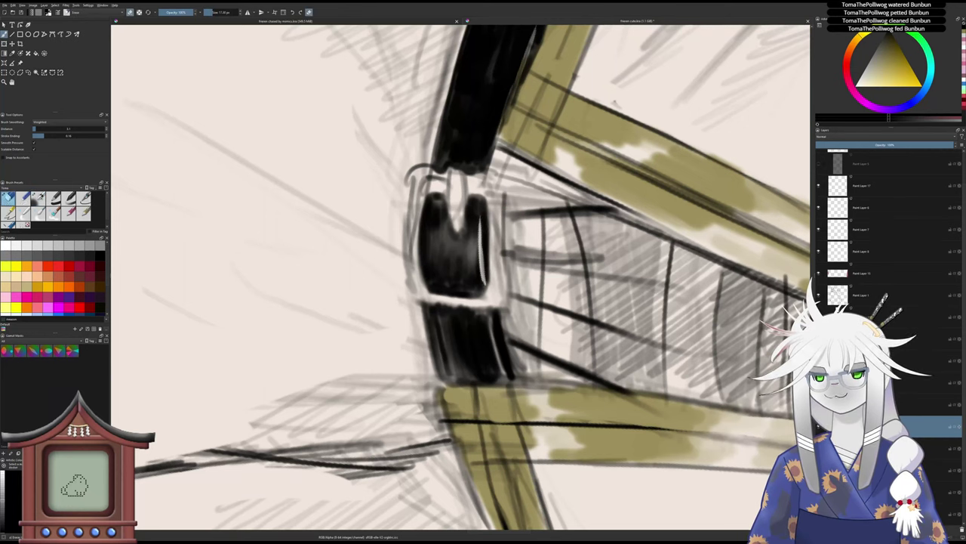
scroll(470, 278, down, 4)
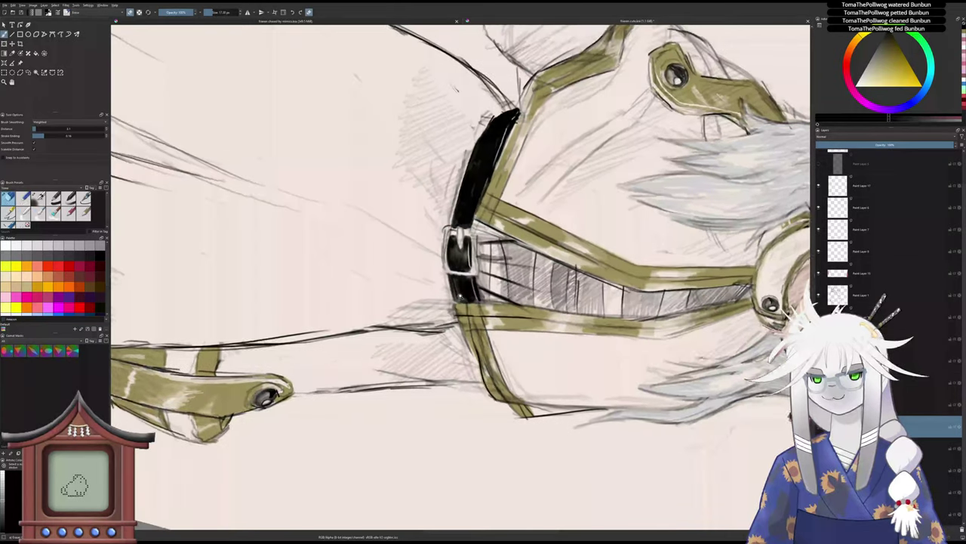
drag(469, 243, 468, 268)
key(slash)
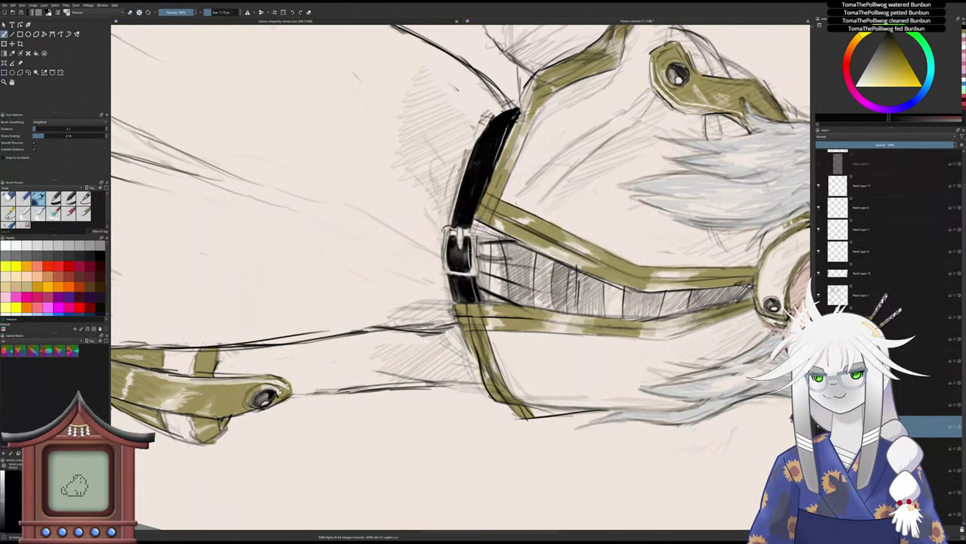
key(e)
key(e)
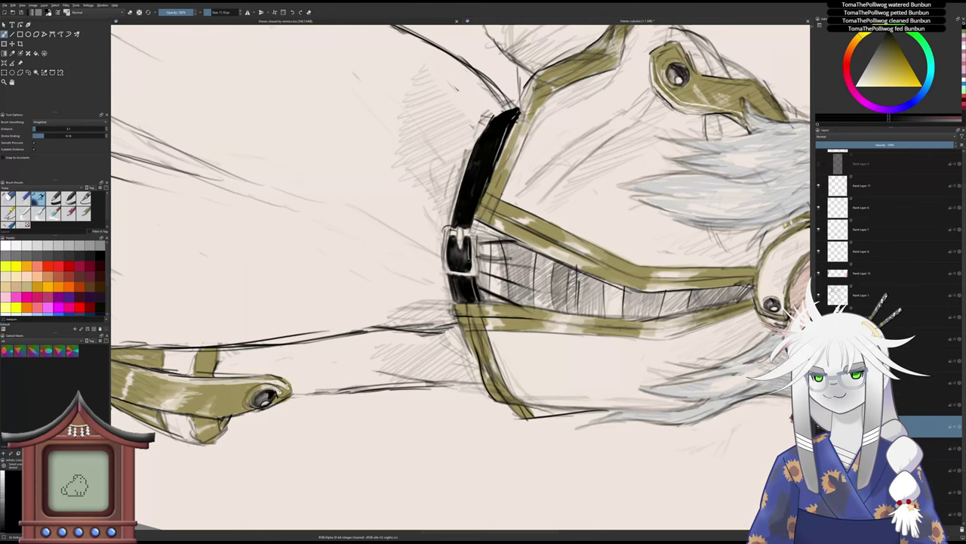
key(5)
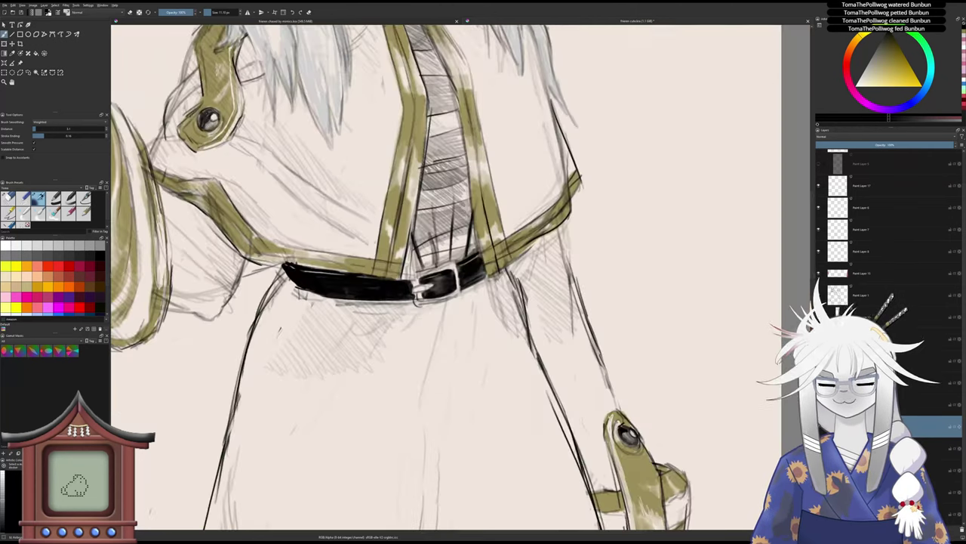
drag(462, 225, 469, 288)
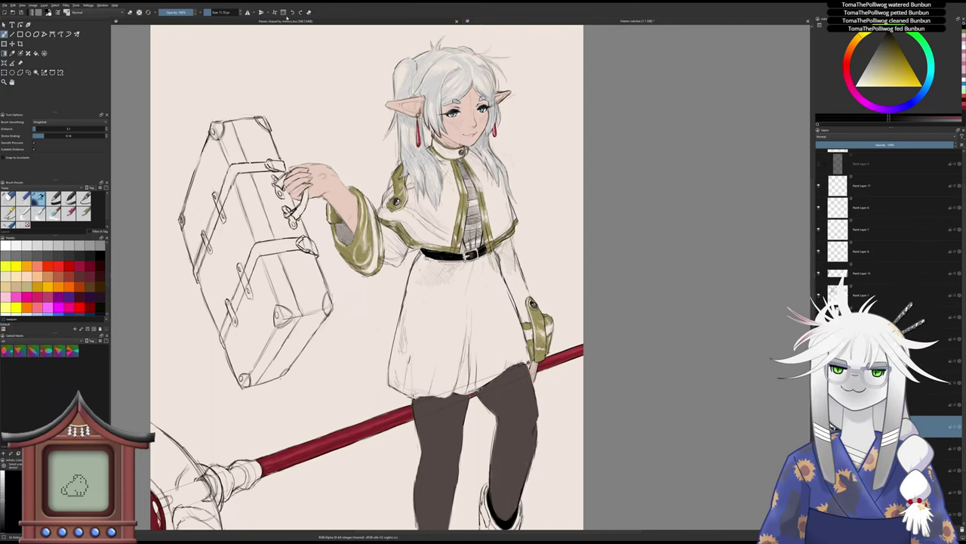
- Sample the olive green from the raised arm's sleeve cuff for painting and switch to a lower paint layer
key(p)
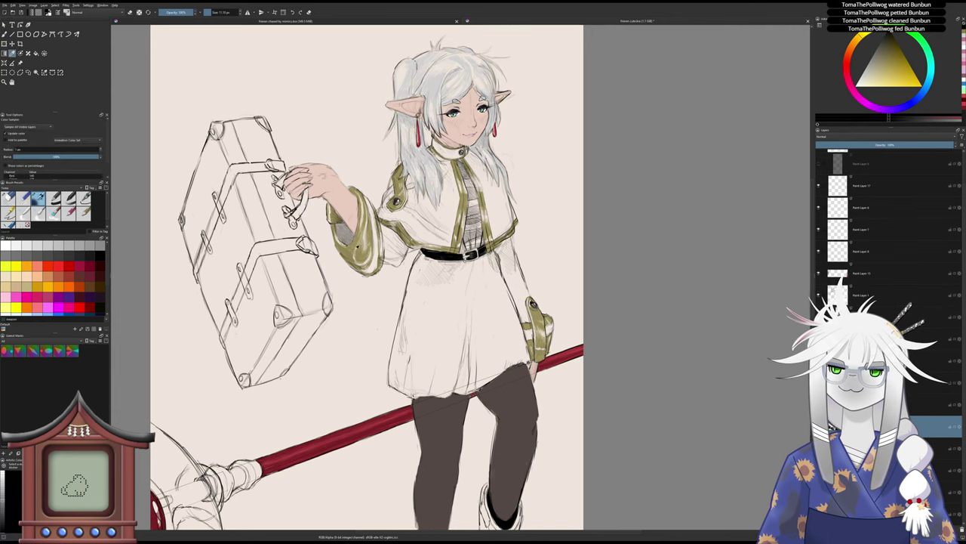
click(350, 250)
key(b)
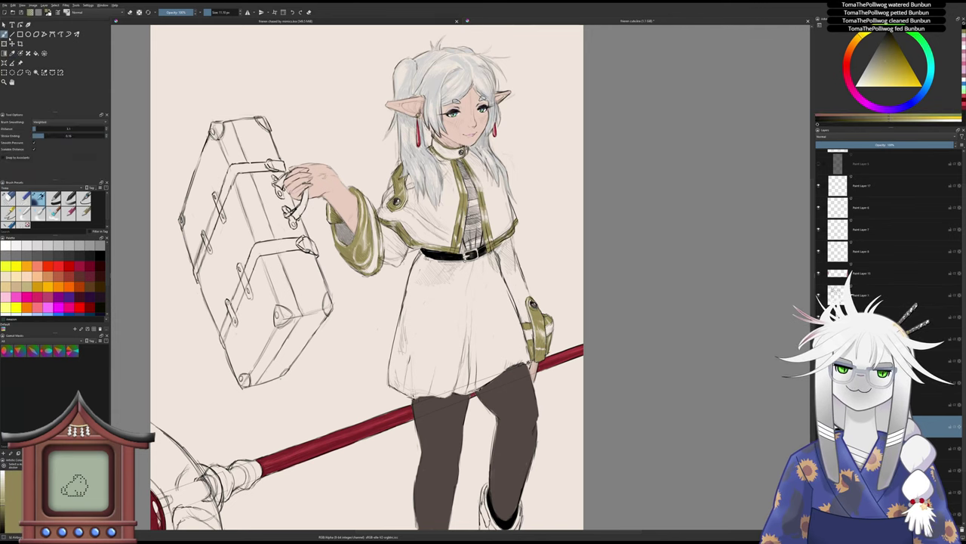
scroll(887, 302, down, 1)
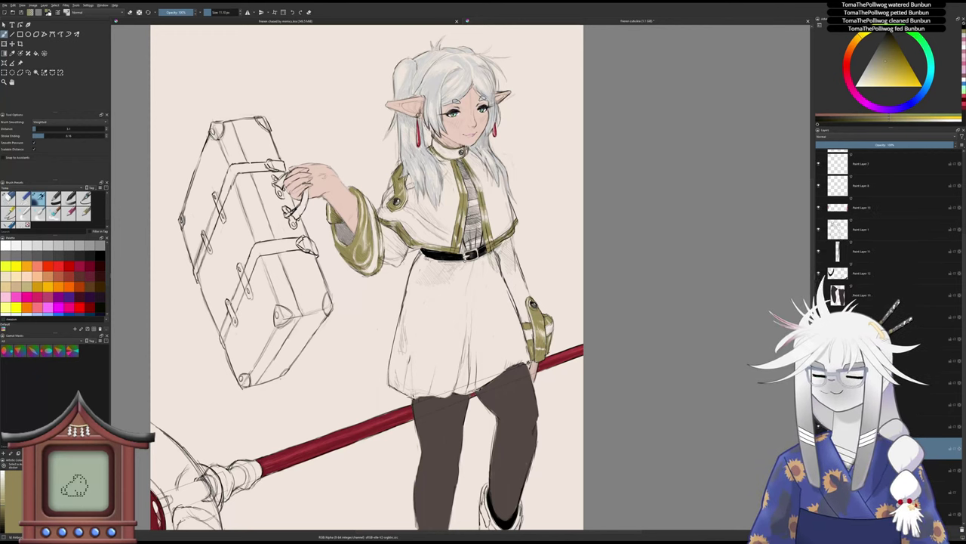
- Paint an olive trim along the skirt hem above the thigh next to the lowered hand
scroll(476, 315, up, 2)
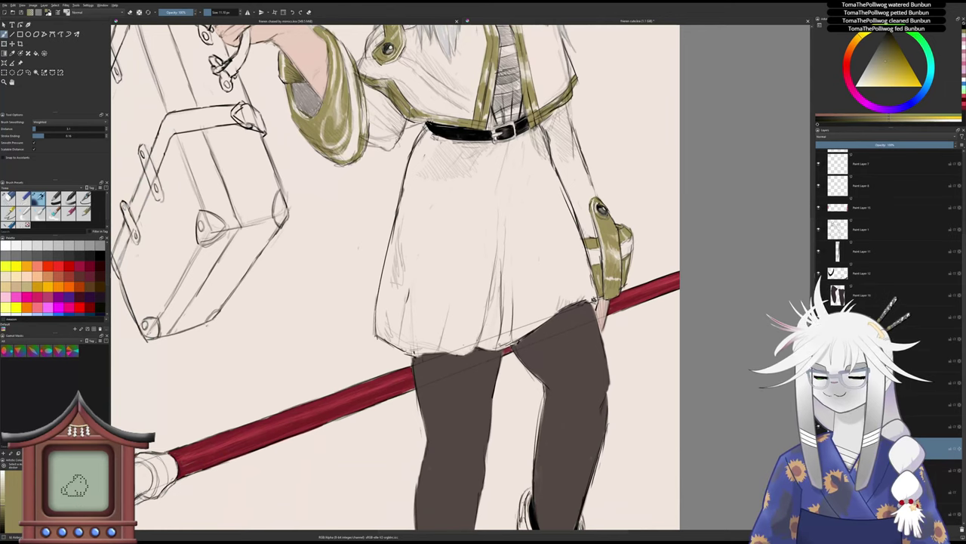
scroll(503, 343, up, 2)
key(slash)
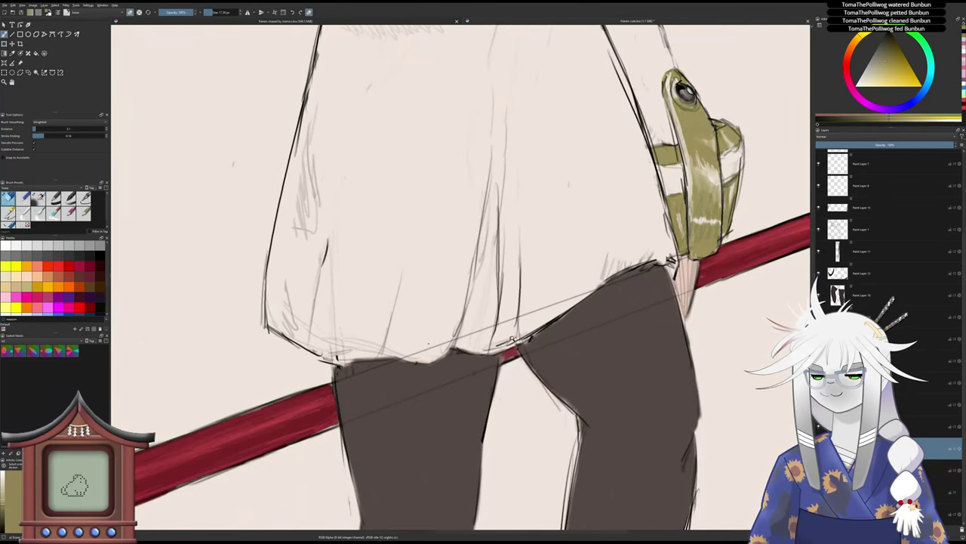
key(slash)
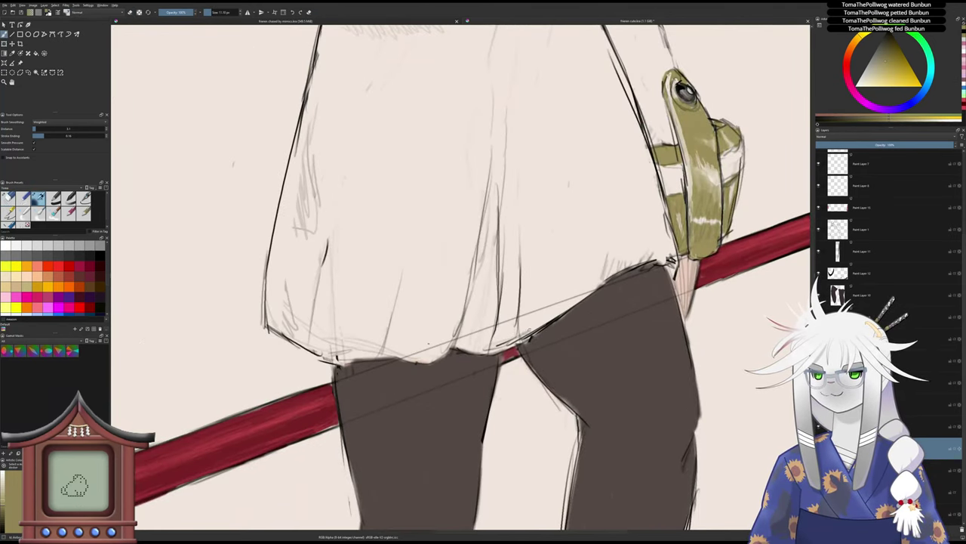
drag(518, 338, 617, 272)
mouse_move(572, 306)
mouse_down()
mouse_move(662, 254)
mouse_move(675, 257)
mouse_move(672, 277)
mouse_up()
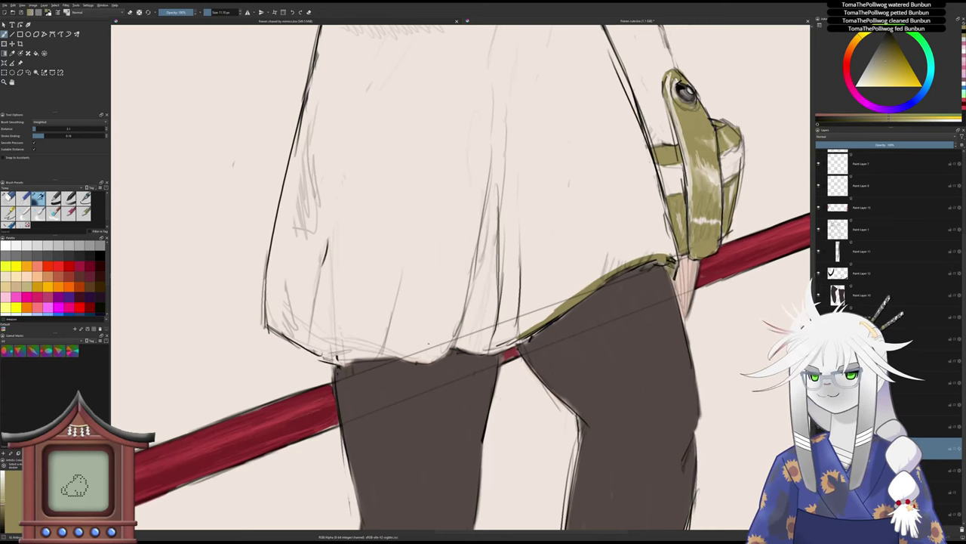
- Clean up the end of the olive hem trim beside the lowered hand and touch up its stroke towards the skirt's middle
key(e)
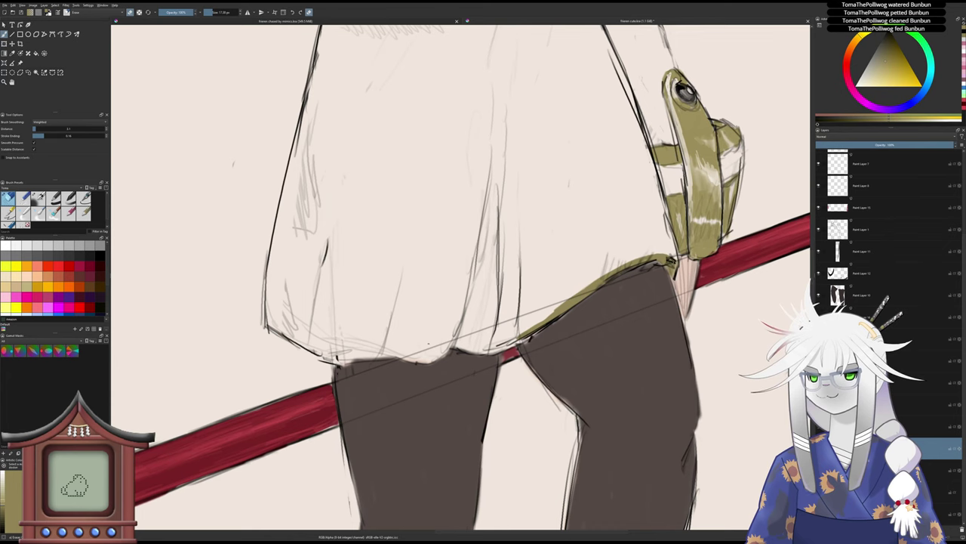
key(slash)
key(slash)
drag(668, 262, 677, 263)
mouse_move(668, 257)
mouse_down()
mouse_move(676, 261)
mouse_move(660, 261)
mouse_move(670, 265)
mouse_up()
key(slash)
drag(666, 259, 677, 267)
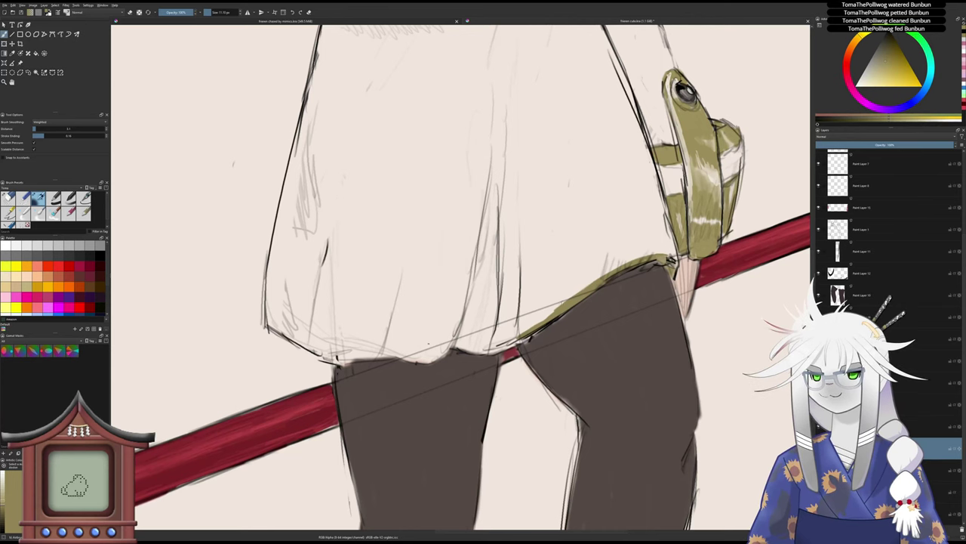
drag(552, 312, 529, 327)
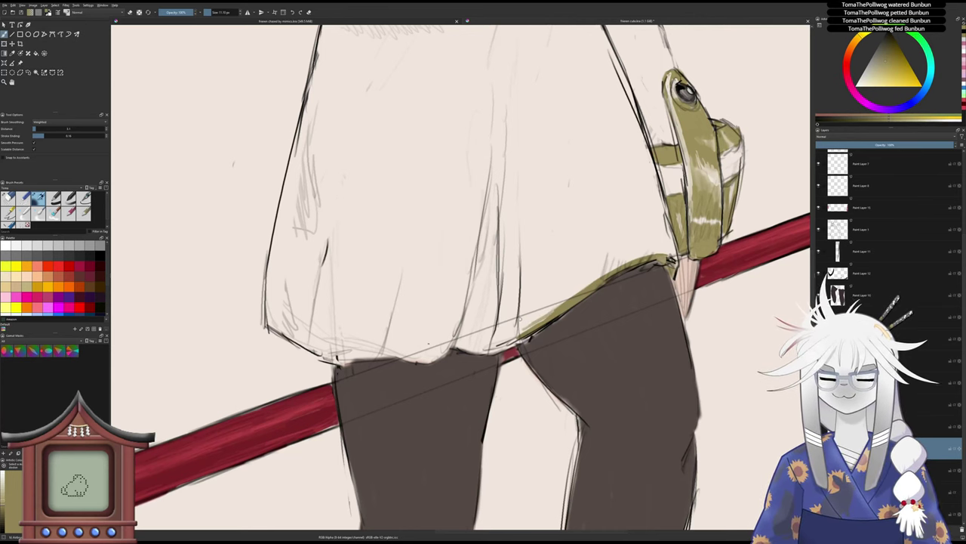
- Rotate the canvas sideways and extend the olive hem trim across the gap between the legs to the skirt's fold
key(6)
key(6)
key(6)
key(6)
key(6)
key(6)
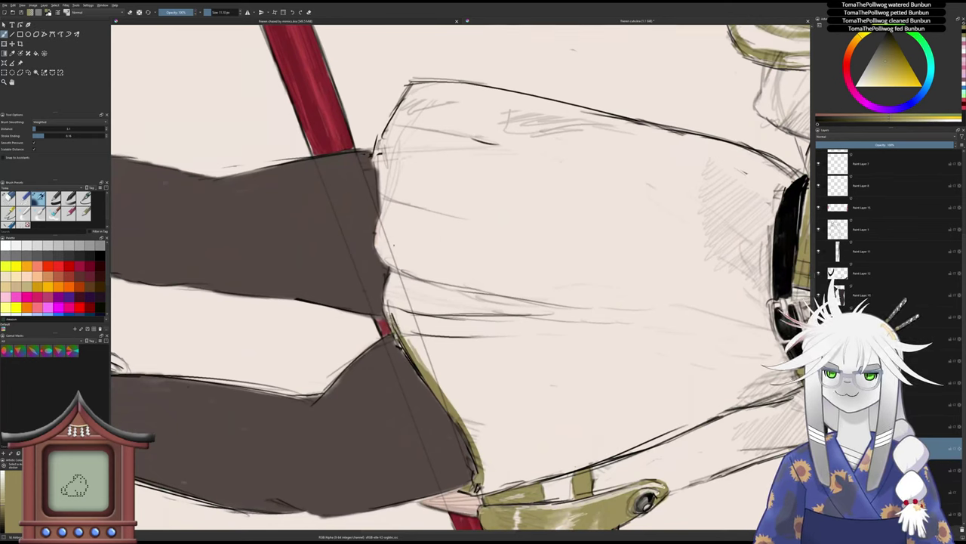
drag(388, 315, 392, 269)
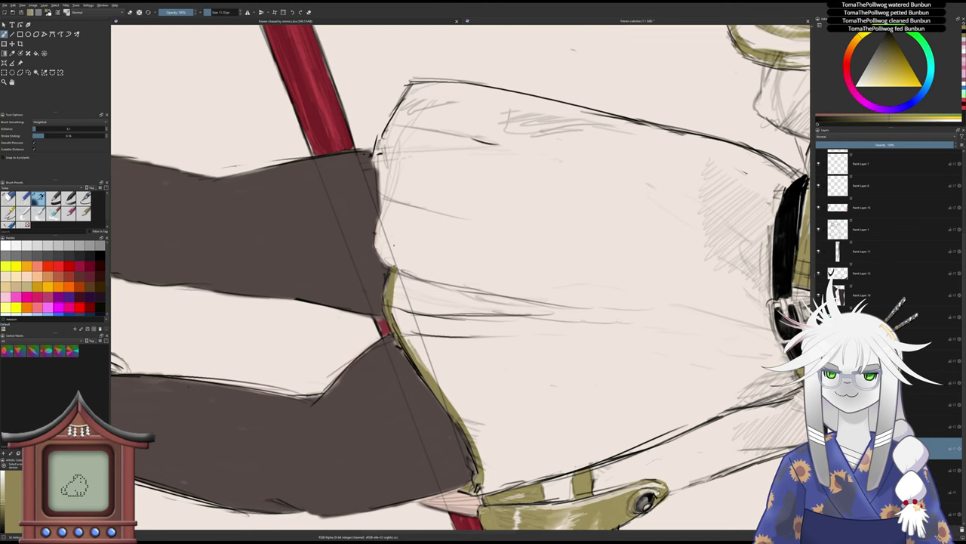
drag(393, 307, 412, 350)
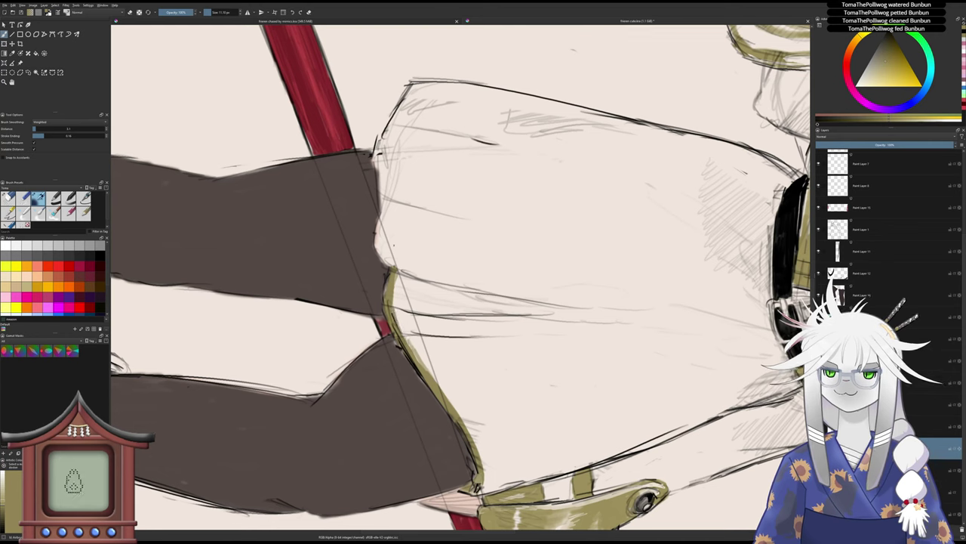
- Paint the olive trim along the remaining hem over the other leg, from the fold to the skirt's outer corner
mouse_move(391, 266)
mouse_down()
mouse_move(378, 244)
mouse_move(390, 264)
mouse_move(380, 164)
mouse_up()
mouse_move(385, 204)
mouse_down()
mouse_move(374, 157)
mouse_move(386, 122)
mouse_up()
drag(388, 122, 397, 107)
mouse_move(386, 133)
mouse_down()
mouse_move(417, 83)
mouse_move(406, 104)
mouse_up()
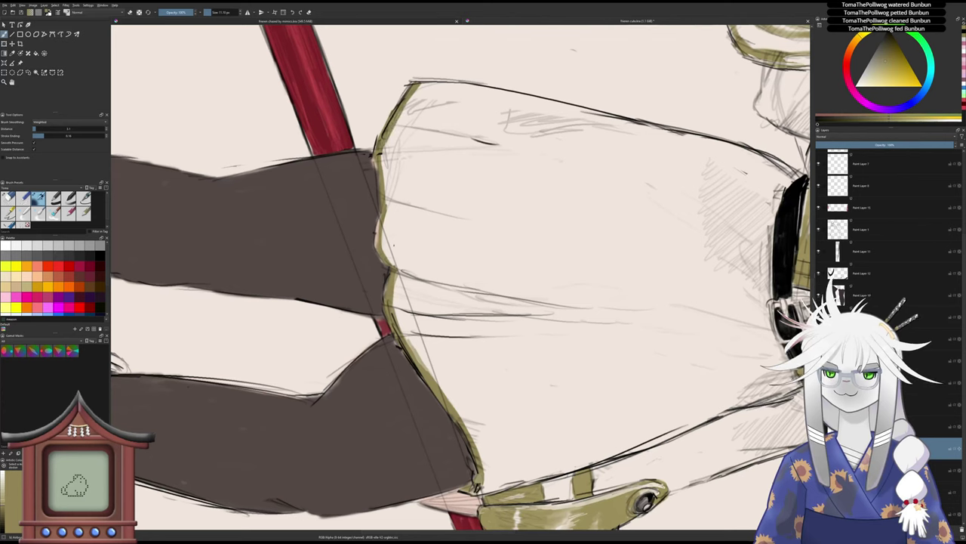
drag(385, 183, 381, 161)
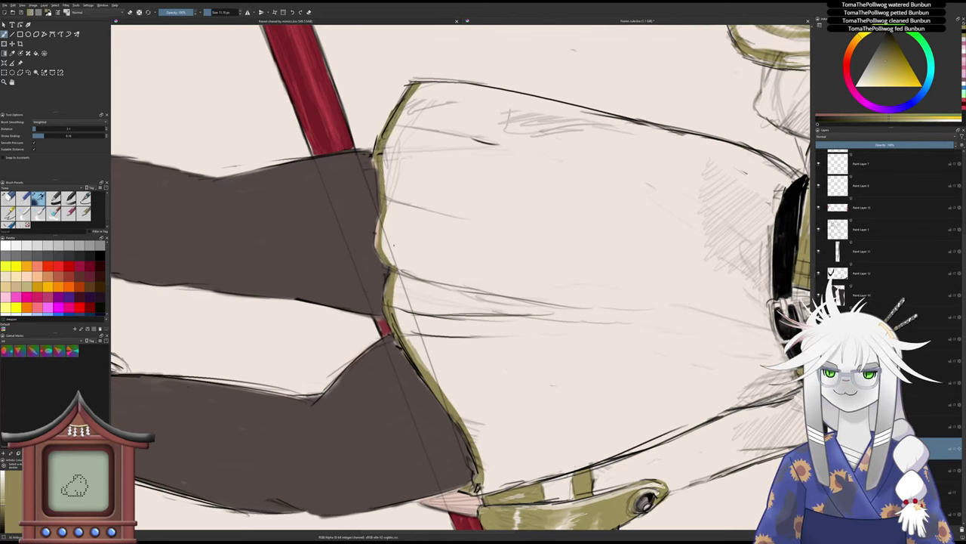
drag(382, 230, 398, 265)
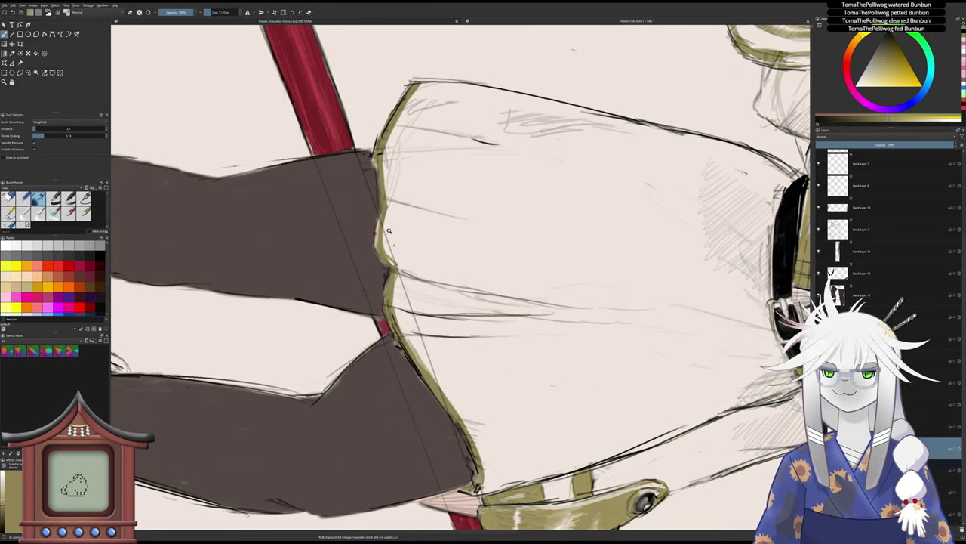
- Undo the last hem strokes and repaint the olive trim from the middle of the leg to the skirt's outer corner
key(ctrl+z)
key(ctrl+z)
key(ctrl+z)
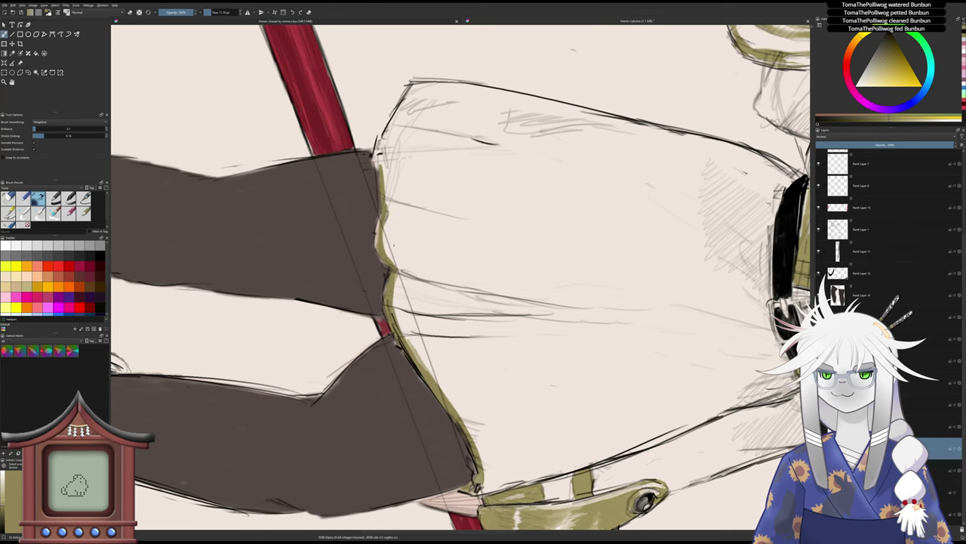
mouse_move(385, 207)
mouse_down()
mouse_move(378, 147)
mouse_move(415, 86)
mouse_up()
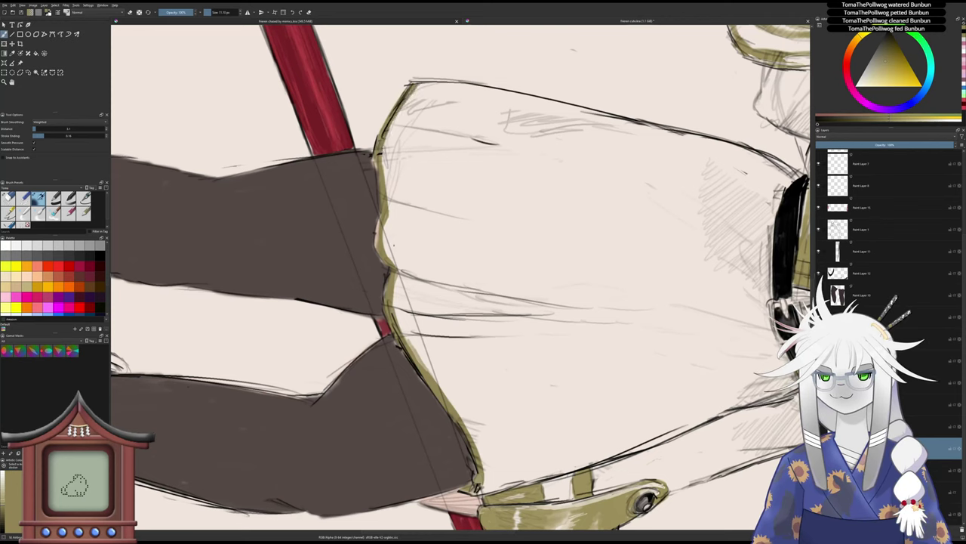
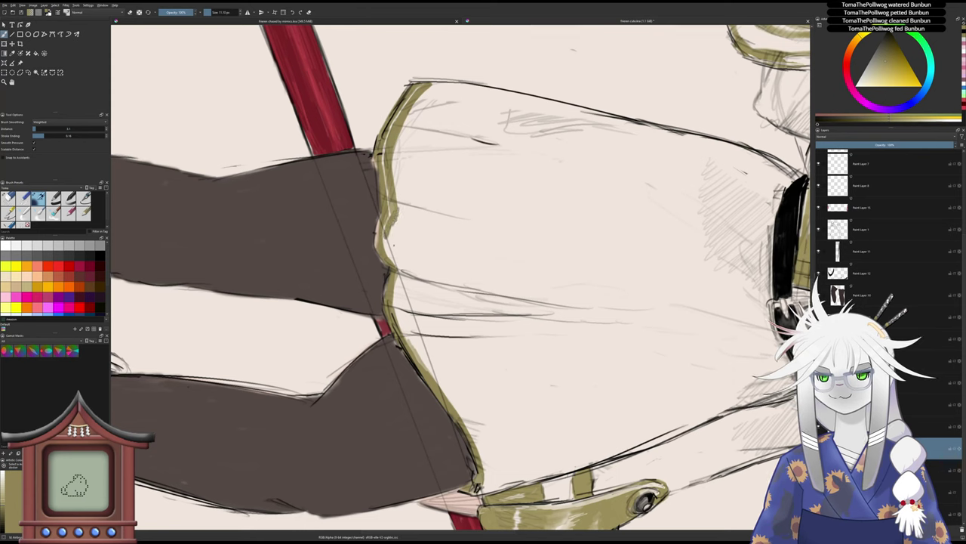
- Extend the second olive stripe along the skirt hem over the leg to its end beside the lowered hand
key(slash)
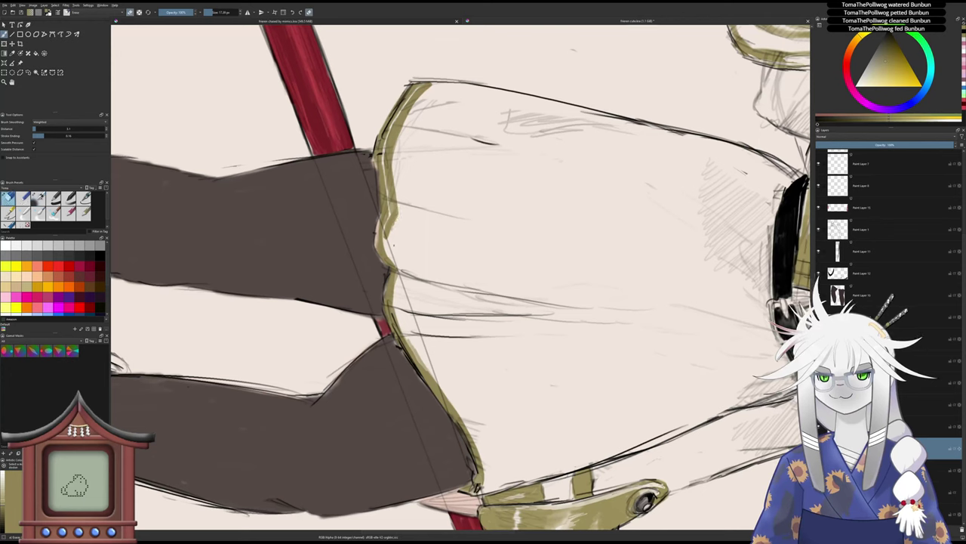
key(slash)
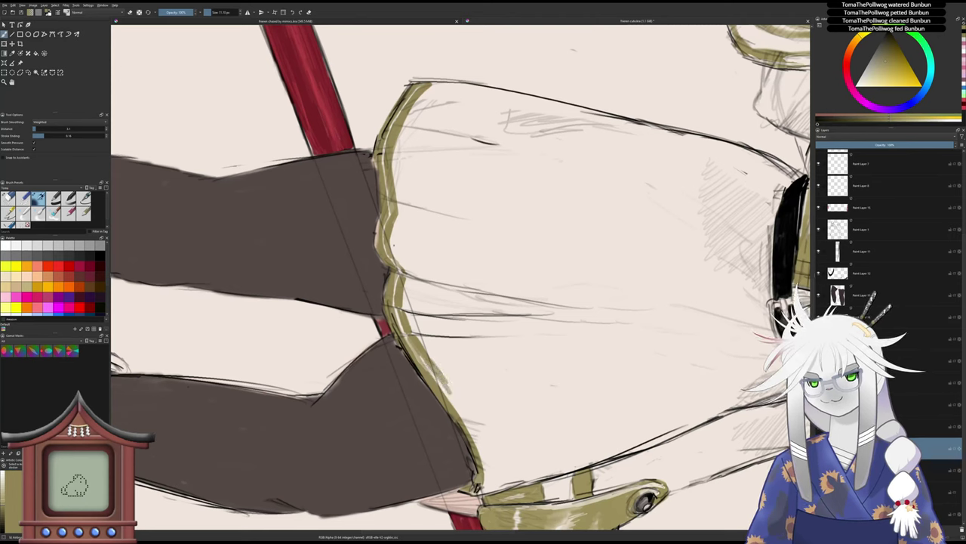
mouse_move(456, 400)
mouse_down()
mouse_move(445, 389)
mouse_move(482, 440)
mouse_move(466, 421)
mouse_up()
scroll(432, 355, down, 4)
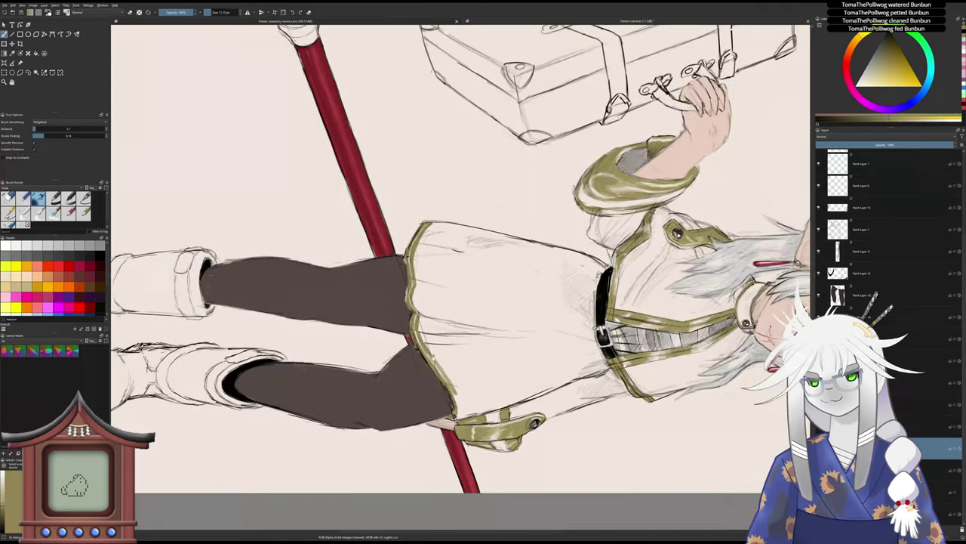
mouse_move(432, 360)
mouse_down()
mouse_move(416, 274)
mouse_move(447, 325)
mouse_up()
scroll(440, 327, up, 3)
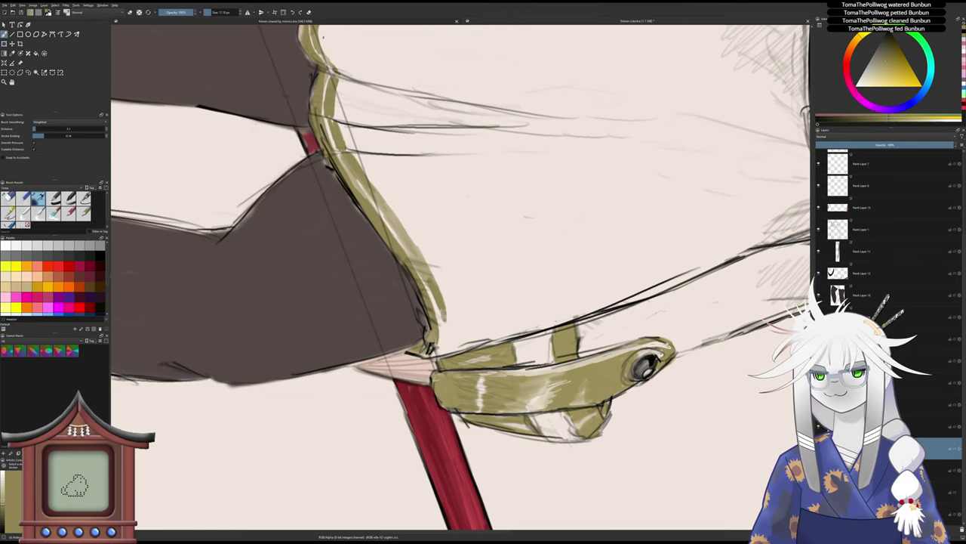
mouse_move(432, 293)
mouse_down()
mouse_move(450, 326)
mouse_move(444, 341)
mouse_up()
drag(441, 338, 445, 353)
drag(440, 346, 447, 354)
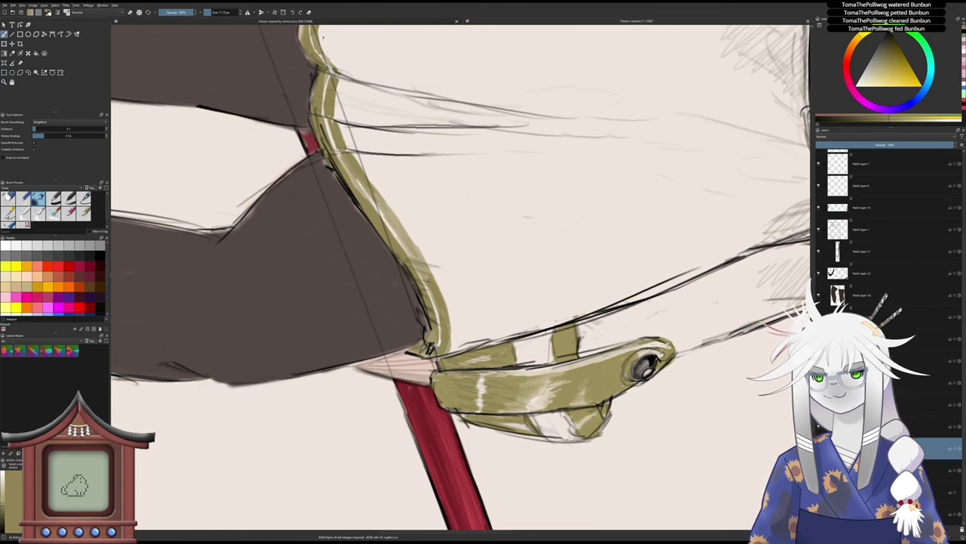
- Fill in and smooth the second olive stripe's upper edge from the middle of that leg back to the skirt's fold
drag(413, 246, 423, 262)
drag(399, 222, 416, 240)
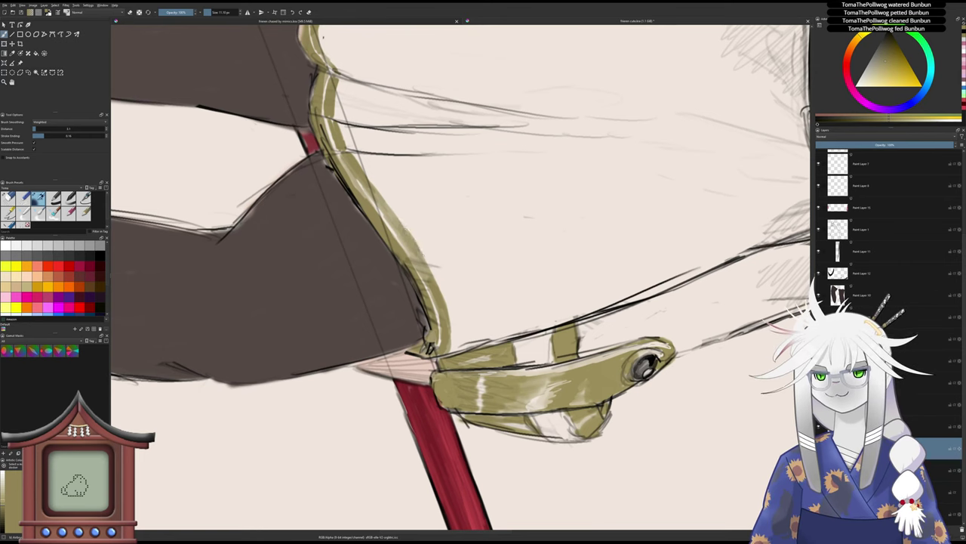
drag(385, 206, 404, 232)
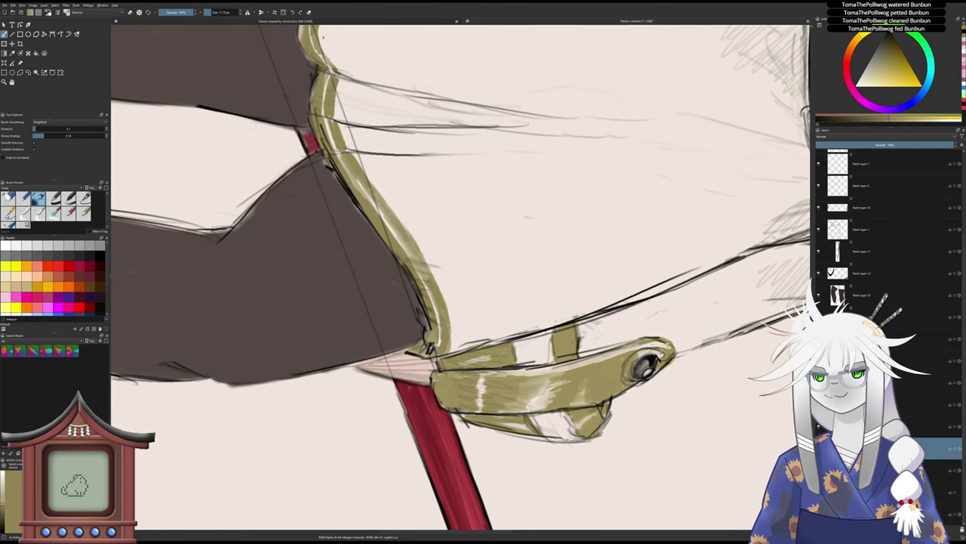
mouse_move(364, 191)
mouse_down()
mouse_move(402, 237)
mouse_move(393, 230)
mouse_up()
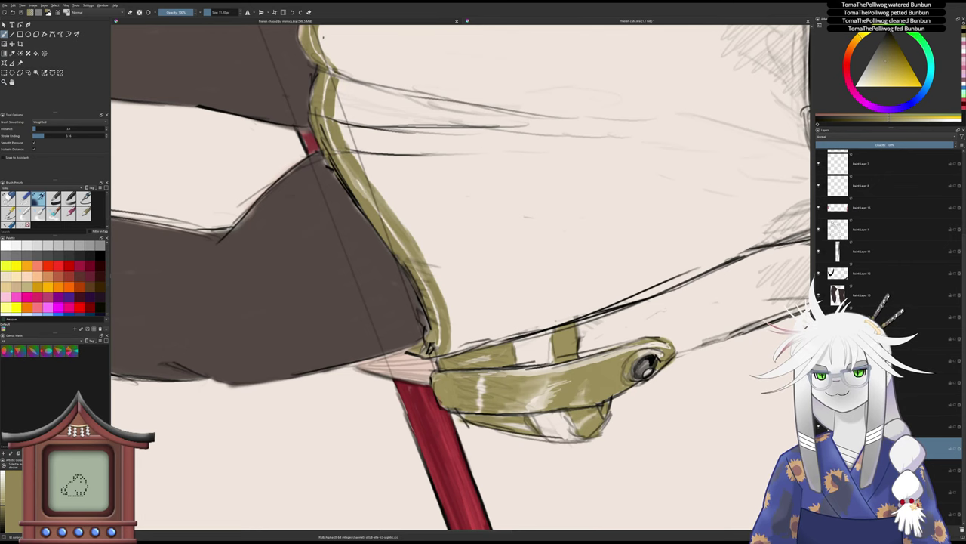
drag(330, 74, 360, 196)
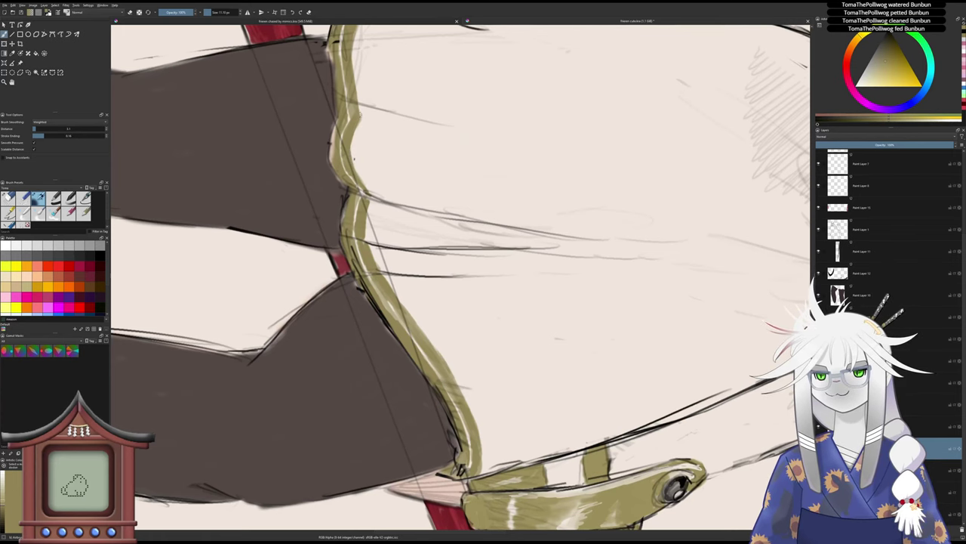
- Rotate the canvas and start a third olive stripe above the hem trim, from the hand-side corner across the leg
drag(360, 121, 360, 155)
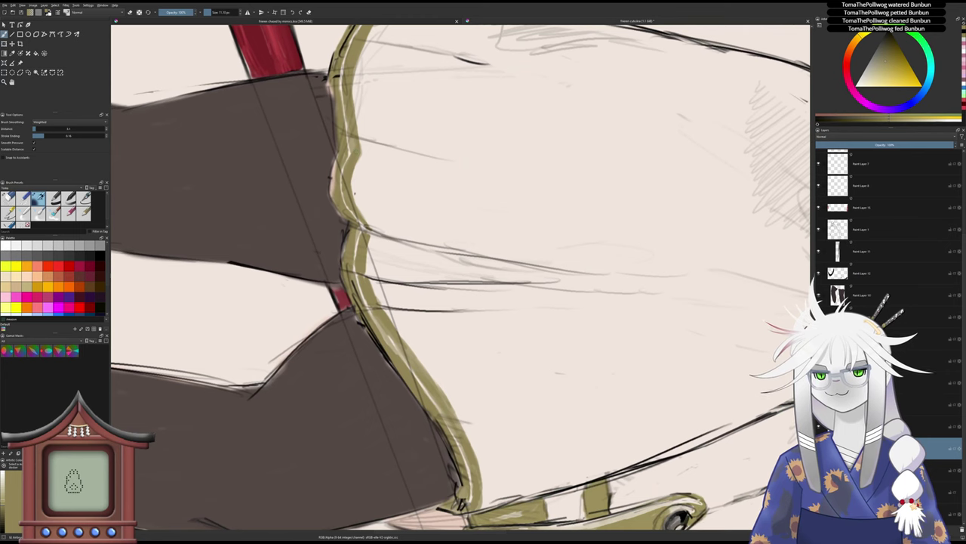
drag(354, 194, 348, 294)
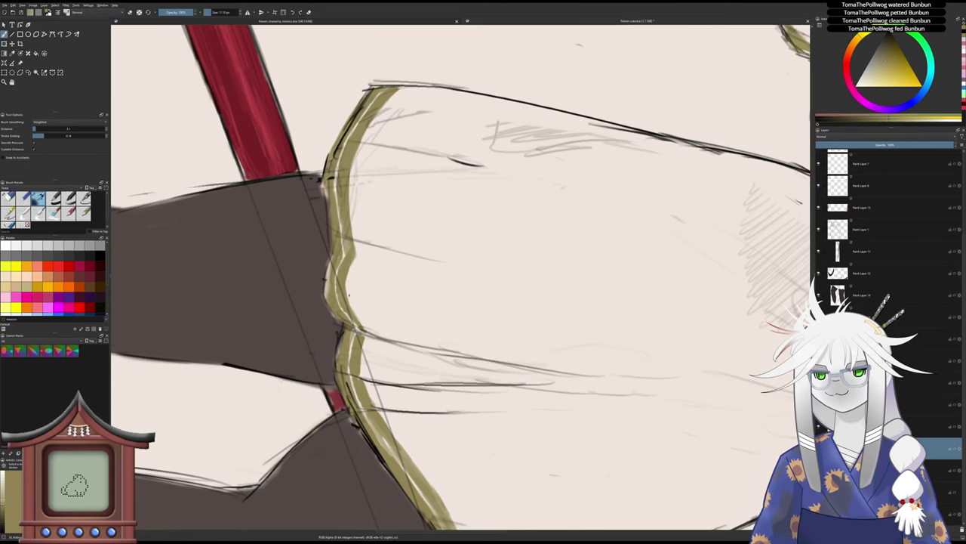
scroll(348, 293, down, 6)
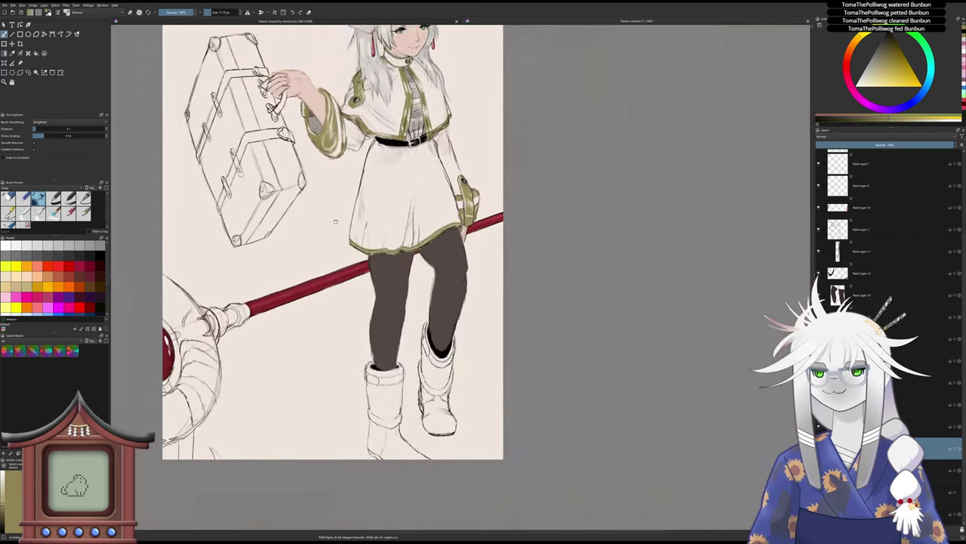
drag(336, 221, 352, 275)
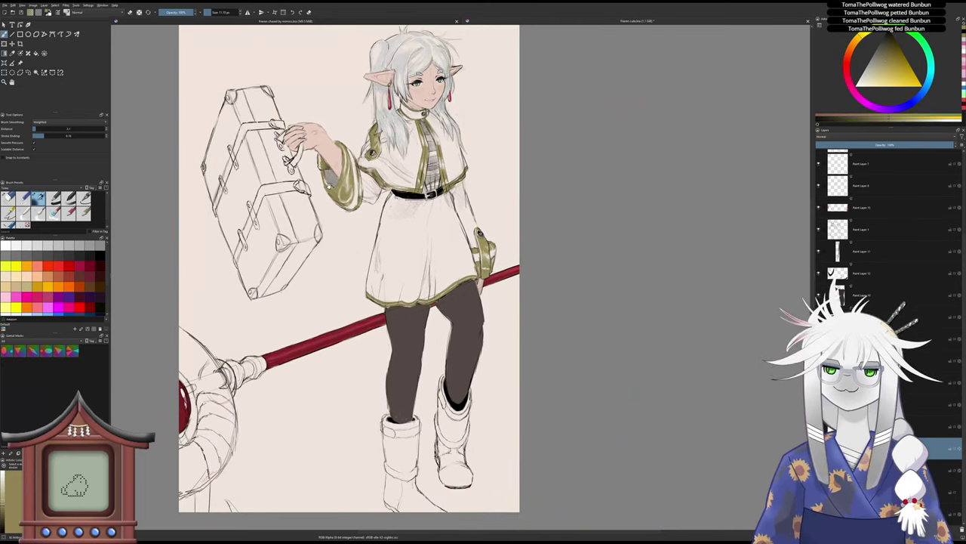
drag(333, 183, 331, 183)
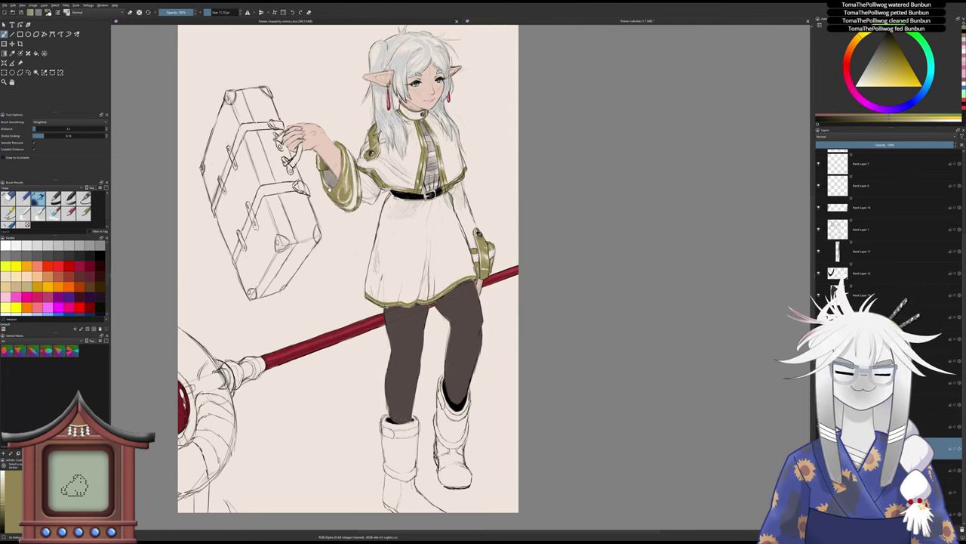
key(4)
key(4)
key(4)
key(4)
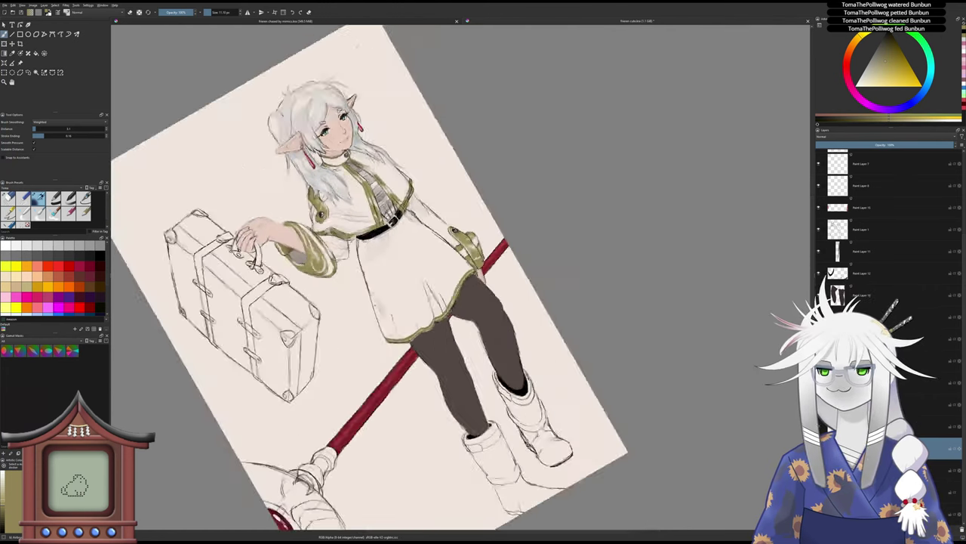
drag(454, 299, 460, 237)
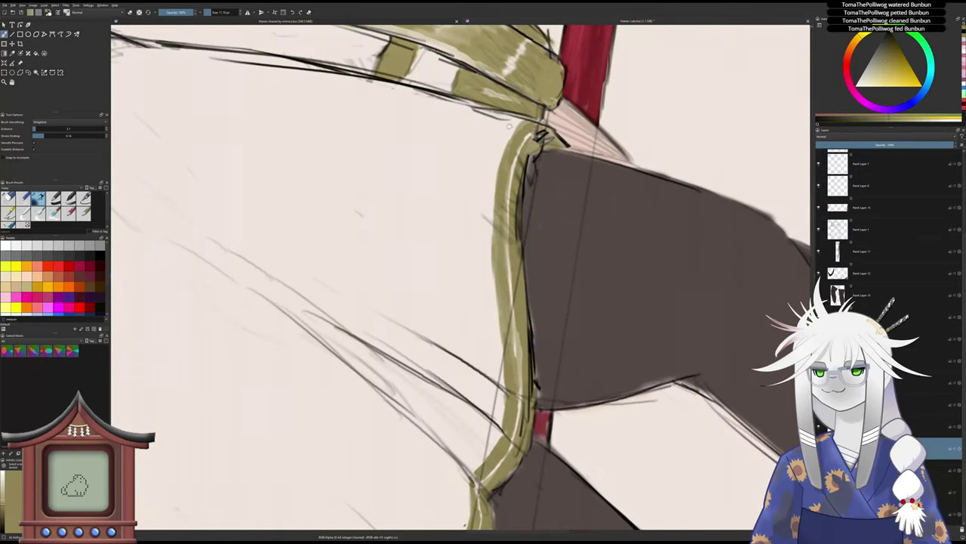
drag(521, 117, 496, 145)
drag(511, 131, 499, 150)
drag(490, 169, 483, 226)
mouse_move(489, 187)
mouse_down()
mouse_move(489, 274)
mouse_move(498, 135)
mouse_move(480, 198)
mouse_move(480, 295)
mouse_up()
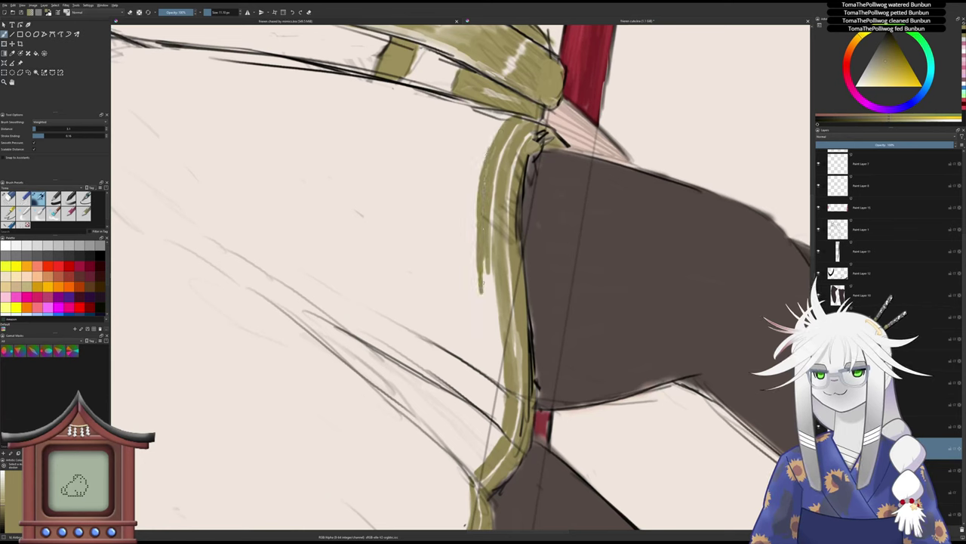
drag(485, 257, 495, 319)
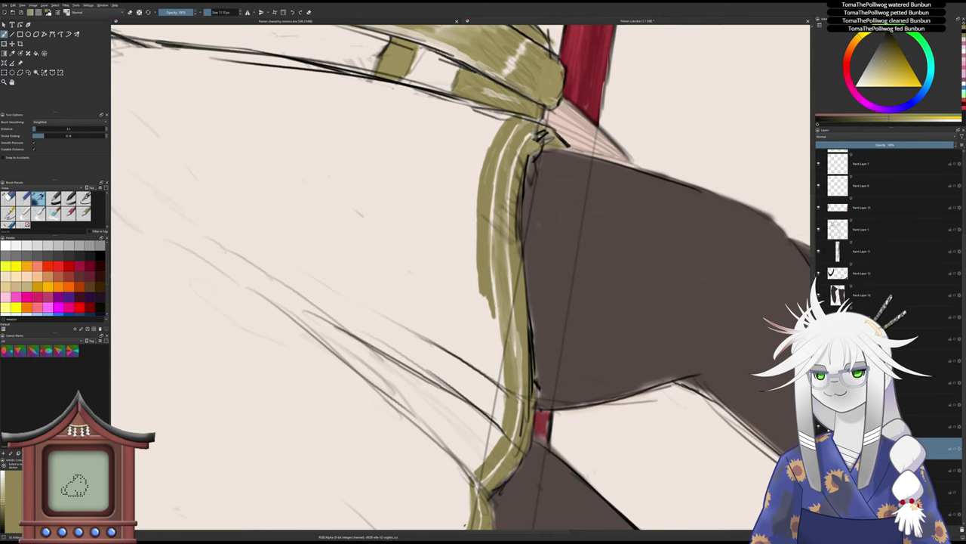
- Fill the third olive stripe over the hand-side leg and even out its width towards the gap between the legs
drag(494, 273, 494, 334)
mouse_move(487, 296)
mouse_down()
mouse_move(487, 332)
mouse_move(503, 170)
mouse_move(494, 185)
mouse_up()
mouse_move(498, 165)
mouse_down()
mouse_move(496, 189)
mouse_move(511, 213)
mouse_move(506, 228)
mouse_up()
drag(498, 190, 492, 215)
mouse_move(491, 174)
mouse_down()
mouse_move(491, 238)
mouse_move(511, 252)
mouse_move(504, 264)
mouse_move(502, 256)
mouse_up()
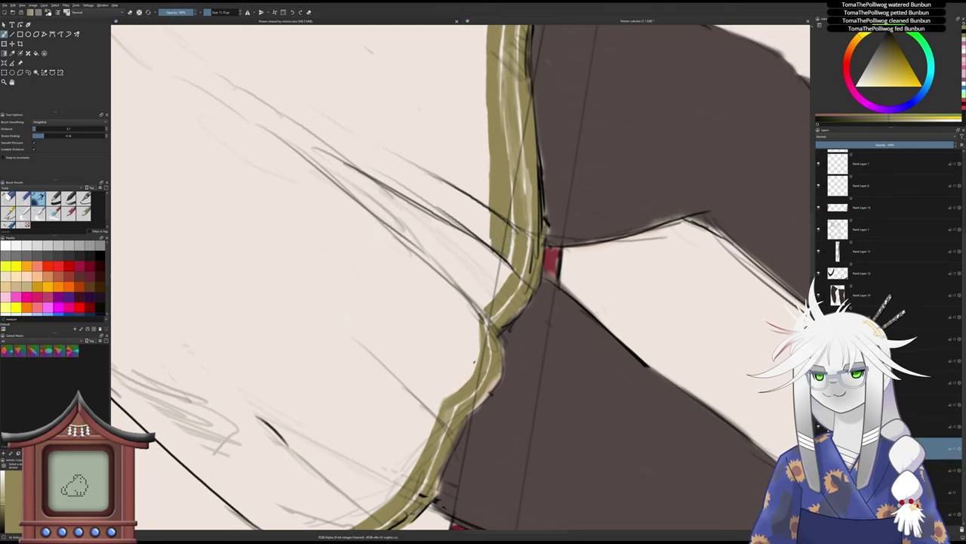
- Continue the third olive stripe past the gap between the legs to the skirt's fold, undoing and repainting the stray stroke
drag(490, 220, 491, 246)
key(slash)
drag(488, 213, 487, 238)
key(e)
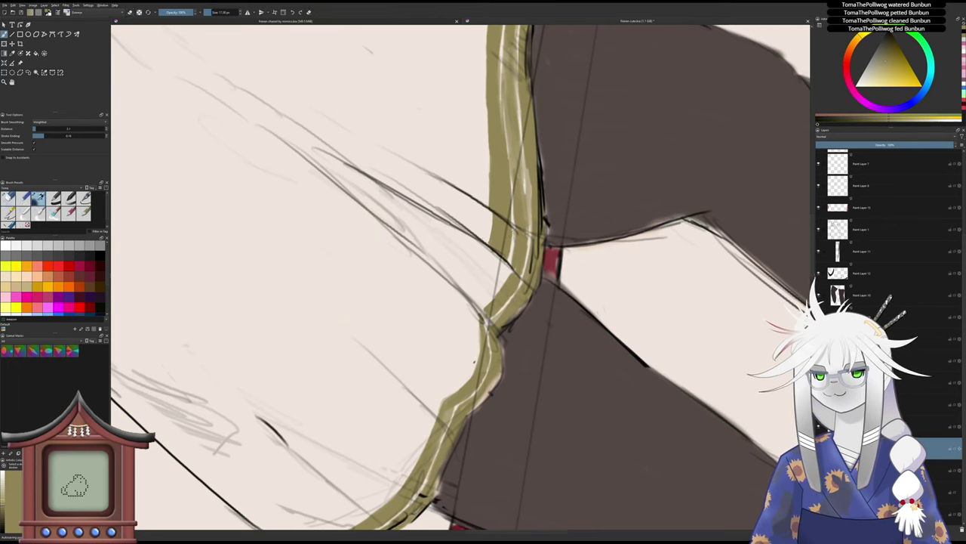
drag(485, 243, 483, 281)
key(ctrl+z)
mouse_move(499, 262)
mouse_down()
mouse_move(487, 300)
mouse_move(480, 308)
mouse_move(468, 296)
mouse_up()
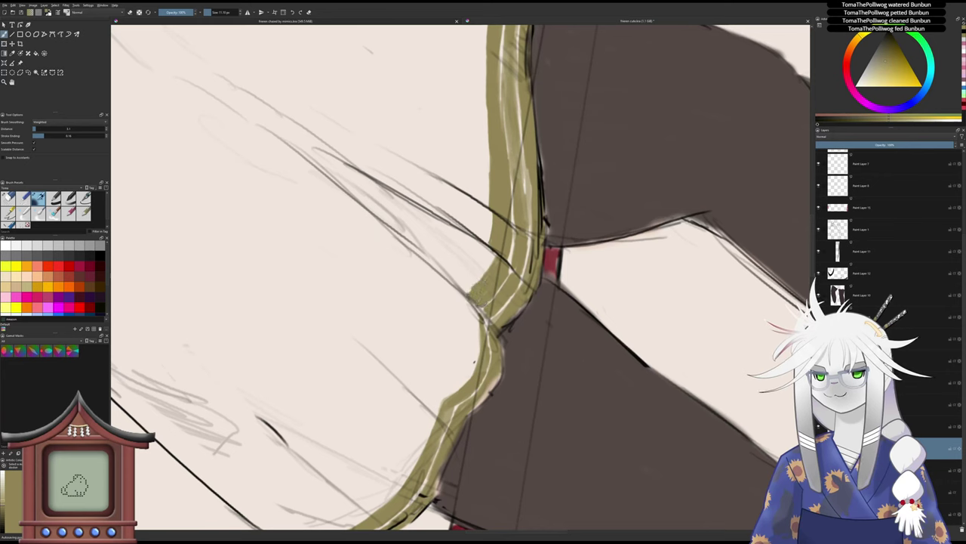
mouse_move(493, 261)
mouse_down()
mouse_move(454, 302)
mouse_move(483, 268)
mouse_move(496, 216)
mouse_up()
- Paint the third olive stripe from the skirt's fold around the hem's curve onto the other leg, undoing the stray stroke
key(slash)
key(slash)
key(slash)
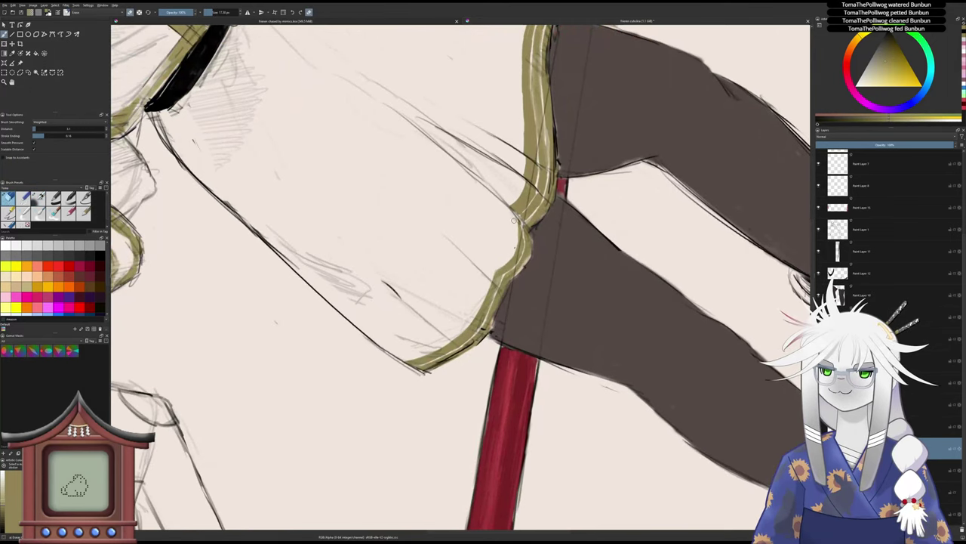
key(slash)
mouse_move(516, 211)
mouse_down()
mouse_move(514, 246)
mouse_move(491, 267)
mouse_up()
drag(514, 234, 498, 260)
drag(501, 253, 498, 270)
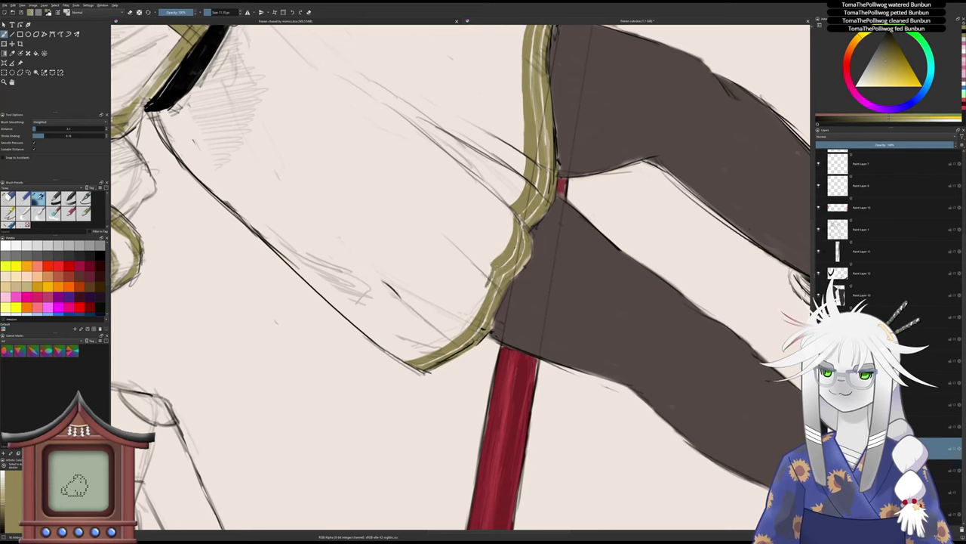
drag(489, 285, 471, 317)
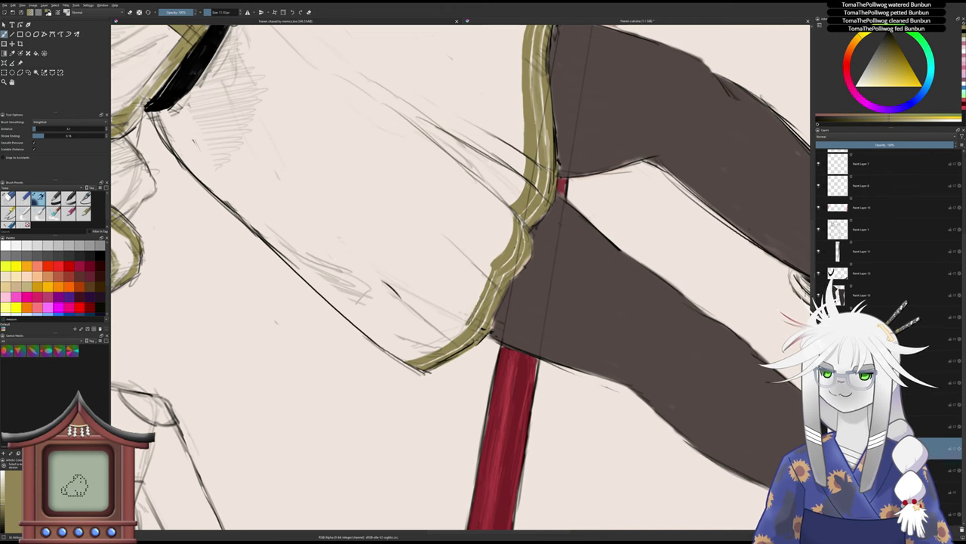
drag(492, 266, 484, 289)
mouse_move(509, 236)
mouse_down()
mouse_move(495, 259)
mouse_move(511, 256)
mouse_up()
key(ctrl+z)
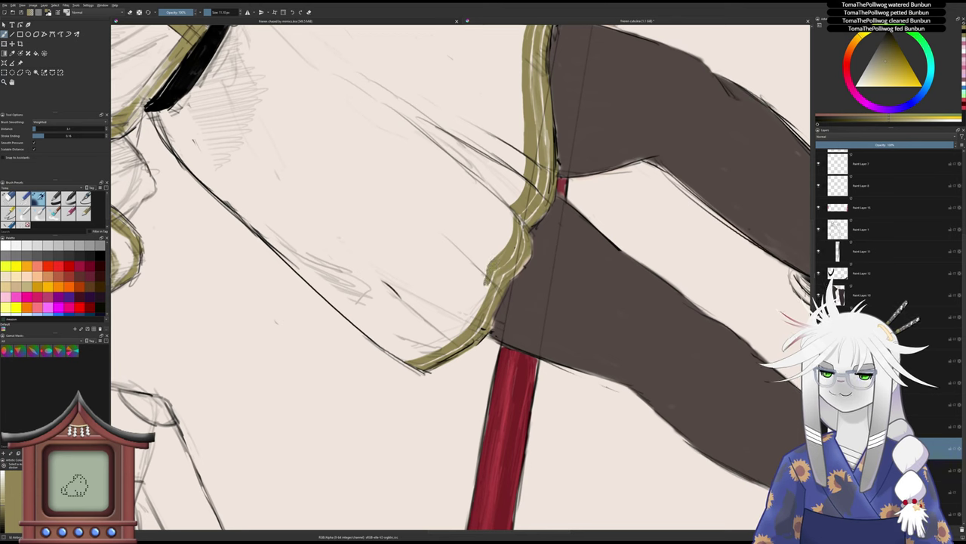
- Carry the third olive stripe along the remaining hem to the skirt's outer corner on the suitcase side
mouse_move(478, 292)
mouse_down()
mouse_move(483, 279)
mouse_move(475, 313)
mouse_move(465, 314)
mouse_up()
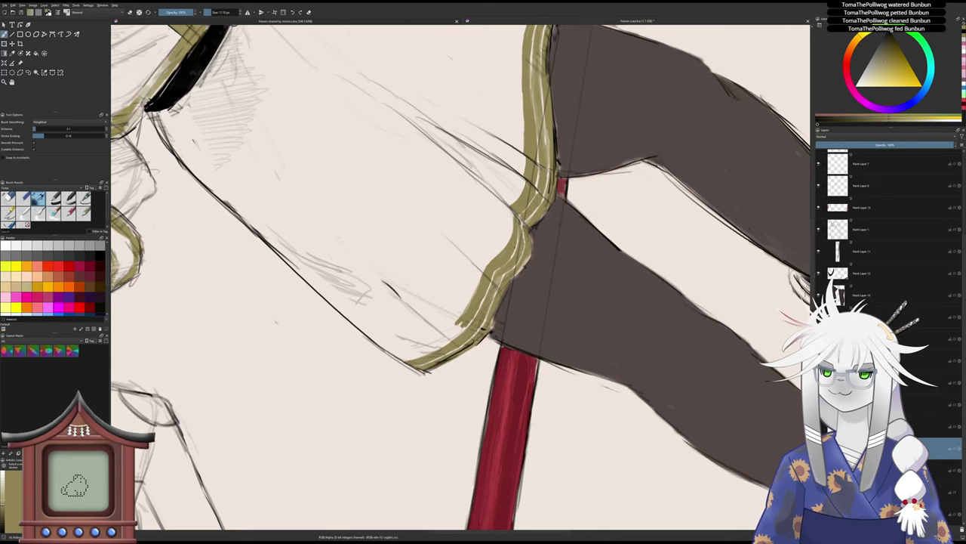
mouse_move(457, 321)
mouse_down()
mouse_move(486, 254)
mouse_move(491, 209)
mouse_move(488, 242)
mouse_move(515, 233)
mouse_up()
scroll(485, 276, up, 2)
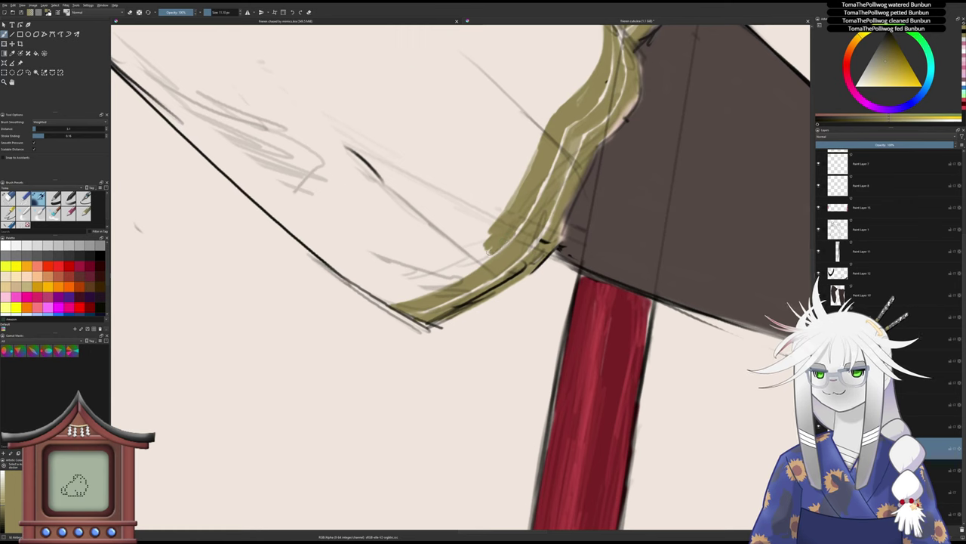
mouse_move(468, 267)
mouse_down()
mouse_move(489, 254)
mouse_move(491, 234)
mouse_move(481, 238)
mouse_up()
drag(441, 277, 558, 177)
mouse_move(512, 217)
mouse_down()
mouse_move(507, 232)
mouse_move(498, 234)
mouse_move(517, 231)
mouse_move(479, 247)
mouse_move(459, 235)
mouse_move(492, 226)
mouse_move(469, 231)
mouse_up()
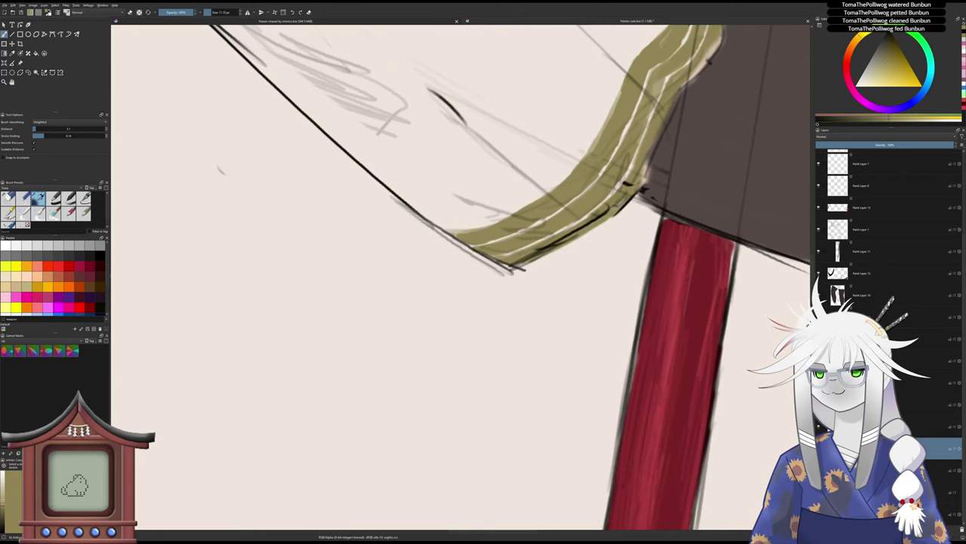
- Erase soft highlight streaks into the olive hem trim over the hand-side thigh with the eraser at about 40% opacity
key(5)
scroll(453, 250, down, 5)
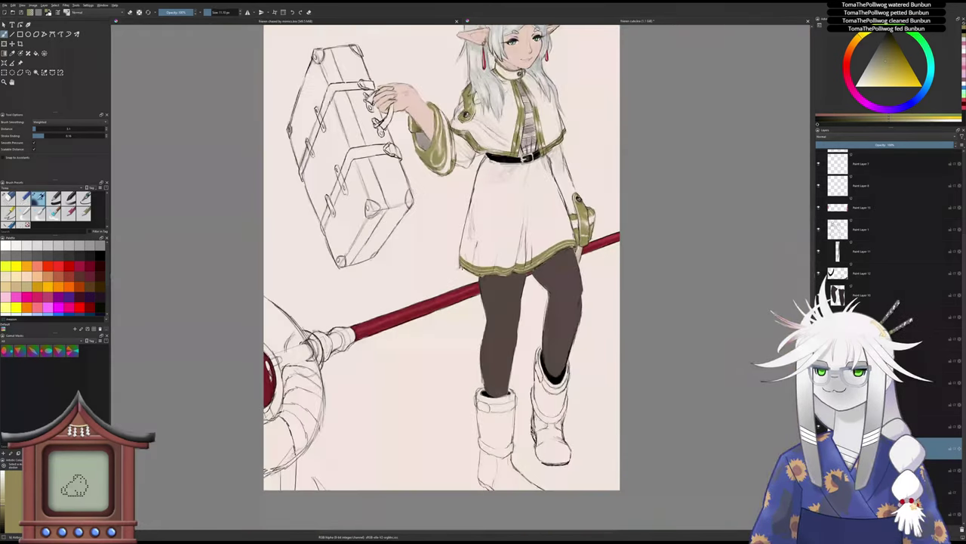
drag(462, 259, 423, 293)
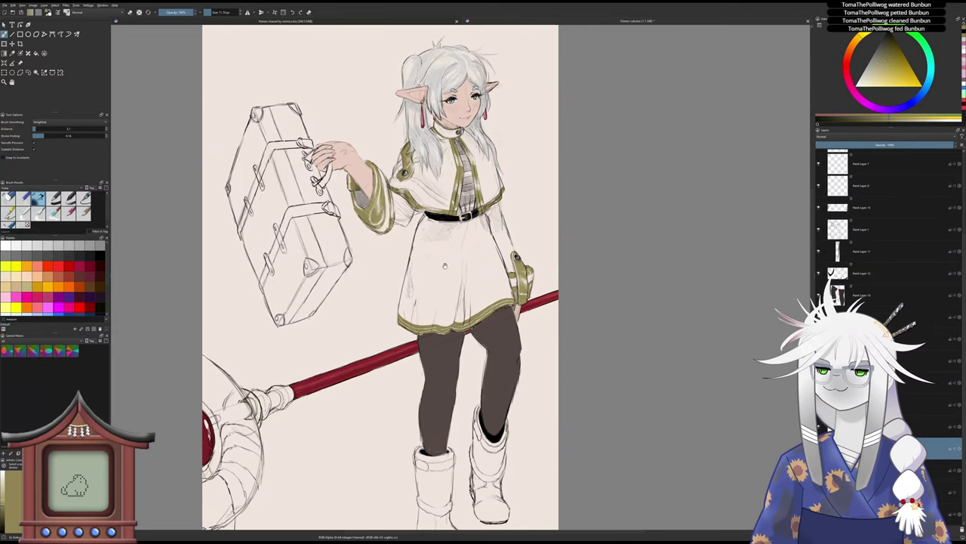
scroll(445, 266, up, 5)
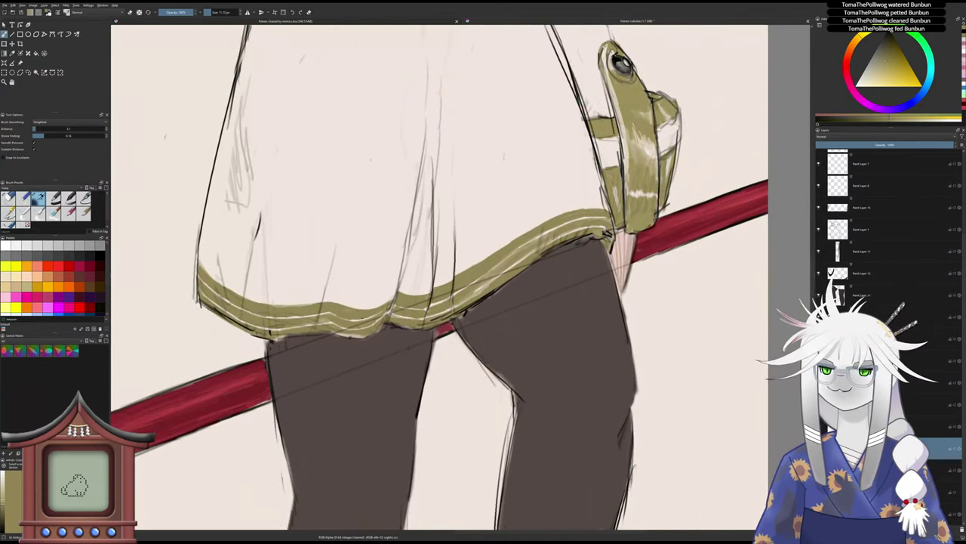
key(slash)
click(219, 12)
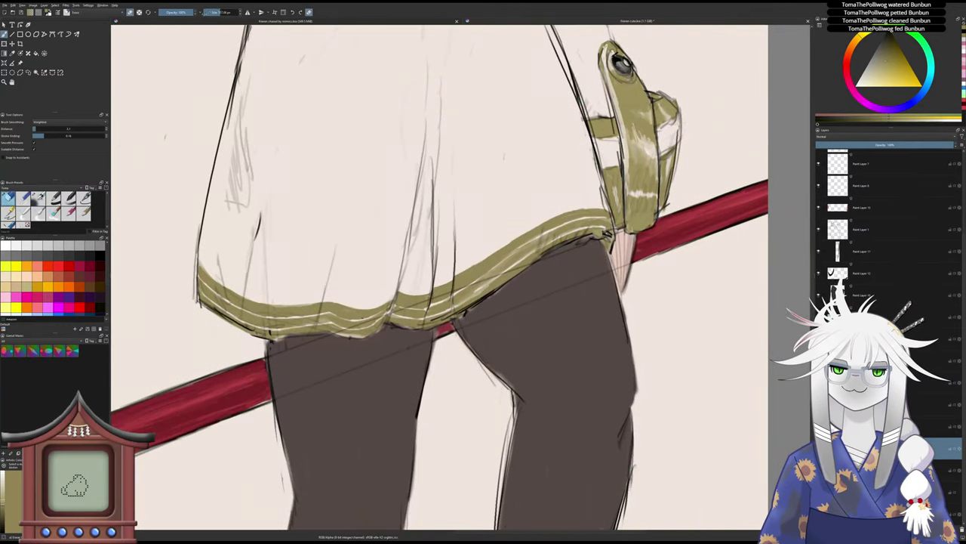
drag(219, 12, 217, 13)
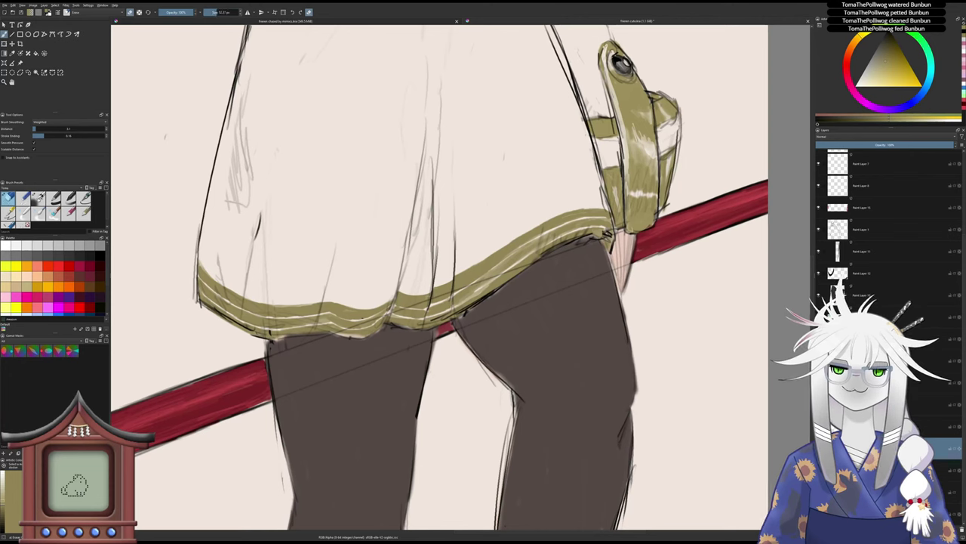
click(183, 13)
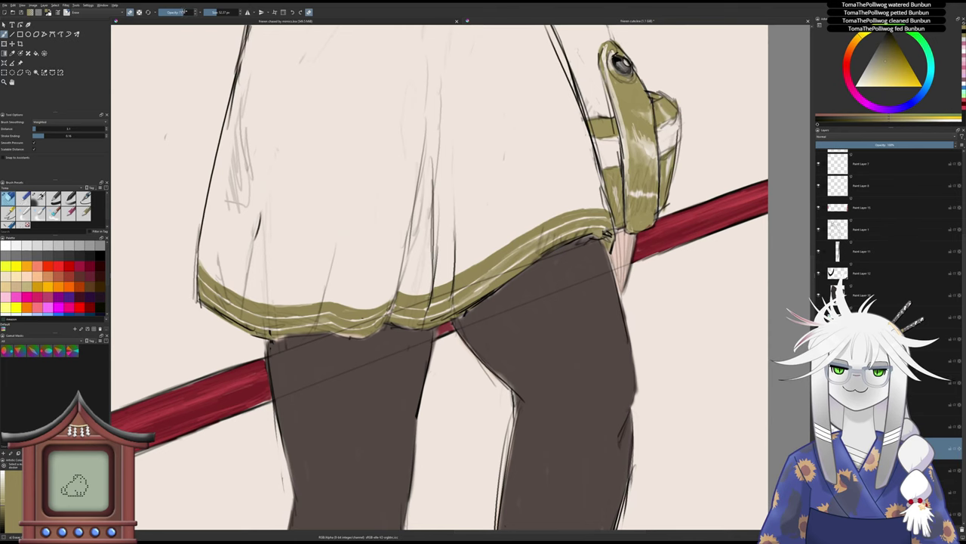
scroll(482, 279, up, 1)
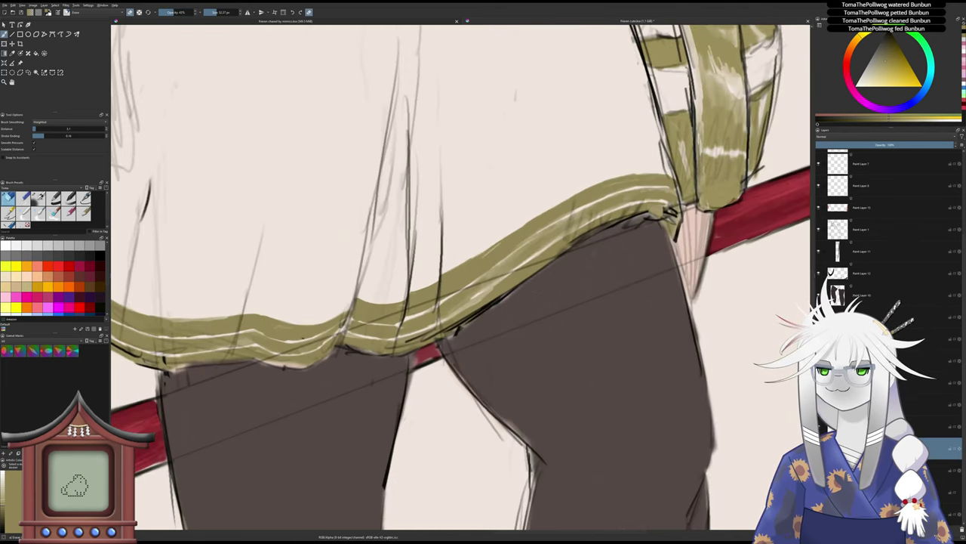
mouse_move(493, 256)
mouse_down()
mouse_move(538, 213)
mouse_move(472, 274)
mouse_move(517, 228)
mouse_move(529, 246)
mouse_move(543, 235)
mouse_move(551, 240)
mouse_move(542, 238)
mouse_move(551, 229)
mouse_move(521, 257)
mouse_move(512, 255)
mouse_move(583, 231)
mouse_move(522, 268)
mouse_up()
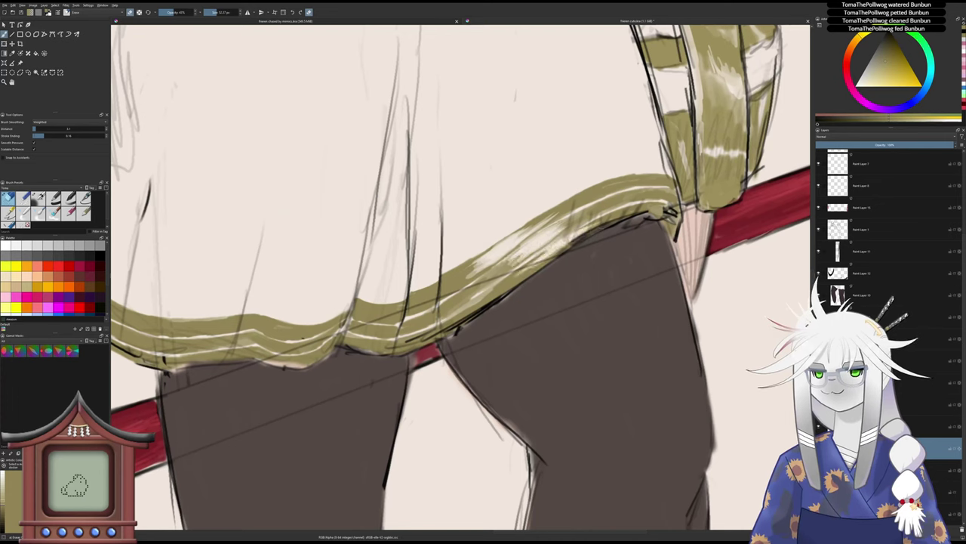
- Blend the new highlight streaks over the hand-side thigh by painting thin olive strokes along the hem's stripes
key(slash)
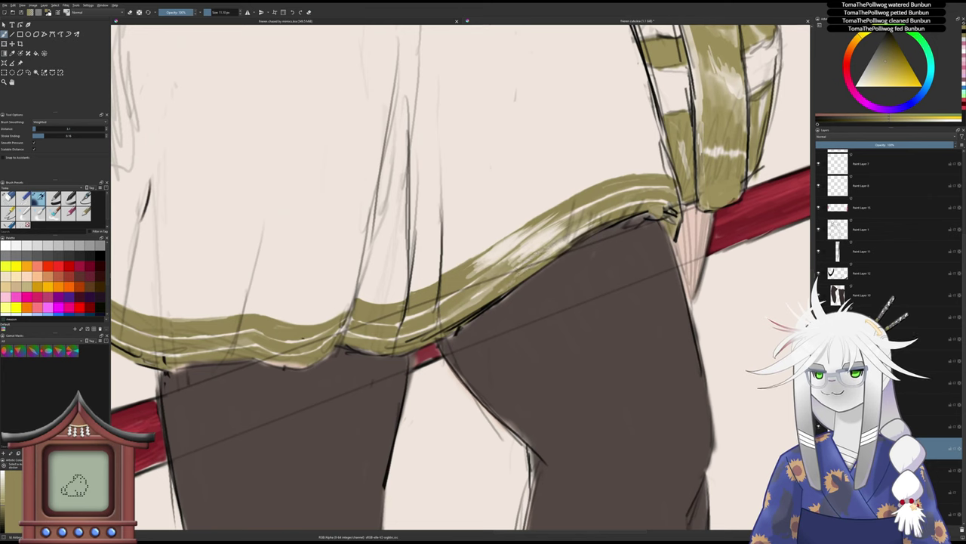
drag(510, 257, 570, 213)
drag(495, 248, 527, 229)
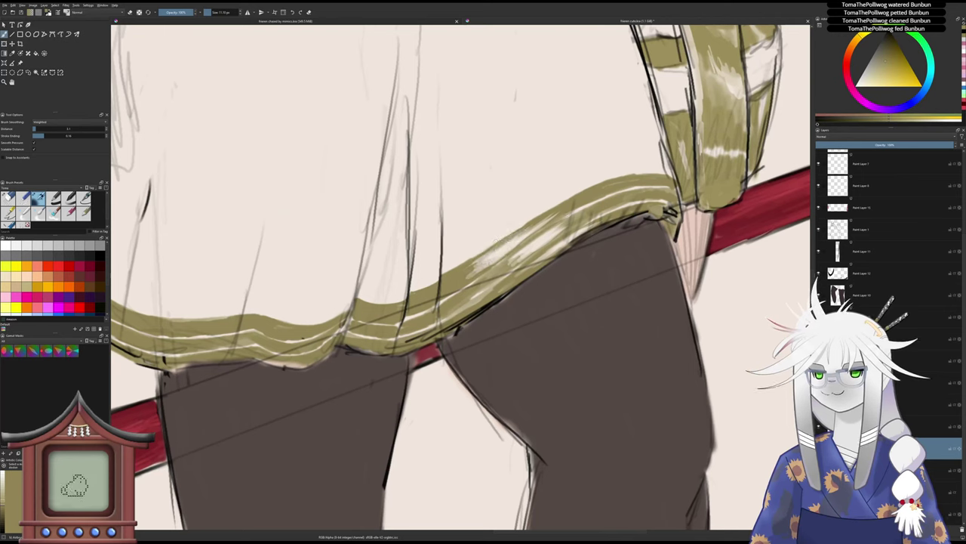
mouse_move(480, 267)
mouse_down()
mouse_move(509, 249)
mouse_move(476, 263)
mouse_up()
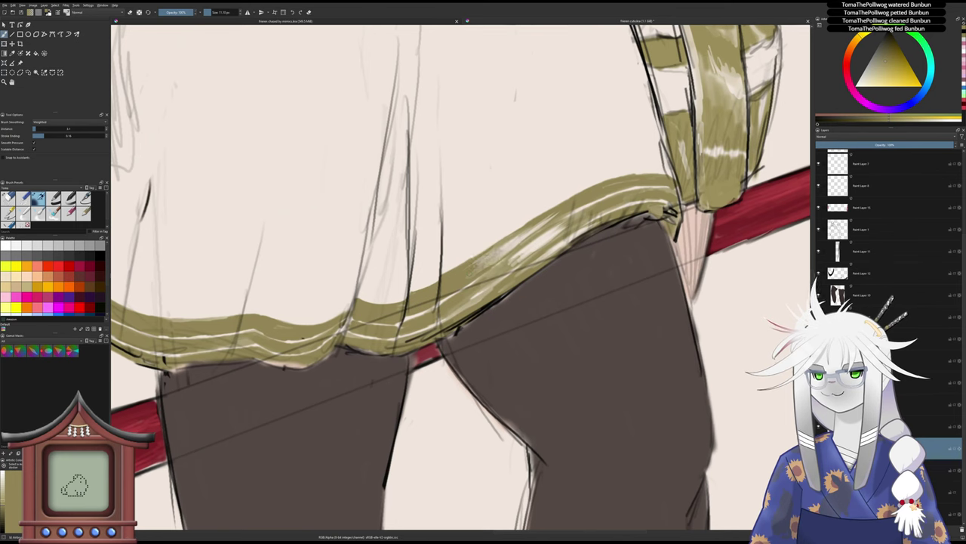
mouse_move(511, 259)
mouse_down()
mouse_move(561, 245)
mouse_move(600, 217)
mouse_up()
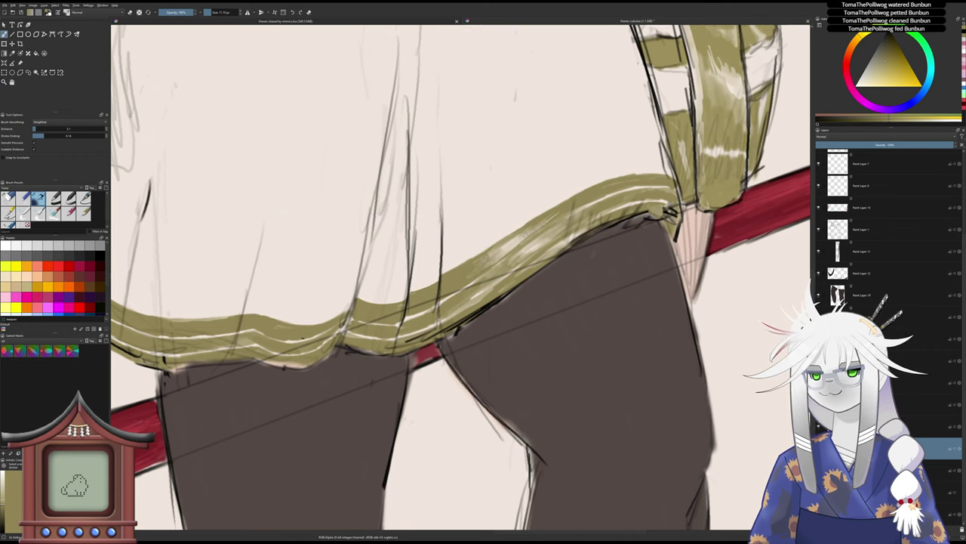
- Erase a second short highlight patch into the hem trim, beside the first one towards the gap between the legs
scroll(462, 280, down, 7)
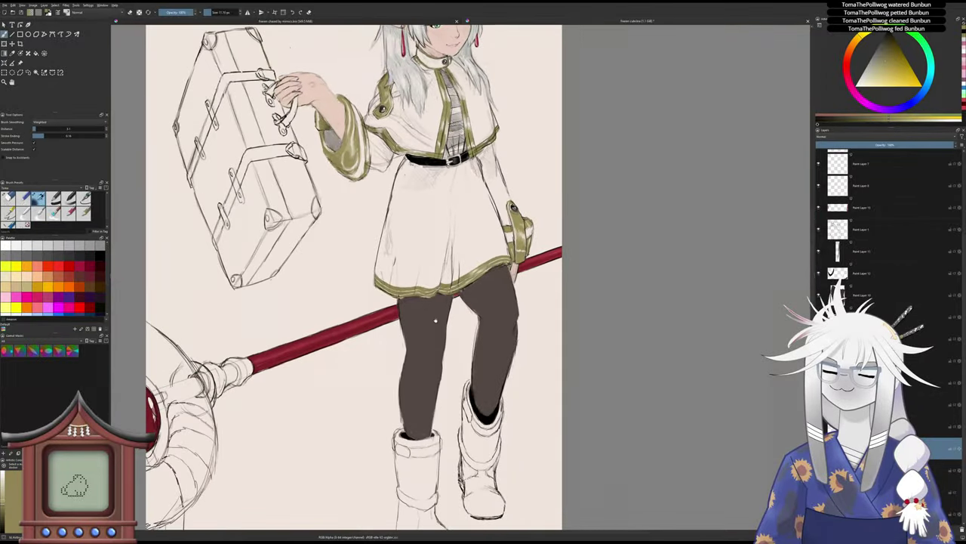
drag(436, 320, 445, 318)
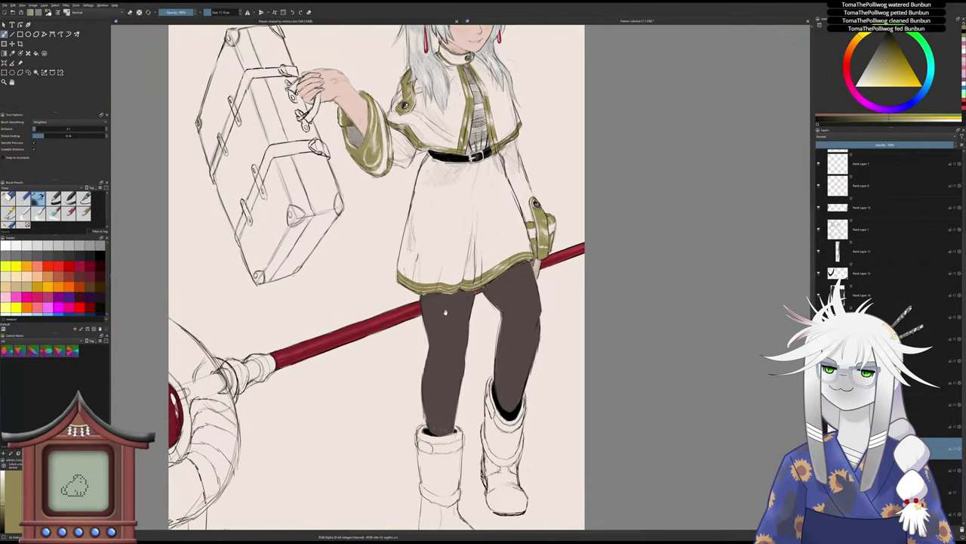
scroll(453, 304, up, 6)
key(slash)
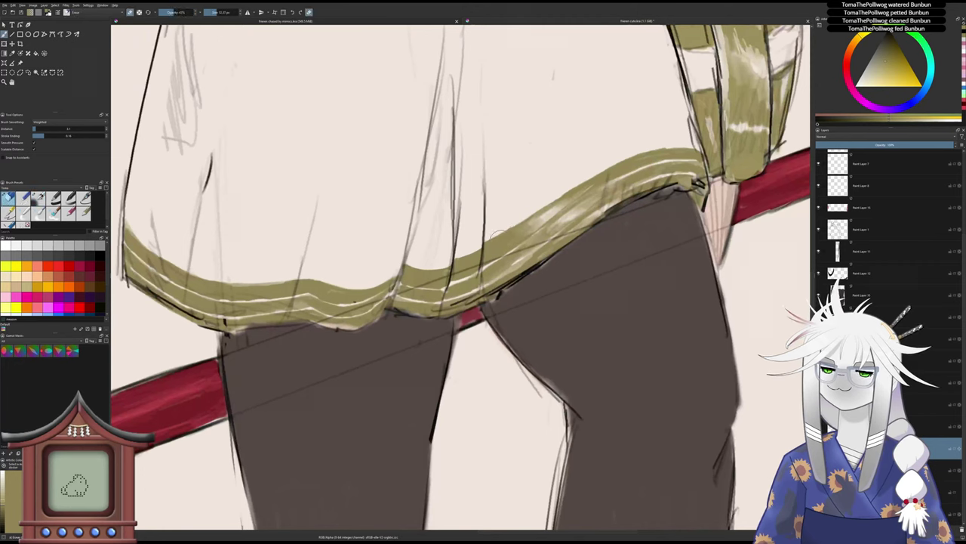
mouse_move(521, 232)
mouse_down()
mouse_move(502, 245)
mouse_move(520, 240)
mouse_move(508, 240)
mouse_move(518, 231)
mouse_move(514, 254)
mouse_up()
- Break up the second highlight patch with fine olive strokes and lighten it in places with the eraser
key(slash)
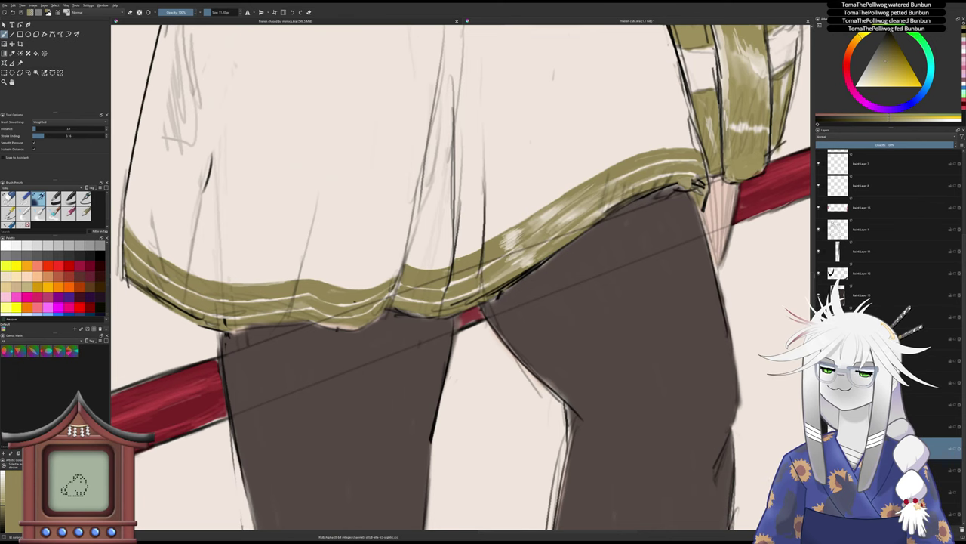
drag(517, 230, 511, 240)
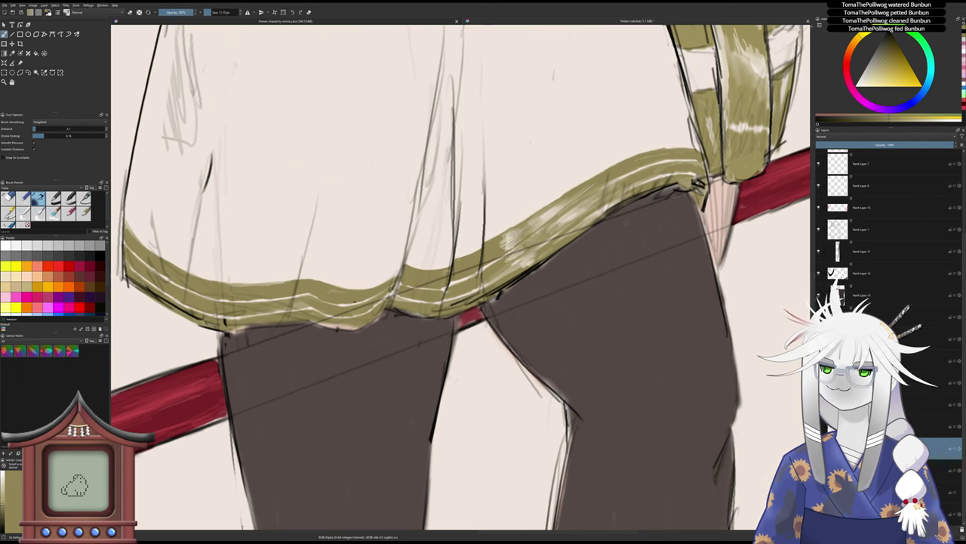
key(slash)
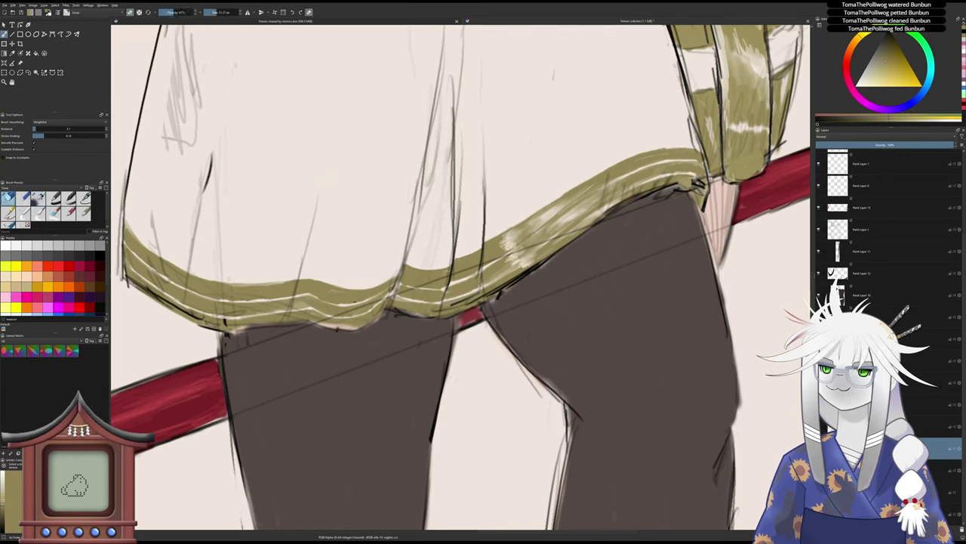
key(slash)
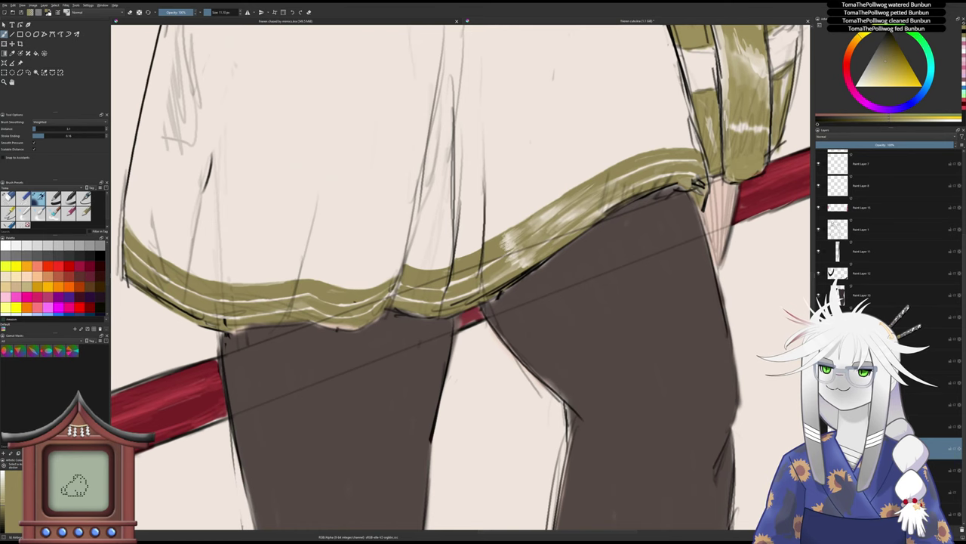
- Erase a small highlight into the hem trim above the outer edge of the suitcase-side leg and soften it with olive
scroll(464, 330, down, 6)
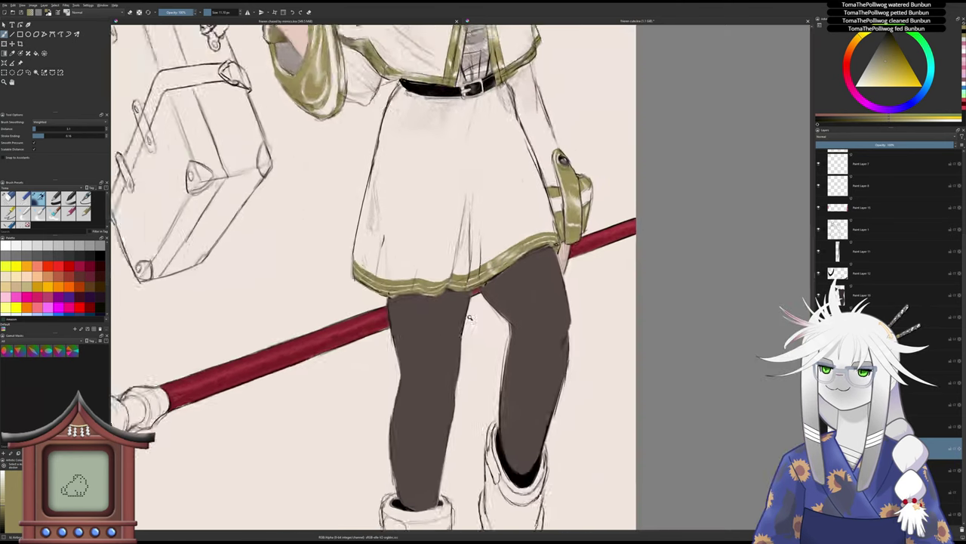
scroll(464, 330, up, 6)
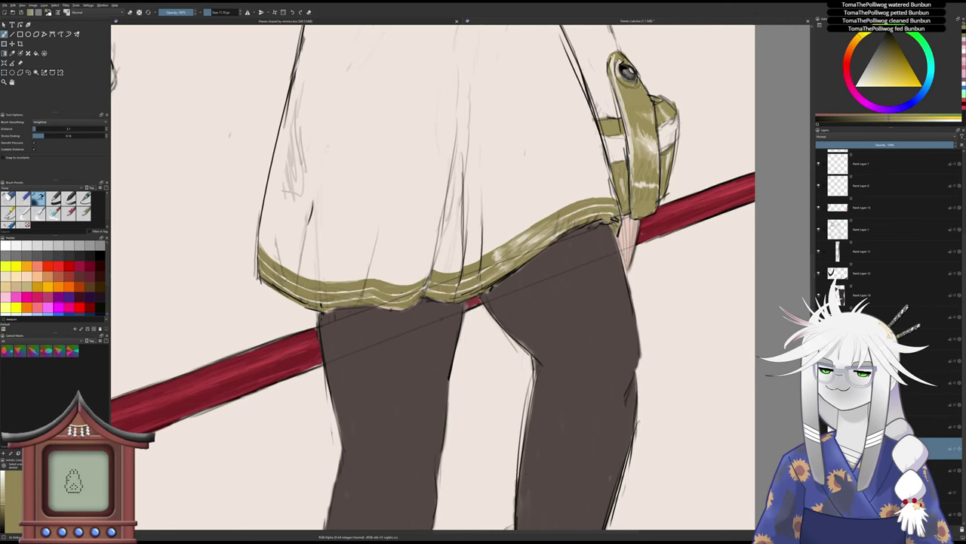
scroll(492, 256, down, 8)
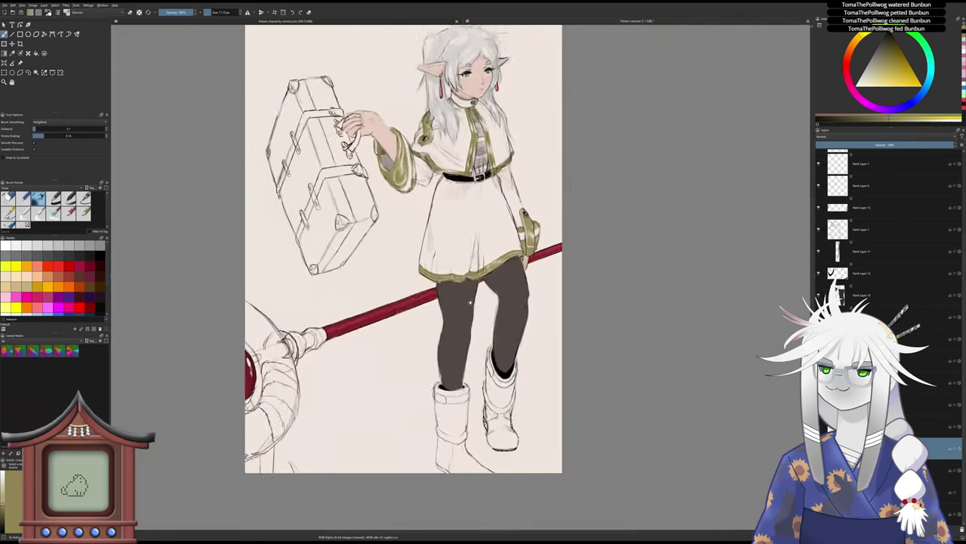
scroll(470, 304, up, 5)
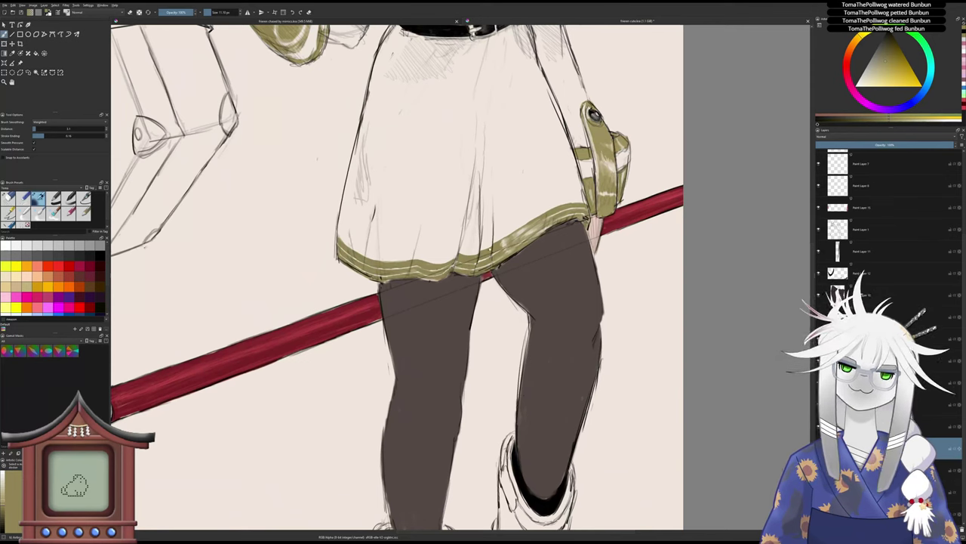
drag(383, 260, 381, 262)
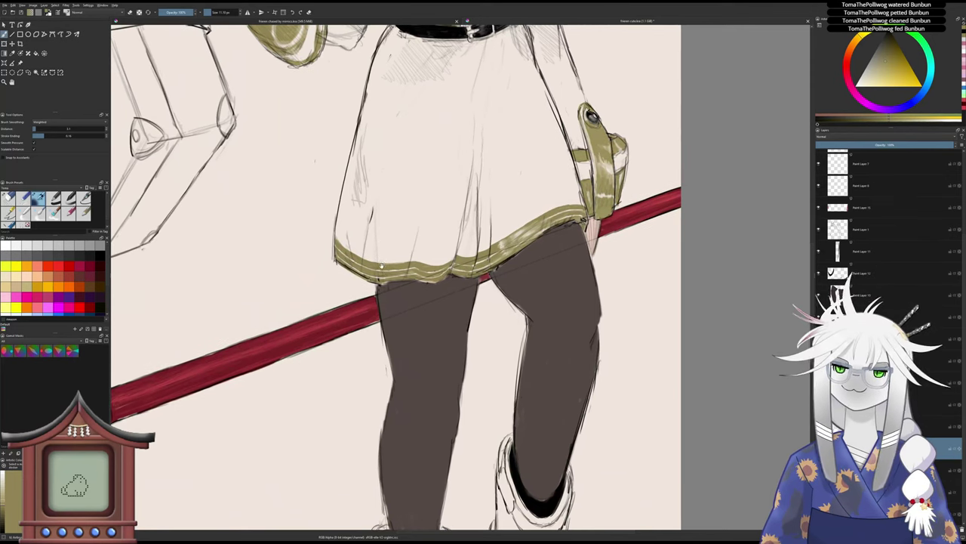
key(slash)
scroll(371, 269, up, 3)
key(slash)
key(/)
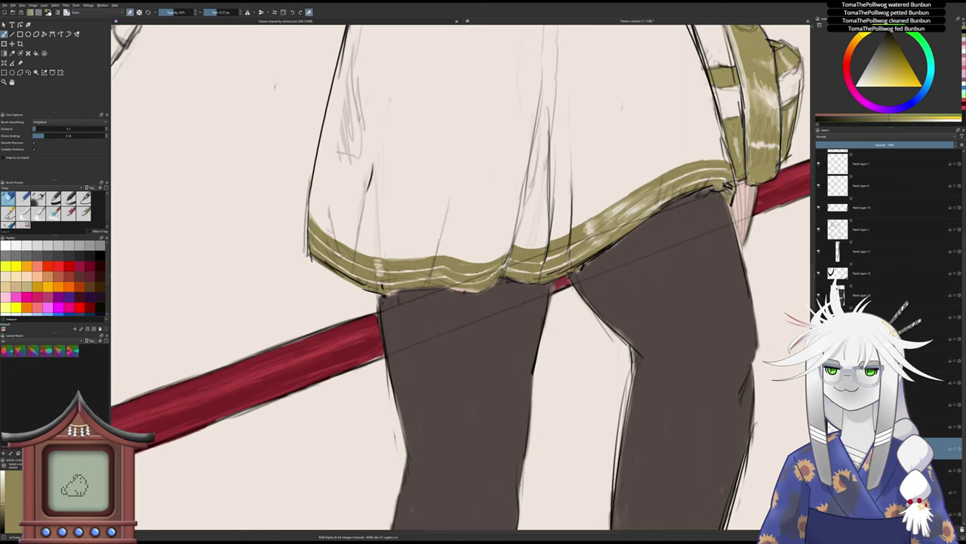
key(/)
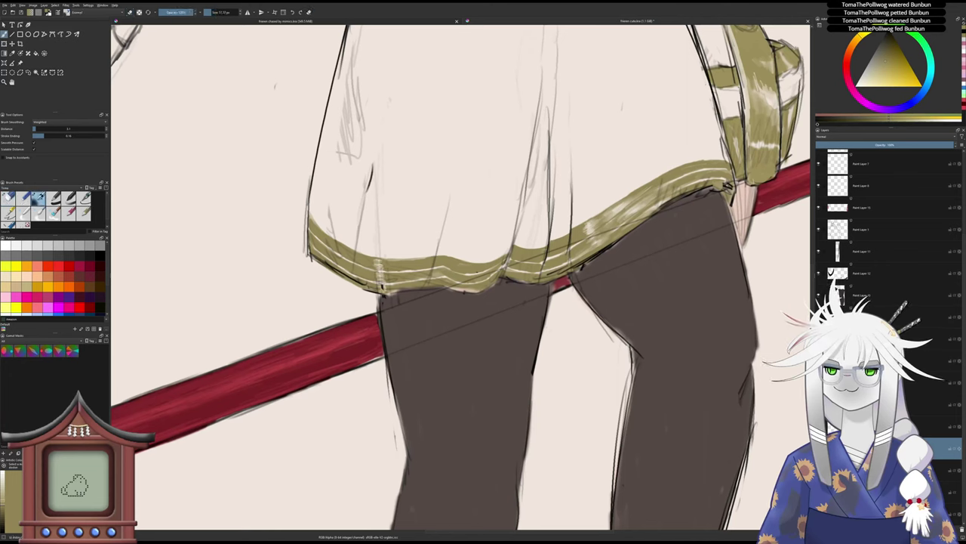
key(/)
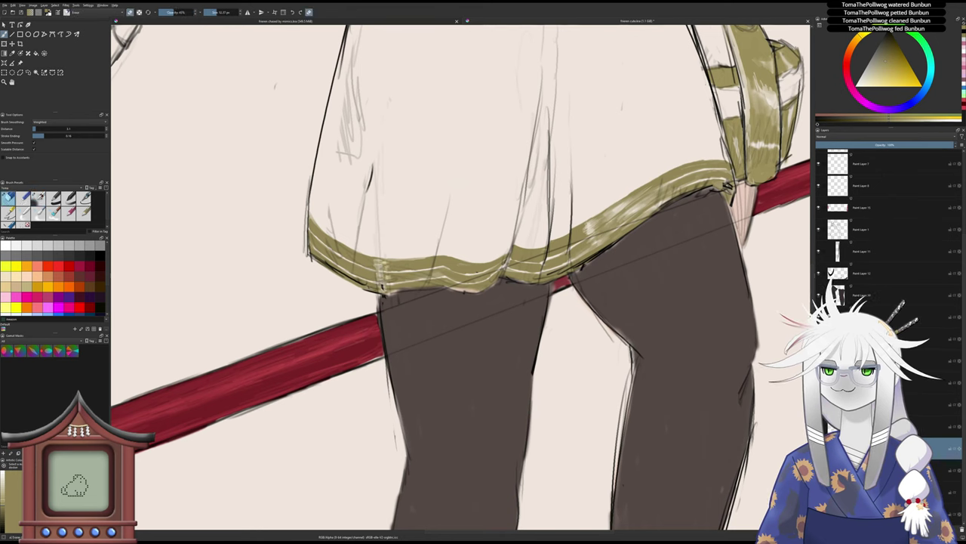
key(/)
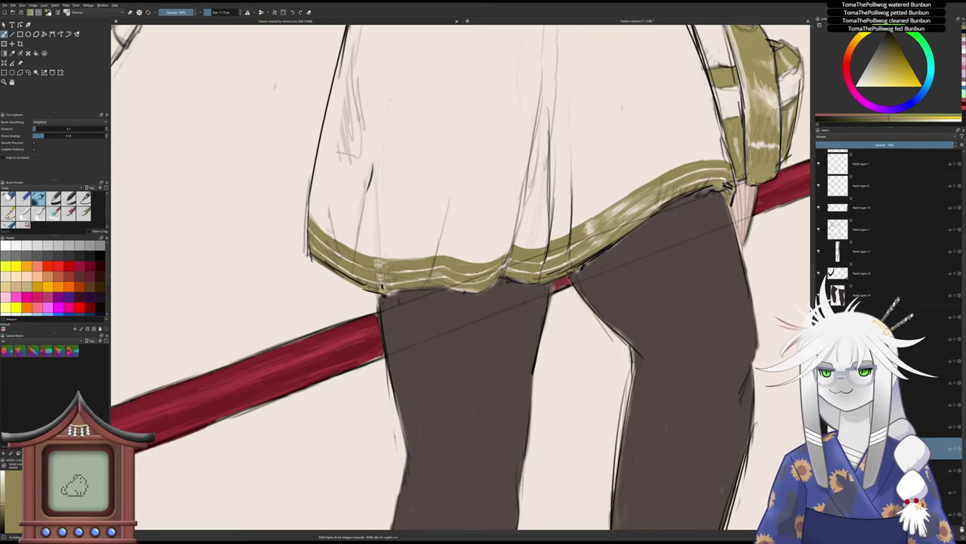
- Add highlight streaks to the hem trim where it curves up towards the lowered hand's cuff
scroll(343, 332, down, 6)
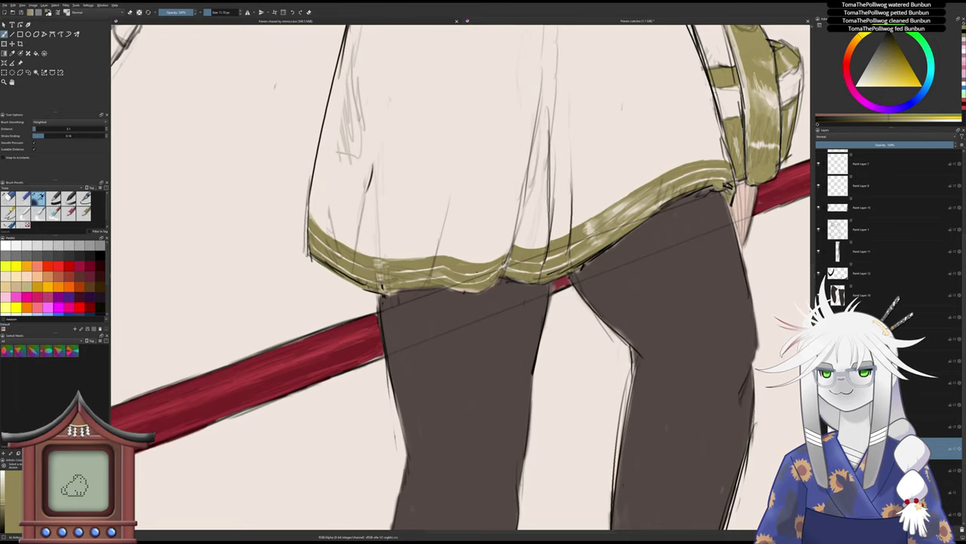
drag(345, 332, 326, 368)
scroll(344, 310, up, 2)
scroll(335, 305, up, 2)
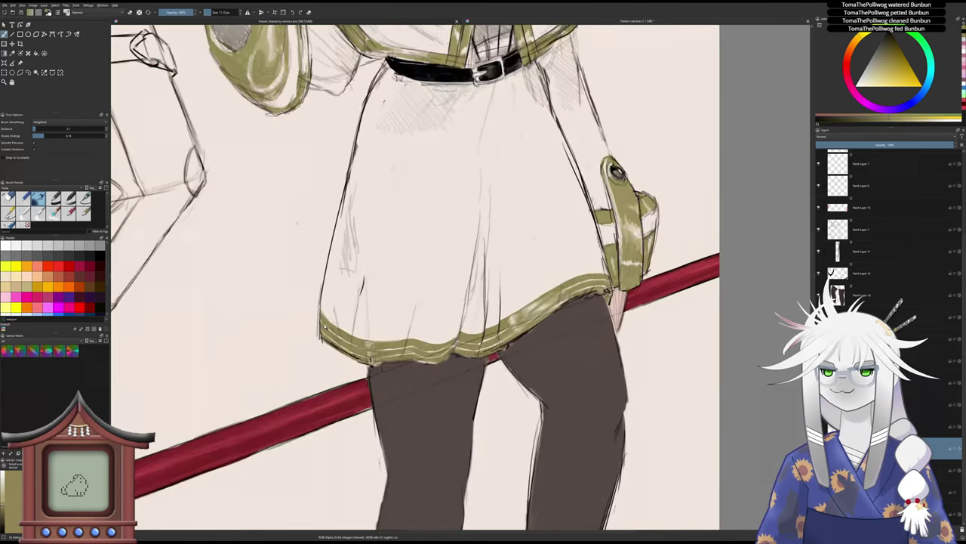
scroll(528, 271, up, 3)
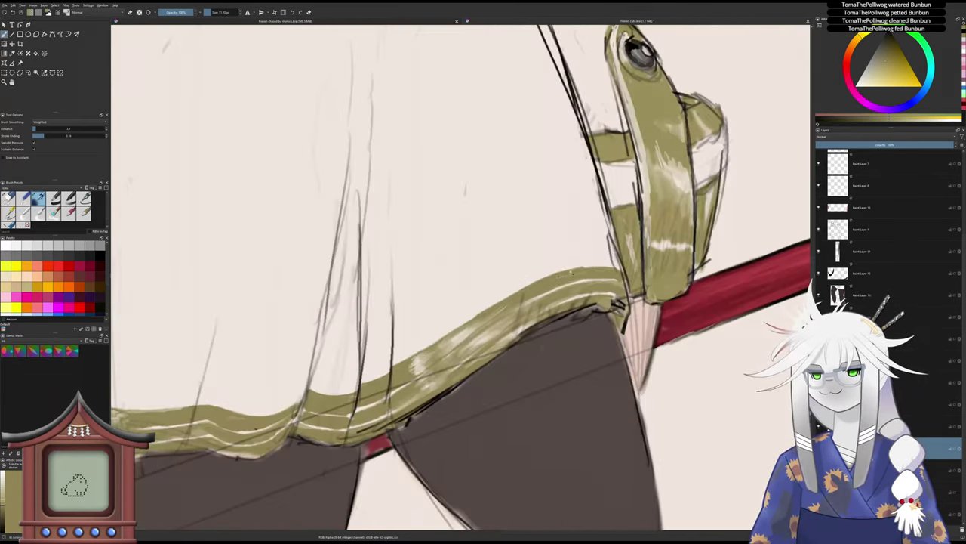
drag(521, 299, 591, 271)
mouse_move(557, 300)
mouse_down()
mouse_move(584, 287)
mouse_move(571, 304)
mouse_move(542, 288)
mouse_move(563, 279)
mouse_up()
- Blend the highlight near the cuff with thin olive strokes that follow the hem's curve
key(slash)
drag(518, 301, 592, 276)
drag(518, 302, 587, 280)
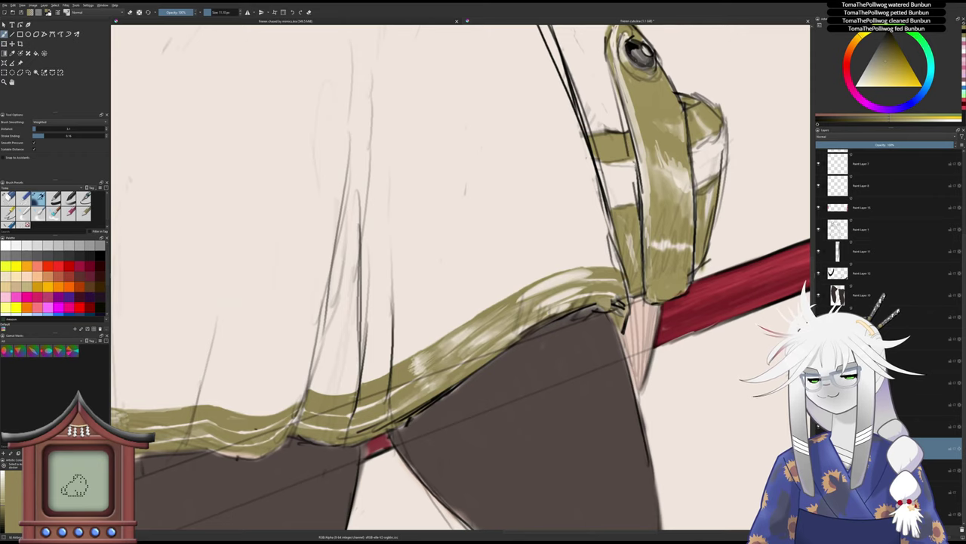
drag(542, 309, 582, 298)
scroll(520, 321, down, 4)
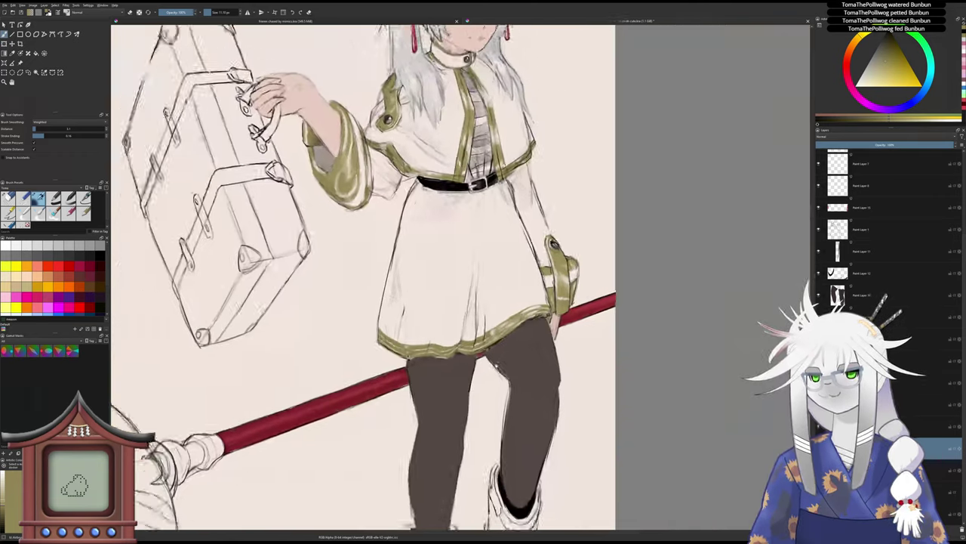
scroll(521, 319, down, 1)
scroll(521, 319, up, 5)
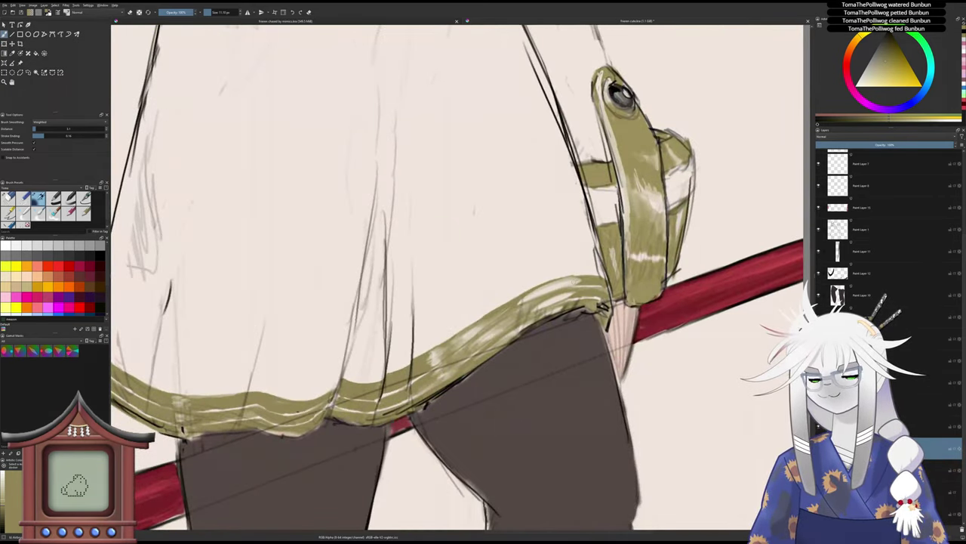
mouse_move(567, 286)
mouse_down()
mouse_move(580, 279)
mouse_move(523, 301)
mouse_move(533, 310)
mouse_move(563, 297)
mouse_move(536, 309)
mouse_move(551, 312)
mouse_move(570, 302)
mouse_move(602, 304)
mouse_move(584, 290)
mouse_up()
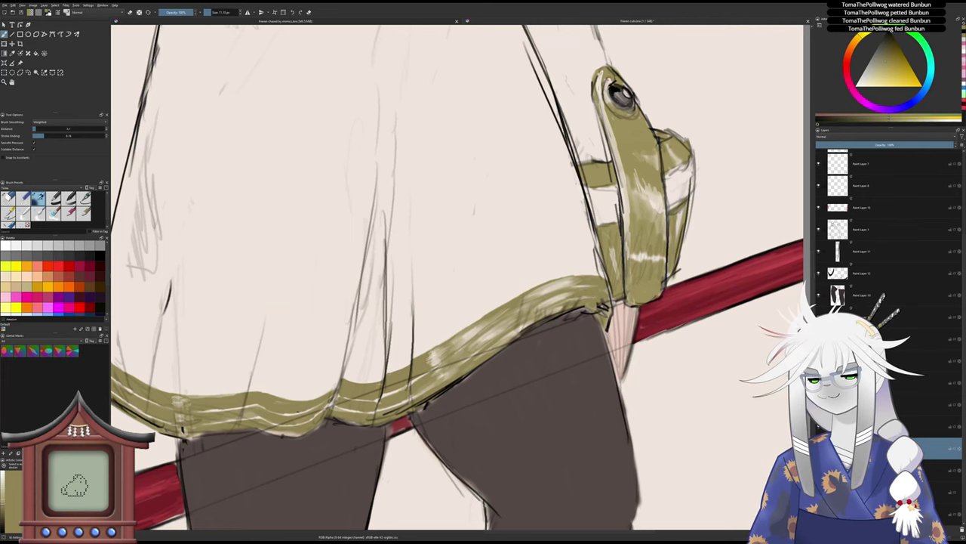
- Check the highlighted hem trim both up close and against the whole figure
scroll(470, 346, down, 2)
drag(470, 346, 516, 334)
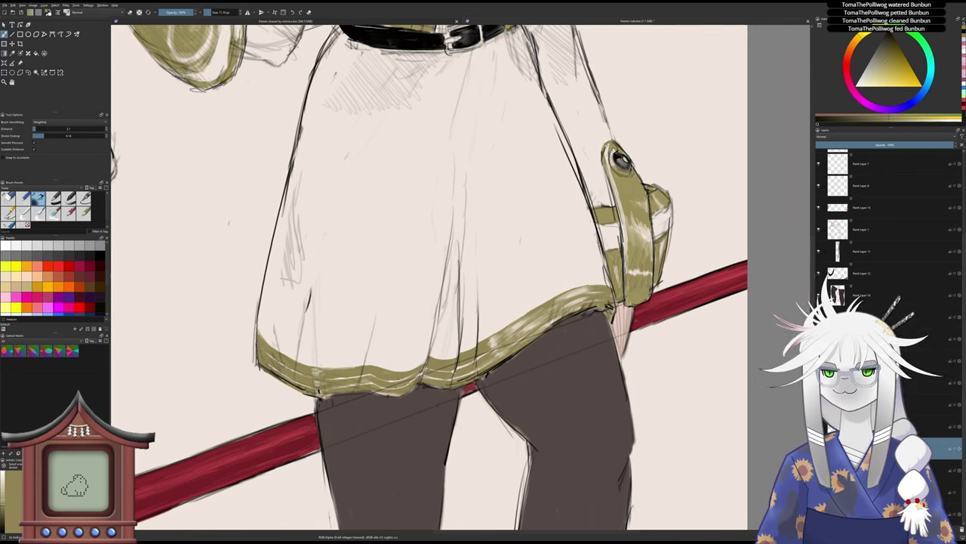
scroll(288, 386, down, 2)
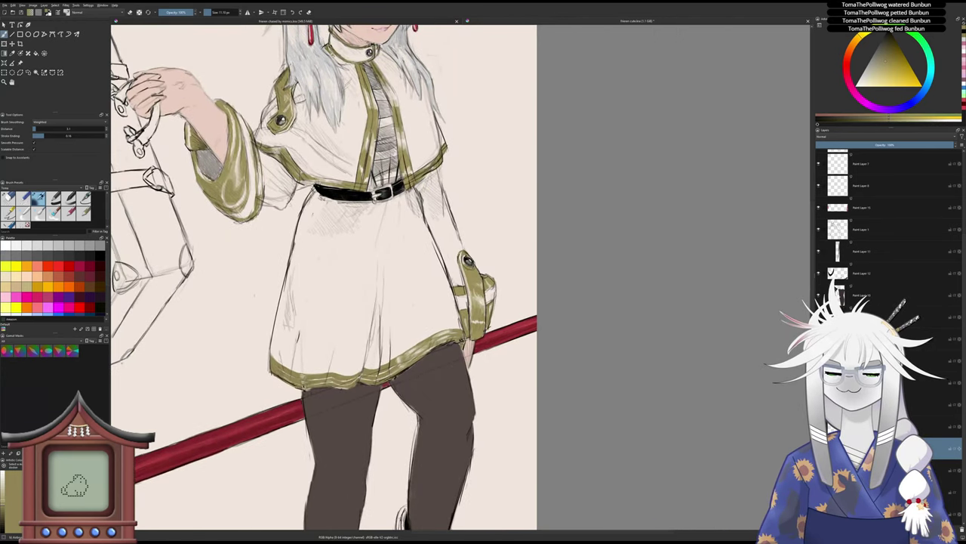
scroll(286, 425, down, 1)
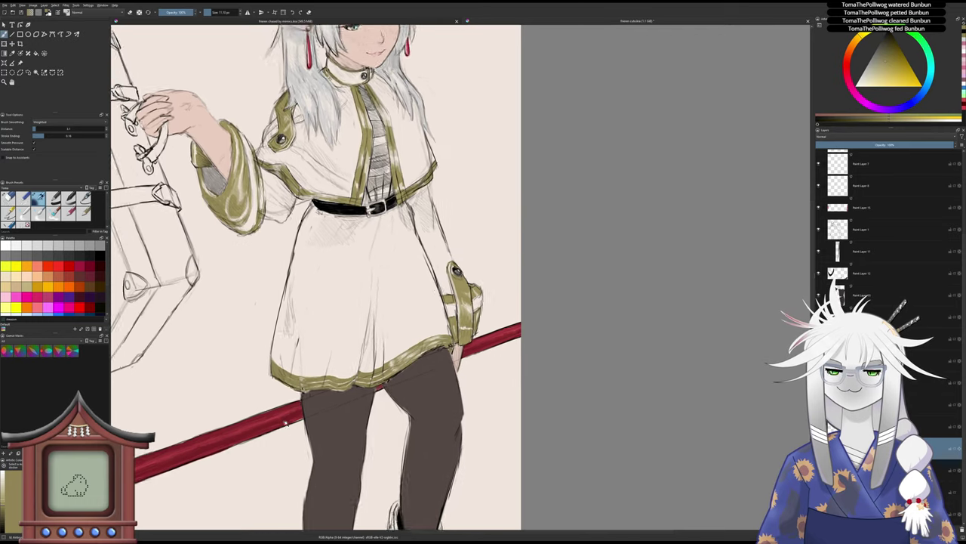
scroll(286, 378, down, 1)
scroll(291, 333, up, 4)
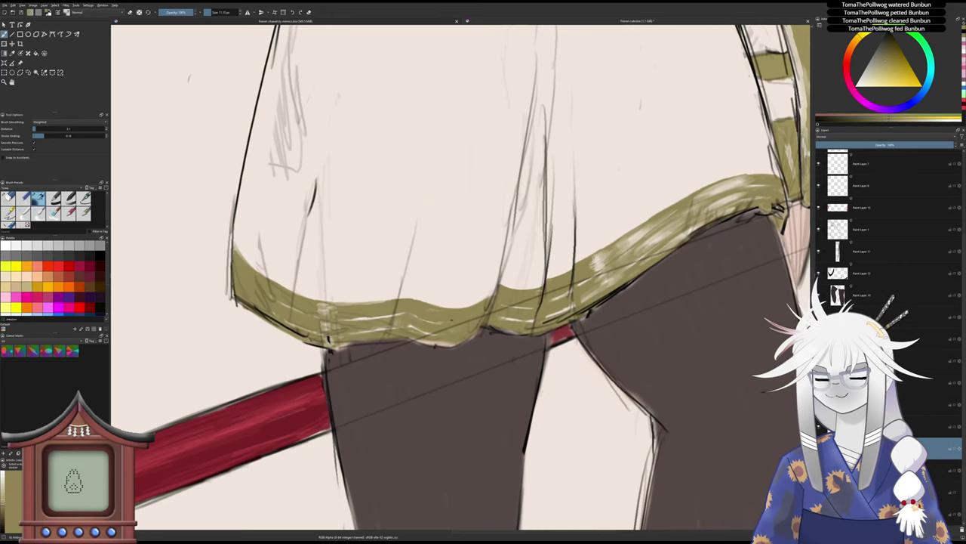
drag(391, 326, 381, 365)
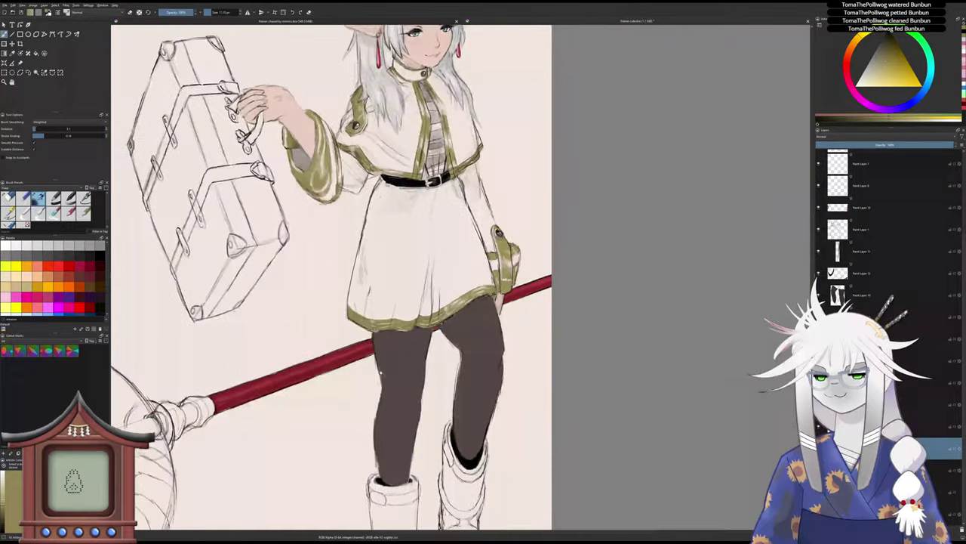
scroll(380, 366, down, 3)
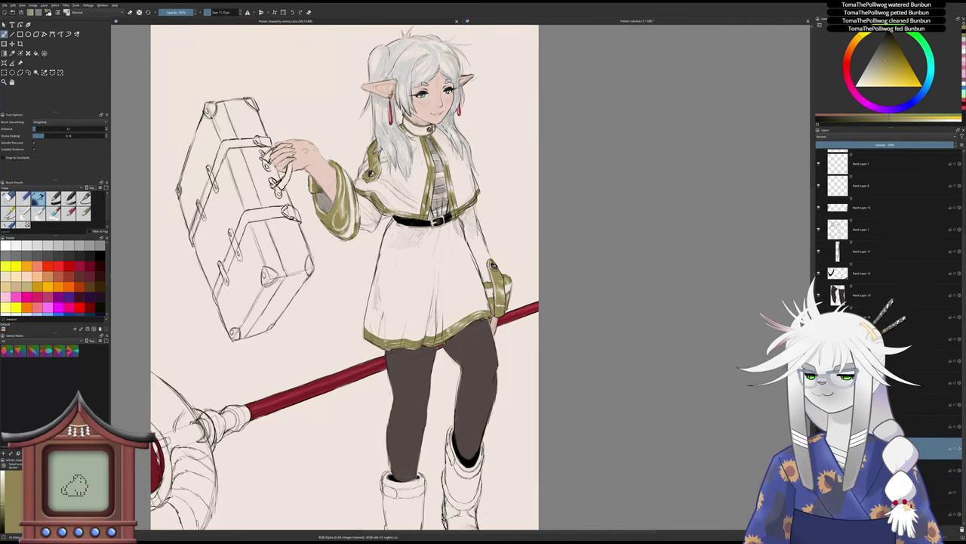
- Toggle the visibility of three lower paint layers to identify their contents, and select the topmost of them
click(818, 383)
click(818, 383)
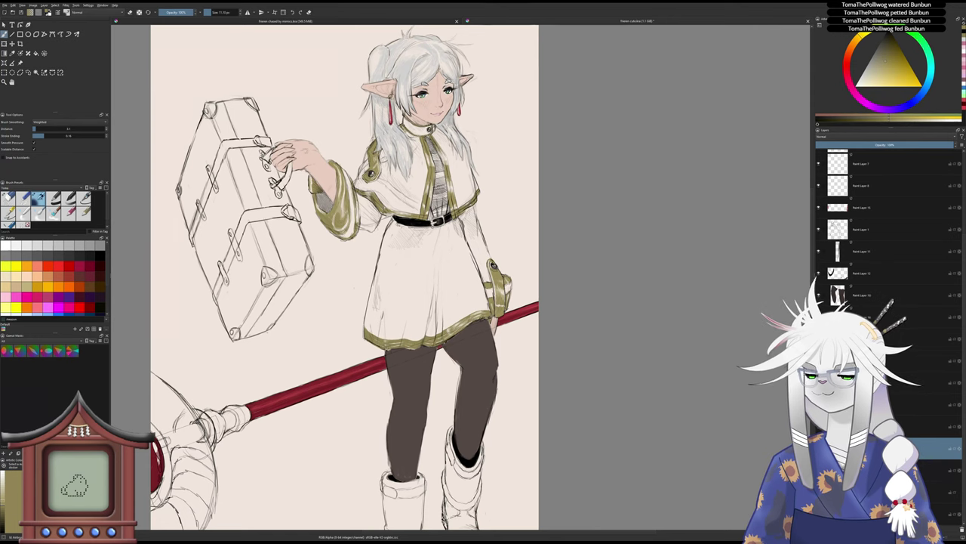
click(819, 405)
click(819, 448)
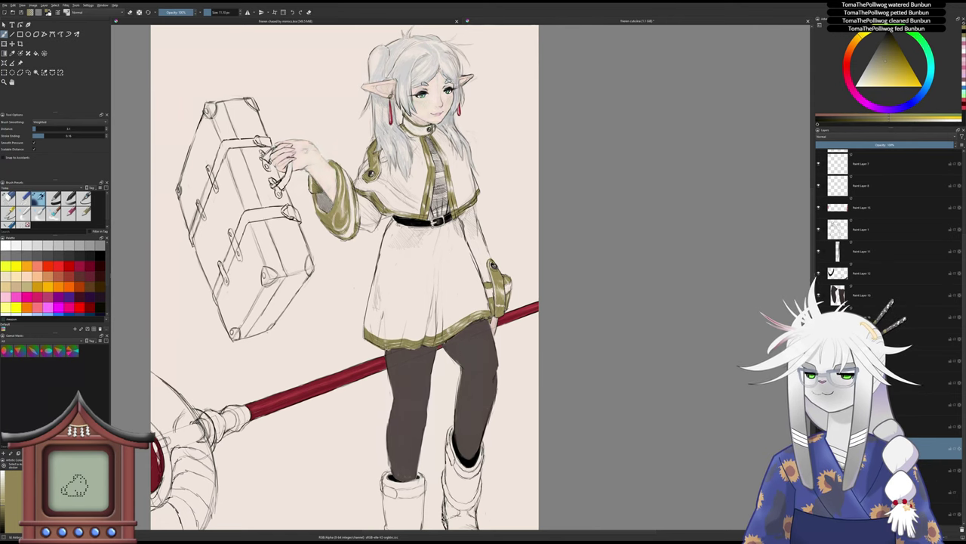
click(868, 383)
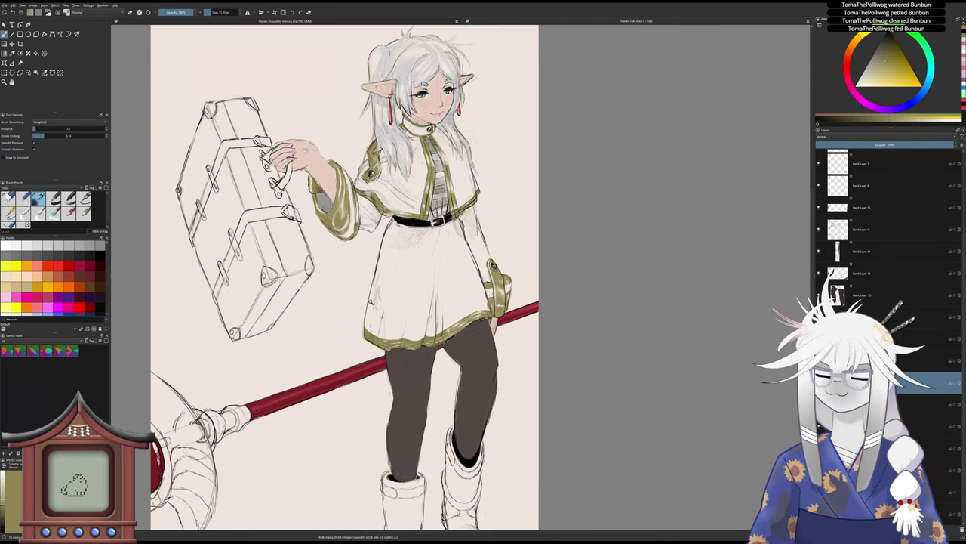
scroll(379, 314, up, 4)
drag(421, 291, 405, 252)
key(slash)
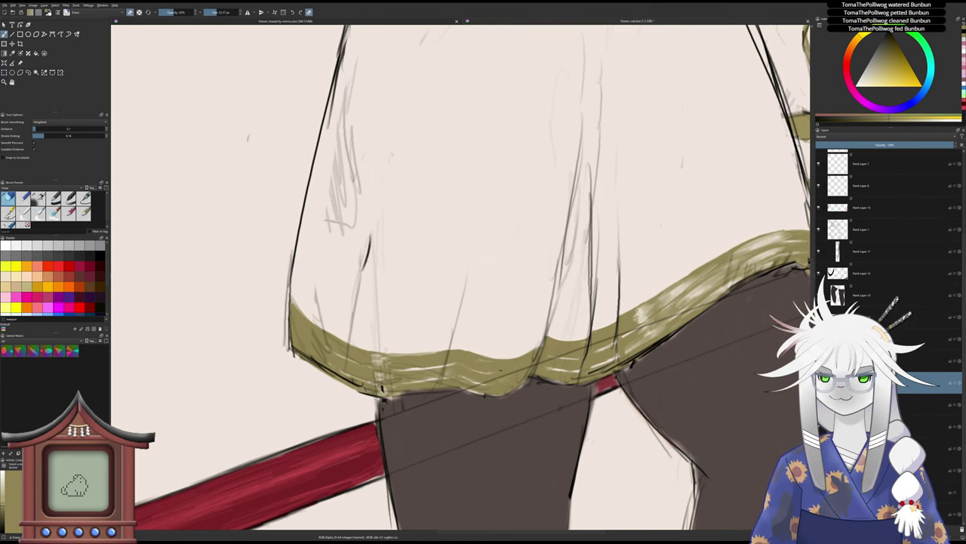
drag(588, 332, 453, 330)
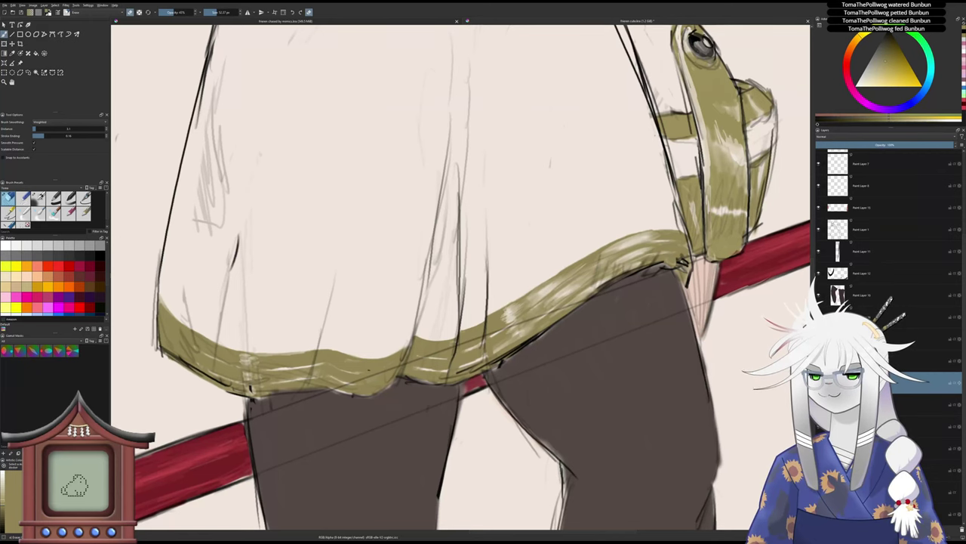
scroll(548, 323, down, 5)
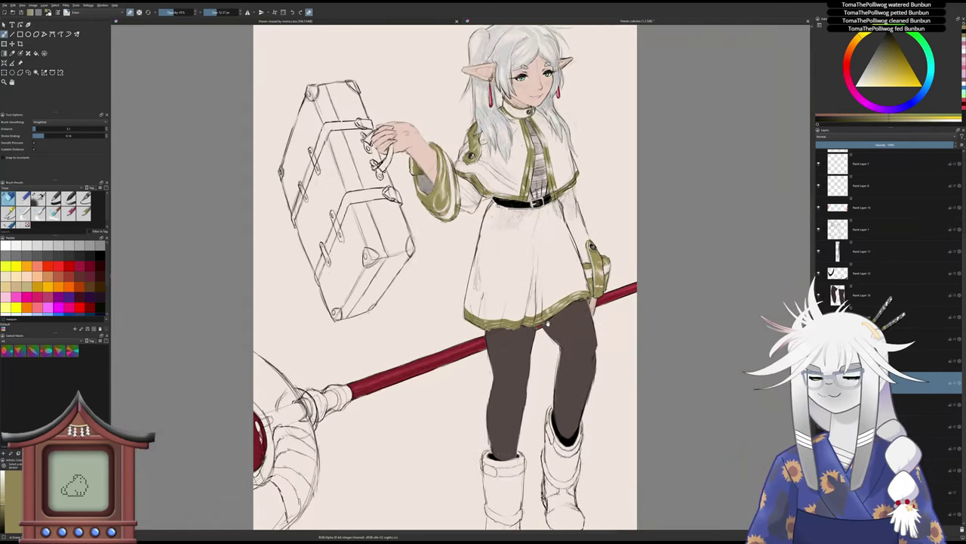
drag(549, 323, 507, 351)
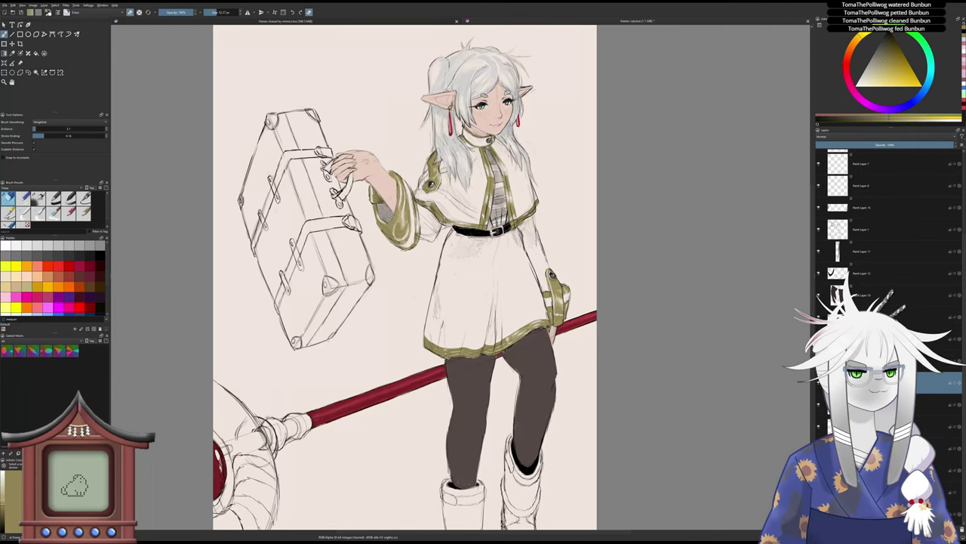
- Try a warm brown base colour on the suitcase's side beside the handle with an enlarged brush, and undo it
click(852, 52)
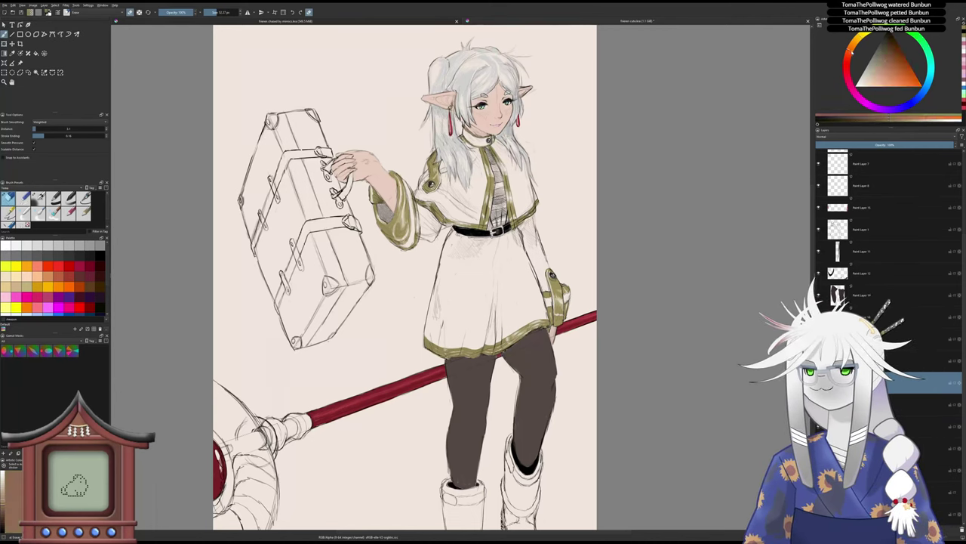
drag(885, 69, 887, 74)
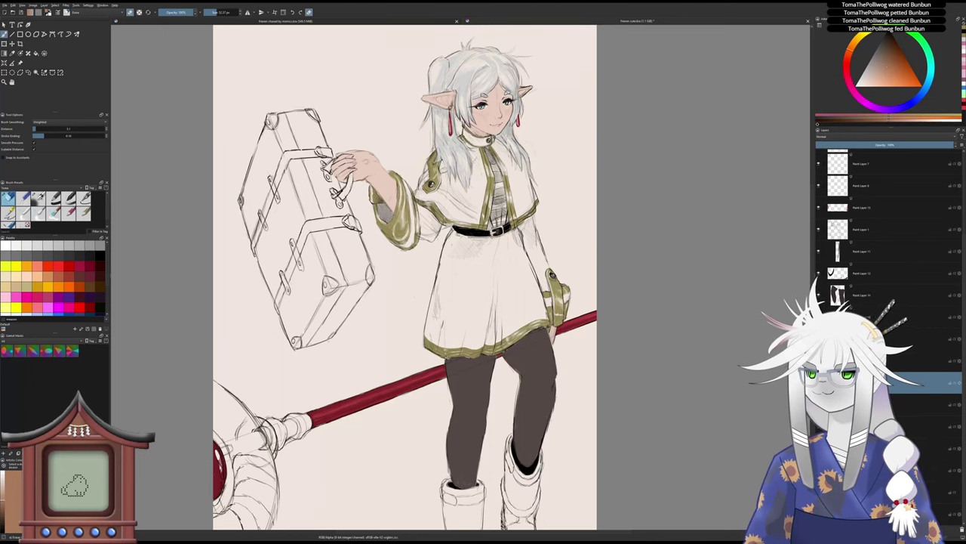
scroll(308, 199, up, 2)
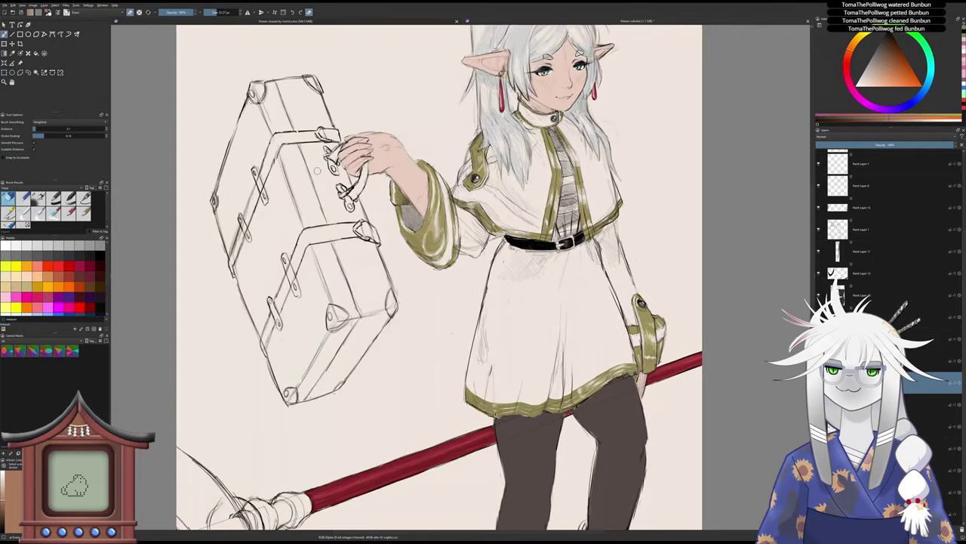
key(slash)
mouse_move(301, 177)
mouse_down()
mouse_move(310, 202)
mouse_move(299, 170)
mouse_up()
key(ctrl+z)
drag(210, 11, 221, 12)
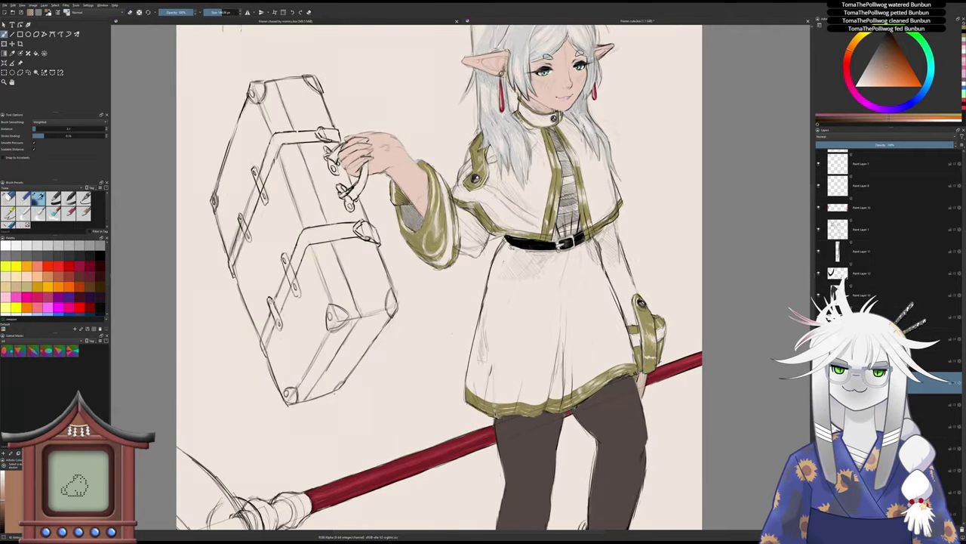
mouse_move(292, 164)
mouse_down()
mouse_move(284, 150)
mouse_move(300, 181)
mouse_move(308, 143)
mouse_move(316, 181)
mouse_up()
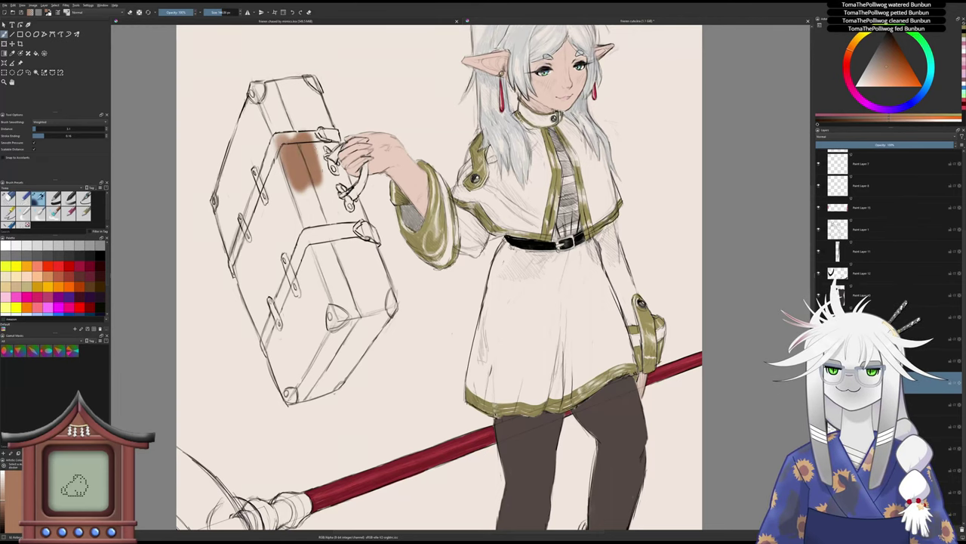
scroll(311, 192, down, 1)
scroll(316, 198, down, 1)
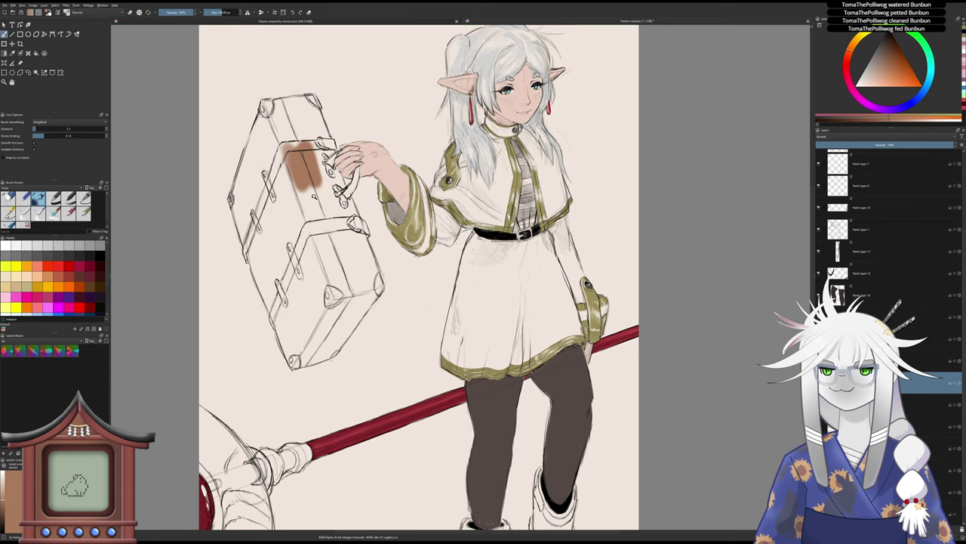
key(ctrl+z)
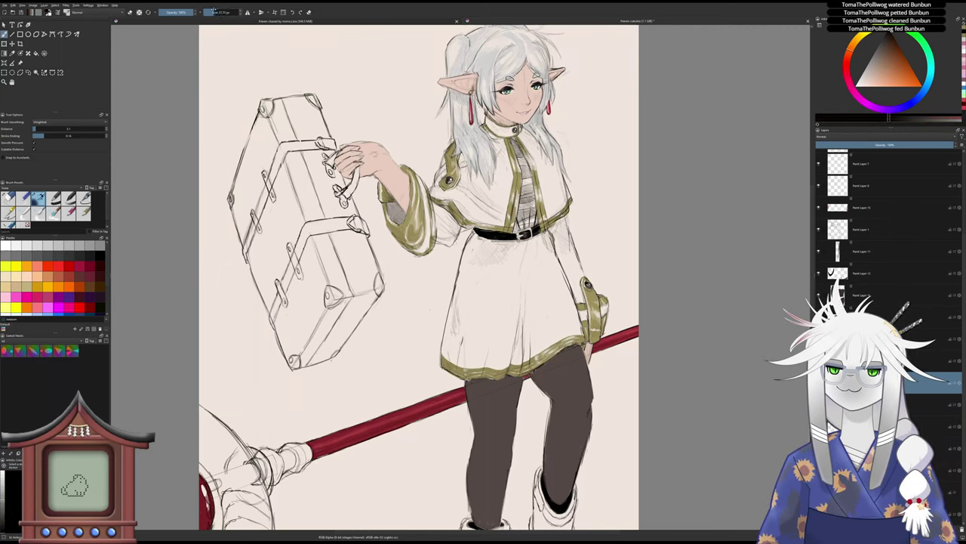
- Set up a fine black brush and select the sketch line layer that holds the suitcase outlines
drag(213, 11, 211, 10)
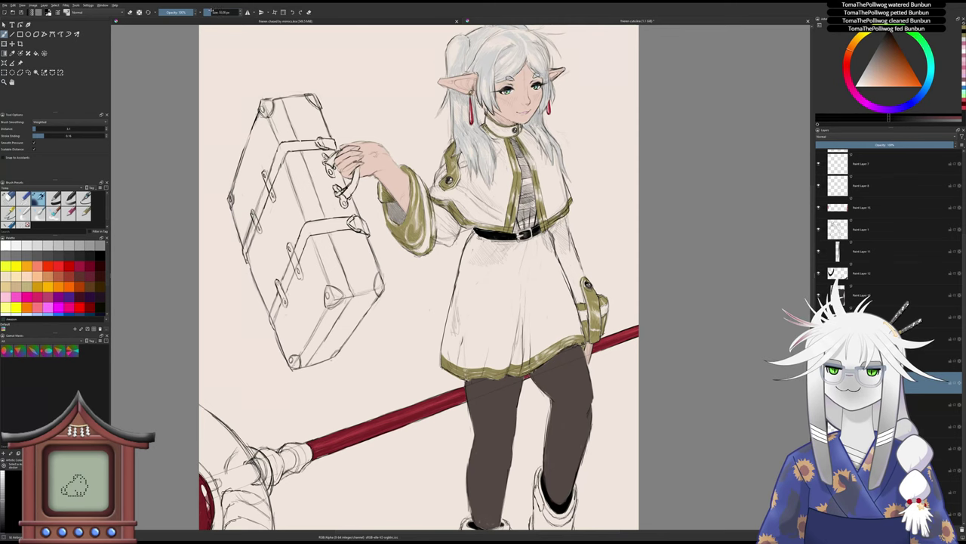
scroll(302, 185, up, 4)
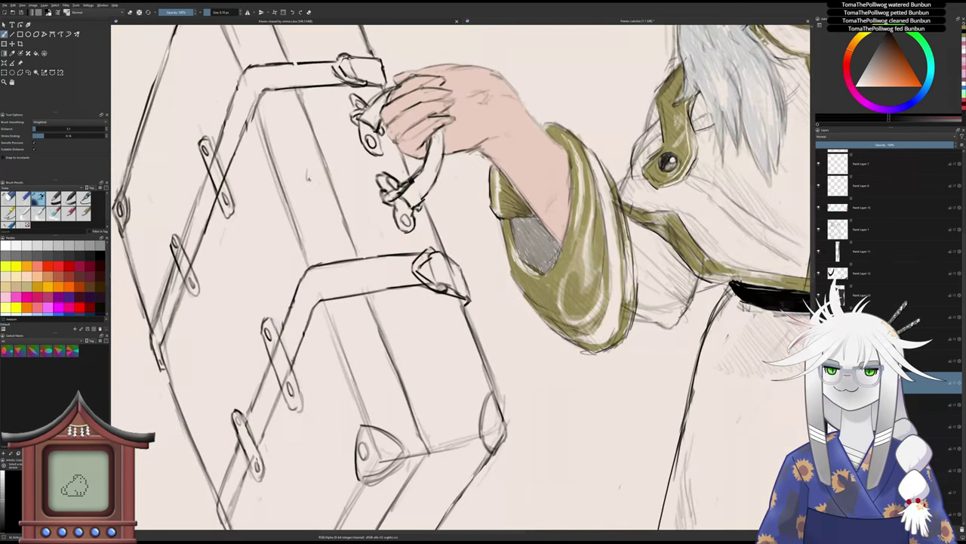
click(897, 227)
click(819, 229)
click(819, 230)
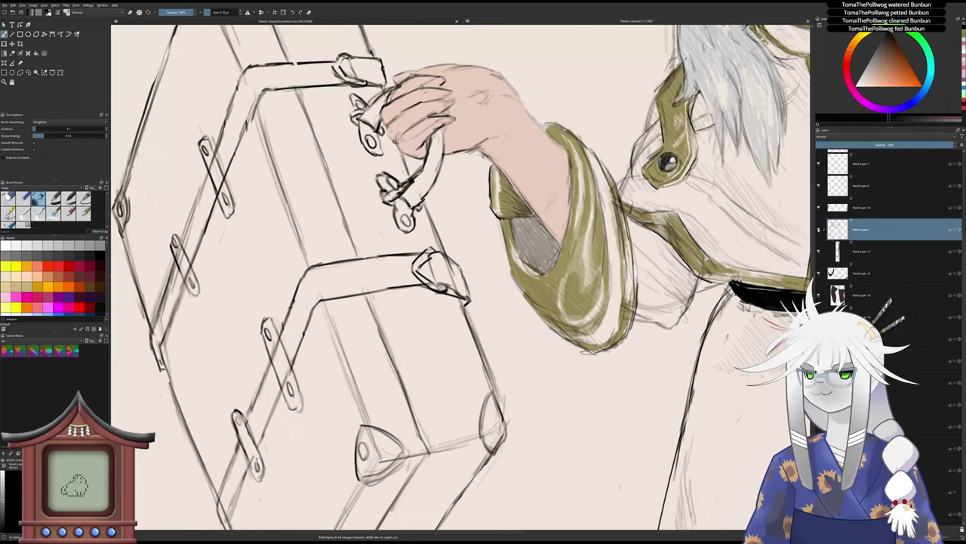
- Erase the upper tab of the suitcase handle's upper fitting and redraw it as a rounded plate with an oval rivet
drag(368, 138, 405, 189)
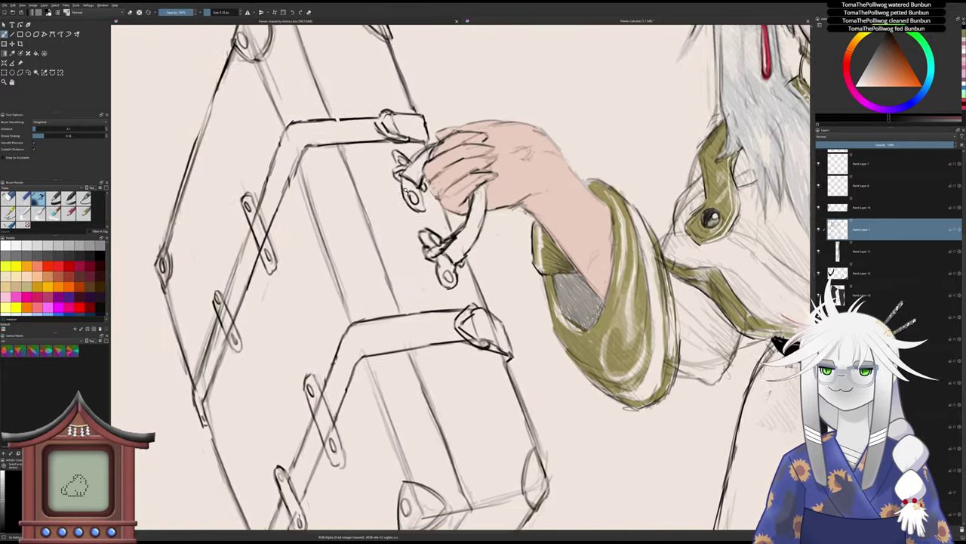
scroll(404, 186, up, 2)
key(slash)
drag(389, 140, 399, 140)
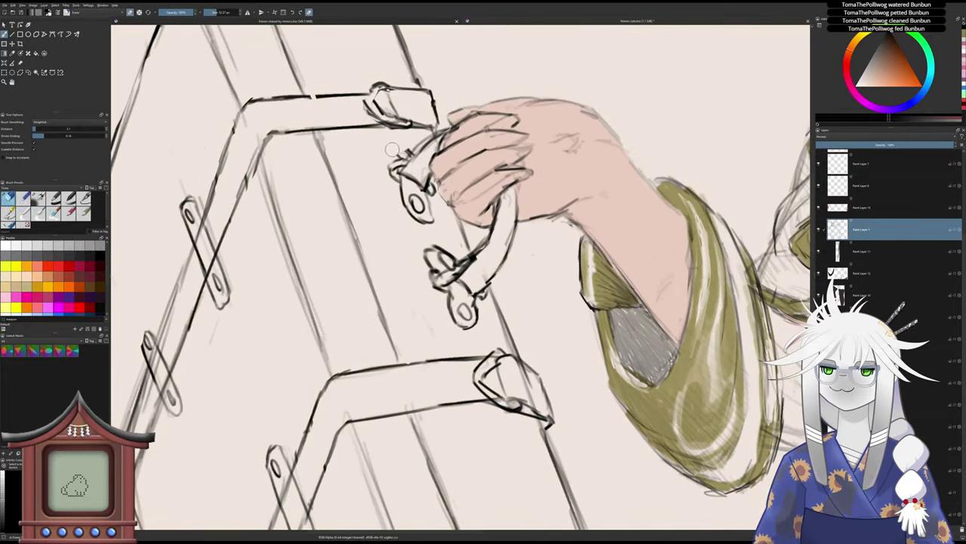
key(slash)
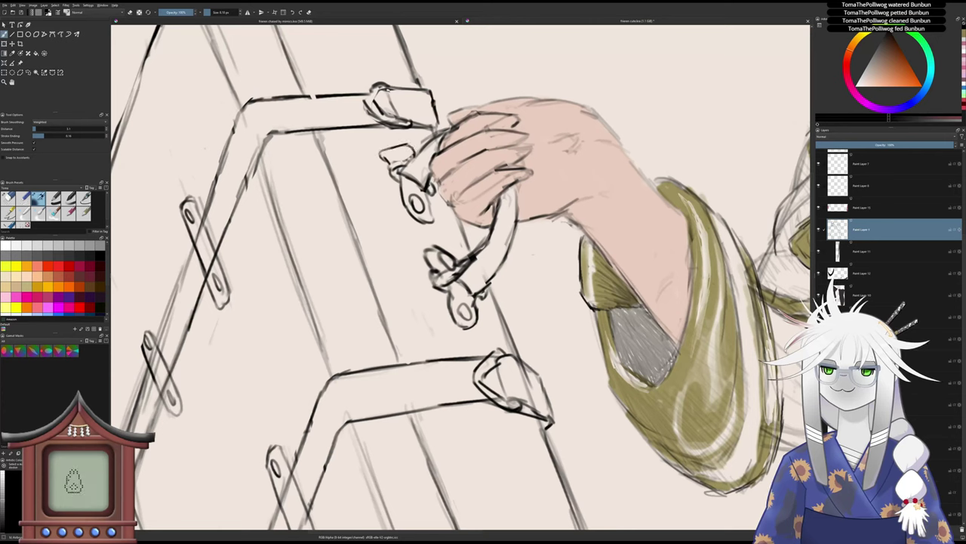
drag(390, 157, 403, 151)
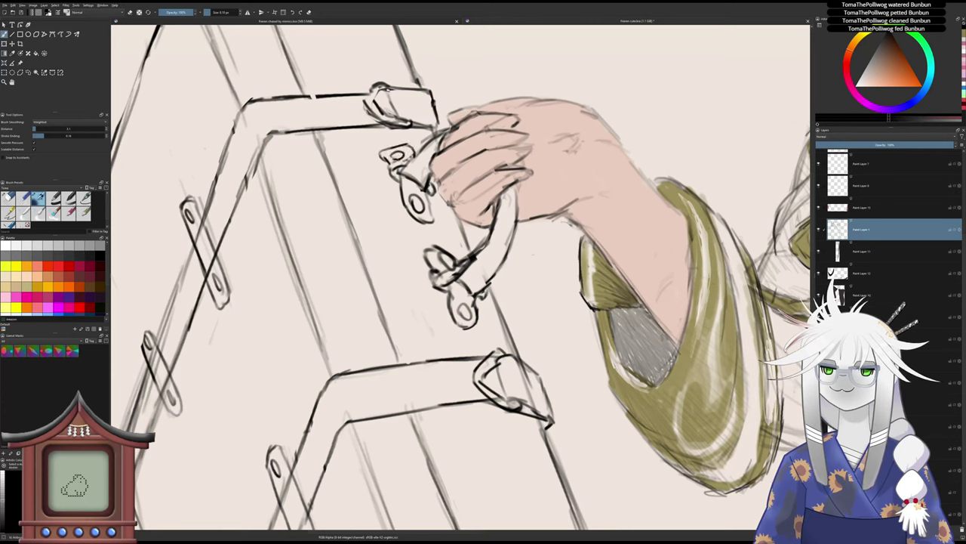
key(slash)
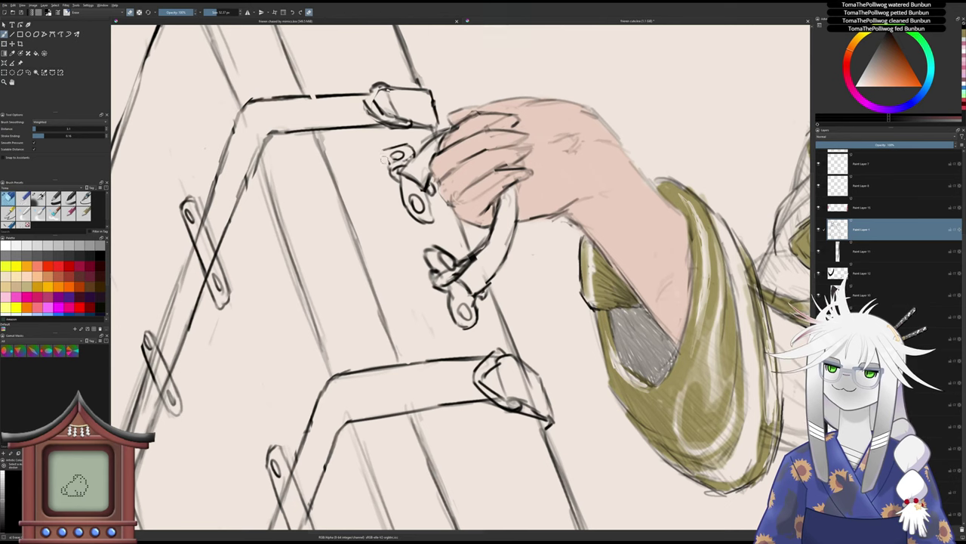
key(slash)
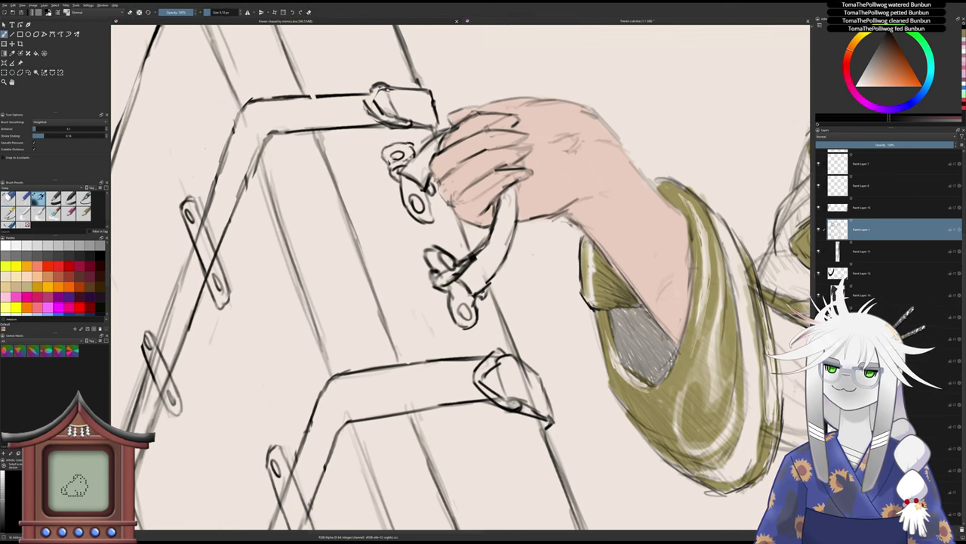
- Redraw the lower tab of the handle's upper fitting as a wider rounded plate with a flattened oval rivet
key(slash)
mouse_move(398, 188)
mouse_down()
mouse_move(427, 204)
mouse_move(429, 220)
mouse_move(426, 206)
mouse_move(417, 224)
mouse_move(401, 221)
mouse_move(401, 193)
mouse_move(430, 205)
mouse_move(428, 217)
mouse_move(401, 220)
mouse_up()
key(slash)
key(slash)
key(slash)
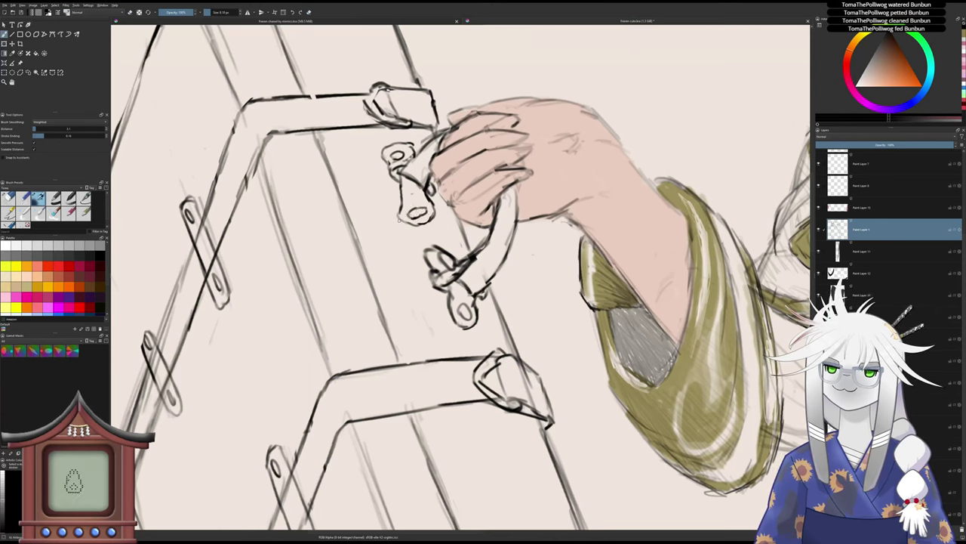
- Erase the upper loop of the handle's lower fitting and redraw it as a rounded tab with an oval rivet
key(slash)
mouse_move(434, 258)
mouse_down()
mouse_move(422, 253)
mouse_move(450, 249)
mouse_move(453, 262)
mouse_move(444, 262)
mouse_up()
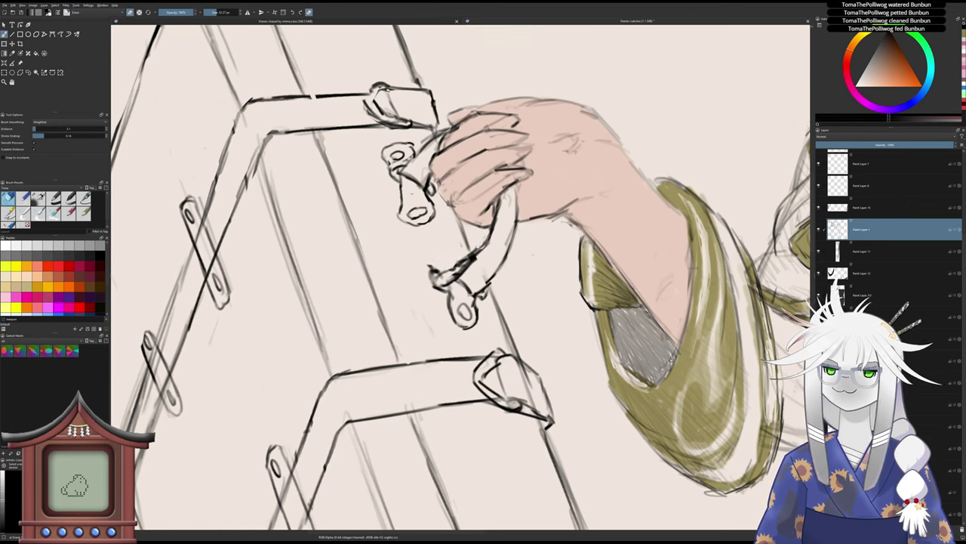
key(slash)
mouse_move(435, 272)
mouse_down()
mouse_move(414, 262)
mouse_move(417, 271)
mouse_up()
key(ctrl+z)
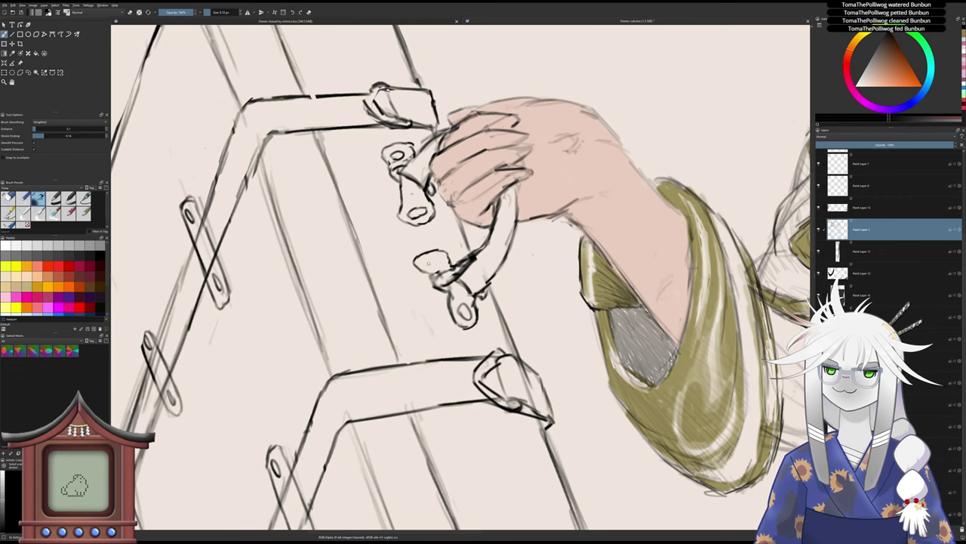
mouse_move(427, 262)
mouse_down()
mouse_move(461, 260)
mouse_move(451, 264)
mouse_up()
- Erase the lower loop of the handle's lower fitting and redraw it as a rounded tab with an oval rivet
key(slash)
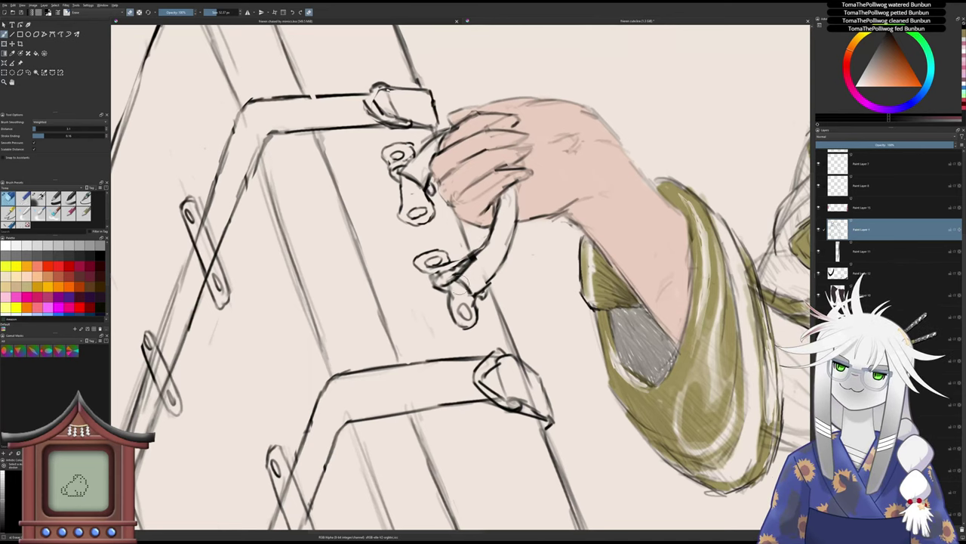
key(e)
key(e)
mouse_move(454, 295)
mouse_down()
mouse_move(464, 317)
mouse_move(454, 324)
mouse_move(442, 311)
mouse_move(438, 323)
mouse_move(475, 313)
mouse_move(473, 328)
mouse_move(478, 301)
mouse_up()
key(e)
key(e)
key(e)
key(e)
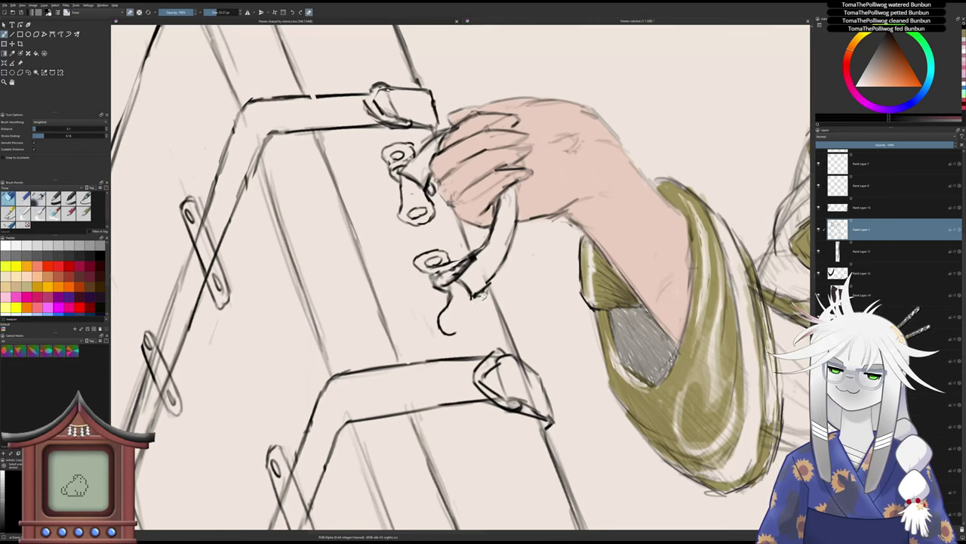
key(e)
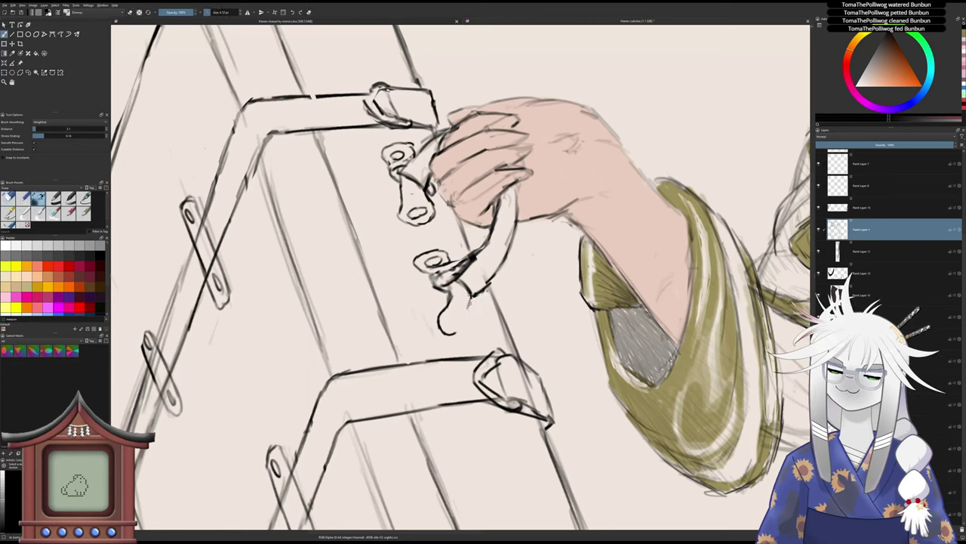
mouse_move(471, 311)
mouse_down()
mouse_move(472, 328)
mouse_move(448, 333)
mouse_move(460, 333)
mouse_up()
key(/)
key(/)
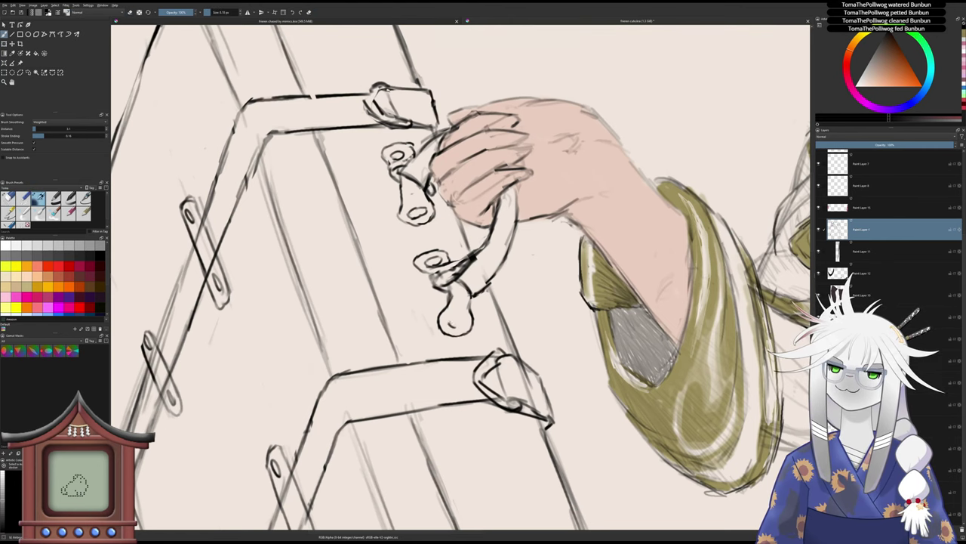
scroll(450, 320, down, 3)
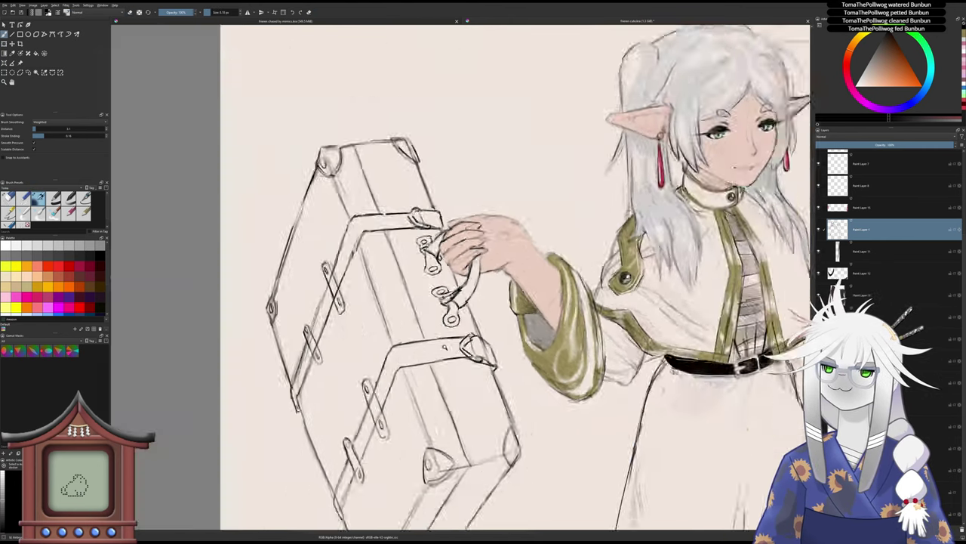
scroll(449, 320, down, 2)
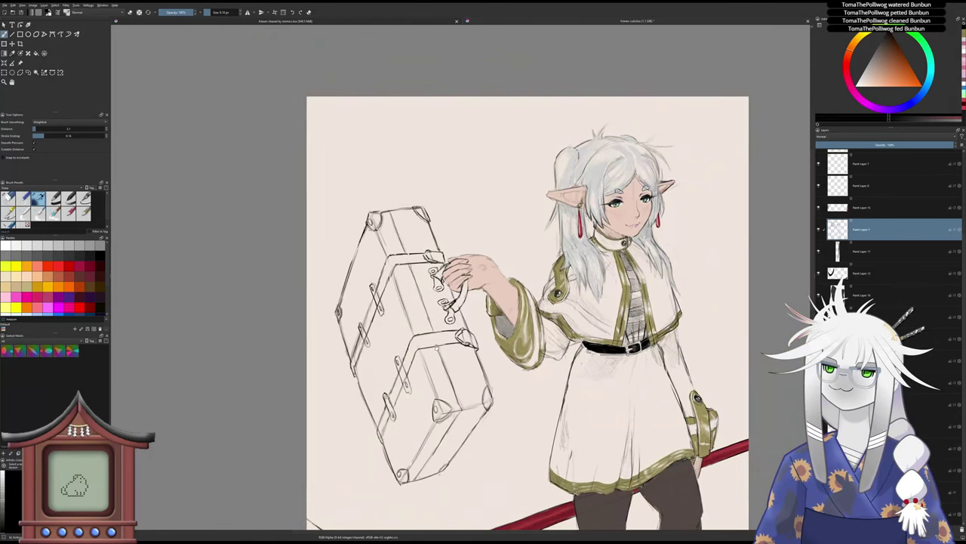
- Erase the outline of the upper fitting's lower tab and redraw it with a wider rounded end and an oval rivet
scroll(430, 311, up, 3)
key(/)
drag(444, 214, 441, 222)
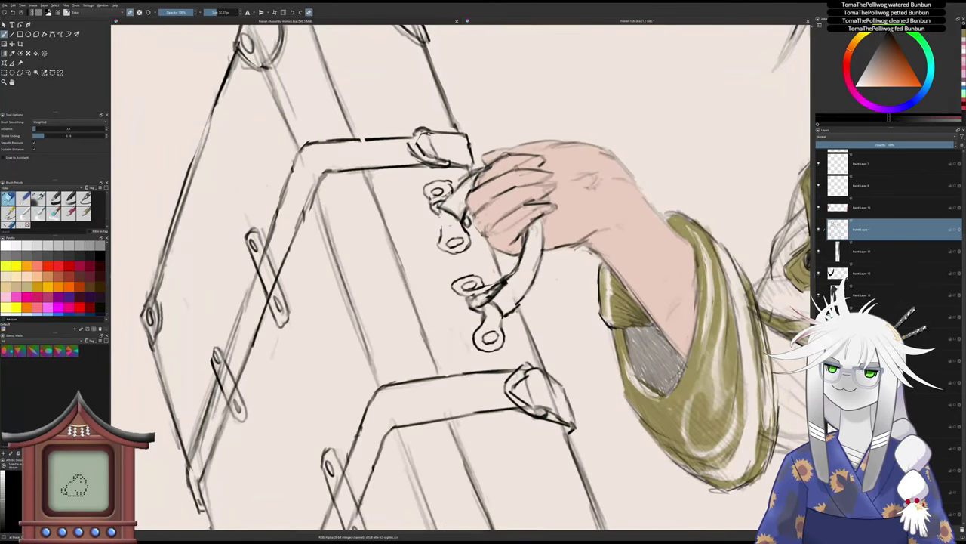
key(e)
key(e)
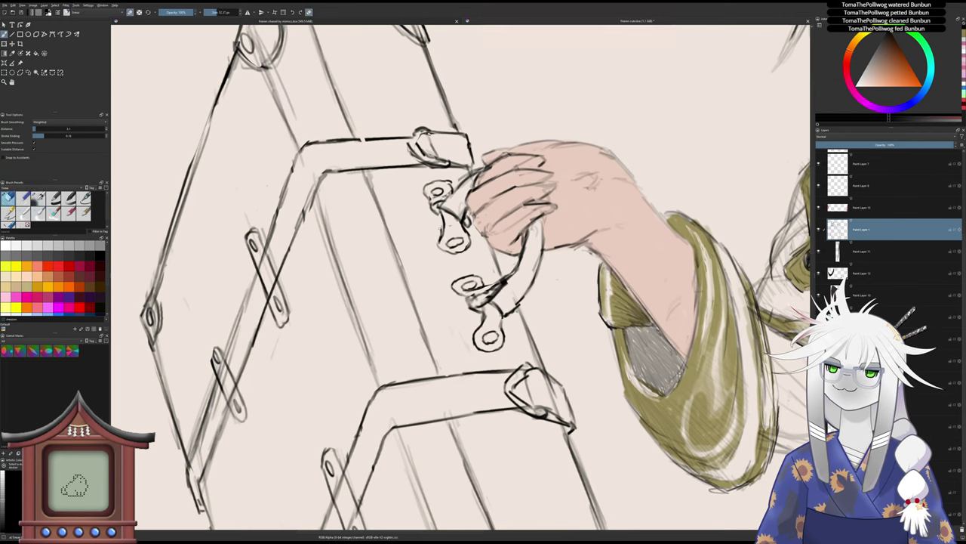
drag(443, 248, 466, 244)
key(/)
drag(448, 244, 466, 246)
key(/)
key(/)
key(ctrl+z)
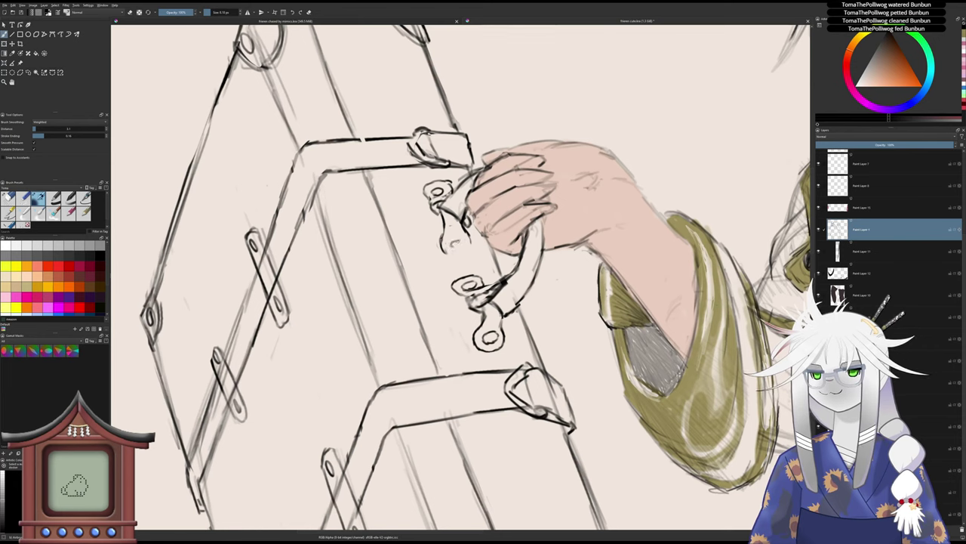
mouse_move(455, 240)
mouse_down()
mouse_move(472, 242)
mouse_move(463, 256)
mouse_move(447, 251)
mouse_move(463, 255)
mouse_move(454, 279)
mouse_move(481, 280)
mouse_move(456, 283)
mouse_move(470, 298)
mouse_move(474, 333)
mouse_move(482, 319)
mouse_move(500, 320)
mouse_up()
- Erase the heavy overlapping strokes at the lower end of the suitcase grip and redraw its inner edge as one clean curve
key(slash)
key(slash)
key(slash)
key(slash)
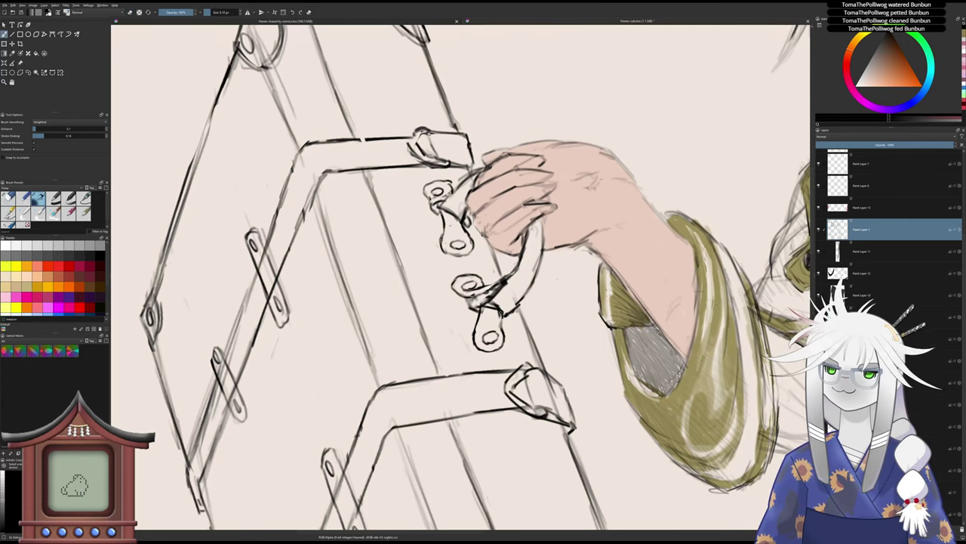
key(slash)
mouse_move(500, 311)
mouse_down()
mouse_move(494, 321)
mouse_move(488, 300)
mouse_move(477, 306)
mouse_move(519, 264)
mouse_up()
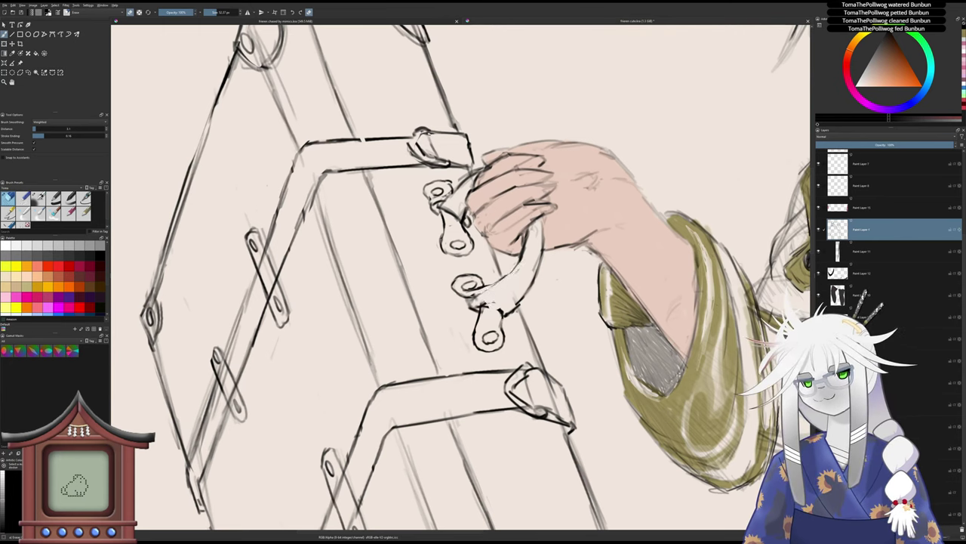
key(slash)
mouse_move(495, 294)
mouse_down()
mouse_move(518, 269)
mouse_move(509, 279)
mouse_up()
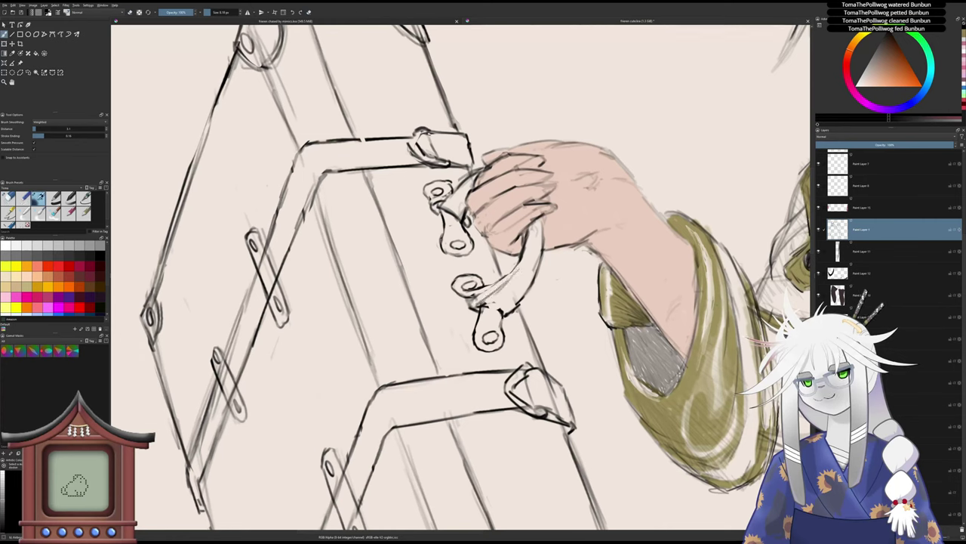
- Draw the folded end of the grip where it meets the lower fitting, trim stray lines and add short crease strokes
key(minus)
key(equal)
key(minus)
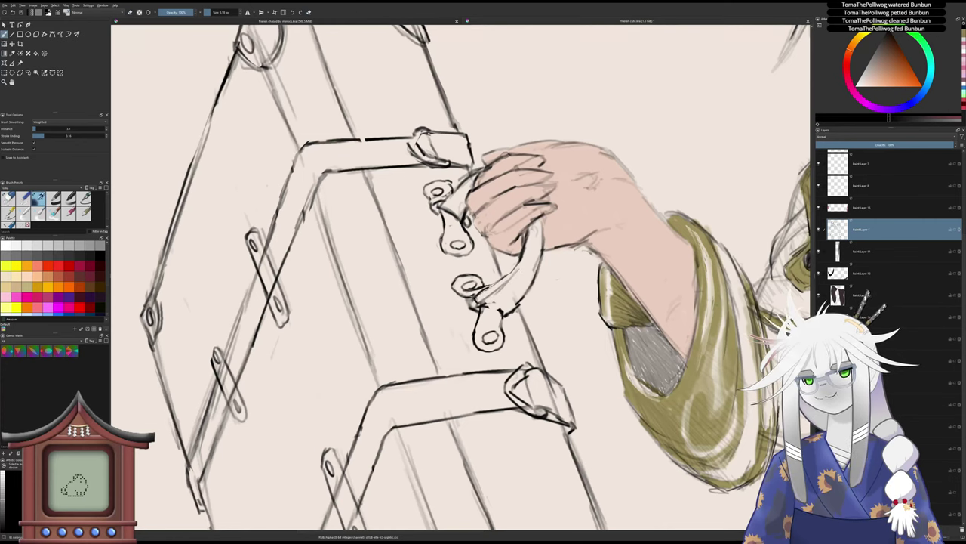
key(equal)
key(slash)
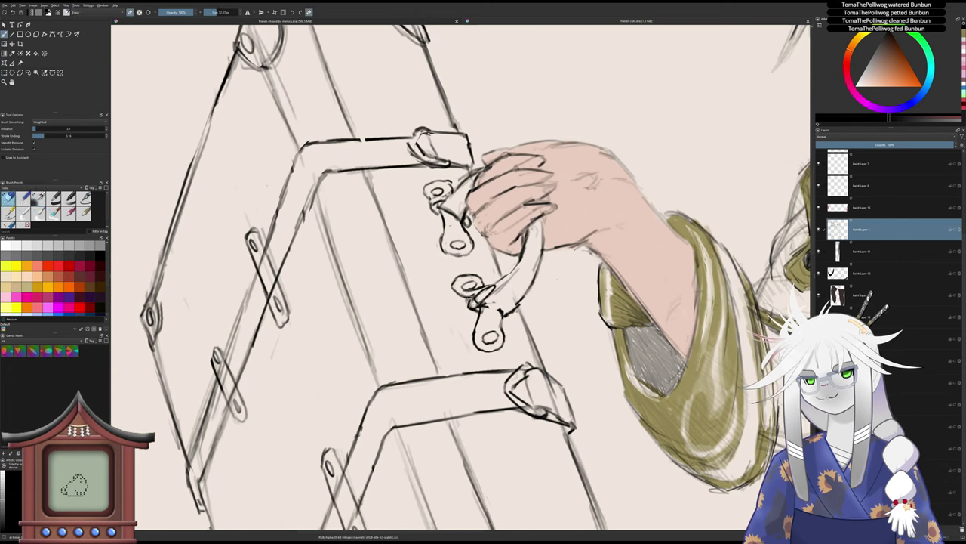
key(slash)
key(slash)
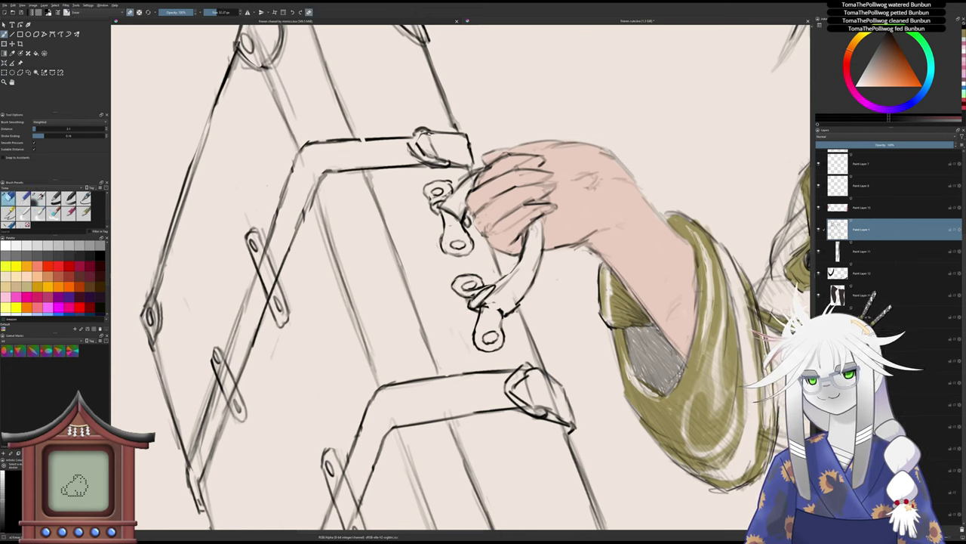
key(slash)
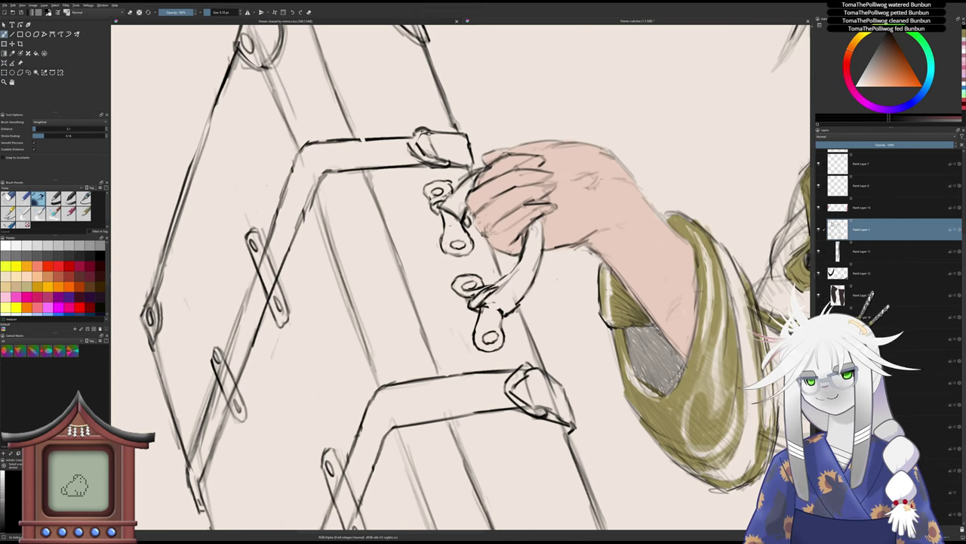
key(slash)
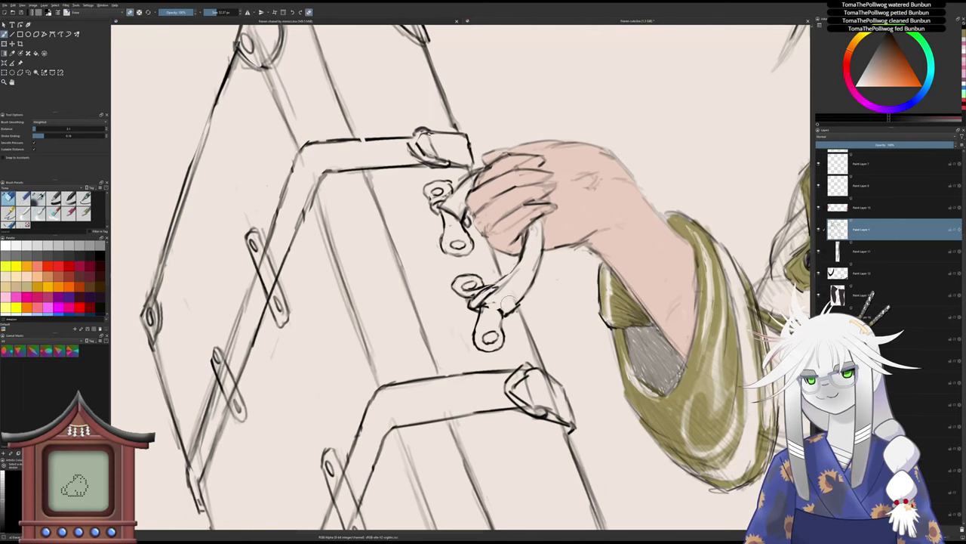
key(slash)
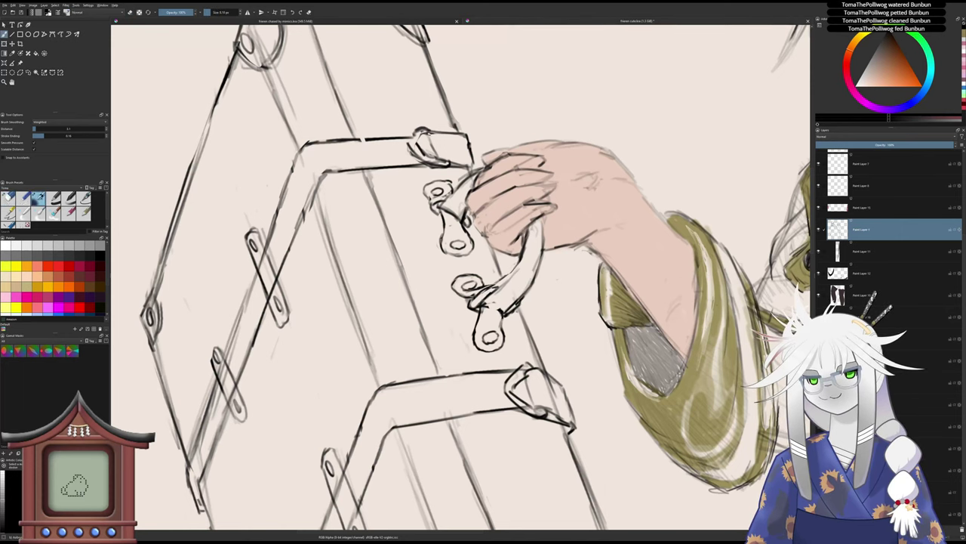
key(slash)
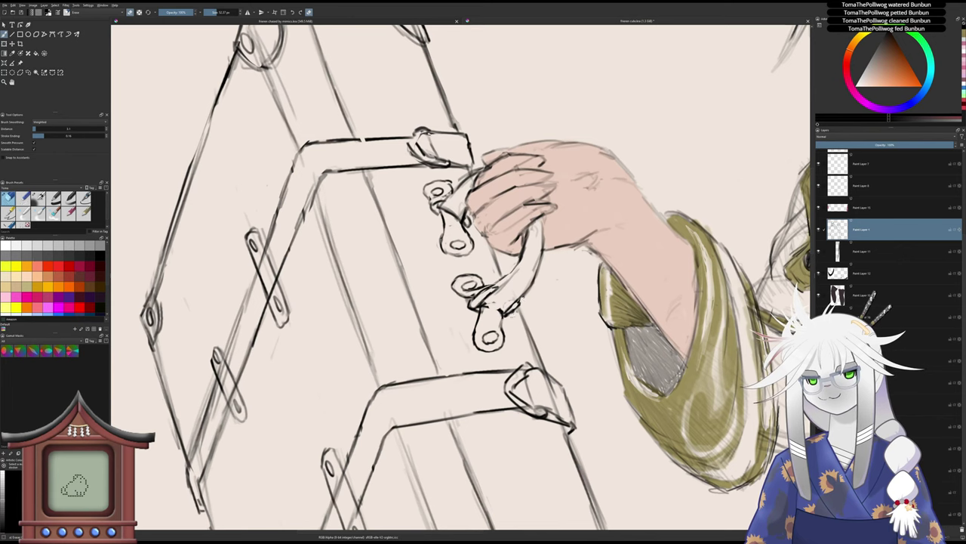
key(slash)
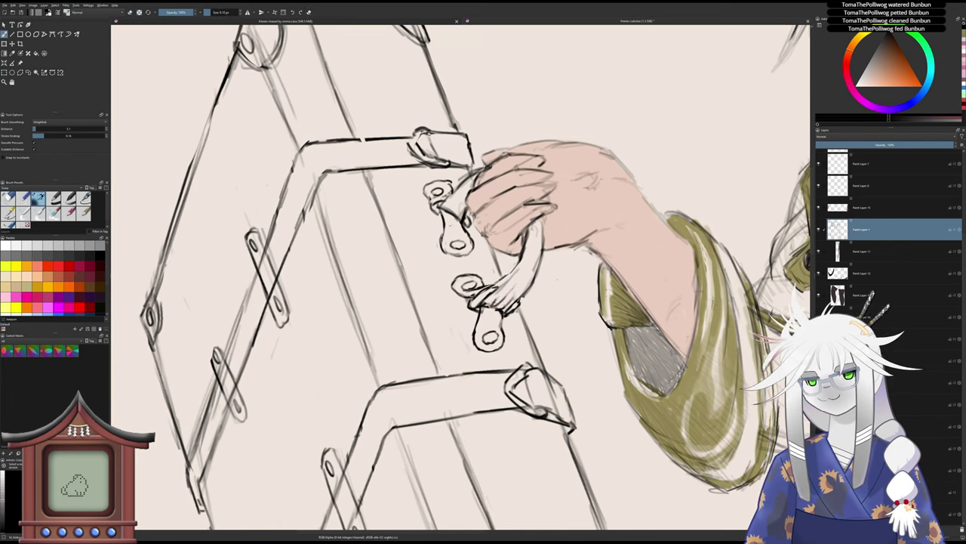
mouse_move(495, 301)
mouse_down()
mouse_move(513, 279)
mouse_move(494, 299)
mouse_move(498, 311)
mouse_up()
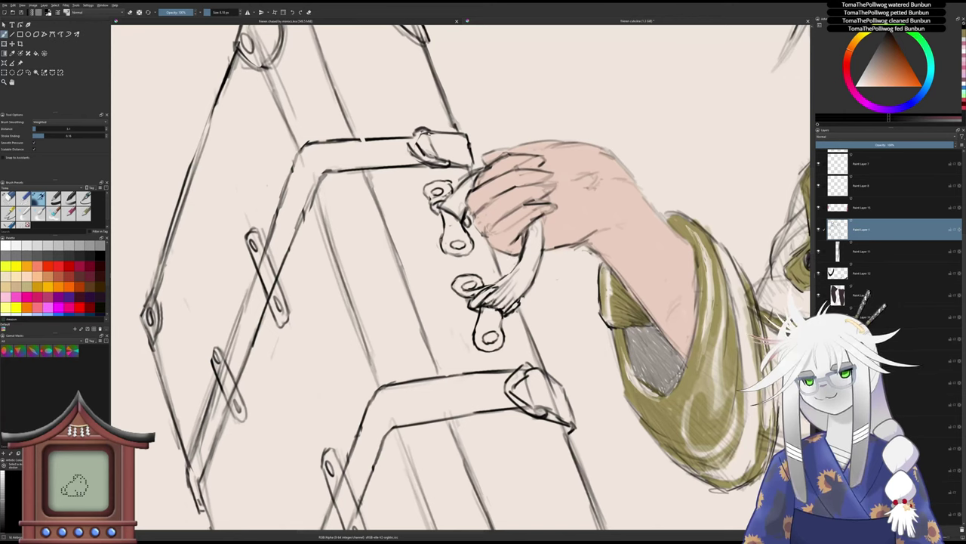
- Erase and redraw the inner and outer edges of the grip between the hand and the lower fitting
key(slash)
drag(519, 272, 503, 287)
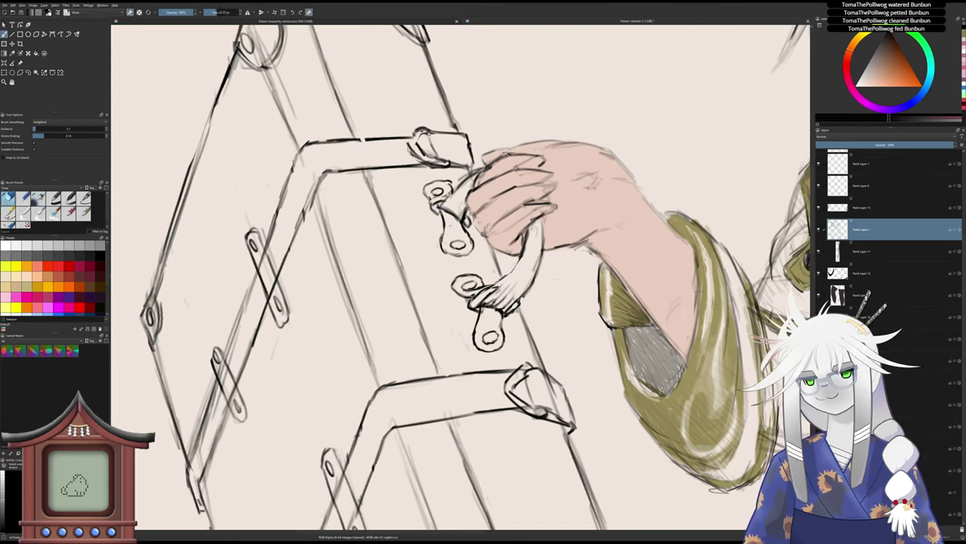
drag(519, 255, 497, 282)
key(slash)
drag(542, 233, 515, 300)
key(e)
drag(545, 257, 528, 301)
scroll(524, 275, down, 4)
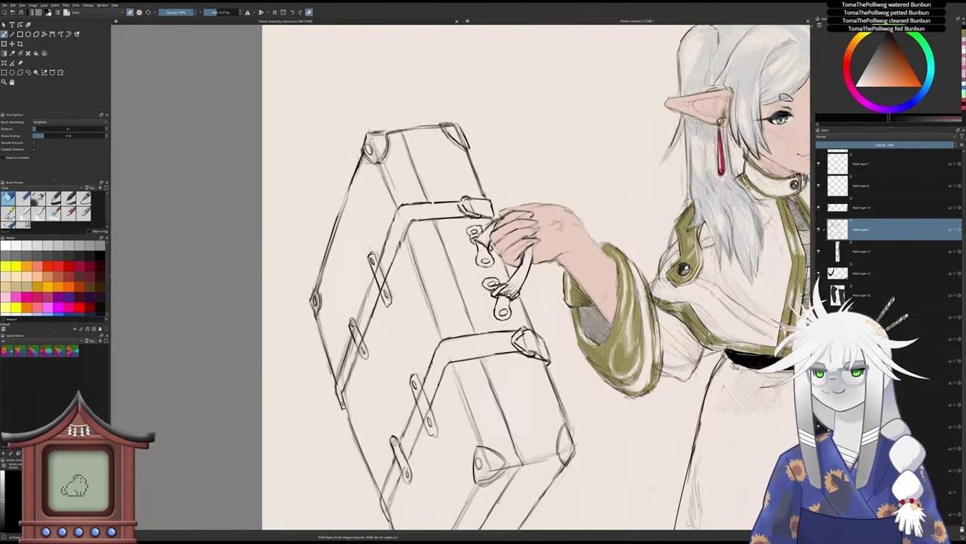
- Add short crease strokes to the upper end of the grip, between the upper fitting and the fingers
scroll(501, 256, up, 4)
key(e)
key(e)
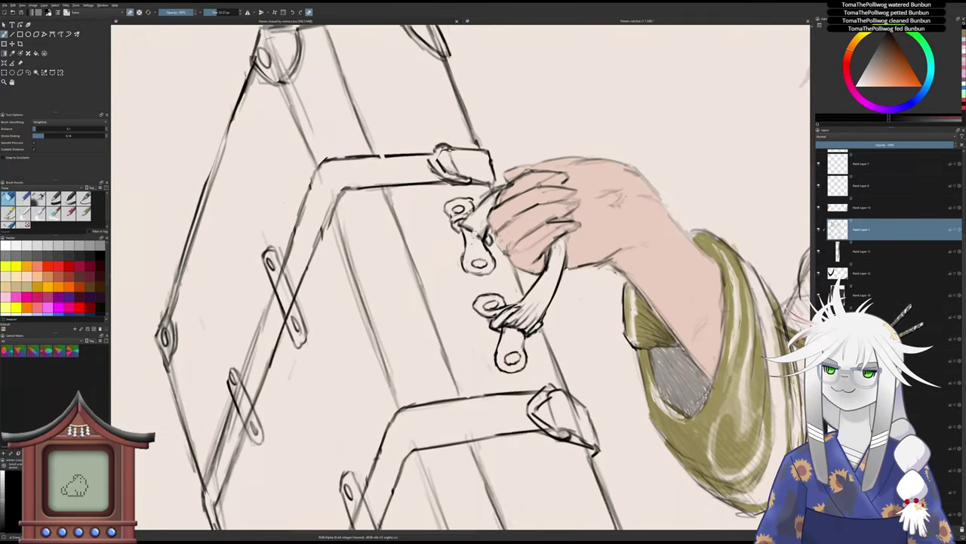
key(e)
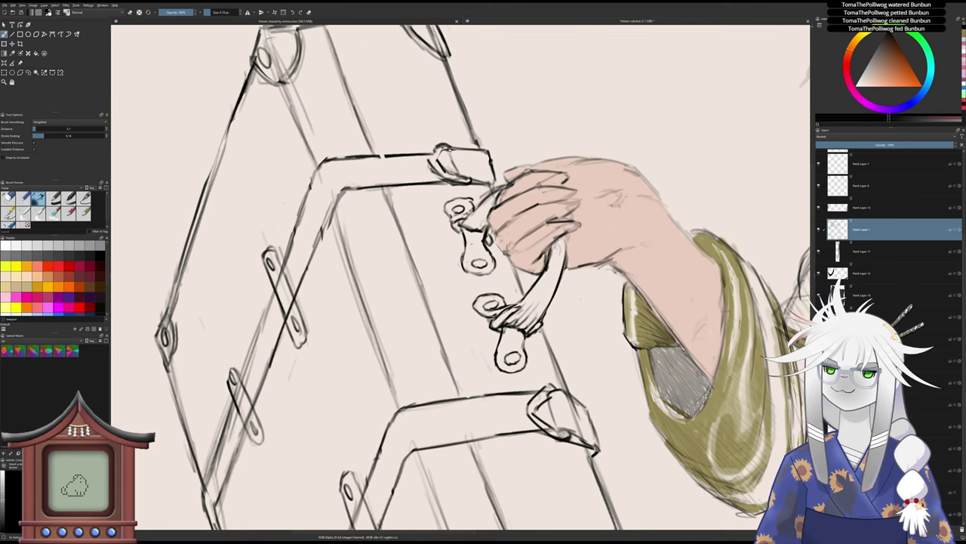
drag(472, 228, 483, 208)
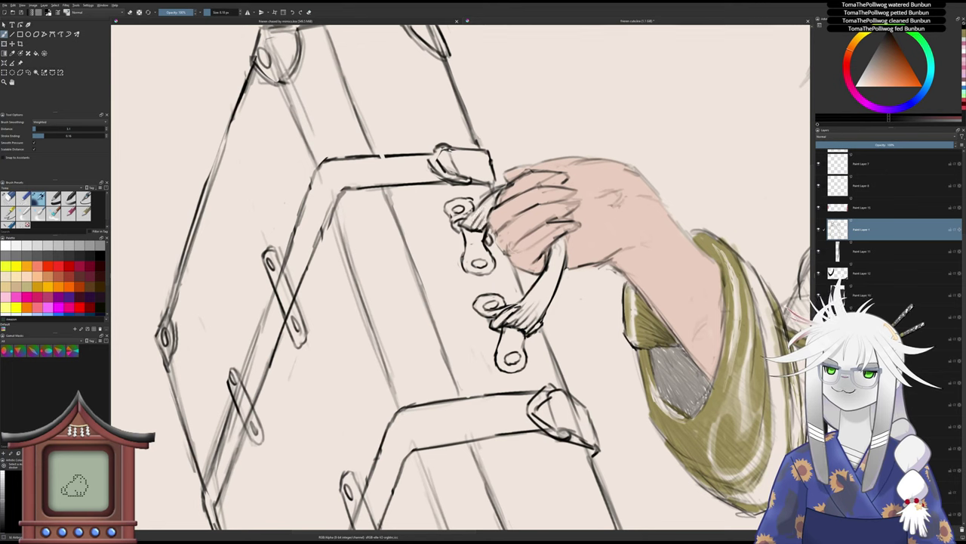
- Lighten the crease strokes at the lower end of the grip with the eraser and redraw them more finely
key(slash)
drag(531, 307, 520, 316)
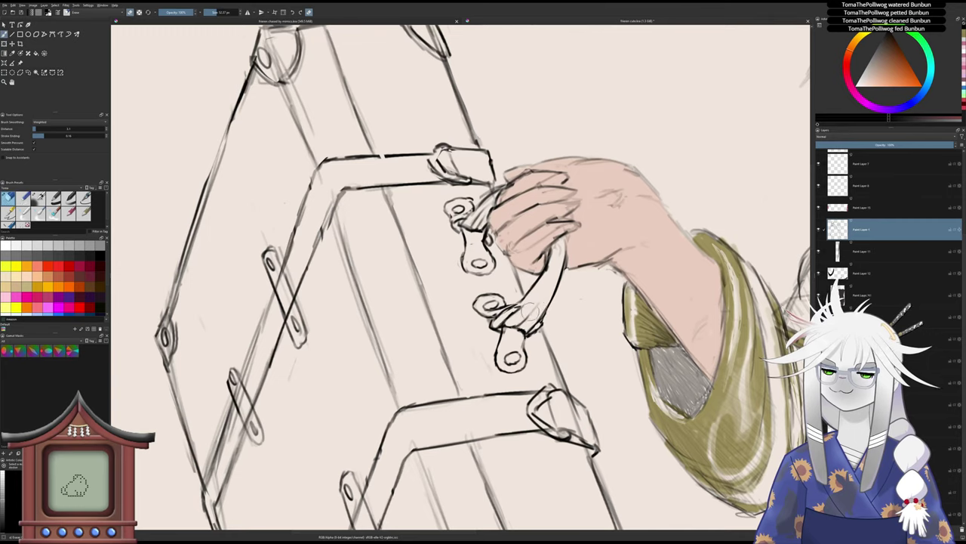
scroll(526, 326, down, 2)
scroll(521, 327, up, 3)
key(slash)
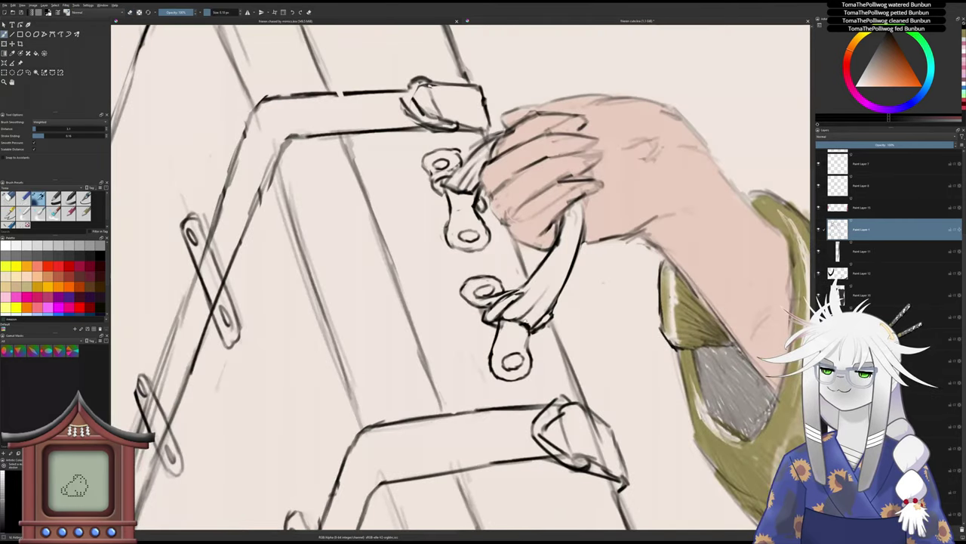
drag(529, 316, 541, 305)
key(minus)
key(minus)
key(minus)
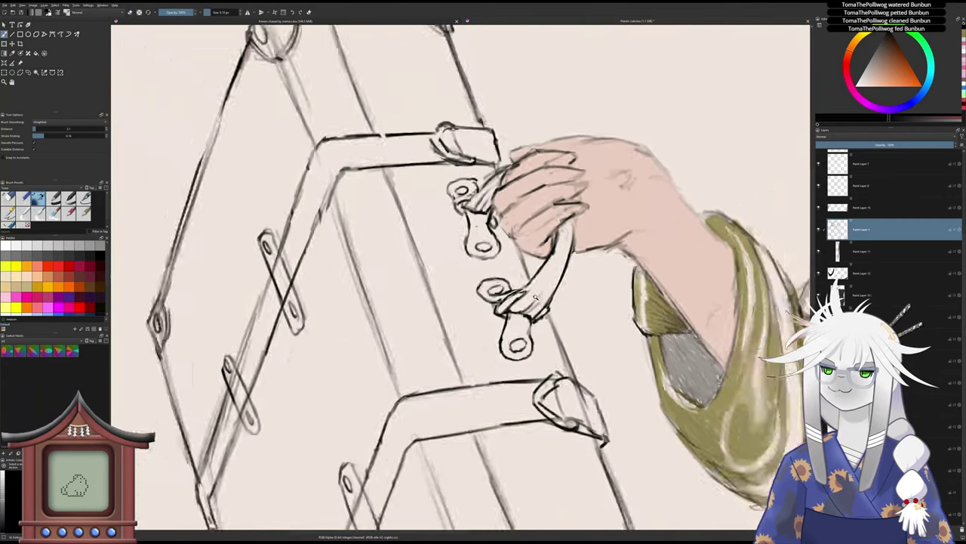
- Redraw the inner edge of the grip just below the fingers and erase the excess lines around it
key(plus)
key(plus)
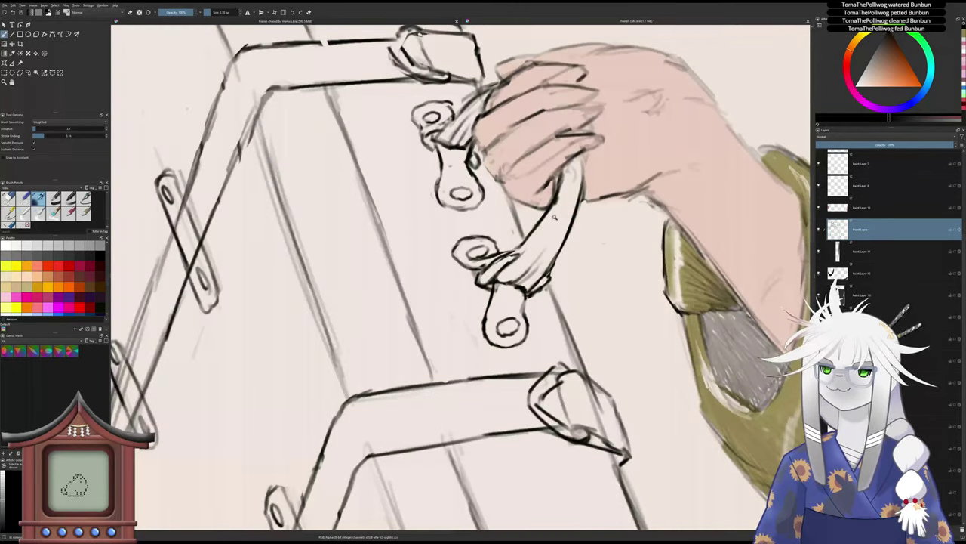
drag(555, 180, 533, 231)
key(slash)
drag(570, 172, 563, 176)
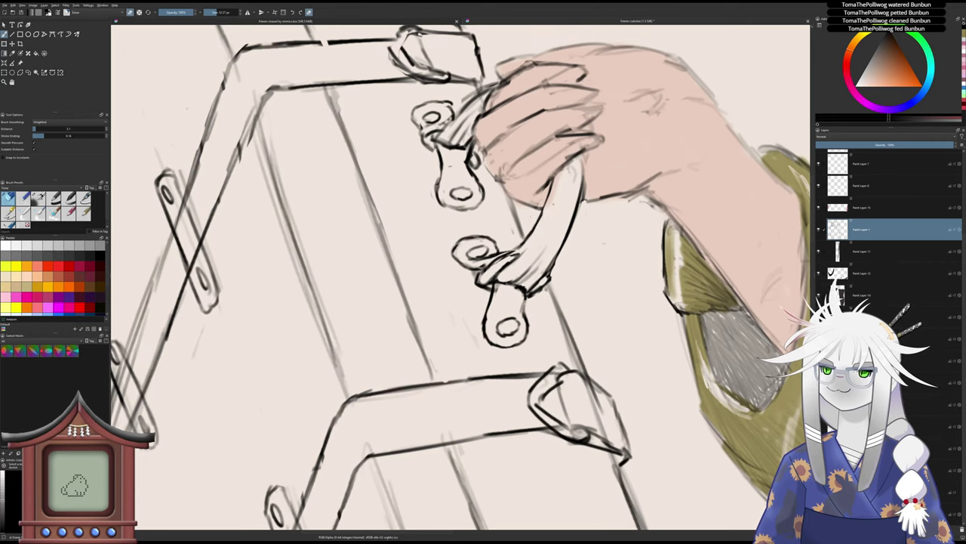
scroll(561, 185, down, 2)
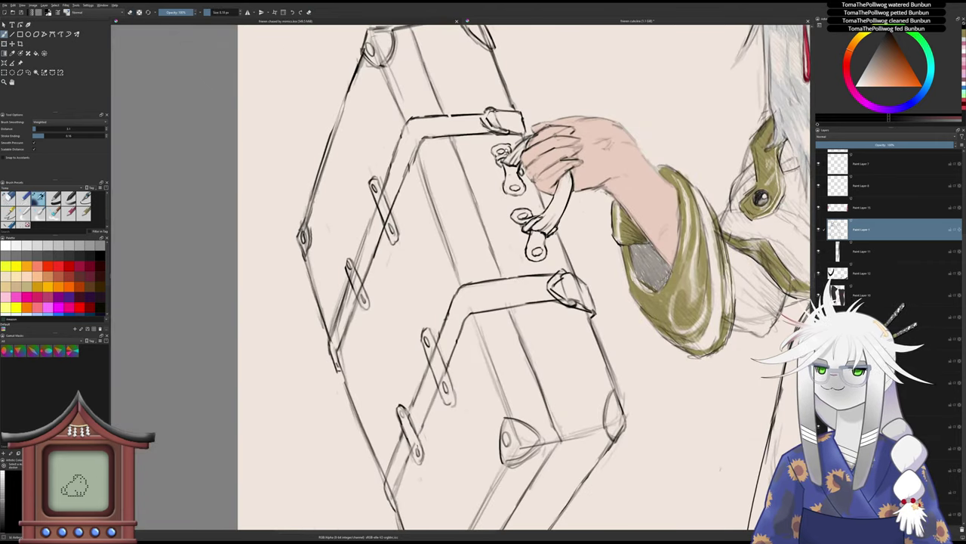
scroll(512, 151, up, 2)
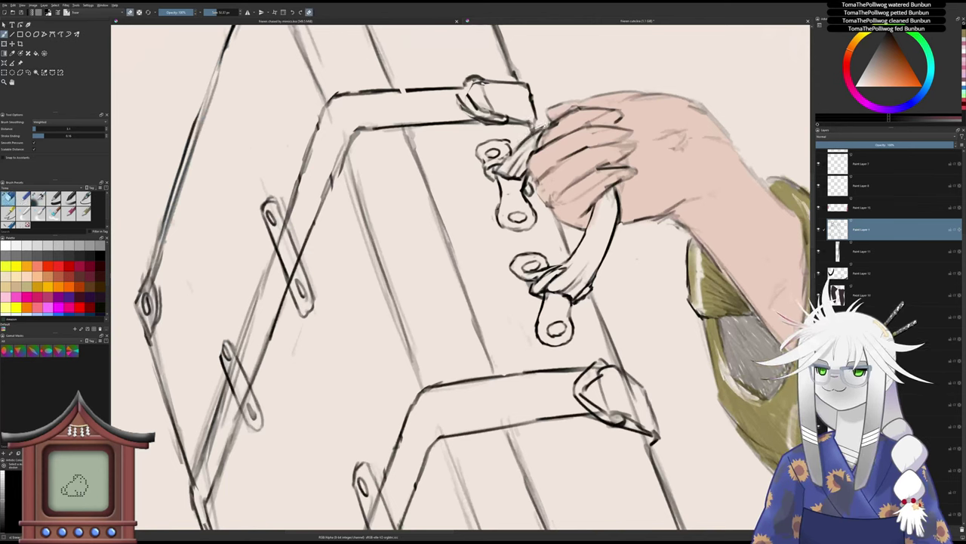
scroll(532, 110, down, 2)
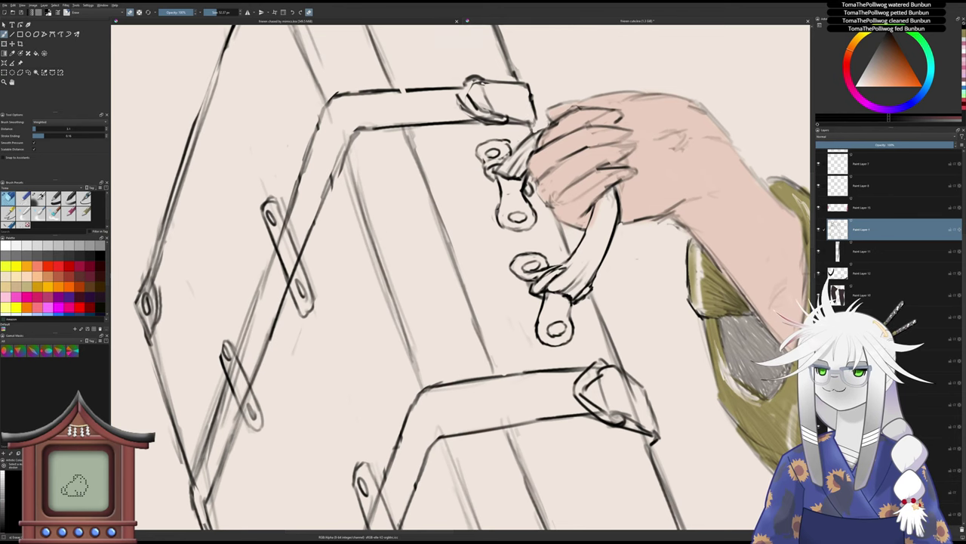
scroll(532, 110, down, 5)
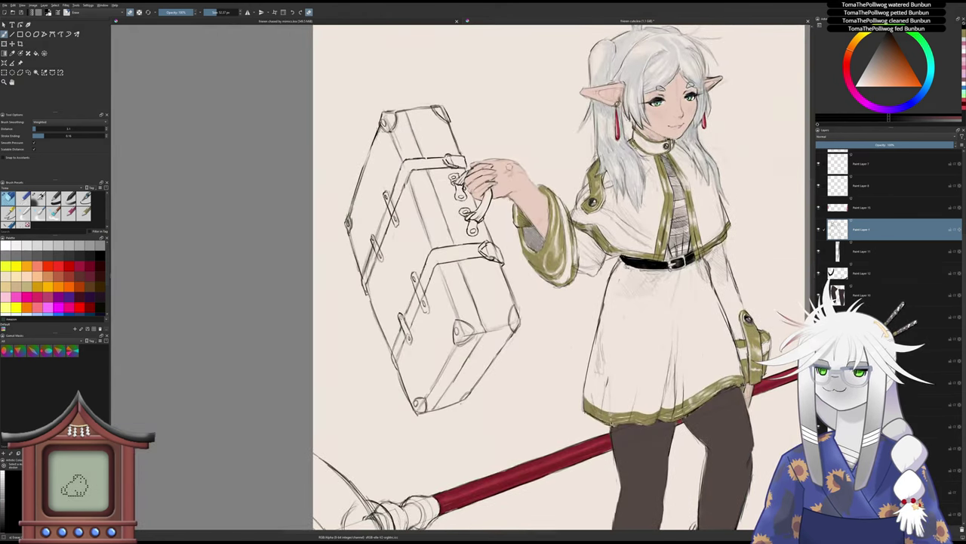
- Review the drawing and erase the stray lines around the suitcase's lower corner fittings
scroll(510, 174, up, 5)
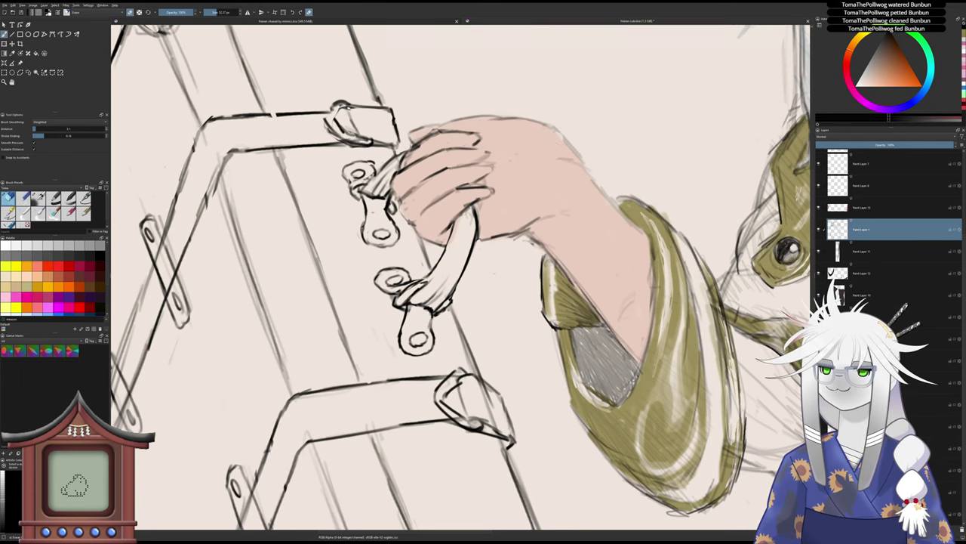
scroll(579, 163, down, 3)
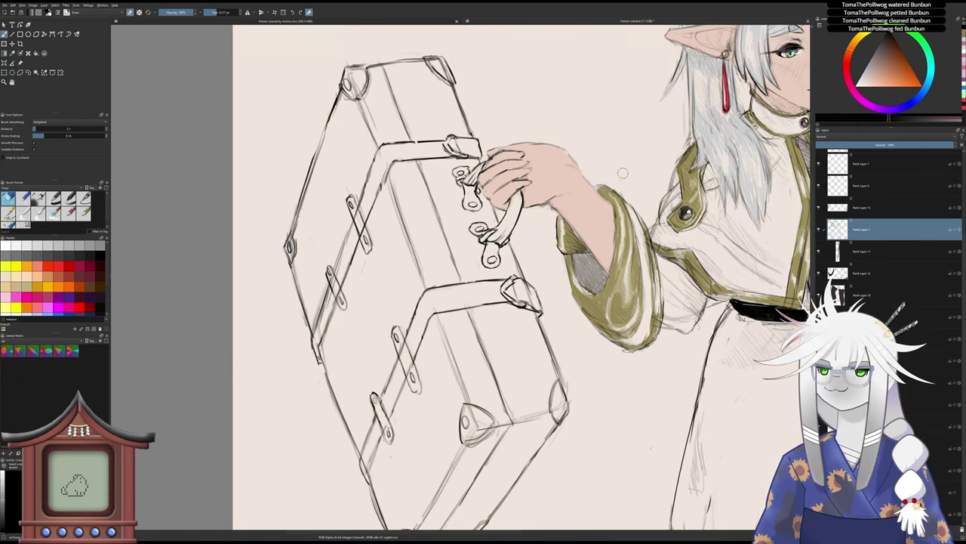
scroll(623, 173, down, 4)
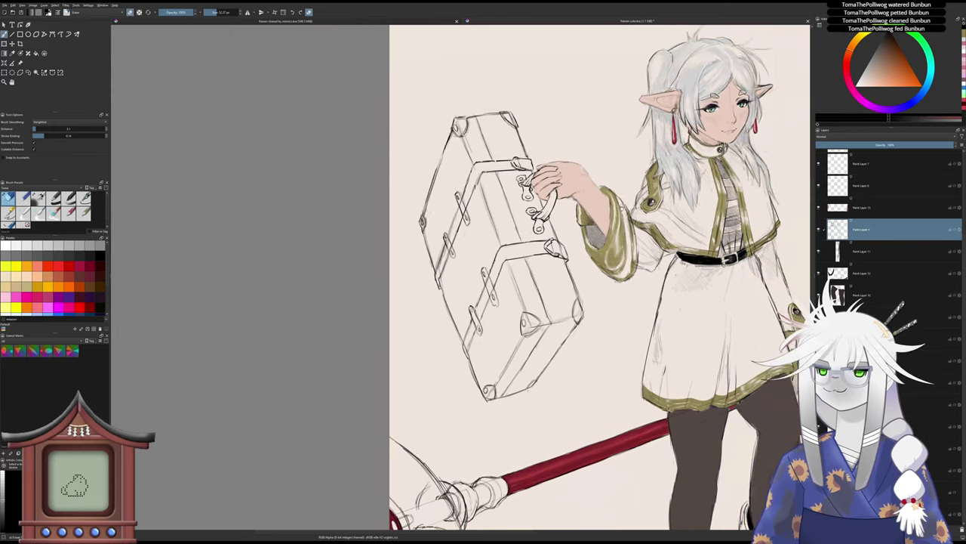
drag(623, 207, 527, 245)
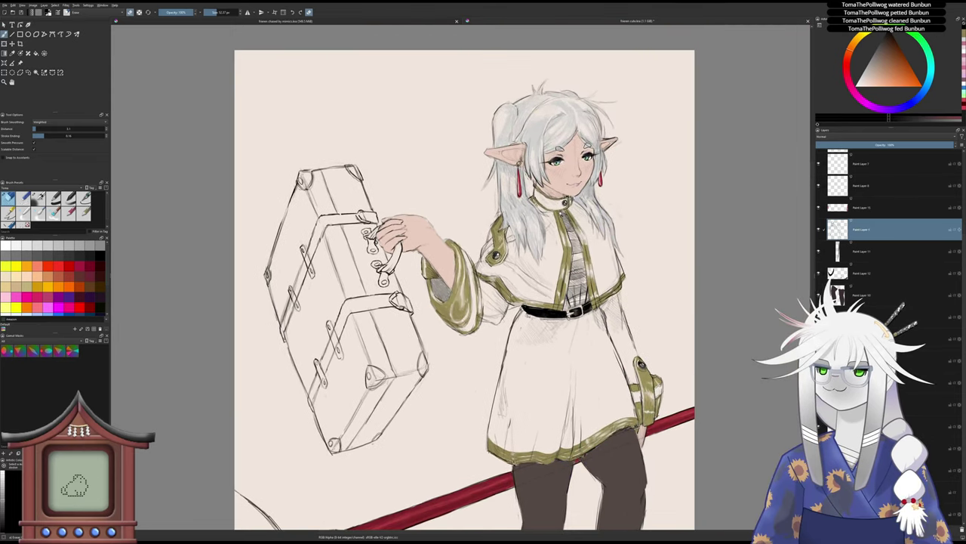
scroll(567, 195, up, 4)
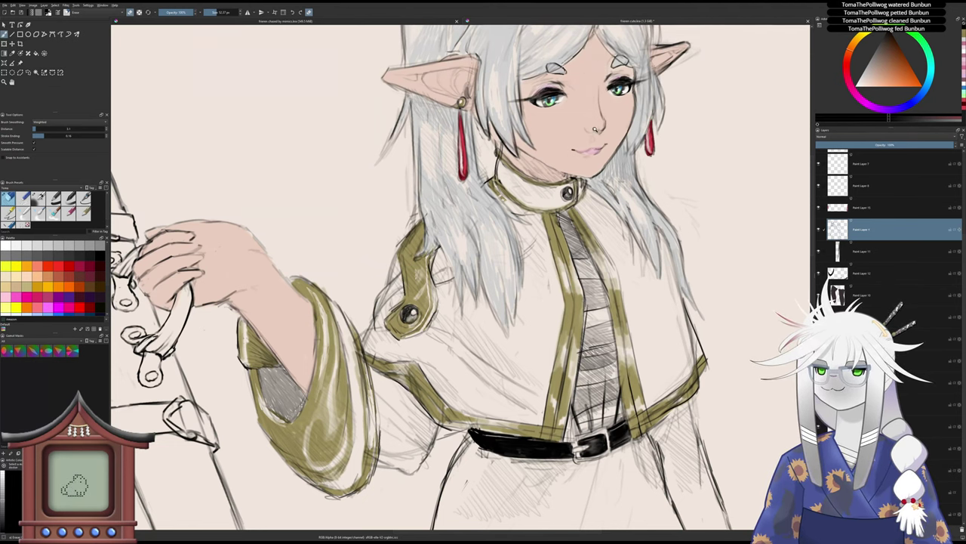
scroll(596, 129, down, 2)
key(plus)
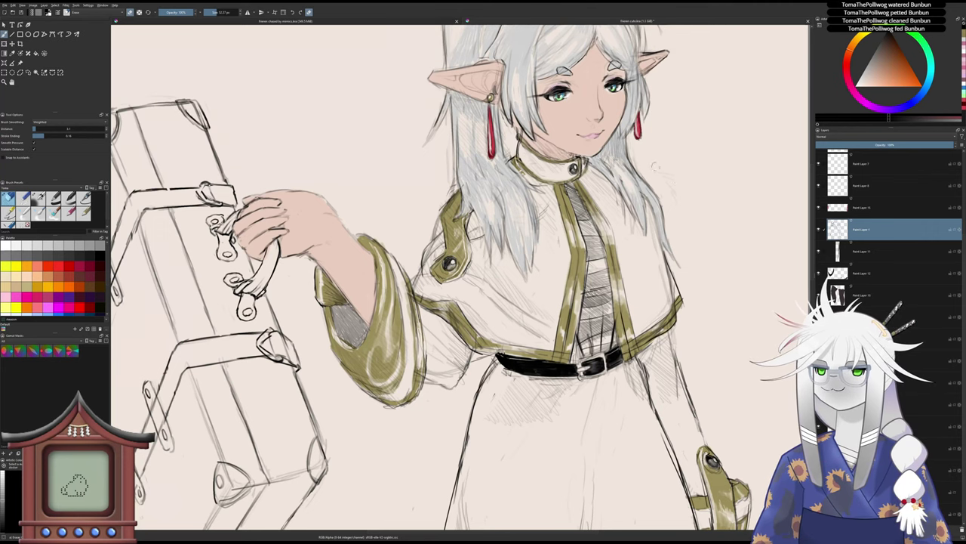
mouse_move(683, 218)
mouse_down()
mouse_move(681, 231)
mouse_move(665, 155)
mouse_up()
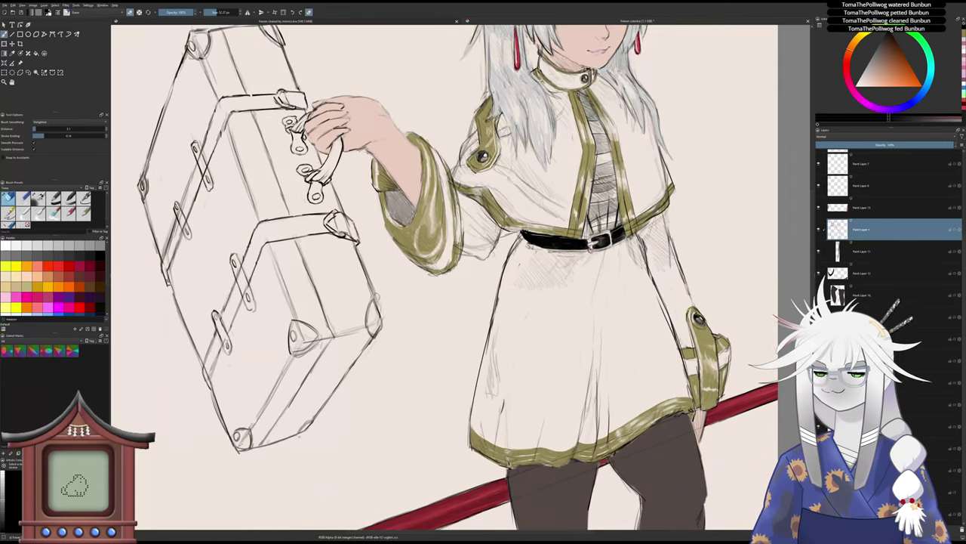
drag(373, 283, 379, 298)
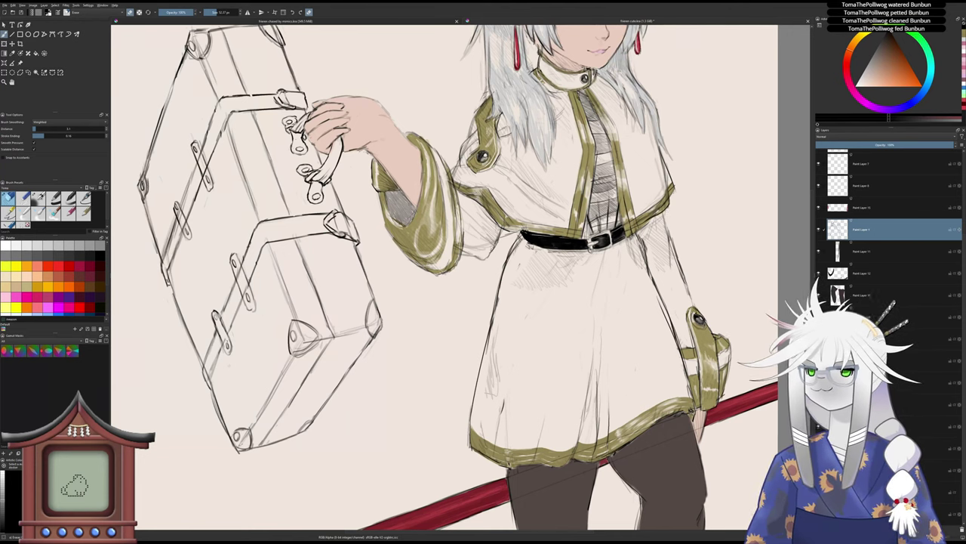
- On the colour layer below the line art, paint the small gap between sleeve and belt with a dark tone sampled from the cape
click(868, 449)
click(37, 198)
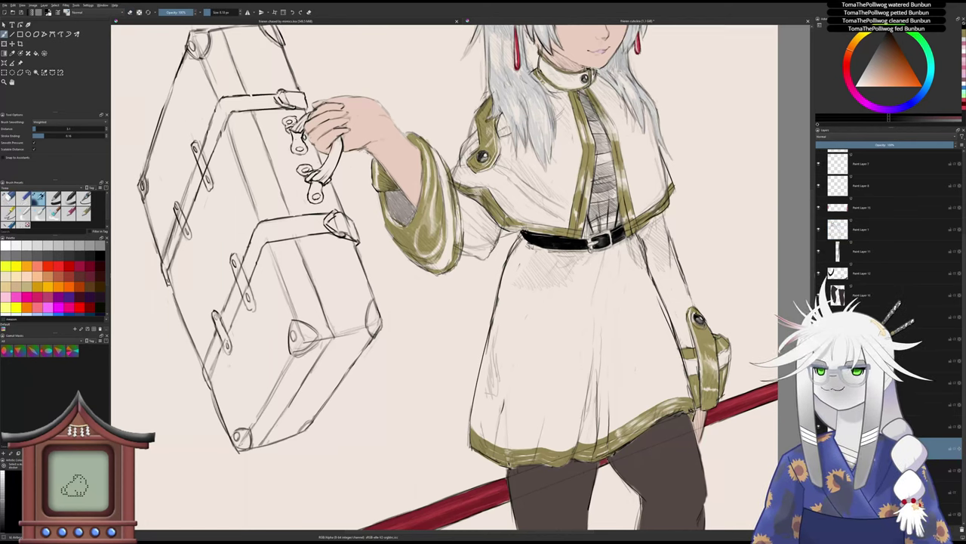
key(p)
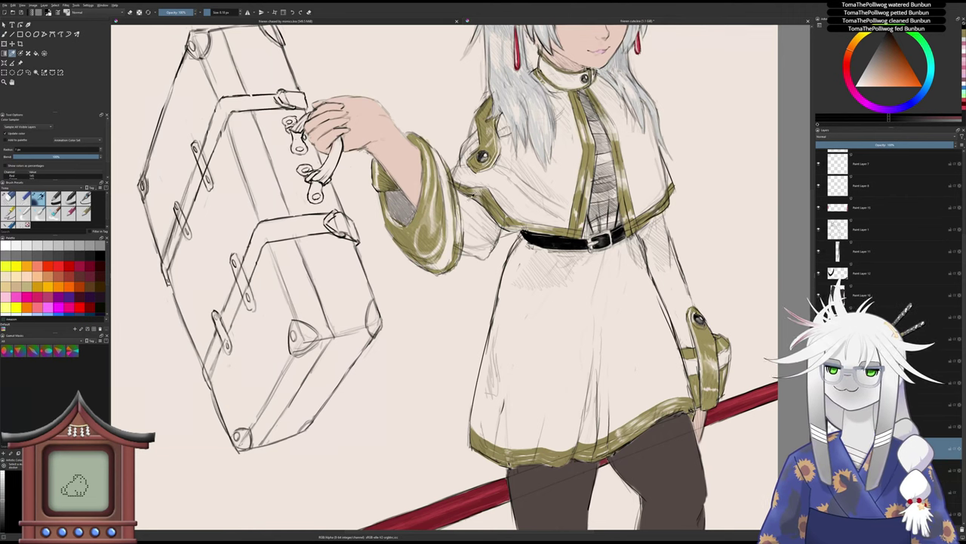
click(498, 198)
key(b)
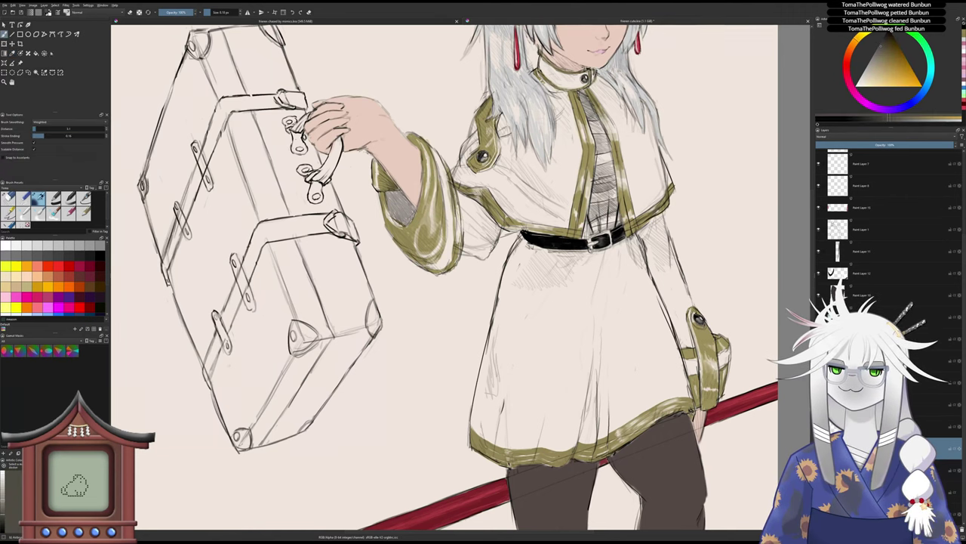
scroll(482, 228, up, 4)
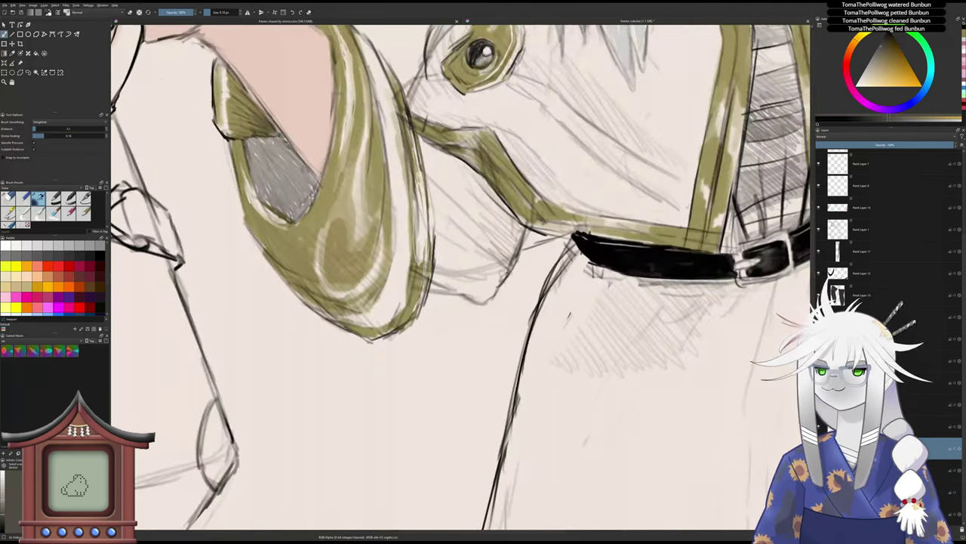
mouse_move(530, 233)
mouse_down()
mouse_move(527, 246)
mouse_move(556, 235)
mouse_move(537, 234)
mouse_move(546, 237)
mouse_move(521, 253)
mouse_up()
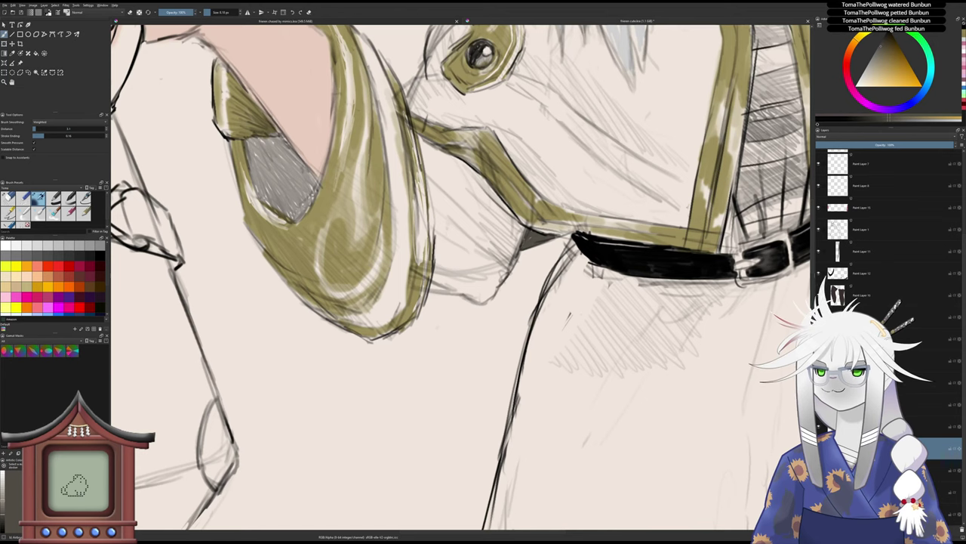
- Repaint the small gap between the sleeve and the belt with olive green sampled from the sleeve cuff
key(p)
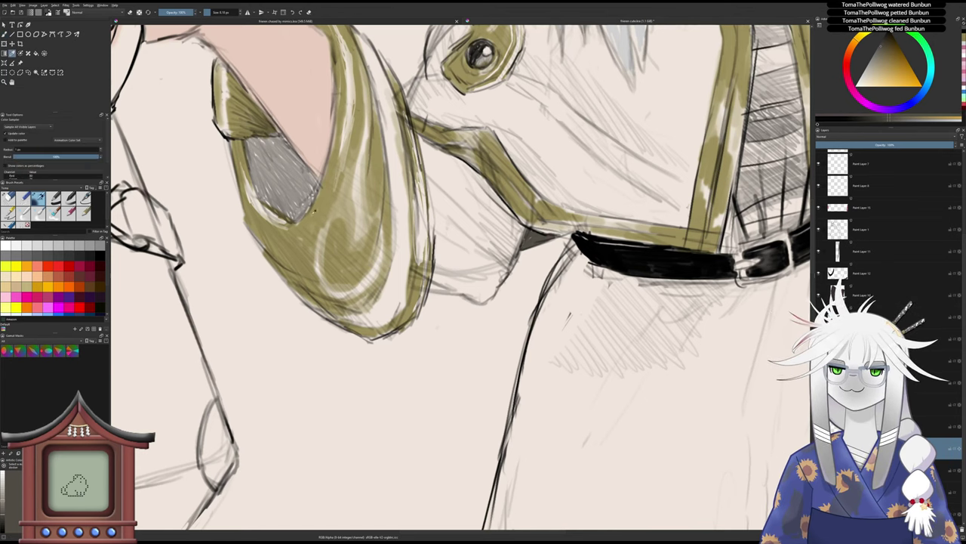
click(325, 200)
key(b)
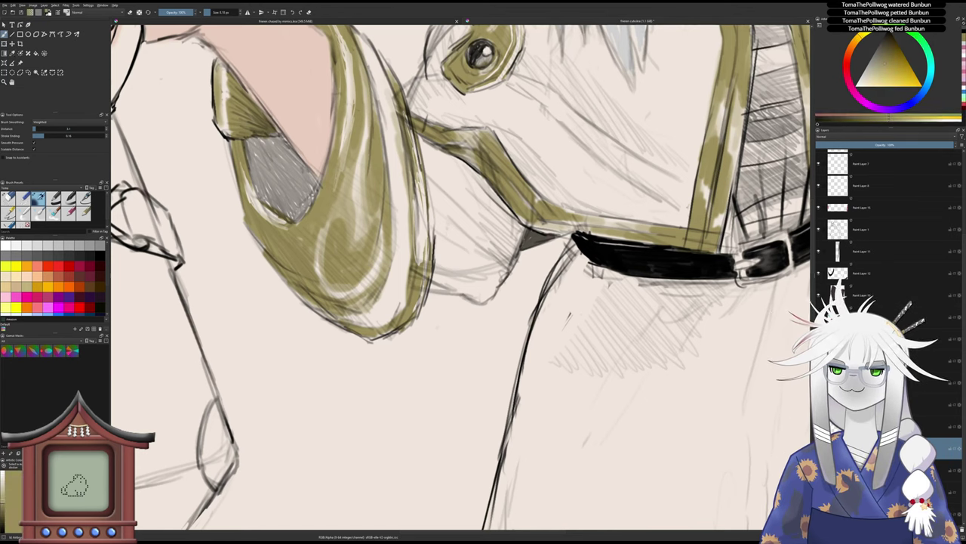
drag(524, 246, 552, 238)
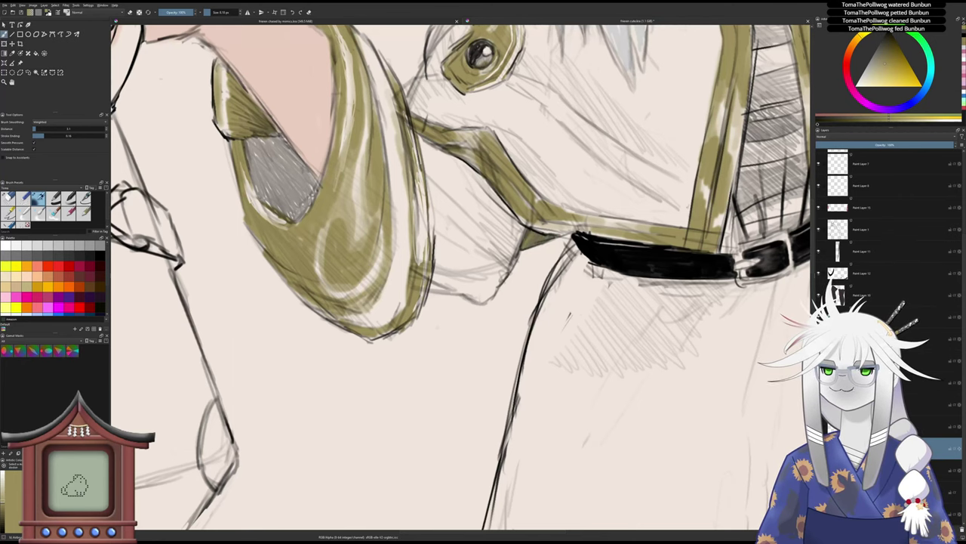
- Mix a muted reddish brown and block in a patch of it on the suitcase's middle section with a larger brush
scroll(507, 265, down, 5)
drag(497, 307, 464, 314)
scroll(463, 314, down, 2)
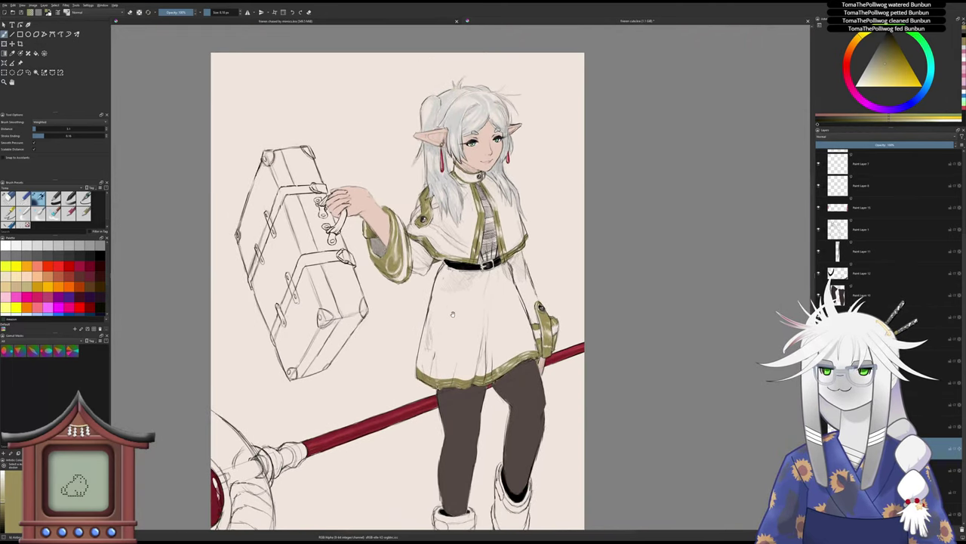
scroll(454, 317, down, 1)
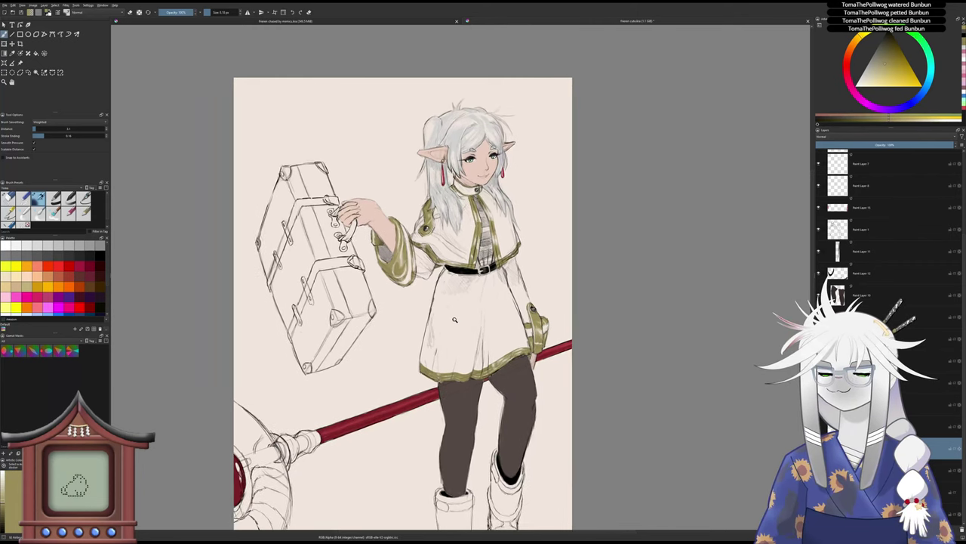
drag(447, 331, 451, 309)
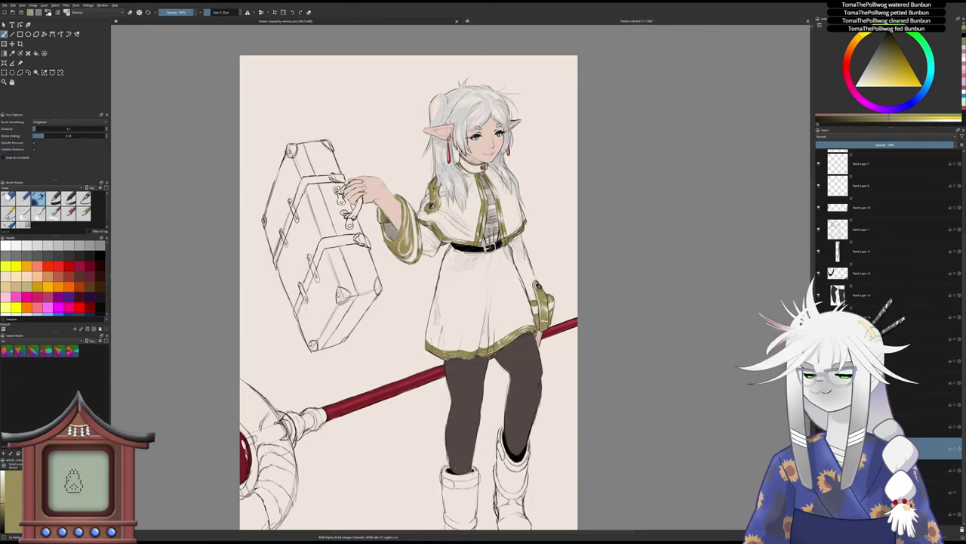
click(850, 49)
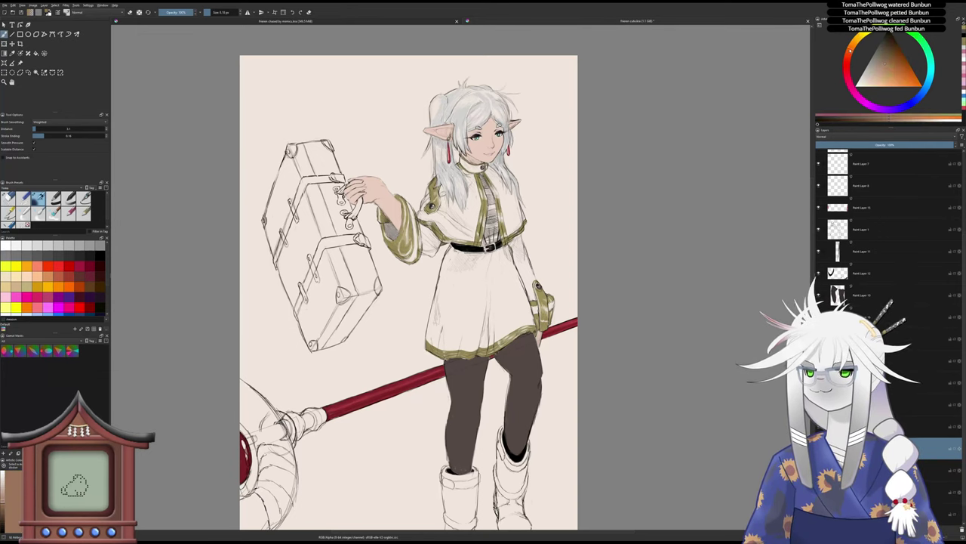
drag(895, 68, 886, 67)
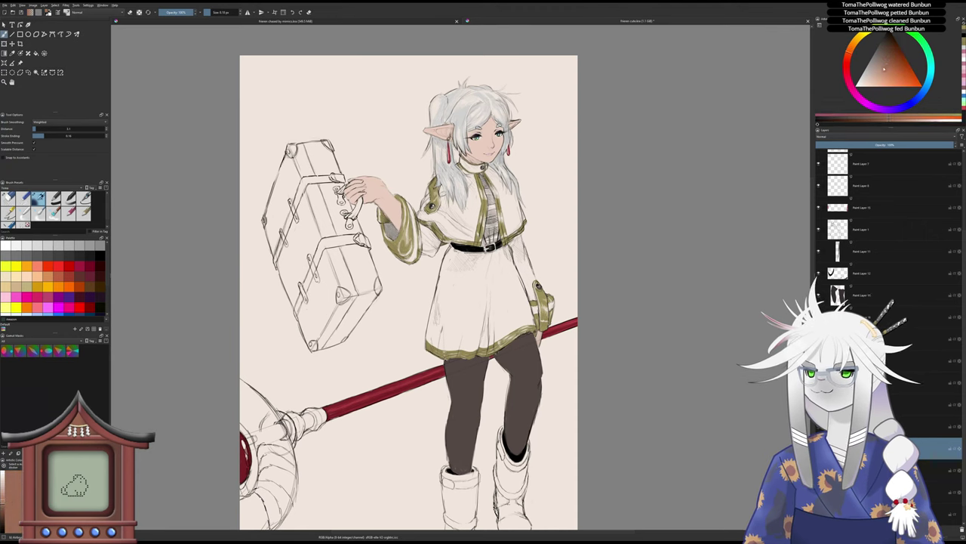
drag(330, 238, 355, 206)
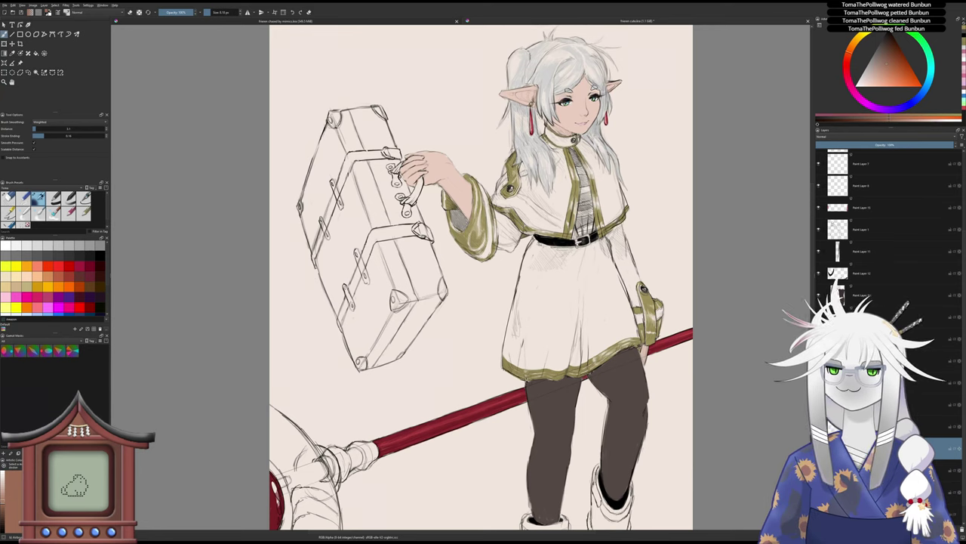
click(218, 12)
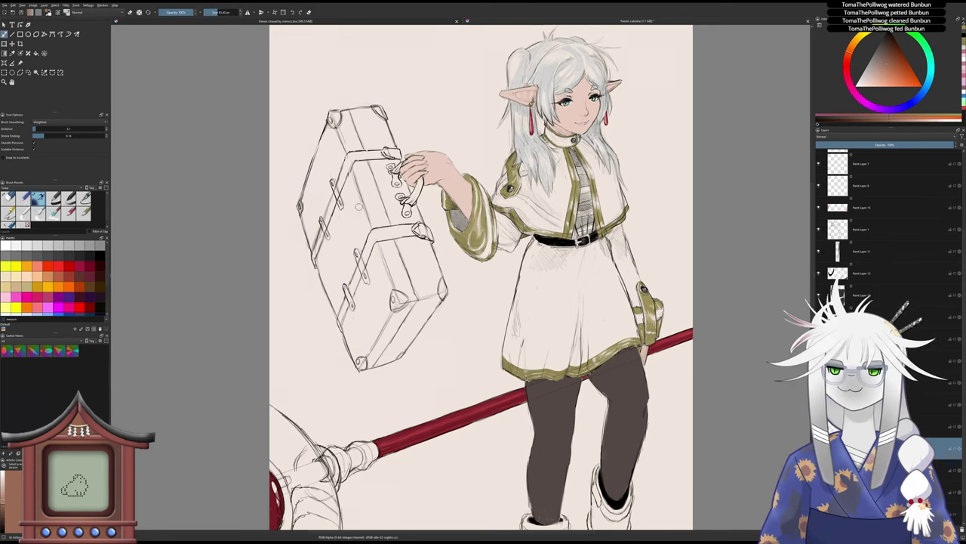
mouse_move(353, 197)
mouse_down()
mouse_move(343, 236)
mouse_move(360, 184)
mouse_move(344, 240)
mouse_move(328, 228)
mouse_up()
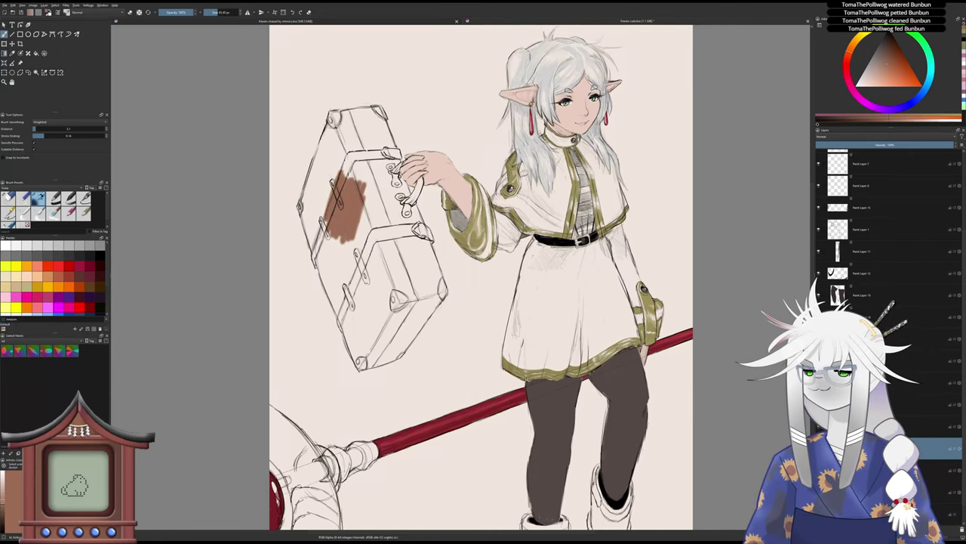
- Mirror the canvas view and make the line-art layer active, toggling its visibility to check it
key(m)
drag(577, 344, 558, 348)
drag(558, 348, 560, 356)
scroll(559, 355, down, 2)
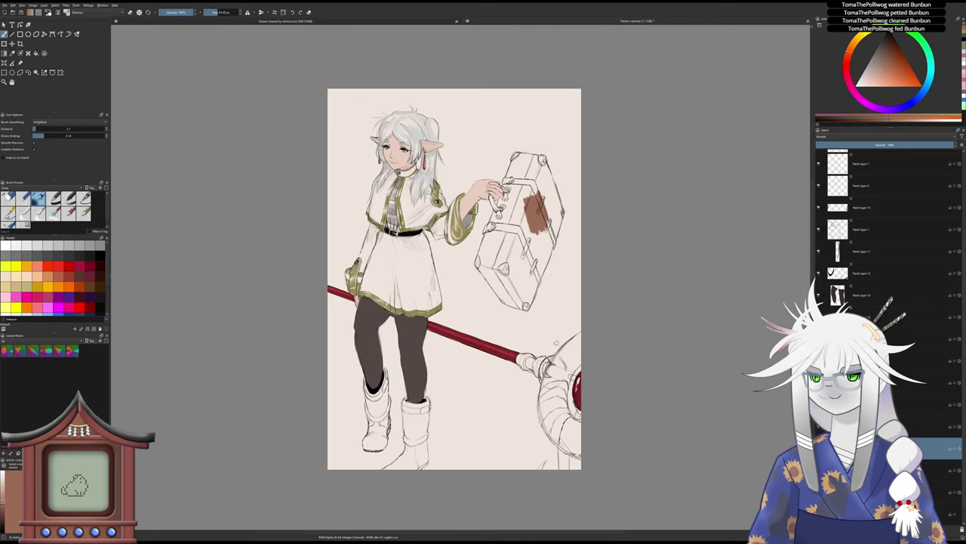
scroll(556, 342, up, 2)
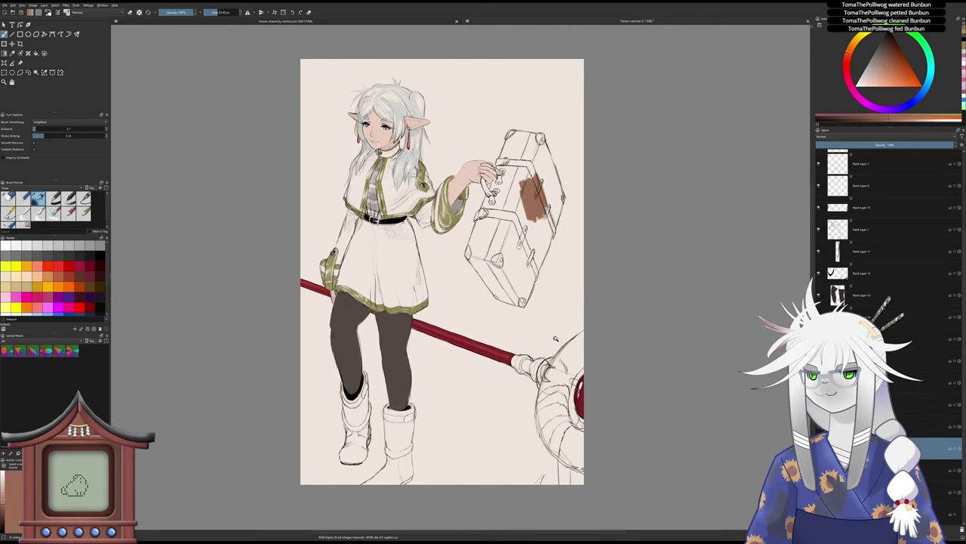
scroll(557, 338, up, 2)
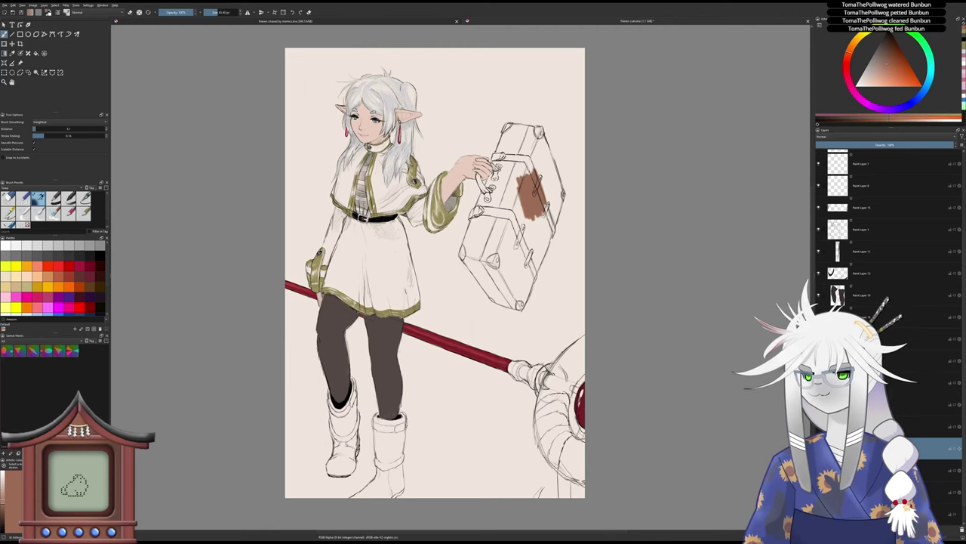
scroll(891, 227, up, 3)
click(891, 335)
click(818, 335)
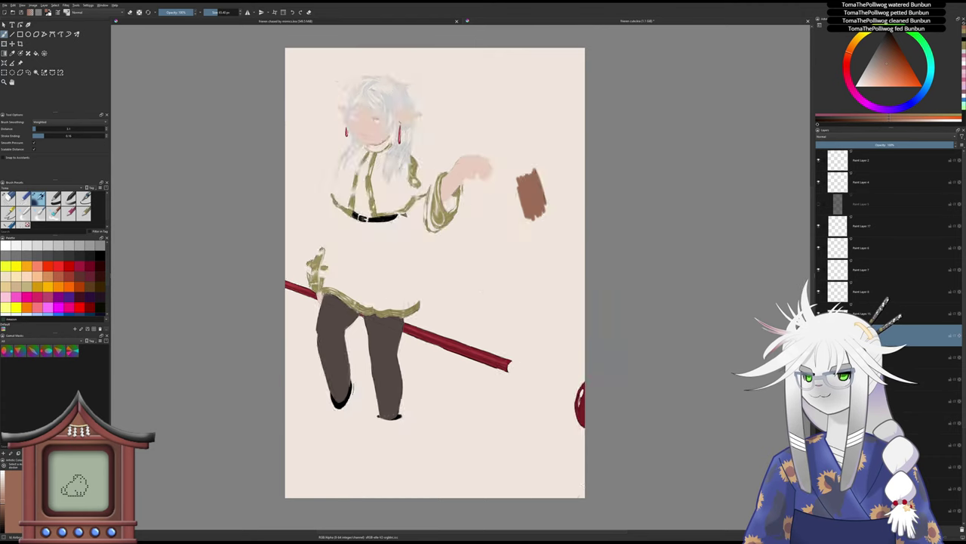
click(818, 335)
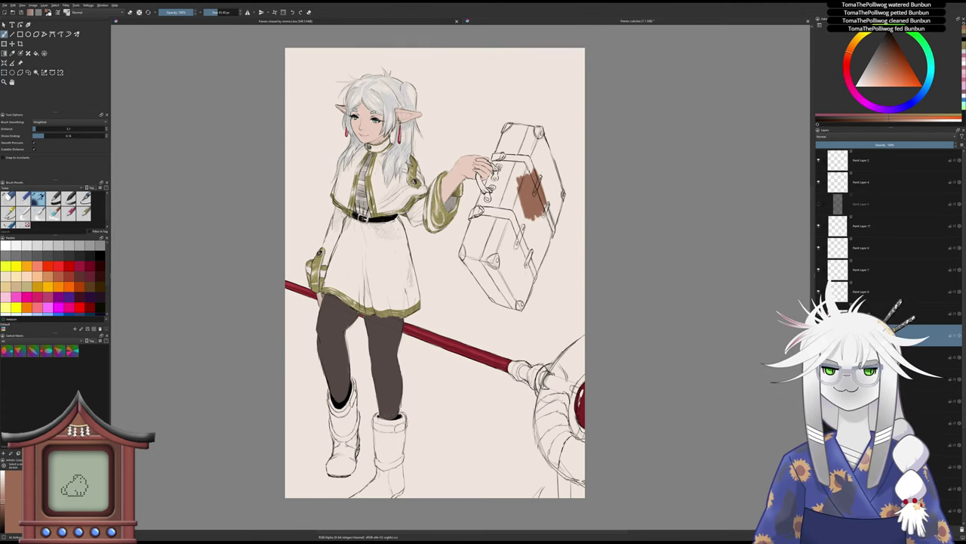
- Lasso the suitcase's lower end on the line-art layer and distort the selection slightly at its lower corner to correct the perspective
click(28, 72)
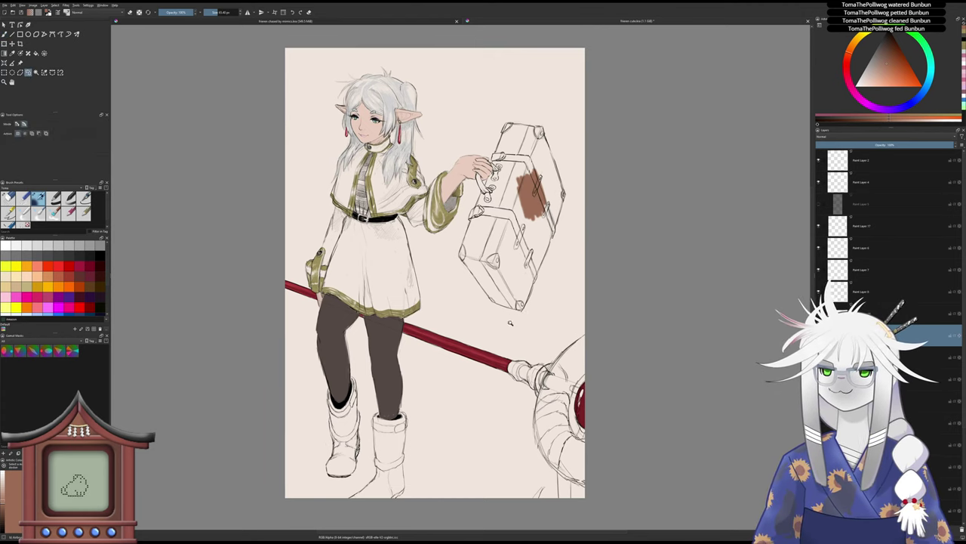
scroll(509, 322, up, 2)
mouse_move(485, 304)
mouse_down()
mouse_move(447, 243)
mouse_move(456, 241)
mouse_move(491, 281)
mouse_move(476, 251)
mouse_move(510, 290)
mouse_up()
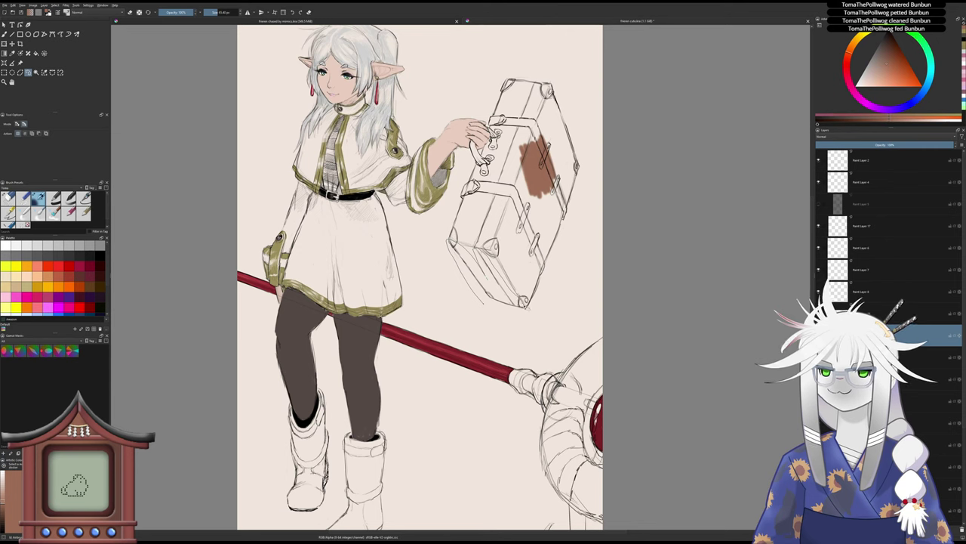
drag(517, 323, 483, 303)
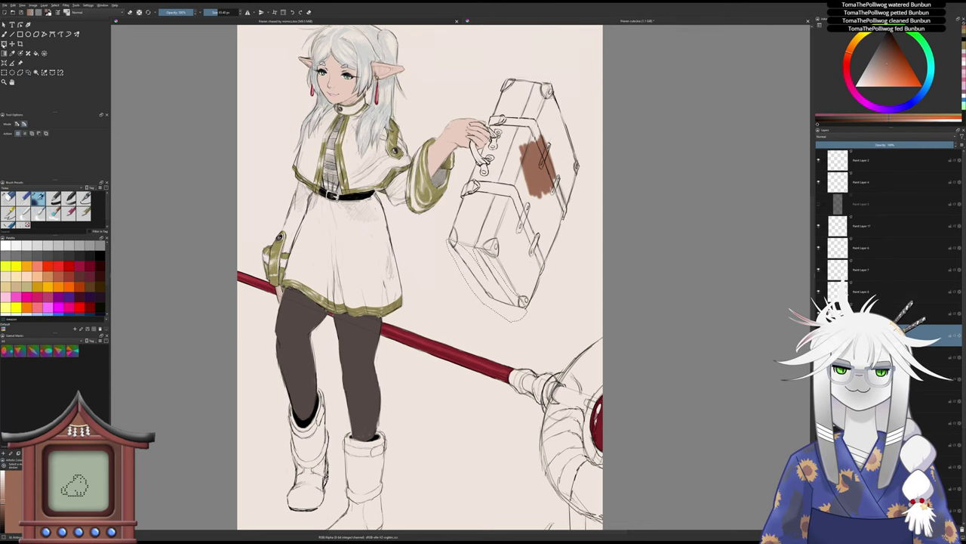
key(ctrl+t)
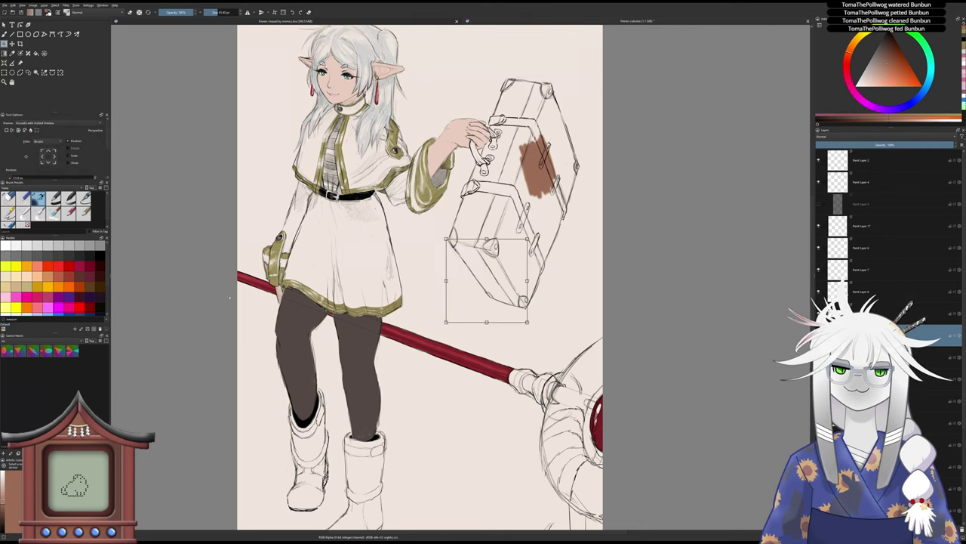
key(Return)
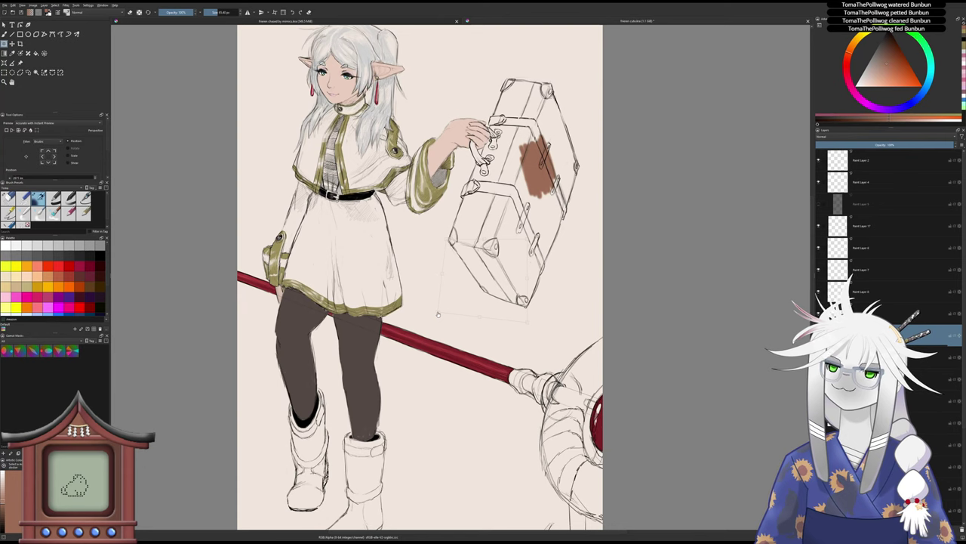
drag(439, 314, 439, 314)
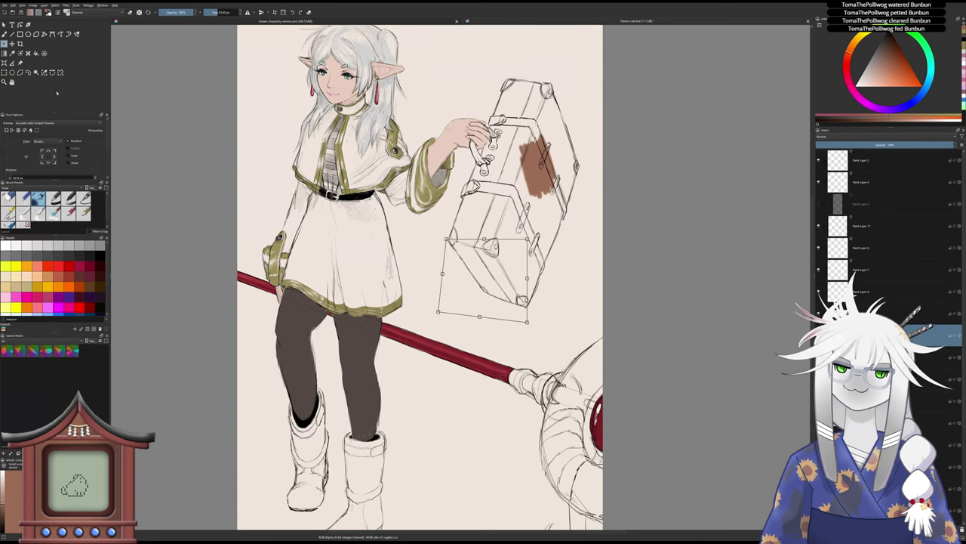
click(4, 25)
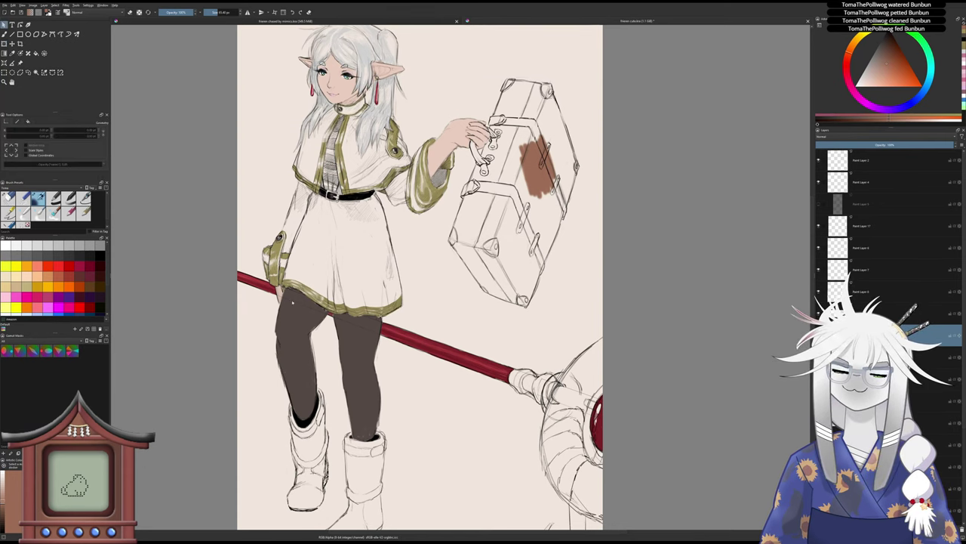
scroll(289, 286, down, 3)
scroll(322, 294, up, 1)
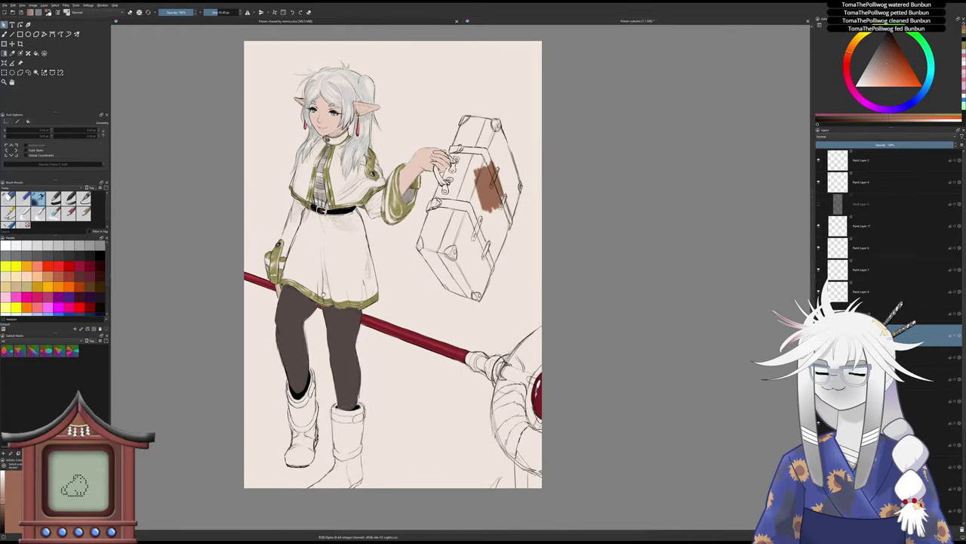
drag(328, 294, 318, 293)
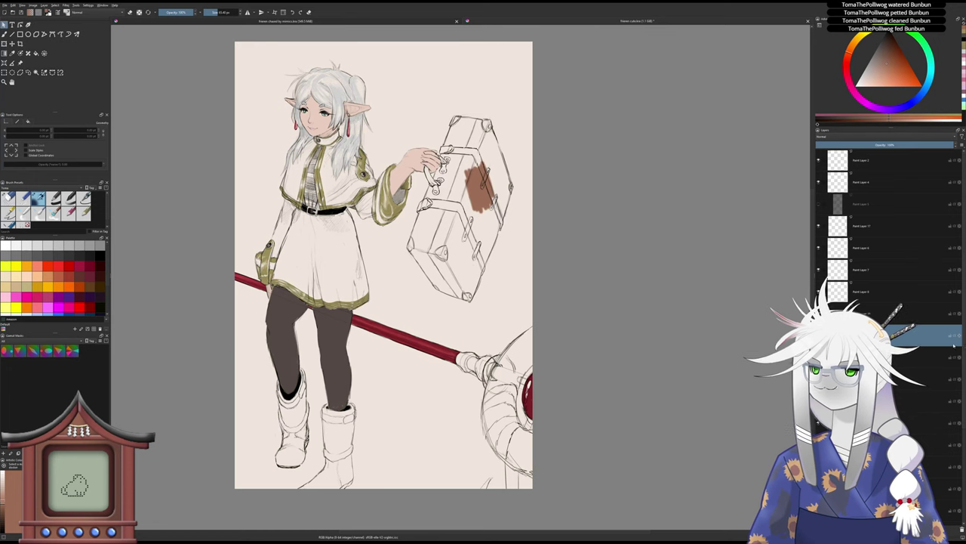
- On the colour layer, paint the suitcase handle, its clasps and the adjoining middle area in the reddish brown
scroll(936, 362, down, 3)
click(927, 427)
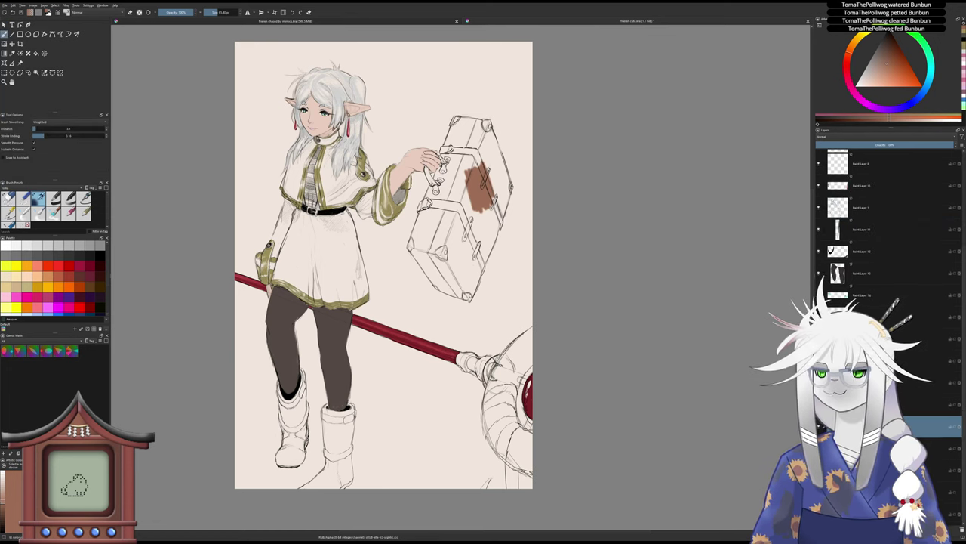
scroll(423, 205, up, 2)
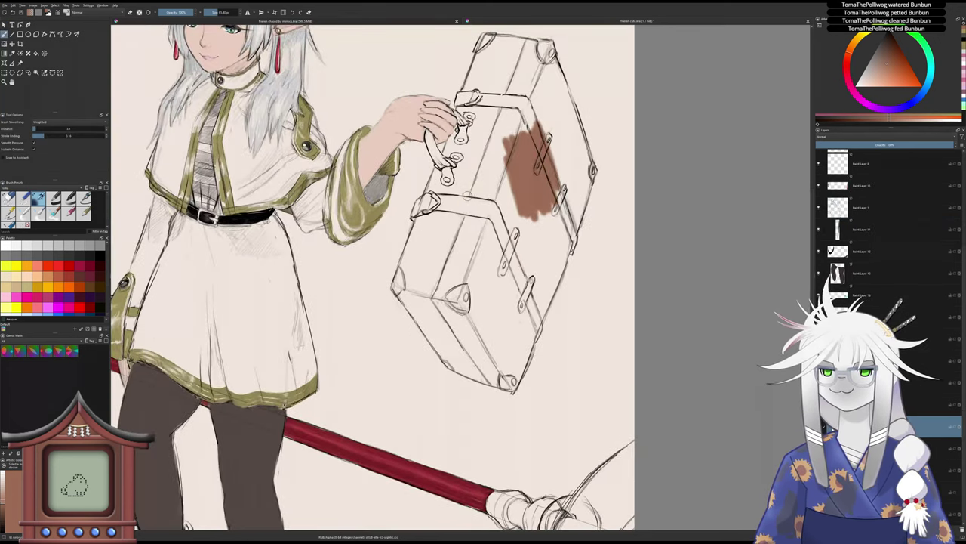
mouse_move(471, 182)
mouse_down()
mouse_move(454, 230)
mouse_move(462, 238)
mouse_move(453, 136)
mouse_move(441, 164)
mouse_move(432, 145)
mouse_up()
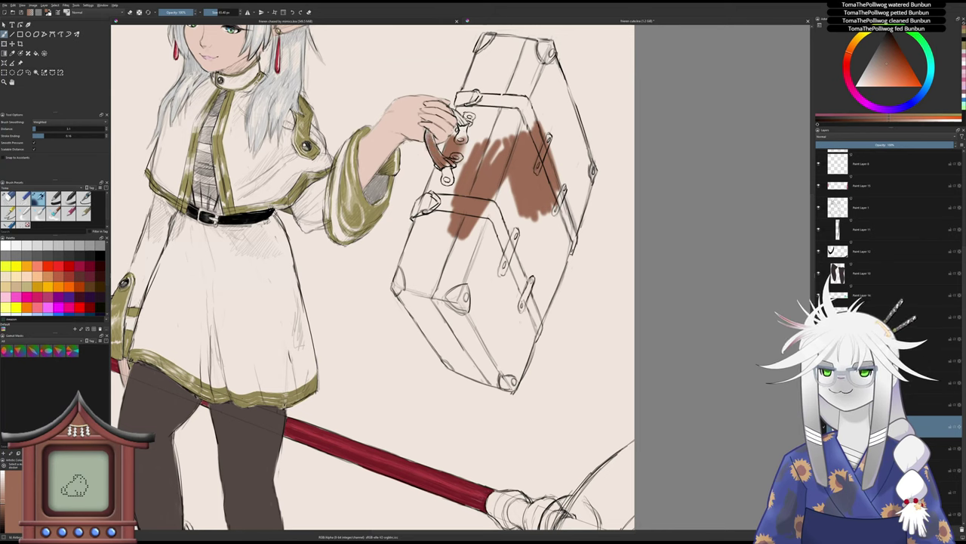
drag(443, 167, 451, 175)
mouse_move(461, 132)
mouse_down()
mouse_move(466, 121)
mouse_move(461, 135)
mouse_up()
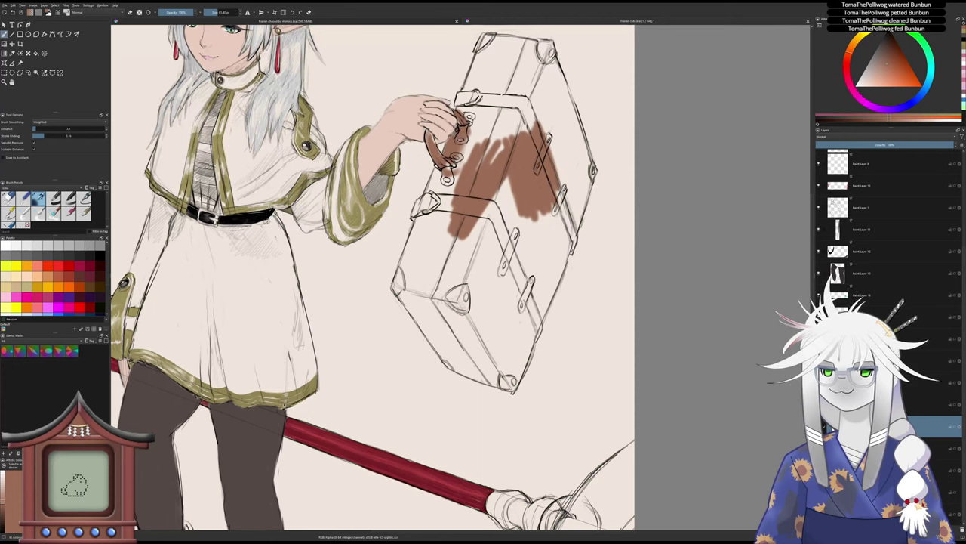
- Extend the brown along the suitcase's handle-side edge, from below the lower strap up to the top corner
drag(437, 167, 414, 221)
mouse_move(438, 178)
mouse_down()
mouse_move(408, 249)
mouse_move(425, 240)
mouse_move(461, 155)
mouse_move(450, 169)
mouse_move(471, 93)
mouse_move(457, 104)
mouse_move(474, 84)
mouse_up()
drag(472, 86, 437, 158)
mouse_move(438, 161)
mouse_down()
mouse_move(444, 119)
mouse_move(438, 127)
mouse_move(453, 106)
mouse_move(489, 117)
mouse_up()
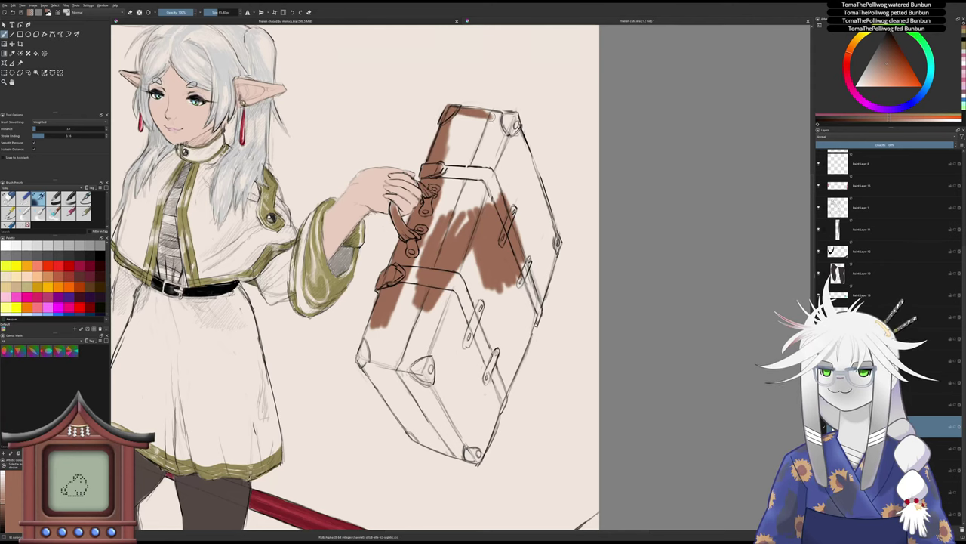
- Rotate the canvas to lay the suitcase flat and paint brown along the outer edge and corner cap beyond the upper strap
key(4)
key(4)
key(4)
key(4)
key(4)
key(4)
key(4)
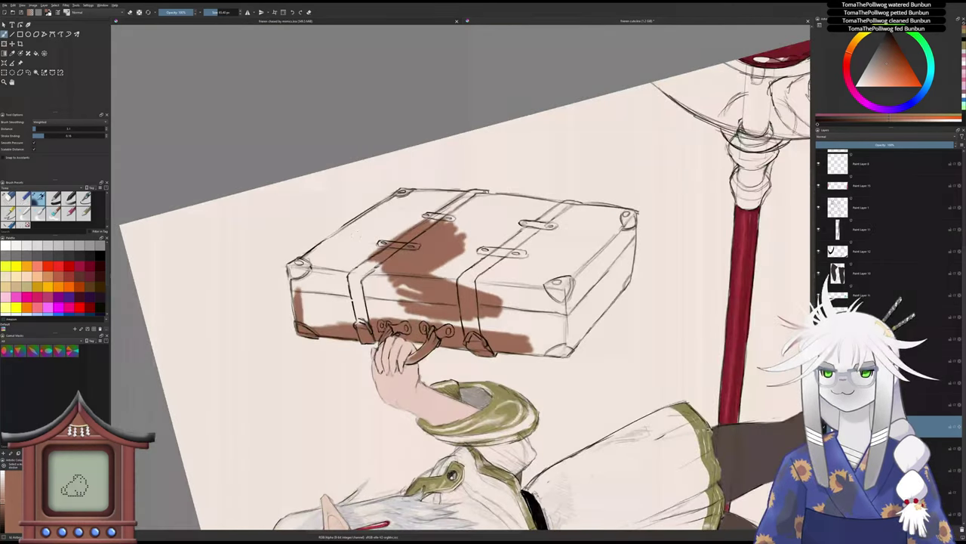
mouse_move(350, 236)
mouse_down()
mouse_move(386, 209)
mouse_move(299, 264)
mouse_up()
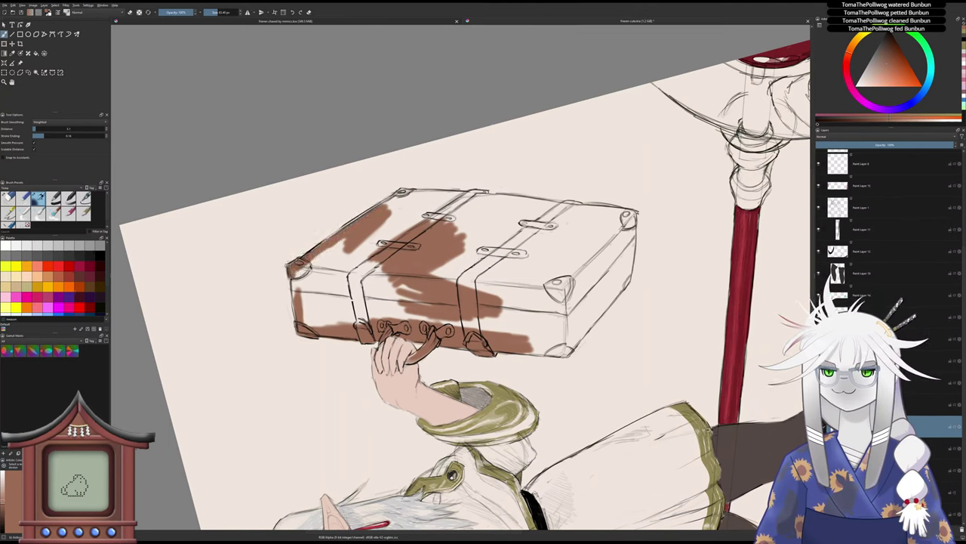
drag(305, 264, 293, 294)
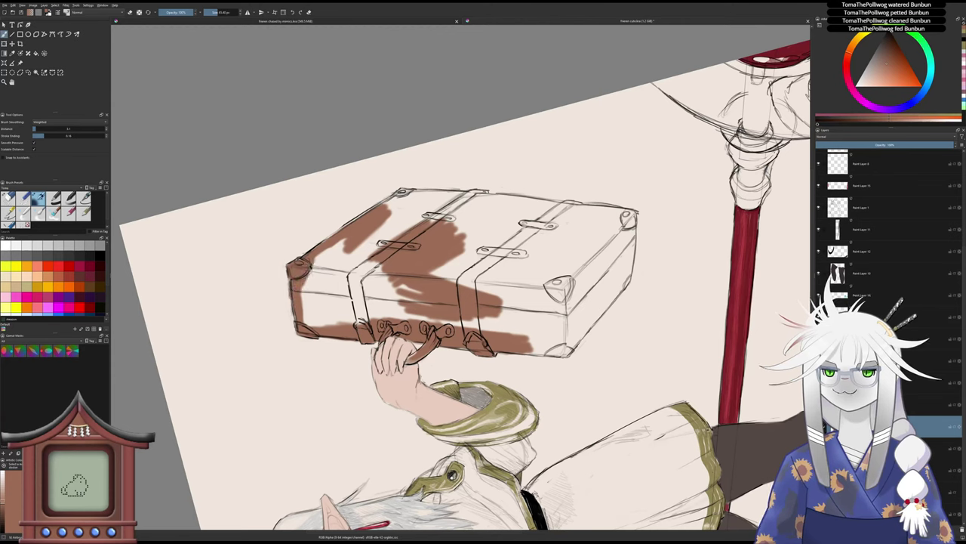
- Fill the handle side and large face of the suitcase's upper section with brown, covering the strap beside it
key(e)
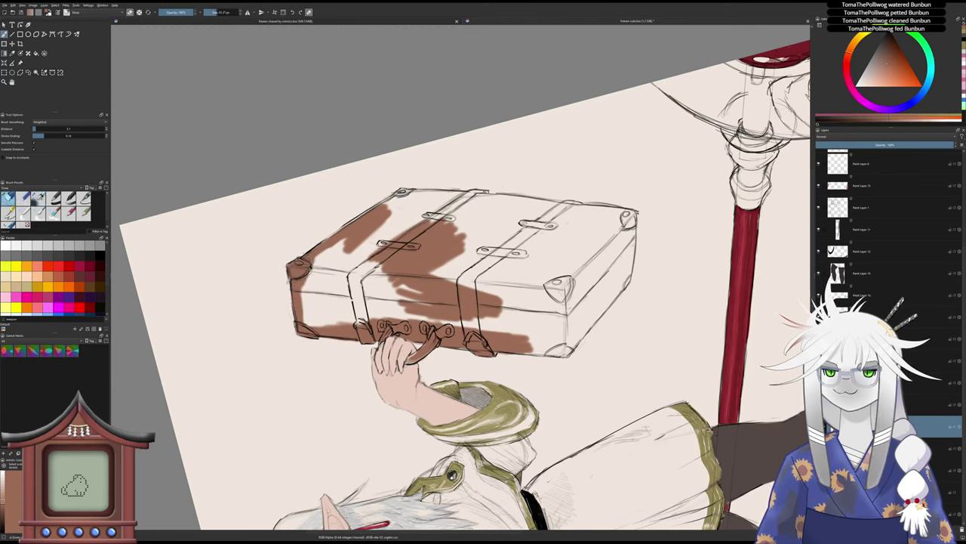
key(e)
mouse_move(308, 277)
mouse_down()
mouse_move(309, 323)
mouse_move(382, 324)
mouse_up()
mouse_move(359, 287)
mouse_down()
mouse_move(385, 317)
mouse_move(377, 310)
mouse_up()
mouse_move(341, 264)
mouse_down()
mouse_move(385, 287)
mouse_move(382, 296)
mouse_up()
drag(380, 262, 335, 300)
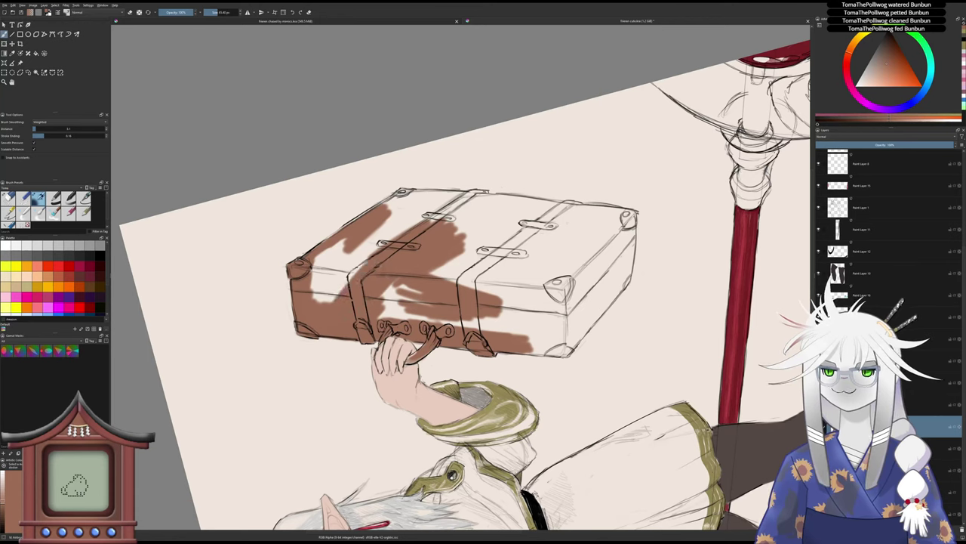
drag(382, 246, 320, 300)
mouse_move(351, 257)
mouse_down()
mouse_move(313, 299)
mouse_move(311, 281)
mouse_up()
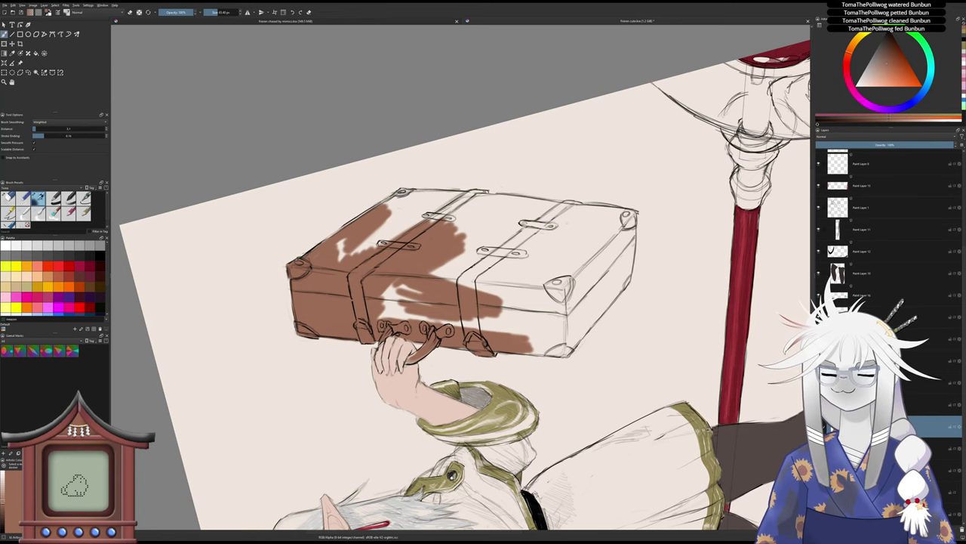
drag(381, 226, 355, 253)
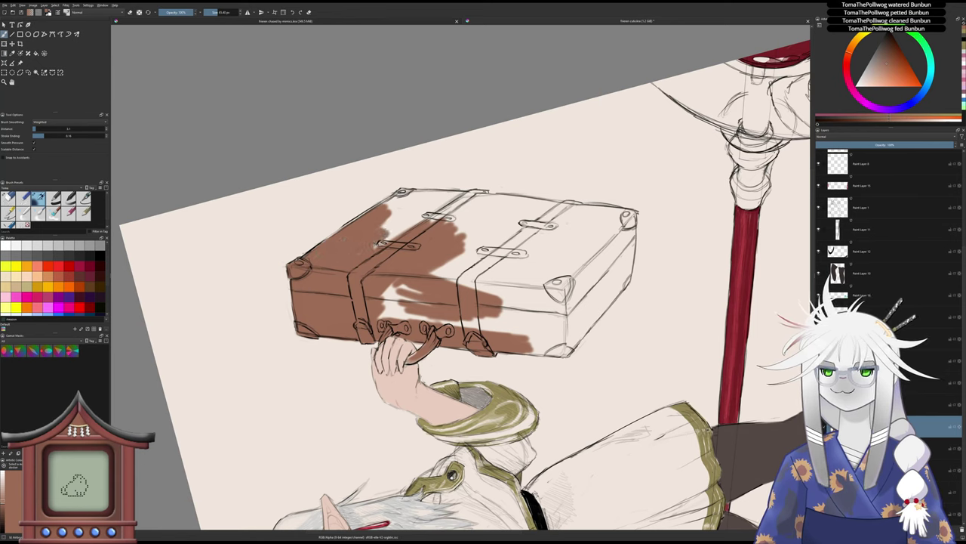
- Fill the suitcase's middle section with brown and continue past the lower strap to the nearest corner cap
mouse_move(414, 221)
mouse_down()
mouse_move(405, 231)
mouse_move(382, 225)
mouse_up()
mouse_move(414, 193)
mouse_down()
mouse_move(390, 208)
mouse_move(402, 190)
mouse_move(449, 208)
mouse_move(473, 205)
mouse_move(494, 236)
mouse_move(483, 257)
mouse_move(498, 265)
mouse_move(483, 253)
mouse_move(520, 234)
mouse_move(491, 268)
mouse_up()
drag(511, 229, 516, 219)
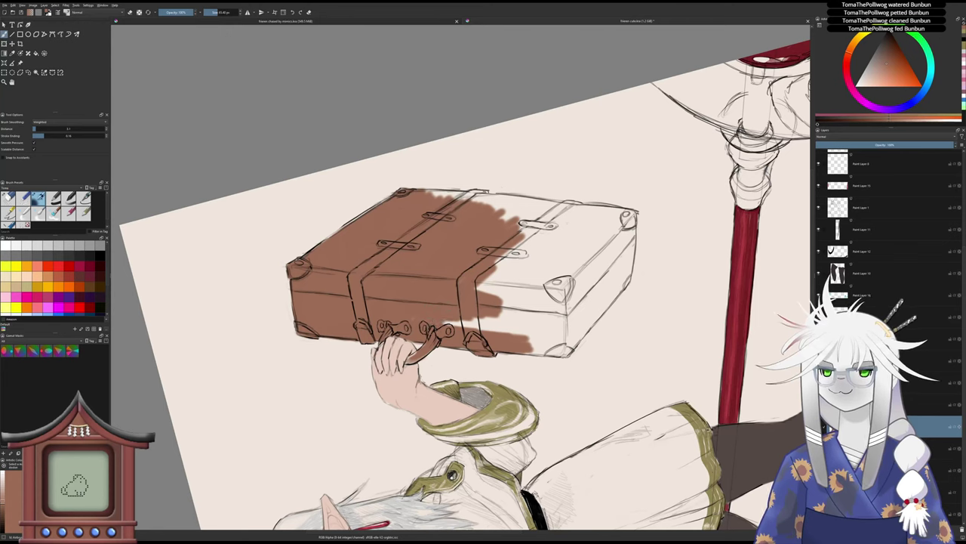
mouse_move(453, 323)
mouse_down()
mouse_move(521, 309)
mouse_move(477, 270)
mouse_move(513, 265)
mouse_move(527, 289)
mouse_move(539, 272)
mouse_move(499, 327)
mouse_move(527, 311)
mouse_move(543, 327)
mouse_move(574, 286)
mouse_move(559, 245)
mouse_move(508, 216)
mouse_up()
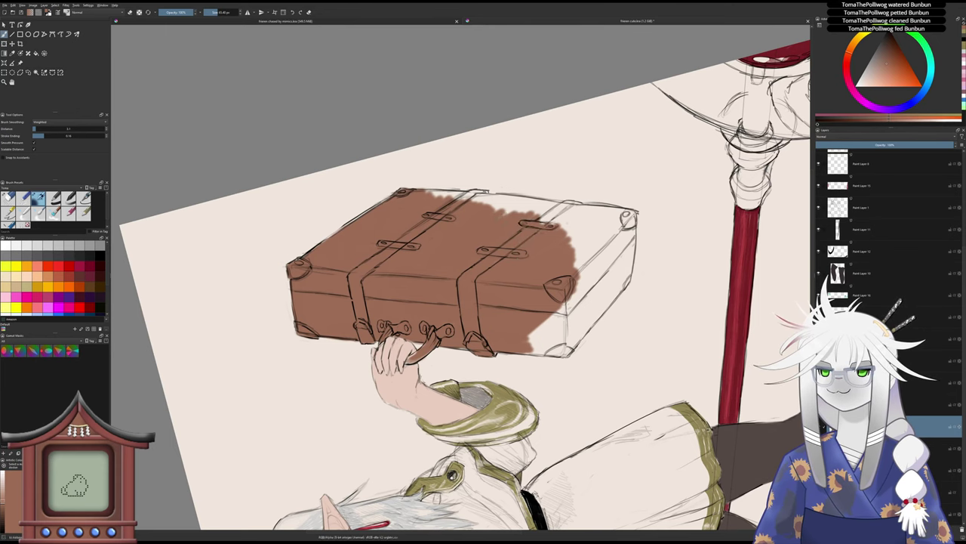
- Turn the canvas nearly upside down and paint the suitcase's long back edge brown down to the far corner of its lower end
key(4)
key(4)
key(4)
key(4)
key(4)
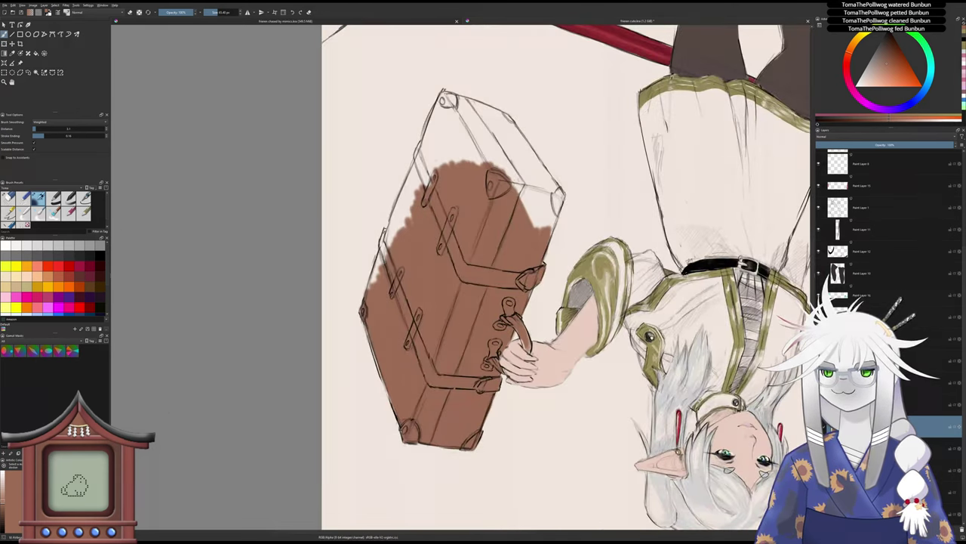
mouse_move(369, 290)
mouse_down()
mouse_move(396, 201)
mouse_move(420, 168)
mouse_up()
mouse_move(398, 242)
mouse_down()
mouse_move(412, 197)
mouse_move(389, 263)
mouse_up()
mouse_move(394, 204)
mouse_down()
mouse_move(379, 232)
mouse_move(398, 189)
mouse_move(423, 191)
mouse_move(405, 166)
mouse_move(427, 154)
mouse_move(437, 166)
mouse_move(423, 183)
mouse_up()
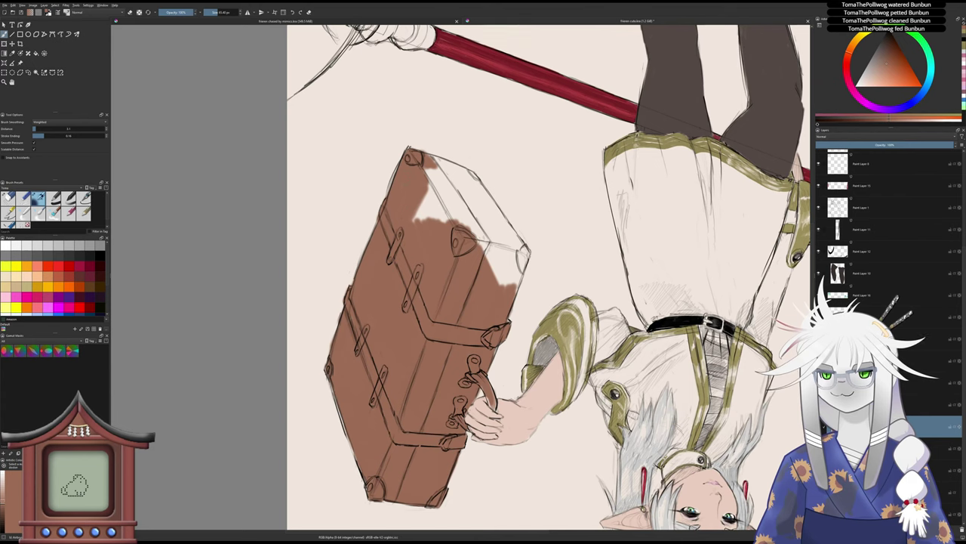
mouse_move(414, 221)
mouse_down()
mouse_move(424, 187)
mouse_move(435, 219)
mouse_up()
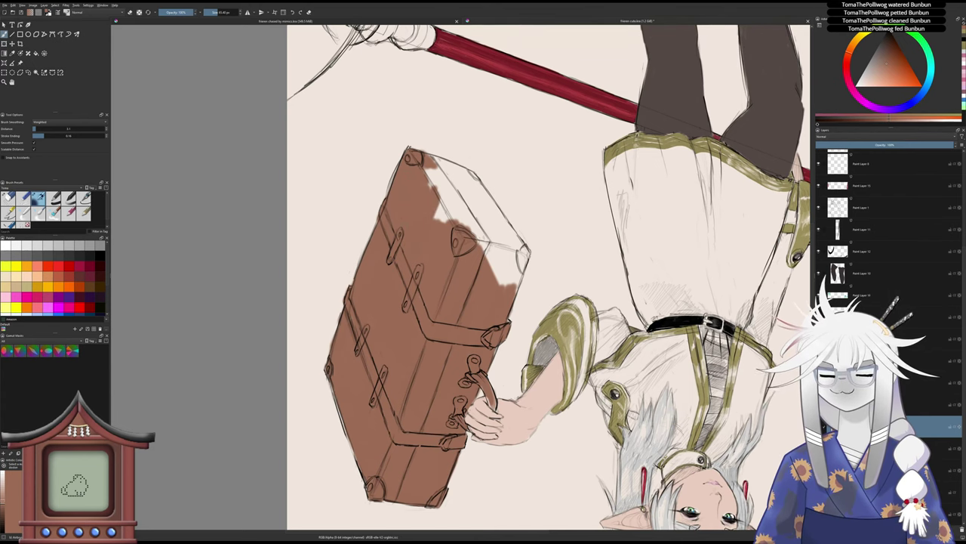
- Rotate the canvas back partway and fill the suitcase's lower end panel with brown
key(6)
key(6)
key(6)
key(6)
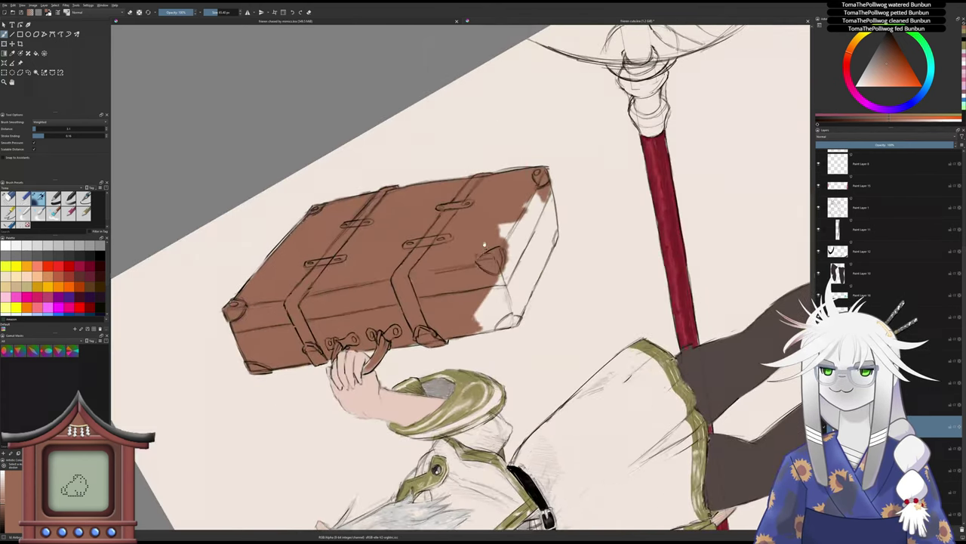
drag(521, 279, 484, 241)
mouse_move(485, 180)
mouse_down()
mouse_move(469, 198)
mouse_move(494, 163)
mouse_move(499, 170)
mouse_move(518, 155)
mouse_move(518, 213)
mouse_move(506, 189)
mouse_move(489, 229)
mouse_move(472, 193)
mouse_move(483, 219)
mouse_move(461, 252)
mouse_move(492, 227)
mouse_move(483, 260)
mouse_move(507, 224)
mouse_move(499, 266)
mouse_up()
drag(507, 225, 495, 260)
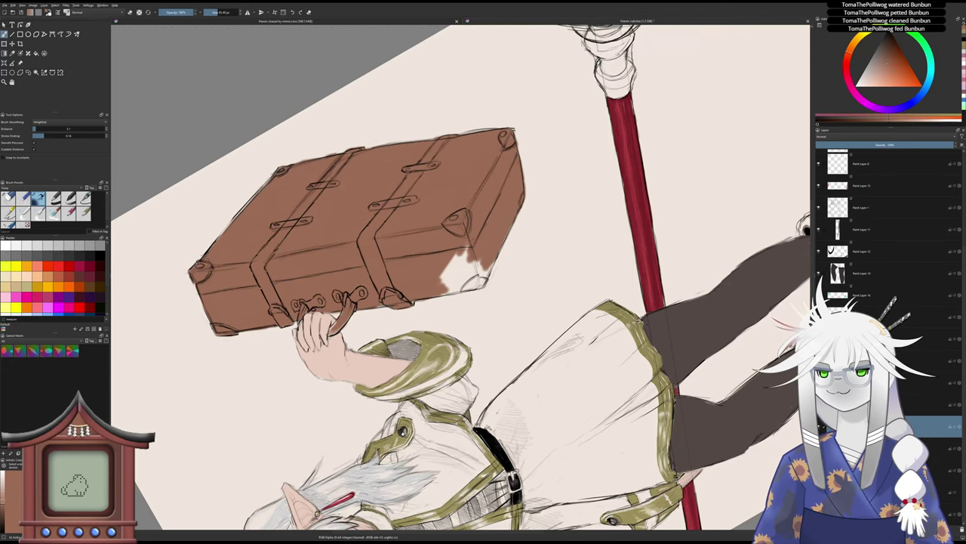
- Reset the canvas rotation and fill the last unpainted brown gap around the suitcase's lower handle-side corner
key(5)
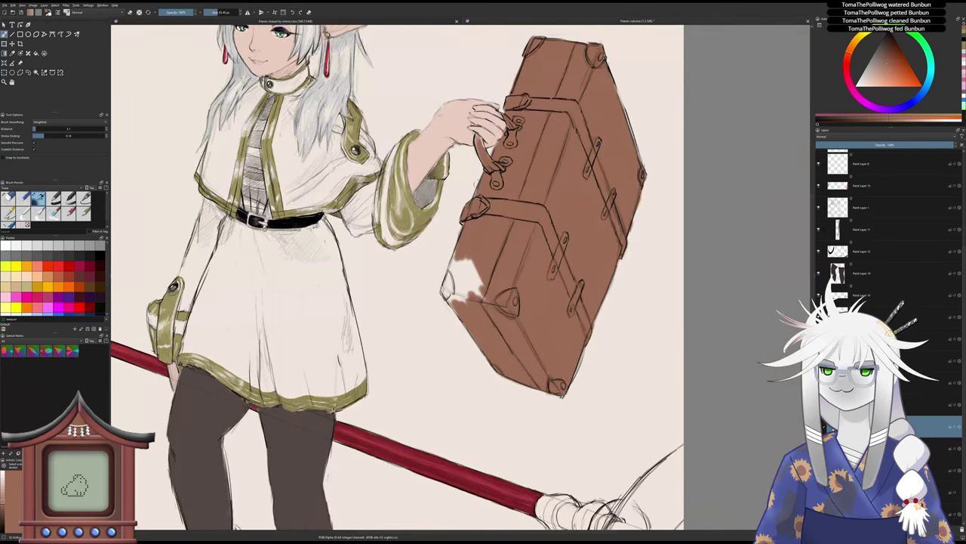
mouse_move(475, 259)
mouse_down()
mouse_move(441, 293)
mouse_move(456, 316)
mouse_up()
drag(452, 282, 460, 300)
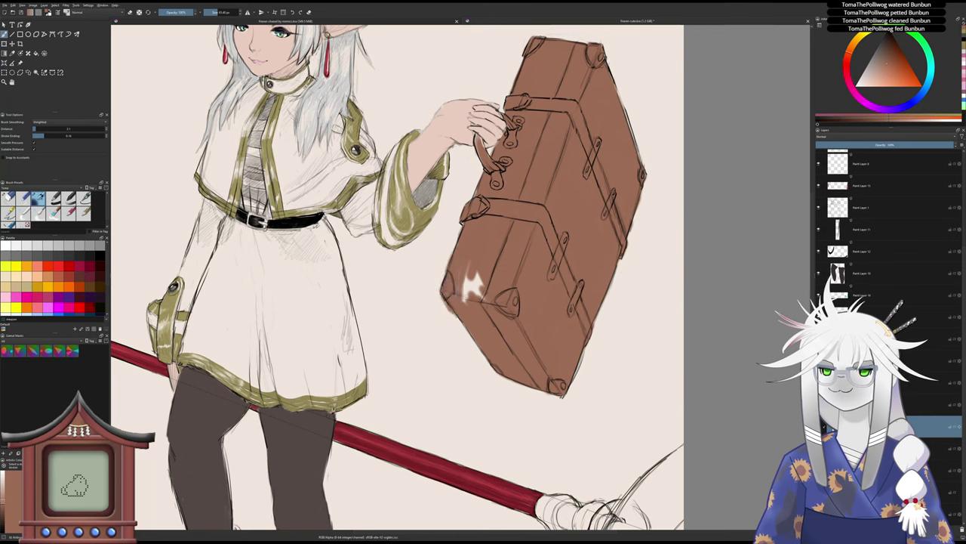
mouse_move(465, 265)
mouse_down()
mouse_move(467, 302)
mouse_move(480, 296)
mouse_move(447, 313)
mouse_up()
key(slash)
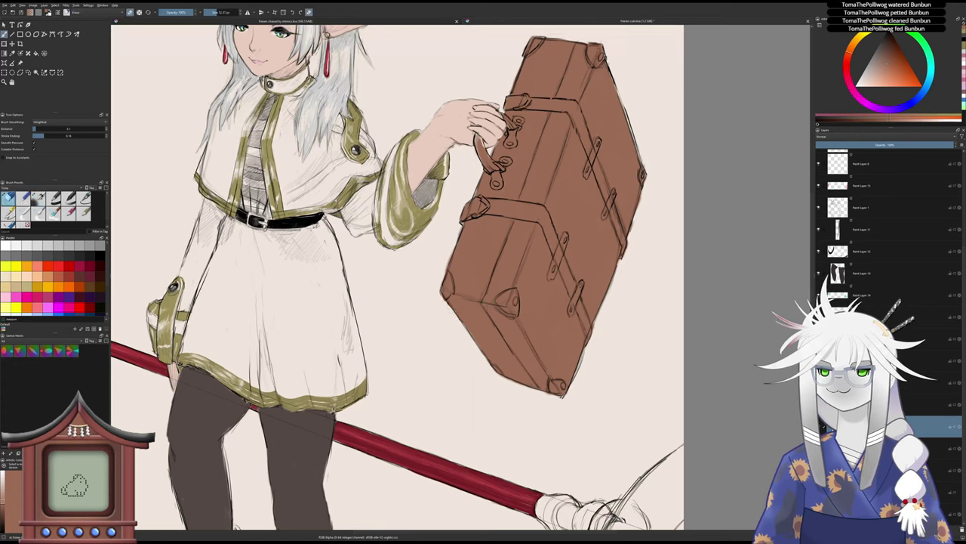
key(slash)
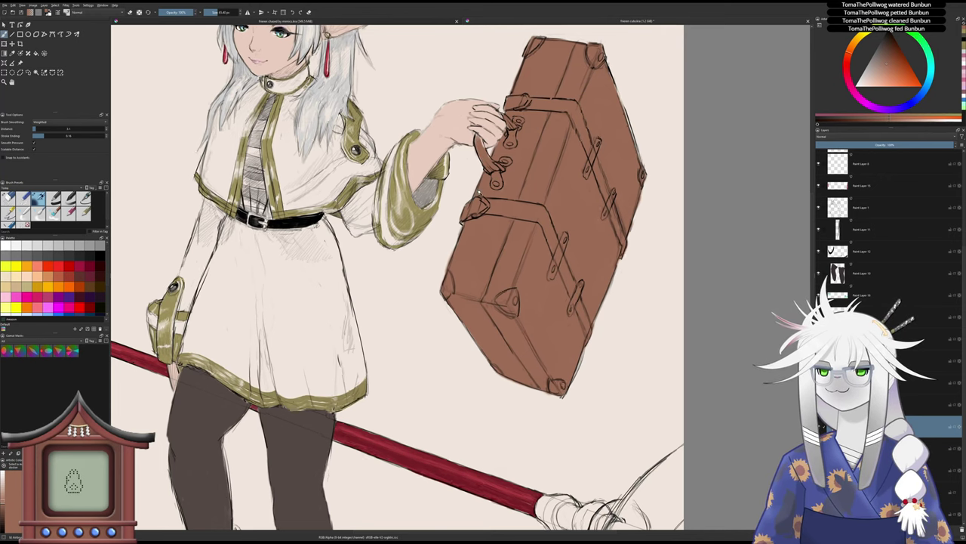
- Pick a darker reddish brown and fill the raised foot's boot from the cuff down to the toe
scroll(480, 194, down, 2)
mouse_move(478, 208)
mouse_down()
mouse_move(478, 225)
mouse_move(466, 227)
mouse_move(458, 210)
mouse_up()
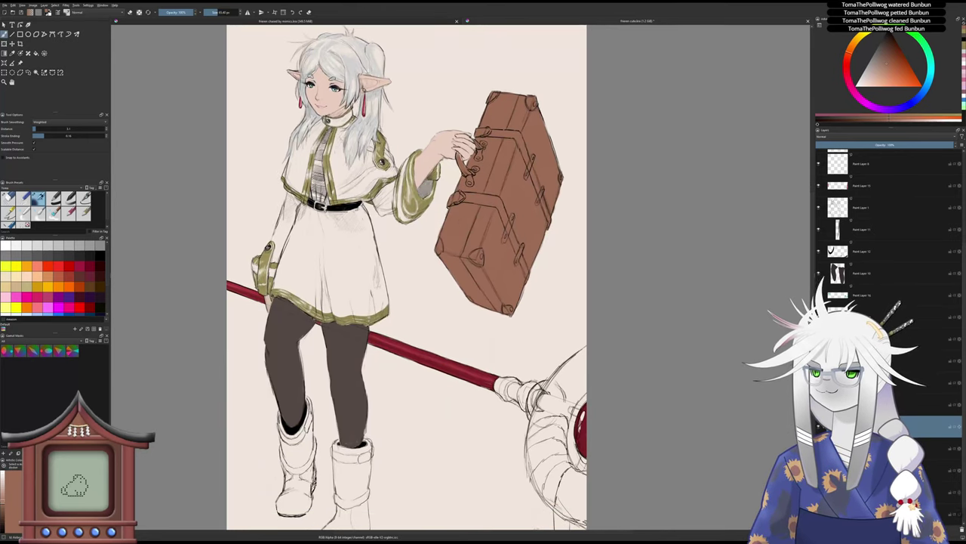
drag(895, 54, 891, 51)
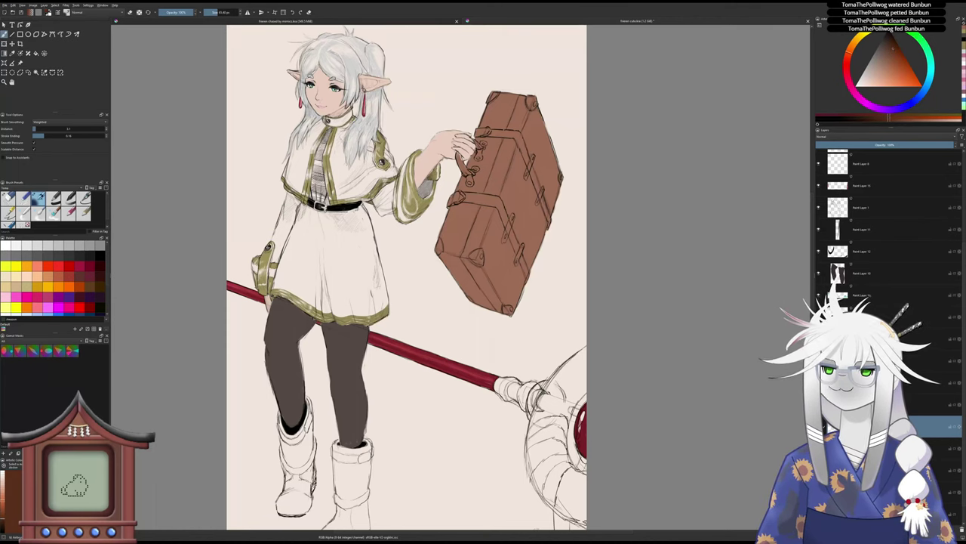
drag(456, 309, 509, 188)
mouse_move(375, 332)
mouse_down()
mouse_move(346, 257)
mouse_move(351, 225)
mouse_move(353, 296)
mouse_move(333, 308)
mouse_move(310, 306)
mouse_move(292, 243)
mouse_move(307, 329)
mouse_up()
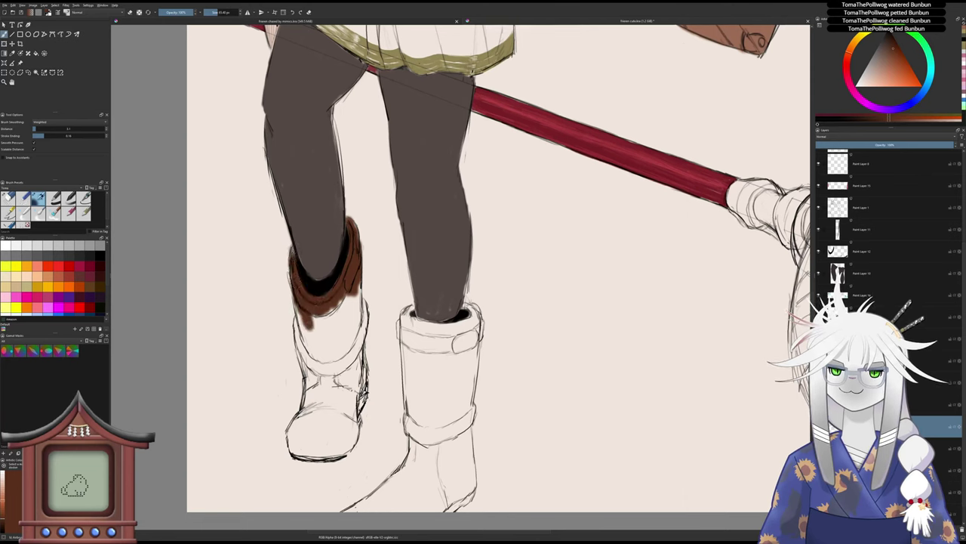
drag(296, 272, 288, 289)
mouse_move(306, 335)
mouse_down()
mouse_move(338, 315)
mouse_move(344, 333)
mouse_move(355, 309)
mouse_move(361, 316)
mouse_move(360, 298)
mouse_move(356, 374)
mouse_move(359, 355)
mouse_move(365, 385)
mouse_move(348, 422)
mouse_move(345, 324)
mouse_move(327, 374)
mouse_move(327, 331)
mouse_move(314, 374)
mouse_move(341, 313)
mouse_move(302, 321)
mouse_move(336, 338)
mouse_move(326, 276)
mouse_move(297, 228)
mouse_move(309, 313)
mouse_move(326, 348)
mouse_move(324, 379)
mouse_move(334, 371)
mouse_move(350, 405)
mouse_move(358, 397)
mouse_move(351, 417)
mouse_move(305, 428)
mouse_move(293, 400)
mouse_move(336, 408)
mouse_up()
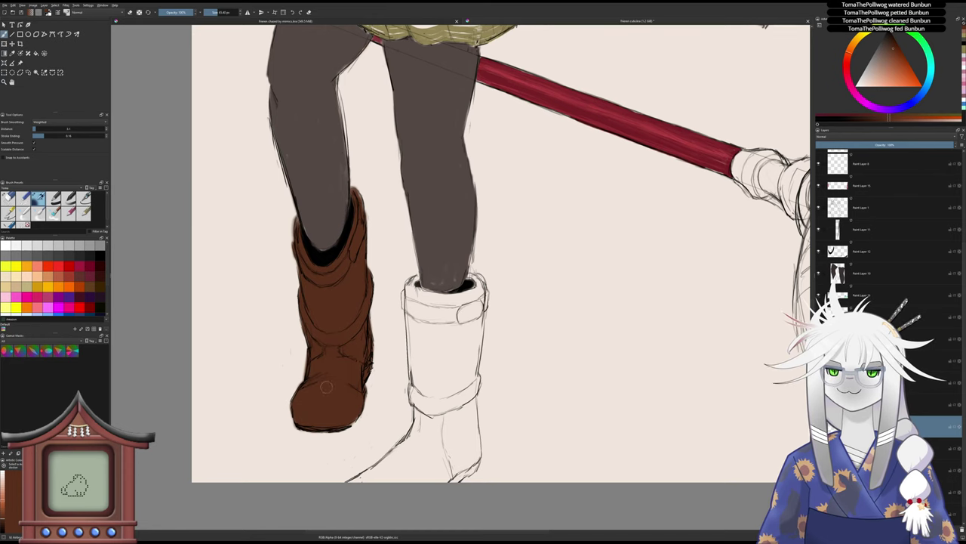
- Fill the standing foot's boot with the same dark brown, from the cuff to the toe at the canvas edge
scroll(333, 348, down, 2)
scroll(381, 341, up, 2)
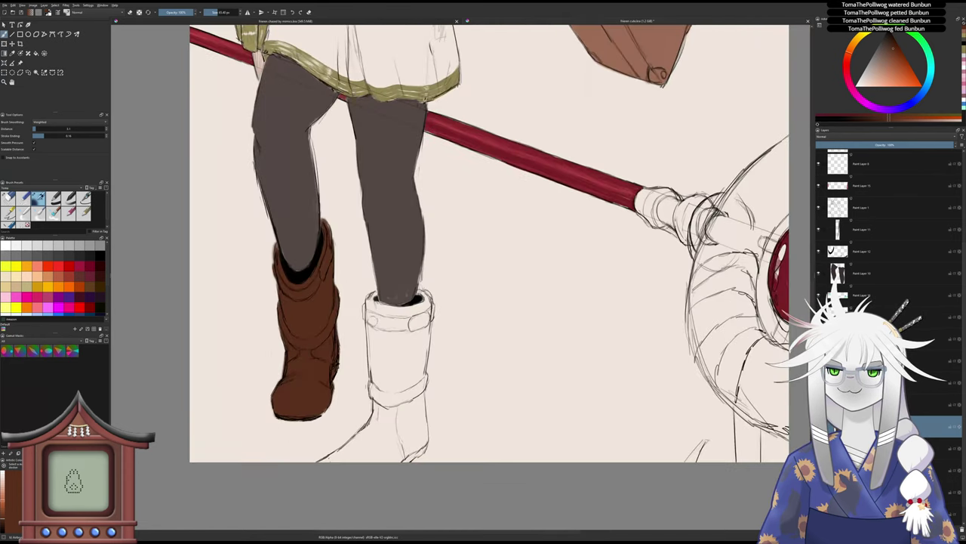
mouse_move(372, 326)
mouse_down()
mouse_move(370, 297)
mouse_move(374, 311)
mouse_move(404, 309)
mouse_move(423, 291)
mouse_move(430, 317)
mouse_move(415, 337)
mouse_move(407, 317)
mouse_move(395, 333)
mouse_move(376, 329)
mouse_move(370, 344)
mouse_move(369, 326)
mouse_move(373, 385)
mouse_move(391, 355)
mouse_move(400, 370)
mouse_move(405, 355)
mouse_move(413, 363)
mouse_move(415, 340)
mouse_move(421, 355)
mouse_move(428, 332)
mouse_move(423, 389)
mouse_move(401, 417)
mouse_move(388, 392)
mouse_move(376, 397)
mouse_up()
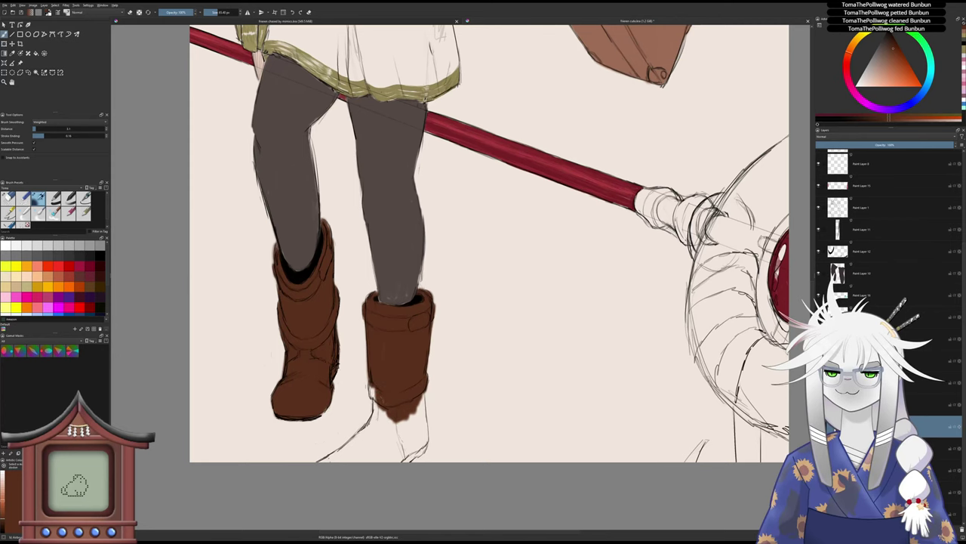
drag(390, 364, 397, 274)
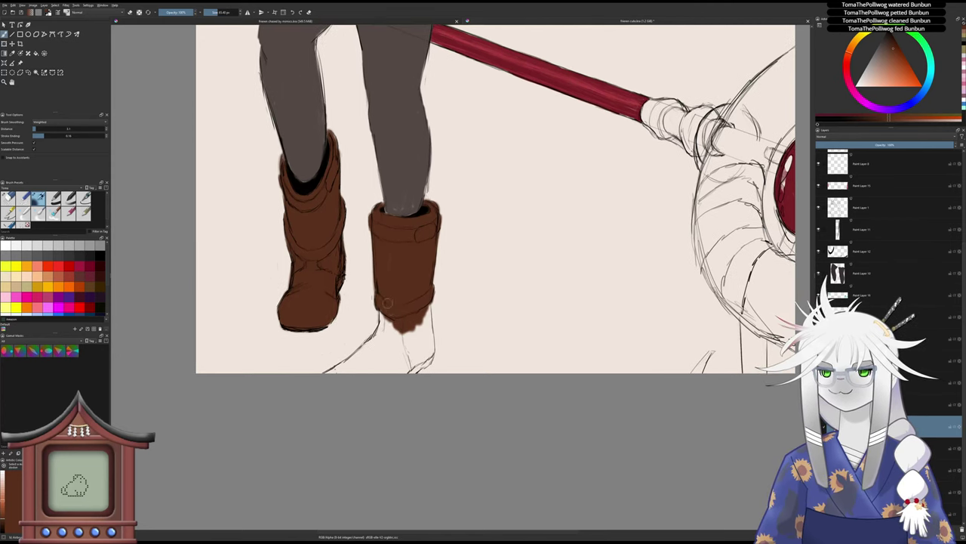
mouse_move(388, 308)
mouse_down()
mouse_move(383, 346)
mouse_move(396, 315)
mouse_move(416, 344)
mouse_move(425, 300)
mouse_move(429, 358)
mouse_move(412, 371)
mouse_move(418, 355)
mouse_move(374, 340)
mouse_move(377, 333)
mouse_move(349, 361)
mouse_move(324, 368)
mouse_move(355, 366)
mouse_up()
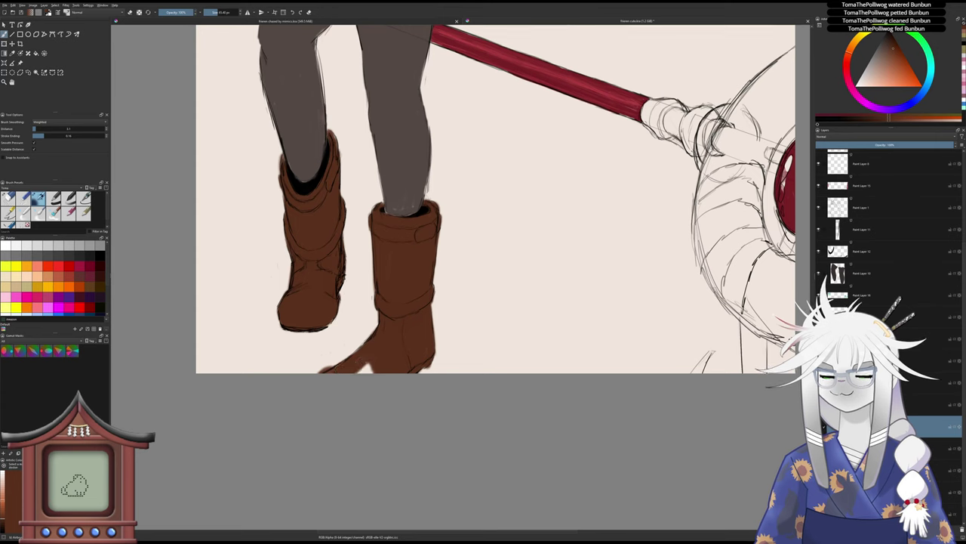
- Erase the brown spilling past the boots' outlines, touching up the edges with the brush where needed
key(slash)
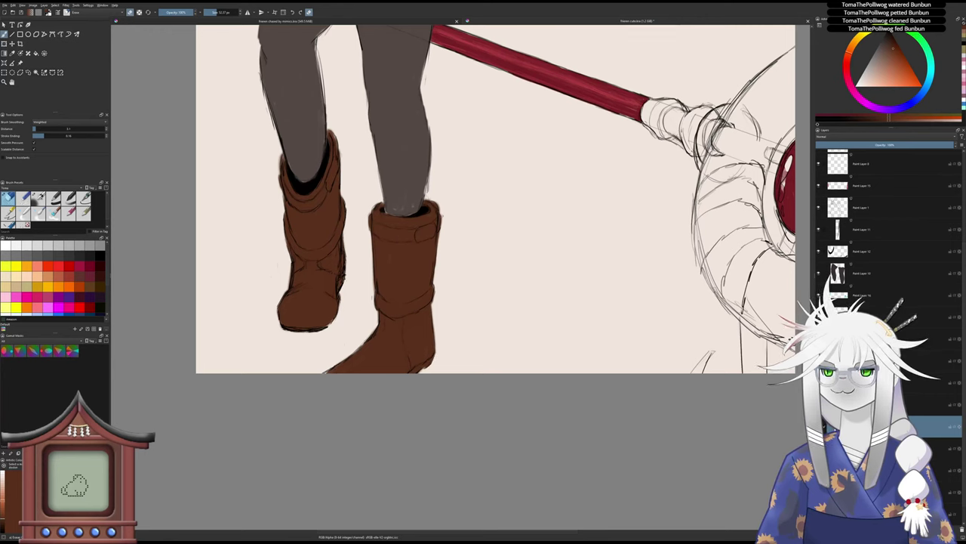
key(slash)
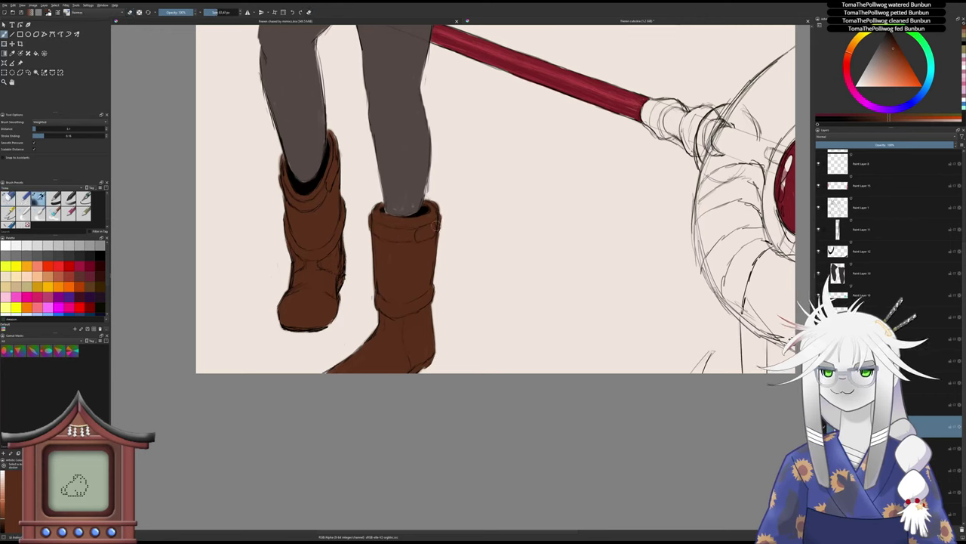
key(e)
drag(438, 234, 438, 255)
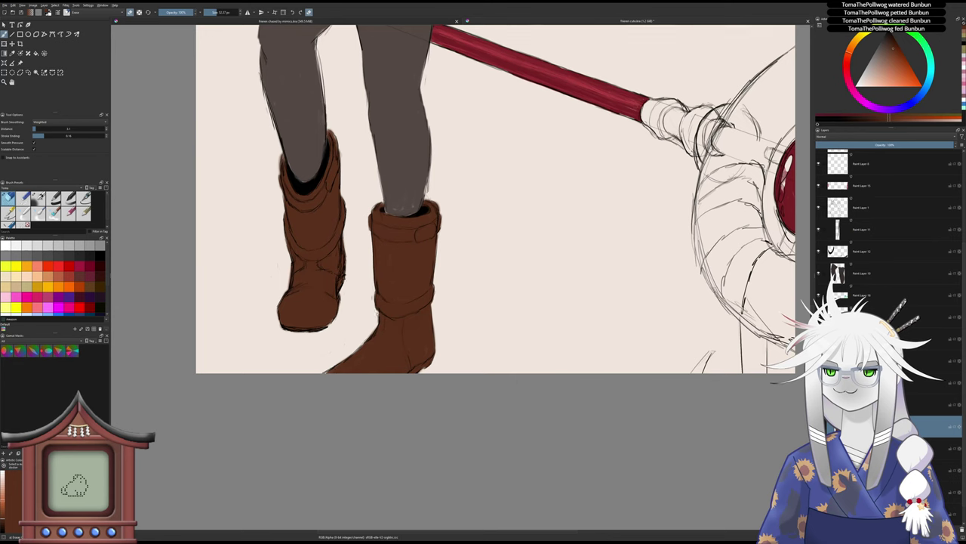
key(slash)
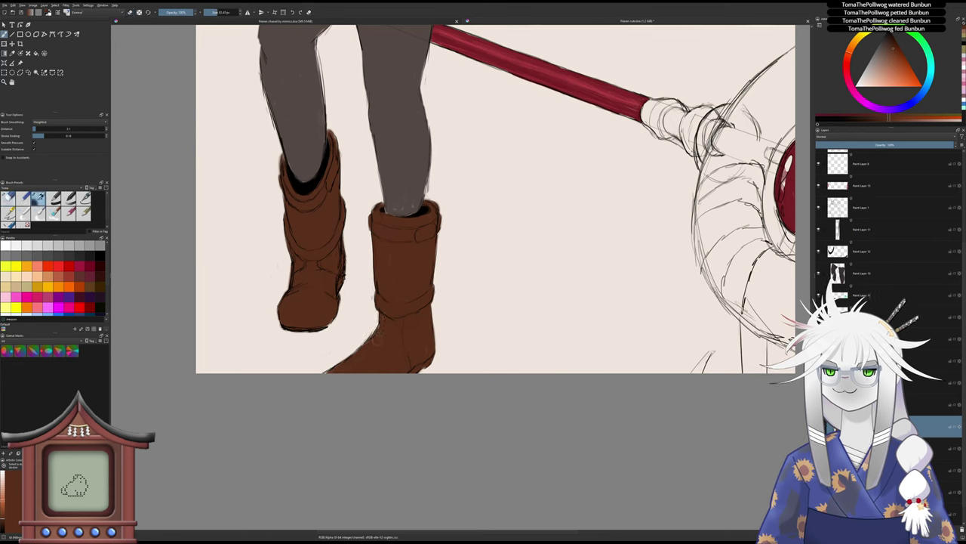
key(slash)
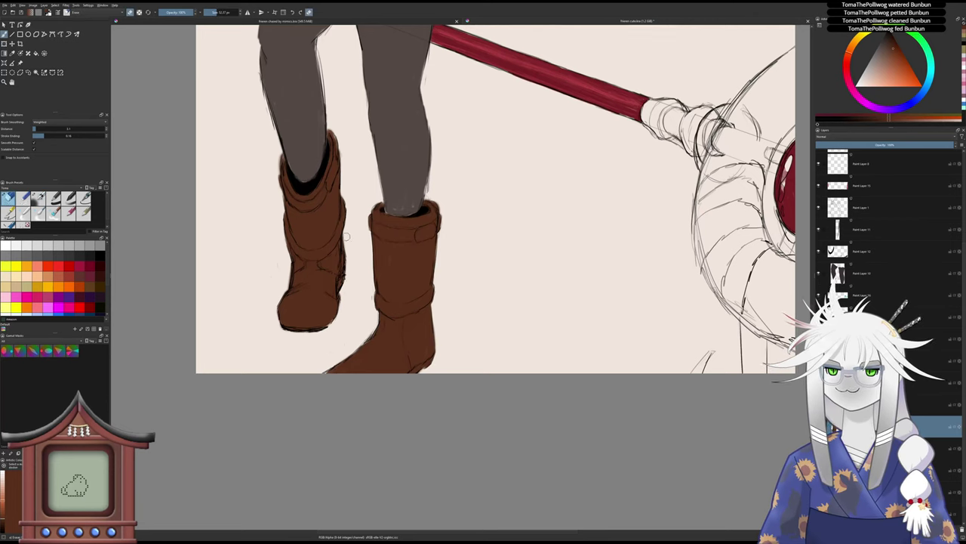
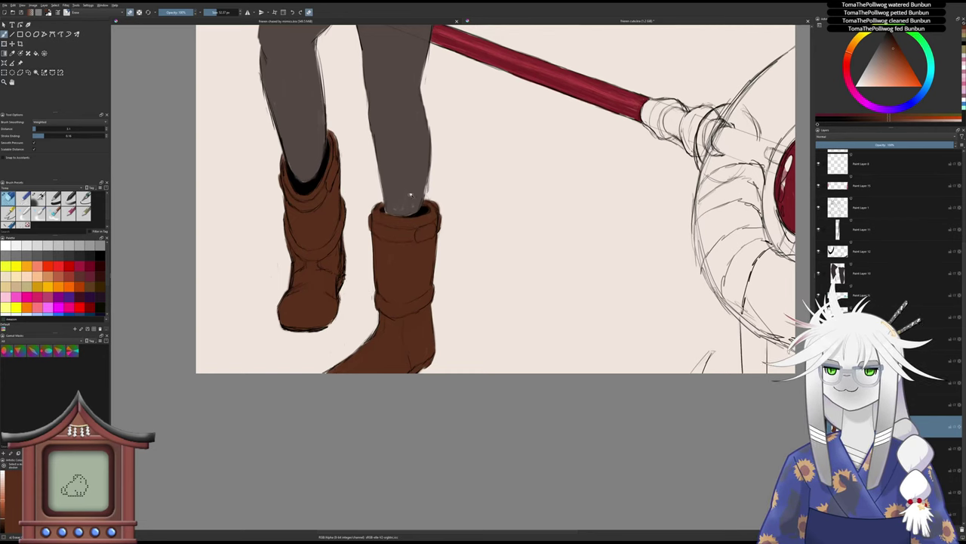
drag(425, 179, 429, 141)
- Switch back to the brush and start painting the suitcase's lower strap dark brown at its clasp end
drag(445, 87, 400, 221)
scroll(400, 219, up, 3)
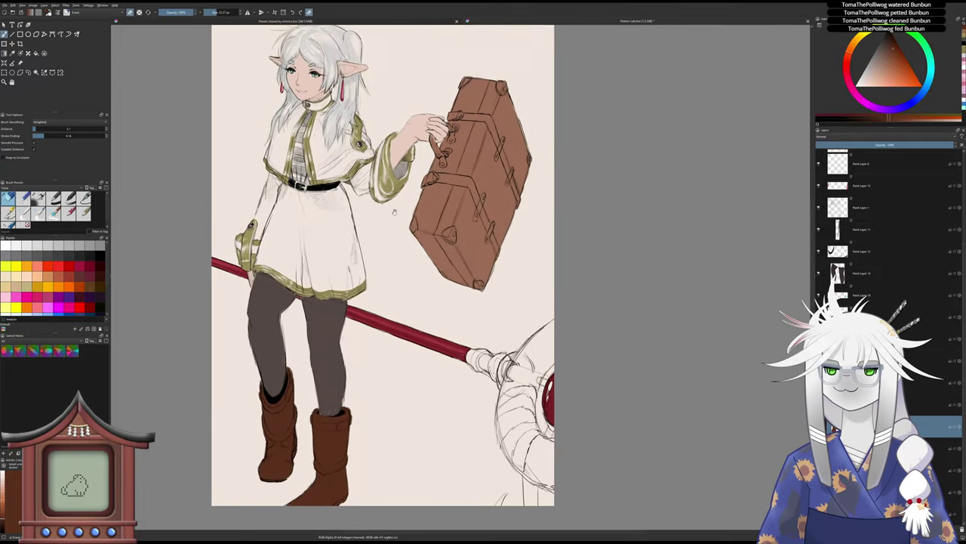
drag(415, 197, 397, 207)
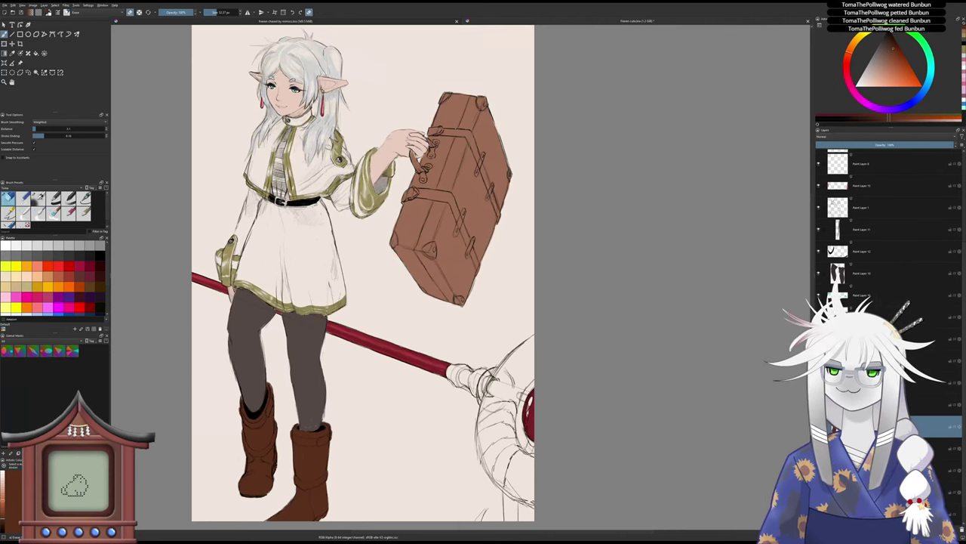
scroll(409, 163, down, 2)
scroll(410, 164, up, 4)
key(slash)
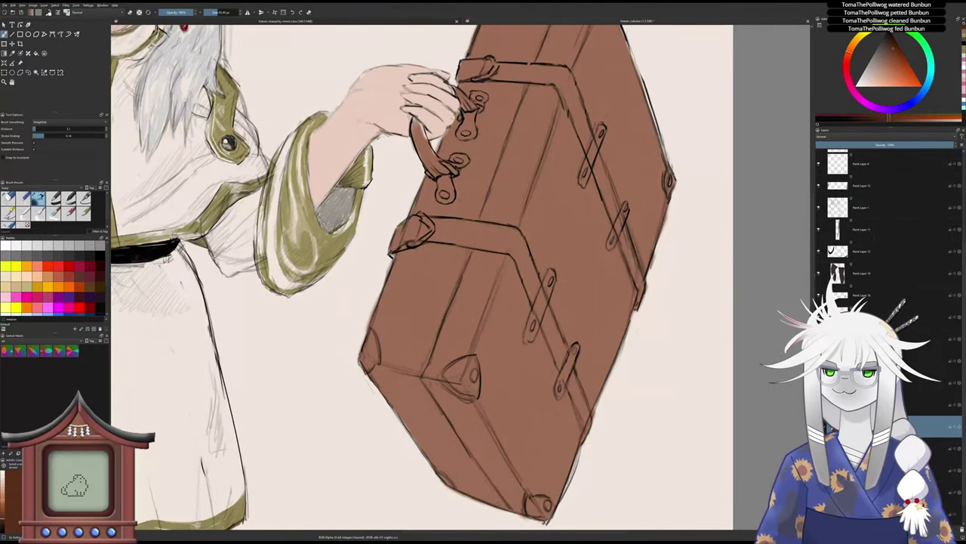
mouse_move(390, 244)
mouse_down()
mouse_move(414, 220)
mouse_move(427, 231)
mouse_move(409, 239)
mouse_move(453, 221)
mouse_move(435, 234)
mouse_move(453, 238)
mouse_move(475, 222)
mouse_move(452, 231)
mouse_move(477, 239)
mouse_move(468, 245)
mouse_move(502, 284)
mouse_up()
- Rotate the canvas and fill the rest of the lower strap and its two small cross tabs with dark brown
key(6)
key(6)
key(6)
key(6)
mouse_move(488, 252)
mouse_down()
mouse_move(510, 292)
mouse_move(520, 266)
mouse_move(524, 302)
mouse_move(515, 291)
mouse_move(505, 302)
mouse_up()
drag(503, 268, 500, 162)
mouse_move(510, 209)
mouse_down()
mouse_move(474, 257)
mouse_move(508, 251)
mouse_move(444, 264)
mouse_move(463, 272)
mouse_move(397, 358)
mouse_move(380, 364)
mouse_move(403, 362)
mouse_up()
key(slash)
key(slash)
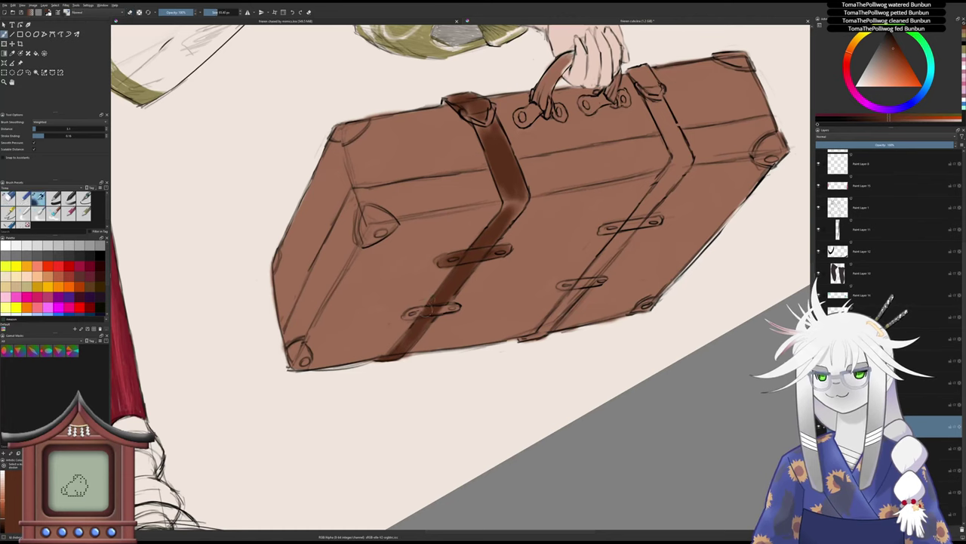
mouse_move(420, 309)
mouse_down()
mouse_move(414, 316)
mouse_move(457, 307)
mouse_up()
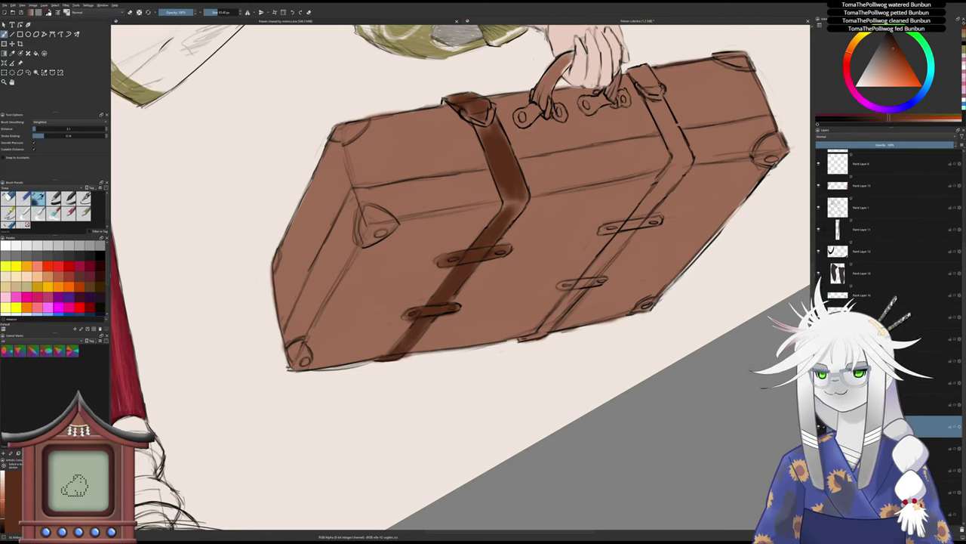
- Fill the suitcase's upper strap and its two cross tabs with dark brown, cleaning the edges with the eraser
mouse_move(639, 72)
mouse_down()
mouse_move(643, 81)
mouse_move(647, 66)
mouse_move(675, 137)
mouse_move(670, 151)
mouse_move(682, 148)
mouse_move(669, 183)
mouse_move(681, 169)
mouse_move(560, 313)
mouse_up()
key(slash)
key(slash)
mouse_move(584, 272)
mouse_down()
mouse_move(547, 340)
mouse_move(520, 345)
mouse_move(548, 343)
mouse_move(517, 344)
mouse_up()
key(slash)
key(slash)
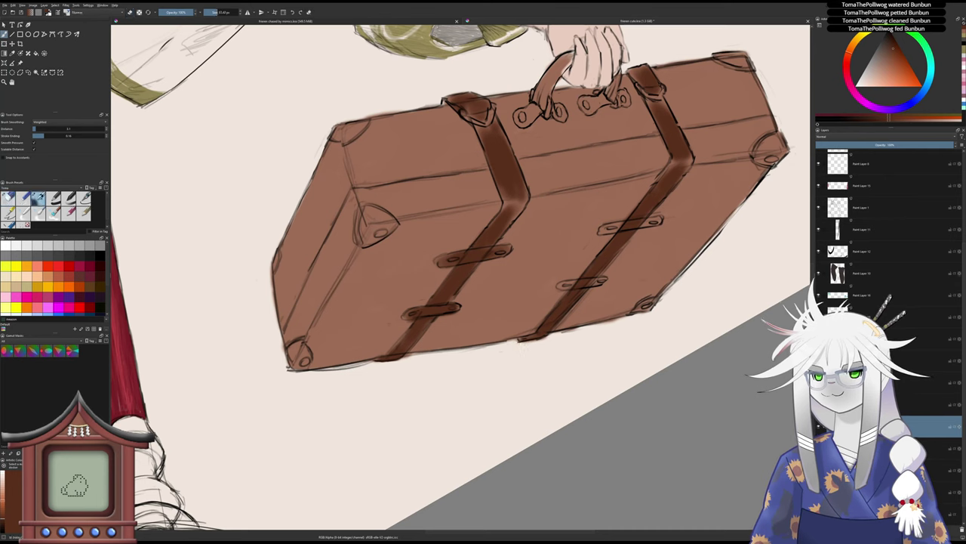
mouse_move(562, 279)
mouse_down()
mouse_move(574, 289)
mouse_move(608, 276)
mouse_up()
mouse_move(602, 229)
mouse_down()
mouse_move(659, 221)
mouse_move(644, 225)
mouse_up()
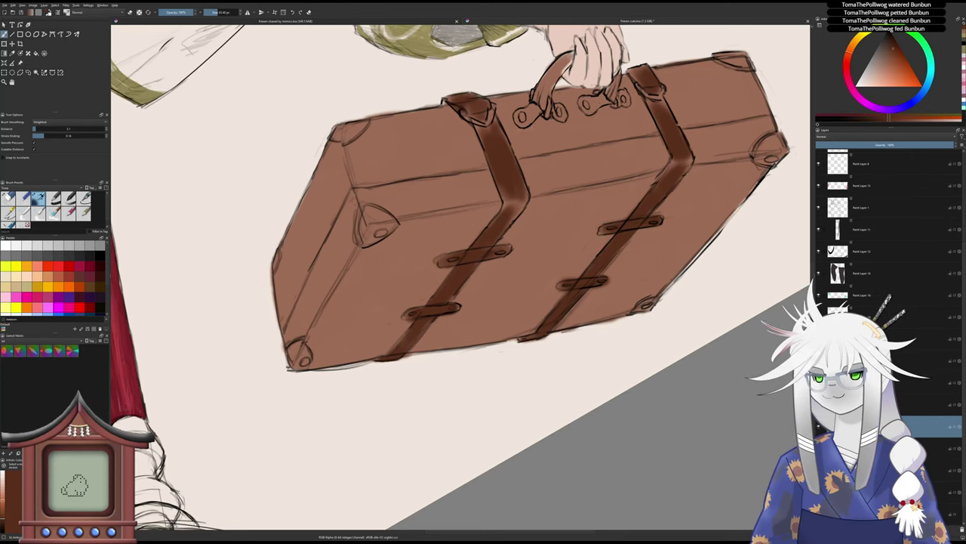
- Rotate the canvas partway back and paint the suitcase's handle and both handle mounts dark brown
key(4)
key(4)
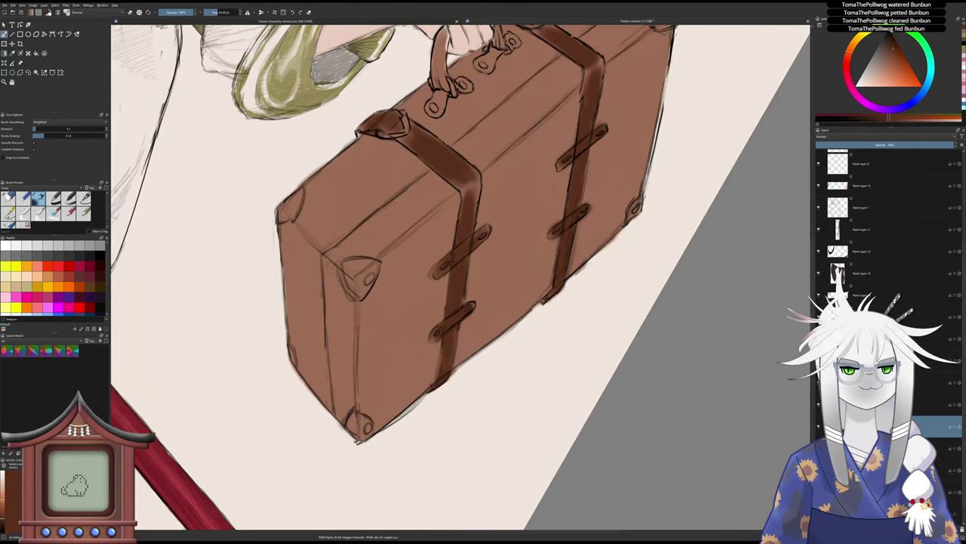
drag(513, 221, 551, 287)
mouse_move(467, 175)
mouse_down()
mouse_move(480, 158)
mouse_move(477, 106)
mouse_up()
mouse_move(481, 140)
mouse_down()
mouse_move(483, 101)
mouse_move(473, 98)
mouse_up()
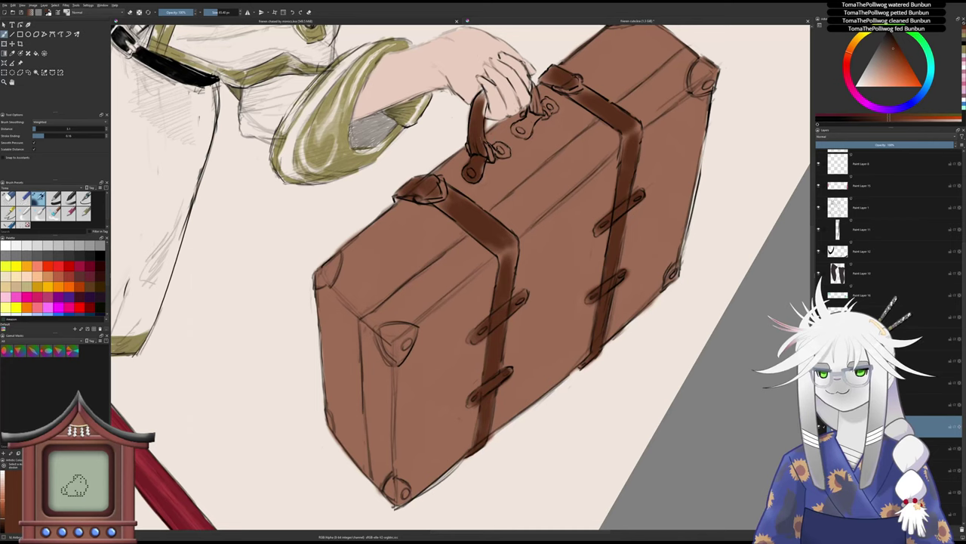
mouse_move(503, 156)
mouse_down()
mouse_move(495, 147)
mouse_move(530, 117)
mouse_move(535, 89)
mouse_move(541, 109)
mouse_move(551, 101)
mouse_move(553, 113)
mouse_up()
key(slash)
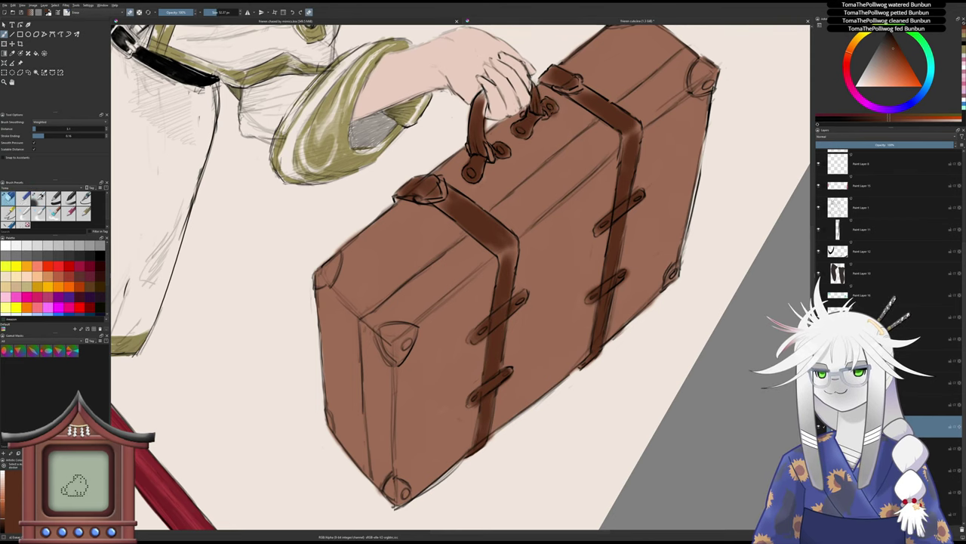
- Paint the corner caps at the suitcase's upper end dark brown and erase the spill around them
scroll(526, 160, down, 3)
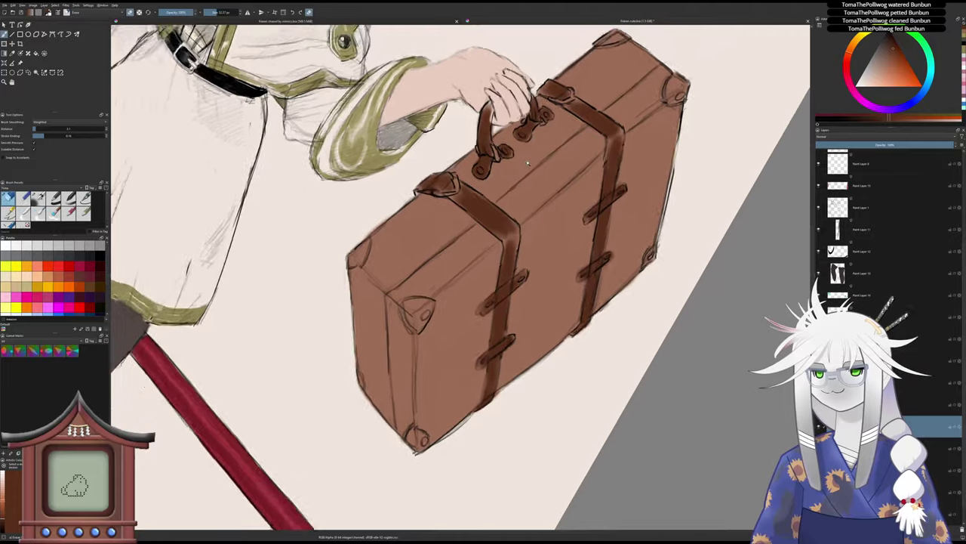
drag(525, 167, 471, 200)
key(slash)
drag(529, 100, 551, 96)
key(slash)
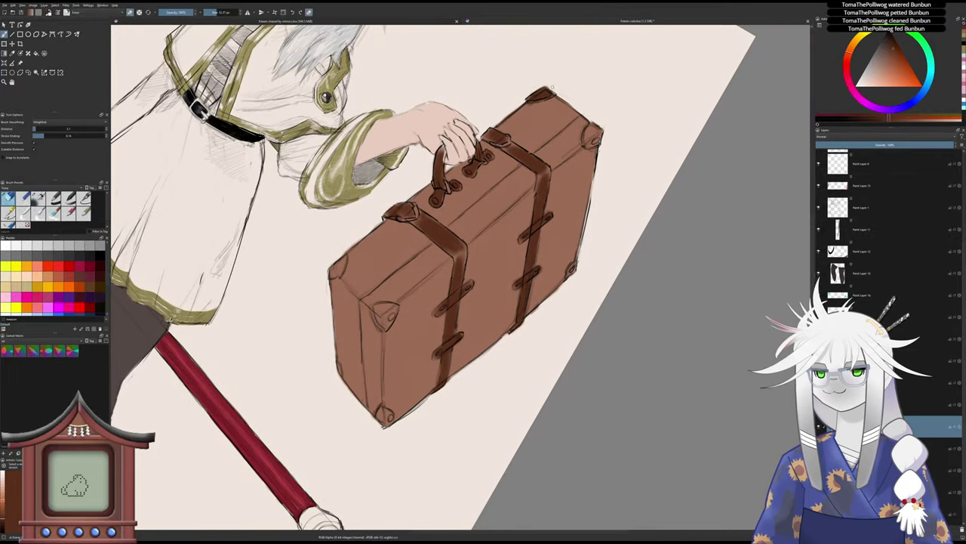
key(slash)
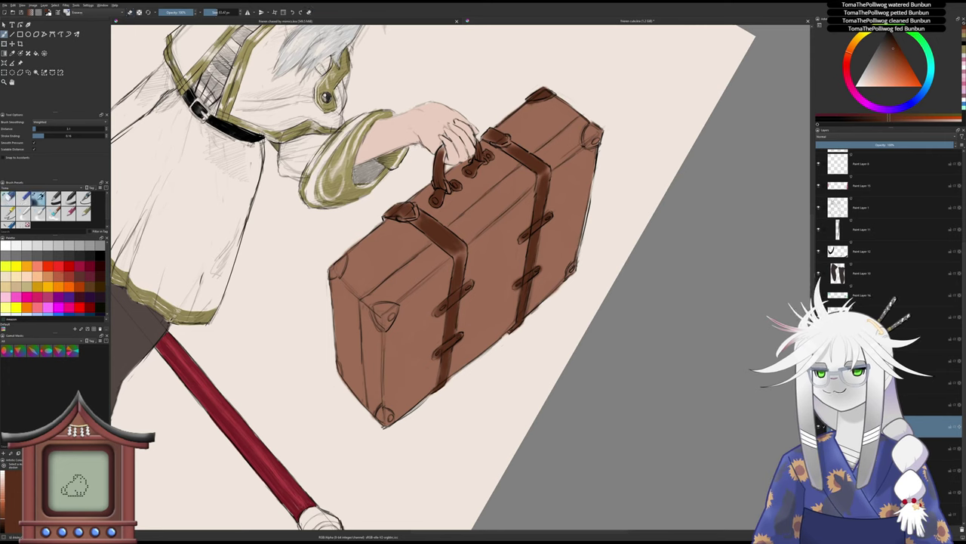
mouse_move(588, 142)
mouse_down()
mouse_move(593, 129)
mouse_move(599, 137)
mouse_move(588, 136)
mouse_up()
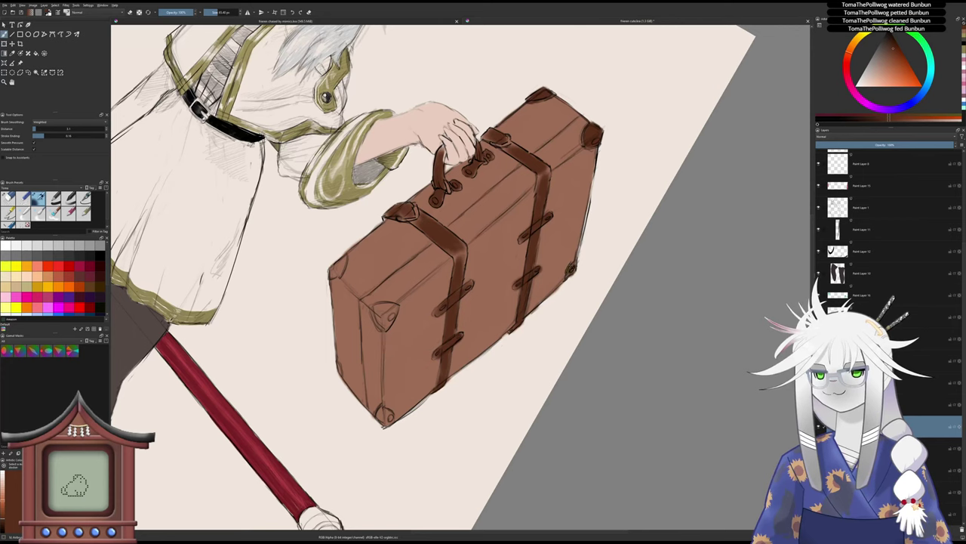
- Paint the four corner caps at the suitcase's lower end dark brown, erasing any spill past the outline
key(slash)
mouse_move(528, 329)
mouse_down()
mouse_move(561, 295)
mouse_move(548, 302)
mouse_move(561, 277)
mouse_up()
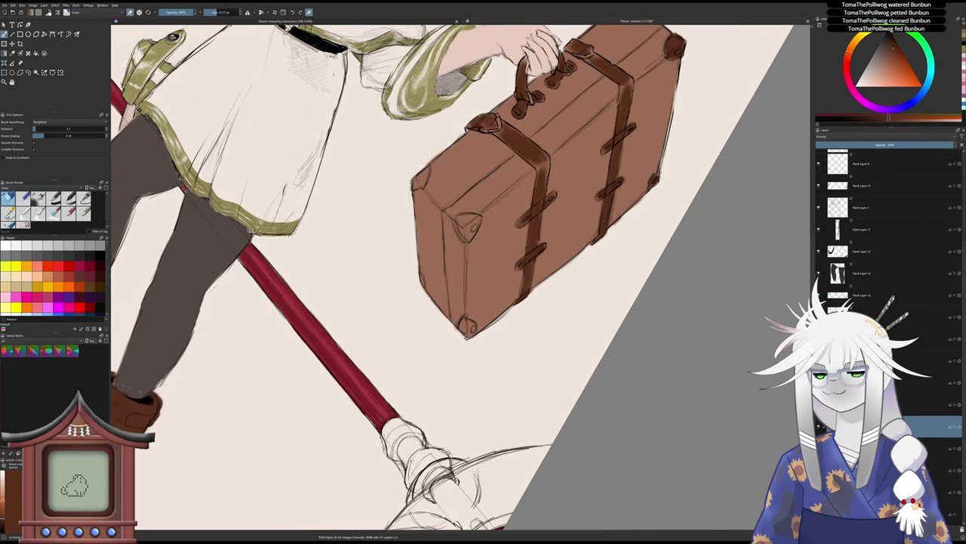
key(slash)
mouse_move(461, 324)
mouse_down()
mouse_move(474, 337)
mouse_move(463, 339)
mouse_up()
key(slash)
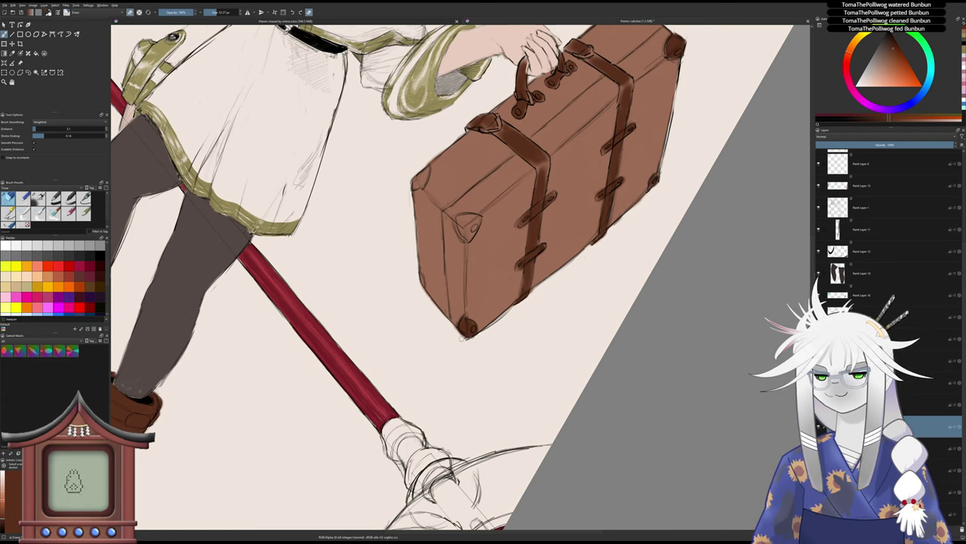
key(slash)
drag(464, 231, 475, 220)
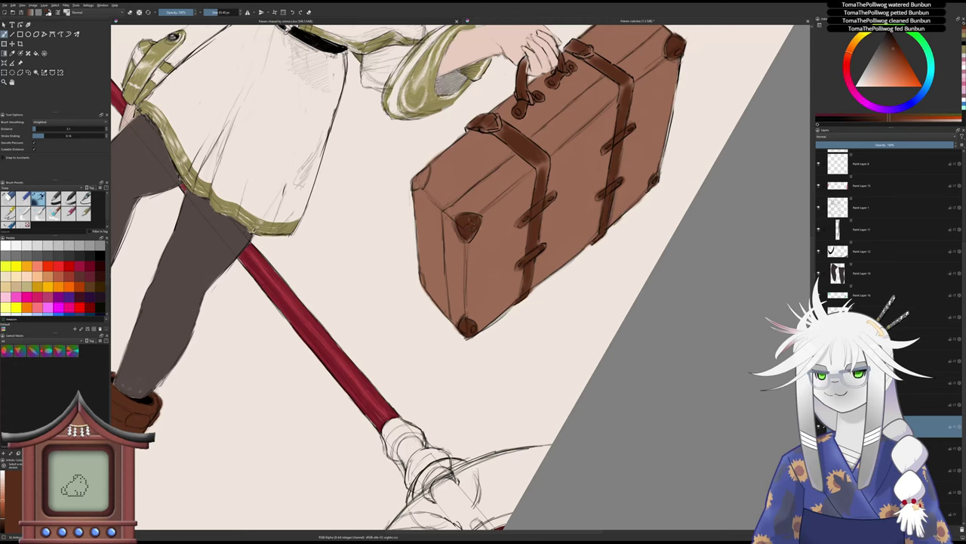
mouse_move(413, 187)
mouse_down()
mouse_move(424, 169)
mouse_move(427, 181)
mouse_move(417, 183)
mouse_up()
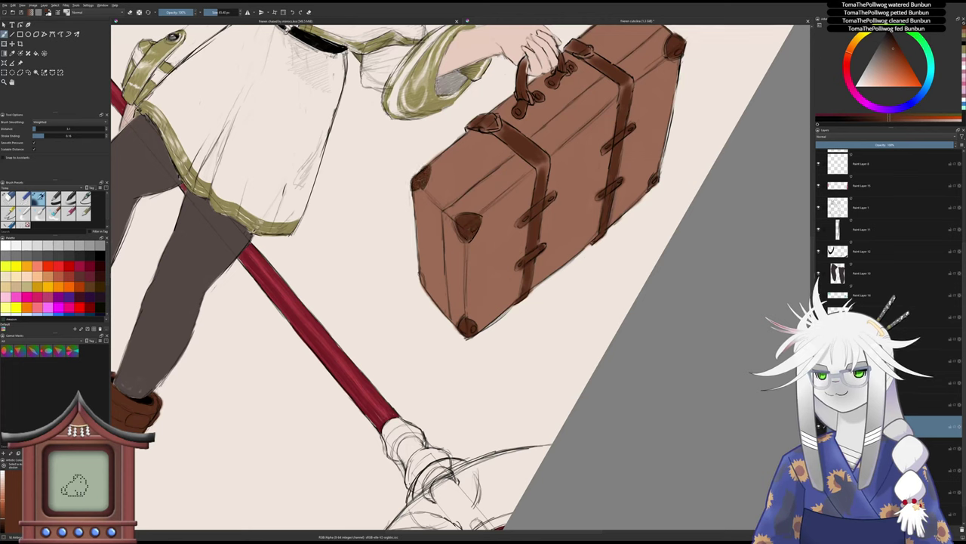
drag(423, 273, 422, 294)
key(slash)
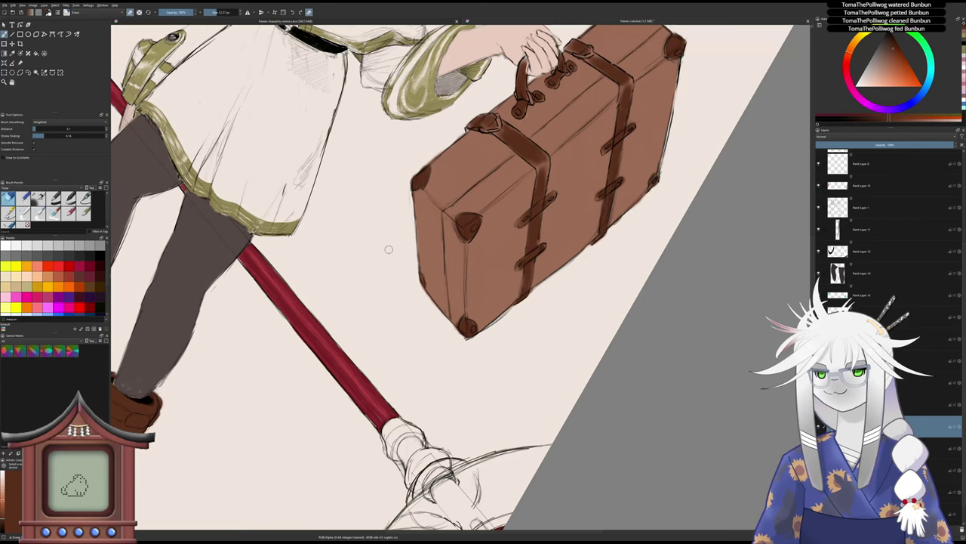
- Reset the canvas rotation and select the layer two rows below the current one
drag(387, 248, 390, 278)
scroll(387, 255, down, 3)
key(5)
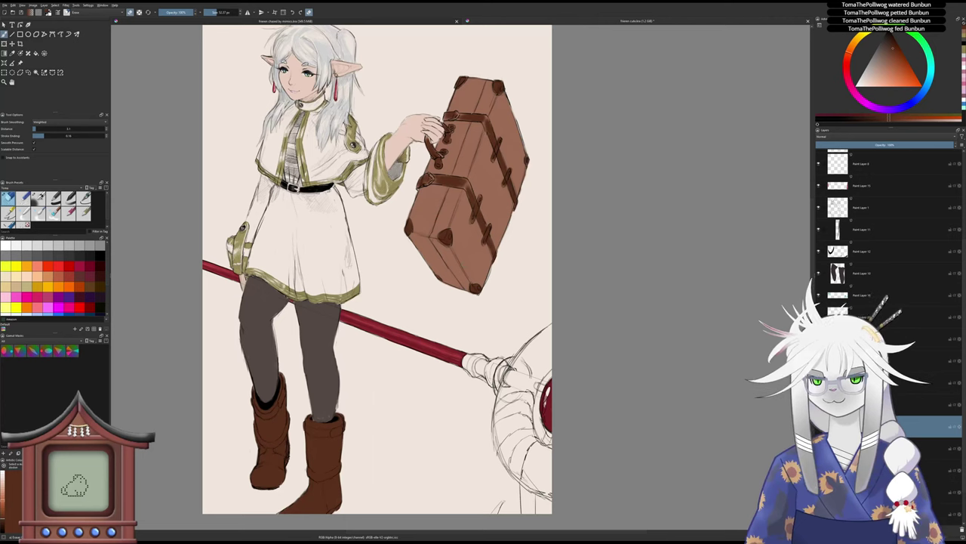
click(868, 470)
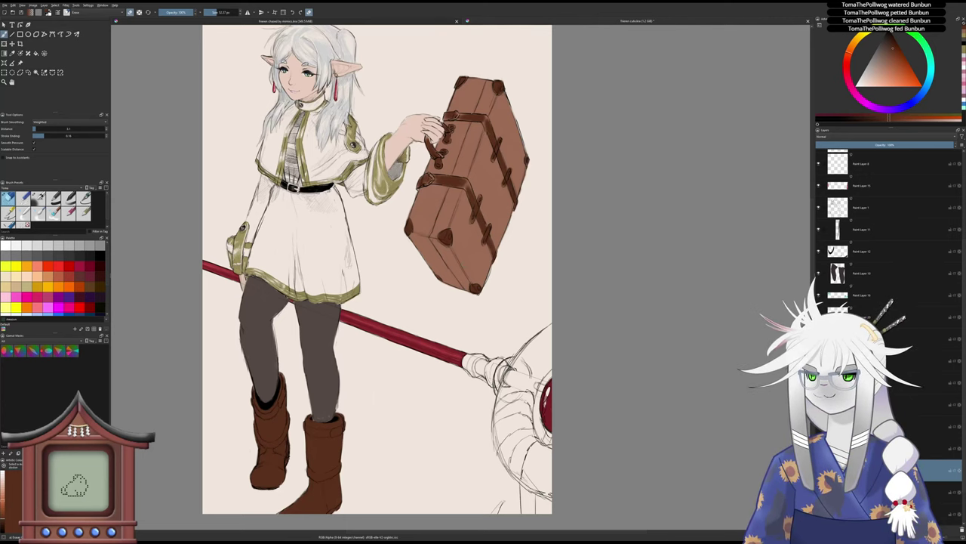
- Select the sketch linework layer near the upper part of the stack and activate the Freehand Selection tool
scroll(891, 448, up, 3)
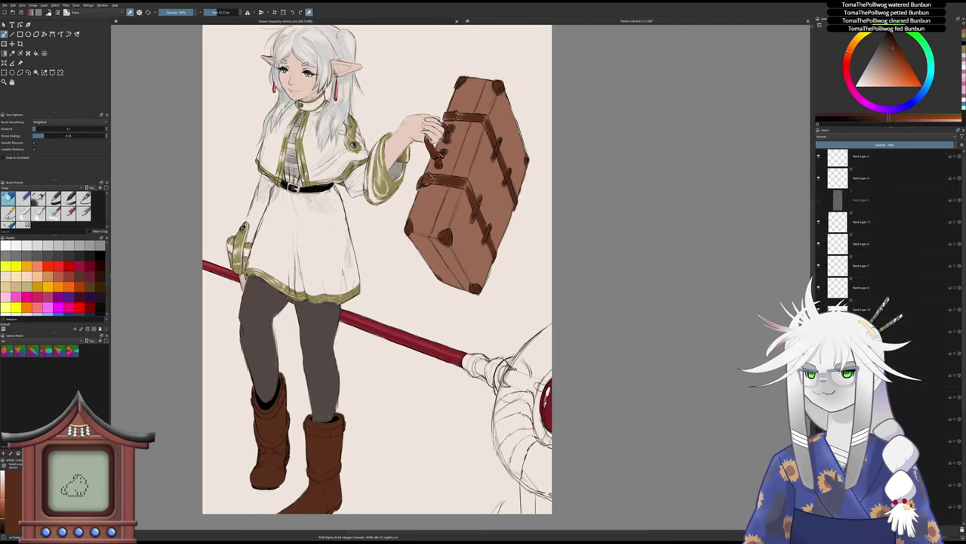
click(872, 330)
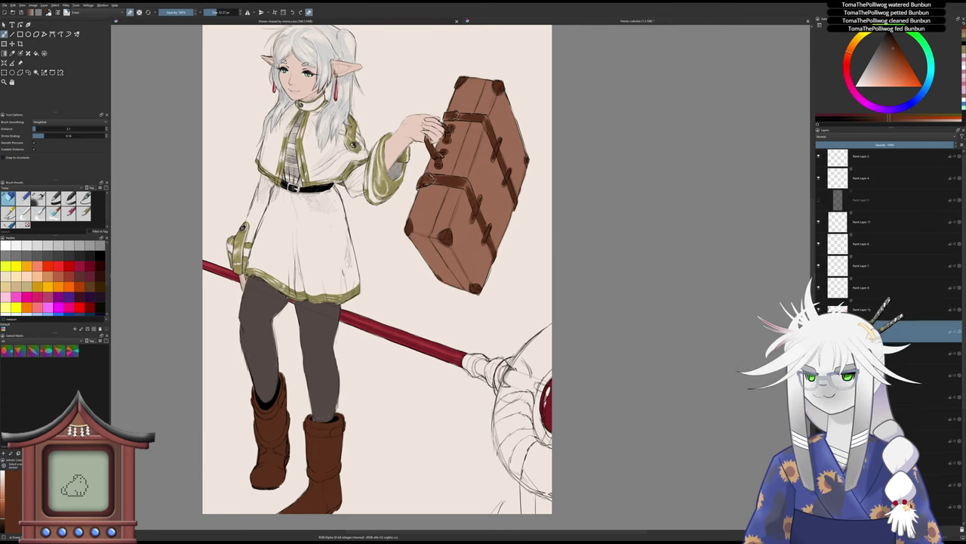
click(28, 72)
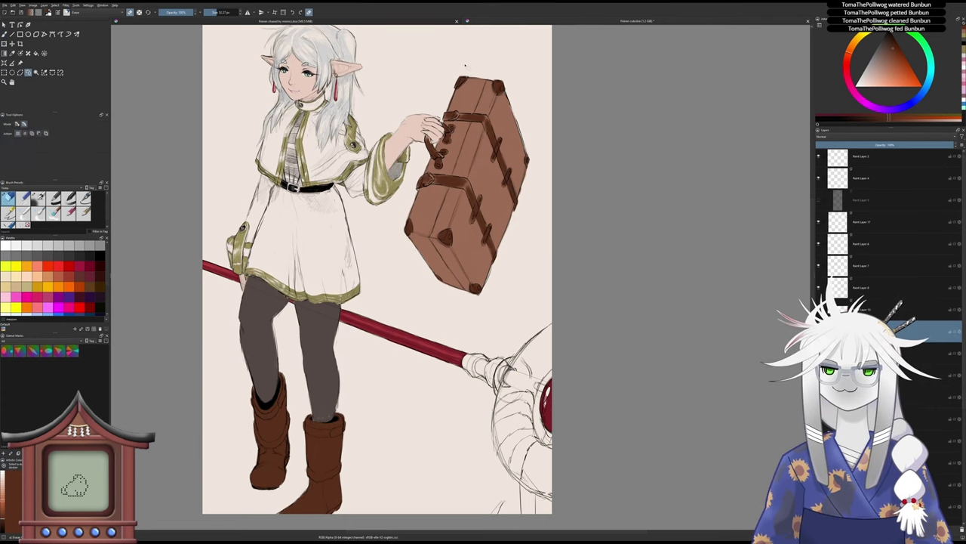
mouse_move(464, 64)
mouse_down()
mouse_move(494, 77)
mouse_move(496, 89)
mouse_move(472, 94)
mouse_move(465, 68)
mouse_move(487, 71)
mouse_up()
key(ctrl+z)
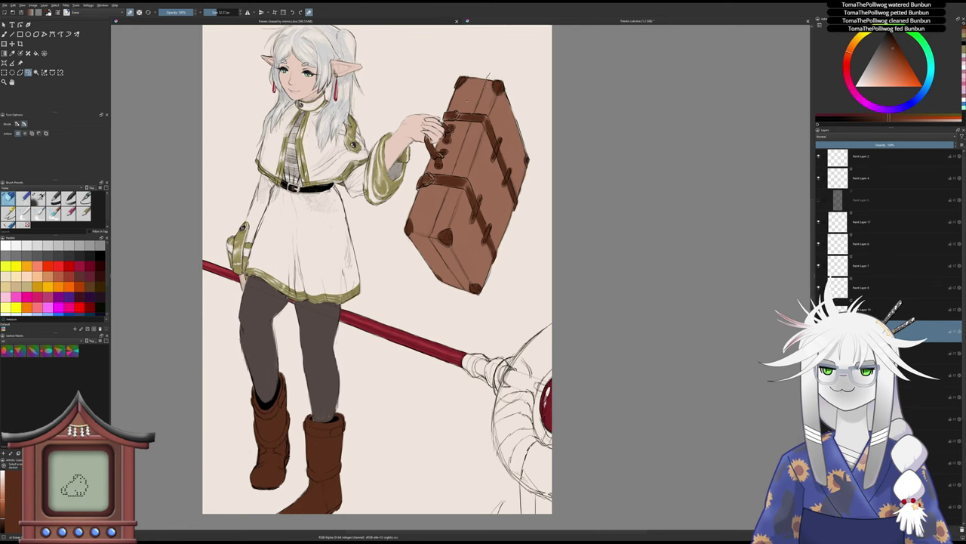
mouse_move(450, 115)
mouse_down()
mouse_move(439, 66)
mouse_move(490, 73)
mouse_move(483, 54)
mouse_move(445, 59)
mouse_up()
key(ctrl+z)
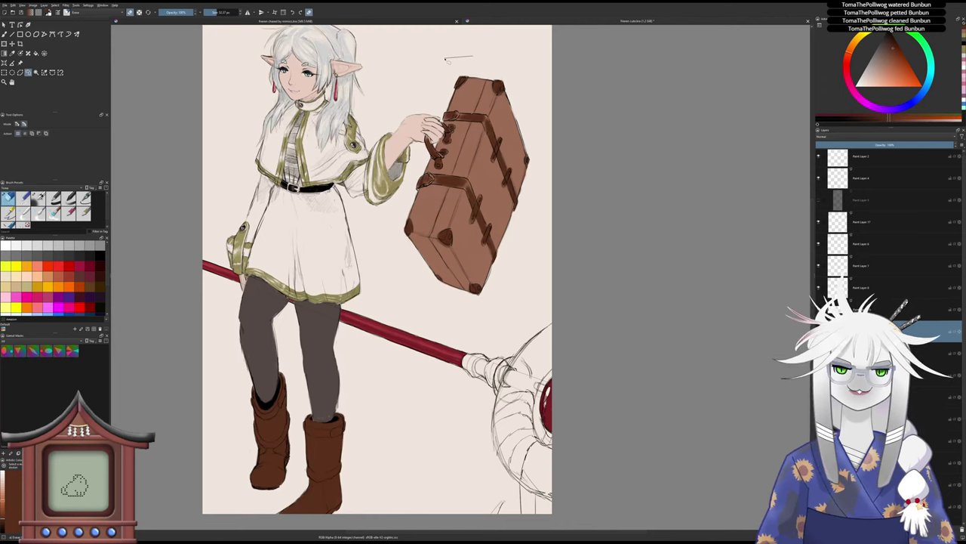
- Outline a freehand selection around the suitcase's upper end edge and its corner nearest the character's hand
click(441, 54)
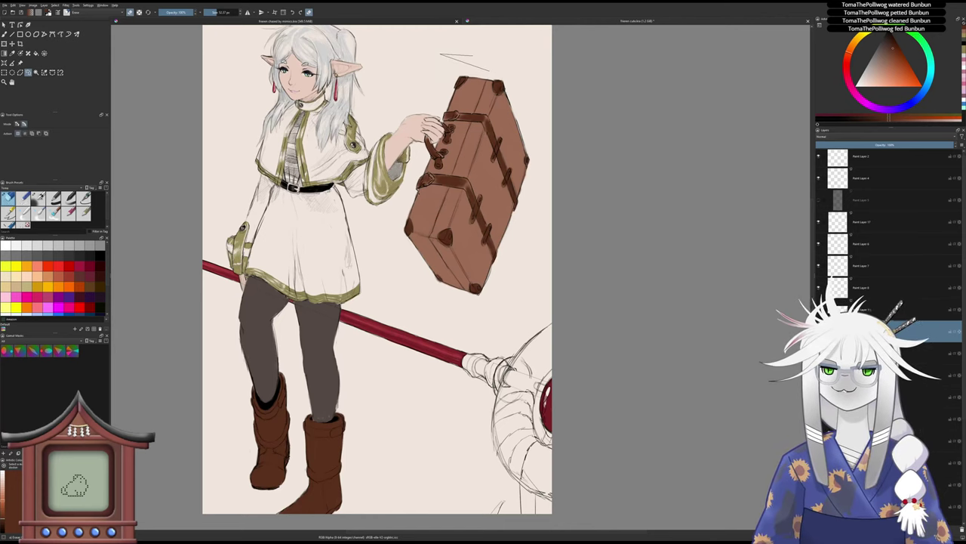
mouse_move(447, 87)
mouse_down()
mouse_move(459, 70)
mouse_move(489, 80)
mouse_up()
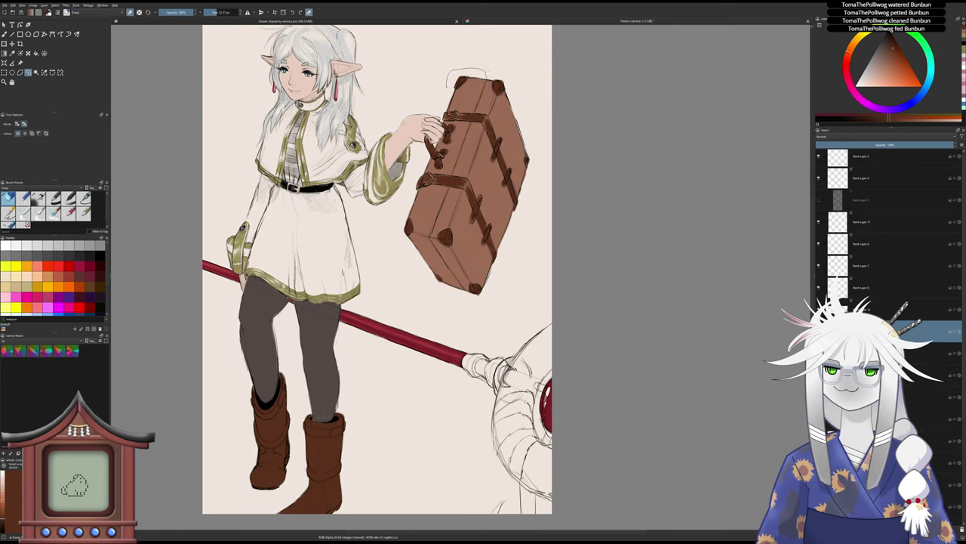
mouse_move(446, 115)
mouse_down()
mouse_move(439, 53)
mouse_move(408, 69)
mouse_move(428, 68)
mouse_move(416, 80)
mouse_move(95, 132)
mouse_up()
ctrl+click(447, 88)
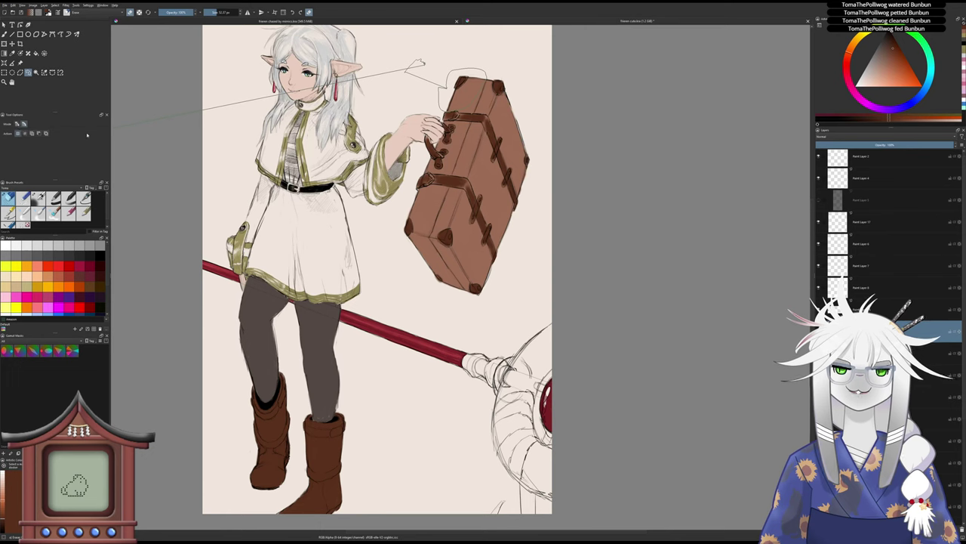
key(ctrl+z)
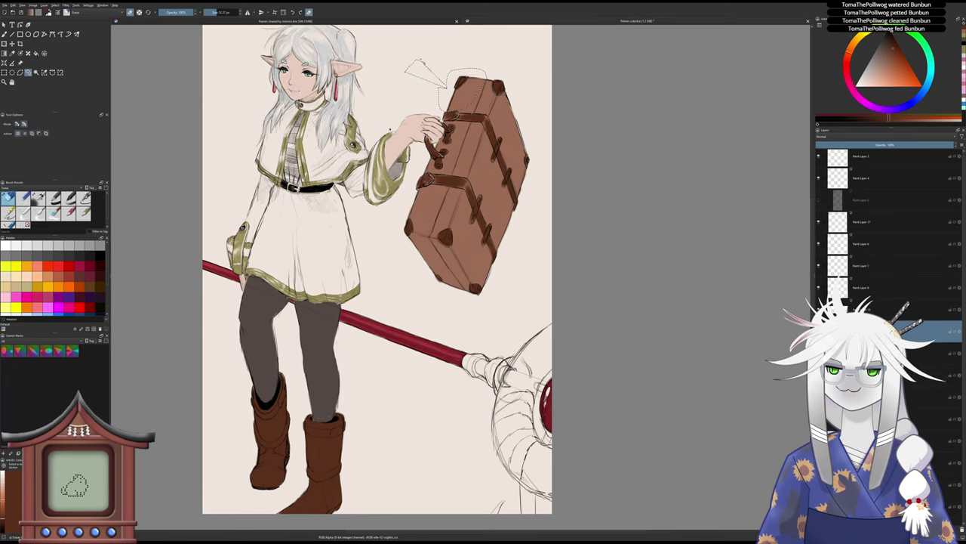
click(447, 77)
mouse_move(448, 82)
mouse_down()
mouse_move(490, 77)
mouse_move(443, 99)
mouse_up()
- Rotate the selected suitcase lines slightly counterclockwise and shift them inward to meet the brown fill, apply the transform and deselect
click(4, 46)
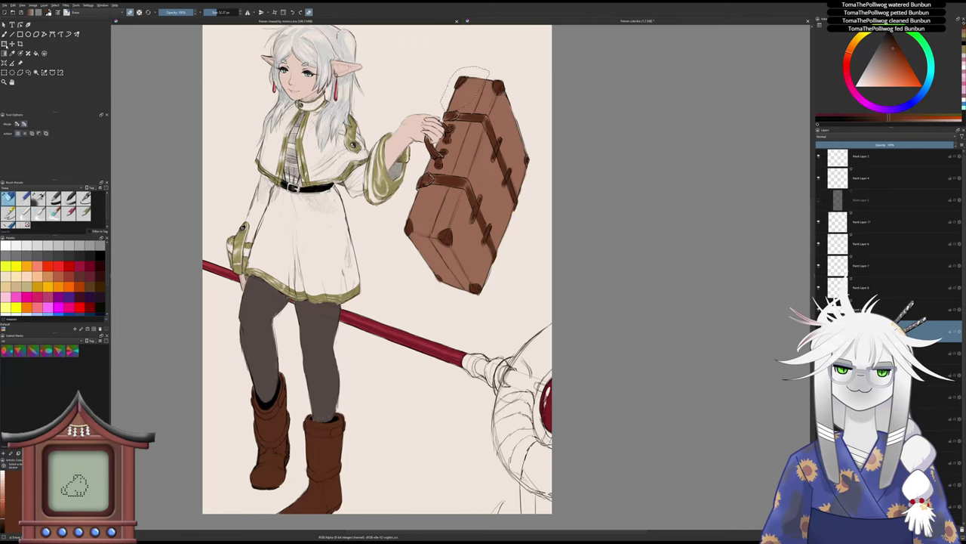
key(ctrl+t)
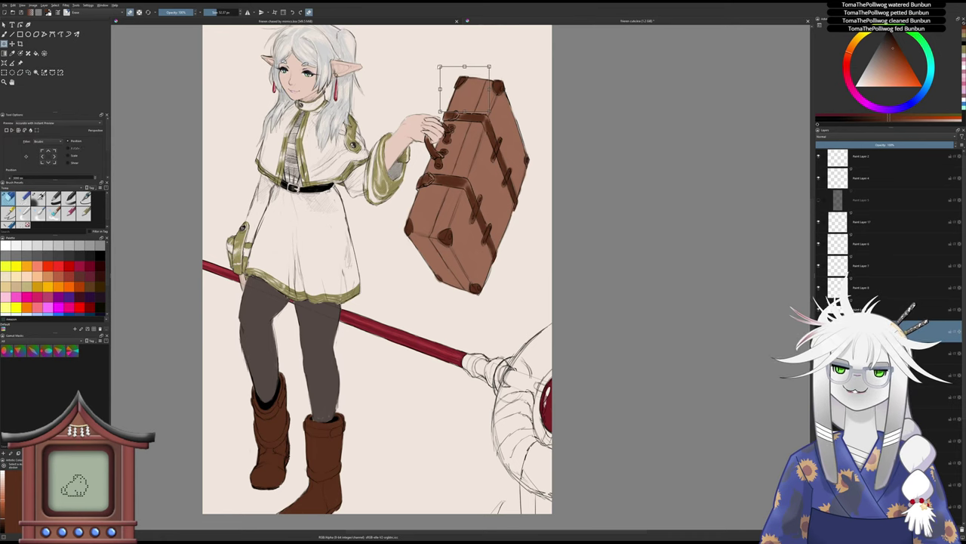
key(Escape)
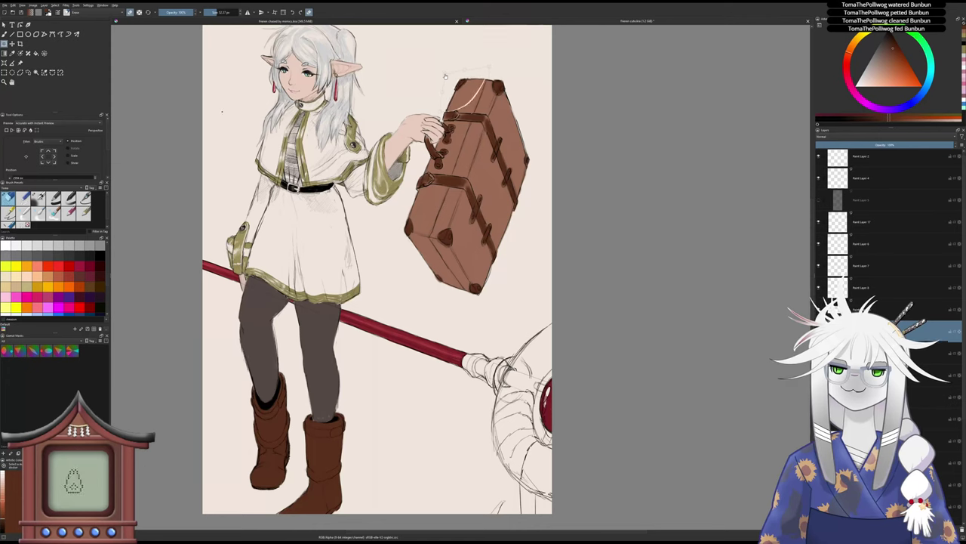
key(ctrl+t)
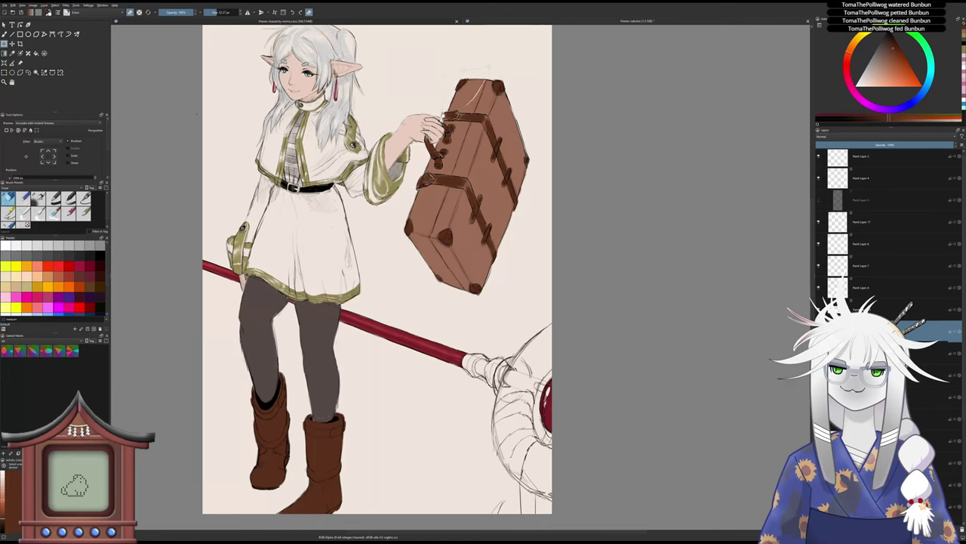
key(Return)
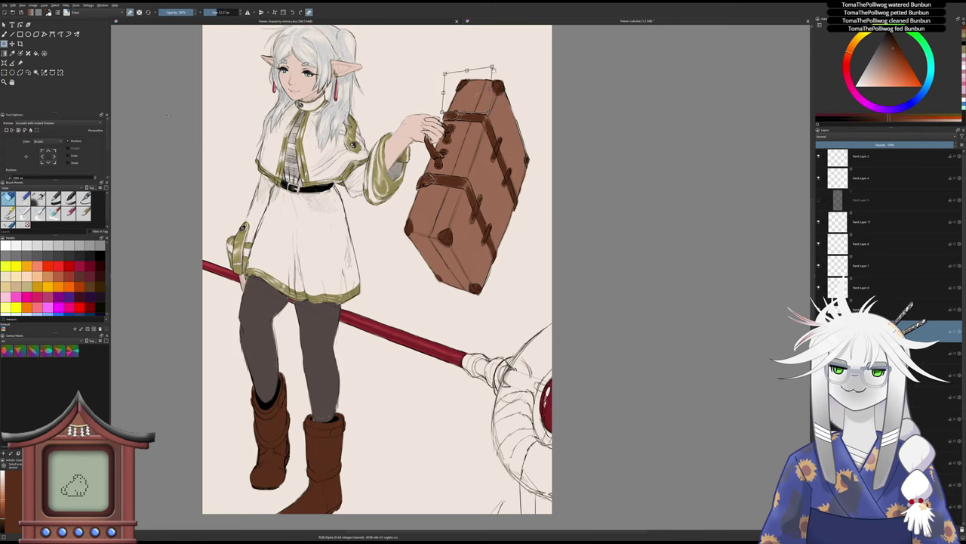
key(ctrl+shift+a)
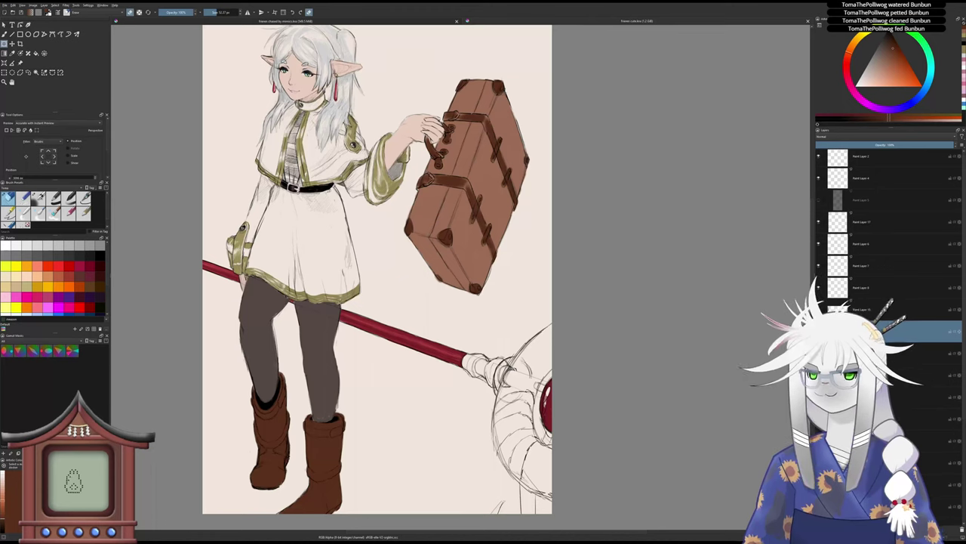
- Return to the previously used colour layer and sample the olive-gold trim colour from the cuff for the Freehand Brush
scroll(891, 249, down, 7)
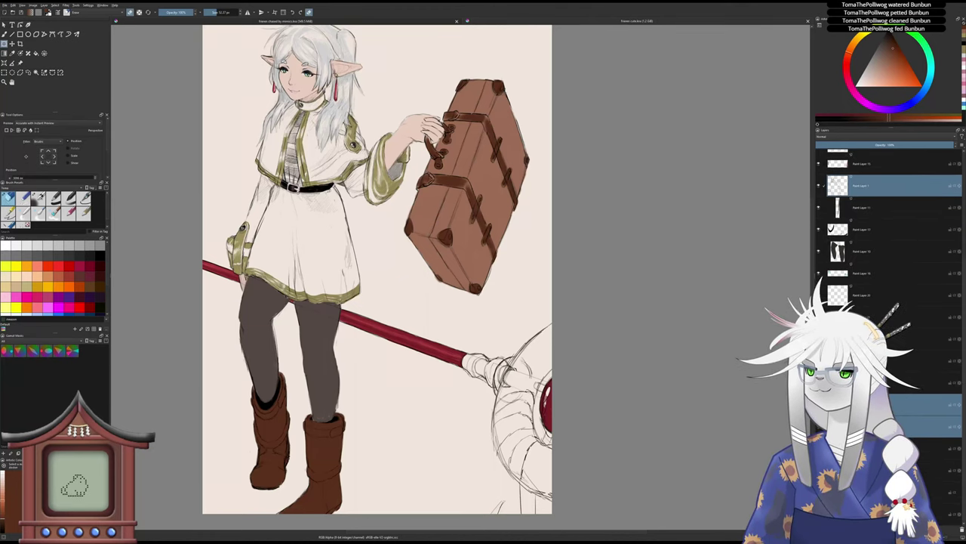
click(891, 449)
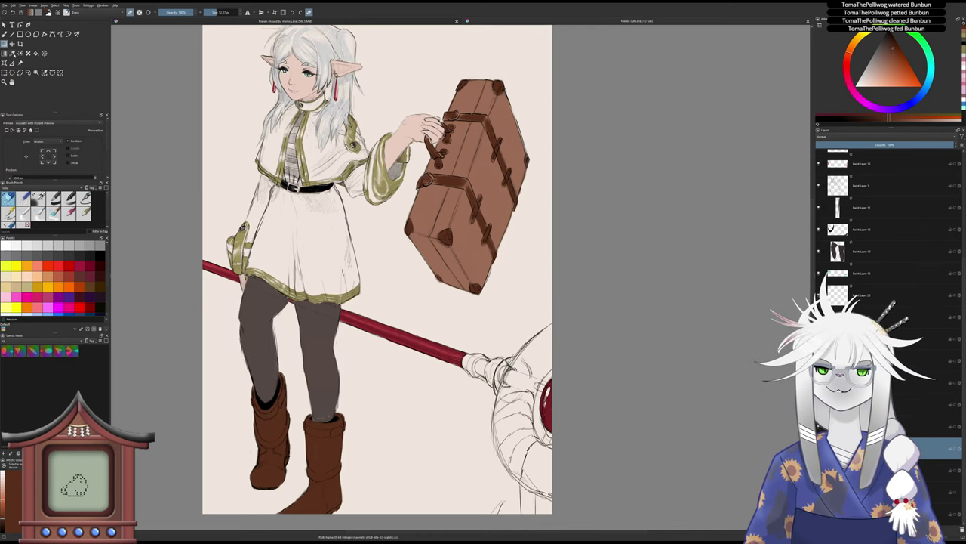
key(p)
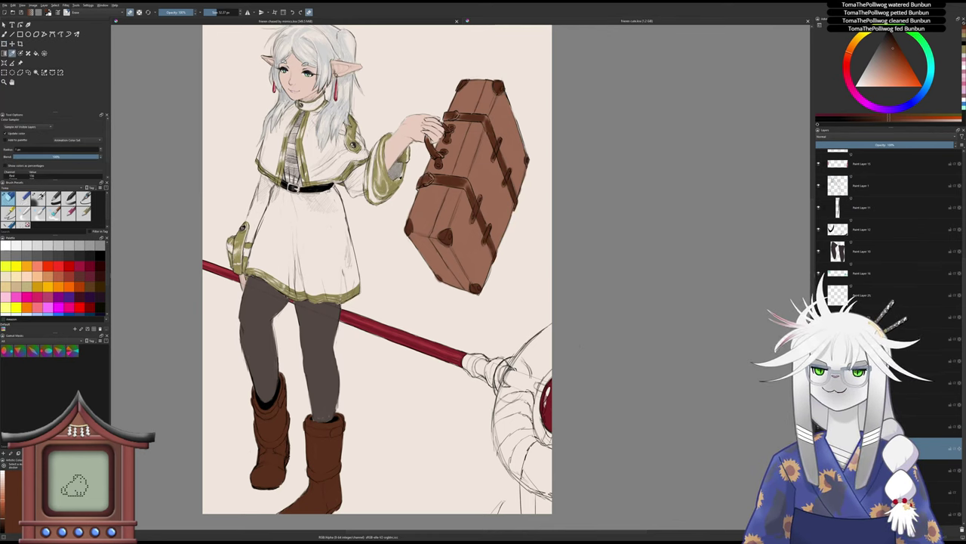
click(249, 238)
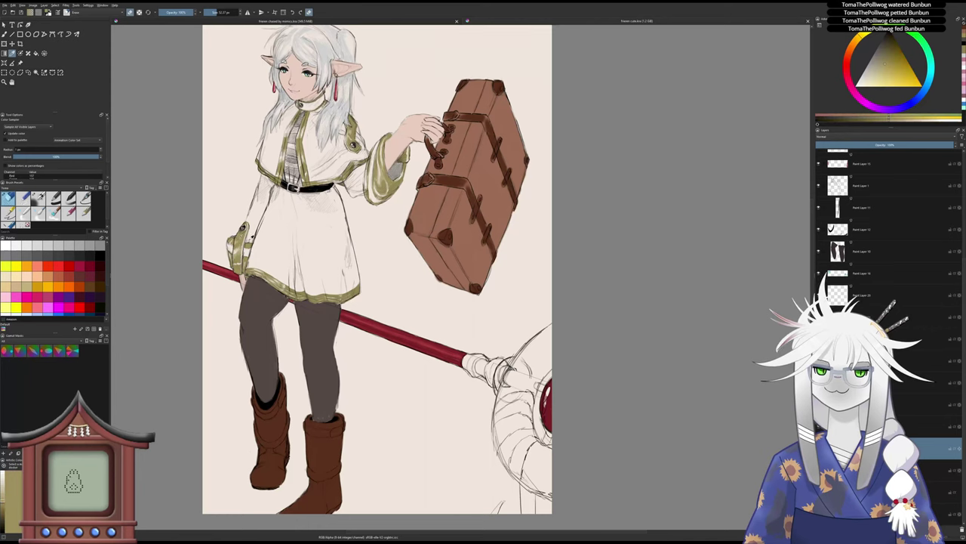
click(5, 36)
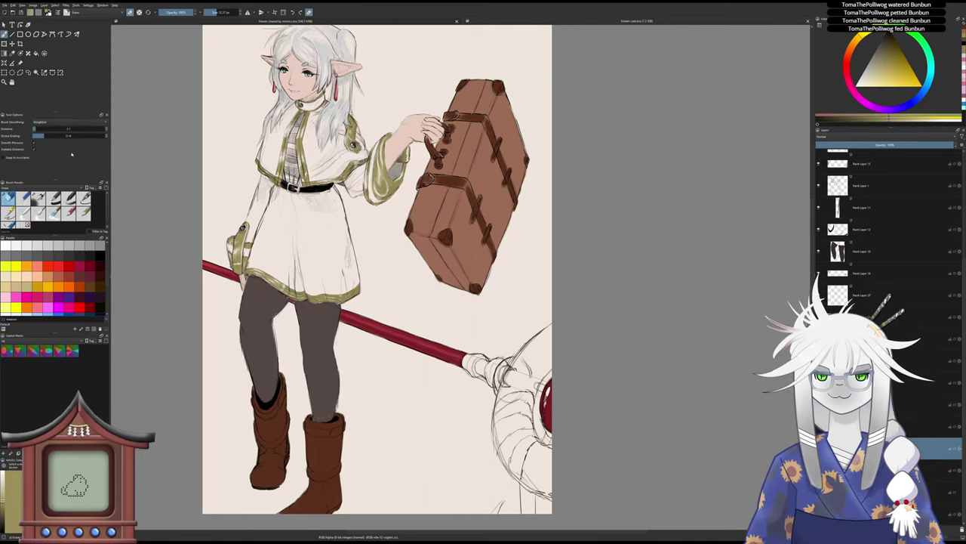
- Rotate the canvas to a comfortable angle for the staff head and block in the crescent's outer curve in olive gold
key(4)
key(4)
key(4)
key(4)
key(4)
key(4)
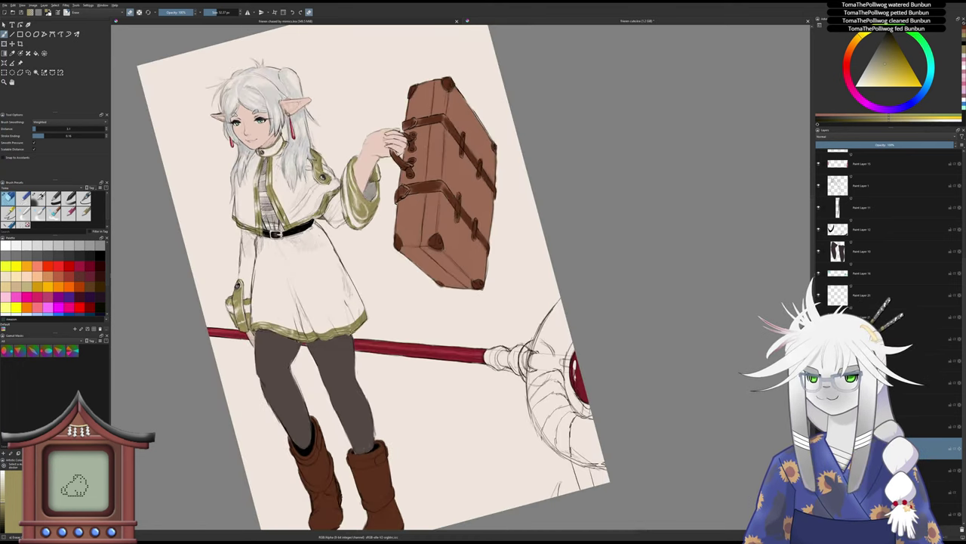
key(4)
key(4)
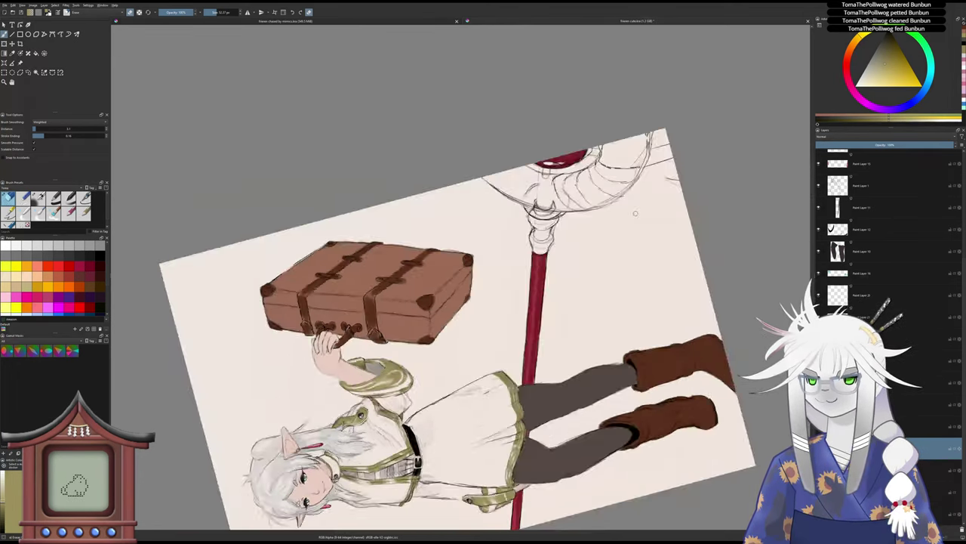
scroll(518, 233, up, 3)
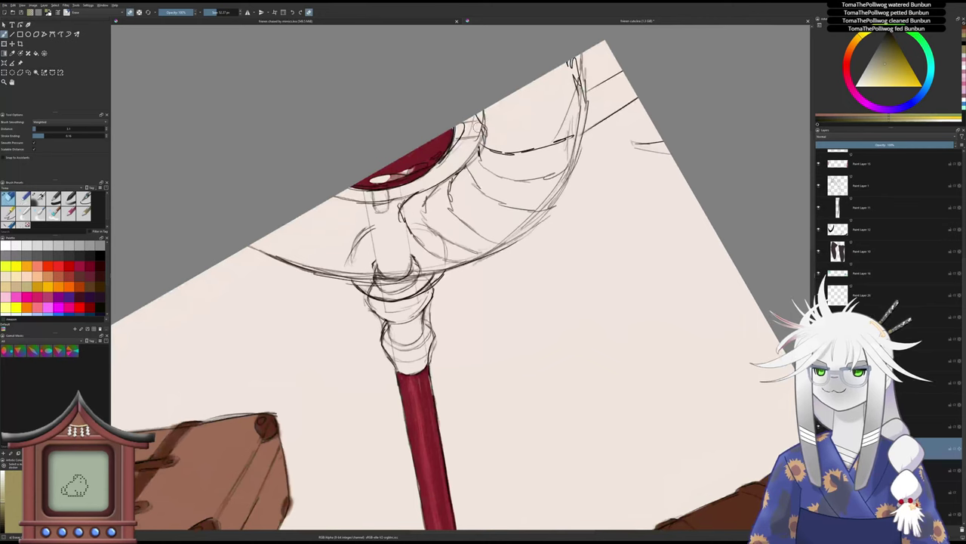
key(slash)
mouse_move(475, 125)
mouse_down()
mouse_move(449, 150)
mouse_move(451, 138)
mouse_move(500, 130)
mouse_move(487, 115)
mouse_move(519, 97)
mouse_move(555, 91)
mouse_move(560, 114)
mouse_move(565, 73)
mouse_move(572, 83)
mouse_move(577, 76)
mouse_move(580, 113)
mouse_move(558, 170)
mouse_move(566, 106)
mouse_move(569, 165)
mouse_up()
mouse_move(577, 132)
mouse_down()
mouse_move(571, 165)
mouse_move(543, 208)
mouse_move(477, 257)
mouse_move(528, 198)
mouse_move(542, 159)
mouse_move(498, 192)
mouse_move(476, 151)
mouse_move(484, 155)
mouse_up()
mouse_move(477, 151)
mouse_down()
mouse_move(458, 186)
mouse_move(443, 190)
mouse_move(451, 180)
mouse_up()
mouse_move(500, 138)
mouse_down()
mouse_move(515, 125)
mouse_move(491, 178)
mouse_up()
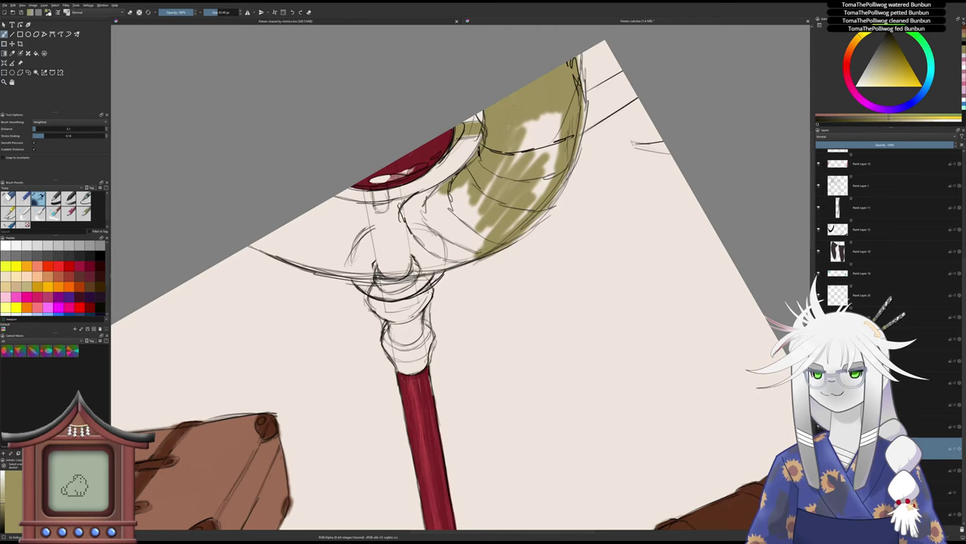
- Fill the gaps in the crescent's outer curve and paint the ringed collar above the red shaft olive gold
mouse_move(524, 121)
mouse_down()
mouse_move(525, 144)
mouse_move(504, 167)
mouse_up()
mouse_move(558, 111)
mouse_down()
mouse_move(528, 150)
mouse_move(525, 172)
mouse_up()
drag(560, 134, 512, 228)
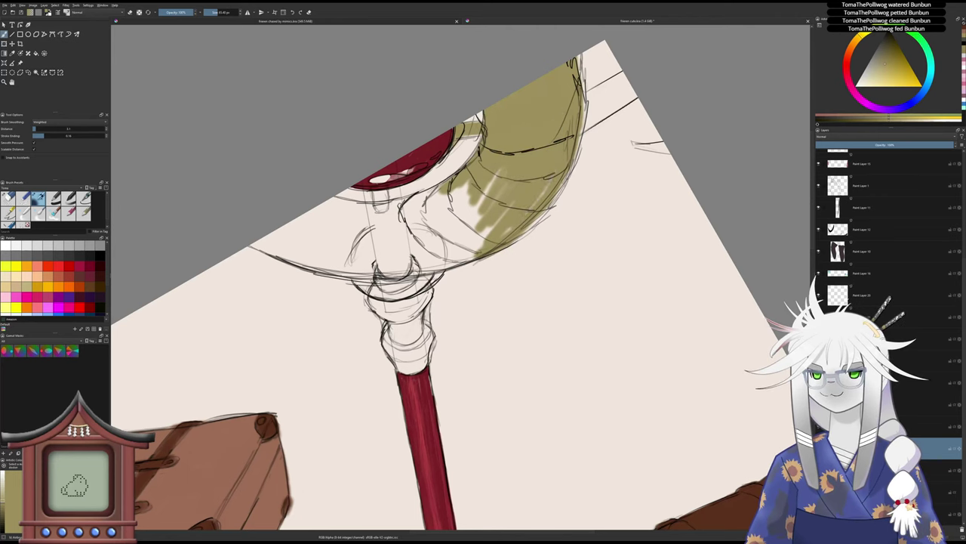
drag(550, 184, 473, 245)
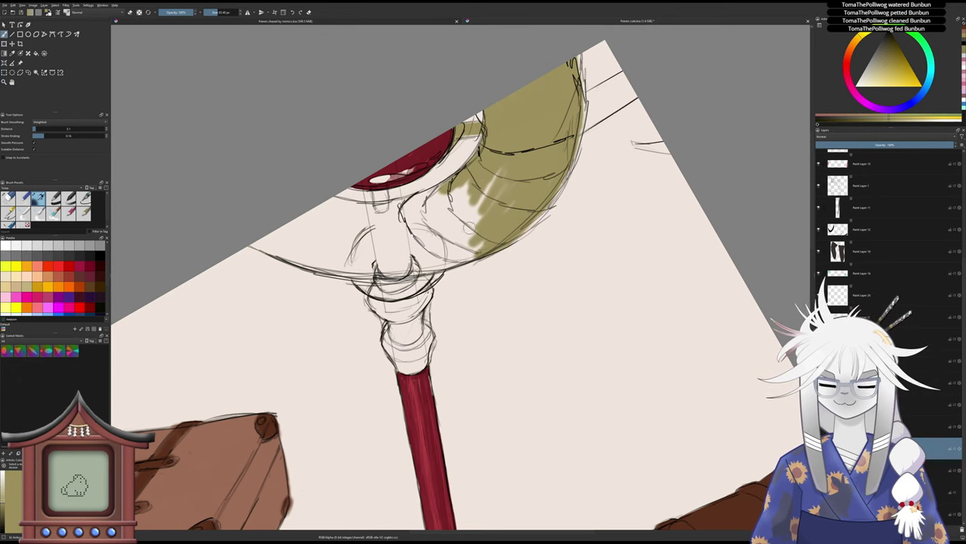
mouse_move(364, 270)
mouse_down()
mouse_move(391, 293)
mouse_move(361, 292)
mouse_move(393, 296)
mouse_move(446, 266)
mouse_move(405, 317)
mouse_move(374, 319)
mouse_move(367, 306)
mouse_move(391, 328)
mouse_move(380, 331)
mouse_move(417, 335)
mouse_move(400, 353)
mouse_move(382, 342)
mouse_move(409, 373)
mouse_move(428, 329)
mouse_move(423, 366)
mouse_move(400, 370)
mouse_up()
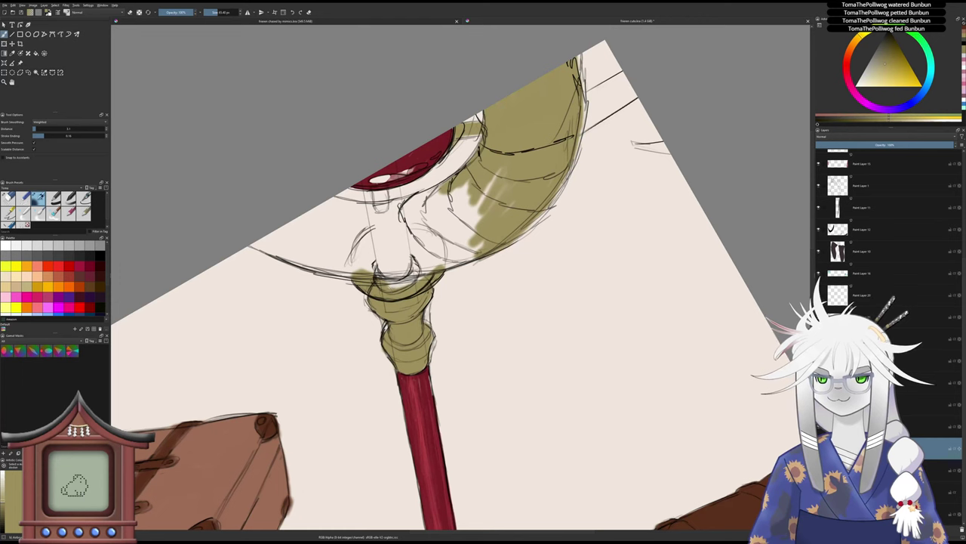
drag(390, 286, 441, 265)
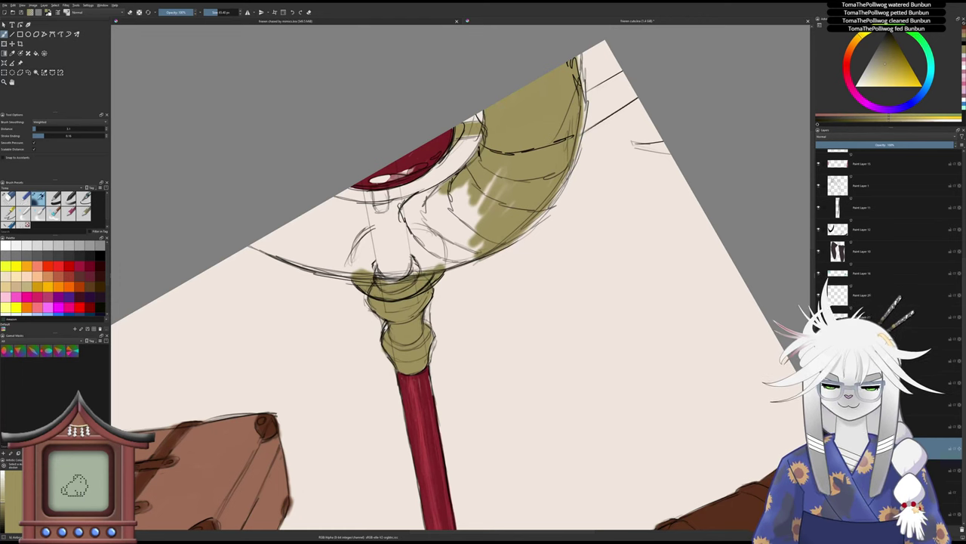
- Rotate the canvas further, extend the olive gold along the crescent toward the collar and erase the spill along its outer edge
key(4)
key(4)
key(4)
key(4)
mouse_move(400, 224)
mouse_down()
mouse_move(404, 212)
mouse_move(389, 193)
mouse_move(413, 217)
mouse_move(424, 196)
mouse_up()
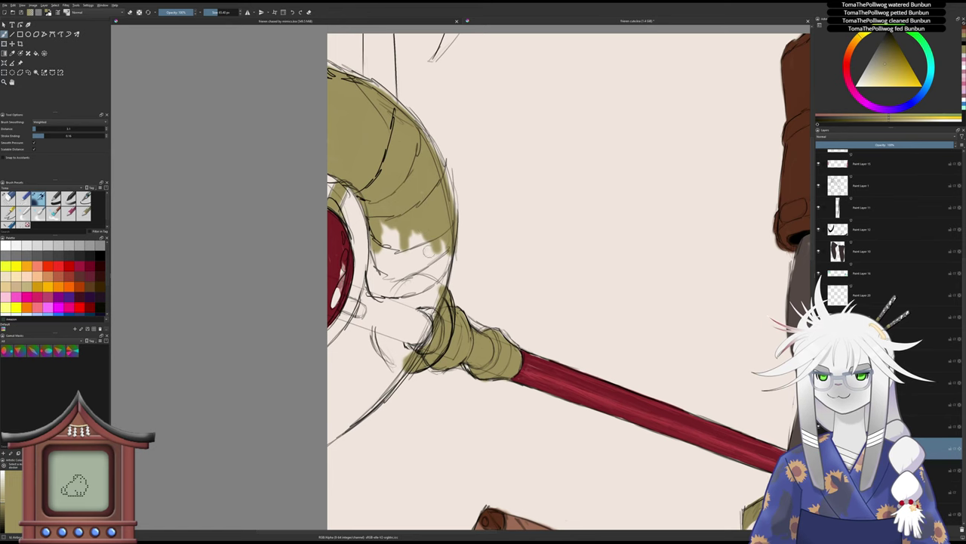
mouse_move(429, 252)
mouse_down()
mouse_move(448, 262)
mouse_move(436, 302)
mouse_up()
key(slash)
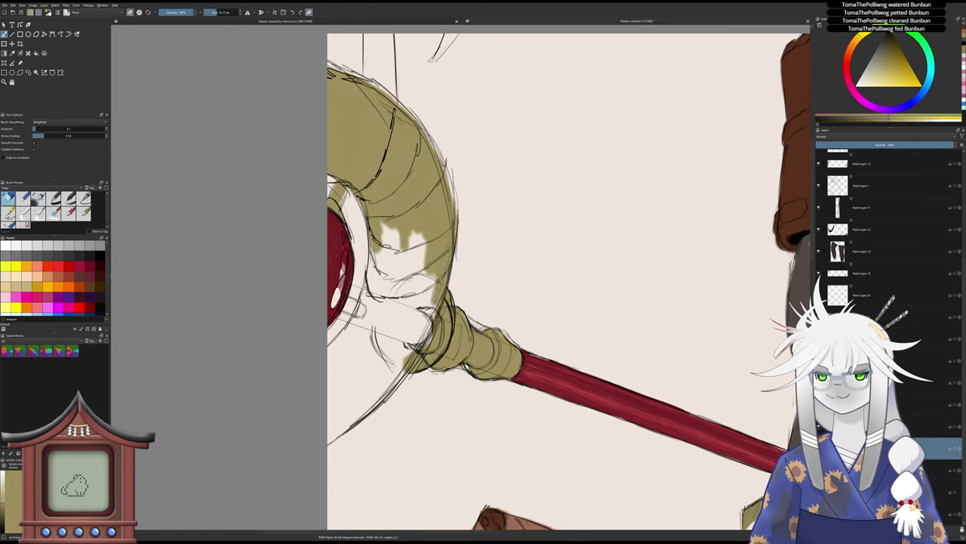
mouse_move(456, 209)
mouse_down()
mouse_move(458, 259)
mouse_move(443, 161)
mouse_move(422, 127)
mouse_up()
- Paint the socket between crescent and collar and the crescent's other arm out to the page edge in olive gold
mouse_move(422, 239)
mouse_down()
mouse_move(468, 168)
mouse_move(431, 213)
mouse_move(419, 204)
mouse_move(412, 248)
mouse_move(447, 166)
mouse_move(453, 216)
mouse_move(468, 166)
mouse_move(457, 246)
mouse_move(468, 260)
mouse_move(461, 271)
mouse_move(476, 279)
mouse_up()
key(slash)
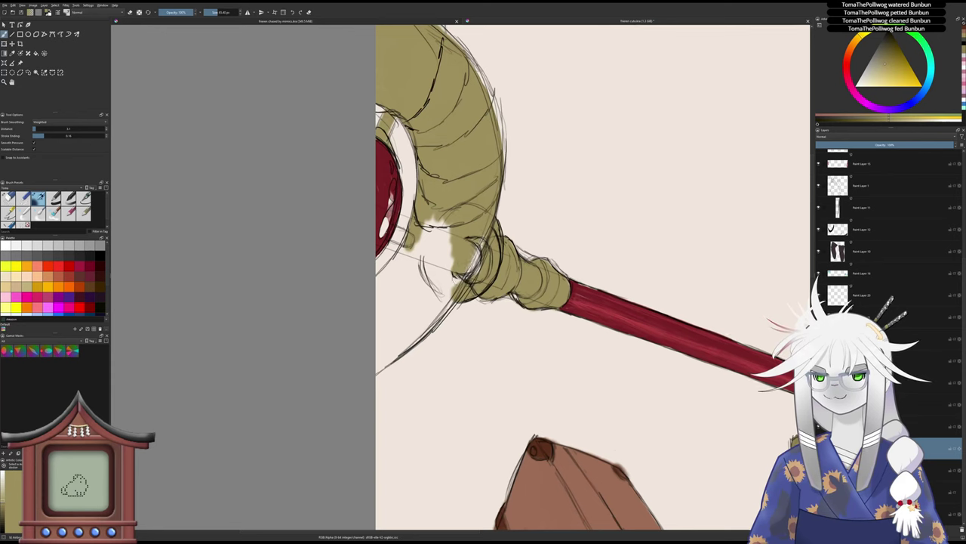
mouse_move(475, 241)
mouse_down()
mouse_move(450, 294)
mouse_move(476, 257)
mouse_move(473, 275)
mouse_move(478, 269)
mouse_move(378, 369)
mouse_move(404, 306)
mouse_move(388, 264)
mouse_move(419, 223)
mouse_move(438, 280)
mouse_move(435, 321)
mouse_move(442, 272)
mouse_move(443, 292)
mouse_up()
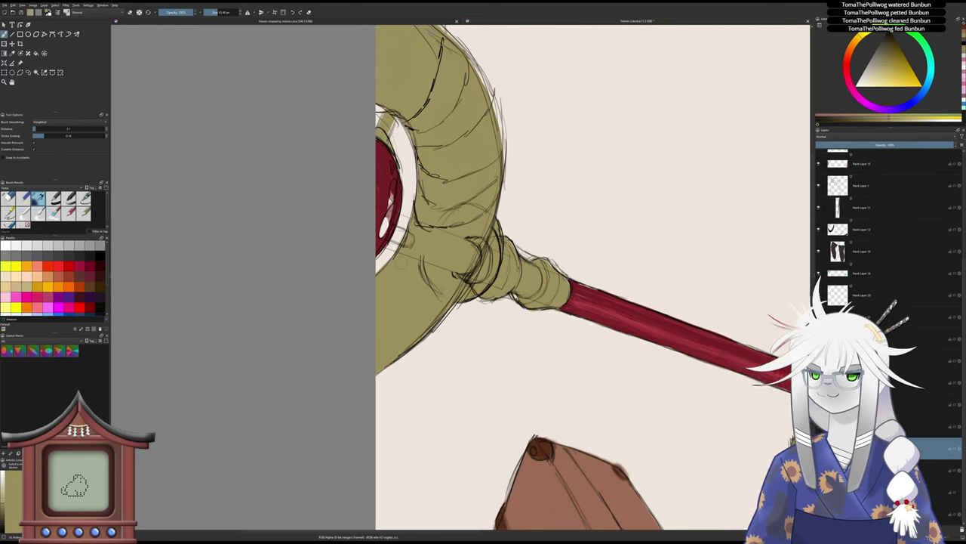
- Touch up the gold fill along the outer edge of the staff's ring, alternating between painting and erasing
key(6)
key(6)
key(6)
key(6)
mouse_move(458, 199)
mouse_down()
mouse_move(462, 209)
mouse_move(473, 200)
mouse_up()
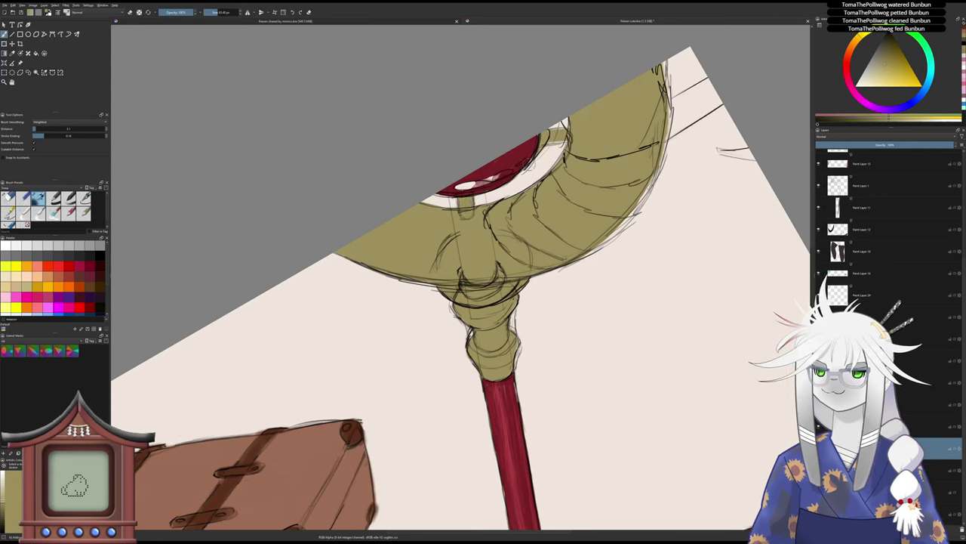
drag(550, 141, 564, 142)
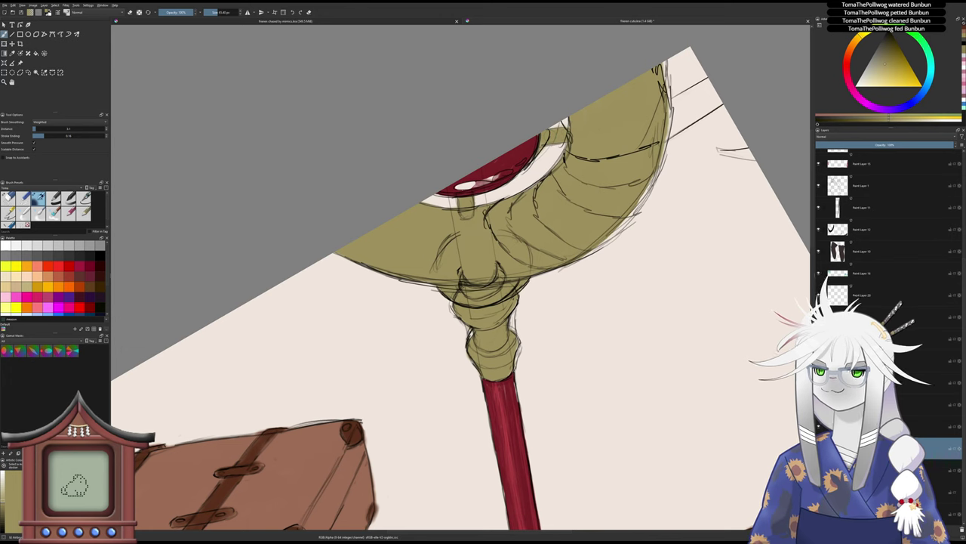
key(slash)
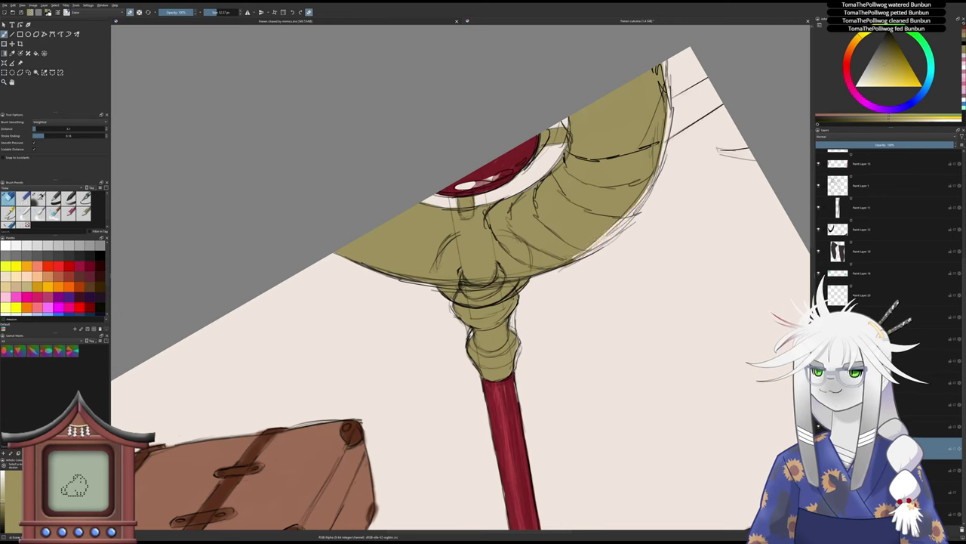
key(slash)
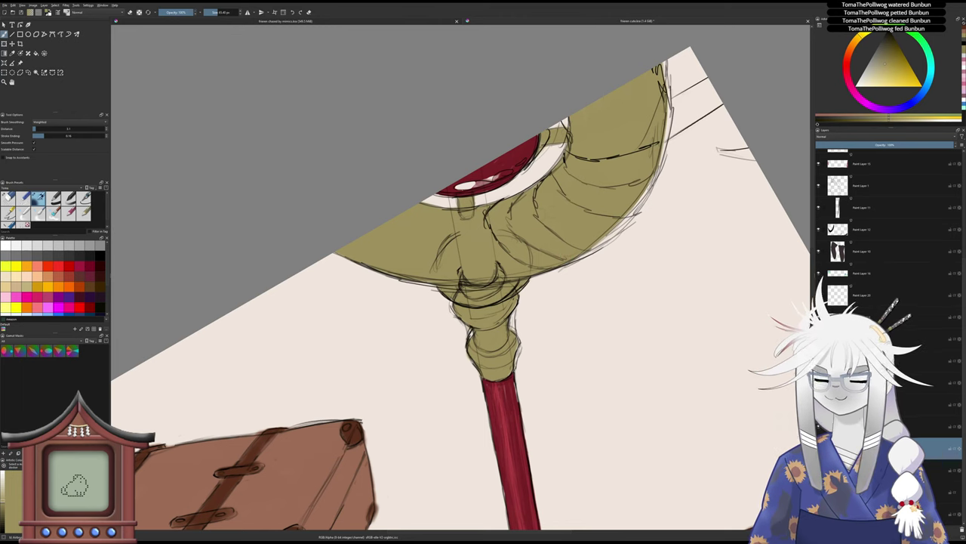
- Try reworking the gold fill along the ring's outer edge near the collar, and undo the strokes
key(6)
key(6)
key(6)
key(6)
key(6)
key(6)
key(6)
key(6)
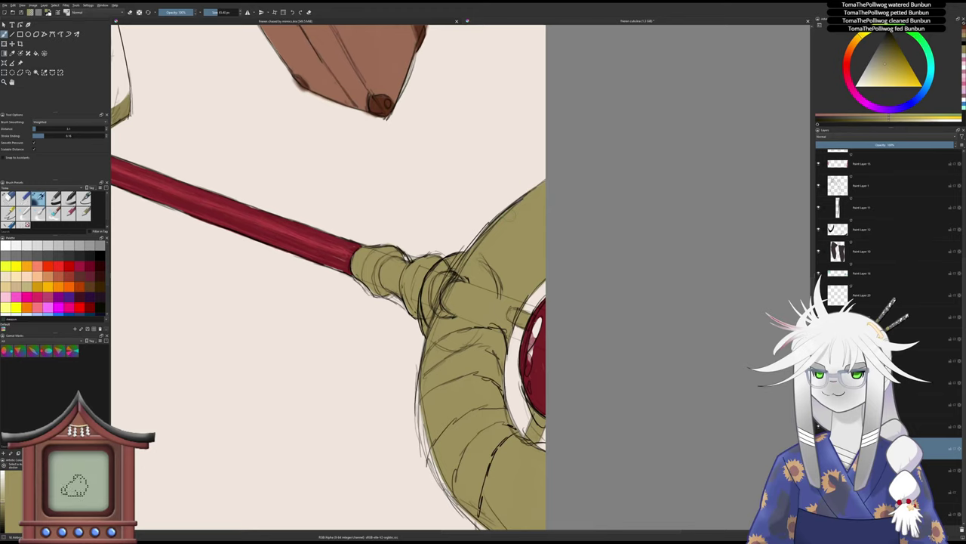
mouse_move(499, 229)
mouse_down()
mouse_move(500, 249)
mouse_move(495, 229)
mouse_move(525, 200)
mouse_move(486, 250)
mouse_move(518, 207)
mouse_up()
key(/)
key(ctrl+z)
key(ctrl+z)
key(ctrl+z)
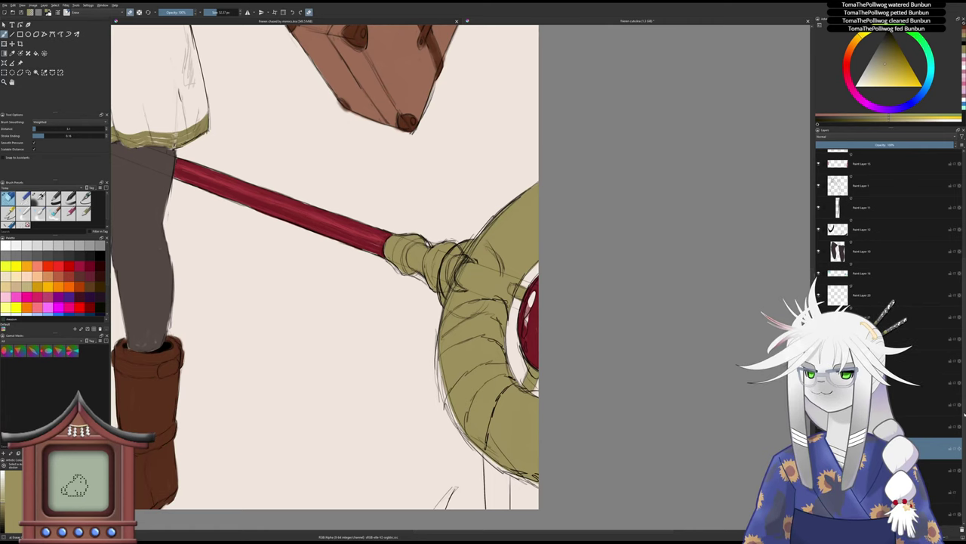
- Make Paint Layer 1 the active layer and switch the brush from erasing back to painting
scroll(883, 227, up, 4)
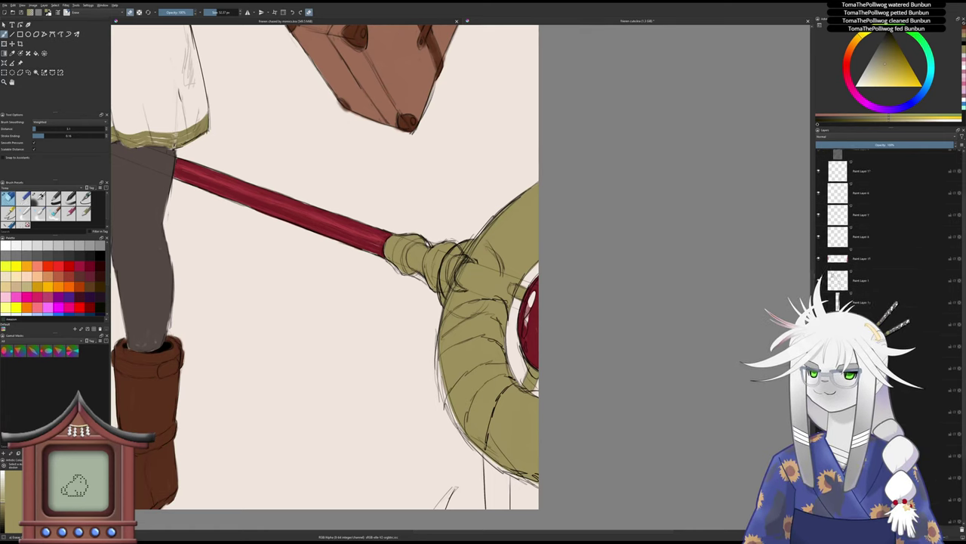
scroll(883, 226, up, 2)
click(883, 330)
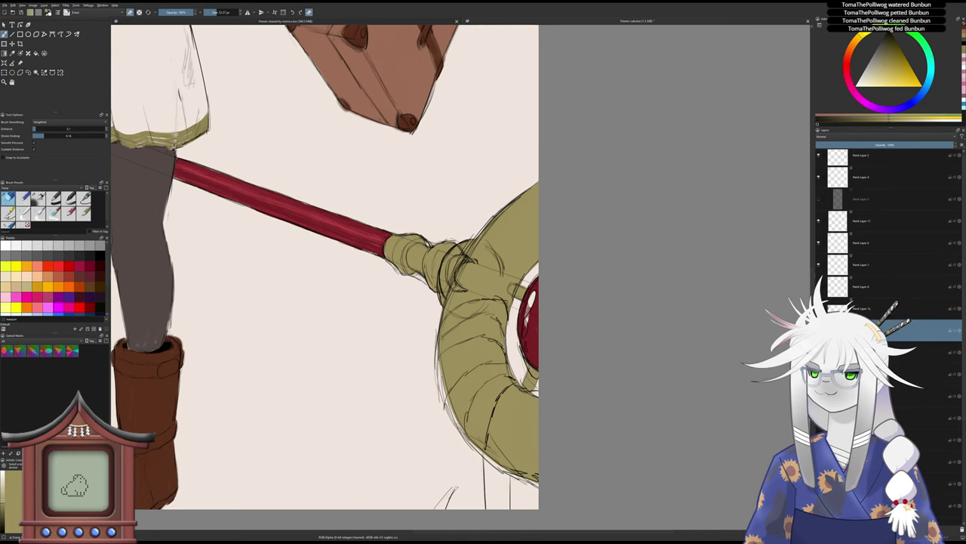
scroll(534, 224, up, 1)
key(slash)
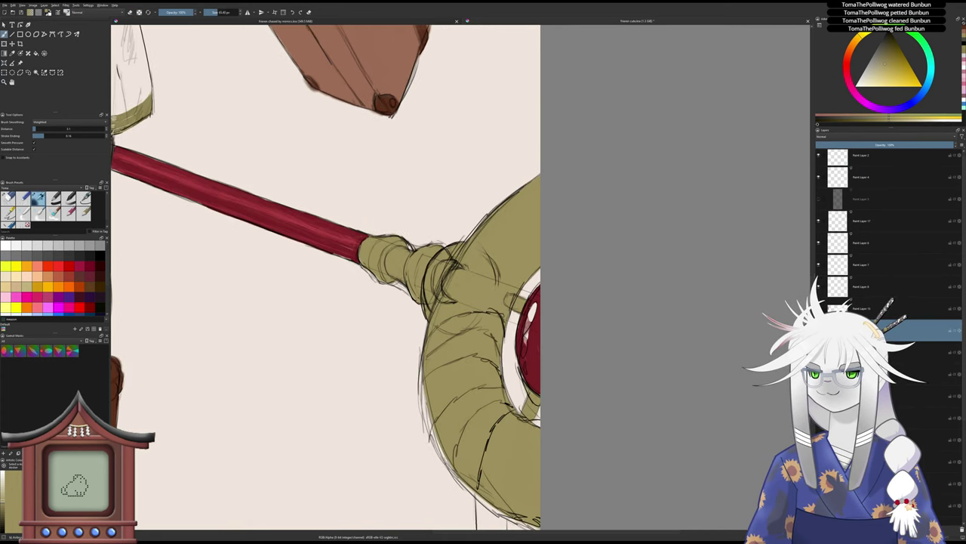
mouse_move(460, 267)
mouse_down()
mouse_move(463, 249)
mouse_move(438, 304)
mouse_move(450, 300)
mouse_move(455, 266)
mouse_move(499, 212)
mouse_up()
key(ctrl+z)
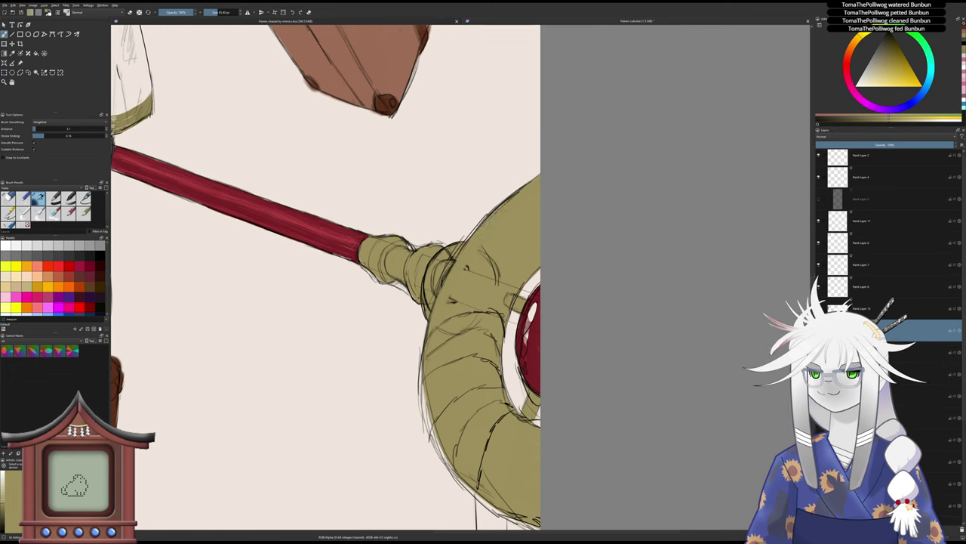
key(ctrl+z)
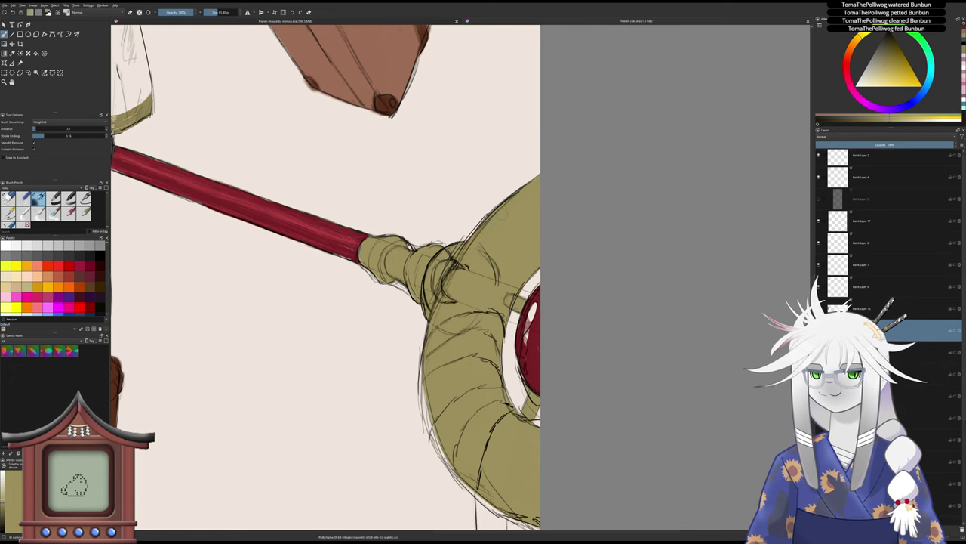
- Erase the stray sketch lines where the staff's collar meets the gold ring and around the collar and ring outlines
key(slash)
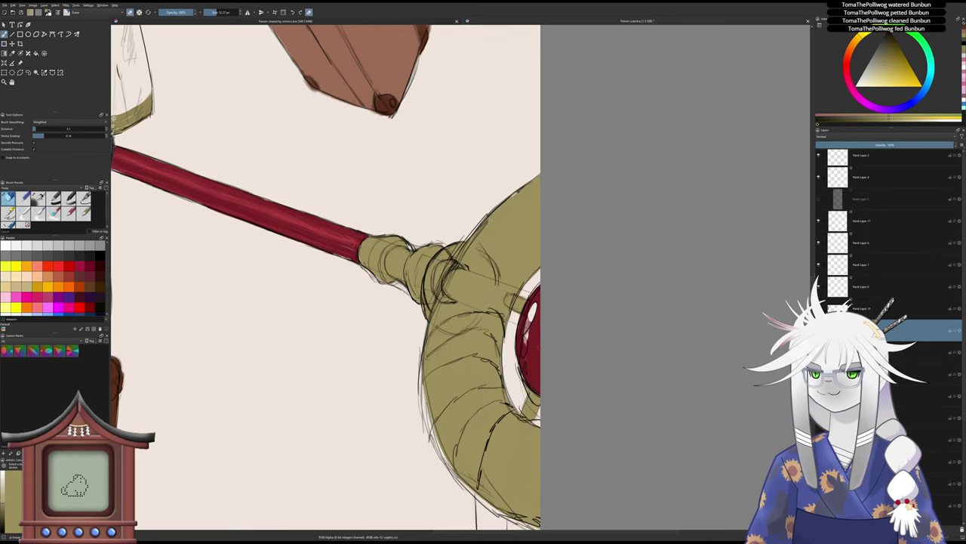
drag(467, 248, 445, 295)
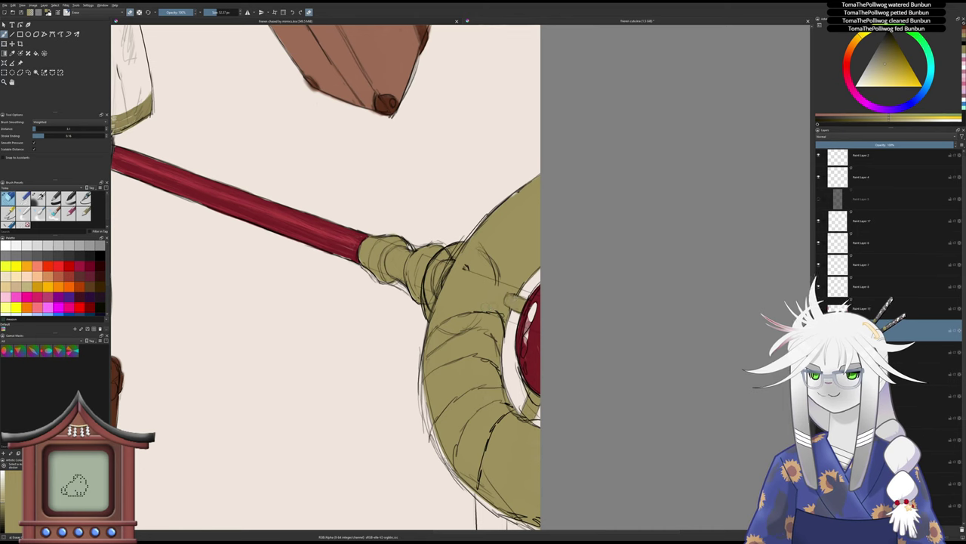
drag(499, 282, 490, 262)
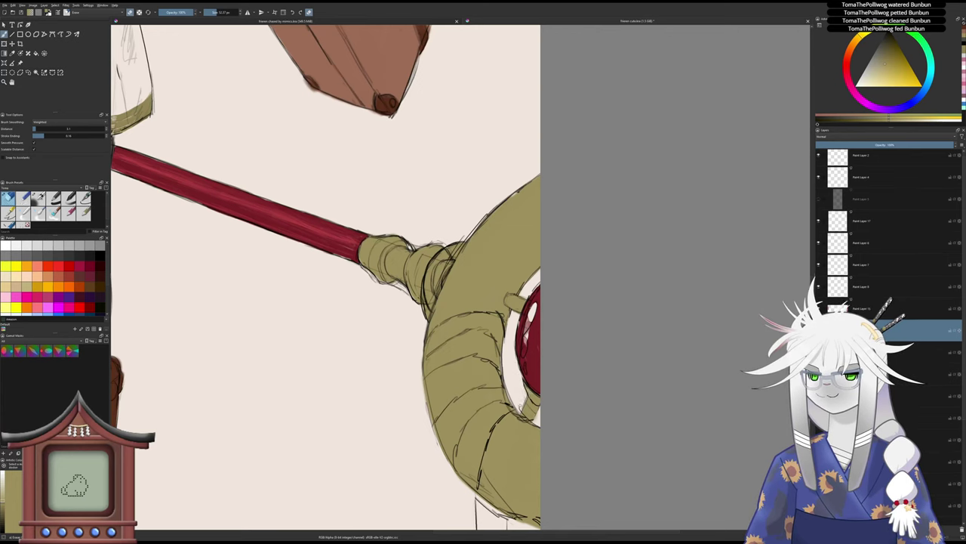
drag(485, 365, 511, 383)
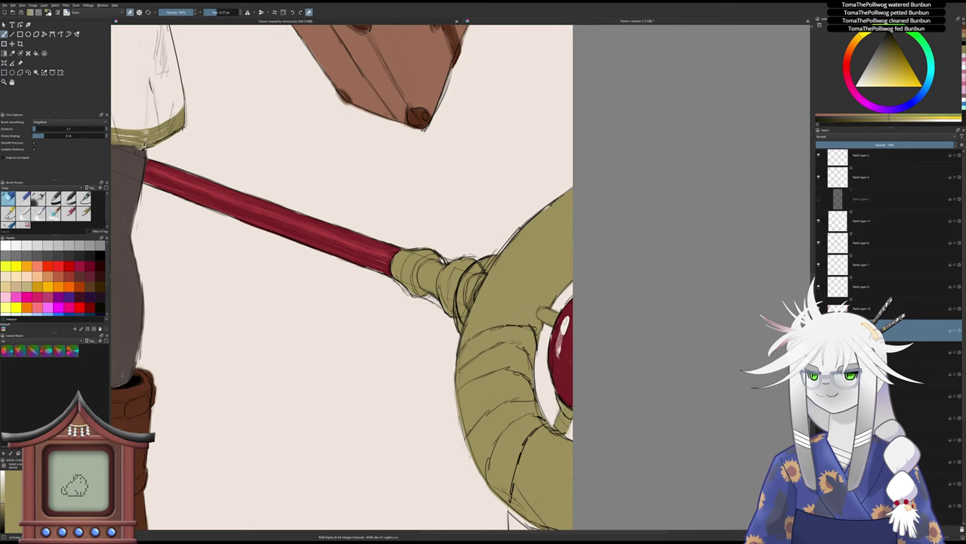
drag(558, 377, 607, 388)
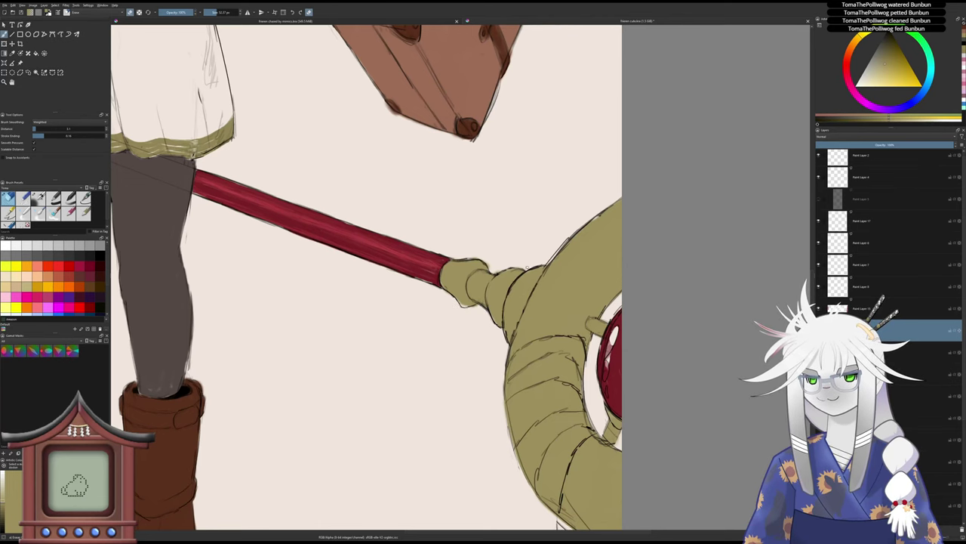
- Erase the staff's guide lines and loose sketch marks over the stockings and hand below the skirt hem
scroll(513, 249, down, 2)
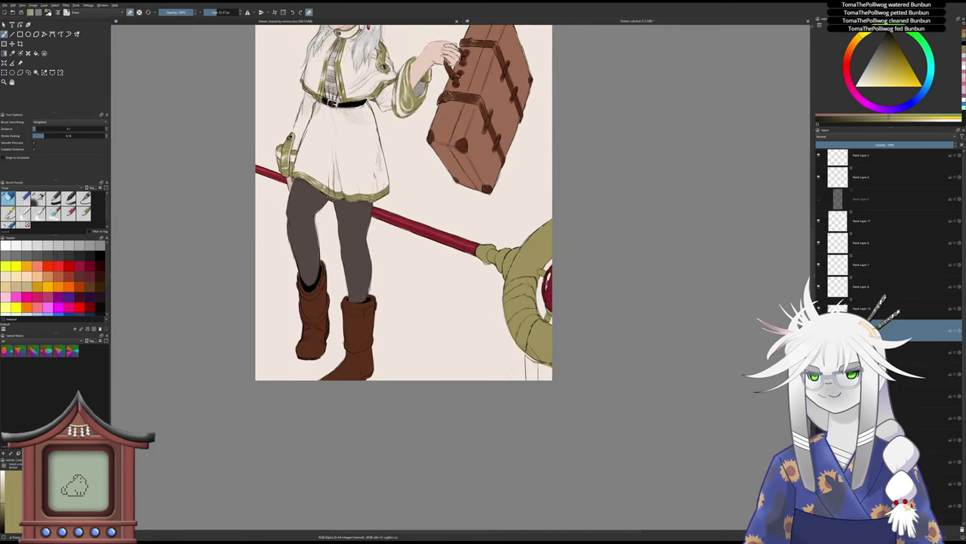
drag(479, 361, 474, 403)
scroll(426, 316, up, 6)
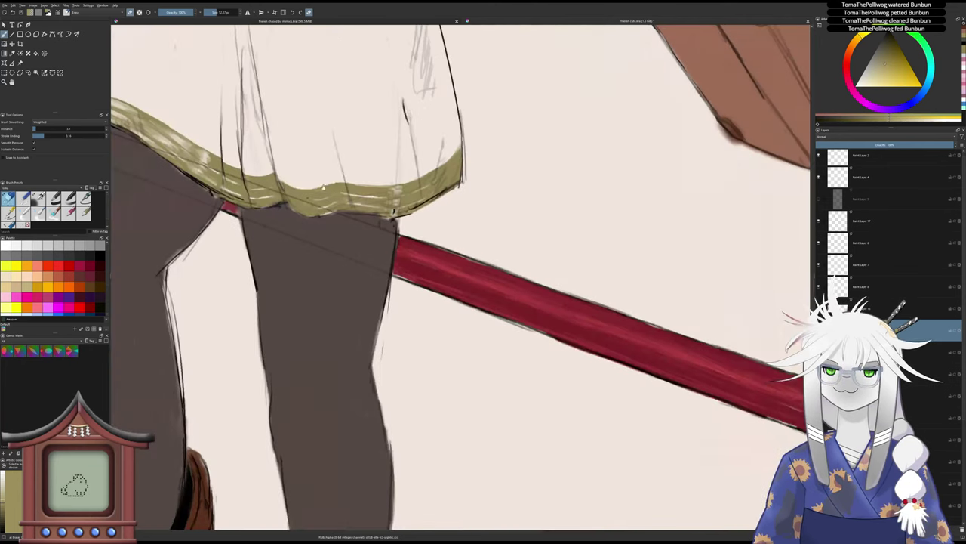
scroll(318, 178, up, 2)
key(6)
key(6)
key(6)
key(6)
key(6)
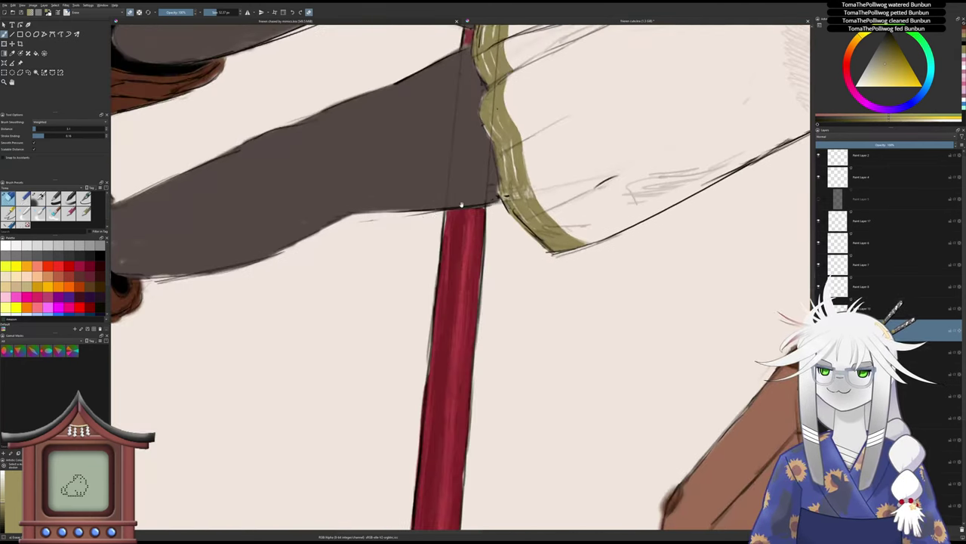
drag(479, 139, 412, 283)
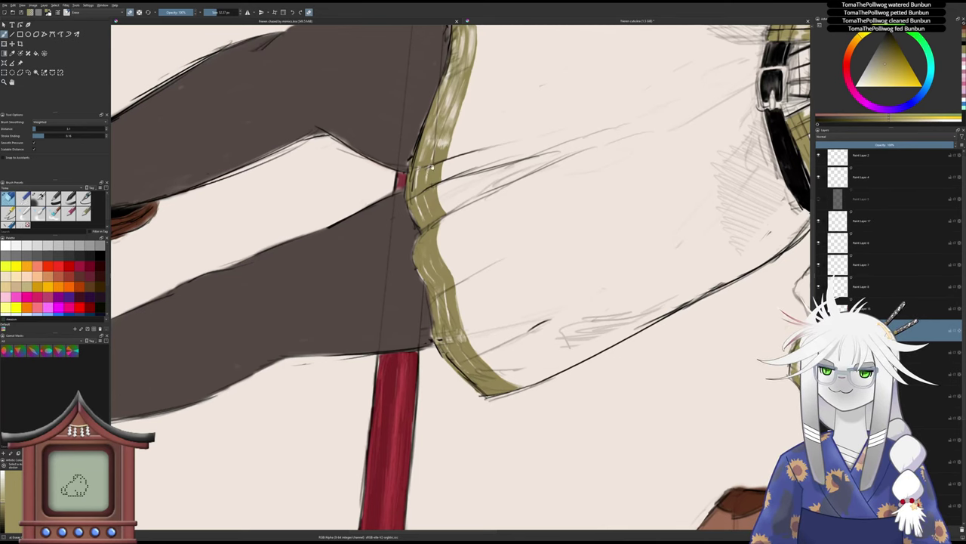
drag(433, 166, 416, 272)
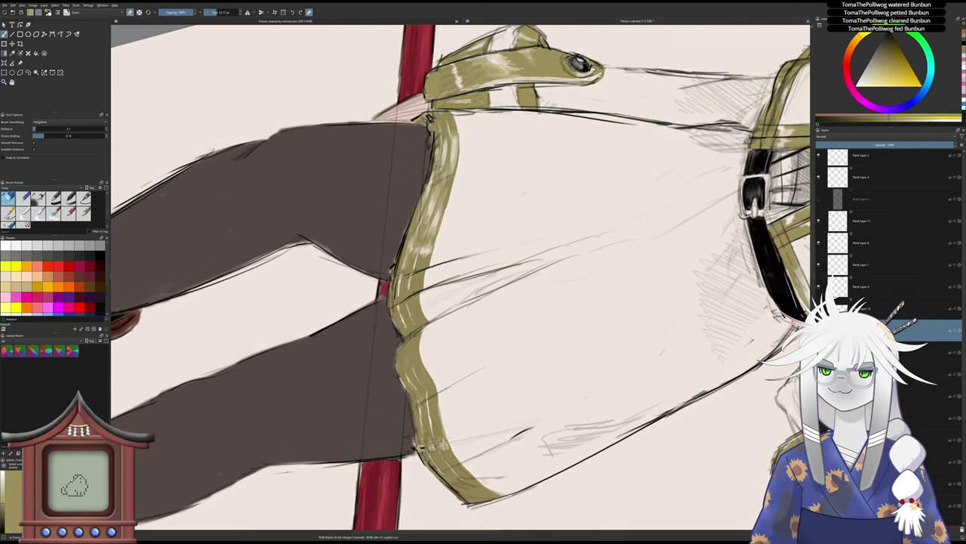
drag(423, 185, 424, 228)
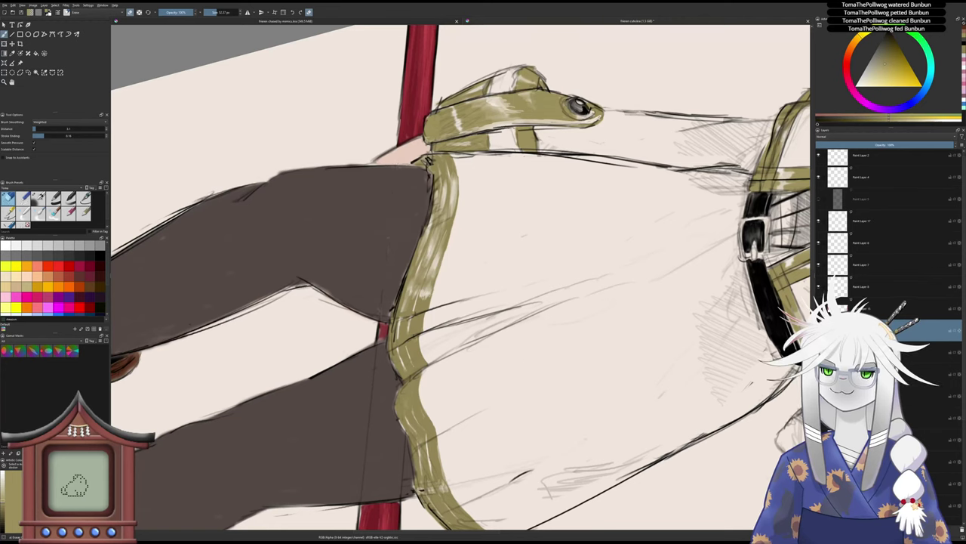
drag(376, 285, 405, 118)
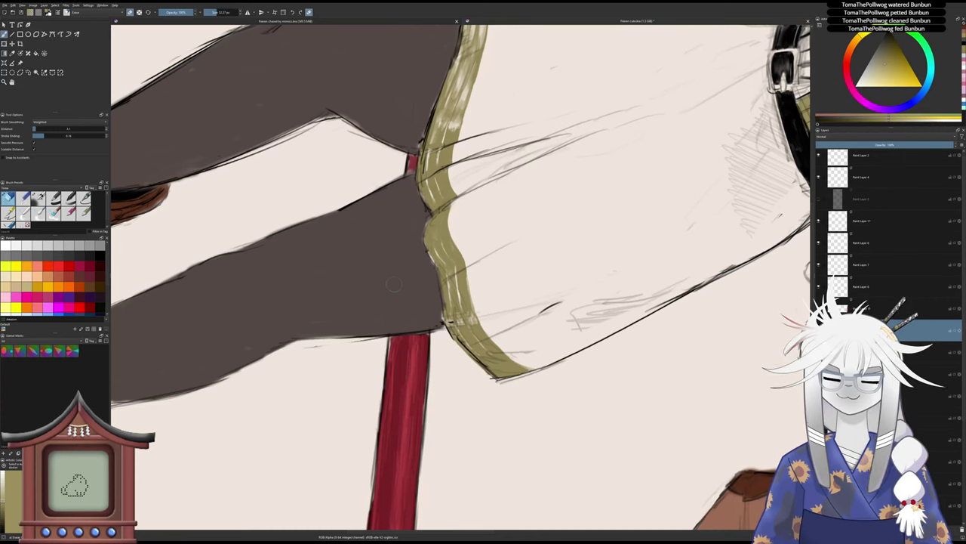
- Examine the whole figure, from boots to head, for leftover sketch lines
key(5)
scroll(400, 277, down, 1)
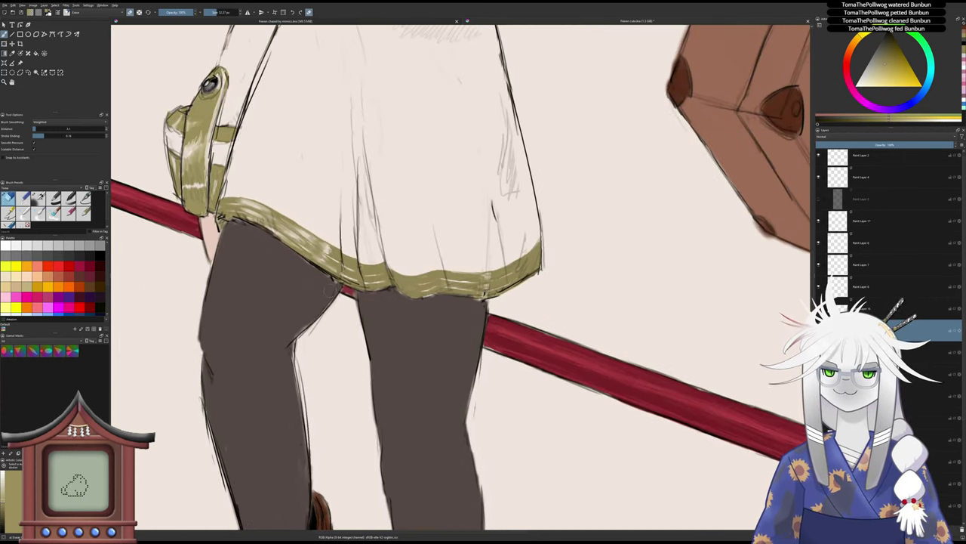
drag(266, 287, 362, 255)
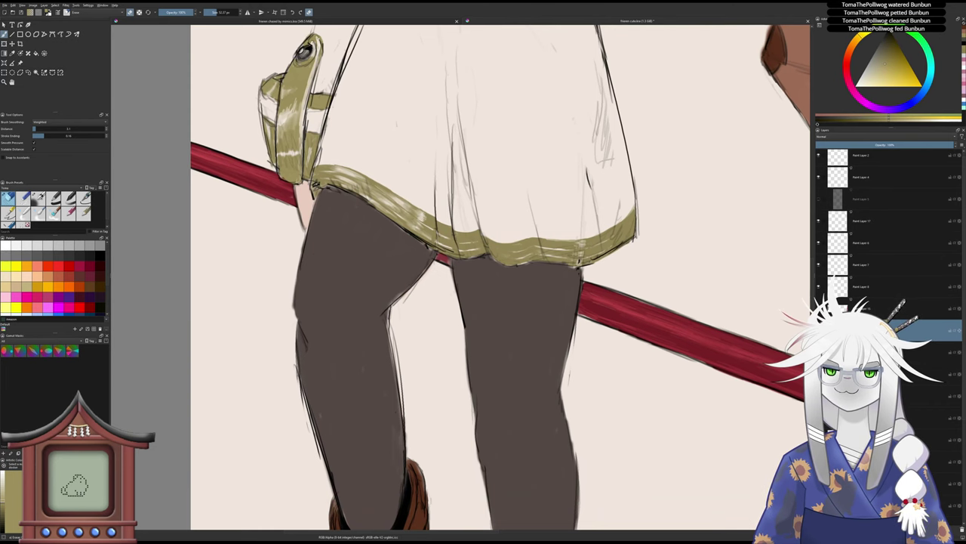
scroll(258, 184, down, 4)
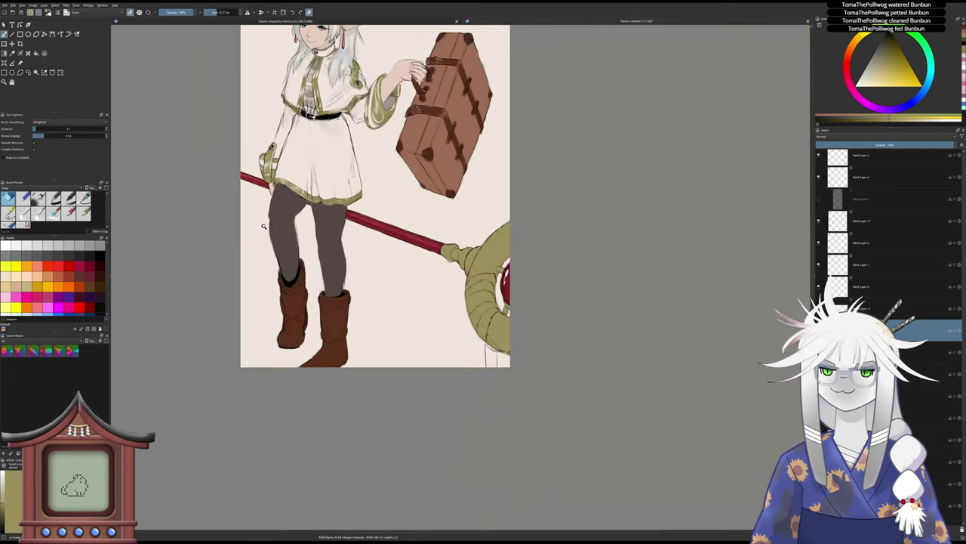
drag(260, 217, 284, 295)
scroll(377, 229, up, 2)
drag(376, 266, 376, 230)
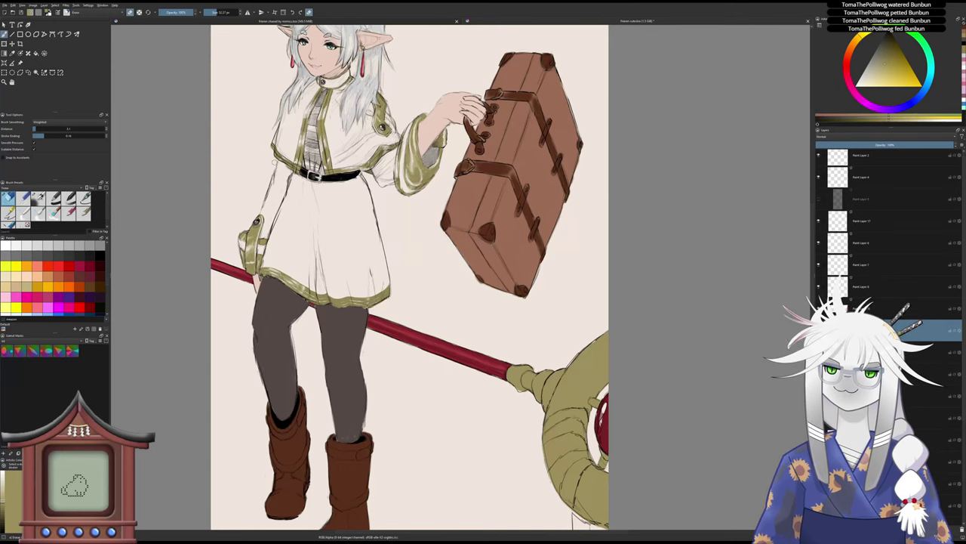
drag(377, 64, 394, 123)
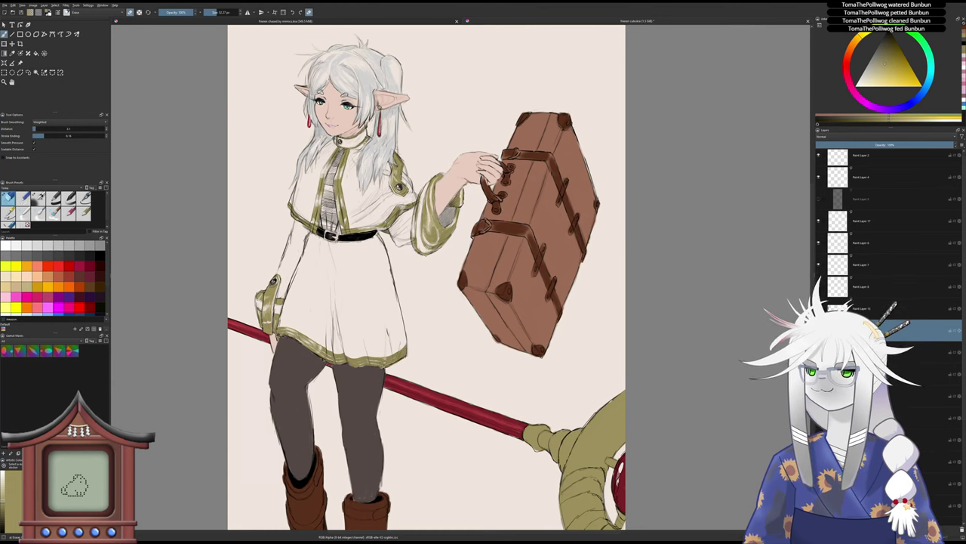
- Make Paint Layer 1 the active layer again and erase stray sketch lines around the suitcase
scroll(957, 277, down, 5)
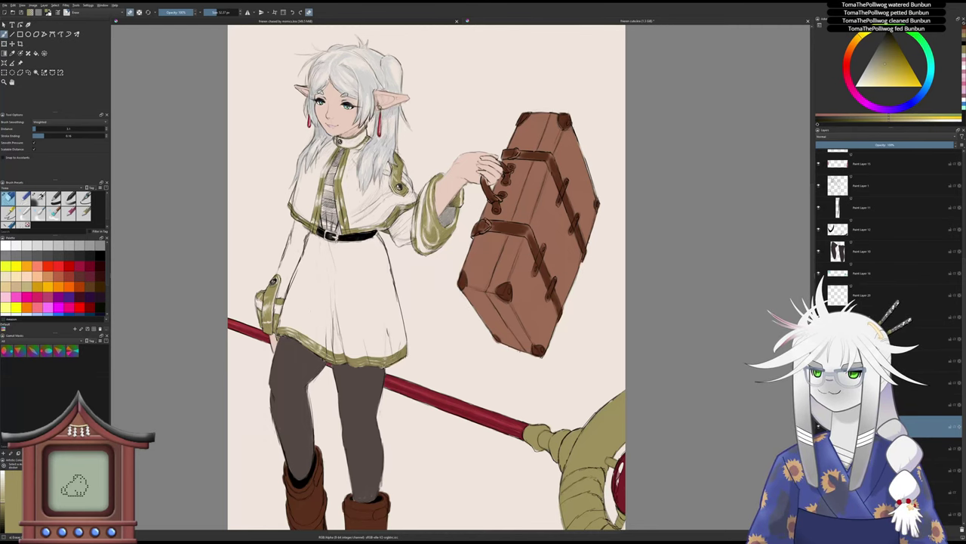
drag(517, 323, 517, 315)
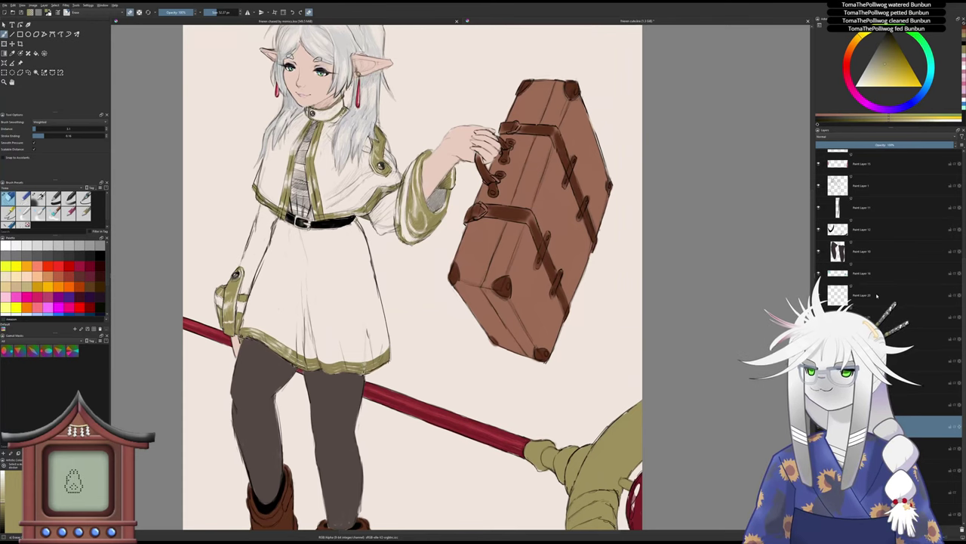
click(868, 185)
scroll(541, 272, up, 3)
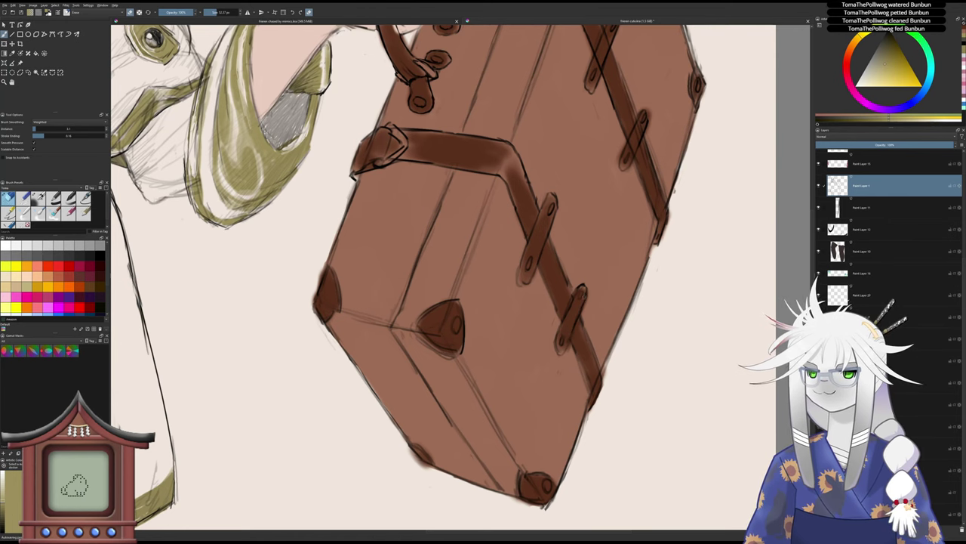
drag(604, 234, 540, 326)
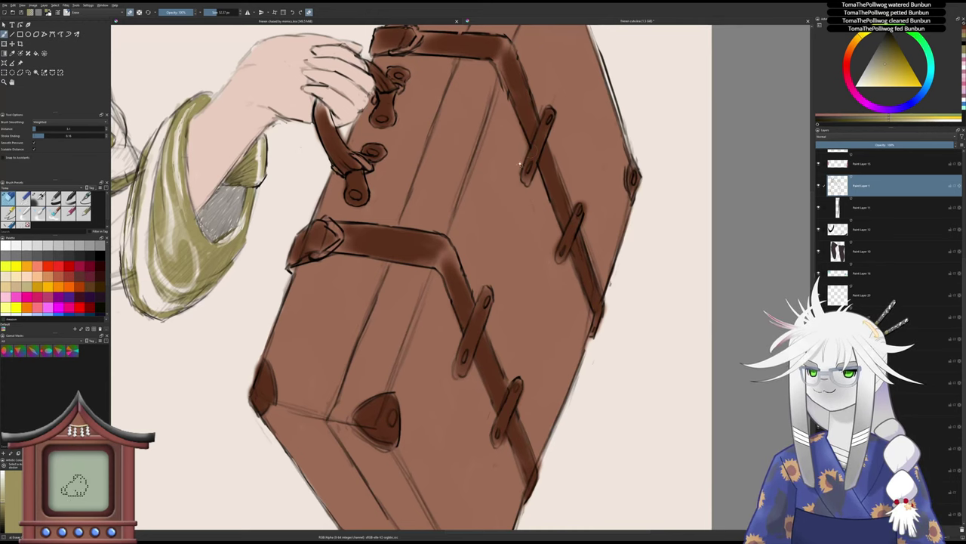
scroll(529, 155, down, 5)
scroll(518, 175, down, 3)
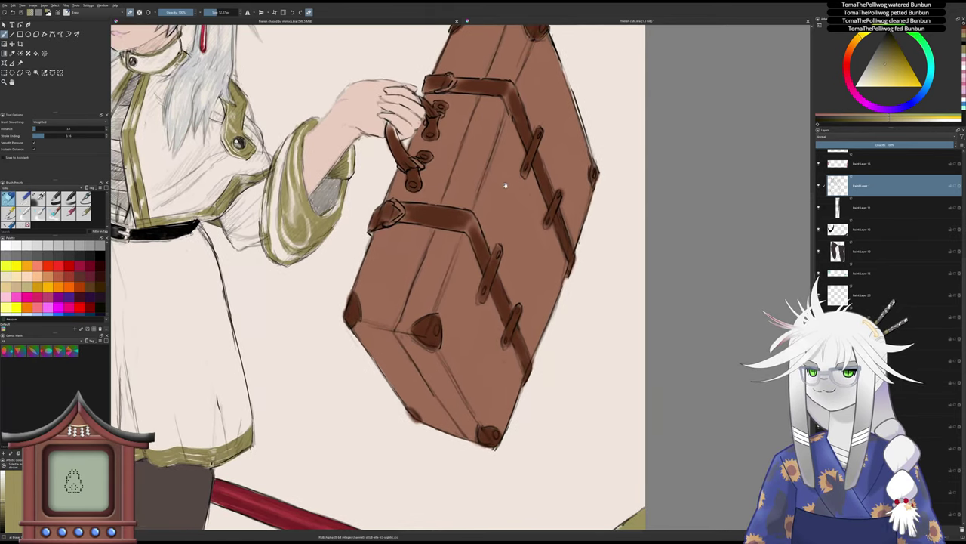
scroll(502, 185, up, 4)
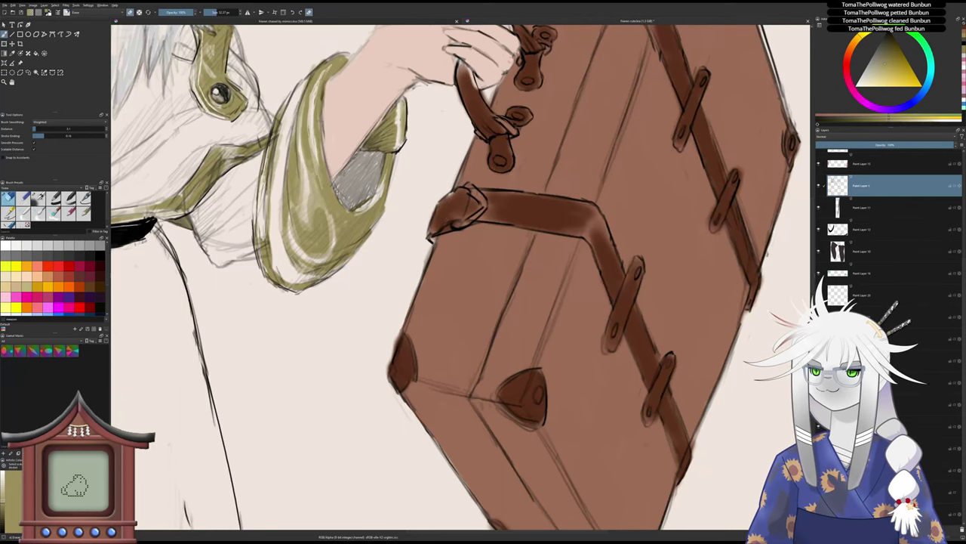
scroll(453, 223, down, 3)
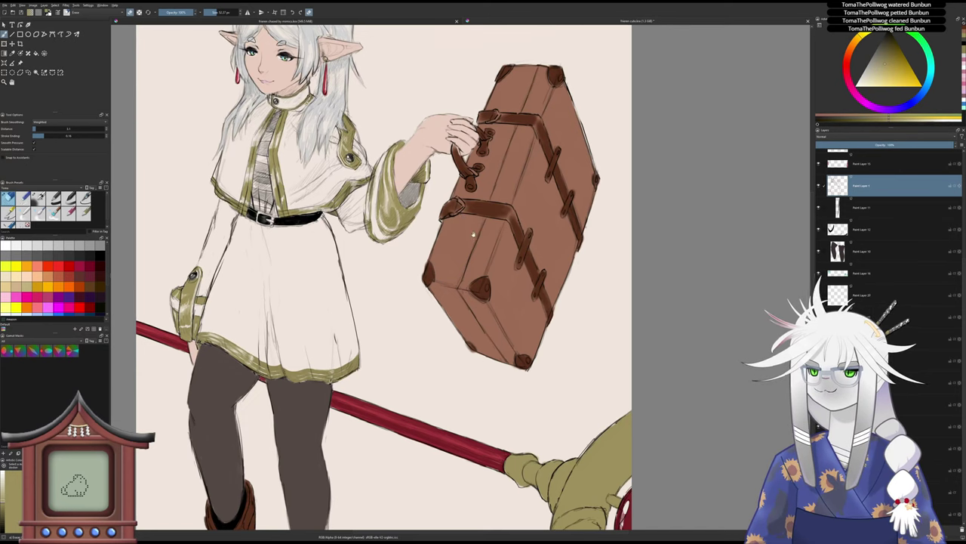
- Sample the dark red of the staff's gem, add a new paint layer and place it above Paint Layer 1
drag(464, 255, 468, 244)
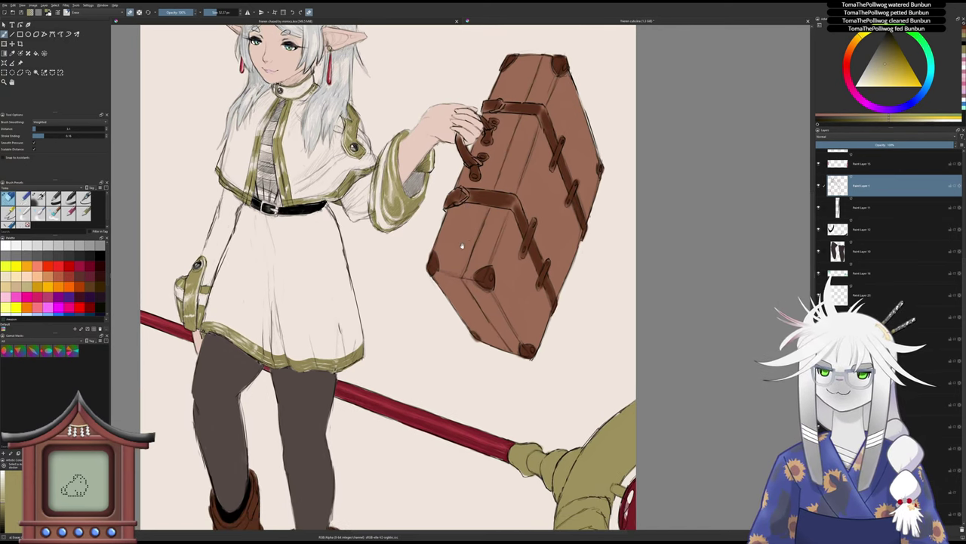
scroll(493, 192, down, 1)
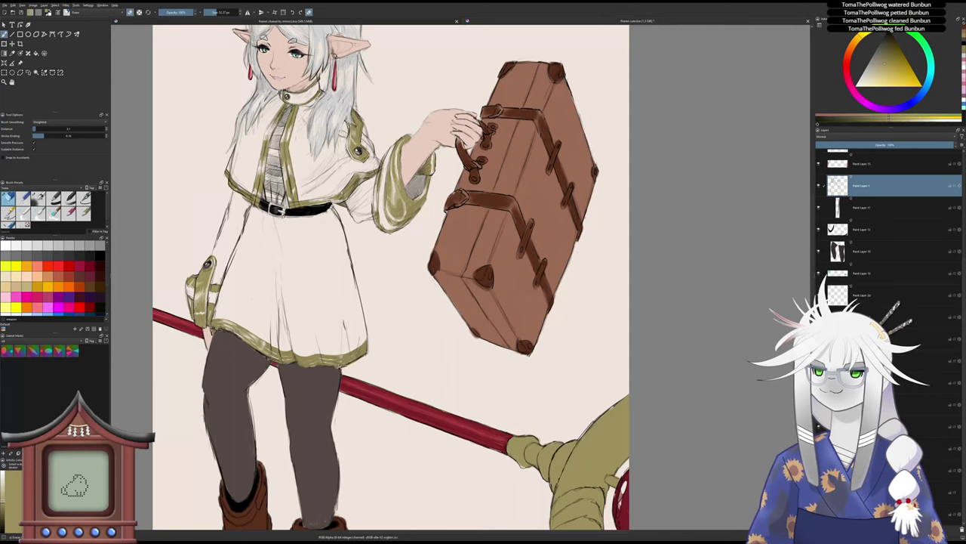
scroll(576, 88, down, 2)
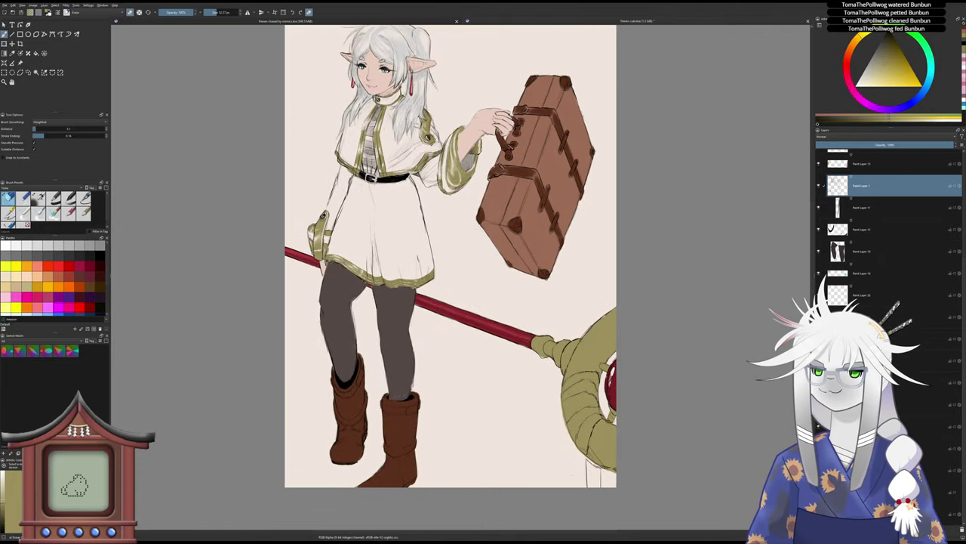
scroll(594, 79, down, 2)
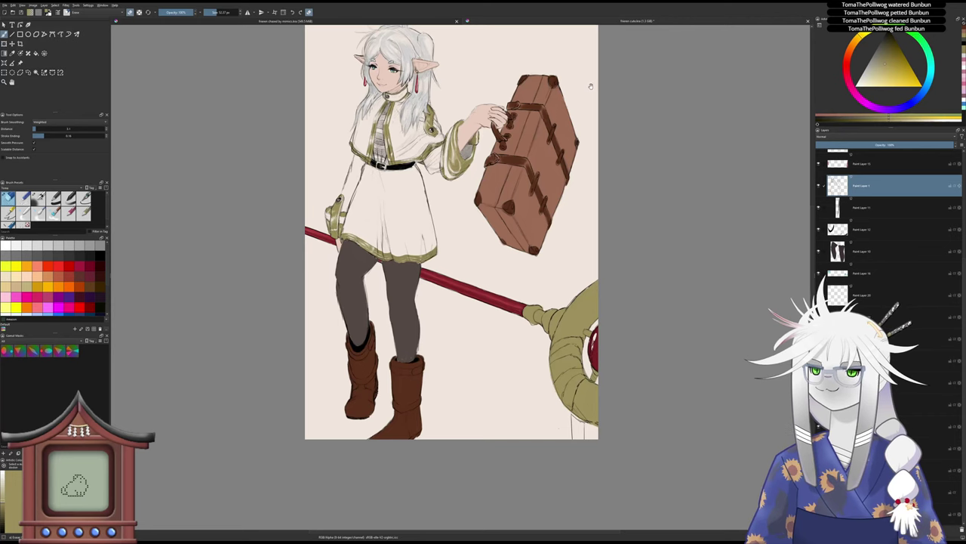
click(883, 426)
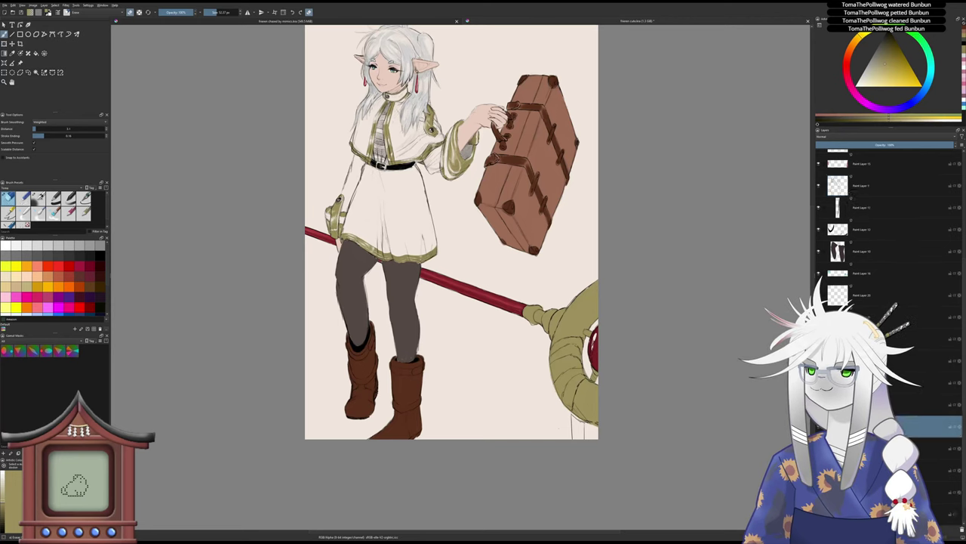
click(879, 361)
click(879, 426)
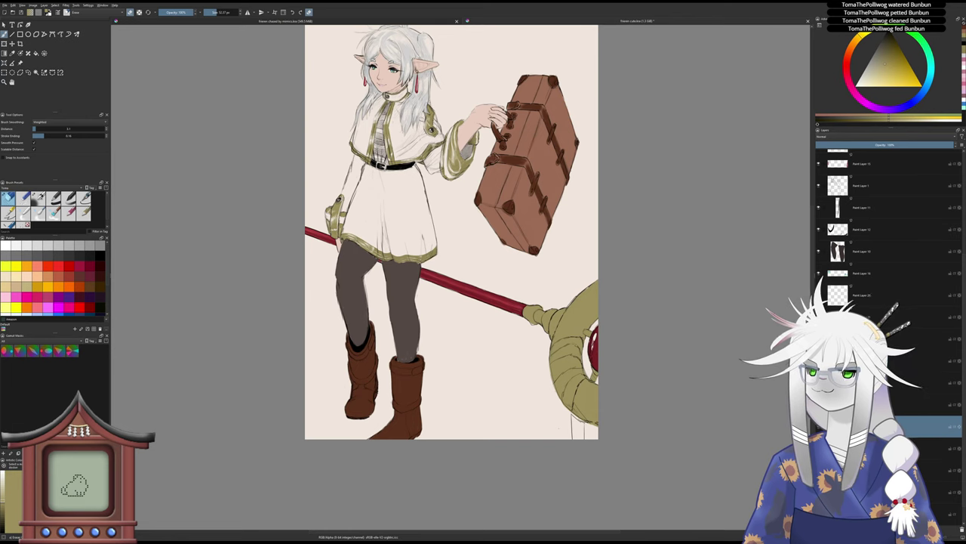
key(p)
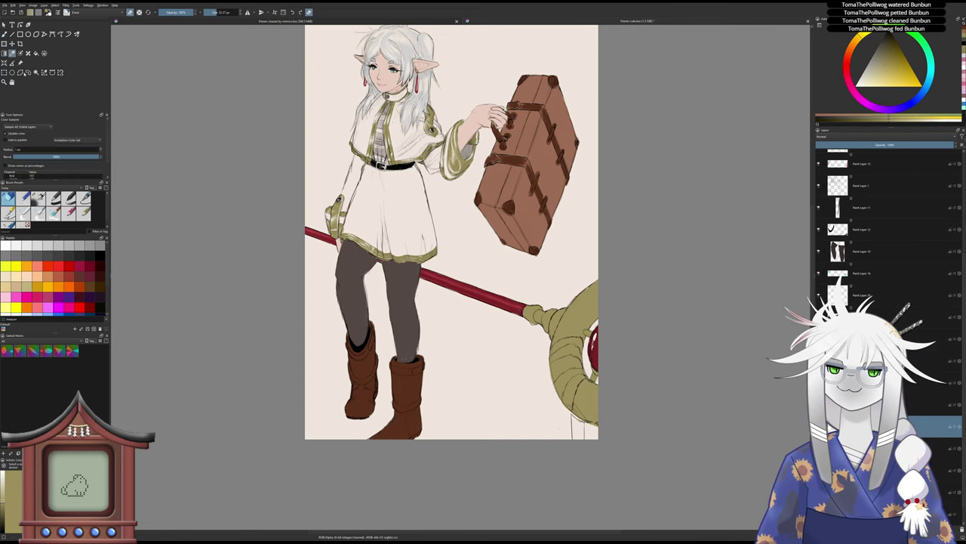
click(597, 350)
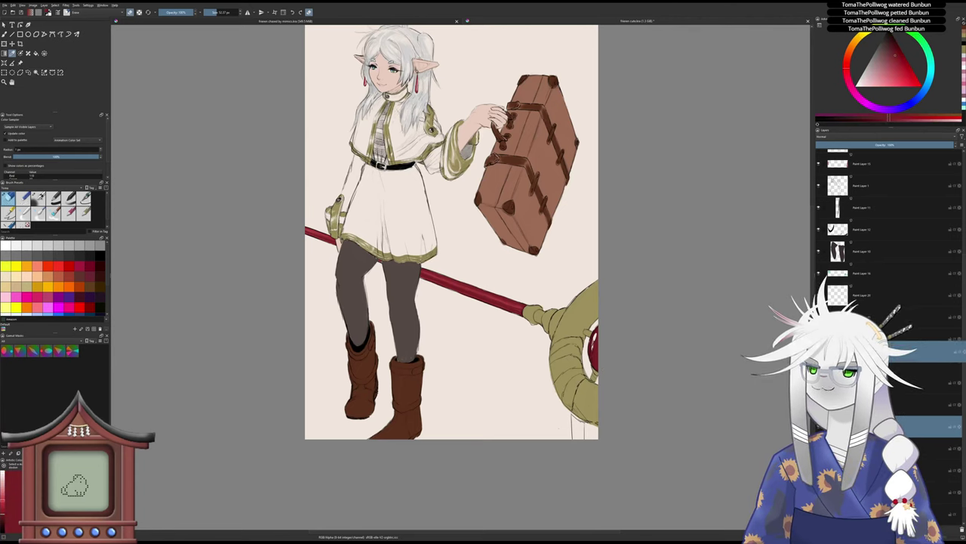
mouse_move(872, 353)
mouse_down()
mouse_move(881, 142)
mouse_move(869, 143)
mouse_move(850, 190)
mouse_up()
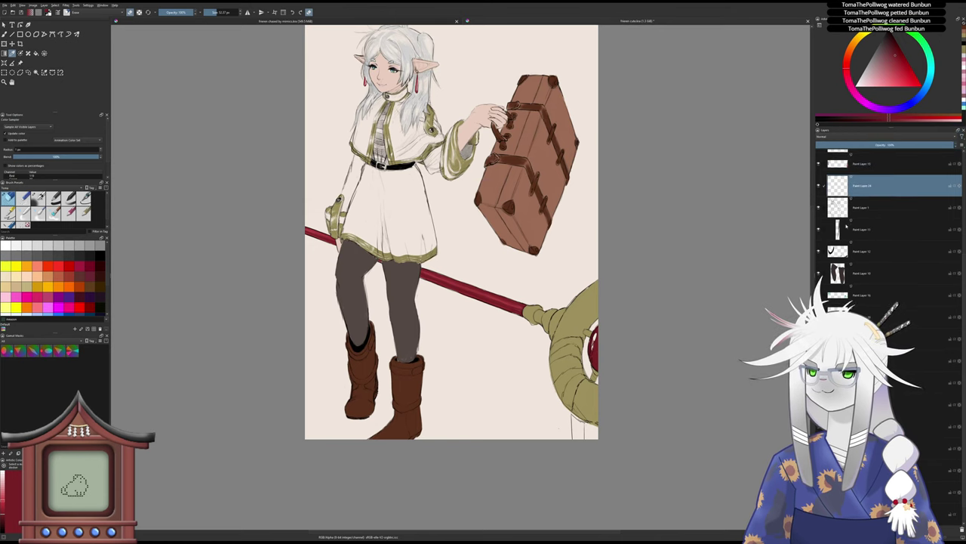
- Paint the first dark red strokes on the wrapped section of the staff's ring and move the new layer below Paint Layer 1
scroll(491, 320, up, 2)
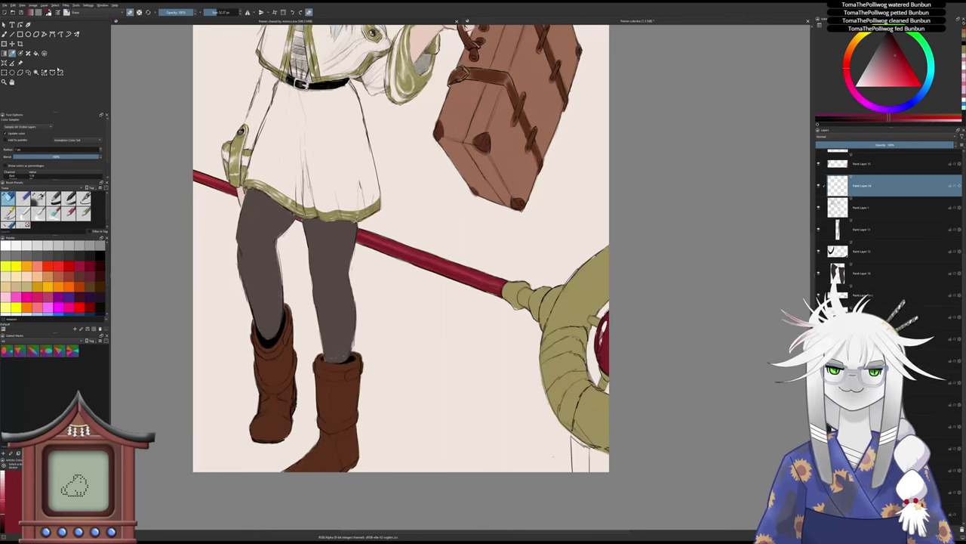
scroll(521, 309, up, 2)
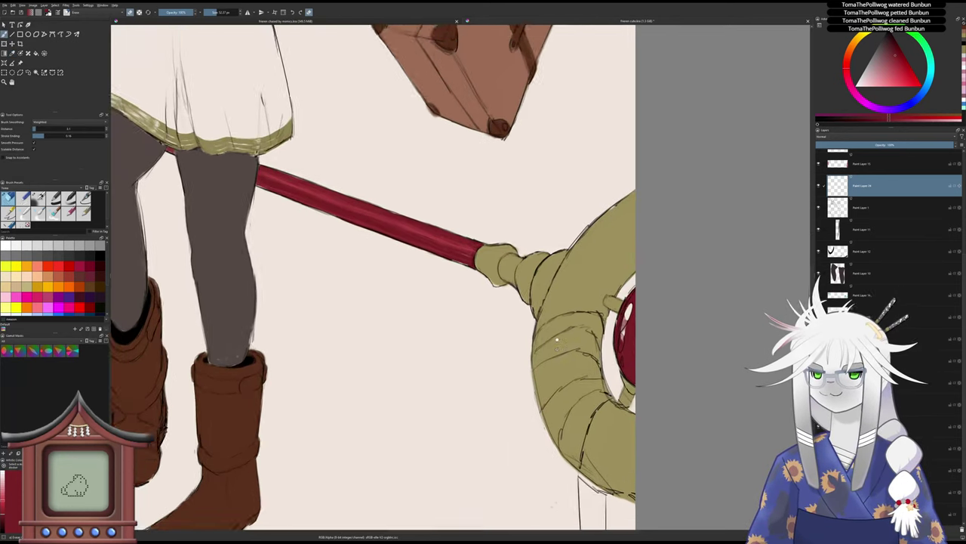
drag(518, 294, 476, 261)
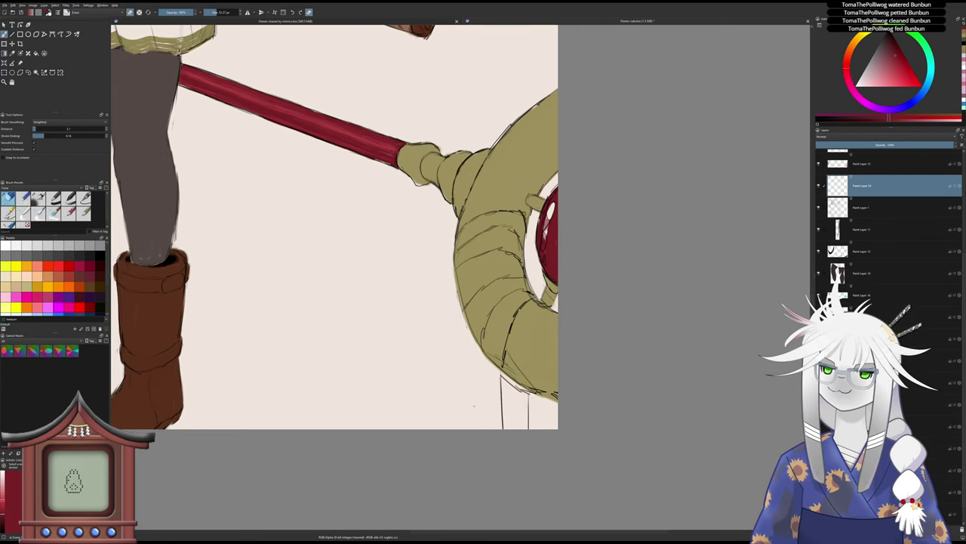
key(/)
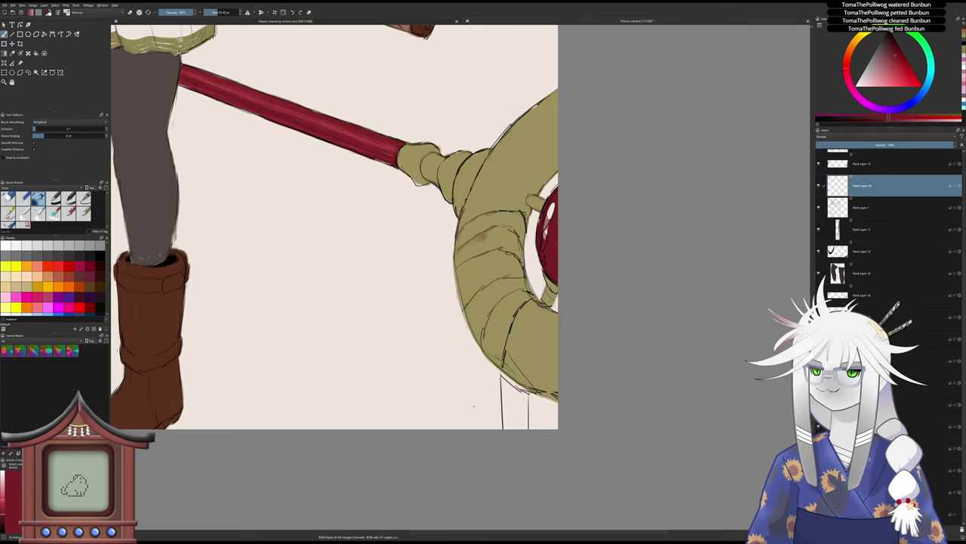
mouse_move(468, 241)
mouse_down()
mouse_move(481, 233)
mouse_move(462, 226)
mouse_move(483, 217)
mouse_move(526, 219)
mouse_up()
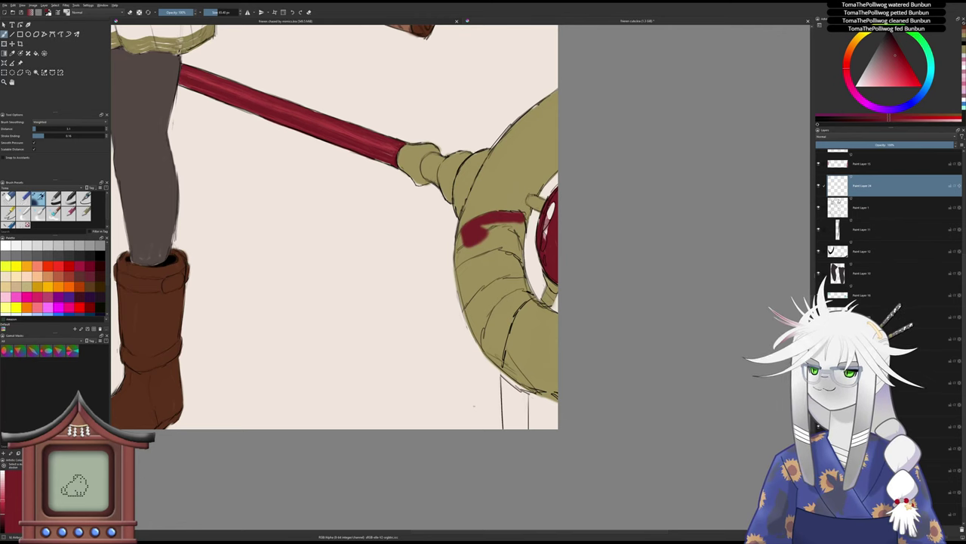
drag(863, 186, 860, 217)
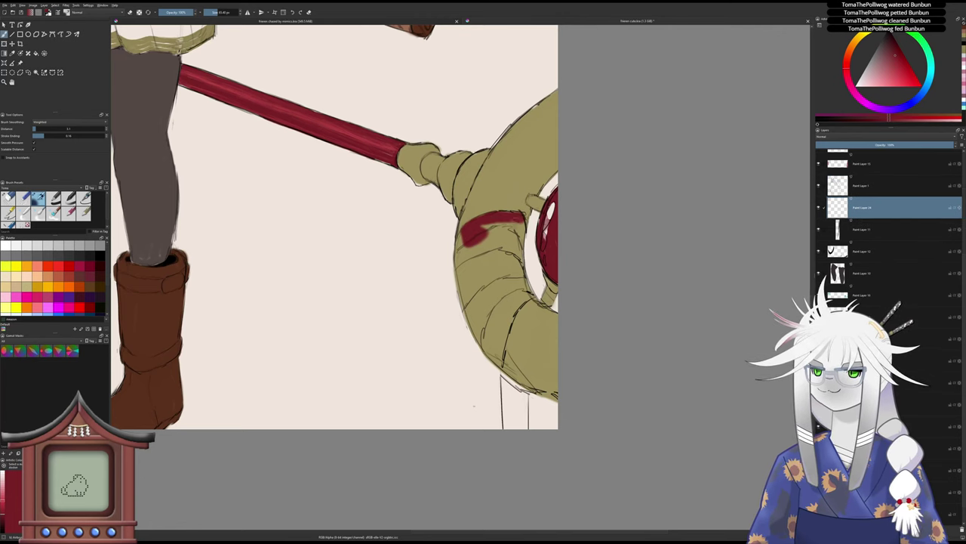
- Fill the rest of the ring's wrapped section and the strip hanging below it with dark red
mouse_move(519, 219)
mouse_down()
mouse_move(521, 256)
mouse_move(513, 216)
mouse_move(459, 237)
mouse_move(467, 311)
mouse_move(464, 240)
mouse_move(475, 268)
mouse_move(484, 224)
mouse_move(492, 255)
mouse_move(503, 226)
mouse_move(511, 271)
mouse_move(518, 251)
mouse_move(522, 281)
mouse_move(525, 256)
mouse_move(521, 287)
mouse_move(491, 264)
mouse_move(483, 295)
mouse_move(474, 271)
mouse_move(477, 332)
mouse_move(460, 272)
mouse_up()
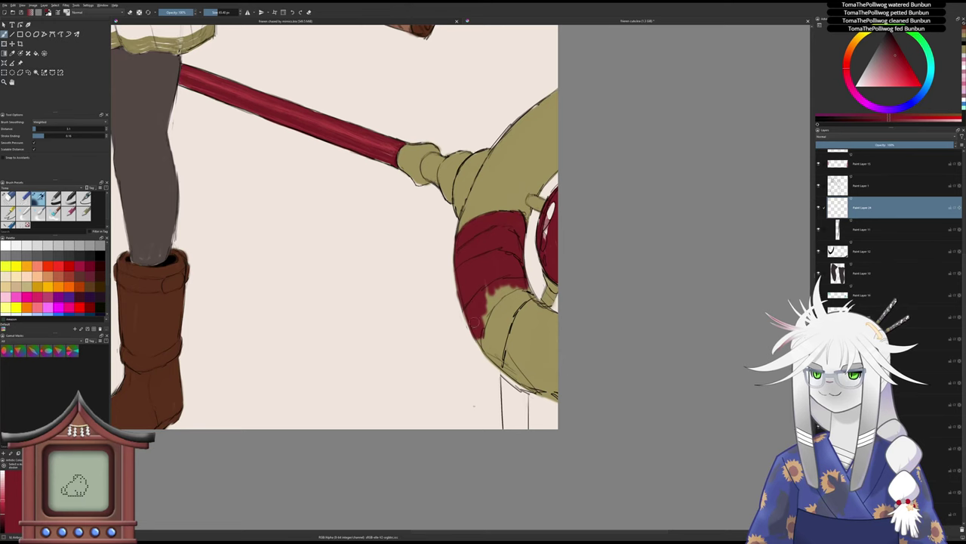
mouse_move(481, 323)
mouse_down()
mouse_move(498, 365)
mouse_move(524, 283)
mouse_move(527, 292)
mouse_move(514, 292)
mouse_move(507, 277)
mouse_move(485, 307)
mouse_move(485, 259)
mouse_move(497, 319)
mouse_move(481, 308)
mouse_move(483, 342)
mouse_move(496, 316)
mouse_move(495, 345)
mouse_move(492, 290)
mouse_move(506, 423)
mouse_move(501, 376)
mouse_move(512, 419)
mouse_move(523, 421)
mouse_move(524, 397)
mouse_move(526, 427)
mouse_up()
key(slash)
mouse_move(492, 385)
mouse_down()
mouse_move(498, 372)
mouse_move(499, 428)
mouse_up()
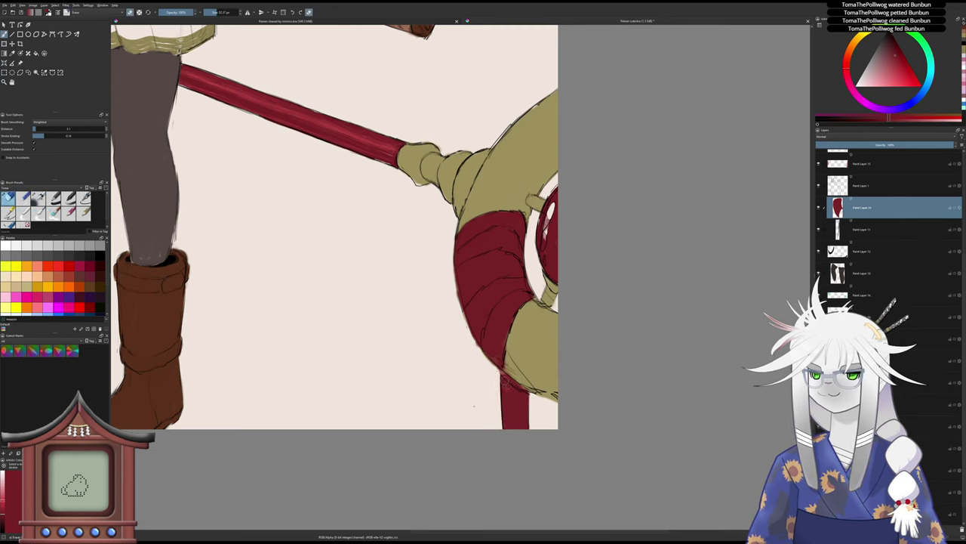
- Erase the red overspill outside the outline where the ring's wrap meets the hanging strip
key(e)
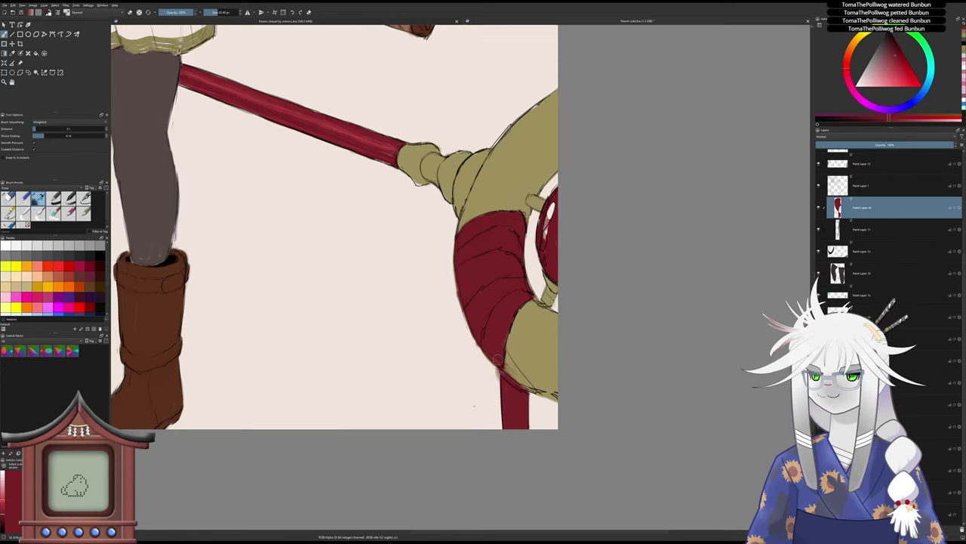
key(e)
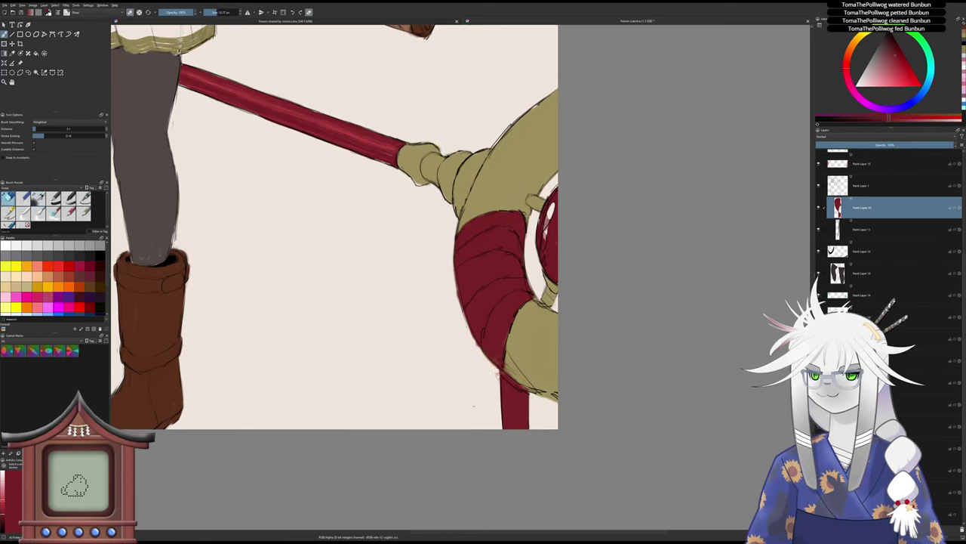
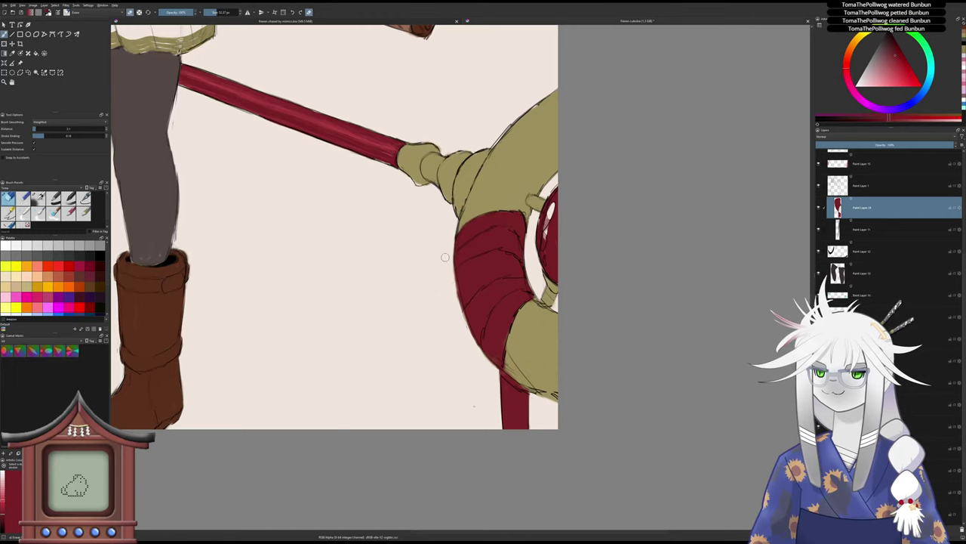
drag(429, 294, 428, 319)
drag(394, 282, 443, 352)
- Sample the suitcase's light brown and add a new paint layer directly above the stockings layer
scroll(440, 350, down, 1)
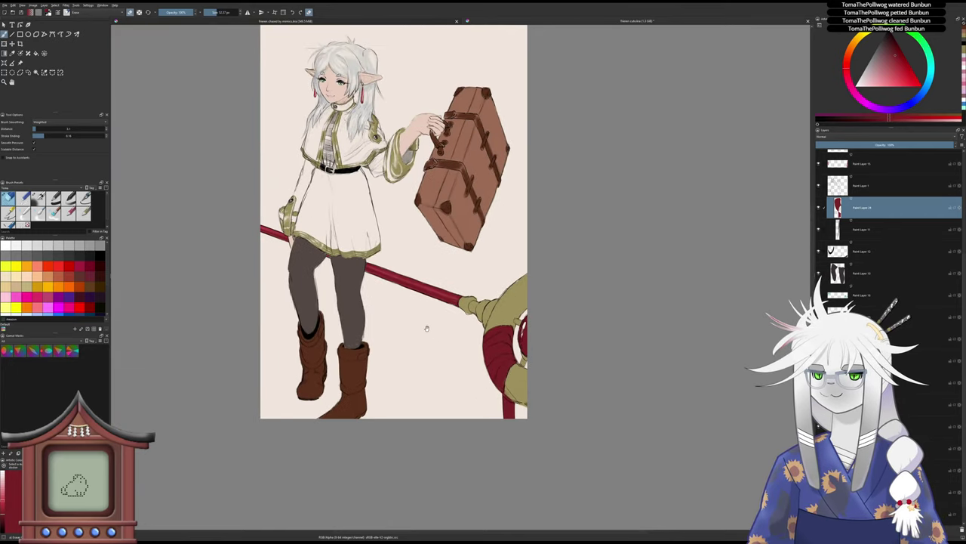
drag(413, 311, 439, 353)
scroll(438, 348, up, 1)
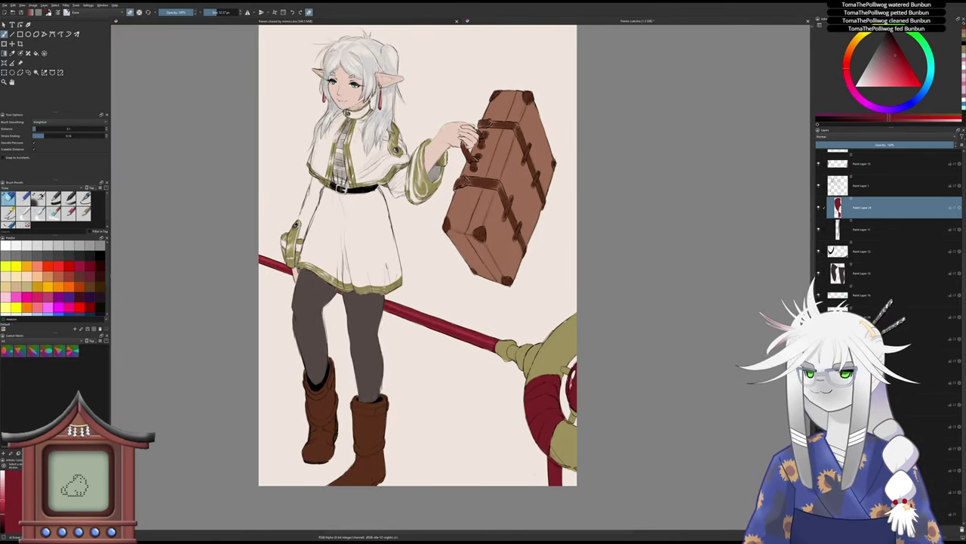
click(865, 448)
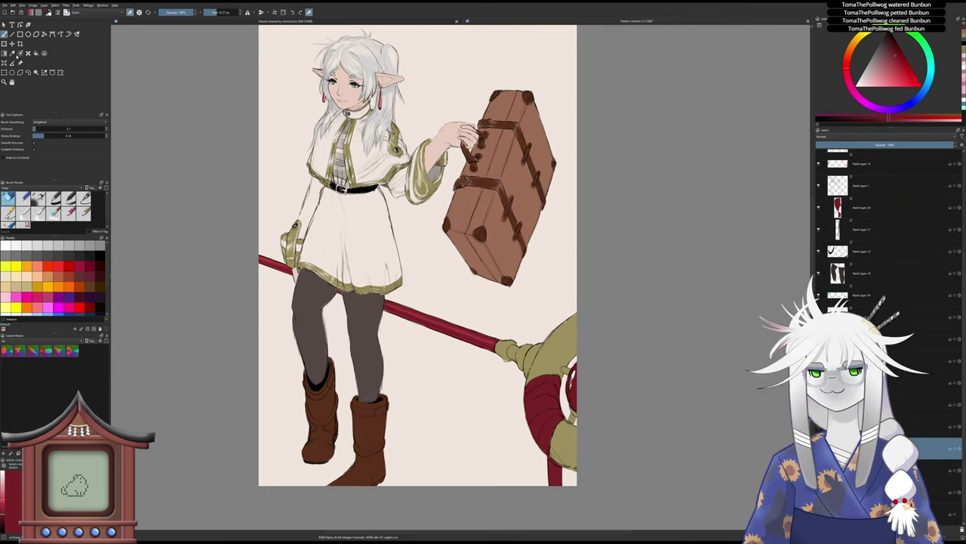
click(11, 52)
click(506, 219)
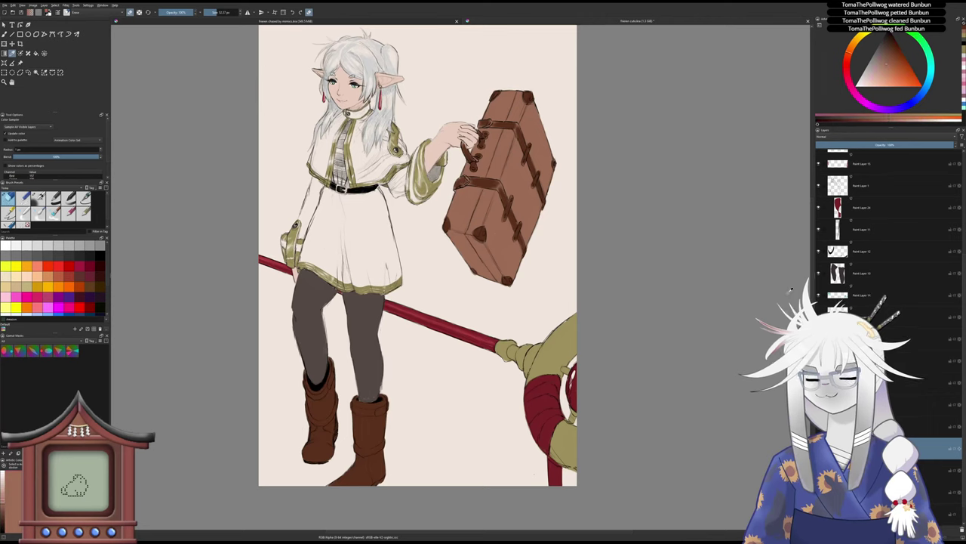
click(821, 529)
scroll(887, 226, up, 3)
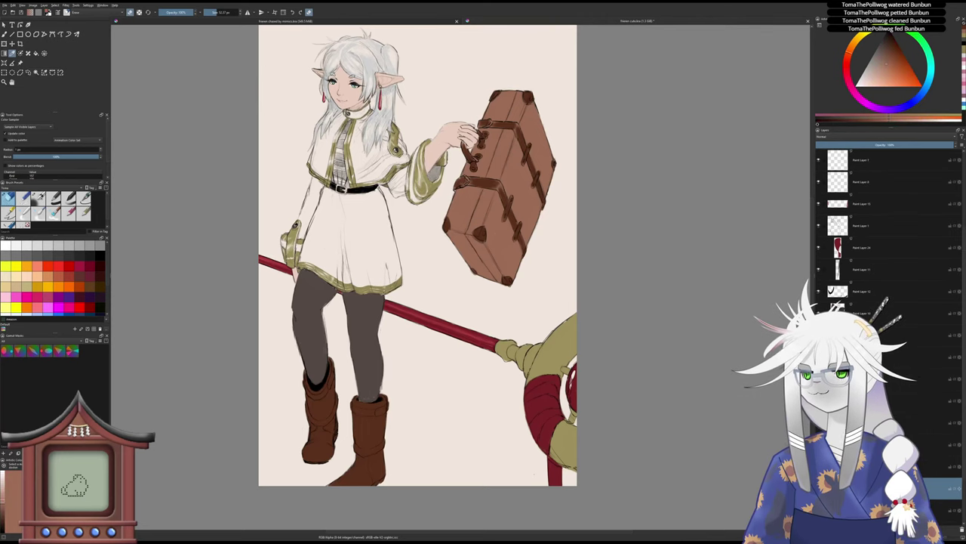
click(927, 314)
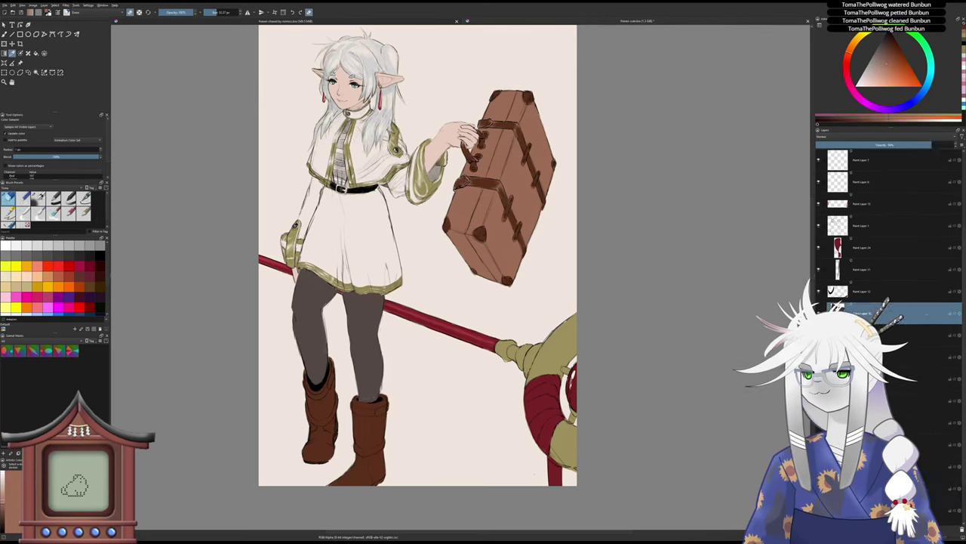
key(Insert)
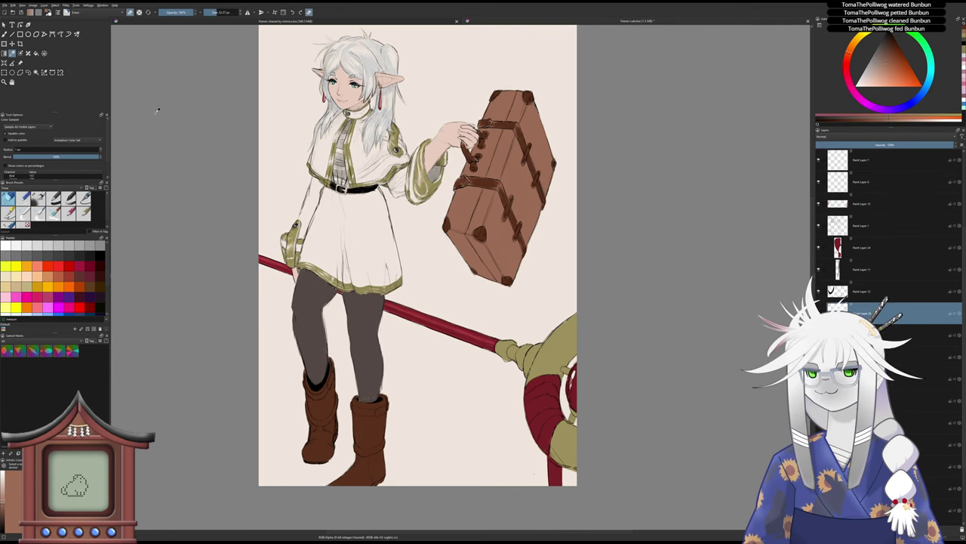
- Switch from erasing to a broad painting brush for highlighting the top strap of the planted boot
key(b)
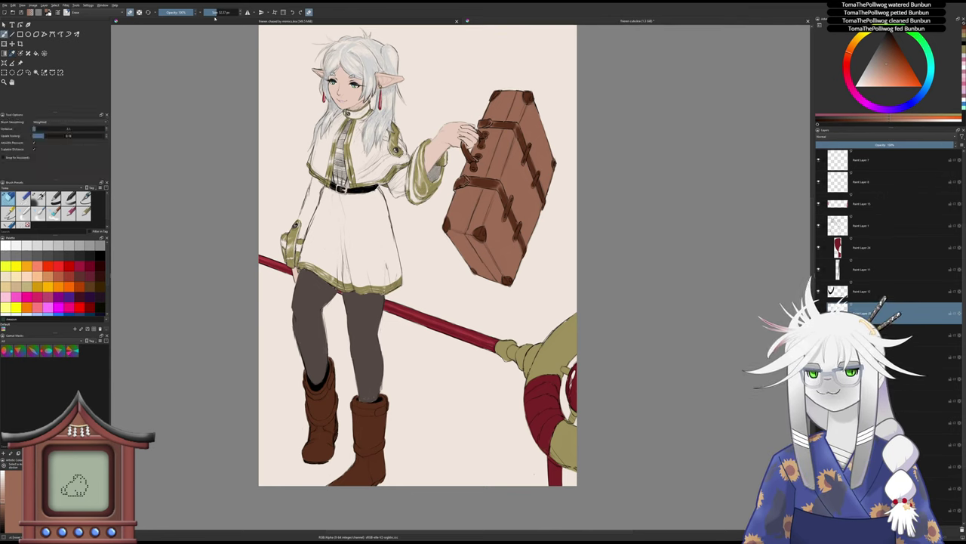
drag(215, 13, 211, 14)
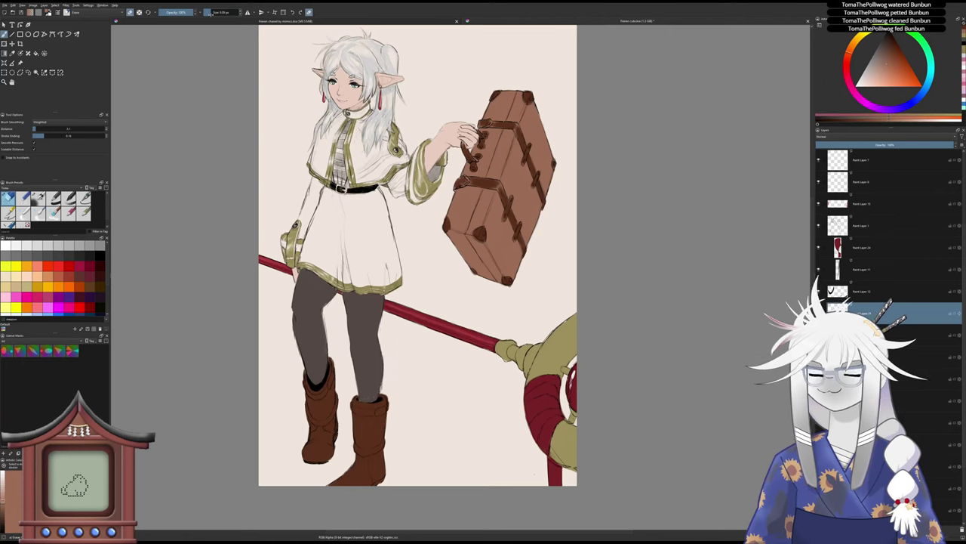
scroll(477, 235, up, 5)
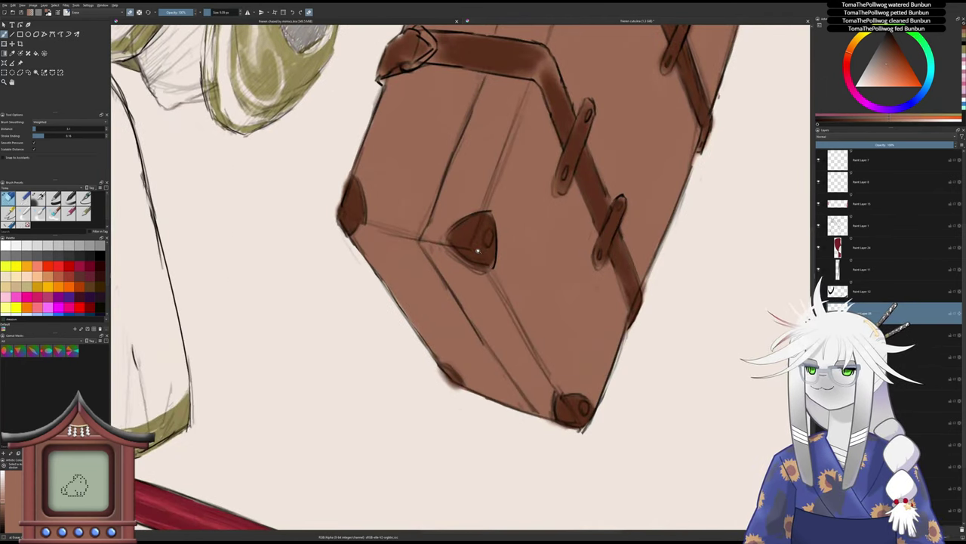
scroll(477, 250, down, 4)
scroll(480, 247, up, 2)
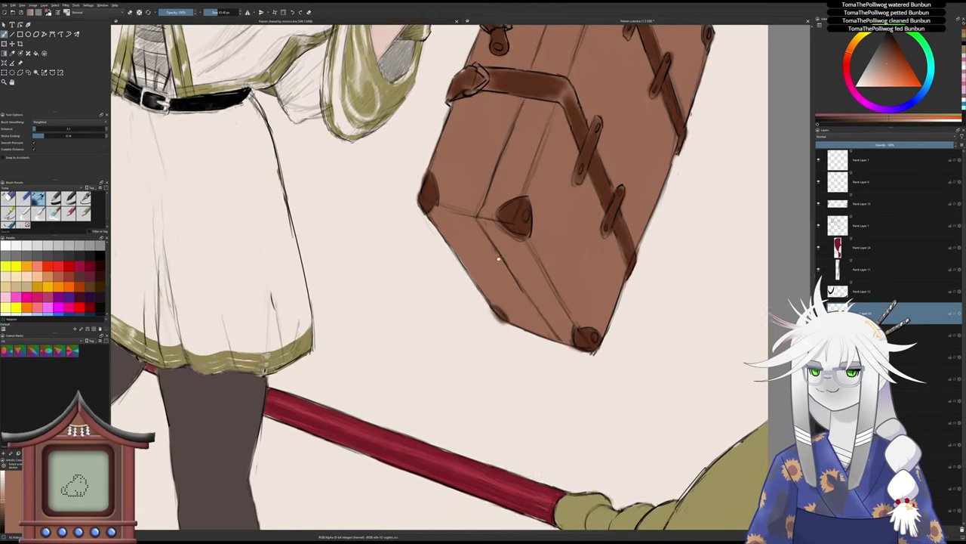
scroll(499, 259, down, 4)
drag(379, 456, 433, 321)
scroll(433, 320, up, 5)
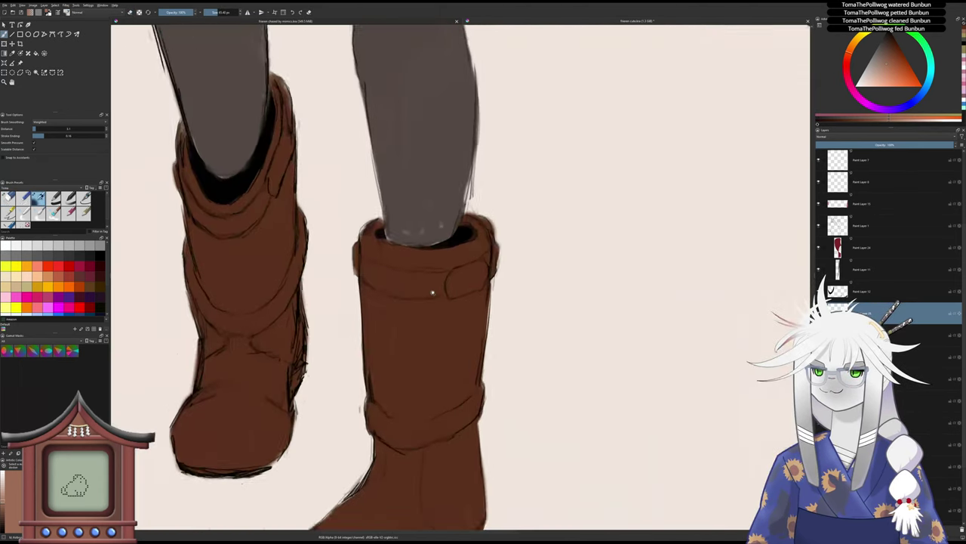
scroll(432, 293, down, 3)
scroll(337, 144, up, 3)
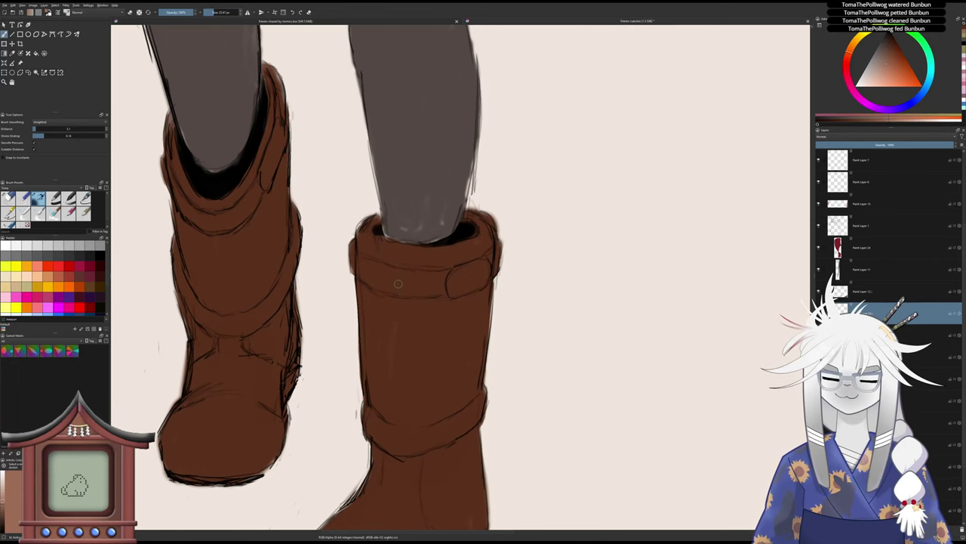
key(6)
key(6)
key(6)
key(6)
scroll(401, 283, up, 1)
key(5)
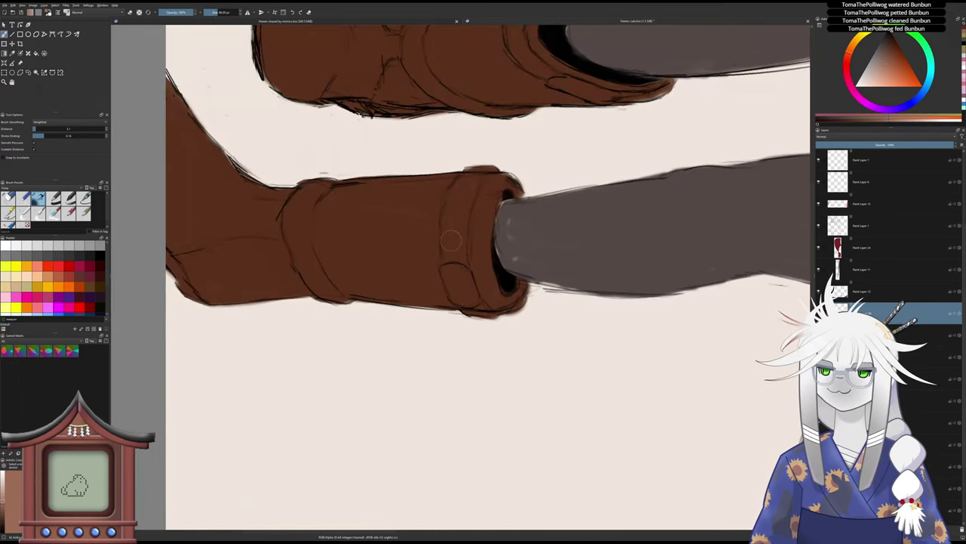
- Undo a broad test stroke and paint finer light brown highlights on the planted boot's top strap and buckle tab
mouse_move(453, 234)
mouse_down()
mouse_move(468, 211)
mouse_move(453, 190)
mouse_up()
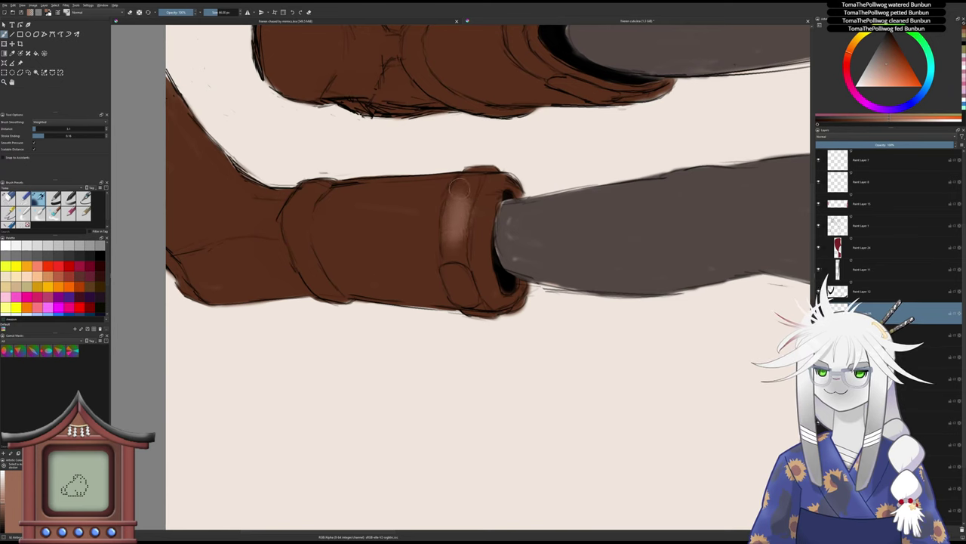
key(ctrl+z)
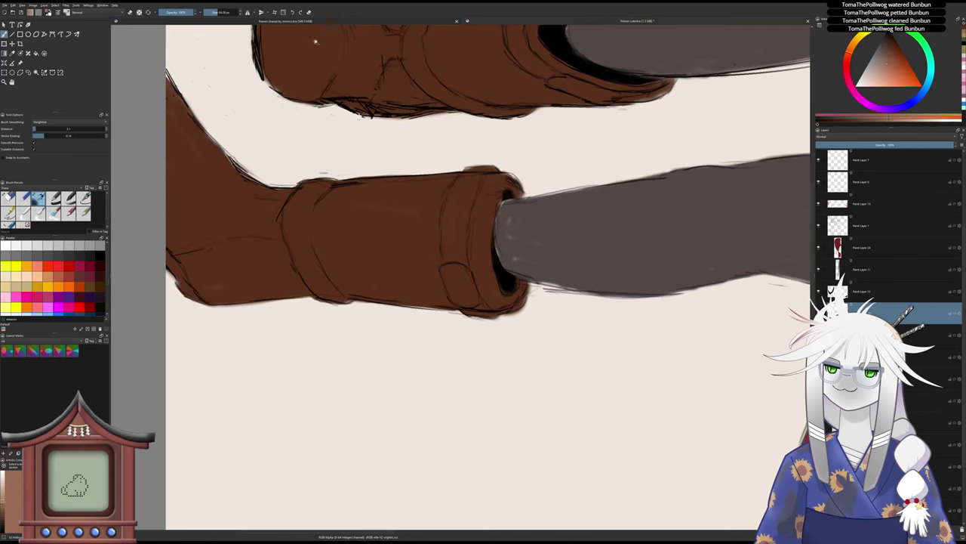
drag(219, 11, 213, 13)
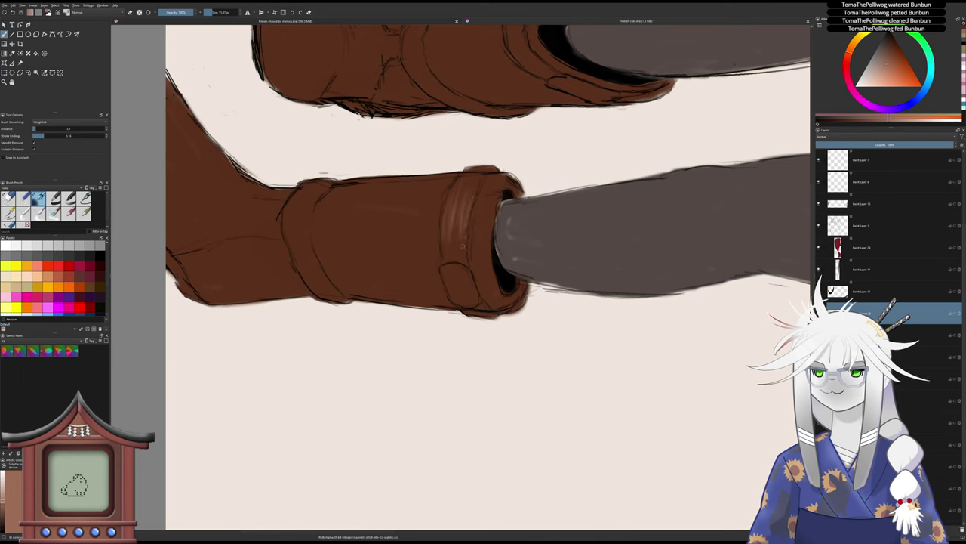
mouse_move(463, 237)
mouse_down()
mouse_move(468, 265)
mouse_move(486, 173)
mouse_up()
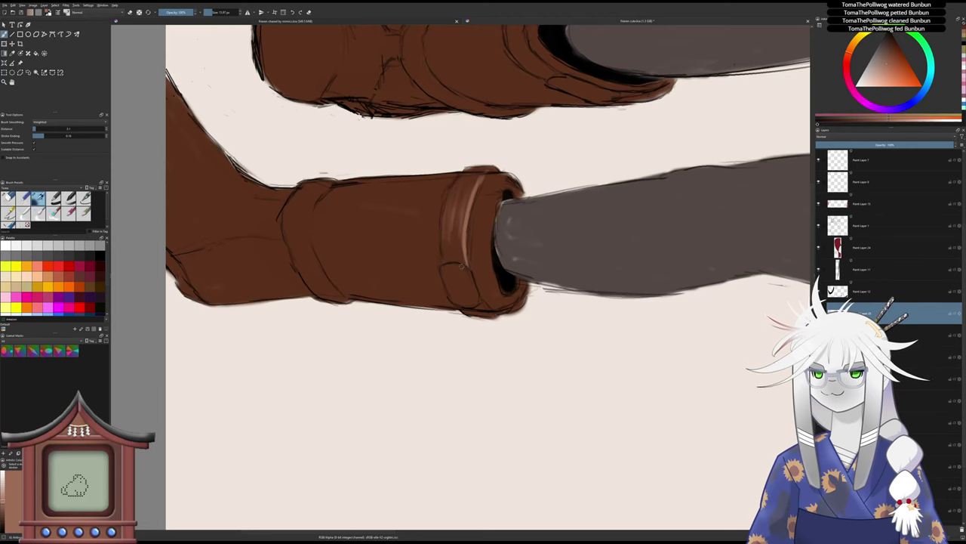
drag(453, 264, 473, 288)
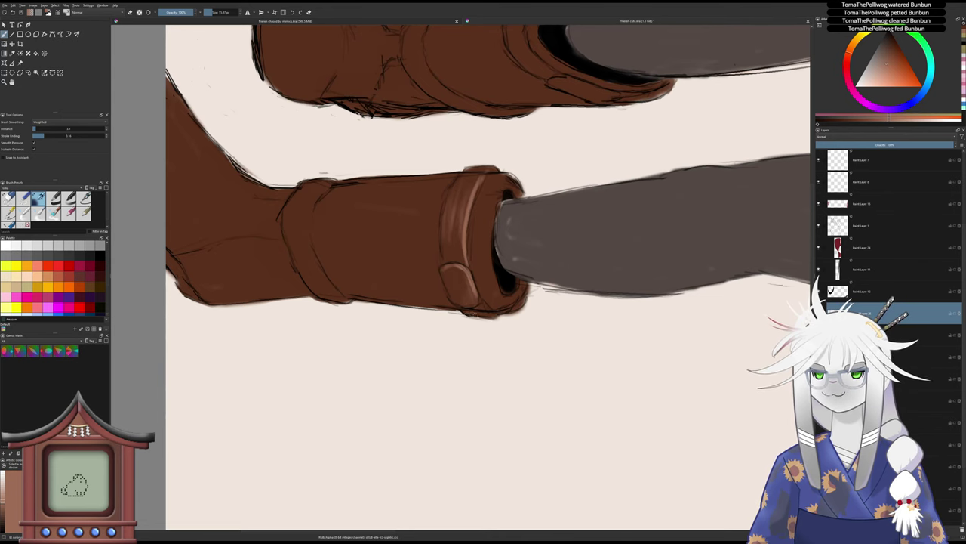
key(5)
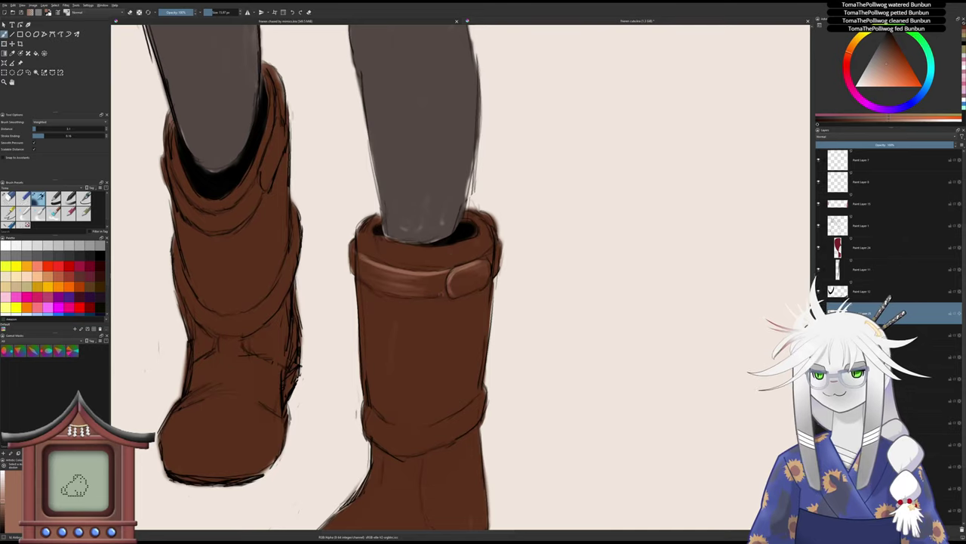
- Paint light brown highlights on the raised boot's side tab and around the rim of its opening
scroll(438, 326, down, 1)
scroll(438, 326, down, 1)
drag(414, 345, 478, 375)
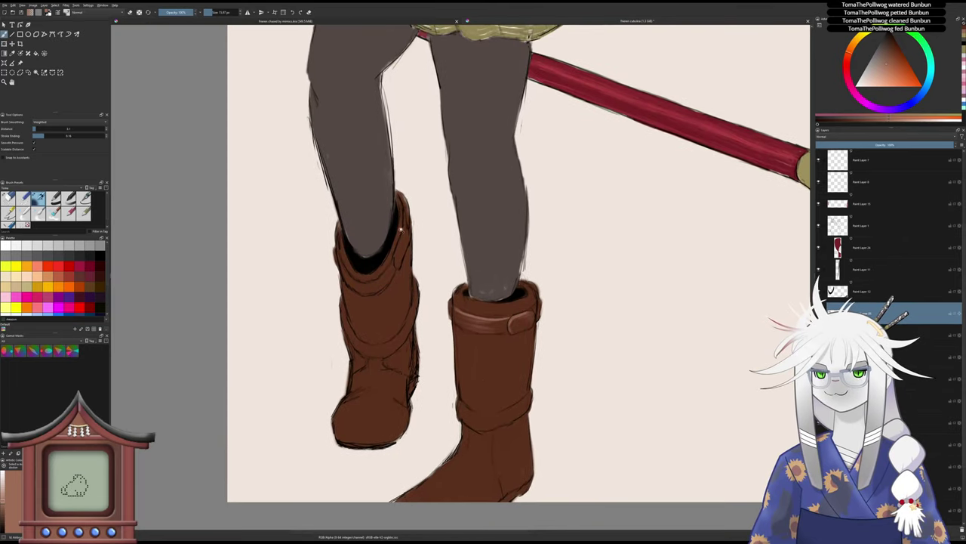
scroll(403, 225, up, 1)
drag(406, 214, 391, 281)
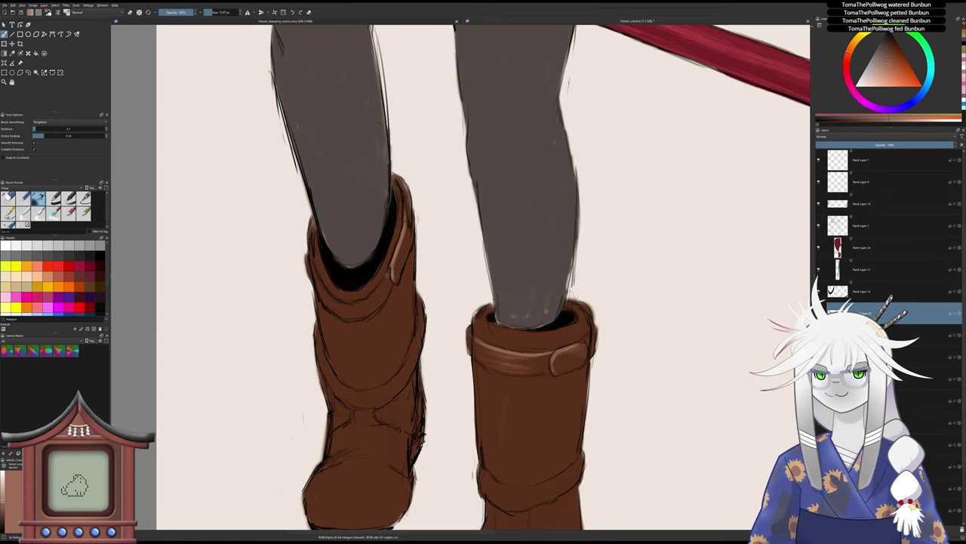
mouse_move(308, 256)
mouse_down()
mouse_move(337, 302)
mouse_move(364, 304)
mouse_up()
mouse_move(395, 230)
mouse_down()
mouse_move(381, 273)
mouse_move(358, 296)
mouse_move(324, 275)
mouse_move(315, 245)
mouse_up()
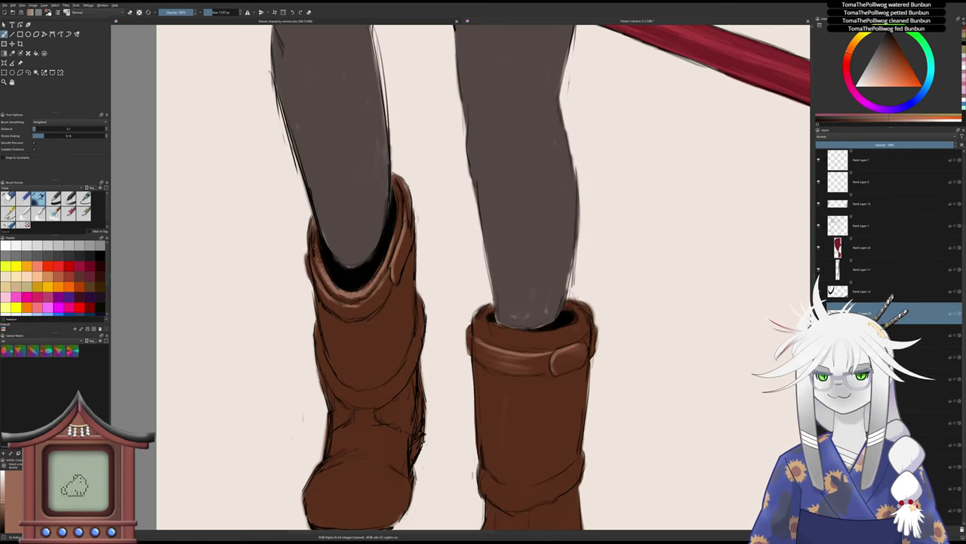
drag(333, 293, 360, 300)
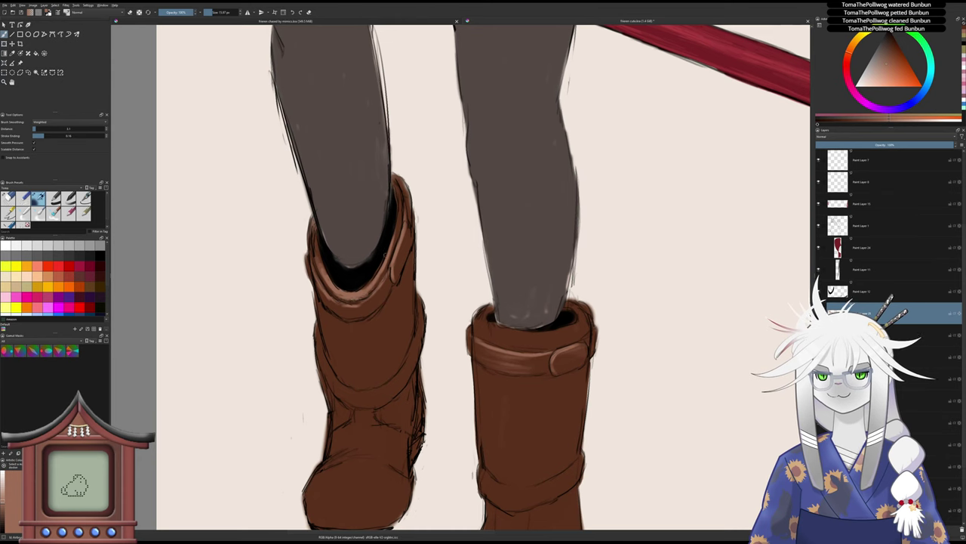
drag(395, 257, 405, 189)
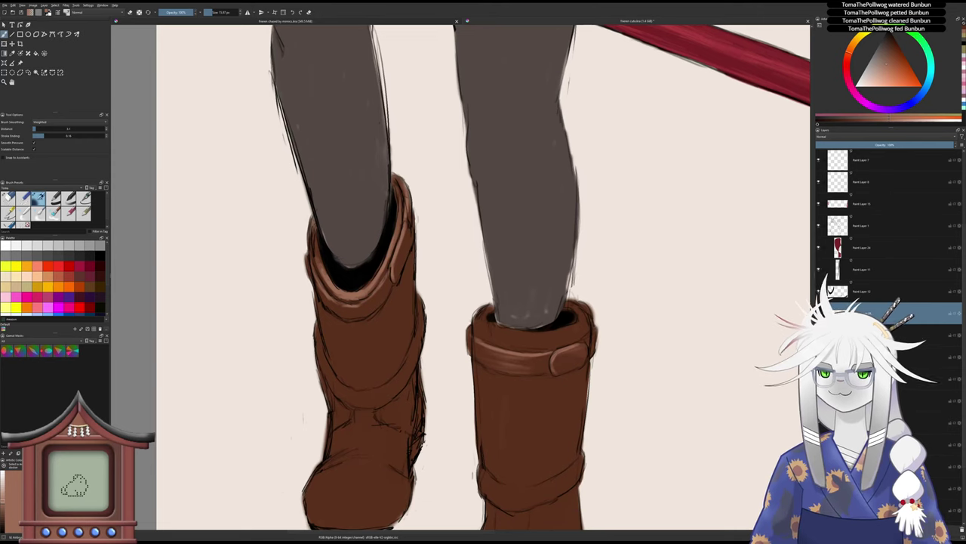
- Highlight the raised boot's lower strap, ankle seams and the edge just above its sole in light brown
mouse_move(417, 307)
mouse_down()
mouse_move(414, 347)
mouse_move(394, 382)
mouse_up()
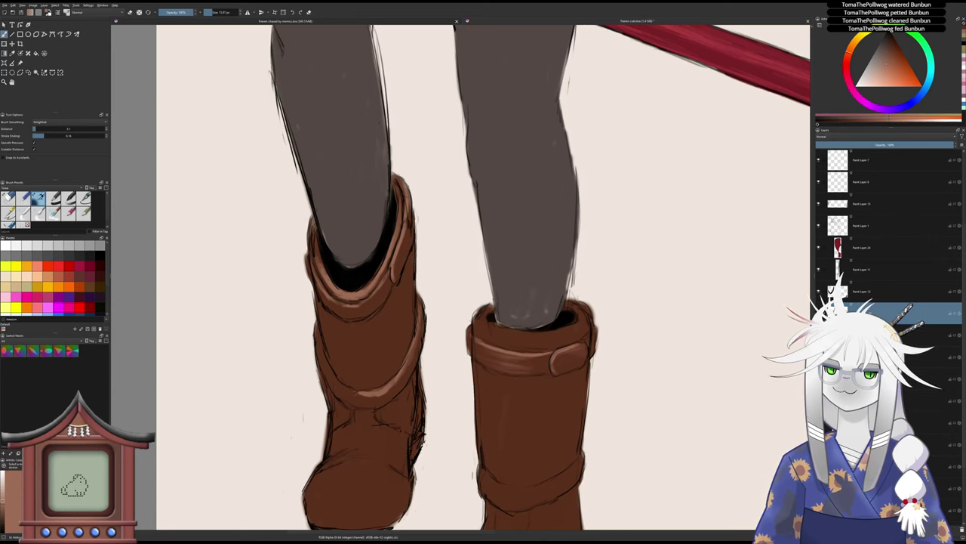
mouse_move(375, 397)
mouse_down()
mouse_move(343, 388)
mouse_move(320, 347)
mouse_move(385, 401)
mouse_move(391, 327)
mouse_move(388, 348)
mouse_move(418, 362)
mouse_move(417, 375)
mouse_up()
drag(353, 337, 339, 354)
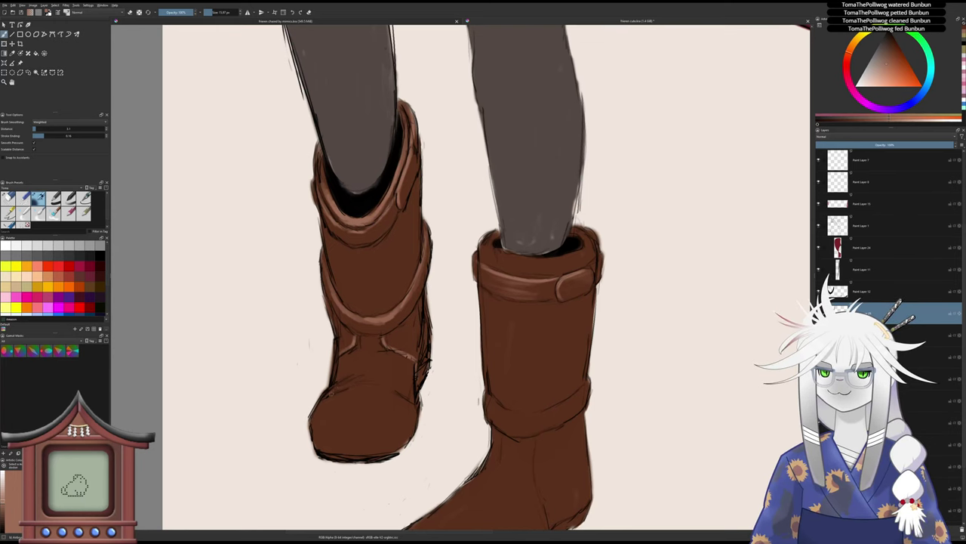
mouse_move(321, 448)
mouse_down()
mouse_move(366, 454)
mouse_move(415, 418)
mouse_move(391, 451)
mouse_up()
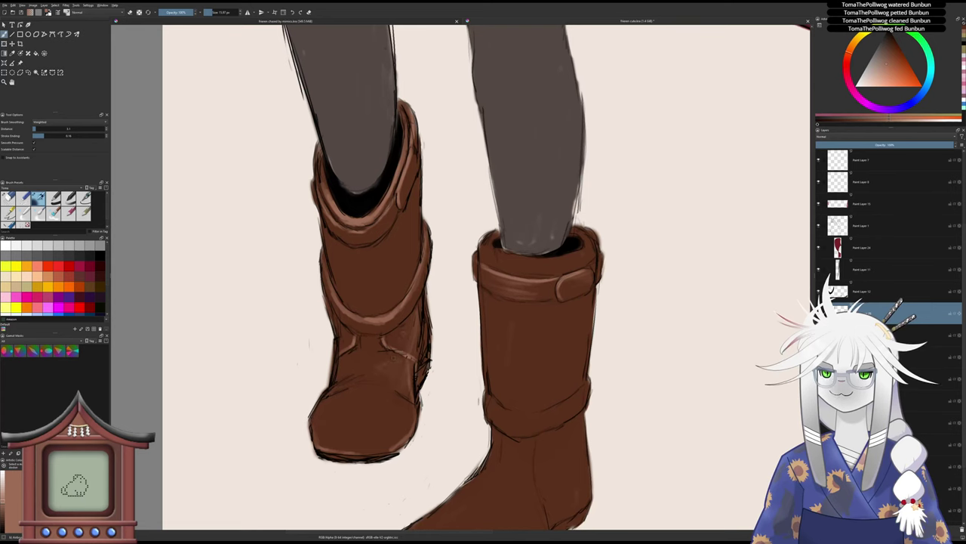
- Add light brown hatching across the raised boot's instep, toe and shaft
mouse_move(391, 353)
mouse_down()
mouse_move(373, 365)
mouse_move(364, 359)
mouse_move(373, 336)
mouse_move(338, 369)
mouse_up()
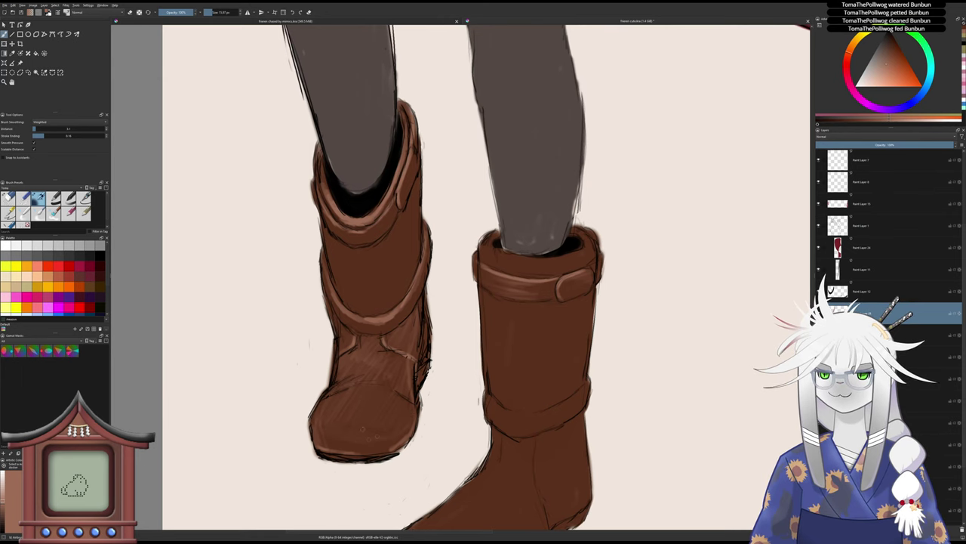
scroll(388, 428, down, 3)
scroll(377, 332, up, 2)
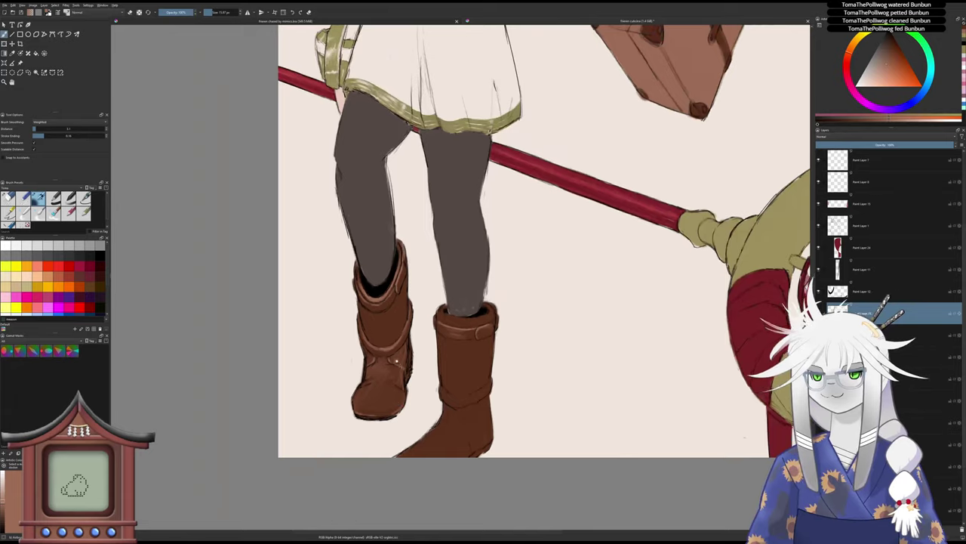
scroll(377, 331, up, 1)
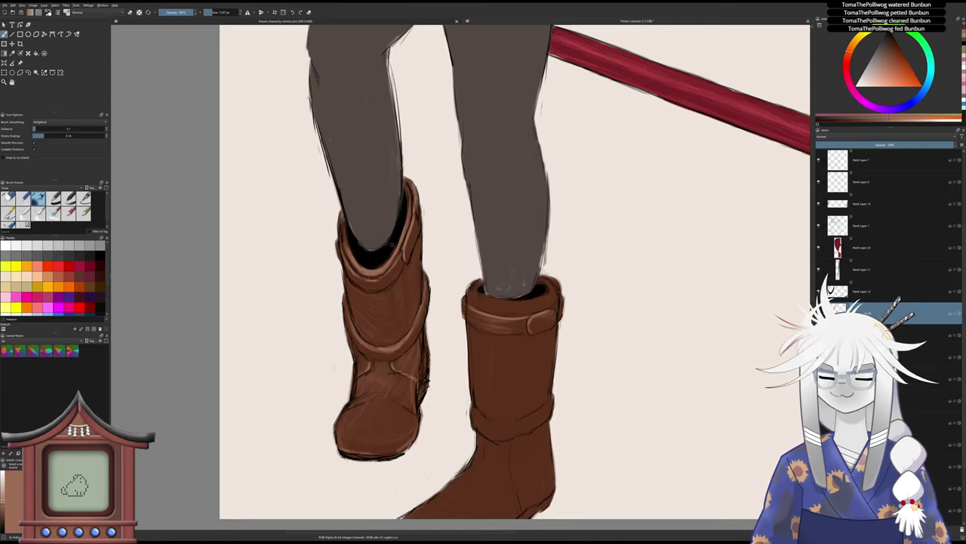
- Build up brighter curved highlight strokes on the raised boot's shaft between the rim and the lower strap
key(6)
key(6)
key(6)
key(ctrl+])
key(ctrl+])
key(ctrl+])
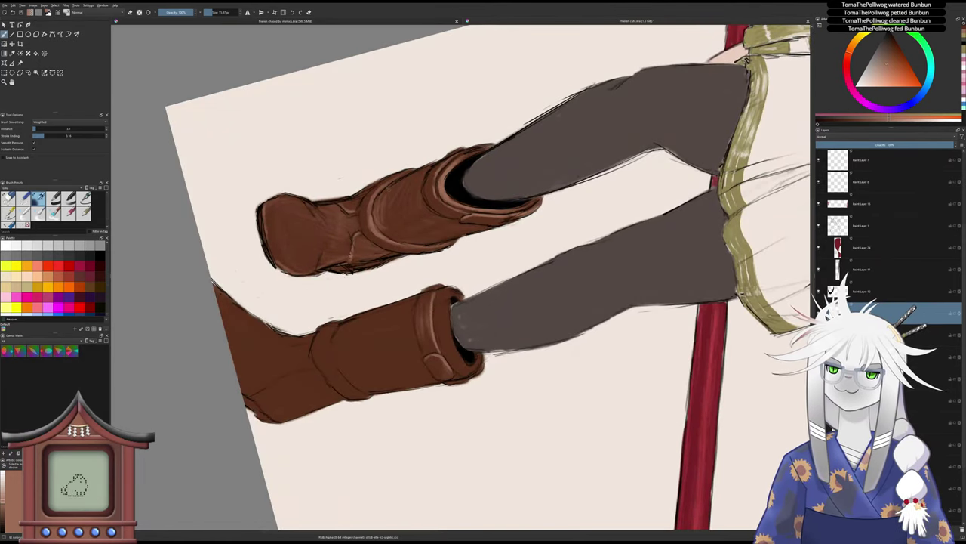
mouse_move(392, 190)
mouse_down()
mouse_move(389, 215)
mouse_move(404, 206)
mouse_up()
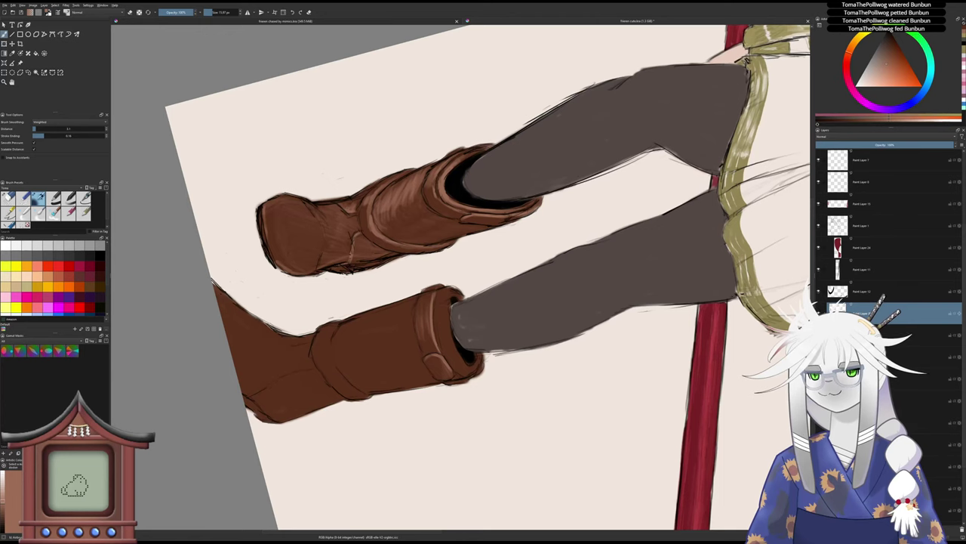
scroll(352, 154, down, 2)
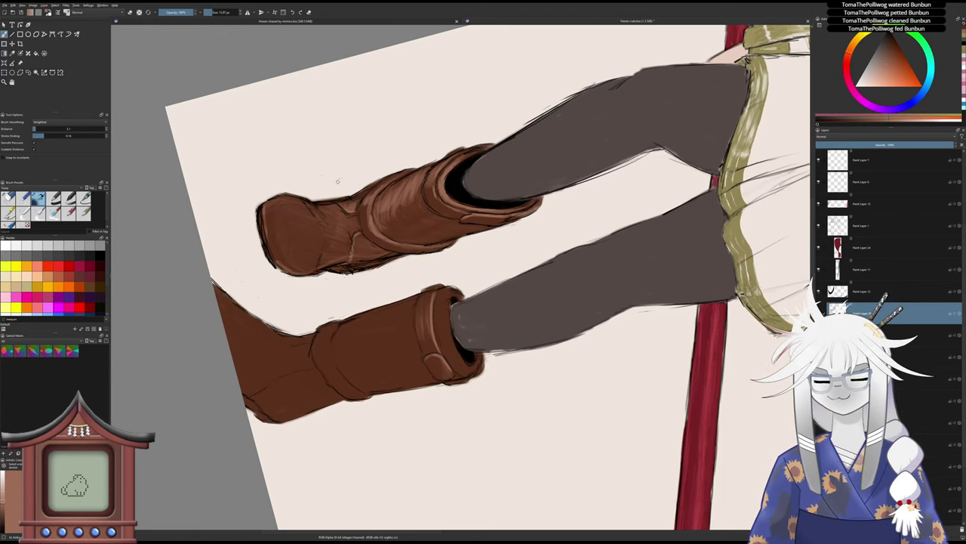
- Brighten the raised boot's toe cap and instep and strengthen the highlights along its shaft
key(5)
drag(403, 339, 475, 222)
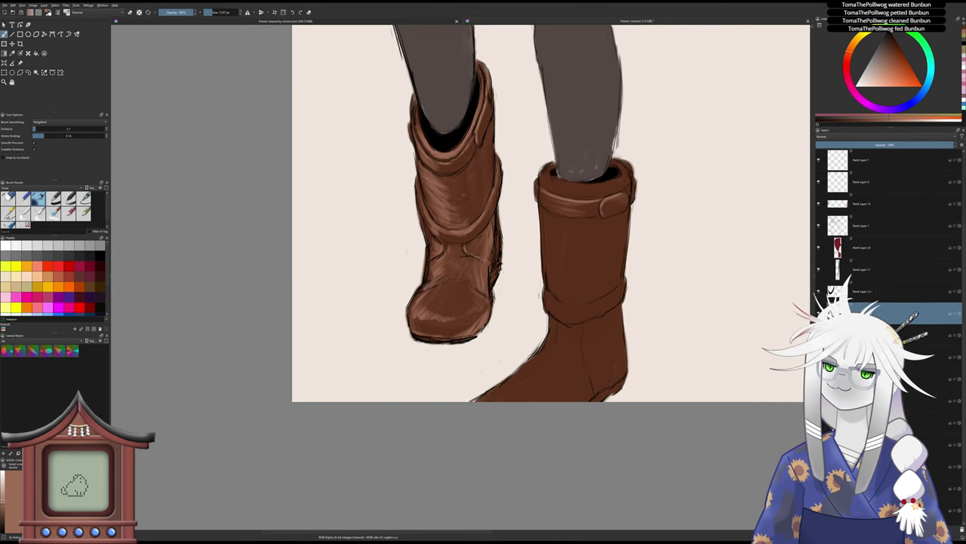
scroll(465, 224, down, 2)
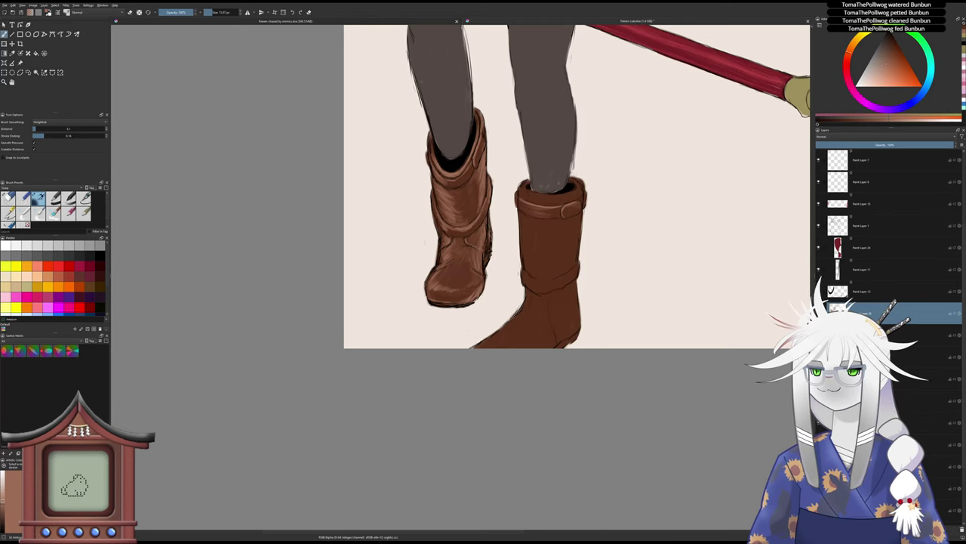
drag(485, 125, 487, 147)
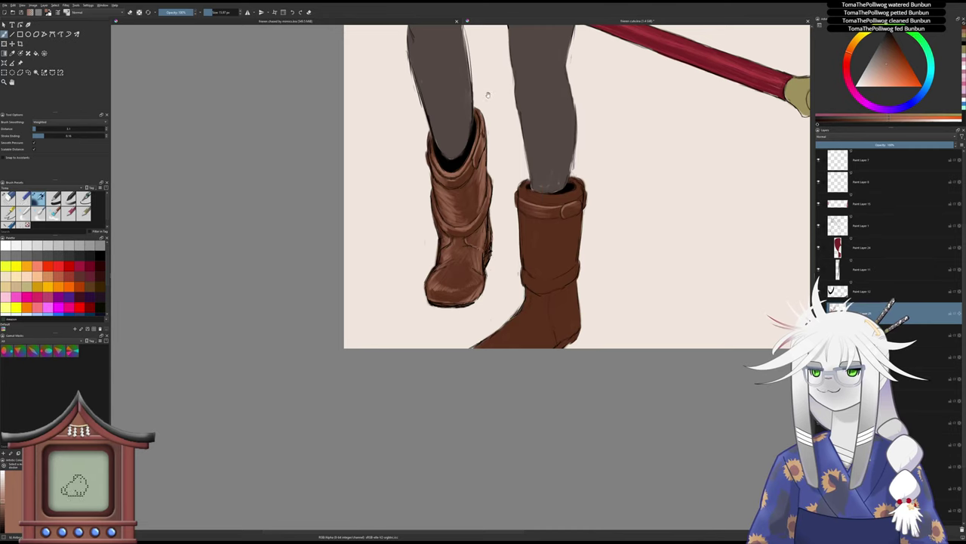
drag(499, 68, 471, 109)
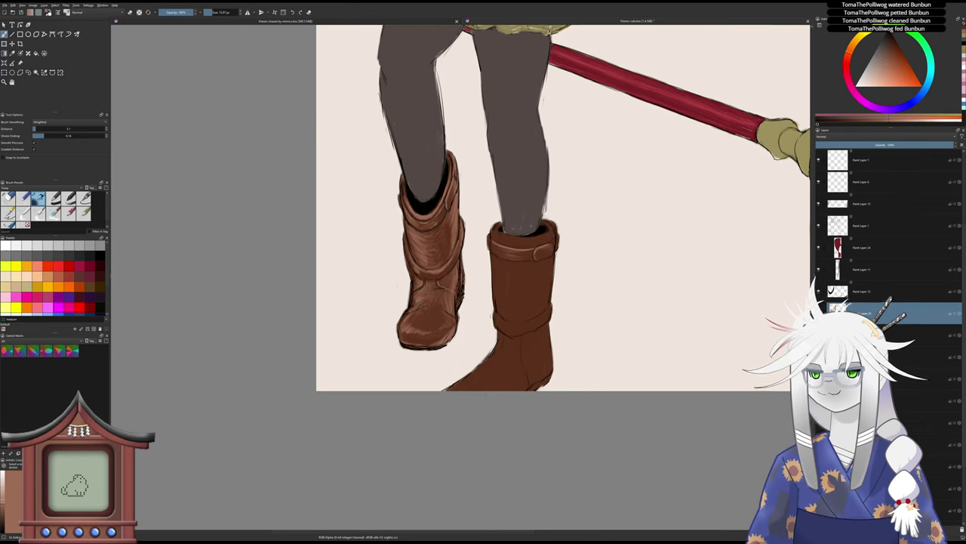
- Paint light brown highlights along the planted boot's lower strap and faint strokes across its shaft
scroll(455, 217, down, 3)
drag(468, 200, 413, 324)
drag(427, 381, 437, 317)
scroll(436, 317, up, 3)
scroll(438, 317, down, 1)
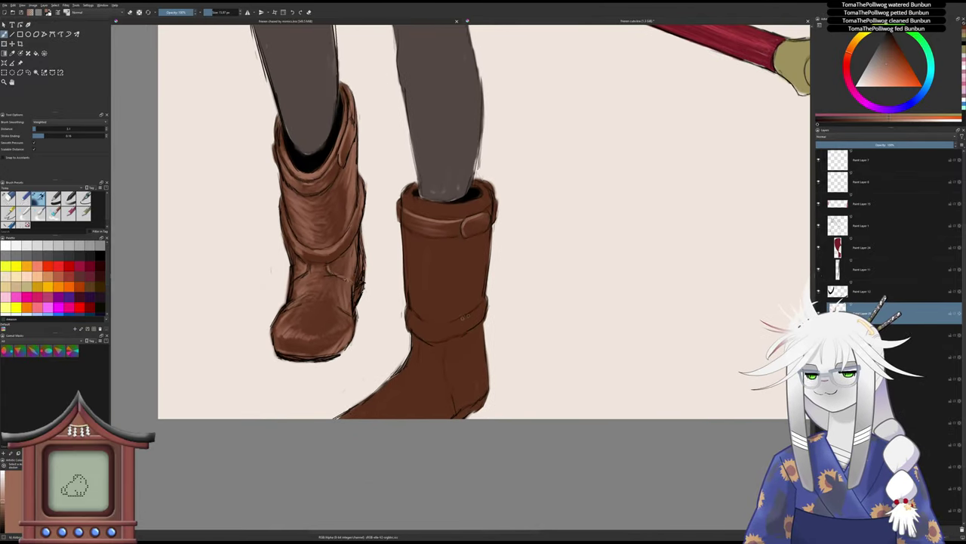
drag(477, 311, 418, 323)
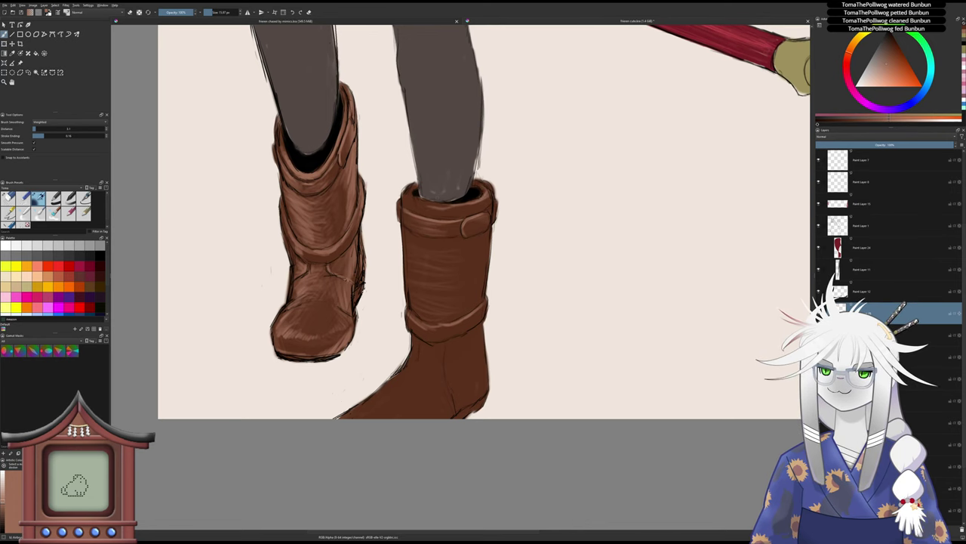
- Hatch brighter light brown highlights across the planted boot's shaft between its two straps
key(6)
key(6)
key(6)
key(6)
key(6)
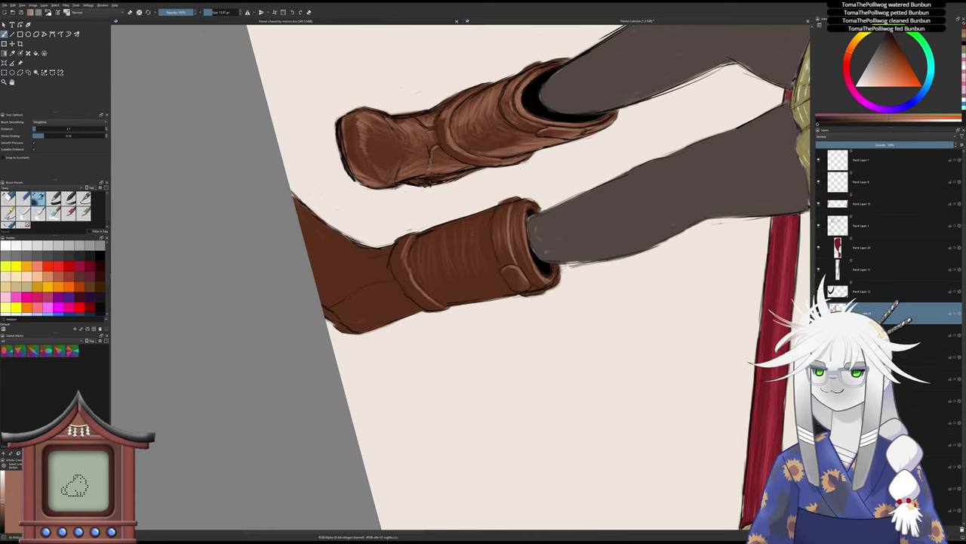
drag(479, 218, 471, 265)
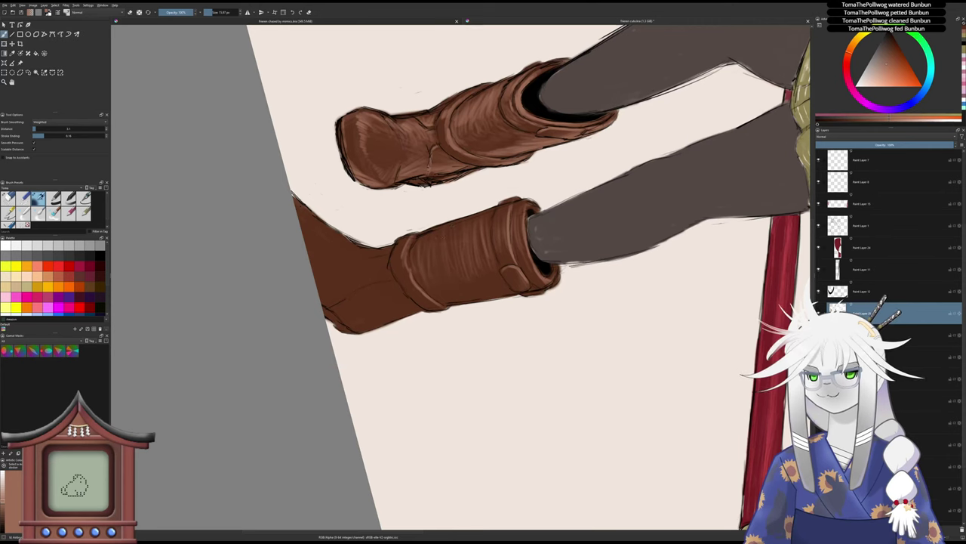
- Strengthen the light brown highlight strokes across the planted boot's shaft, adding small strokes along its edge near the upper strap
mouse_move(421, 249)
mouse_down()
mouse_move(428, 276)
mouse_move(449, 258)
mouse_move(459, 265)
mouse_up()
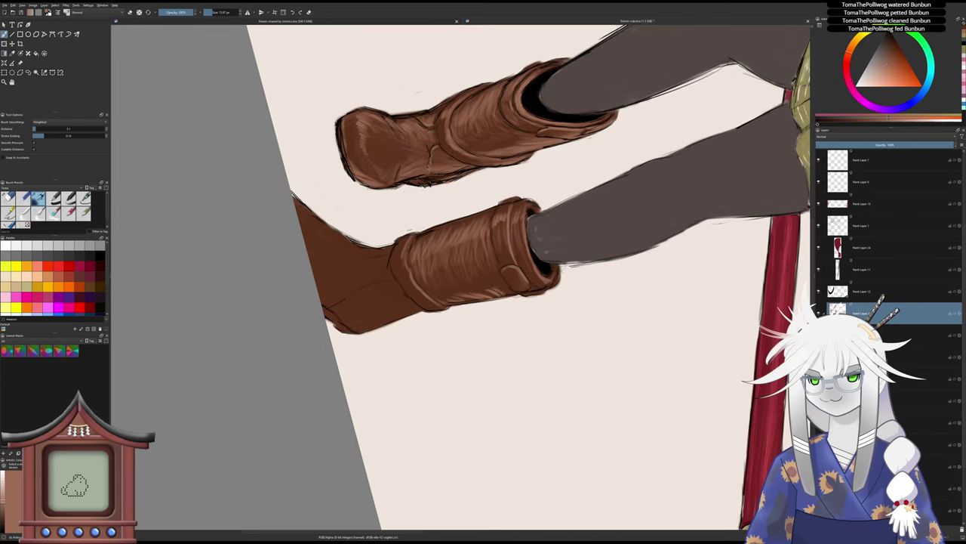
drag(497, 295, 509, 288)
mouse_move(500, 292)
mouse_down()
mouse_move(514, 287)
mouse_move(500, 293)
mouse_up()
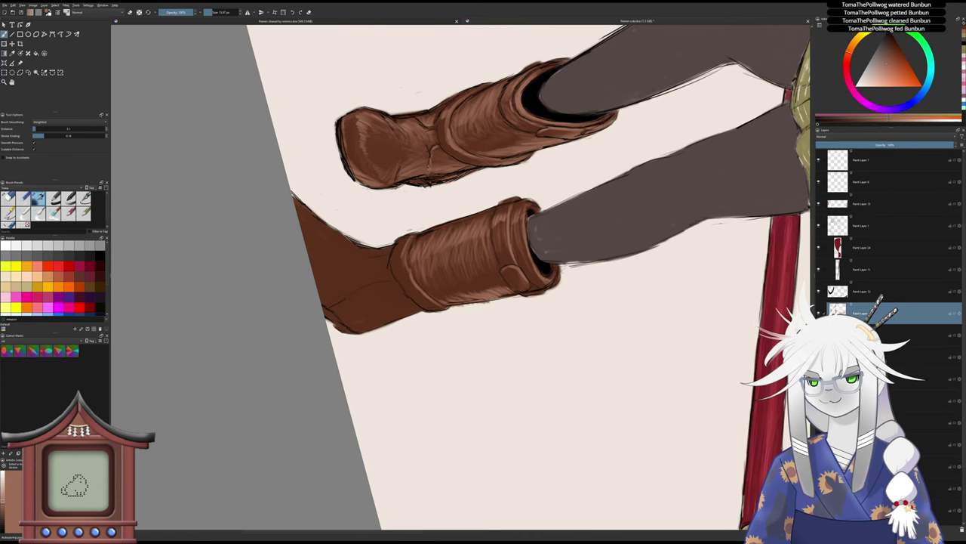
key(5)
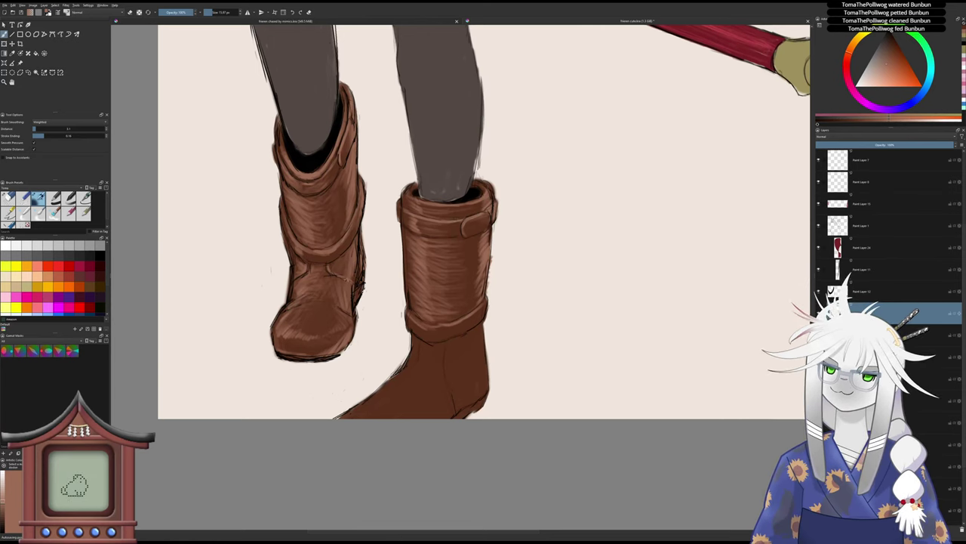
key(slash)
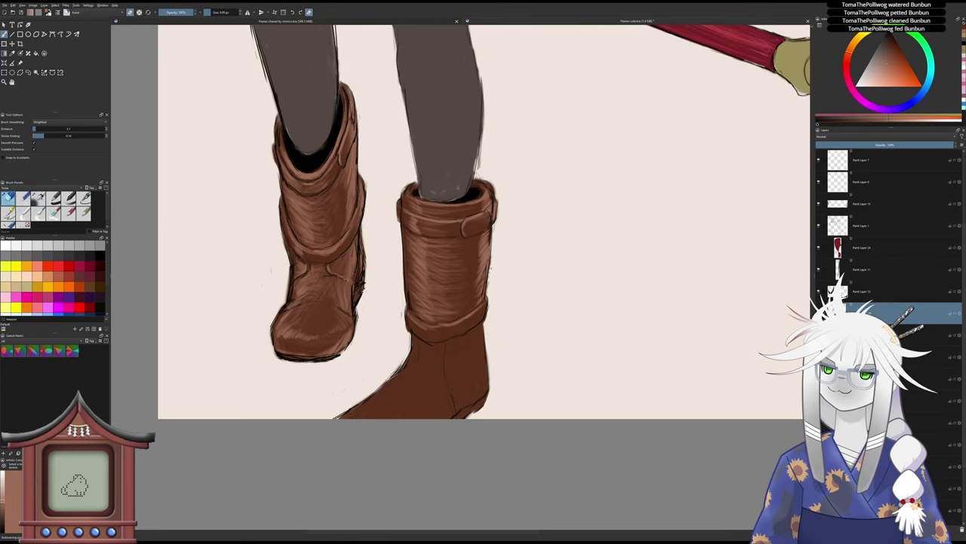
key(slash)
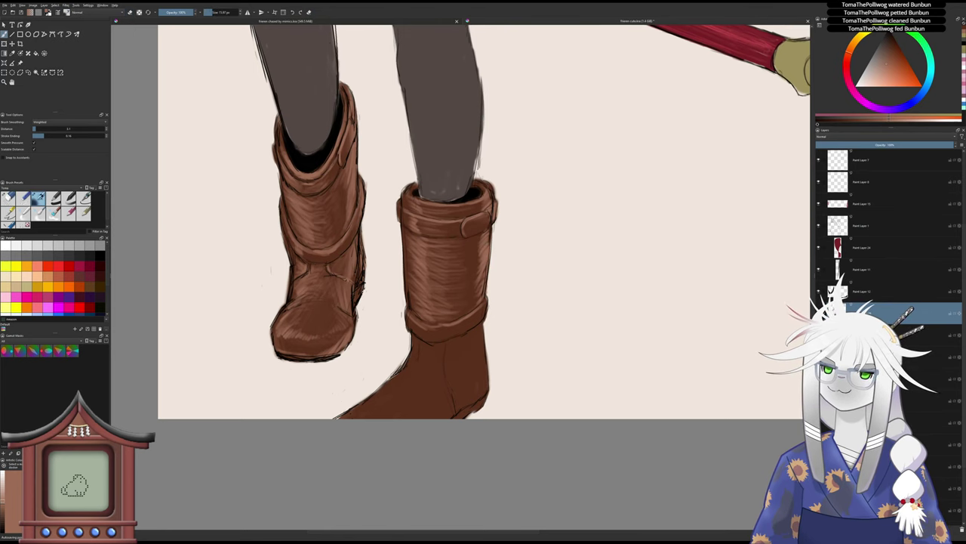
- Paint light brown highlights down the planted boot's ankle seam and hatch strokes over the heel below the lower strap
scroll(469, 296, down, 2)
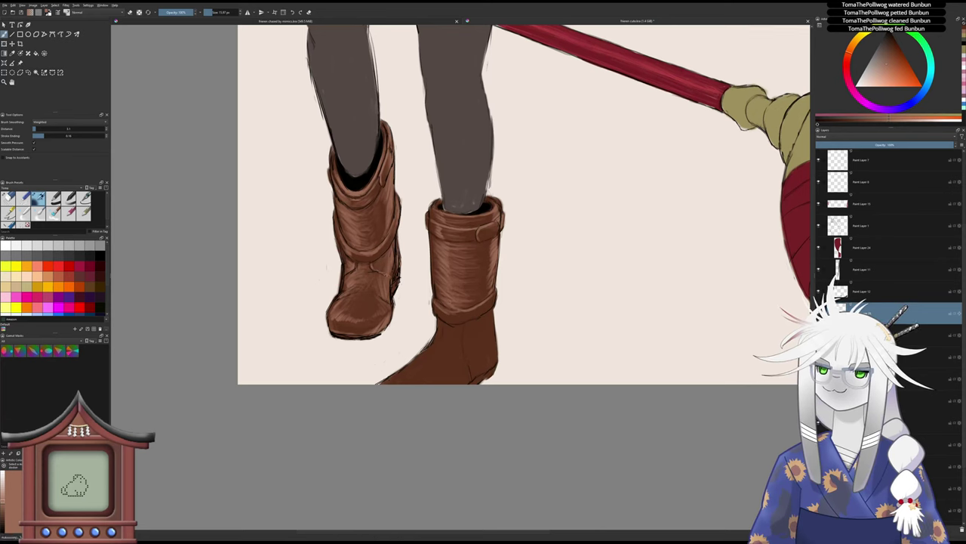
drag(457, 312, 489, 280)
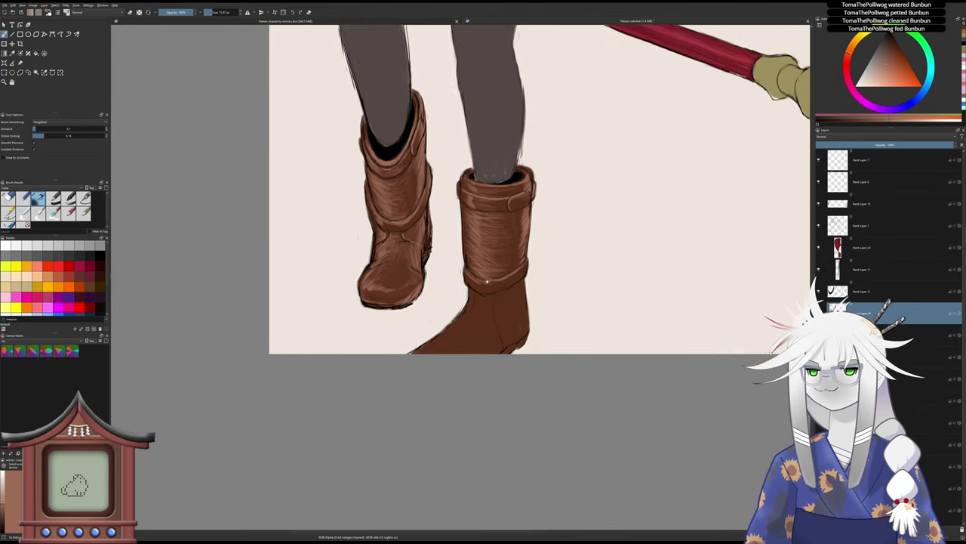
scroll(489, 280, up, 1)
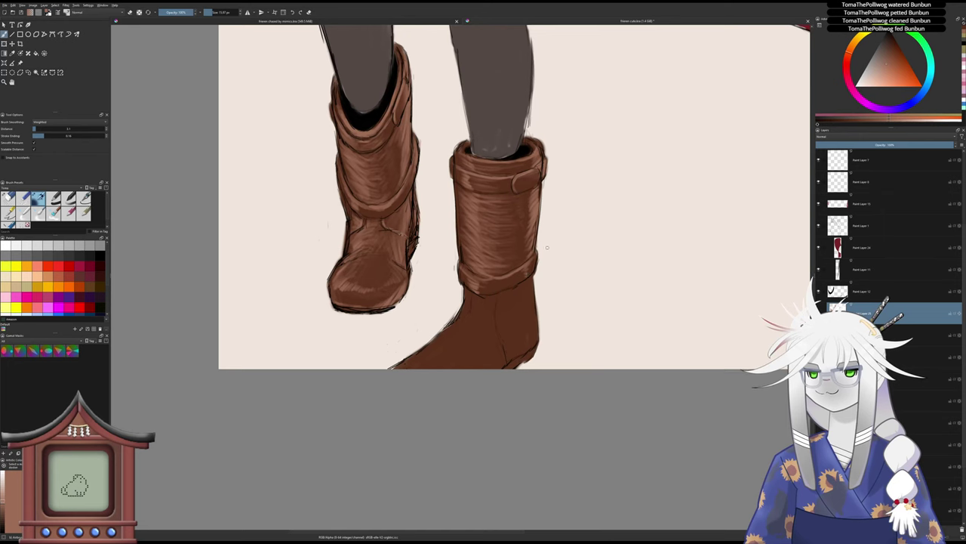
drag(498, 289, 503, 342)
key(e)
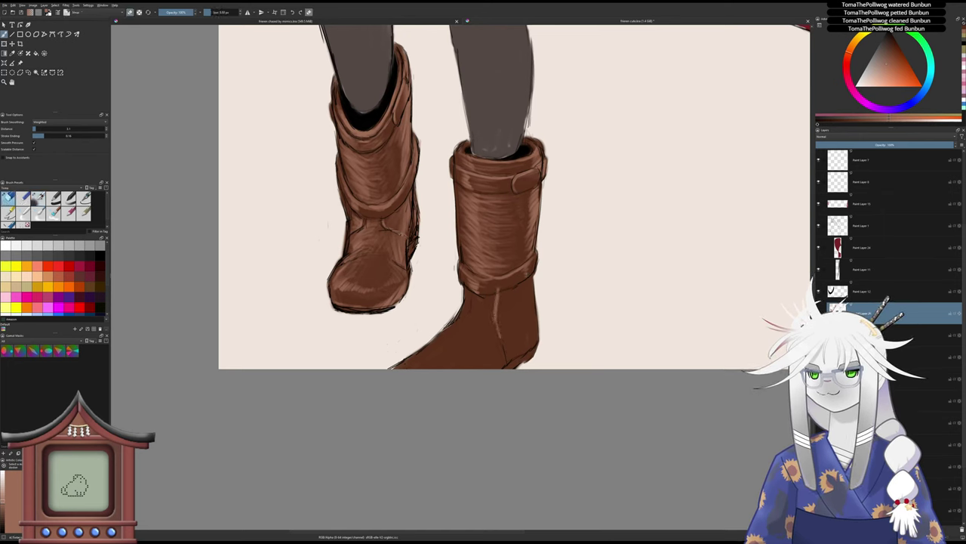
key(e)
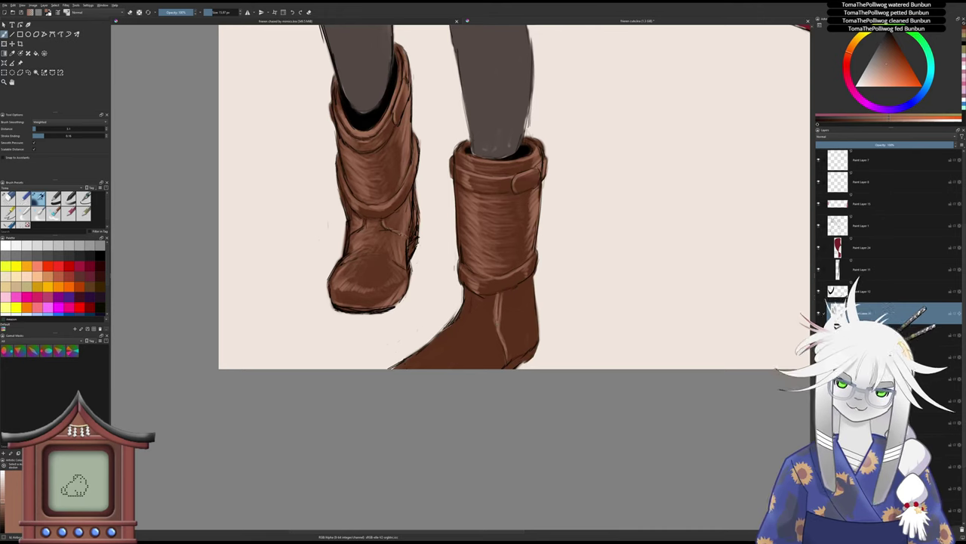
drag(503, 307, 509, 332)
mouse_move(509, 315)
mouse_down()
mouse_move(513, 332)
mouse_move(521, 326)
mouse_up()
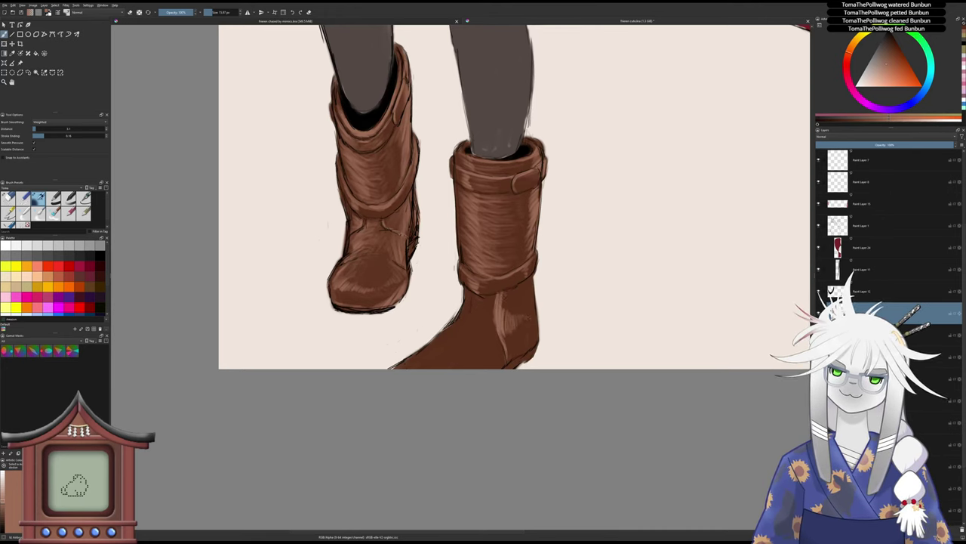
drag(503, 293, 516, 315)
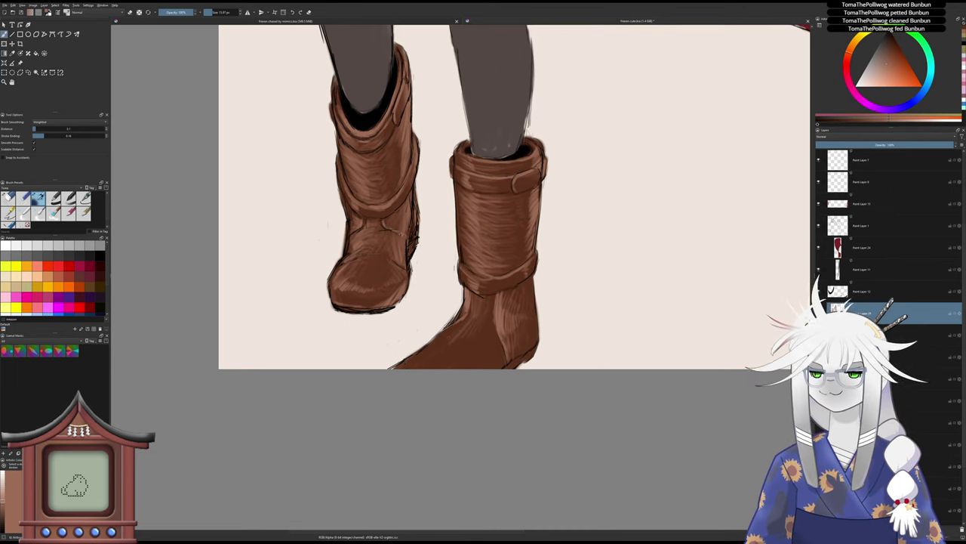
- Hatch light brown highlights over the planted boot's instep and foot, and extend the highlights along the shaft's edge and heel
drag(436, 329, 456, 306)
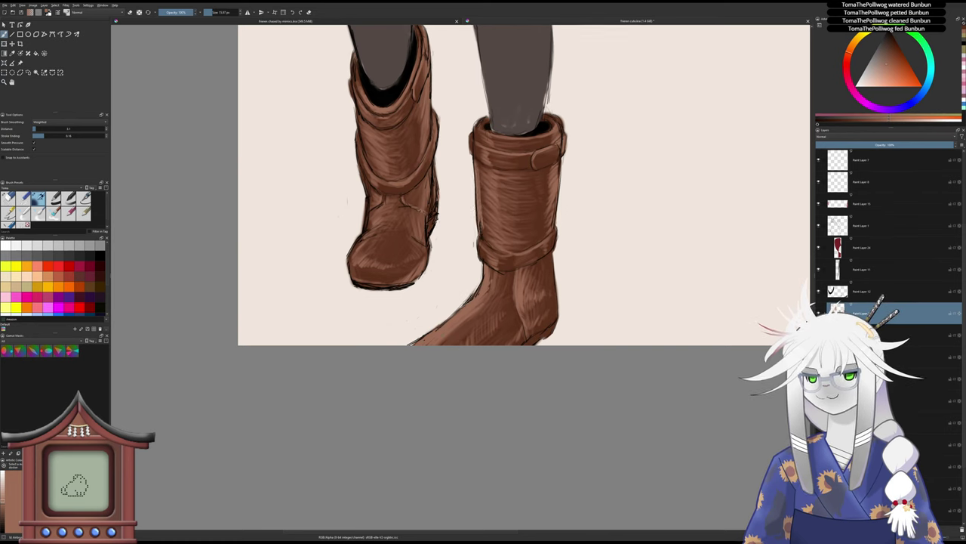
drag(478, 169, 481, 238)
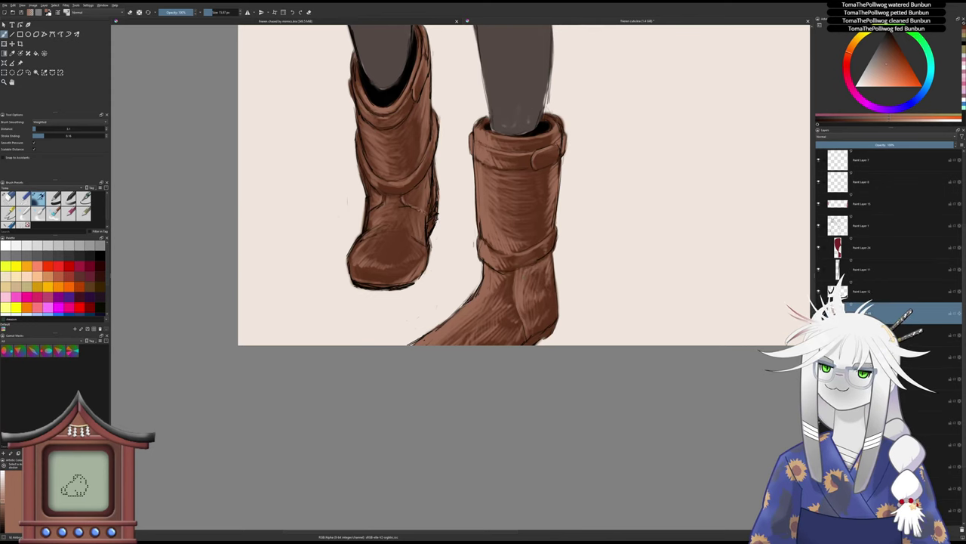
drag(544, 275, 512, 340)
scroll(512, 341, up, 4)
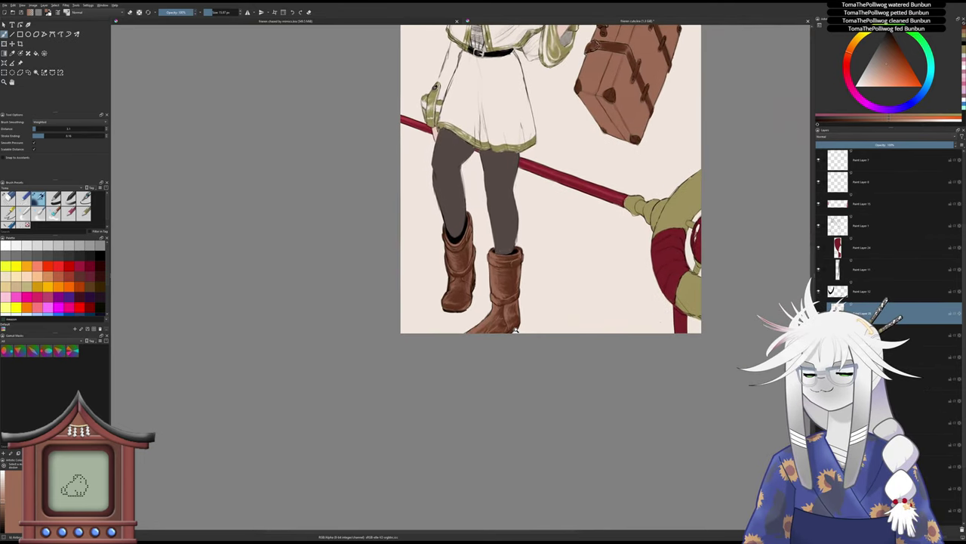
scroll(507, 308, up, 2)
- Touch up the planted boot's foot highlights and thin them into separate diagonal strokes with the eraser
key(/)
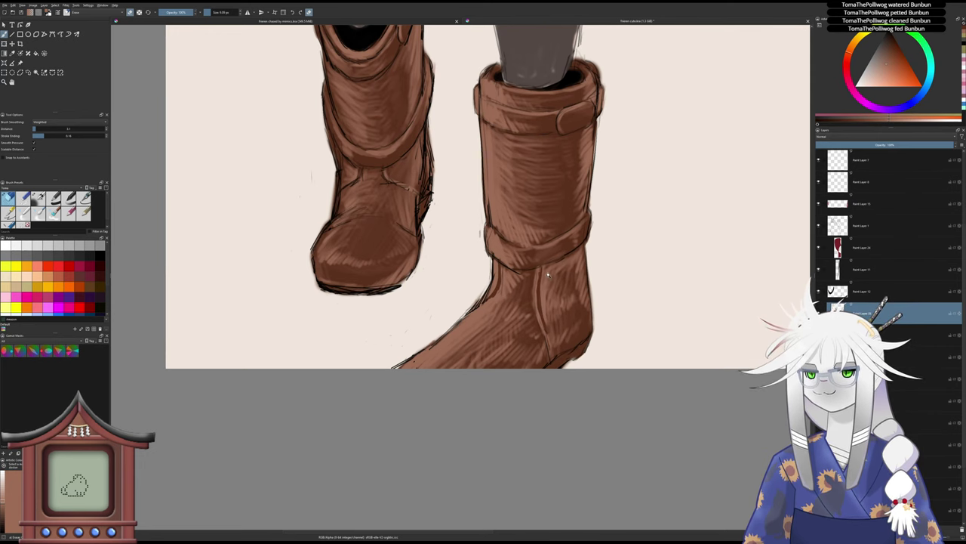
scroll(545, 315, down, 3)
drag(546, 316, 496, 366)
scroll(496, 366, up, 3)
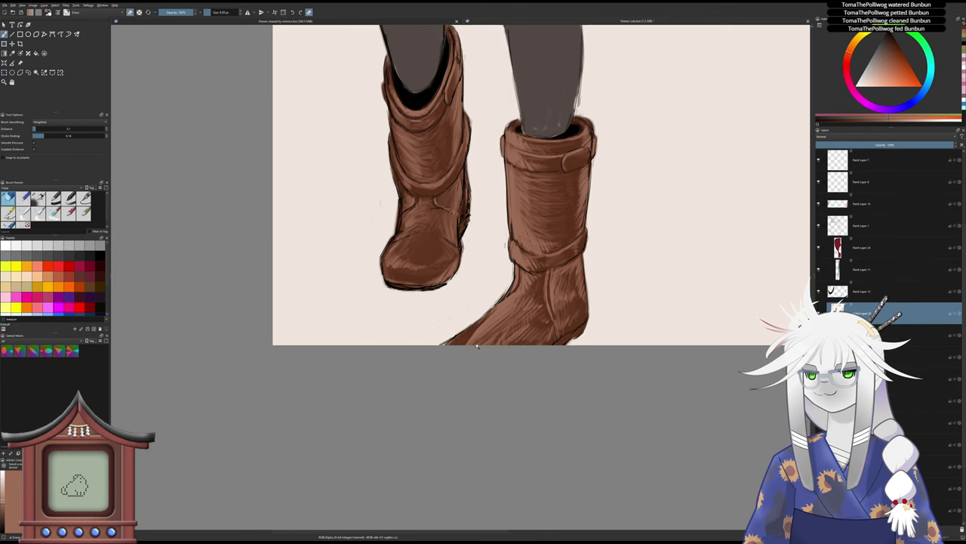
scroll(477, 346, down, 4)
scroll(471, 367, up, 3)
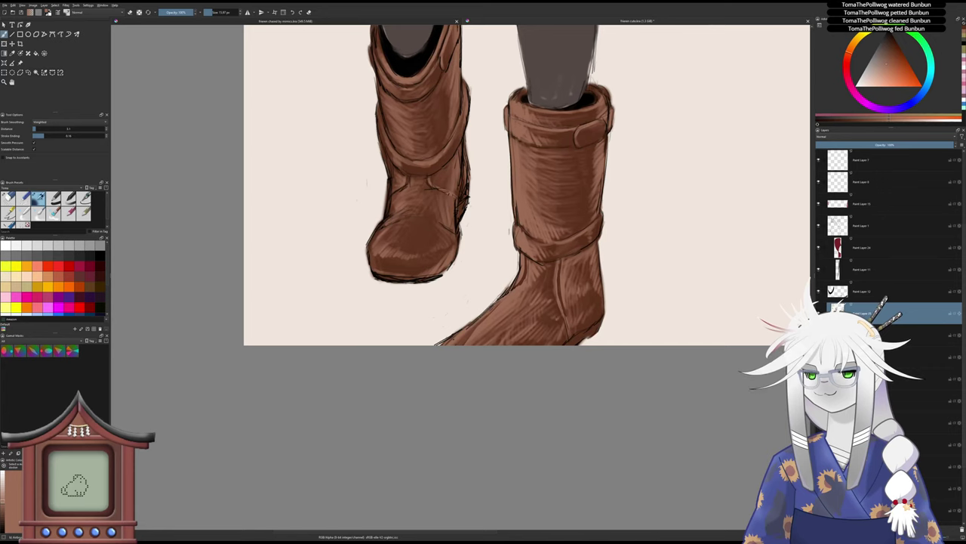
scroll(485, 327, down, 1)
drag(473, 331, 458, 341)
key(/)
drag(492, 310, 456, 342)
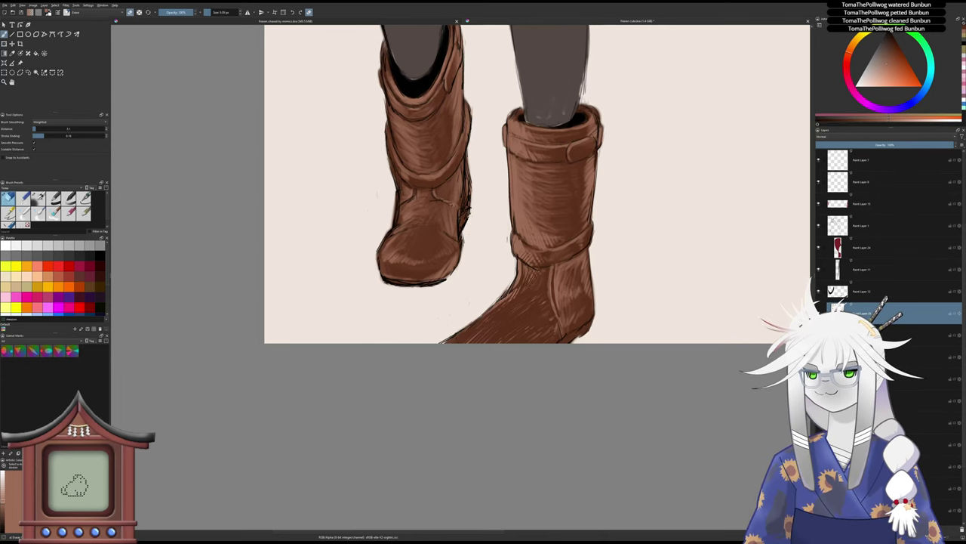
- Erase diagonal hatch lines through the highlights on the planted boot's lower shaft to create a cross-hatched texture
drag(553, 236, 543, 247)
drag(556, 230, 537, 247)
mouse_move(549, 231)
mouse_down()
mouse_move(533, 247)
mouse_move(531, 239)
mouse_up()
drag(538, 226, 527, 236)
drag(541, 217, 520, 240)
drag(530, 218, 521, 280)
scroll(520, 281, up, 4)
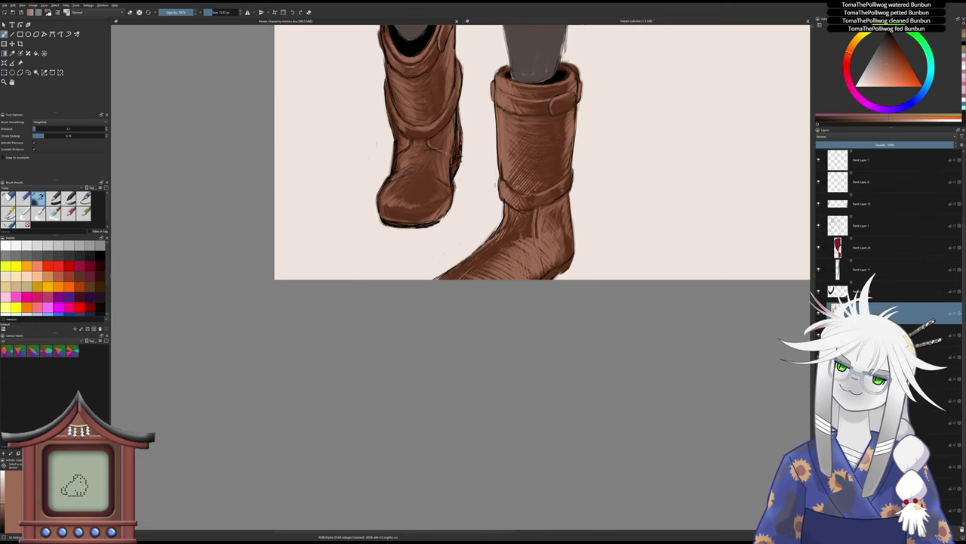
- Refine the planted boot's ankle seam and foot highlights with alternating brush and eraser strokes, reaching the foot's front edge
key(e)
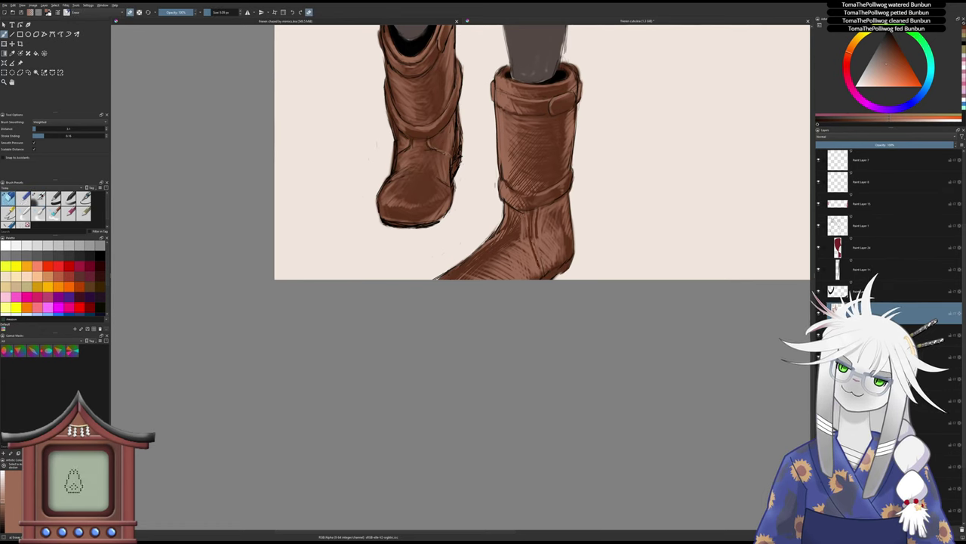
key(e)
drag(536, 238, 538, 206)
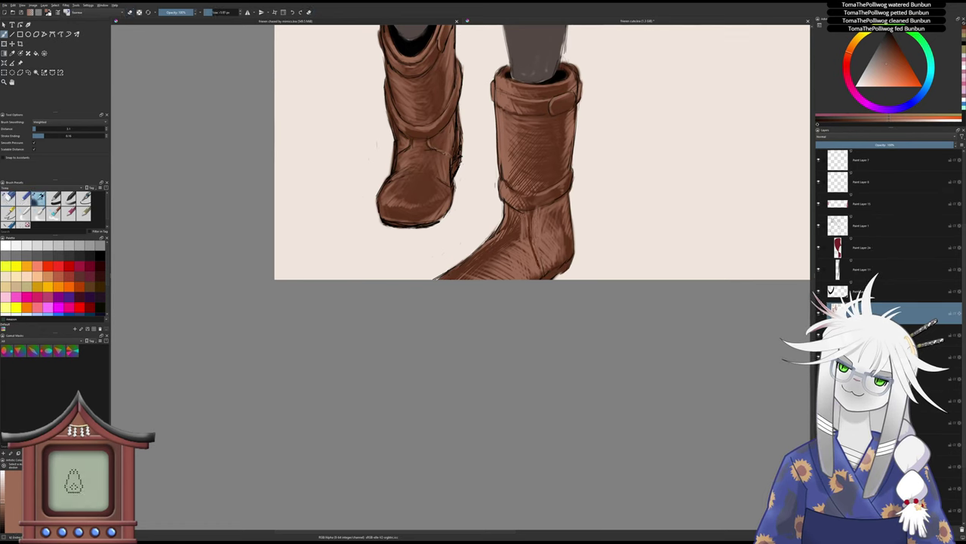
mouse_move(536, 254)
mouse_down()
mouse_move(545, 276)
mouse_move(528, 239)
mouse_move(501, 303)
mouse_move(507, 279)
mouse_move(501, 289)
mouse_up()
key(e)
scroll(501, 197, down, 3)
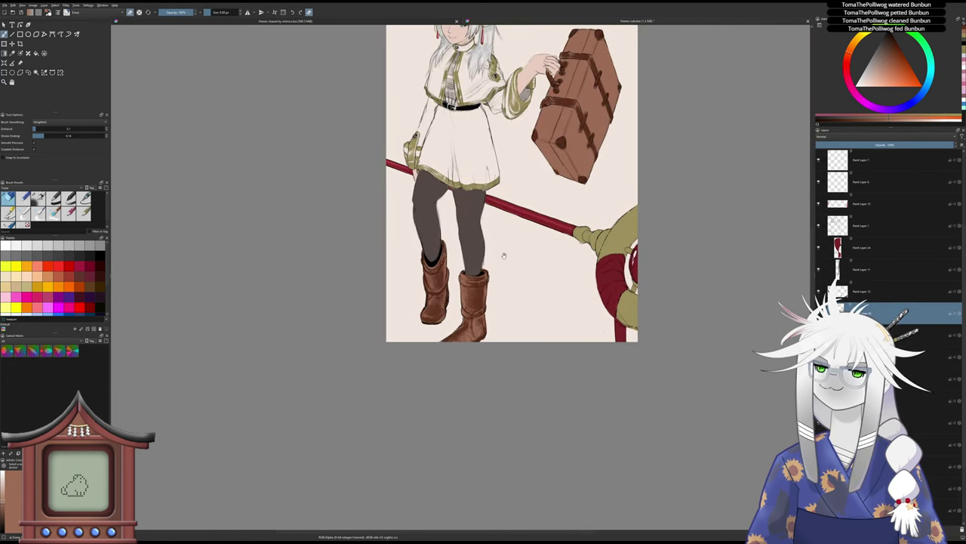
scroll(454, 317, up, 4)
key(slash)
drag(434, 337, 425, 344)
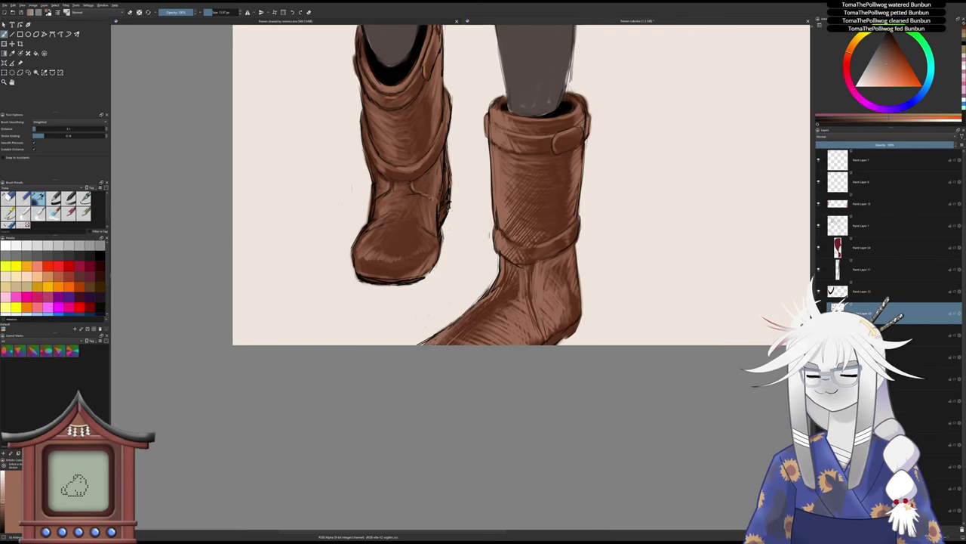
key(slash)
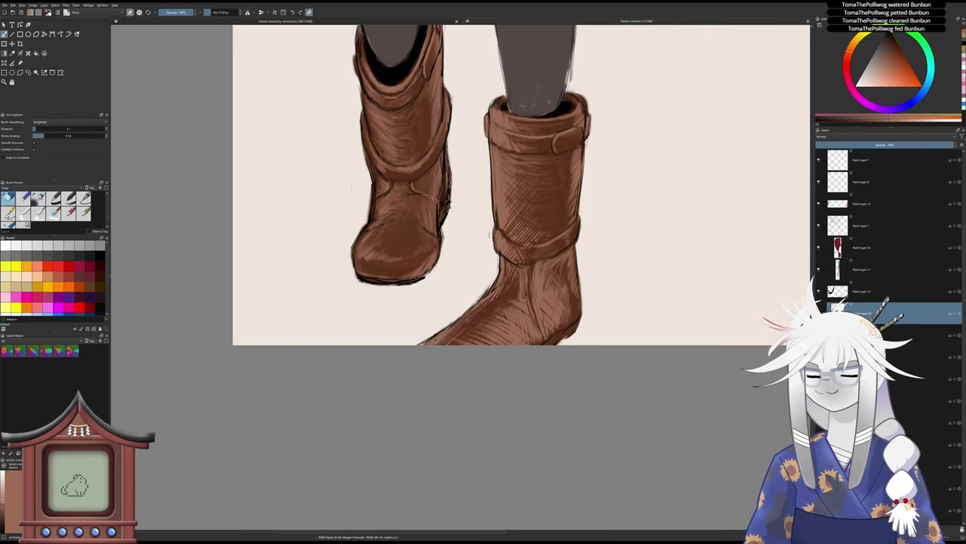
- Paint black soles under the planted boot's heel and along the raised boot's toe and heel
scroll(454, 320, down, 5)
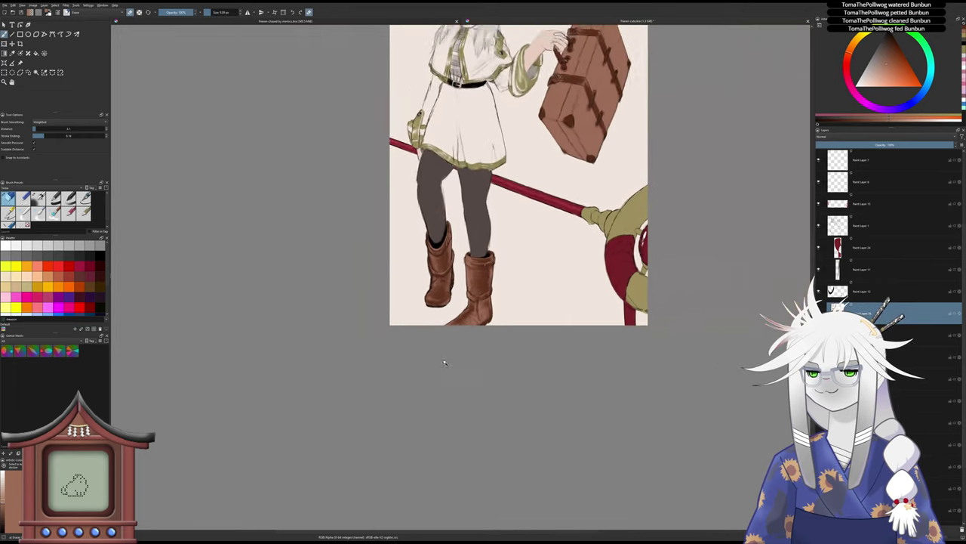
drag(445, 363, 396, 429)
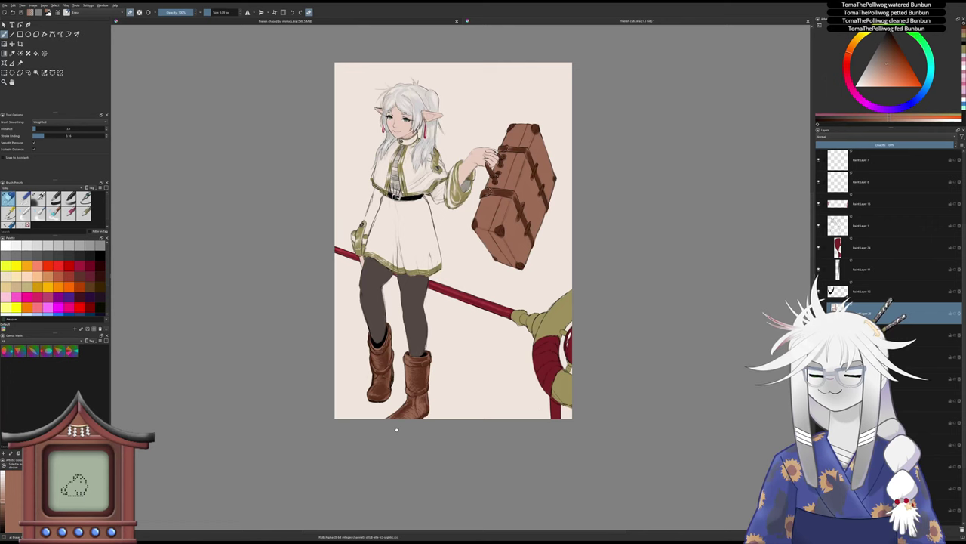
scroll(397, 429, up, 4)
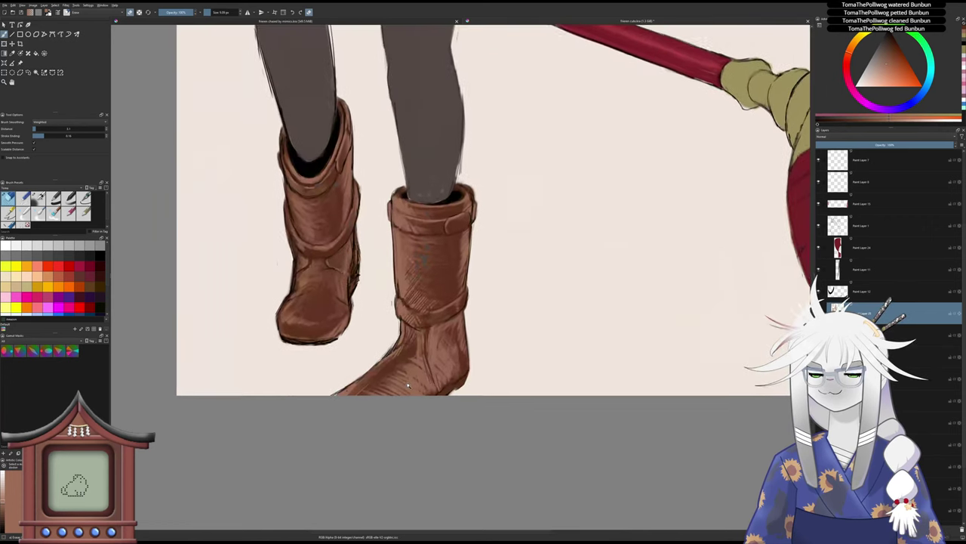
drag(407, 385, 410, 391)
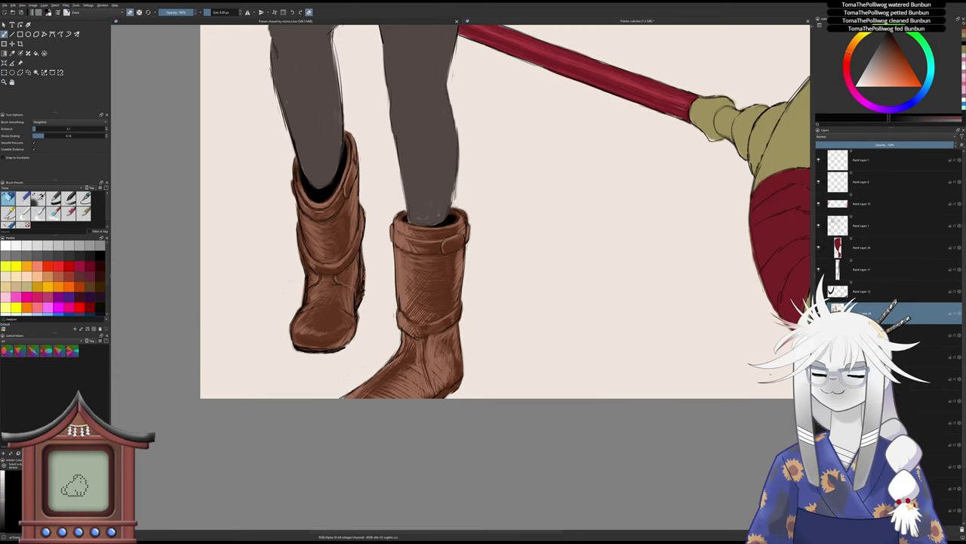
key(/)
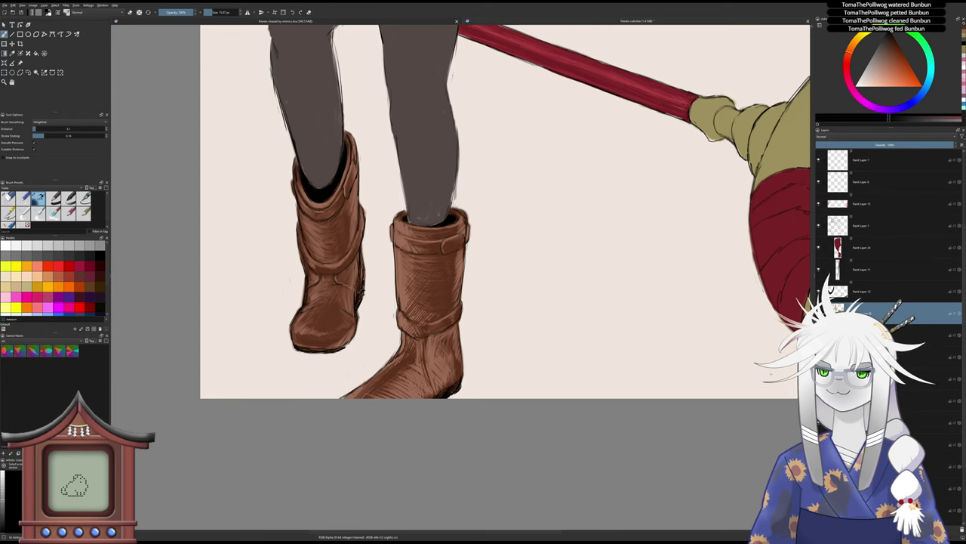
mouse_move(353, 339)
mouse_down()
mouse_move(325, 354)
mouse_move(295, 352)
mouse_move(313, 358)
mouse_up()
key(slash)
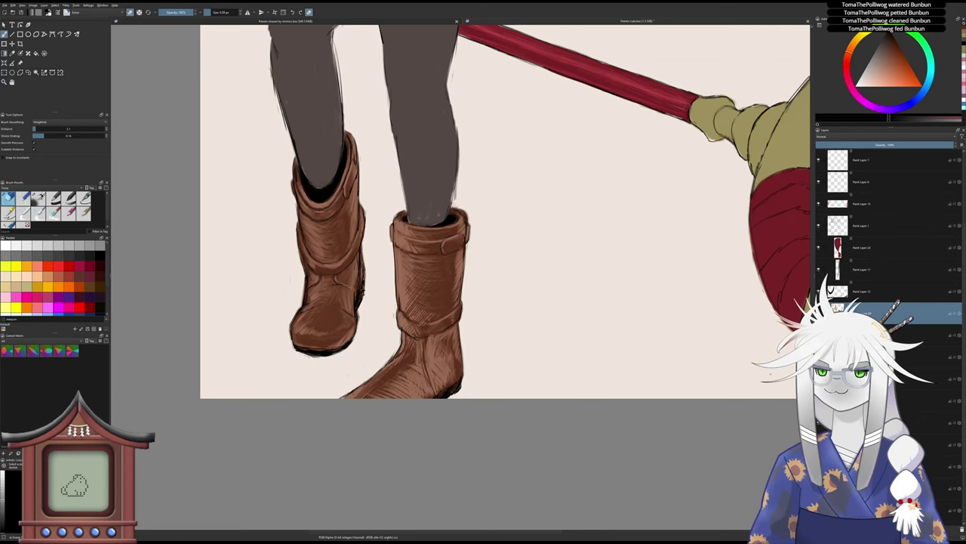
key(slash)
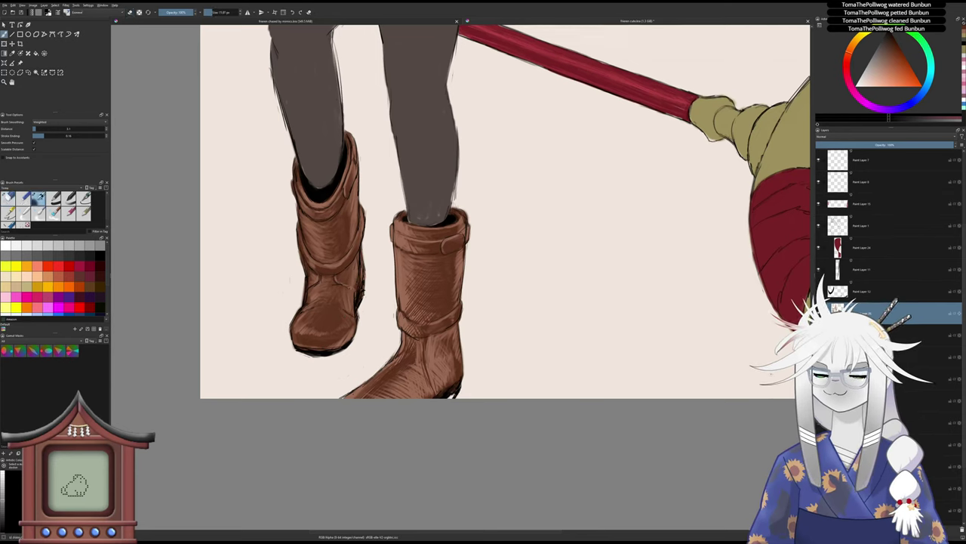
drag(456, 390, 450, 393)
drag(363, 290, 359, 309)
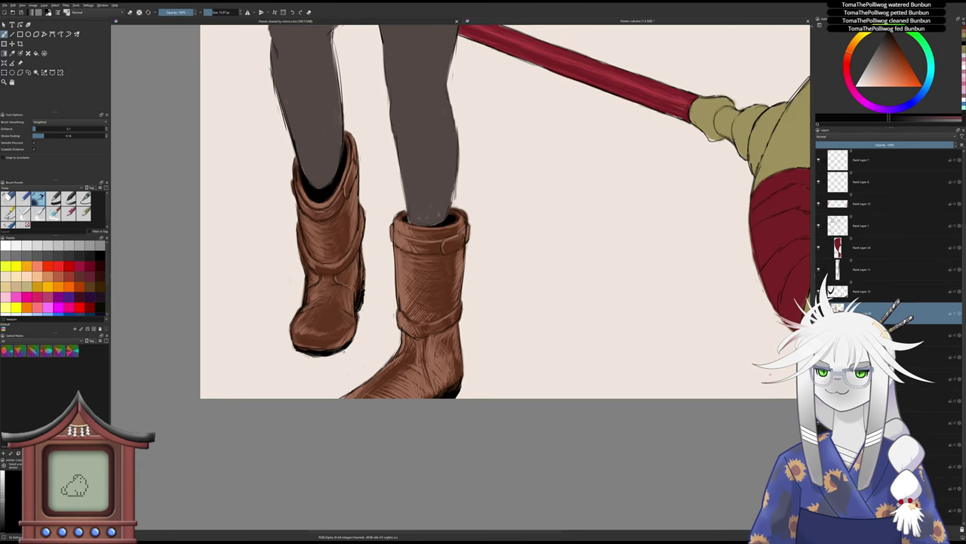
drag(349, 346, 323, 360)
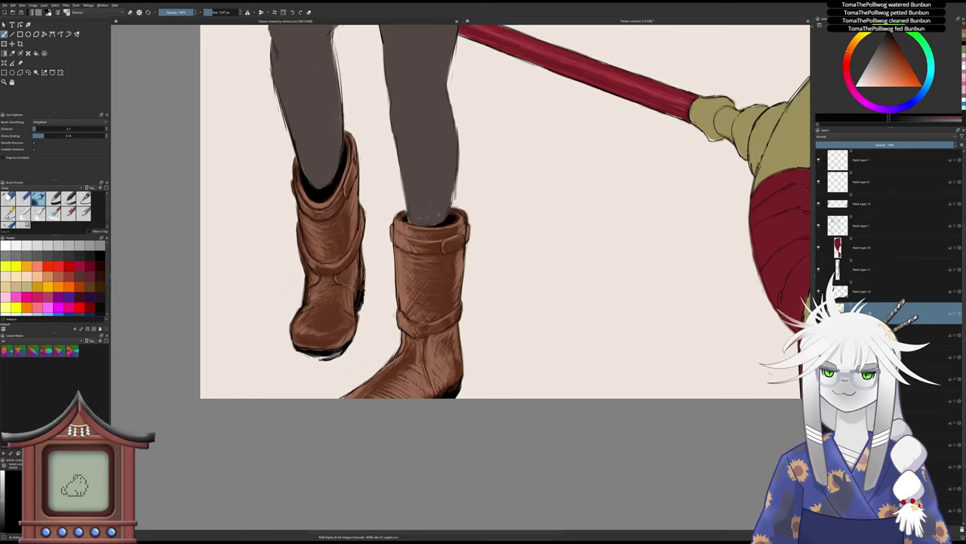
- Touch up the black sole under the raised boot's toe with a short brush stroke
key(6)
key(6)
key(6)
key(6)
mouse_move(316, 187)
mouse_down()
mouse_move(321, 200)
mouse_move(314, 180)
mouse_up()
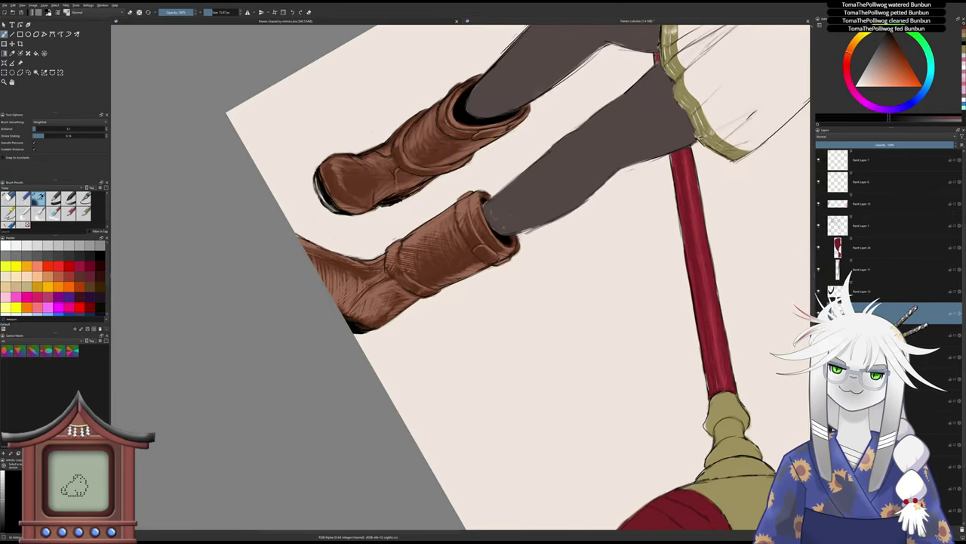
key(5)
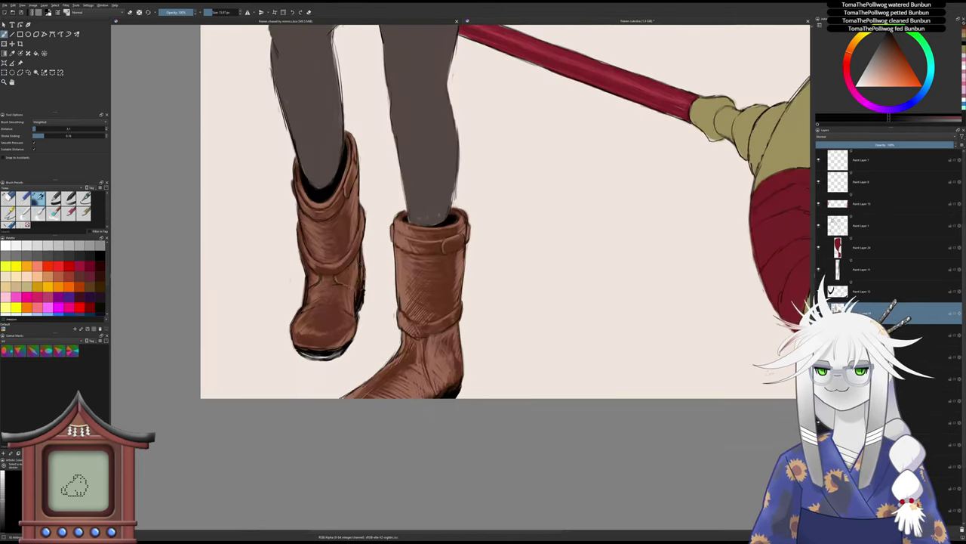
scroll(367, 276, down, 5)
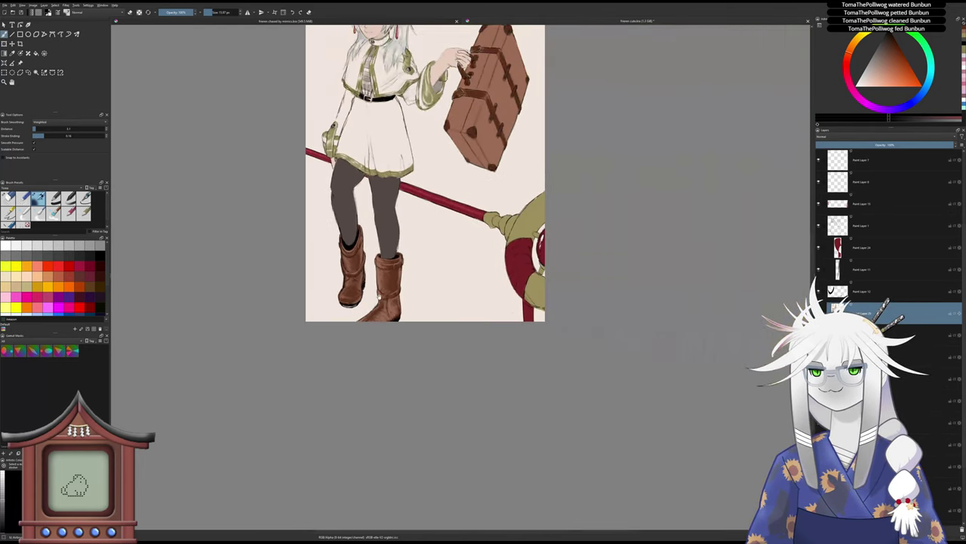
drag(384, 253, 386, 281)
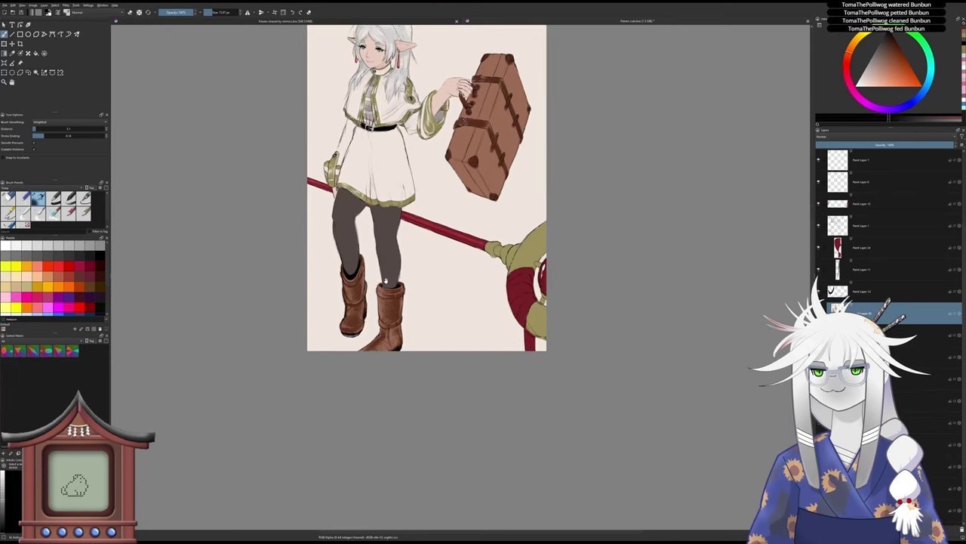
- Fill the gaps in the raised boot's toe sole with black and erase a thin streak along its middle
key(6)
key(6)
key(6)
key(6)
drag(348, 237, 363, 155)
drag(375, 96, 369, 71)
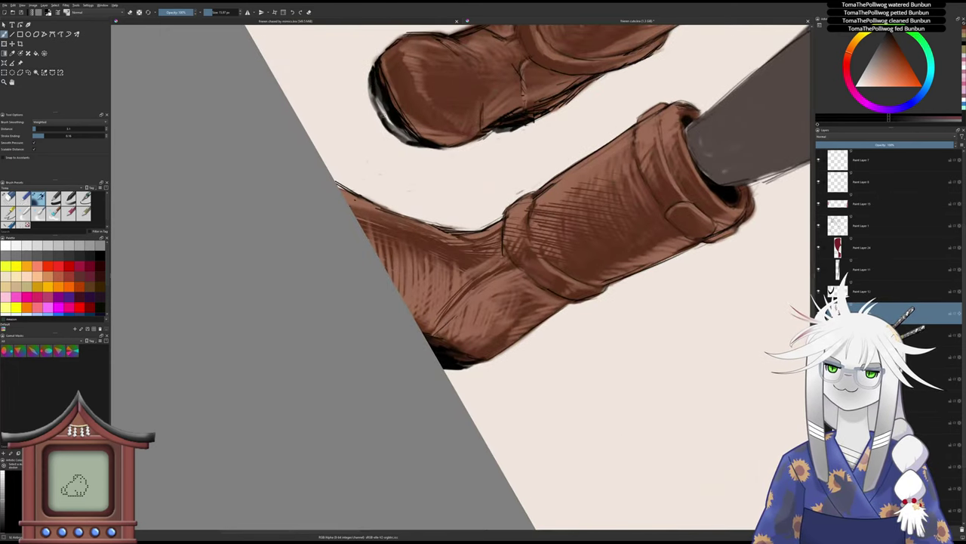
mouse_move(382, 113)
mouse_down()
mouse_move(416, 142)
mouse_move(377, 94)
mouse_up()
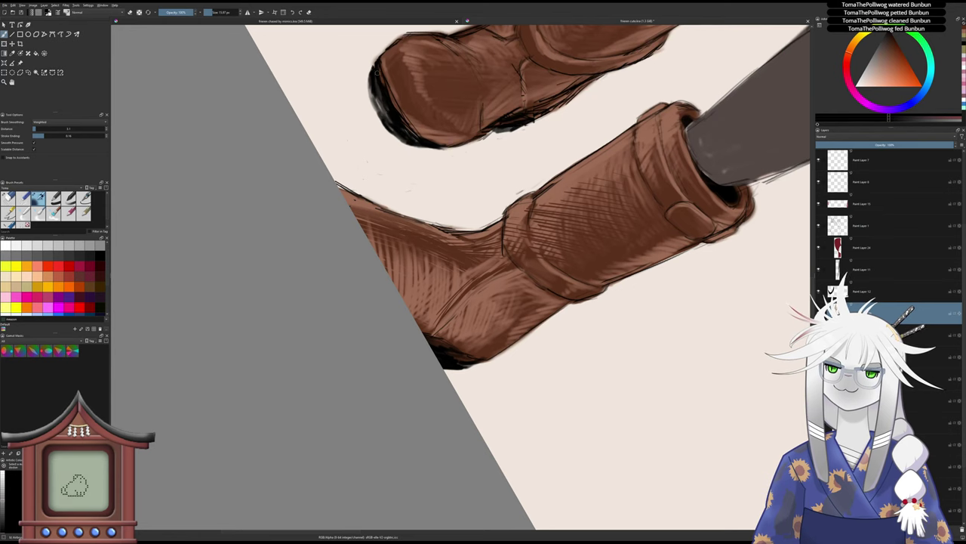
key(5)
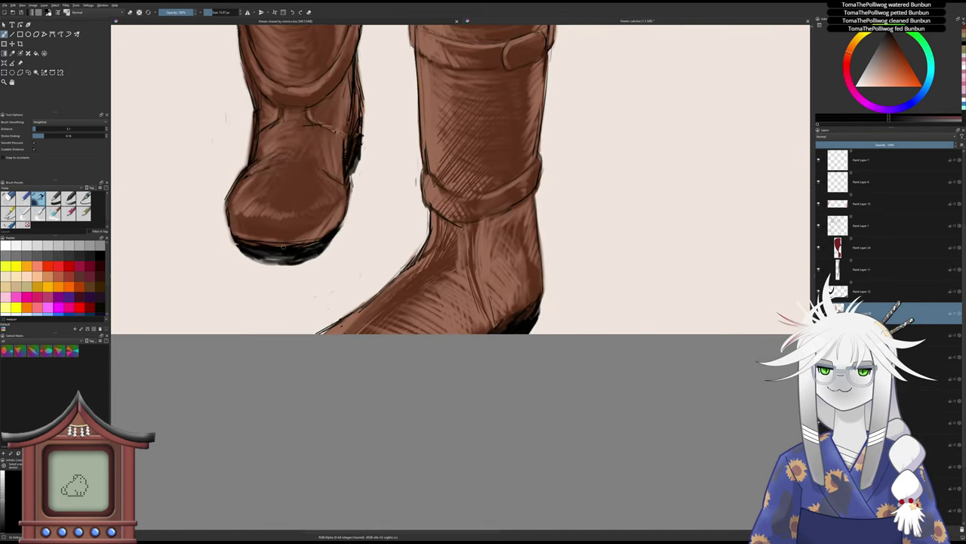
key(slash)
drag(280, 256, 267, 255)
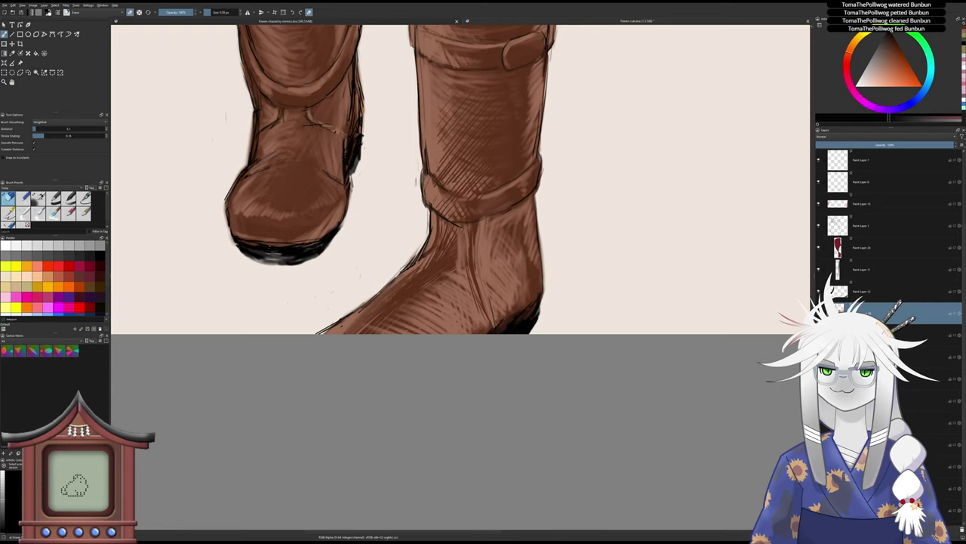
drag(297, 148, 298, 197)
drag(255, 69, 294, 247)
scroll(333, 202, up, 3)
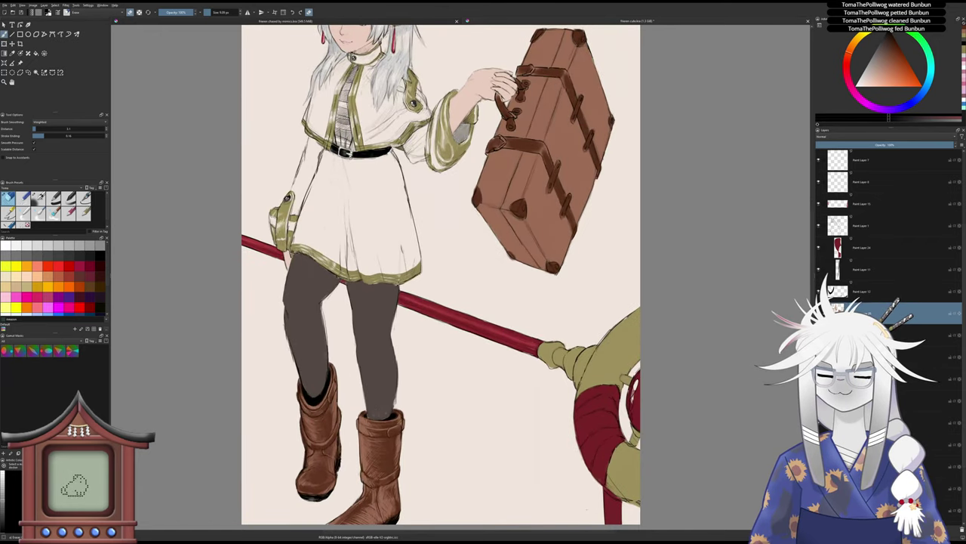
scroll(392, 383, down, 2)
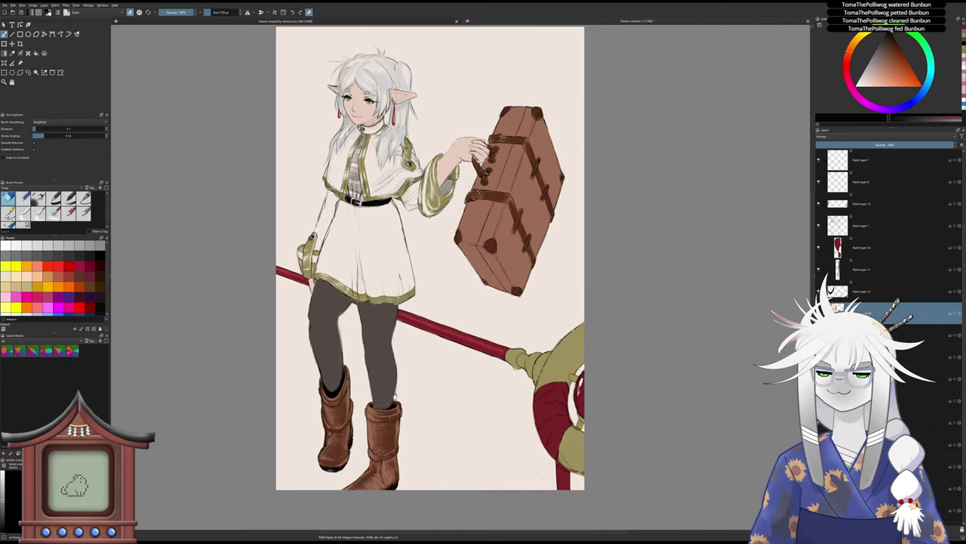
drag(401, 380, 377, 396)
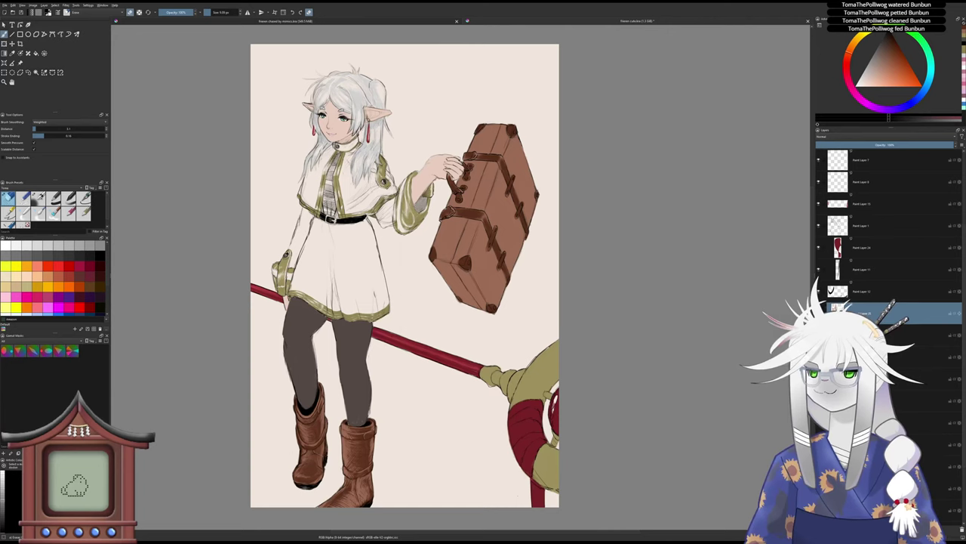
- Sample the suitcase's brown, pick a slightly lighter shade of it and select the suitcase's base layer
key(p)
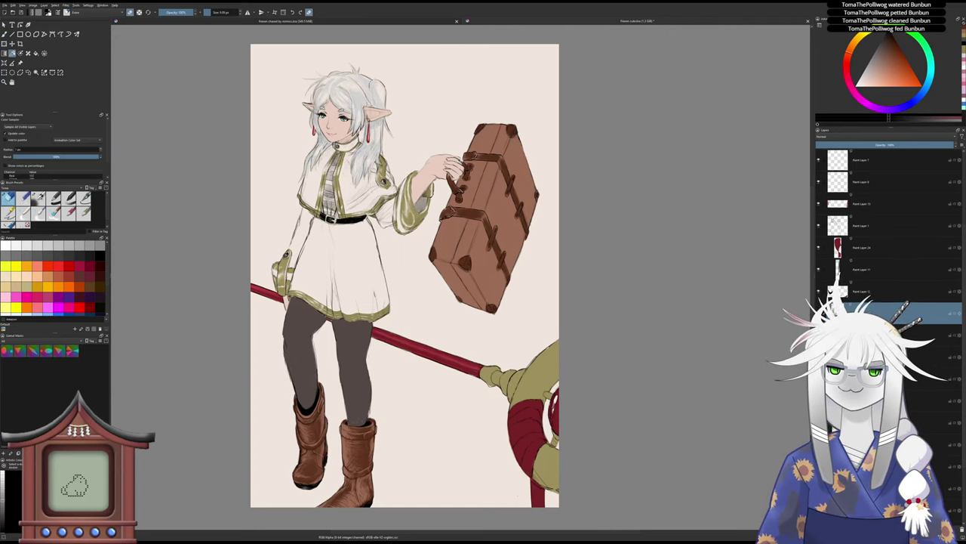
click(497, 201)
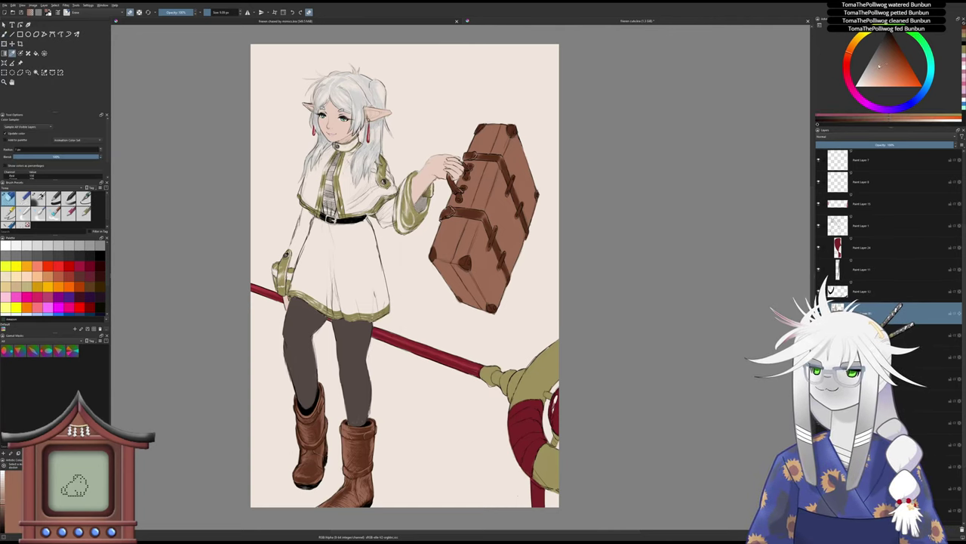
click(881, 67)
click(879, 72)
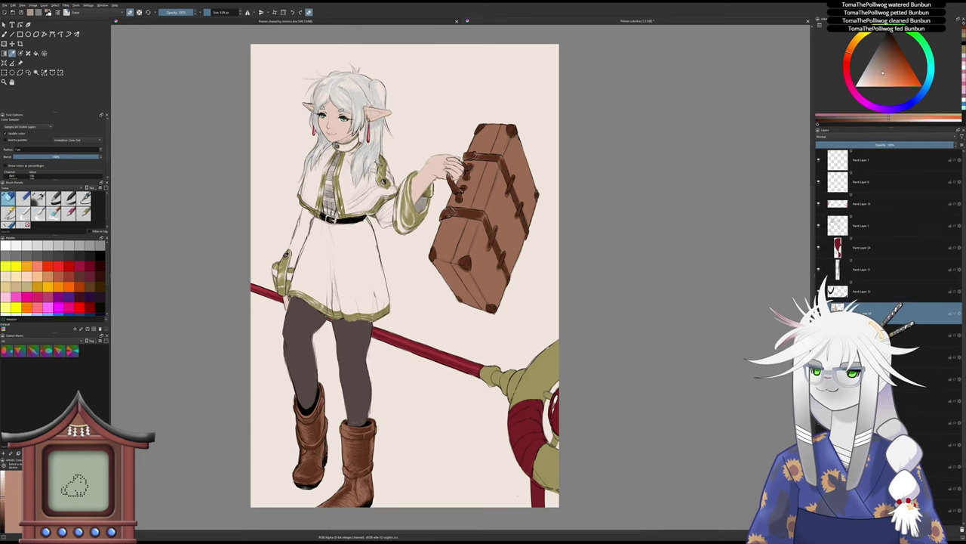
click(881, 69)
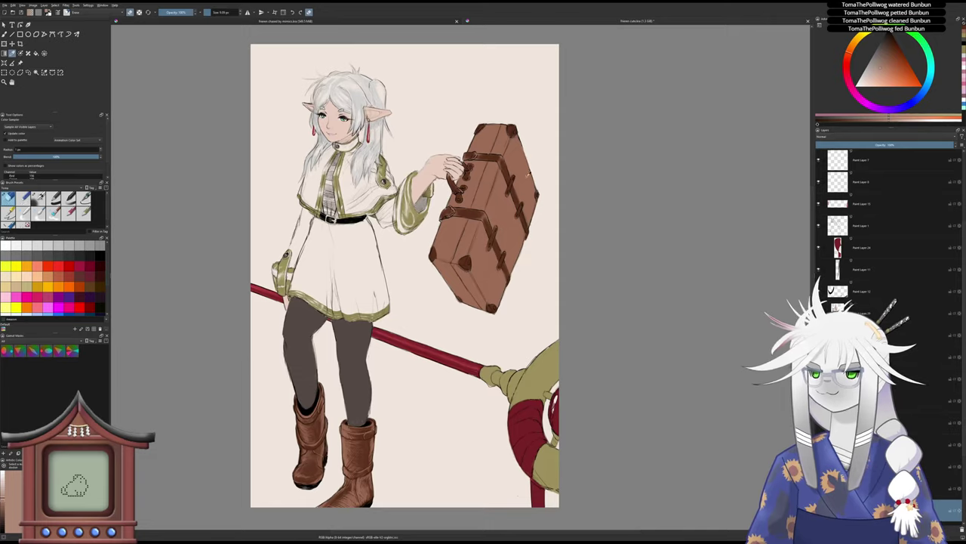
- Paint light brown highlight lines along the suitcase's lengthwise seams and down across its lower end face
scroll(494, 168, up, 3)
key(/)
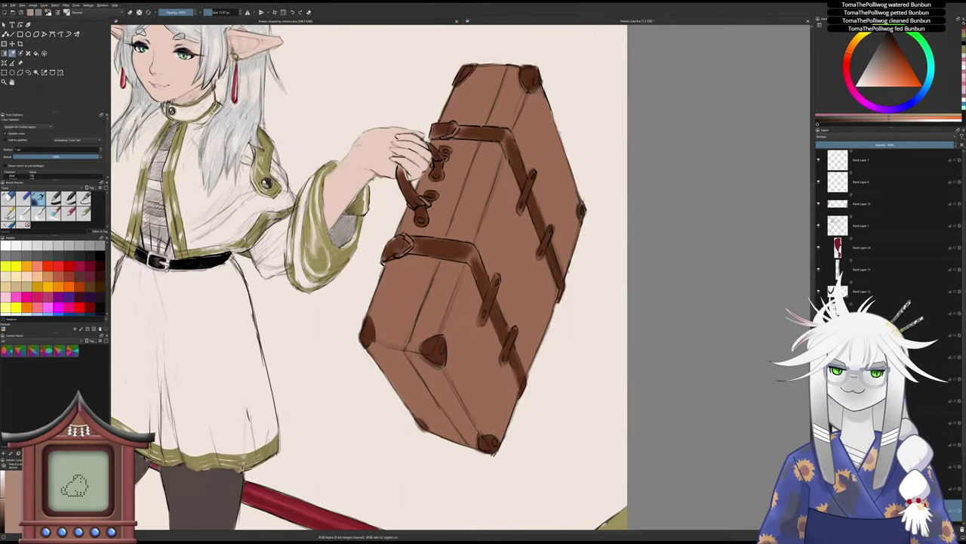
click(5, 35)
scroll(444, 233, up, 1)
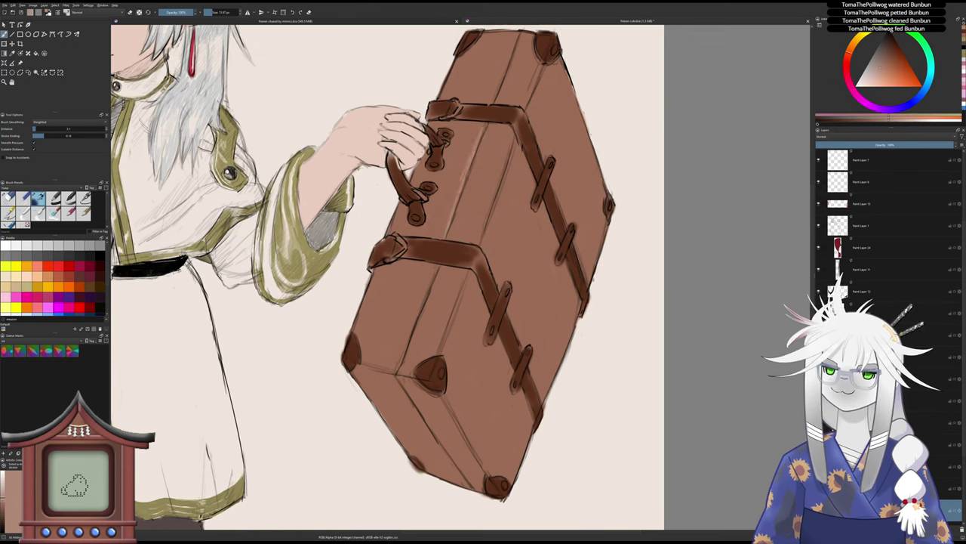
drag(428, 291, 443, 253)
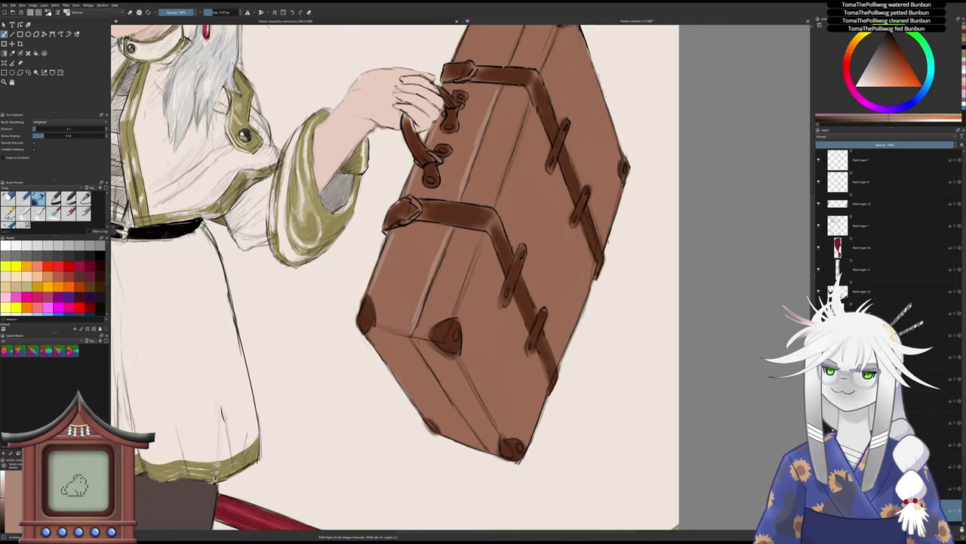
drag(468, 242, 427, 341)
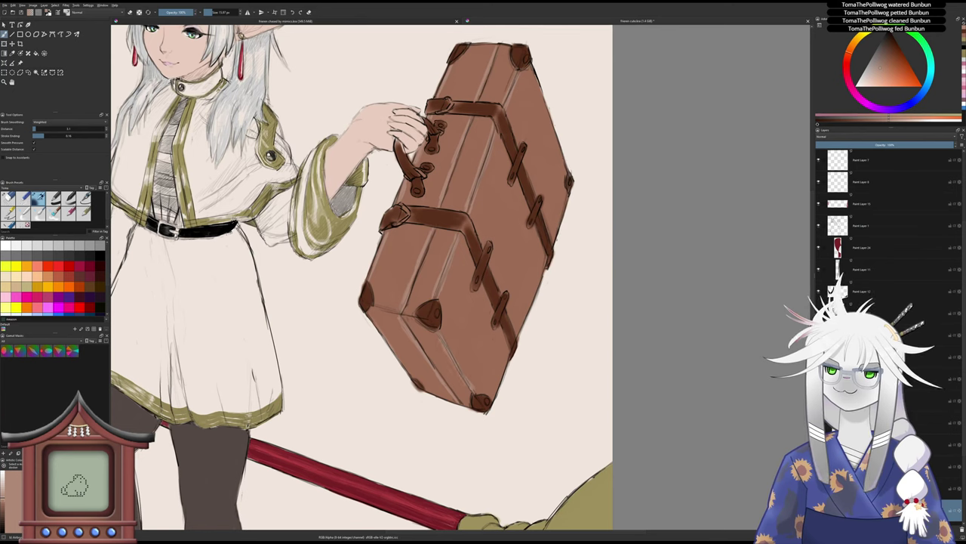
click(8, 199)
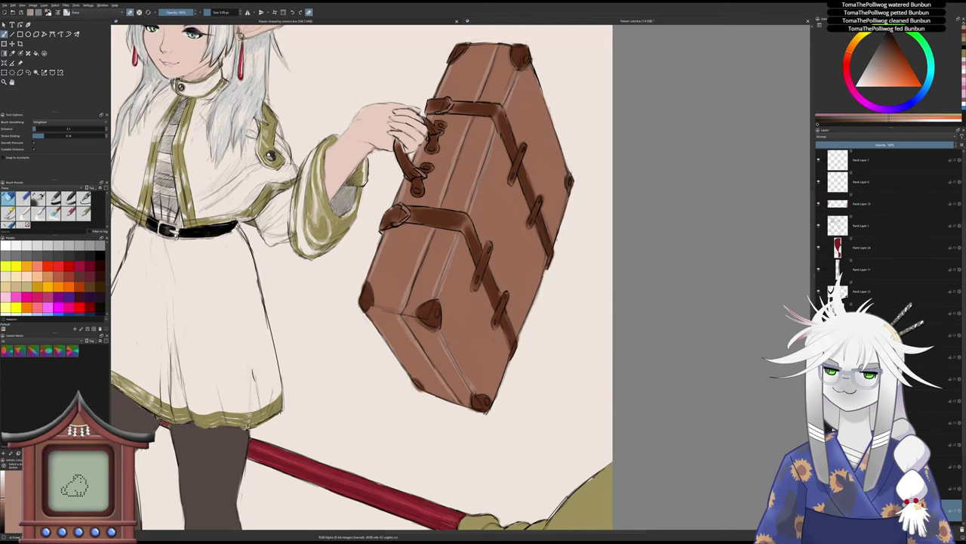
scroll(435, 270, down, 3)
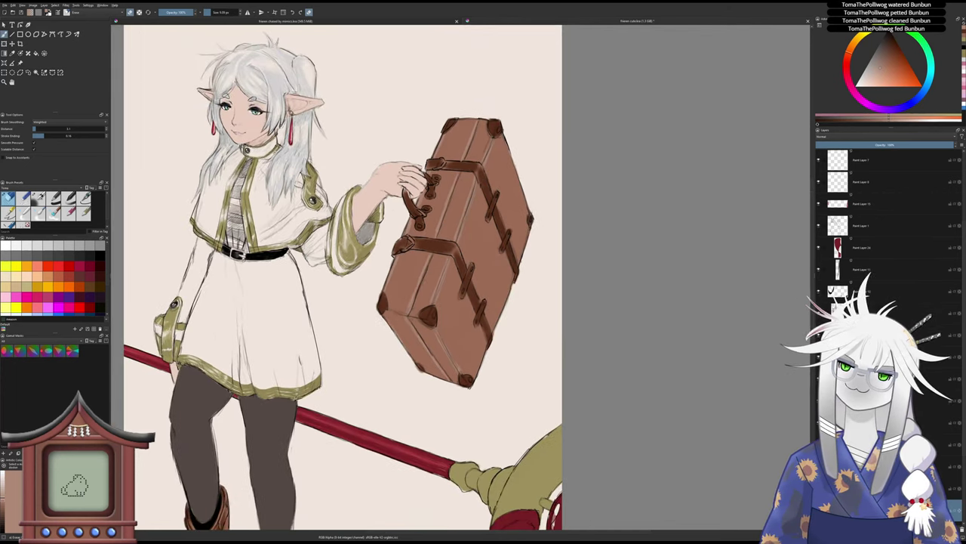
drag(455, 177, 494, 172)
scroll(494, 172, up, 3)
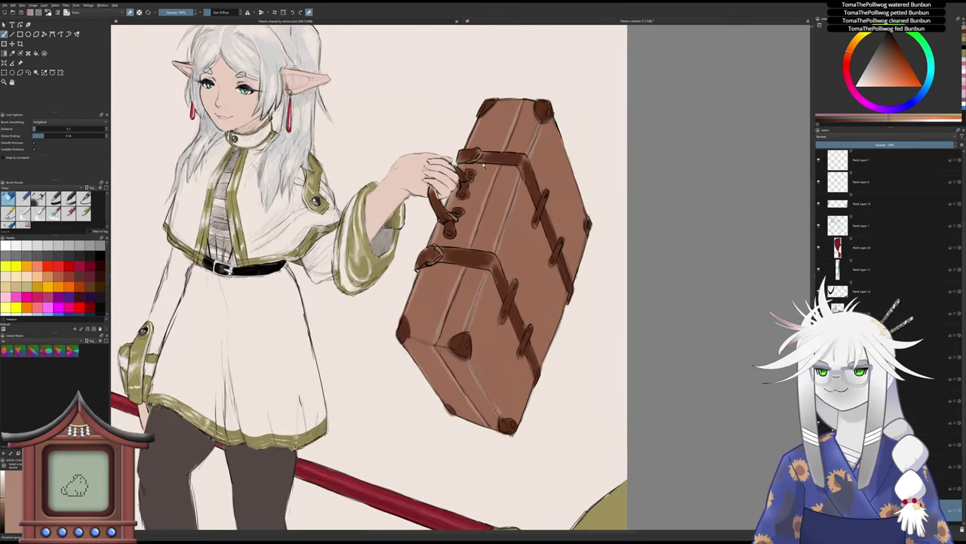
scroll(480, 166, down, 2)
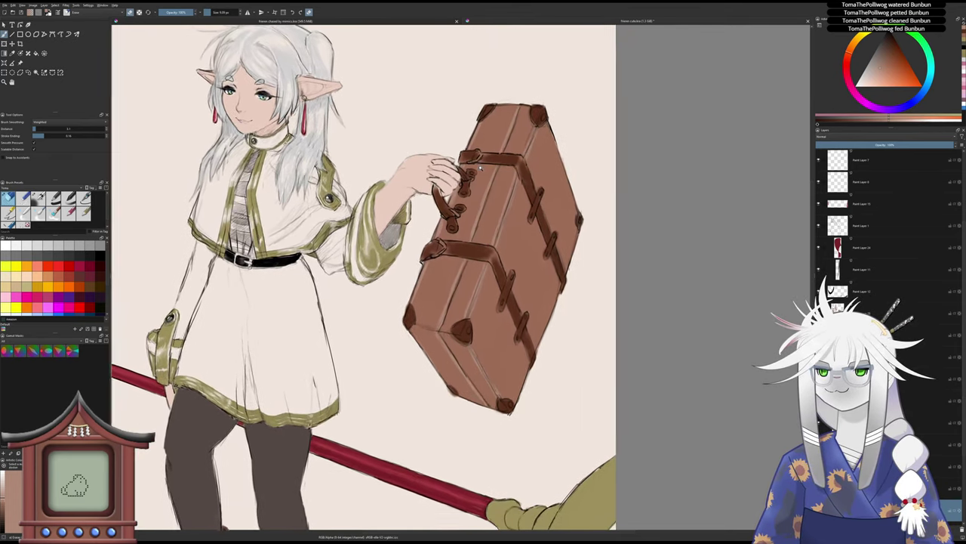
scroll(480, 168, up, 3)
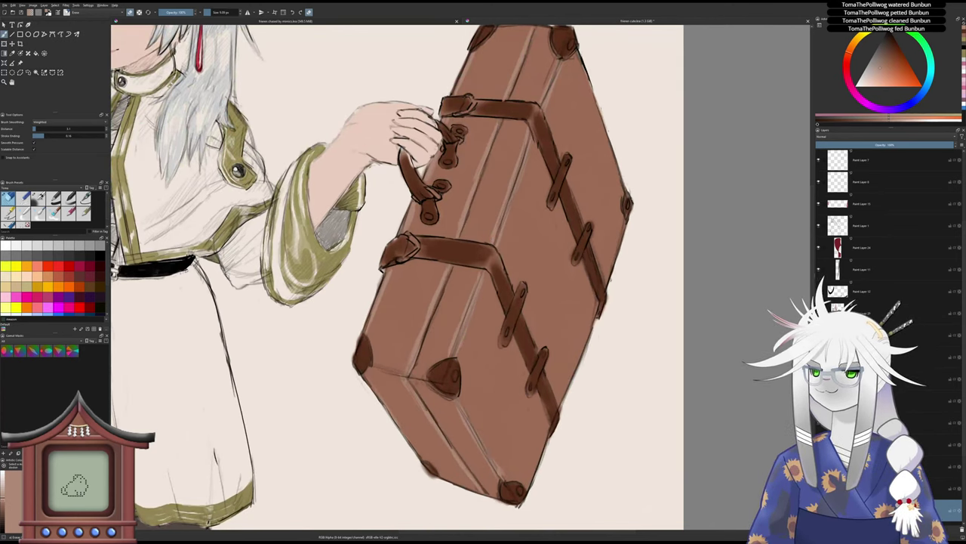
- Find the layer holding the suitcase's straps by toggling layer visibility and make it the active layer
scroll(861, 271, up, 3)
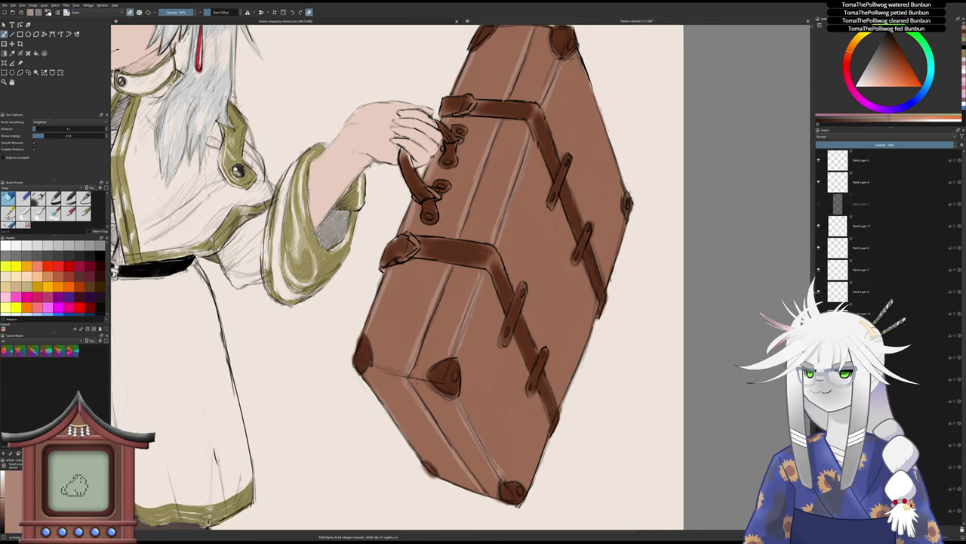
click(819, 292)
click(819, 293)
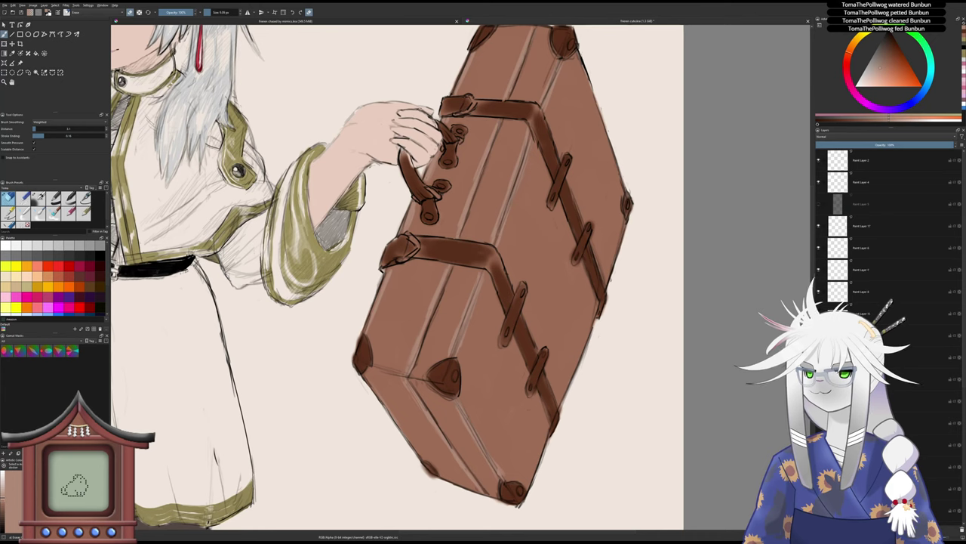
scroll(824, 241, down, 5)
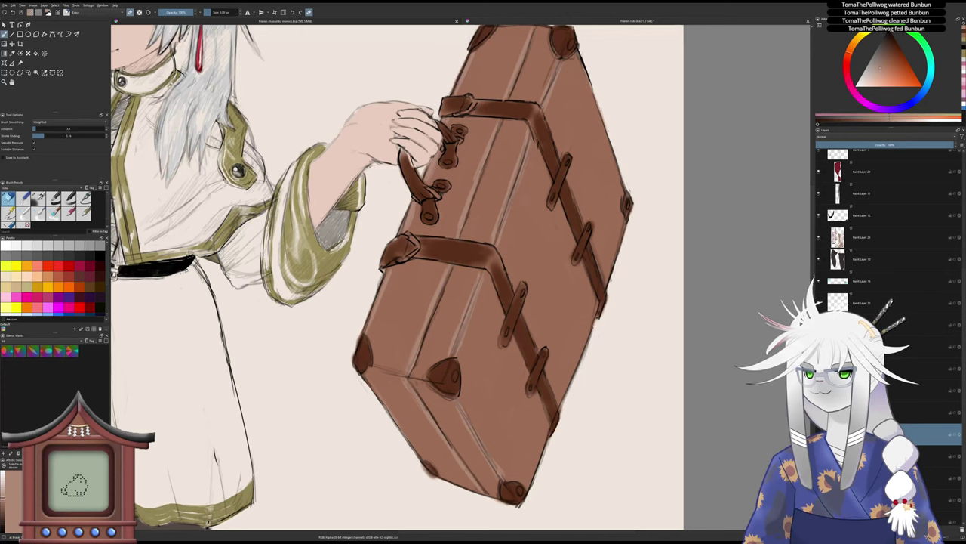
click(820, 412)
click(820, 412)
click(865, 412)
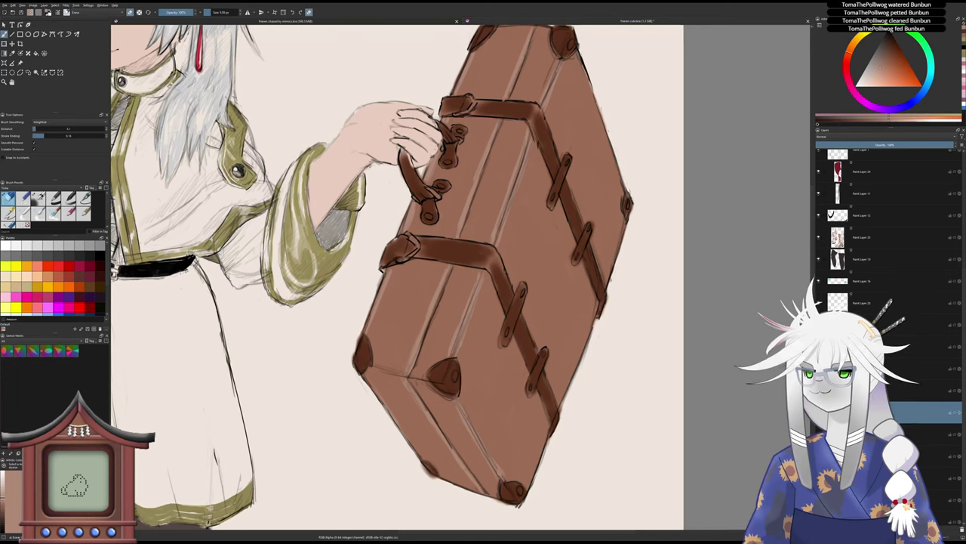
- Paint light brown edge highlights along the four short strap loops on the suitcase's broad face
scroll(554, 179, up, 3)
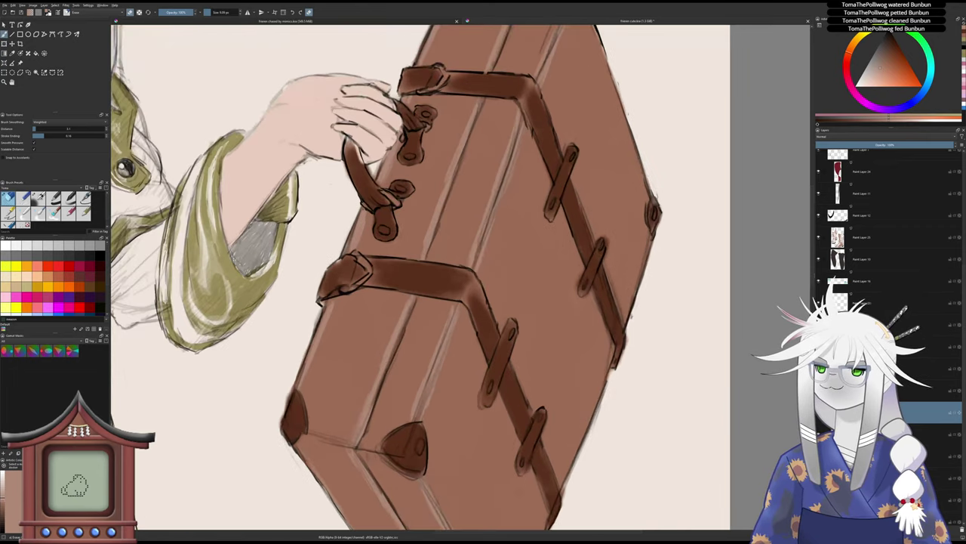
key(slash)
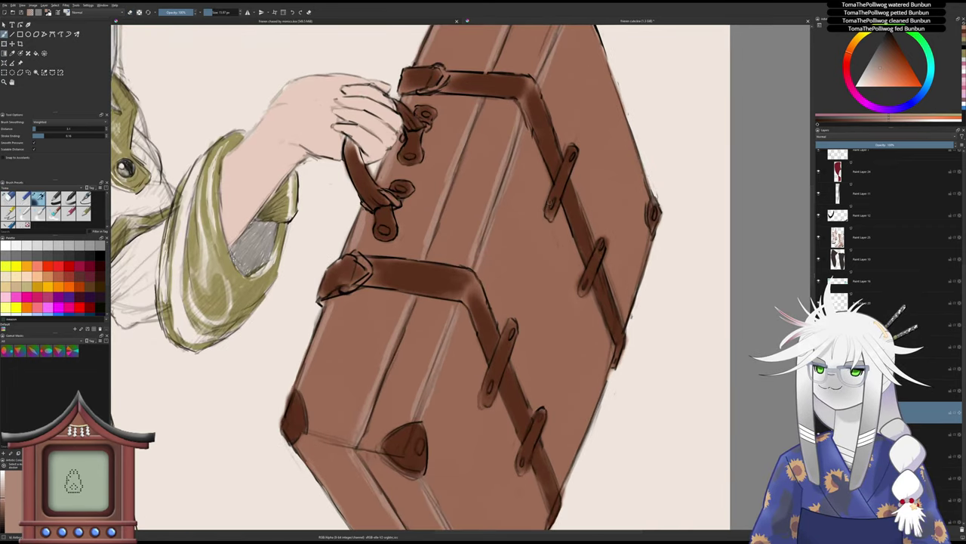
drag(548, 212, 576, 147)
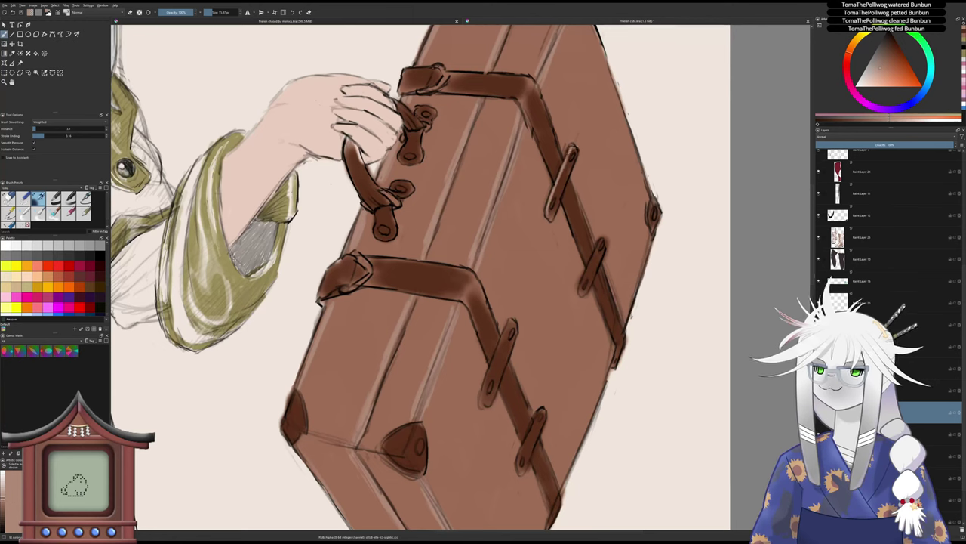
drag(580, 294, 601, 237)
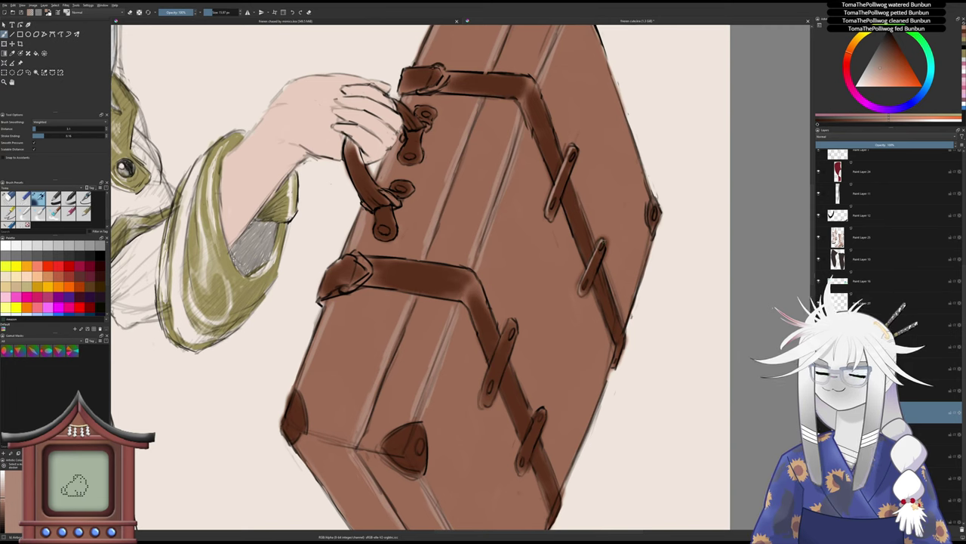
drag(481, 406, 511, 323)
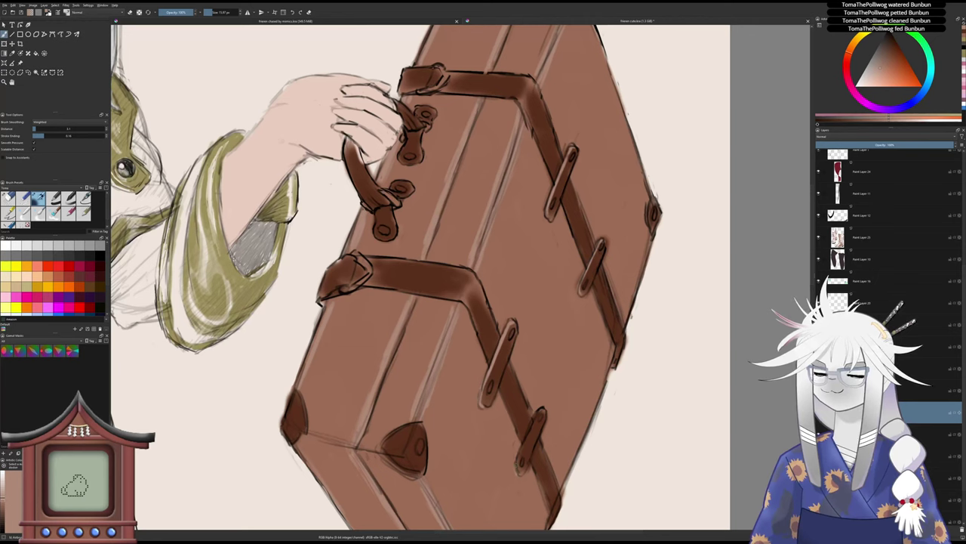
drag(519, 458, 534, 422)
drag(521, 454, 539, 417)
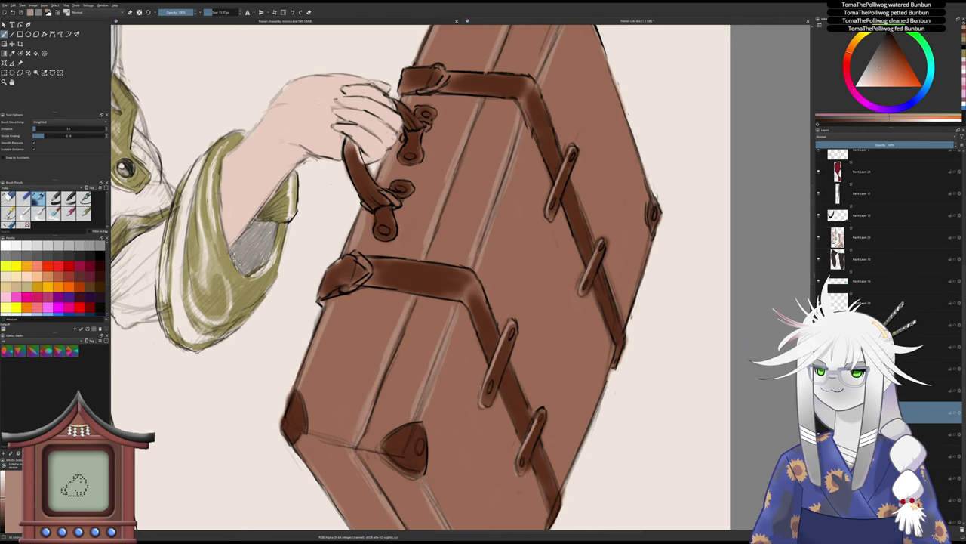
drag(524, 220, 612, 240)
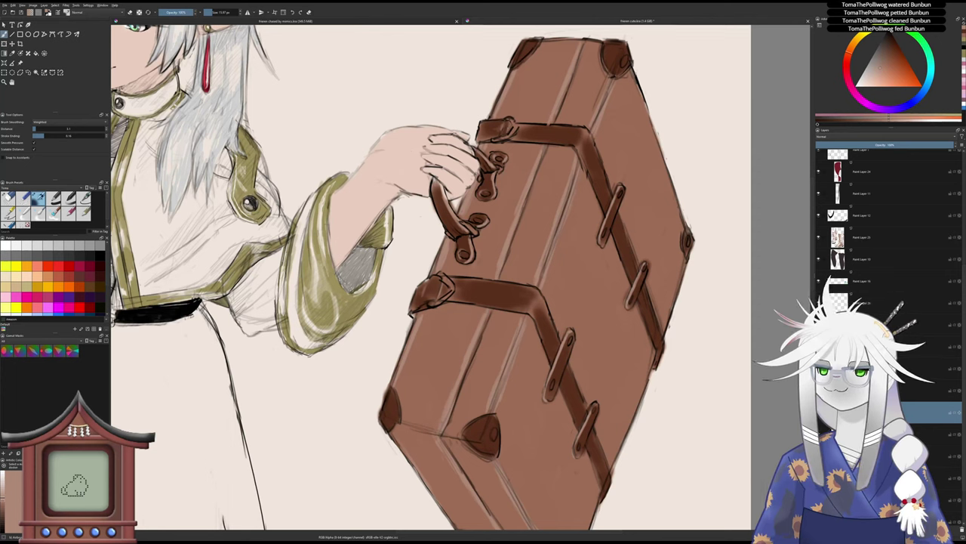
- Paint light brown highlight lines on the suitcase's dark corner caps, erasing stray edges where needed
click(9, 198)
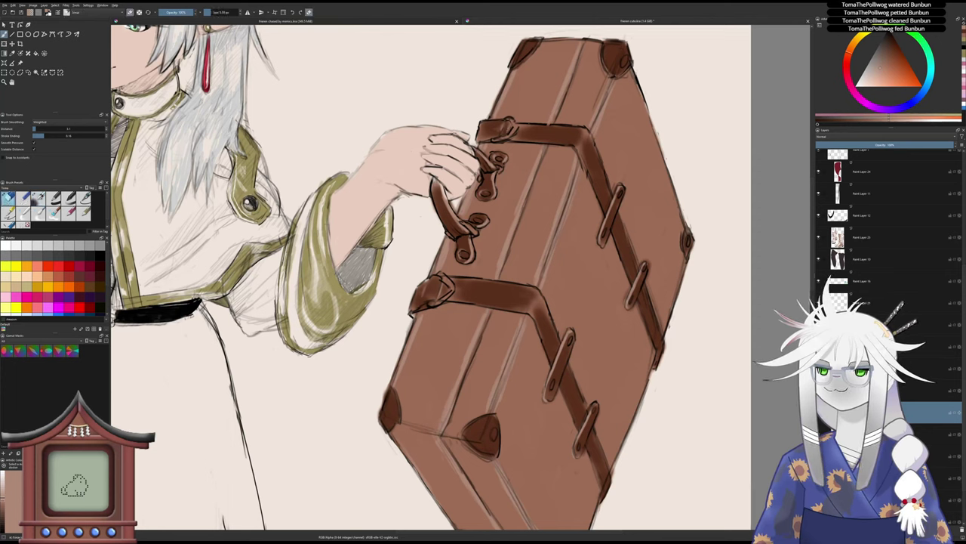
key(slash)
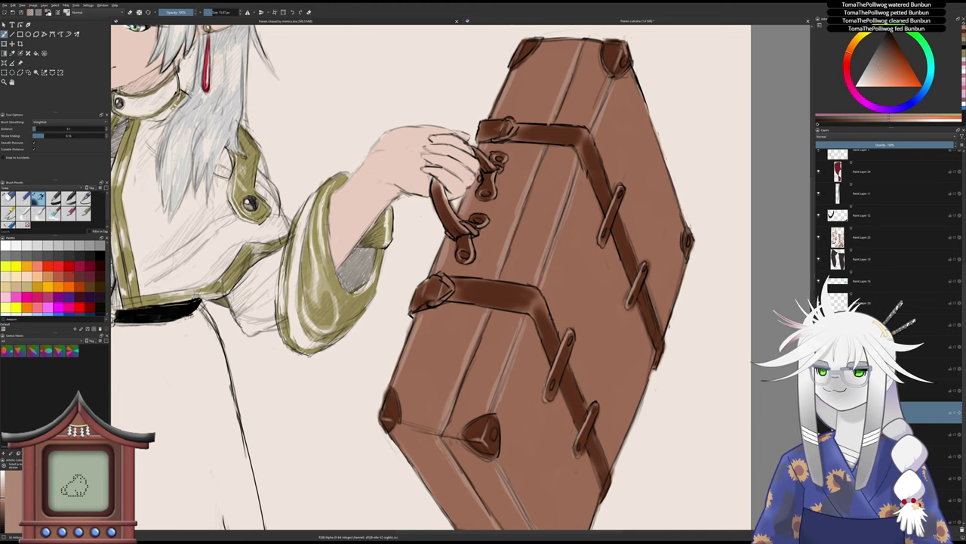
click(7, 197)
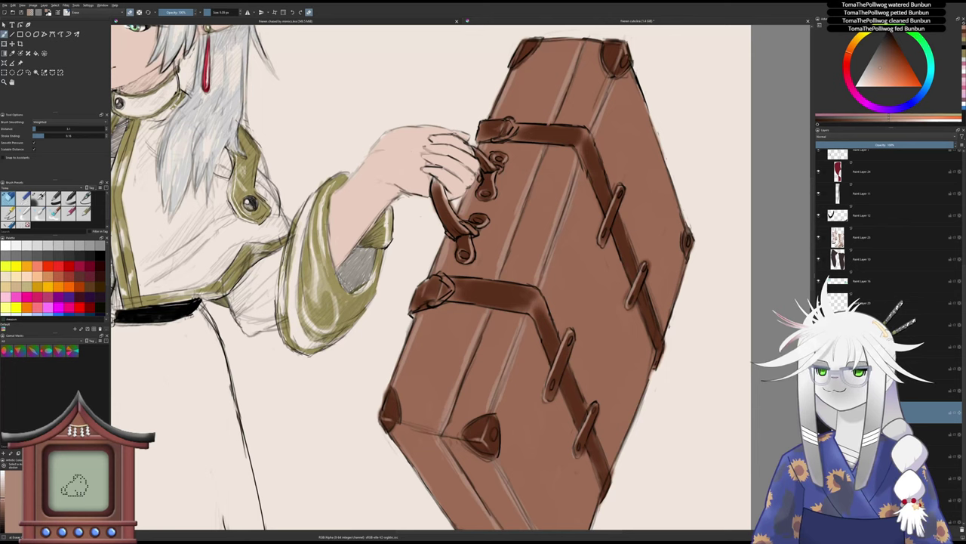
click(38, 197)
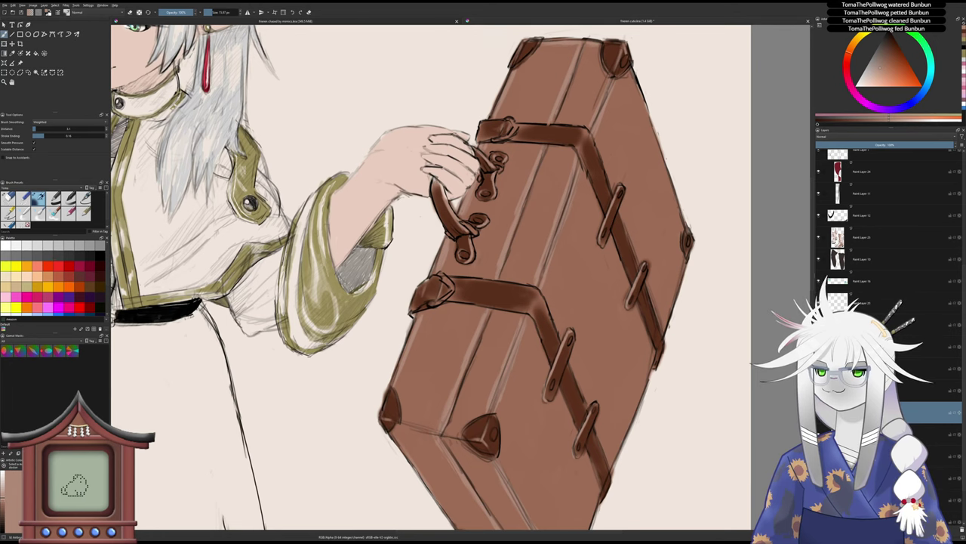
- Examine the suitcase's highlights both close up and against the whole figure
scroll(574, 144, down, 5)
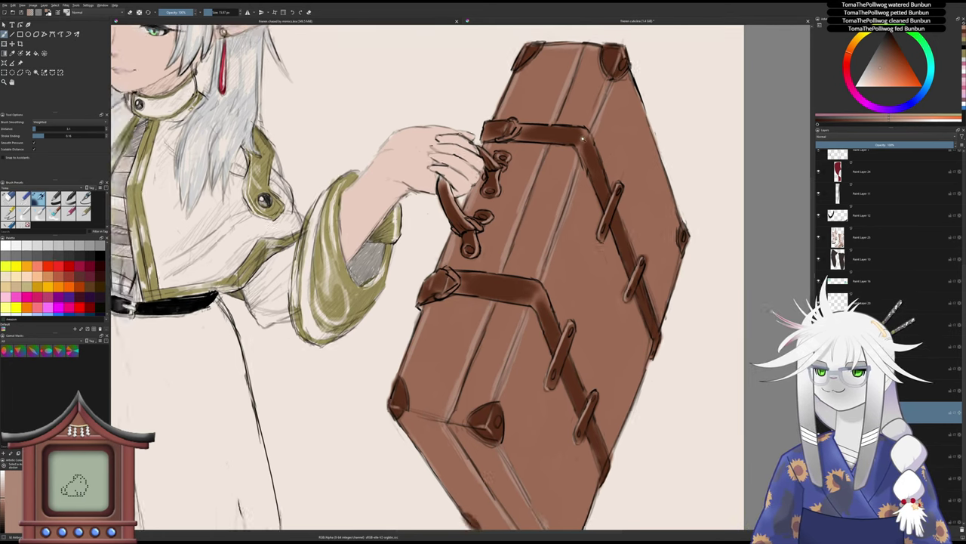
scroll(581, 155, down, 3)
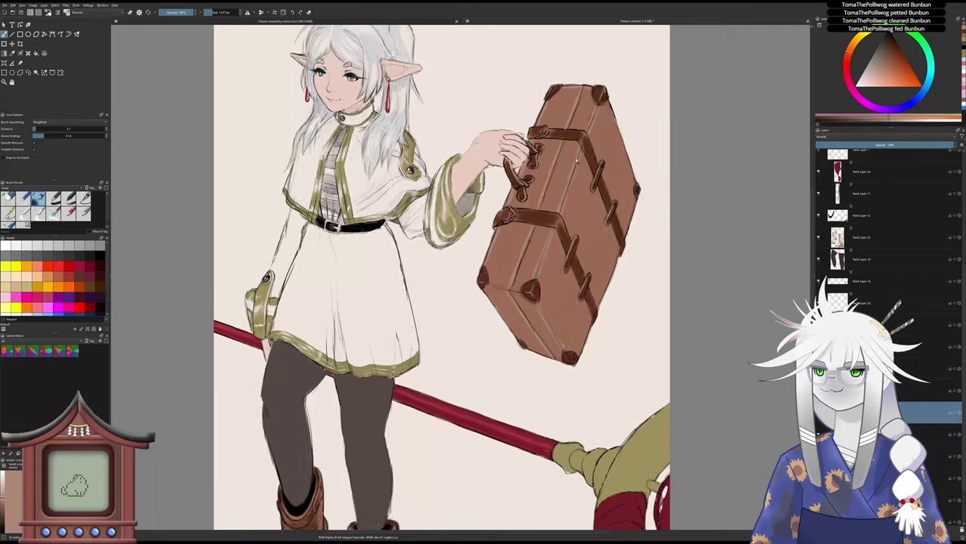
scroll(504, 287, up, 3)
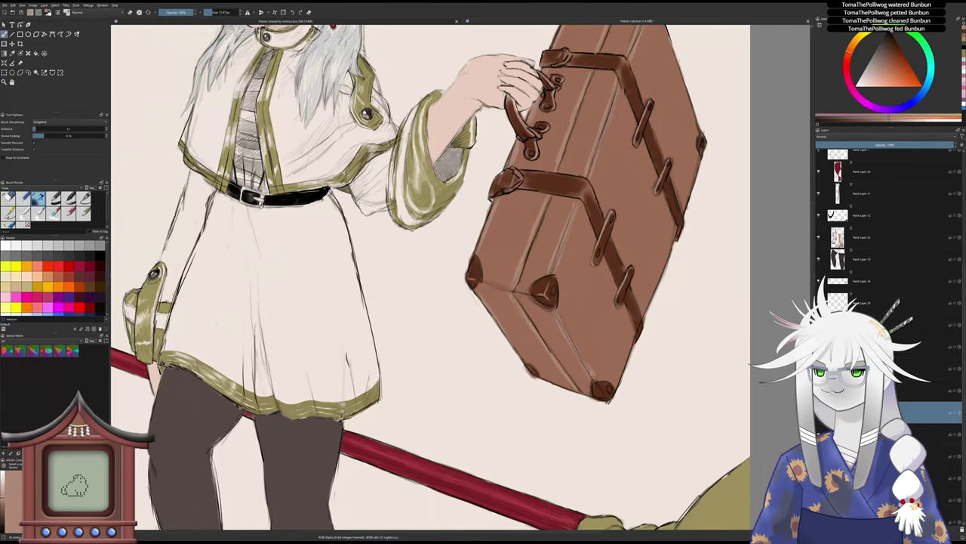
scroll(597, 347, down, 2)
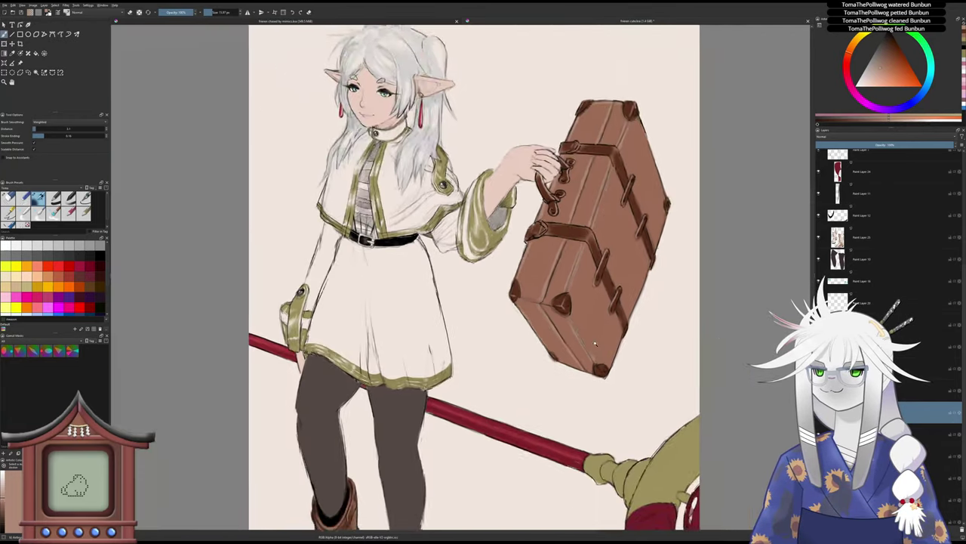
scroll(596, 349, down, 1)
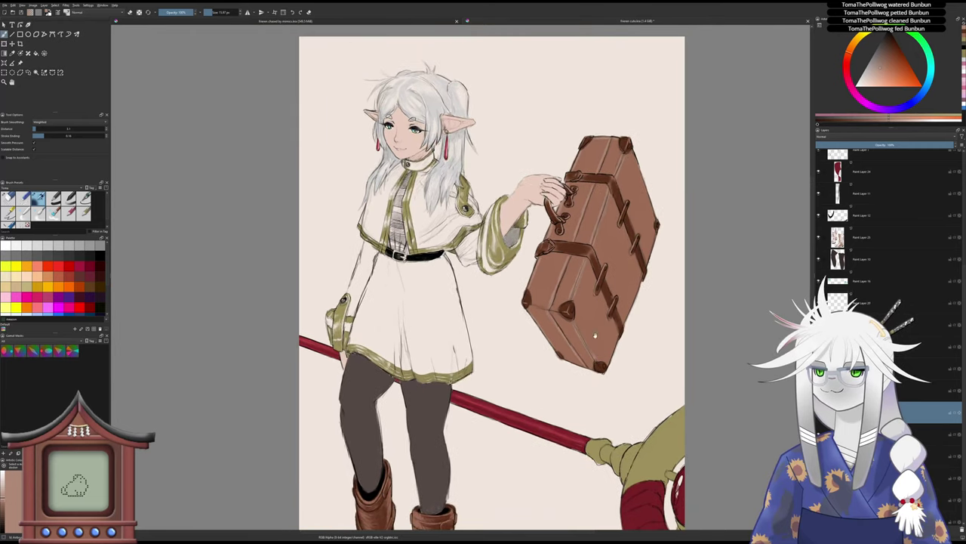
scroll(629, 147, up, 2)
scroll(629, 146, down, 2)
scroll(629, 147, up, 2)
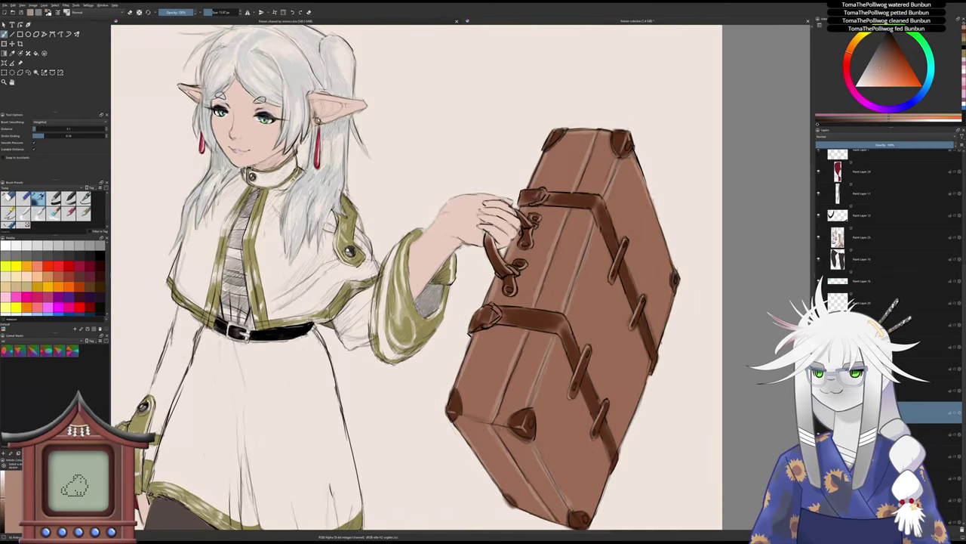
scroll(656, 191, down, 3)
scroll(621, 222, up, 4)
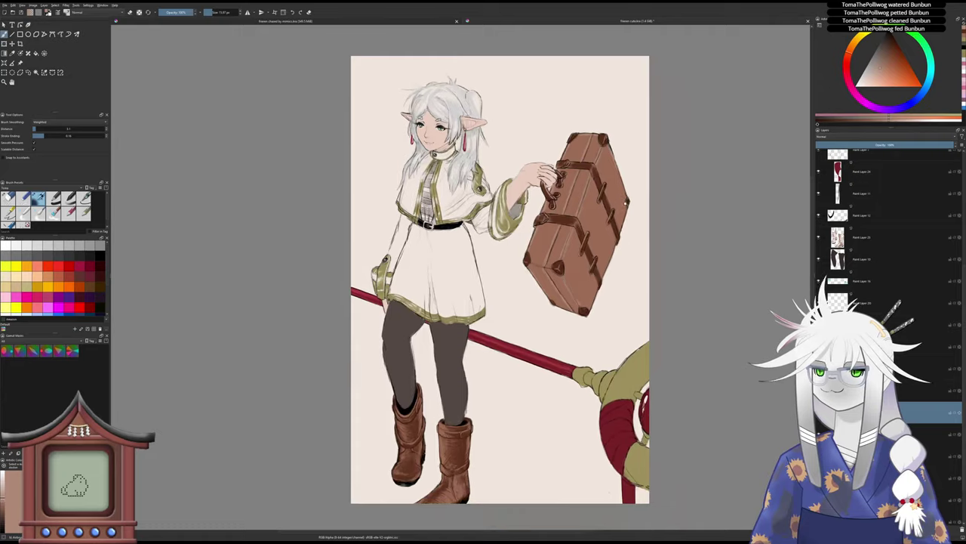
- Paint light brown edge highlights on the lower strap's buckle end and along its stretch across the suitcase's narrow side
key(6)
key(6)
key(6)
key(6)
key(6)
key(6)
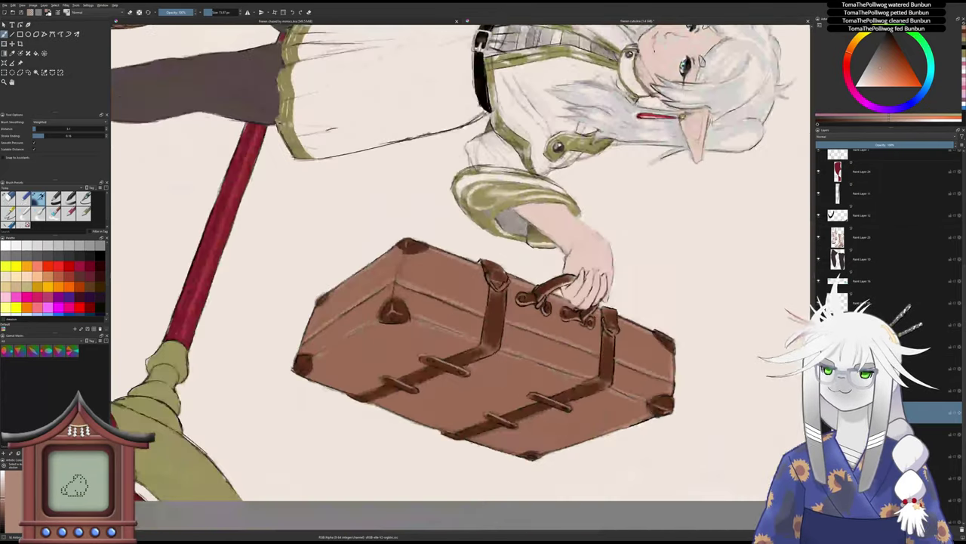
drag(495, 298, 503, 269)
scroll(503, 269, up, 3)
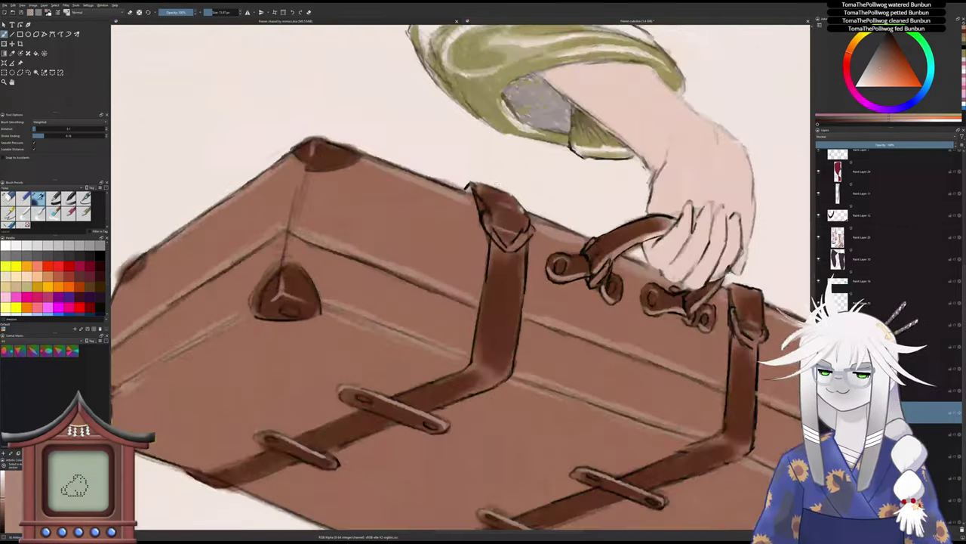
drag(480, 190, 496, 222)
drag(486, 212, 474, 192)
drag(489, 256, 471, 368)
drag(474, 365, 564, 215)
- Paint a light brown highlight along the lower strap's edge down the broad face, between and below its two loops
key(4)
key(4)
key(4)
key(4)
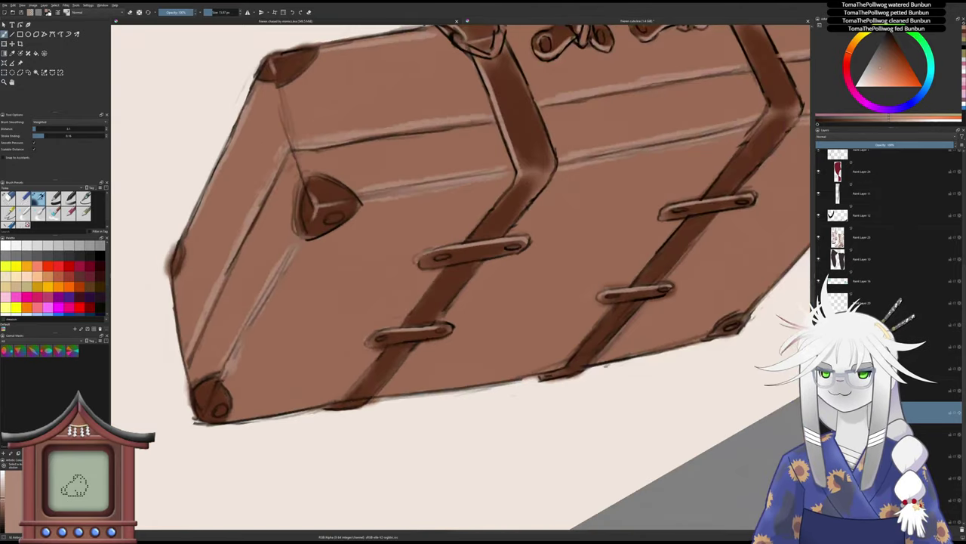
drag(462, 160, 459, 192)
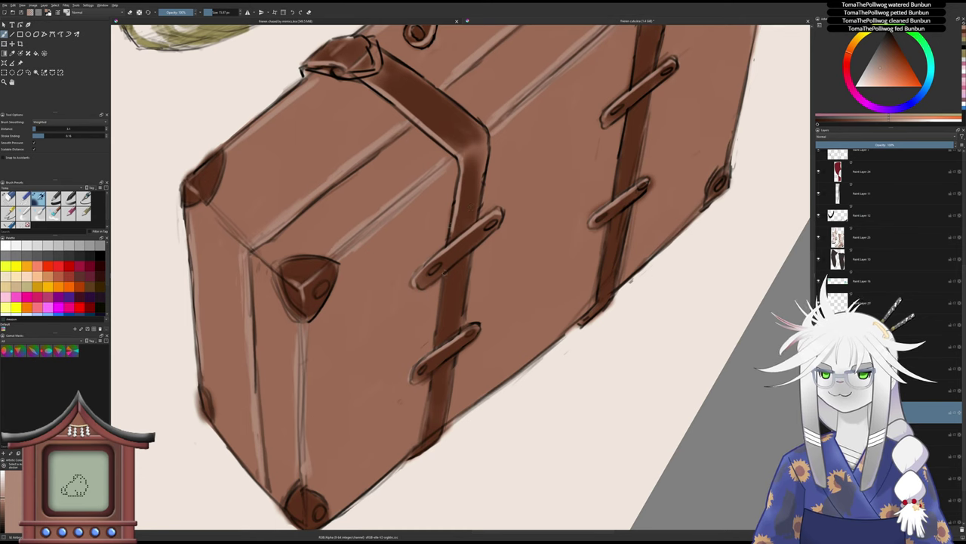
drag(444, 291, 440, 318)
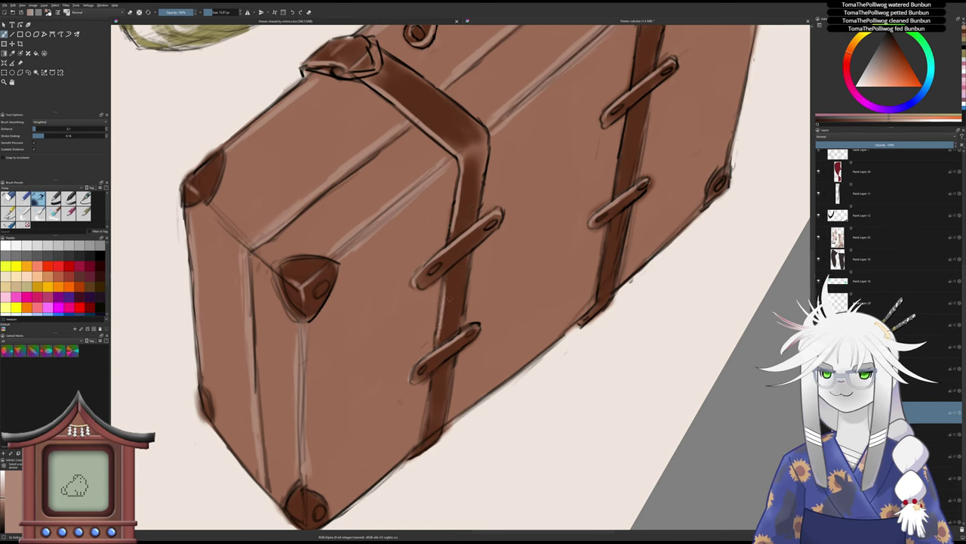
drag(432, 381, 412, 457)
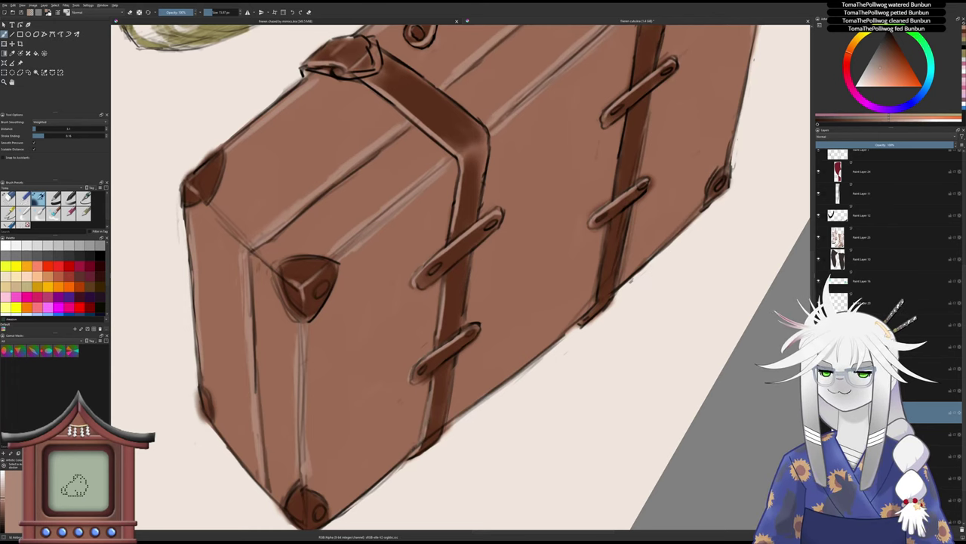
- Paint light brown edge highlights on the upper strap down the broad face and at its buckle end
drag(477, 279, 359, 376)
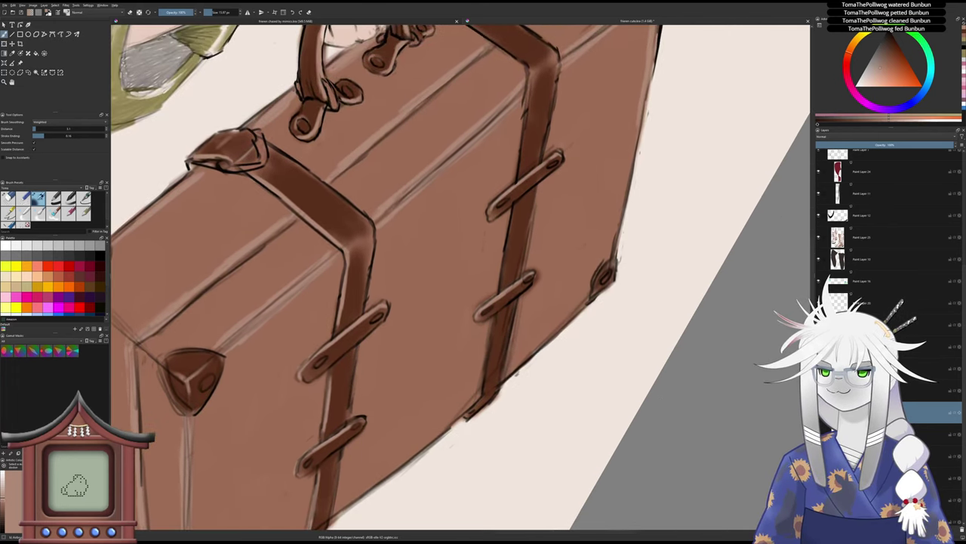
mouse_move(513, 204)
mouse_down()
mouse_move(488, 387)
mouse_move(471, 413)
mouse_up()
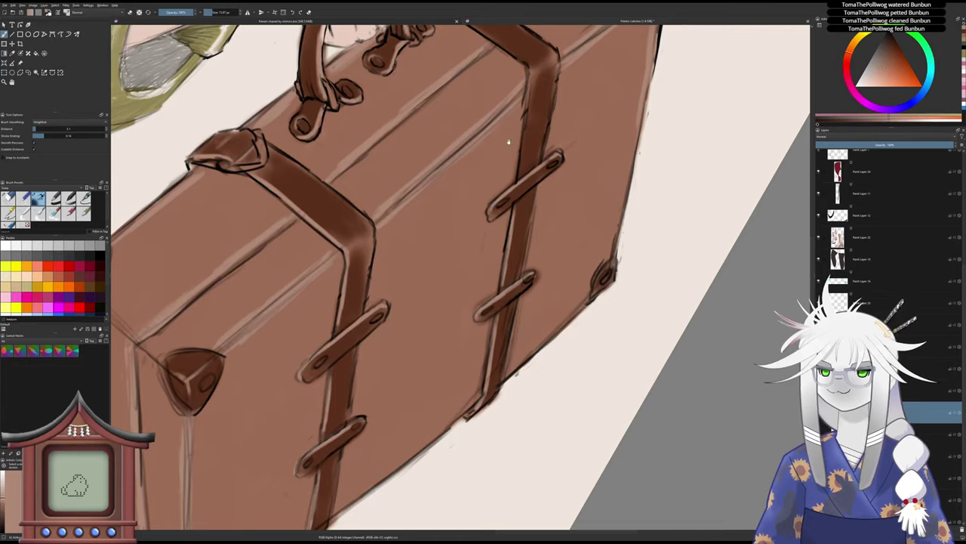
drag(509, 143, 507, 212)
mouse_move(459, 83)
mouse_down()
mouse_move(533, 143)
mouse_move(518, 244)
mouse_up()
key(ctrl+z)
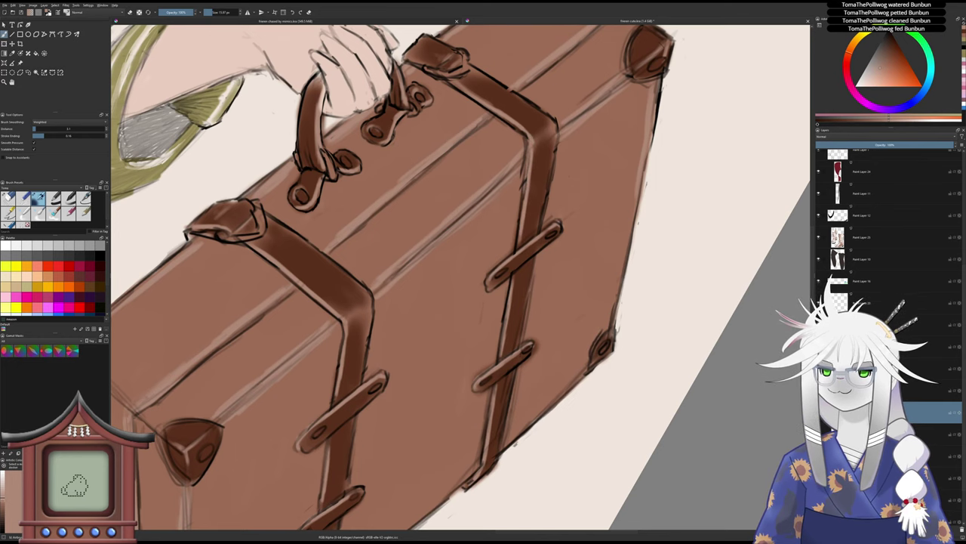
drag(411, 57, 447, 72)
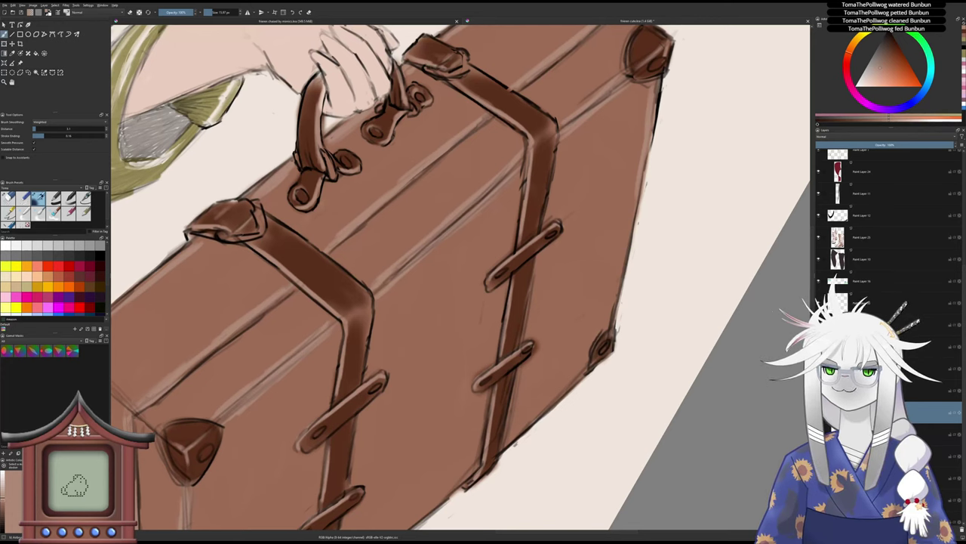
- Make another layer active for the metal fittings, sample the cape trim's olive gold and return to the brush
scroll(320, 292, down, 8)
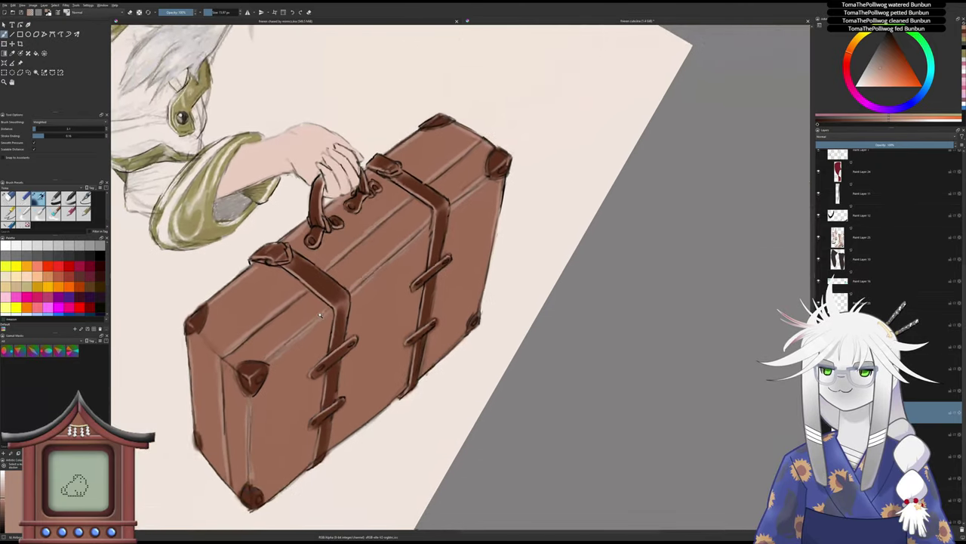
scroll(320, 321, down, 5)
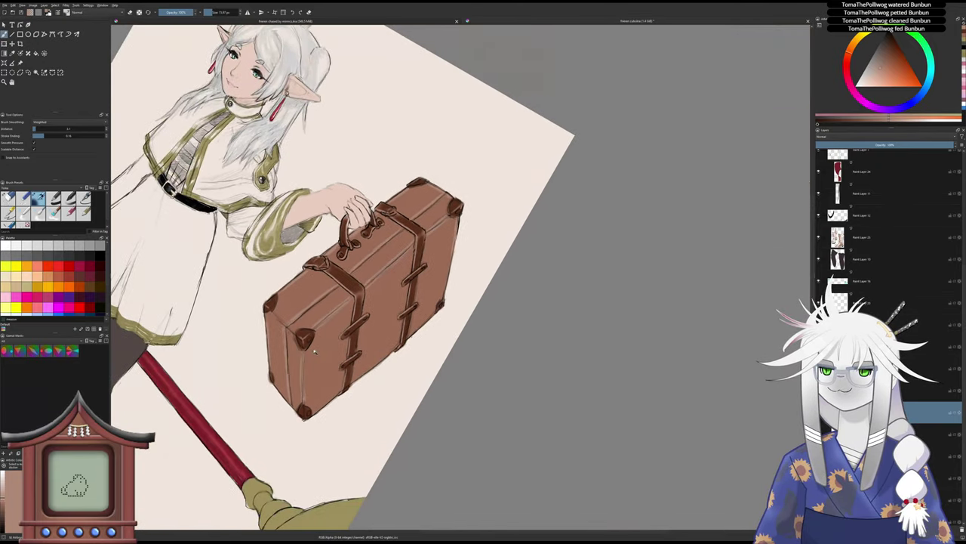
scroll(436, 347, up, 6)
key(5)
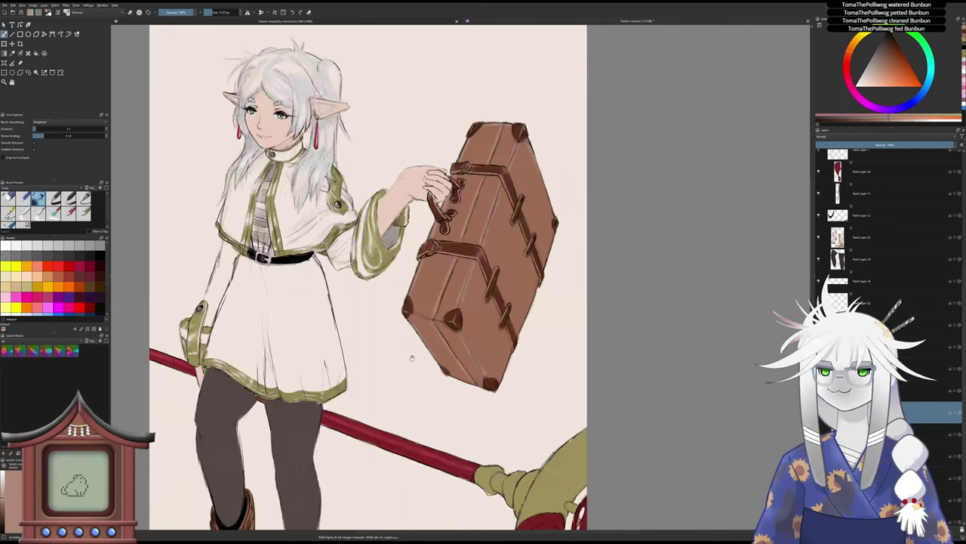
drag(415, 354, 409, 354)
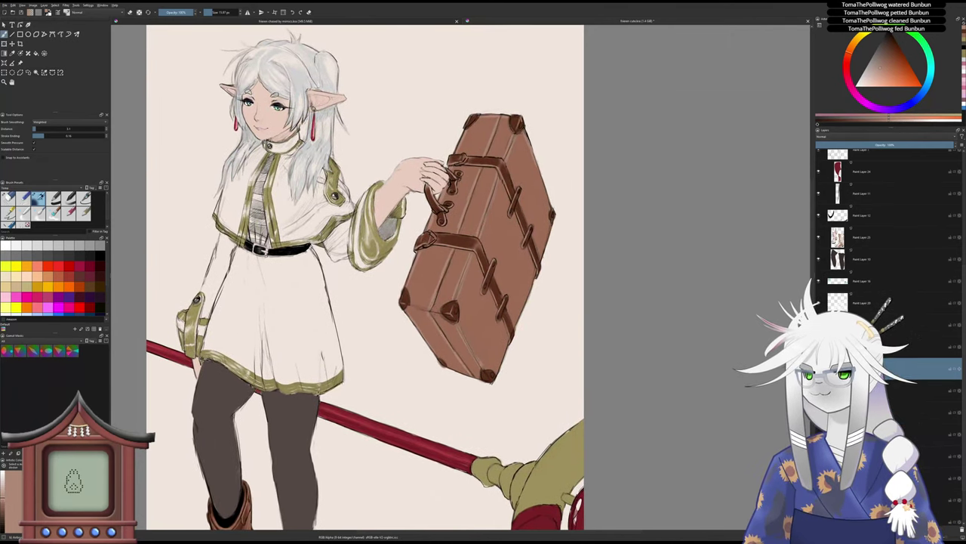
click(891, 368)
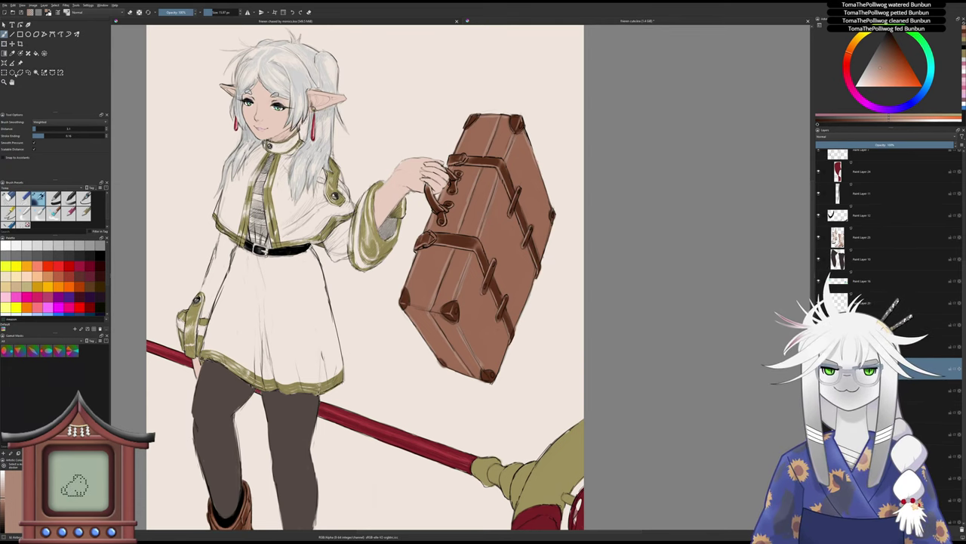
key(p)
click(228, 212)
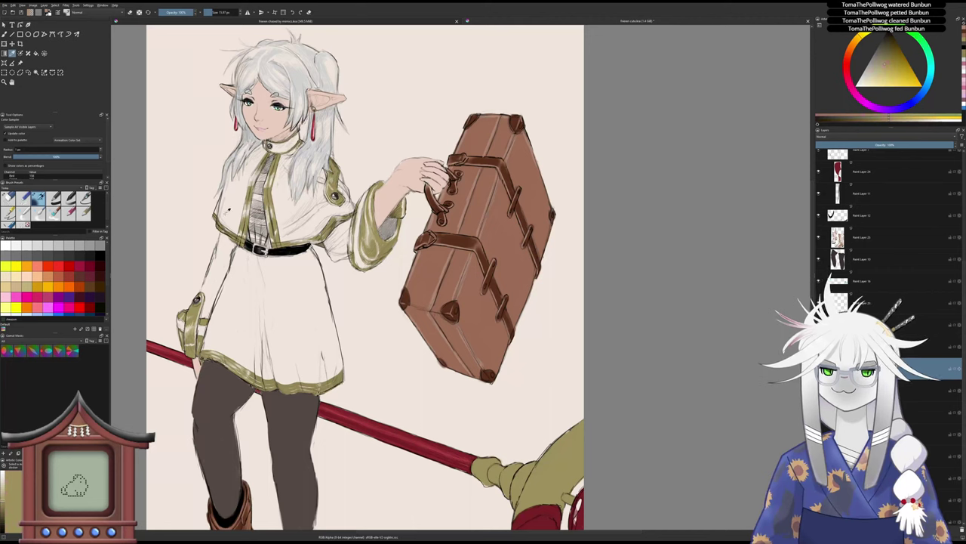
click(6, 34)
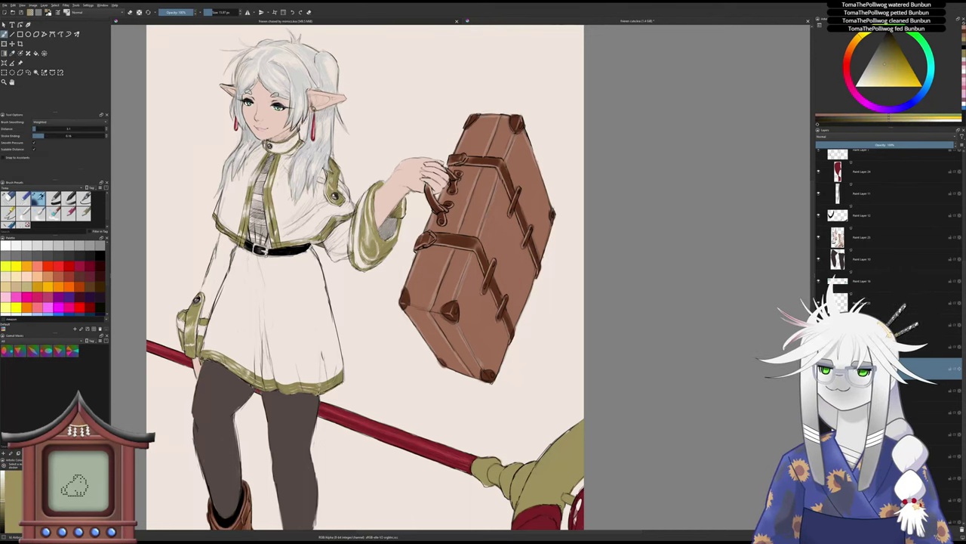
- Colour the upper strap's buckle and the rivets and ring at the handle's upper mount in olive gold
mouse_move(467, 152)
mouse_down()
mouse_move(470, 205)
mouse_move(437, 215)
mouse_move(452, 241)
mouse_move(430, 265)
mouse_move(381, 274)
mouse_up()
scroll(469, 206, up, 5)
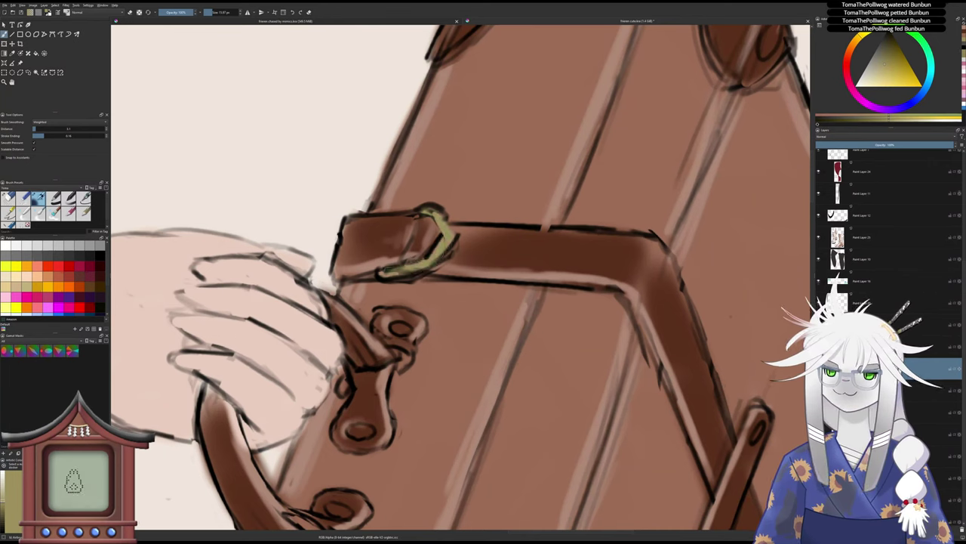
mouse_move(396, 325)
mouse_down()
mouse_move(406, 330)
mouse_move(395, 328)
mouse_up()
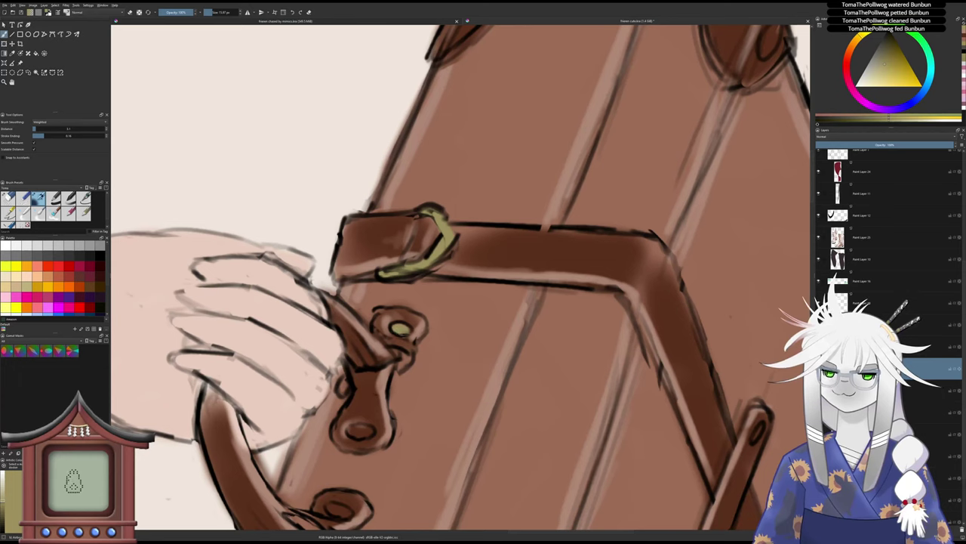
mouse_move(364, 426)
mouse_down()
mouse_move(353, 433)
mouse_move(369, 432)
mouse_up()
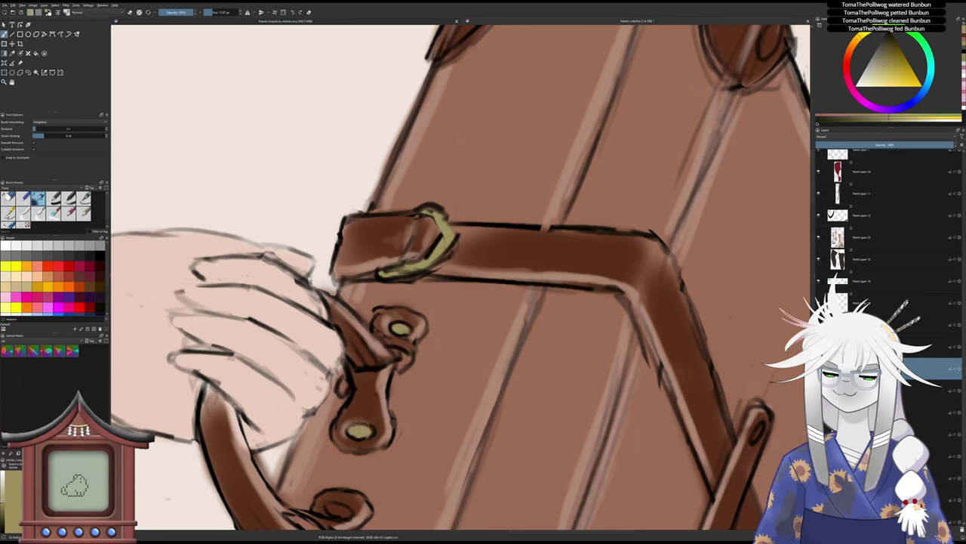
mouse_move(402, 363)
mouse_down()
mouse_move(393, 371)
mouse_move(404, 352)
mouse_move(394, 349)
mouse_move(409, 364)
mouse_up()
mouse_move(343, 380)
mouse_down()
mouse_move(341, 392)
mouse_move(392, 383)
mouse_up()
- Colour the ring and rivets at the handle's lower mount in the same olive gold
scroll(377, 370, down, 3)
scroll(392, 384, up, 1)
scroll(400, 349, up, 1)
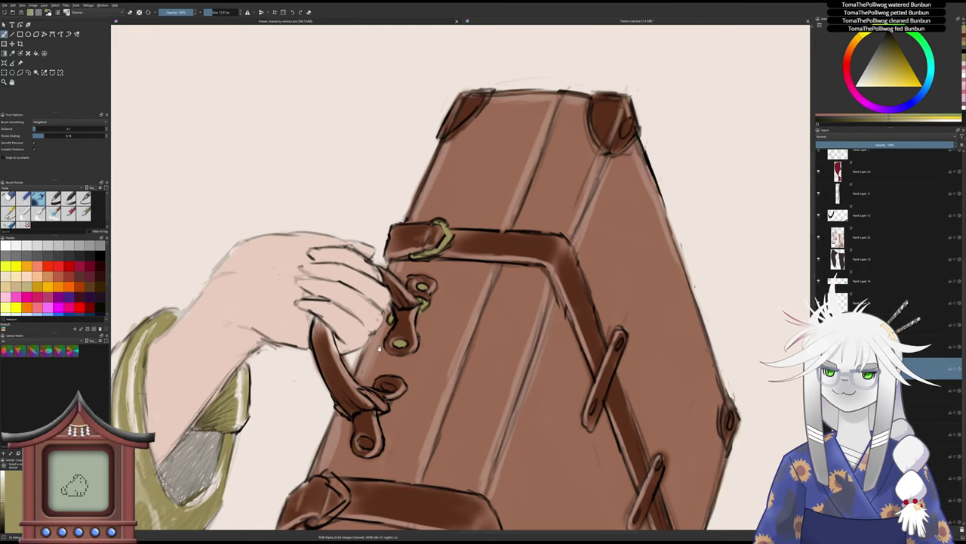
drag(379, 344, 428, 285)
scroll(411, 321, up, 1)
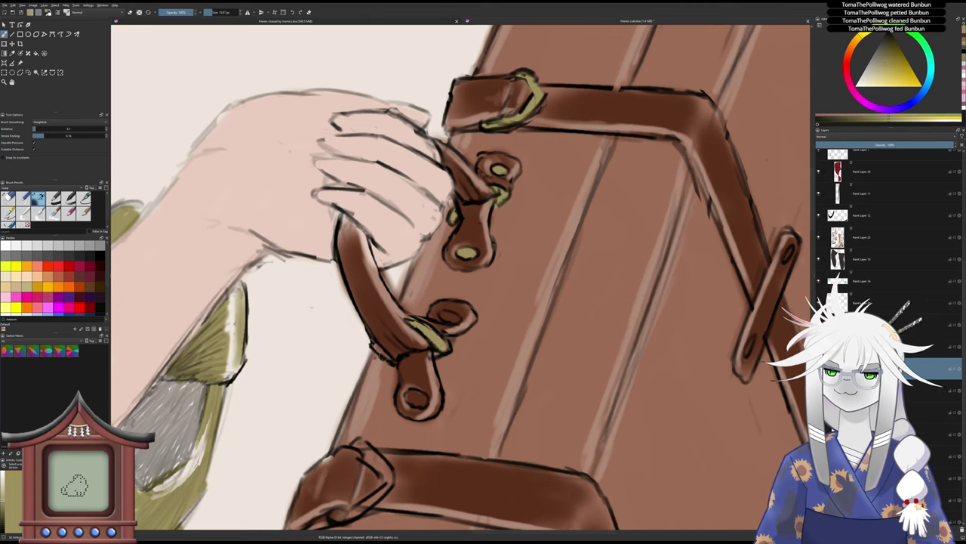
drag(374, 345, 391, 359)
mouse_move(411, 405)
mouse_down()
mouse_move(414, 395)
mouse_move(420, 401)
mouse_up()
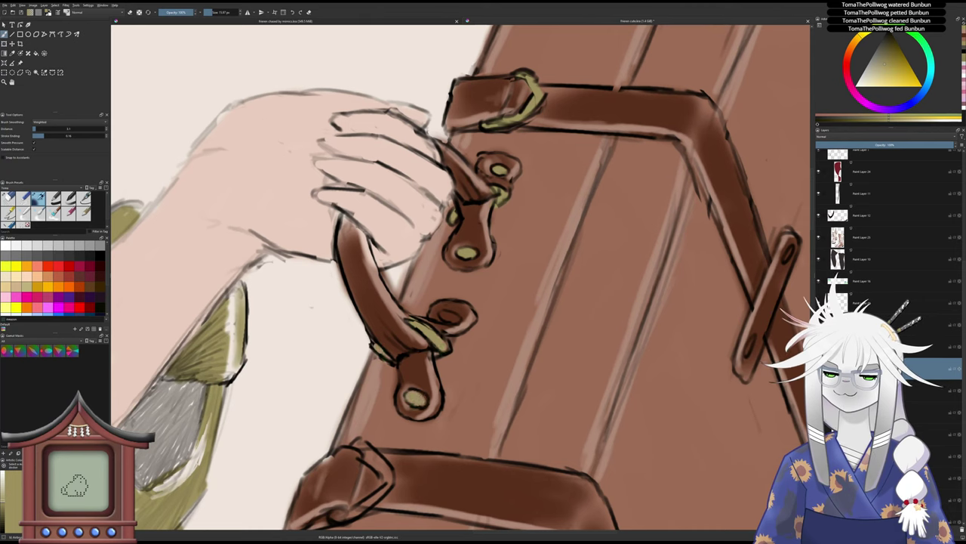
drag(446, 335, 461, 283)
scroll(449, 316, down, 3)
scroll(432, 319, up, 3)
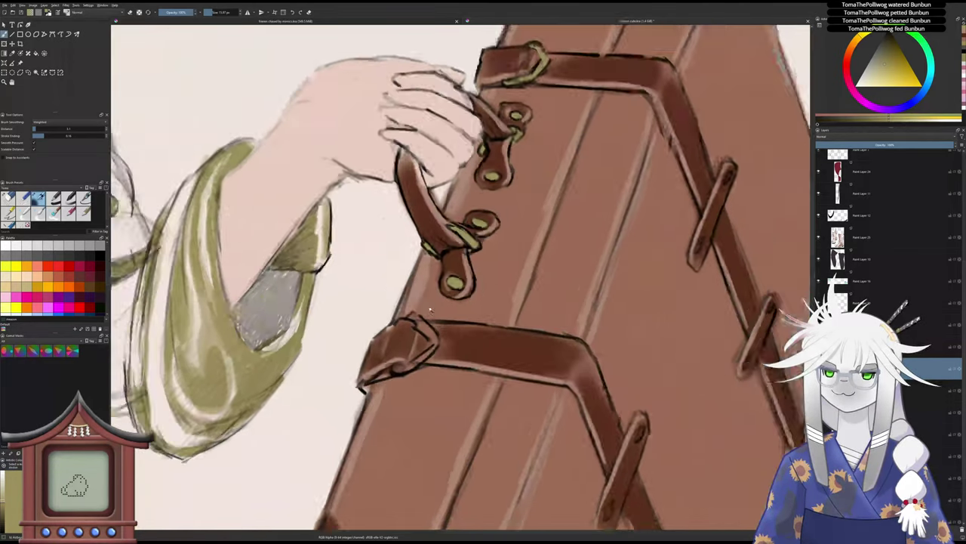
- Colour the lower strap's buckle and the rivets on both straps' leather loops in olive gold
mouse_move(414, 322)
mouse_down()
mouse_move(412, 313)
mouse_move(435, 347)
mouse_move(401, 373)
mouse_move(388, 370)
mouse_move(414, 383)
mouse_move(414, 416)
mouse_move(391, 317)
mouse_up()
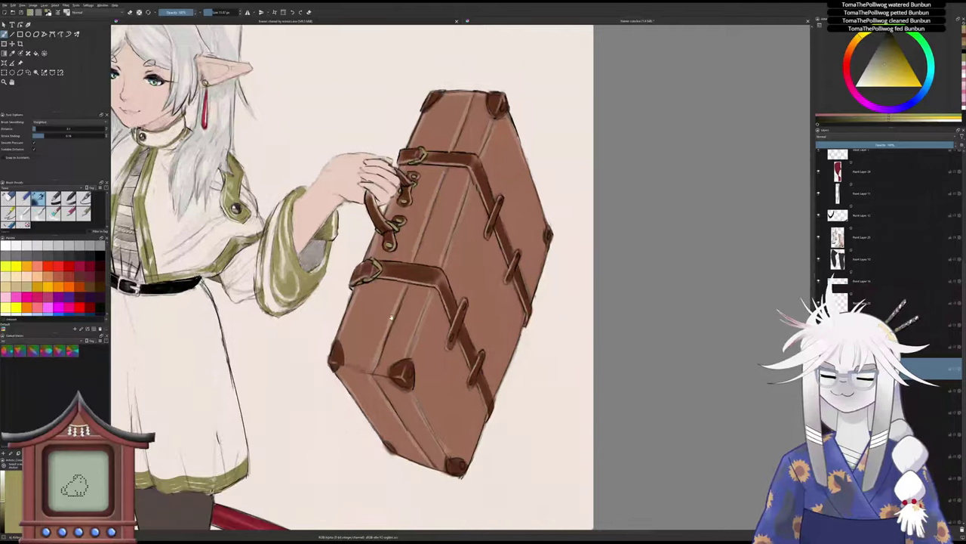
scroll(391, 319, up, 2)
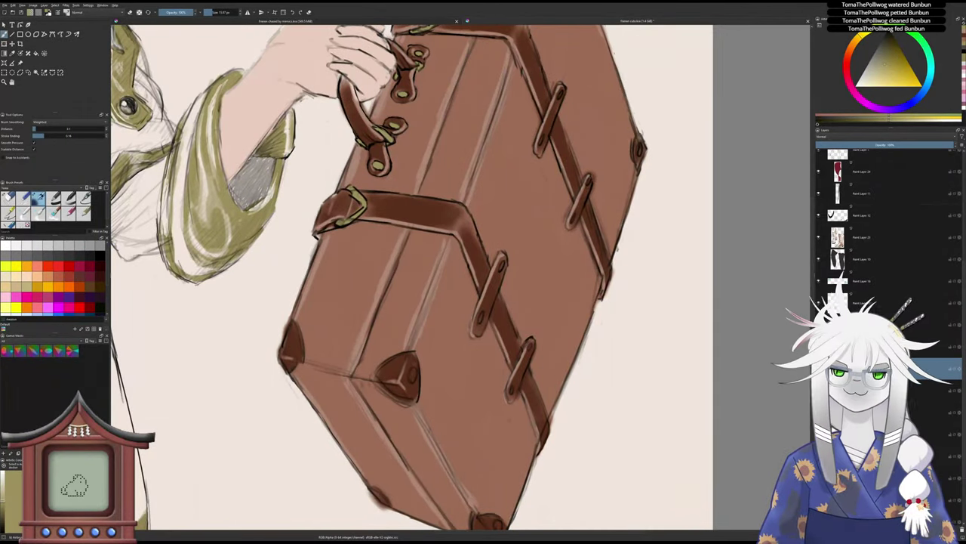
drag(480, 320, 482, 314)
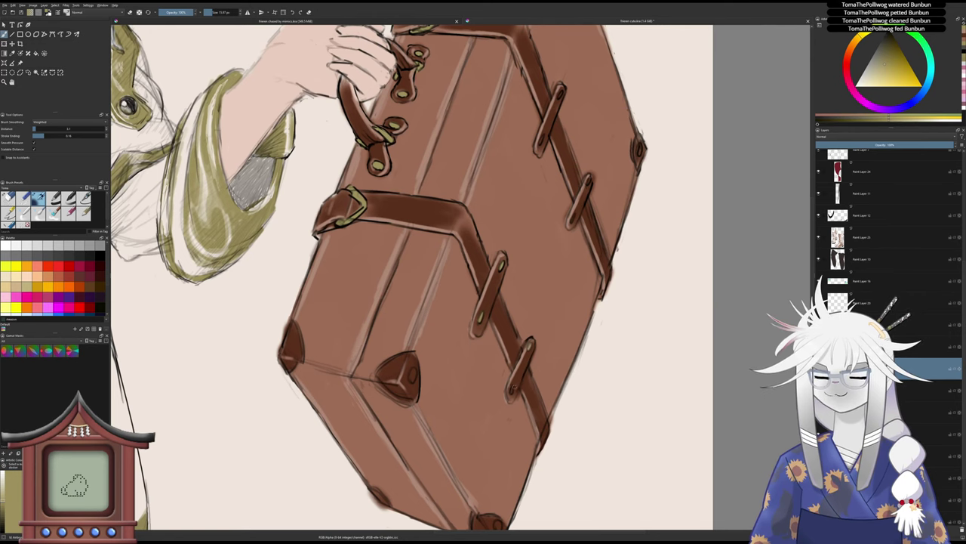
drag(564, 145, 484, 225)
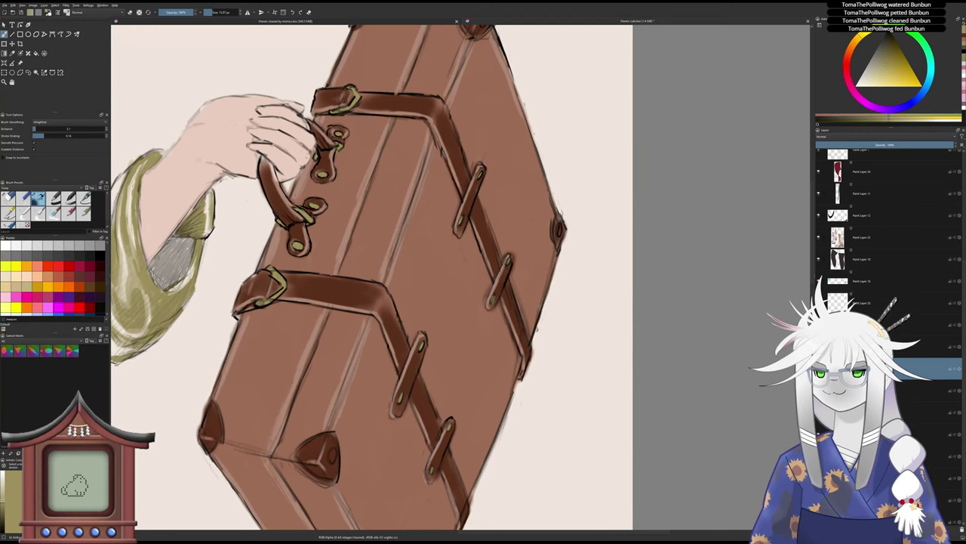
drag(467, 293, 467, 311)
drag(467, 312, 477, 263)
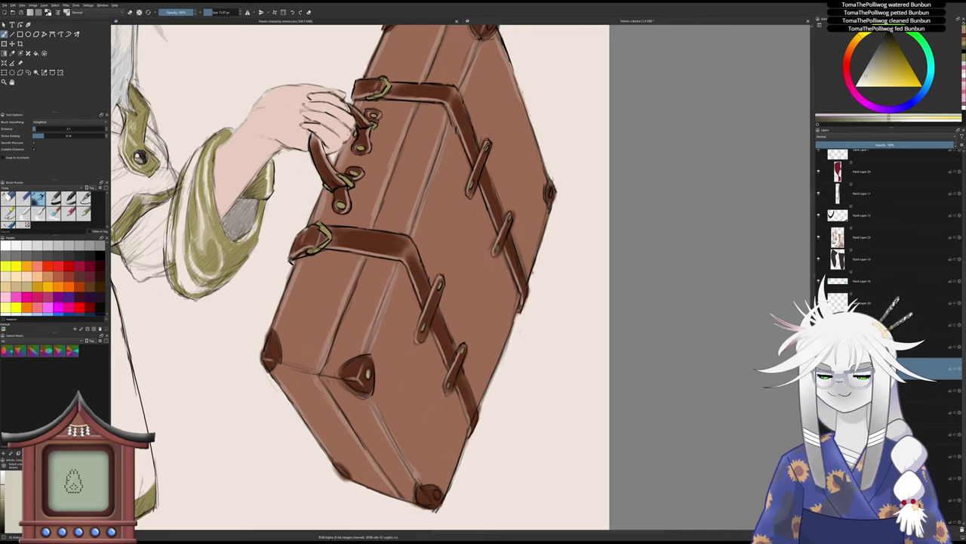
- Choose a pale greyish gold and paint the rivets on the suitcase's dark leather corner caps
click(875, 68)
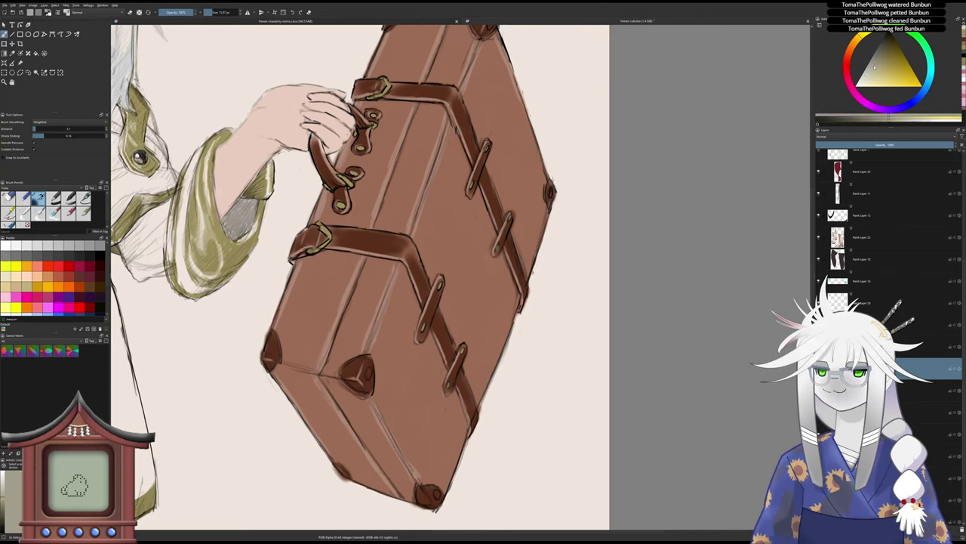
drag(368, 370, 369, 371)
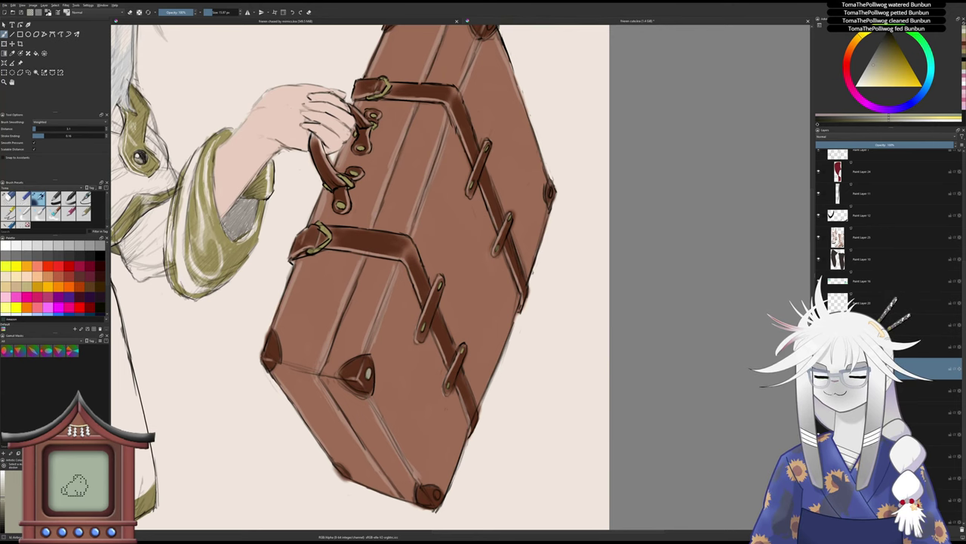
drag(440, 492, 435, 497)
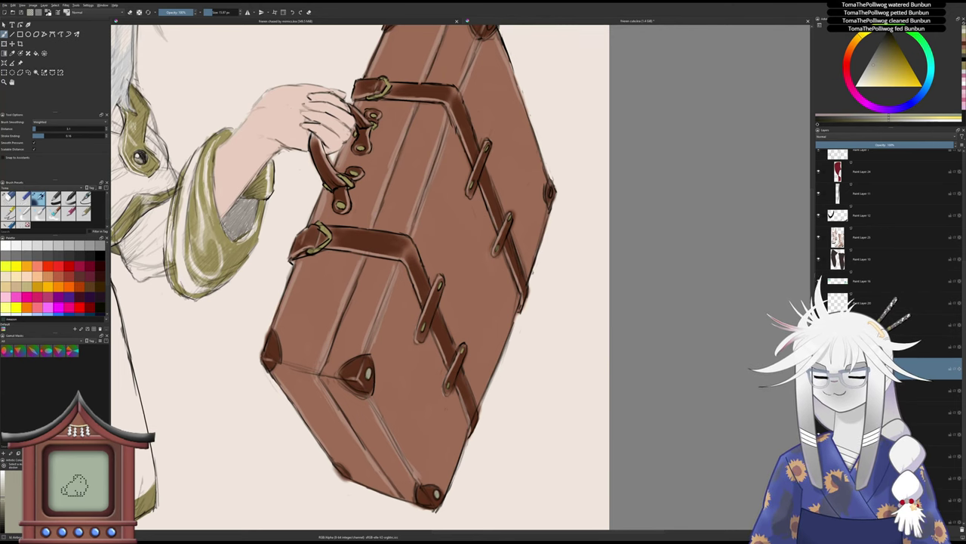
drag(472, 287, 450, 359)
drag(469, 93, 467, 101)
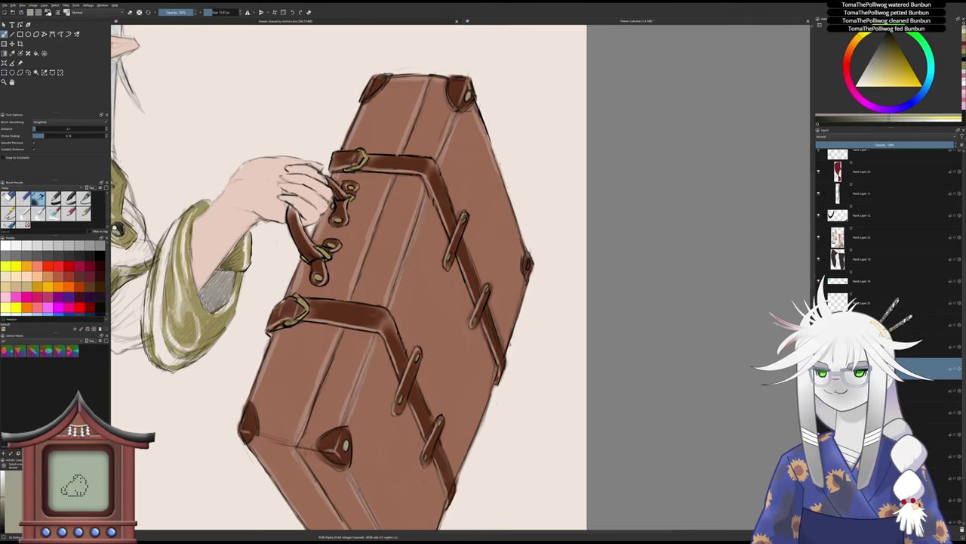
drag(528, 261, 528, 268)
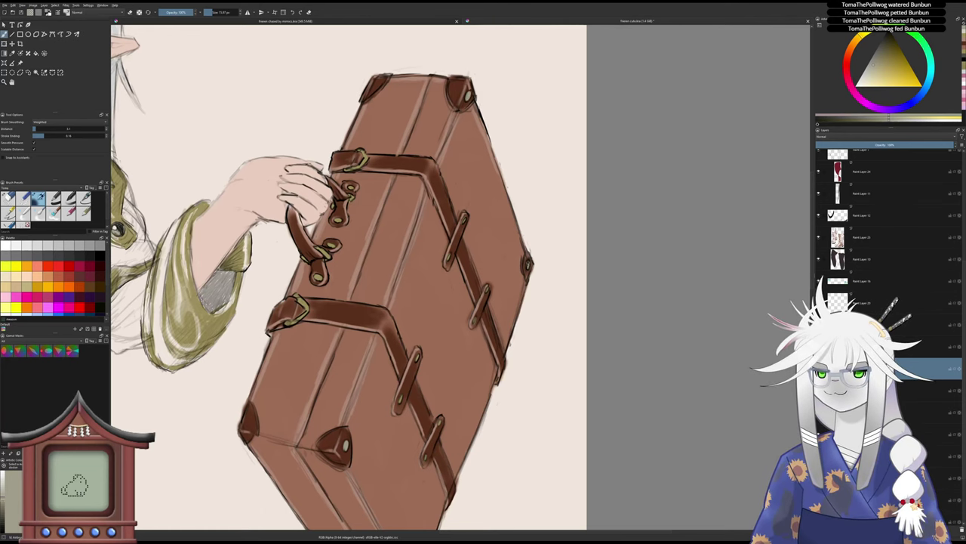
scroll(542, 220, down, 1)
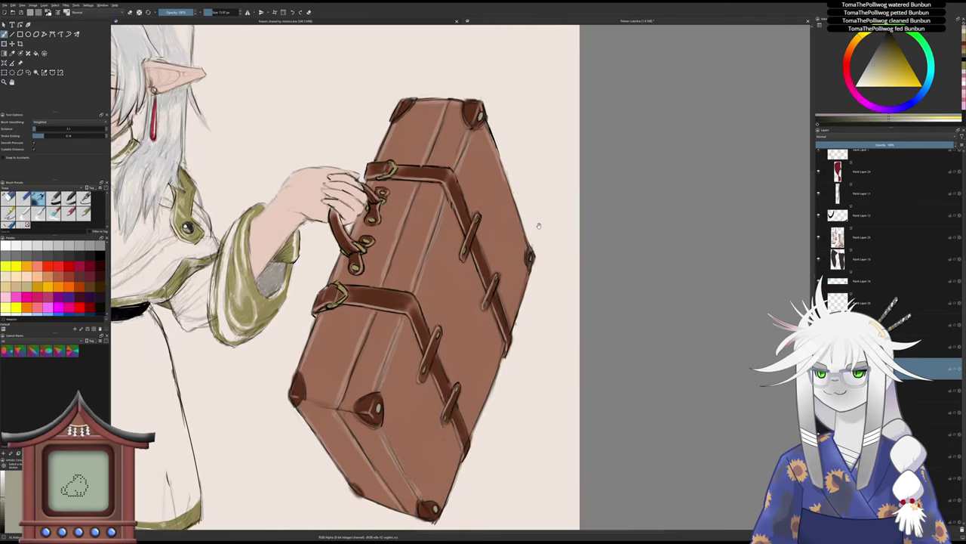
scroll(529, 232, down, 2)
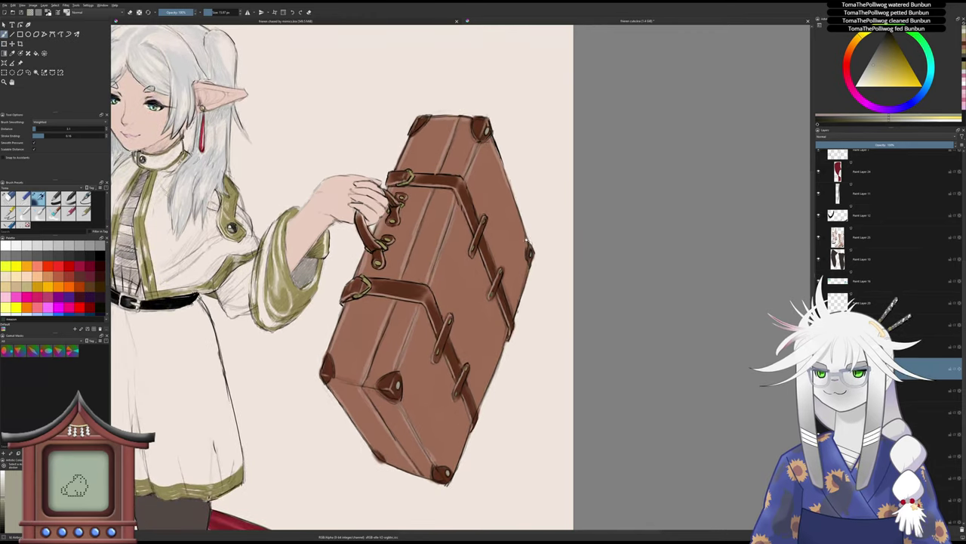
scroll(530, 245, up, 1)
drag(529, 249, 494, 249)
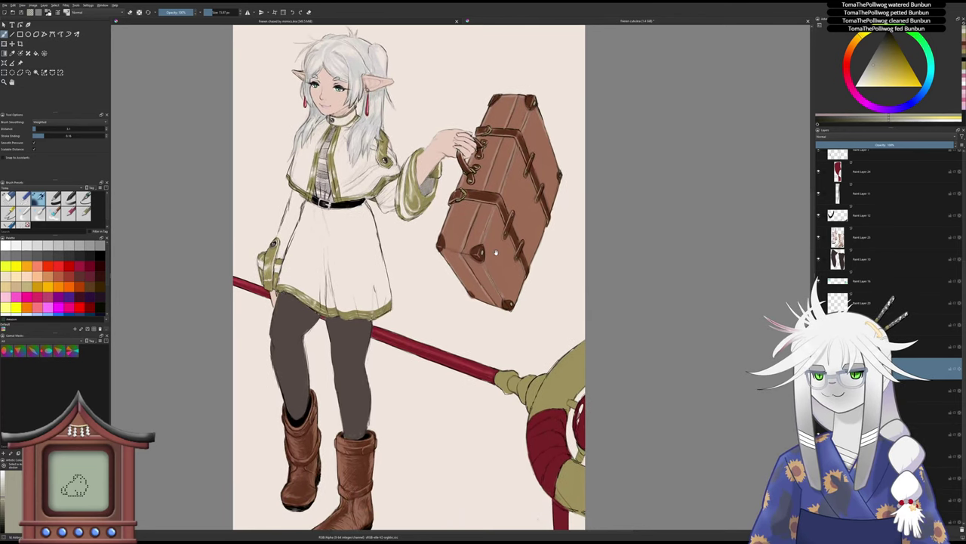
- Switch to white and paint glossy highlights on the golden collar segments at the end of the staff's red shaft
key(x)
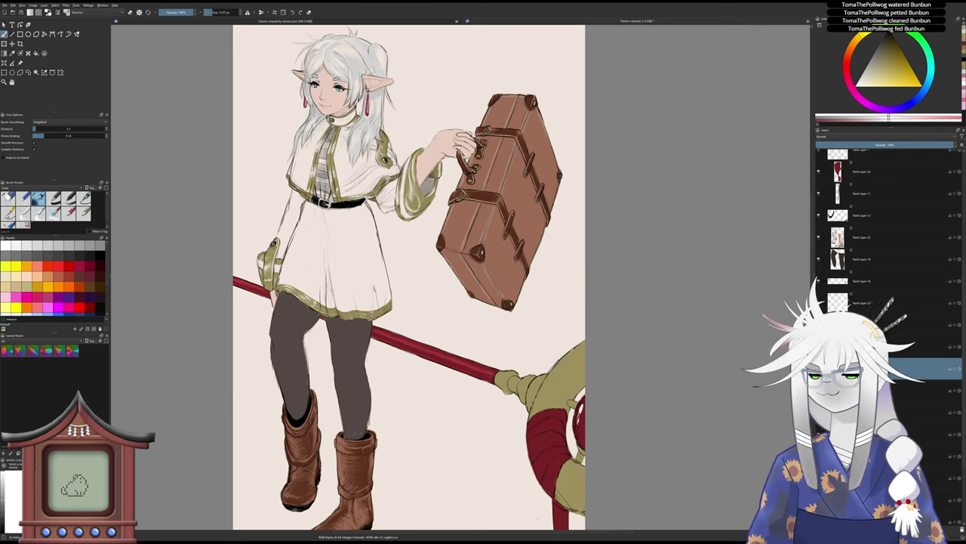
scroll(483, 355, up, 5)
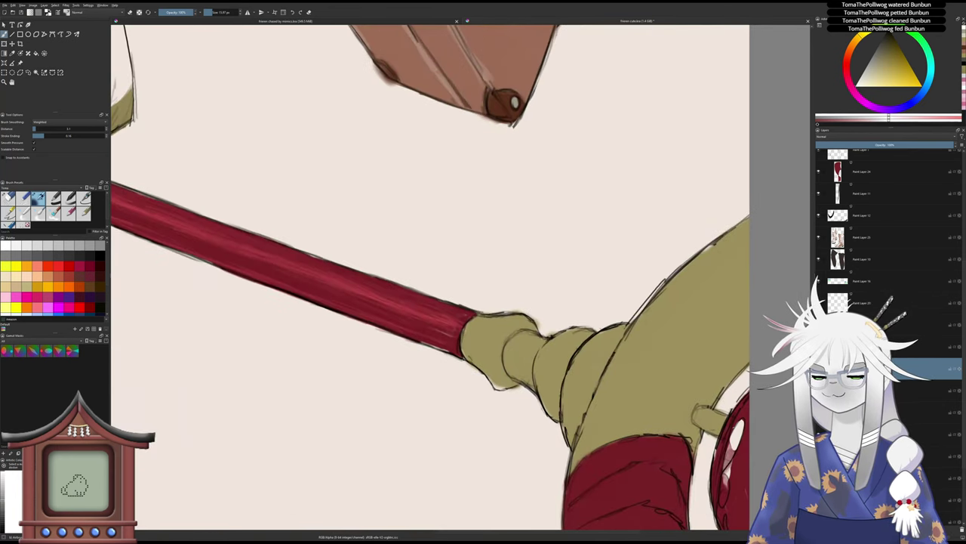
drag(472, 326, 498, 319)
mouse_move(486, 368)
mouse_down()
mouse_move(492, 322)
mouse_move(511, 316)
mouse_move(485, 361)
mouse_up()
mouse_move(467, 328)
mouse_down()
mouse_move(464, 343)
mouse_move(473, 321)
mouse_move(477, 340)
mouse_move(494, 322)
mouse_move(472, 323)
mouse_move(500, 318)
mouse_move(470, 325)
mouse_up()
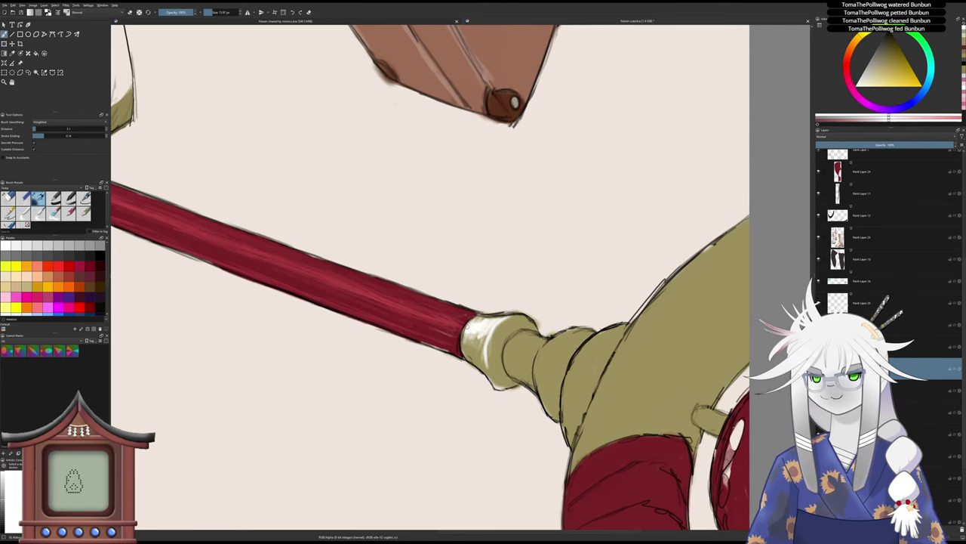
scroll(477, 333, down, 3)
scroll(483, 332, down, 1)
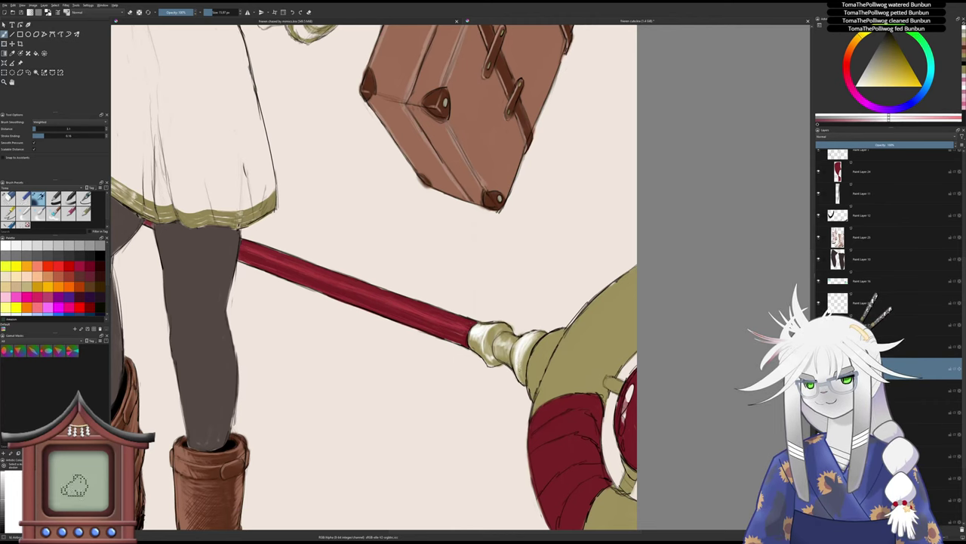
- Trim the collar highlights with the eraser and extend the white shine to the segment adjoining the staff's ring
key(slash)
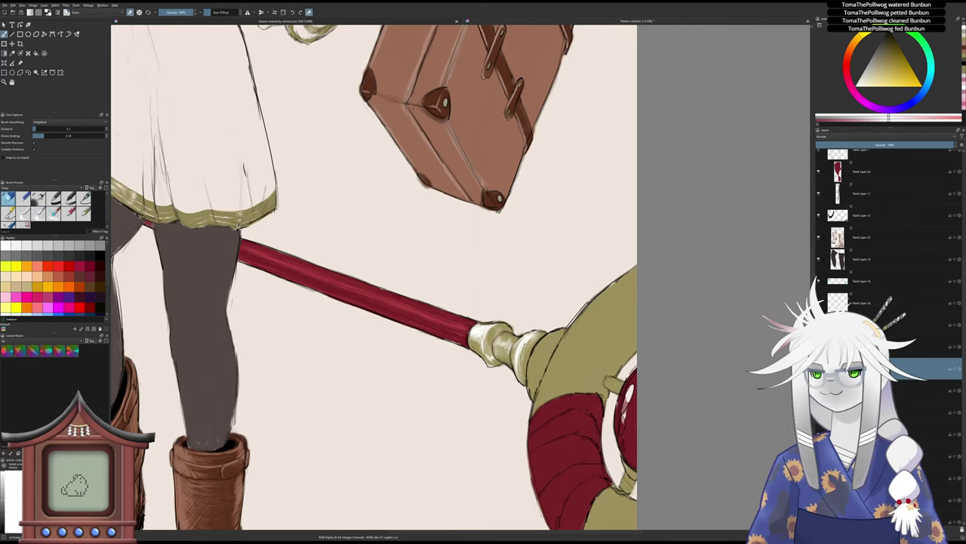
drag(518, 355, 478, 327)
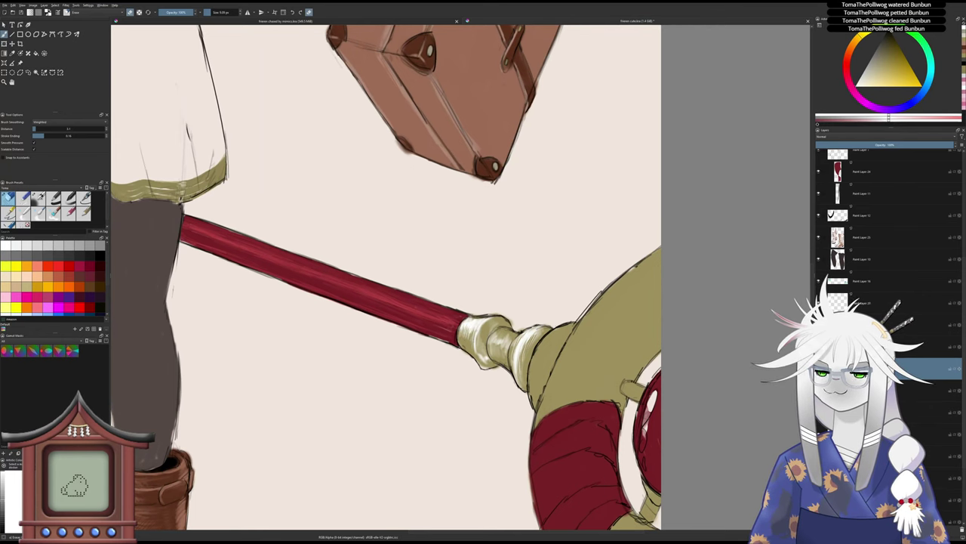
scroll(468, 361, down, 4)
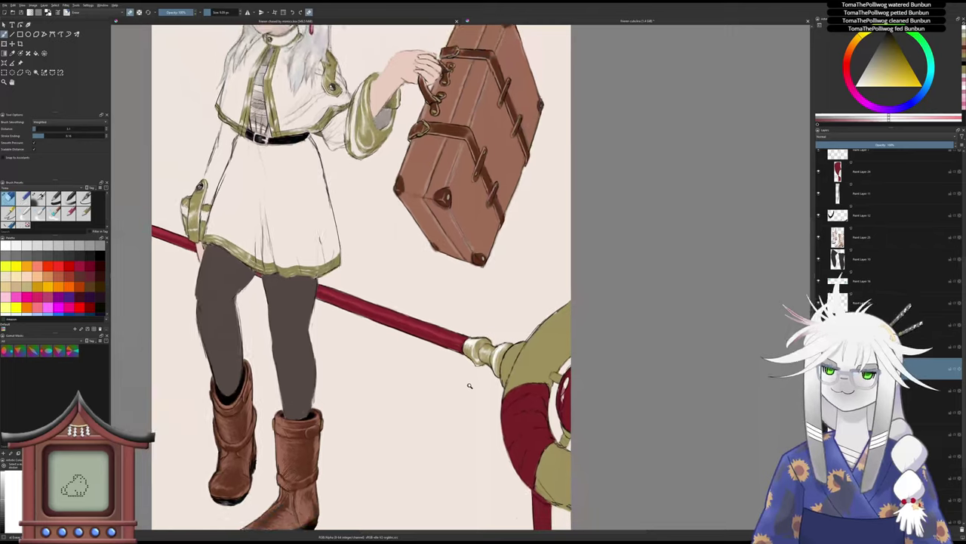
drag(471, 387, 470, 376)
key(slash)
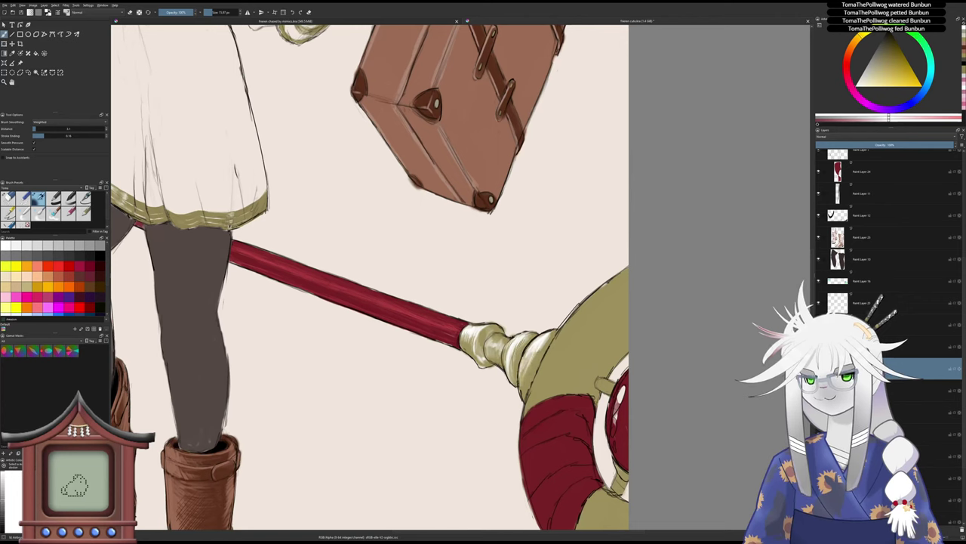
key(slash)
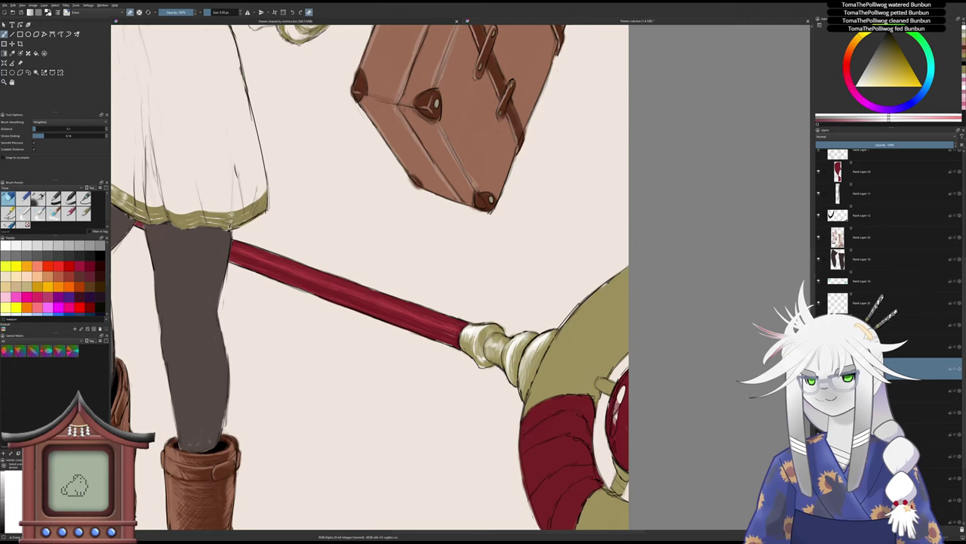
drag(531, 344, 498, 316)
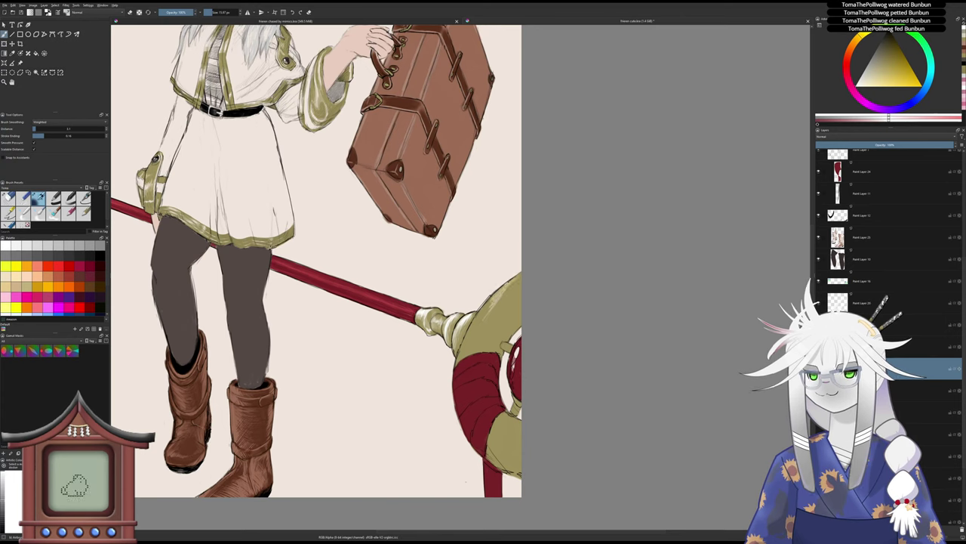
- Brush fine white highlight strokes along the curve of the staff ring's upper olive section
mouse_move(520, 277)
mouse_down()
mouse_move(500, 297)
mouse_move(500, 315)
mouse_up()
drag(521, 299, 500, 318)
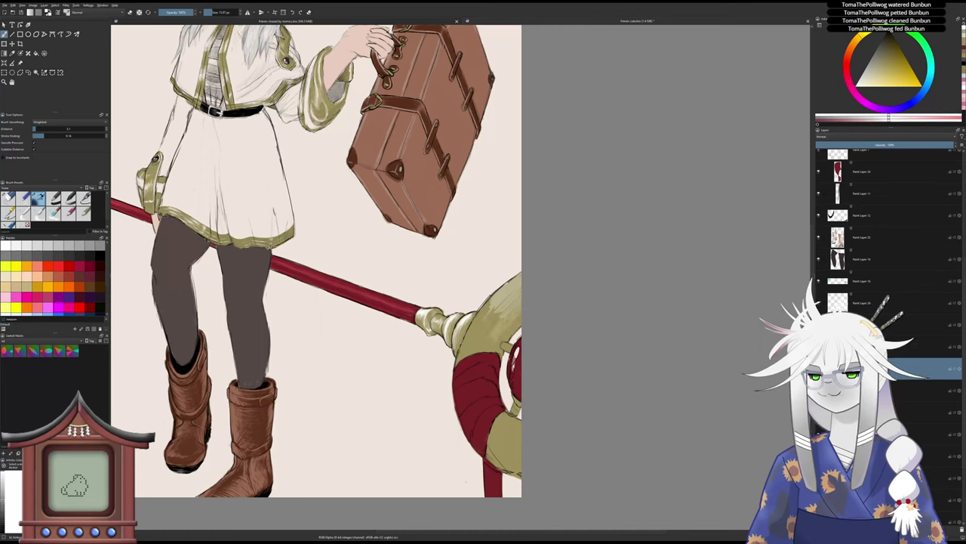
mouse_move(500, 314)
mouse_down()
mouse_move(482, 336)
mouse_move(478, 307)
mouse_move(469, 339)
mouse_up()
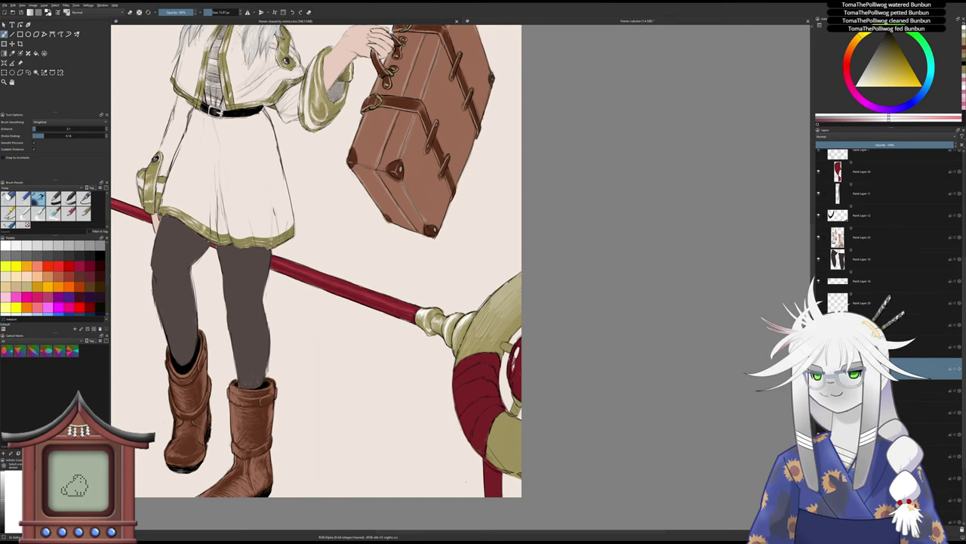
drag(494, 321, 477, 349)
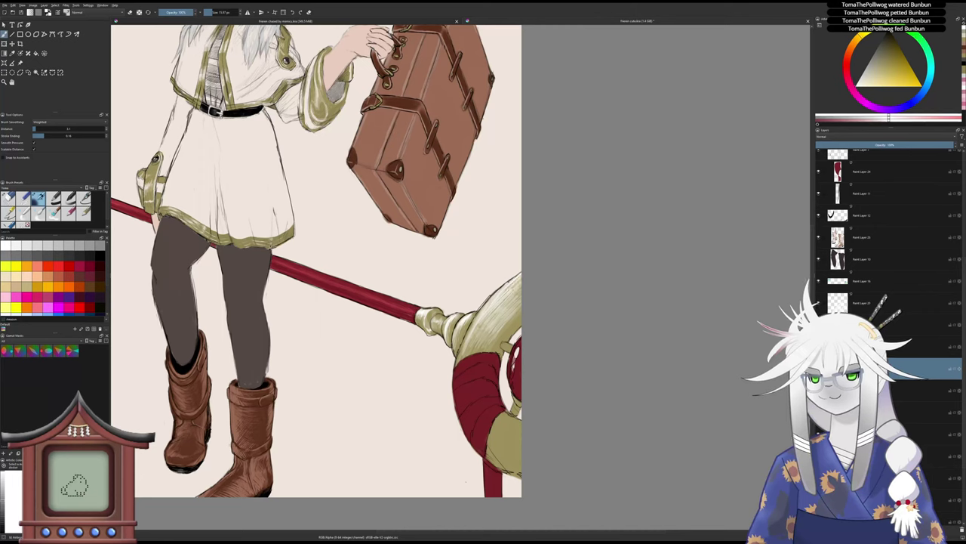
- Try a brighter white shine across the middle of the ring's upper olive section and undo it
drag(481, 322, 472, 334)
drag(500, 303, 488, 317)
drag(502, 303, 490, 320)
drag(510, 302, 493, 318)
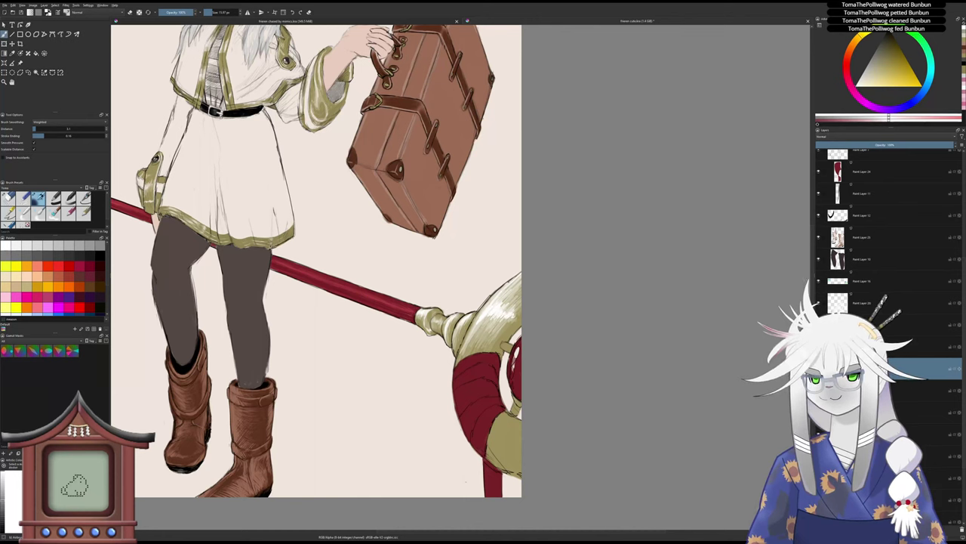
key(ctrl+z)
- Paint long curved white highlights along the outer edge of the ring's upper olive section
drag(476, 319, 502, 292)
drag(487, 308, 519, 278)
mouse_move(470, 339)
mouse_down()
mouse_move(484, 311)
mouse_move(479, 319)
mouse_up()
drag(458, 358, 481, 314)
drag(490, 306, 519, 278)
drag(470, 331, 478, 320)
drag(459, 357, 480, 325)
drag(468, 342, 492, 311)
drag(480, 320, 497, 301)
drag(491, 308, 520, 281)
- Add white highlight strokes through the middle and along the inner edge of the ring's upper olive section
mouse_move(501, 302)
mouse_down()
mouse_move(519, 285)
mouse_move(499, 308)
mouse_up()
mouse_move(485, 324)
mouse_down()
mouse_move(495, 314)
mouse_move(486, 328)
mouse_up()
mouse_move(470, 349)
mouse_down()
mouse_move(488, 329)
mouse_move(479, 343)
mouse_up()
drag(470, 354, 500, 322)
drag(487, 332, 507, 308)
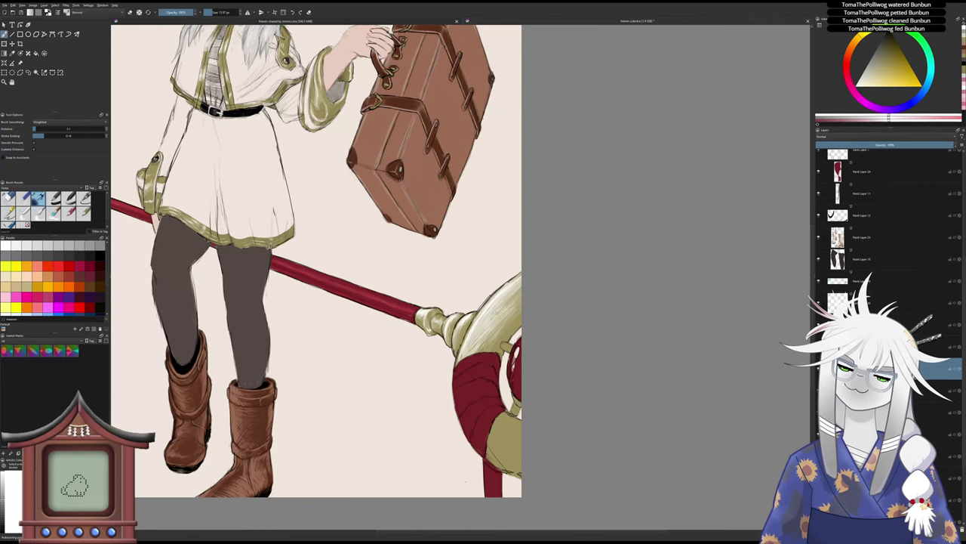
drag(476, 349, 488, 340)
drag(477, 354, 491, 341)
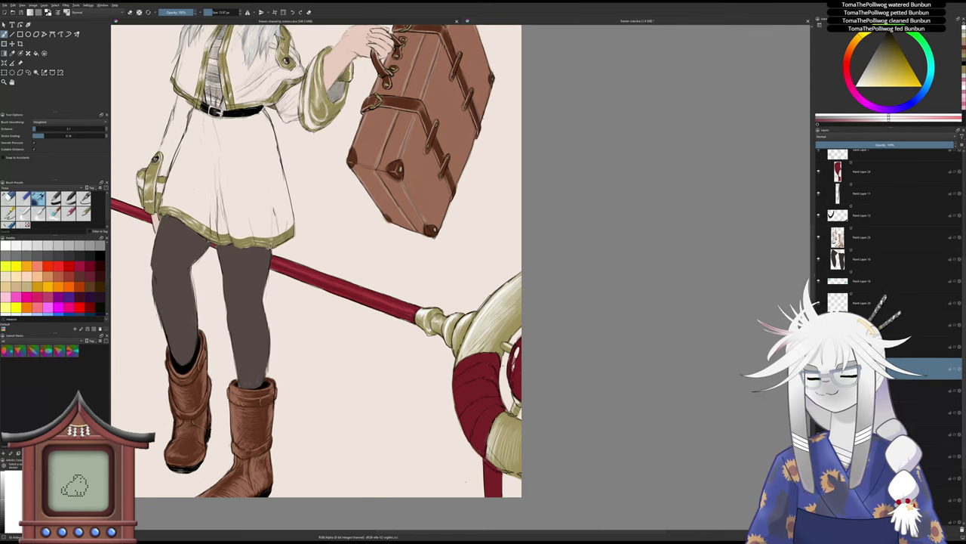
- Erase the white highlights from the ring's lower olive section with a larger eraser and return to the brush
scroll(487, 386, down, 4)
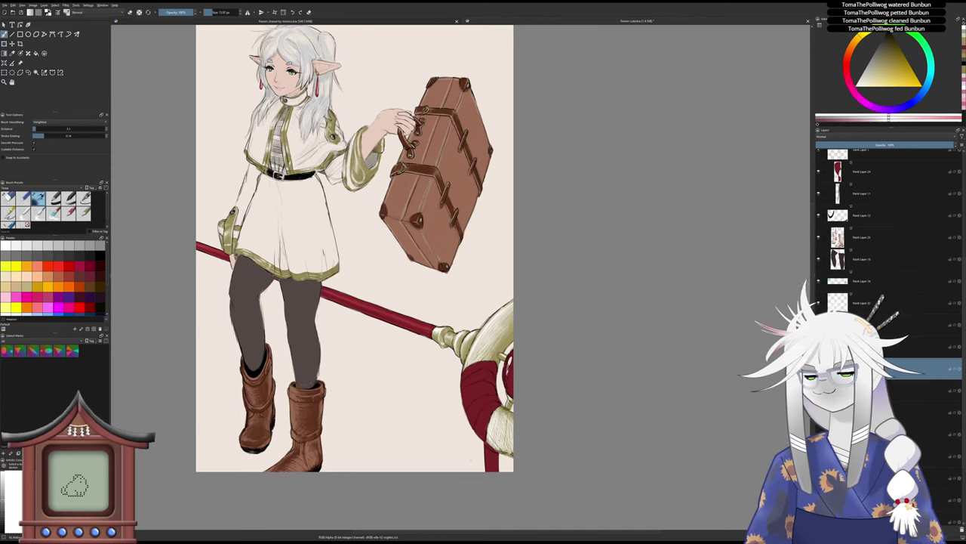
key(slash)
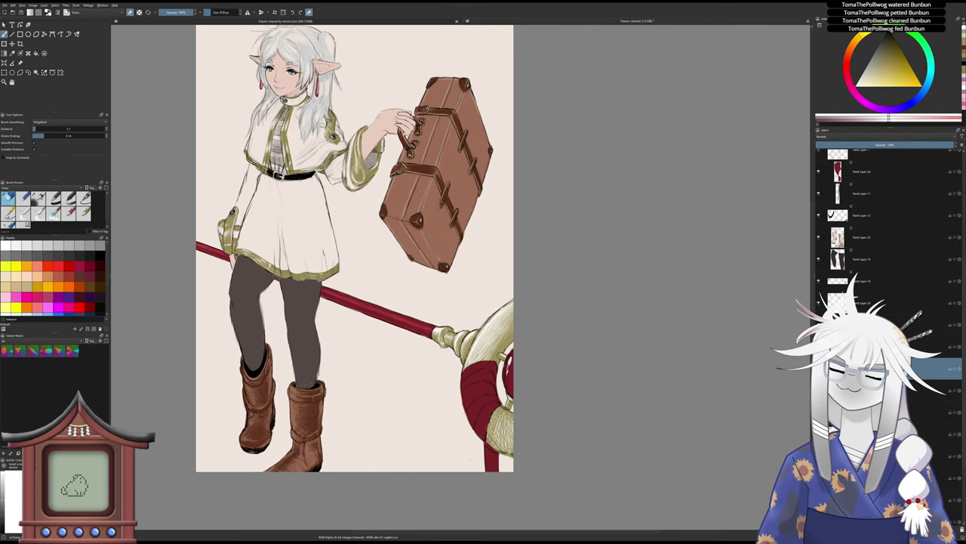
scroll(507, 456, down, 3)
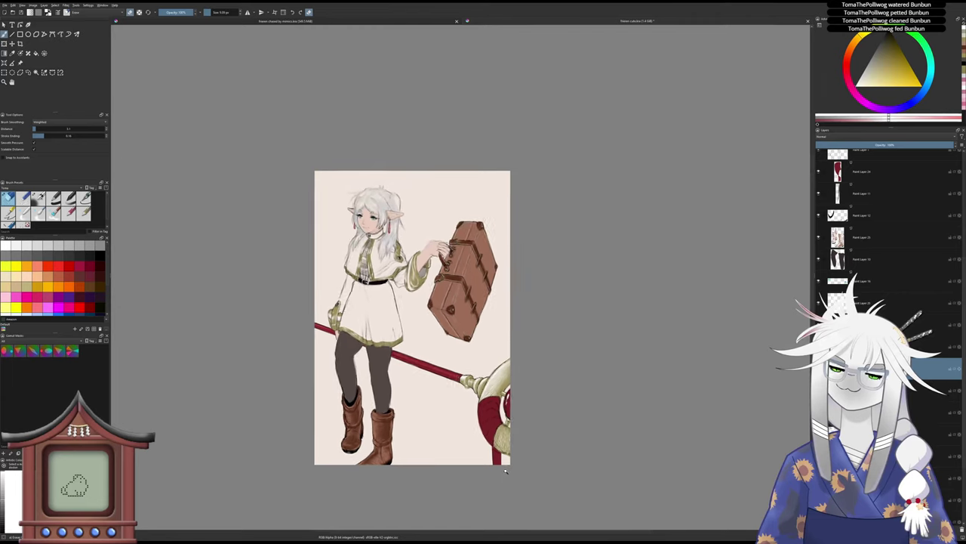
scroll(507, 456, up, 3)
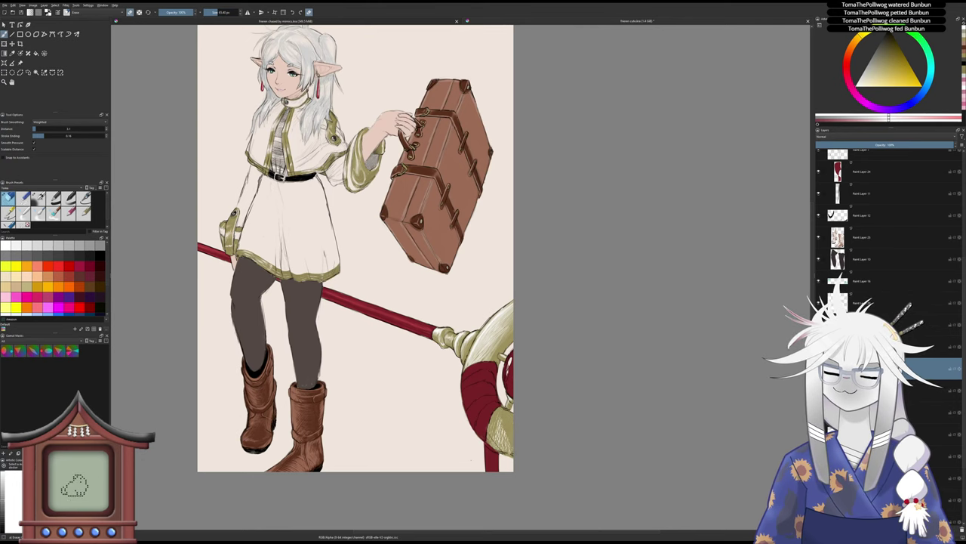
drag(499, 418, 506, 445)
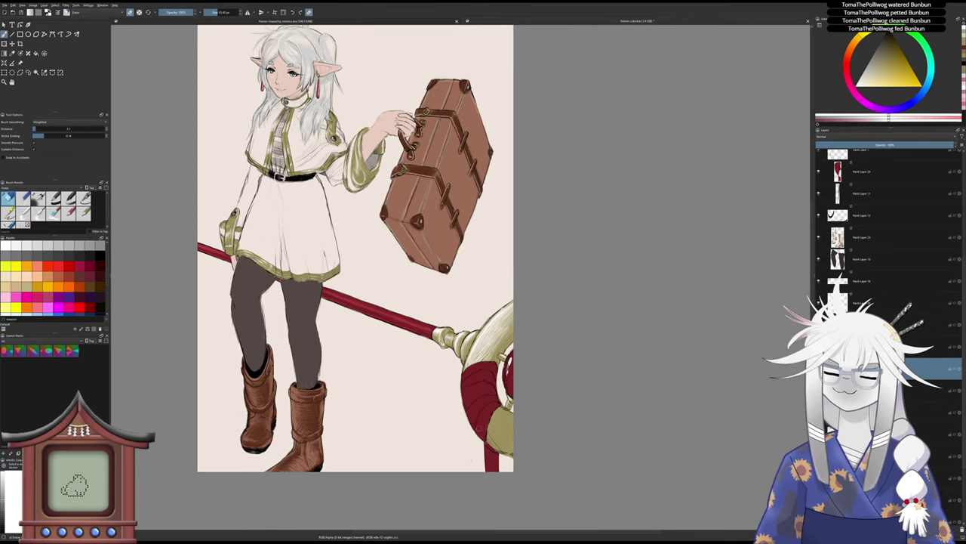
key(/)
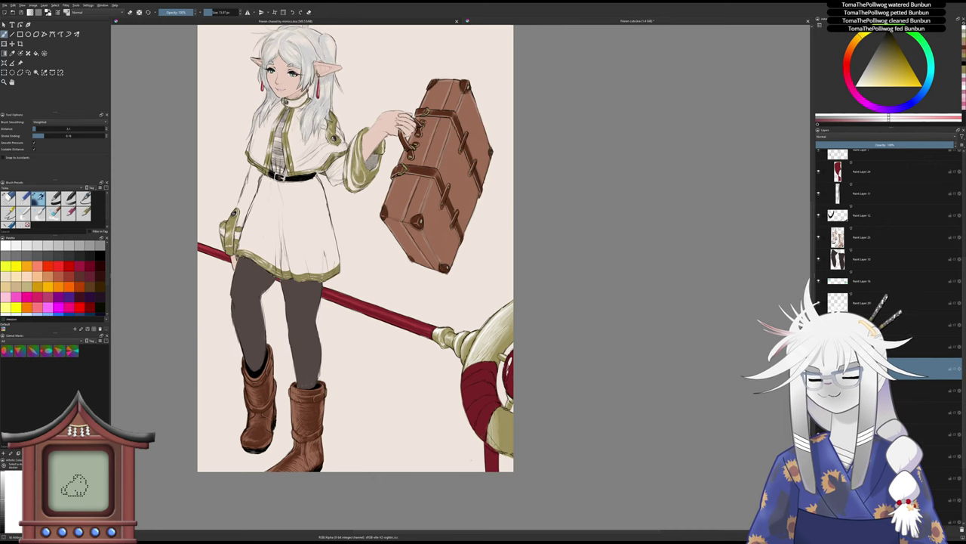
- Paint white highlight strokes on the ring's lower olive section, switching between eraser and brush, and check them against the whole figure
key(e)
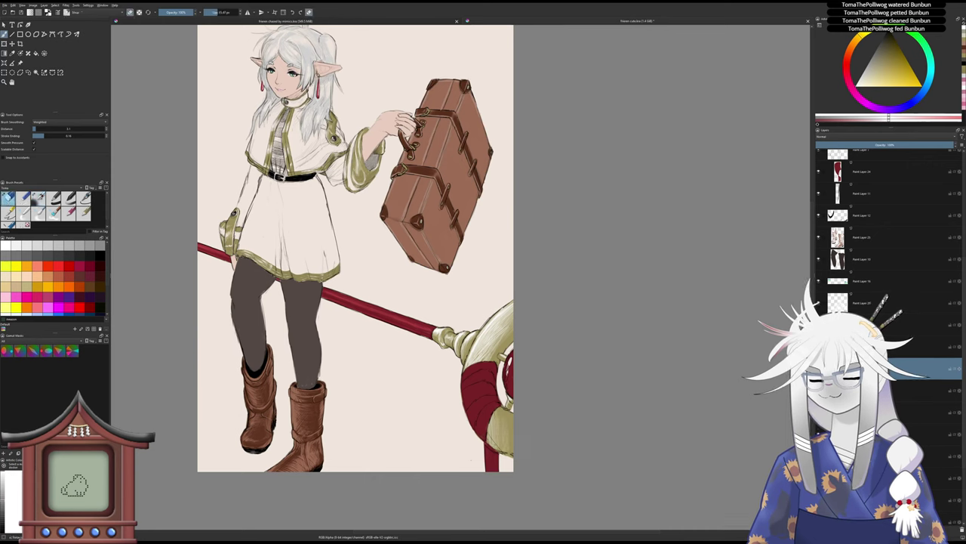
key(e)
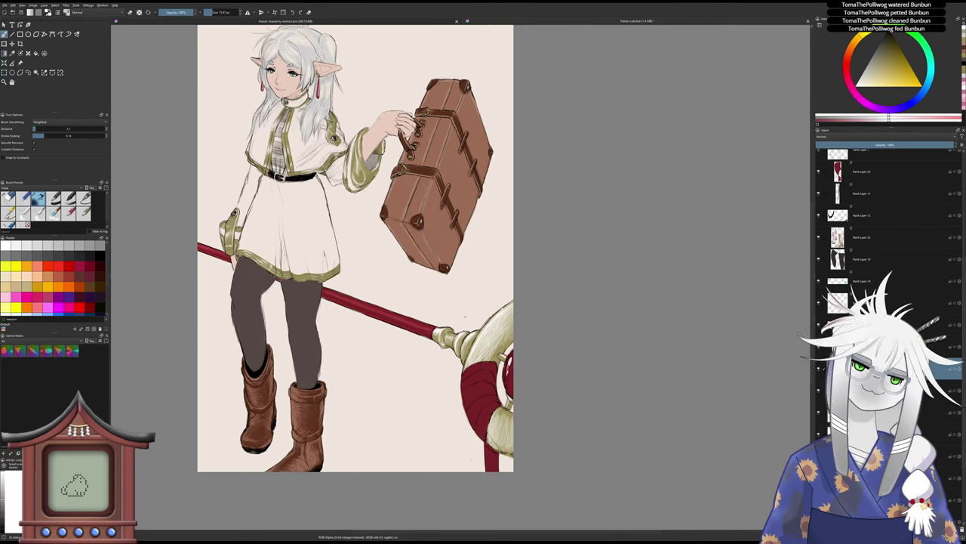
drag(466, 347, 465, 370)
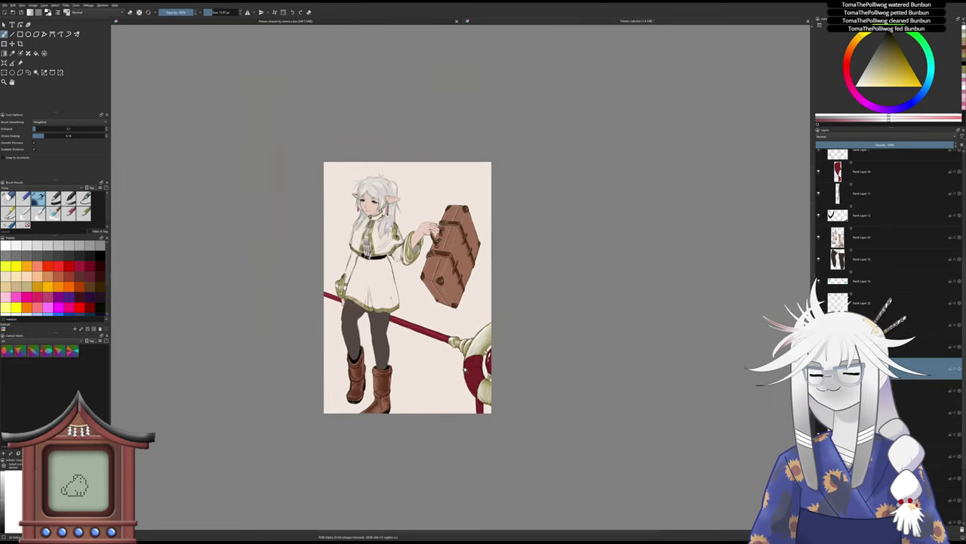
scroll(443, 388, up, 3)
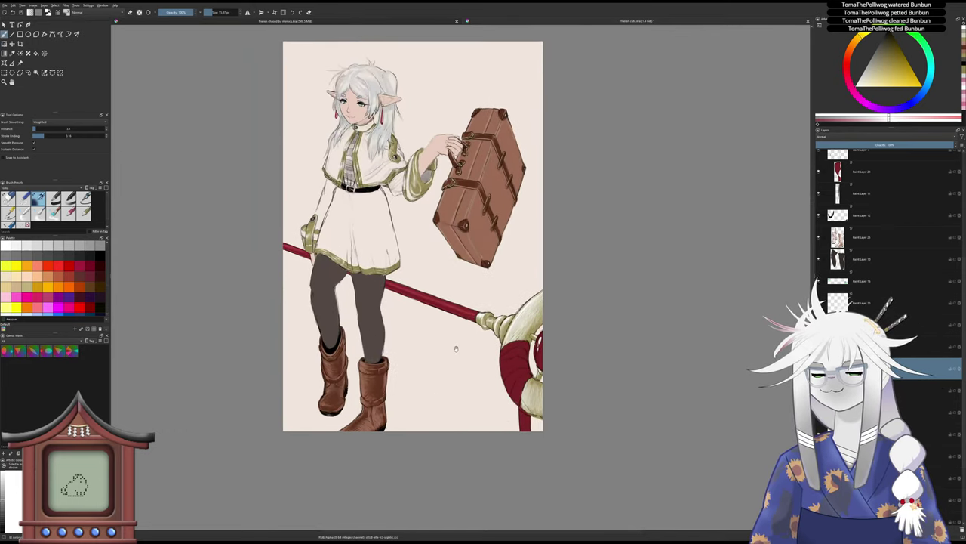
drag(456, 349, 390, 316)
drag(421, 429, 403, 391)
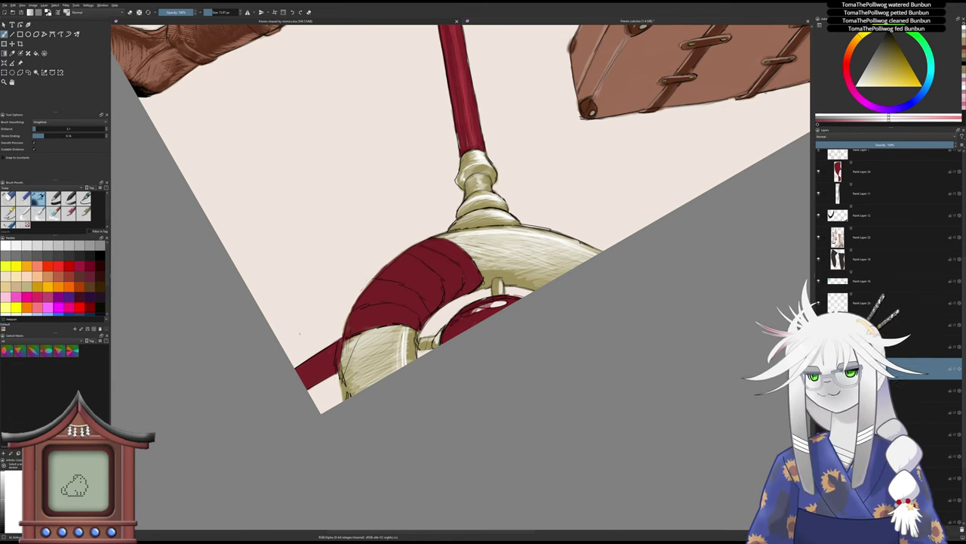
key(5)
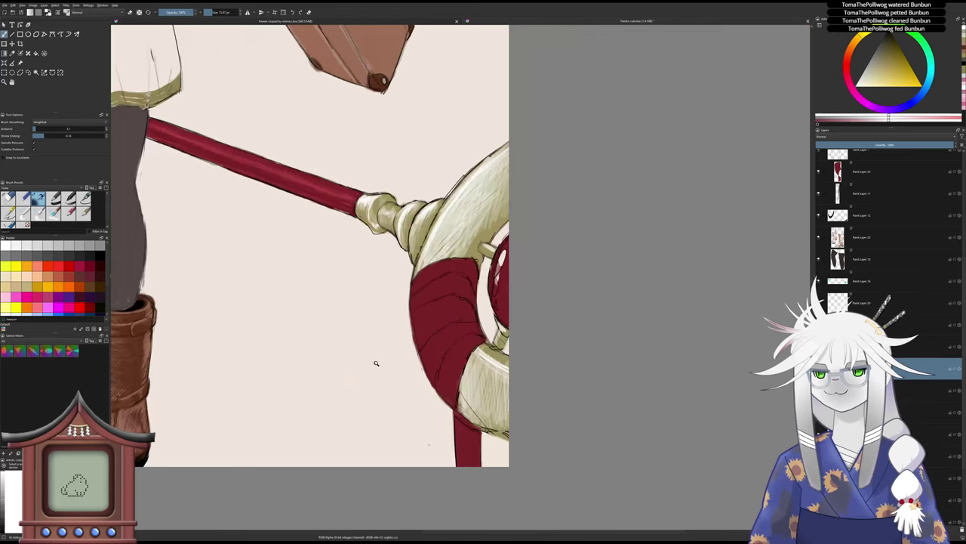
drag(376, 363, 398, 390)
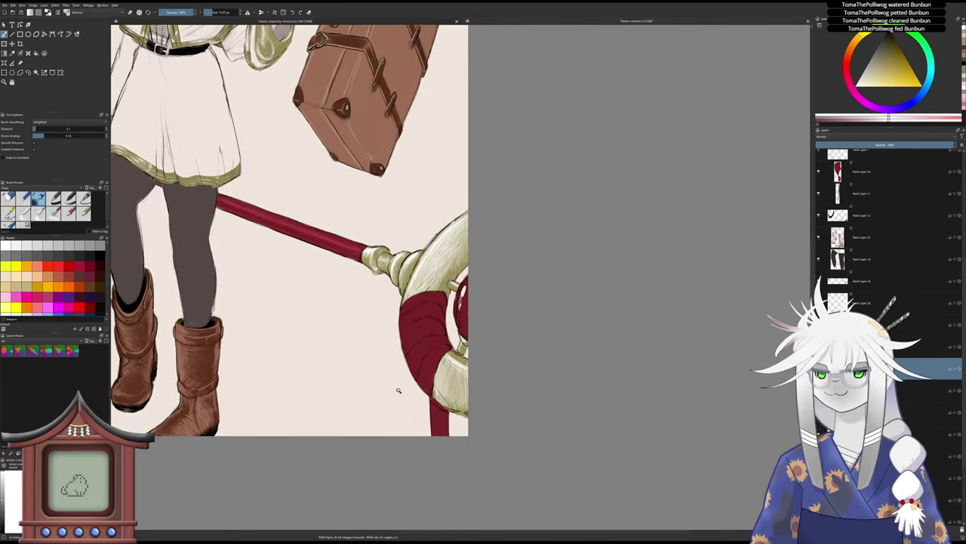
- Add a new layer above the red colour layer and paint a white shine along the inner curve of the ring's red wrap
click(888, 178)
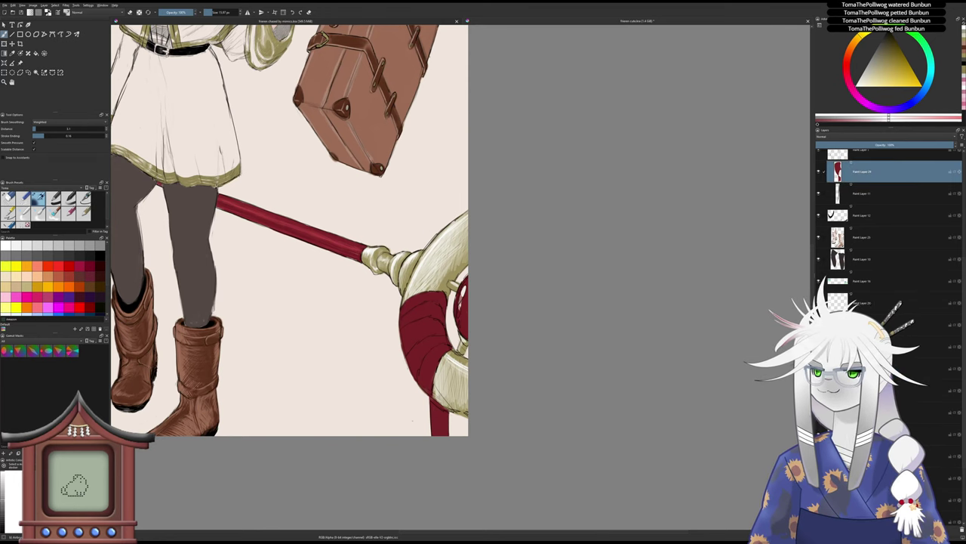
key(Insert)
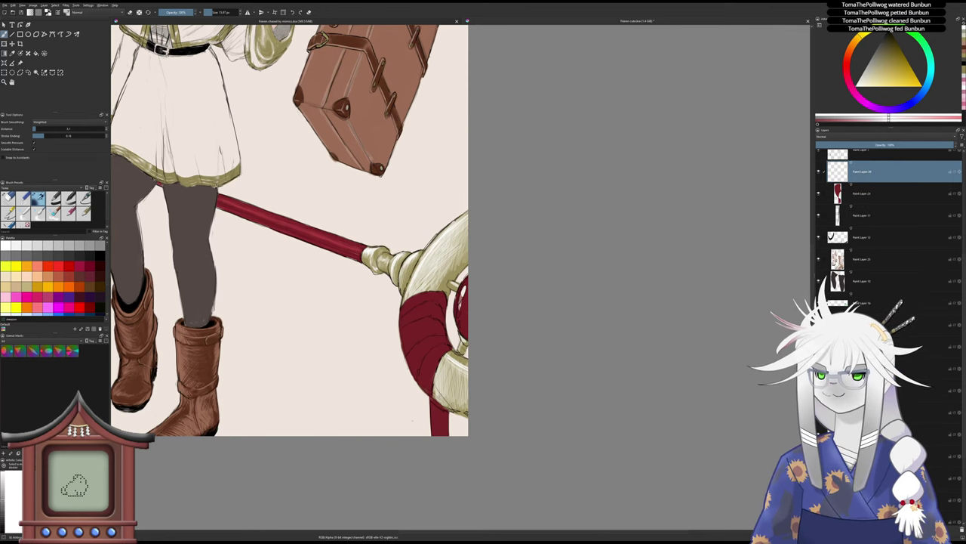
mouse_move(459, 351)
mouse_down()
mouse_move(459, 341)
mouse_move(432, 334)
mouse_move(425, 304)
mouse_move(423, 338)
mouse_up()
mouse_move(428, 289)
mouse_down()
mouse_move(424, 323)
mouse_move(425, 308)
mouse_up()
drag(426, 294, 423, 316)
drag(429, 278, 423, 299)
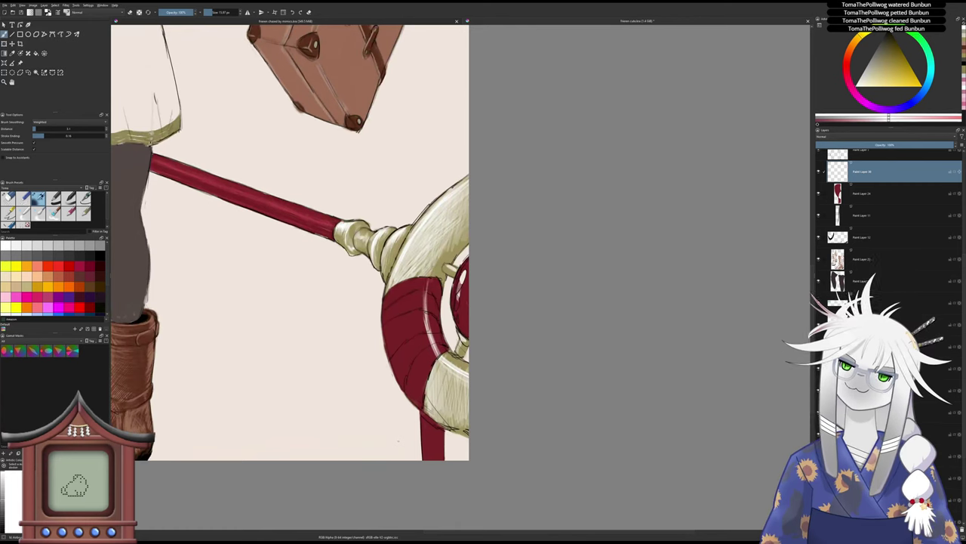
drag(444, 358, 426, 345)
drag(427, 388, 422, 314)
mouse_move(418, 323)
mouse_down()
mouse_move(425, 288)
mouse_move(412, 293)
mouse_up()
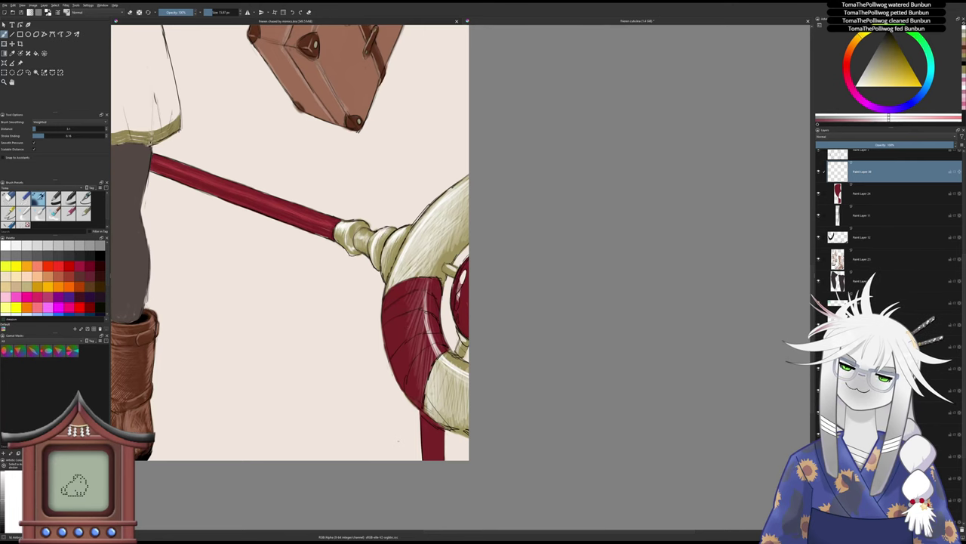
- Hatch fine light strokes across the folds of the ring's red wrap, from its lower end up to the inner edge
mouse_move(425, 359)
mouse_down()
mouse_move(420, 405)
mouse_move(413, 398)
mouse_up()
drag(415, 373, 412, 387)
drag(416, 345, 410, 362)
mouse_move(419, 314)
mouse_down()
mouse_move(401, 337)
mouse_move(401, 327)
mouse_up()
drag(420, 279, 413, 298)
mouse_move(413, 297)
mouse_down()
mouse_move(404, 312)
mouse_move(404, 292)
mouse_up()
mouse_move(401, 299)
mouse_down()
mouse_move(395, 310)
mouse_move(440, 348)
mouse_up()
drag(431, 315, 434, 330)
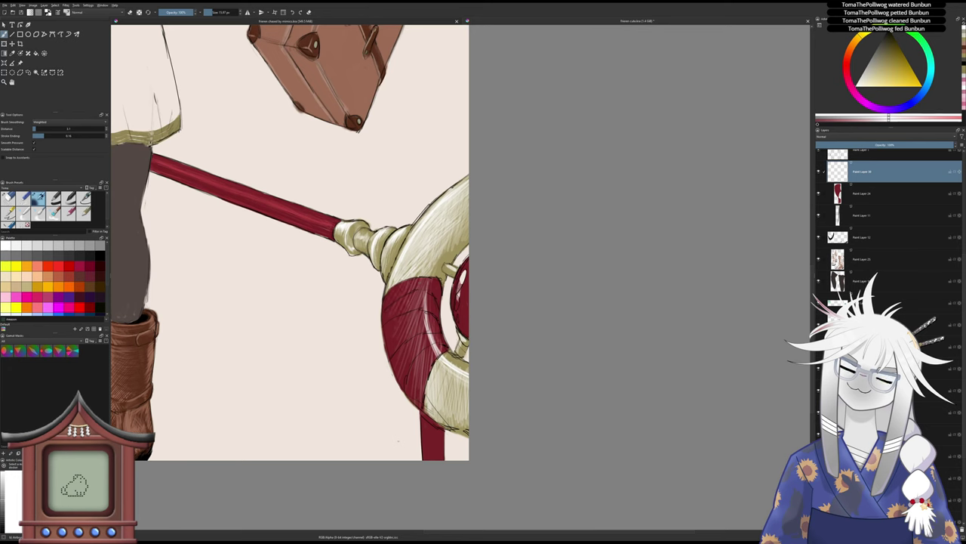
drag(432, 296, 430, 333)
mouse_move(438, 320)
mouse_down()
mouse_move(426, 363)
mouse_move(414, 298)
mouse_move(429, 289)
mouse_up()
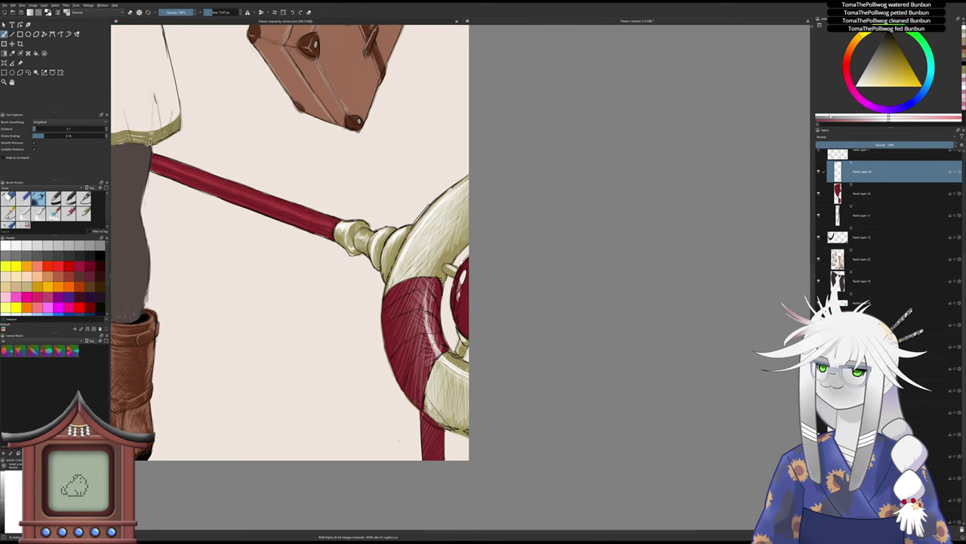
- Set the red highlight layer's blending mode to Overlay and add more light strokes to the wrap, the gem and the lower shaft
click(828, 117)
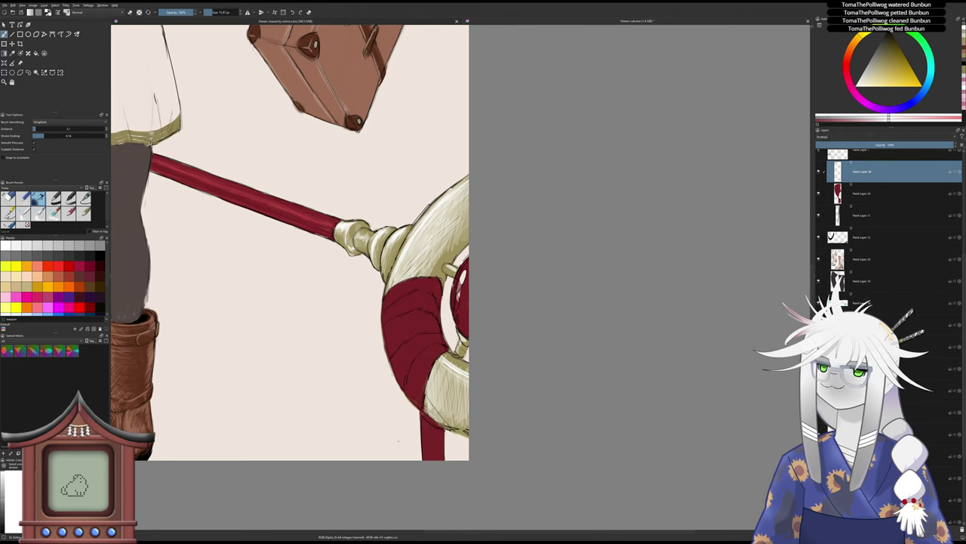
click(828, 163)
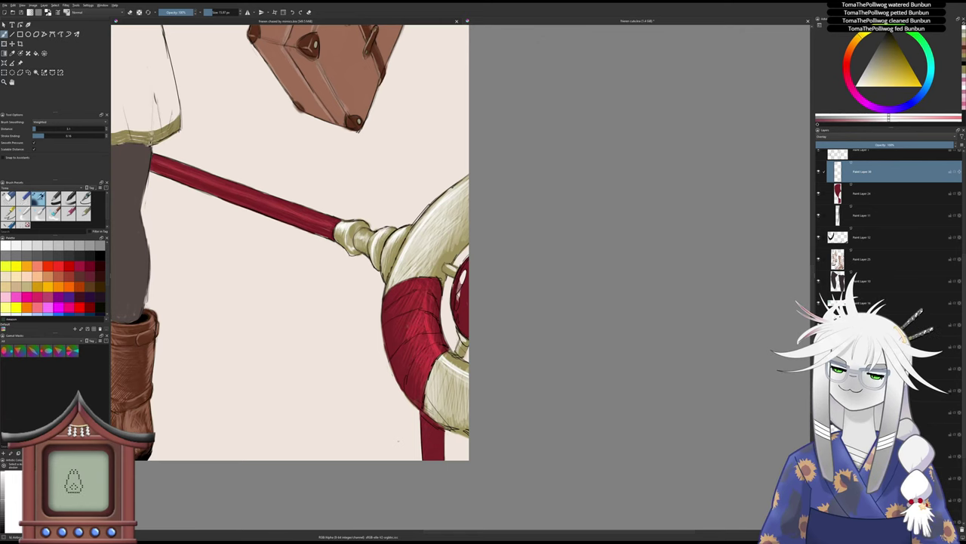
drag(408, 322, 422, 293)
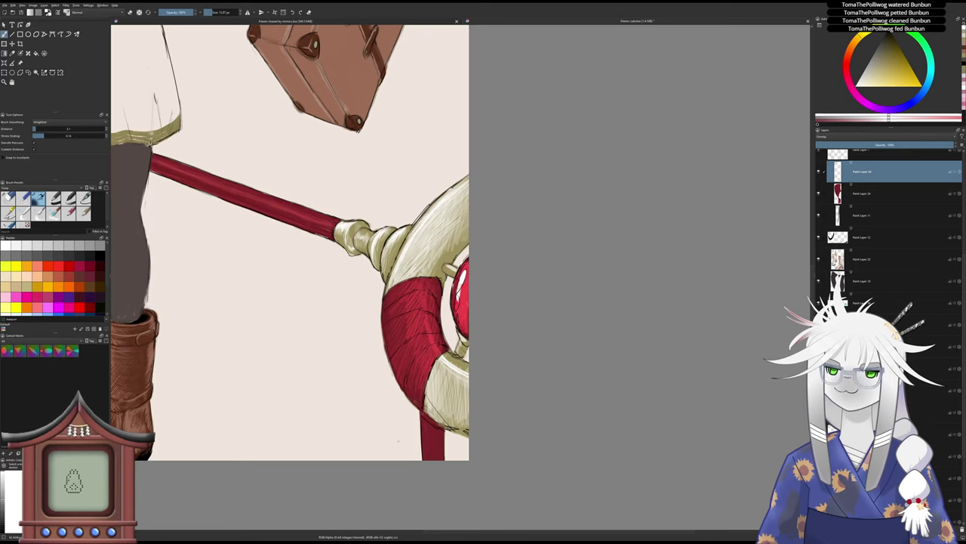
mouse_move(466, 322)
mouse_down()
mouse_move(461, 346)
mouse_move(474, 322)
mouse_up()
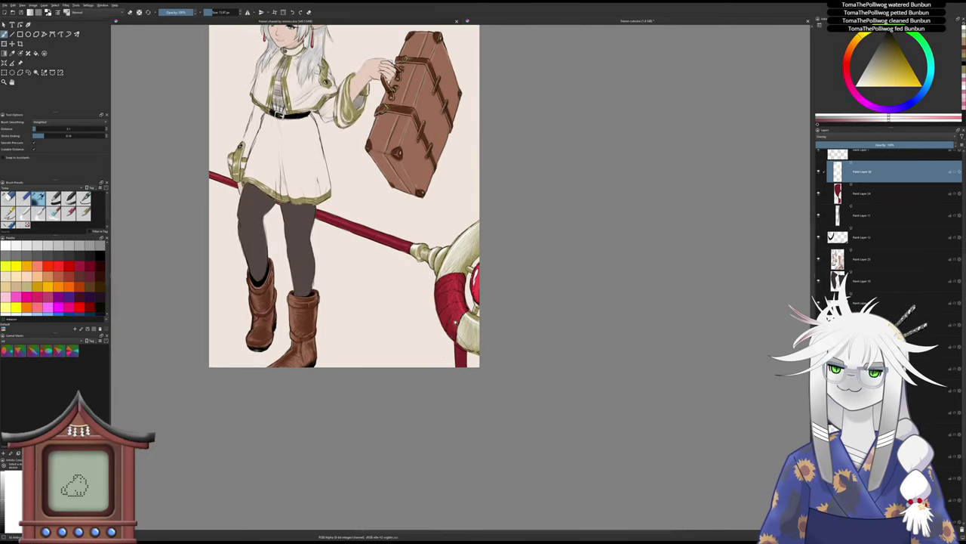
drag(466, 358, 455, 349)
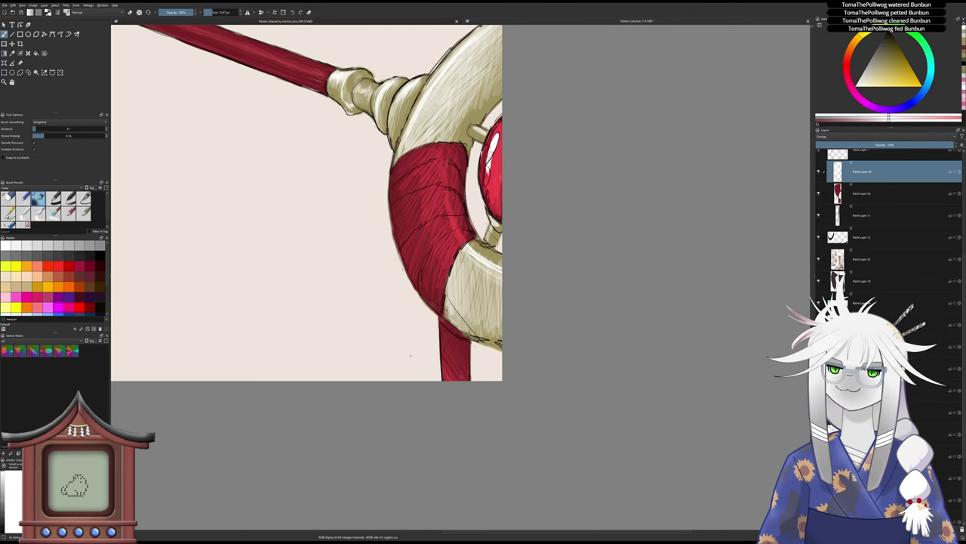
- Examine the whole illustration while hiding and showing the line art layer and the red highlight layer
scroll(411, 354, down, 4)
scroll(453, 361, up, 1)
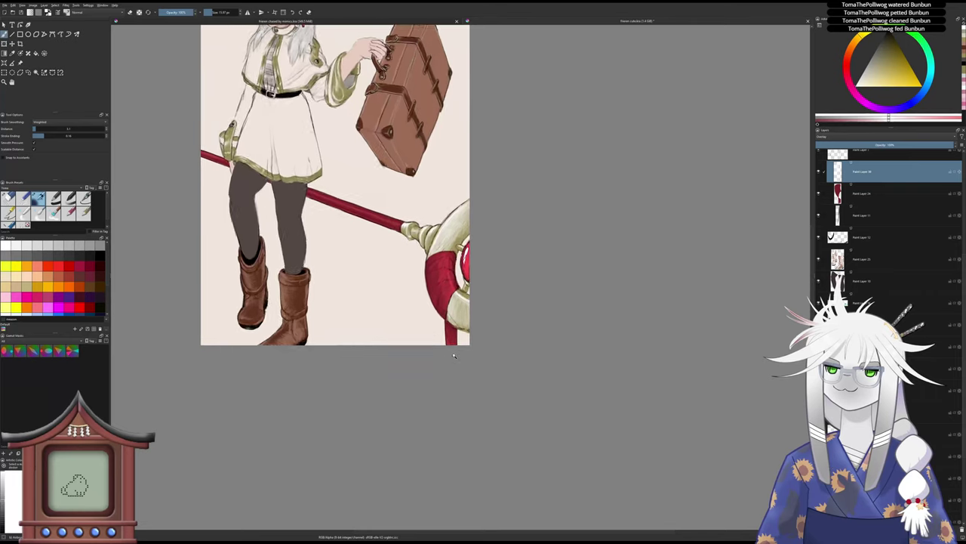
scroll(456, 365, down, 2)
drag(456, 366, 456, 393)
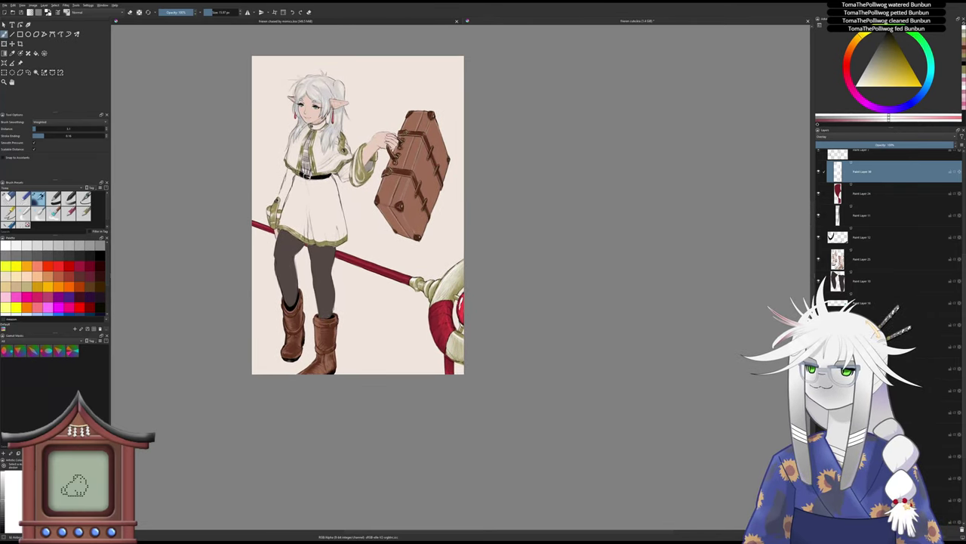
scroll(900, 233, up, 3)
click(818, 212)
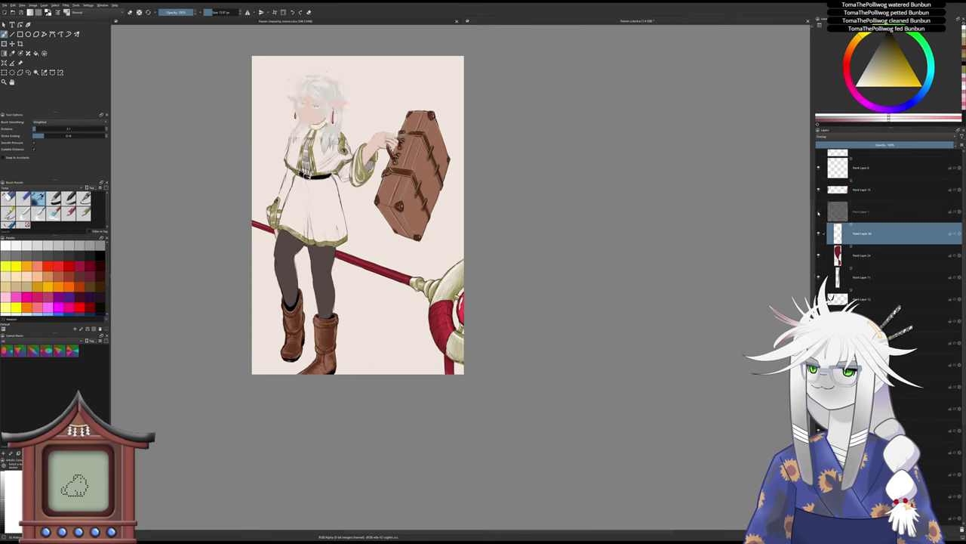
click(818, 212)
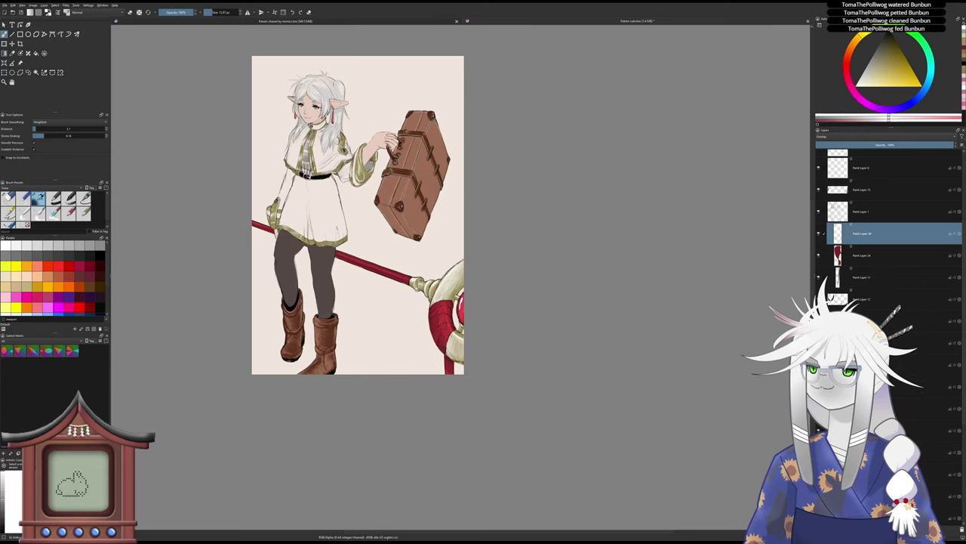
click(818, 234)
click(818, 233)
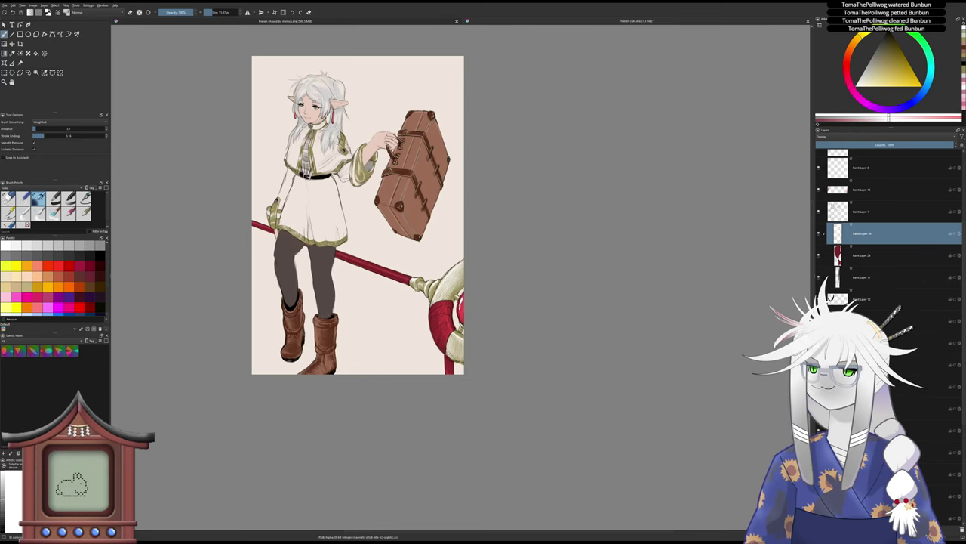
- Change the blending of the gold highlight layer and paint white highlights along the staff's collars, the ring's edges and the gem's setting
click(862, 453)
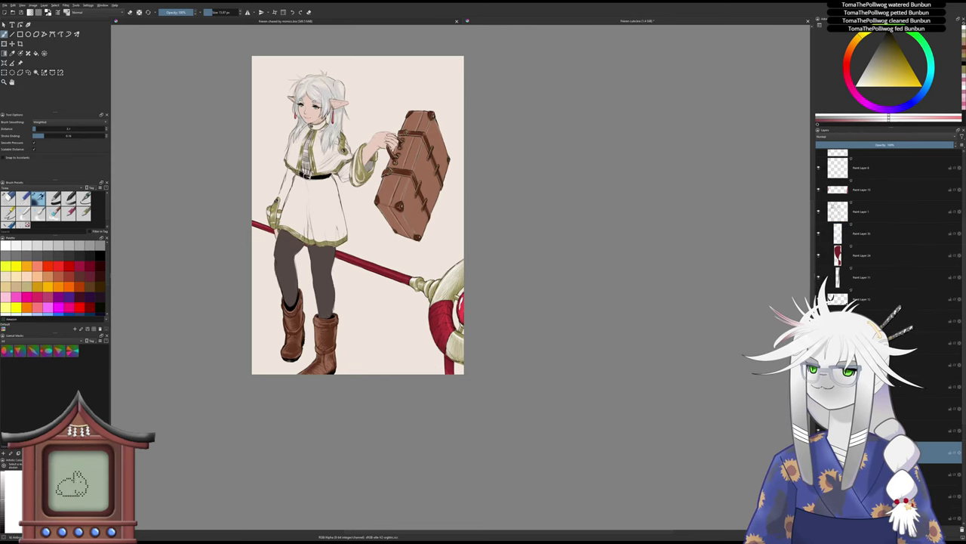
click(858, 144)
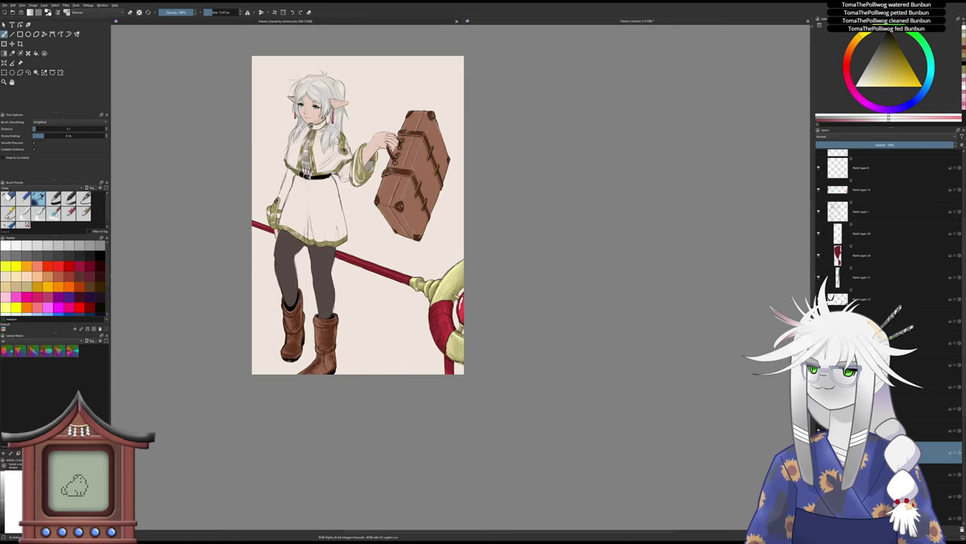
scroll(425, 260, up, 5)
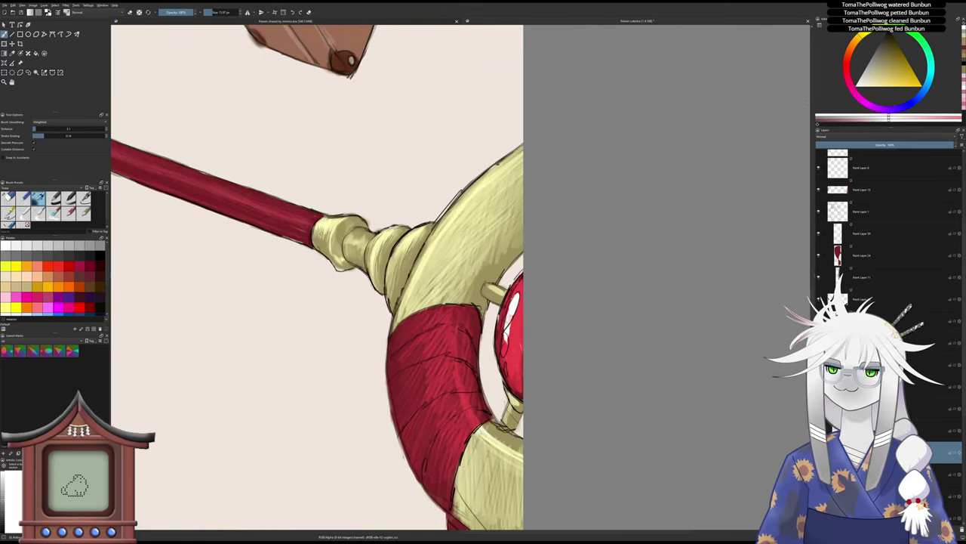
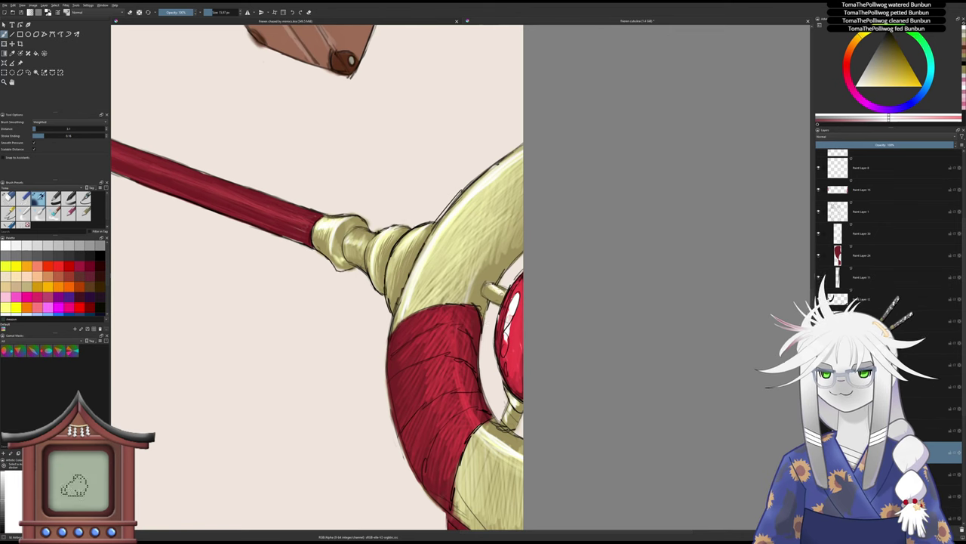
mouse_move(505, 382)
mouse_down()
mouse_move(501, 309)
mouse_move(521, 274)
mouse_up()
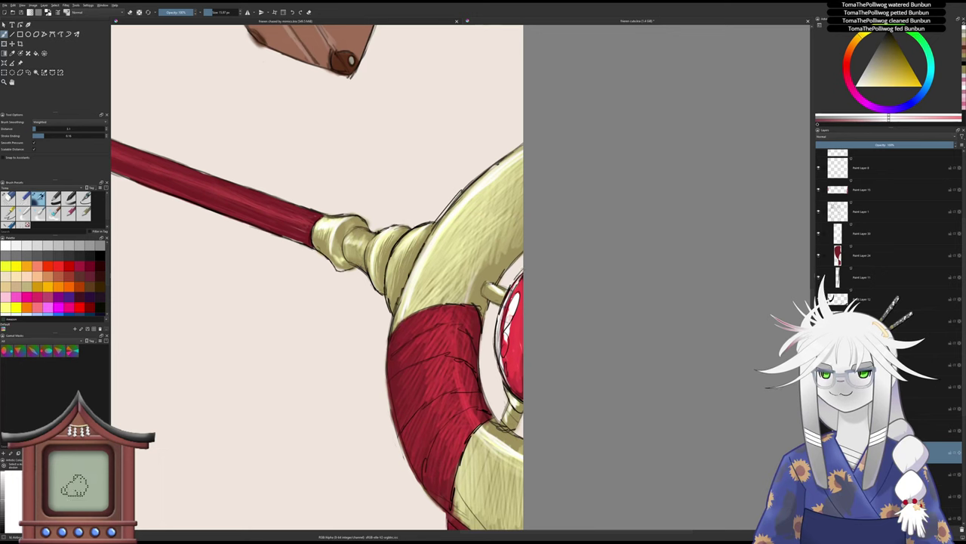
mouse_move(508, 387)
mouse_down()
mouse_move(521, 400)
mouse_move(494, 409)
mouse_up()
mouse_move(484, 344)
mouse_down()
mouse_move(481, 298)
mouse_move(471, 358)
mouse_move(458, 343)
mouse_move(489, 338)
mouse_move(445, 321)
mouse_move(444, 304)
mouse_move(451, 336)
mouse_up()
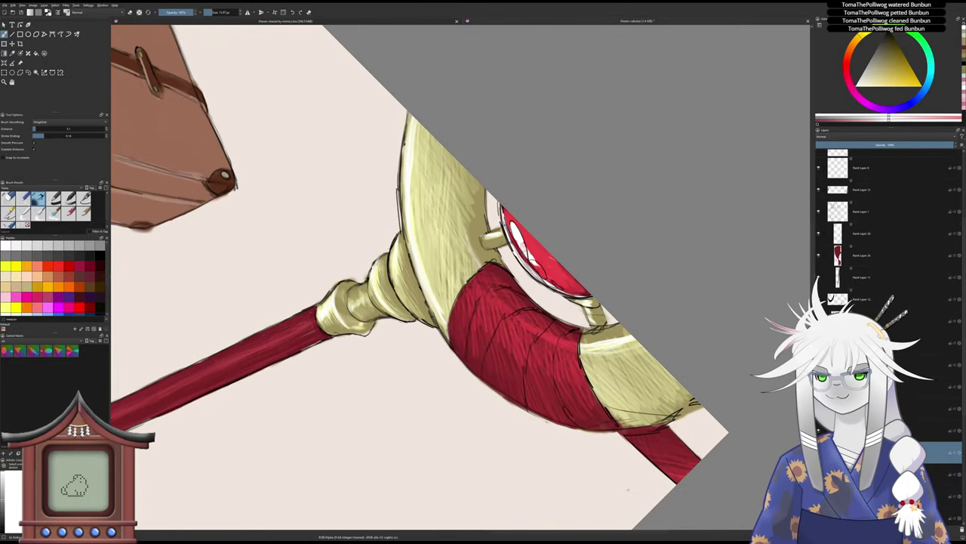
- Add a new layer above the red colour layer and paint thin curved white lines along the folds of the ring's red wrap
click(854, 256)
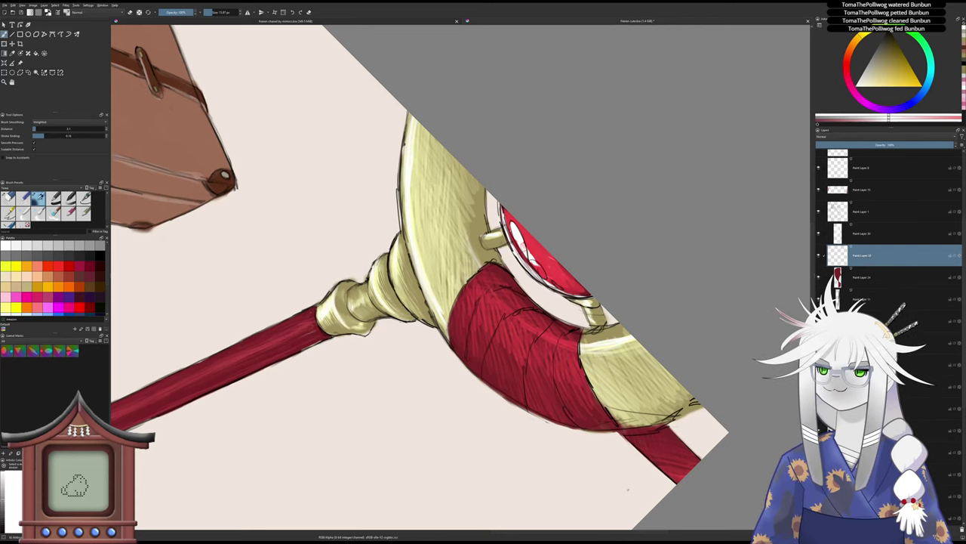
mouse_move(451, 340)
mouse_down()
mouse_move(468, 287)
mouse_move(488, 265)
mouse_up()
drag(466, 363, 484, 297)
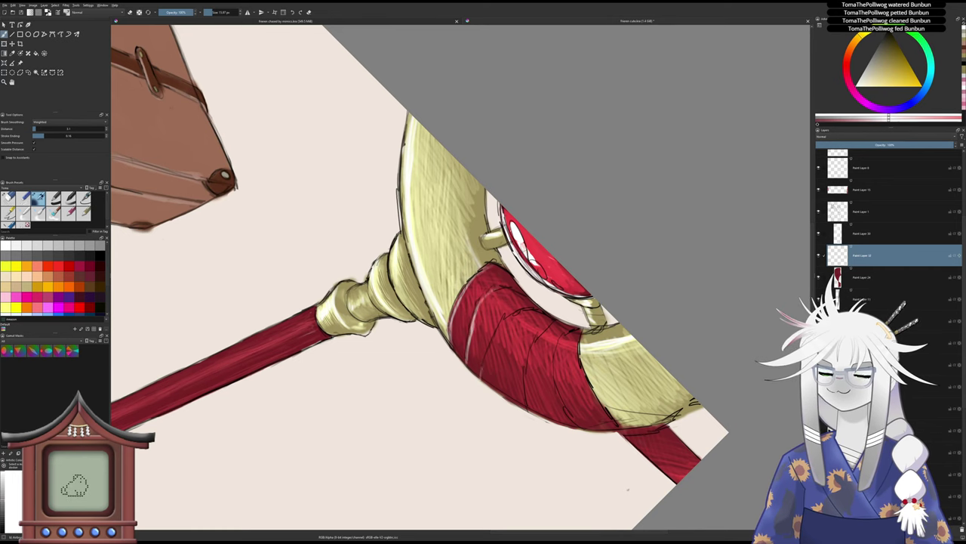
drag(481, 373, 509, 318)
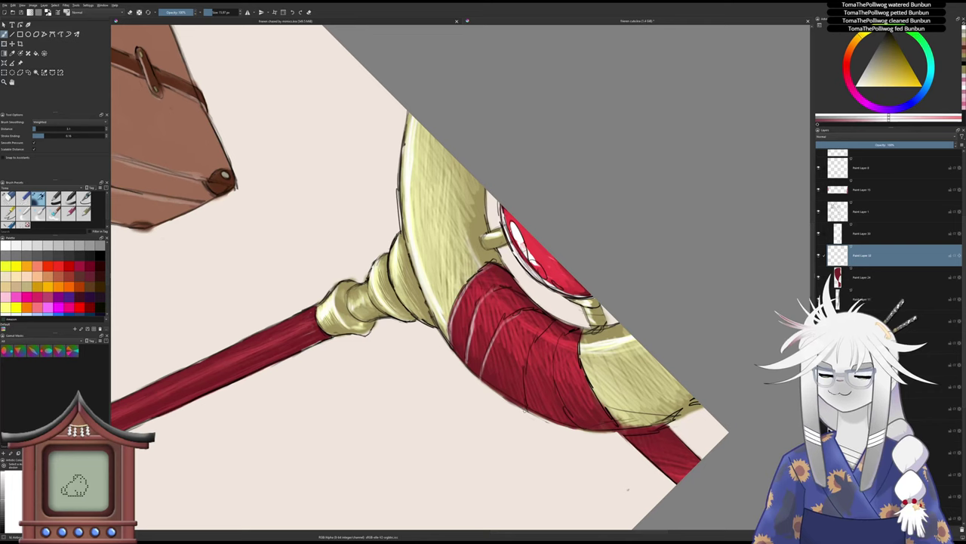
mouse_move(525, 414)
mouse_down()
mouse_move(525, 364)
mouse_move(543, 334)
mouse_up()
drag(574, 427, 559, 339)
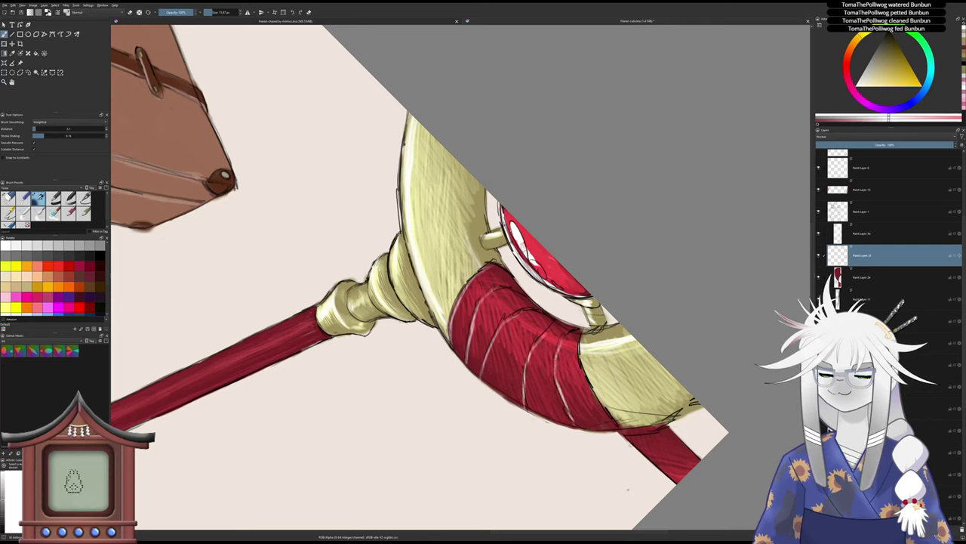
key(5)
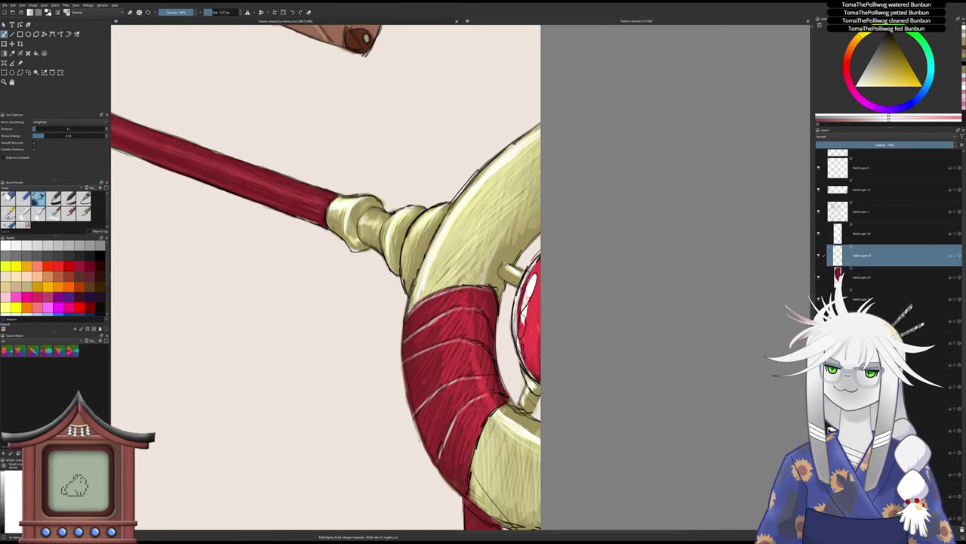
mouse_move(396, 332)
mouse_down()
mouse_move(401, 311)
mouse_move(435, 419)
mouse_up()
drag(456, 455, 439, 428)
scroll(416, 343, down, 2)
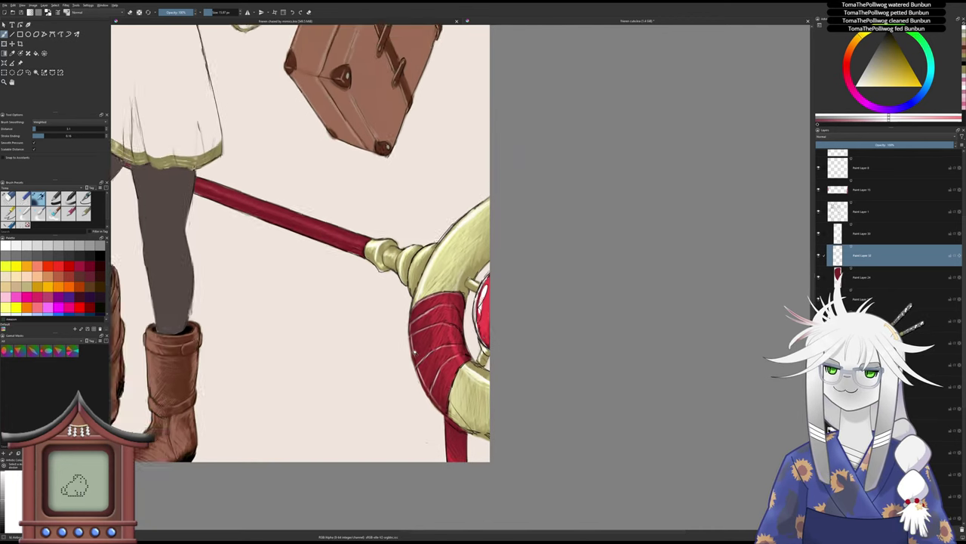
- Add thin white highlight strokes around the gem and along the ring's inner edge beside the red wrap
scroll(448, 310, up, 2)
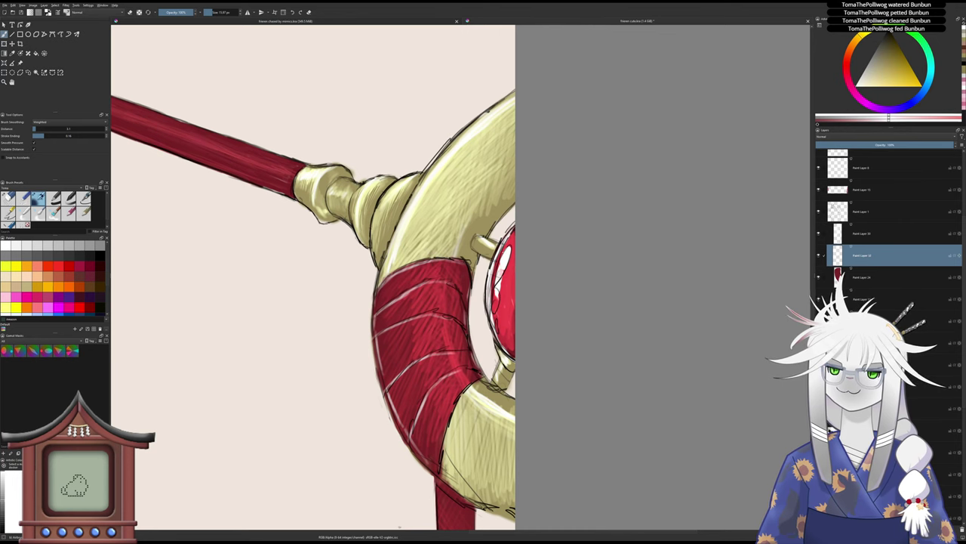
scroll(462, 333, down, 4)
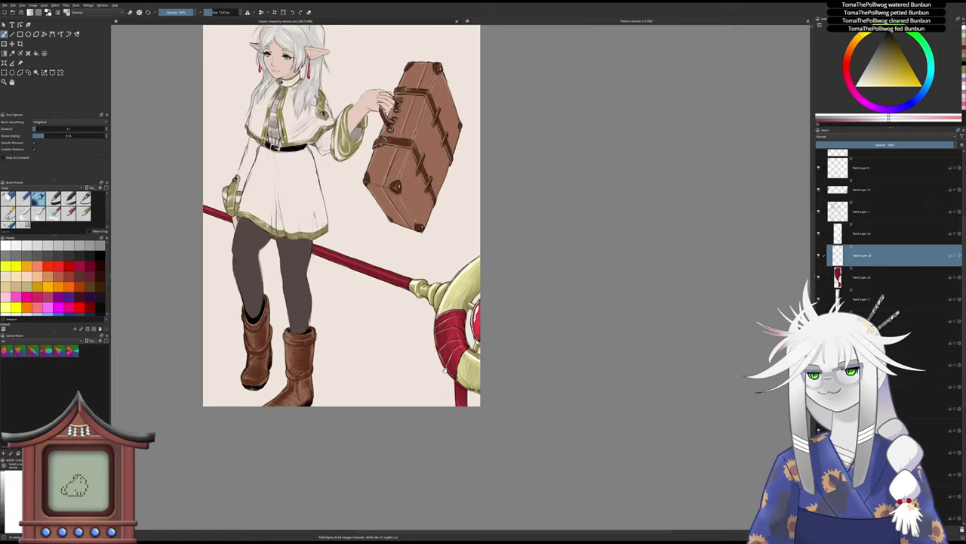
key(plus)
key(plus)
key(plus)
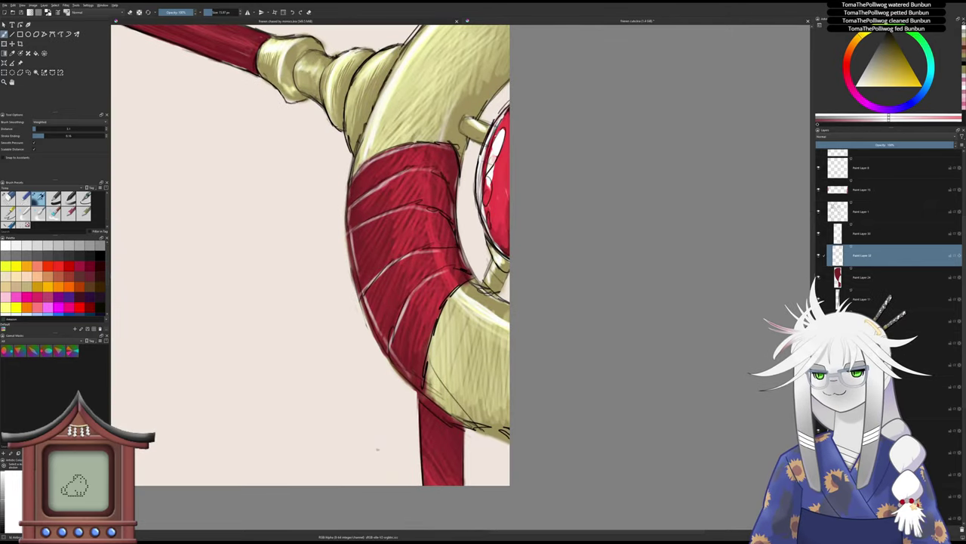
key(e)
key(e)
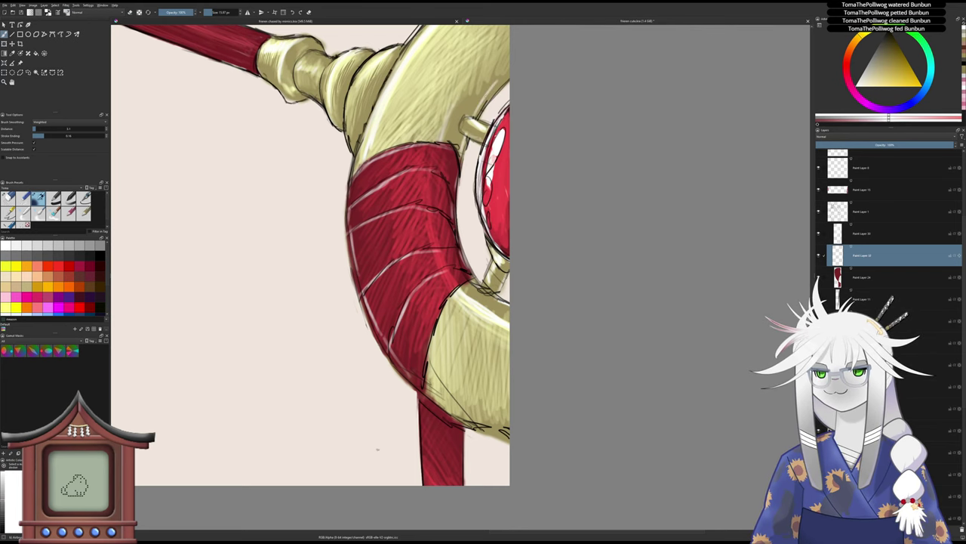
drag(487, 108, 506, 290)
drag(453, 263, 455, 240)
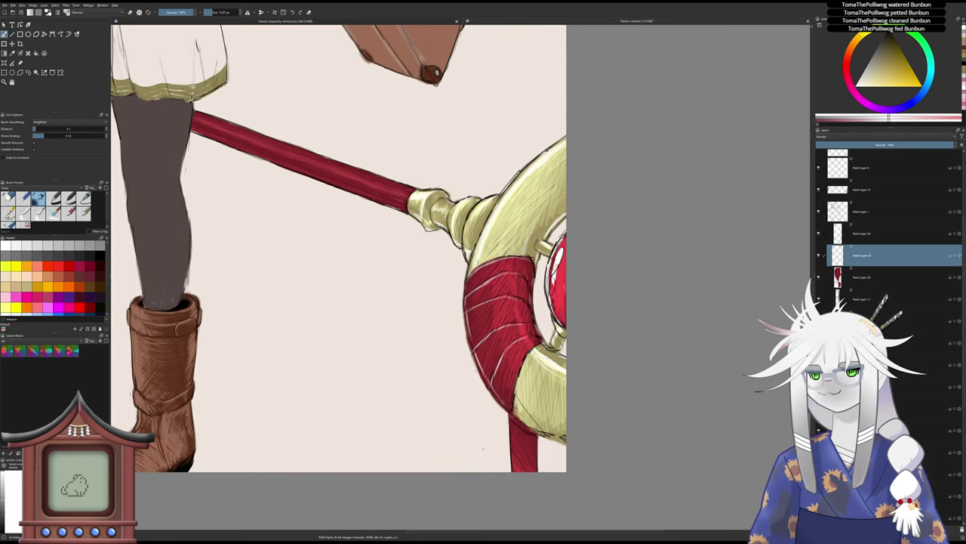
drag(466, 241, 469, 257)
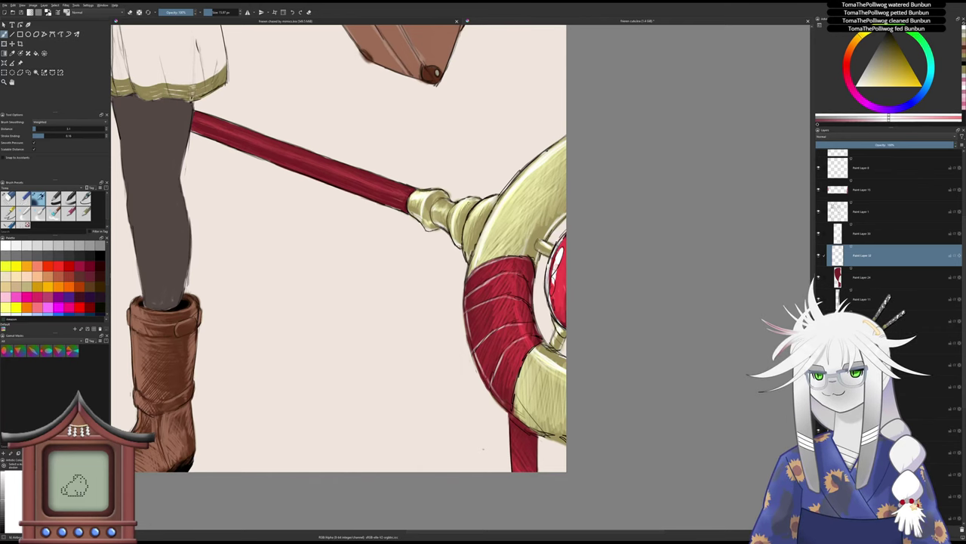
- Rotate the canvas a quarter turn and paint a thin white highlight along the red shaft's edge near the gold collar
scroll(456, 198, down, 4)
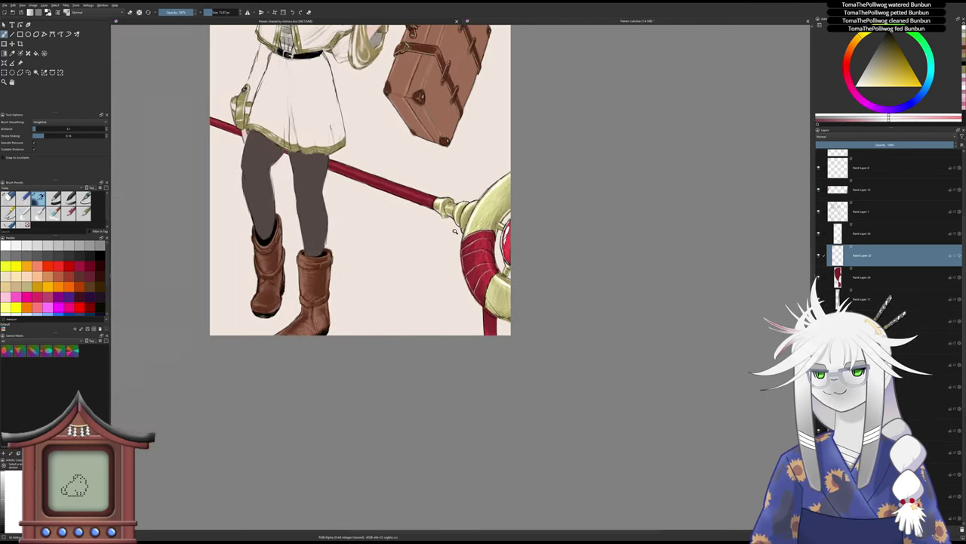
scroll(475, 445, down, 2)
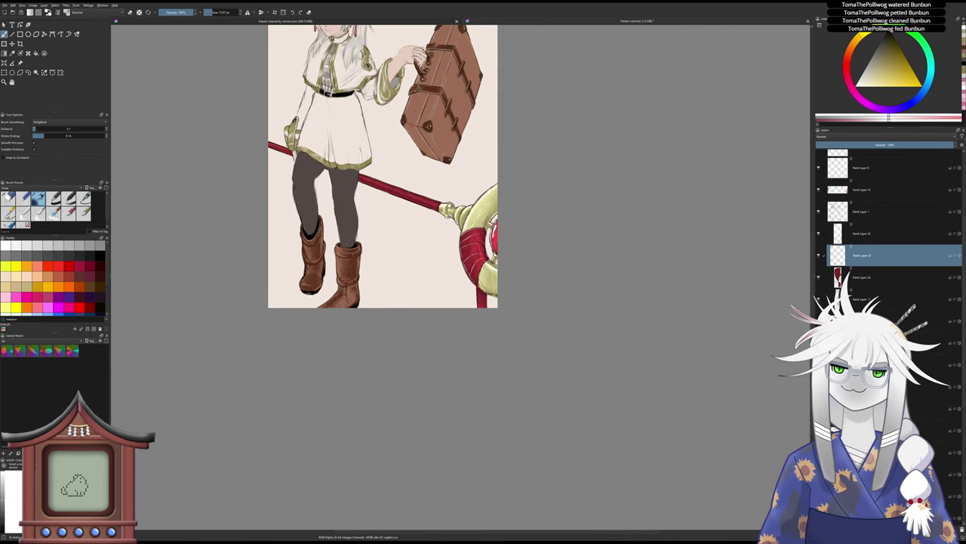
scroll(453, 249, up, 3)
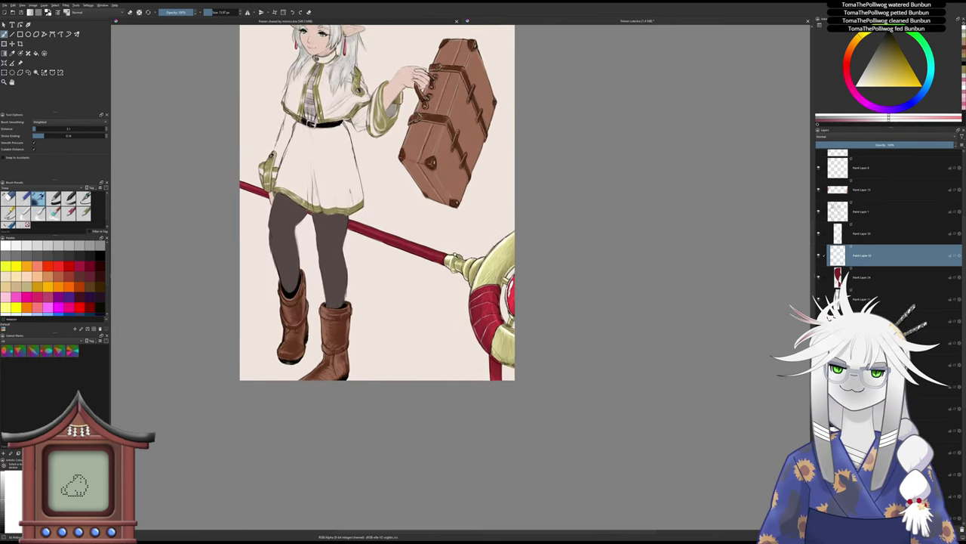
key(ctrl+[)
key(ctrl+[)
key(ctrl+[)
key(ctrl+[)
key(ctrl+[)
key(ctrl+[)
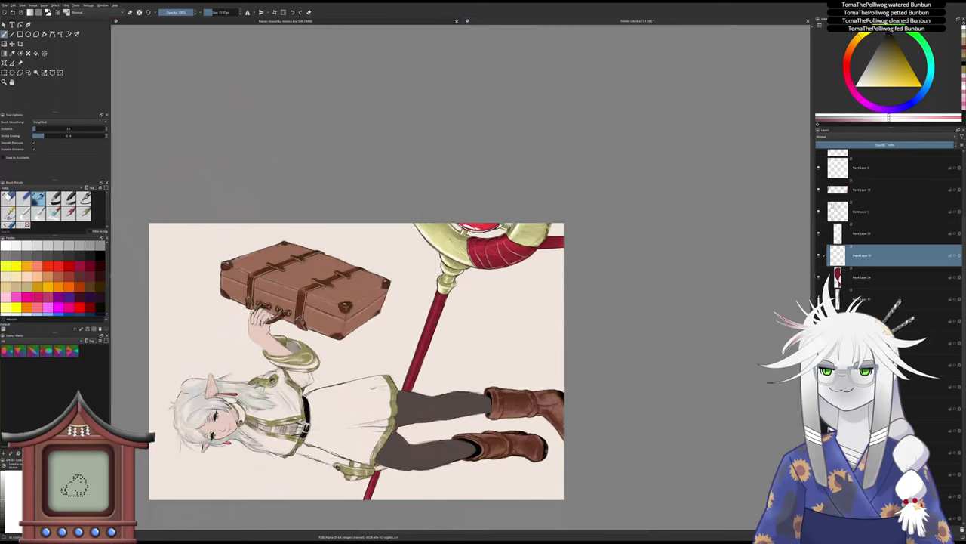
drag(448, 305, 457, 239)
scroll(457, 239, up, 3)
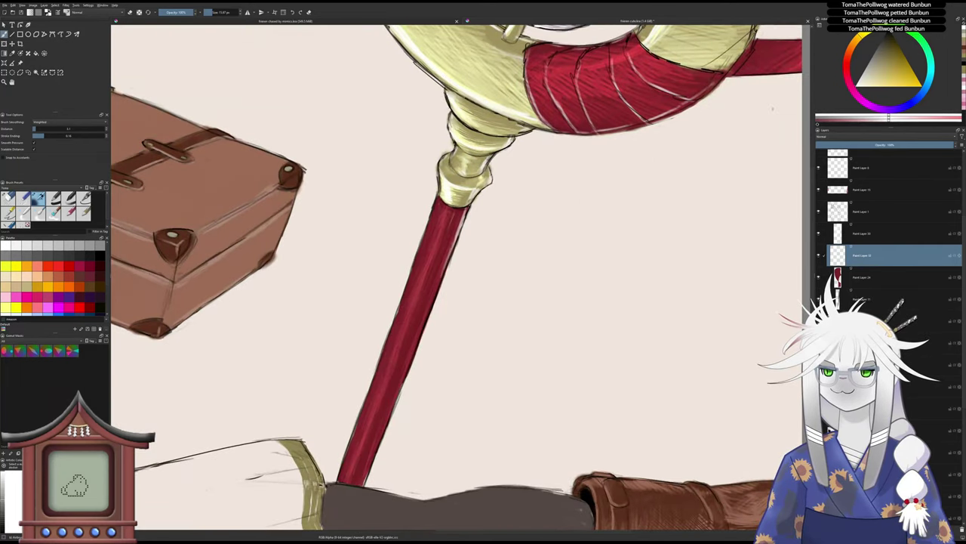
mouse_move(446, 263)
mouse_down()
mouse_move(428, 317)
mouse_move(456, 235)
mouse_up()
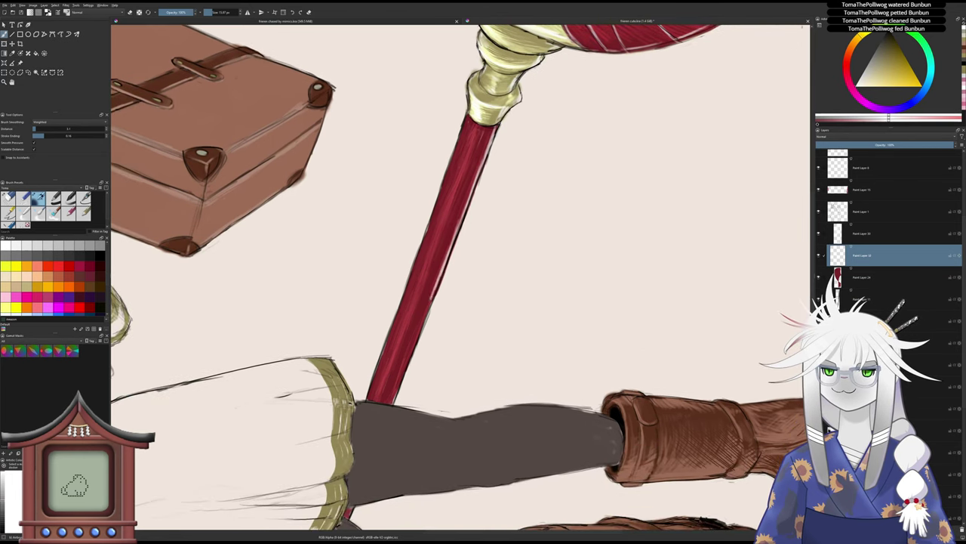
- Continue the thin white highlights along both long edges of the red shaft between the gold collar and the skirt
scroll(429, 302, down, 3)
drag(450, 231, 422, 319)
scroll(421, 319, down, 3)
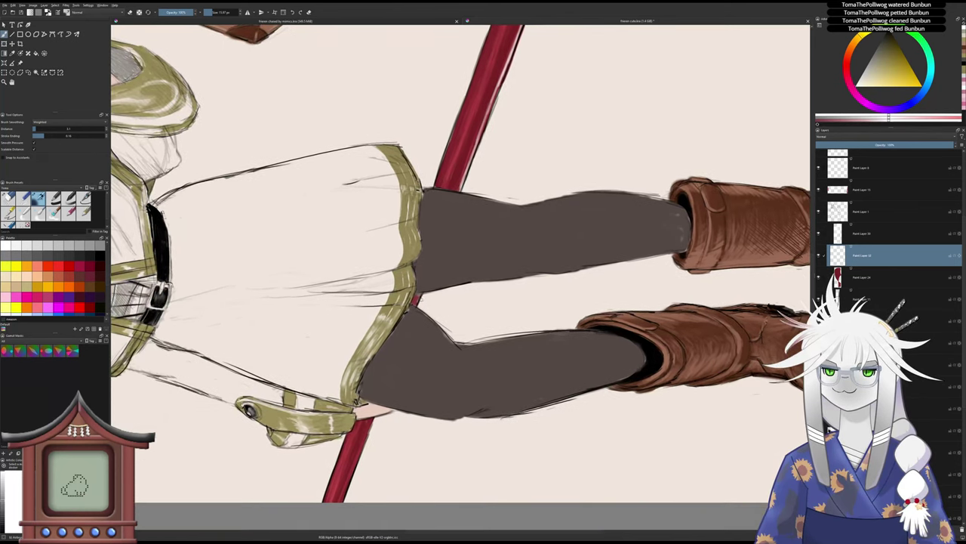
scroll(436, 267, down, 4)
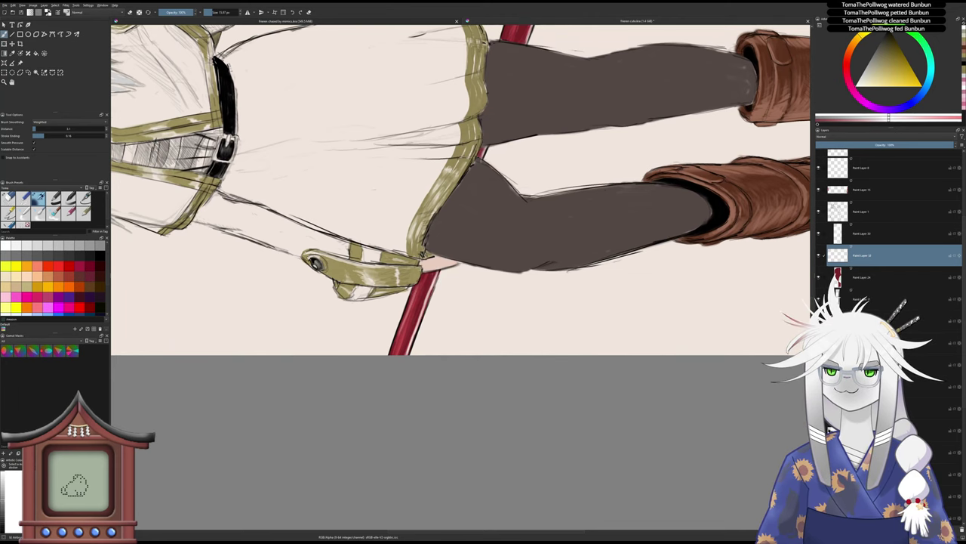
scroll(392, 348, up, 5)
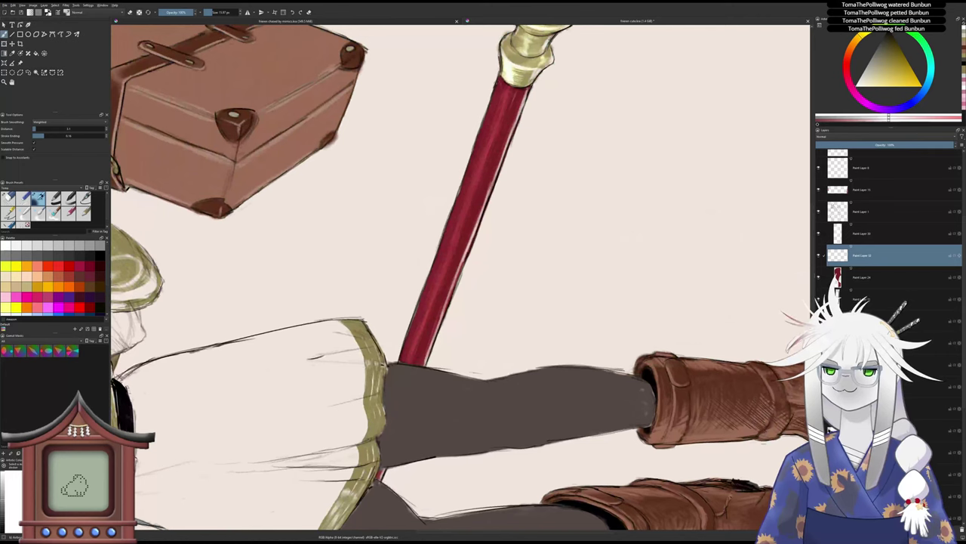
drag(498, 80, 473, 160)
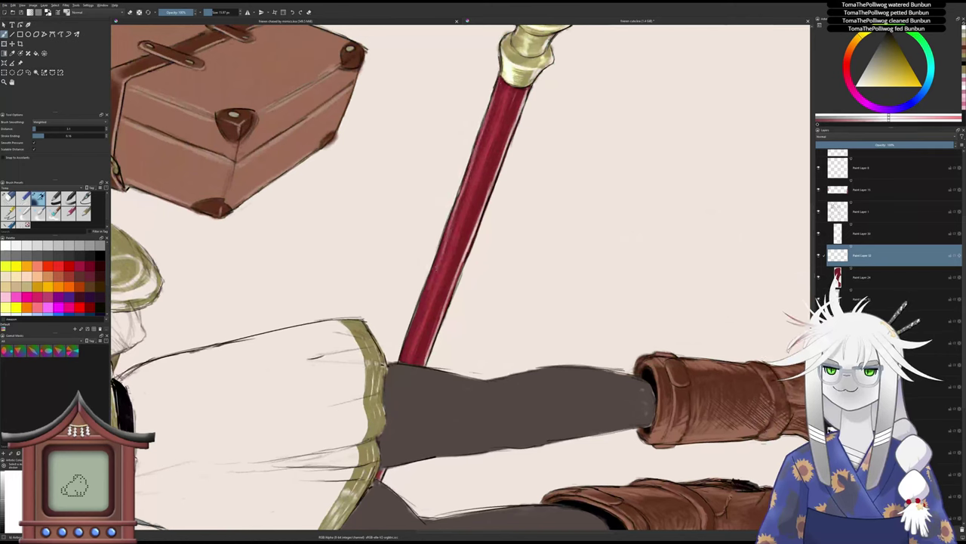
drag(410, 328, 402, 361)
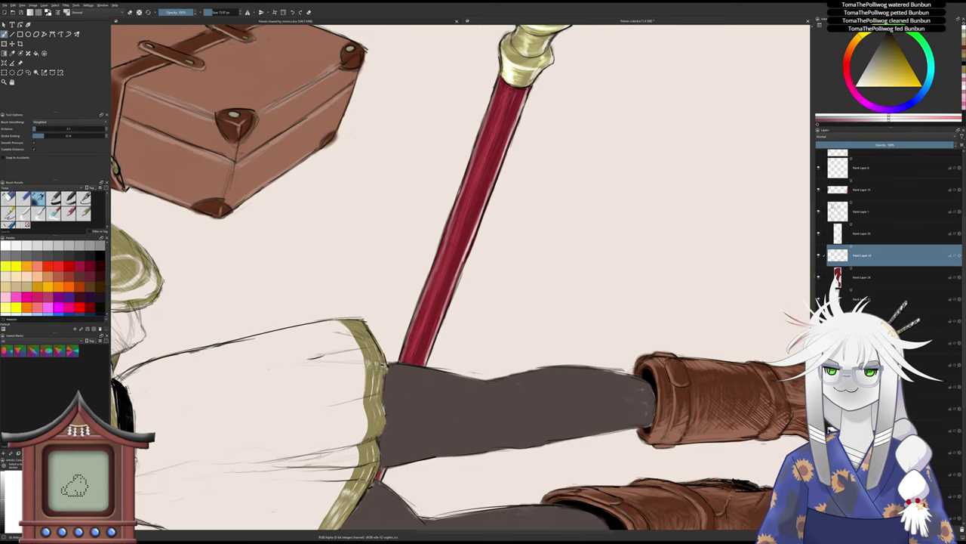
- Reset the canvas rotation and examine the staff's highlights up close and within the whole illustration
scroll(426, 250, down, 4)
key(5)
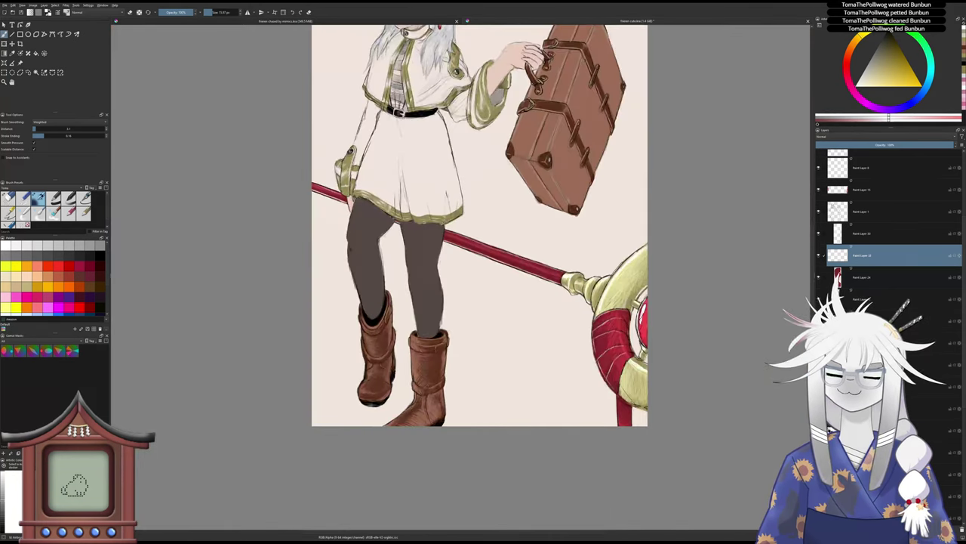
drag(424, 260, 394, 280)
mouse_move(433, 244)
mouse_down()
mouse_move(400, 271)
mouse_move(425, 247)
mouse_move(416, 251)
mouse_up()
drag(521, 485, 499, 410)
scroll(498, 410, up, 3)
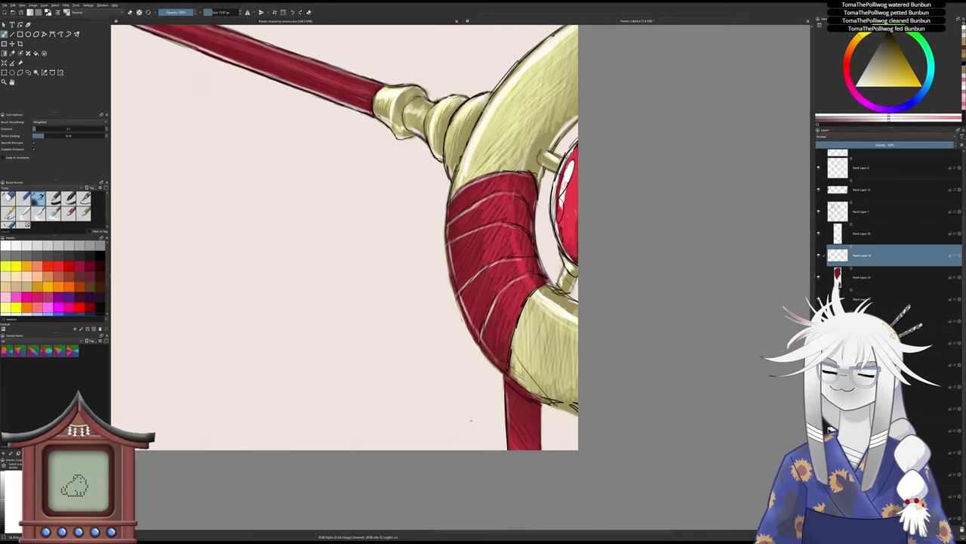
scroll(470, 419, down, 6)
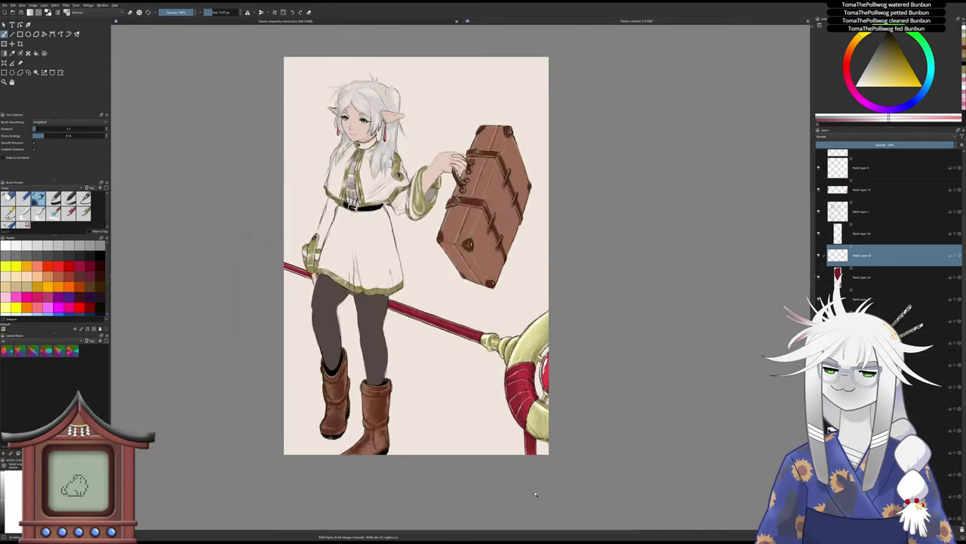
scroll(533, 410, up, 1)
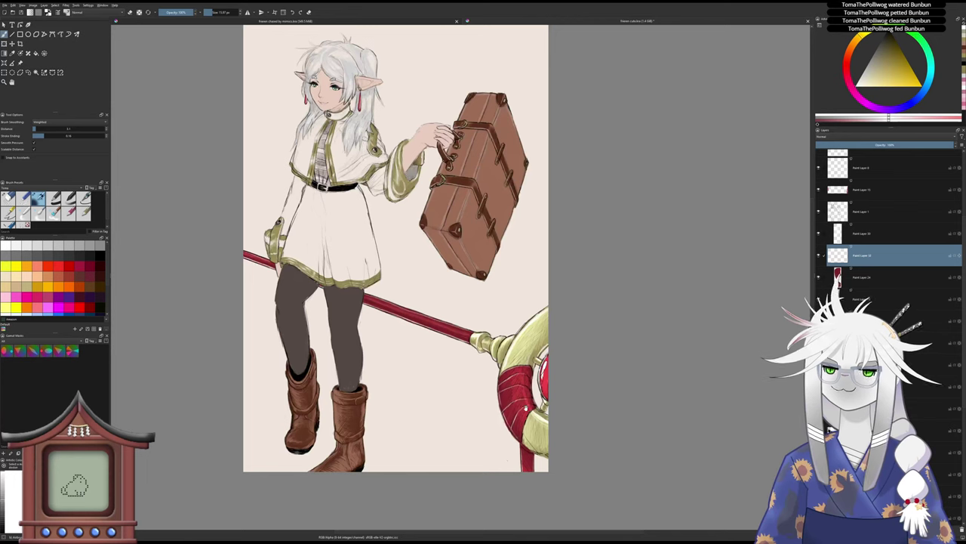
- Paint thin white highlights down the outer edge of the nearer boot's shaft, from the cuff to the ankle strap
scroll(356, 419, up, 2)
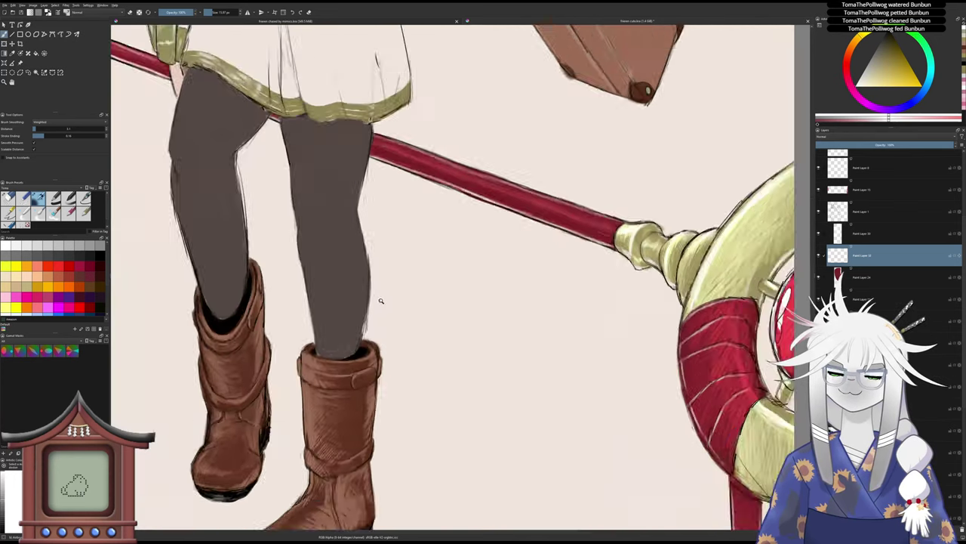
scroll(380, 300, up, 1)
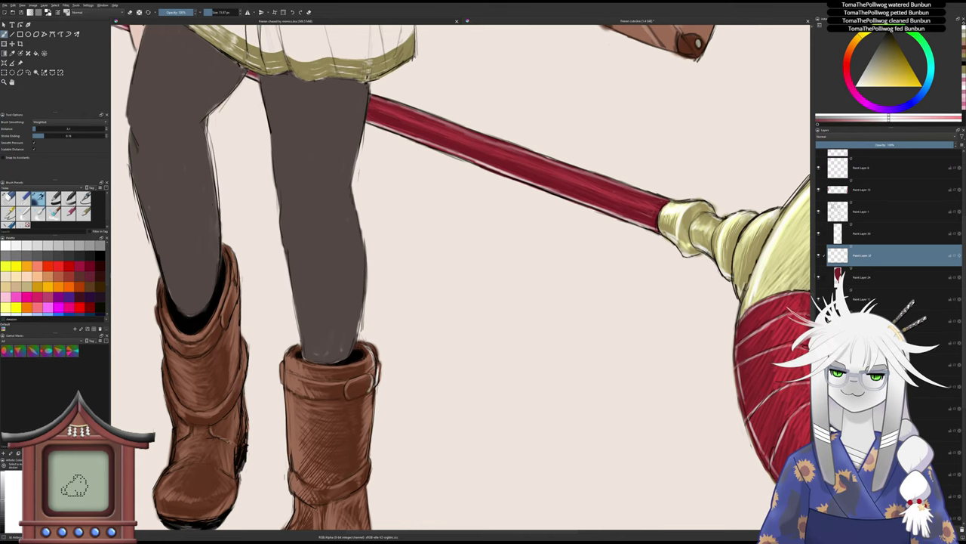
mouse_move(376, 393)
mouse_down()
mouse_move(403, 309)
mouse_move(393, 365)
mouse_up()
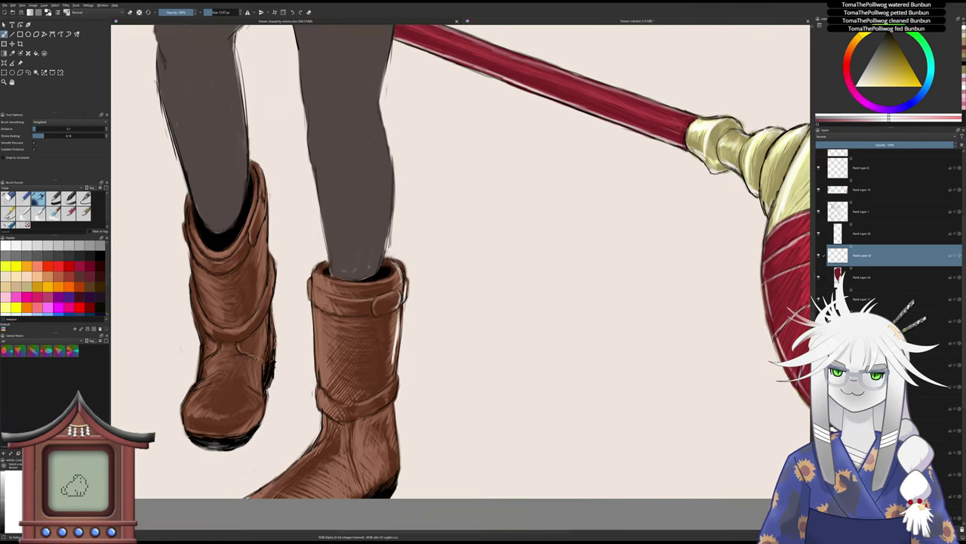
drag(397, 319, 392, 370)
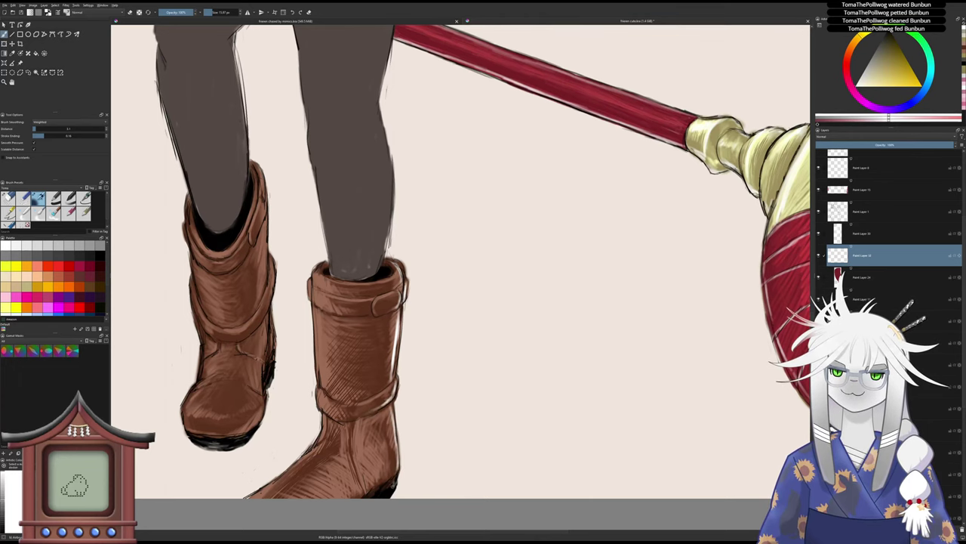
scroll(397, 403, down, 2)
scroll(391, 370, up, 2)
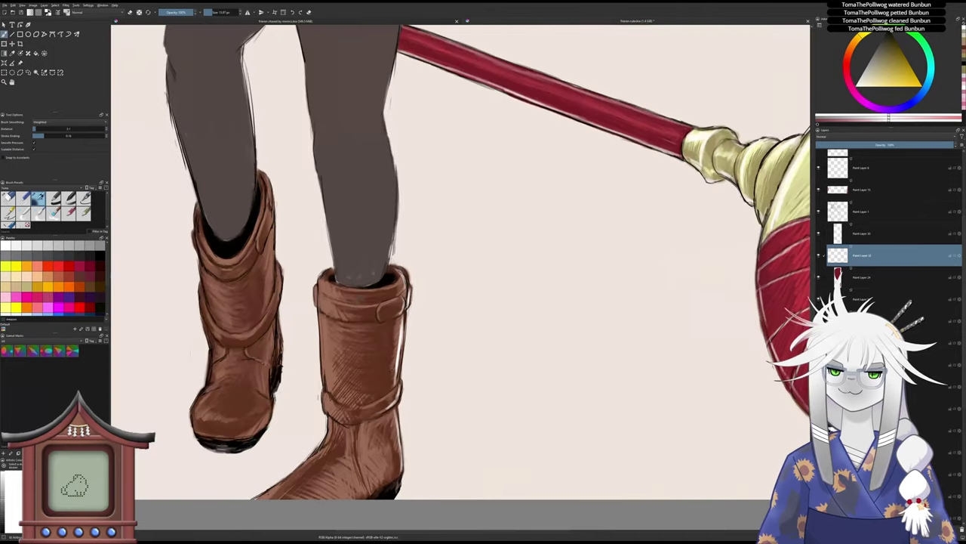
drag(392, 364, 390, 385)
scroll(392, 339, down, 5)
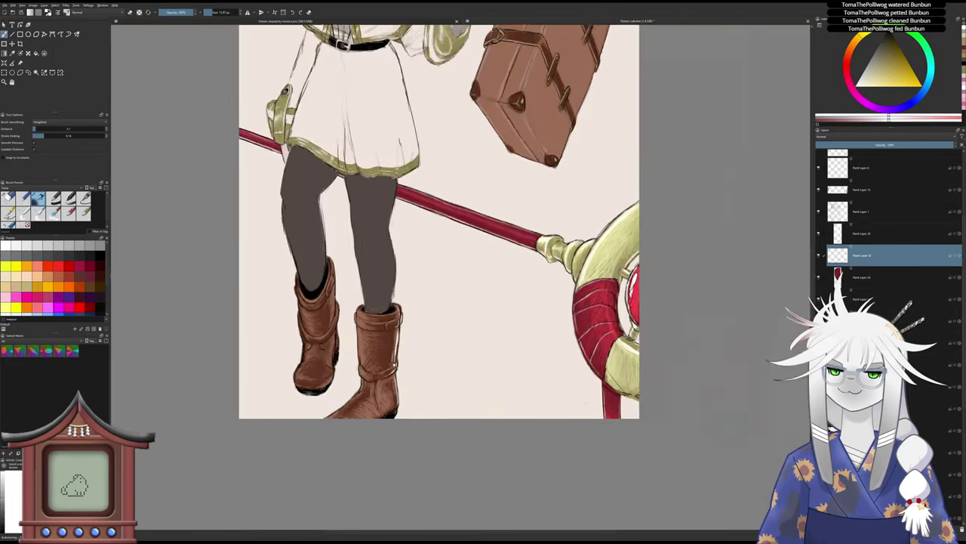
- Paint thin white highlights down the outer edge of the raised boot, from its cuff to the toe
scroll(375, 364, up, 5)
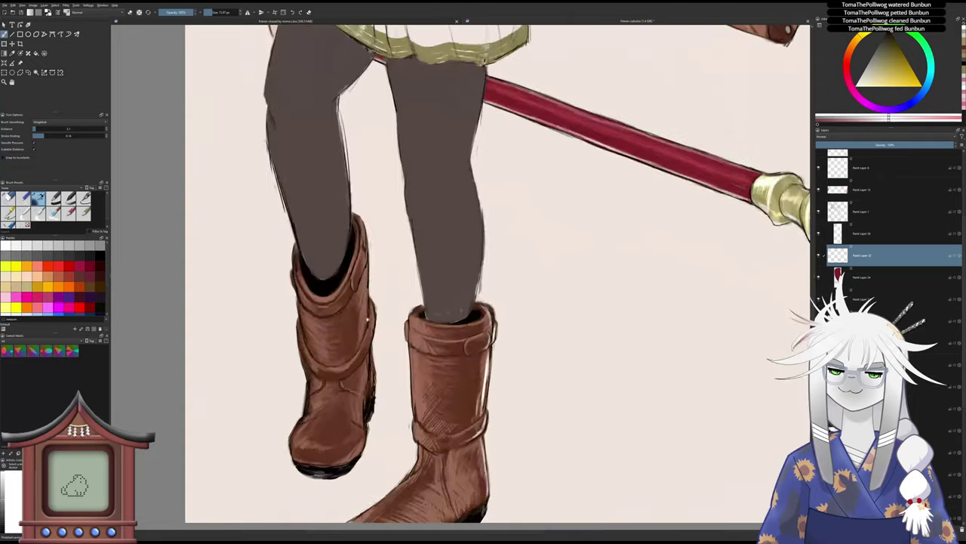
drag(361, 220, 367, 294)
mouse_move(365, 269)
mouse_down()
mouse_move(372, 344)
mouse_move(357, 363)
mouse_move(371, 373)
mouse_move(366, 381)
mouse_up()
drag(365, 360, 364, 387)
drag(364, 368, 351, 453)
key(slash)
key(slash)
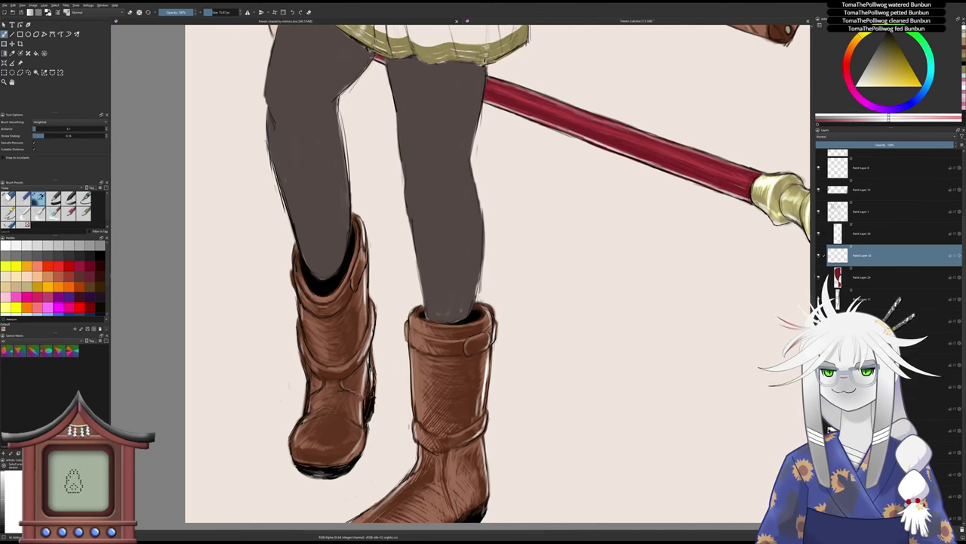
- Add a small white highlight beside the strap tab on the nearer boot's cuff
scroll(411, 378, down, 2)
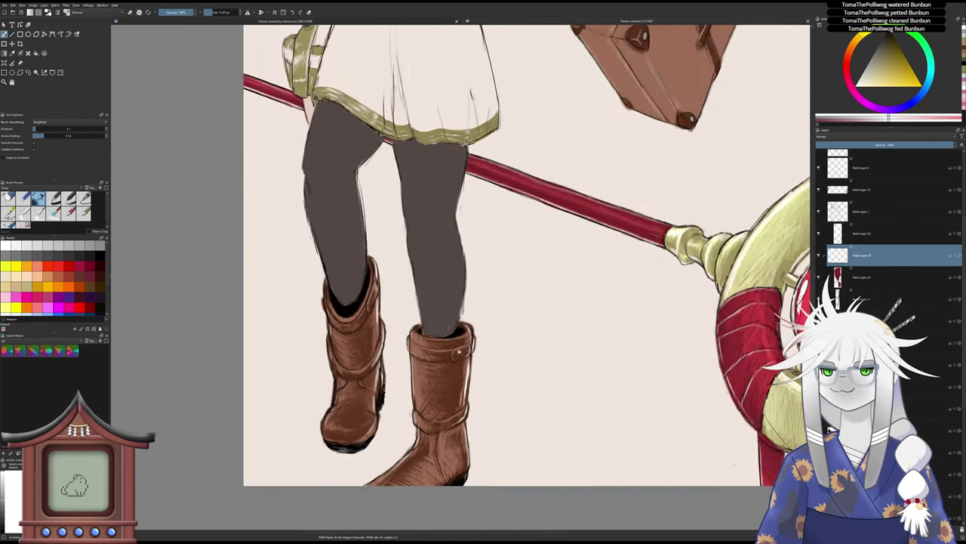
scroll(460, 352, up, 3)
drag(454, 362, 439, 370)
scroll(448, 366, down, 4)
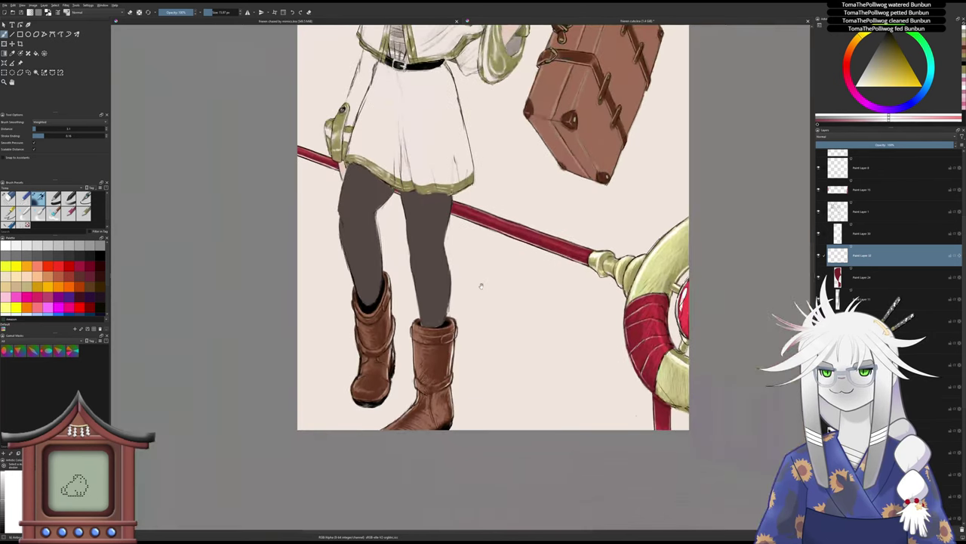
- Try a white highlight along the sole edge at the nearer boot's heel, then undo it
scroll(400, 421, up, 3)
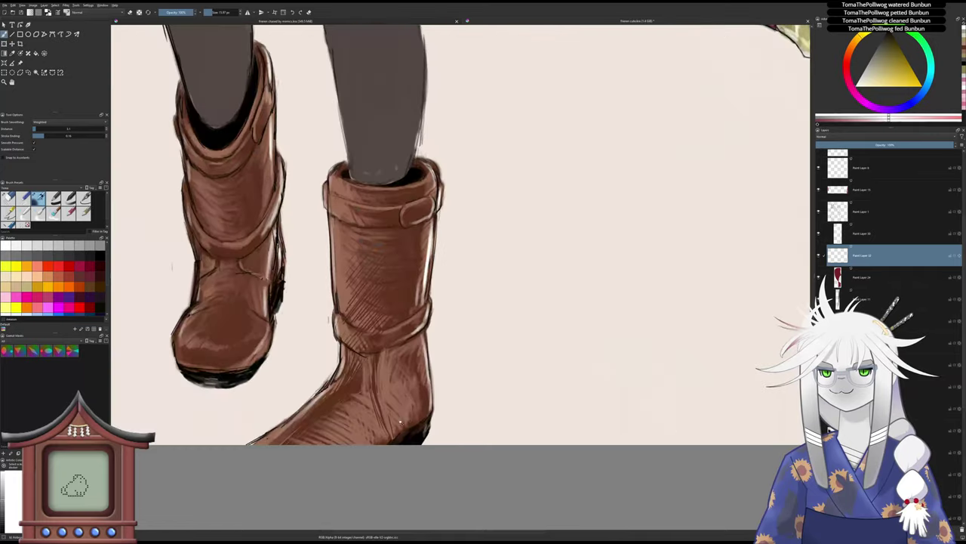
drag(430, 414, 391, 444)
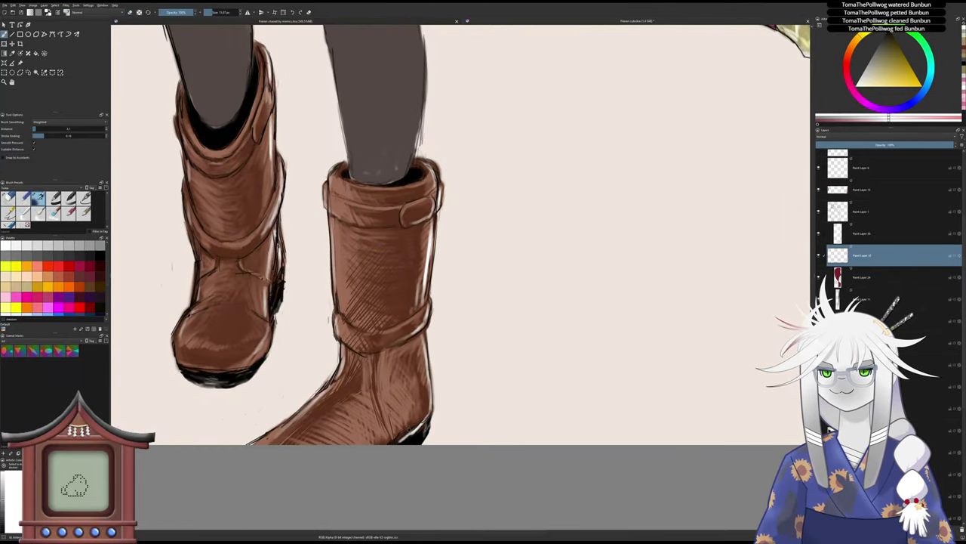
key(ctrl+z)
key(ctrl+z)
- Paint a thin light highlight along the vertical seam at the nearer boot's ankle
key(slash)
key(slash)
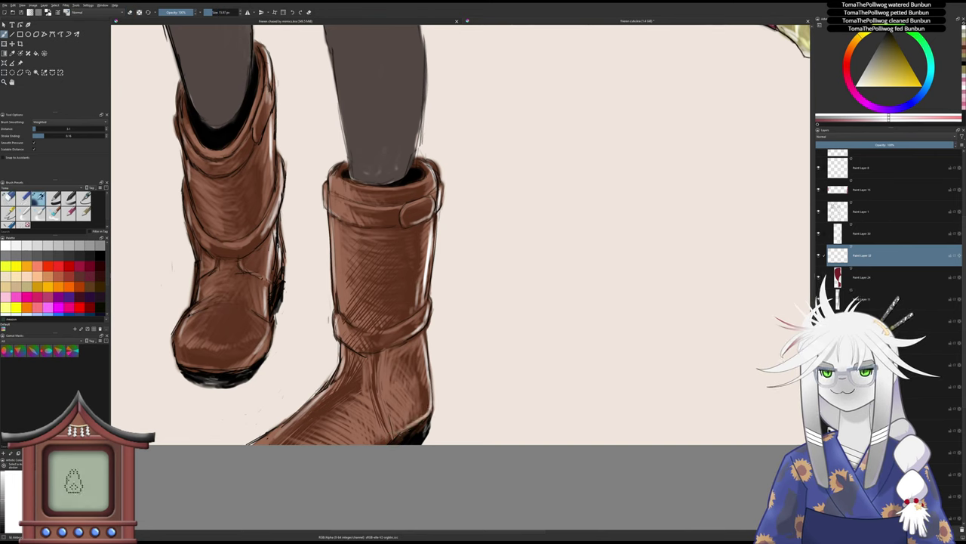
drag(395, 436, 375, 386)
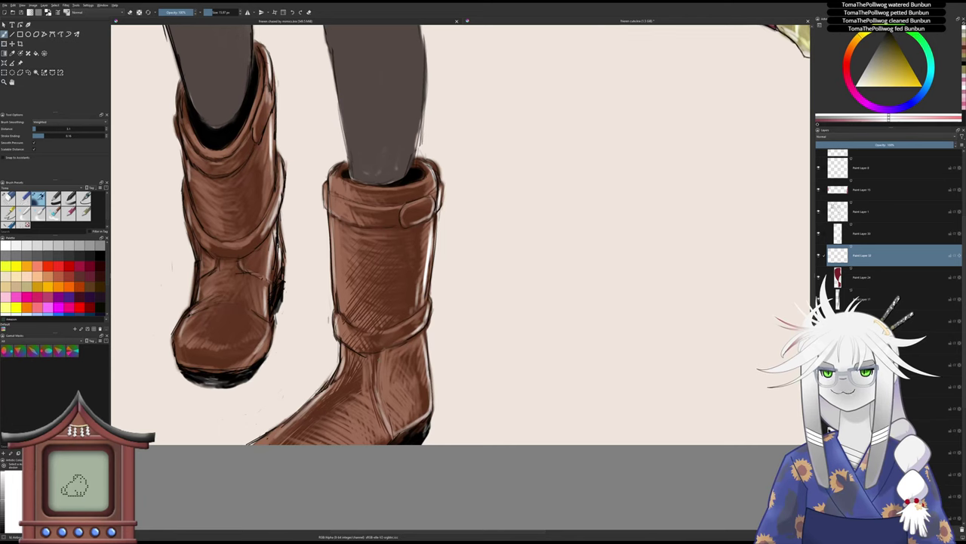
- Paint a thin light highlight down the outer edge of the nearer leg's grey stocking, towards the boot cuff
drag(371, 451, 370, 482)
drag(379, 413, 374, 487)
drag(382, 289, 393, 198)
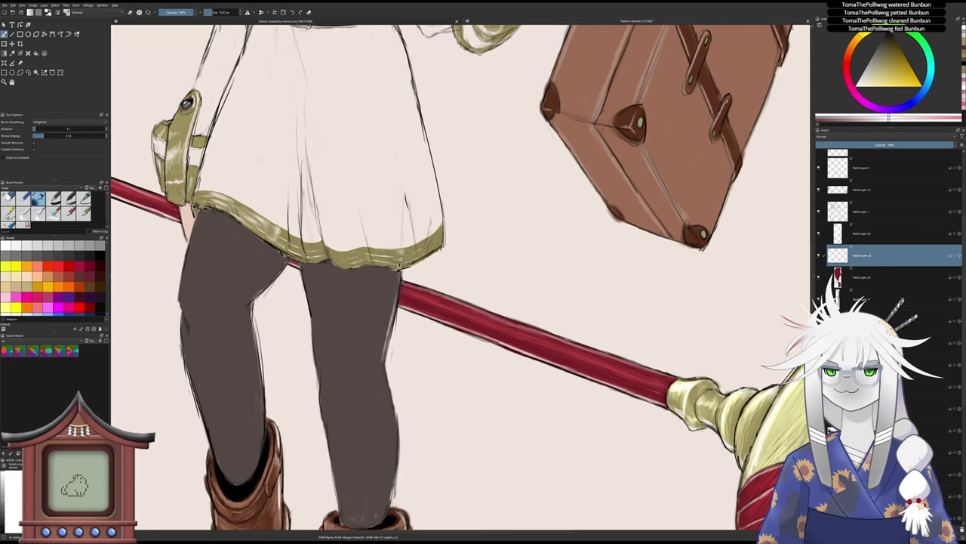
scroll(388, 385, down, 3)
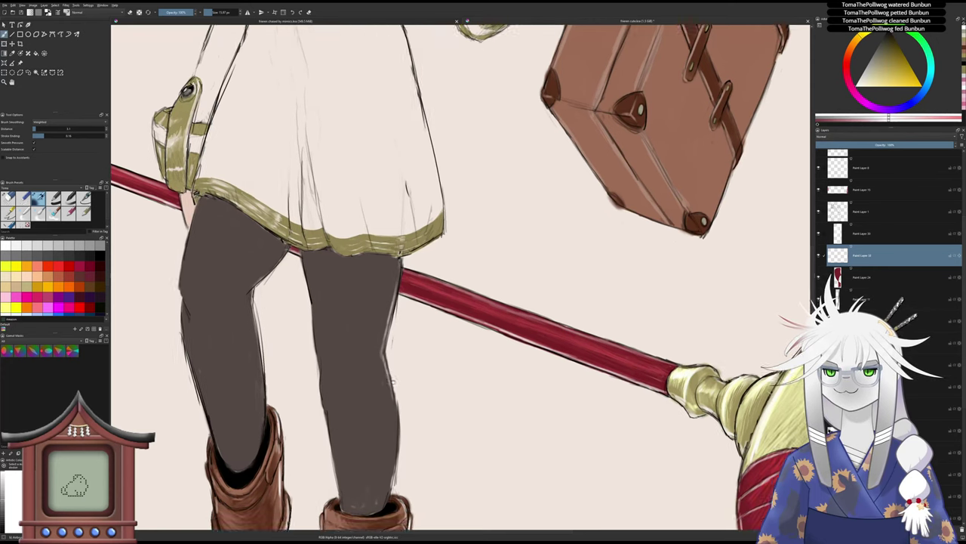
drag(408, 327, 397, 420)
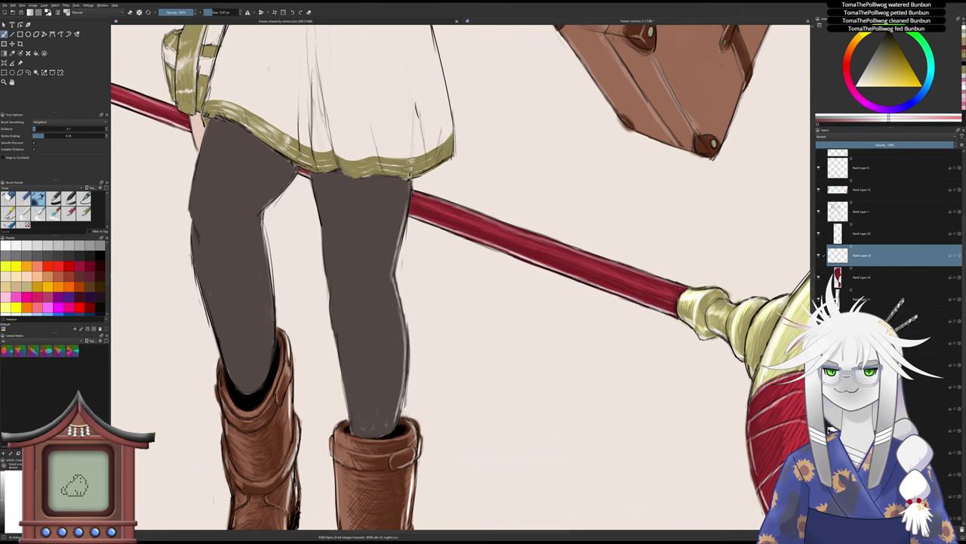
- Add thin light highlights along the nearer stocking's inner edge and the raised leg's edge facing it
drag(345, 309, 385, 337)
drag(364, 290, 367, 308)
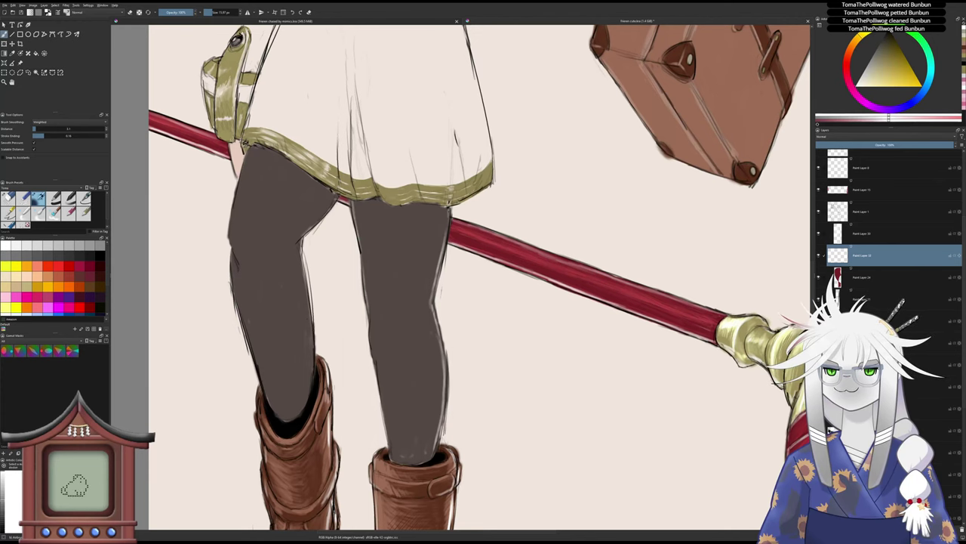
drag(379, 383, 389, 435)
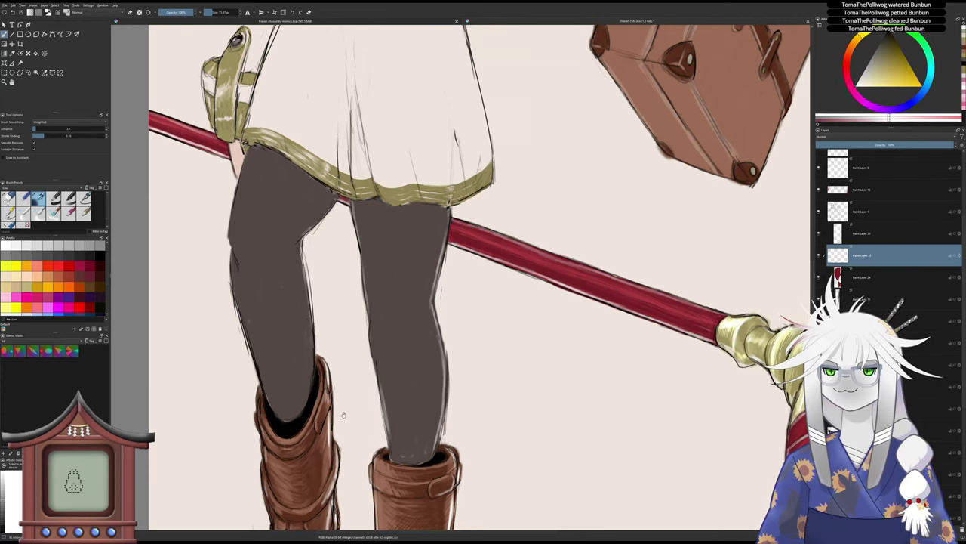
drag(342, 414, 388, 427)
drag(361, 363, 346, 269)
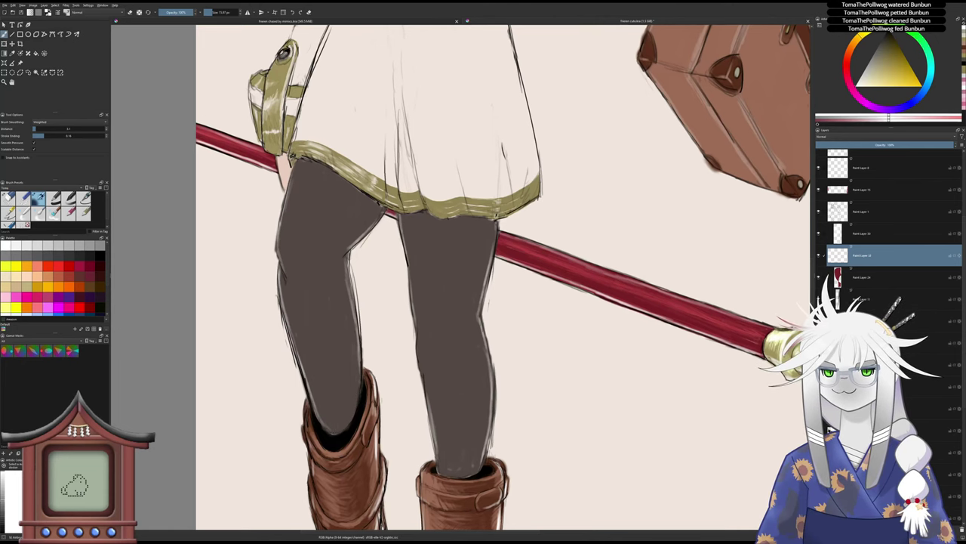
- Add a new paint layer above the highlight layer and choose a muted blue-grey as the painting colour
scroll(455, 401, down, 3)
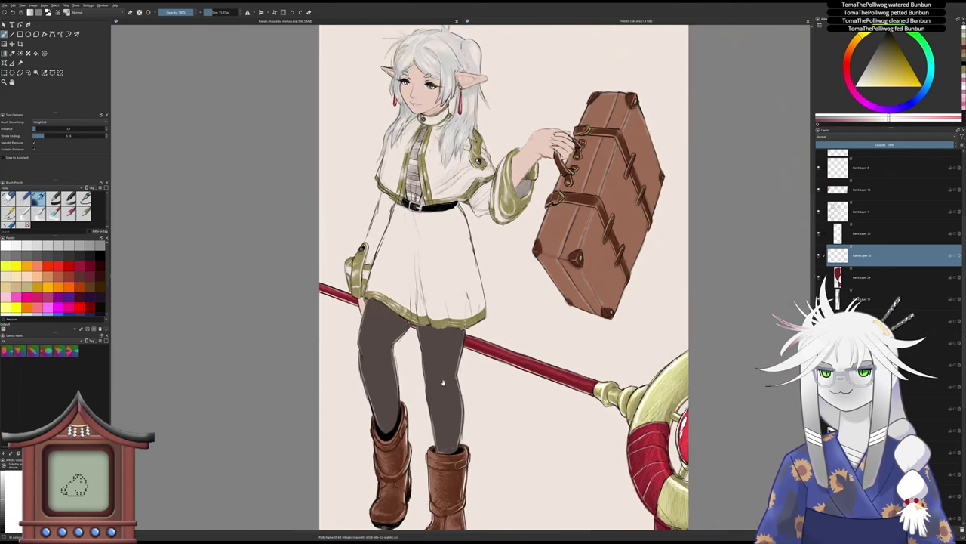
mouse_move(444, 382)
mouse_down()
mouse_move(430, 398)
mouse_move(453, 406)
mouse_move(423, 387)
mouse_up()
scroll(433, 391, down, 2)
scroll(432, 389, down, 1)
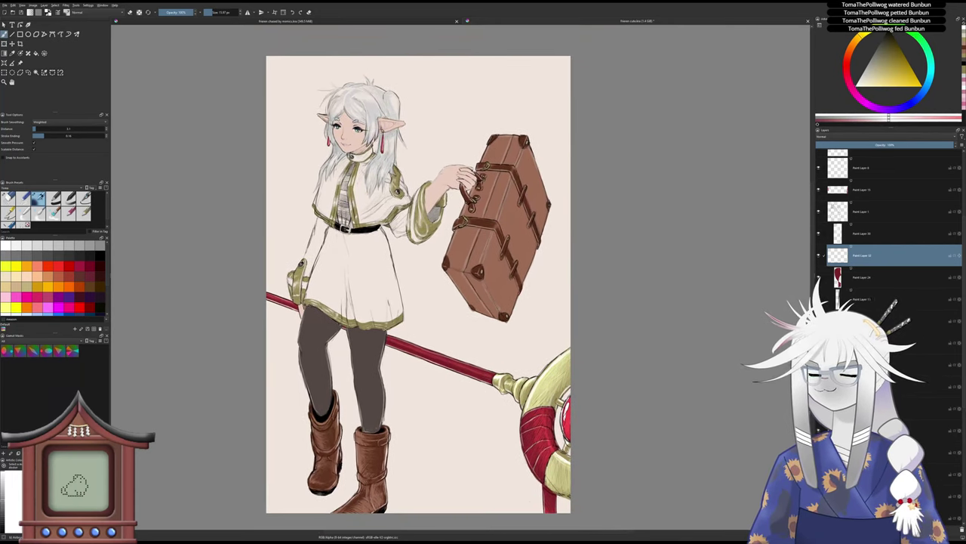
key(Insert)
click(927, 86)
drag(882, 69, 884, 63)
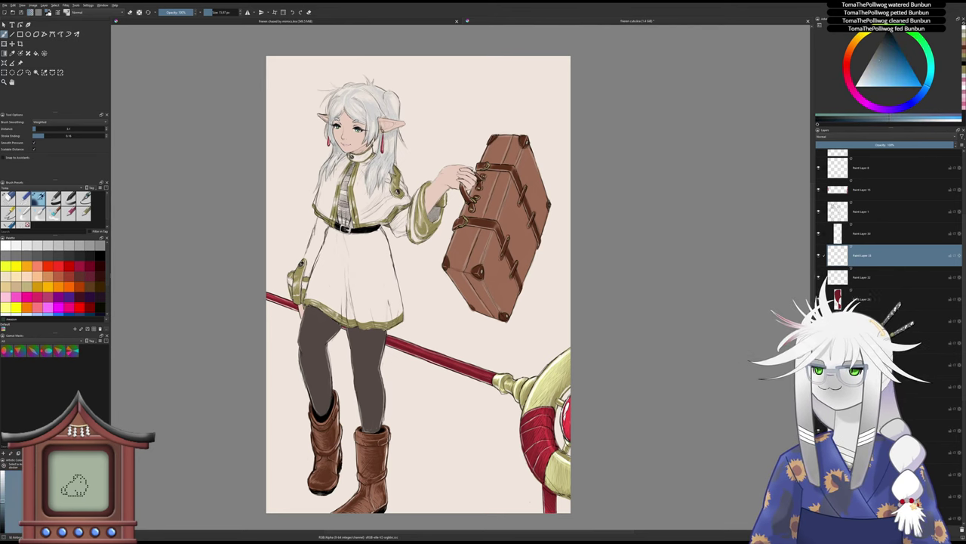
- Shade the hair falling over the epaulette-side shoulder with blue-grey strokes from the strand tips upward
drag(370, 139, 408, 190)
scroll(407, 191, up, 2)
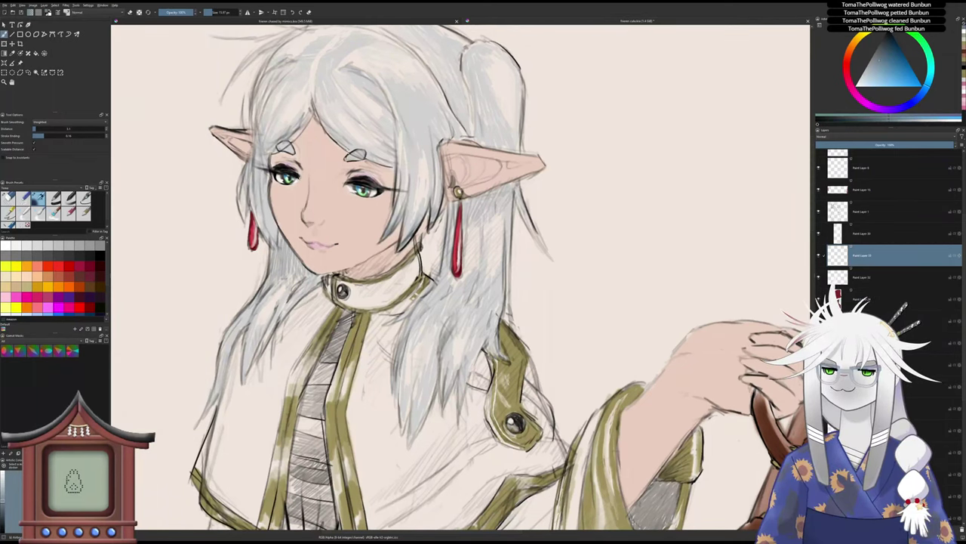
mouse_move(459, 336)
mouse_down()
mouse_move(445, 392)
mouse_move(458, 411)
mouse_up()
drag(473, 352, 460, 396)
mouse_move(491, 318)
mouse_down()
mouse_move(465, 373)
mouse_move(474, 359)
mouse_move(424, 389)
mouse_move(413, 431)
mouse_up()
drag(437, 364, 416, 421)
mouse_move(436, 375)
mouse_down()
mouse_move(410, 440)
mouse_move(412, 372)
mouse_move(434, 317)
mouse_move(405, 315)
mouse_move(480, 277)
mouse_move(476, 293)
mouse_up()
key(slash)
key(slash)
drag(490, 327, 497, 296)
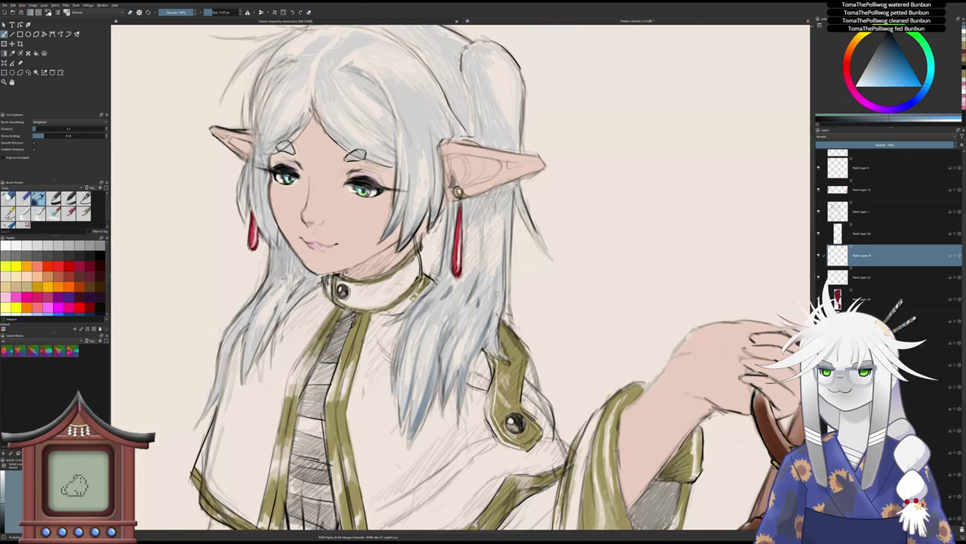
- Paint blue-grey shadow strands in the long hair hanging below the nearer ear, beside the red earring
mouse_move(479, 261)
mouse_down()
mouse_move(484, 195)
mouse_move(466, 212)
mouse_move(494, 211)
mouse_move(492, 256)
mouse_up()
mouse_move(507, 188)
mouse_down()
mouse_move(503, 247)
mouse_move(509, 219)
mouse_up()
mouse_move(512, 184)
mouse_down()
mouse_move(519, 205)
mouse_move(508, 206)
mouse_move(506, 259)
mouse_up()
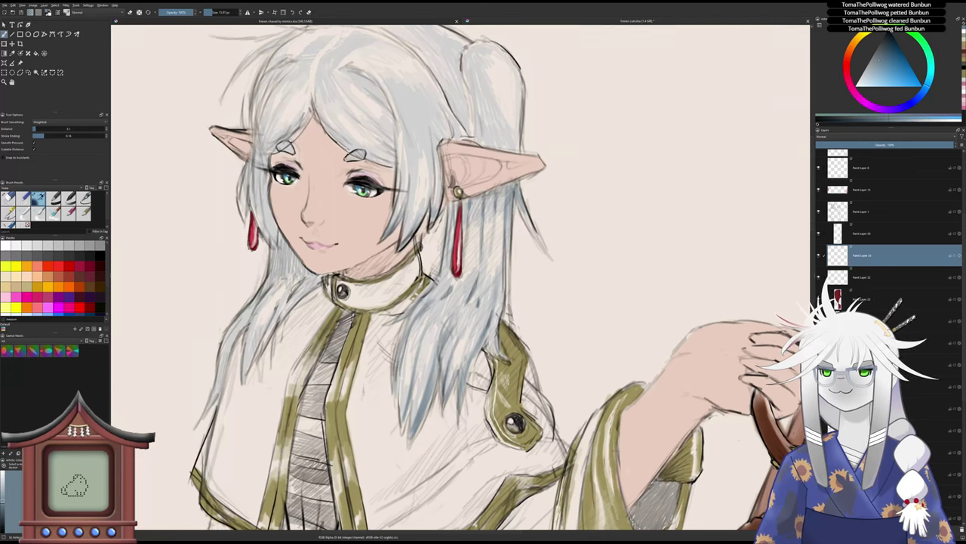
drag(469, 210, 465, 231)
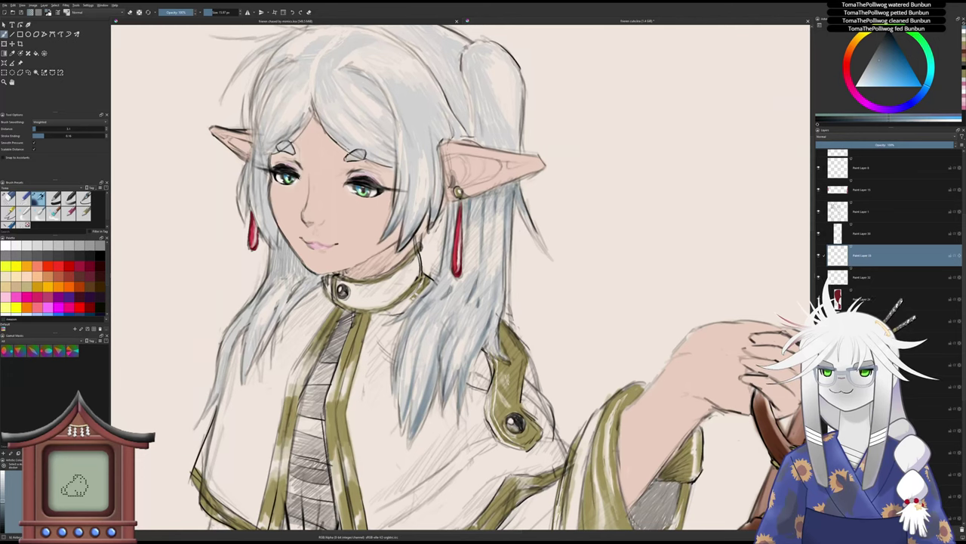
- Darken the hair between the neck and the nearer earring, and shade the hair's back edge down to the shoulder
mouse_move(452, 214)
mouse_down()
mouse_move(450, 254)
mouse_move(423, 295)
mouse_up()
drag(439, 250, 431, 289)
drag(444, 230, 430, 279)
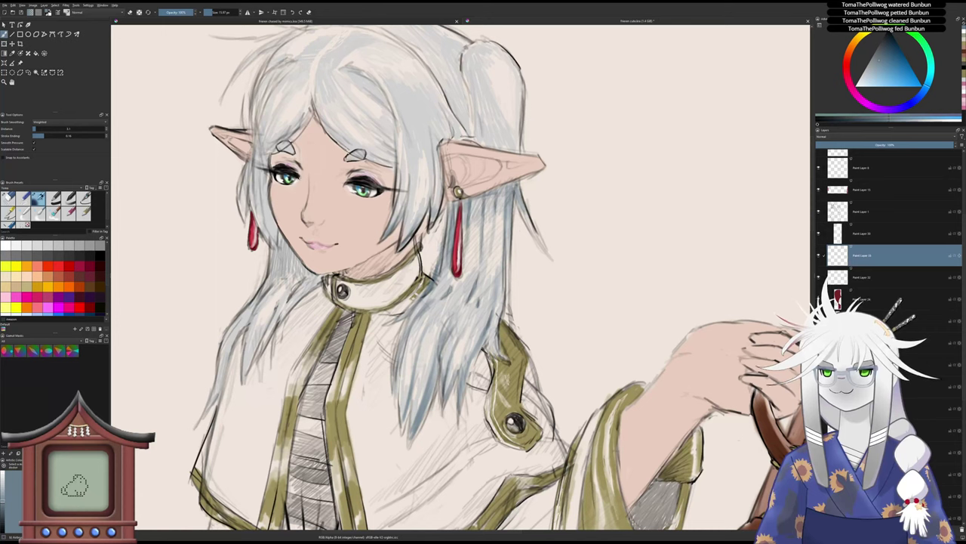
drag(443, 207, 437, 273)
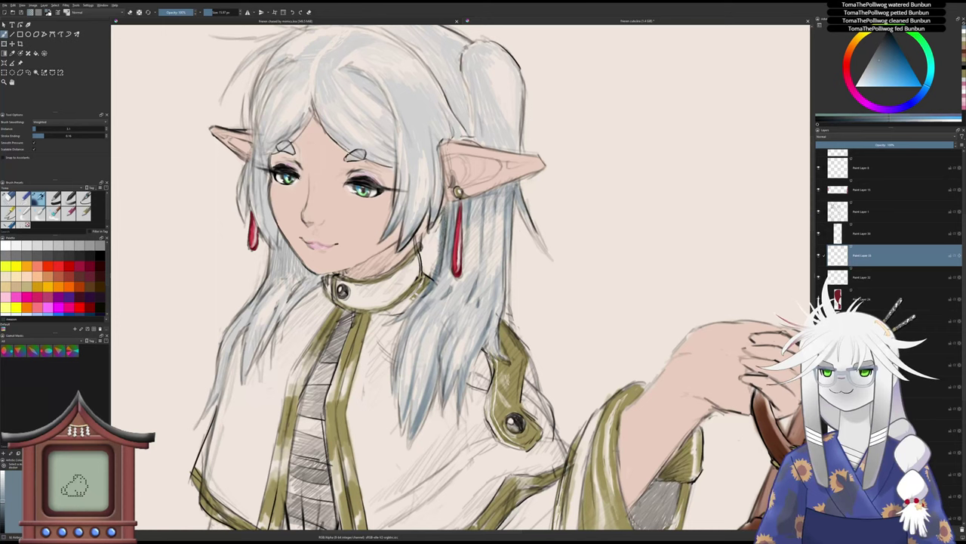
key(slash)
drag(441, 198, 432, 276)
key(slash)
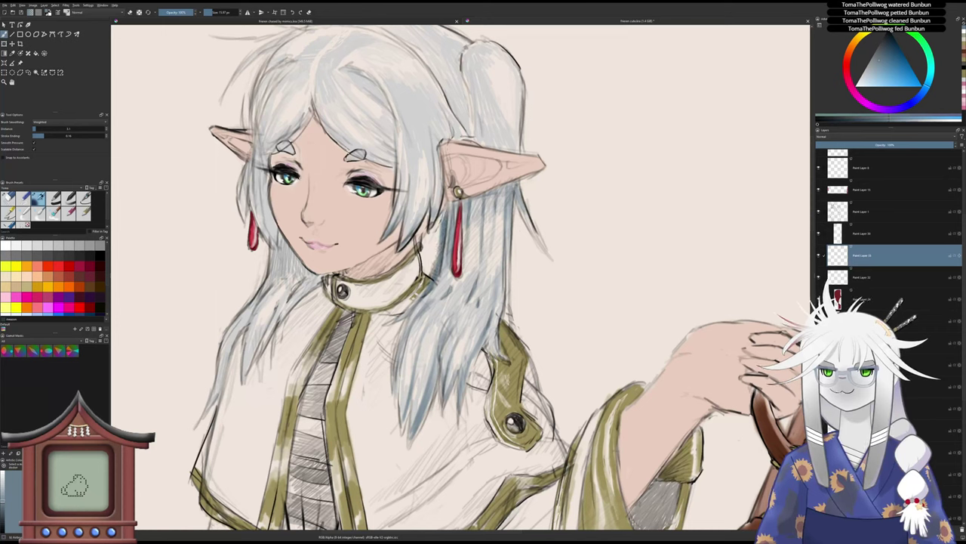
mouse_move(509, 257)
mouse_down()
mouse_move(507, 315)
mouse_move(521, 336)
mouse_move(503, 325)
mouse_up()
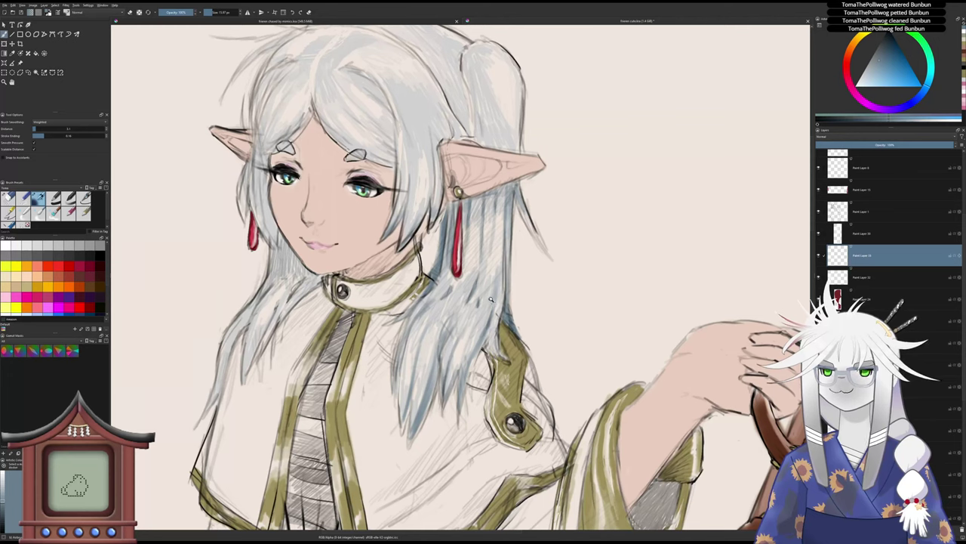
- Erase the blue-grey spill beside the neck and collar, and return to the painting brush
key(e)
mouse_move(434, 240)
mouse_down()
mouse_move(441, 222)
mouse_move(430, 270)
mouse_up()
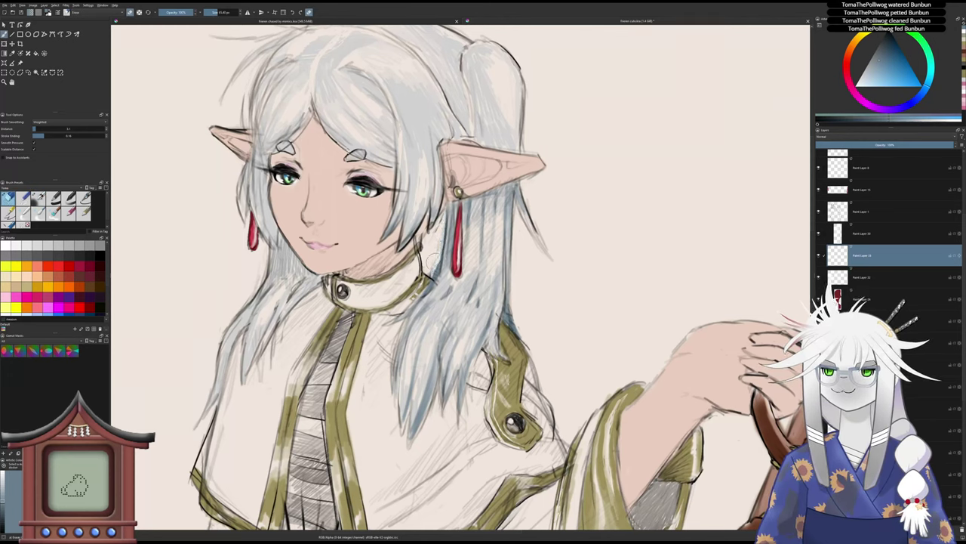
key(slash)
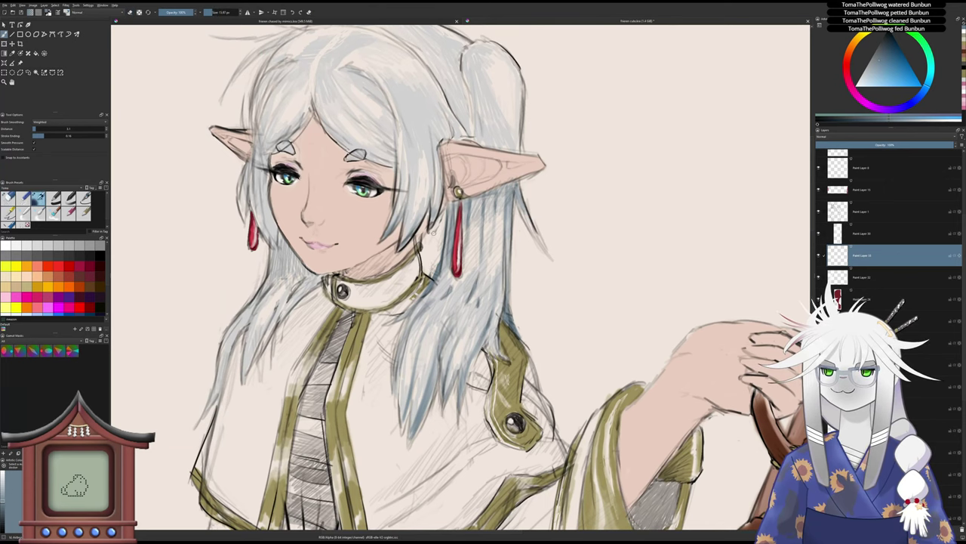
- Shade the far side's hanging hair with blue-grey strokes where it emerges beneath the cheek and jaw
scroll(430, 229, down, 3)
drag(430, 228, 451, 232)
key(plus)
key(plus)
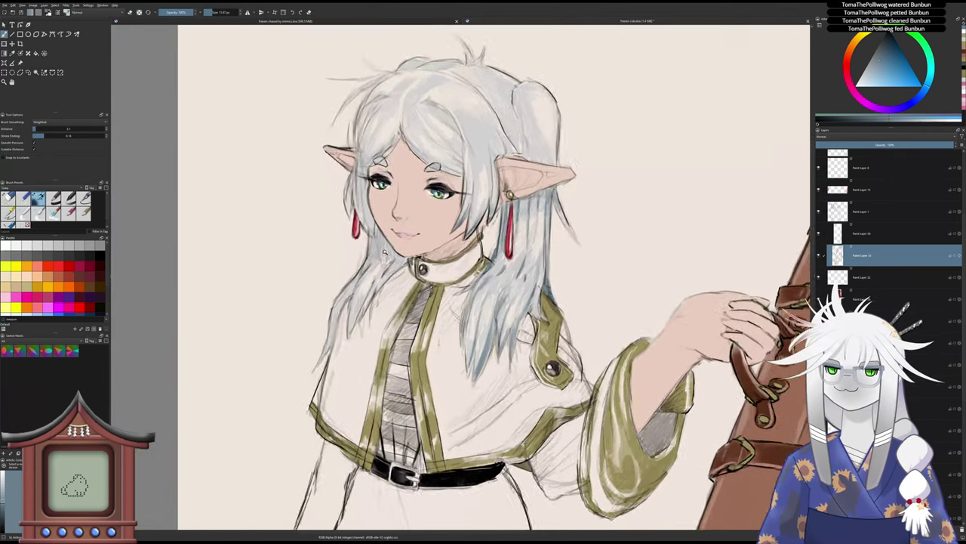
drag(368, 230, 369, 246)
drag(368, 225, 377, 242)
key(minus)
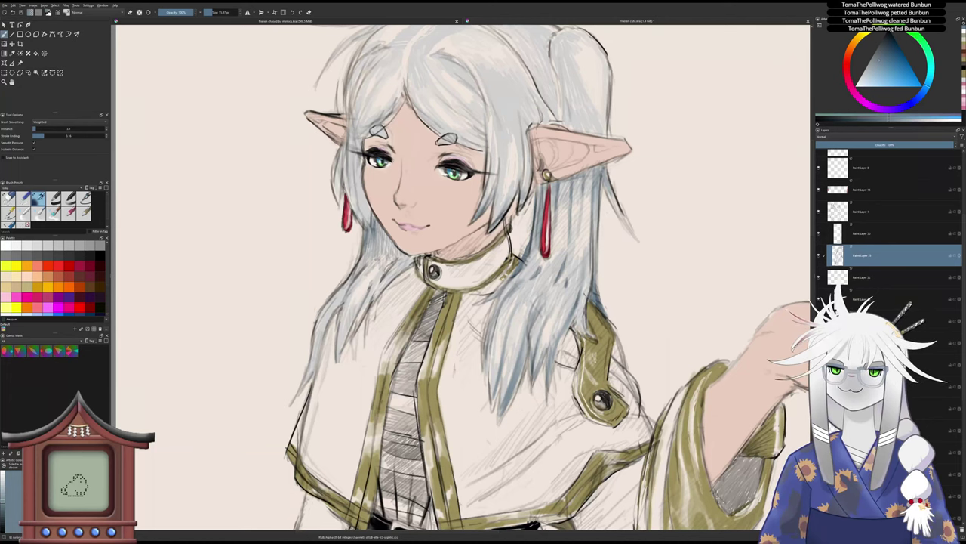
key(plus)
key(minus)
key(plus)
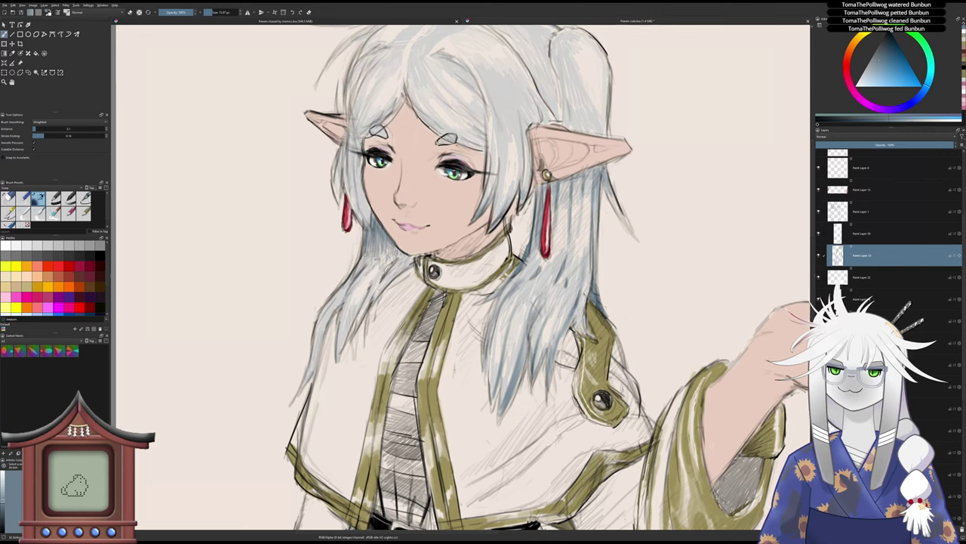
- Paint blue-grey shadows in the side lock beside the far earring and below the far ear
drag(348, 194, 363, 222)
drag(343, 173, 355, 212)
drag(342, 171, 346, 192)
key(minus)
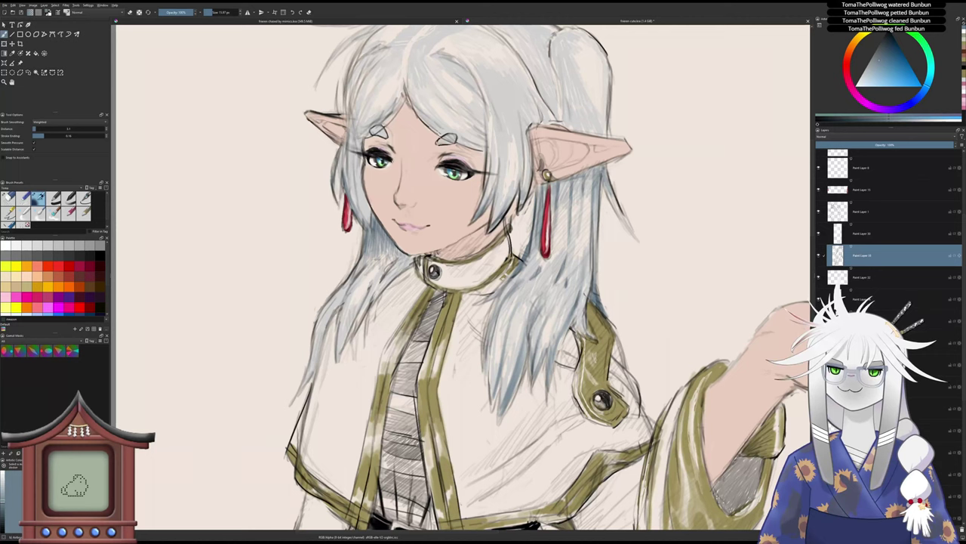
key(plus)
key(minus)
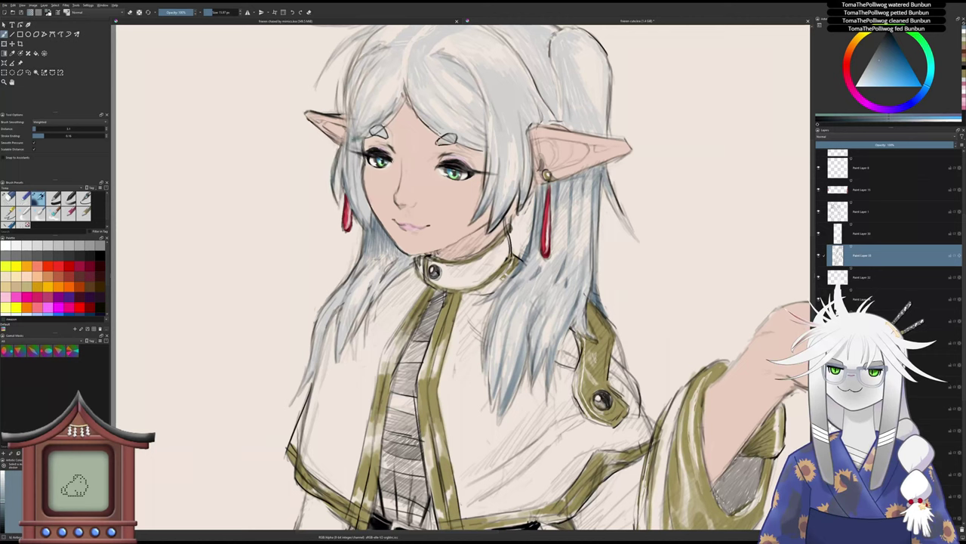
key(plus)
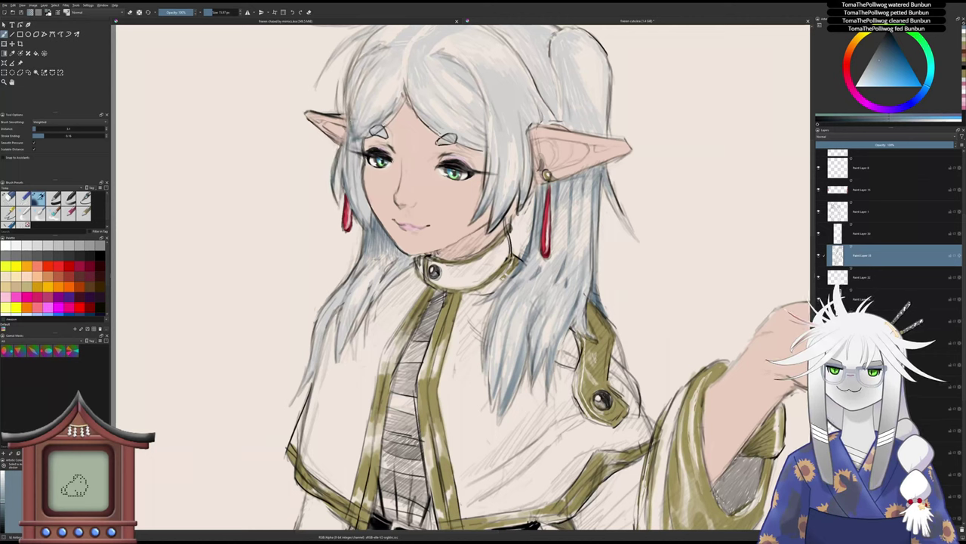
- Add blue-grey shading to the fringe, above the far eyebrow, along the temple and around the centre parting
mouse_move(367, 136)
mouse_down()
mouse_move(401, 98)
mouse_move(381, 121)
mouse_move(372, 93)
mouse_move(358, 126)
mouse_up()
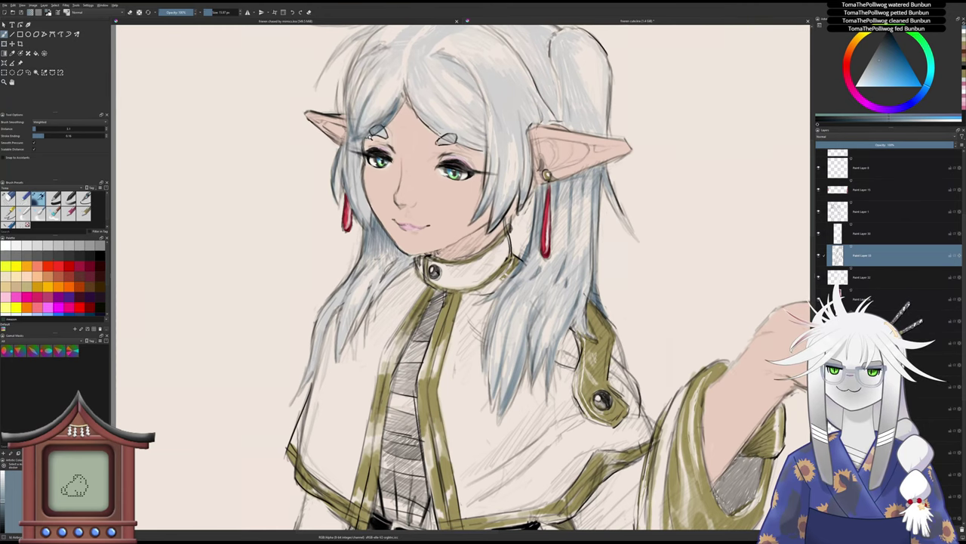
key(minus)
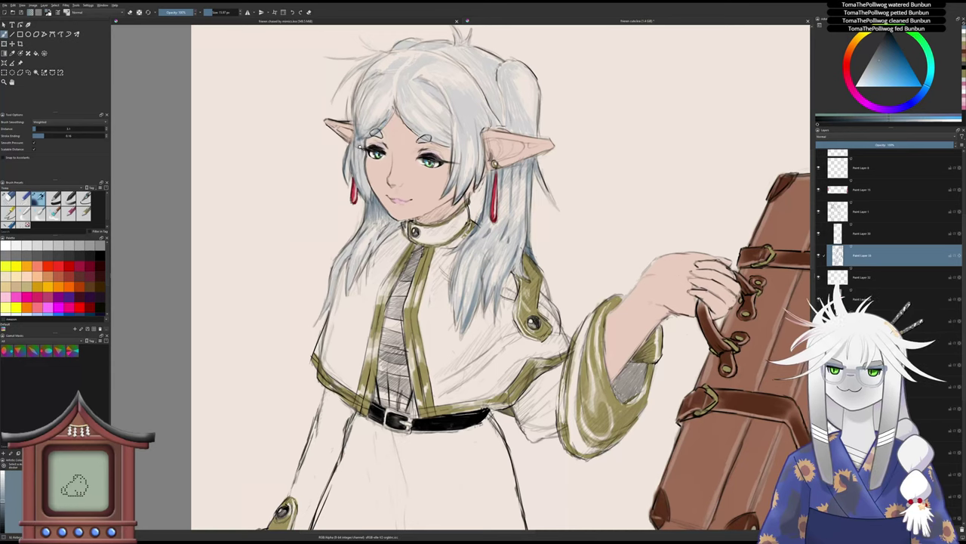
drag(355, 104, 355, 127)
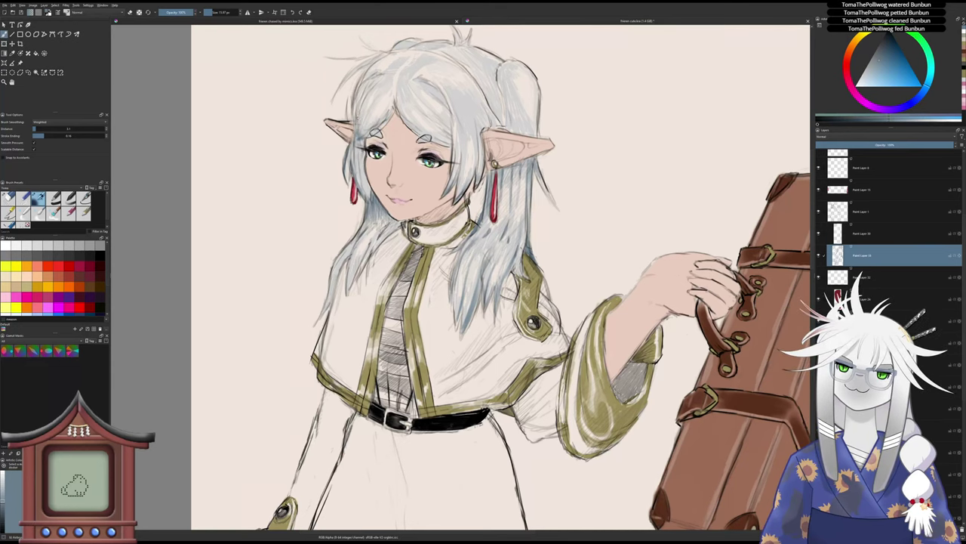
drag(370, 86, 358, 115)
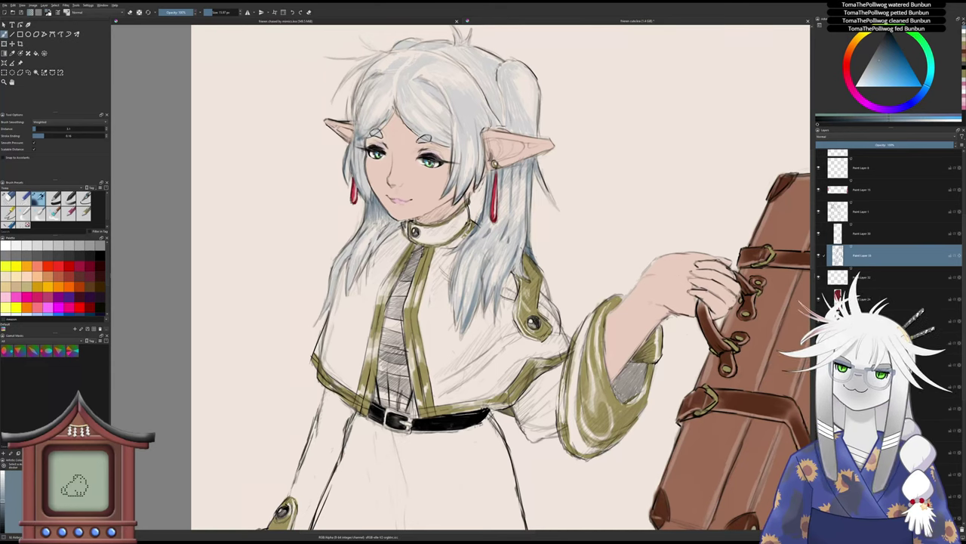
mouse_move(423, 80)
mouse_down()
mouse_move(446, 102)
mouse_move(445, 137)
mouse_move(454, 132)
mouse_move(423, 138)
mouse_up()
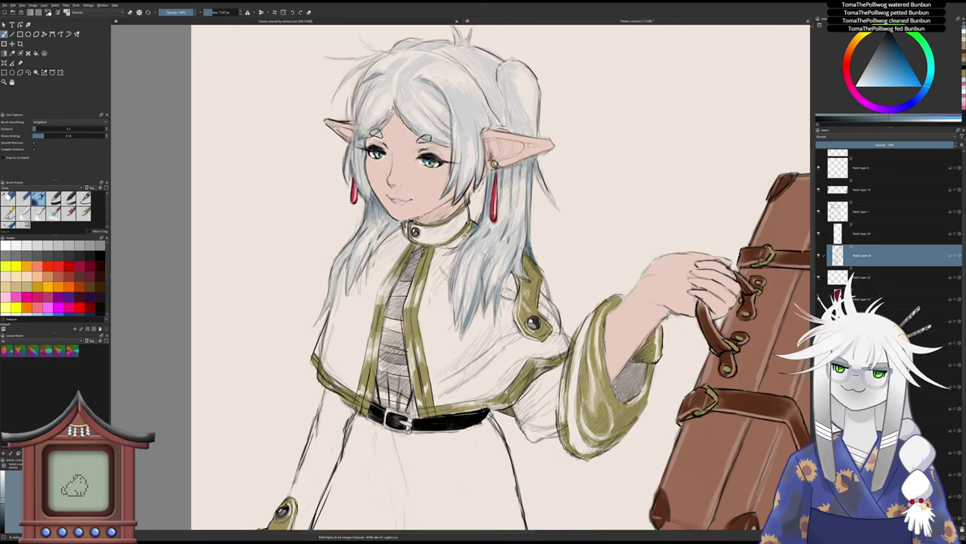
drag(391, 88, 394, 76)
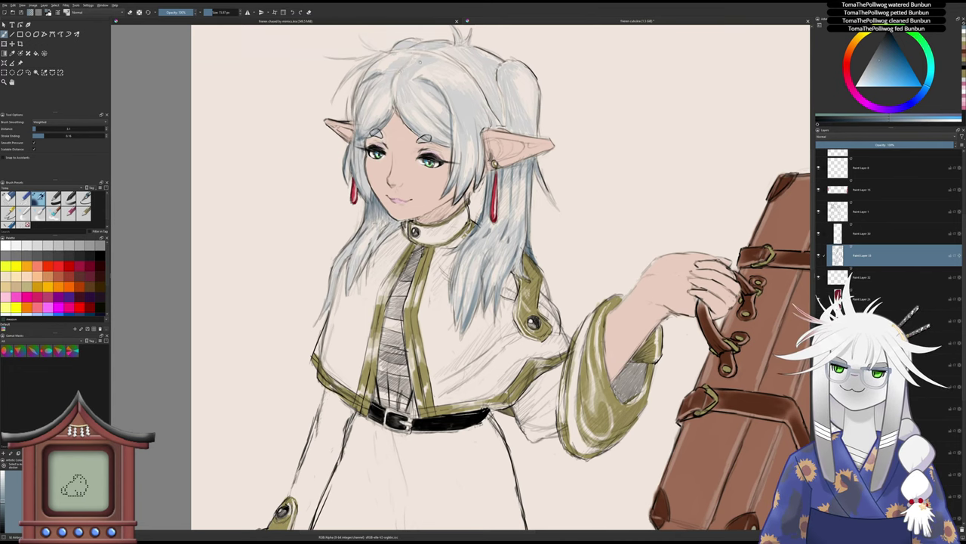
- Paint blue-grey shadow strokes in the hair above the nearer ear, along the front of the ponytail
drag(421, 62, 356, 125)
scroll(348, 136, up, 2)
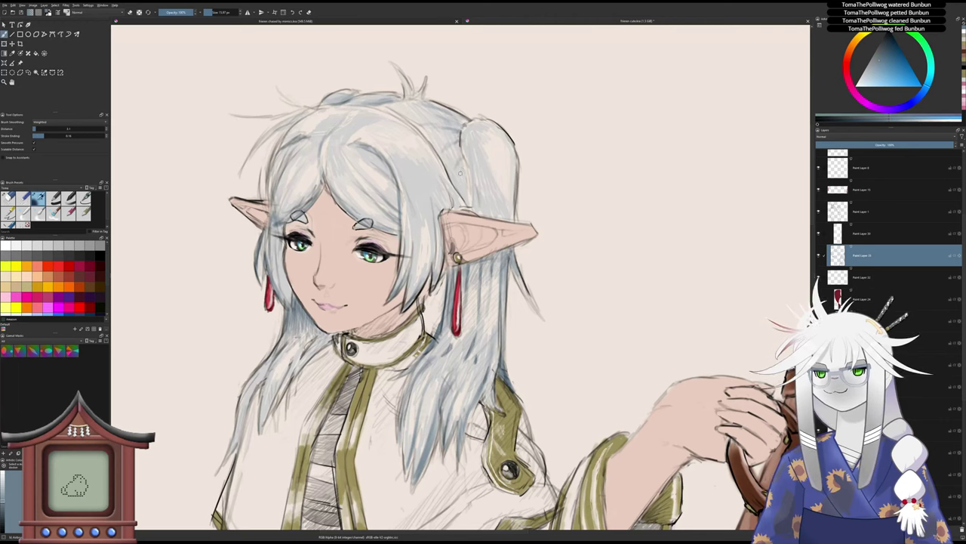
drag(469, 178, 468, 206)
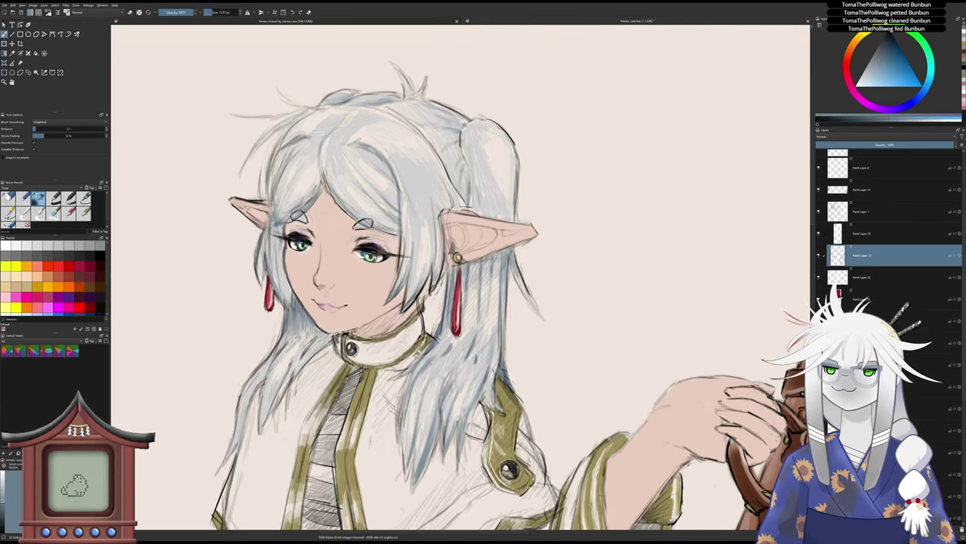
mouse_move(467, 171)
mouse_down()
mouse_move(464, 197)
mouse_move(462, 184)
mouse_up()
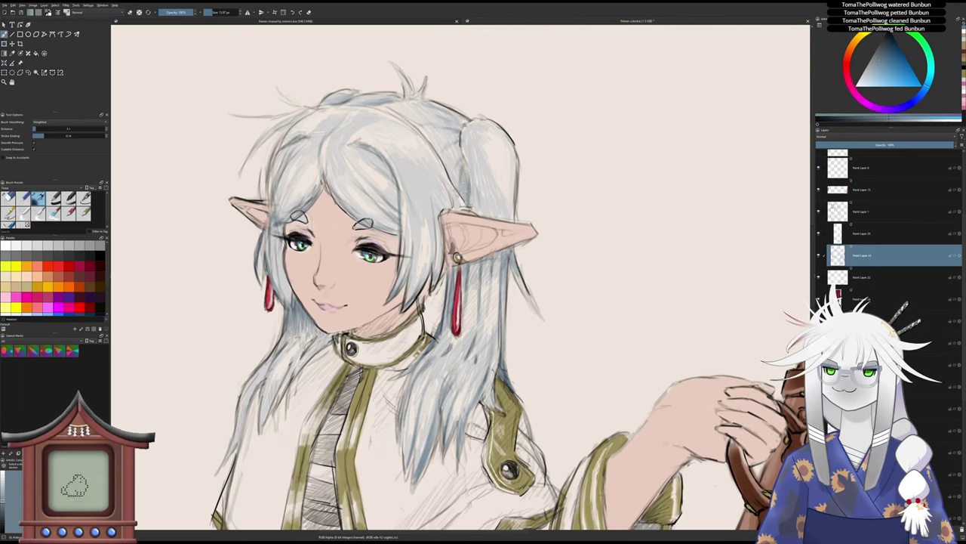
mouse_move(460, 150)
mouse_down()
mouse_move(458, 186)
mouse_move(457, 141)
mouse_up()
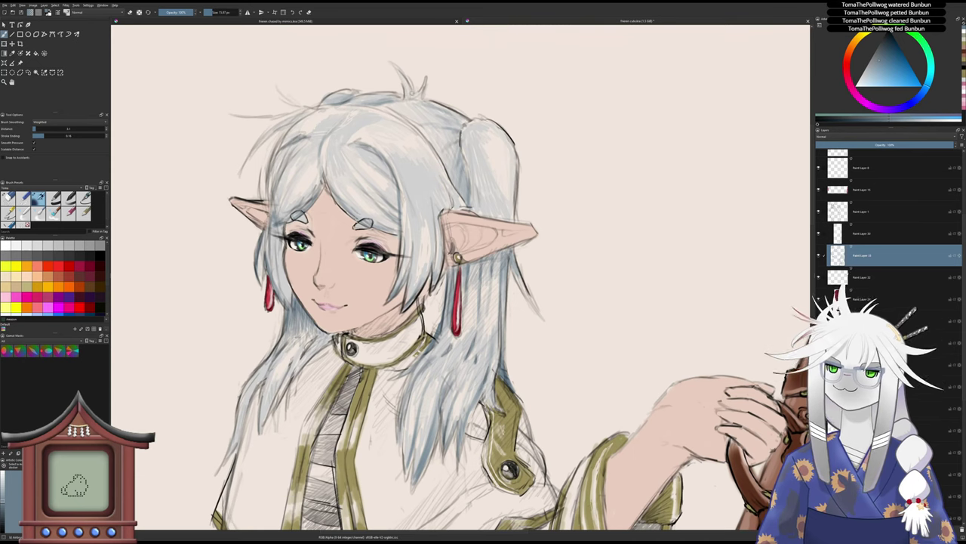
- Paint blue-grey shadow strokes at the base of the near ponytail and in the loose strands behind the nearer ear
mouse_move(408, 106)
mouse_down()
mouse_move(388, 100)
mouse_move(445, 118)
mouse_move(492, 209)
mouse_move(480, 199)
mouse_up()
drag(463, 149, 475, 197)
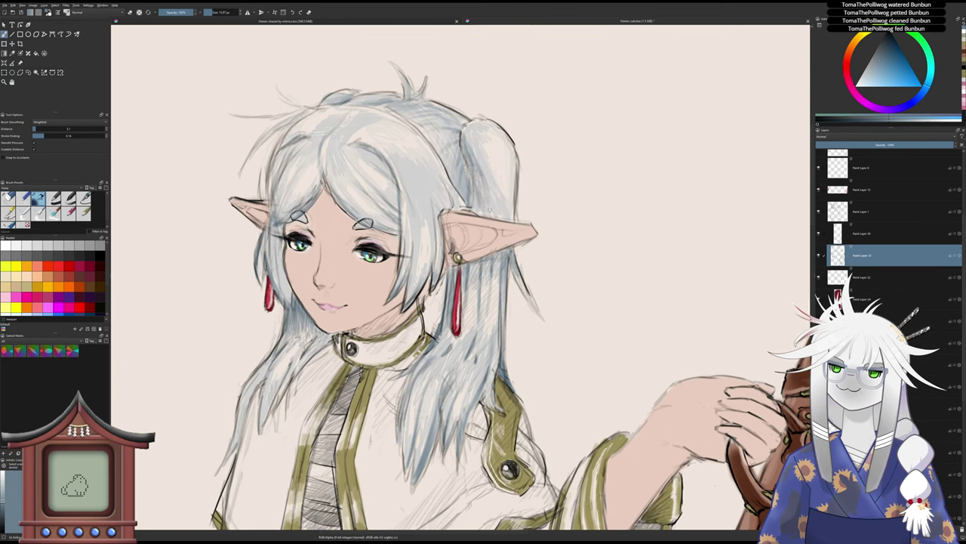
drag(513, 265, 542, 315)
mouse_move(509, 280)
mouse_down()
mouse_move(504, 348)
mouse_move(487, 296)
mouse_up()
- Lower the opacity of the blue-grey hair shading layer to about 78%
scroll(499, 303, down, 2)
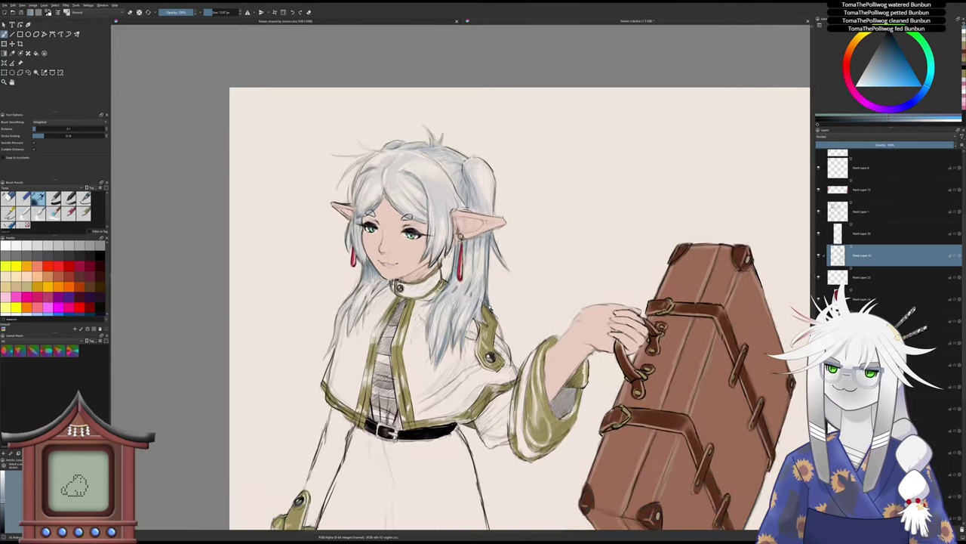
scroll(491, 307, up, 2)
scroll(492, 305, down, 4)
scroll(477, 320, up, 3)
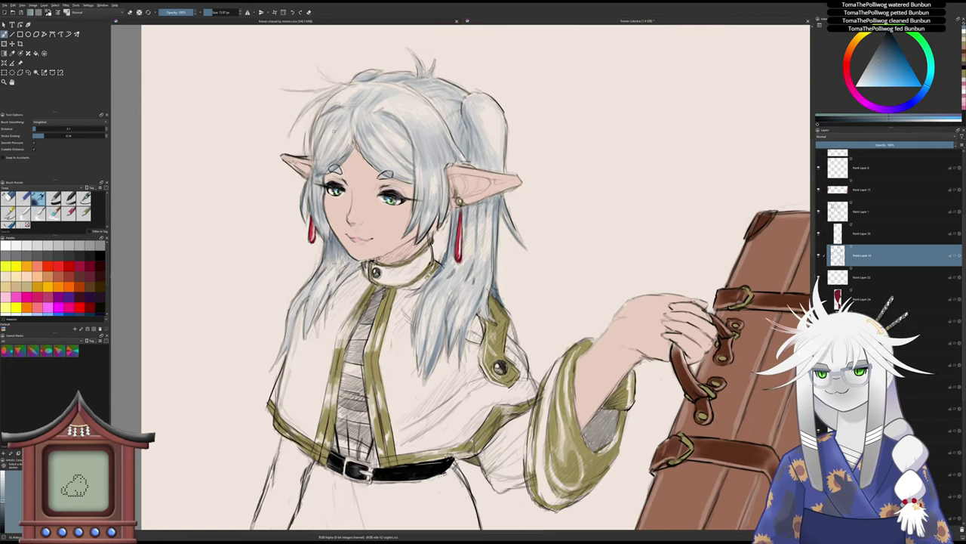
scroll(323, 180, down, 3)
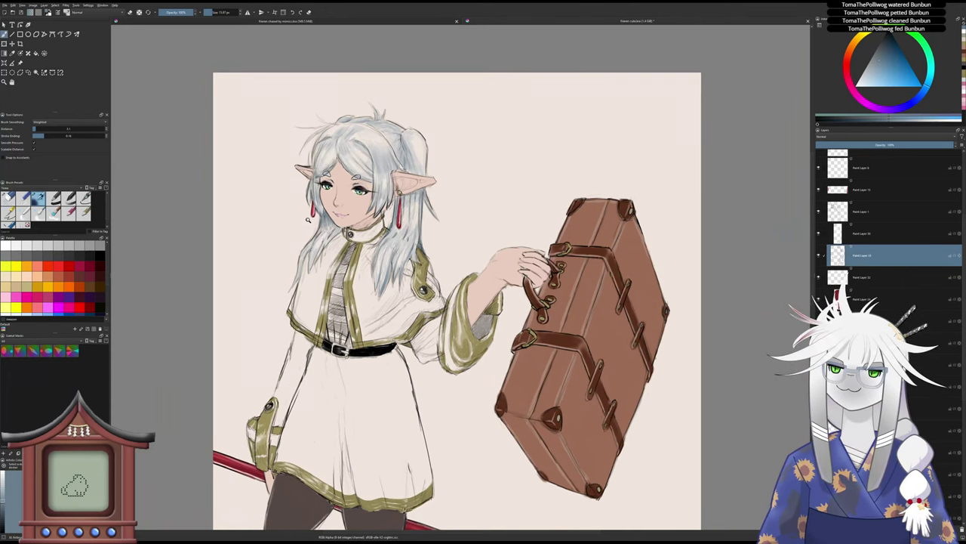
scroll(308, 221, up, 1)
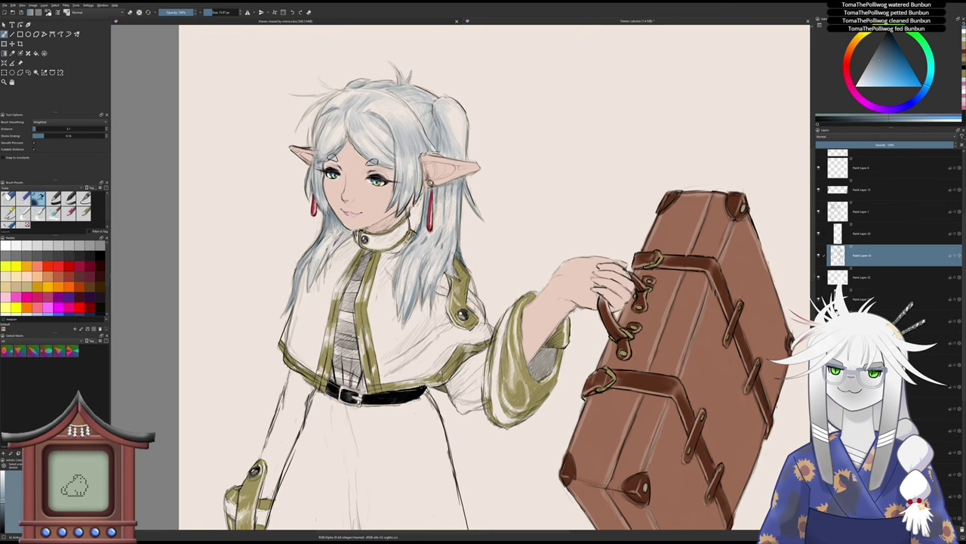
ctrl+drag(369, 300, 355, 243)
drag(876, 144, 922, 144)
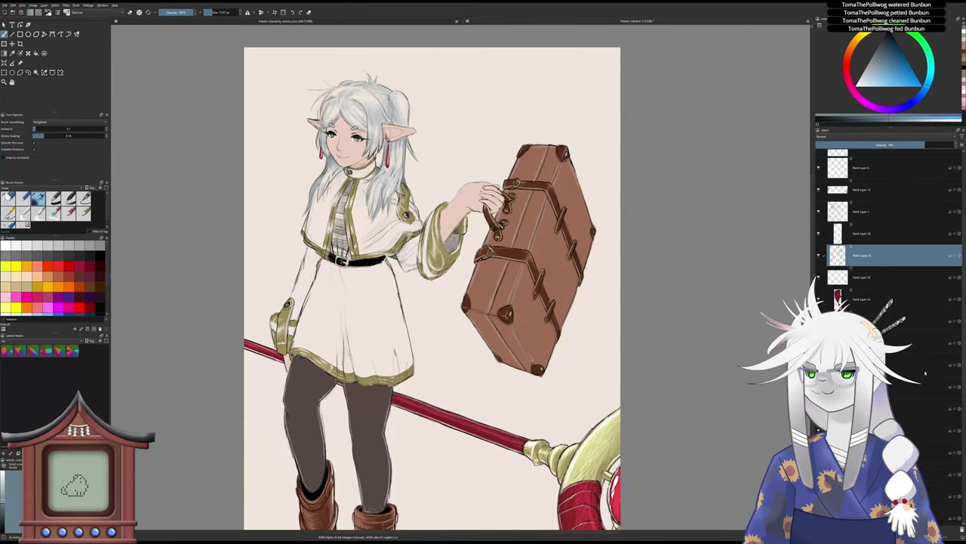
- Add a new layer above the hair shading and paint white highlights on the fringe and the crown of the head
key(Insert)
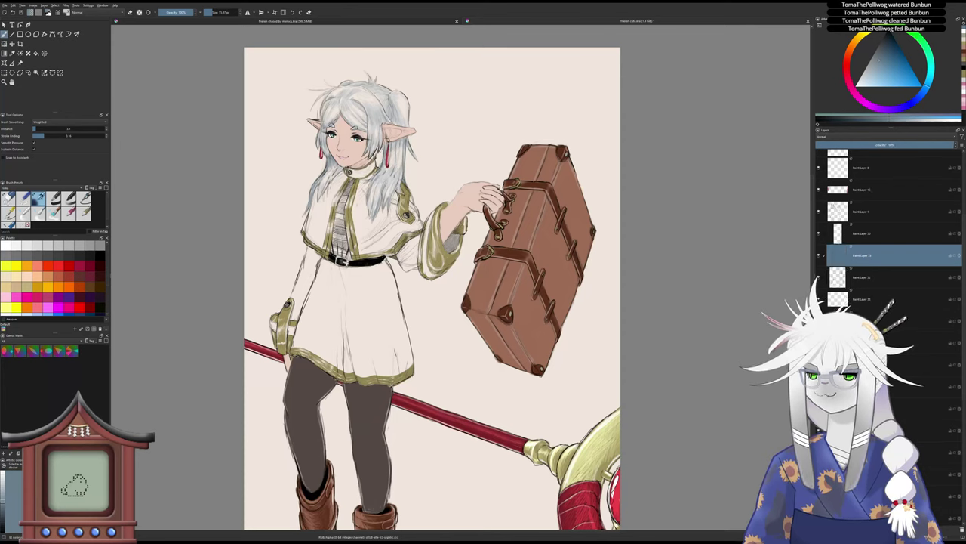
drag(885, 54, 811, 123)
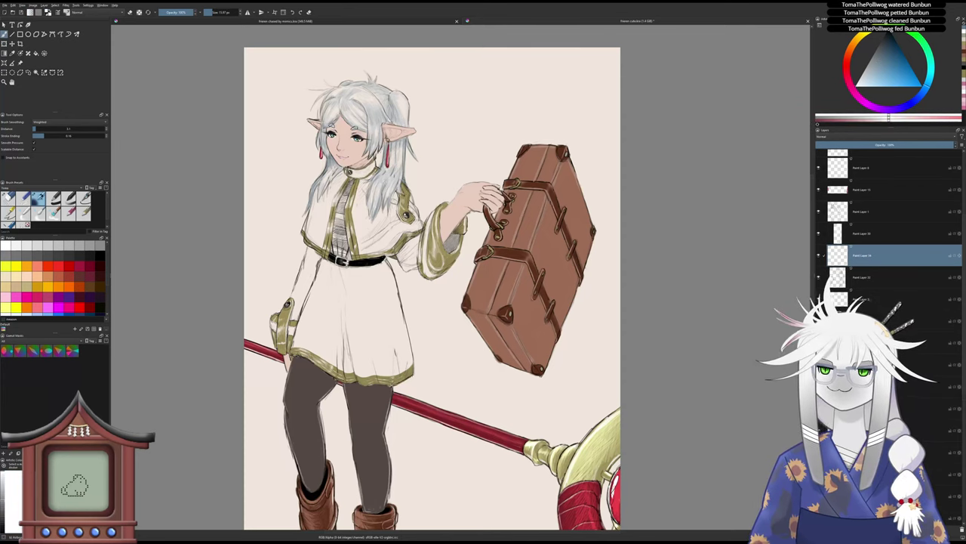
scroll(346, 105, up, 5)
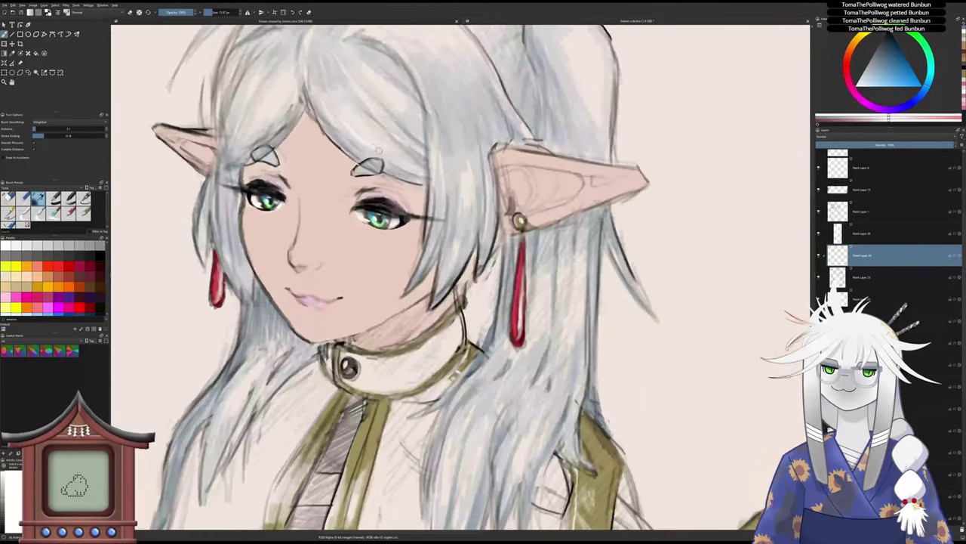
mouse_move(363, 130)
mouse_down()
mouse_move(391, 141)
mouse_move(383, 135)
mouse_move(360, 155)
mouse_move(406, 183)
mouse_move(409, 167)
mouse_up()
scroll(342, 122, down, 2)
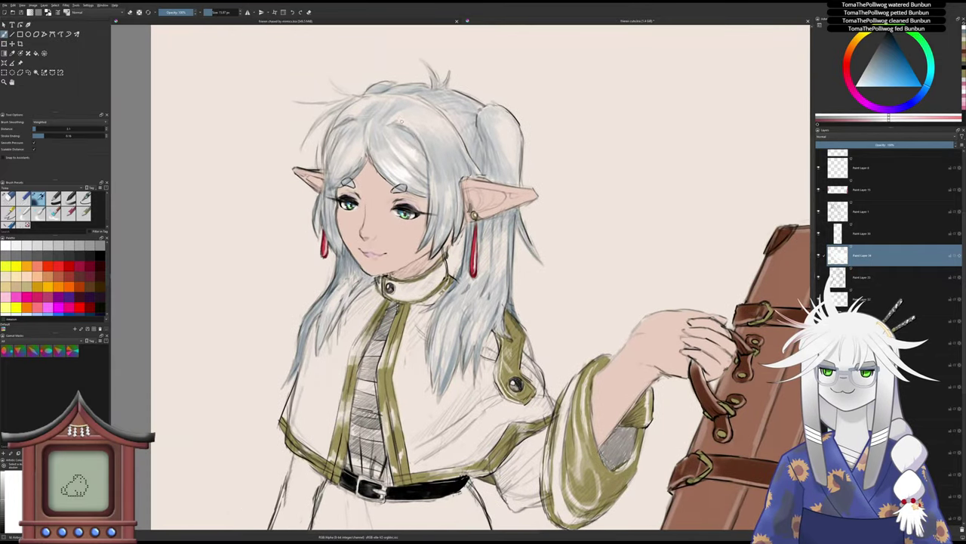
mouse_move(404, 123)
mouse_down()
mouse_move(420, 136)
mouse_move(419, 120)
mouse_up()
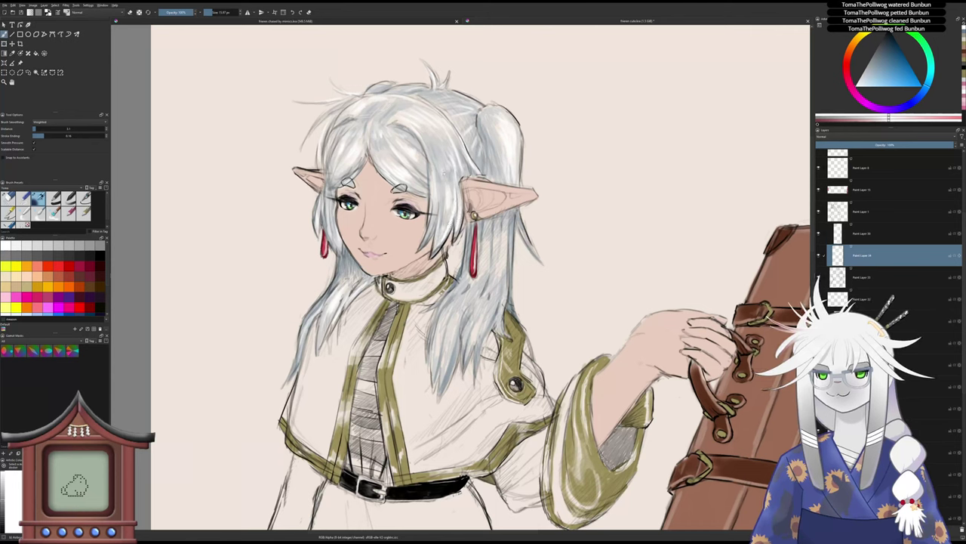
- Extend the white highlights over the far side of the fringe and the hanging locks on both sides
scroll(446, 170, down, 3)
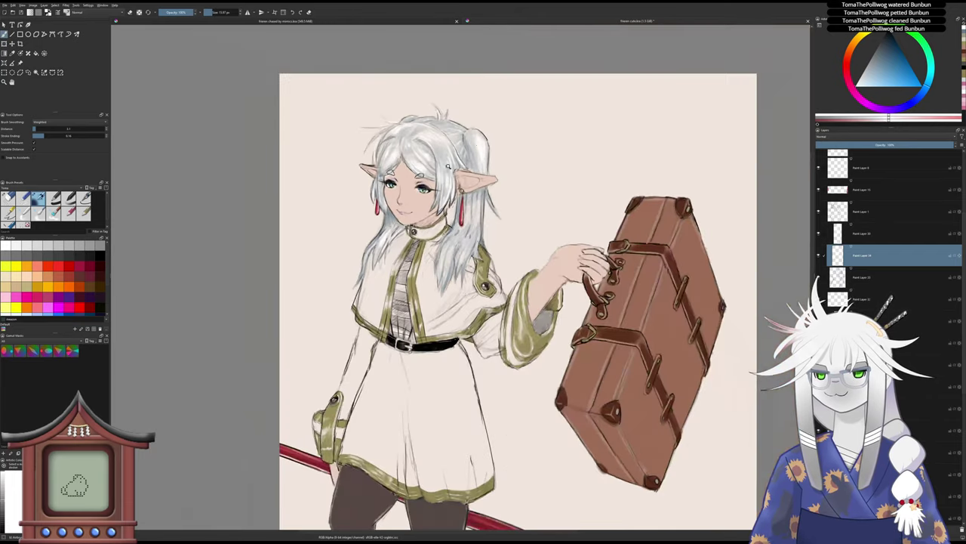
scroll(382, 158, up, 3)
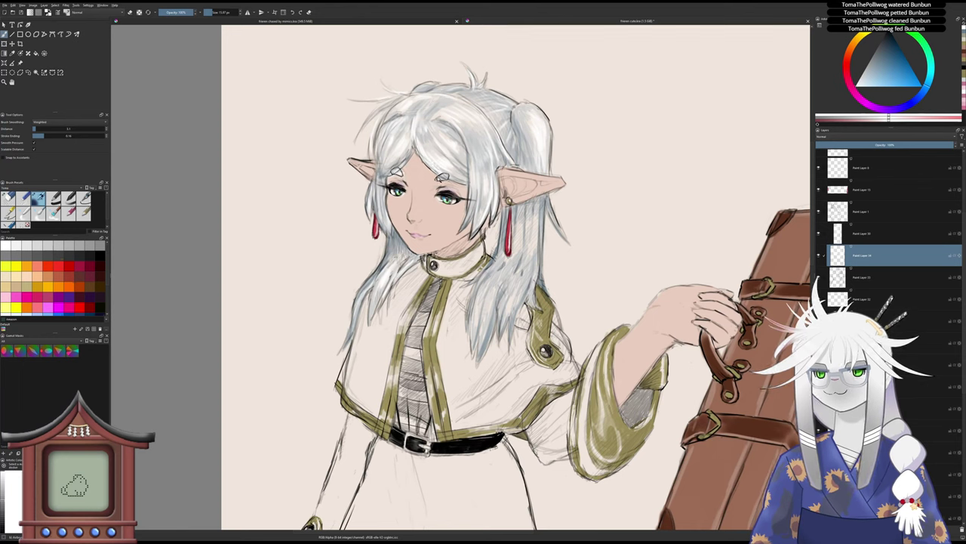
drag(429, 167, 399, 175)
drag(399, 174, 407, 155)
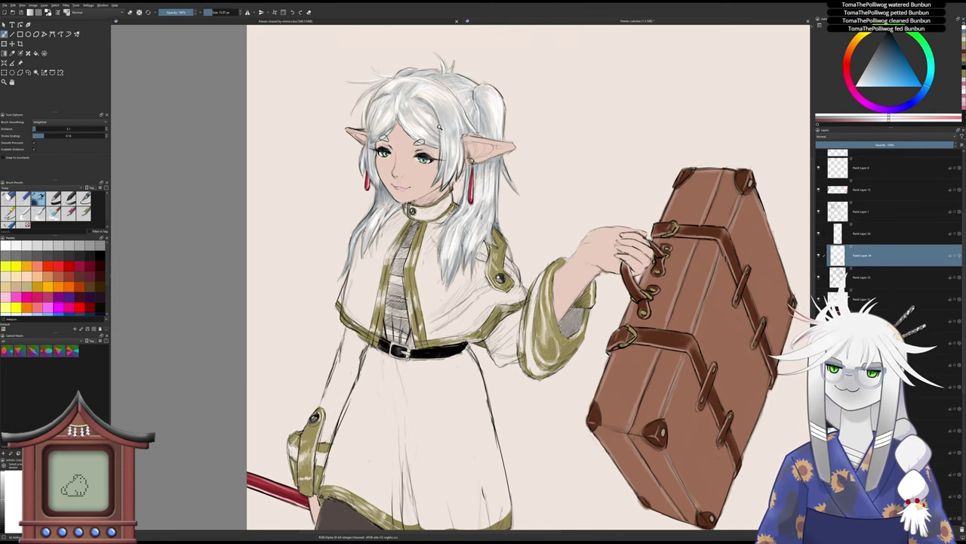
scroll(440, 127, down, 2)
scroll(383, 200, up, 3)
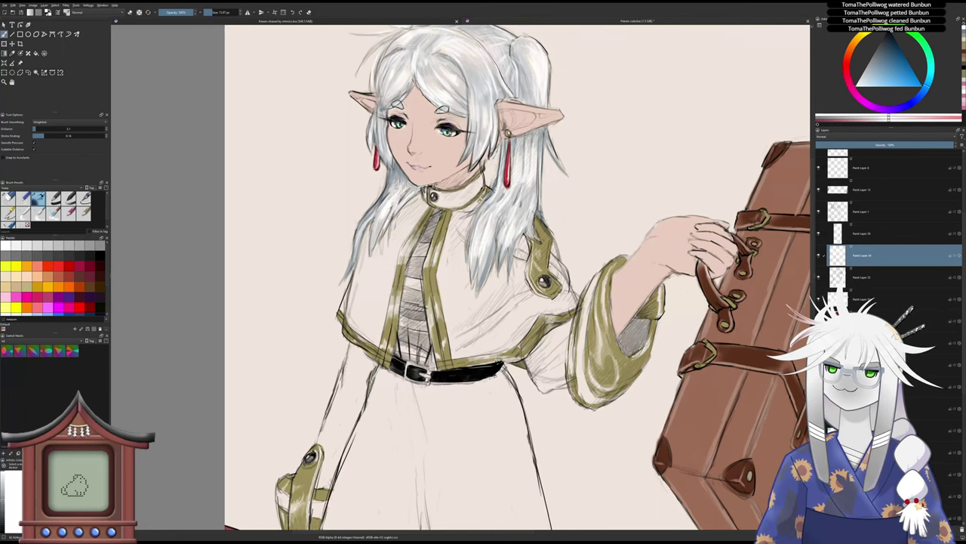
scroll(387, 182, down, 3)
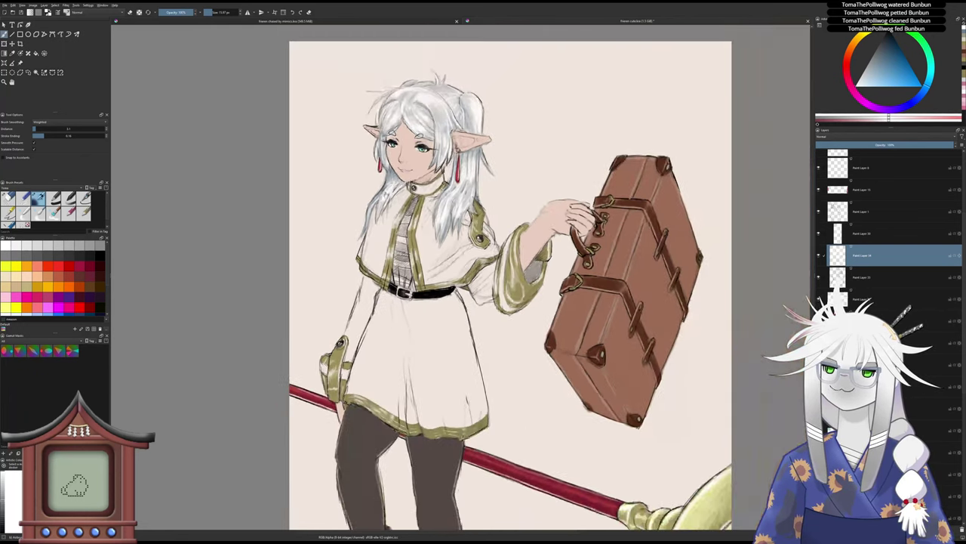
drag(388, 209, 370, 200)
scroll(371, 200, up, 1)
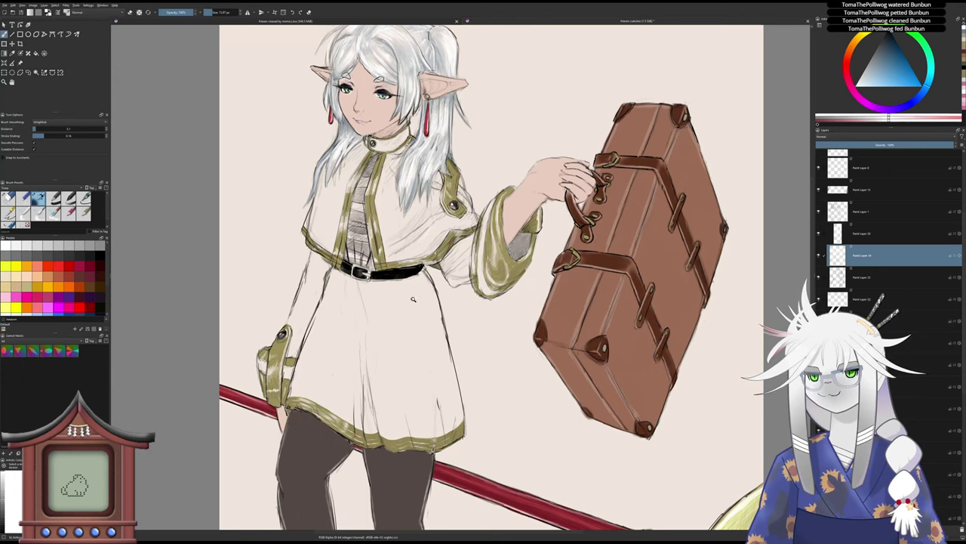
- Add another new layer and paint white over the folds and front of the cape's near half
key(Insert)
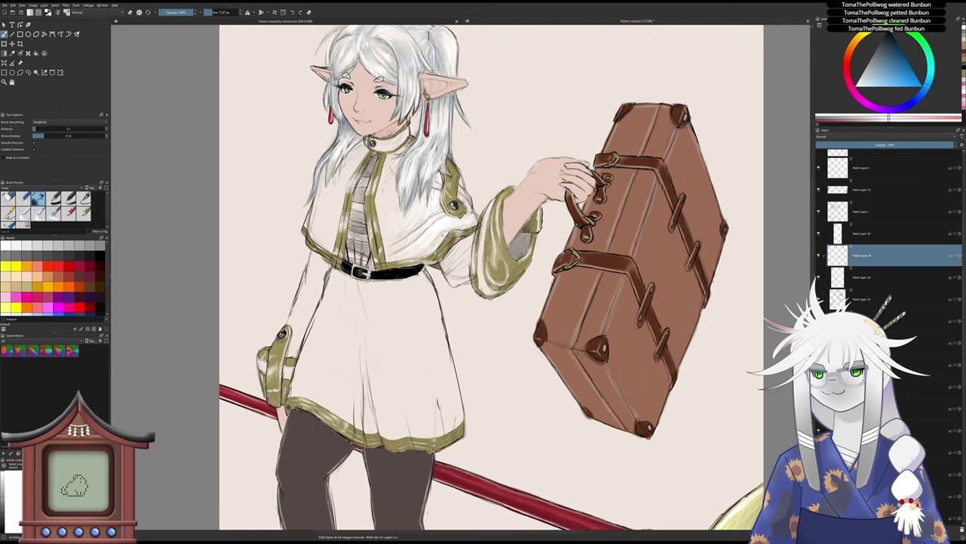
drag(456, 241, 511, 266)
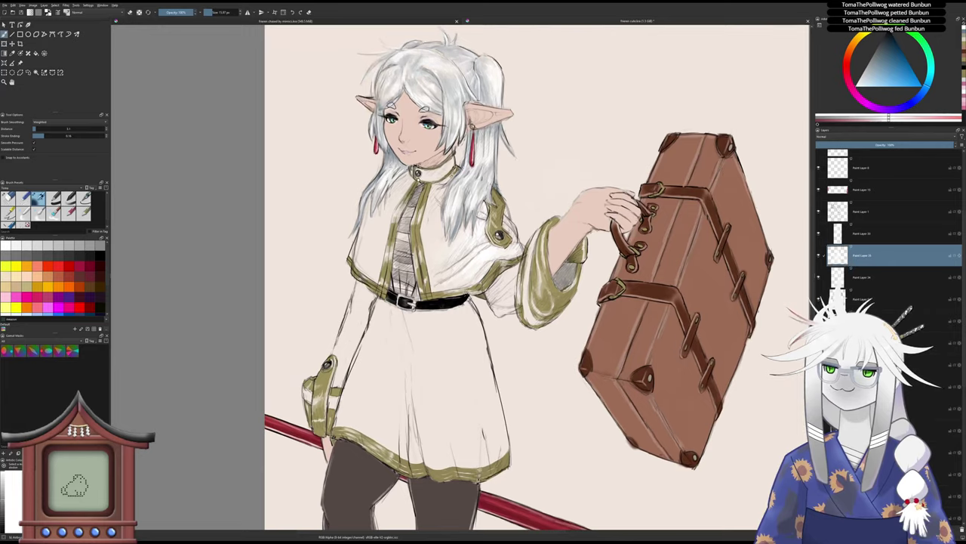
scroll(459, 159, up, 1)
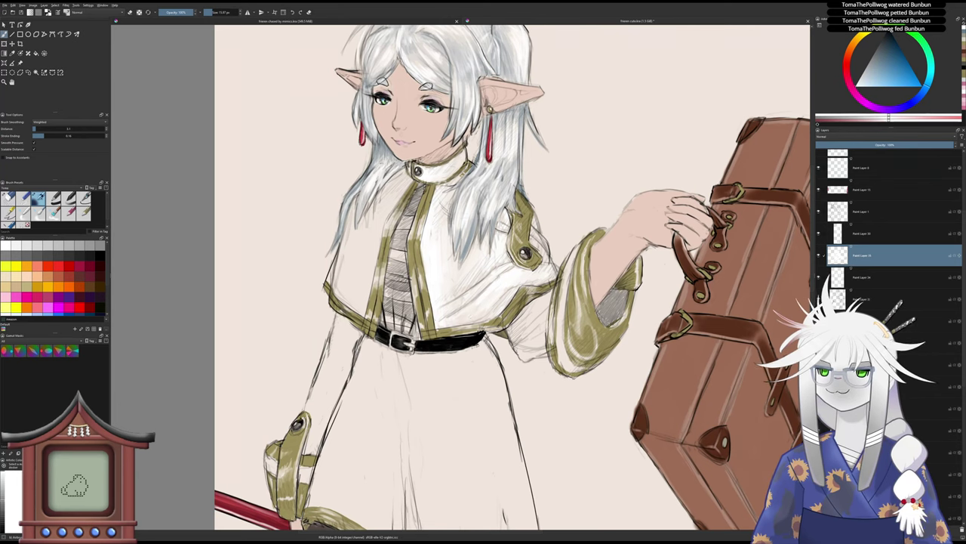
- Paint white highlights on the far half of the cape, and switch to the eraser for cleaning up the white
scroll(456, 289, down, 2)
drag(421, 287, 440, 291)
scroll(440, 291, up, 1)
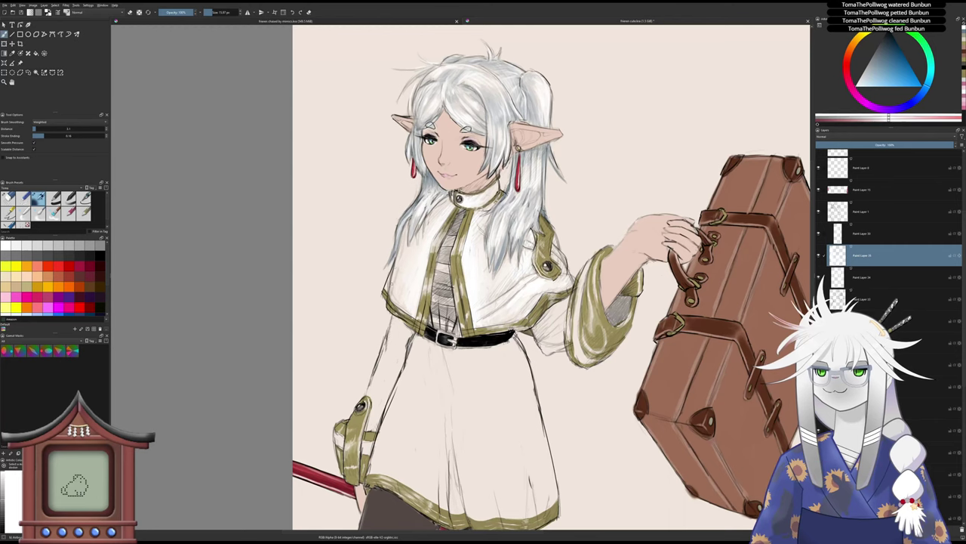
drag(394, 248, 419, 234)
scroll(419, 235, up, 2)
key(e)
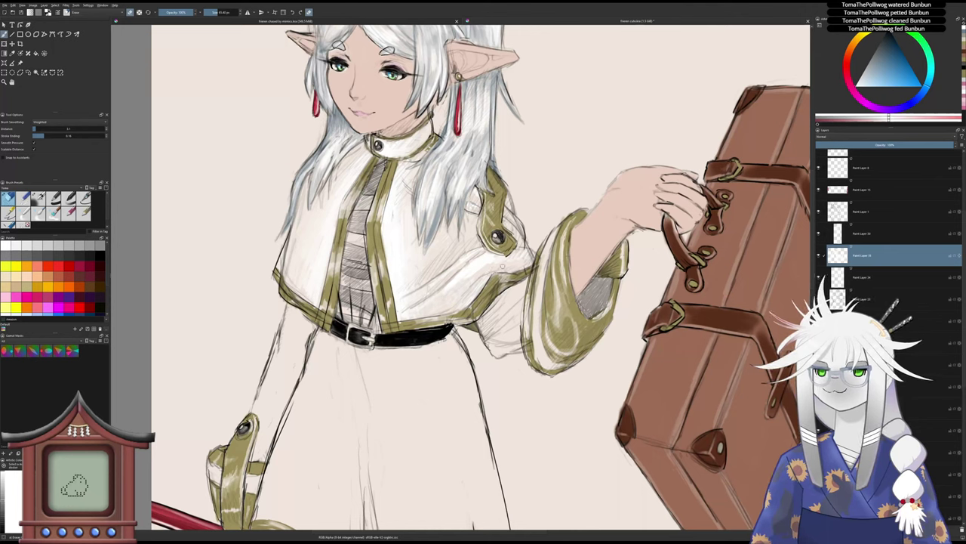
- Paint the lowered arm's sleeve white between the cape and the cuff, and erase the overspill along its outer edge
key(slash)
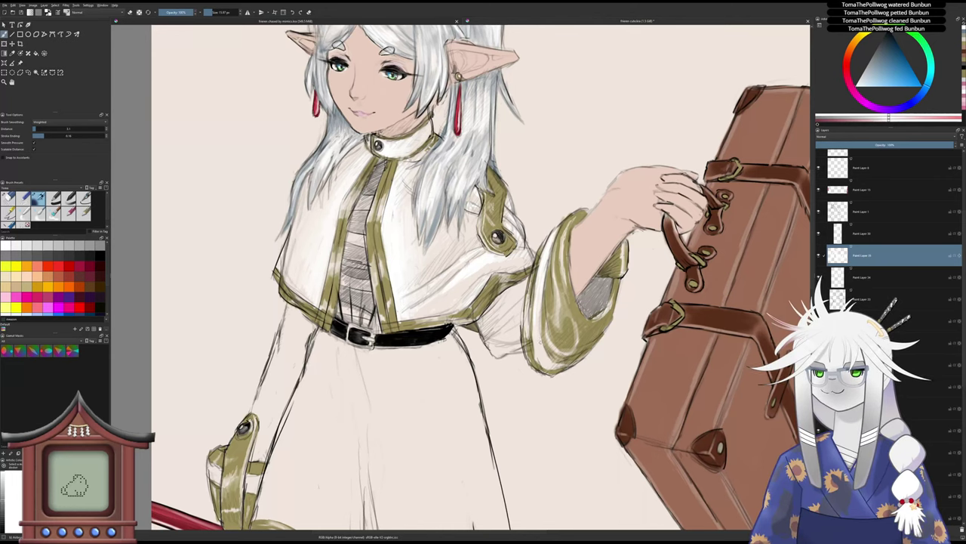
scroll(530, 286, down, 1)
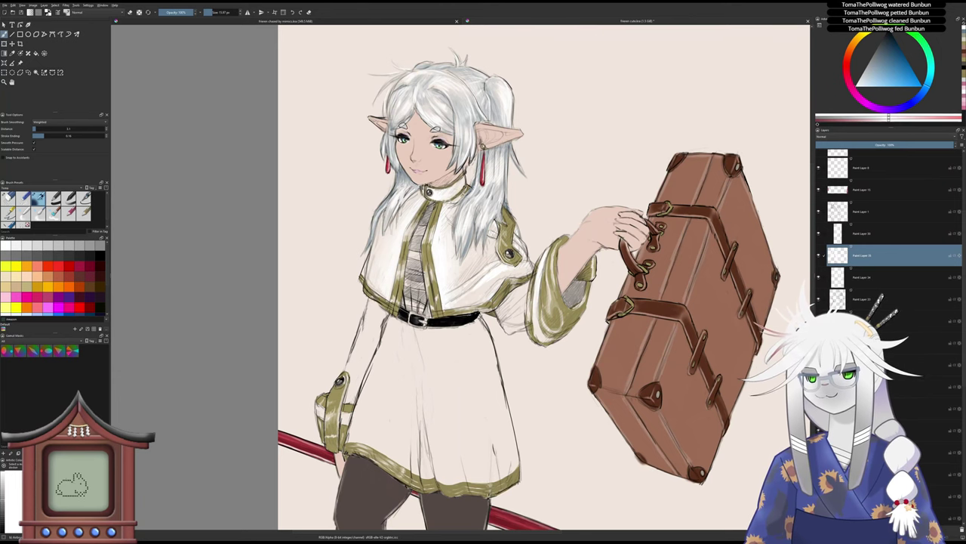
drag(353, 385, 394, 328)
scroll(395, 329, up, 2)
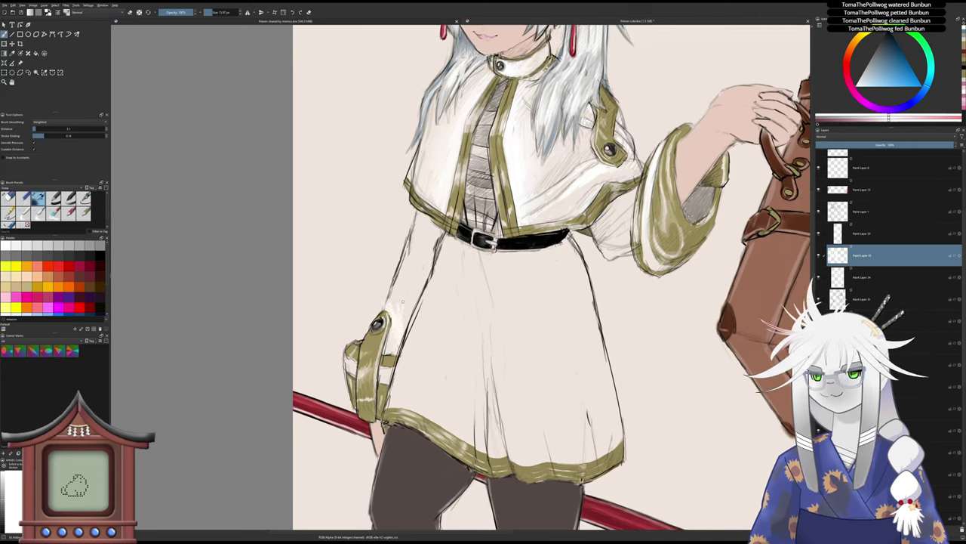
mouse_move(409, 303)
mouse_down()
mouse_move(387, 288)
mouse_move(413, 272)
mouse_up()
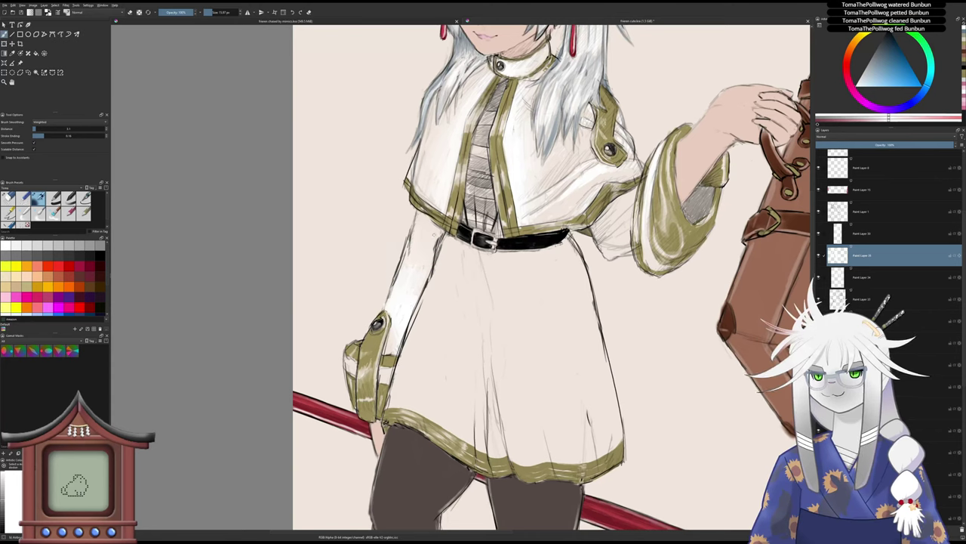
drag(415, 269, 428, 271)
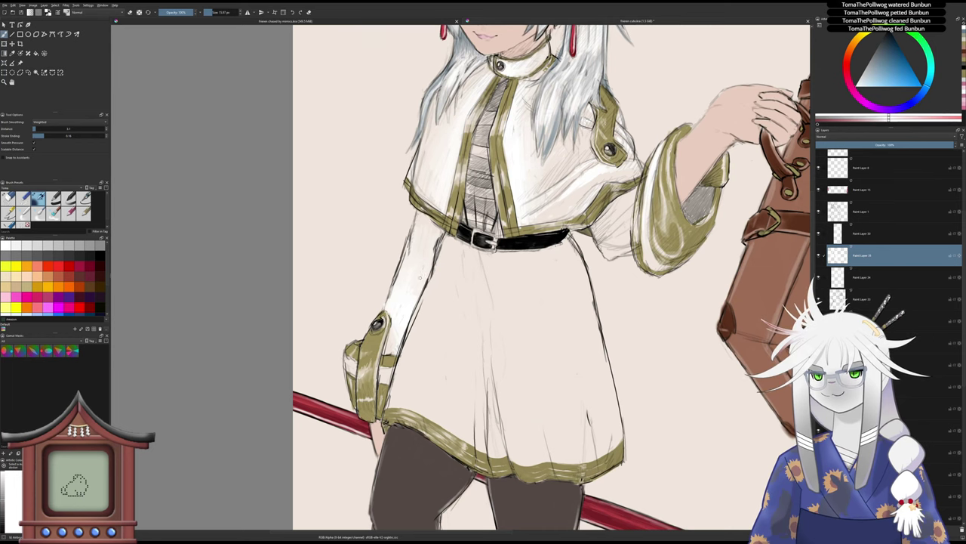
key(e)
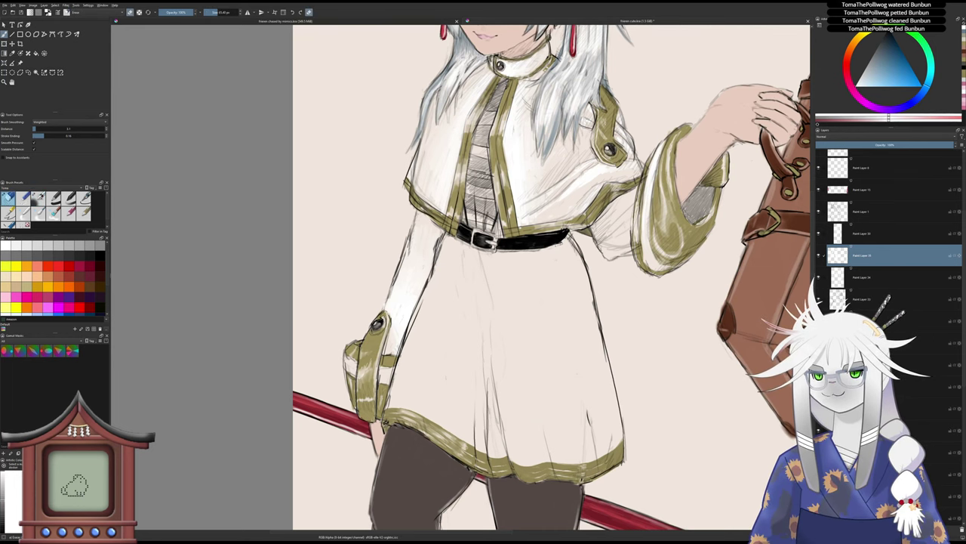
drag(388, 269, 379, 299)
scroll(378, 298, up, 4)
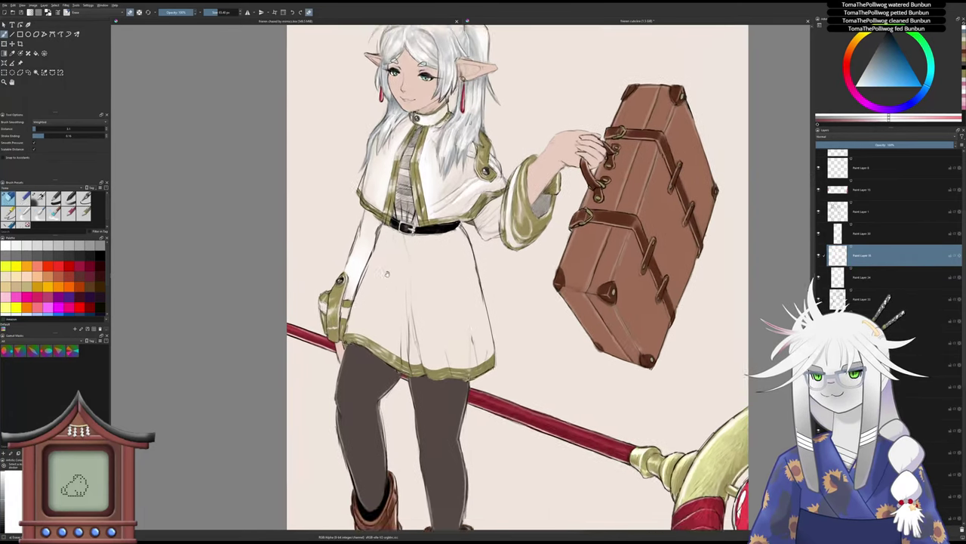
- Brush white onto the skirt along the side by the lowered arm and just below the belt, cleaning the edge with the eraser
scroll(368, 265, up, 1)
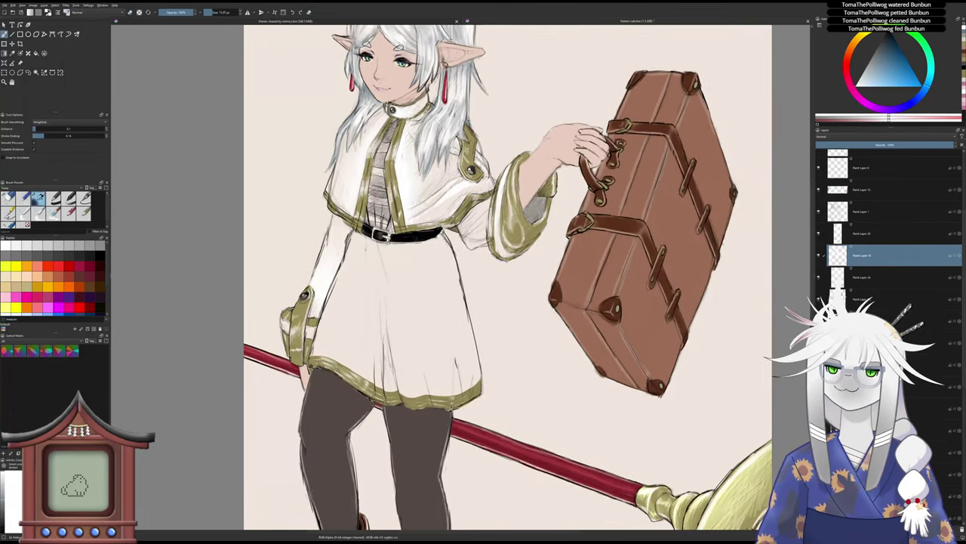
scroll(351, 279, down, 2)
scroll(351, 278, up, 2)
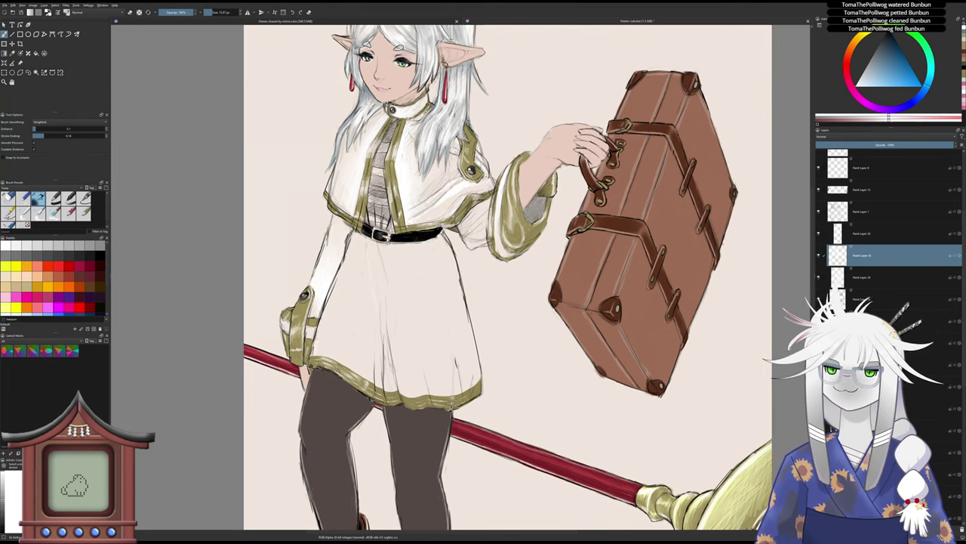
scroll(351, 278, down, 2)
scroll(351, 279, up, 2)
drag(331, 311, 315, 355)
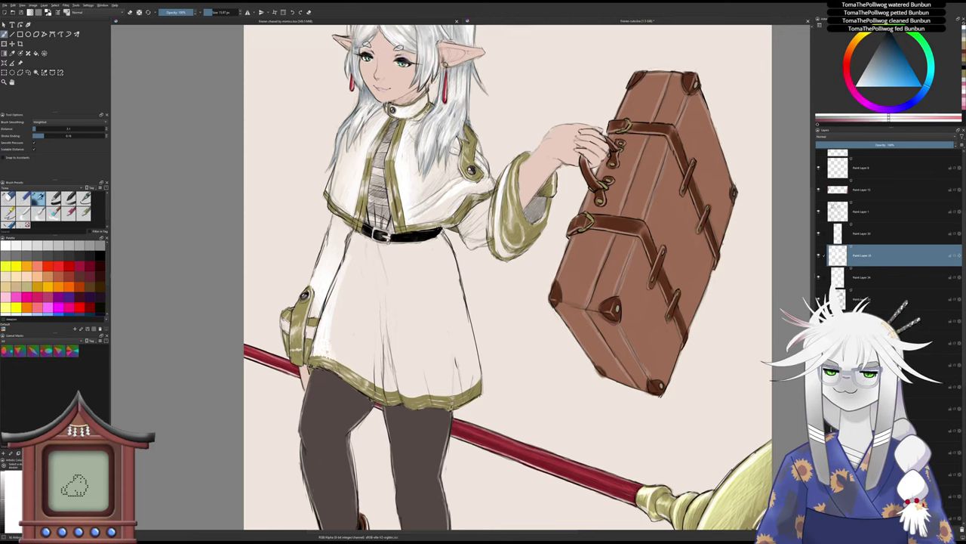
key(e)
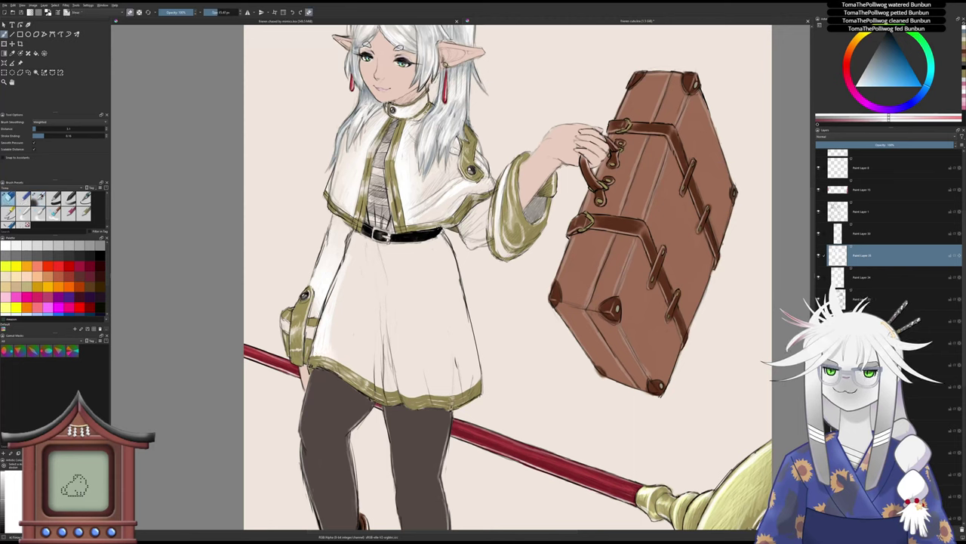
key(e)
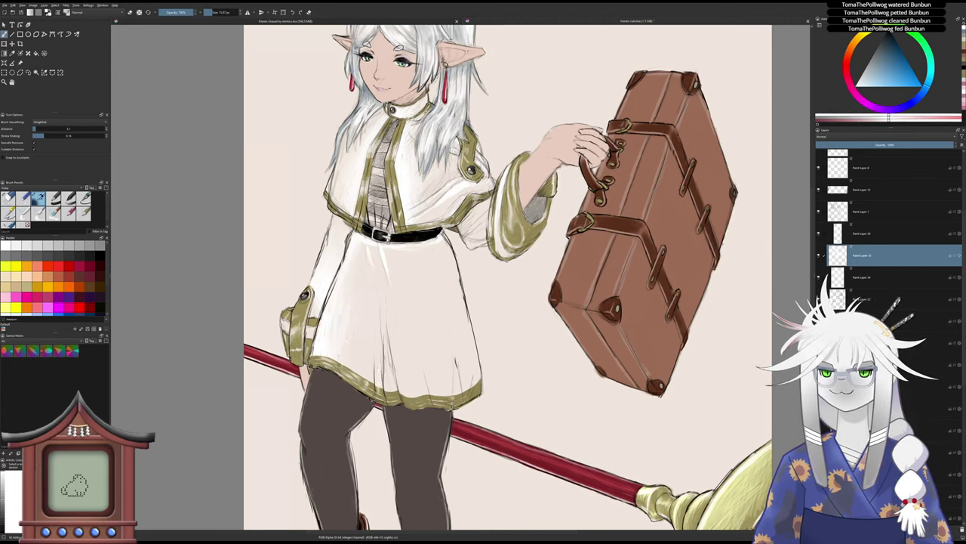
- Extend the white strokes down the middle front of the skirt, following the folds towards the hem
key(slash)
key(slash)
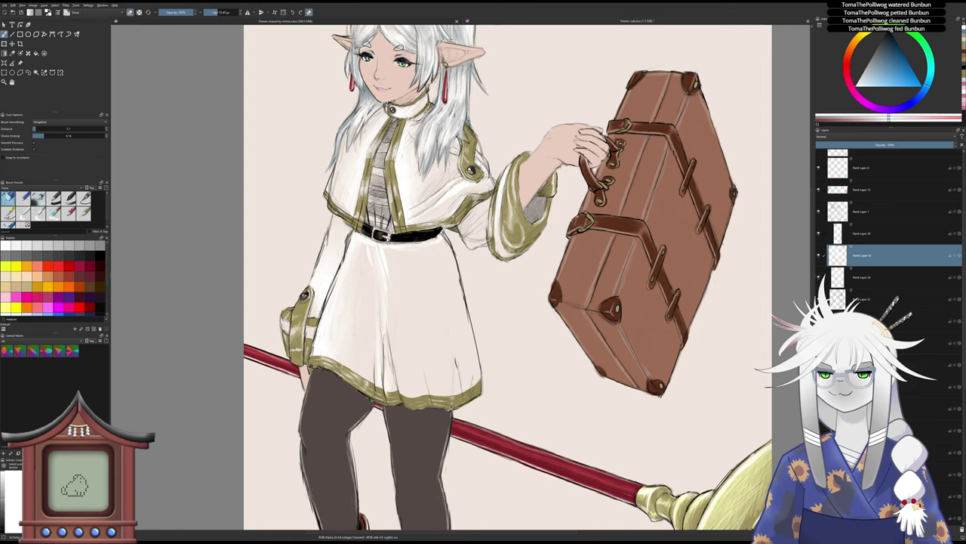
key(/)
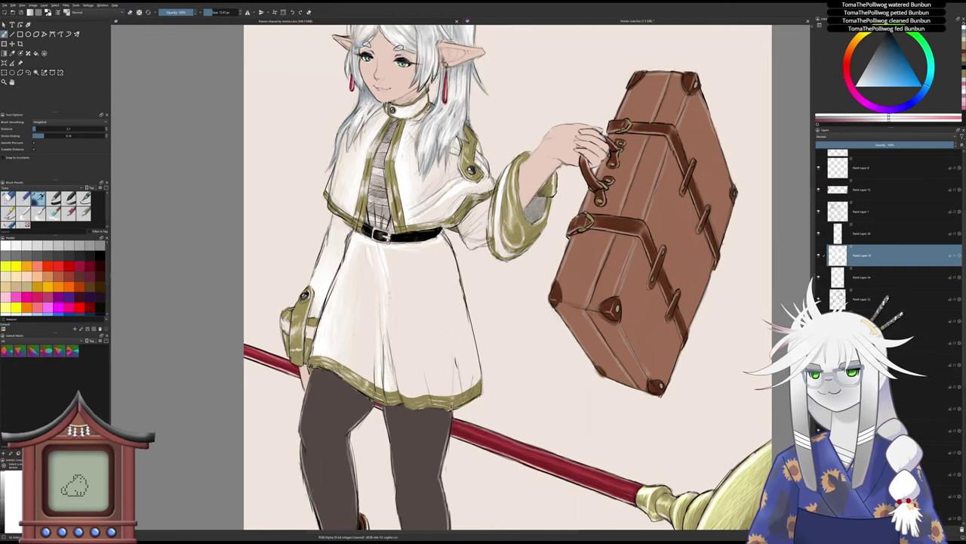
key(/)
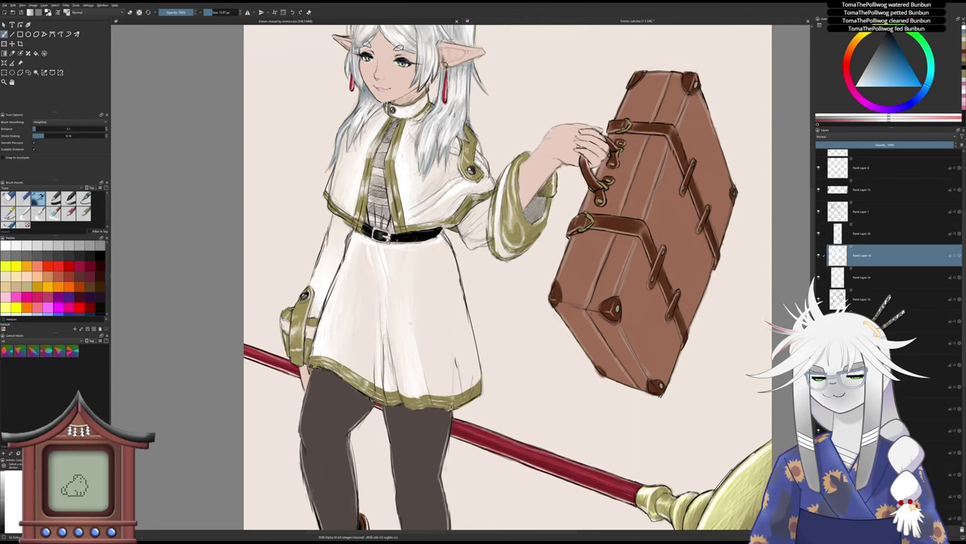
- Build up white highlights beside the skirt's central fold, alternating brush and eraser to shape the shading
mouse_move(414, 283)
mouse_down()
mouse_move(413, 300)
mouse_move(378, 273)
mouse_up()
scroll(413, 300, up, 3)
key(slash)
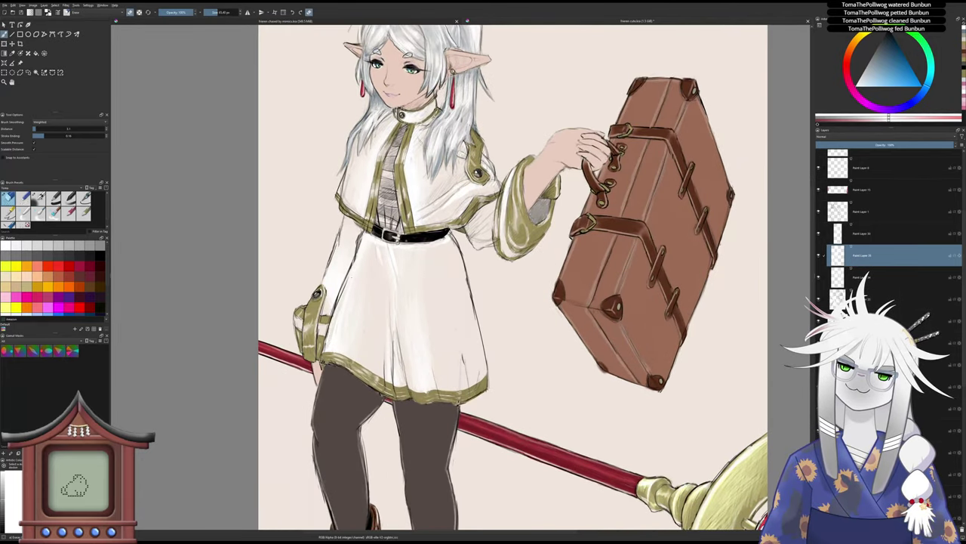
key(slash)
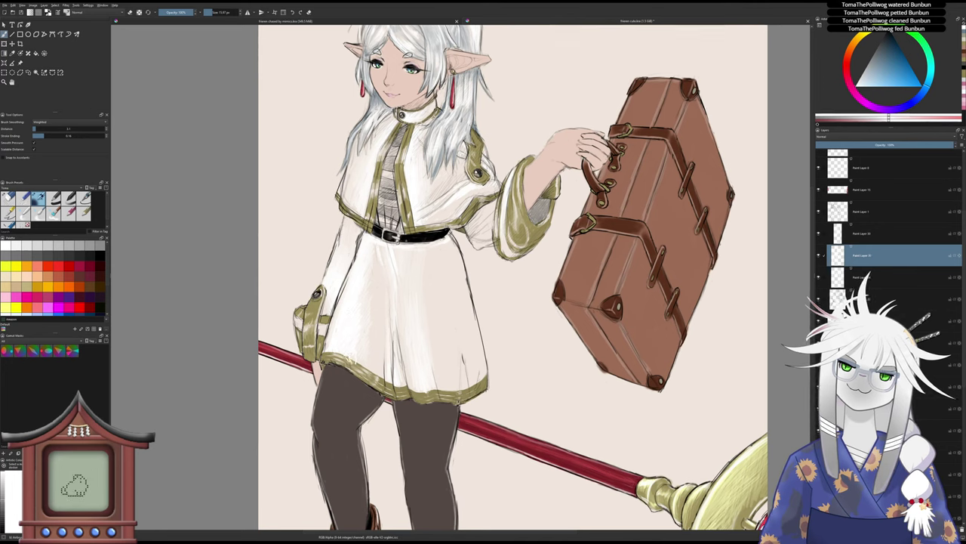
key(e)
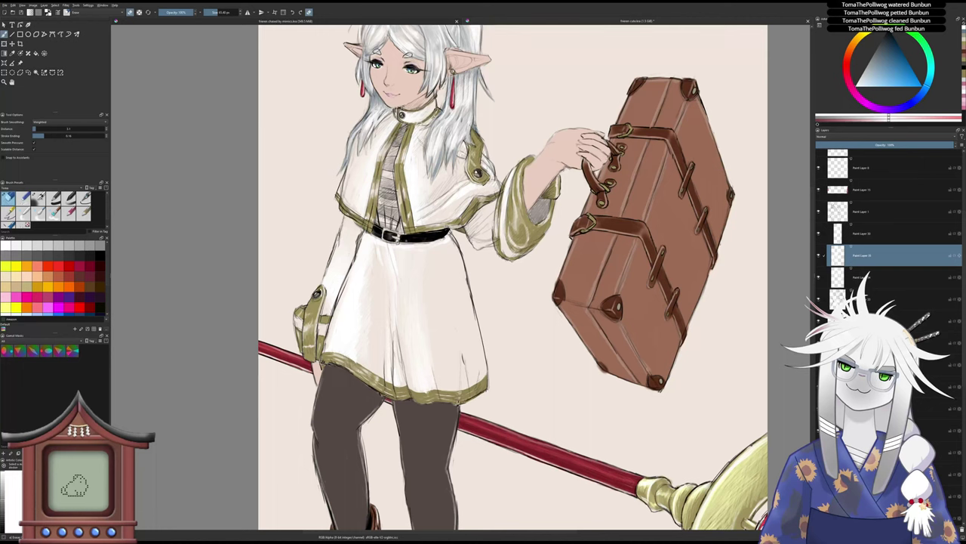
key(slash)
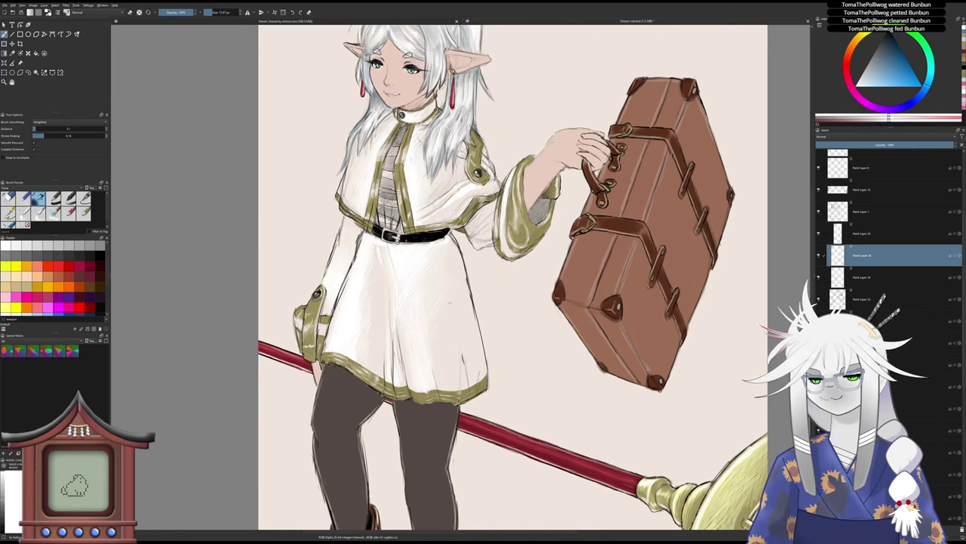
- Fill the remaining side of the skirt nearest the suitcase with white strokes down to the green hem
scroll(450, 302, down, 3)
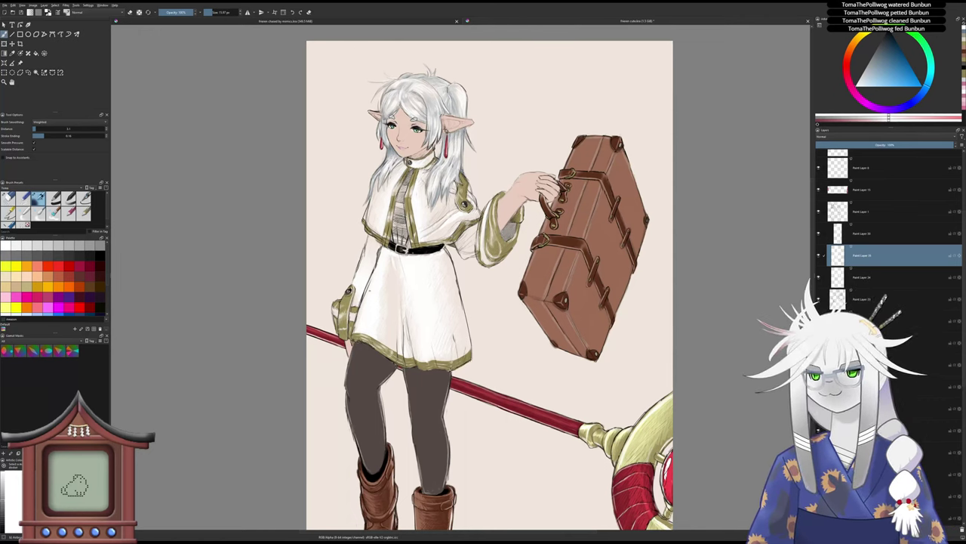
key(4)
key(4)
key(4)
key(4)
key(4)
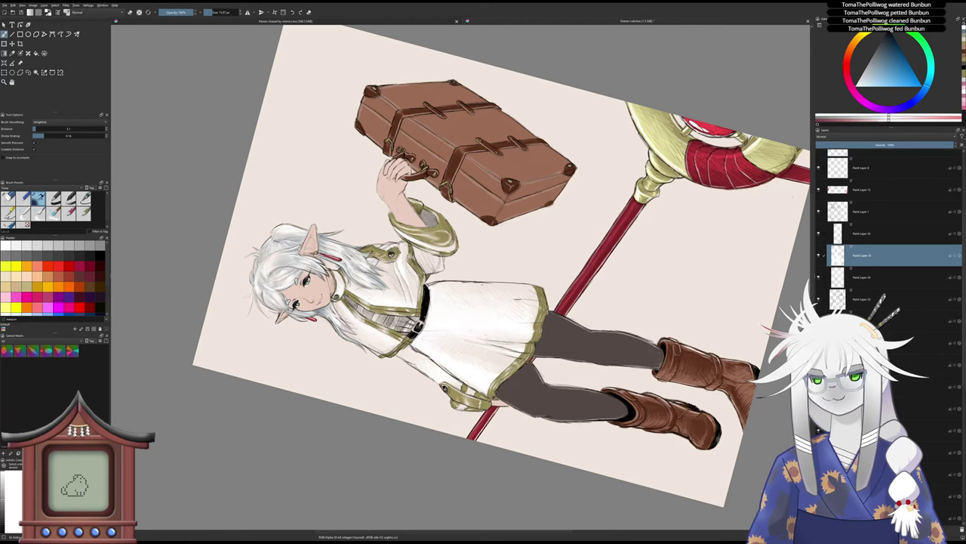
key(5)
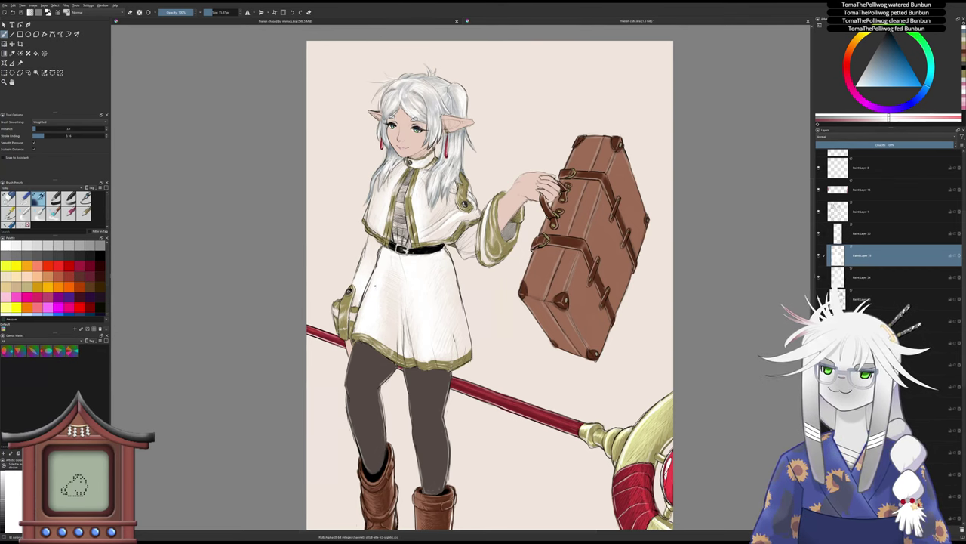
- Layer fine hatched strokes over the skirt's front panel below the belt to texture the white fabric
scroll(455, 231, up, 1)
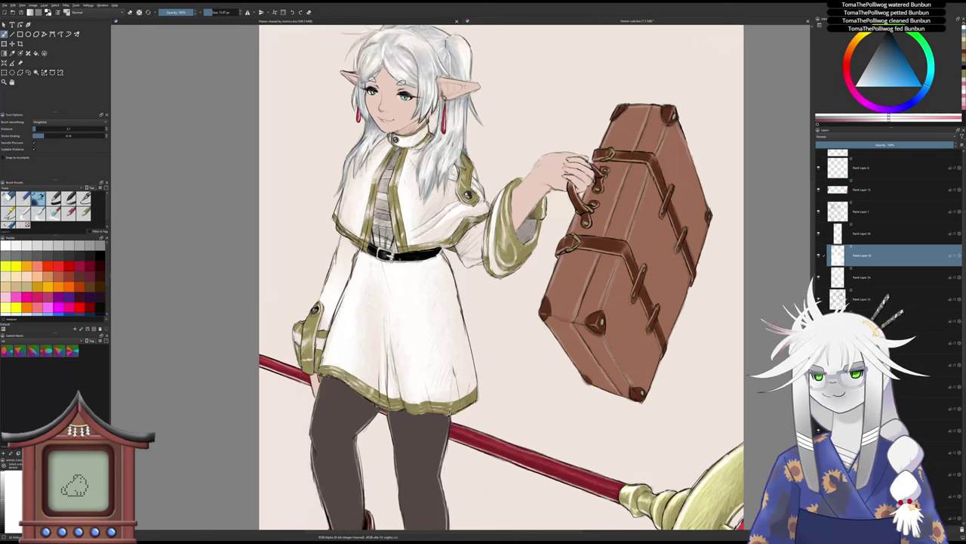
key(slash)
key(slash)
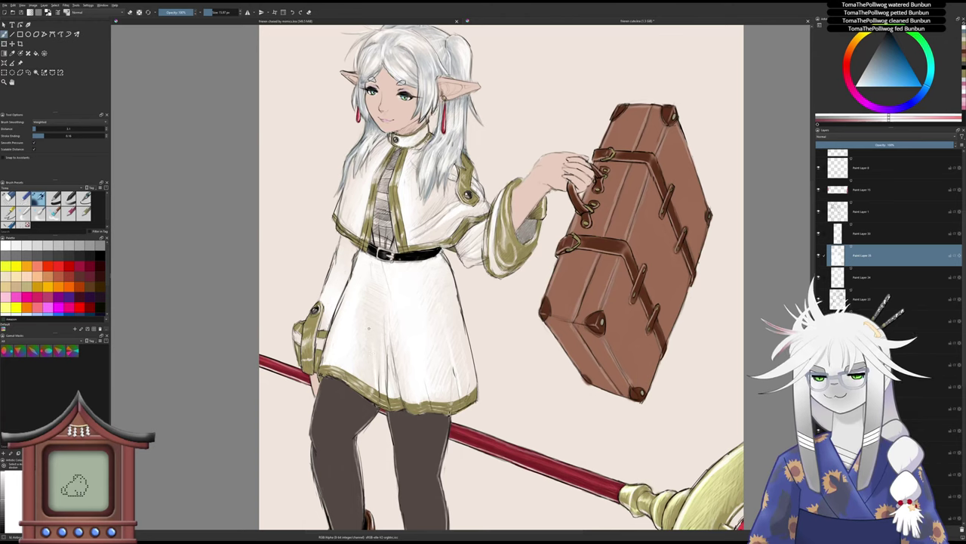
scroll(360, 370, down, 2)
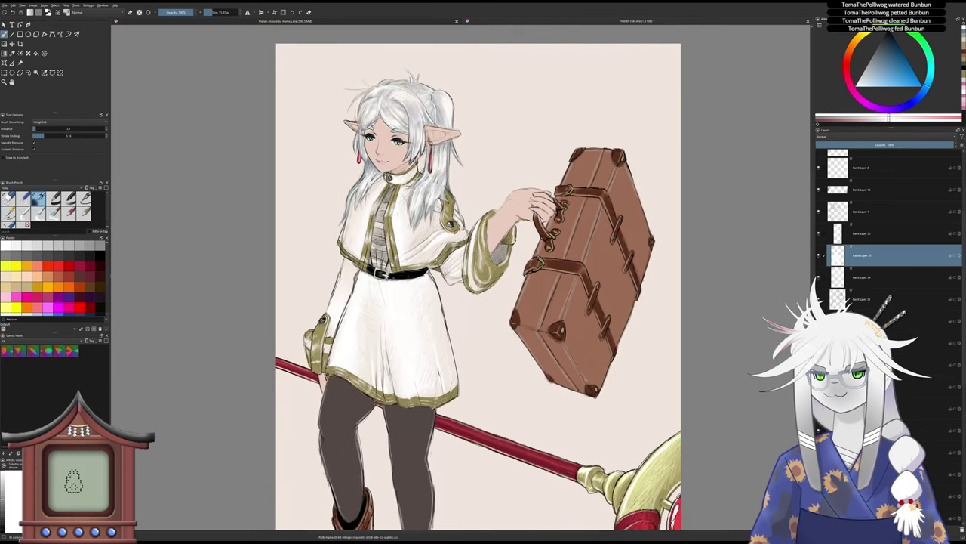
- Tidy the outer edges of the sleeve and skirt with the eraser and touch up the white dress
key(/)
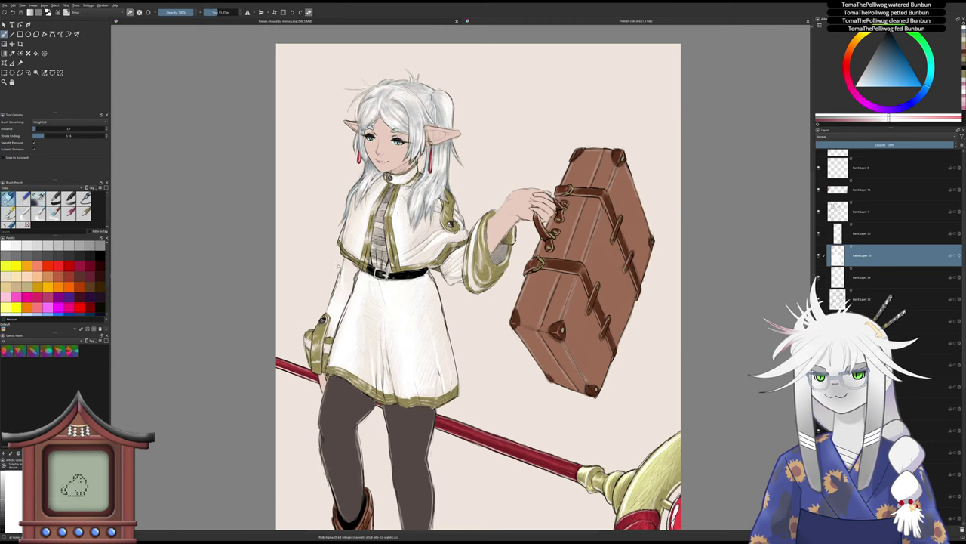
key(slash)
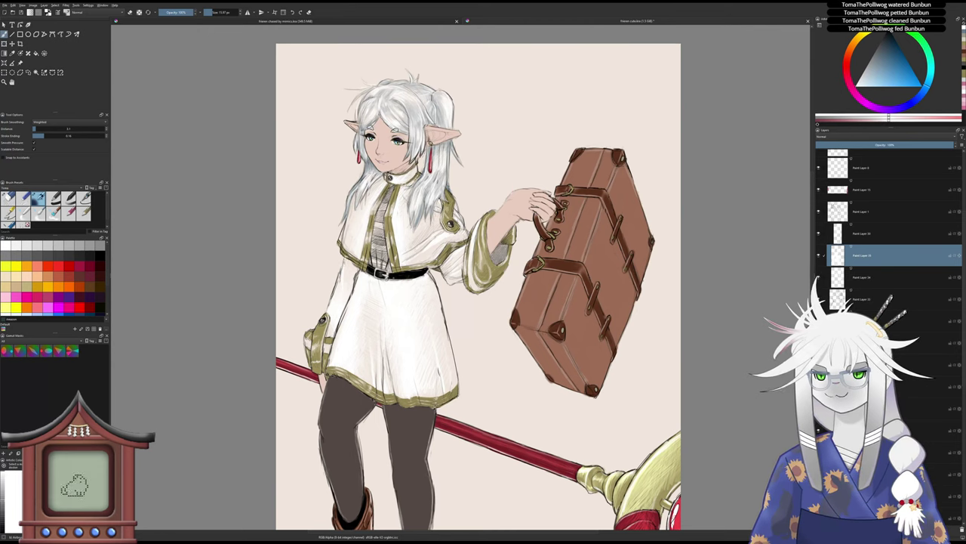
key(slash)
key(slash)
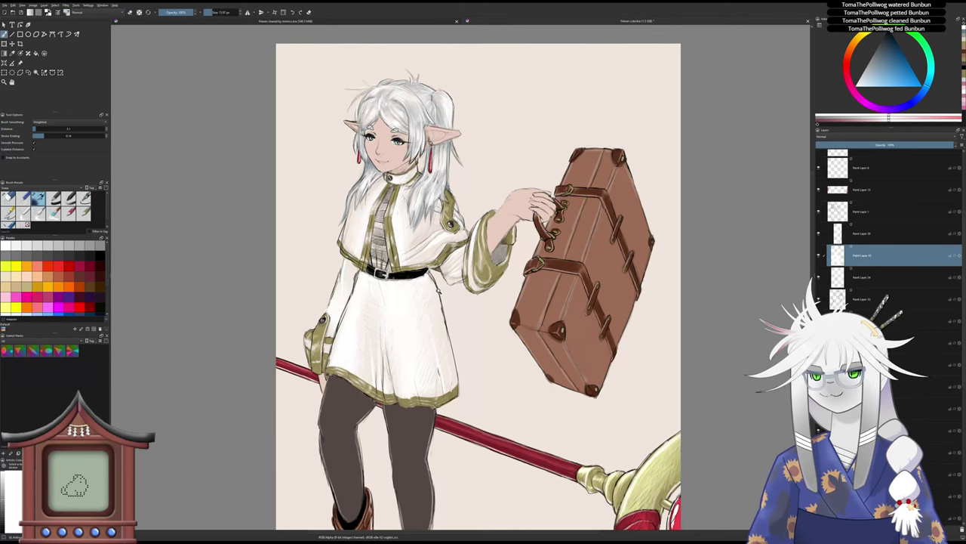
mouse_move(439, 291)
mouse_down()
mouse_move(437, 299)
mouse_move(426, 281)
mouse_move(428, 297)
mouse_move(420, 287)
mouse_up()
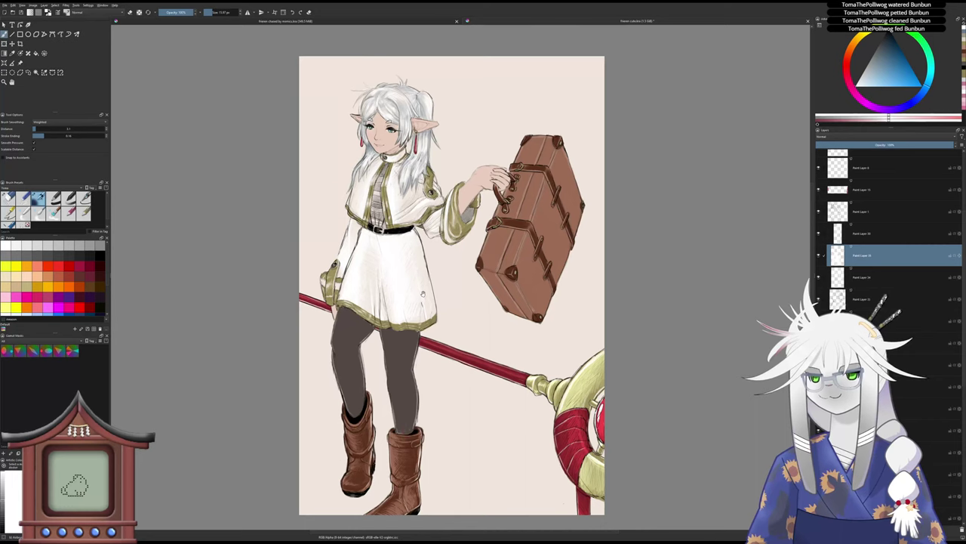
mouse_move(432, 302)
mouse_down()
mouse_move(408, 292)
mouse_move(416, 294)
mouse_up()
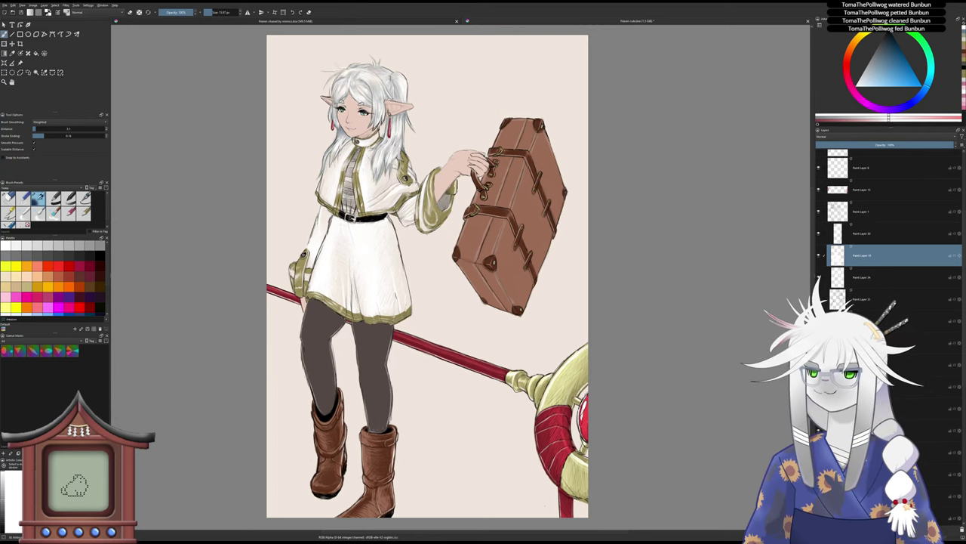
- Select another paint layer and paint the suitcase's long handle-side face solid white, including its straps
scroll(887, 227, down, 5)
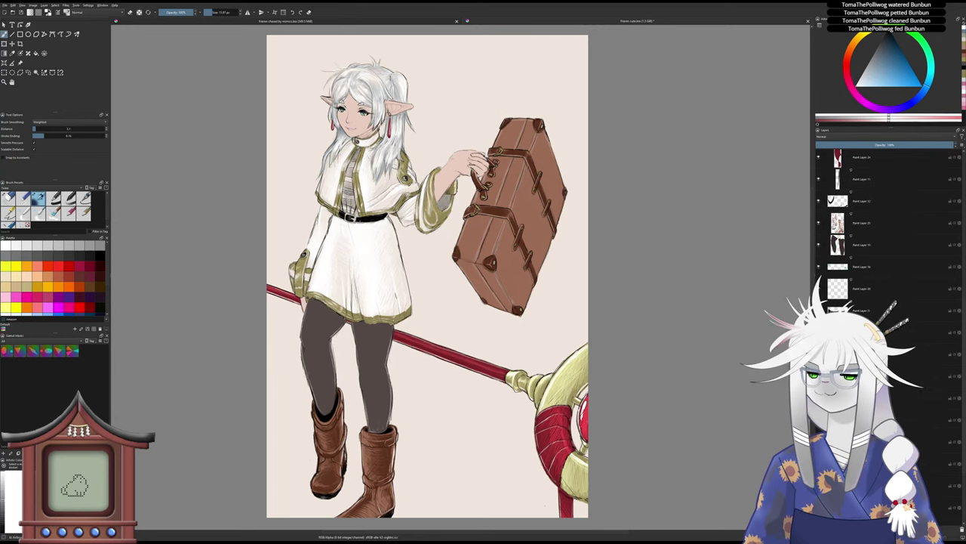
scroll(887, 226, up, 5)
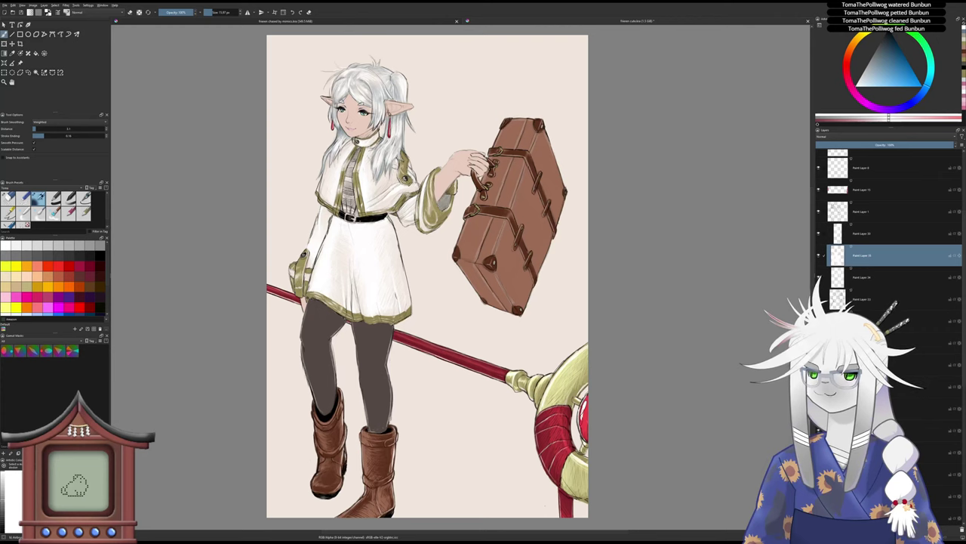
click(876, 343)
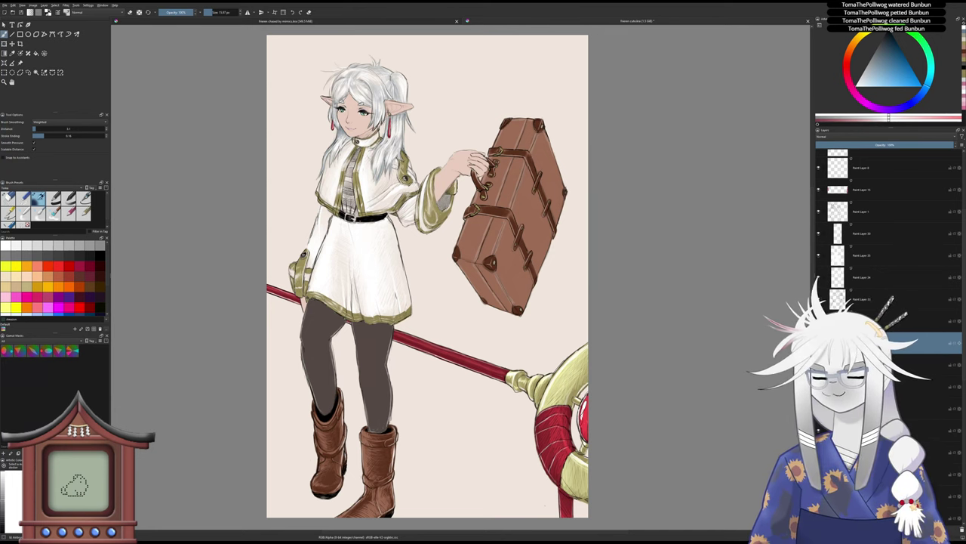
scroll(510, 294, up, 1)
scroll(509, 294, up, 1)
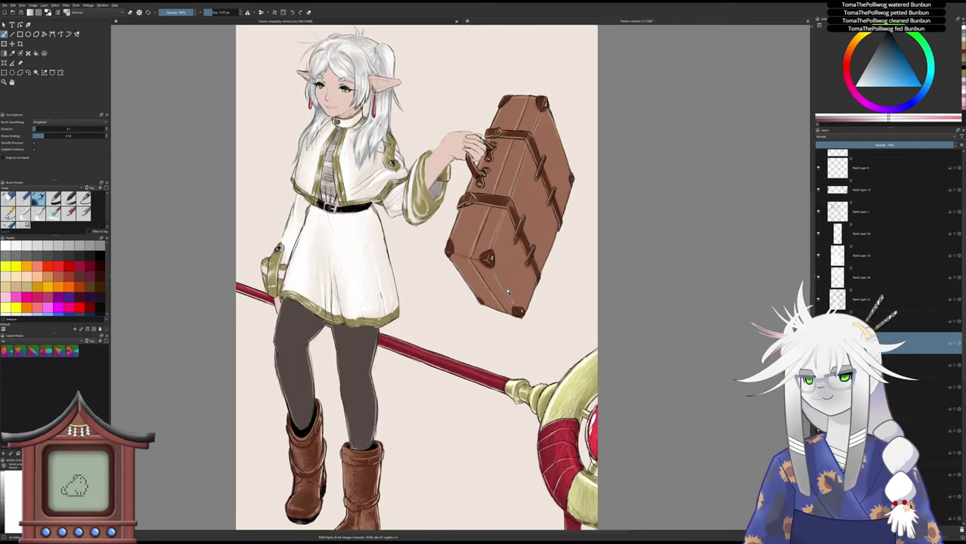
scroll(510, 295, down, 2)
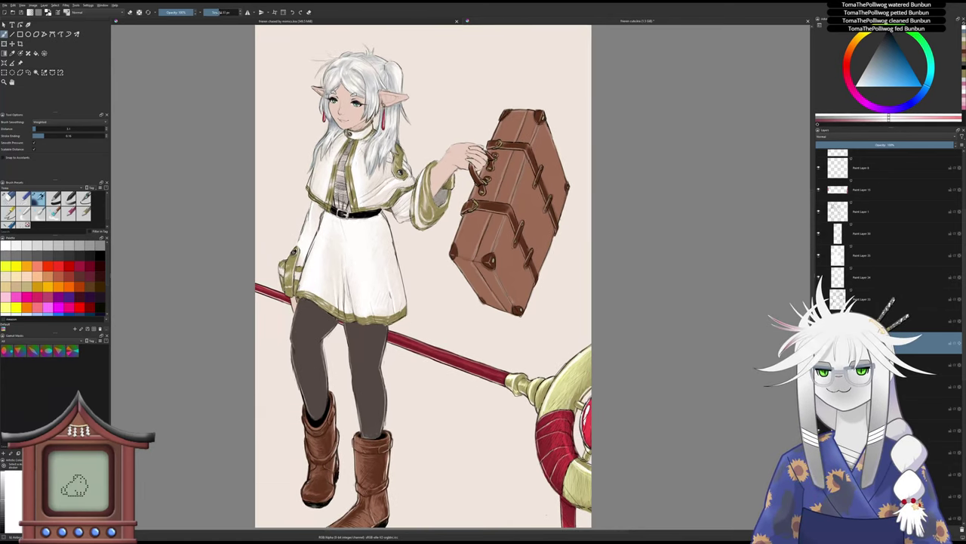
mouse_move(494, 159)
mouse_down()
mouse_move(486, 183)
mouse_move(489, 160)
mouse_move(502, 178)
mouse_move(534, 119)
mouse_move(528, 114)
mouse_move(505, 137)
mouse_move(501, 130)
mouse_move(492, 151)
mouse_move(504, 122)
mouse_move(537, 114)
mouse_move(531, 120)
mouse_up()
mouse_move(512, 175)
mouse_down()
mouse_move(505, 198)
mouse_move(521, 154)
mouse_move(494, 211)
mouse_move(474, 173)
mouse_move(487, 198)
mouse_move(471, 219)
mouse_move(468, 208)
mouse_move(476, 243)
mouse_move(499, 166)
mouse_move(493, 194)
mouse_up()
mouse_move(513, 151)
mouse_down()
mouse_move(507, 177)
mouse_move(510, 123)
mouse_move(485, 204)
mouse_move(488, 243)
mouse_move(491, 215)
mouse_move(483, 226)
mouse_move(498, 200)
mouse_move(476, 246)
mouse_move(469, 215)
mouse_move(459, 236)
mouse_move(484, 264)
mouse_move(518, 164)
mouse_up()
key(slash)
key(slash)
drag(454, 252, 459, 231)
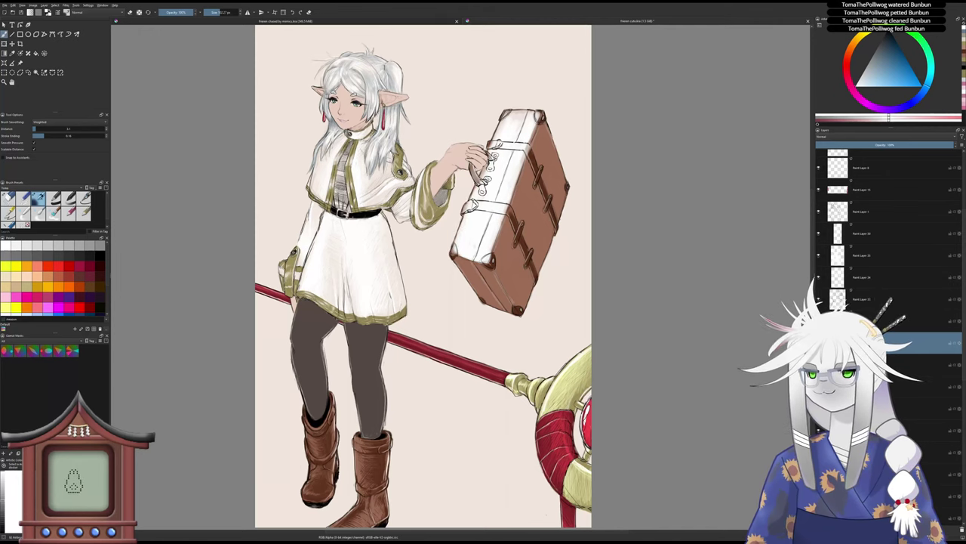
- Set the suitcase highlight layer's blending mode to Overlay and adjust its opacity
click(829, 139)
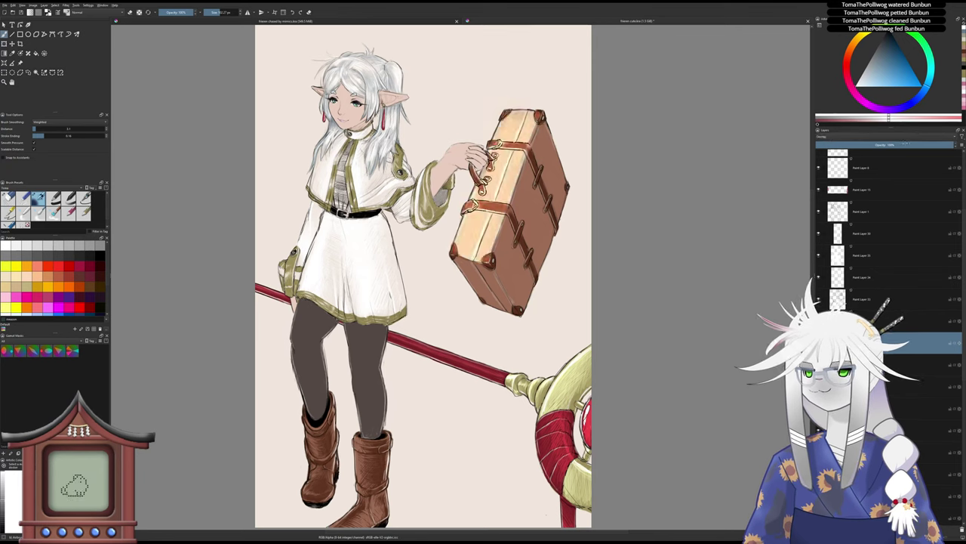
drag(895, 145, 918, 145)
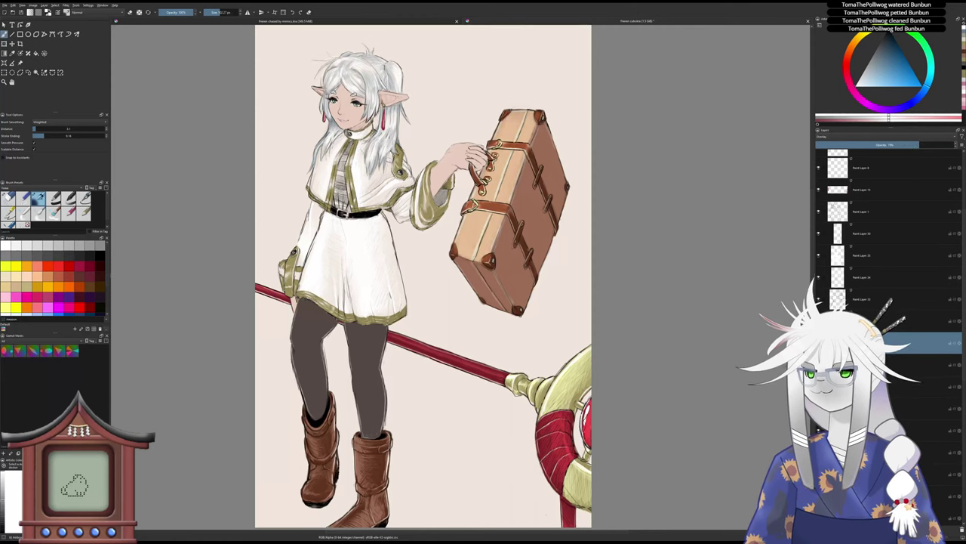
click(953, 145)
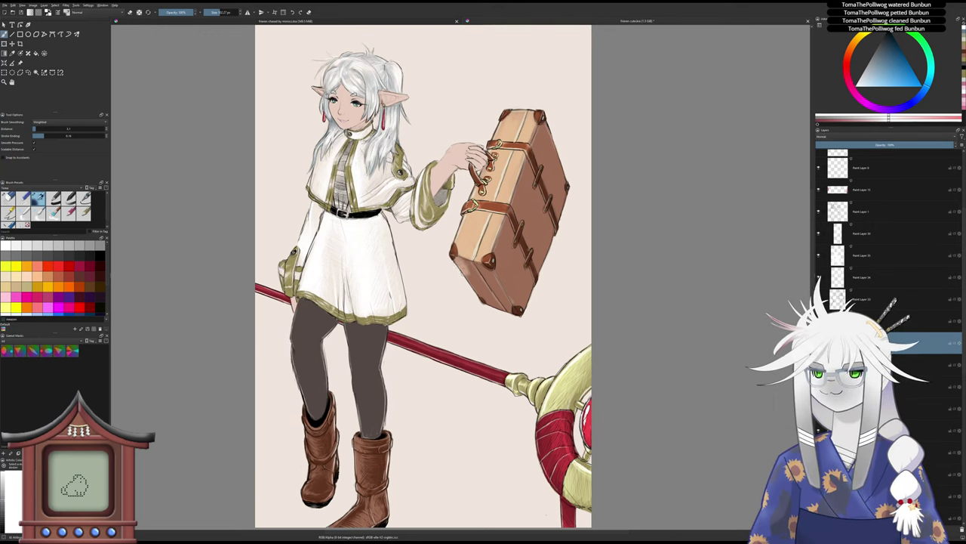
- Paint the suitcase's narrow end face white and blend it in Overlay mode at about 32% opacity
mouse_move(463, 264)
mouse_down()
mouse_move(503, 292)
mouse_move(462, 261)
mouse_move(483, 296)
mouse_move(508, 301)
mouse_move(488, 300)
mouse_move(512, 311)
mouse_up()
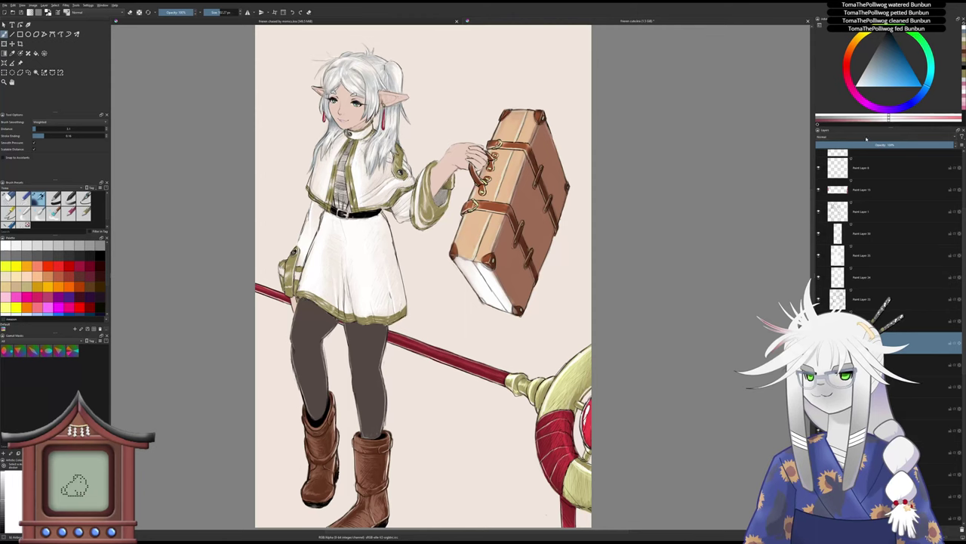
drag(866, 143, 860, 145)
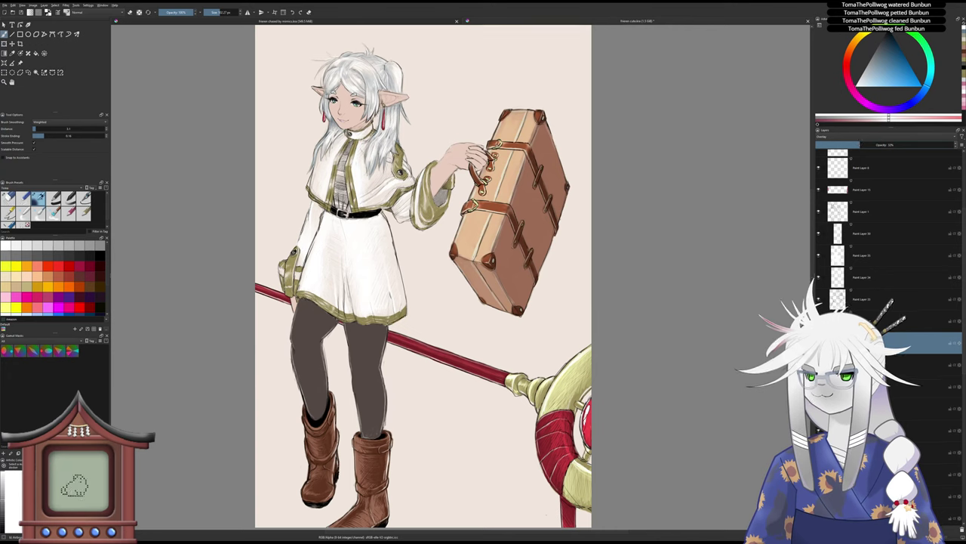
- Add a new paint layer and rotate the canvas until the staff's red shaft runs nearly vertical
key(Insert)
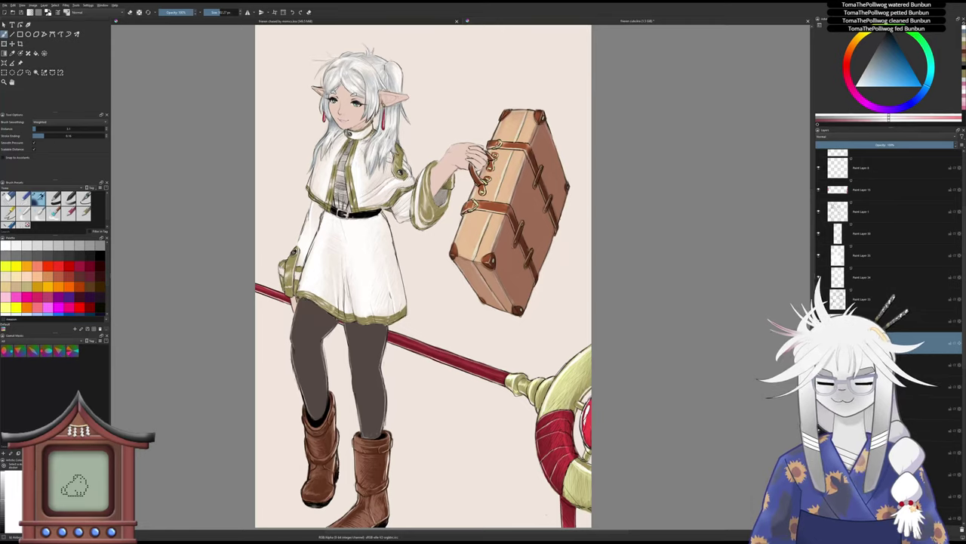
key(6)
key(6)
key(6)
key(6)
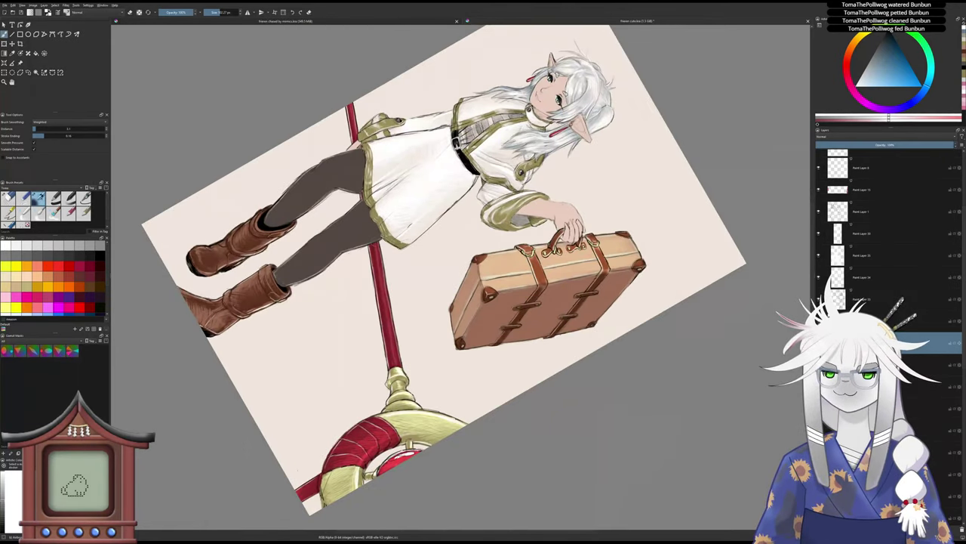
drag(374, 243, 391, 335)
drag(383, 296, 395, 366)
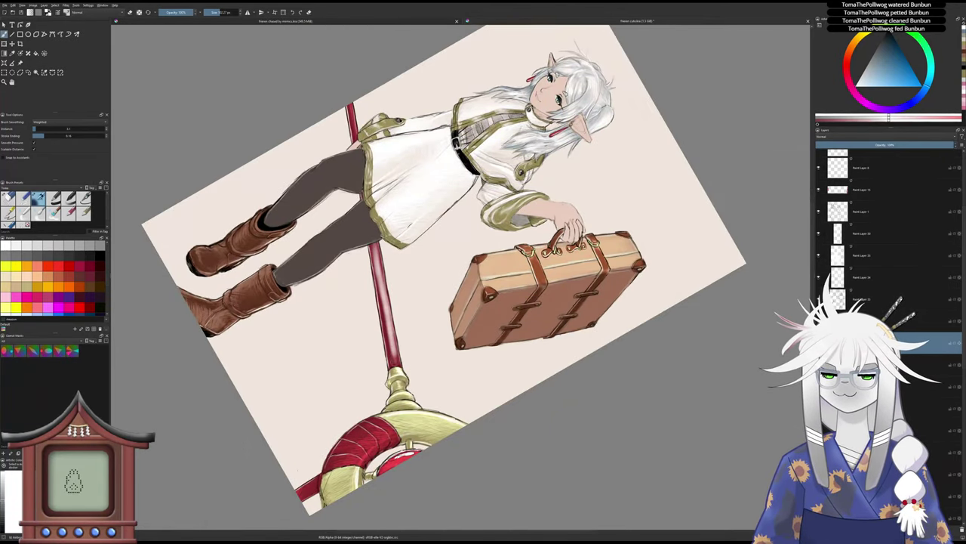
drag(385, 316, 397, 367)
mouse_move(376, 269)
mouse_down()
mouse_move(388, 320)
mouse_move(373, 248)
mouse_up()
key(ctrl+z)
key(ctrl+z)
key(ctrl+z)
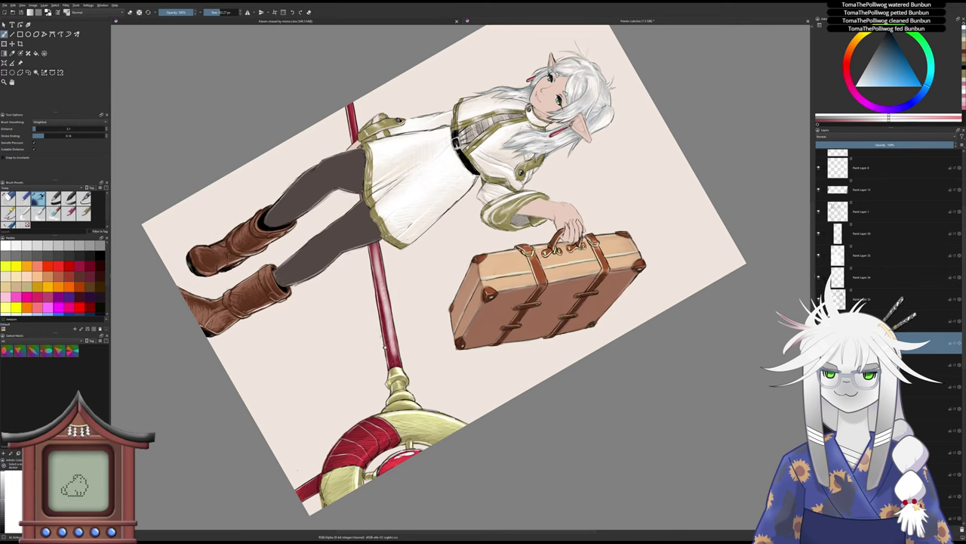
key(ctrl+z)
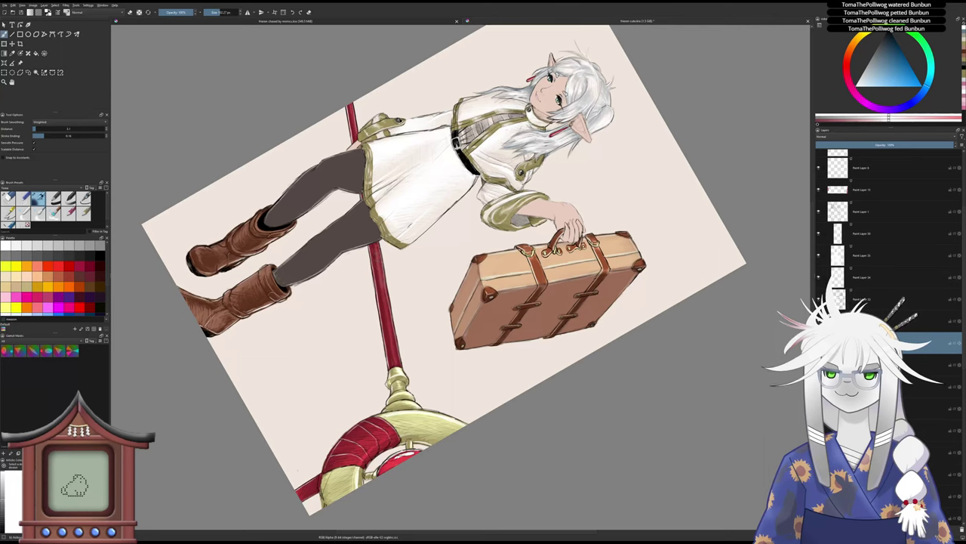
- Paint a thin white highlight along the staff's red shaft, set the layer to Overlay and restore the canvas rotation
drag(376, 246, 396, 365)
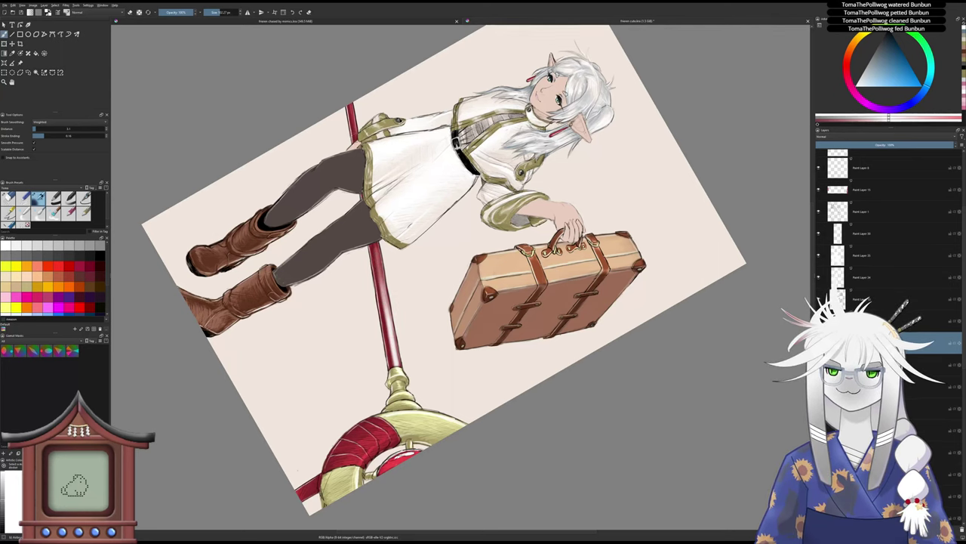
drag(357, 139, 352, 104)
key(ctrl+z)
key(5)
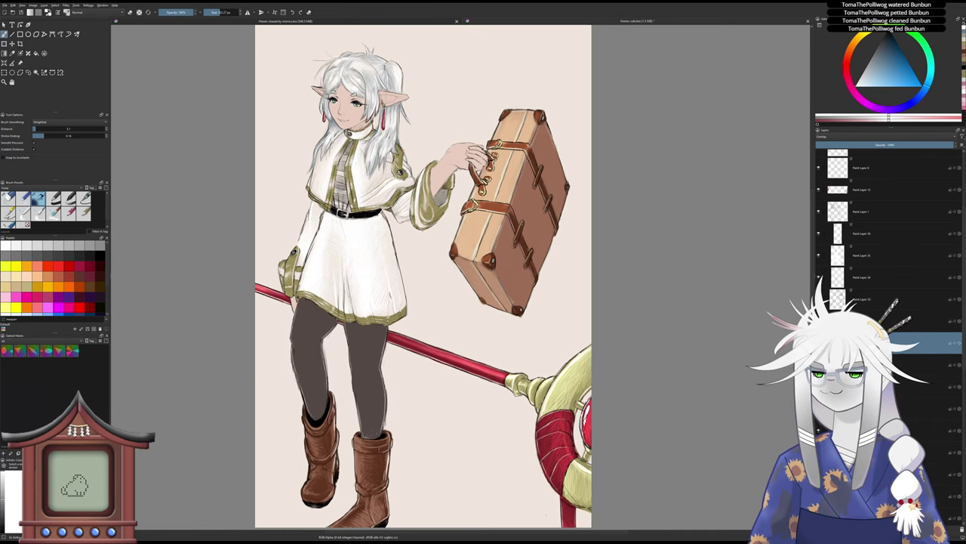
- Brush soft white highlights down the bent leg's stocking from thigh to boot, building them up over the knee and shin
key(e)
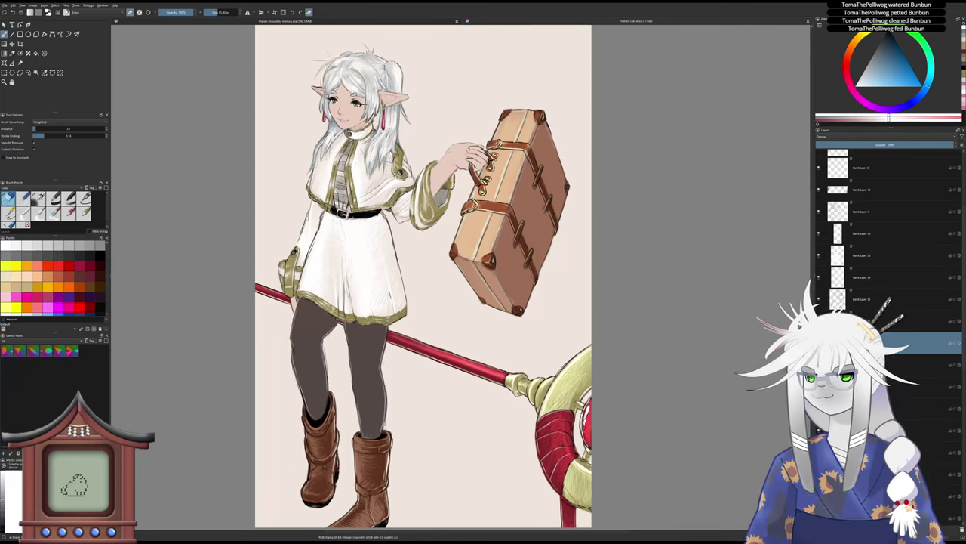
mouse_move(509, 369)
mouse_down()
mouse_move(510, 349)
mouse_move(571, 341)
mouse_up()
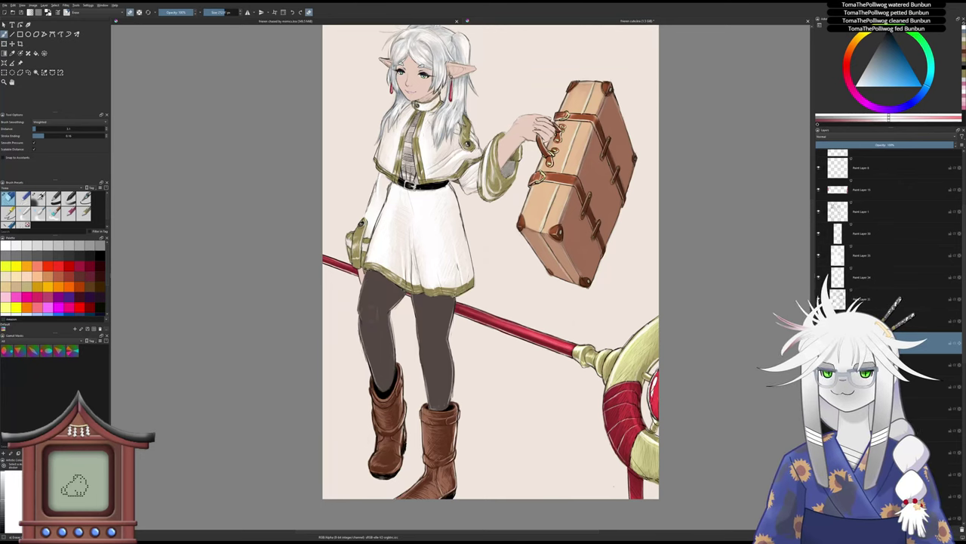
key(slash)
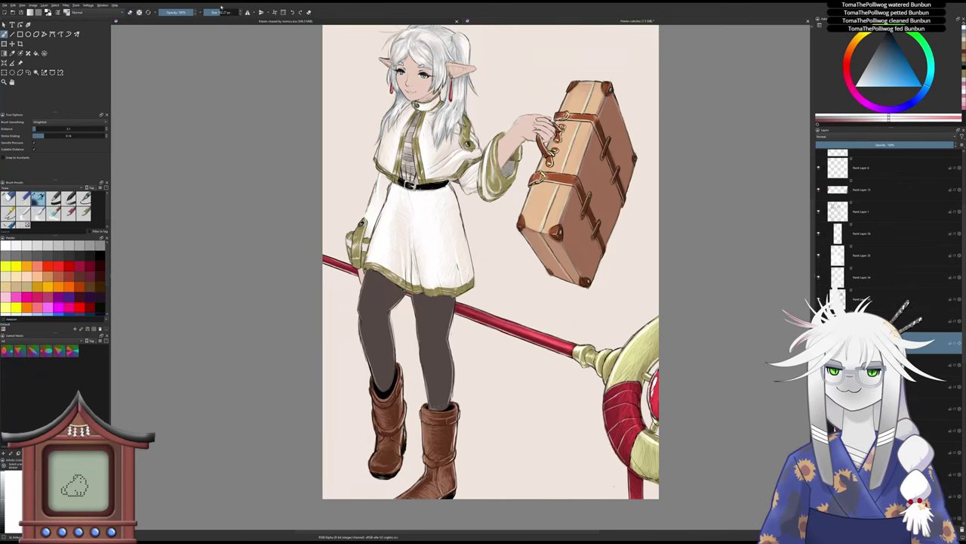
mouse_move(375, 280)
mouse_down()
mouse_move(364, 325)
mouse_move(379, 370)
mouse_move(375, 324)
mouse_move(379, 332)
mouse_move(376, 370)
mouse_up()
mouse_move(370, 322)
mouse_down()
mouse_move(374, 381)
mouse_move(370, 370)
mouse_up()
drag(370, 303, 370, 314)
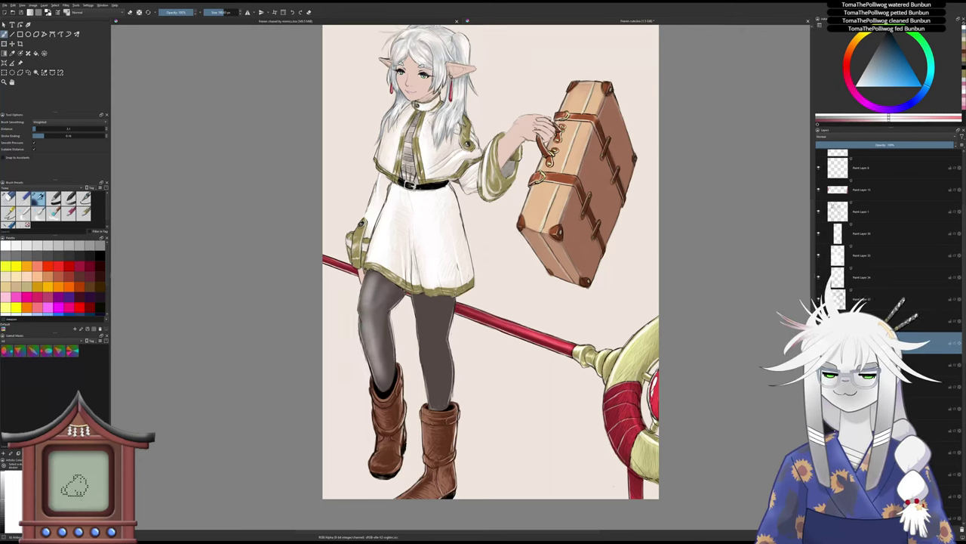
mouse_move(369, 272)
mouse_down()
mouse_move(362, 312)
mouse_move(371, 291)
mouse_move(375, 306)
mouse_move(362, 362)
mouse_up()
mouse_move(370, 320)
mouse_down()
mouse_move(361, 335)
mouse_move(381, 391)
mouse_move(380, 379)
mouse_up()
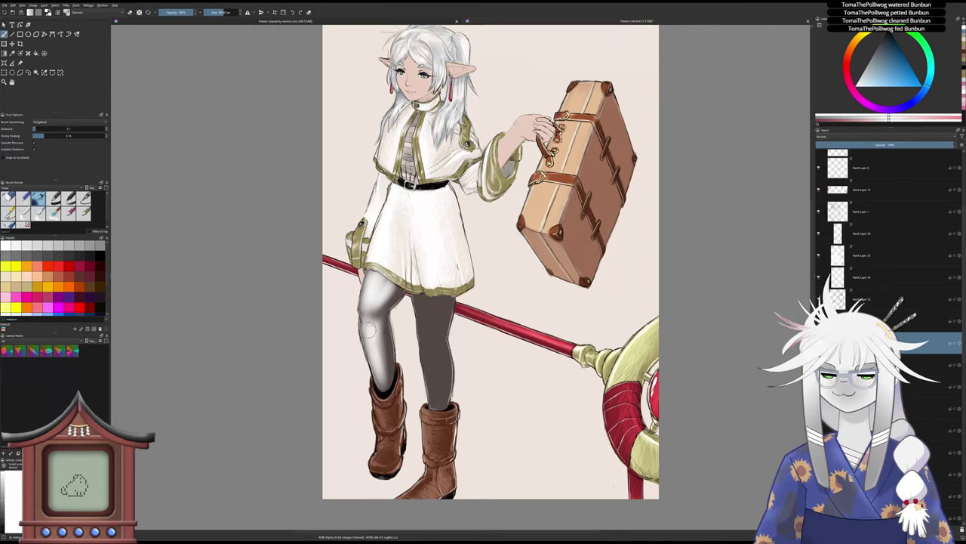
- Brush soft white highlights down the straight leg's stocking to the boot and clean up the area below the hem with the eraser
mouse_move(370, 330)
mouse_down()
mouse_move(382, 297)
mouse_move(371, 314)
mouse_move(424, 326)
mouse_move(427, 344)
mouse_up()
mouse_move(429, 297)
mouse_down()
mouse_move(430, 340)
mouse_move(419, 339)
mouse_move(437, 333)
mouse_move(439, 346)
mouse_move(426, 366)
mouse_up()
mouse_move(429, 333)
mouse_down()
mouse_move(424, 355)
mouse_move(418, 289)
mouse_move(419, 302)
mouse_move(420, 289)
mouse_move(434, 296)
mouse_up()
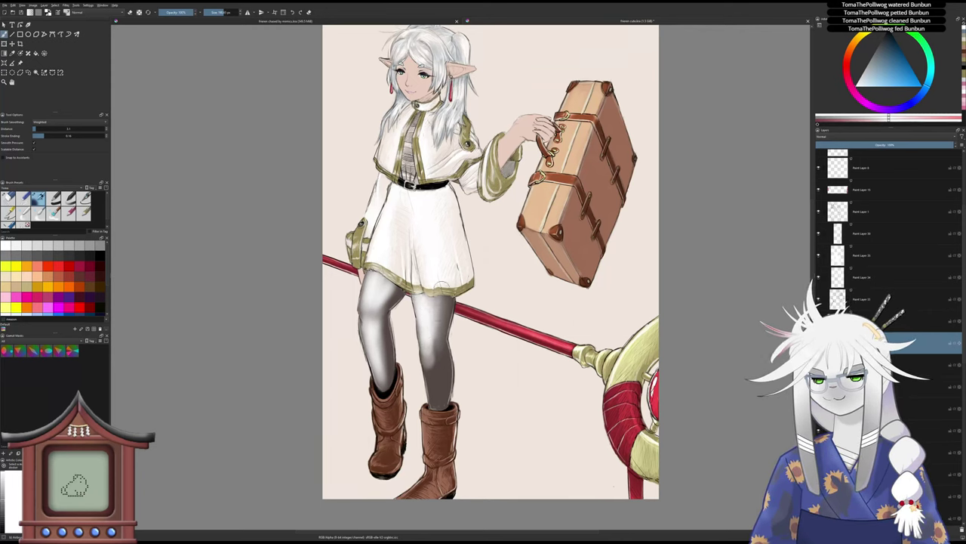
mouse_move(429, 351)
mouse_down()
mouse_move(426, 323)
mouse_move(437, 407)
mouse_move(434, 354)
mouse_up()
mouse_move(433, 391)
mouse_down()
mouse_move(430, 336)
mouse_move(434, 347)
mouse_up()
drag(442, 389, 439, 352)
mouse_move(430, 397)
mouse_down()
mouse_move(427, 355)
mouse_move(437, 414)
mouse_move(432, 397)
mouse_up()
key(/)
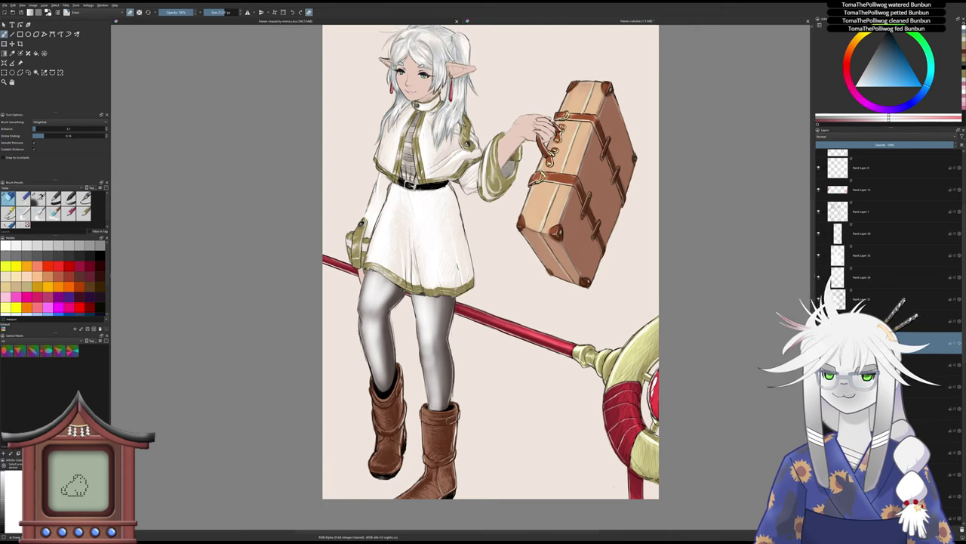
drag(432, 300, 449, 302)
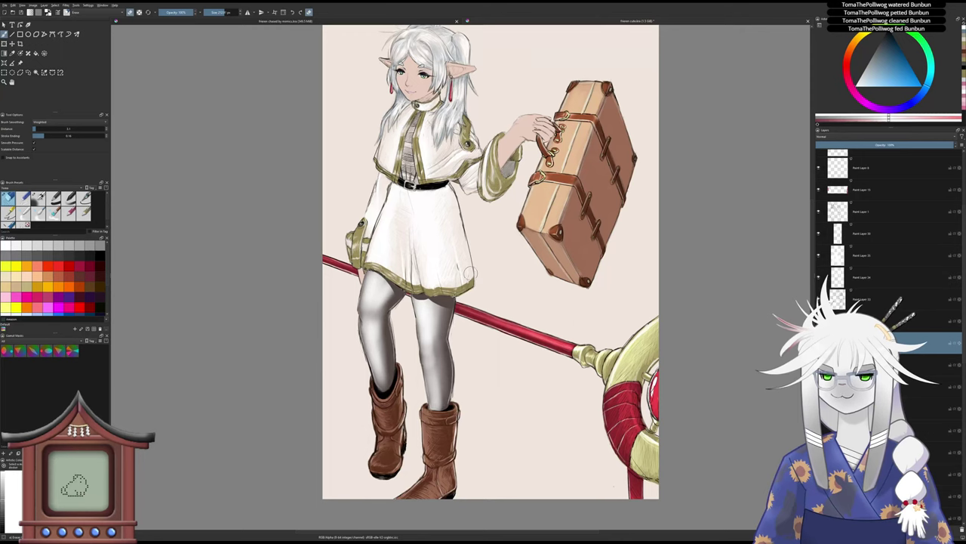
- Blend the white leg highlights into the dark stockings by lowering the layer's opacity
drag(455, 245, 431, 272)
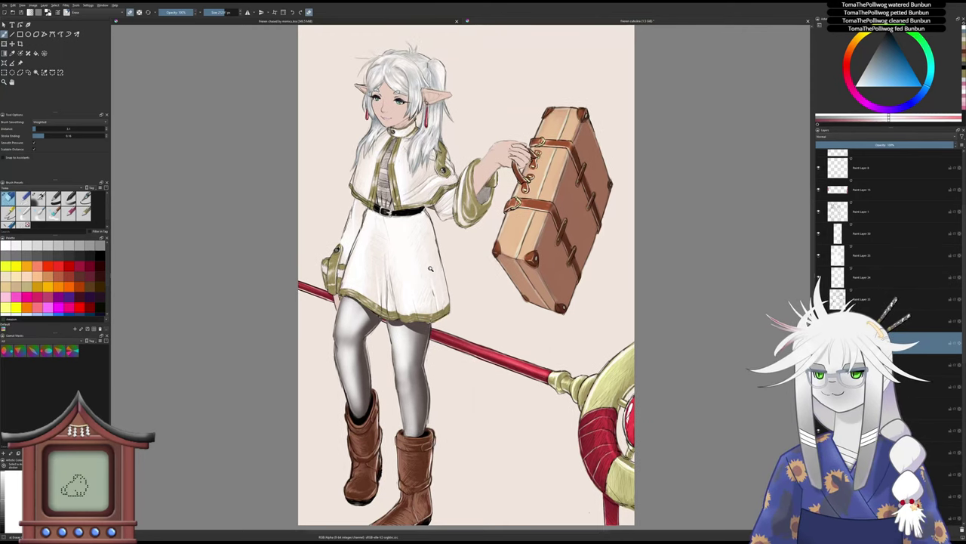
scroll(432, 270, down, 1)
click(832, 136)
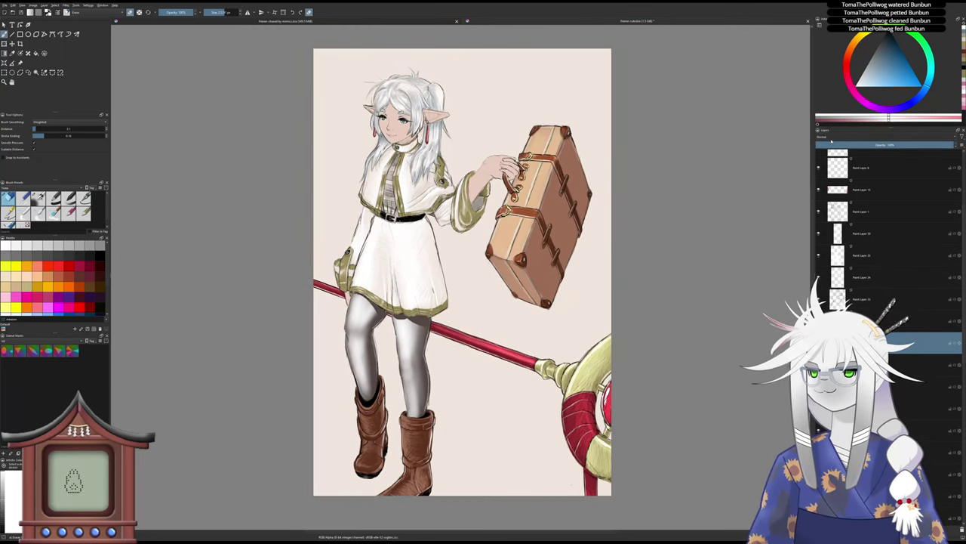
click(830, 143)
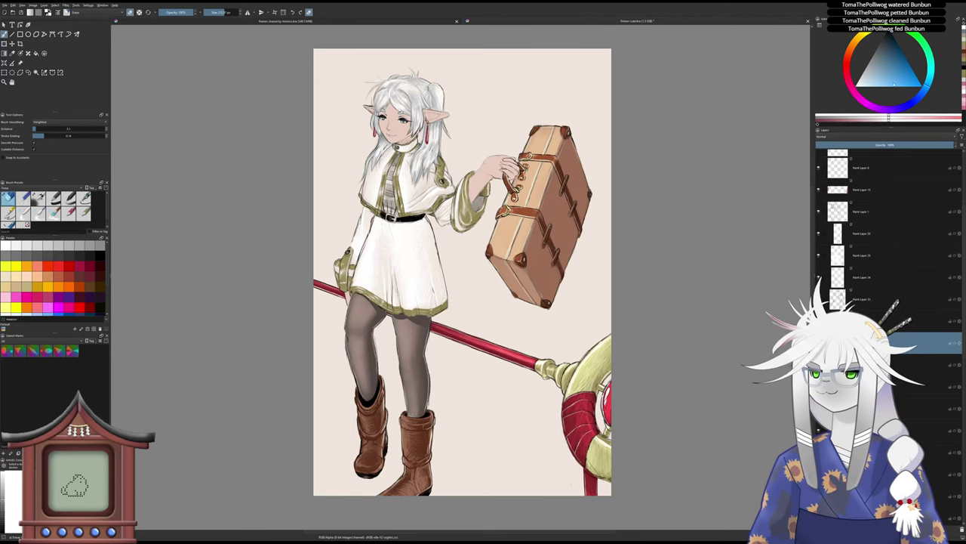
- Switch the brush colour to black and shade the straight leg's stocking just above the boot cuff
key(x)
scroll(404, 439, up, 2)
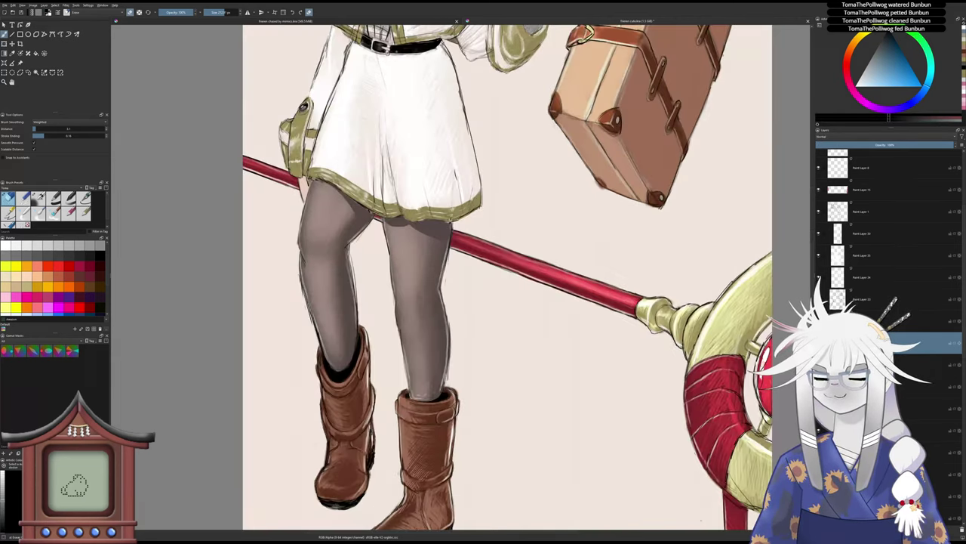
key(slash)
drag(423, 390, 424, 404)
drag(414, 348, 417, 363)
drag(452, 332, 436, 374)
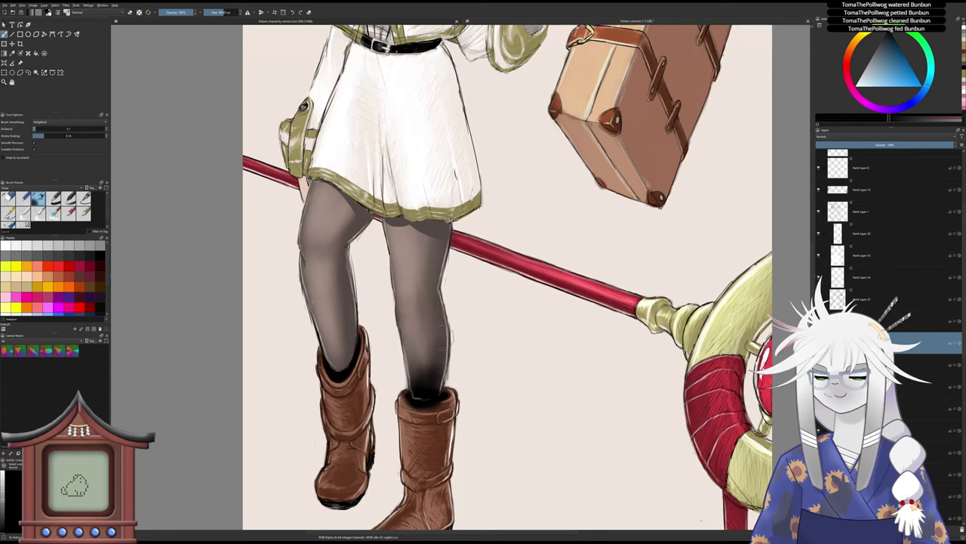
- Build up soft black shading along the straight leg's outer edge from the skirt hem down to the boot
drag(442, 316, 439, 384)
drag(447, 279, 450, 377)
drag(453, 298, 452, 389)
drag(449, 336, 450, 238)
mouse_move(453, 200)
mouse_down()
mouse_move(446, 290)
mouse_move(441, 249)
mouse_move(445, 302)
mouse_up()
drag(447, 351, 442, 372)
key(slash)
key(slash)
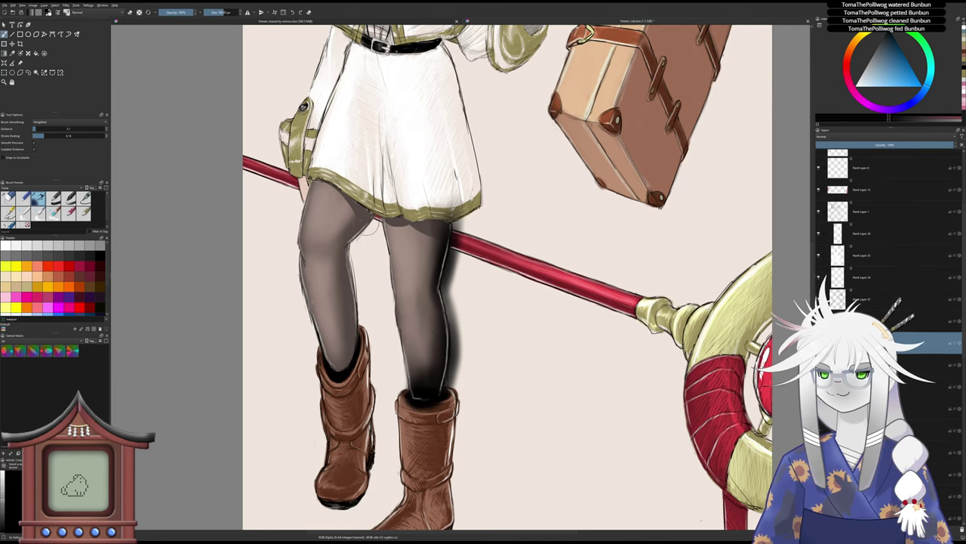
- Shade the bent leg black behind the knee, along the calf and above the boot, erasing the spill beside the calf
mouse_move(375, 217)
mouse_down()
mouse_move(347, 283)
mouse_move(357, 332)
mouse_up()
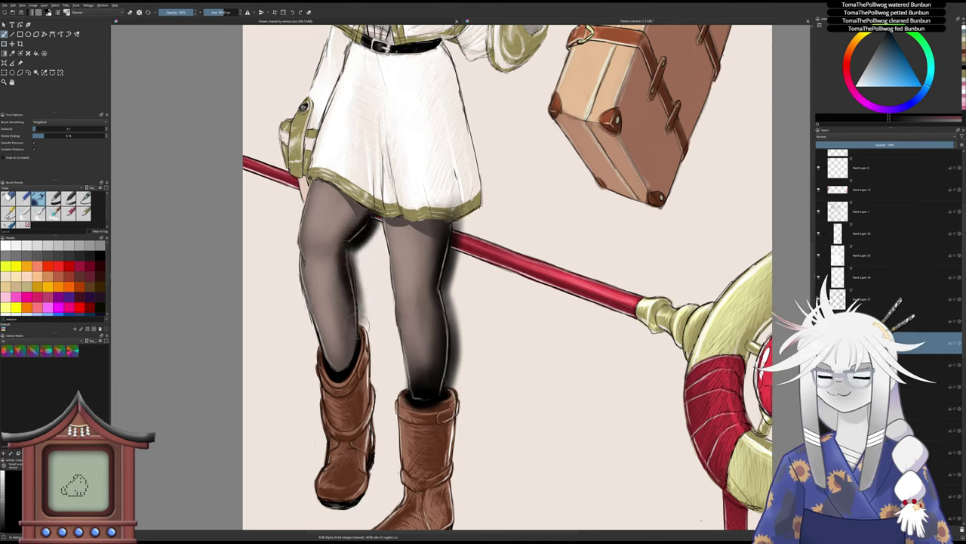
mouse_move(355, 286)
mouse_down()
mouse_move(361, 338)
mouse_move(329, 379)
mouse_up()
mouse_move(332, 333)
mouse_down()
mouse_move(336, 376)
mouse_move(346, 362)
mouse_up()
key(slash)
mouse_move(366, 298)
mouse_down()
mouse_move(353, 252)
mouse_move(374, 216)
mouse_move(357, 265)
mouse_move(367, 340)
mouse_up()
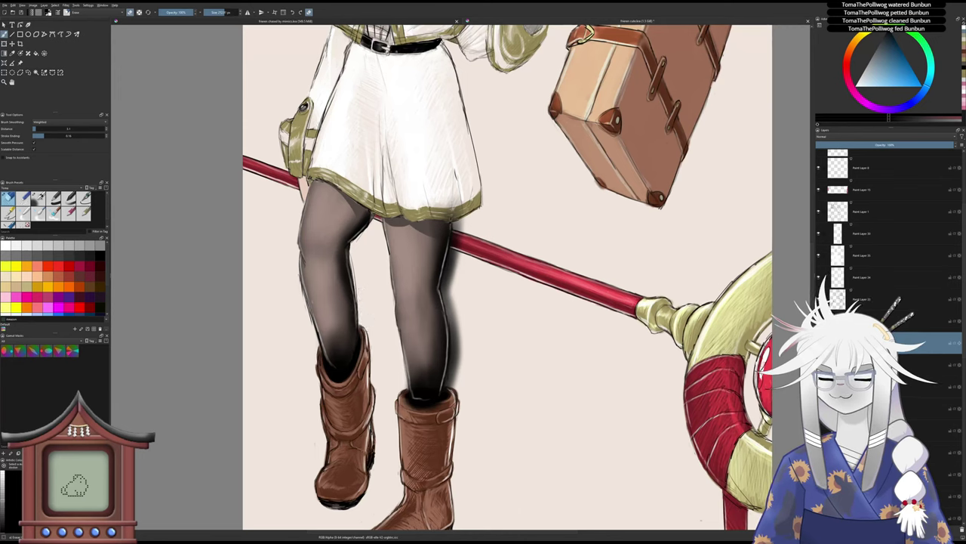
- Erase the black spill over the straight leg's boot cuff, undo the last two changes and return to the brush
mouse_move(402, 398)
mouse_down()
mouse_move(447, 401)
mouse_move(421, 391)
mouse_move(432, 401)
mouse_move(451, 373)
mouse_move(445, 290)
mouse_move(459, 207)
mouse_move(438, 252)
mouse_move(446, 231)
mouse_move(451, 287)
mouse_move(458, 248)
mouse_move(450, 381)
mouse_up()
key(slash)
key(slash)
key(slash)
key(slash)
key(slash)
key(slash)
key(ctrl+z)
key(ctrl+z)
key(slash)
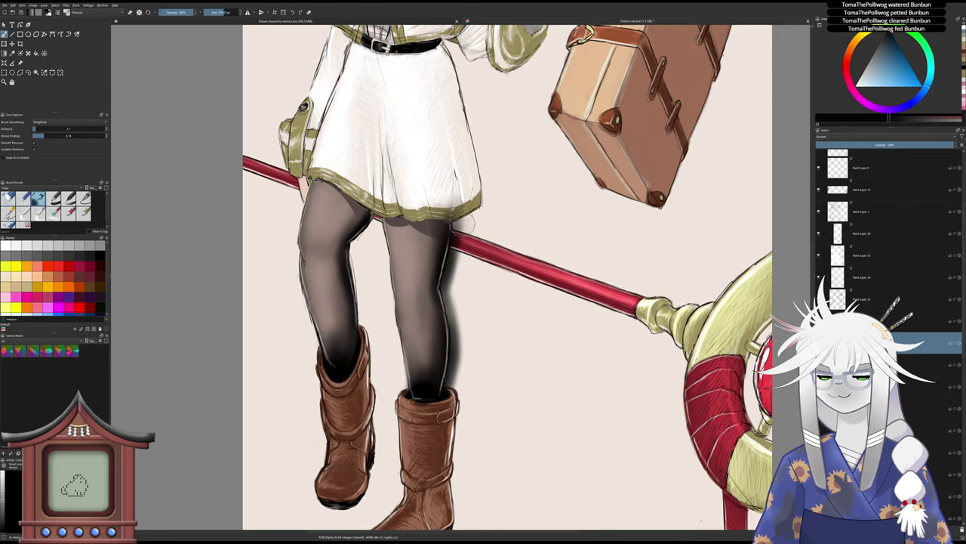
- Erase the black shading that spills past the straight leg's outer edge, from the skirt hem down to the boot cuff
key(slash)
mouse_move(472, 223)
mouse_down()
mouse_move(446, 291)
mouse_move(457, 344)
mouse_up()
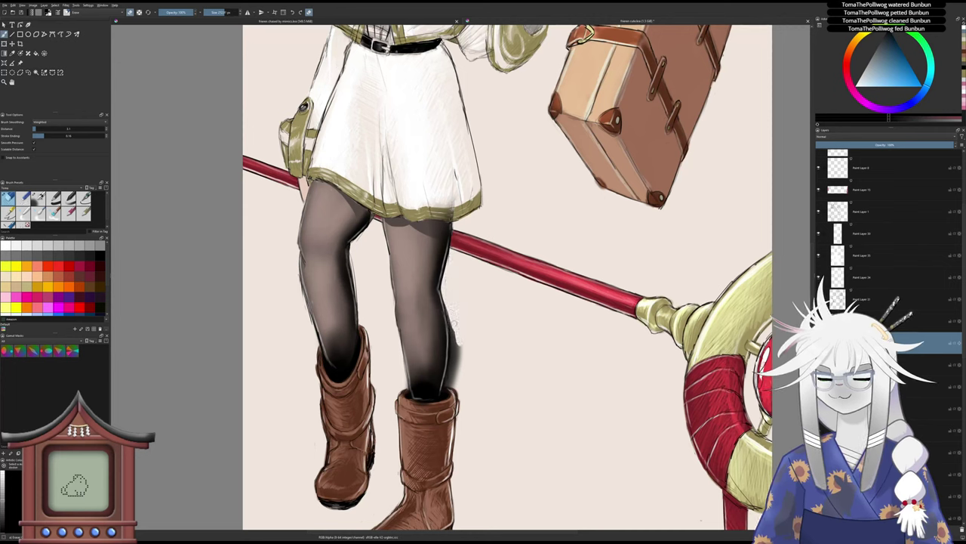
drag(446, 292, 455, 364)
drag(450, 314, 449, 386)
mouse_move(457, 346)
mouse_down()
mouse_move(453, 385)
mouse_move(435, 408)
mouse_move(413, 403)
mouse_up()
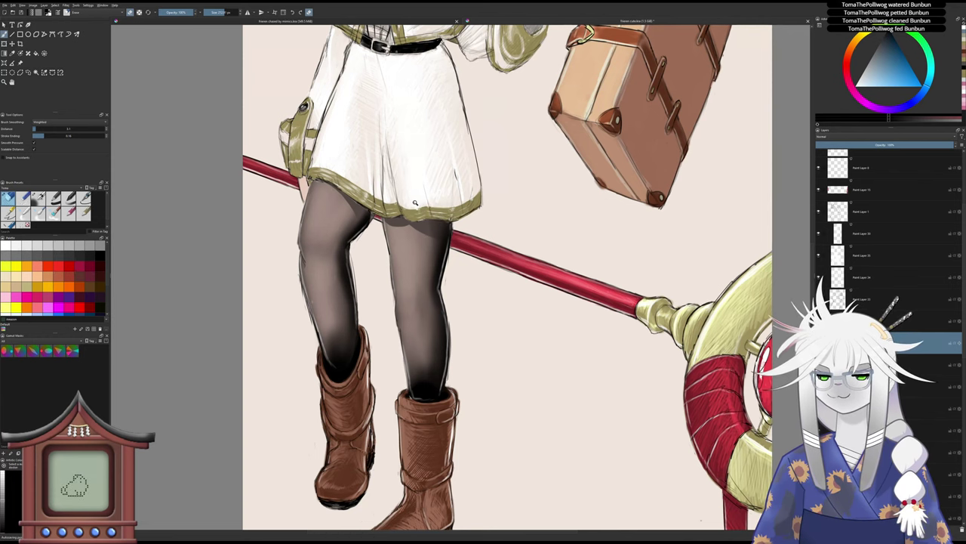
drag(422, 196, 447, 160)
drag(450, 160, 427, 249)
drag(427, 250, 426, 251)
scroll(425, 251, up, 3)
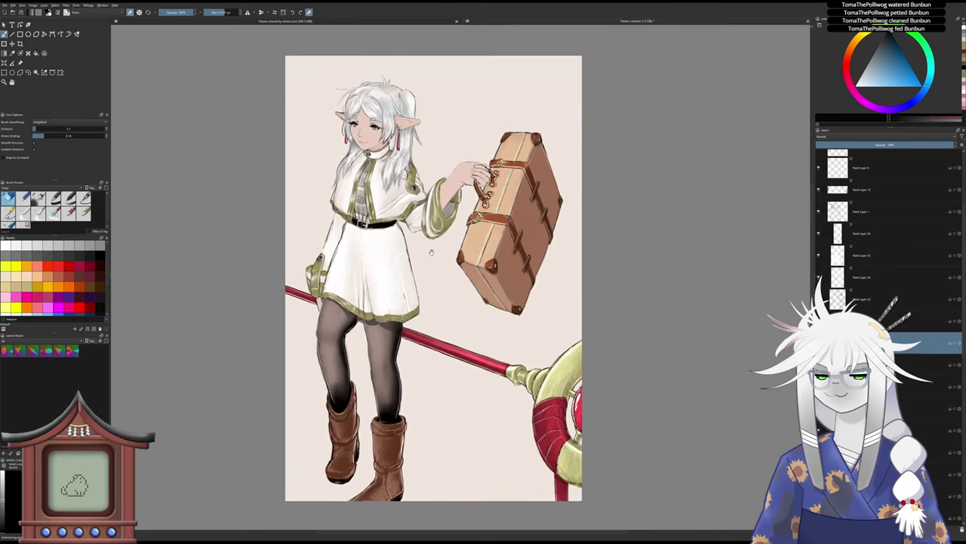
- Try other blending modes for the stocking shading layer, settle on Multiply and lower its opacity to about 60%
click(842, 154)
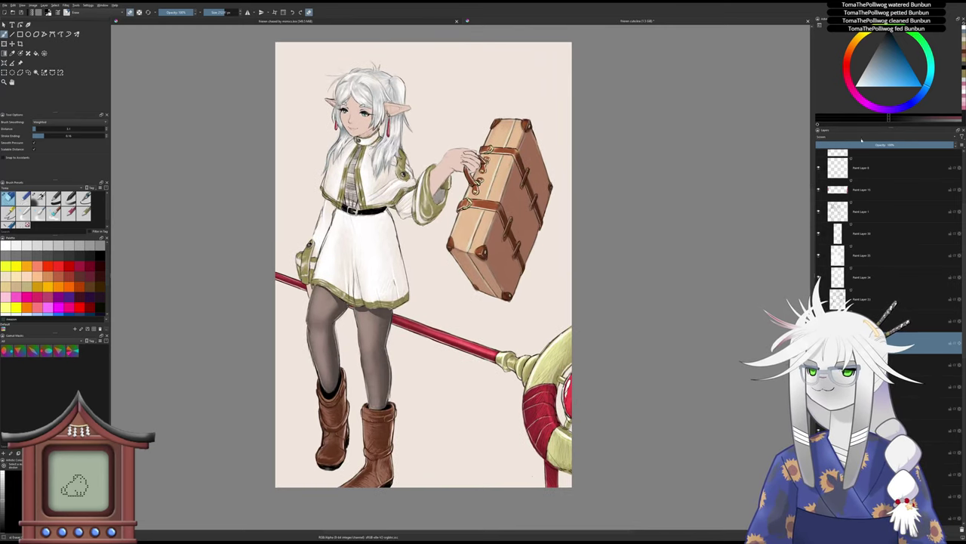
click(860, 125)
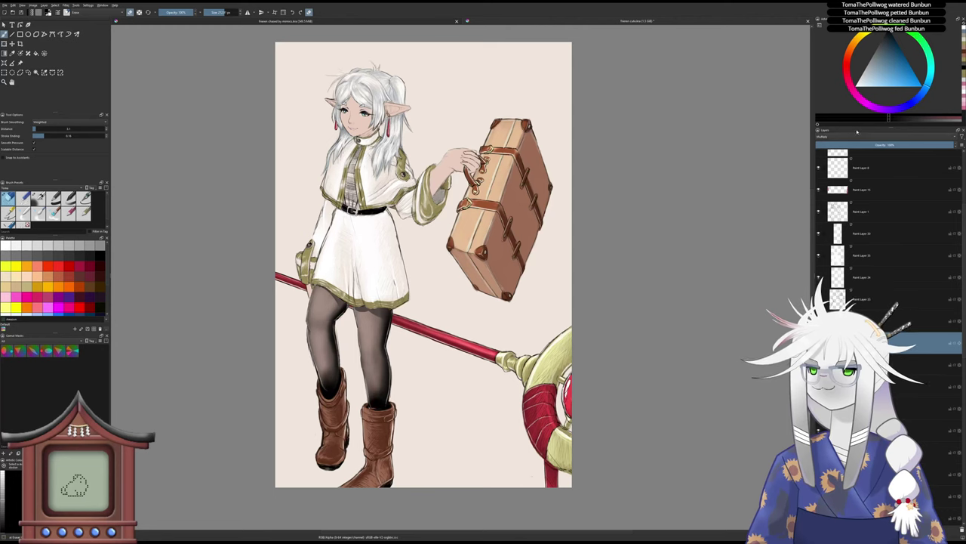
drag(876, 145, 918, 145)
scroll(469, 316, up, 3)
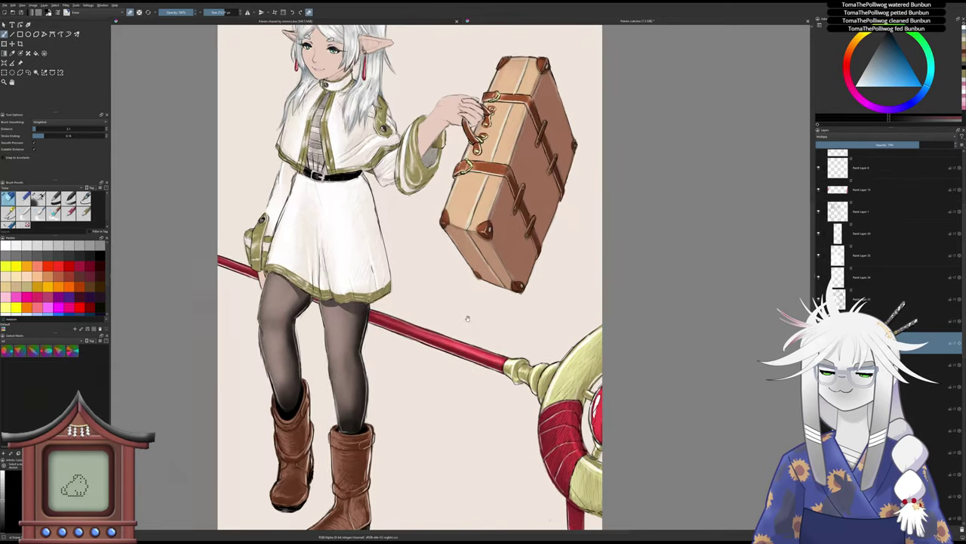
drag(467, 318, 483, 316)
drag(898, 145, 903, 146)
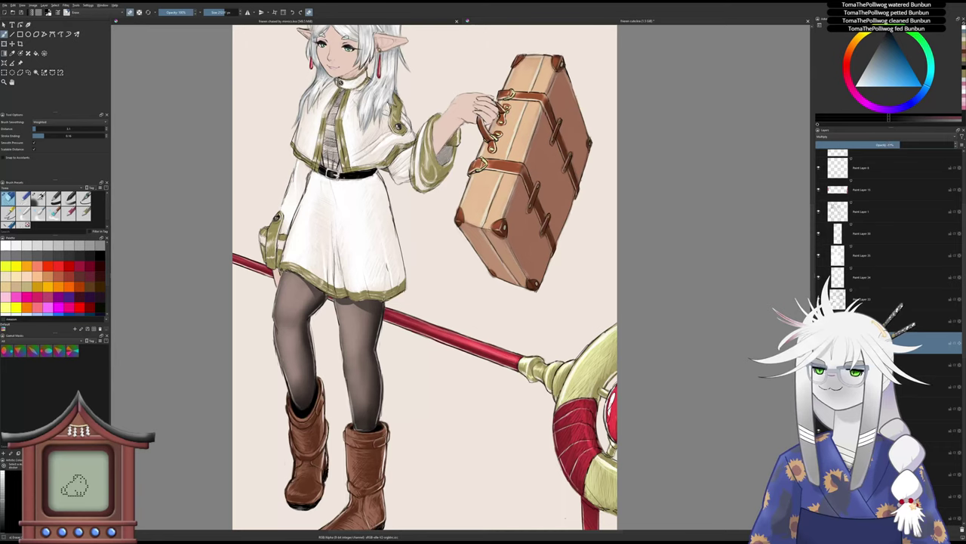
scroll(696, 255, down, 1)
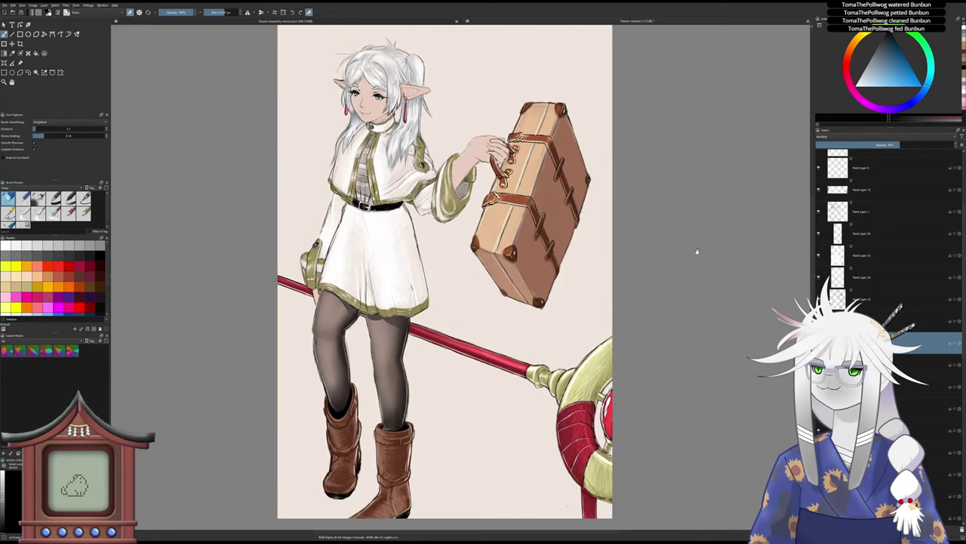
drag(700, 249, 681, 259)
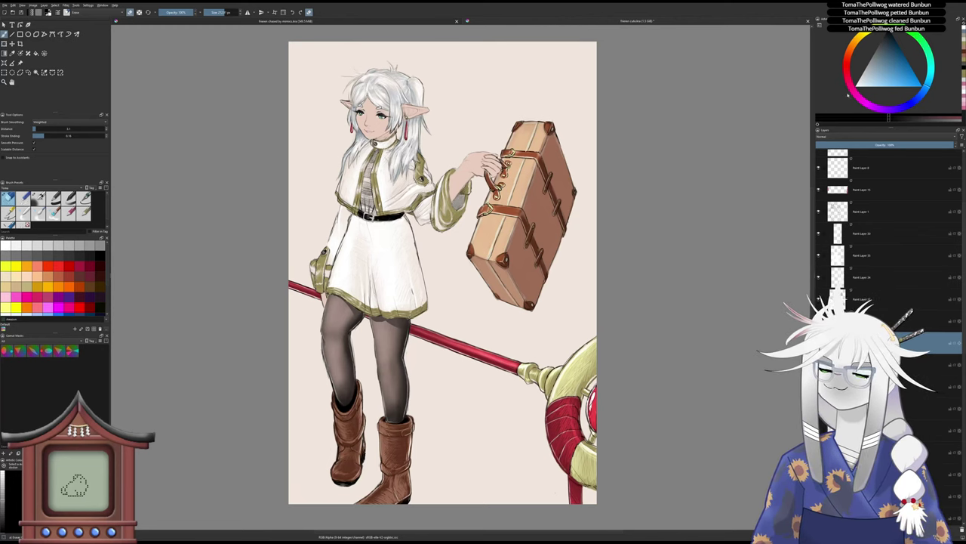
- Choose a dark colour and a smaller brush and paint the two uppermost black stripes on the shirt front below the collar
drag(888, 46, 902, 42)
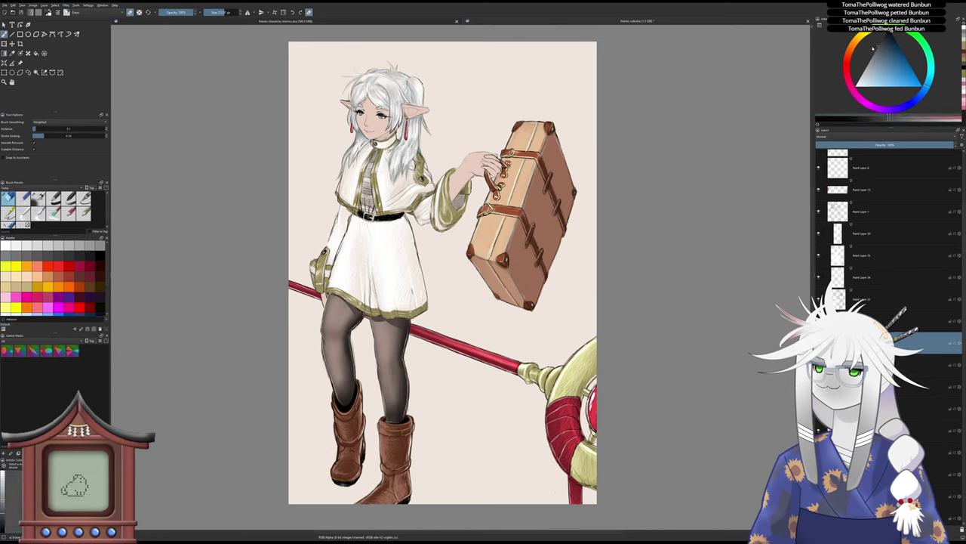
drag(862, 50, 870, 43)
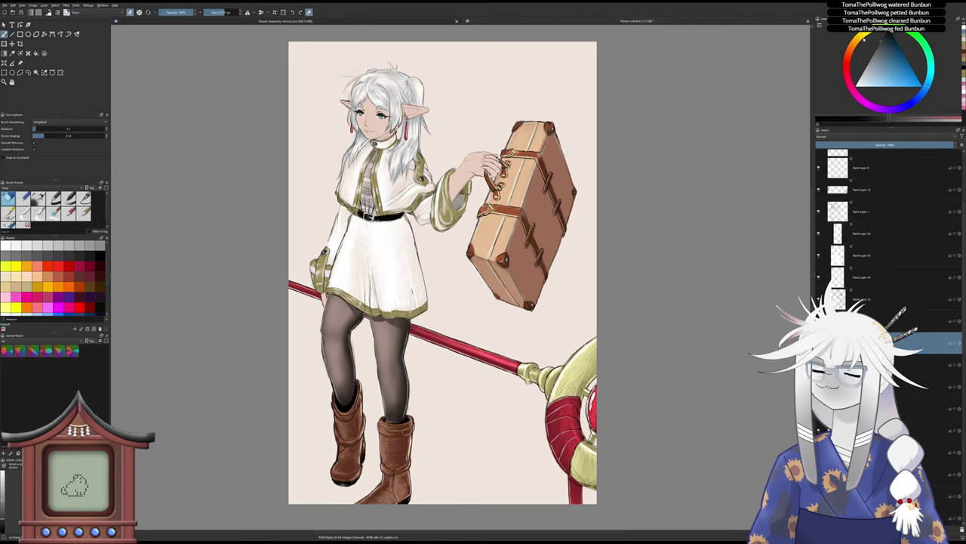
drag(364, 146, 329, 98)
click(213, 12)
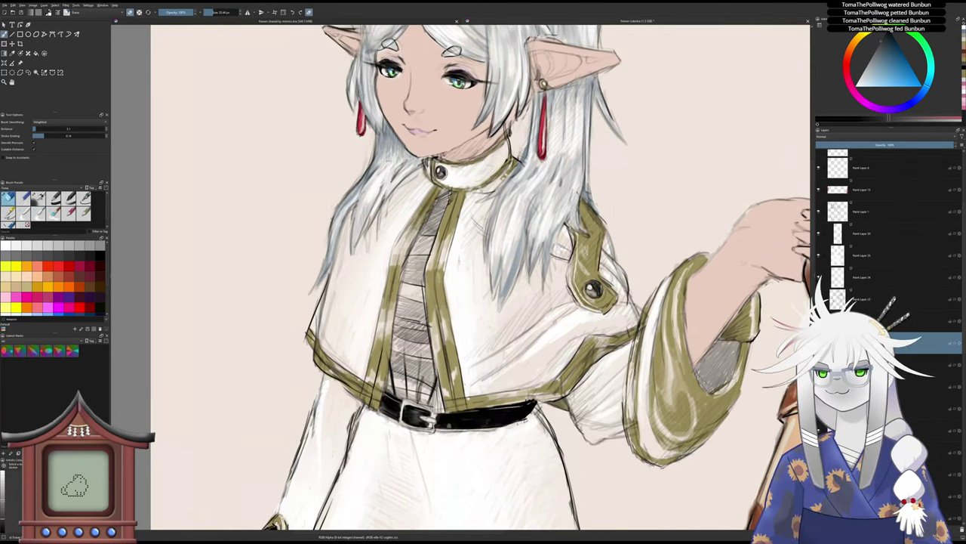
click(37, 199)
click(212, 13)
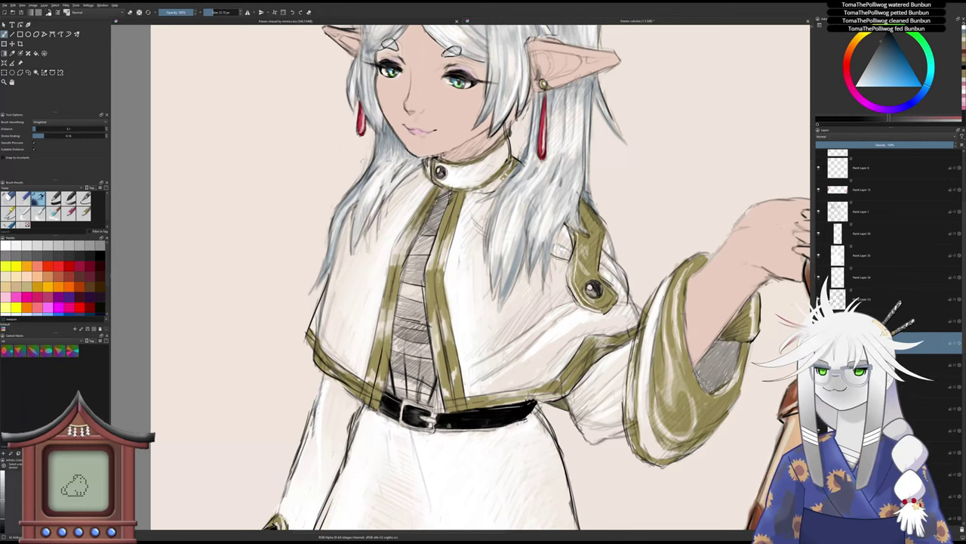
mouse_move(423, 234)
mouse_down()
mouse_move(436, 207)
mouse_move(424, 232)
mouse_move(433, 234)
mouse_move(421, 235)
mouse_move(439, 212)
mouse_move(425, 229)
mouse_move(423, 285)
mouse_move(399, 283)
mouse_move(423, 284)
mouse_up()
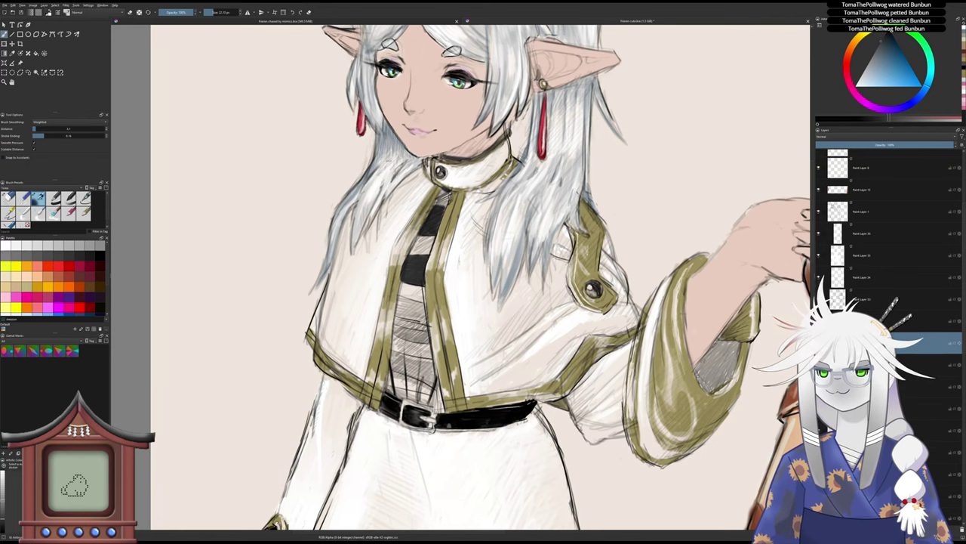
scroll(436, 177, down, 2)
scroll(435, 176, up, 1)
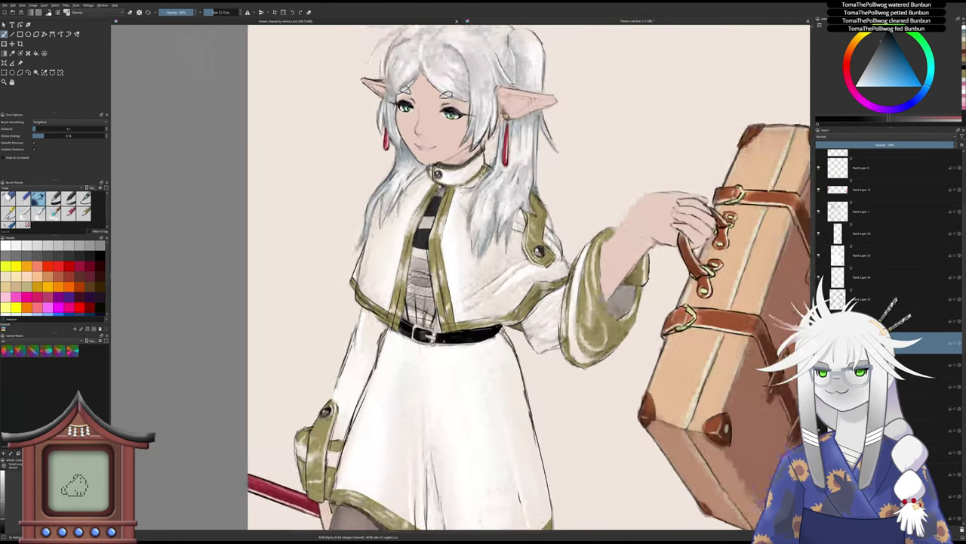
- Paint a third black stripe on the shirt front between the cape's green trims
key(slash)
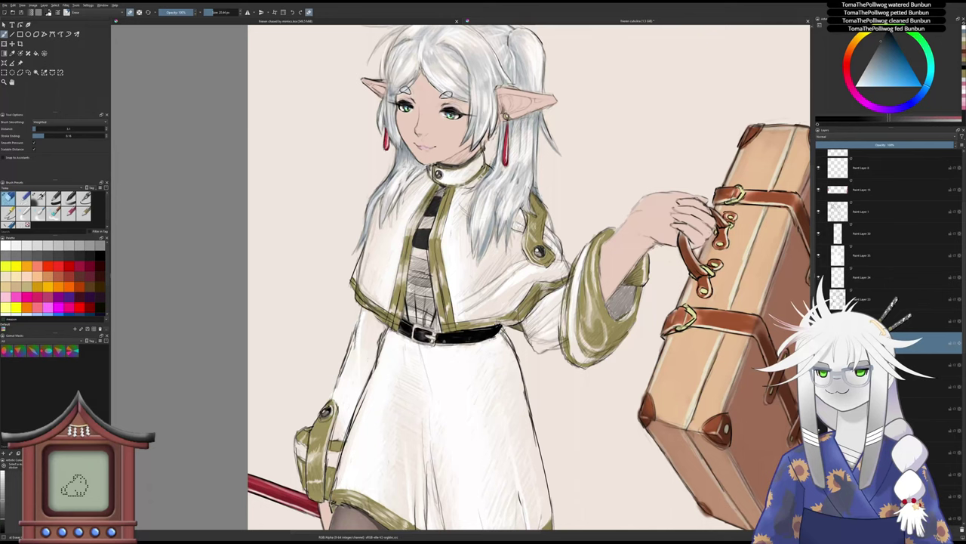
key(slash)
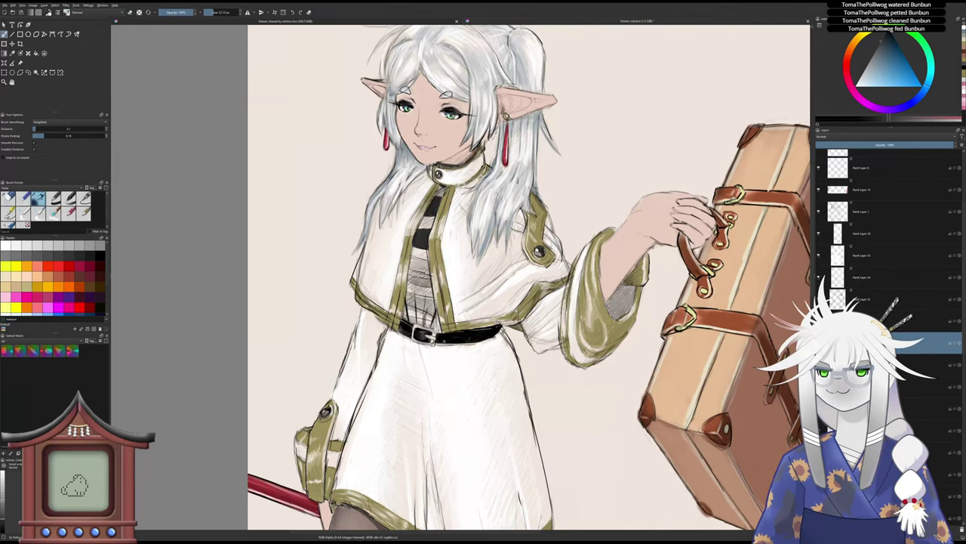
scroll(435, 225, down, 4)
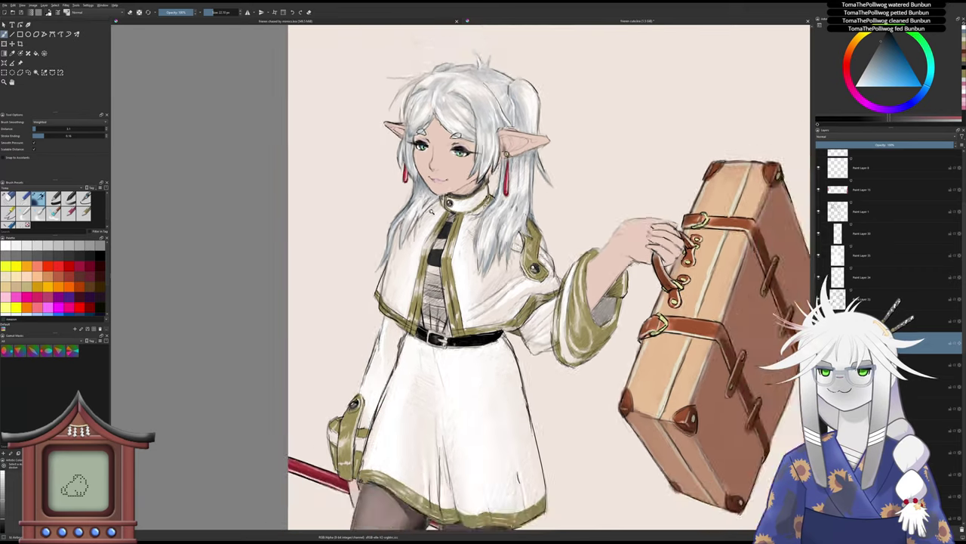
scroll(443, 203, up, 3)
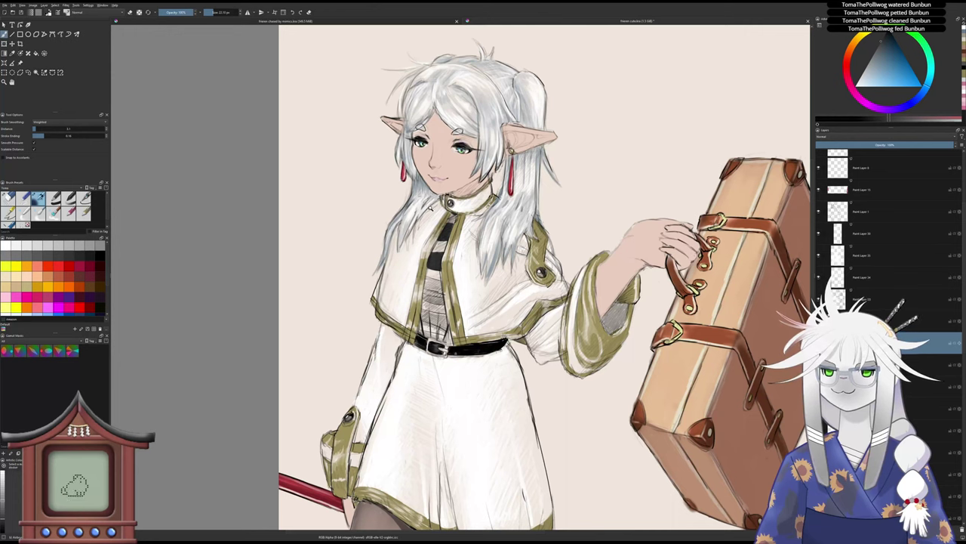
scroll(431, 210, up, 4)
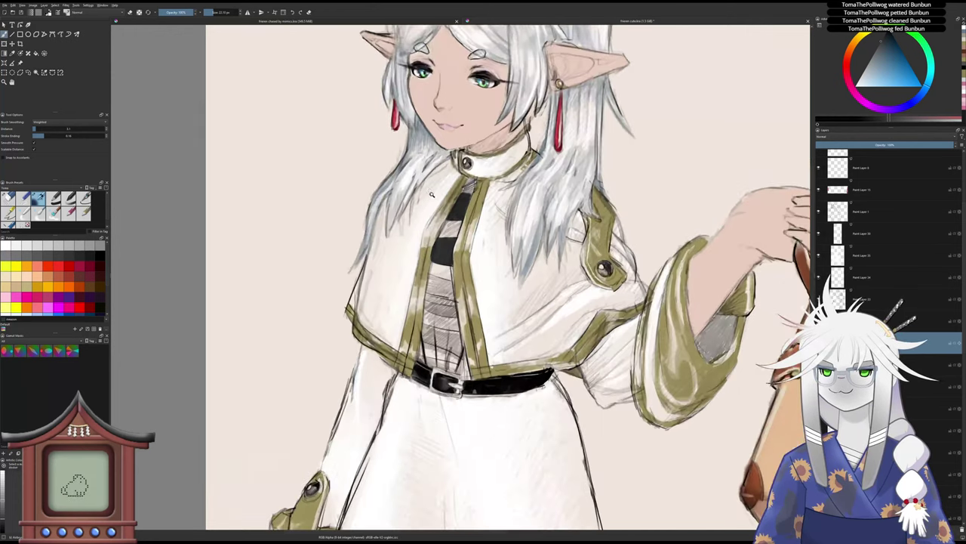
key(slash)
mouse_move(428, 289)
mouse_down()
mouse_move(431, 278)
mouse_move(442, 281)
mouse_move(453, 298)
mouse_move(428, 294)
mouse_move(429, 277)
mouse_move(453, 300)
mouse_move(432, 283)
mouse_up()
key(slash)
- Rotate the canvas sideways and add a narrower black stripe across the lower shirt front
key(6)
key(6)
key(6)
key(6)
key(6)
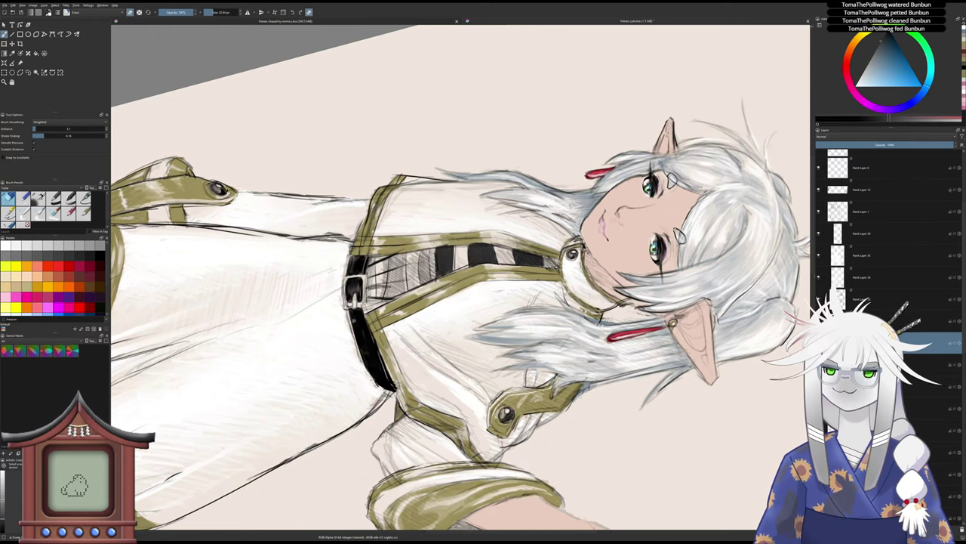
key(slash)
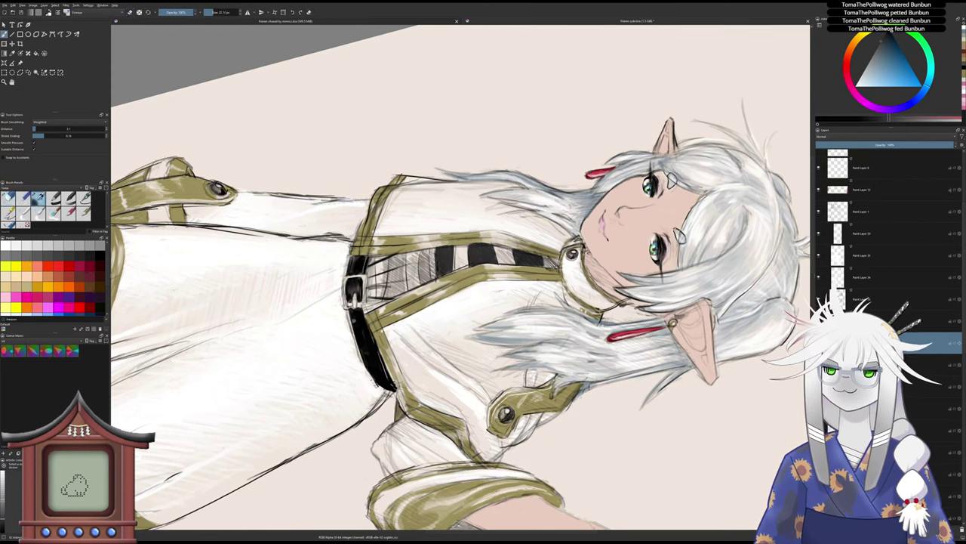
drag(418, 253, 423, 287)
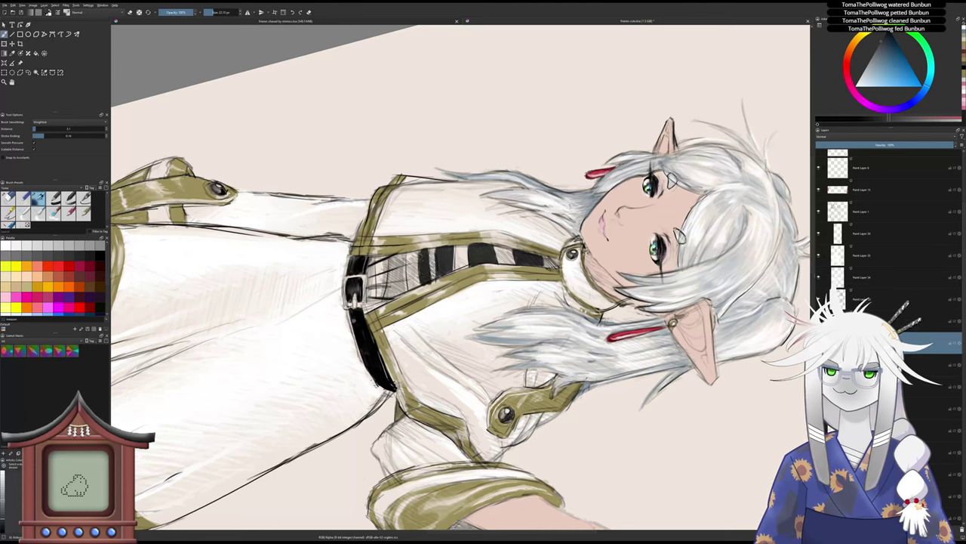
drag(419, 250, 432, 288)
- Paint the lowest part of the shirt front black down to the belt buckle and return the canvas to upright
key(slash)
key(slash)
mouse_move(390, 262)
mouse_down()
mouse_move(390, 288)
mouse_move(402, 274)
mouse_move(403, 290)
mouse_move(390, 297)
mouse_up()
mouse_move(398, 274)
mouse_down()
mouse_move(394, 296)
mouse_move(403, 254)
mouse_move(407, 293)
mouse_move(383, 307)
mouse_up()
mouse_move(389, 275)
mouse_down()
mouse_move(386, 285)
mouse_move(369, 270)
mouse_move(365, 314)
mouse_up()
key(5)
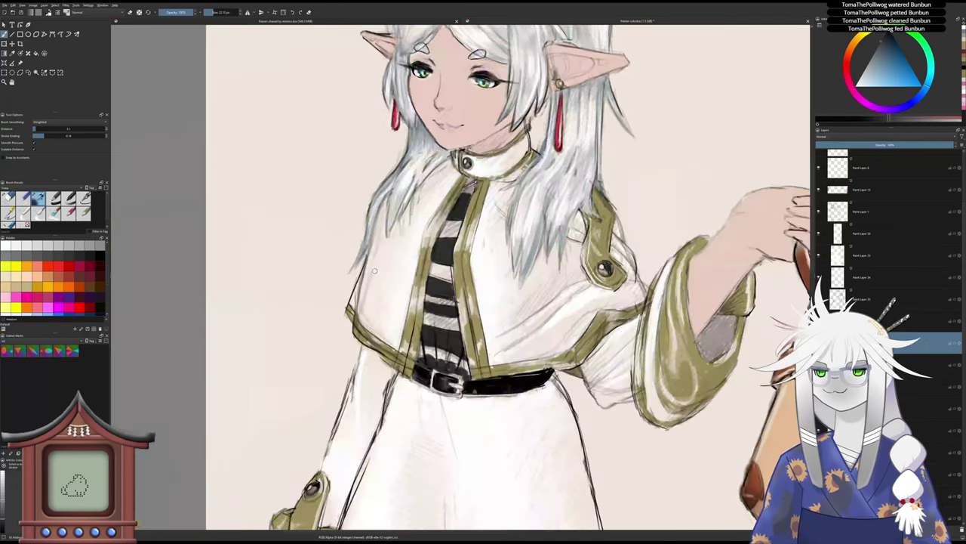
- Switch to the layer below and paint grey into the gaps between the shirt's lower black stripes, with the canvas rotated
drag(377, 276, 377, 317)
scroll(376, 276, up, 3)
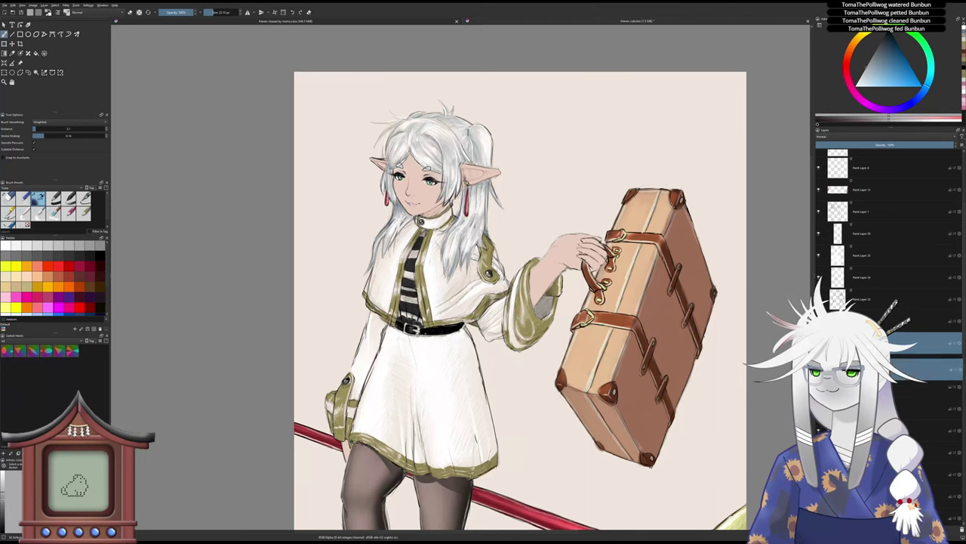
key(6)
key(6)
key(6)
key(6)
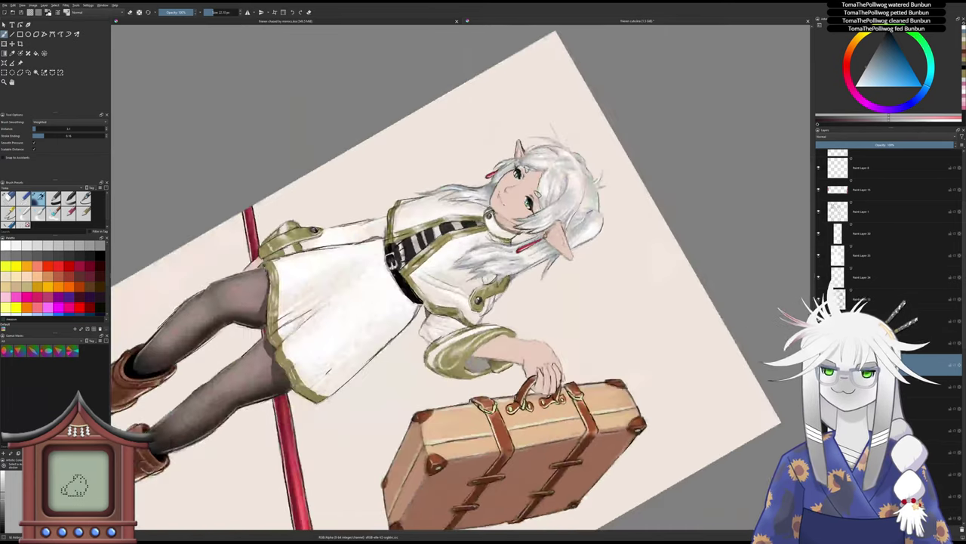
scroll(424, 240, up, 4)
drag(421, 210, 438, 256)
drag(399, 226, 415, 257)
mouse_move(396, 223)
mouse_down()
mouse_move(413, 257)
mouse_move(401, 257)
mouse_up()
mouse_move(389, 220)
mouse_down()
mouse_move(401, 263)
mouse_move(396, 246)
mouse_up()
drag(386, 224, 406, 280)
drag(403, 252, 420, 281)
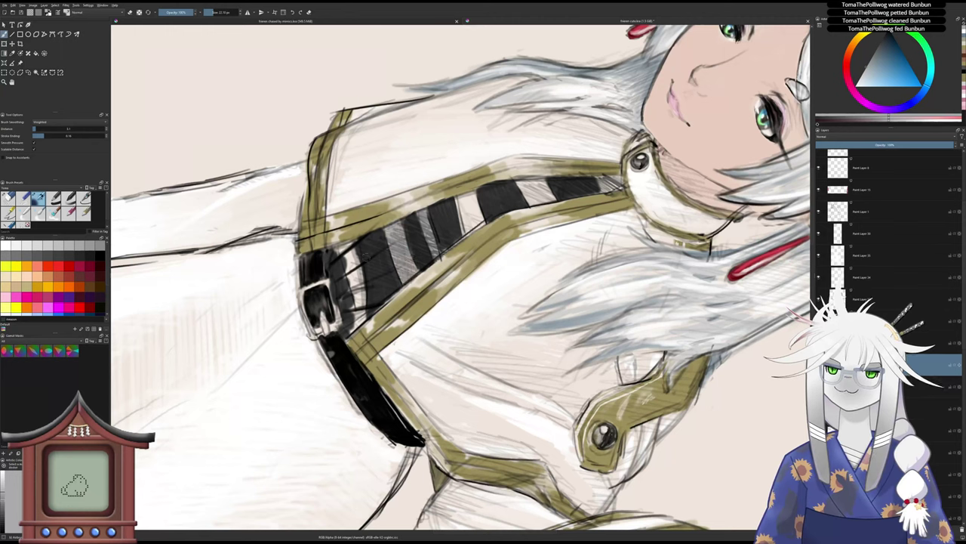
- Shade the light strip of the shirt just above the belt buckle grey and reset the canvas rotation
mouse_move(357, 245)
mouse_down()
mouse_move(336, 257)
mouse_move(359, 300)
mouse_move(351, 332)
mouse_up()
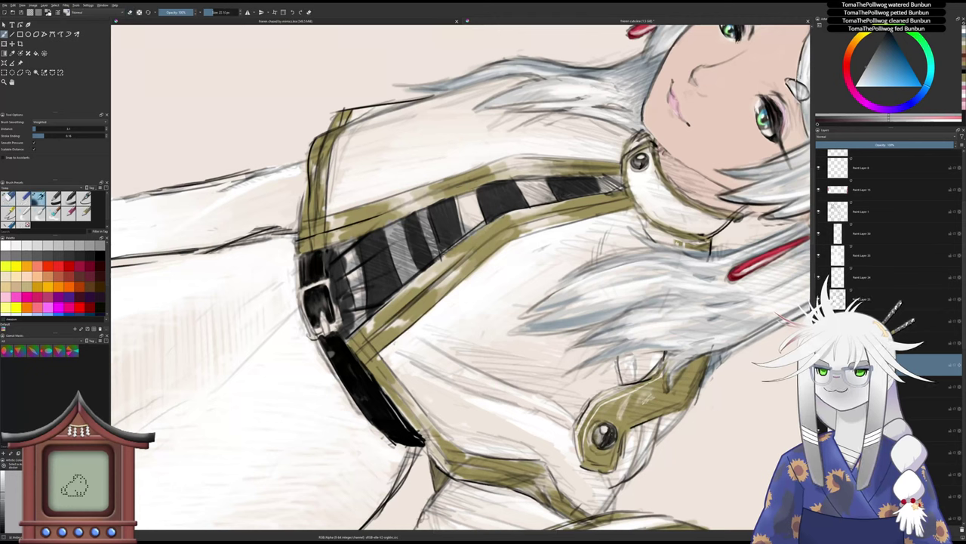
key(slash)
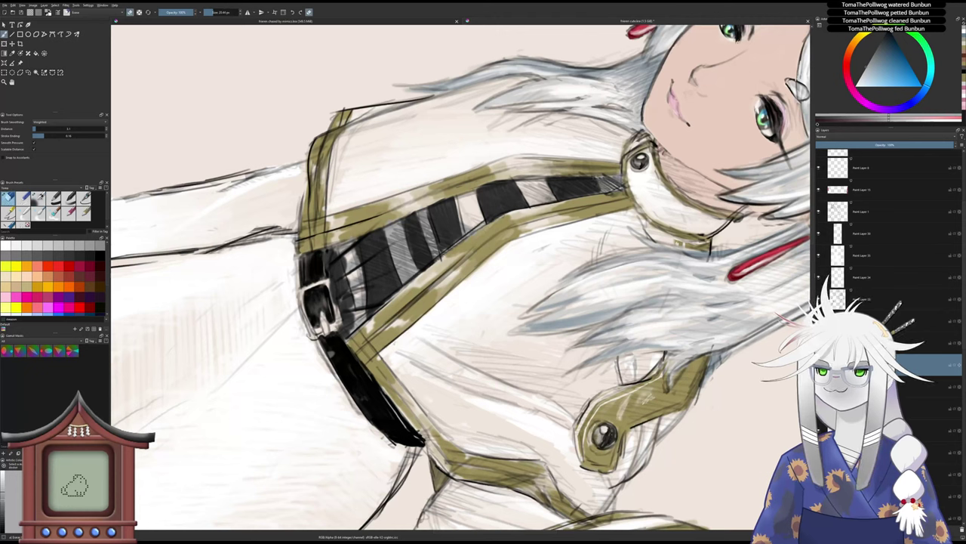
key(6)
key(5)
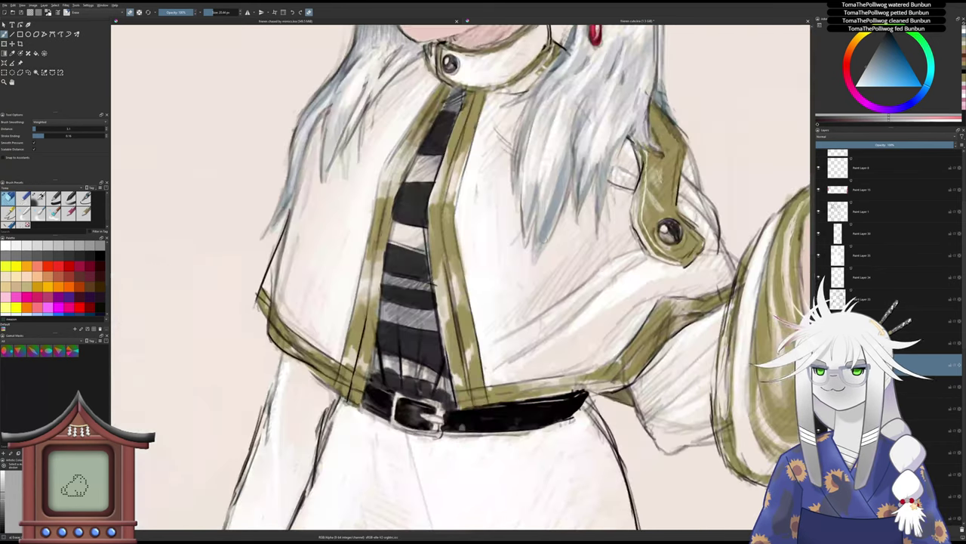
mouse_move(537, 243)
mouse_down()
mouse_move(531, 290)
mouse_move(435, 259)
mouse_move(435, 235)
mouse_up()
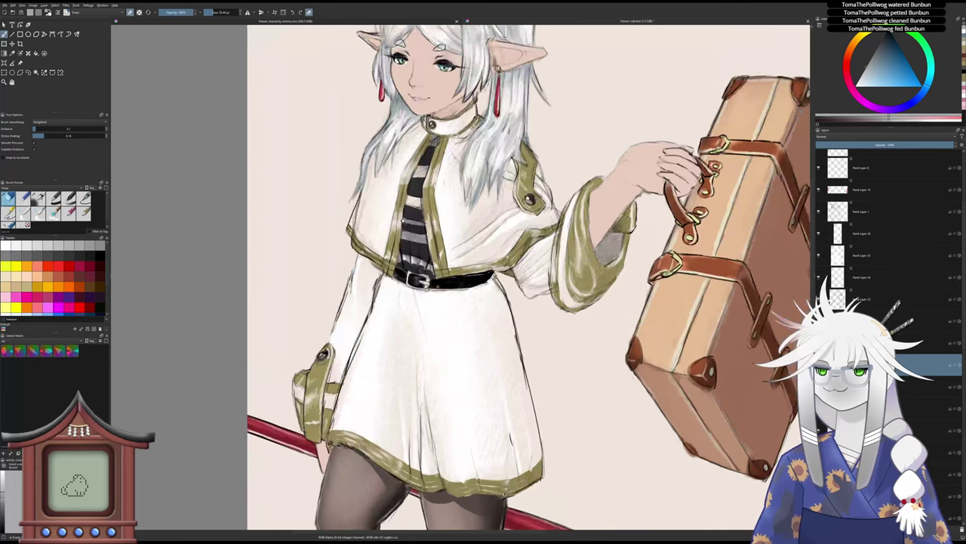
key(slash)
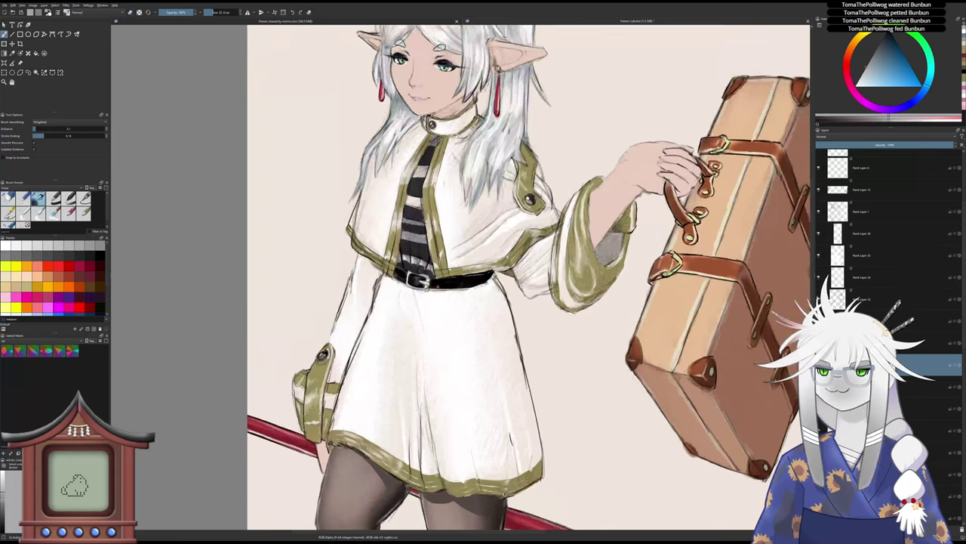
key(/)
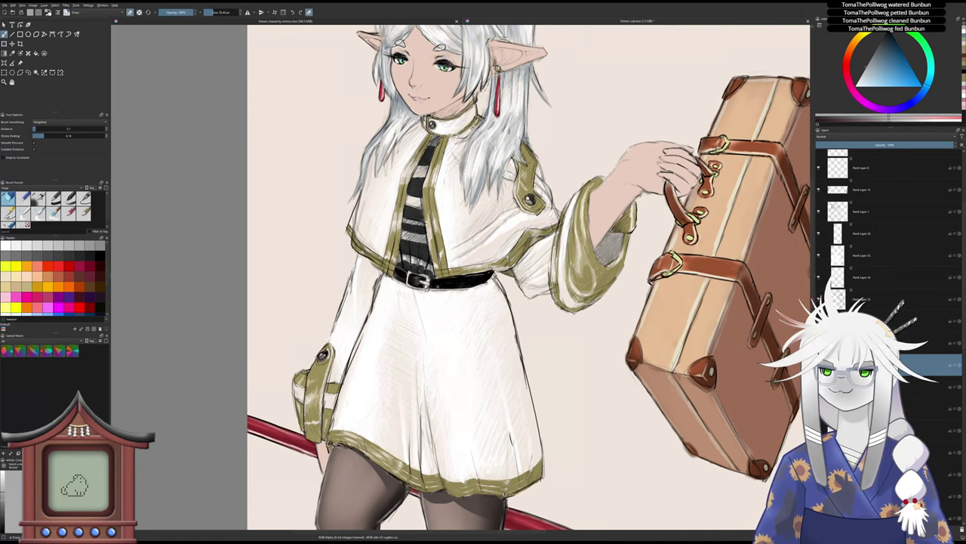
scroll(405, 248, down, 2)
drag(751, 315, 726, 317)
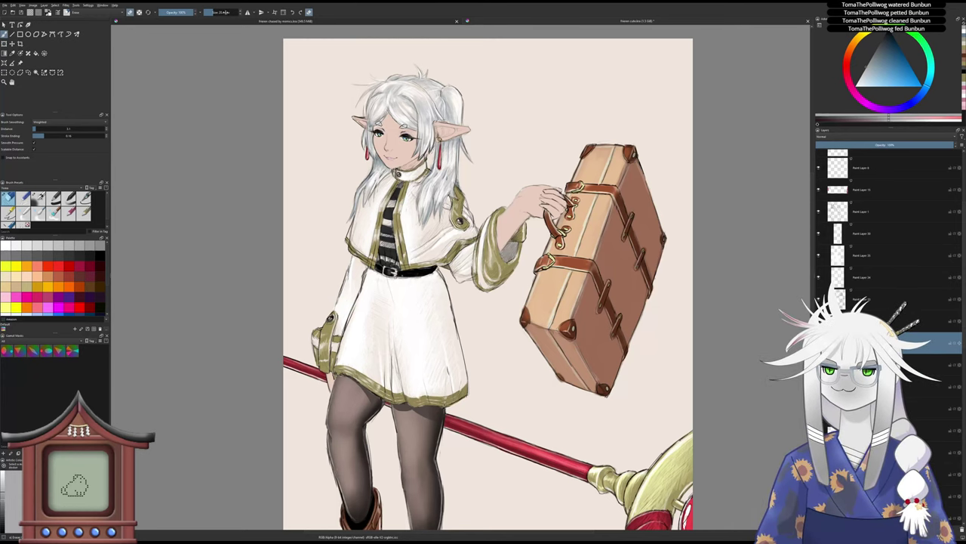
scroll(364, 189, down, 1)
scroll(364, 188, up, 2)
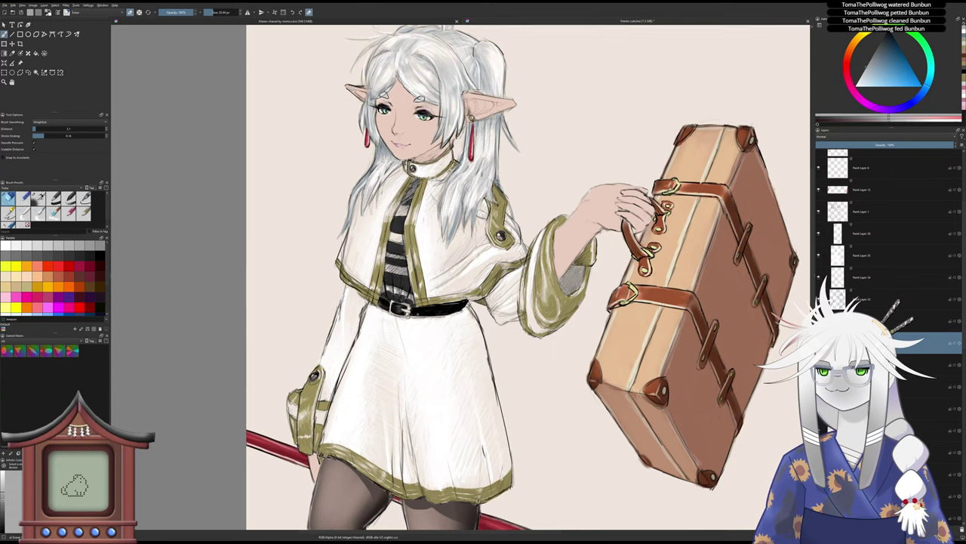
- Clean up the edge of the striped shirt front beside the cape trim with a small eraser stroke
mouse_move(402, 205)
mouse_down()
mouse_move(413, 195)
mouse_move(404, 204)
mouse_up()
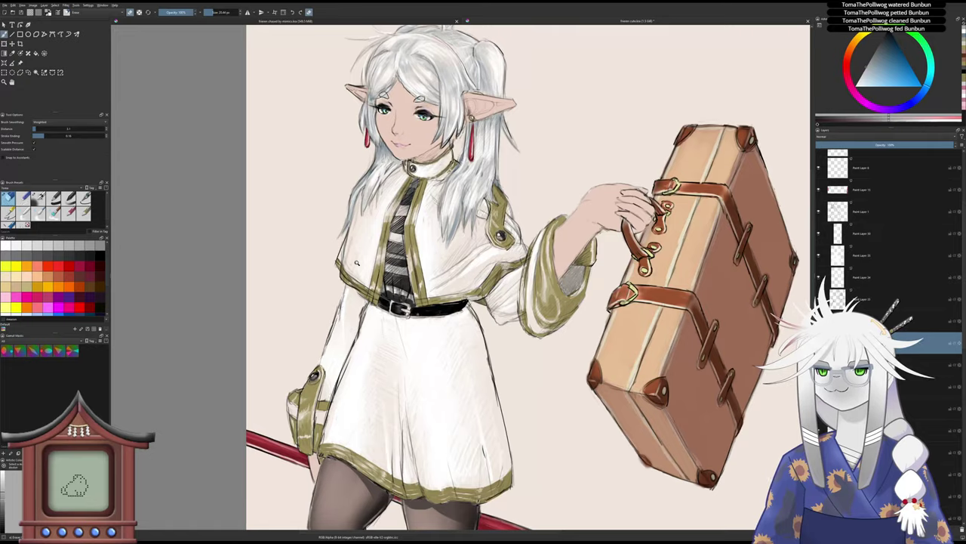
mouse_move(357, 263)
mouse_down()
mouse_move(361, 305)
mouse_move(369, 268)
mouse_move(361, 261)
mouse_up()
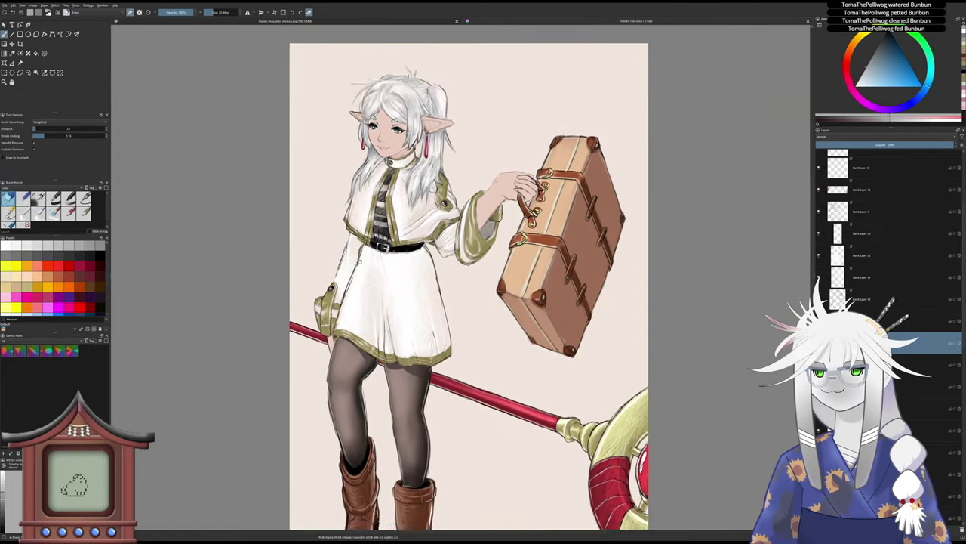
scroll(361, 262, down, 1)
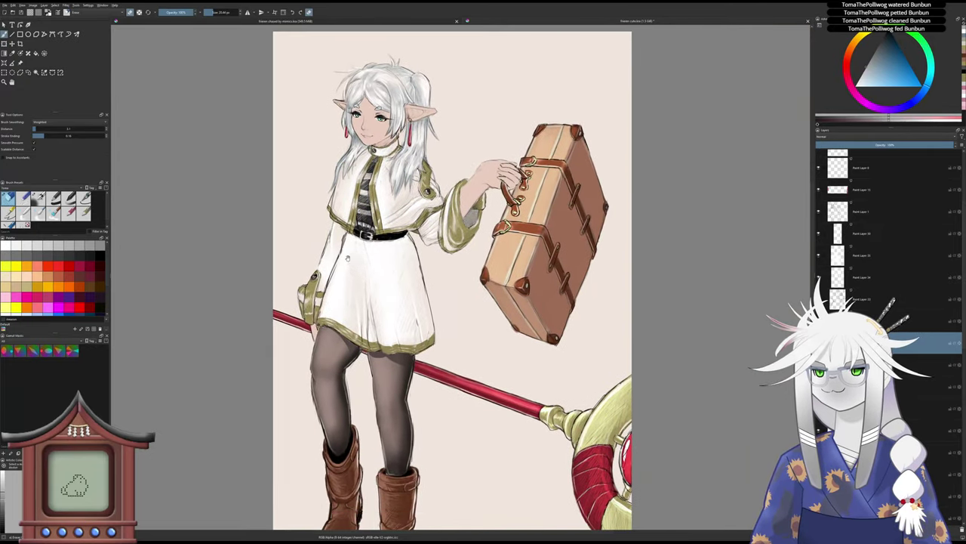
scroll(348, 258, up, 1)
scroll(350, 255, up, 3)
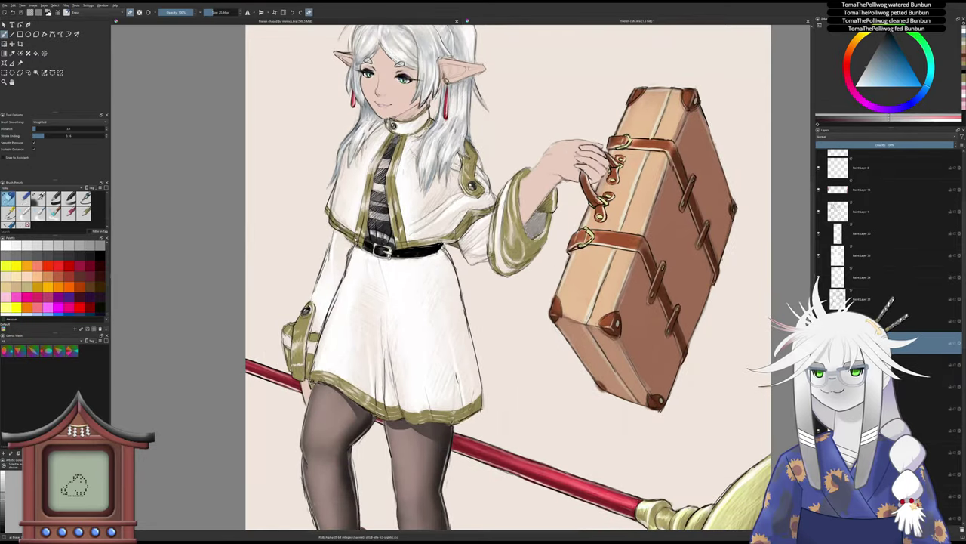
- Switch to the layer above and brush white highlights down the cape's front panel, from below the hair to the green hem
click(869, 321)
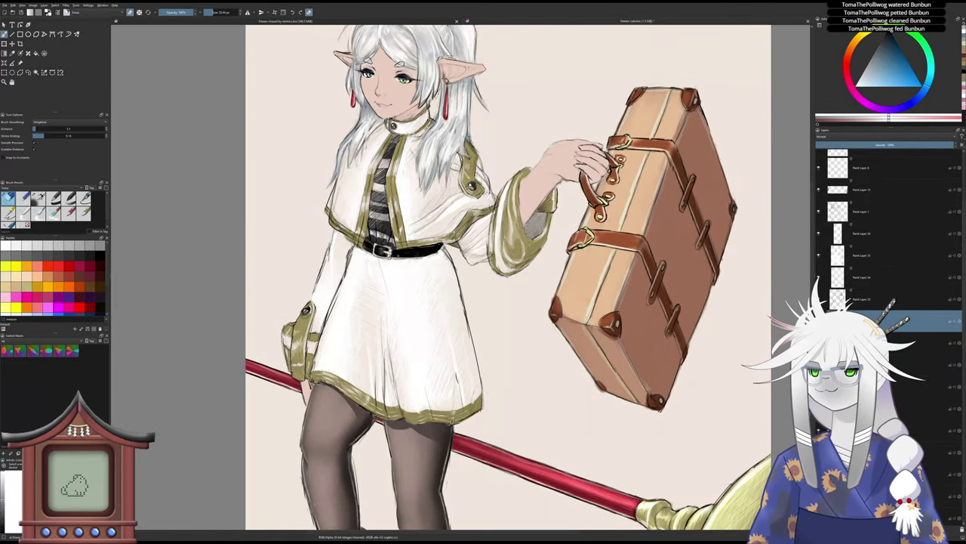
scroll(381, 181, up, 1)
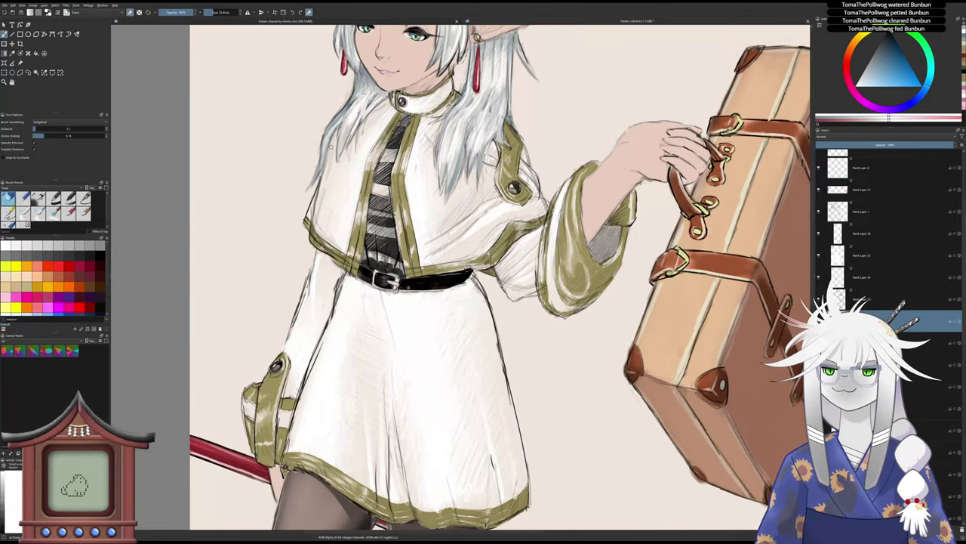
key(slash)
drag(335, 132, 315, 217)
drag(332, 154, 320, 225)
drag(330, 187, 325, 230)
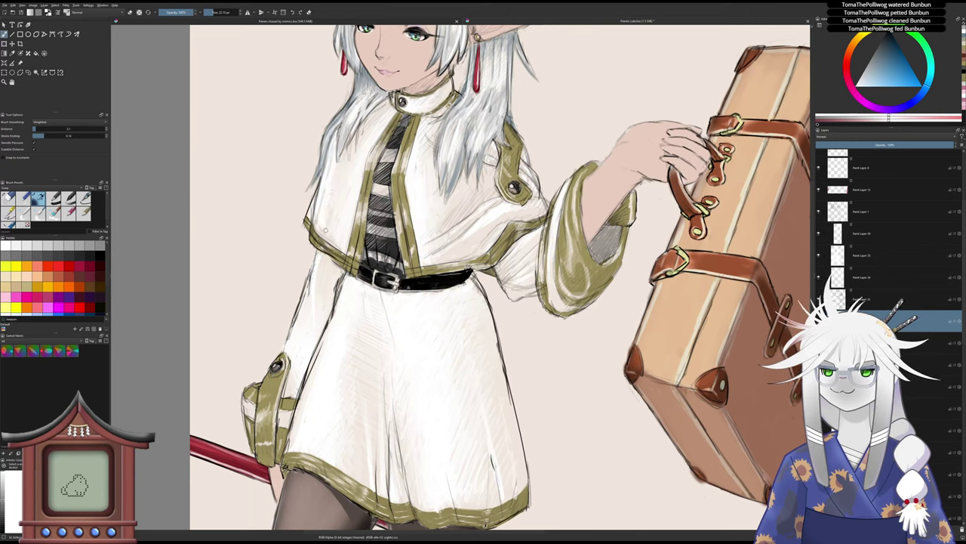
drag(341, 153, 334, 182)
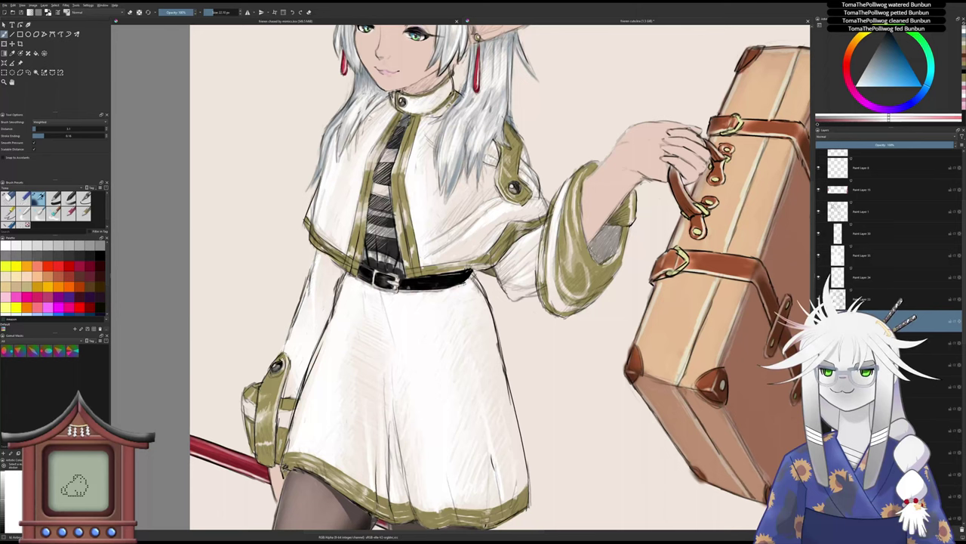
drag(386, 101, 367, 134)
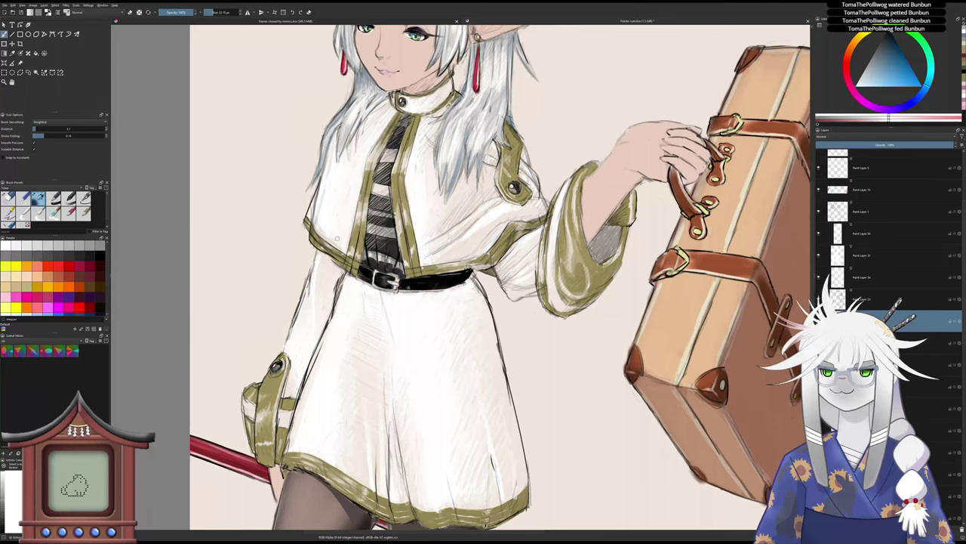
drag(350, 179, 346, 206)
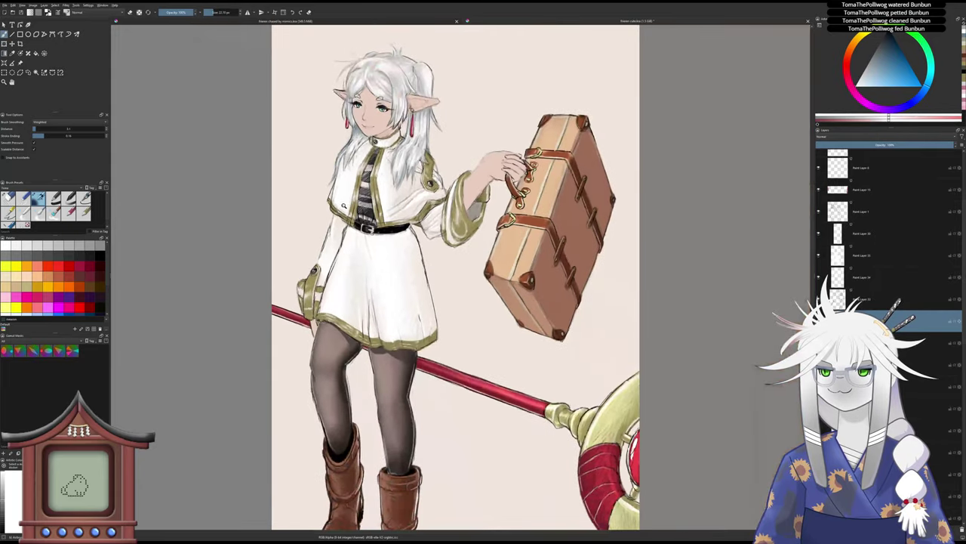
- Brush white highlights along the lowered arm's sleeve and tidy its edges with the eraser
scroll(336, 224, up, 3)
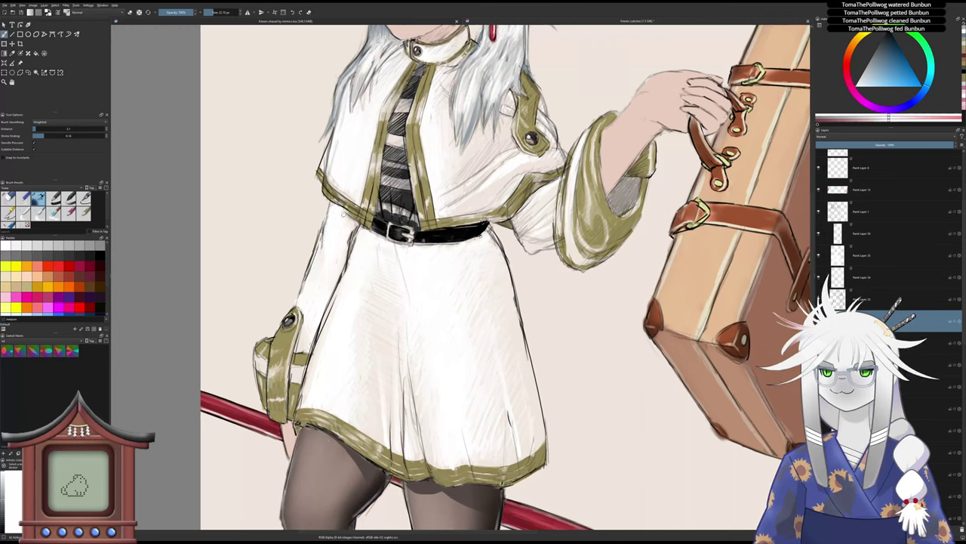
click(8, 197)
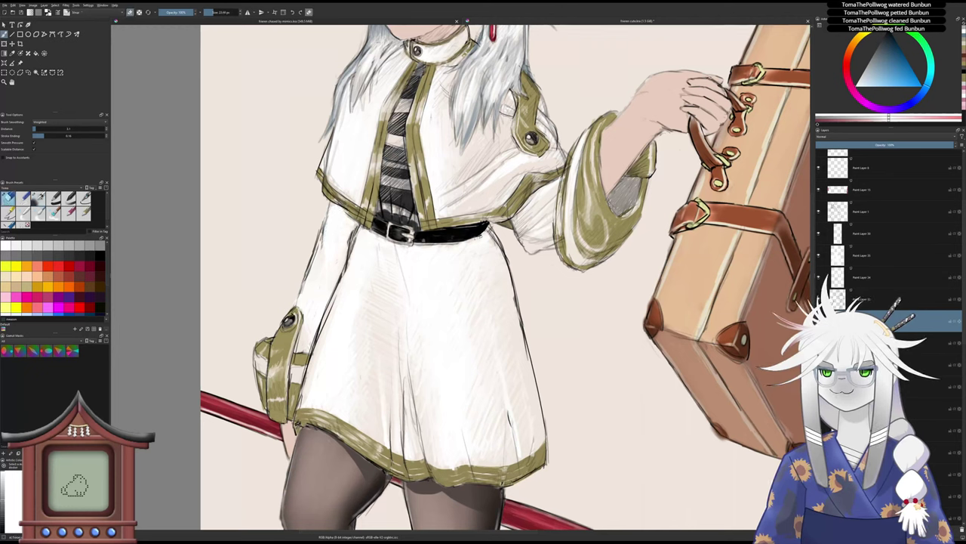
key(slash)
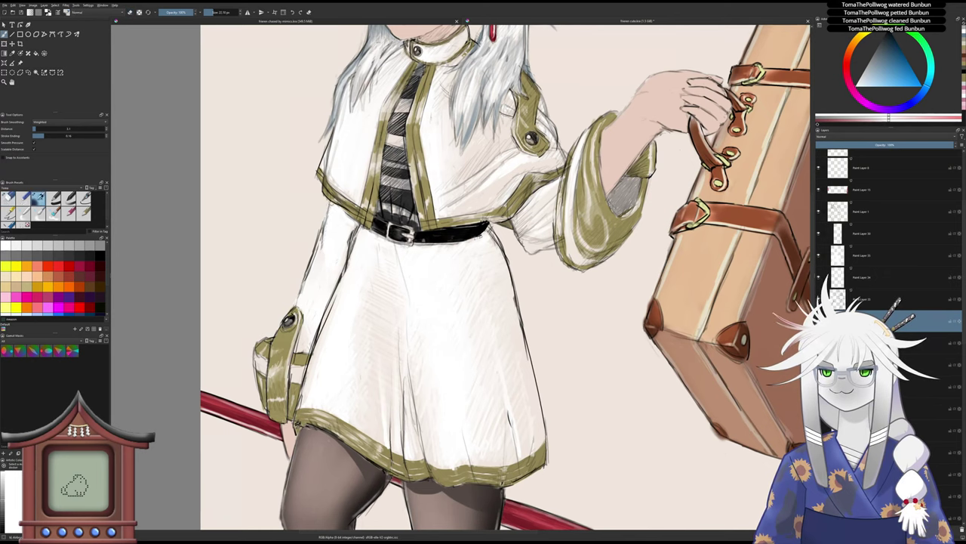
scroll(311, 255, down, 5)
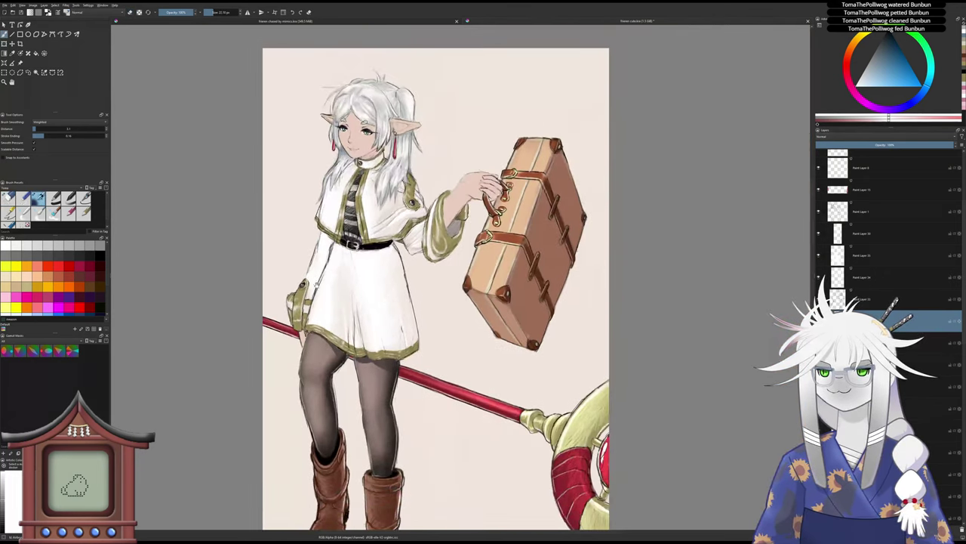
scroll(332, 249, up, 3)
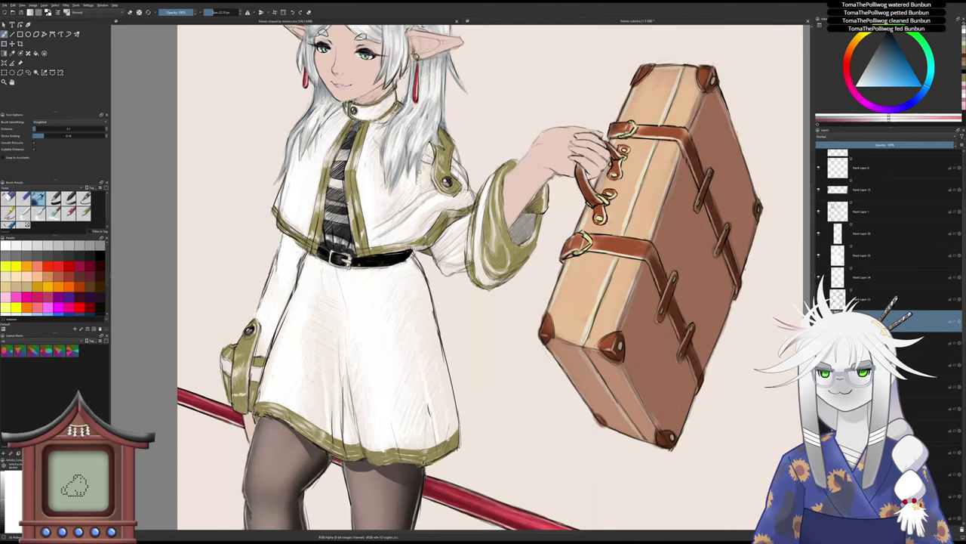
- Brush white highlights onto the cape over the shoulder and onto the raised arm's sleeve
drag(425, 144, 417, 185)
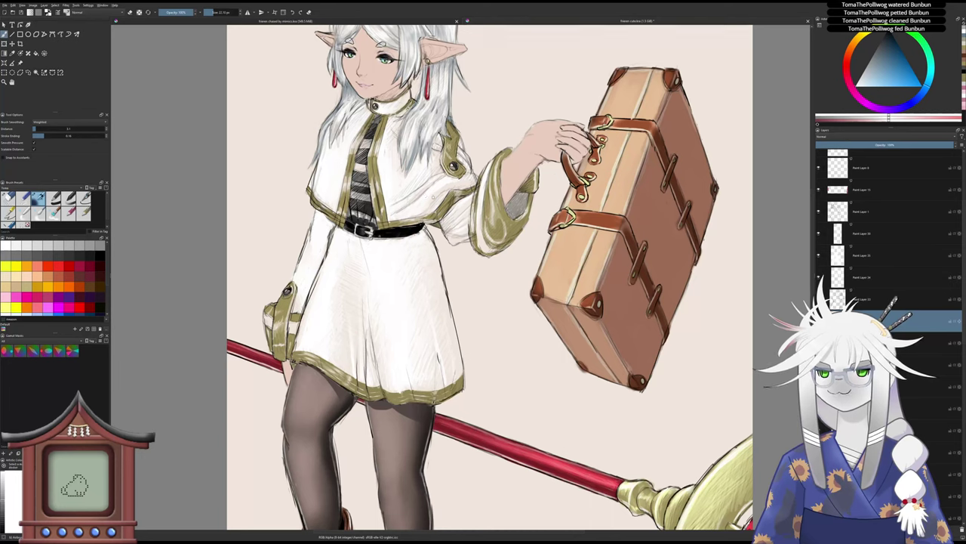
scroll(483, 256, down, 3)
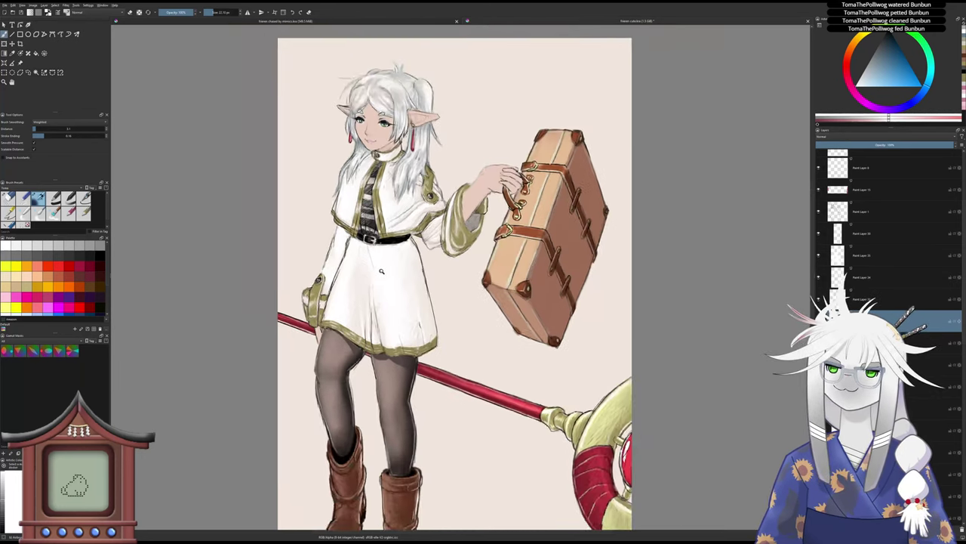
scroll(491, 256, up, 4)
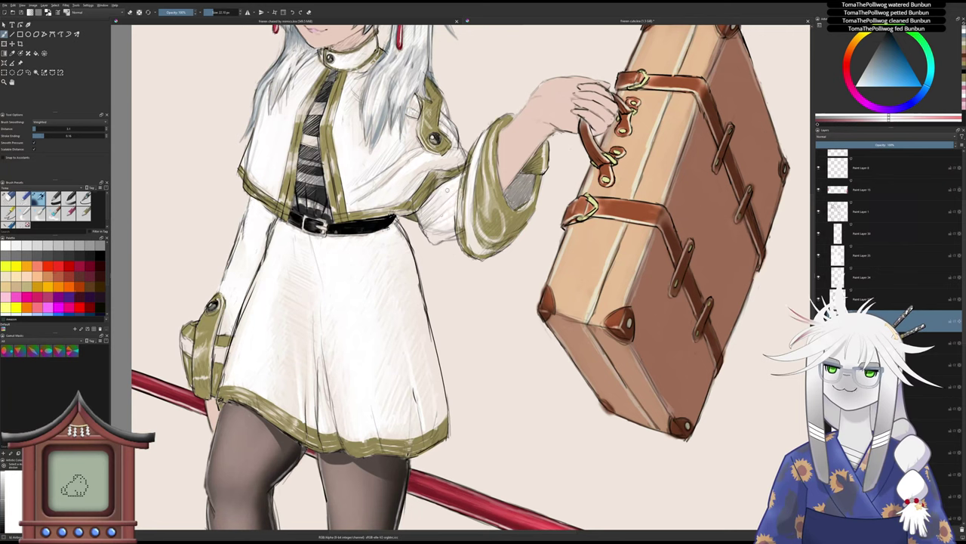
scroll(451, 234, down, 1)
scroll(452, 234, up, 1)
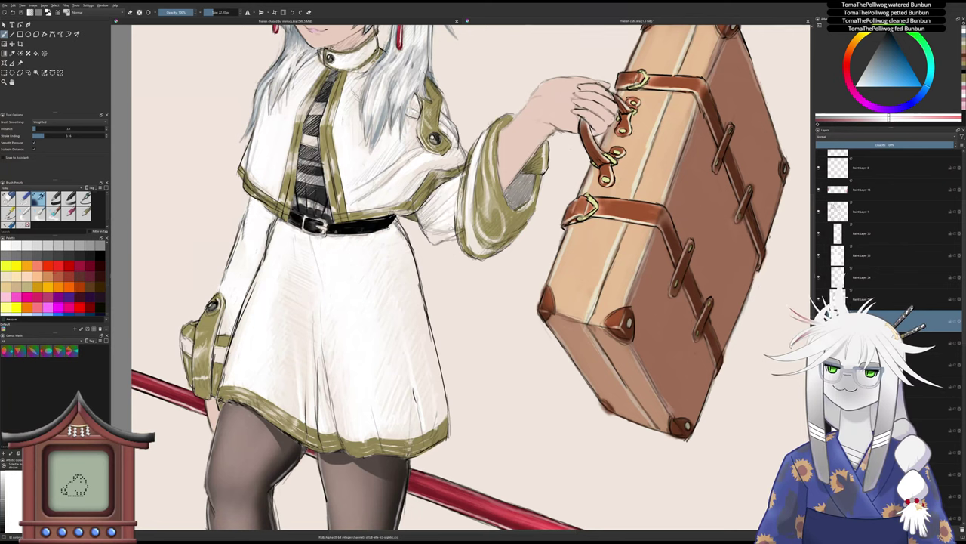
- Erase the white spill under the raised arm's sleeve and check the whole figure
click(8, 198)
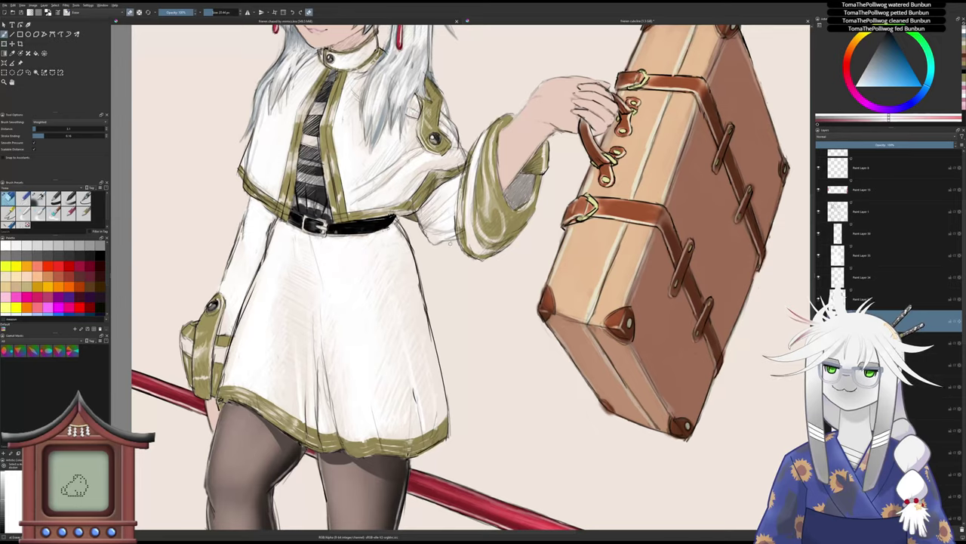
scroll(451, 243, down, 2)
scroll(450, 243, up, 2)
key(/)
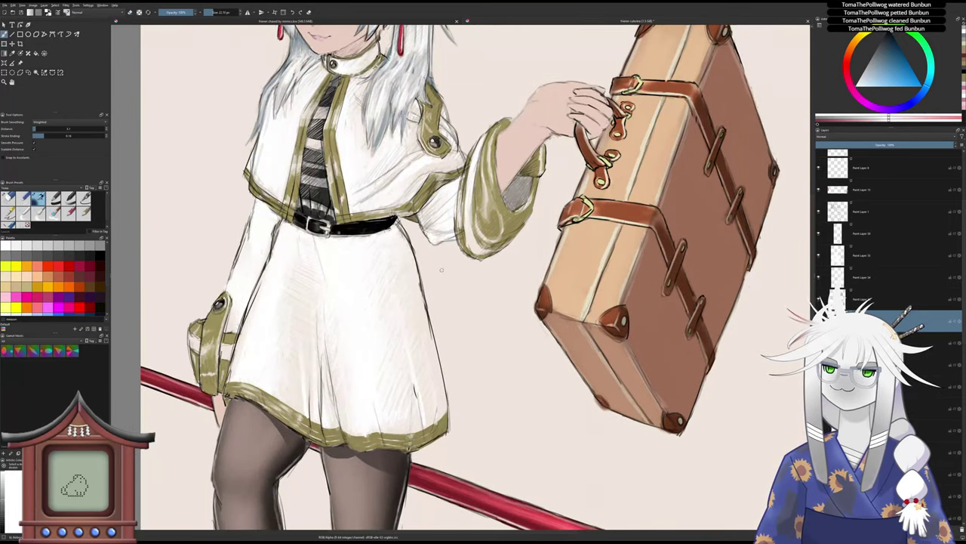
scroll(442, 269, down, 3)
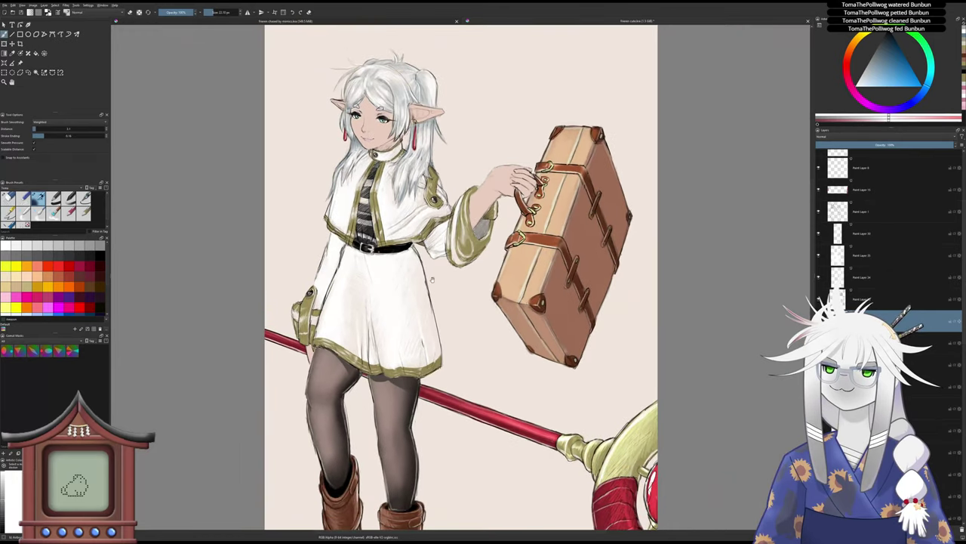
scroll(431, 280, down, 3)
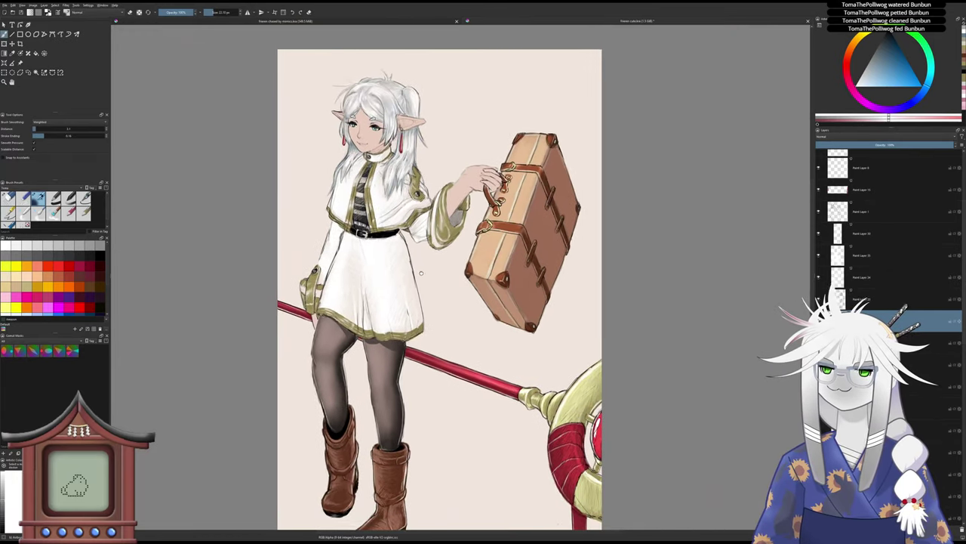
drag(421, 273, 418, 269)
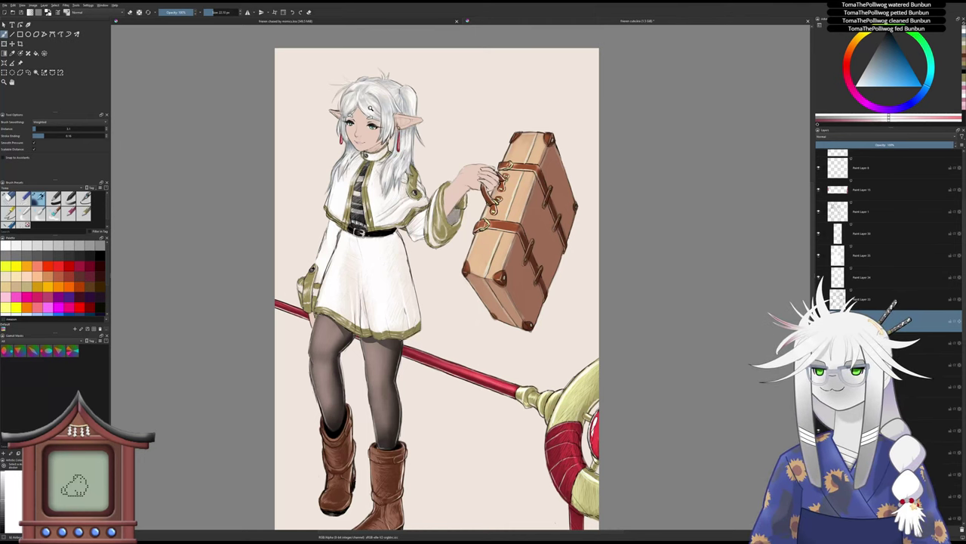
- Brush a soft white glow over the face and the raised forearm and hand with a large, semi-transparent brush
scroll(370, 108, up, 3)
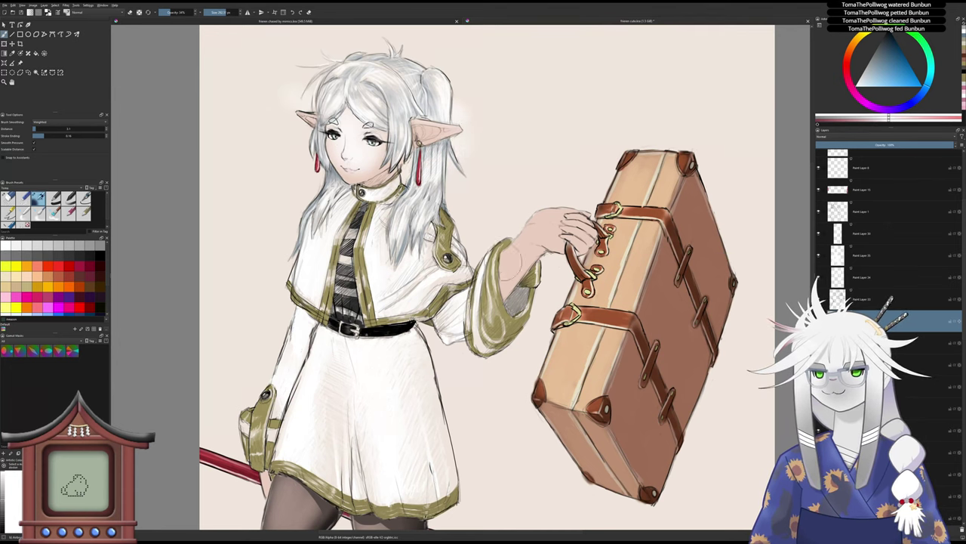
mouse_move(502, 262)
mouse_down()
mouse_move(539, 234)
mouse_move(497, 285)
mouse_move(544, 234)
mouse_up()
click(811, 162)
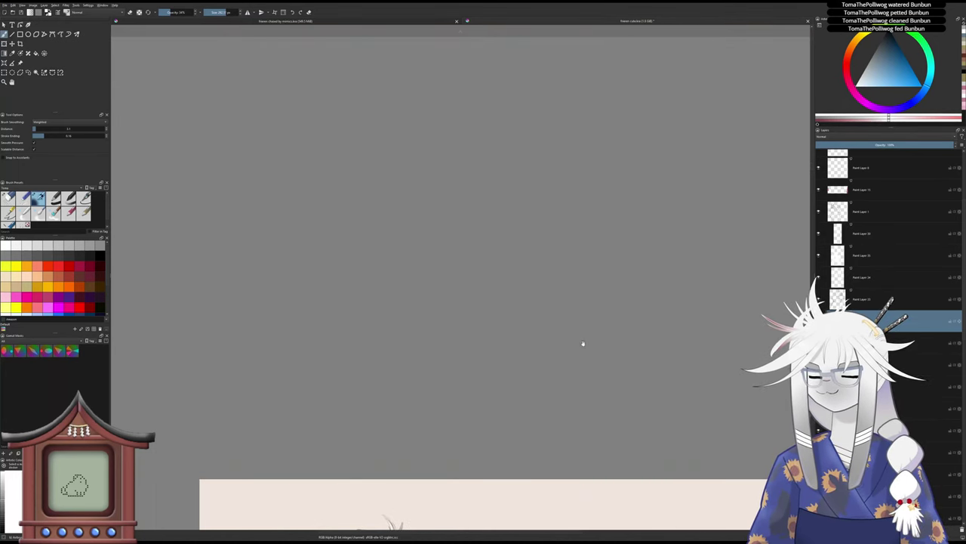
drag(583, 343, 497, 188)
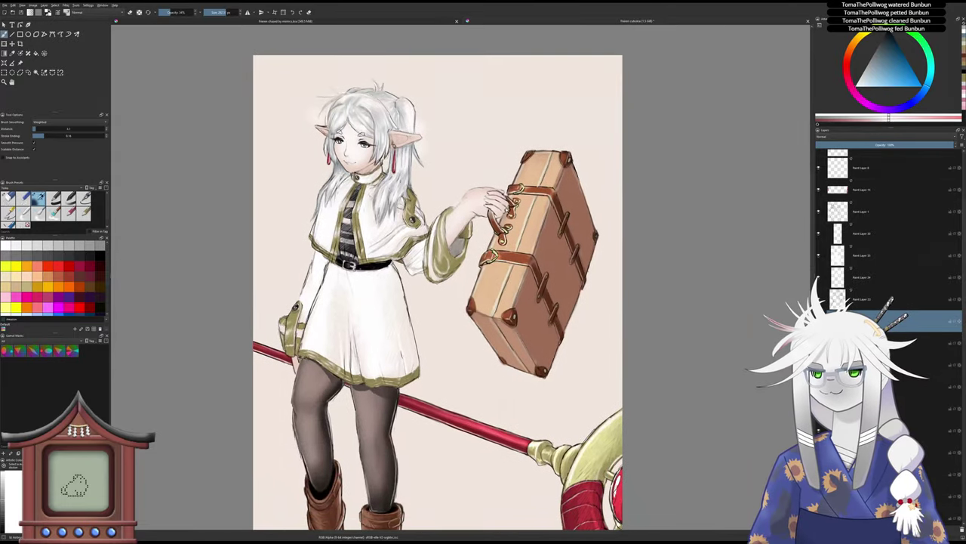
- Try Overlay and Multiply blending at different opacities on the highlight layer, and settle on Screen at 100% opacity
scroll(512, 217, up, 1)
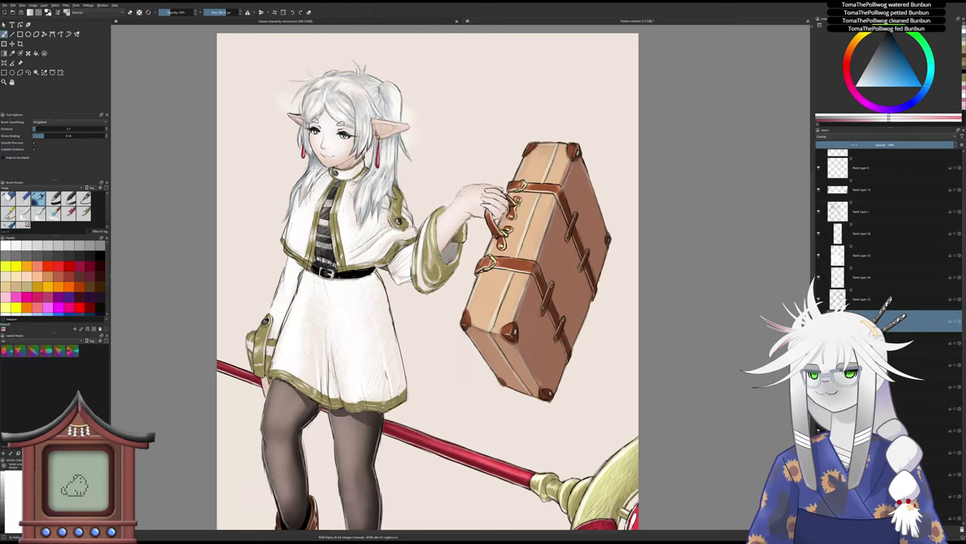
drag(855, 144, 892, 144)
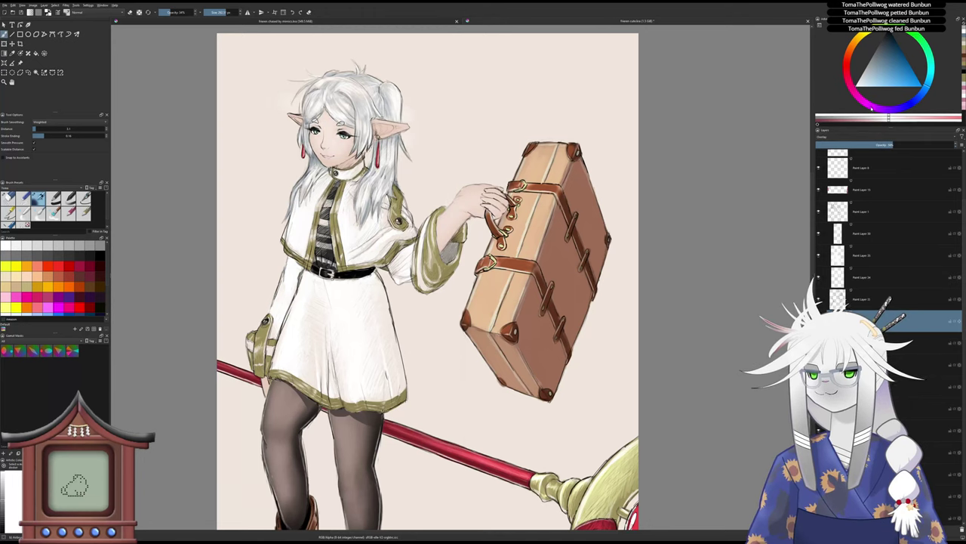
click(869, 111)
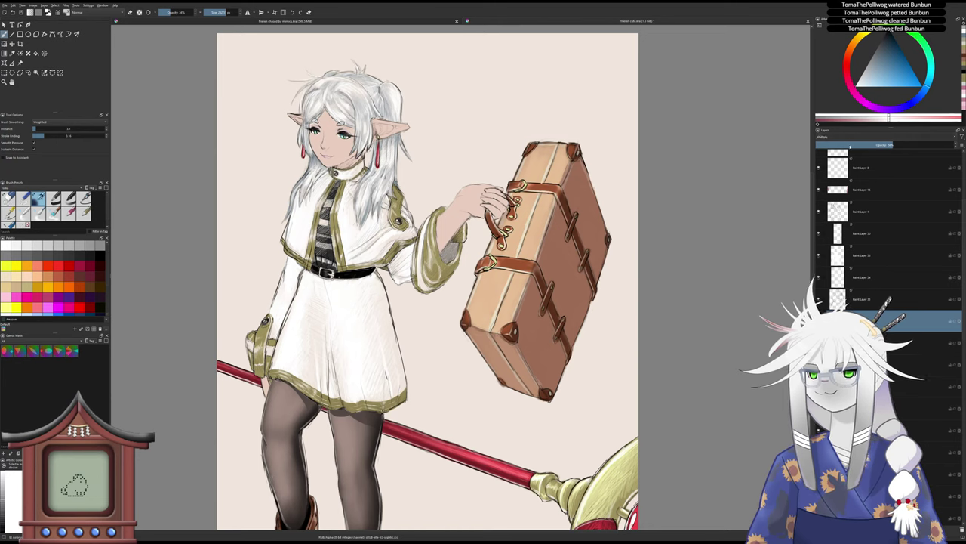
key(alt+shift+n)
drag(849, 145, 866, 144)
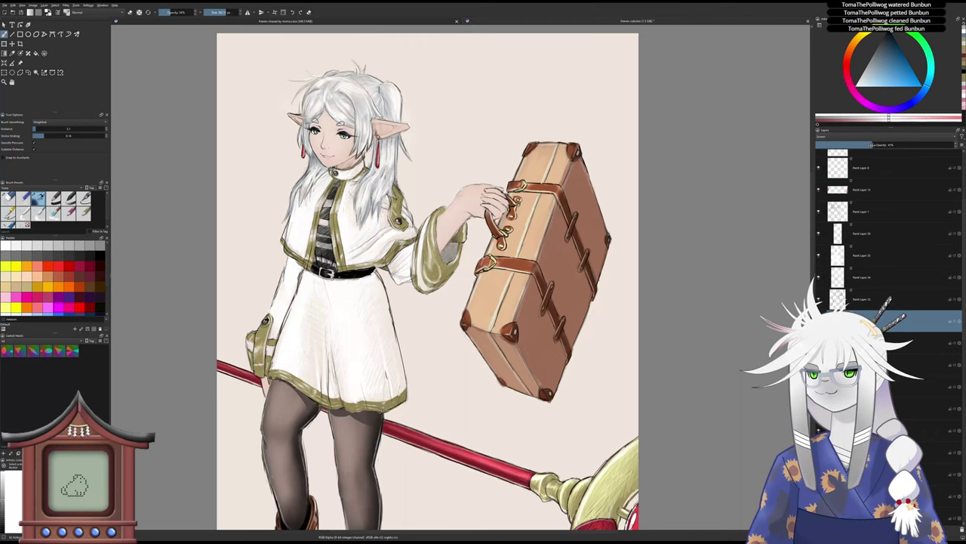
drag(868, 144, 955, 145)
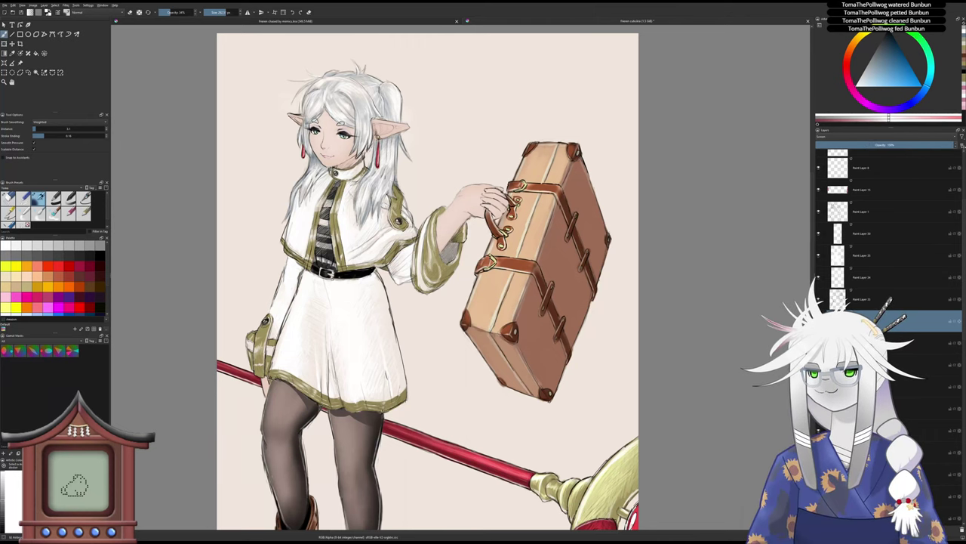
- Erase the white glow that spills outside the face and the raised arm, and check the figure
drag(472, 229, 465, 206)
key(slash)
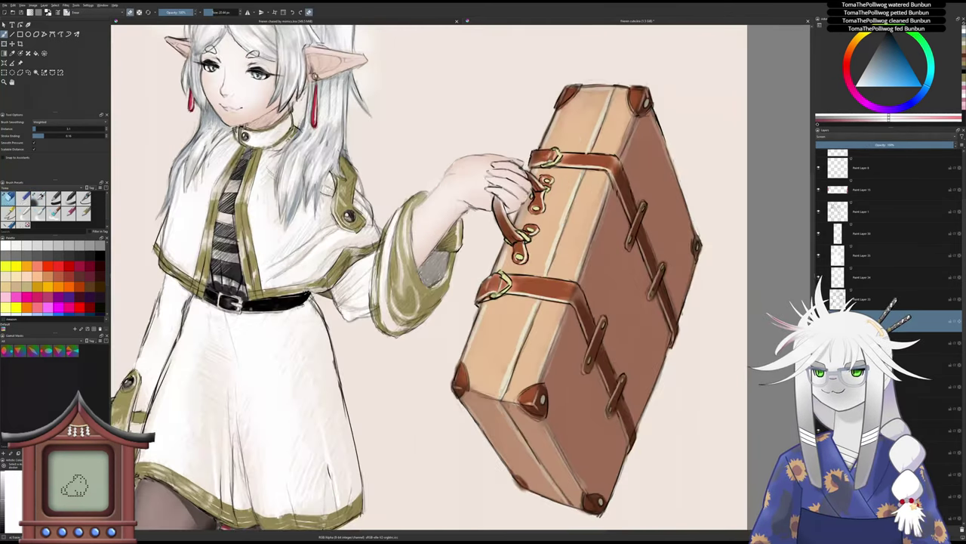
click(224, 12)
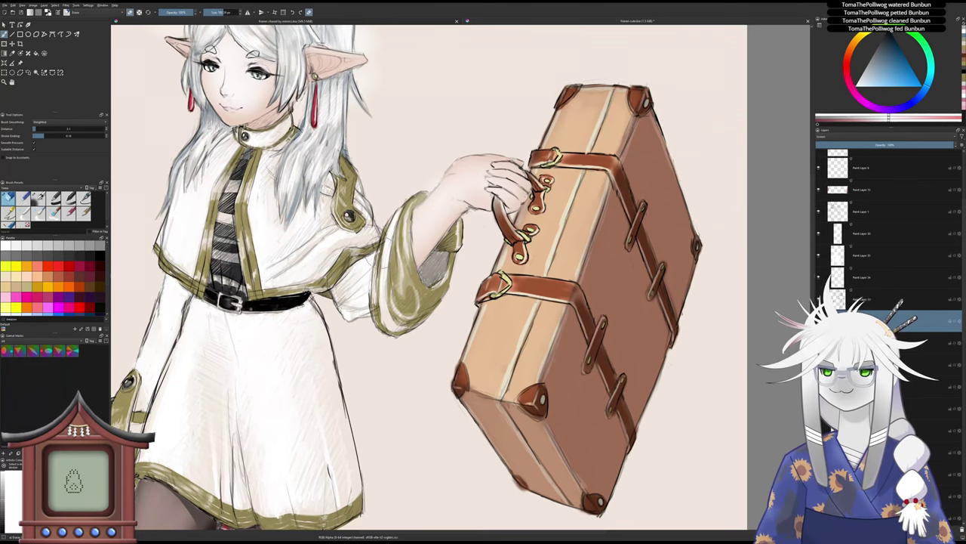
mouse_move(405, 215)
mouse_down()
mouse_move(410, 256)
mouse_move(412, 207)
mouse_move(427, 191)
mouse_up()
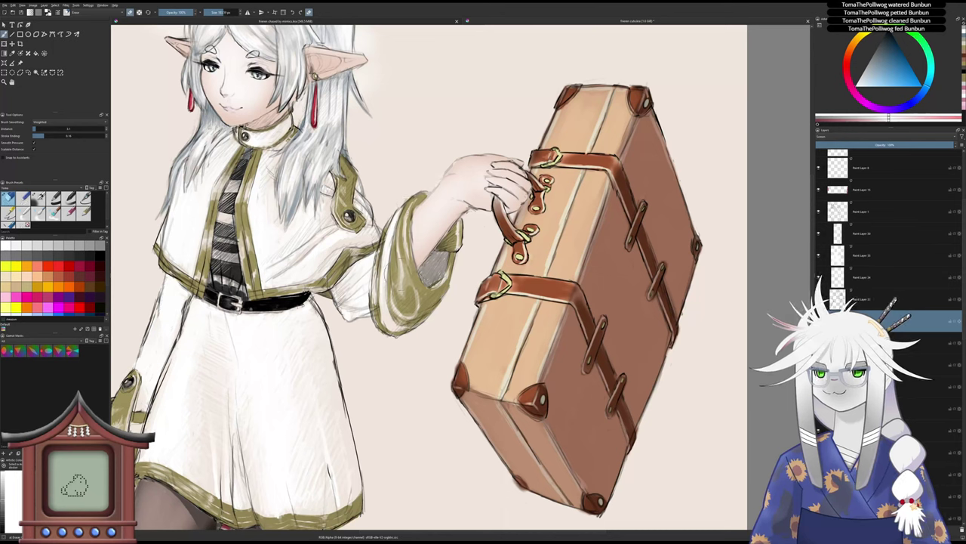
scroll(359, 270, down, 2)
scroll(425, 188, up, 1)
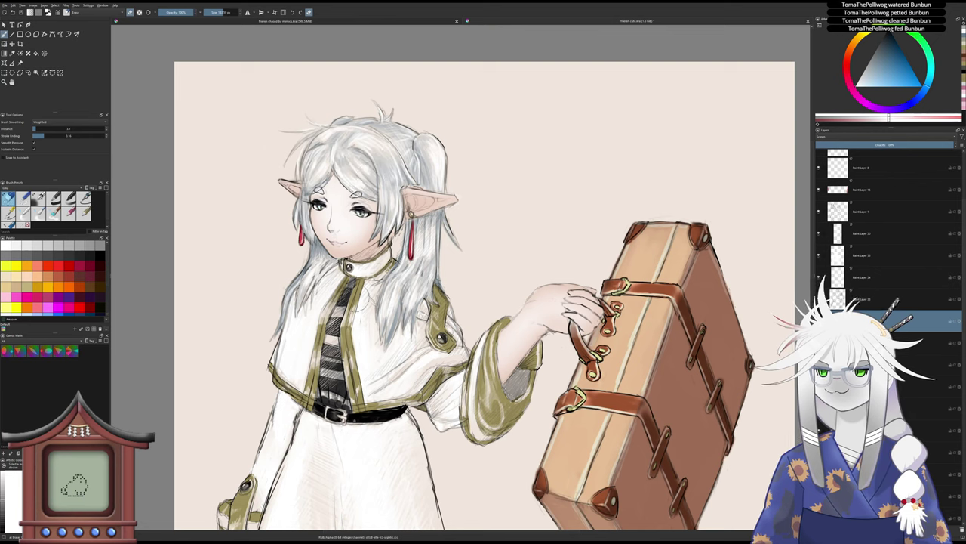
scroll(251, 243, down, 3)
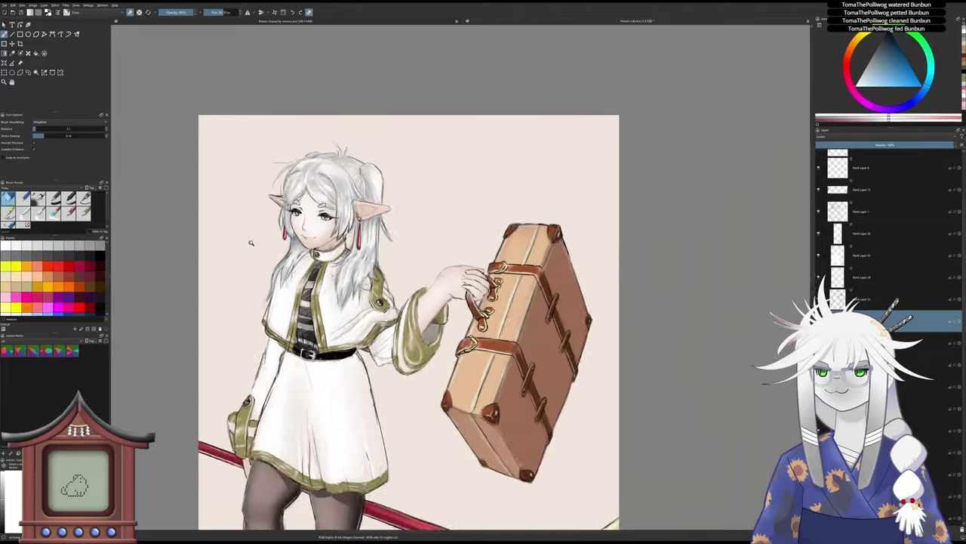
drag(267, 258, 302, 236)
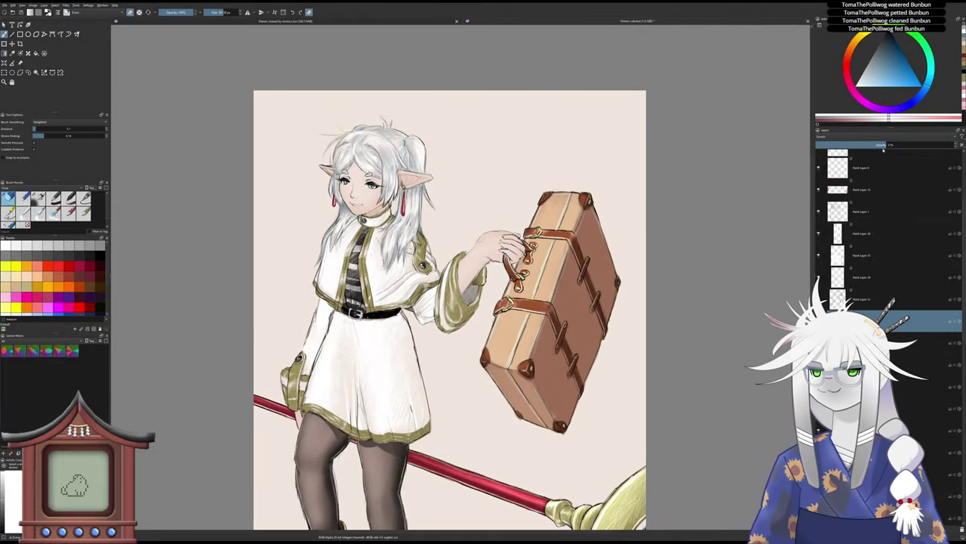
- Try Multiply and Pin Light blending on the highlight layer, and settle on Overlay at 41% opacity
mouse_move(883, 147)
mouse_down()
mouse_move(870, 143)
mouse_move(899, 142)
mouse_move(890, 139)
mouse_up()
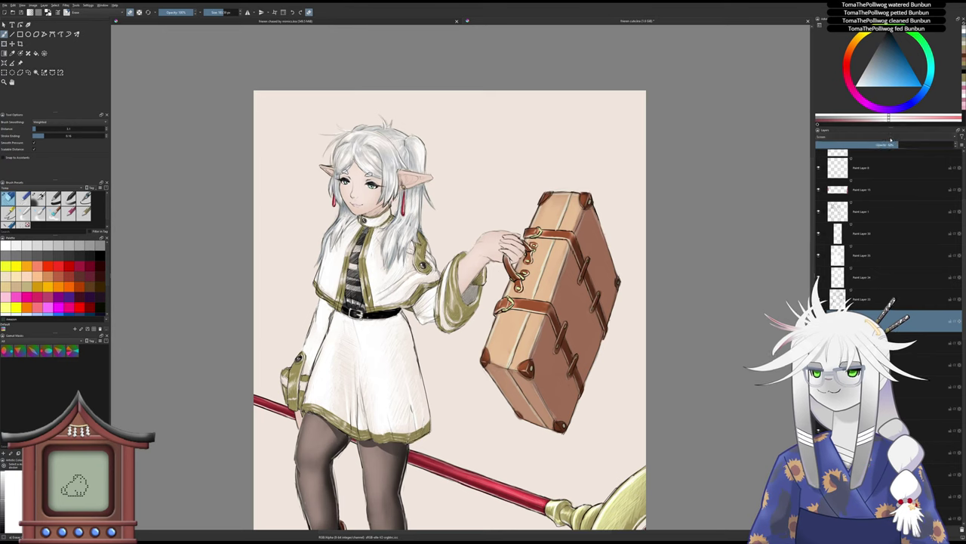
click(891, 100)
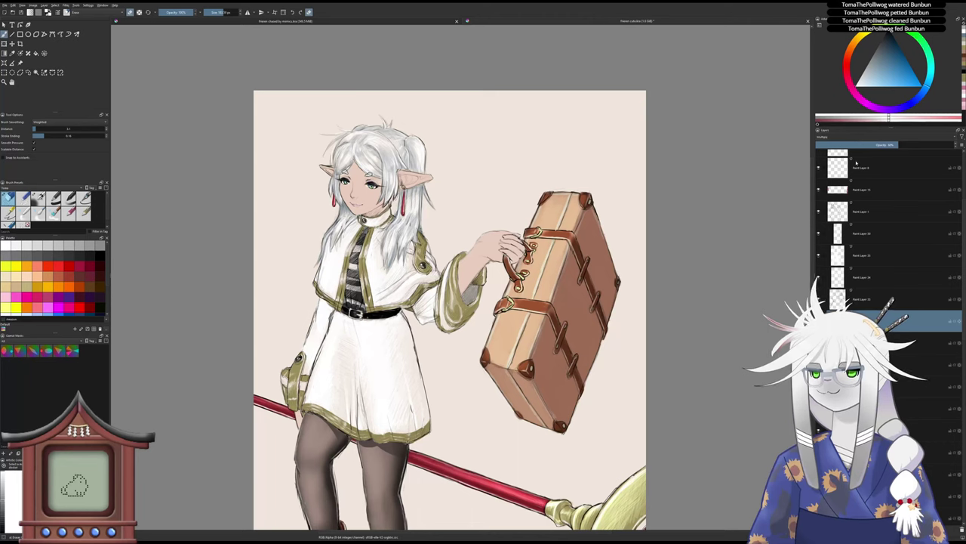
click(855, 163)
click(856, 139)
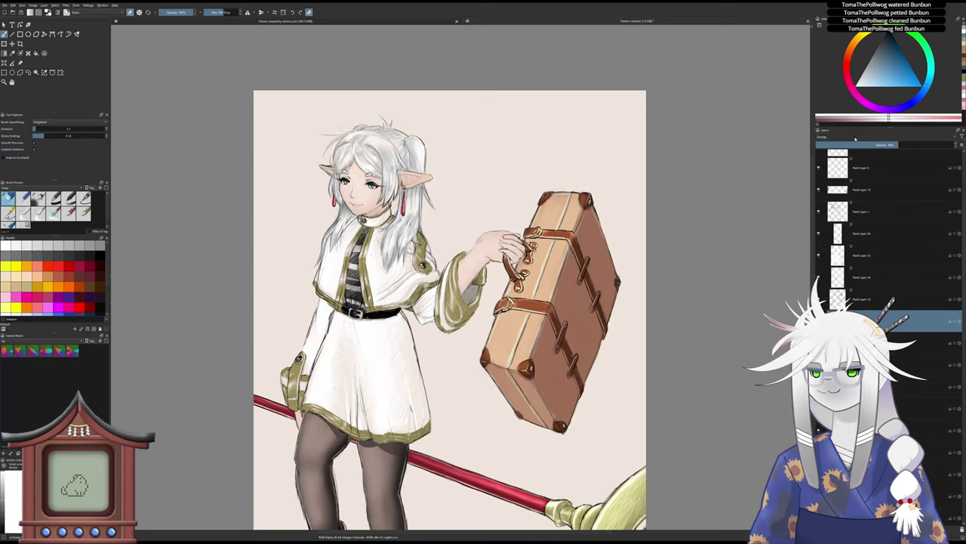
click(854, 138)
scroll(855, 137, down, 1)
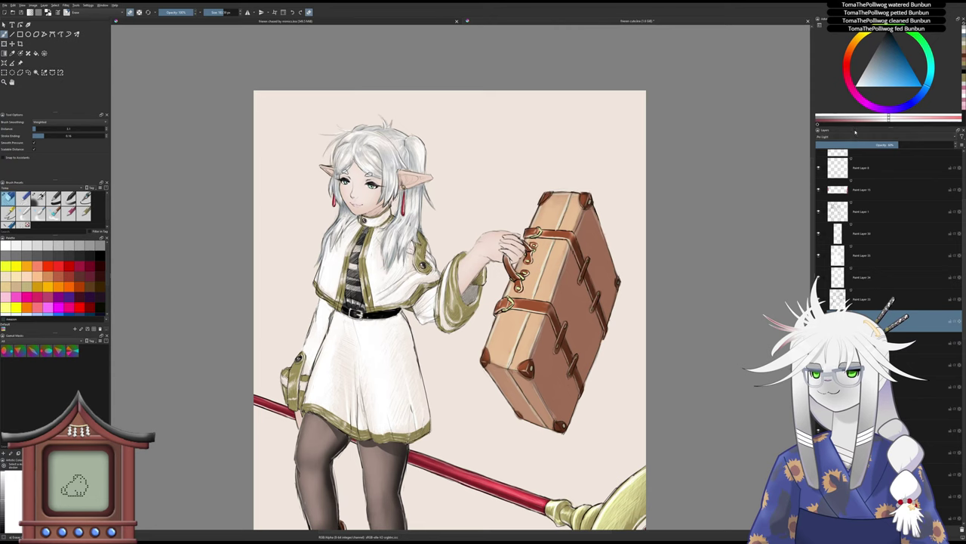
scroll(855, 134, down, 1)
drag(865, 144, 874, 145)
scroll(580, 271, up, 1)
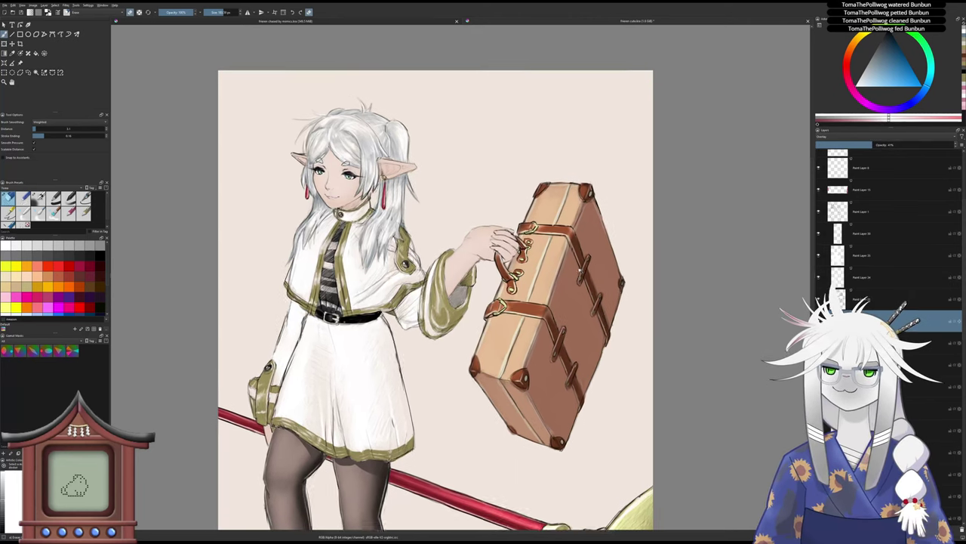
- Check the whole figure and merge the highlight layer into the layer below
drag(580, 268, 548, 232)
scroll(559, 225, down, 3)
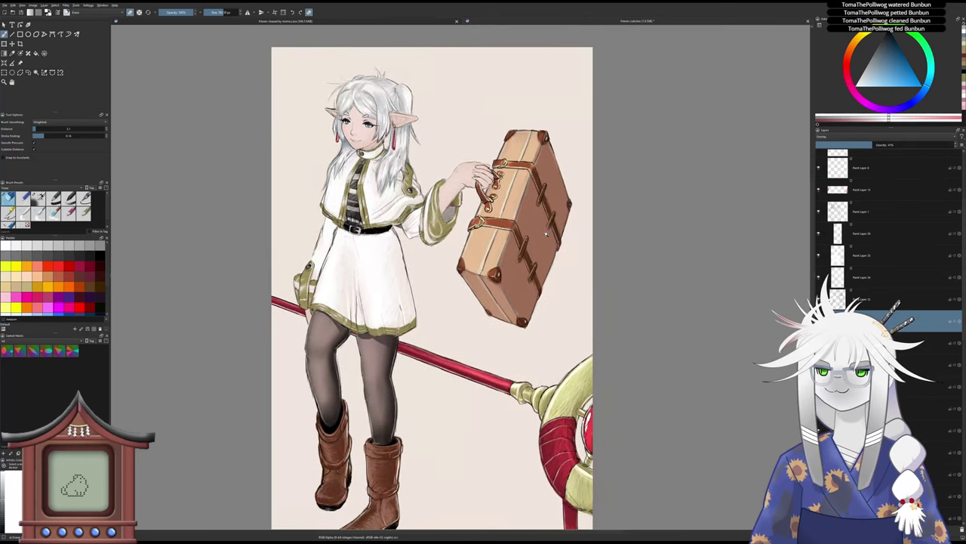
scroll(547, 232, up, 1)
key(ctrl+e)
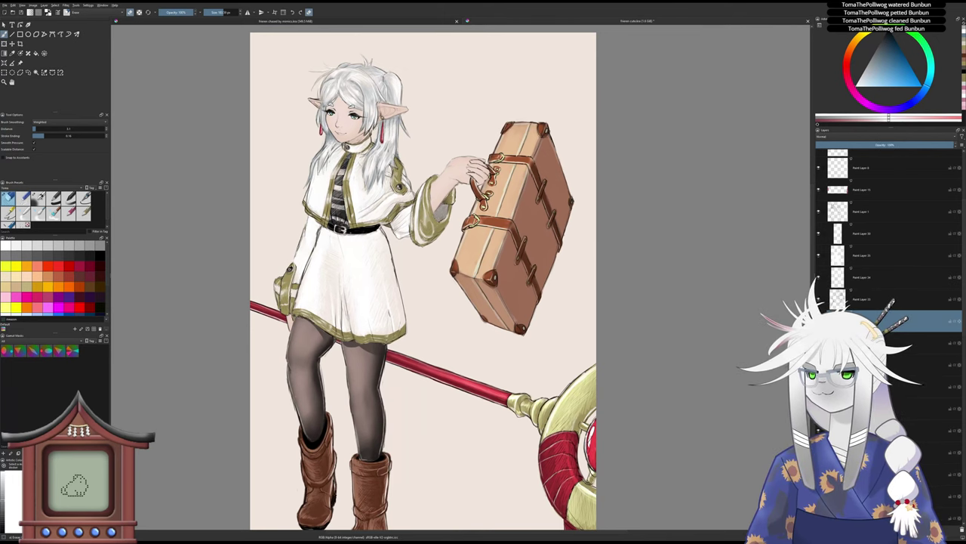
- Brush a soft pink blush onto the ears, cheeks and raised hand with the large semi-transparent brush, using a deeper pink
click(851, 73)
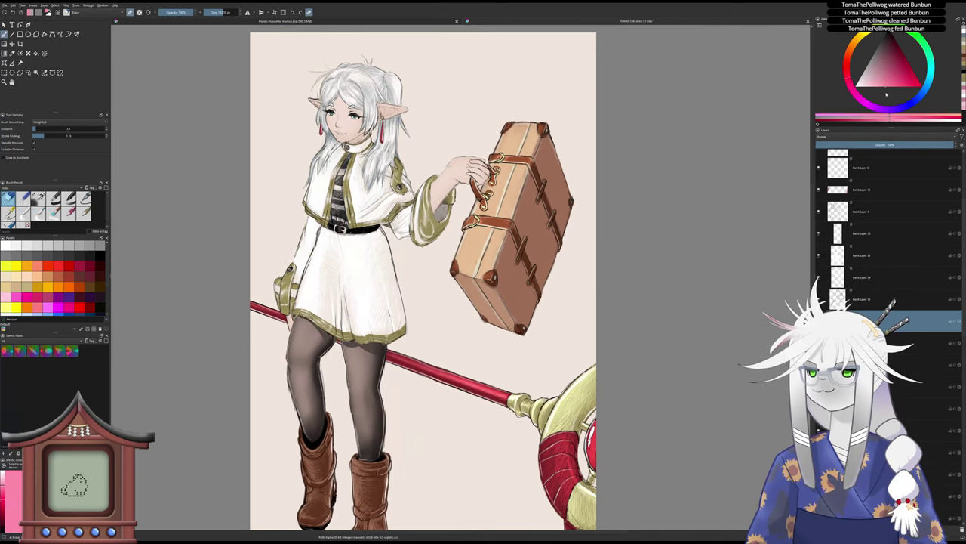
drag(382, 149, 434, 202)
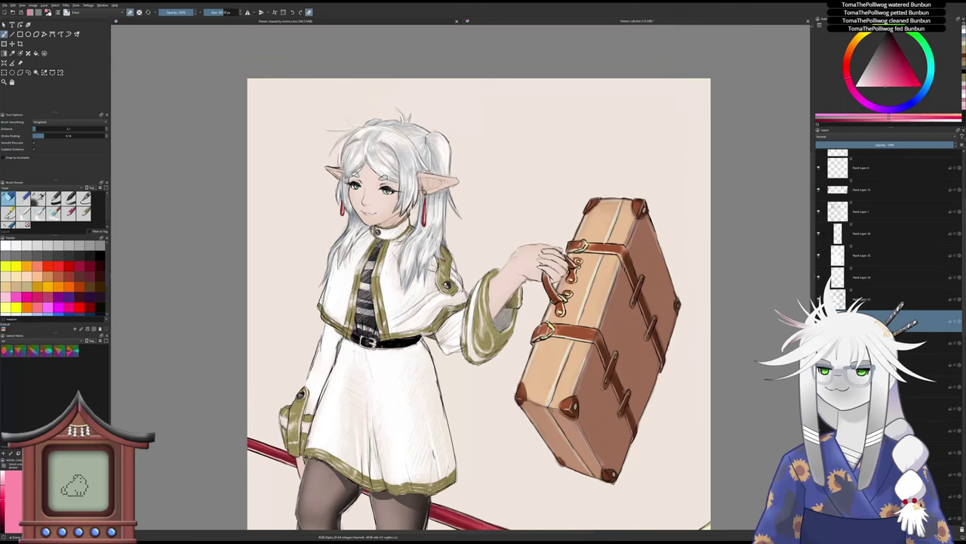
key(slash)
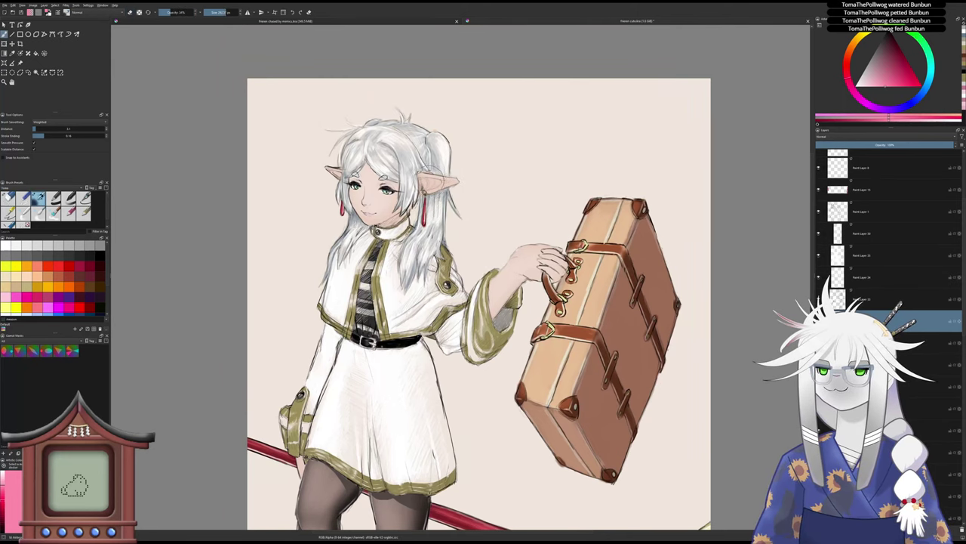
scroll(453, 181, up, 2)
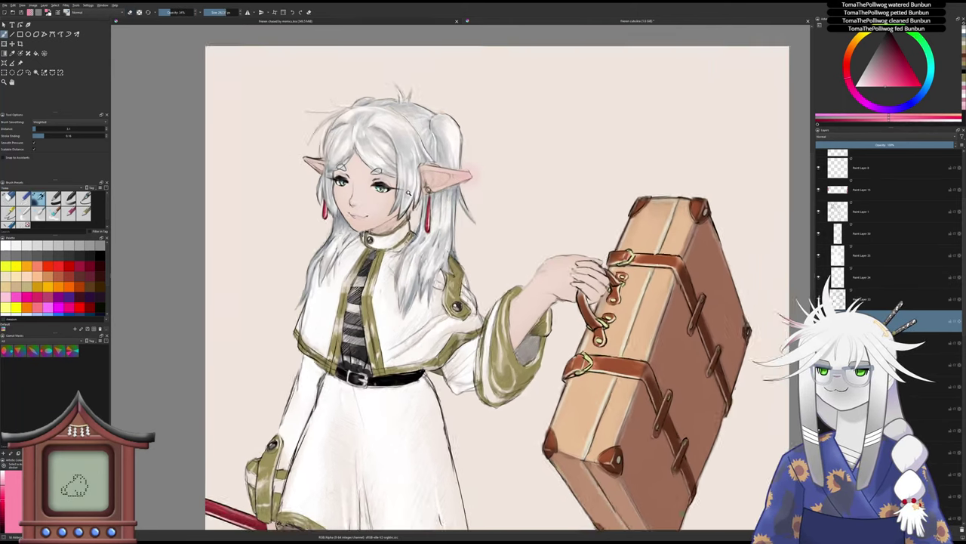
click(895, 78)
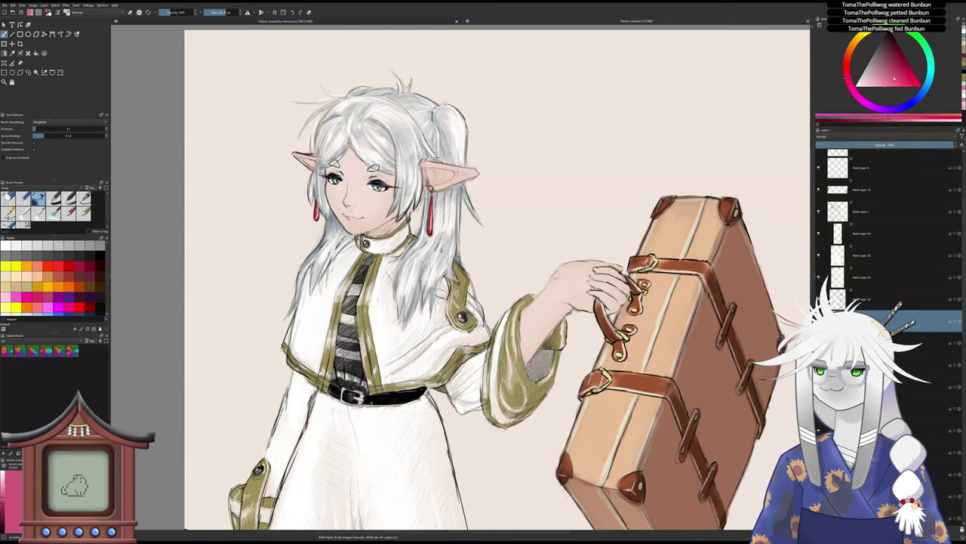
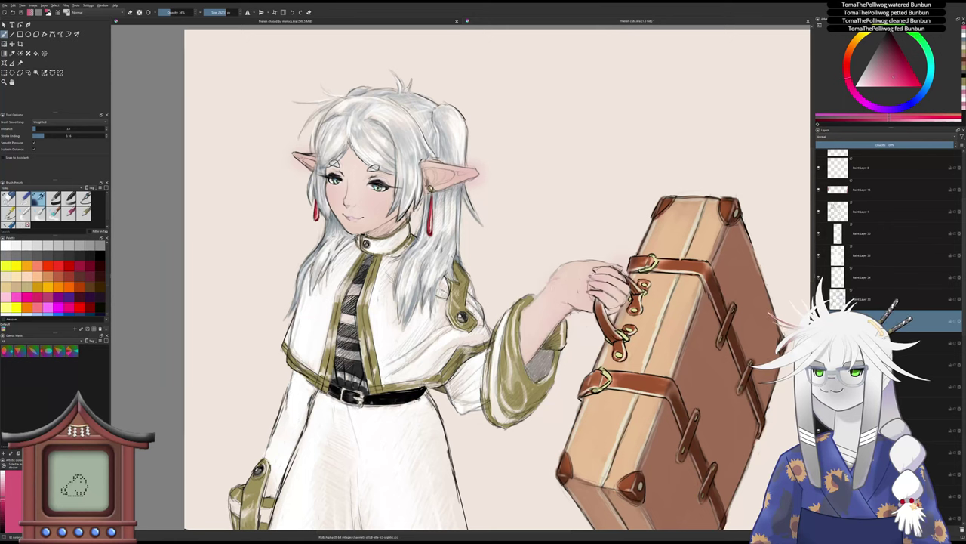
- Erase the pink spill around the ears and raised hand, and check the whole figure
key(e)
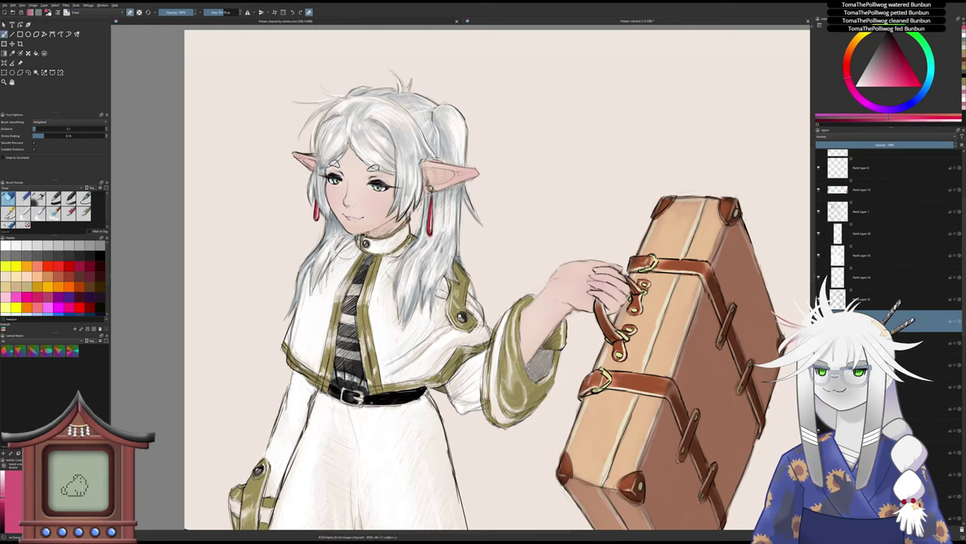
scroll(423, 321, down, 3)
scroll(414, 325, down, 5)
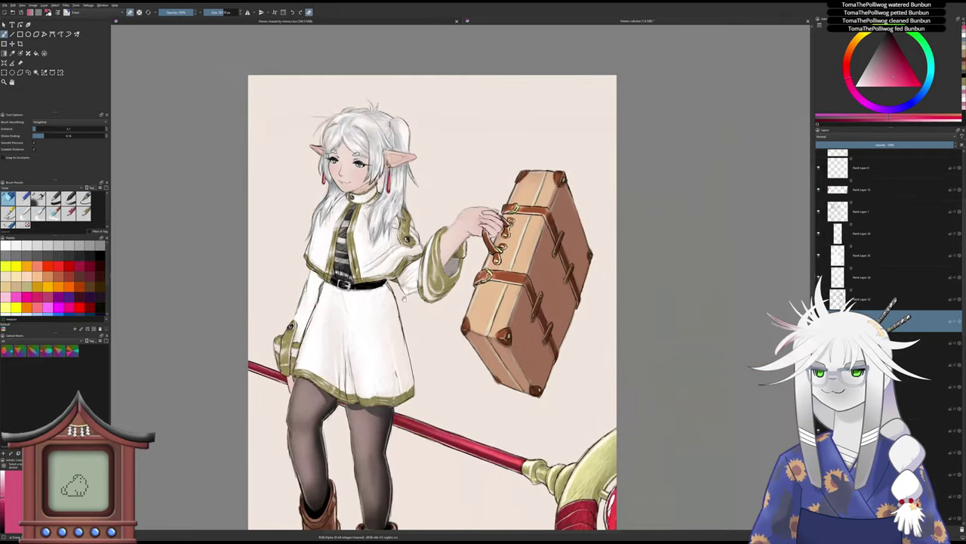
drag(412, 311, 421, 306)
scroll(421, 306, down, 2)
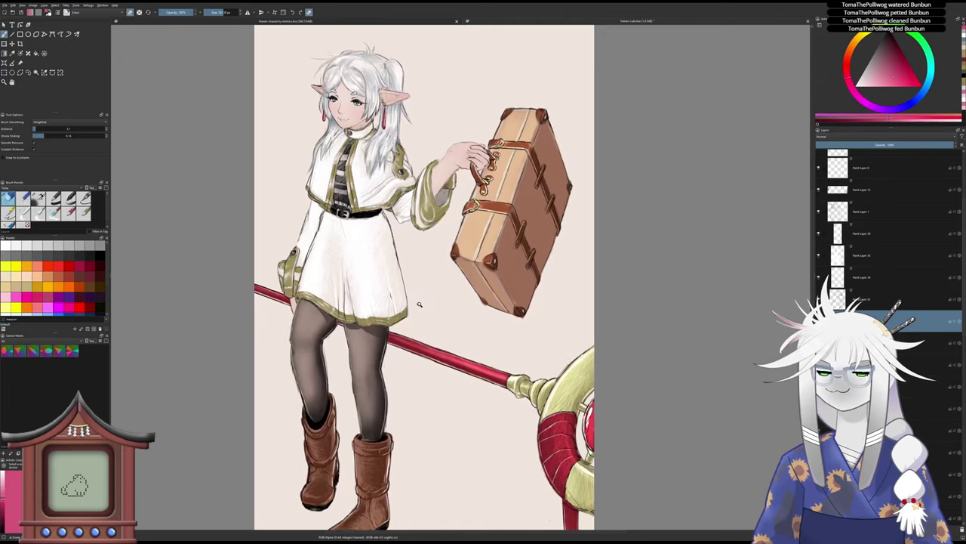
scroll(419, 306, down, 2)
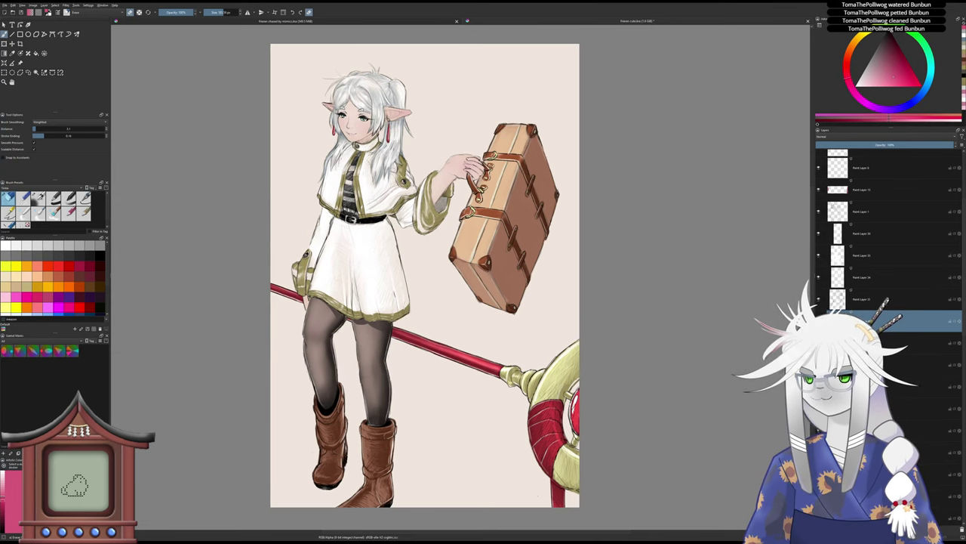
- Try to frame the whole canvas with a rectangular selection on a layer lower in the stack
scroll(891, 241, down, 5)
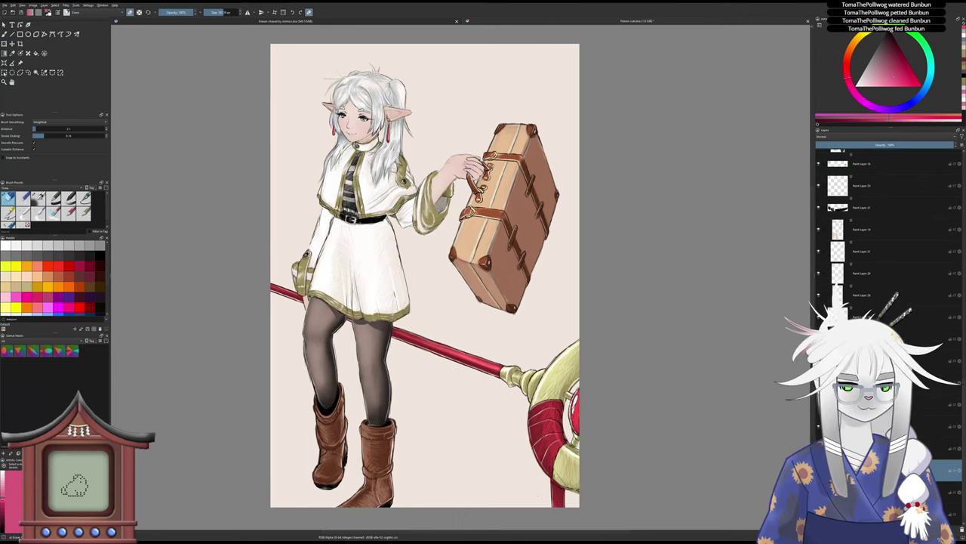
key(ctrl+r)
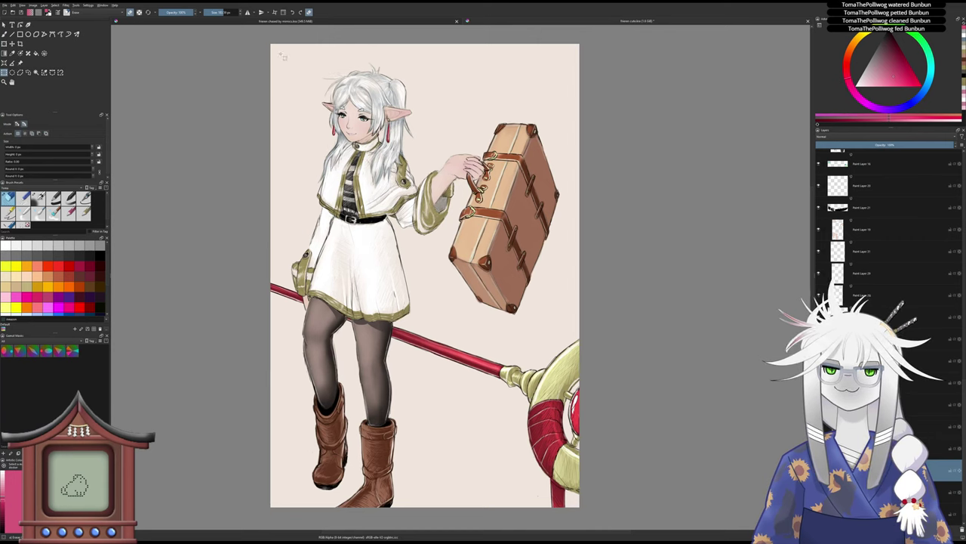
drag(281, 52, 350, 166)
click(300, 69)
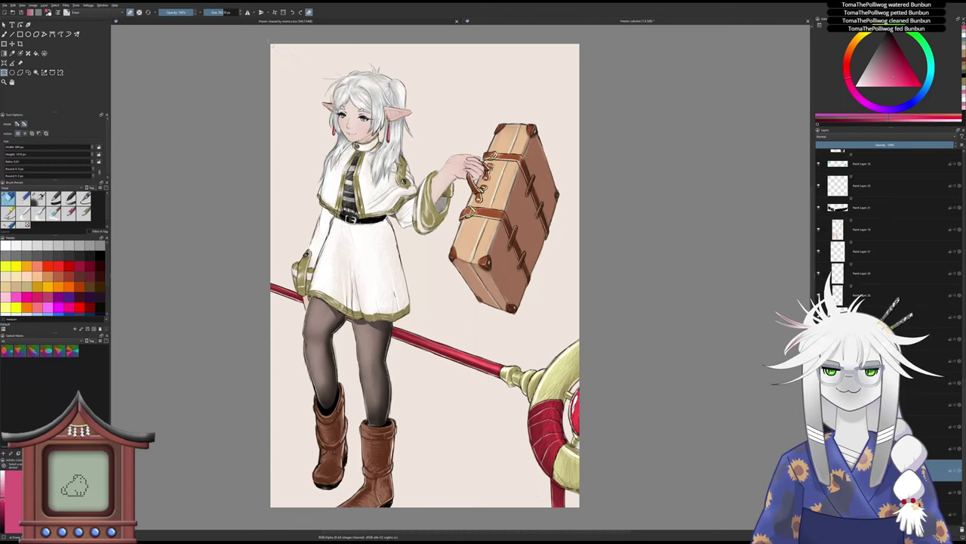
drag(273, 46, 585, 509)
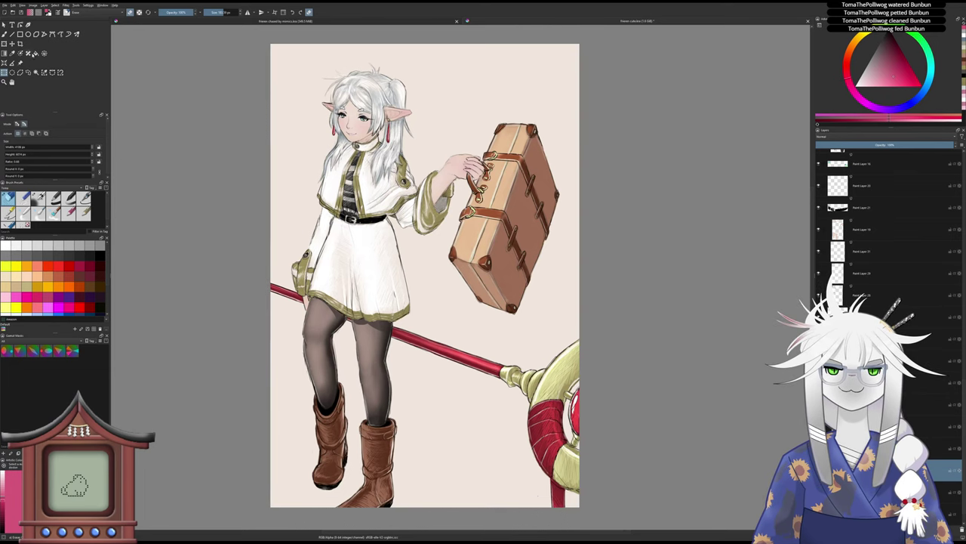
- Select the entire canvas and shrink the selection in two passes to leave an even border along the edges
click(35, 72)
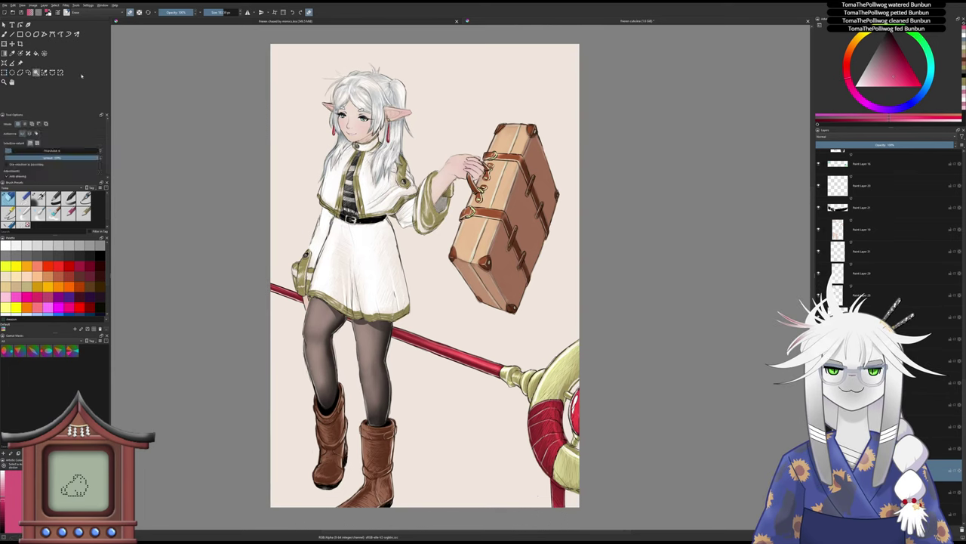
click(312, 88)
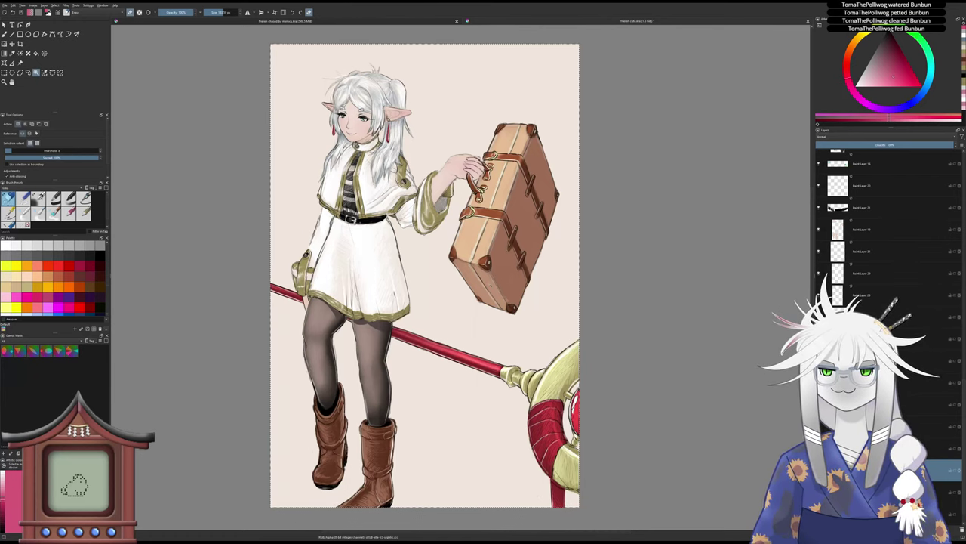
key(ctrl+a)
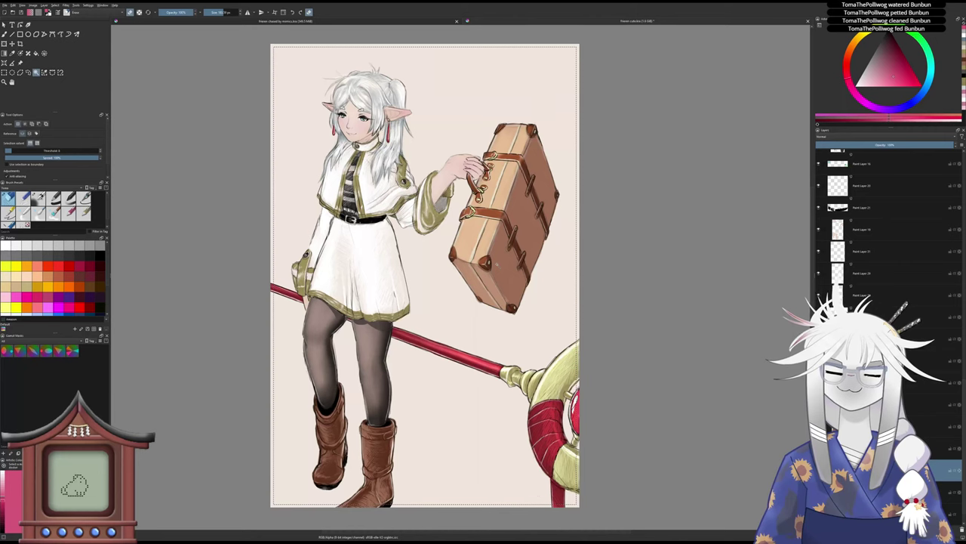
key(Return)
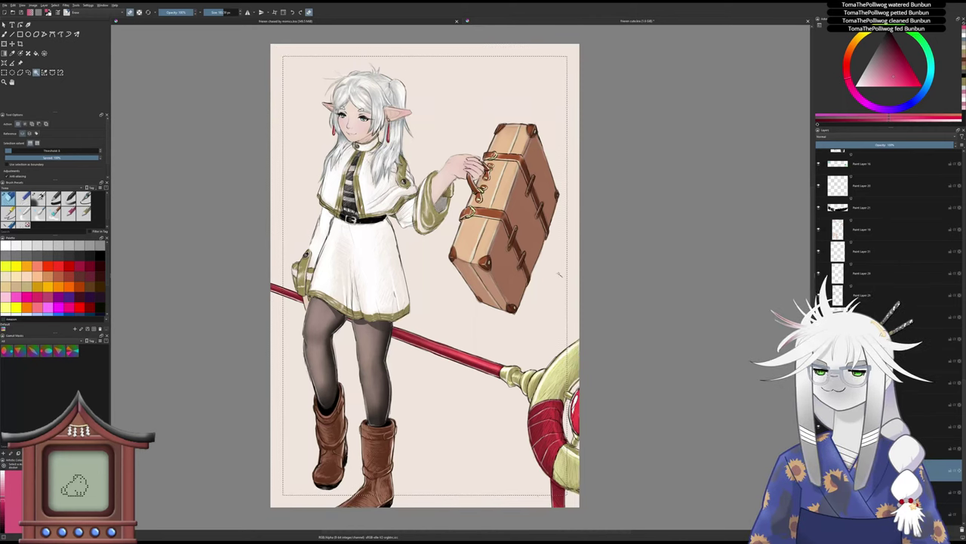
- Fill the inset rectangular selection behind the figure with a pale blue and clear the selection
key(f)
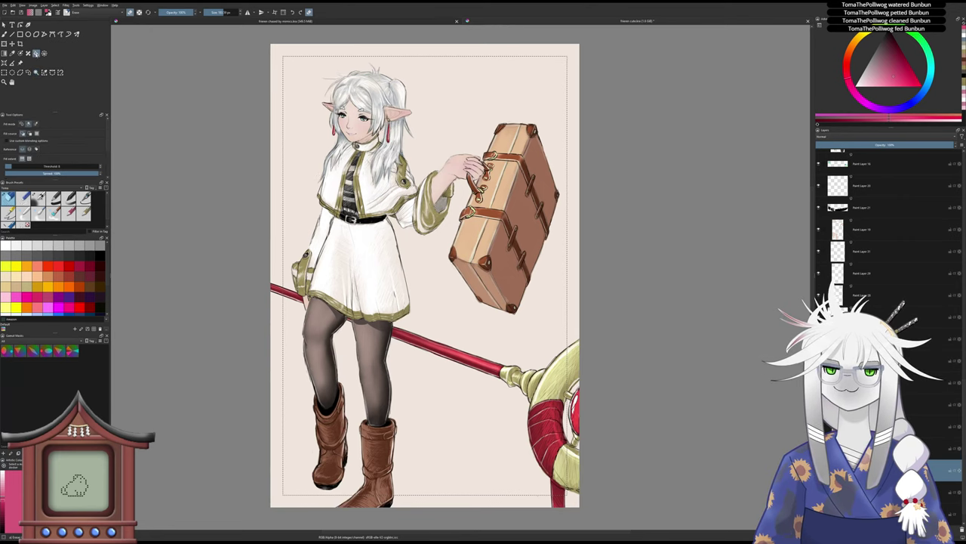
mouse_move(870, 81)
mouse_down()
mouse_move(844, 92)
mouse_move(872, 86)
mouse_up()
click(925, 94)
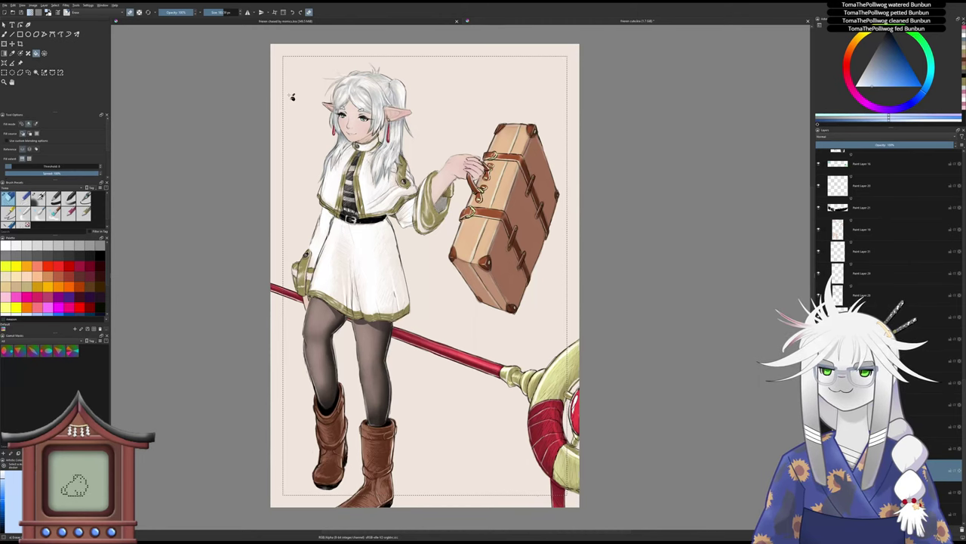
click(4, 24)
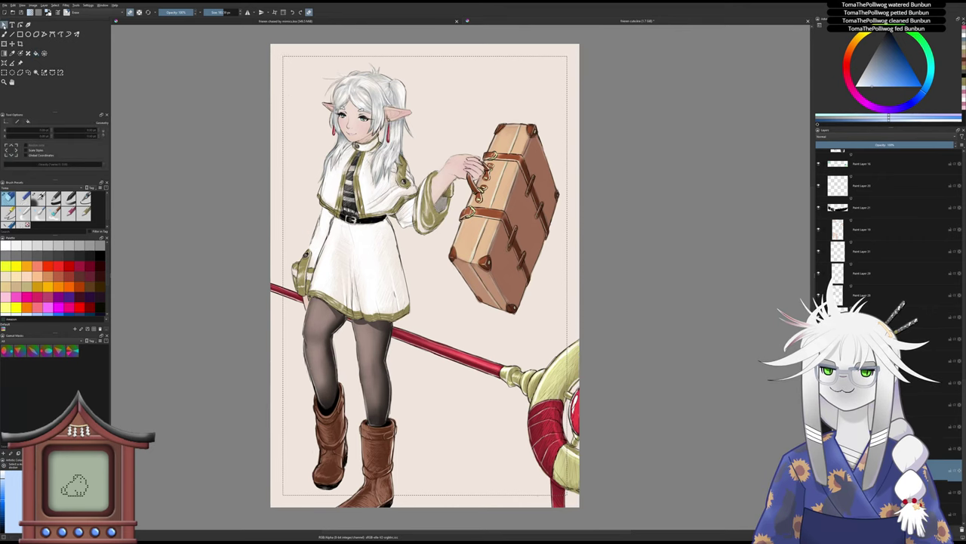
scroll(221, 151, down, 2)
scroll(221, 151, up, 2)
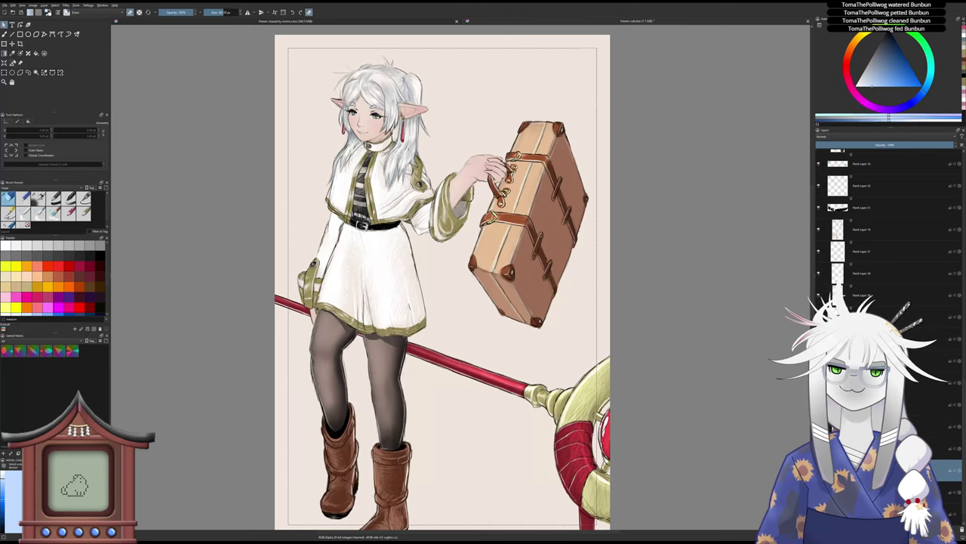
click(5, 34)
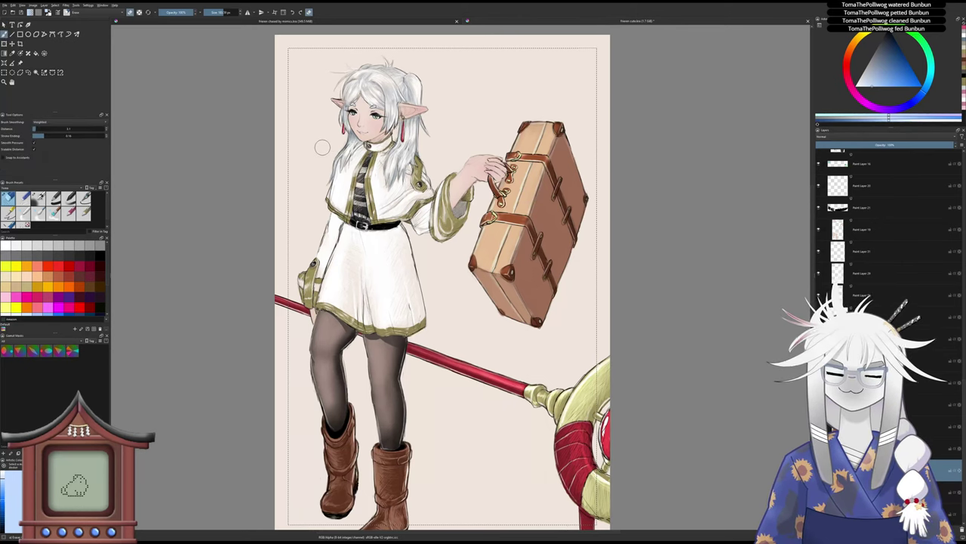
key(slash)
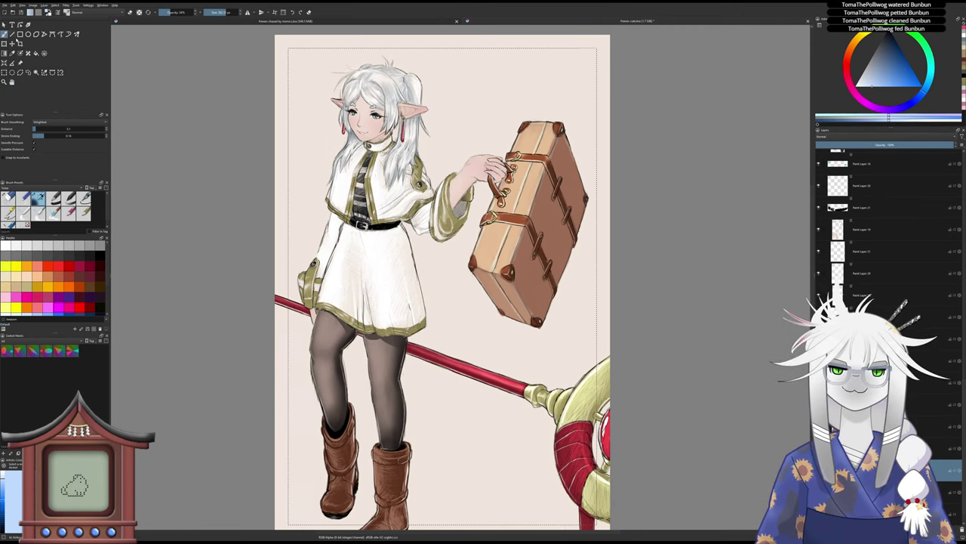
click(35, 54)
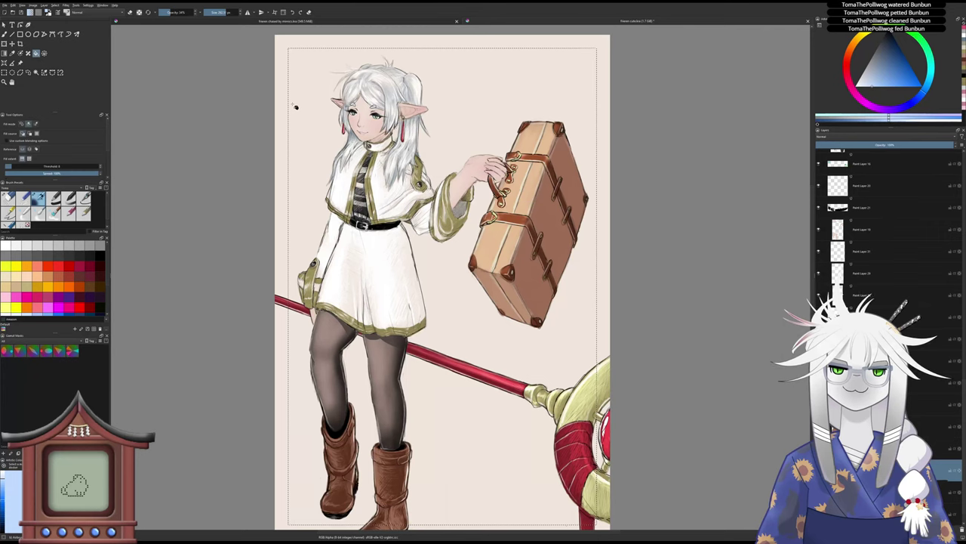
key(BackSpace)
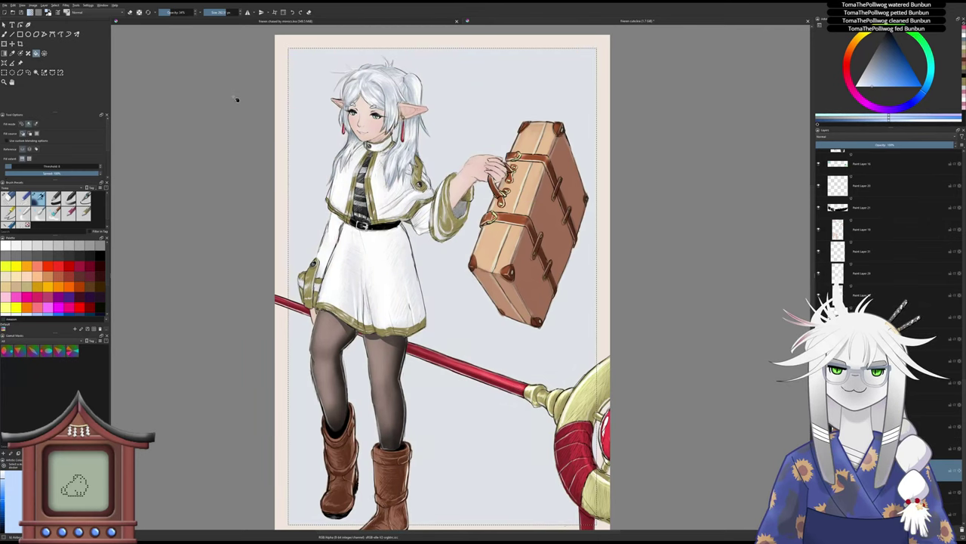
scroll(240, 159, down, 1)
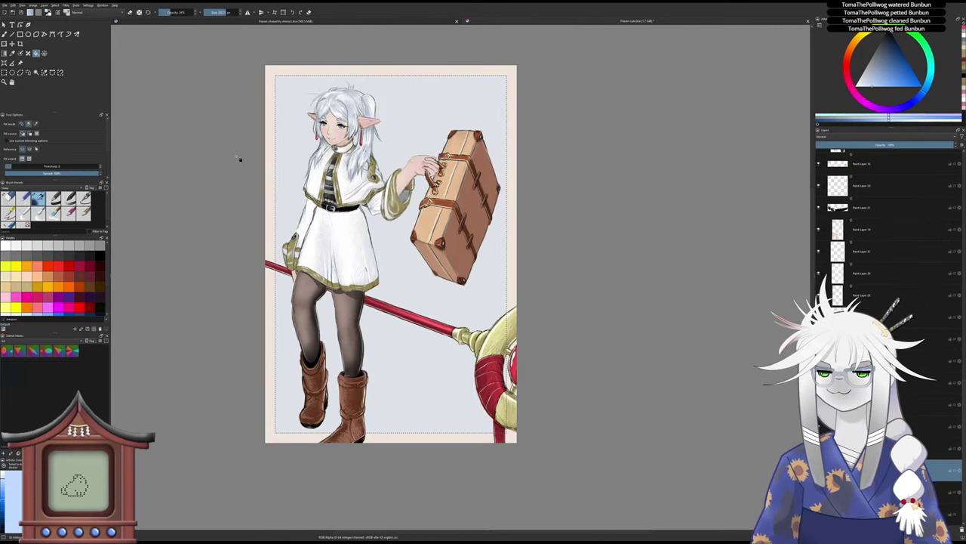
key(ctrl+shift+a)
scroll(240, 159, up, 1)
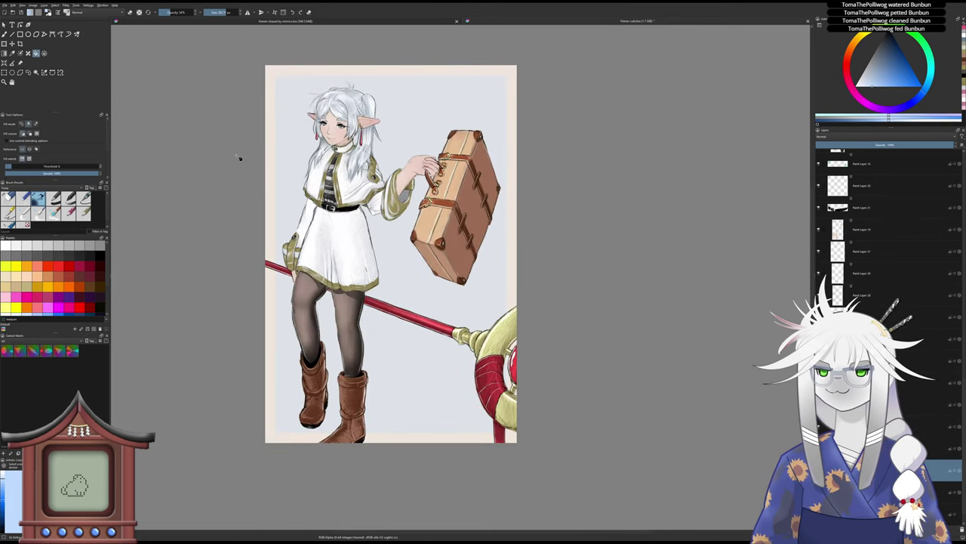
- Fill the background layer beneath the pale blue panel with white to form a clean border, and check the whole picture
scroll(888, 302, down, 1)
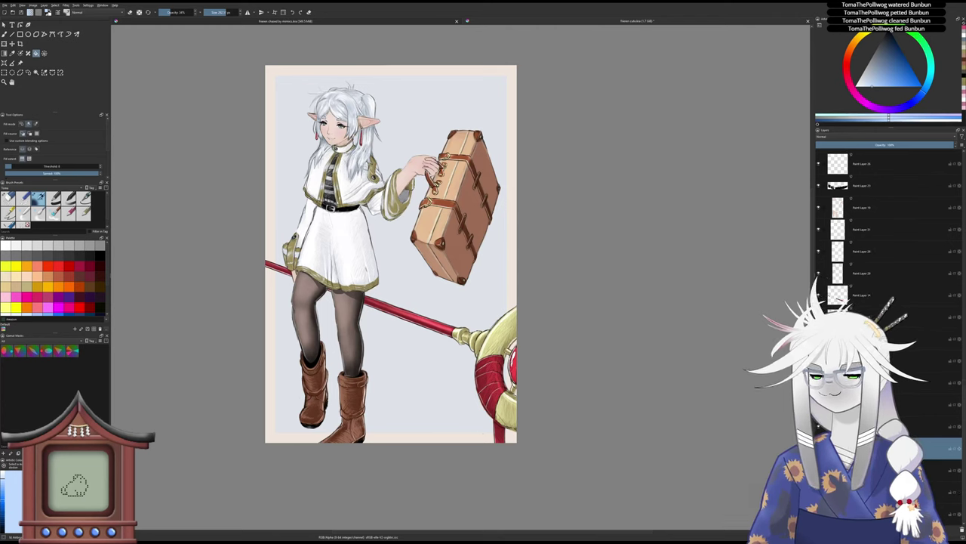
click(868, 492)
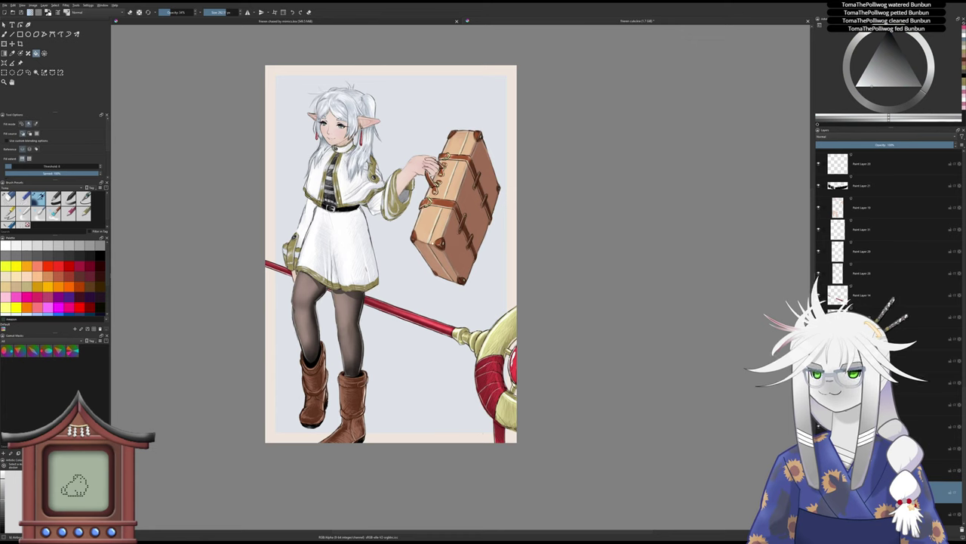
click(404, 271)
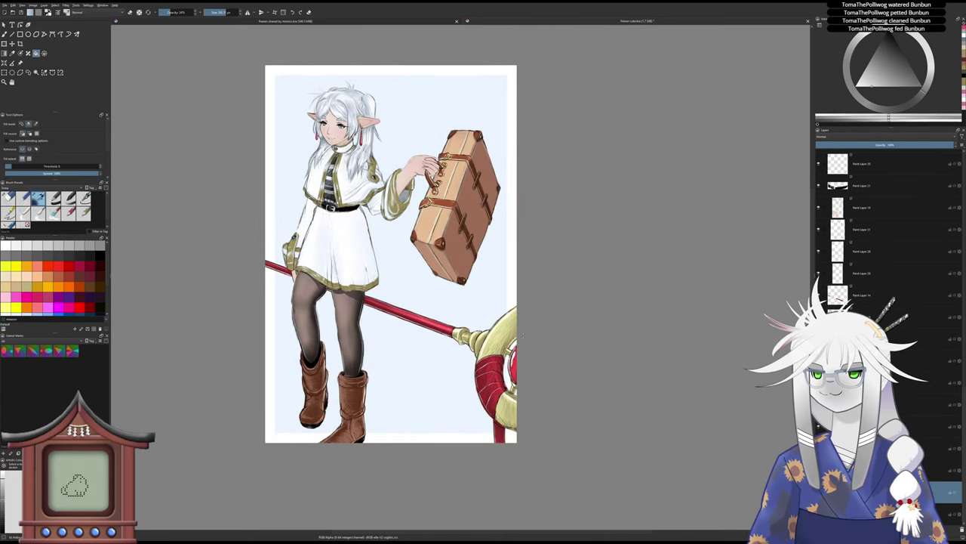
scroll(408, 223, up, 1)
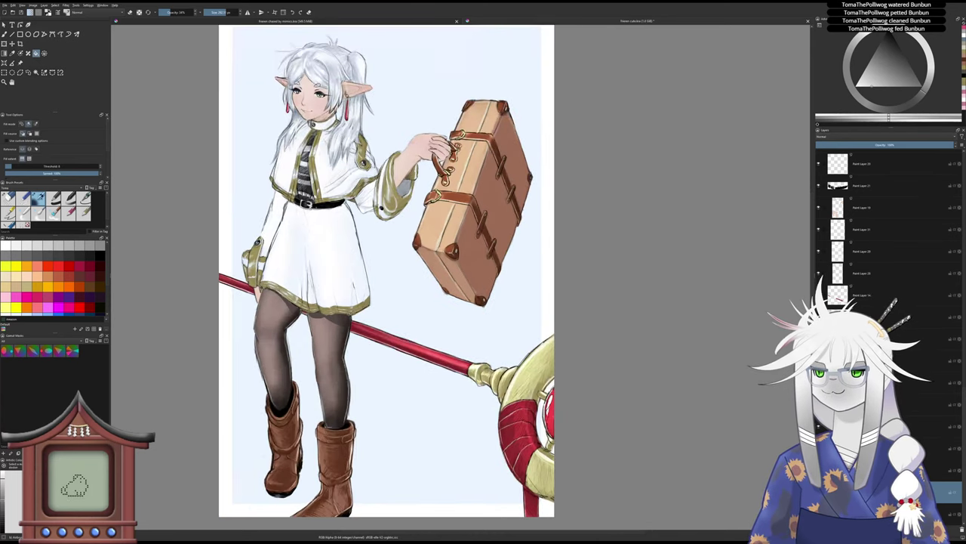
scroll(423, 235, down, 2)
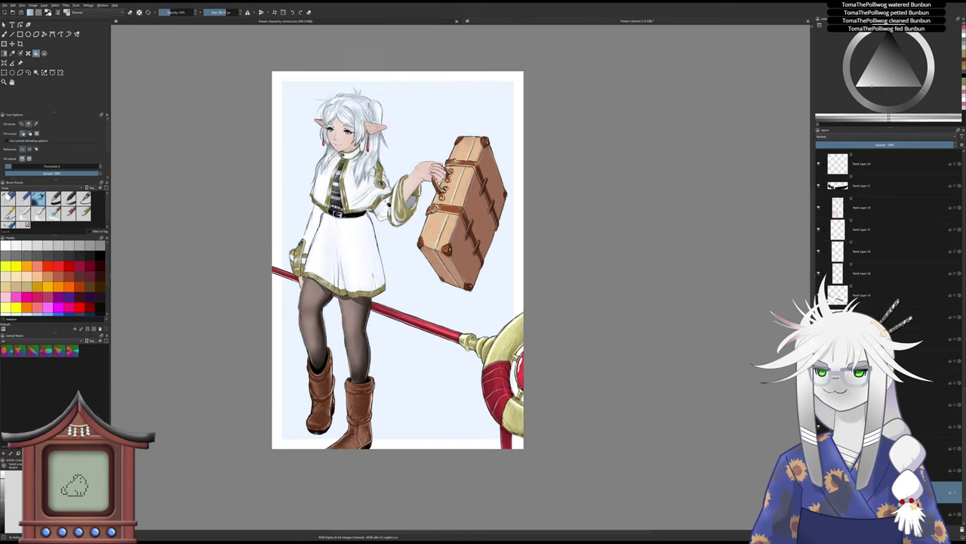
scroll(388, 203, up, 1)
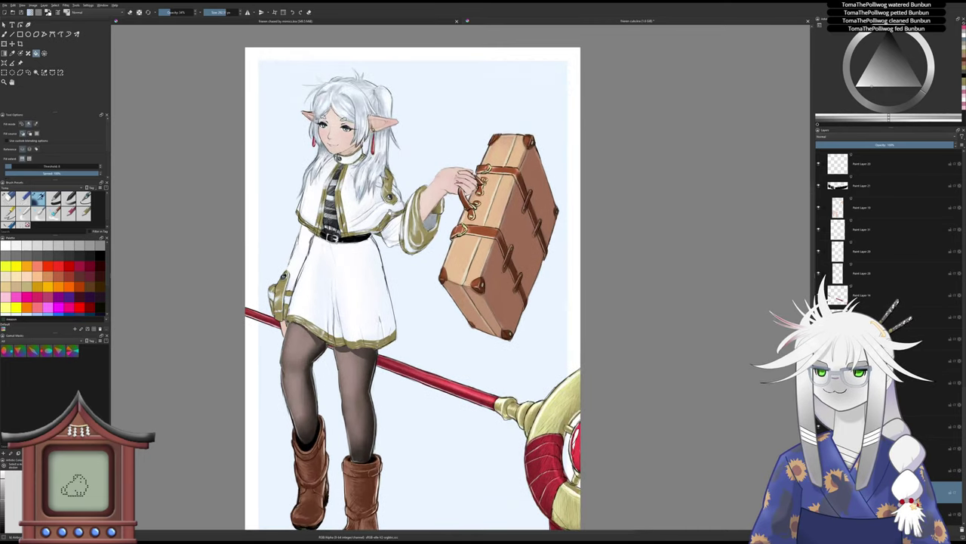
drag(385, 266, 378, 225)
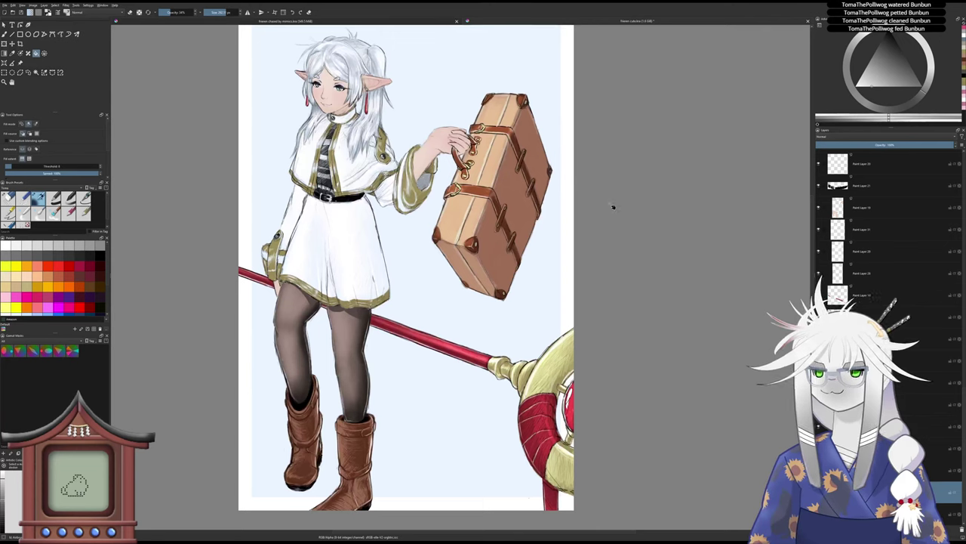
- Brush a pale mint green over the lower part of the blue panel layer with a large soft brush, keeping the border clean
click(868, 449)
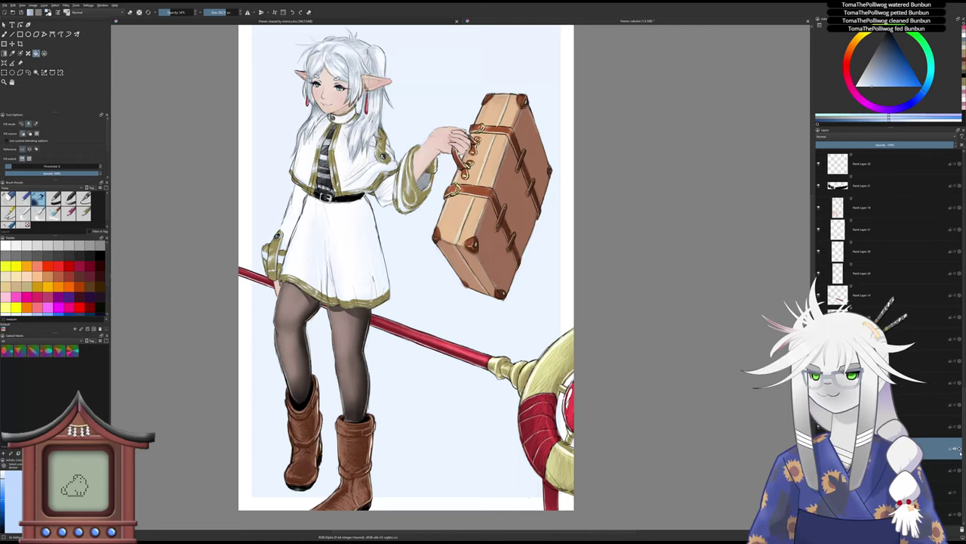
scroll(489, 322, down, 2)
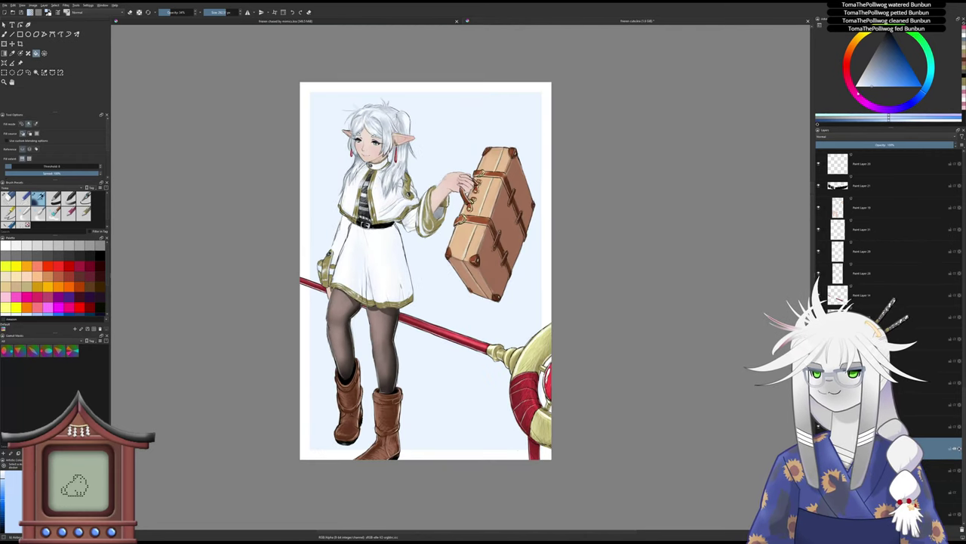
click(928, 54)
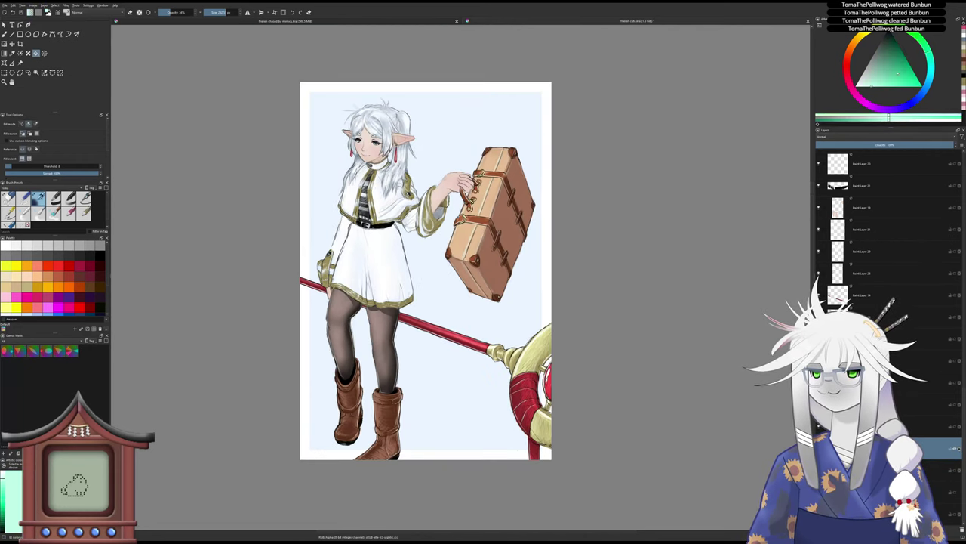
key(b)
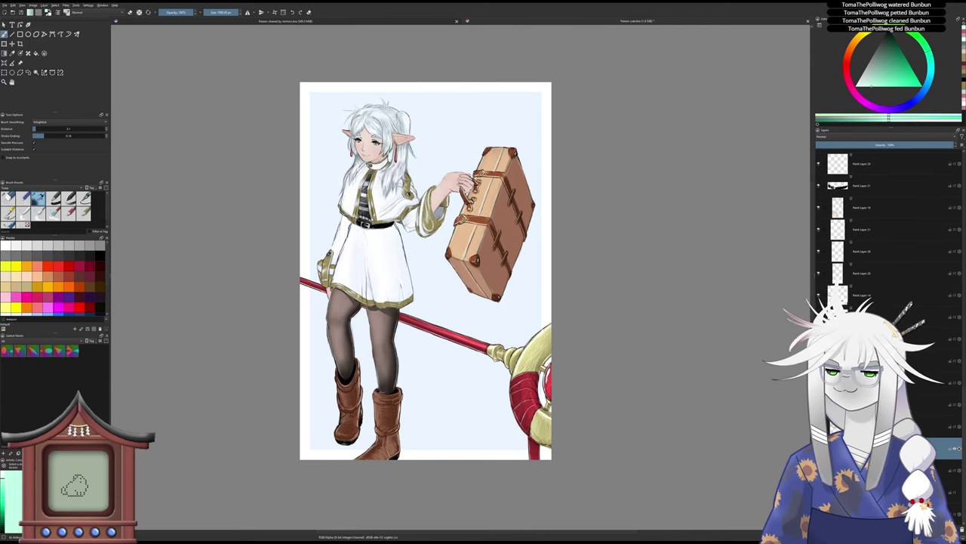
key(4)
key(4)
key(4)
mouse_move(595, 388)
mouse_down()
mouse_move(641, 374)
mouse_move(573, 413)
mouse_move(599, 385)
mouse_up()
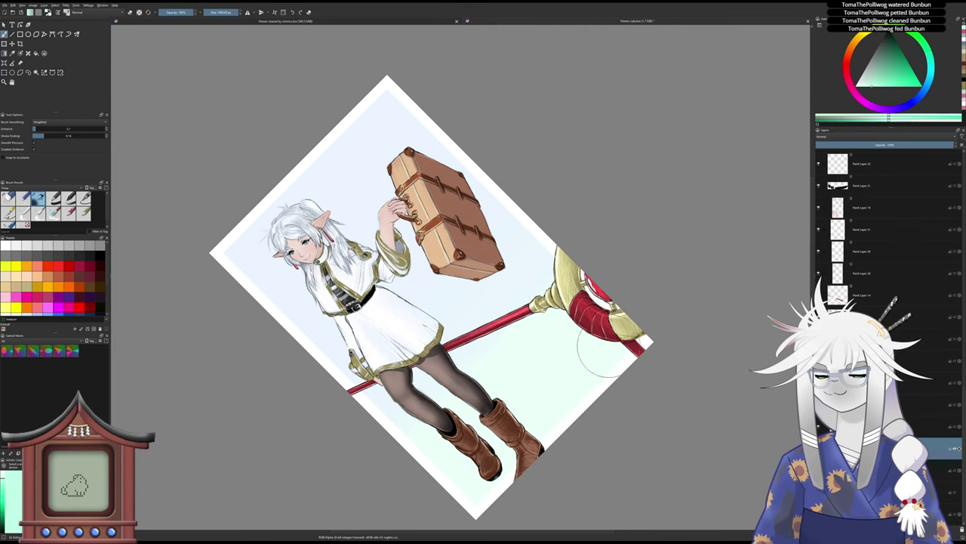
- Brush a deeper muted blue across the upper part of the panel behind the head and suitcase
click(921, 95)
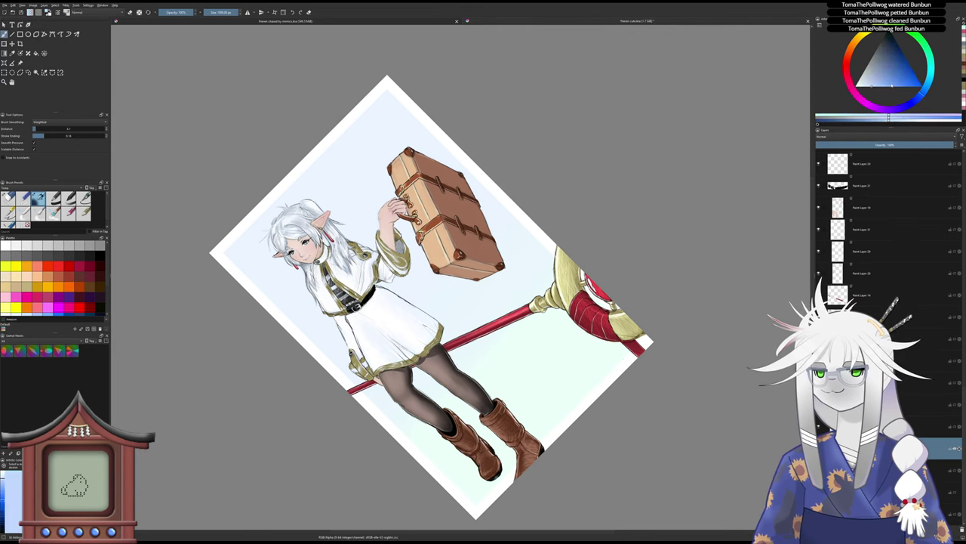
drag(888, 87, 881, 80)
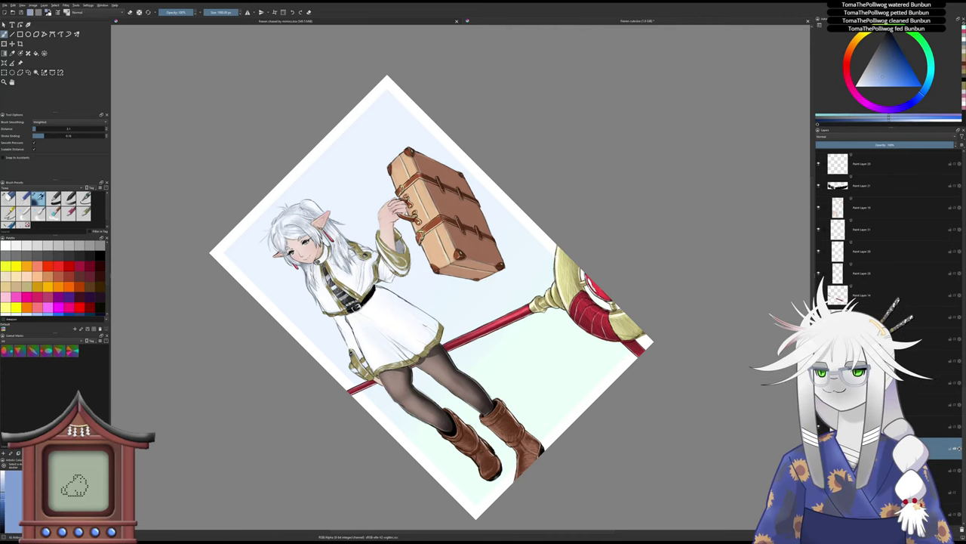
mouse_move(380, 101)
mouse_down()
mouse_move(394, 78)
mouse_move(261, 245)
mouse_move(377, 172)
mouse_up()
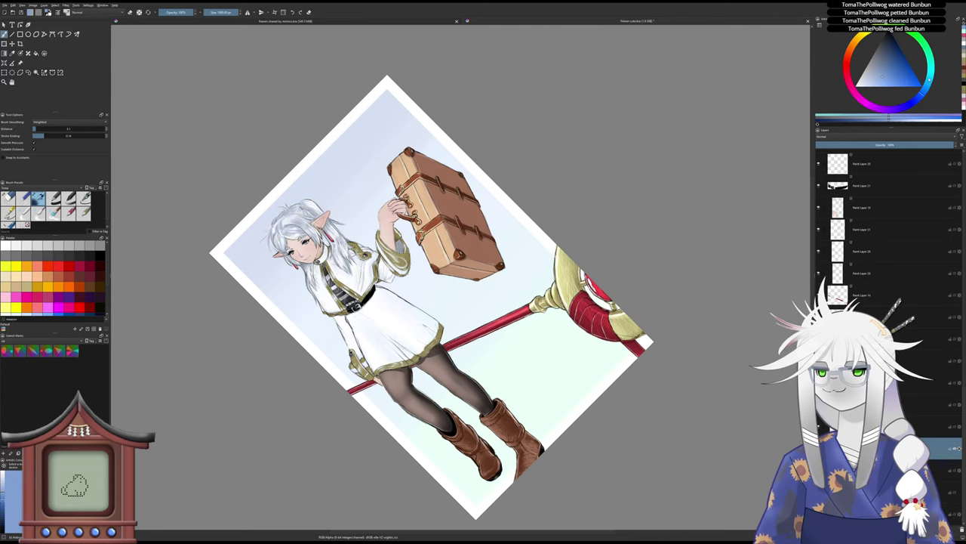
- Blend the middle of the panel between the blue and mint areas with light cyan and sky blue strokes
click(884, 96)
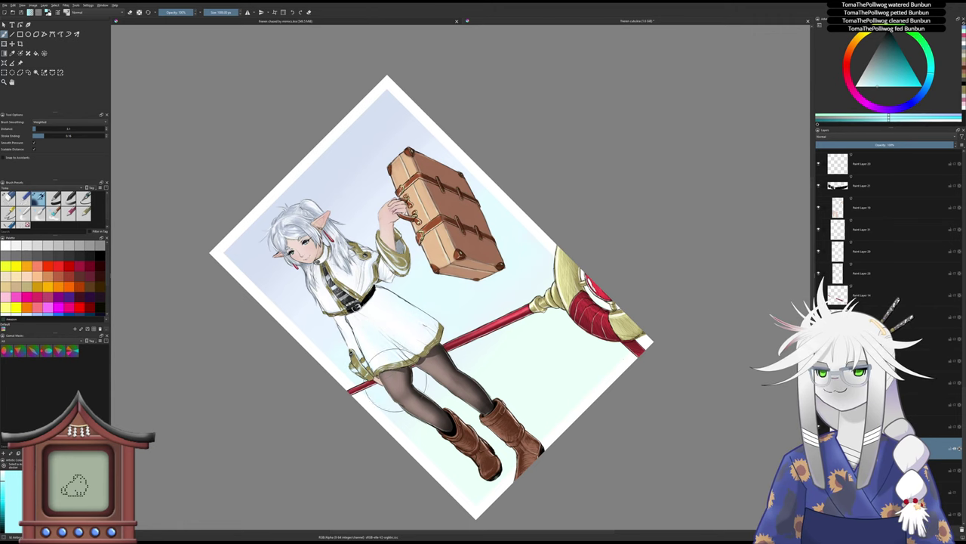
click(928, 83)
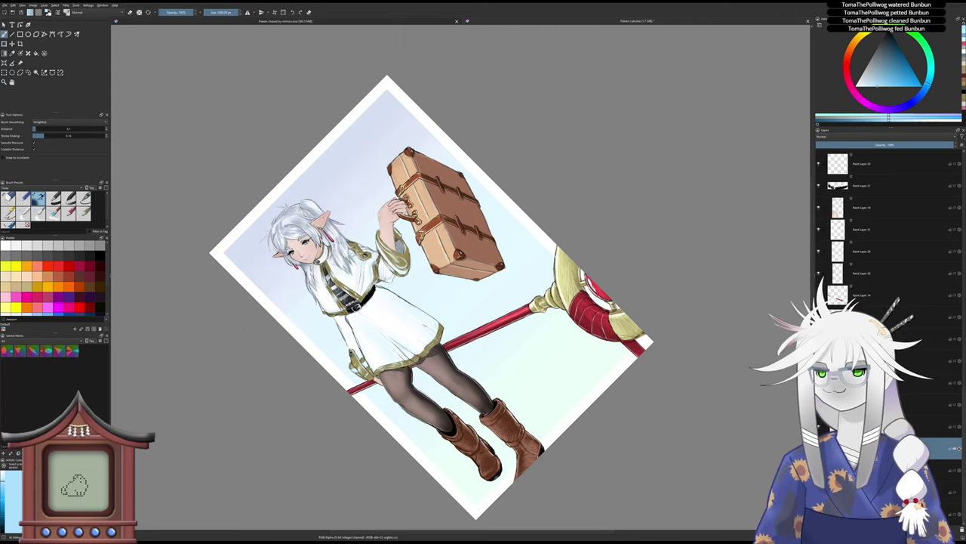
key(5)
scroll(470, 330, up, 1)
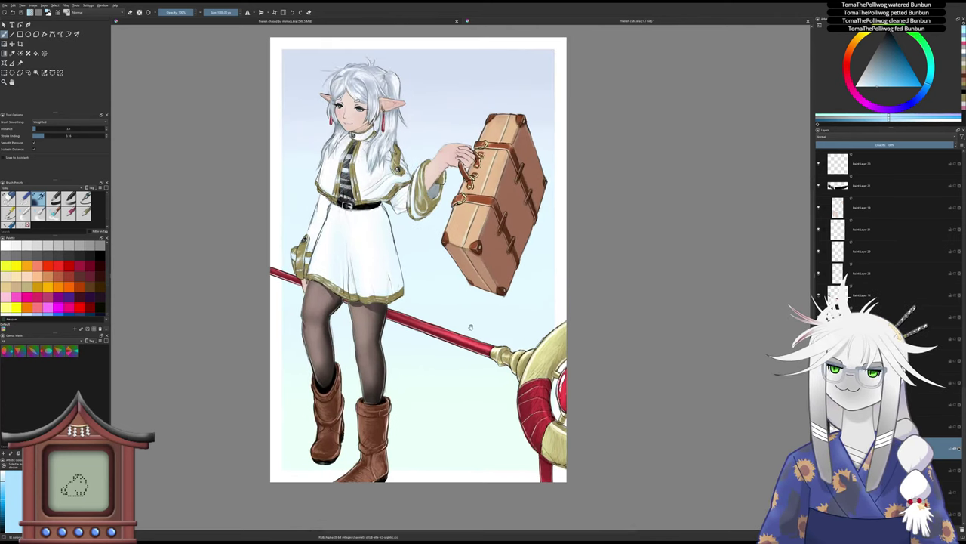
drag(475, 327, 465, 347)
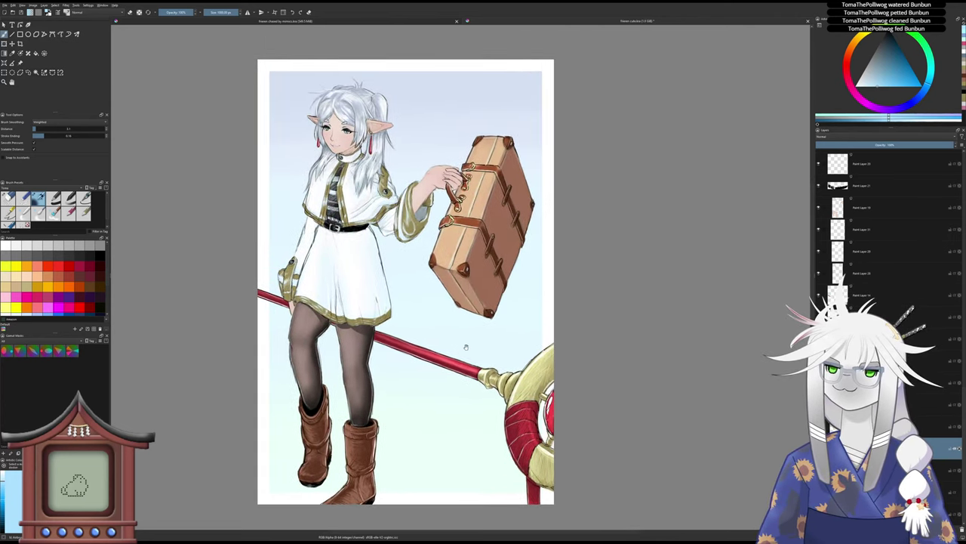
- Brush a pale peach orange down the panel's edge on the side behind the figure's back, opposite the suitcase
key(4)
key(4)
drag(845, 62, 856, 45)
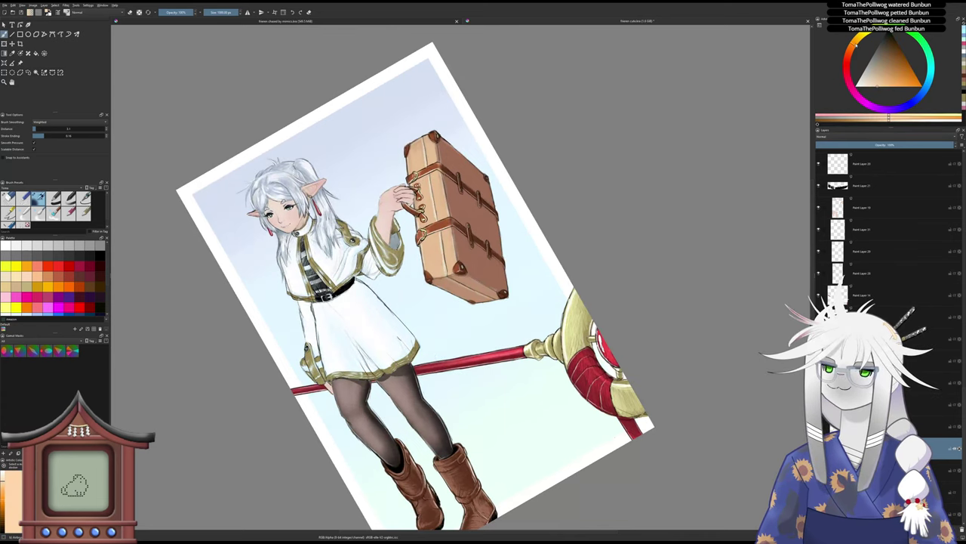
drag(583, 208, 578, 235)
mouse_move(302, 215)
mouse_down()
mouse_move(296, 187)
mouse_move(324, 219)
mouse_move(400, 144)
mouse_move(344, 264)
mouse_up()
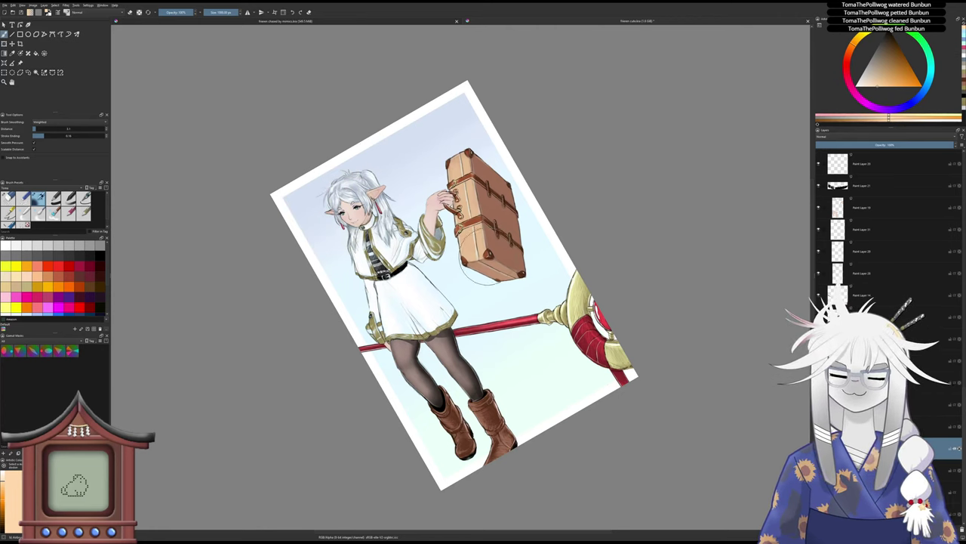
key(5)
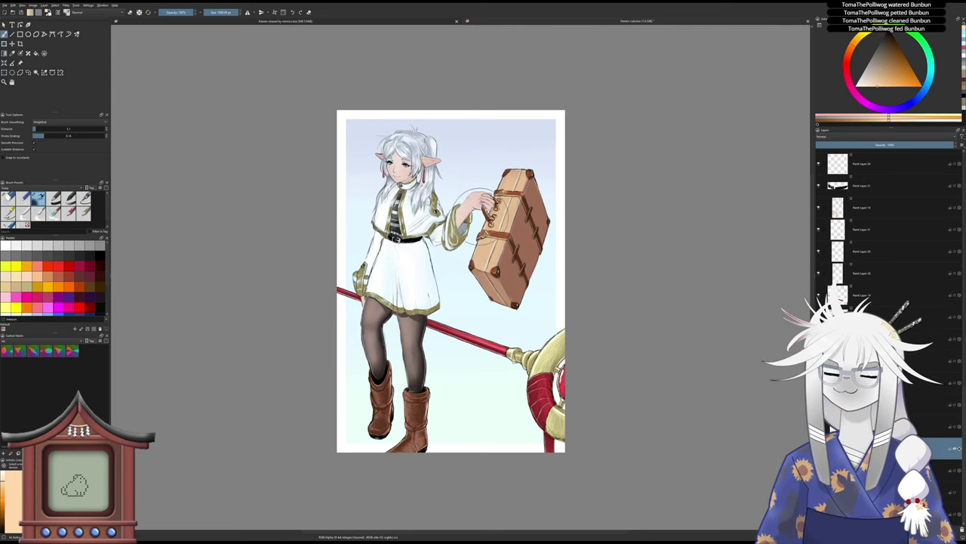
key(6)
key(6)
key(6)
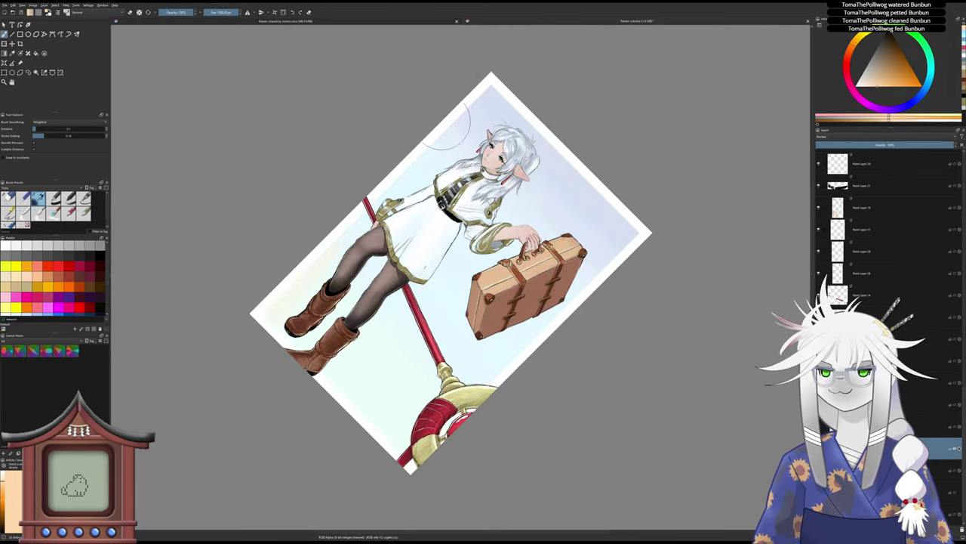
drag(443, 123, 485, 79)
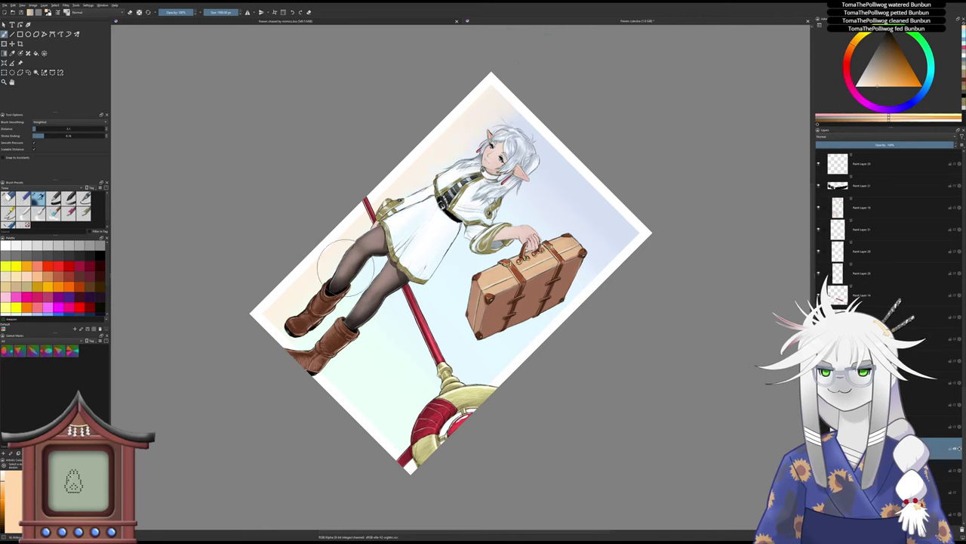
key(5)
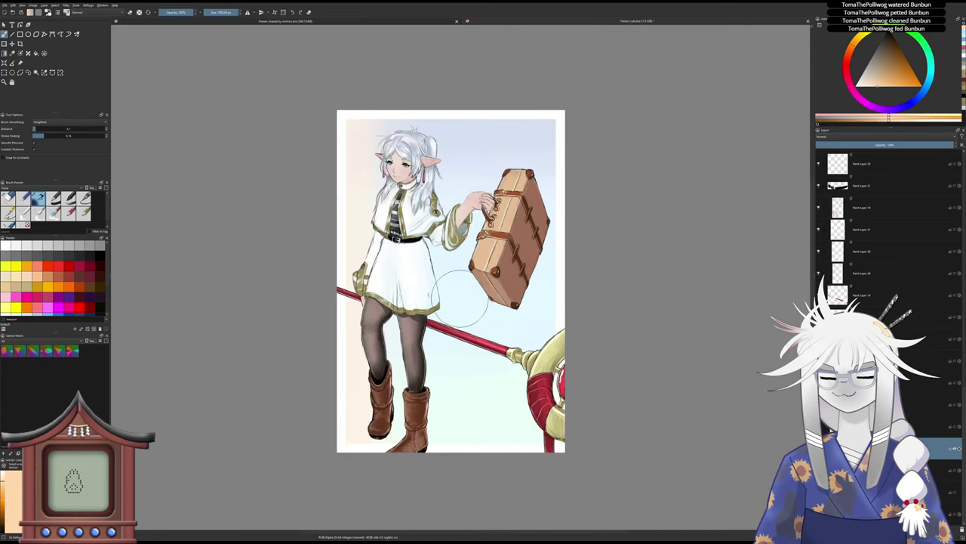
- Undo the peach edge behind the figure's back and brush pale peach over the upper panel around the suitcase
key(ctrl+z)
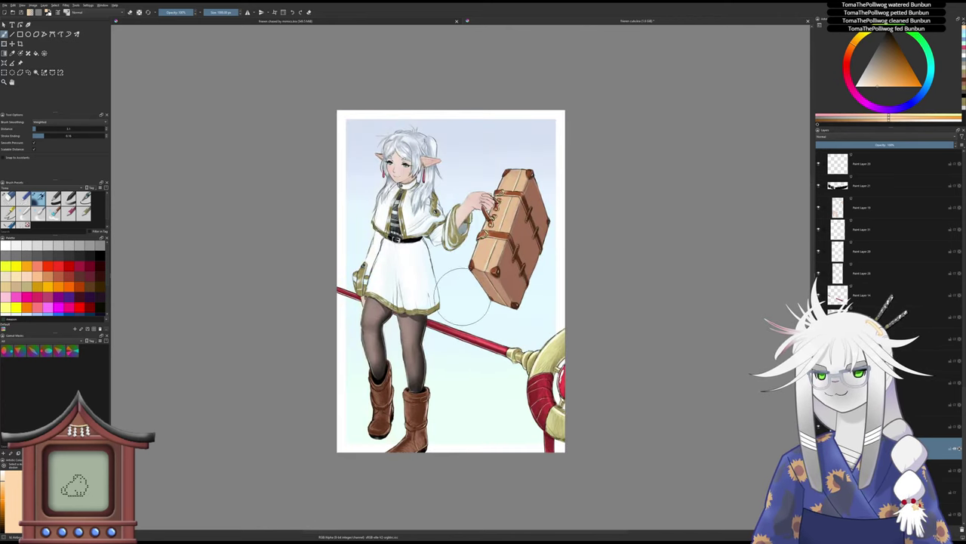
mouse_move(546, 147)
mouse_down()
mouse_move(536, 104)
mouse_move(561, 155)
mouse_move(523, 147)
mouse_up()
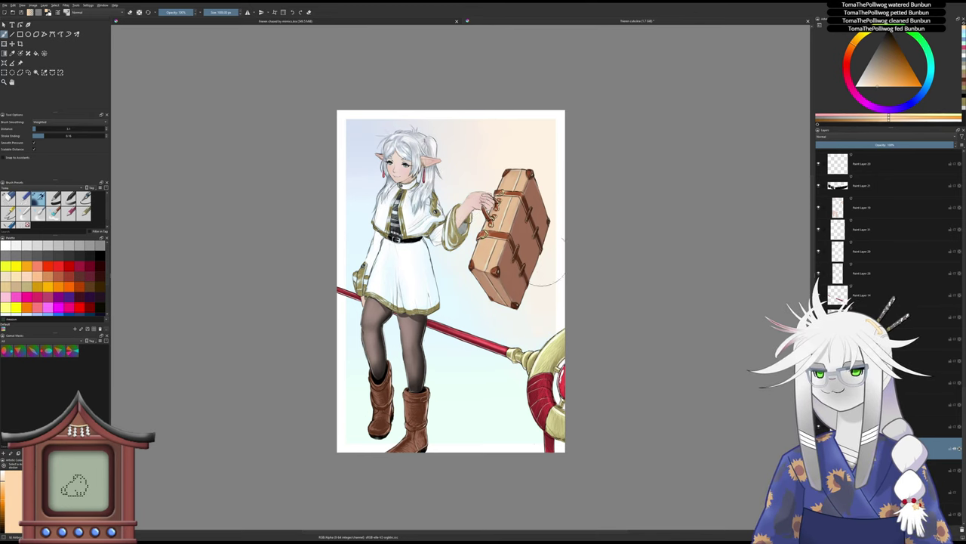
- Brush a soft pink into the lower corner of the panel beside the staff's head
scroll(563, 286, up, 1)
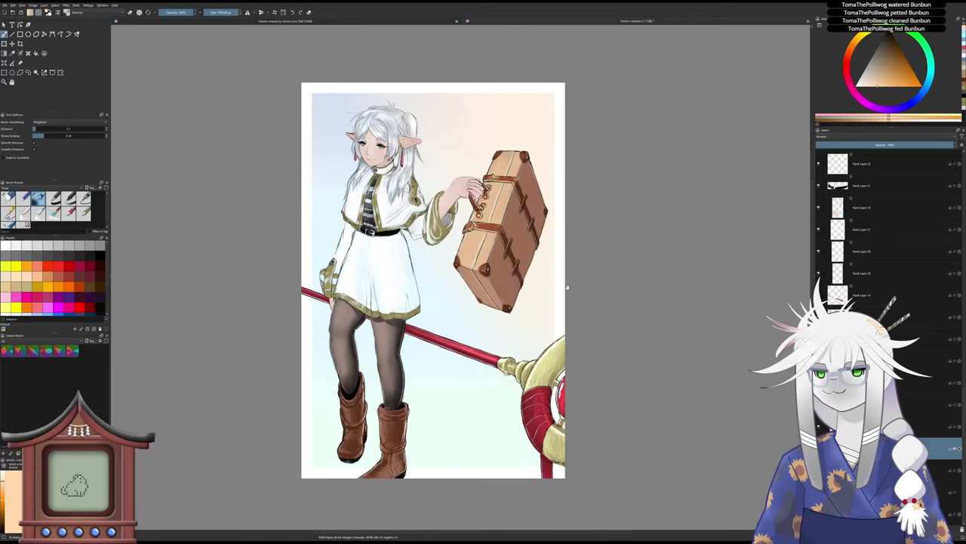
drag(570, 286, 546, 263)
click(846, 71)
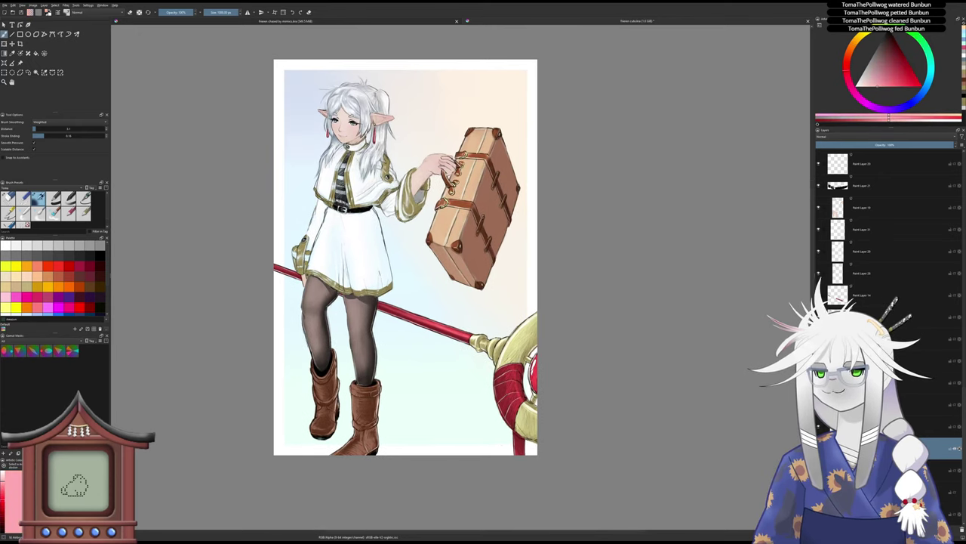
mouse_move(515, 436)
mouse_down()
mouse_move(527, 463)
mouse_move(487, 469)
mouse_move(475, 462)
mouse_move(517, 378)
mouse_move(462, 428)
mouse_move(452, 451)
mouse_move(452, 426)
mouse_move(487, 356)
mouse_up()
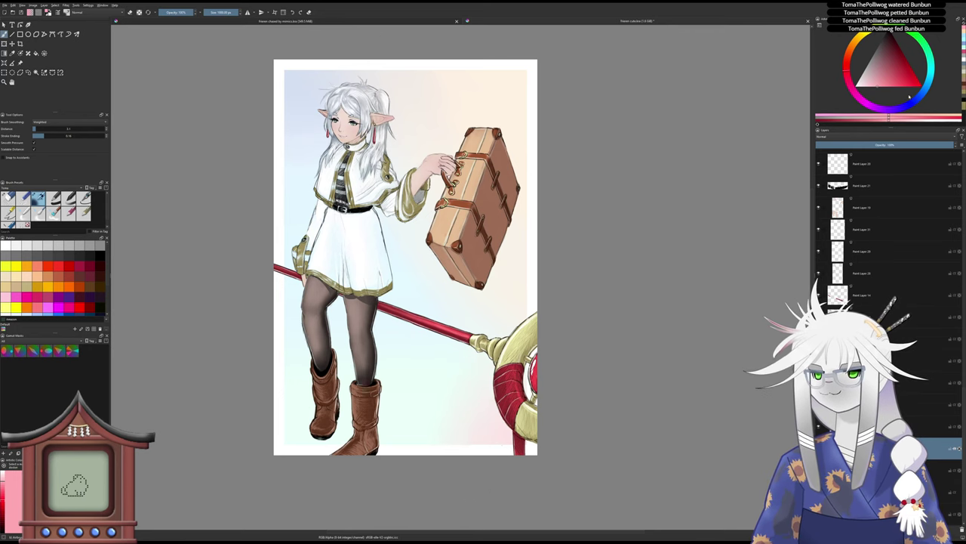
- Brush pale lilac into the lower and upper corners of the panel on the side opposite the suitcase
drag(908, 103, 891, 111)
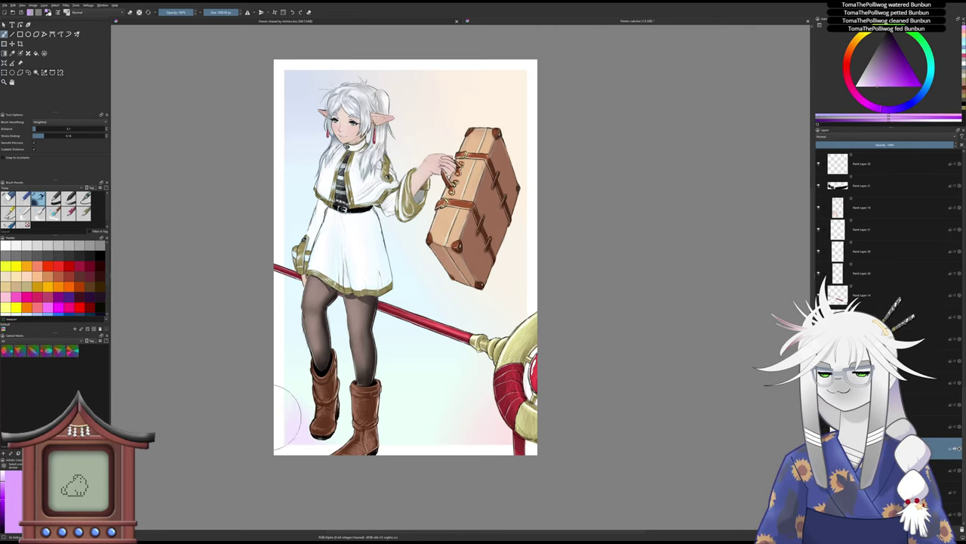
mouse_move(269, 418)
mouse_down()
mouse_move(265, 391)
mouse_move(282, 378)
mouse_move(396, 474)
mouse_up()
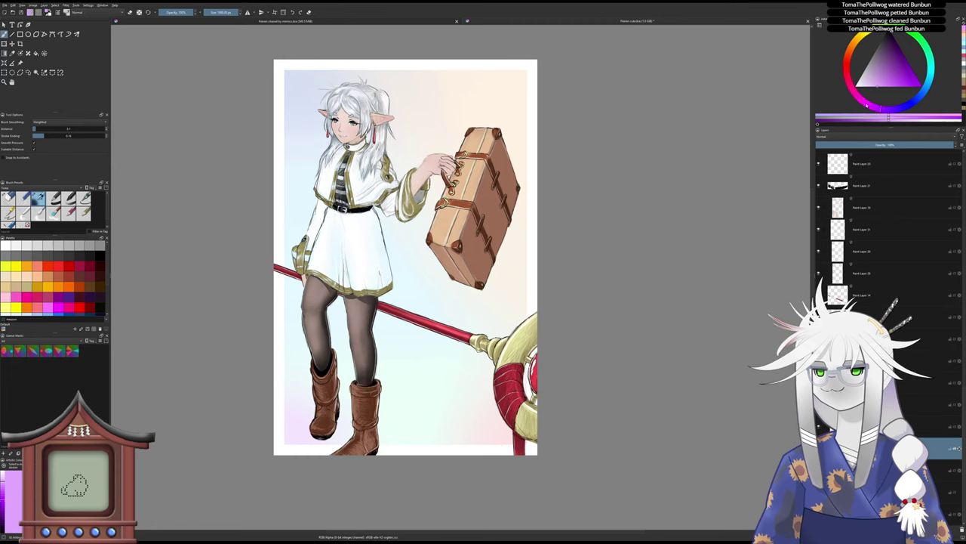
click(867, 106)
drag(872, 107, 890, 113)
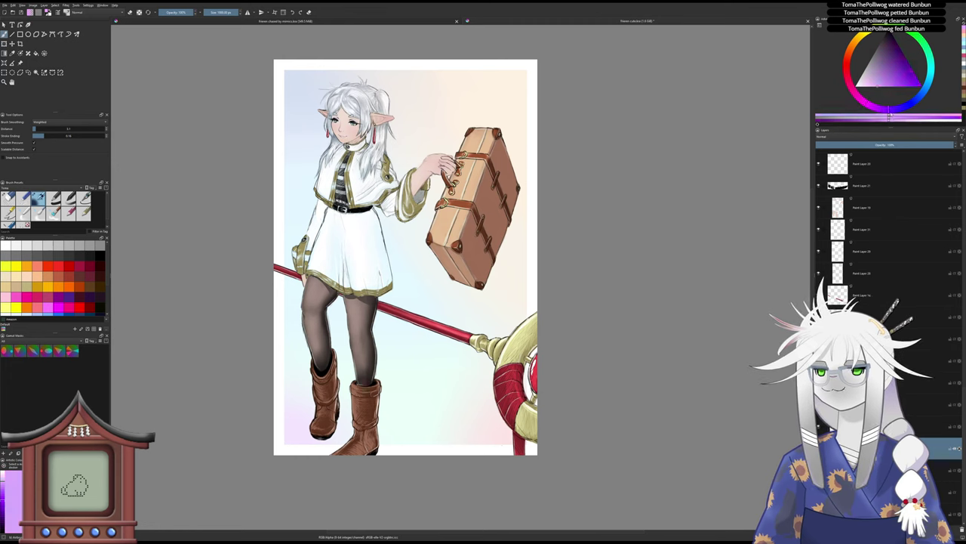
mouse_move(292, 98)
mouse_down()
mouse_move(283, 66)
mouse_move(274, 78)
mouse_move(270, 92)
mouse_move(306, 53)
mouse_move(291, 62)
mouse_move(287, 106)
mouse_move(328, 49)
mouse_up()
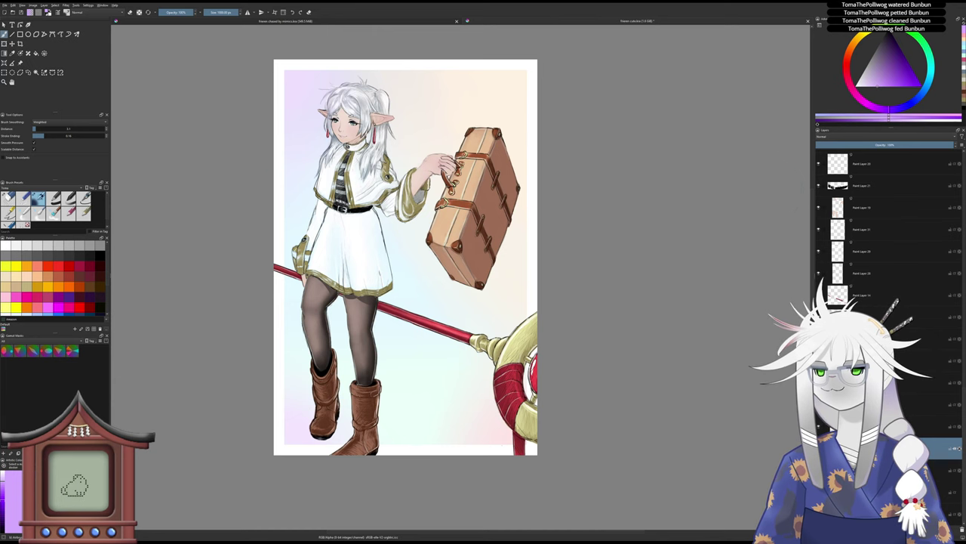
mouse_move(443, 265)
mouse_down()
mouse_move(451, 275)
mouse_move(437, 260)
mouse_up()
drag(507, 296, 500, 301)
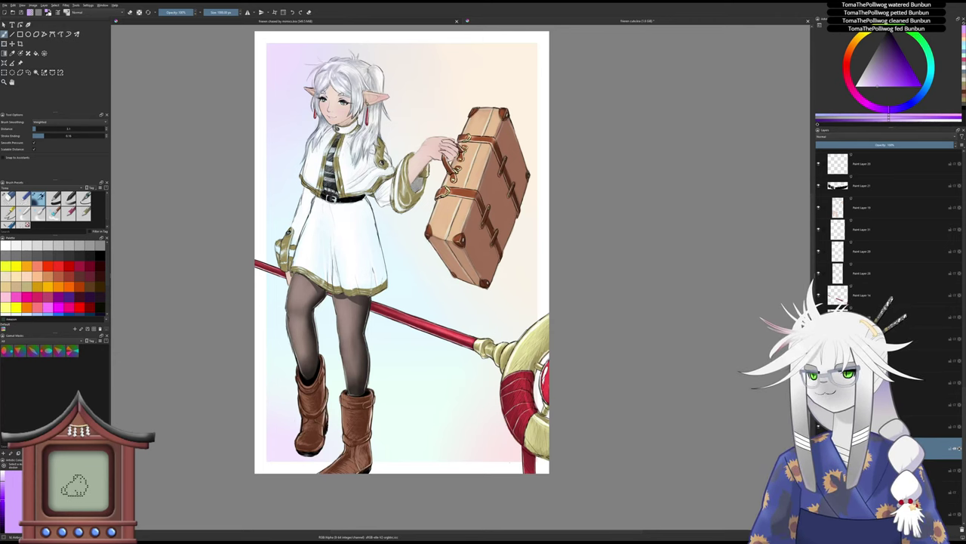
- Select the layer directly above the background panel and prepare a small white brush
scroll(883, 218, up, 3)
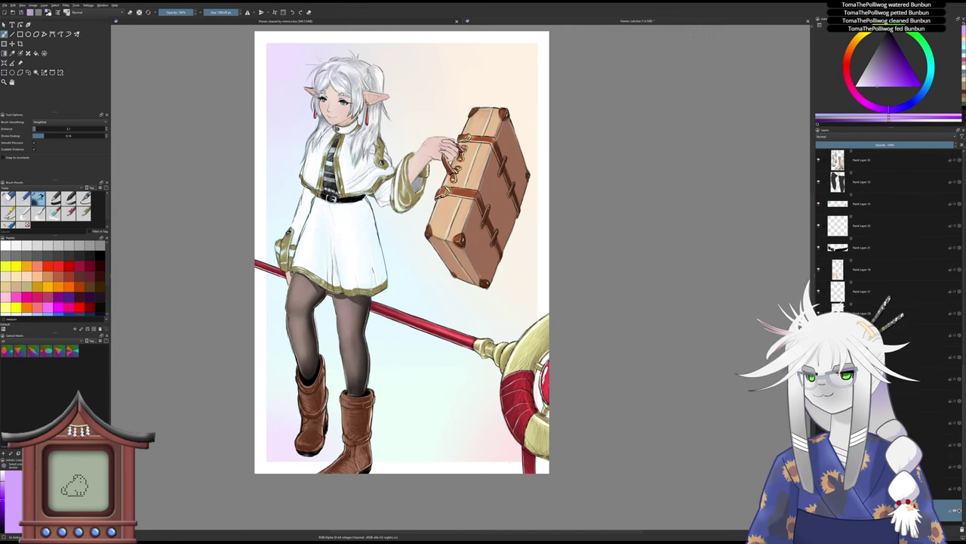
scroll(883, 219, down, 3)
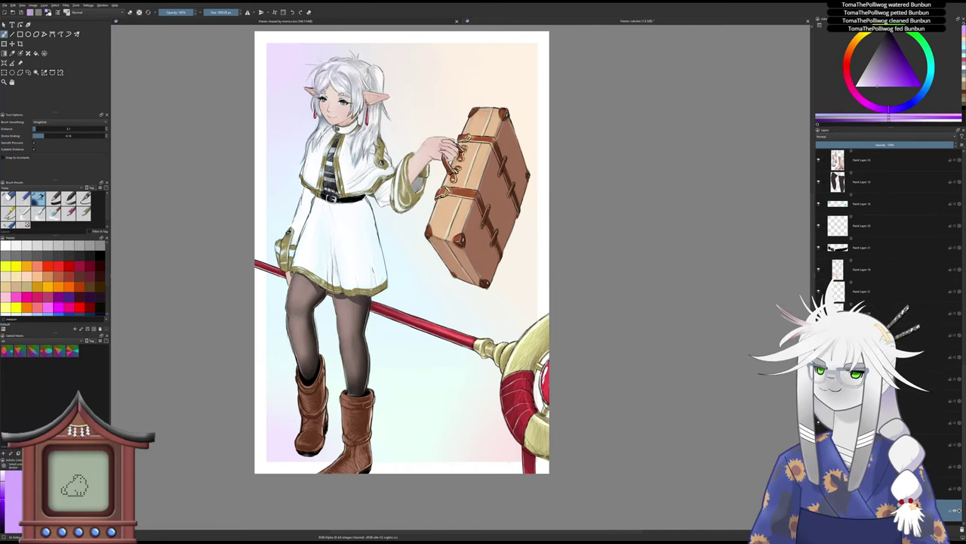
click(944, 488)
click(819, 488)
key(ctrl+shift+z)
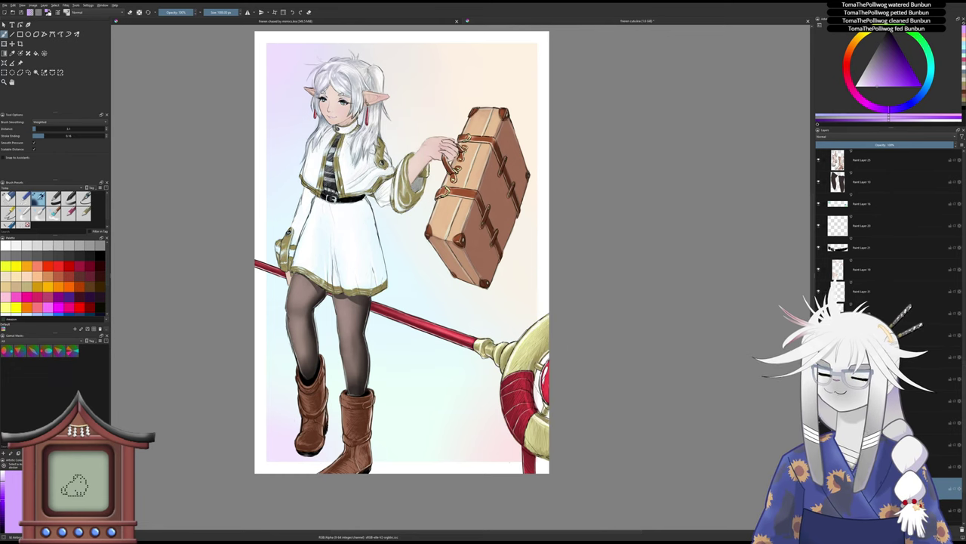
drag(864, 86, 804, 110)
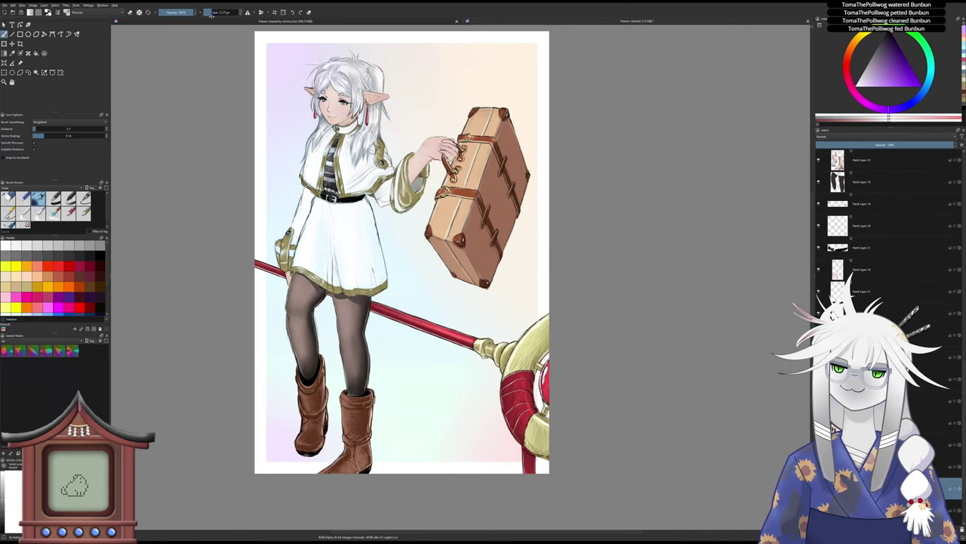
click(211, 15)
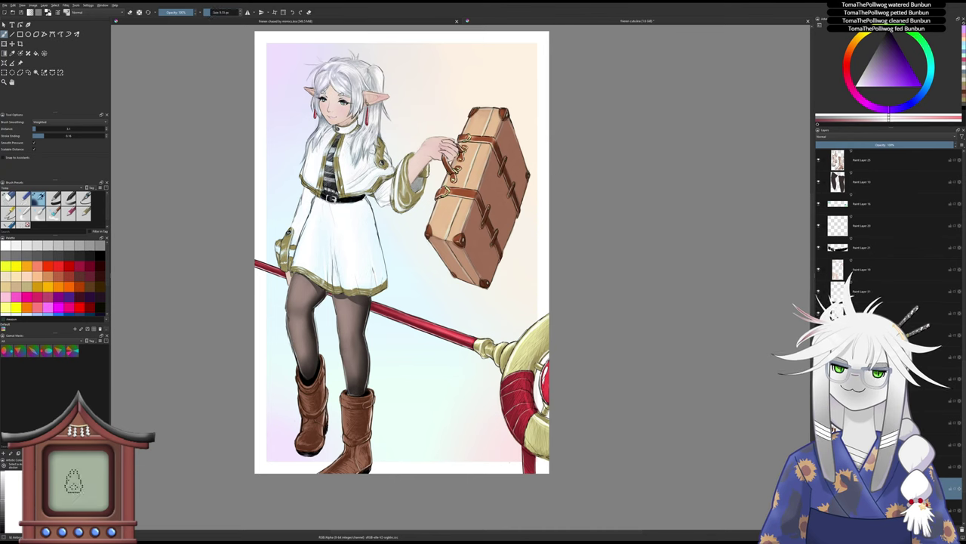
- Paint white highlights down the gold trim of the cape's front opening on the suitcase side
drag(341, 155, 360, 219)
drag(359, 219, 358, 181)
scroll(358, 181, up, 4)
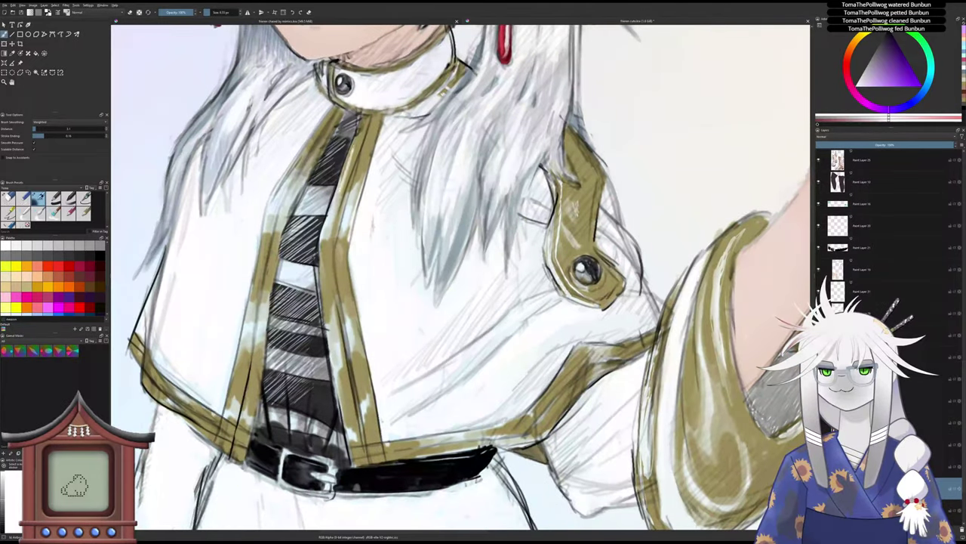
drag(358, 137, 339, 196)
mouse_move(354, 159)
mouse_down()
mouse_move(323, 242)
mouse_move(356, 198)
mouse_up()
mouse_move(368, 138)
mouse_down()
mouse_move(355, 193)
mouse_move(364, 168)
mouse_up()
drag(376, 121, 356, 193)
drag(360, 160, 342, 275)
drag(330, 238, 324, 263)
drag(330, 254, 328, 269)
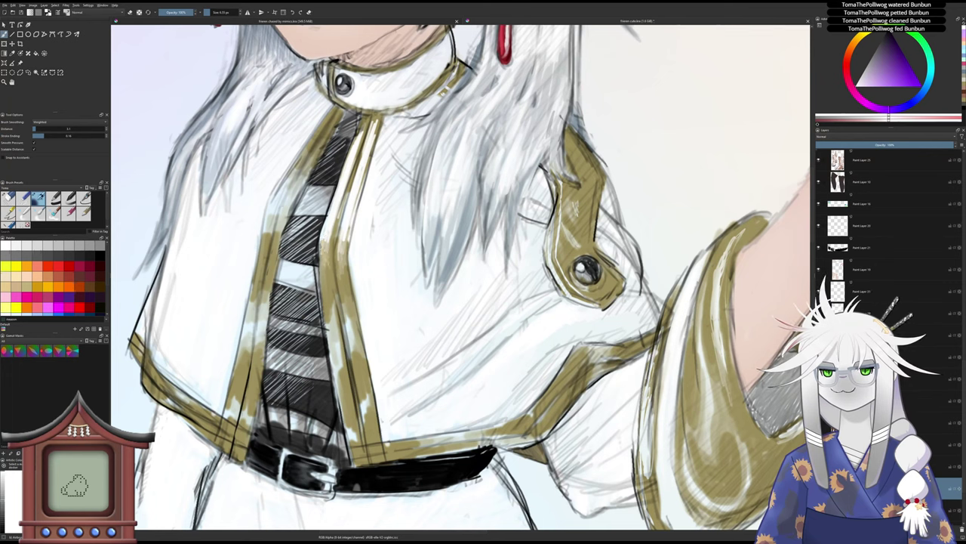
- Refine the white trim highlights below the collar and extend them onto the opposite edge of the cape's opening
mouse_move(366, 123)
mouse_down()
mouse_move(364, 139)
mouse_move(376, 136)
mouse_move(377, 125)
mouse_move(317, 141)
mouse_move(347, 177)
mouse_up()
mouse_move(347, 177)
mouse_down()
mouse_move(374, 169)
mouse_move(339, 245)
mouse_up()
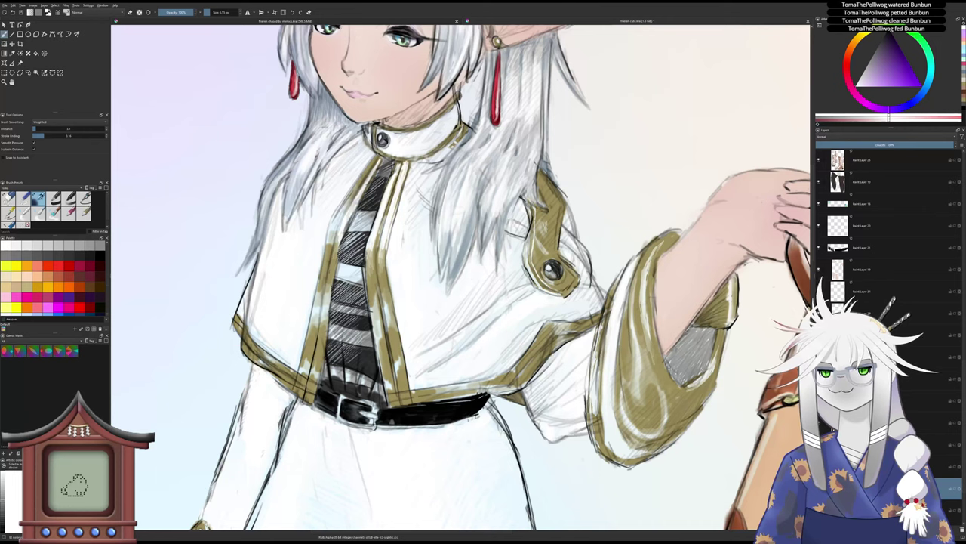
mouse_move(377, 157)
mouse_down()
mouse_move(344, 205)
mouse_move(351, 194)
mouse_up()
drag(354, 191, 345, 207)
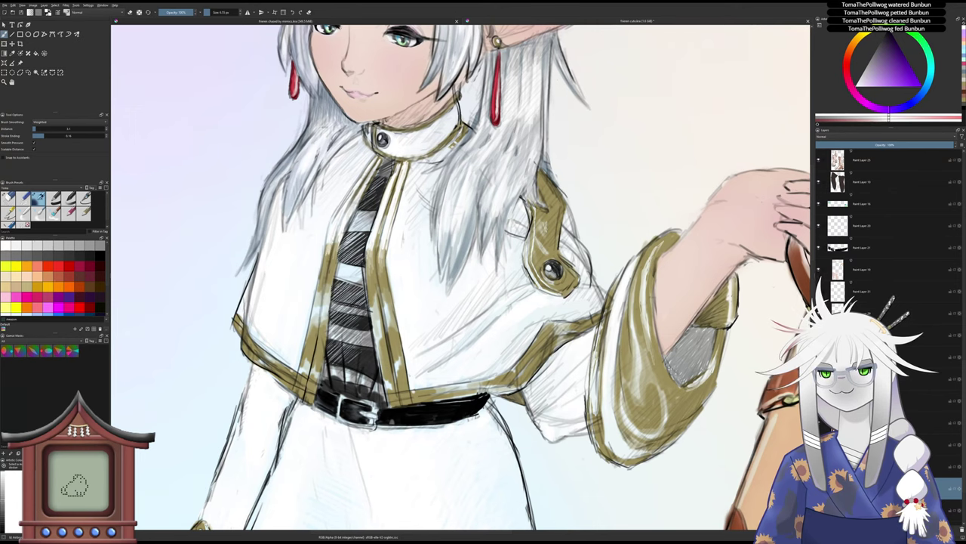
- Set the highlight layer's blending mode to Overlay and lower its opacity
scroll(332, 230, down, 5)
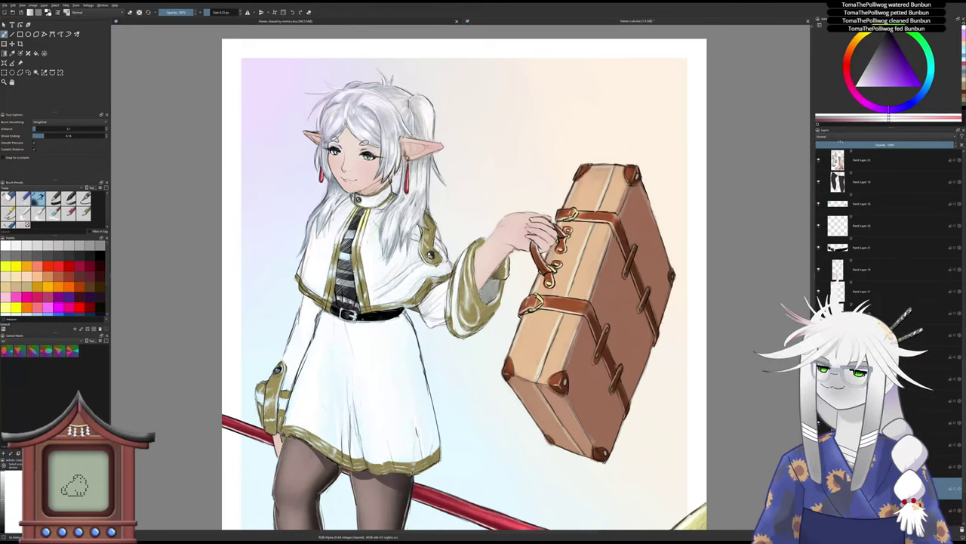
click(900, 145)
drag(910, 145, 918, 144)
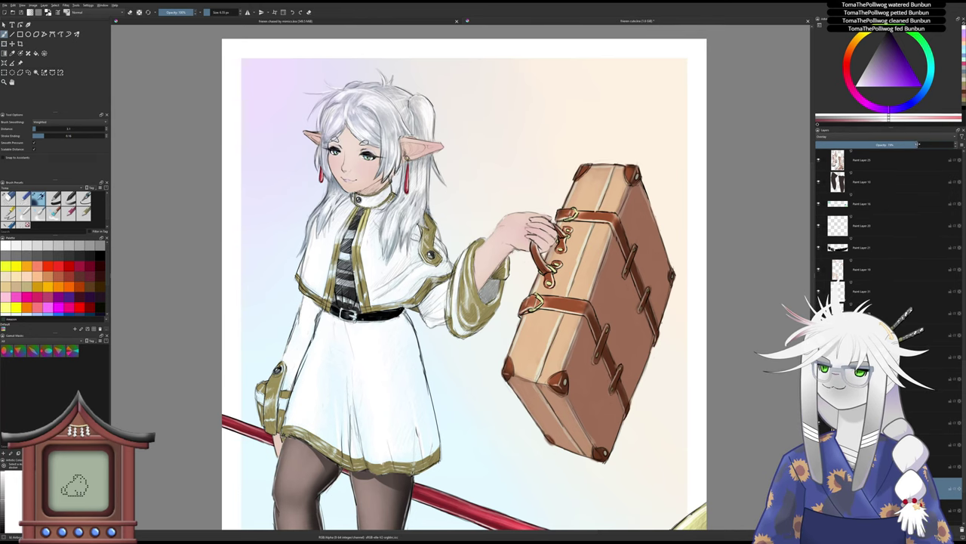
- Paint highlights along the gold hem of the cape above the belt on the suitcase side
scroll(391, 289, up, 6)
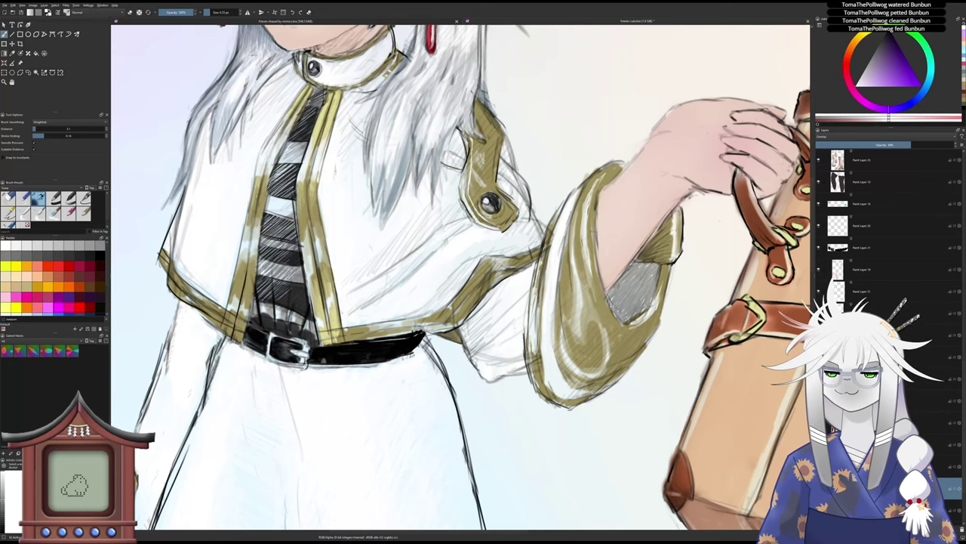
scroll(460, 277, up, 3)
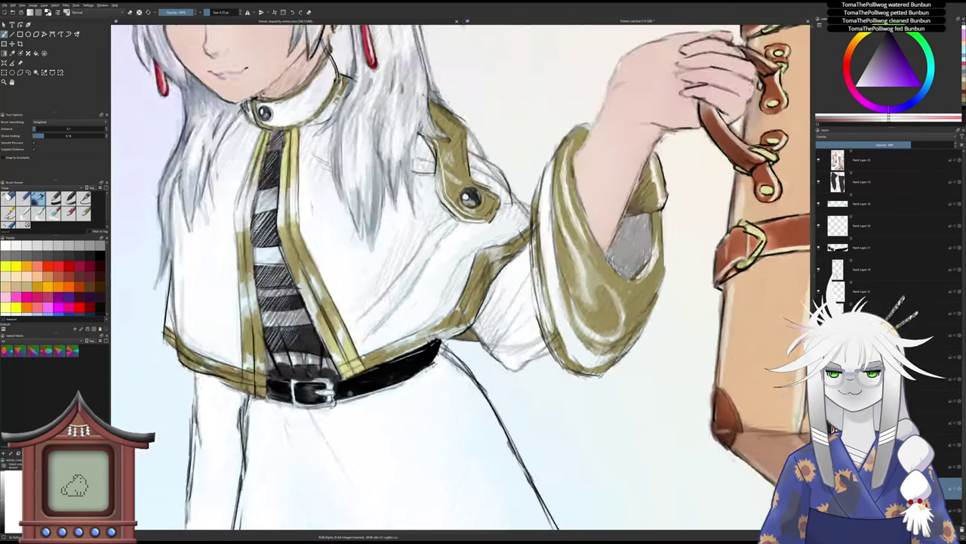
key(4)
key(4)
key(4)
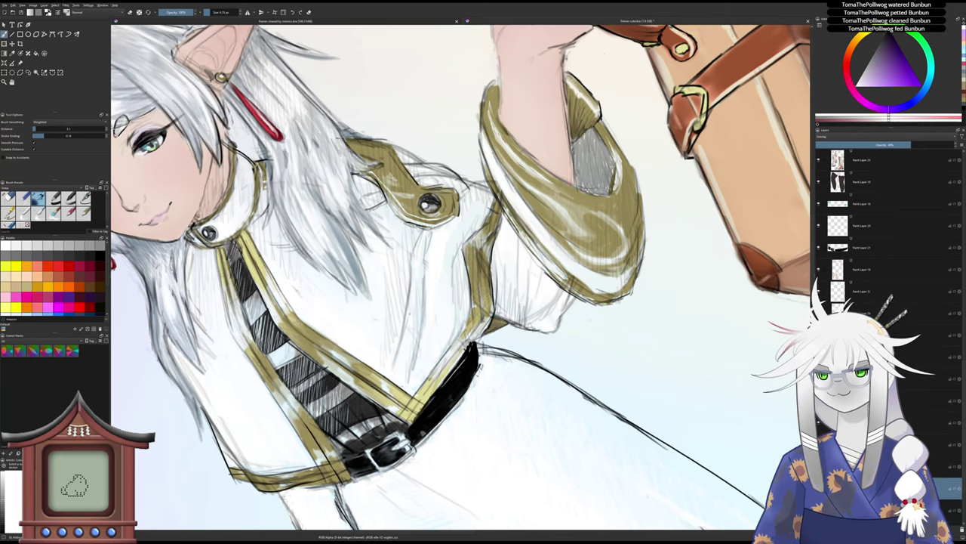
scroll(392, 332, down, 2)
key(5)
drag(317, 283, 388, 302)
scroll(389, 302, up, 1)
- Lighten the gold trim on the cape's front edge opposite the suitcase, down to the belt buckle
key(ctrl+Tab)
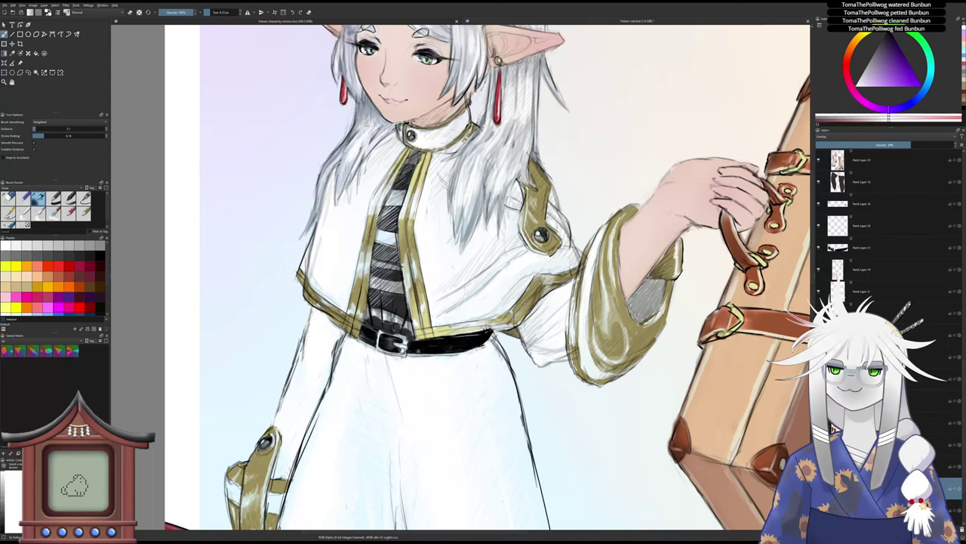
key(ctrl+Tab)
key(ctrl+Tab)
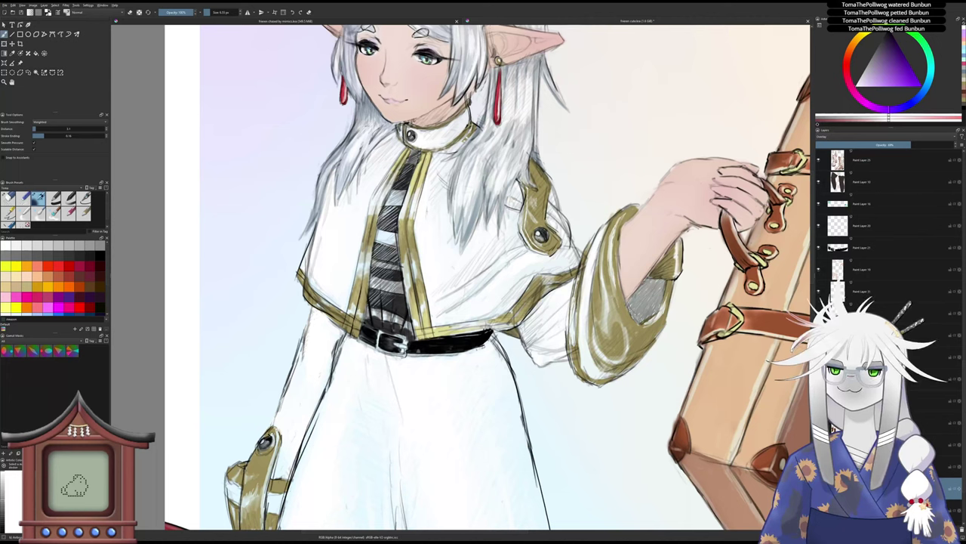
key(ctrl+Tab)
key(ctrl+Tab)
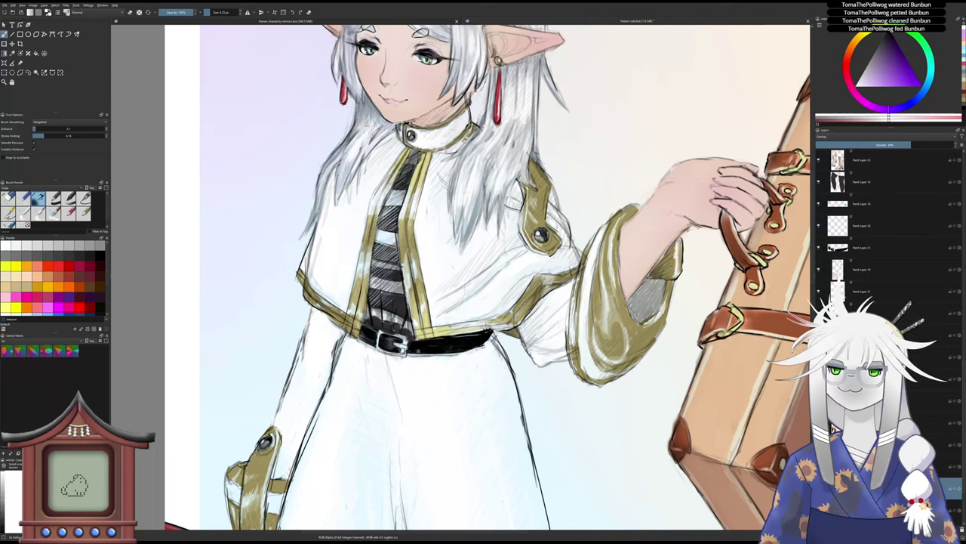
key(ctrl+Tab)
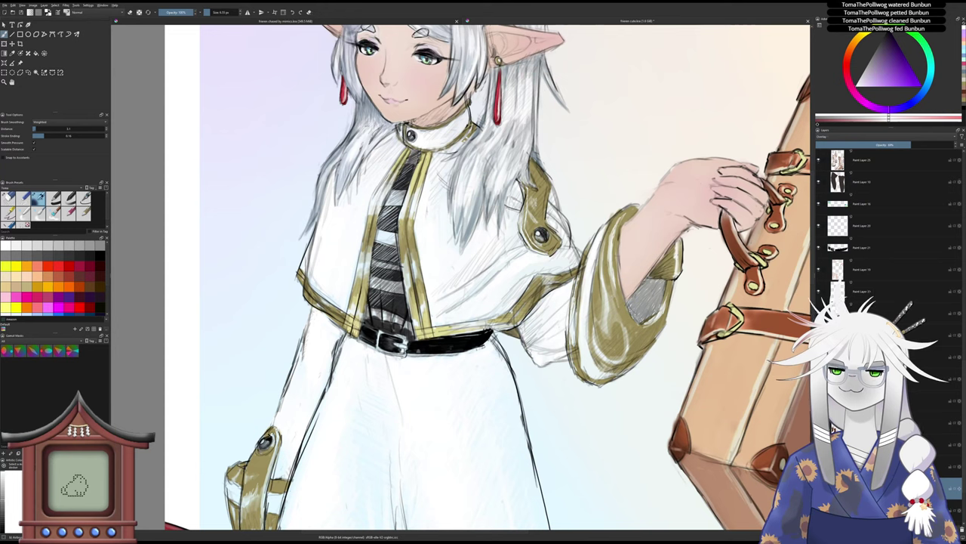
key(ctrl+Tab)
key(ctrl+Tab)
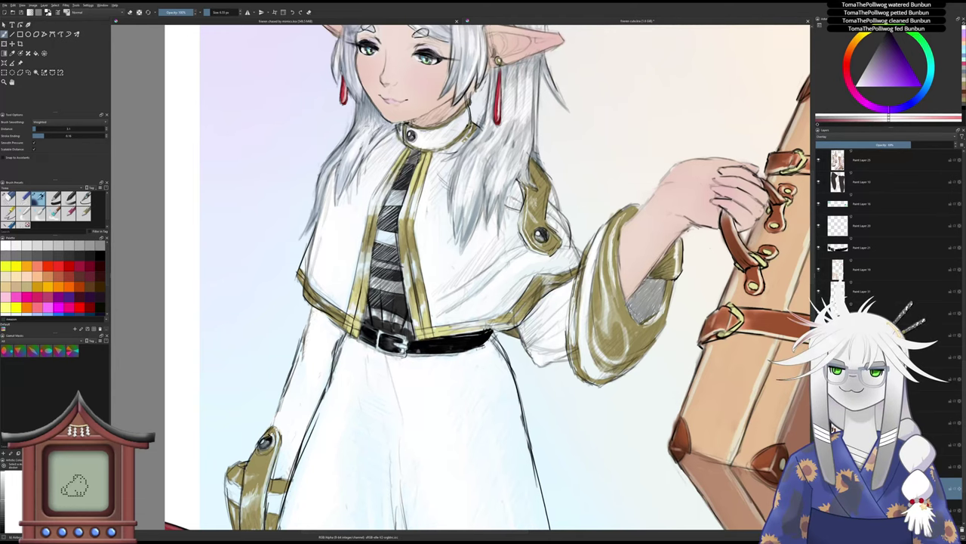
key(6)
key(6)
key(6)
key(6)
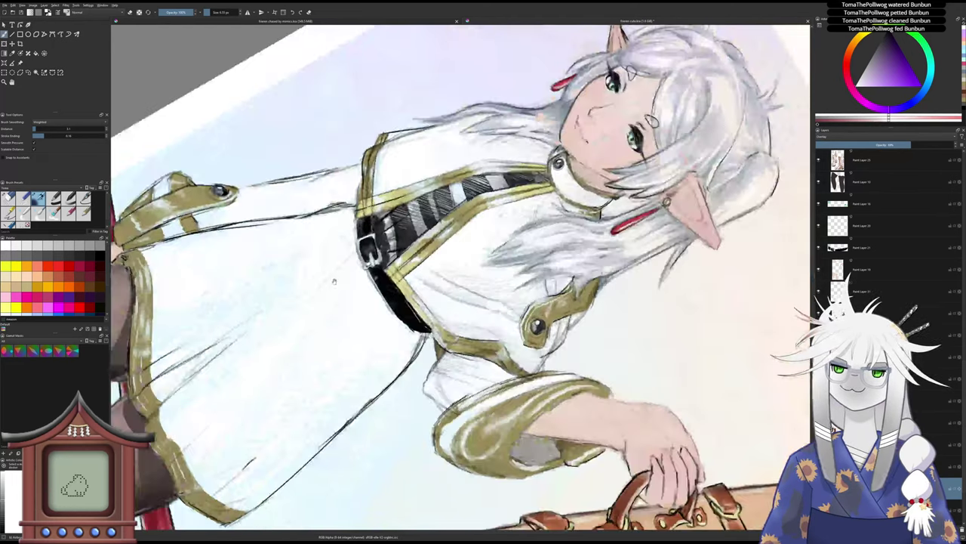
drag(333, 280, 356, 335)
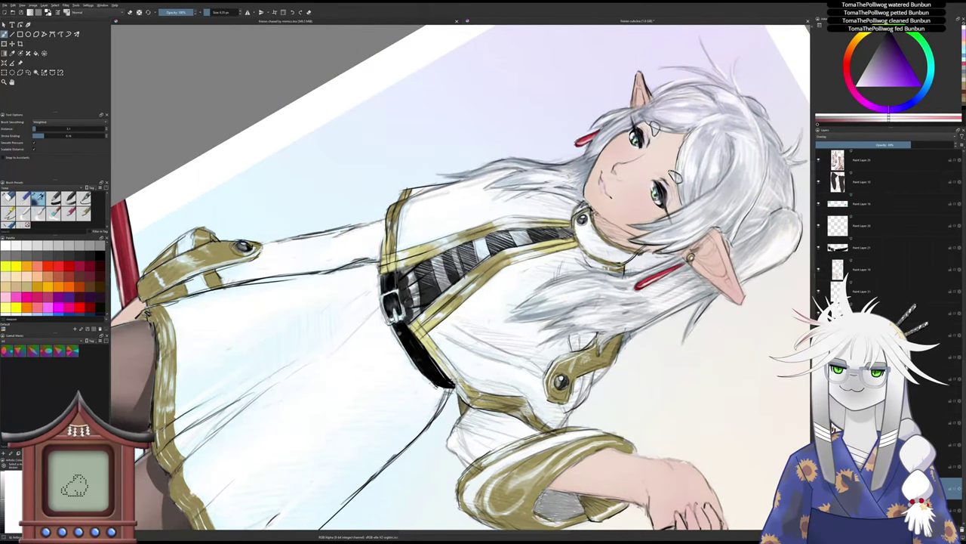
key(e)
key(e)
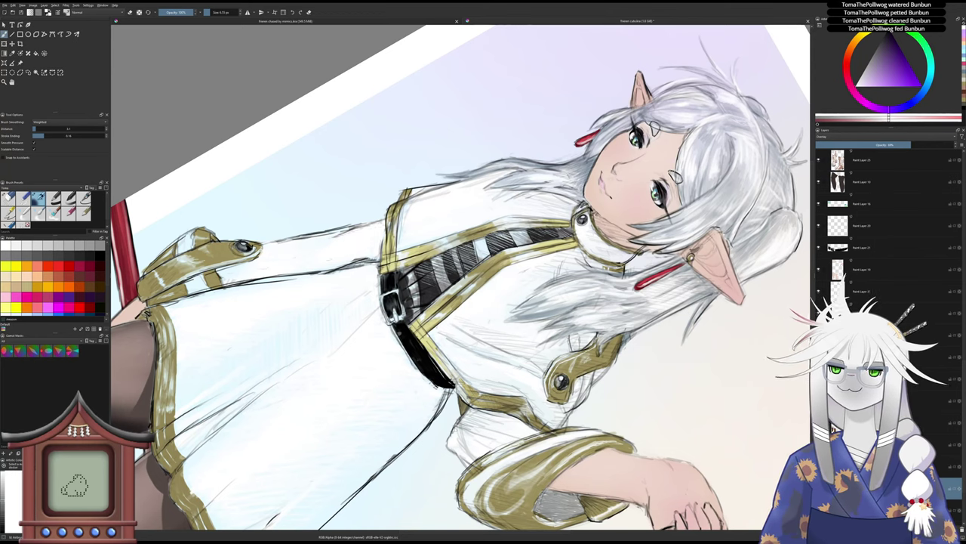
- Paint highlights on the gold shoulder strap and the flared sleeve cuff of the arm holding the suitcase
key(5)
drag(465, 145, 405, 213)
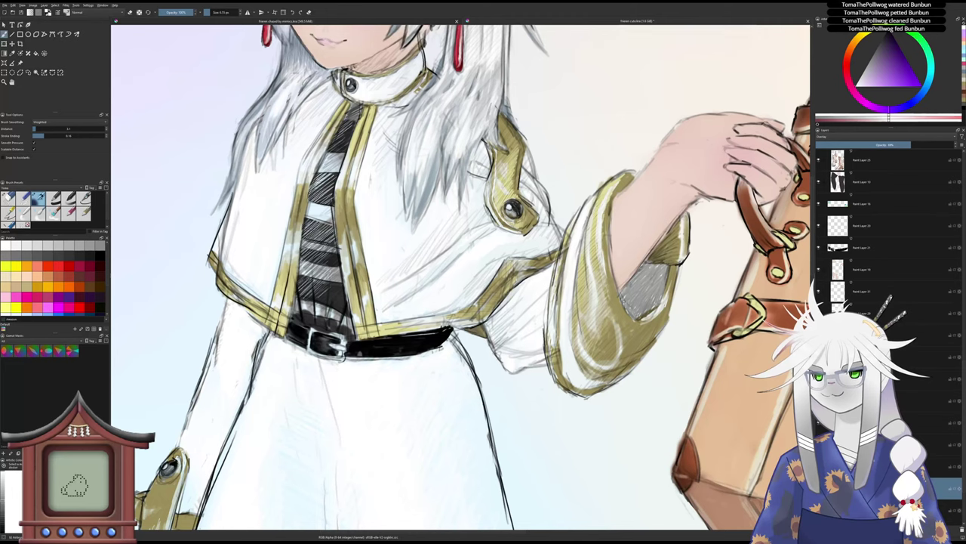
scroll(644, 228, down, 10)
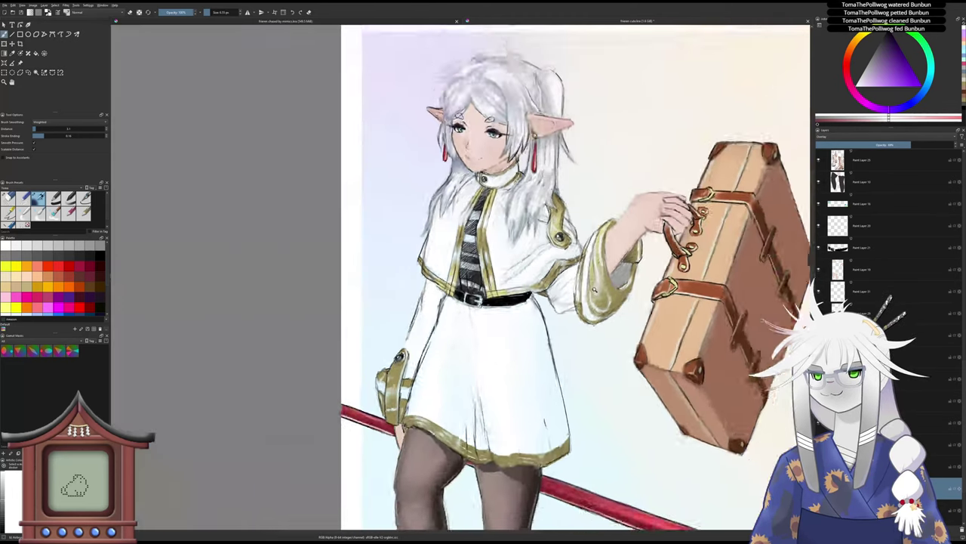
drag(570, 323, 522, 286)
scroll(350, 286, up, 3)
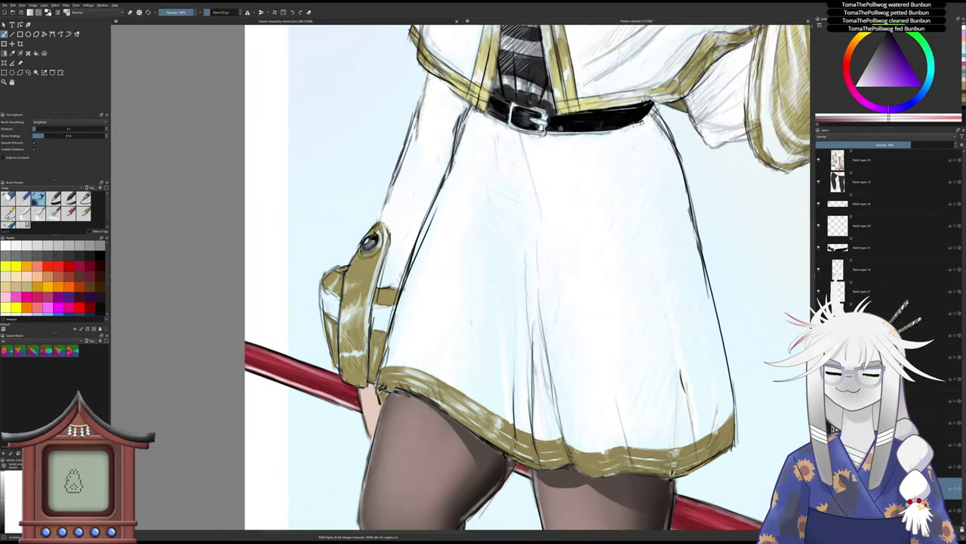
- Paint fine highlight strokes on the lower part of the gold cuff strap on the lowered arm
drag(344, 323, 360, 343)
drag(350, 320, 359, 336)
drag(343, 298, 351, 309)
drag(345, 288, 355, 304)
mouse_move(349, 288)
mouse_down()
mouse_move(357, 368)
mouse_move(354, 359)
mouse_up()
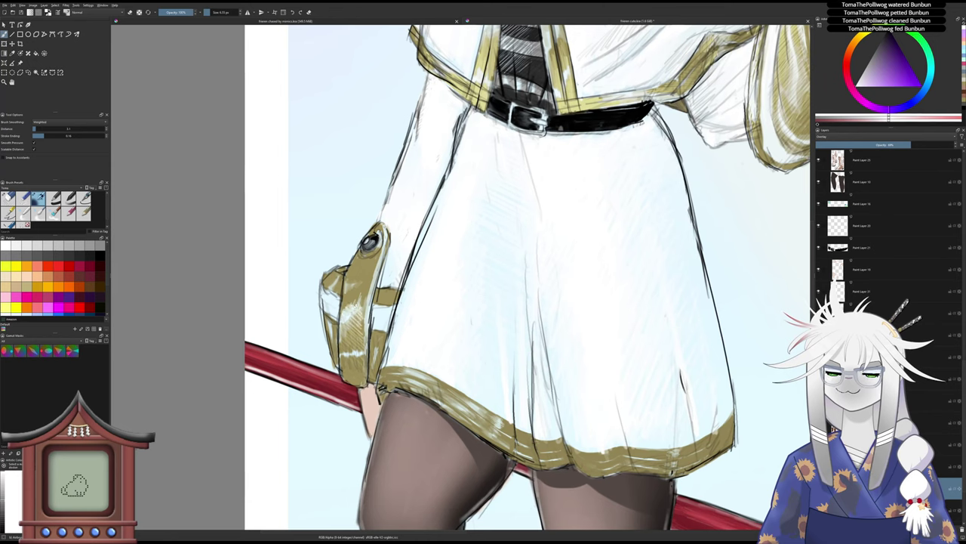
- Lighten the upper part of the lowered arm's gold cuff strap, up to the button, and its inner edge
drag(348, 305, 349, 288)
drag(349, 306, 355, 284)
drag(355, 305, 360, 281)
drag(361, 302, 372, 275)
drag(367, 286, 369, 267)
drag(361, 287, 361, 276)
drag(353, 290, 358, 262)
mouse_move(358, 275)
mouse_down()
mouse_move(364, 261)
mouse_move(366, 286)
mouse_move(370, 277)
mouse_move(354, 268)
mouse_move(366, 259)
mouse_up()
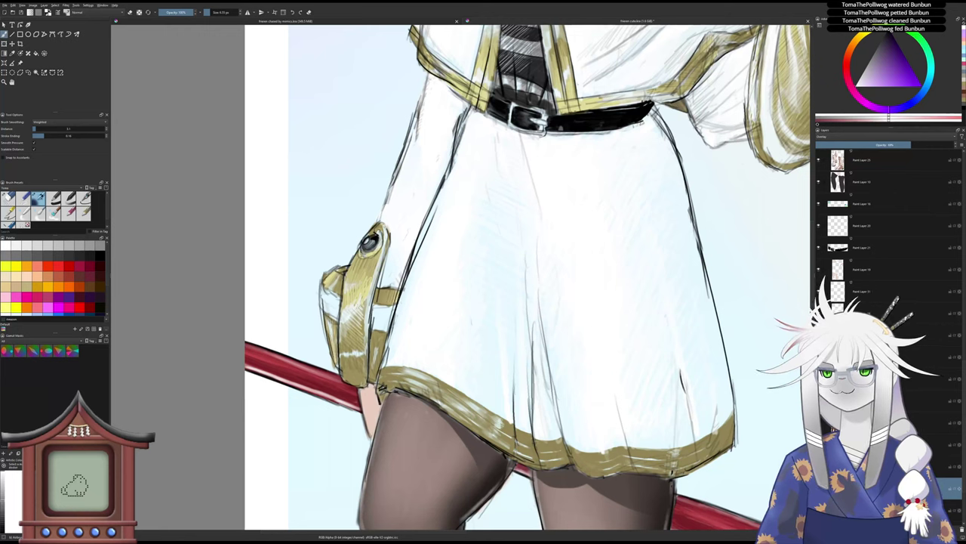
drag(376, 377, 382, 335)
scroll(372, 335, down, 5)
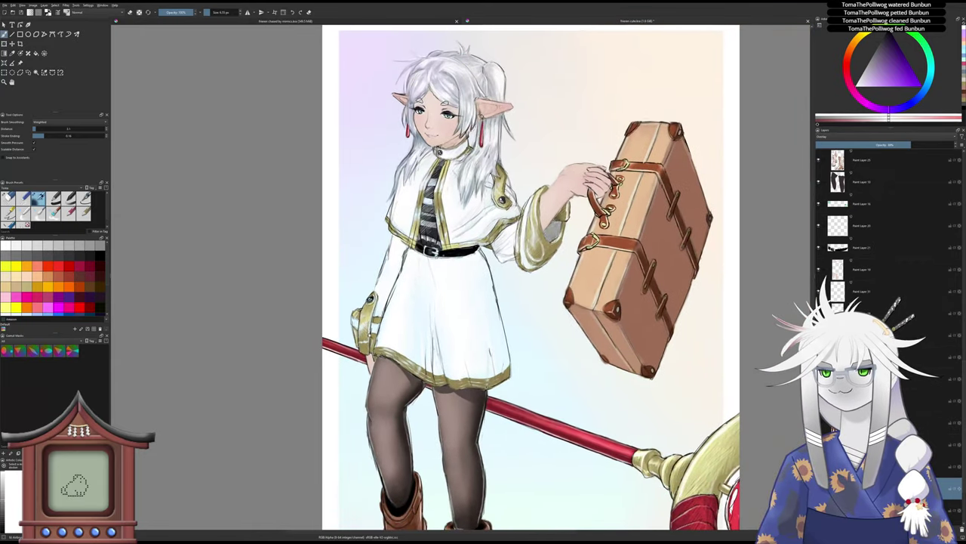
- Paint highlights on the skirt's gold hem beside the lowered hand
scroll(542, 242, up, 2)
scroll(541, 231, up, 1)
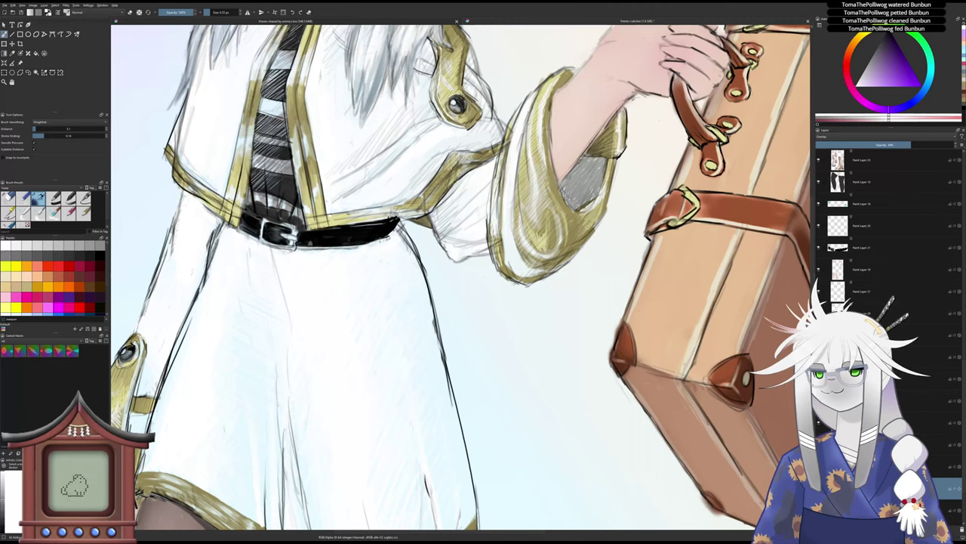
drag(576, 193, 539, 230)
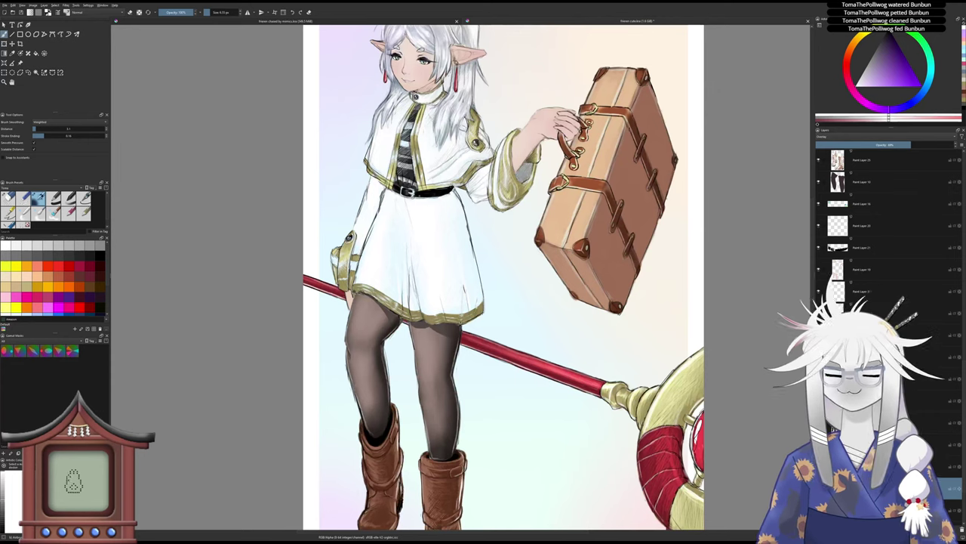
key(6)
key(6)
key(6)
key(6)
key(6)
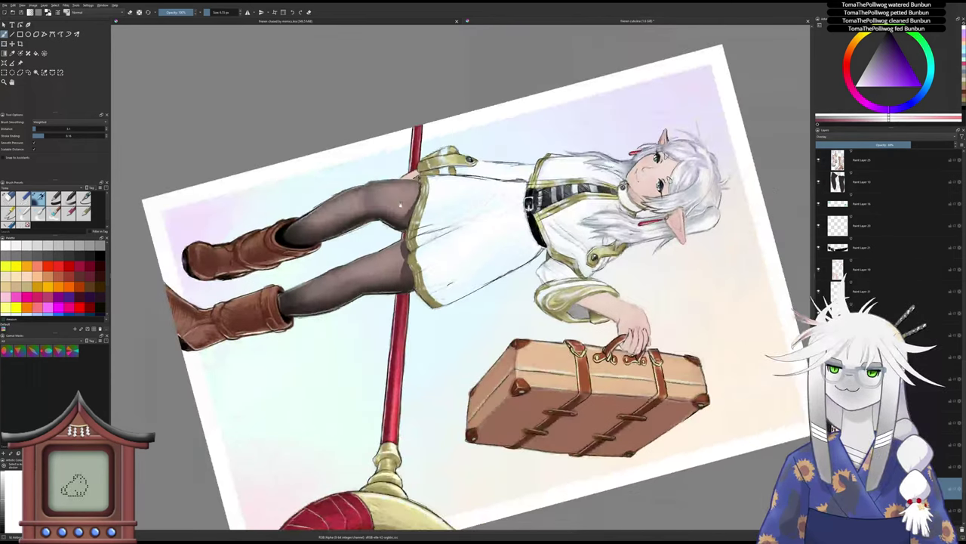
scroll(453, 187, up, 4)
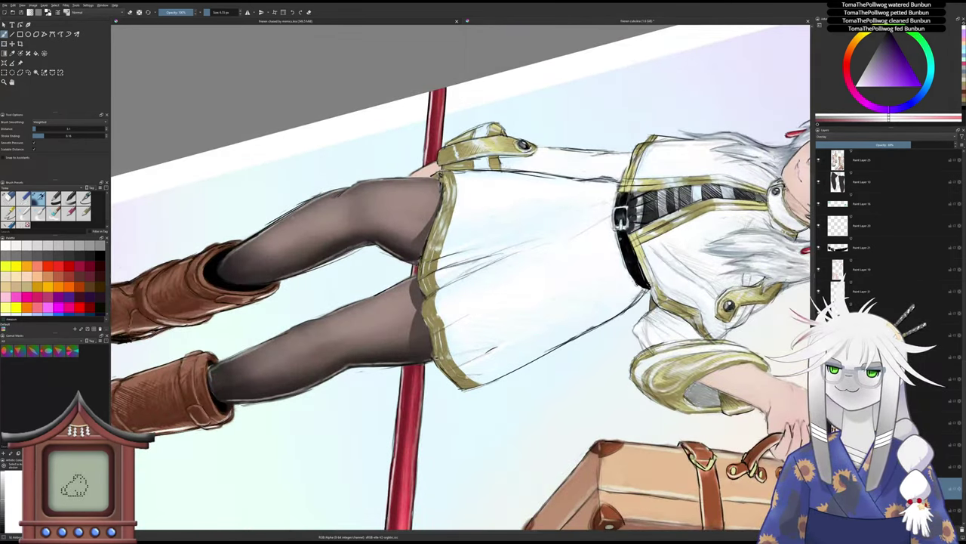
scroll(446, 183, up, 2)
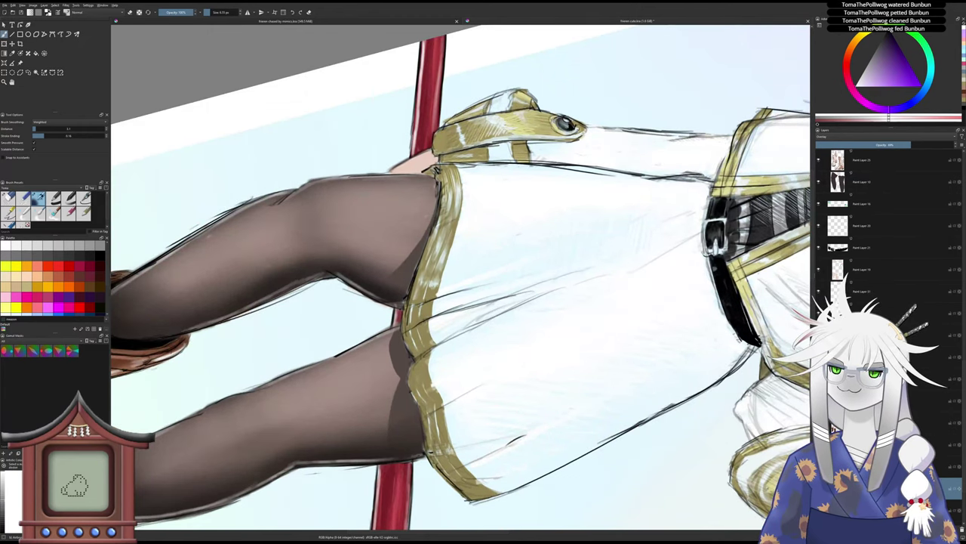
mouse_move(455, 183)
mouse_down()
mouse_move(452, 237)
mouse_move(437, 238)
mouse_up()
drag(445, 210, 437, 234)
drag(449, 175, 453, 185)
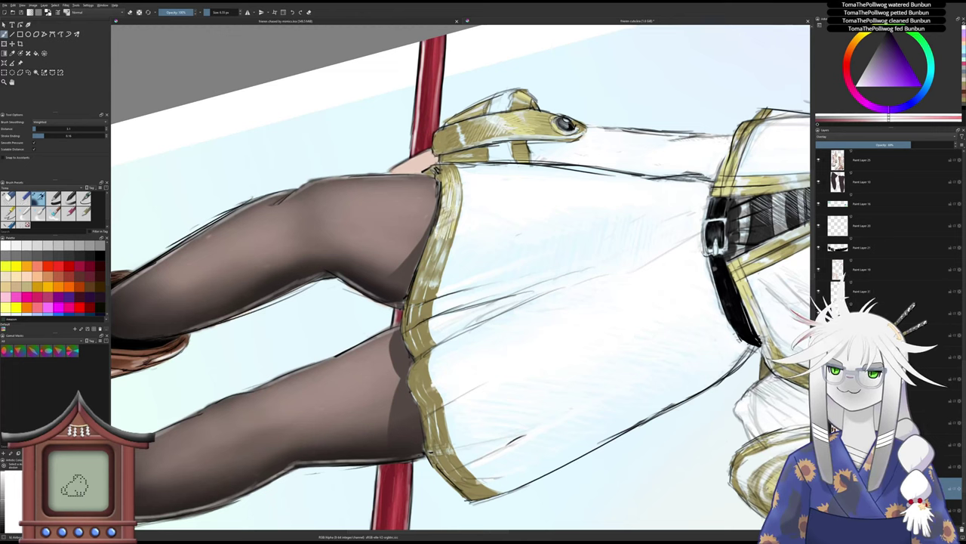
- Continue the highlights along the skirt's gold hem down to the central folds, undoing the stray strokes
mouse_move(434, 237)
mouse_down()
mouse_move(426, 263)
mouse_move(436, 262)
mouse_up()
drag(445, 242, 411, 322)
drag(417, 308, 413, 325)
drag(422, 309, 419, 320)
drag(428, 305, 416, 356)
mouse_move(410, 340)
mouse_down()
mouse_move(419, 358)
mouse_move(409, 346)
mouse_move(418, 334)
mouse_move(415, 355)
mouse_up()
key(ctrl+z)
key(ctrl+z)
key(ctrl+z)
drag(427, 327, 420, 349)
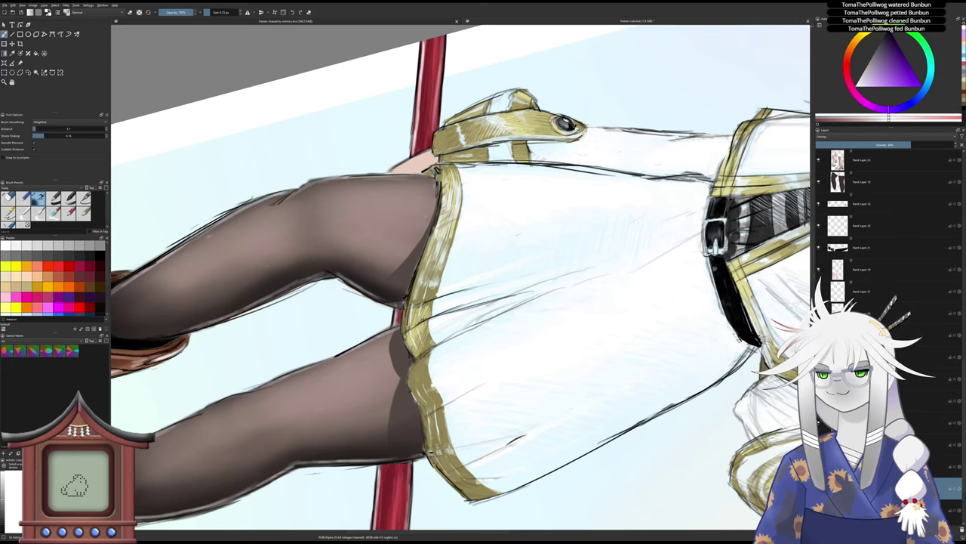
- Add vertical highlight strokes to the gold hem at the central folds and on the skirt's suitcase side
key(6)
key(5)
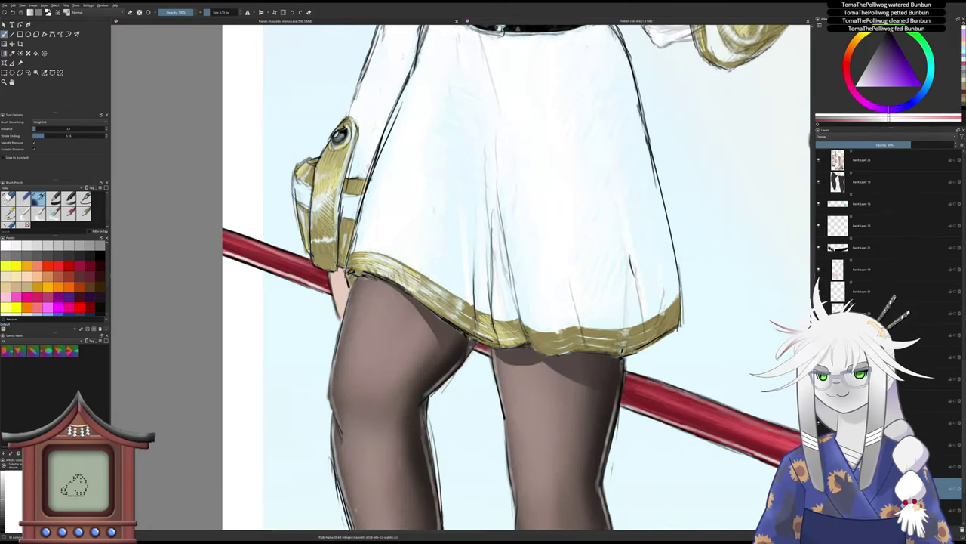
drag(479, 310, 479, 333)
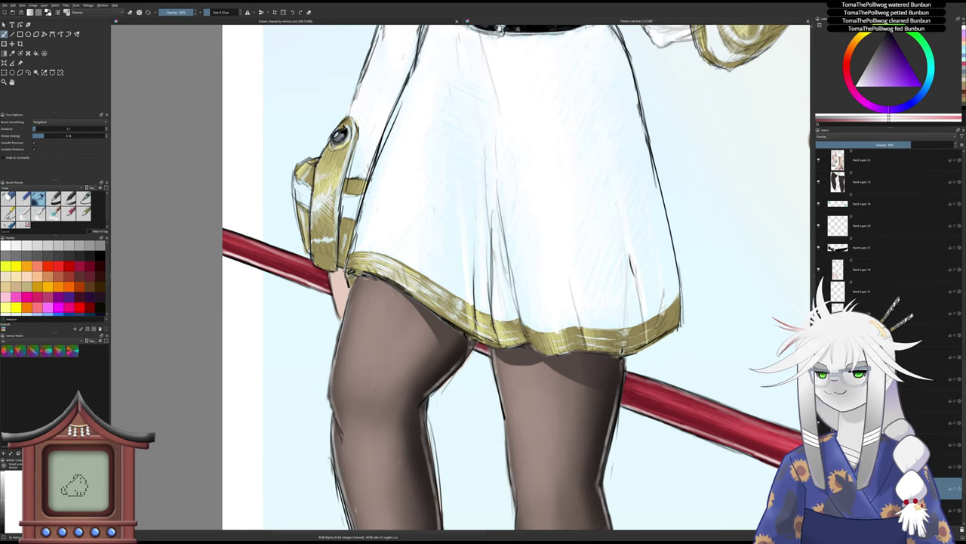
drag(662, 313, 666, 332)
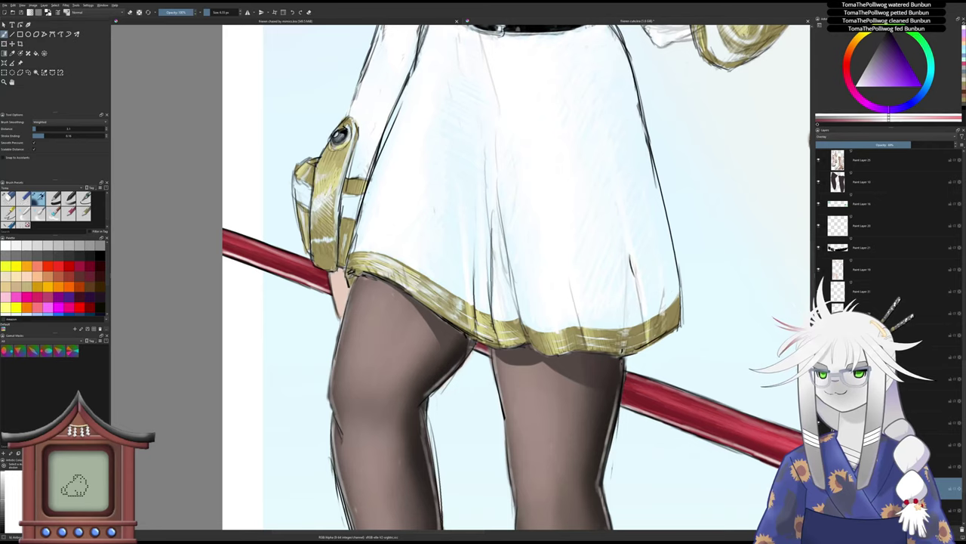
- Pick a muted blue shadow color and place a new paint layer directly above the skin layer
drag(659, 256, 551, 224)
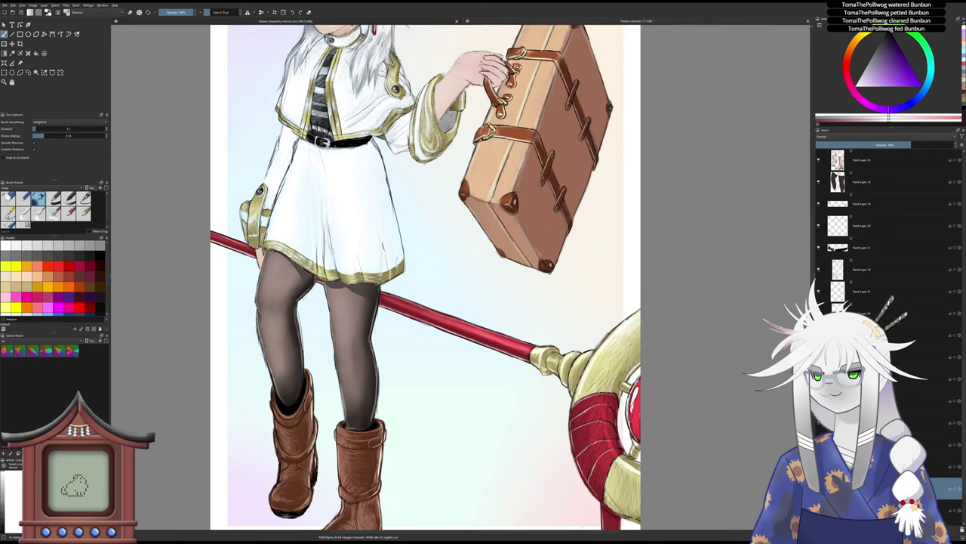
drag(598, 358, 574, 380)
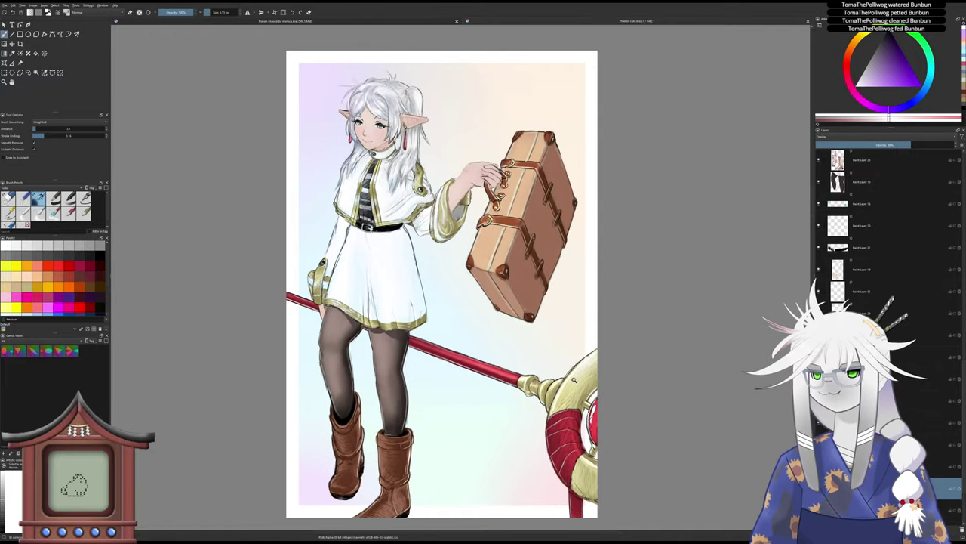
scroll(441, 283, up, 2)
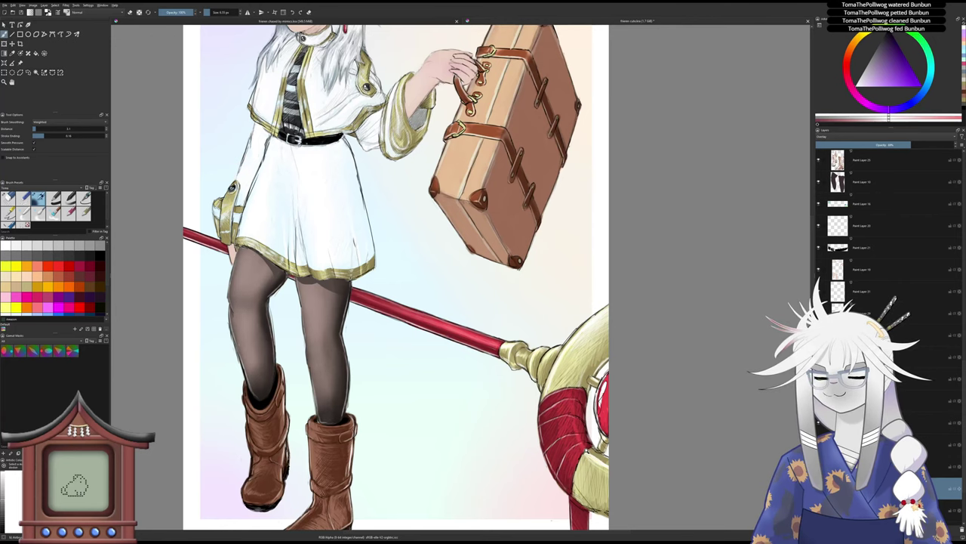
scroll(396, 278, down, 3)
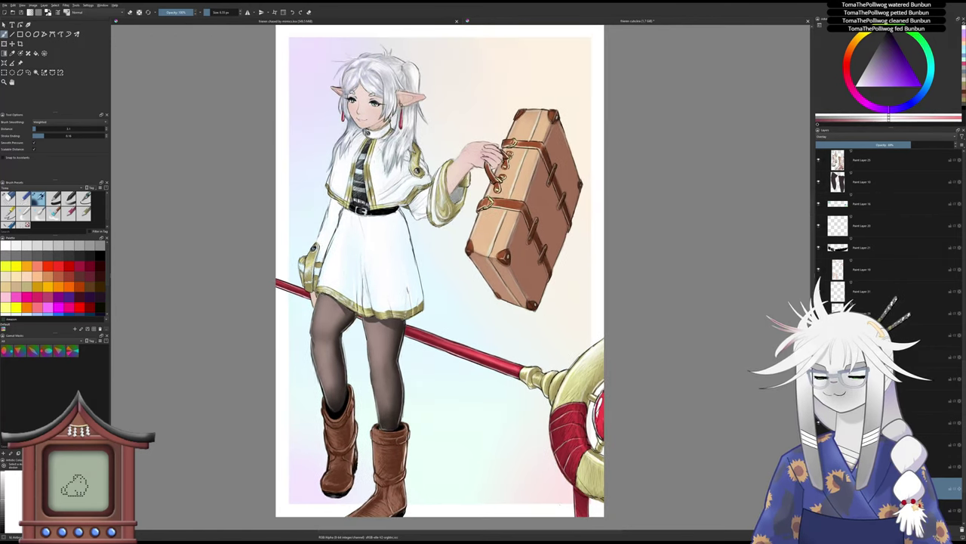
drag(565, 428, 556, 430)
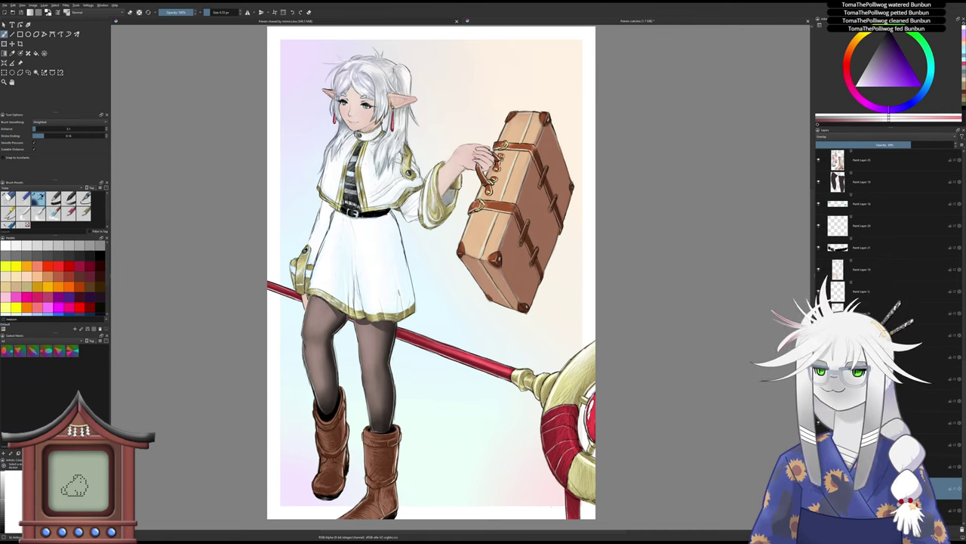
click(911, 103)
drag(893, 80, 883, 65)
click(891, 71)
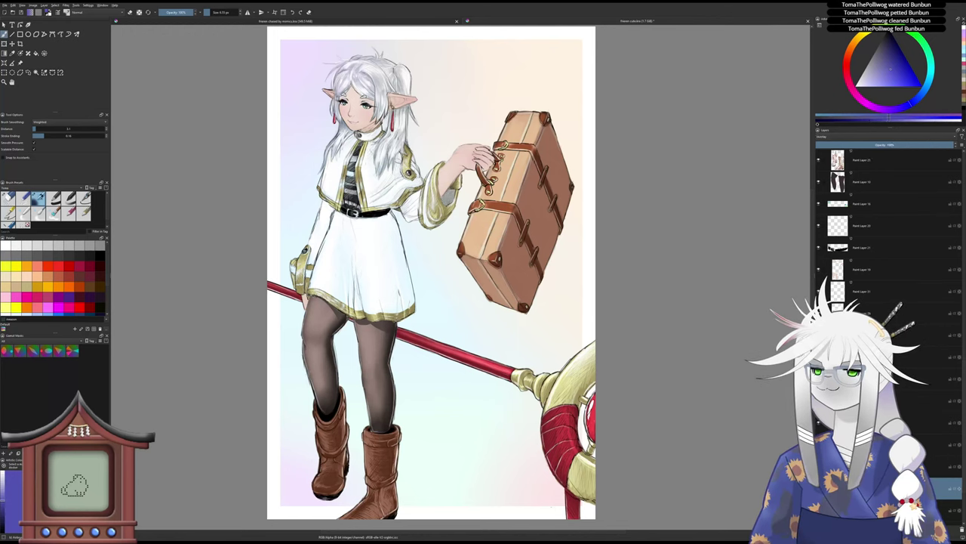
drag(872, 313, 872, 259)
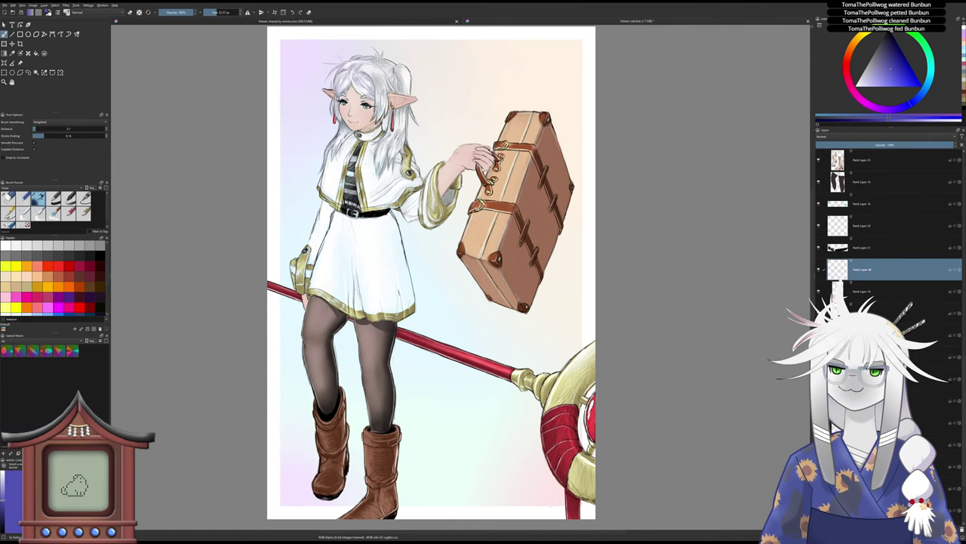
- Shade the raised forearm and hand in muted blue, then soften the shadow's edges with the eraser
scroll(445, 181, up, 2)
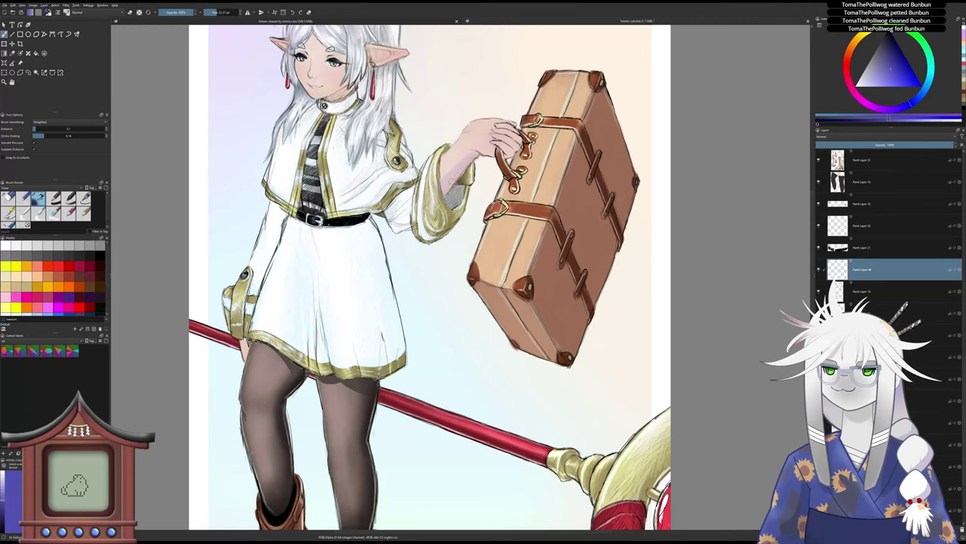
mouse_move(445, 189)
mouse_down()
mouse_move(469, 159)
mouse_move(445, 185)
mouse_up()
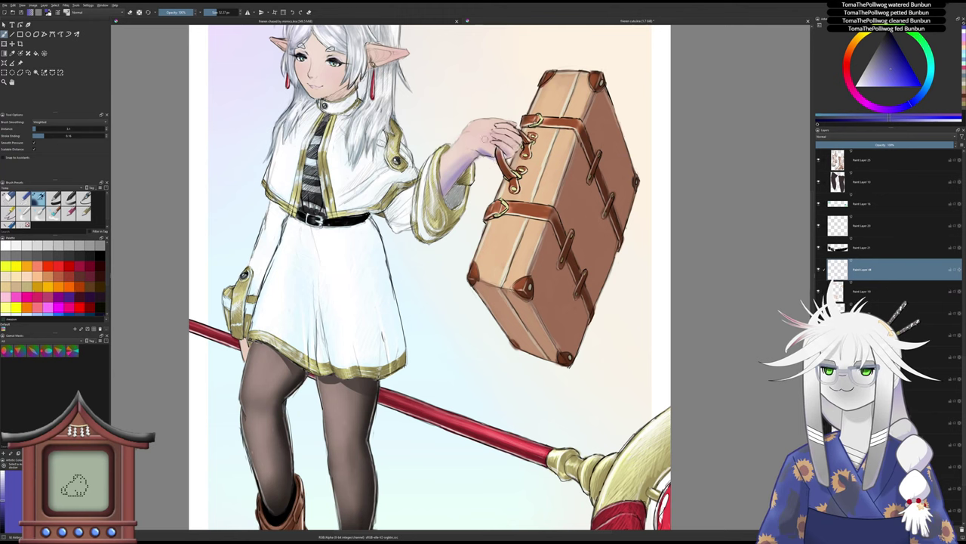
key(e)
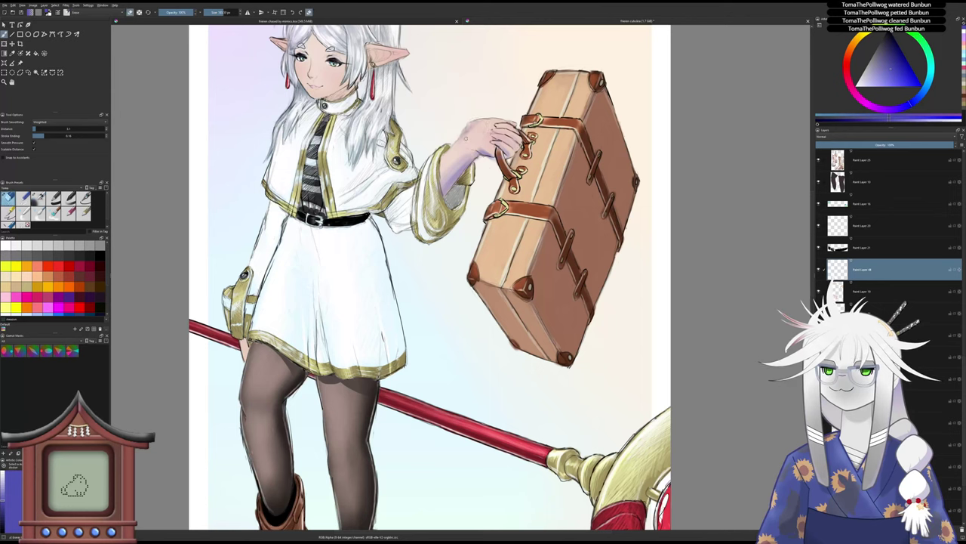
mouse_move(466, 139)
mouse_down()
mouse_move(473, 131)
mouse_move(463, 141)
mouse_up()
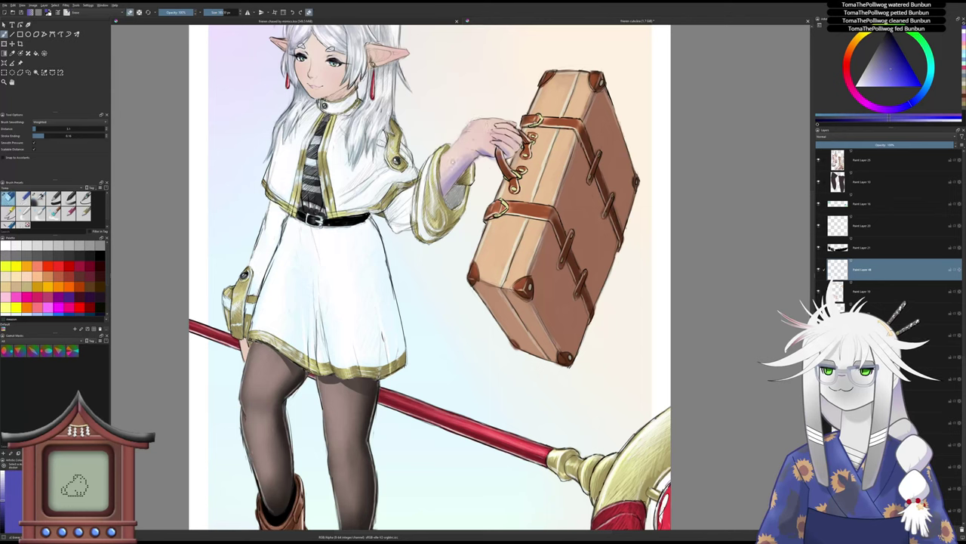
drag(453, 162, 442, 186)
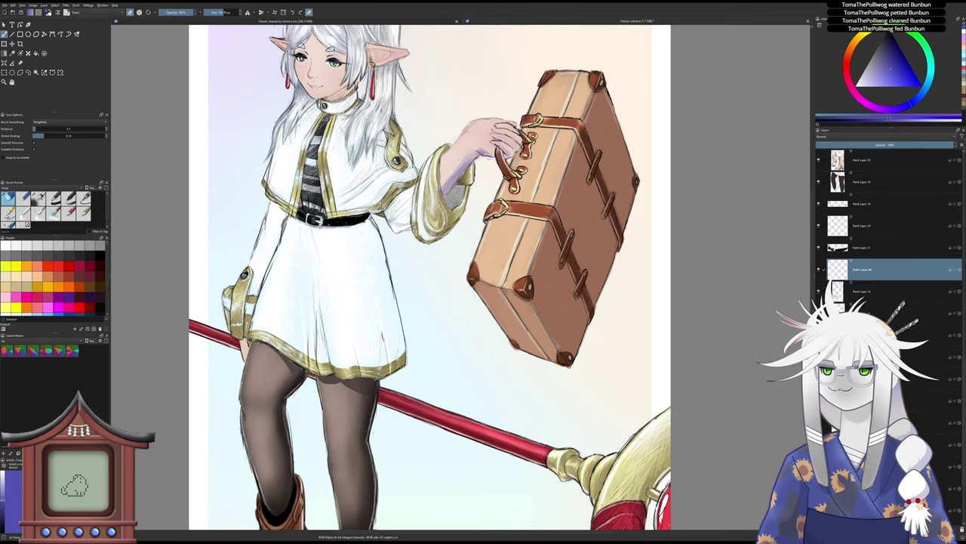
- Deepen the blue shadow along the underside of the raised forearm down into the sleeve
key(slash)
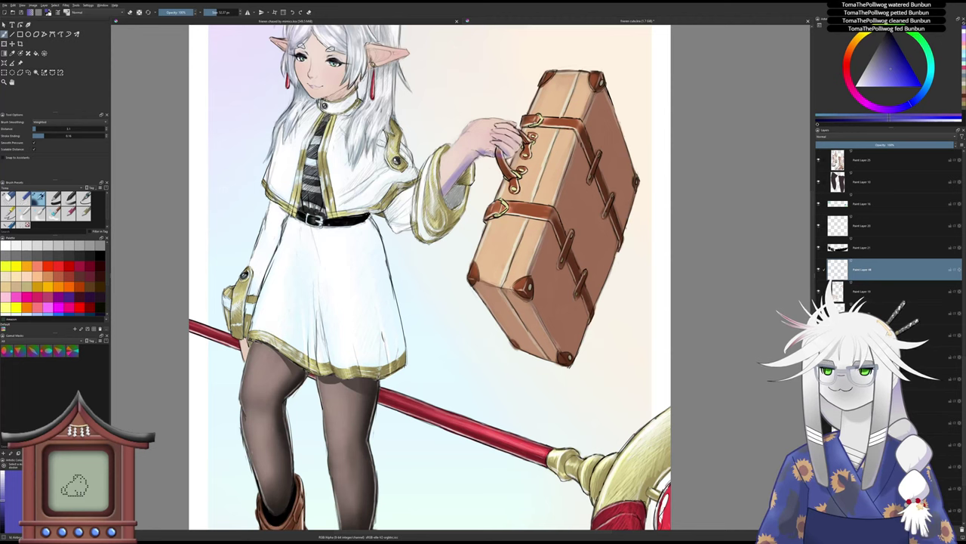
key(slash)
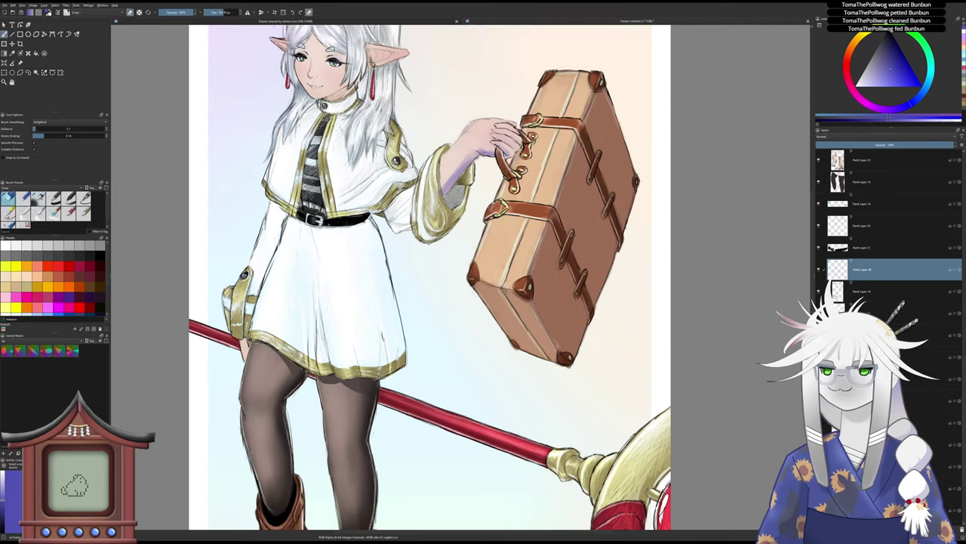
key(slash)
drag(477, 159, 444, 198)
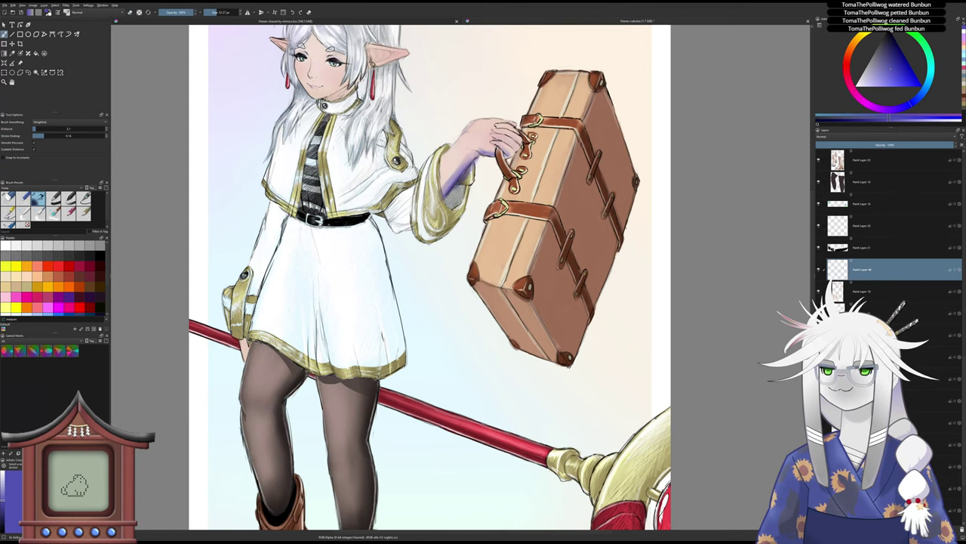
key(slash)
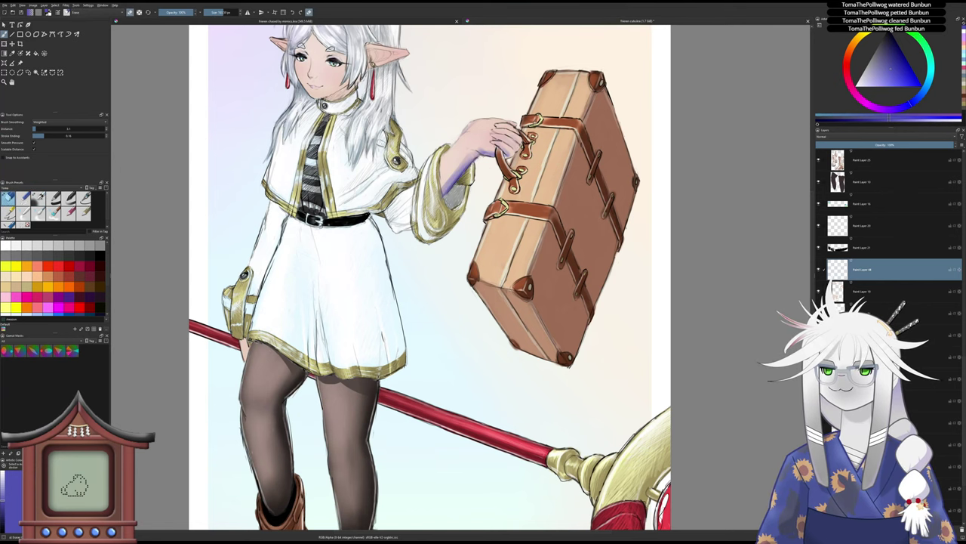
- Shade the neck beneath the chin and the inside of the larger ear in muted blue
mouse_move(336, 72)
mouse_down()
mouse_move(370, 141)
mouse_move(408, 169)
mouse_move(436, 159)
mouse_move(394, 179)
mouse_move(423, 174)
mouse_up()
scroll(406, 162, up, 2)
key(slash)
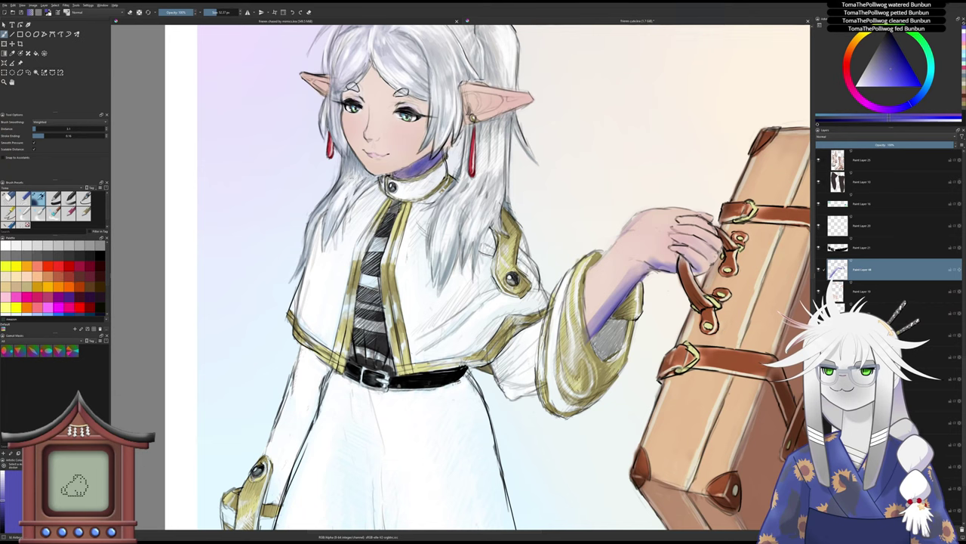
mouse_move(462, 111)
mouse_down()
mouse_move(491, 92)
mouse_move(497, 107)
mouse_up()
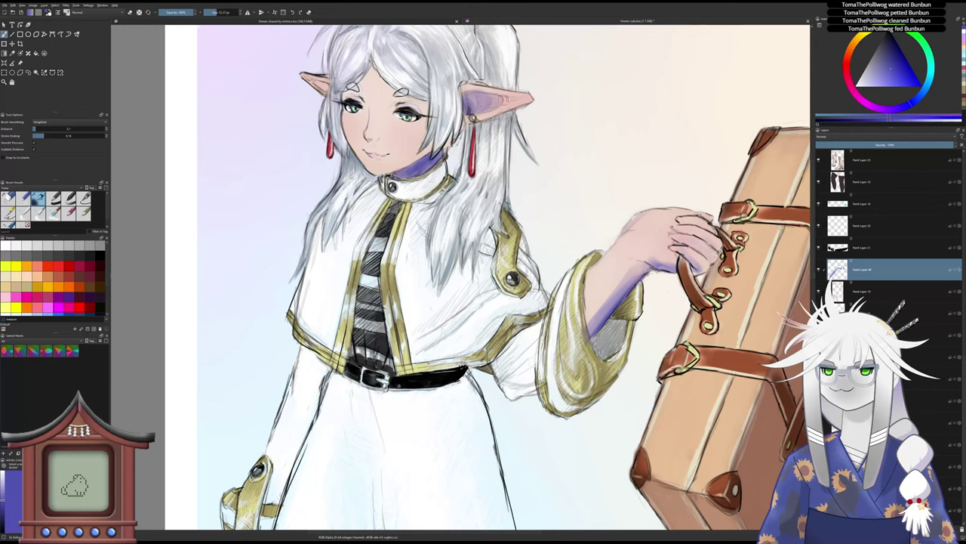
- Touch up the neck and large ear shadows, undo the unwanted change, and shade the inside of the smaller ear
key(slash)
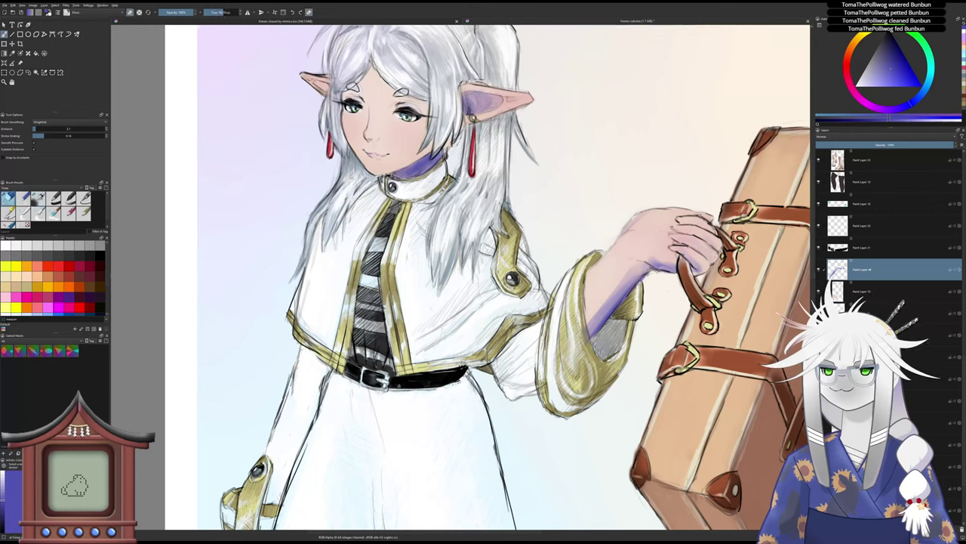
key(slash)
drag(450, 158, 449, 171)
key(slash)
key(slash)
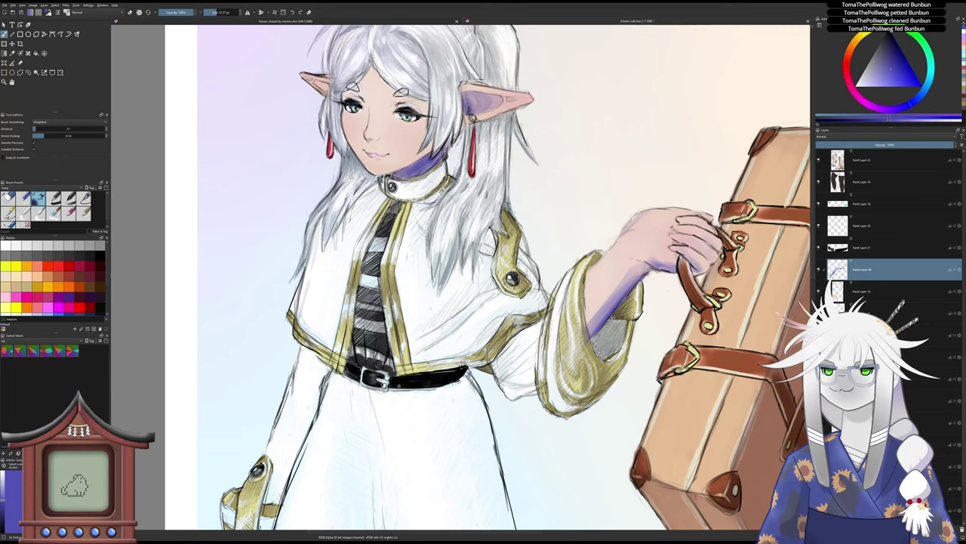
key(slash)
key(ctrl+z)
key(slash)
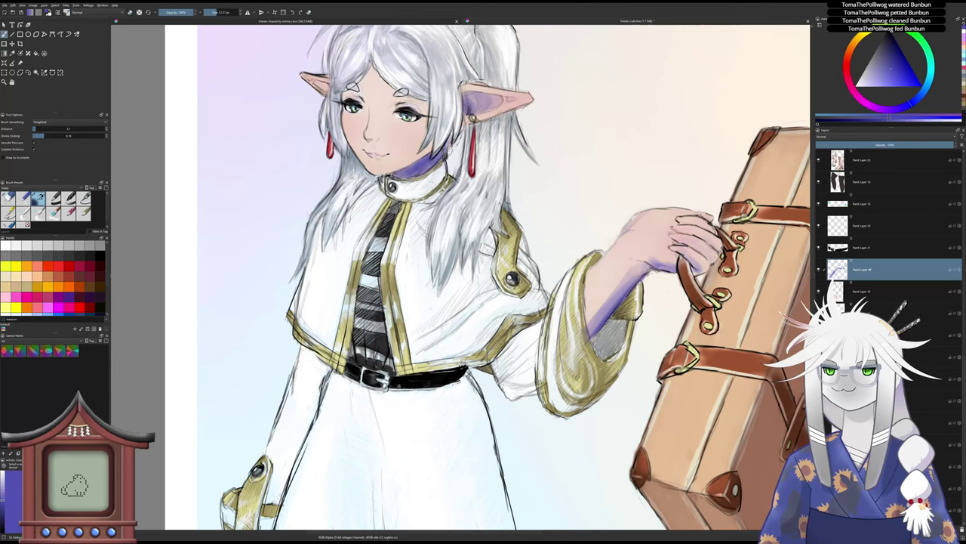
drag(316, 80, 328, 89)
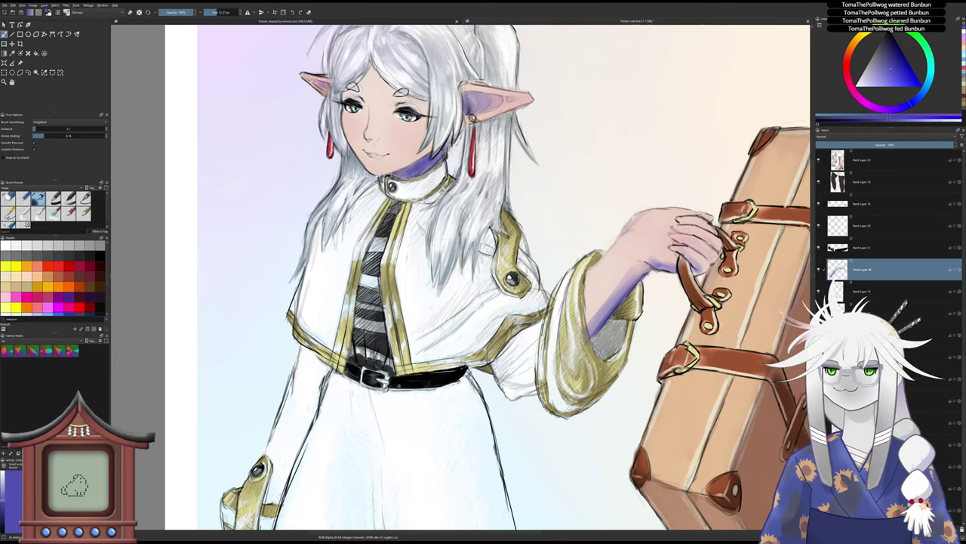
- Refine the muted blue shadows on the neck and larger ear, softening them with the eraser
key(slash)
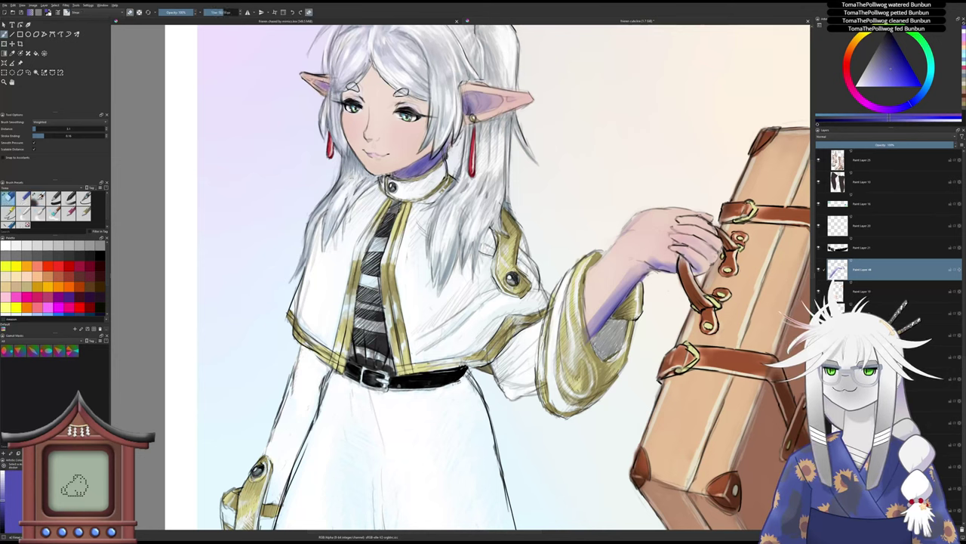
key(slash)
key(slash)
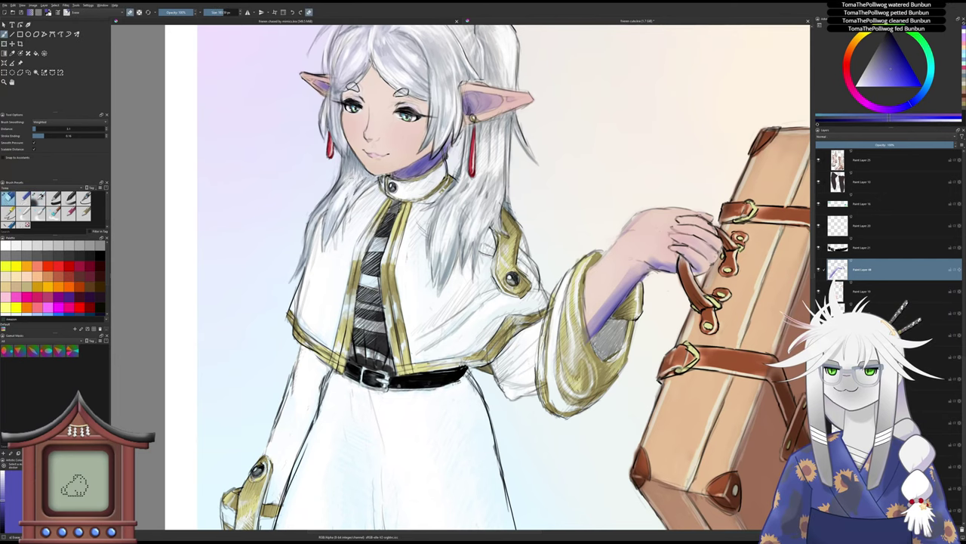
scroll(348, 136, down, 2)
scroll(370, 98, up, 4)
key(slash)
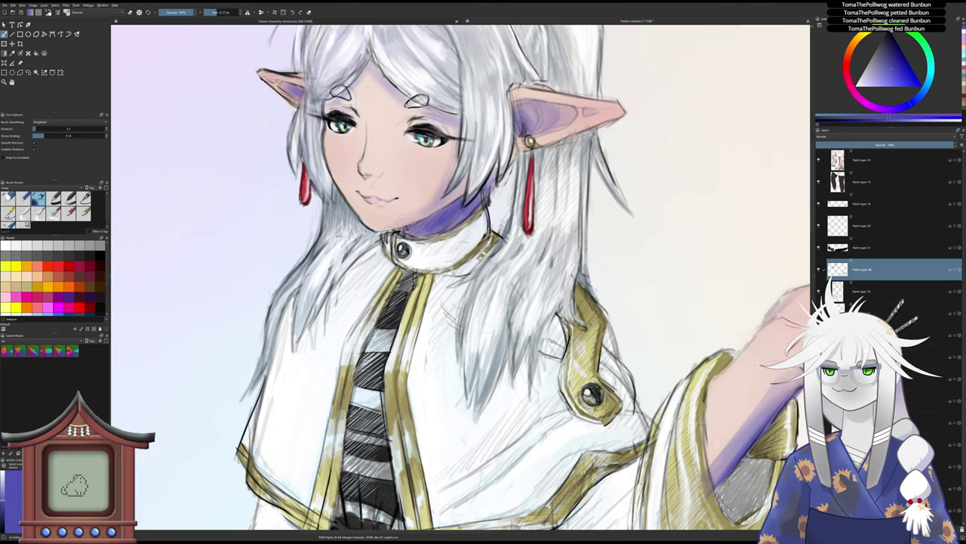
key(slash)
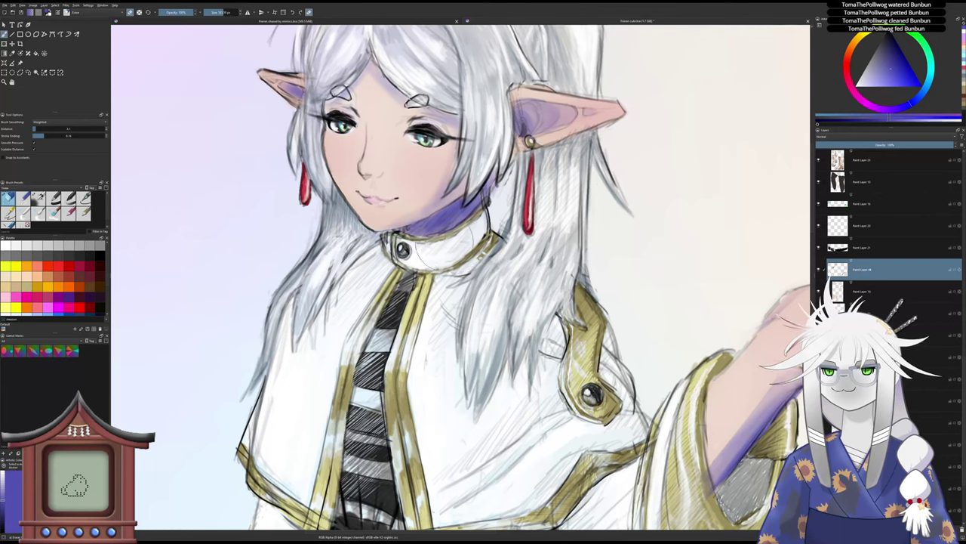
key(slash)
- Shade the lowered hand by the staff in muted blue and soften the shadow with the eraser
scroll(429, 242, down, 5)
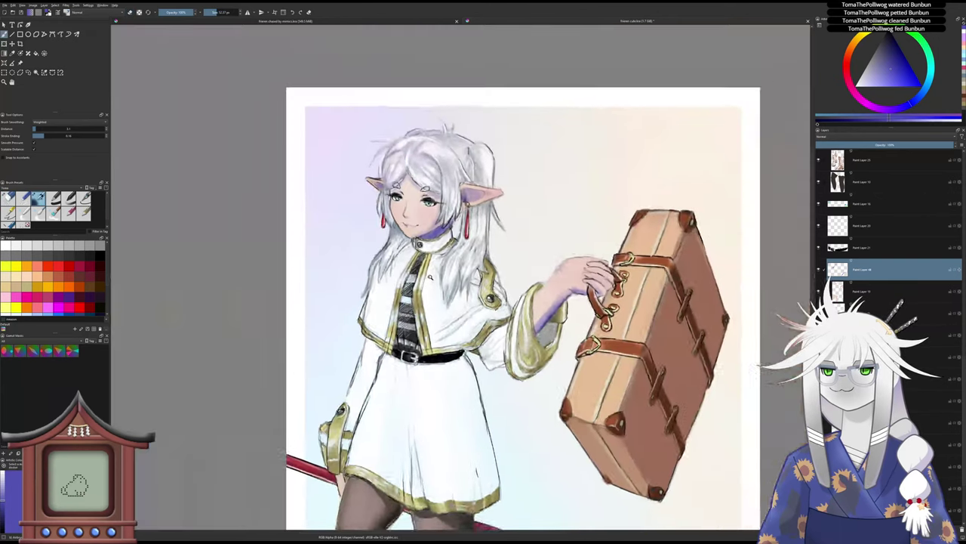
scroll(429, 241, up, 2)
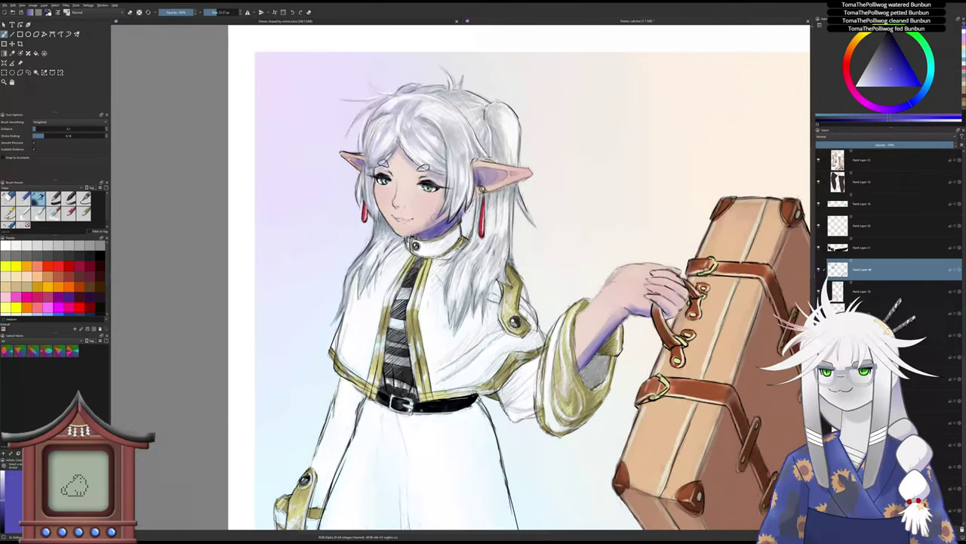
scroll(420, 252, down, 1)
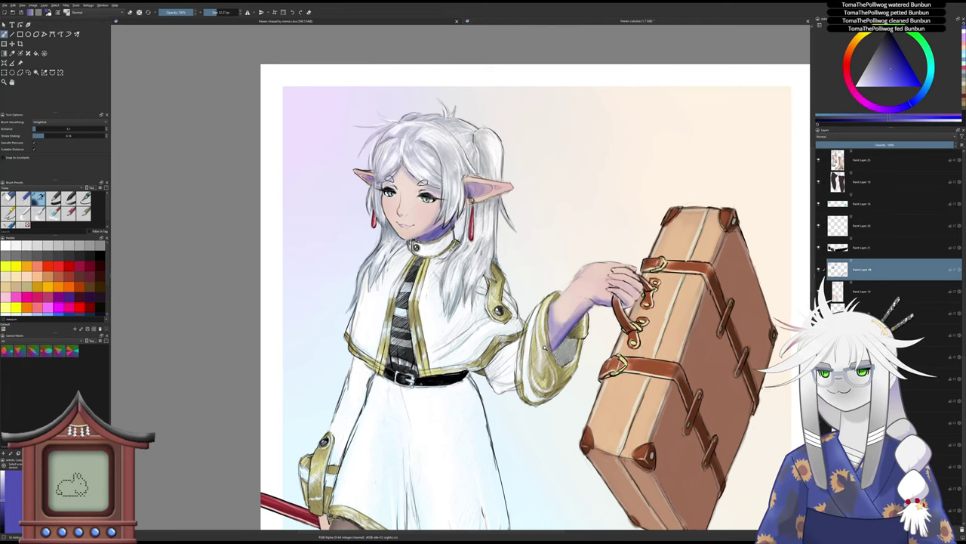
scroll(544, 348, down, 1)
drag(490, 388, 480, 296)
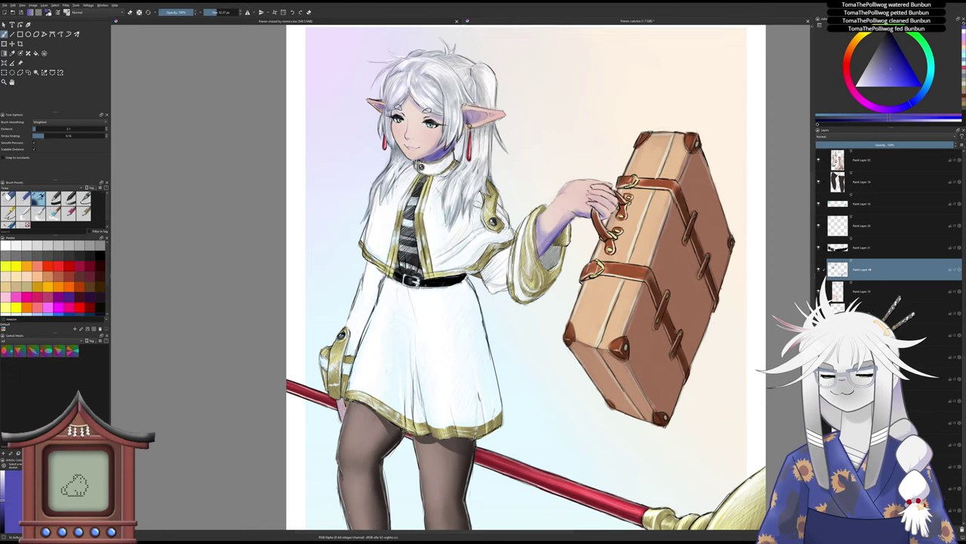
key(slash)
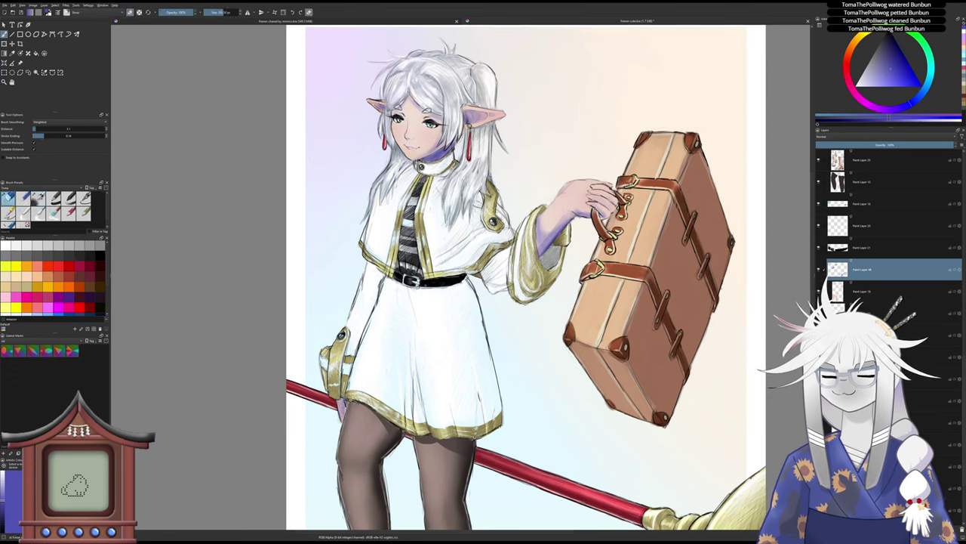
key(slash)
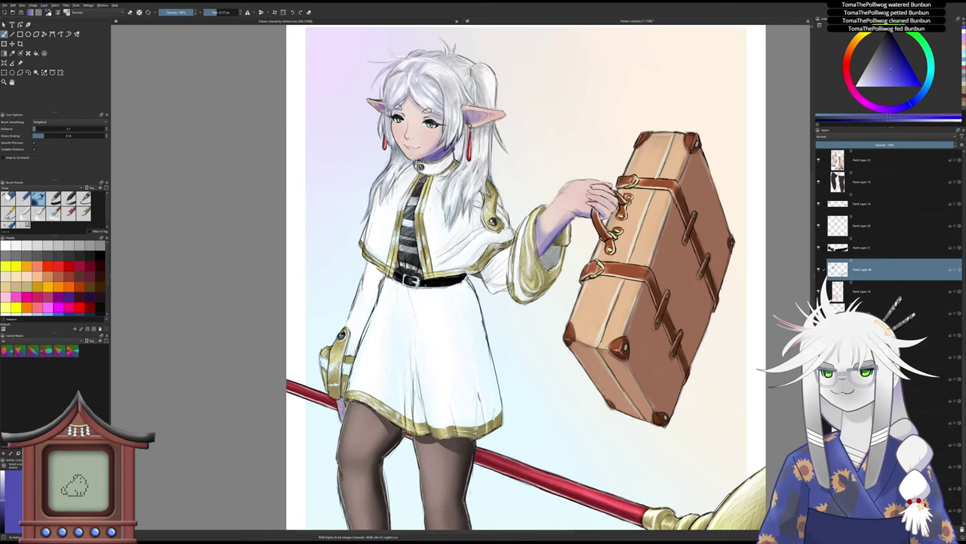
key(slash)
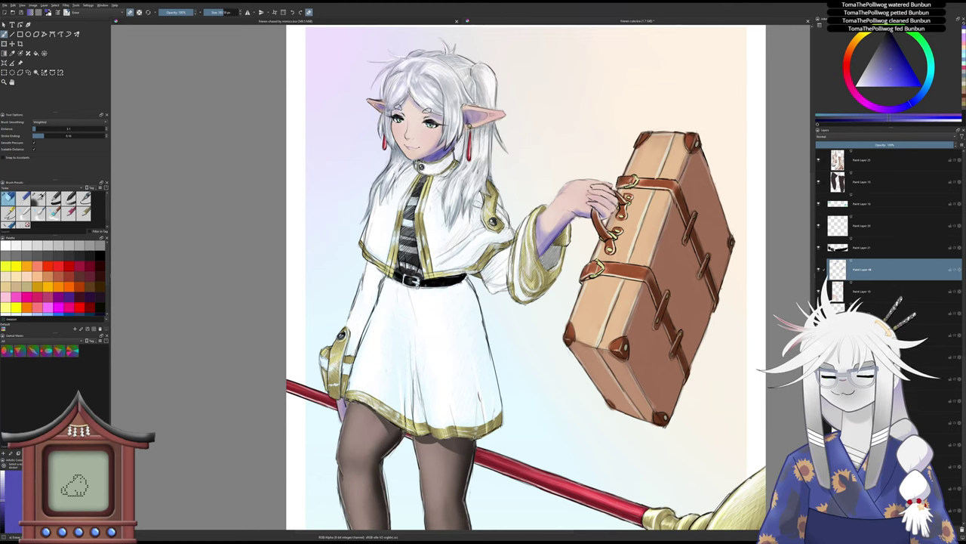
- Try Overlay on the skin shadow layer, then blend it in Multiply mode at about 20% opacity
click(845, 136)
click(842, 143)
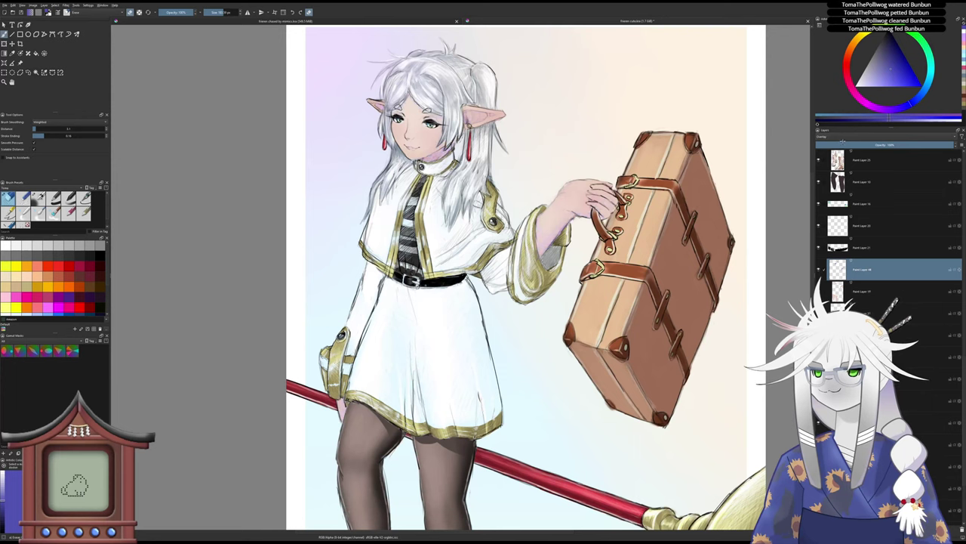
click(843, 137)
click(843, 111)
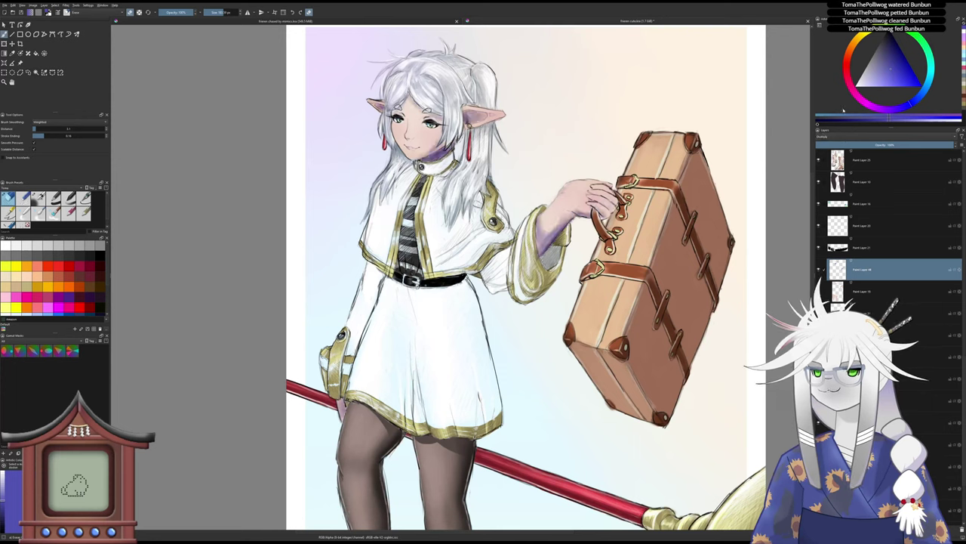
scroll(861, 143, down, 1)
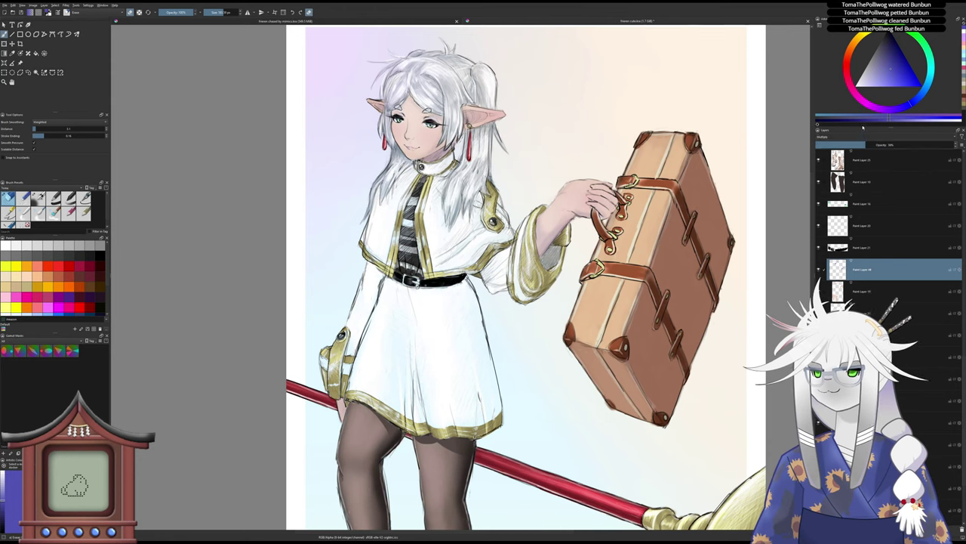
click(853, 170)
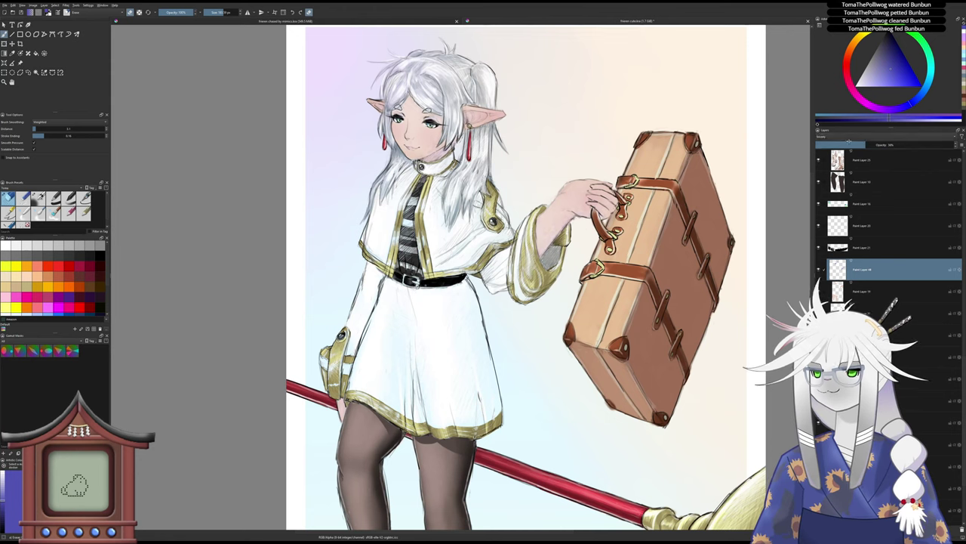
mouse_move(852, 144)
mouse_down()
mouse_move(951, 144)
mouse_move(867, 144)
mouse_up()
click(865, 111)
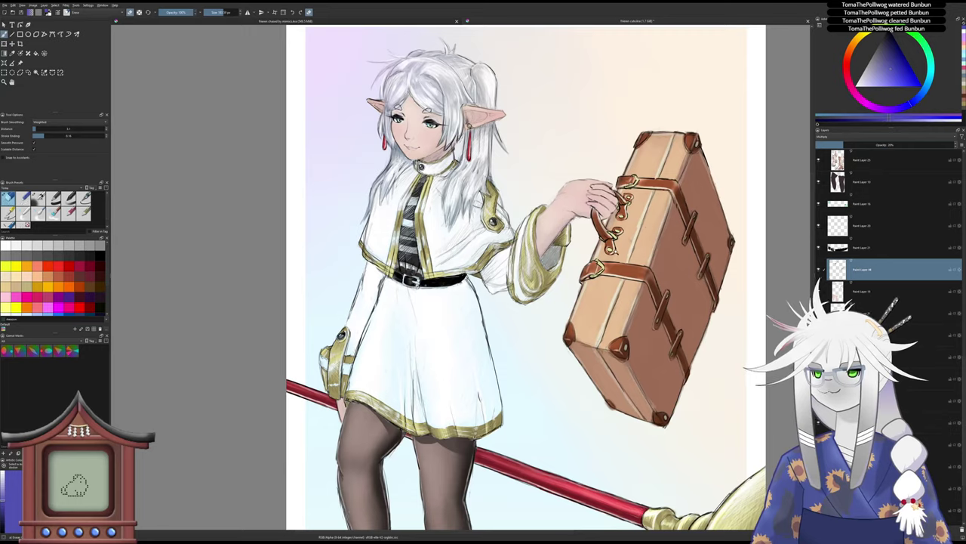
- Set the skin shadow layer's opacity to 37% and merge it with the layer below
scroll(618, 255, up, 2)
scroll(618, 256, down, 1)
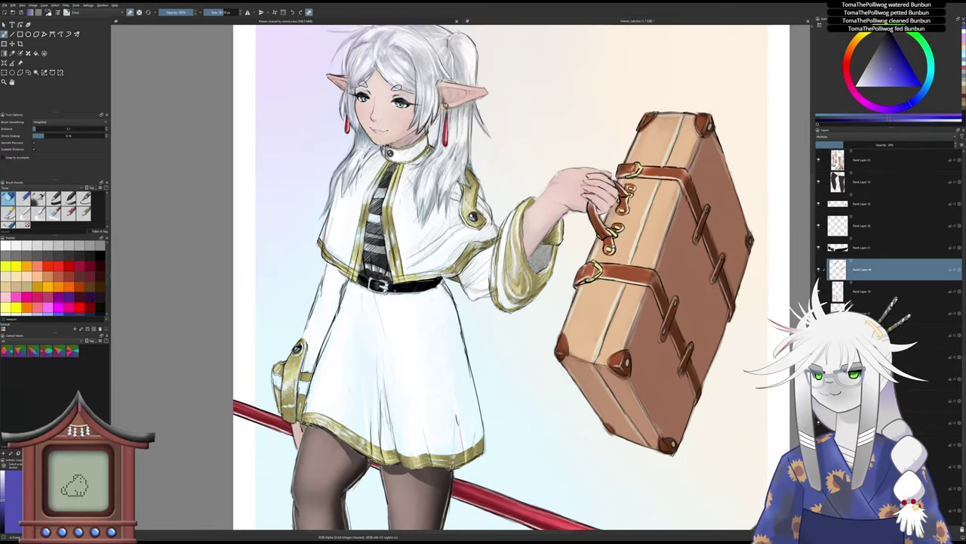
scroll(616, 246, down, 2)
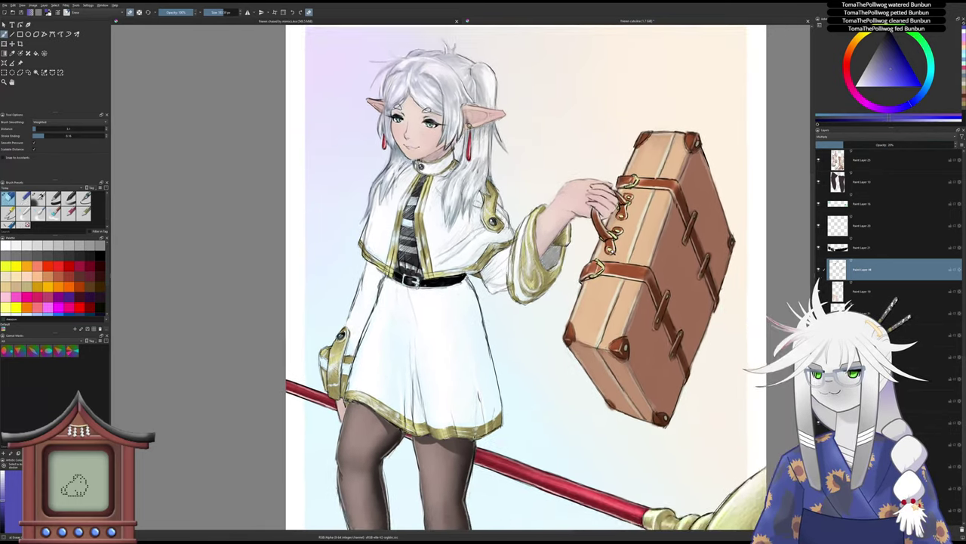
drag(843, 145, 866, 145)
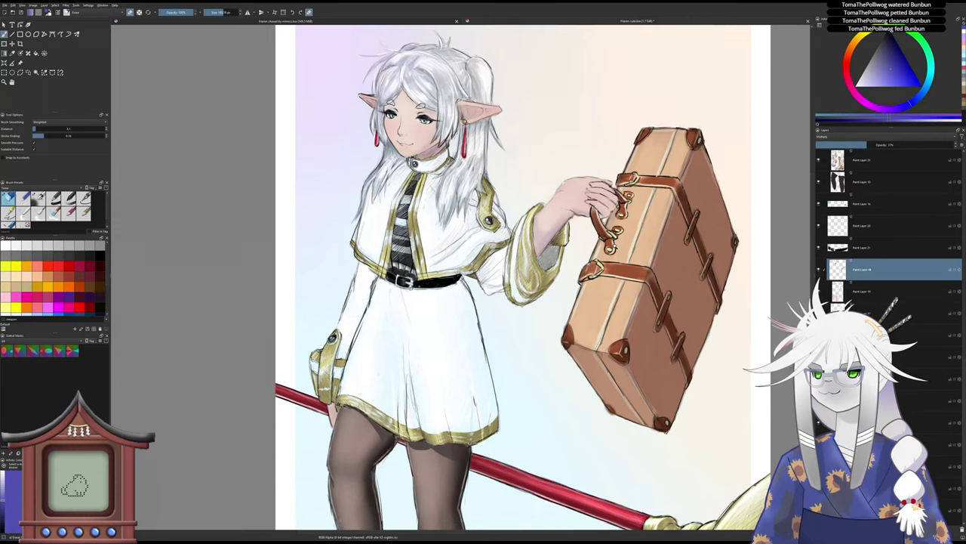
click(853, 137)
shift+click(868, 467)
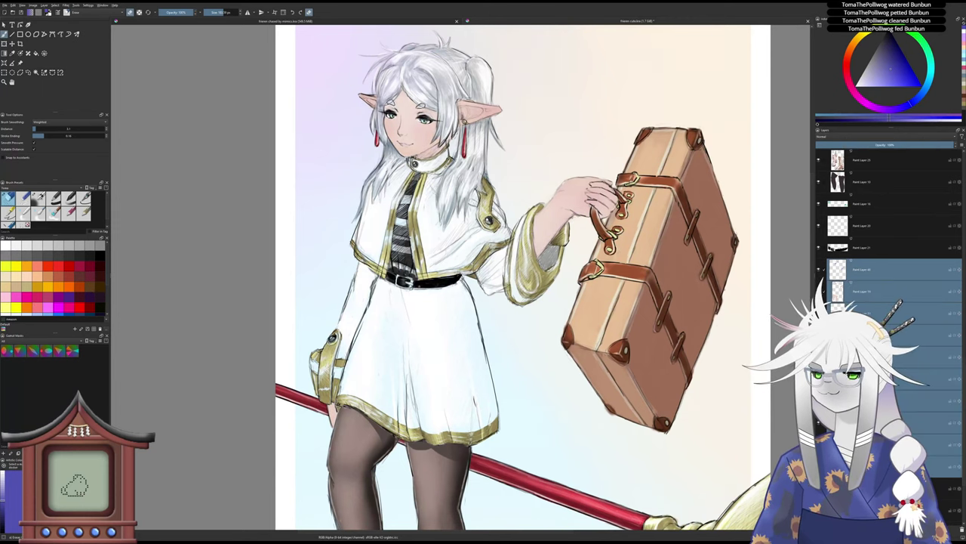
click(891, 271)
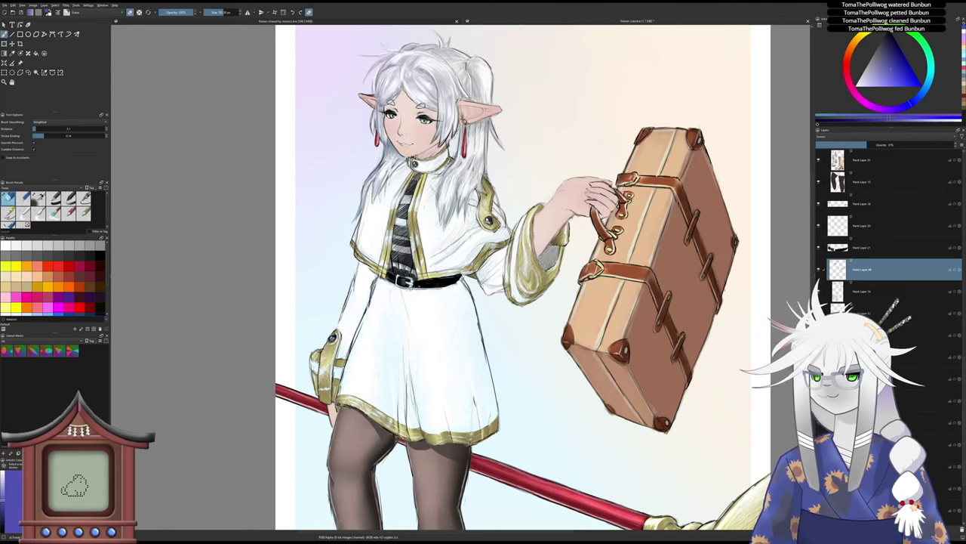
key(ctrl+e)
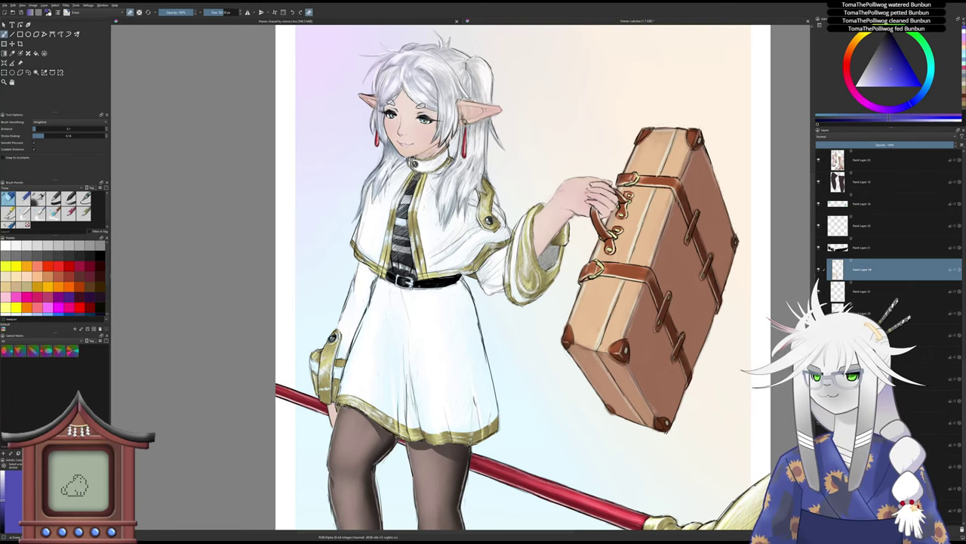
- On a new layer, paint a solid blue shadow along the raised forearm's underside and the wrist's outer edge with a small brush
scroll(547, 223, up, 4)
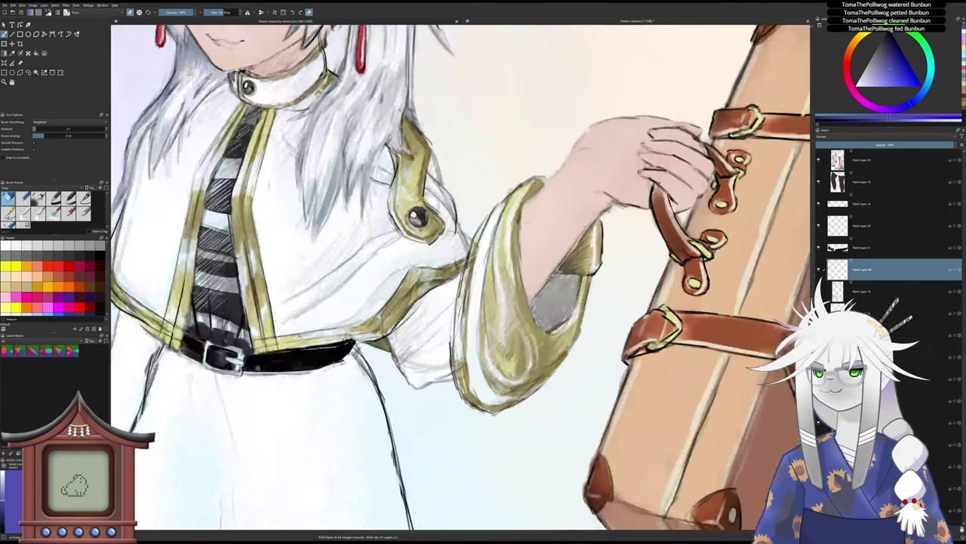
click(211, 12)
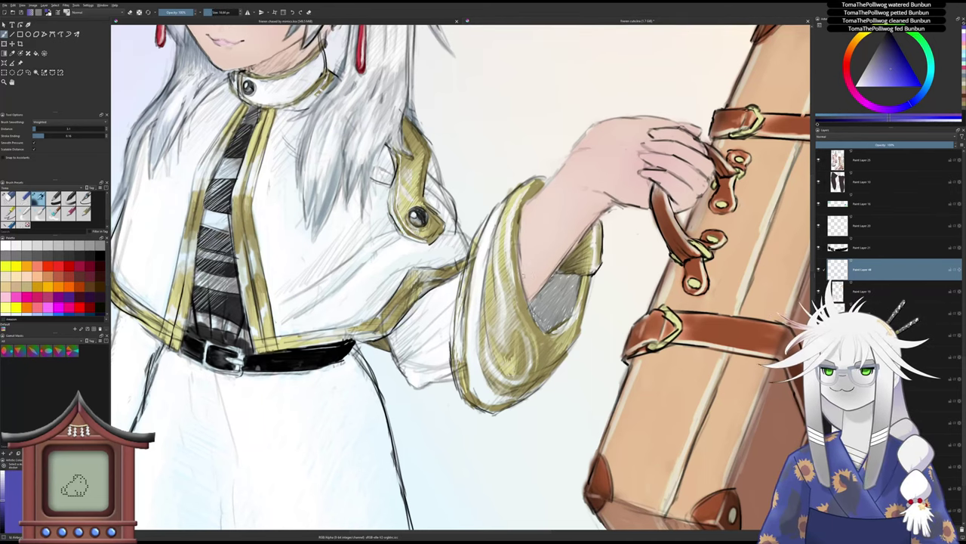
mouse_move(523, 278)
mouse_down()
mouse_move(600, 202)
mouse_move(572, 228)
mouse_move(555, 266)
mouse_up()
mouse_move(572, 231)
mouse_down()
mouse_move(543, 281)
mouse_move(536, 263)
mouse_move(530, 292)
mouse_up()
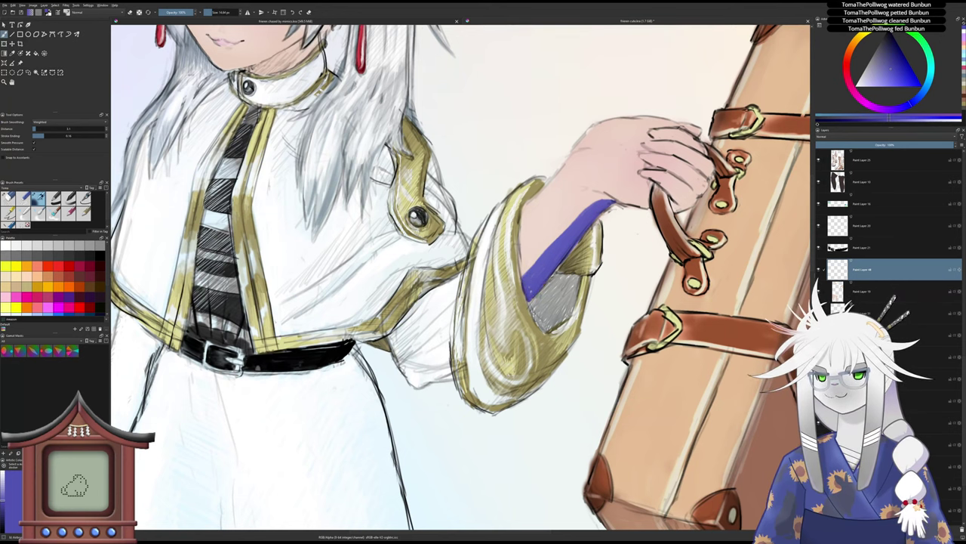
drag(574, 149, 474, 244)
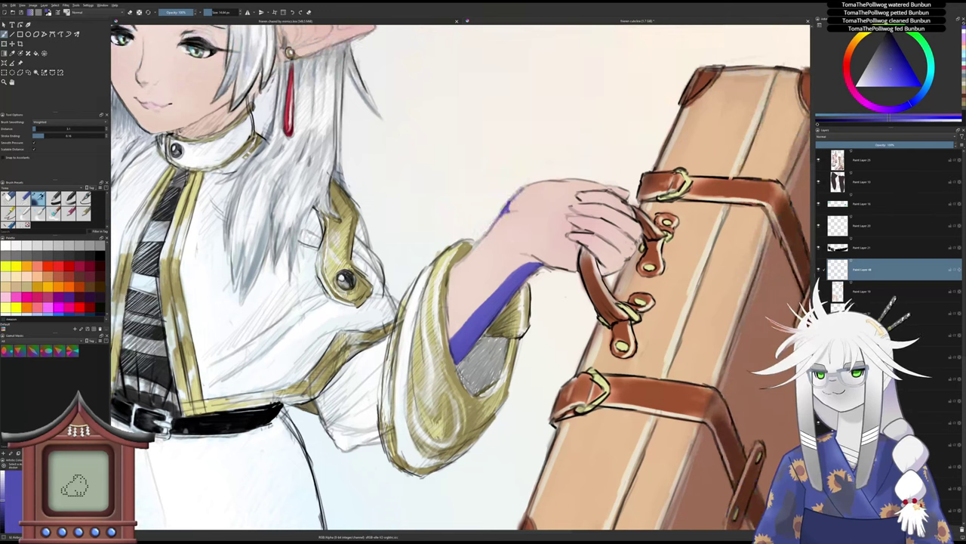
mouse_move(510, 194)
mouse_down()
mouse_move(539, 182)
mouse_move(476, 185)
mouse_move(479, 171)
mouse_move(428, 143)
mouse_move(472, 226)
mouse_up()
- Fill the inner hollow of the larger ear with solid blue shadow, adding a narrow streak toward the tip
scroll(476, 185, down, 2)
scroll(495, 179, up, 6)
scroll(471, 215, up, 2)
mouse_move(477, 156)
mouse_down()
mouse_move(420, 230)
mouse_move(422, 261)
mouse_move(391, 246)
mouse_move(394, 216)
mouse_move(441, 184)
mouse_move(415, 209)
mouse_move(412, 221)
mouse_move(428, 210)
mouse_move(412, 240)
mouse_move(398, 227)
mouse_move(389, 238)
mouse_move(410, 229)
mouse_move(415, 253)
mouse_up()
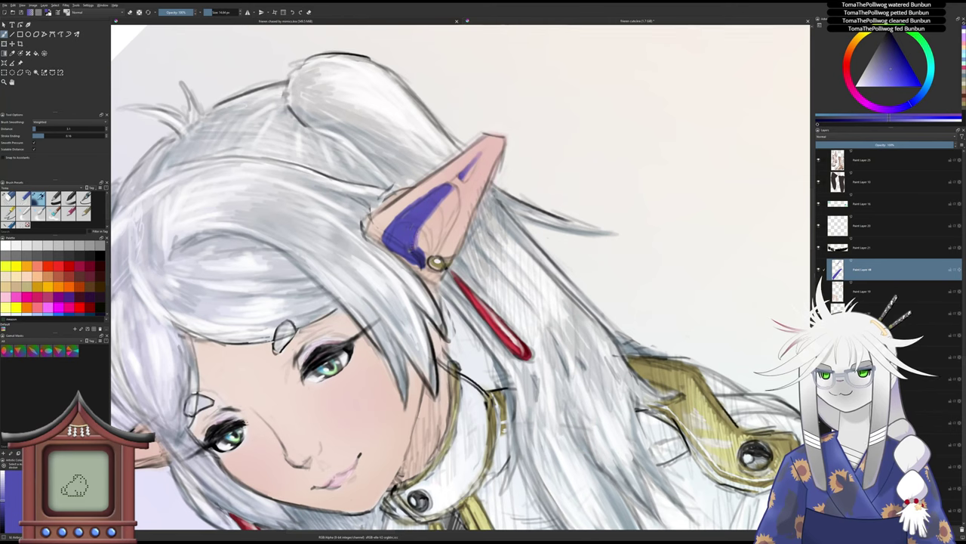
- Paint a blue shadow along the larger ear's lower edge from the tip down to the earring
drag(500, 139, 477, 198)
drag(495, 160, 467, 224)
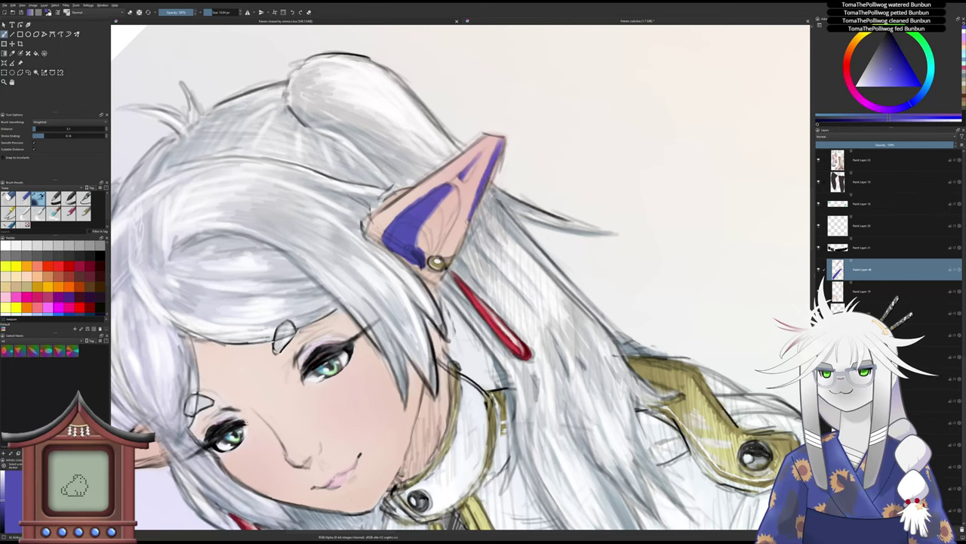
drag(486, 187, 452, 256)
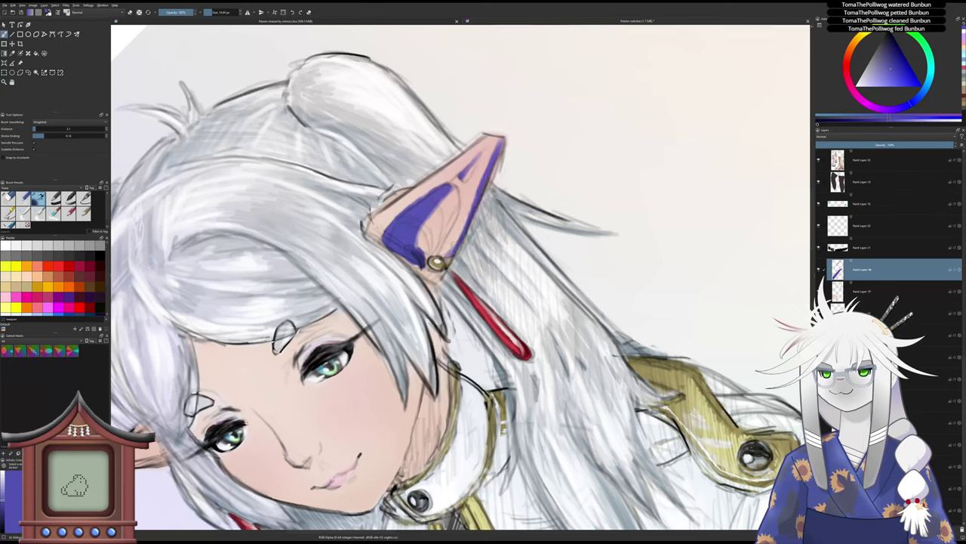
drag(468, 212, 454, 243)
drag(476, 185, 463, 228)
drag(487, 157, 468, 208)
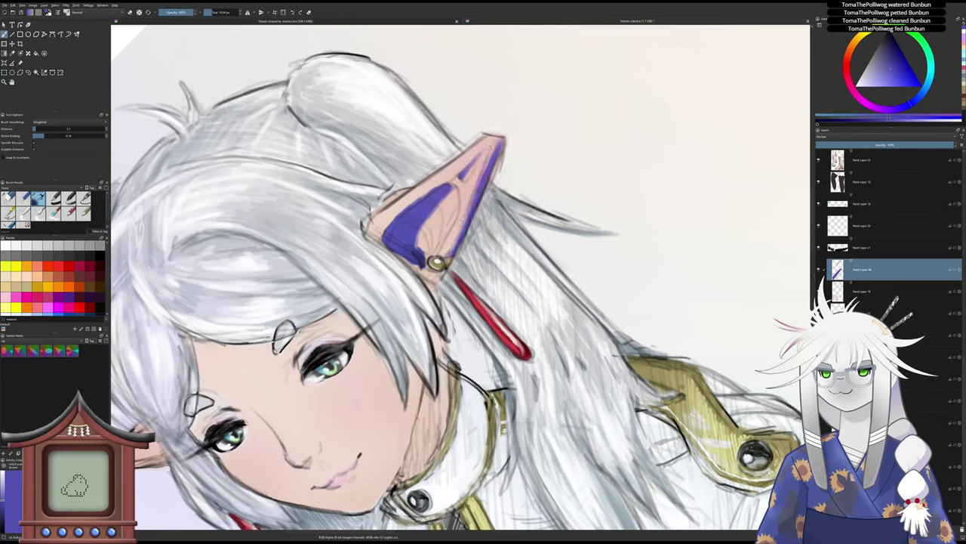
- Extend the blue shadow over the larger ear's lobe and around its base beside the hair
mouse_move(441, 274)
mouse_down()
mouse_move(435, 283)
mouse_move(420, 270)
mouse_move(434, 281)
mouse_up()
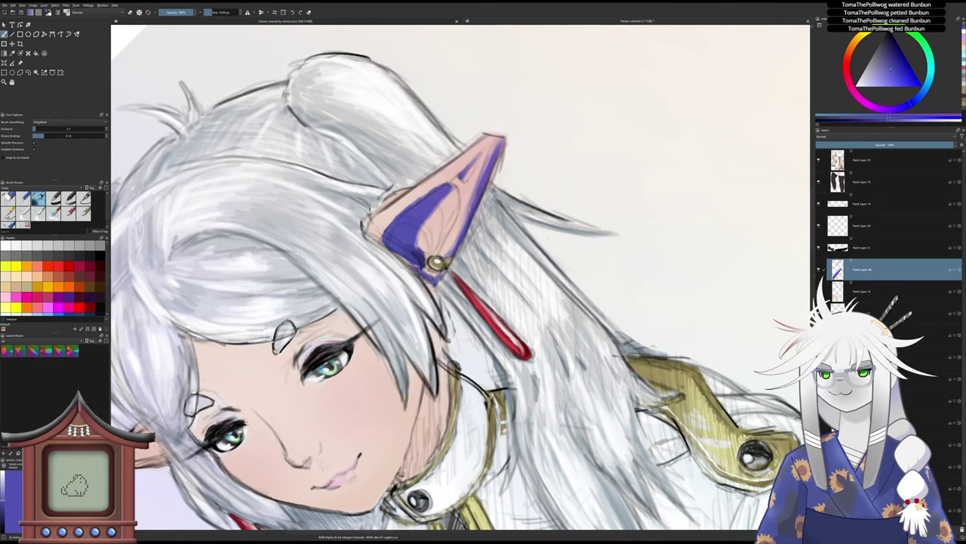
mouse_move(396, 255)
mouse_down()
mouse_move(416, 268)
mouse_move(384, 247)
mouse_up()
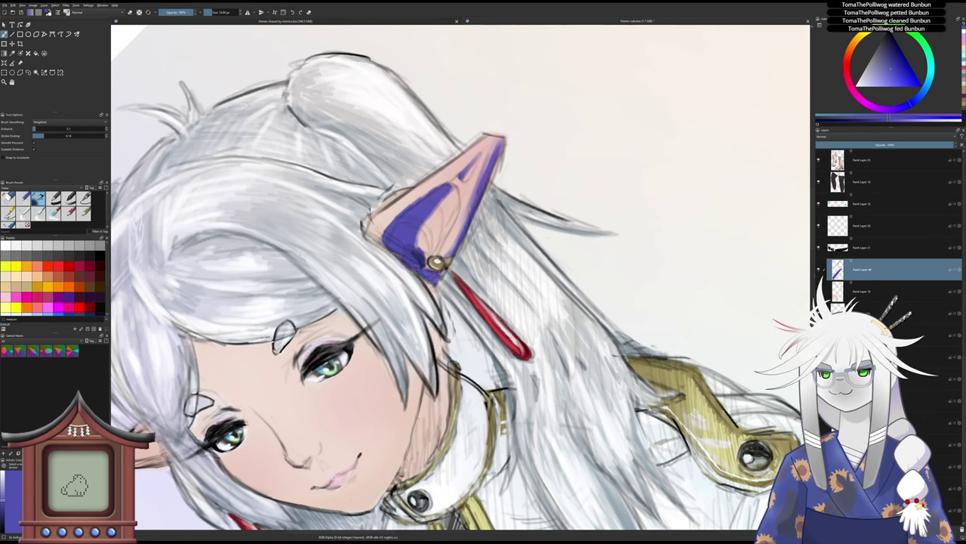
mouse_move(383, 204)
mouse_down()
mouse_move(413, 191)
mouse_move(383, 203)
mouse_move(402, 221)
mouse_move(397, 237)
mouse_move(472, 191)
mouse_move(444, 188)
mouse_up()
key(5)
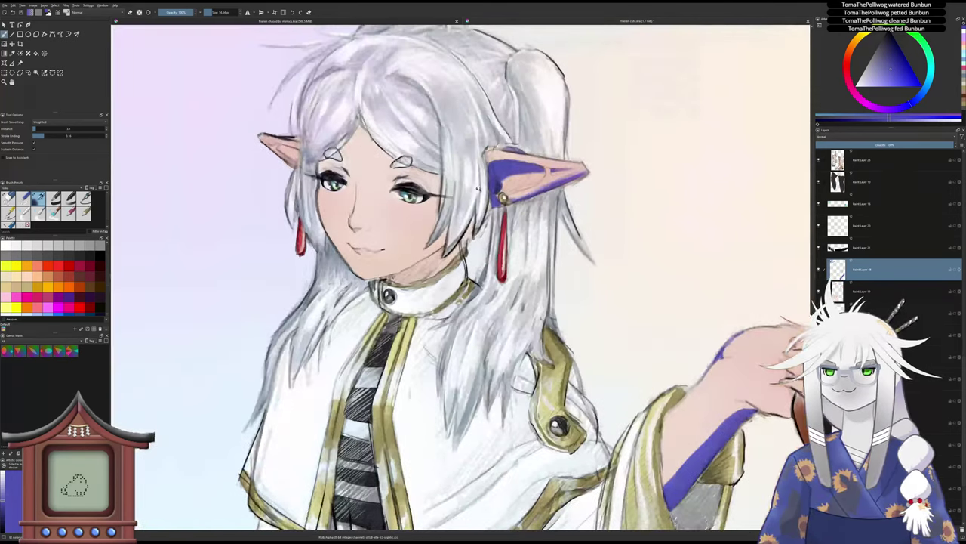
- Paint blue shadow on the skin below the larger ear, following the jaw behind the hair strands toward the neck
drag(488, 212, 462, 240)
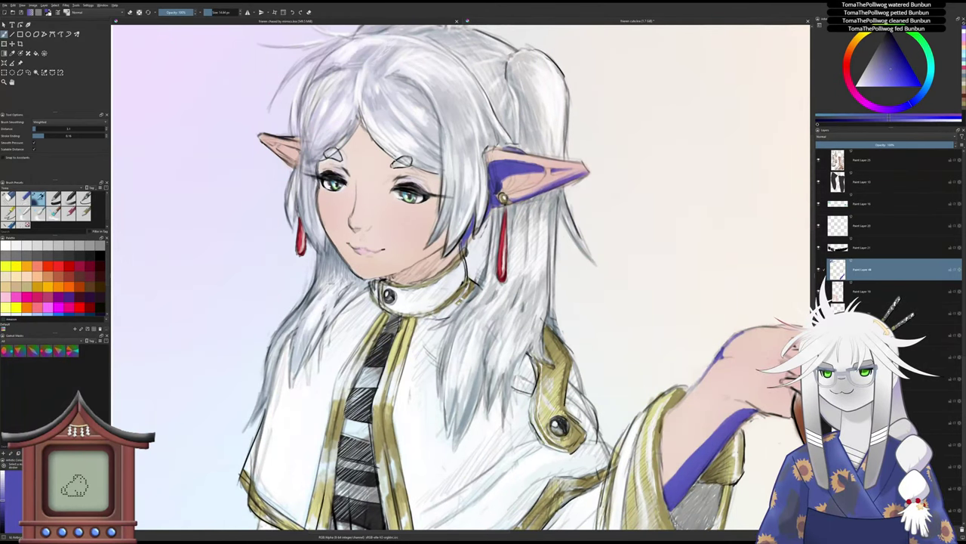
drag(453, 250, 434, 273)
scroll(431, 253, down, 4)
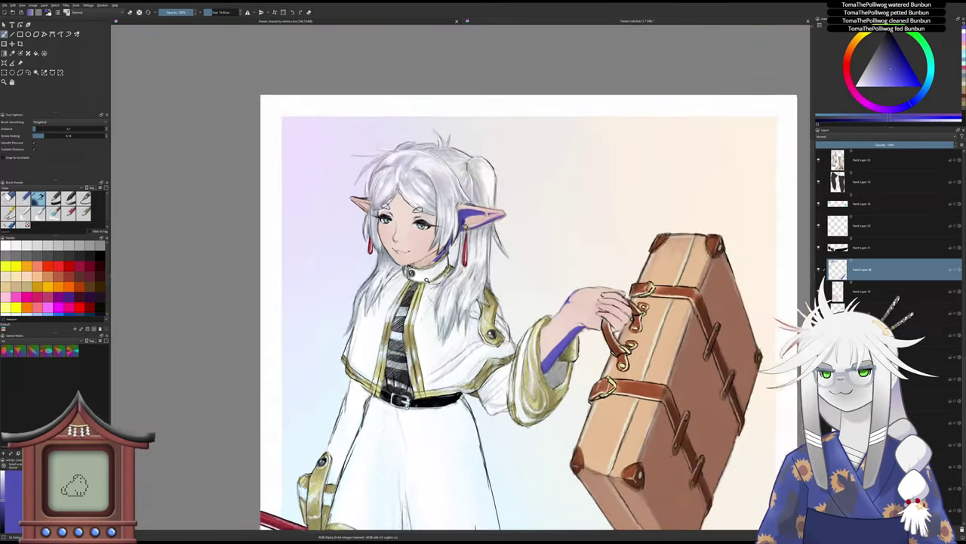
- Fill the exposed skin of the neck between the jaw and the collar with solid blue shadow
scroll(423, 260, up, 4)
key(4)
key(4)
key(4)
mouse_move(427, 271)
mouse_down()
mouse_move(465, 226)
mouse_move(472, 263)
mouse_up()
scroll(467, 227, up, 1)
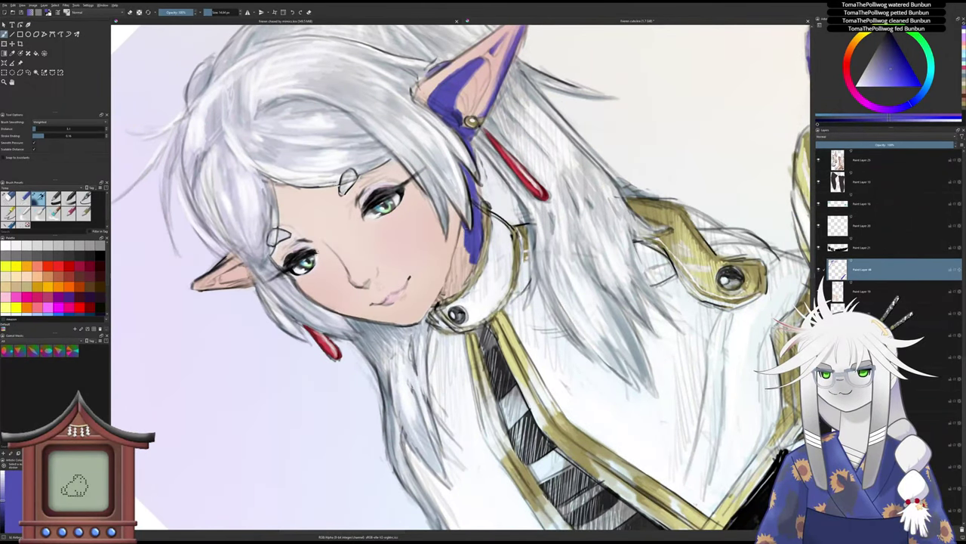
mouse_move(464, 227)
mouse_down()
mouse_move(455, 257)
mouse_move(468, 284)
mouse_move(439, 300)
mouse_up()
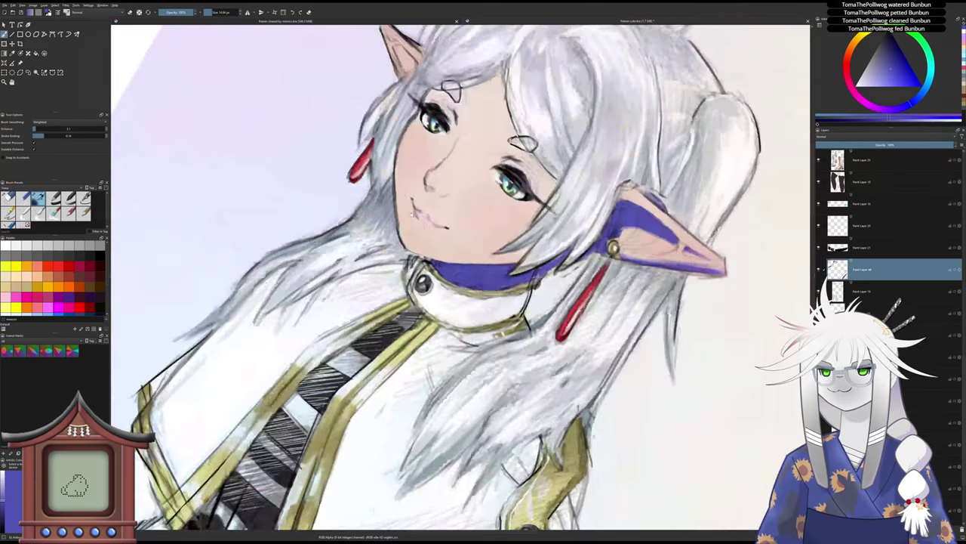
- Paint blue shadow inside the hollow of the smaller ear and along its base beside the hair
drag(429, 246, 391, 364)
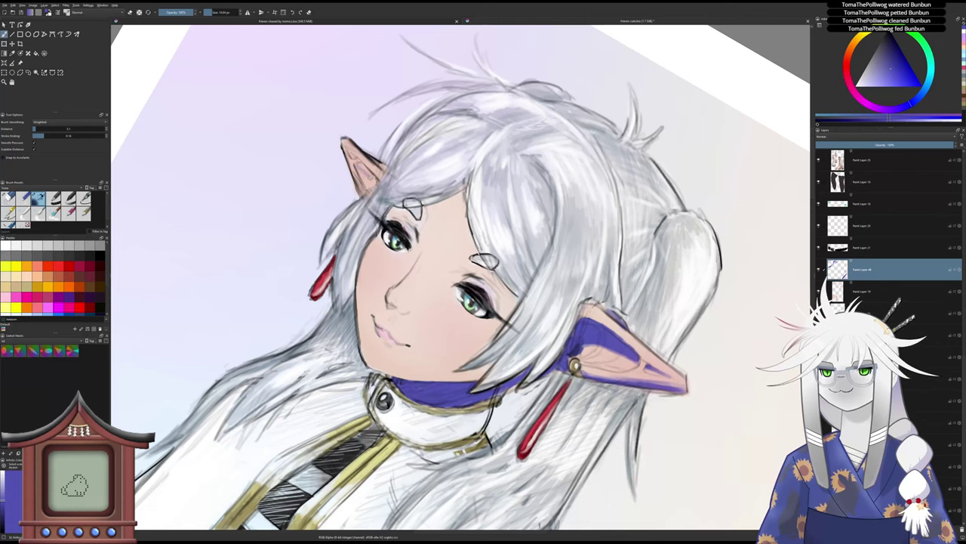
mouse_move(362, 164)
mouse_down()
mouse_move(370, 185)
mouse_move(377, 182)
mouse_move(350, 151)
mouse_move(361, 158)
mouse_up()
drag(371, 166, 388, 172)
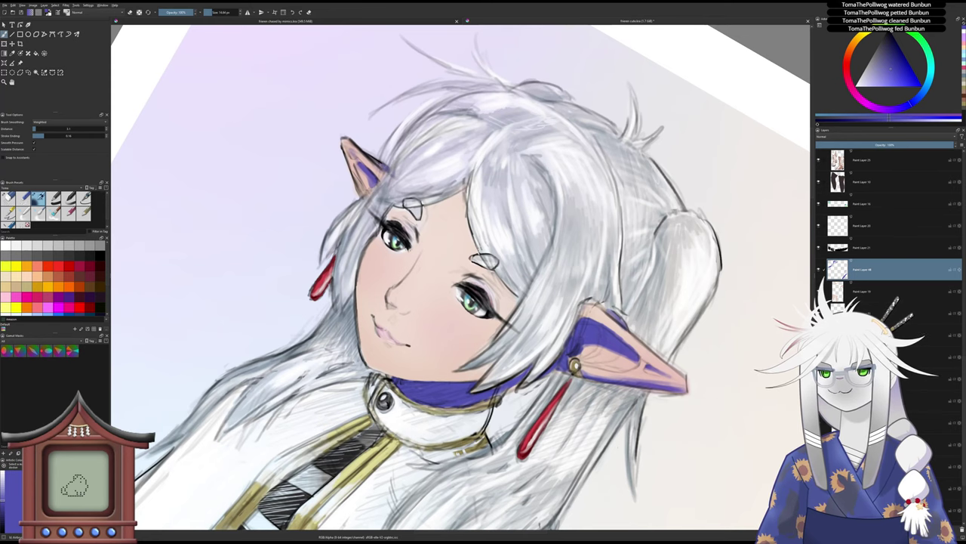
drag(347, 157, 363, 195)
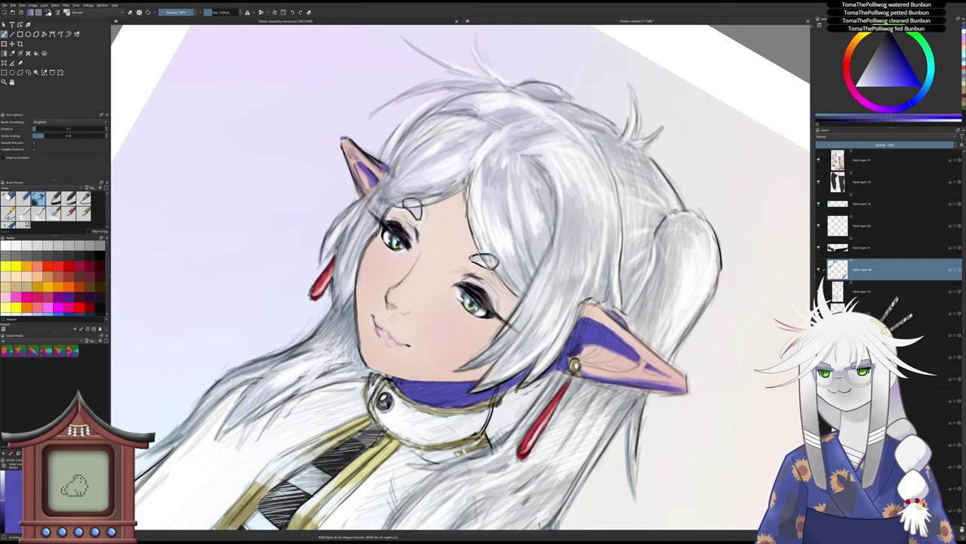
scroll(345, 219, down, 3)
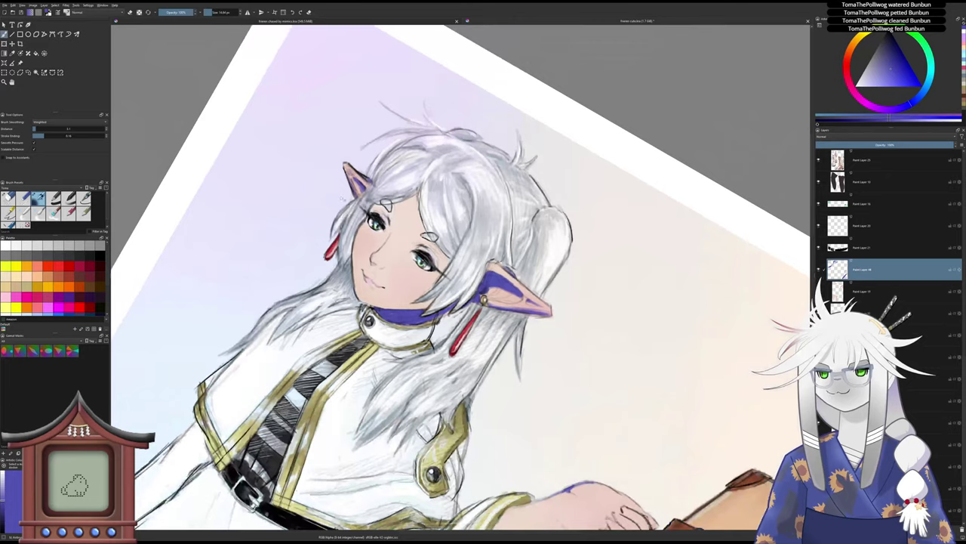
- Paint narrow blue shadows on the forehead along both sides of the parted fringe, from the parting toward the eyebrows
key(5)
scroll(350, 270, up, 3)
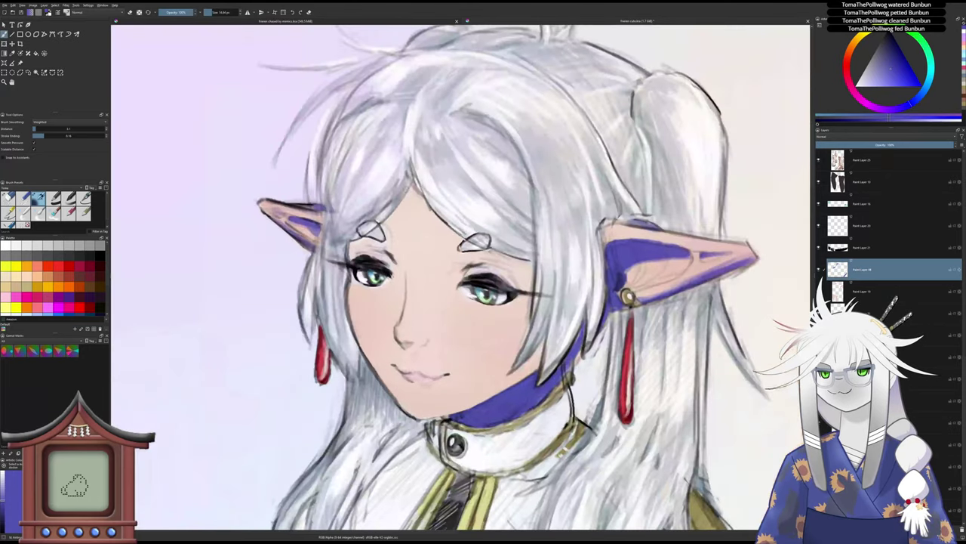
drag(407, 191, 384, 228)
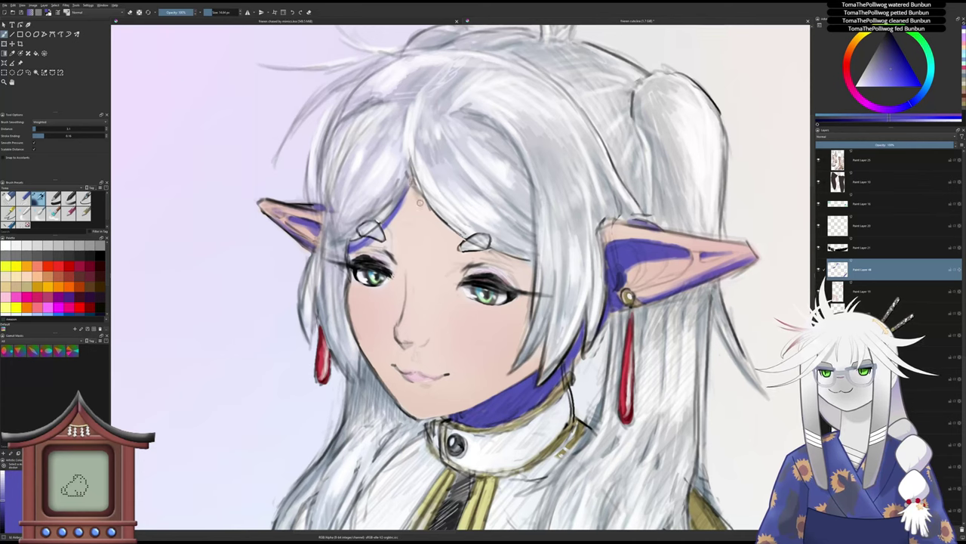
drag(421, 198, 462, 245)
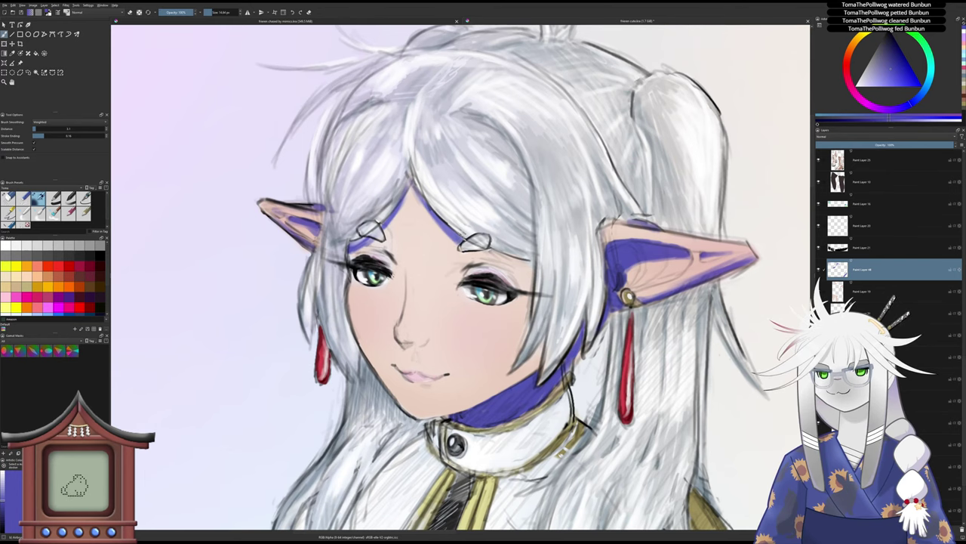
- Extend the blue fringe shadow past the eyebrow nearer the larger ear to the side hair, and touch up around the other eyebrow
key(6)
key(6)
key(6)
key(6)
key(6)
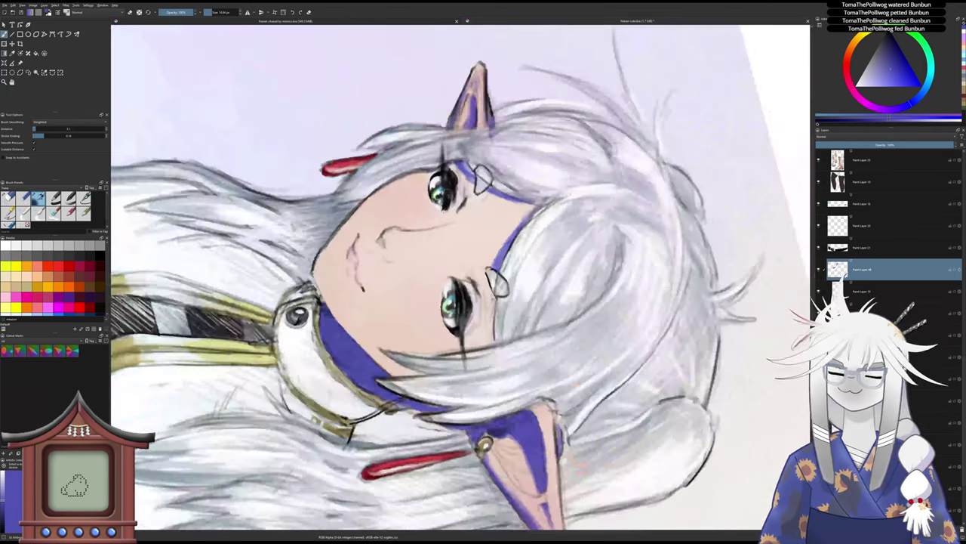
mouse_move(459, 286)
mouse_down()
mouse_move(465, 240)
mouse_move(490, 297)
mouse_up()
mouse_move(493, 233)
mouse_down()
mouse_move(490, 297)
mouse_move(499, 267)
mouse_up()
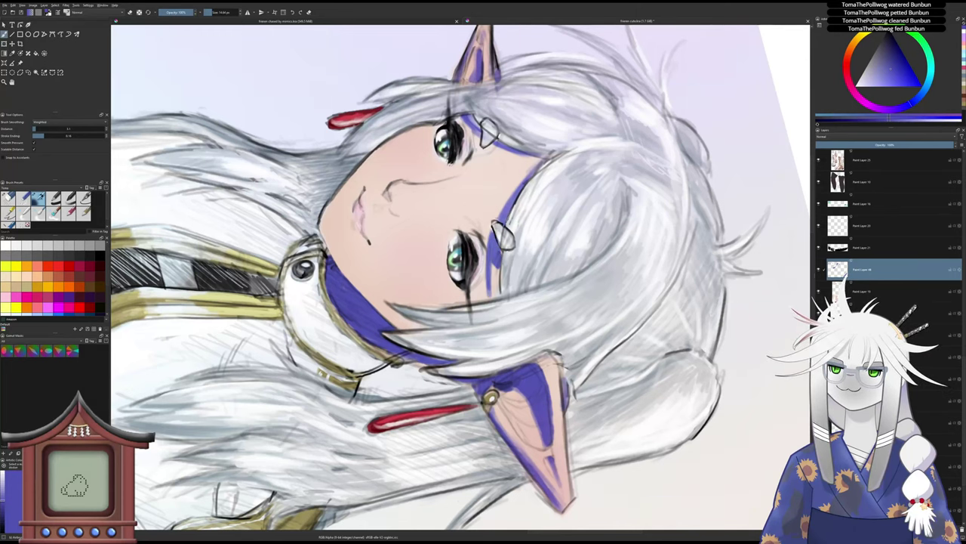
key(e)
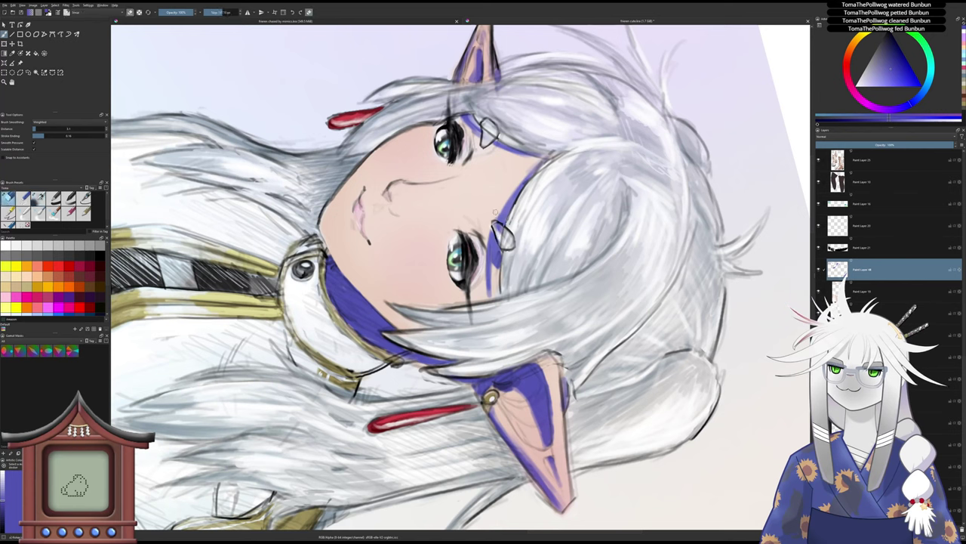
key(e)
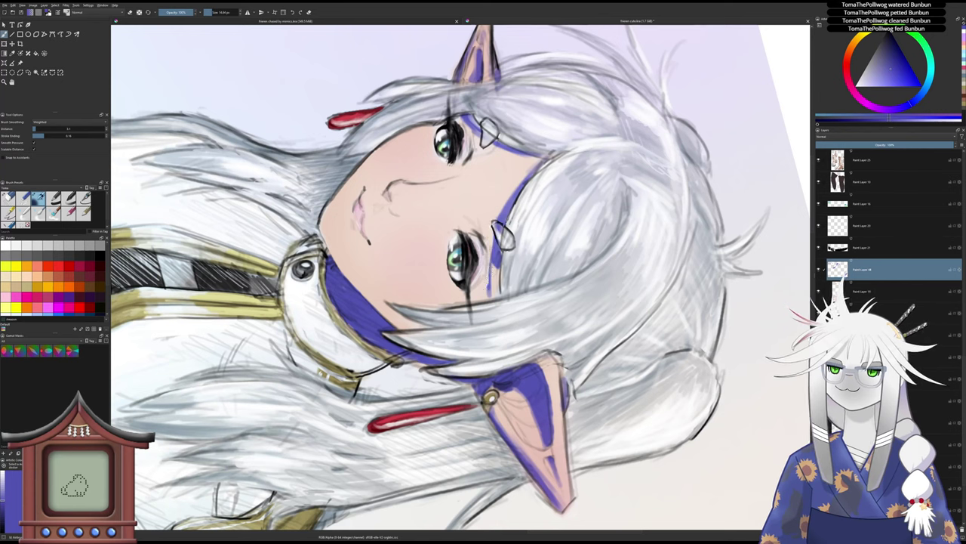
drag(493, 264, 495, 300)
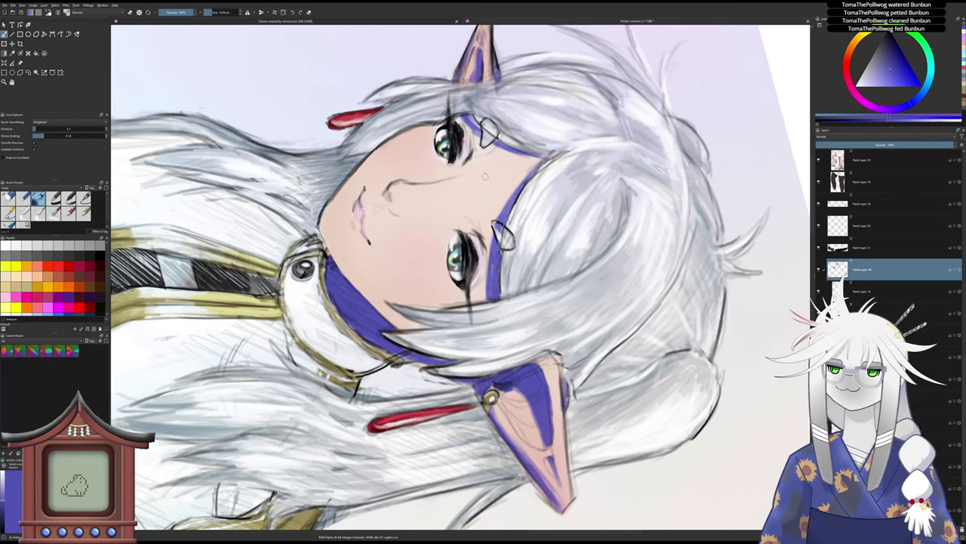
drag(484, 133, 494, 144)
- Fill the skin of the lowered hand beneath the sleeve cuff with blue shadow, leaving a thin lit strip along its outer edge
key(5)
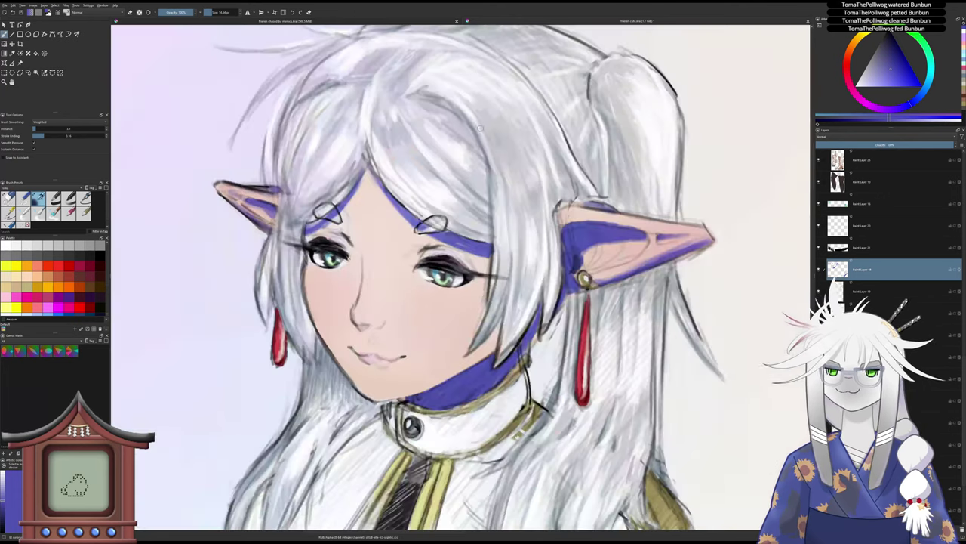
mouse_move(476, 208)
mouse_down()
mouse_move(476, 249)
mouse_move(435, 212)
mouse_up()
mouse_move(535, 252)
mouse_down()
mouse_move(462, 248)
mouse_move(494, 162)
mouse_up()
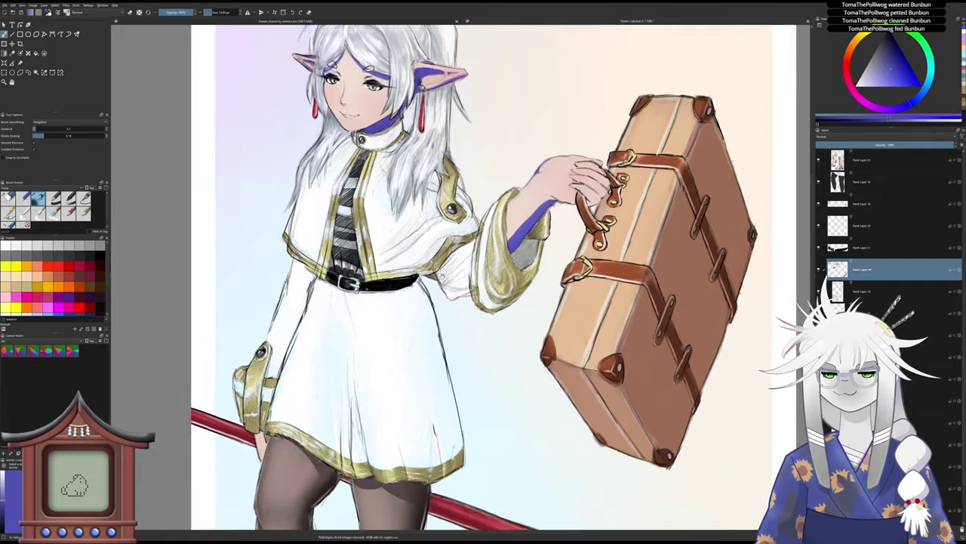
drag(378, 298, 487, 127)
mouse_move(409, 264)
mouse_down()
mouse_move(367, 225)
mouse_move(355, 254)
mouse_move(363, 303)
mouse_up()
mouse_move(351, 264)
mouse_down()
mouse_move(368, 319)
mouse_move(383, 257)
mouse_move(368, 205)
mouse_move(354, 195)
mouse_move(366, 195)
mouse_move(346, 204)
mouse_move(375, 300)
mouse_move(376, 287)
mouse_move(363, 316)
mouse_move(345, 232)
mouse_up()
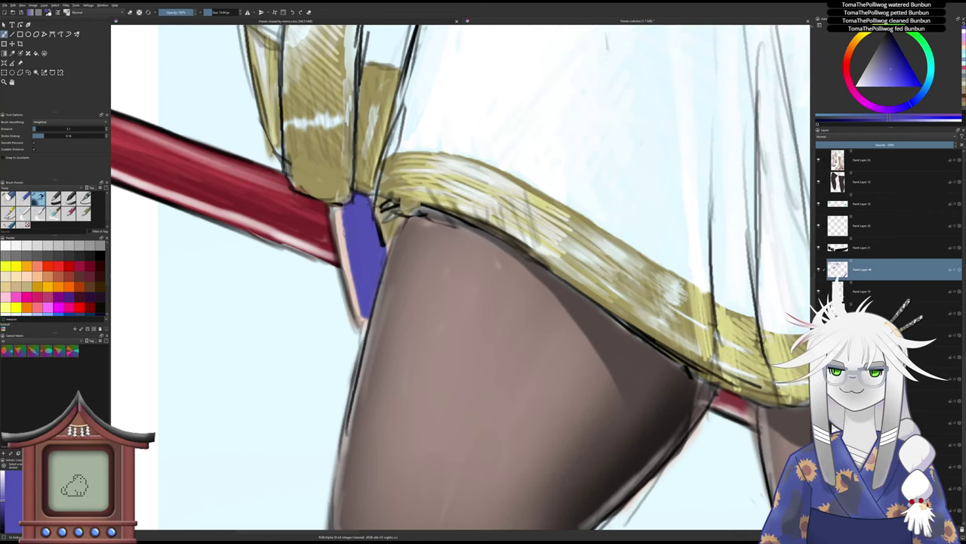
drag(367, 188, 370, 302)
drag(386, 166, 374, 241)
- Set the skin shadow layer's blending mode to Multiply and lower its opacity to about 25%
scroll(373, 240, up, 6)
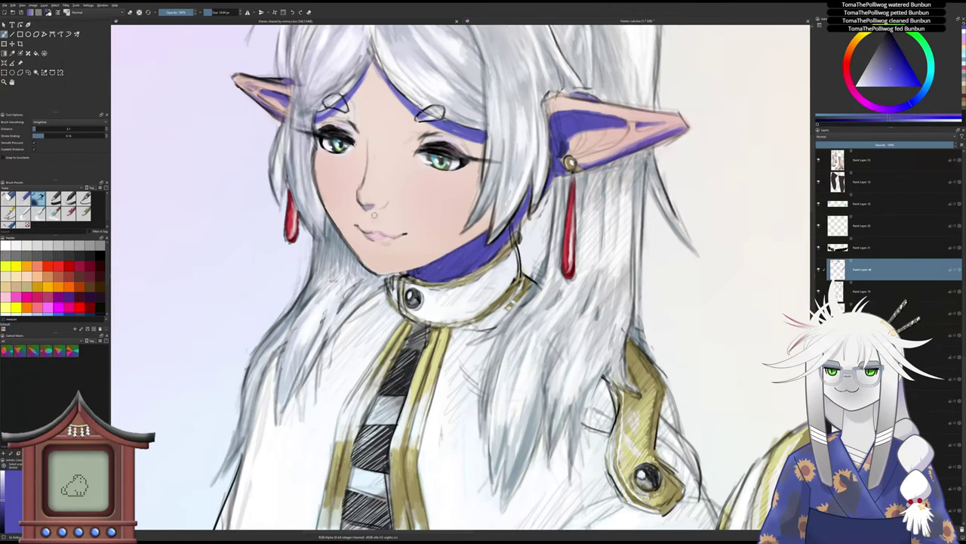
scroll(373, 216, down, 6)
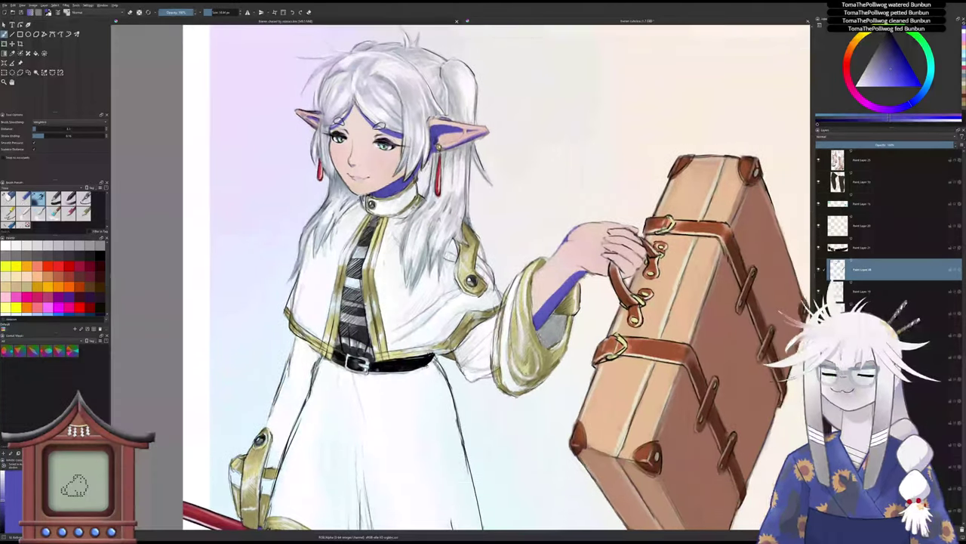
click(886, 145)
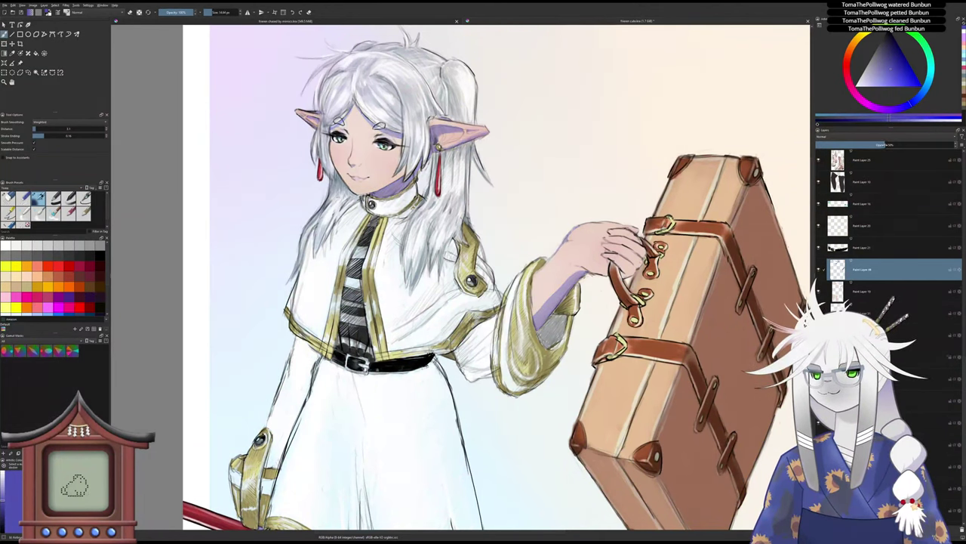
drag(886, 145, 872, 145)
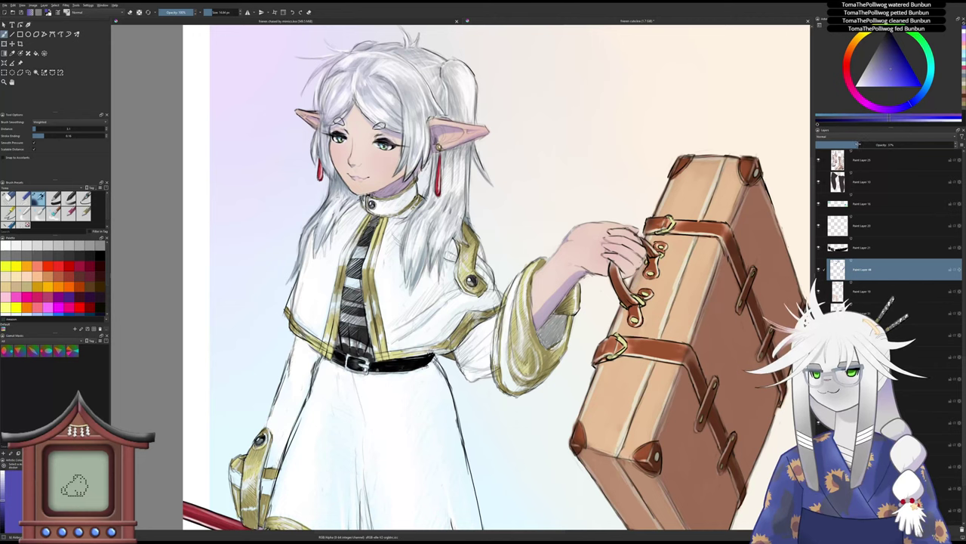
drag(859, 144, 856, 144)
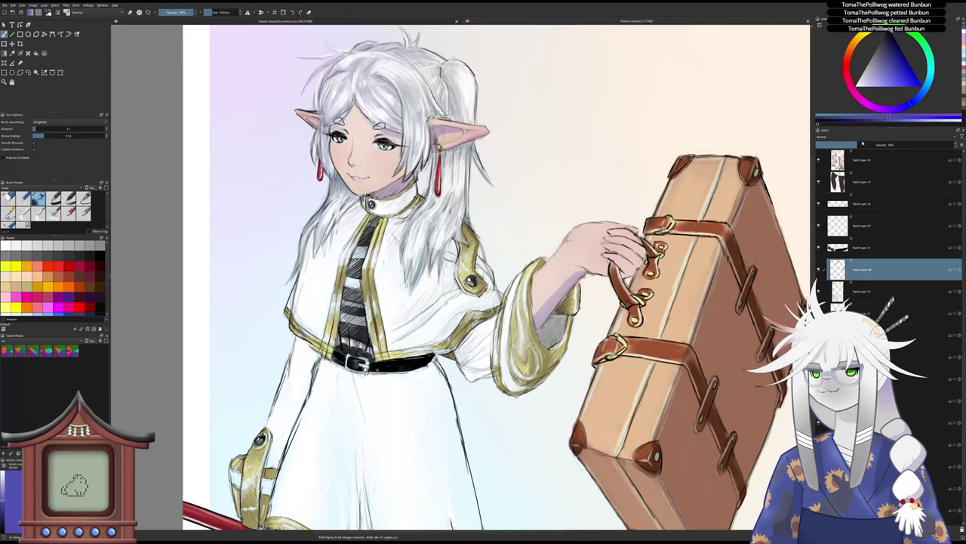
click(863, 143)
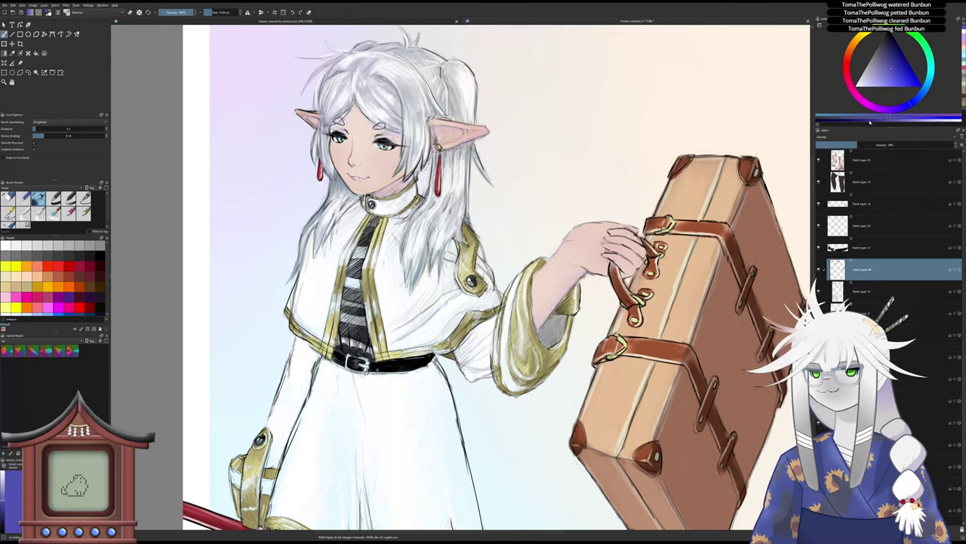
click(873, 114)
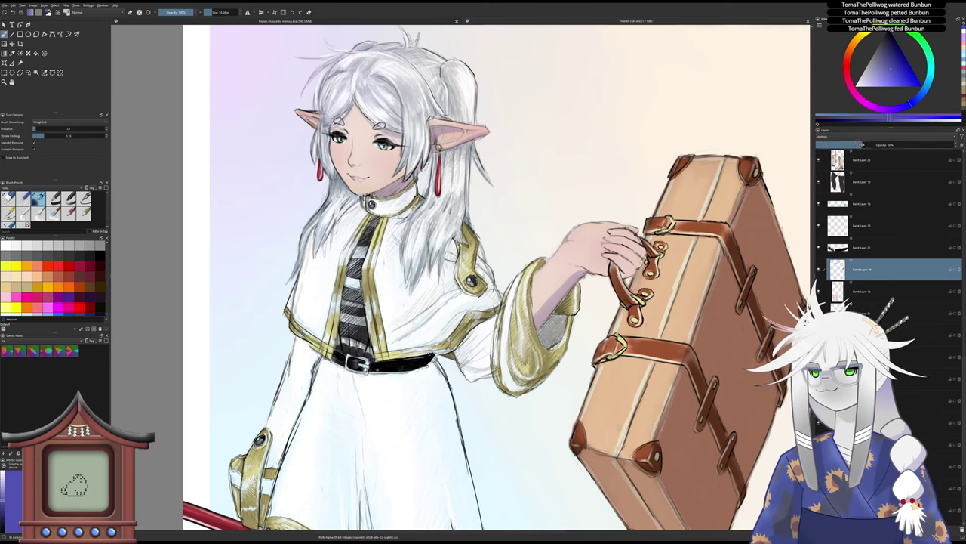
mouse_move(860, 144)
mouse_down()
mouse_move(897, 144)
mouse_move(850, 154)
mouse_up()
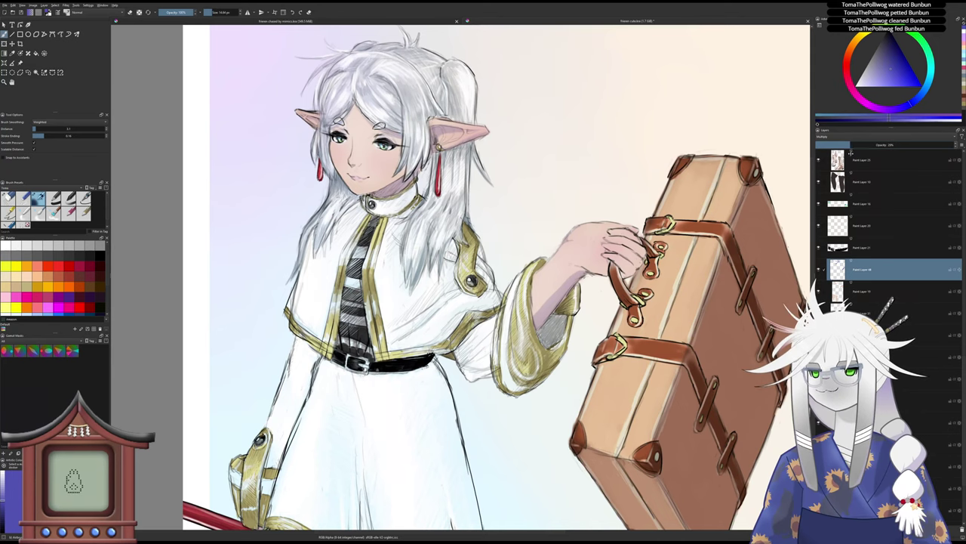
- Paint shadow along the underside of the hand holding the suitcase and onto its lowest finger
scroll(636, 224, down, 2)
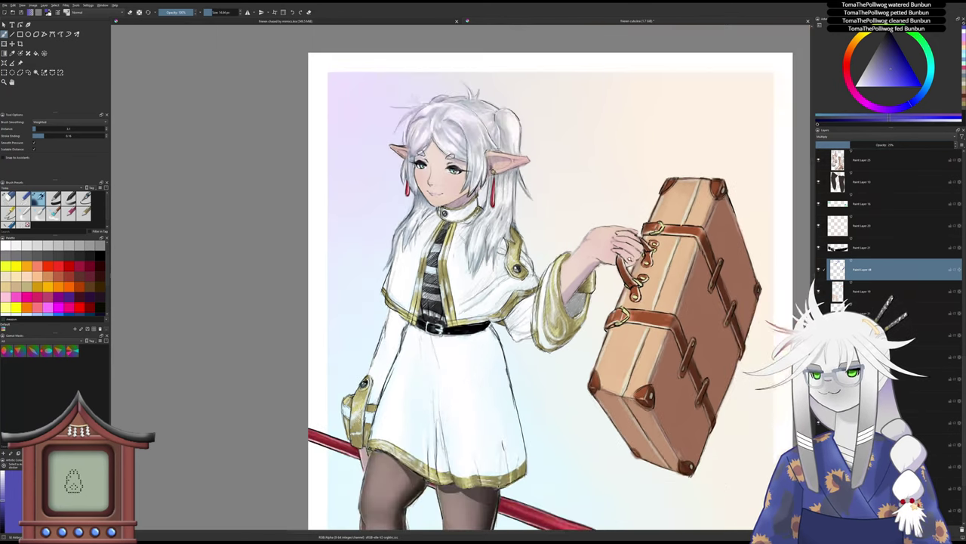
drag(620, 288, 618, 259)
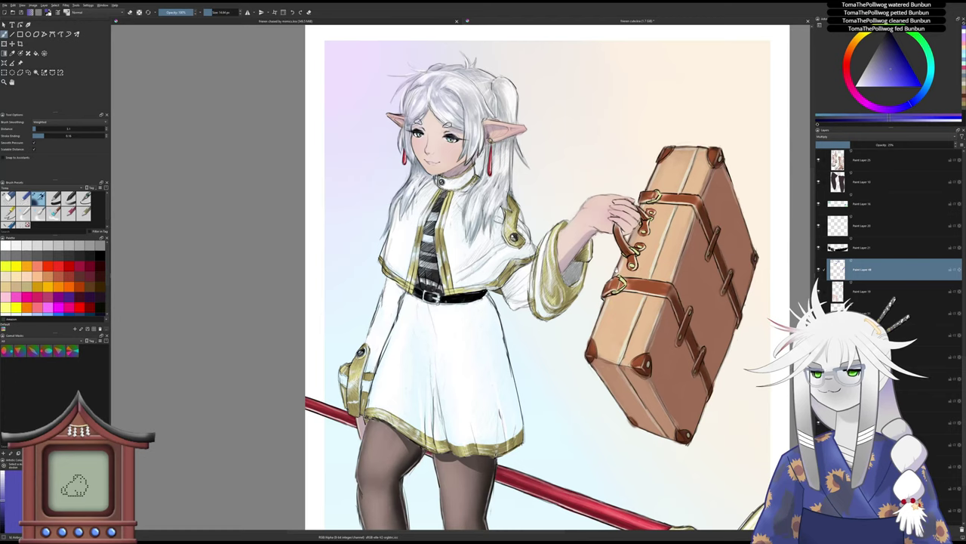
scroll(617, 268, up, 3)
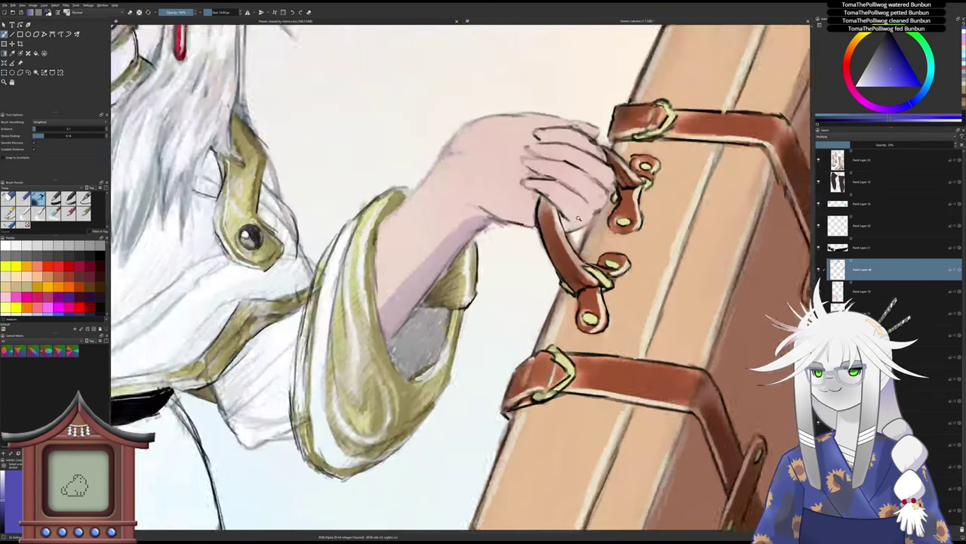
scroll(578, 218, up, 2)
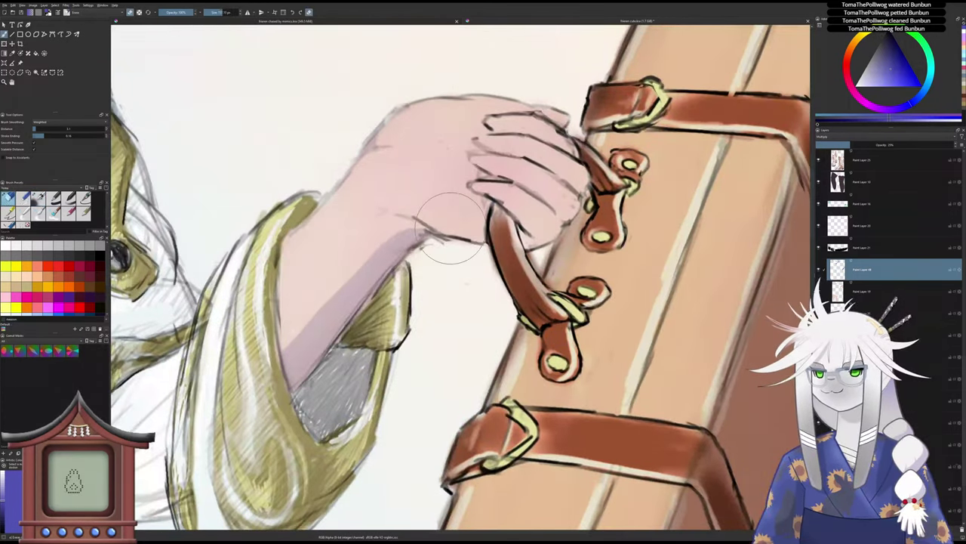
key(slash)
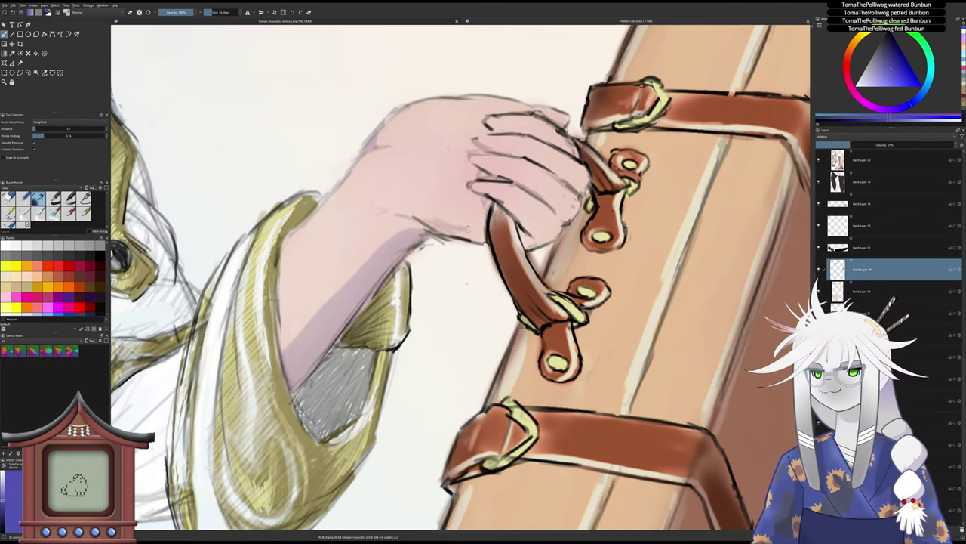
drag(480, 230, 438, 224)
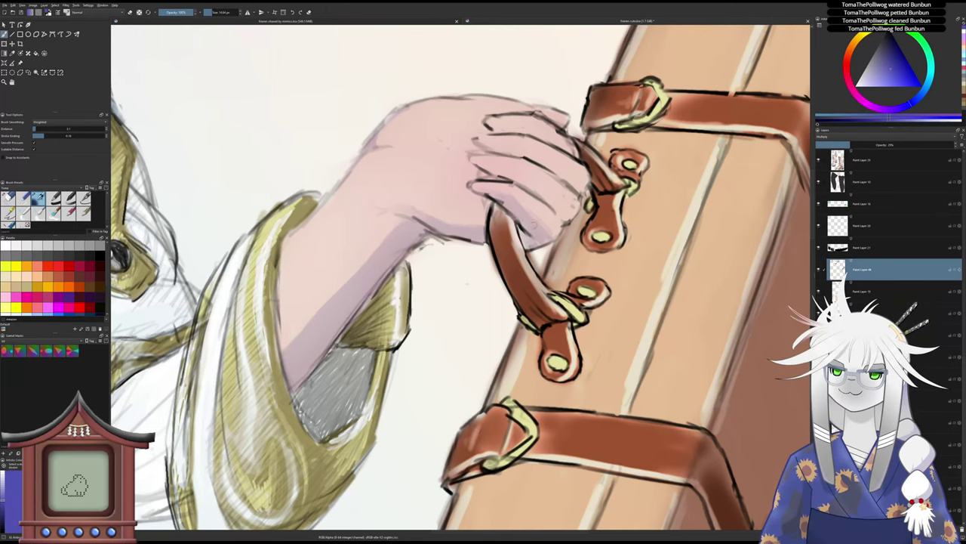
- Paint and clean up soft blue shadow on the back of the hand holding the suitcase, around the knuckles, outer edge and wrist
scroll(531, 223, down, 5)
scroll(520, 215, up, 2)
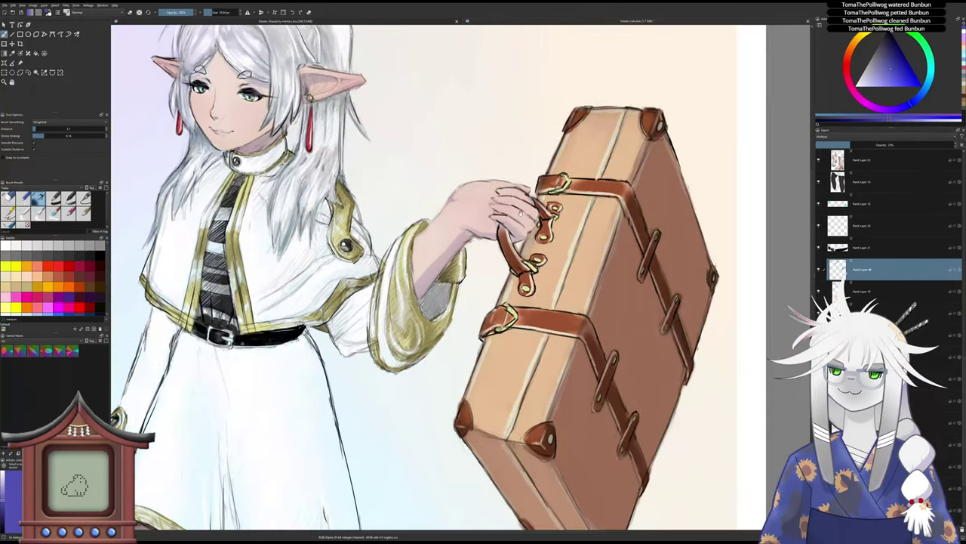
scroll(520, 214, up, 3)
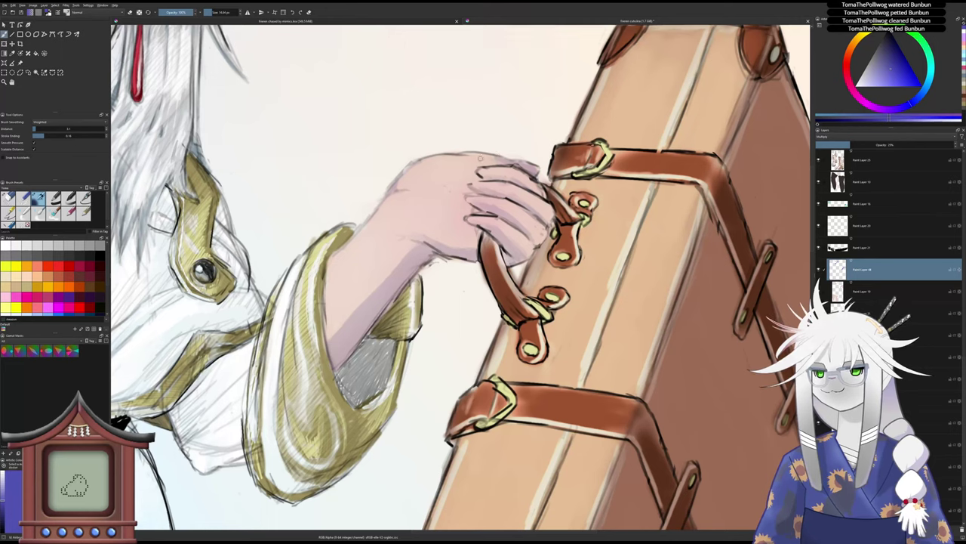
key(4)
key(4)
key(4)
key(4)
key(4)
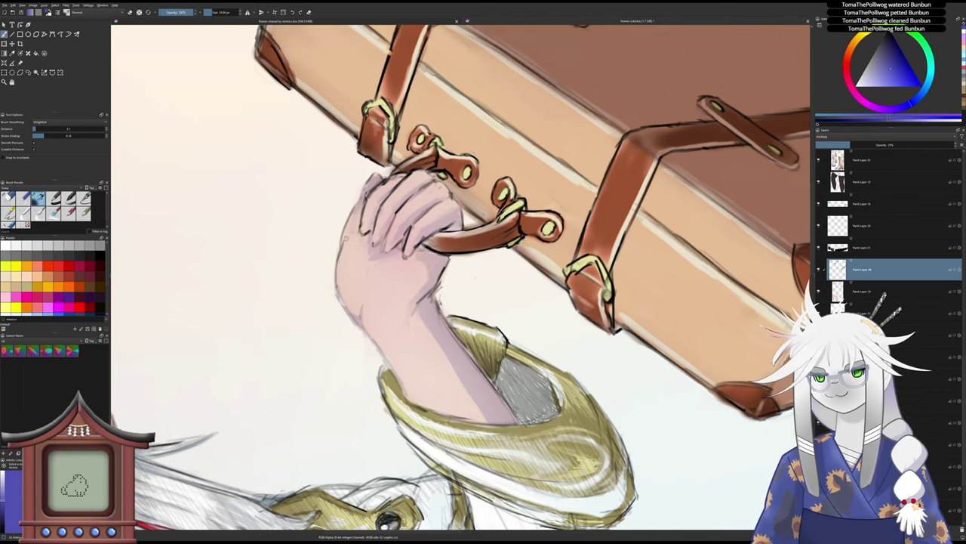
drag(356, 213, 356, 231)
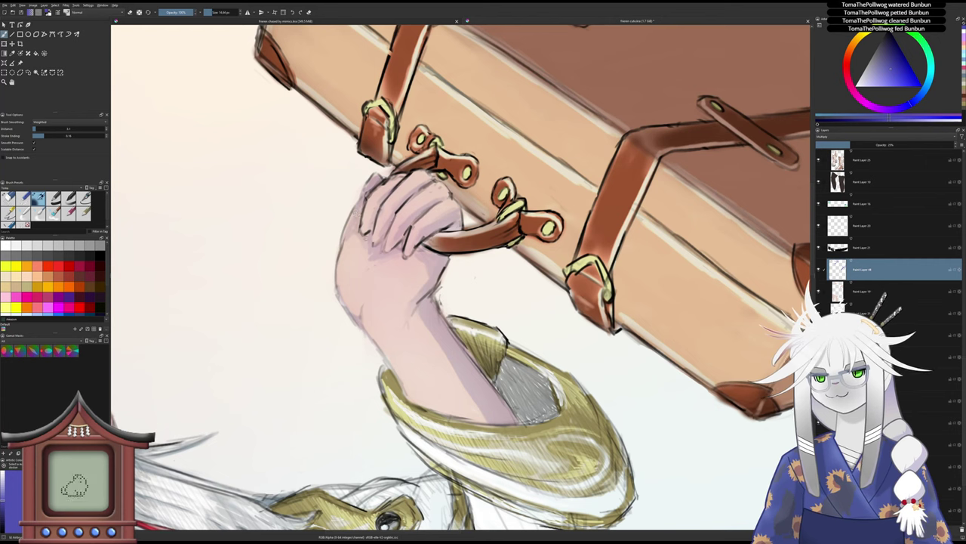
key(slash)
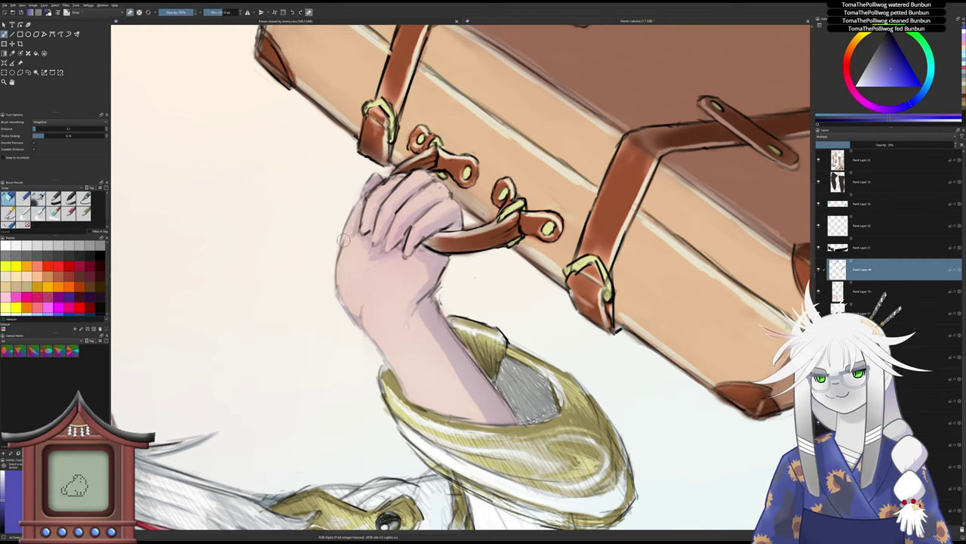
drag(353, 202, 370, 175)
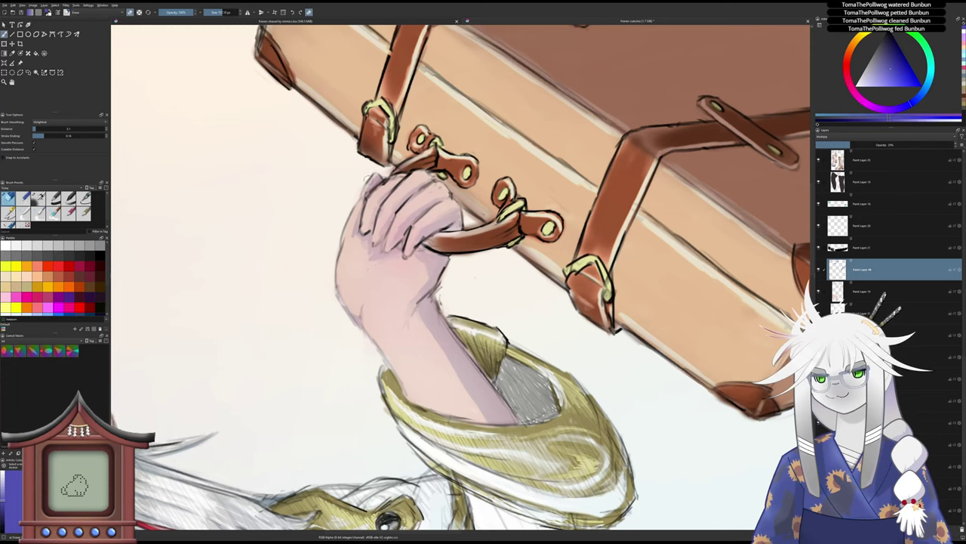
key(slash)
drag(357, 212, 348, 238)
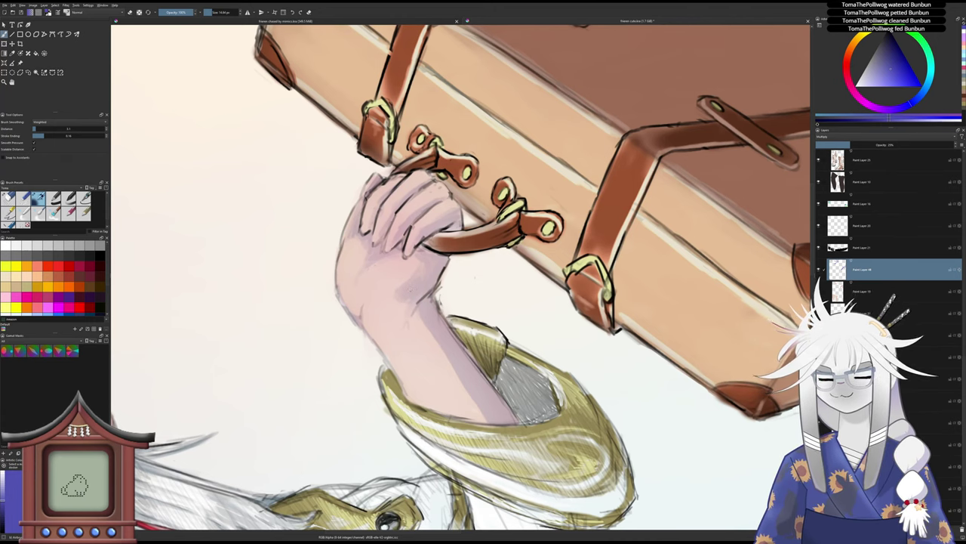
key(5)
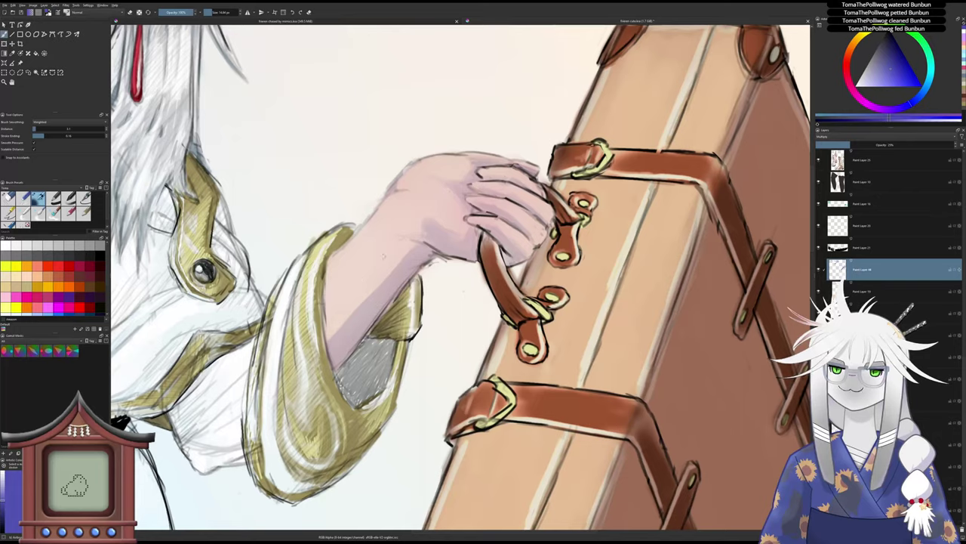
- Paint blue shadow on the white sleeve between the cape's gold hem and the wide cuff of the raised arm
scroll(372, 266, down, 7)
scroll(362, 310, up, 1)
drag(363, 311, 389, 249)
scroll(389, 247, up, 1)
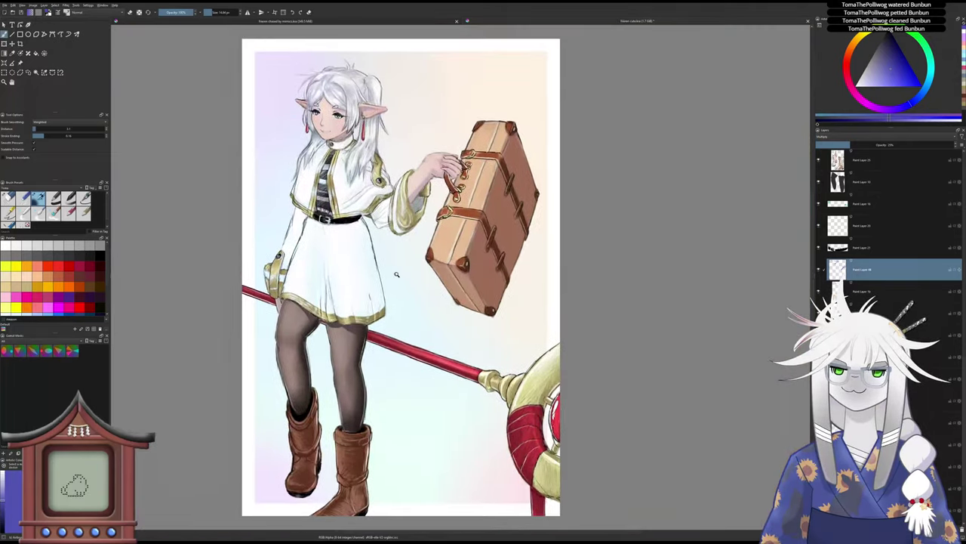
scroll(397, 274, up, 1)
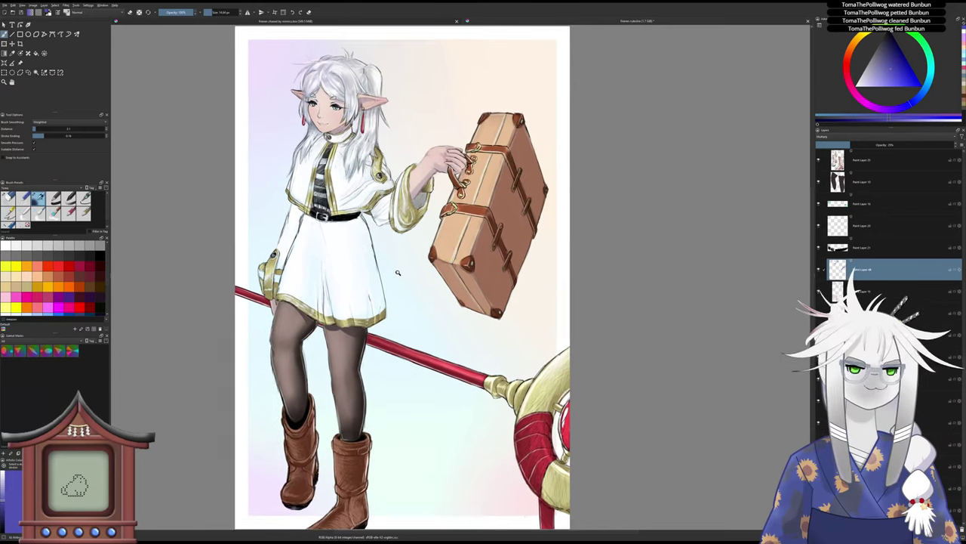
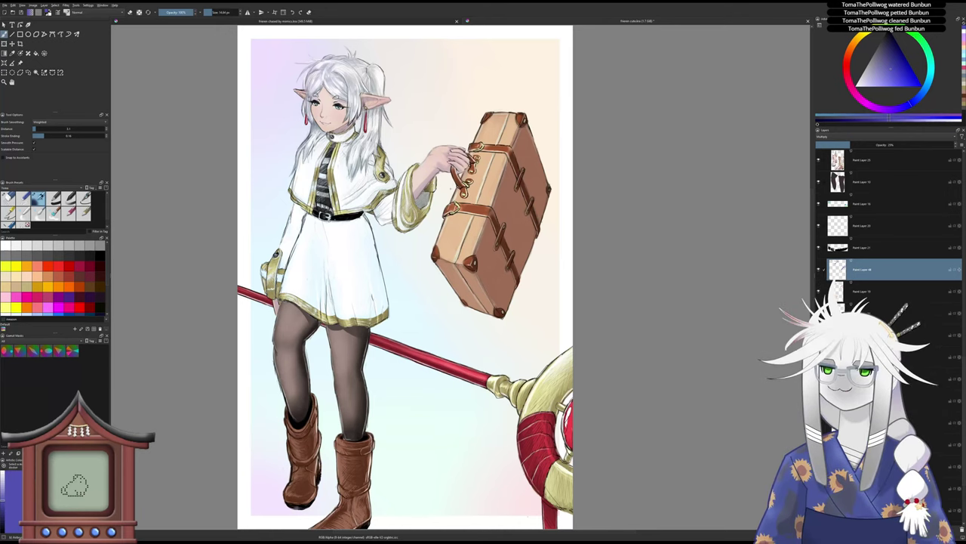
scroll(415, 200, up, 3)
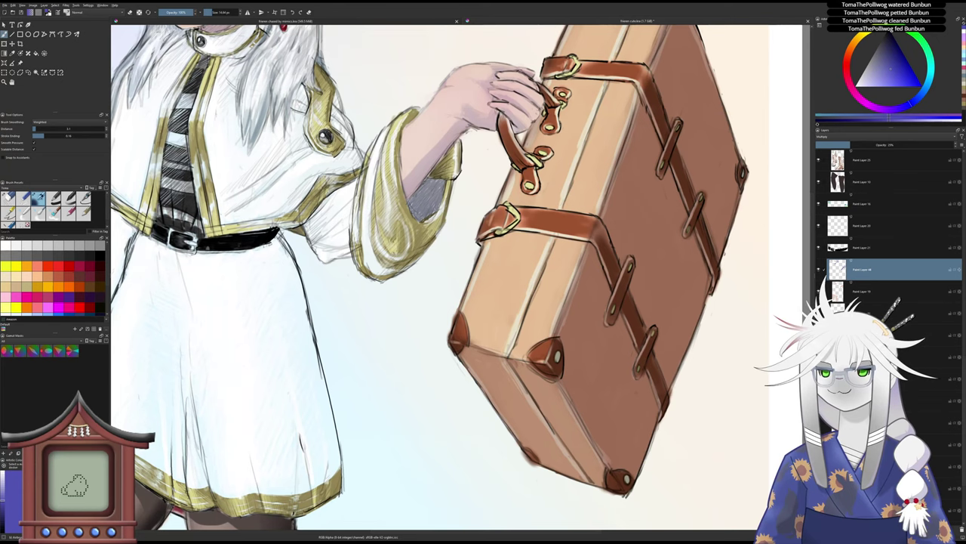
drag(341, 219, 415, 226)
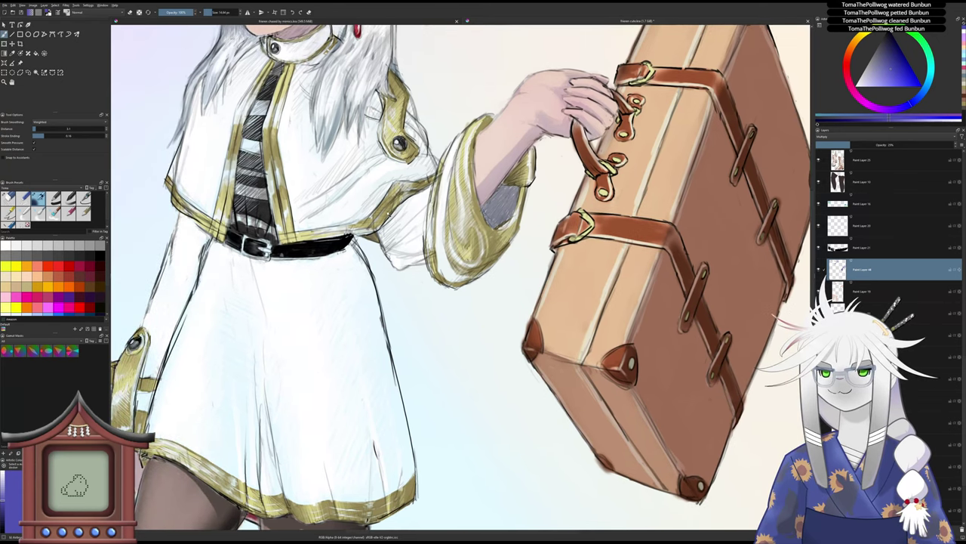
scroll(390, 234, up, 1)
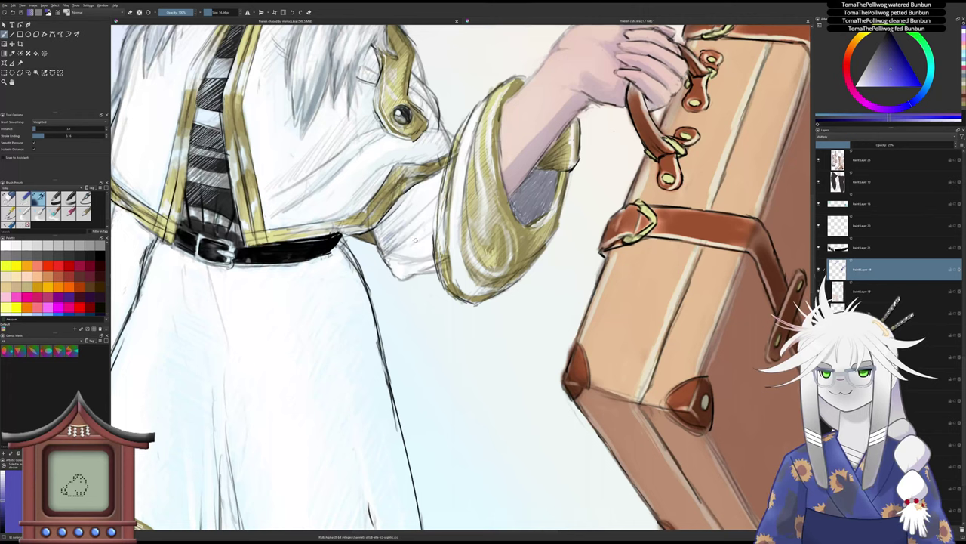
drag(415, 240, 390, 259)
mouse_move(387, 217)
mouse_down()
mouse_move(379, 247)
mouse_move(388, 265)
mouse_move(425, 267)
mouse_move(386, 260)
mouse_move(388, 278)
mouse_up()
scroll(366, 274, up, 4)
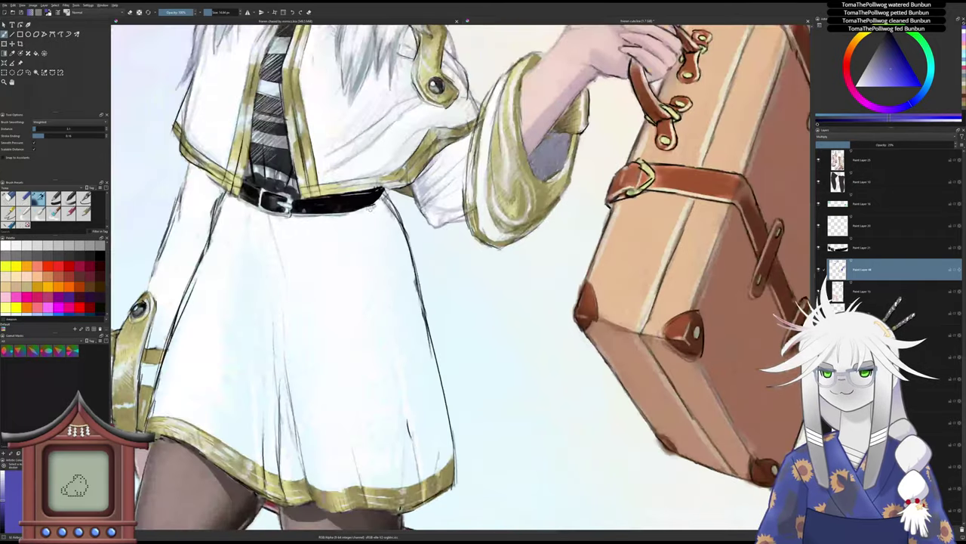
- Paint blue shadow along the skirt's side nearest the suitcase, from the belt down to the gold hem
drag(386, 210, 416, 284)
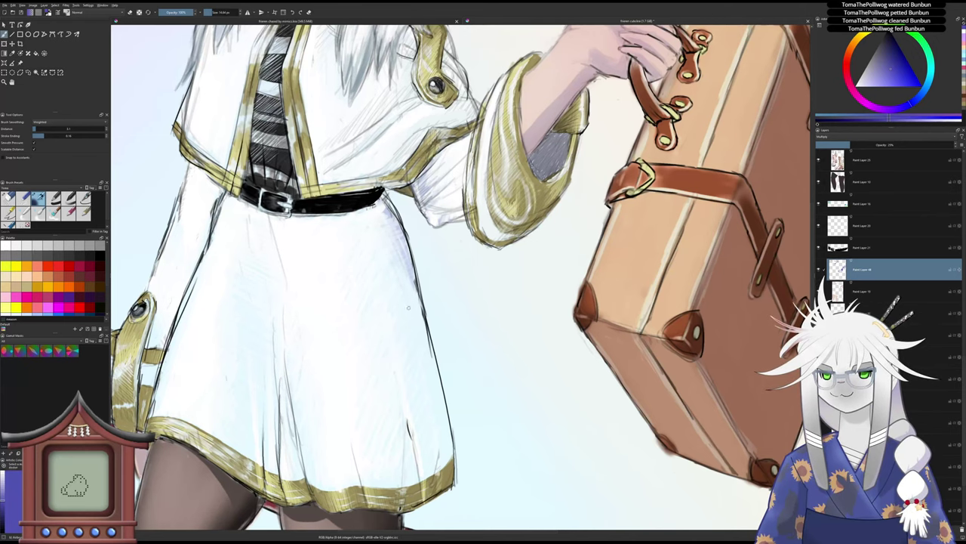
scroll(419, 302, down, 3)
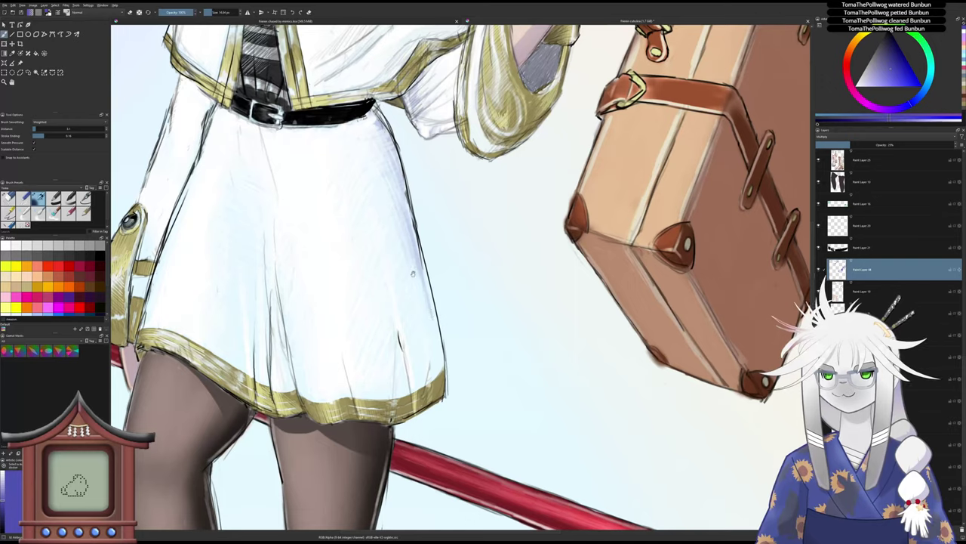
scroll(416, 276, down, 2)
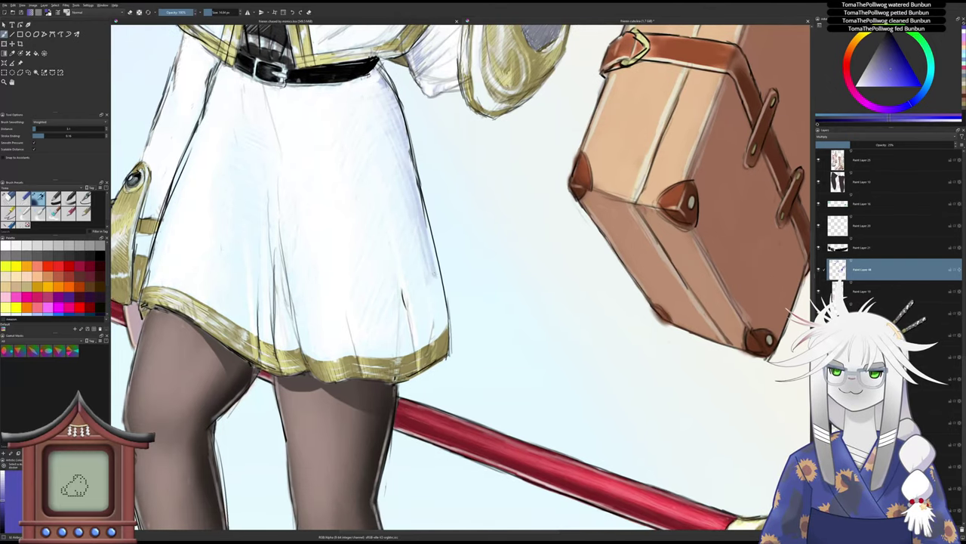
mouse_move(435, 282)
mouse_down()
mouse_move(439, 307)
mouse_move(432, 261)
mouse_move(439, 330)
mouse_up()
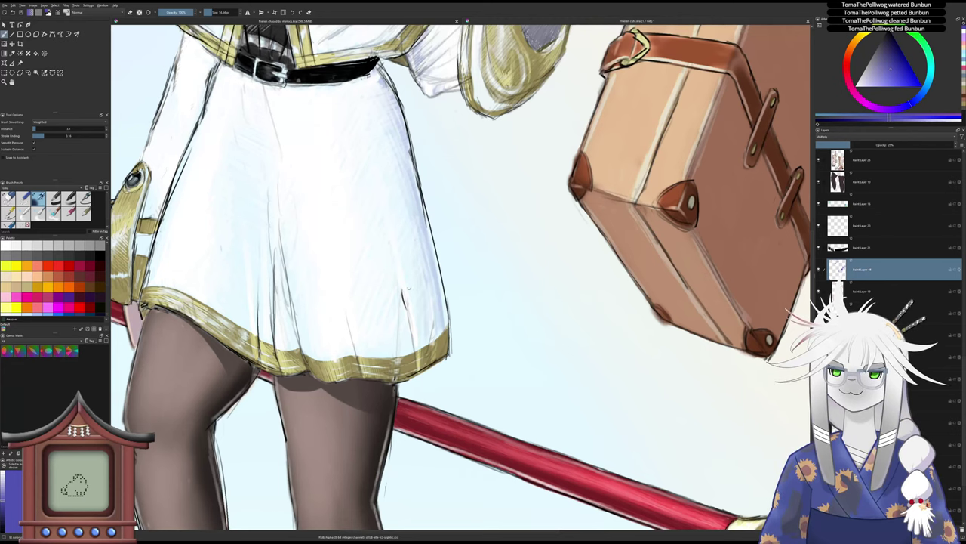
scroll(409, 287, down, 2)
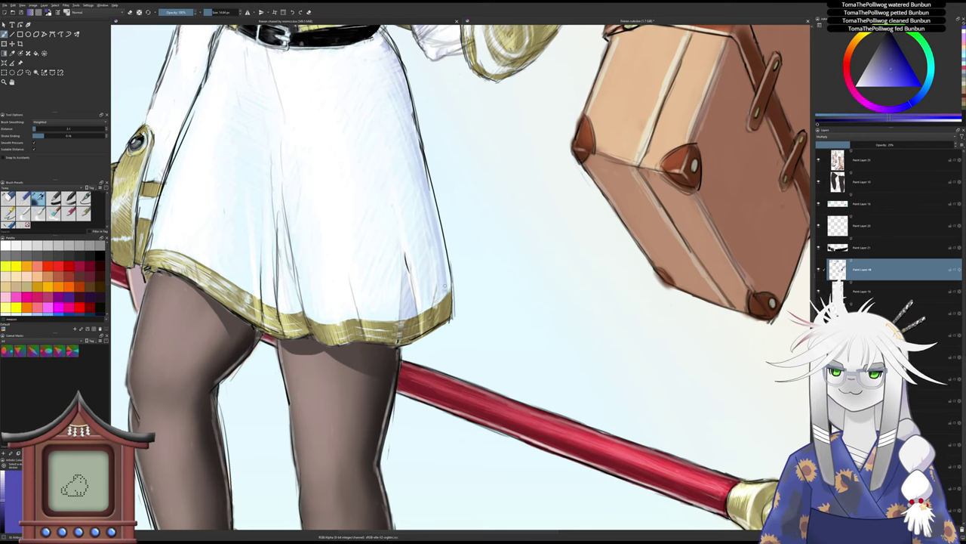
drag(440, 231, 450, 282)
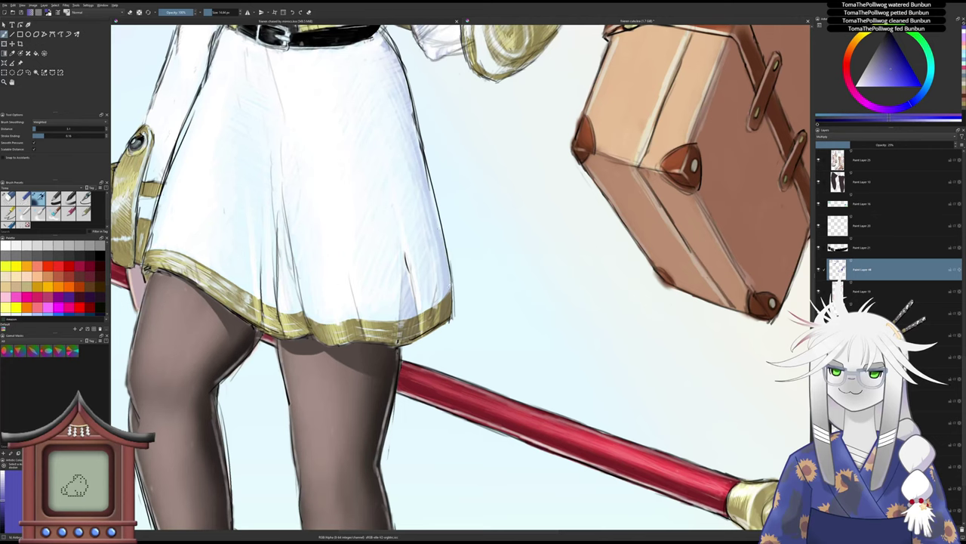
drag(437, 210, 443, 233)
mouse_move(430, 182)
mouse_down()
mouse_move(453, 287)
mouse_move(431, 214)
mouse_up()
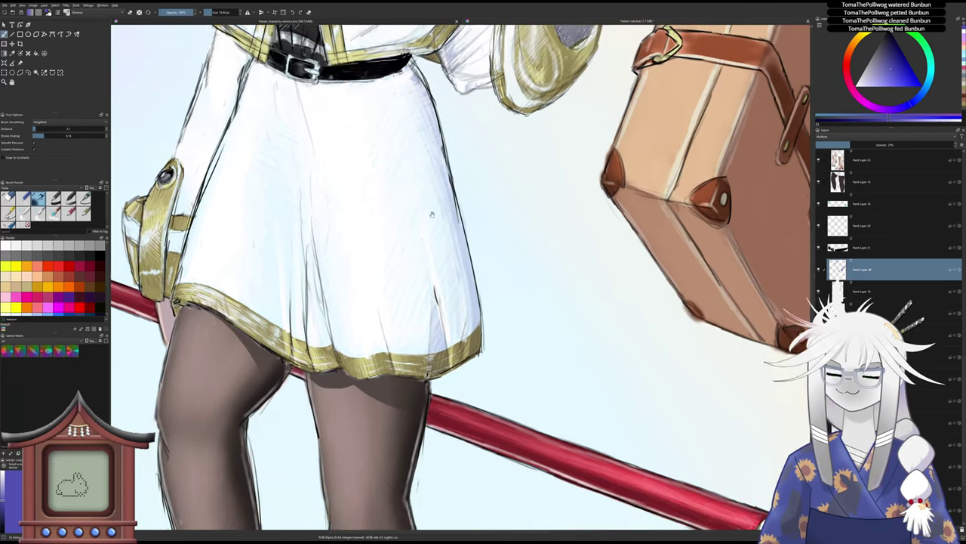
- Shade the skirt folds above the middle of the gold hem and the skirt side near the lowered arm
drag(379, 346, 391, 373)
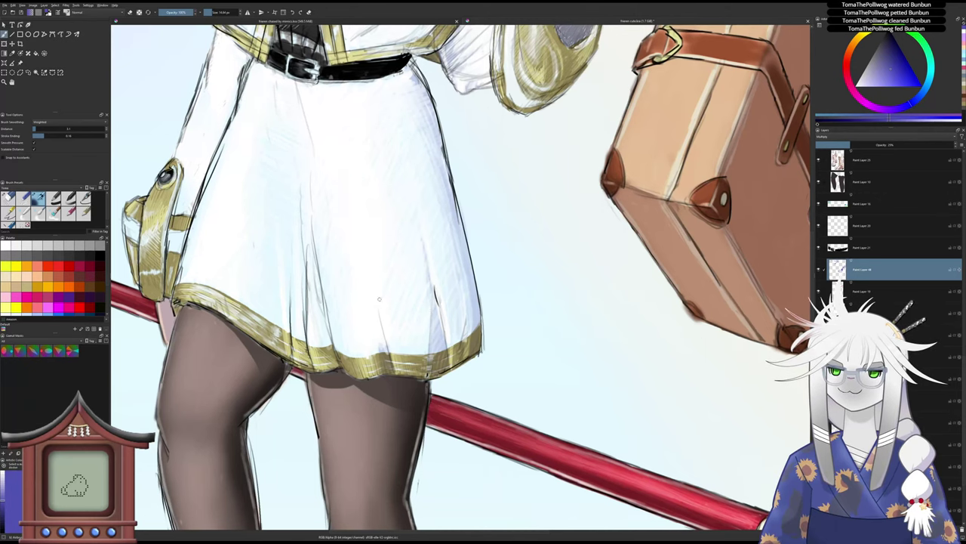
mouse_move(360, 284)
mouse_down()
mouse_move(408, 288)
mouse_move(420, 301)
mouse_up()
mouse_move(382, 326)
mouse_down()
mouse_move(369, 255)
mouse_move(364, 321)
mouse_up()
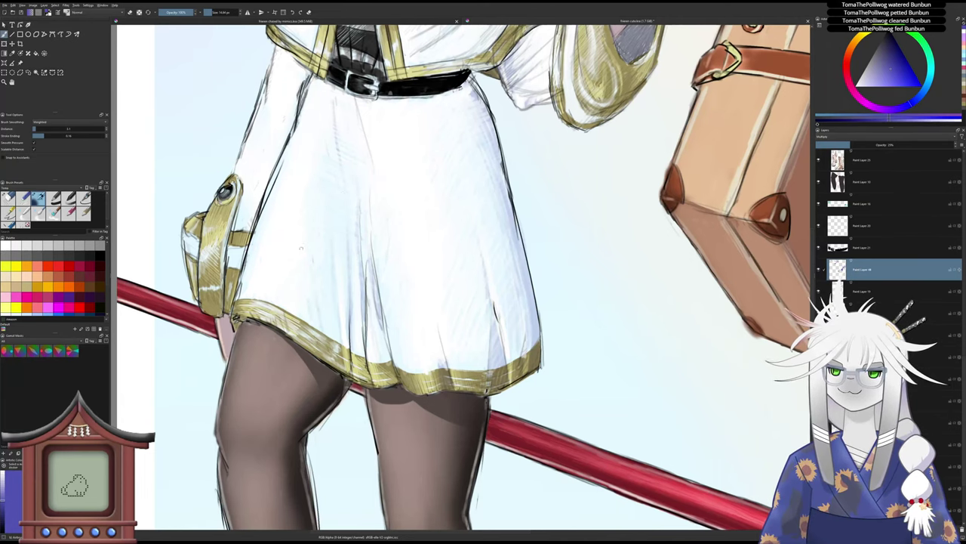
drag(295, 247, 306, 293)
drag(306, 293, 305, 296)
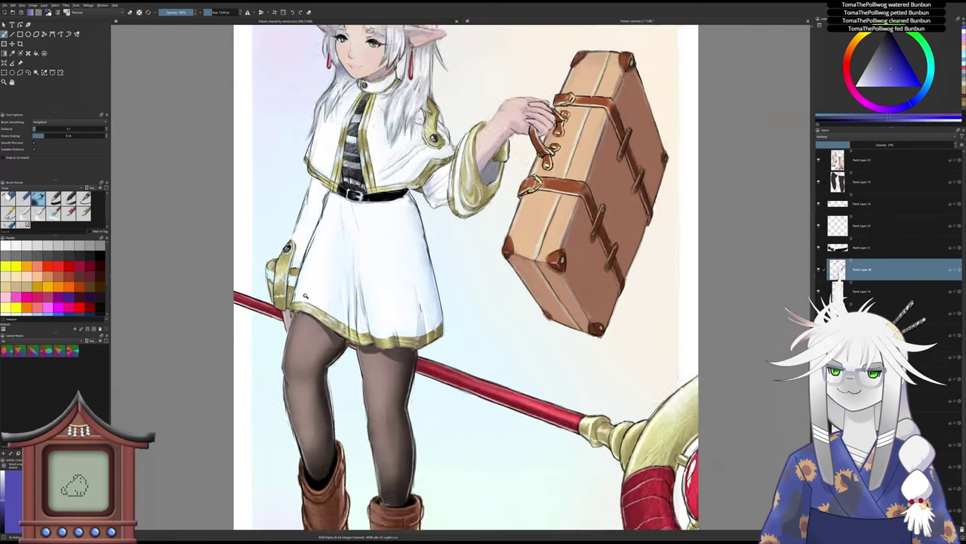
- Examine the skirt's shadows and folds both up close and against the whole figure
scroll(305, 296, down, 2)
scroll(305, 296, up, 6)
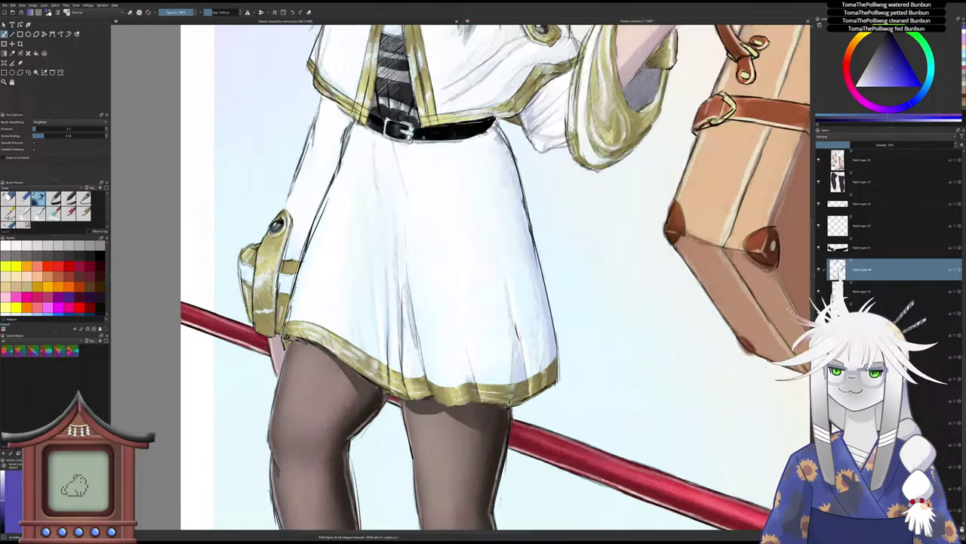
scroll(305, 296, down, 1)
scroll(305, 296, up, 1)
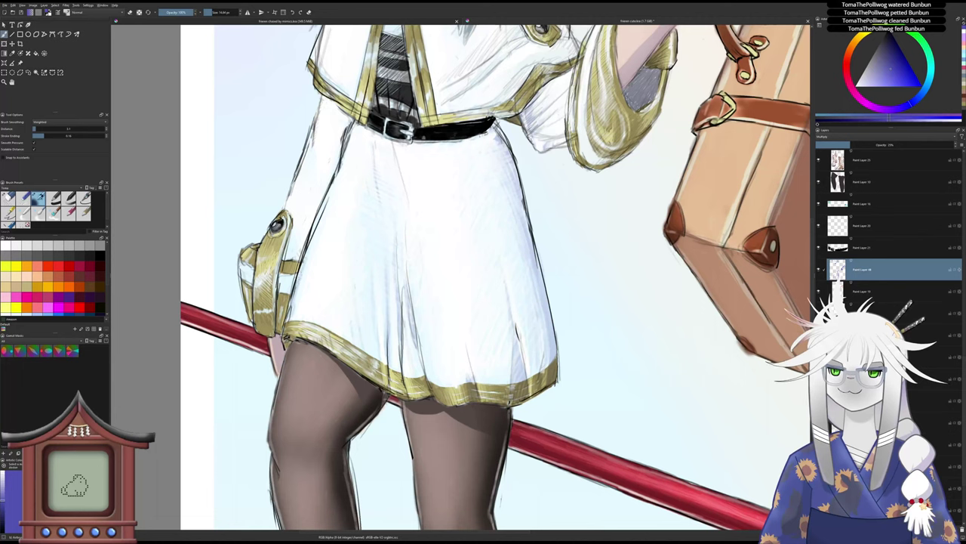
scroll(313, 234, down, 2)
scroll(313, 234, up, 2)
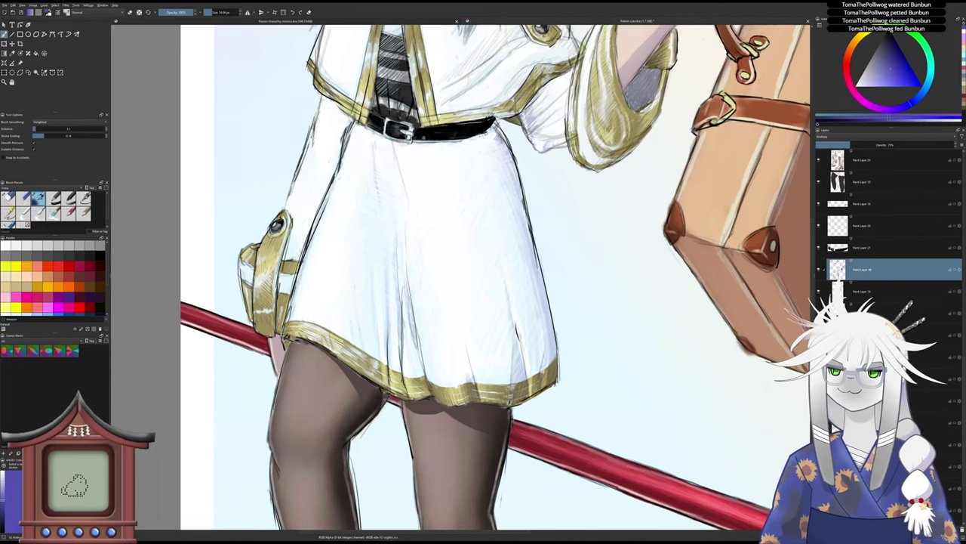
scroll(313, 234, down, 2)
scroll(313, 234, up, 2)
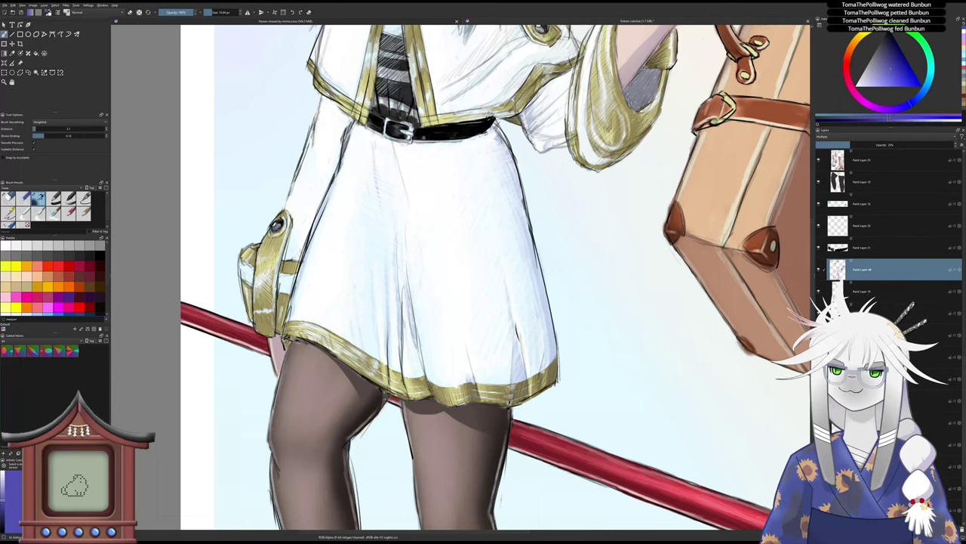
scroll(308, 220, down, 2)
scroll(308, 220, up, 2)
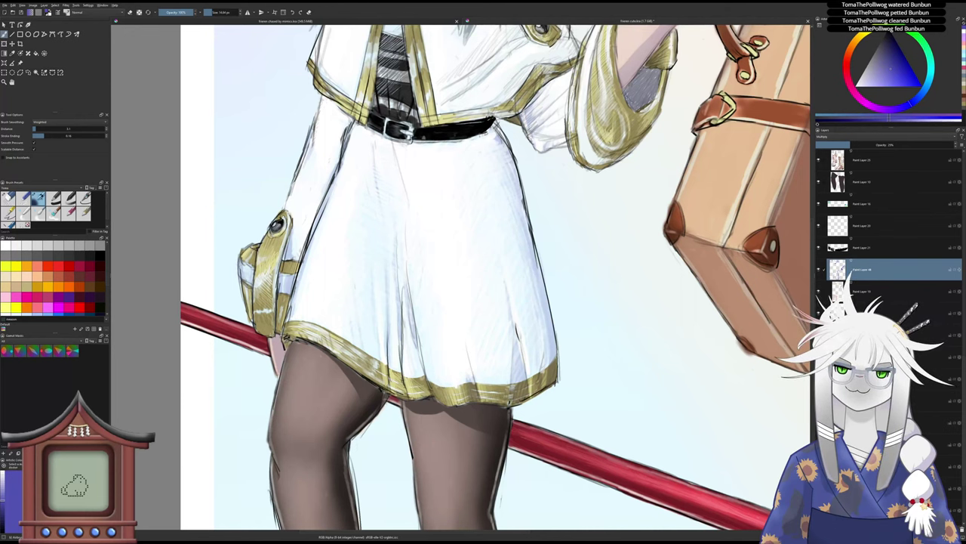
- Examine the shading on the skirt, cape, face and hair, comparing close-up views with the full figure
scroll(245, 279, down, 2)
drag(448, 202, 416, 255)
scroll(443, 257, up, 2)
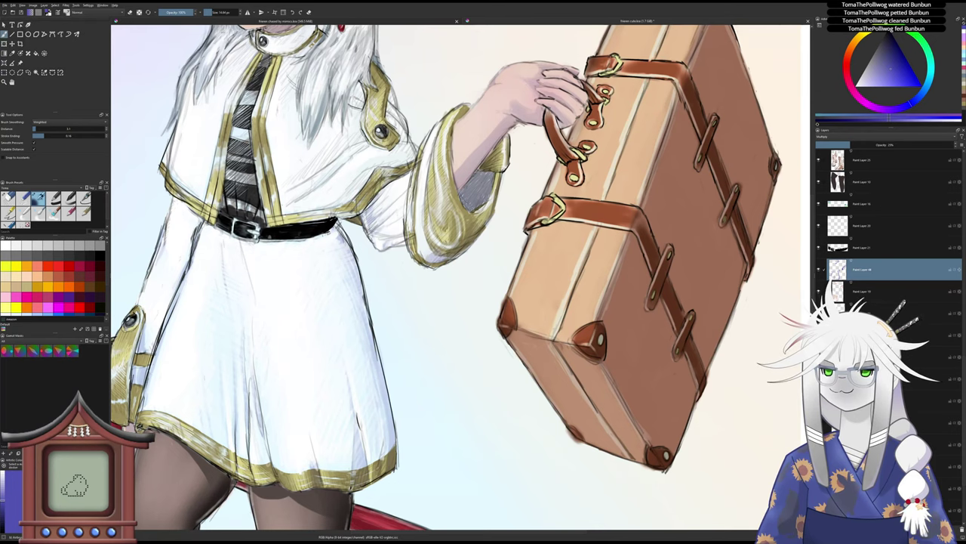
scroll(441, 226, down, 4)
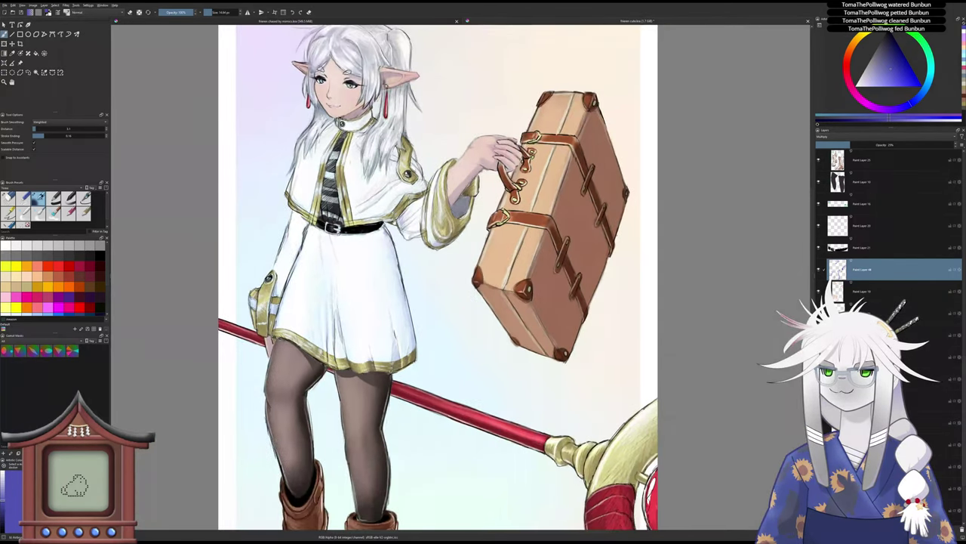
drag(415, 200, 430, 212)
scroll(431, 211, up, 1)
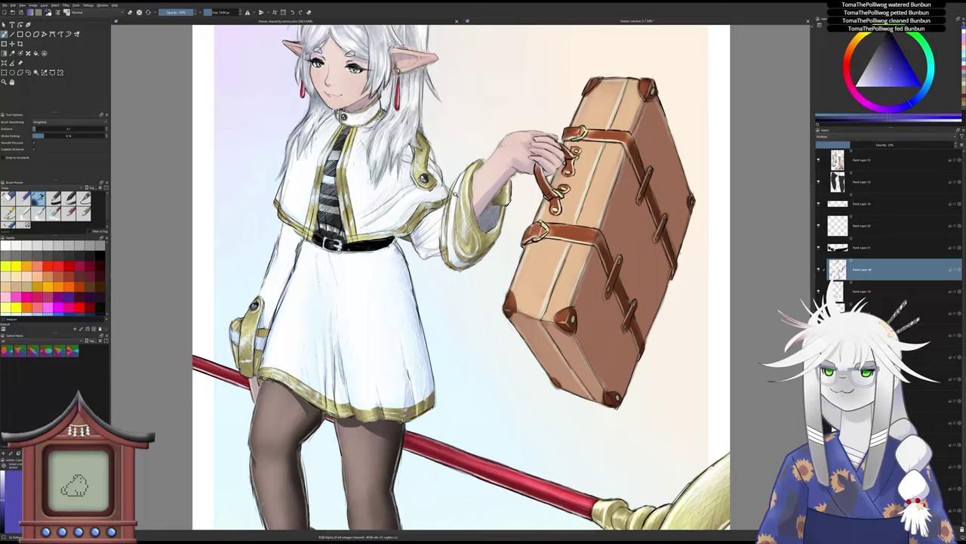
scroll(476, 177, up, 2)
scroll(478, 177, down, 1)
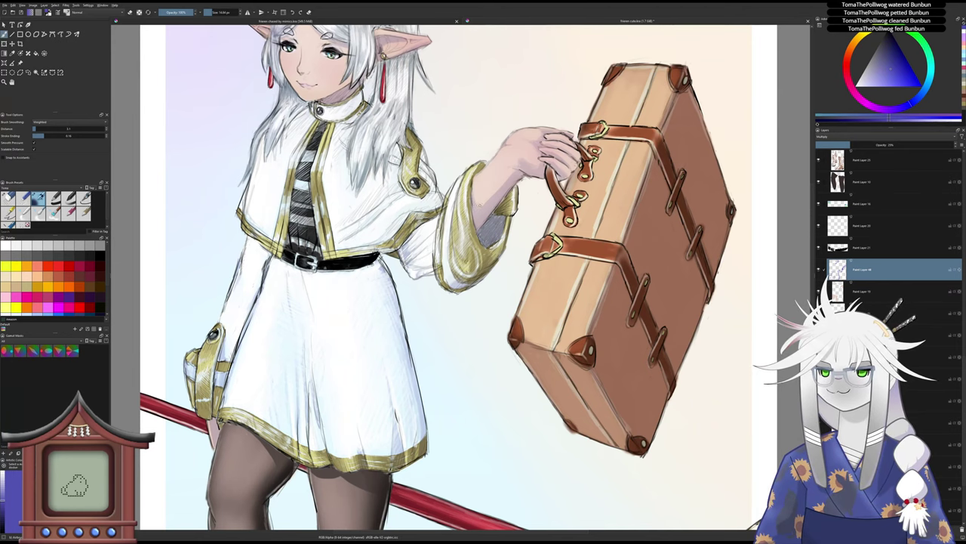
drag(459, 206, 439, 231)
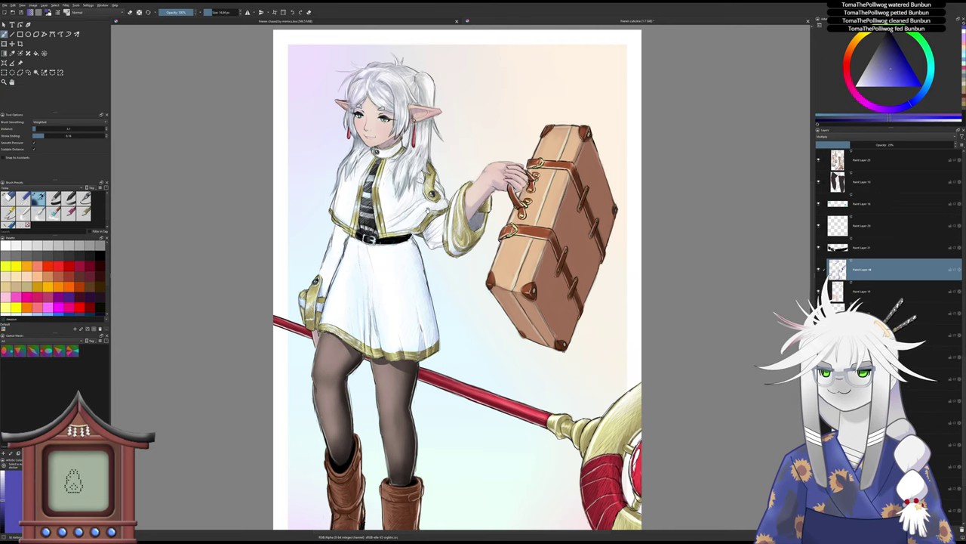
drag(431, 205, 447, 179)
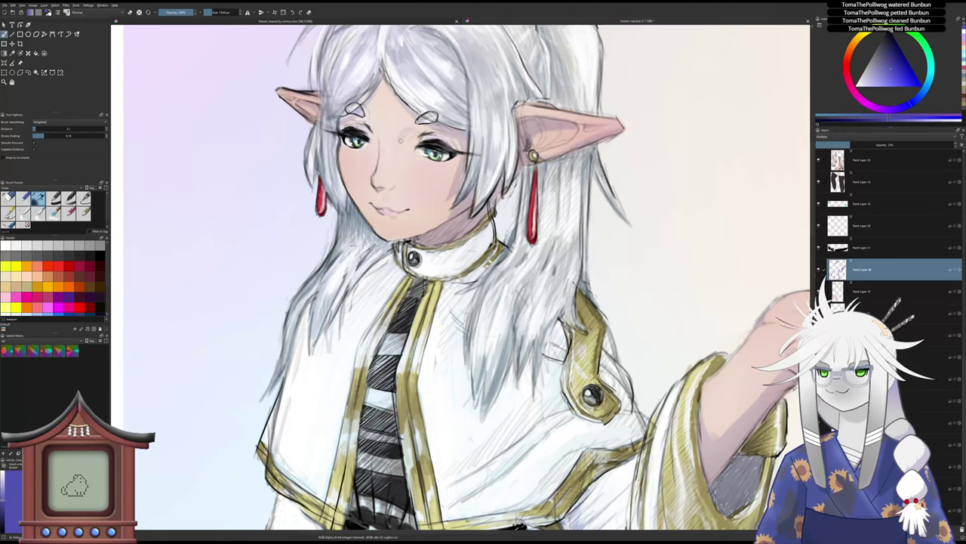
key(e)
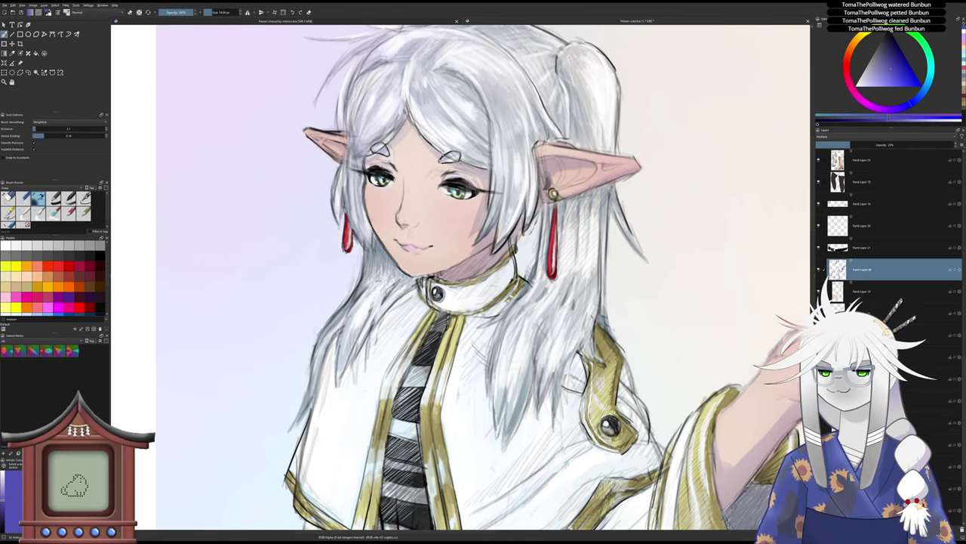
scroll(391, 141, down, 5)
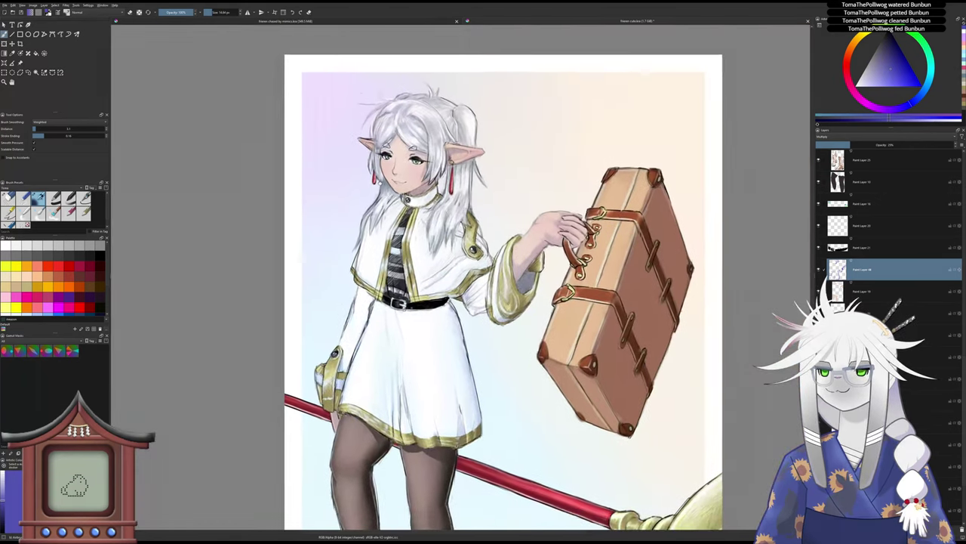
scroll(387, 205, up, 5)
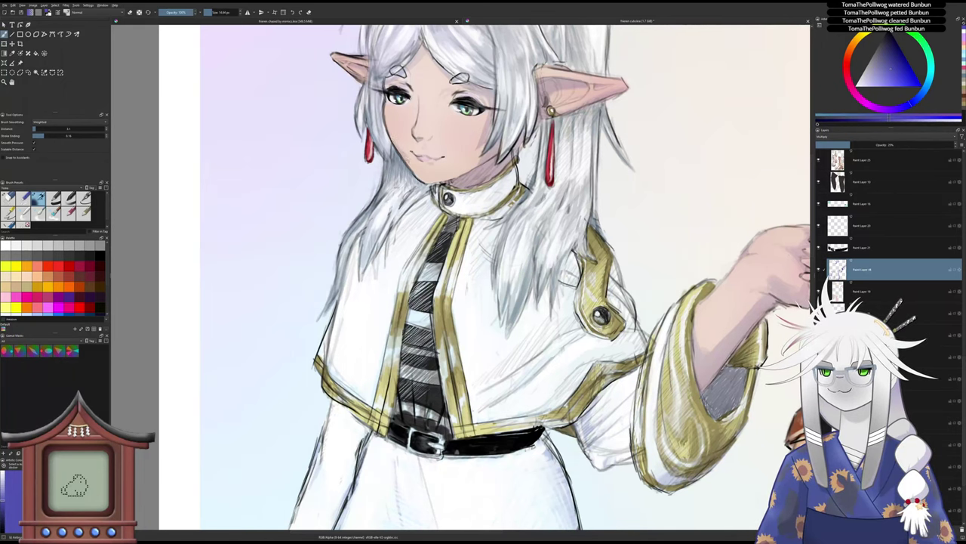
- Switch to the eraser, check the figure from cape to boots for stray shading, and return to the shading brush
key(slash)
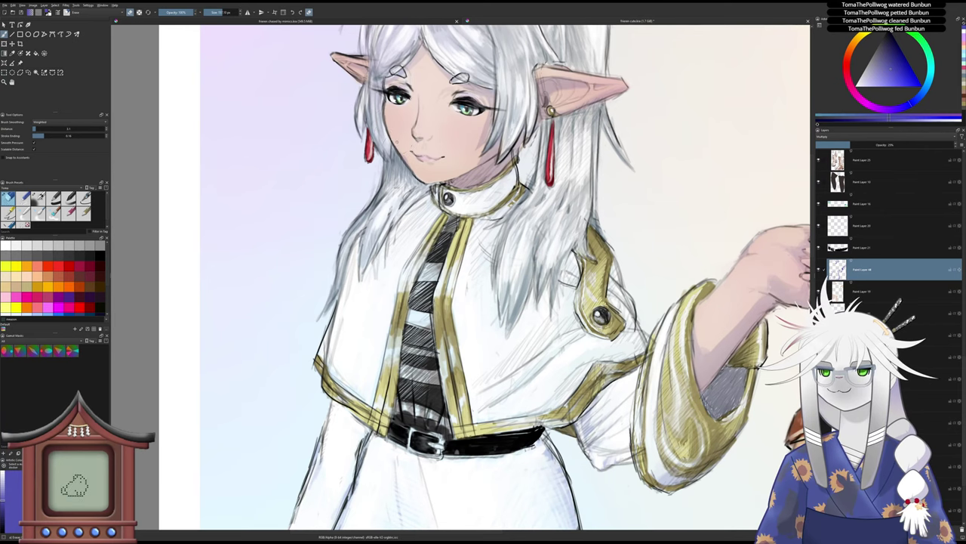
scroll(411, 151, down, 2)
scroll(409, 190, down, 1)
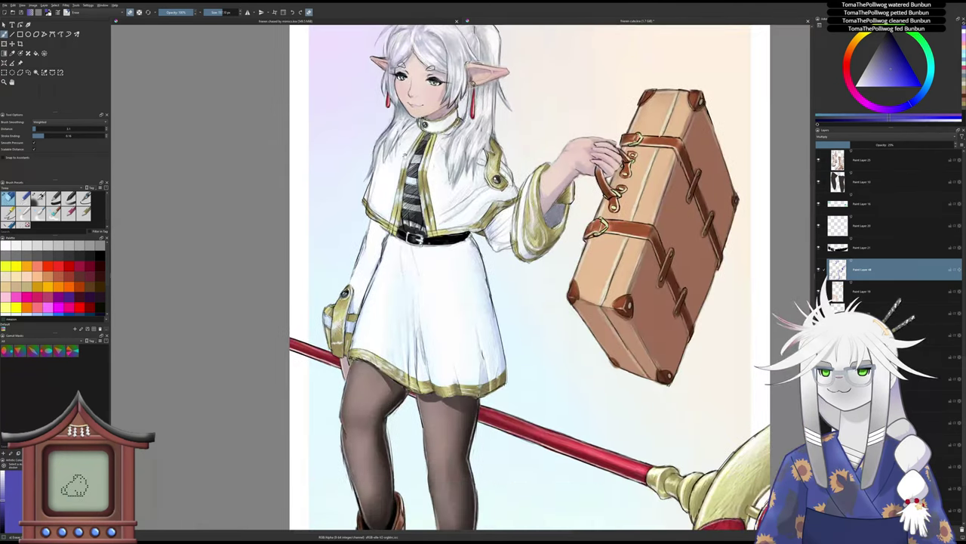
drag(361, 286, 334, 178)
scroll(347, 275, down, 2)
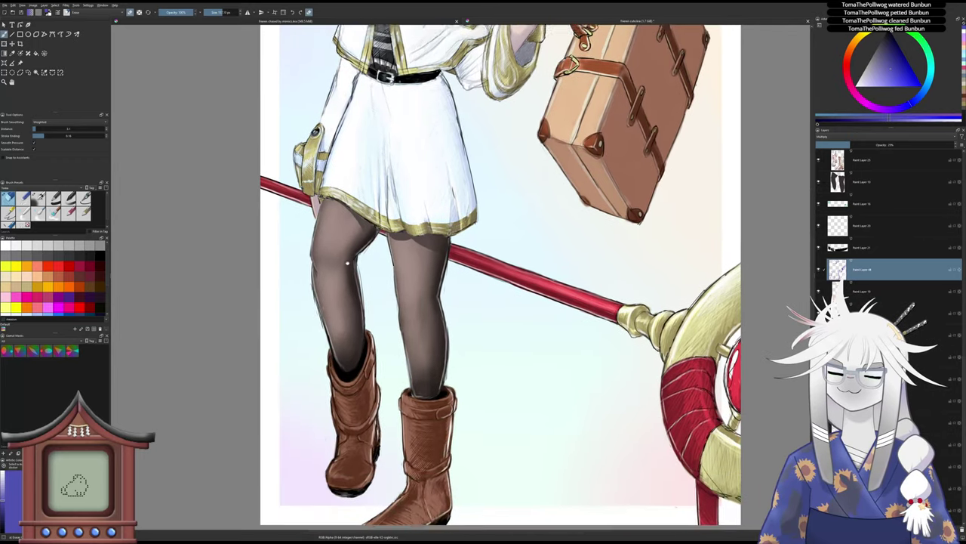
drag(342, 277, 337, 344)
scroll(335, 341, down, 1)
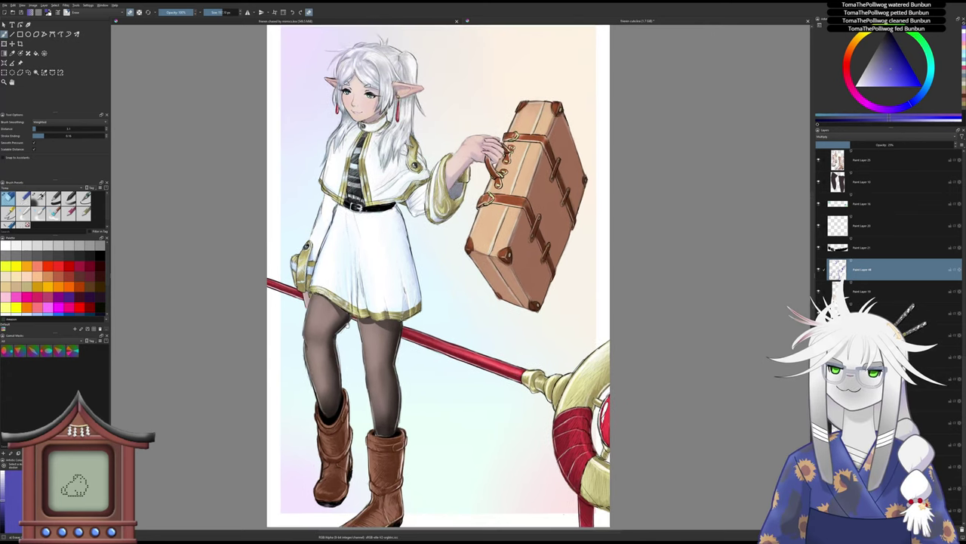
drag(351, 285, 359, 347)
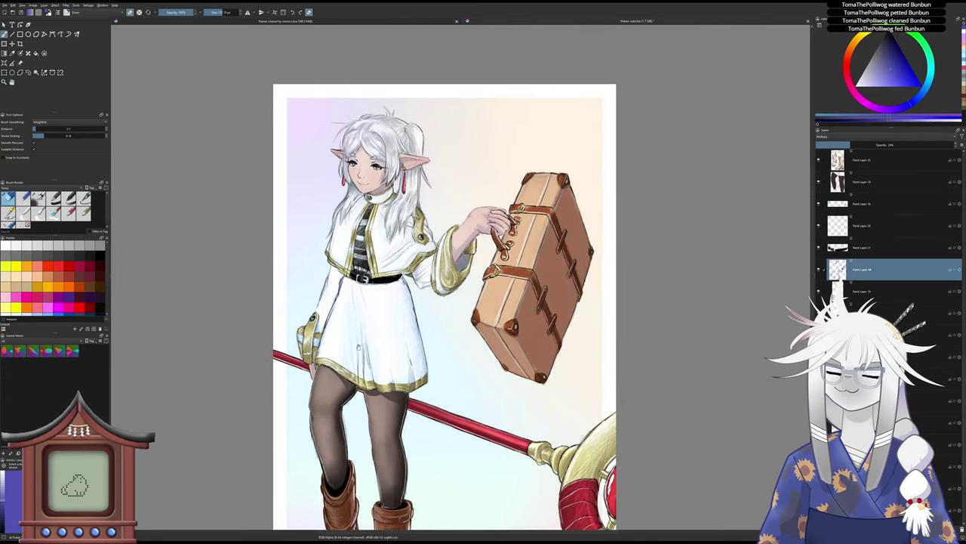
scroll(397, 173, up, 3)
key(slash)
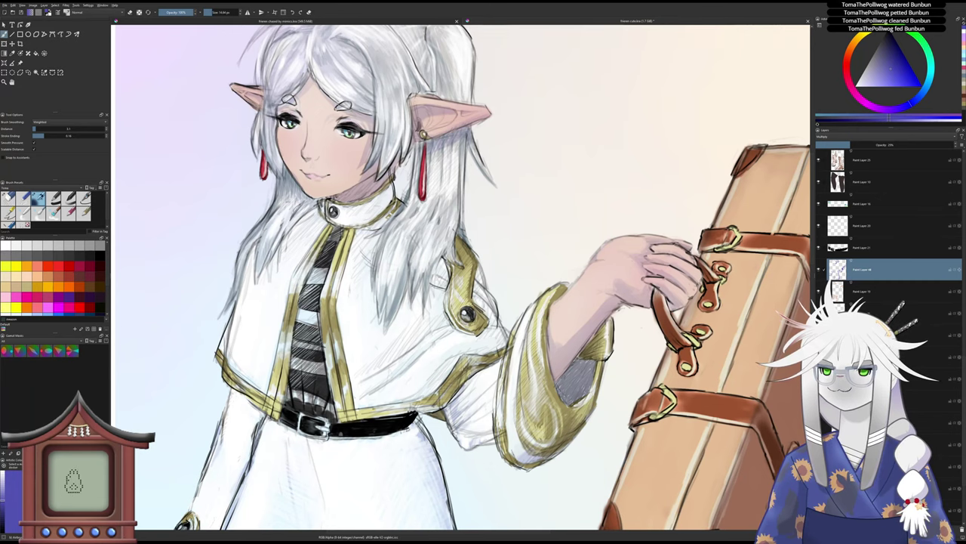
- Compare the hair, collar and cape shading at close range with how it reads in the whole composition
drag(405, 158, 413, 195)
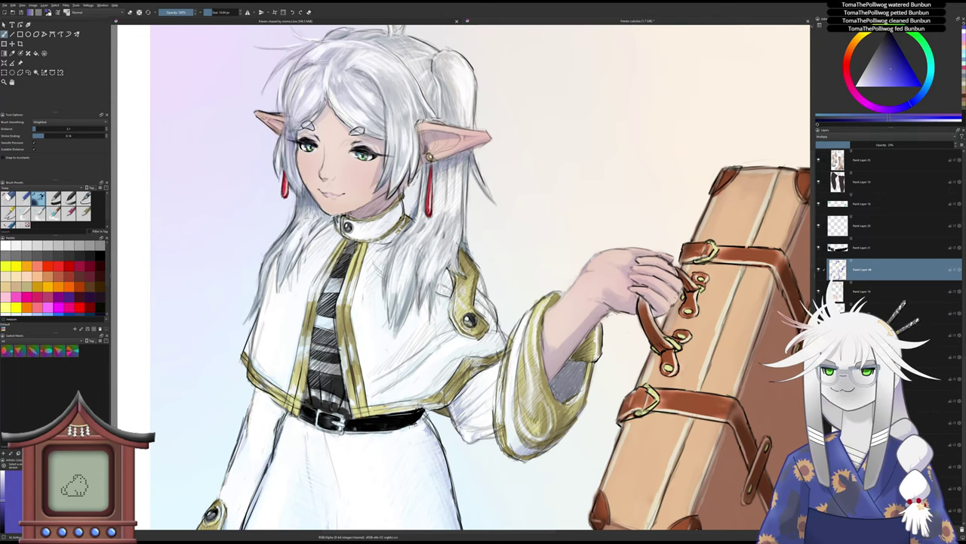
scroll(454, 136, down, 4)
scroll(453, 137, up, 4)
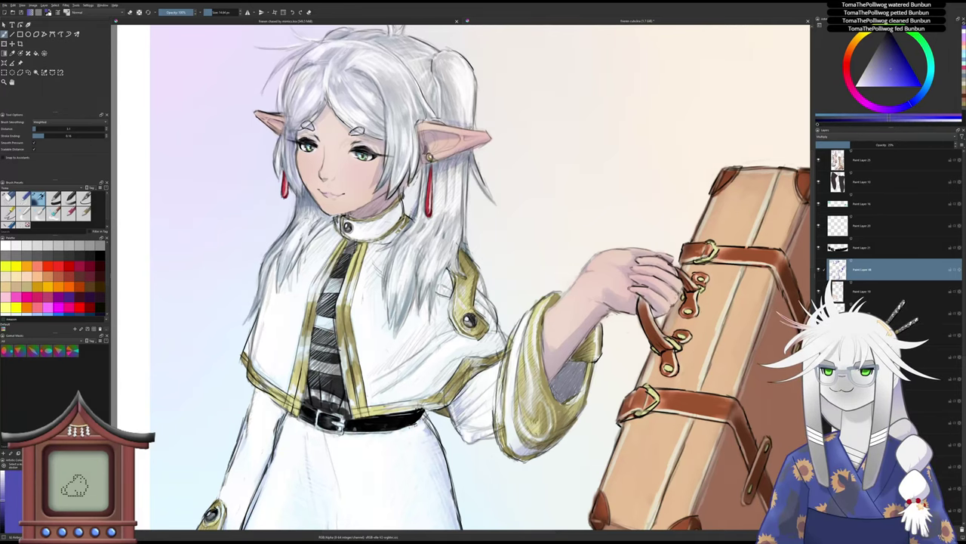
scroll(464, 278, down, 4)
scroll(463, 278, up, 2)
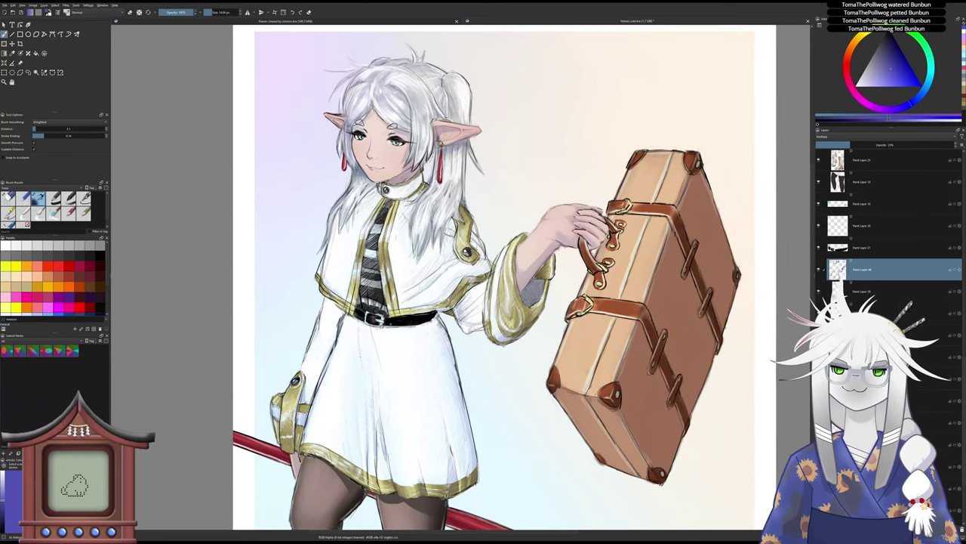
scroll(401, 89, up, 2)
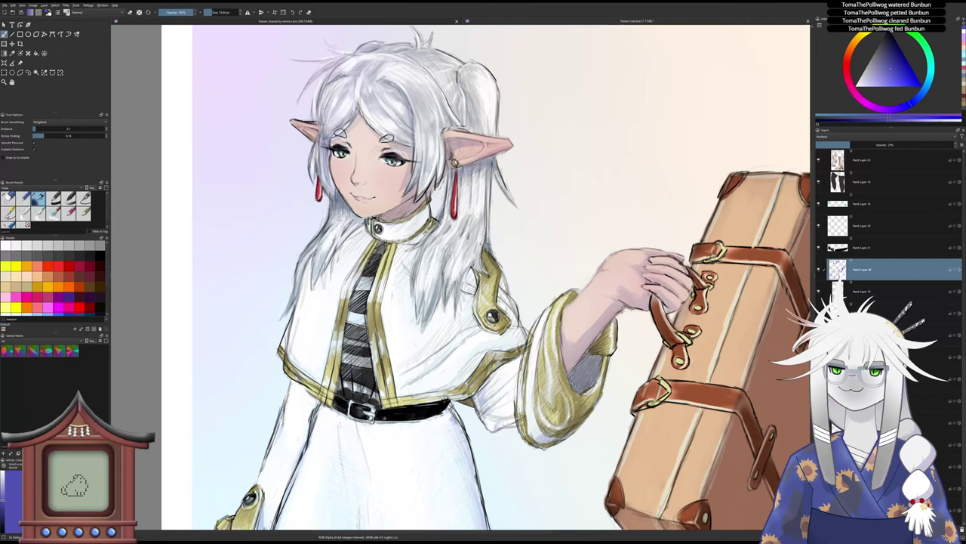
scroll(463, 278, down, 2)
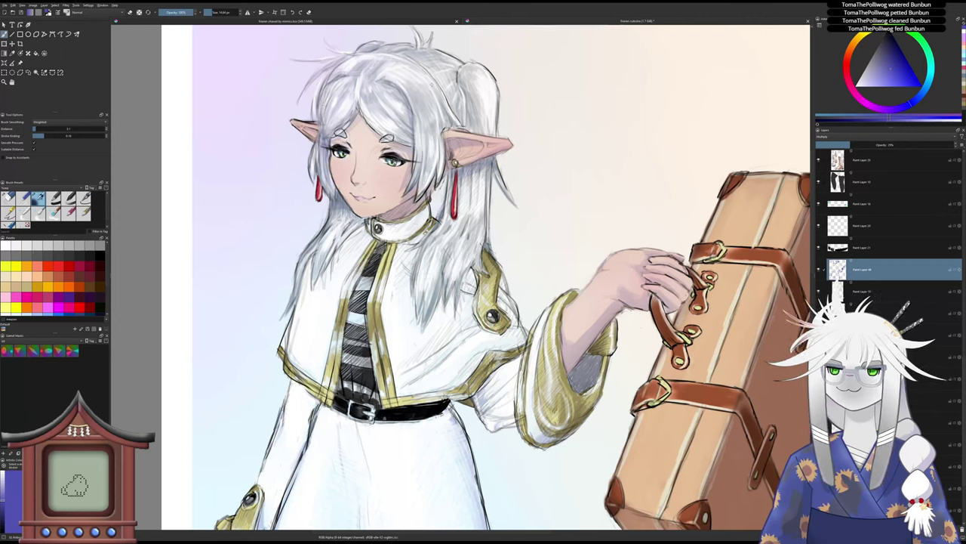
scroll(463, 278, up, 2)
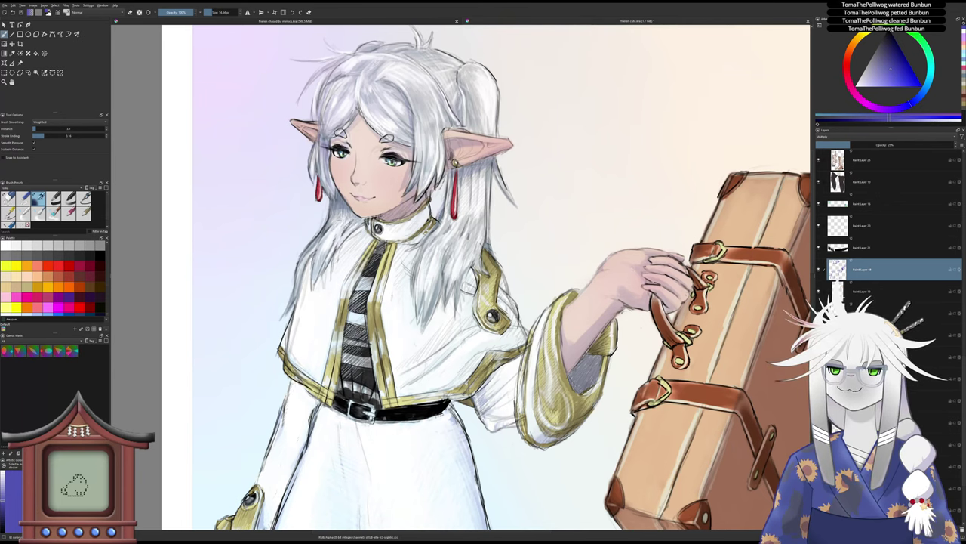
scroll(431, 110, down, 3)
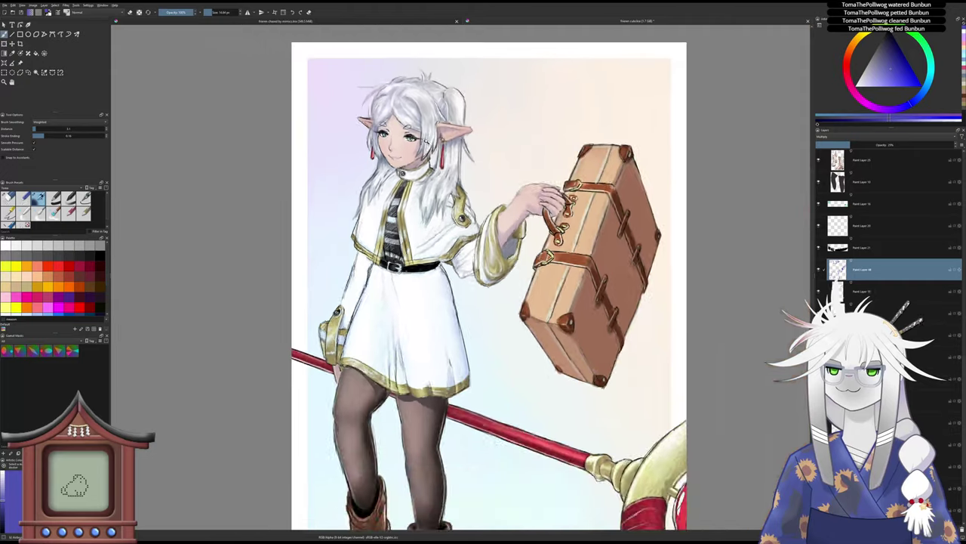
drag(425, 165, 426, 184)
scroll(429, 165, up, 3)
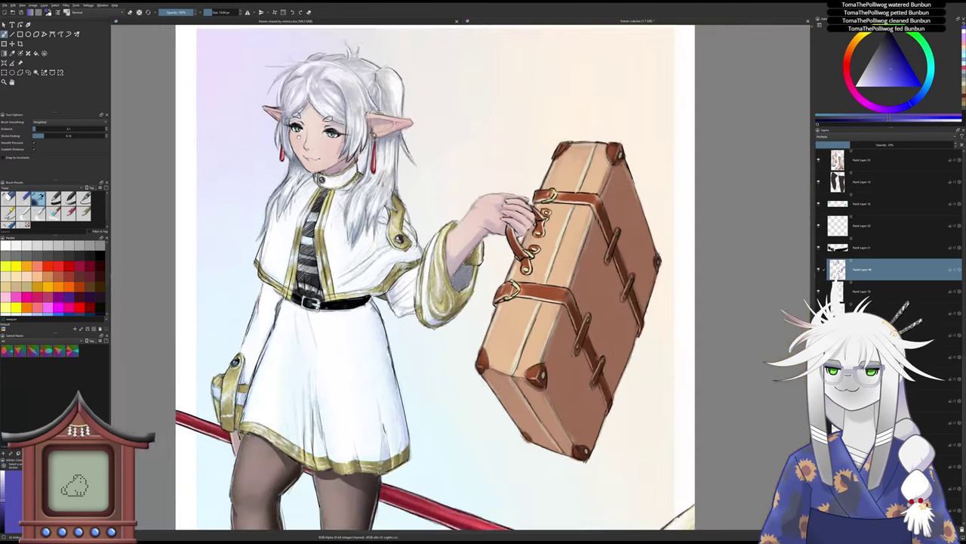
- Brush faint shading strokes on the Multiply layer where the hair meets the collar and the cape
drag(298, 136, 297, 183)
drag(297, 183, 319, 123)
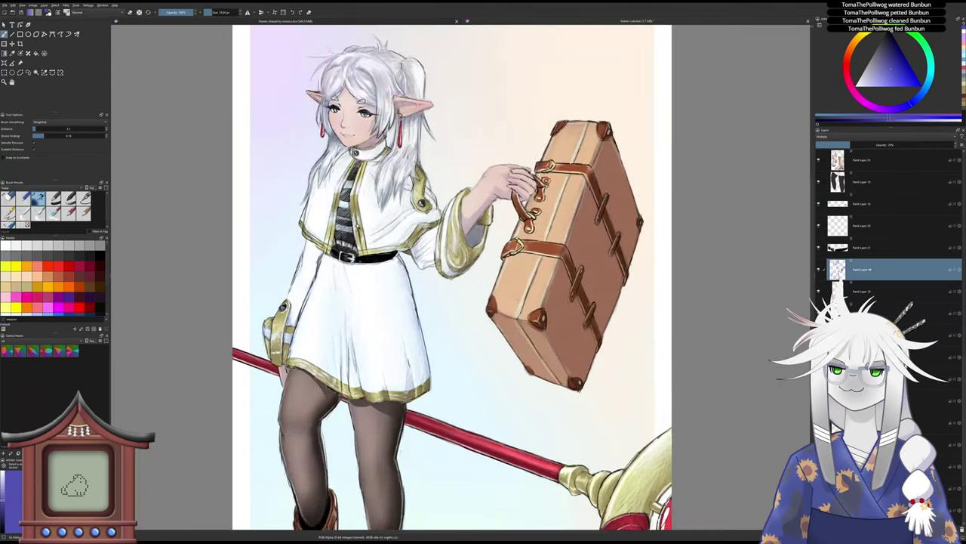
scroll(363, 221, up, 3)
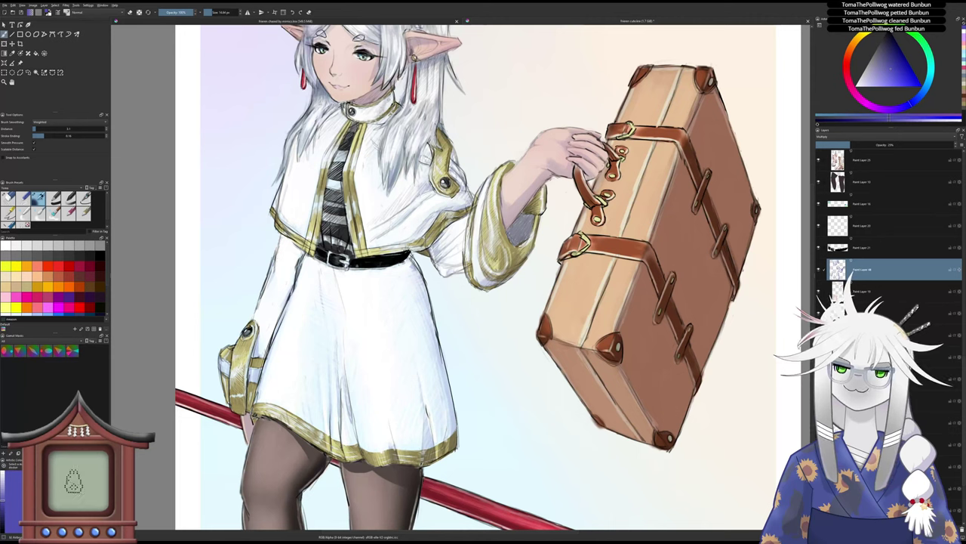
drag(391, 93, 384, 114)
drag(391, 95, 387, 108)
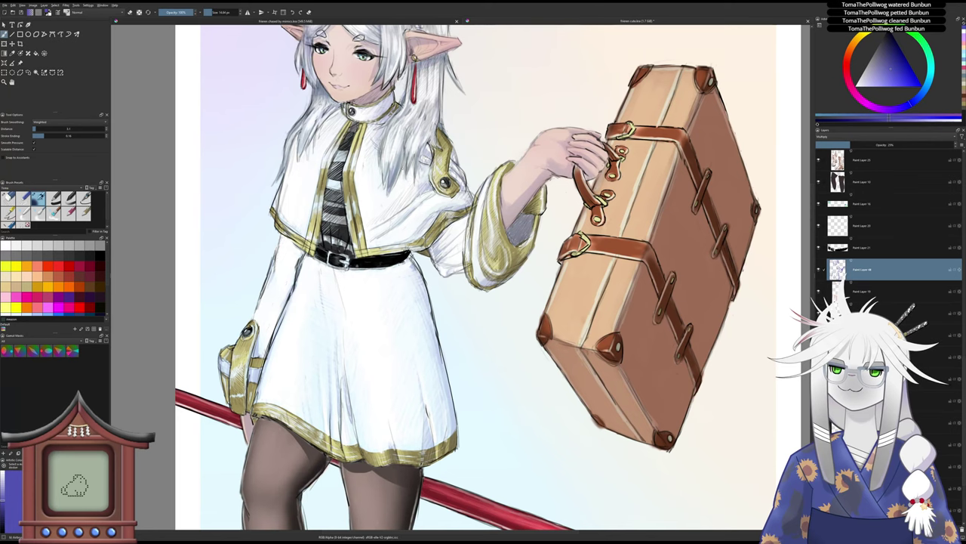
scroll(391, 151, down, 3)
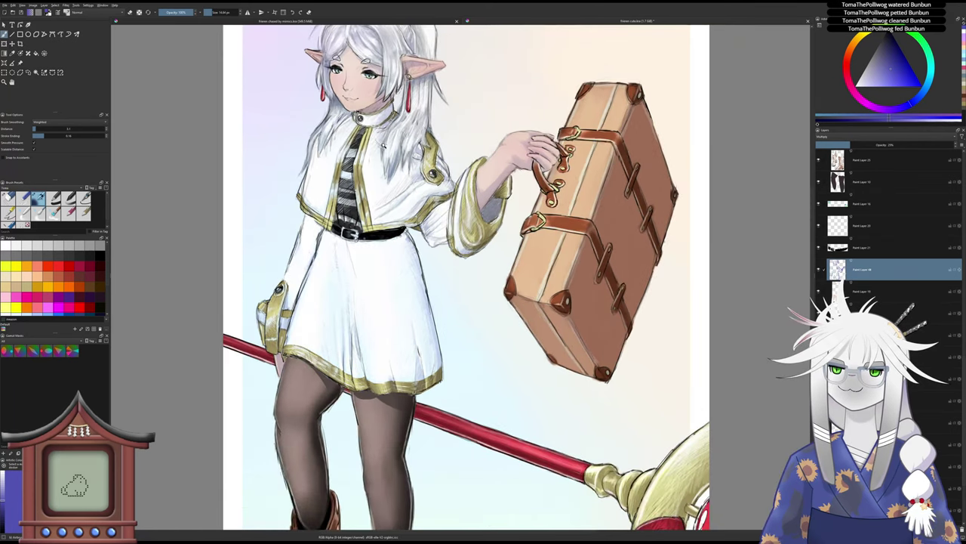
- Hatch light blue-violet fold shading across the upper part of the white skirt on the Multiply layer
scroll(384, 147, up, 4)
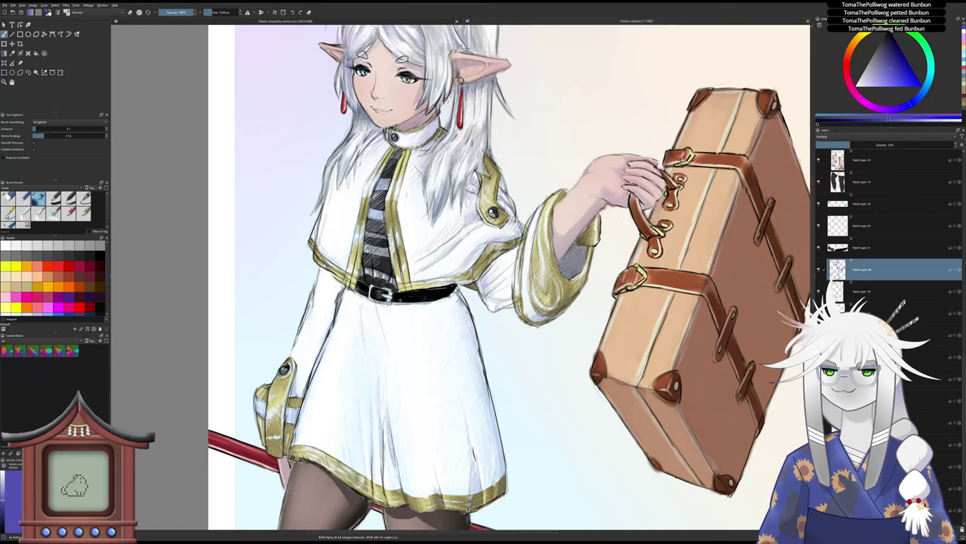
drag(385, 259, 361, 179)
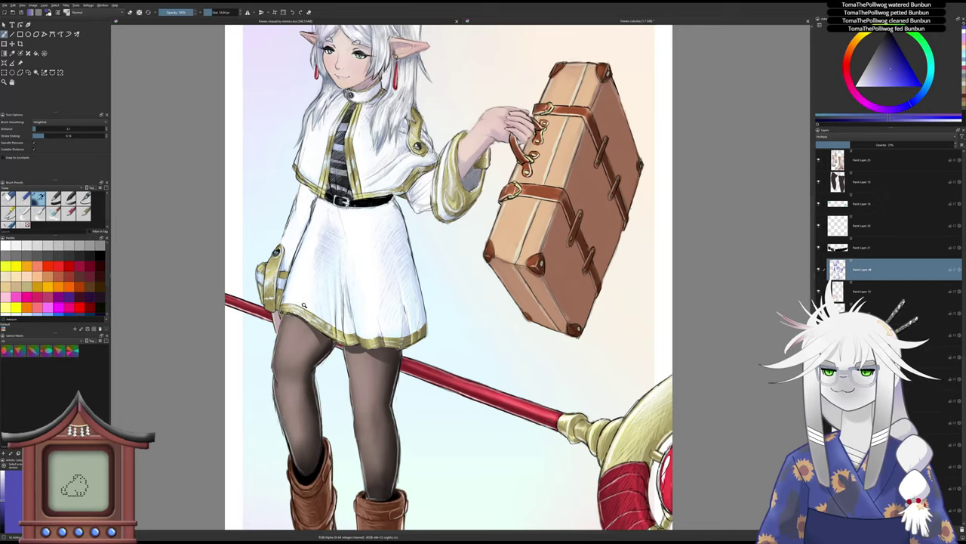
scroll(303, 305, down, 3)
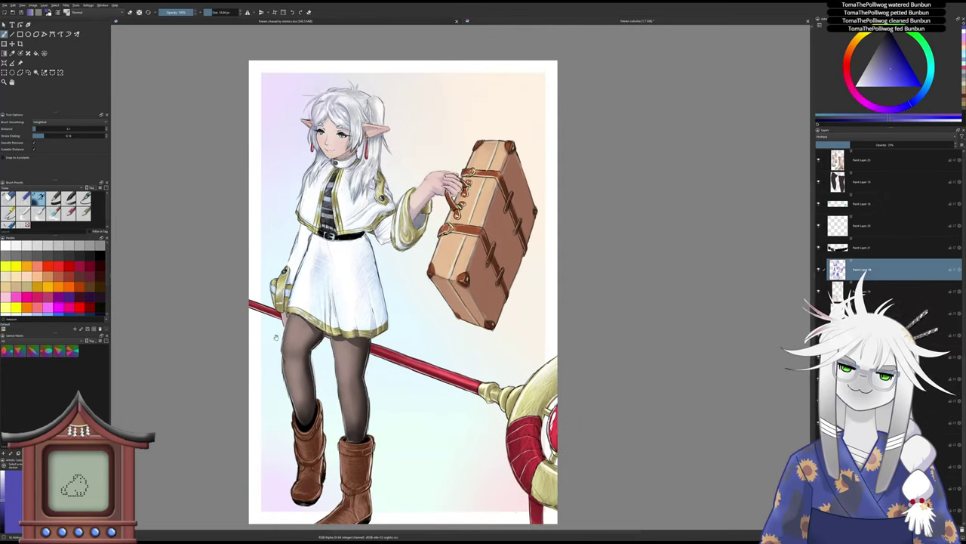
- Extend the Multiply shading down over the legs and brown boots, checking it against the full figure and staff
drag(277, 336, 281, 235)
drag(326, 314, 326, 267)
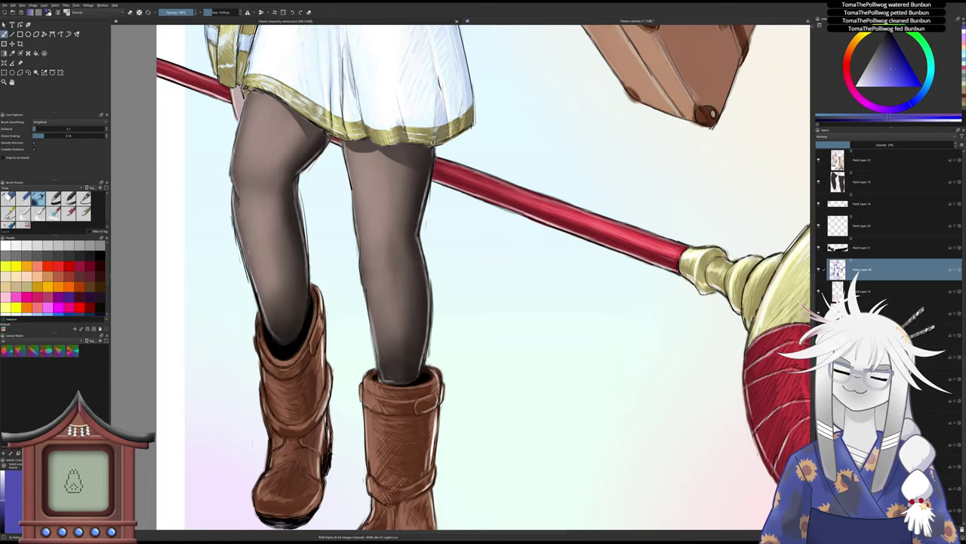
drag(305, 449, 328, 320)
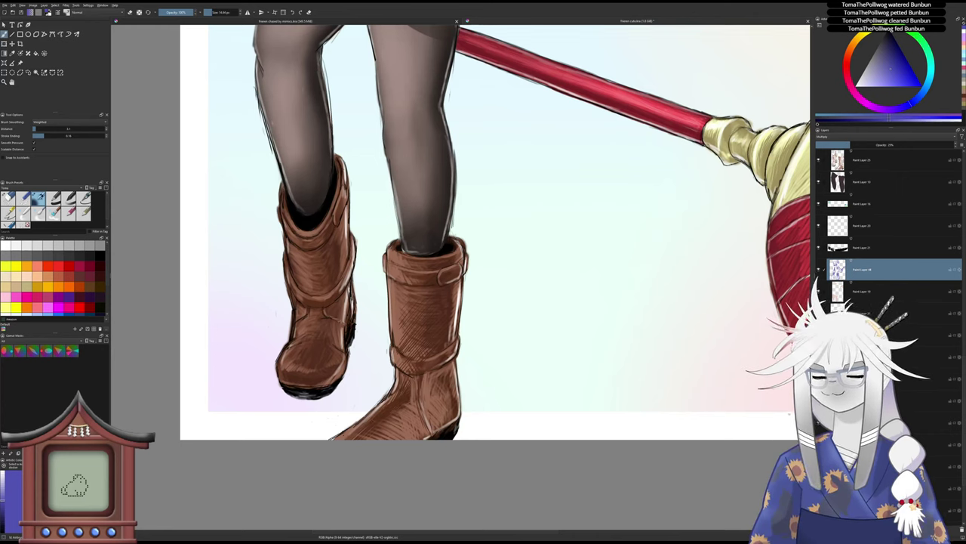
scroll(386, 397, down, 2)
drag(386, 411, 388, 428)
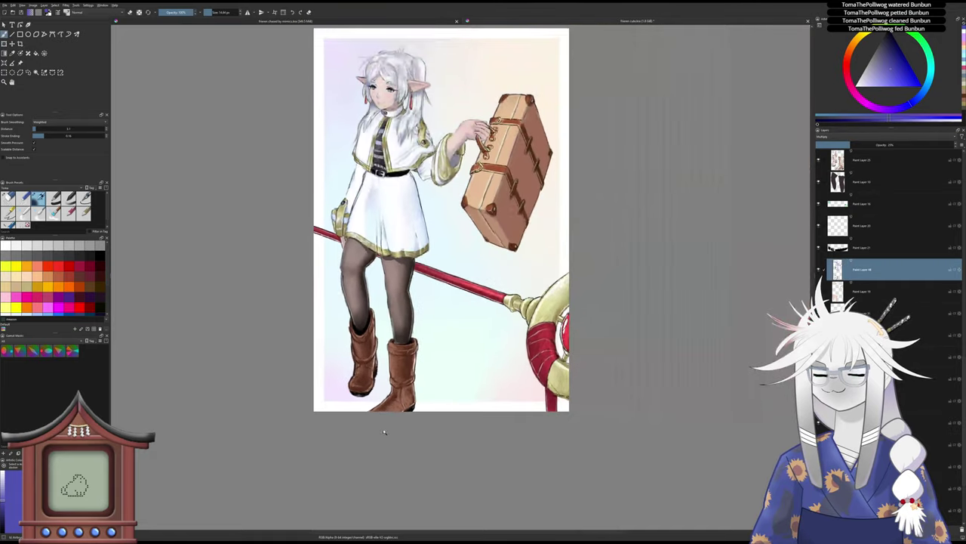
drag(386, 382, 355, 423)
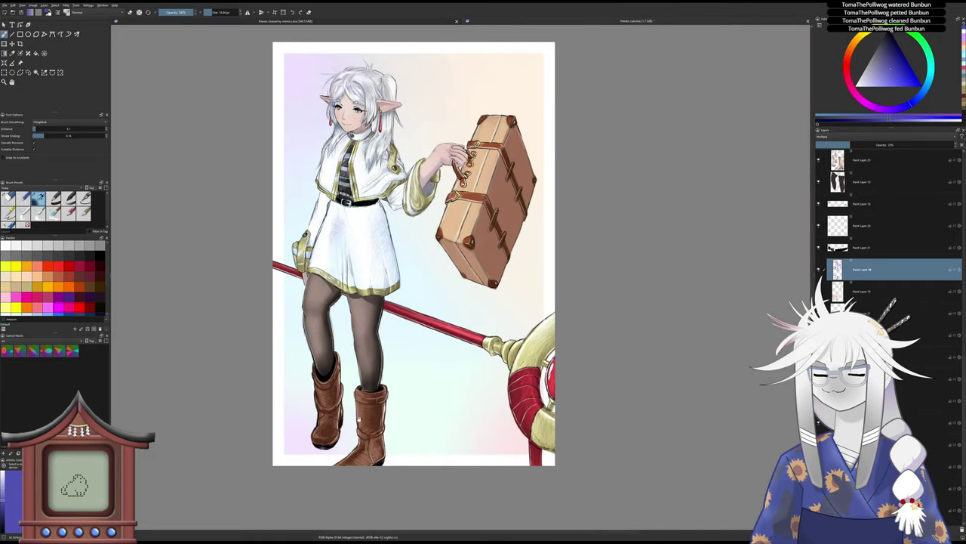
scroll(502, 370, up, 3)
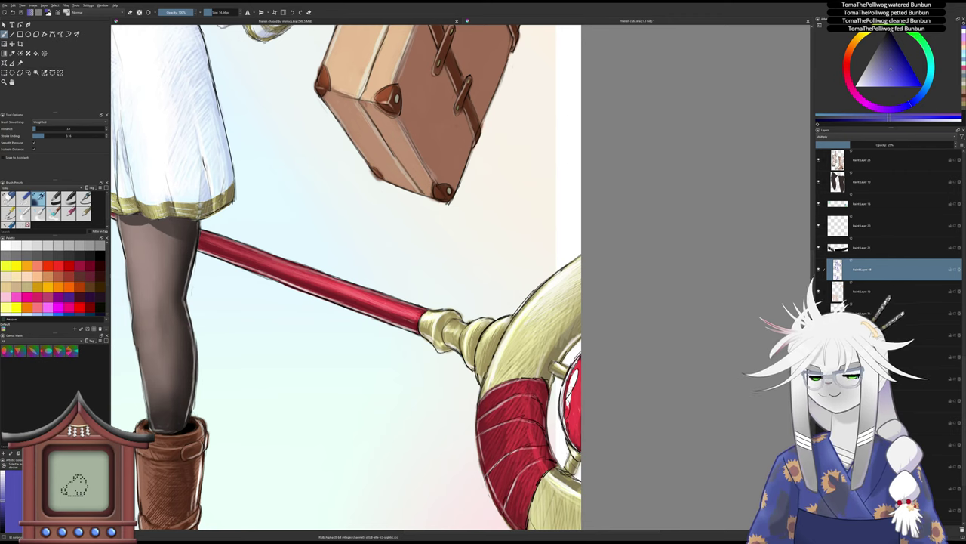
- Brush soft Multiply shading onto the staff's gold ring and the turned gold collar where it joins the red shaft
mouse_move(578, 259)
mouse_down()
mouse_move(534, 298)
mouse_move(500, 350)
mouse_move(510, 333)
mouse_up()
drag(502, 347, 491, 370)
drag(494, 364, 486, 376)
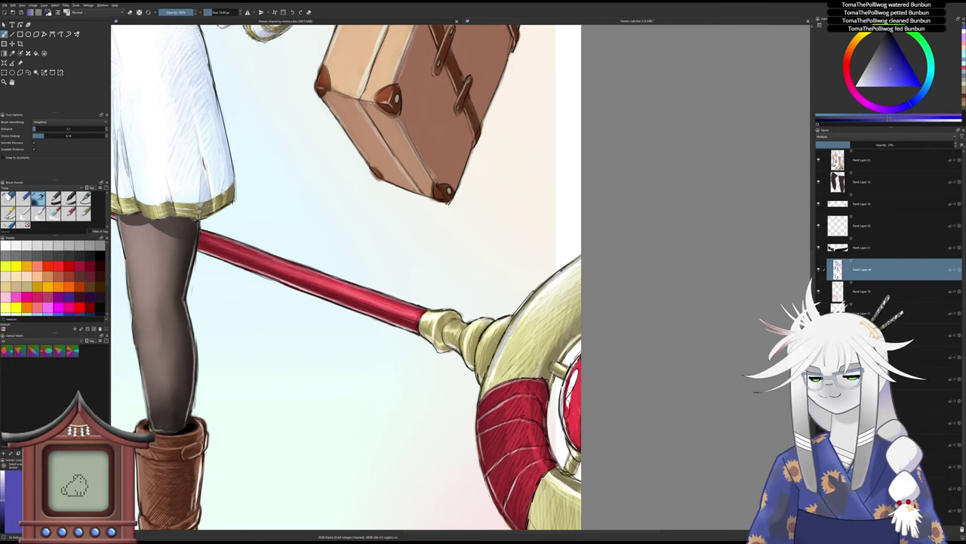
key(ctrl+z)
drag(503, 344, 484, 384)
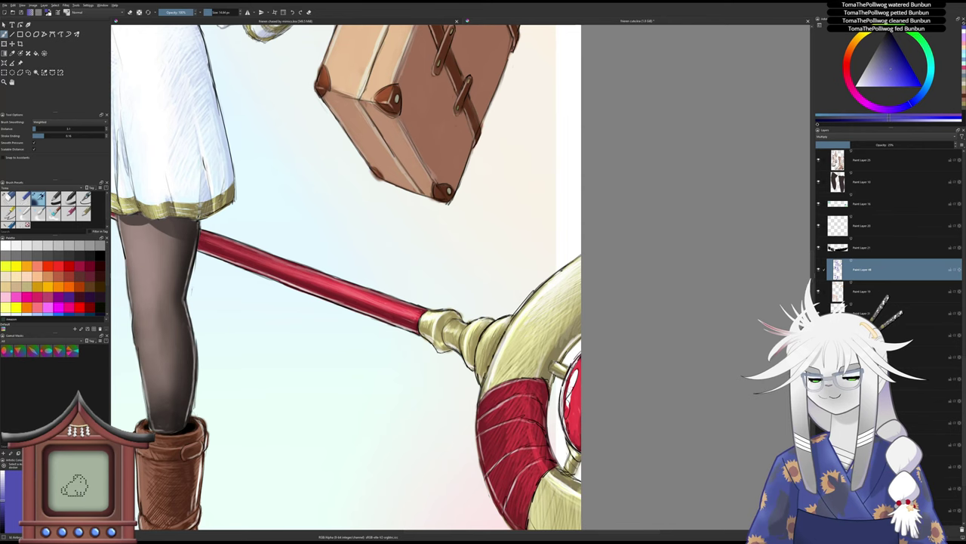
mouse_move(496, 338)
mouse_down()
mouse_move(487, 357)
mouse_move(471, 359)
mouse_up()
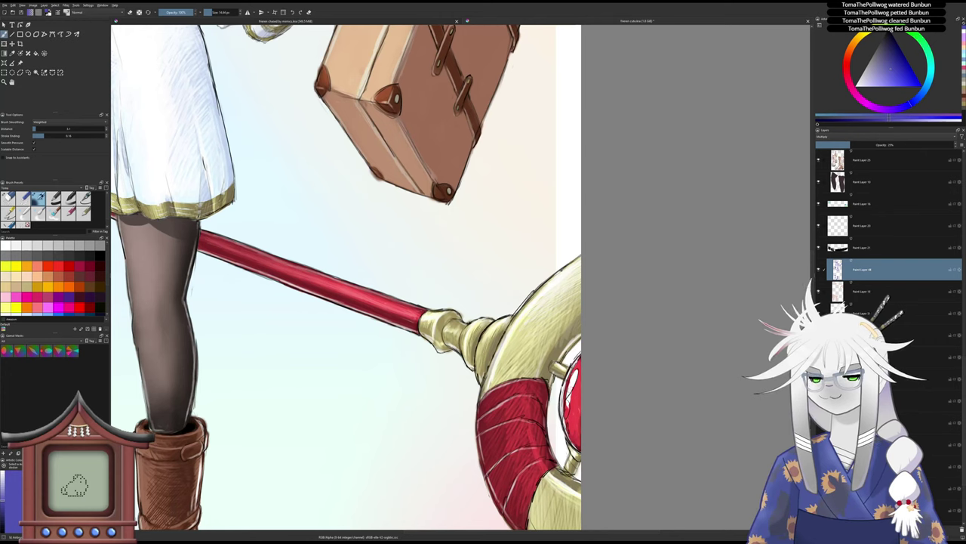
drag(455, 338, 452, 350)
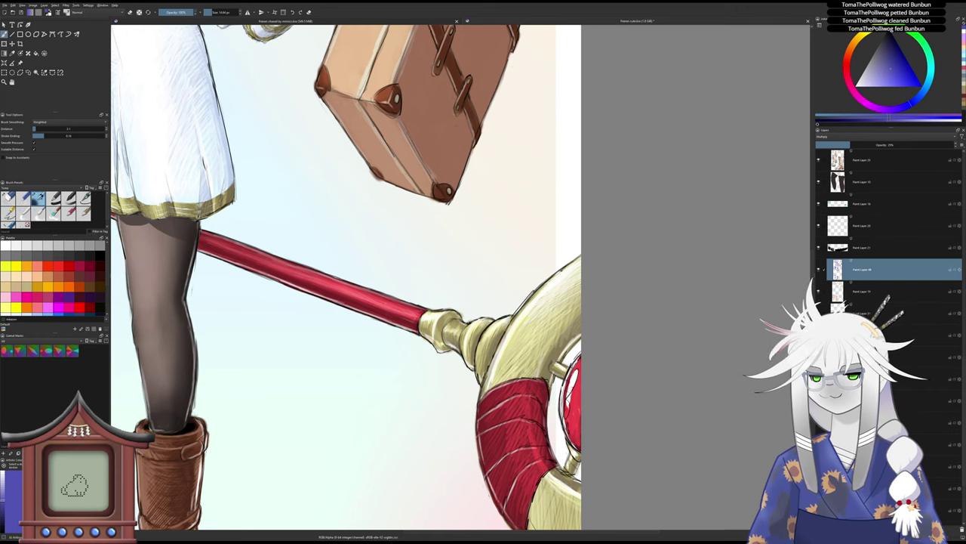
drag(439, 339, 444, 349)
drag(438, 334, 438, 338)
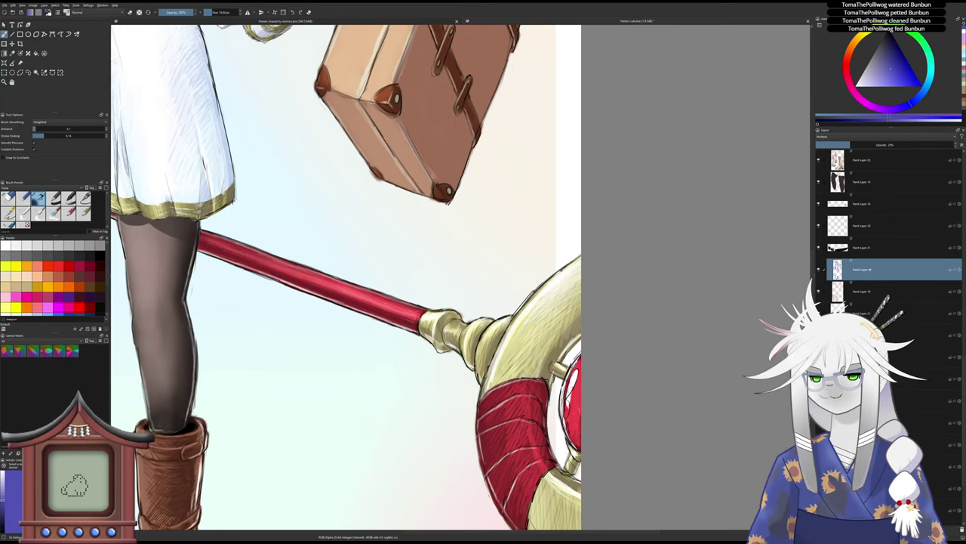
- Review the shading of the figure, suitcase and staff across the whole composition
drag(436, 371, 437, 397)
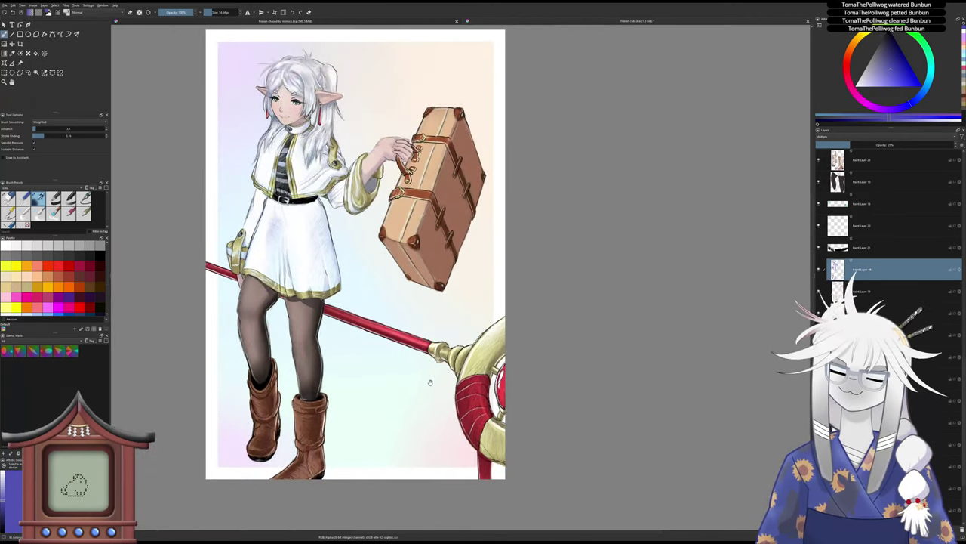
drag(483, 450, 481, 437)
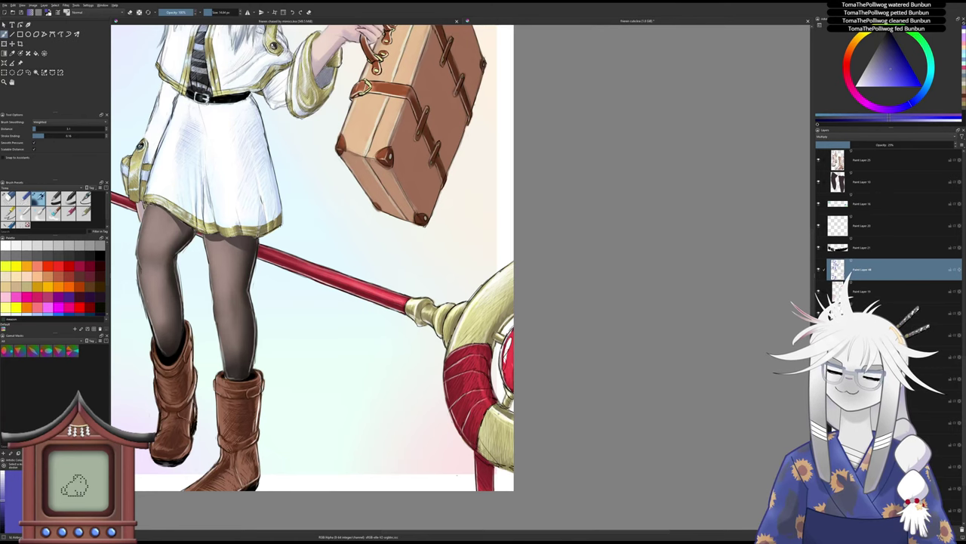
scroll(489, 420, down, 5)
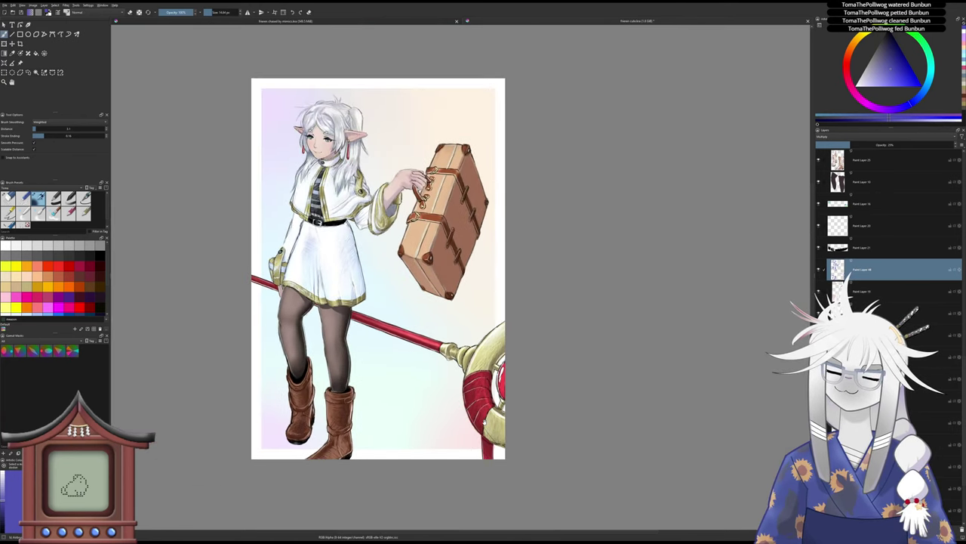
drag(459, 408, 490, 429)
drag(490, 429, 485, 425)
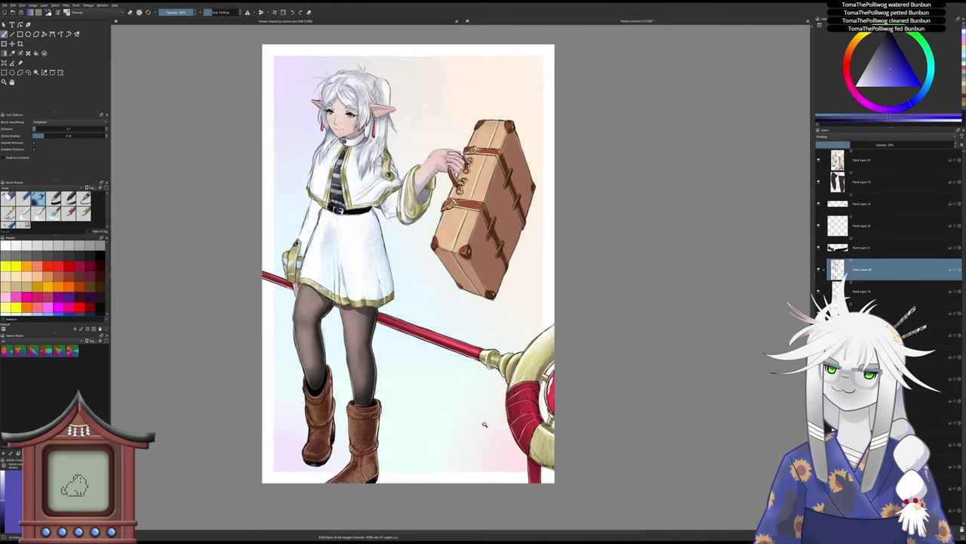
scroll(486, 431, up, 3)
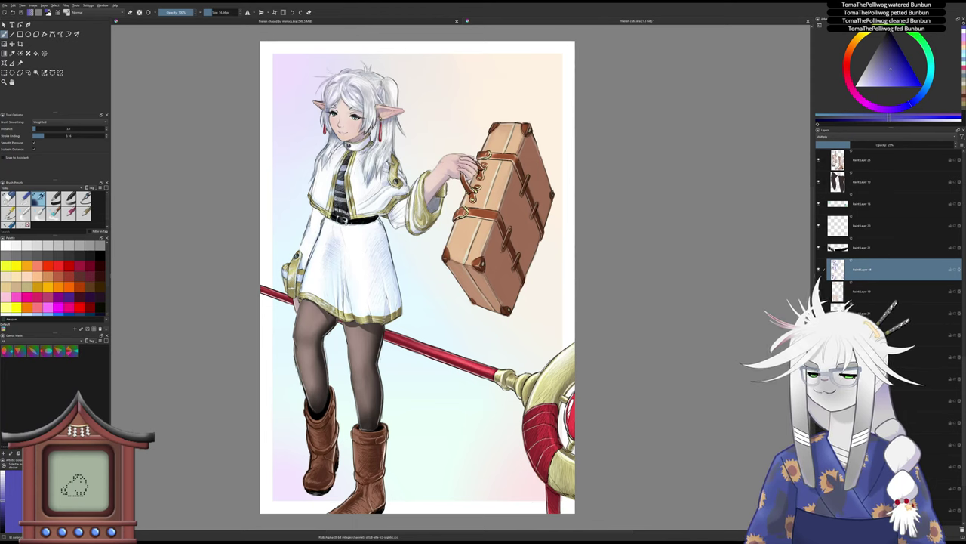
- Clear the part of the red staff overlapping the white left border from its colour, shading and line-art layers using a rectangular selection
click(868, 379)
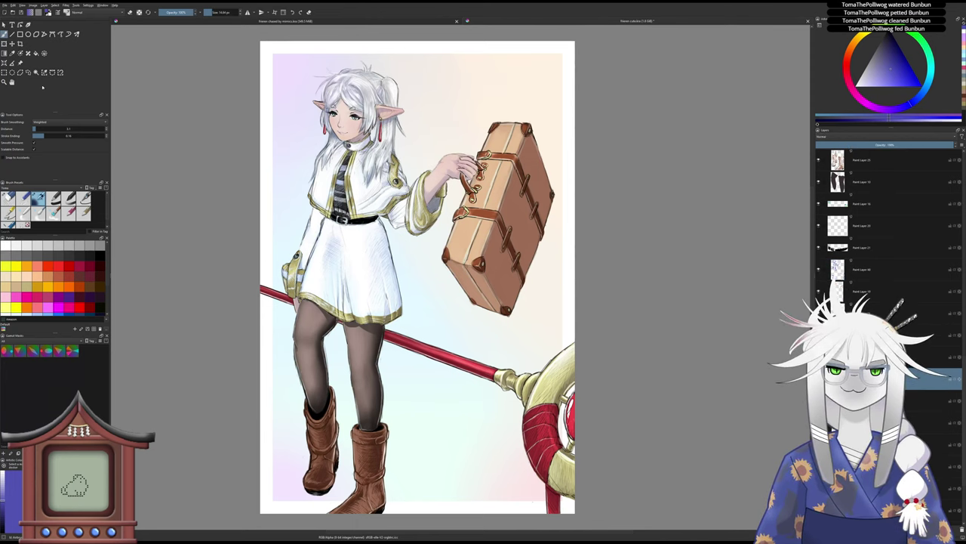
click(4, 73)
drag(218, 243, 273, 335)
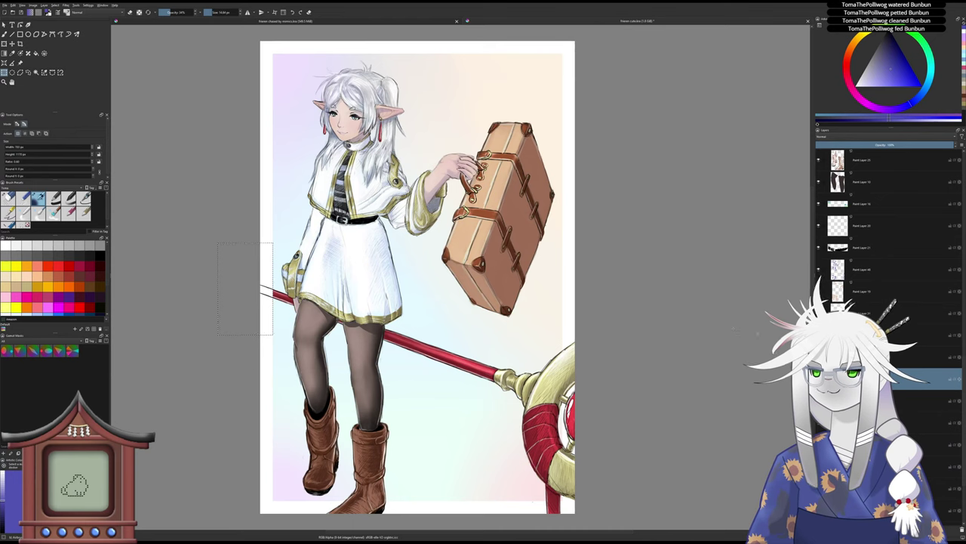
click(877, 273)
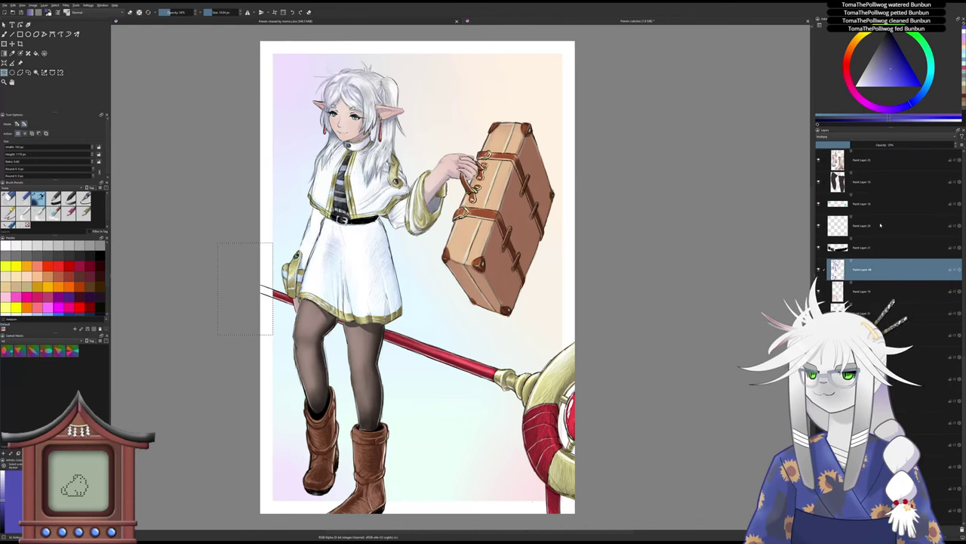
scroll(880, 225, up, 8)
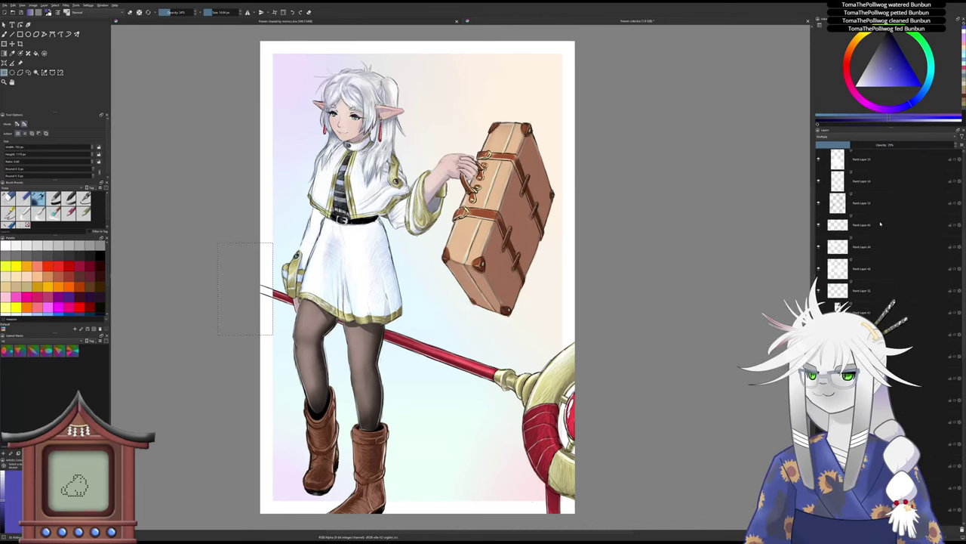
click(881, 210)
scroll(882, 215, up, 3)
click(887, 236)
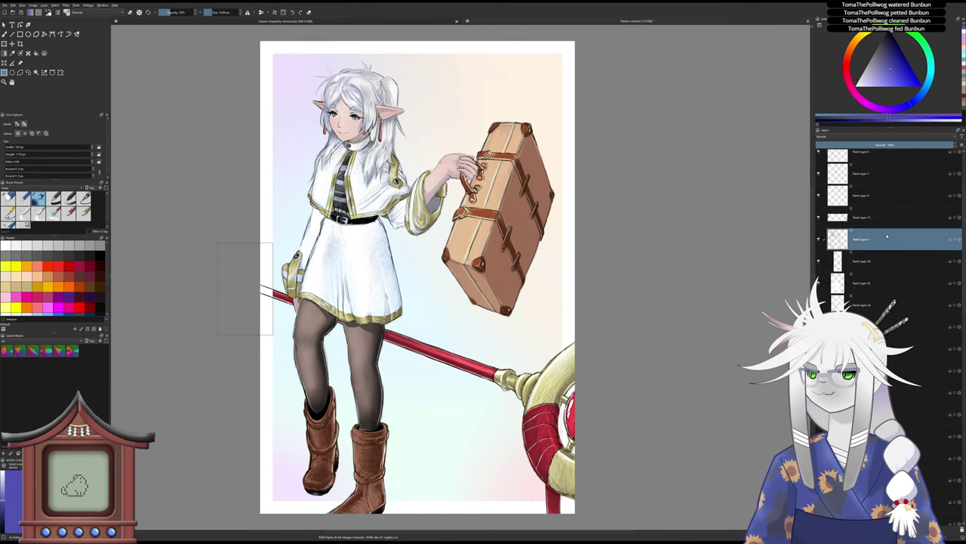
click(246, 277)
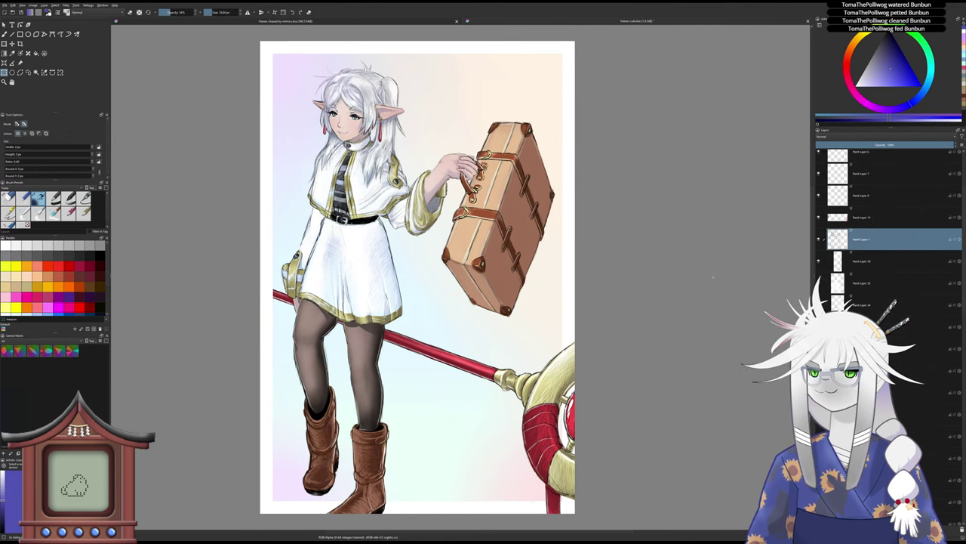
scroll(246, 277, up, 4)
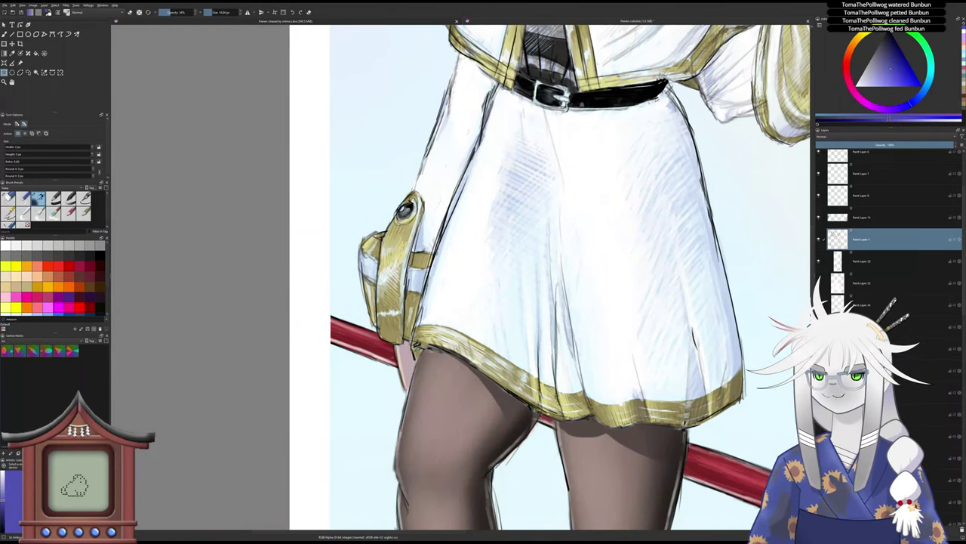
click(4, 24)
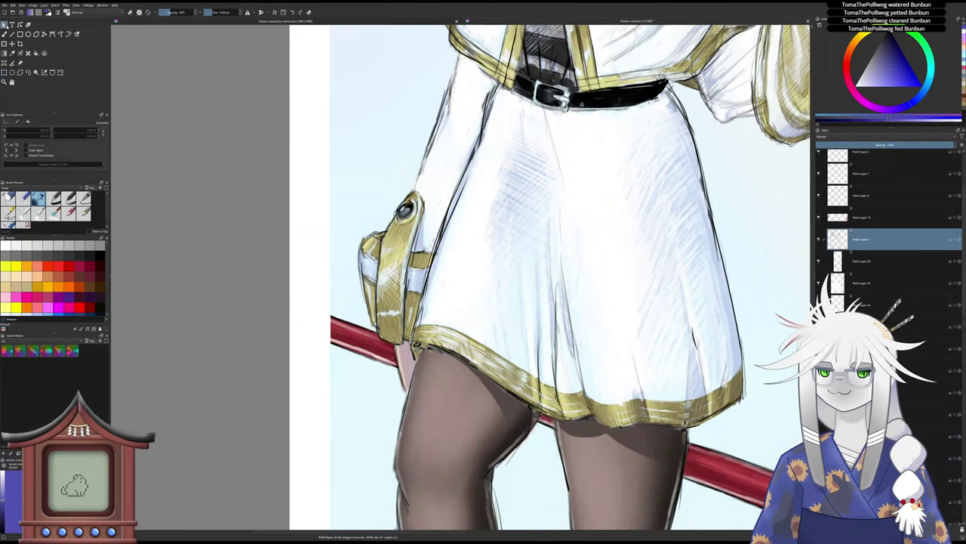
scroll(317, 281, down, 4)
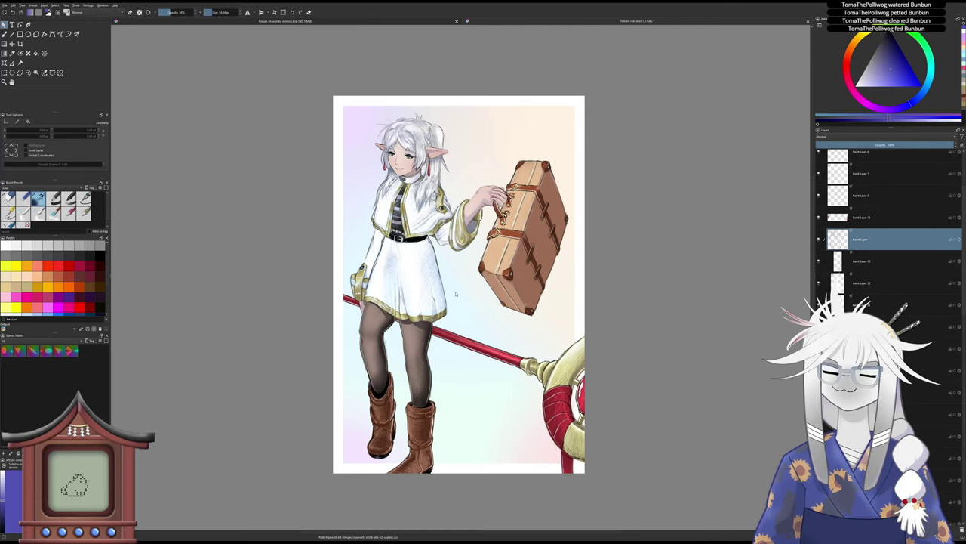
drag(446, 301, 352, 272)
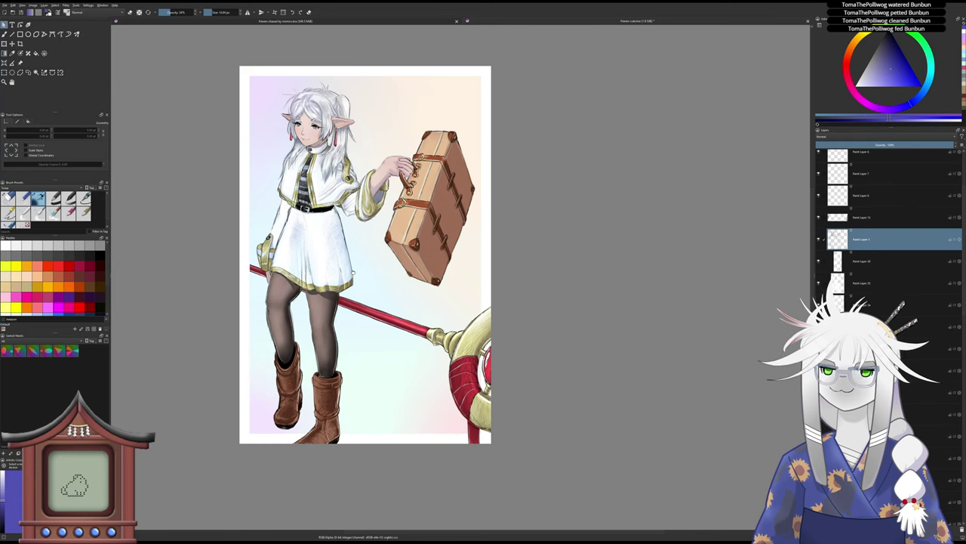
drag(352, 273, 355, 246)
- Add a new paint layer above the line art and ready the brush in black for a signature near the staff's base
key(Insert)
key(b)
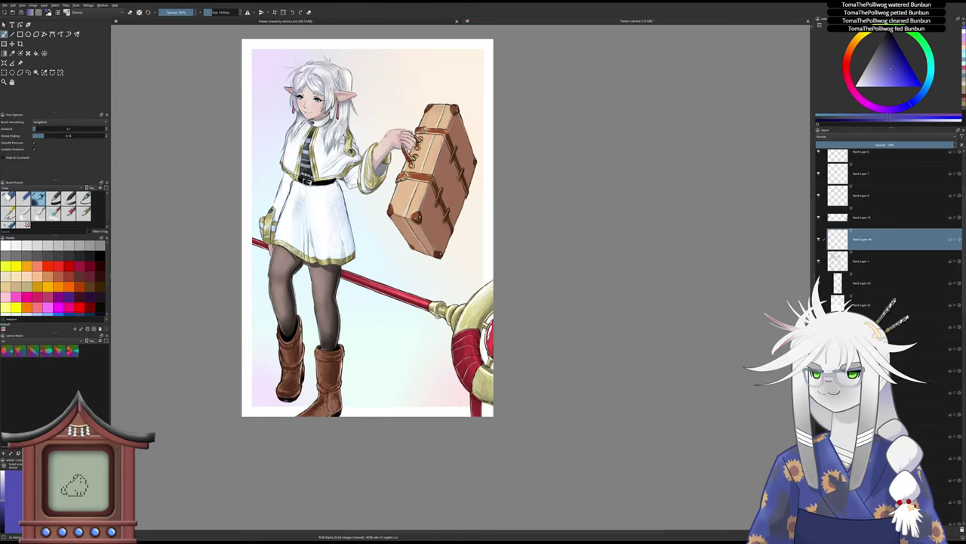
key(d)
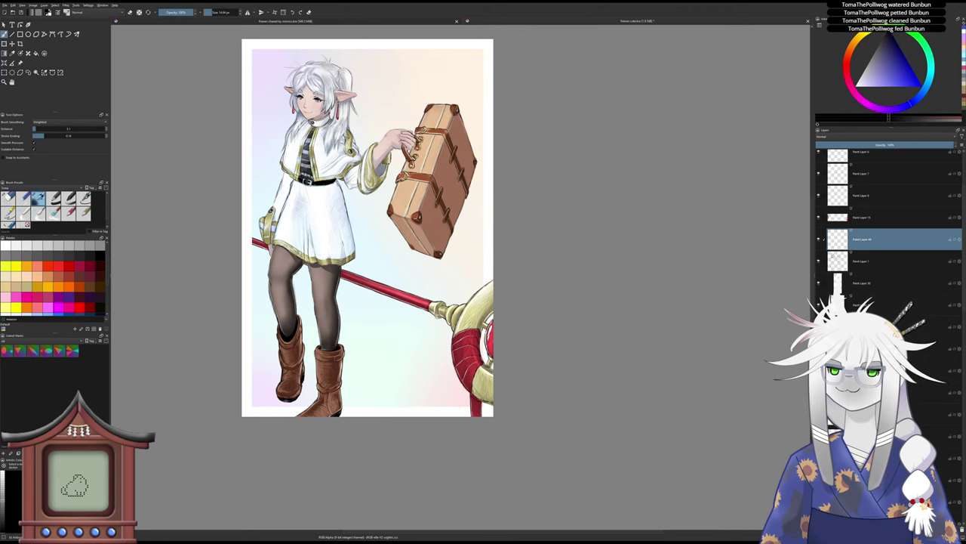
scroll(401, 408, up, 5)
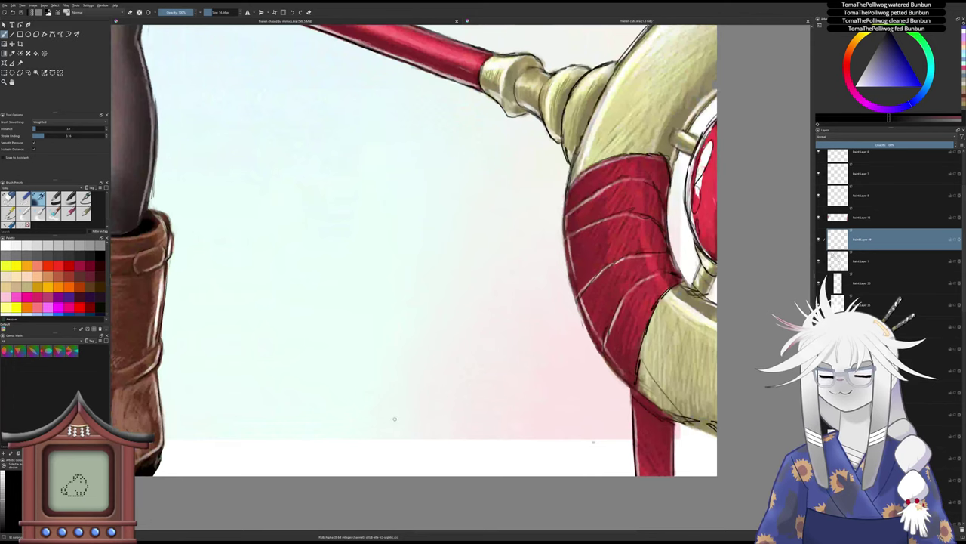
mouse_move(396, 418)
mouse_down()
mouse_move(388, 432)
mouse_move(410, 410)
mouse_up()
key(ctrl+z)
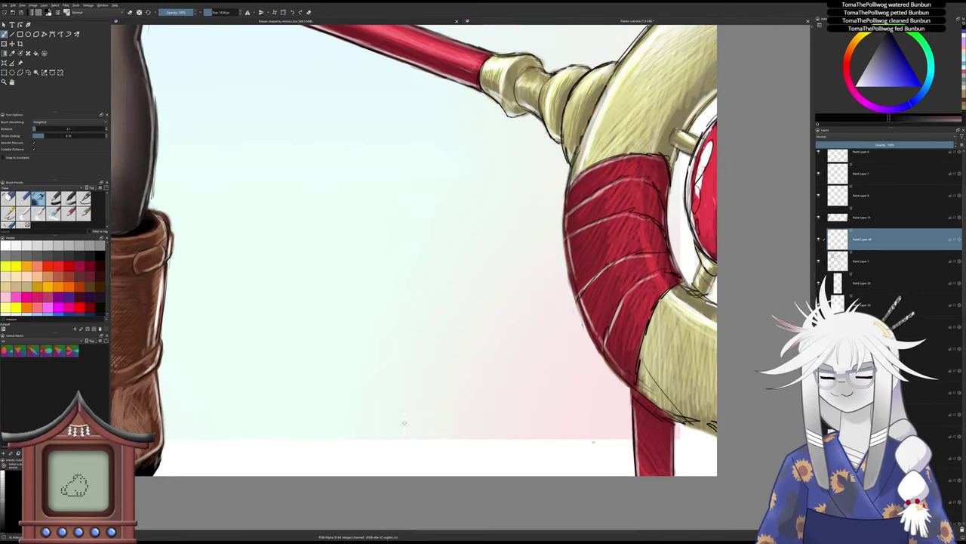
mouse_move(415, 450)
mouse_down()
mouse_move(419, 461)
mouse_move(407, 440)
mouse_move(427, 462)
mouse_move(428, 432)
mouse_move(429, 456)
mouse_move(416, 444)
mouse_move(438, 451)
mouse_move(413, 456)
mouse_move(430, 444)
mouse_move(427, 459)
mouse_move(428, 442)
mouse_move(429, 458)
mouse_move(438, 461)
mouse_move(441, 446)
mouse_move(448, 461)
mouse_up()
key(ctrl+z)
key(ctrl+z)
key(ctrl+z)
key(ctrl+z)
key(ctrl+z)
key(ctrl+z)
key(ctrl+z)
key(ctrl+z)
- Handwrite the artist's handle as a black signature in the bottom white border, just before the red staff
mouse_move(443, 451)
mouse_down()
mouse_move(498, 461)
mouse_move(507, 440)
mouse_move(509, 461)
mouse_move(533, 456)
mouse_move(541, 465)
mouse_move(538, 450)
mouse_move(554, 438)
mouse_move(559, 451)
mouse_up()
mouse_move(568, 417)
mouse_down()
mouse_move(566, 451)
mouse_move(594, 432)
mouse_move(593, 445)
mouse_move(599, 437)
mouse_move(609, 444)
mouse_move(597, 464)
mouse_move(593, 450)
mouse_move(579, 449)
mouse_move(578, 482)
mouse_move(560, 495)
mouse_up()
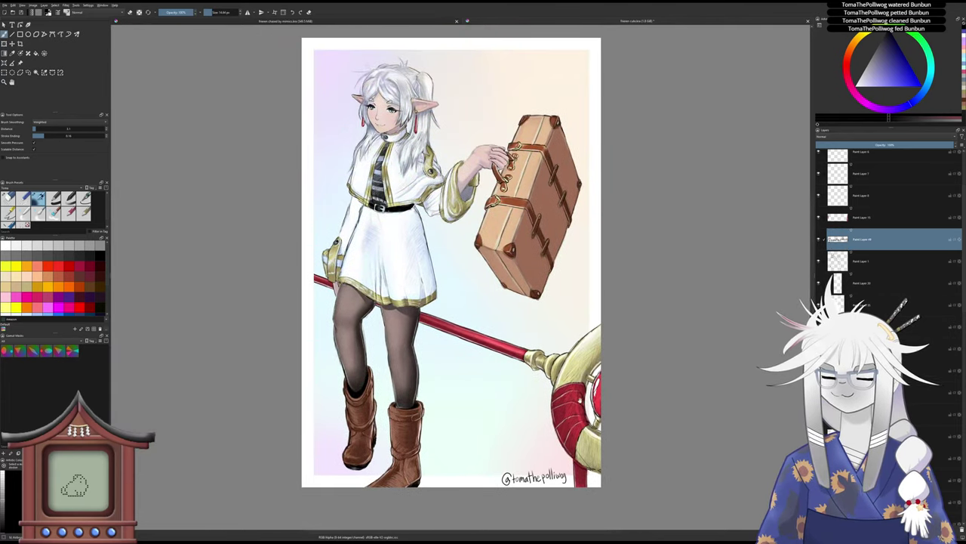
- Lower the signature layer's opacity to roughly half so the handwriting turns light grey
click(882, 146)
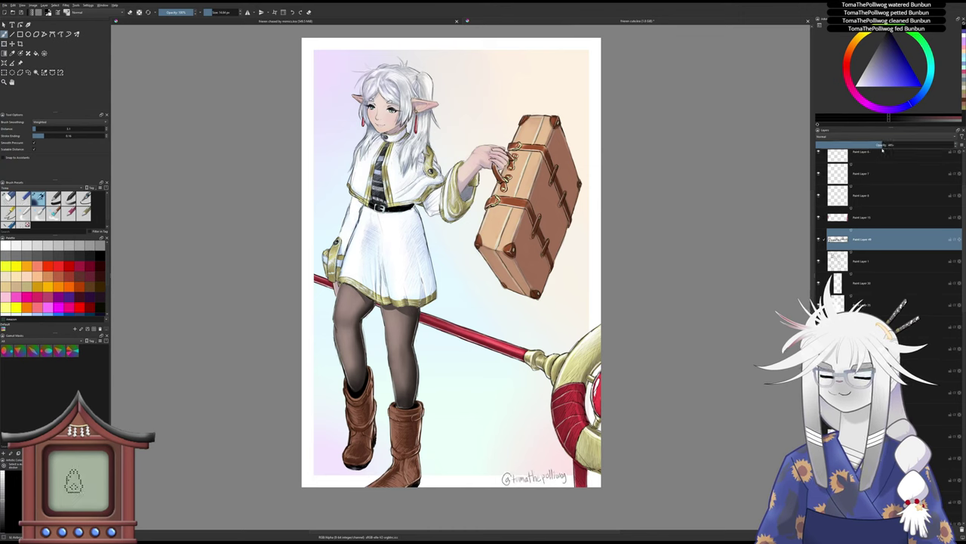
drag(891, 146, 928, 144)
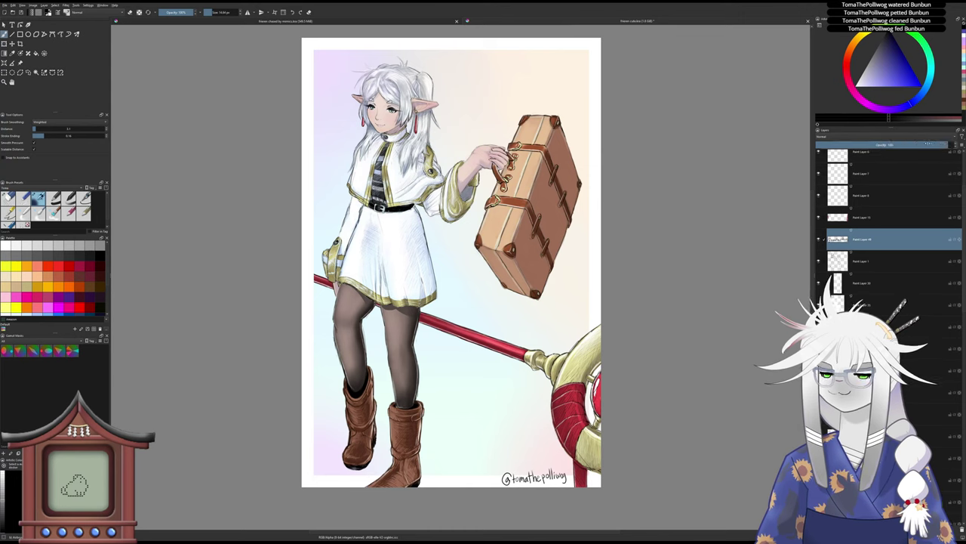
click(915, 144)
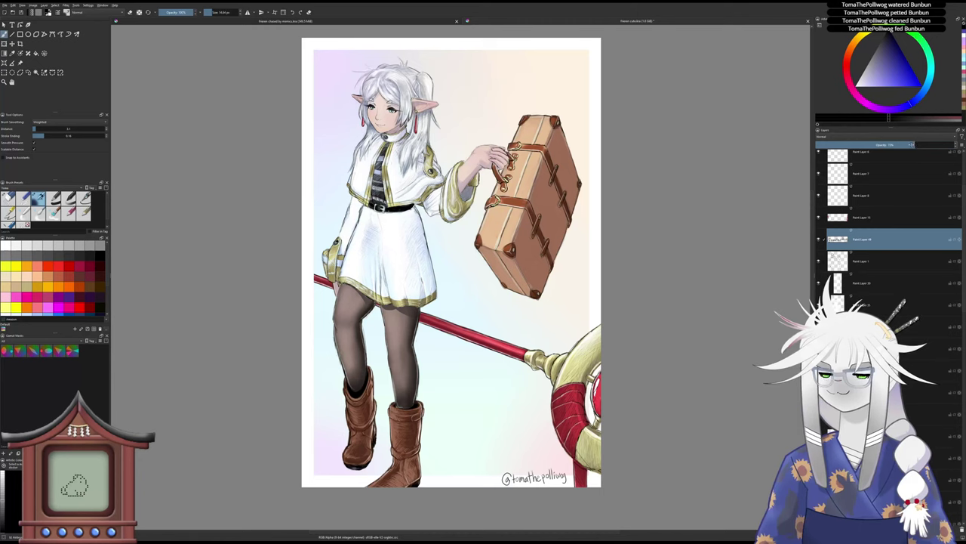
drag(912, 144, 897, 145)
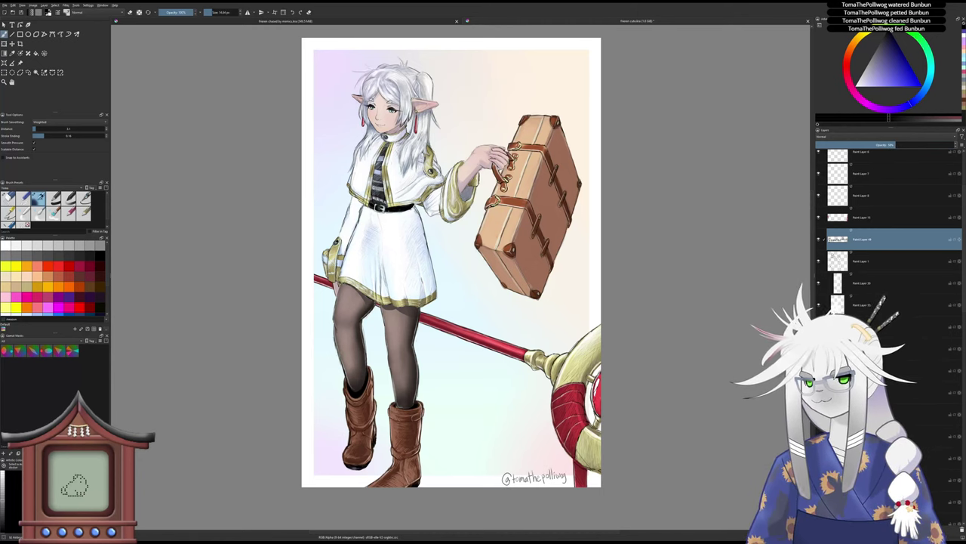
drag(899, 144, 882, 144)
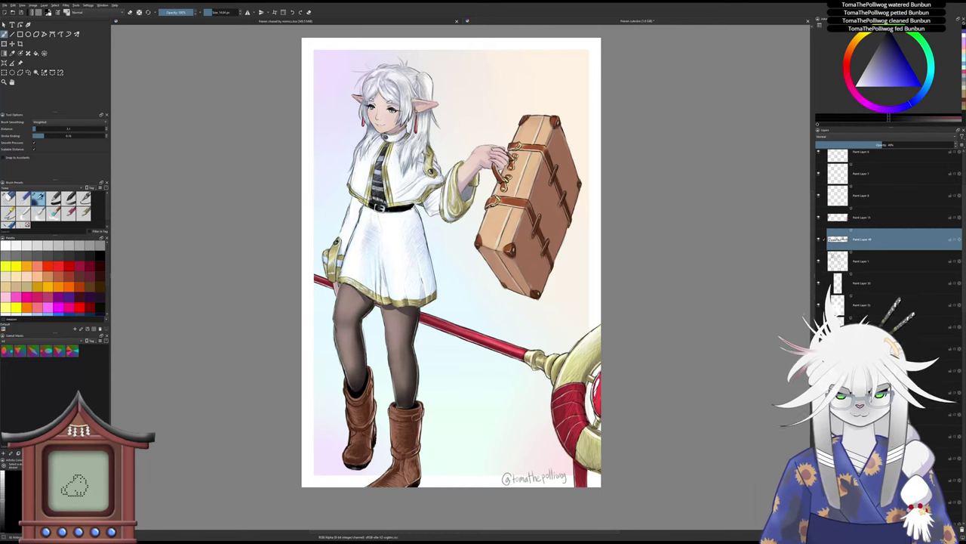
- Add a new paint layer above the signature layer and ready the speckle brush in light peach
key(Insert)
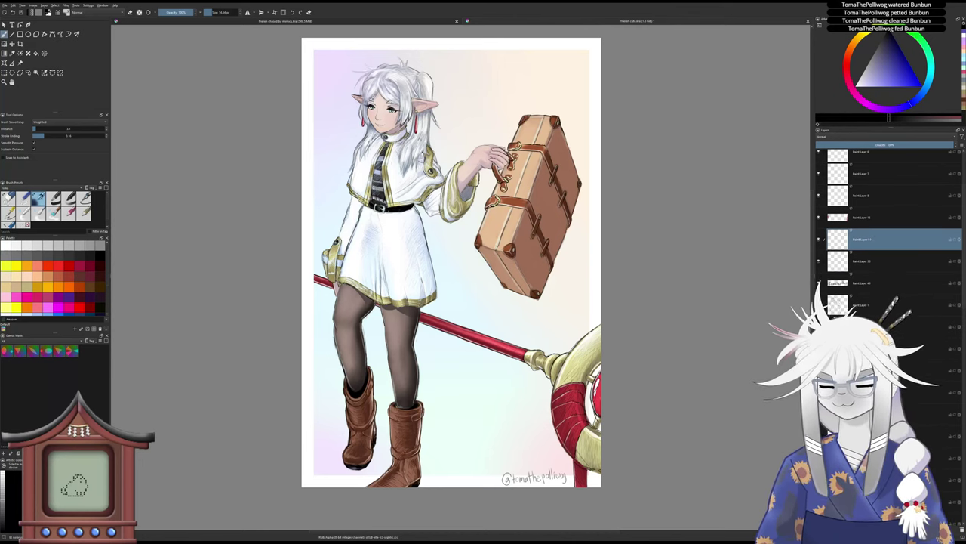
key(Insert)
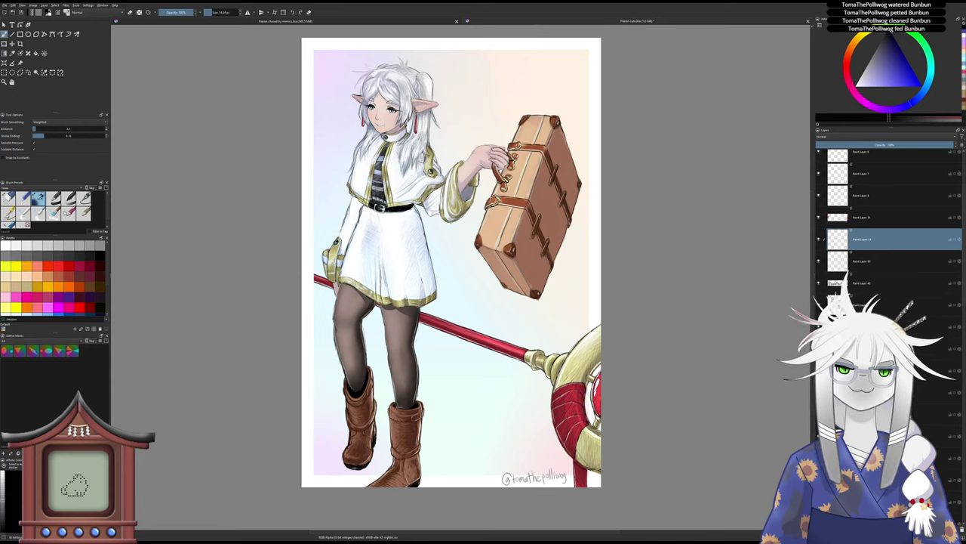
scroll(66, 217, down, 1)
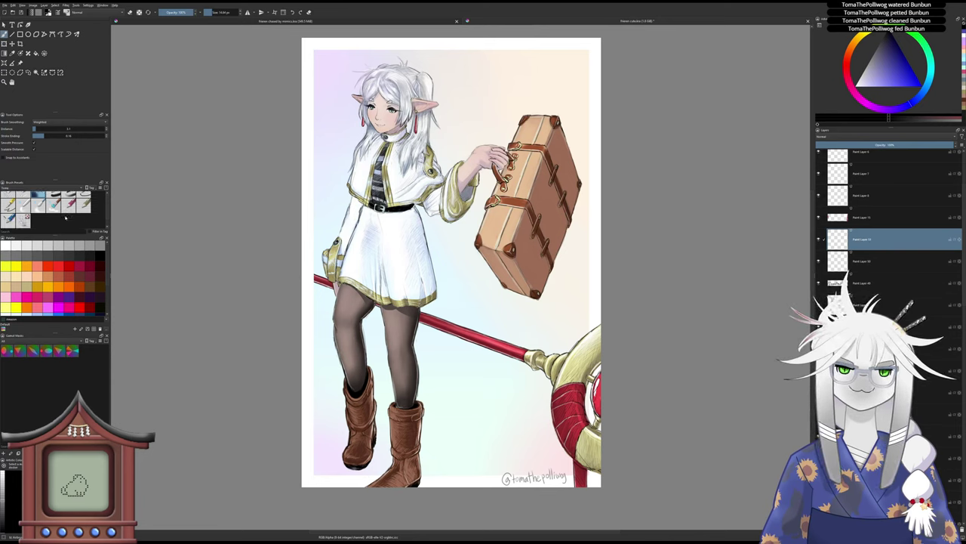
click(25, 218)
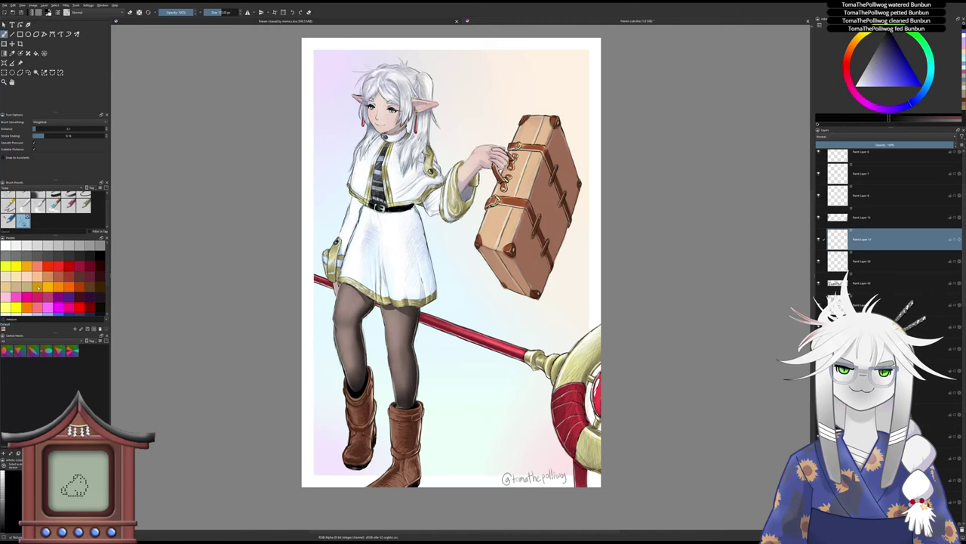
click(37, 277)
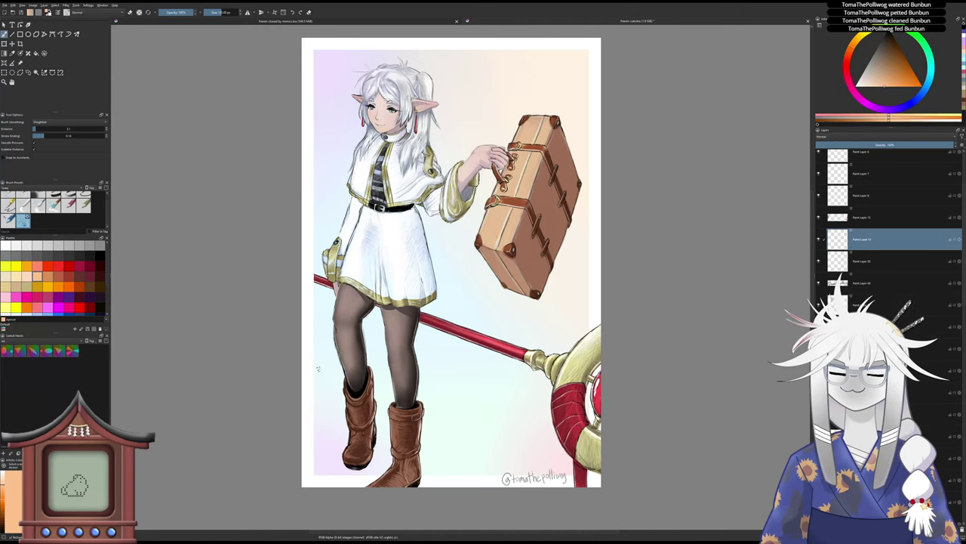
- Scatter fine light peach speckles over the thighs, knees and shins of both stockinged legs
mouse_move(342, 309)
mouse_down()
mouse_move(345, 252)
mouse_move(364, 271)
mouse_move(370, 264)
mouse_up()
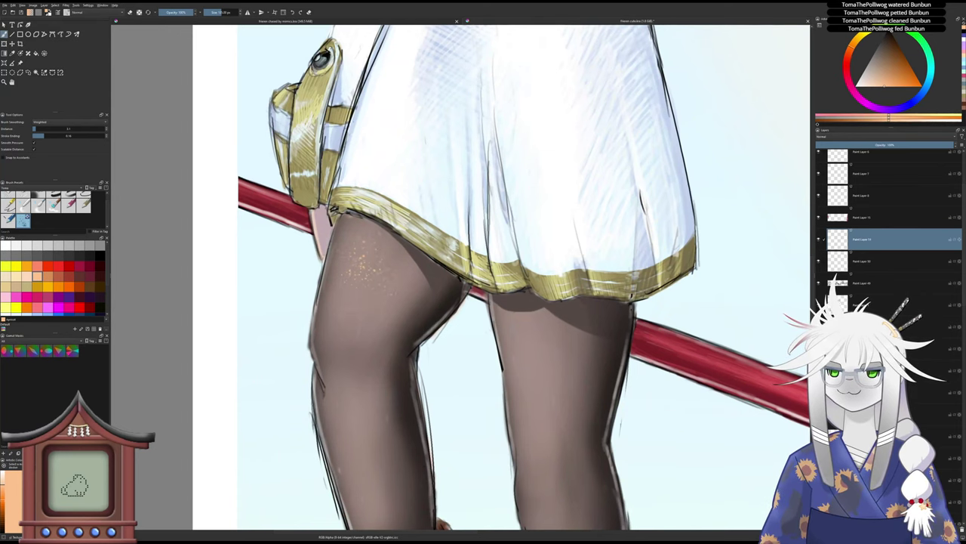
scroll(333, 362, down, 5)
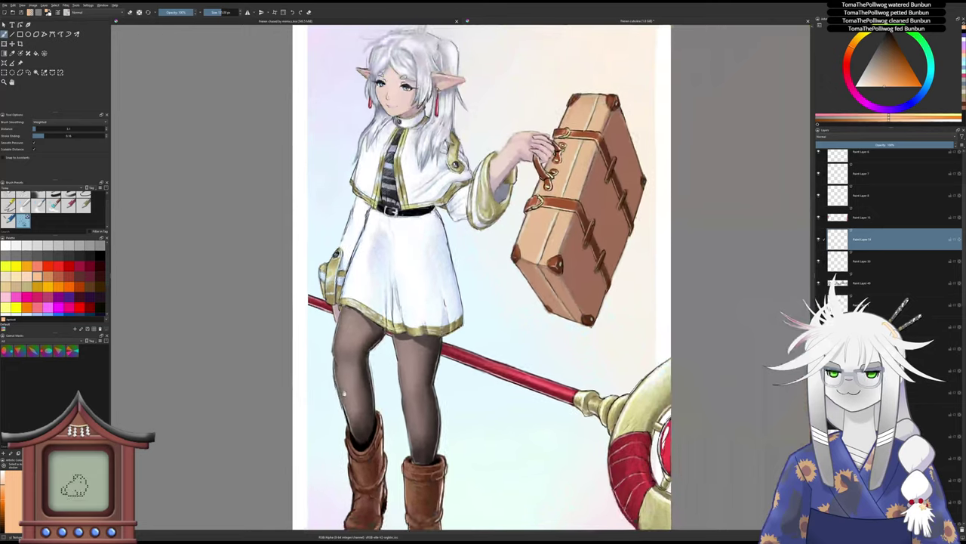
scroll(333, 324, up, 5)
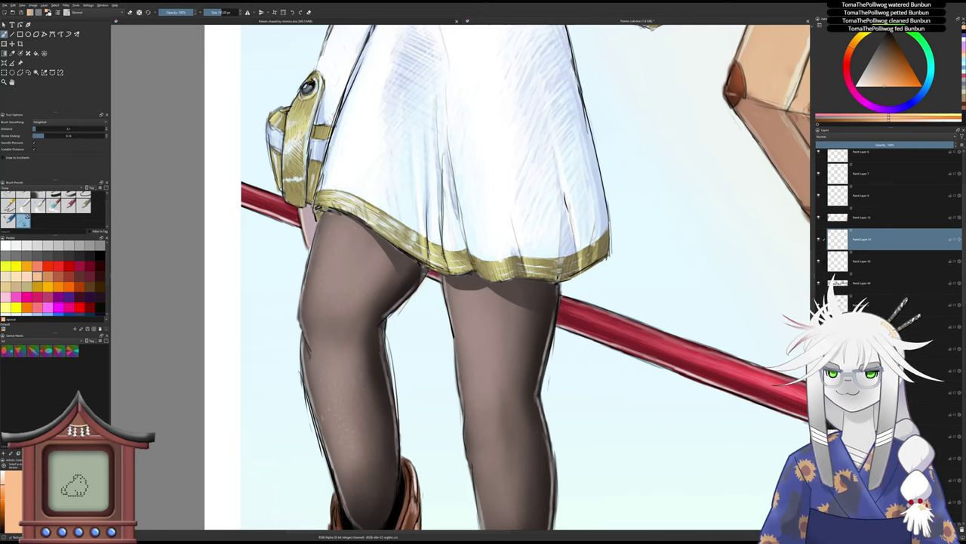
scroll(453, 351, down, 3)
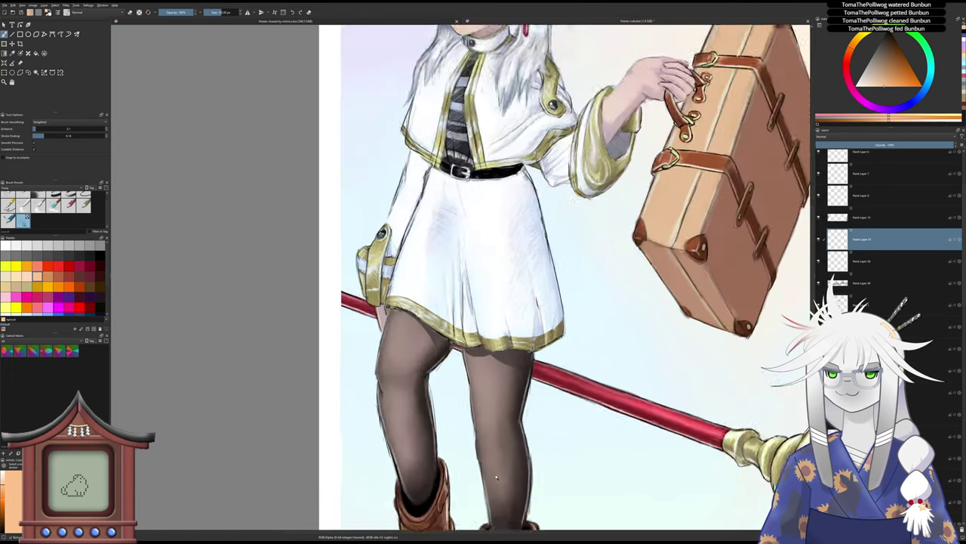
drag(498, 477, 466, 381)
scroll(445, 325, up, 4)
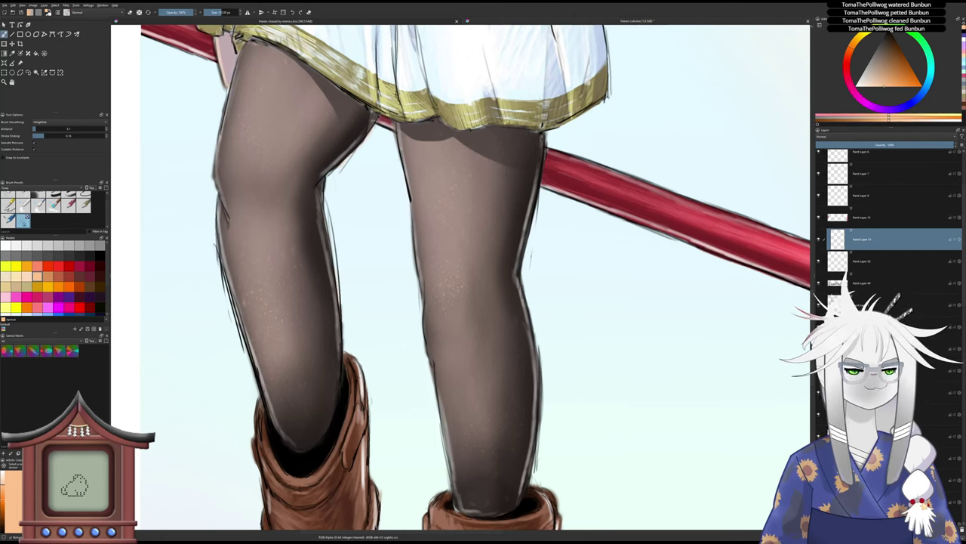
scroll(336, 198, down, 1)
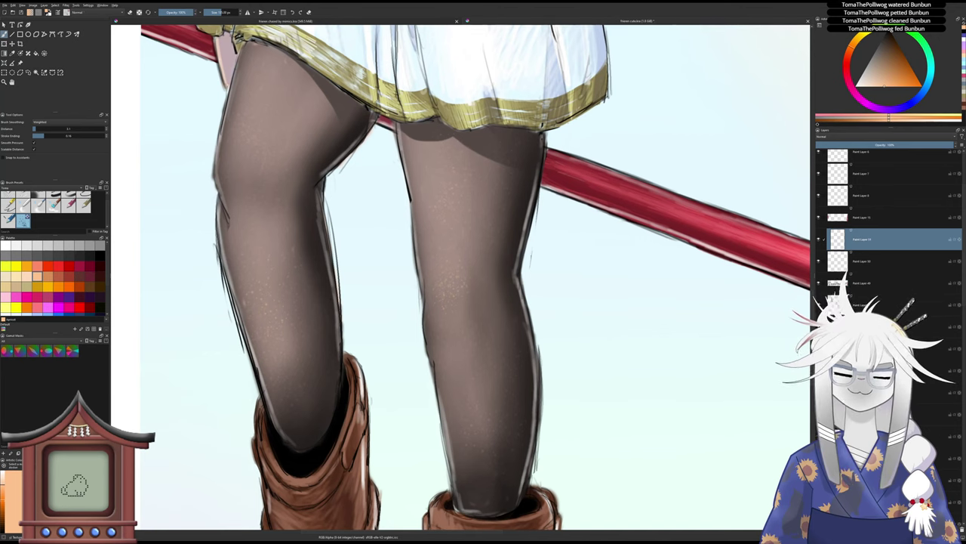
scroll(336, 198, down, 2)
scroll(336, 197, down, 4)
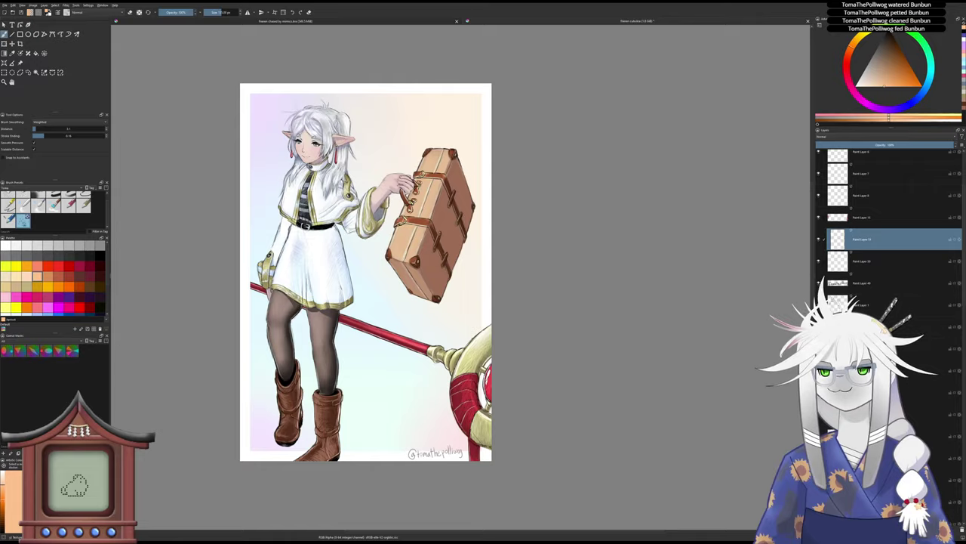
- Reset the brush colour to black and add a new paint layer at the very top of the layer stack for face details
drag(313, 143, 314, 82)
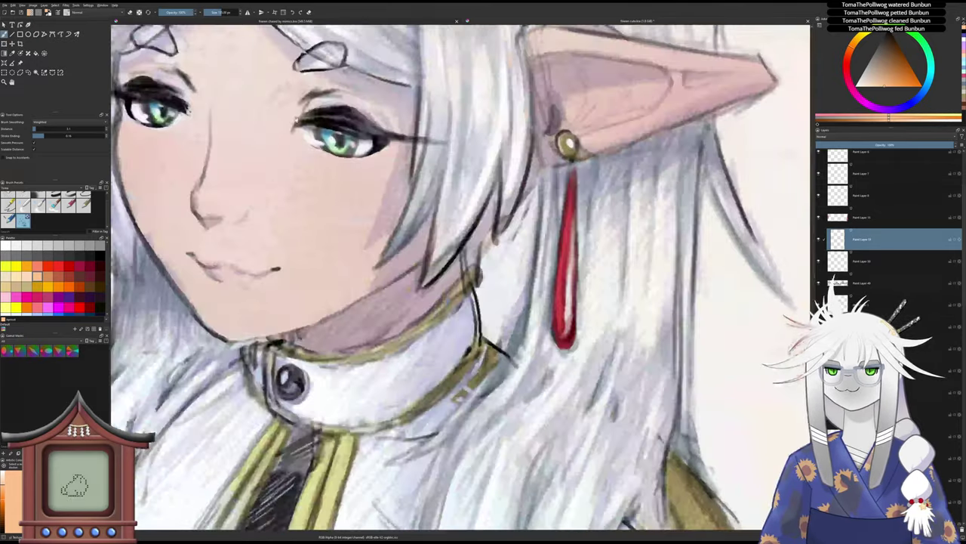
drag(246, 99, 324, 143)
drag(324, 143, 320, 161)
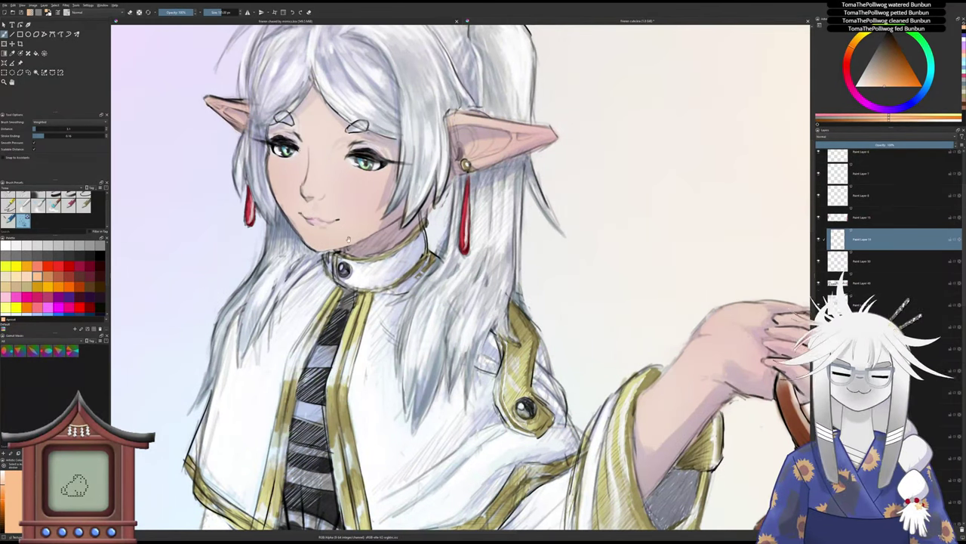
key(d)
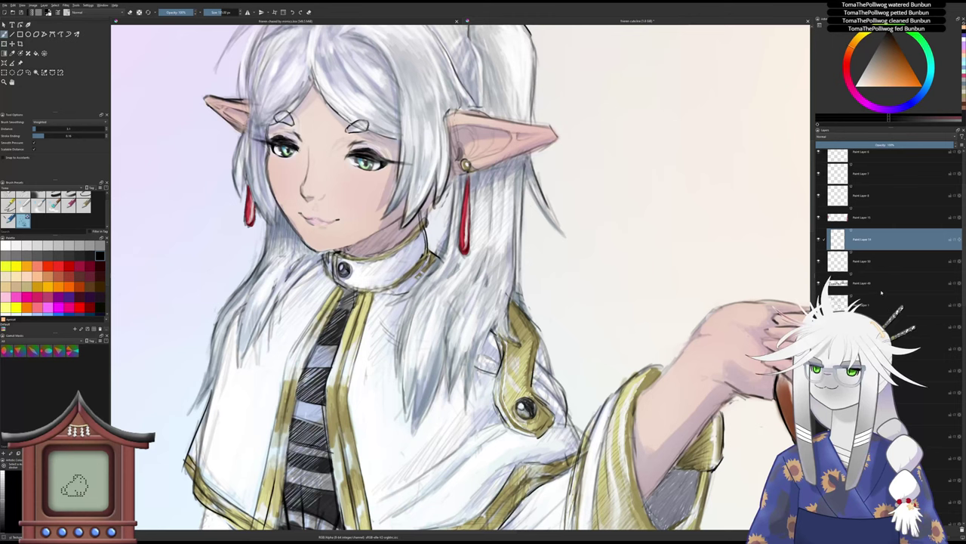
scroll(881, 292, up, 5)
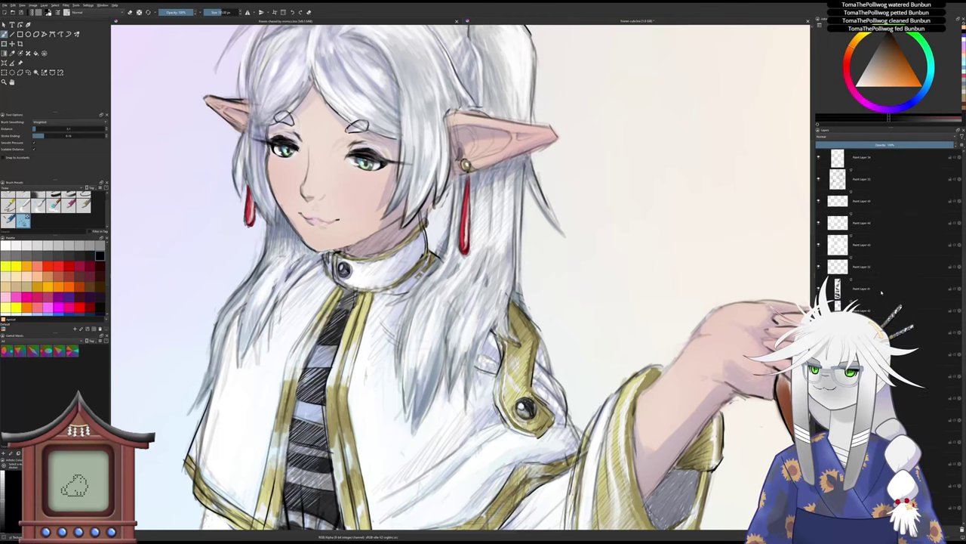
scroll(881, 292, down, 5)
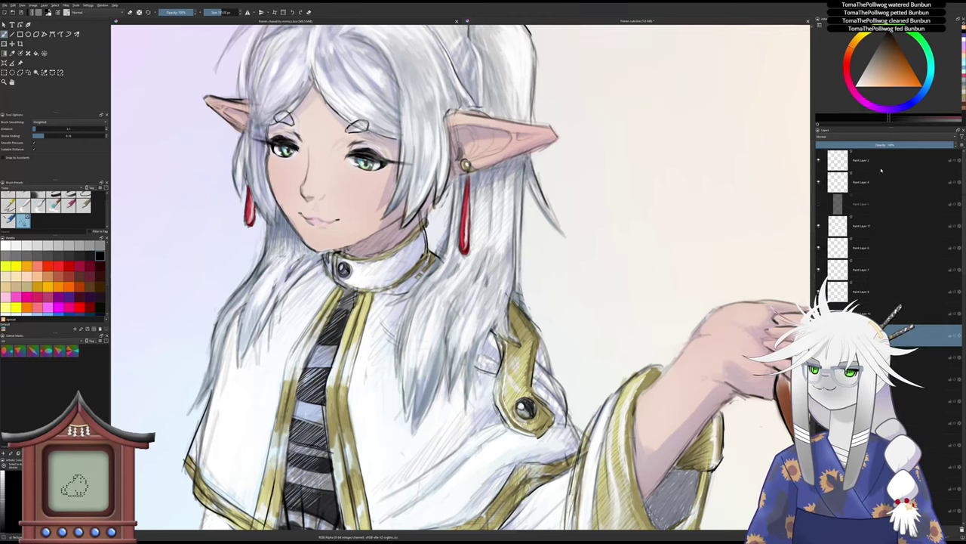
click(881, 171)
key(Insert)
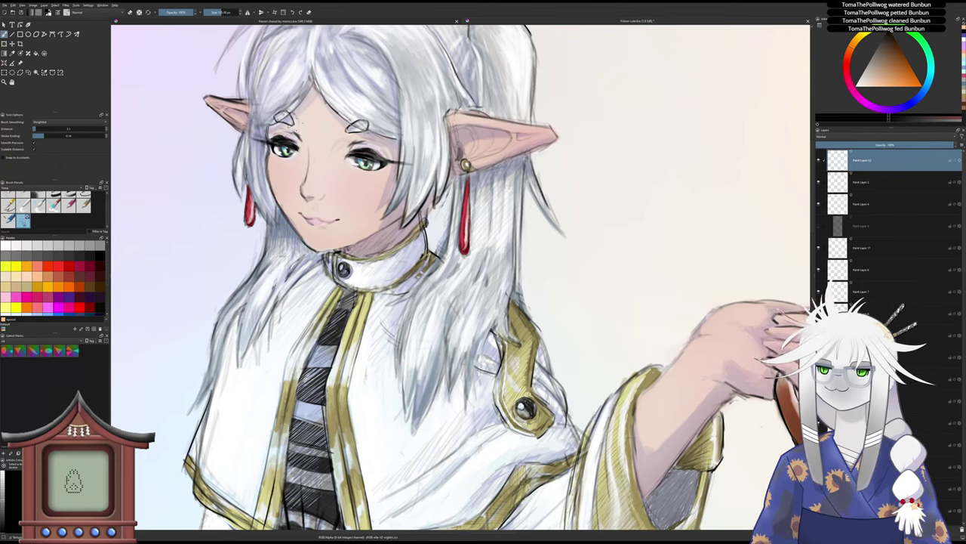
- Draw a black vertical pupil and a dark iris outline in the elf's left eye with the fine detail brush
click(219, 19)
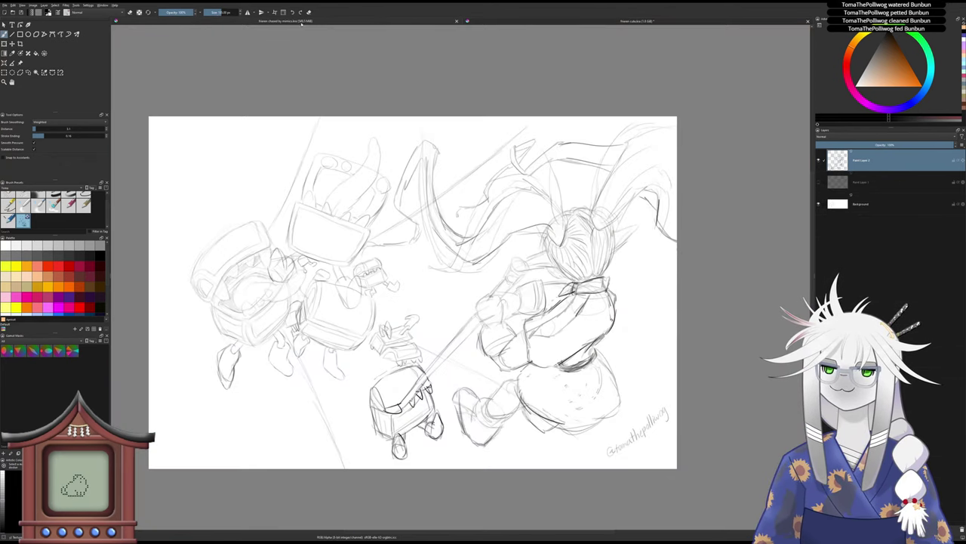
click(501, 24)
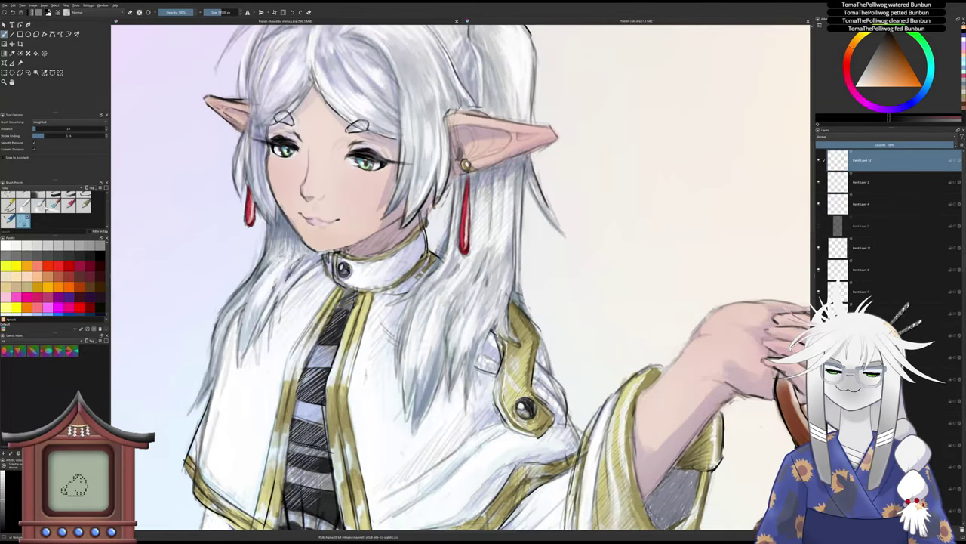
scroll(47, 209, up, 1)
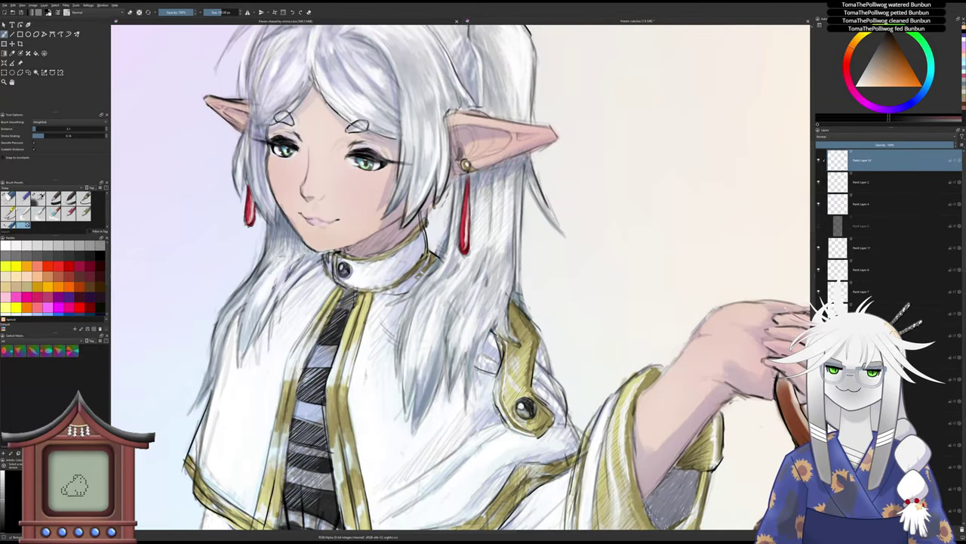
click(38, 197)
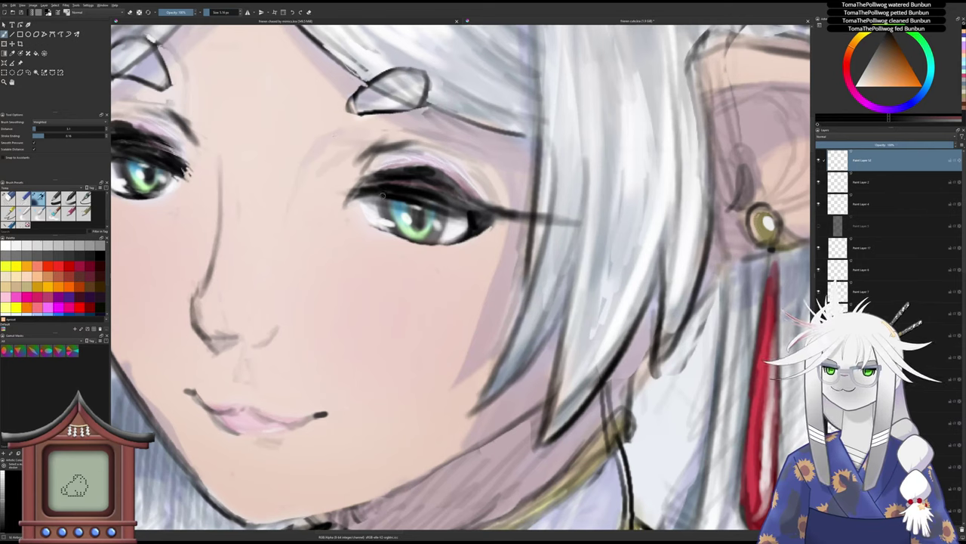
mouse_move(383, 196)
mouse_down()
mouse_move(400, 239)
mouse_move(435, 230)
mouse_move(440, 215)
mouse_move(433, 239)
mouse_move(438, 226)
mouse_move(418, 230)
mouse_move(417, 206)
mouse_move(415, 229)
mouse_move(418, 205)
mouse_up()
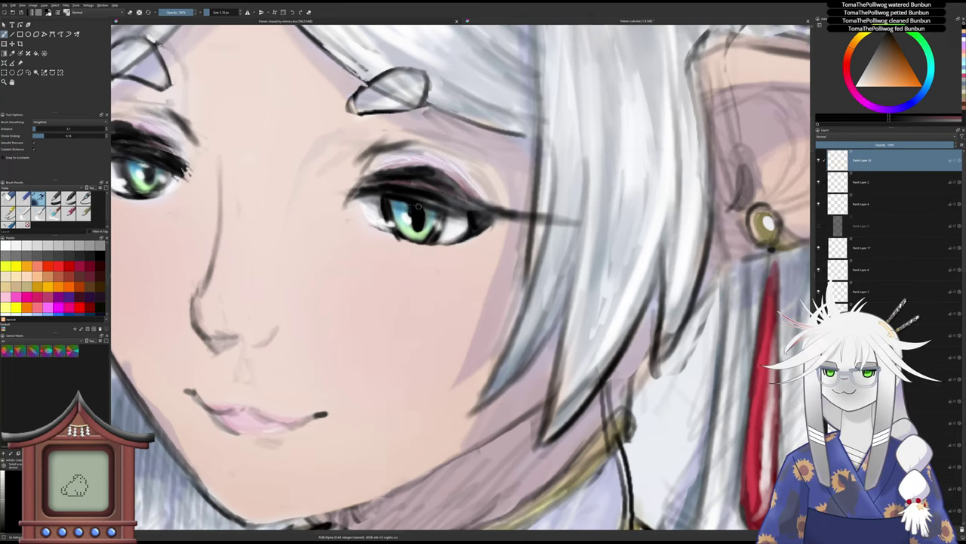
scroll(413, 227, down, 5)
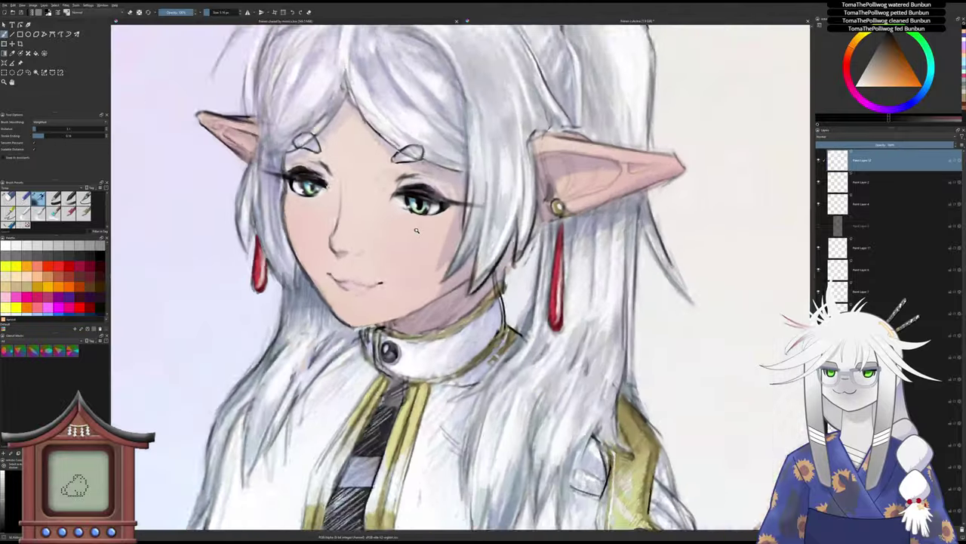
scroll(407, 218, up, 4)
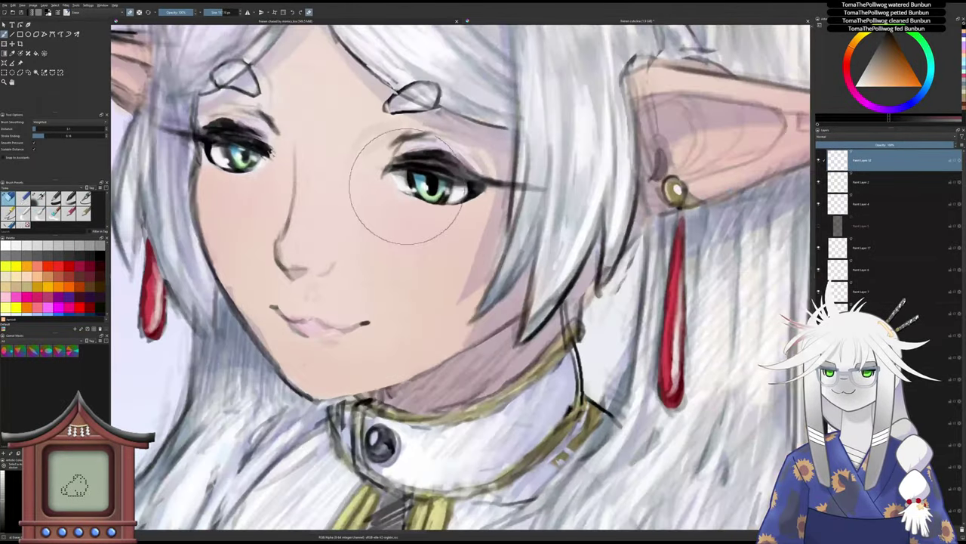
key(slash)
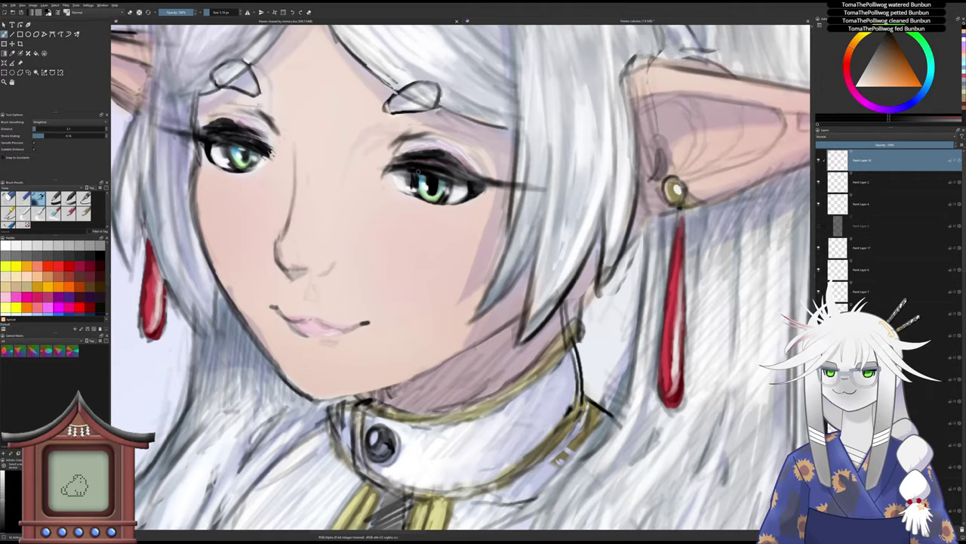
- Darken the lower lid and iris outline of the elf's right eye with fine black strokes
scroll(418, 173, down, 6)
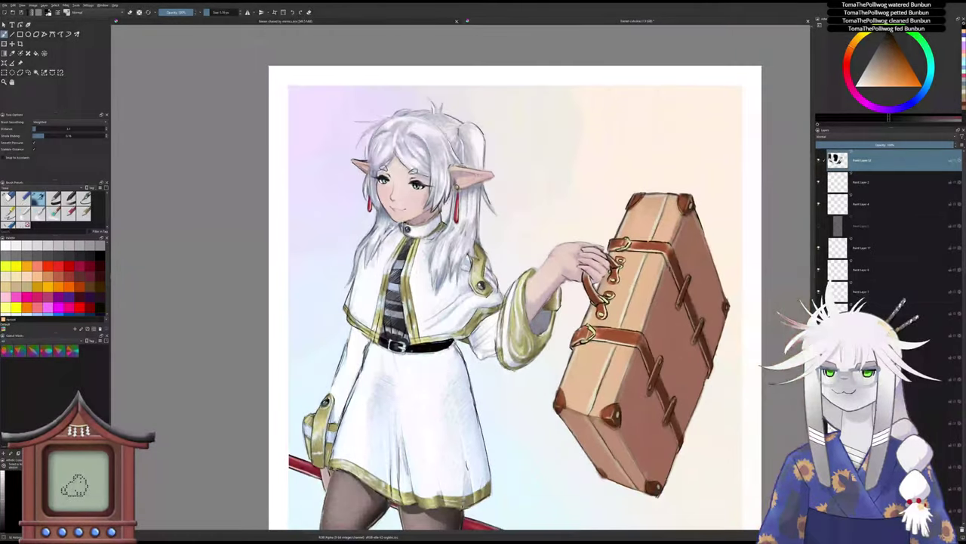
scroll(418, 198, up, 6)
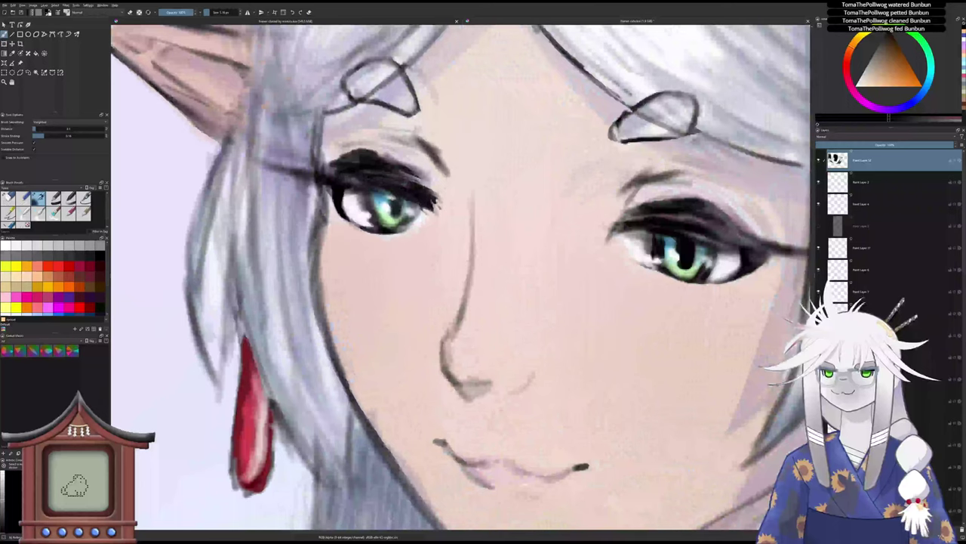
mouse_move(420, 205)
mouse_down()
mouse_move(389, 228)
mouse_move(364, 190)
mouse_move(370, 213)
mouse_up()
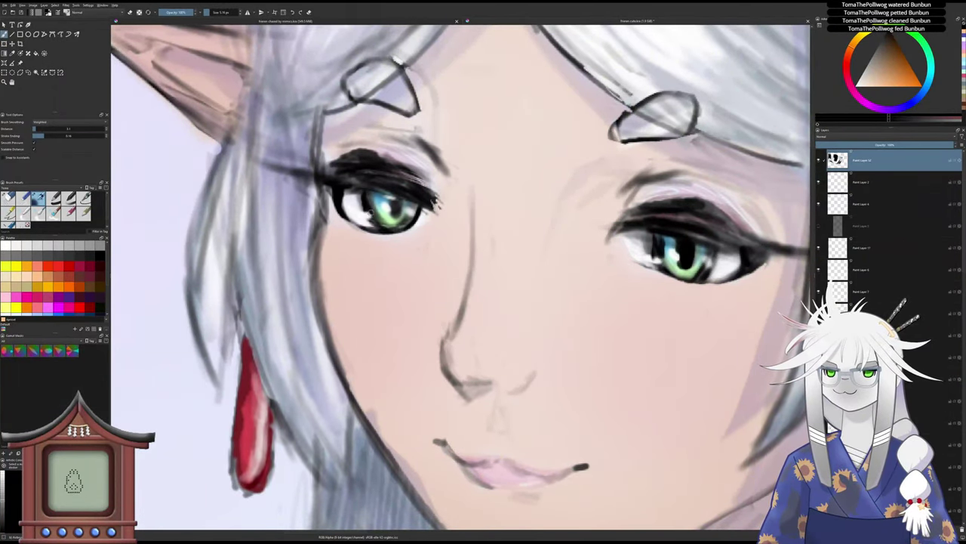
- Erase and redraw the left eye's pupil as a narrower oval, and add a matching black pupil to the right eye
key(/)
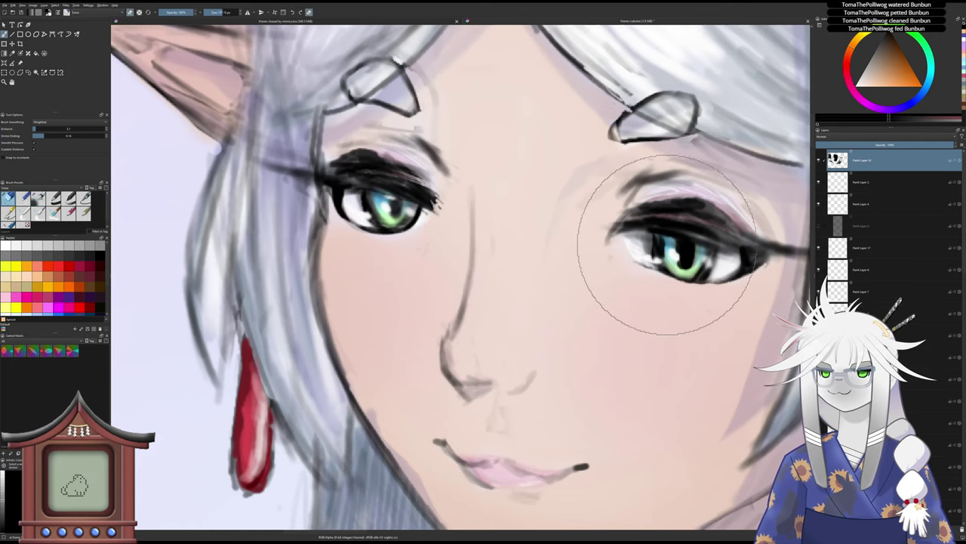
mouse_move(667, 245)
mouse_down()
mouse_move(671, 270)
mouse_move(687, 249)
mouse_move(698, 279)
mouse_move(702, 266)
mouse_move(683, 241)
mouse_move(684, 266)
mouse_move(683, 247)
mouse_move(649, 261)
mouse_up()
key(/)
key(/)
key(/)
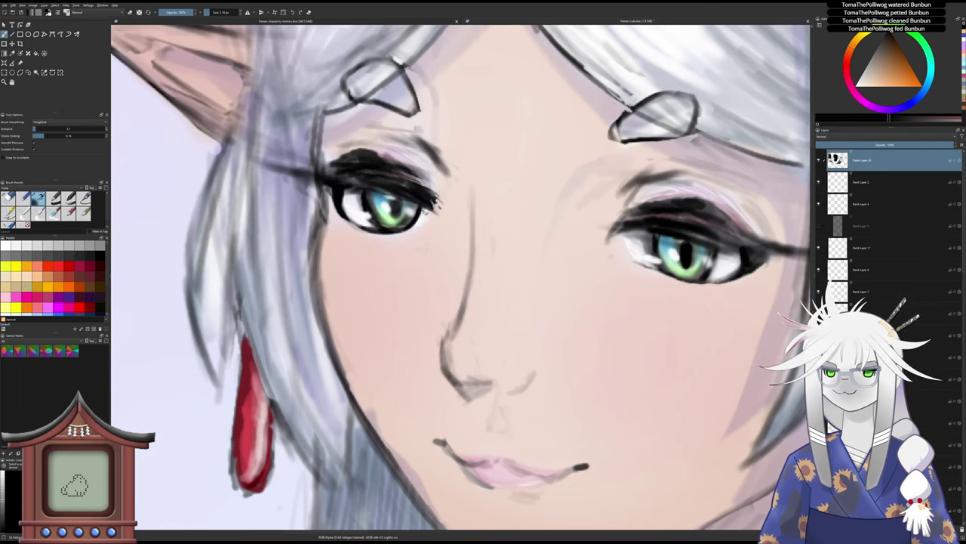
key(/)
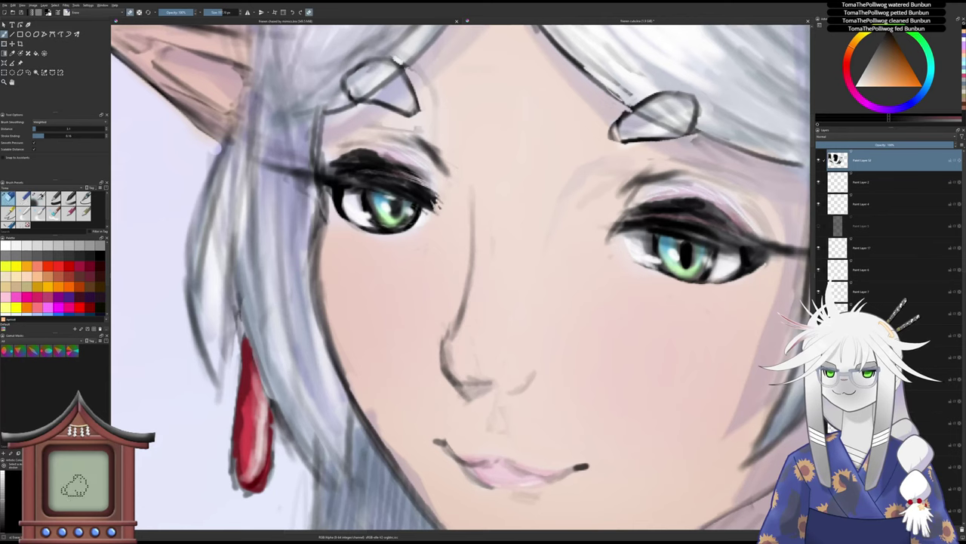
key(/)
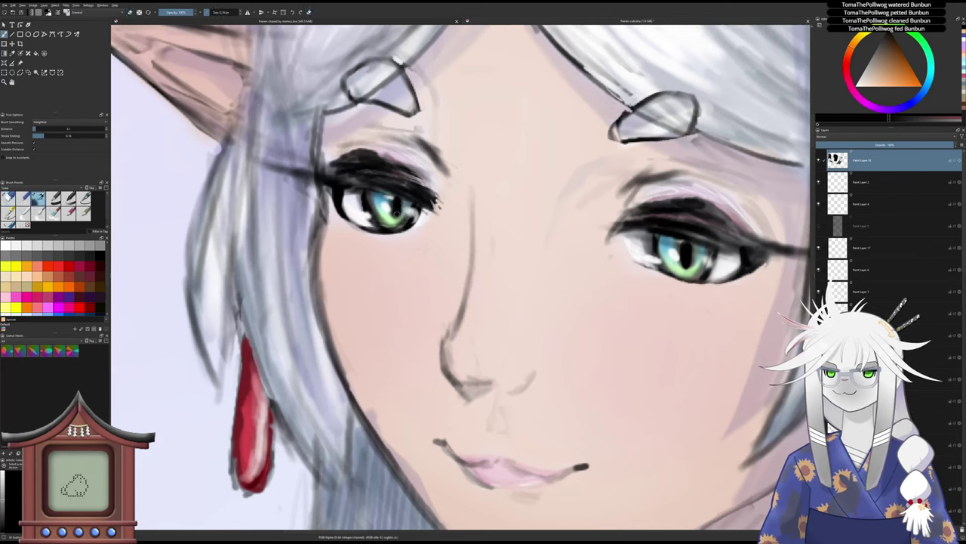
- Pick a light turquoise and brush it into the irises of both eyes
scroll(399, 227, down, 2)
drag(399, 246, 346, 253)
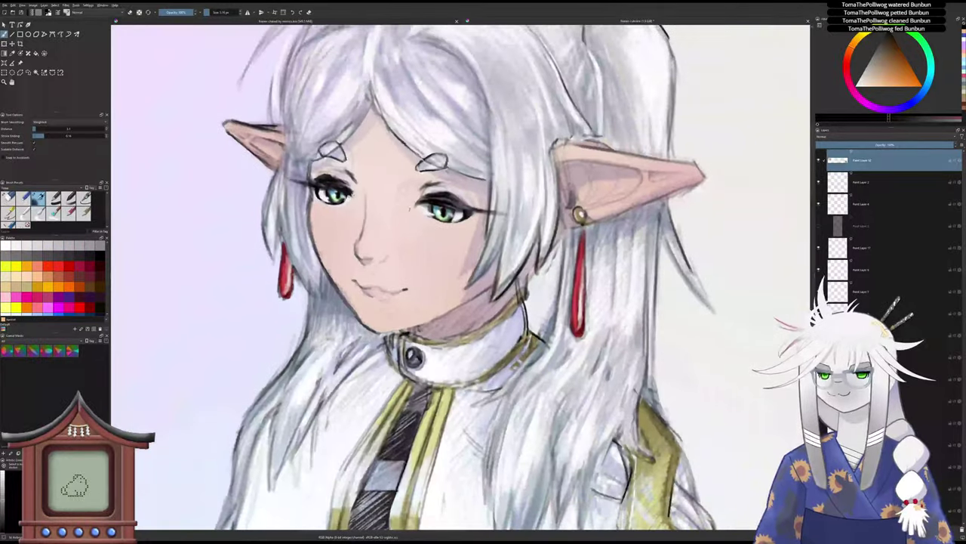
click(933, 73)
drag(894, 81, 881, 105)
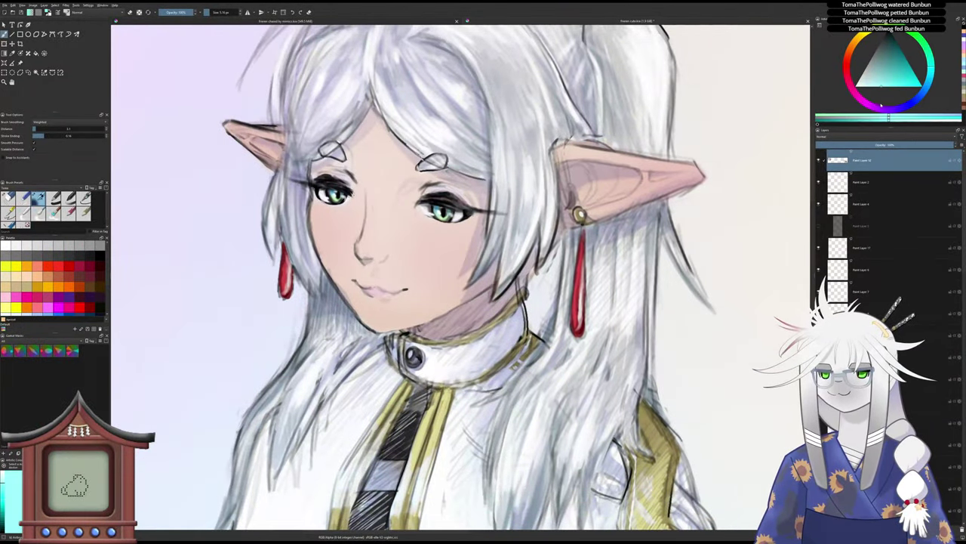
scroll(450, 211, up, 3)
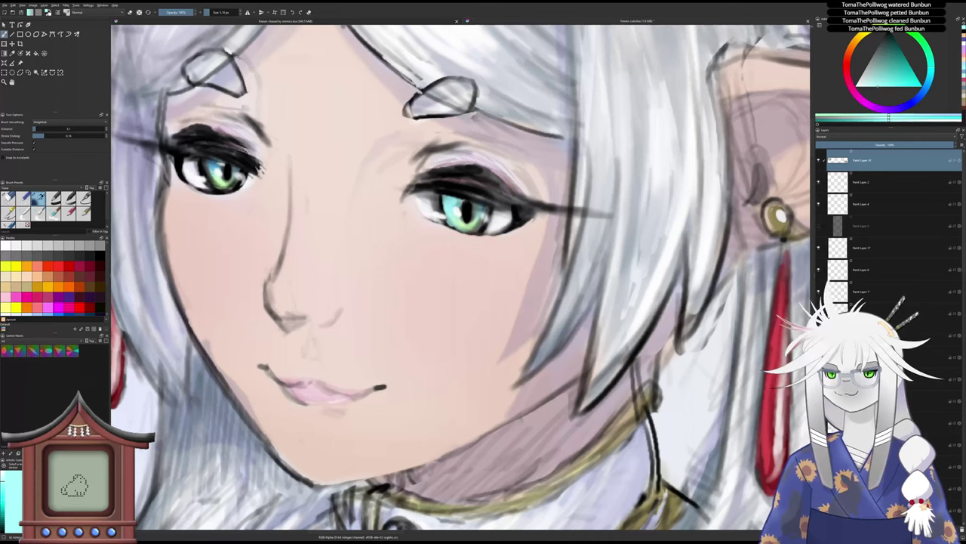
drag(207, 164, 210, 167)
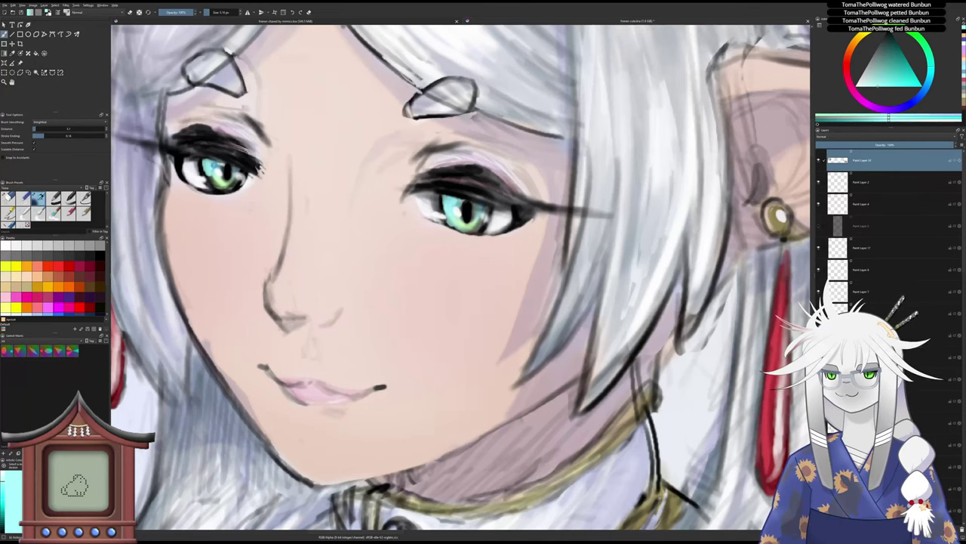
mouse_move(209, 165)
mouse_down()
mouse_move(220, 166)
mouse_move(211, 181)
mouse_move(203, 164)
mouse_move(205, 176)
mouse_up()
scroll(211, 178, down, 8)
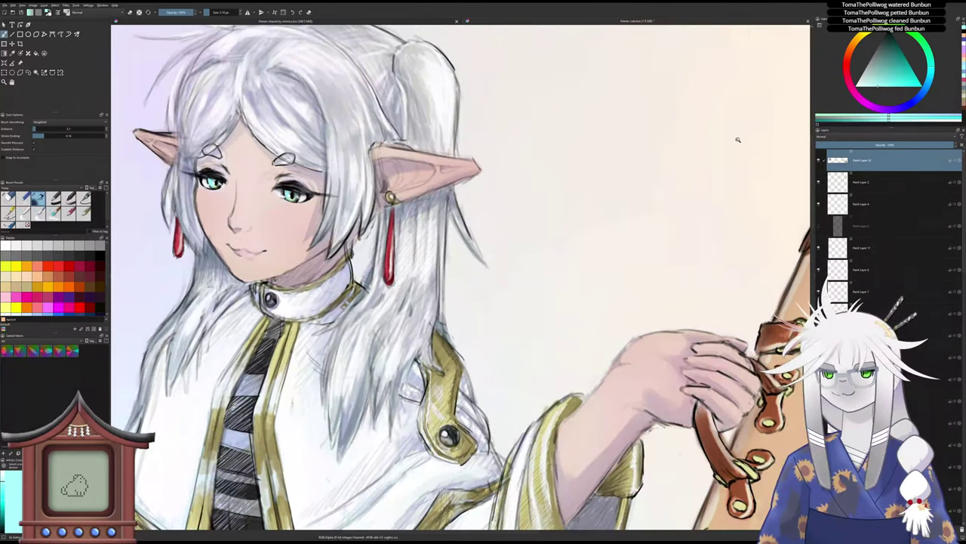
- Pick a bright light green and paint it over the irises of both eyes around the pupils and highlights
click(923, 42)
click(897, 78)
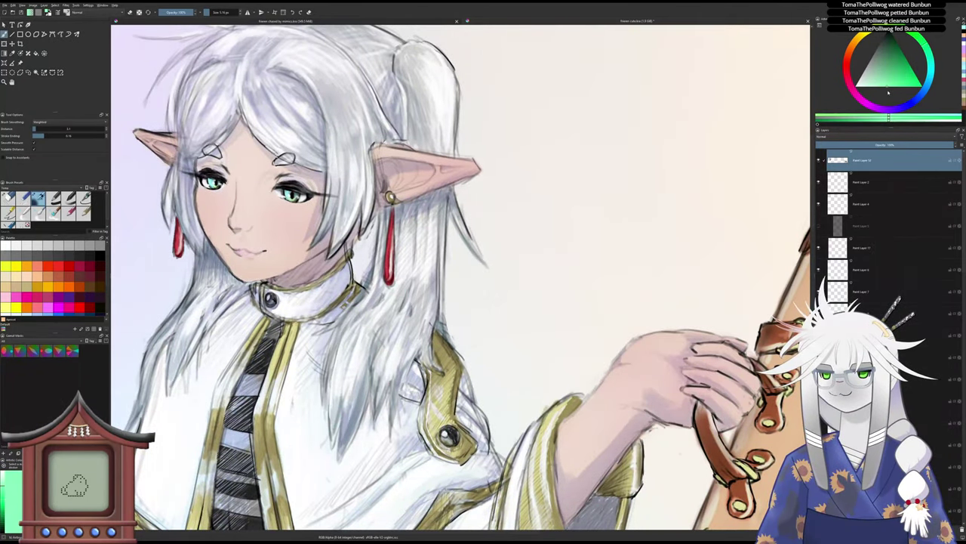
scroll(315, 184, up, 7)
mouse_move(247, 215)
mouse_down()
mouse_move(233, 218)
mouse_move(237, 237)
mouse_move(233, 227)
mouse_move(224, 234)
mouse_move(613, 228)
mouse_up()
click(352, 161)
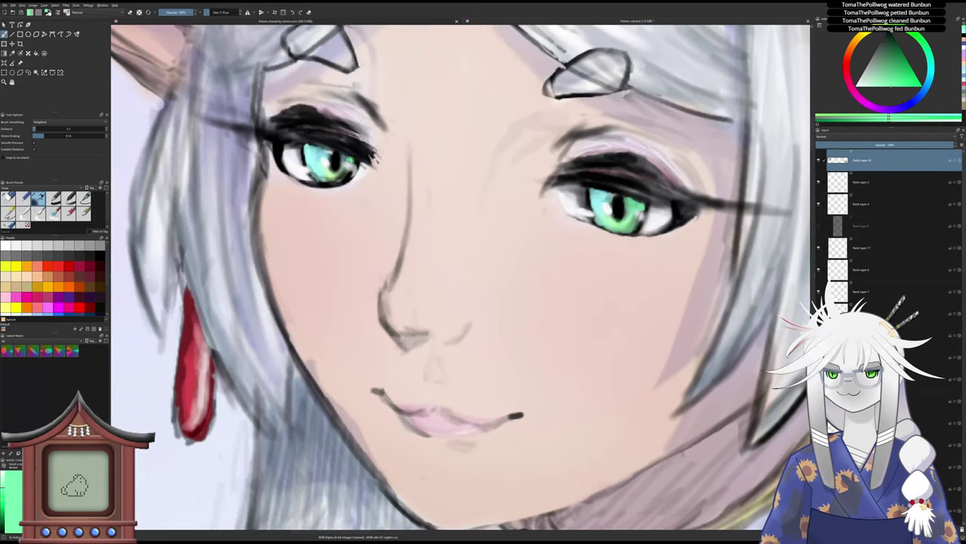
mouse_move(351, 160)
mouse_down()
mouse_move(325, 178)
mouse_move(312, 154)
mouse_up()
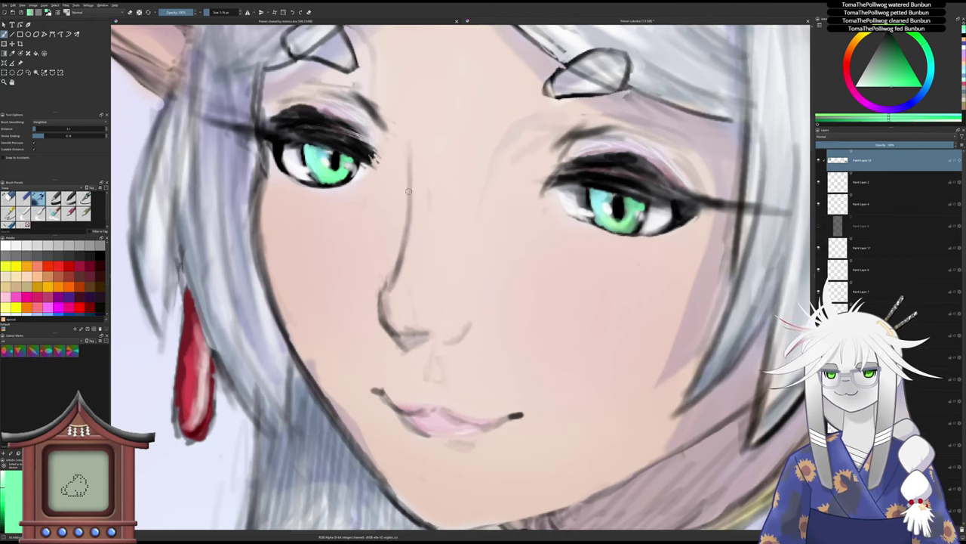
mouse_move(641, 204)
mouse_down()
mouse_move(616, 194)
mouse_move(640, 213)
mouse_move(633, 225)
mouse_move(610, 226)
mouse_move(631, 215)
mouse_move(628, 205)
mouse_move(624, 218)
mouse_up()
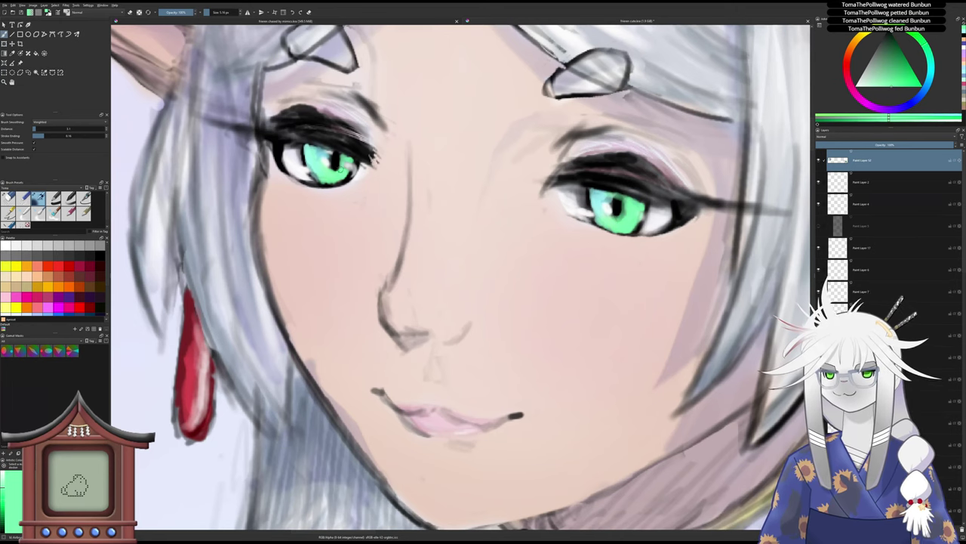
drag(337, 157, 328, 154)
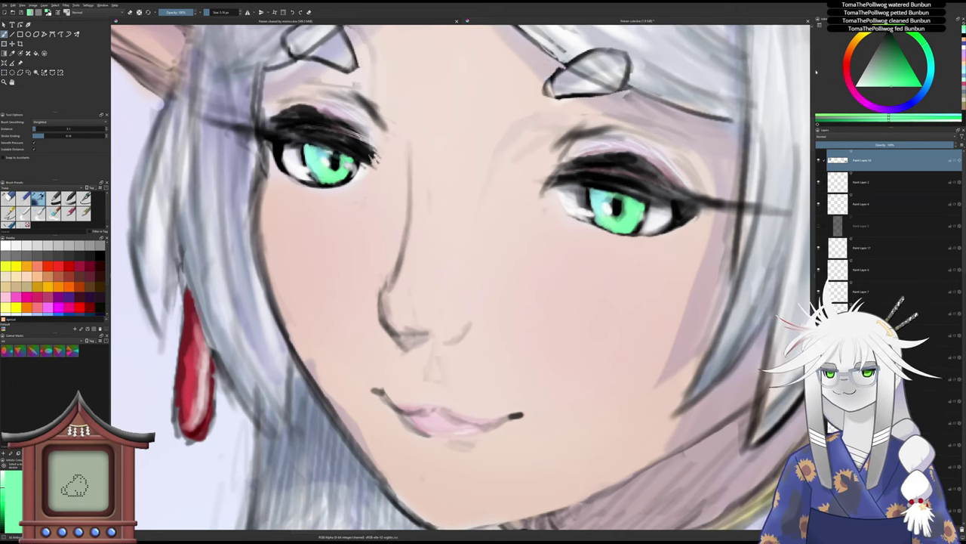
- Sample black from the right eye's pupil and try taller, fuller vertical oval pupils in both eyes
ctrl+click(616, 205)
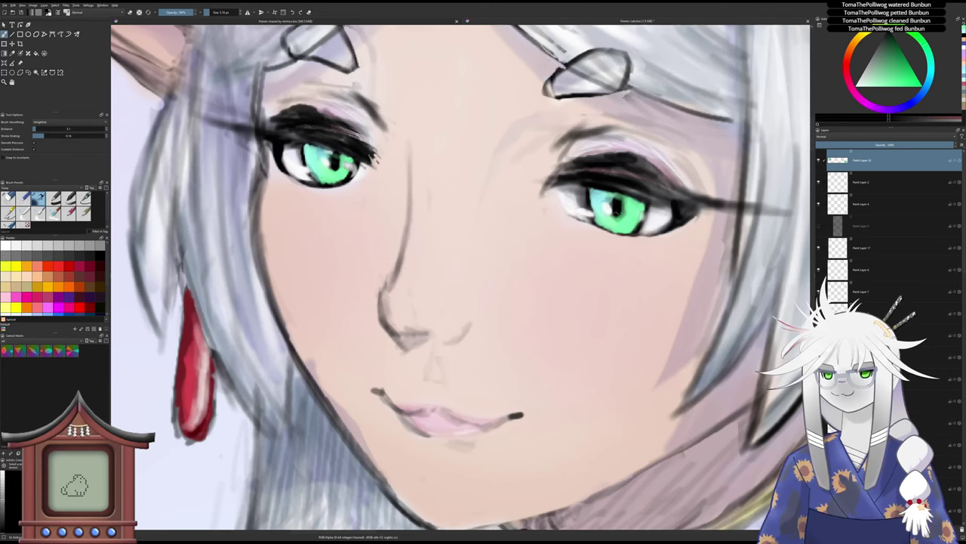
drag(616, 214, 612, 214)
mouse_move(334, 166)
mouse_down()
mouse_move(332, 155)
mouse_move(333, 172)
mouse_up()
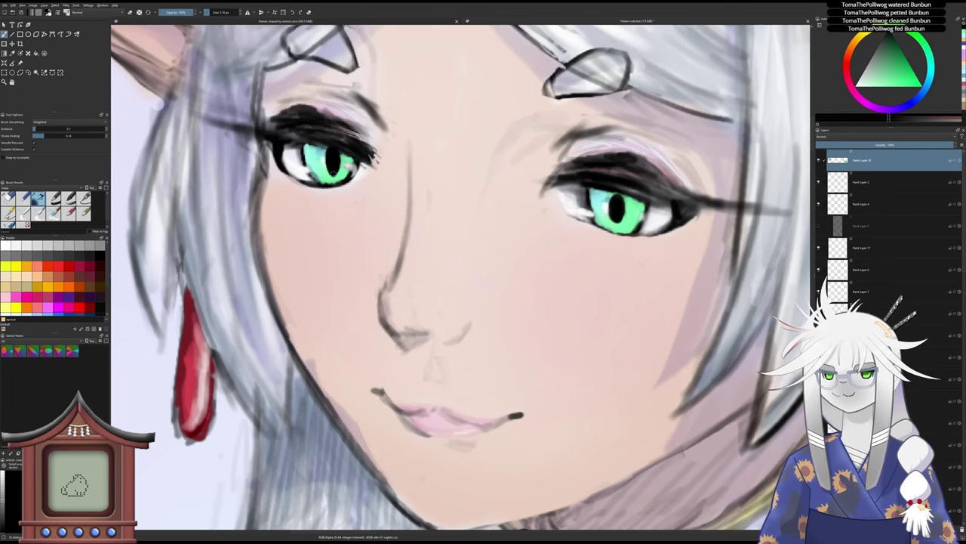
scroll(337, 155, down, 3)
scroll(459, 172, up, 2)
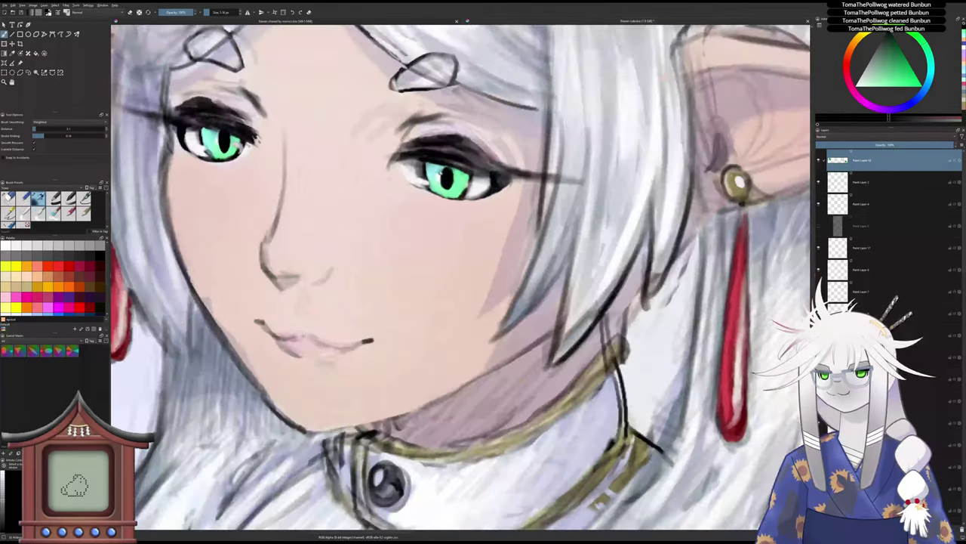
mouse_move(444, 178)
mouse_down()
mouse_move(444, 168)
mouse_move(447, 183)
mouse_up()
- Undo the latest black pupil strokes in both eyes
key(ctrl+z)
key(ctrl+z)
key(ctrl+z)
key(ctrl+z)
key(ctrl+z)
key(ctrl+z)
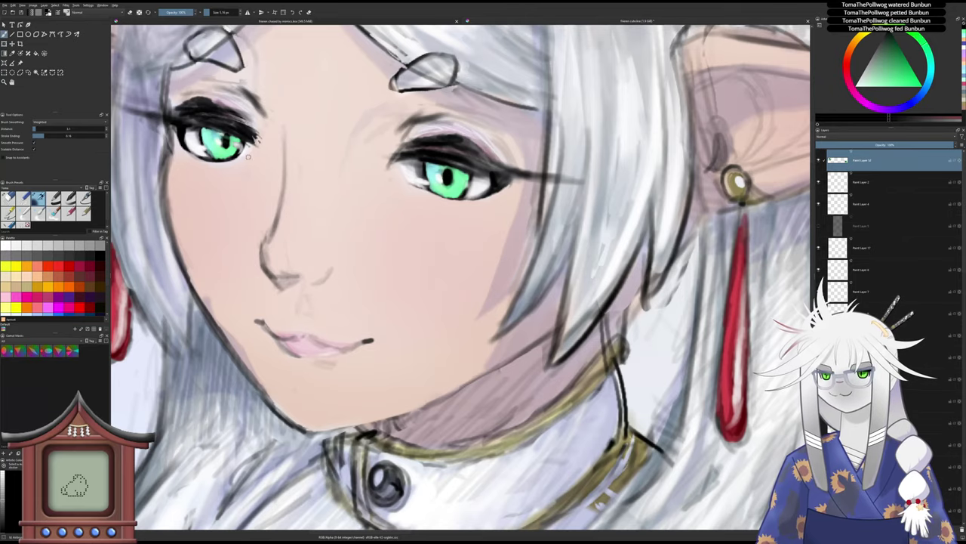
- Redraw the left eye's black pupil, and delete and restore the eye detail layer to compare the eye colours
drag(223, 132, 224, 145)
scroll(193, 165, down, 5)
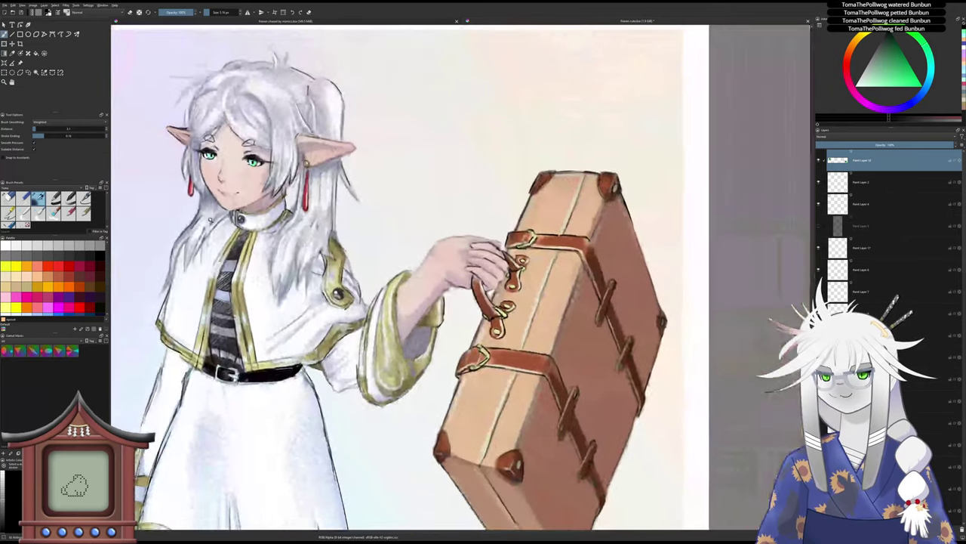
scroll(193, 166, up, 1)
mouse_move(200, 166)
mouse_down()
mouse_move(346, 211)
mouse_move(394, 204)
mouse_up()
scroll(394, 204, up, 4)
key(shift+Delete)
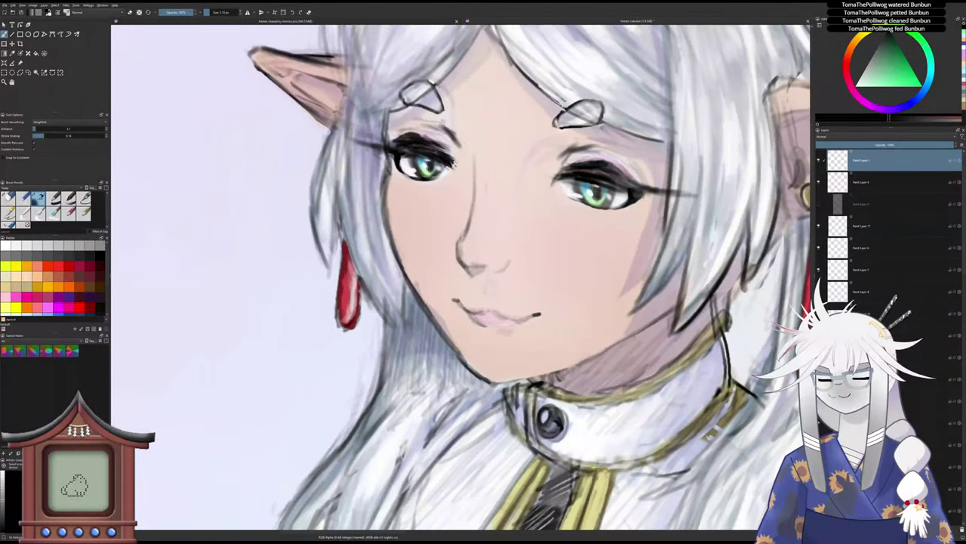
key(ctrl+z)
scroll(434, 170, up, 3)
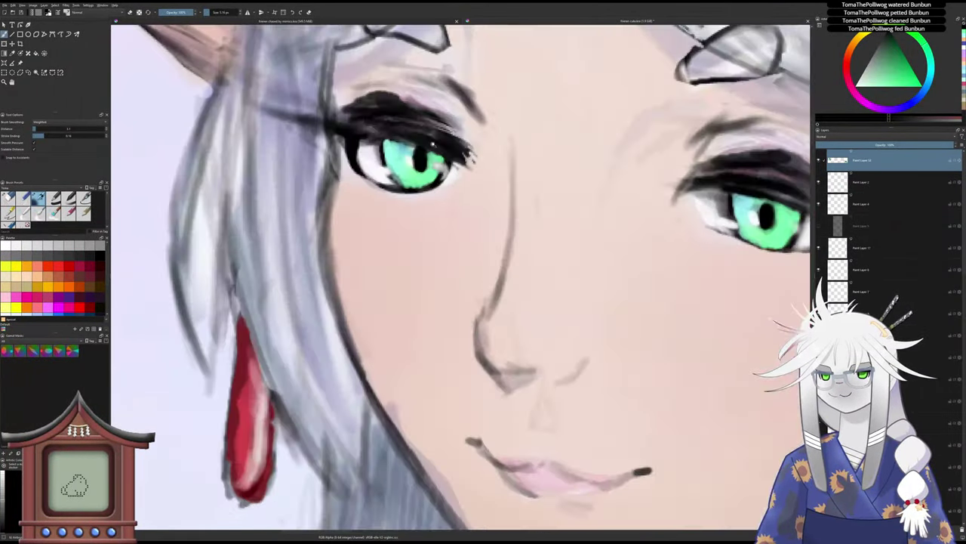
- Pick a light sky blue and paint a round patch over the centre of the iris in both eyes
click(896, 85)
click(925, 89)
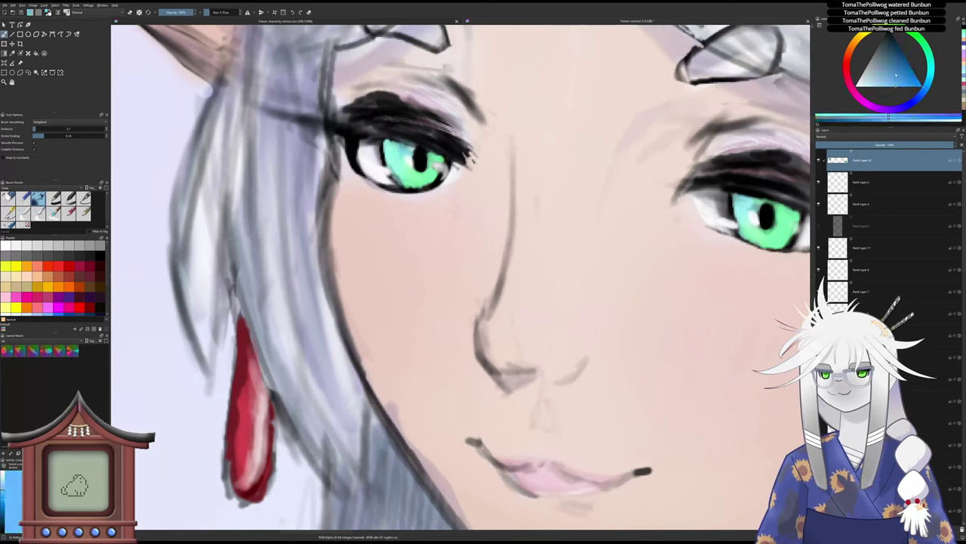
click(419, 156)
drag(413, 153, 430, 169)
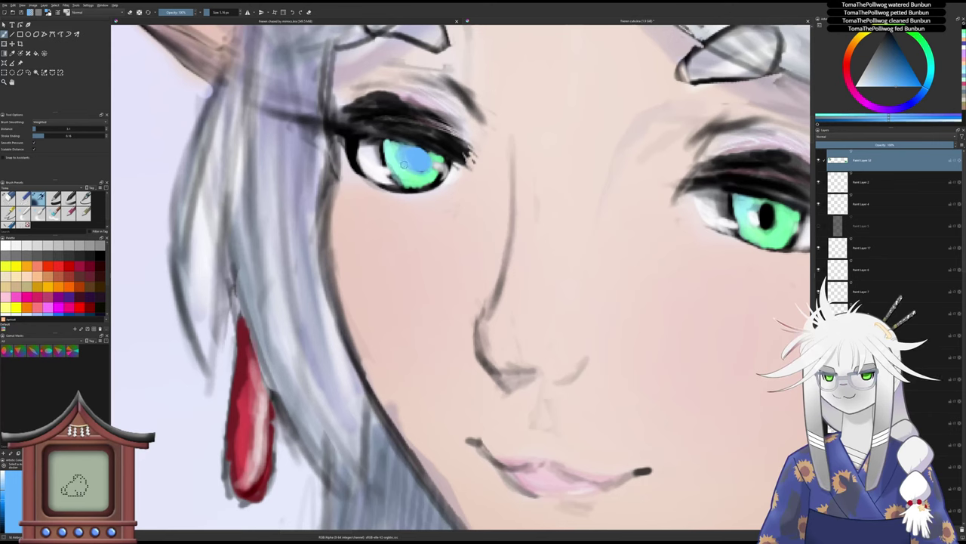
scroll(426, 175, down, 3)
drag(480, 197, 379, 199)
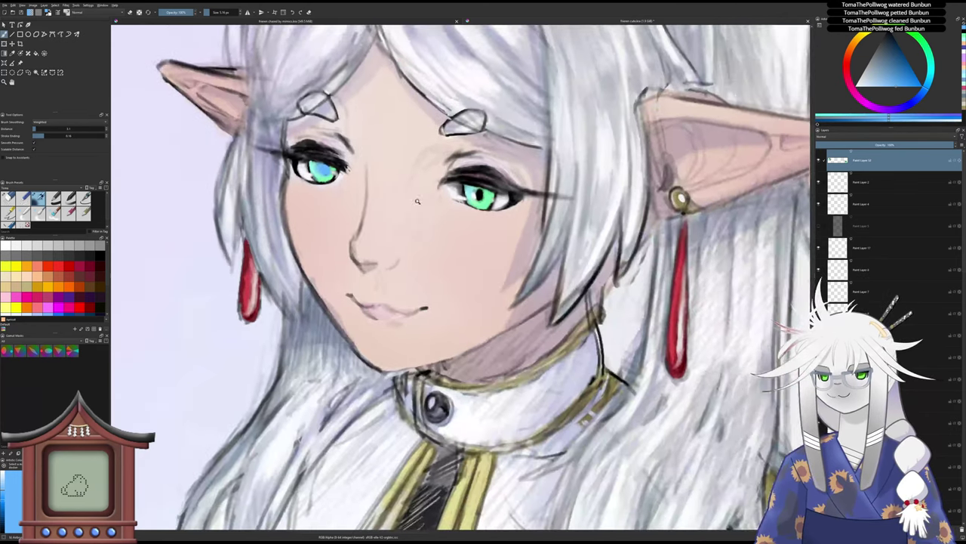
scroll(419, 199, up, 1)
drag(485, 190, 484, 194)
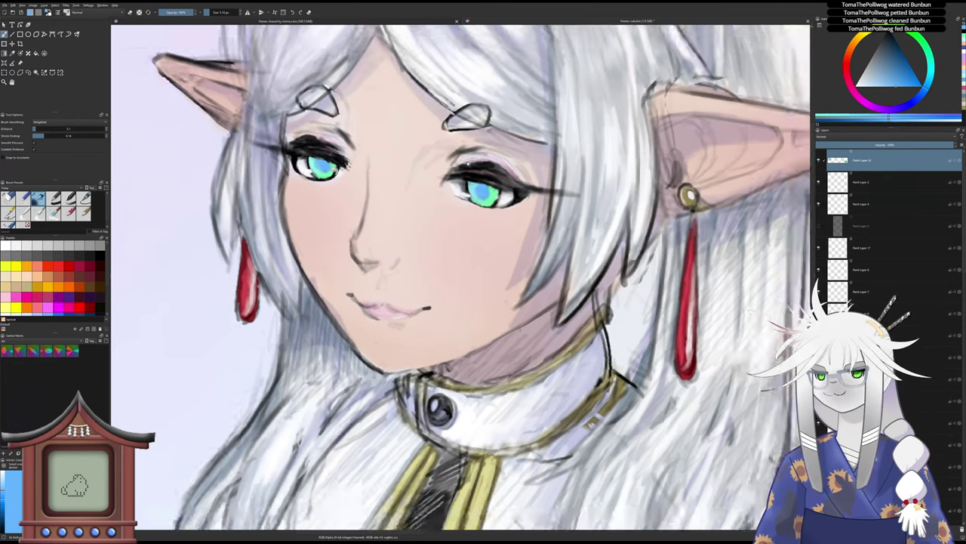
- Switch back to black and draw narrow vertical pupils over the blue iris centres of both eyes
scroll(461, 280, down, 6)
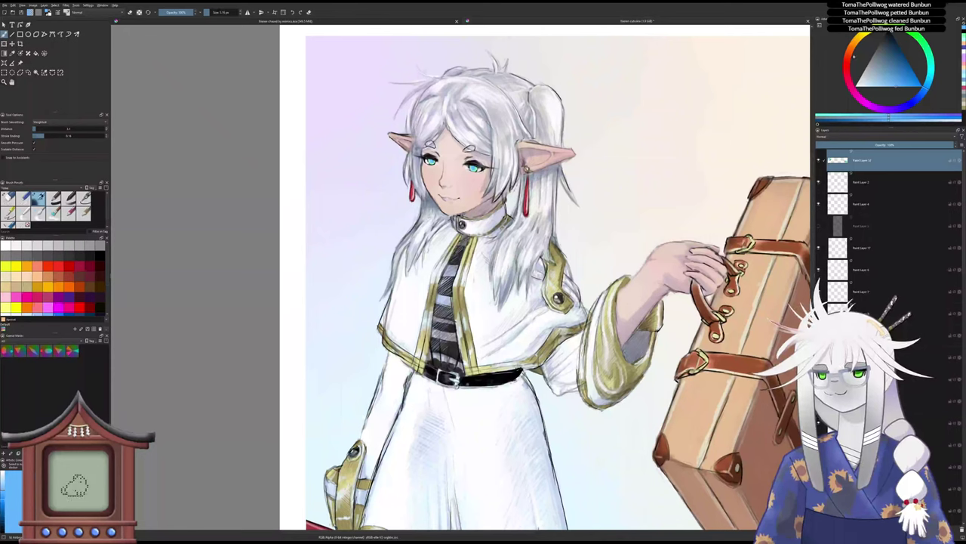
scroll(455, 142, up, 5)
scroll(456, 142, up, 3)
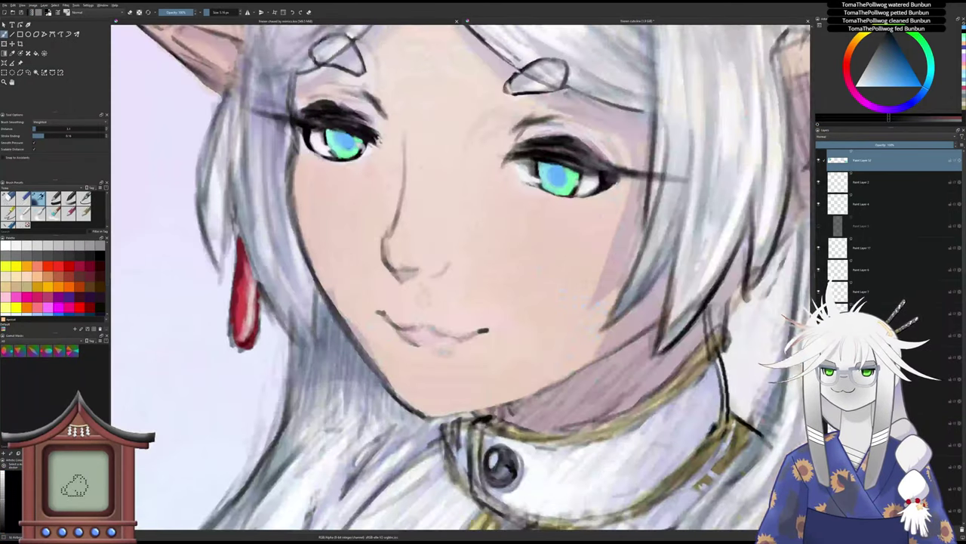
drag(563, 173, 560, 180)
drag(349, 140, 349, 149)
scroll(339, 181, down, 3)
scroll(339, 195, down, 3)
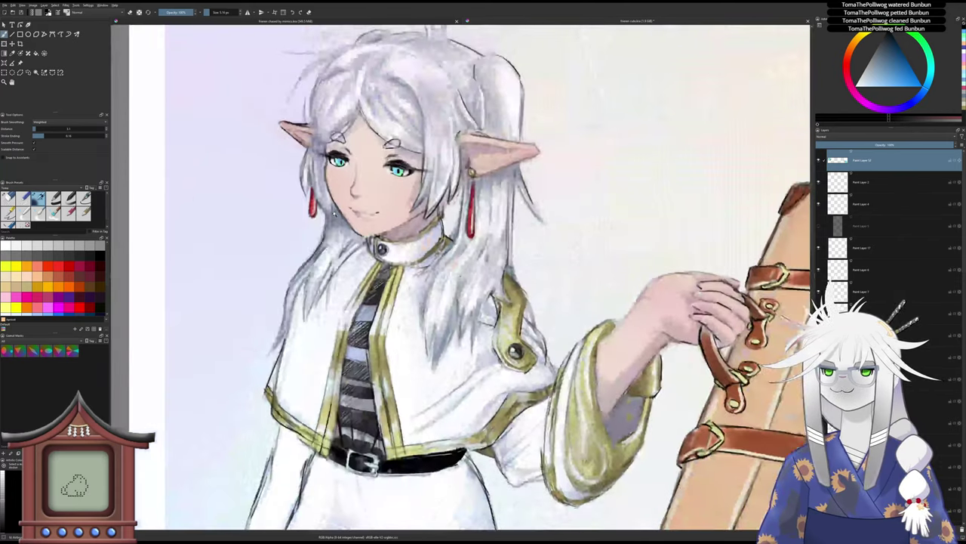
- Rotate the canvas to draw fine black upper eyelashes on the right eye, and reset the rotation
scroll(347, 185, down, 1)
scroll(339, 178, up, 5)
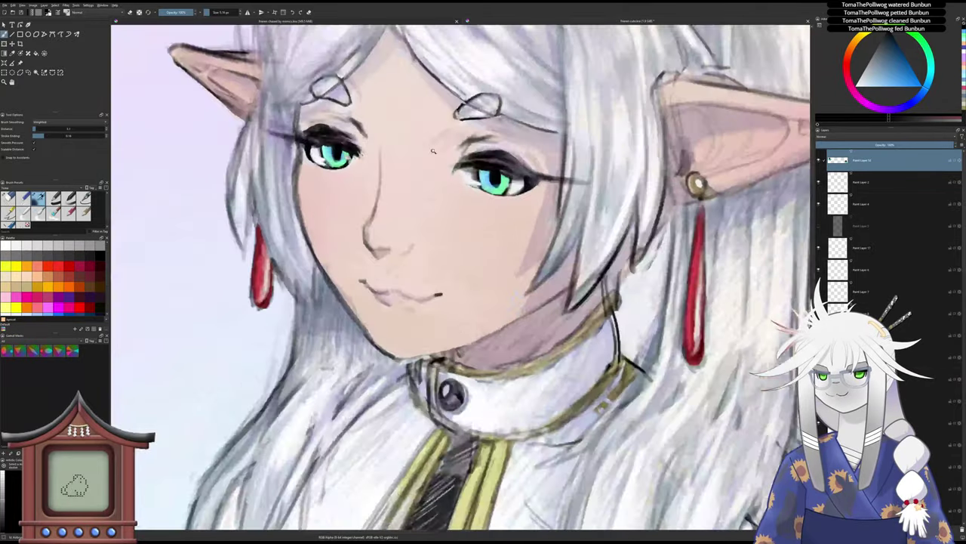
key(4)
key(4)
key(4)
key(4)
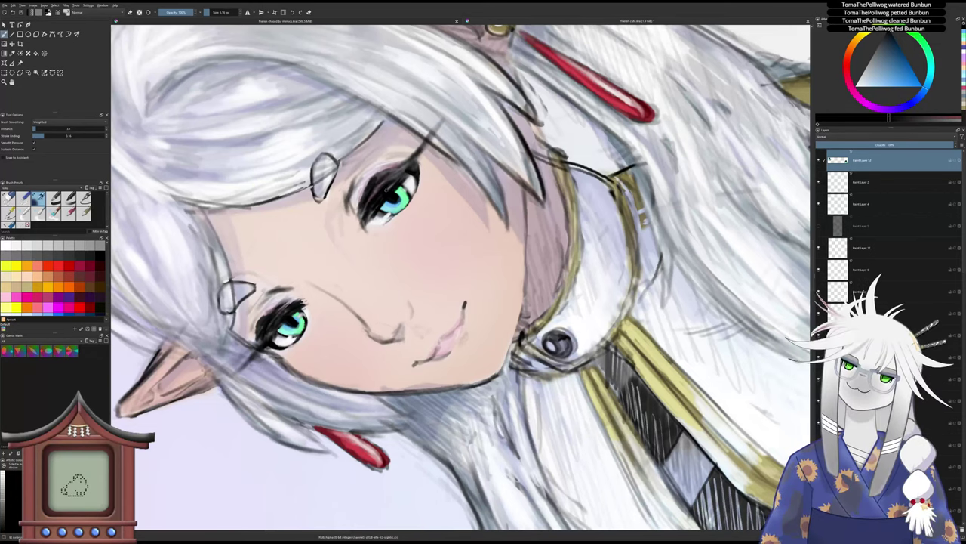
drag(311, 261, 389, 190)
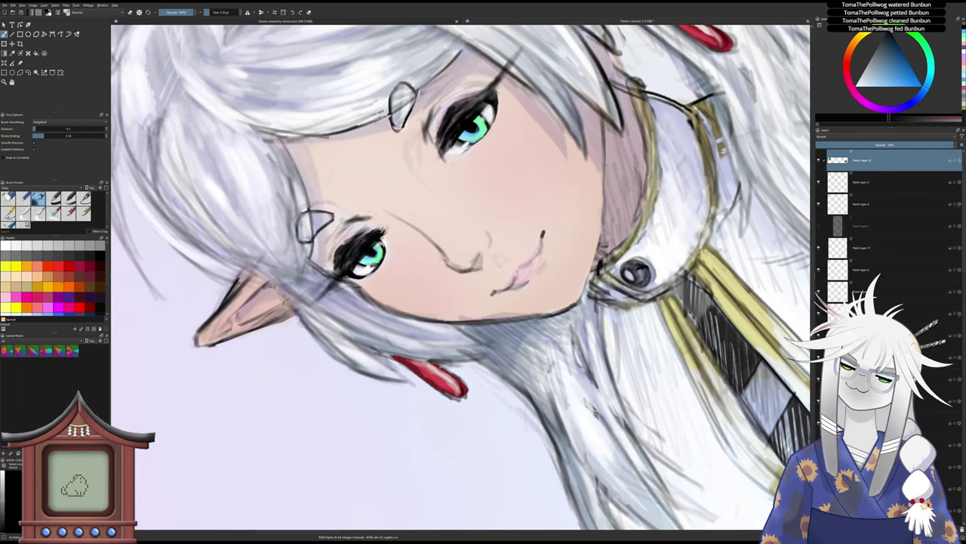
mouse_move(476, 83)
mouse_down()
mouse_move(473, 102)
mouse_move(447, 118)
mouse_move(450, 160)
mouse_move(283, 138)
mouse_move(227, 114)
mouse_up()
key(5)
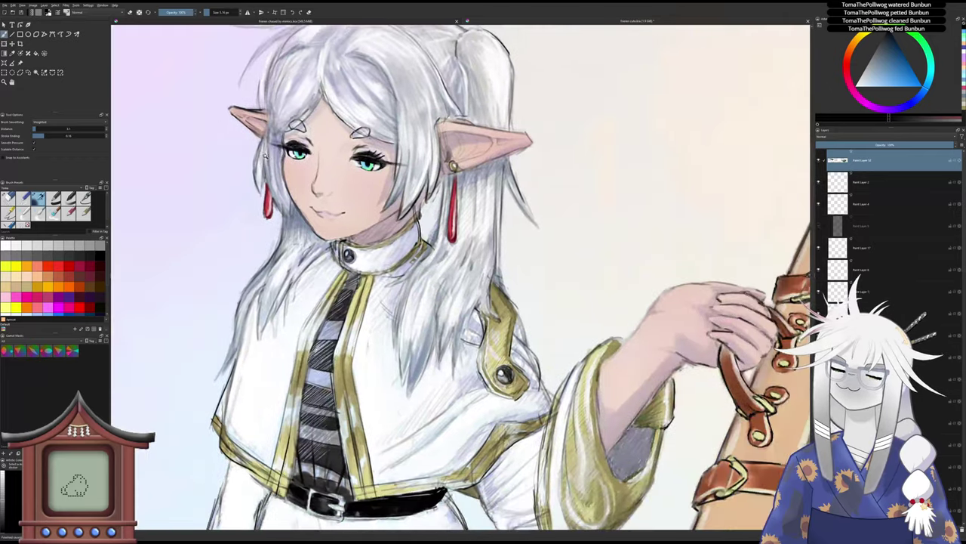
- Examine the face up close and the whole illustration for balance, and look through the layer stack
drag(262, 151, 262, 169)
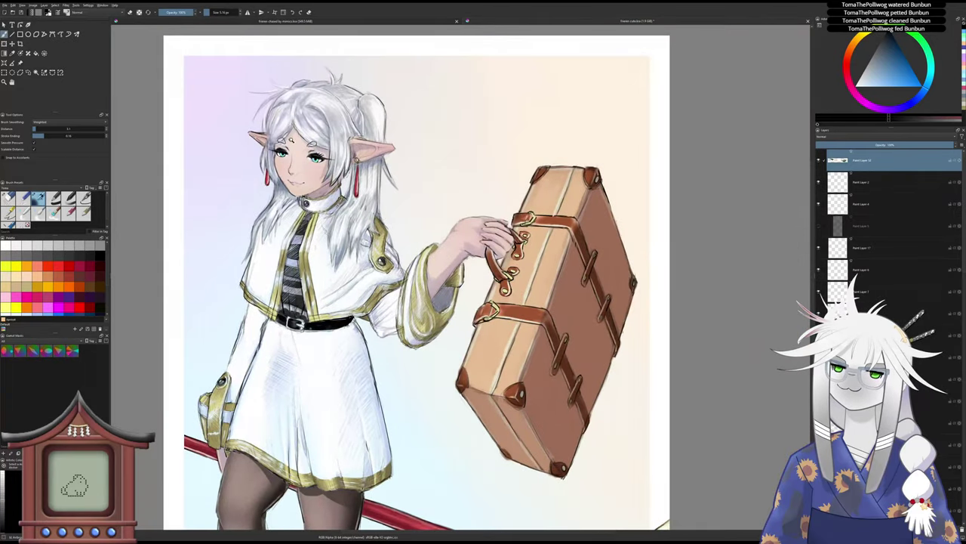
drag(299, 140, 299, 103)
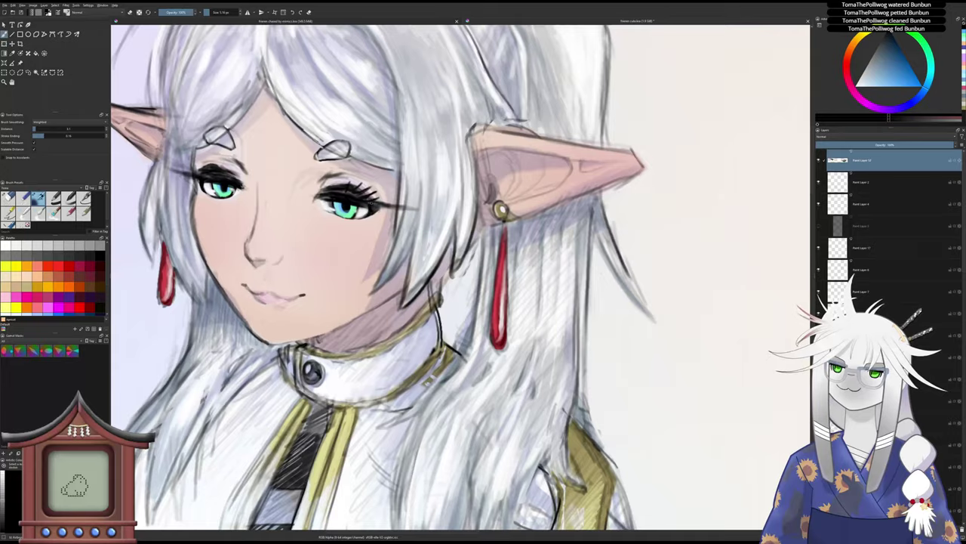
drag(330, 228, 330, 265)
drag(298, 299, 370, 210)
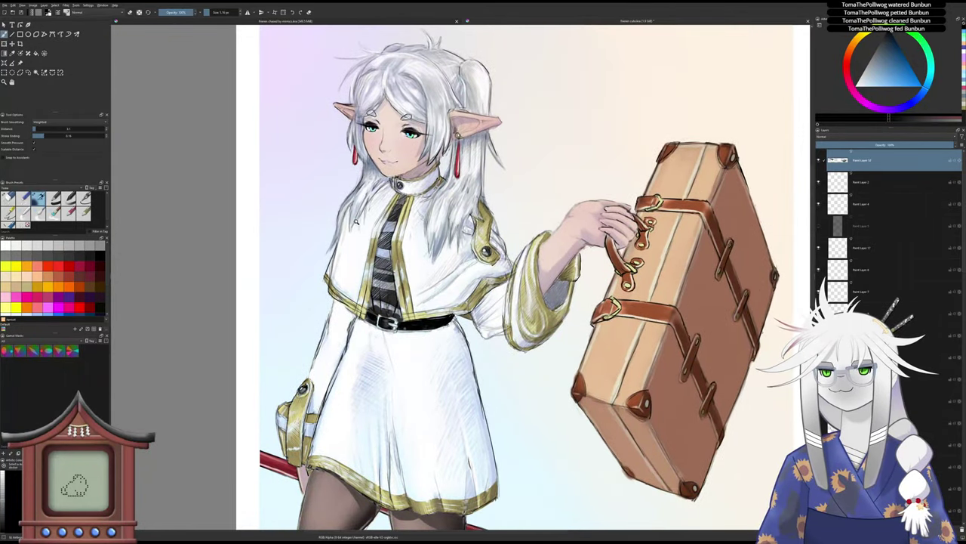
scroll(358, 222, down, 3)
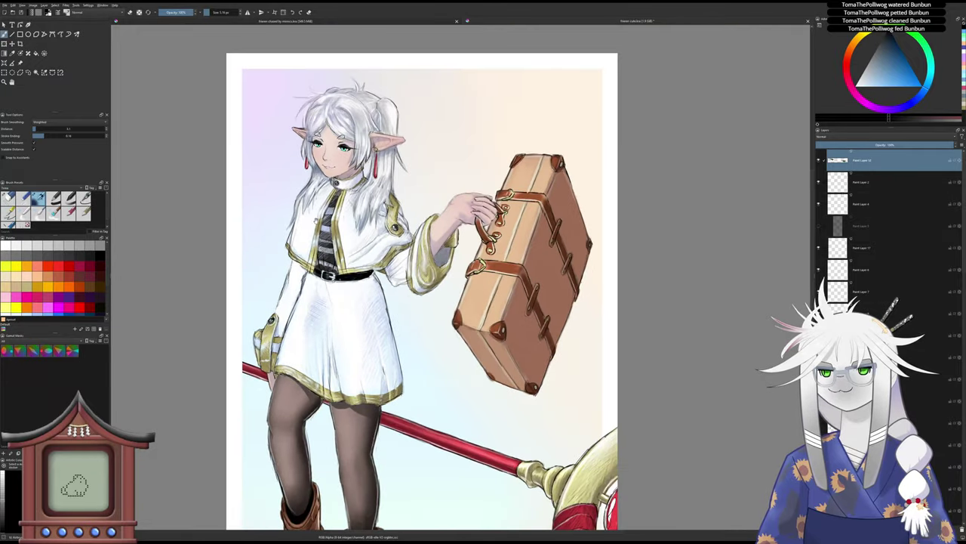
drag(359, 261, 328, 219)
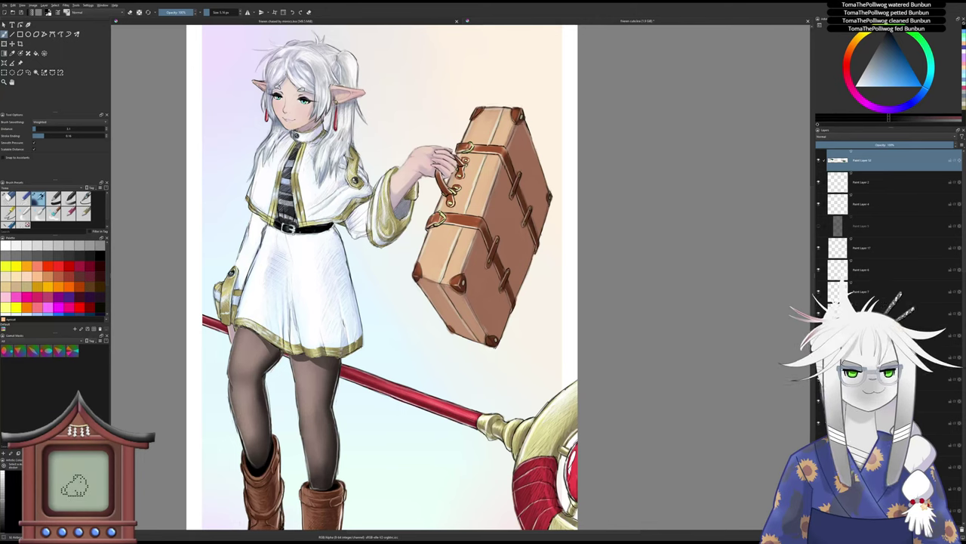
scroll(493, 297, down, 2)
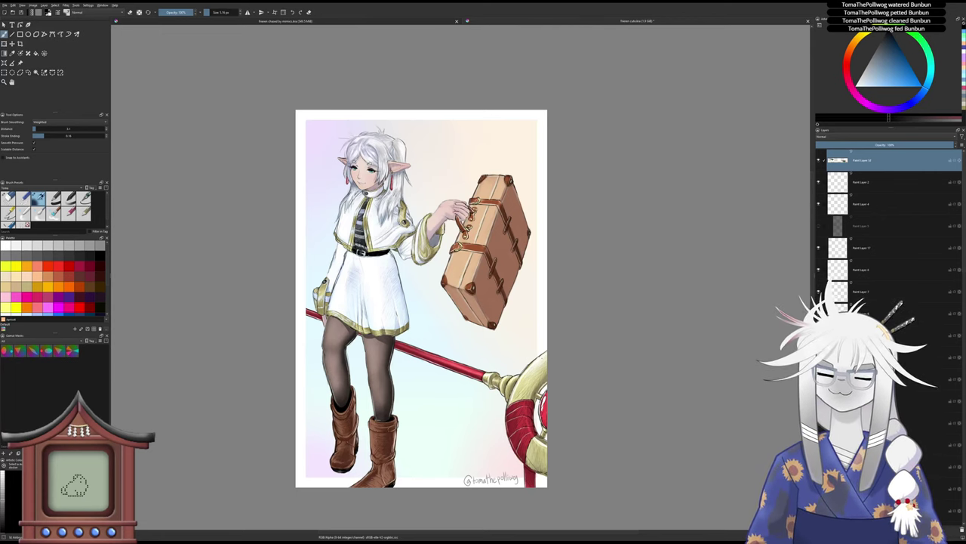
scroll(887, 227, down, 10)
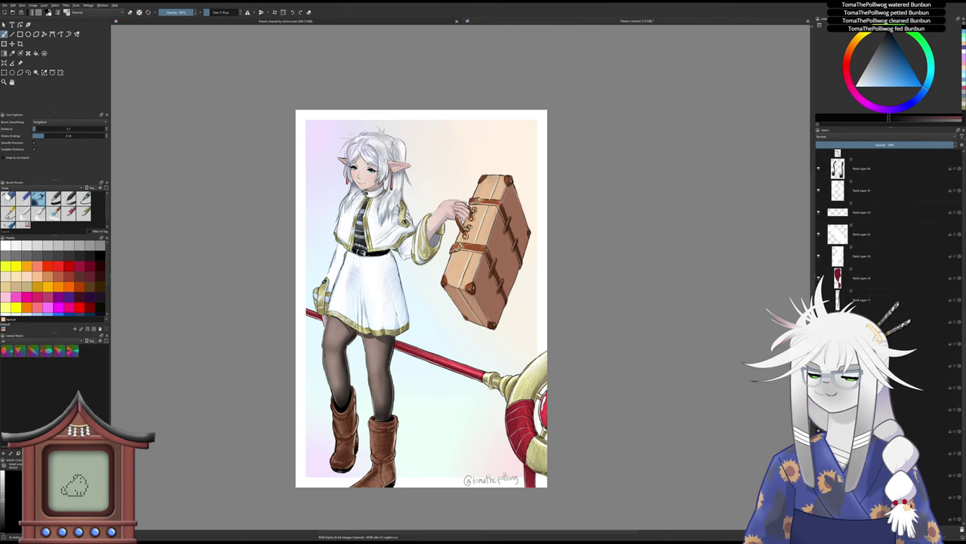
- Group all the character artwork layers above the pastel background layers, collapse the new group and select it
scroll(887, 227, up, 10)
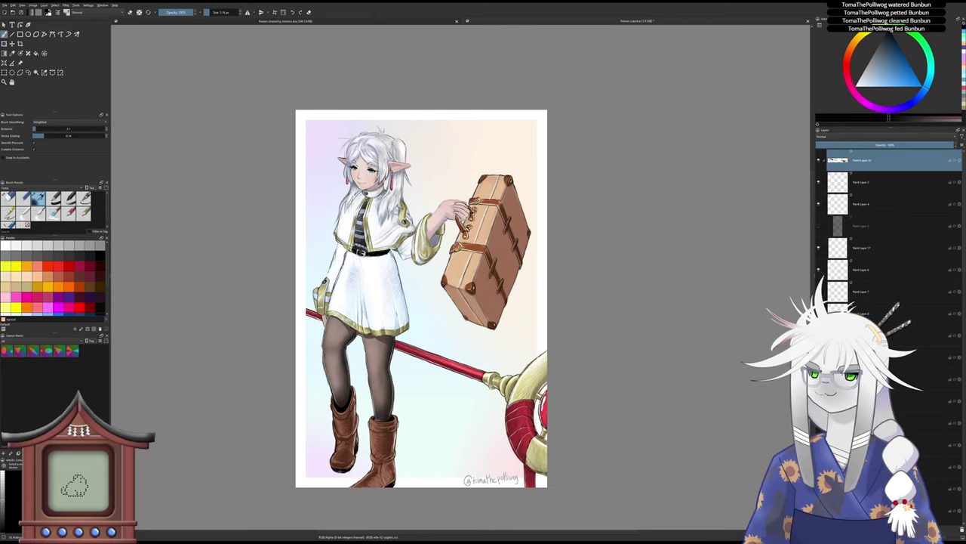
scroll(887, 227, down, 10)
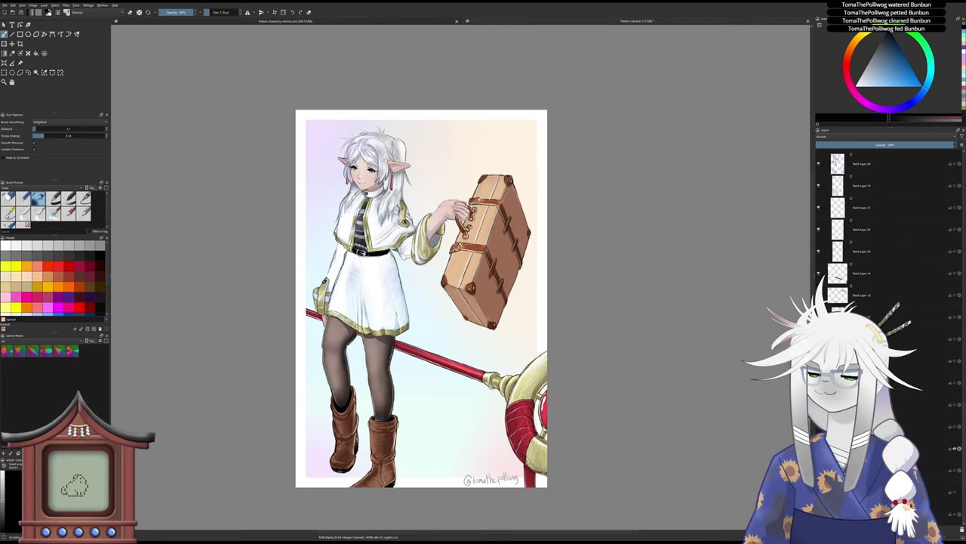
shift+click(887, 426)
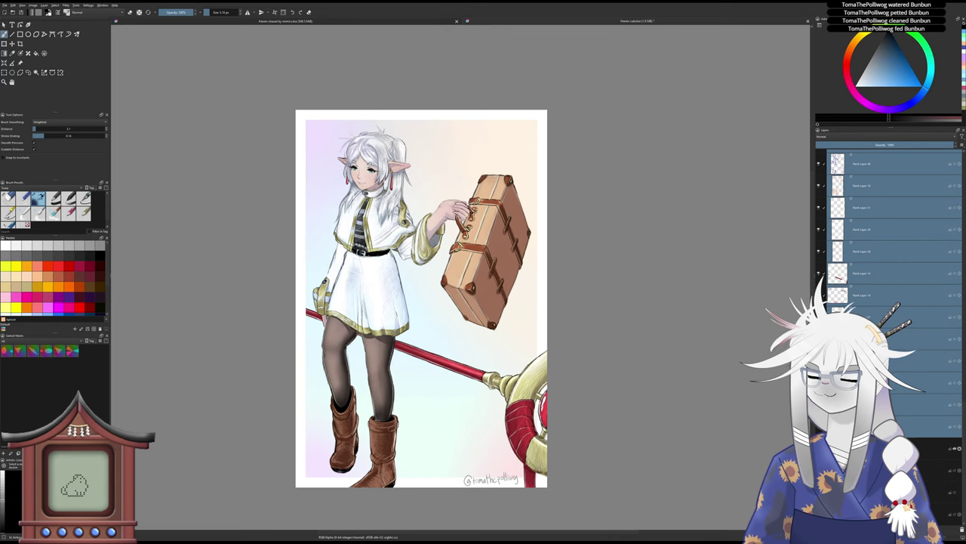
key(ctrl+g)
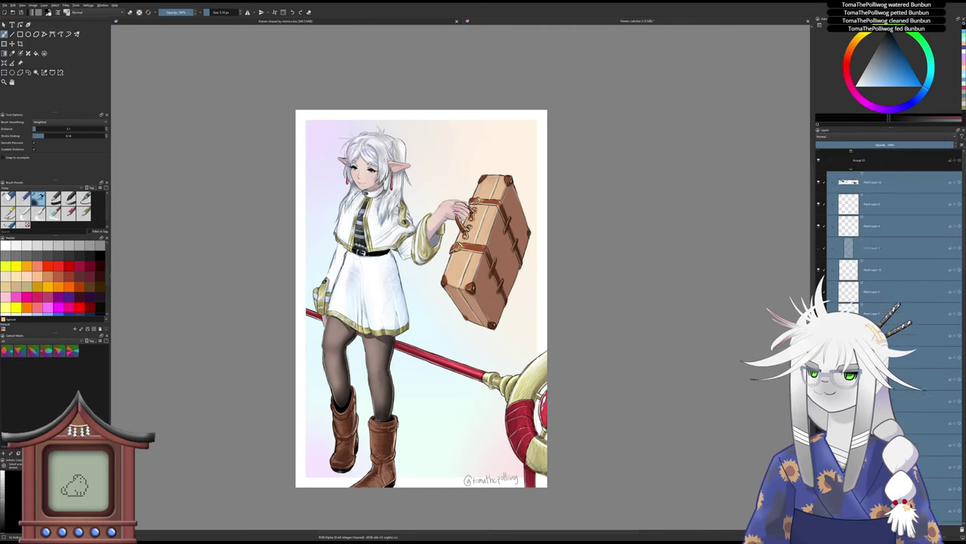
click(852, 170)
click(867, 164)
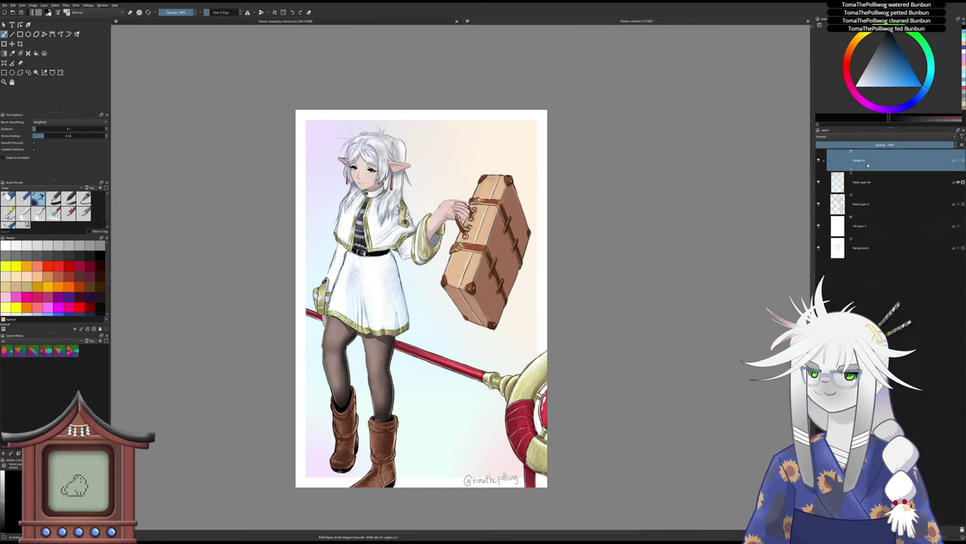
- Duplicate the character group and compare the illustration with the copy shown and hidden
key(ctrl+j)
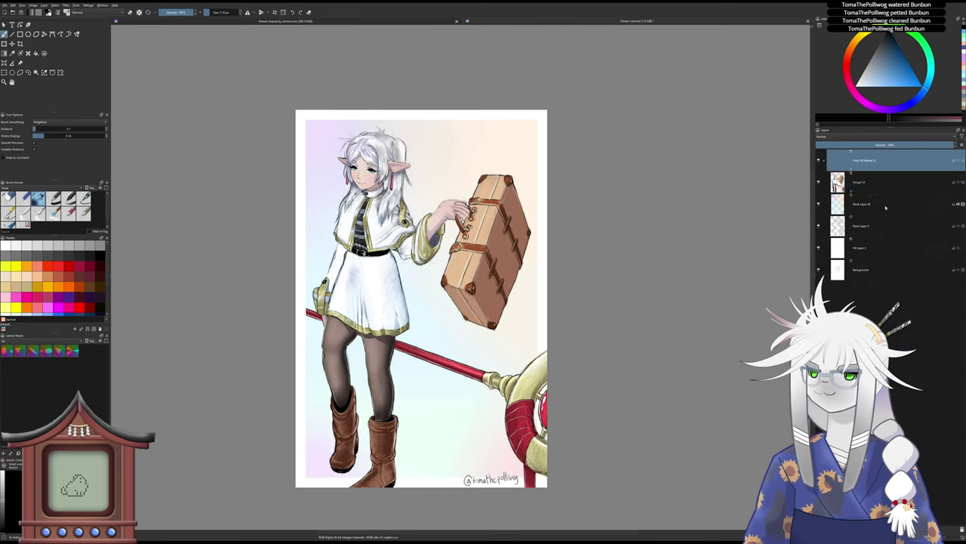
click(820, 162)
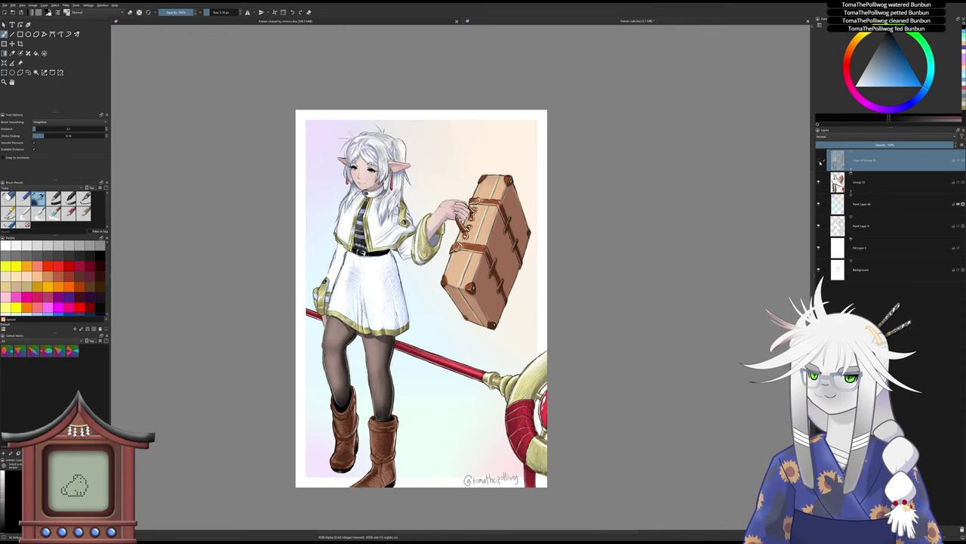
click(820, 161)
click(820, 161)
click(820, 161)
click(819, 161)
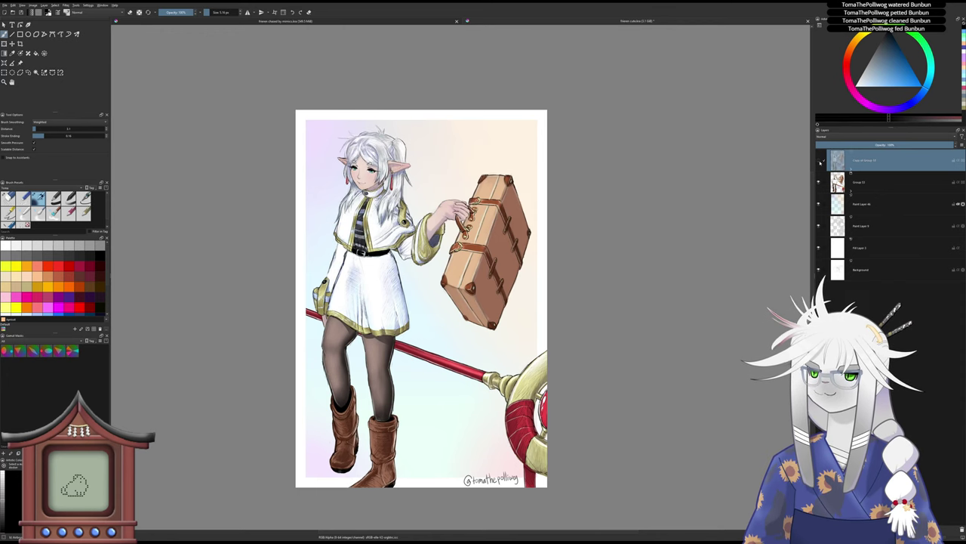
click(820, 160)
click(820, 161)
click(820, 161)
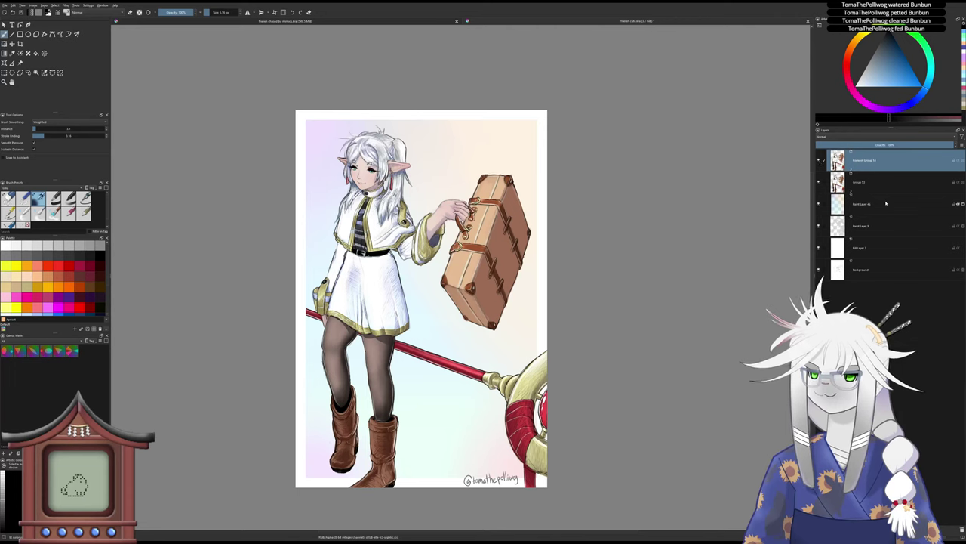
- Make another duplicate of the character group, compare it shown and hidden, and merge that topmost copy into a single layer
key(ctrl+j)
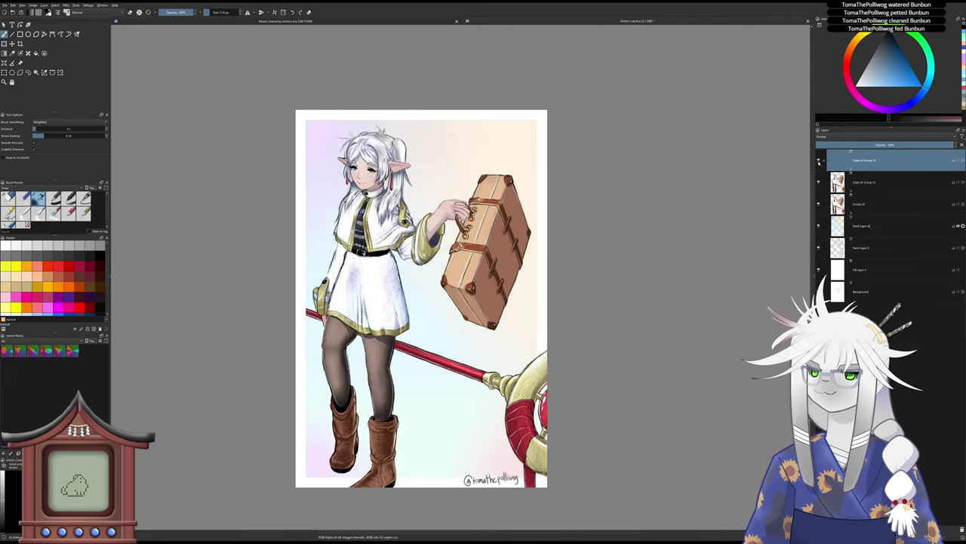
click(819, 161)
click(818, 161)
click(818, 162)
click(818, 162)
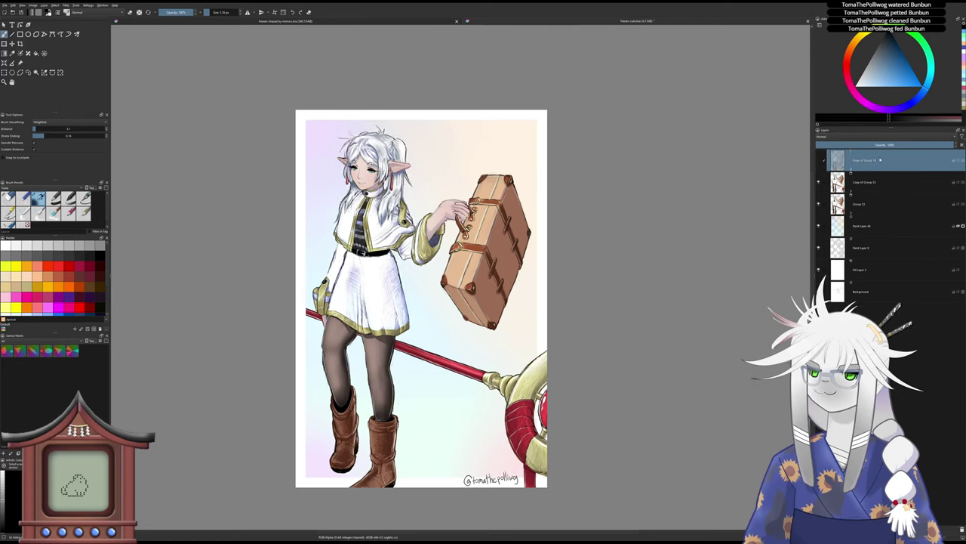
click(819, 161)
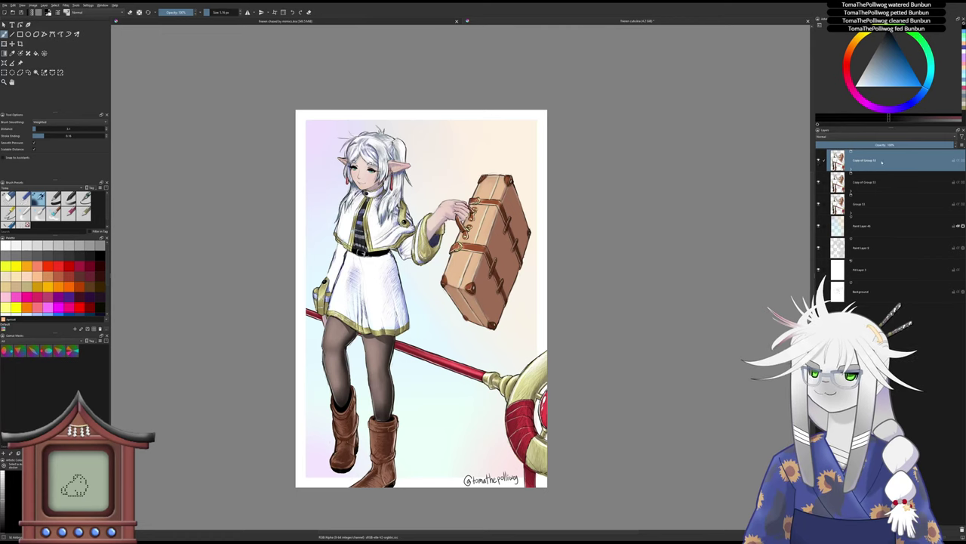
key(ctrl+e)
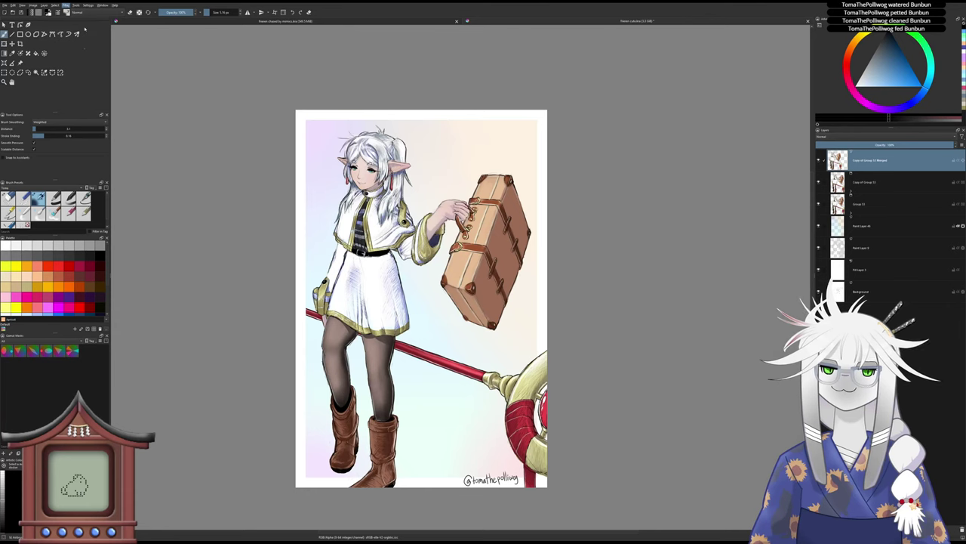
- Desaturate the merged character copy to greyscale, comparing the colour original and several greyscale conversions before keeping a mid-grey version
click(156, 31)
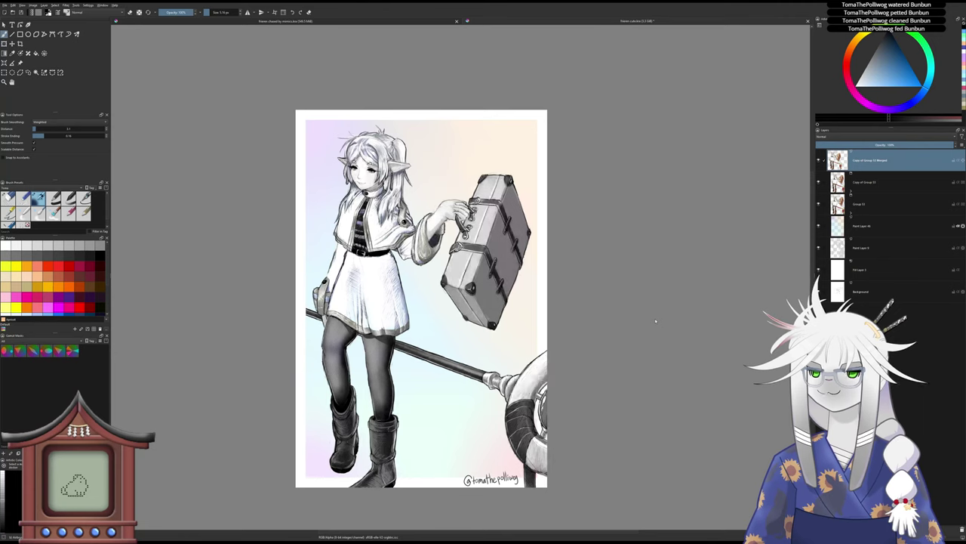
key(ctrl+z)
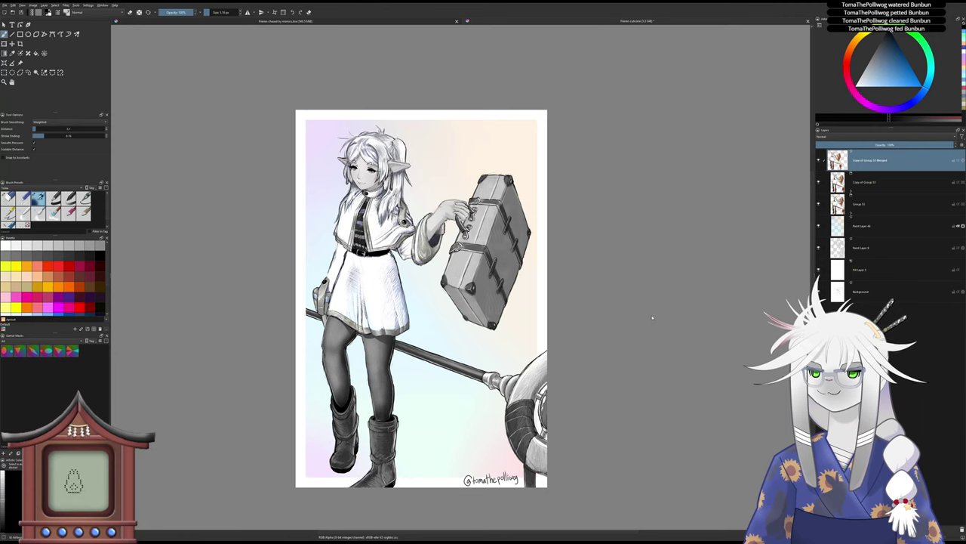
key(ctrl+shift+z)
key(ctrl+z)
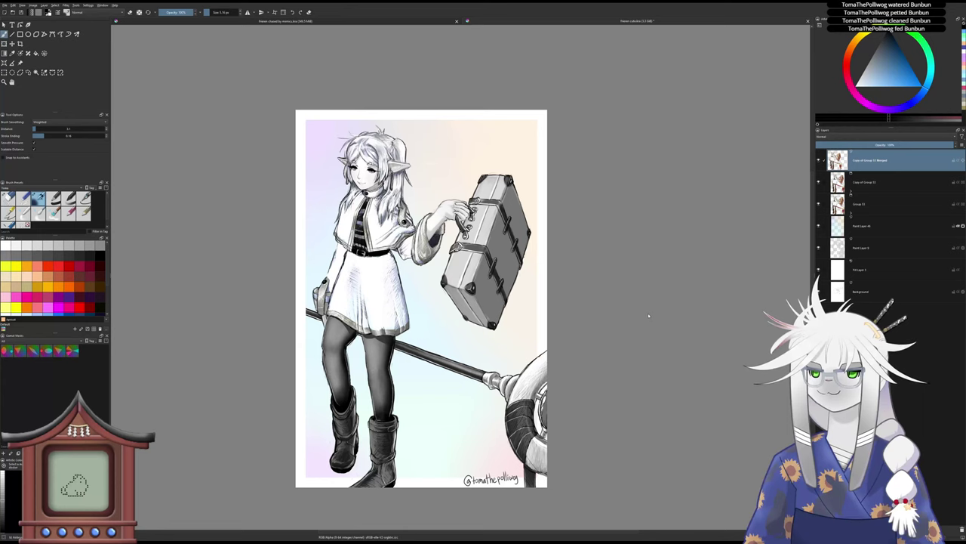
key(ctrl+shift+z)
key(ctrl+shift+z)
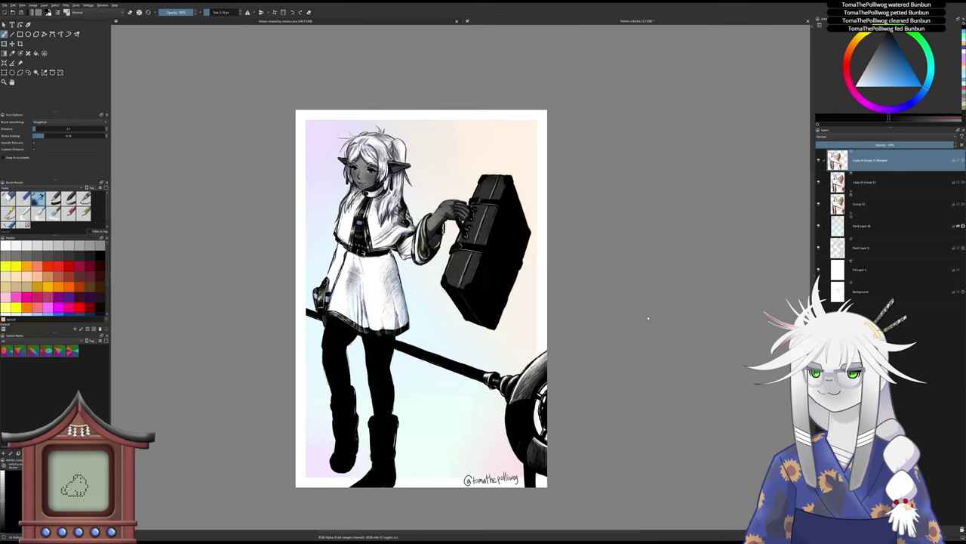
key(ctrl+z)
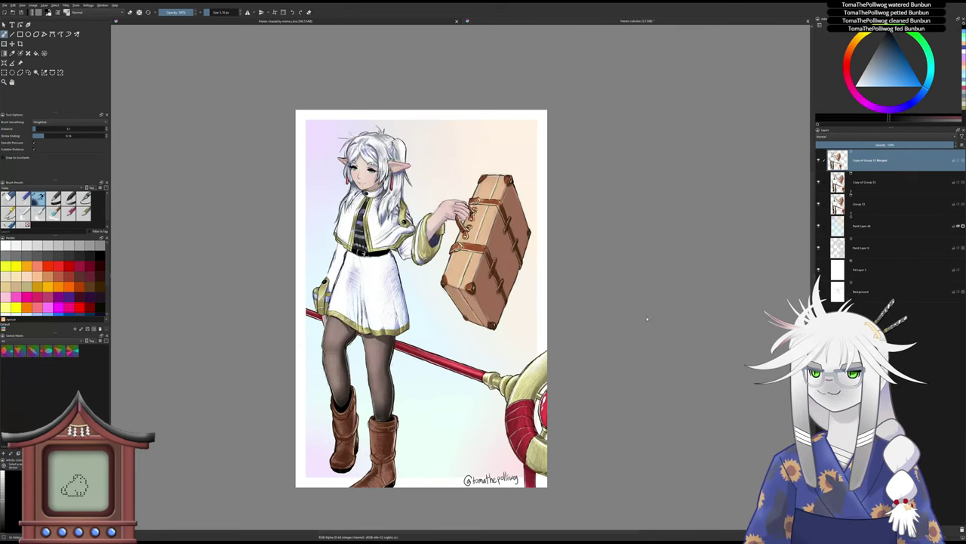
key(ctrl+shift+z)
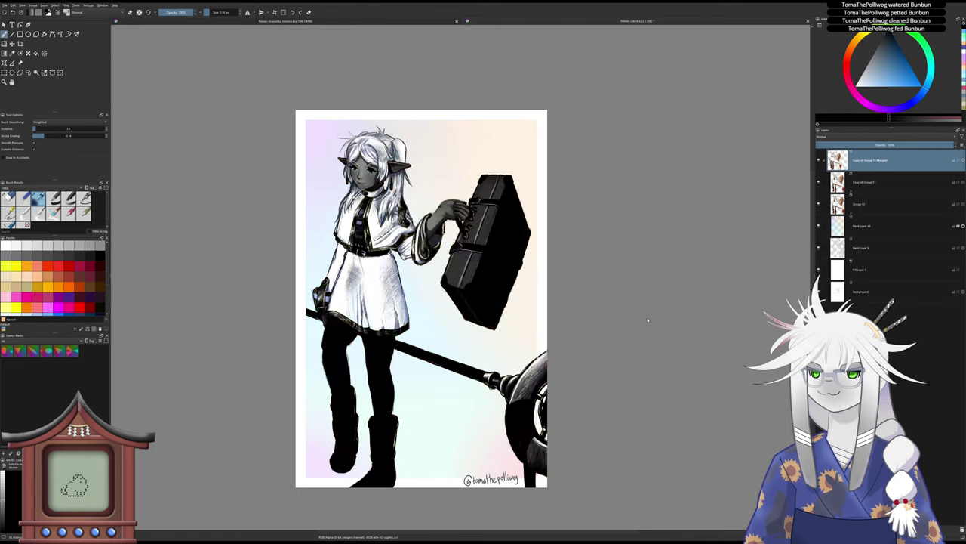
key(ctrl+z)
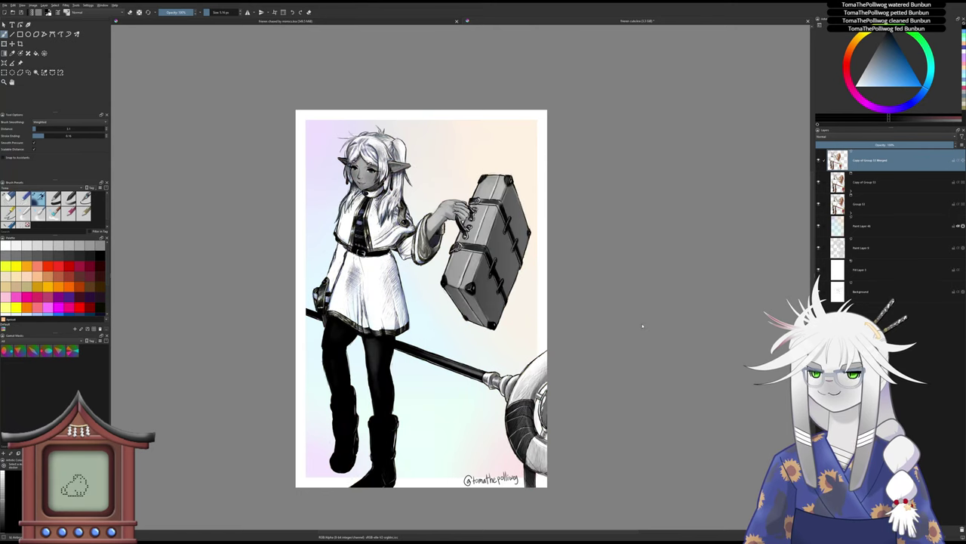
key(ctrl+z)
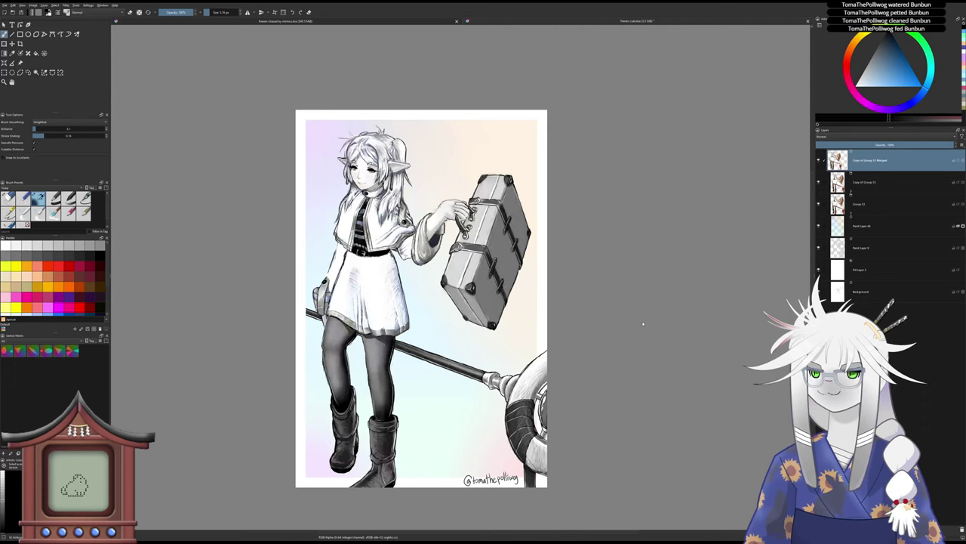
key(ctrl+z)
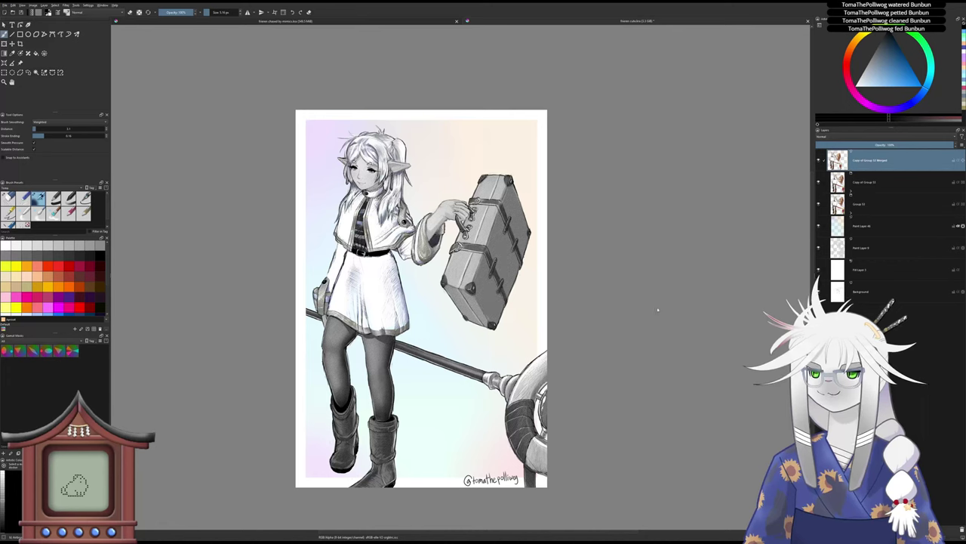
key(ctrl+z)
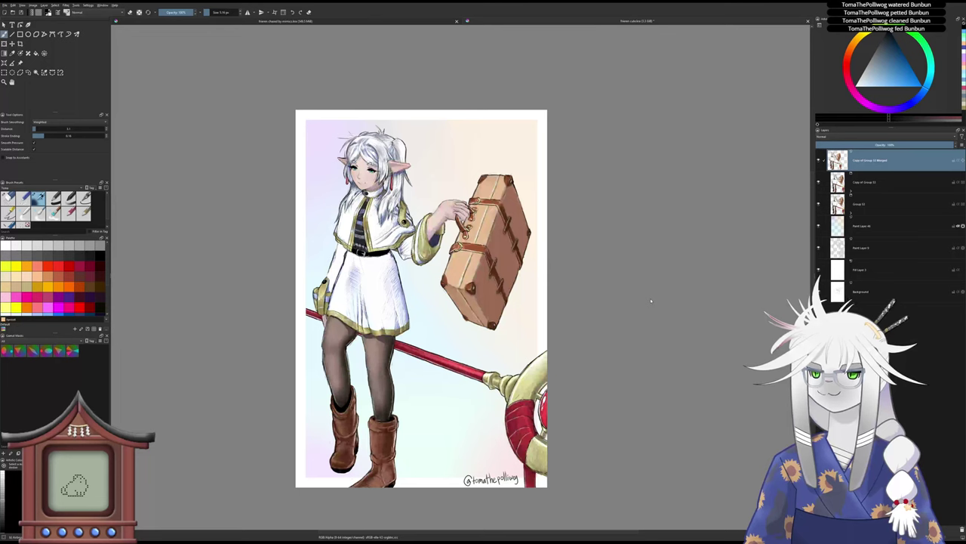
key(ctrl+shift+z)
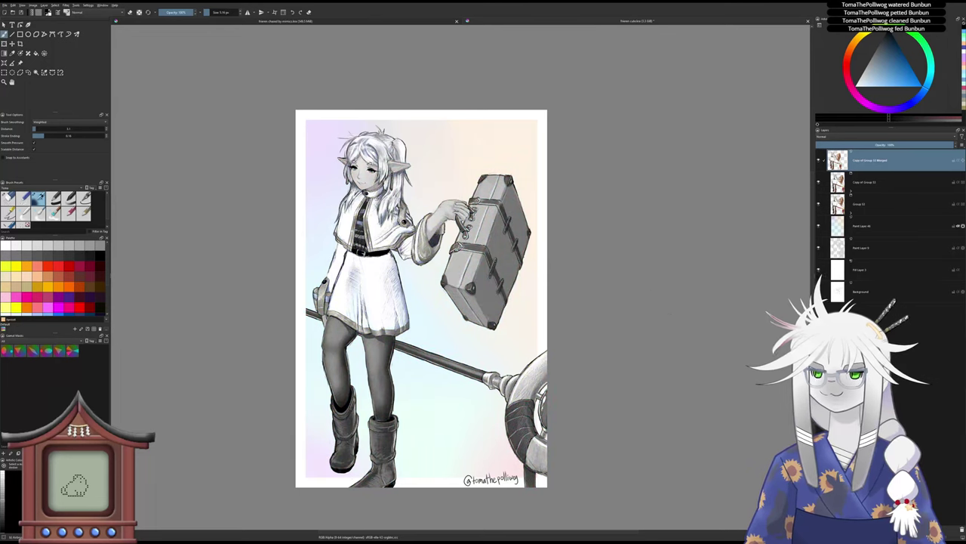
key(ctrl+y)
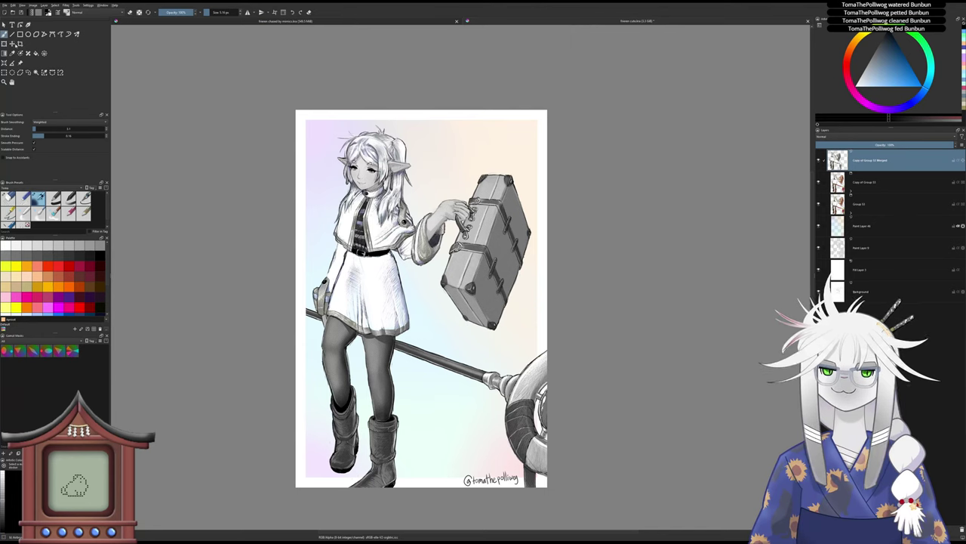
- Shift the greyscale copy slightly up and to the left, and place its layer beneath both coloured character groups
click(15, 44)
drag(337, 268, 333, 263)
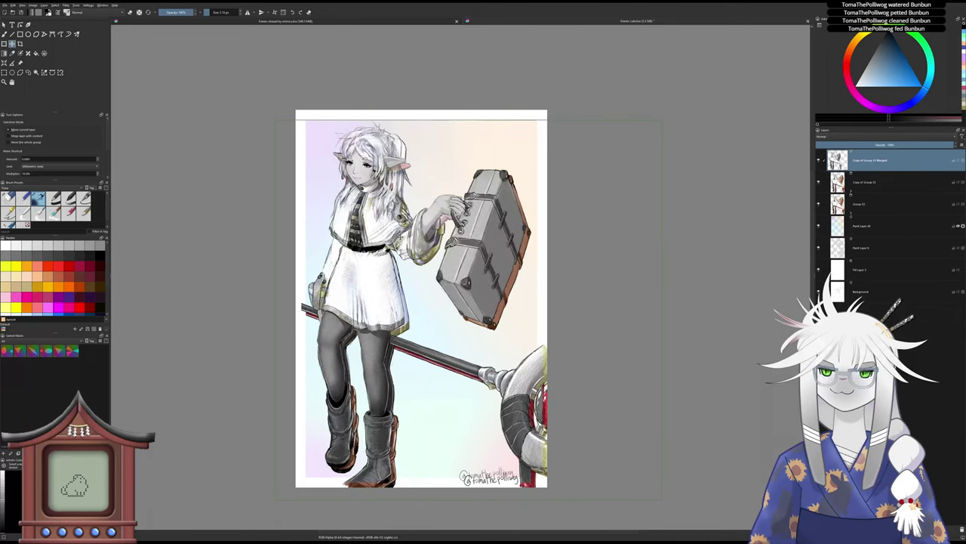
drag(889, 161, 877, 218)
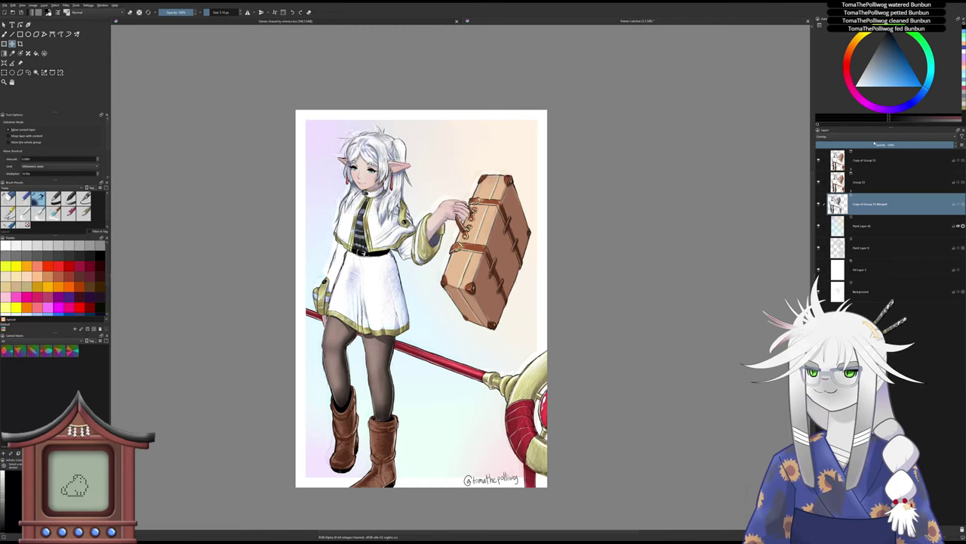
- Change the greyscale layer's blending mode, trying Multiply before settling on Darken
click(870, 138)
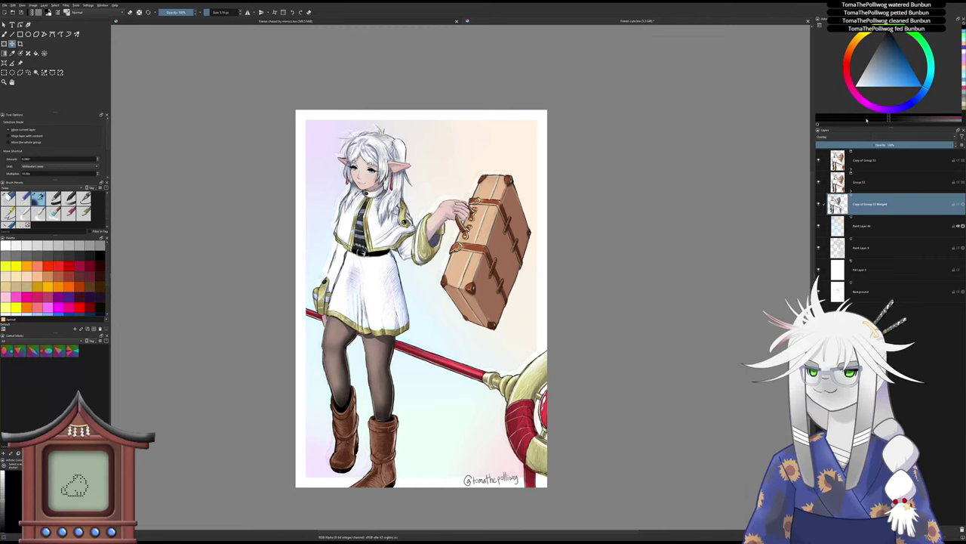
click(864, 111)
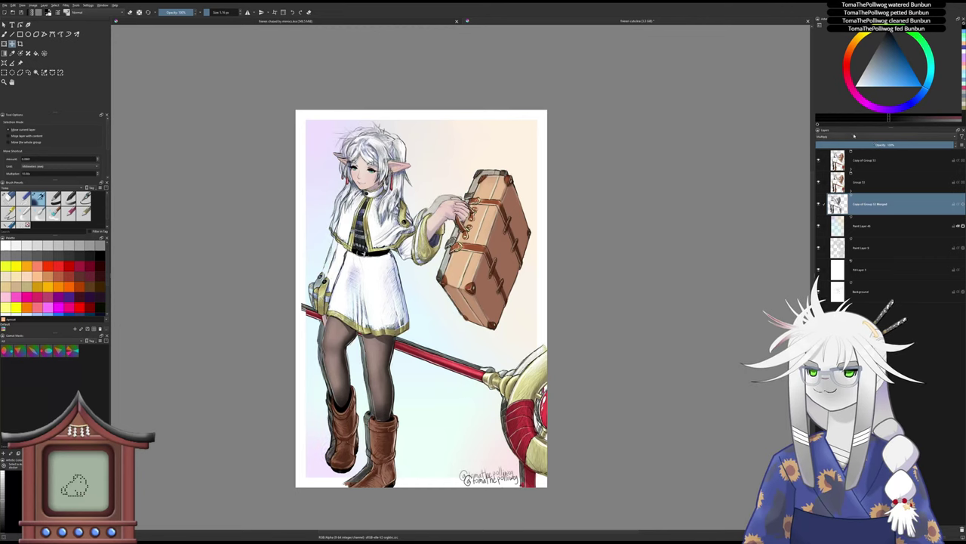
click(854, 108)
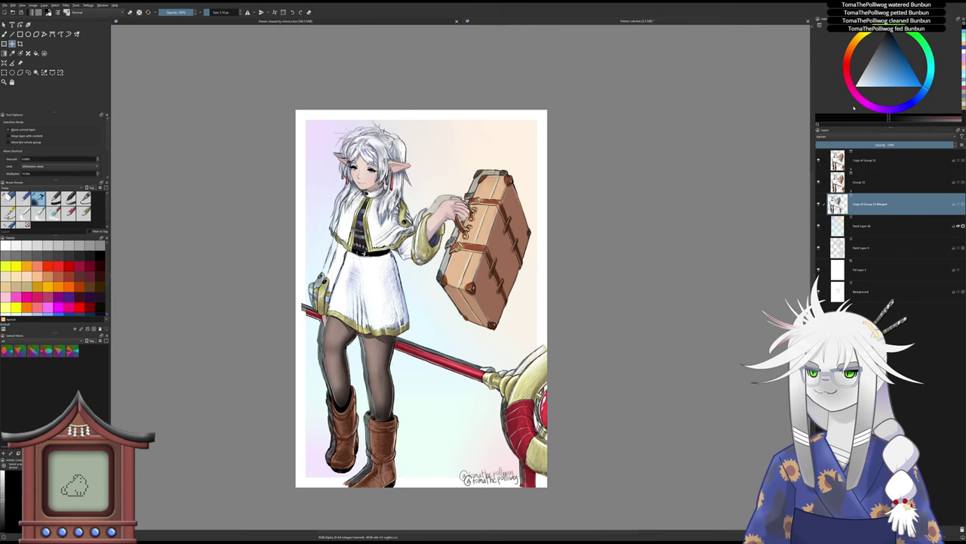
- Offset the greyscale copy further up and left as a drop shadow and lower its opacity to 30%
drag(710, 176, 707, 174)
click(886, 144)
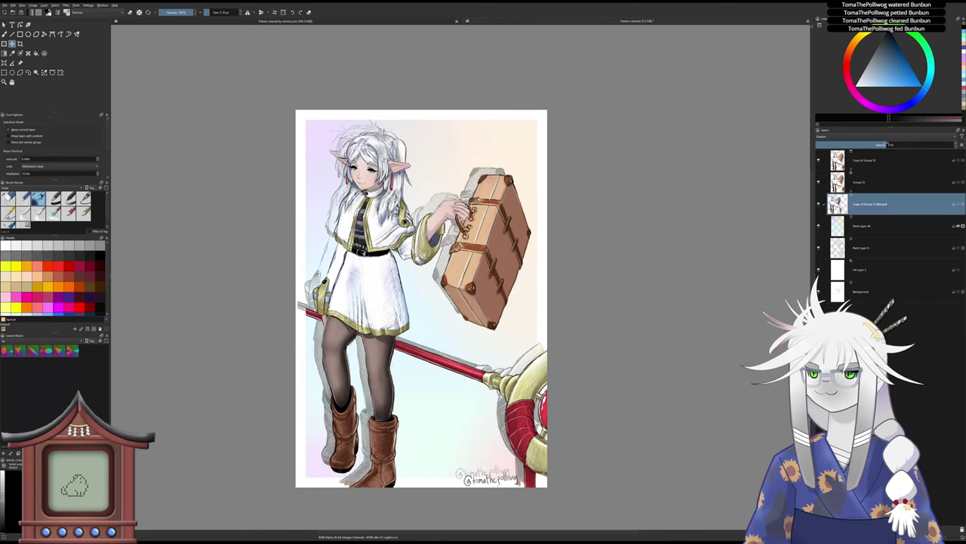
drag(885, 143, 859, 144)
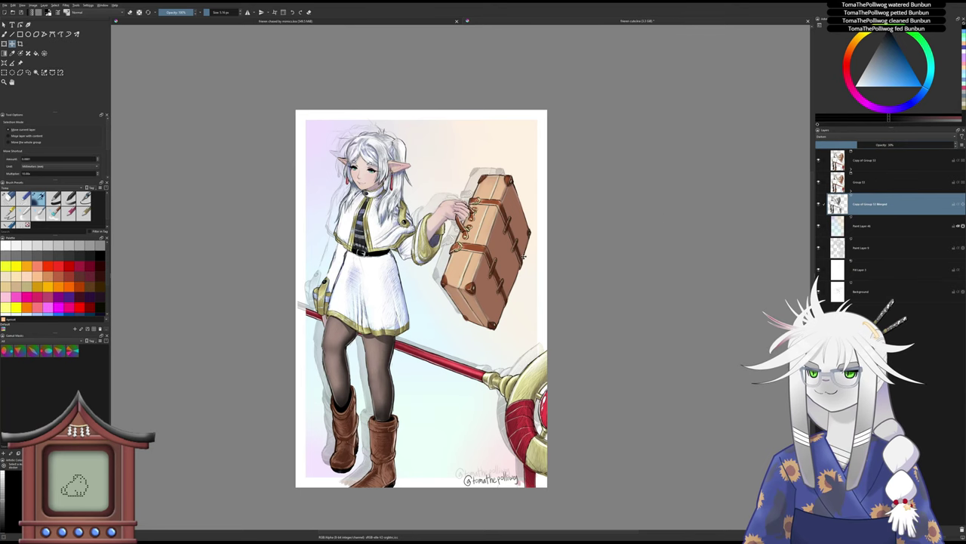
- Enlarge the greyscale copy up and to the left, and reposition it as an oversized shadow behind the figure
scroll(523, 257, up, 1)
scroll(524, 256, down, 1)
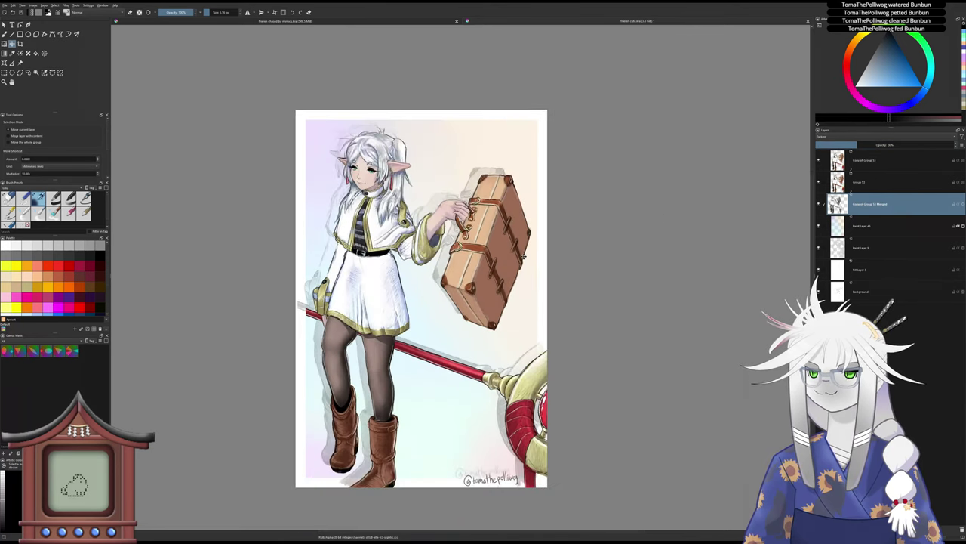
scroll(523, 257, up, 1)
scroll(523, 257, down, 1)
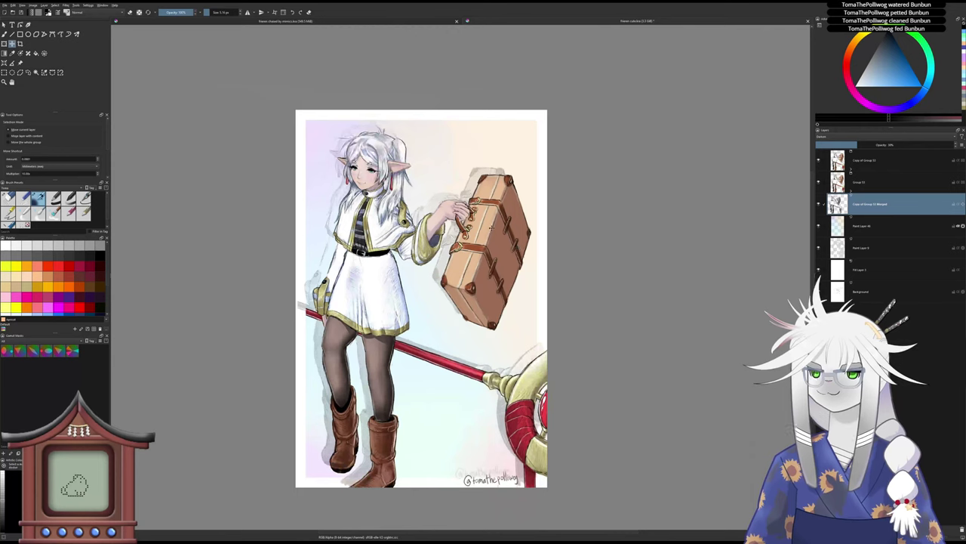
key(ctrl+t)
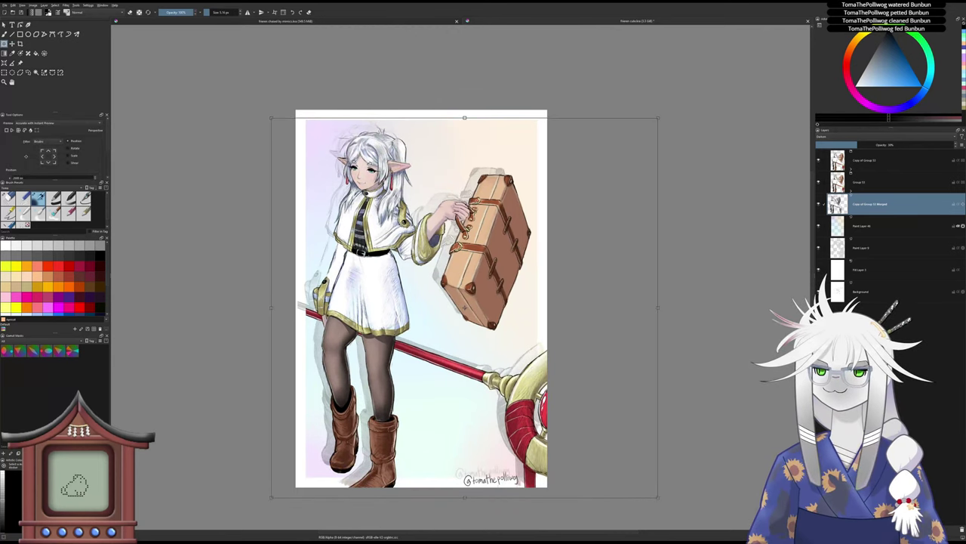
drag(271, 117, 212, 59)
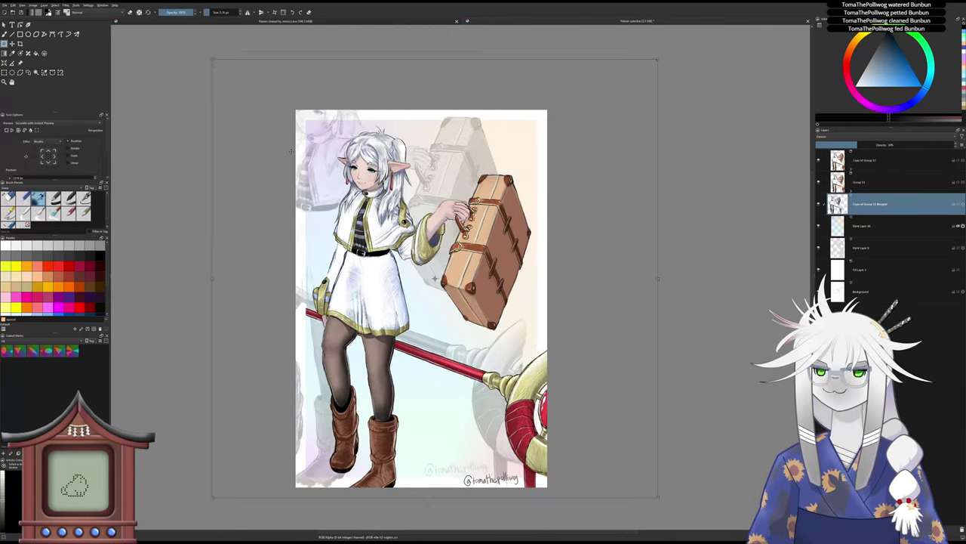
drag(319, 176, 349, 206)
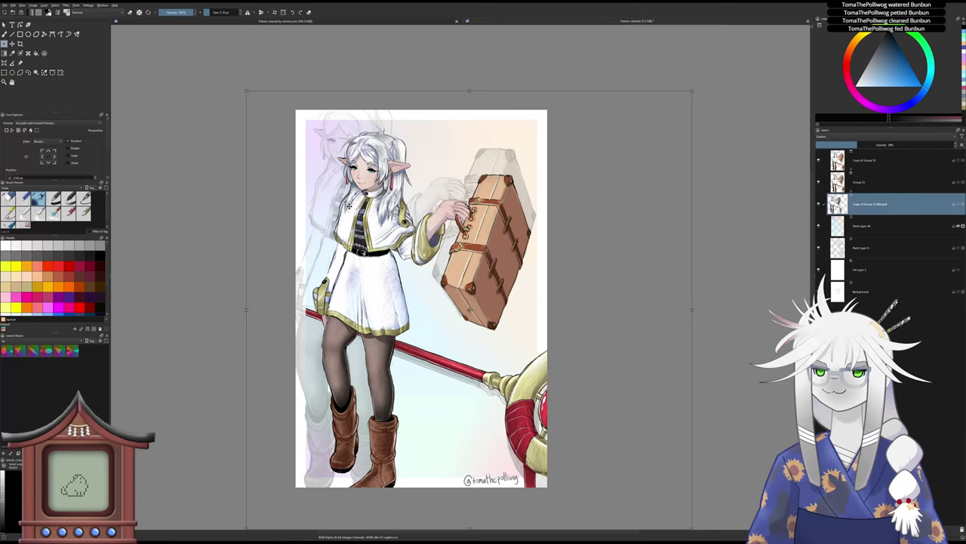
drag(349, 207, 350, 205)
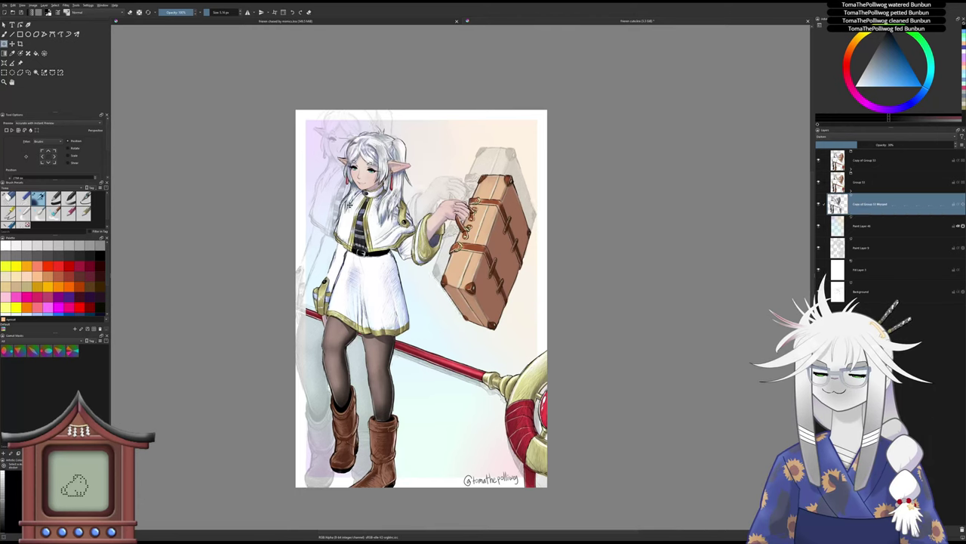
click(4, 25)
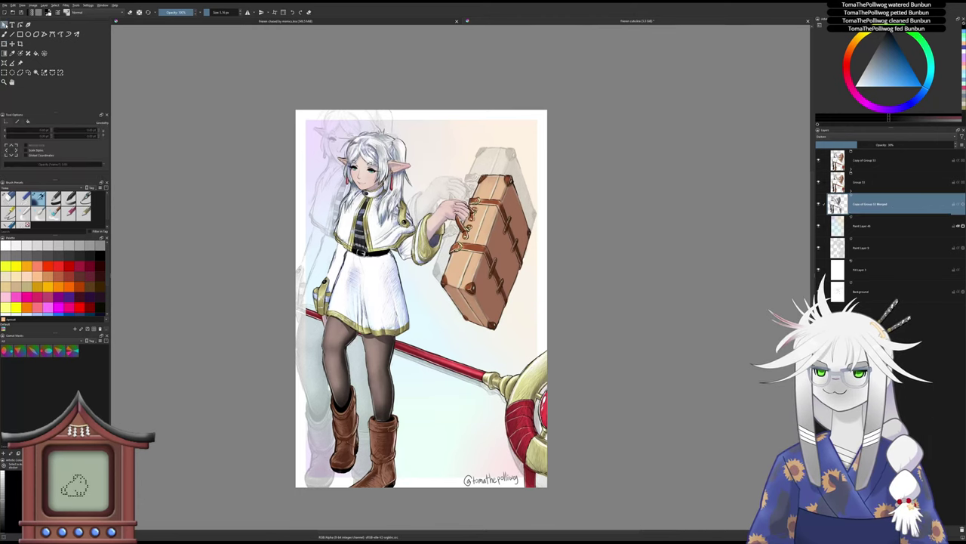
- Try other blending modes on the enlarged greyscale copy, including Erase
scroll(375, 210, up, 1)
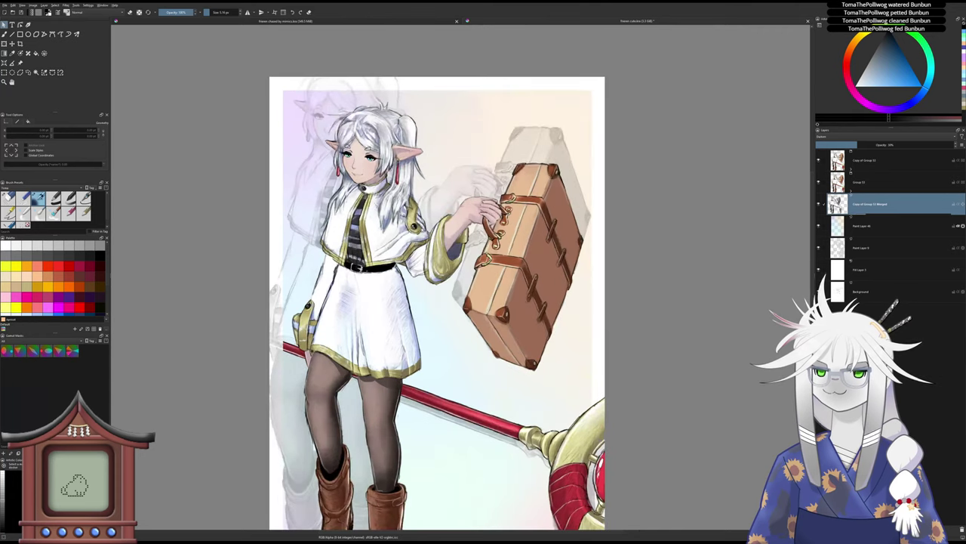
drag(421, 228, 376, 178)
scroll(863, 140, up, 8)
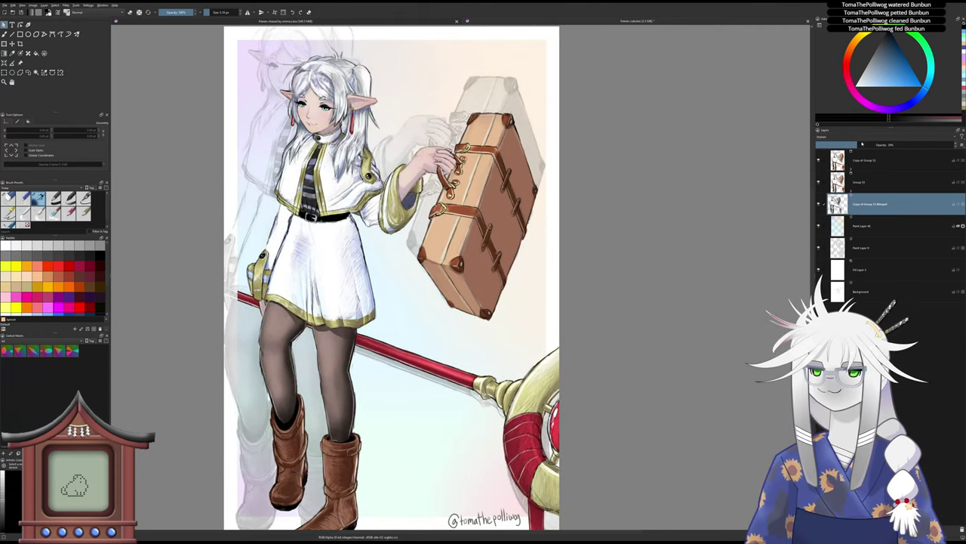
scroll(862, 144, up, 2)
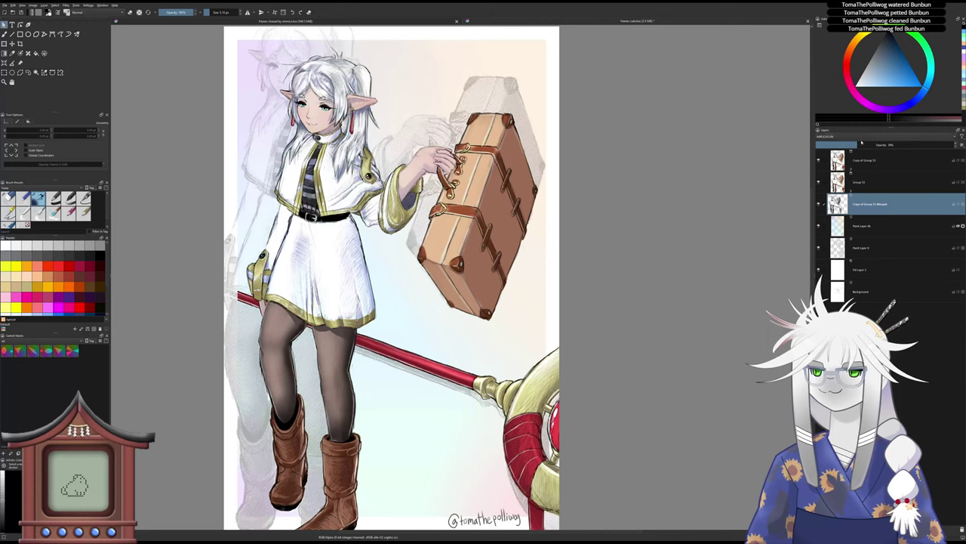
scroll(861, 133, down, 1)
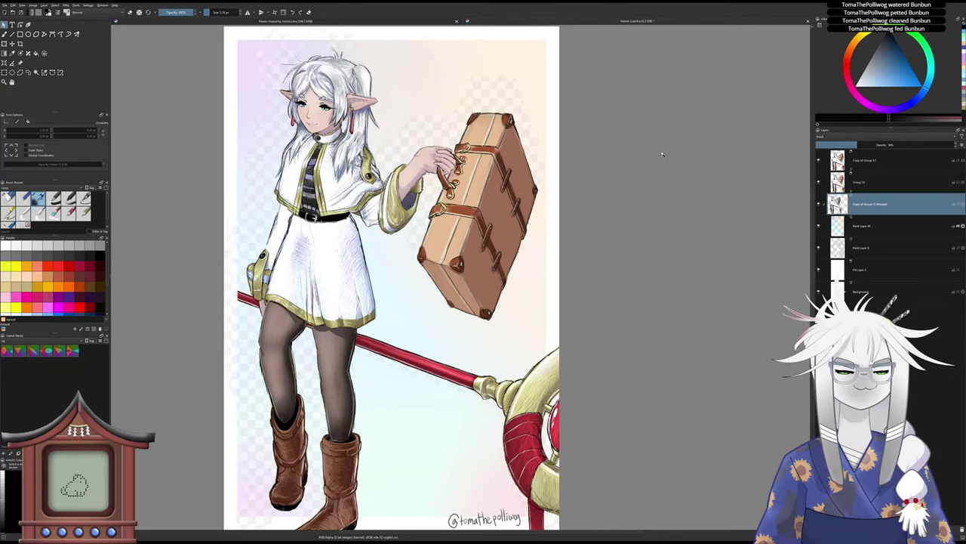
- Hide the merged greyscale shadow layer and delete it
click(819, 204)
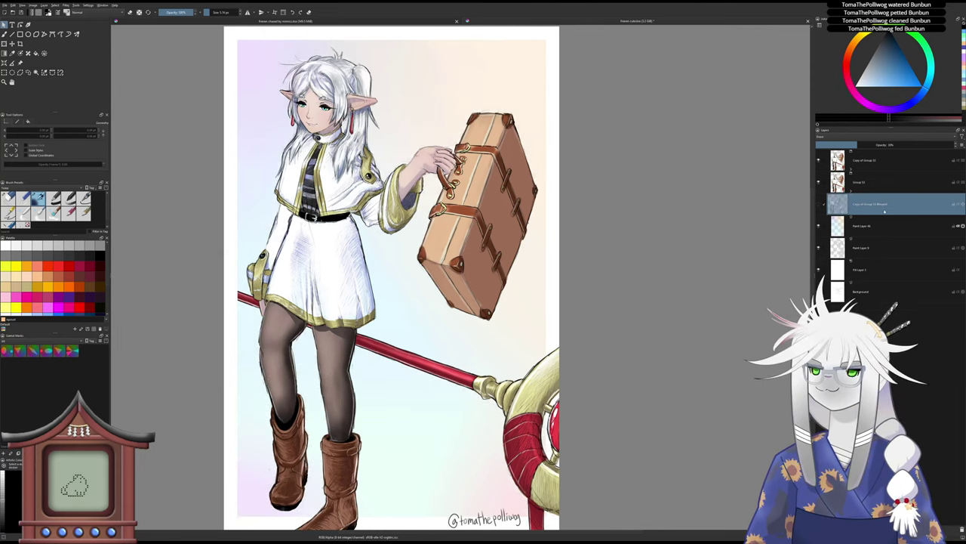
click(962, 529)
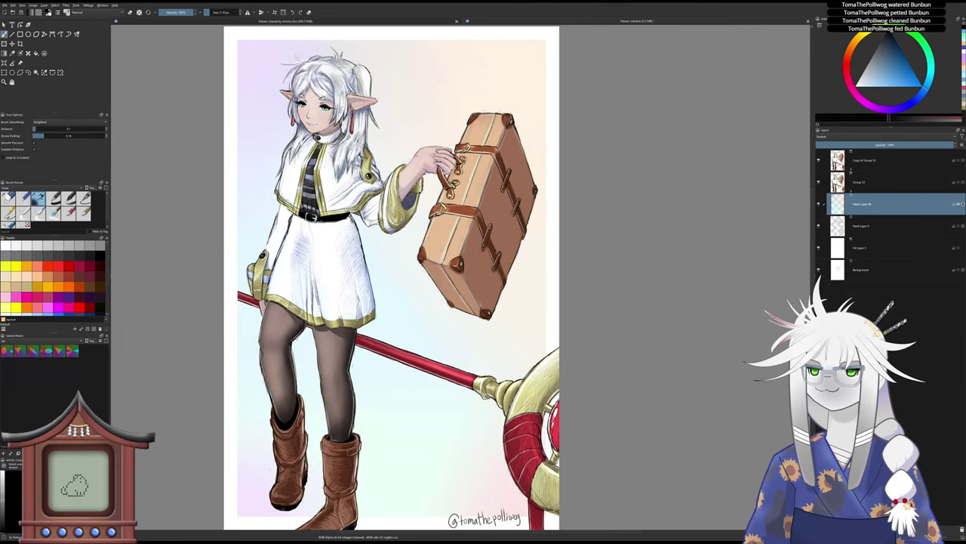
scroll(710, 372, down, 1)
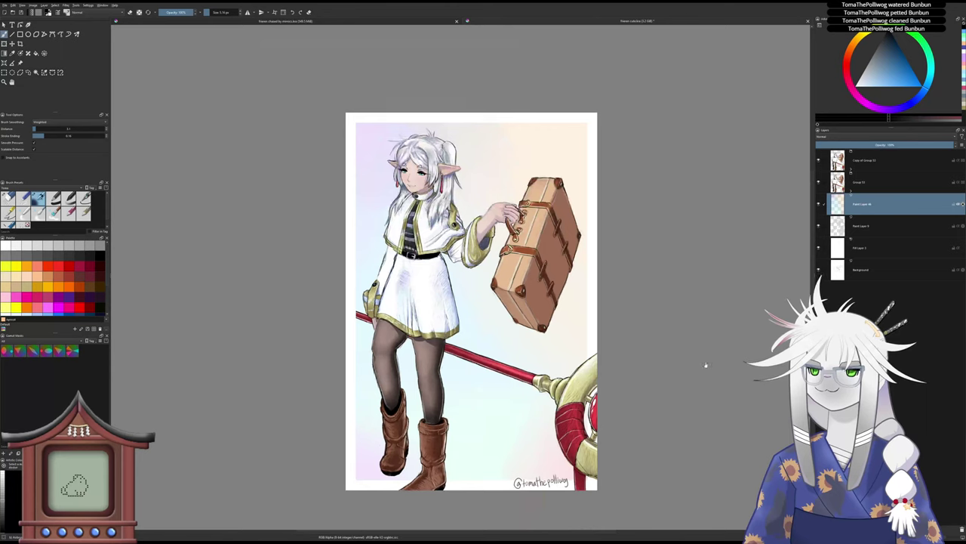
drag(703, 367, 681, 319)
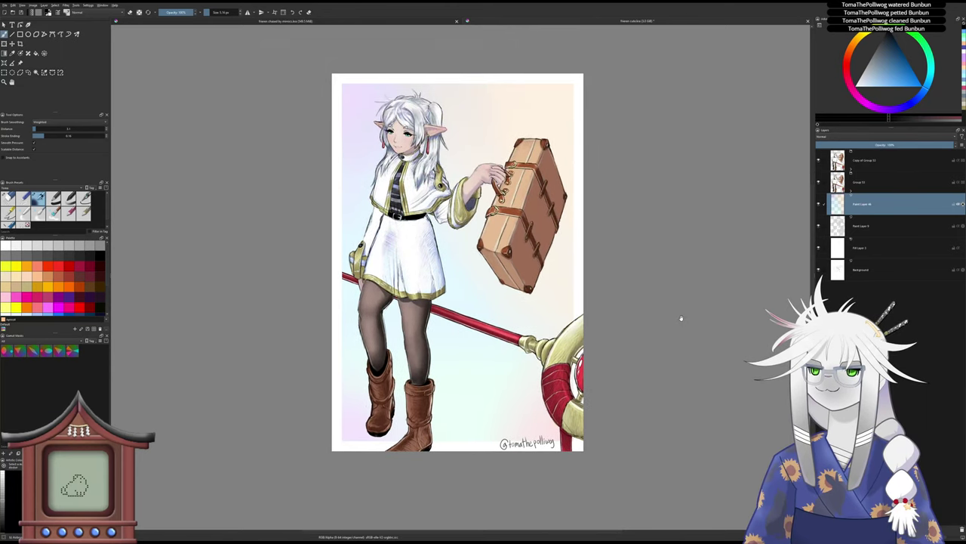
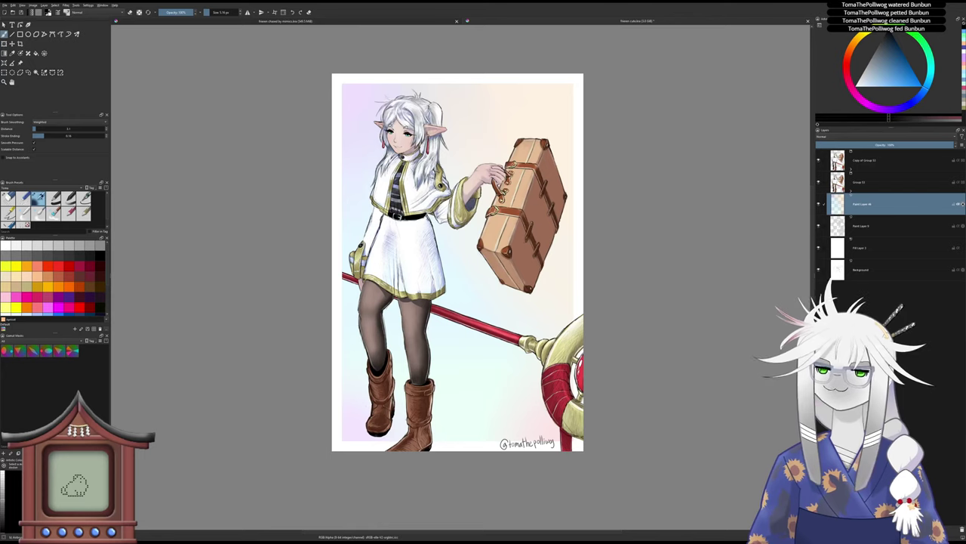
- Choose a light yellow colour, add a new paint layer above both character groups, and enlarge the brush
scroll(513, 249, up, 1)
ctrl+click(578, 362)
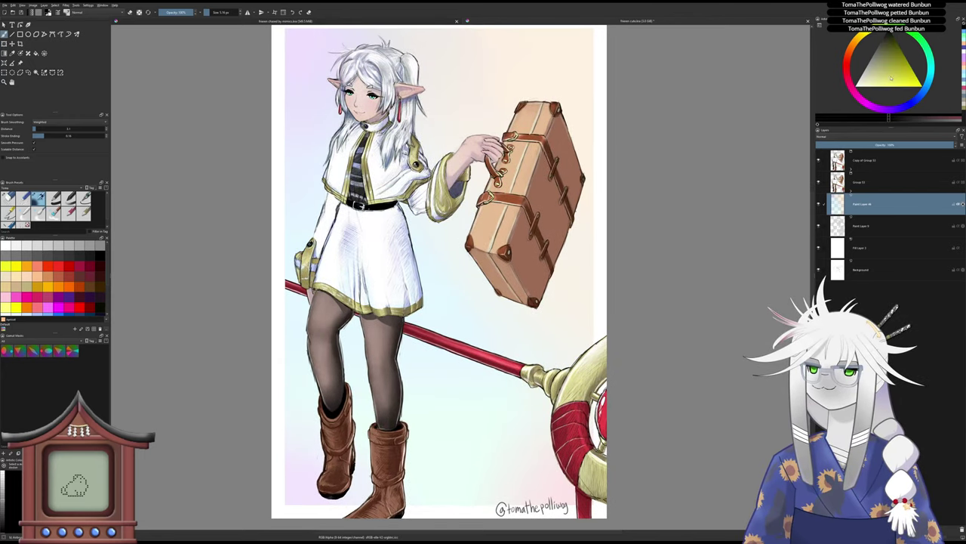
drag(892, 77, 877, 97)
click(880, 164)
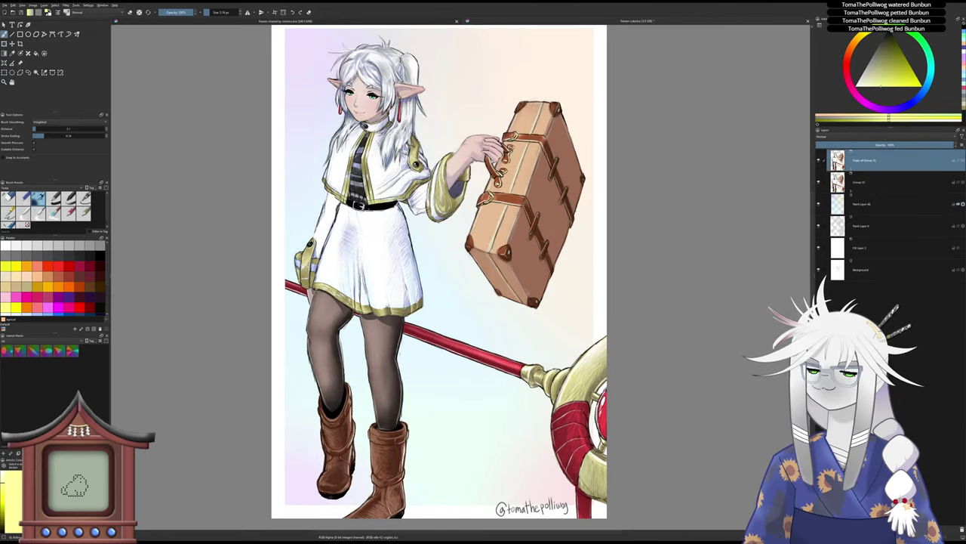
key(Insert)
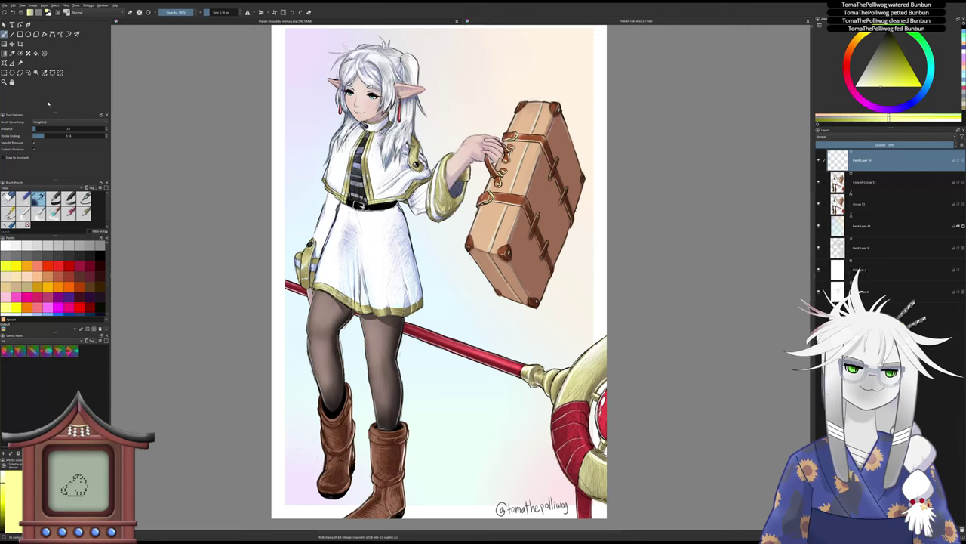
click(219, 12)
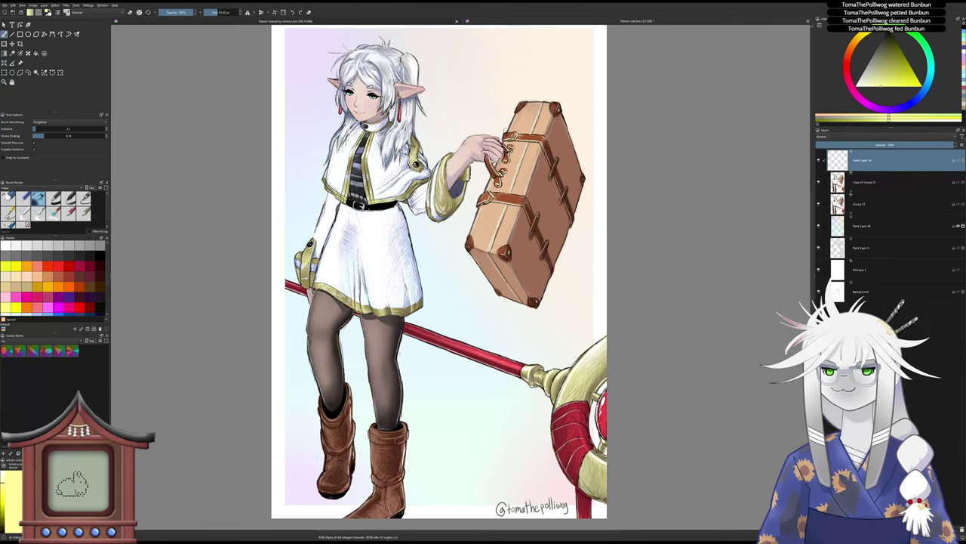
- Paint yellow rim highlights along the suitcase's left edge, the raised hand, the side of the face and the ears
drag(513, 130, 523, 102)
key(ctrl+z)
drag(508, 138, 465, 249)
mouse_move(450, 164)
mouse_down()
mouse_move(466, 143)
mouse_move(497, 138)
mouse_up()
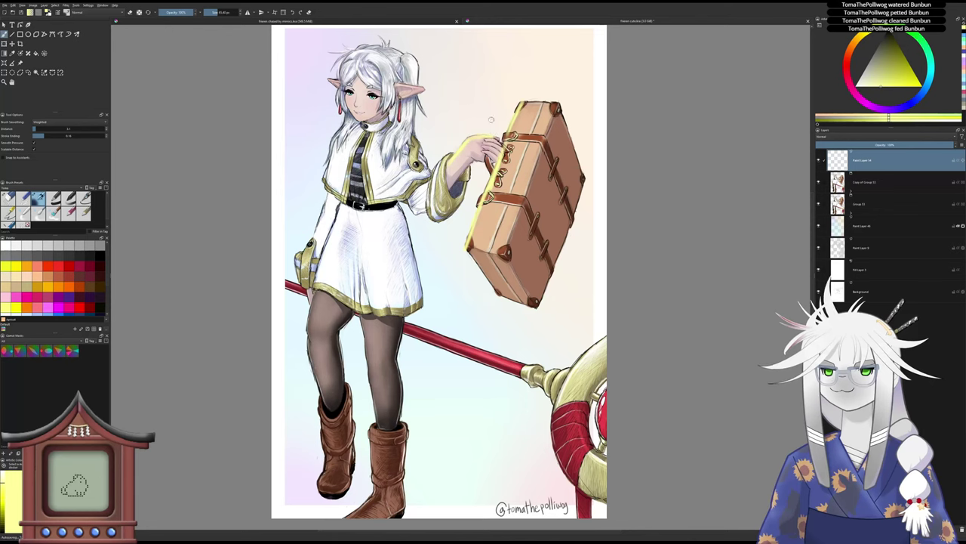
drag(346, 89, 356, 119)
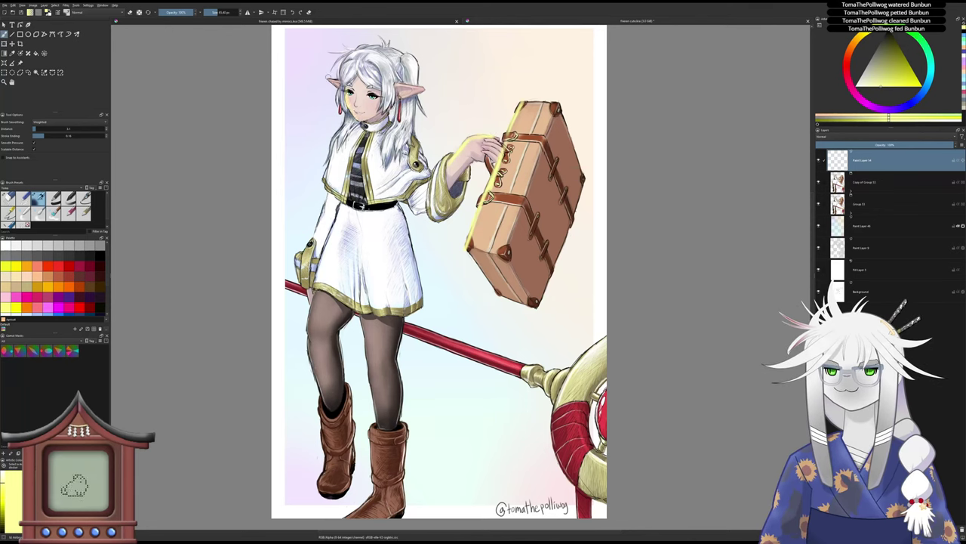
drag(327, 79, 424, 89)
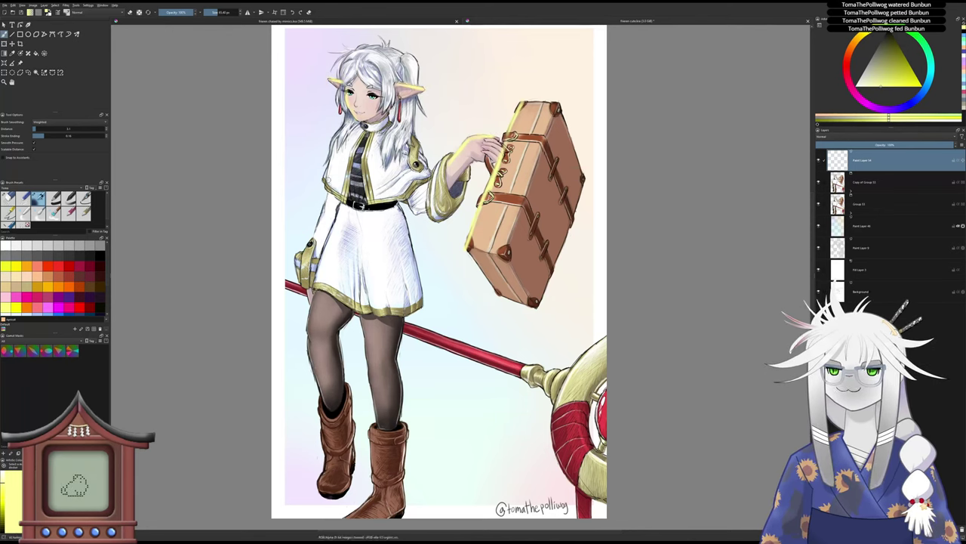
- Paint yellow rim highlights down the lowered sleeve and along the left edges of both legs, redoing the first sleeve stroke
drag(327, 192, 303, 282)
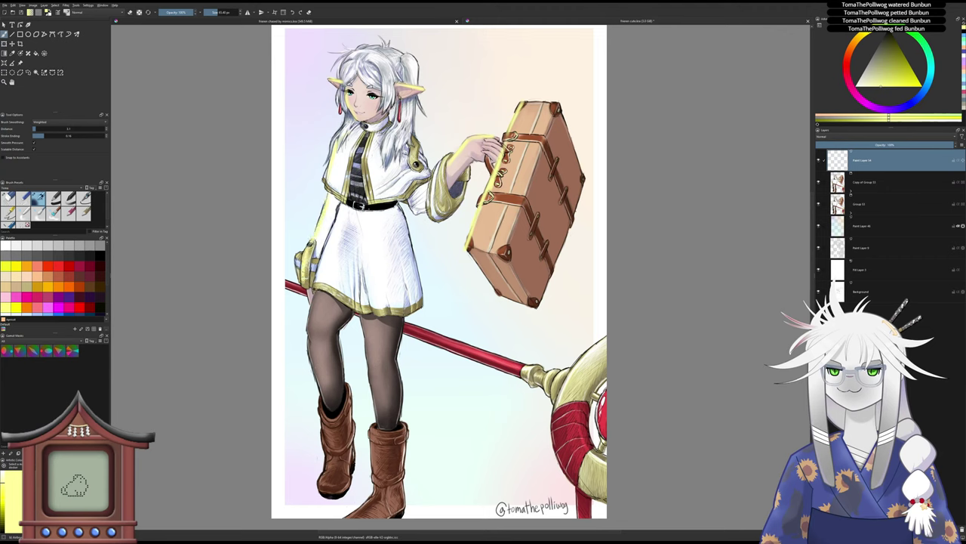
key(ctrl+z)
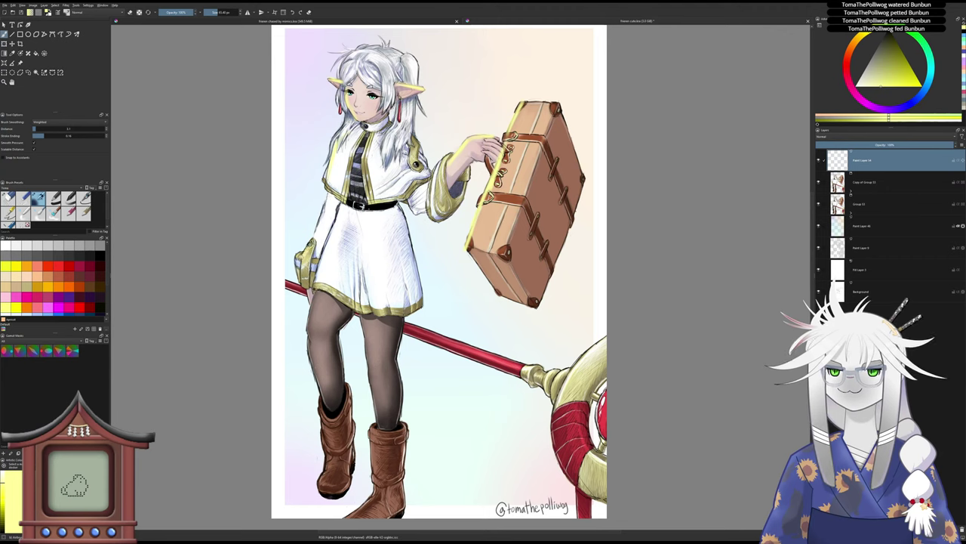
drag(313, 239, 326, 203)
drag(314, 287, 333, 236)
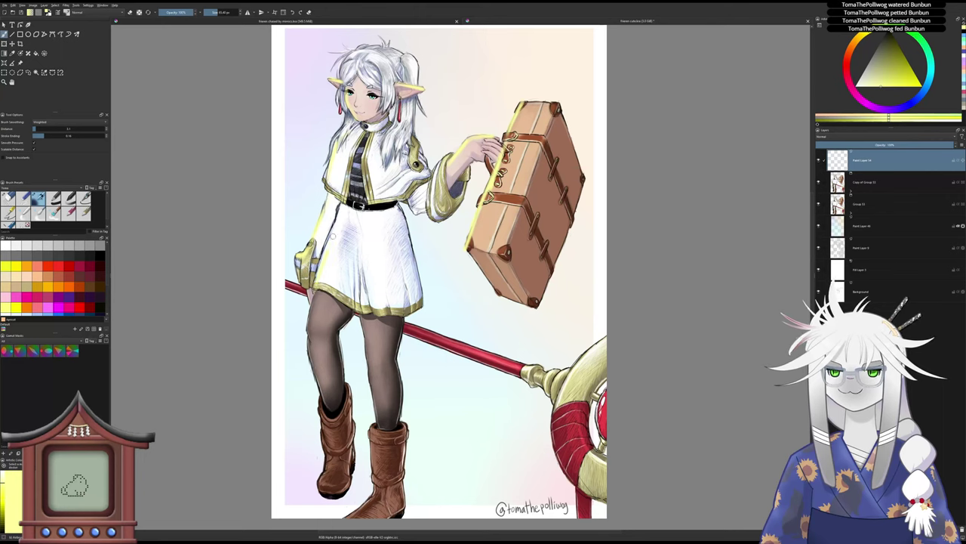
mouse_move(320, 288)
mouse_down()
mouse_move(307, 339)
mouse_move(327, 461)
mouse_up()
mouse_move(371, 380)
mouse_down()
mouse_move(364, 320)
mouse_move(373, 400)
mouse_move(364, 320)
mouse_up()
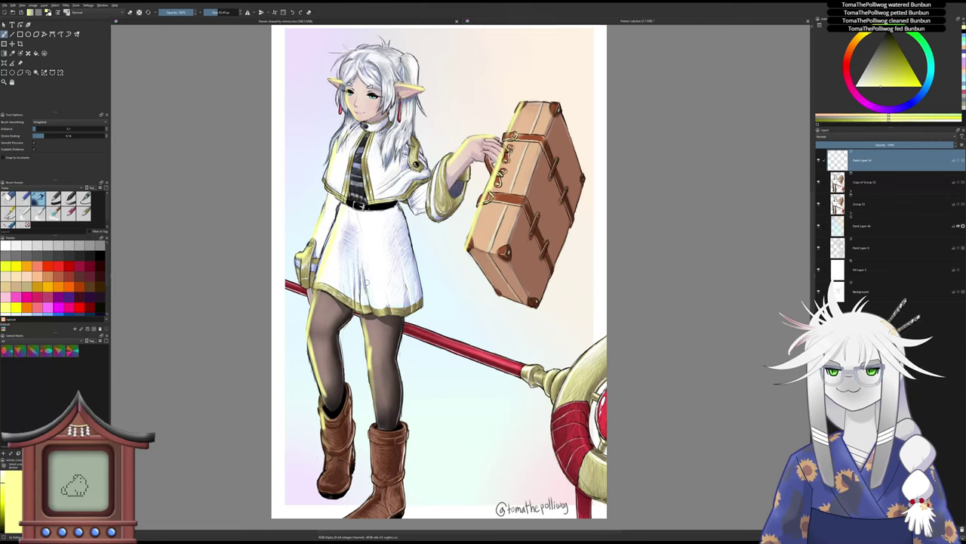
- Add yellow highlight strokes to the clothing's gold trim and the strands of hair around the head
mouse_move(365, 167)
mouse_down()
mouse_move(372, 201)
mouse_move(345, 205)
mouse_up()
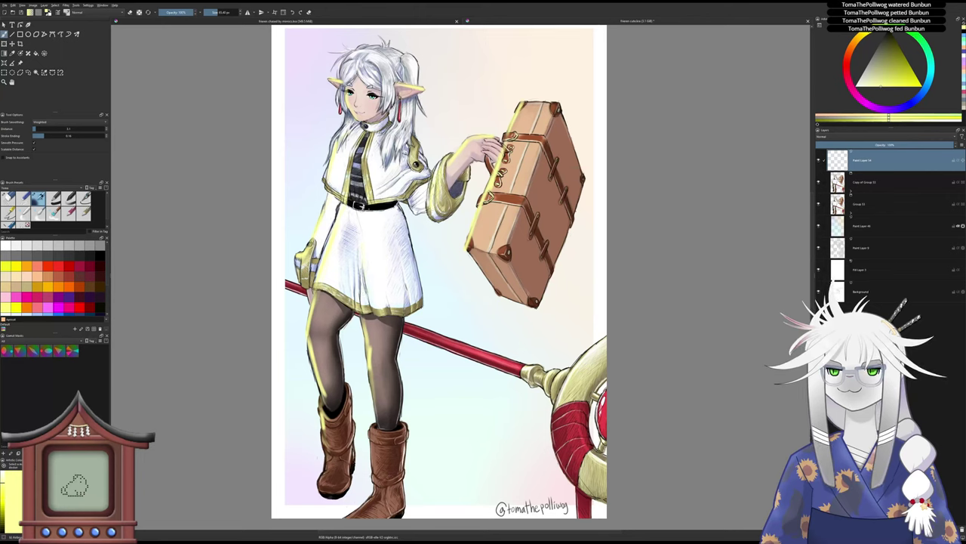
drag(399, 105, 403, 143)
drag(345, 122, 342, 135)
drag(367, 62, 380, 98)
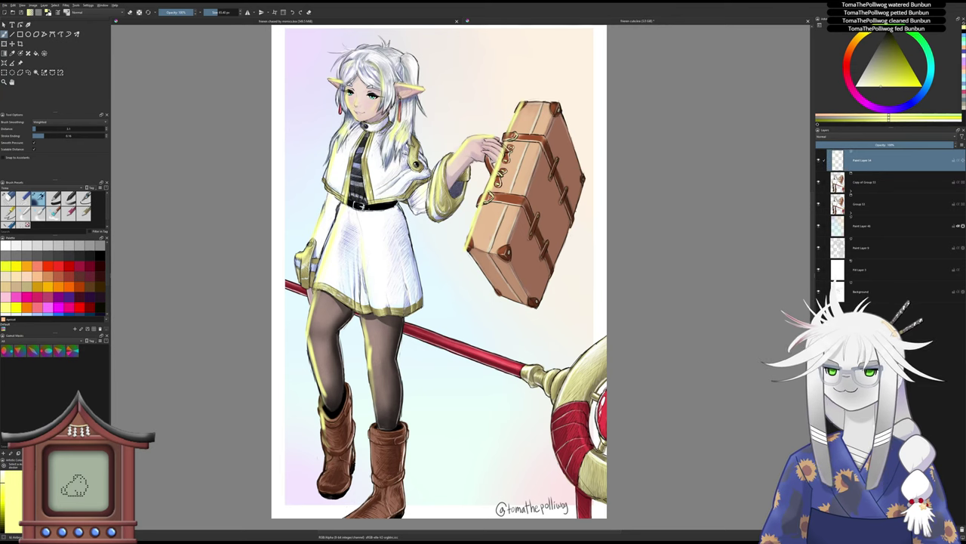
- Set the highlight layer's blending mode to Overlay after trying alternatives such as Pin Light, and lower its opacity to about 40%
click(839, 140)
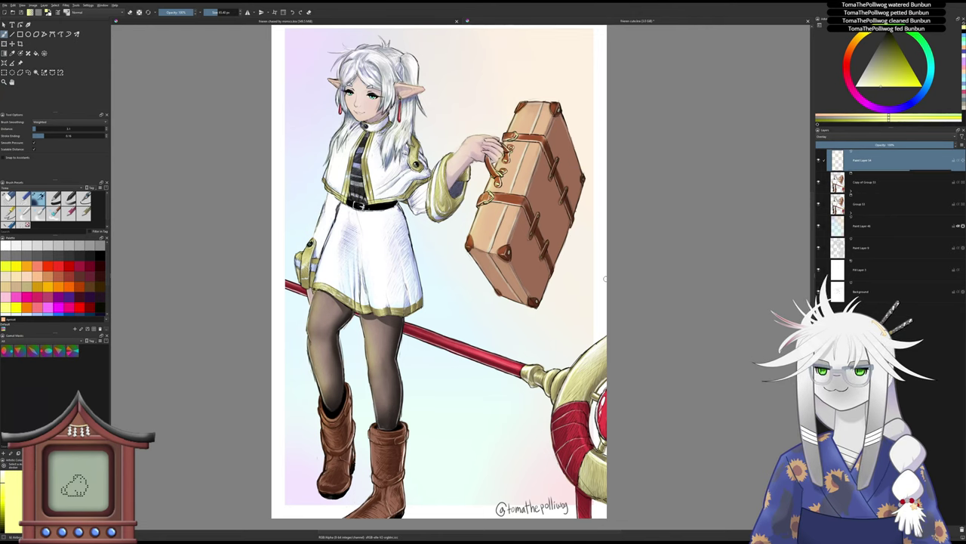
click(829, 112)
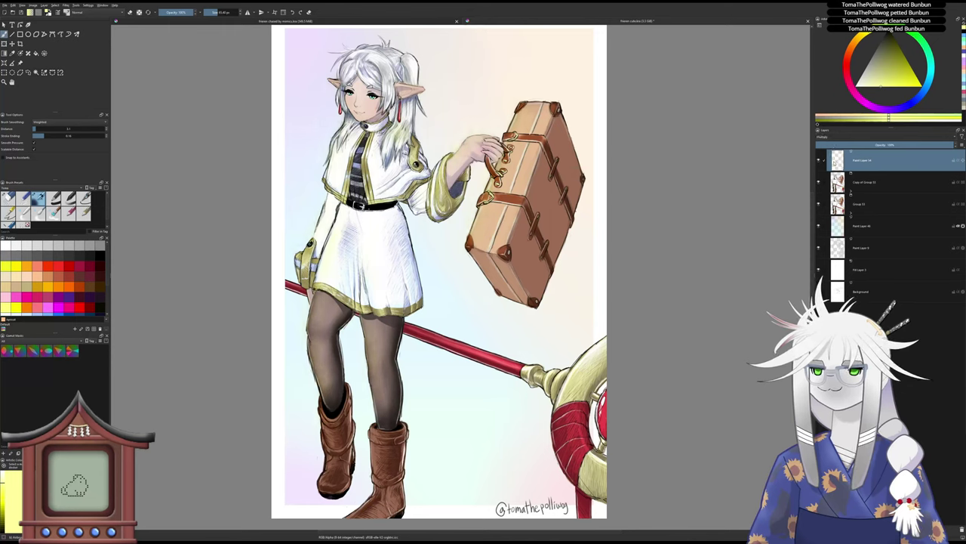
key(shift+BackSpace)
click(833, 138)
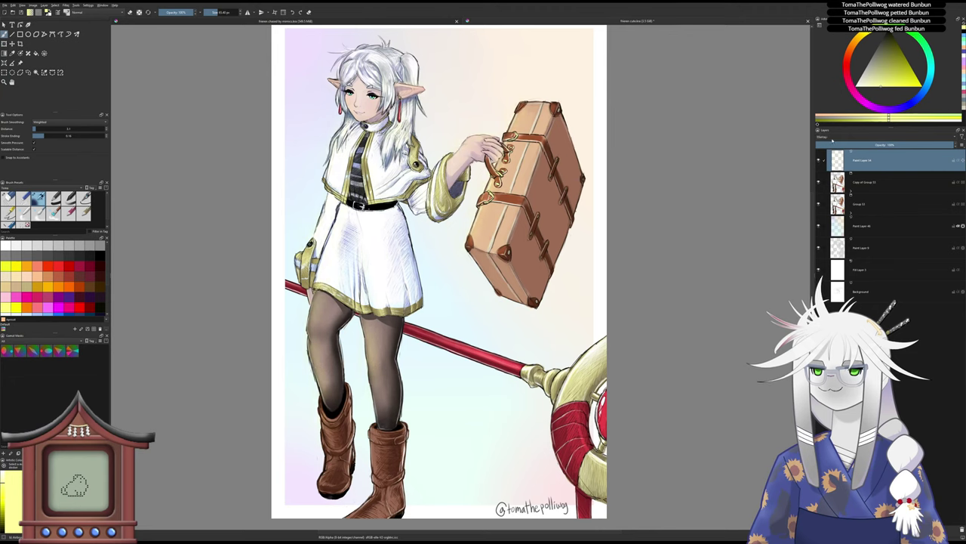
click(833, 140)
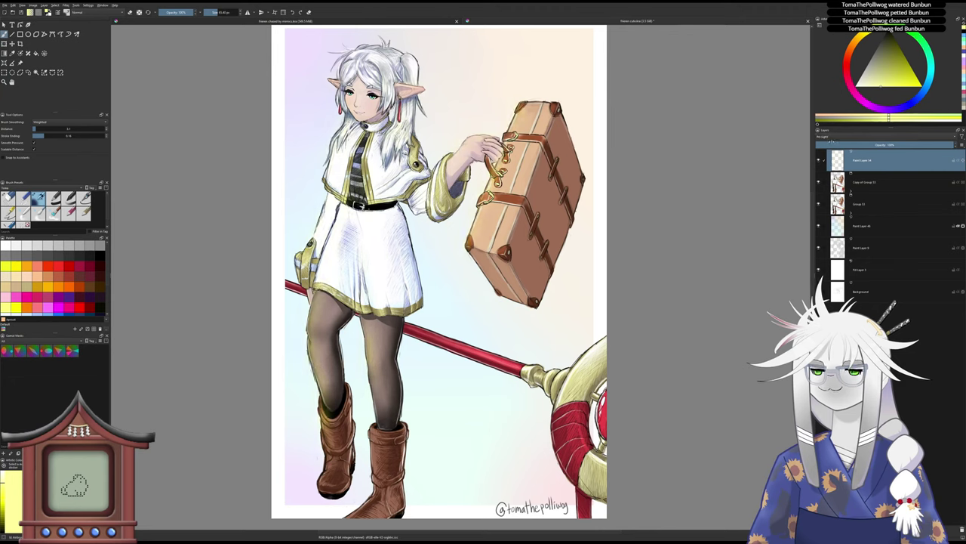
scroll(832, 138, up, 1)
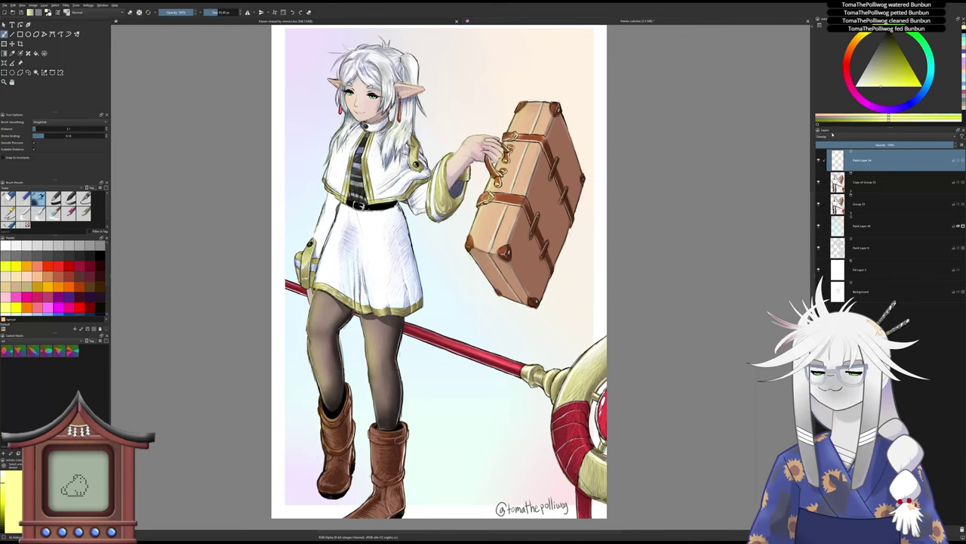
click(870, 144)
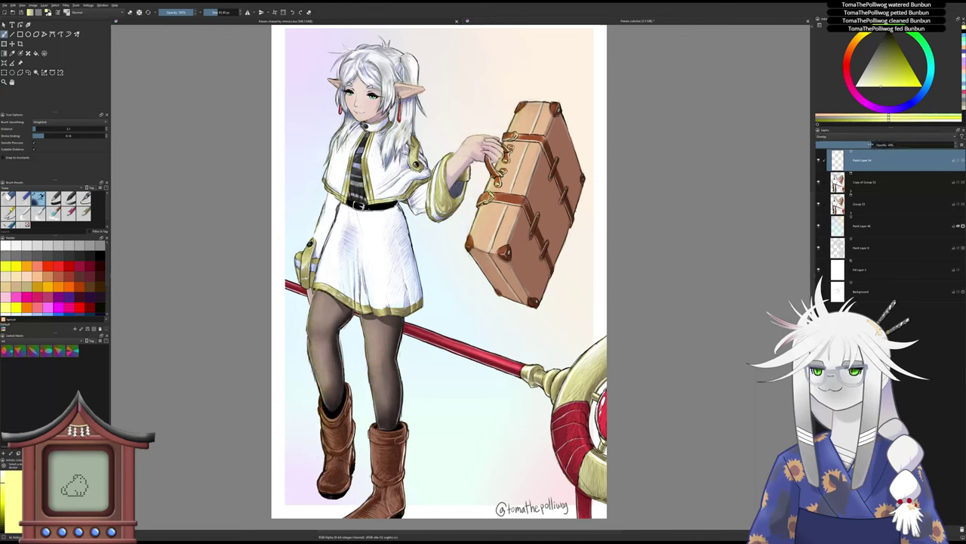
- Lower the yellow highlight layer's opacity to 30% and check the effect on the whole illustration
mouse_move(871, 144)
mouse_down()
mouse_move(919, 144)
mouse_move(859, 144)
mouse_up()
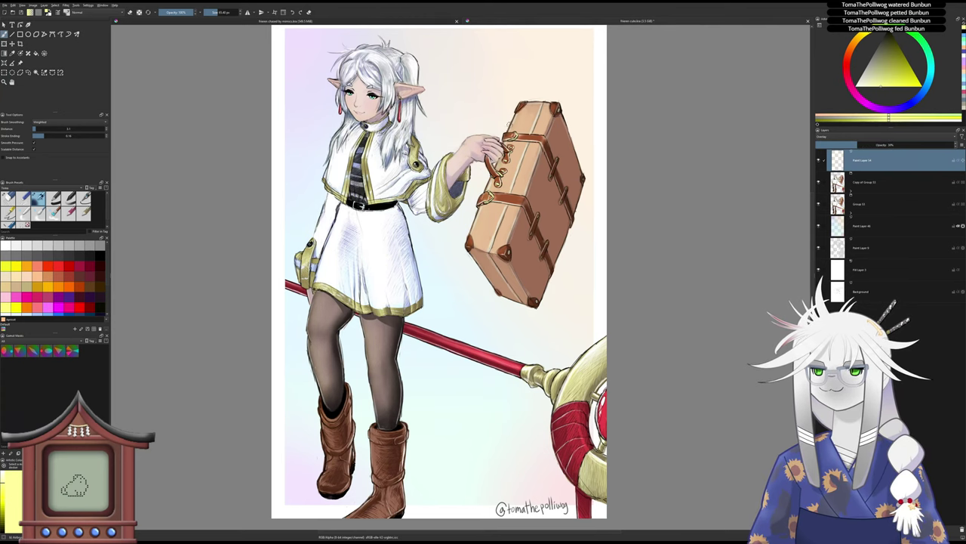
scroll(504, 140, down, 1)
drag(527, 135, 484, 157)
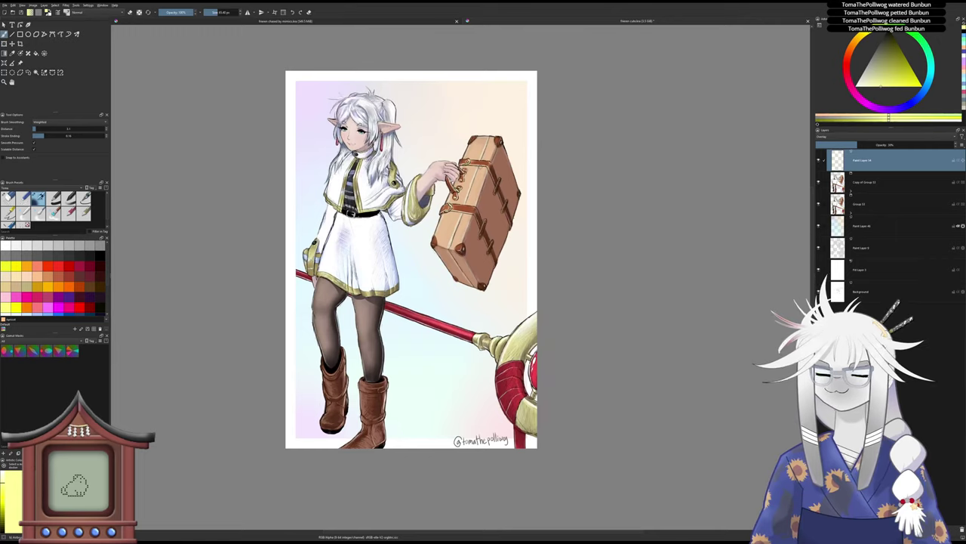
scroll(484, 157, up, 1)
key(minus)
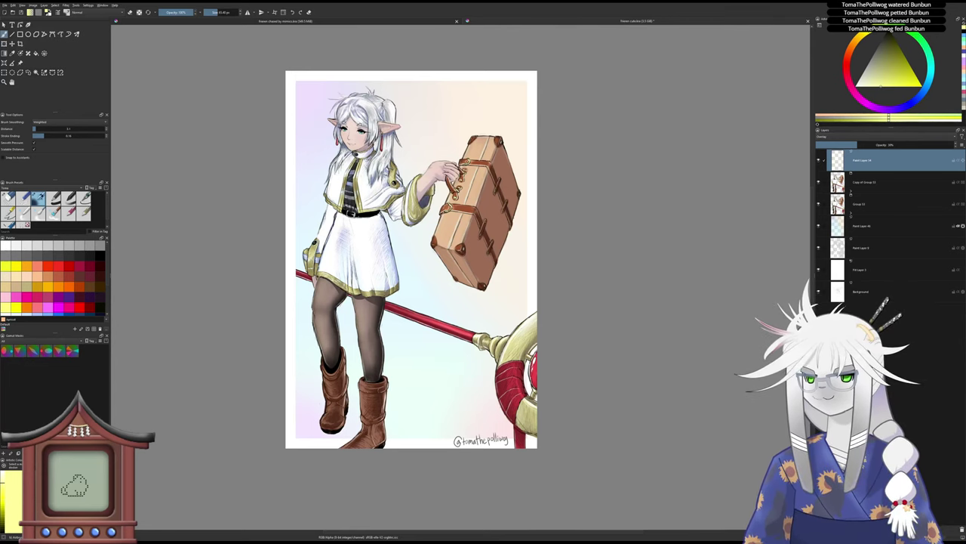
- Add a paint layer above the highlights, reset the colour to black, and try several brush presets with test strokes, undoing each
key(Insert)
key(d)
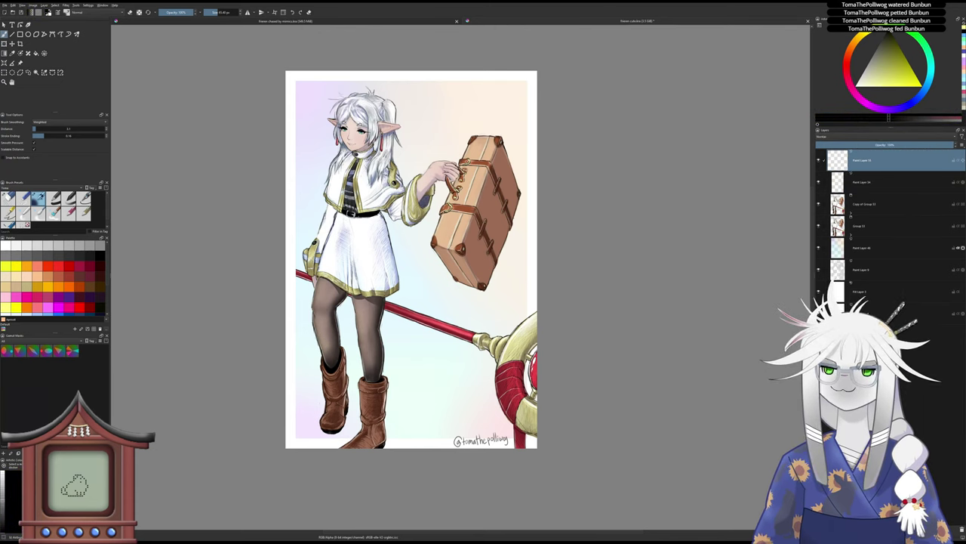
drag(328, 165, 367, 157)
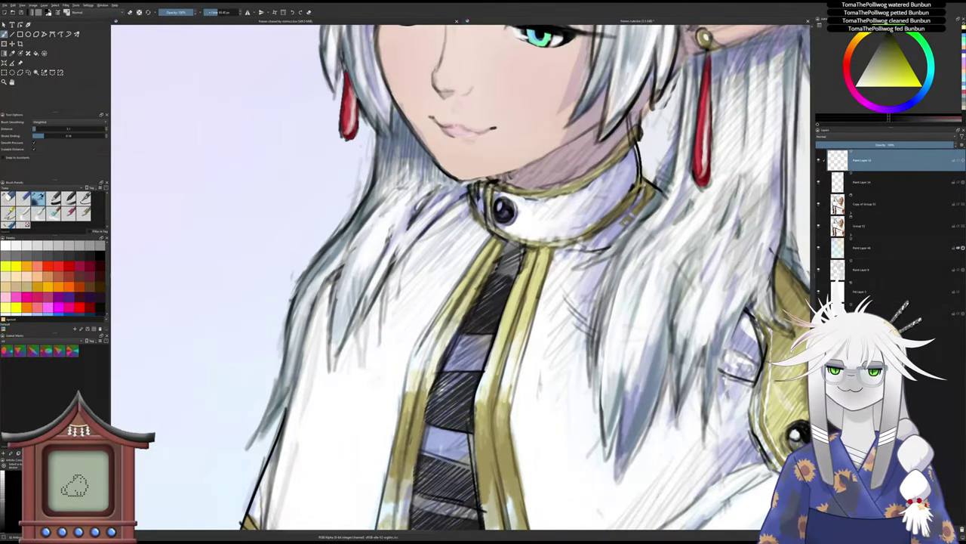
click(211, 12)
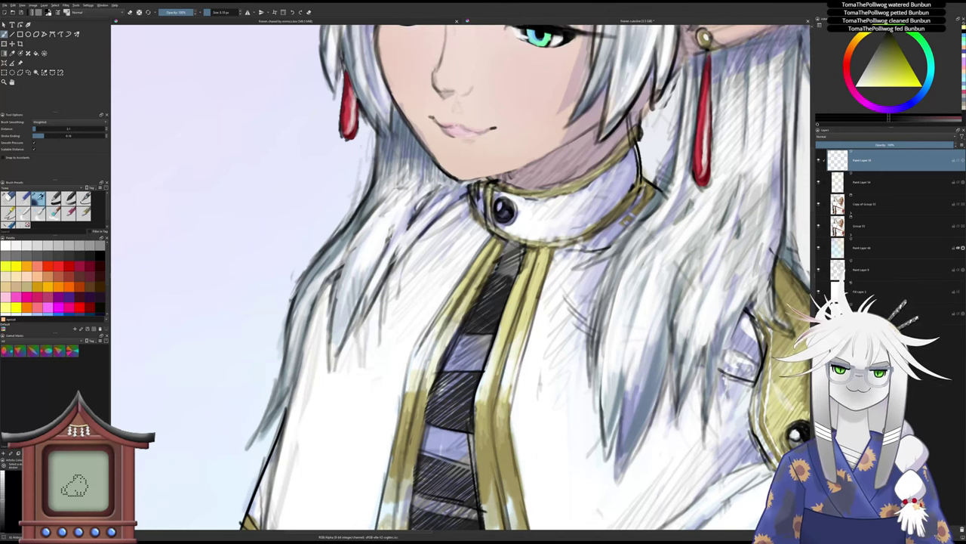
click(70, 213)
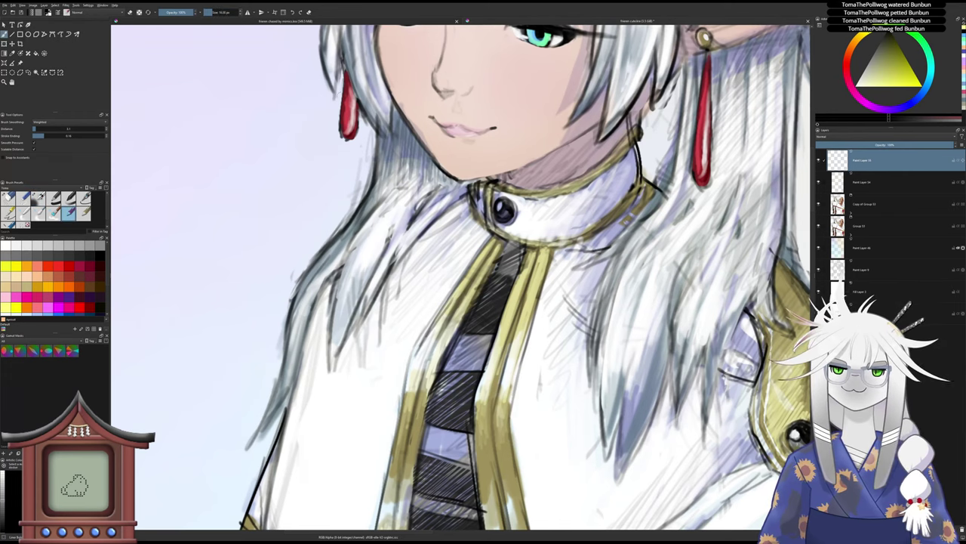
drag(339, 140, 328, 179)
key(ctrl+z)
click(84, 214)
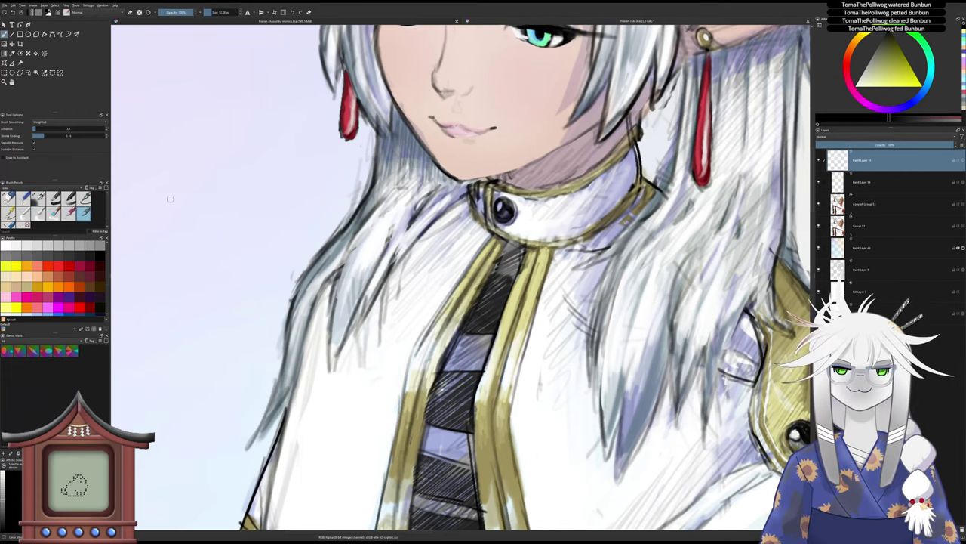
drag(170, 199, 248, 143)
key(ctrl+z)
key(.)
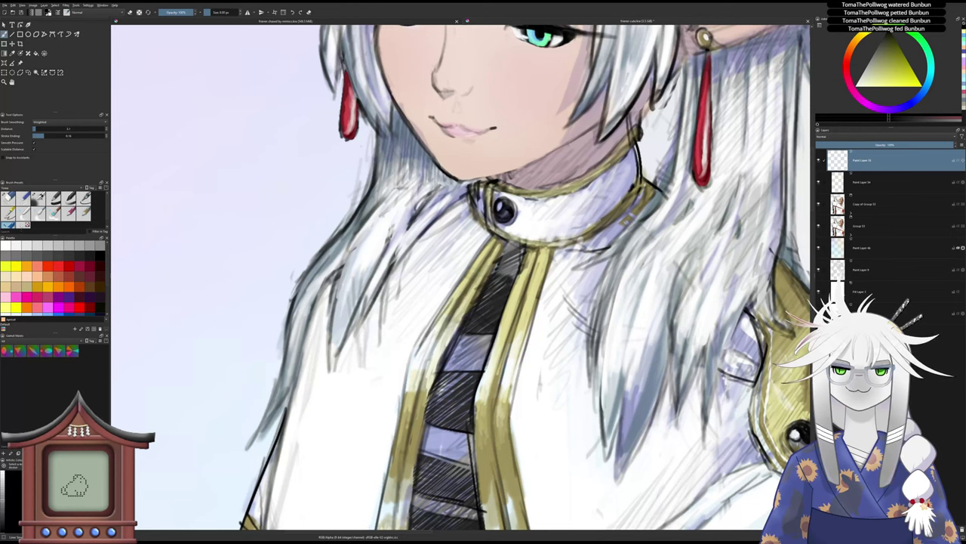
drag(197, 201, 283, 148)
key(ctrl+z)
- Try inking a bold black outline along the left edge of the hair from below the earring to the shoulder, redoing misplaced strokes
mouse_move(377, 130)
mouse_down()
mouse_move(370, 187)
mouse_move(309, 270)
mouse_up()
key(ctrl+z)
drag(285, 344, 311, 266)
key(ctrl+z)
mouse_move(287, 338)
mouse_down()
mouse_move(302, 282)
mouse_move(374, 178)
mouse_move(344, 272)
mouse_up()
drag(344, 218, 341, 274)
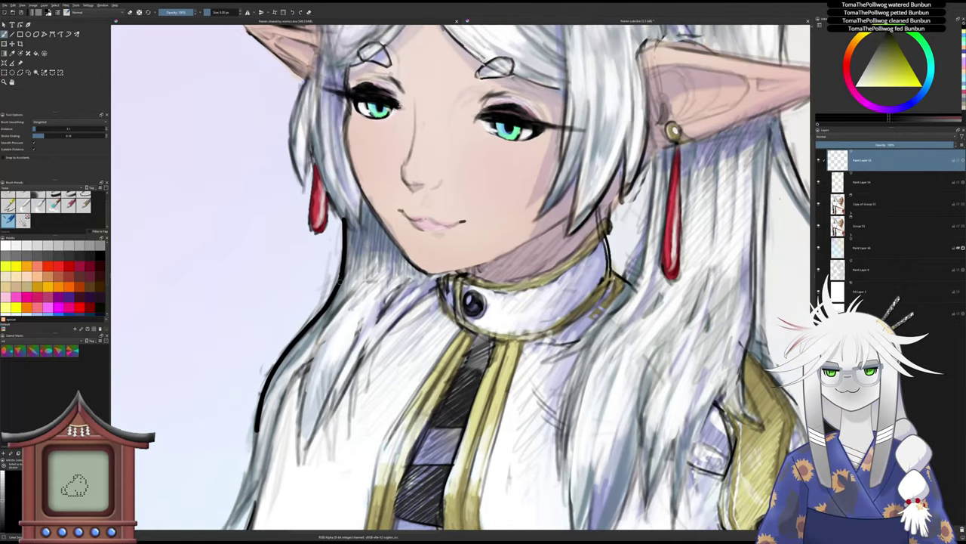
mouse_move(345, 219)
mouse_down()
mouse_move(326, 194)
mouse_move(319, 235)
mouse_move(311, 229)
mouse_move(311, 145)
mouse_up()
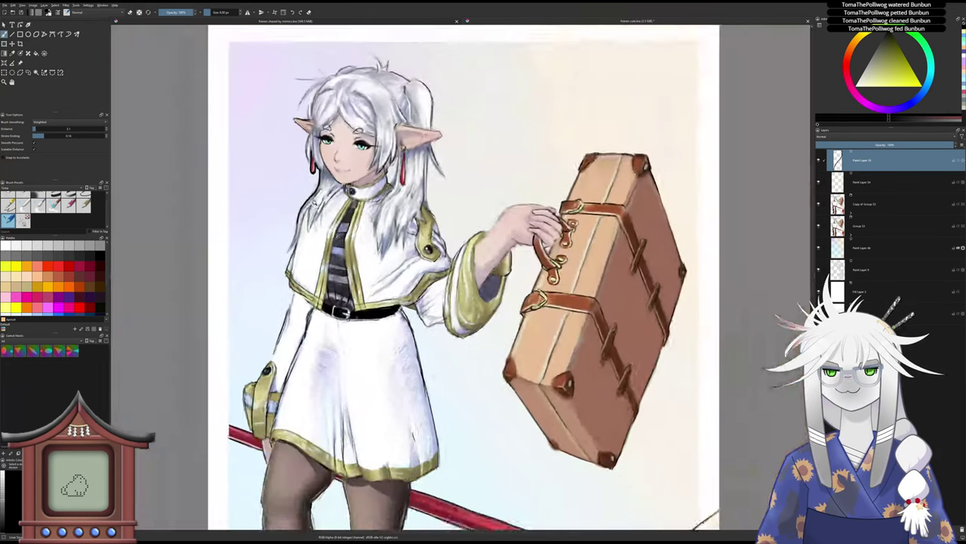
- Try extending the bold black outline down to the left hair tip and along the cape's left edge and lower corner
scroll(317, 203, up, 2)
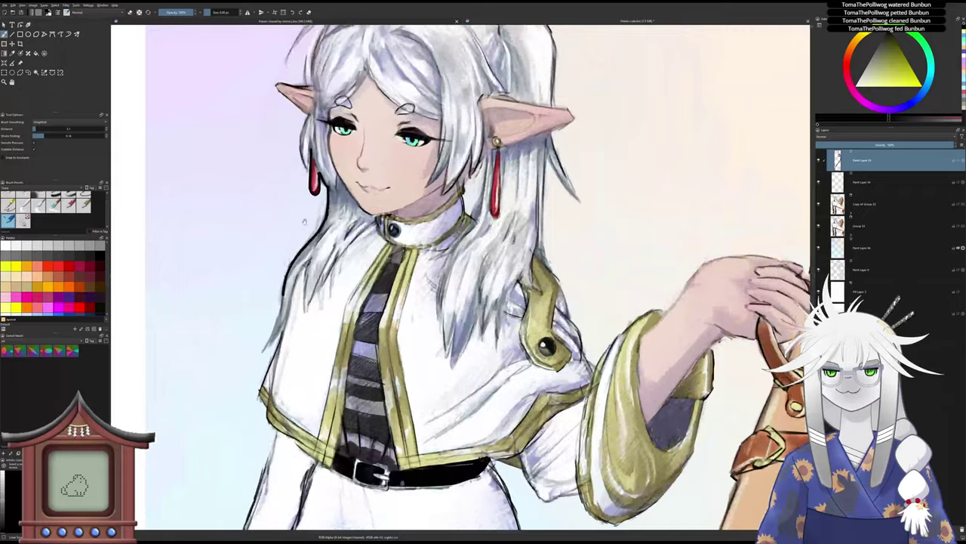
drag(304, 218, 340, 142)
scroll(340, 142, up, 1)
mouse_move(302, 297)
mouse_down()
mouse_move(340, 193)
mouse_move(328, 242)
mouse_up()
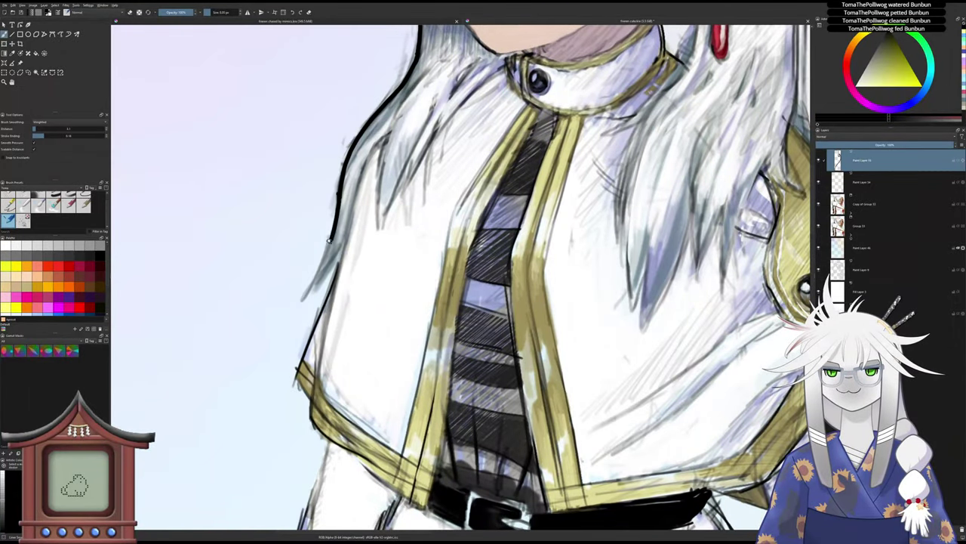
key(ctrl+z)
mouse_move(340, 191)
mouse_down()
mouse_move(325, 261)
mouse_move(296, 303)
mouse_up()
mouse_move(346, 237)
mouse_down()
mouse_move(296, 371)
mouse_move(328, 443)
mouse_up()
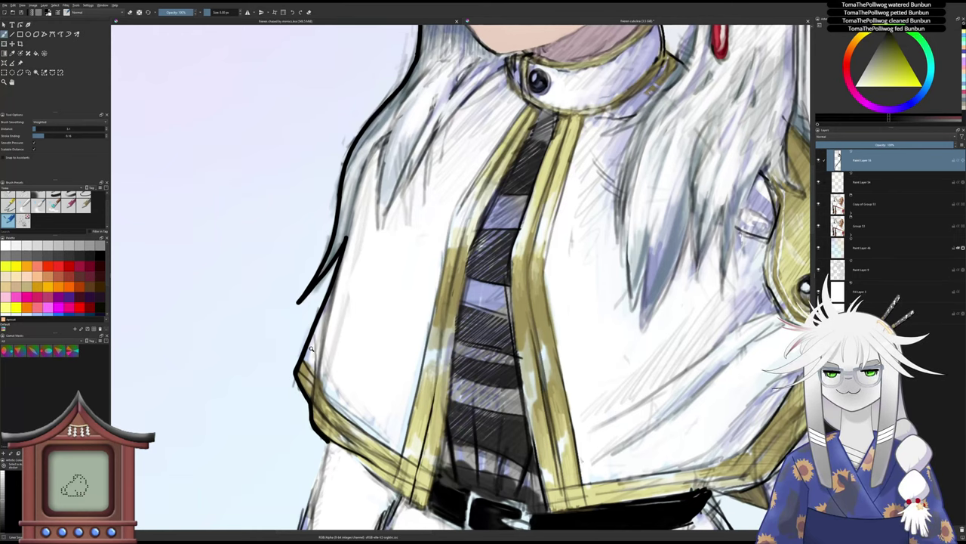
drag(311, 350, 311, 395)
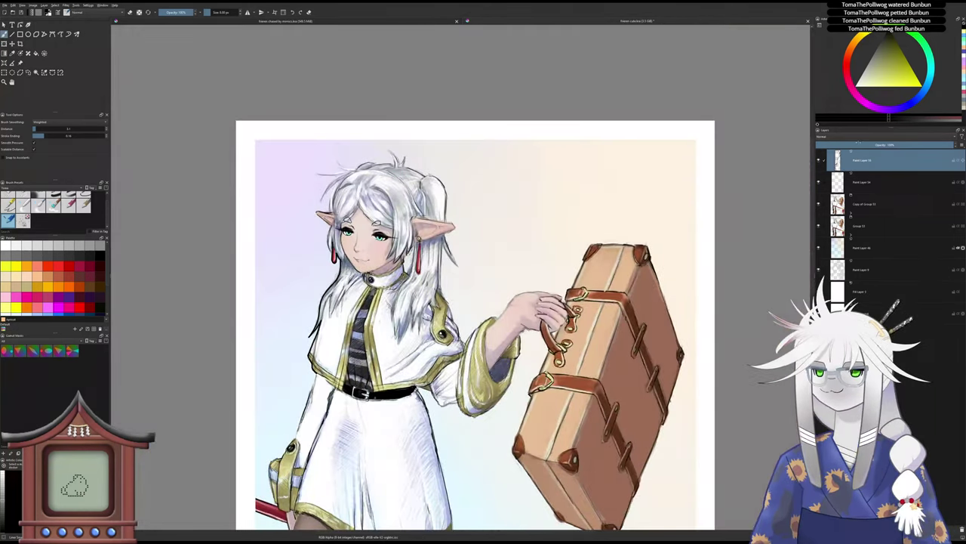
- Try the bold outline layer at about 20% and at 100% opacity, and delete that layer
click(892, 145)
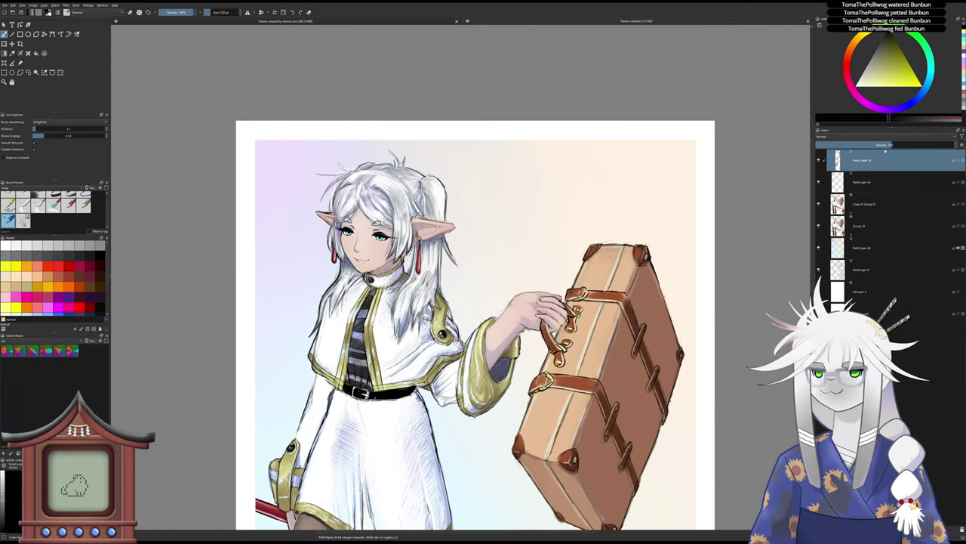
click(883, 145)
drag(863, 144, 844, 144)
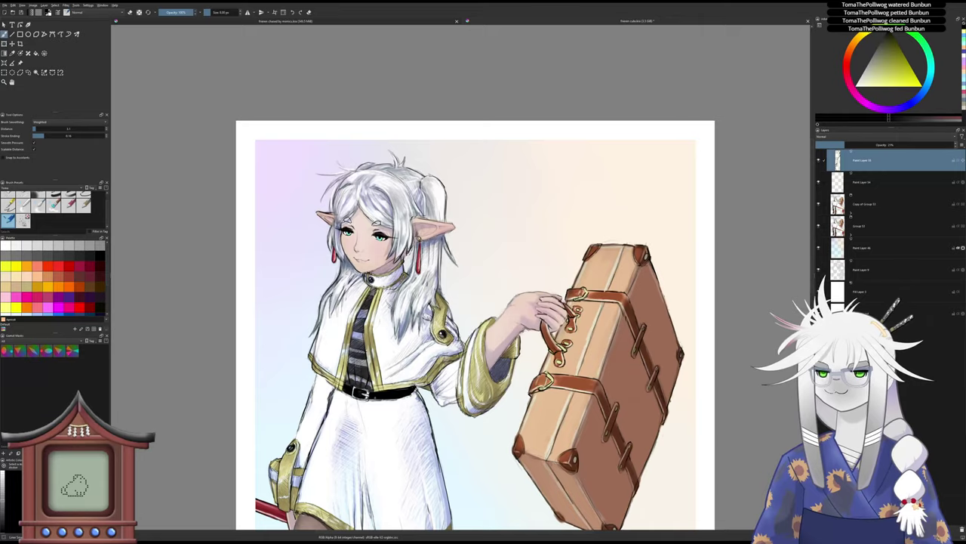
drag(331, 336, 328, 258)
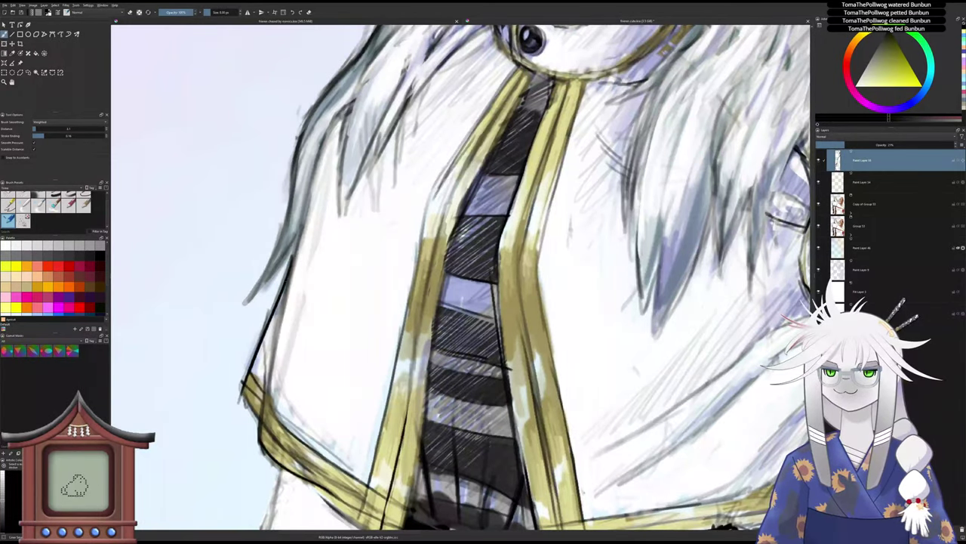
mouse_move(284, 293)
mouse_down()
mouse_move(251, 370)
mouse_move(257, 409)
mouse_up()
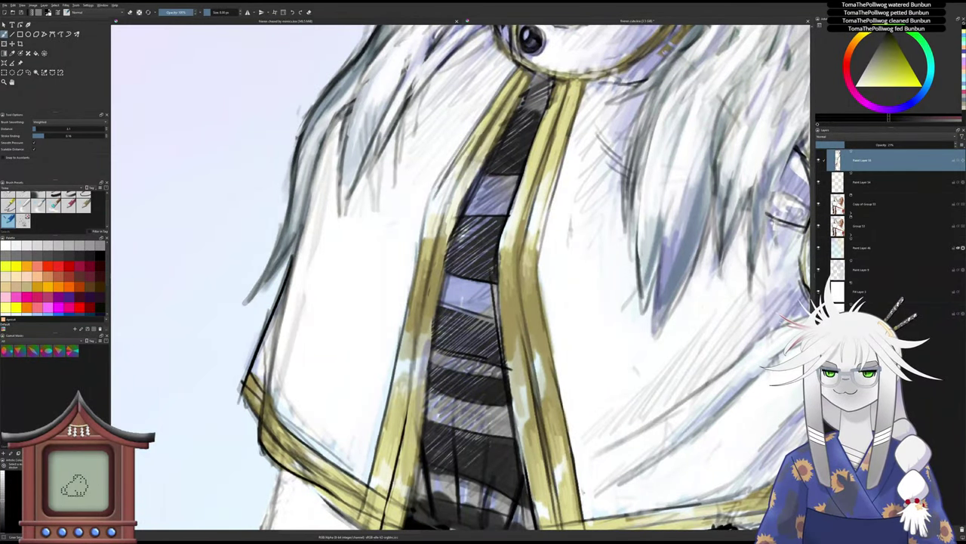
scroll(267, 460, down, 8)
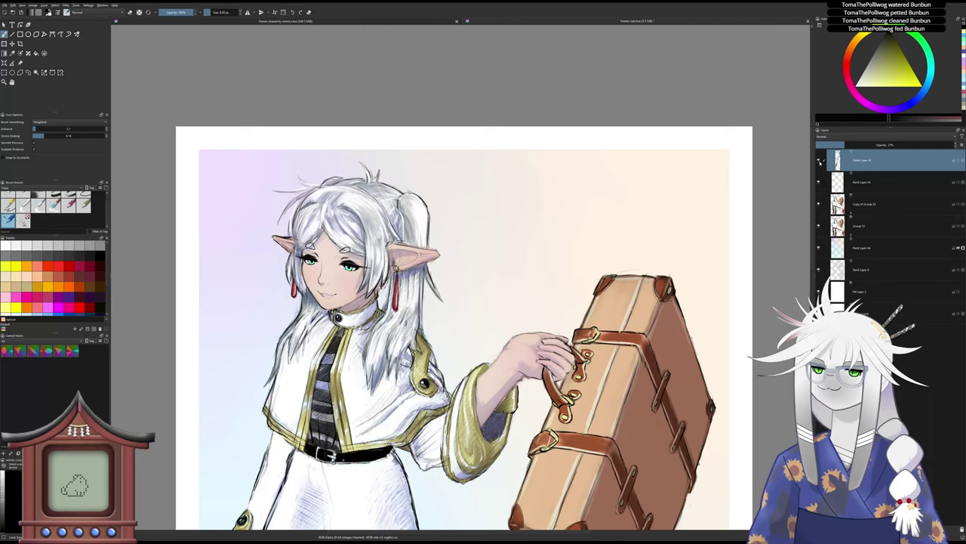
drag(849, 144, 953, 146)
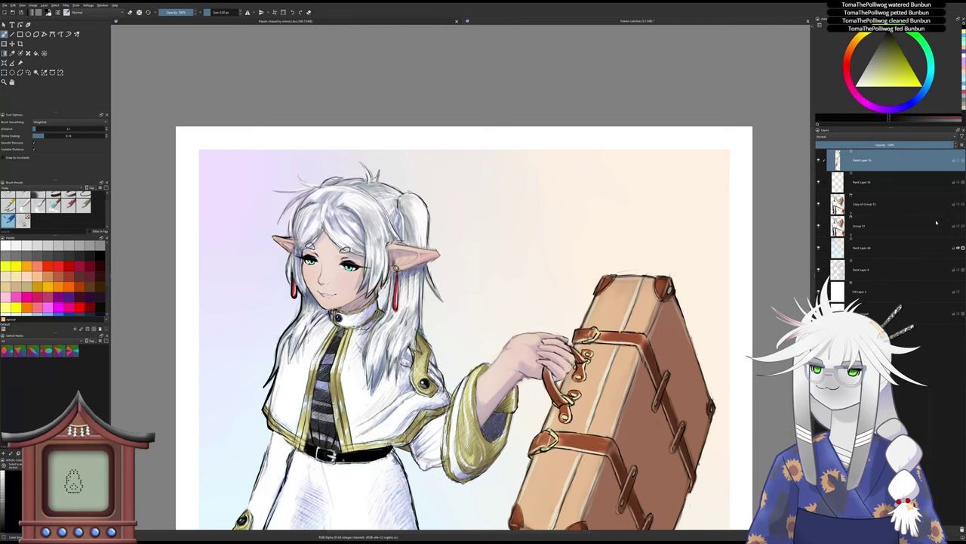
click(963, 529)
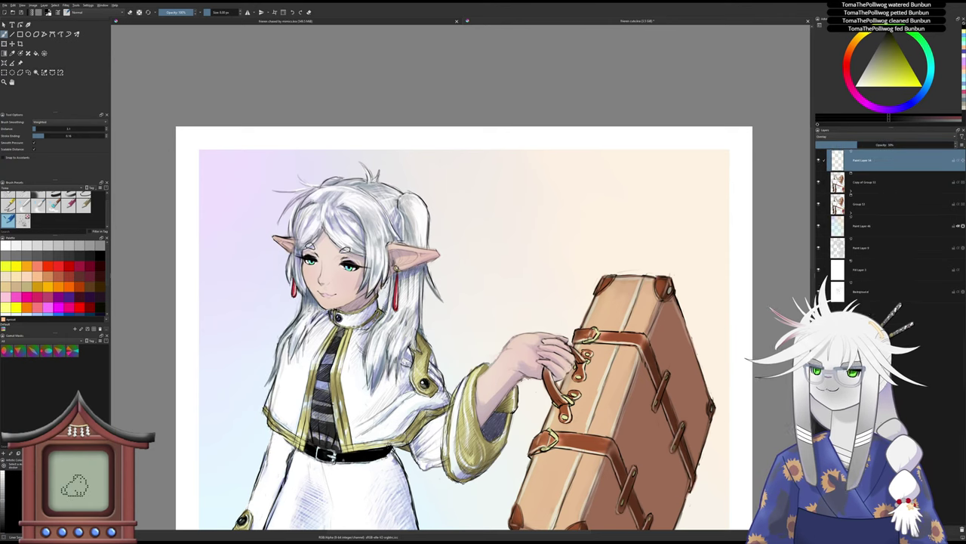
- Reselect the brush preset used before the outline attempt and bring the figure and suitcase into view
scroll(34, 211, up, 1)
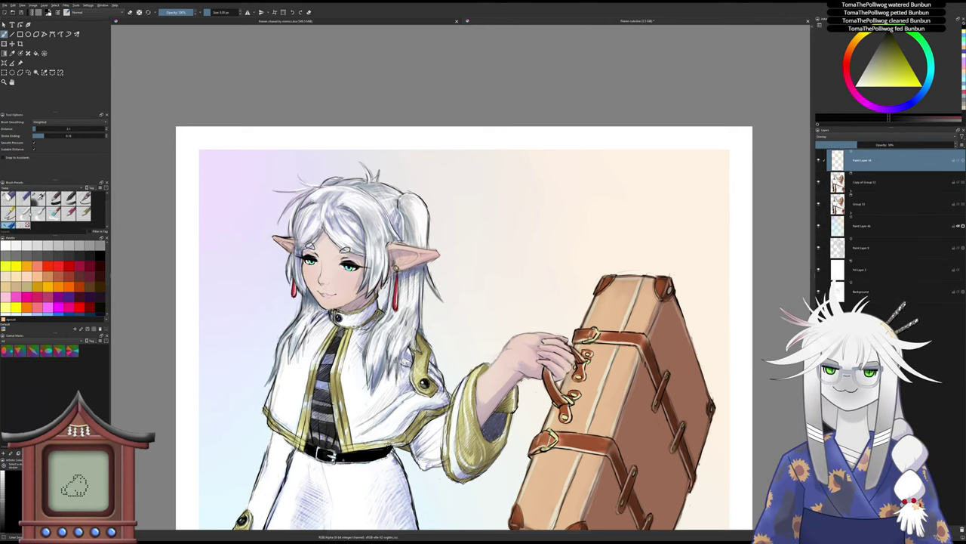
click(40, 198)
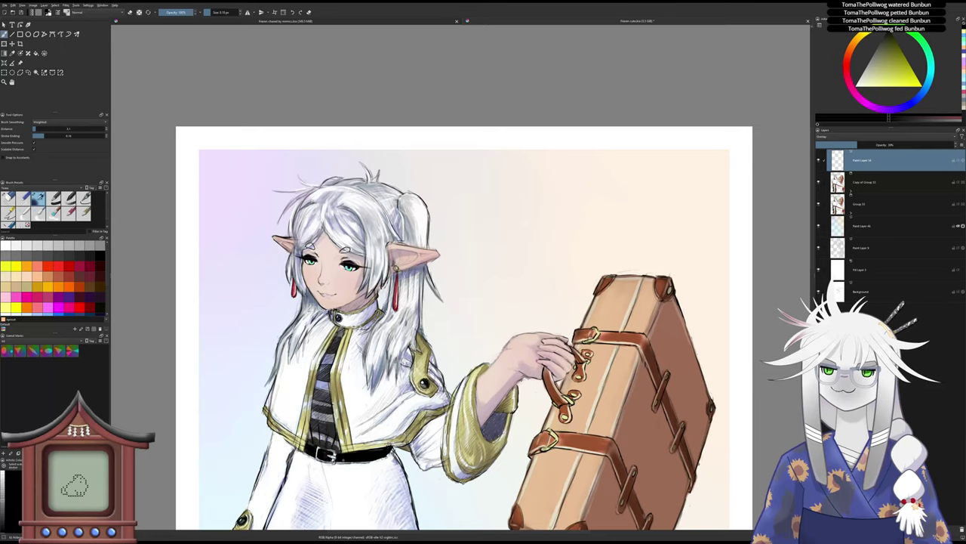
scroll(374, 283, down, 1)
drag(381, 289, 378, 172)
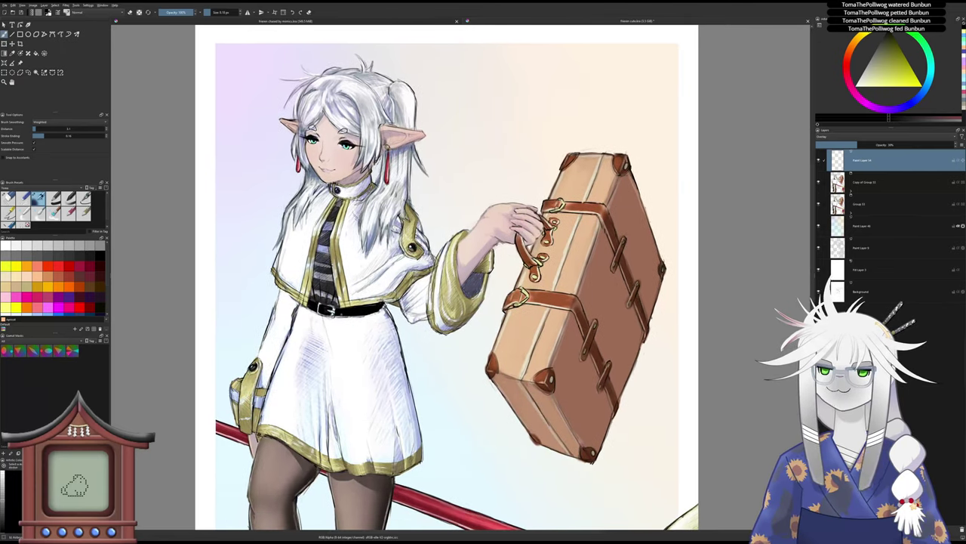
- Toggle the yellow highlight layer's visibility repeatedly to compare the illustration with and without the highlights, leaving the layer visible
click(820, 160)
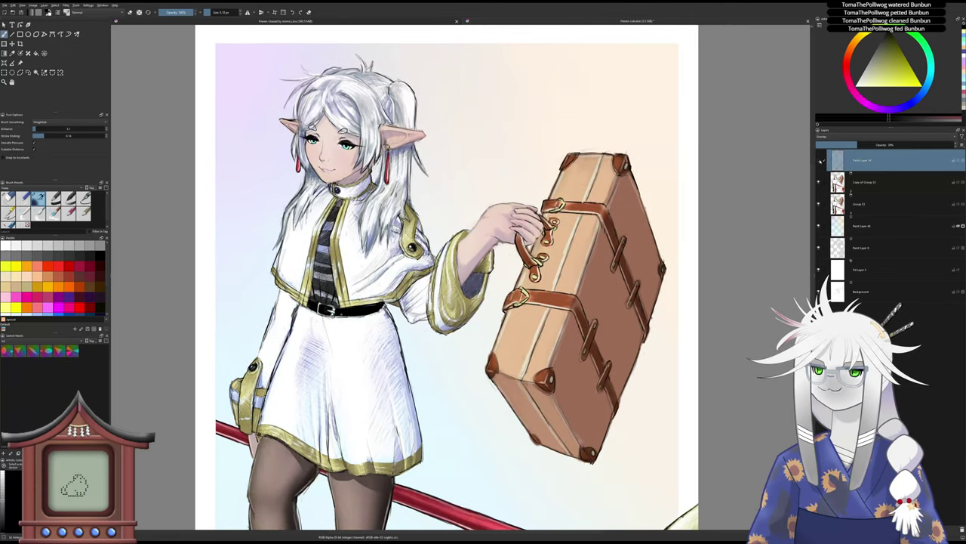
click(821, 160)
click(821, 160)
click(820, 160)
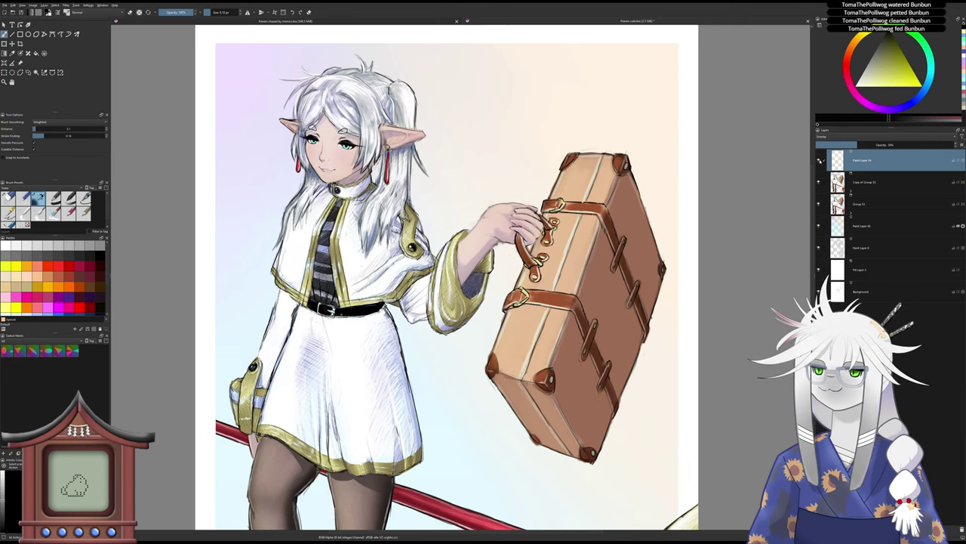
click(820, 161)
click(821, 160)
click(821, 160)
click(821, 160)
click(821, 160)
click(820, 160)
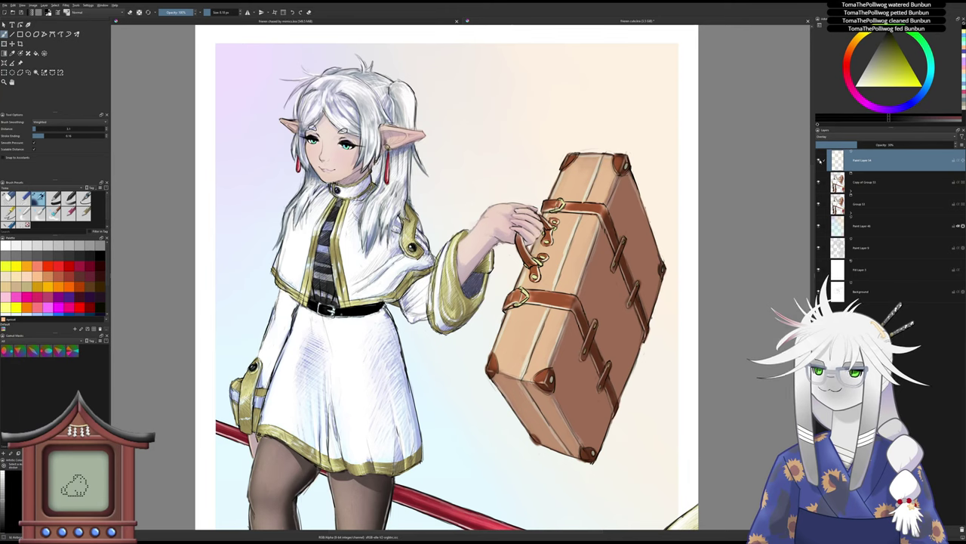
click(821, 160)
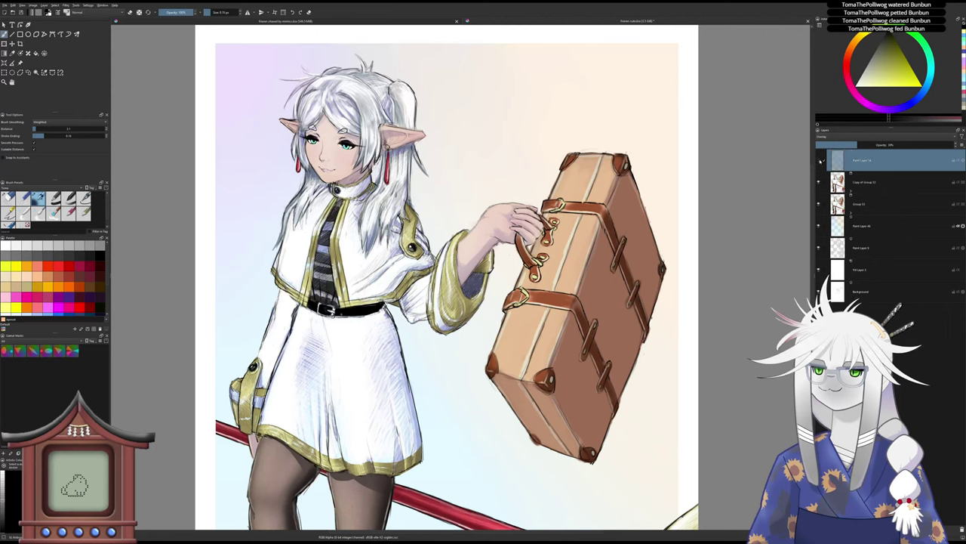
click(821, 160)
click(821, 160)
click(820, 160)
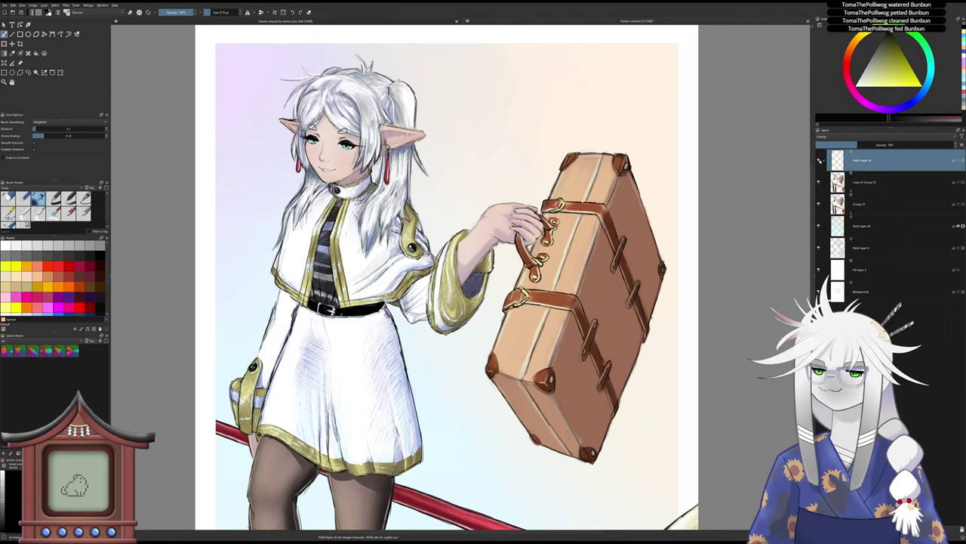
click(821, 160)
click(821, 160)
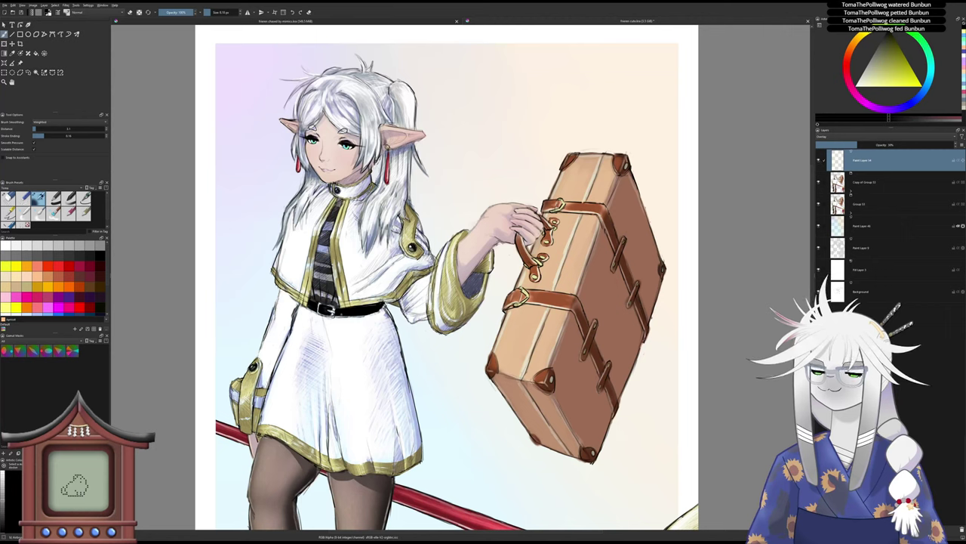
- Add a new paint layer at the top of the stack and try reinforcing the dark outline along the skirt's right edge
key(Insert)
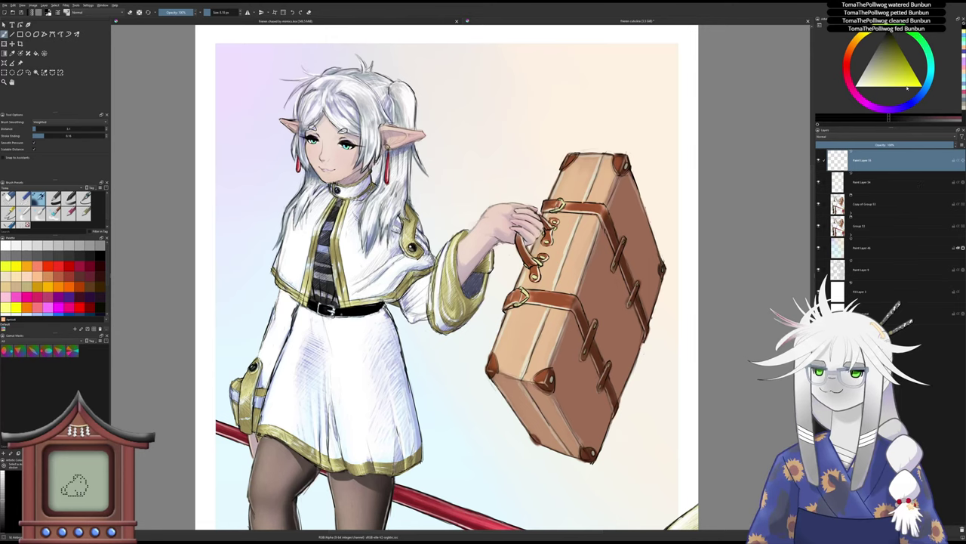
drag(404, 338, 402, 333)
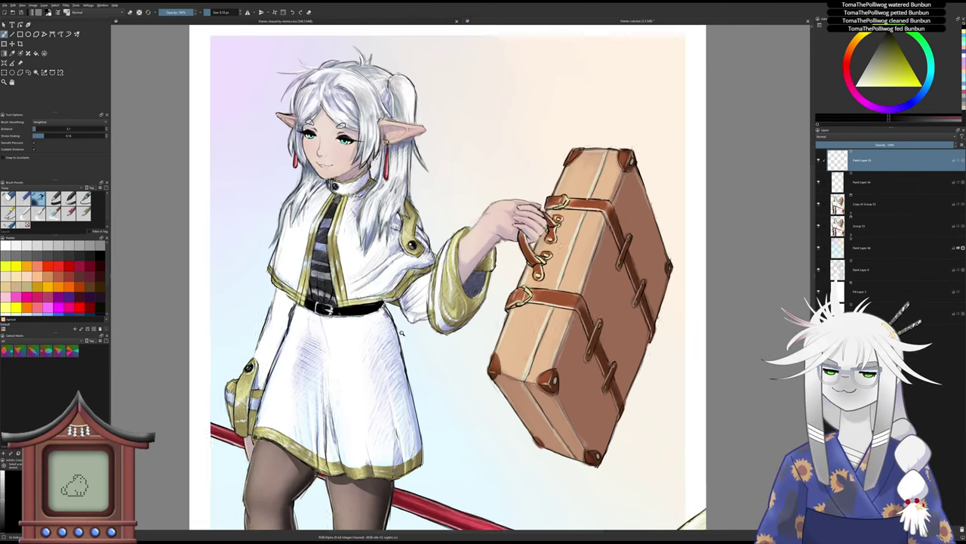
scroll(402, 333, up, 3)
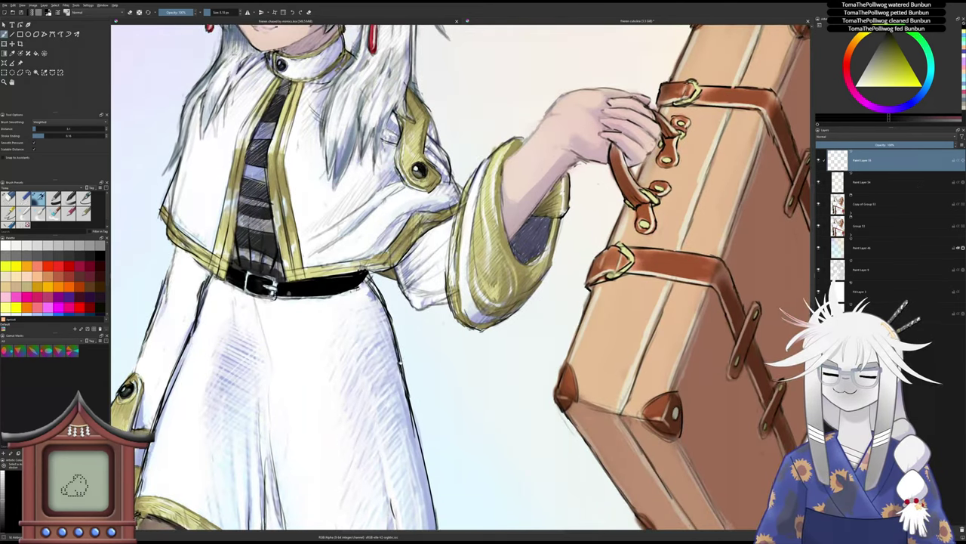
scroll(398, 344, down, 3)
drag(398, 339, 424, 482)
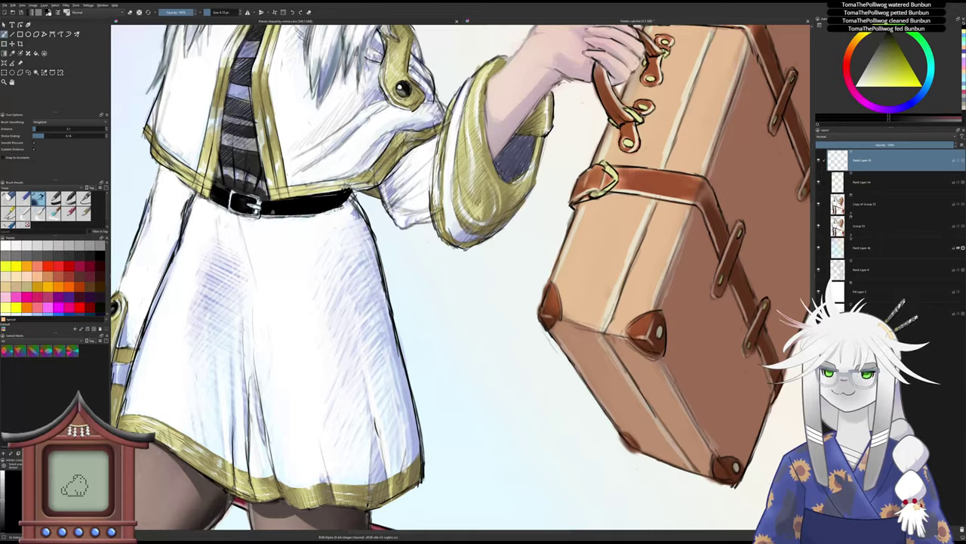
scroll(413, 456, down, 6)
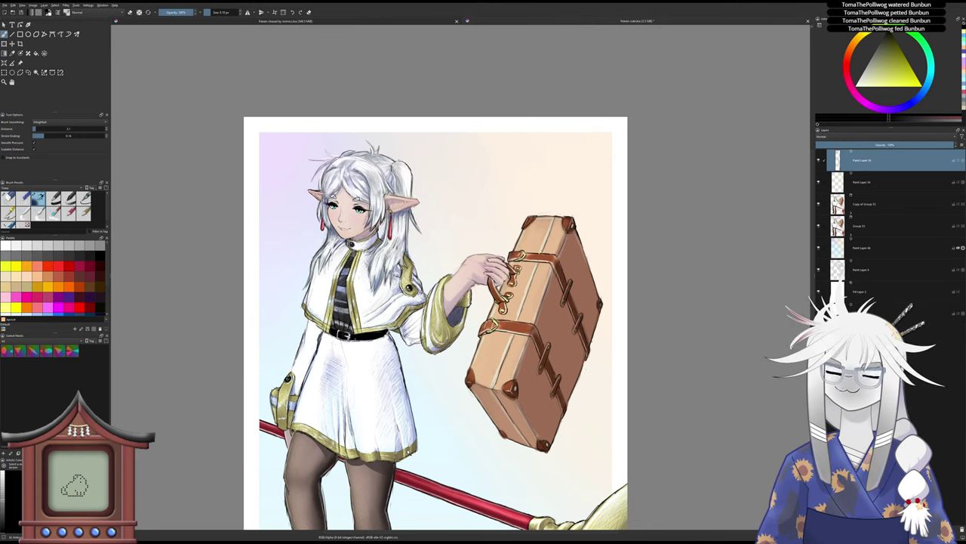
key(ctrl+e)
key(ctrl+z)
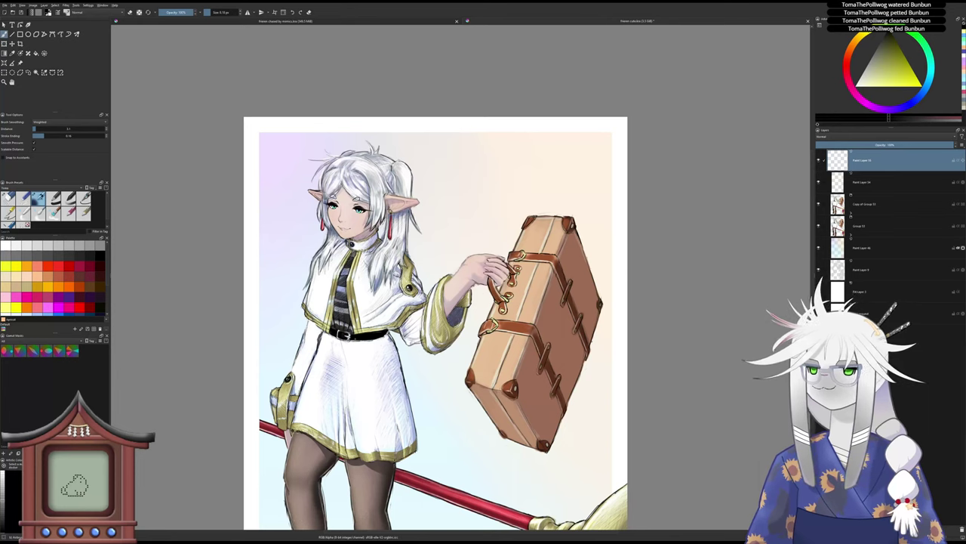
- Paint the black button on the sleeve cuff's gold strap dark red
click(848, 73)
drag(902, 78, 900, 59)
mouse_move(282, 384)
mouse_down()
mouse_move(283, 355)
mouse_move(295, 343)
mouse_move(285, 354)
mouse_move(296, 360)
mouse_move(310, 330)
mouse_move(281, 349)
mouse_up()
key(ctrl+z)
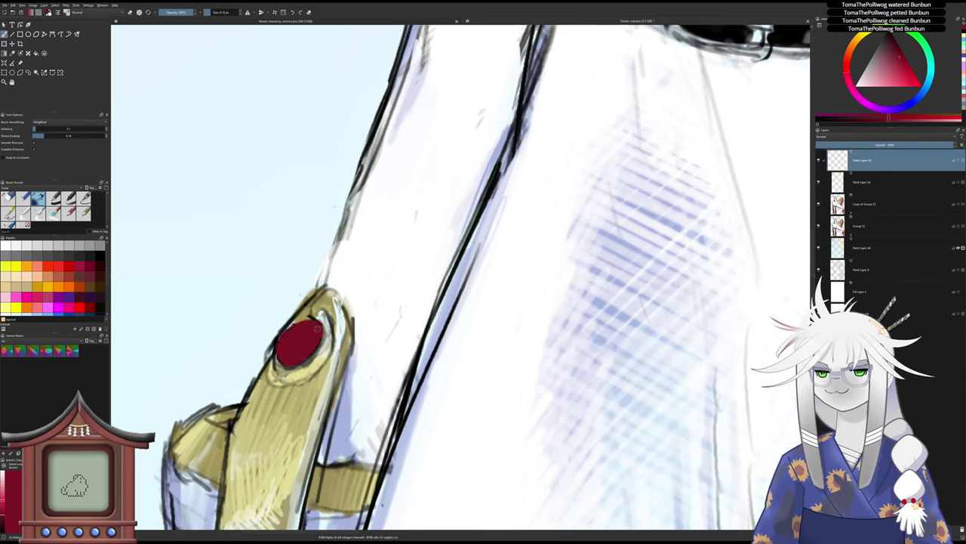
- Shade the red cuff button with lighter red tones and add a white highlight on its upper left
drag(903, 68, 900, 69)
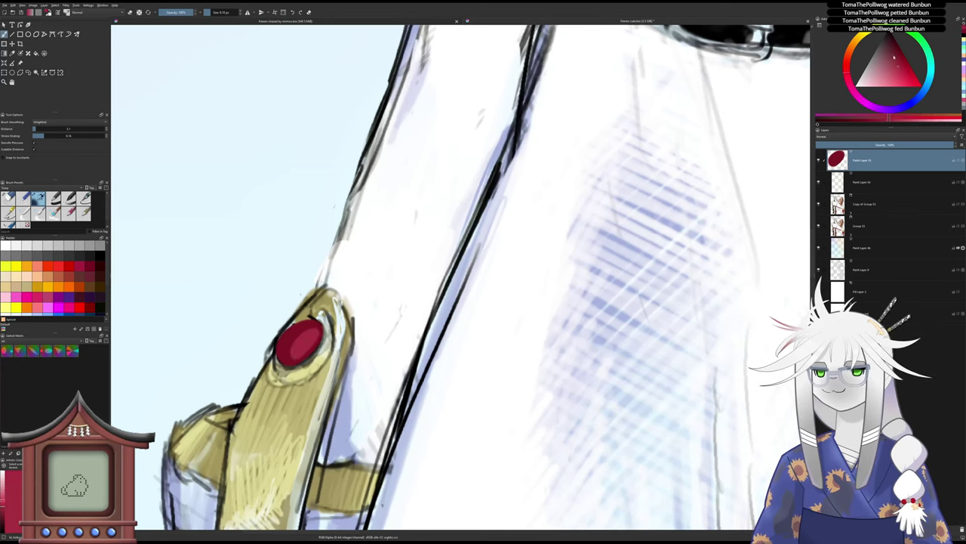
drag(895, 58, 897, 45)
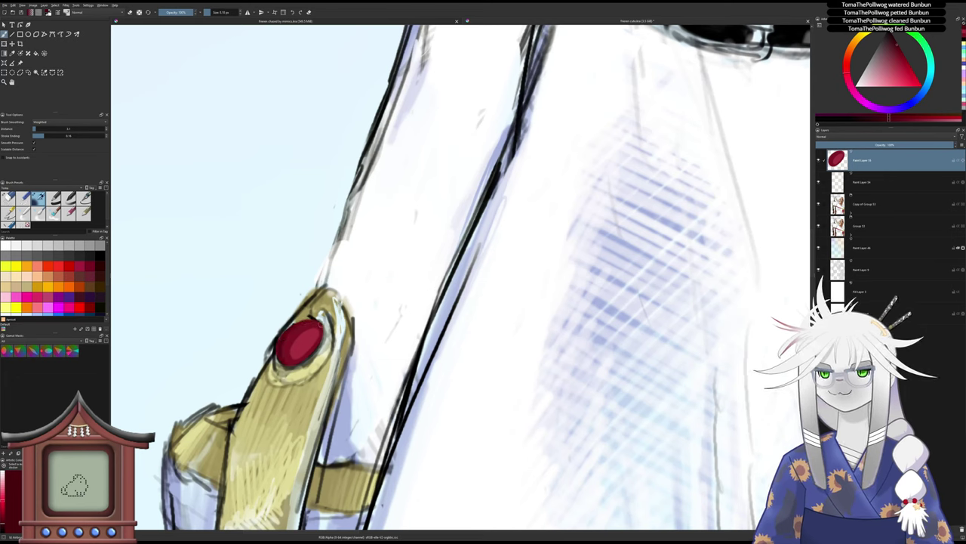
ctrl+click(301, 341)
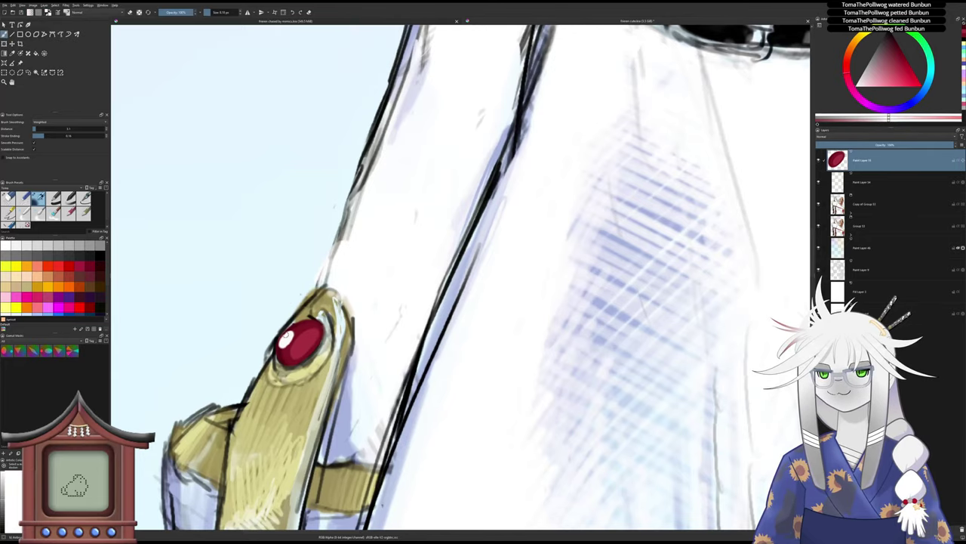
scroll(287, 340, down, 1)
scroll(302, 336, down, 5)
scroll(302, 335, up, 5)
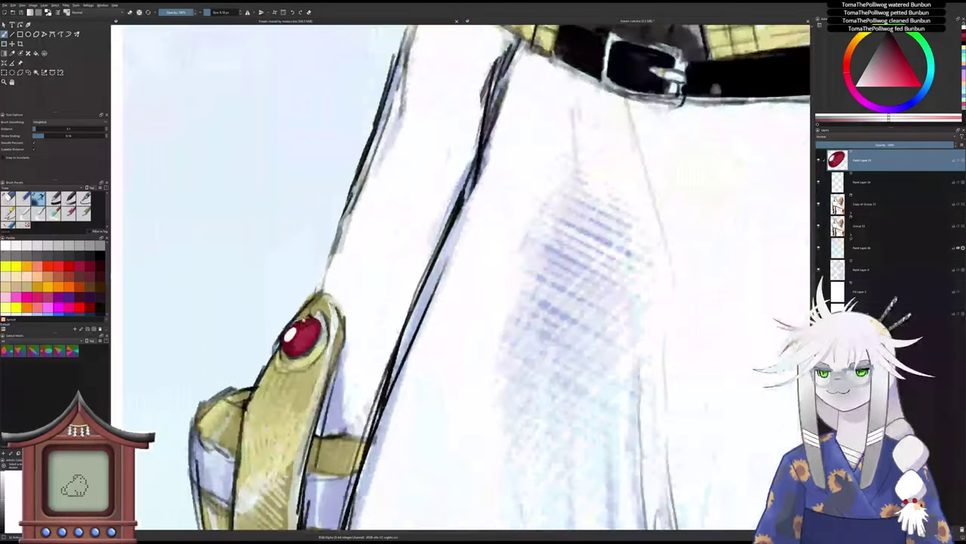
mouse_move(297, 330)
mouse_down()
mouse_move(288, 340)
mouse_move(298, 327)
mouse_up()
scroll(307, 323, down, 6)
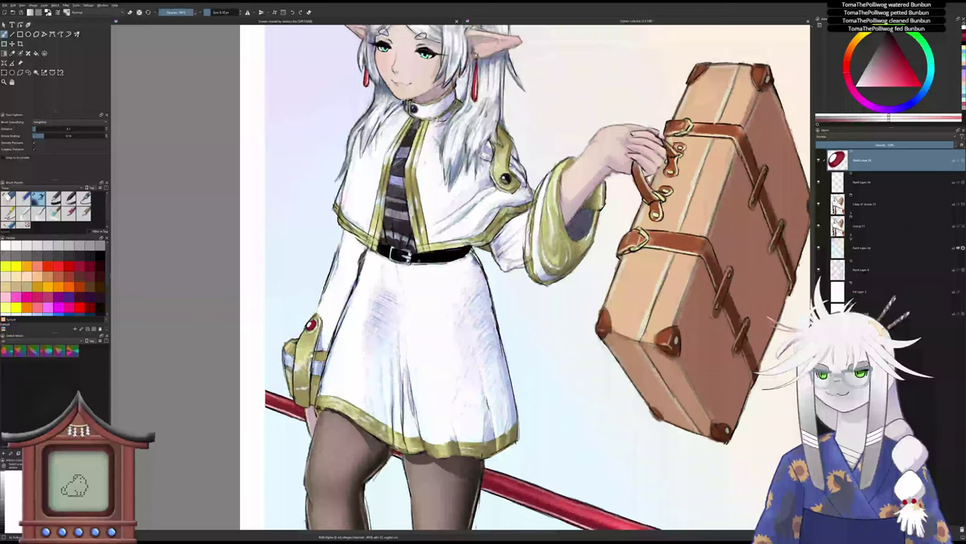
- Cover the black button on the cape's gold shoulder strap with dark red
scroll(312, 353, up, 1)
scroll(490, 199, up, 8)
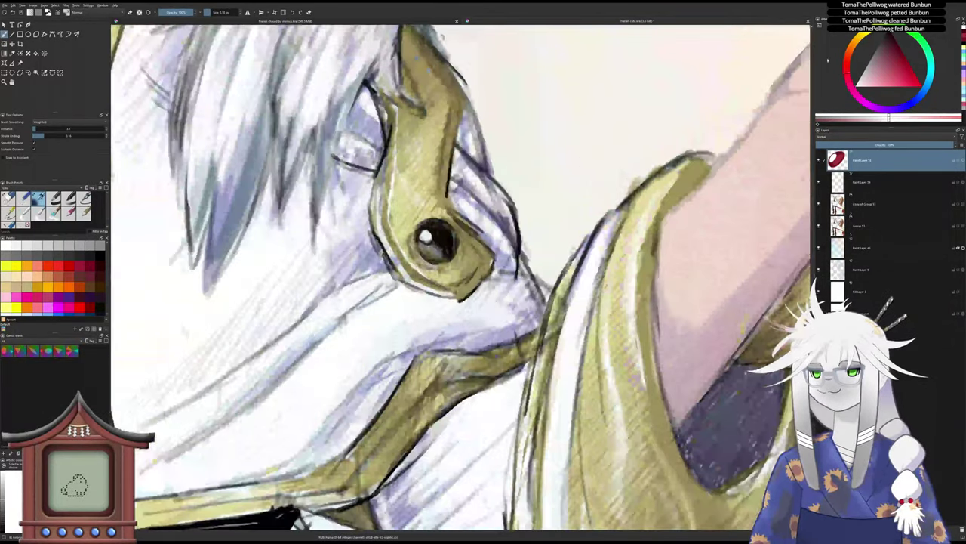
click(895, 55)
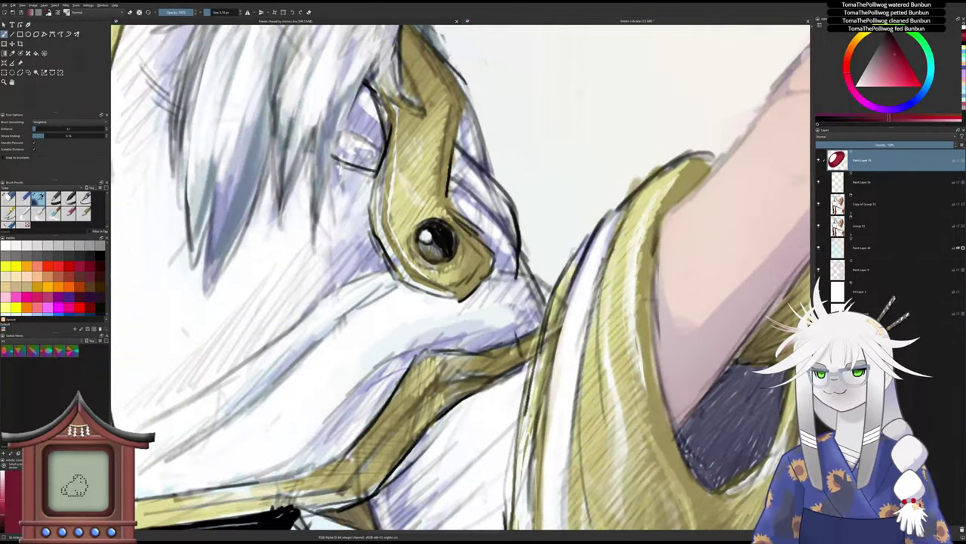
mouse_move(438, 228)
mouse_down()
mouse_move(444, 246)
mouse_move(426, 252)
mouse_move(452, 242)
mouse_move(433, 250)
mouse_move(452, 250)
mouse_move(447, 233)
mouse_move(437, 242)
mouse_up()
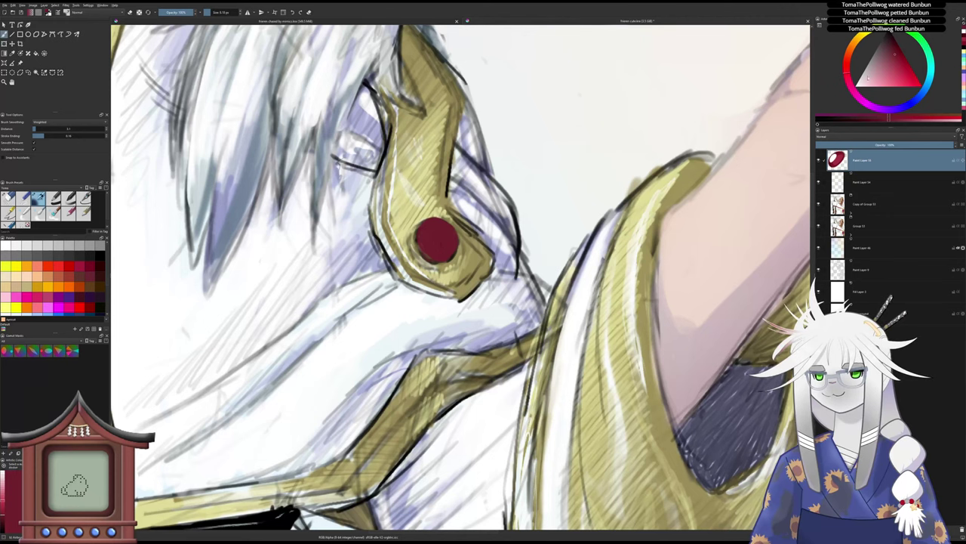
- Shade the cape's red button with a lighter, muted red and add a white highlight on its upper left
click(903, 117)
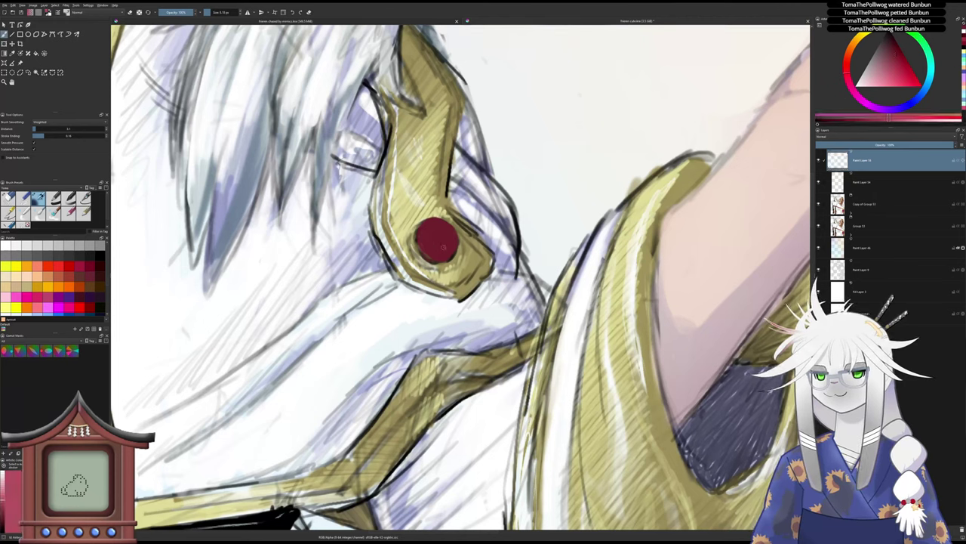
drag(447, 229, 444, 238)
key(ctrl+z)
click(899, 62)
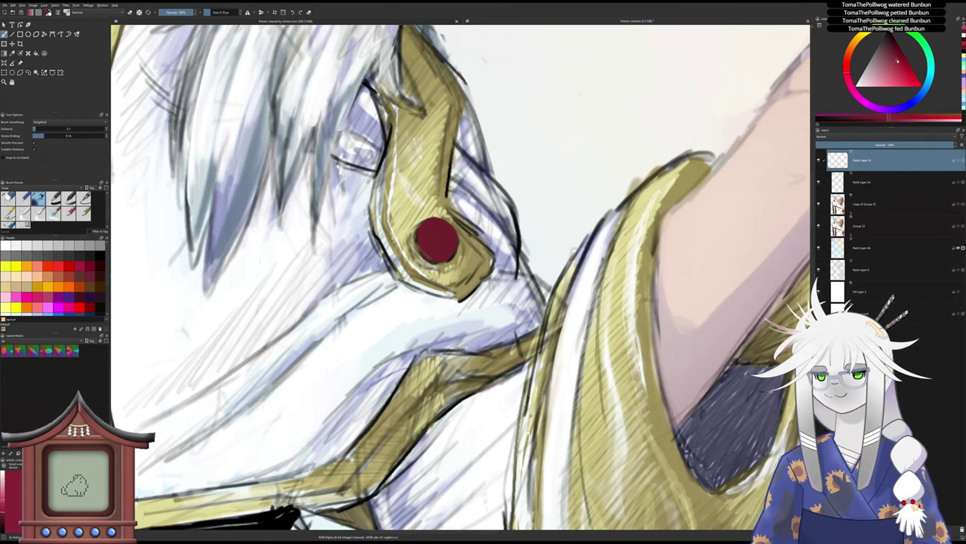
click(894, 67)
click(896, 70)
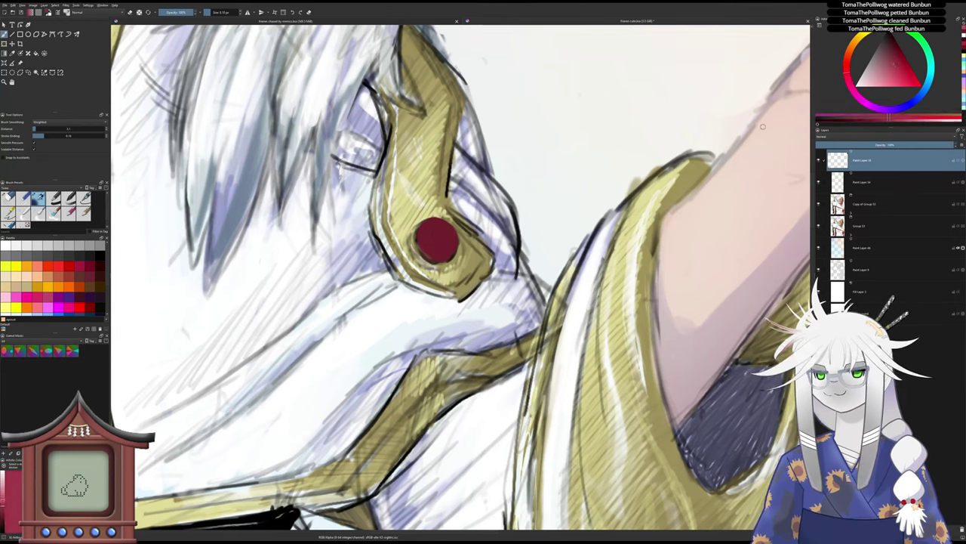
mouse_move(446, 231)
mouse_down()
mouse_move(442, 241)
mouse_move(438, 231)
mouse_up()
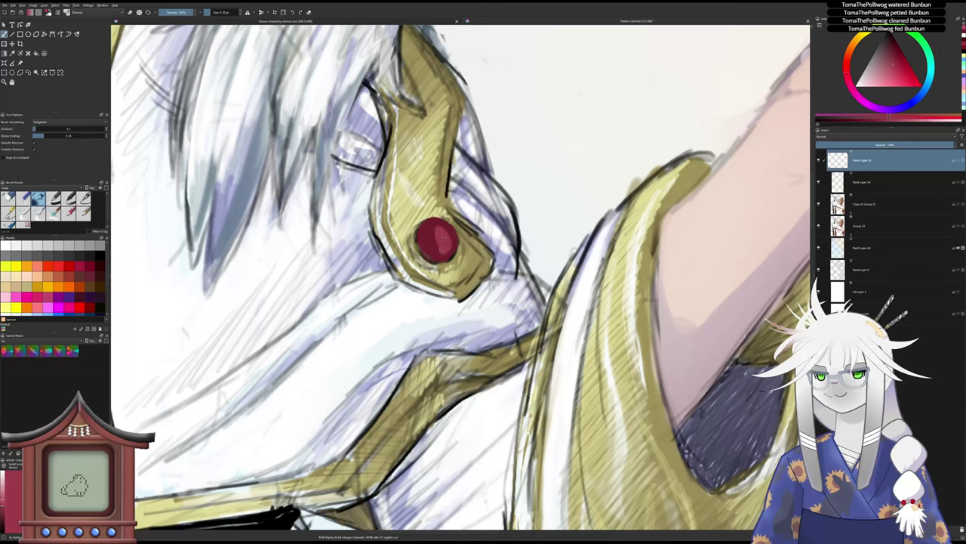
mouse_move(437, 226)
mouse_down()
mouse_move(453, 241)
mouse_move(438, 252)
mouse_up()
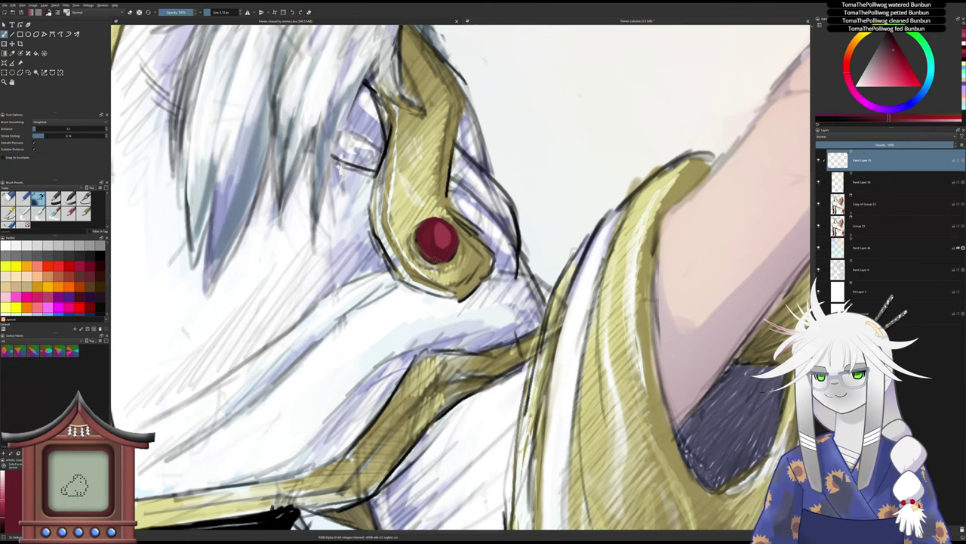
key(x)
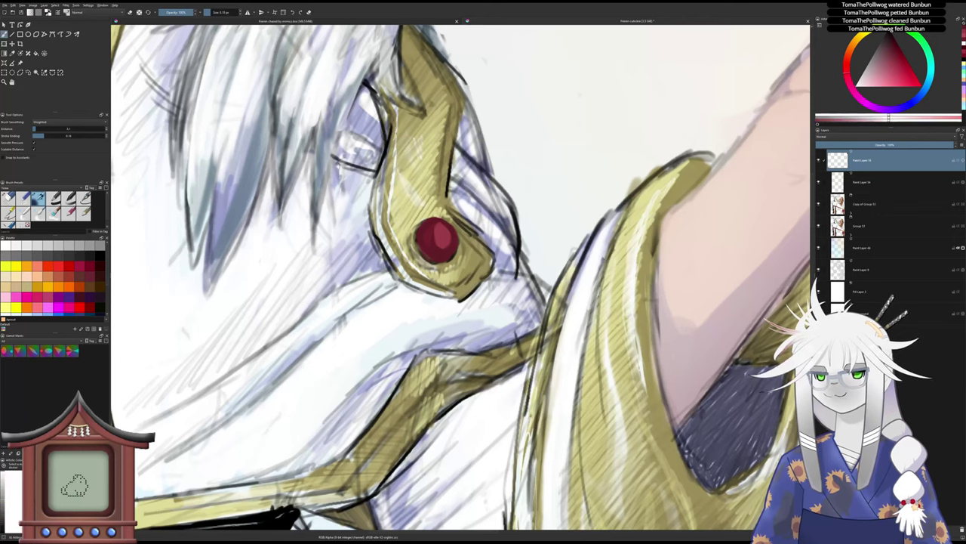
drag(430, 229, 431, 230)
drag(413, 265, 411, 310)
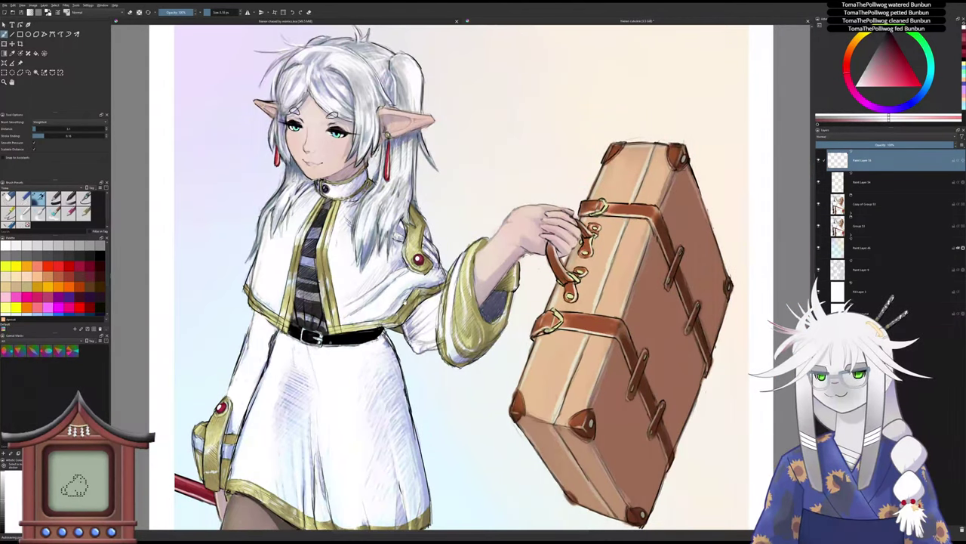
- Brighten the red buttons on the cape strap and the sleeve cuff with strokes of saturated bright red
drag(891, 82, 908, 77)
scroll(424, 254, up, 5)
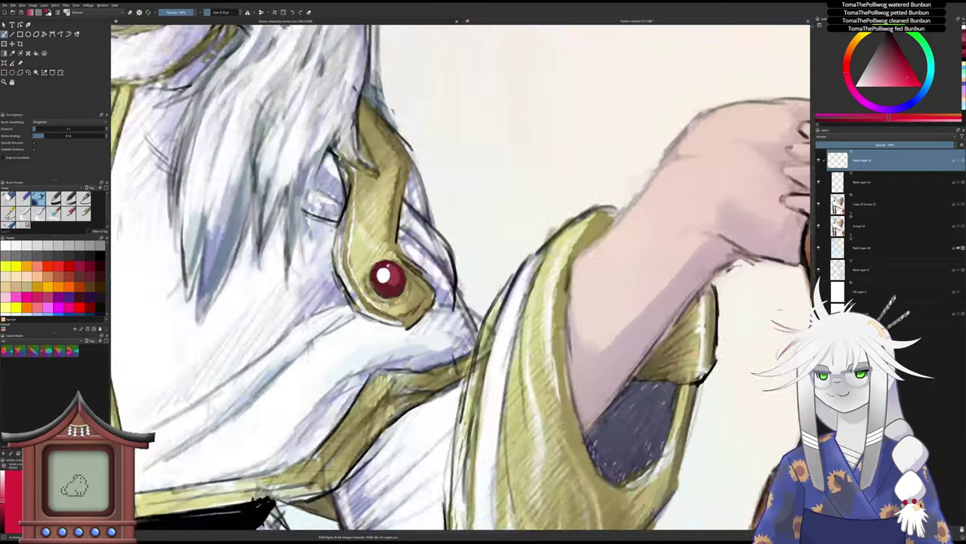
mouse_move(385, 285)
mouse_down()
mouse_move(390, 275)
mouse_move(386, 289)
mouse_up()
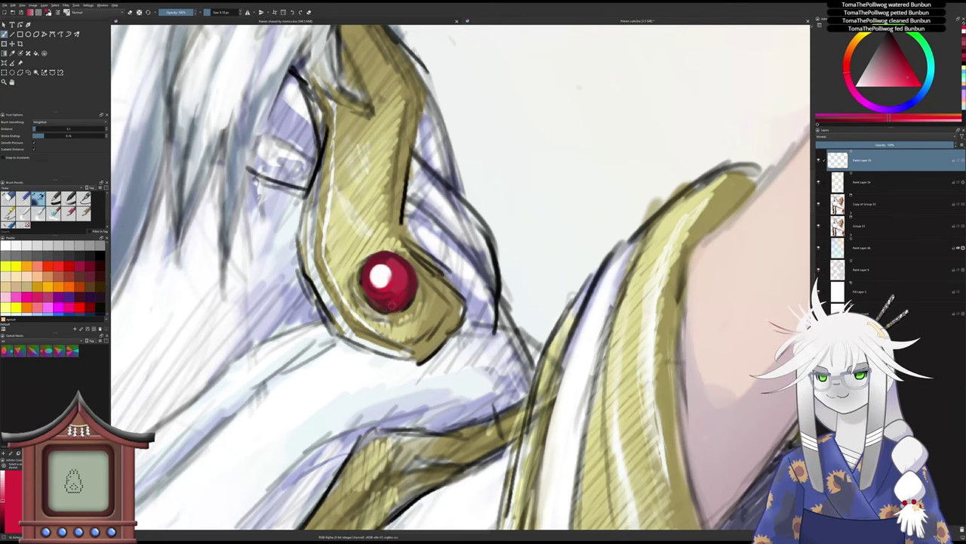
scroll(389, 298, down, 5)
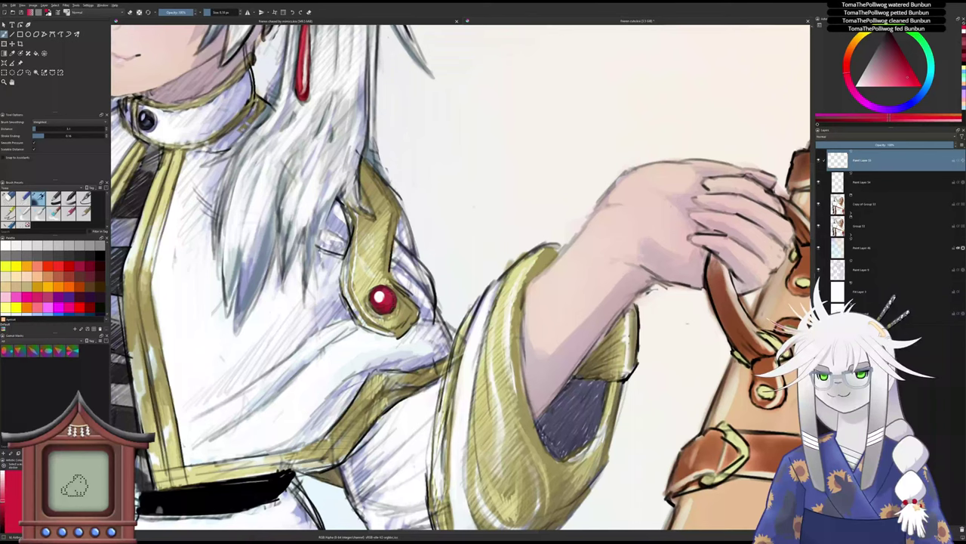
scroll(371, 305, down, 5)
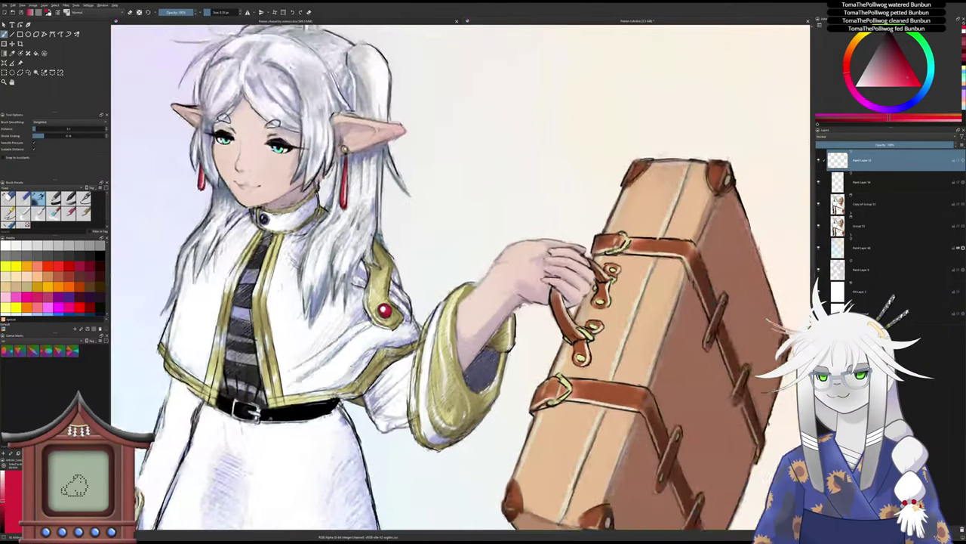
scroll(371, 305, up, 4)
scroll(371, 305, up, 4)
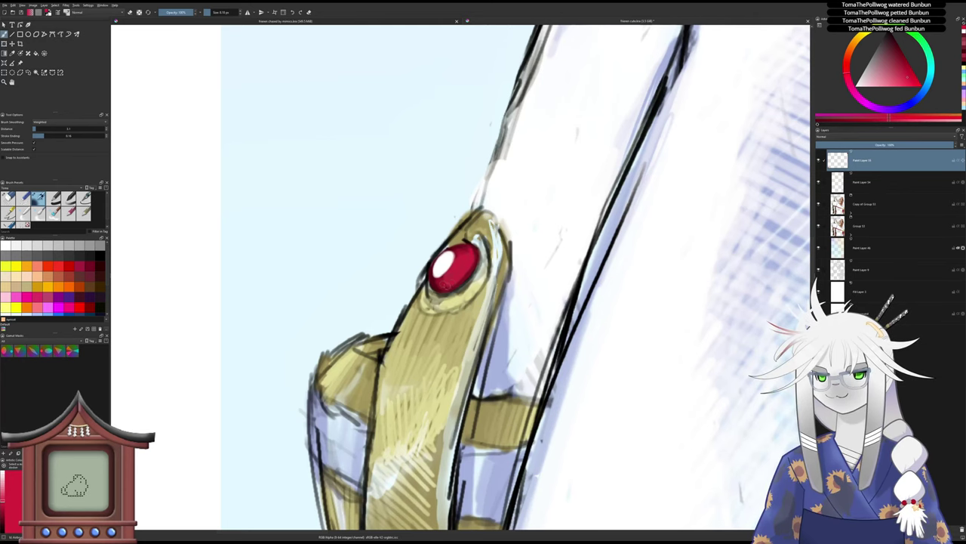
scroll(434, 287, down, 4)
- Paint over both teardrop earrings with the same saturated bright red
drag(434, 287, 326, 362)
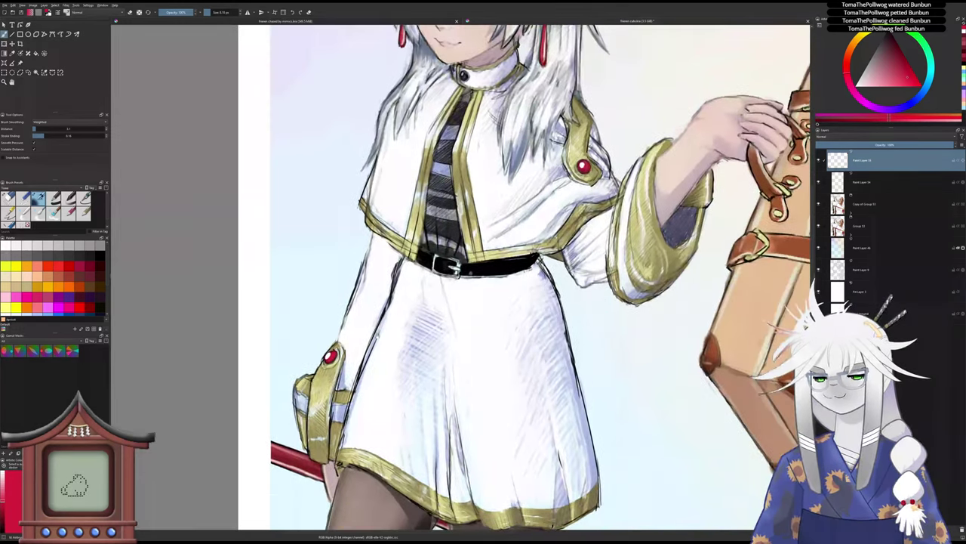
drag(420, 263, 346, 346)
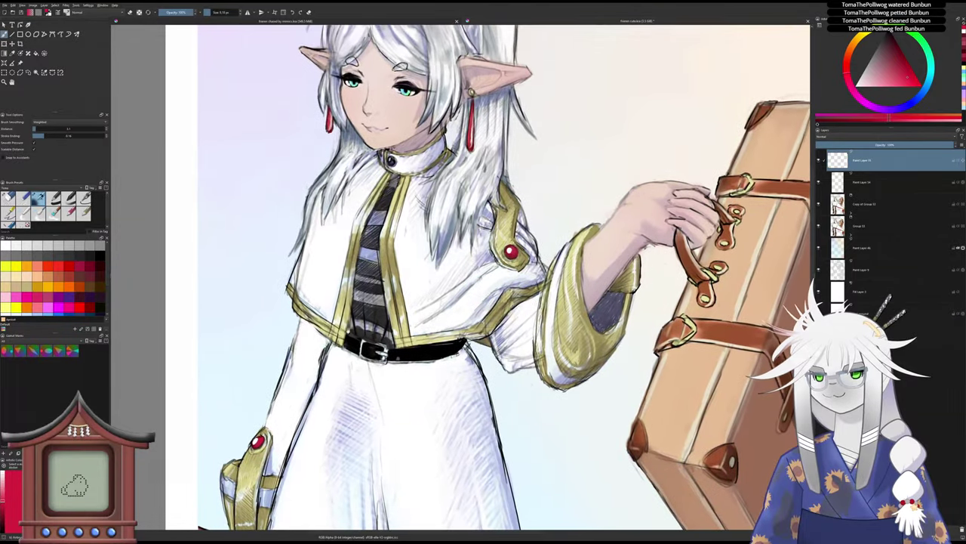
mouse_move(420, 238)
mouse_down()
mouse_move(372, 309)
mouse_move(359, 376)
mouse_up()
scroll(411, 264, up, 3)
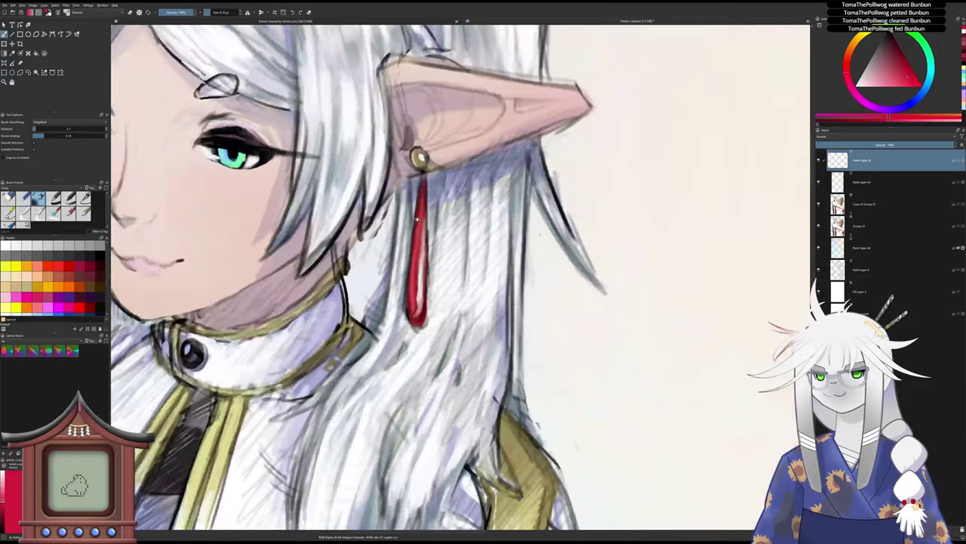
mouse_move(425, 219)
mouse_down()
mouse_move(417, 319)
mouse_move(481, 318)
mouse_up()
scroll(414, 298, down, 3)
scroll(365, 305, up, 3)
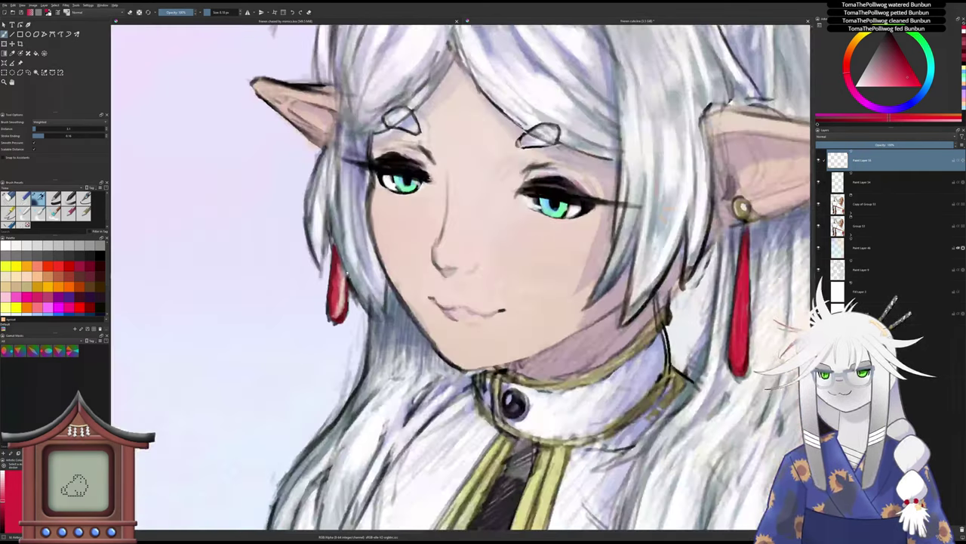
drag(343, 270, 337, 318)
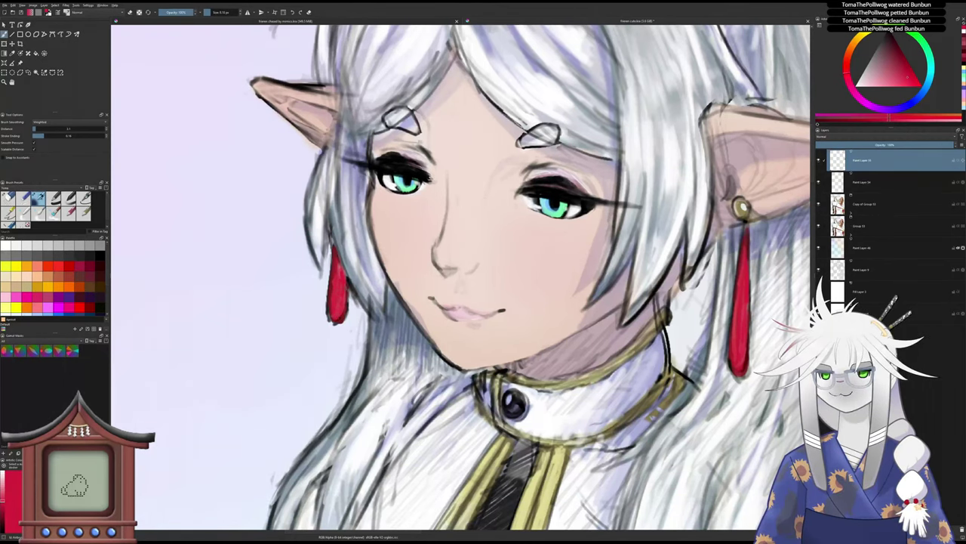
- Paint over the black collar button with dark red and brighten its centre with saturated bright red
scroll(336, 290, down, 8)
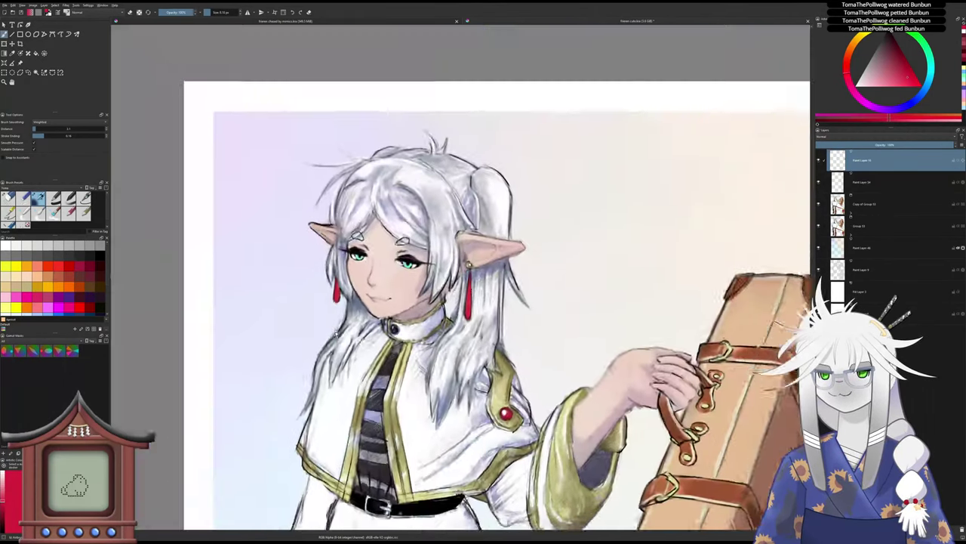
drag(349, 344, 350, 334)
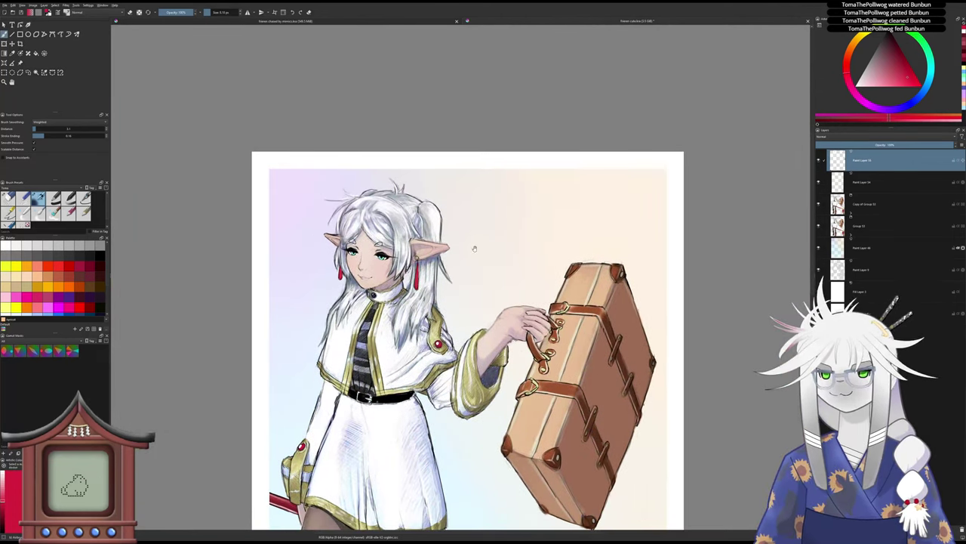
click(895, 55)
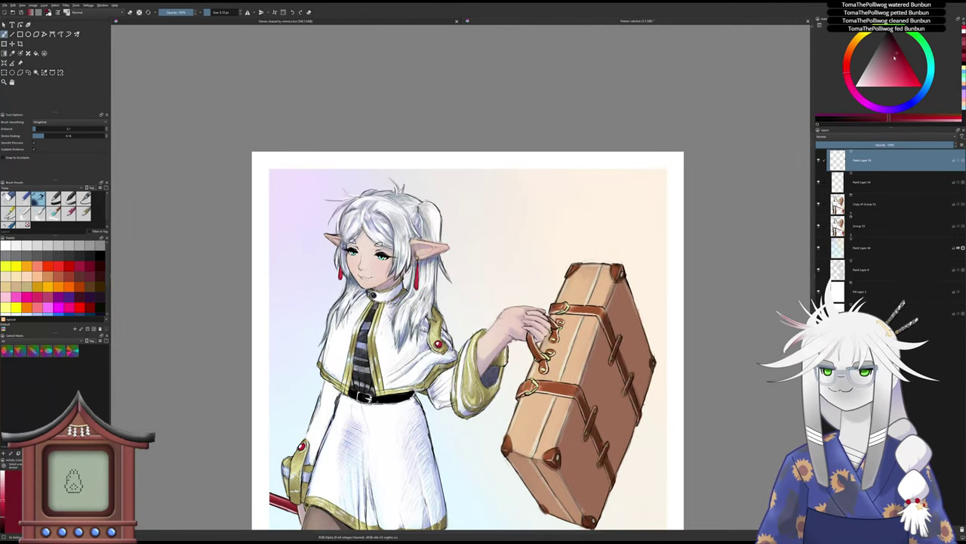
scroll(385, 290, up, 6)
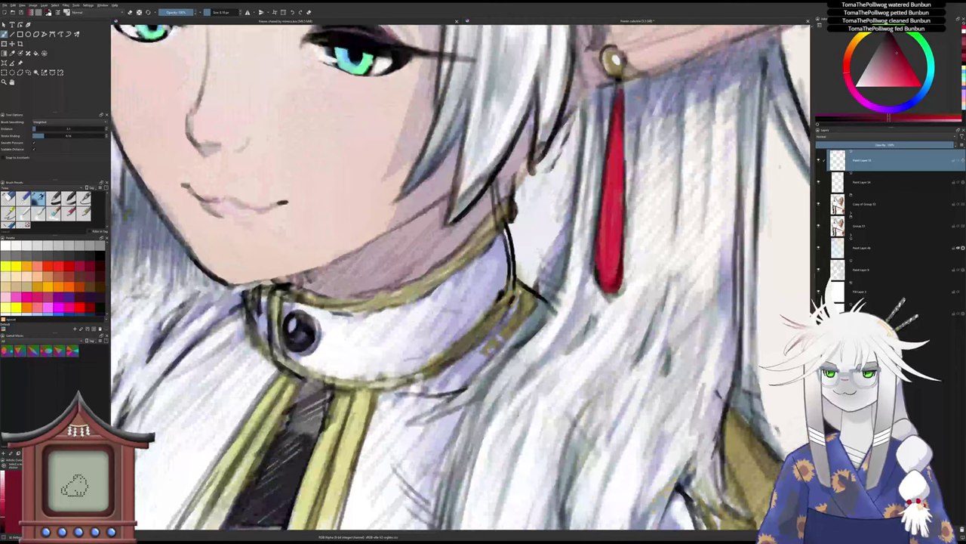
mouse_move(291, 317)
mouse_down()
mouse_move(302, 343)
mouse_move(305, 318)
mouse_move(287, 318)
mouse_move(298, 340)
mouse_move(299, 328)
mouse_up()
drag(898, 75, 908, 74)
drag(295, 326, 308, 330)
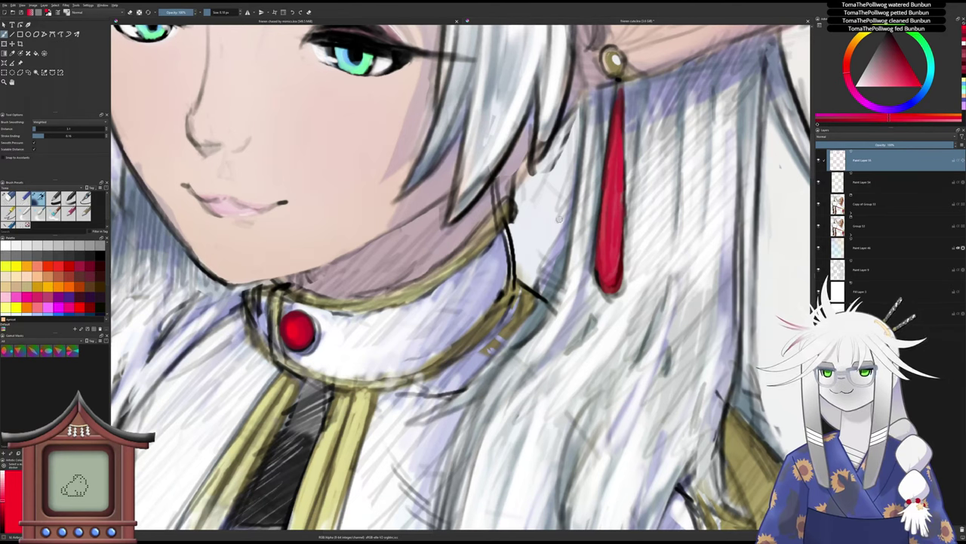
- Brighten both teardrop earrings with strokes of saturated bright red
drag(605, 233, 606, 184)
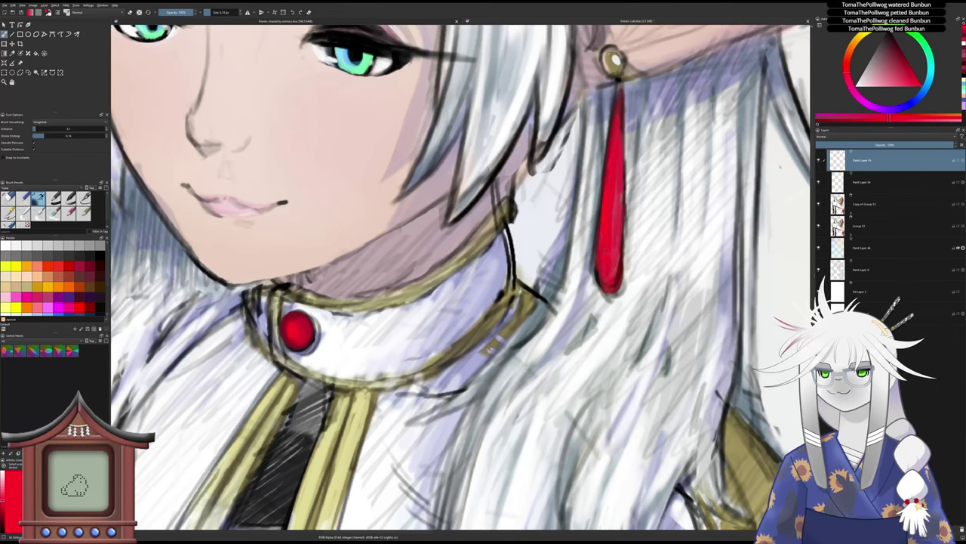
scroll(584, 200, down, 3)
drag(584, 200, 639, 214)
scroll(357, 199, up, 3)
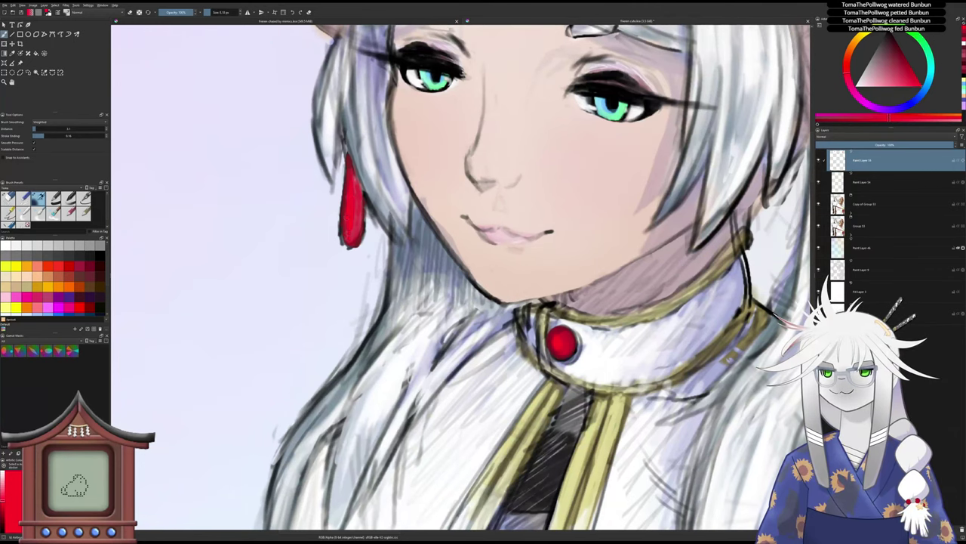
drag(403, 334, 410, 373)
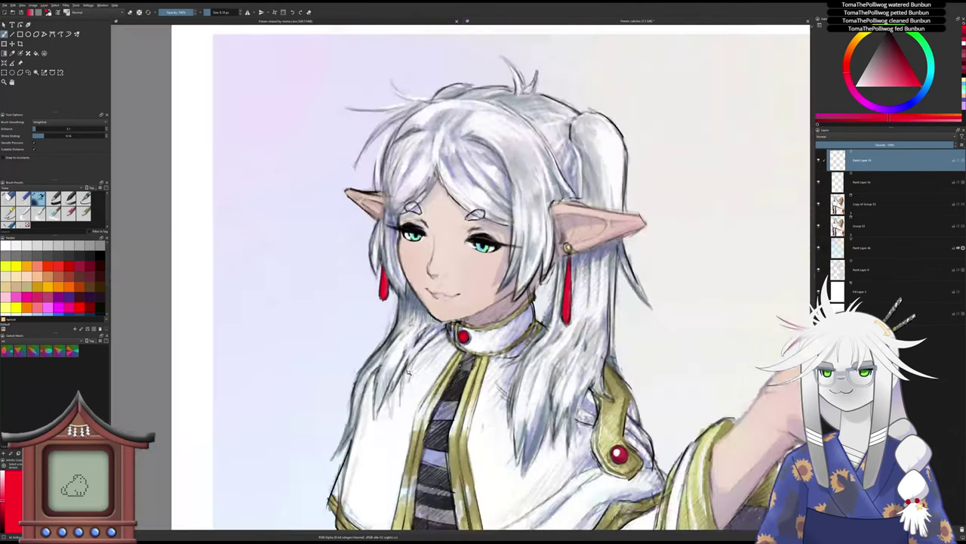
- Brighten the red buttons on the cape's shoulder strap and the sleeve cuff with the same bright red
drag(454, 396, 397, 248)
drag(561, 305, 571, 308)
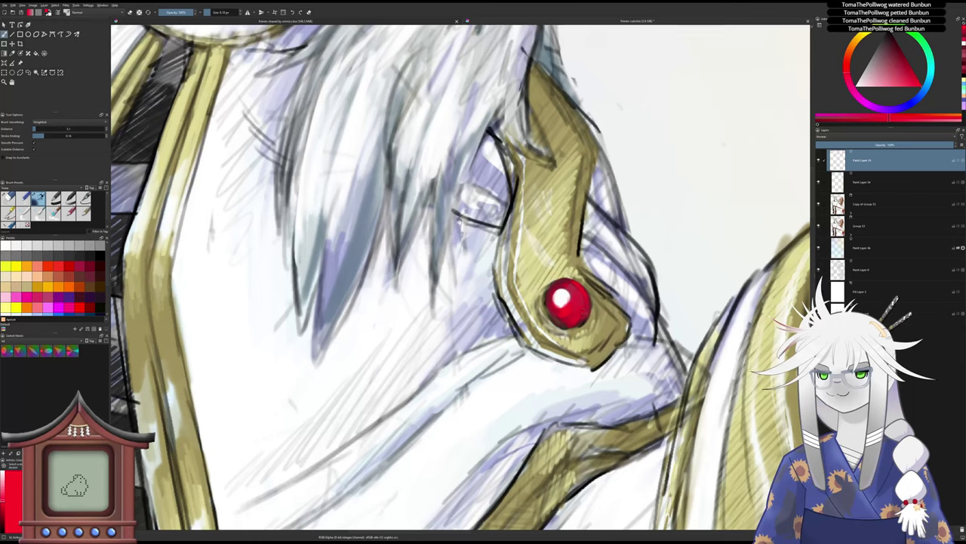
drag(541, 321, 515, 281)
drag(347, 355, 348, 365)
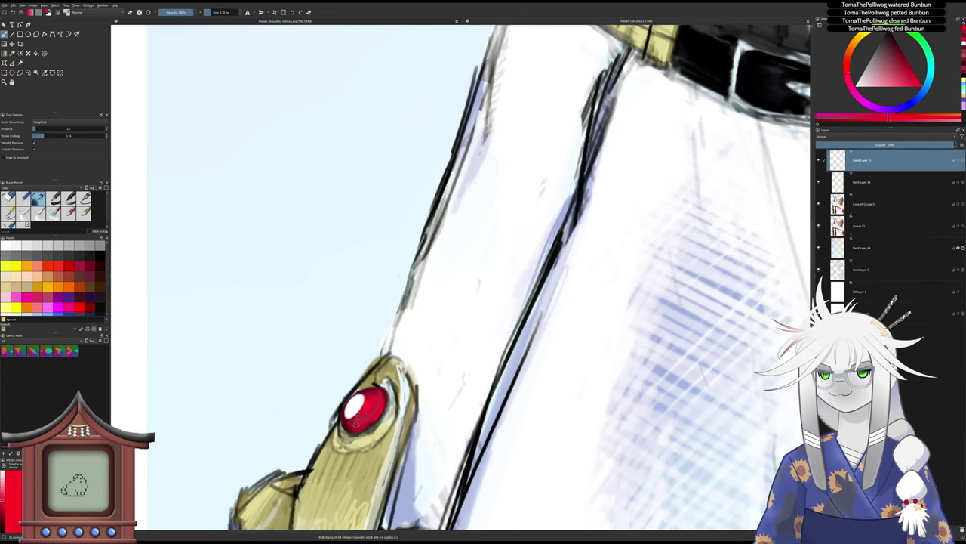
scroll(441, 314, down, 4)
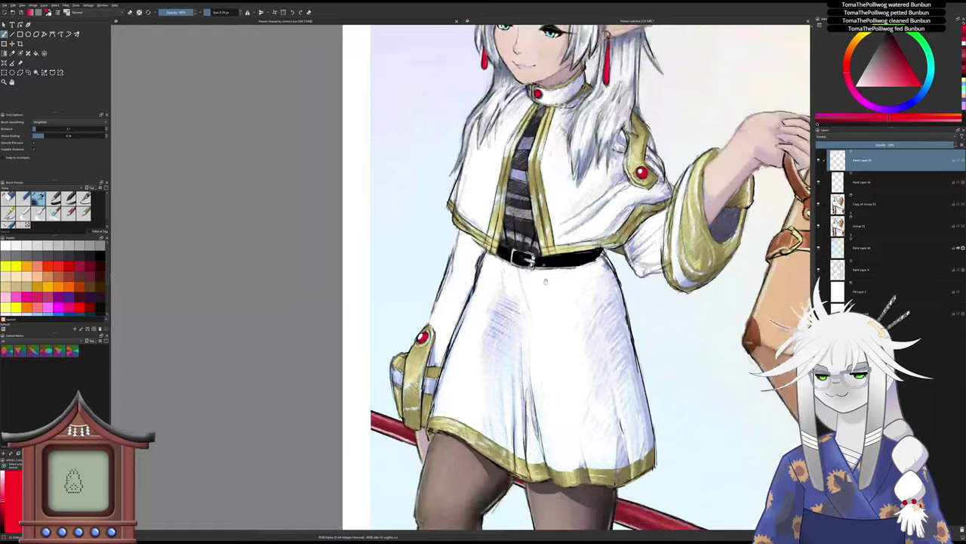
drag(546, 282, 380, 418)
- Touch up the collar button and the lower ends of both teardrop earrings with bright red
scroll(370, 230, up, 4)
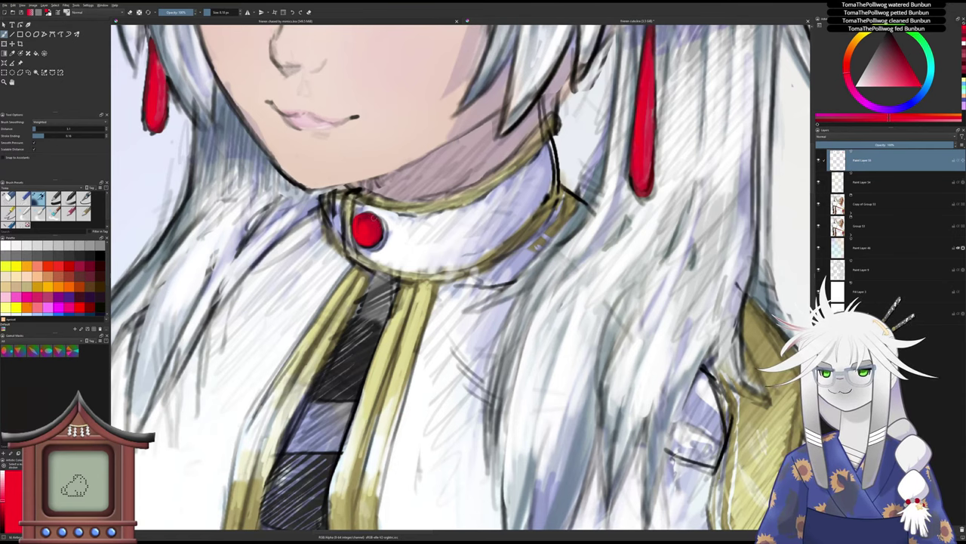
drag(380, 238, 373, 276)
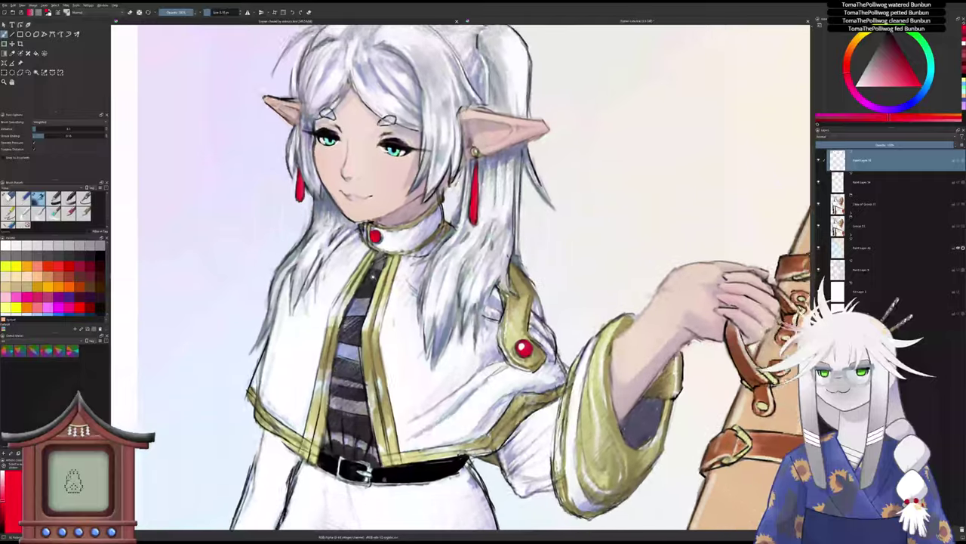
scroll(381, 243, up, 3)
drag(535, 127, 529, 170)
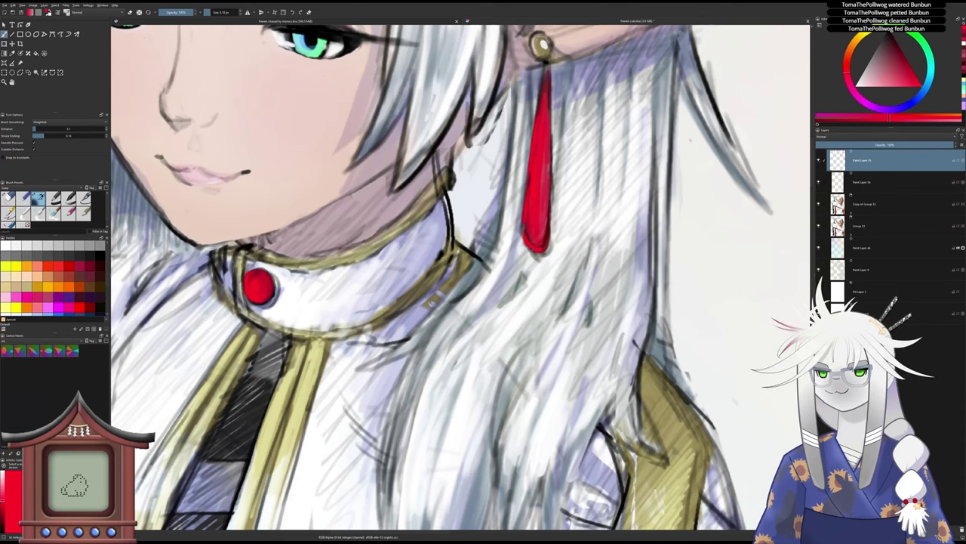
scroll(545, 242, down, 5)
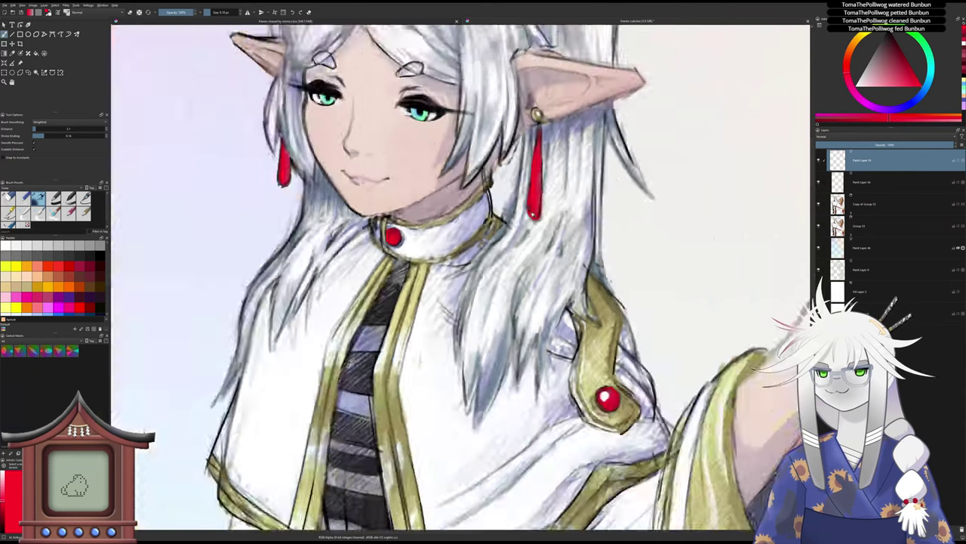
scroll(418, 162, up, 5)
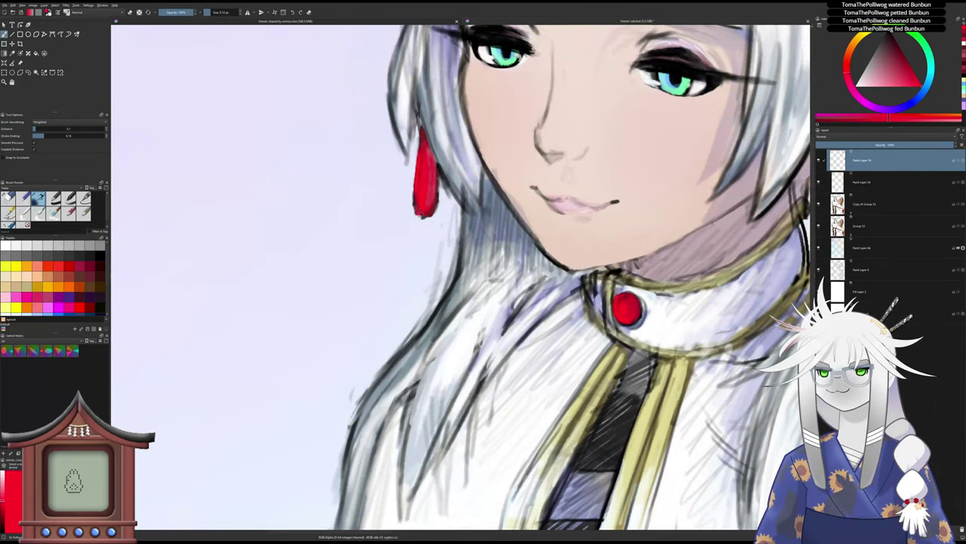
drag(428, 212, 433, 218)
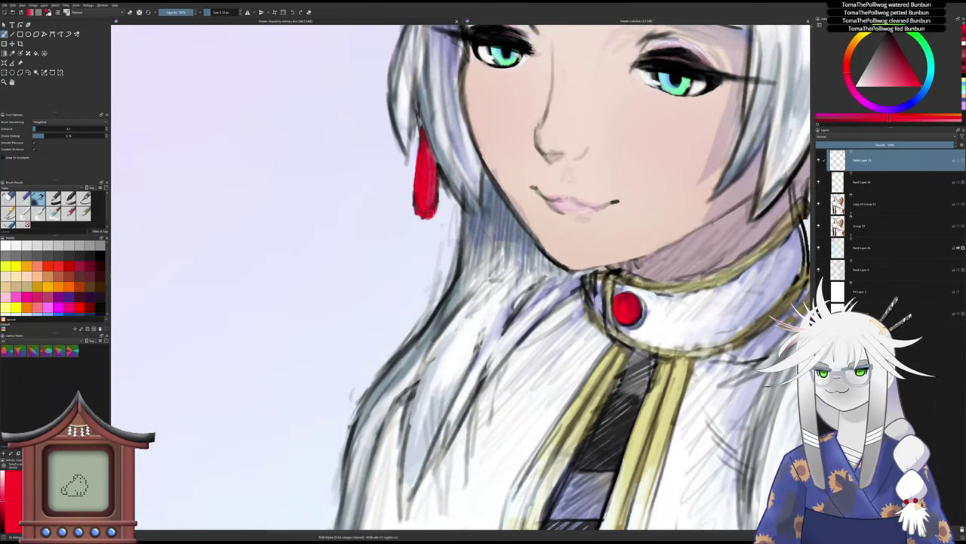
- Add a white highlight to the upper left of the red collar button
scroll(435, 171, down, 5)
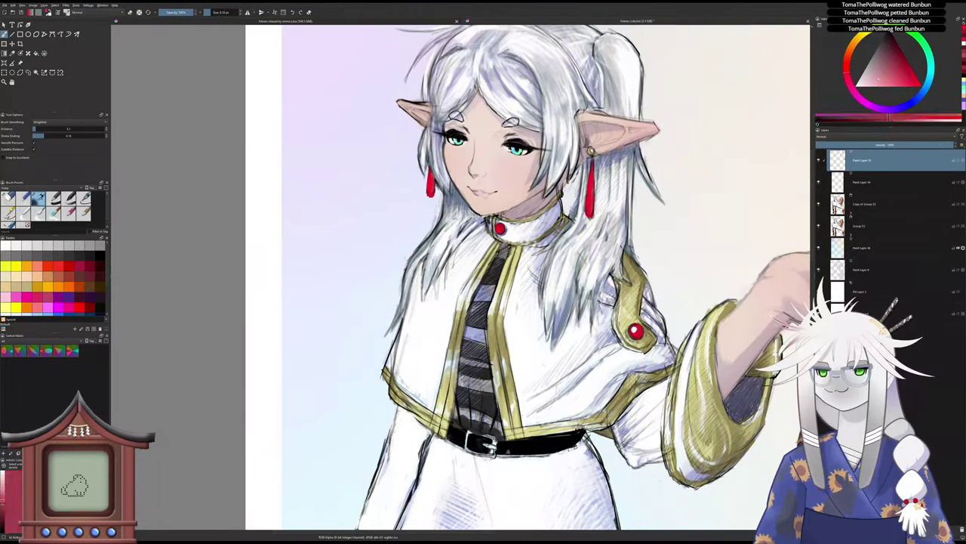
scroll(520, 173, up, 5)
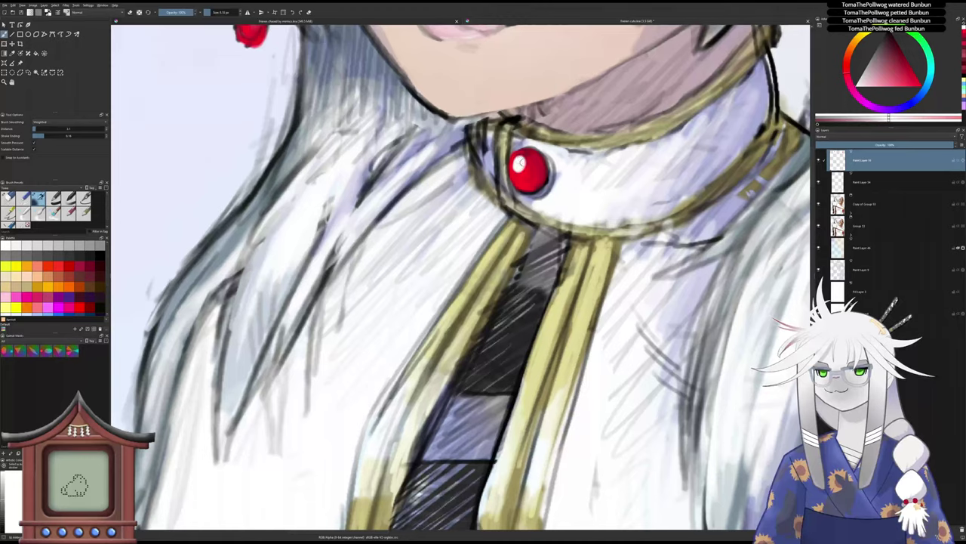
scroll(518, 162, down, 6)
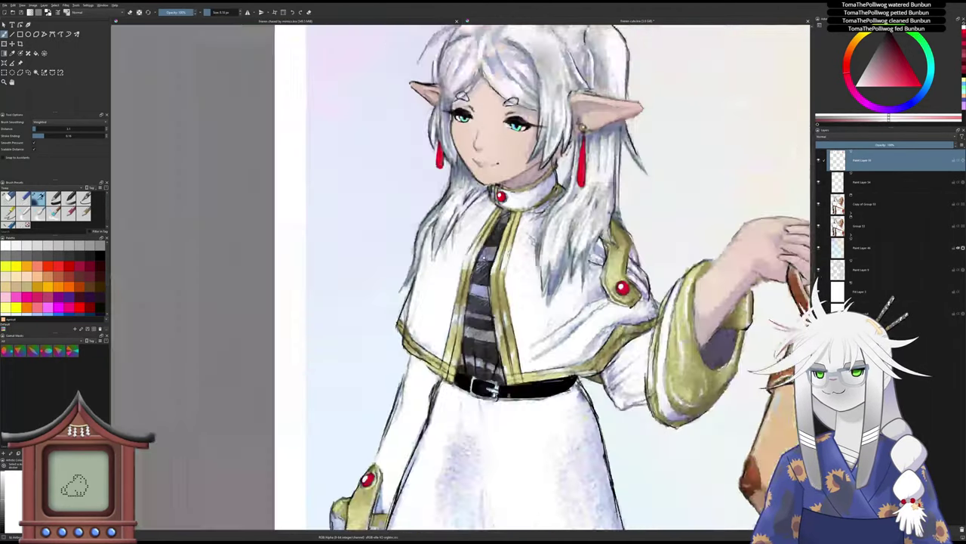
scroll(484, 258, down, 1)
drag(542, 183, 488, 161)
scroll(488, 162, down, 1)
scroll(329, 276, down, 5)
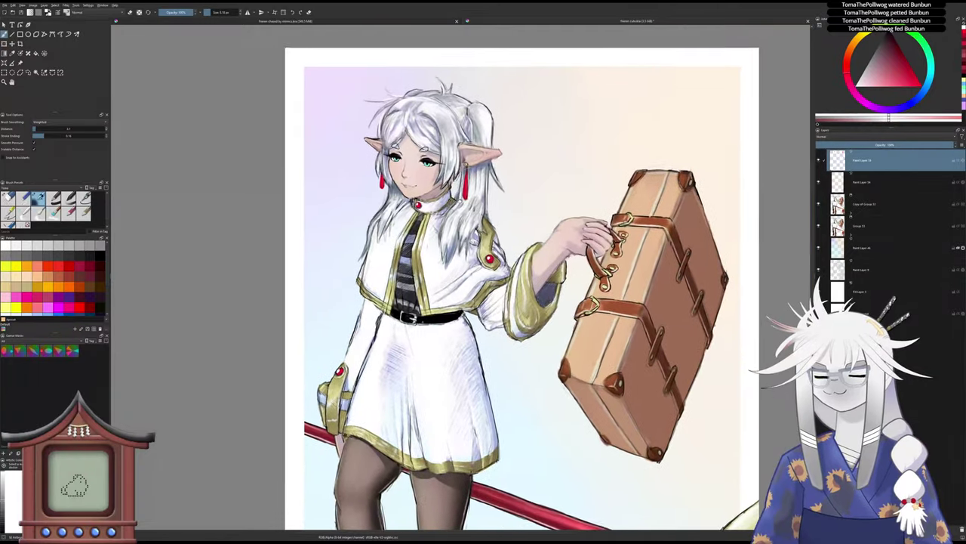
- Paint elongated white highlights on both teardrop earrings and clean them up with the eraser brush
drag(468, 195, 456, 208)
scroll(453, 185, up, 4)
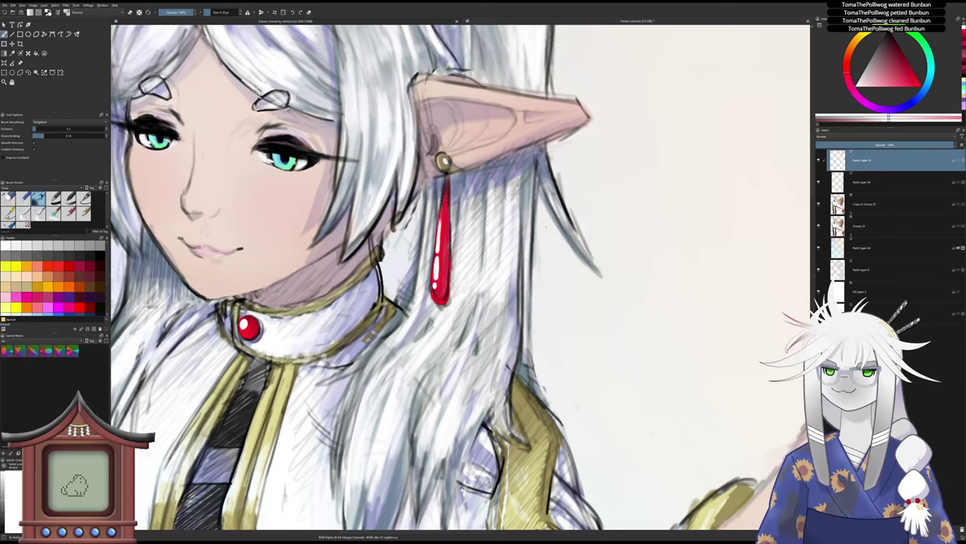
click(9, 197)
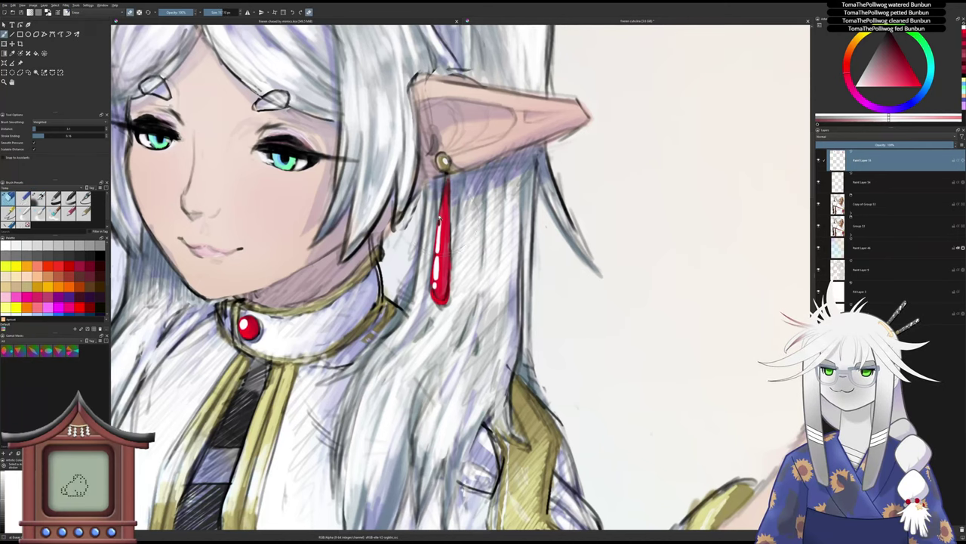
click(37, 198)
scroll(393, 260, down, 4)
drag(319, 490, 399, 499)
key(plus)
key(plus)
key(plus)
key(plus)
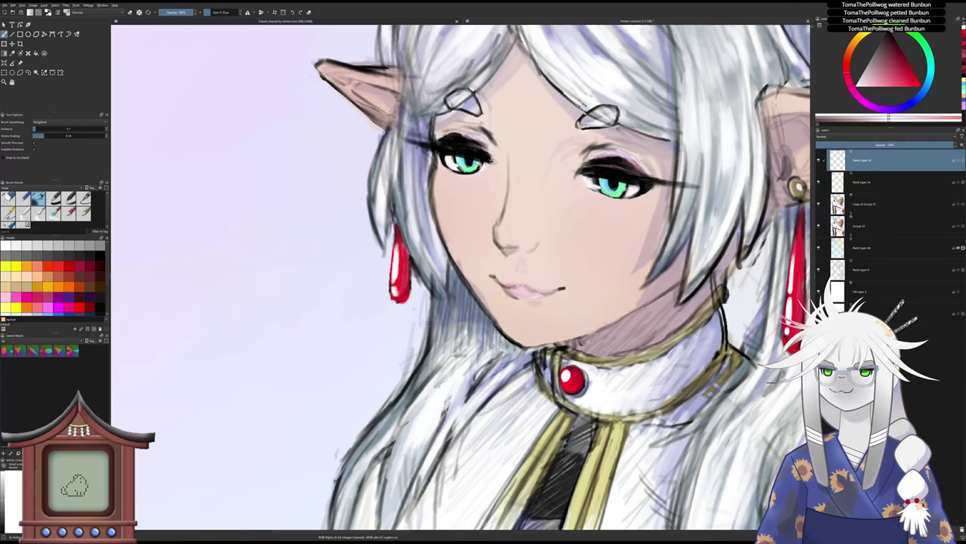
- Refine the gem shine on both teardrop earrings with extra small white strokes along their length
drag(459, 337, 310, 317)
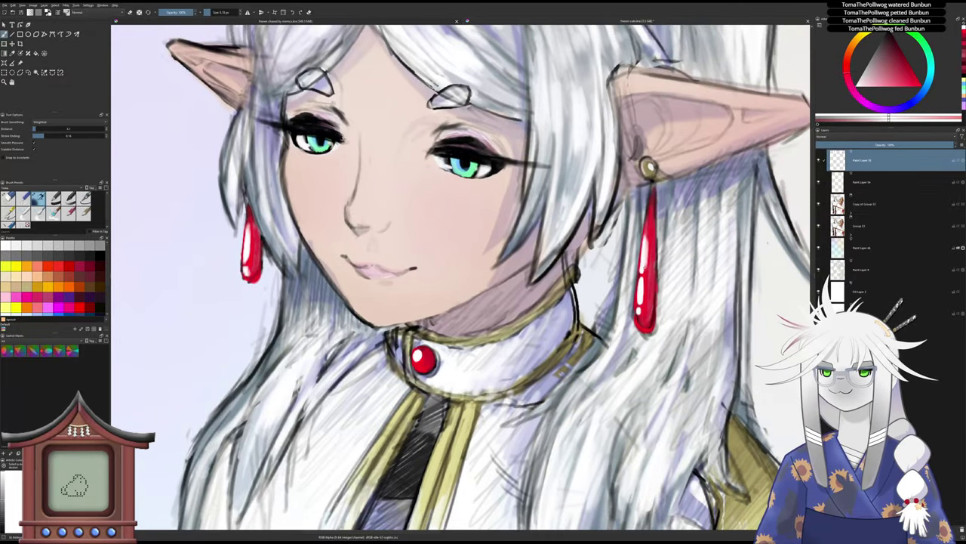
drag(643, 287, 643, 296)
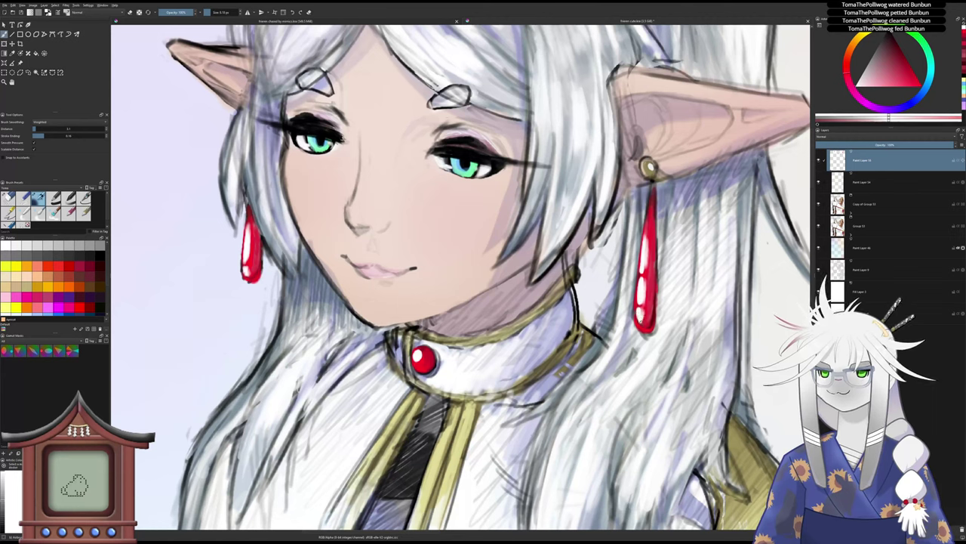
mouse_move(647, 208)
mouse_down()
mouse_move(636, 326)
mouse_move(654, 325)
mouse_up()
drag(628, 258, 616, 282)
scroll(491, 255, up, 4)
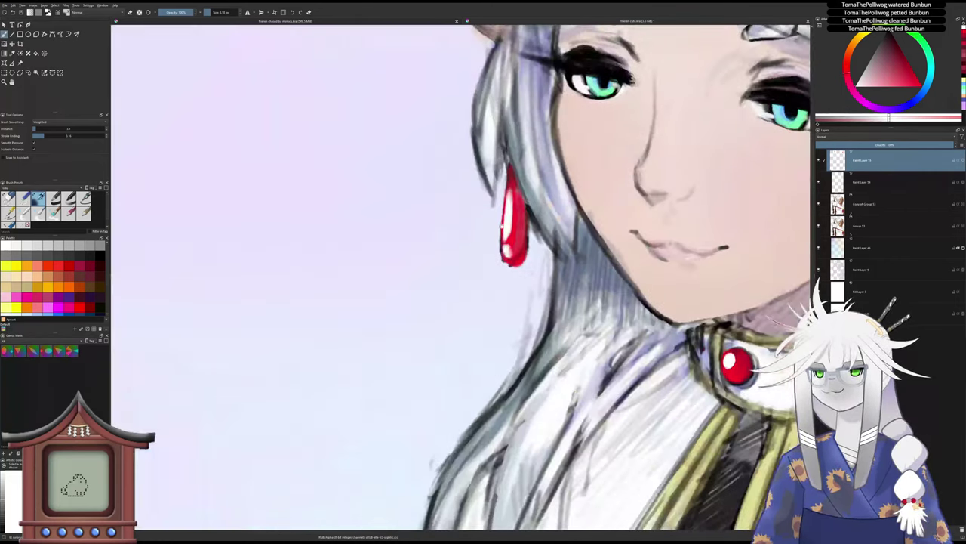
mouse_move(508, 172)
mouse_down()
mouse_move(499, 246)
mouse_move(507, 264)
mouse_up()
scroll(522, 264, down, 5)
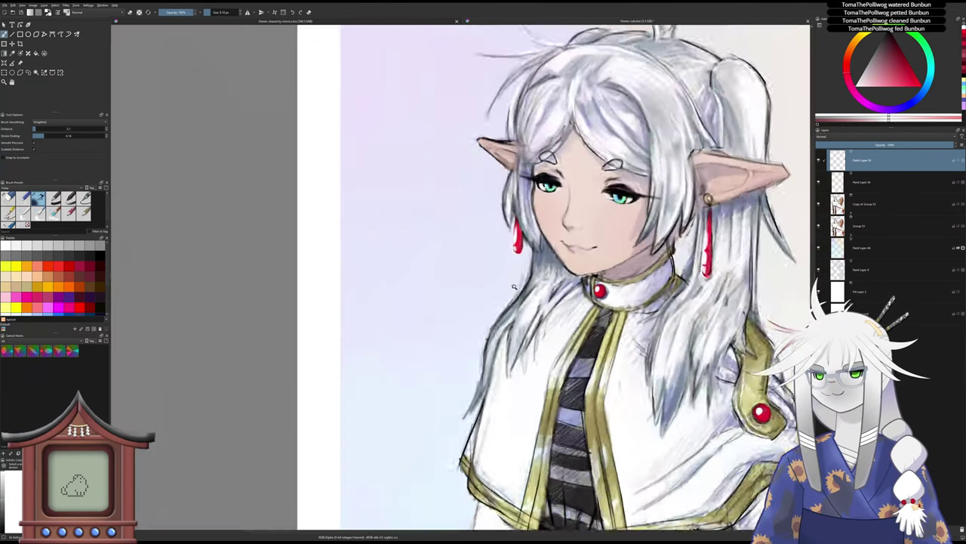
- Add white highlights to the suitcase's metal handle rings, handle rivets and strap buckles
drag(520, 318, 434, 280)
scroll(454, 286, up, 1)
drag(522, 370, 437, 276)
scroll(566, 174, up, 5)
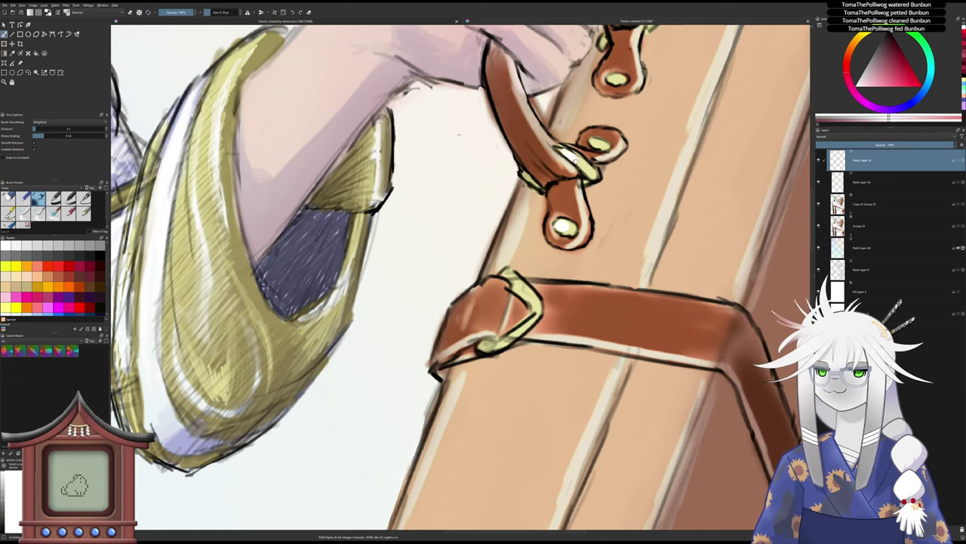
drag(594, 144, 596, 144)
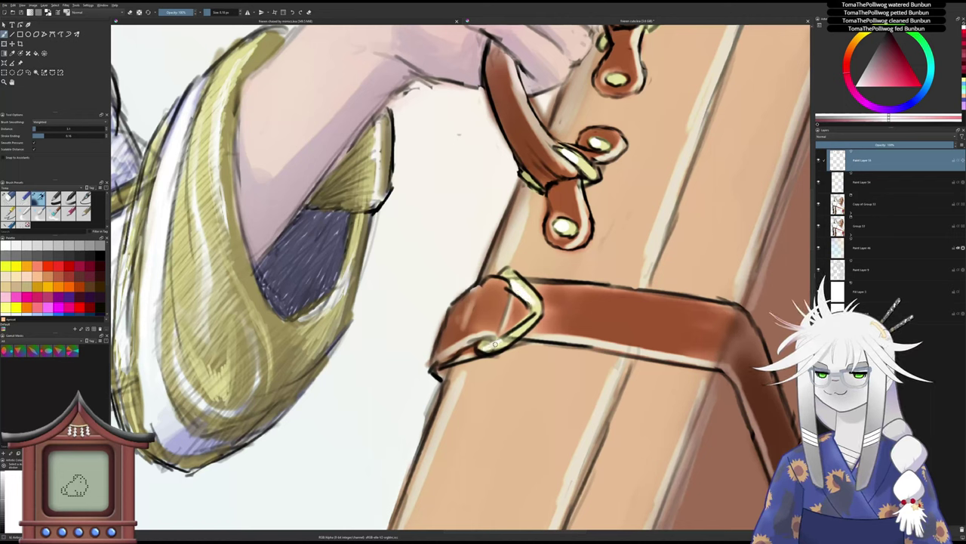
drag(495, 343, 529, 323)
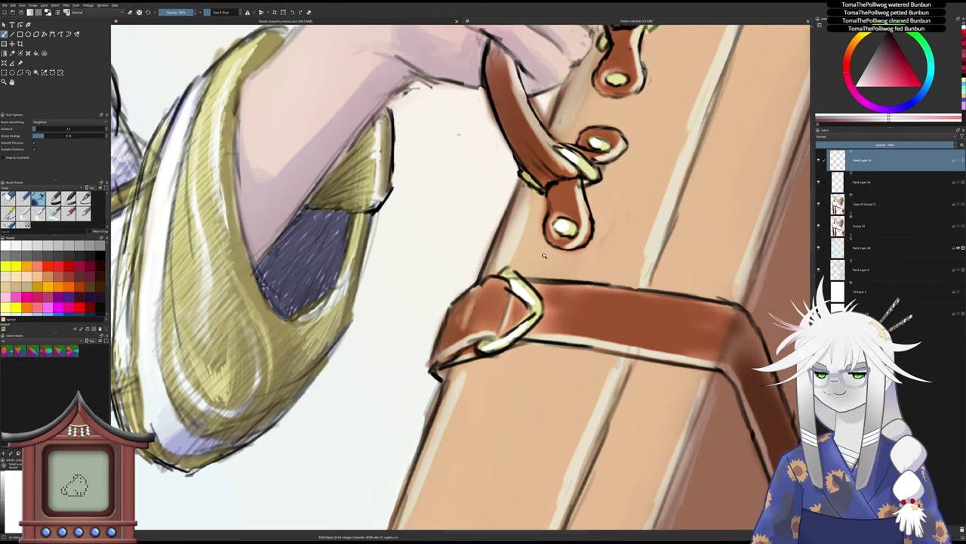
drag(544, 255, 543, 276)
drag(540, 219, 441, 290)
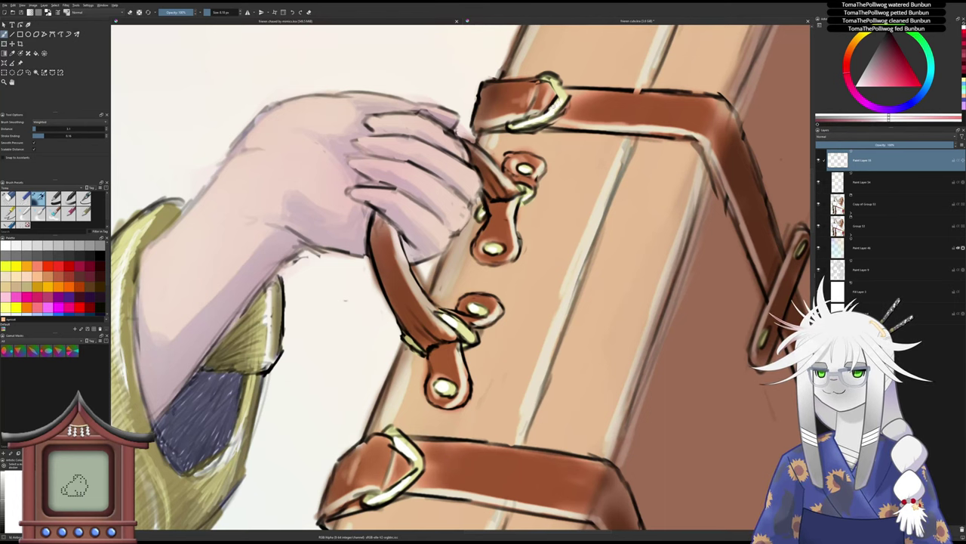
- Add small white highlights to the studs on the strap loops along the suitcase's darker side
scroll(553, 130, down, 5)
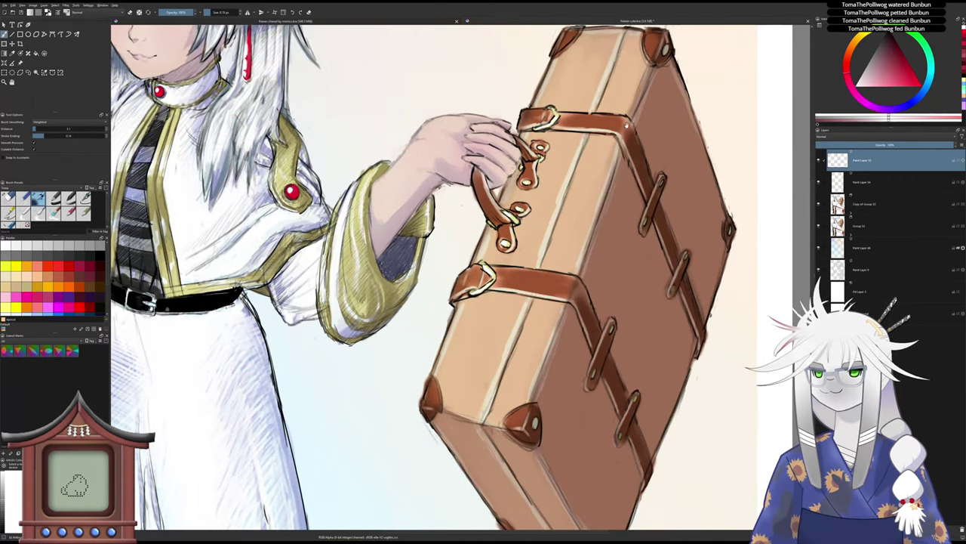
scroll(634, 408, up, 5)
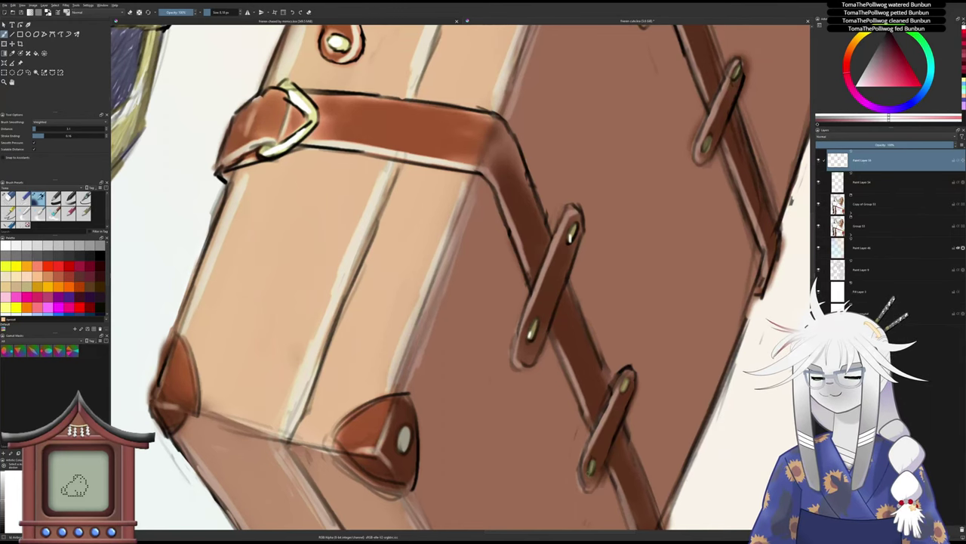
scroll(631, 308, down, 4)
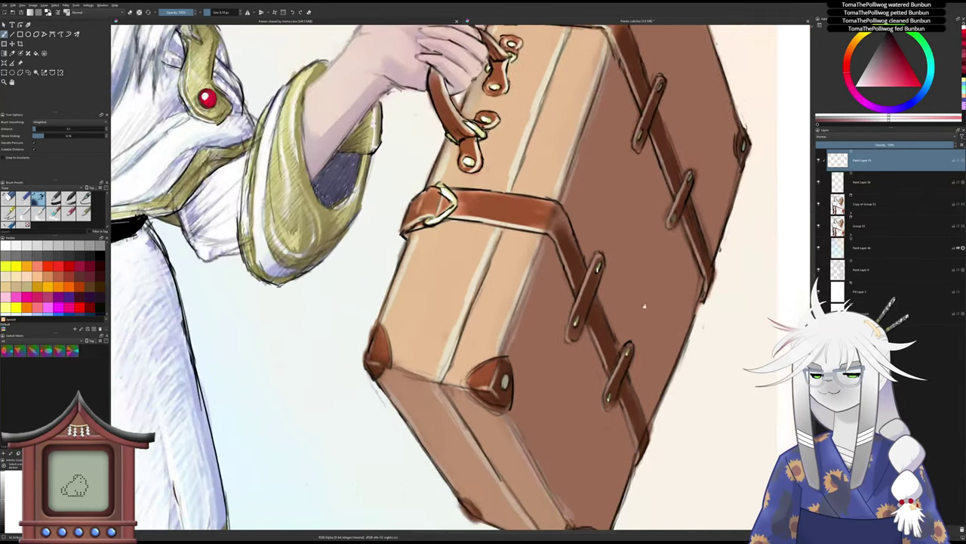
- Redo the white highlight on the metal stud of the suitcase's lower front corner cap
scroll(641, 307, up, 3)
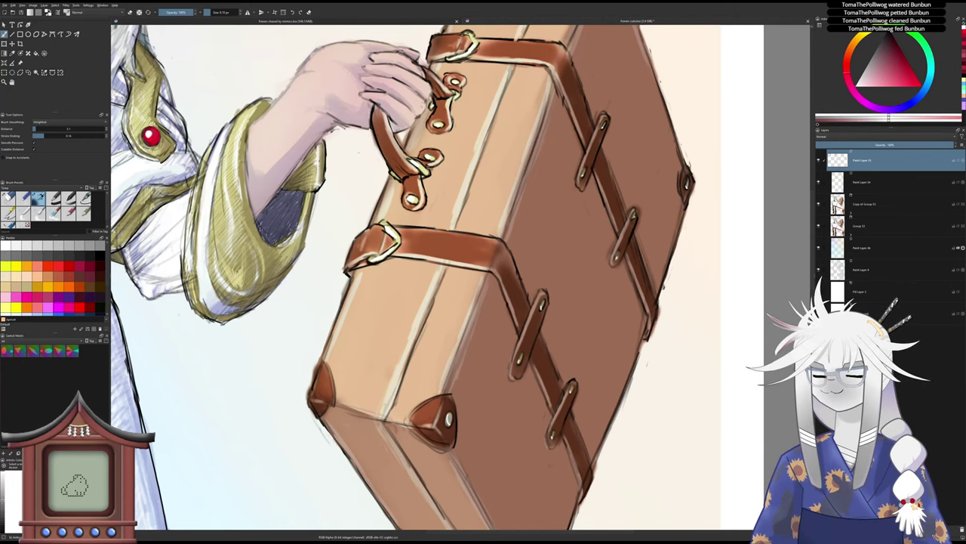
key(ctrl+z)
drag(448, 415, 447, 425)
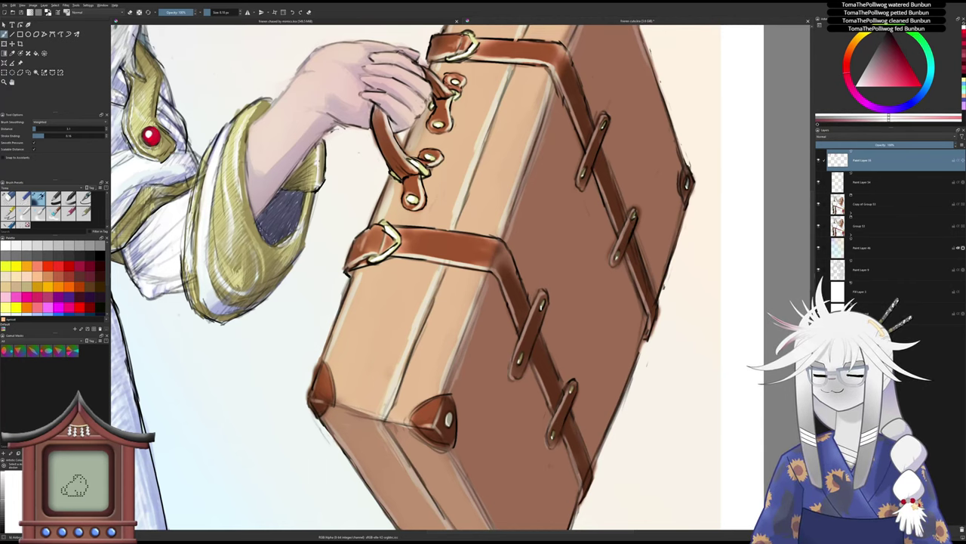
drag(448, 302, 413, 420)
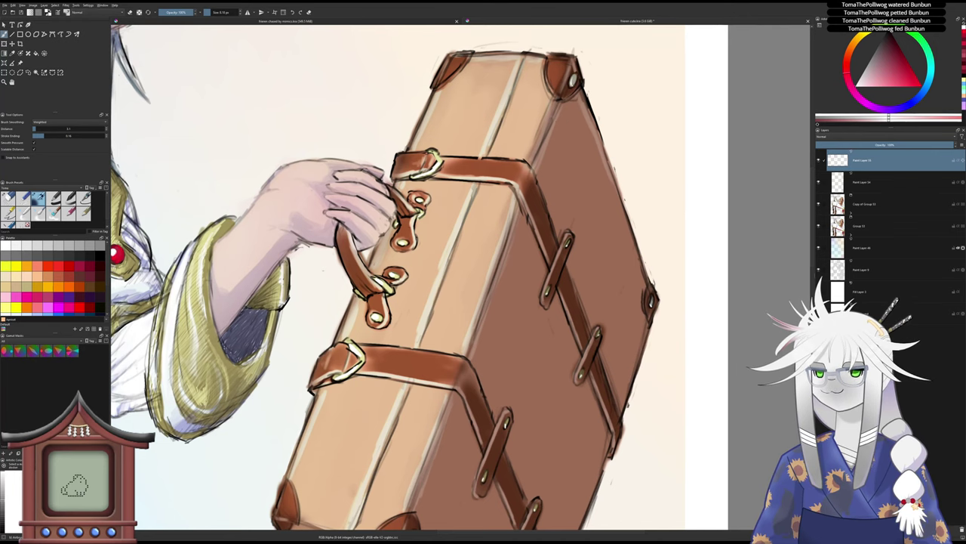
drag(567, 321, 616, 114)
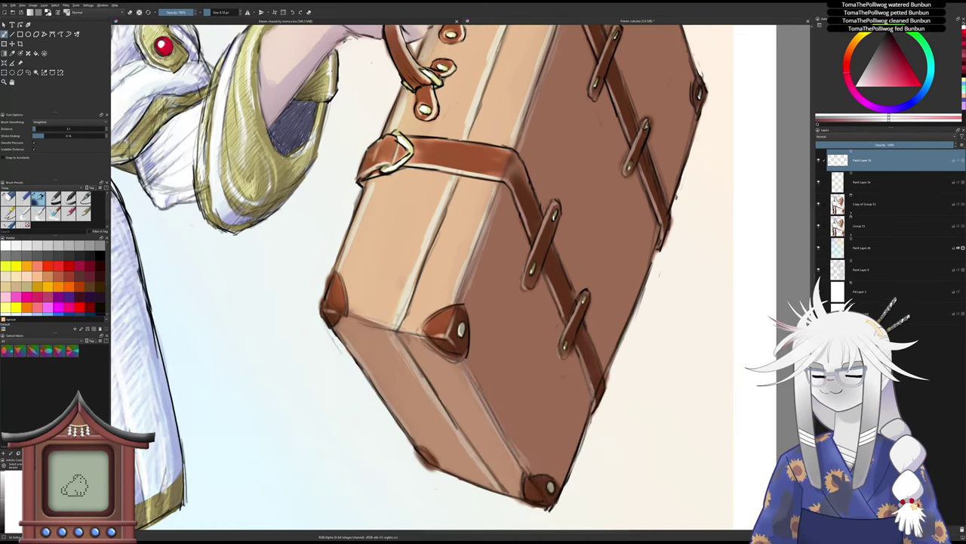
- Review the whole illustration, comparing it with and without the pastel gradient background layer
scroll(563, 418, down, 3)
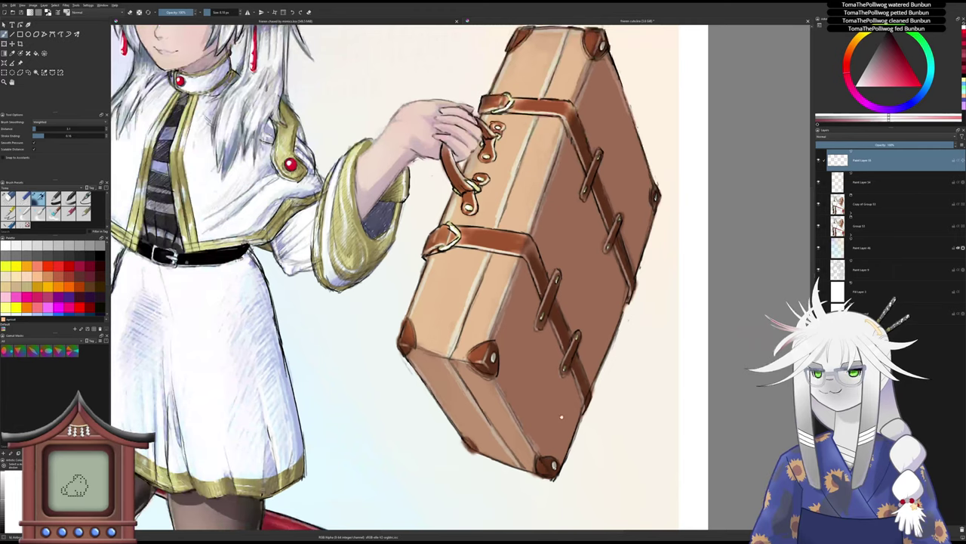
drag(561, 415, 558, 452)
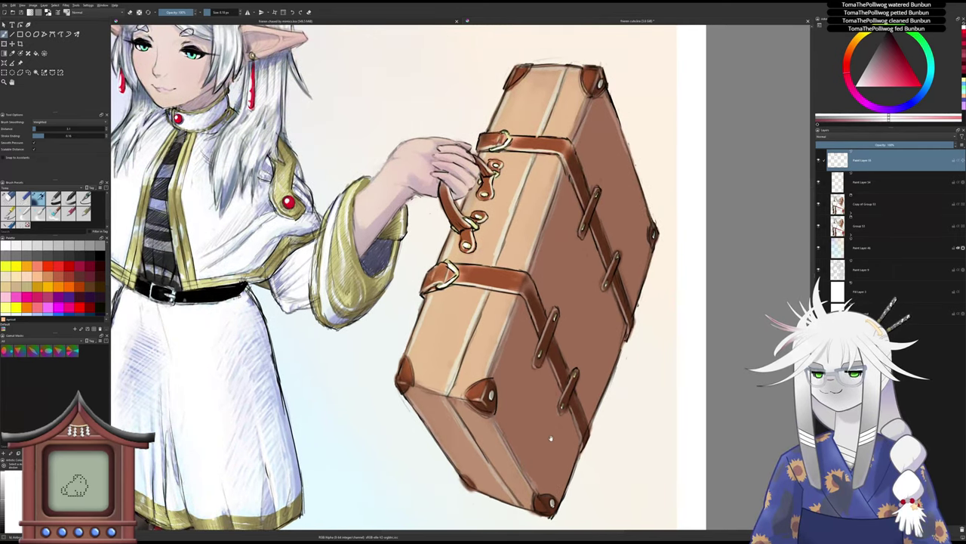
scroll(550, 438, down, 5)
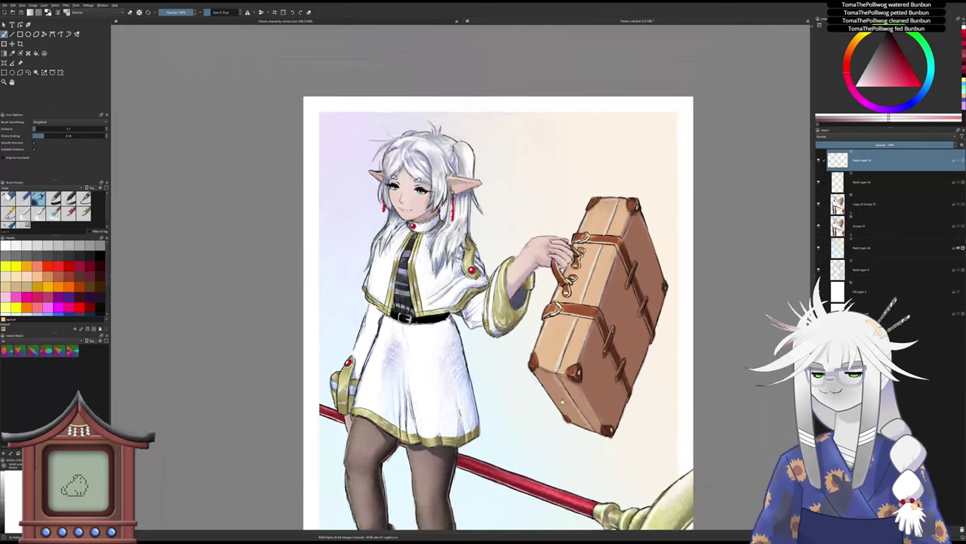
drag(561, 401, 554, 342)
mouse_move(568, 385)
mouse_down()
mouse_move(549, 335)
mouse_move(552, 366)
mouse_up()
drag(554, 371, 522, 360)
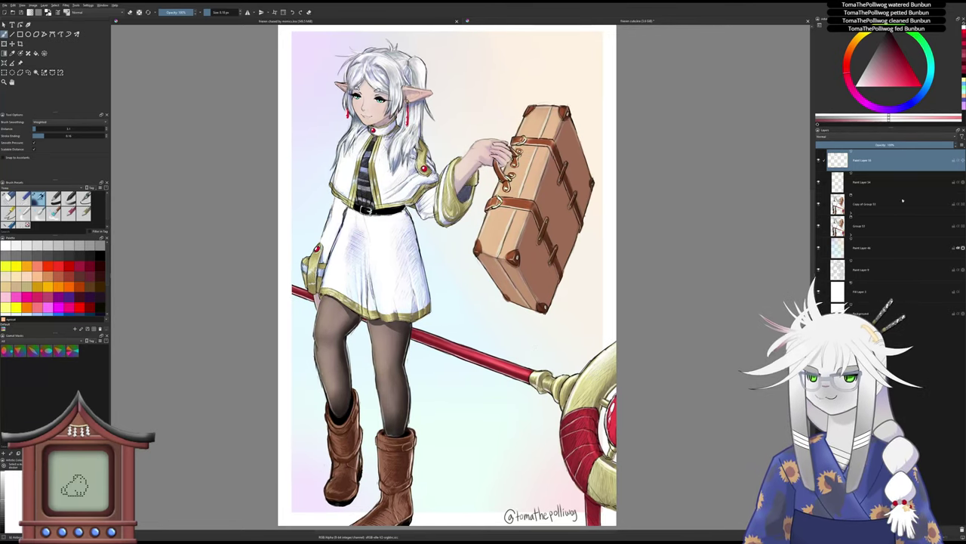
click(818, 247)
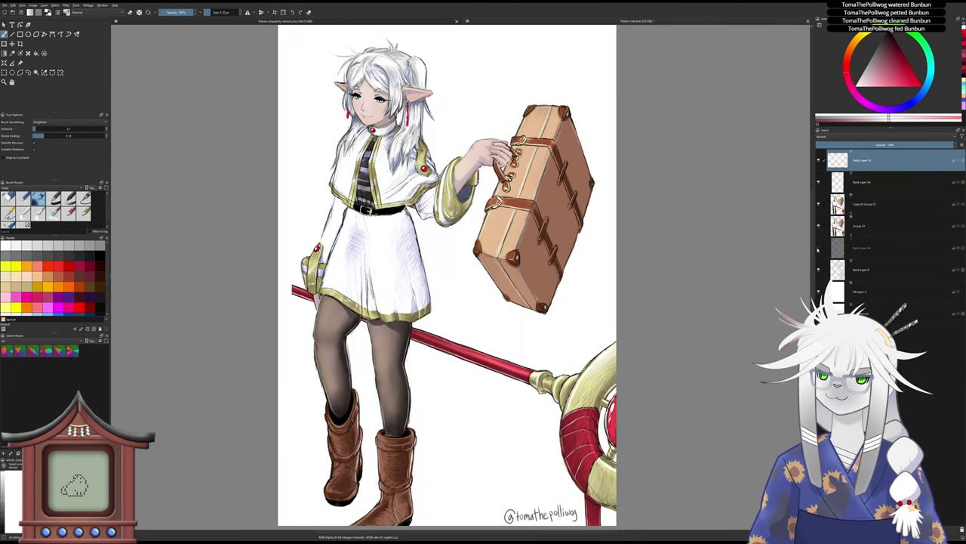
click(818, 248)
click(818, 247)
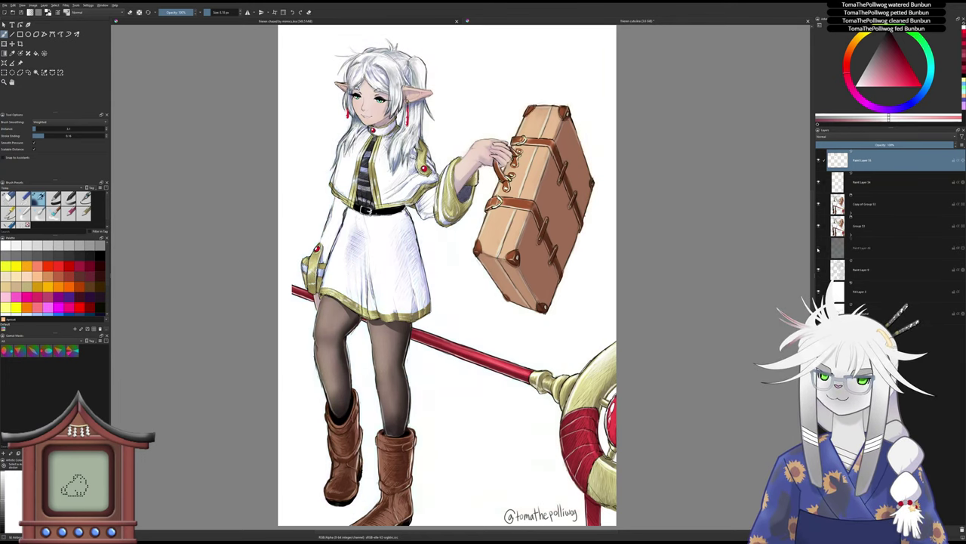
click(818, 248)
click(819, 248)
click(818, 247)
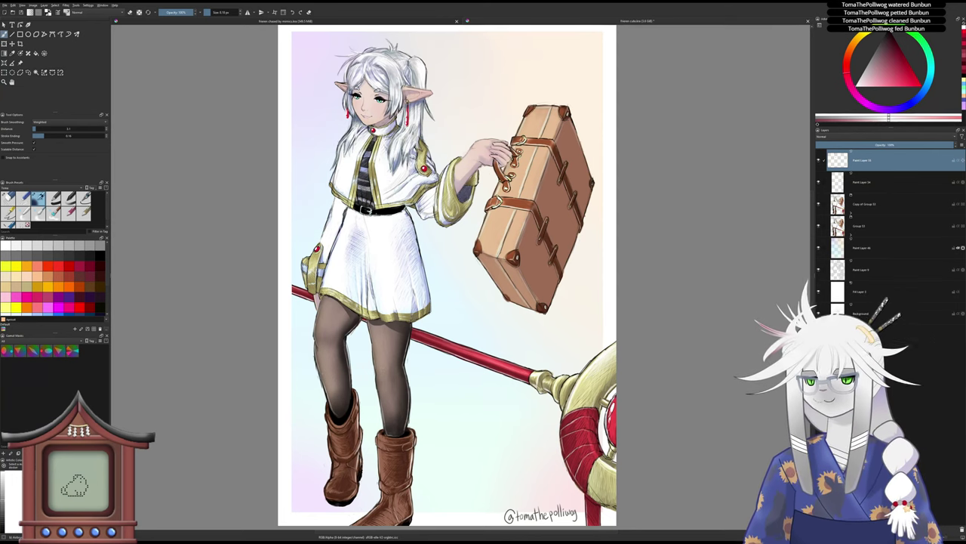
- Merge the copied character group into a single layer and erase the old signature from it
click(869, 208)
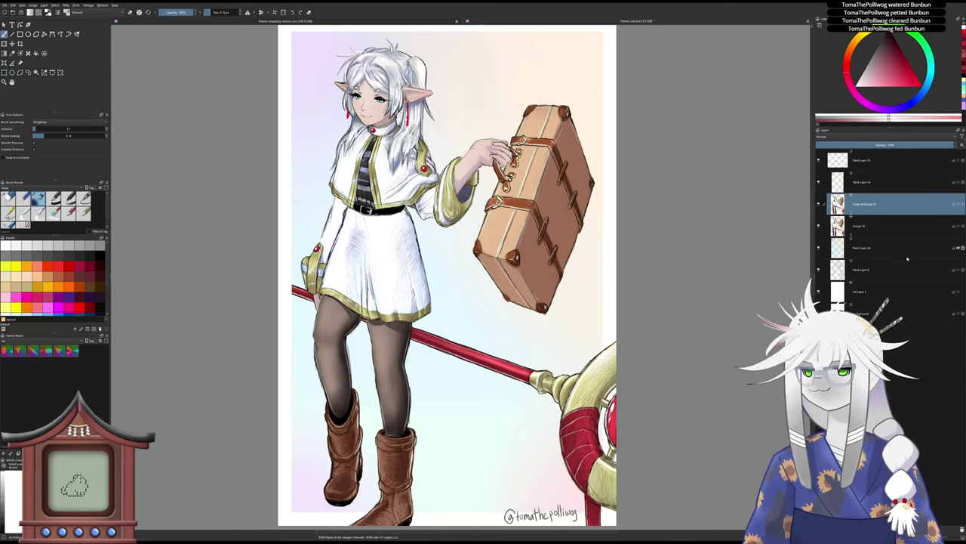
key(ctrl+e)
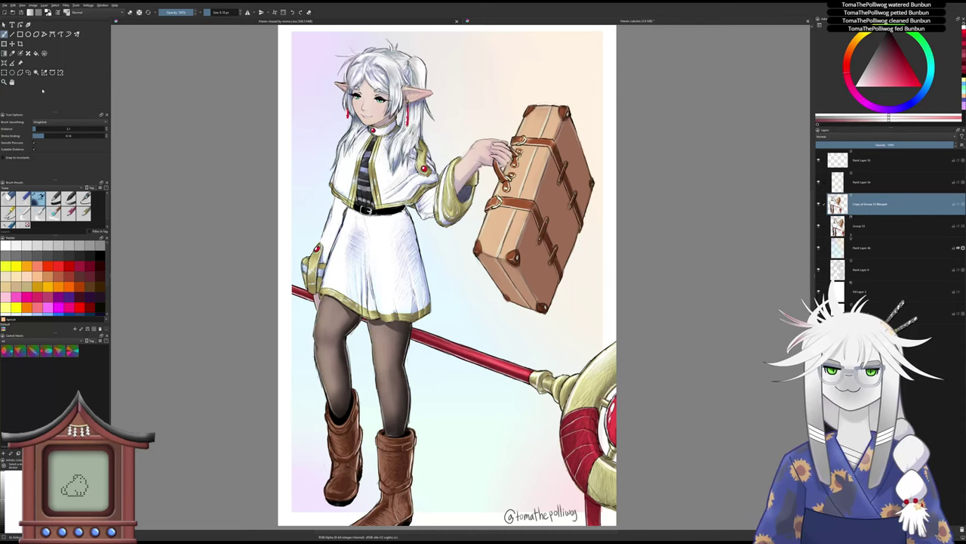
key(slash)
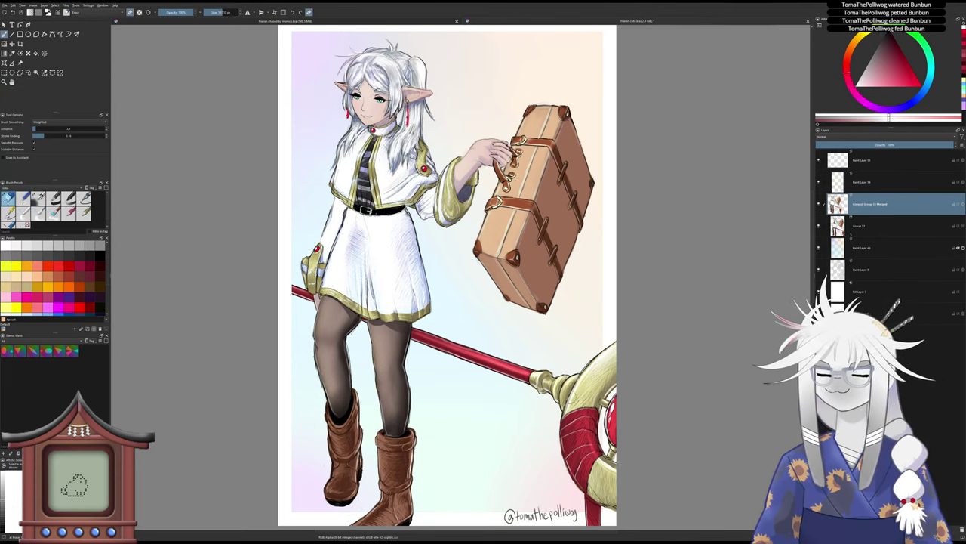
drag(519, 518, 512, 383)
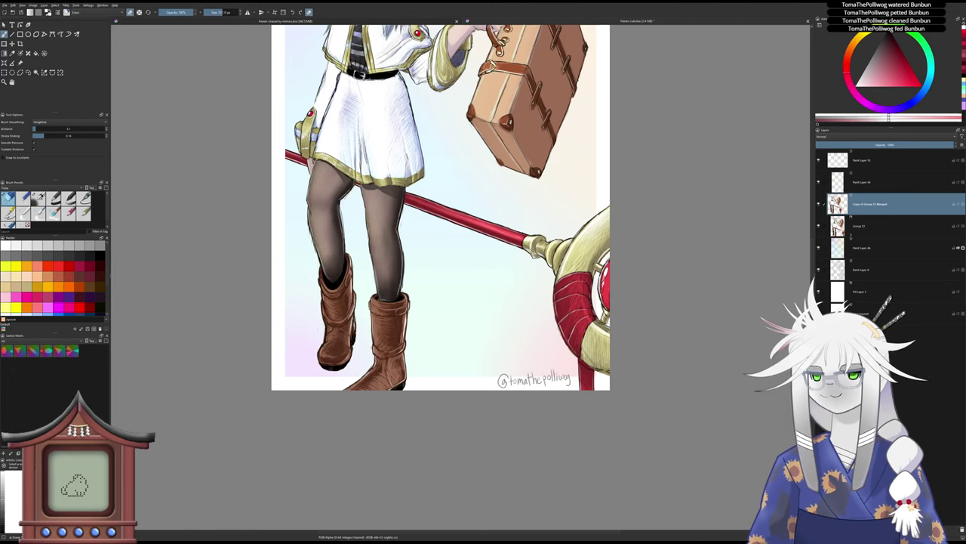
- Find the old signature's layer inside the original character group and remove the remaining signature from the artwork
click(850, 236)
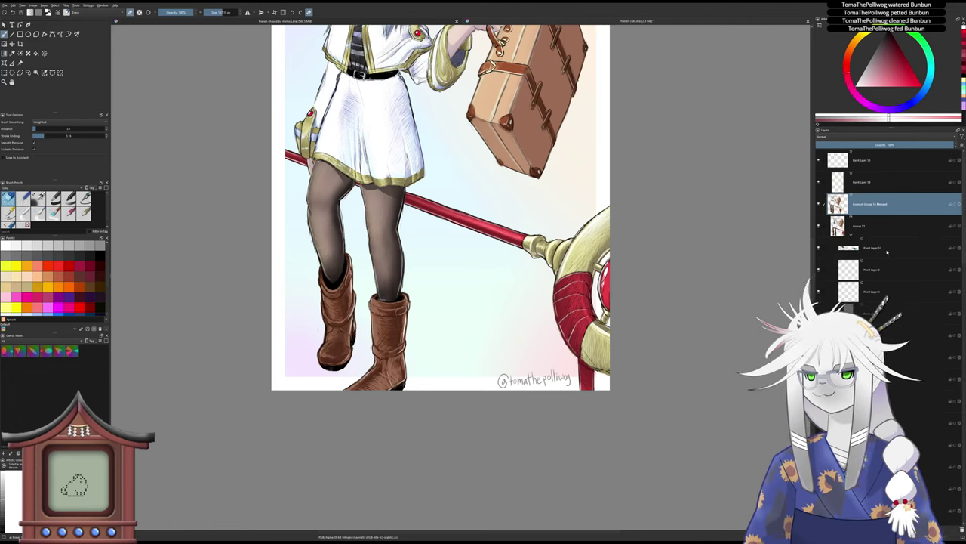
scroll(894, 237, up, 5)
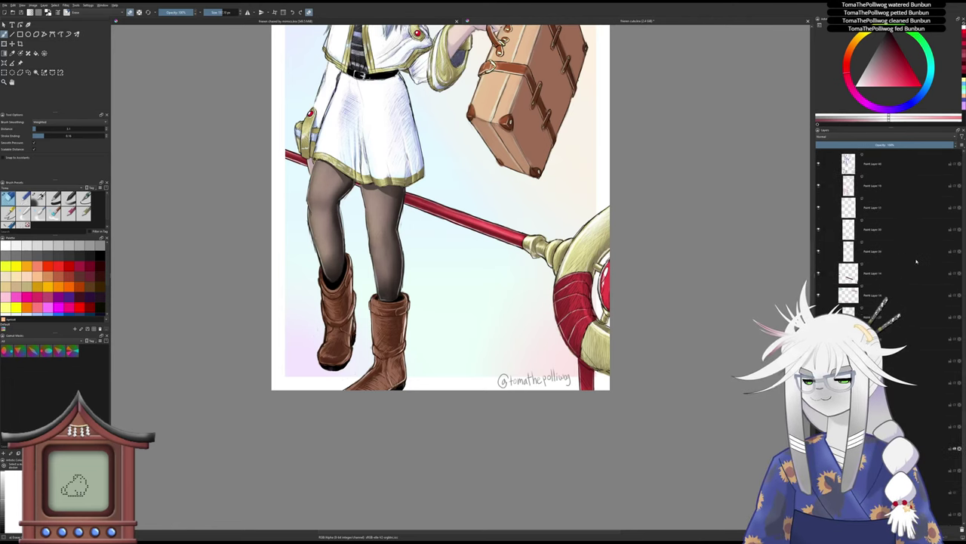
scroll(914, 334, down, 10)
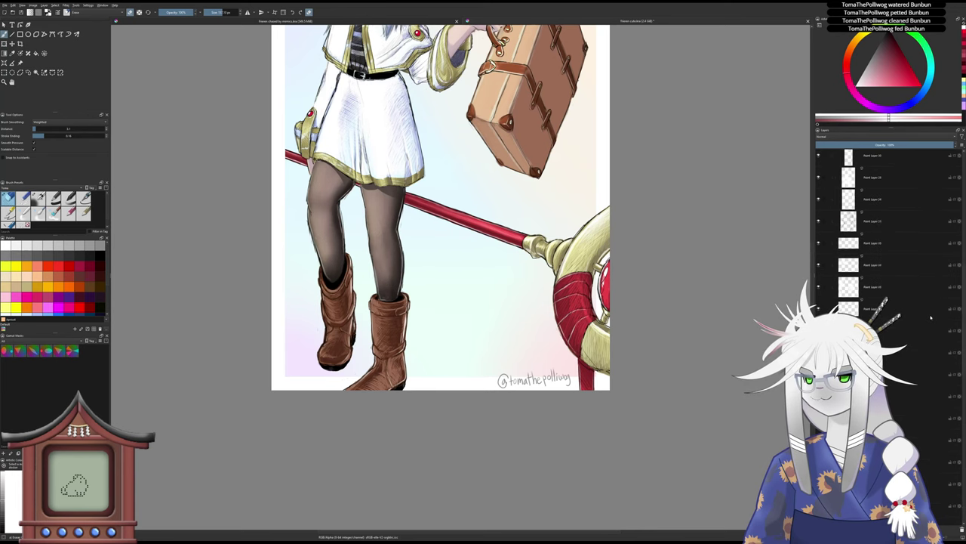
scroll(927, 325, down, 5)
click(908, 304)
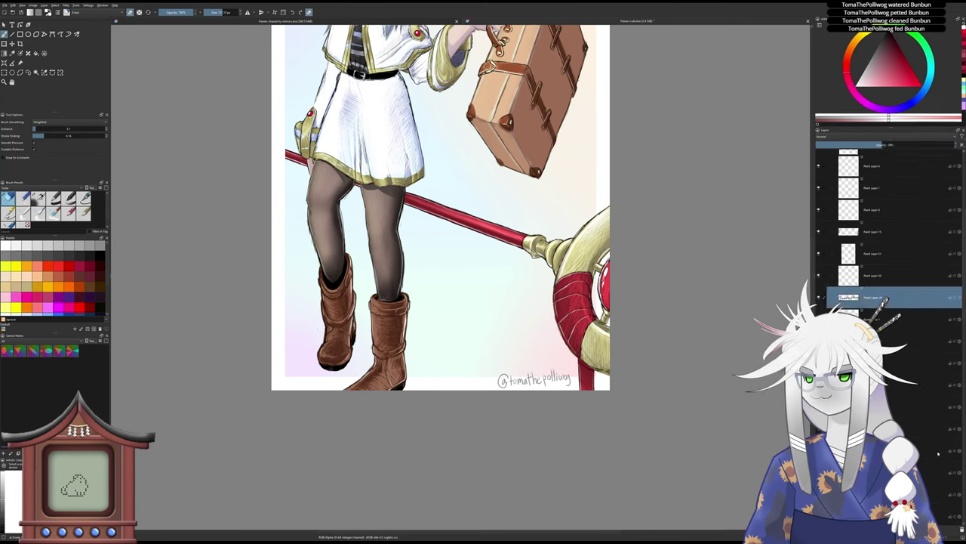
scroll(926, 342, up, 5)
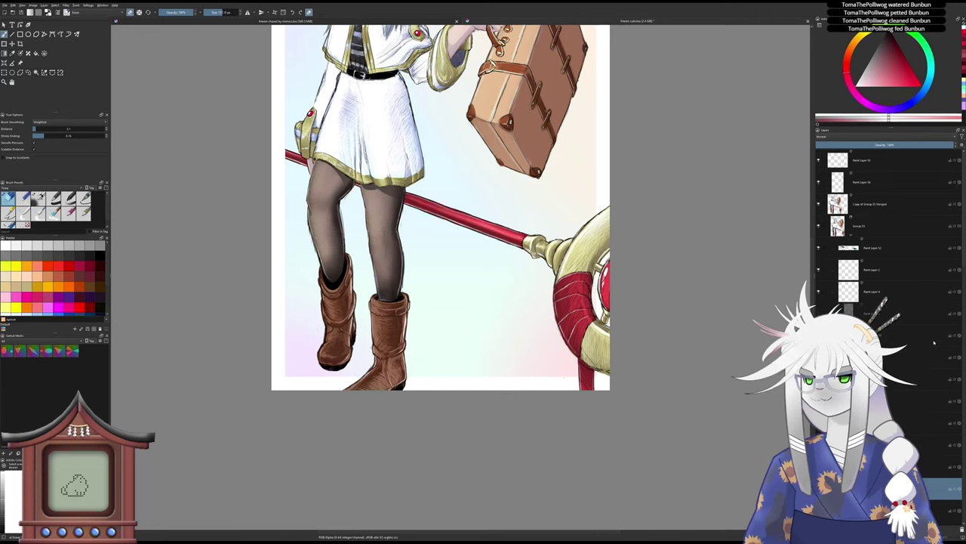
- Add a new paint layer above all others and set up a thin black ink brush on it for the signature
click(864, 160)
key(Insert)
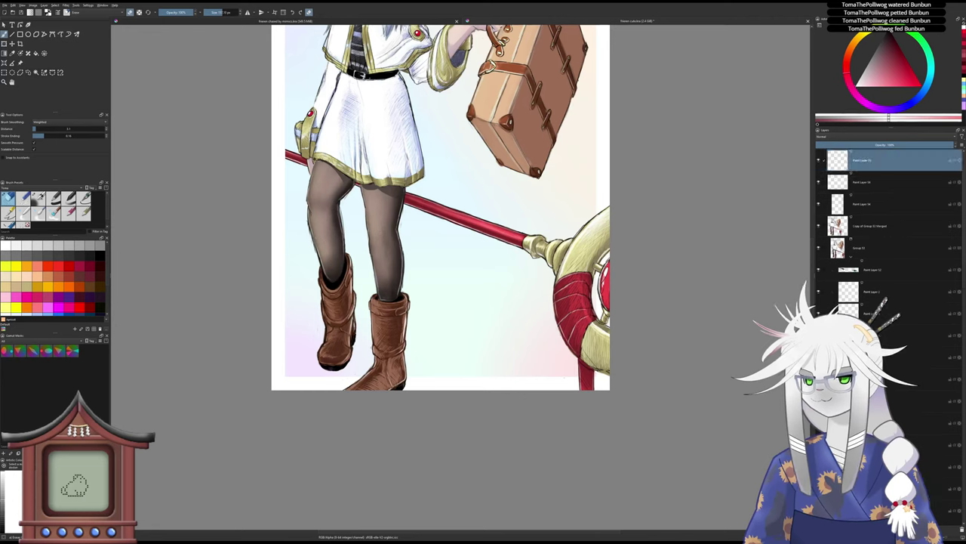
key(d)
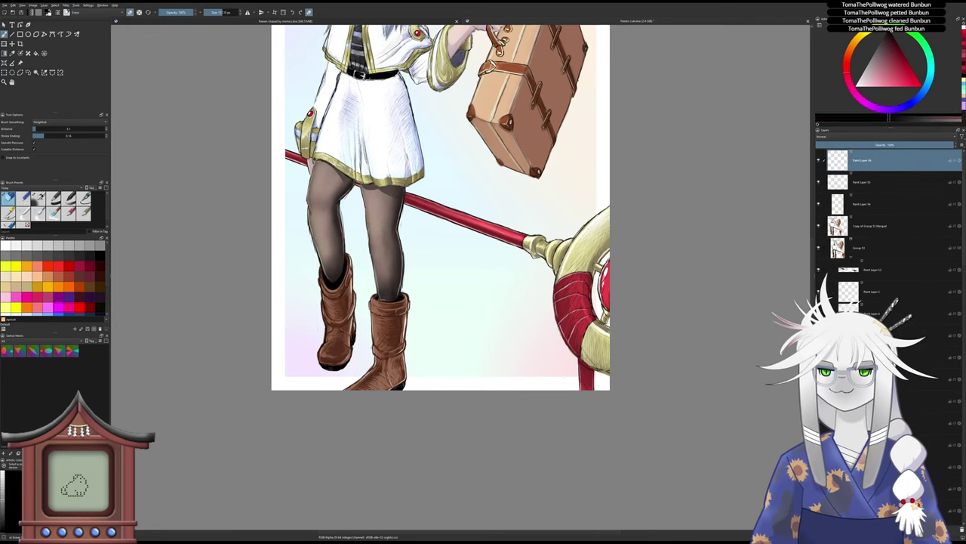
click(37, 198)
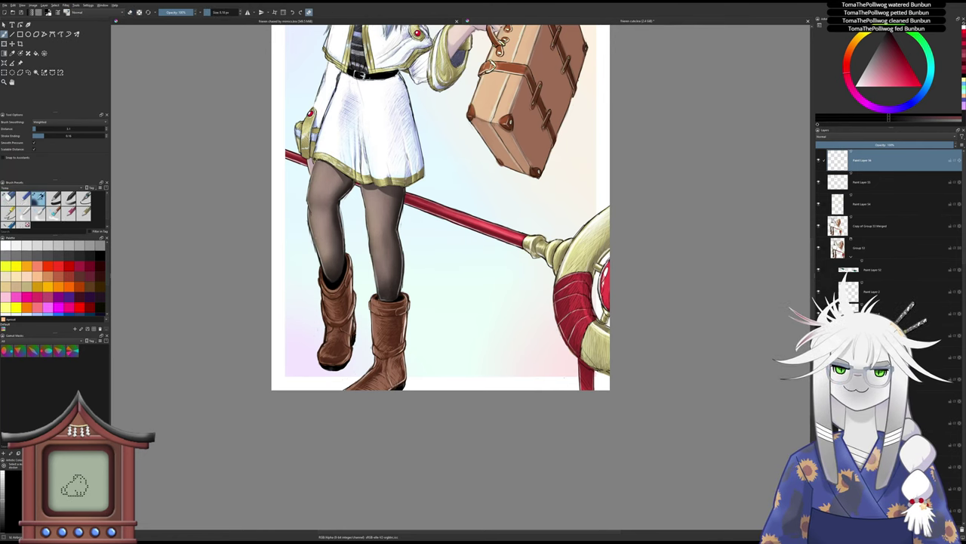
drag(229, 196, 249, 224)
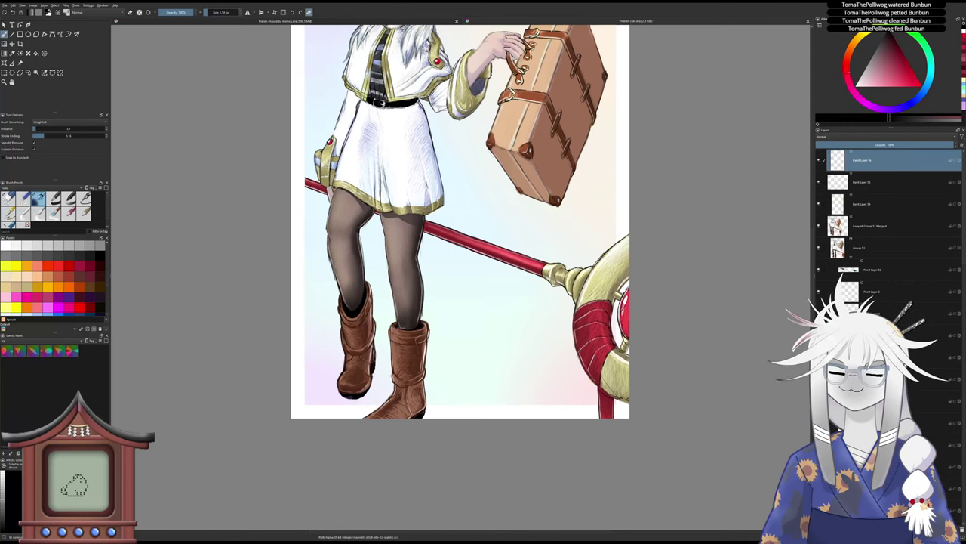
drag(566, 395, 542, 353)
drag(530, 373, 537, 352)
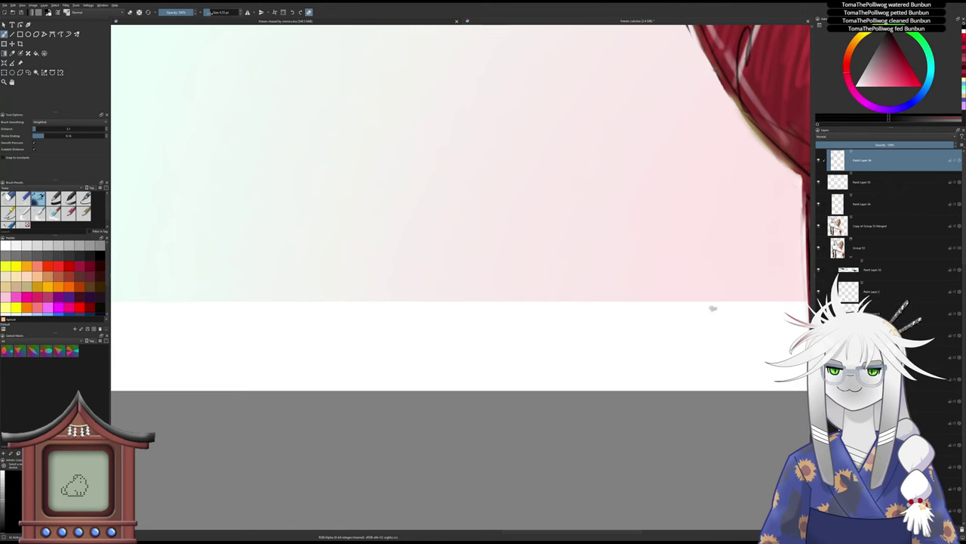
mouse_move(449, 325)
mouse_down()
mouse_move(455, 360)
mouse_move(449, 347)
mouse_move(460, 344)
mouse_move(462, 353)
mouse_move(435, 322)
mouse_move(458, 347)
mouse_up()
key(ctrl+z)
key(ctrl+z)
- Handwrite the artist's handle in black as a signature on the white border beside the staff's base
scroll(455, 339, down, 5)
mouse_move(450, 338)
mouse_down()
mouse_move(465, 334)
mouse_move(465, 345)
mouse_move(469, 330)
mouse_up()
mouse_move(474, 332)
mouse_down()
mouse_move(475, 345)
mouse_move(485, 345)
mouse_move(506, 331)
mouse_move(506, 346)
mouse_up()
mouse_move(506, 337)
mouse_down()
mouse_move(514, 345)
mouse_move(523, 336)
mouse_move(528, 350)
mouse_move(539, 328)
mouse_move(551, 343)
mouse_move(539, 337)
mouse_move(554, 341)
mouse_move(573, 329)
mouse_move(588, 345)
mouse_up()
key(ctrl+z)
key(ctrl+z)
key(ctrl+z)
key(ctrl+z)
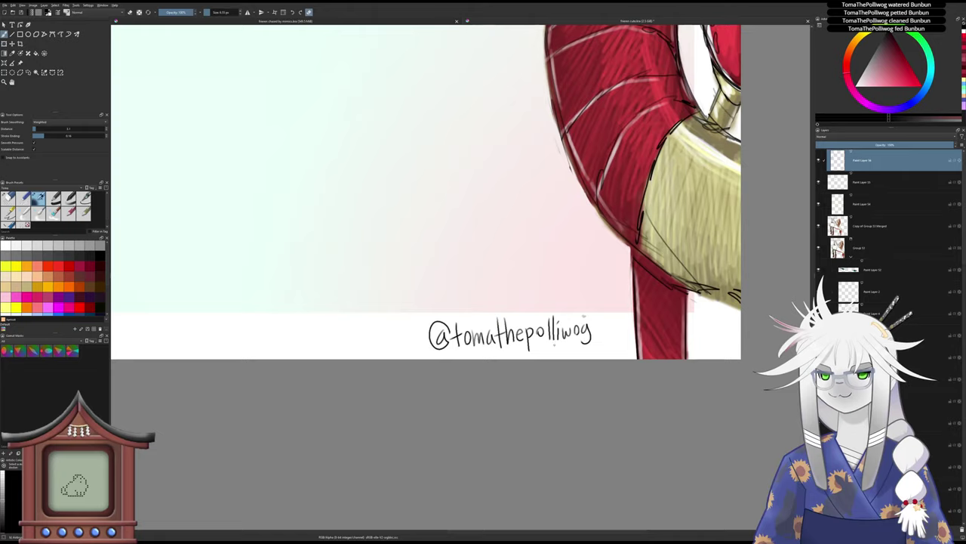
- Move the new signature along the lower white border until it sits close to the staff's red shaft
scroll(555, 344, down, 6)
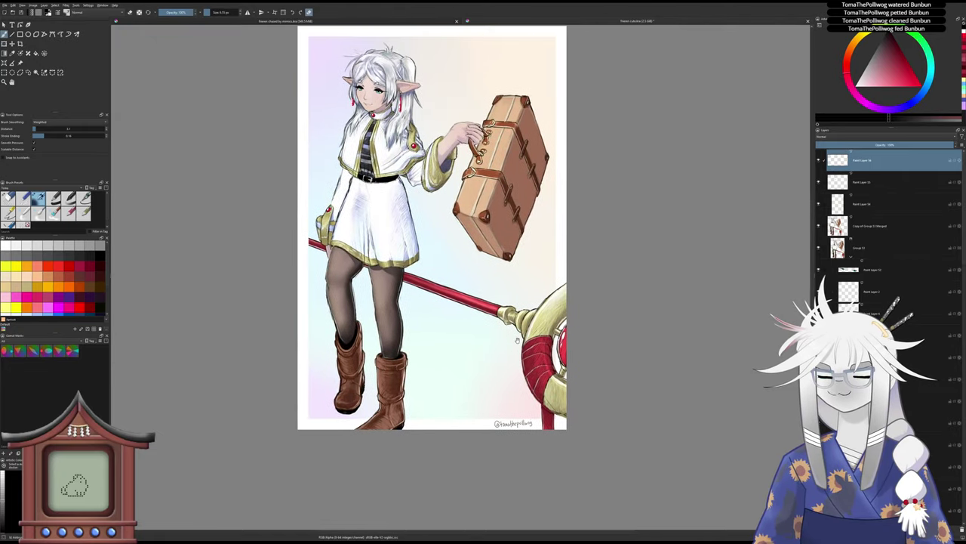
drag(518, 341, 523, 368)
scroll(520, 355, up, 1)
scroll(526, 377, up, 1)
scroll(526, 373, up, 1)
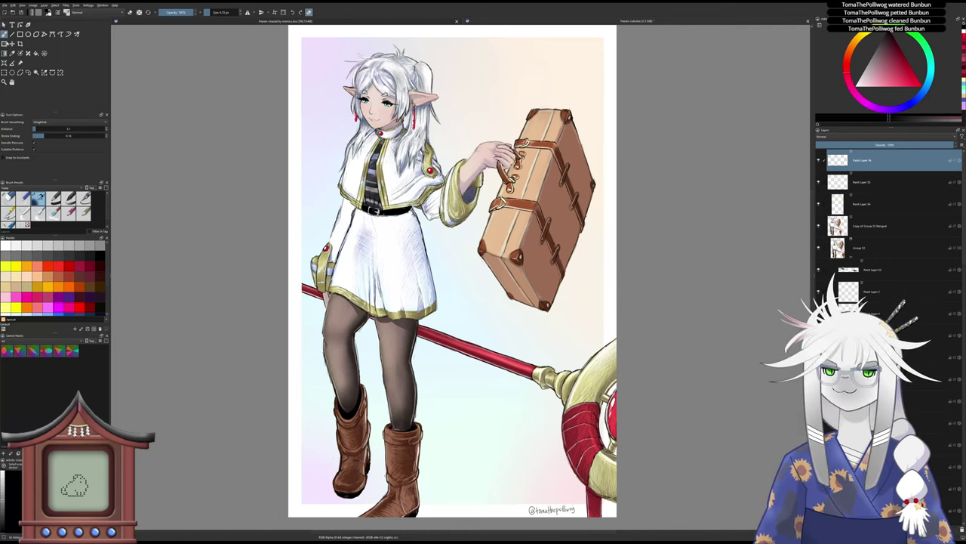
key(ctrl+t)
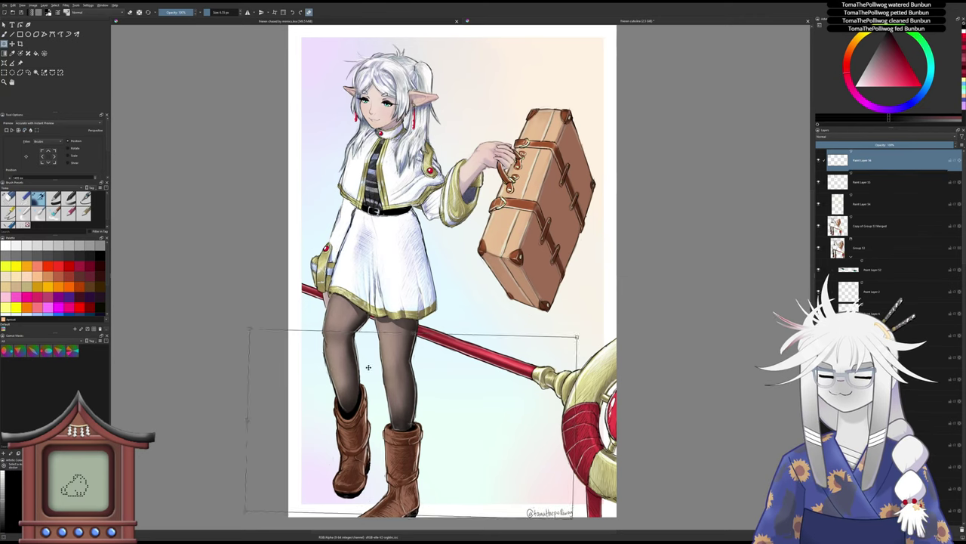
key(Return)
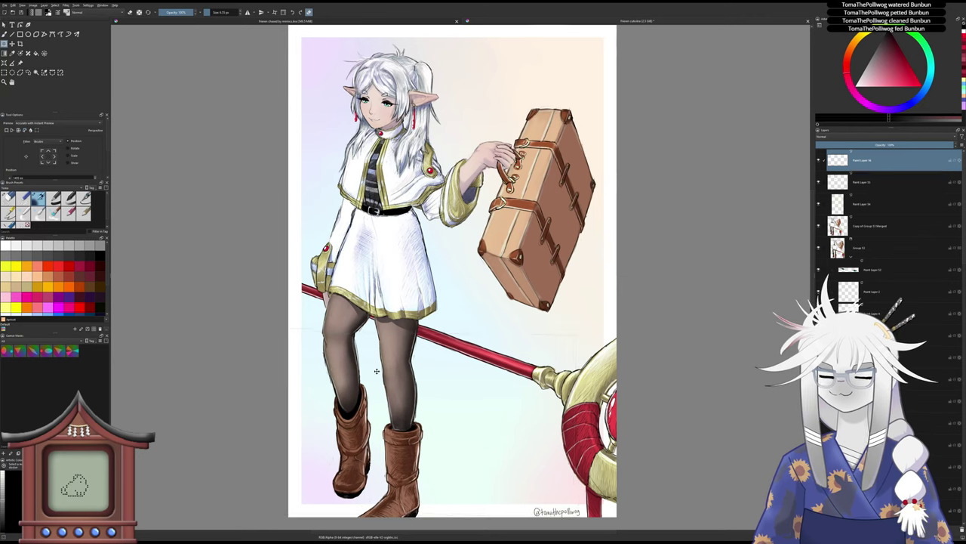
drag(377, 370, 382, 370)
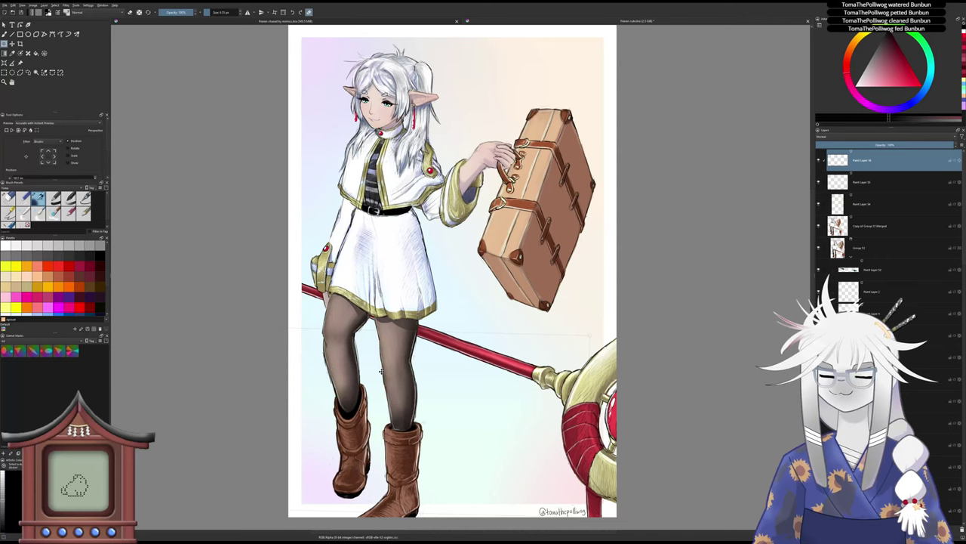
click(4, 24)
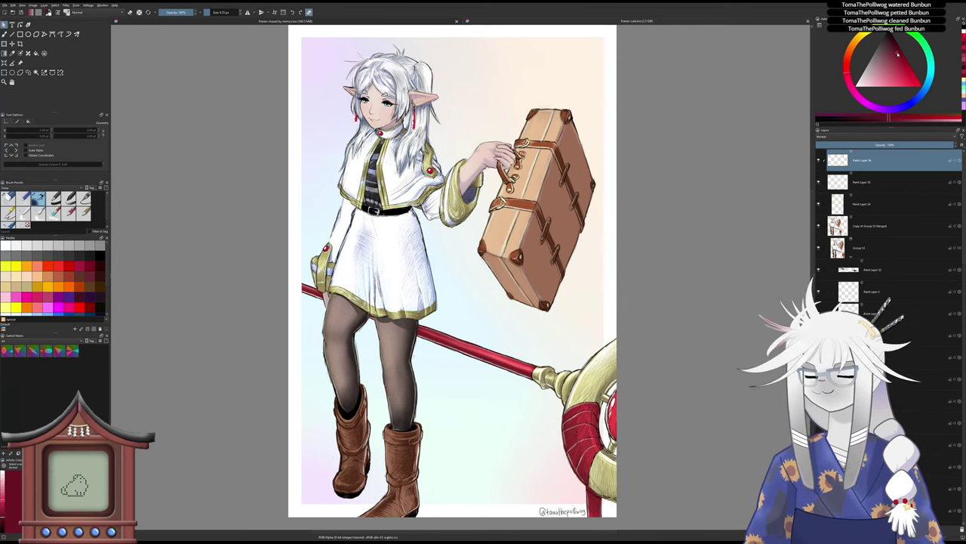
- Add a new paint layer above all others and paint dark red angular facets across the staff's round gem
scroll(615, 412, up, 4)
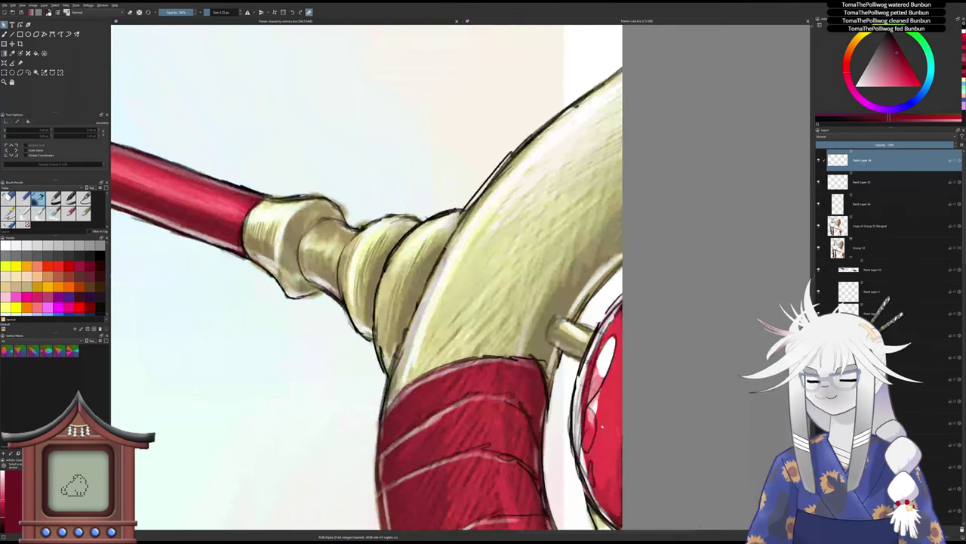
key(b)
key(Insert)
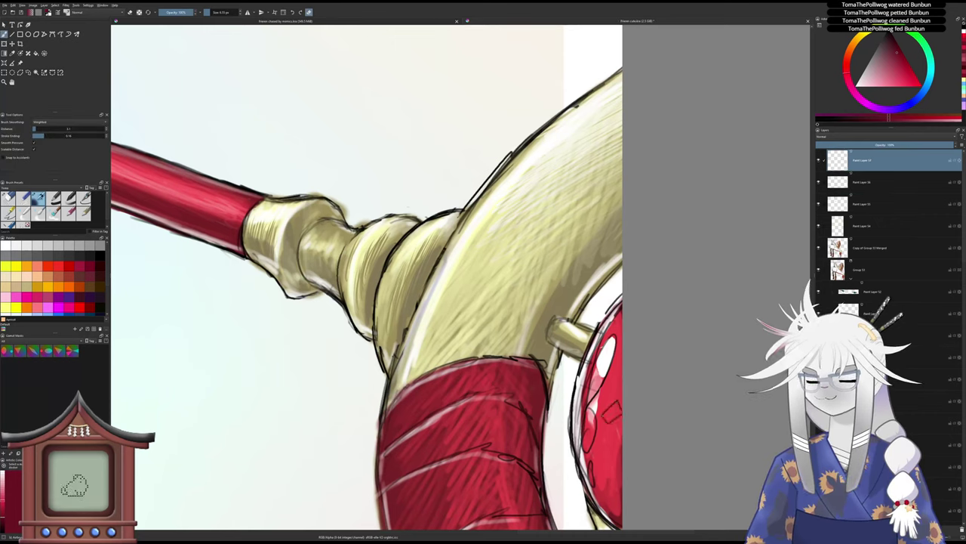
mouse_move(604, 414)
mouse_down()
mouse_move(620, 409)
mouse_move(612, 438)
mouse_up()
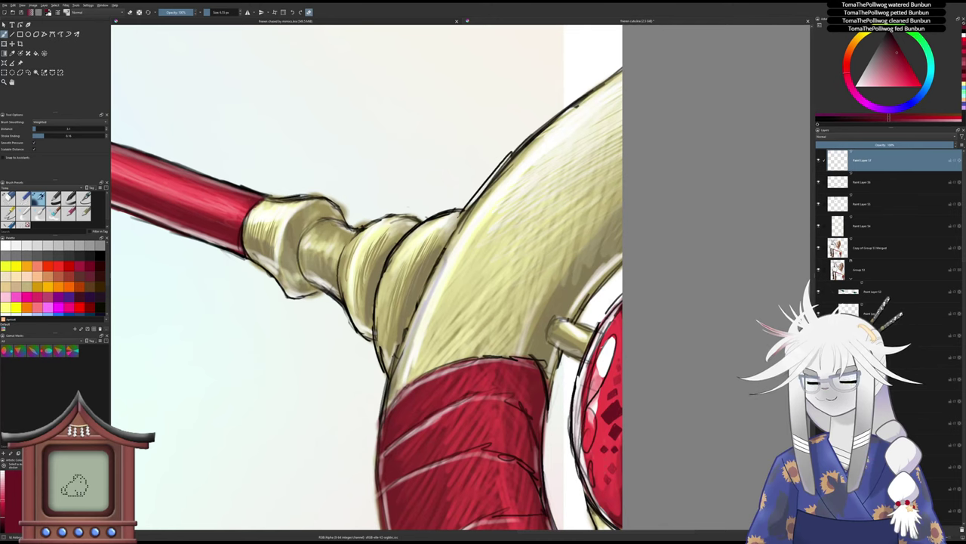
drag(613, 463, 597, 493)
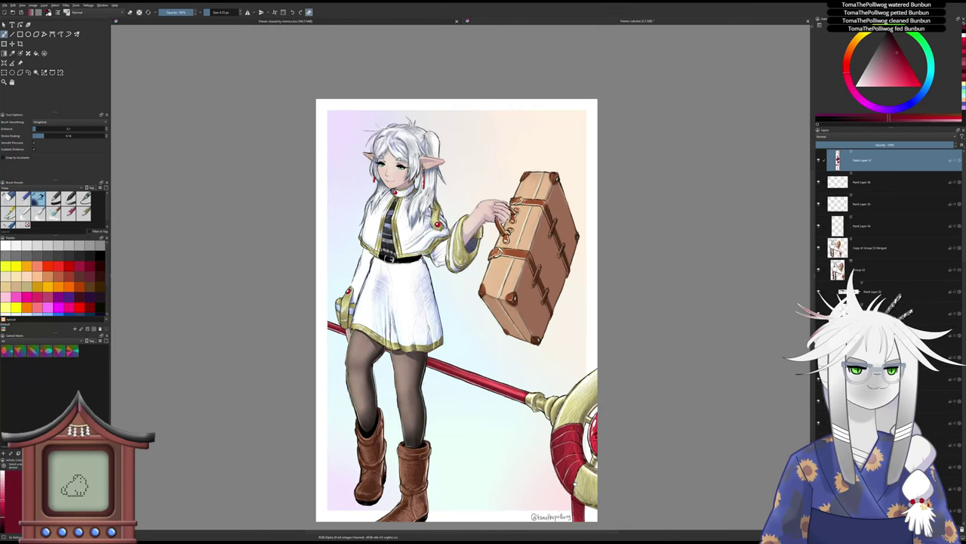
drag(575, 484, 575, 483)
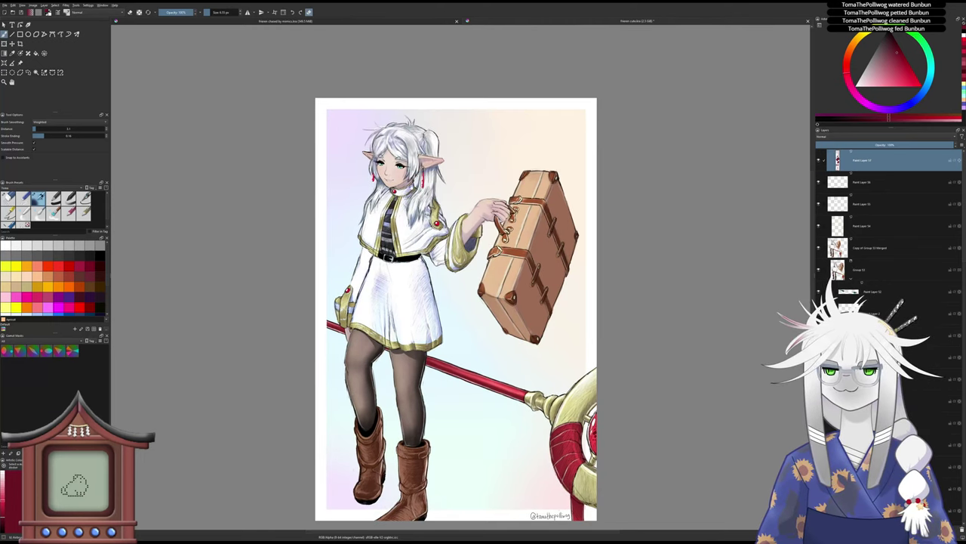
- Reset the paint colour to black and darken the pupil detail in the elf's left eye
drag(466, 241, 473, 214)
drag(419, 160, 480, 134)
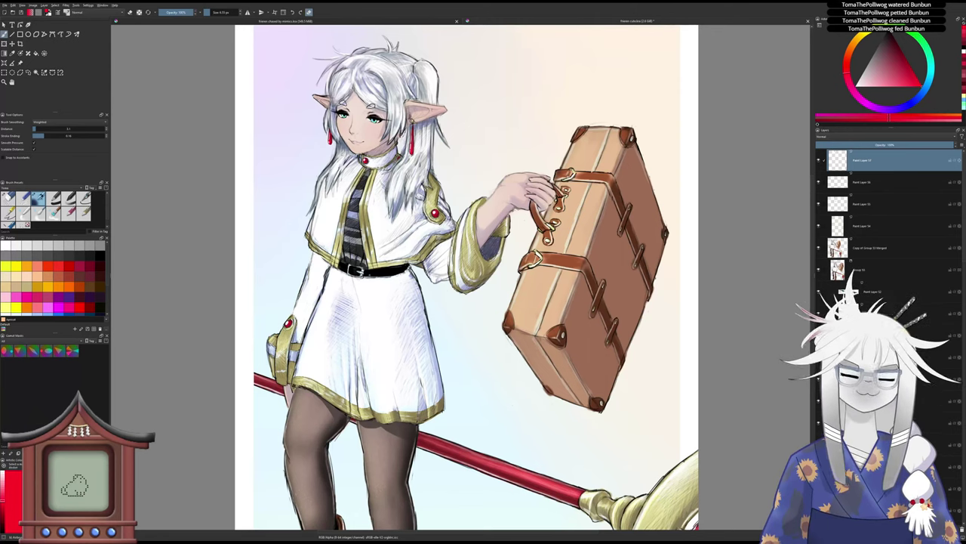
key(d)
scroll(379, 129, up, 6)
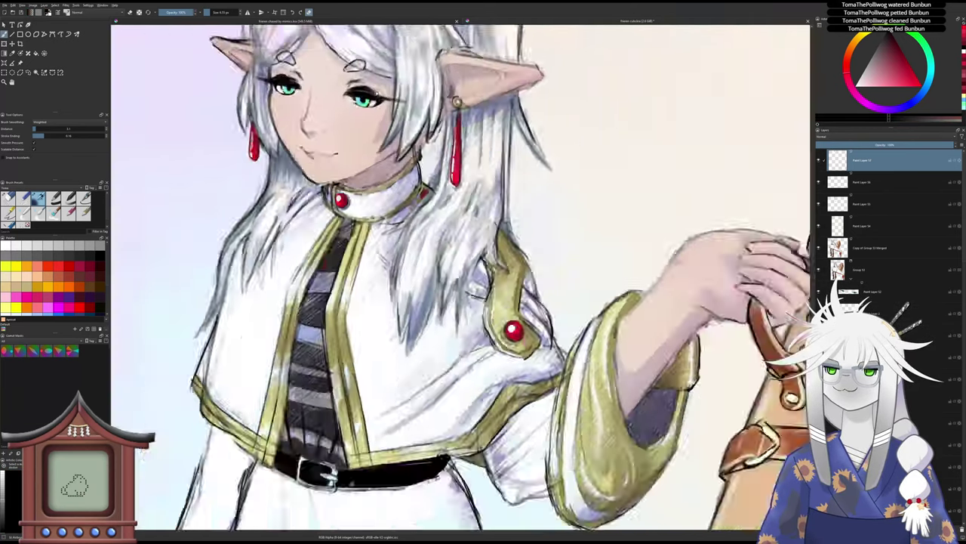
drag(379, 128, 449, 381)
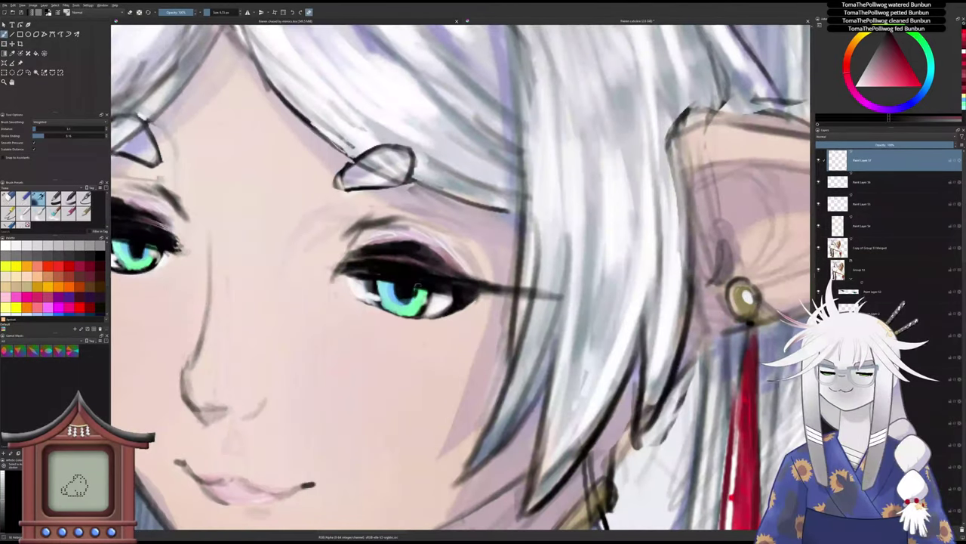
drag(419, 286, 406, 298)
- Examine the elf's face up close and review the whole illustration for remaining touch-ups
scroll(393, 290, down, 1)
scroll(393, 291, down, 5)
scroll(399, 234, up, 5)
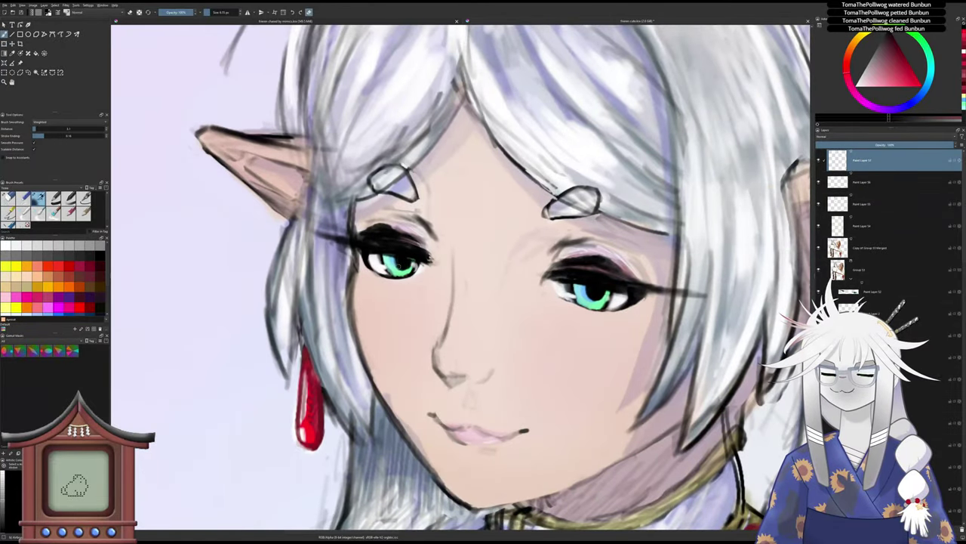
scroll(397, 261, down, 8)
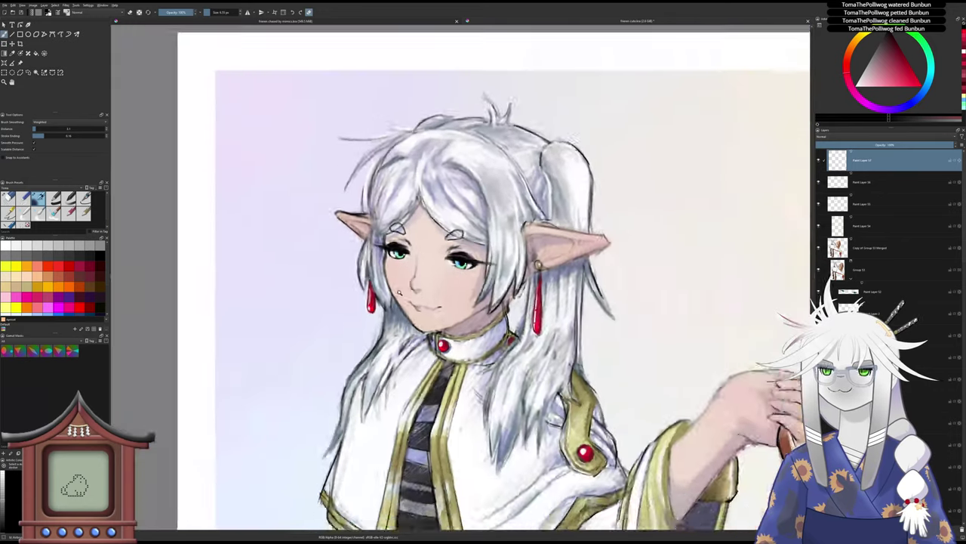
scroll(400, 317, down, 4)
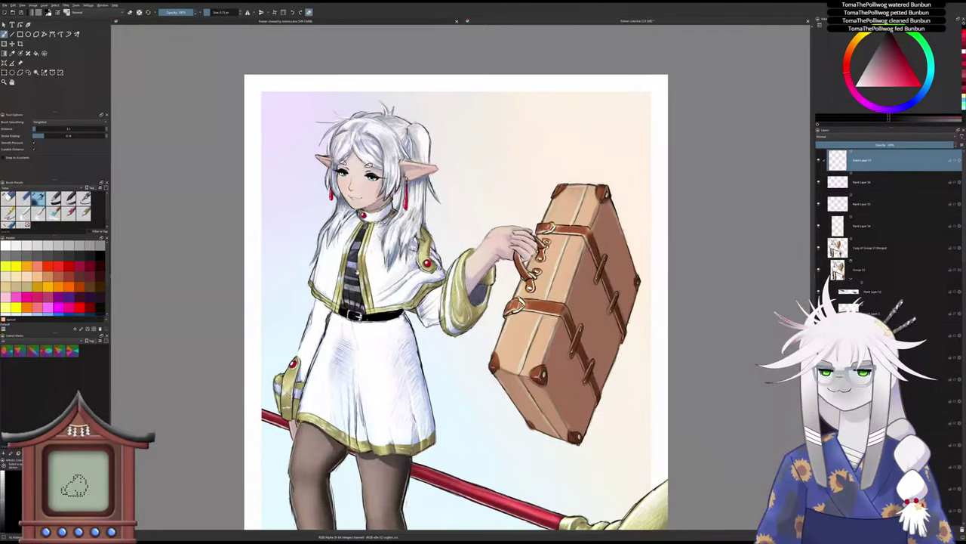
scroll(415, 302, down, 3)
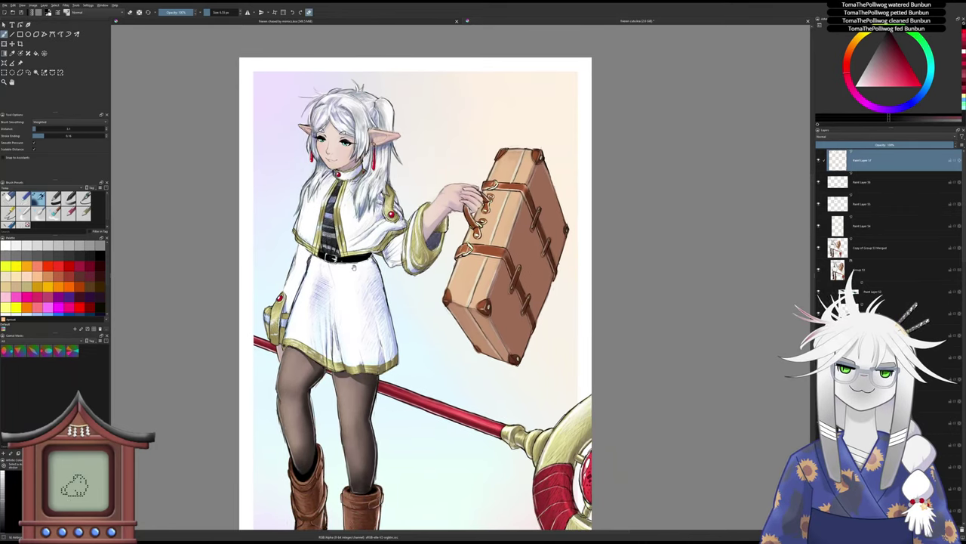
scroll(354, 268, down, 4)
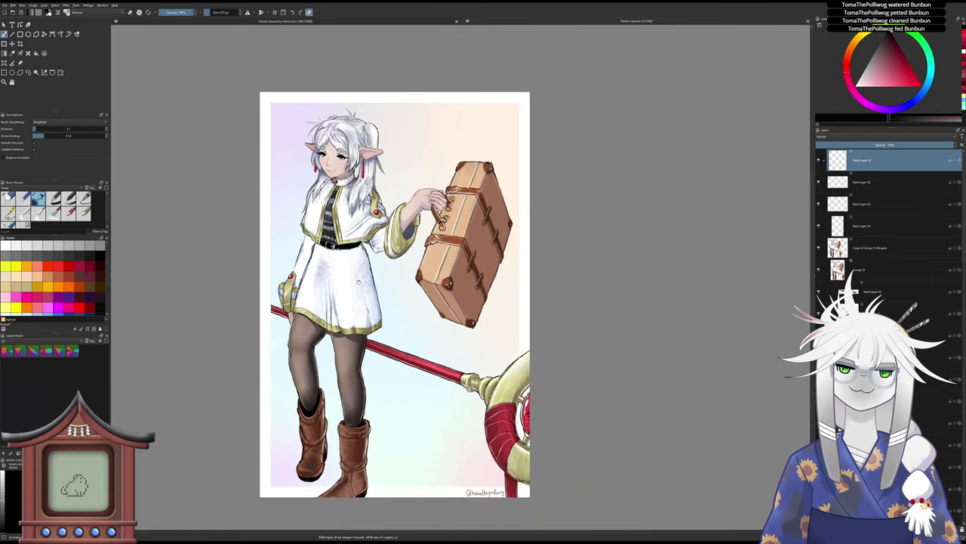
scroll(362, 270, up, 3)
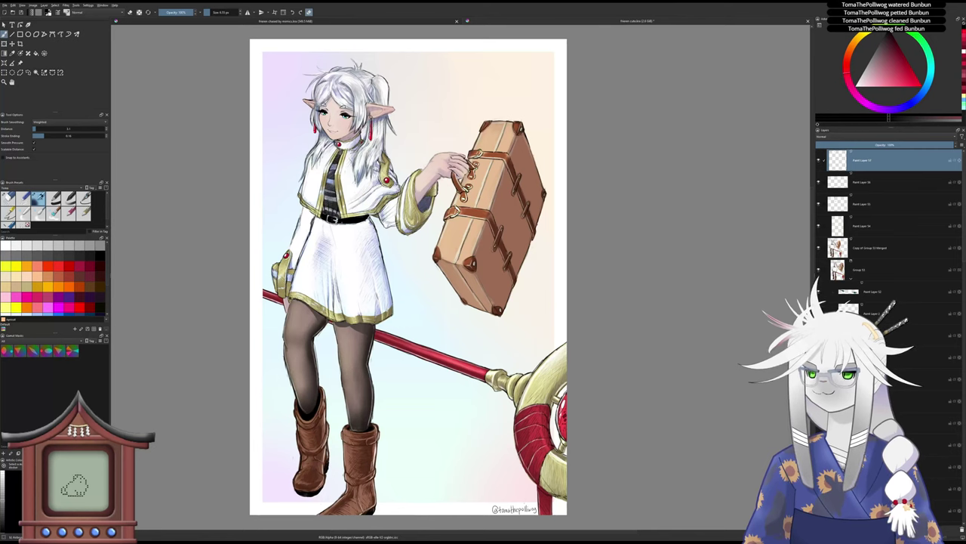
- Look through the layers of the original character group for the line art
scroll(891, 226, down, 5)
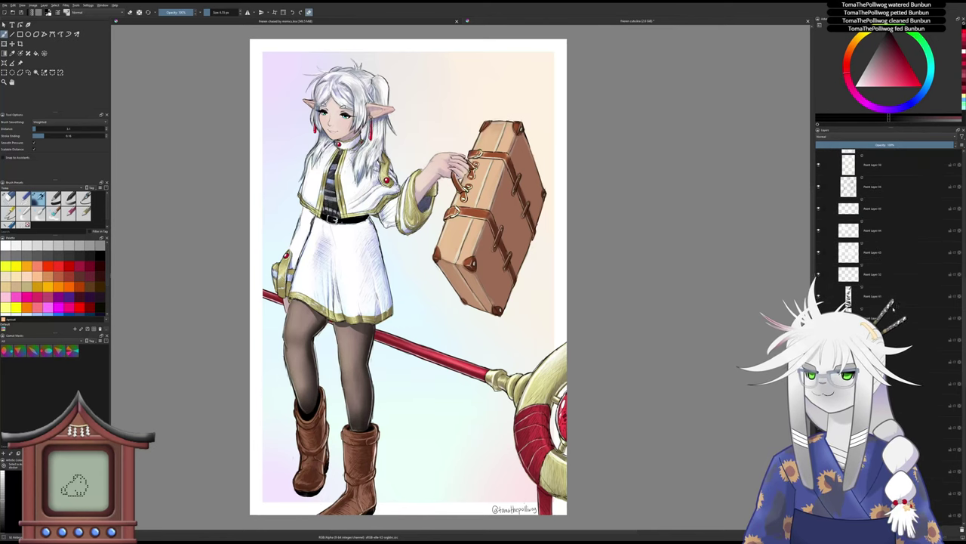
scroll(897, 305, up, 3)
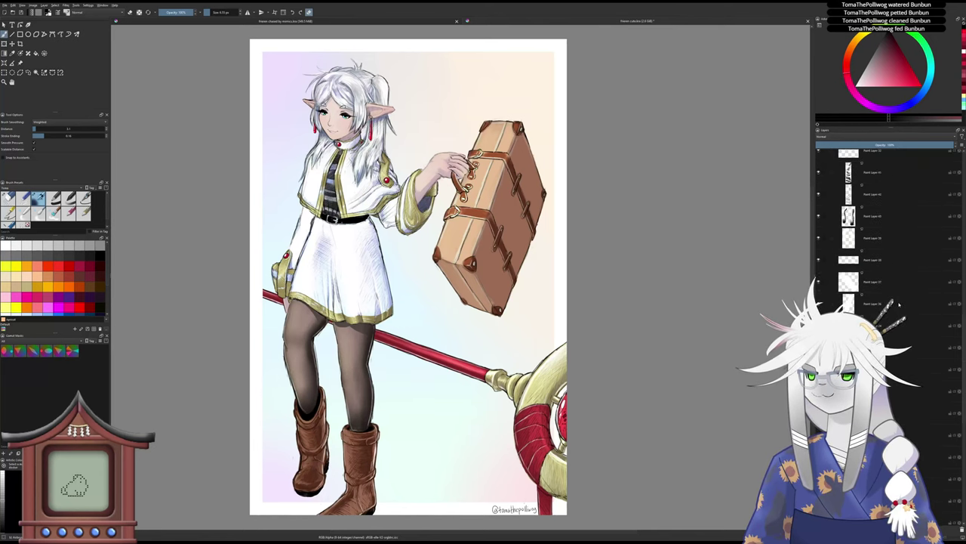
scroll(898, 303, down, 5)
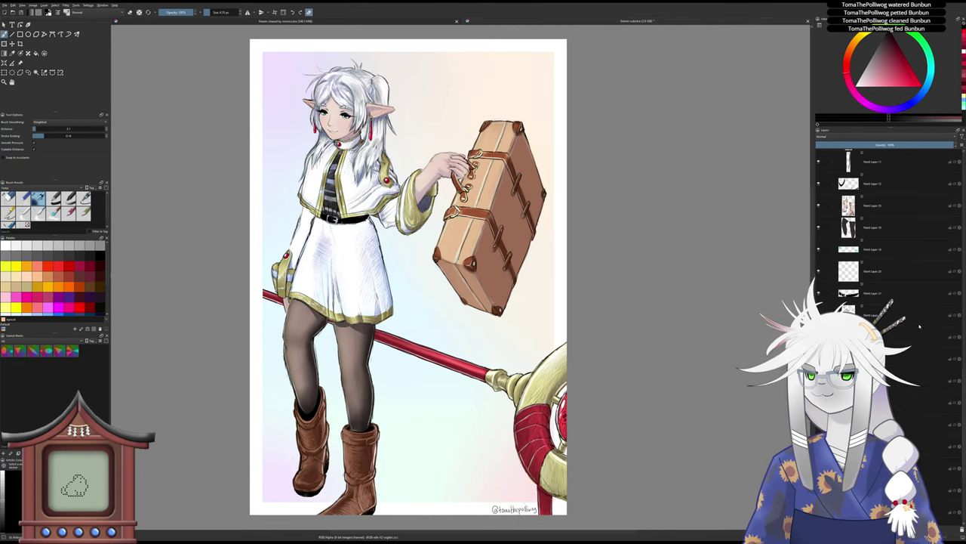
scroll(919, 326, down, 5)
scroll(921, 326, down, 5)
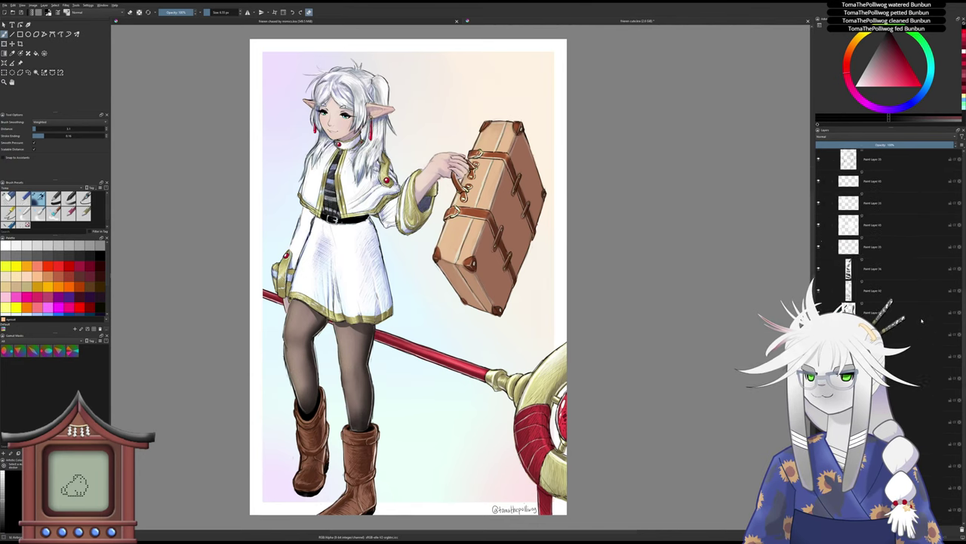
click(845, 284)
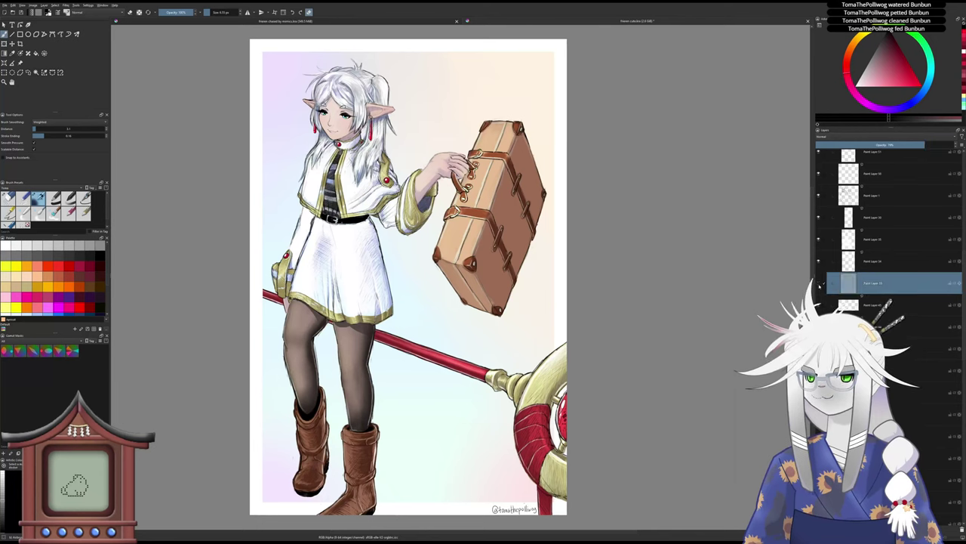
scroll(819, 284, up, 3)
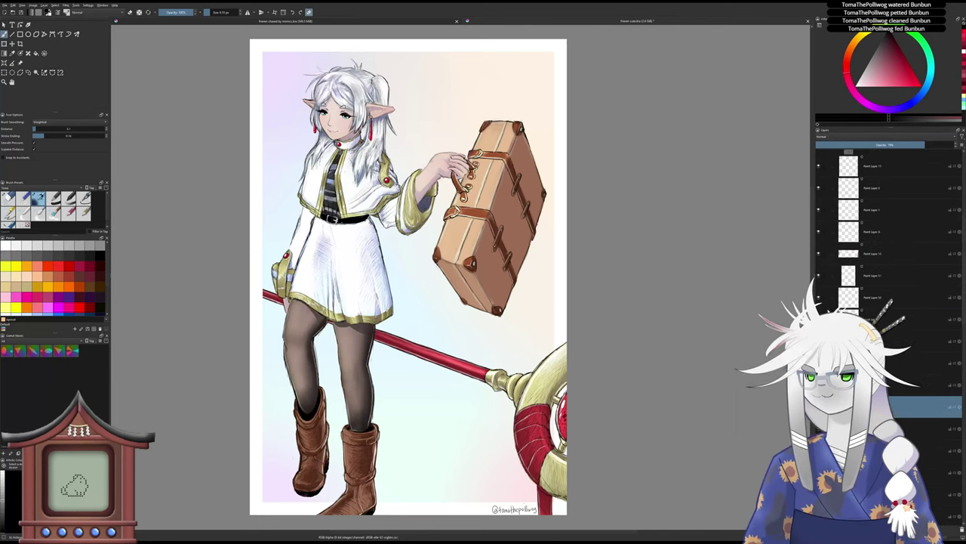
scroll(879, 287, up, 3)
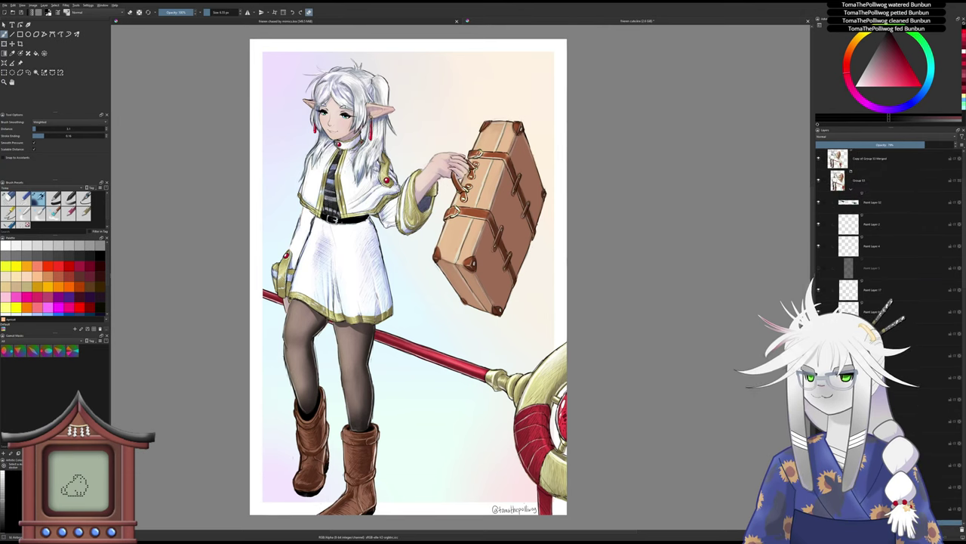
- Hide the merged character copy, check individual layers by toggling their visibility, and select the line-art layer for copying
click(818, 159)
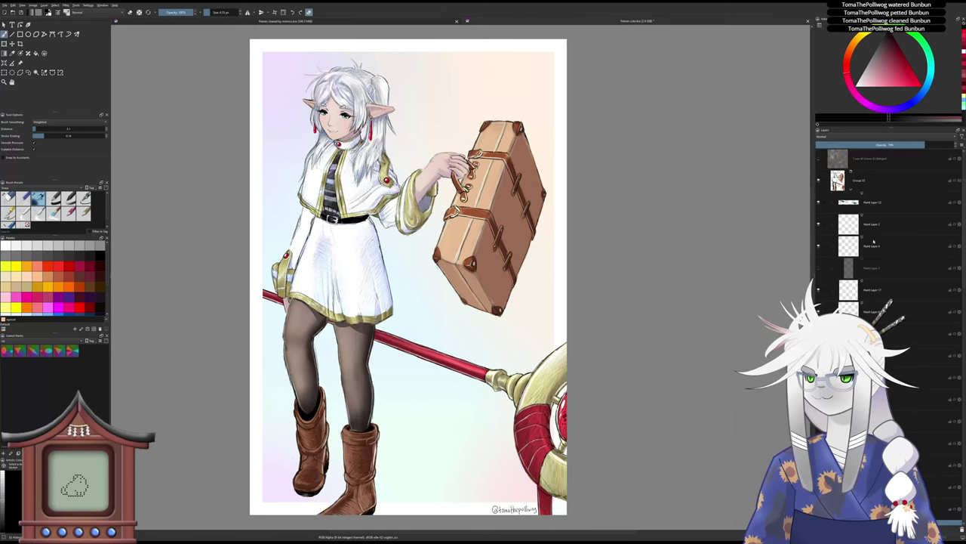
scroll(818, 159, down, 3)
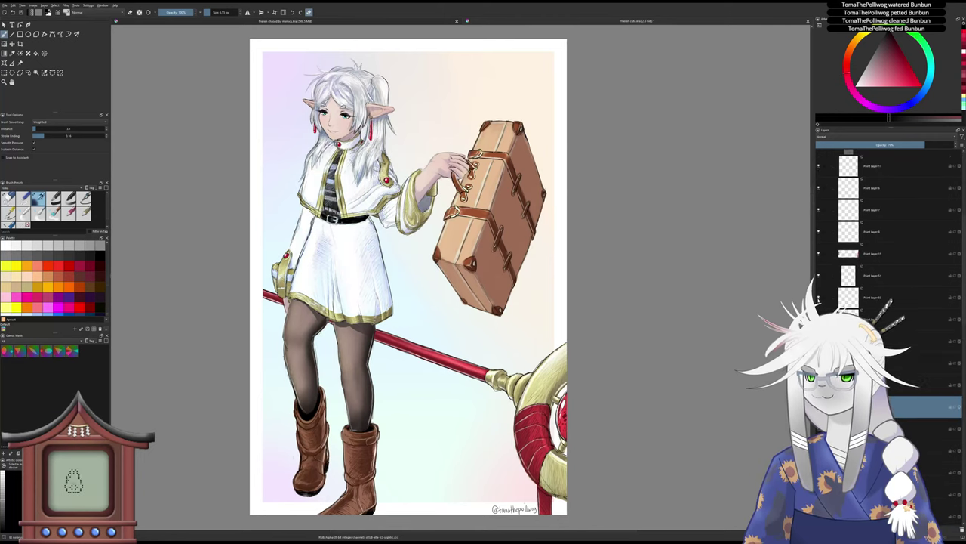
click(819, 298)
click(819, 297)
click(818, 319)
click(818, 320)
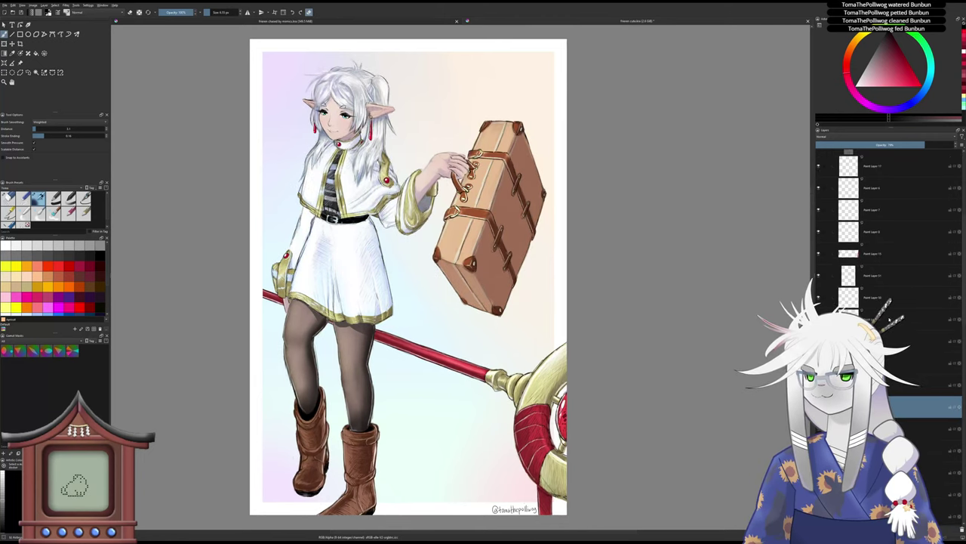
click(894, 326)
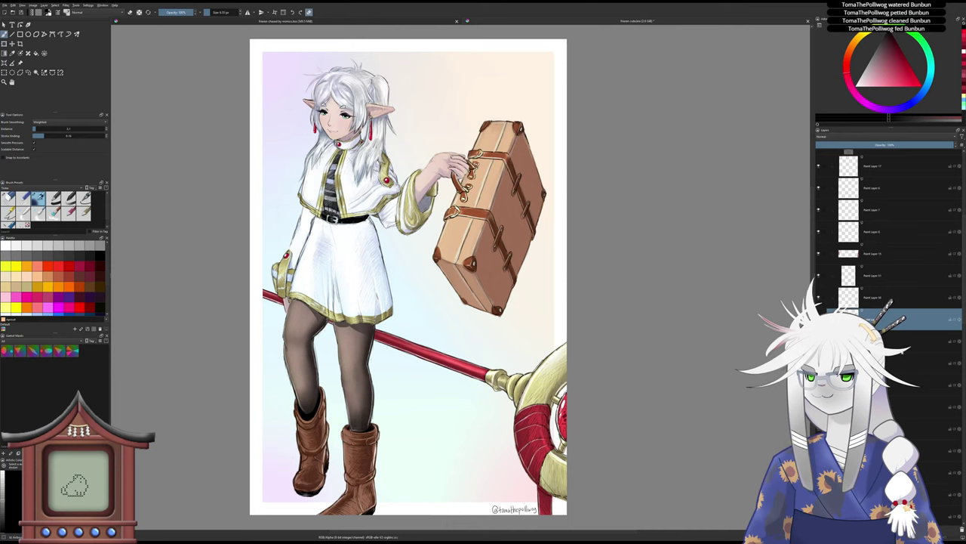
- Show the merged character copy again and add a new paint layer above all others
scroll(887, 226, up, 5)
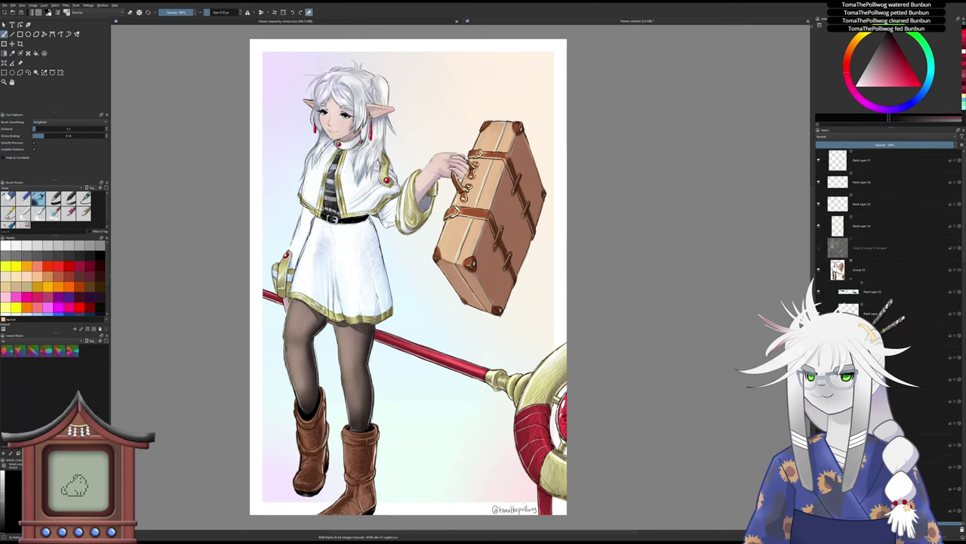
click(819, 248)
click(895, 160)
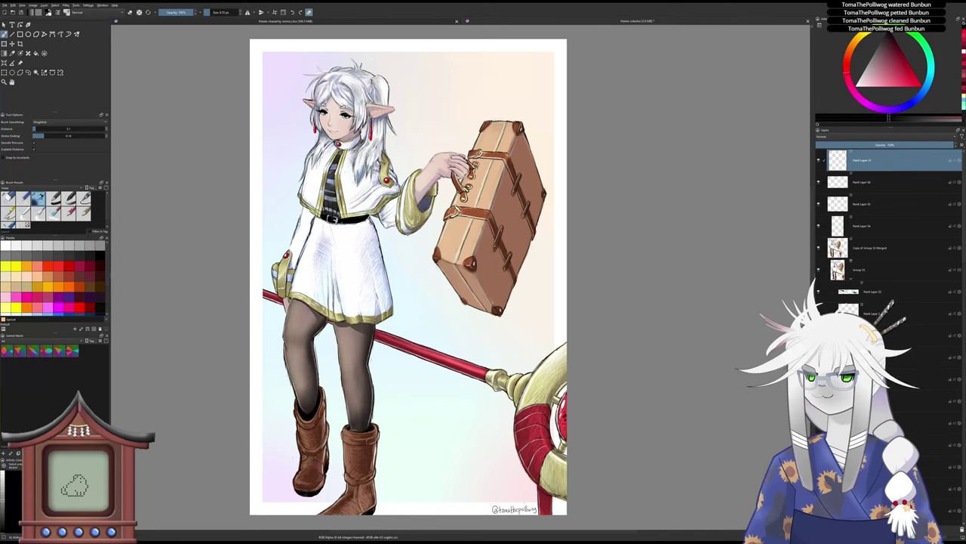
key(Insert)
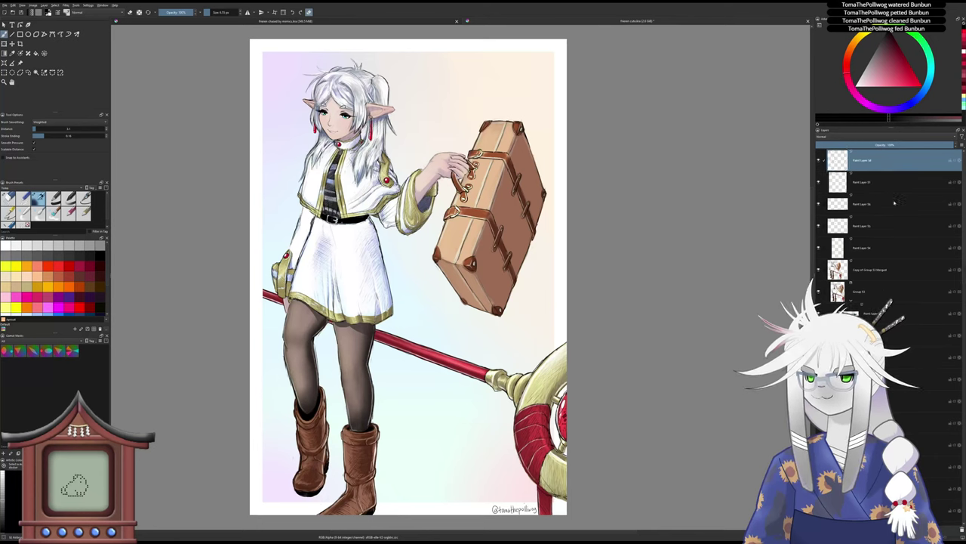
- Paste the copied line art as a layer and move it directly below the merged character copy
key(Insert)
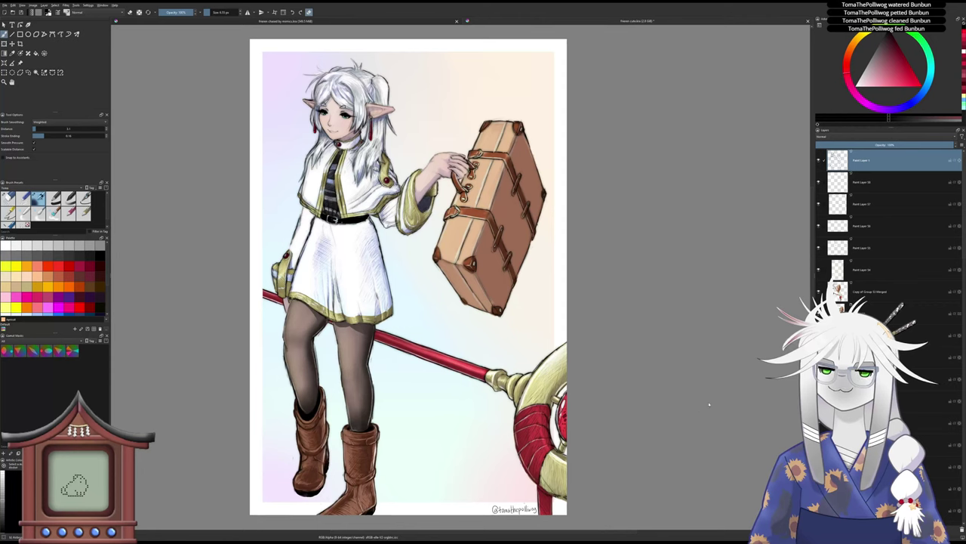
mouse_move(902, 173)
mouse_down()
mouse_move(882, 321)
mouse_move(879, 303)
mouse_up()
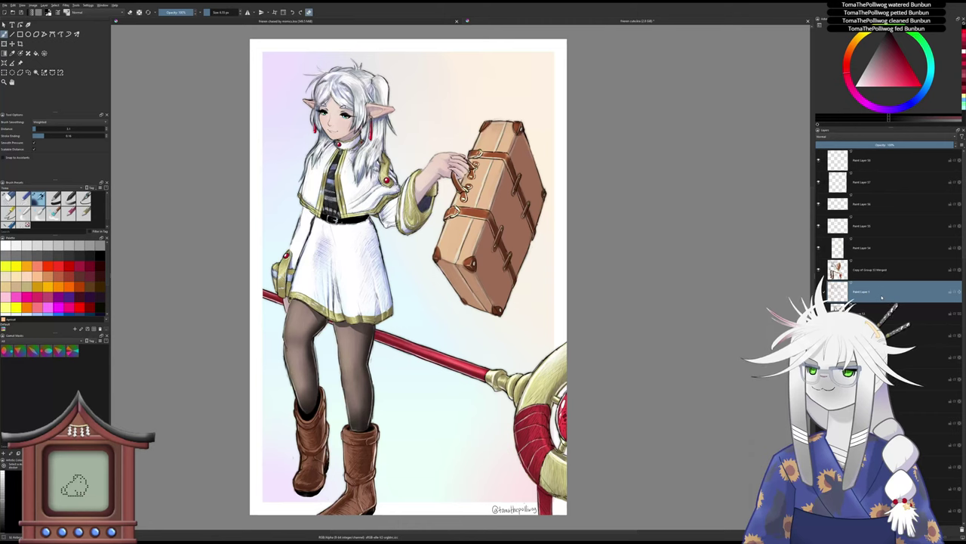
- Paste the line art again above all other layers and lower its opacity to about a third
click(874, 168)
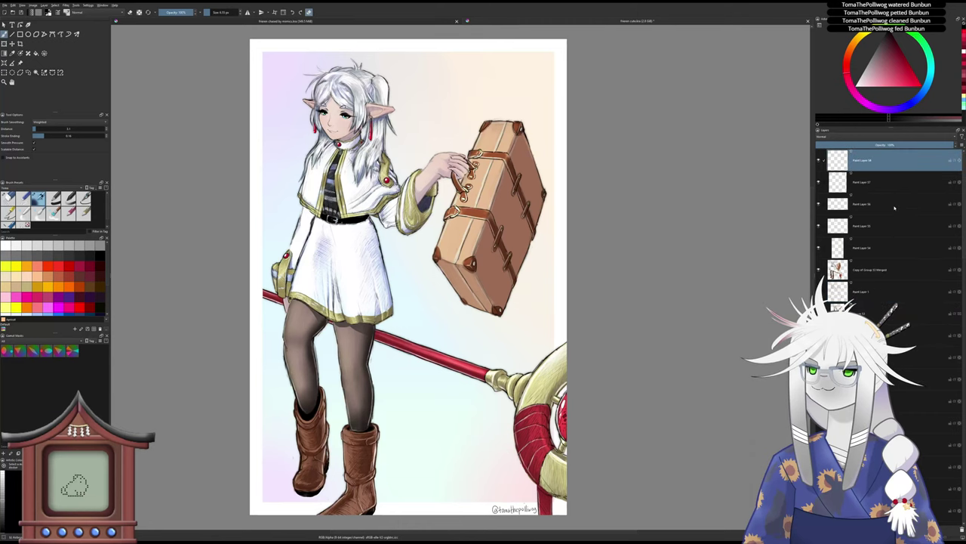
key(ctrl+v)
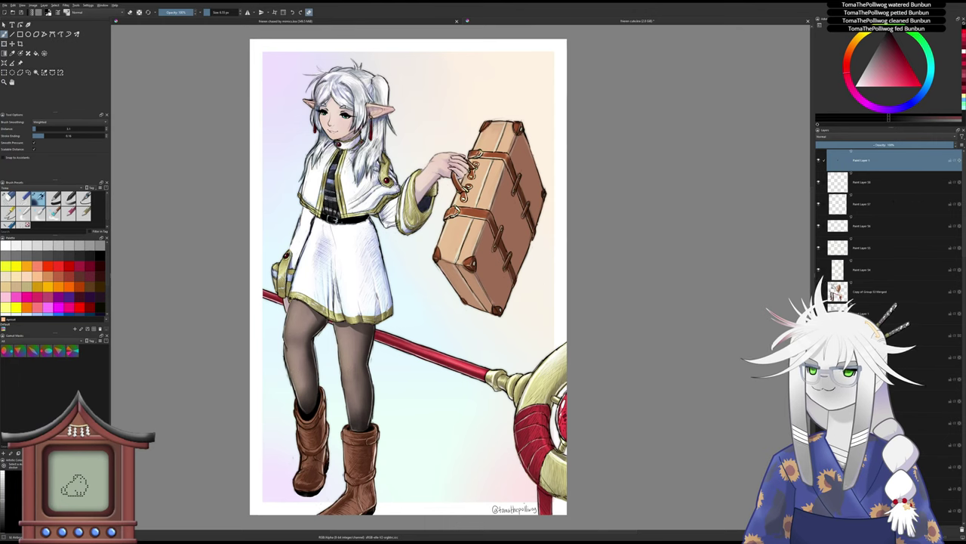
click(876, 145)
mouse_move(876, 145)
mouse_down()
mouse_move(846, 145)
mouse_move(864, 147)
mouse_up()
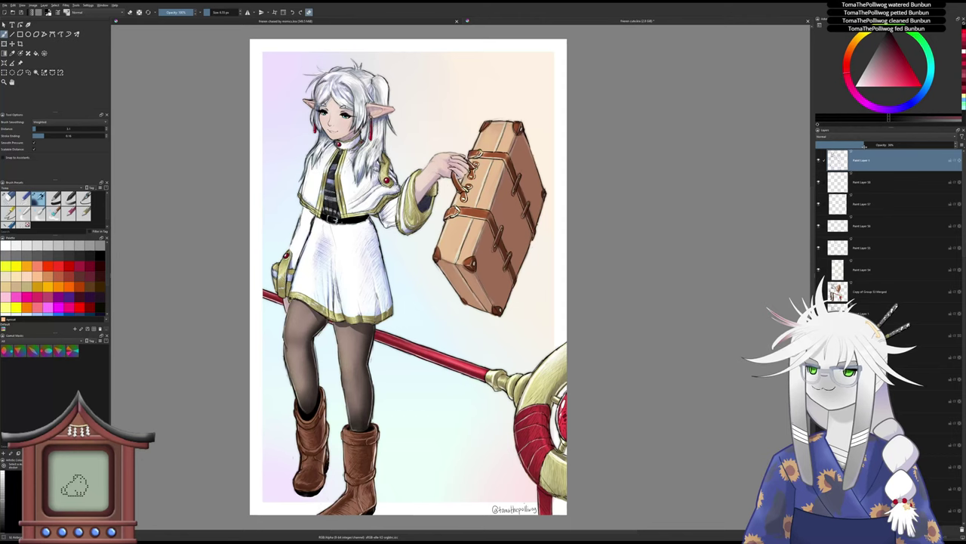